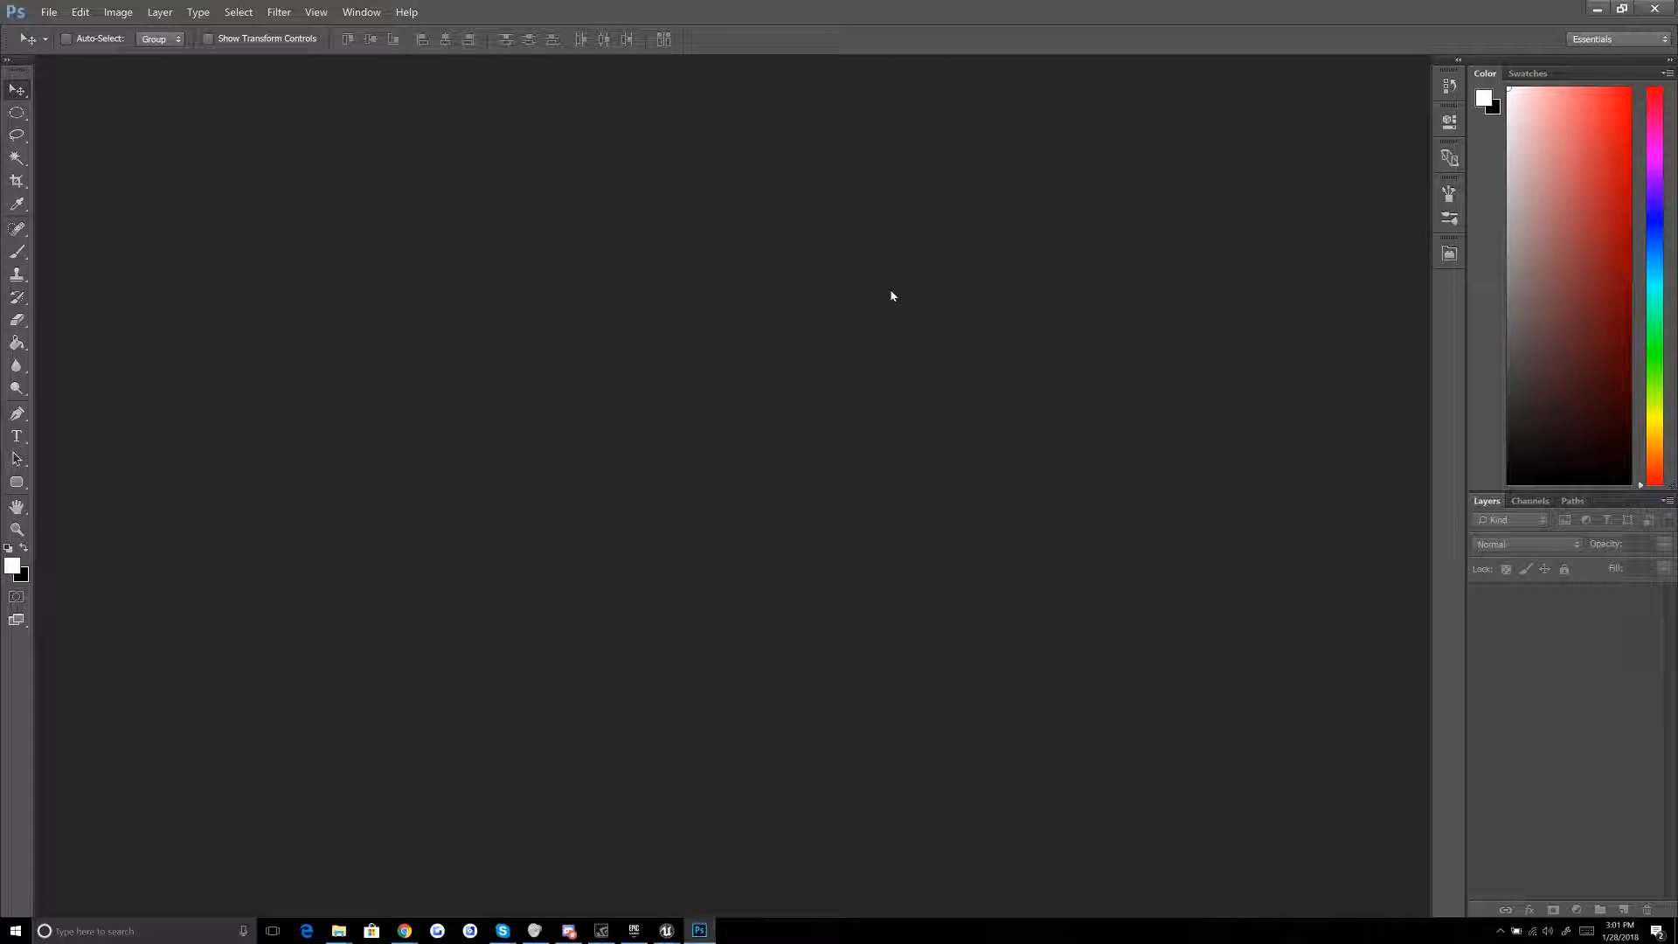
Step: Create a new 512 × 512 pixel document in RGB Color mode with a white background
key("ctrl+n")
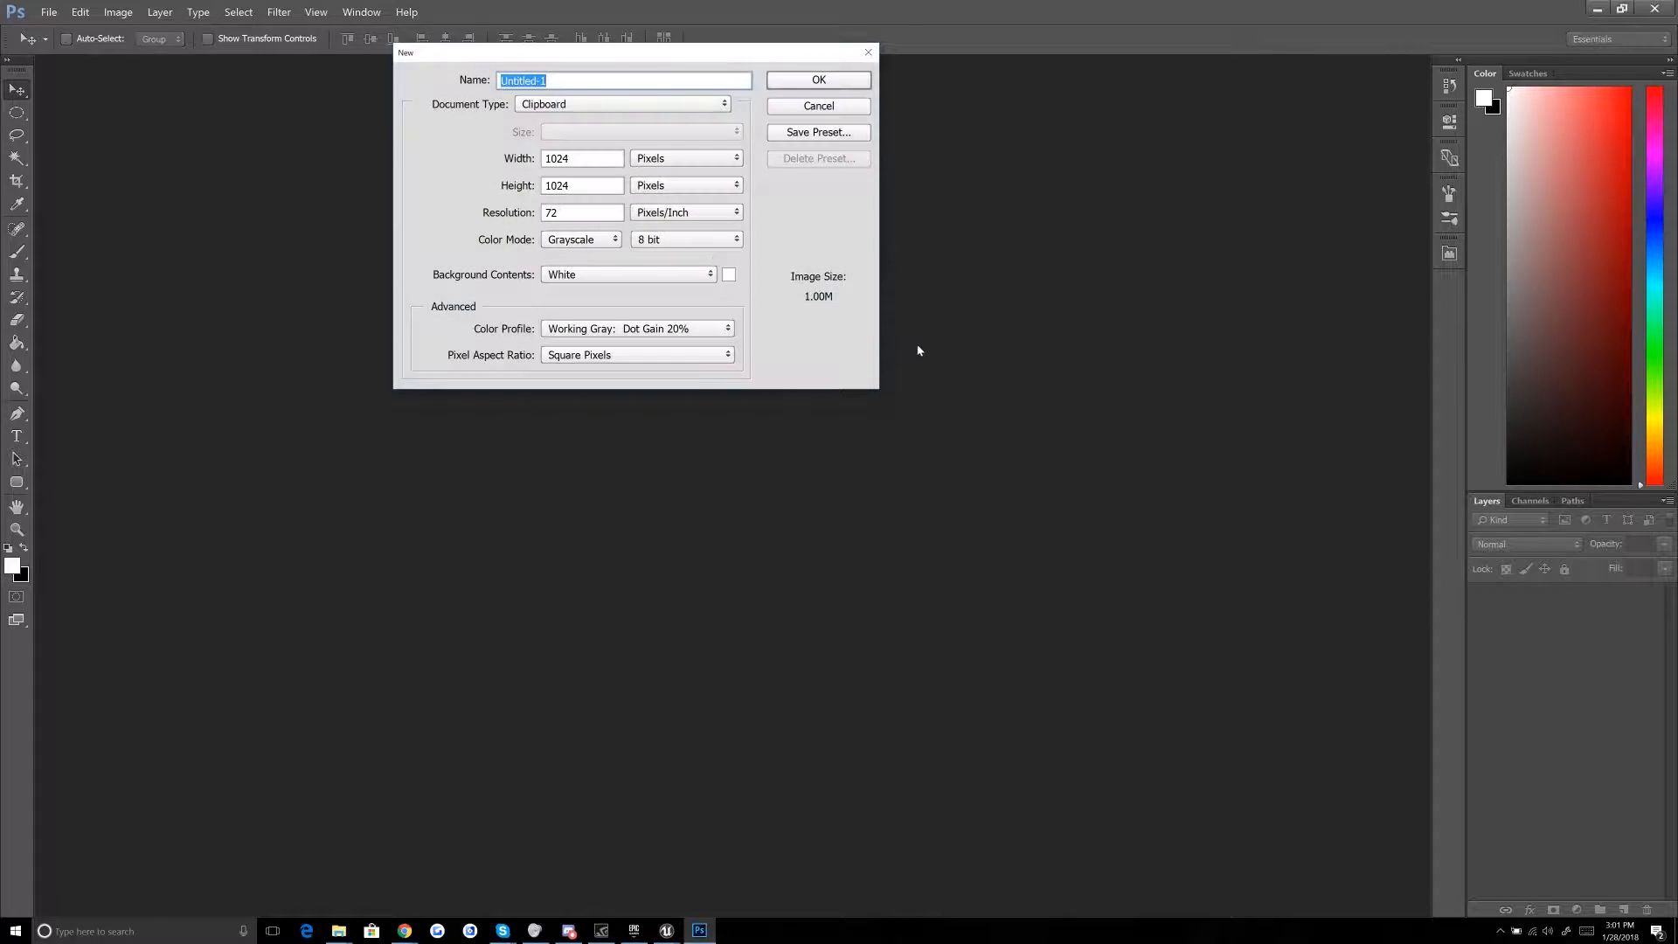
key("Tab")
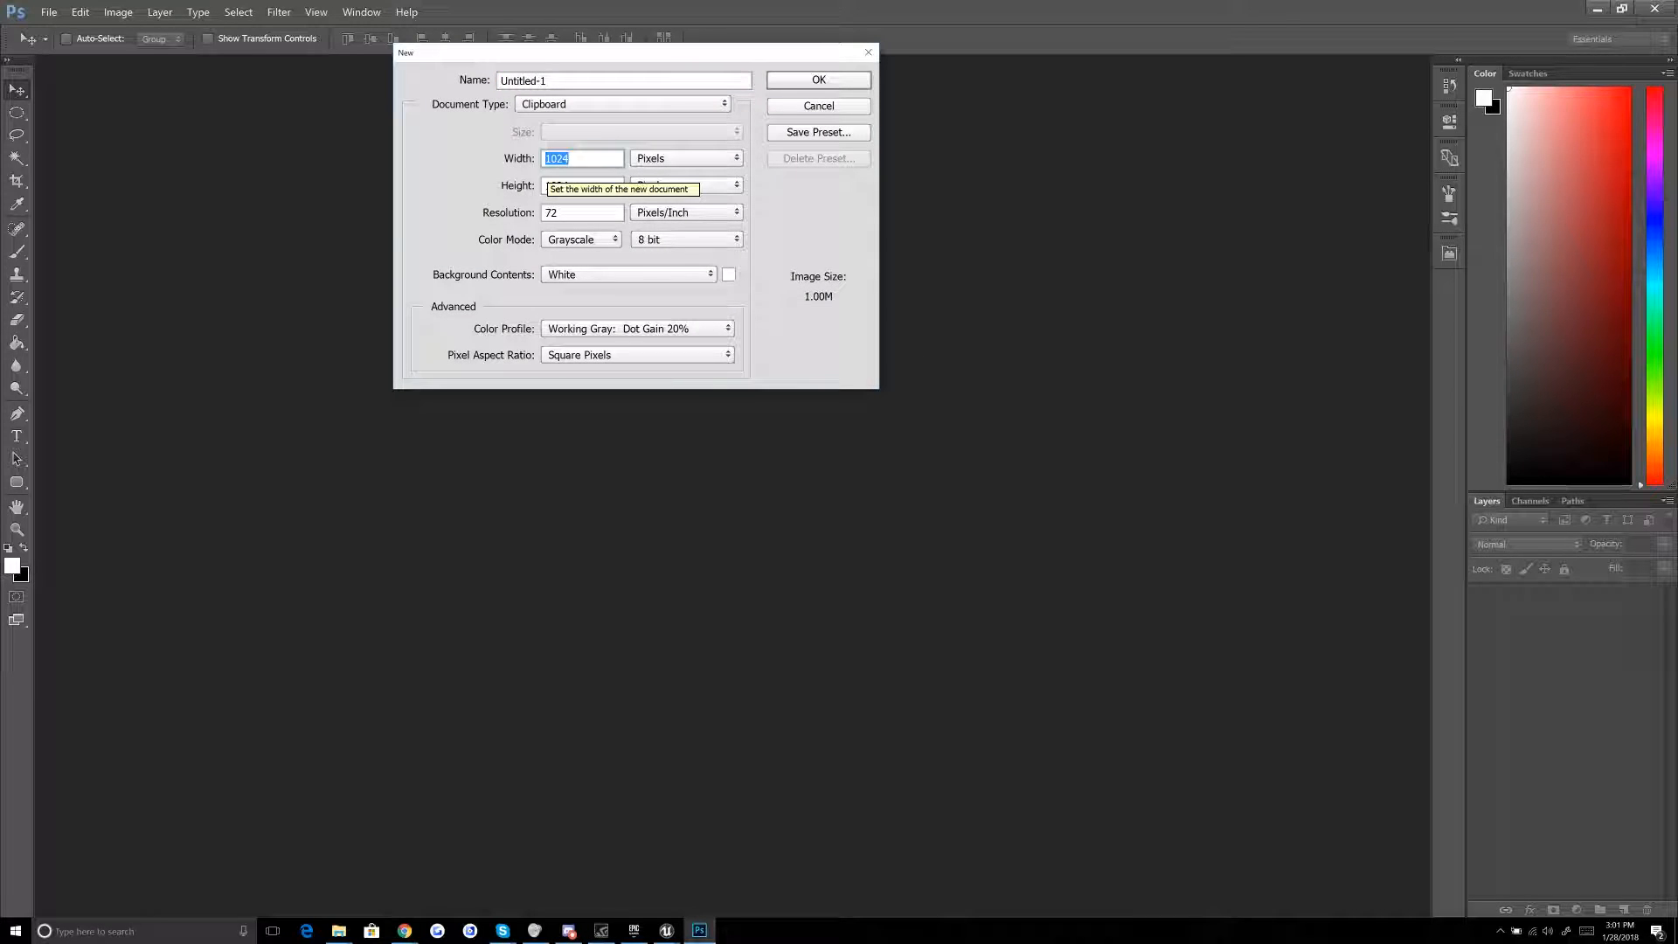
type("512")
key("Tab")
type("512")
left_click(594, 241)
left_click(588, 286)
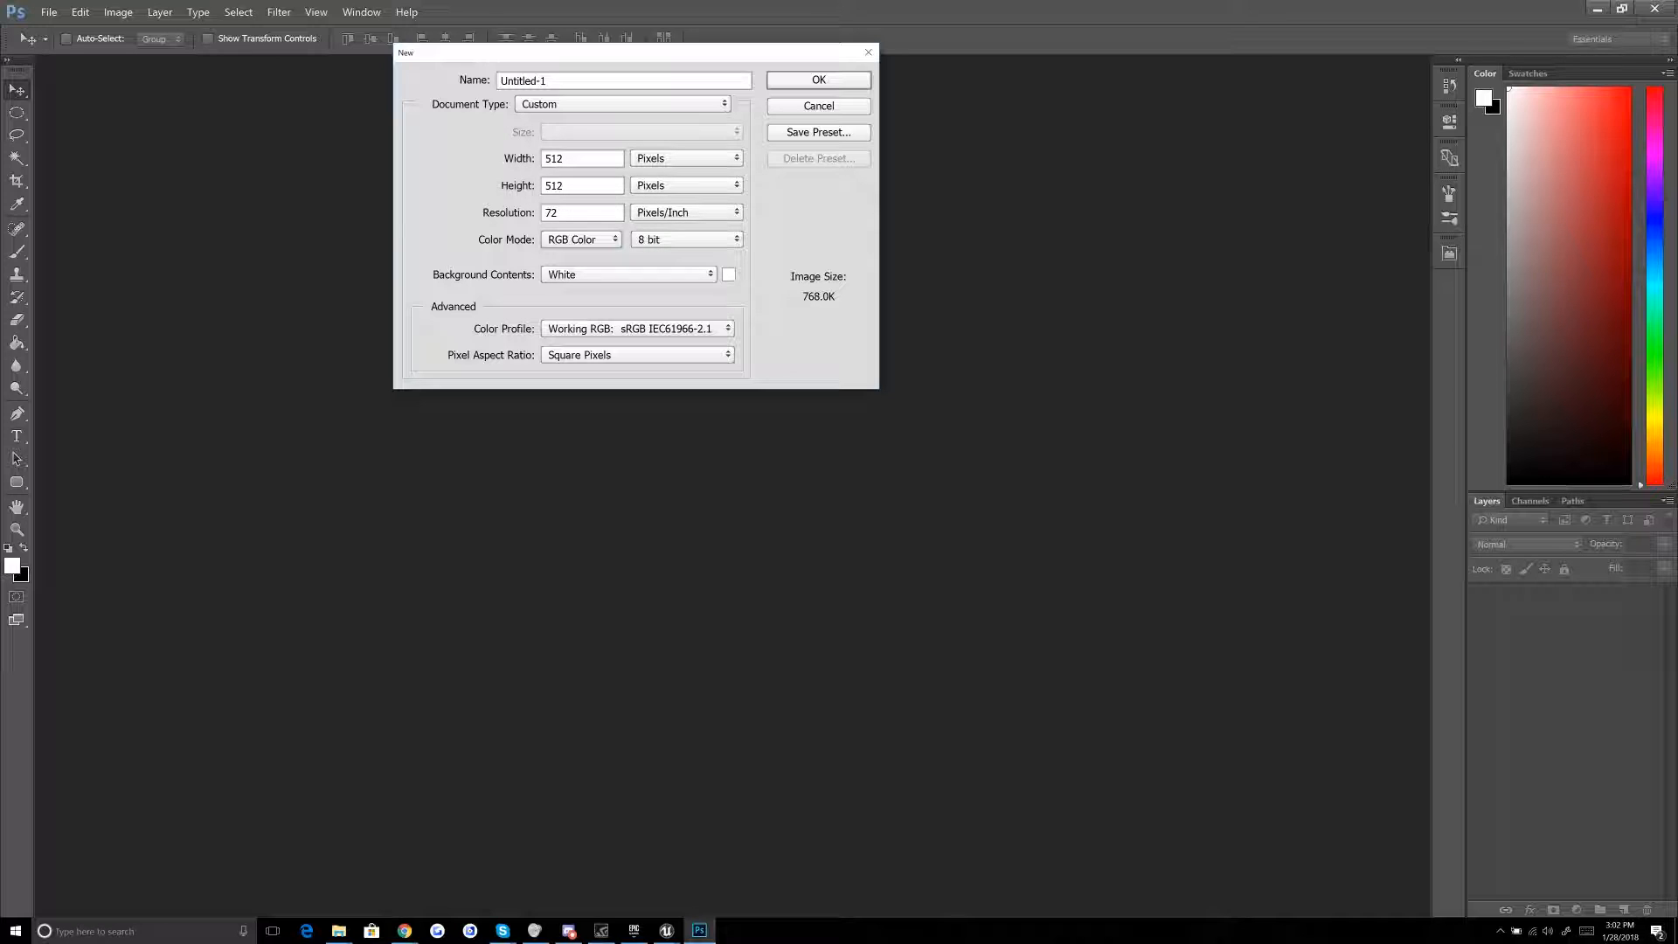
left_click_drag(678, 54, 787, 67)
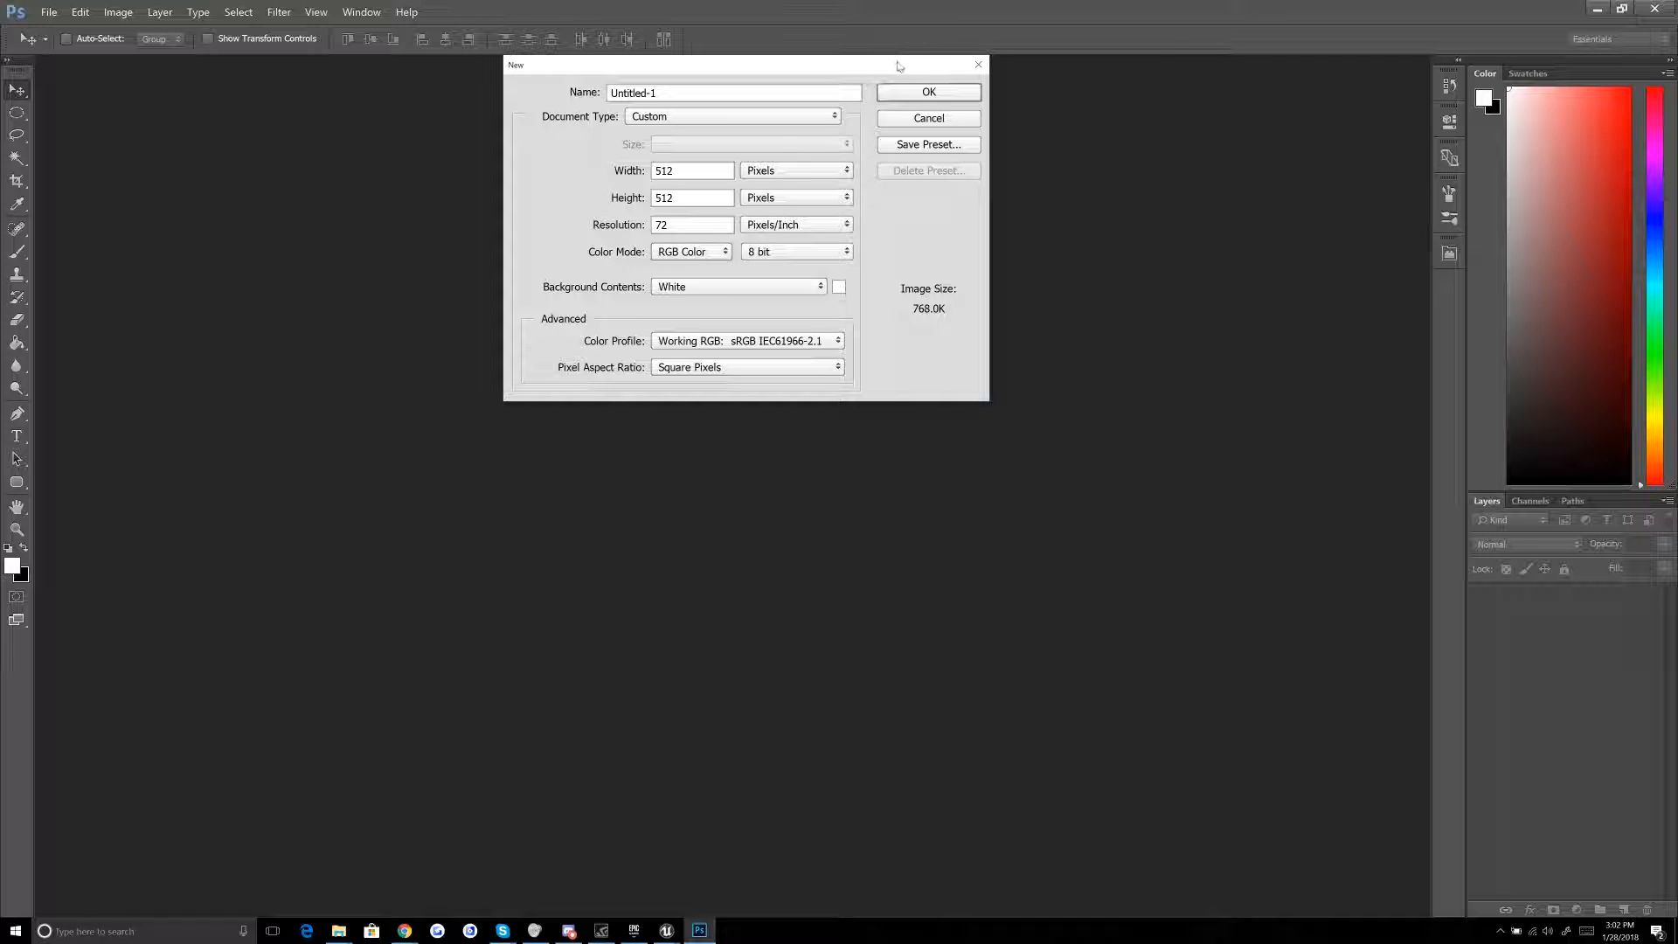
left_click(913, 91)
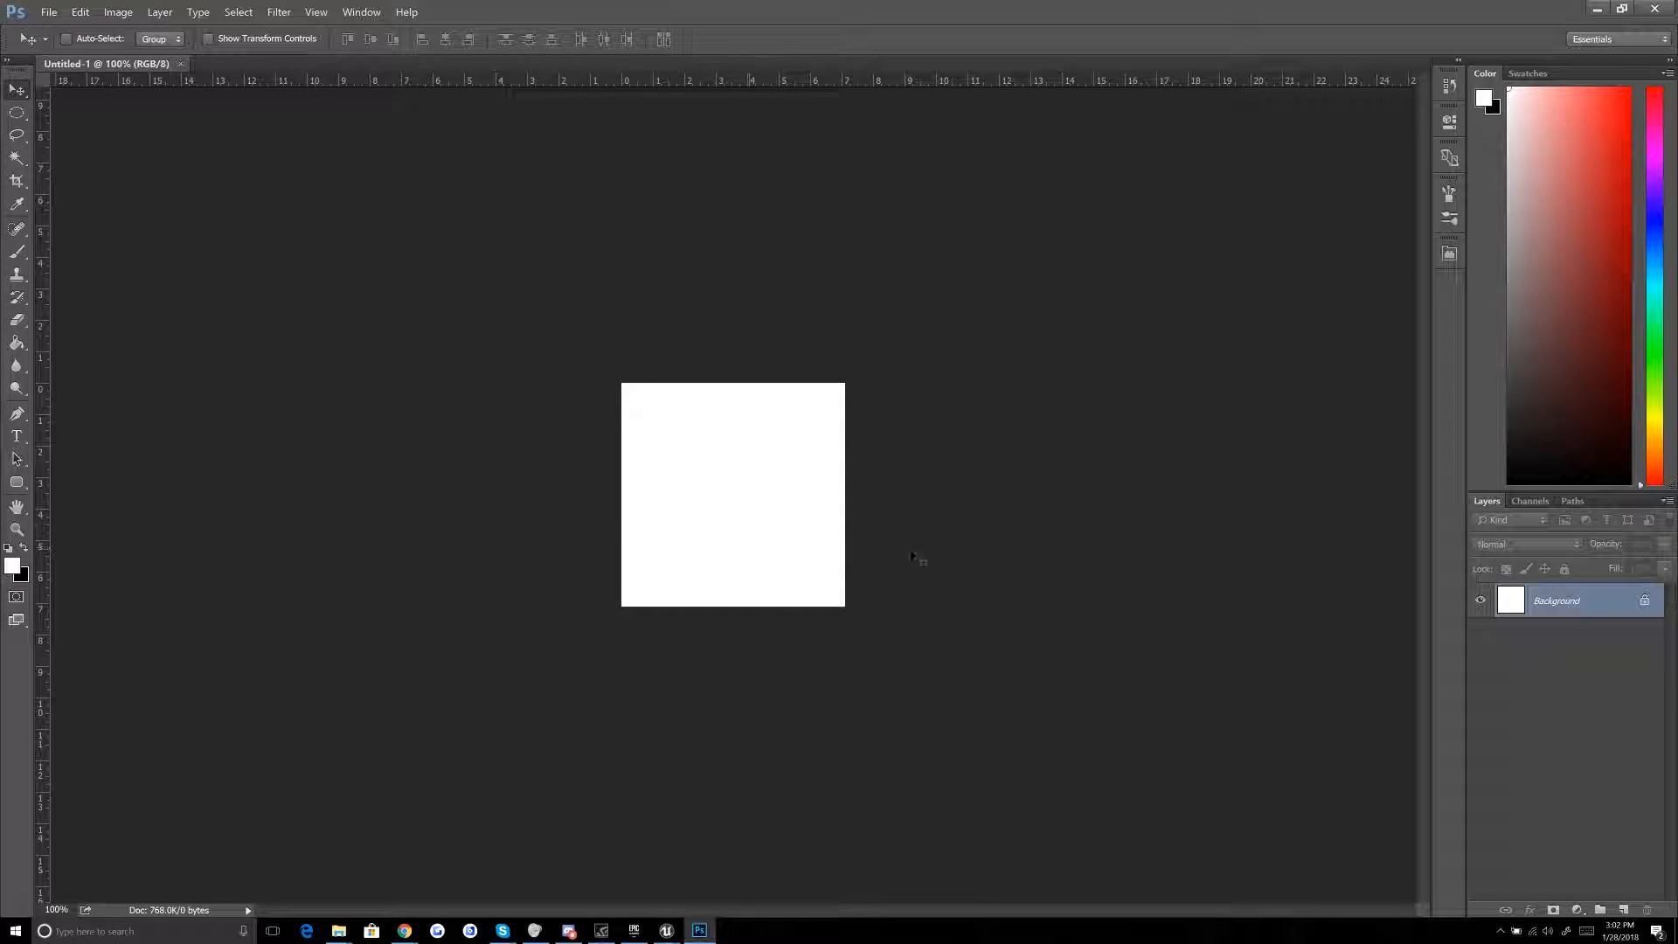
Step: Fill the background with black and paint a spiky white burst in the centre of a new layer
key("ctrl+BackSpace")
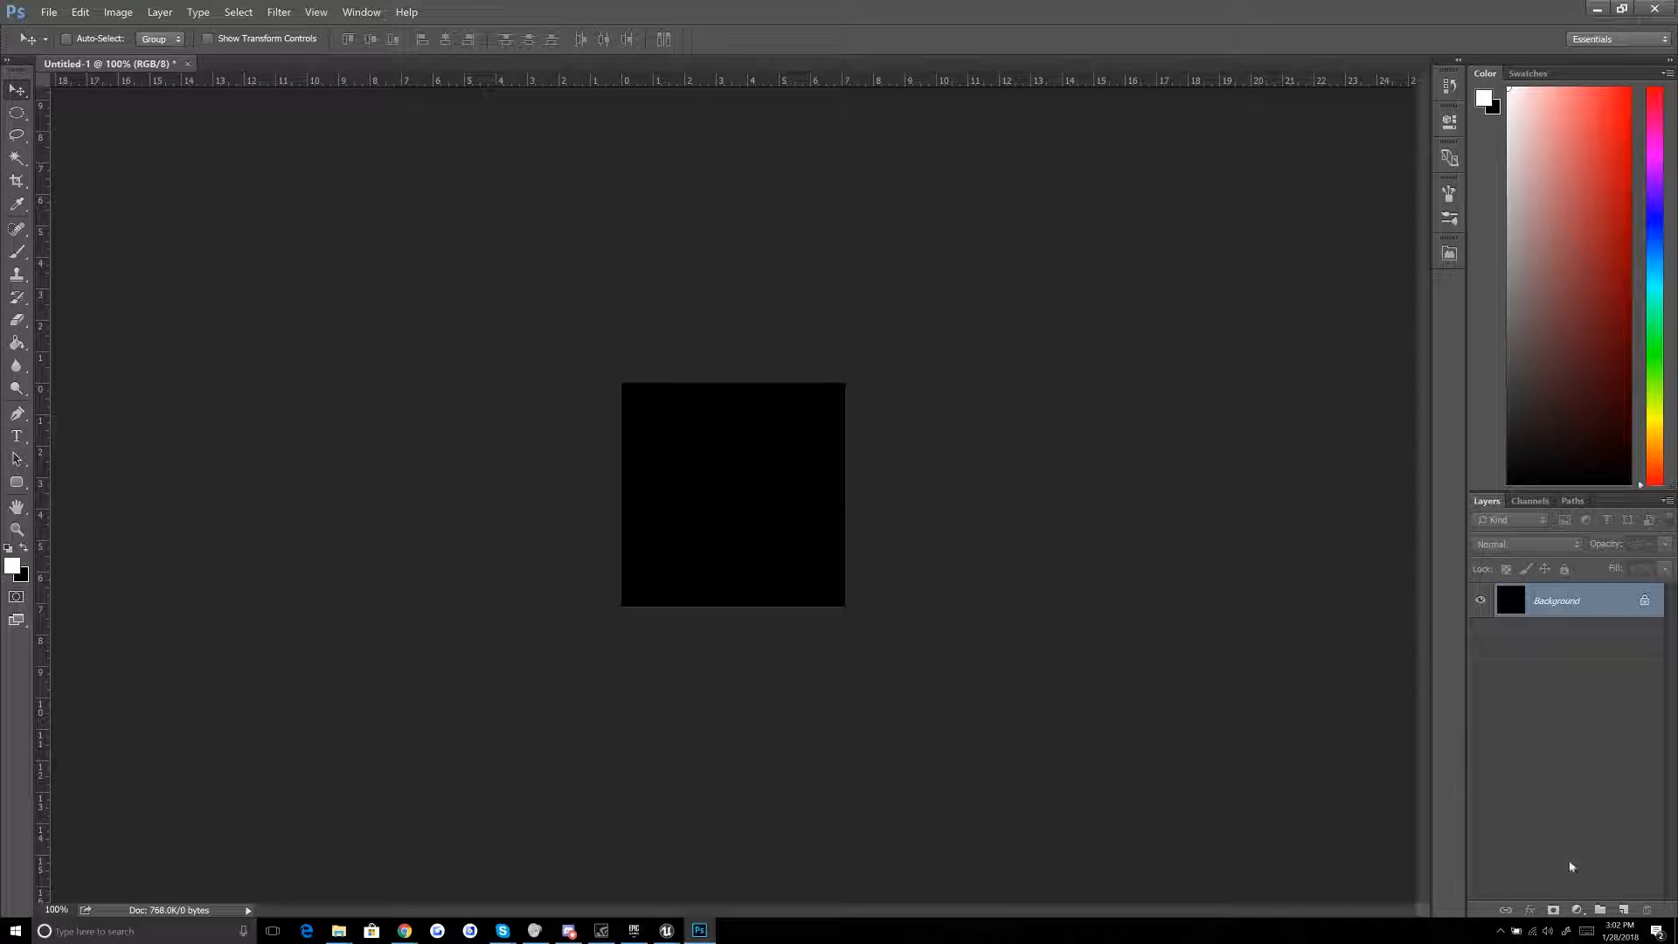
left_click(1624, 911)
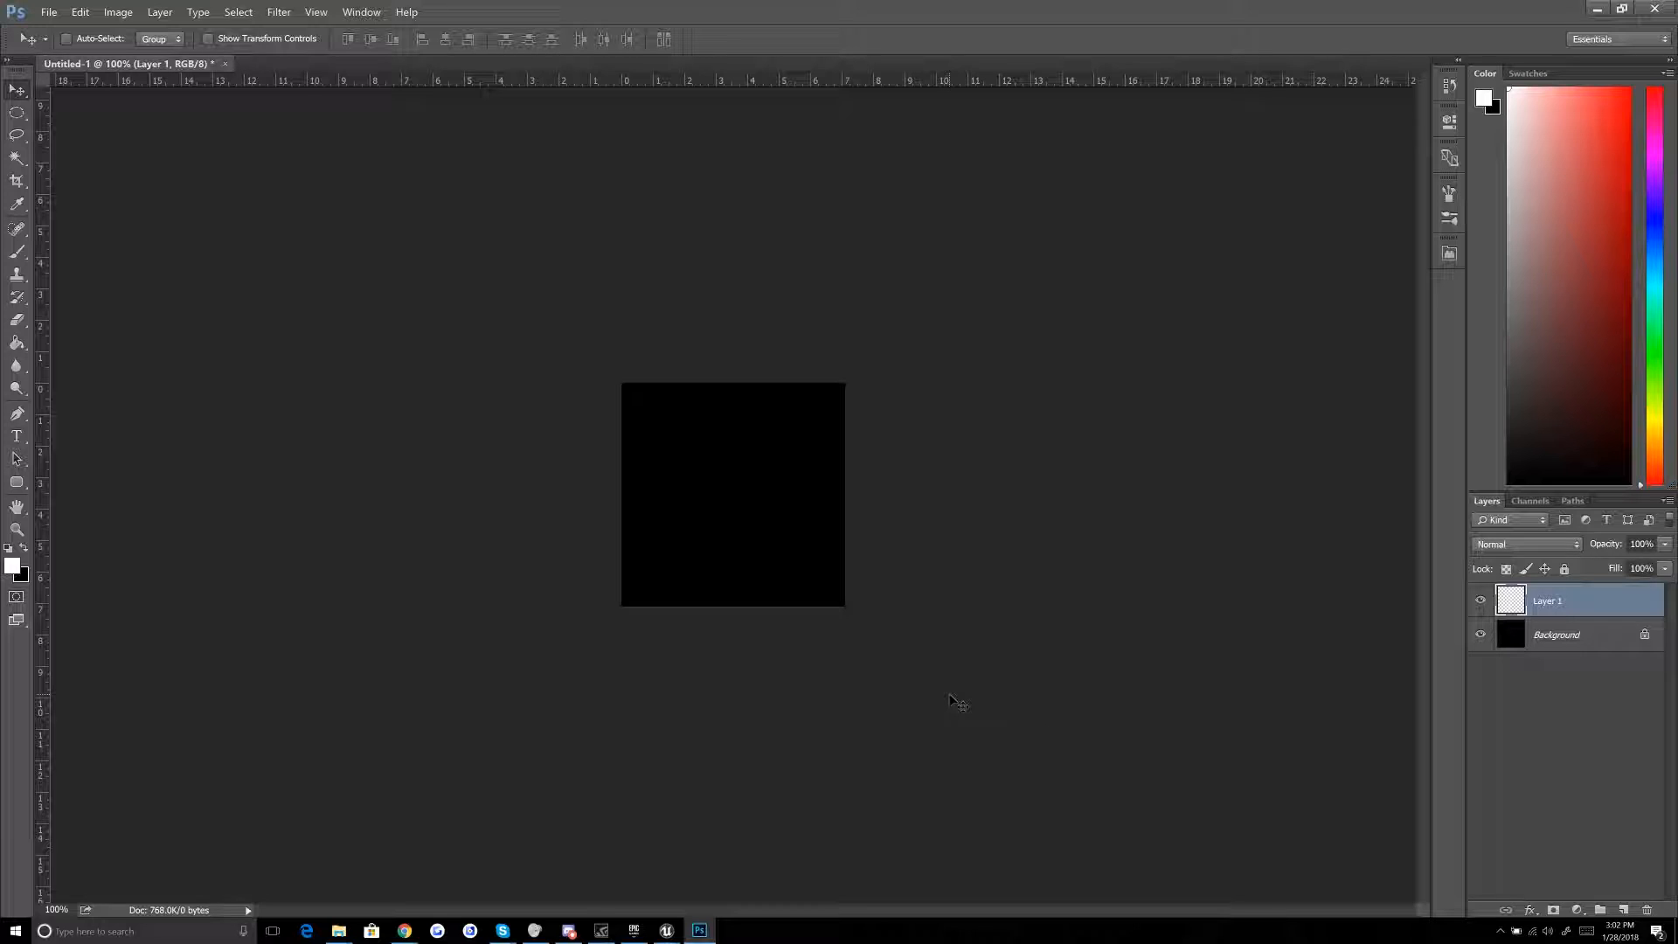
key("b")
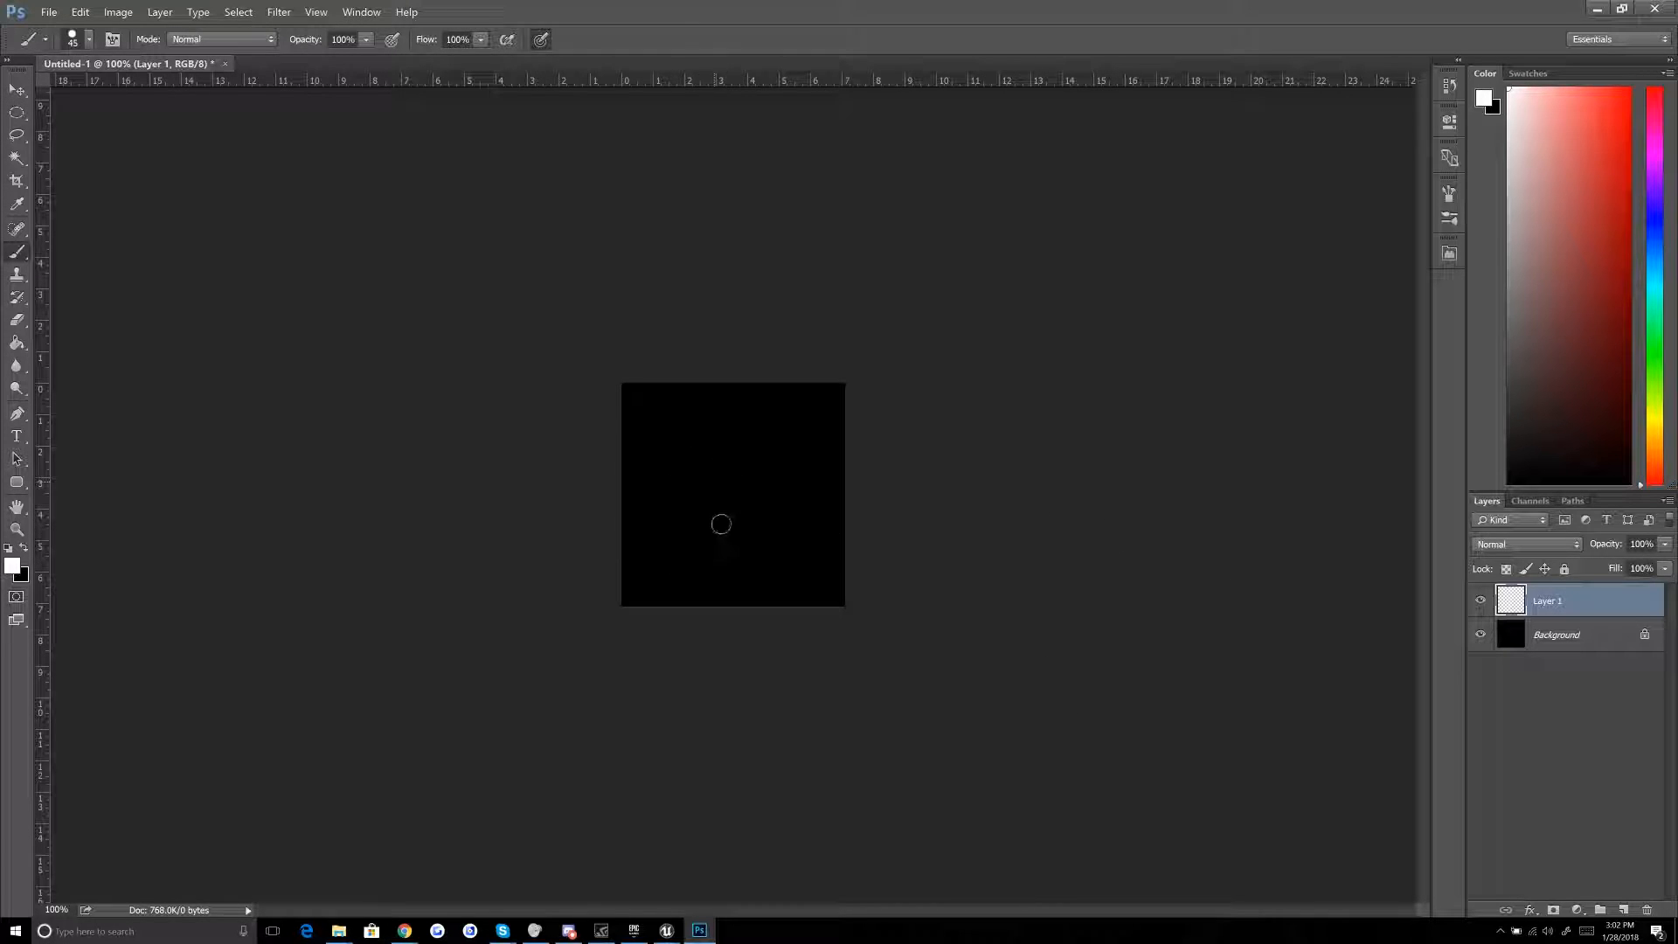
mouse_move(708, 524)
left_mouse_down()
mouse_move(718, 505)
mouse_move(753, 525)
mouse_move(754, 456)
mouse_move(697, 489)
mouse_move(700, 456)
mouse_move(697, 514)
mouse_move(735, 512)
mouse_move(749, 542)
left_mouse_up()
mouse_move(710, 489)
left_mouse_down()
mouse_move(684, 476)
mouse_move(709, 518)
mouse_move(738, 460)
mouse_move(718, 512)
mouse_move(725, 441)
mouse_move(691, 471)
mouse_move(677, 461)
left_mouse_up()
mouse_move(763, 498)
left_mouse_down()
mouse_move(744, 502)
mouse_move(775, 488)
mouse_move(739, 514)
mouse_move(761, 556)
mouse_move(680, 539)
mouse_move(688, 509)
mouse_move(666, 495)
mouse_move(673, 525)
left_mouse_up()
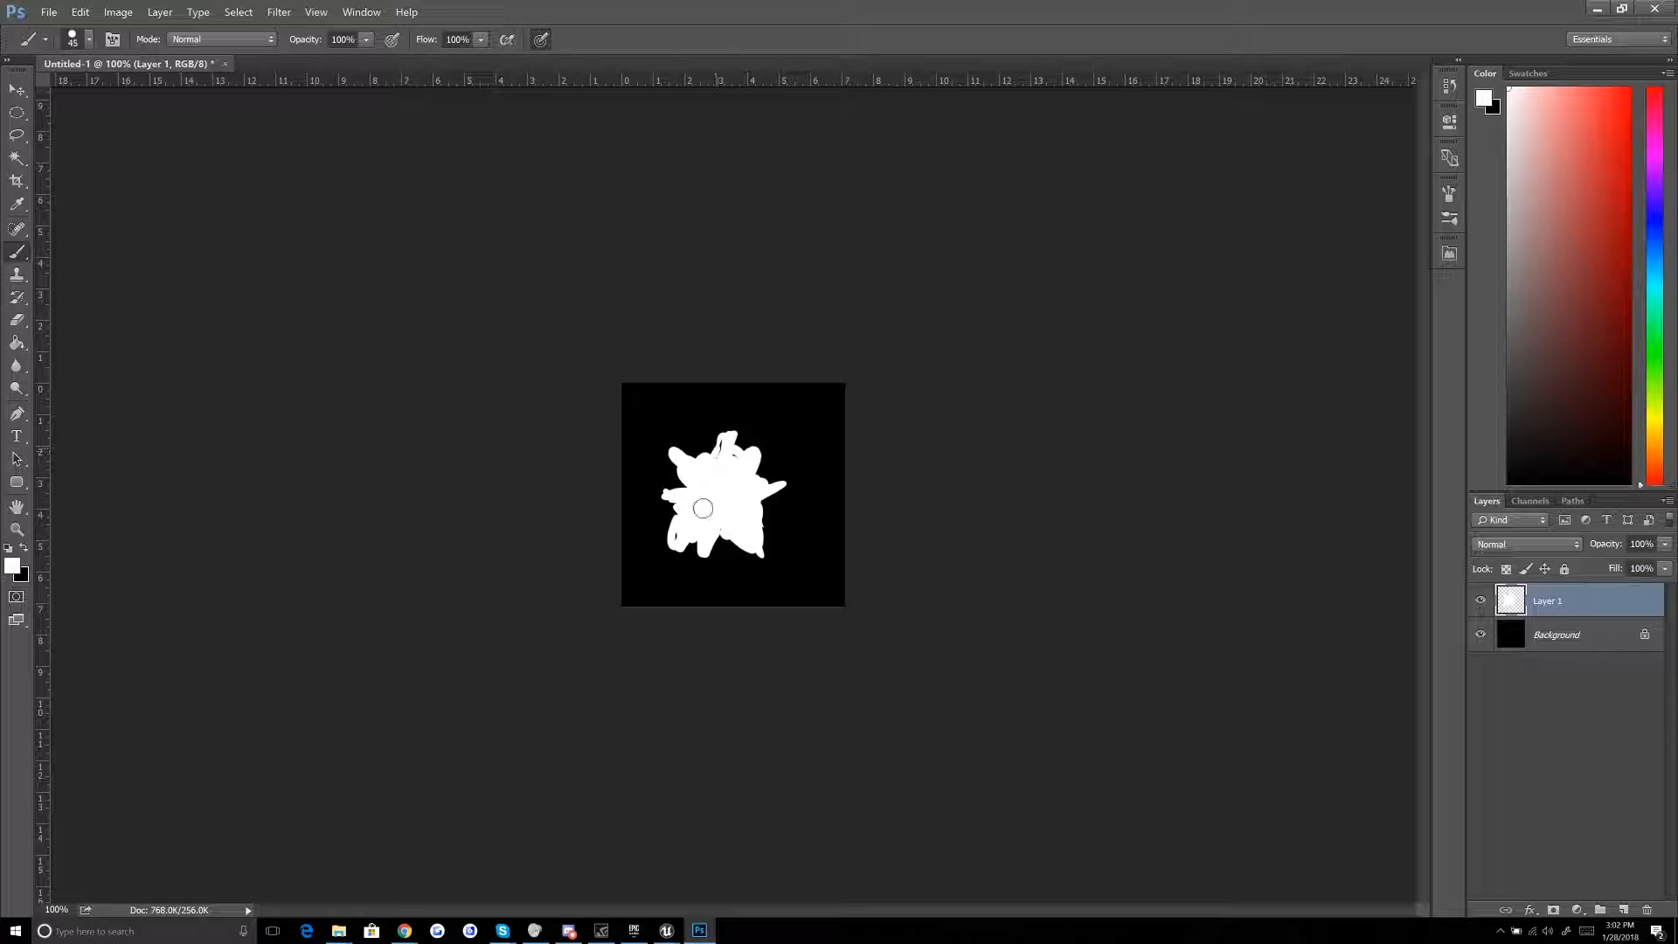
Step: Centre the white burst on the canvas and scale it down to about 86%
key("v")
left_click_drag(703, 499, 715, 505)
key("ctrl+t")
left_click_drag(796, 431, 759, 493, "shift")
key("Return")
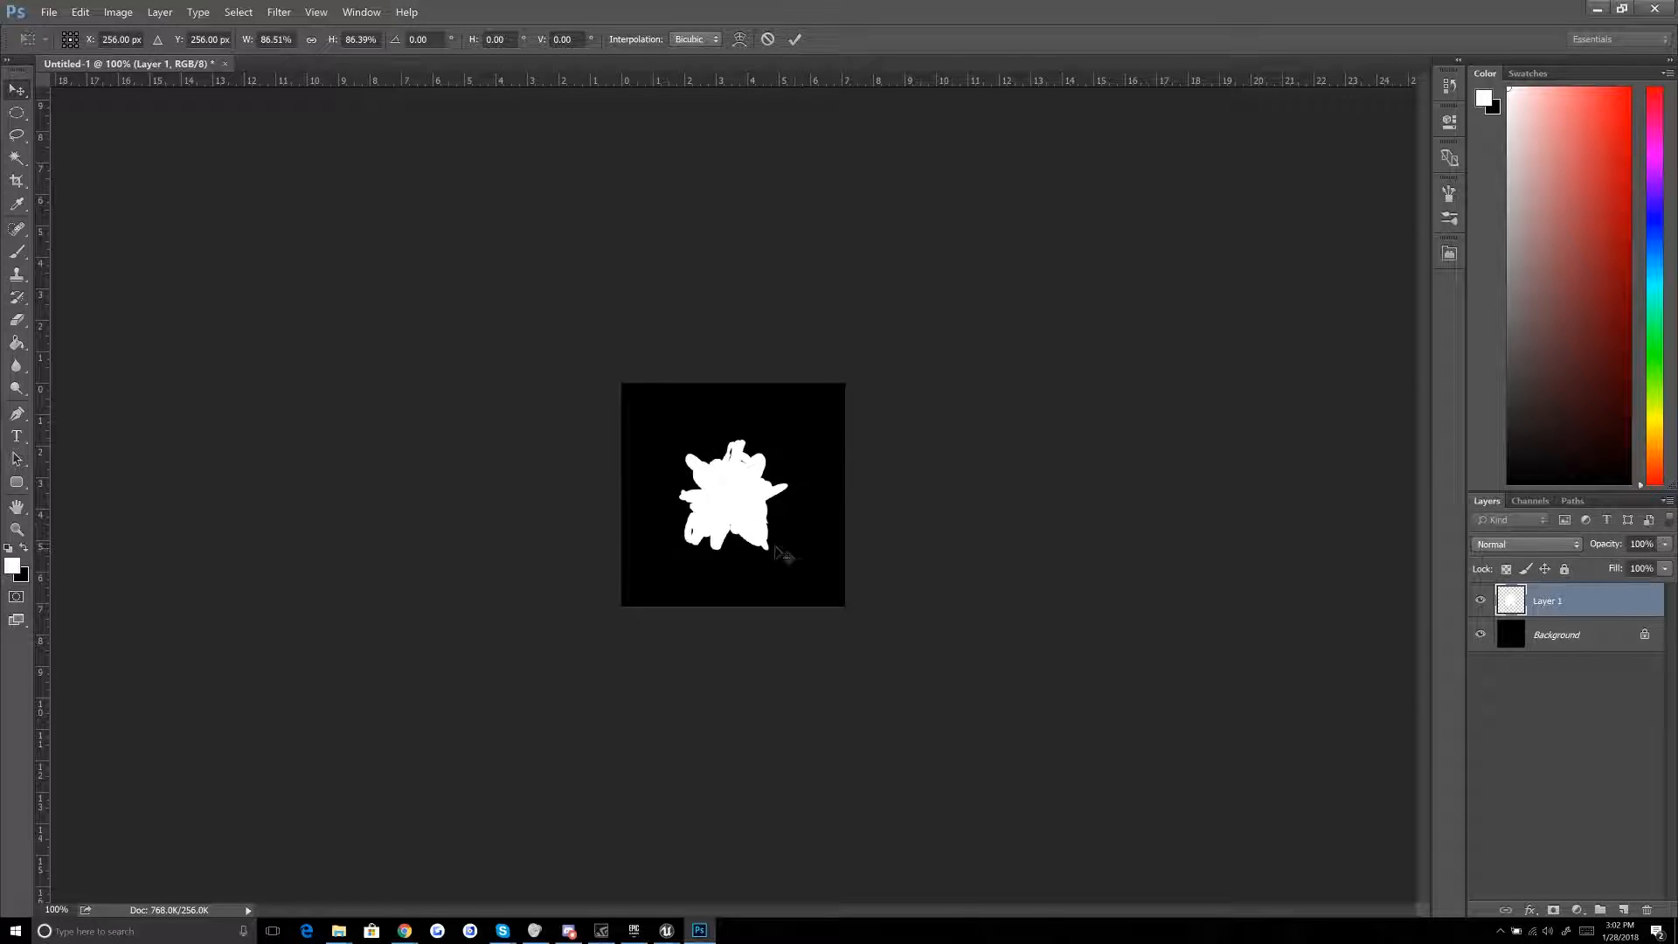
Step: Apply a Zoom Radial Blur of amount 53 at Good quality to the burst layer and repeat it three more times
left_click(279, 13)
mouse_move(384, 156)
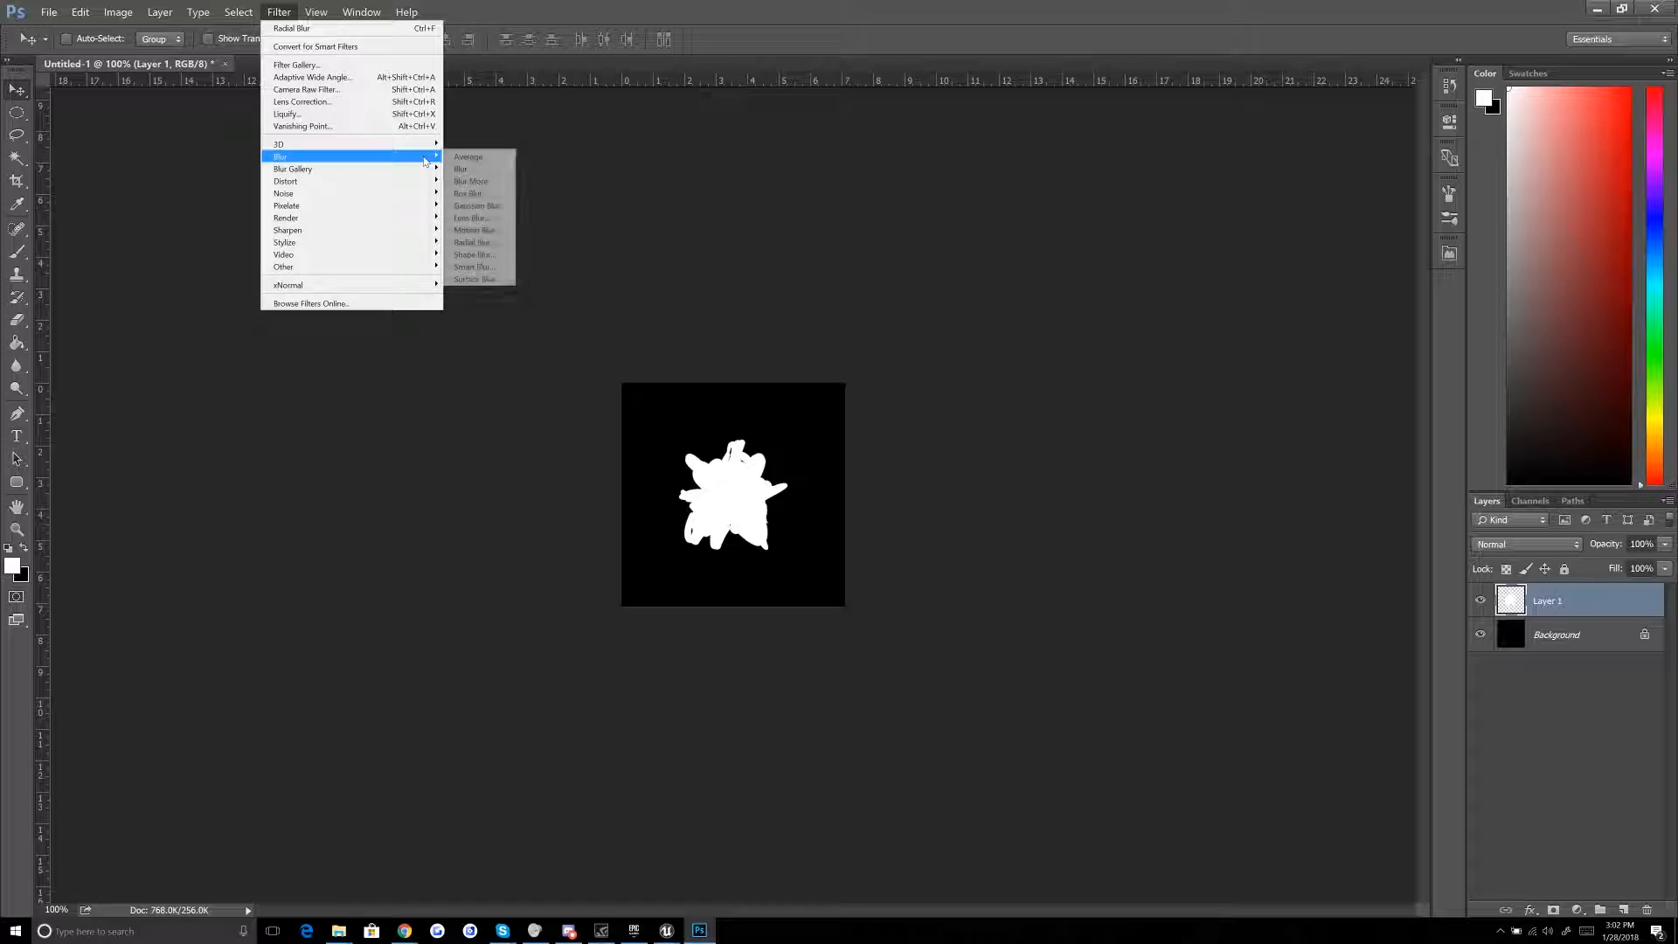
left_click(475, 242)
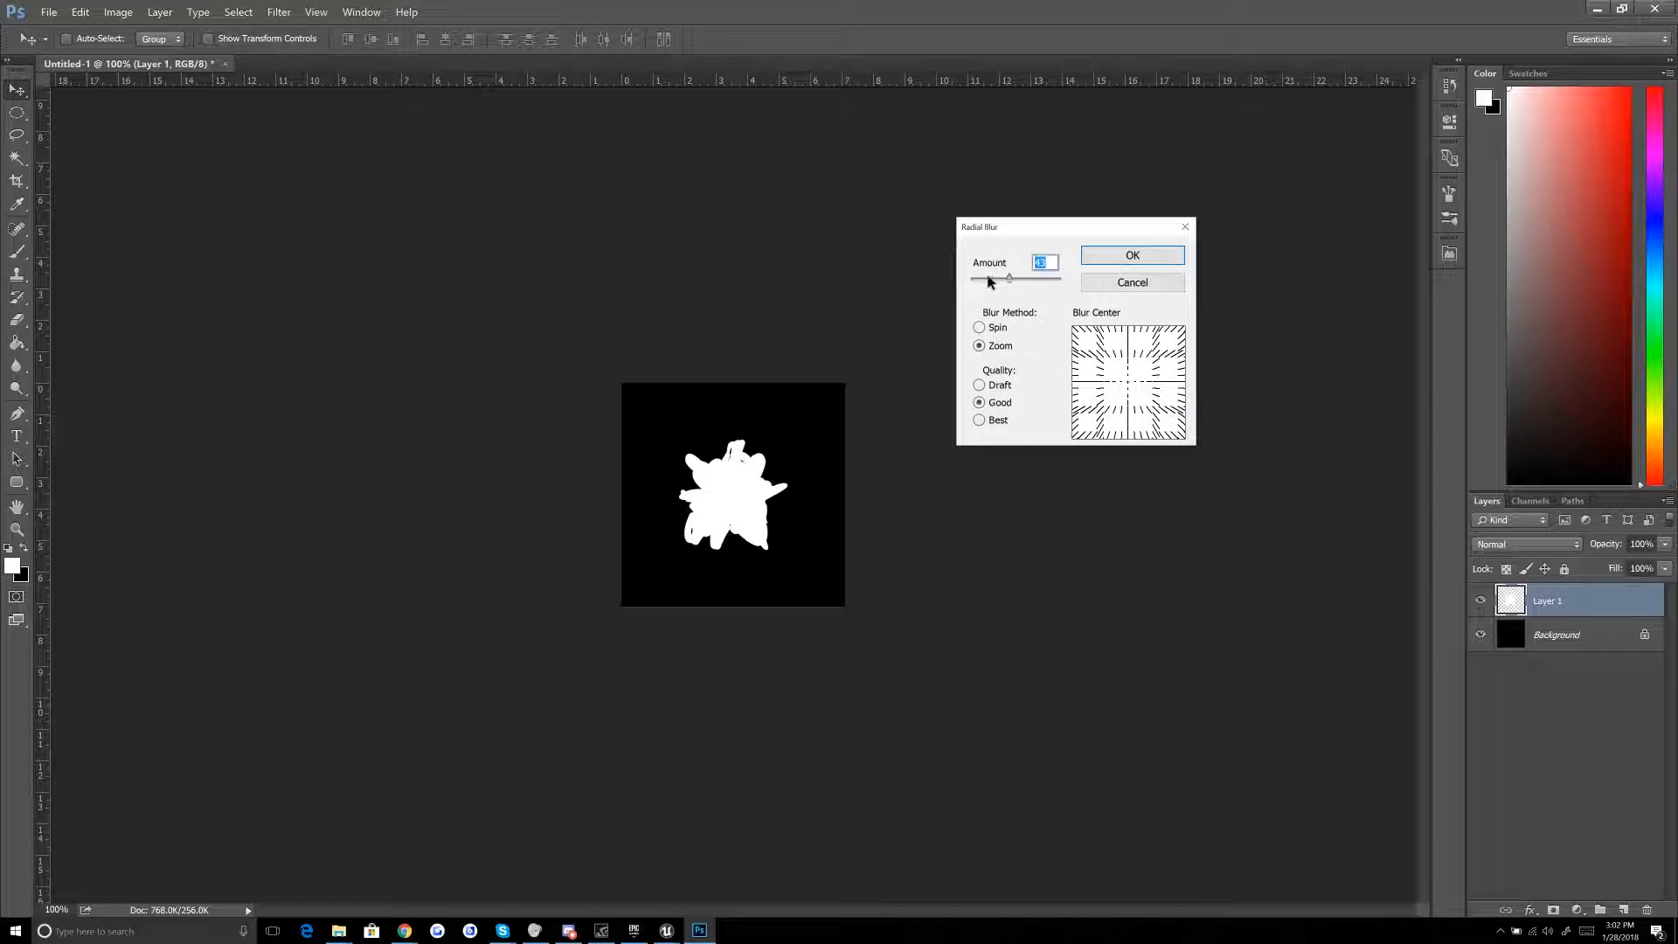
left_click_drag(1015, 282, 1020, 293)
left_click(1151, 256)
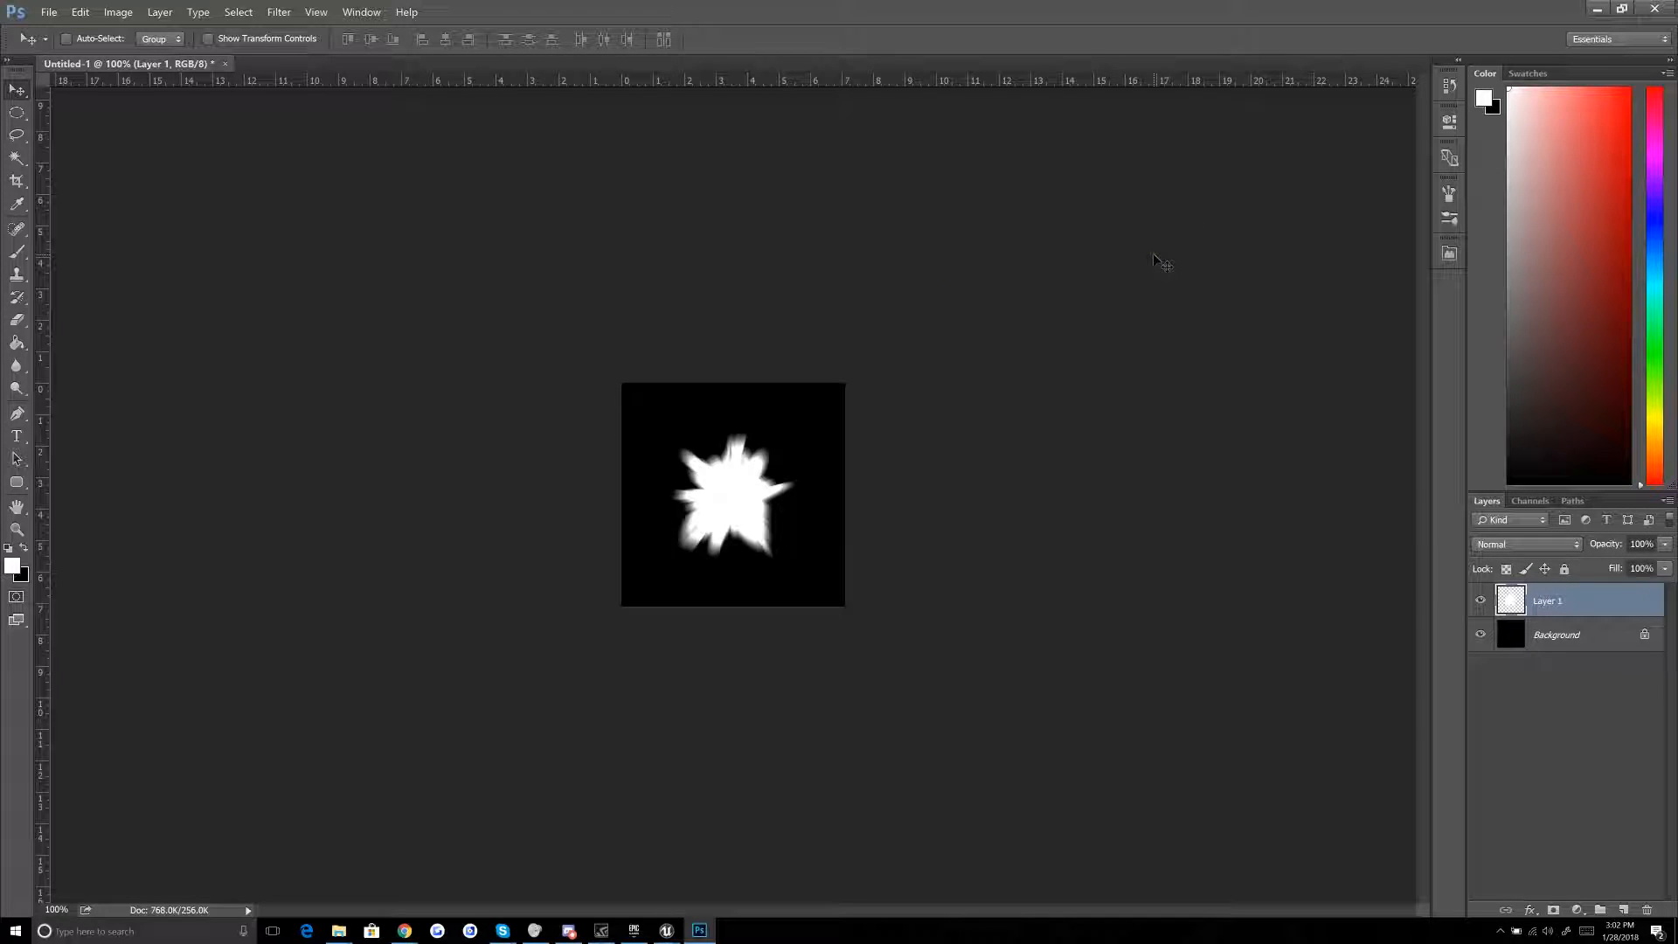
key("ctrl+f")
key("ctrl+f")
key("ctrl+f")
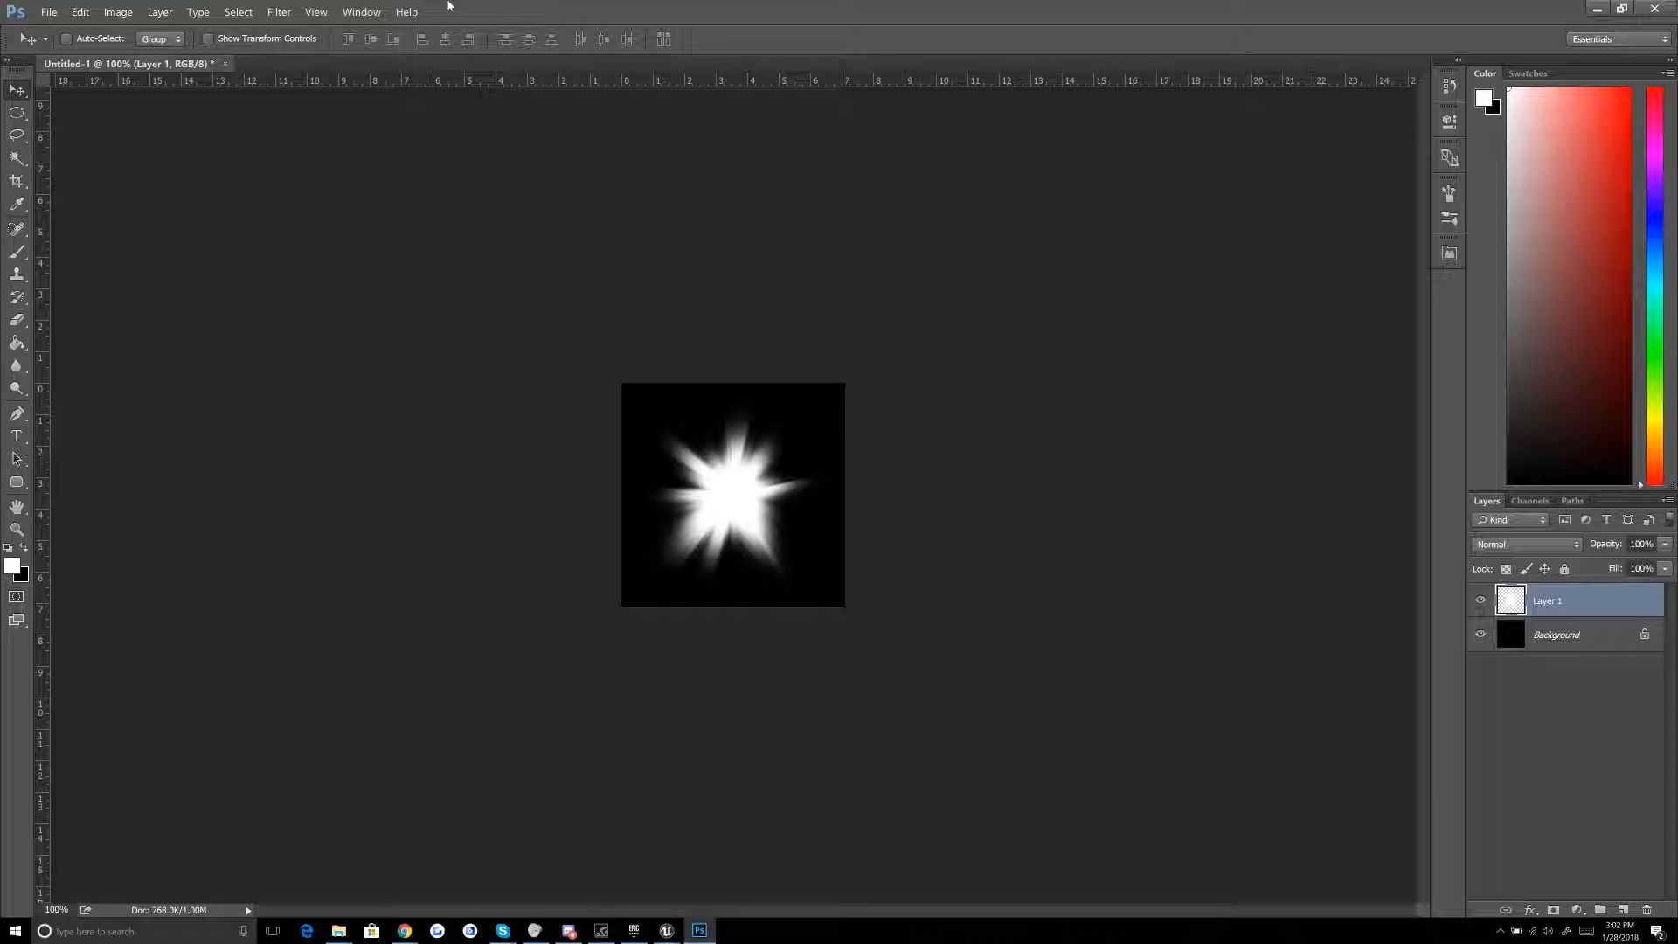
Step: Apply a Spin Radial Blur of amount 17 at Good quality to the burst layer
left_click(293, 16)
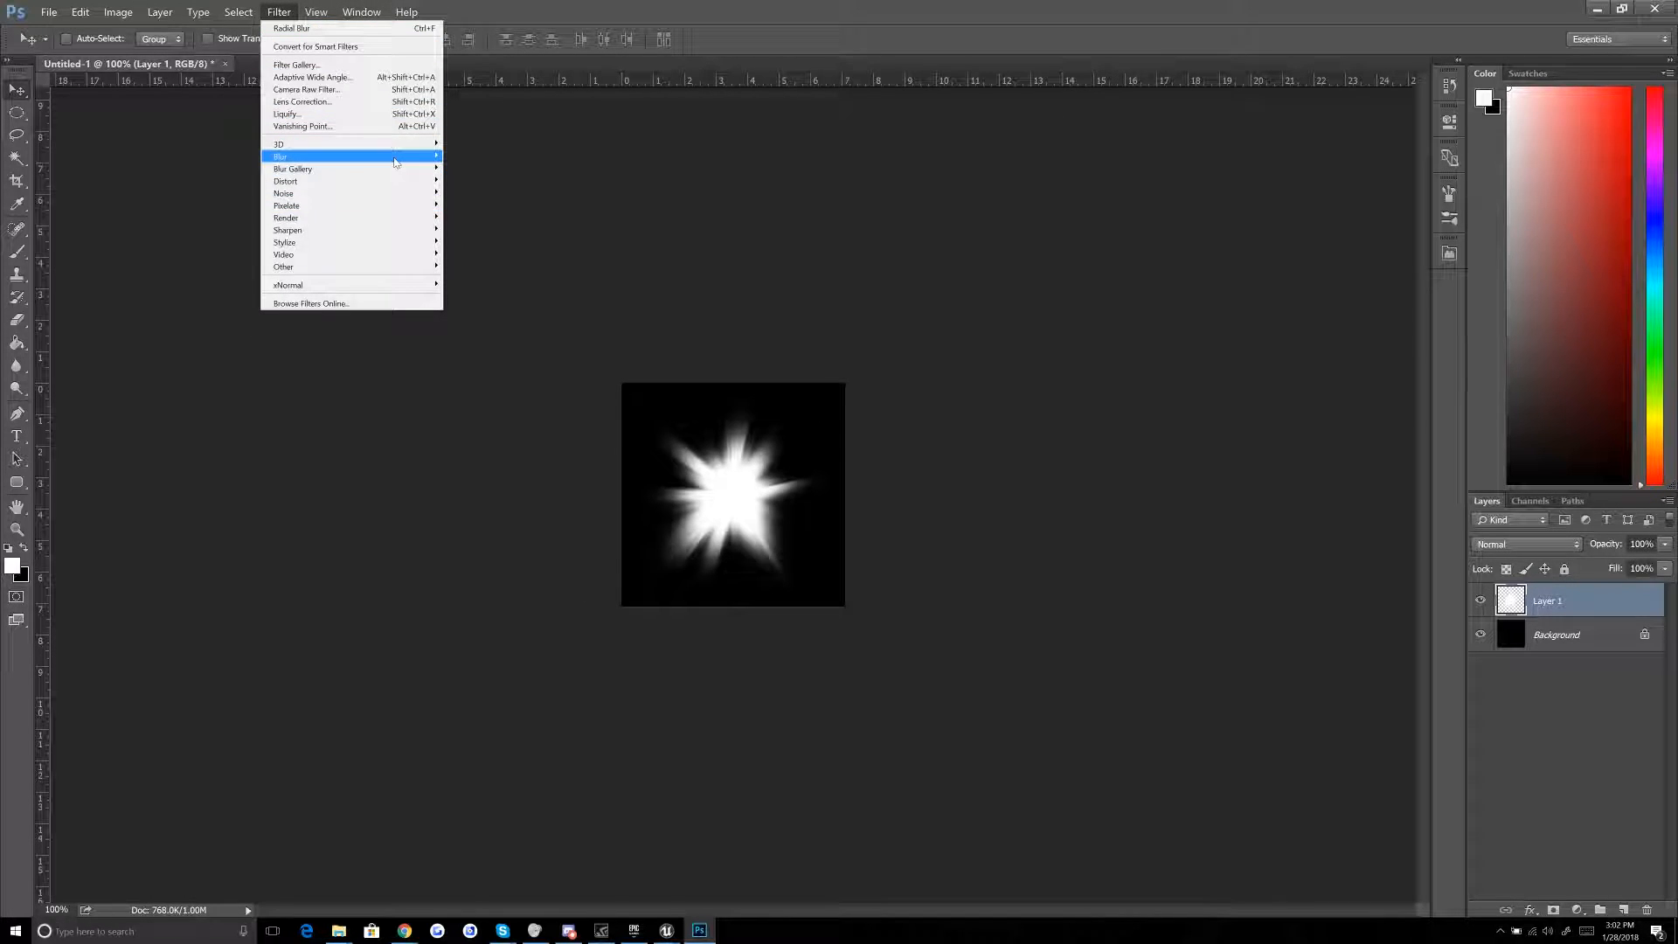
mouse_move(401, 160)
left_click(493, 245)
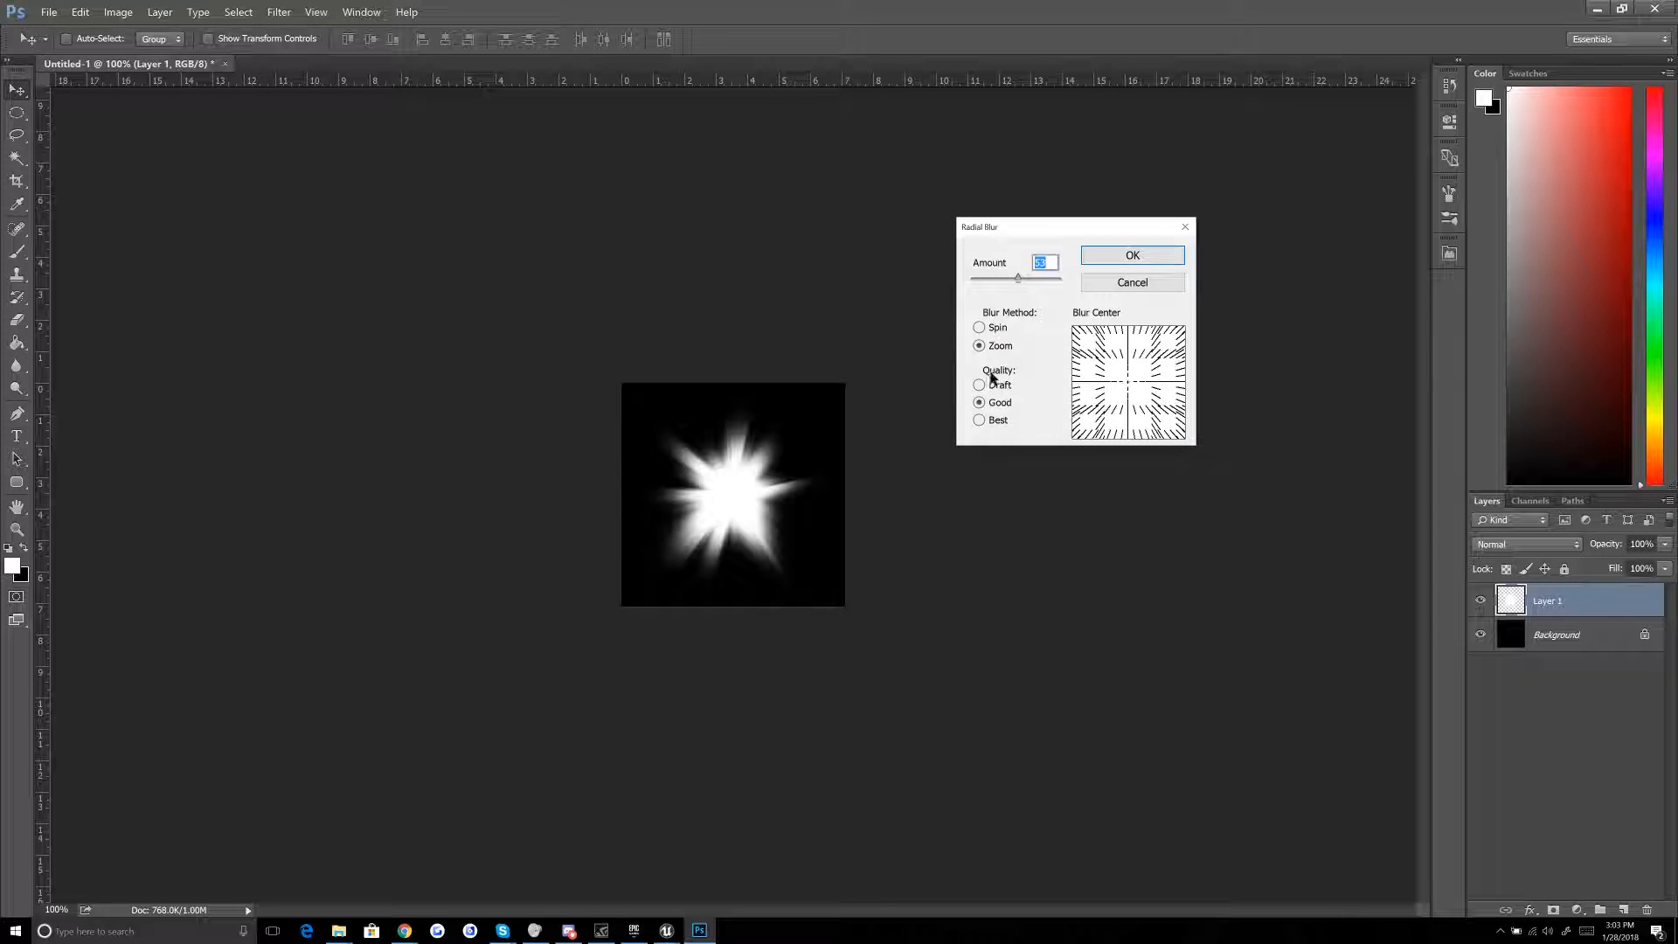
left_click(979, 327)
left_click(985, 278)
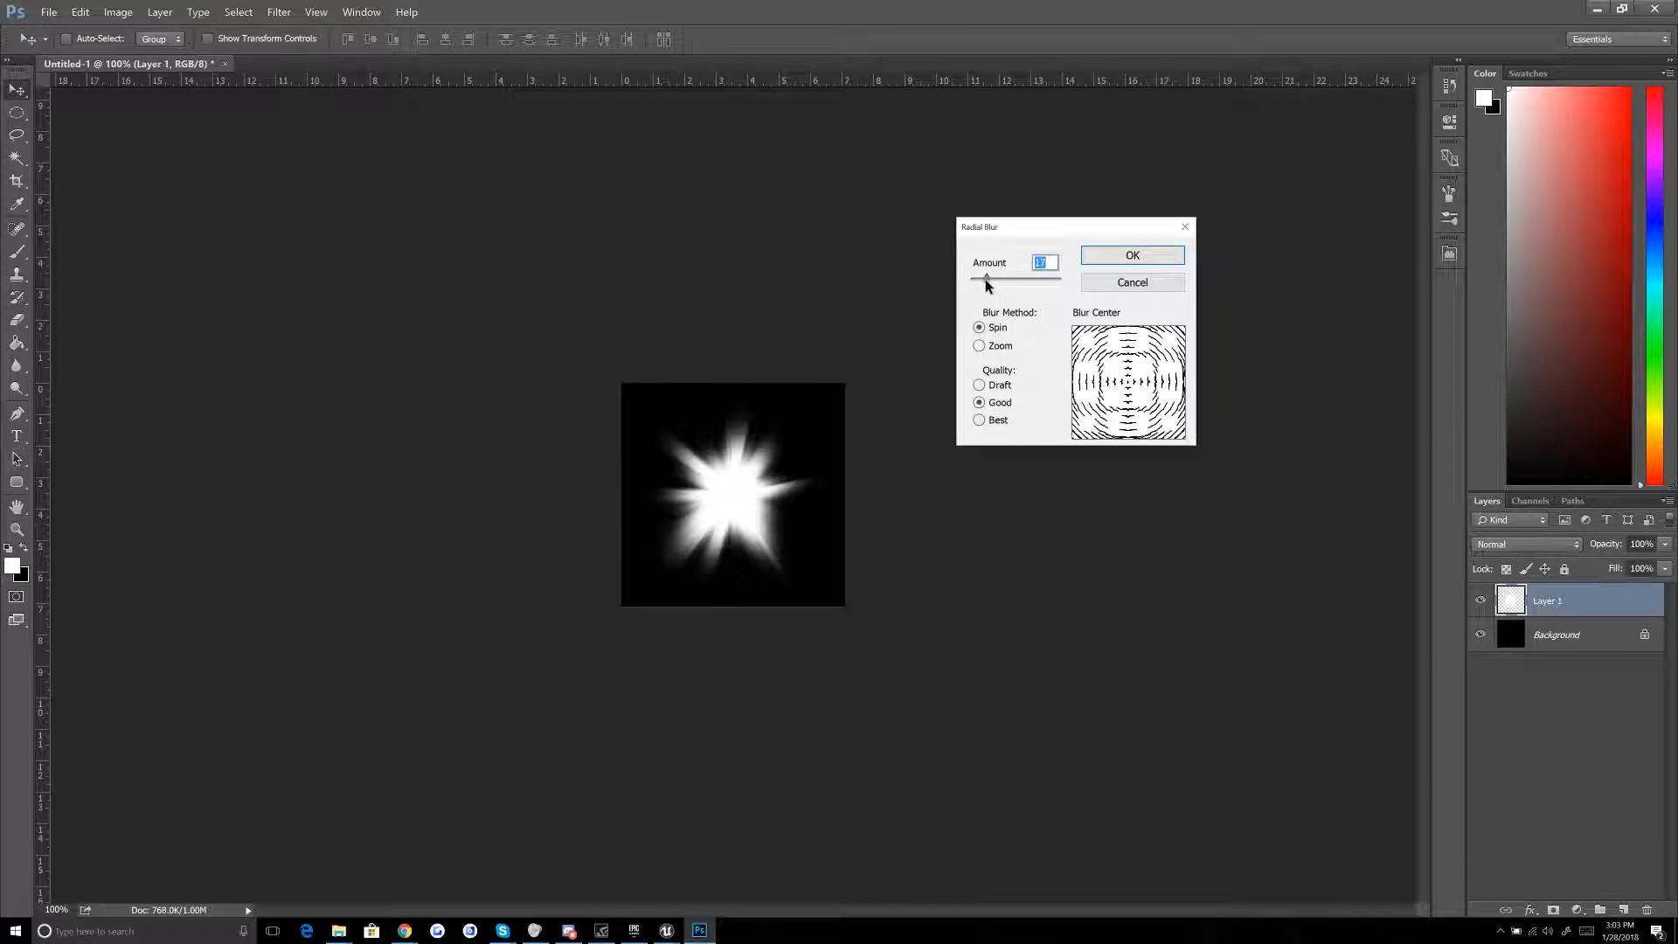
left_click(1130, 256)
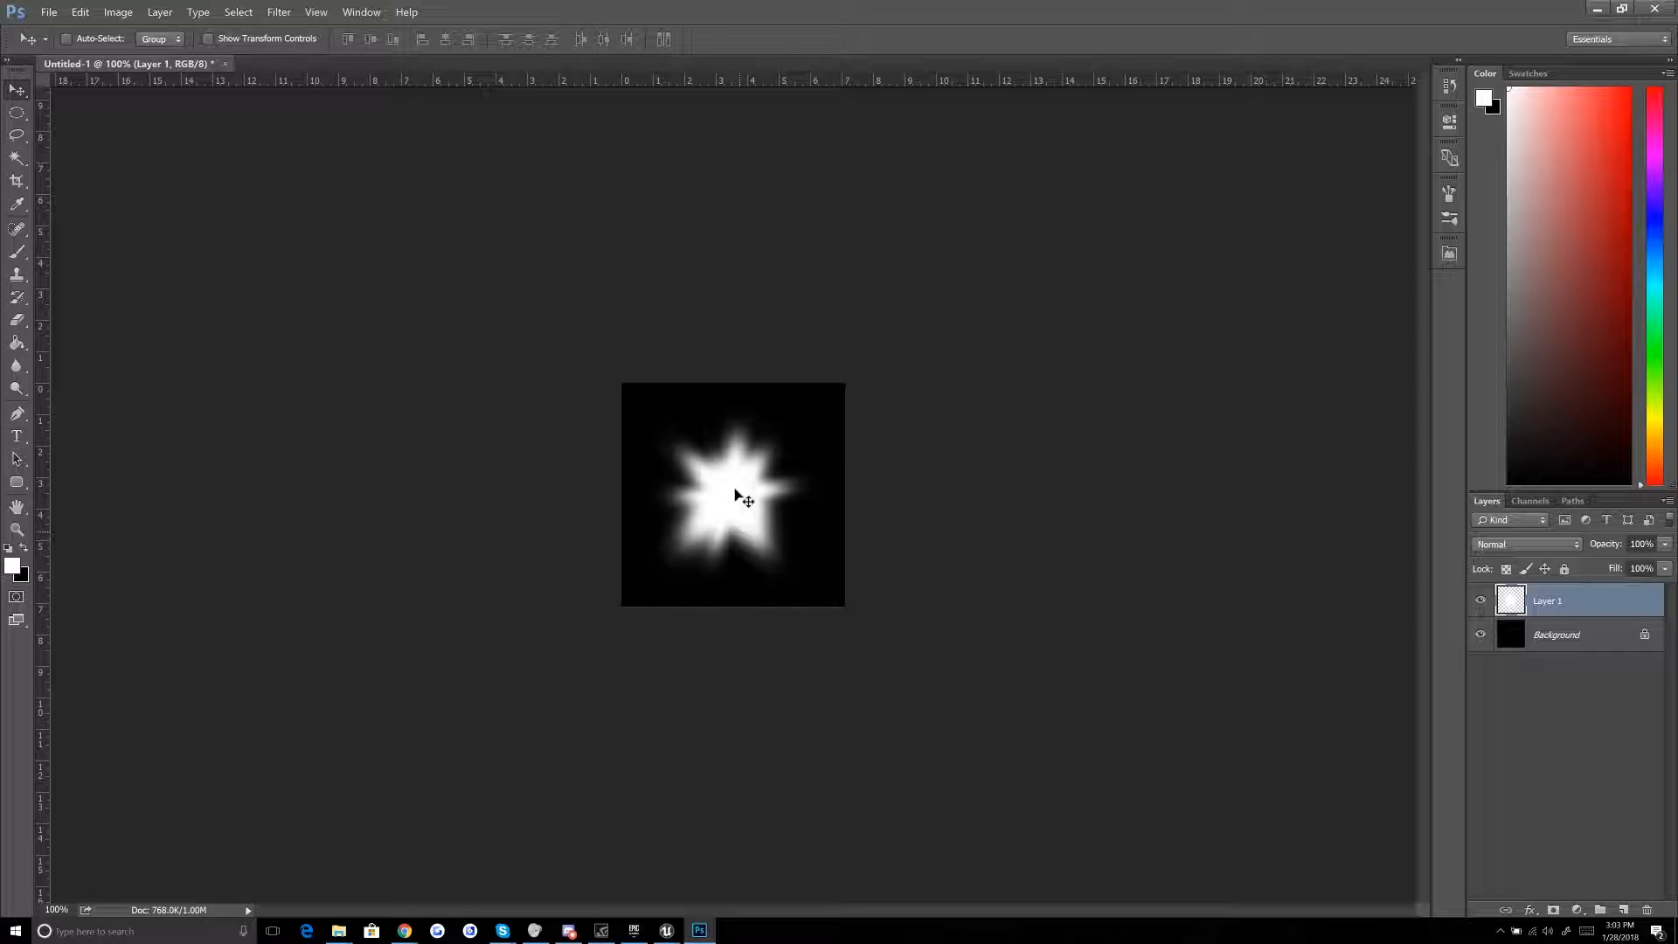
Step: Soften the burst layer with another Radial Blur using the Zoom method and an amount of 53
left_click(279, 12)
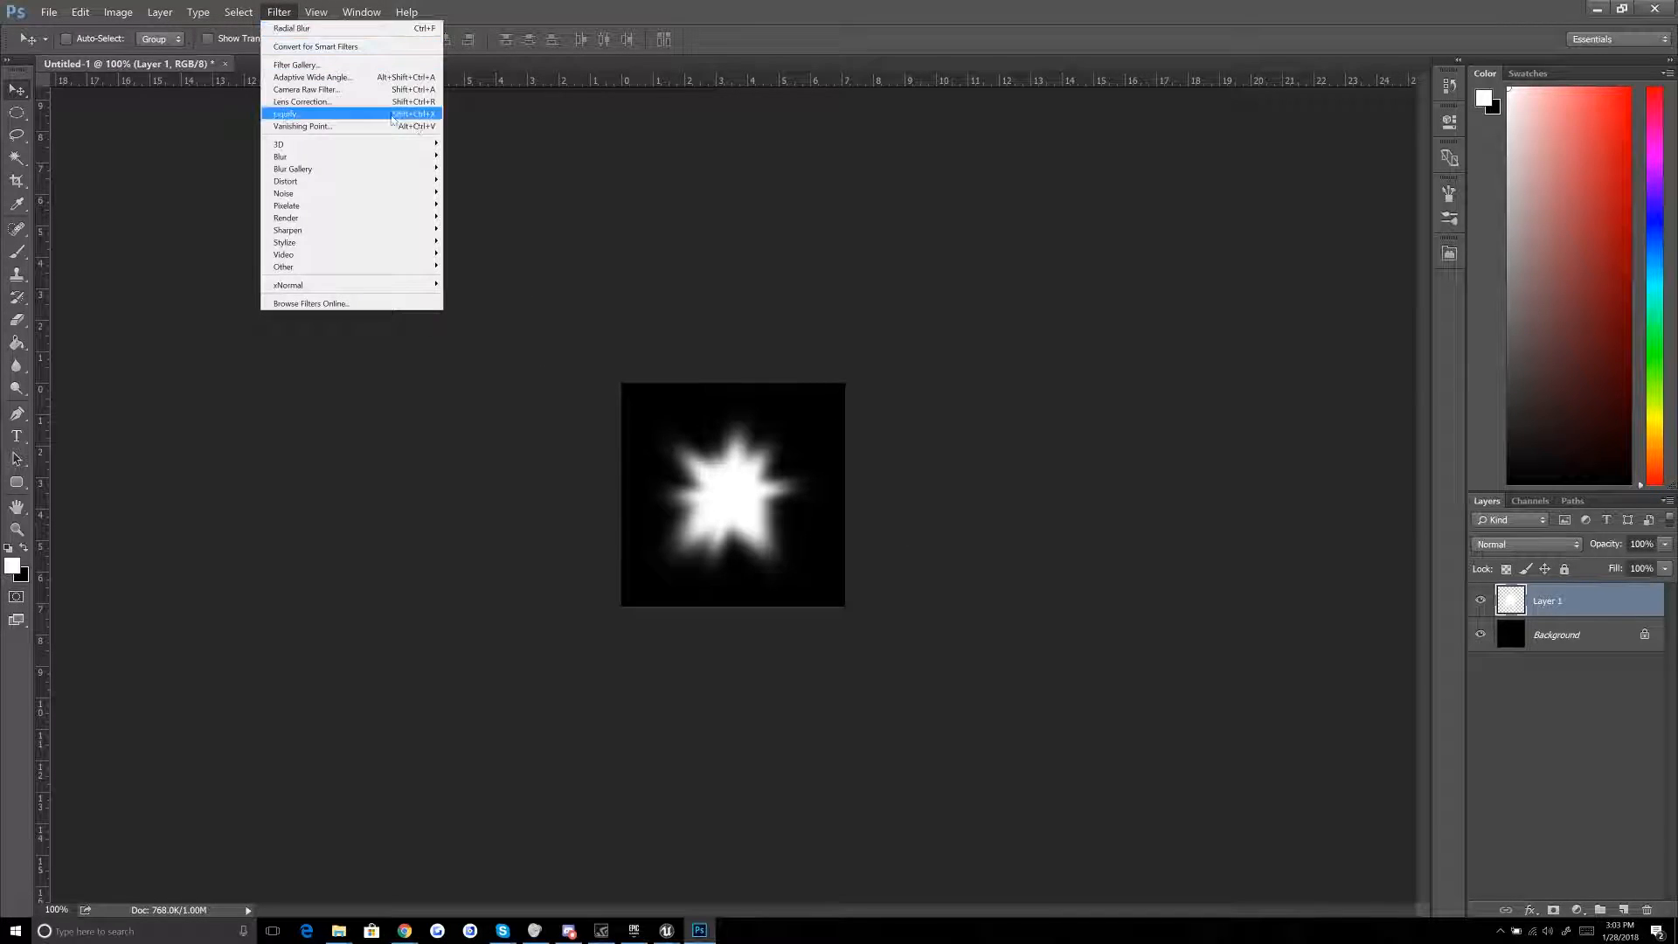
mouse_move(410, 157)
left_click(481, 242)
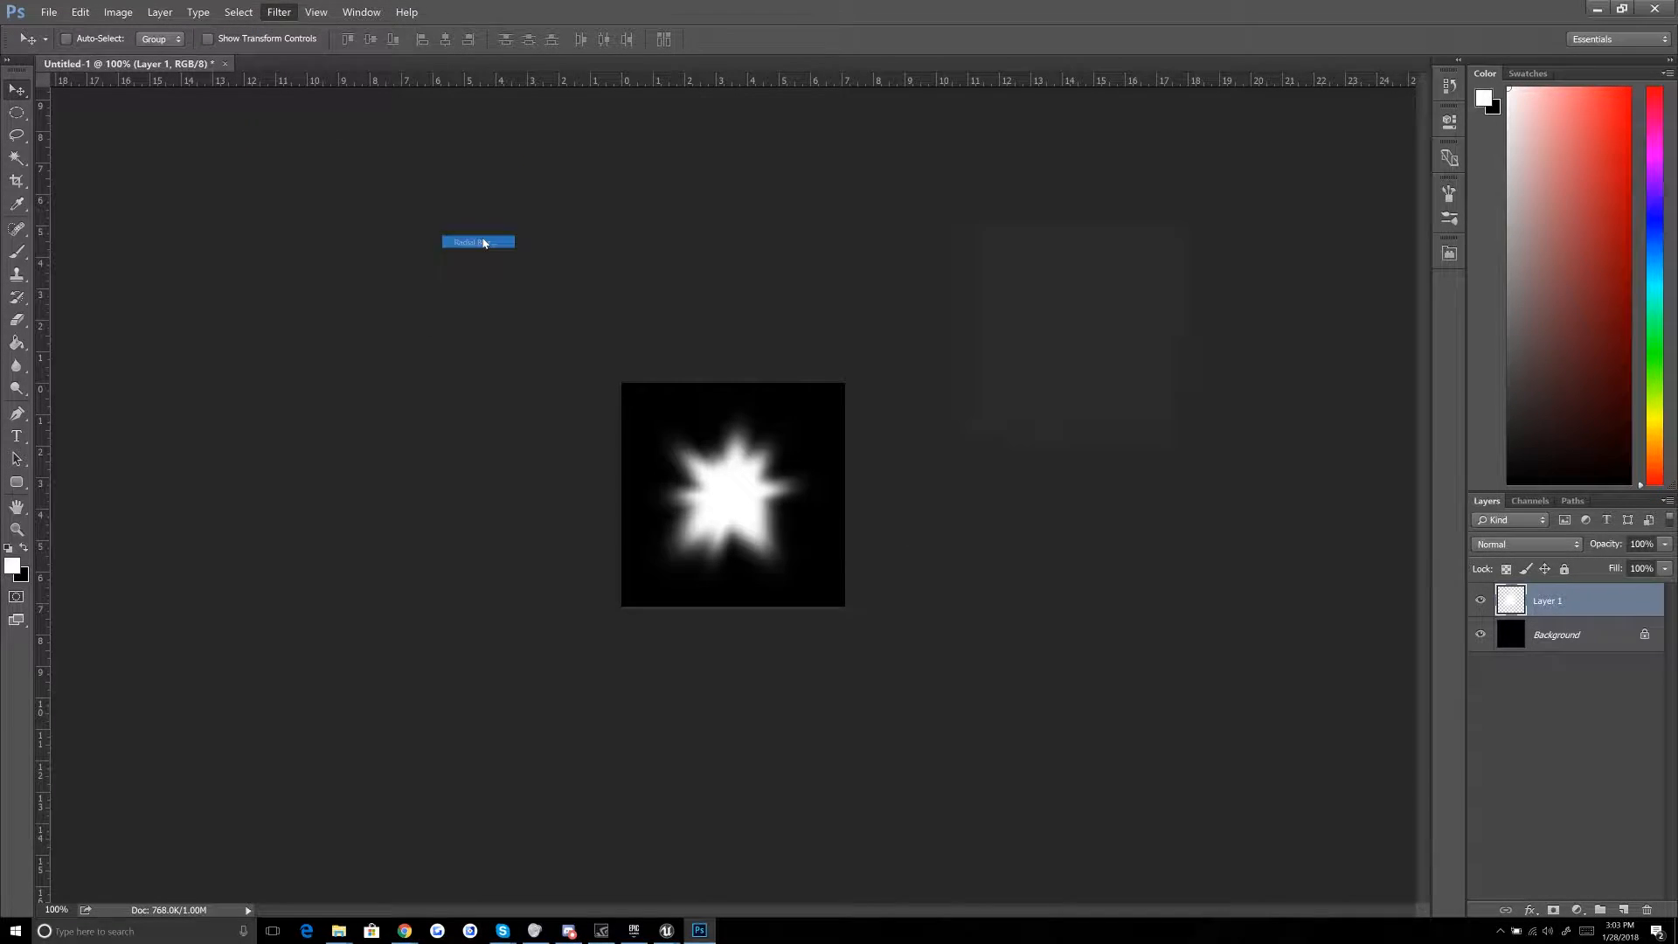
left_click(978, 345)
double_click(1038, 264)
type("53")
left_click(1132, 254)
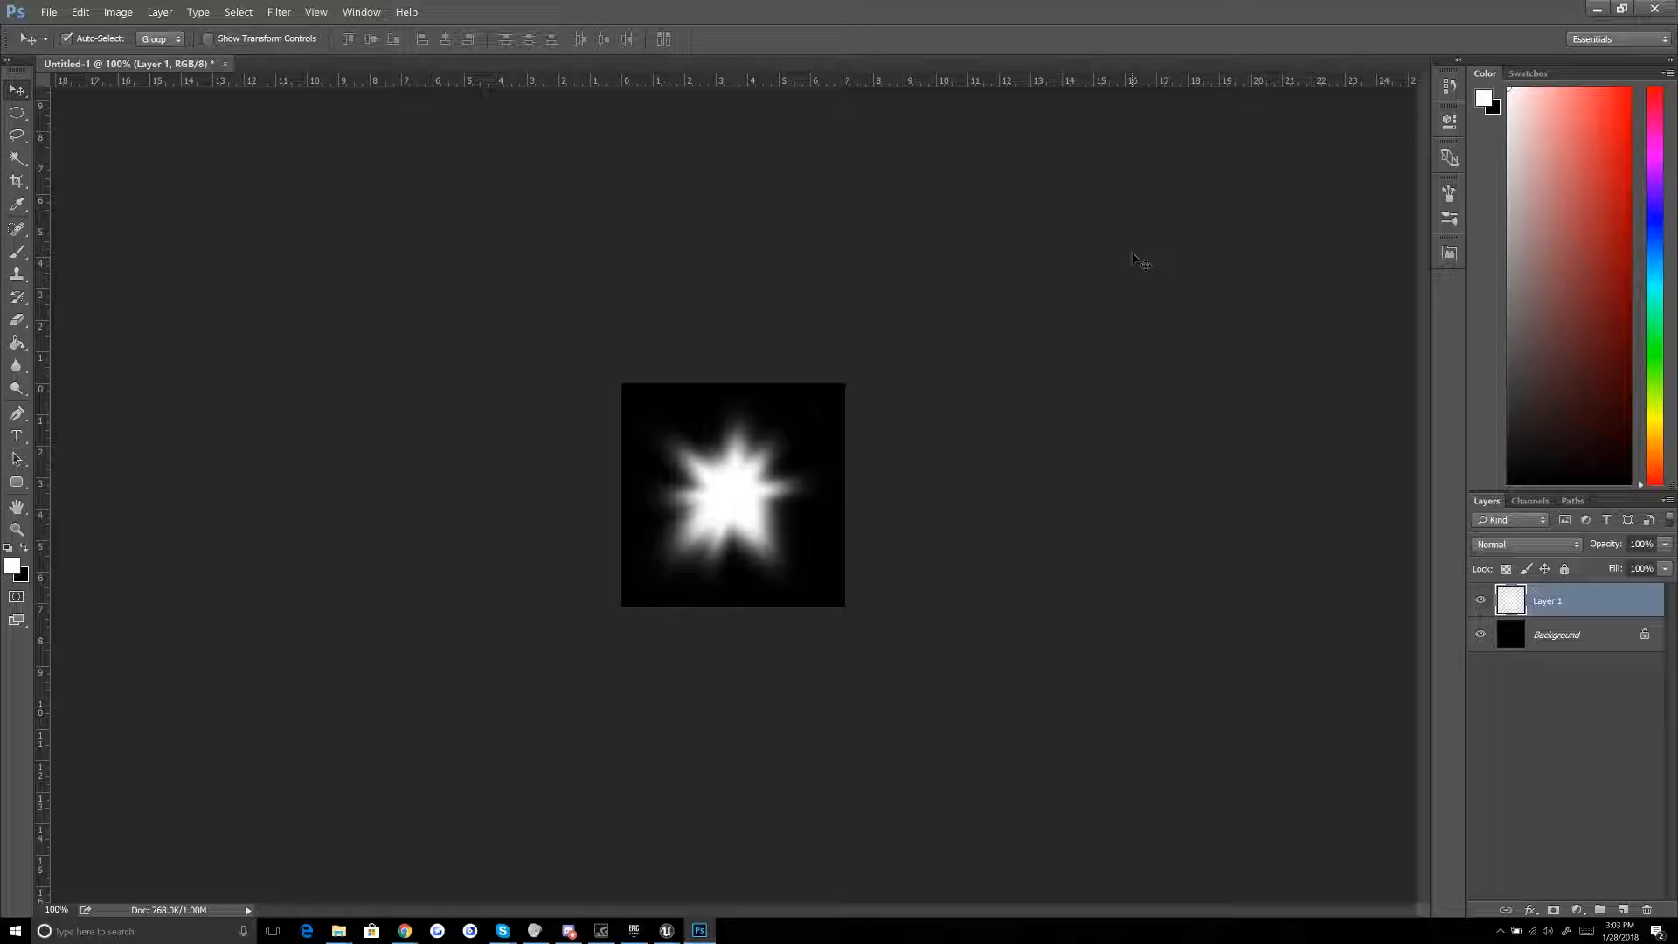
left_click_drag(752, 481, 767, 532)
Step: Save the image in coolfolder as a Targa file named T_Burst at 24 bits/pixel
key("ctrl+shift+s")
left_click(420, 676)
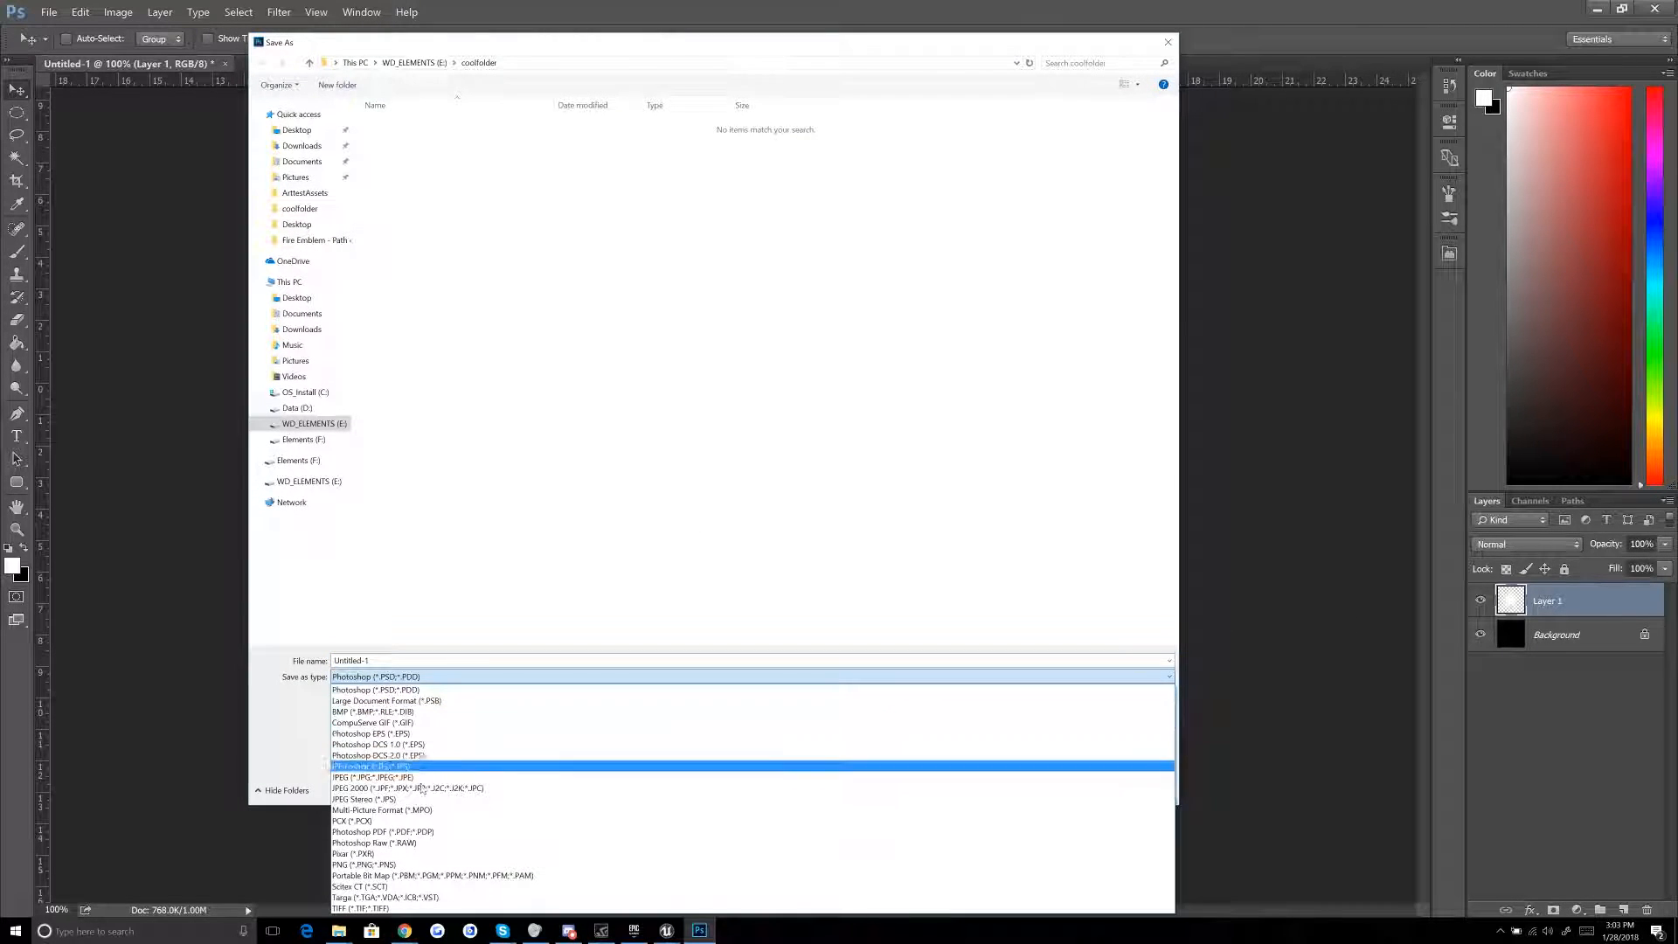
left_click(385, 896)
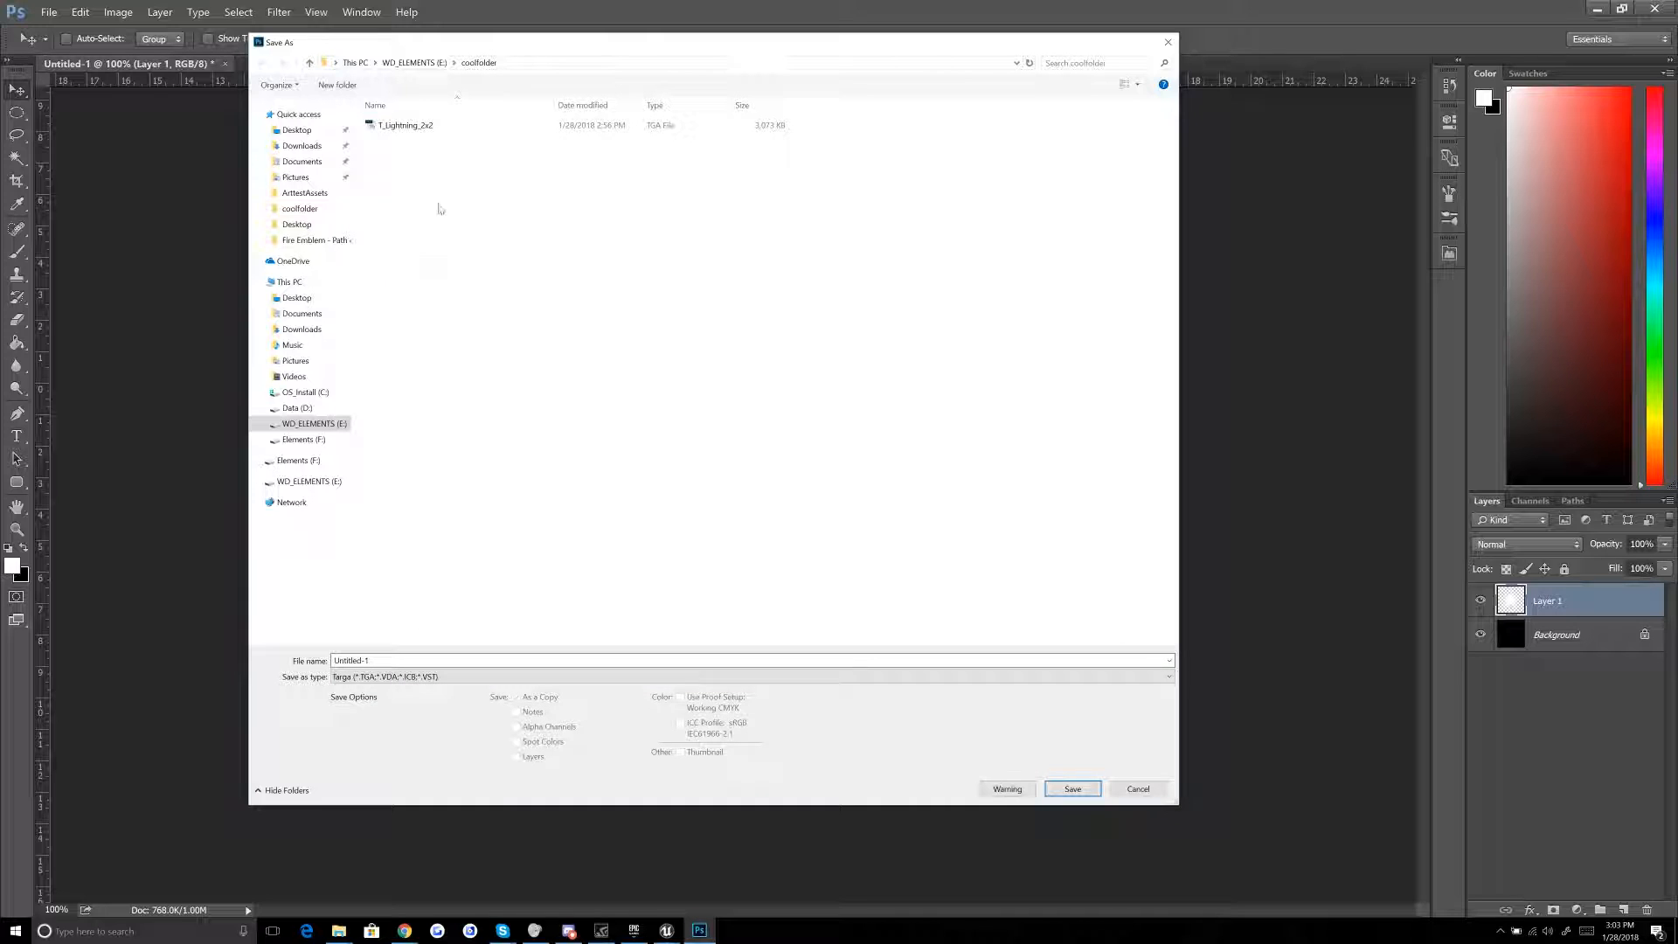
double_click(334, 661)
type("T")
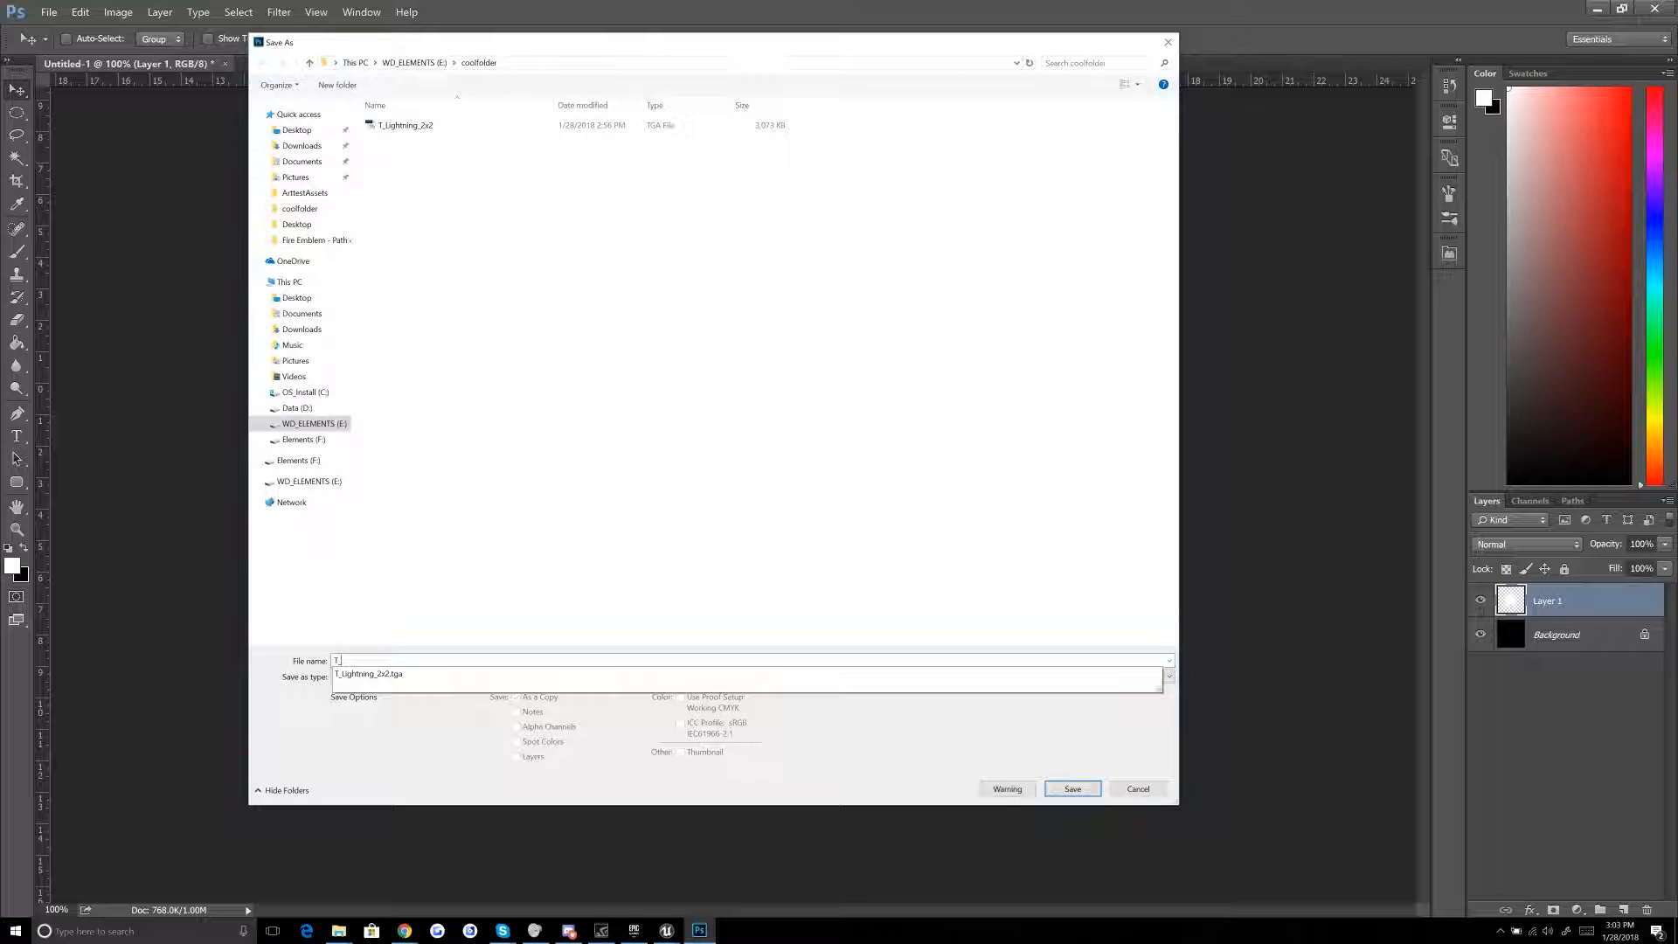
type("_Burst")
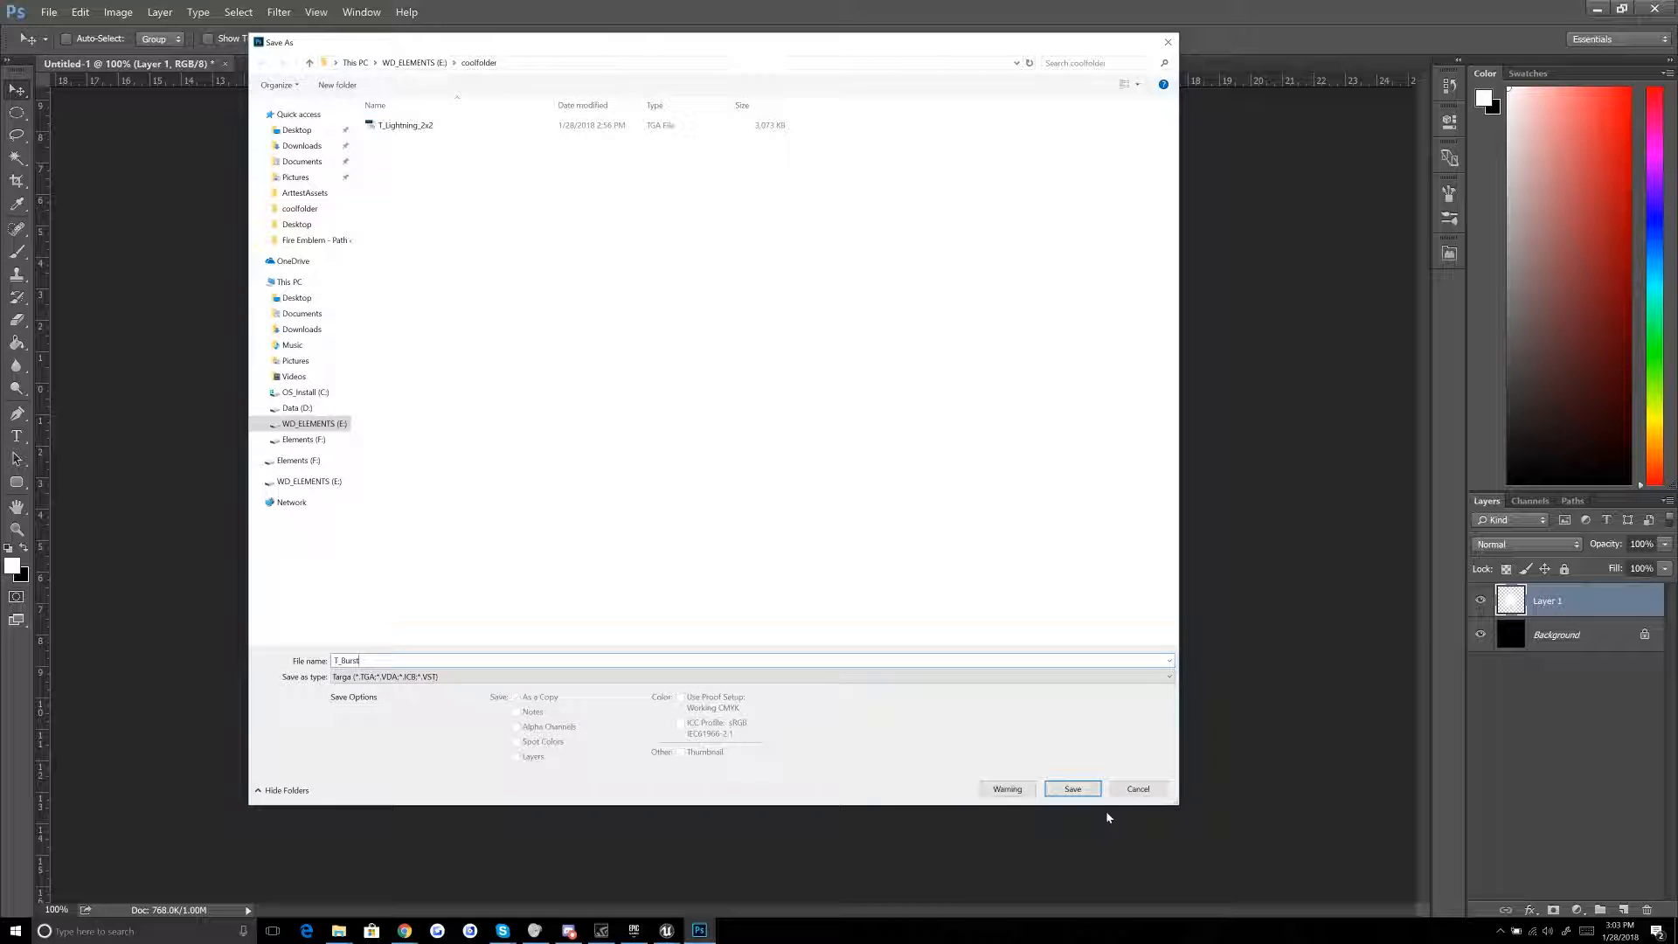
left_click(1080, 794)
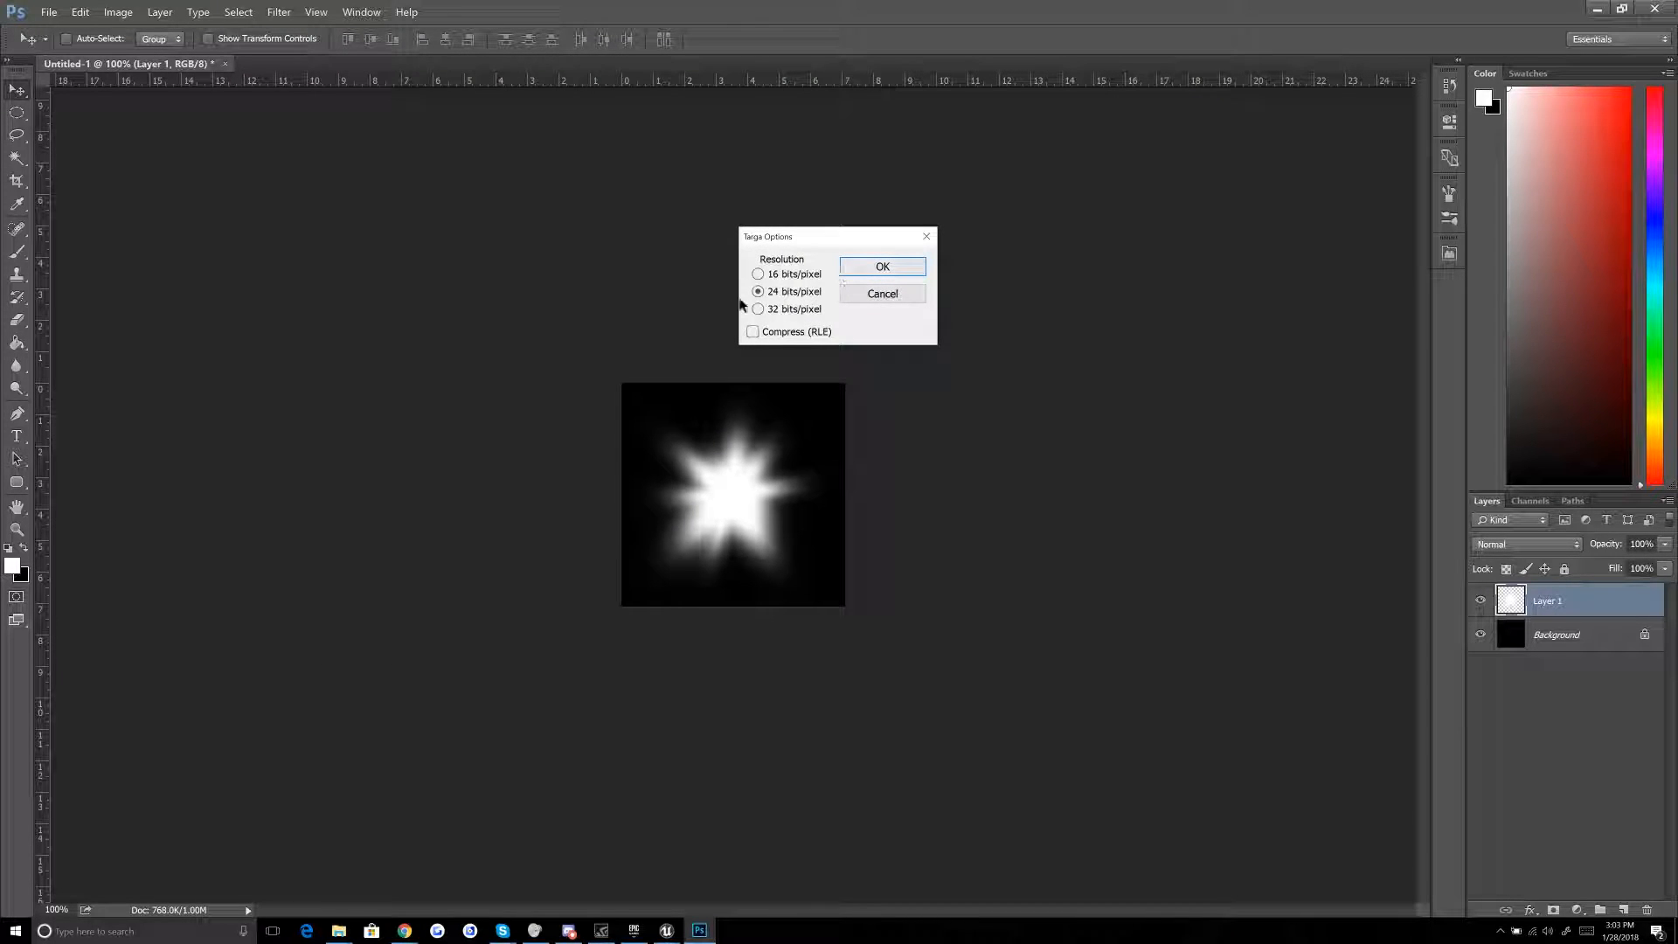
left_click(874, 267)
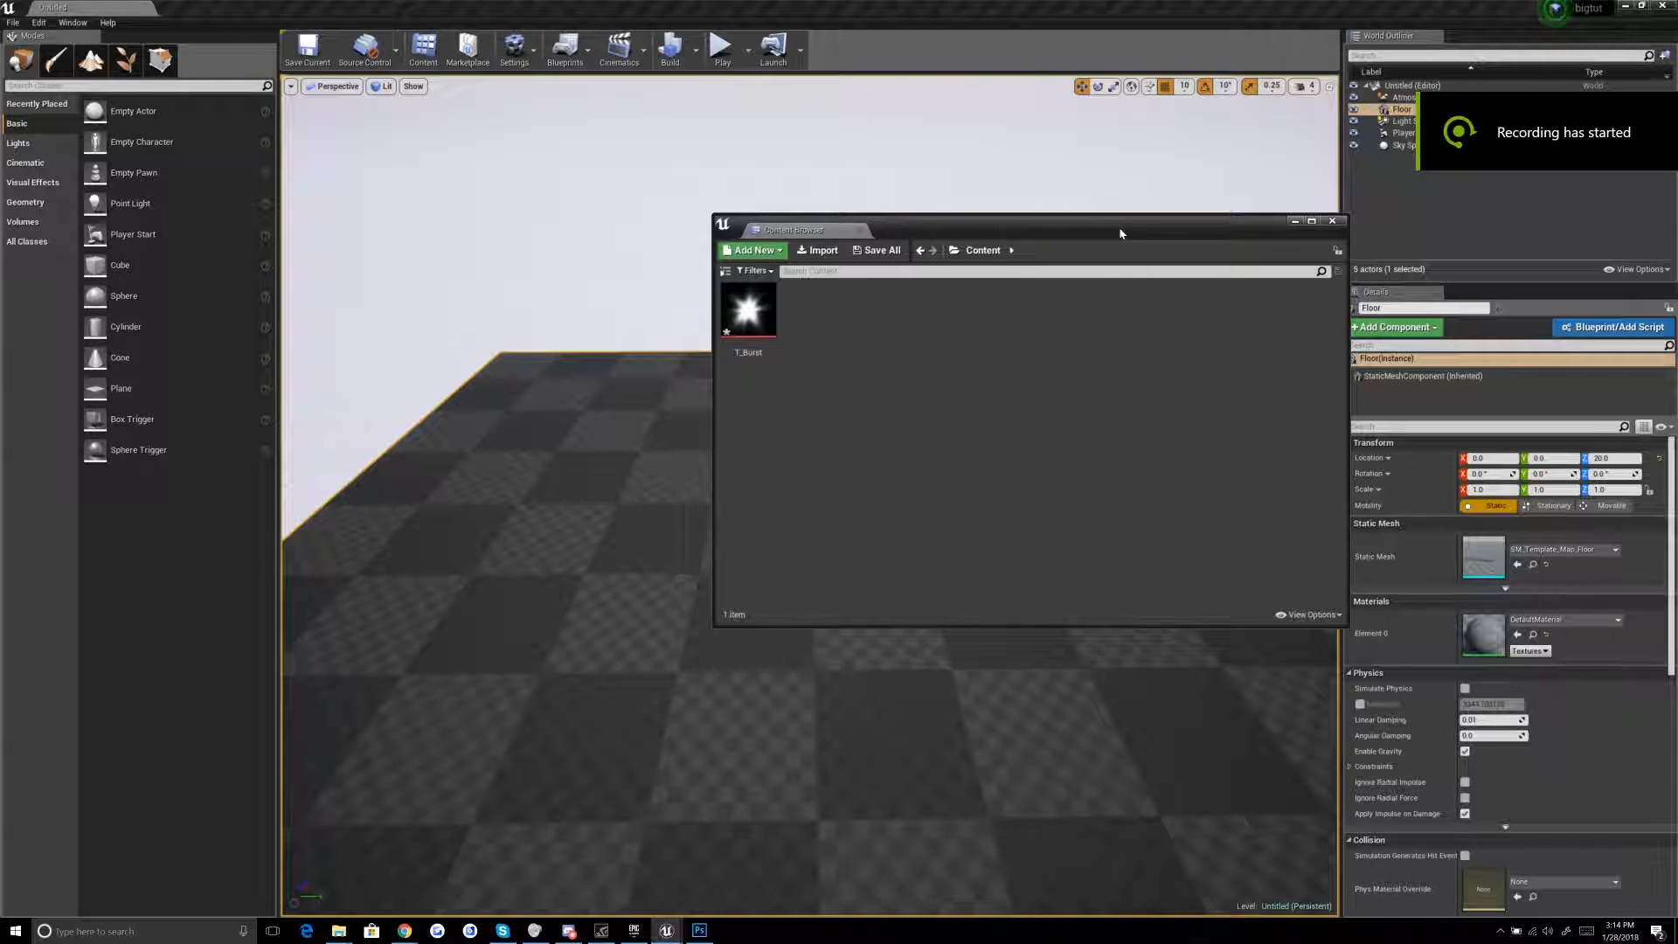
left_click_drag(1120, 229, 1055, 199)
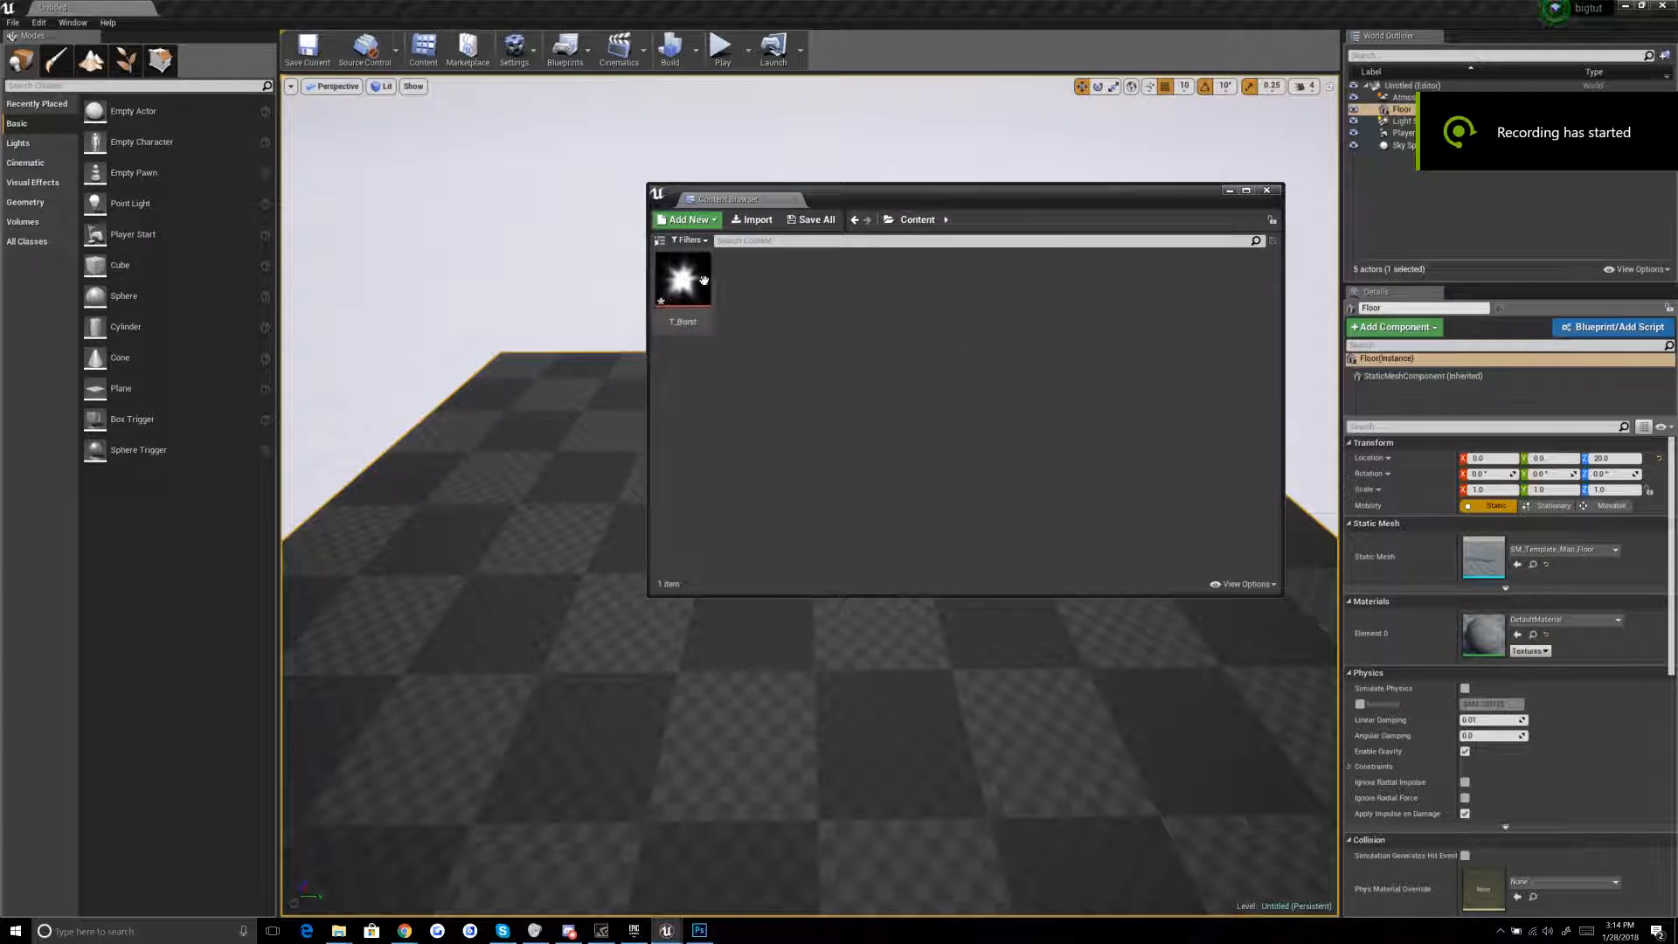
left_click_drag(845, 181, 757, 156)
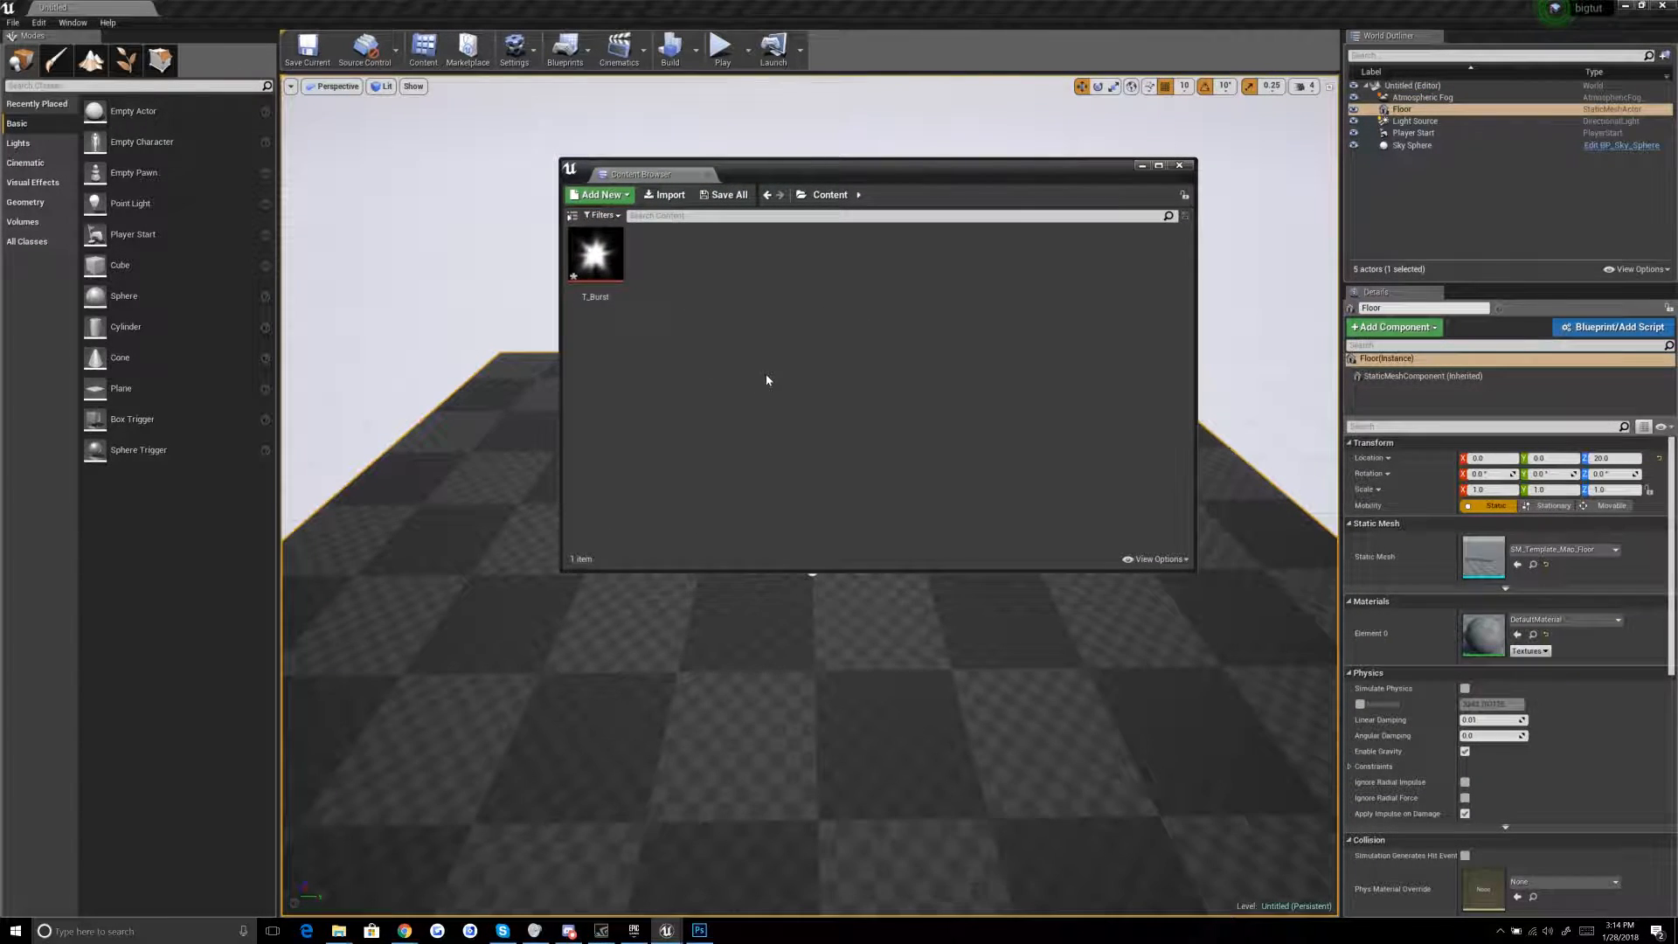
left_click_drag(929, 166, 874, 164)
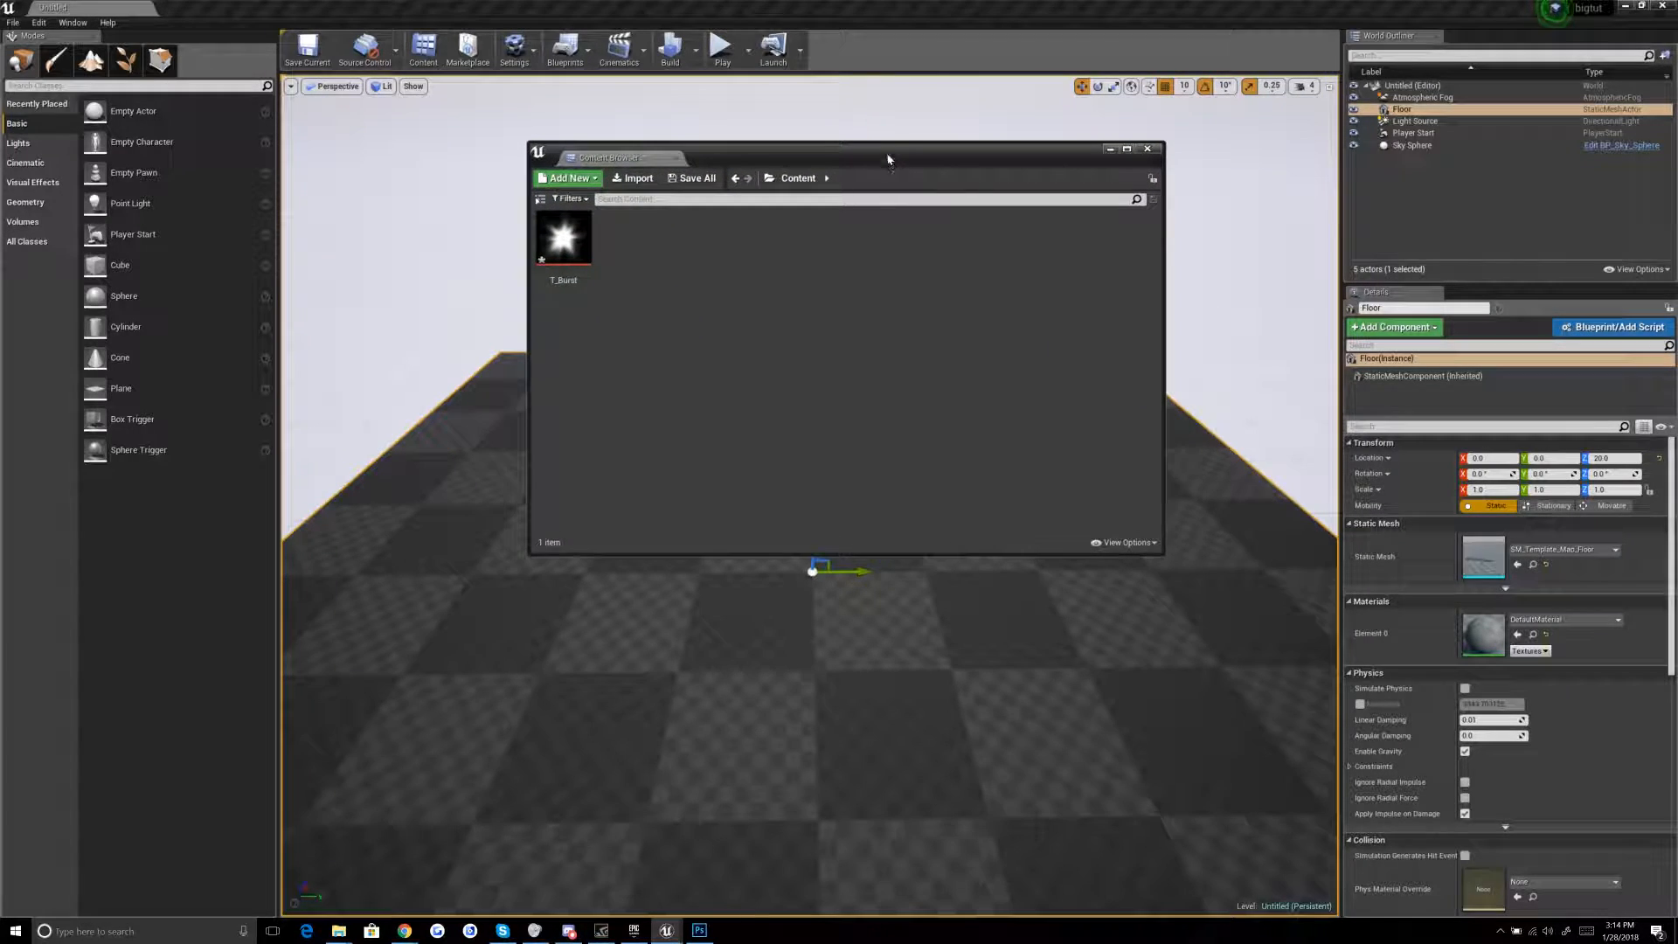
Step: Create a new material in the Content folder and name it M_MasterMaterial
right_click(681, 331)
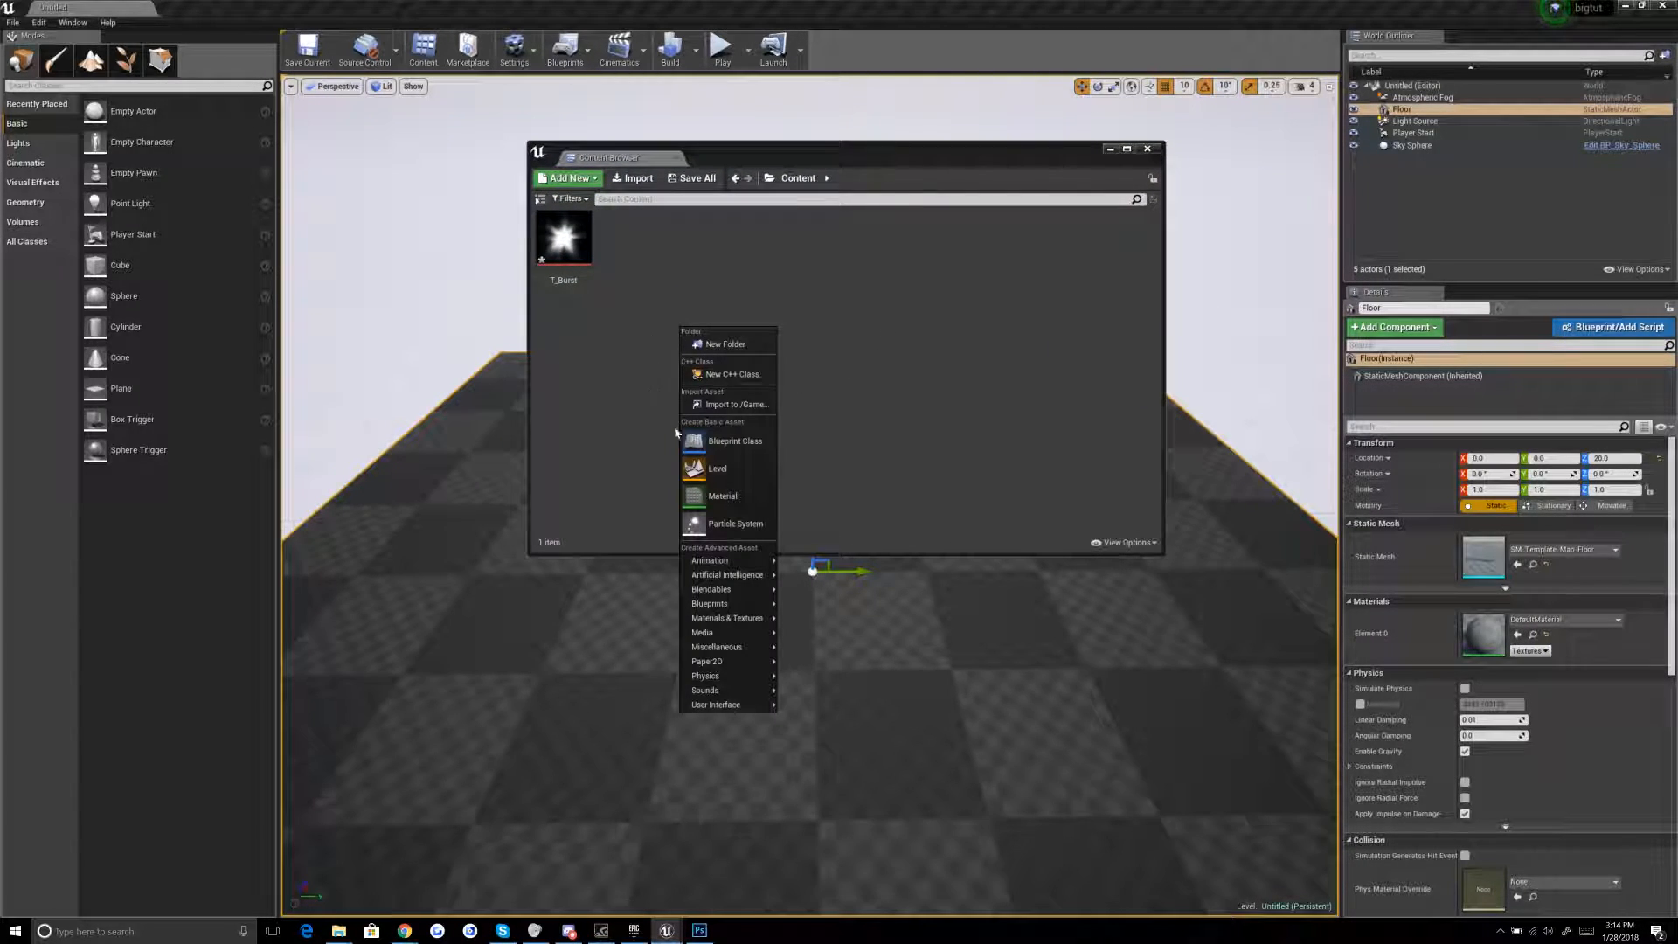
left_click(722, 493)
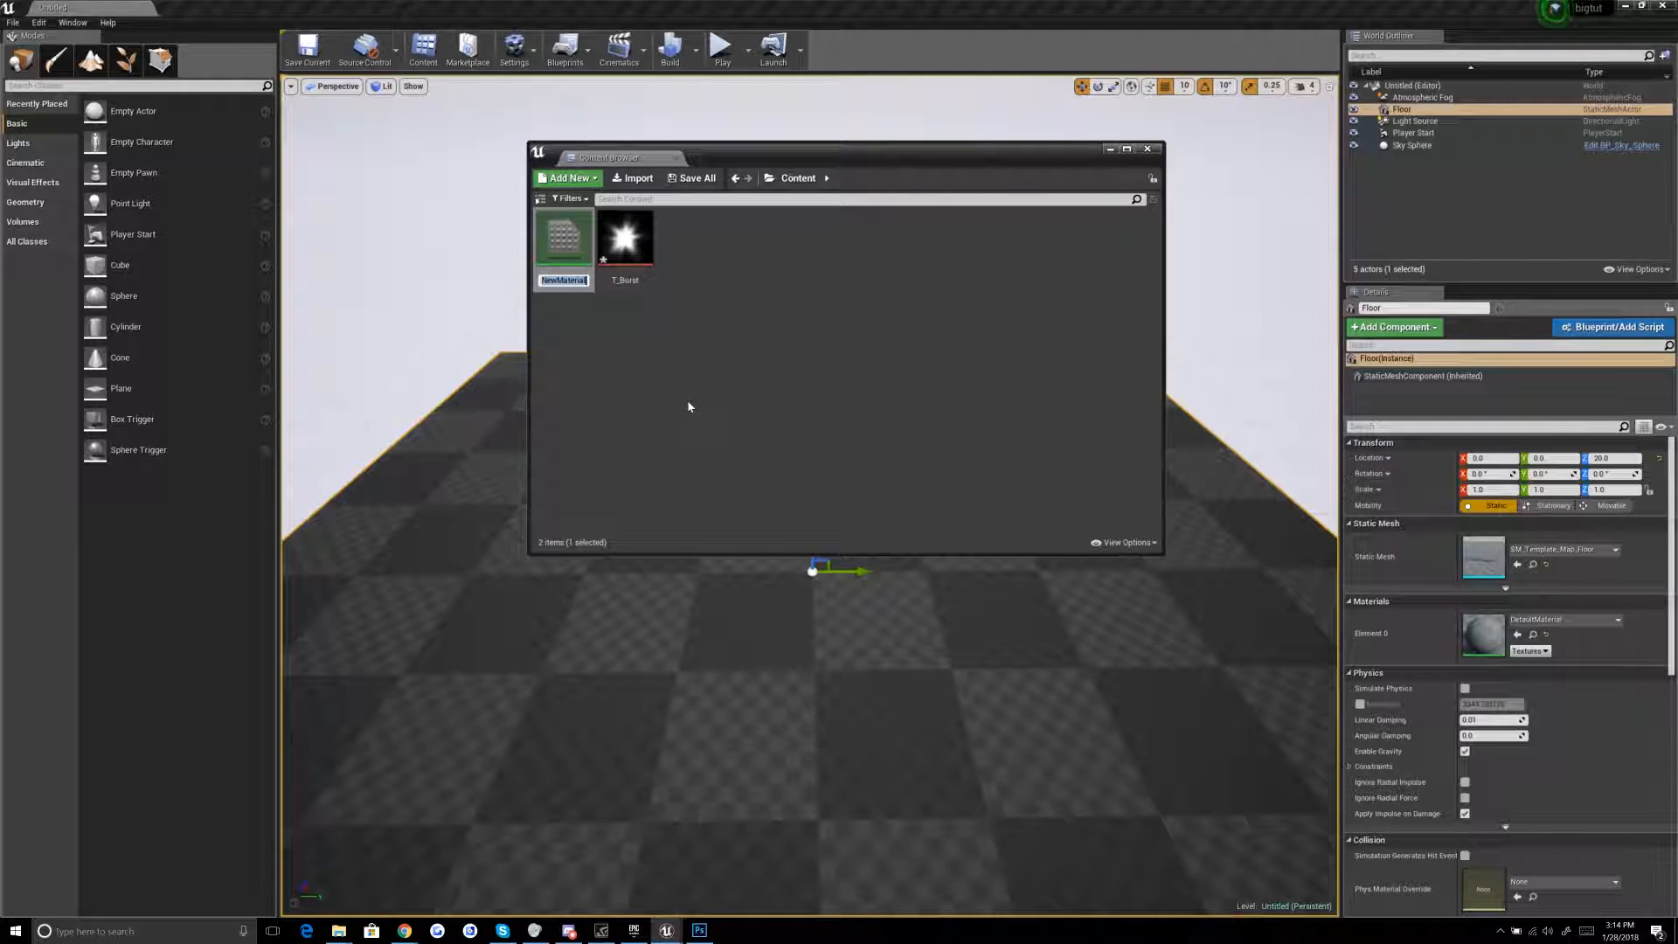
type("M_")
type("Maste")
type("rMaterial")
key("Return")
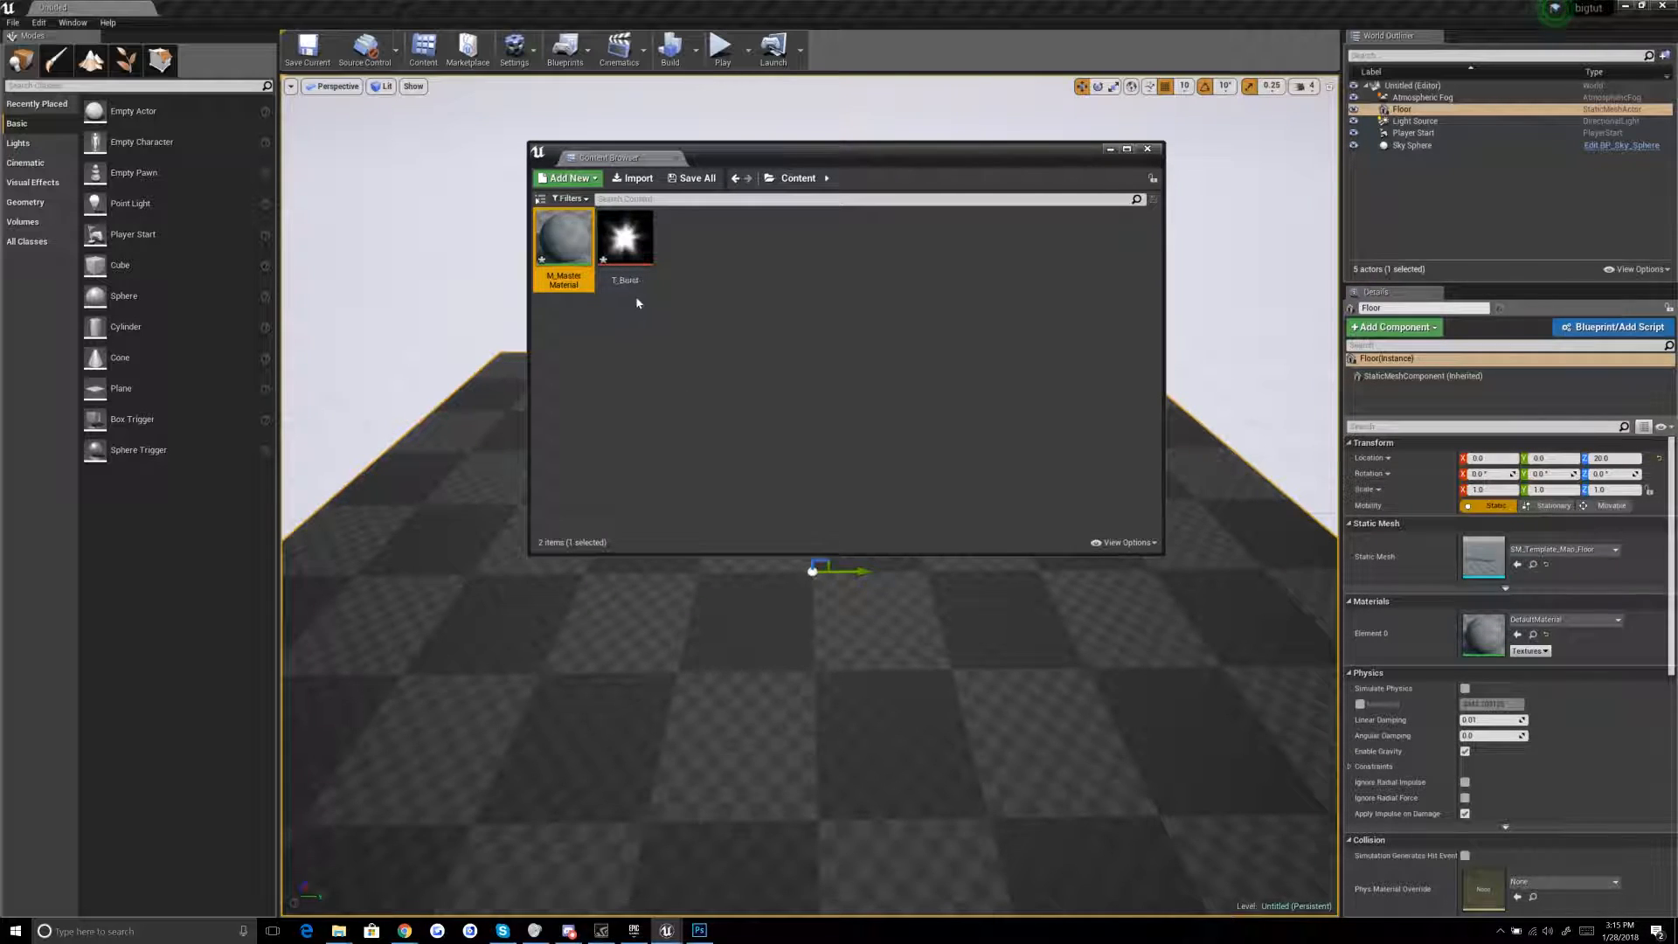
left_click_drag(872, 159, 744, 83)
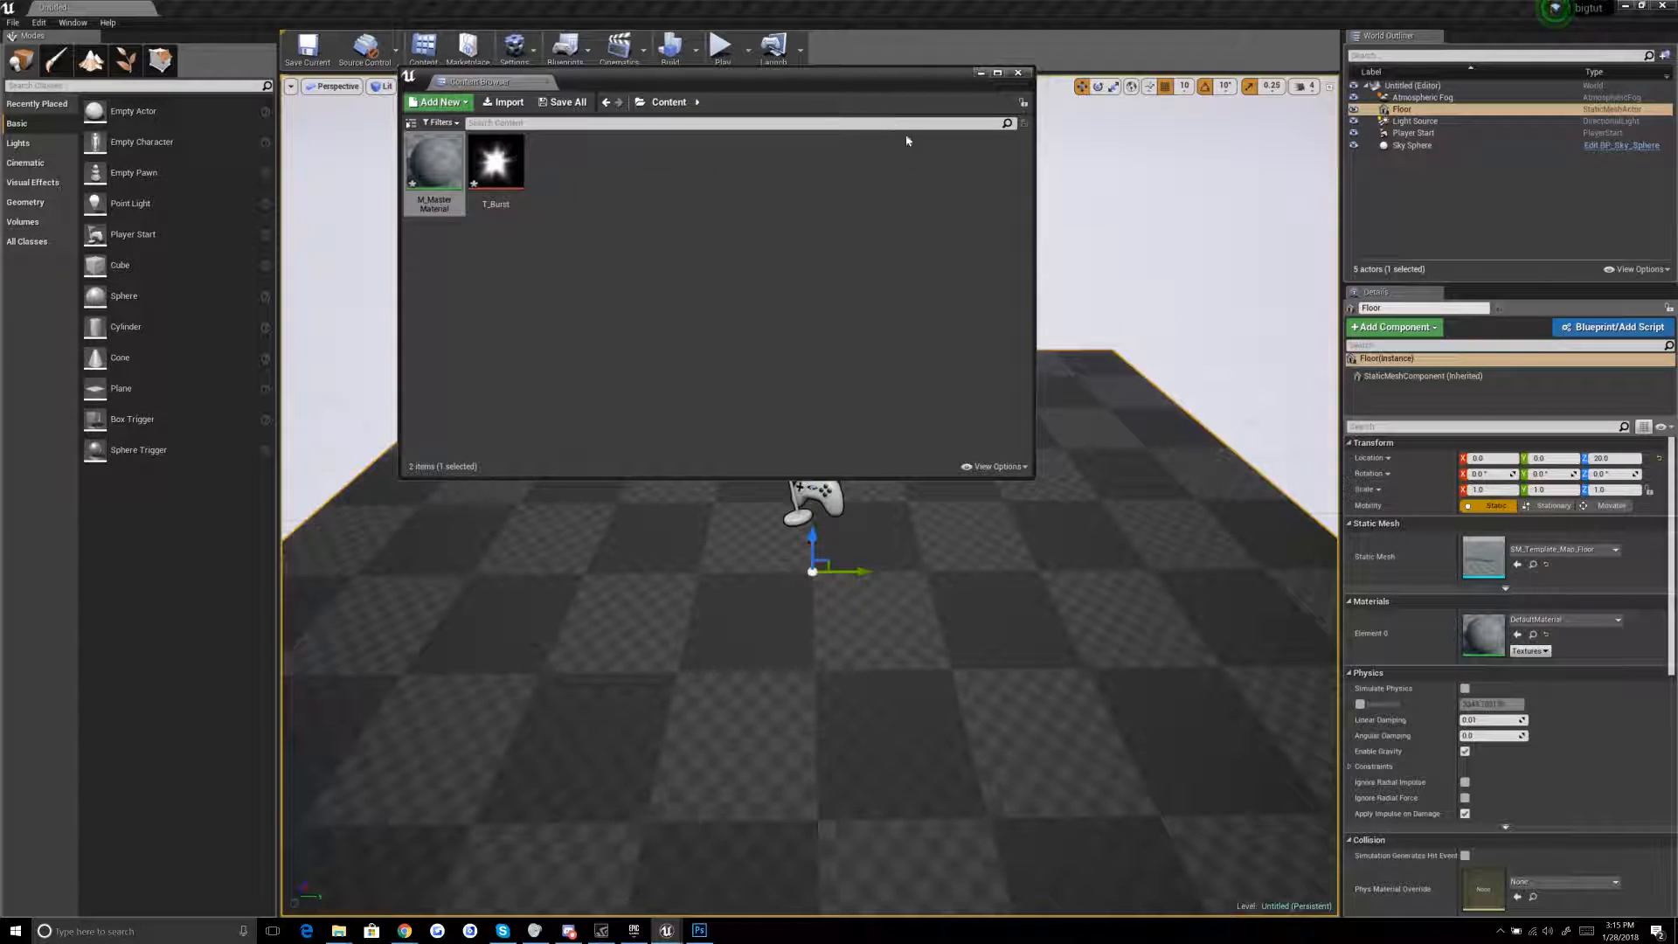
left_click_drag(809, 81, 907, 134)
left_click(770, 358)
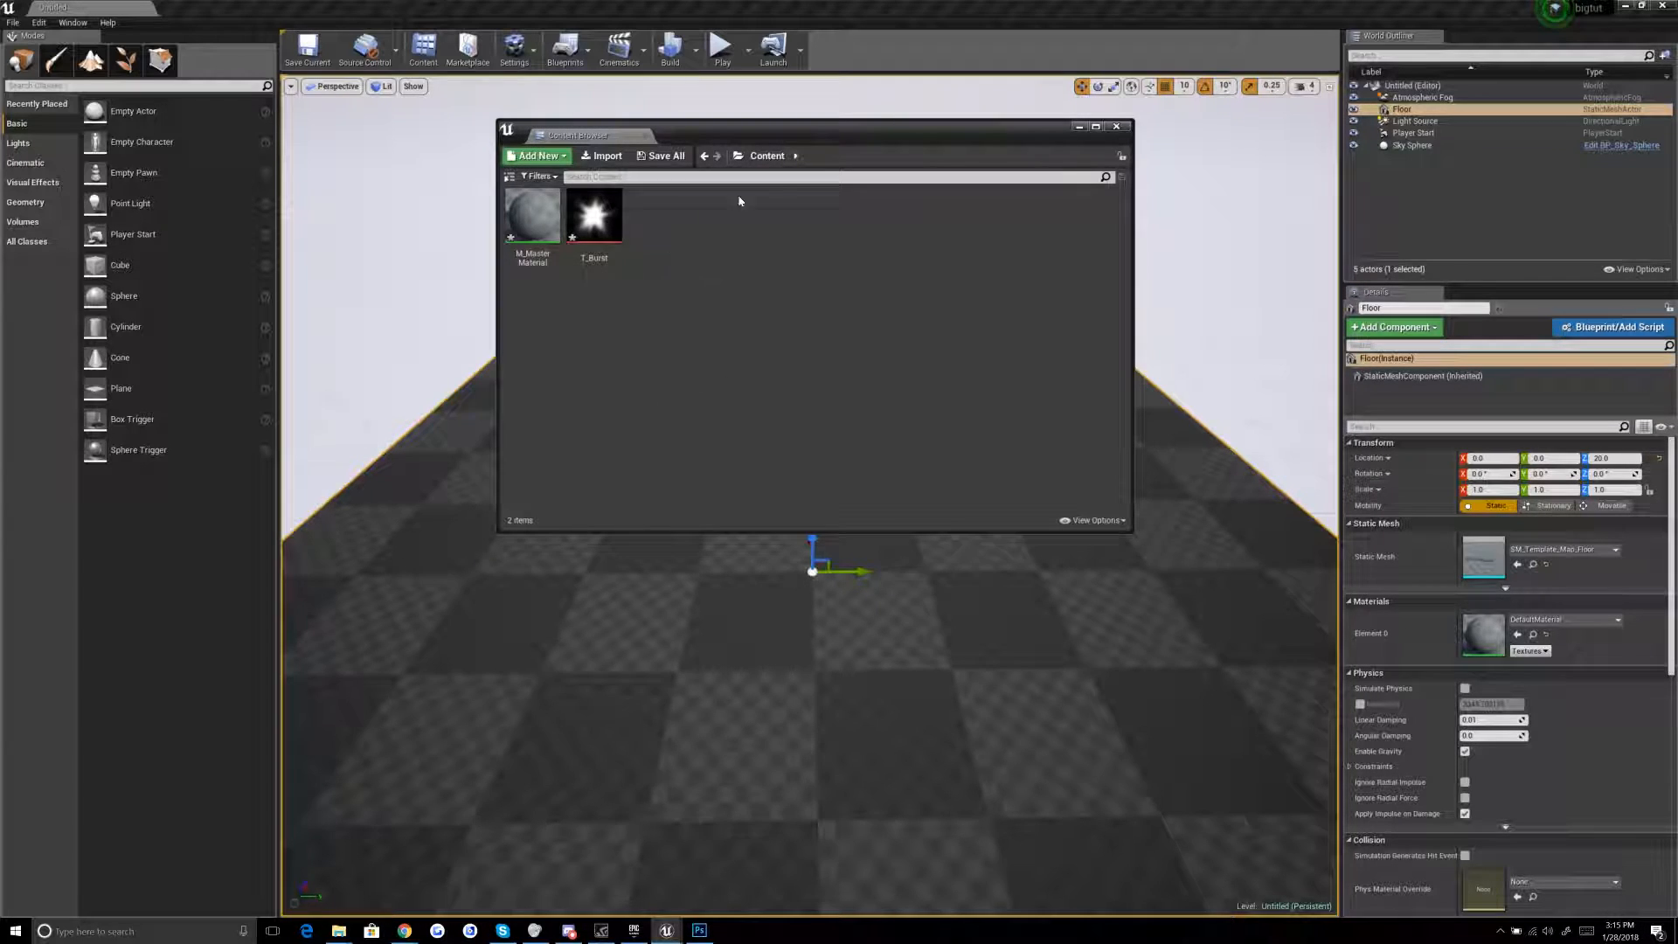
Step: Open M_MasterMaterial from the Content folder in the material editor and reposition its main material node
mouse_move(873, 125)
left_mouse_down()
mouse_move(916, 124)
mouse_move(880, 112)
left_mouse_up()
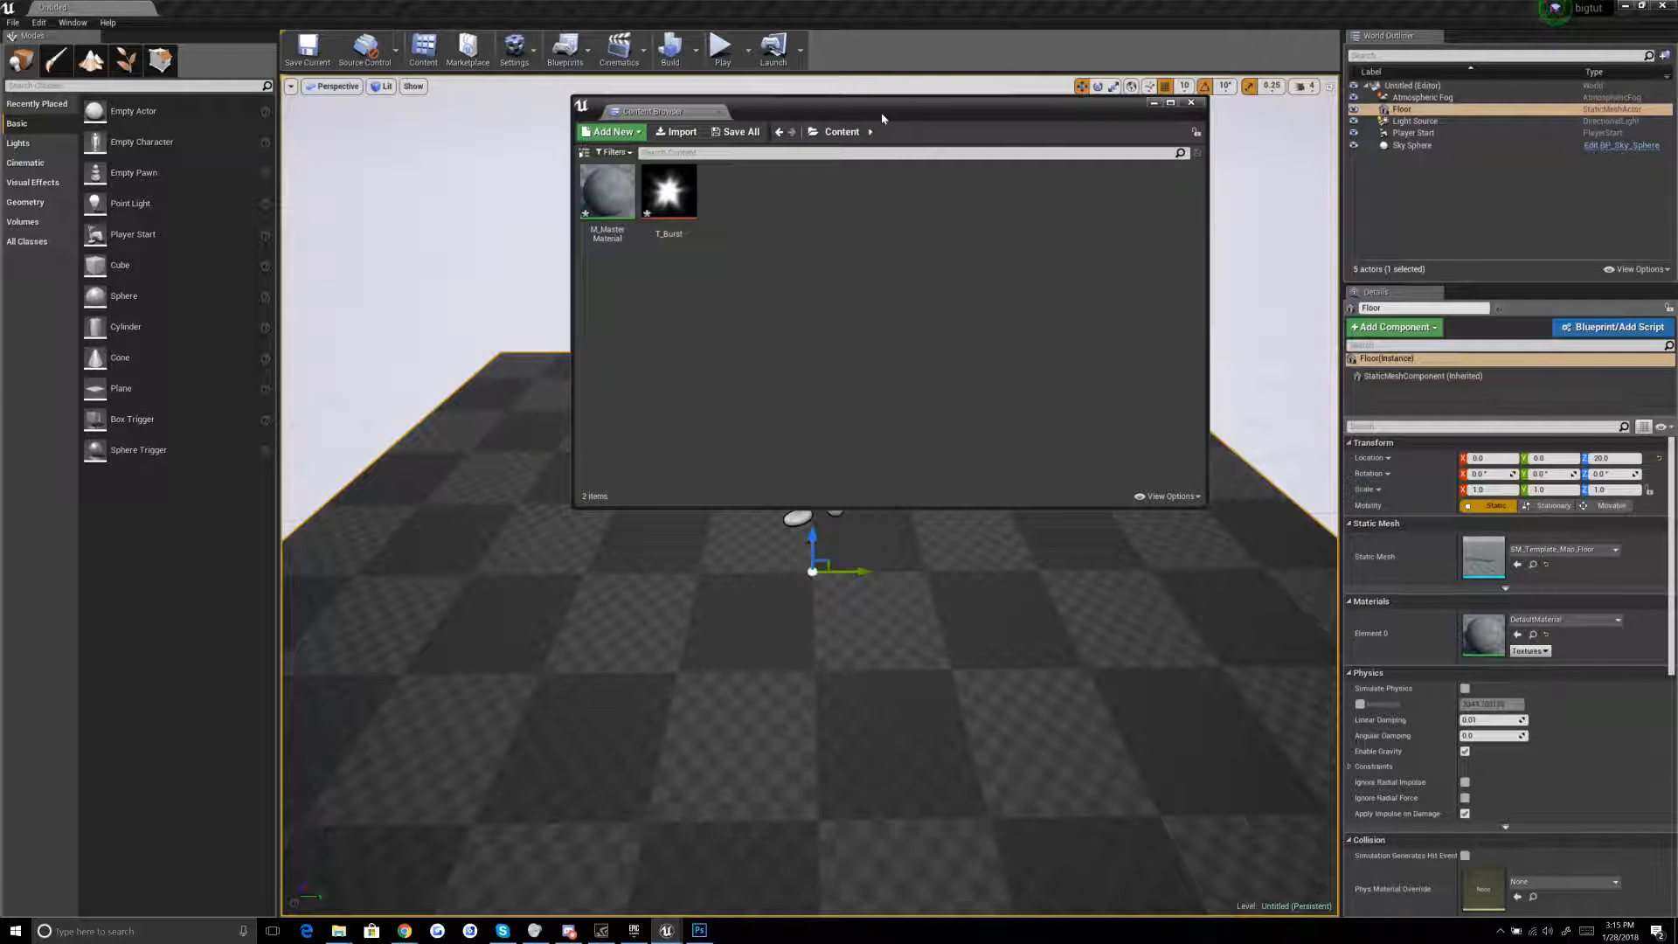
left_click_drag(880, 112, 899, 115)
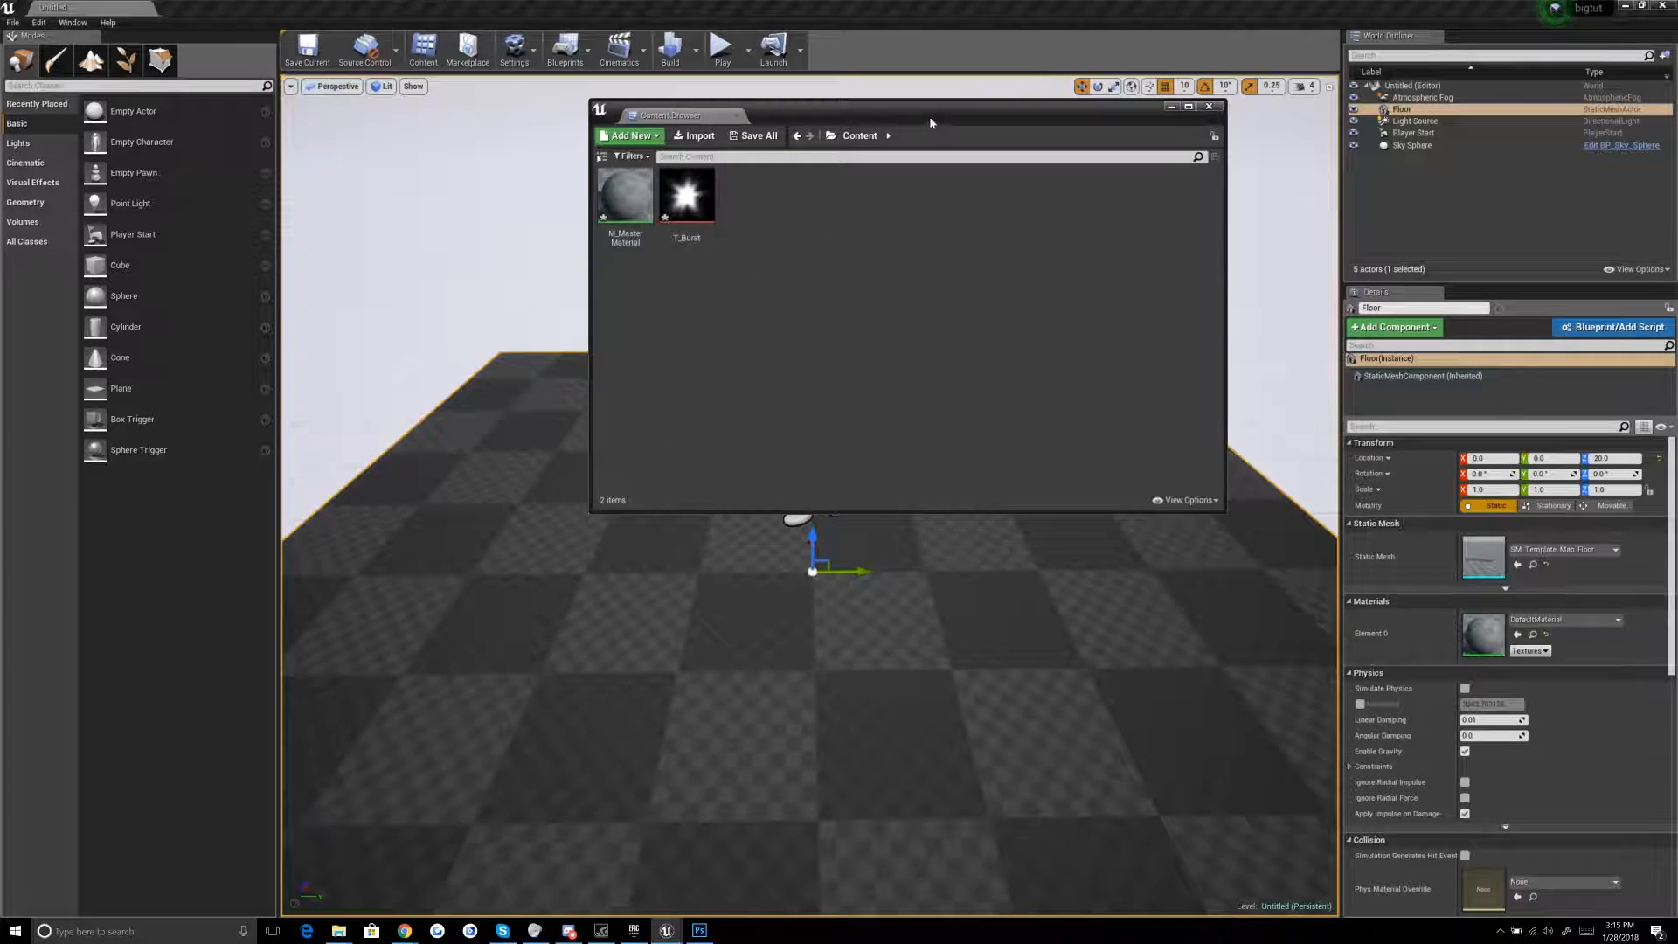
left_click_drag(930, 116, 968, 73)
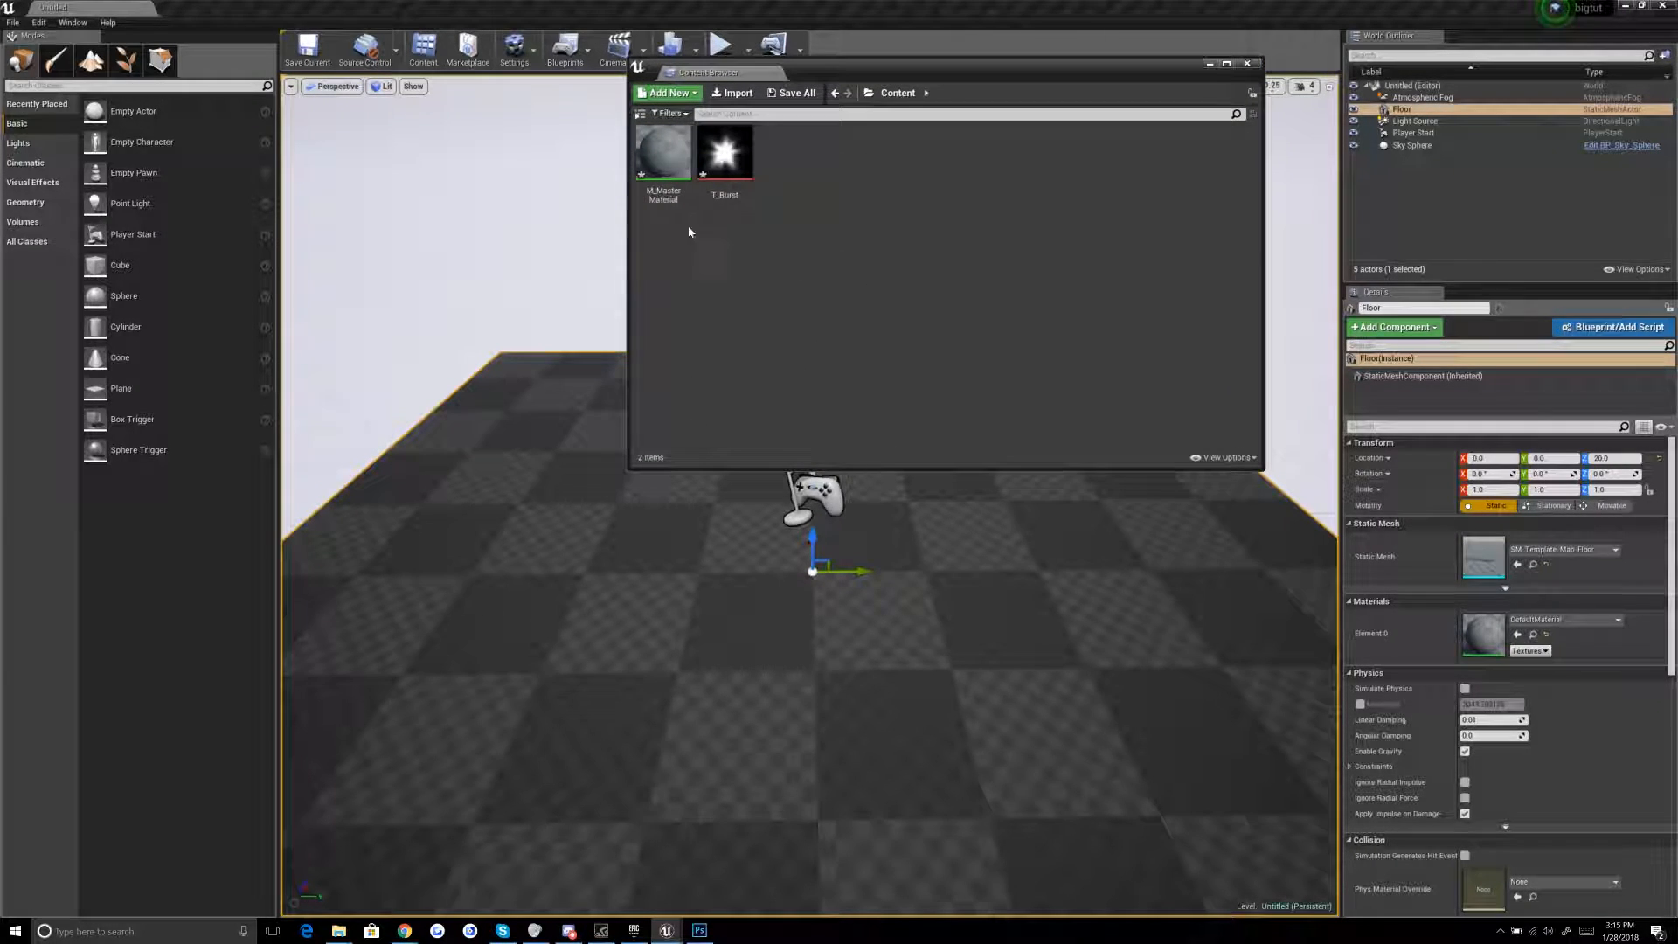
double_click(667, 153)
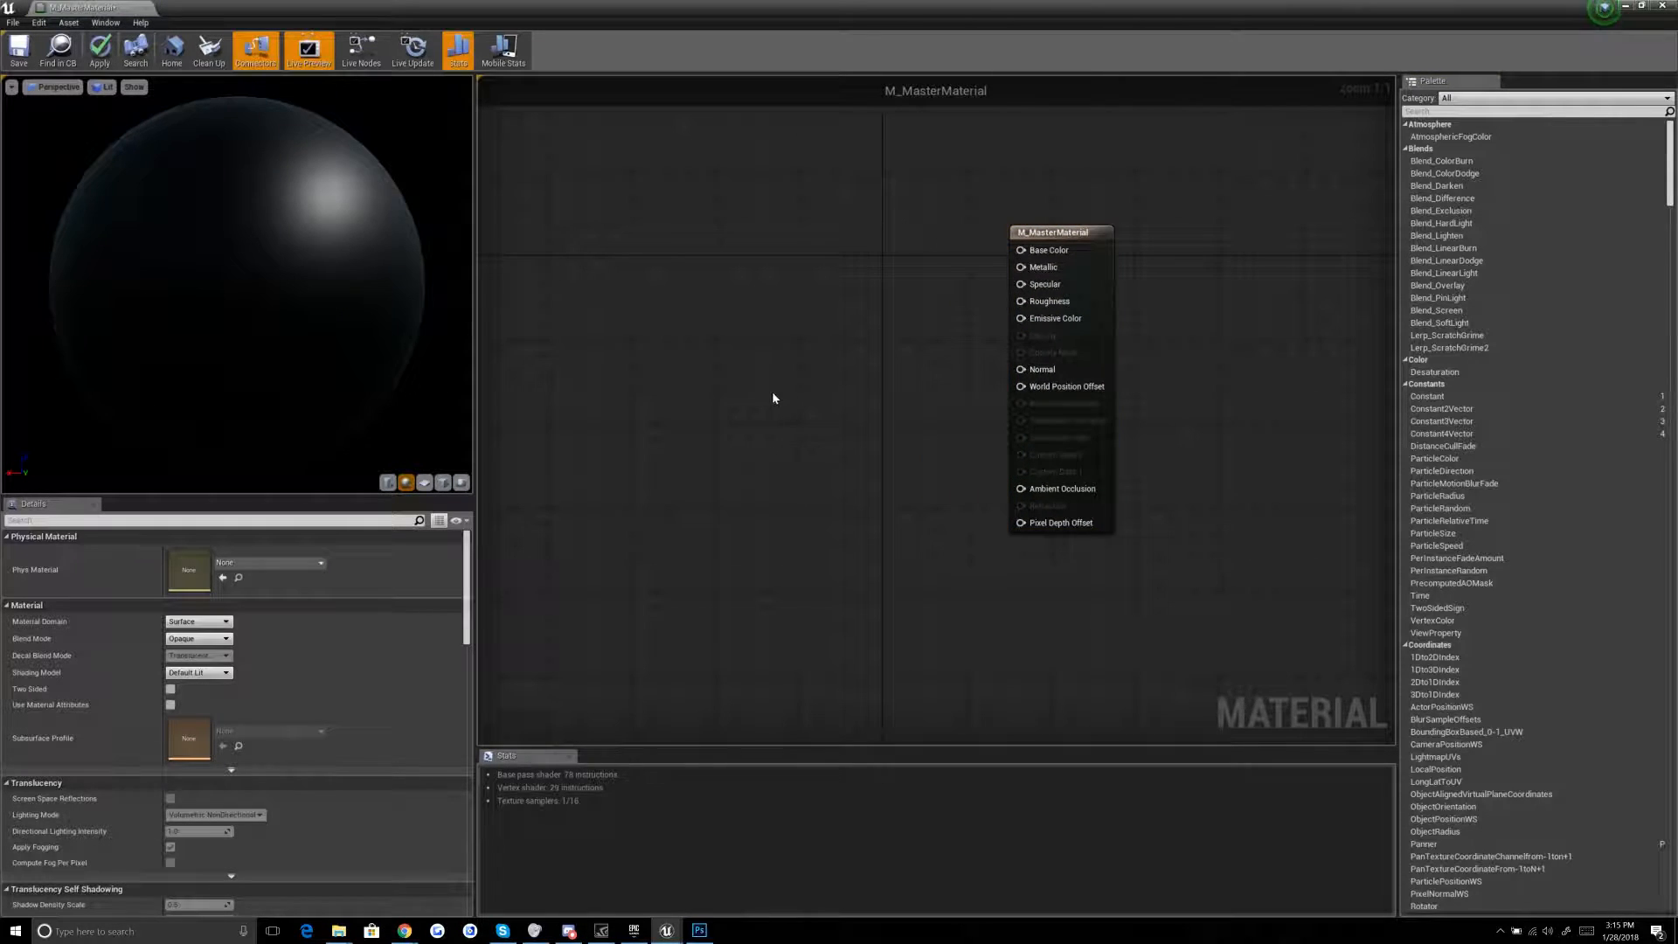
left_click_drag(931, 216, 1133, 356)
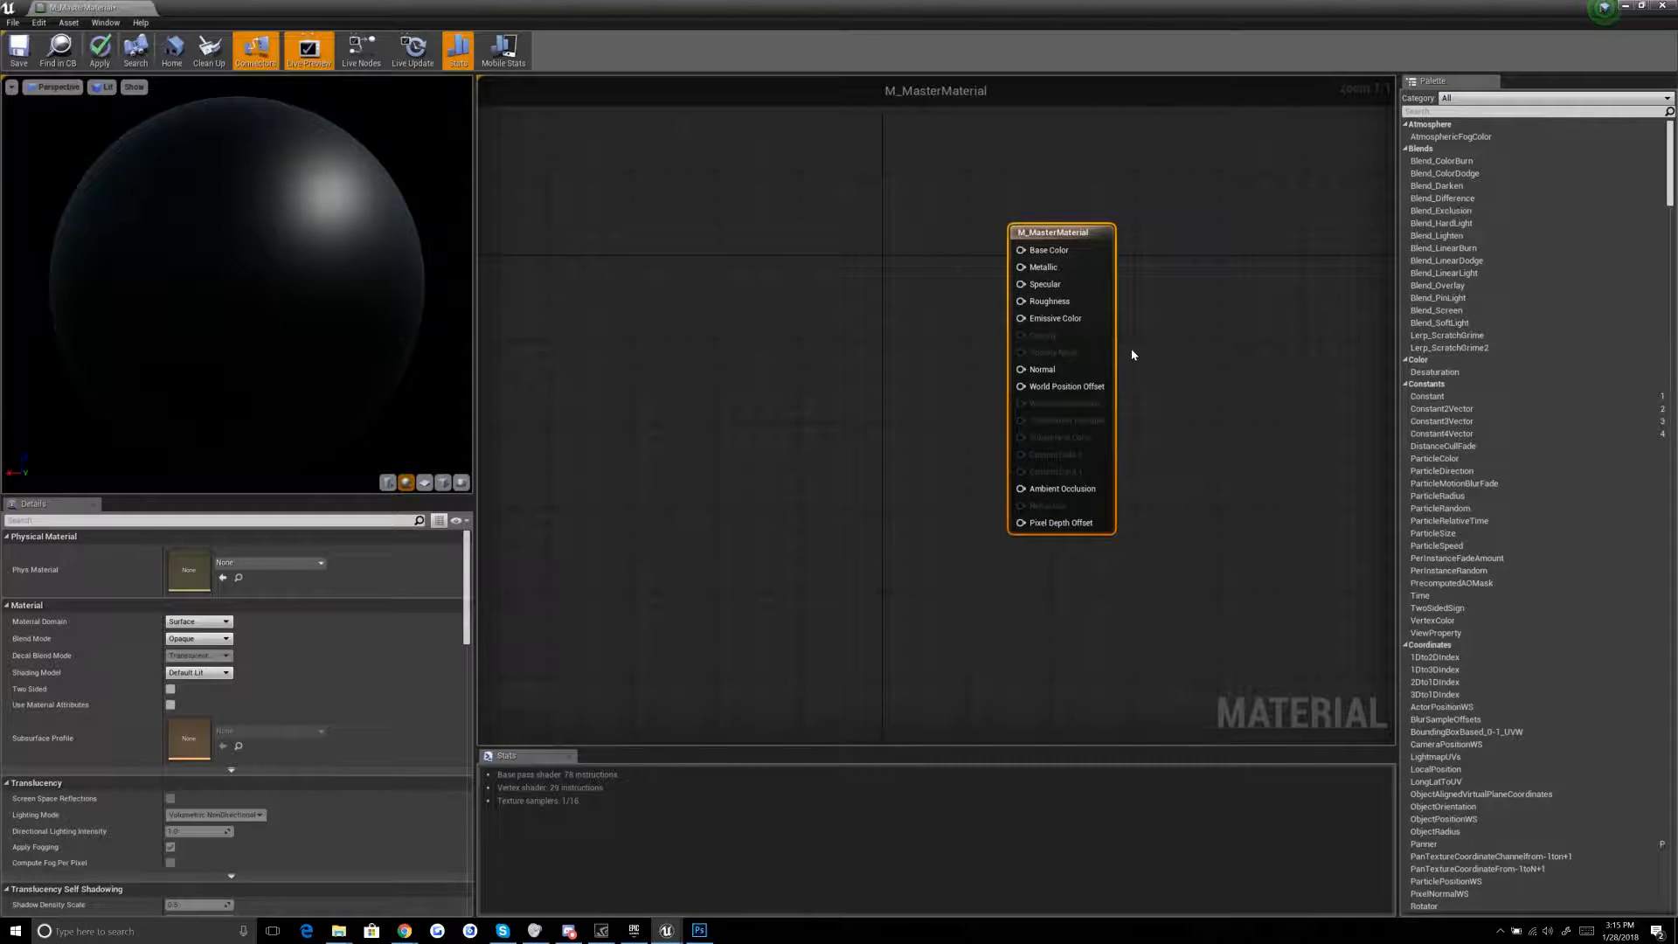
left_click_drag(958, 193, 1130, 276)
mouse_move(1104, 234)
left_mouse_down()
mouse_move(1093, 213)
mouse_move(1082, 223)
left_mouse_up()
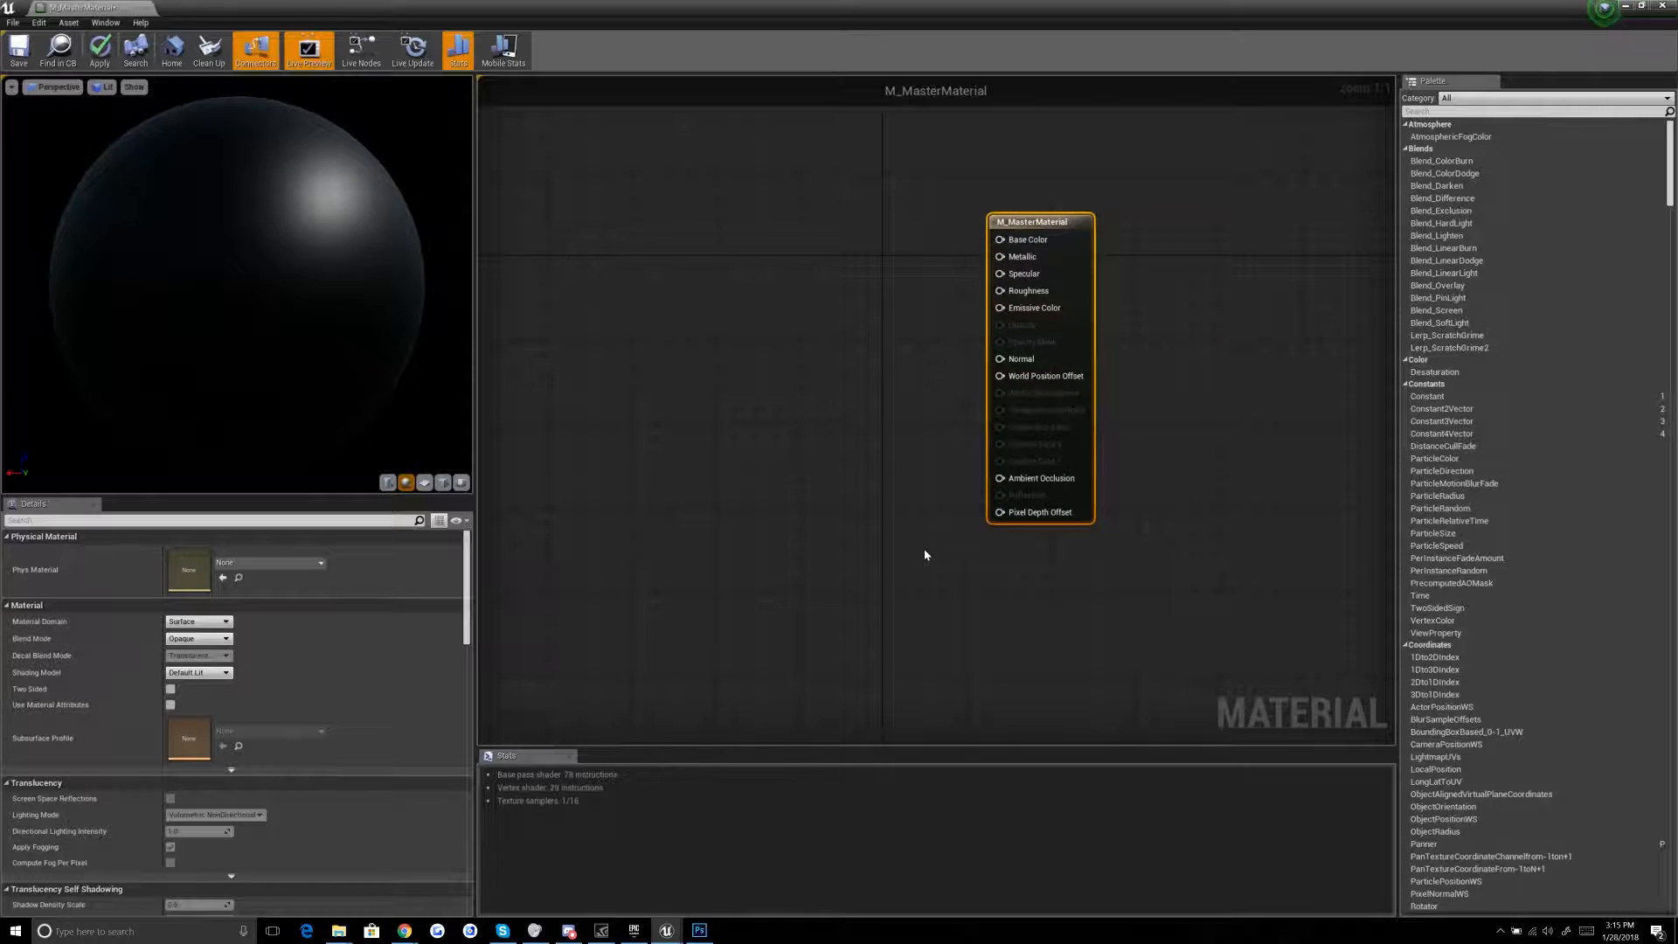
Step: Set the material's blend mode to Translucent and its shading model to Unlit
left_click(214, 638)
left_click(248, 669)
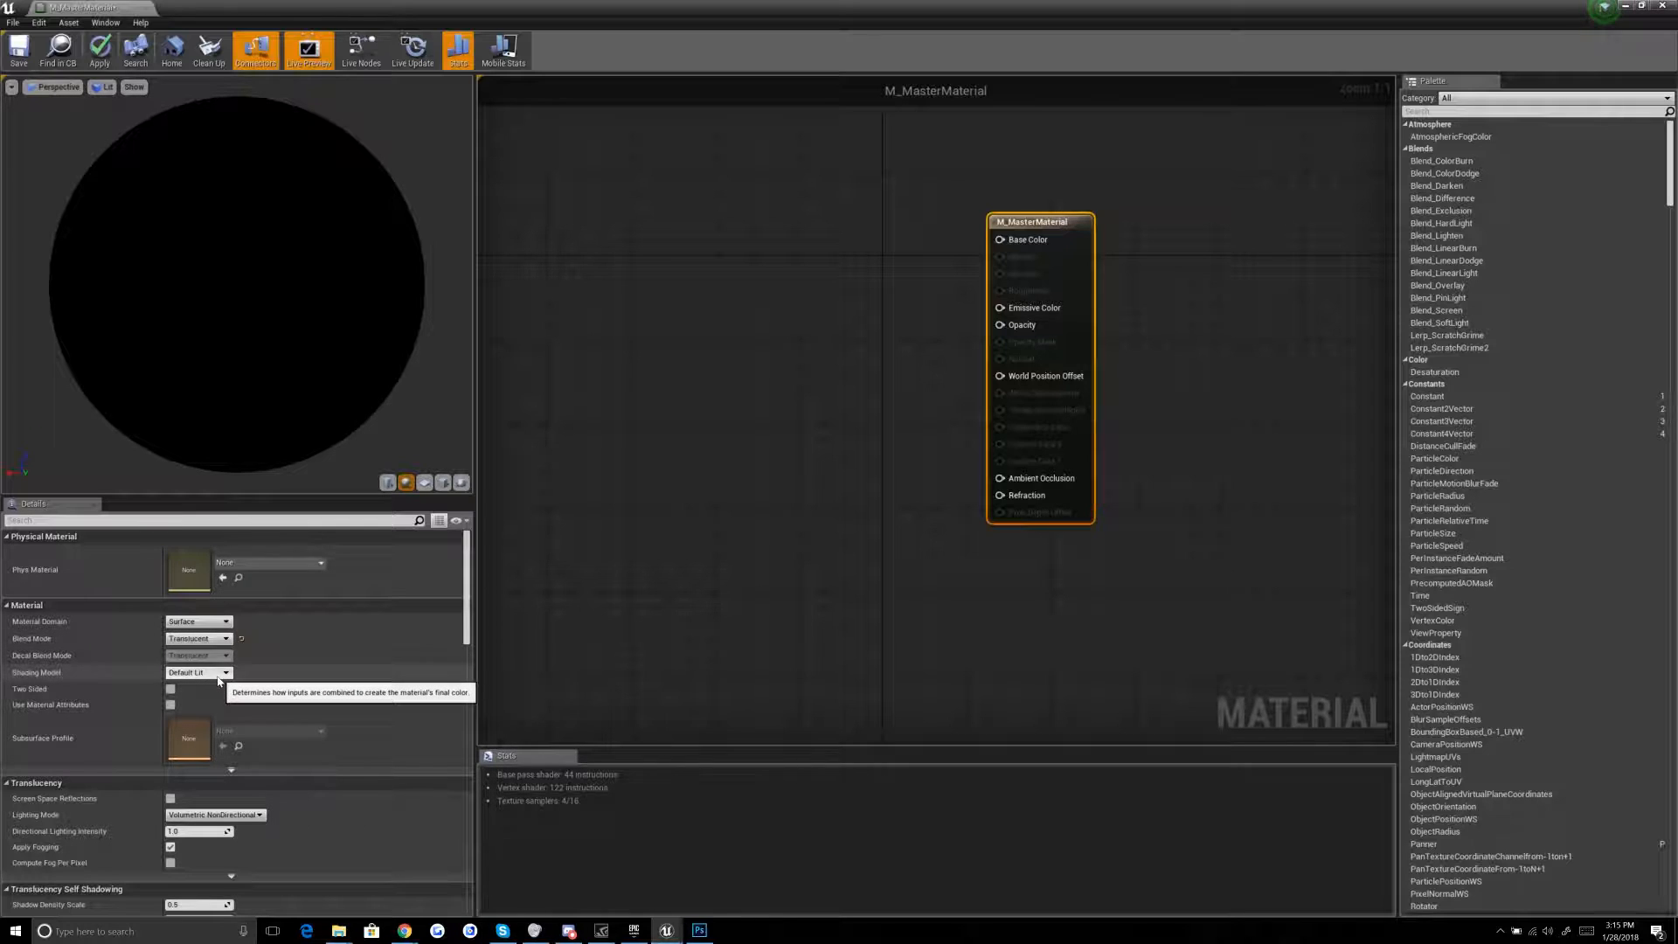
left_click(195, 673)
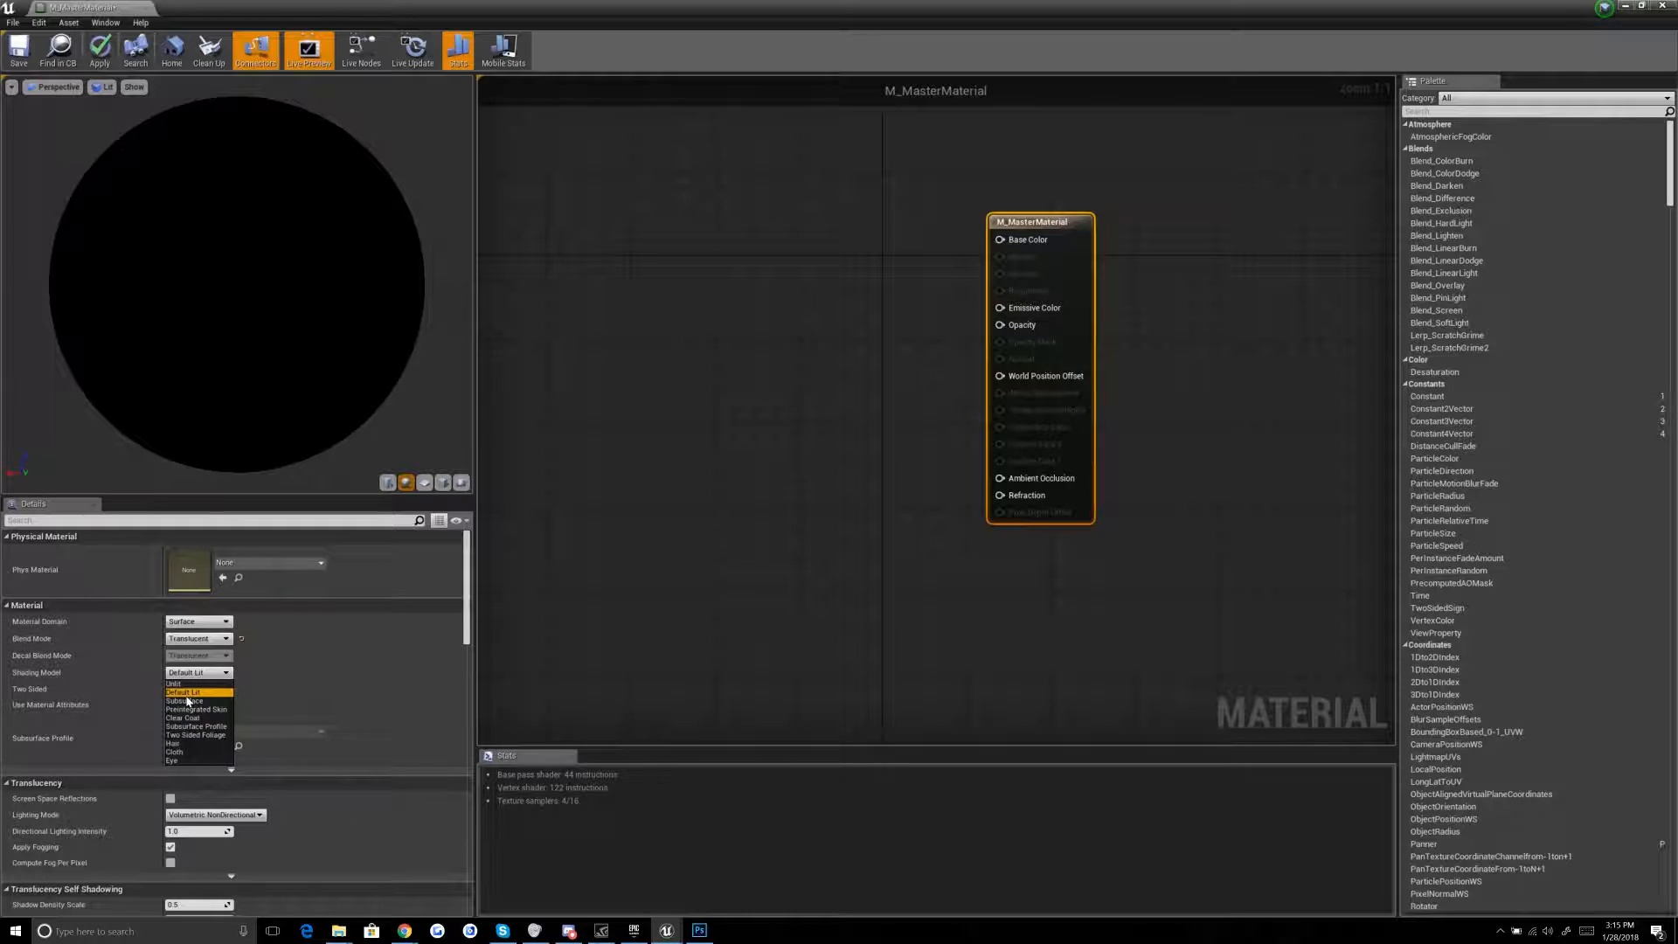
left_click(186, 684)
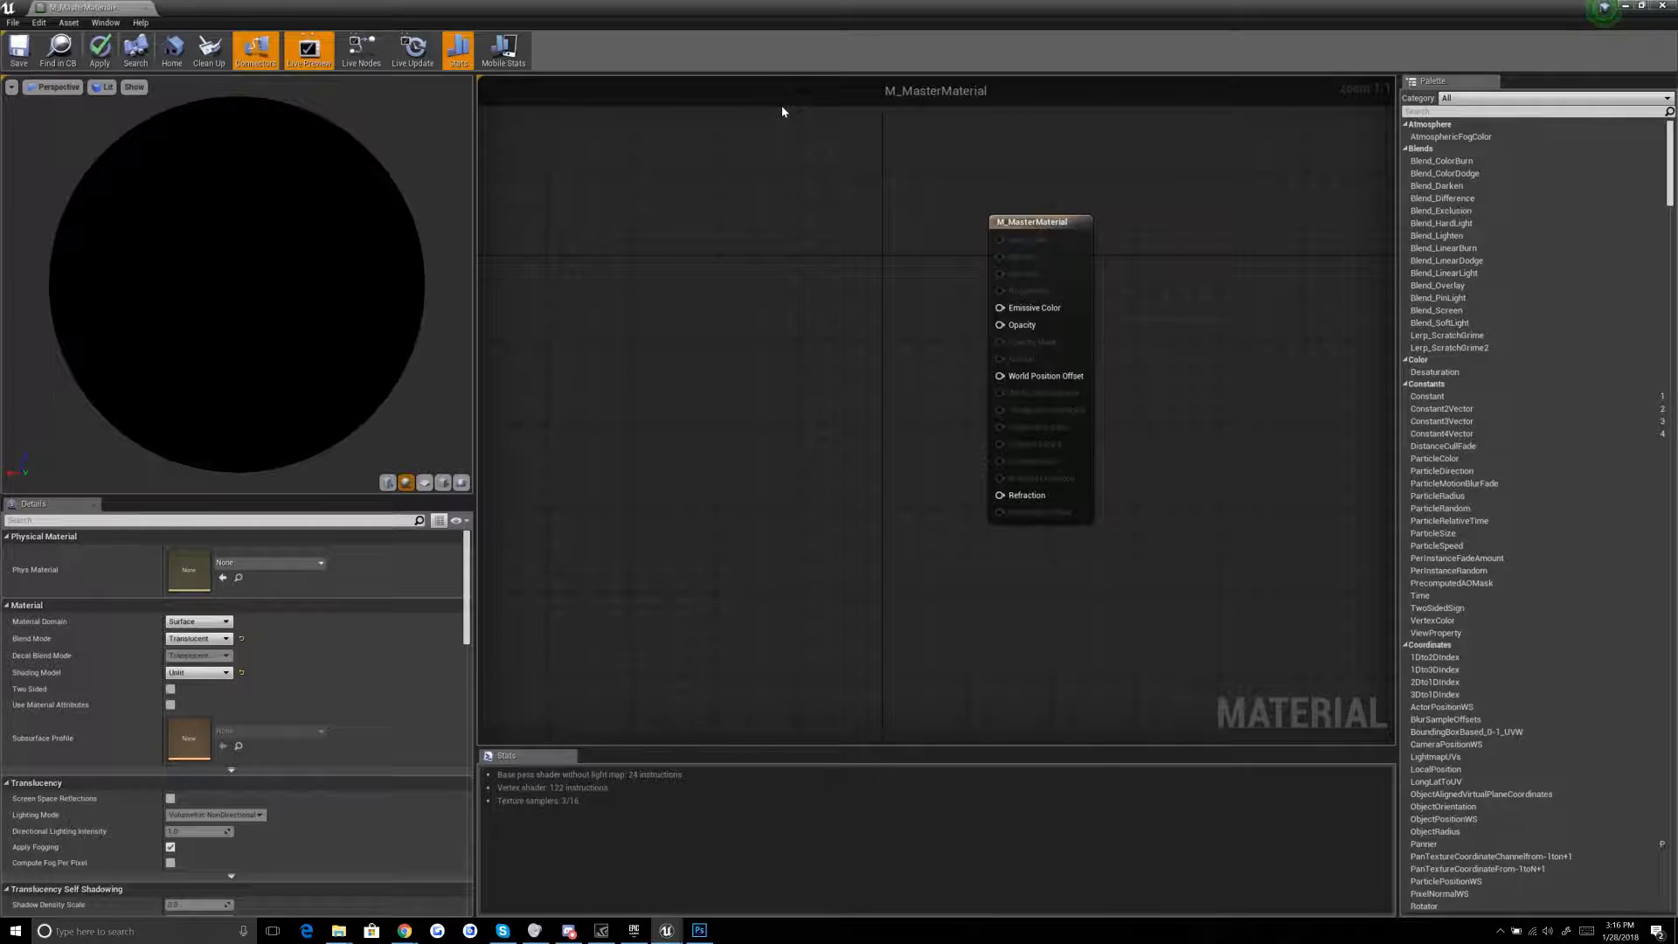
Step: Add the T_Burst texture to the material graph as a Texture Sample and space it well apart from the main material node
left_click_drag(811, 8, 778, 206)
left_click(786, 162)
left_click_drag(740, 149, 703, 559)
double_click(834, 213)
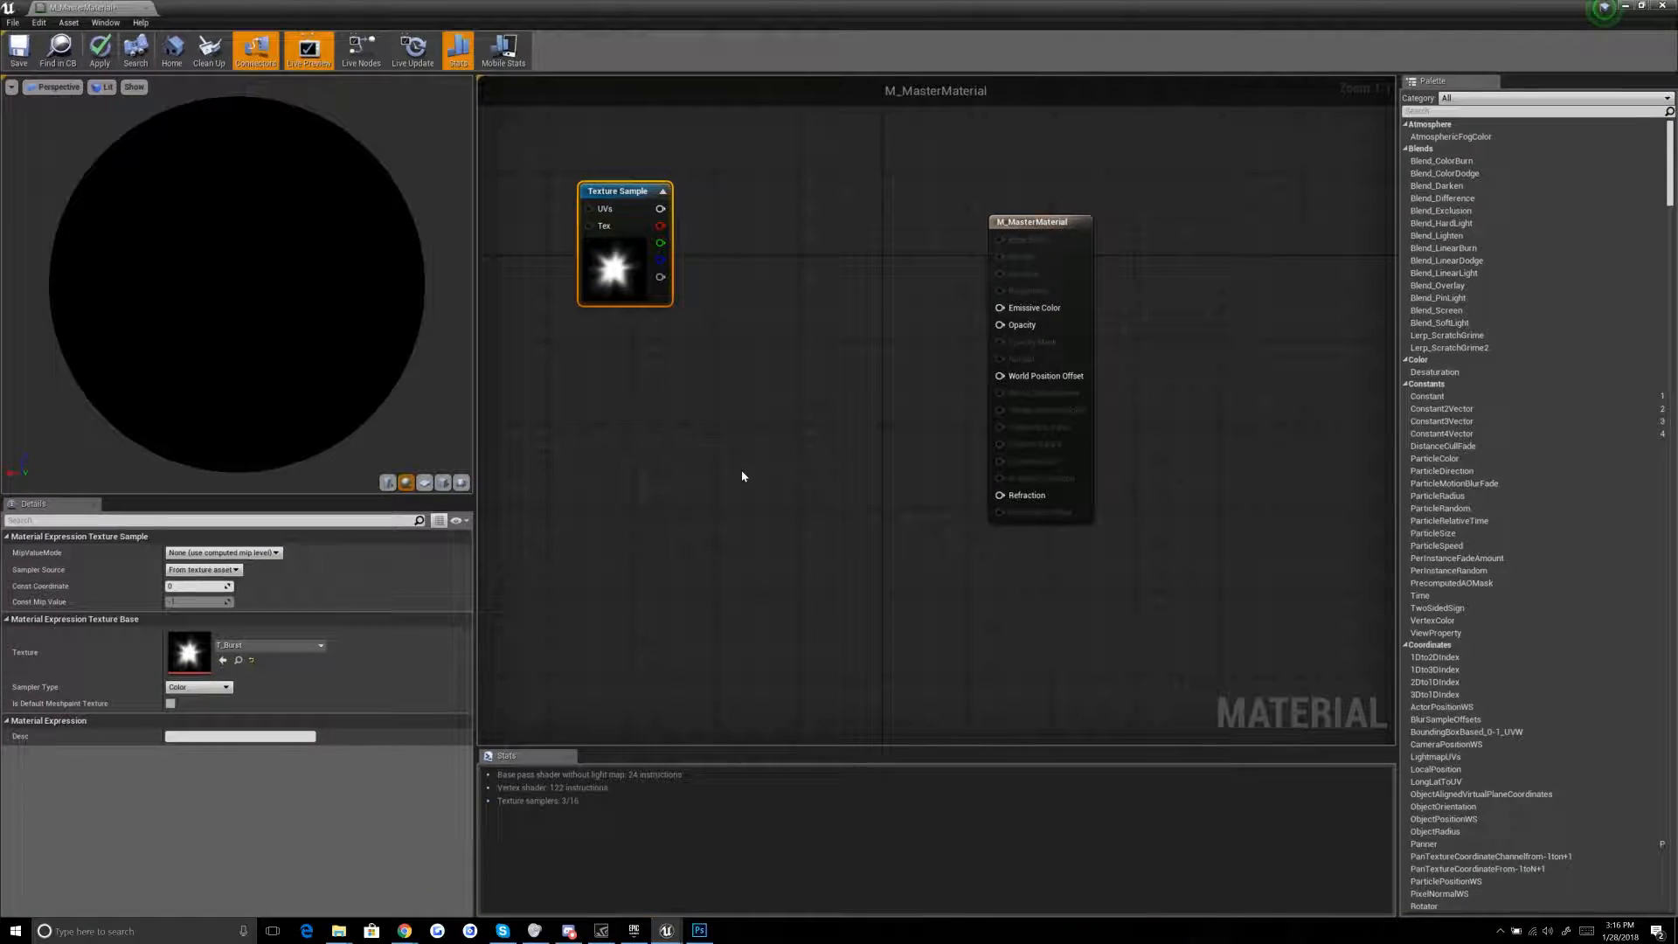
left_click_drag(1024, 224, 1066, 151)
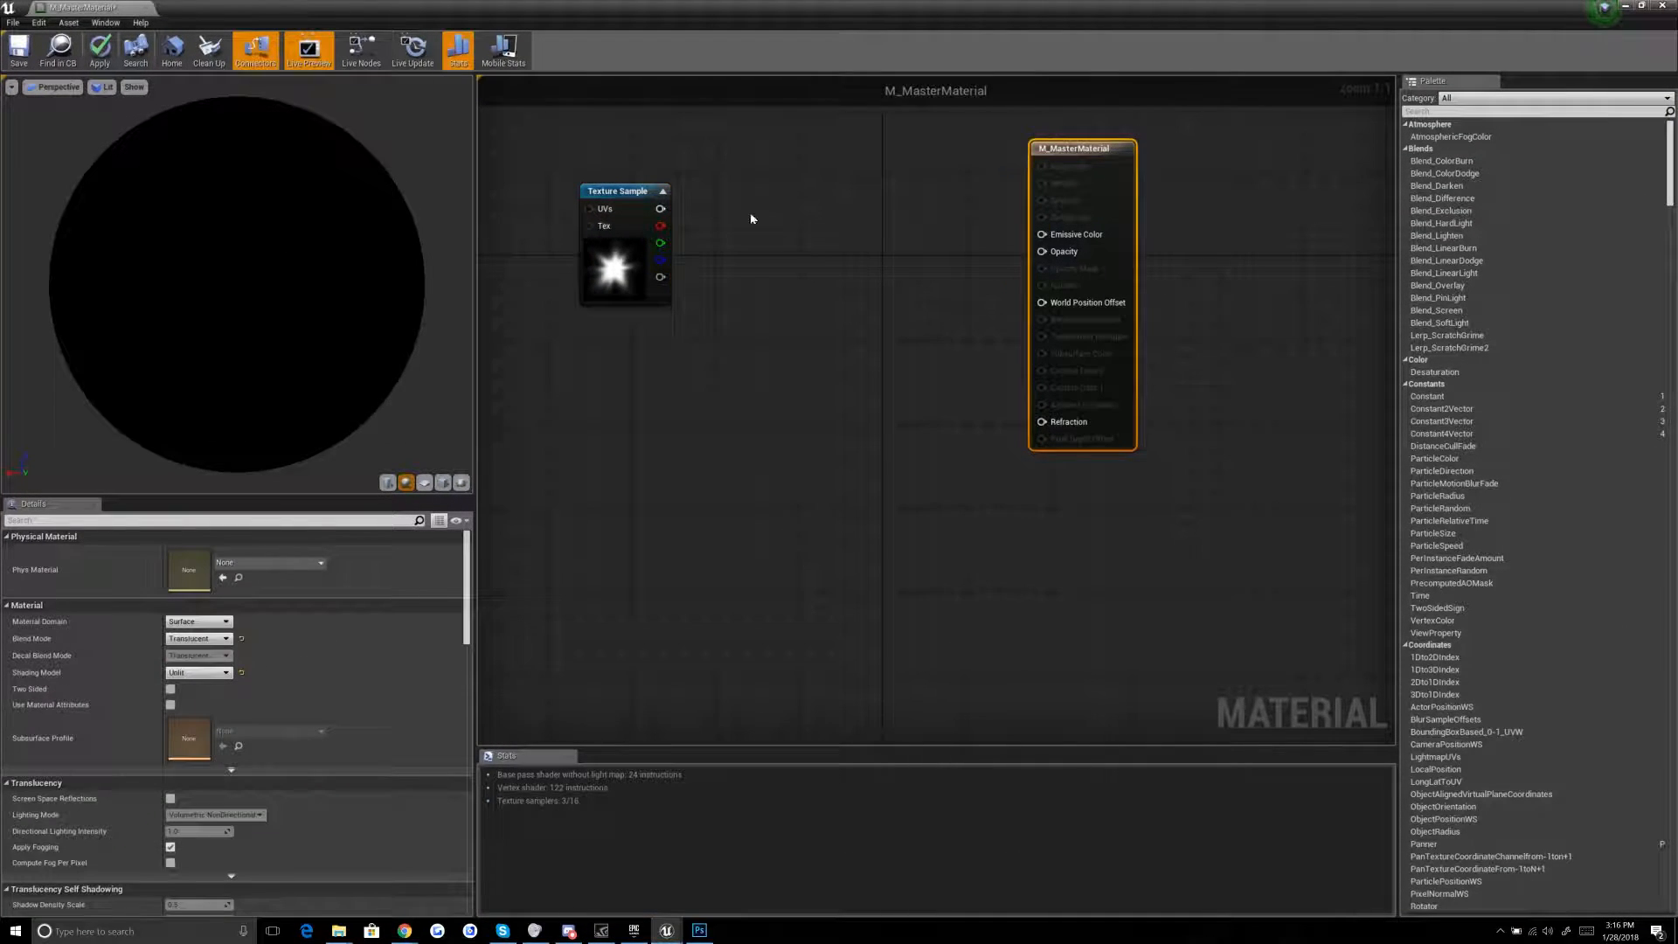
left_click_drag(641, 198, 610, 177)
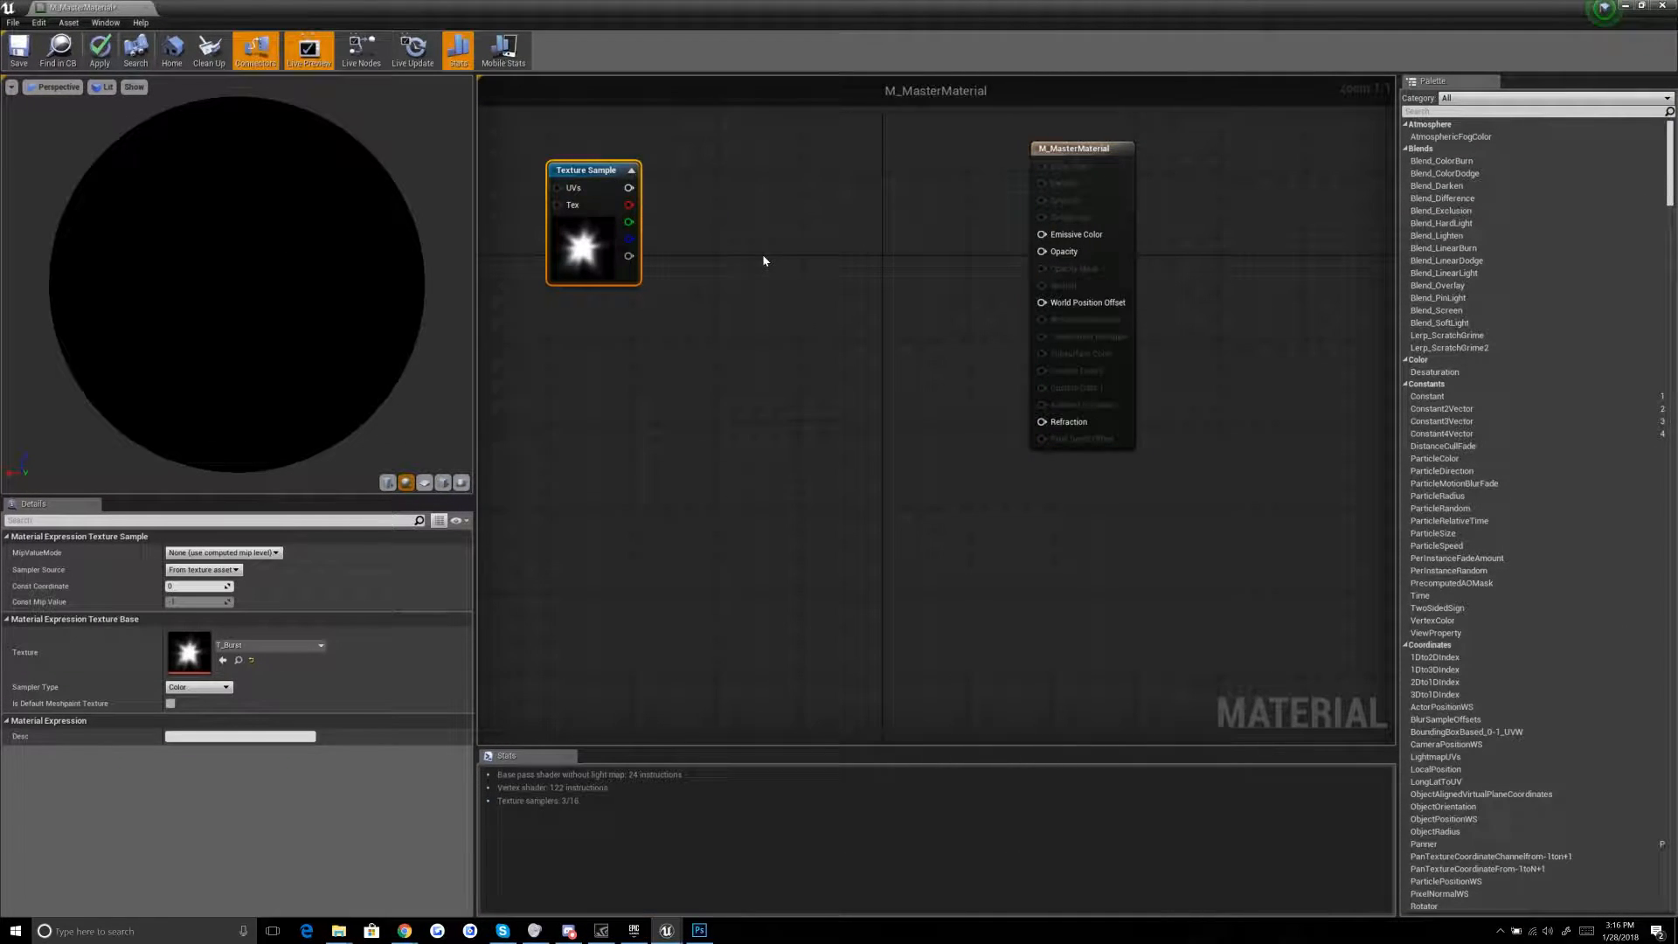
Step: Add a Particle Color node and place it directly below the Texture Sample
right_click(599, 443)
scroll(611, 454, "down", 10)
key("Escape")
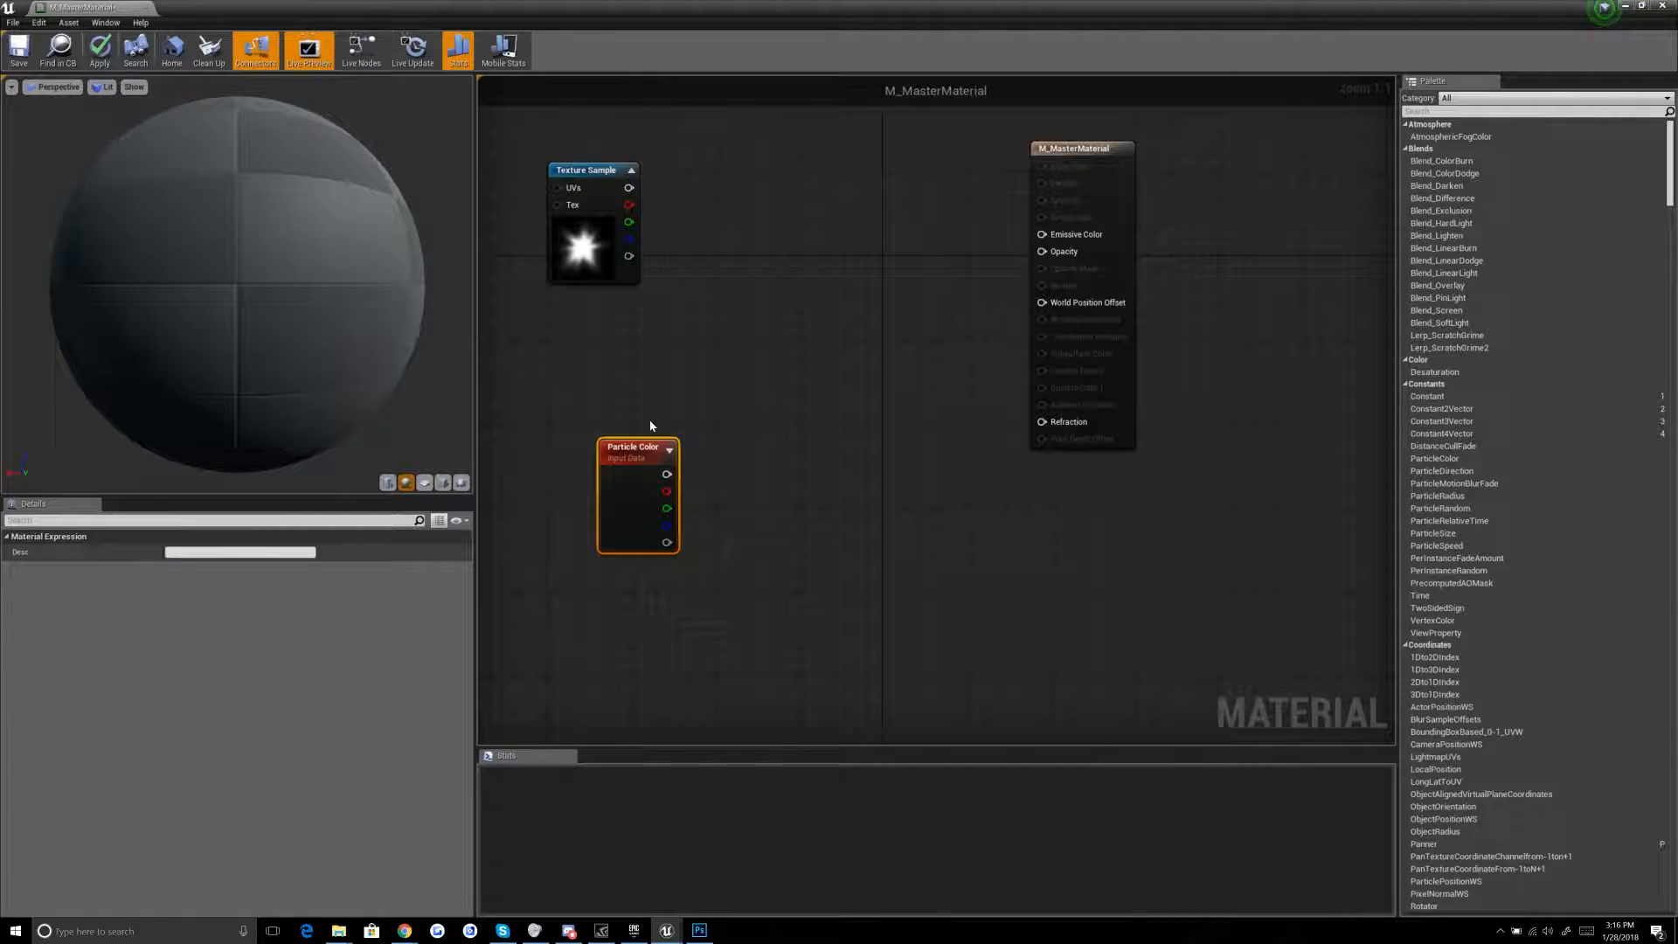
left_click_drag(645, 447, 603, 331)
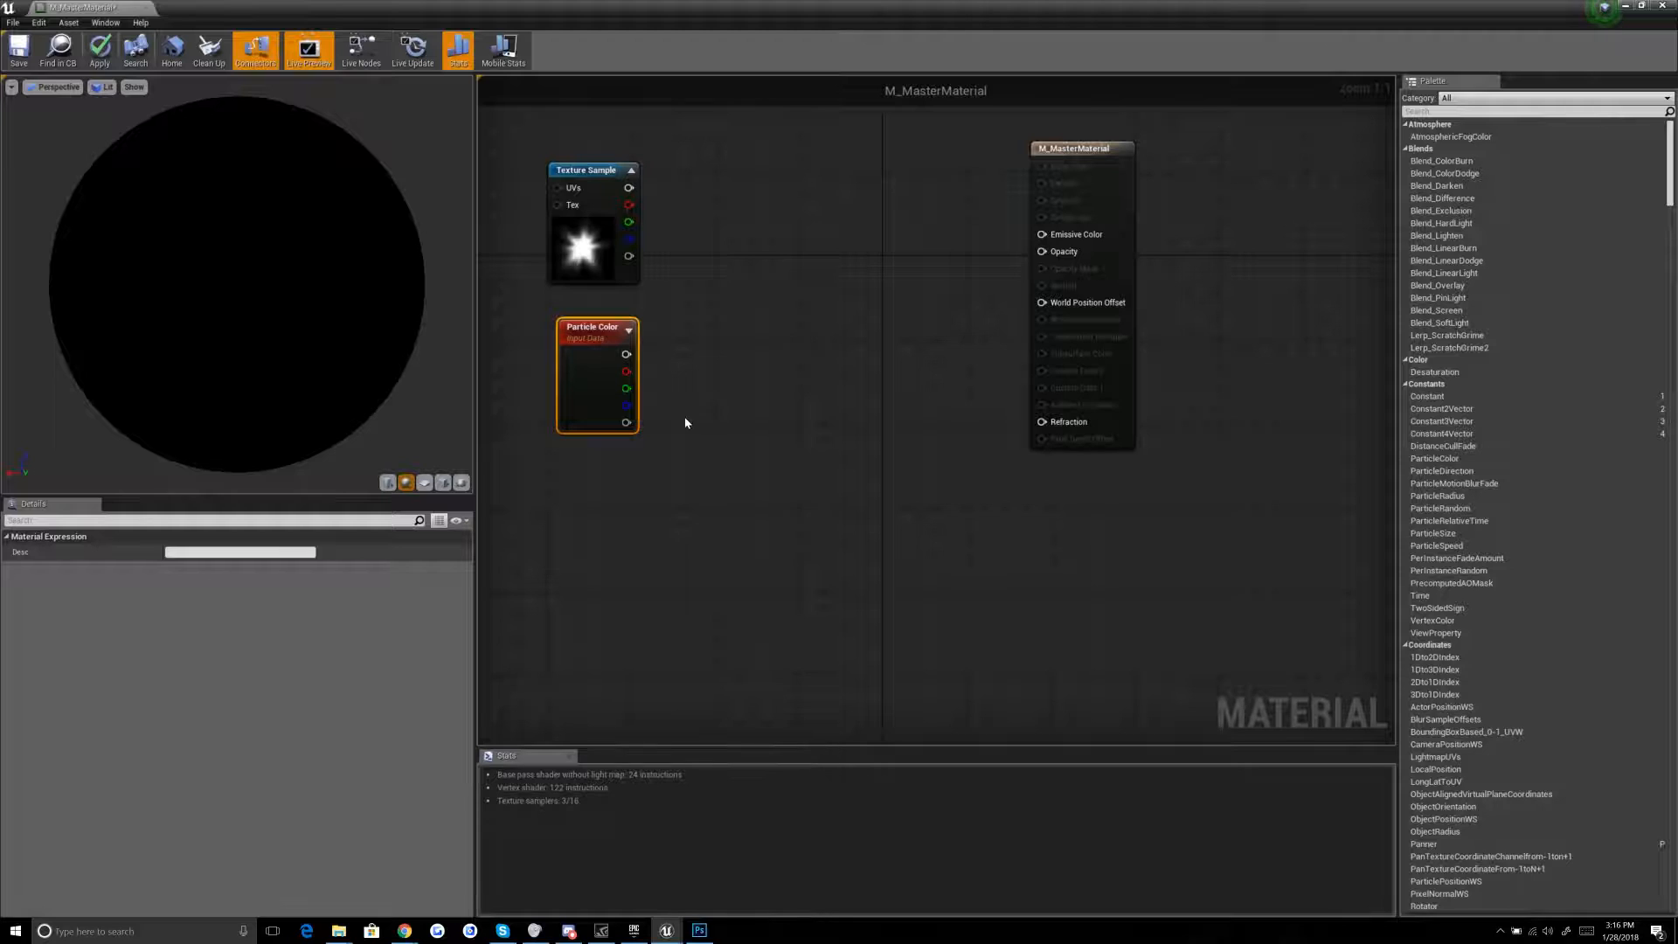
left_click(611, 199)
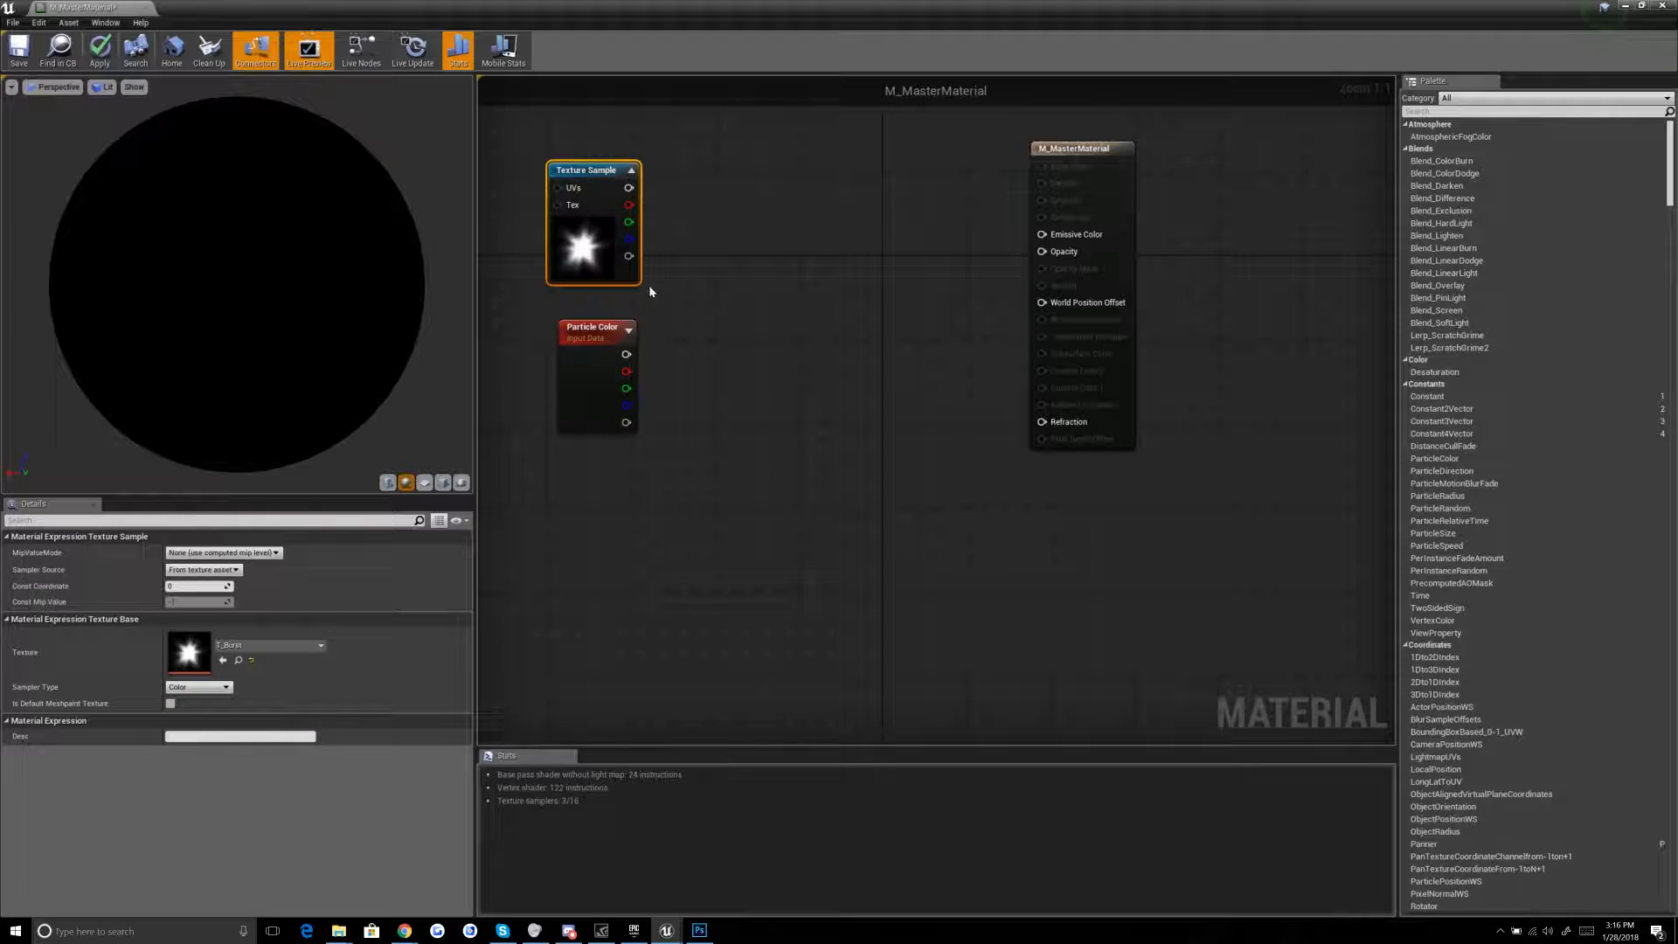
left_click(755, 339)
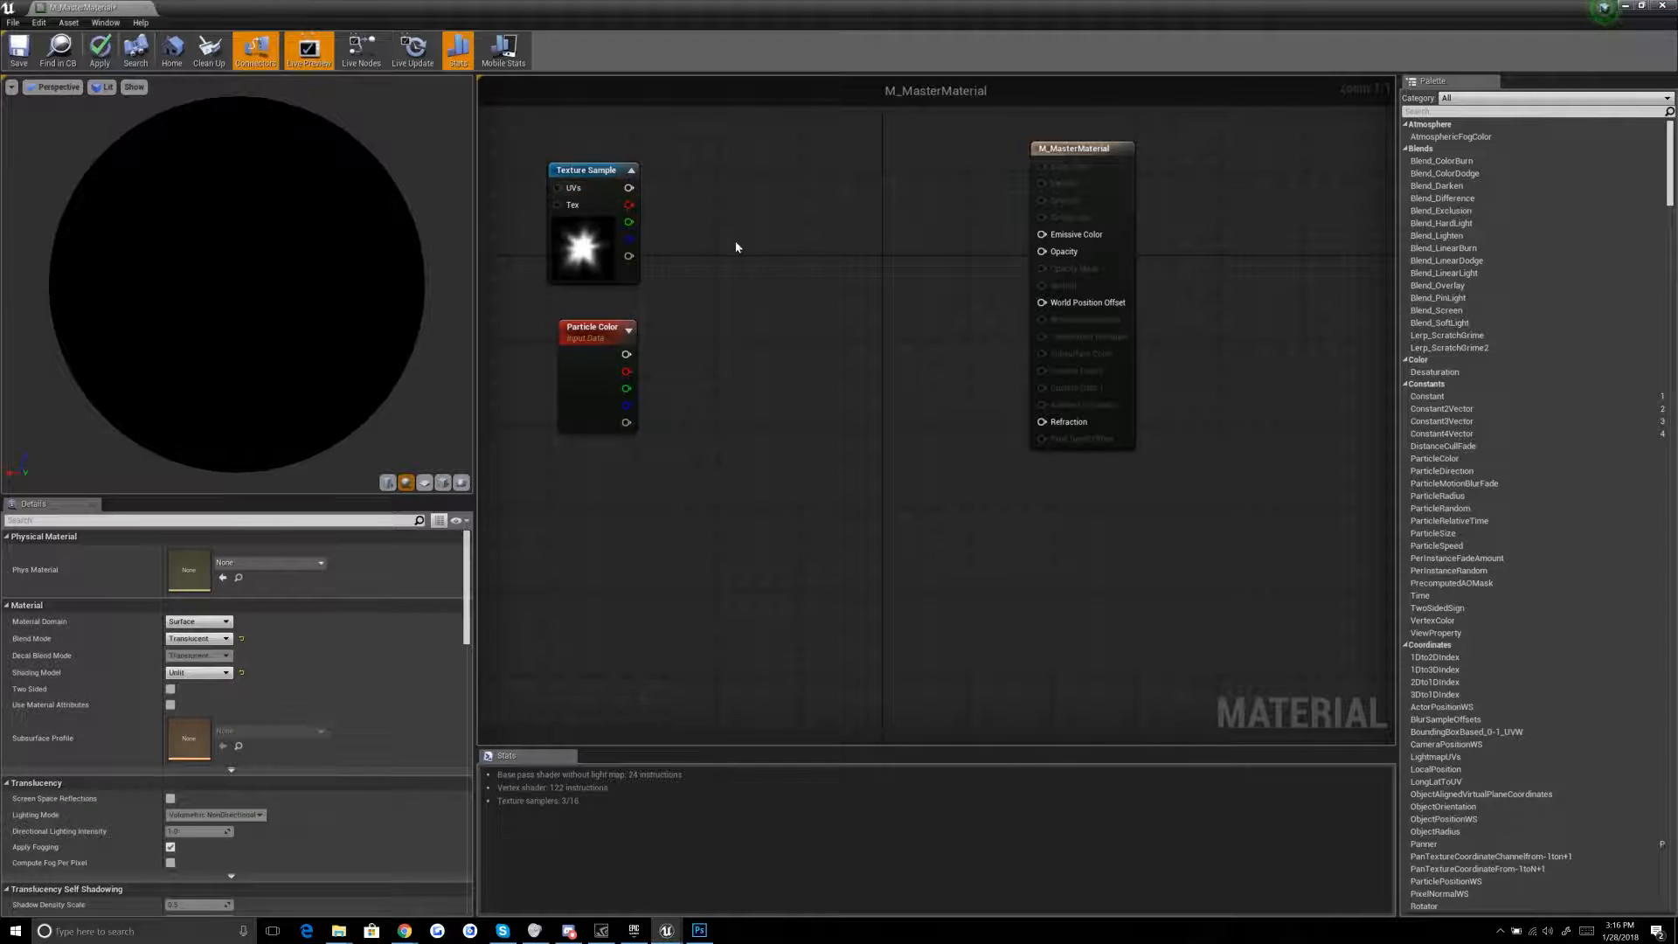
Step: Add two Multiply nodes and feed the Texture Sample's red output and Particle Color's RGB output into the upper one's A and B
left_click(810, 175)
left_click(812, 364)
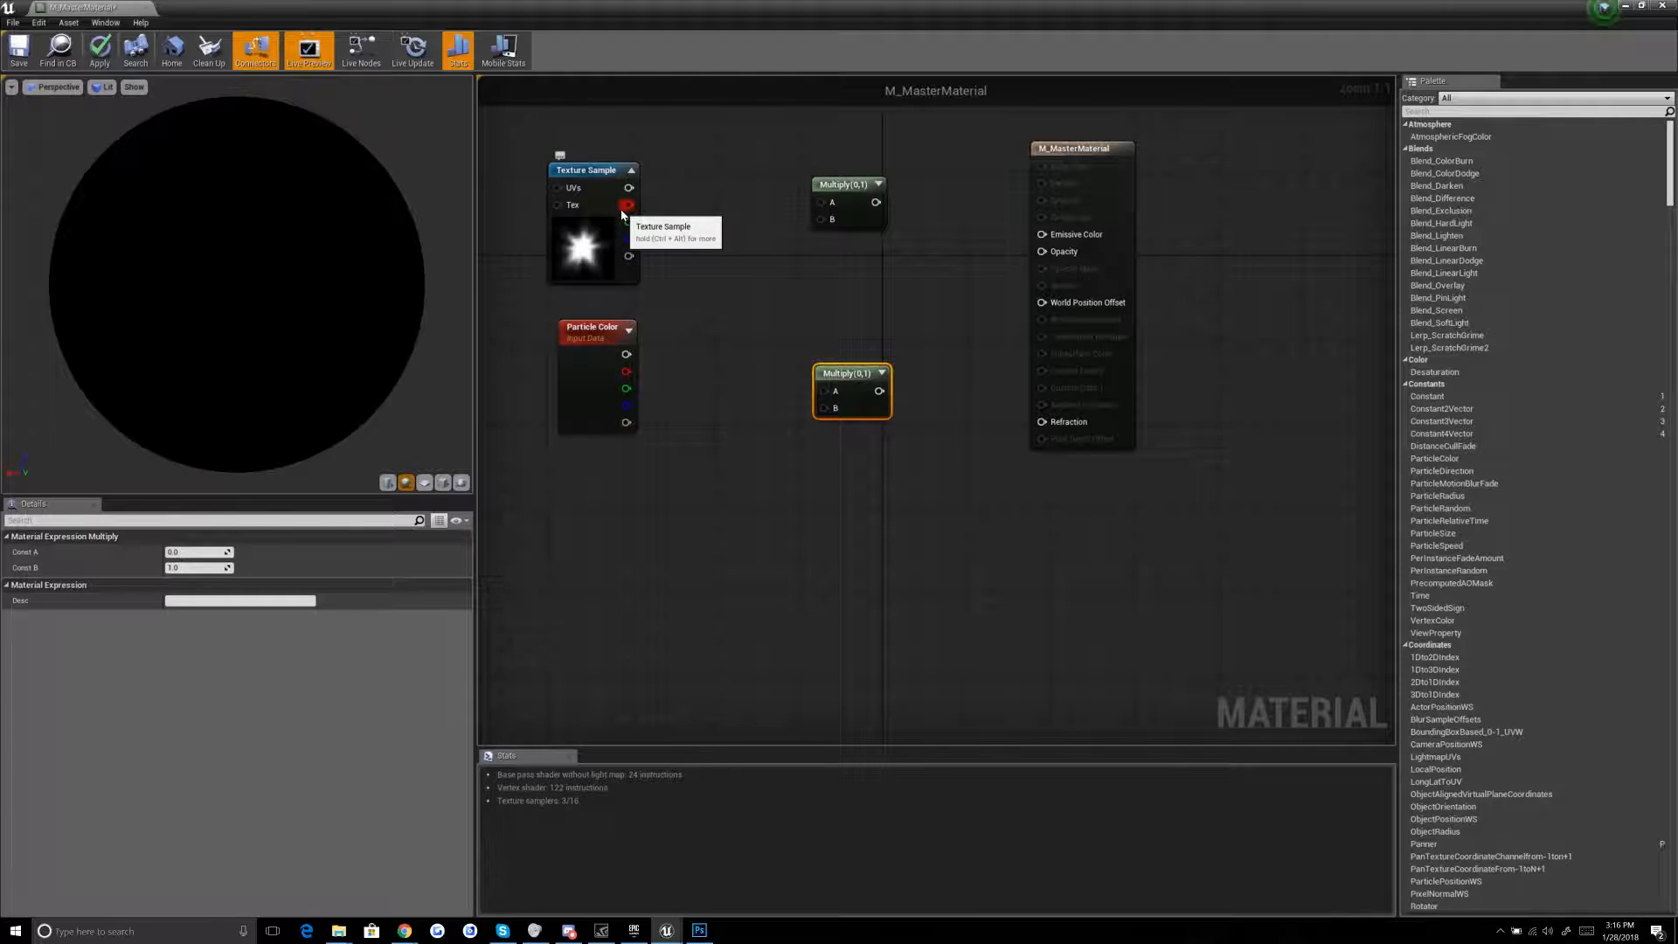
left_click_drag(625, 206, 822, 202)
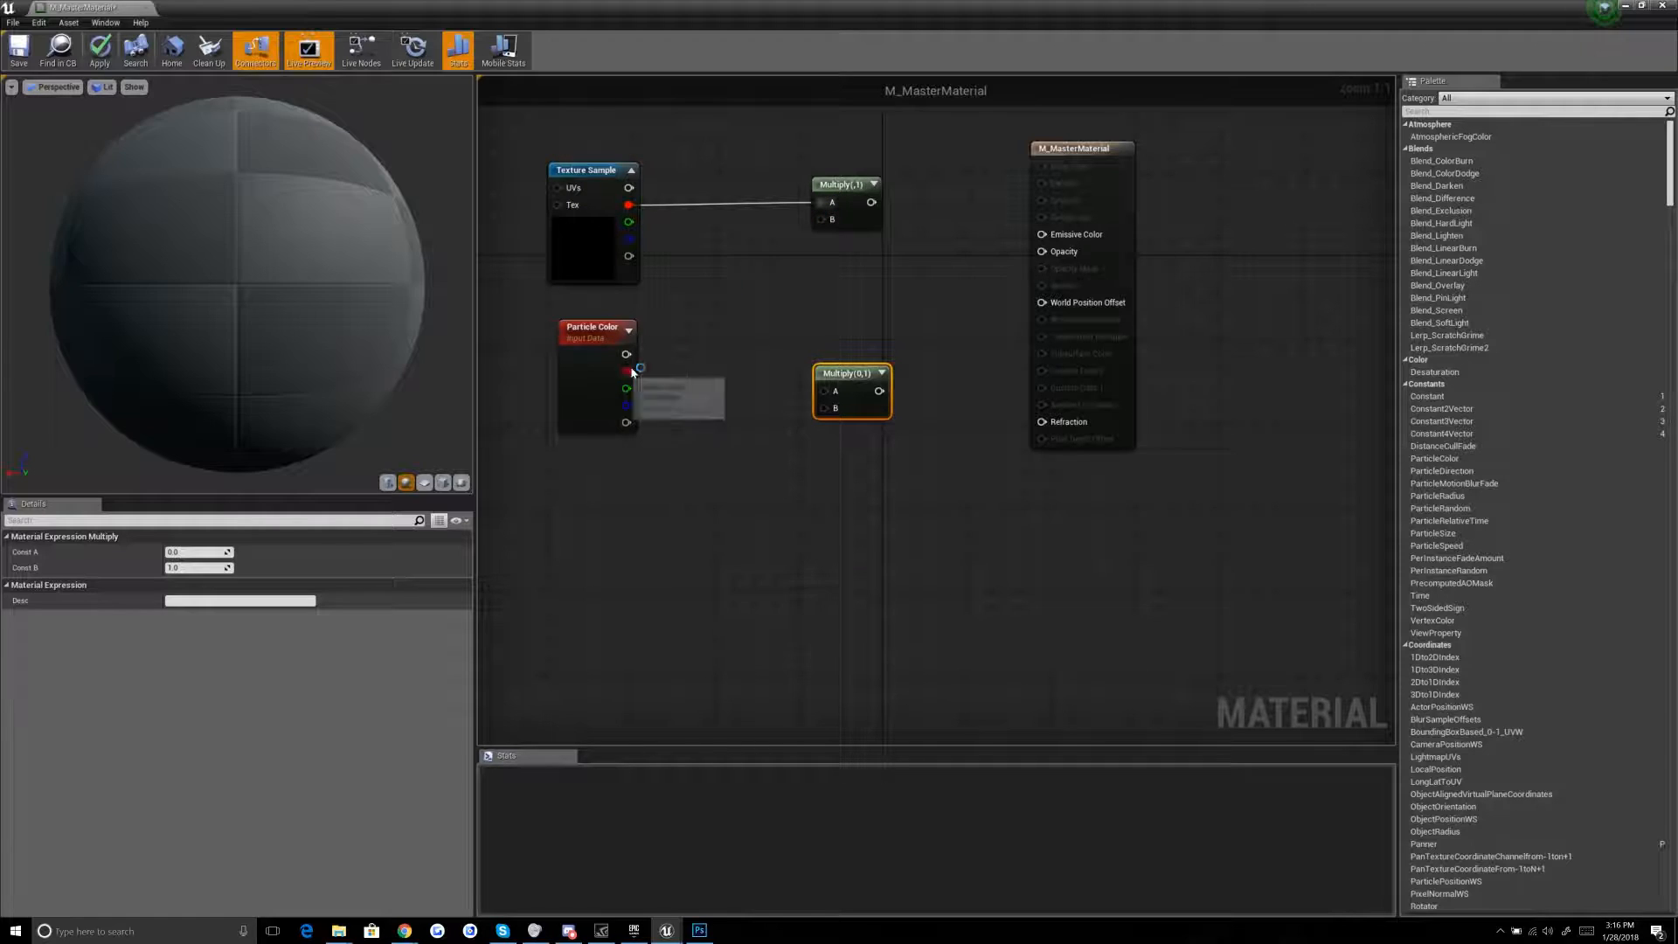
left_click_drag(626, 354, 783, 180)
Step: Connect Particle Color's alpha output to input B of the lower Multiply node and rearrange the texture and color nodes
left_click(814, 293)
left_click_drag(843, 372, 902, 358)
left_click_drag(626, 422, 887, 395)
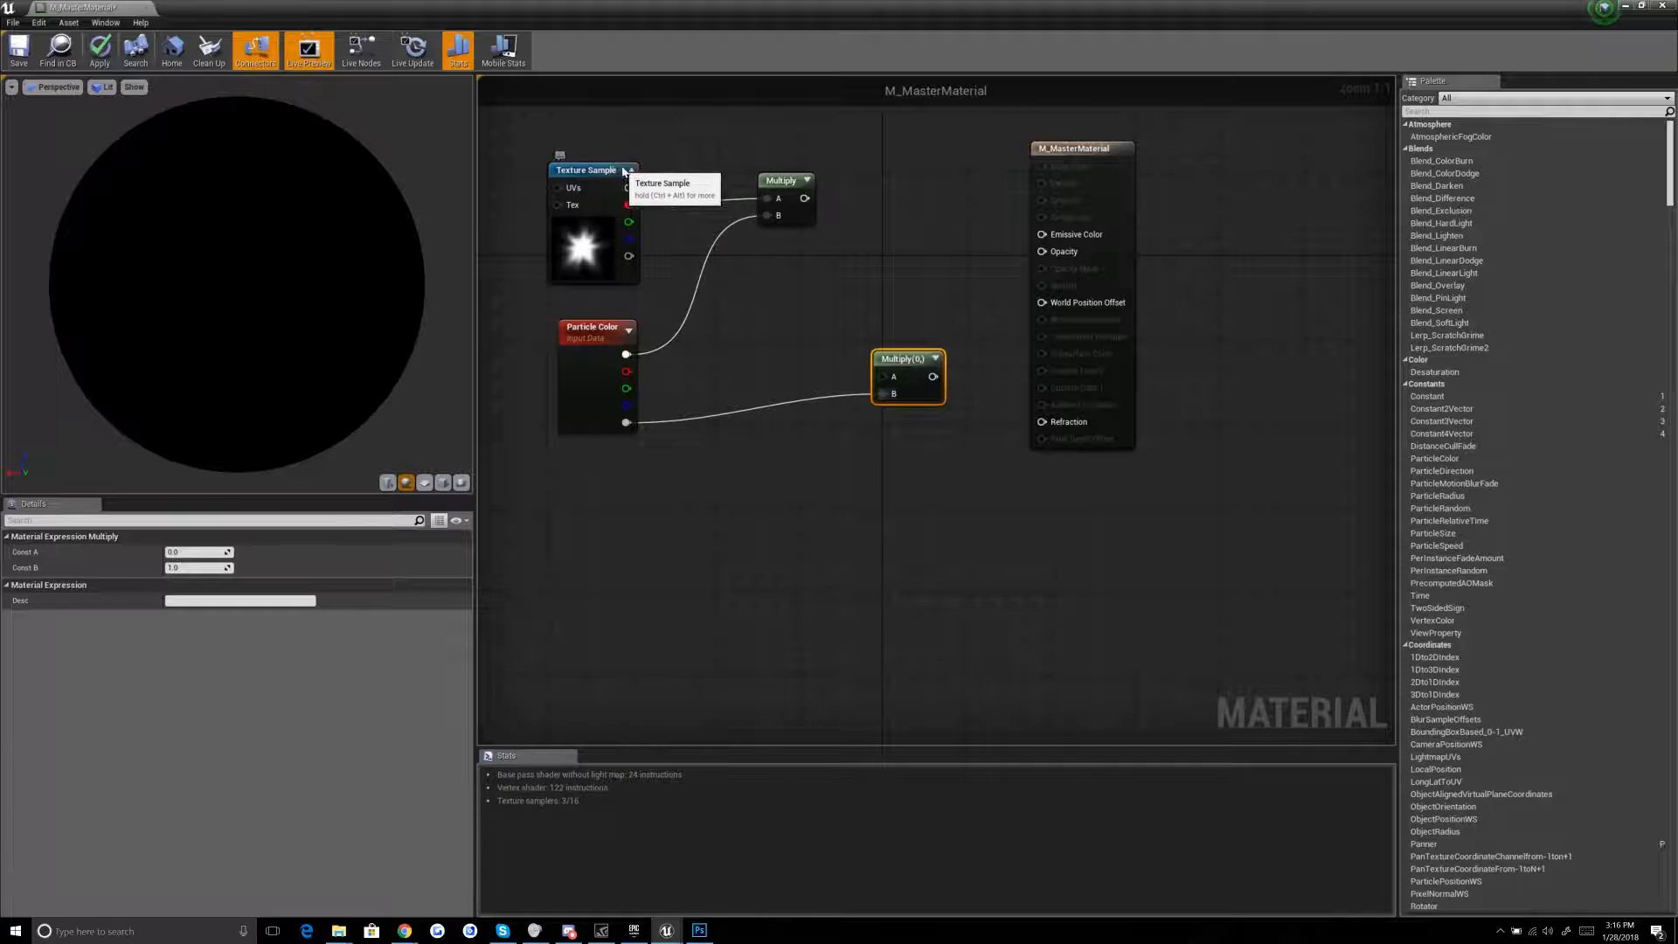
left_click_drag(601, 185, 622, 186)
left_click_drag(594, 325, 519, 293)
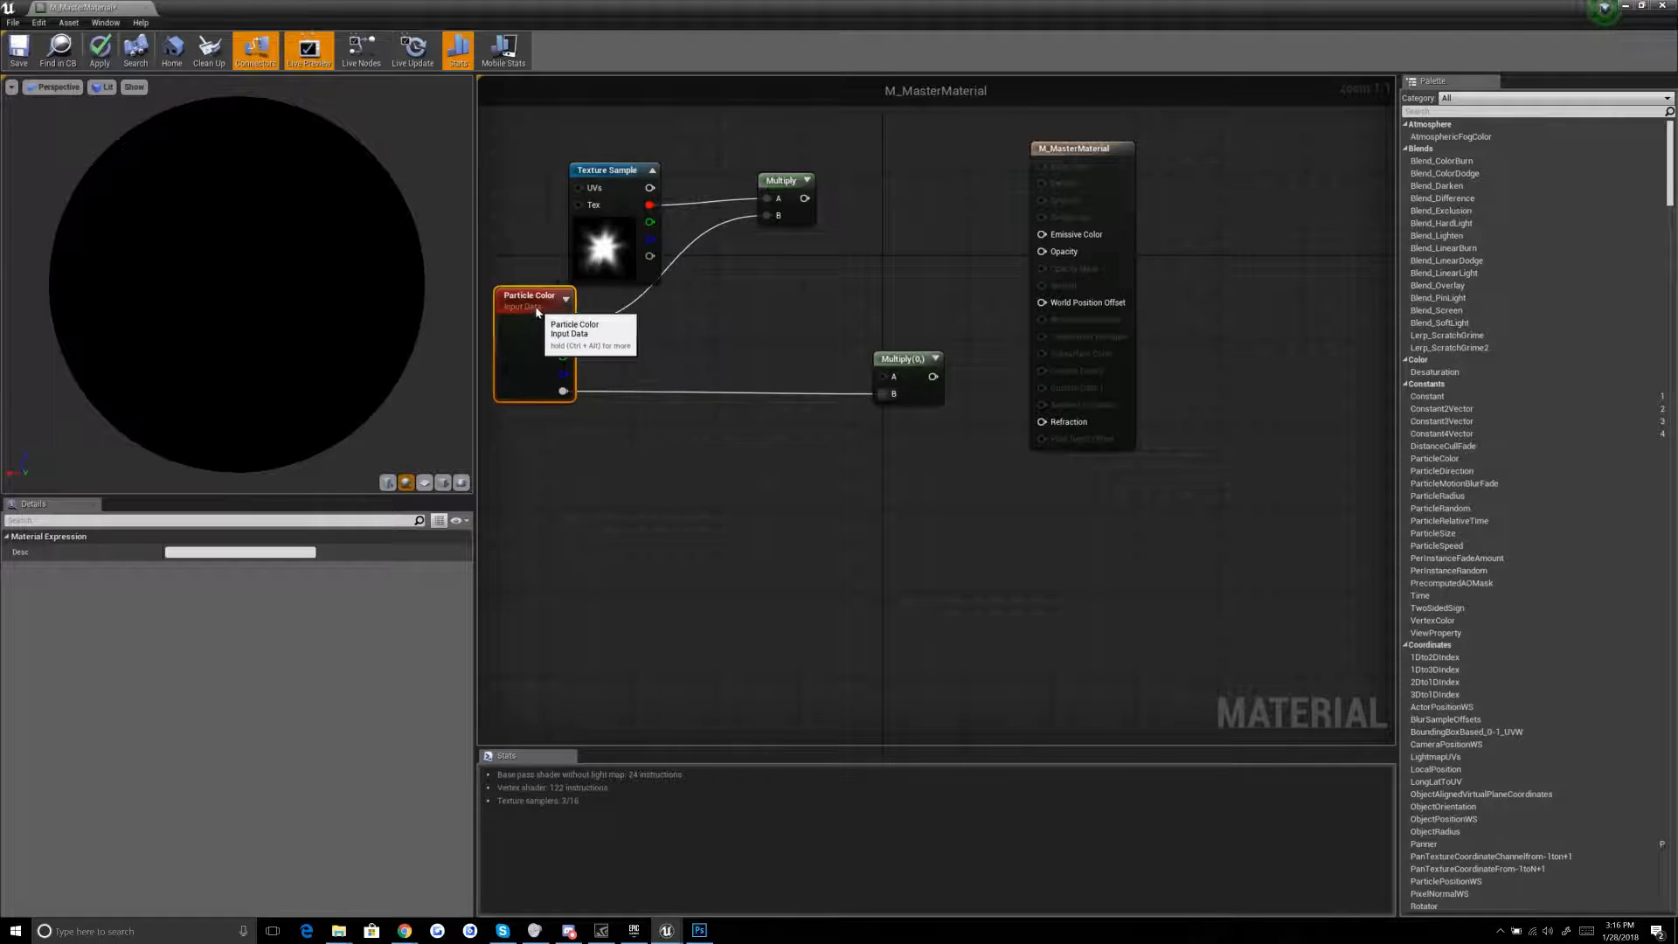
left_click(785, 242)
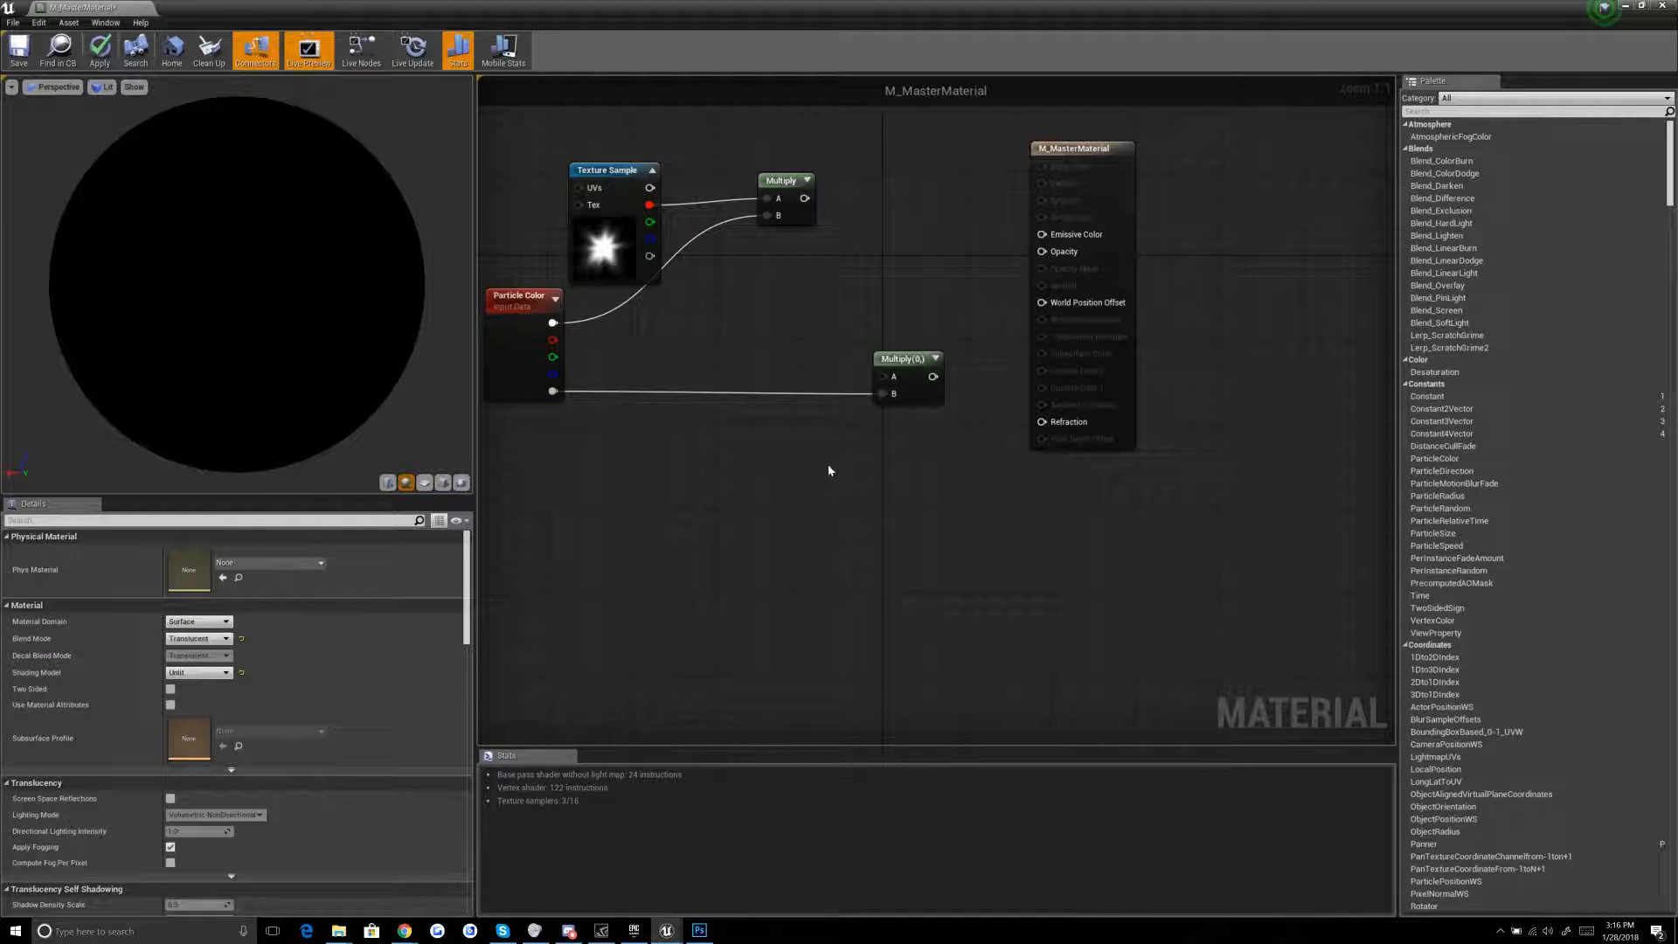
Step: Add a Dynamic Parameter node and place it below the Particle Color node
right_click(604, 604)
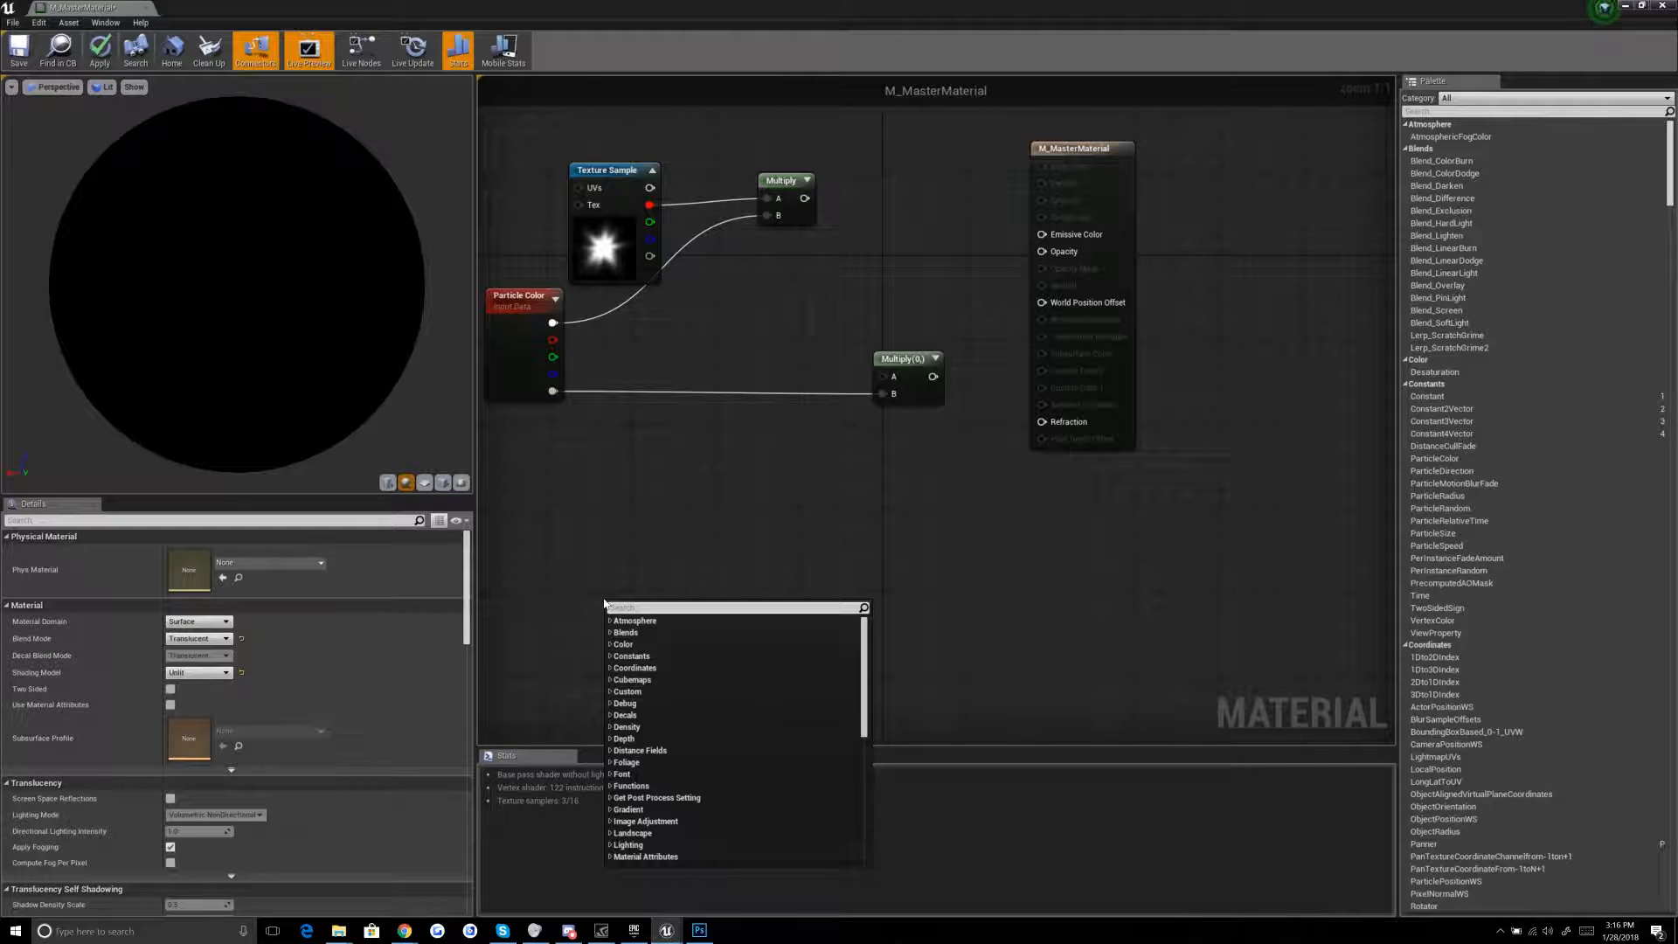
type("dy")
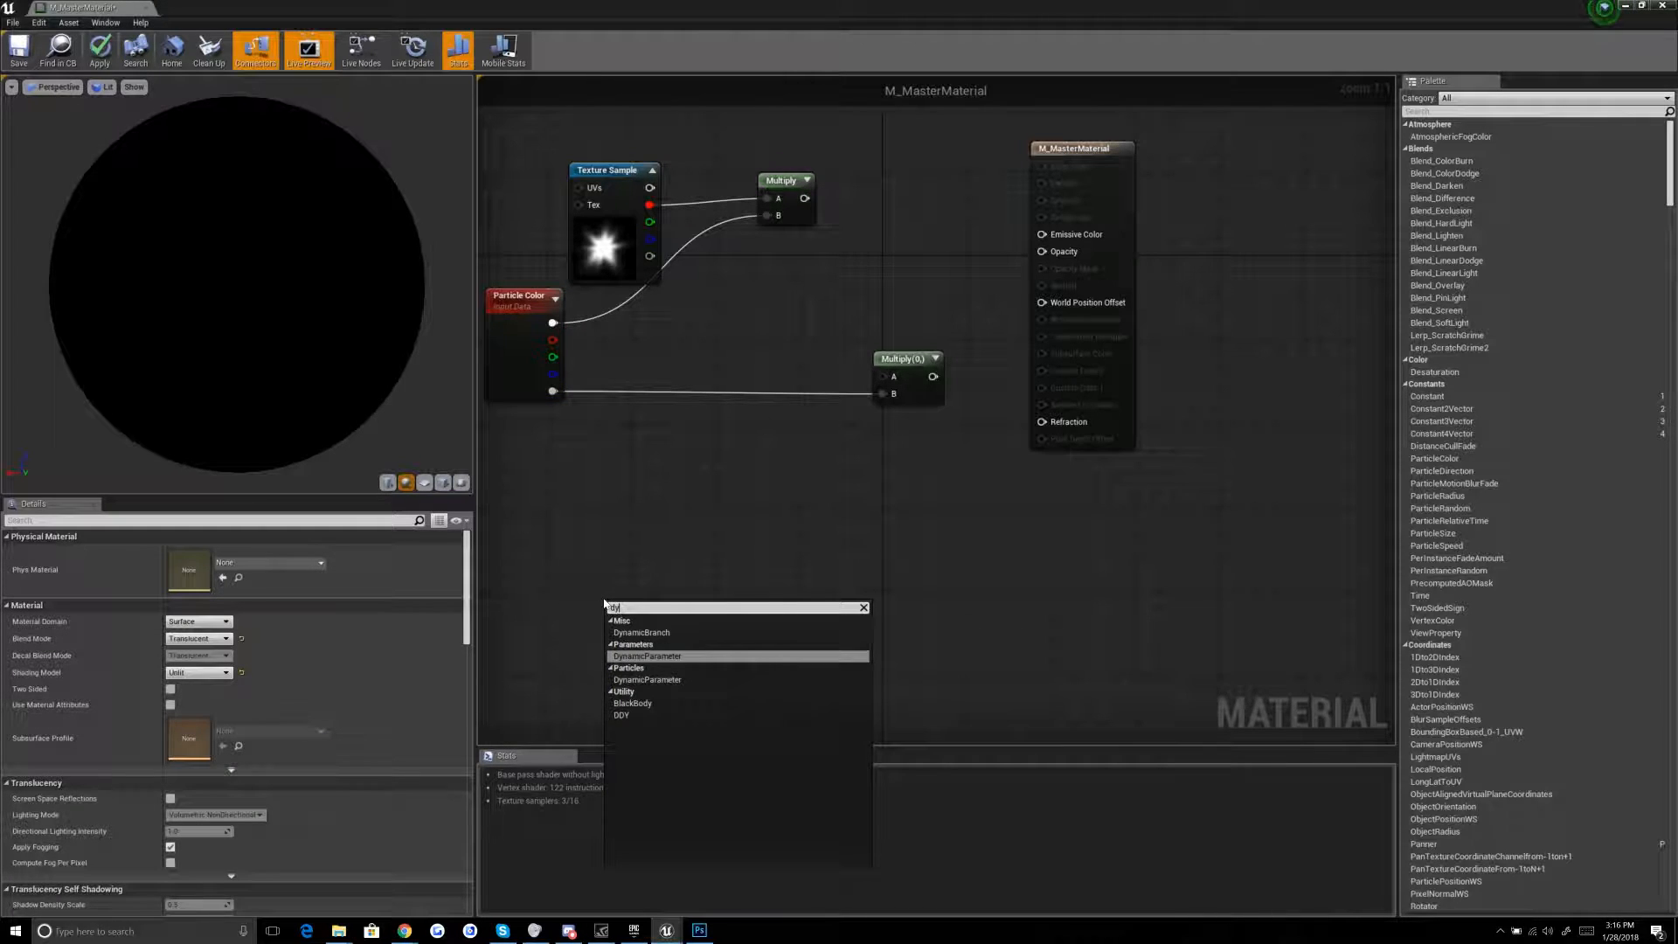
left_click(646, 679)
left_click_drag(665, 612, 576, 479)
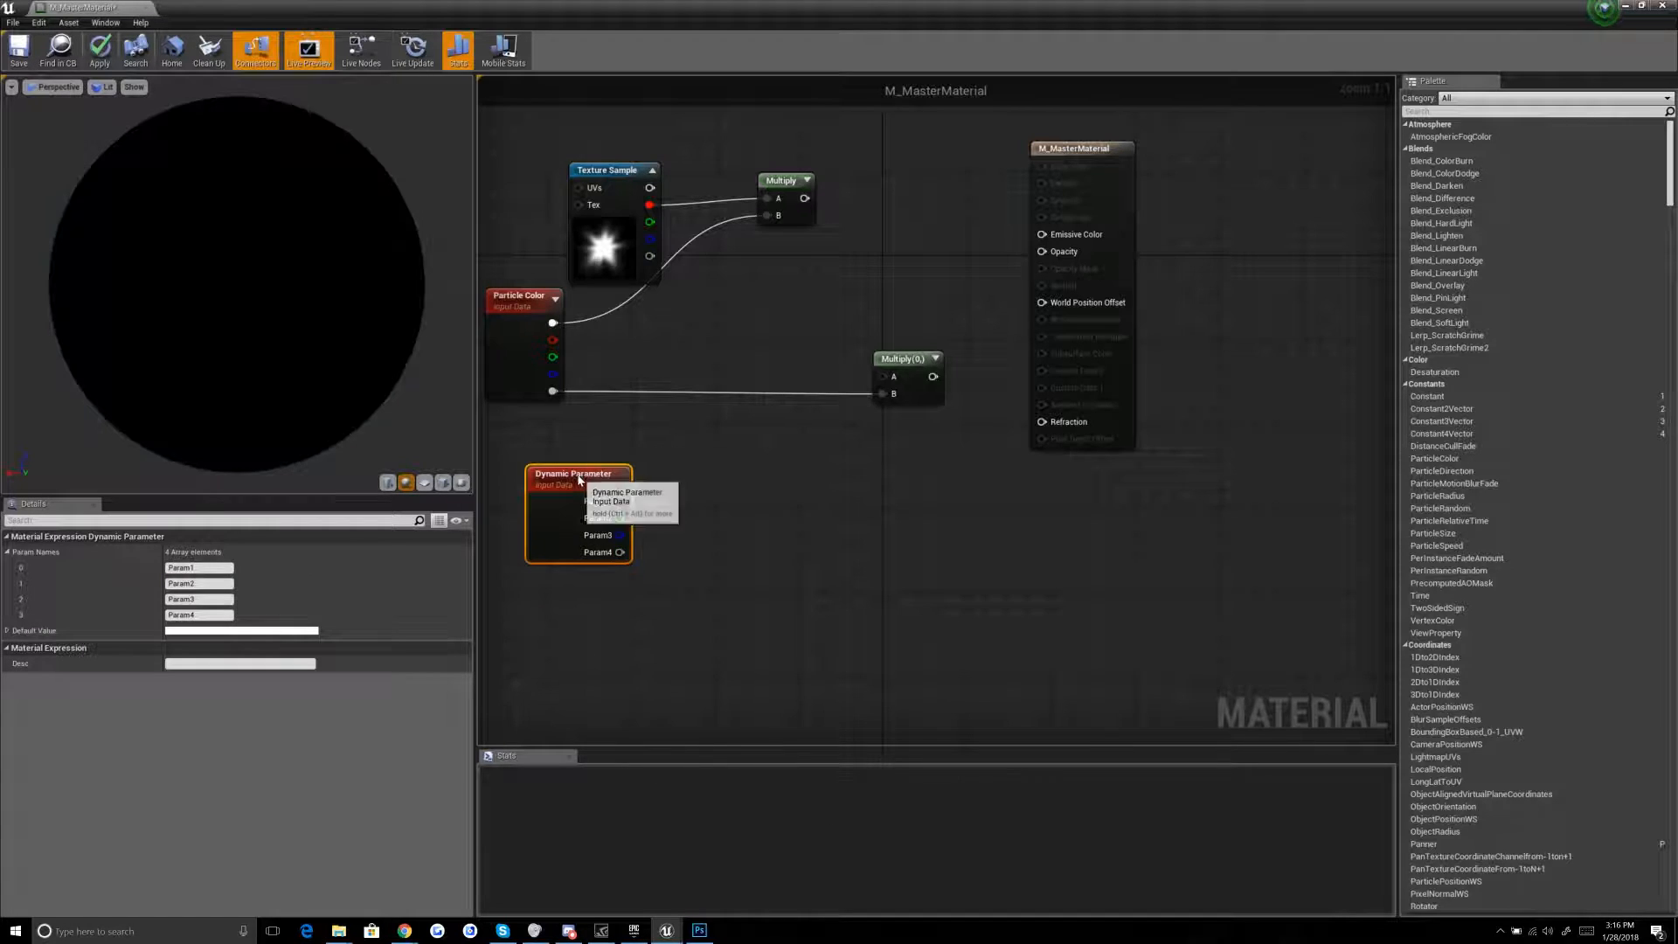
right_click_drag(718, 531, 757, 527)
left_click_drag(639, 479, 596, 449)
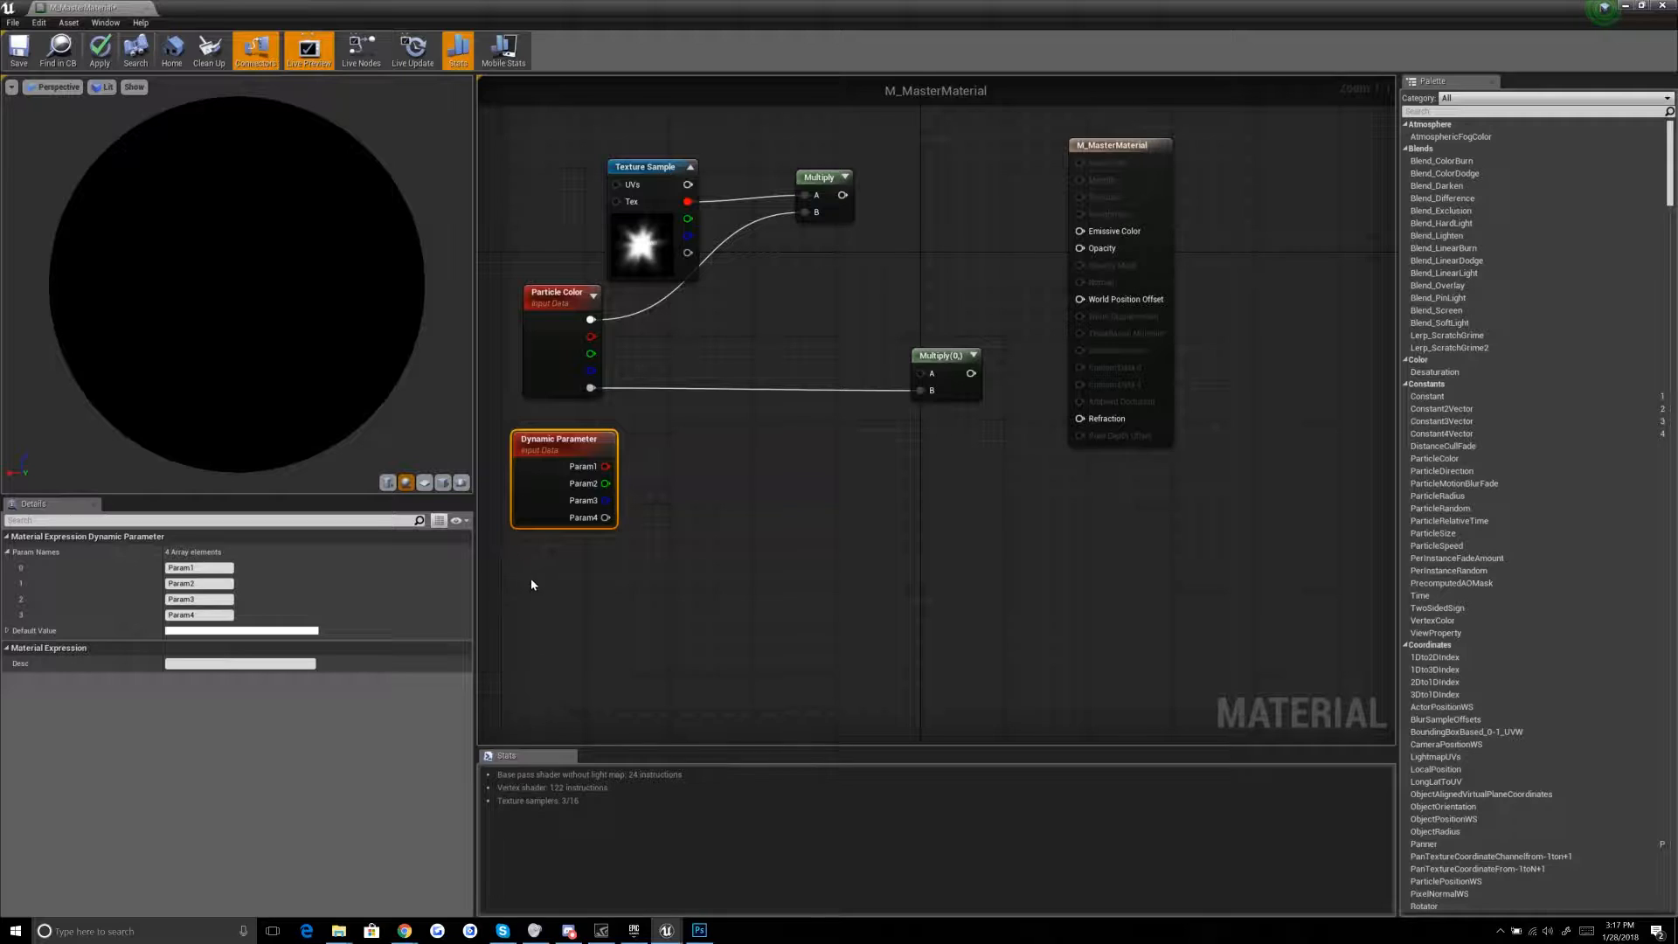
left_click_drag(603, 505, 603, 506)
Step: Name the Dynamic Parameter's first two parameters Emissive and Erosion
left_click(199, 567)
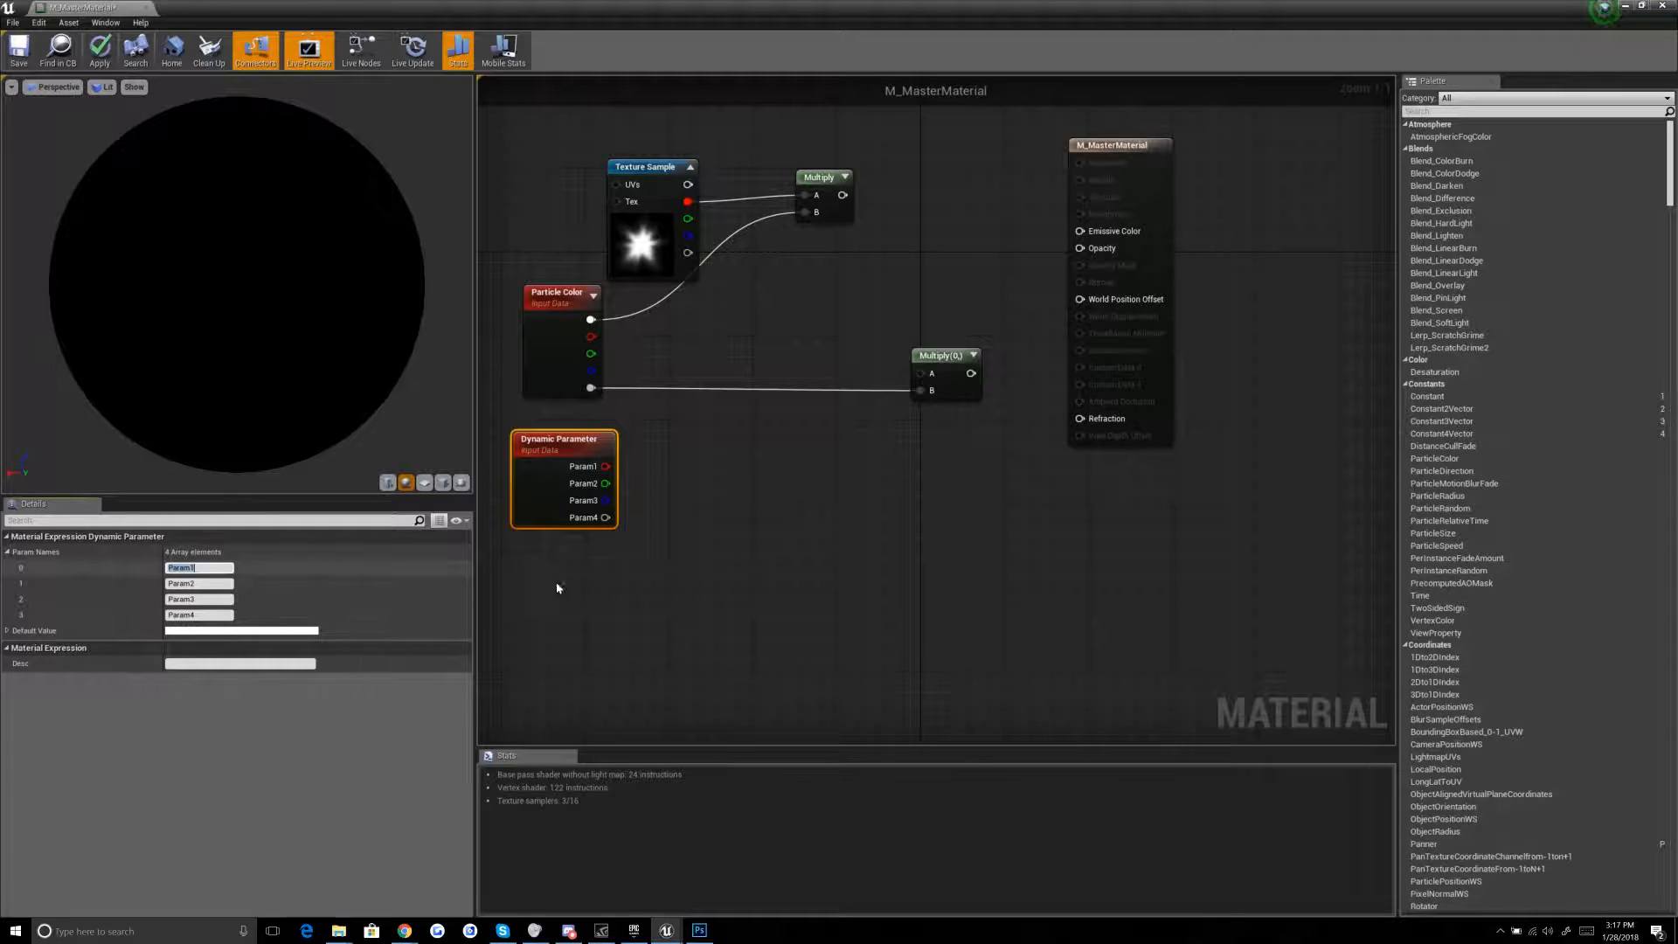
type("Emissive")
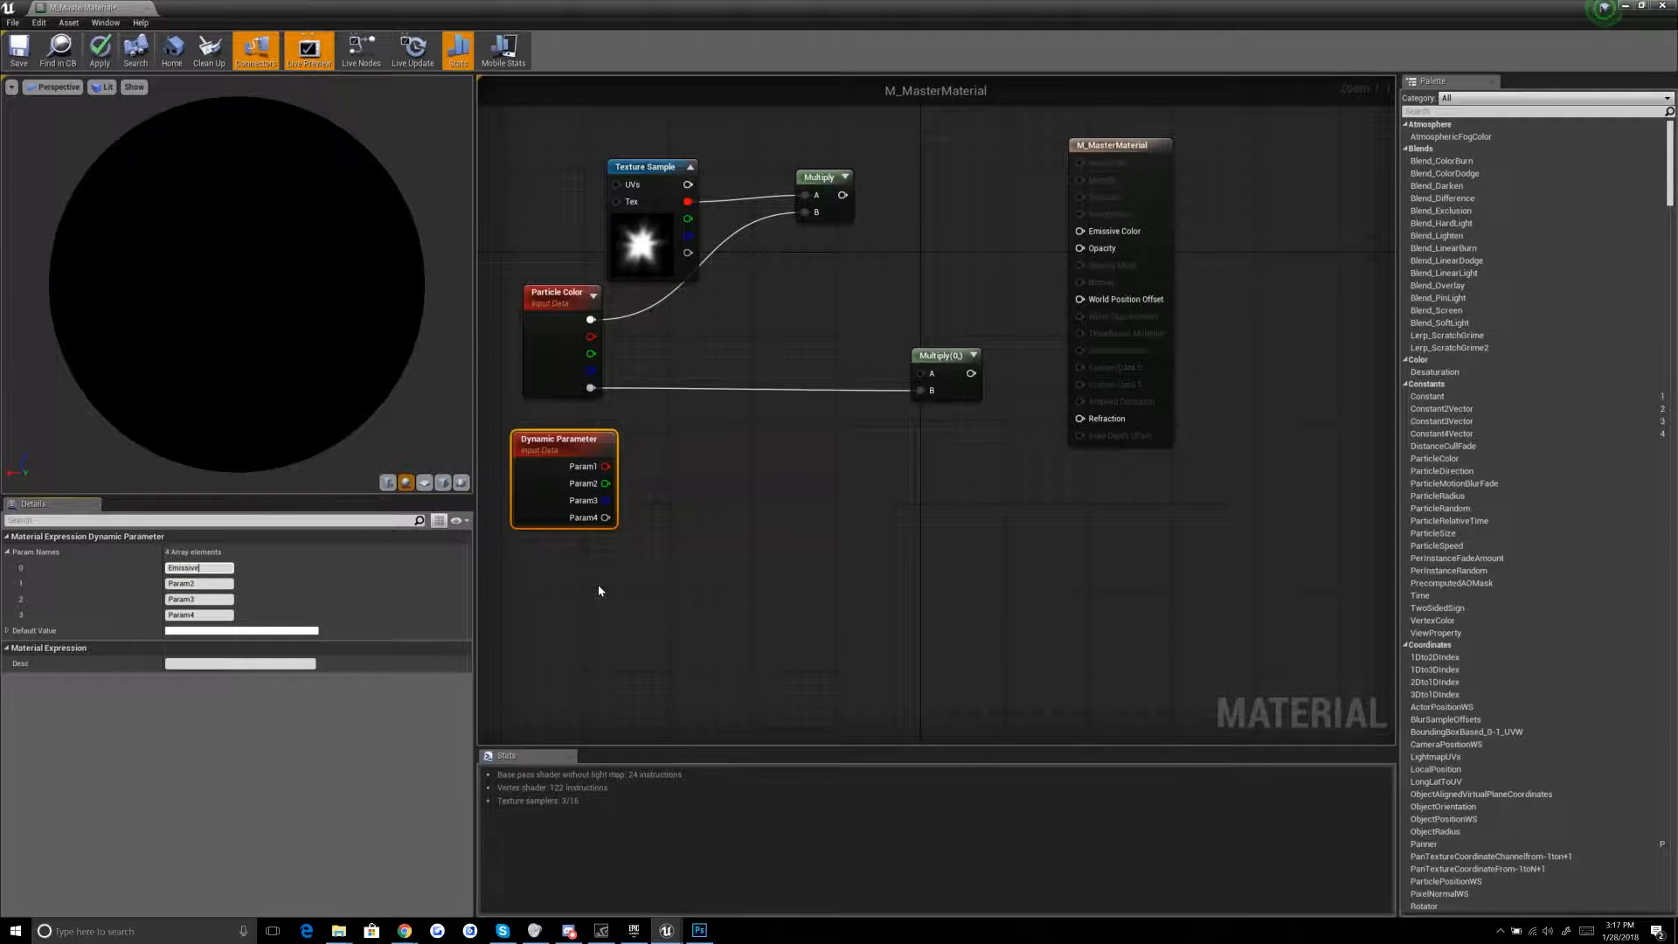
key("Return")
key("Tab")
type("E")
key("Return")
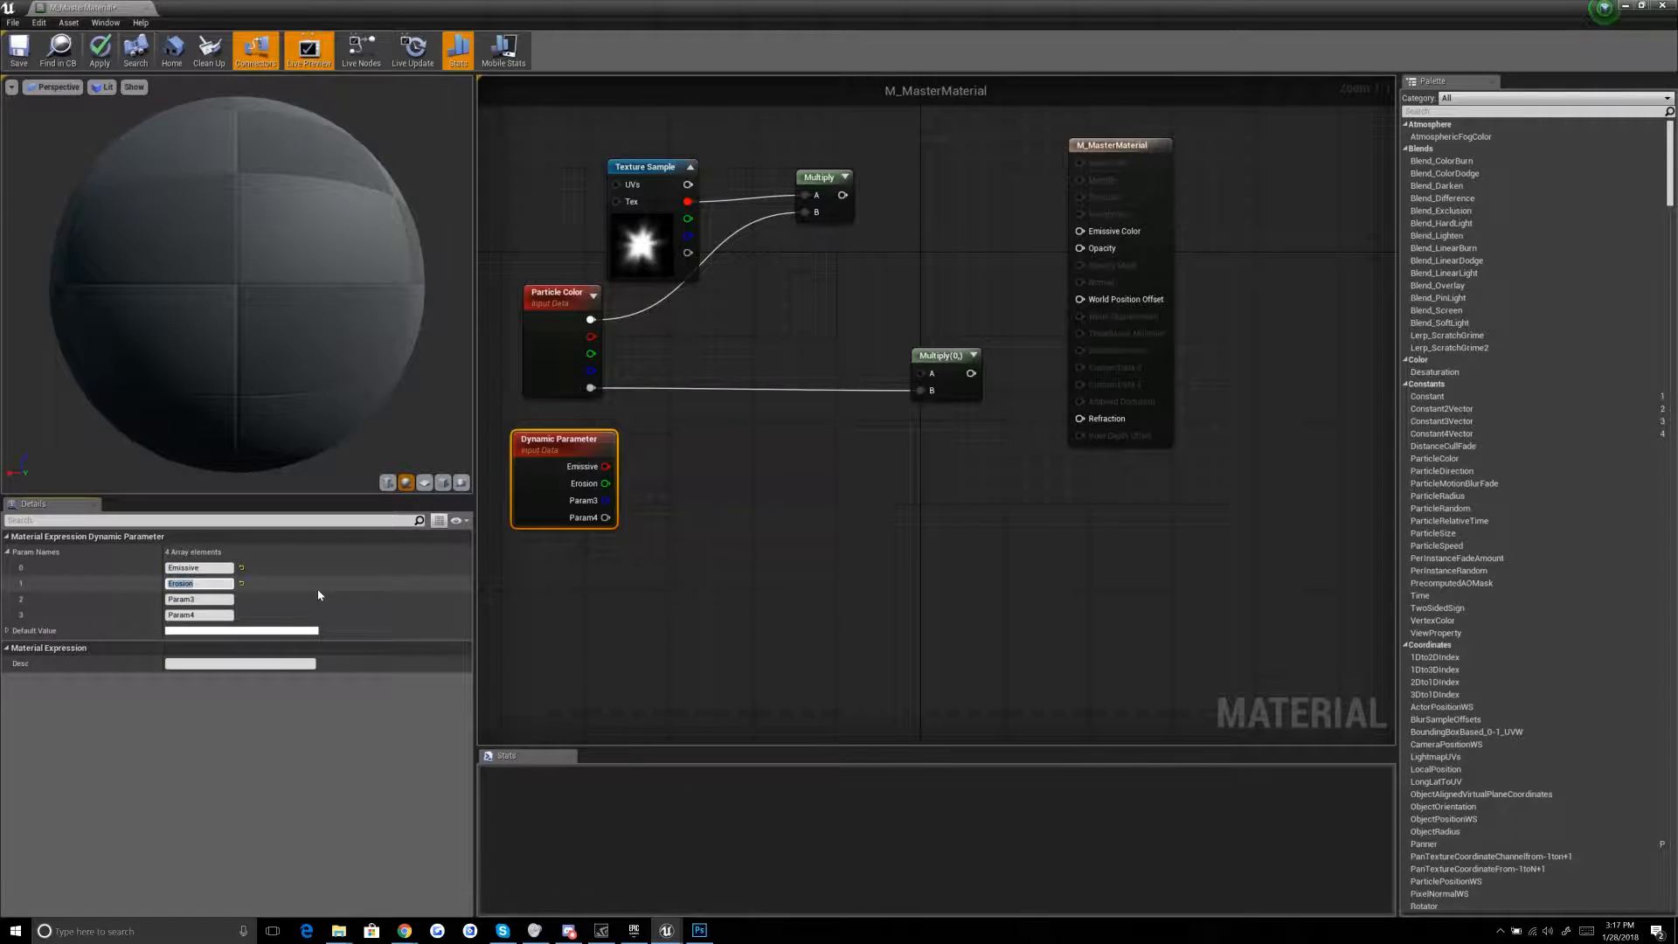
Step: Add another Multiply node combining the upper Multiply's output with the Emissive parameter, connect it to Emissive Color, and align both Multiply nodes
left_click(923, 190)
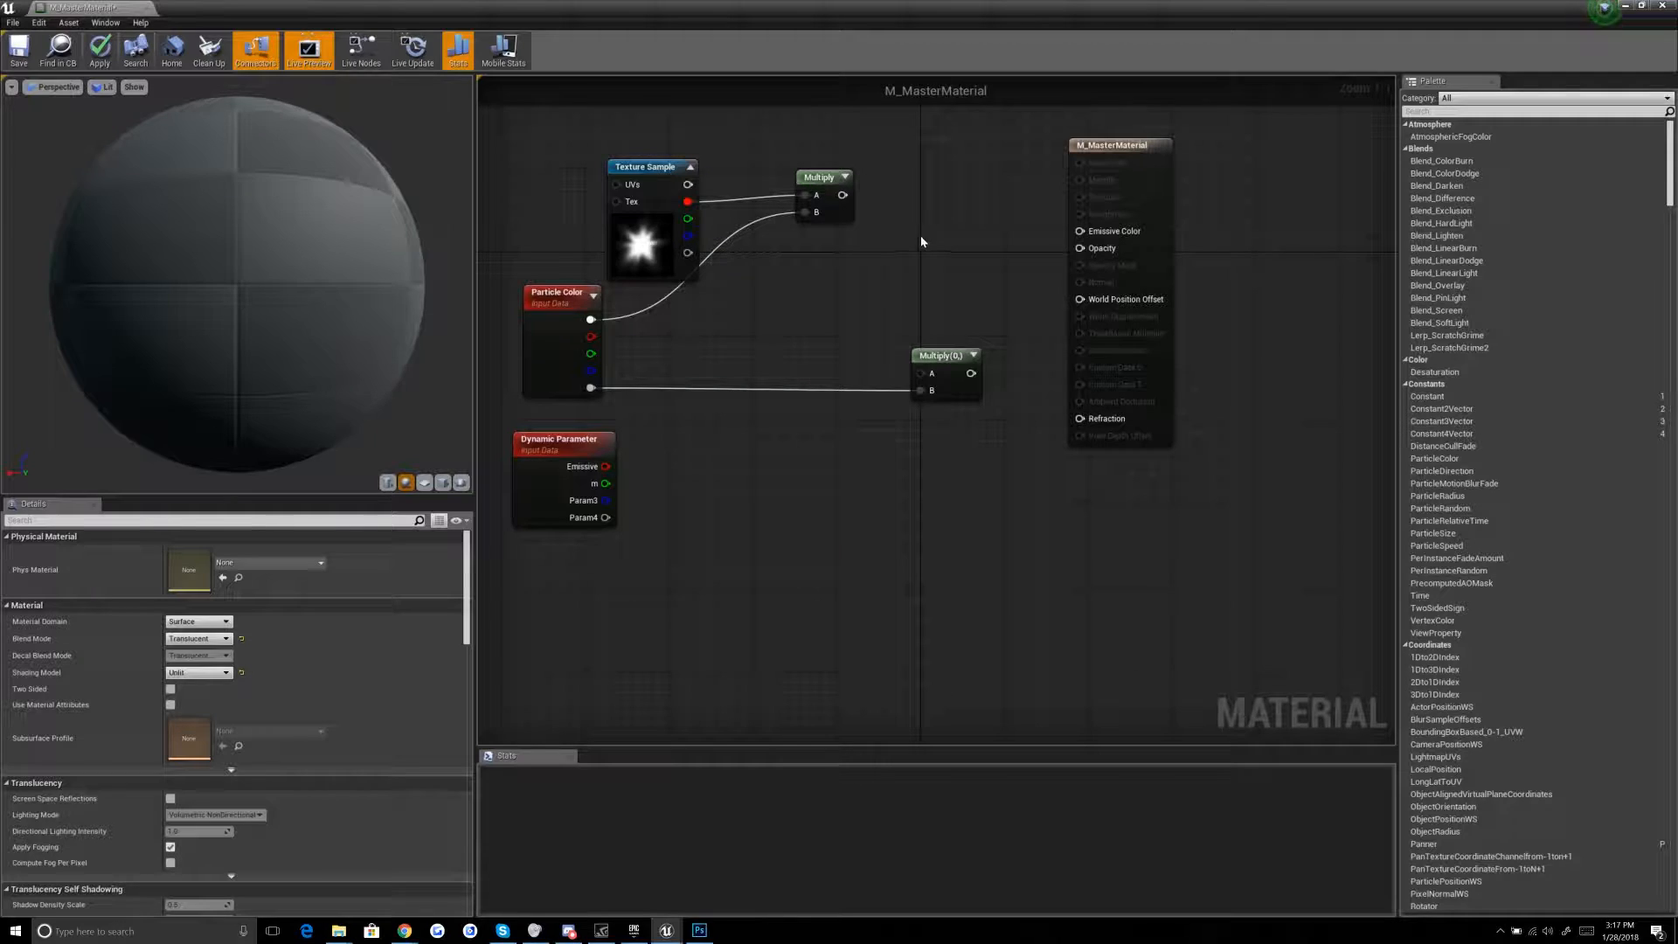
left_click(944, 189)
left_click_drag(984, 206, 949, 199)
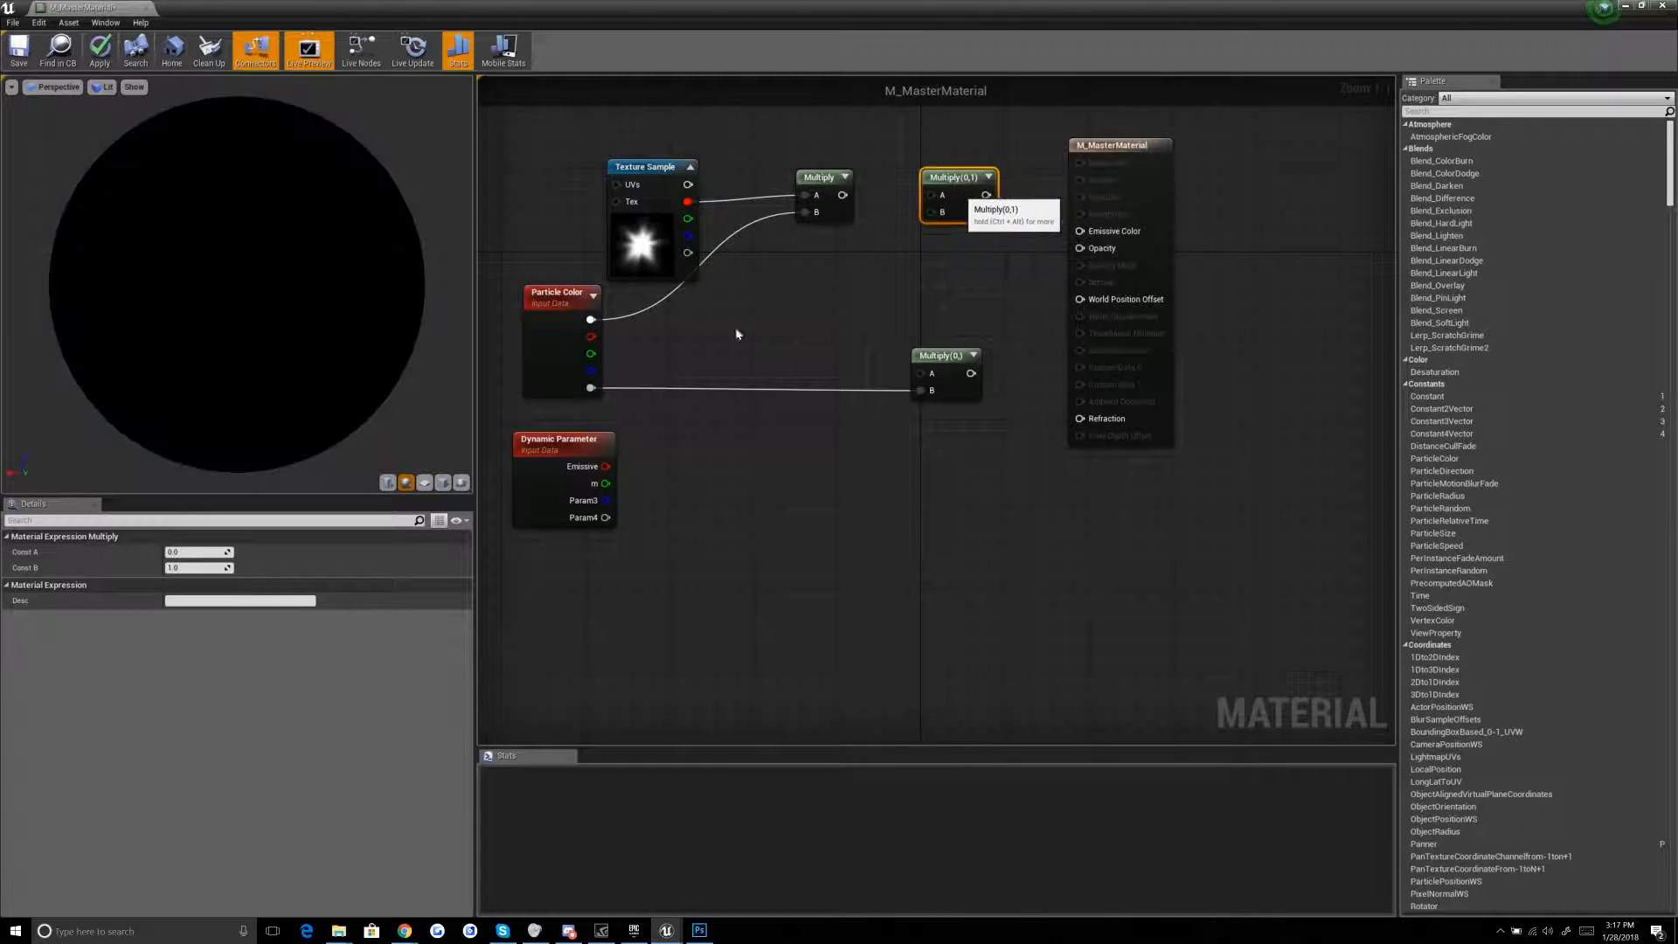
left_click_drag(605, 465, 1080, 231)
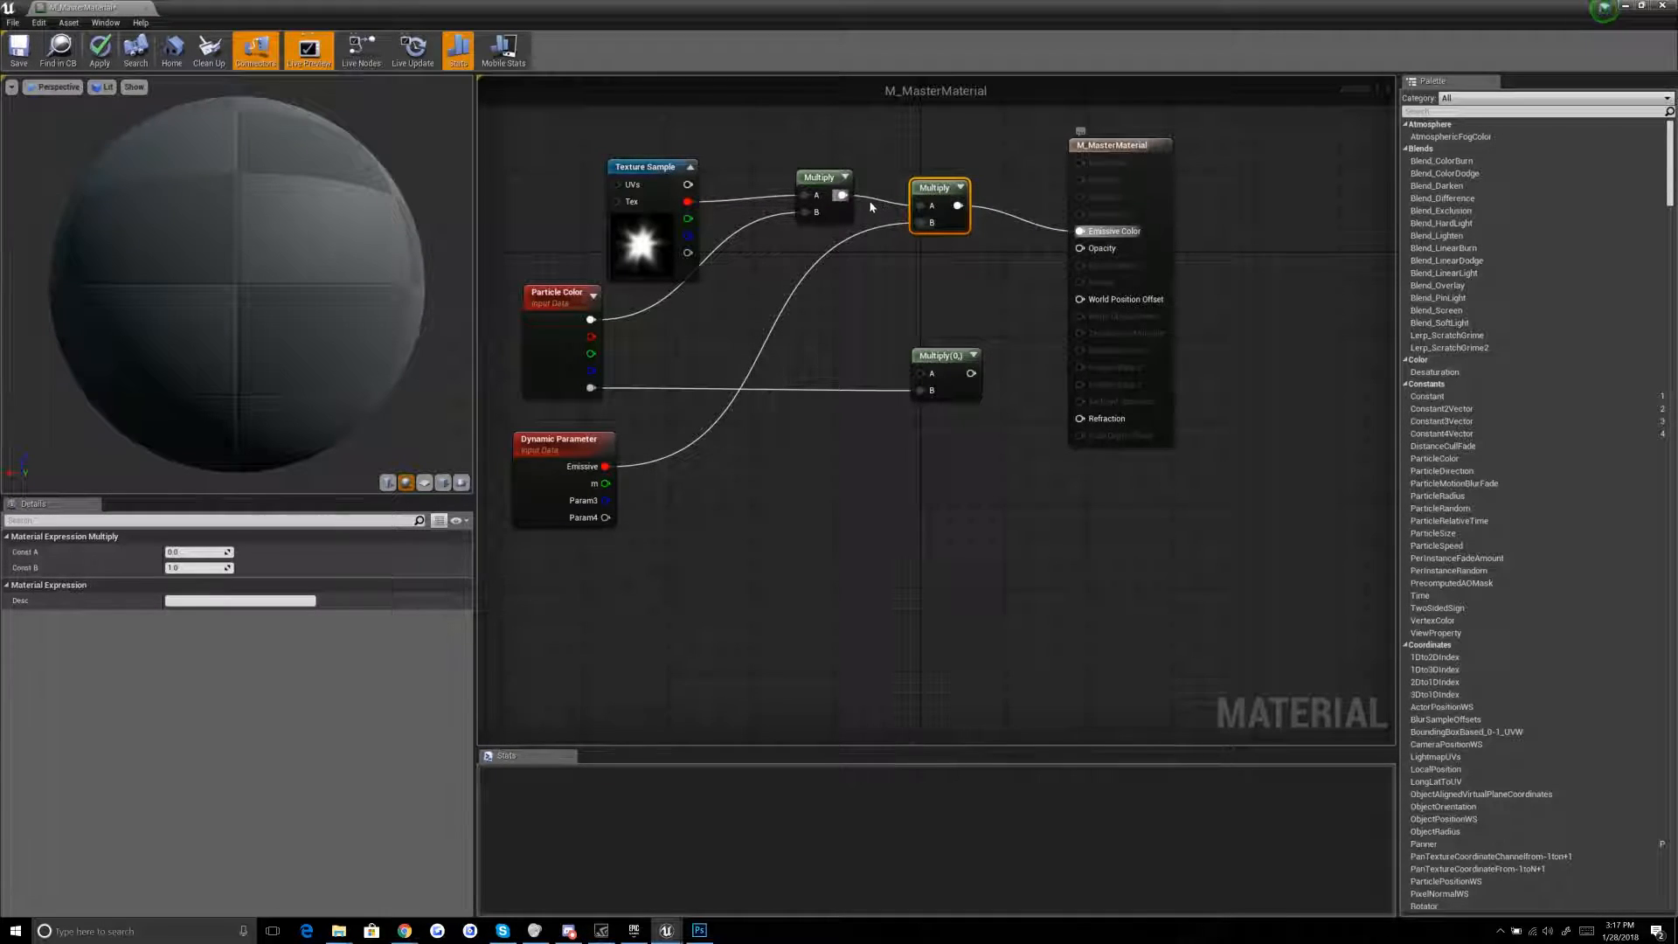
left_click_drag(830, 180, 800, 180)
left_click_drag(935, 187, 935, 177)
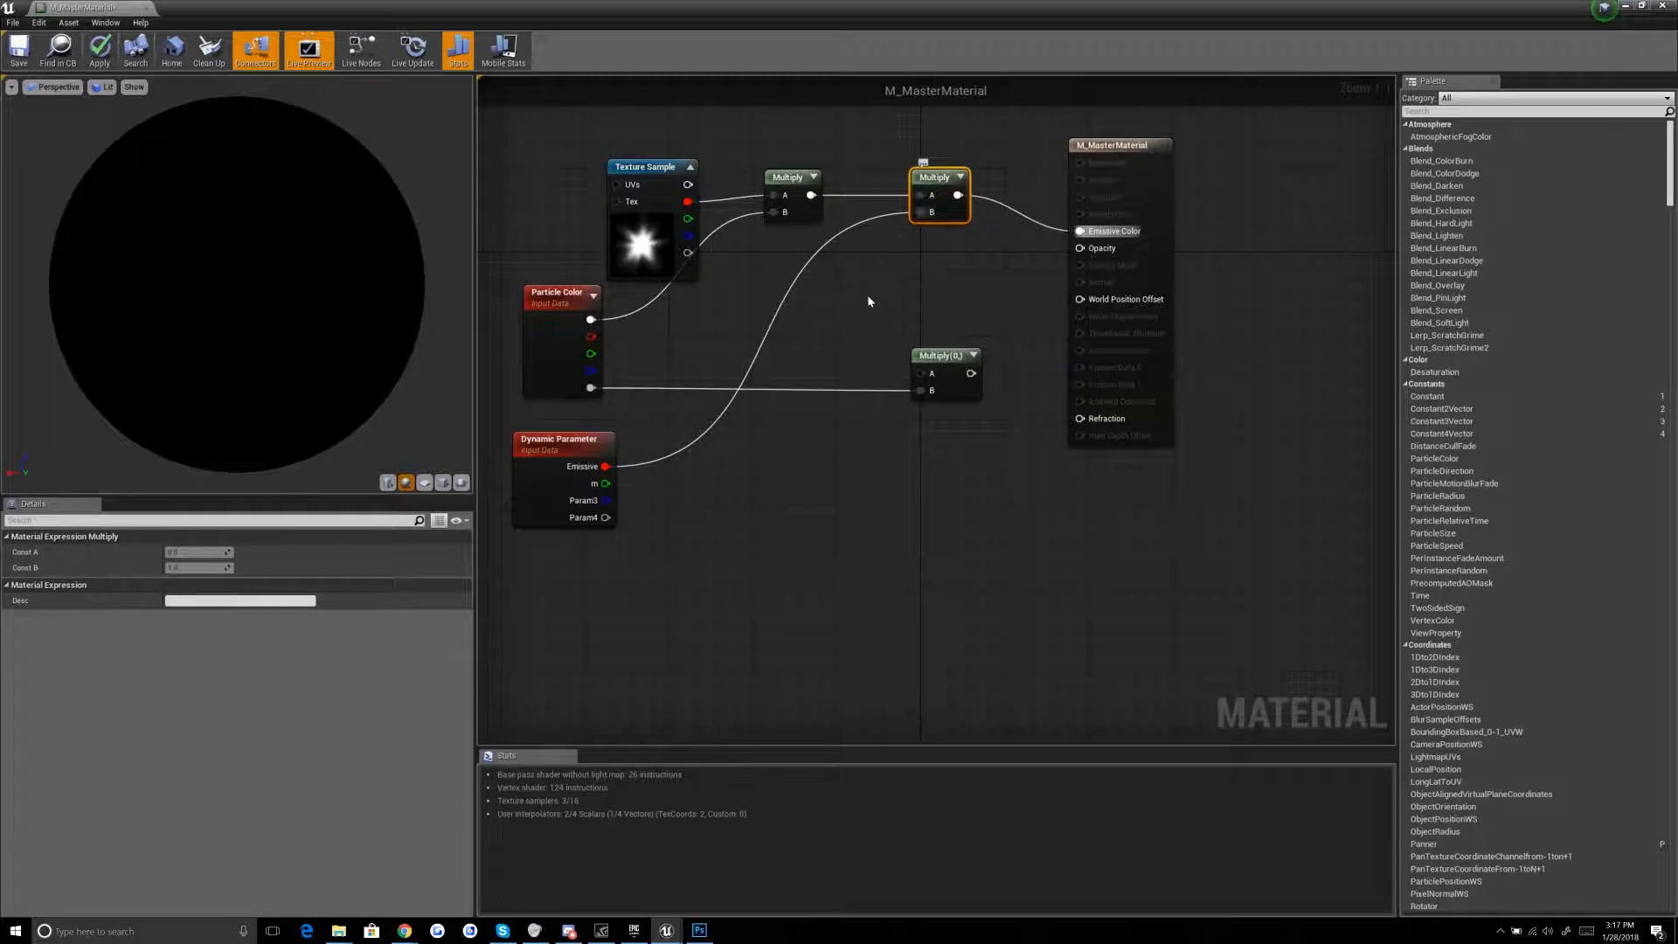
left_click(868, 305)
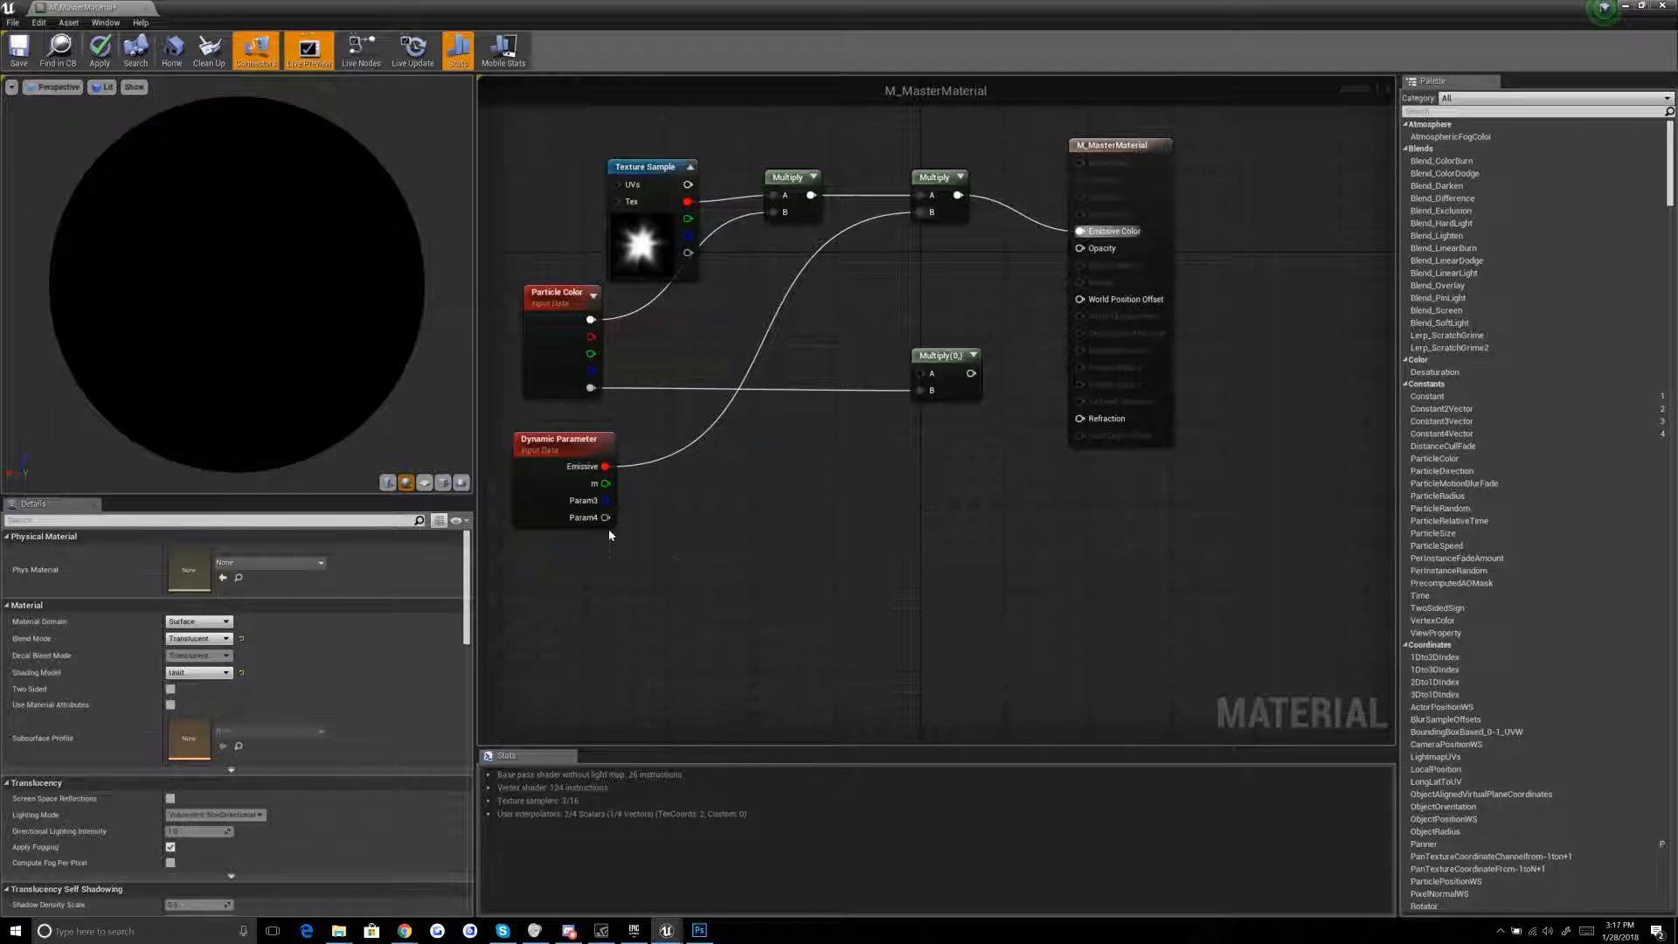
Step: Correct the name of the Dynamic Parameter's second parameter to Erosion
left_click(583, 514)
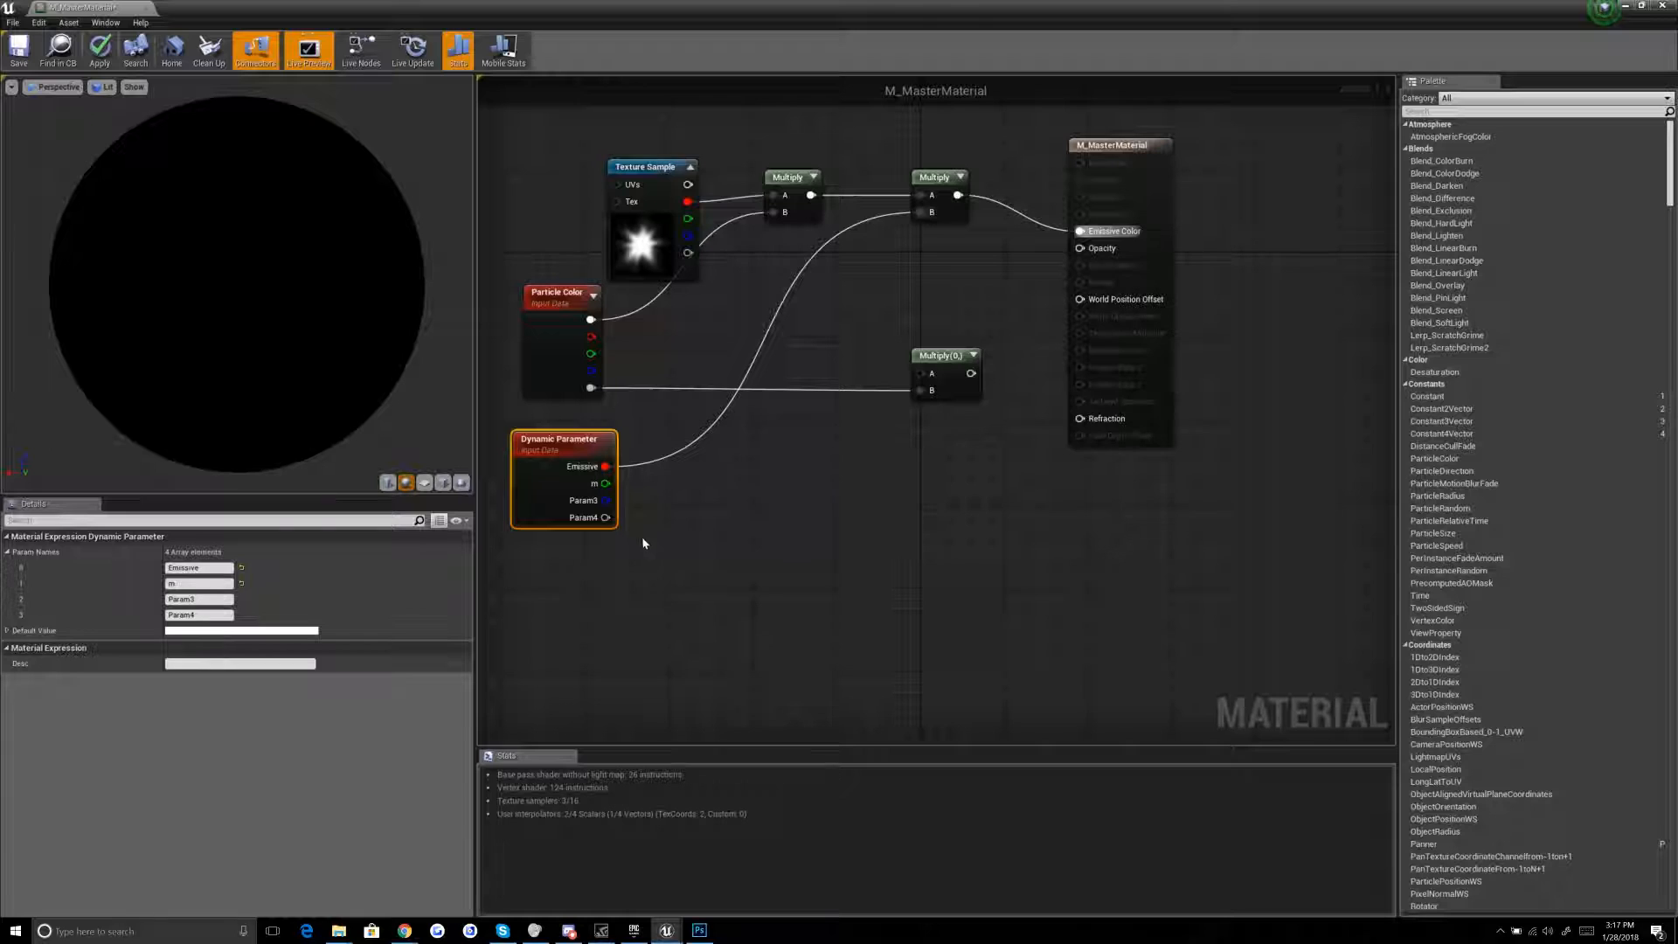
left_click(200, 583)
type("Erosion")
key("Return")
left_click(704, 528)
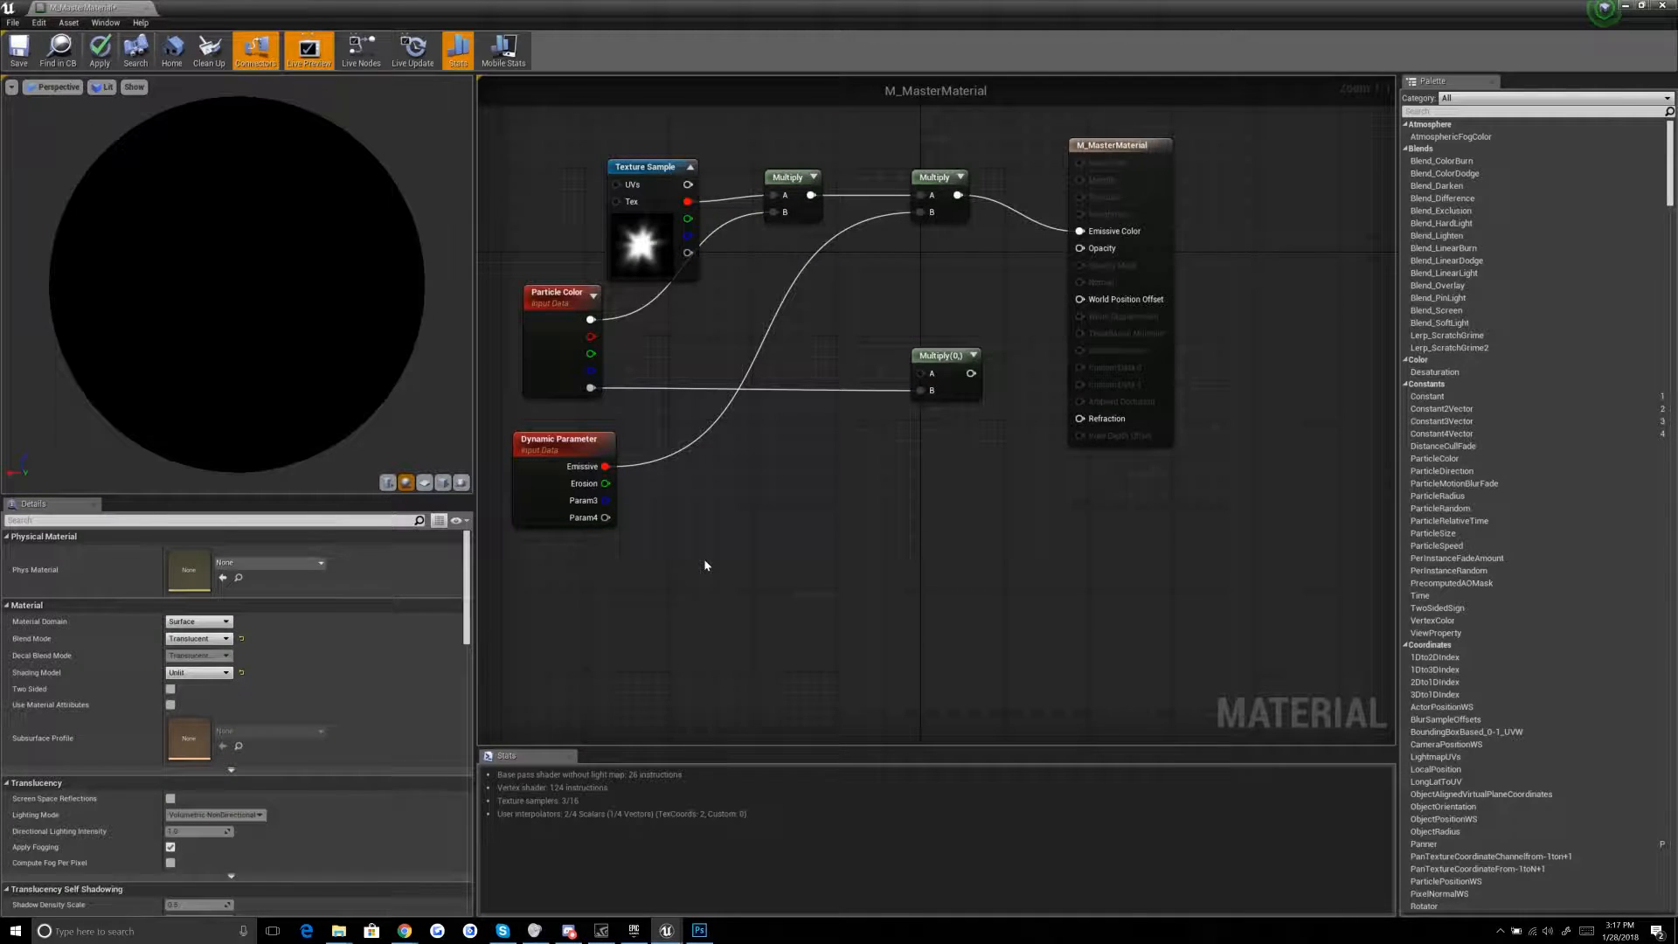
Step: Add a Subtract node below the lower Multiply and connect the Texture Sample's red channel to its A input
right_click(794, 563)
type("subtract")
key("Return")
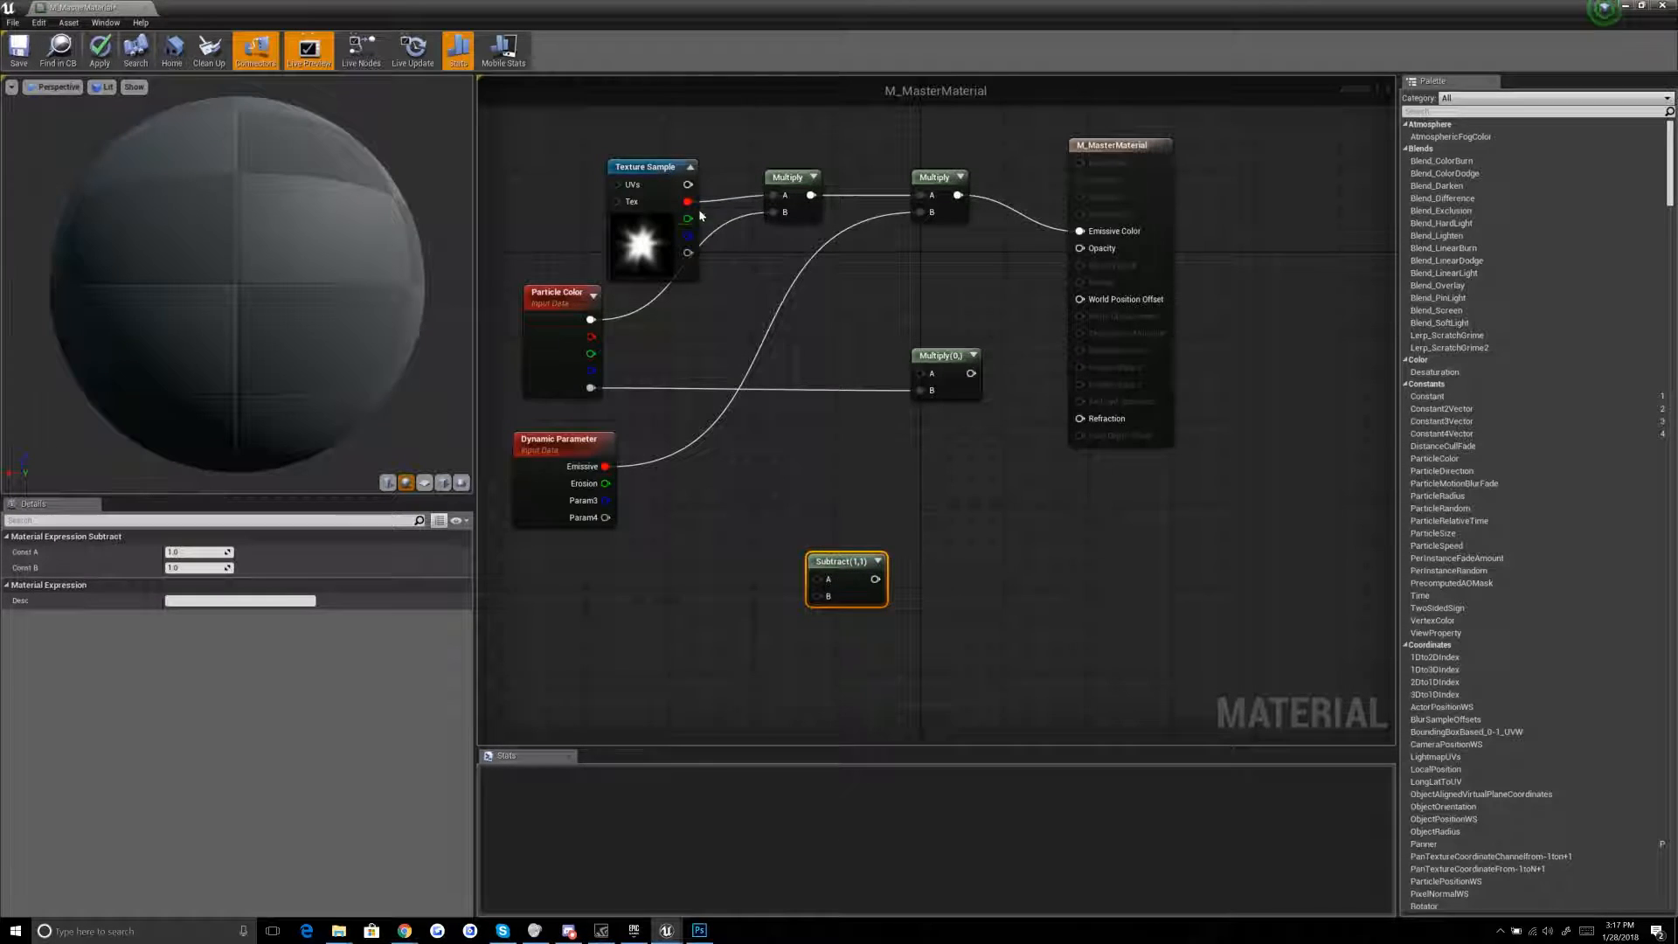
left_click_drag(687, 201, 808, 470)
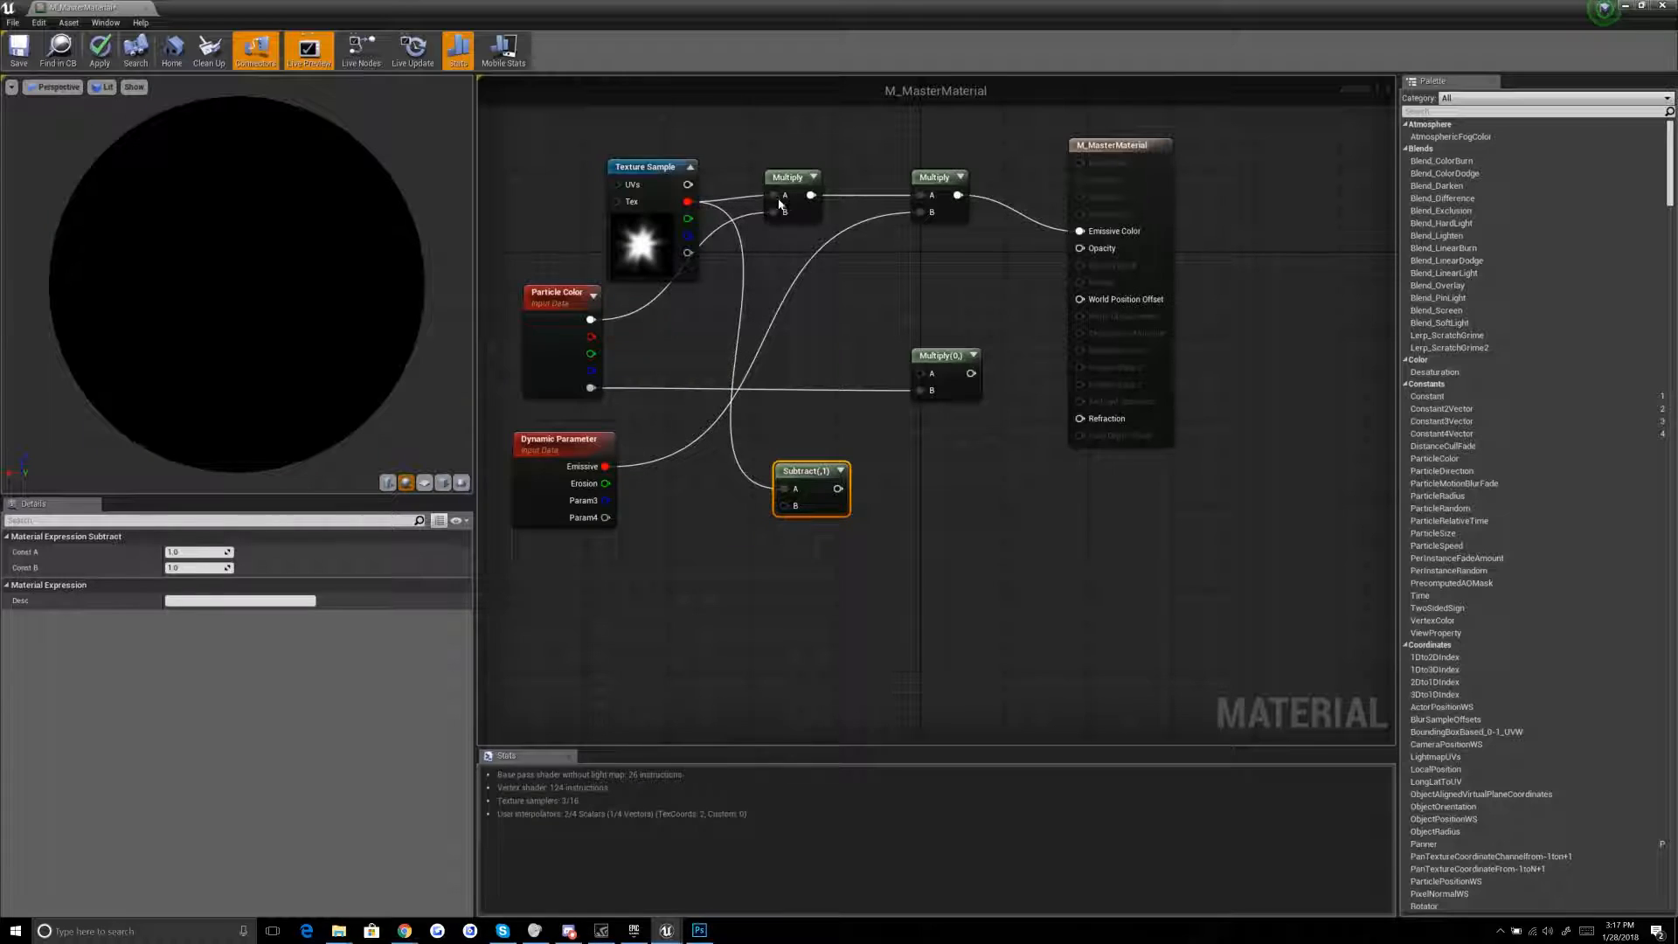
left_click_drag(1150, 167, 1140, 148)
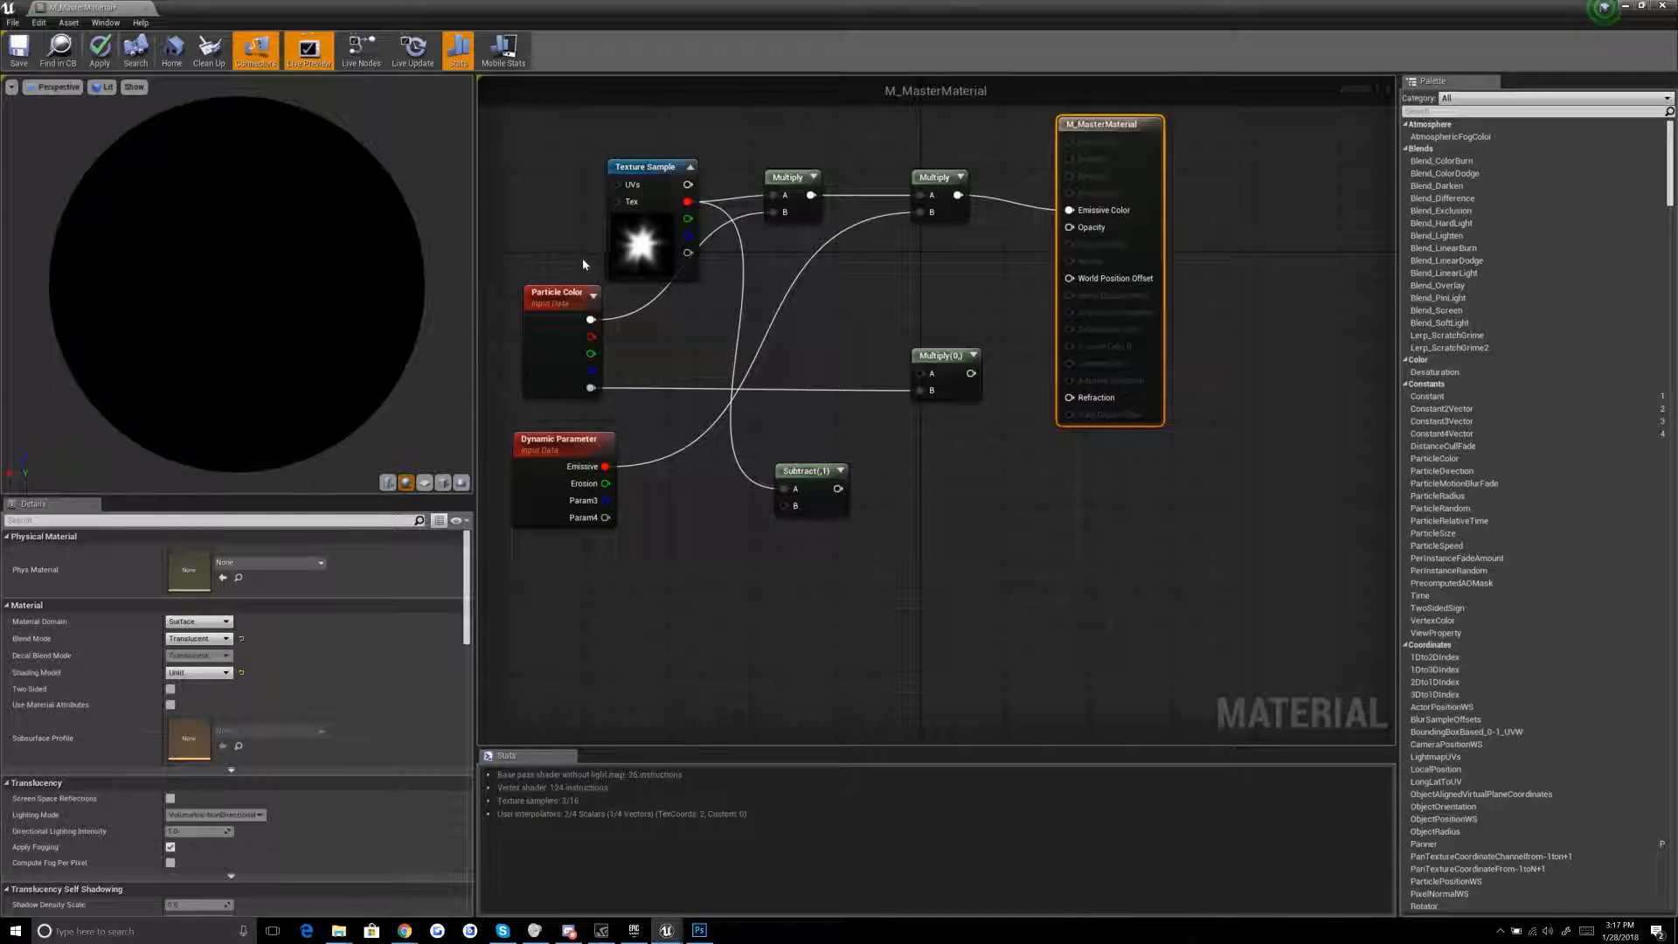
left_click_drag(799, 463, 792, 432)
left_click(730, 531)
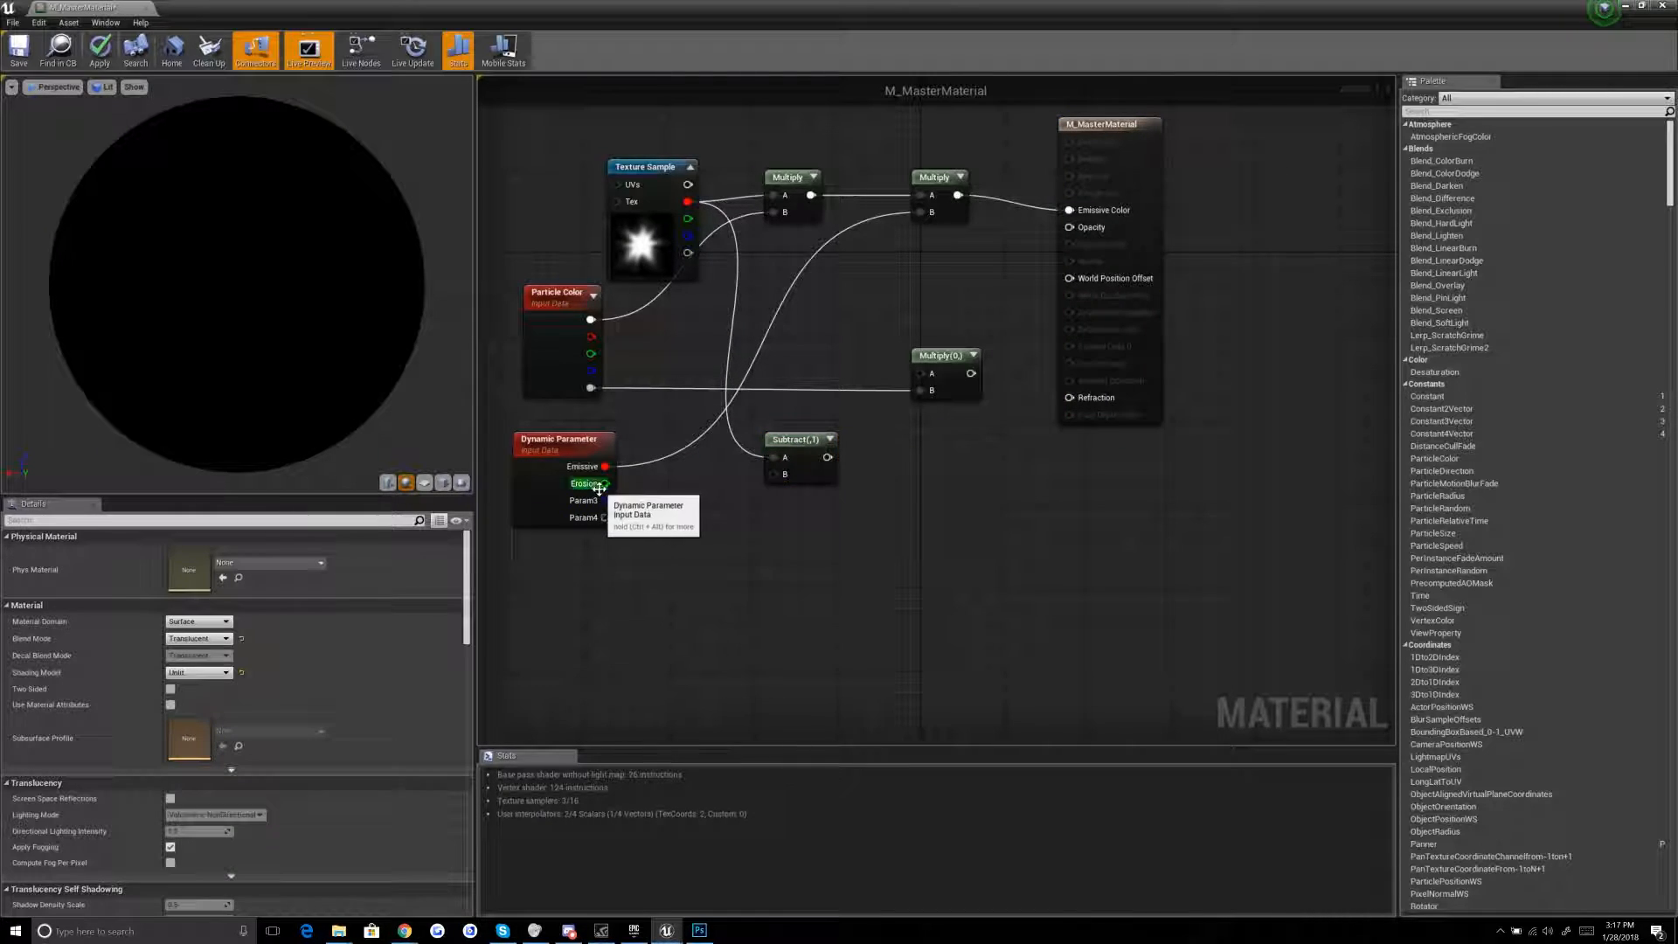
Step: Insert a 1-x node between the Erosion output and Subtract's B input, and expand the Dynamic Parameter's default values
left_click_drag(605, 483, 650, 487)
type("1-x")
key("Return")
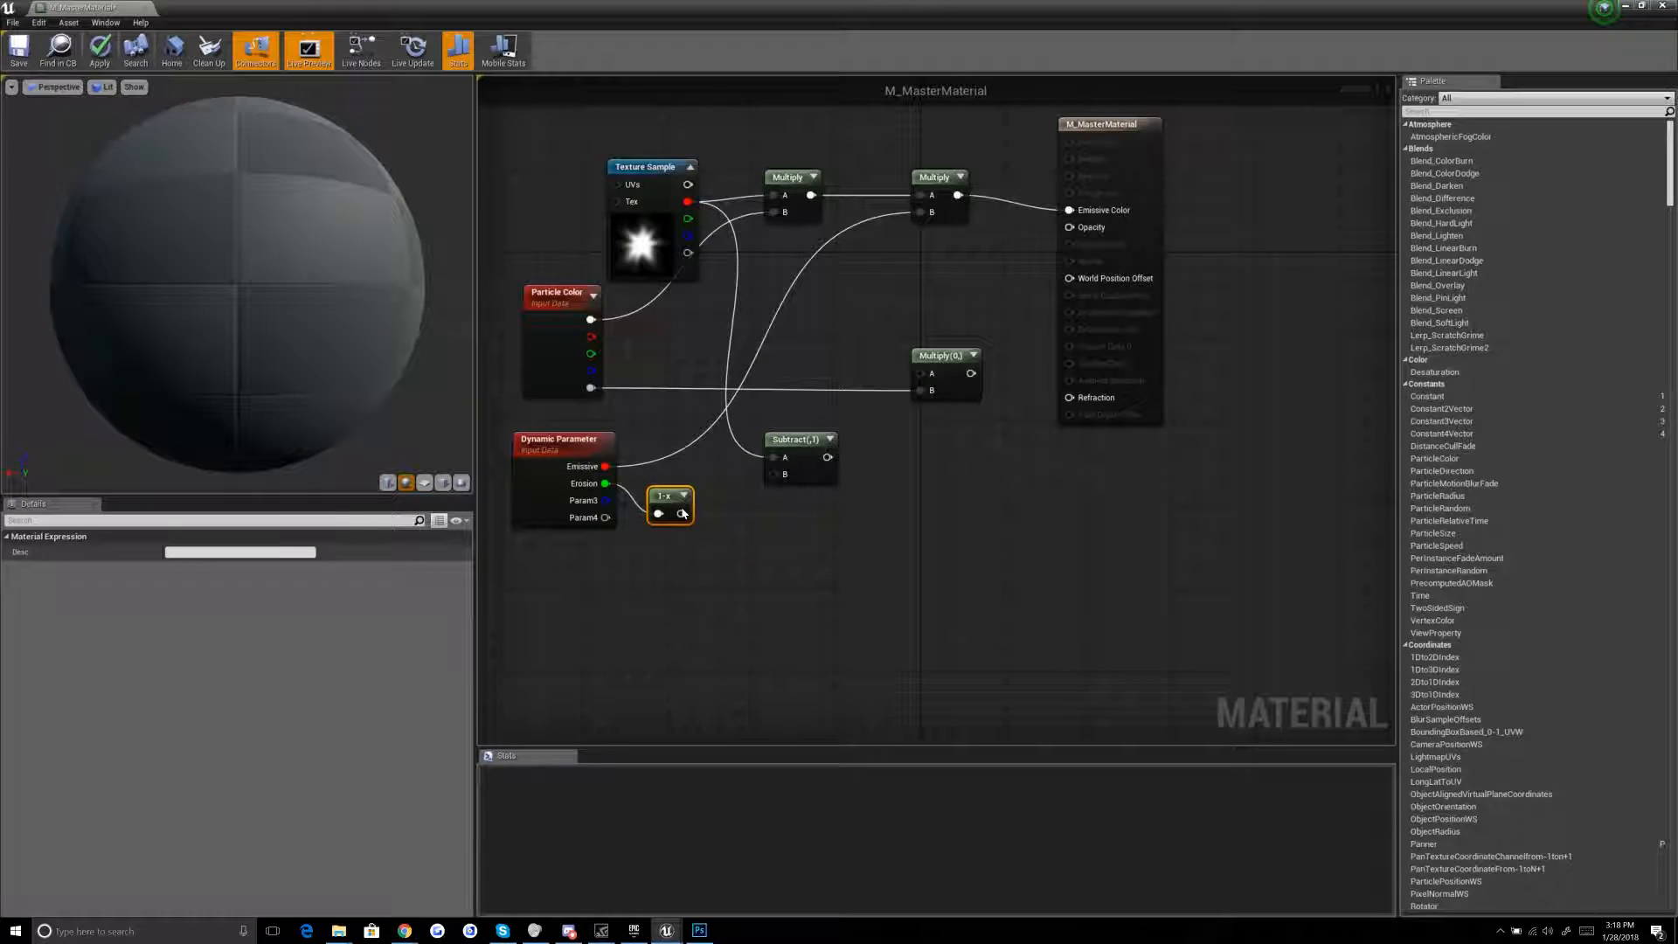
left_click_drag(681, 514, 705, 481)
left_click(585, 479)
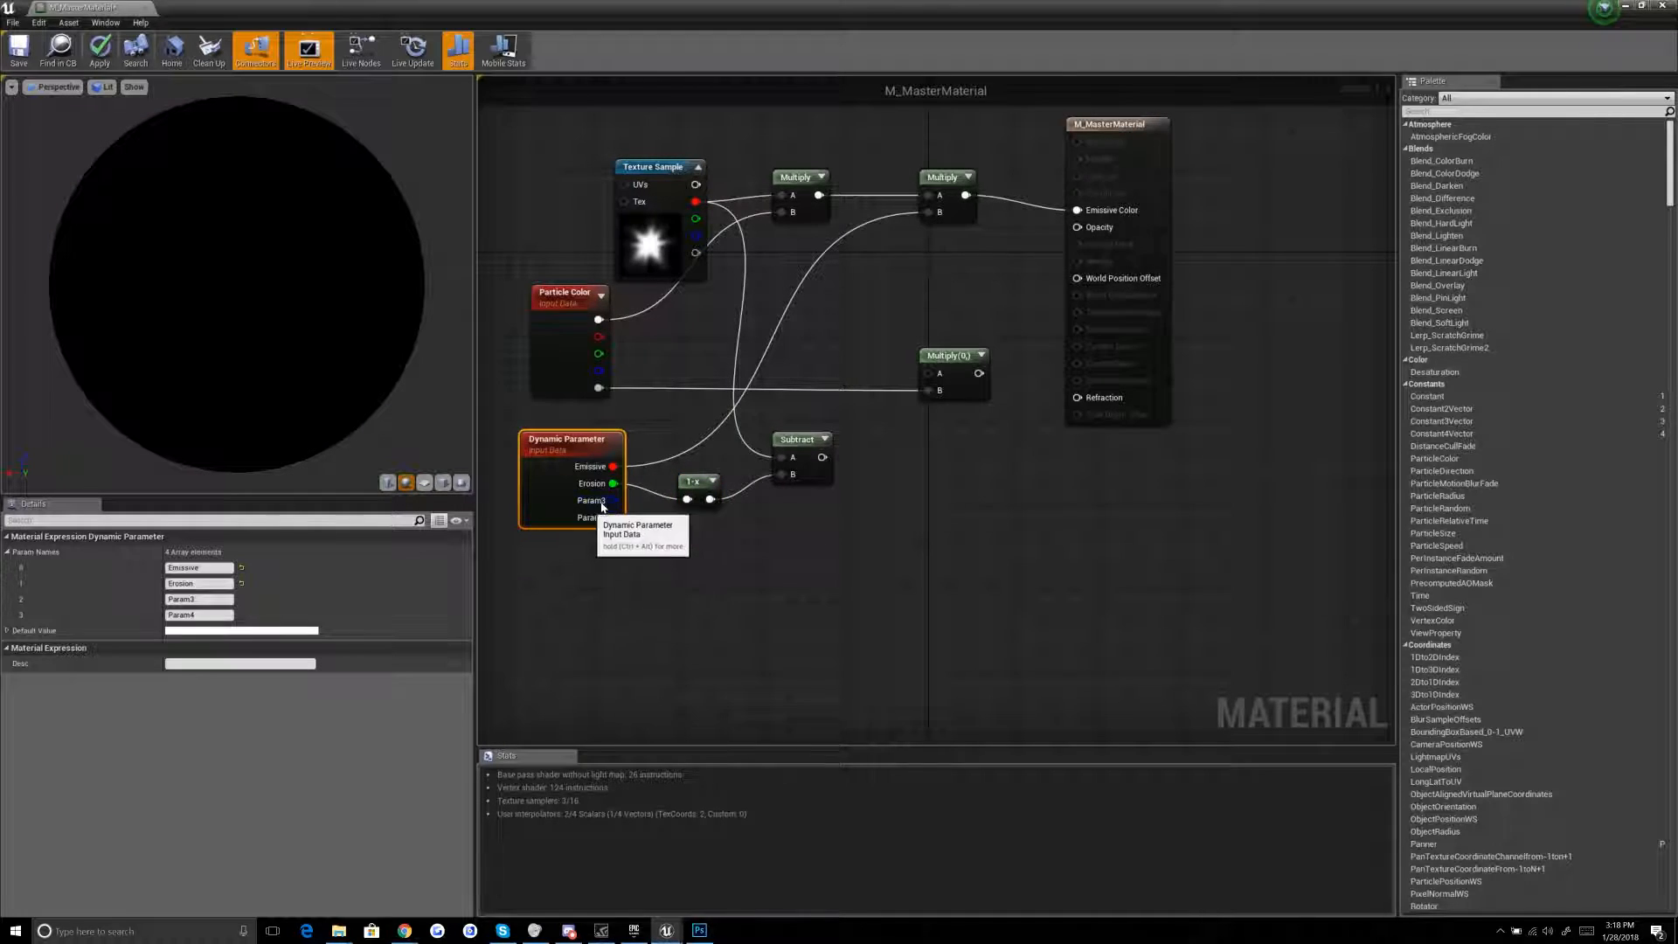
left_click(7, 631)
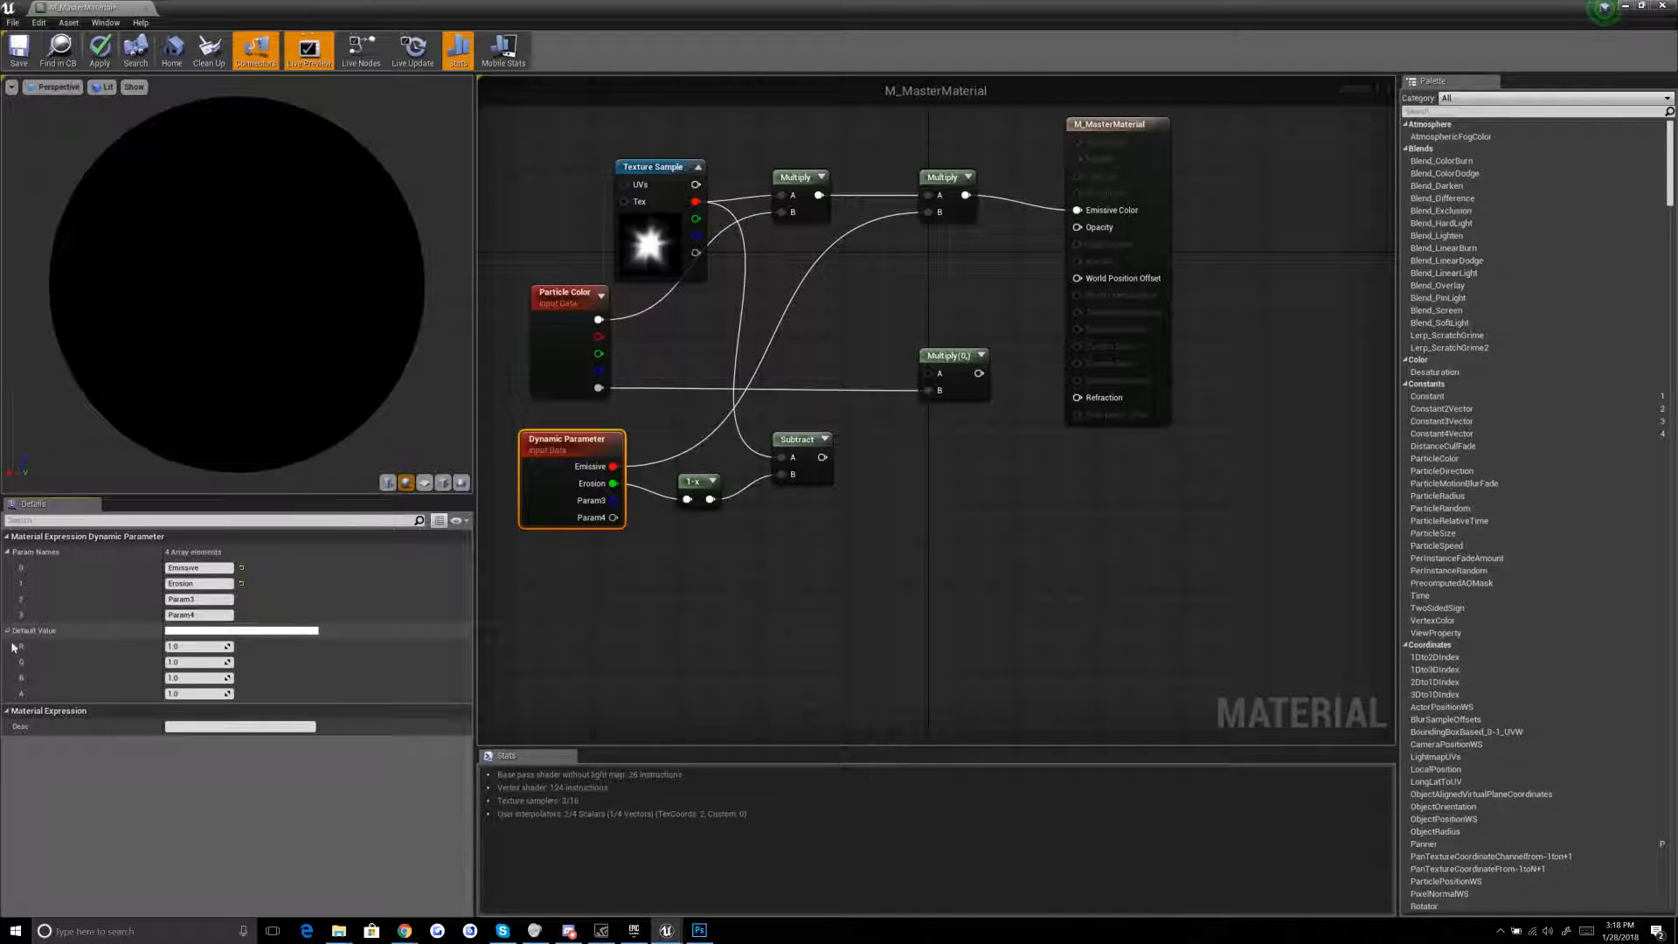
Step: Preview the Subtract node on a plane in the viewport and position the node beside the 1-x node
left_click_drag(800, 446, 788, 467)
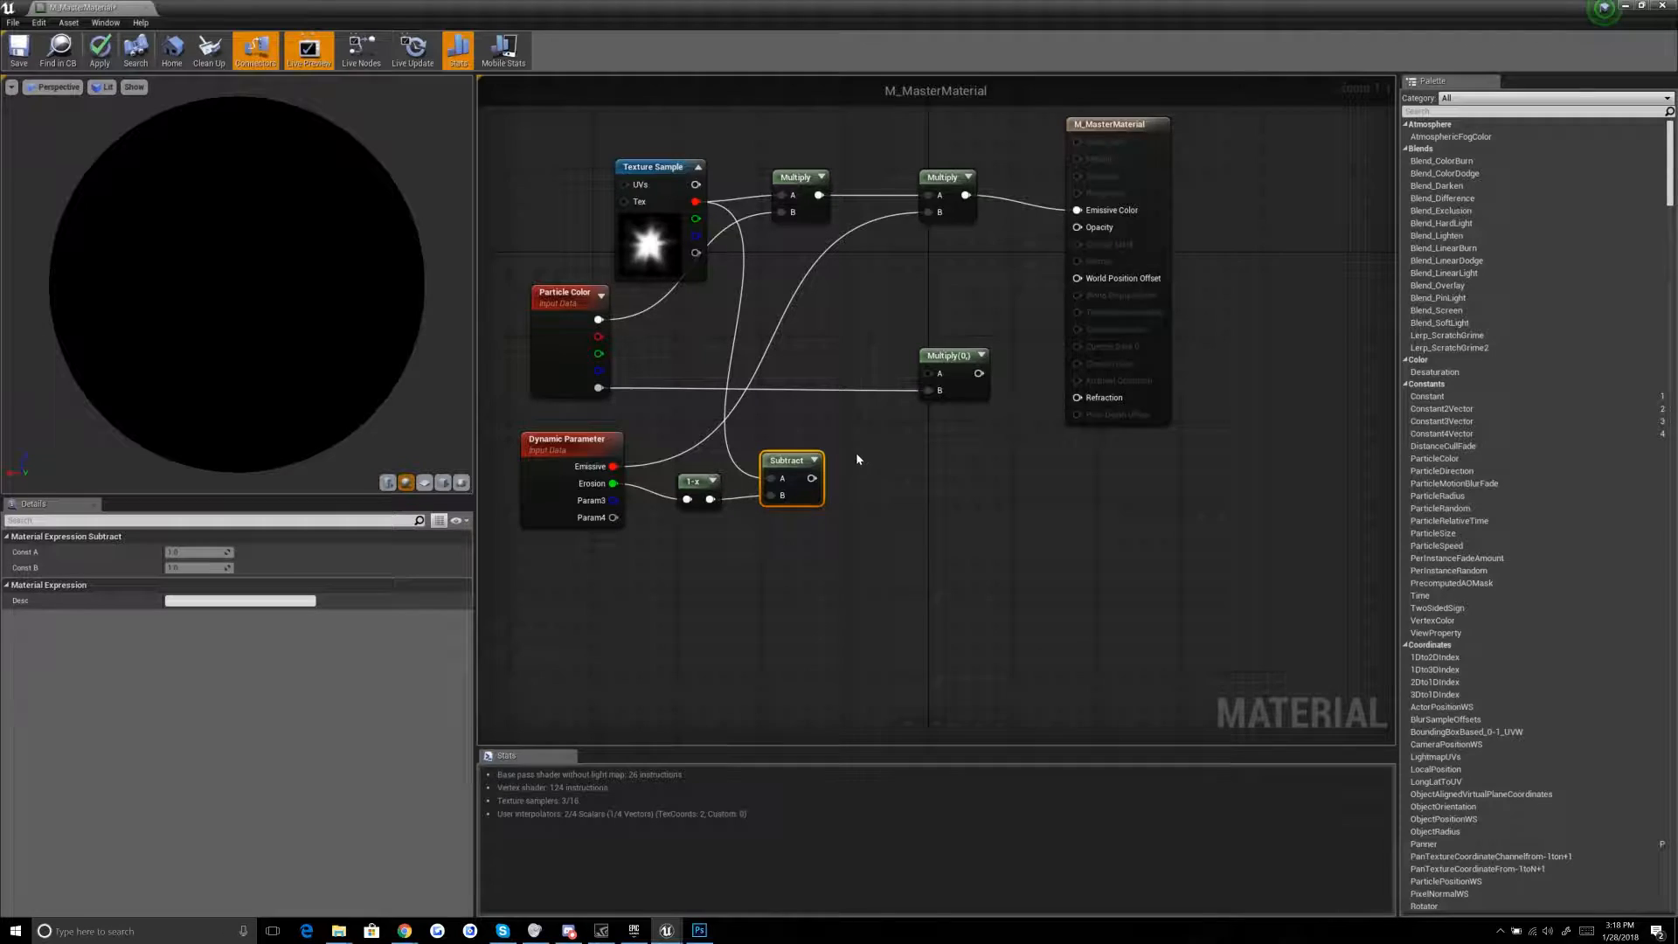
right_click(795, 464)
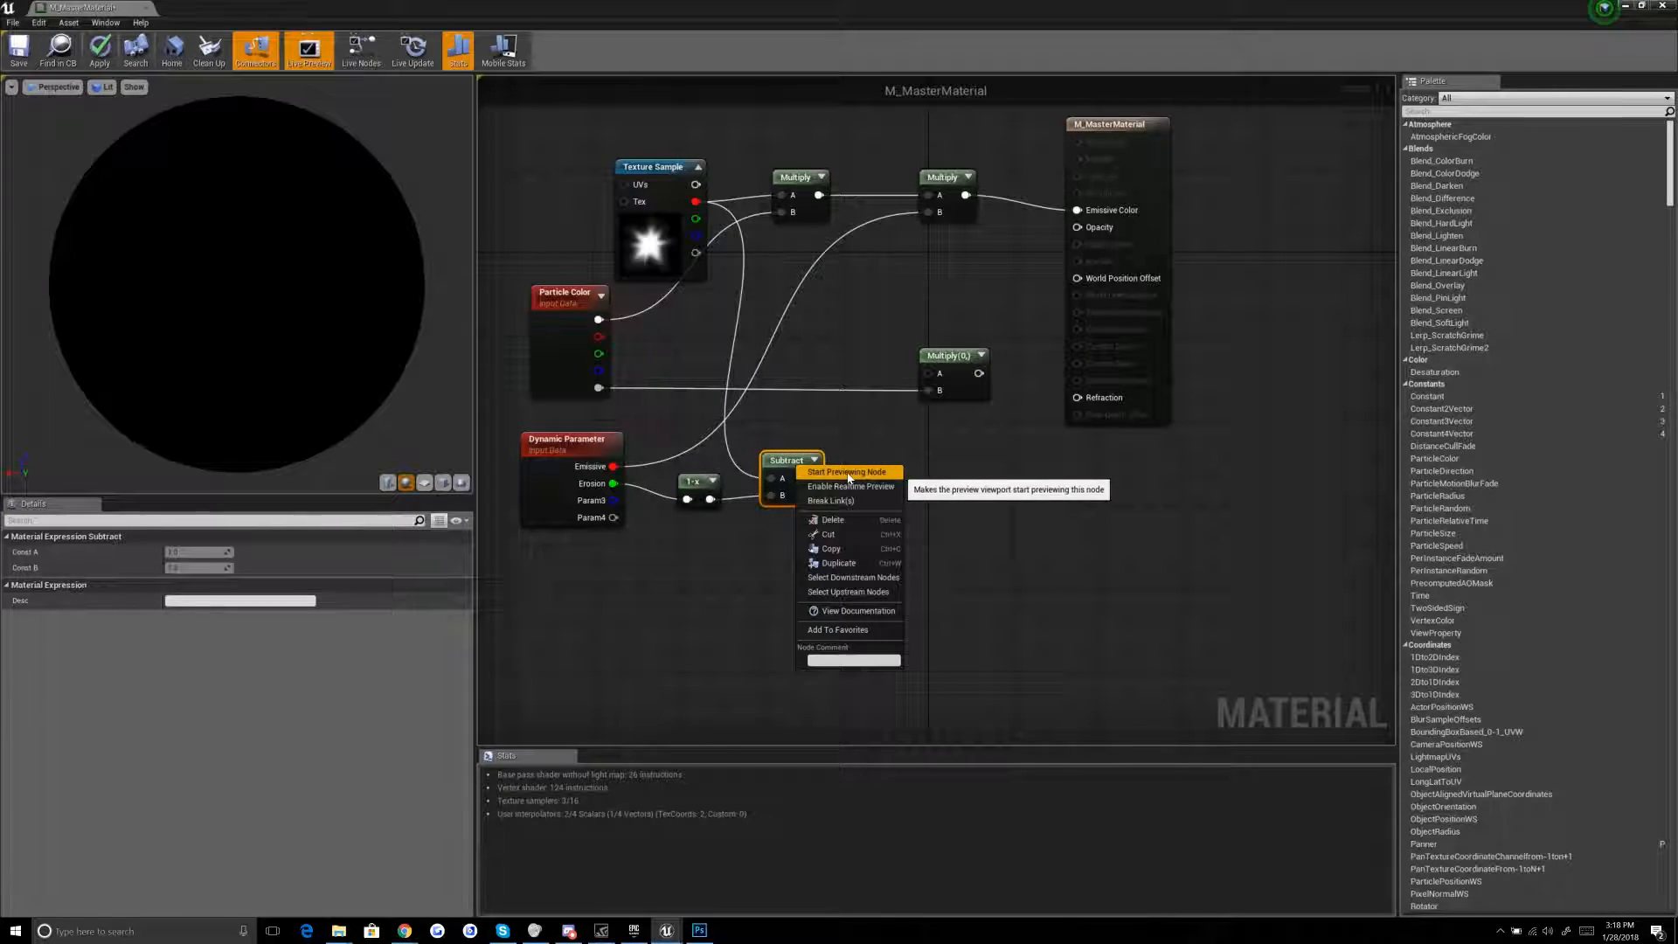
left_click(830, 476)
left_click(424, 482)
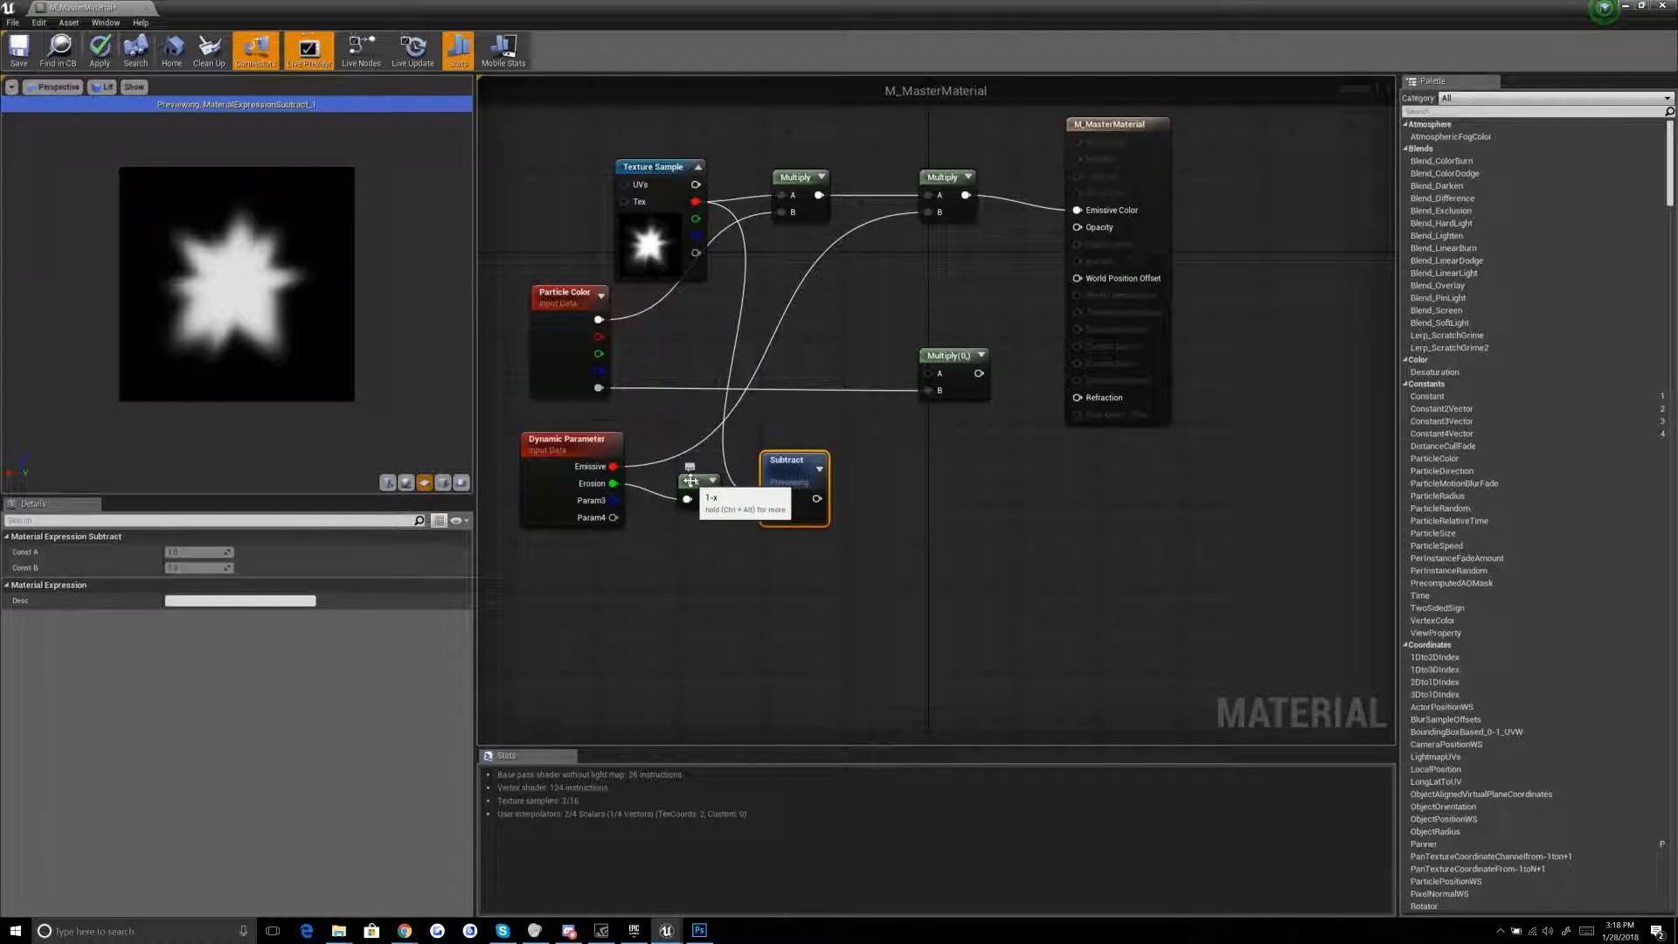
left_click_drag(788, 461, 788, 451)
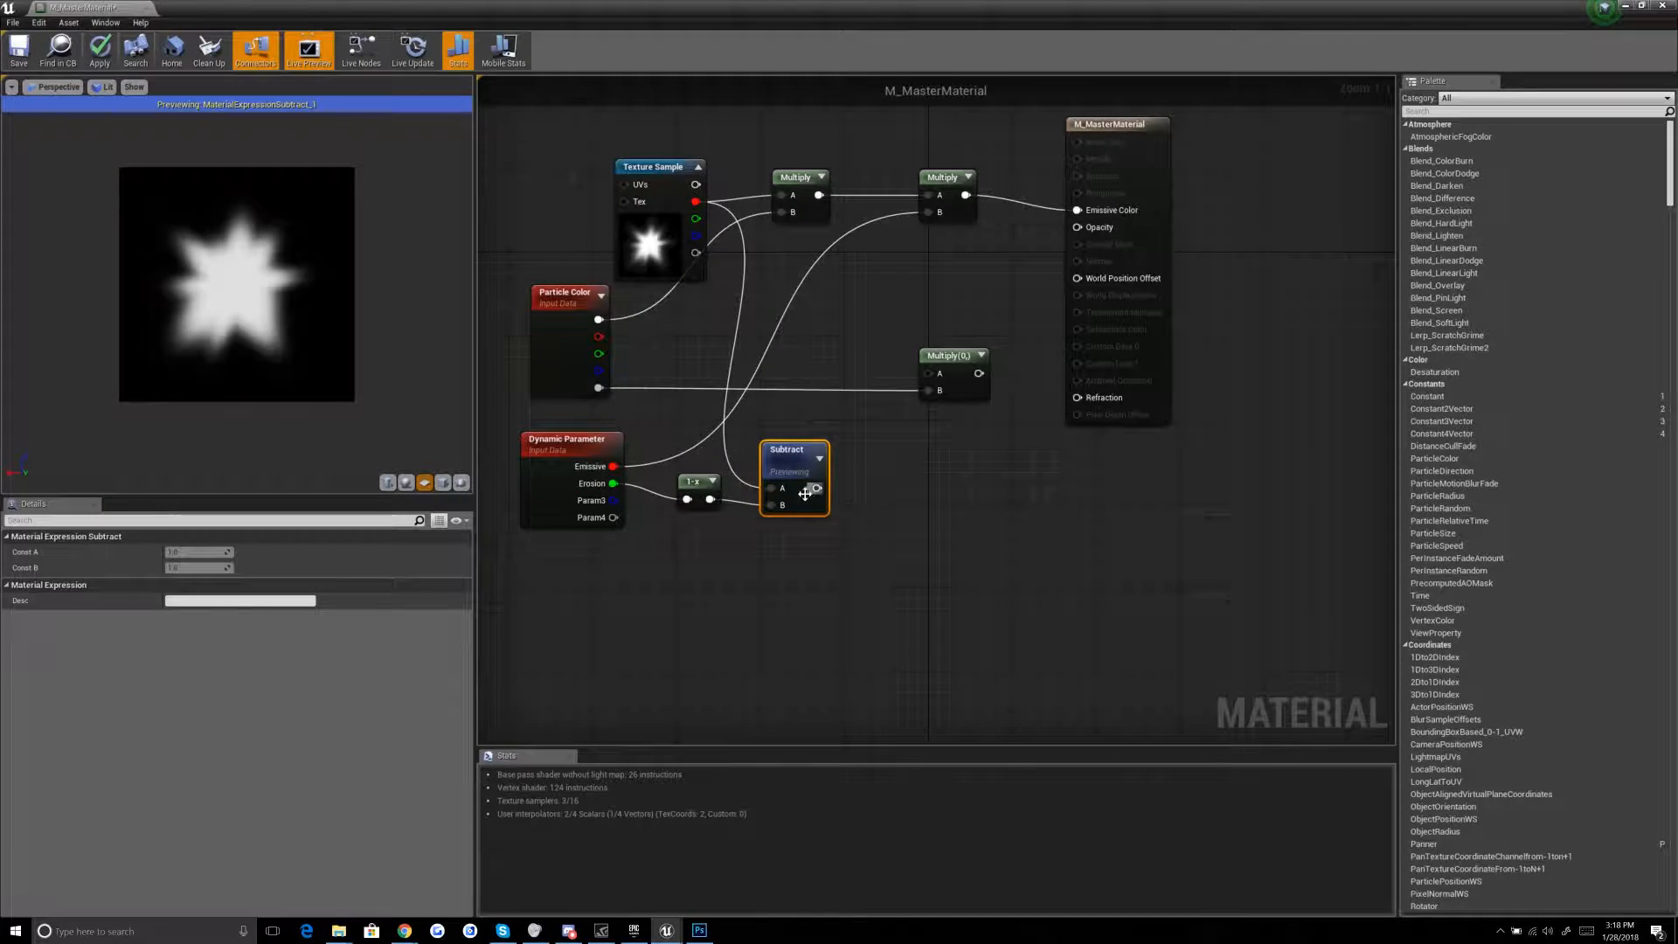
Step: Add a Clamp node after the Subtract output and preview the Clamp node
left_click_drag(814, 487, 852, 493)
type("clamp")
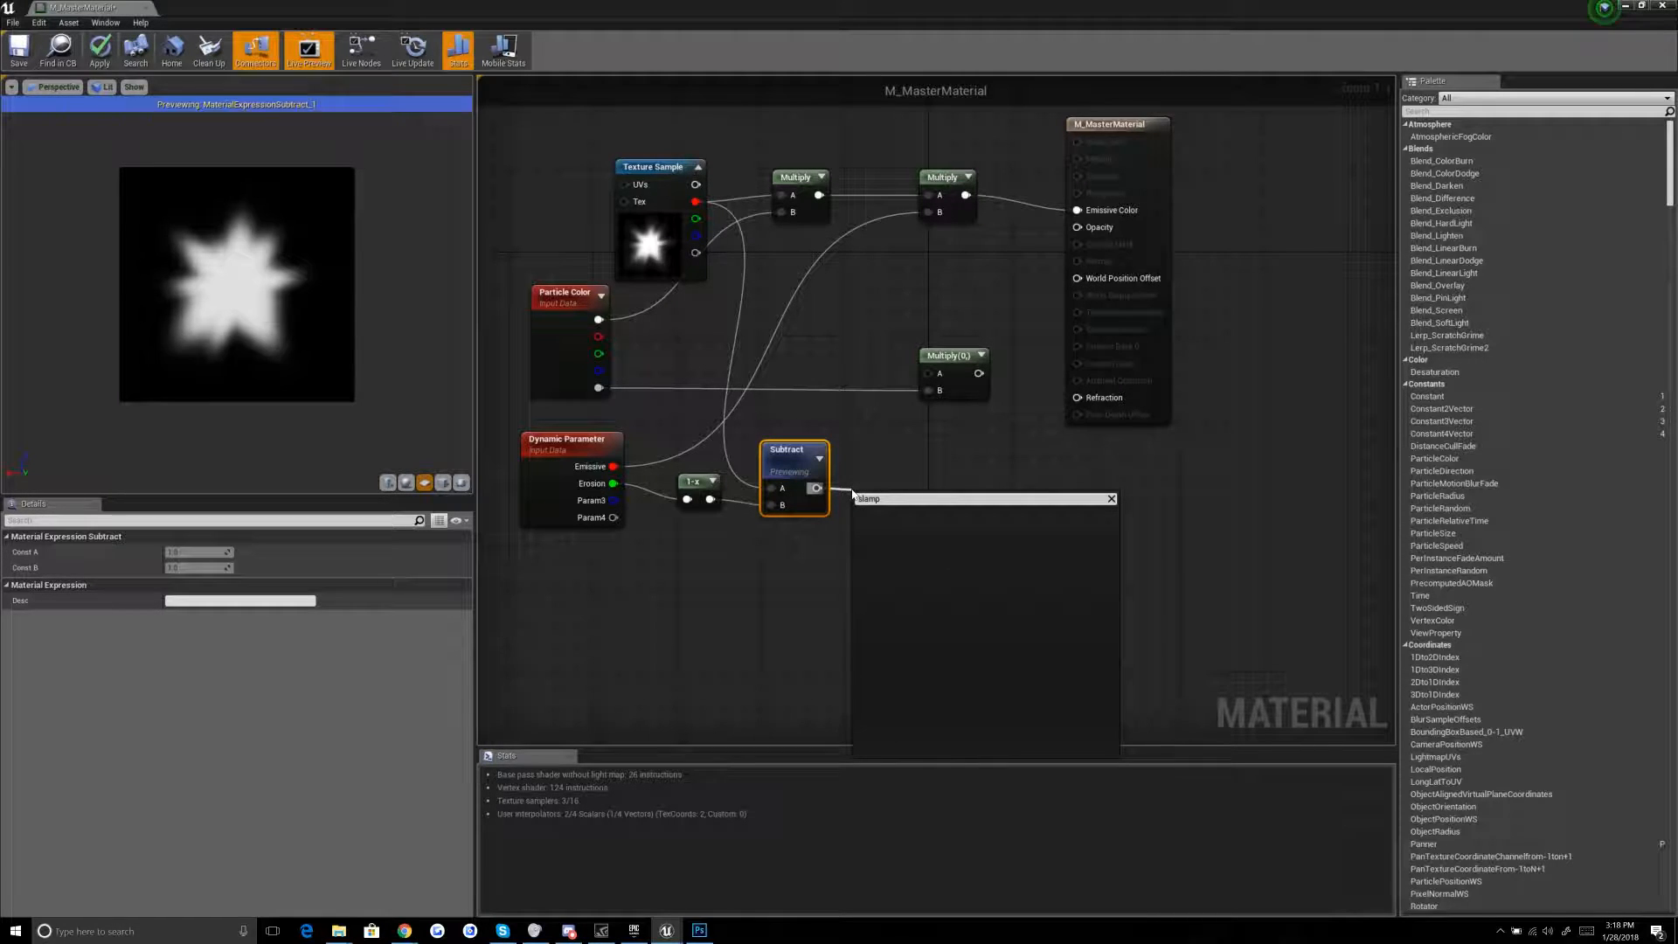
key("BackSpace")
key("BackSpace")
key("BackSpace")
key("BackSpace")
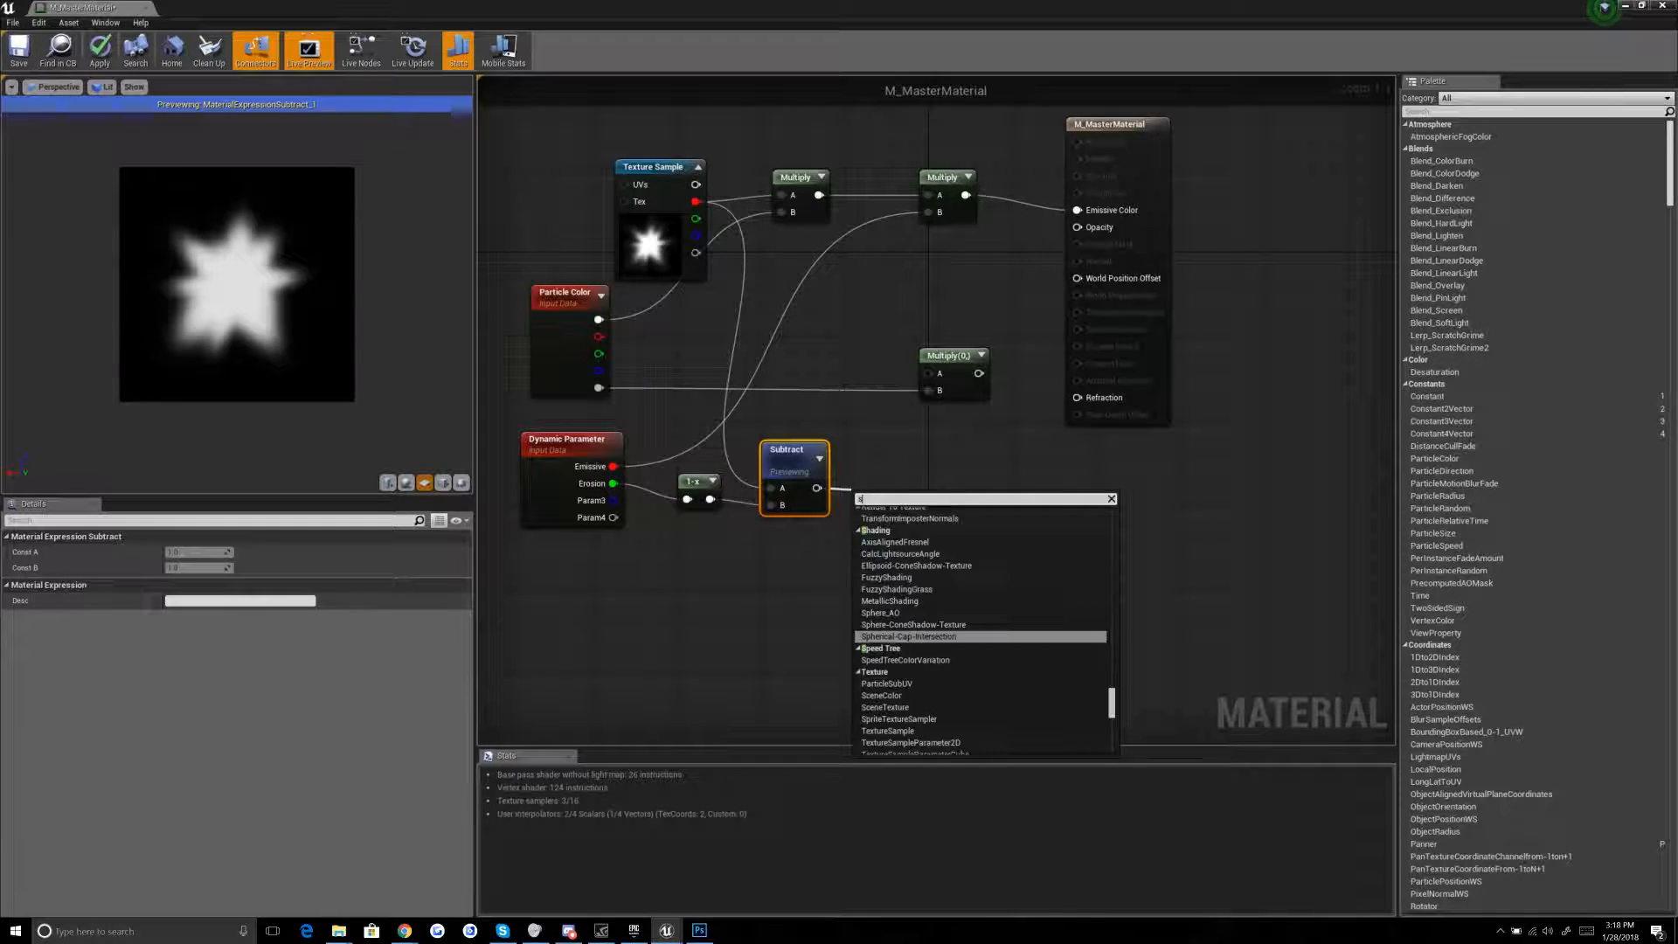
type("clamp")
key("Return")
left_click_drag(895, 504, 894, 490)
right_click(900, 489)
left_click(907, 497)
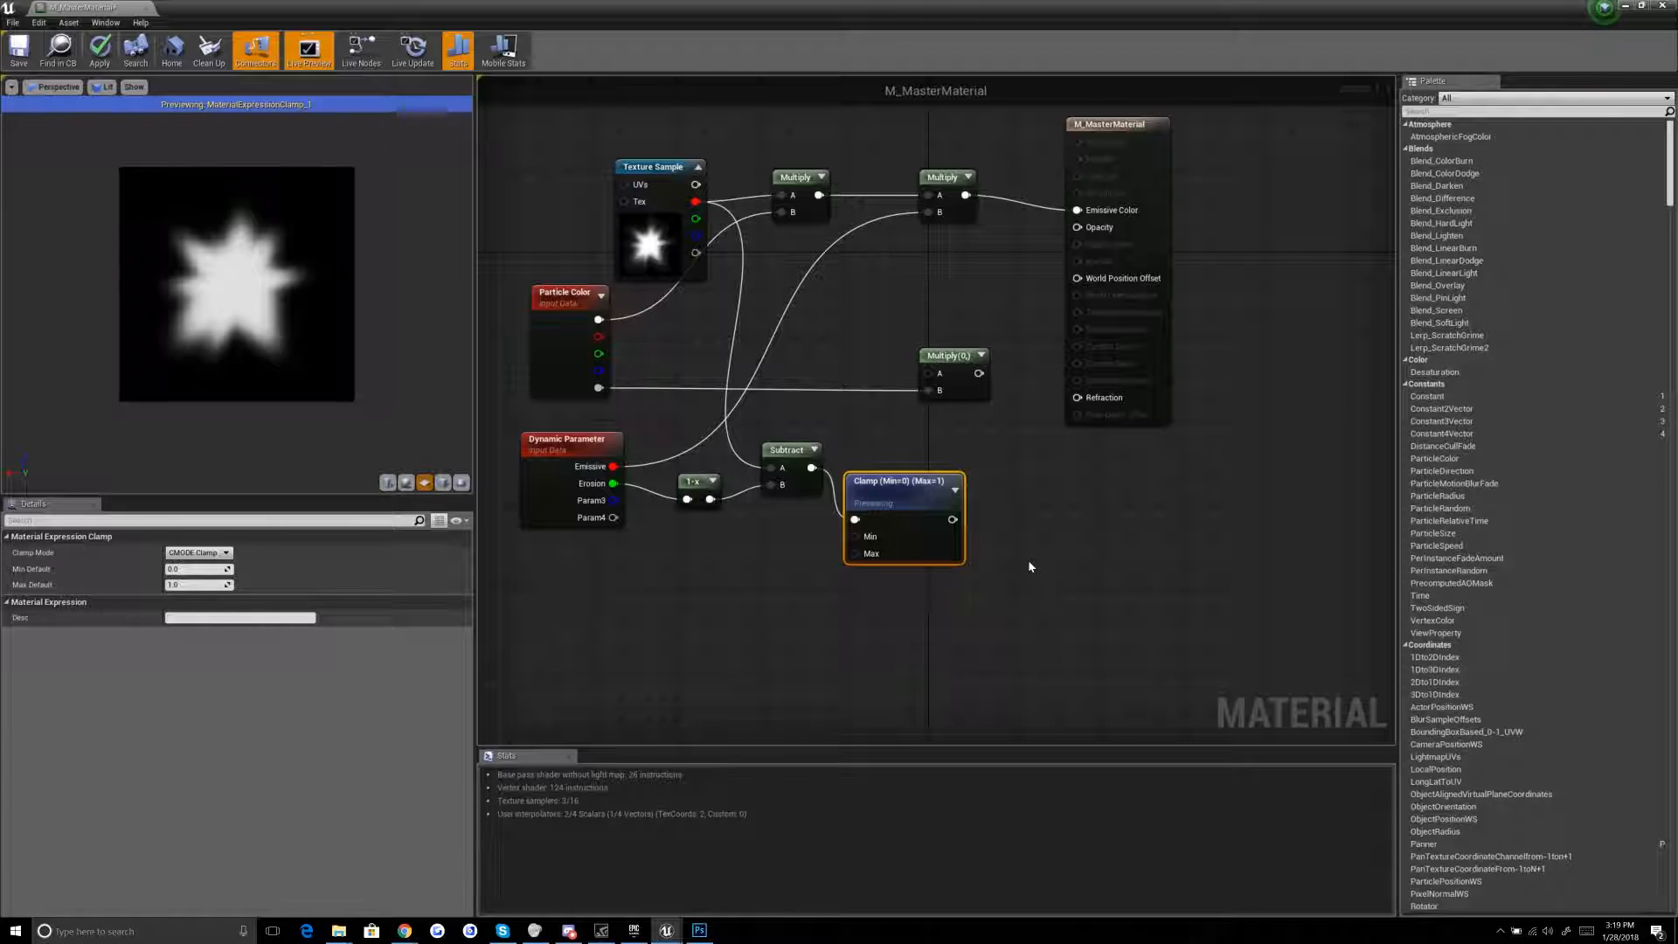
Step: Build a chain of Time, Sine, and ConstantBiasScale nodes below the erosion nodes
right_click(629, 624)
type("time")
key("Return")
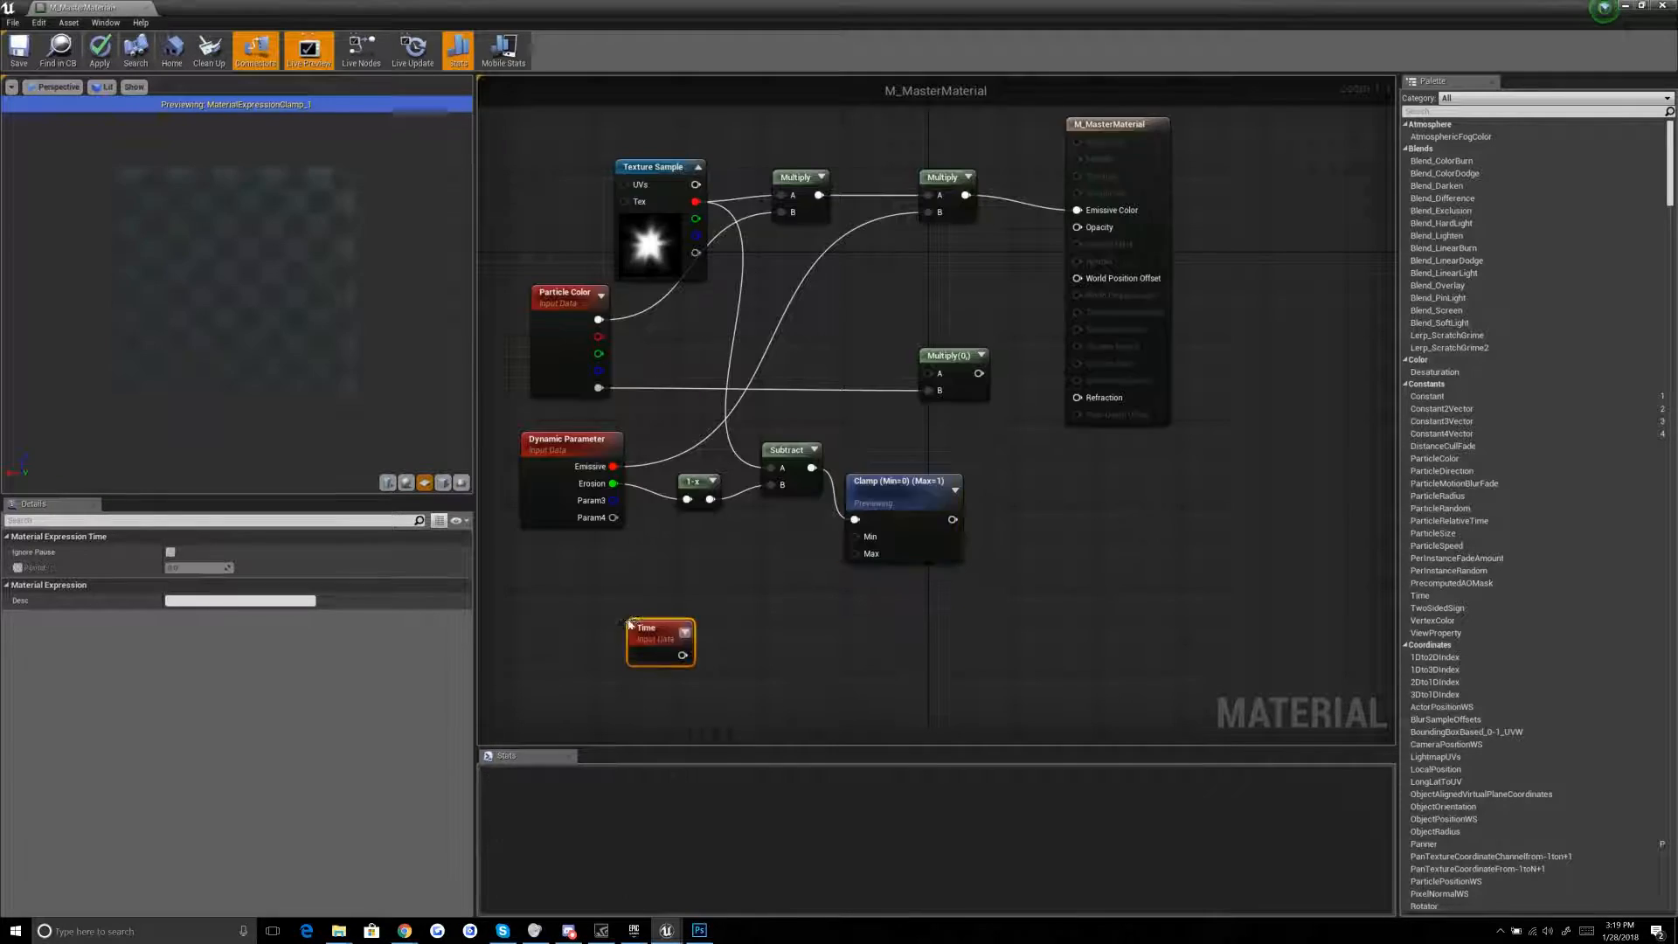
left_click_drag(683, 655, 710, 656)
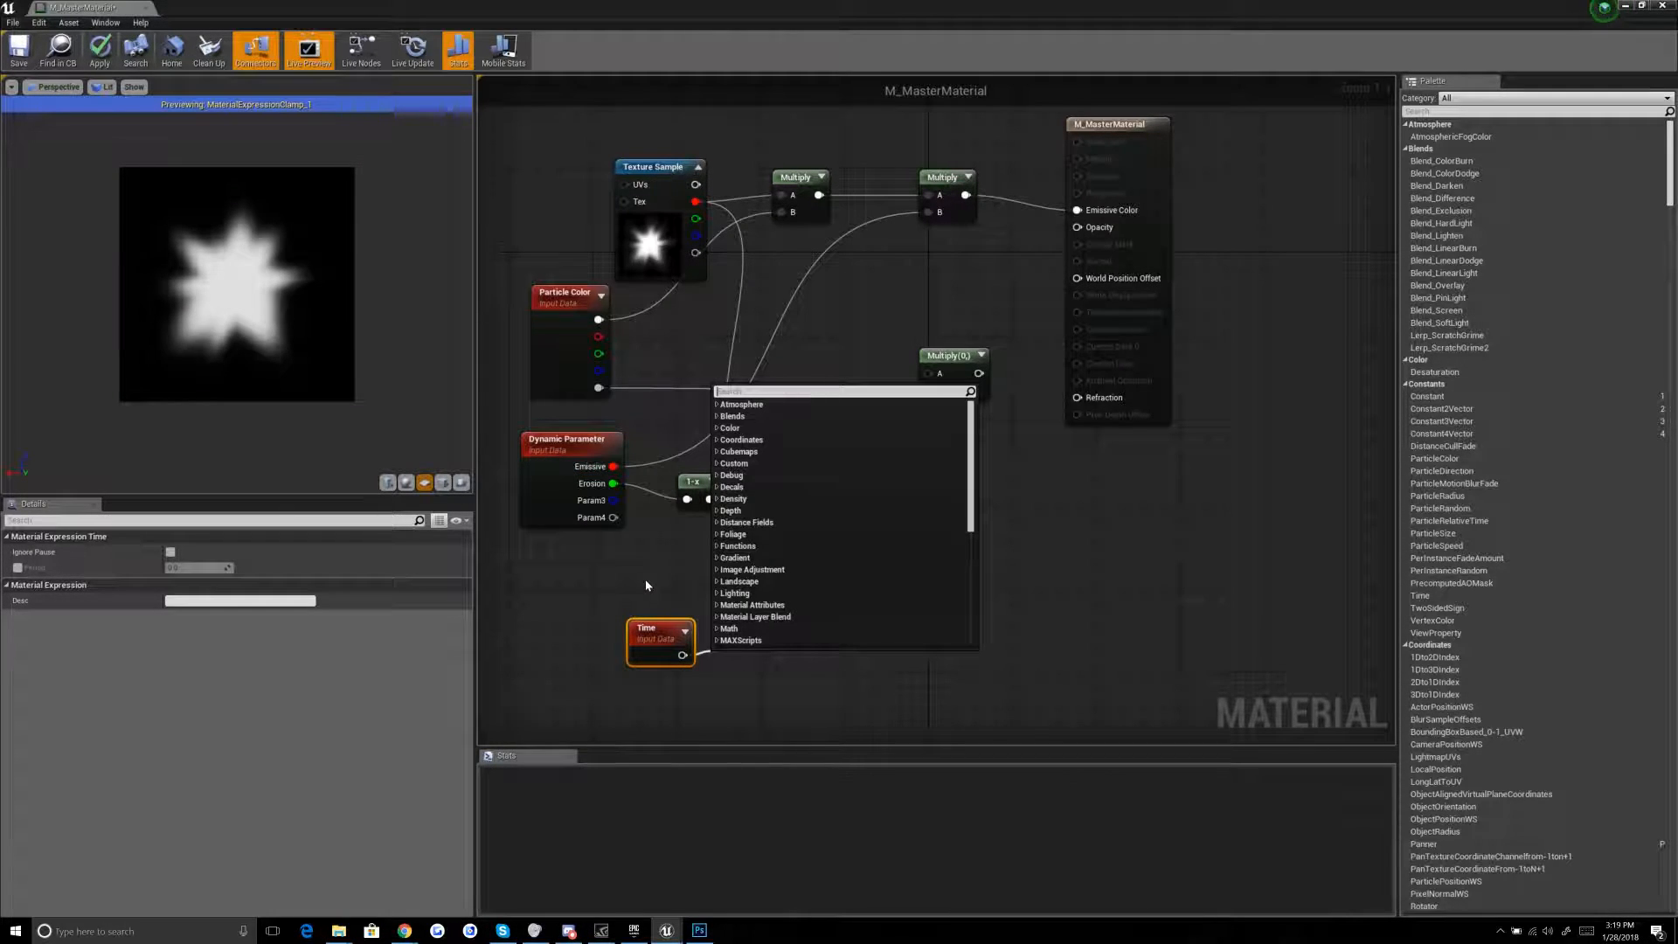
type("sine")
key("Return")
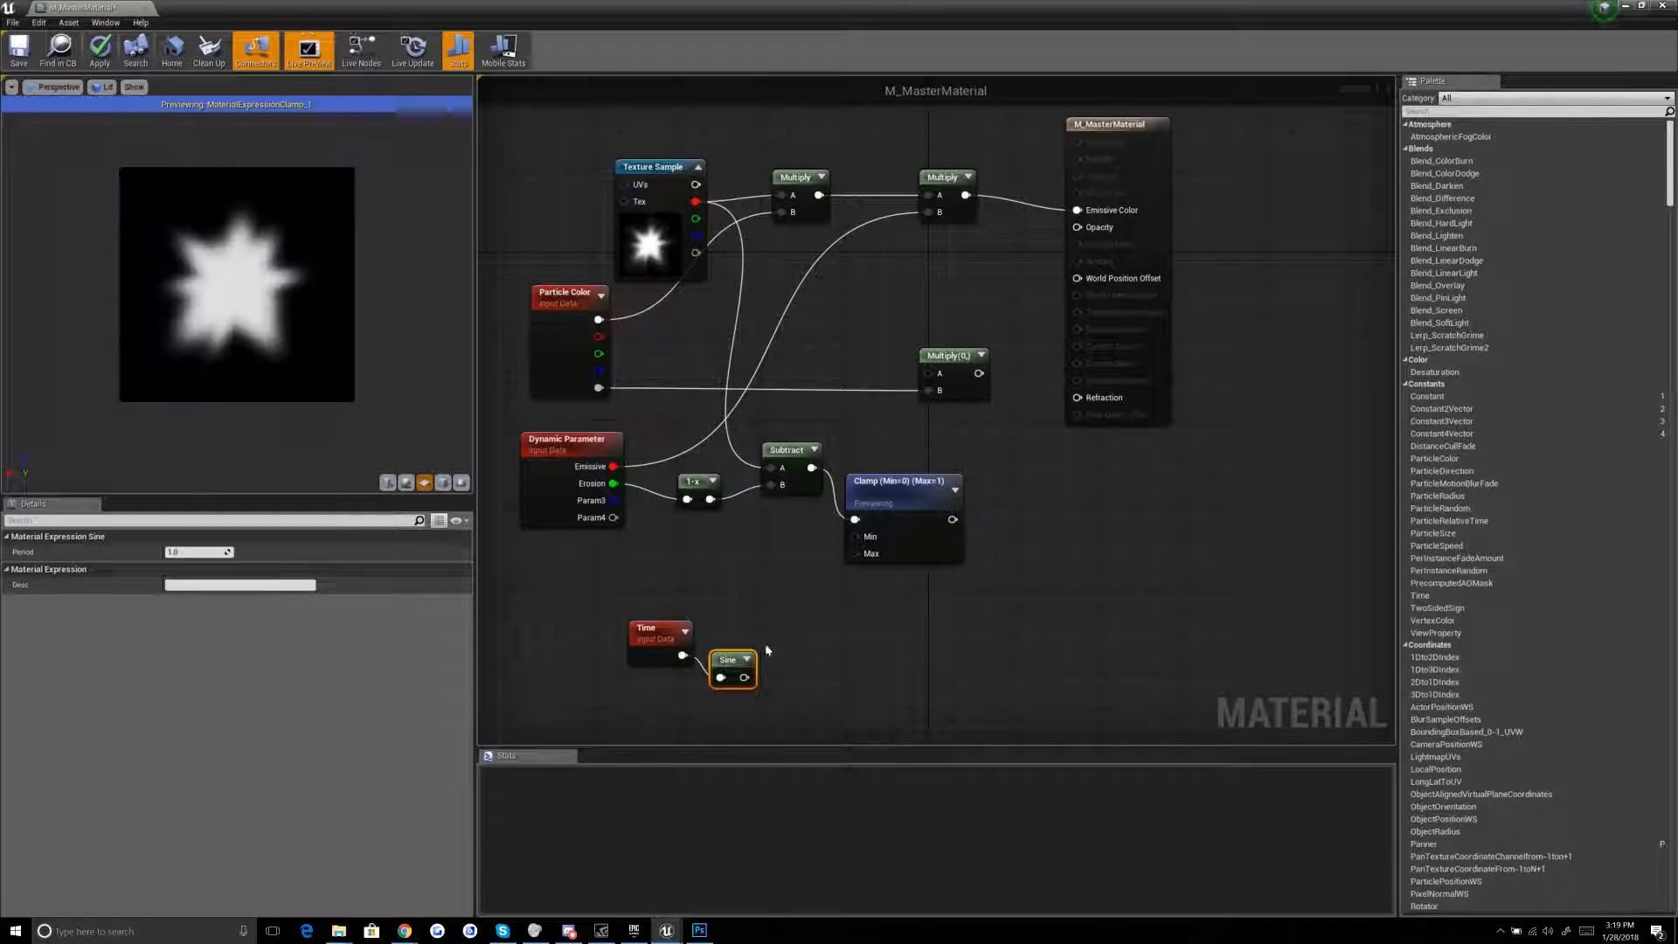
left_click_drag(742, 678, 777, 674)
type("con")
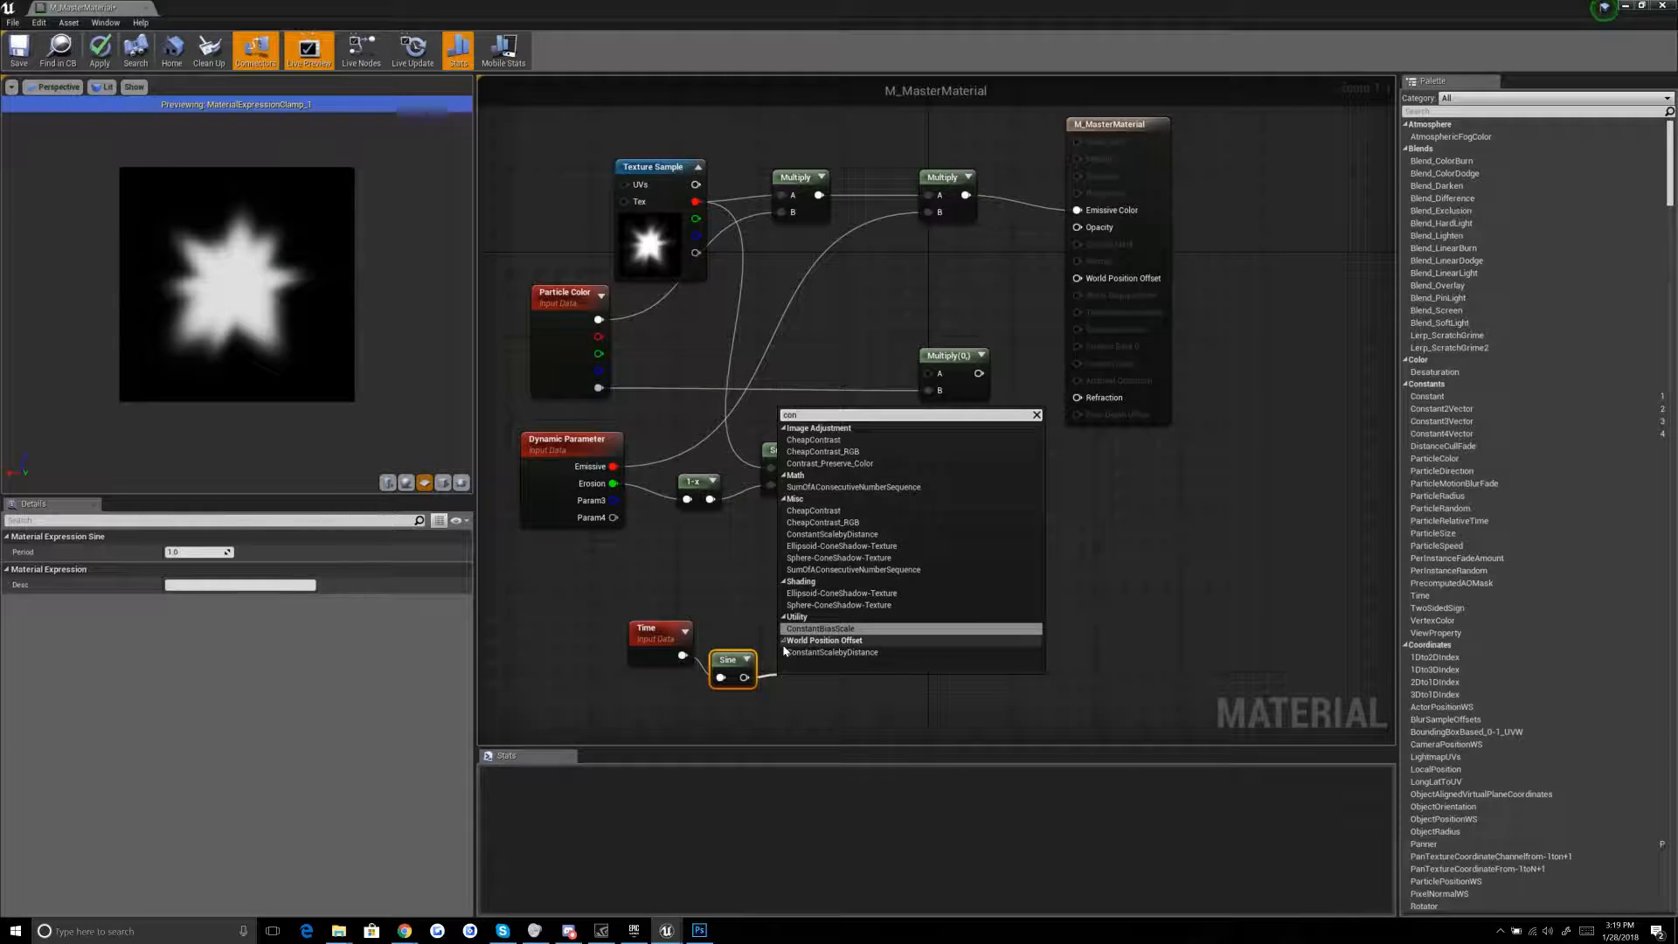
key("Return")
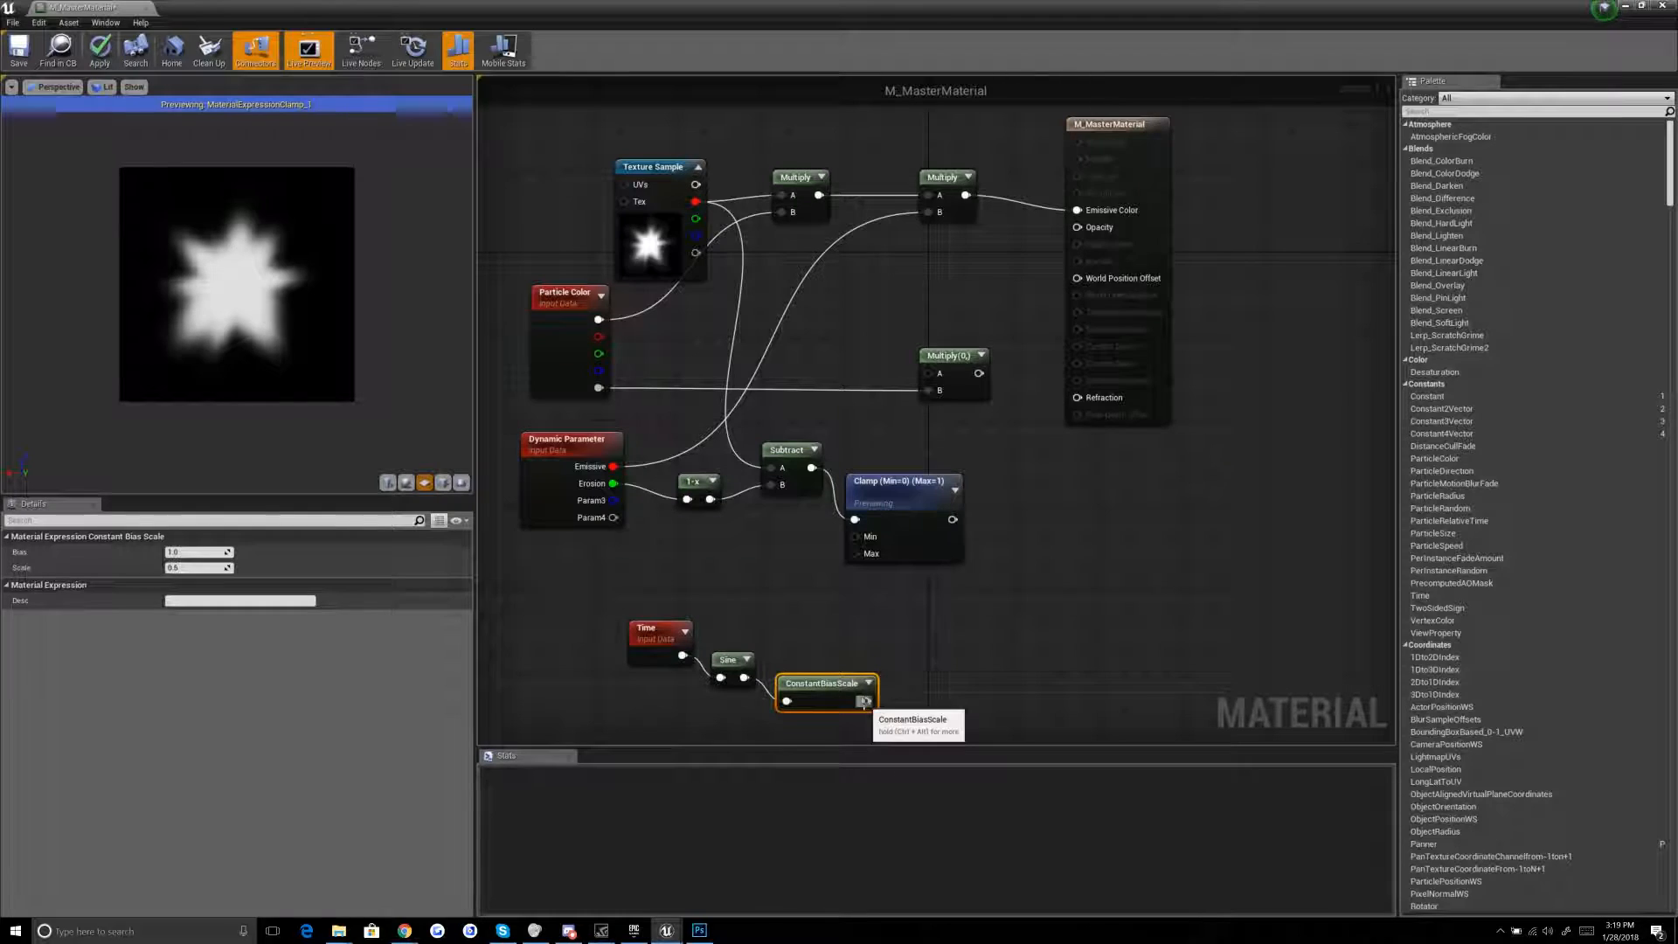
Step: Test the animated erosion by feeding ConstantBiasScale into Subtract's B input, and reconnect the 1-x node to that input
left_click_drag(769, 531, 773, 485)
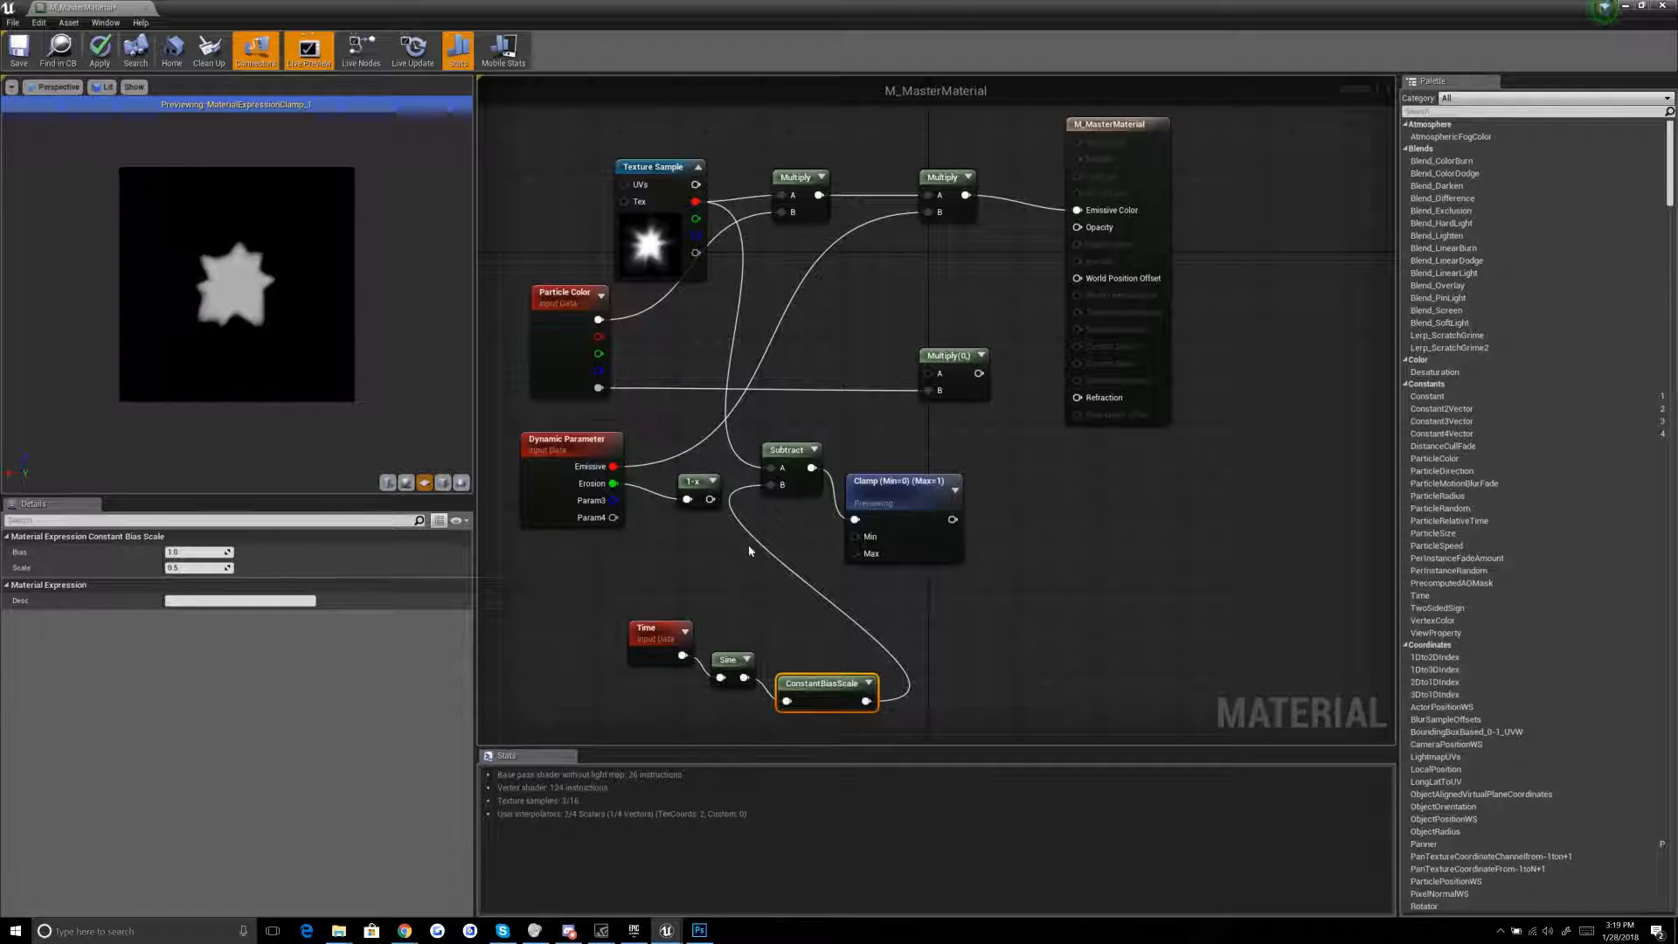
left_click_drag(709, 499, 778, 486)
left_click(795, 531)
Step: Connect the Clamp output to the lower Multiply's A input and that Multiply's output to the material's Opacity
left_click_drag(952, 519, 1015, 332)
left_click_drag(1083, 230, 1080, 228)
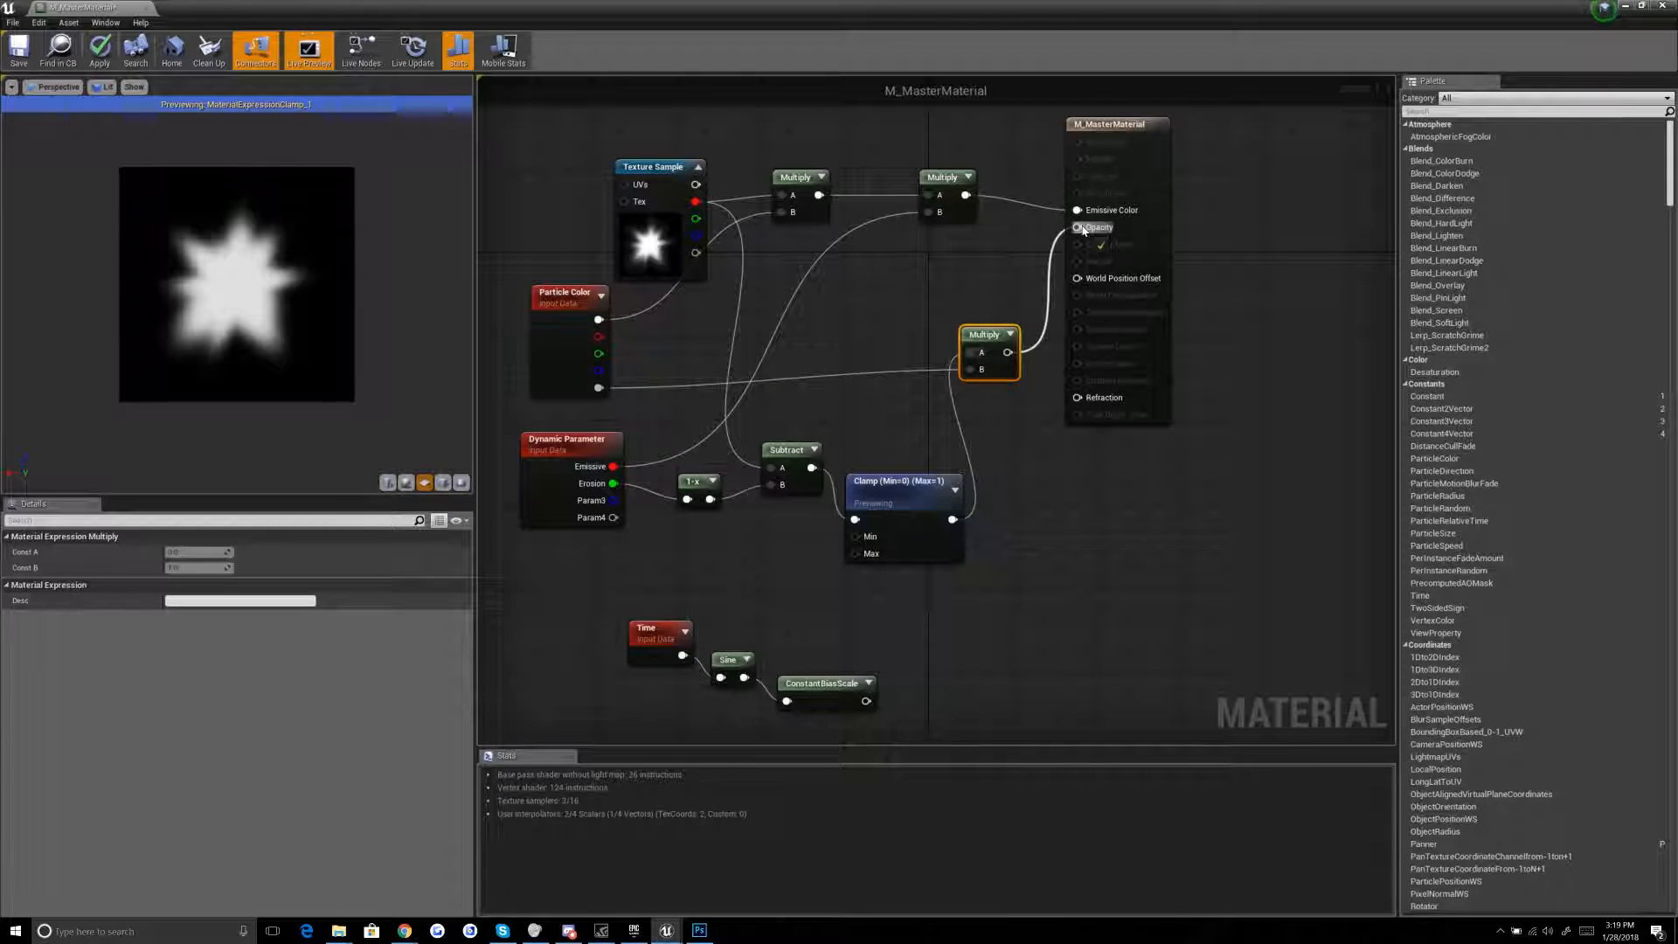
left_click_drag(1133, 177, 1142, 238)
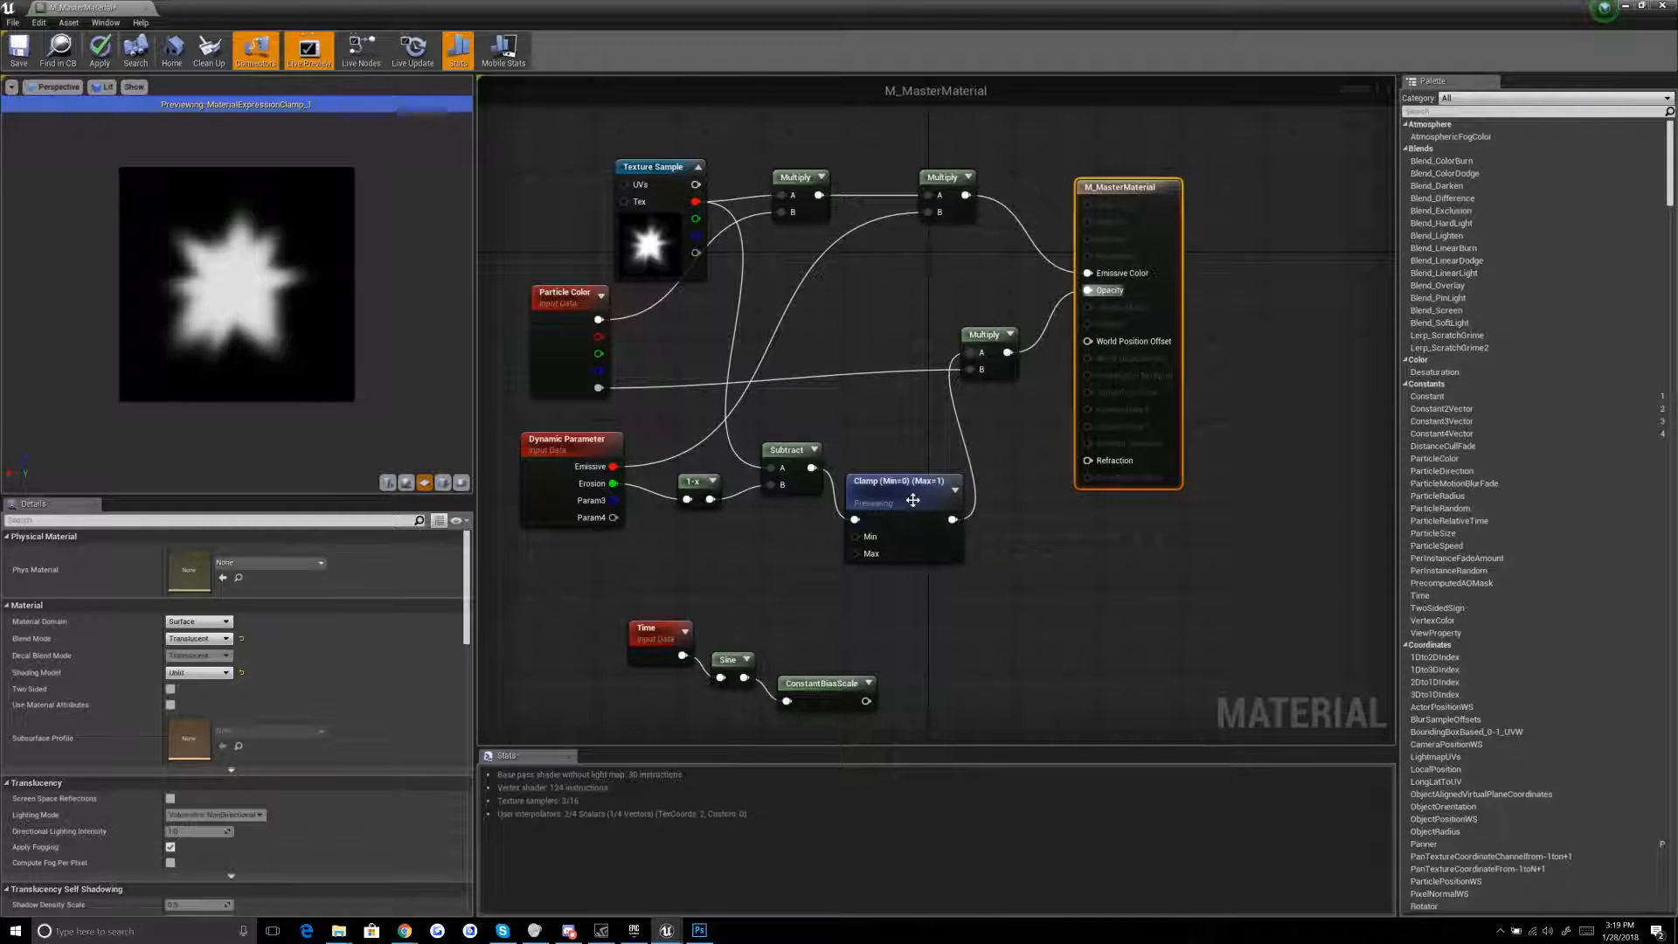
Step: Stop previewing the Clamp node
left_click(911, 500)
right_click(911, 500)
left_click(990, 508)
Step: Delete the Time, Sine, and ConstantBiasScale nodes
left_click_drag(574, 599, 645, 648)
left_click_drag(821, 727, 863, 720)
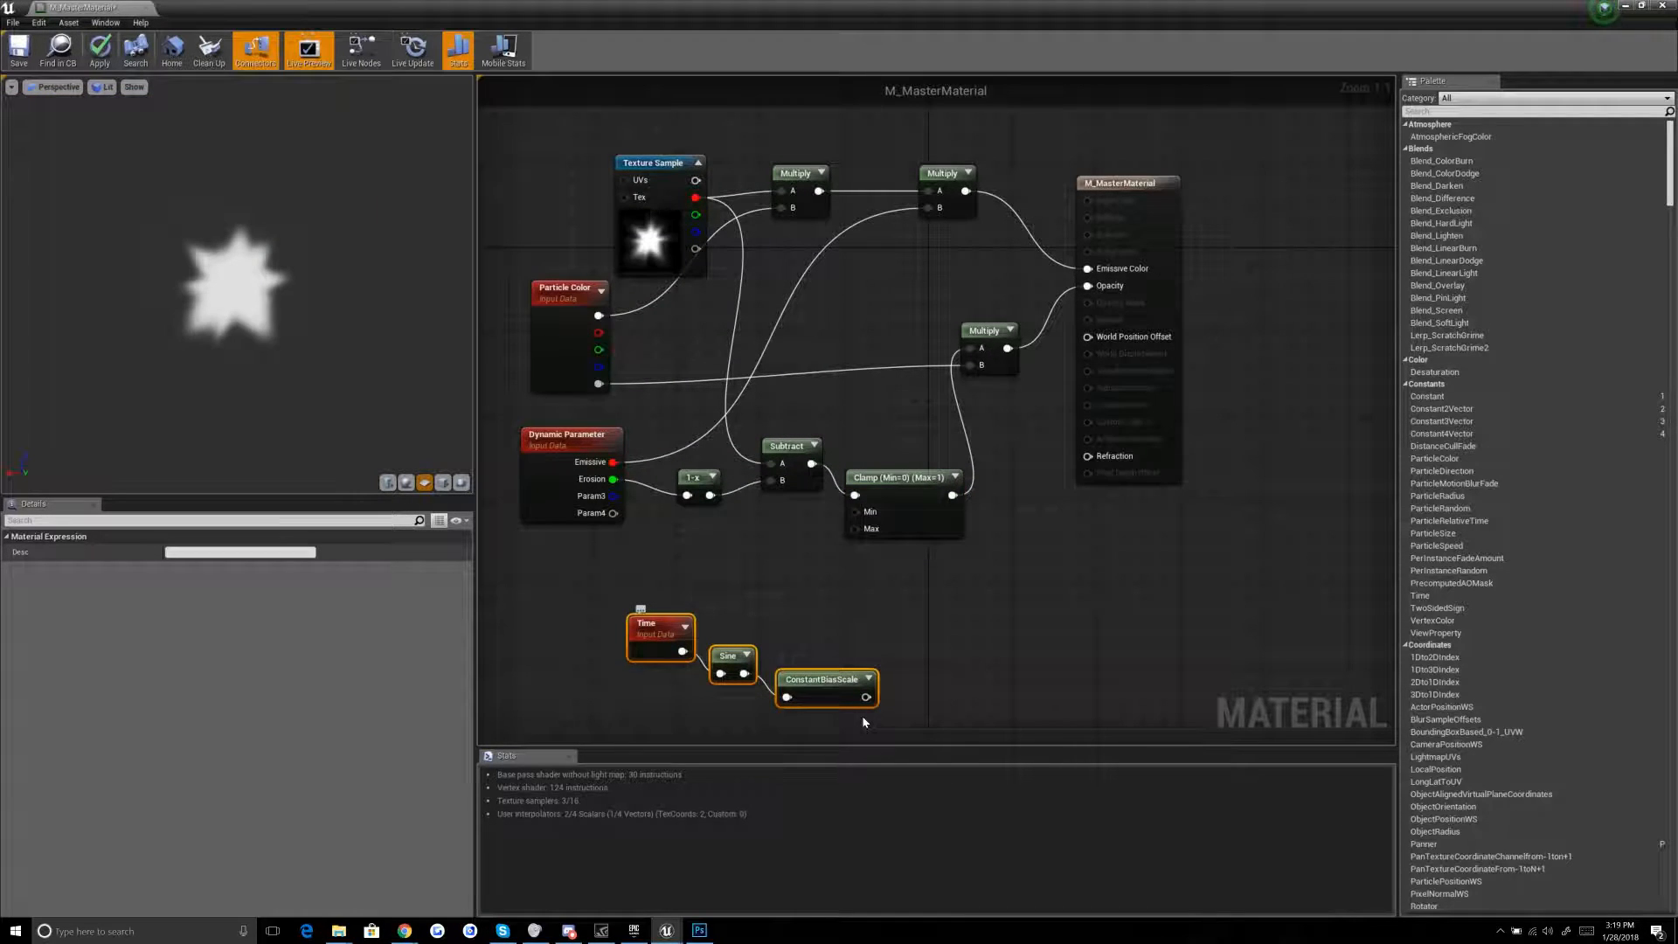
key("Delete")
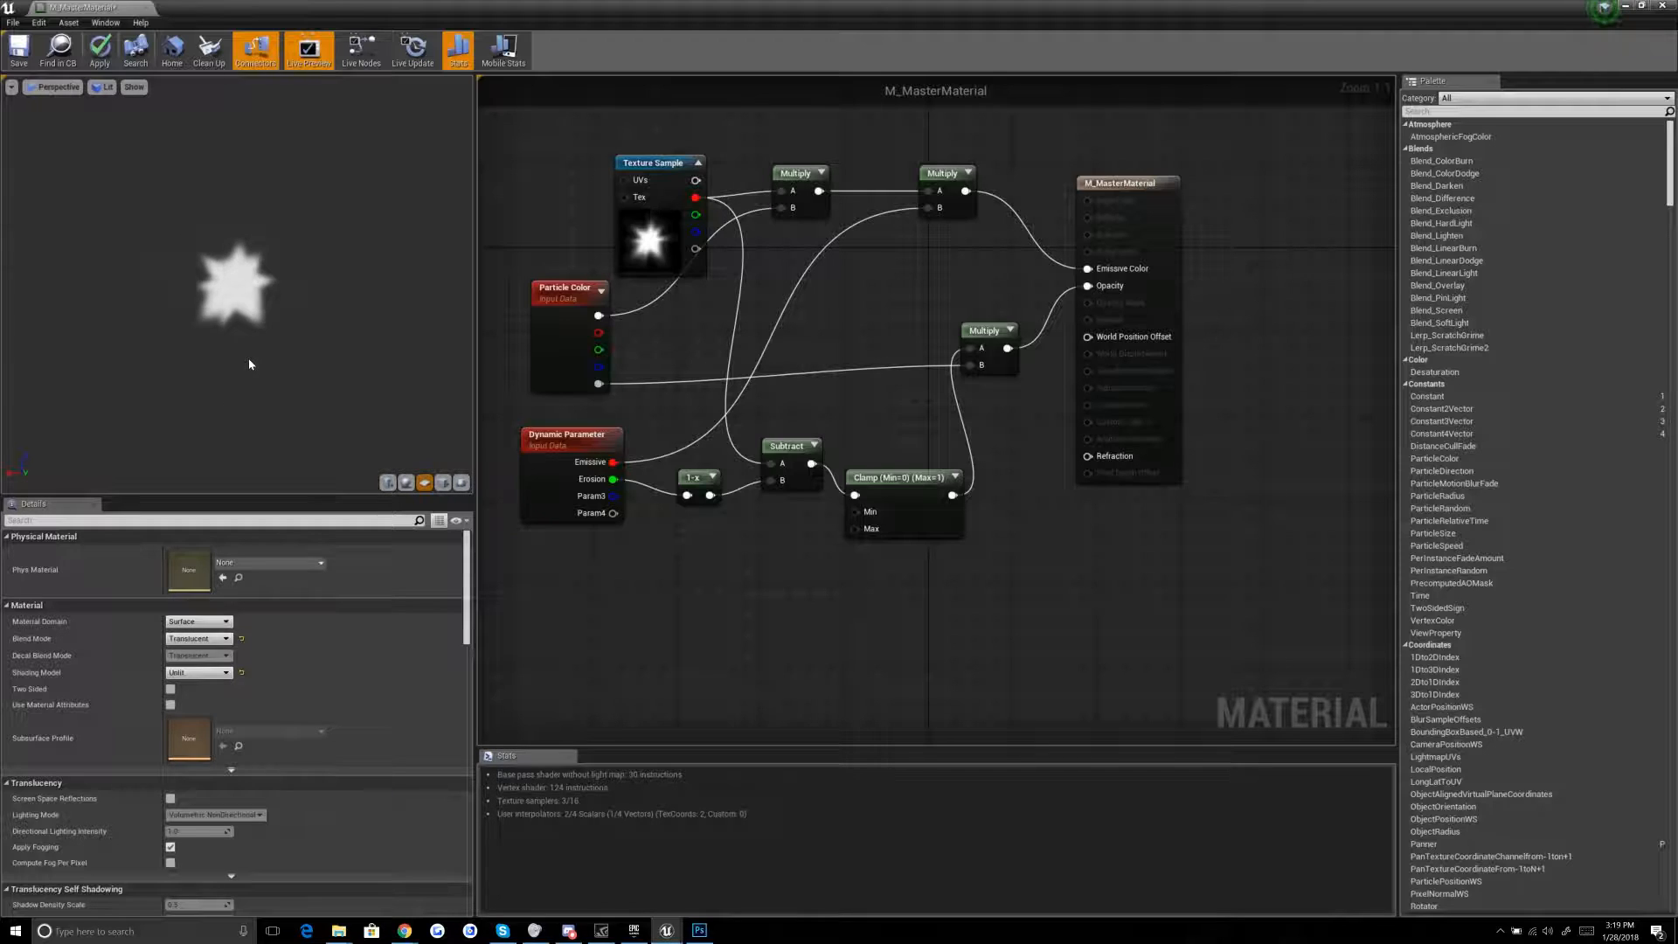
Step: Tidy the graph by aligning the Clamp, 1-x, and Dynamic Parameter nodes with the Subtract node
left_click_drag(249, 359, 279, 278)
left_click_drag(917, 477, 917, 446)
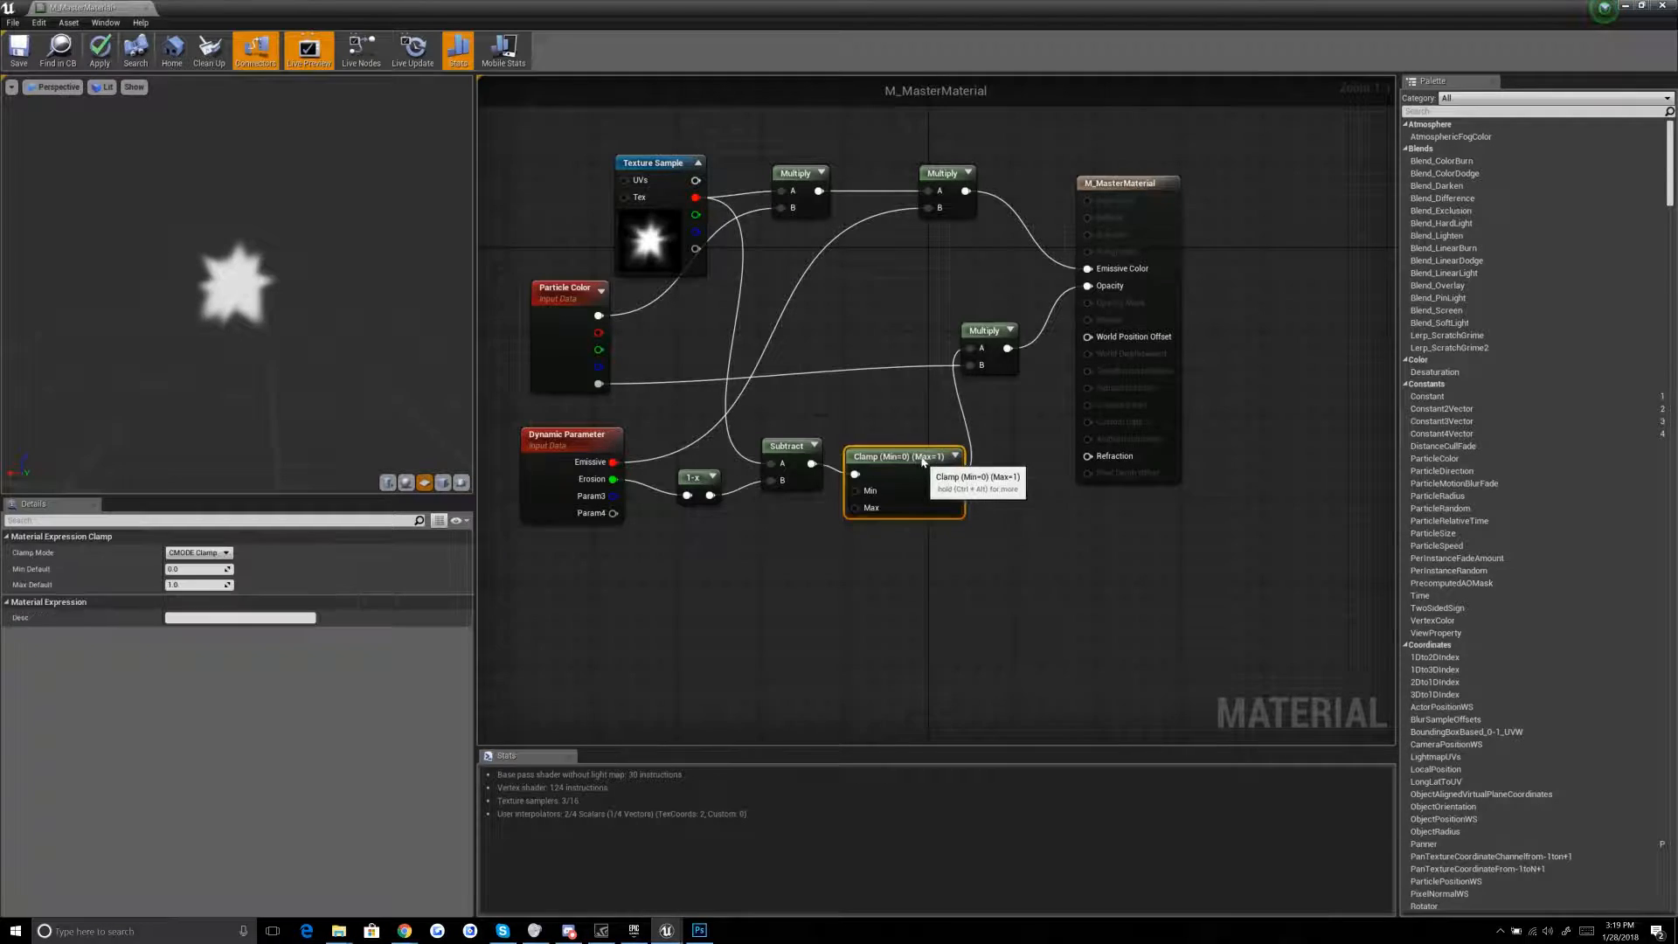
left_click_drag(700, 476, 618, 457)
left_click(728, 547)
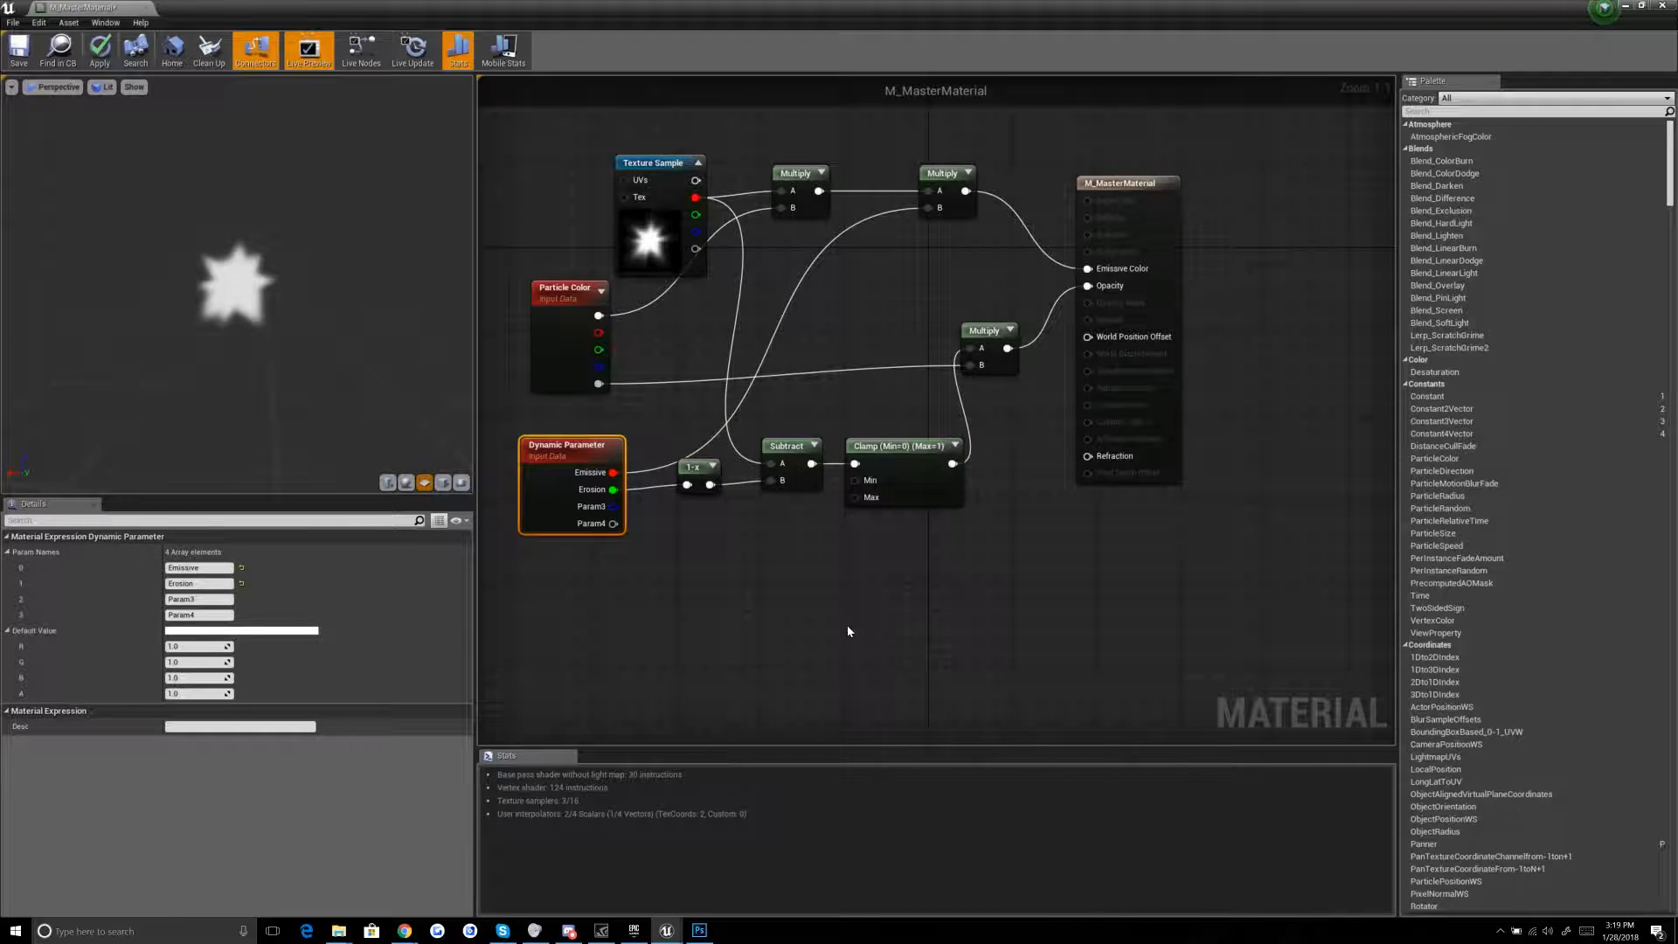
left_click(822, 622)
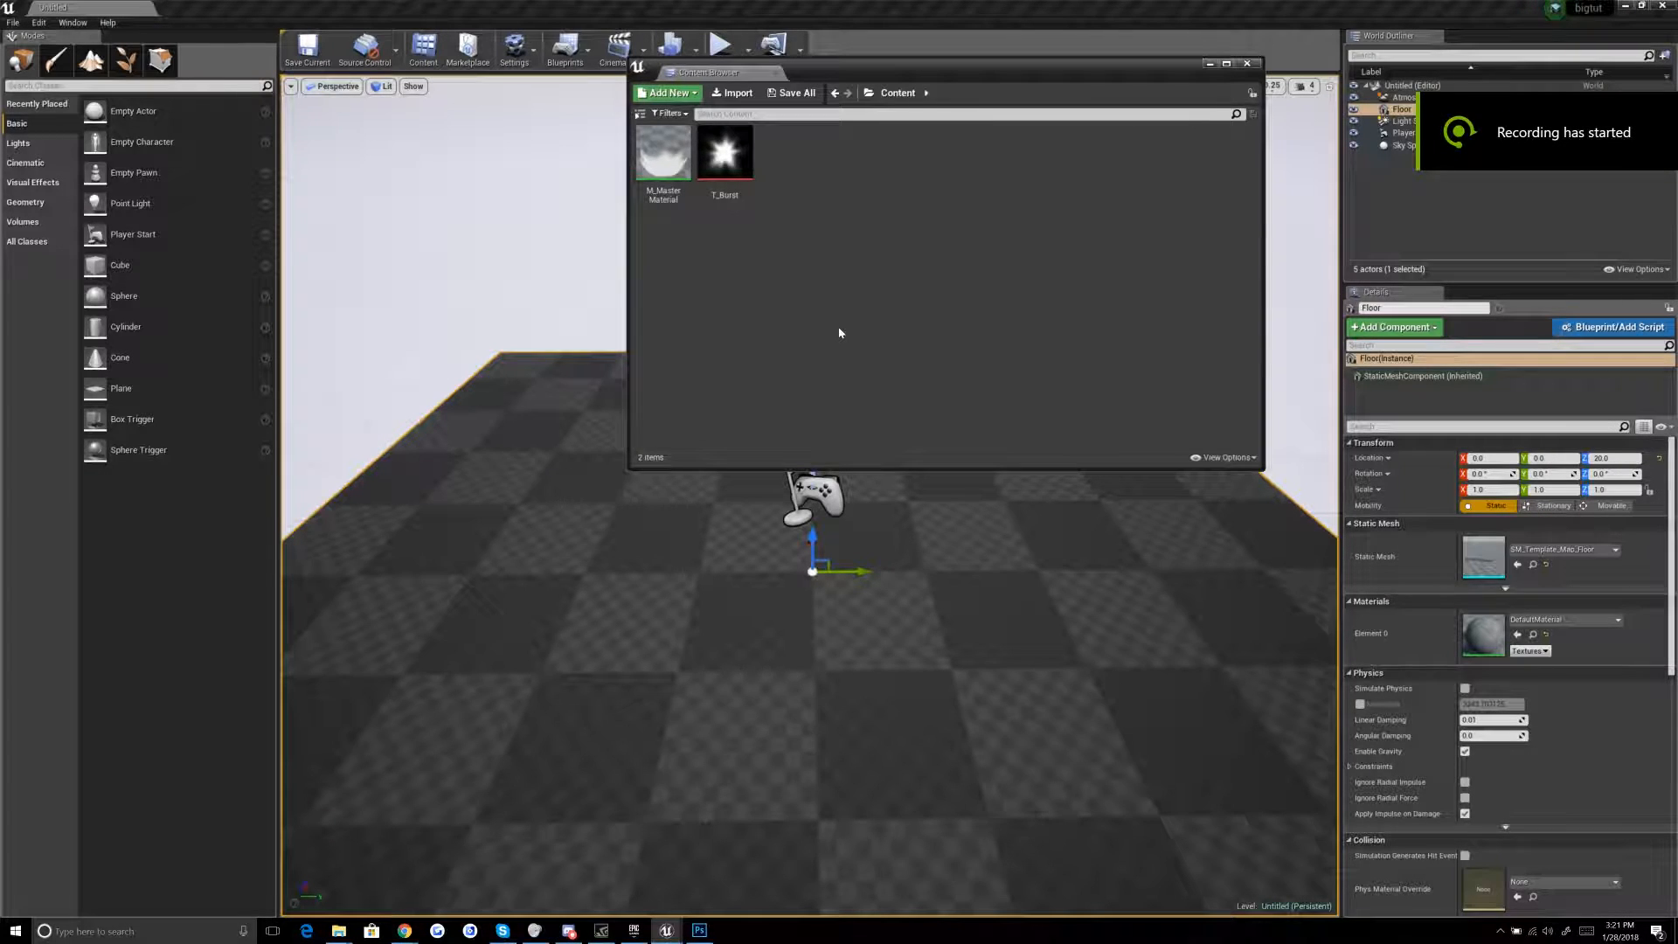
Step: Create a particle system named P_Impact in the Content folder and open it for editing
left_click_drag(950, 59, 889, 171)
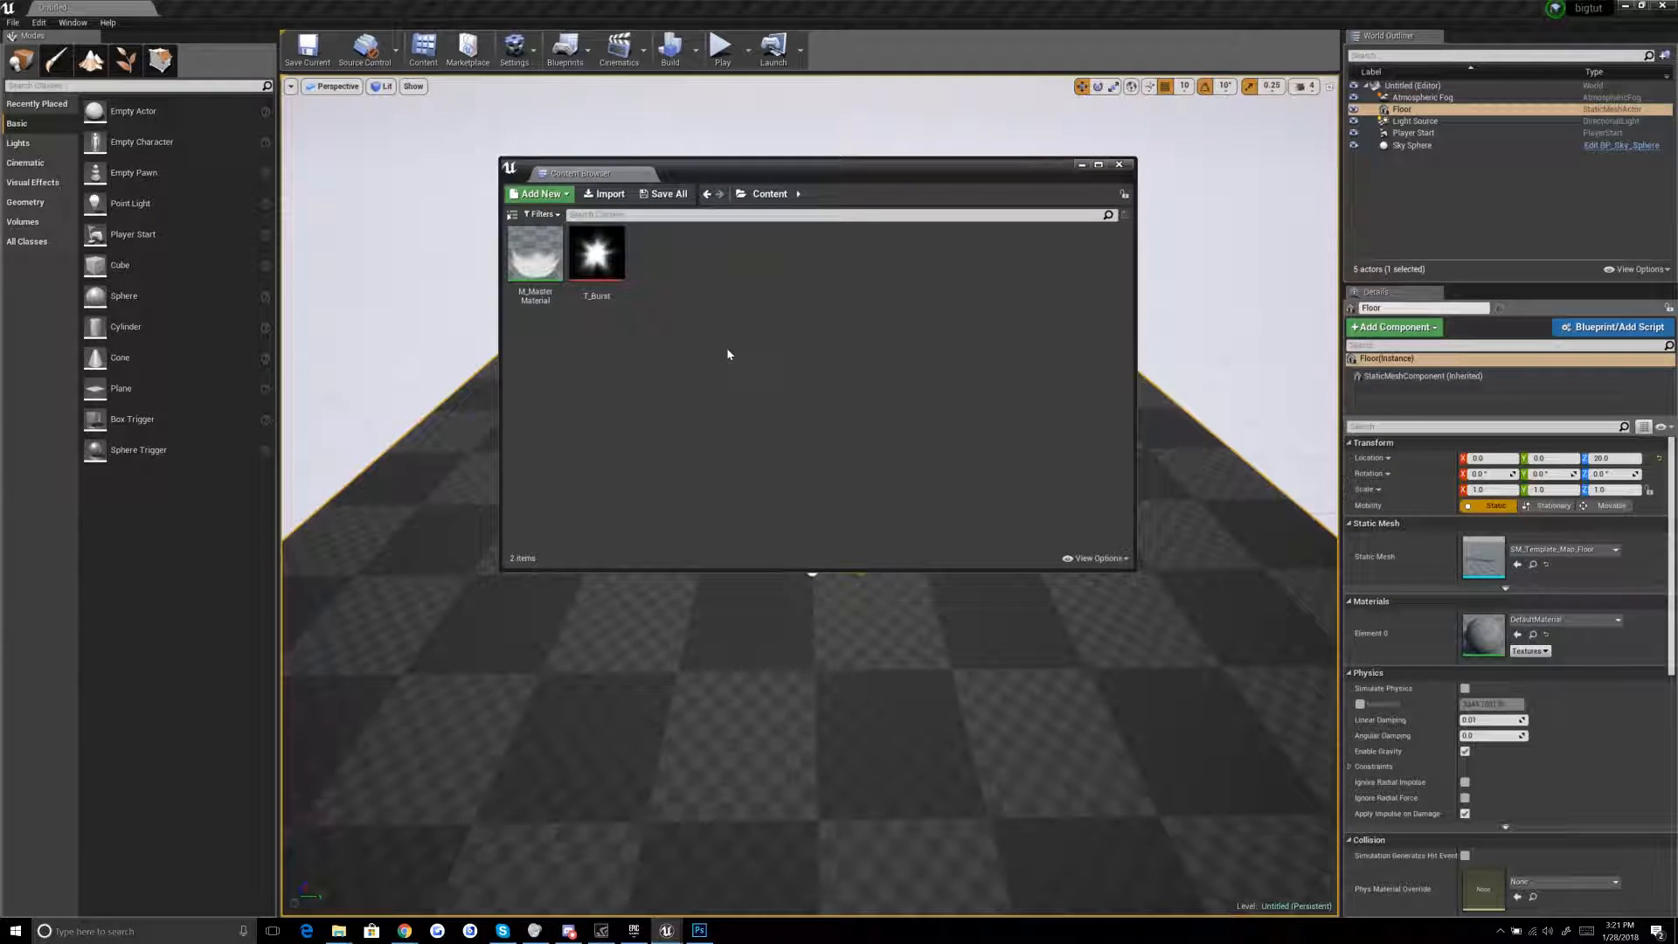
right_click(695, 290)
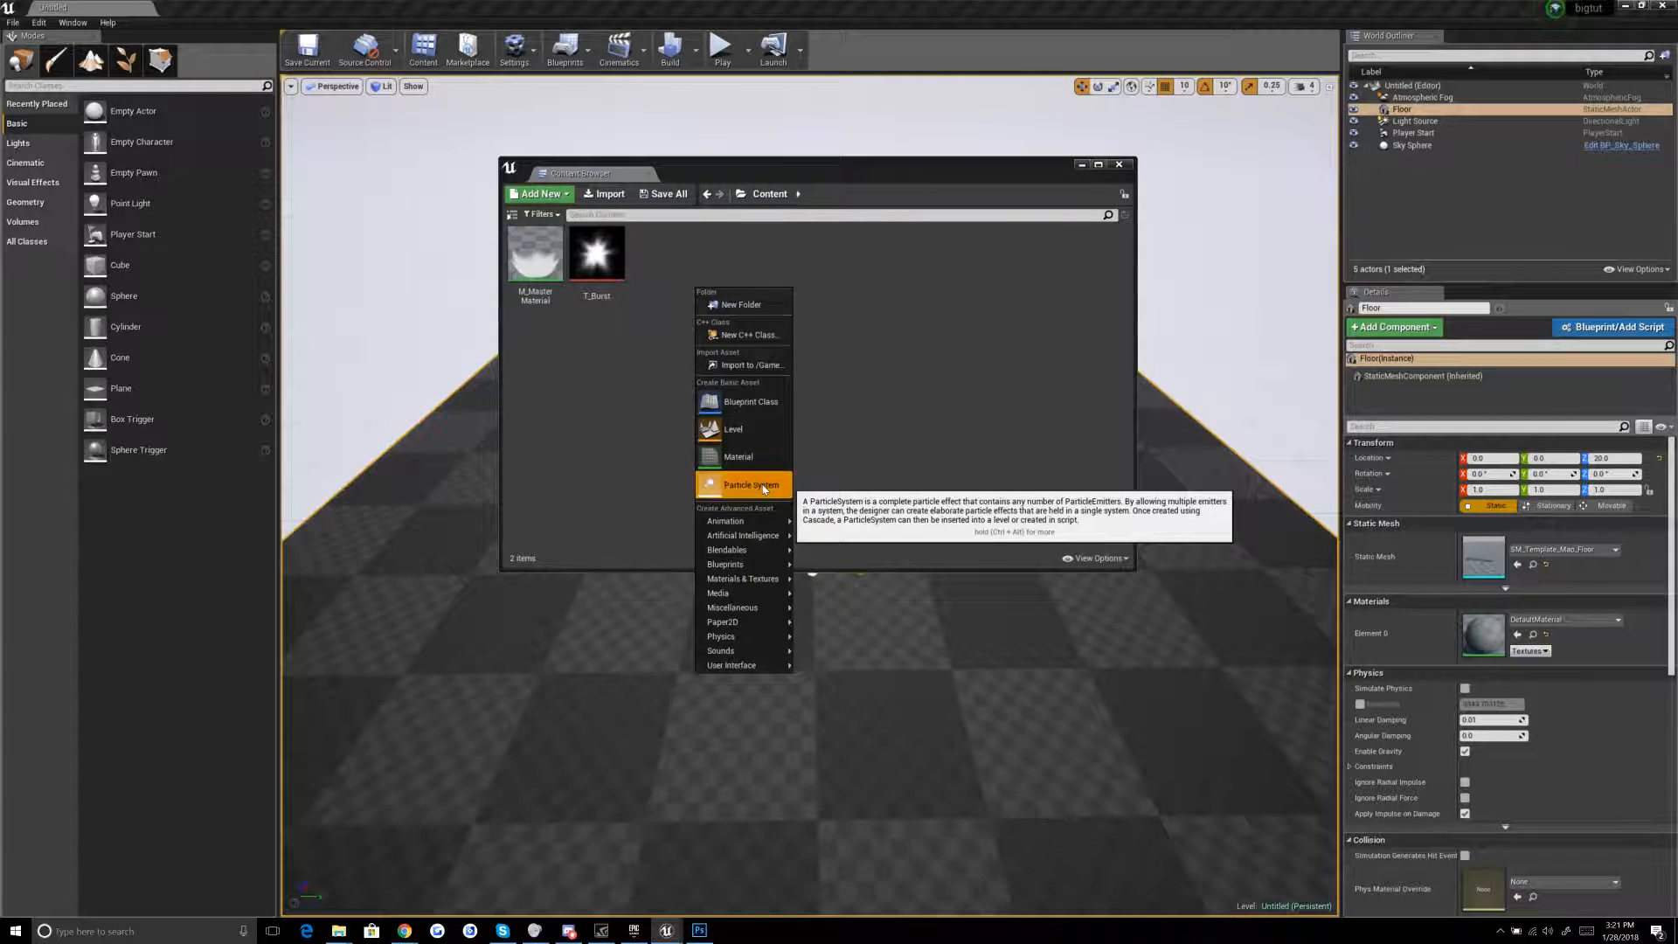
left_click(738, 484)
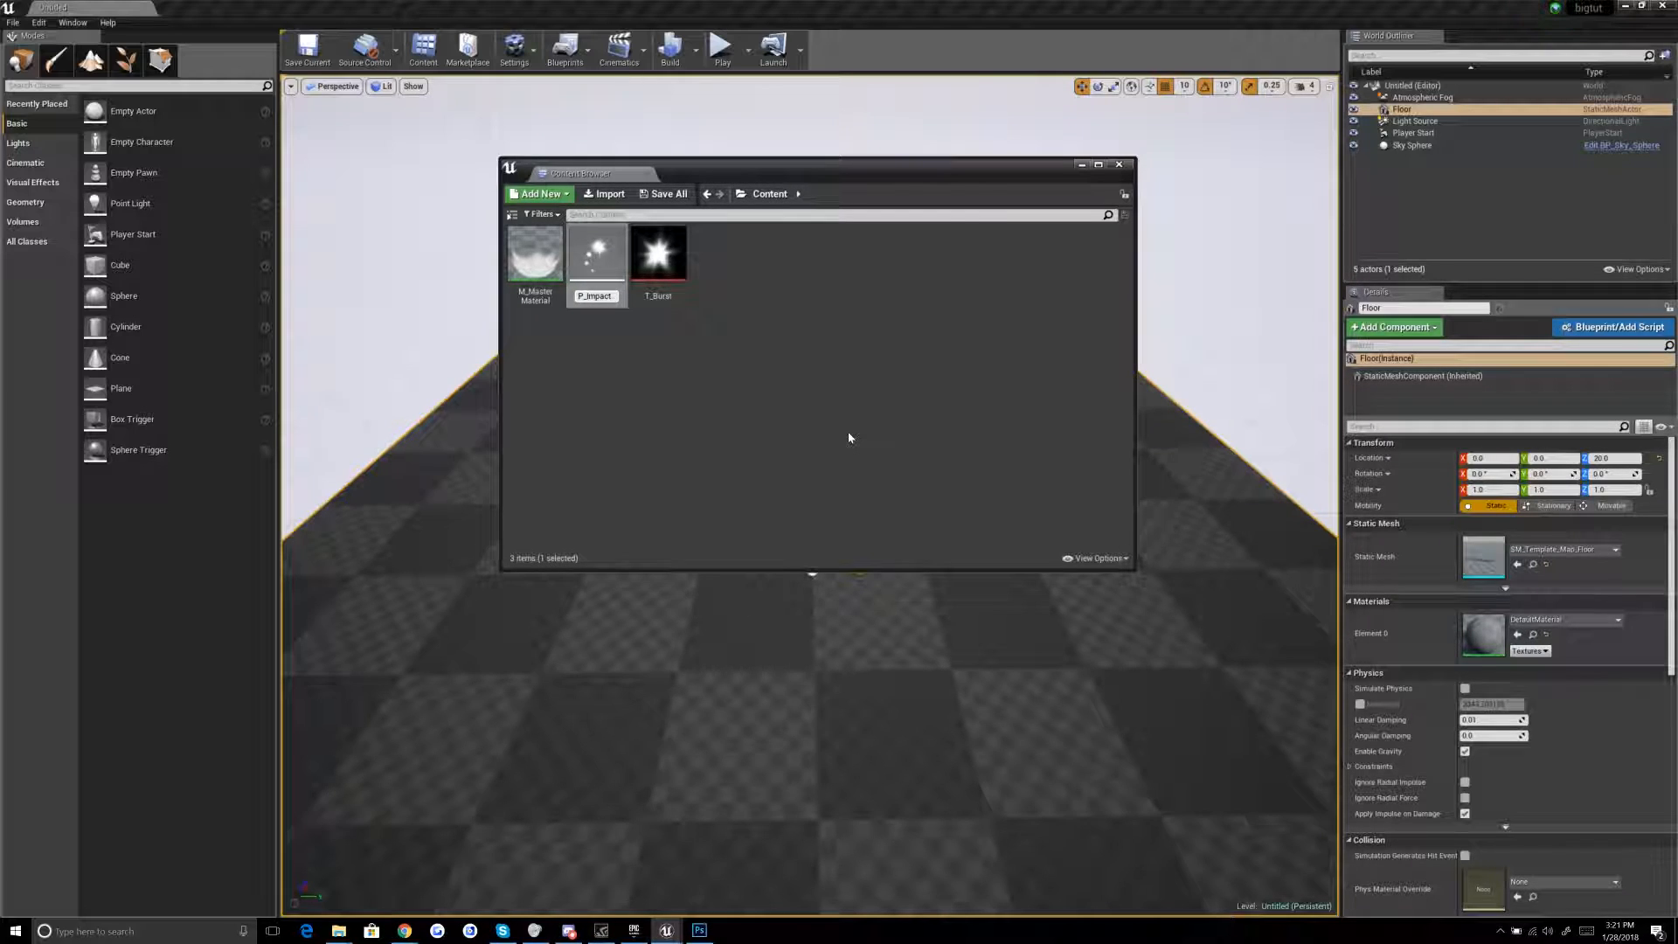
key("Return")
left_click(741, 140)
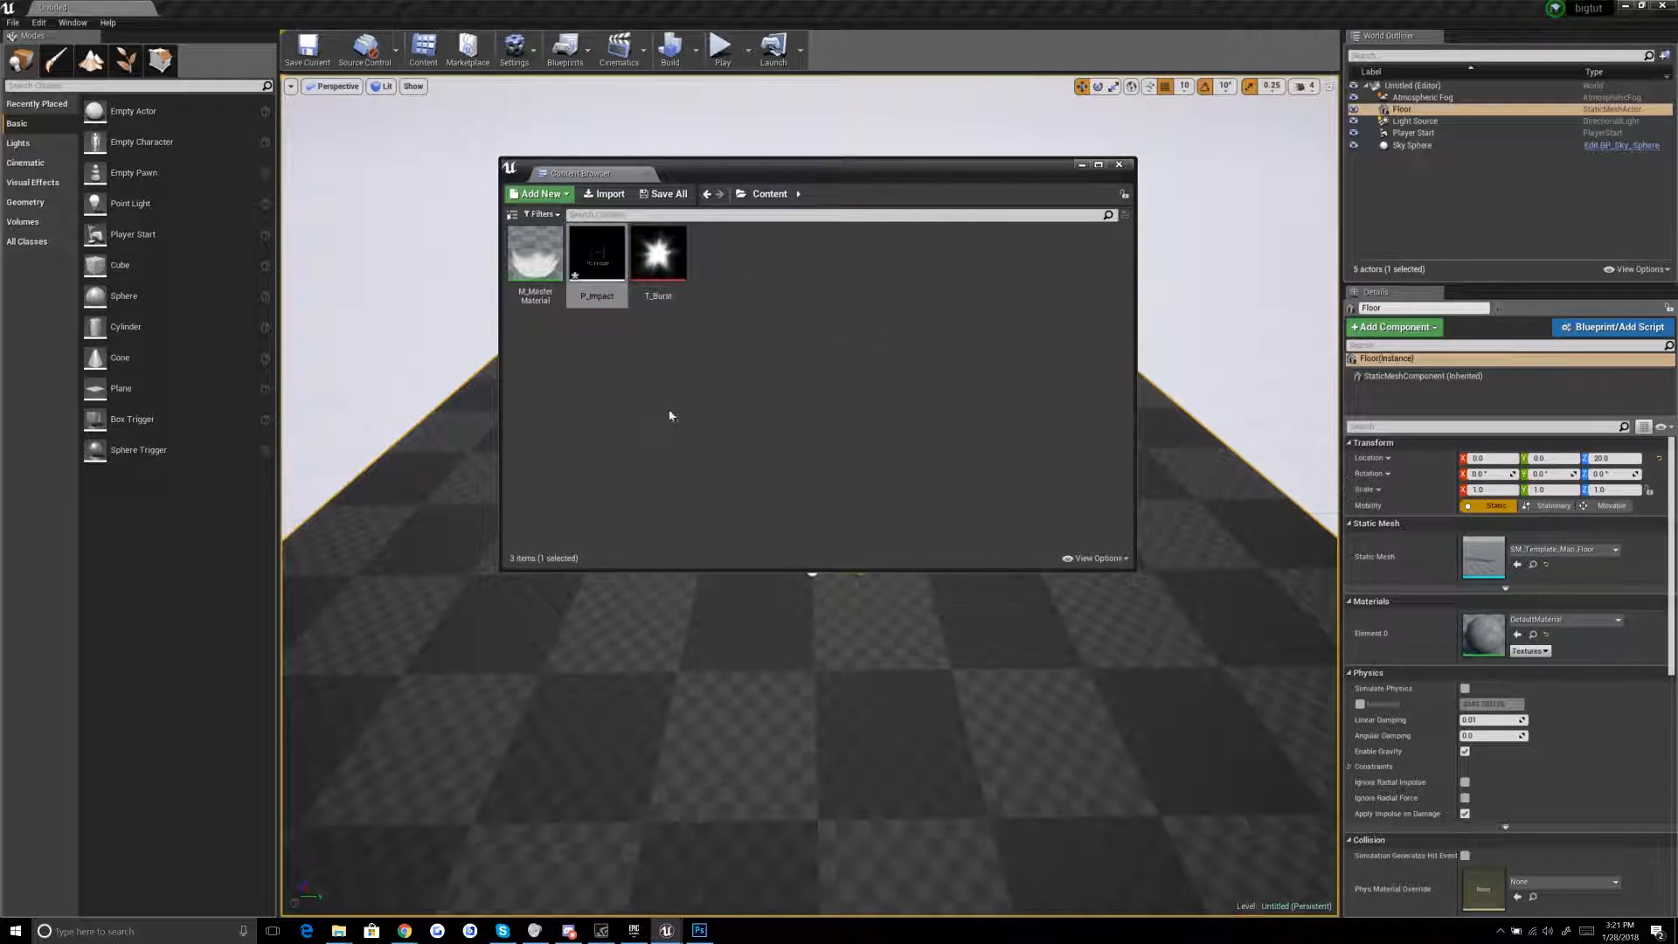
double_click(603, 271)
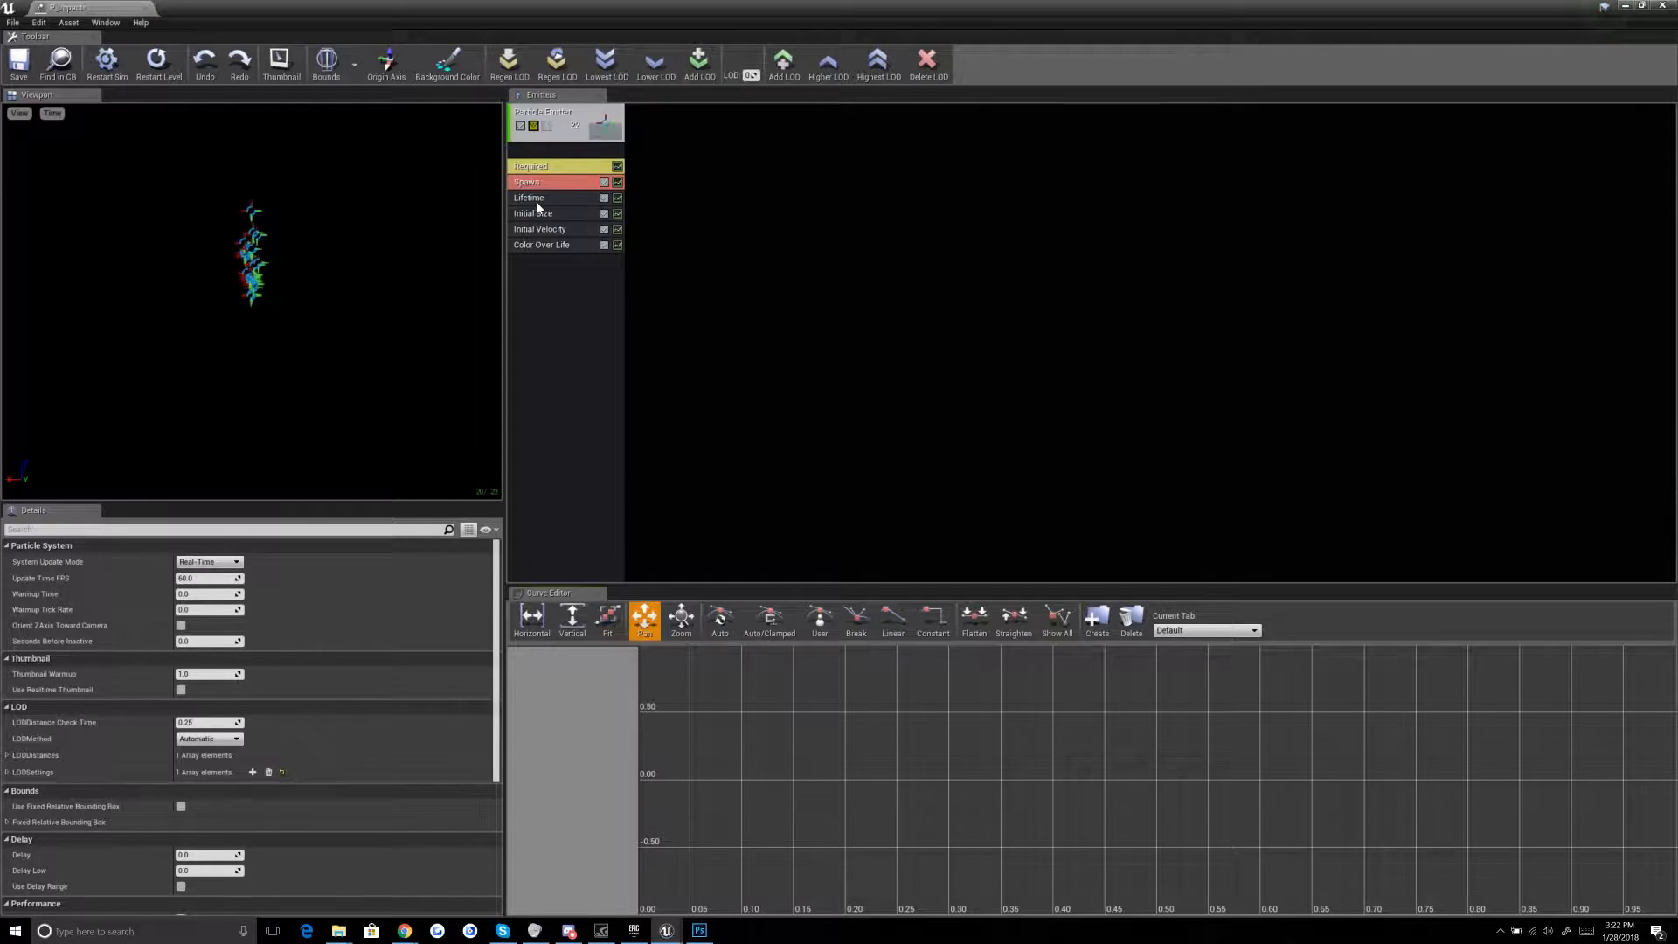
Step: Examine the default emitter's Initial Velocity, Color Over Life, and Initial Size modules, and the emitter's own properties
left_click(549, 230)
left_click(556, 246)
left_click(565, 214)
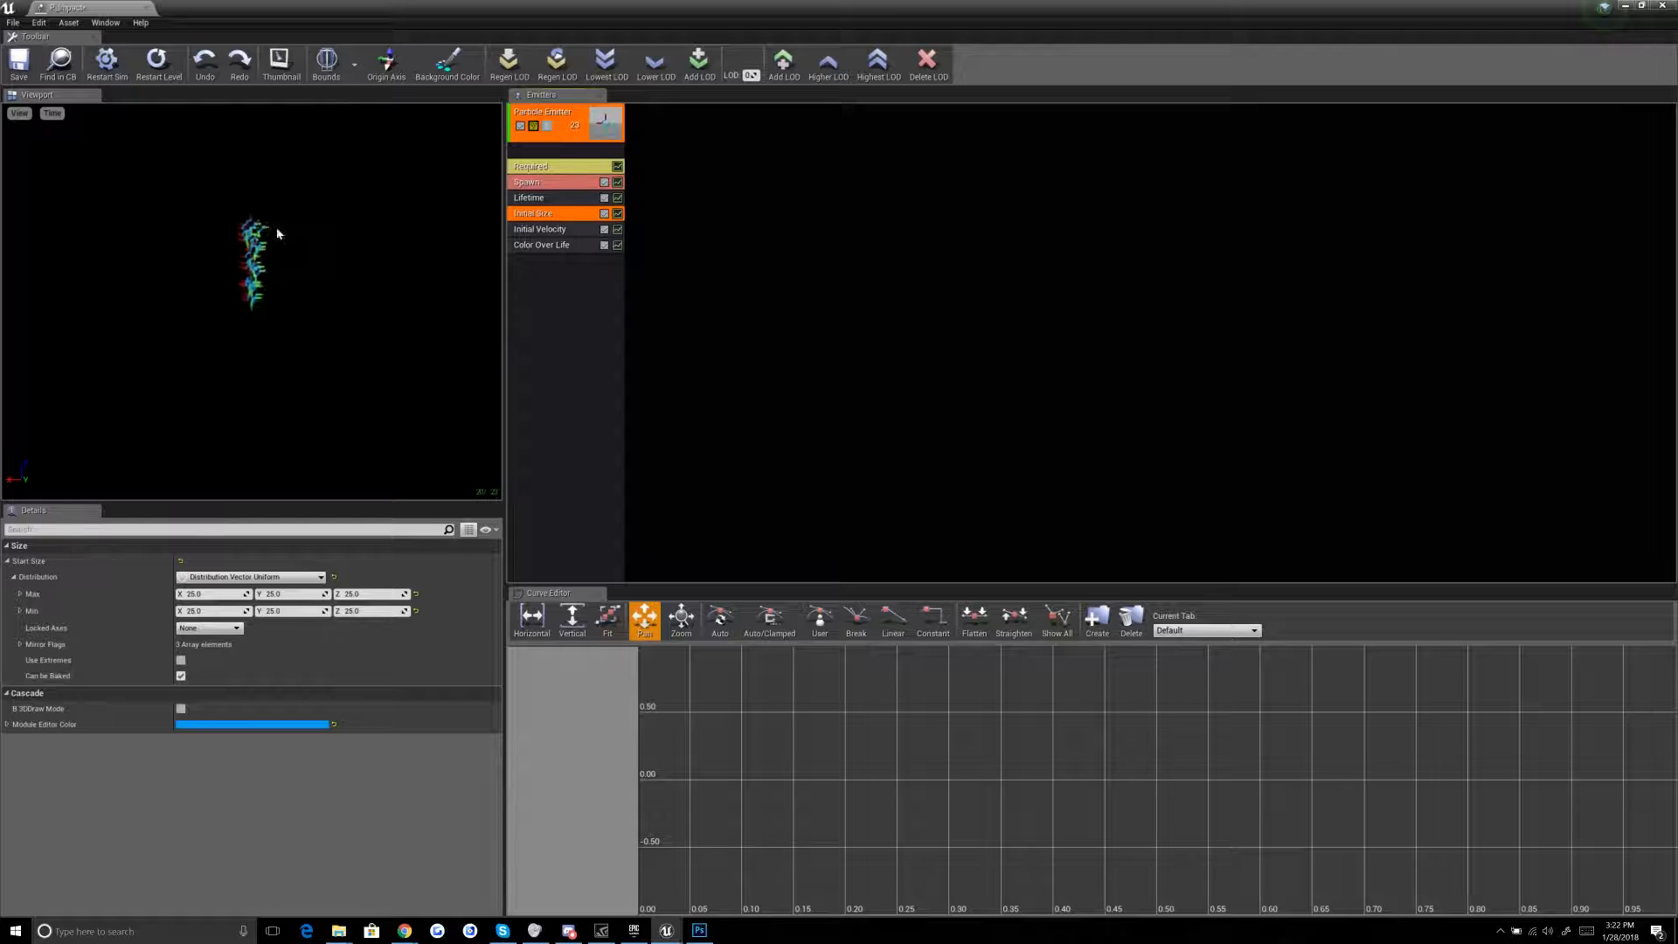
left_click(800, 437)
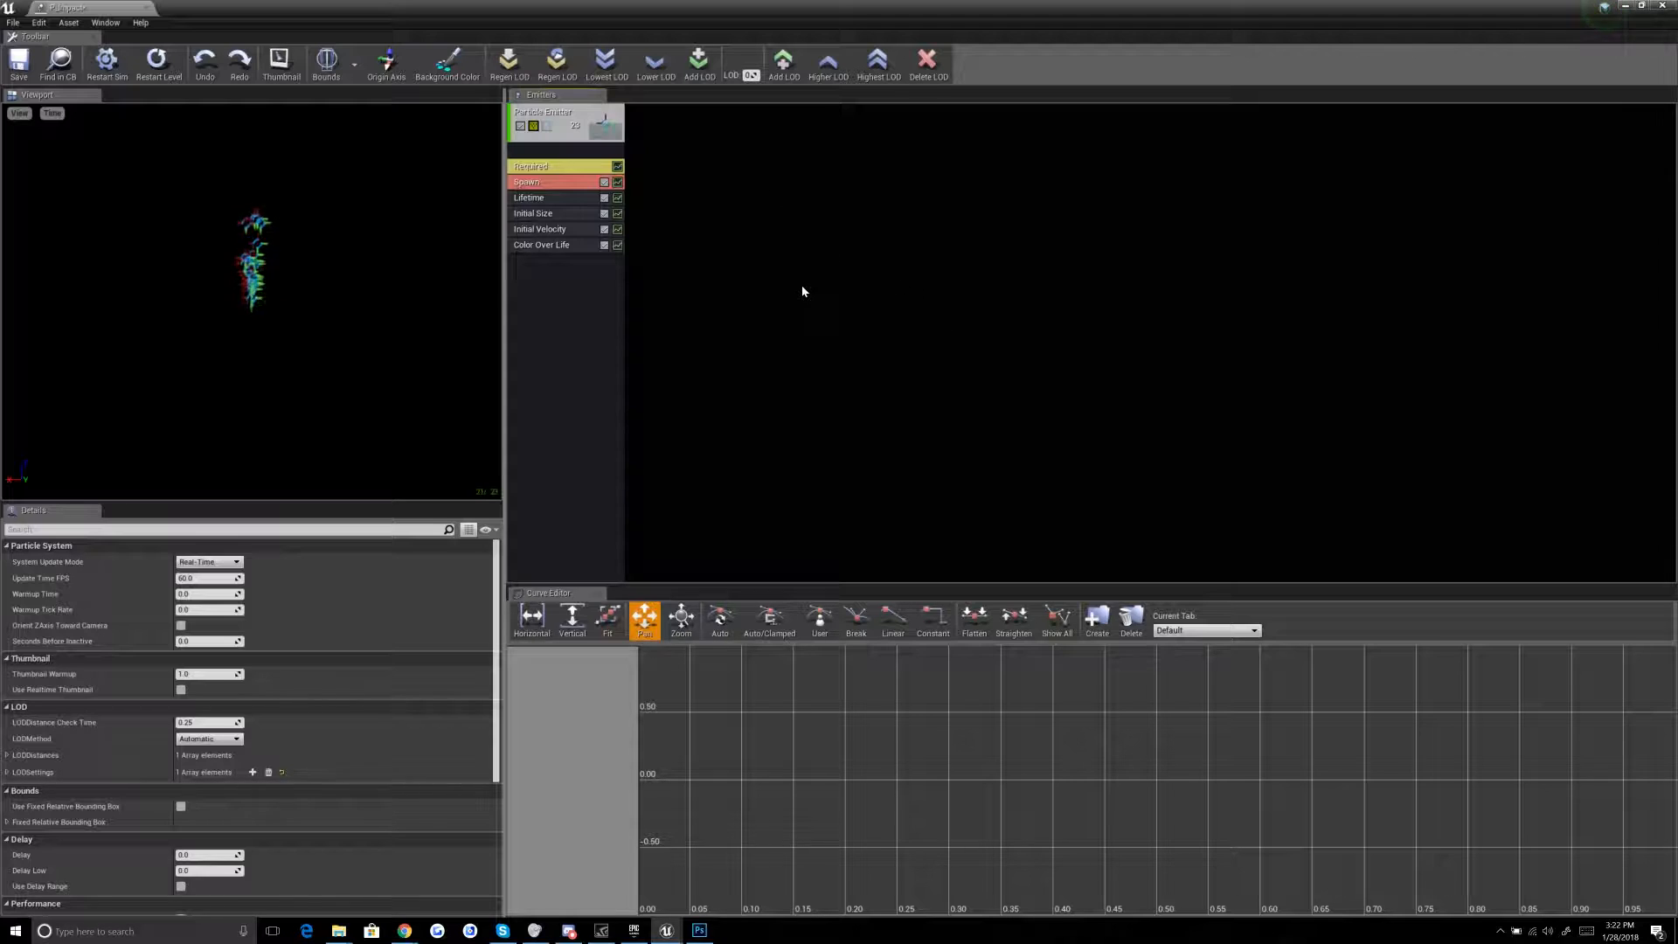
left_click(568, 117)
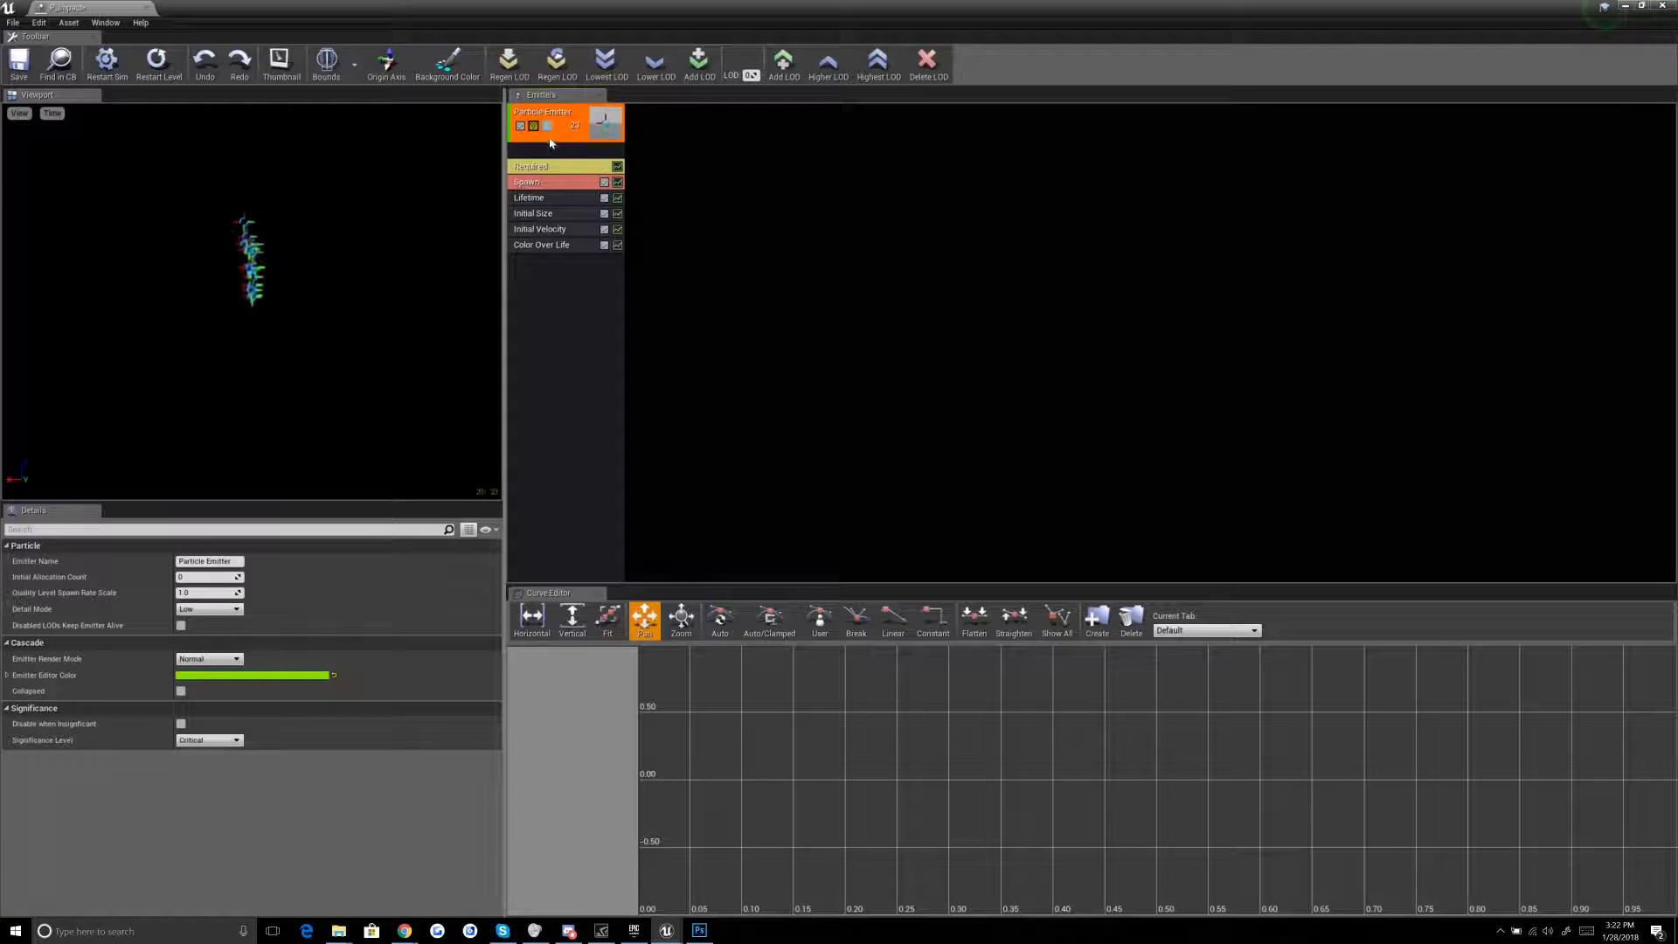
Step: Add a second default particle emitter beside the first and delete it
left_click(734, 159)
left_click(769, 166)
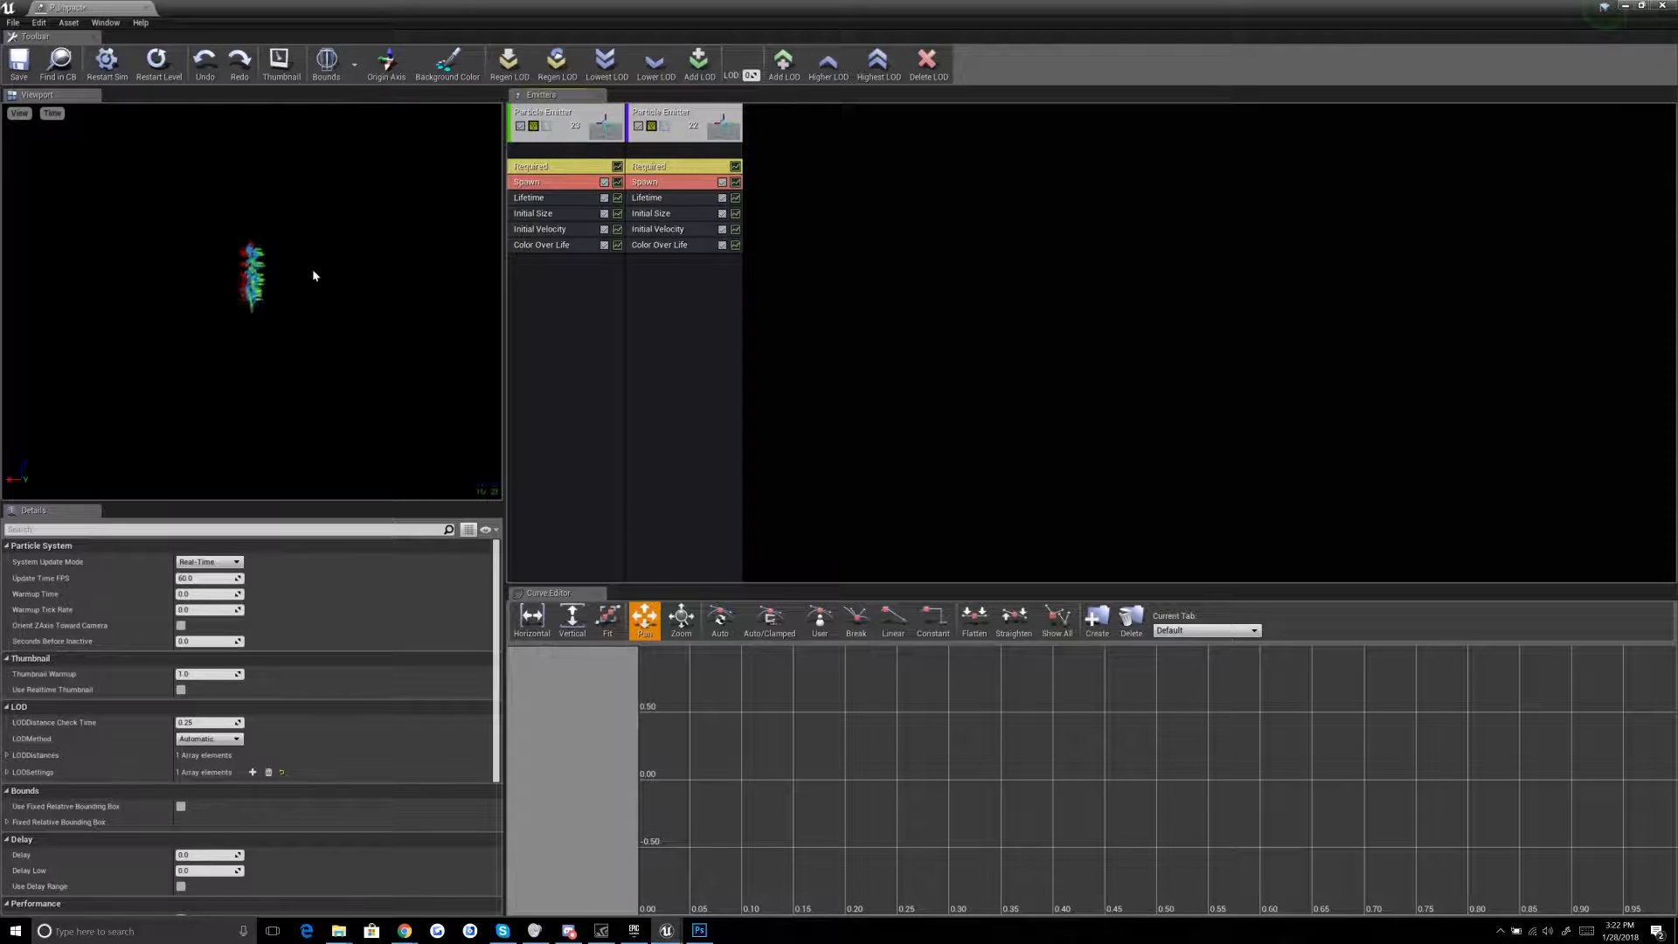
left_click(666, 140)
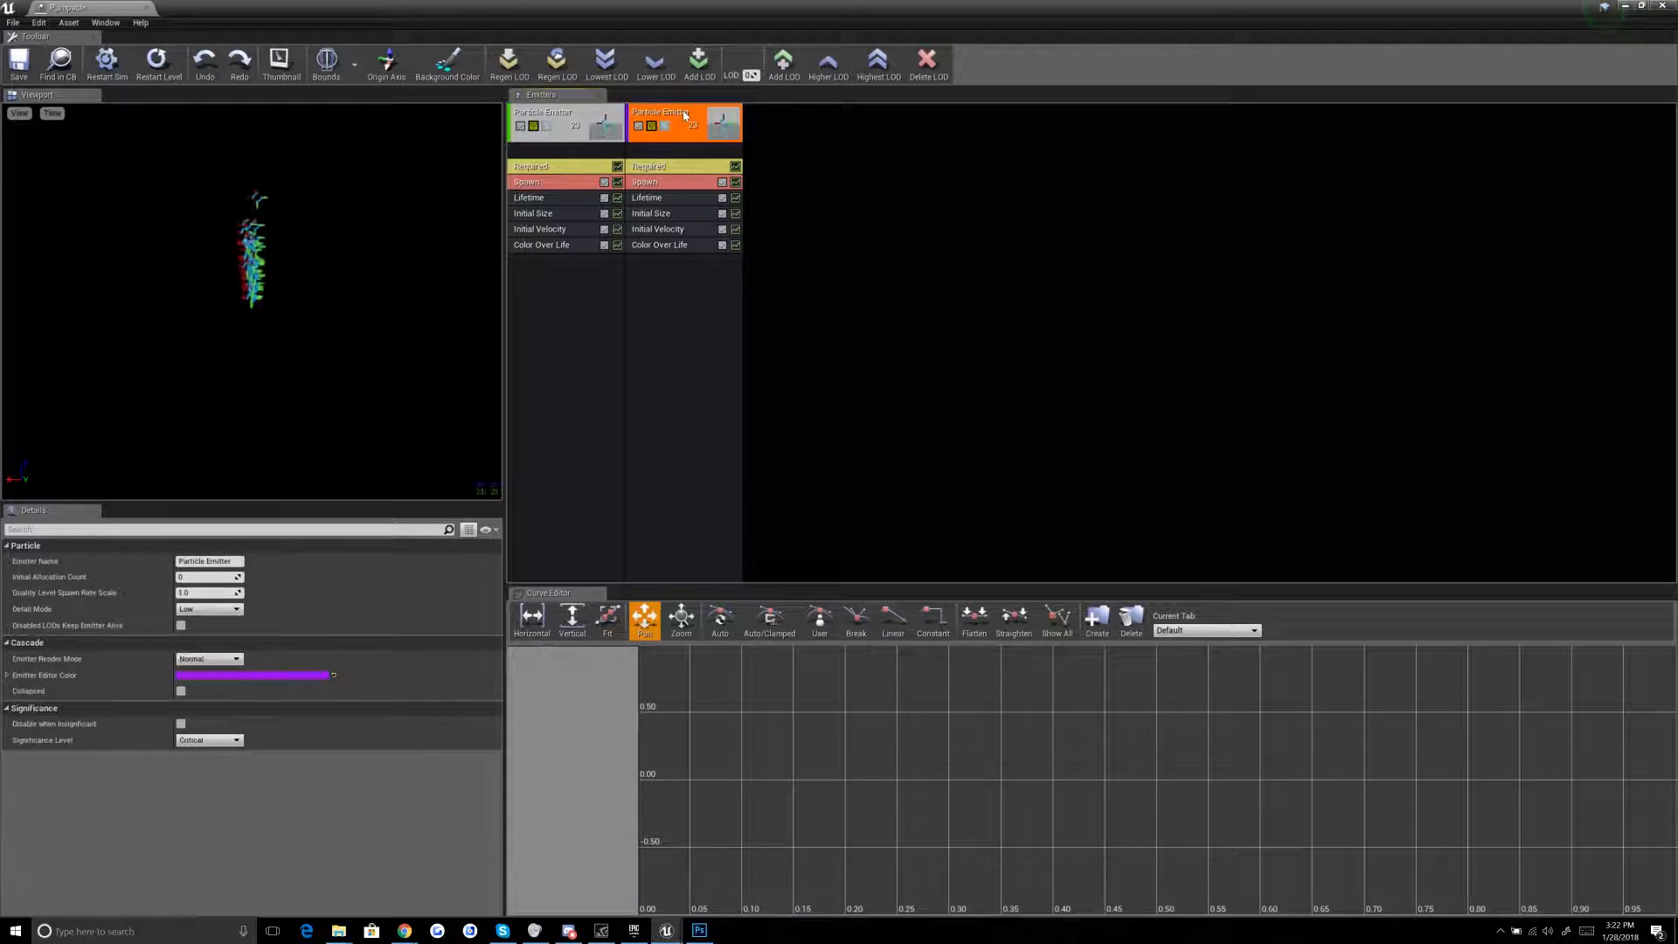
key("Delete")
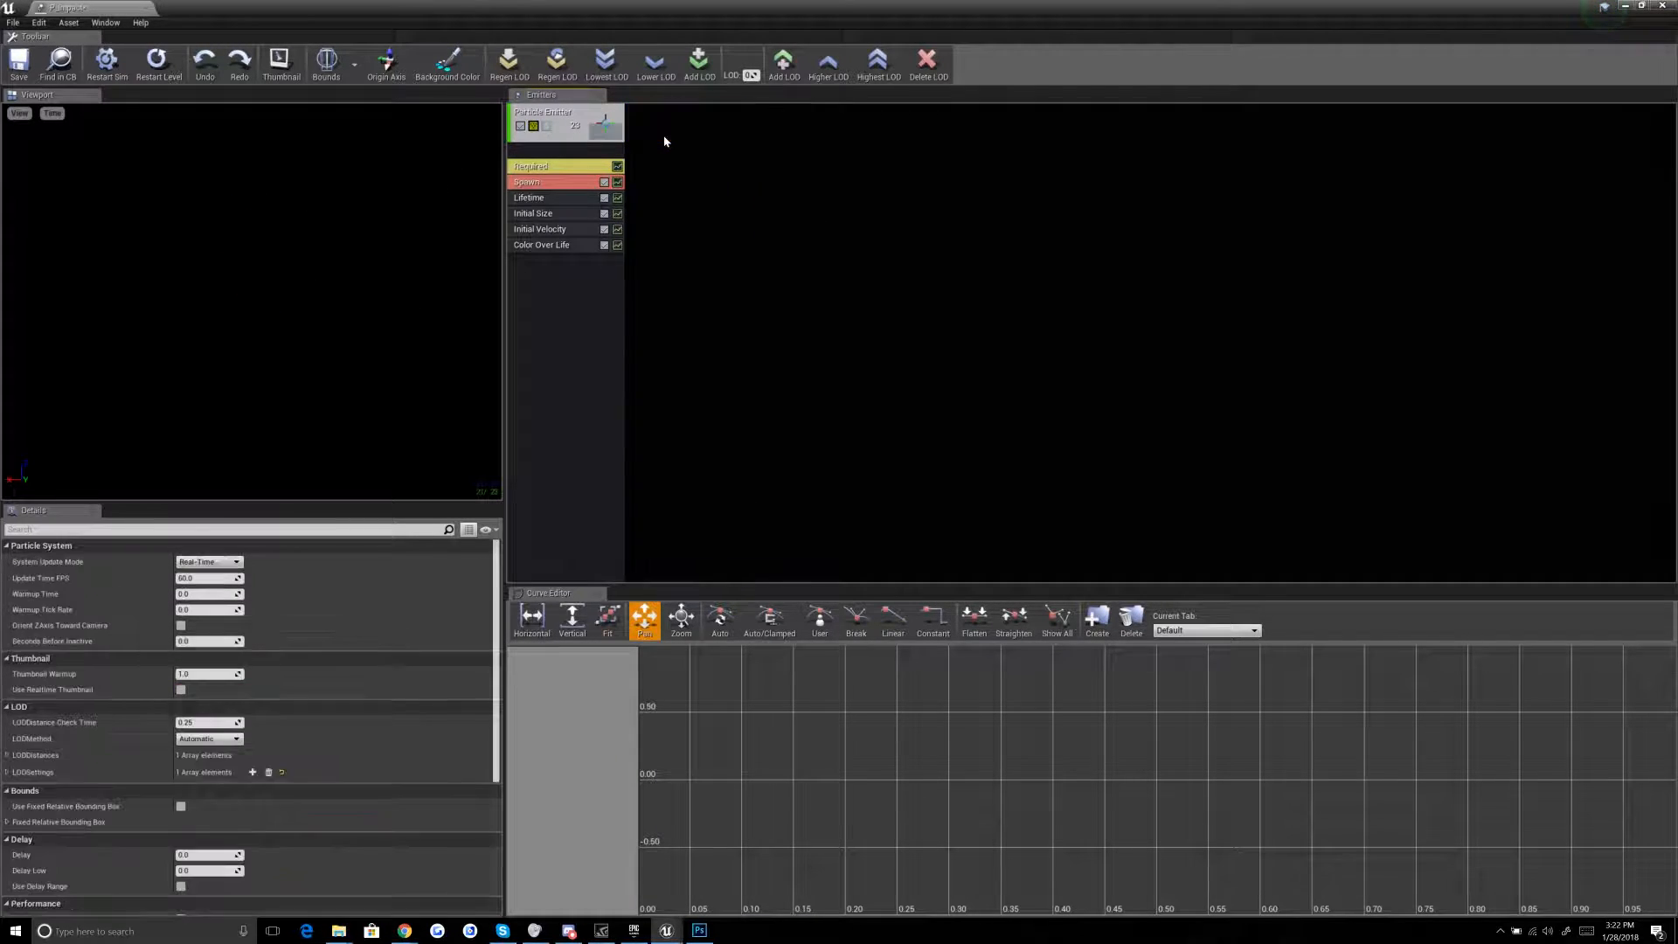
Step: Try the enable and solo toggles of the remaining particle emitter
left_click(568, 113)
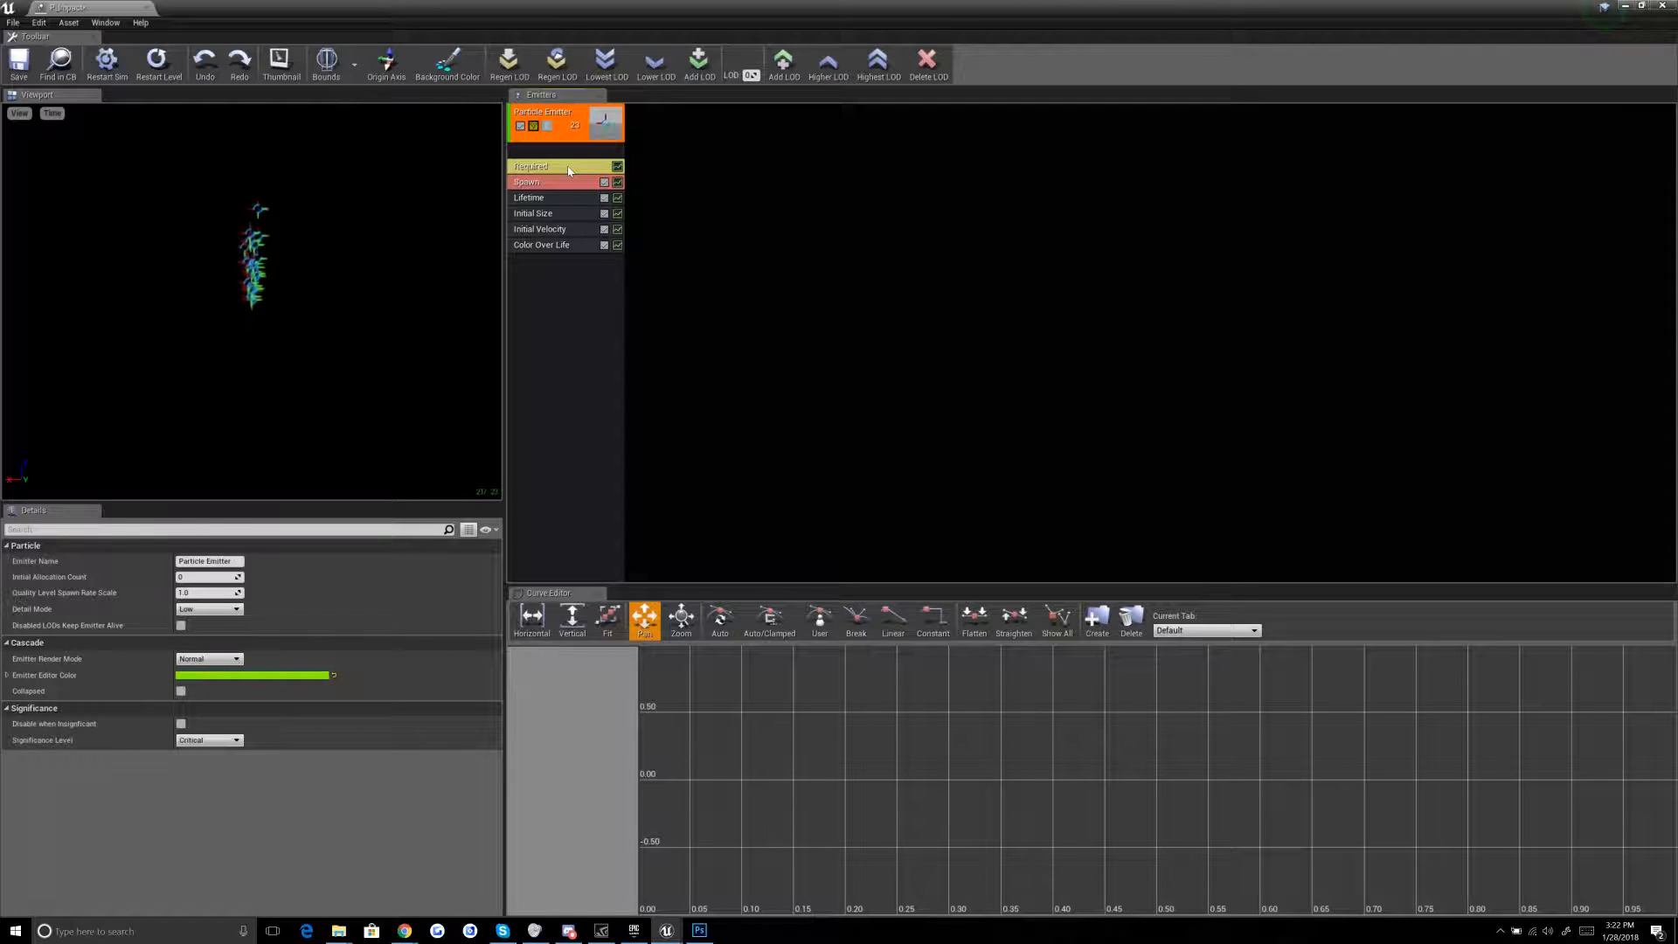
left_click(520, 127)
left_click(520, 126)
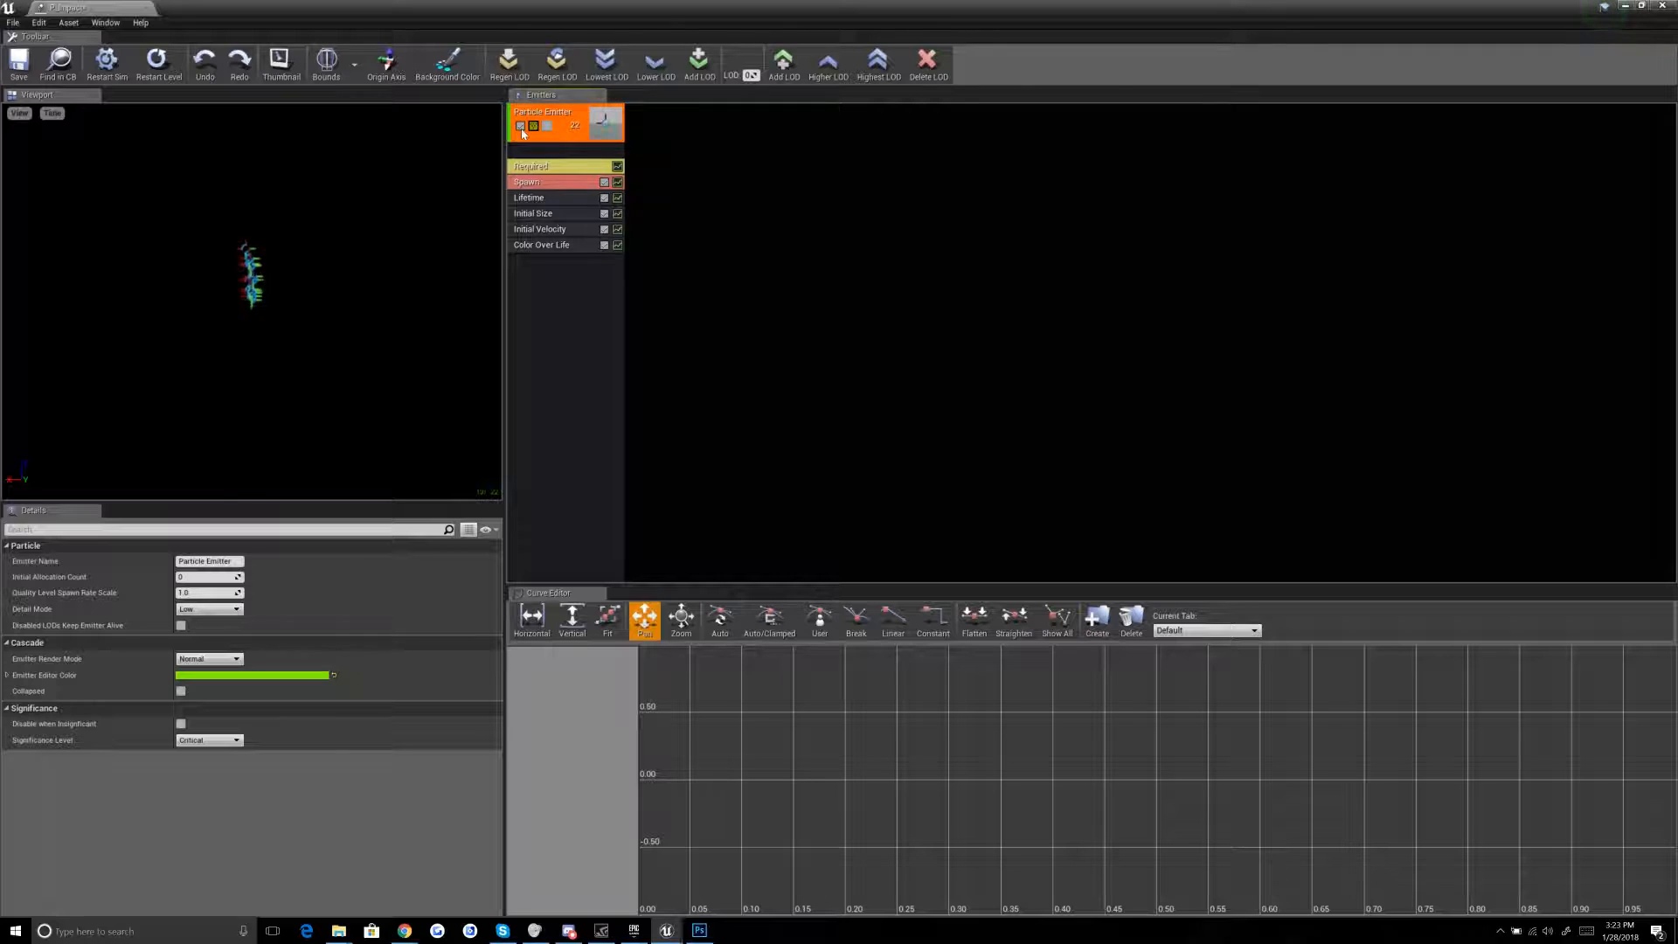
left_click(547, 127)
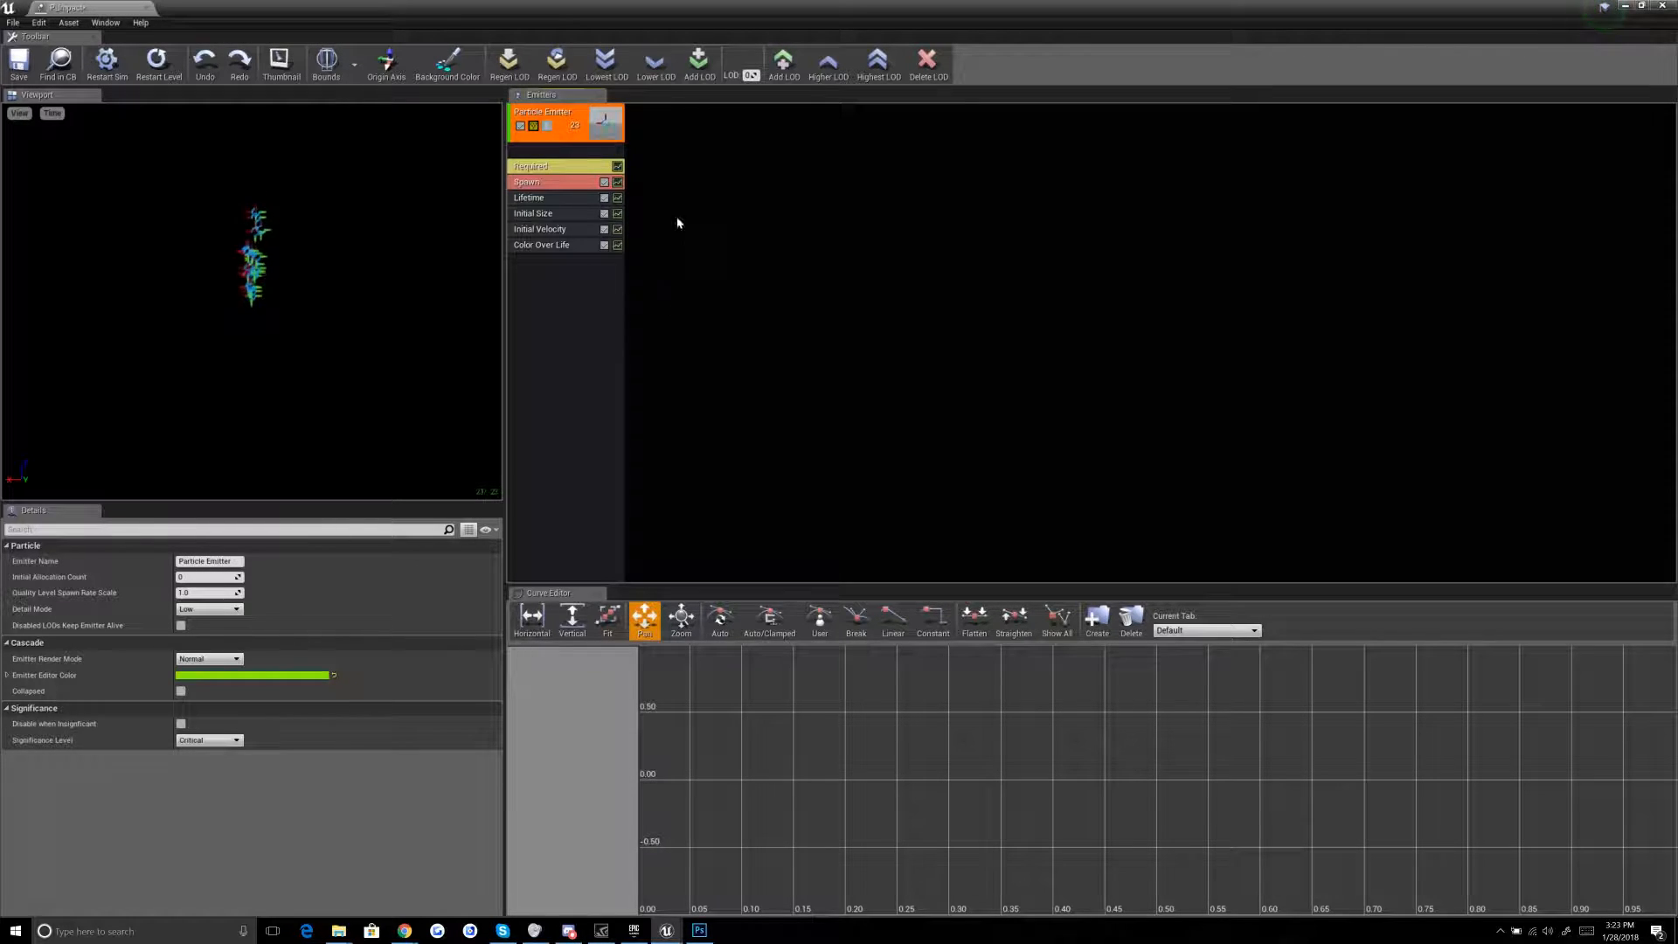
Step: Examine the emitter's Required, Initial Velocity, Color Over Life, Initial Size, and Lifetime modules, along with Spawn
left_click(551, 169)
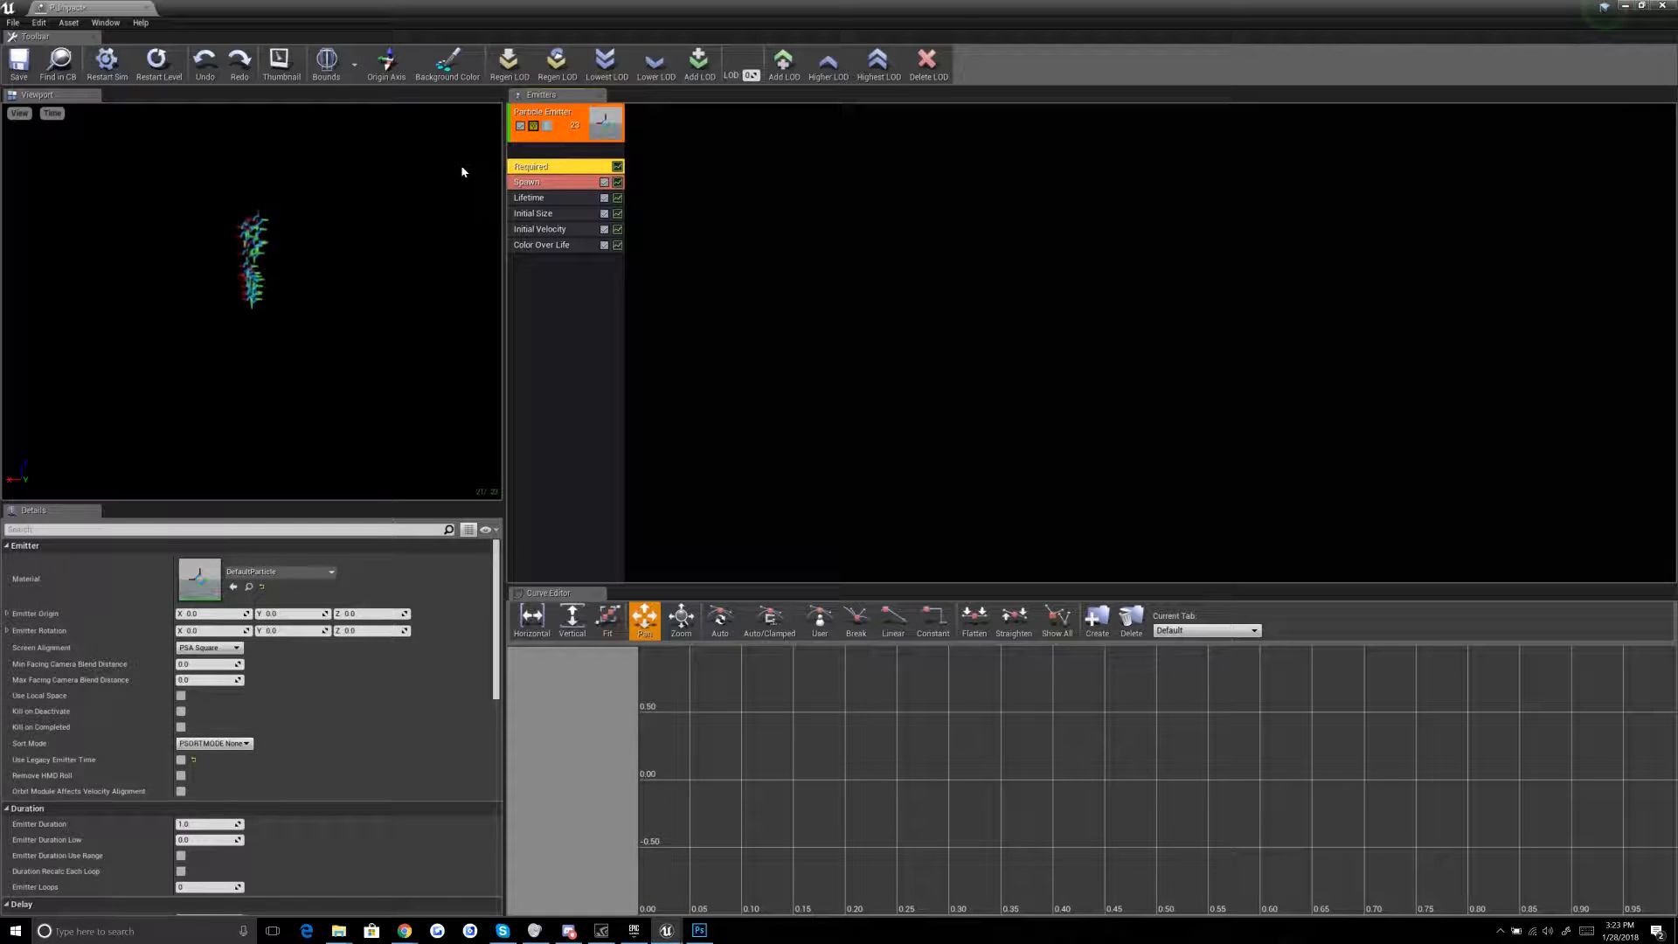
left_click(563, 229)
left_click(571, 247)
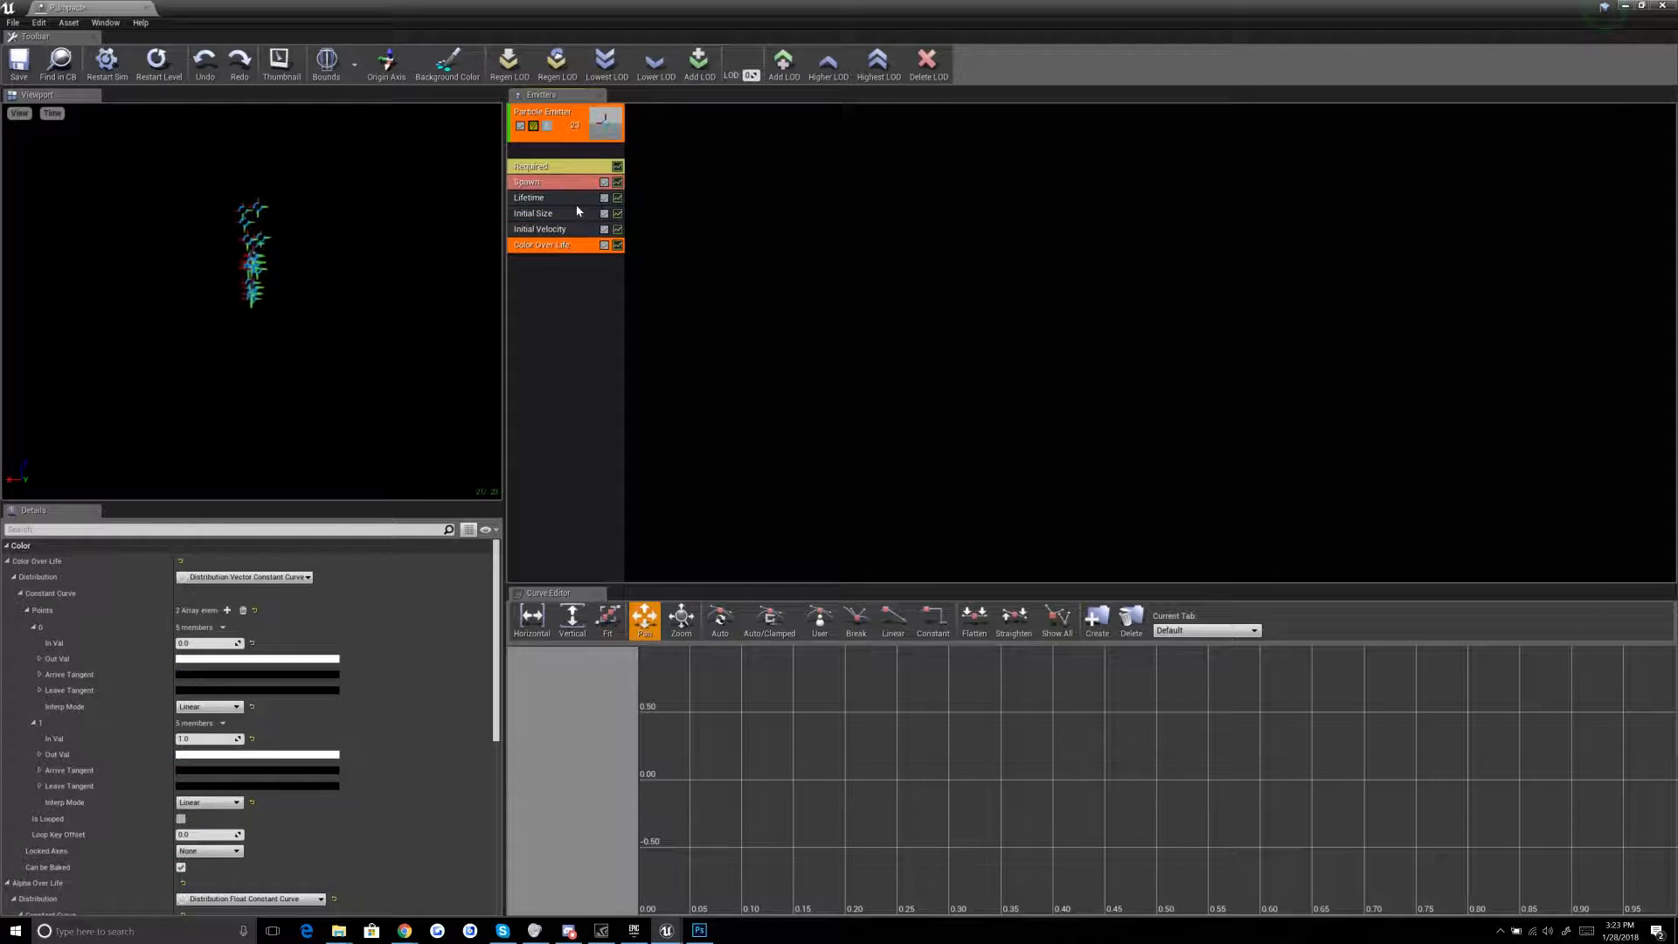
left_click(576, 213)
left_click(574, 198)
left_click(568, 182)
Step: Assign M_MasterMaterial as the emitter's material in the Required module
left_click(564, 166)
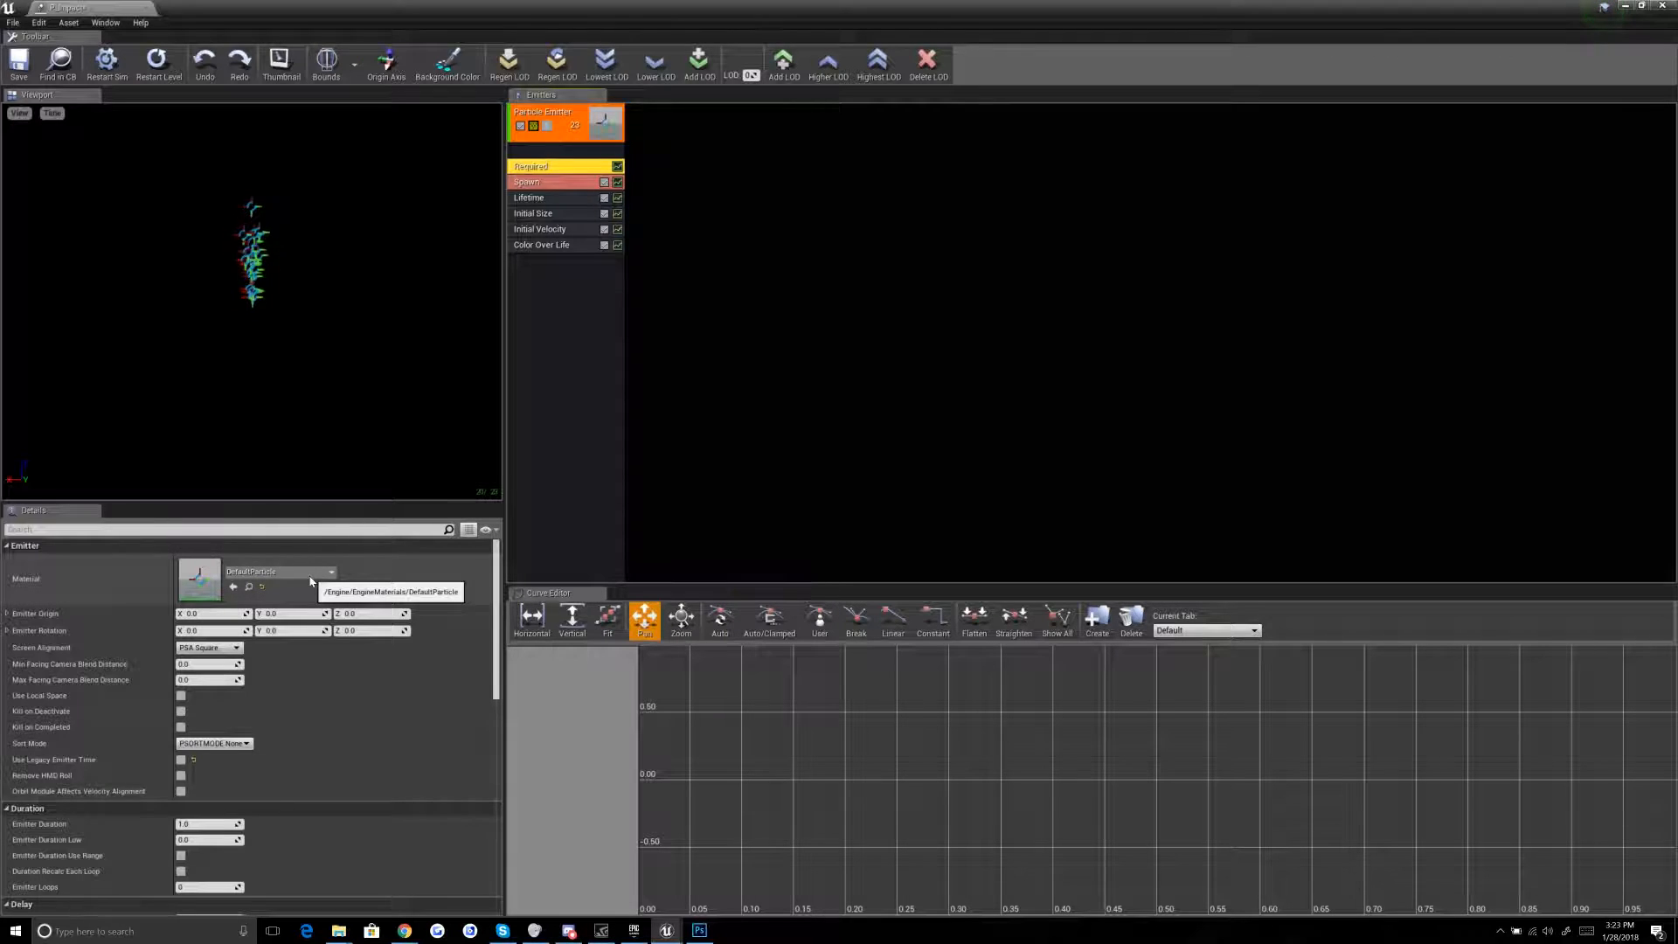
left_click(311, 577)
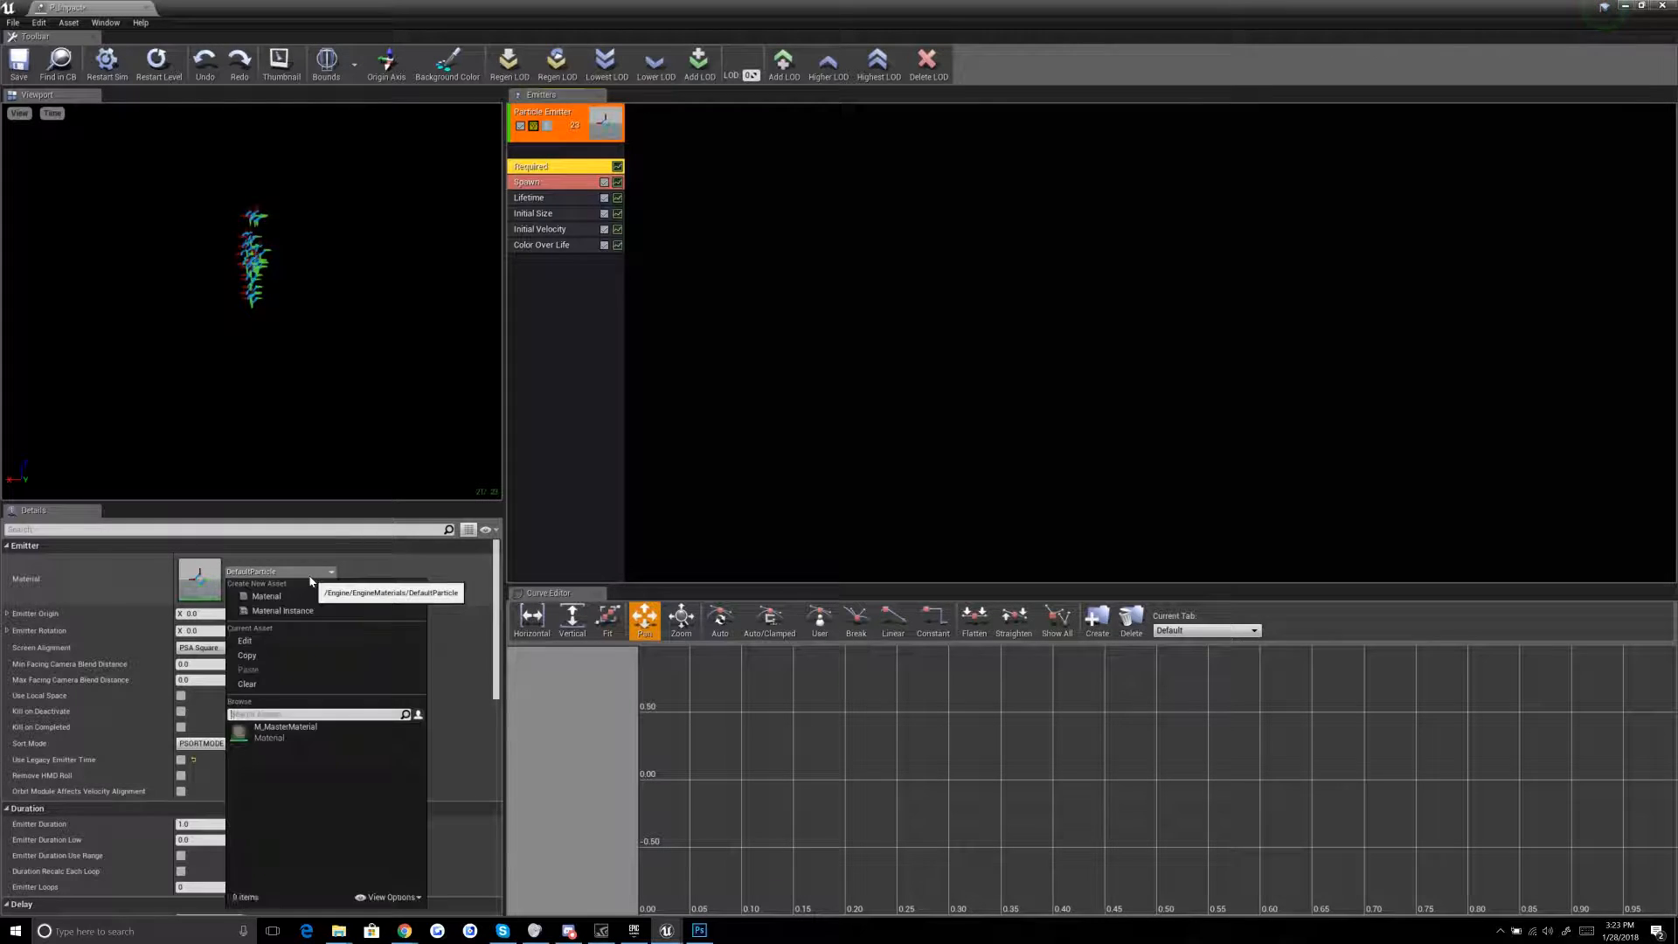
left_click(281, 732)
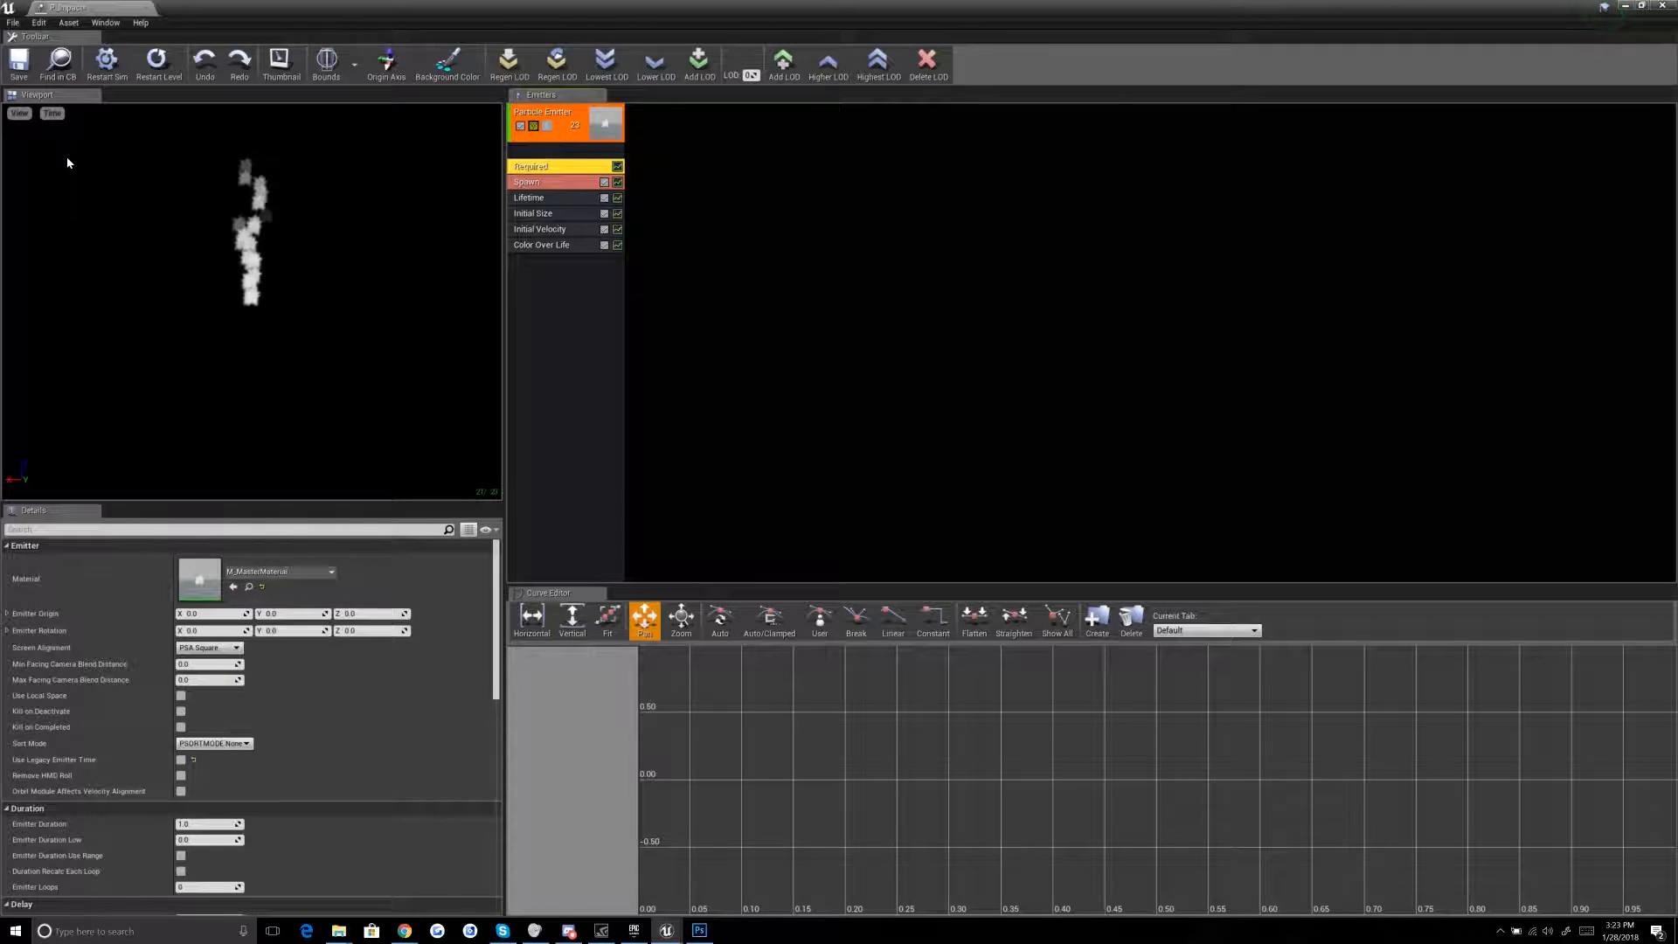
Step: Inspect the particles in the preview's Wireframe view mode and return to Lit
left_click(16, 113)
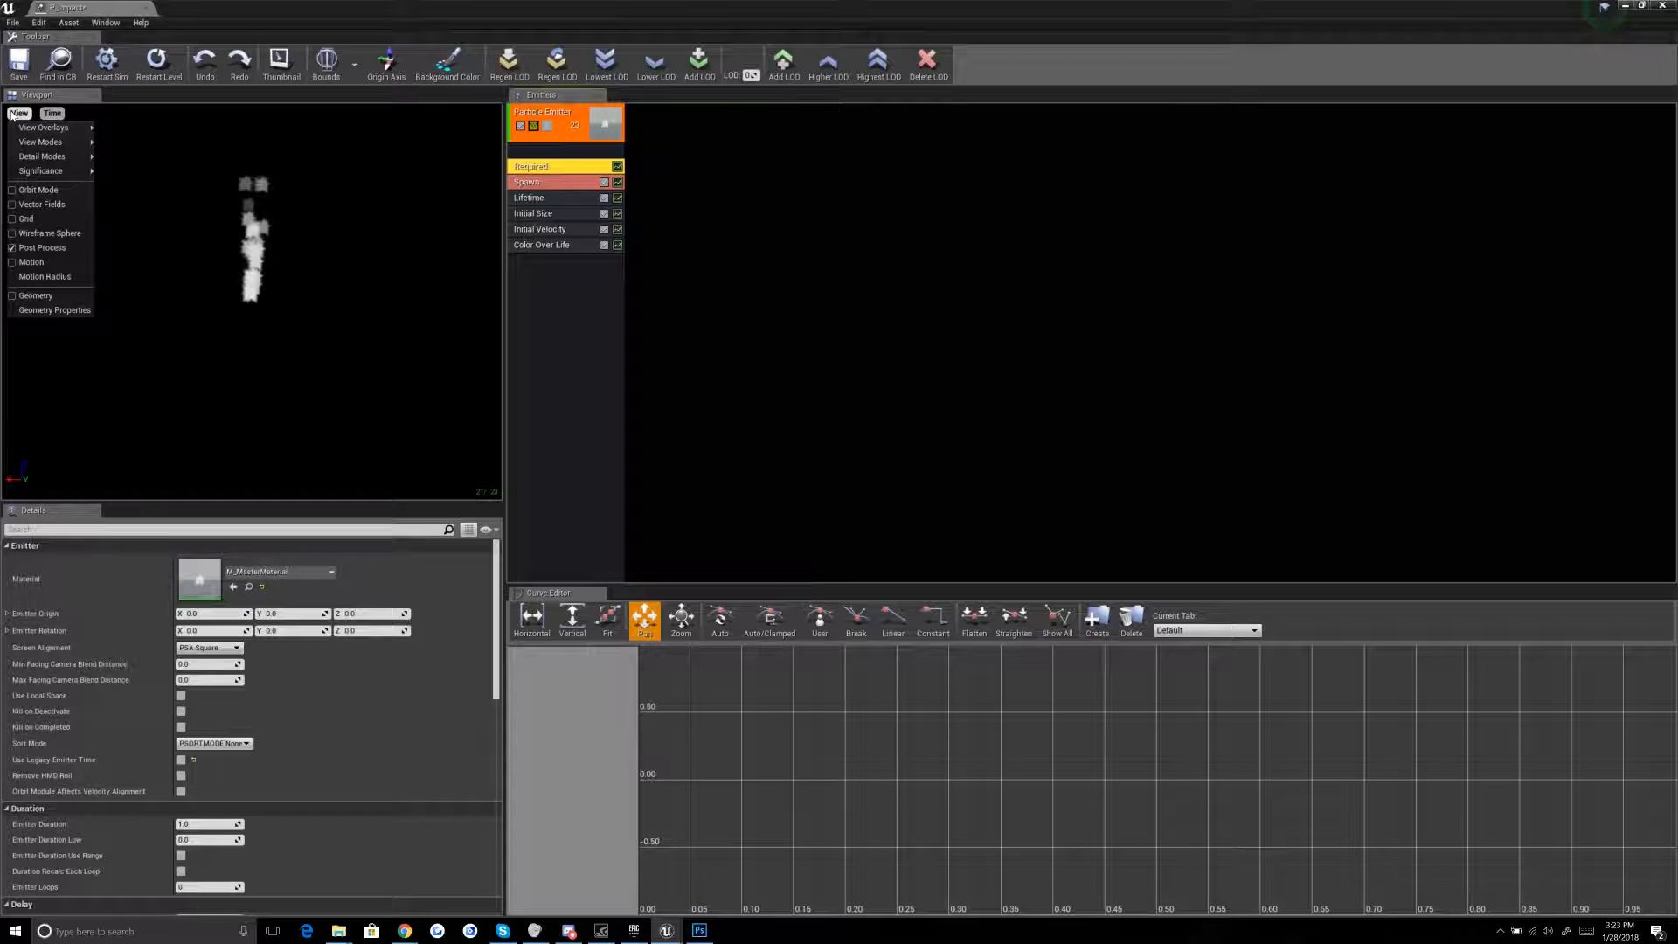
mouse_move(65, 131)
mouse_move(85, 177)
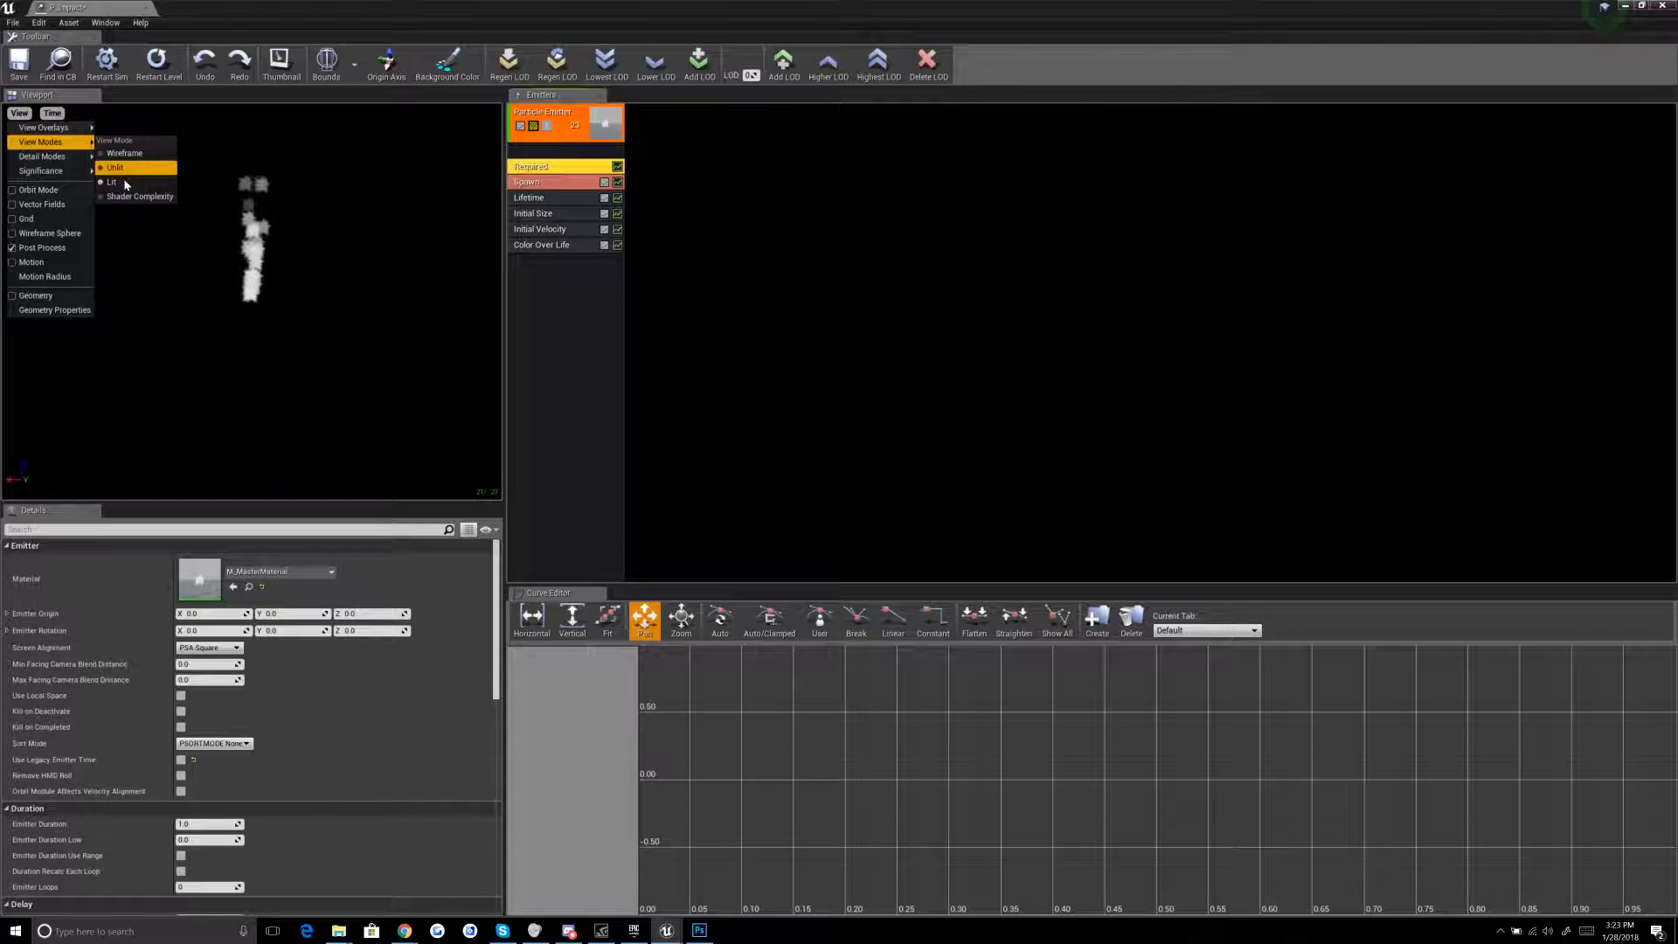
left_click(125, 183)
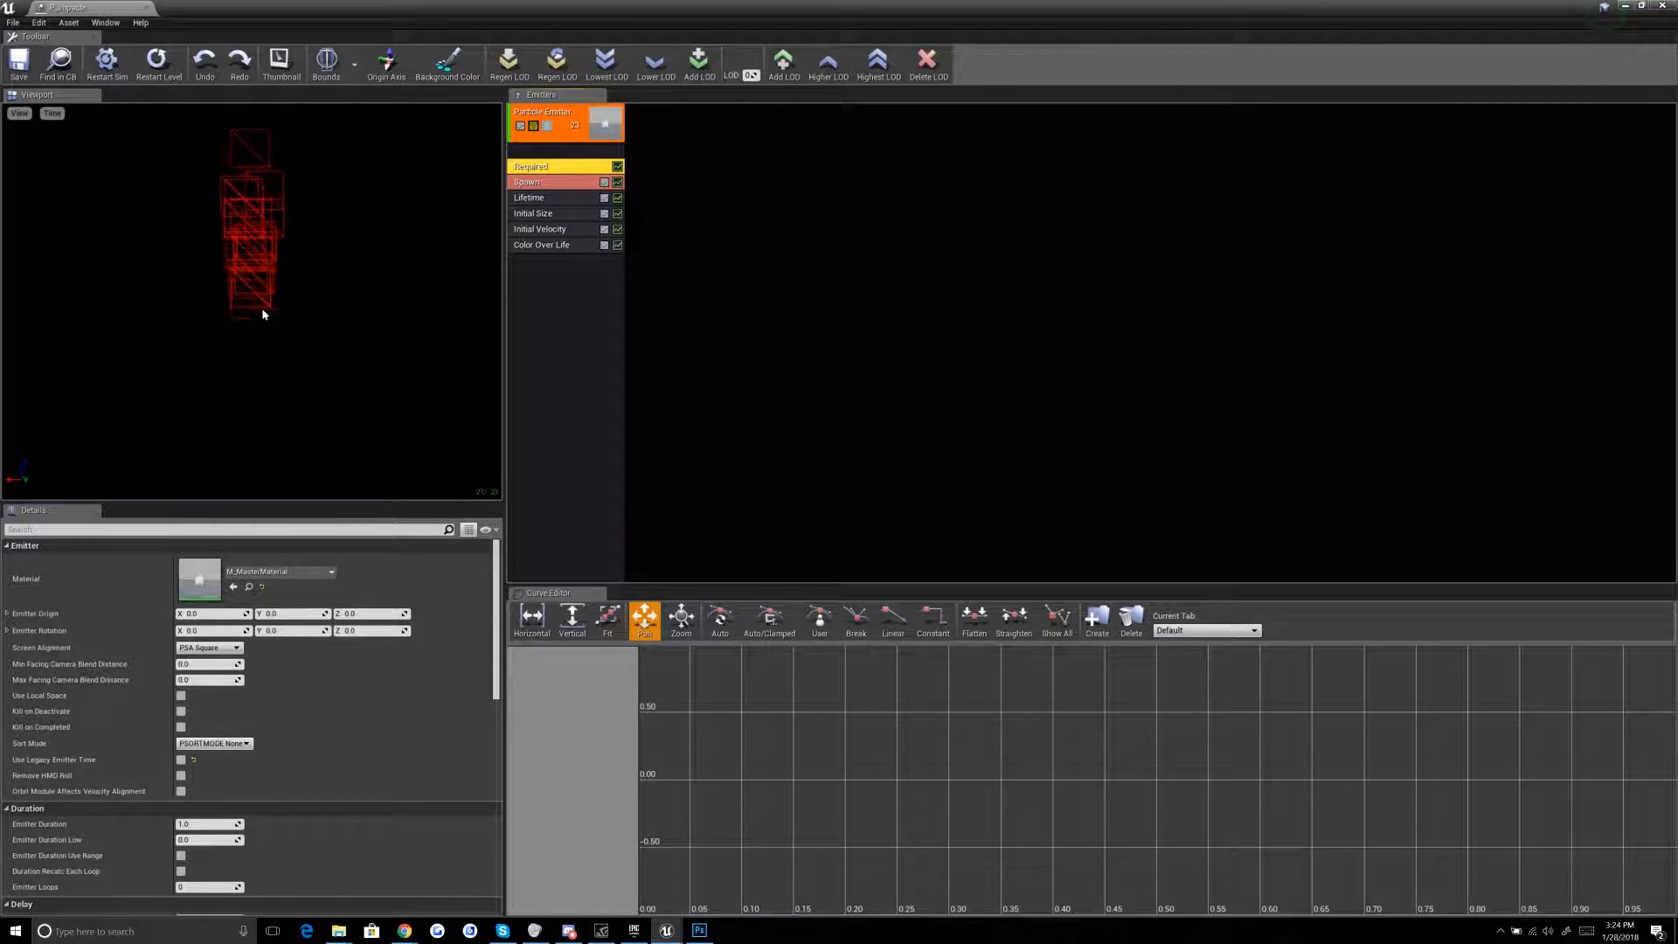
left_click(19, 112)
mouse_move(71, 131)
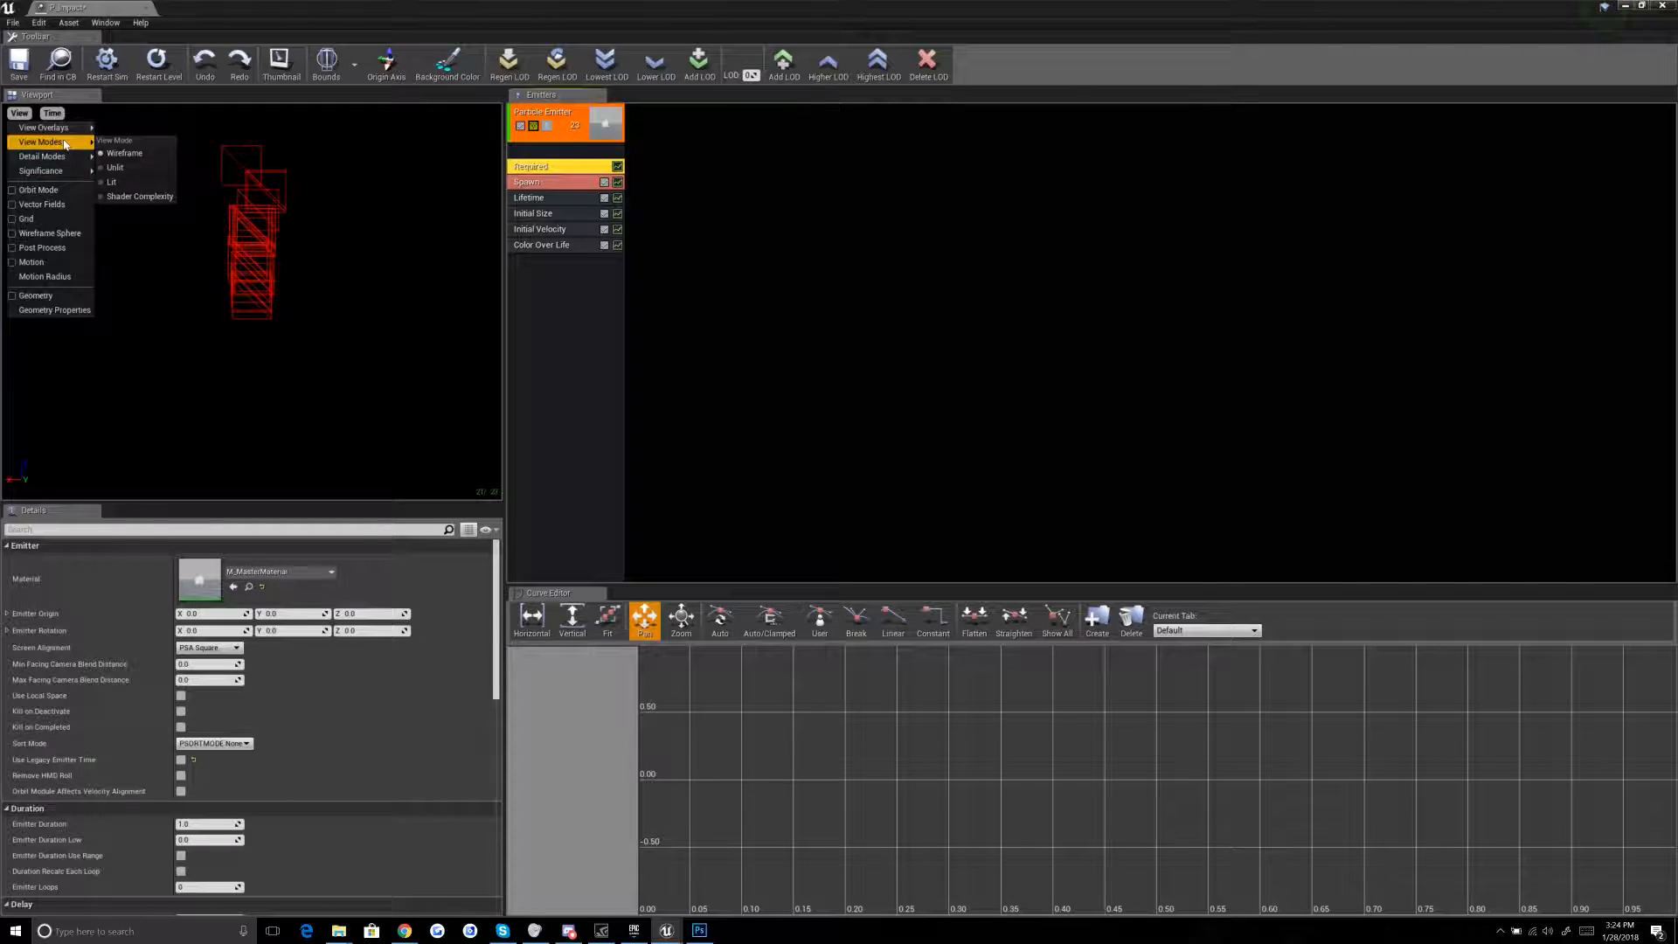
left_click(133, 183)
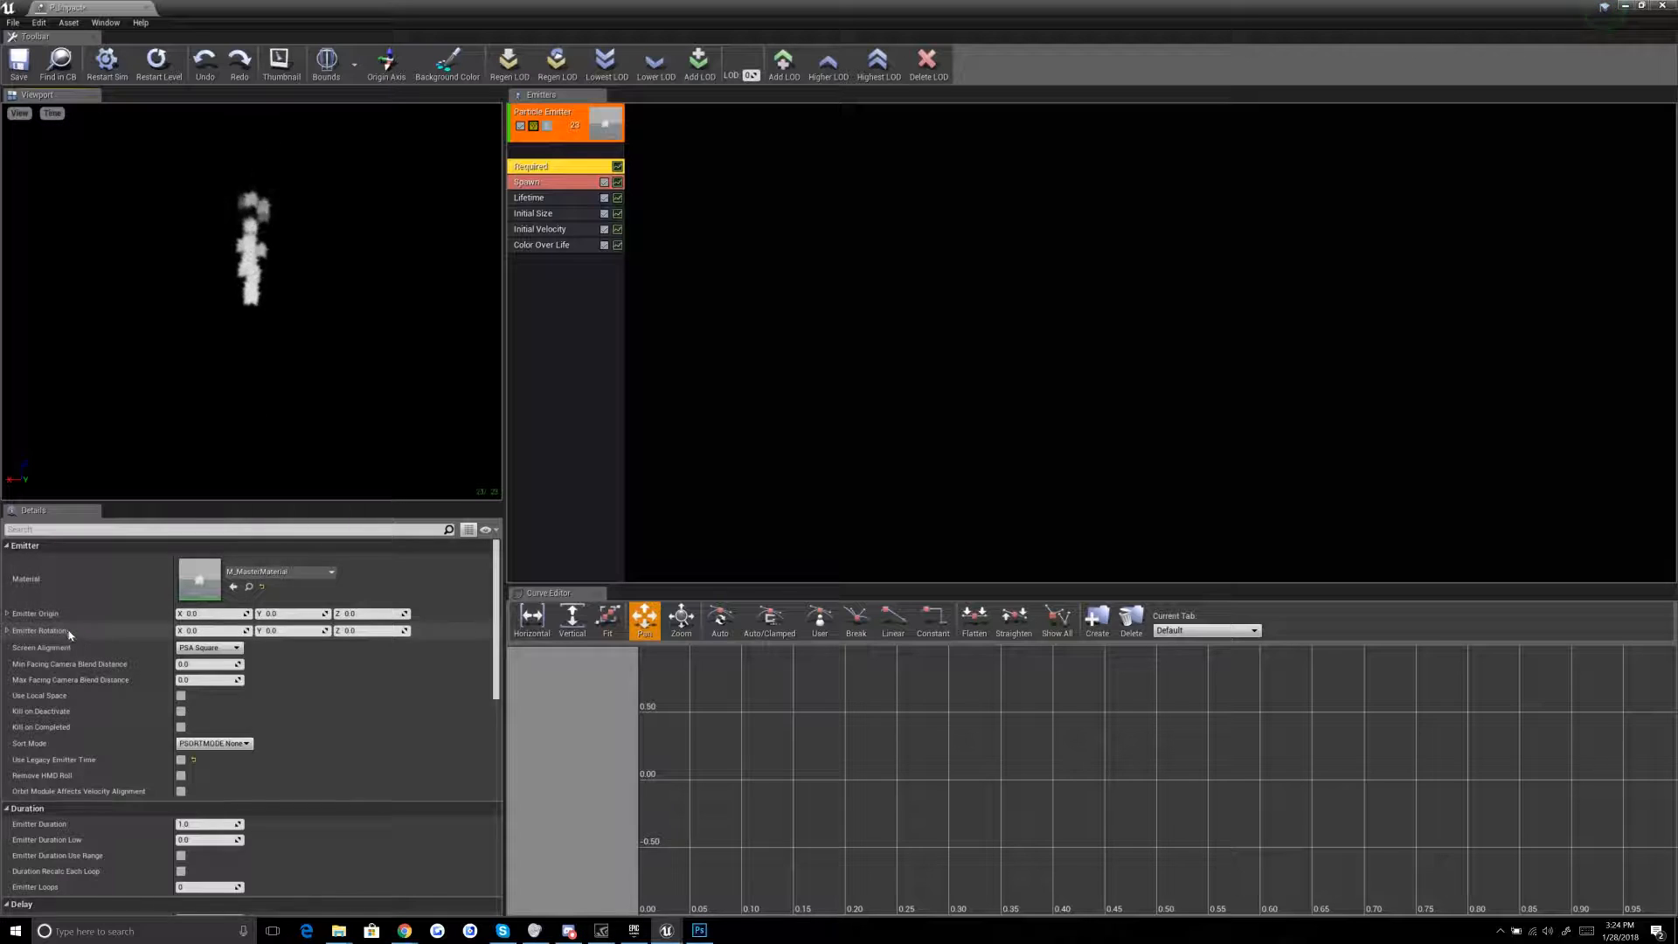
Step: Try an Emitter Origin X value of 25 and reset it to 0
left_click(227, 613)
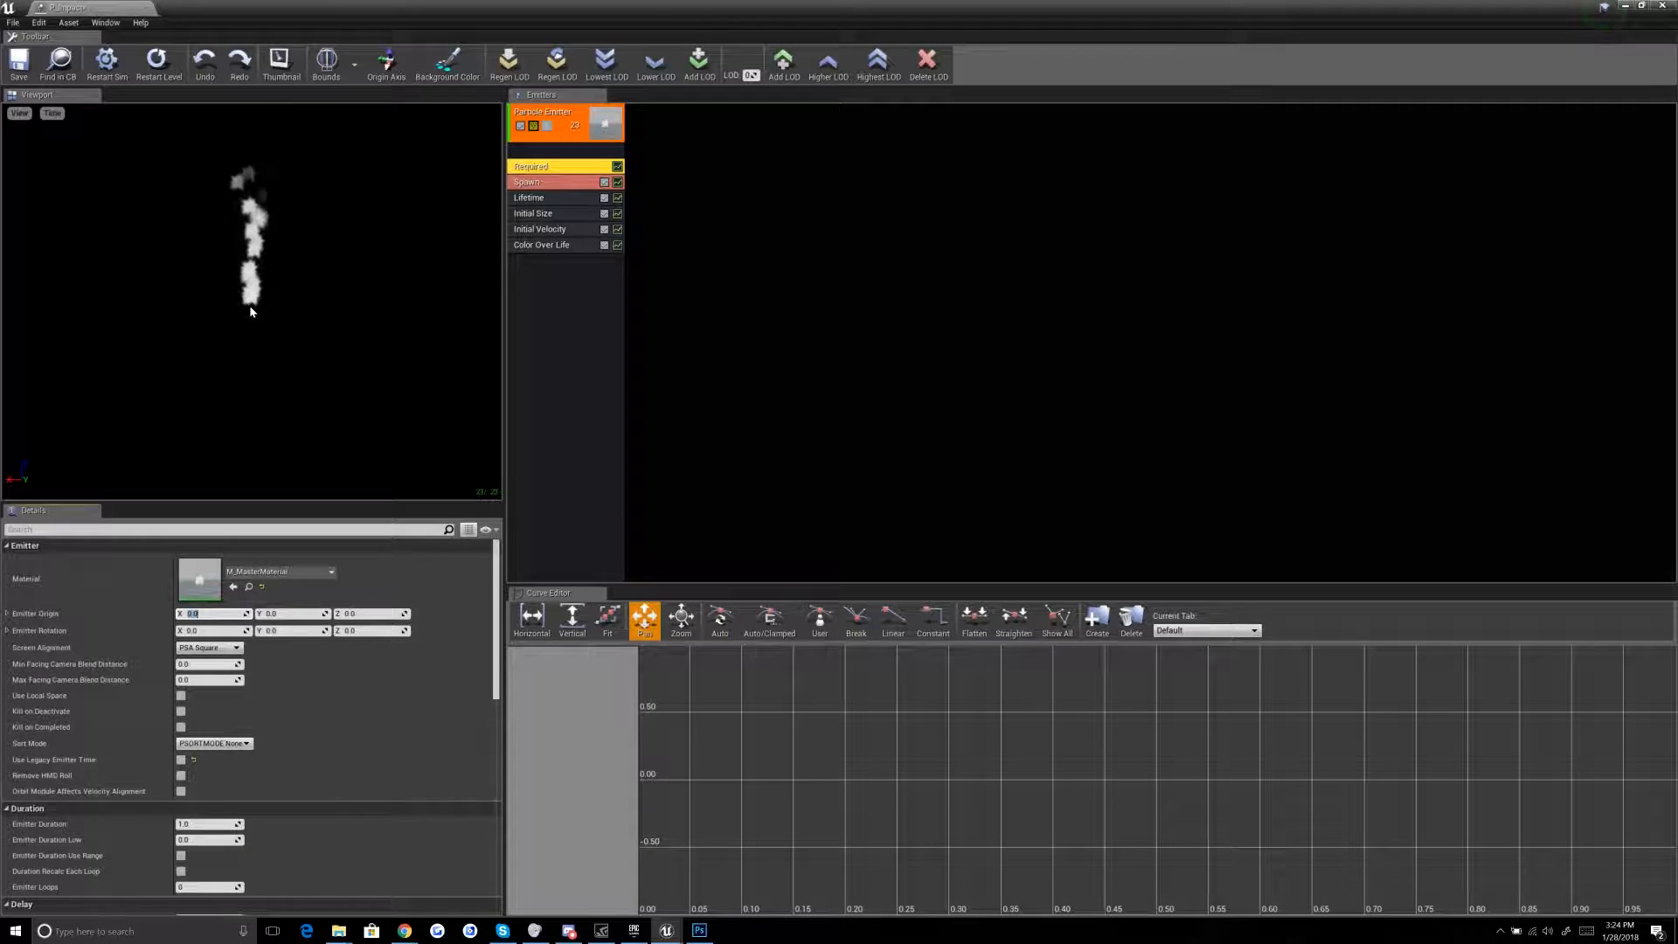
type("25")
key("Return")
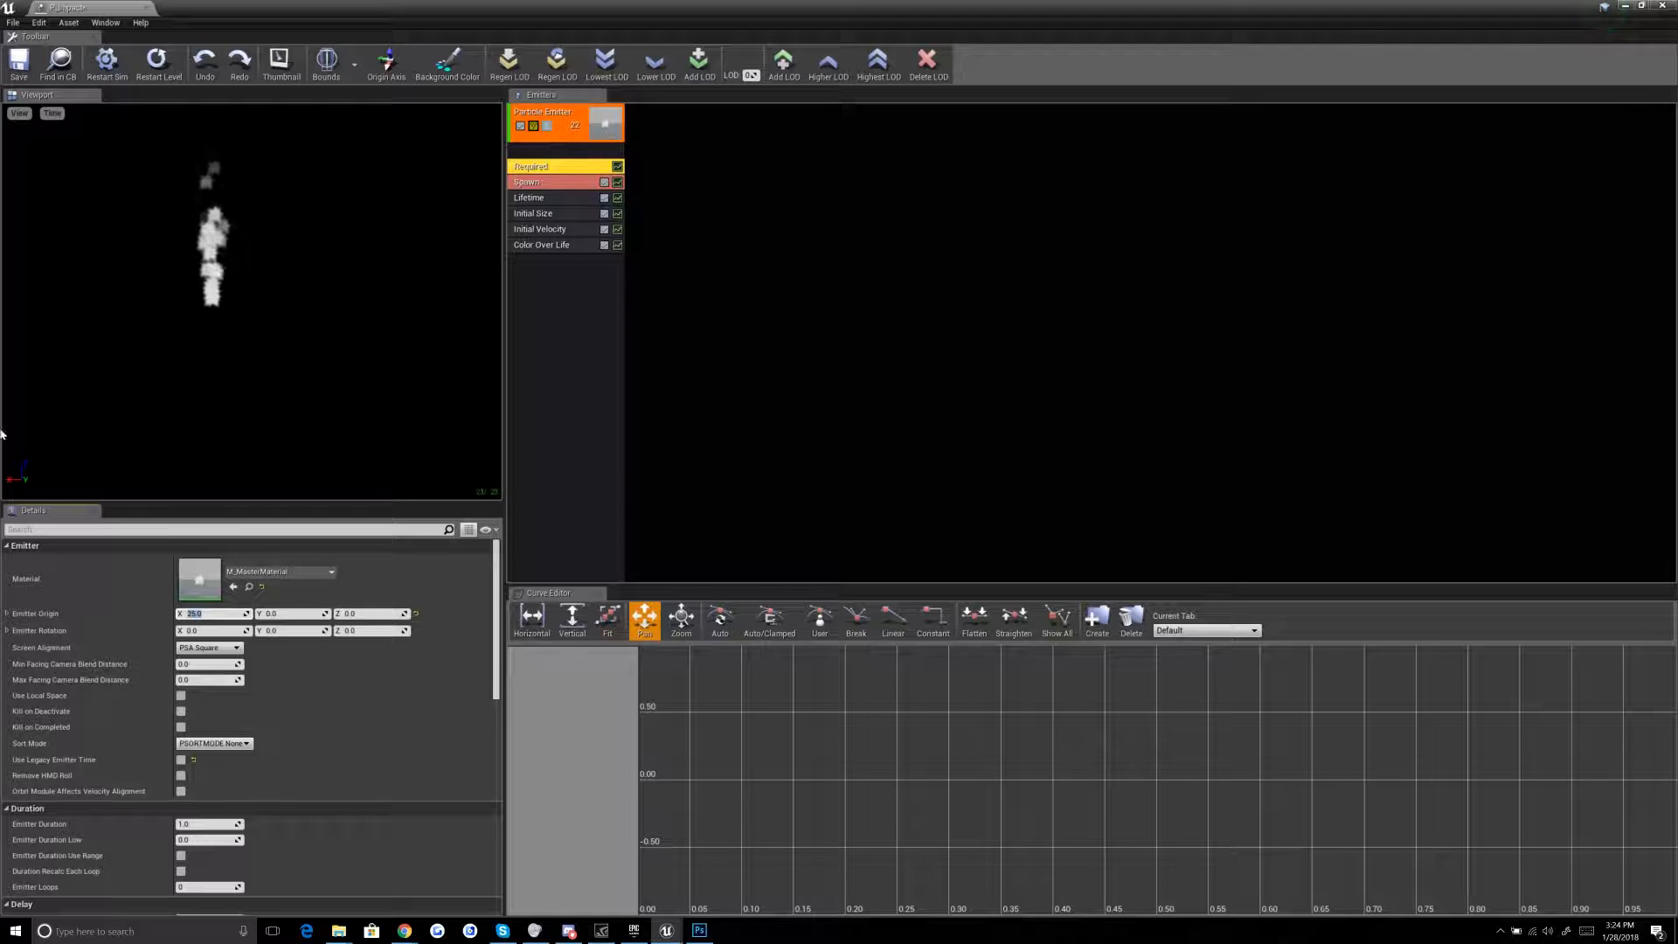
type("0")
key("Return")
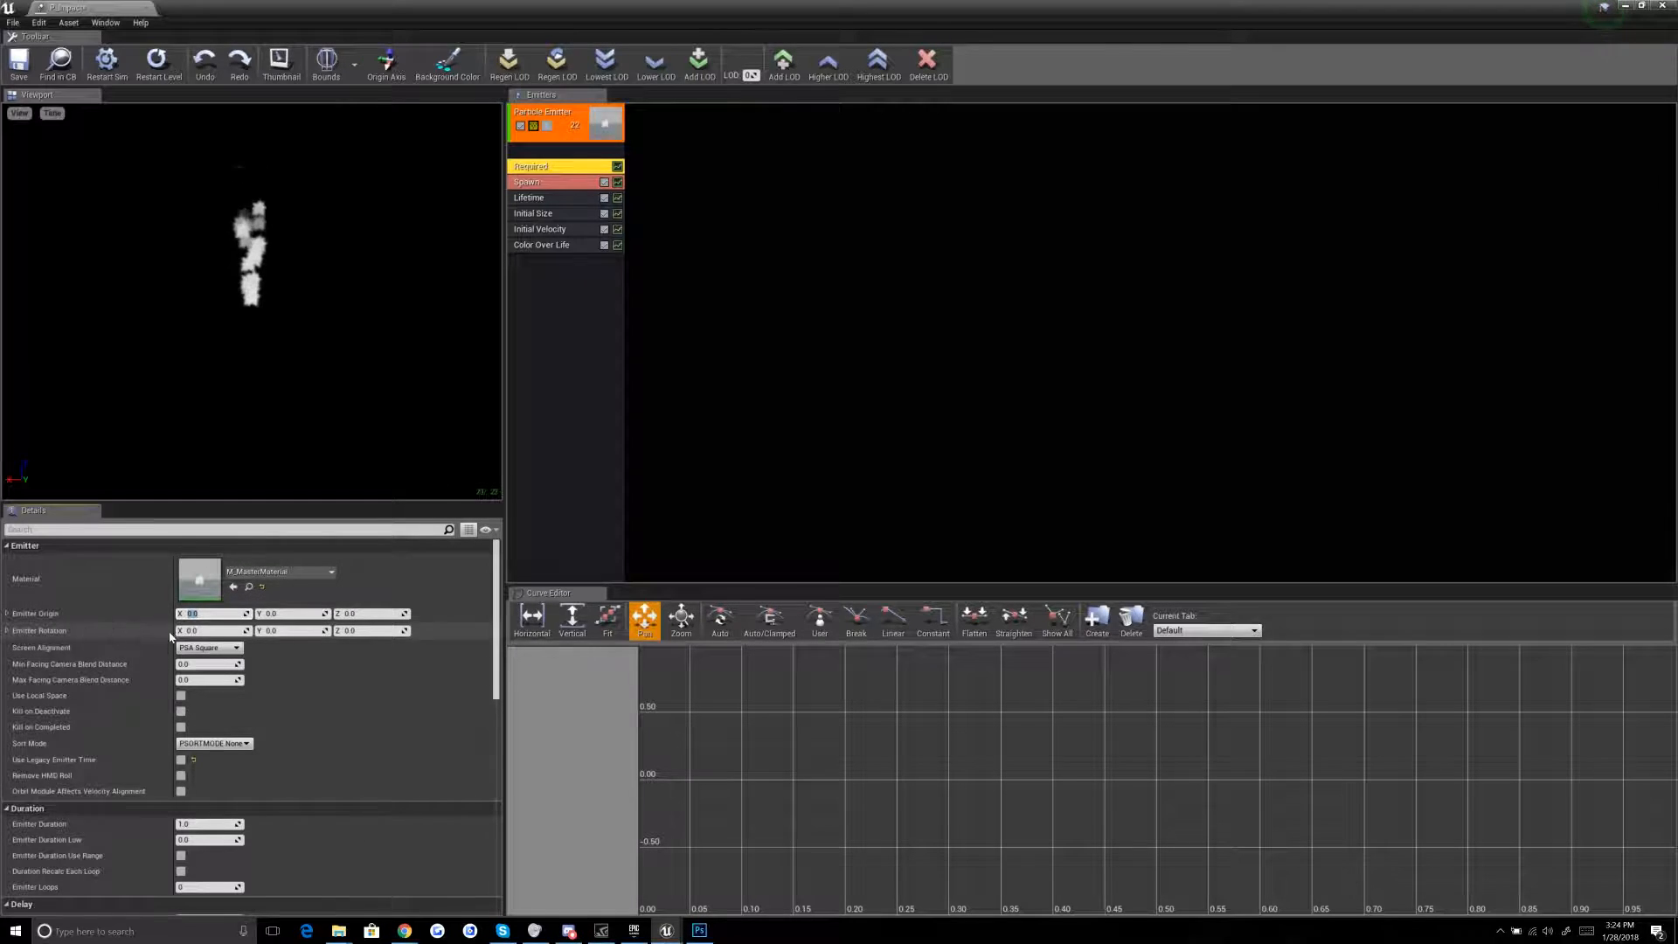
Step: Try the PSA Rectangle and PSA Velocity screen alignments and restore PSA Square
scroll(189, 643, "down", 1)
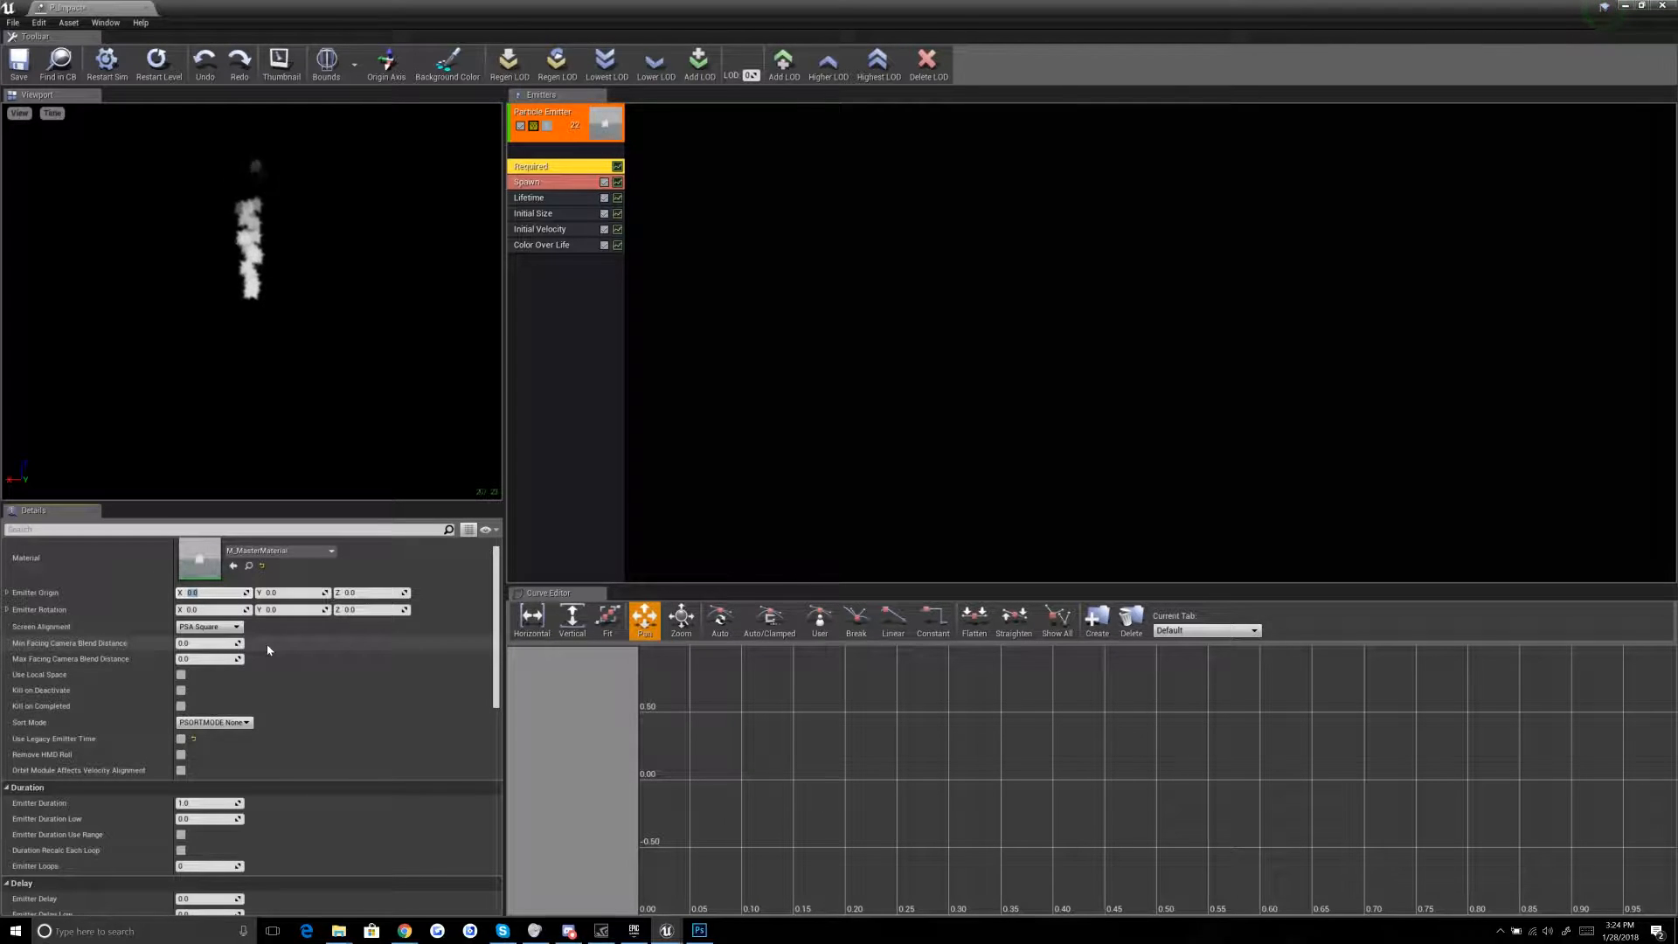
left_click(234, 628)
left_click(203, 654)
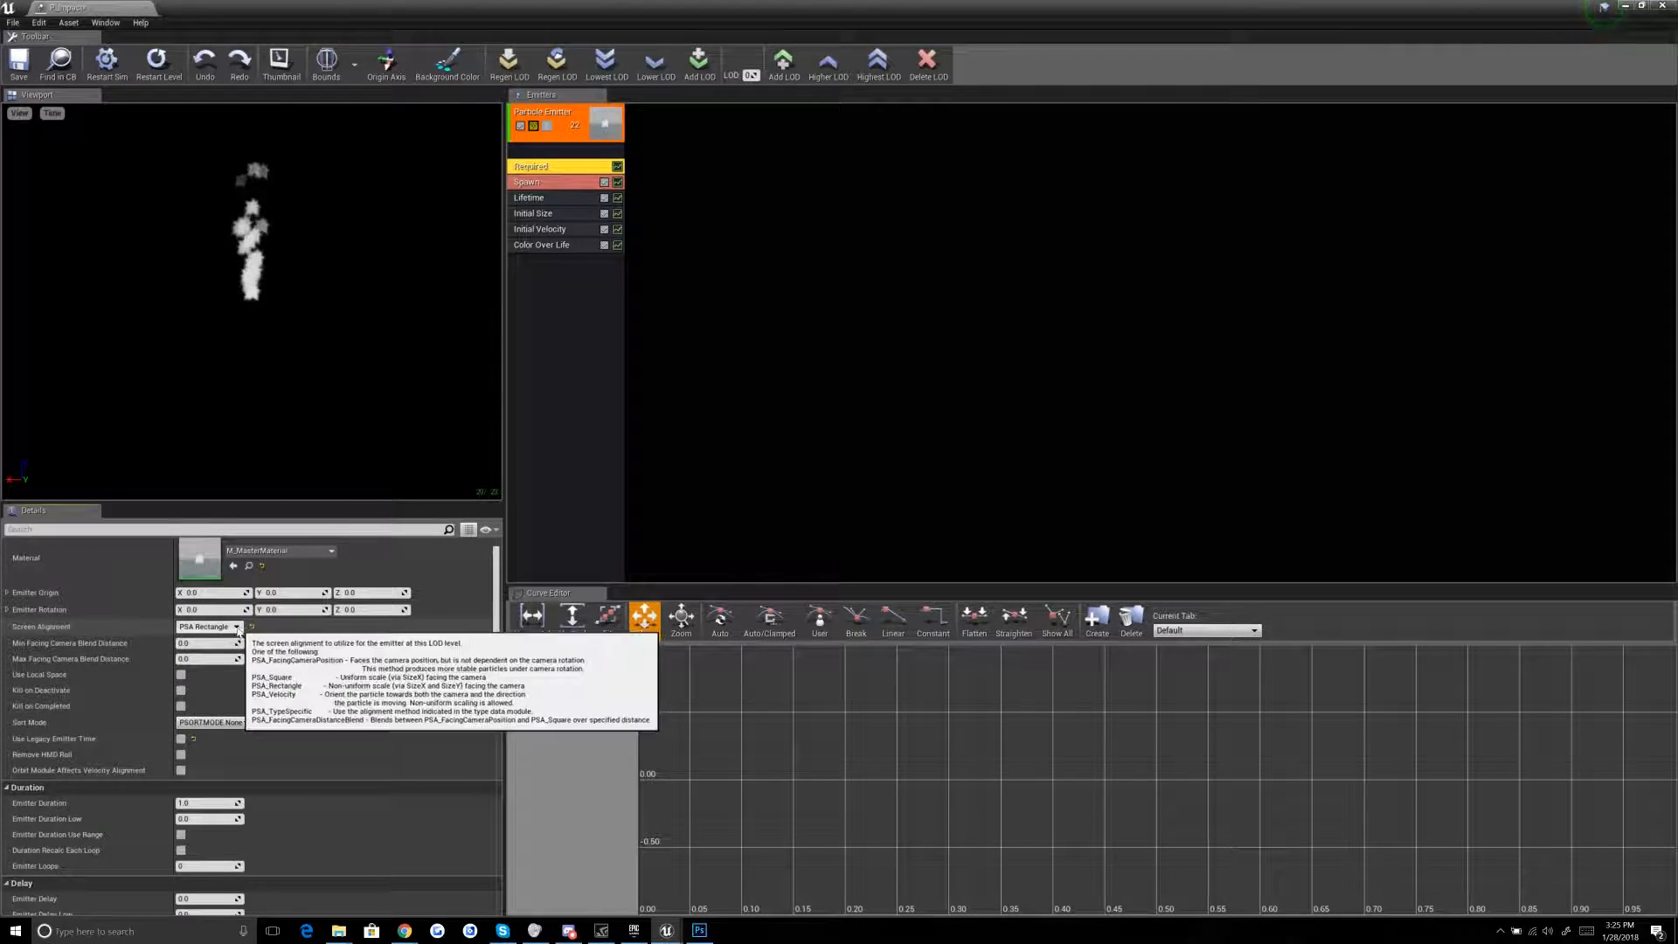
left_click(210, 626)
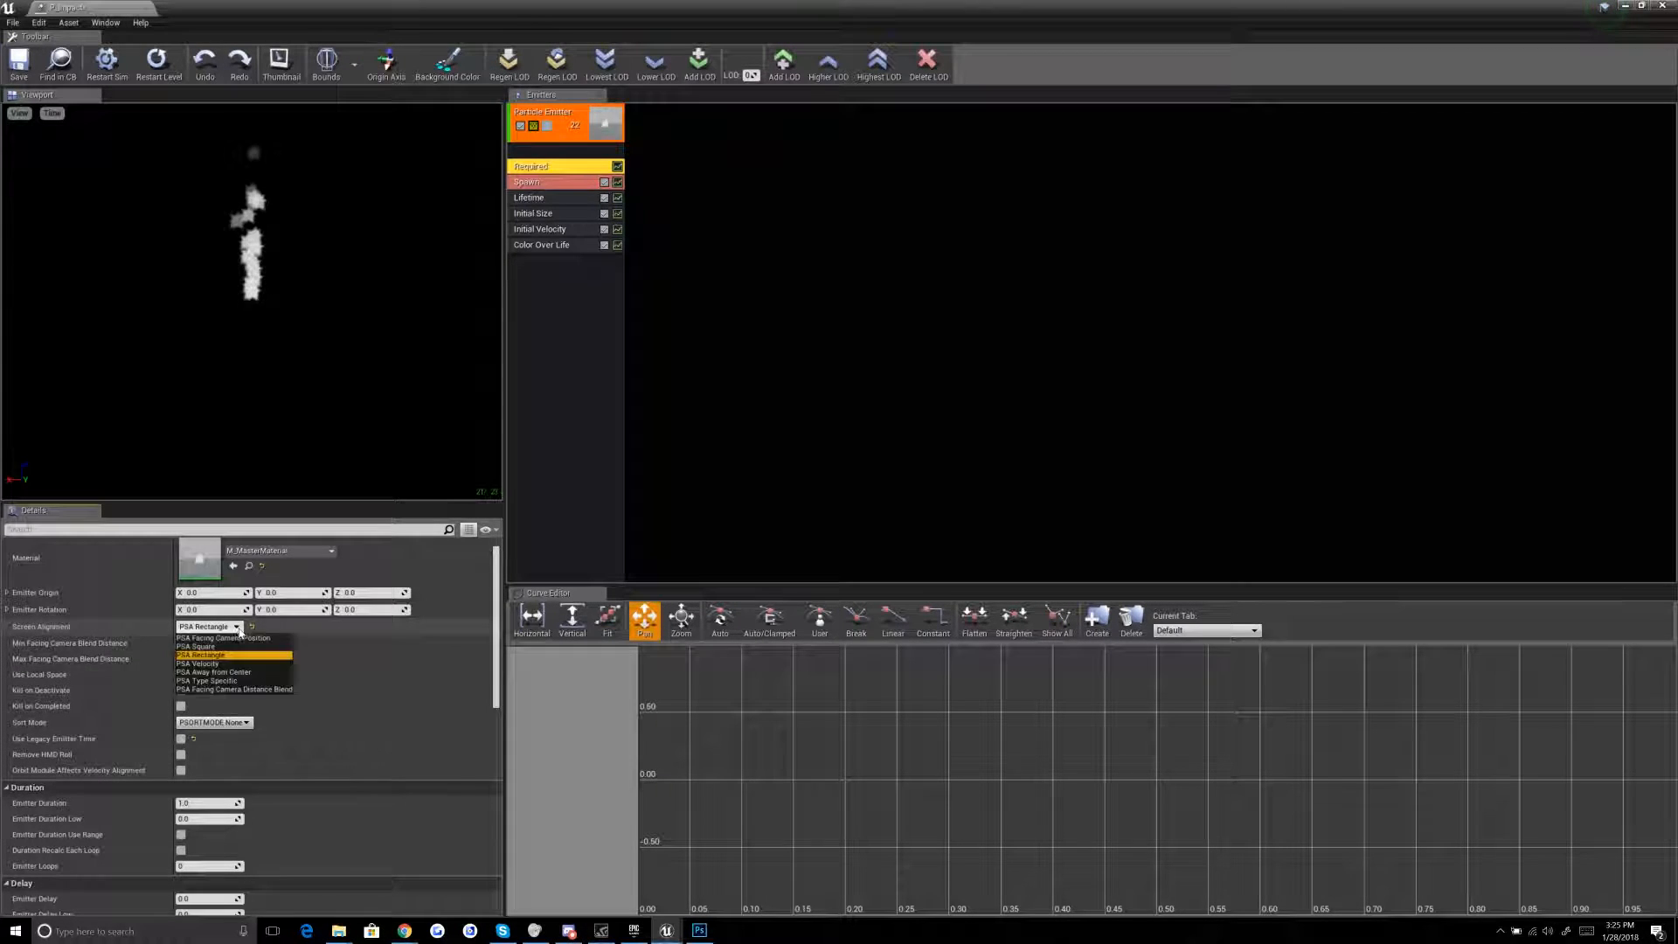
left_click(220, 661)
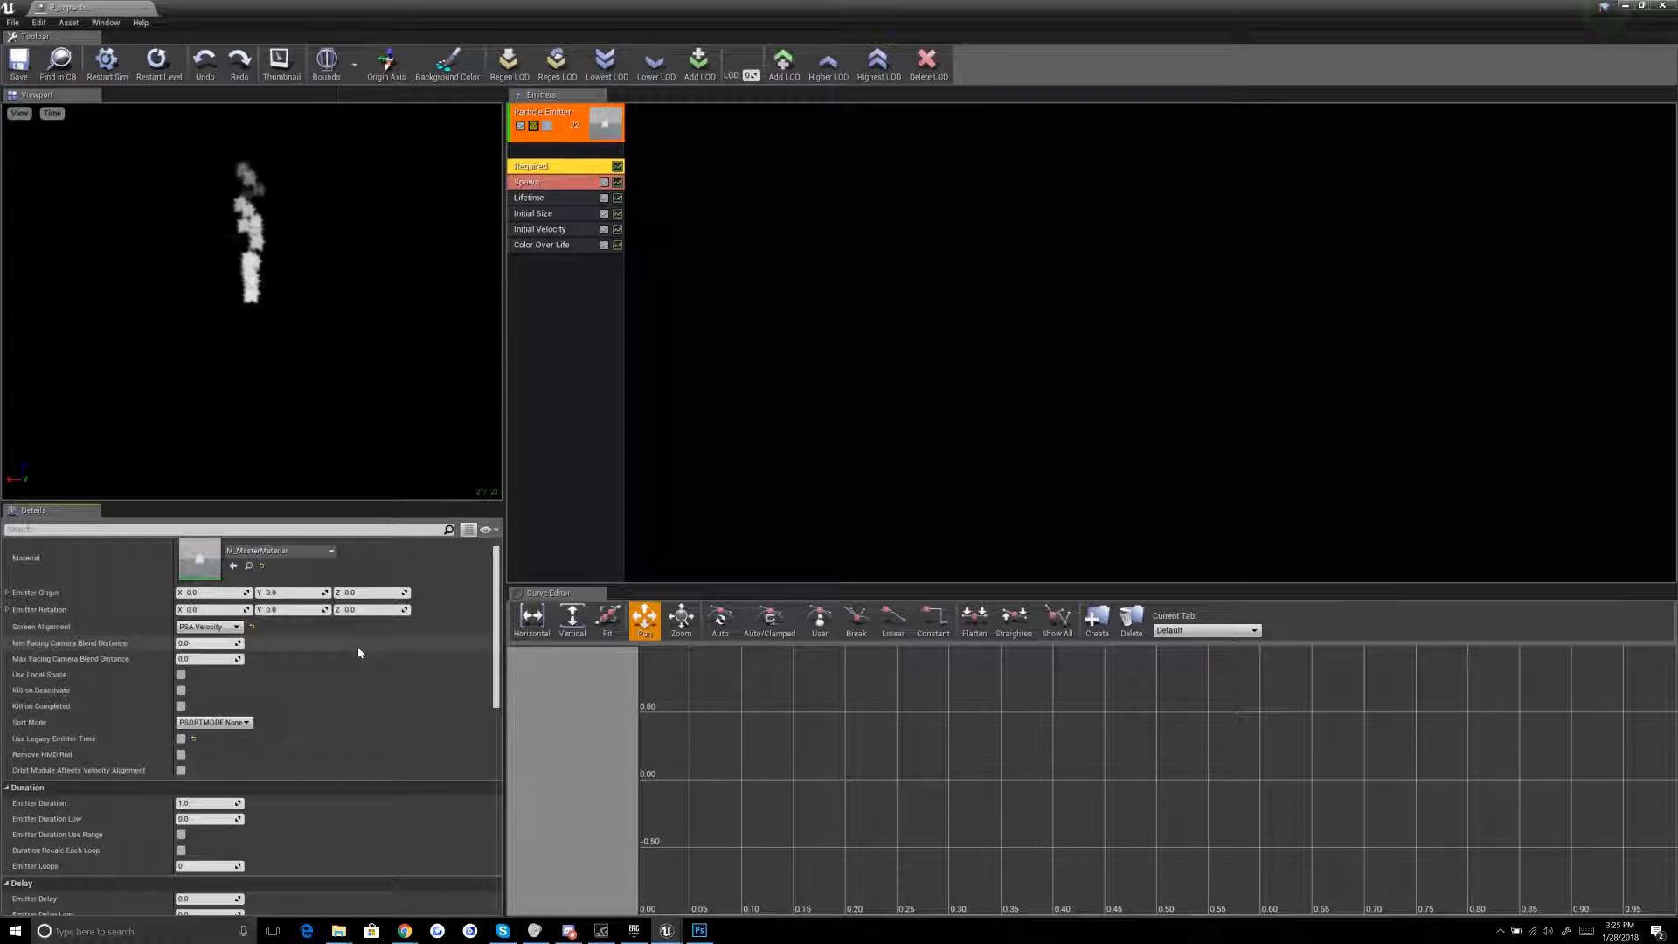
left_click(210, 626)
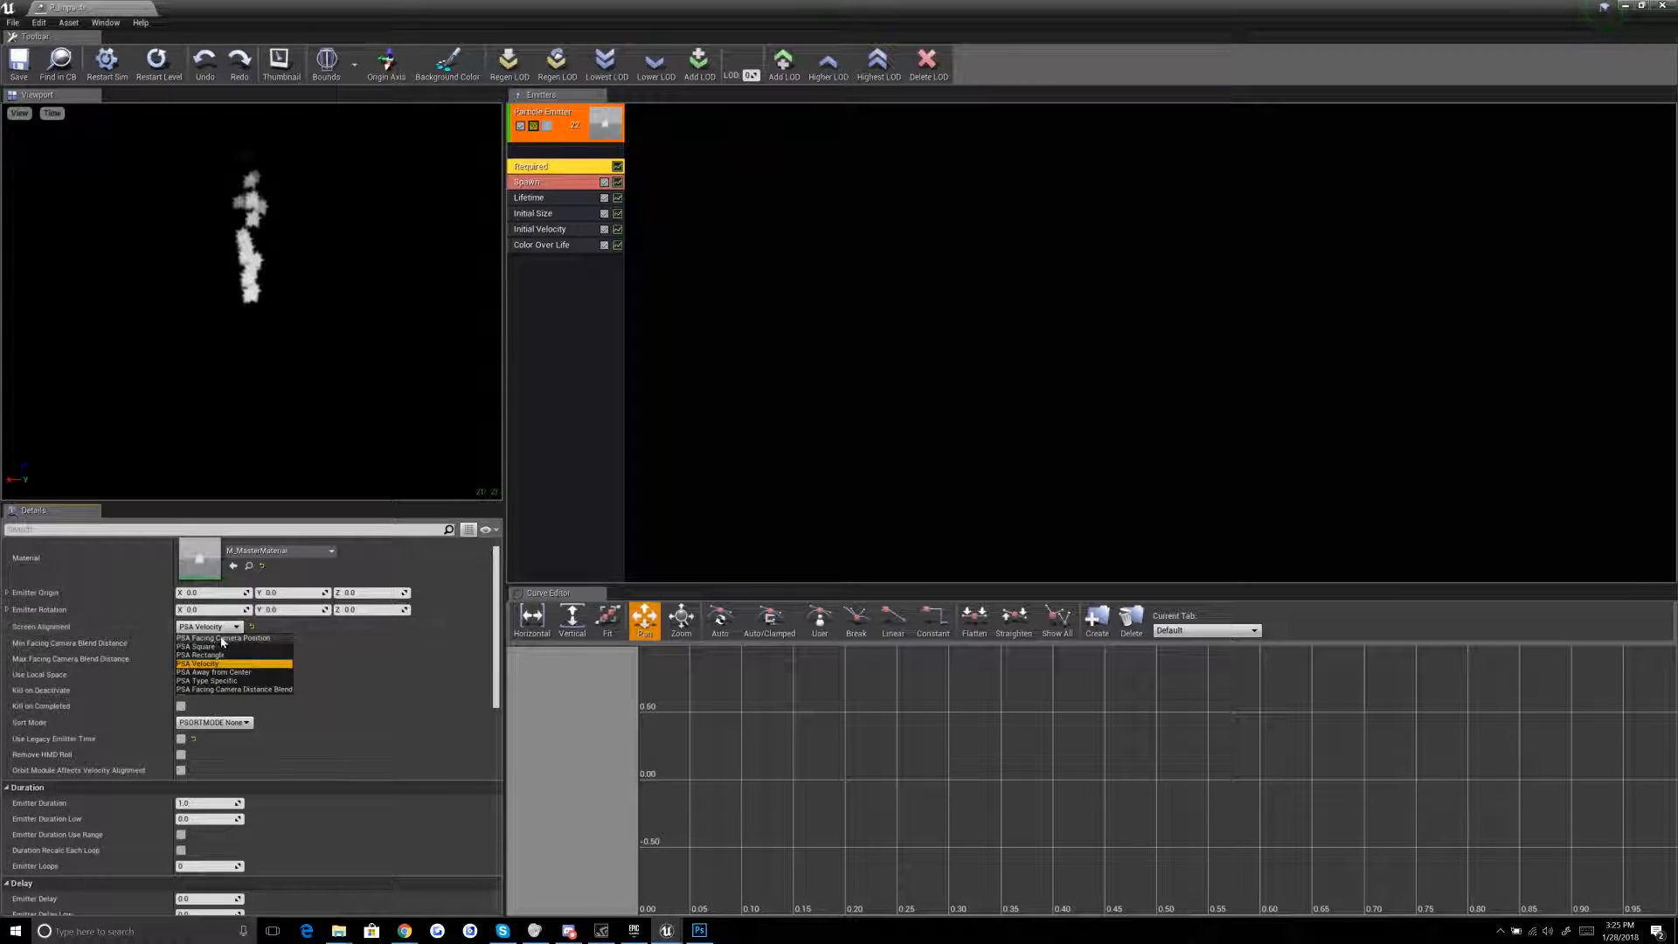
left_click(213, 647)
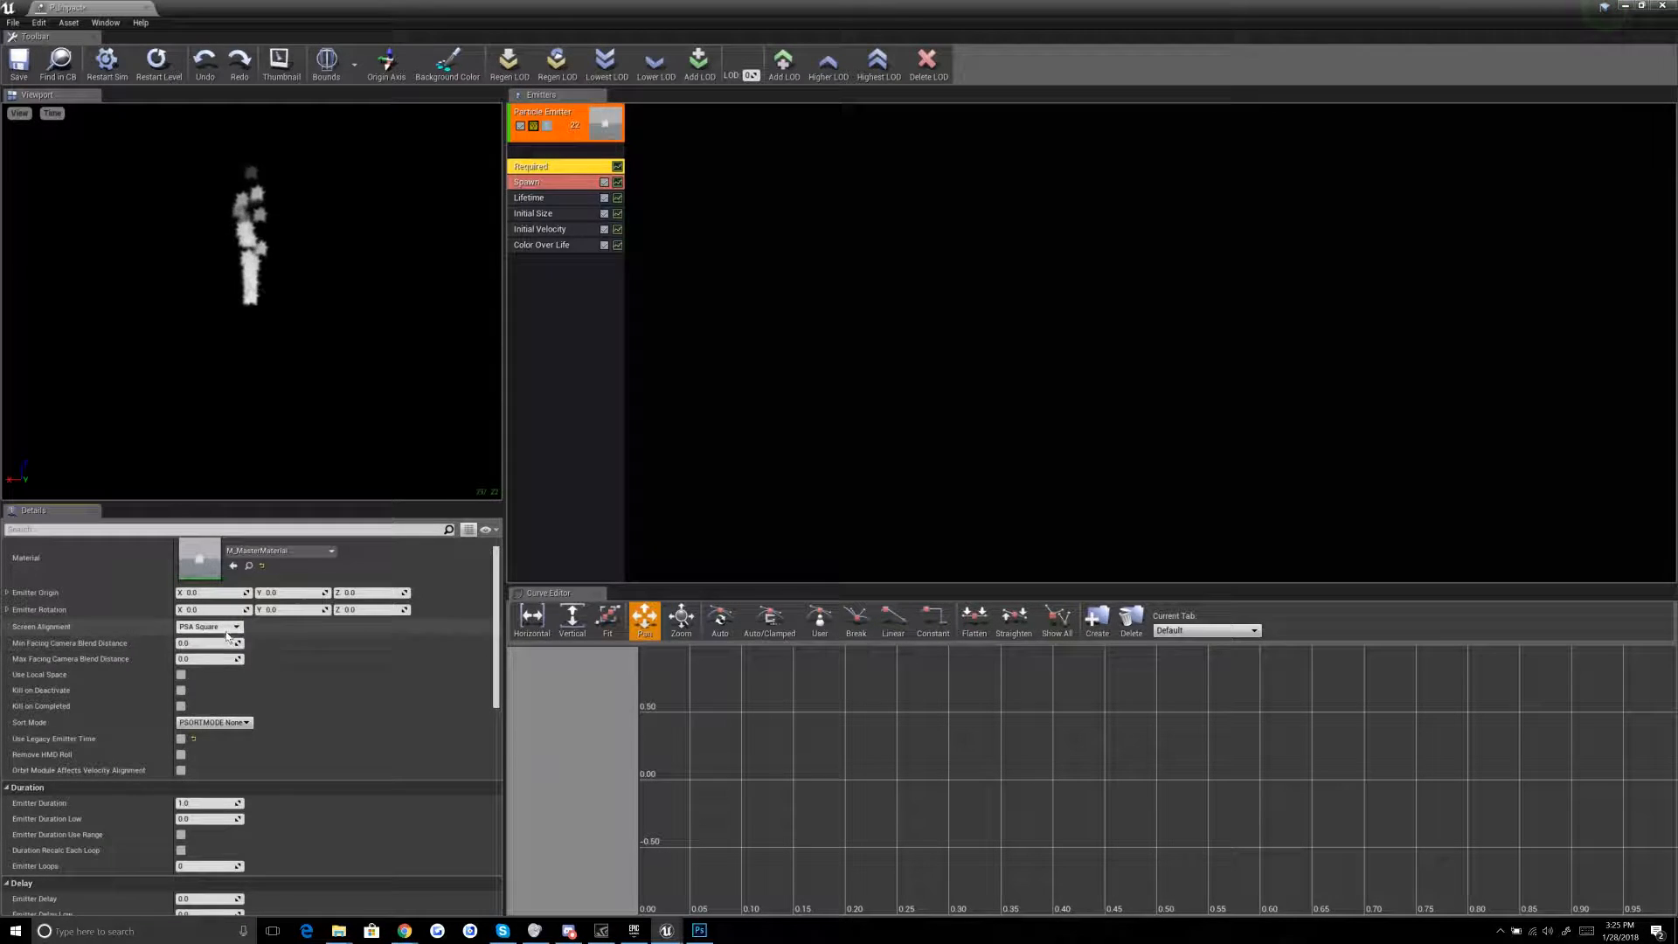
left_click(210, 626)
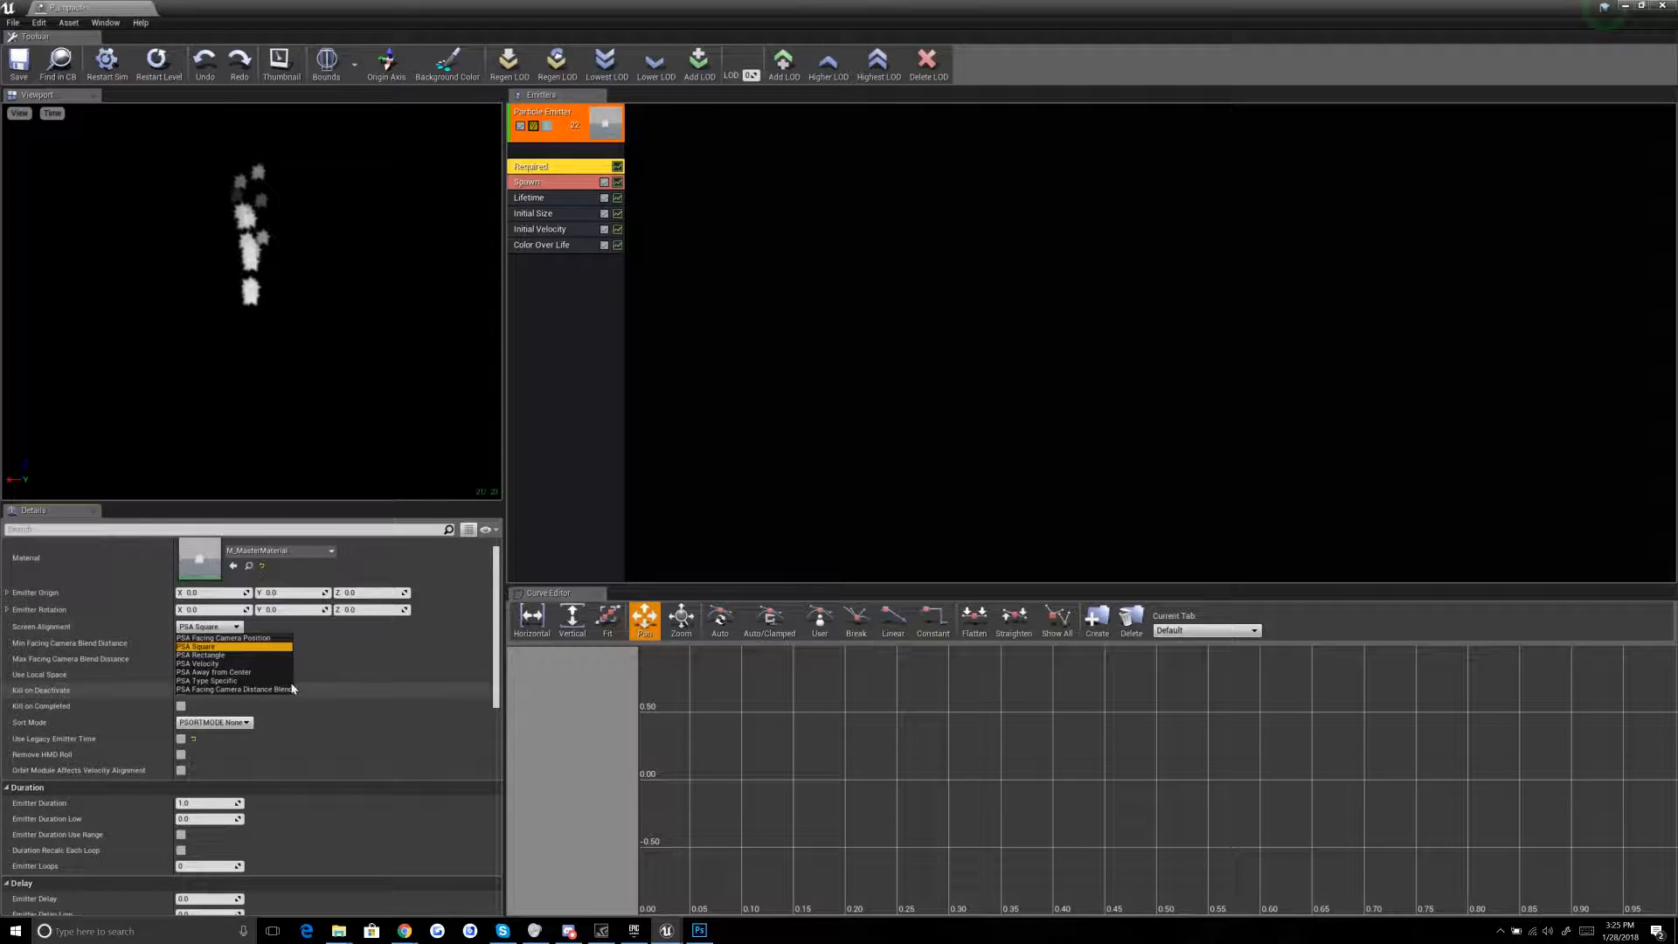
left_click(239, 648)
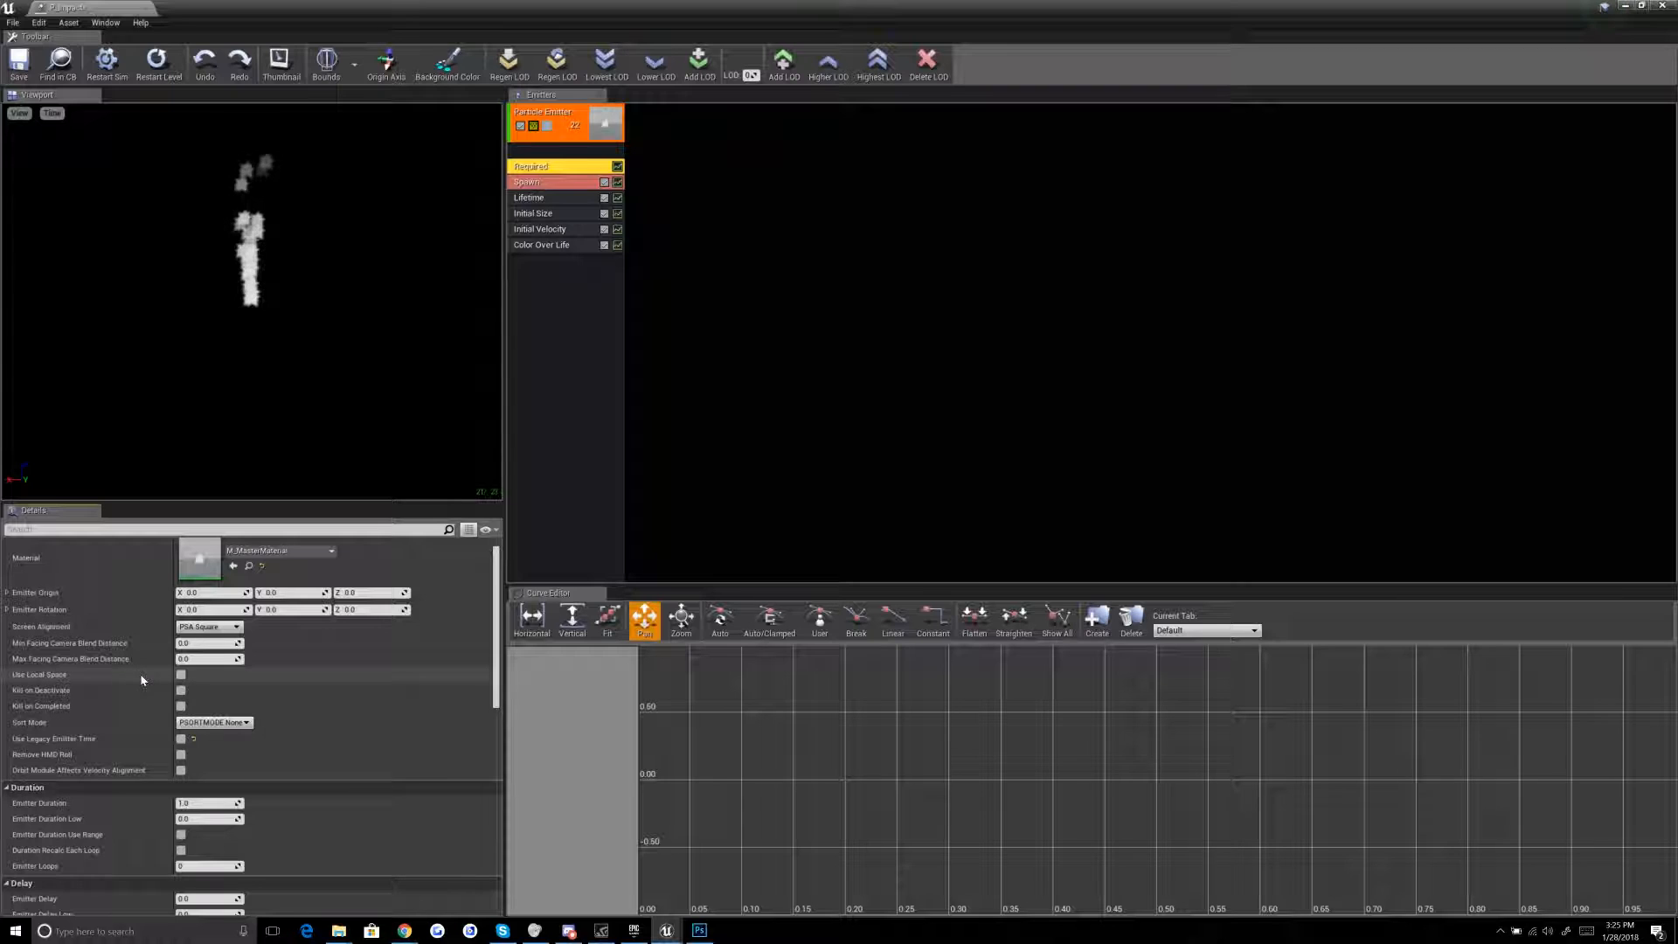
Step: Place two instances of P_Impact on the level floor and delete the one beside the player start
left_click_drag(637, 10, 1529, 133)
left_click_drag(844, 183, 1434, 496)
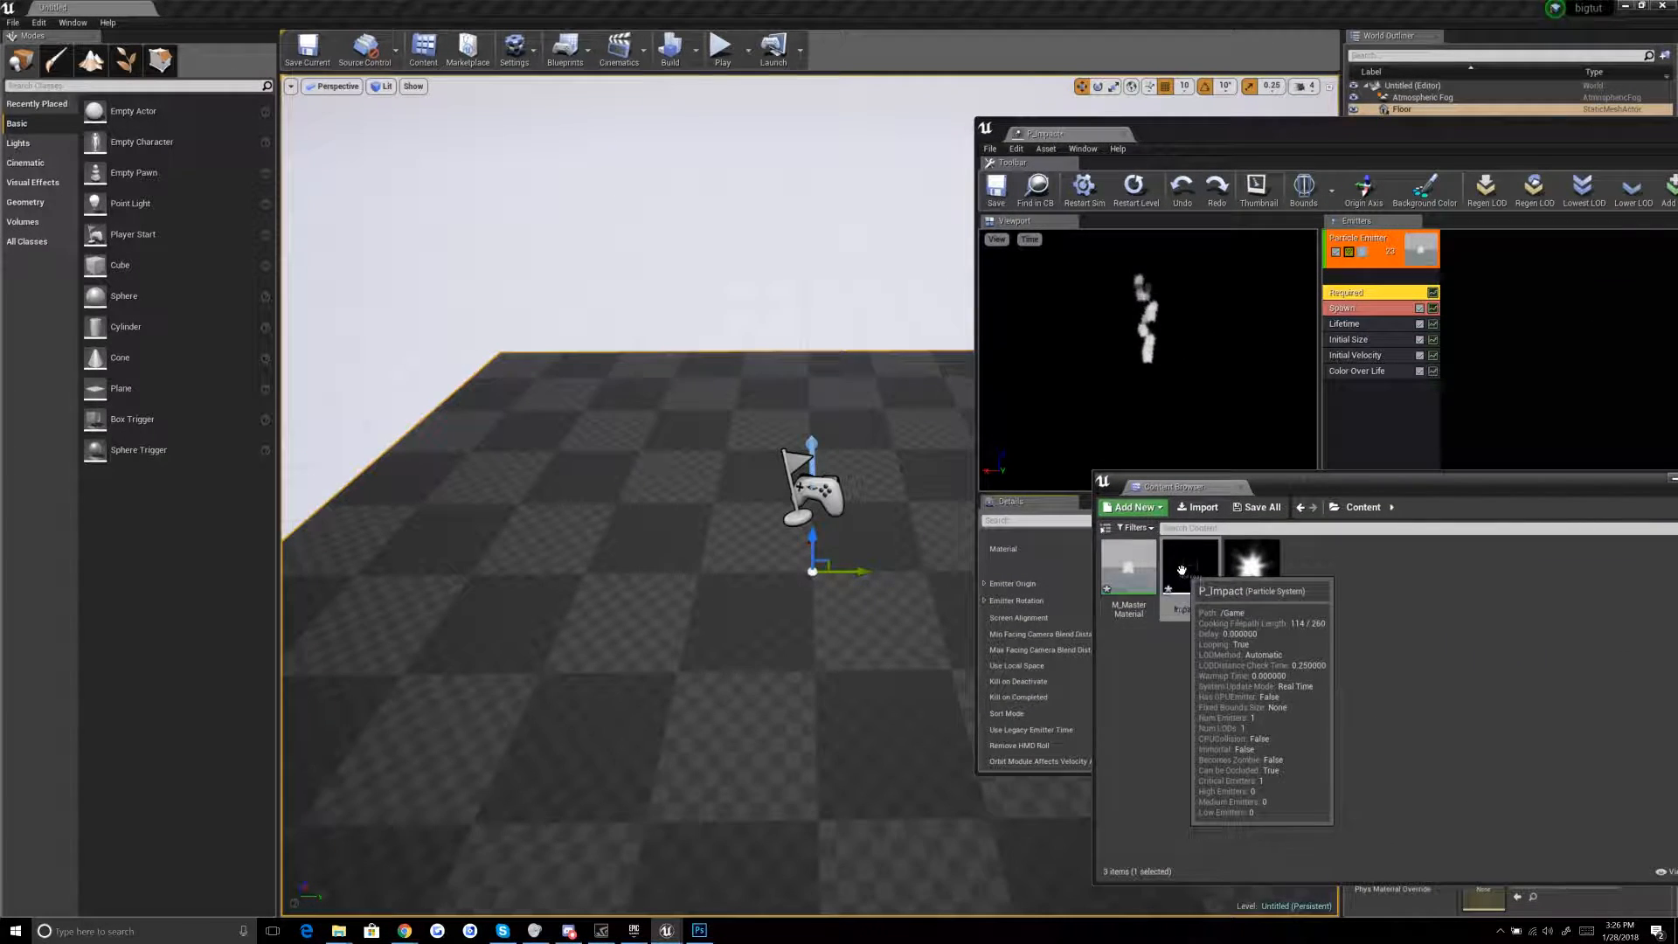
left_click_drag(1190, 567, 856, 566)
left_click_drag(534, 534, 538, 534)
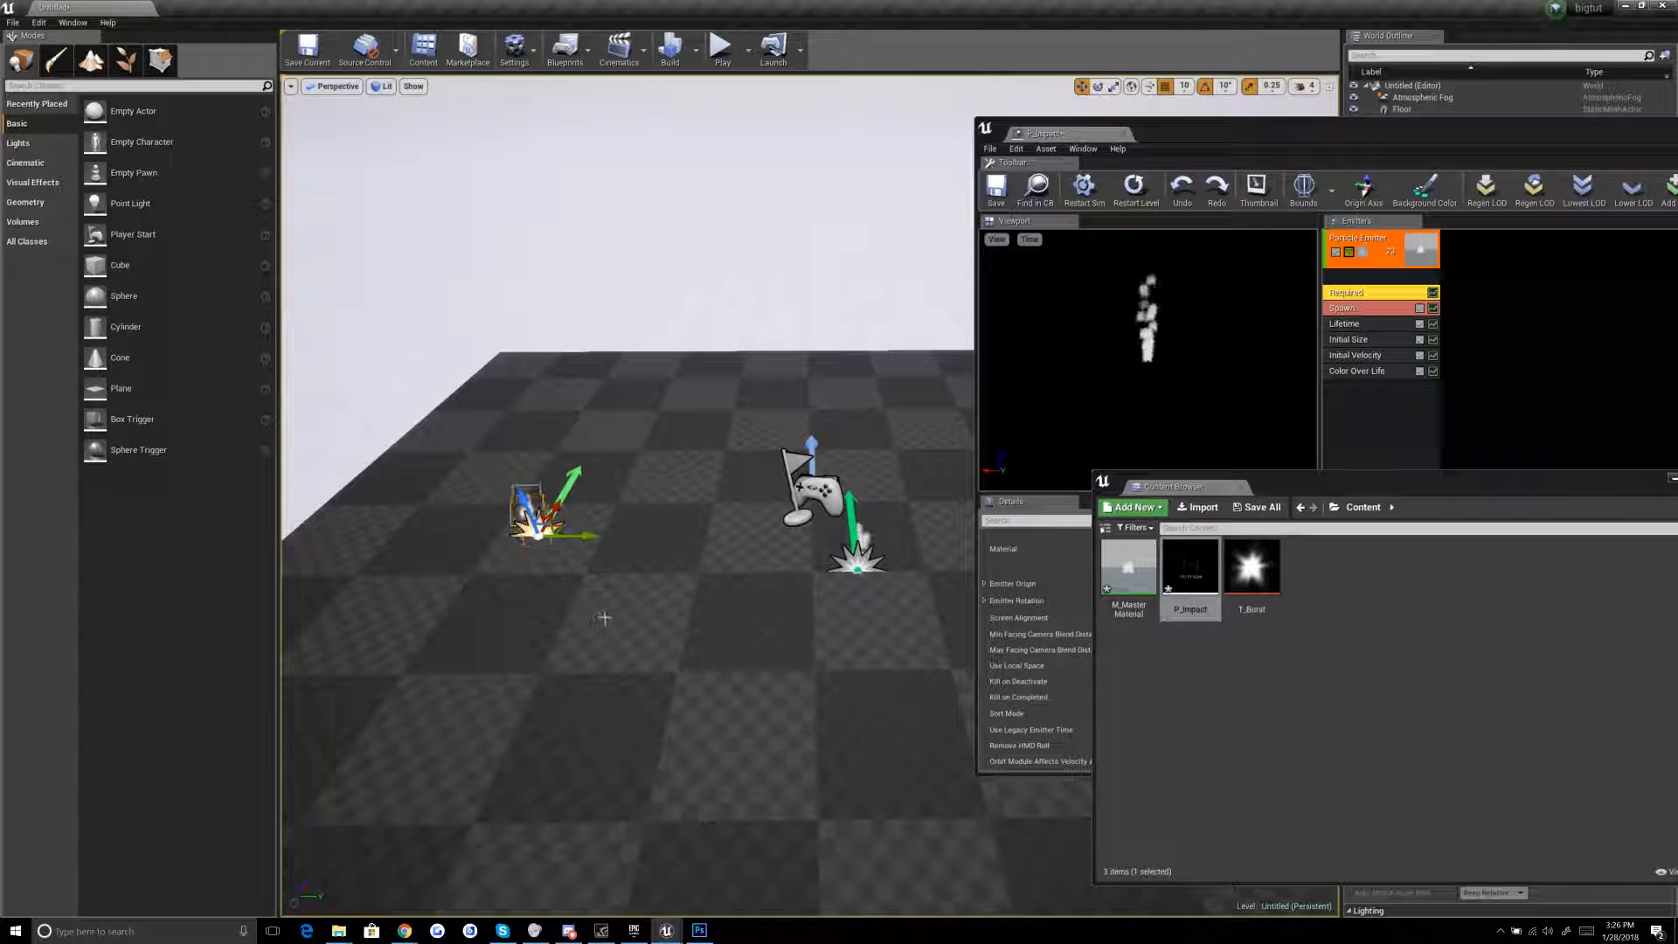
left_click(859, 570)
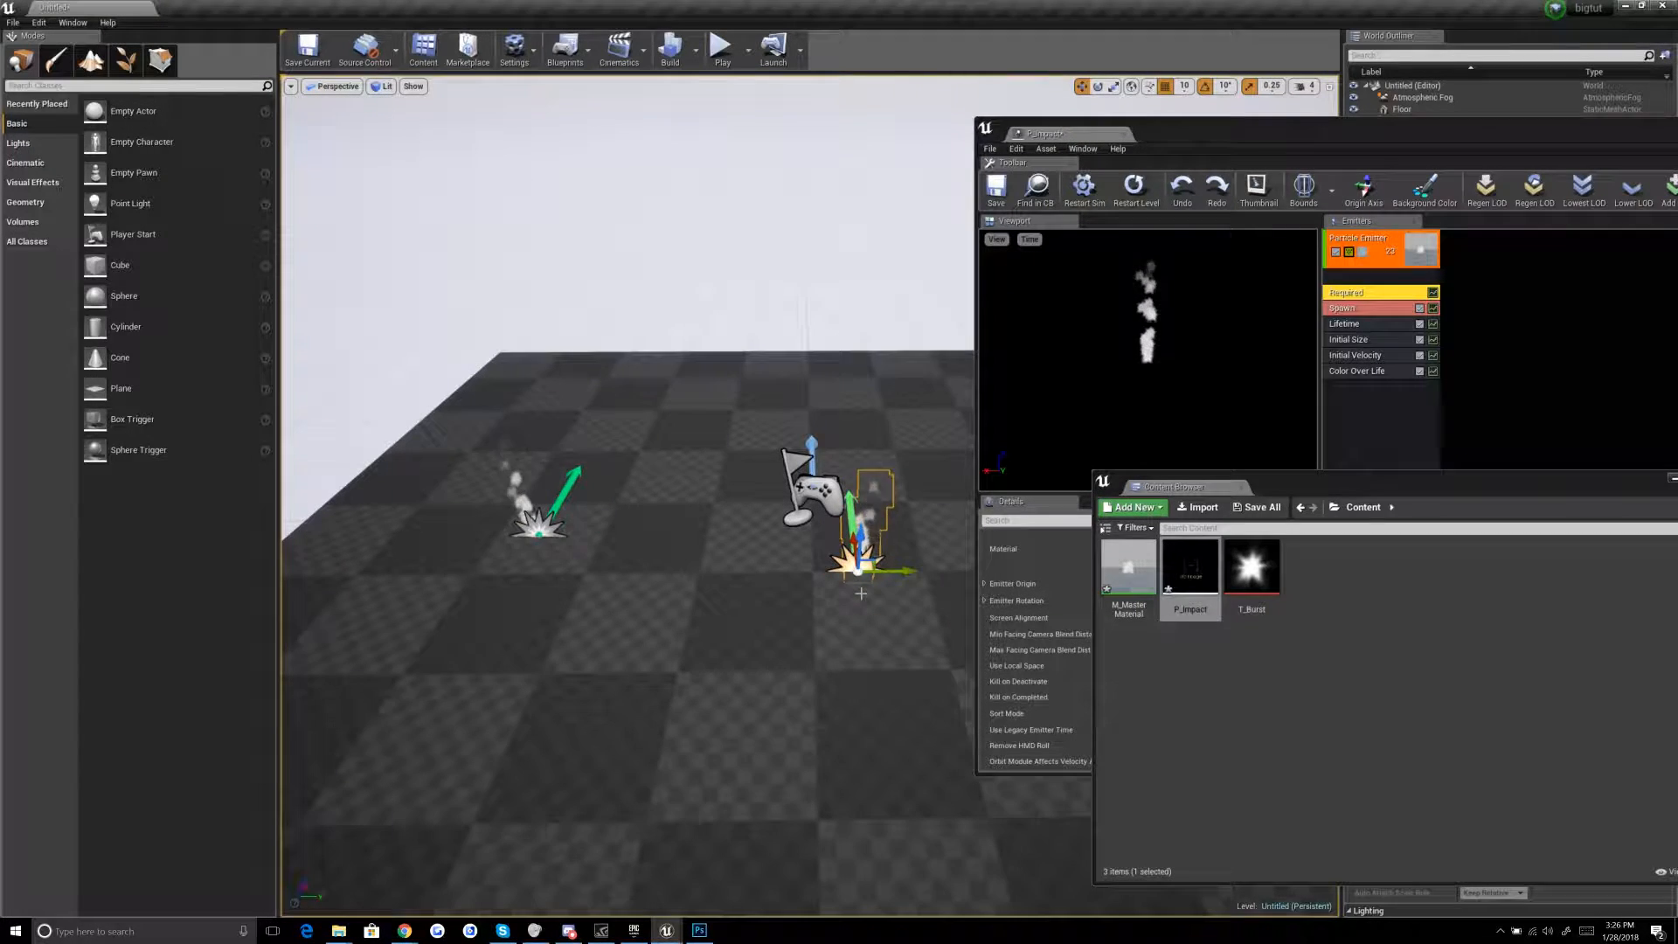
key("Delete")
Step: Hide the editor icons in the level view and move the remaining P_Impact instance across the floor
right_click_drag(751, 604, 808, 634)
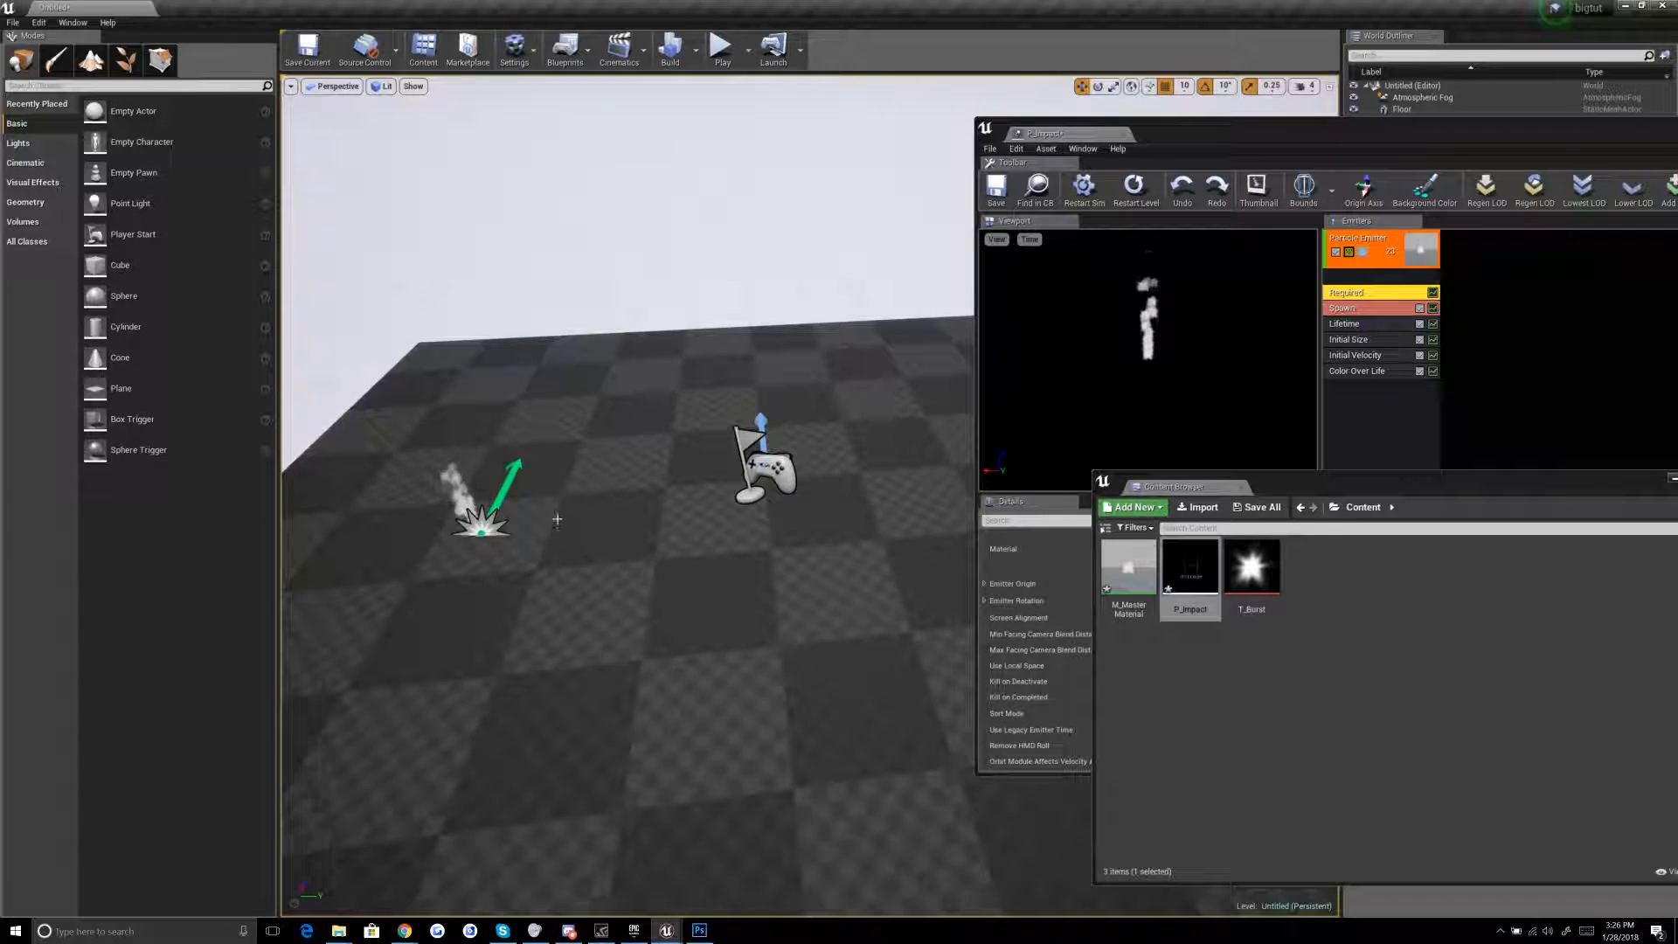
left_click(480, 522)
key("g")
left_click_drag(547, 530, 612, 620)
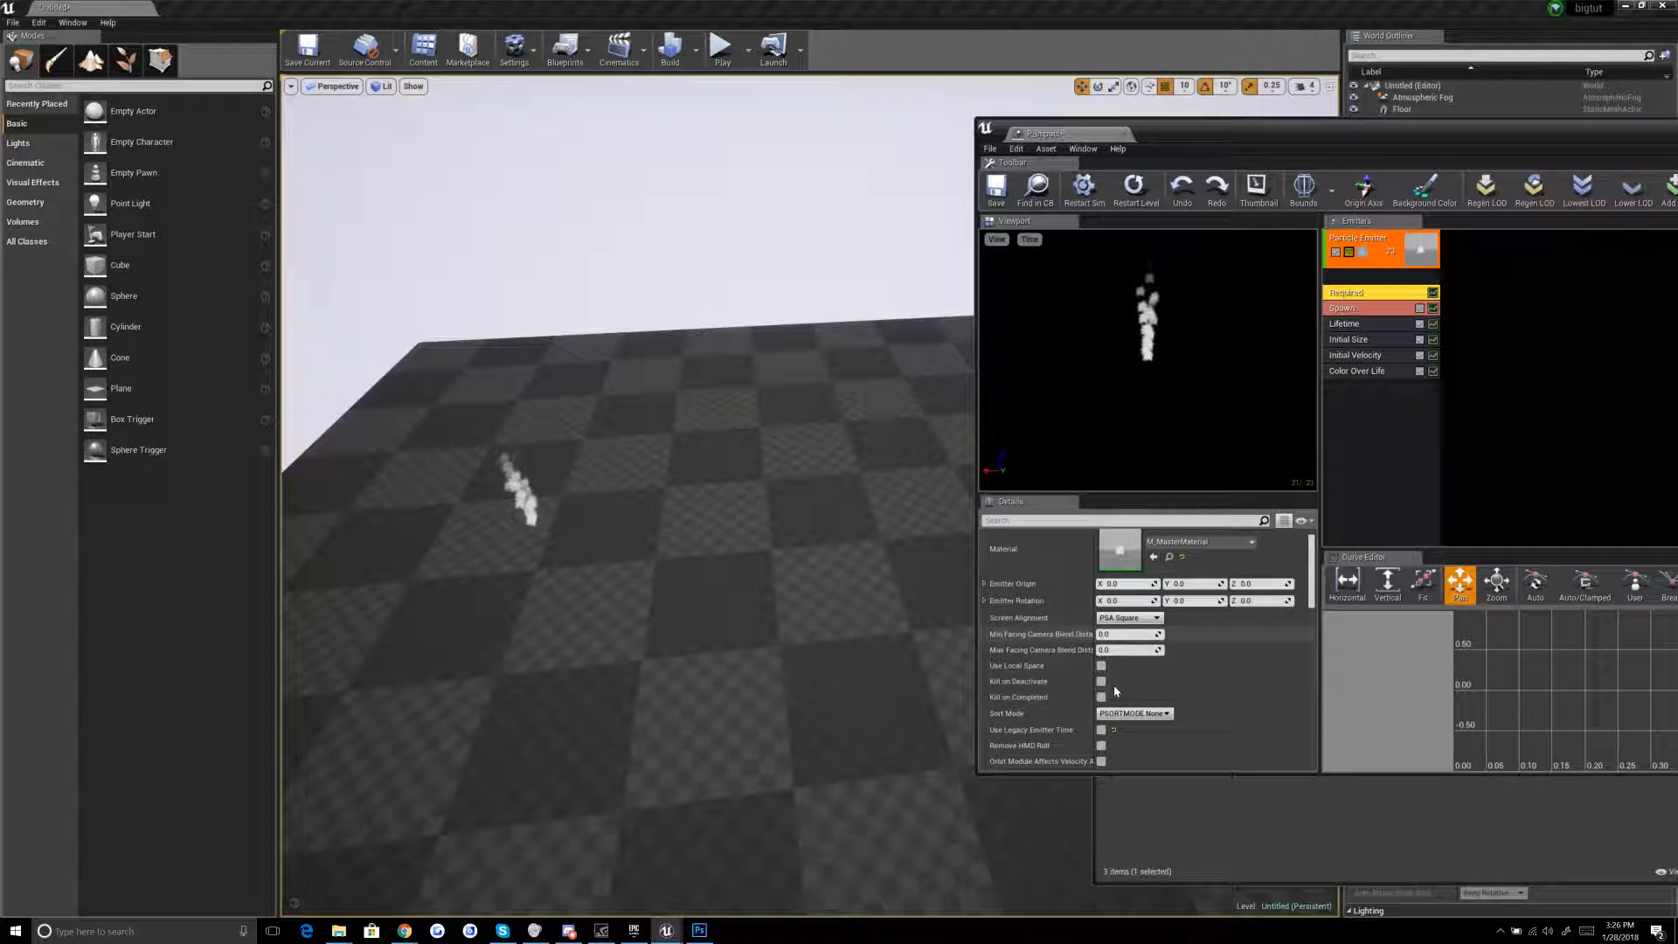
Step: Enable Use Local Space in the emitter's Required module and test it by moving the P_Impact instance around the floor
left_click(1101, 666)
left_click(528, 512)
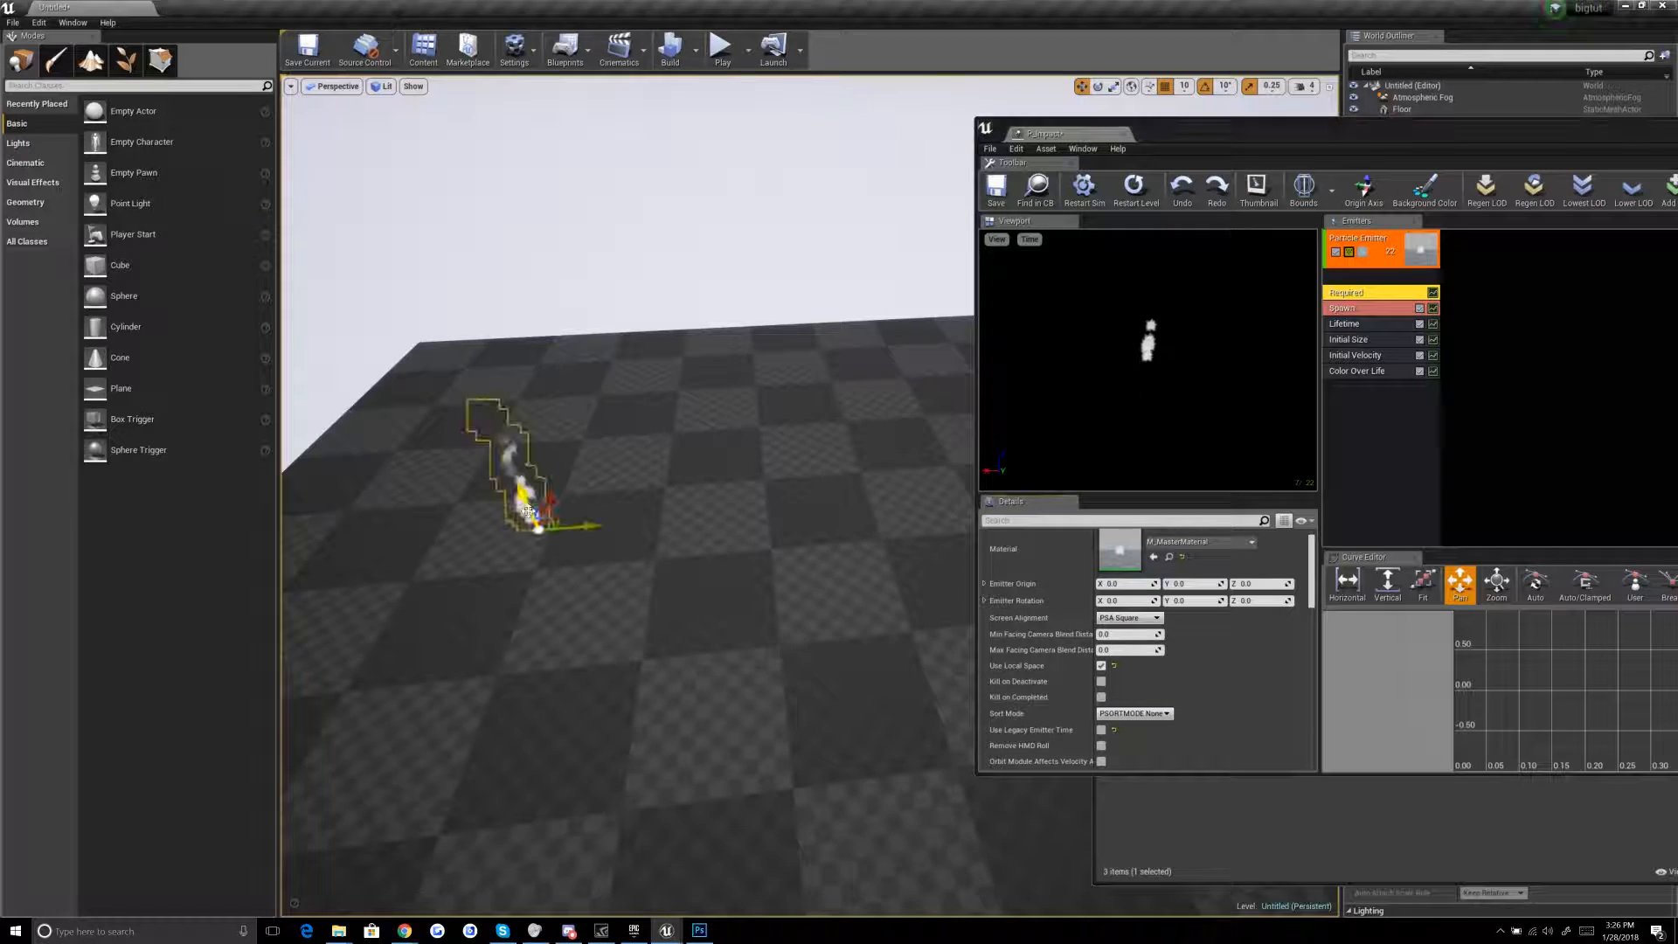
key("ctrl+z")
key("ctrl+z")
key("ctrl+z")
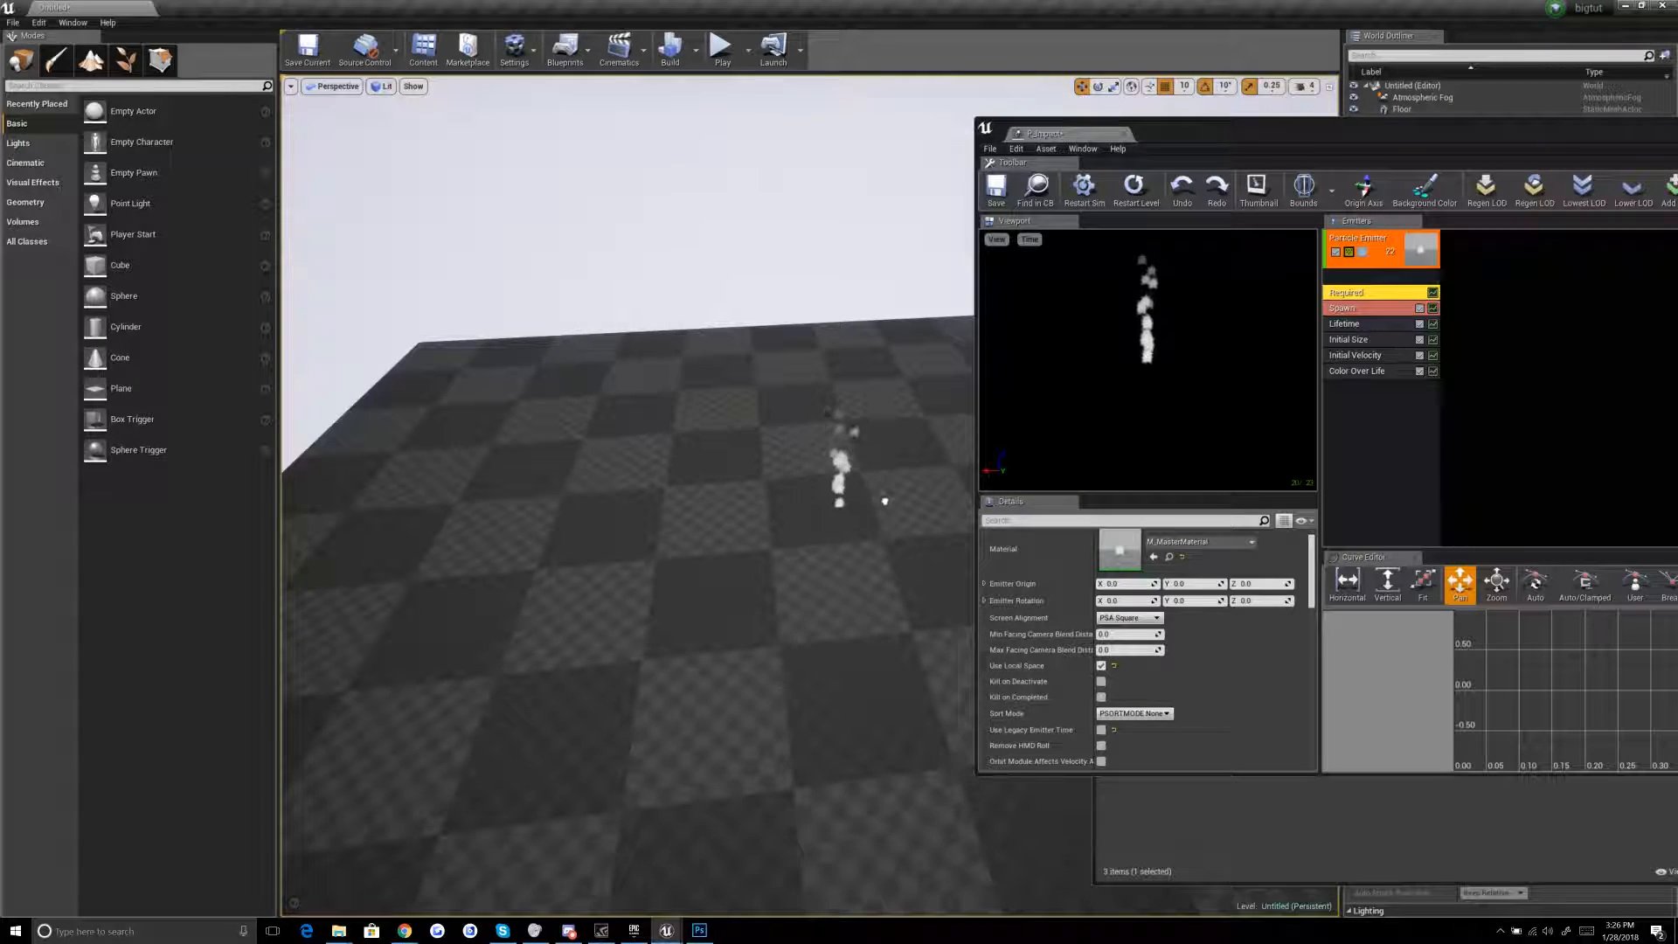
left_click_drag(591, 547, 803, 513)
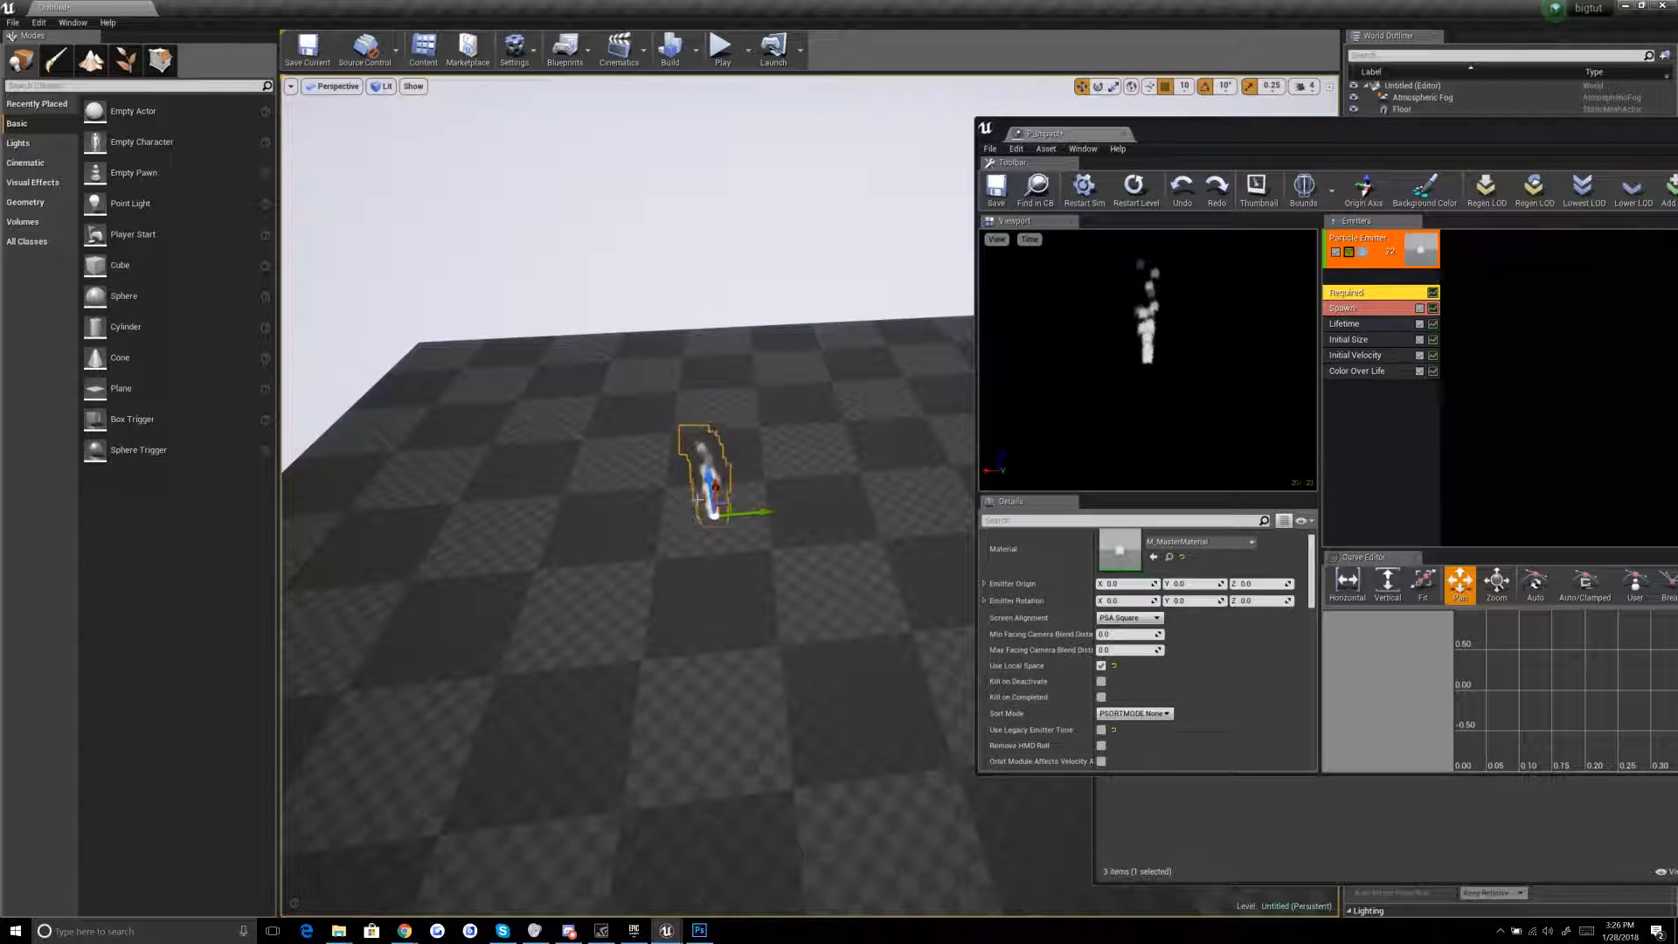
Step: Delete the P_Impact instance from the level and disable Use Local Space in the emitter's Required module
key("Delete")
double_click(1454, 138)
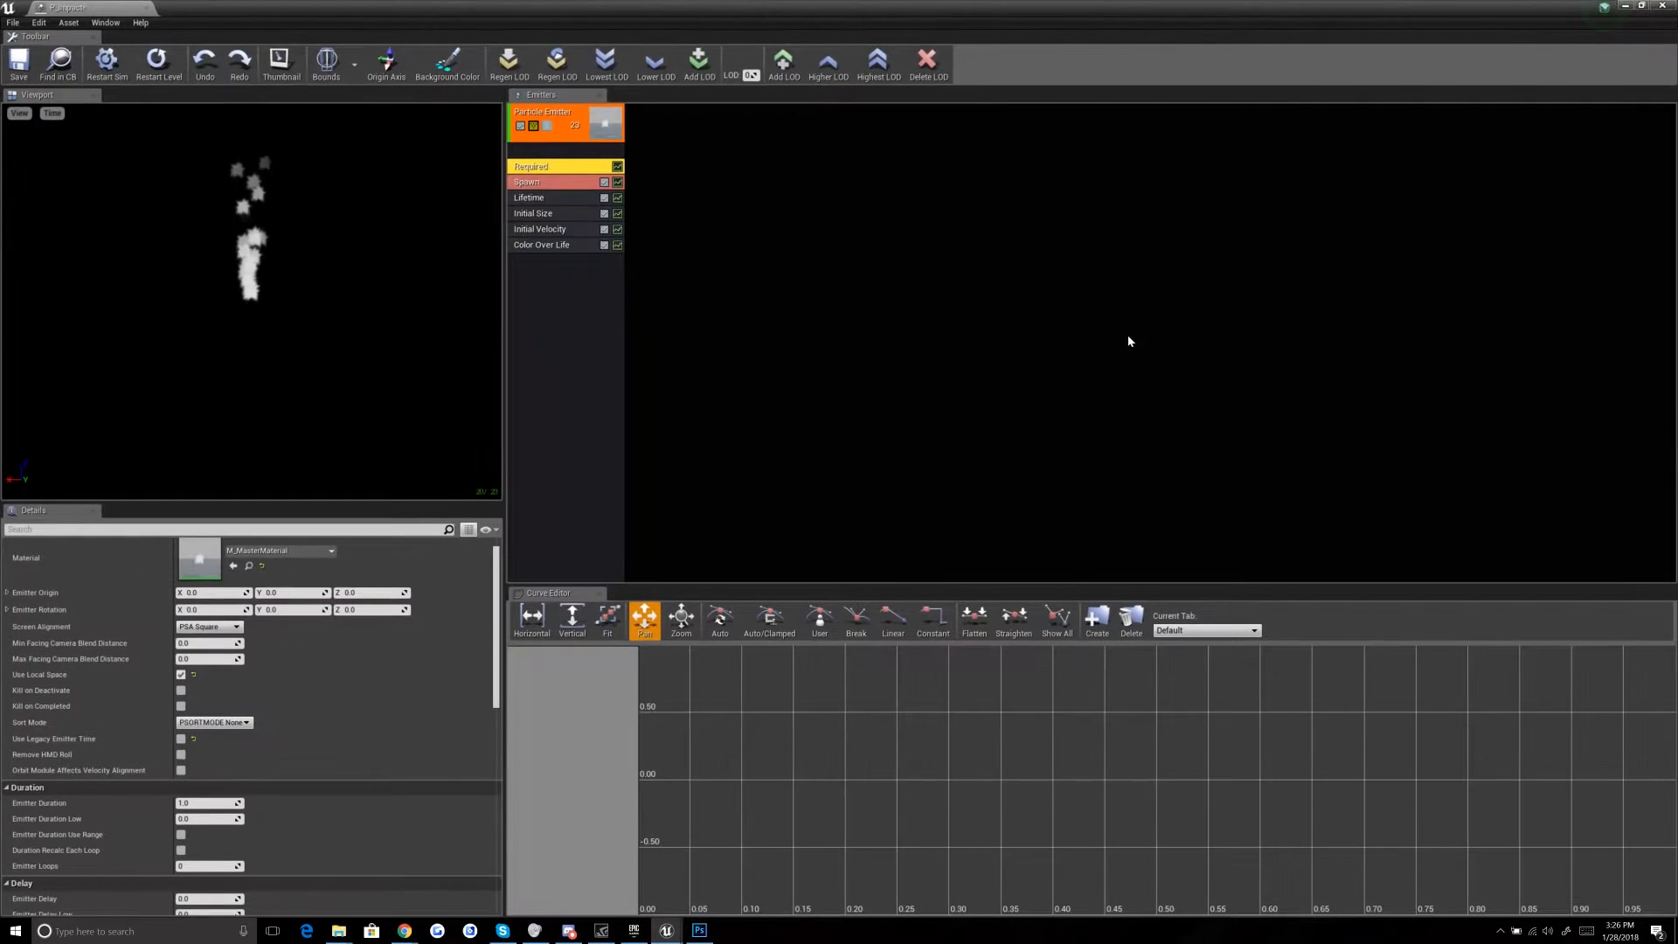
left_click(181, 674)
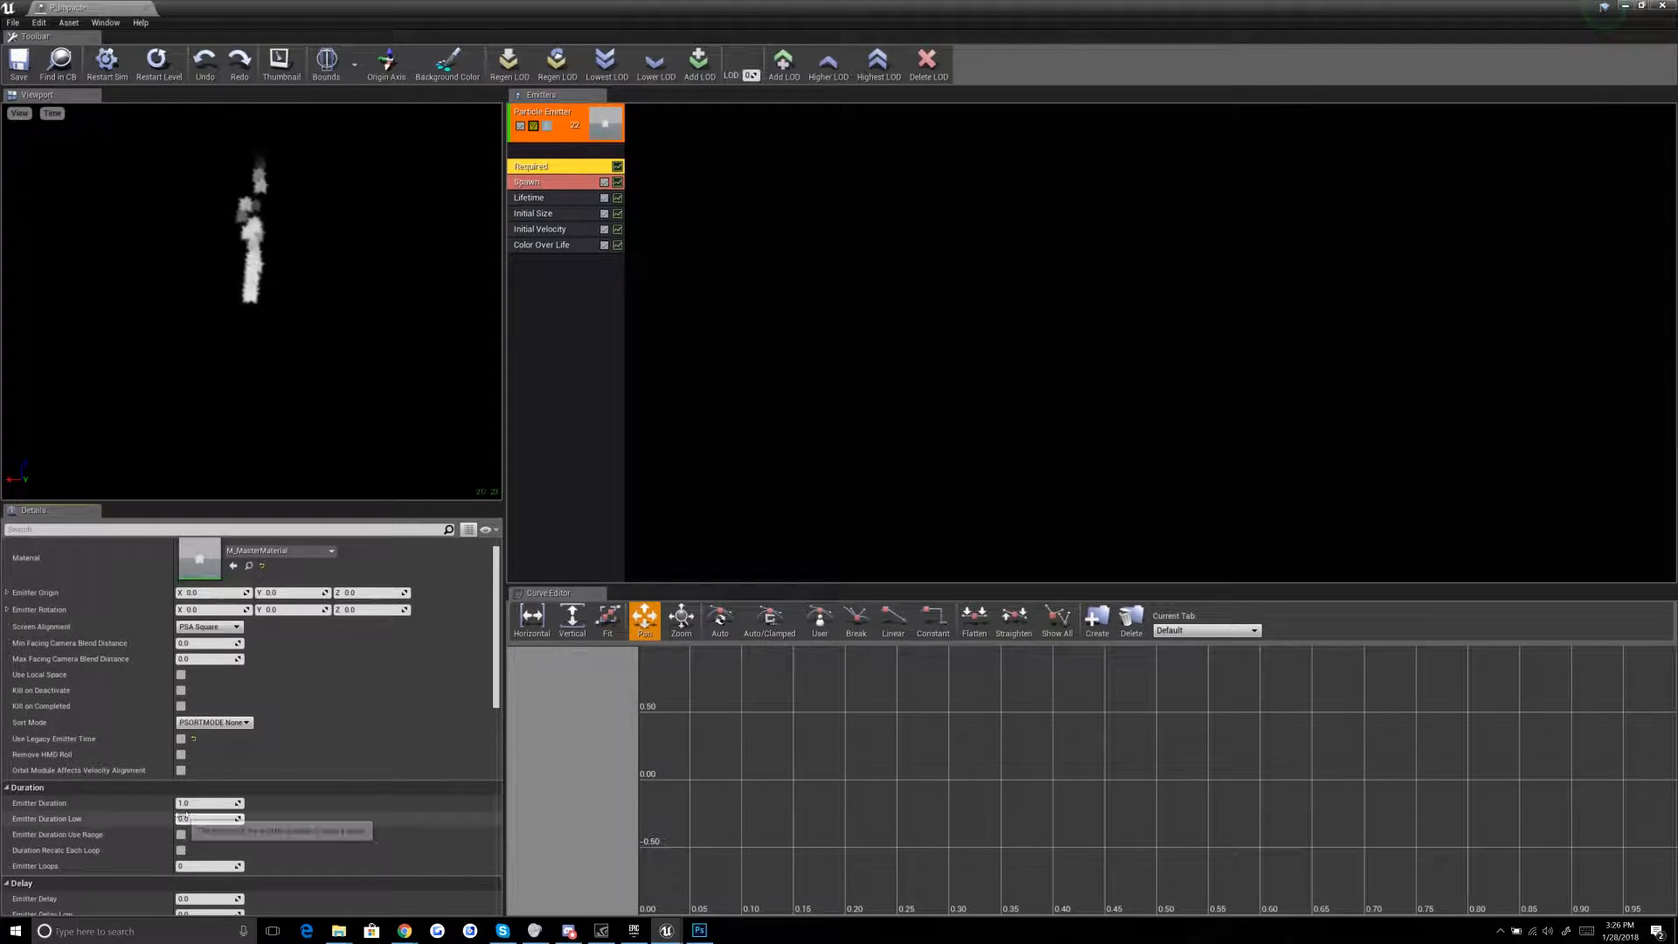
Step: Set Emitter Loops to 1 in the Duration settings of the Required module
scroll(35, 676, "down", 1)
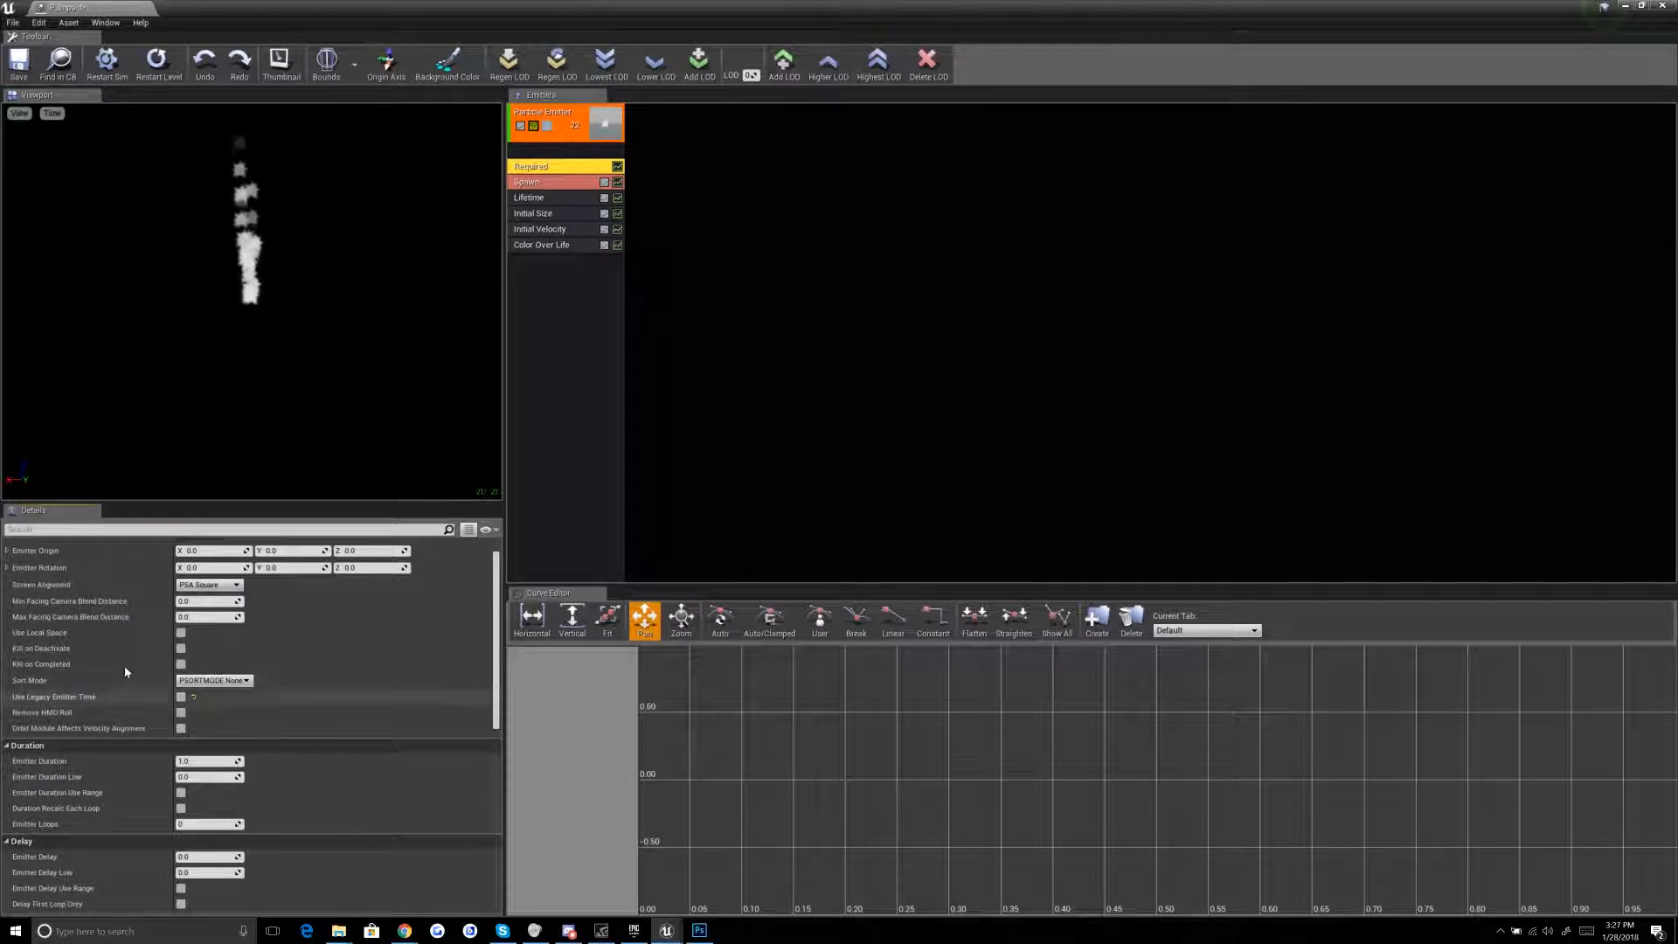
scroll(131, 647, "down", 2)
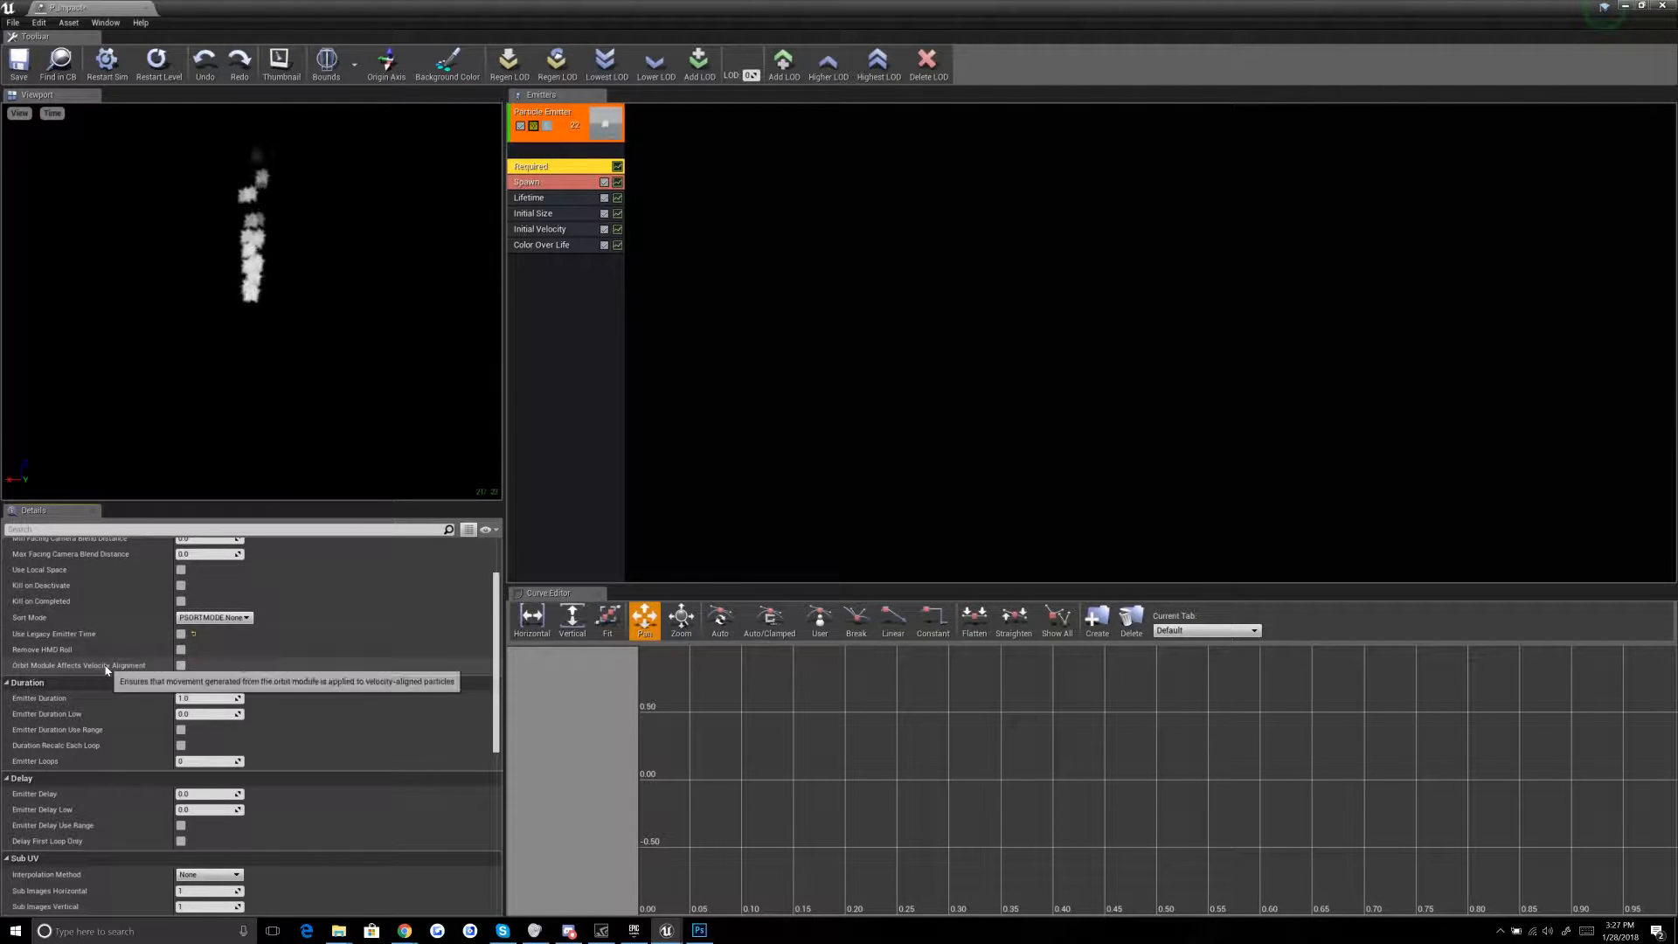
scroll(104, 665, "down", 3)
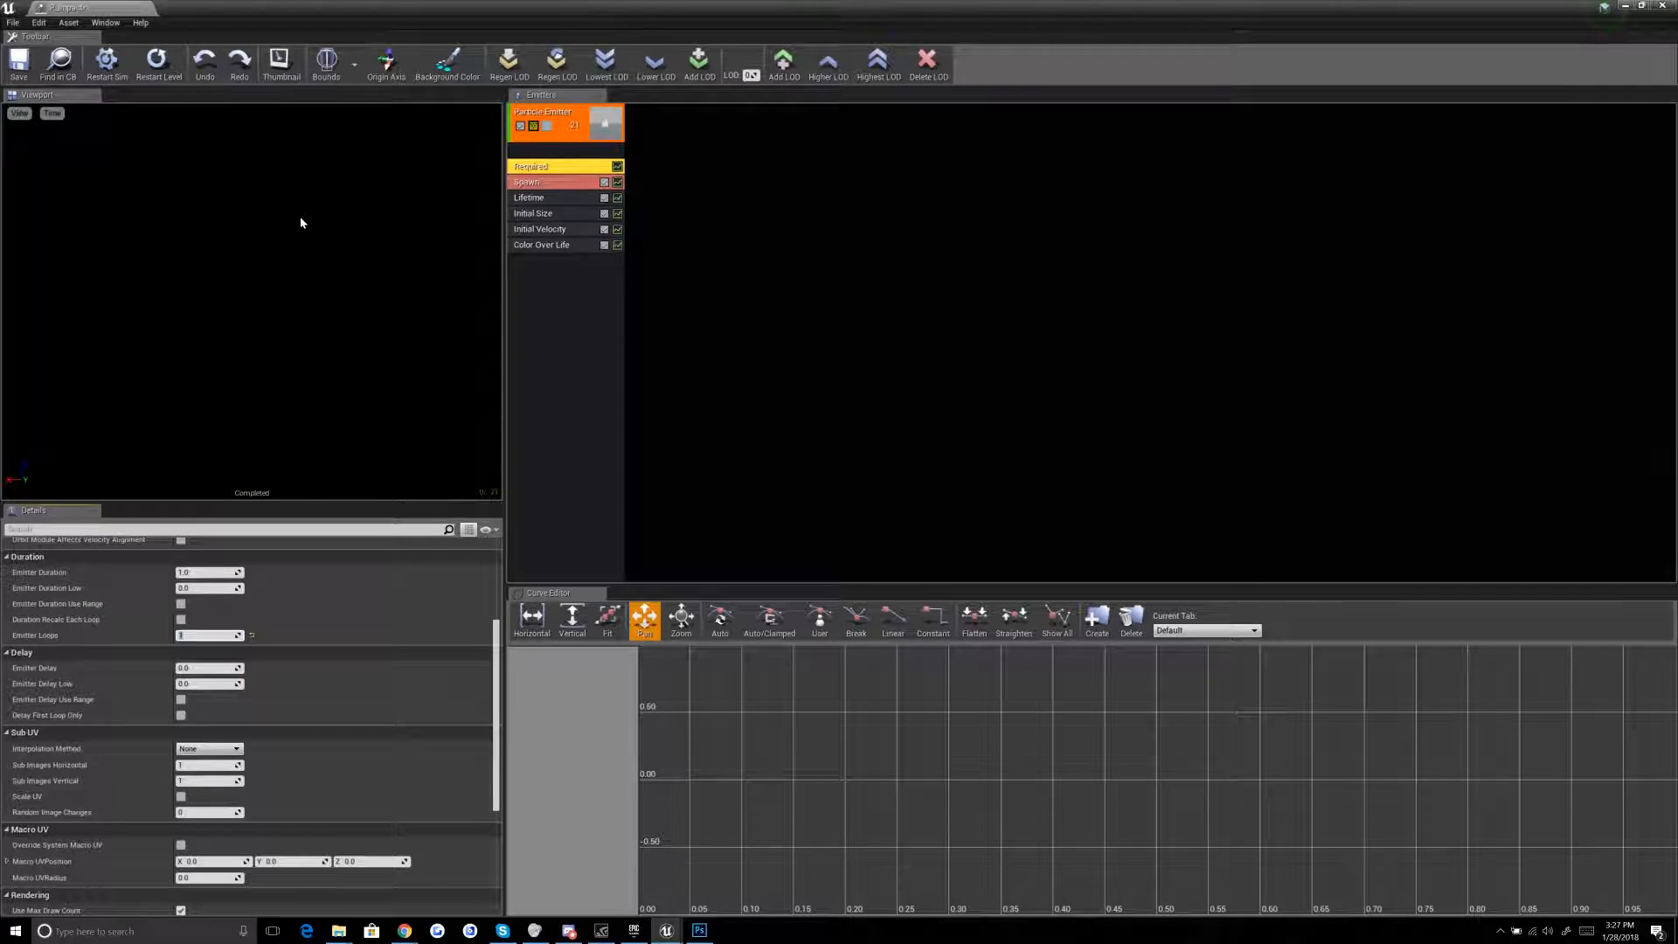
Step: Place a P_Impact instance on the level floor, hide the editor icons and restart the particle system in the level
left_click_drag(442, 6, 1227, 152)
left_click(1157, 821)
left_click_drag(1182, 579, 491, 572)
key("g")
right_click_drag(640, 600, 623, 582)
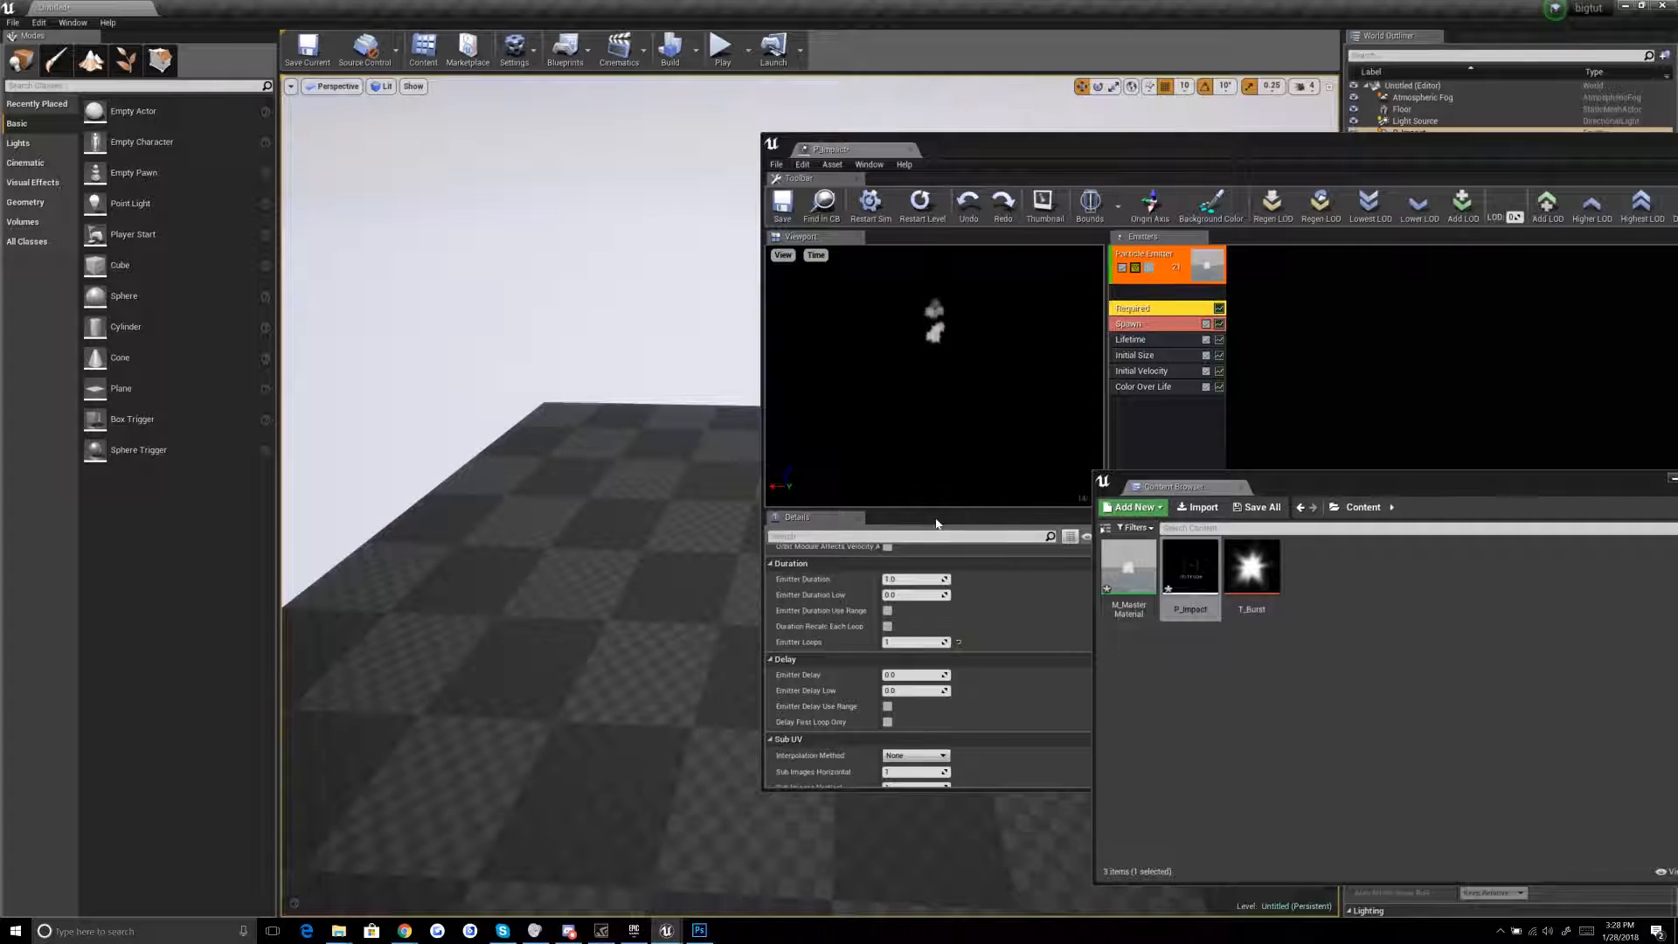
left_click(924, 203)
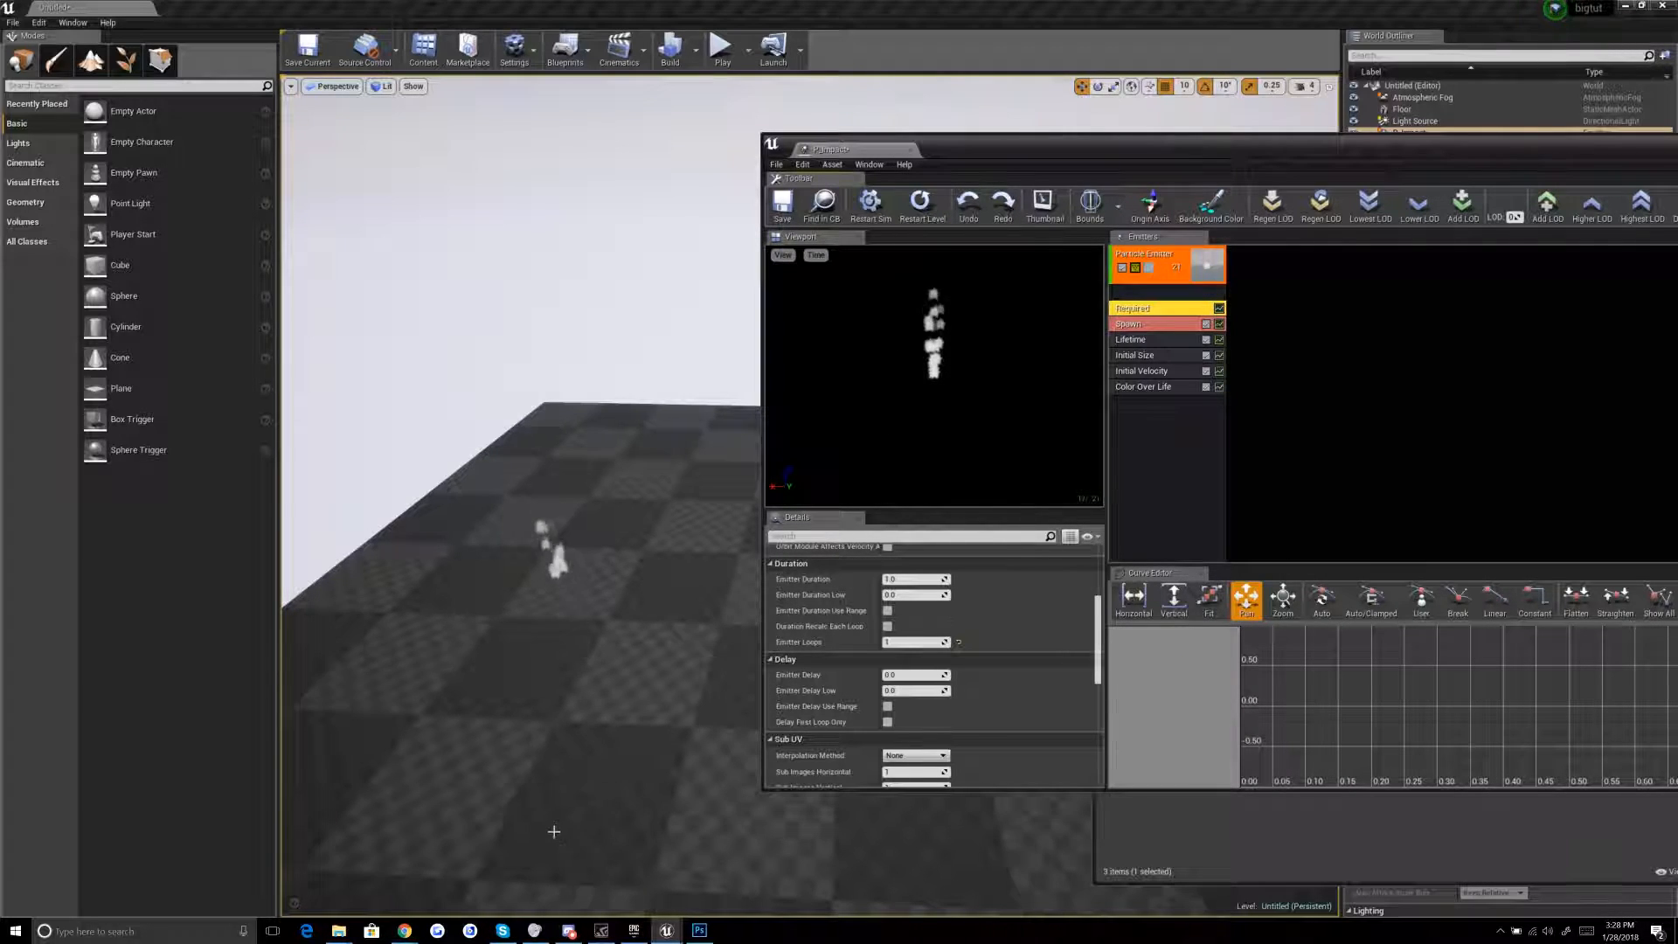
Step: Try an Emitter Duration of 3.0 with Emitter Loops at 1 and replay the effect in the level
double_click(1222, 149)
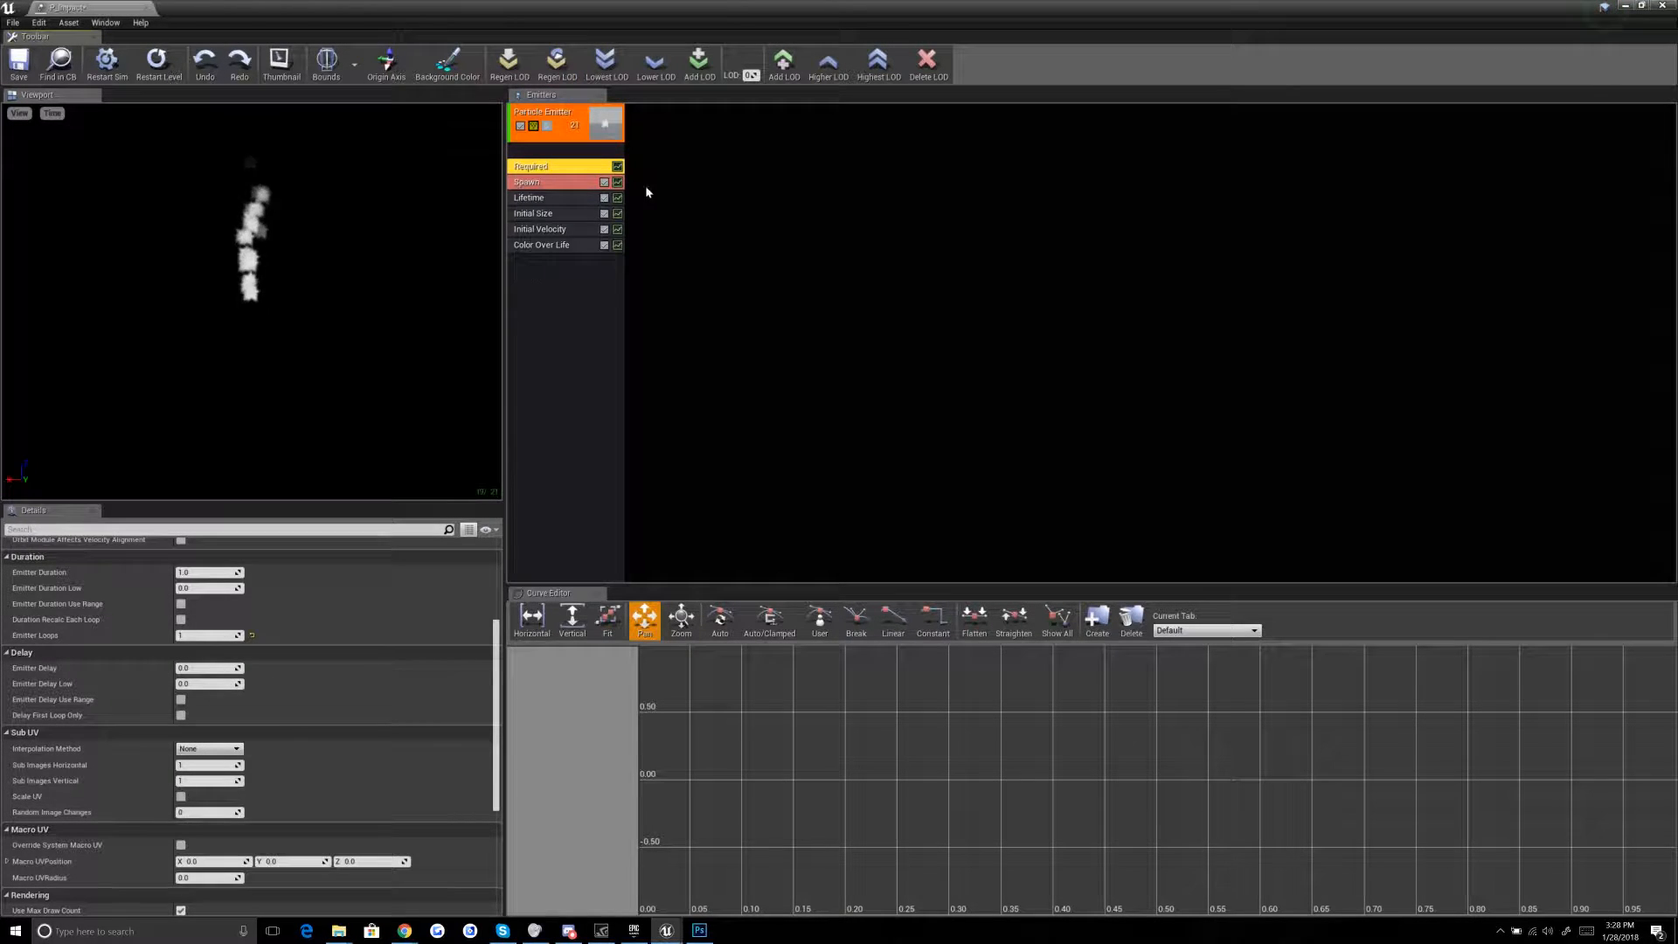
left_click(199, 635)
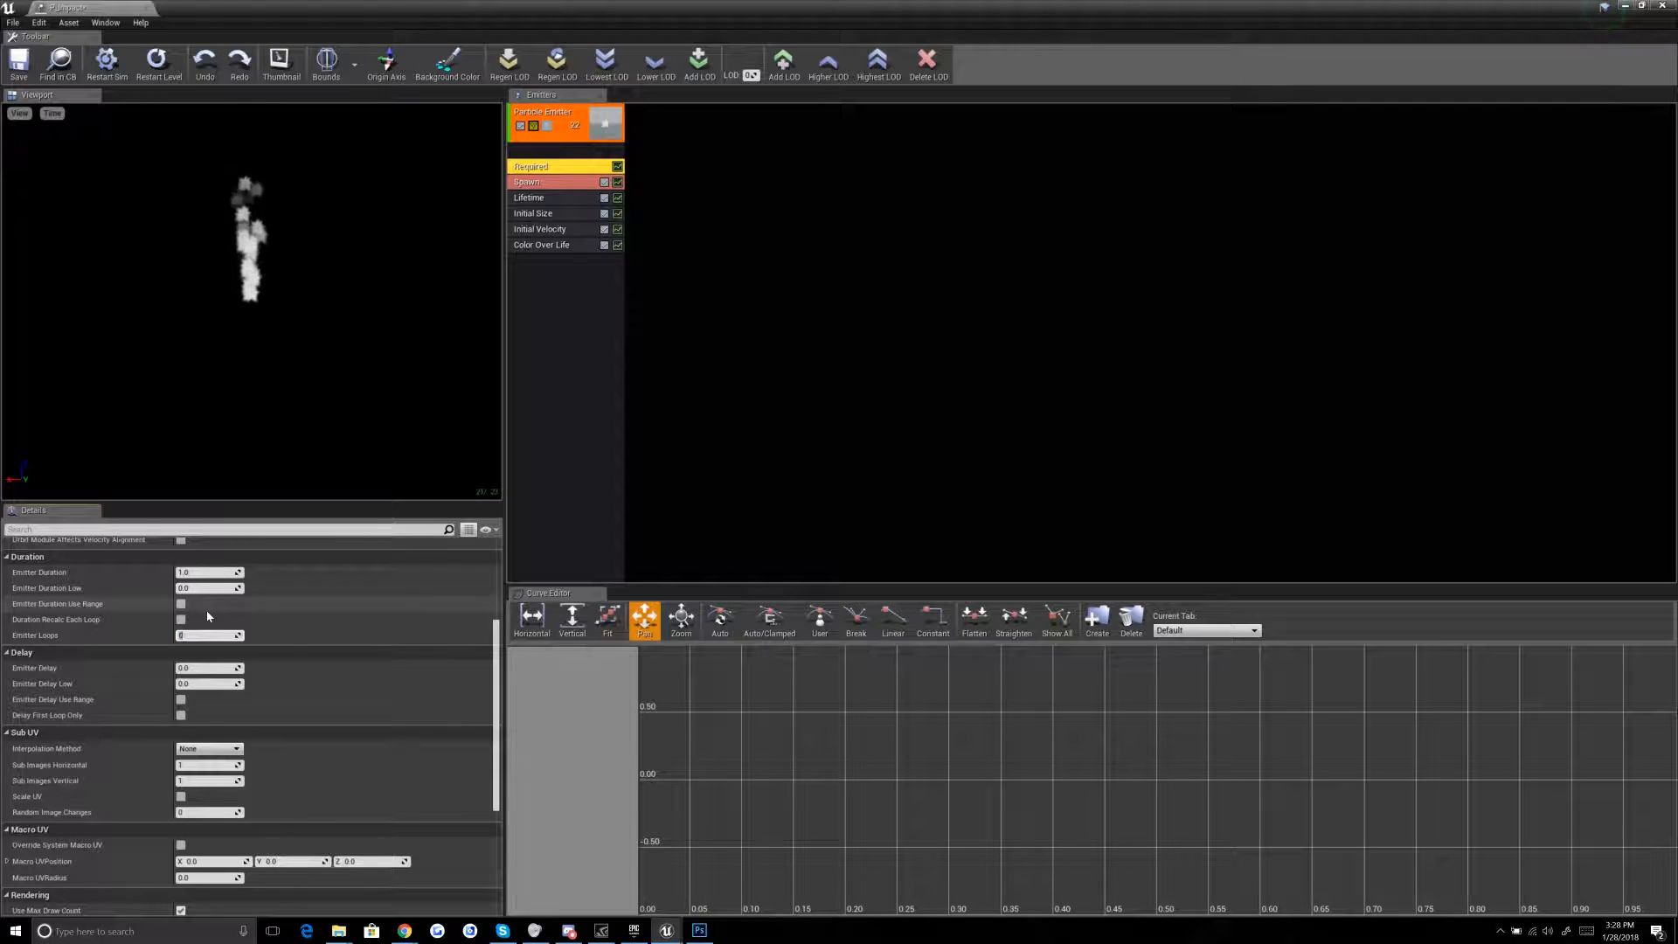
type("1")
left_click(197, 572)
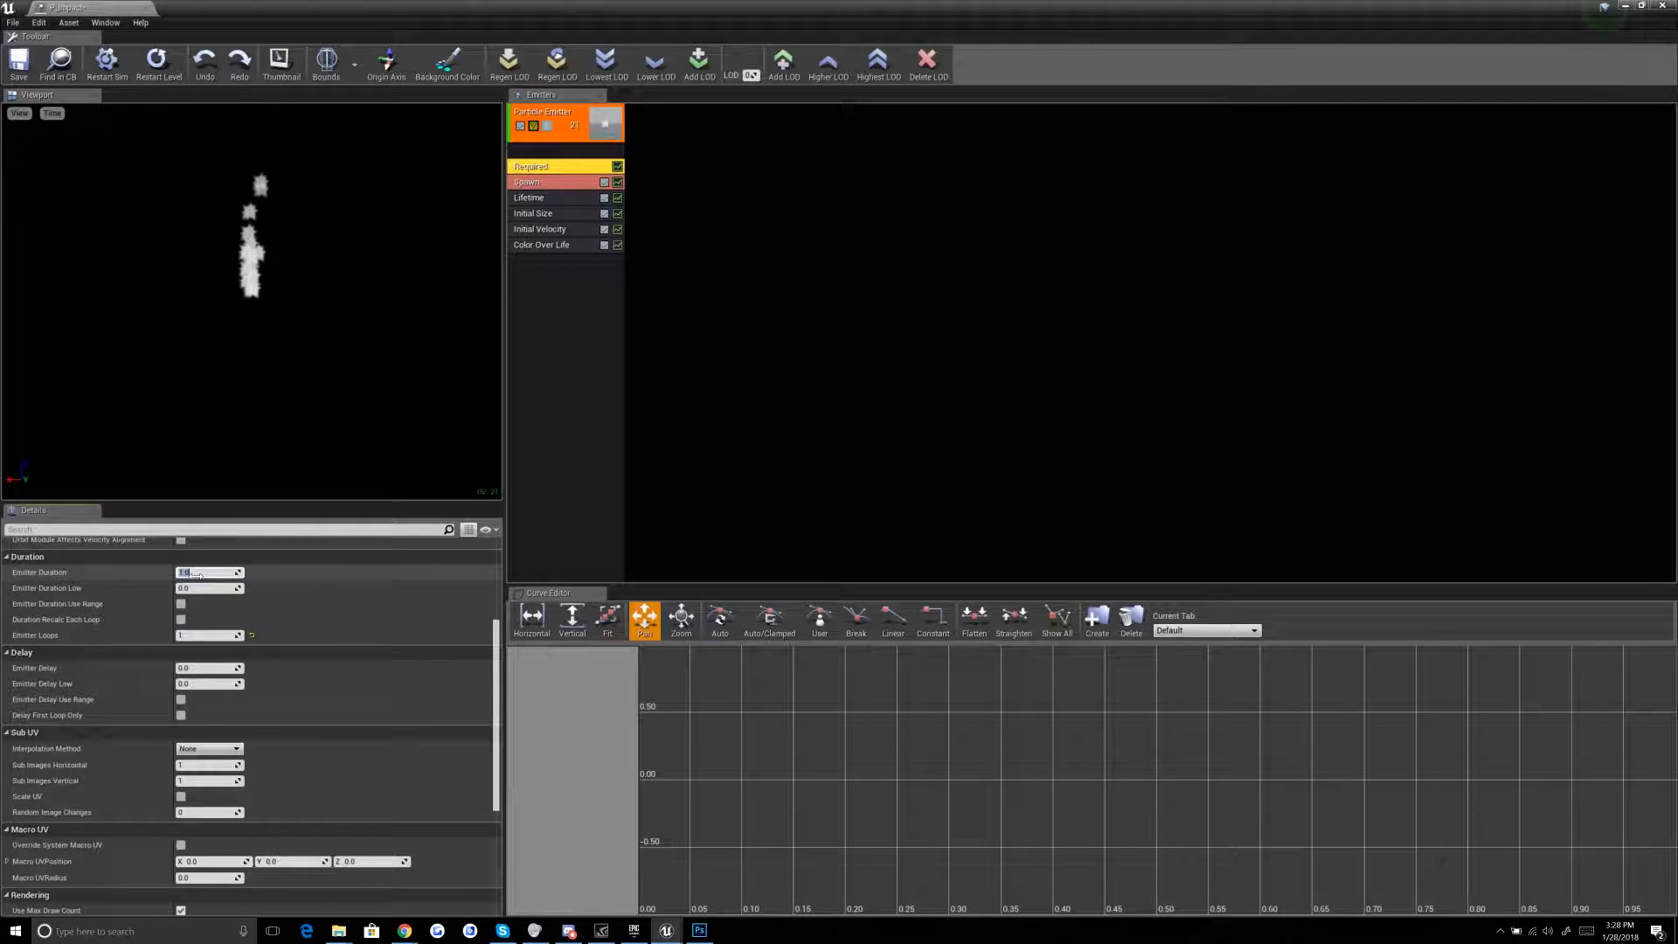
left_click_drag(559, 8, 1297, 138)
left_click(898, 199)
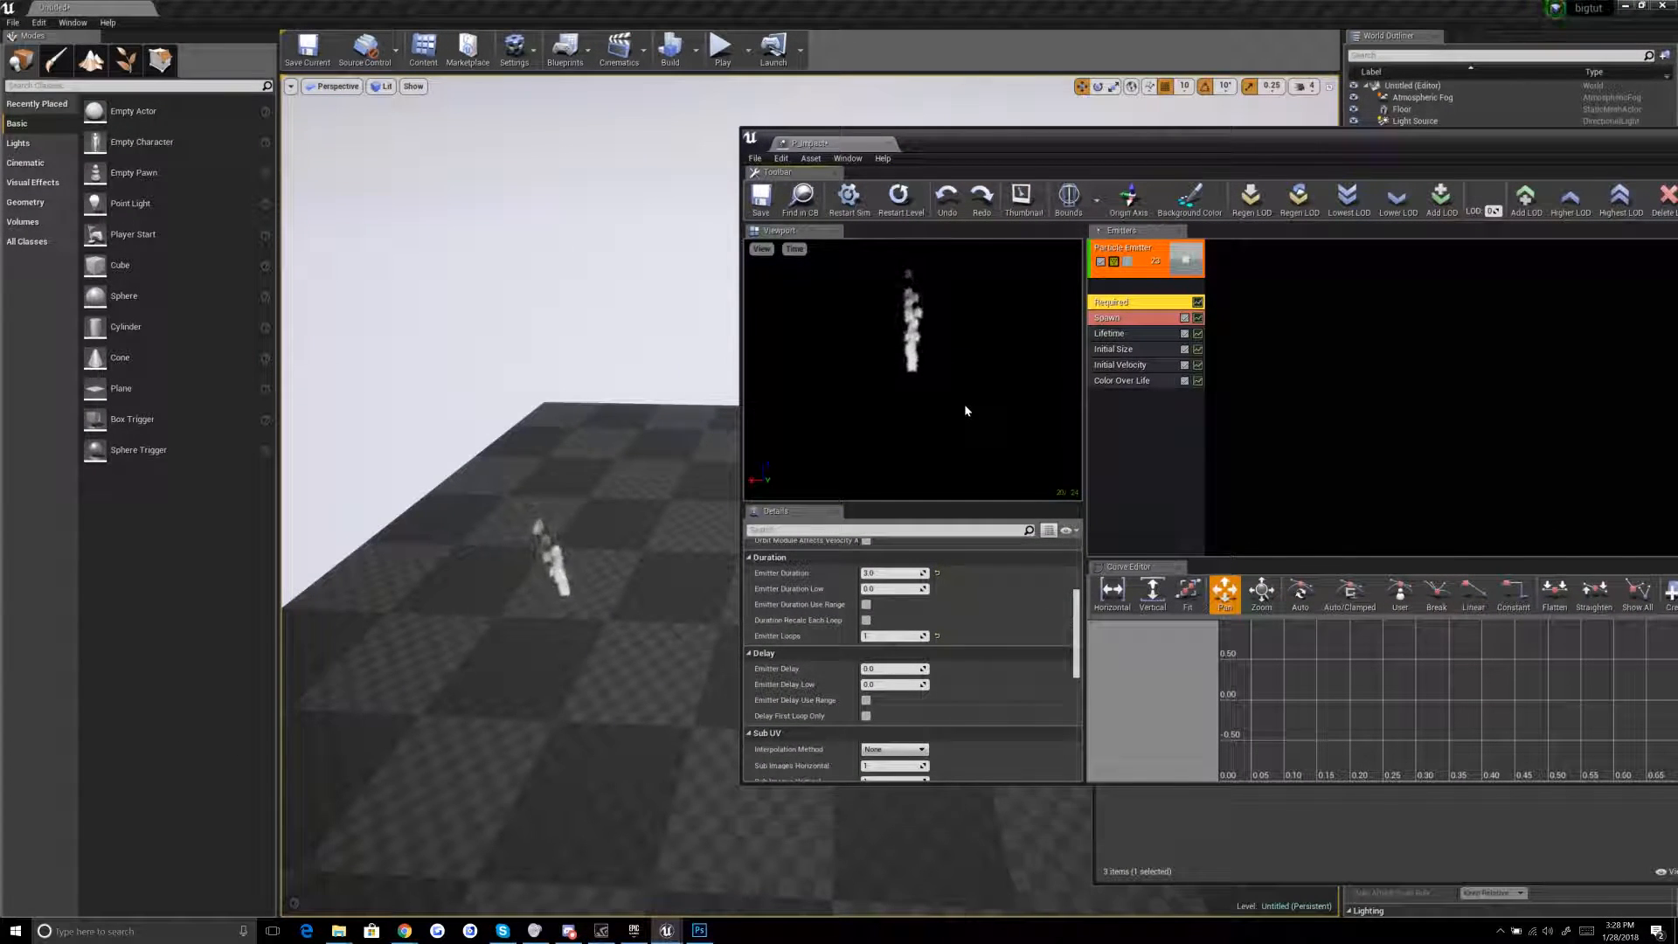
left_click(899, 200)
Step: Restore Emitter Loops to 0 and Emitter Duration to 1.0
double_click(1008, 150)
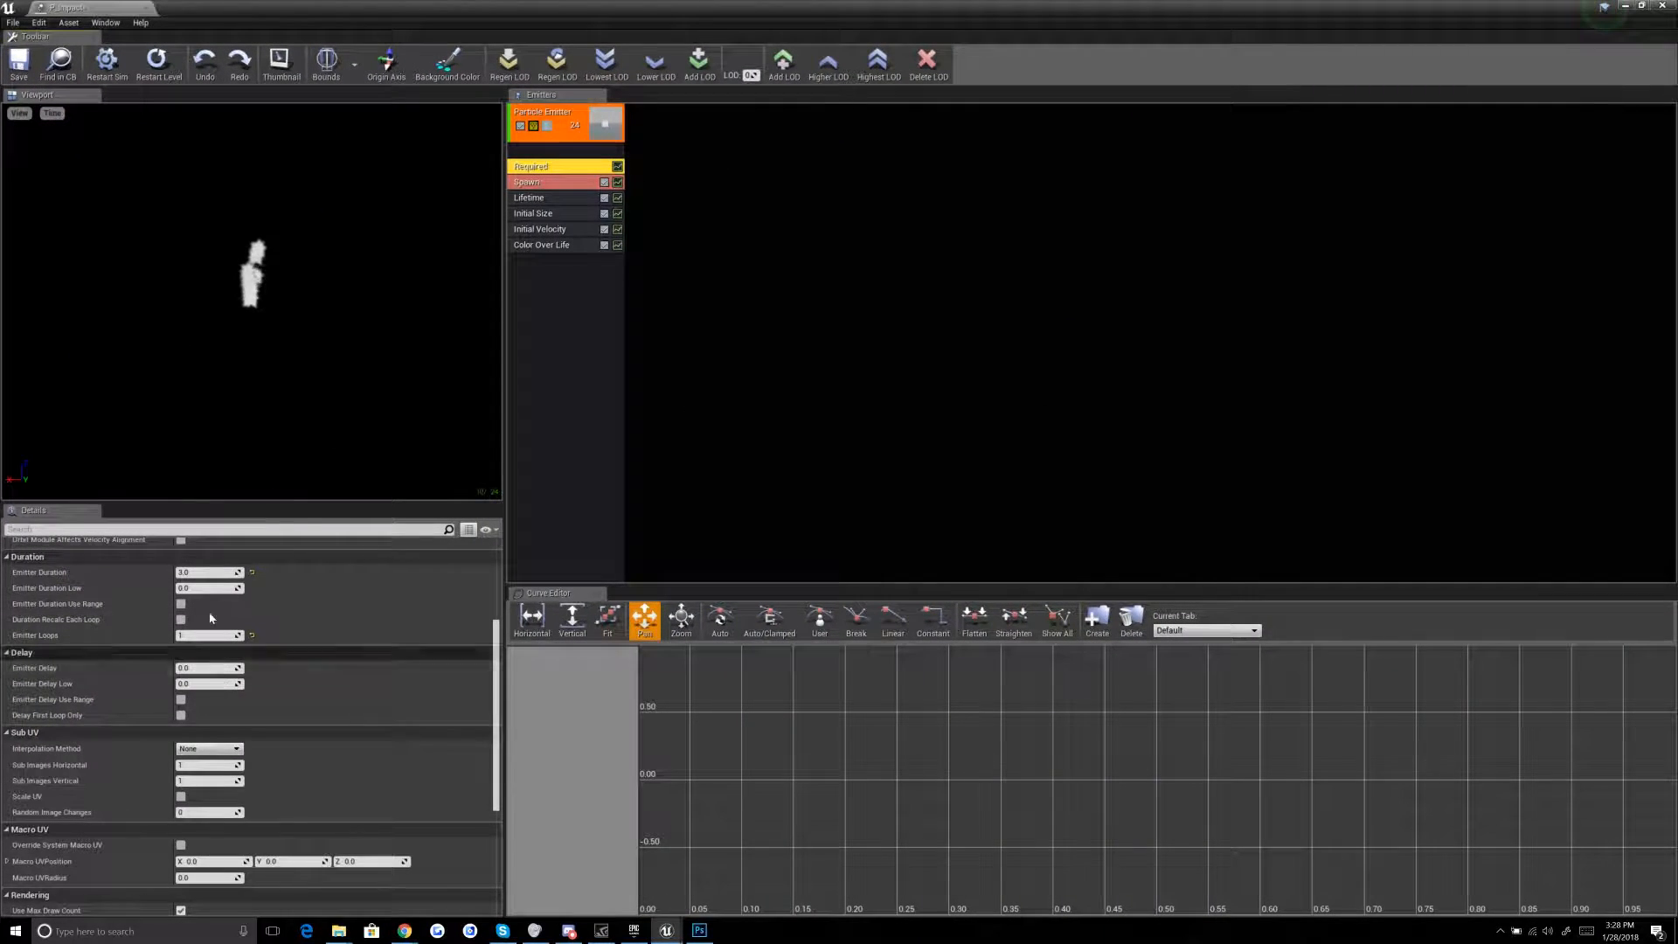
left_click(199, 635)
scroll(205, 642, "down", 1)
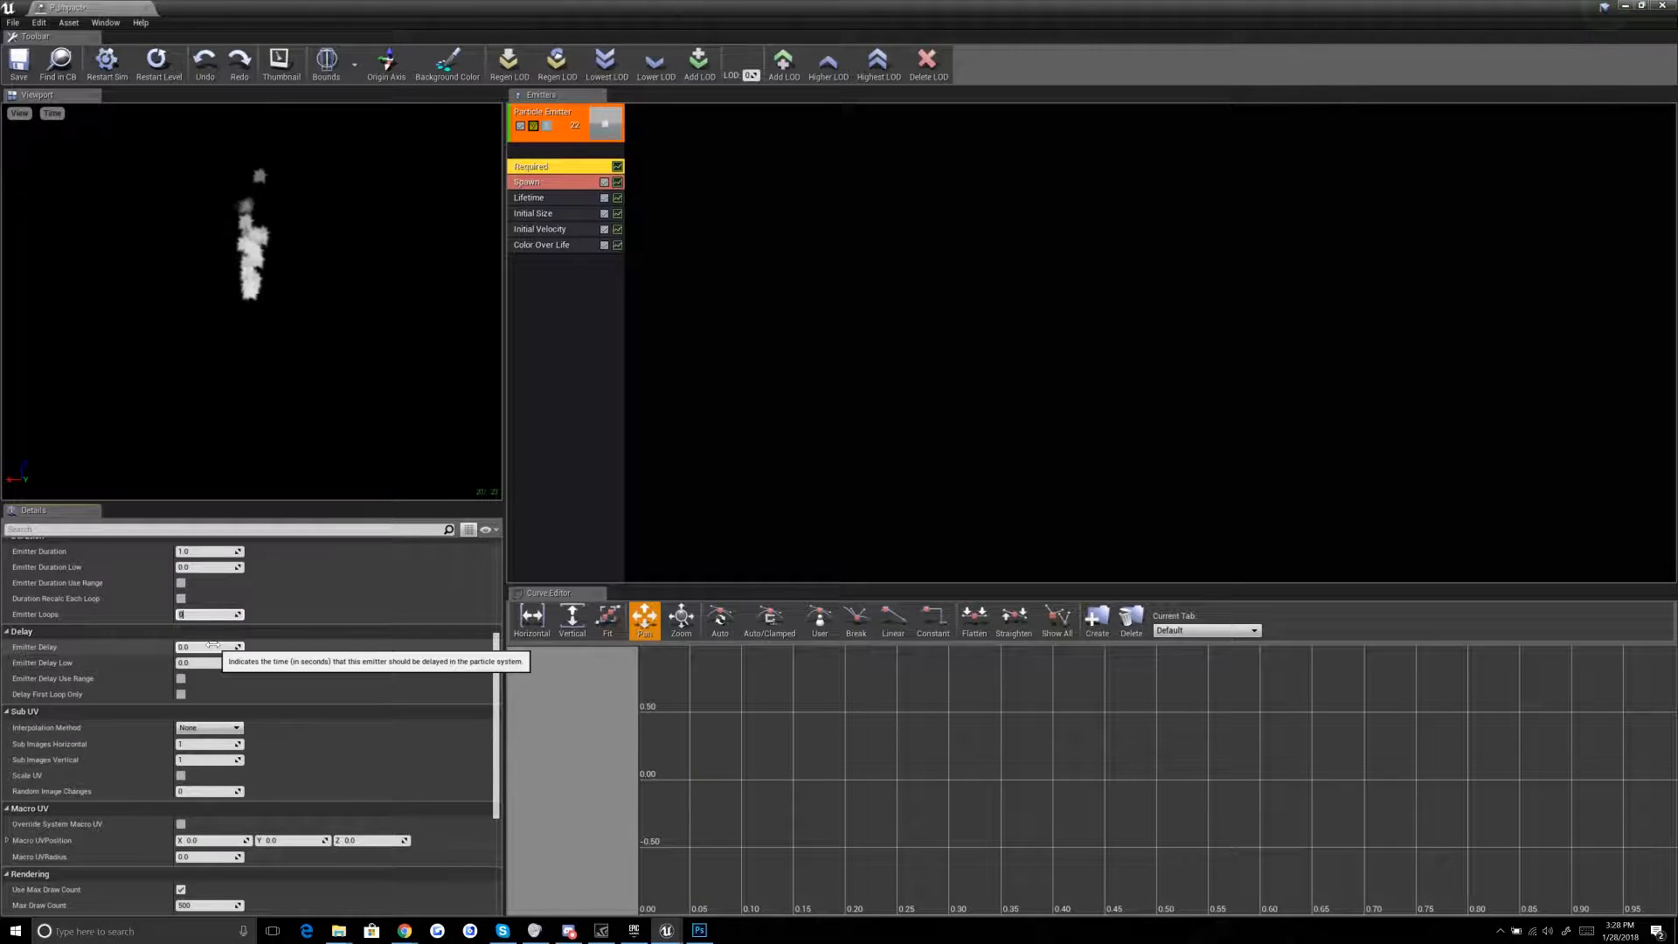
scroll(88, 673, "up", 1)
scroll(89, 673, "down", 1)
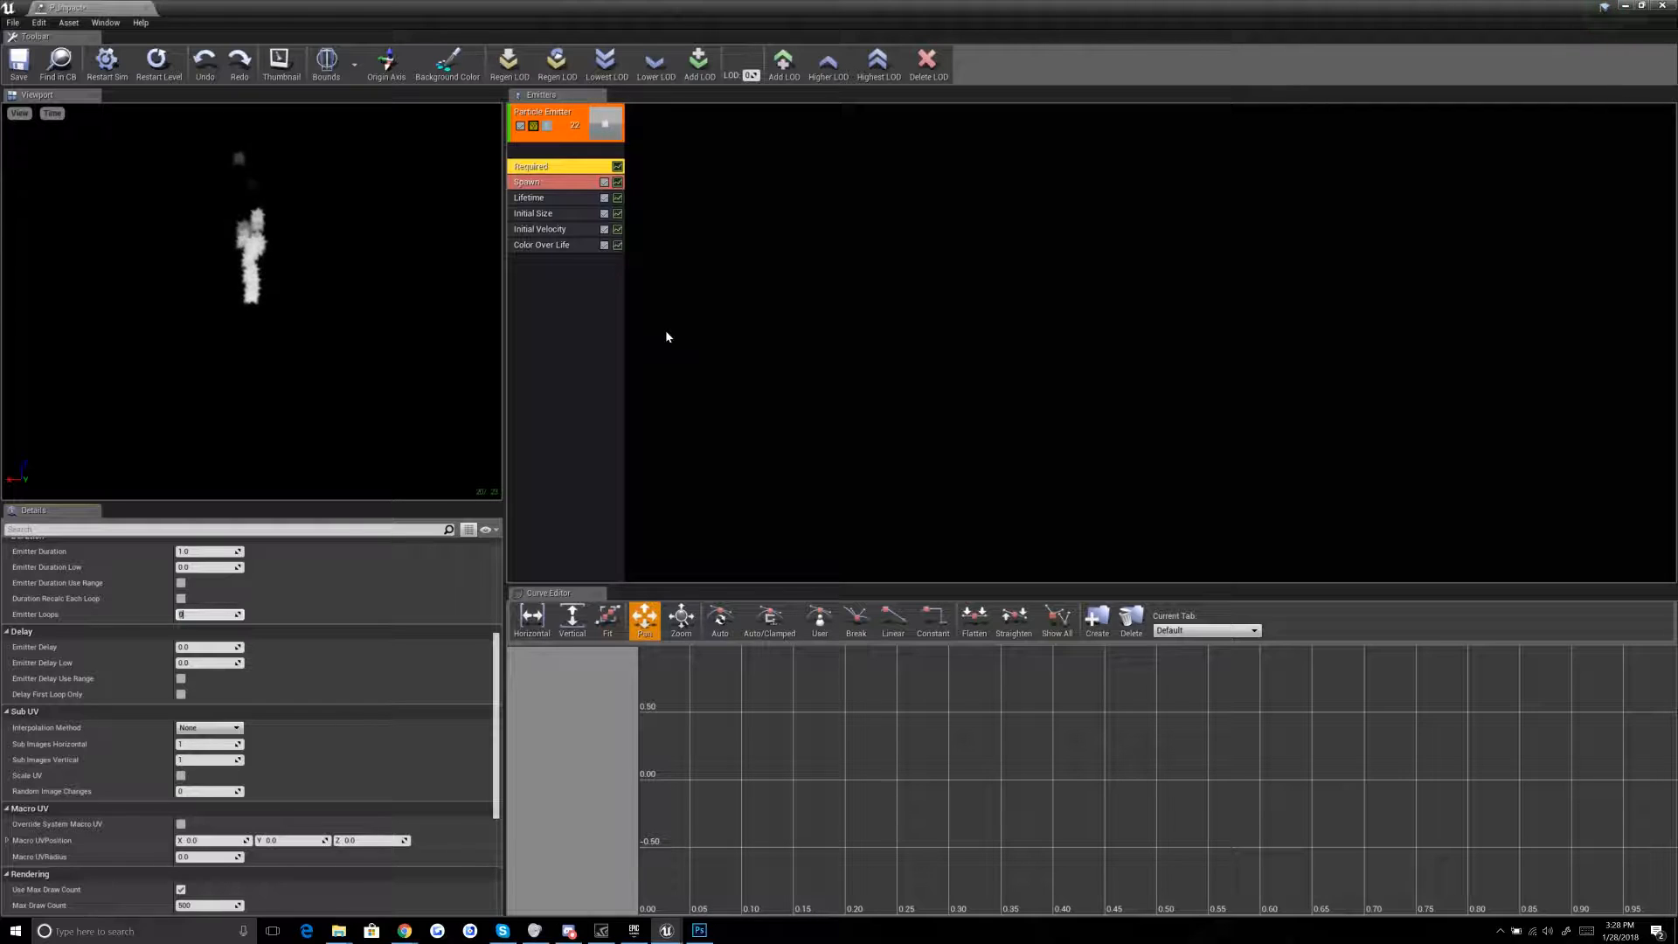
Step: Try a nonzero Emitter Delay and set it back to 0
left_click(186, 646)
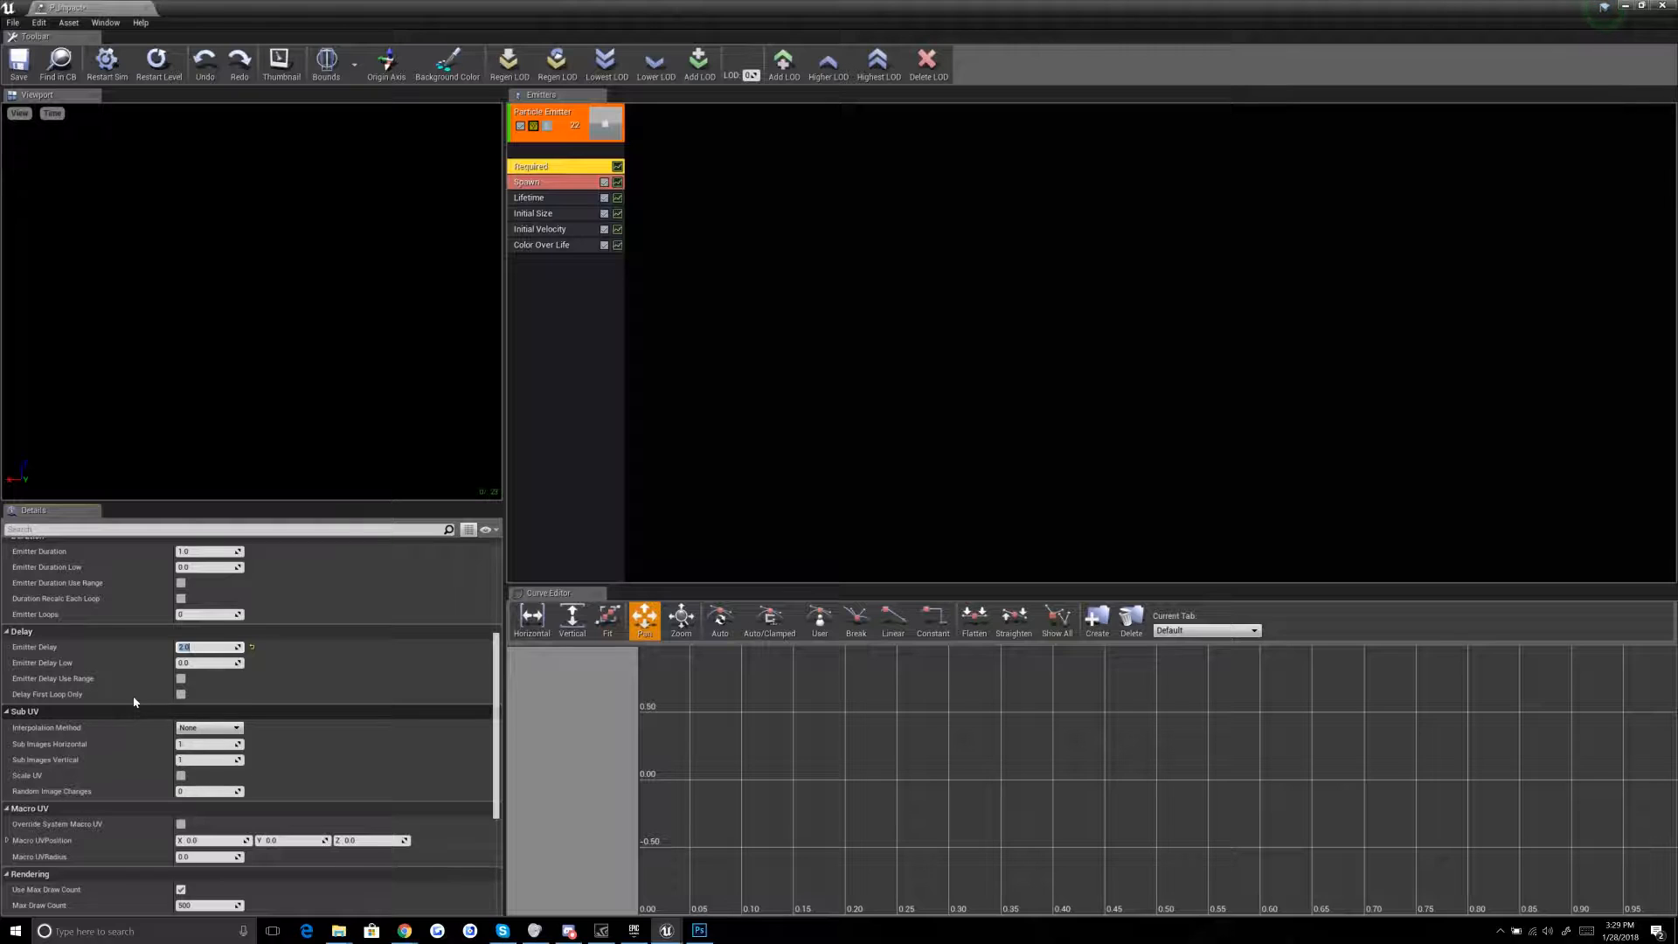
scroll(133, 699, "down", 1)
scroll(127, 685, "up", 1)
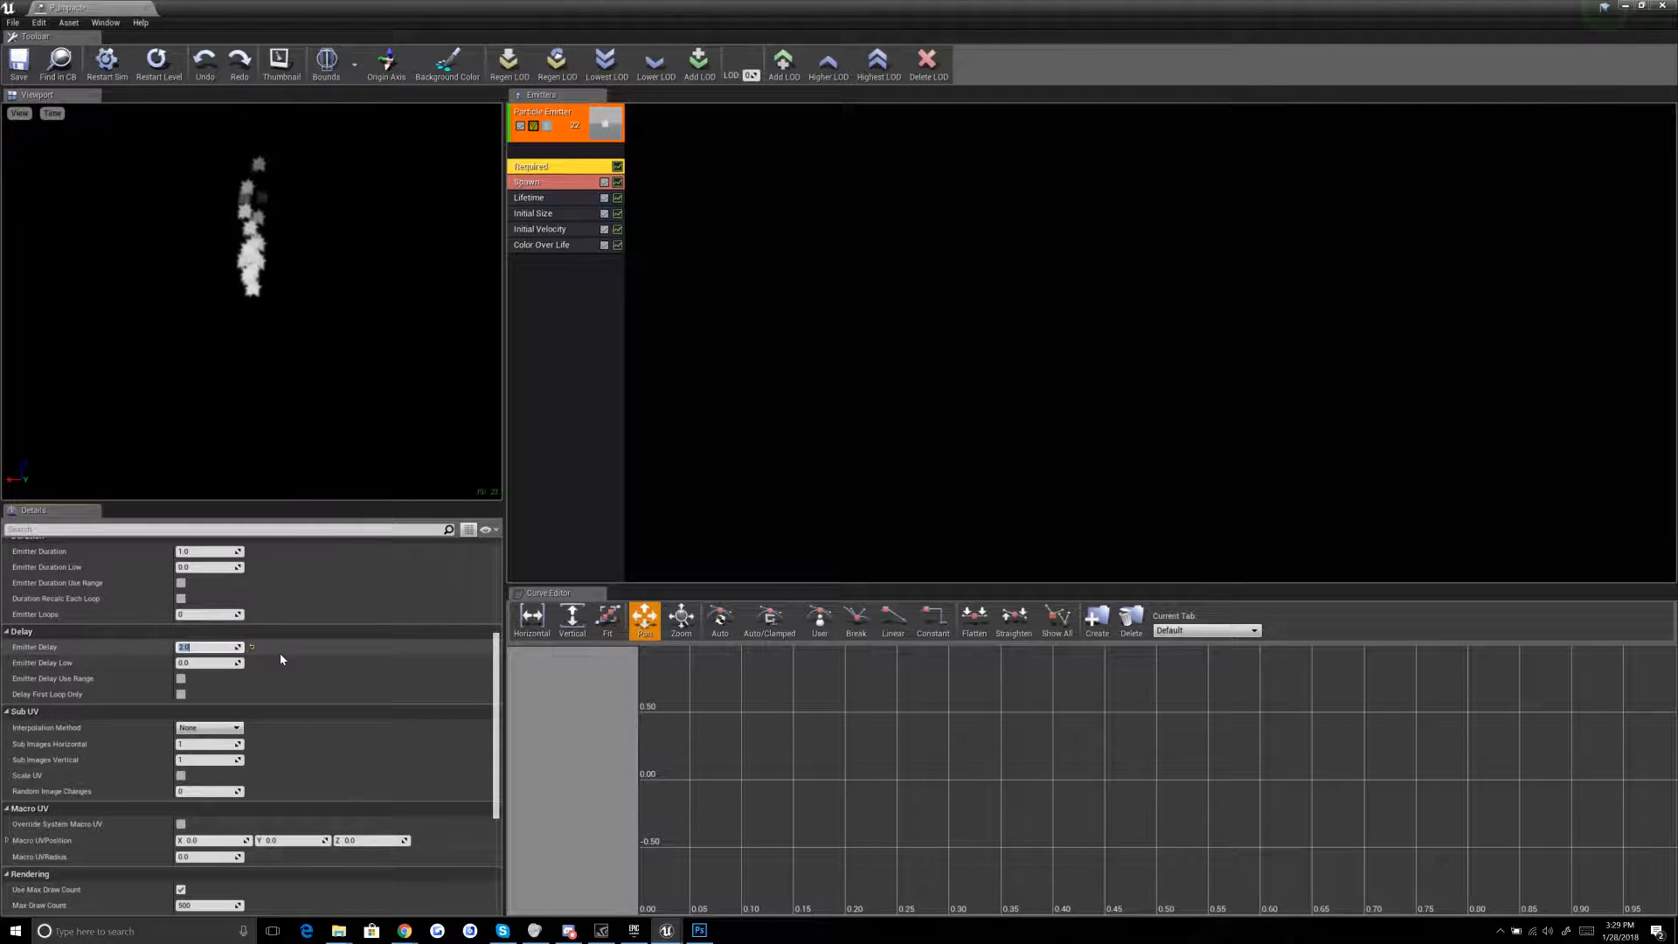
type("0")
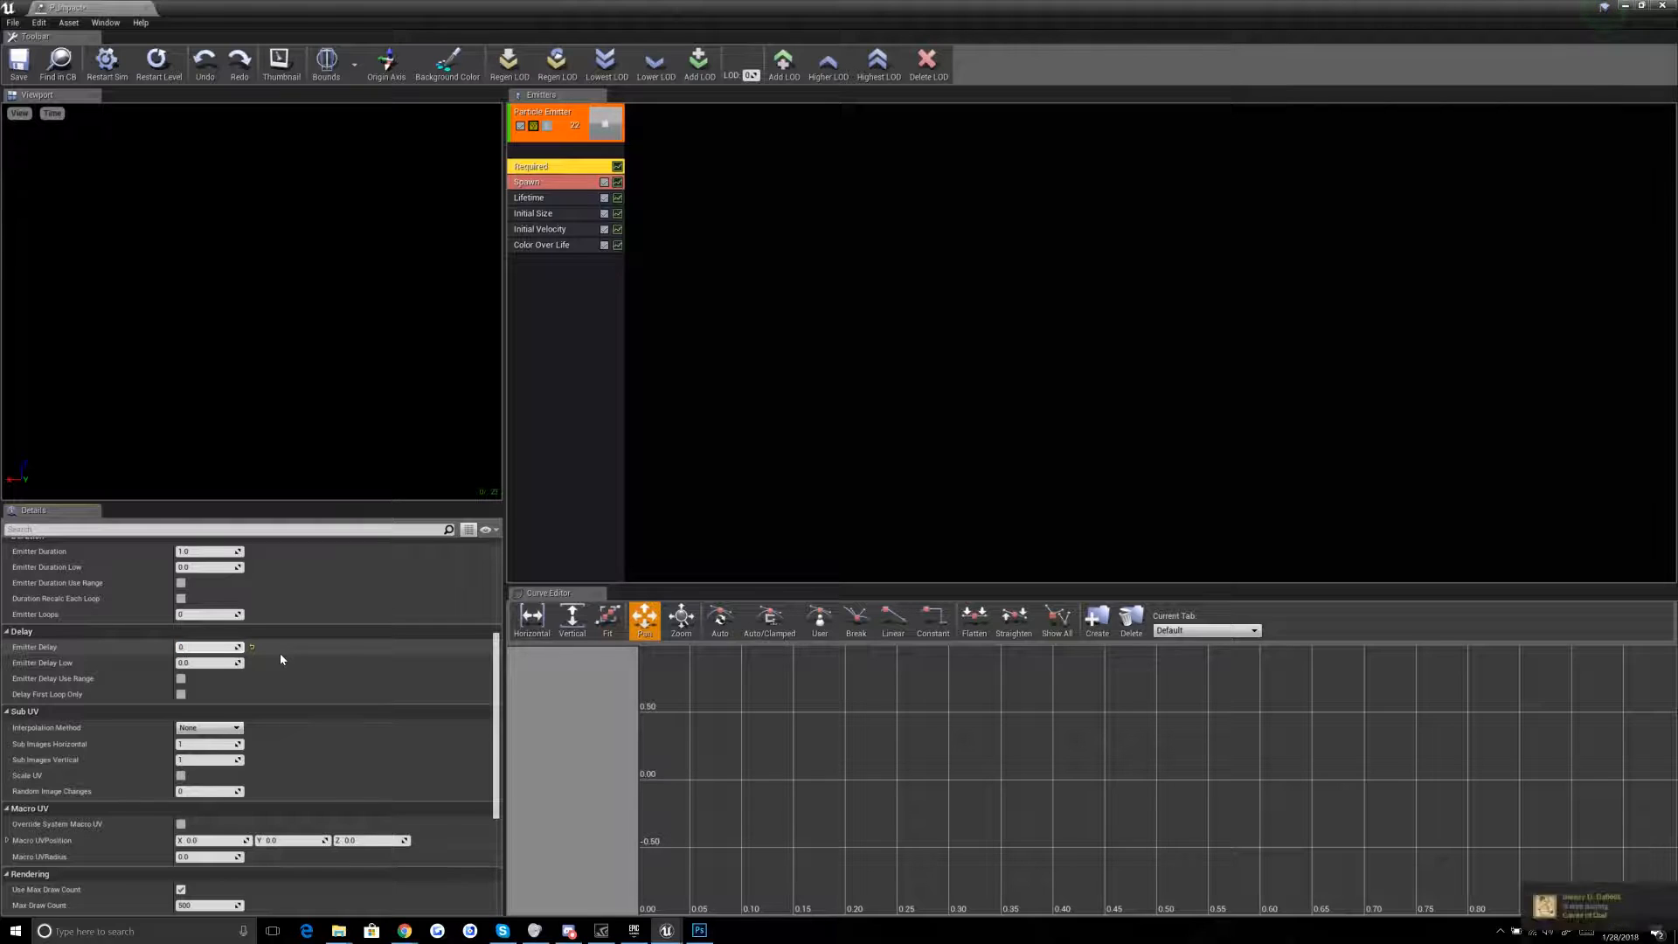
key("Return")
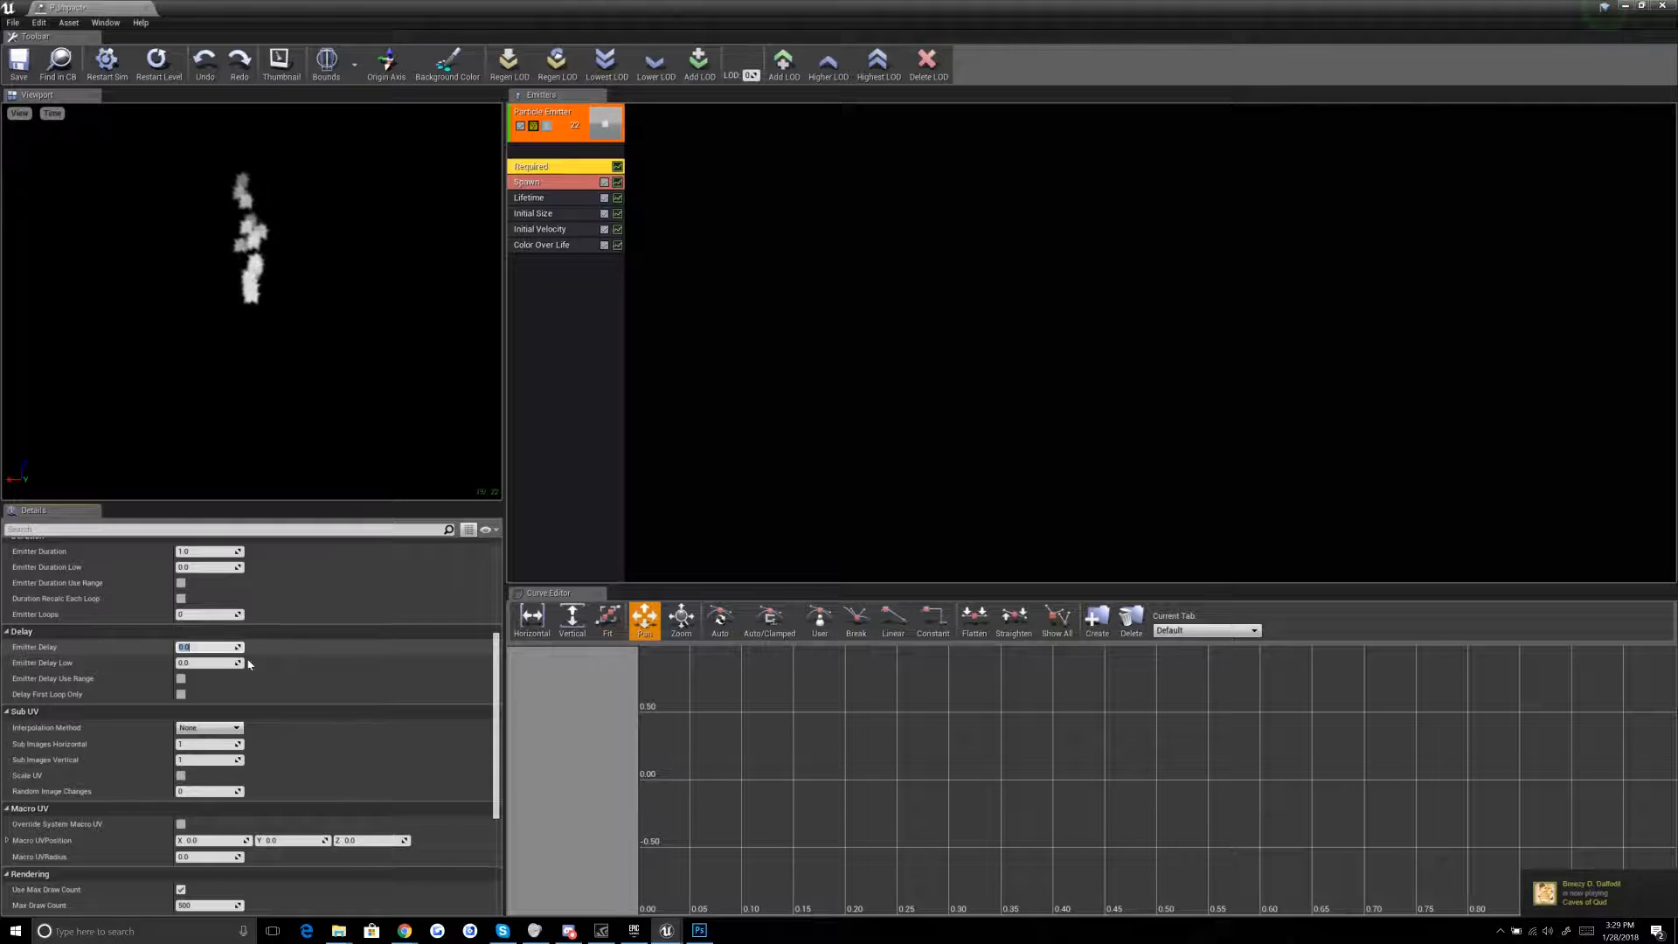
Step: Look through the Sub UV, Macro UV, Rendering, Particle Cutout and Normals settings of the Required module
scroll(136, 715, "down", 1)
scroll(135, 710, "down", 4)
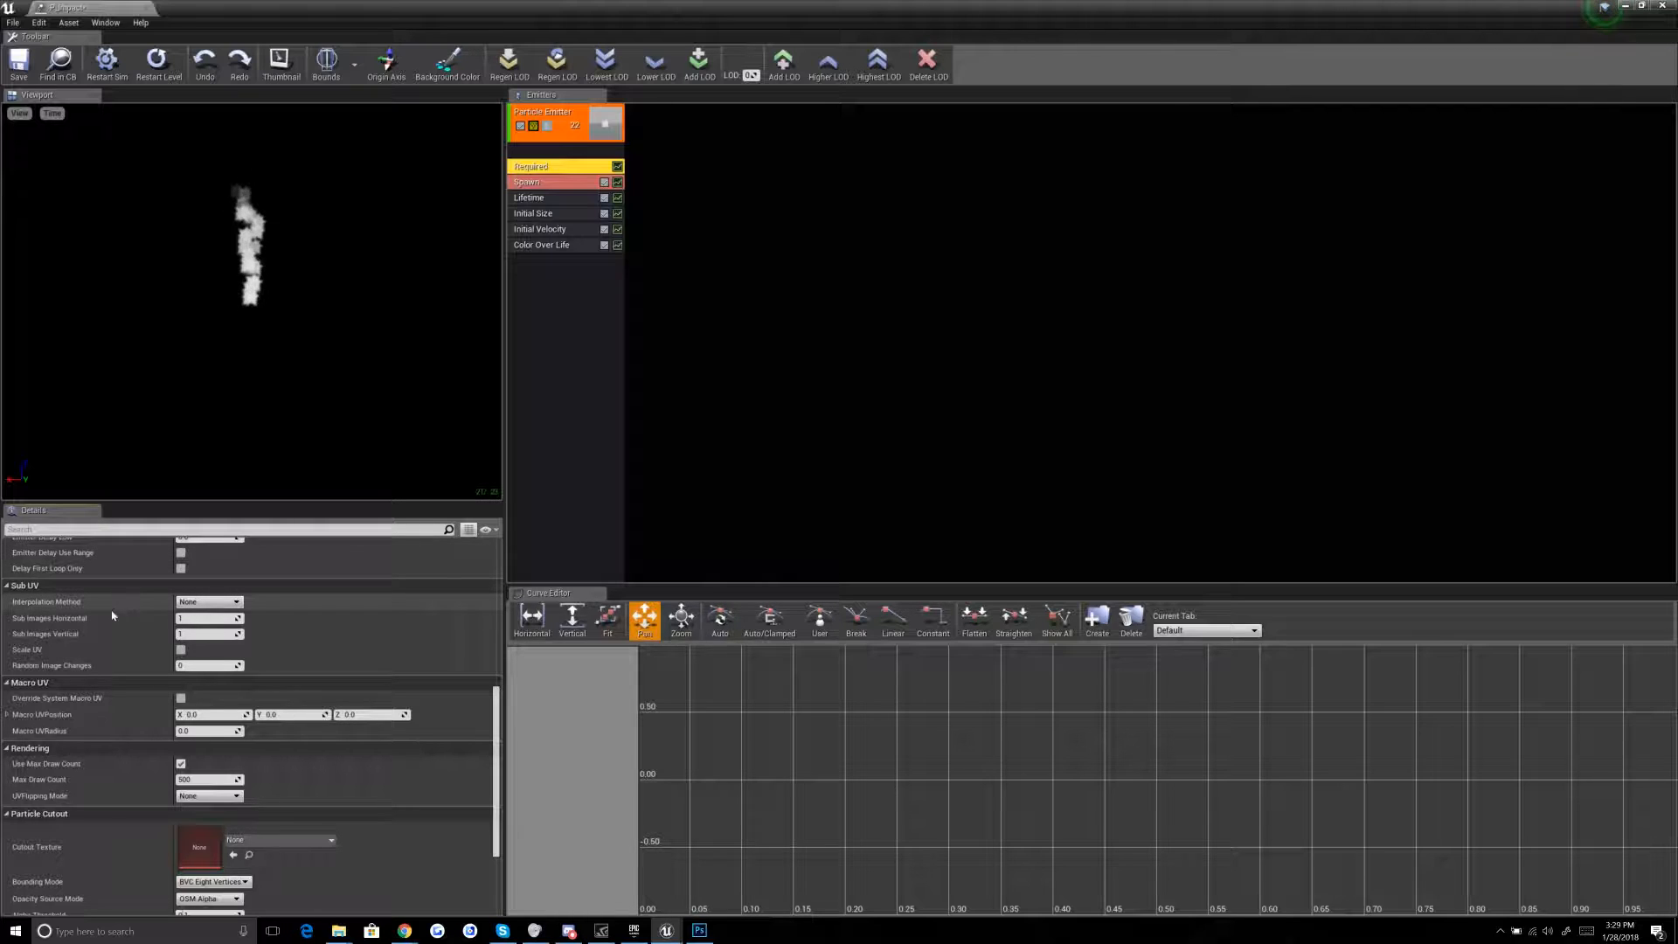
scroll(110, 627, "down", 2)
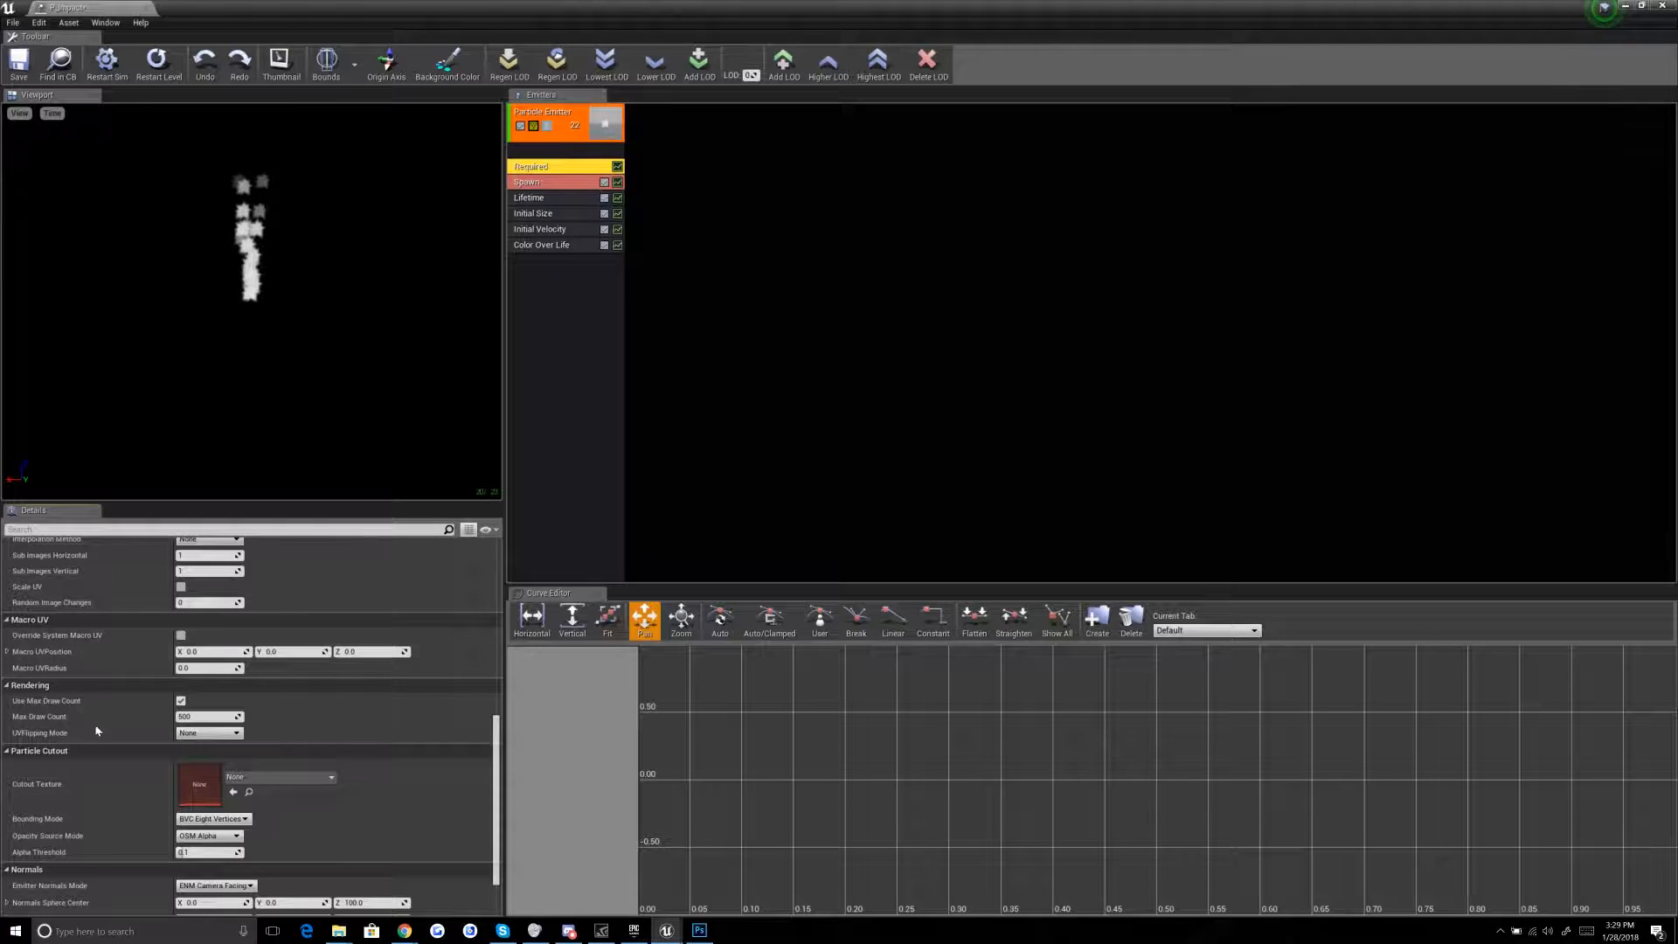
scroll(92, 712, "down", 2)
scroll(92, 717, "up", 10)
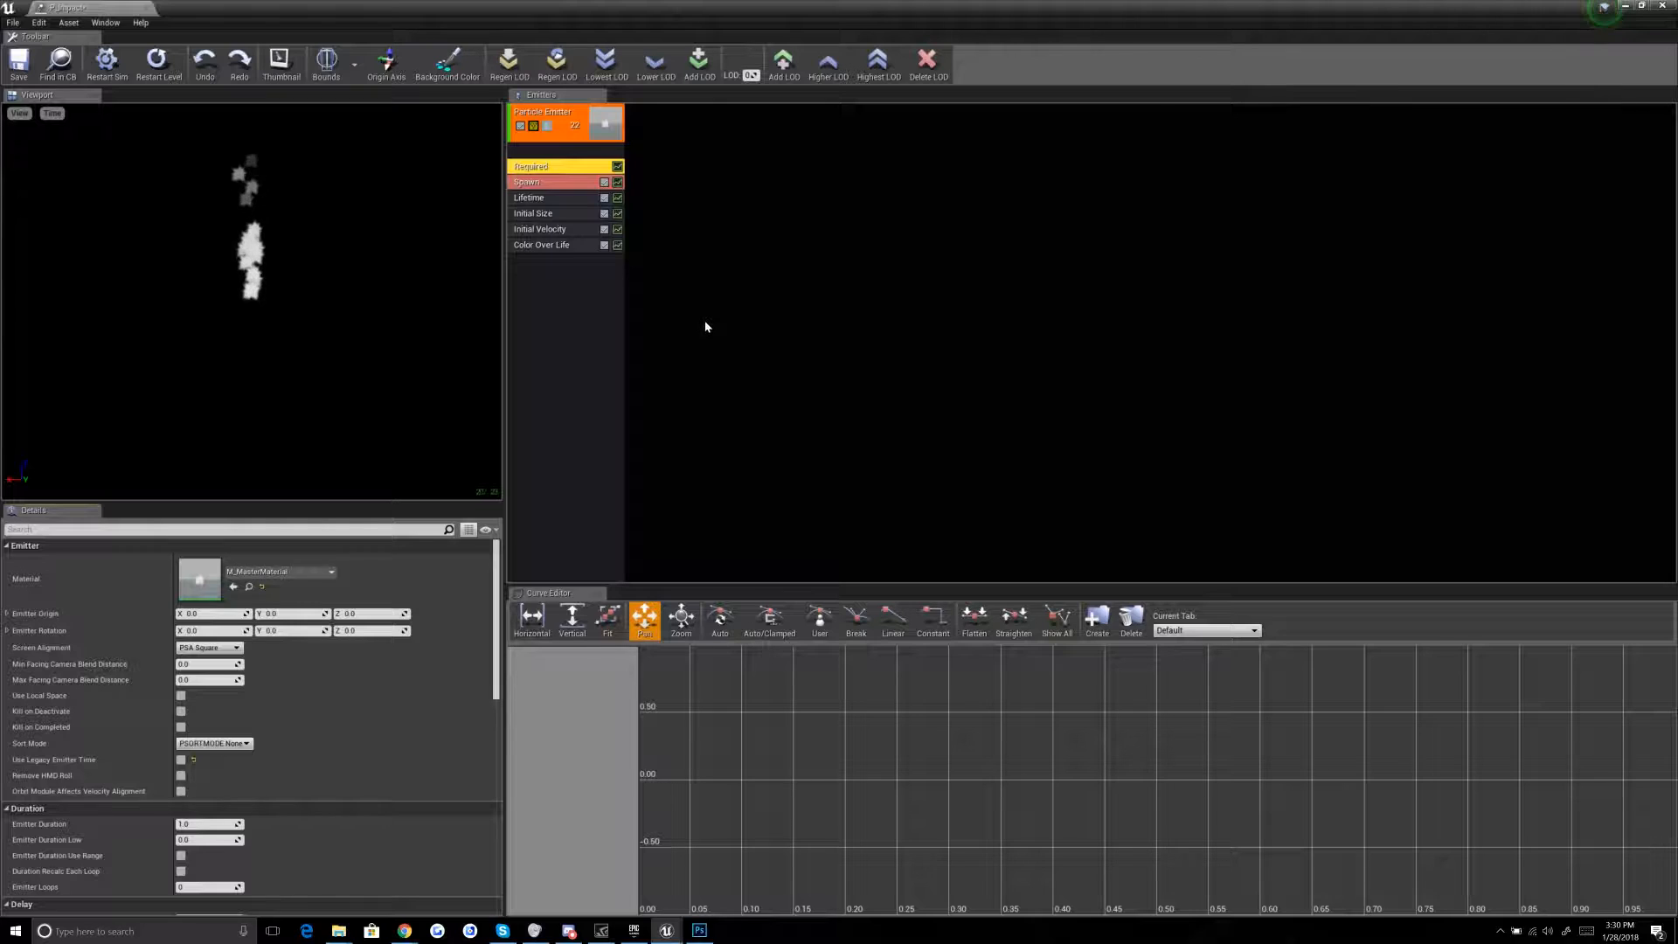
Step: Try constant spawn rates of 50, 25 and 5 in the emitter's Spawn module
left_click(549, 183)
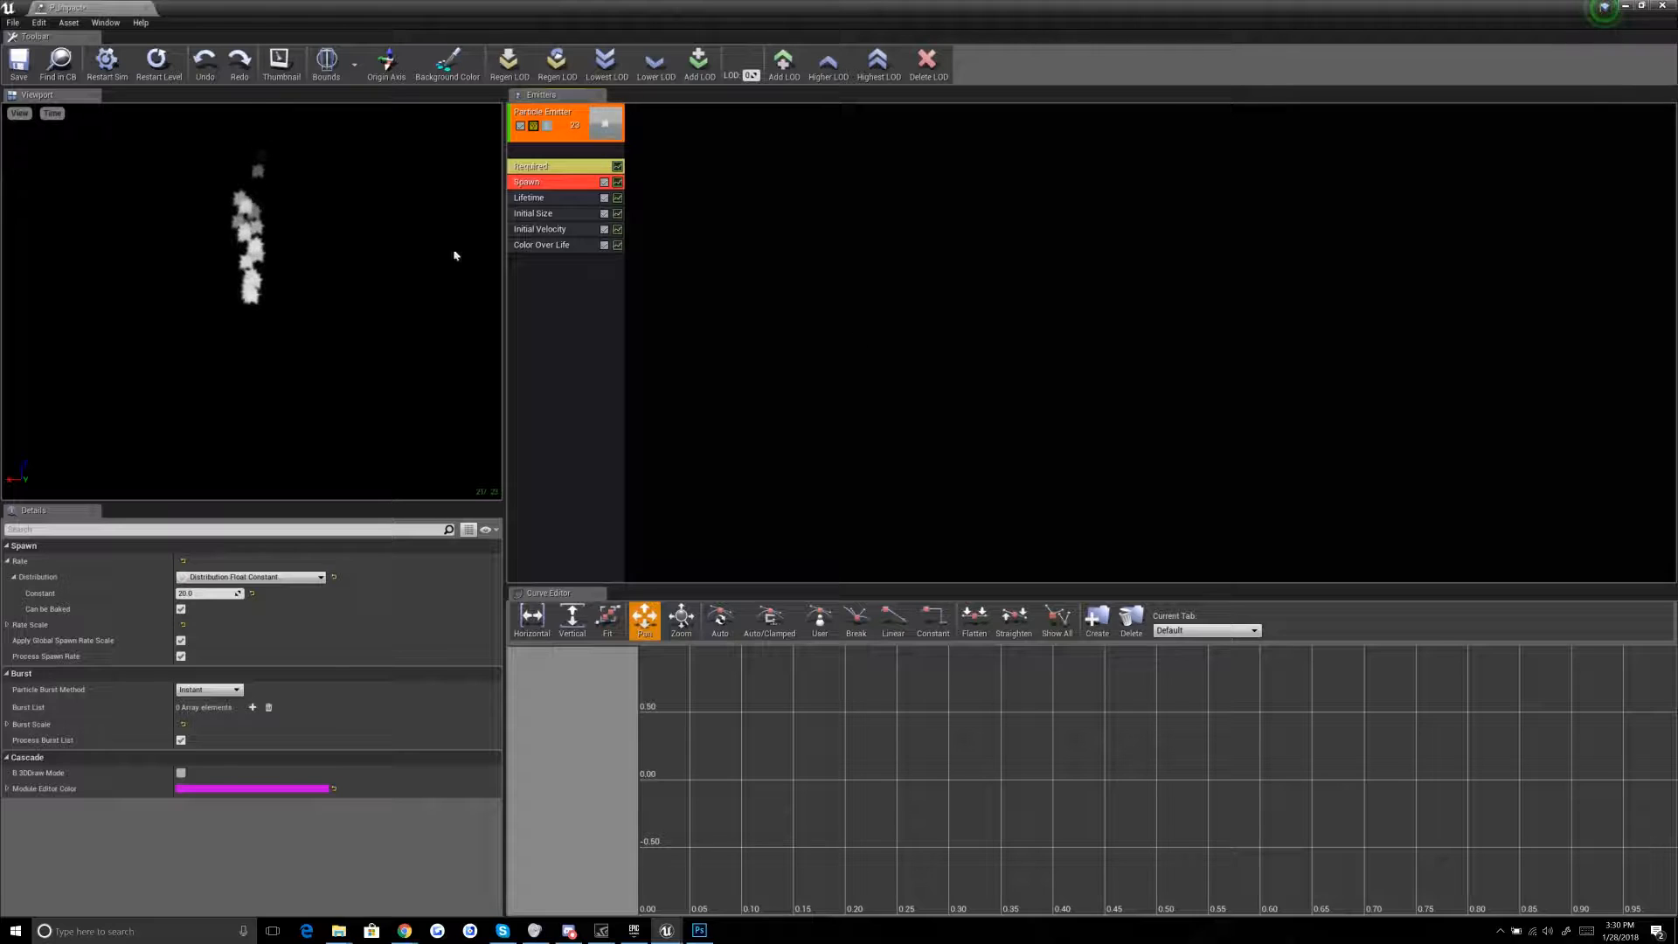
left_click(909, 278)
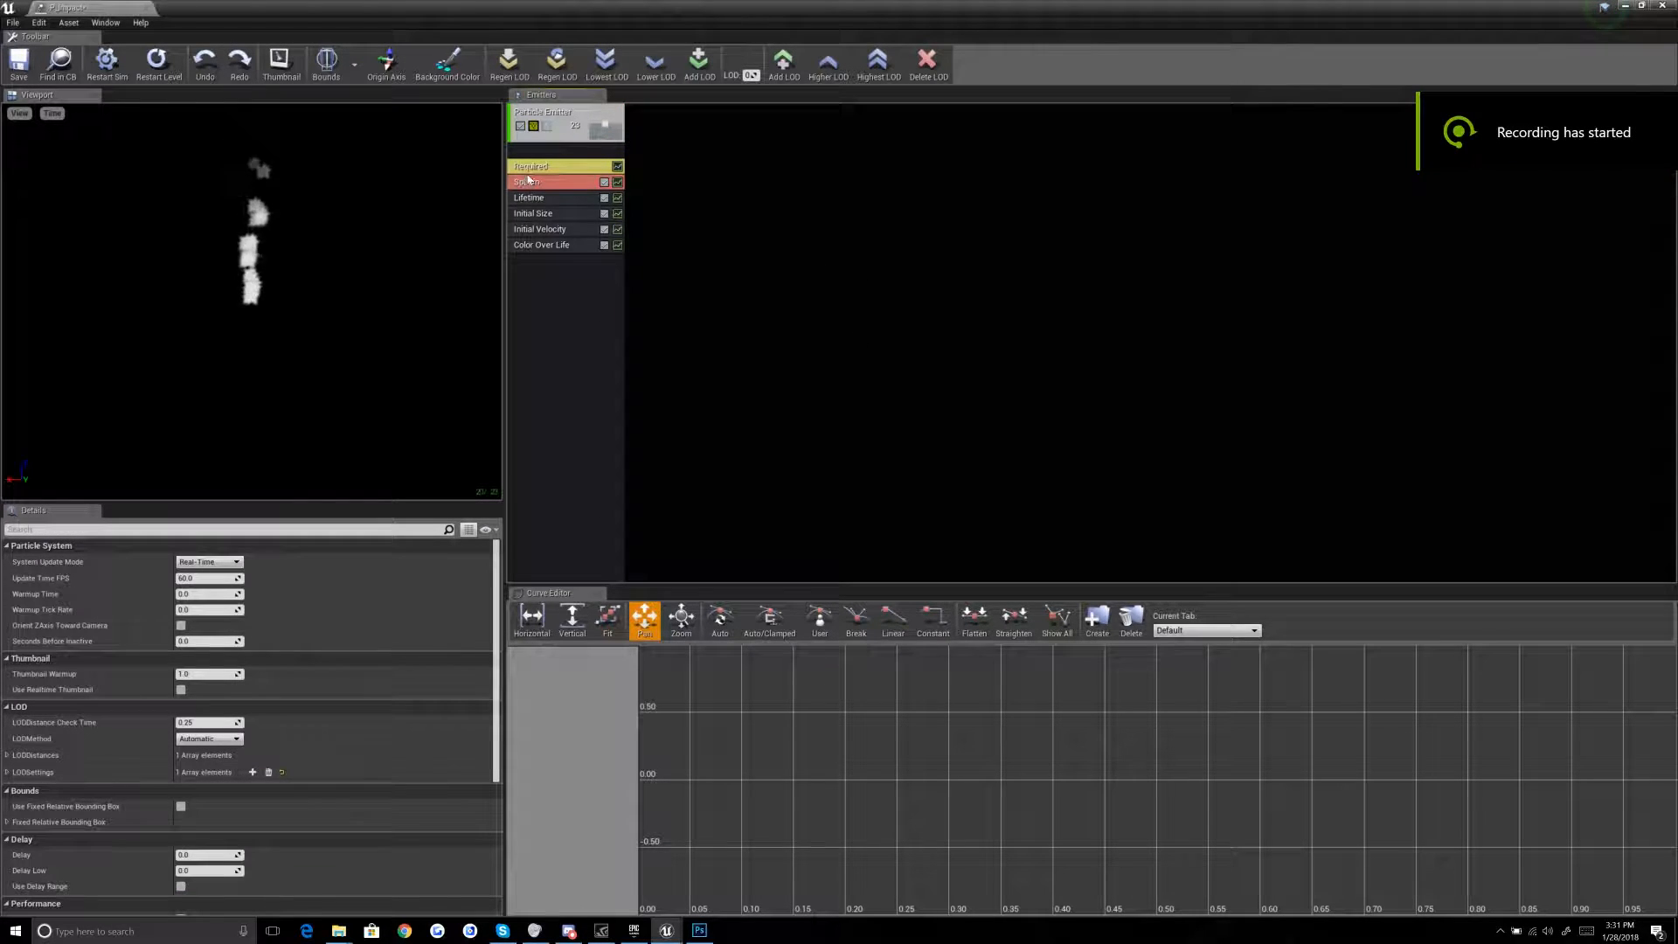
left_click(527, 180)
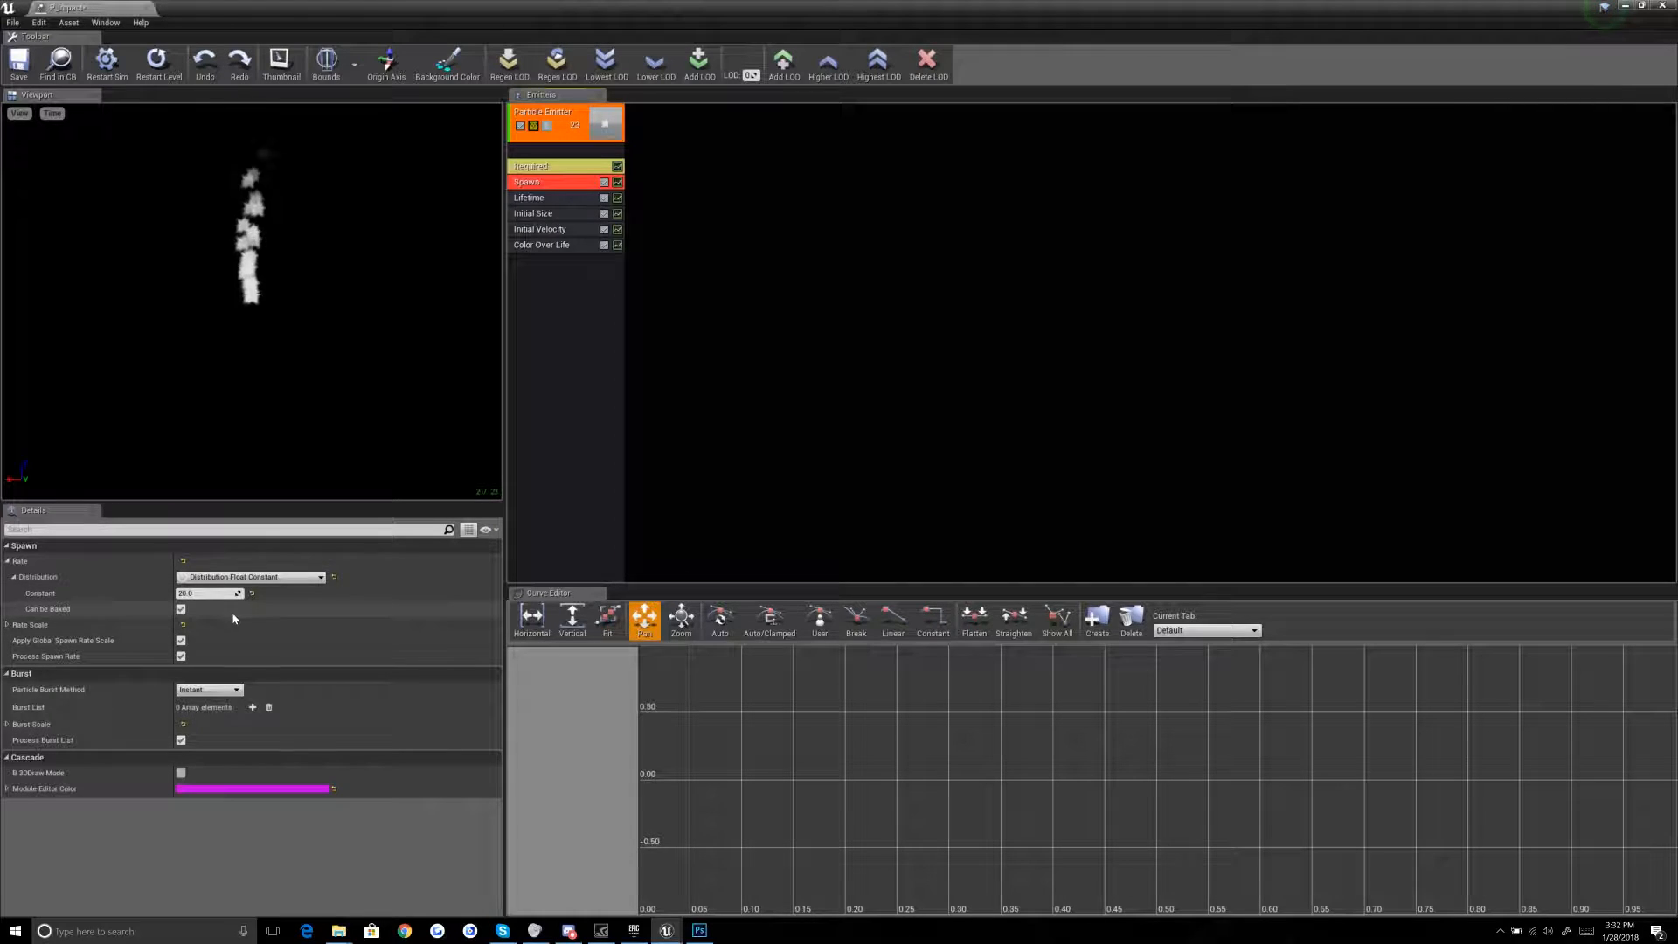
left_click(186, 593)
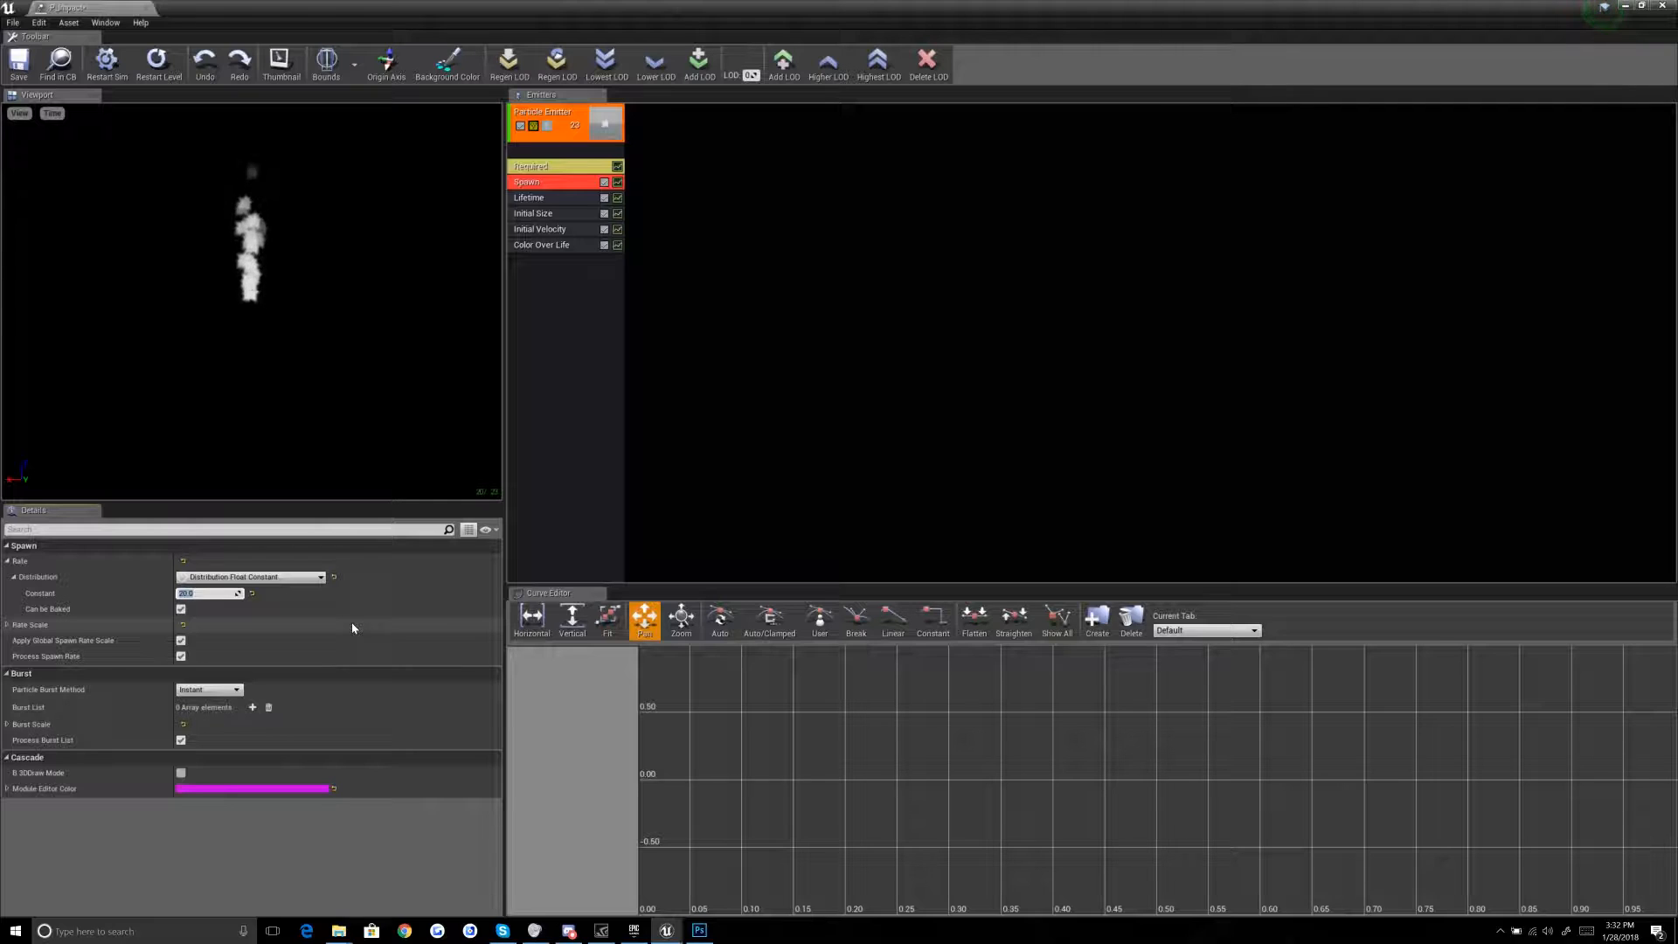
type("50")
key("Return")
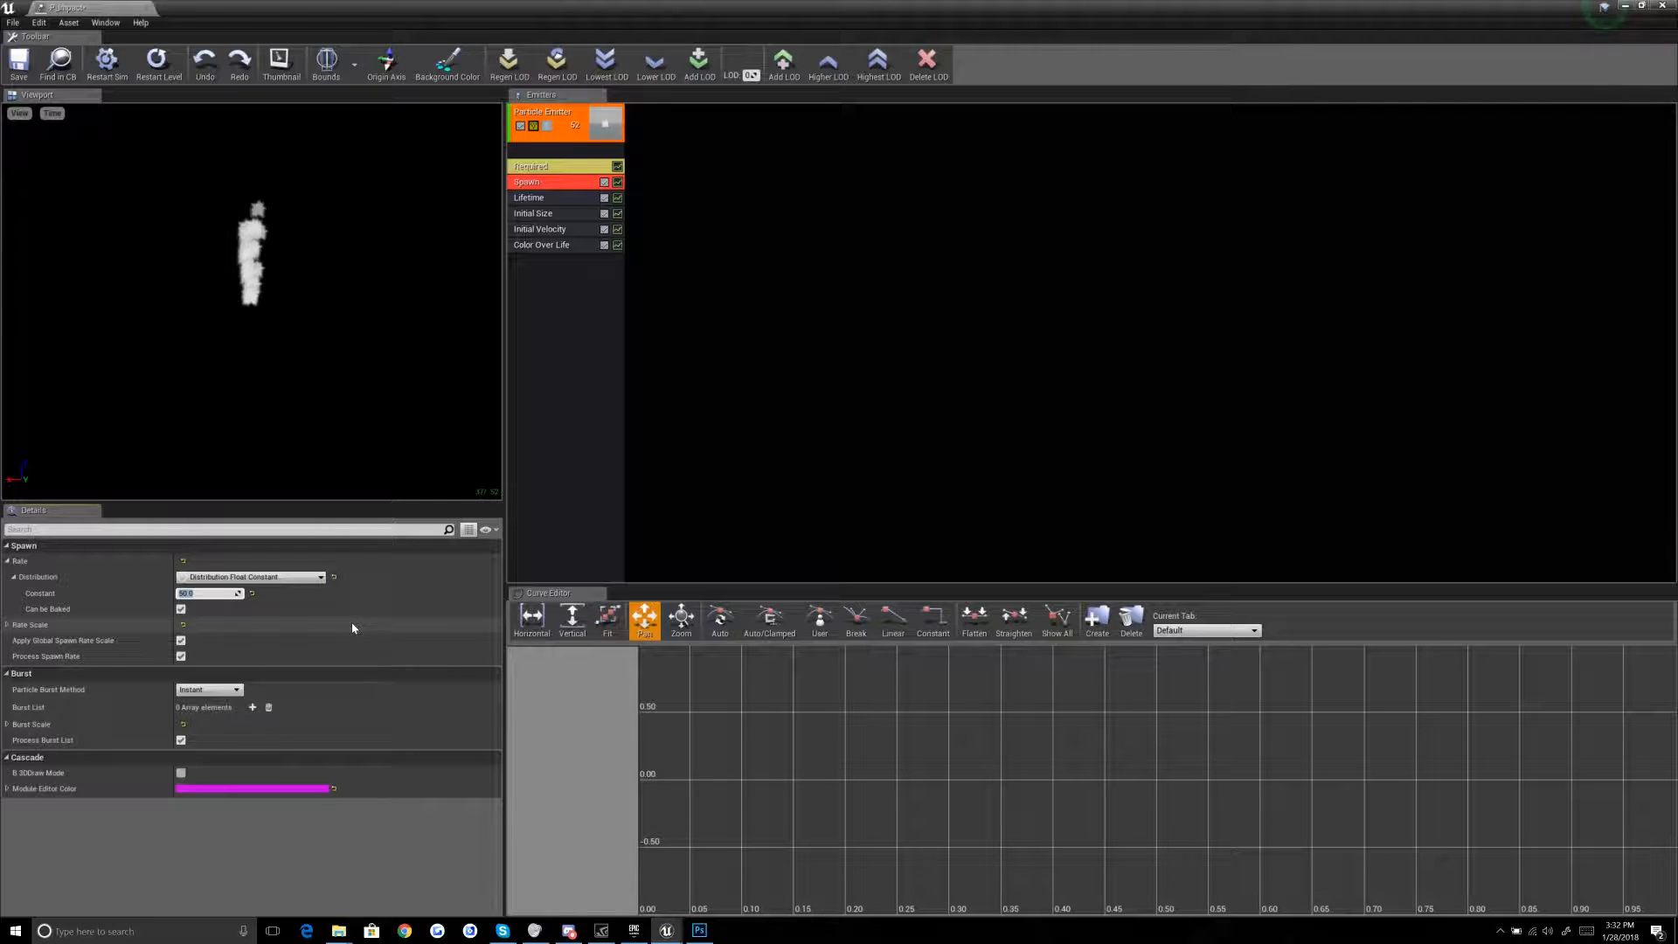
type("25")
key("Return")
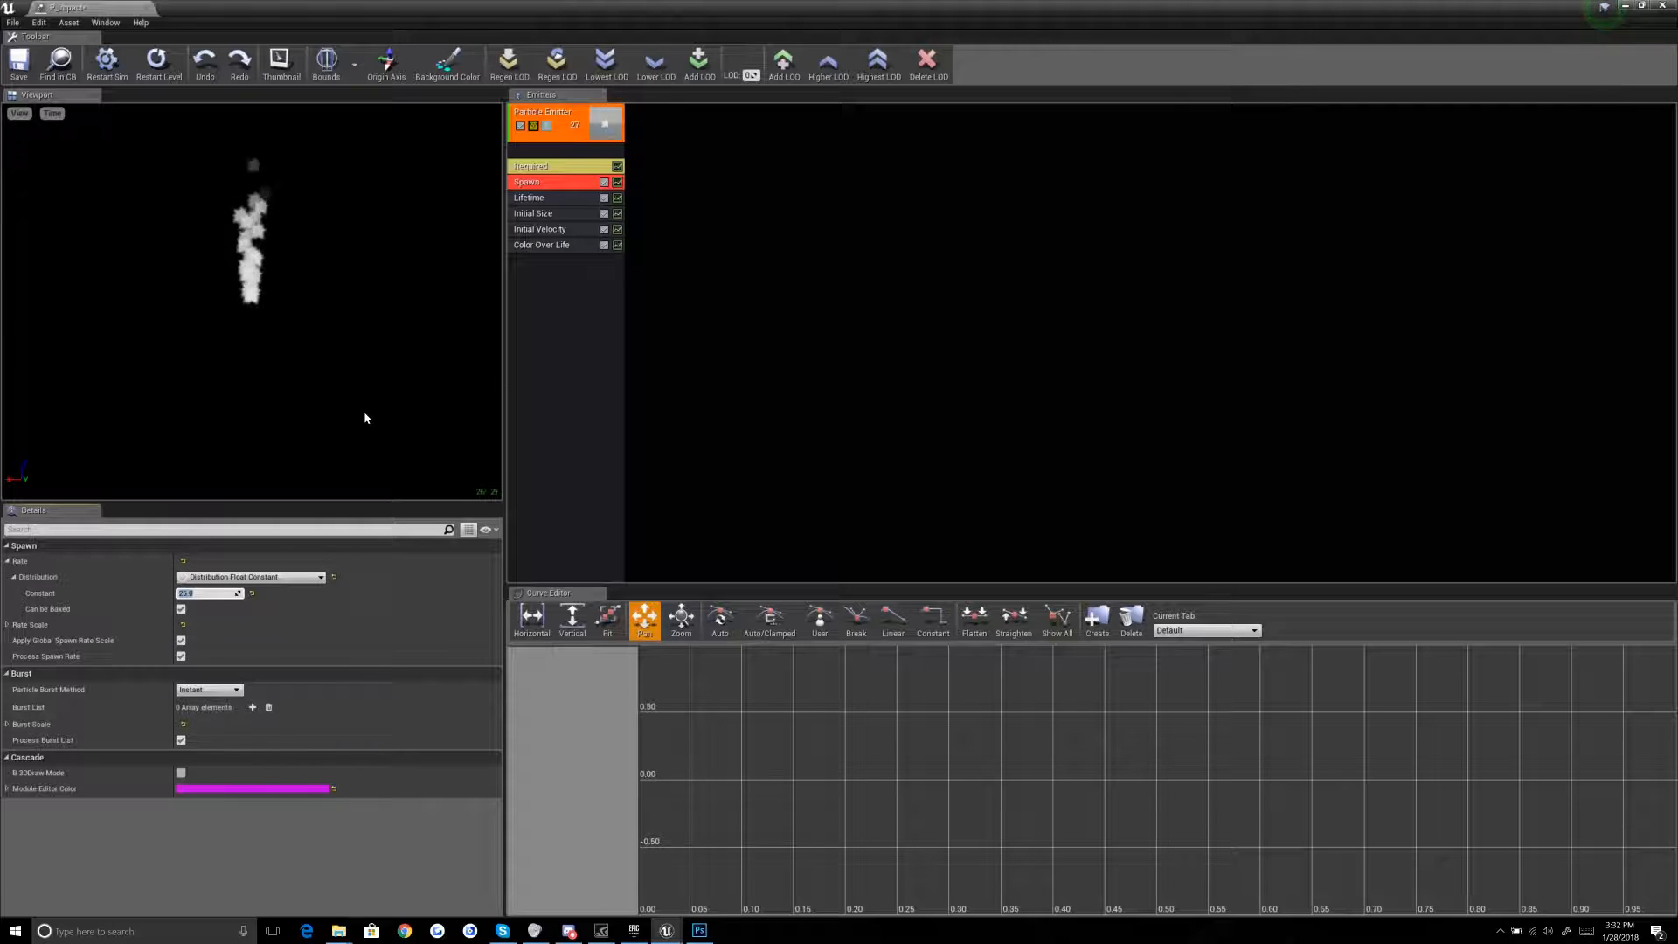
type("5")
key("Return")
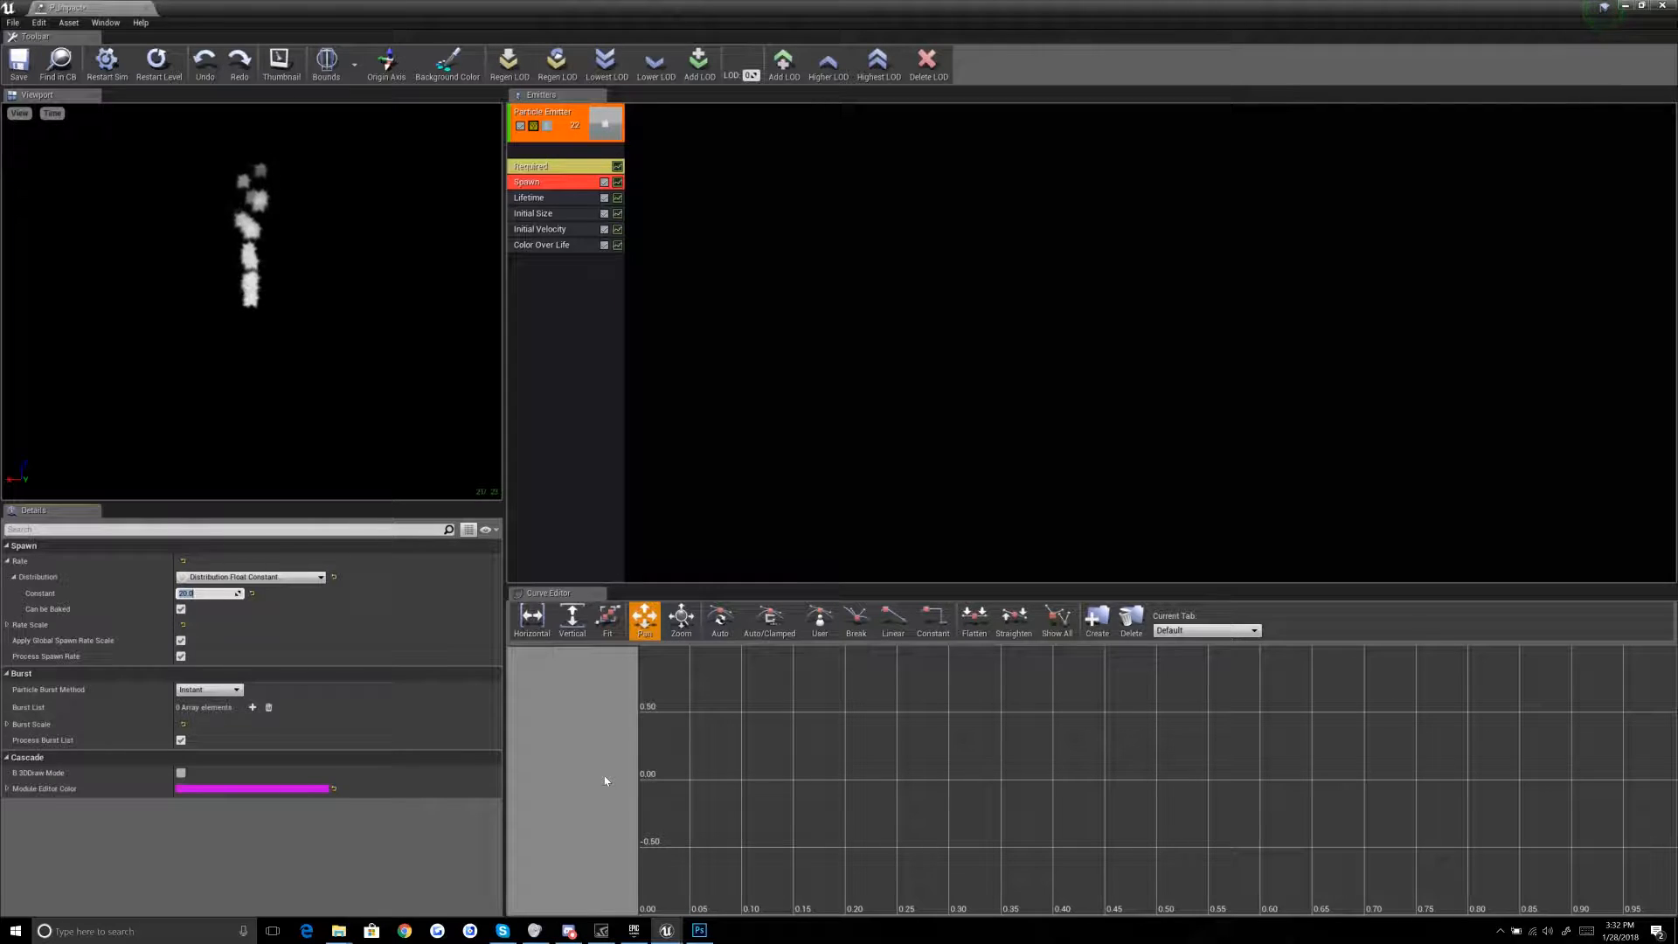
Step: Set the constant spawn rate to 0 and add two Burst List entries with a count of 15, giving the second its own time
type("0")
key("Return")
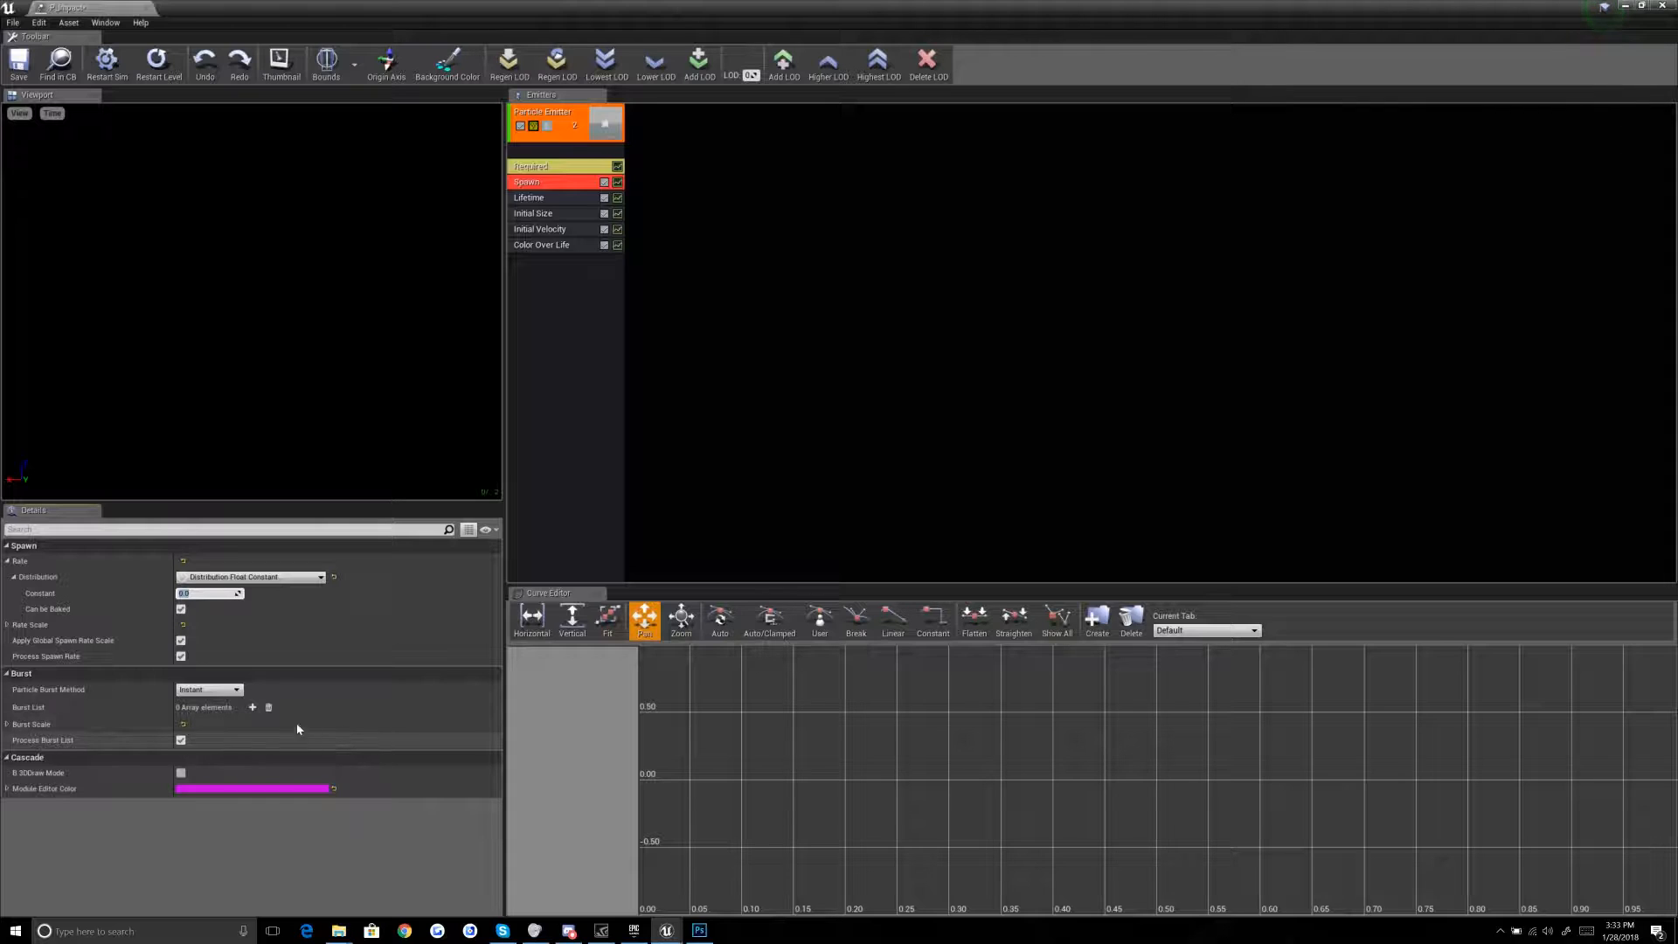
left_click(253, 708)
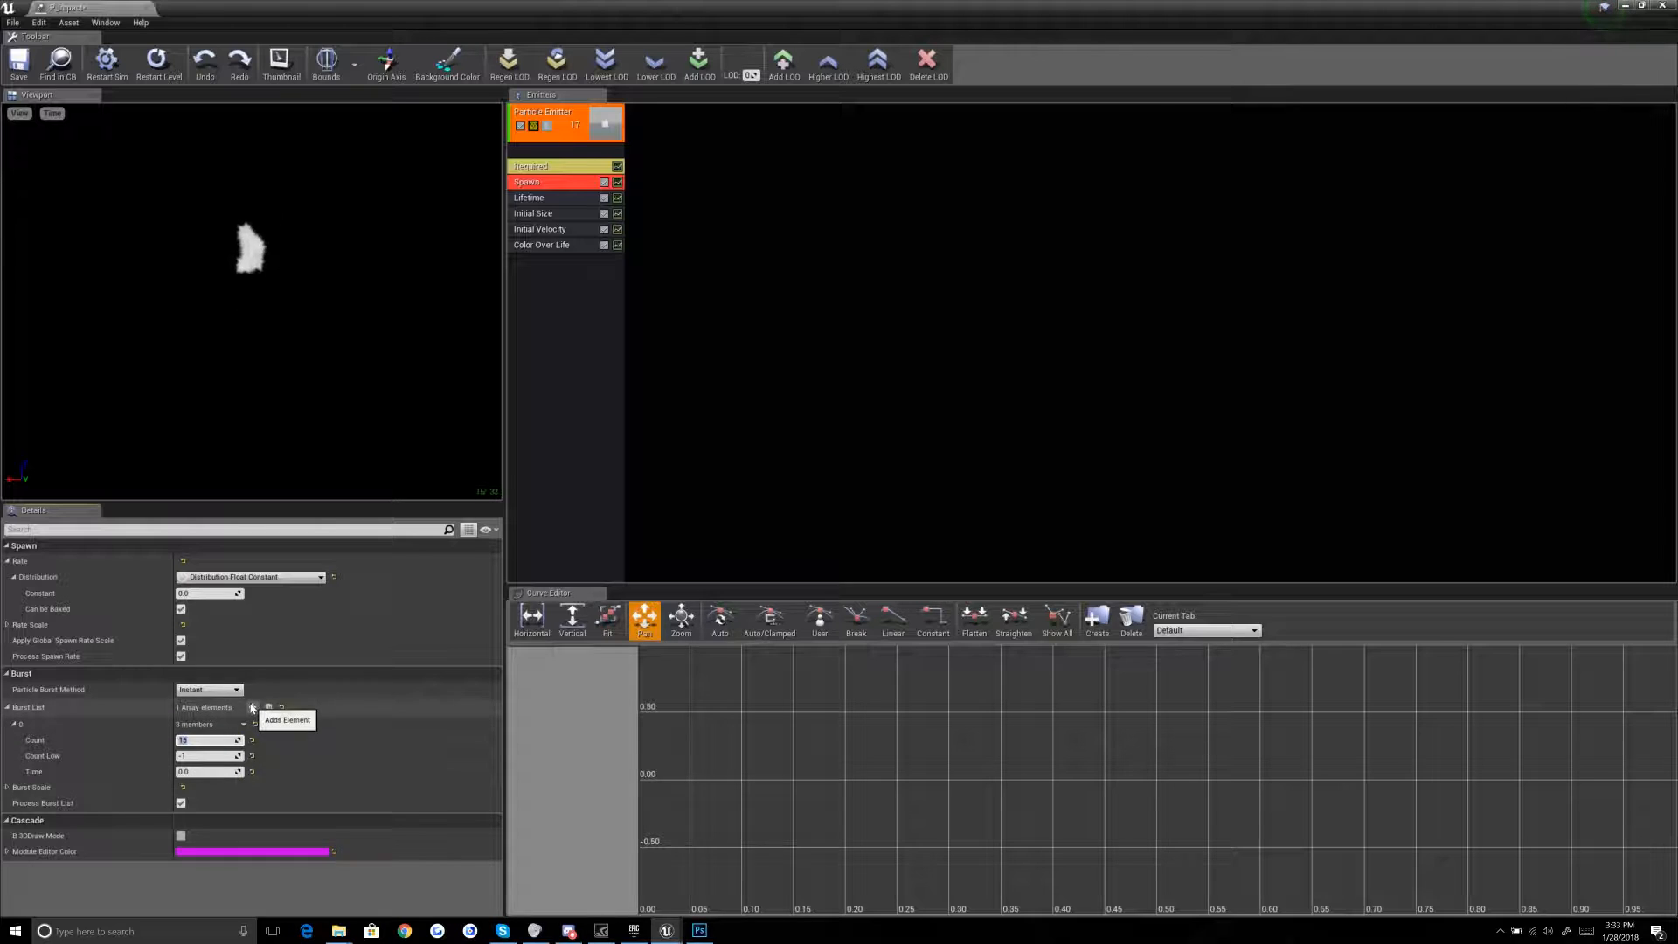
left_click(253, 708)
left_click(199, 804)
type("15")
left_click(200, 835)
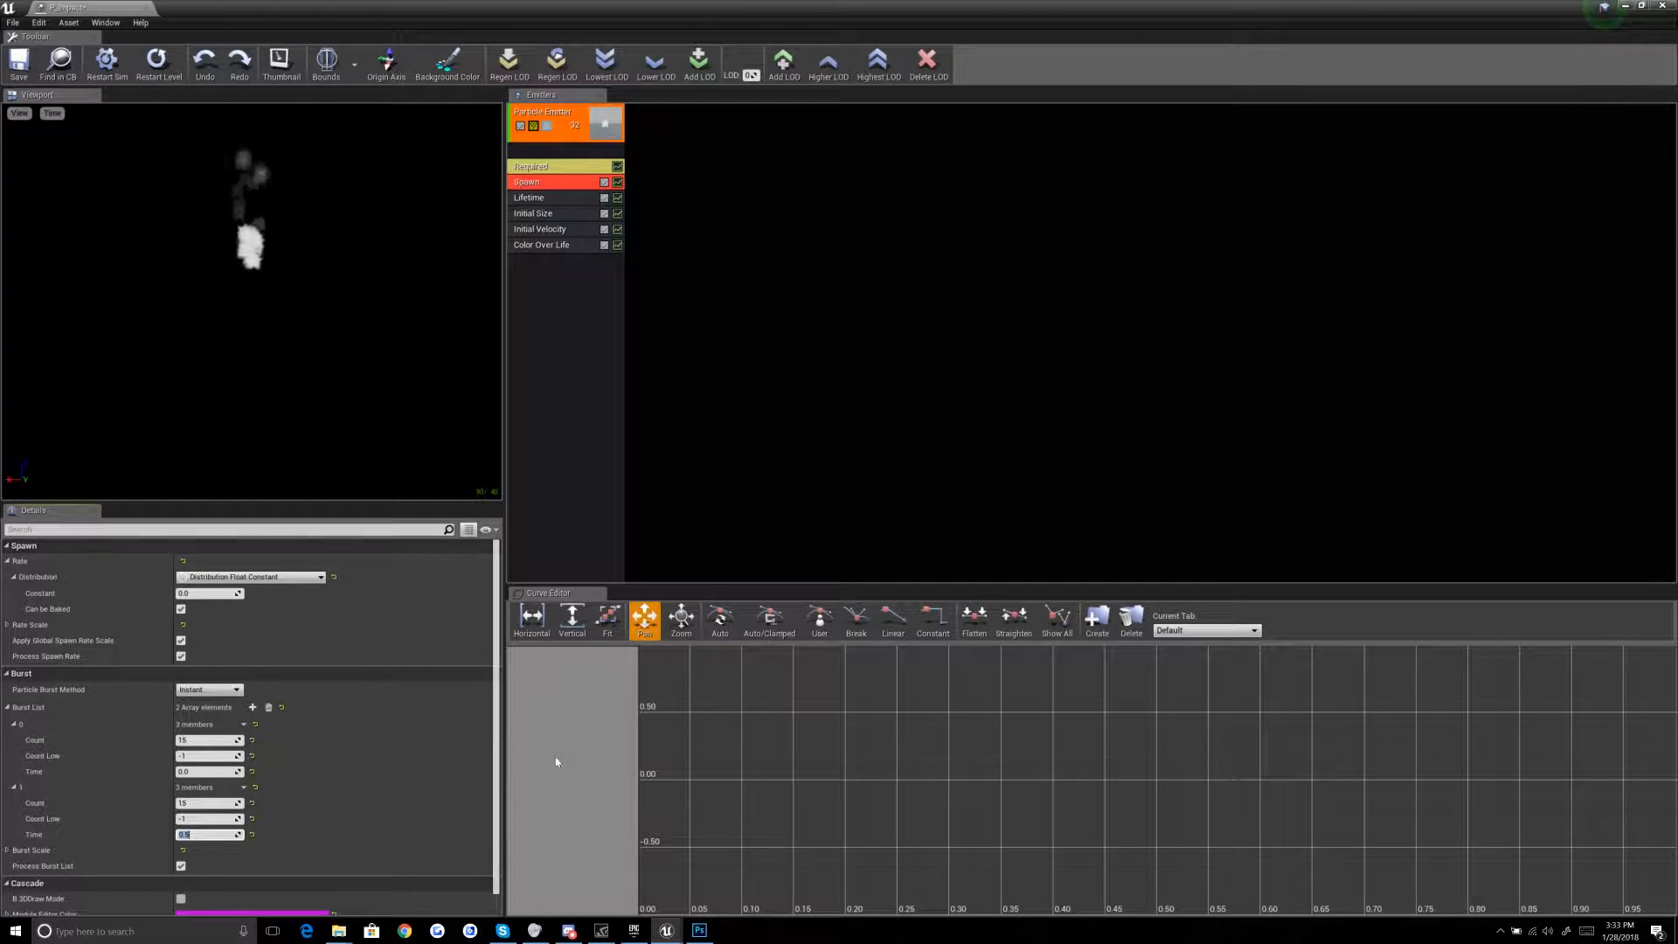
Step: Clear the Burst List and restore the constant spawn rate to 20
left_click(269, 708)
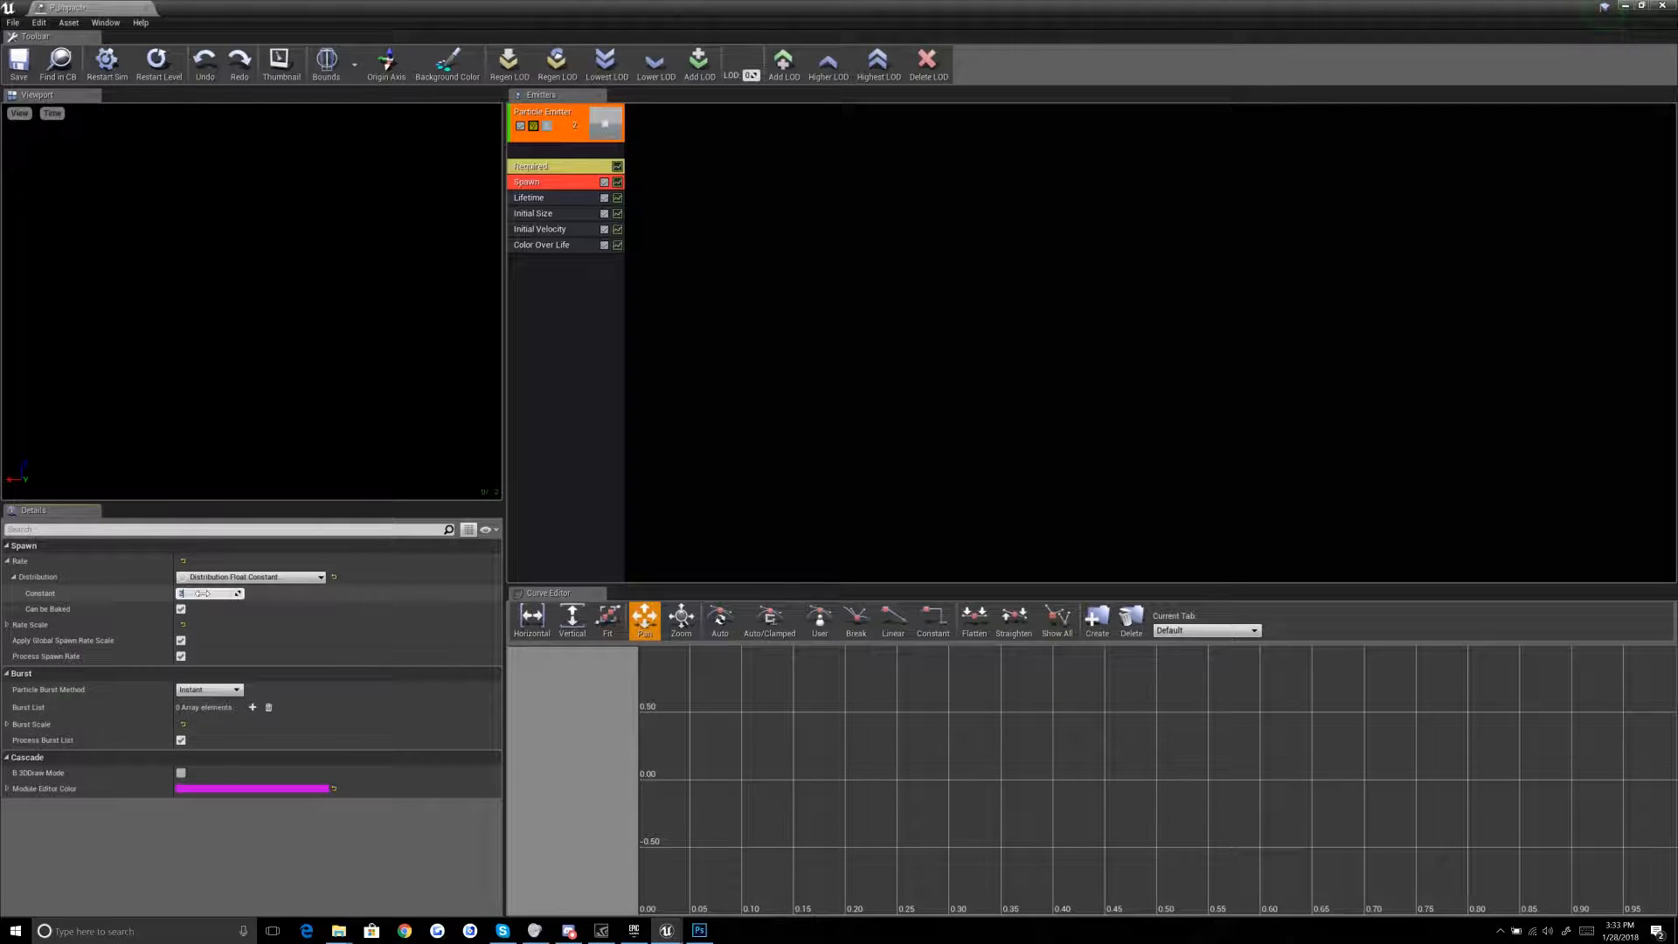
key("Return")
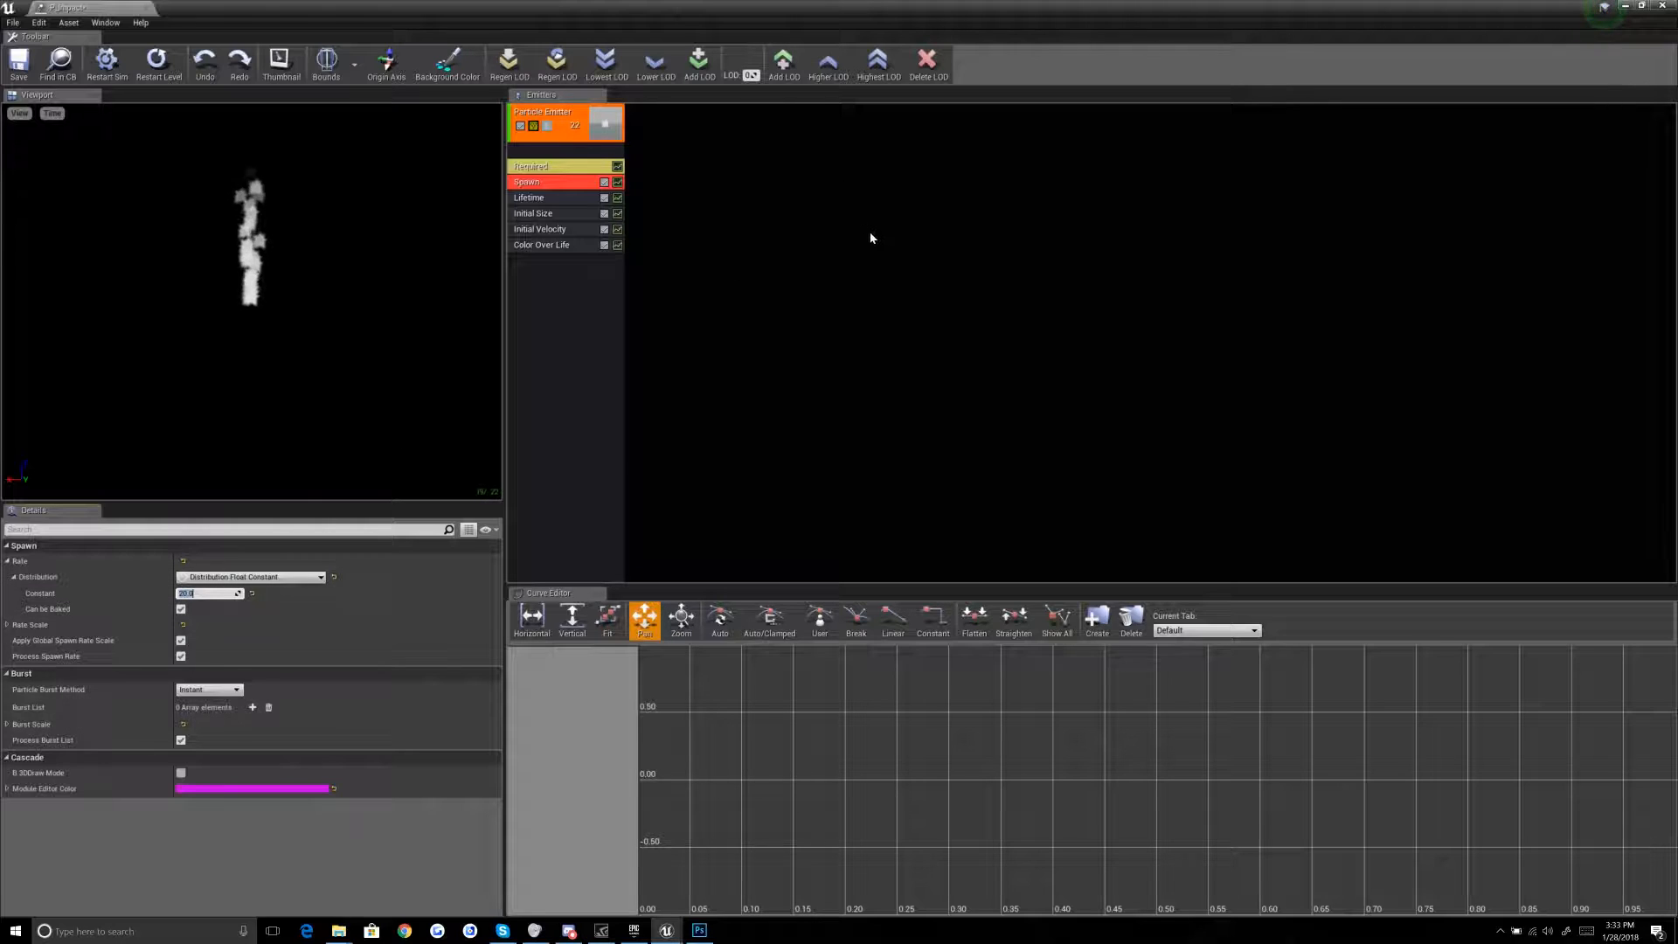
Step: Change the Lifetime module's distribution to Distribution Float Constant
left_click(552, 203)
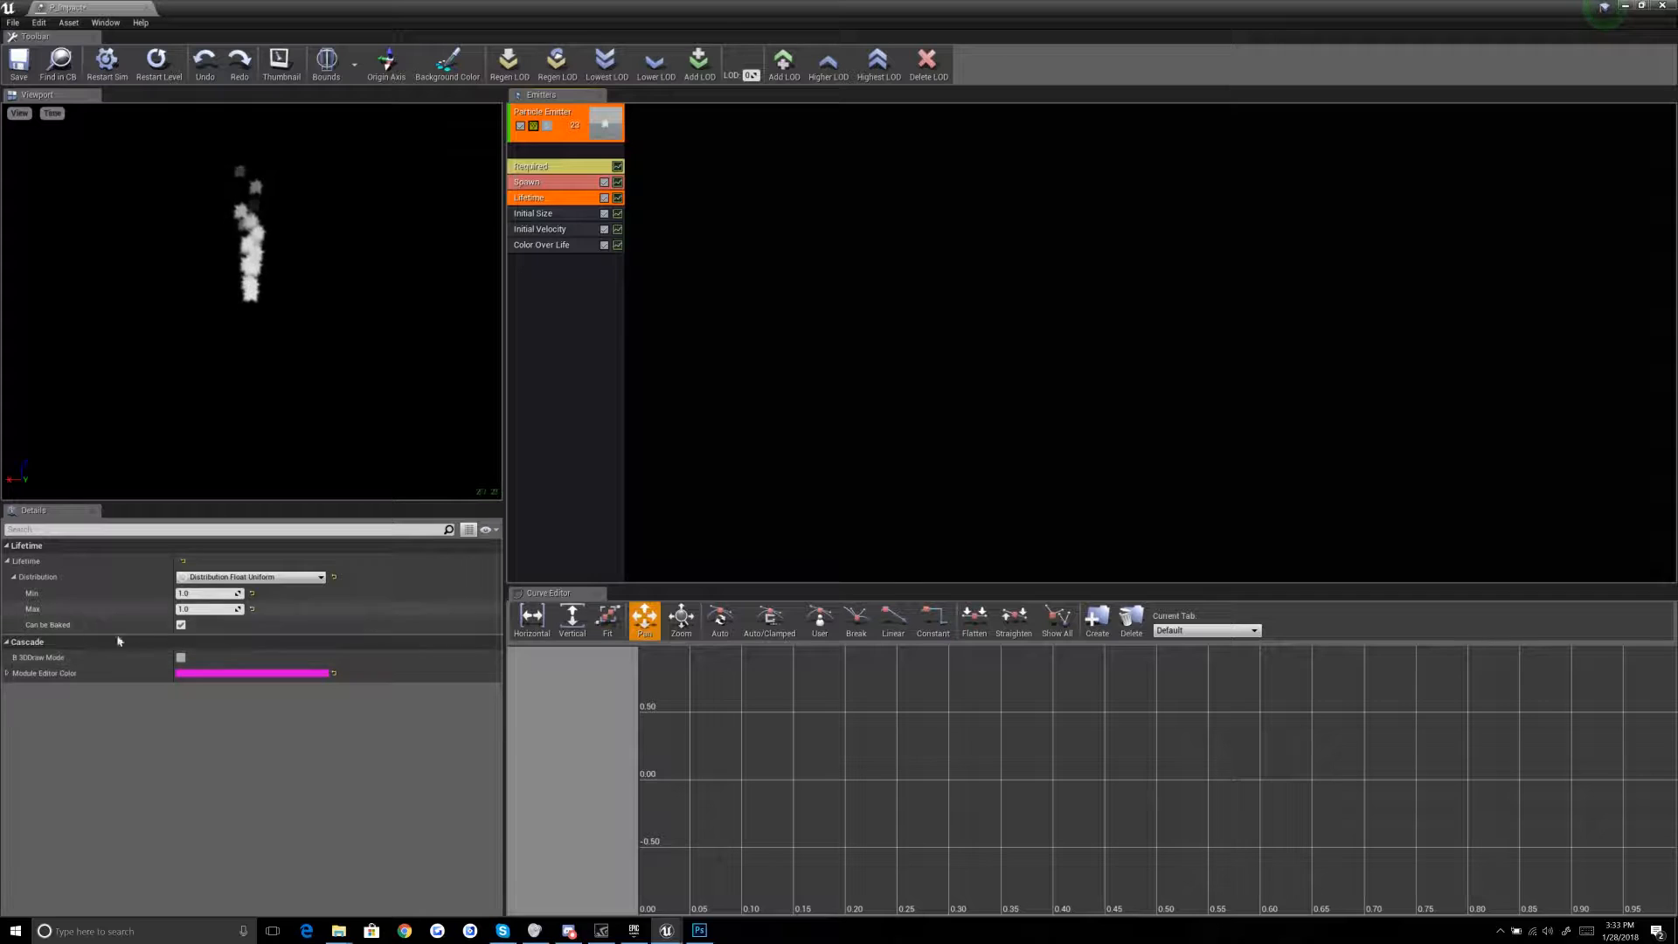
left_click(320, 576)
left_click(247, 603)
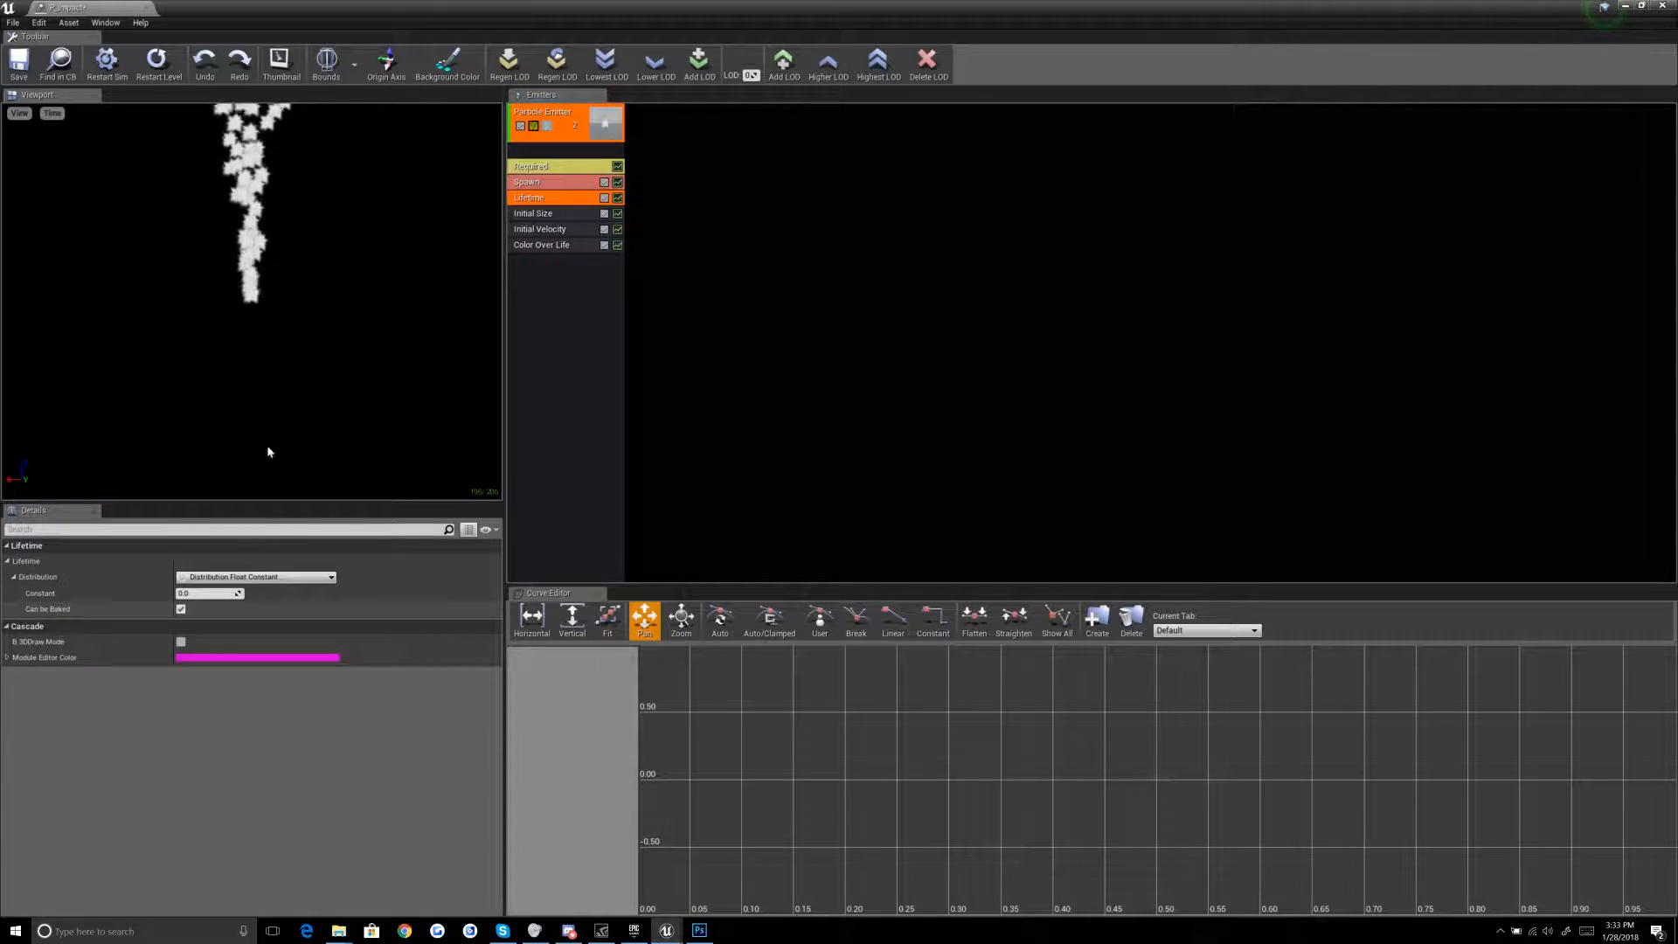
Step: Try constant lifetime values of 1 and 2 in the Lifetime module
left_click(197, 595)
type("1")
key("Return")
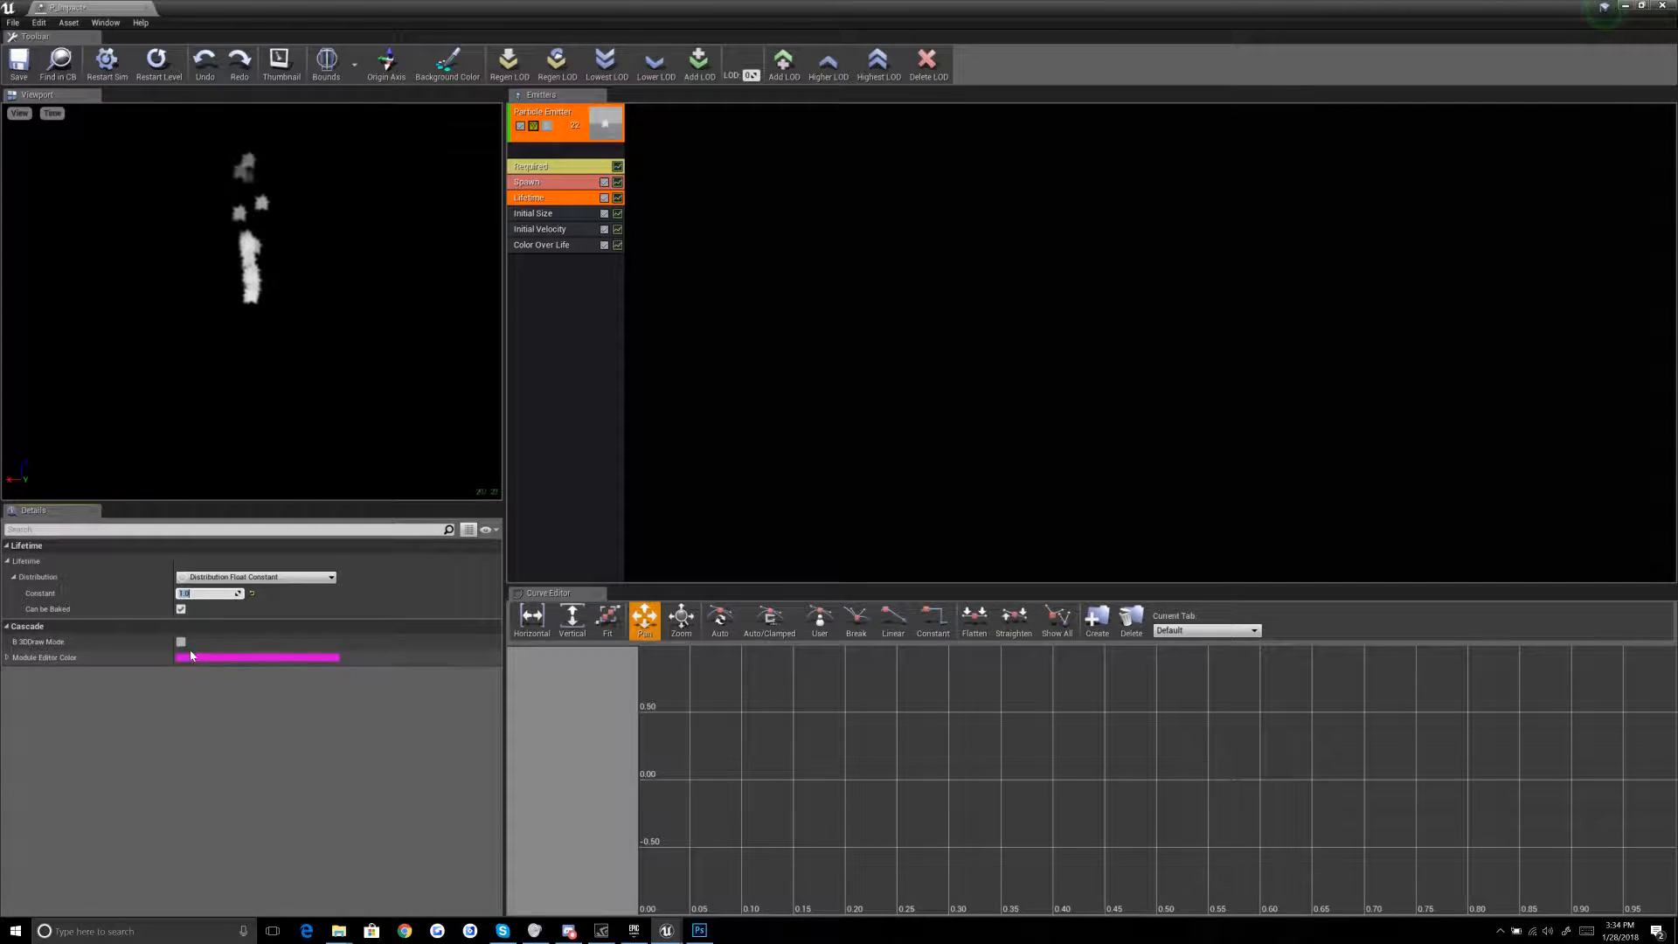
type("2")
key("Return")
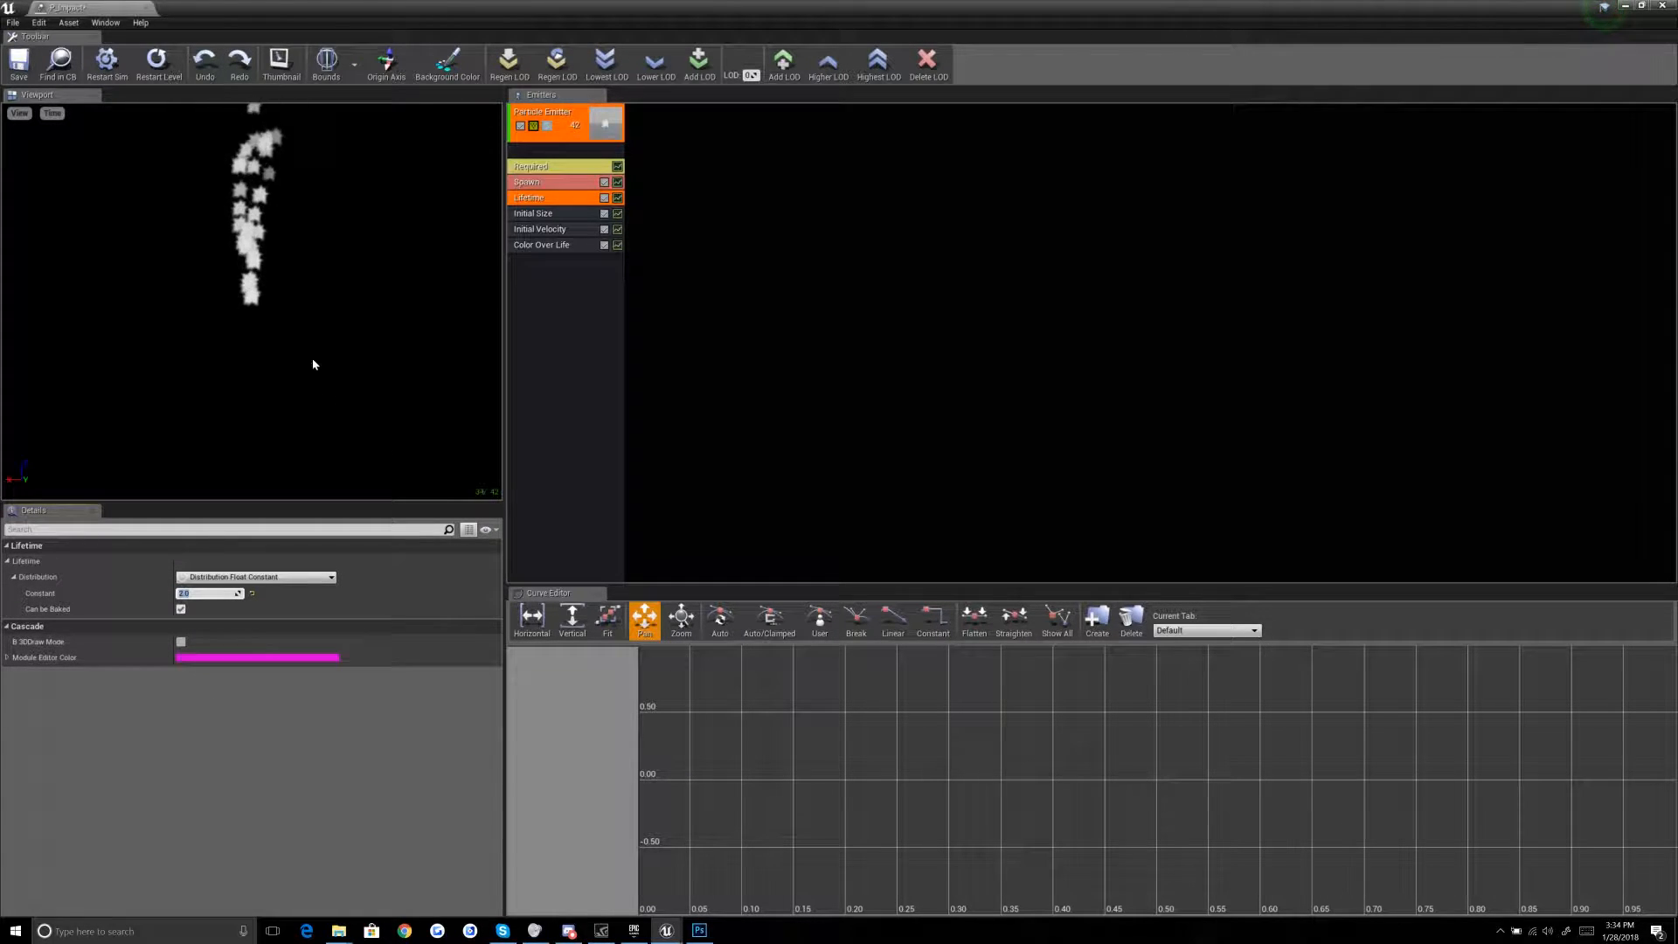
type("2")
key("Return")
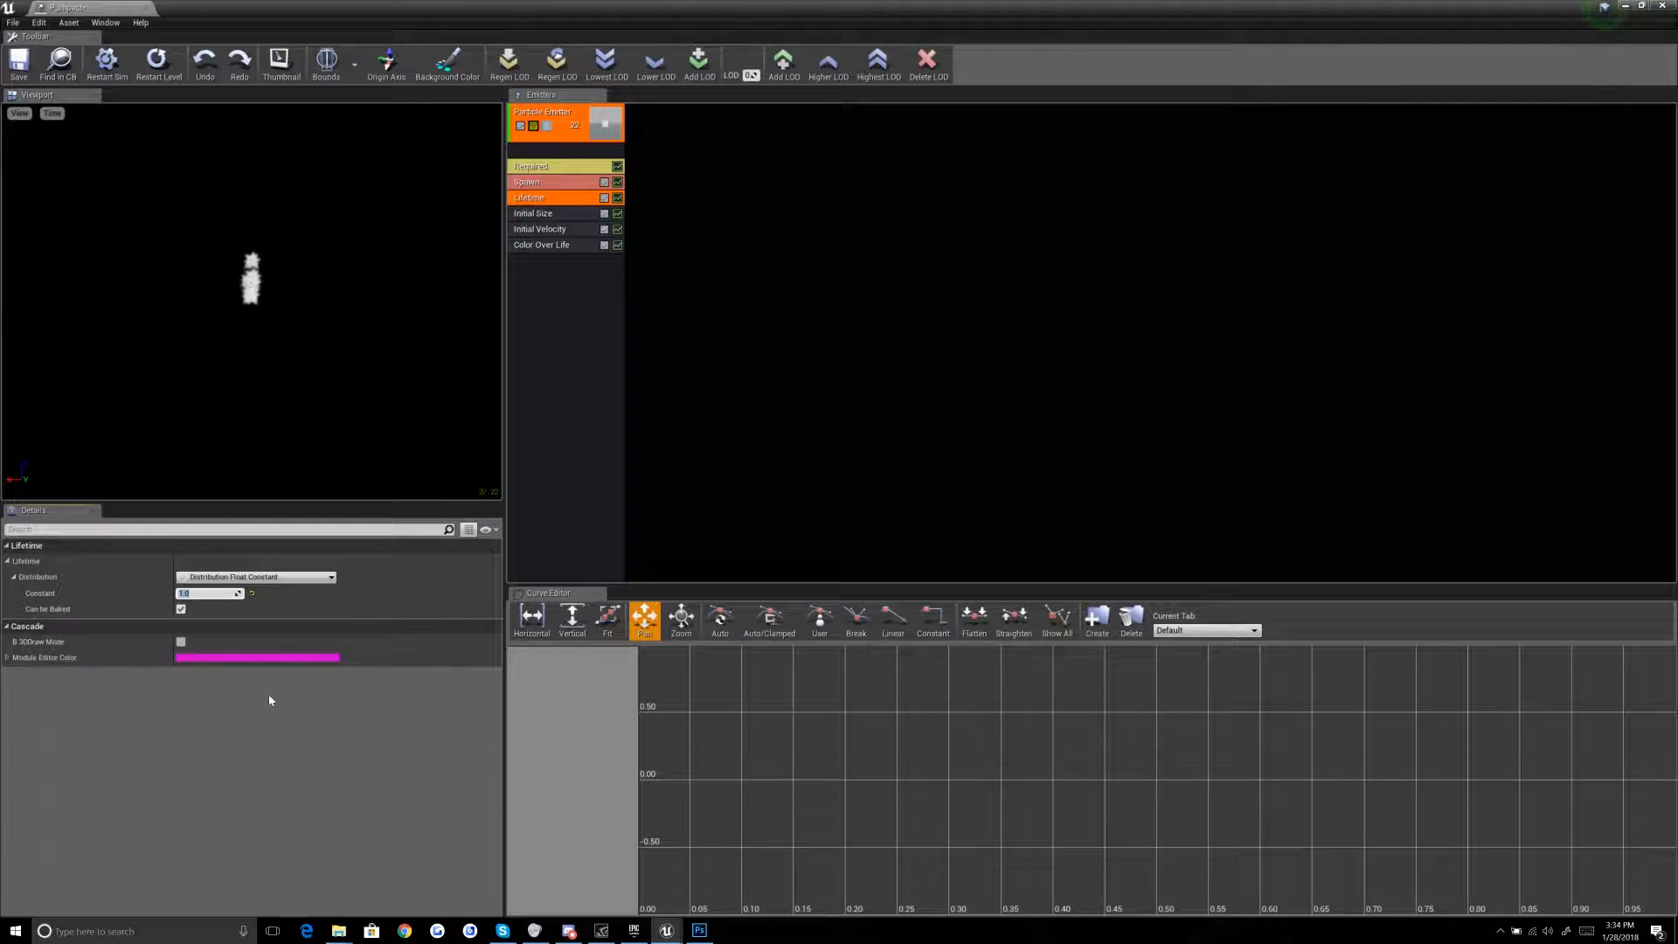
Step: Switch the Lifetime distribution to Distribution Float Uniform with a Min of 0.2 and a Max of 1.0
left_click(258, 576)
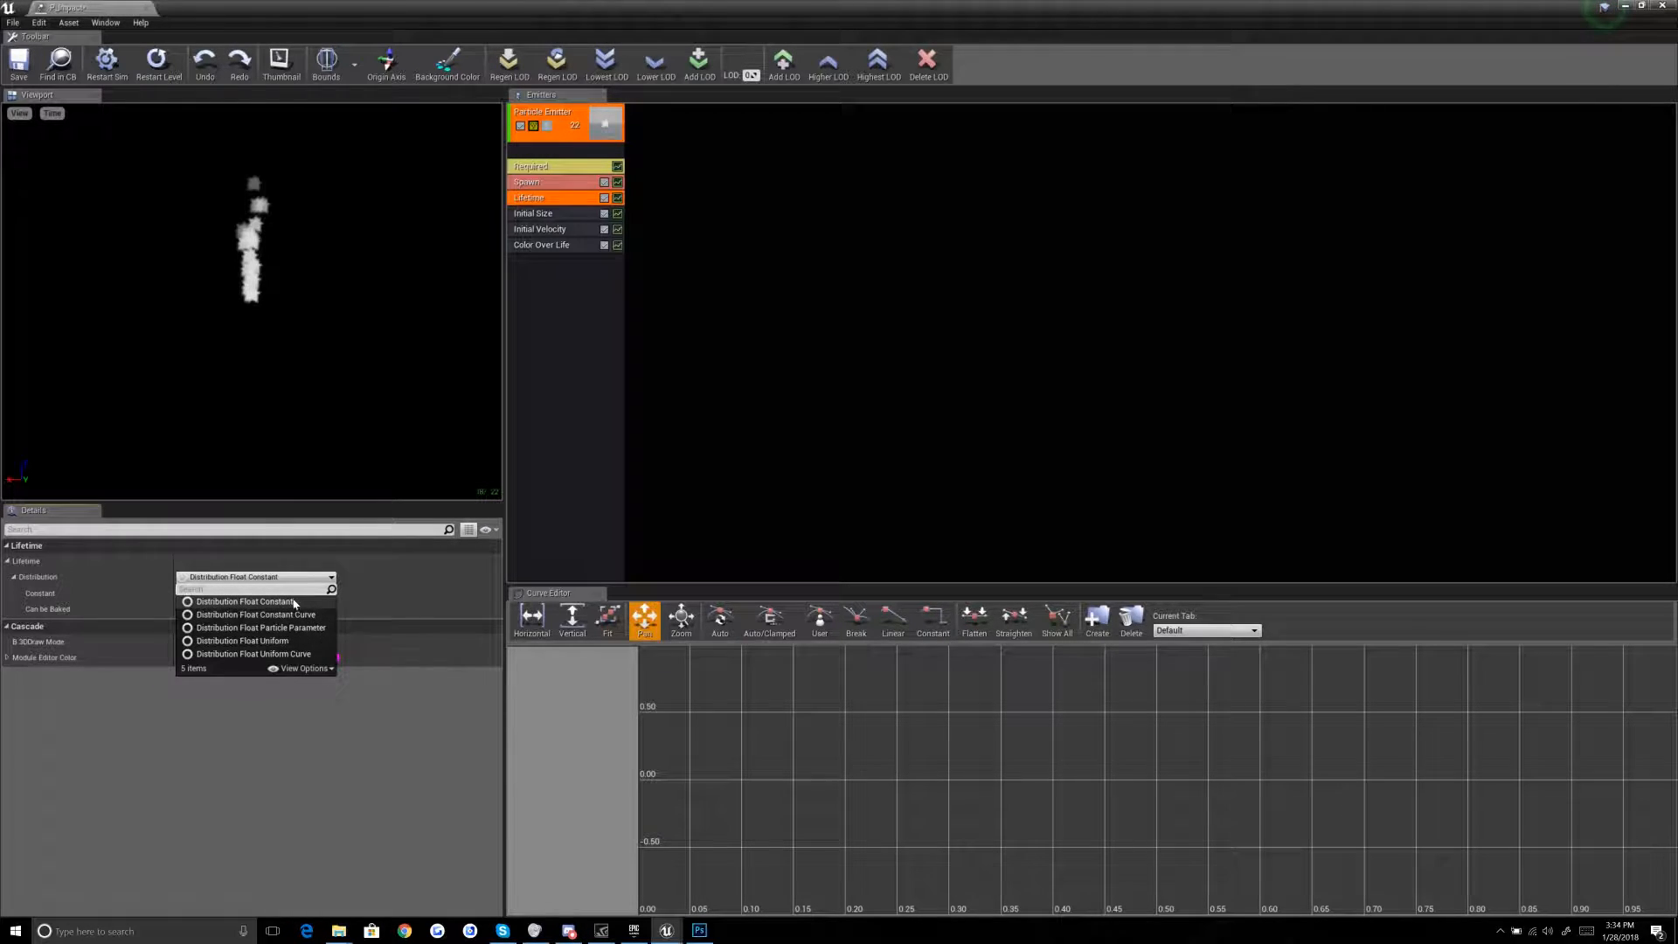
left_click(315, 642)
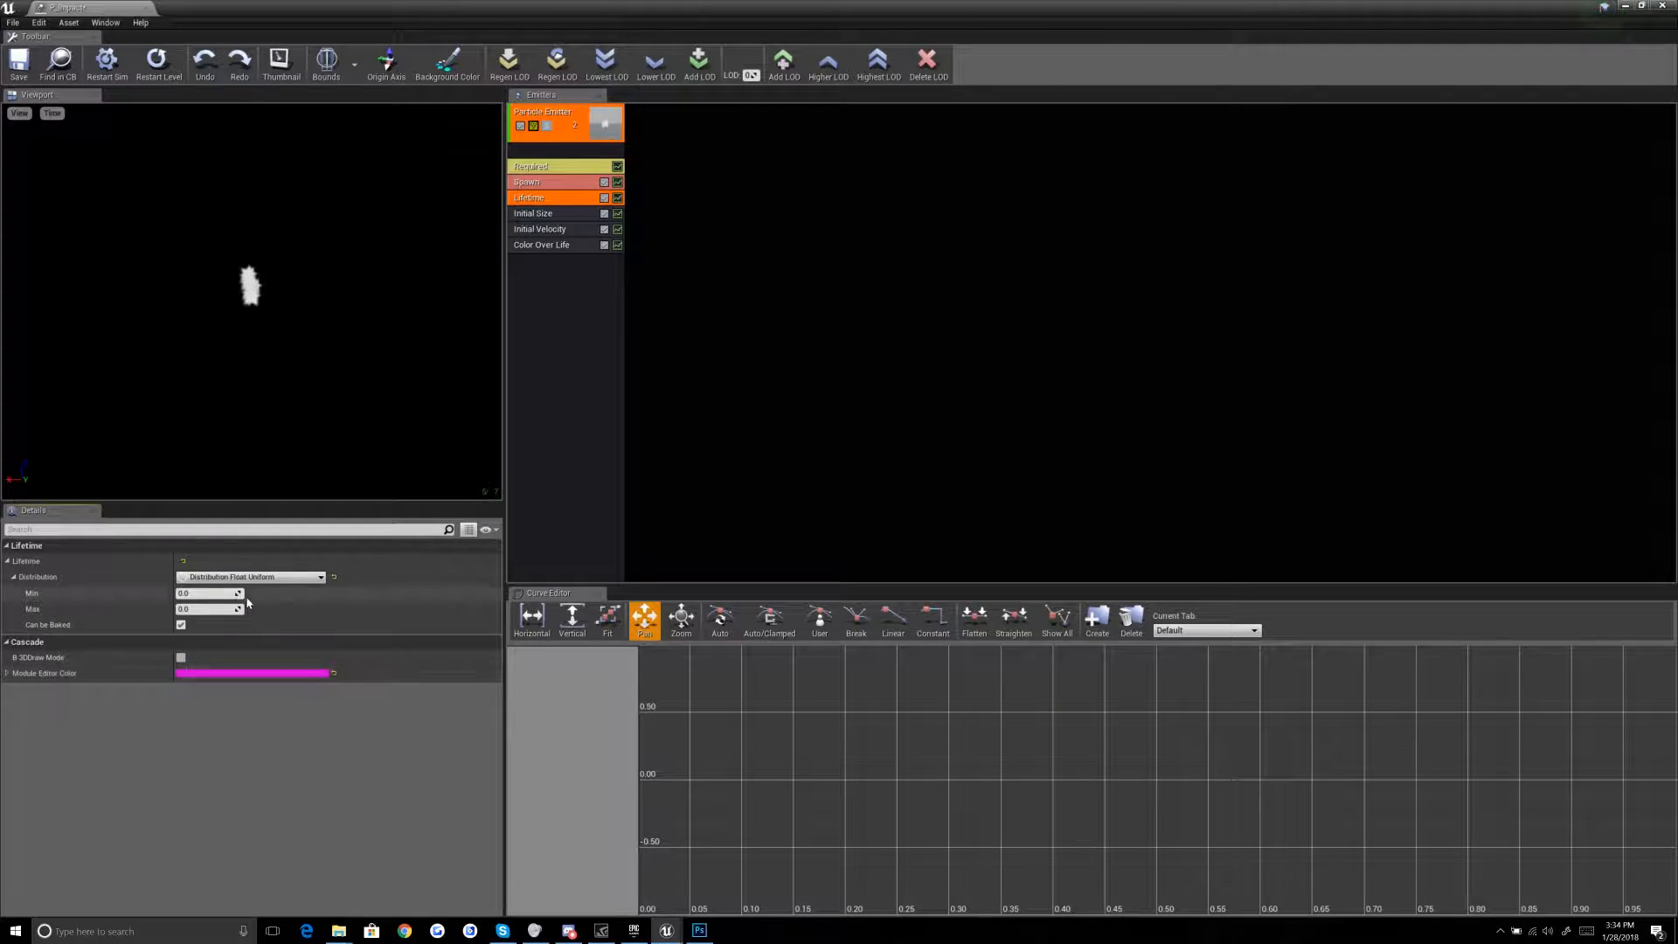
left_click(208, 595)
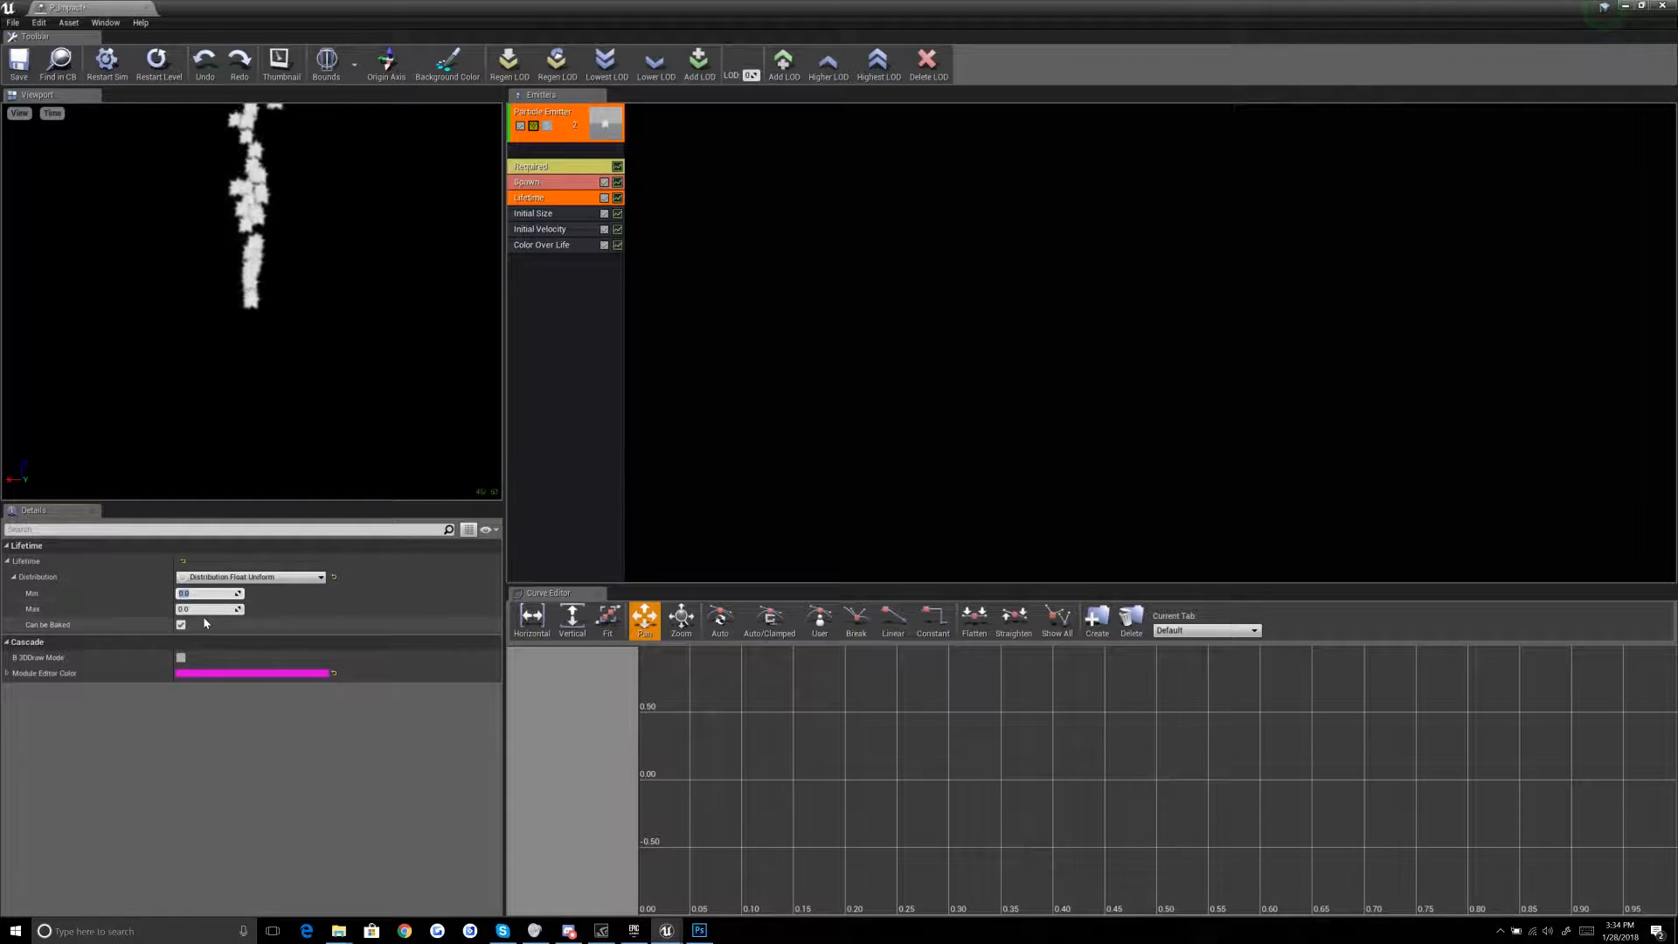
type(".2")
key("Tab")
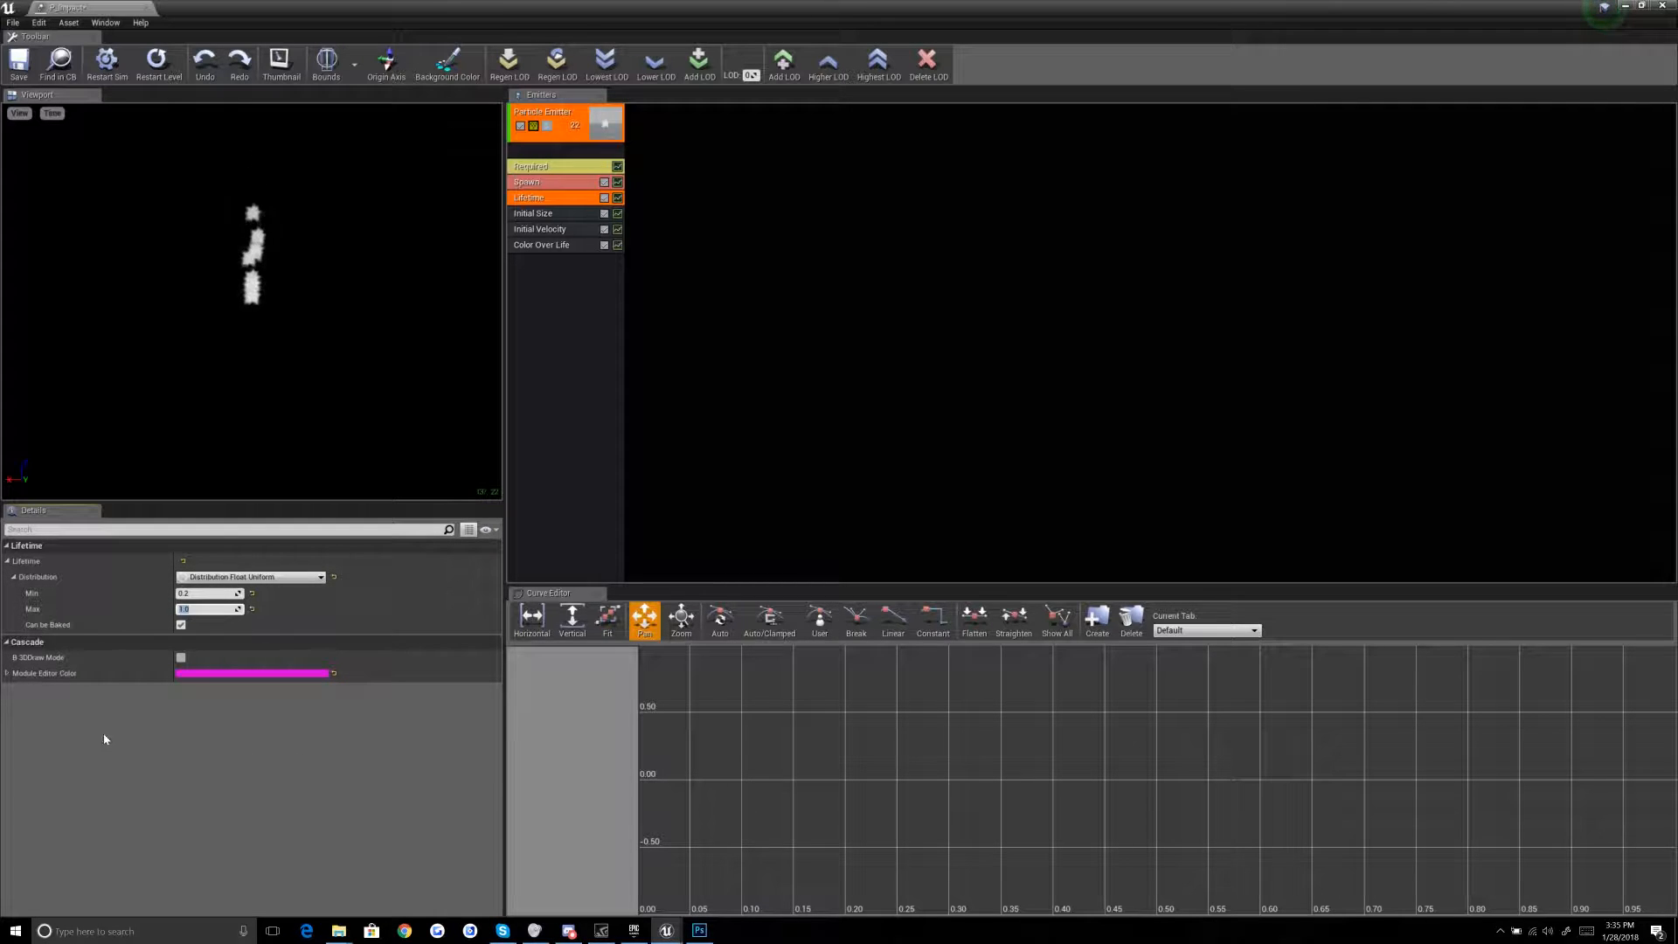
Step: Try Max X start sizes of 75 and 30 in the Initial Size module, settling on 45
left_click(712, 327)
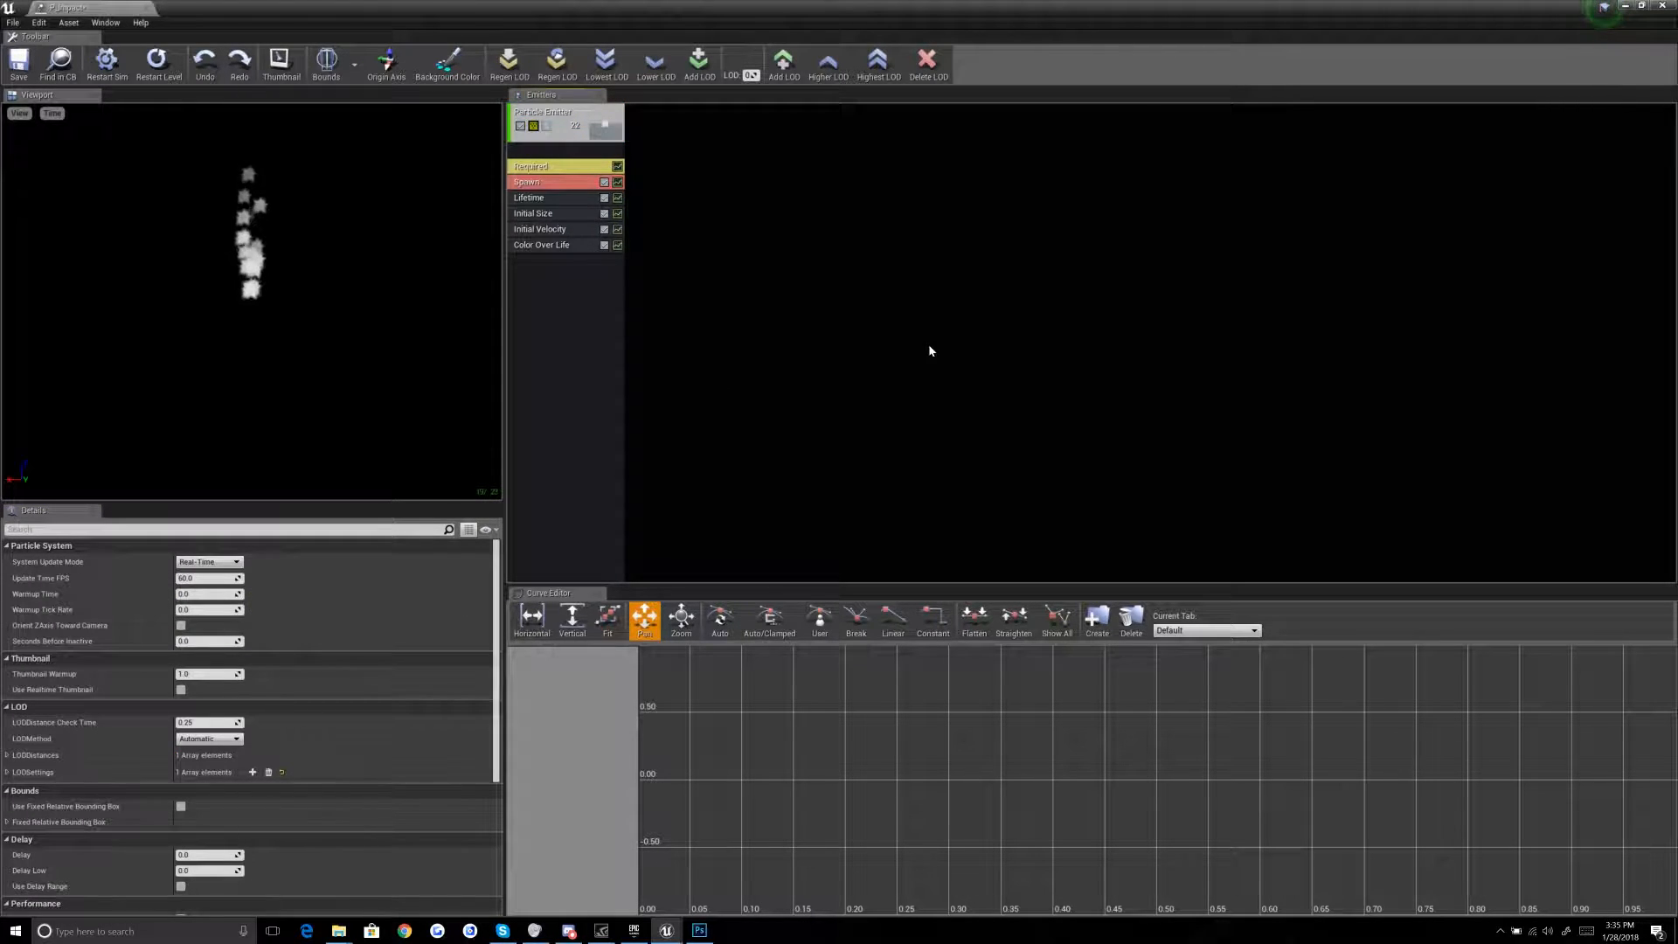
left_click(580, 217)
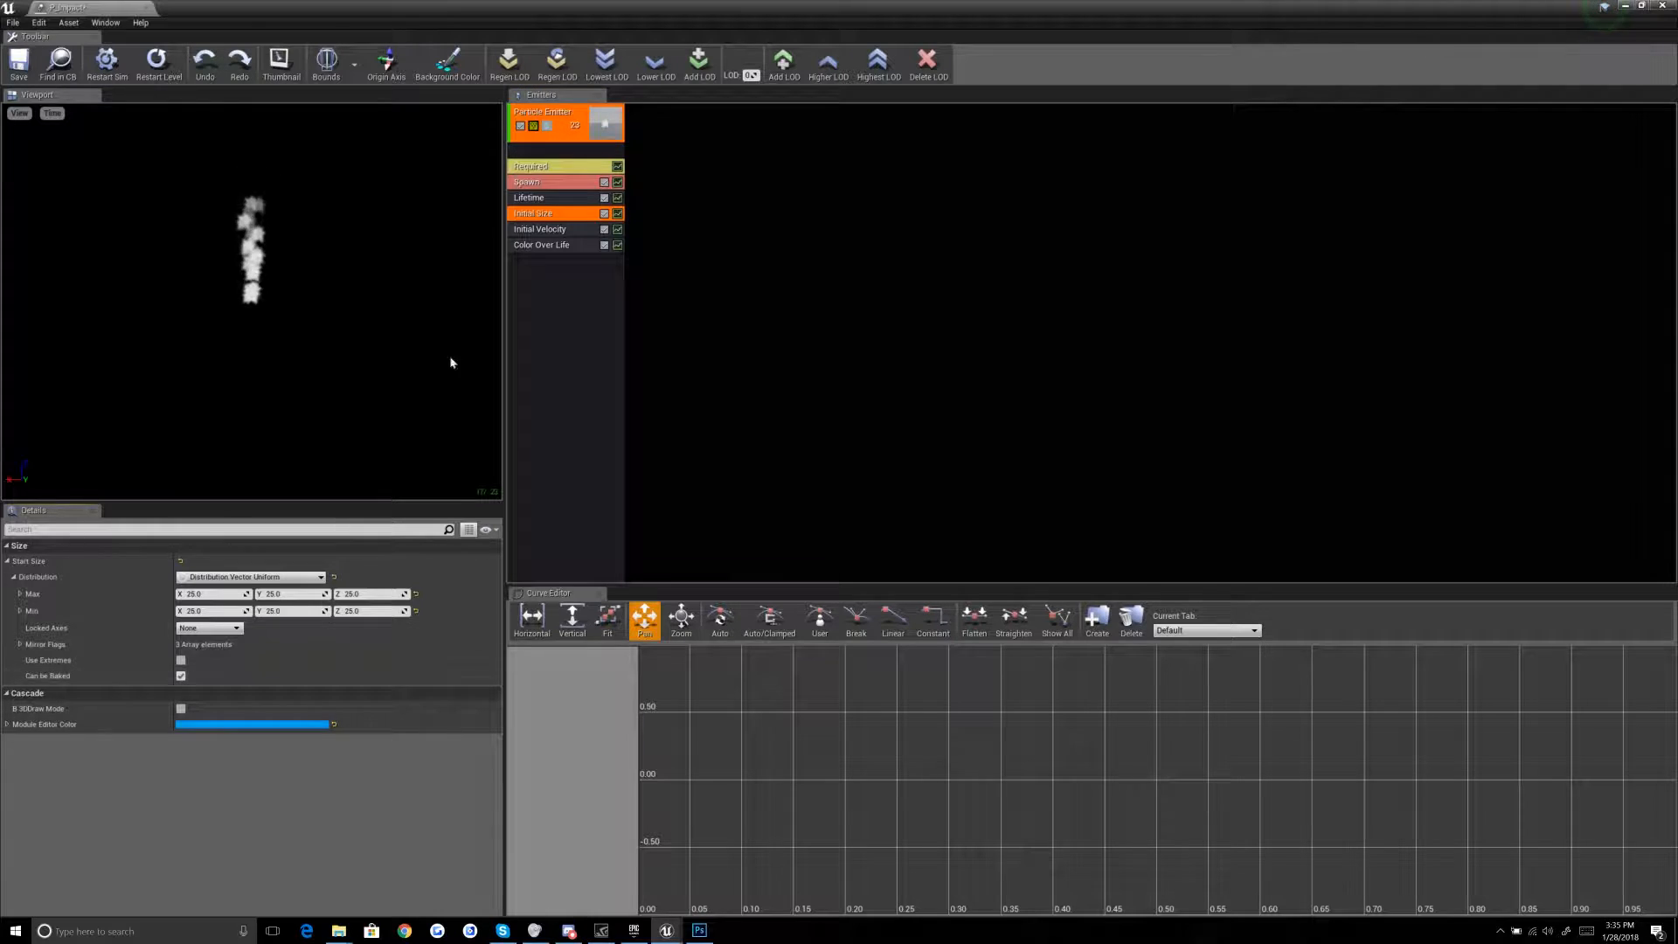
left_click(560, 166)
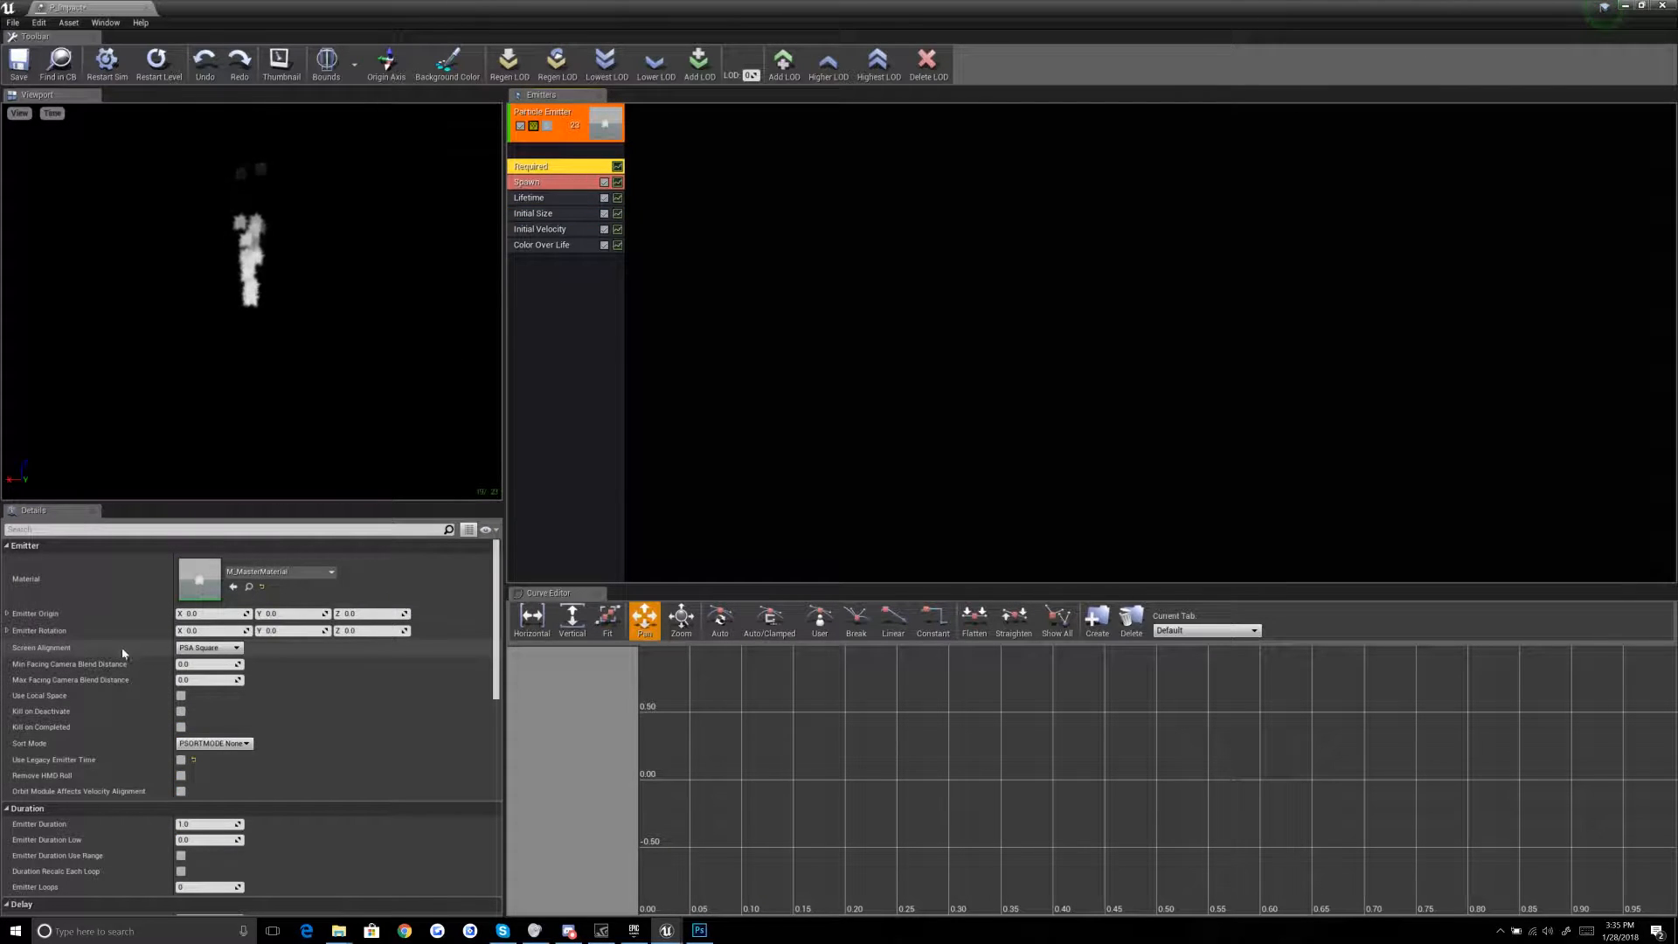
left_click(556, 215)
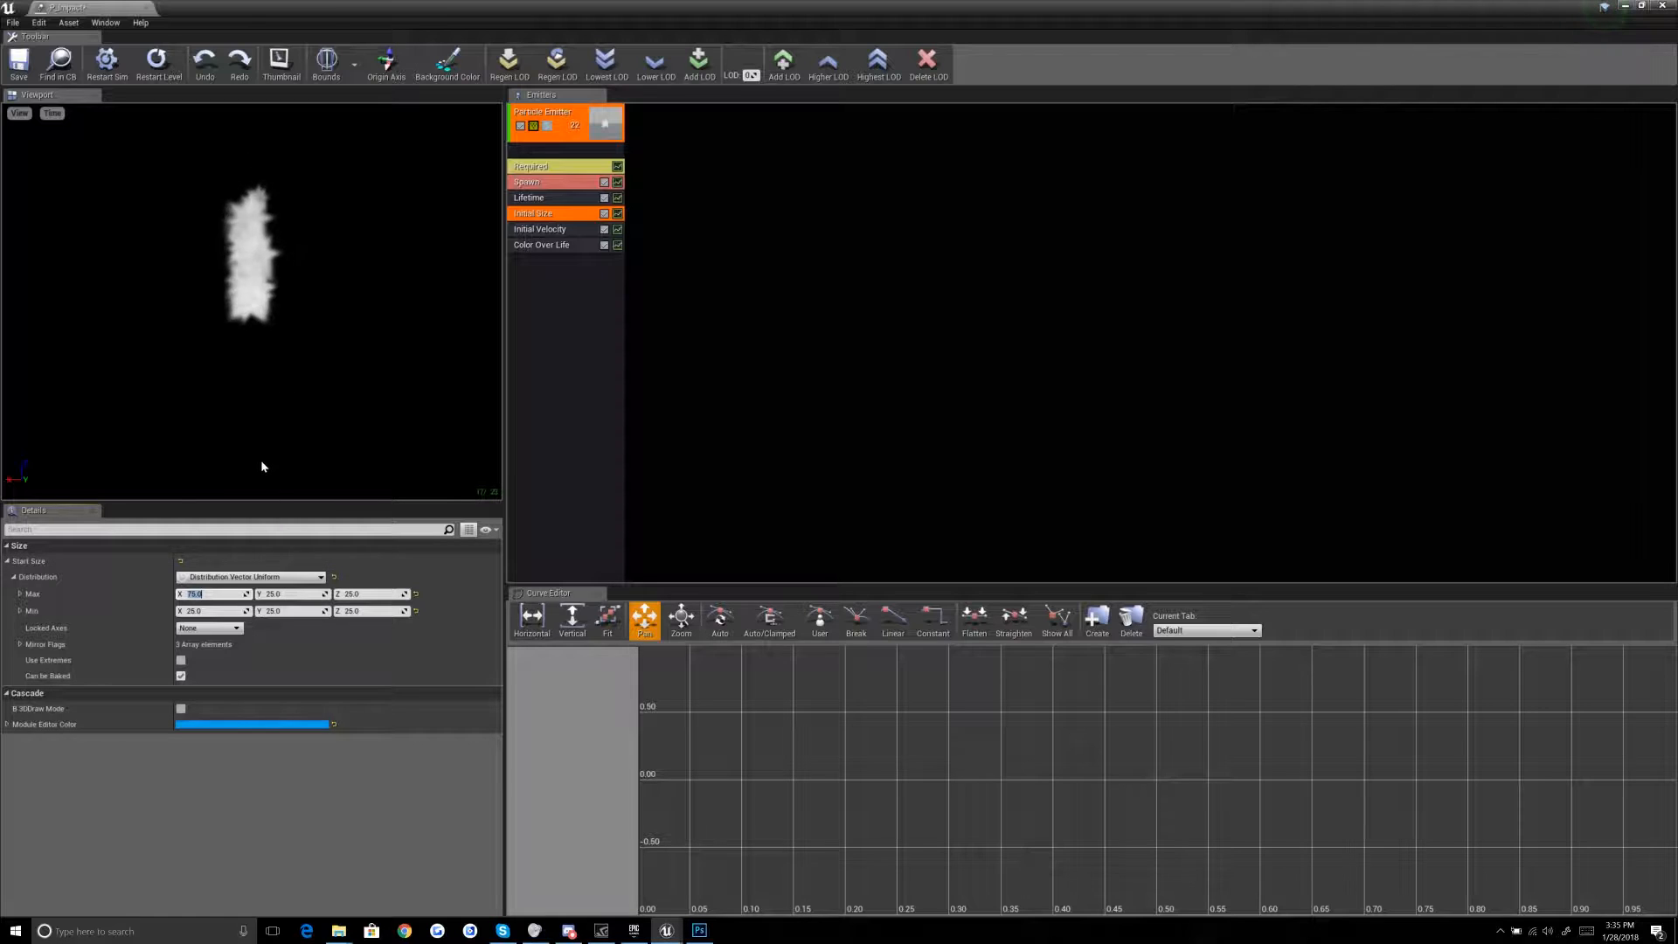
type("30.0")
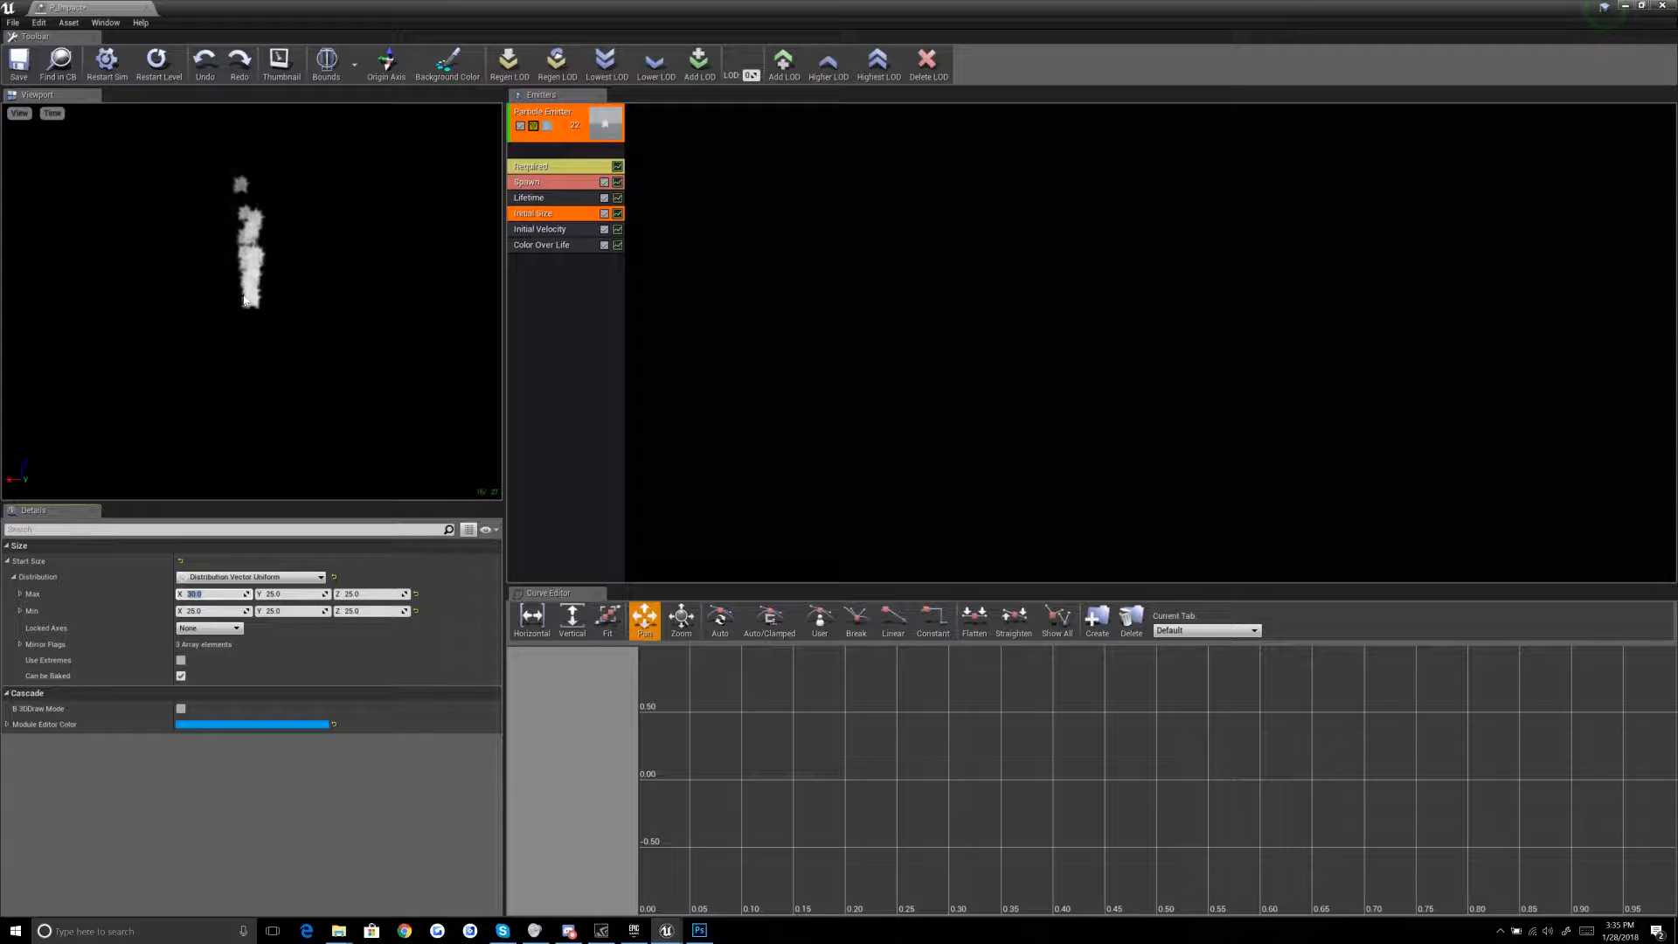
type("45.0")
key("Return")
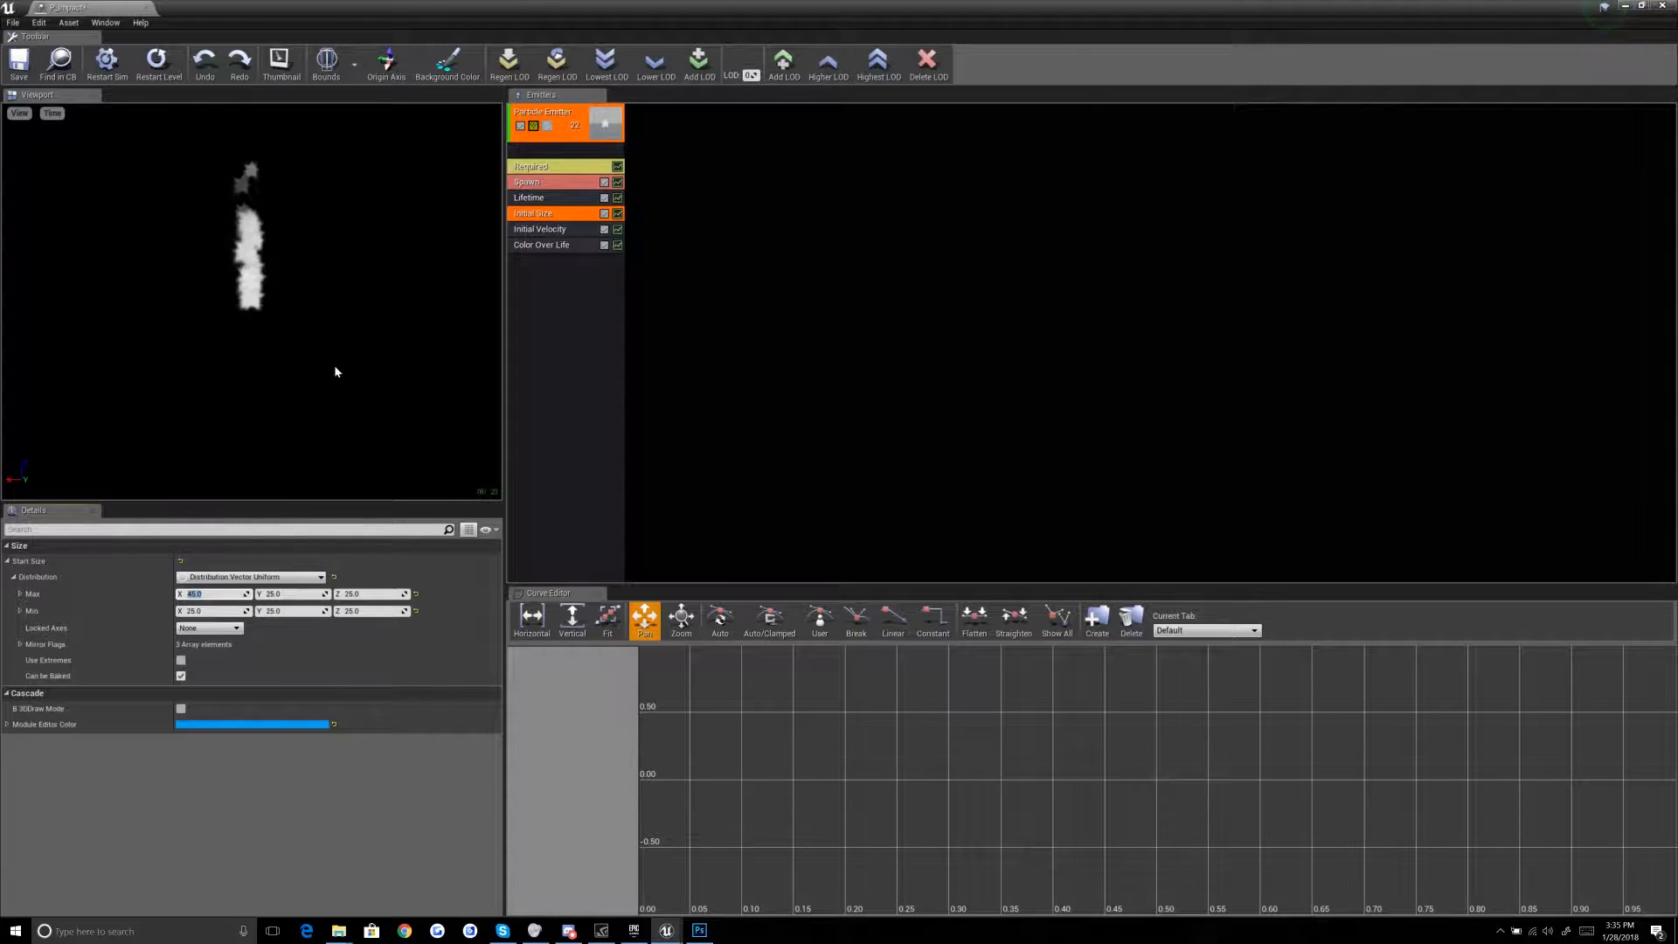
Step: Set the Initial Size module's Max Y to 125 and its Min Y to 75
key("Tab")
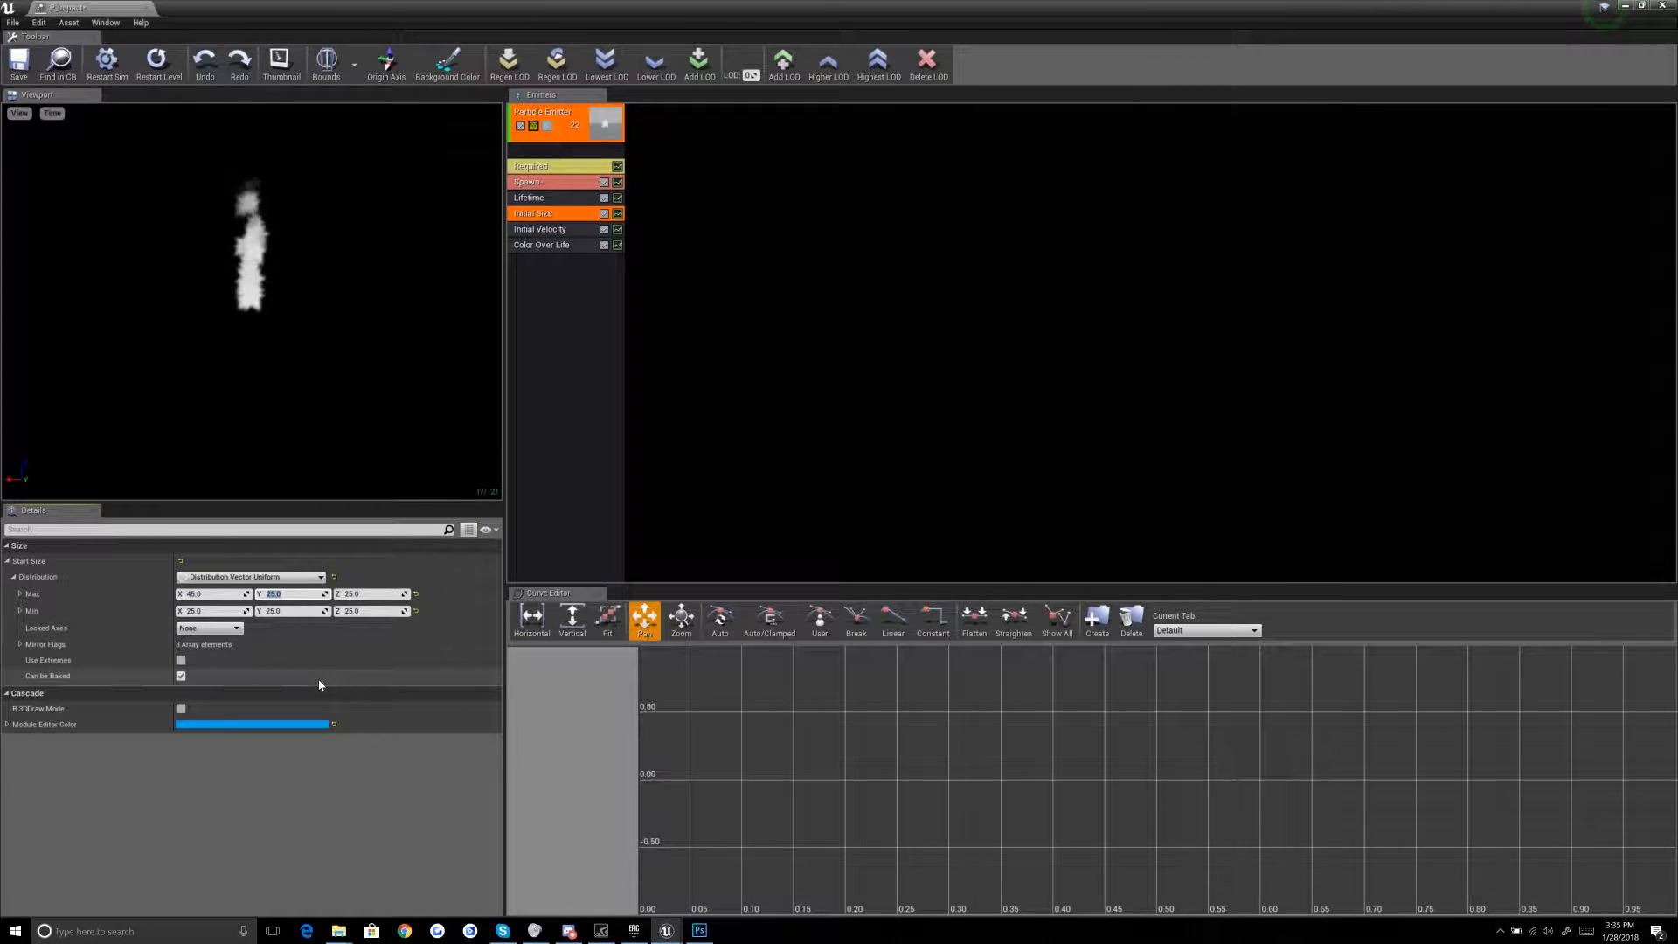
type("200")
key("Return")
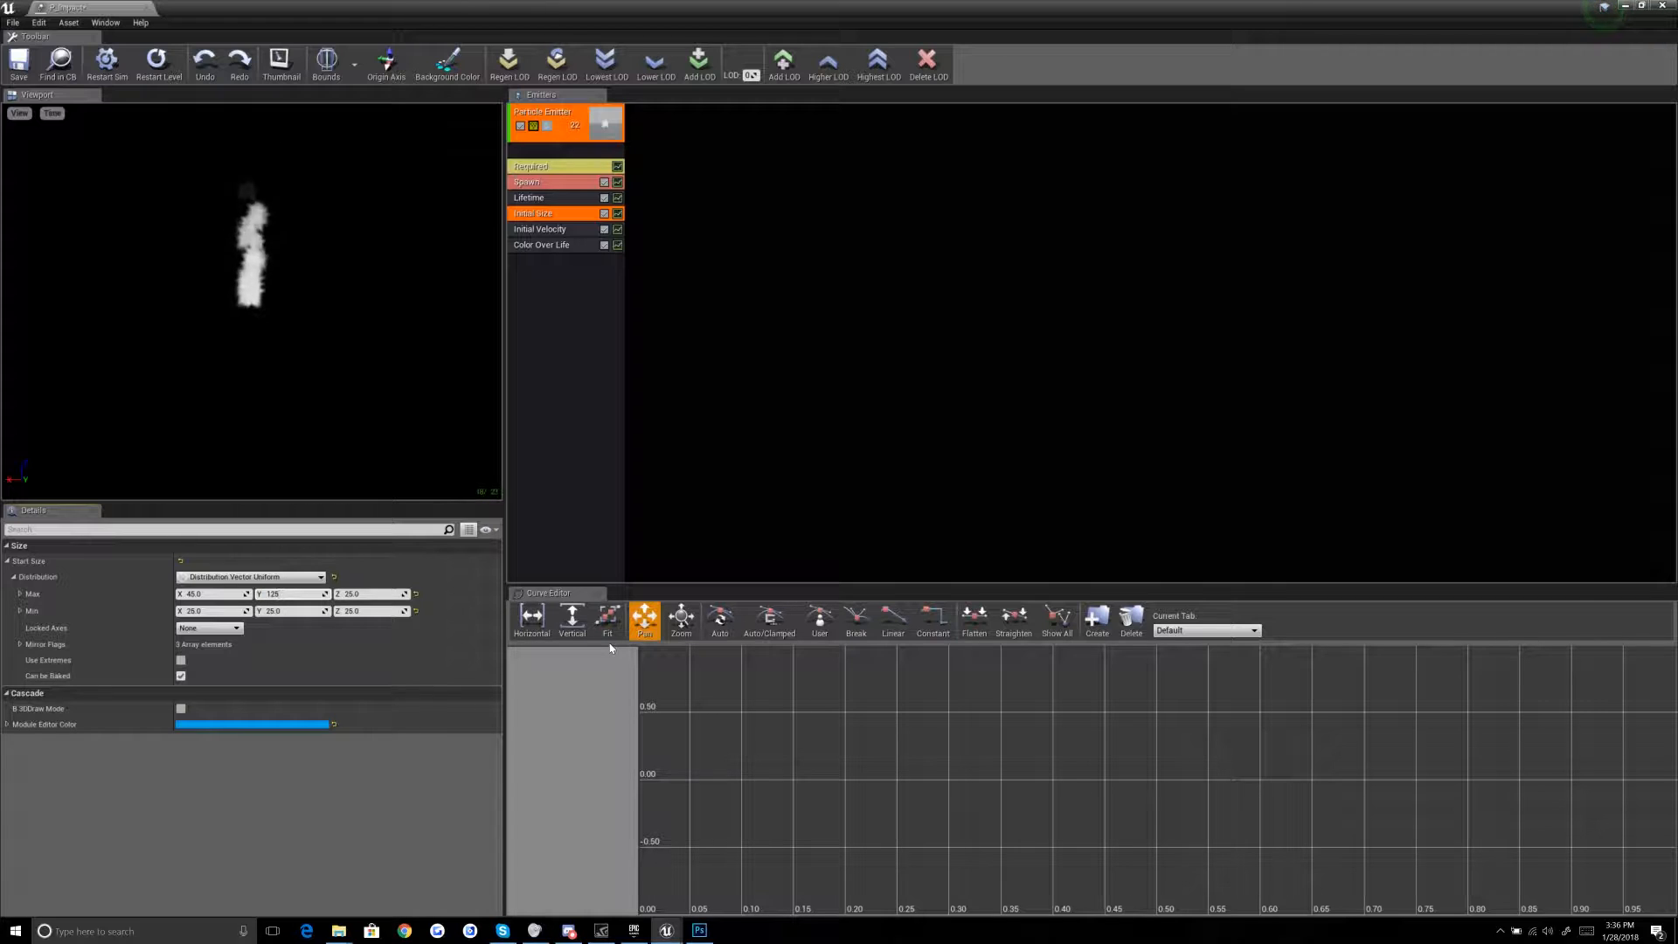
left_click(297, 611)
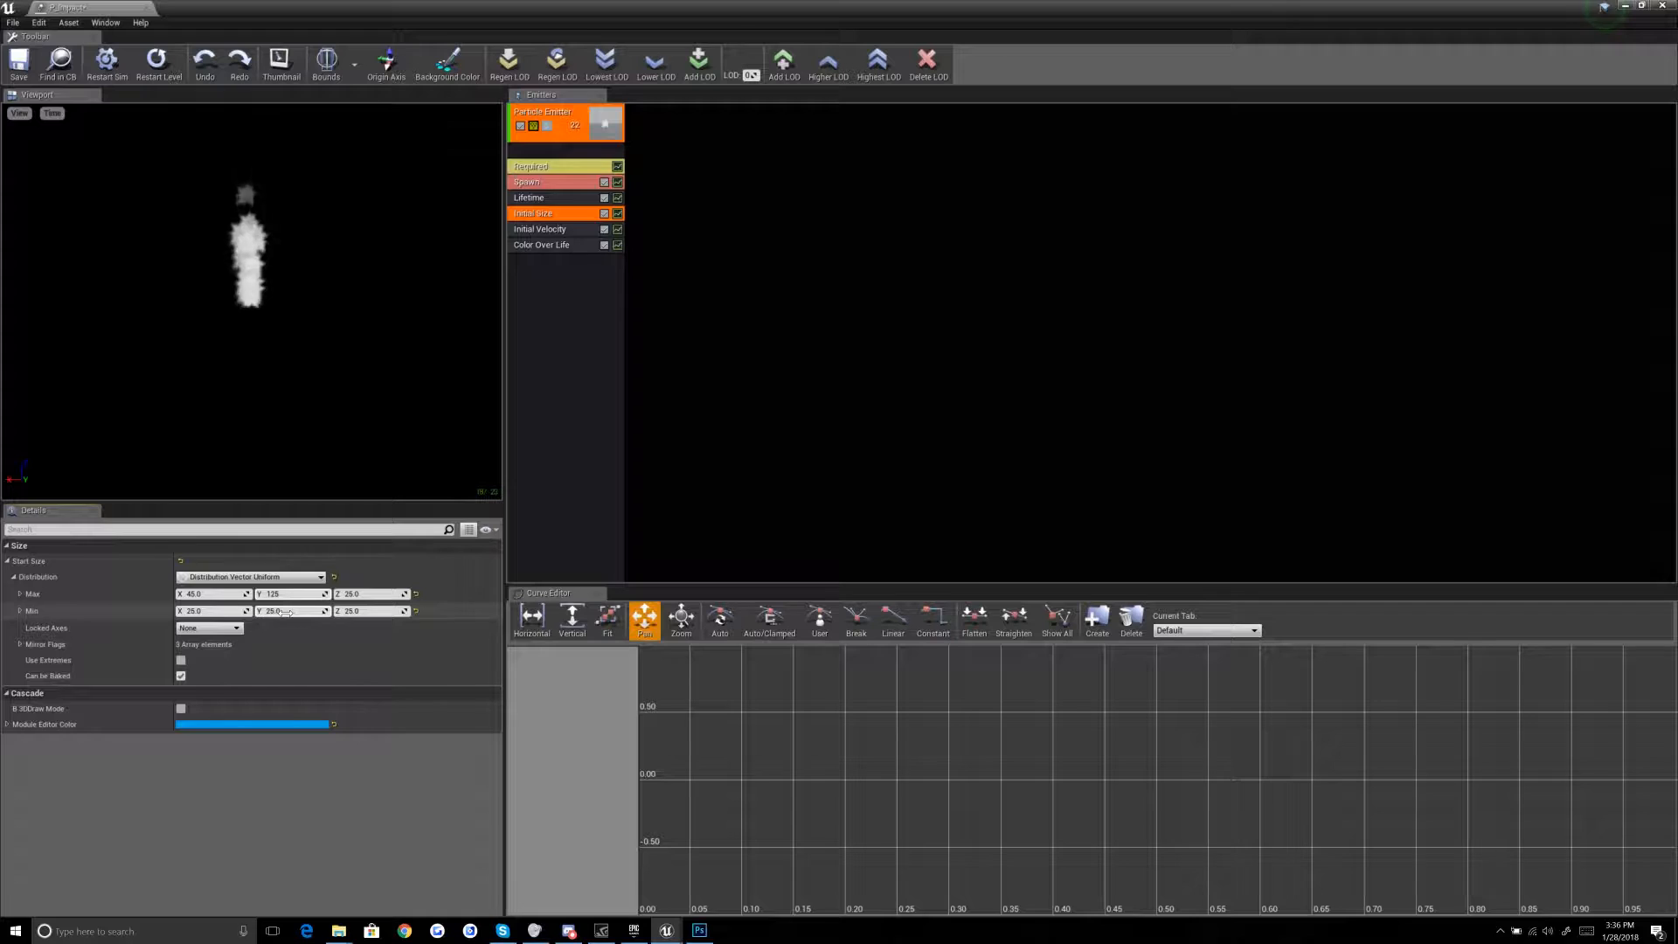
Step: Try PSA Rectangle as the Required module's Screen Alignment and switch it back to PSA Square
left_click(559, 166)
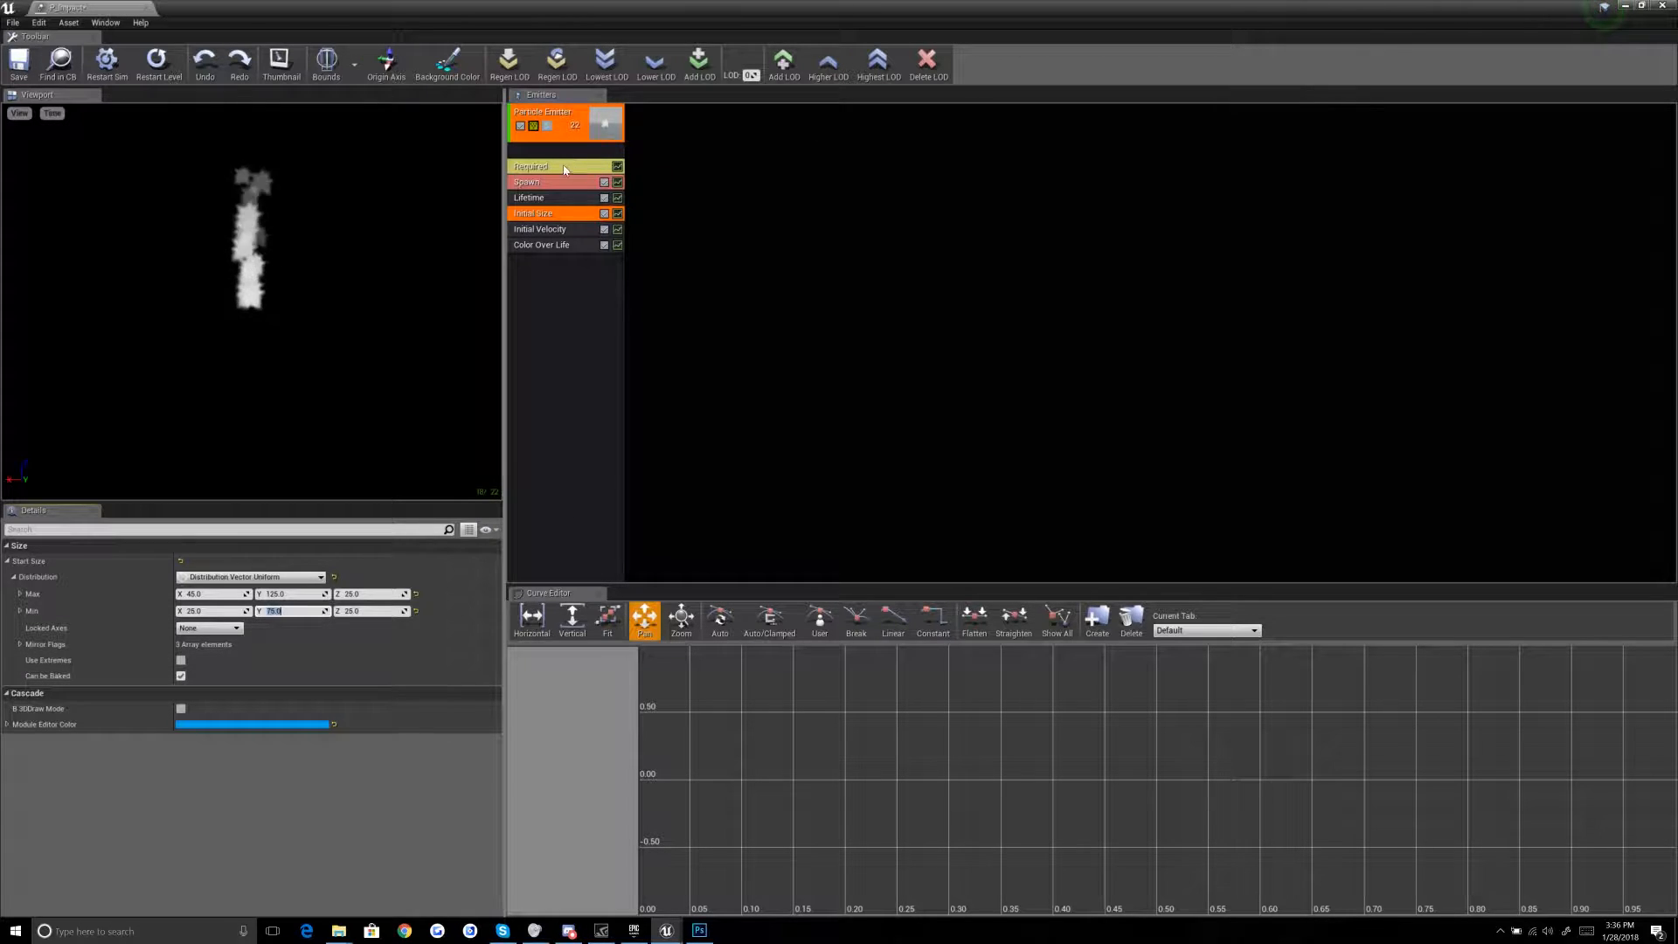
left_click(234, 648)
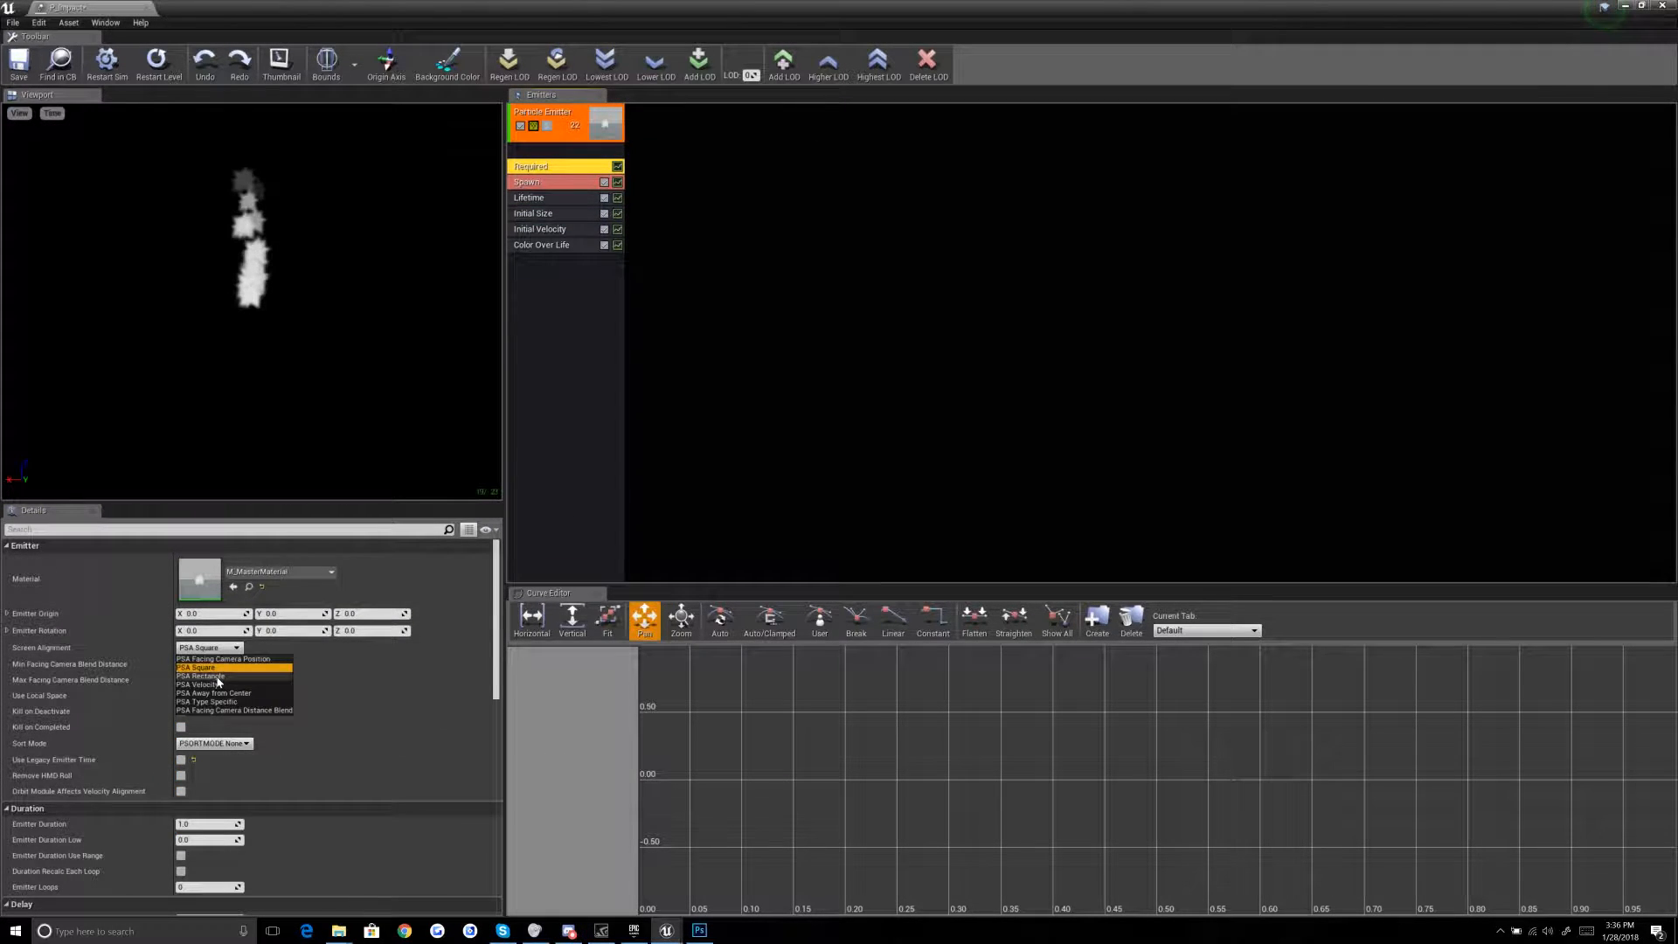
left_click(210, 679)
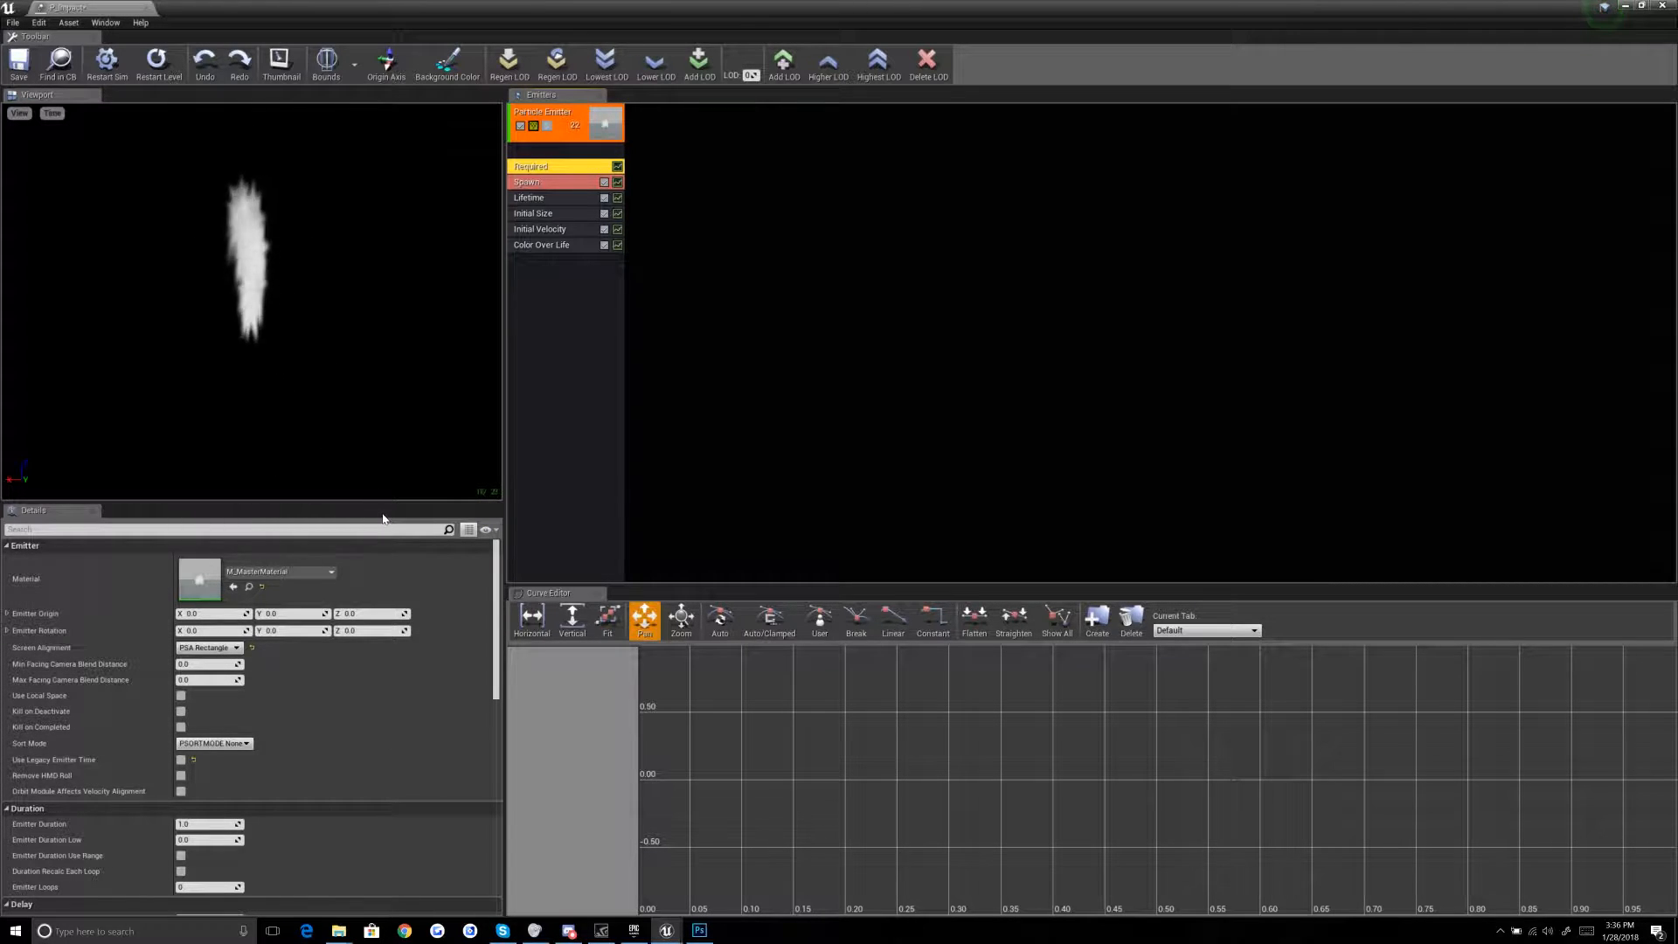
left_click(238, 647)
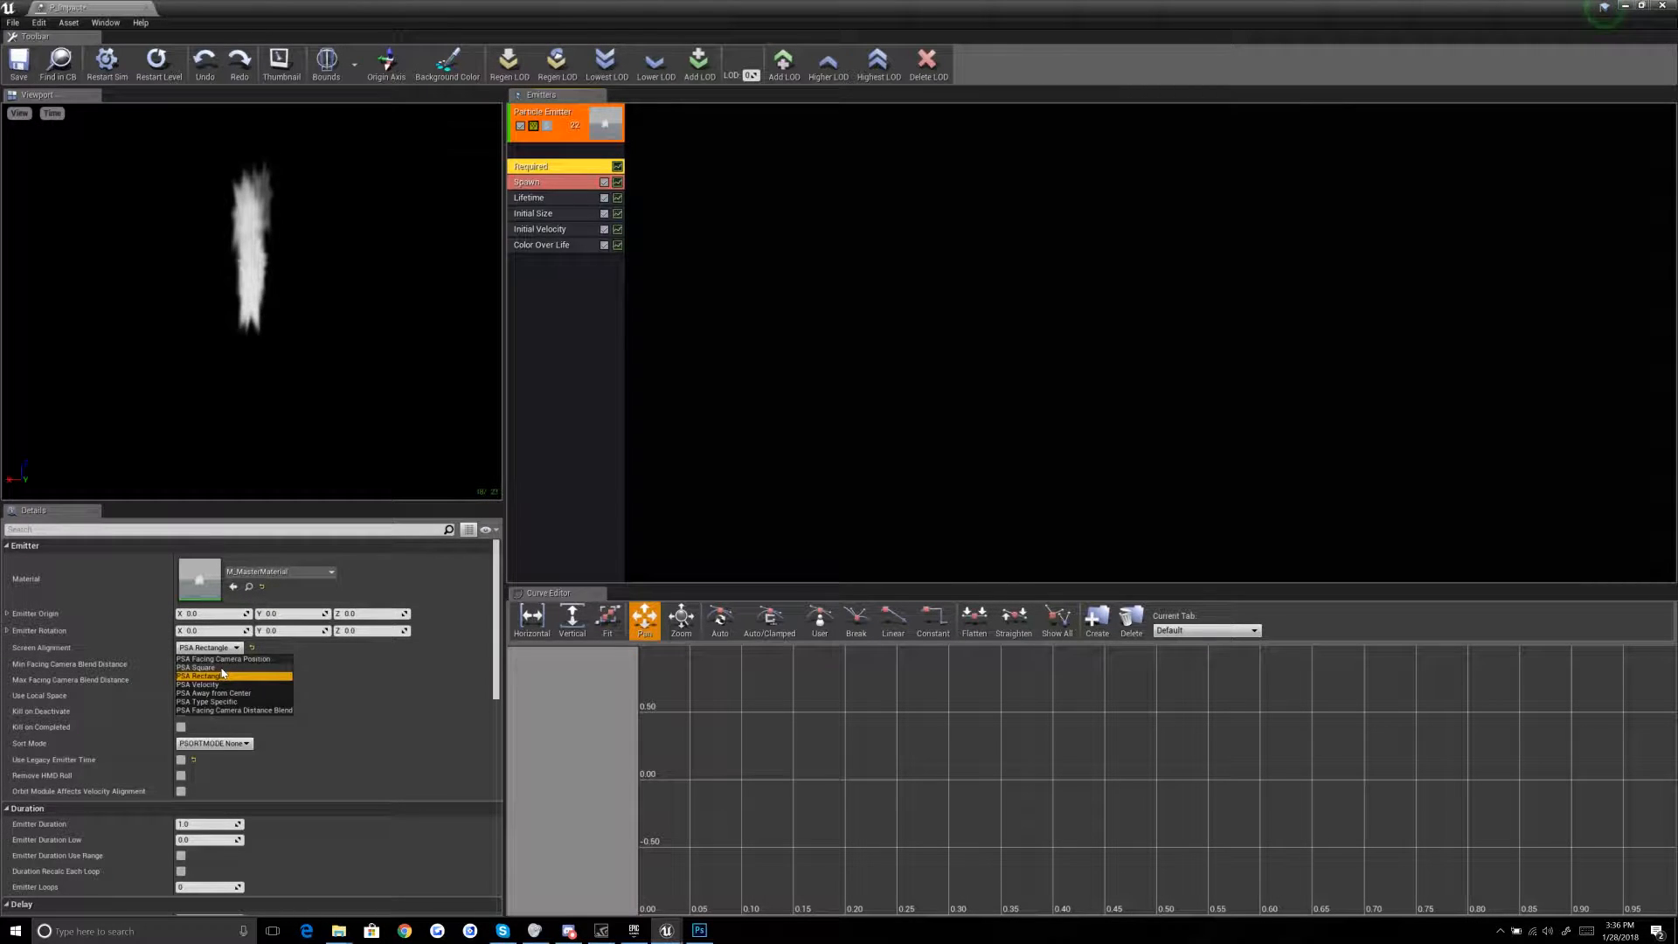
left_click(210, 670)
Step: Set the Max Z start velocity to 200 in the Initial Velocity module
left_click(538, 215)
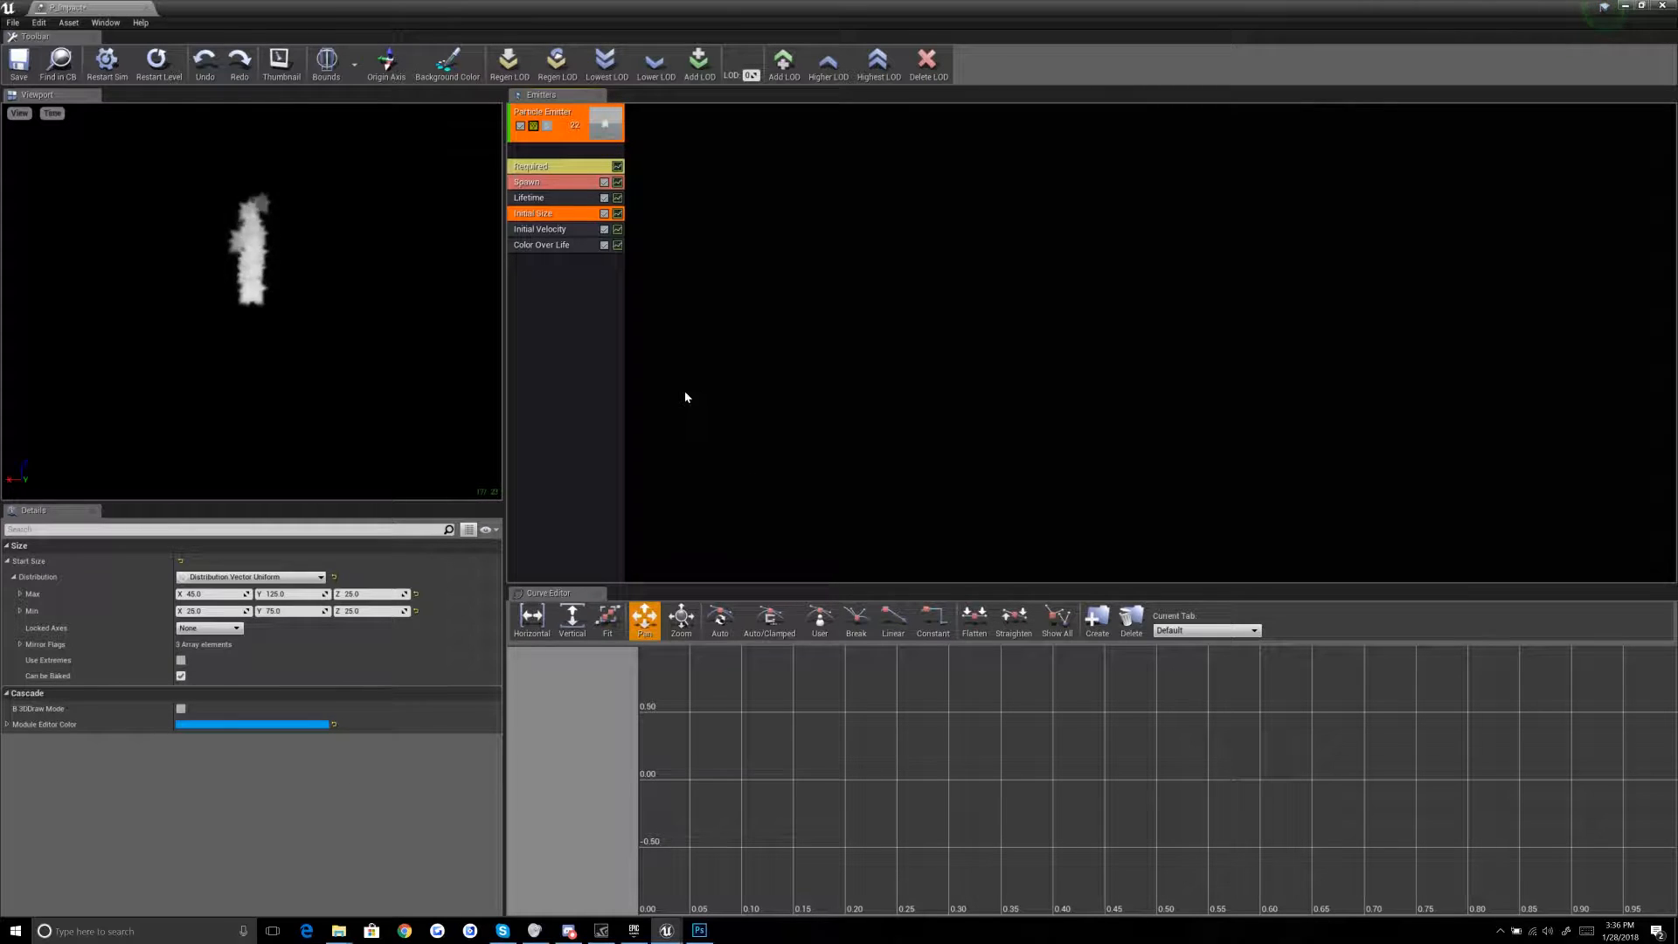
left_click(566, 230)
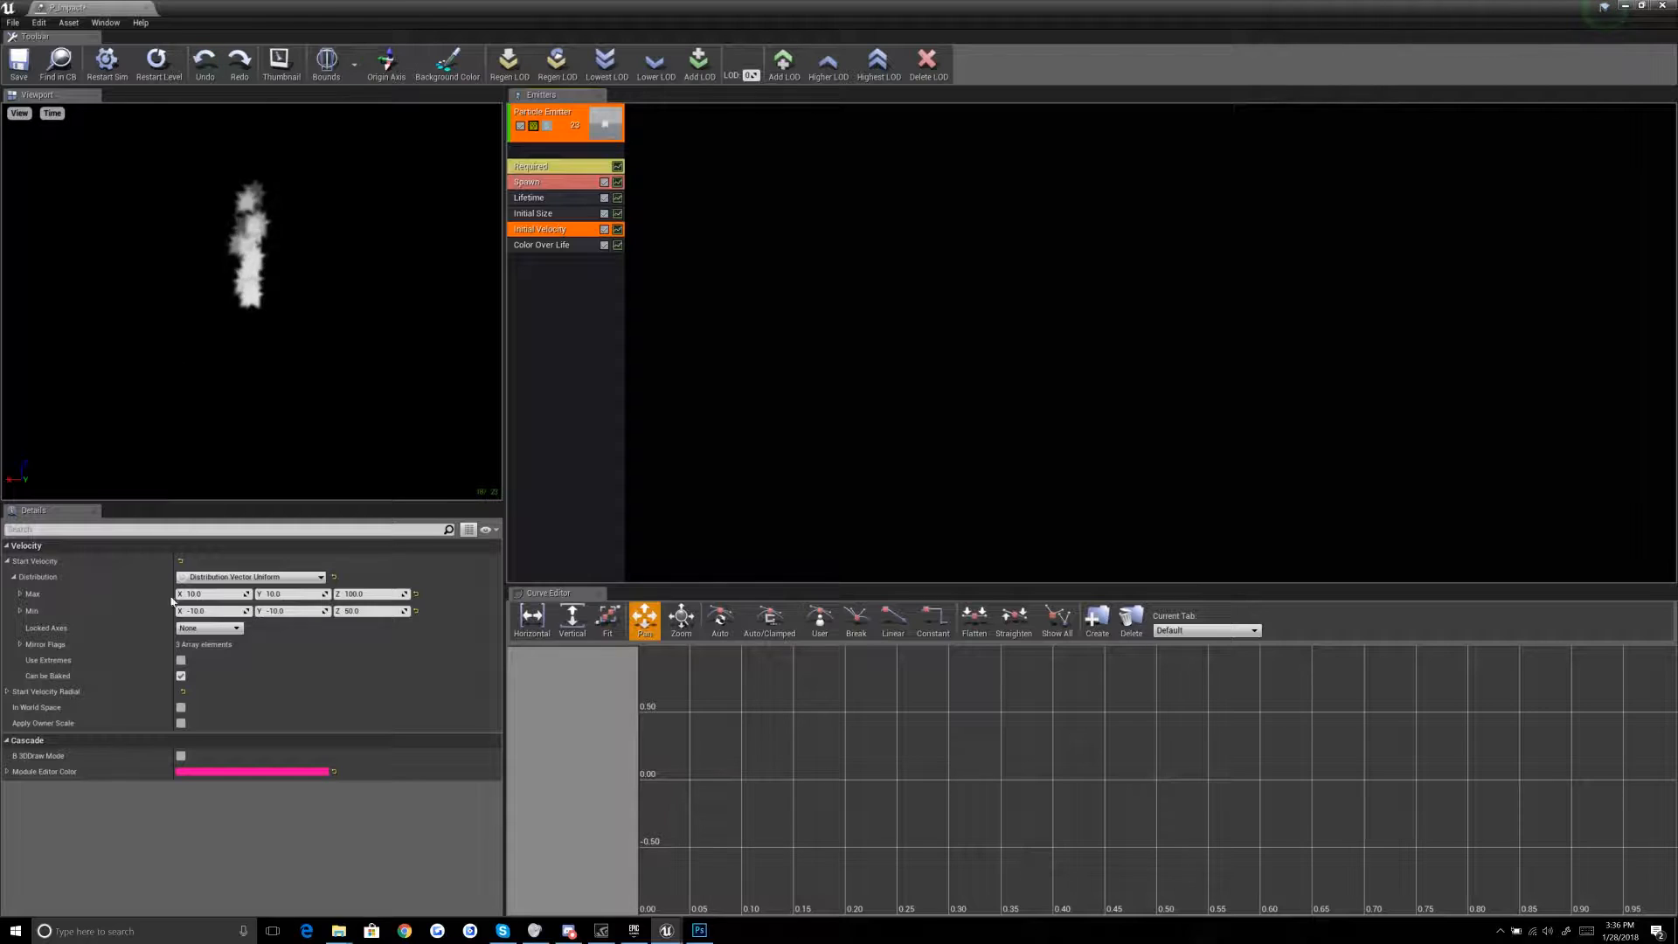
left_click(363, 594)
type("200")
key("Return")
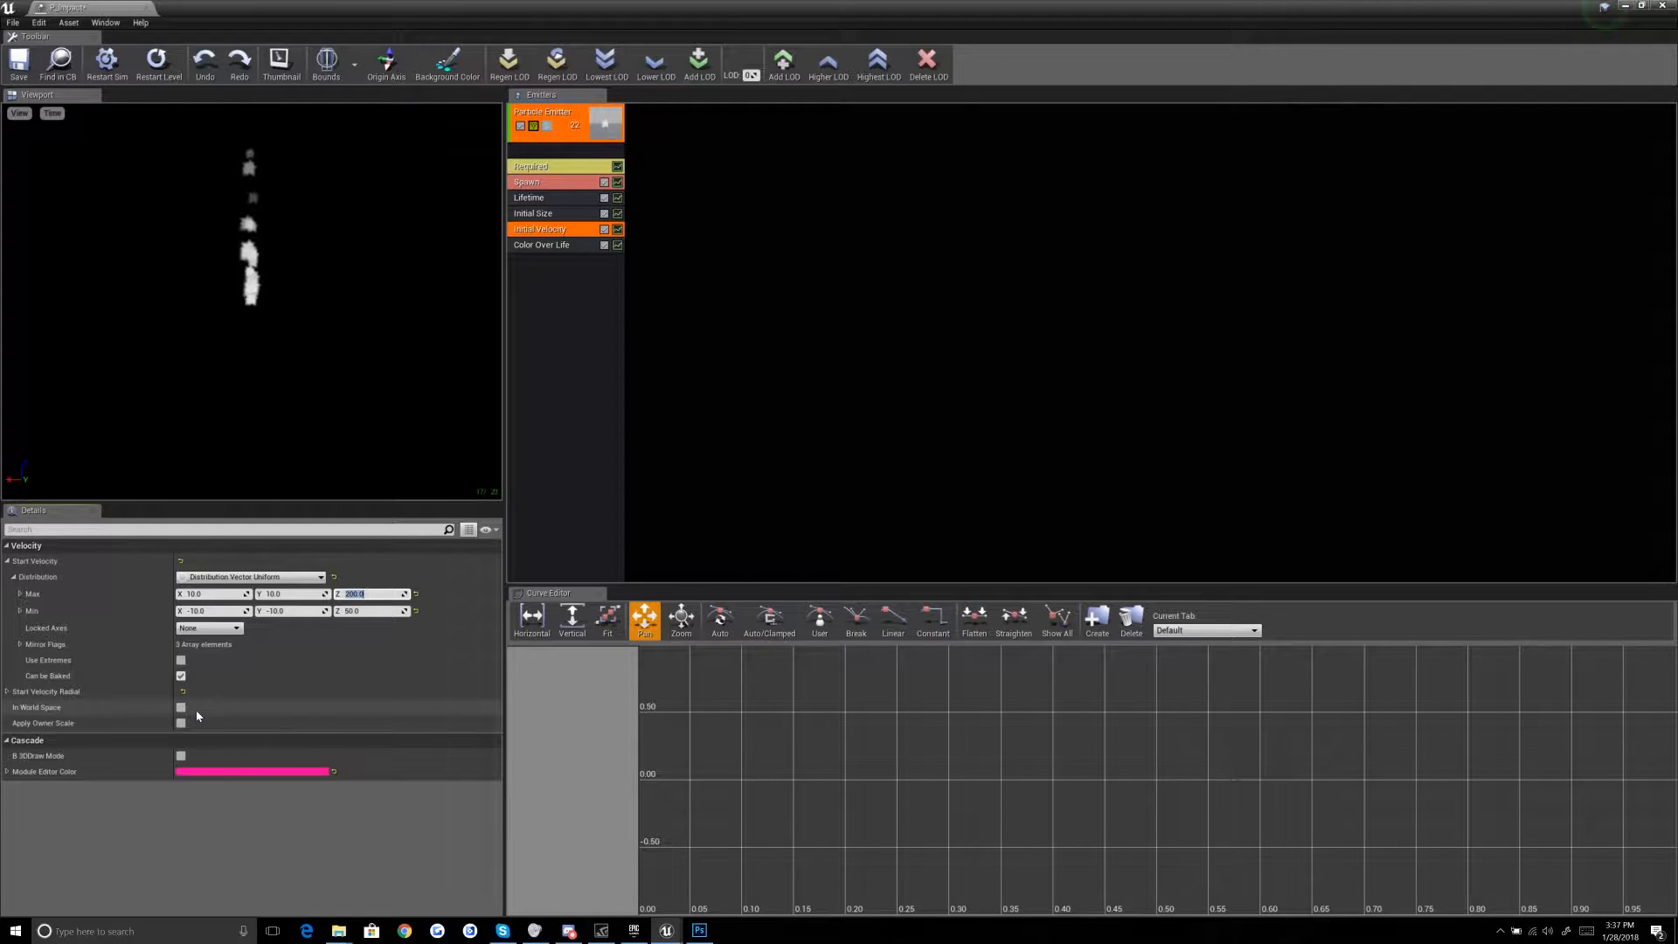
Step: Set the Initial Velocity module's Max X and Y to 25 and its Min X and Y to -25
left_click(201, 593)
type("25")
left_click(211, 611)
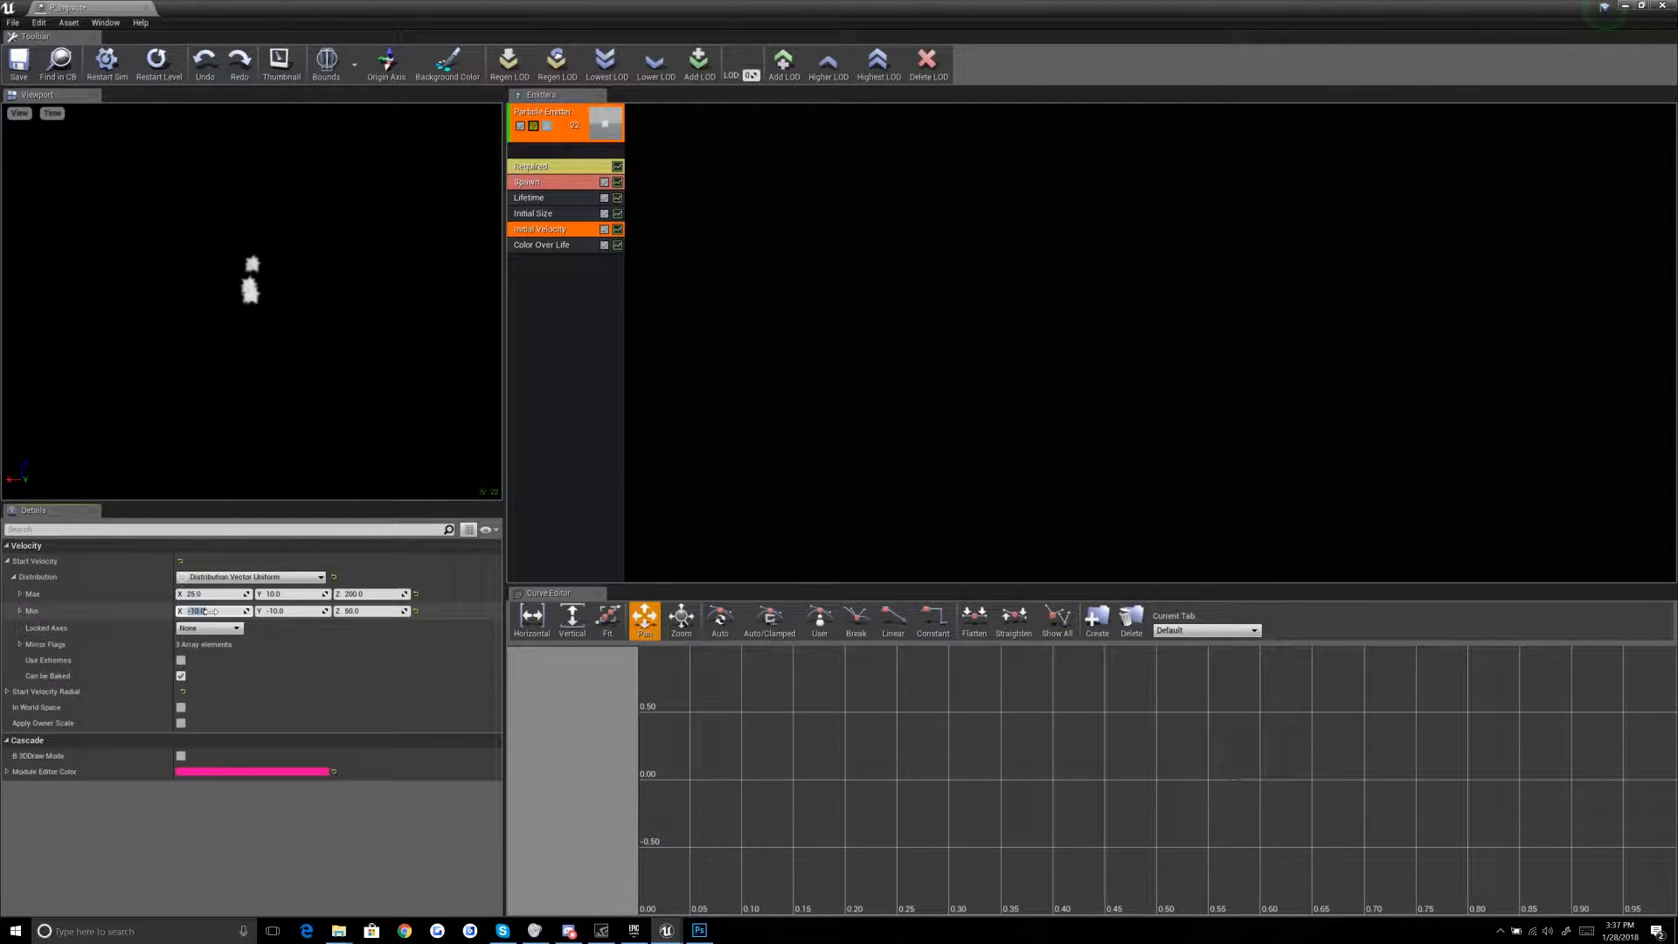
left_click(274, 594)
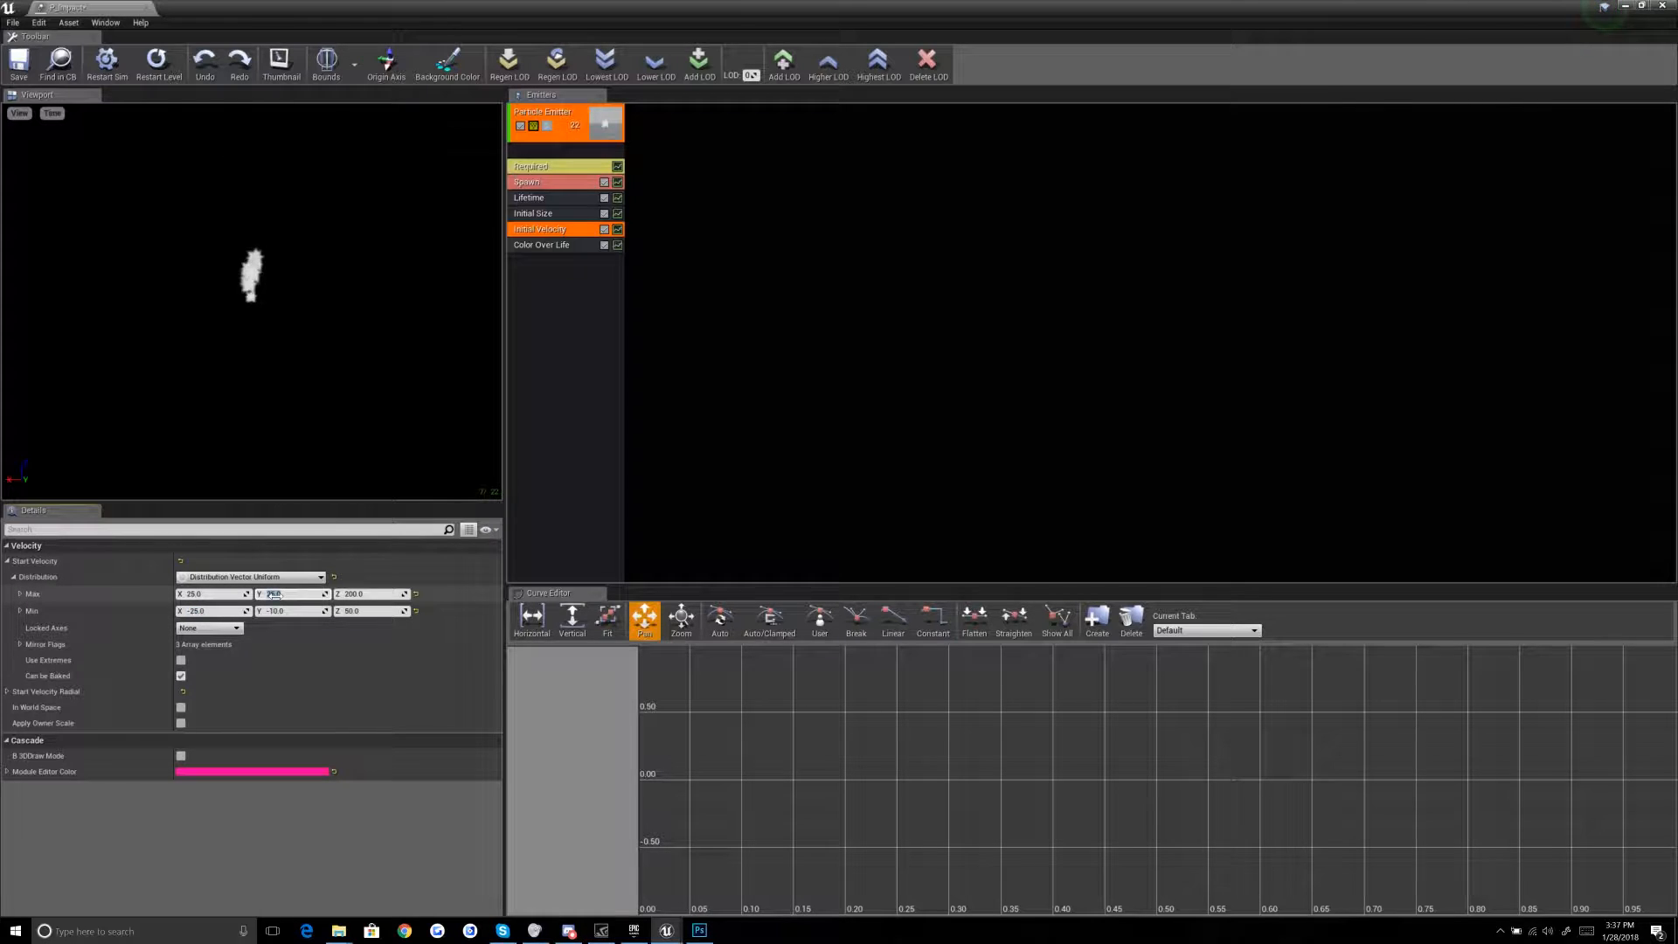
left_click(276, 611)
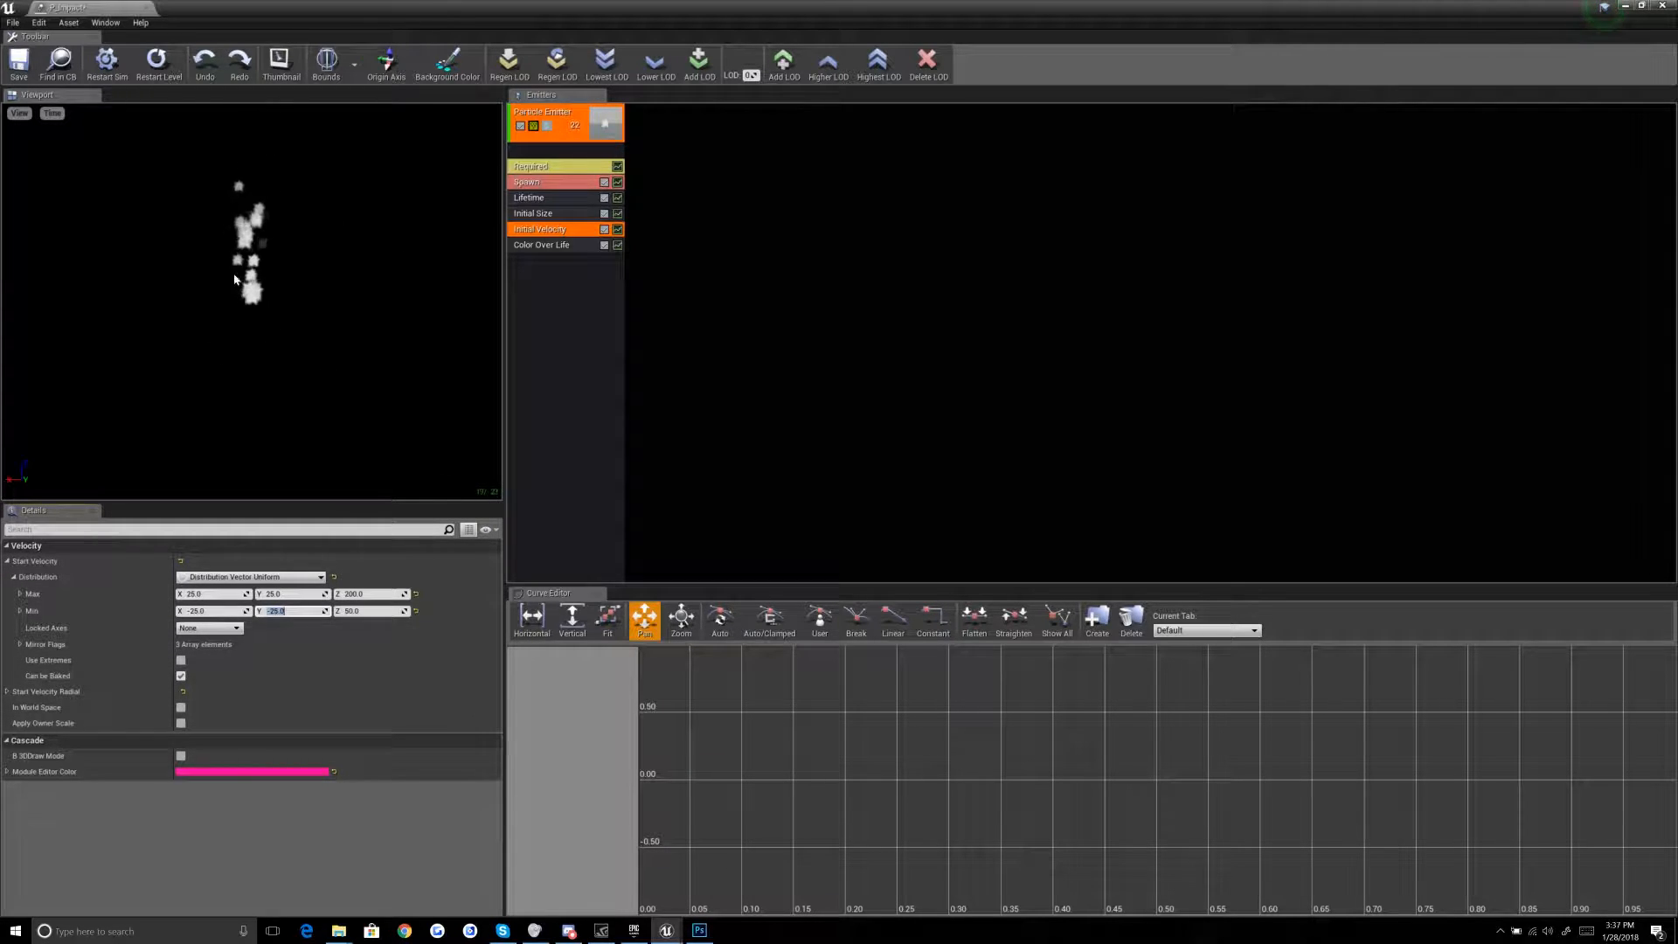
left_click(839, 429)
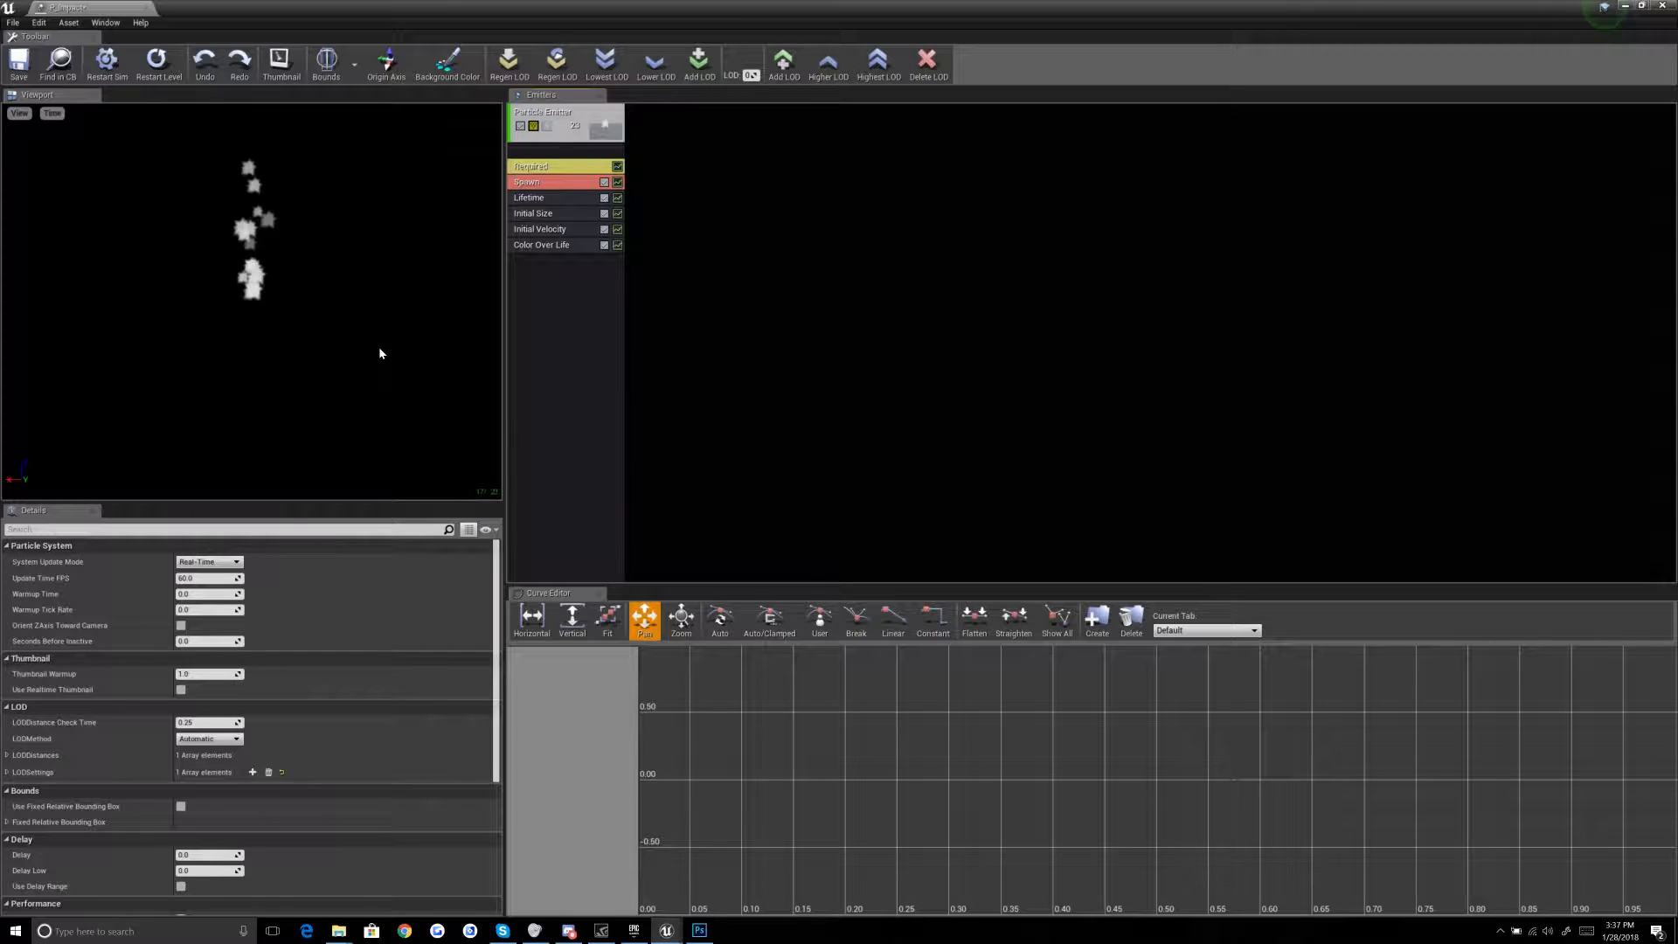
left_click(566, 229)
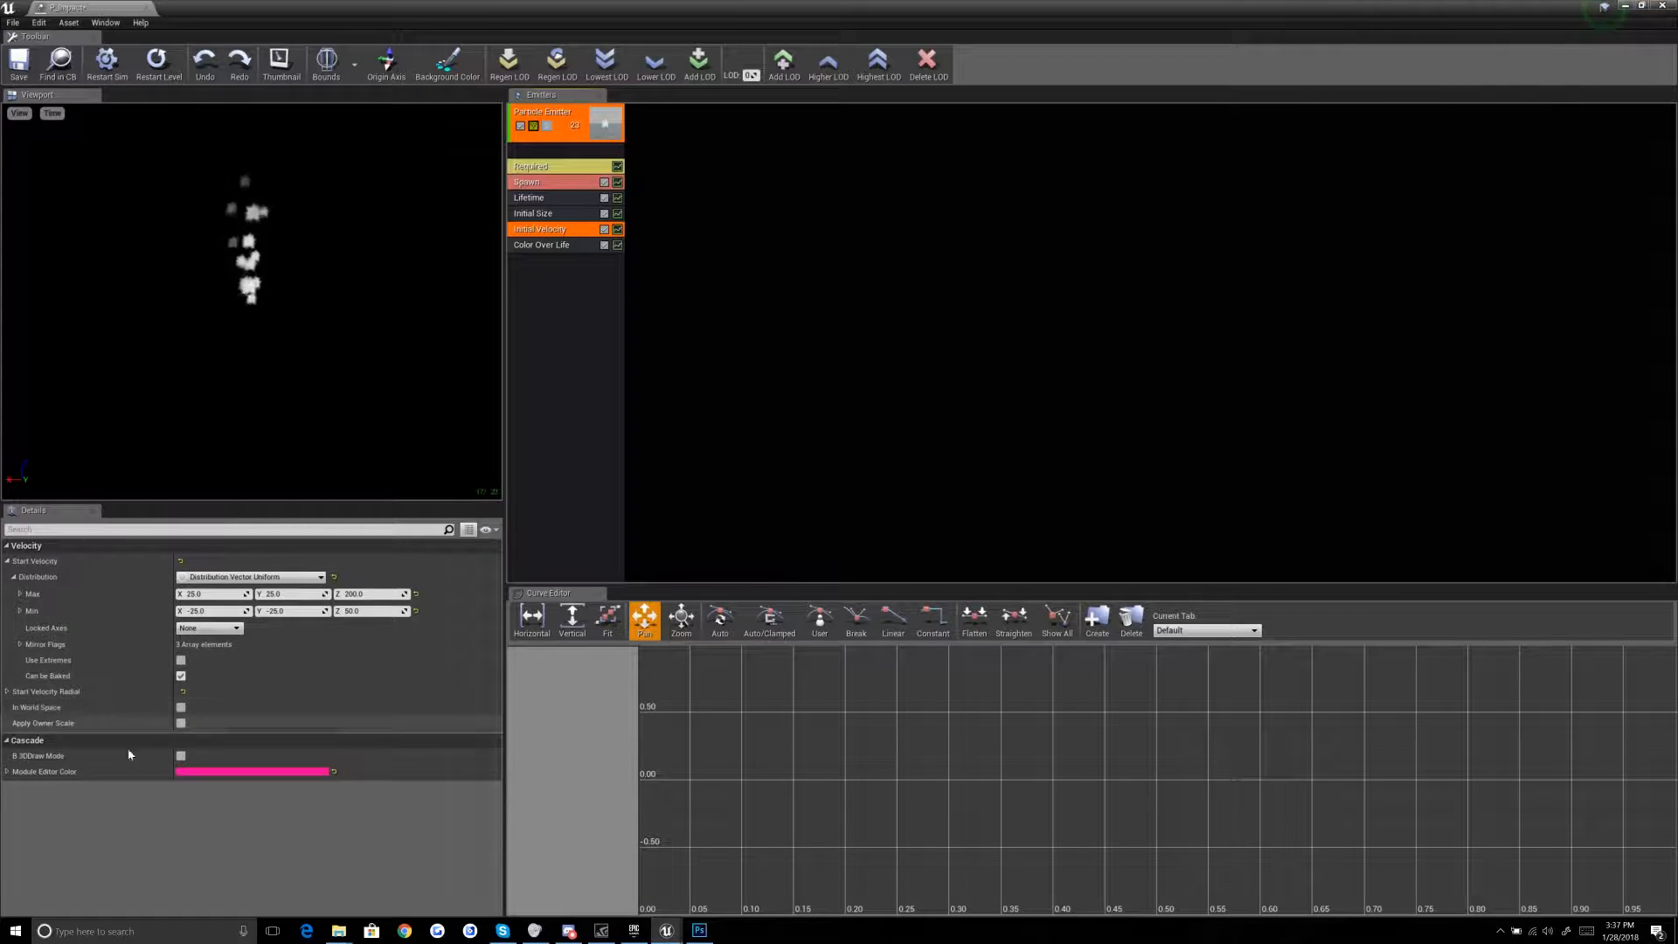
Step: Set the Out Val colour of Color Over Life's point 0 to pinkish red with R 1.0, G 0.0 and B about 0.1
left_click(556, 248)
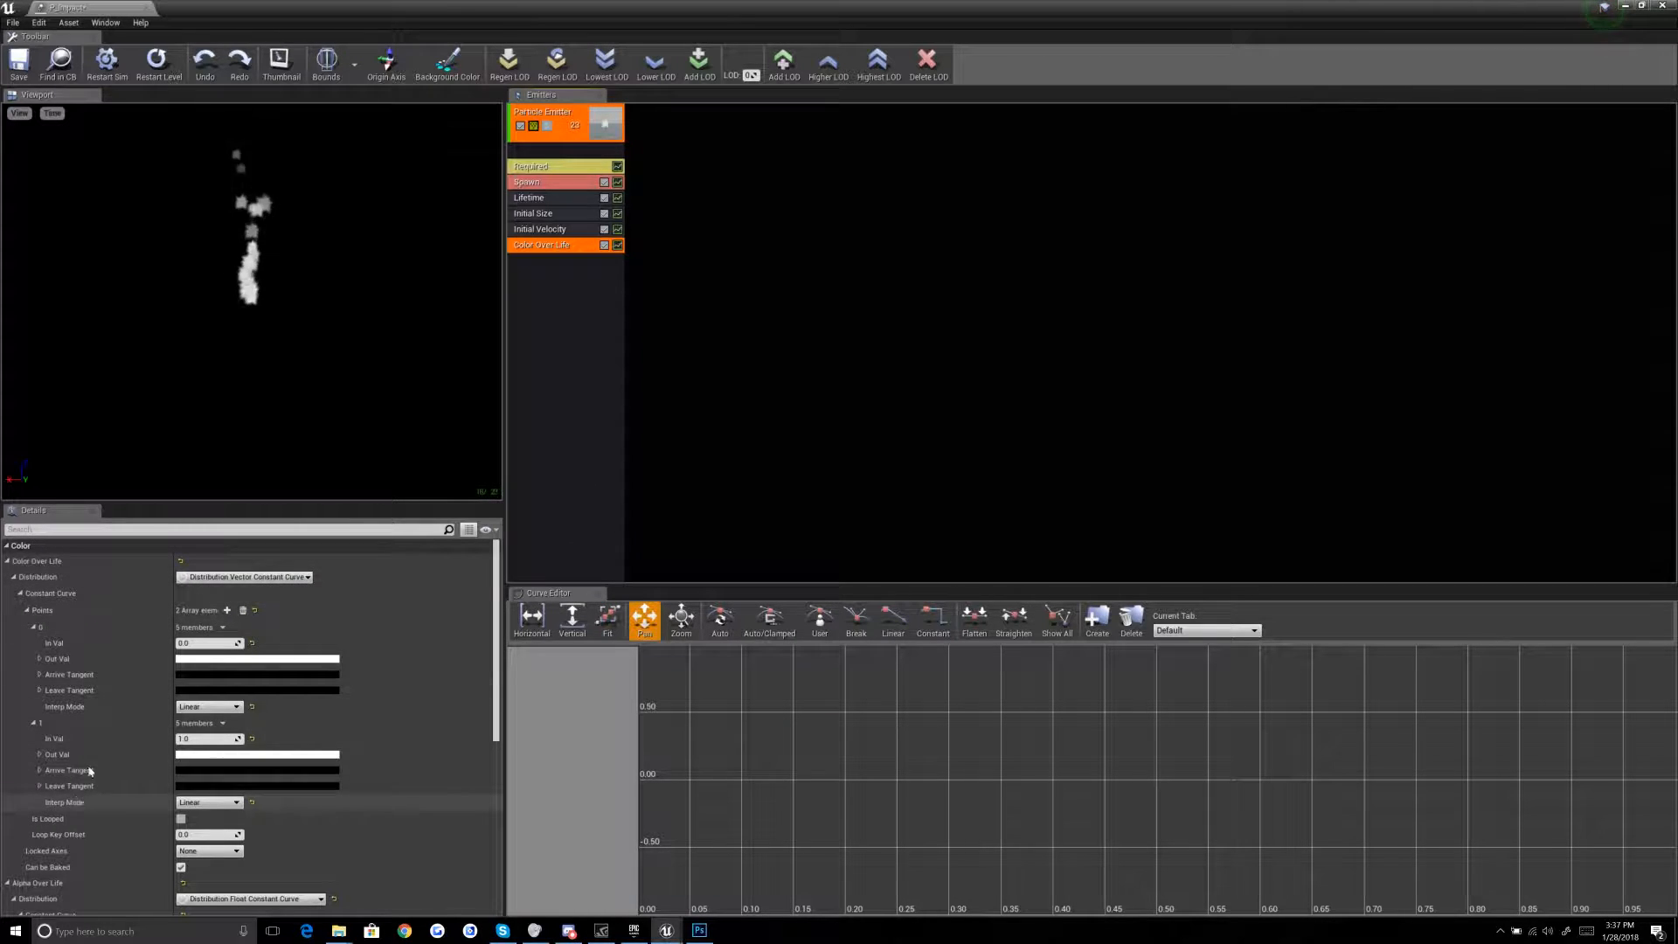
scroll(106, 765, "down", 1)
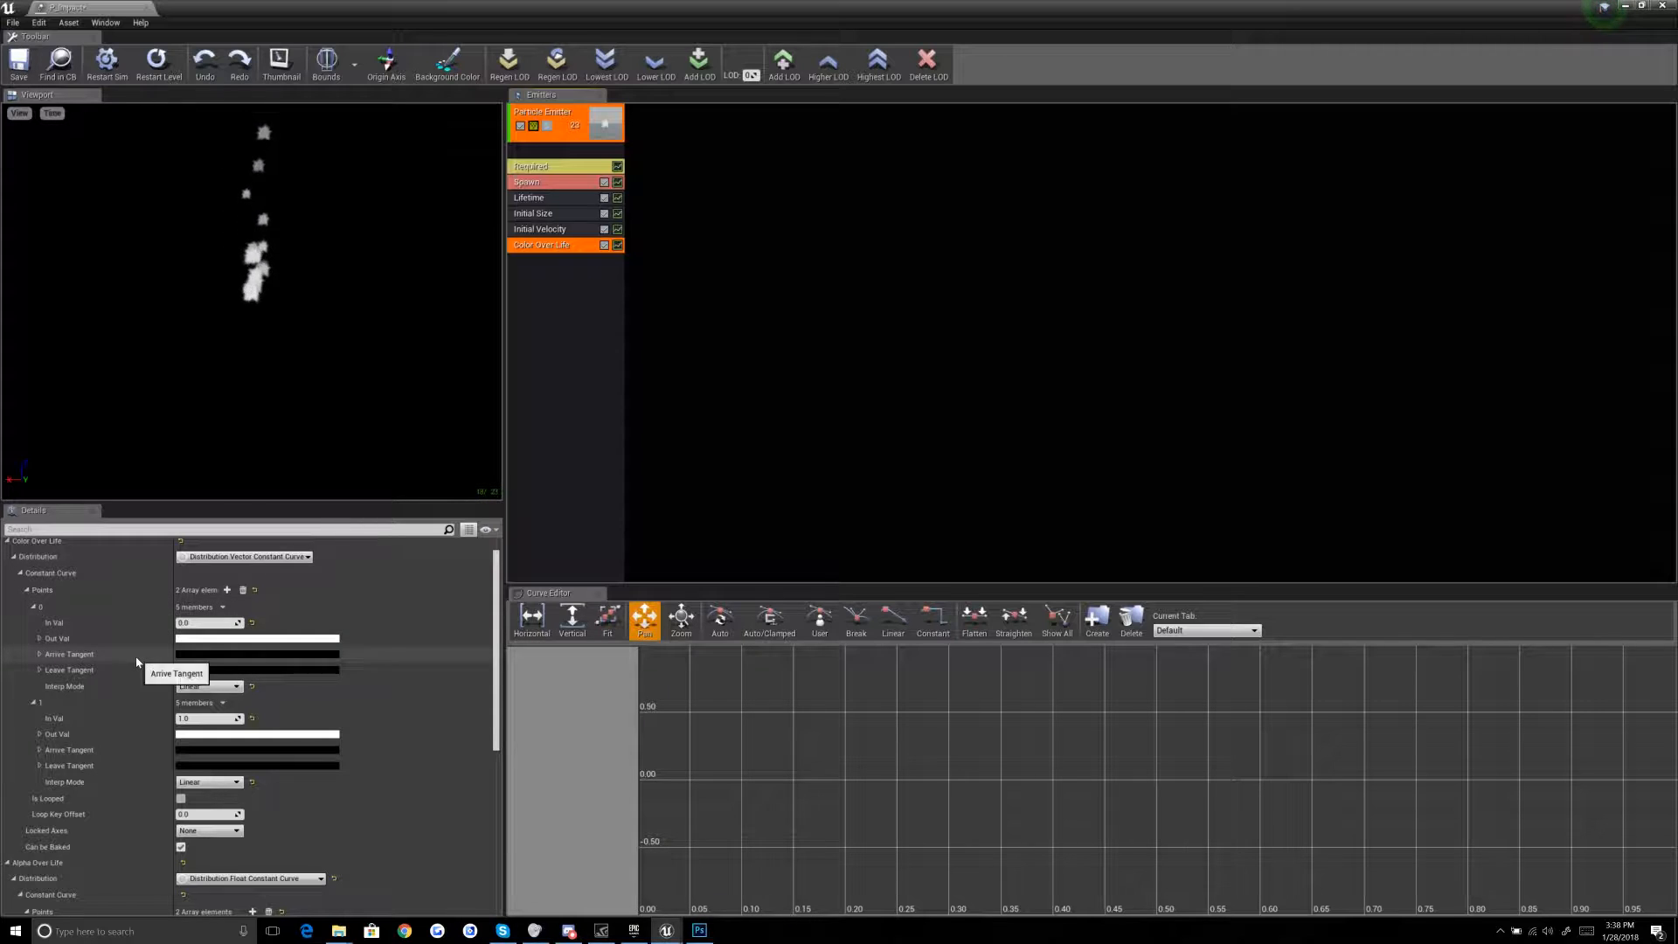
left_click(304, 642)
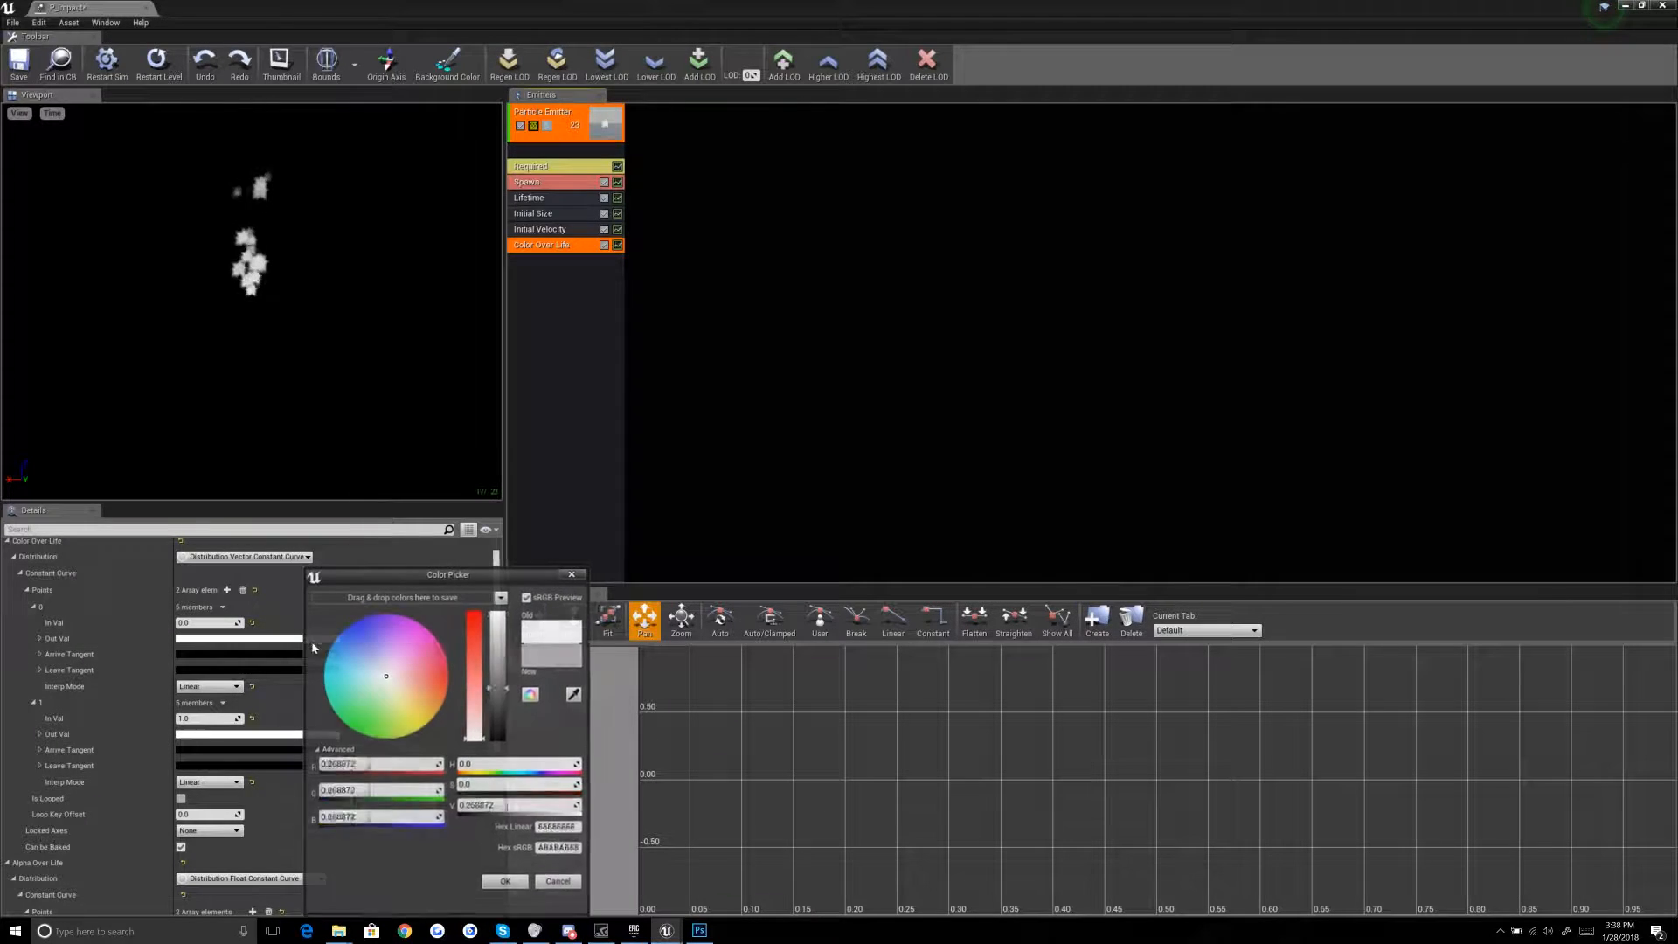
left_click_drag(431, 685, 553, 727)
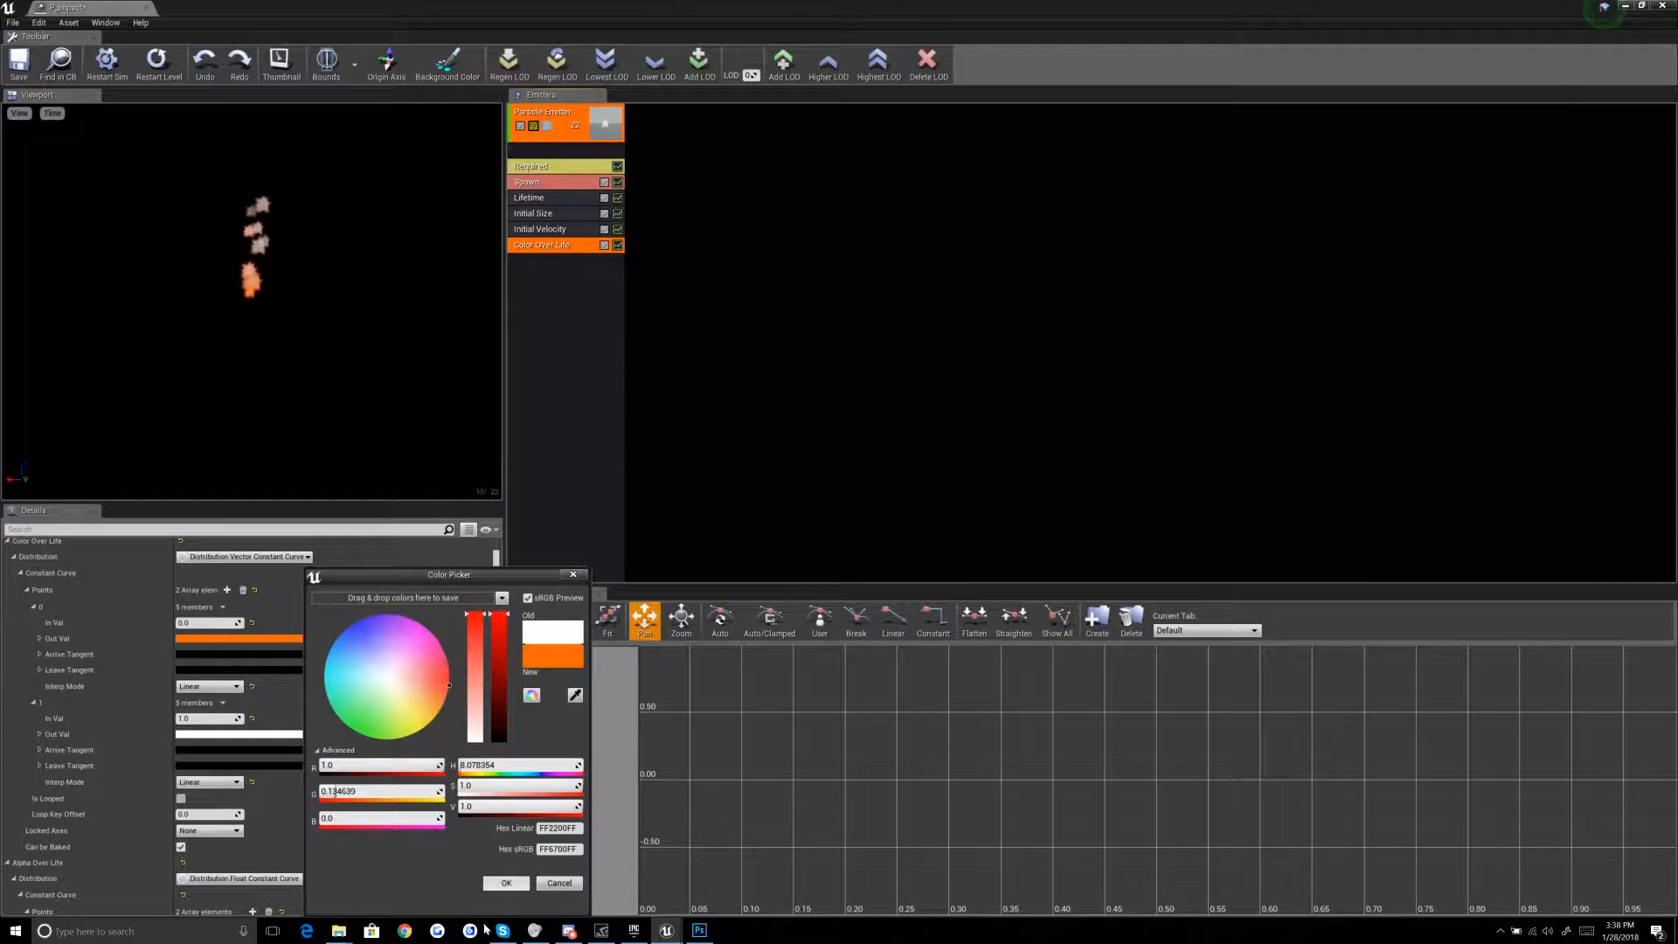
mouse_move(446, 679)
left_mouse_down()
mouse_move(477, 679)
mouse_move(456, 674)
left_mouse_up()
left_click(476, 677)
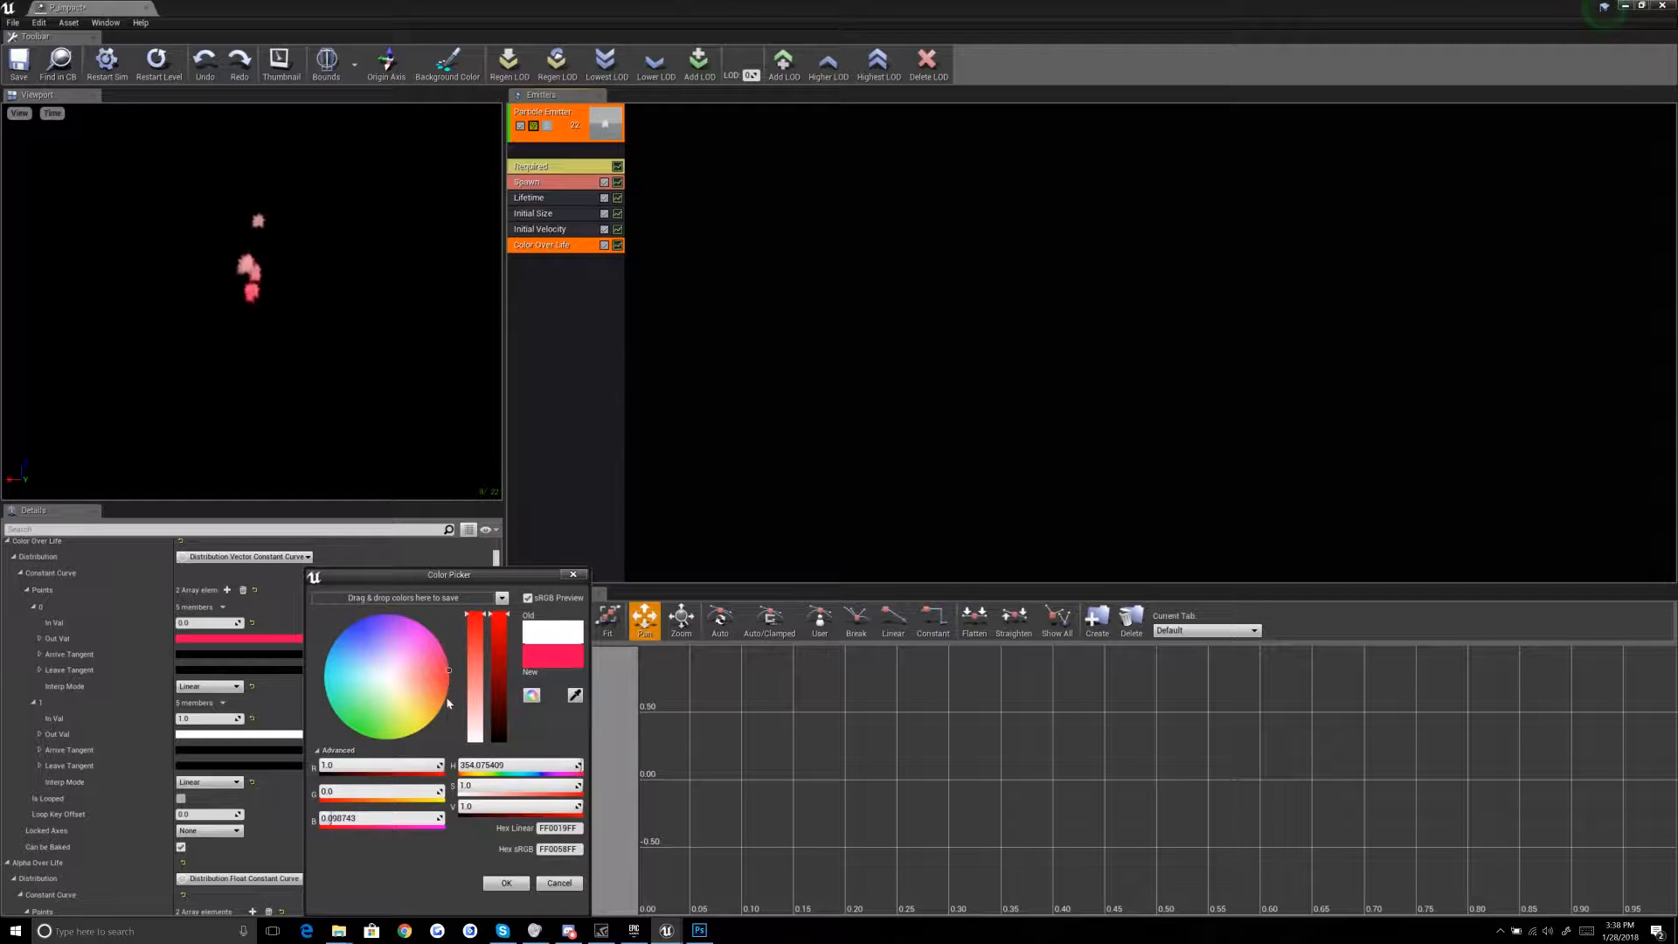
left_click(506, 882)
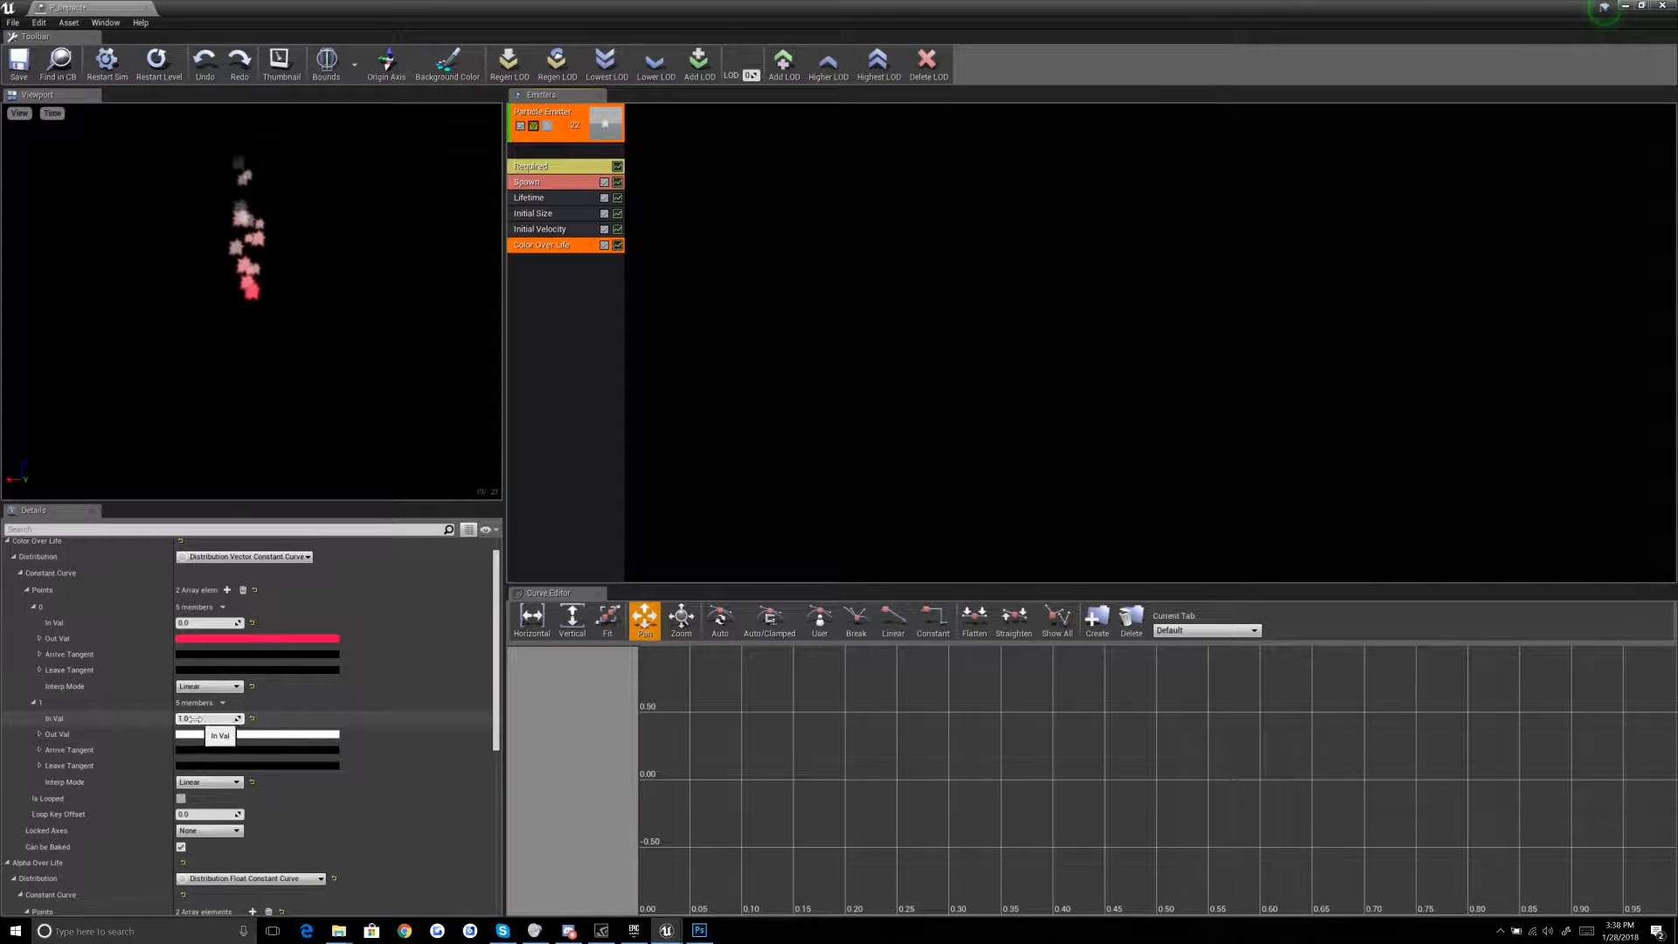
Step: Set the Out Val colour of Color Over Life's point 1 to blue with R about 0.016, G 0.0 and B 1.0
left_click(258, 735)
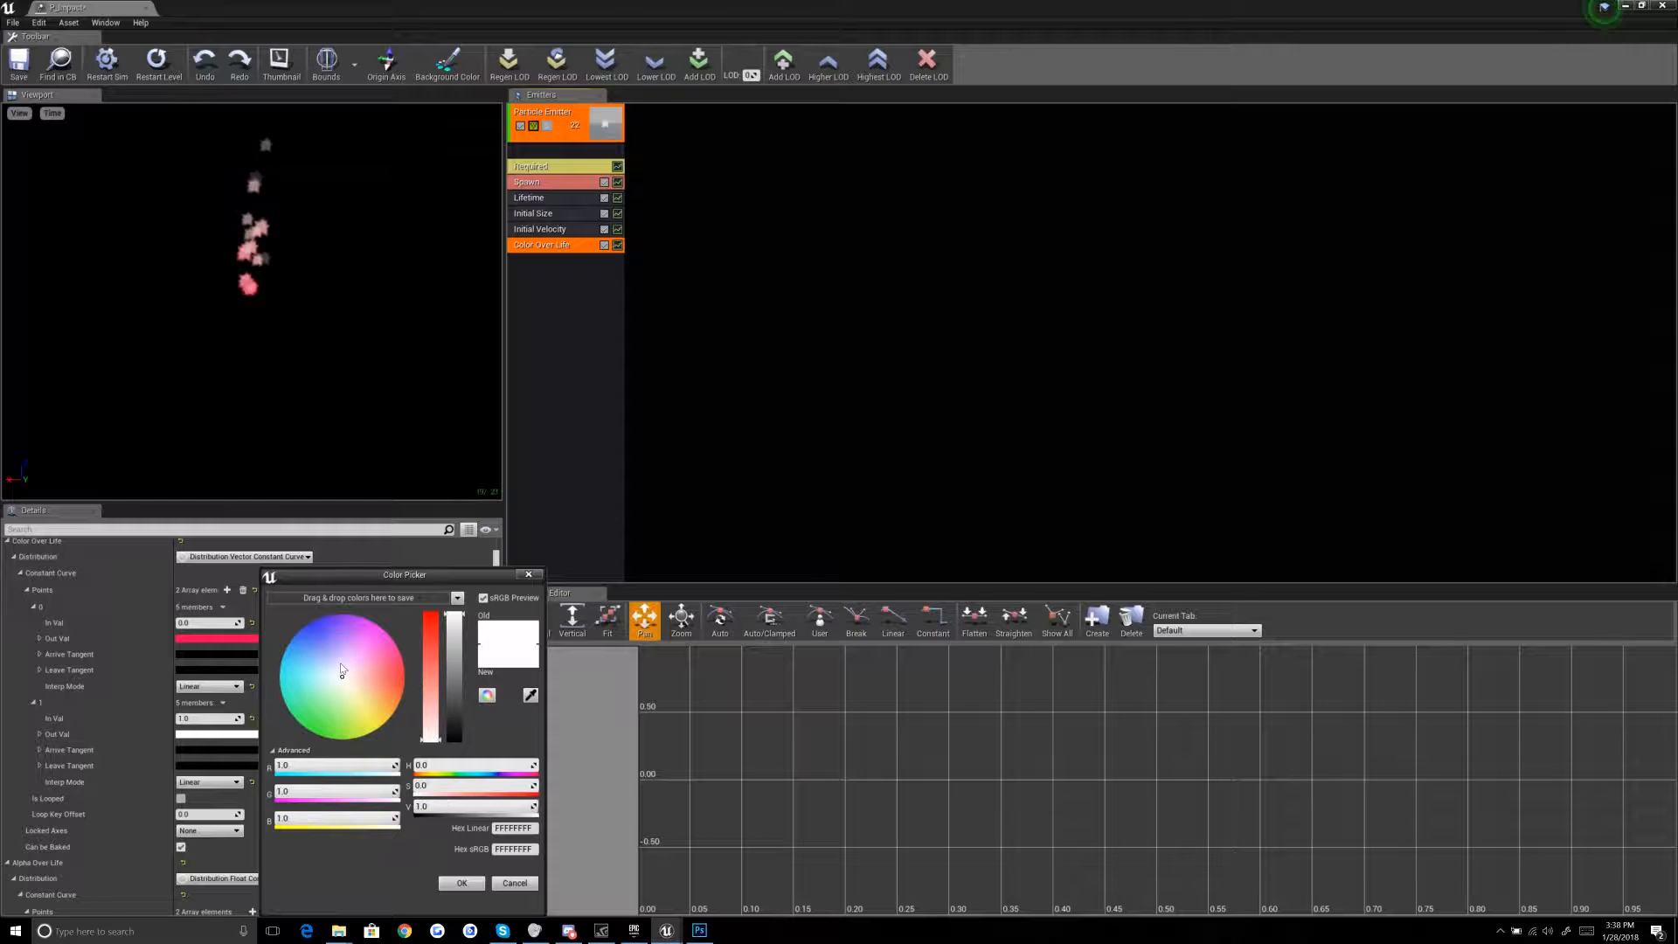
left_click(311, 621)
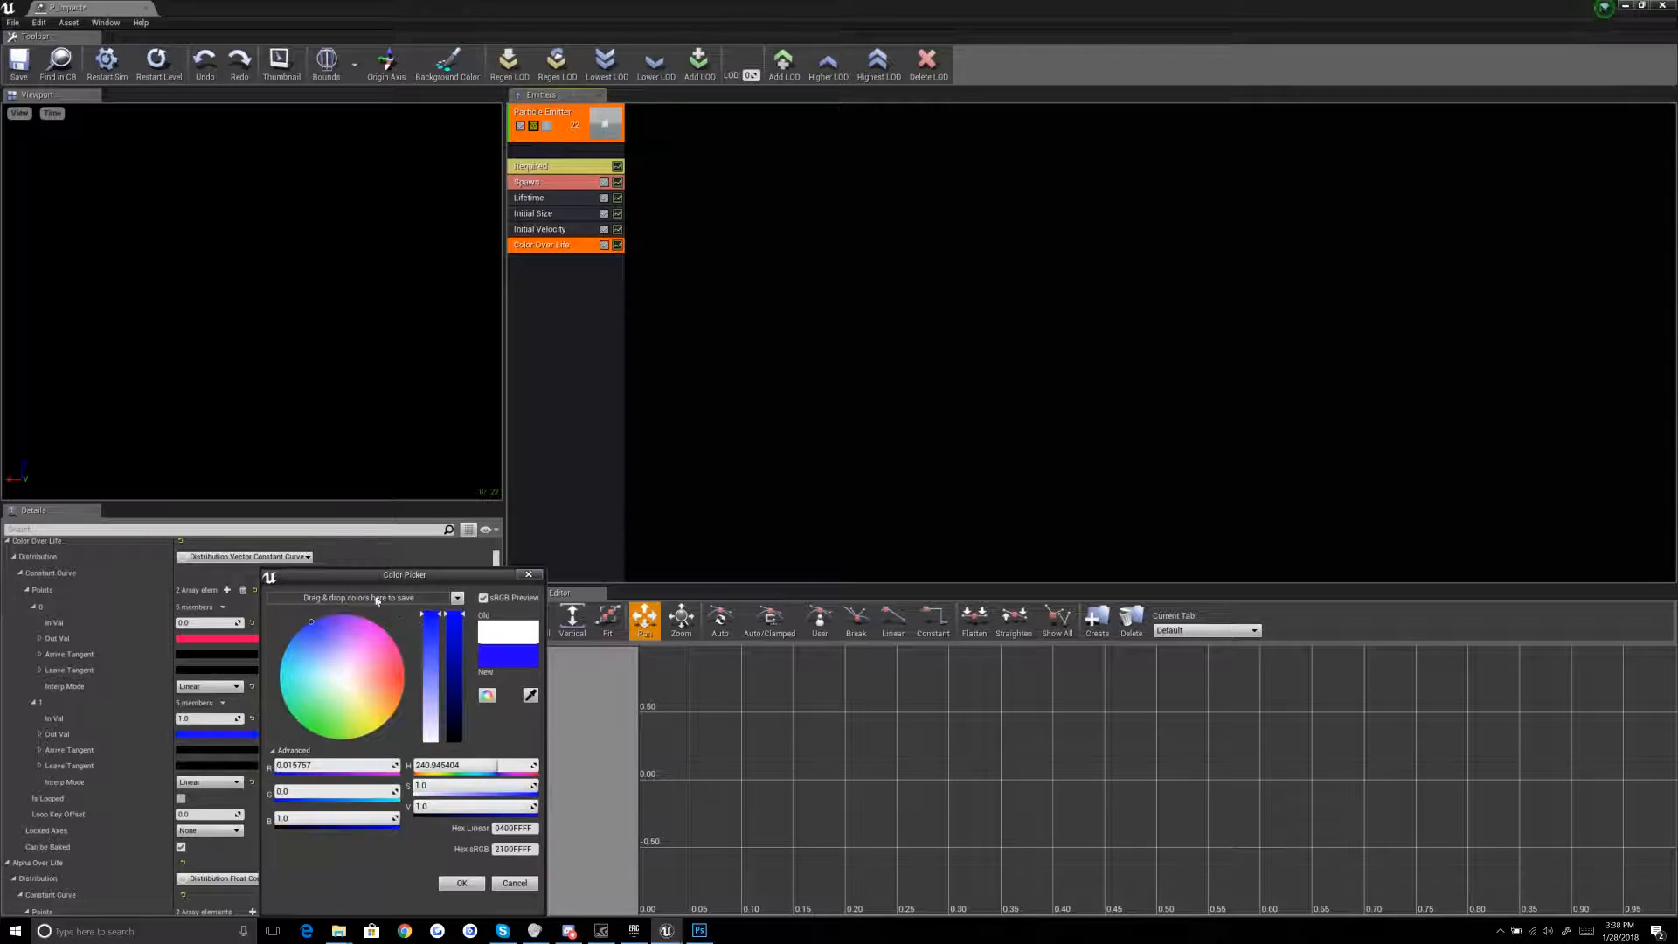
left_click(462, 883)
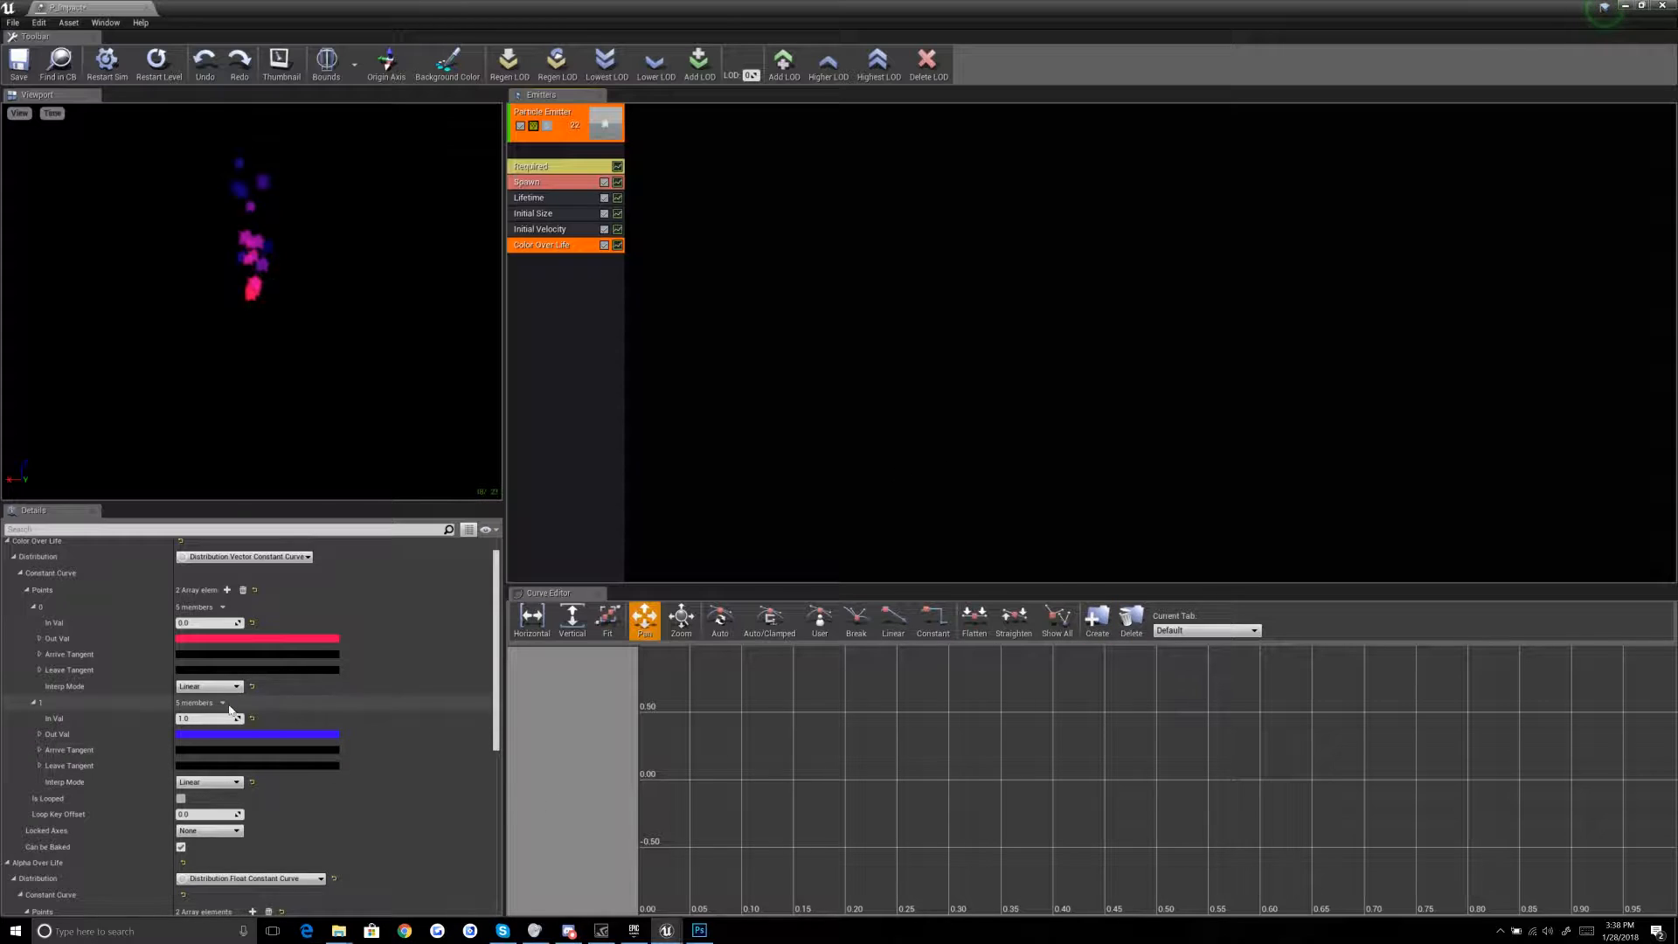
Step: Add colour point 2 with In Val 1.0 and golden yellow Out Val R 1.0, G about 0.62, B 0.0, setting point 1's In Val to 0.5
left_click(227, 590)
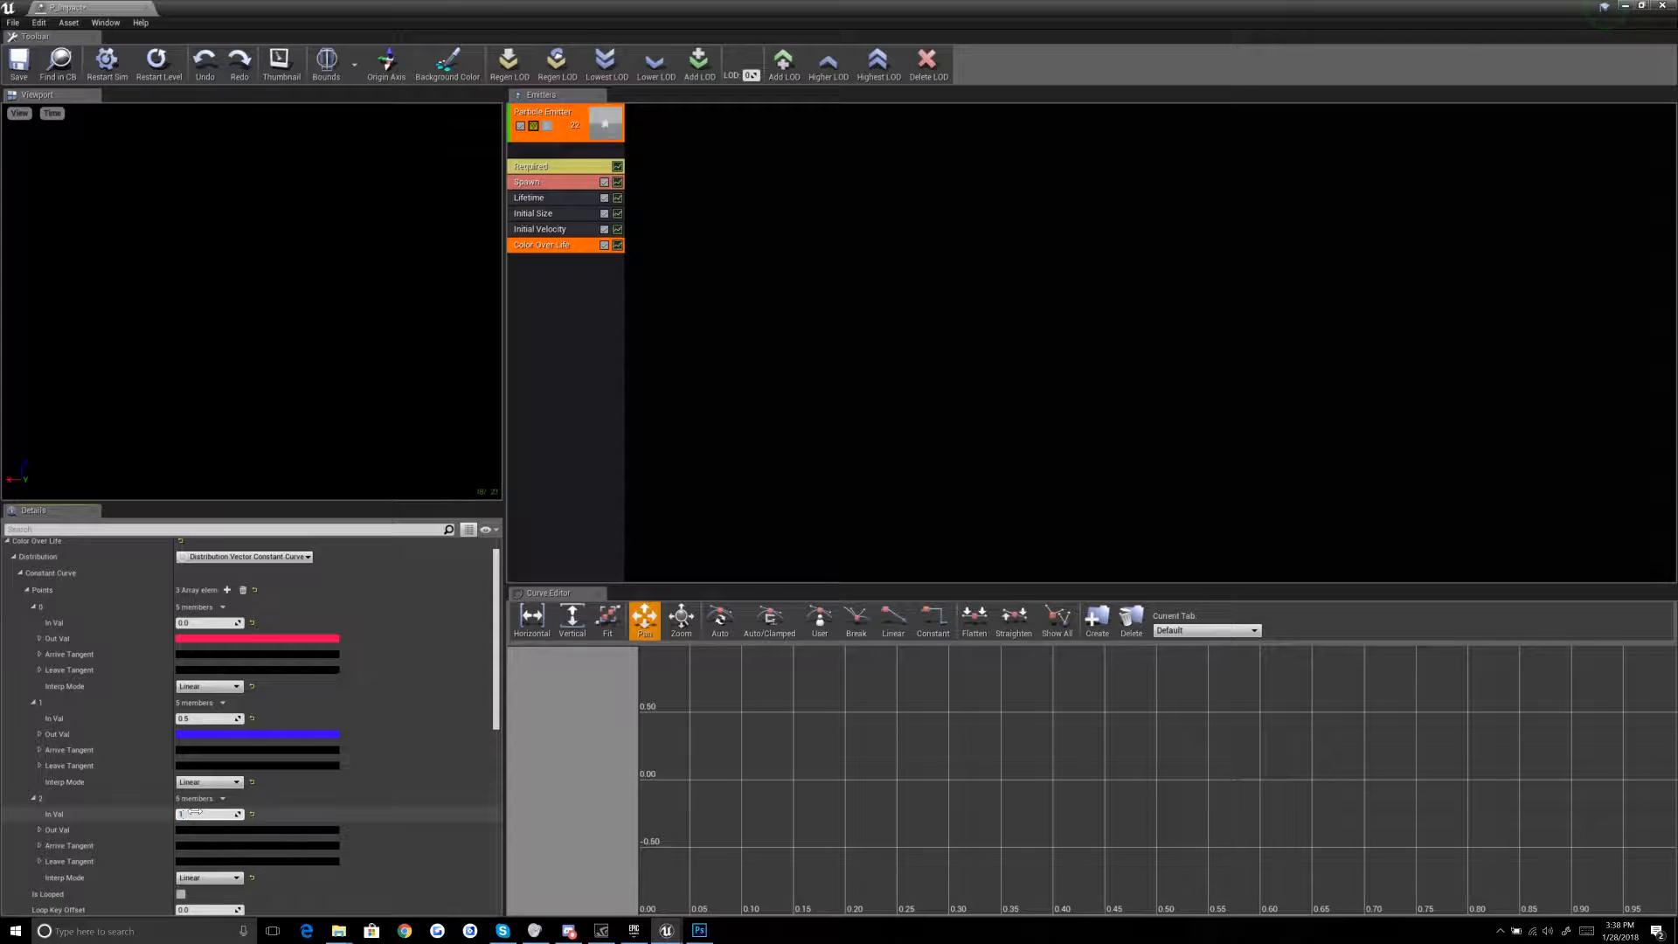
left_click(262, 829)
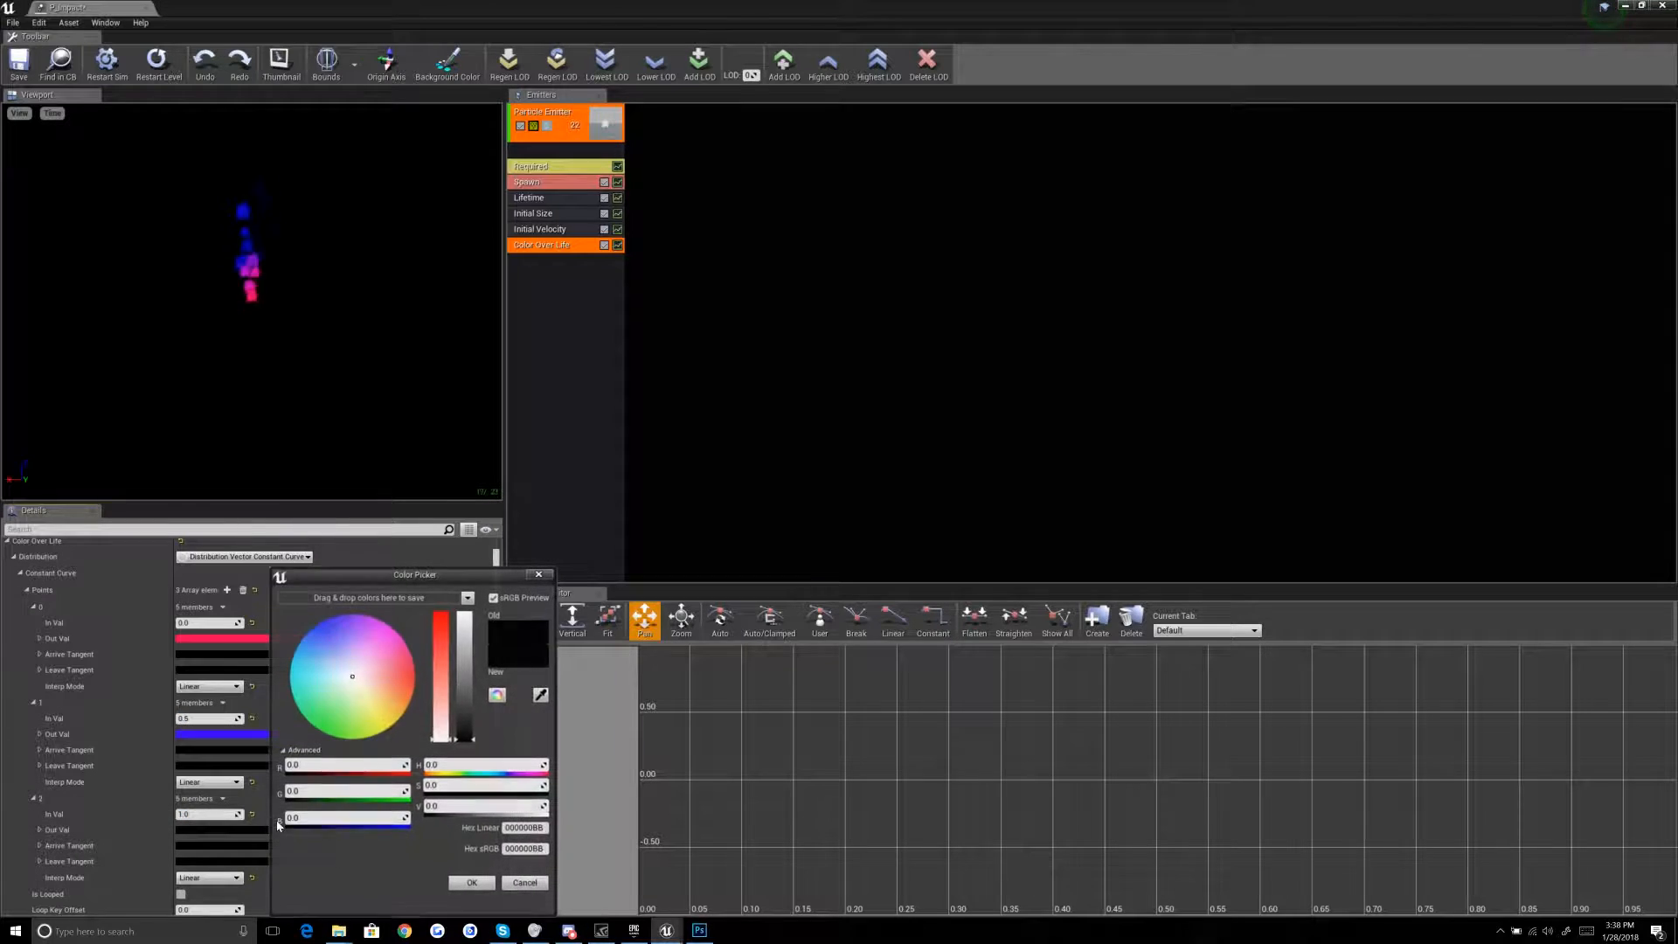
left_click(402, 714)
left_click_drag(460, 656, 464, 615)
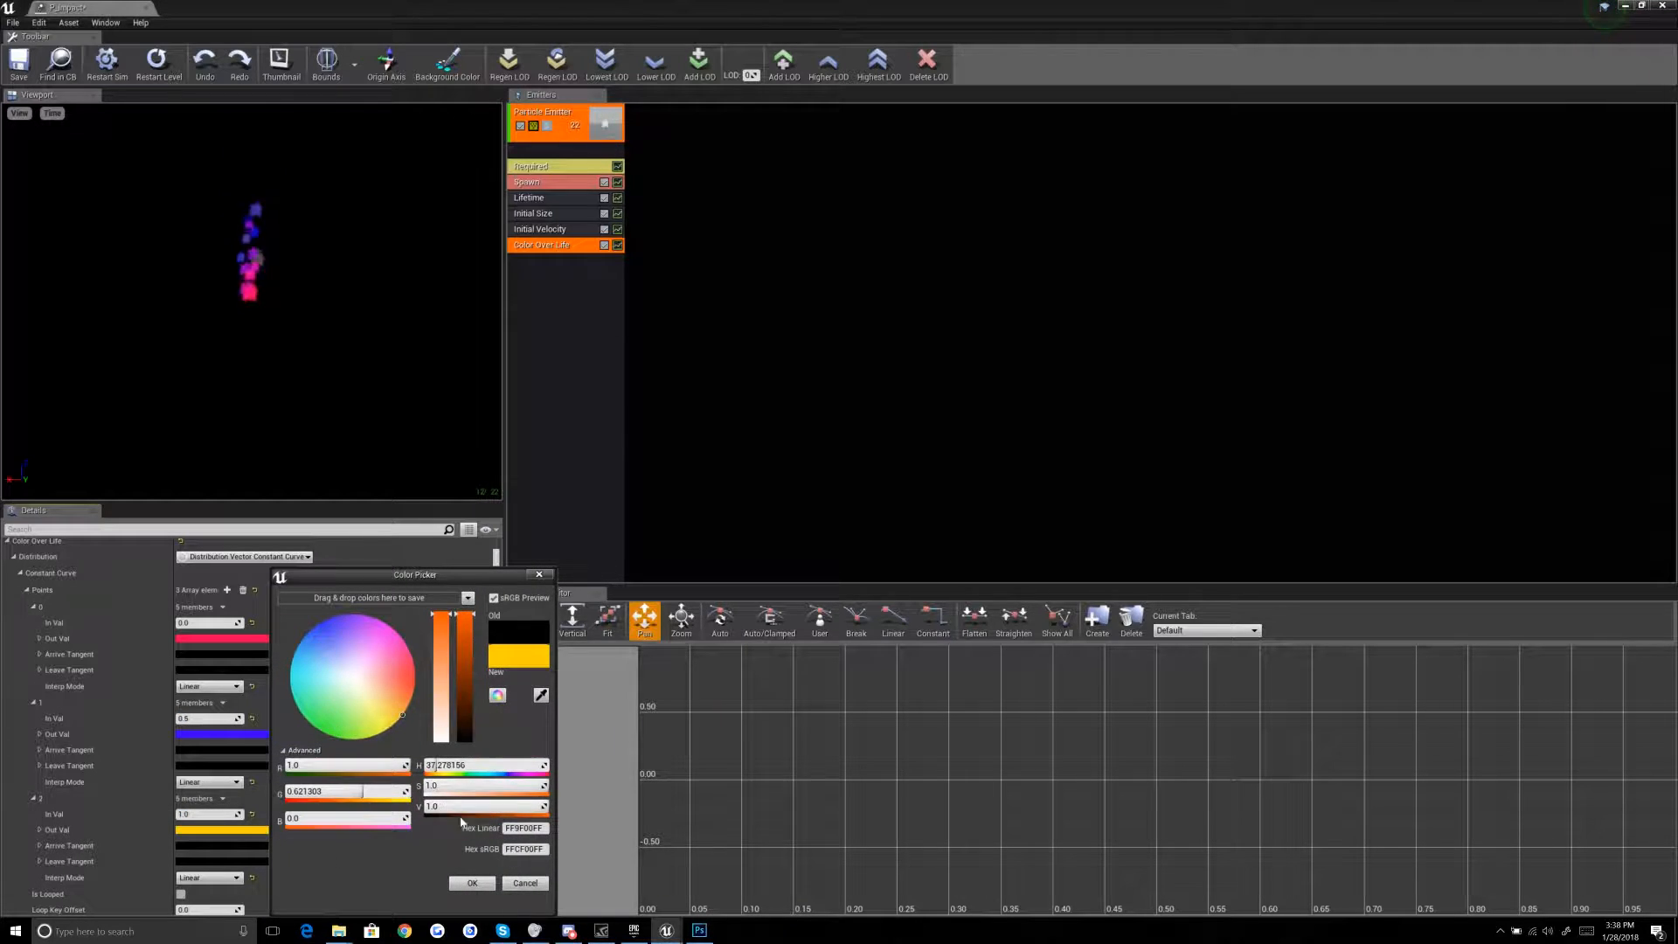
left_click(473, 884)
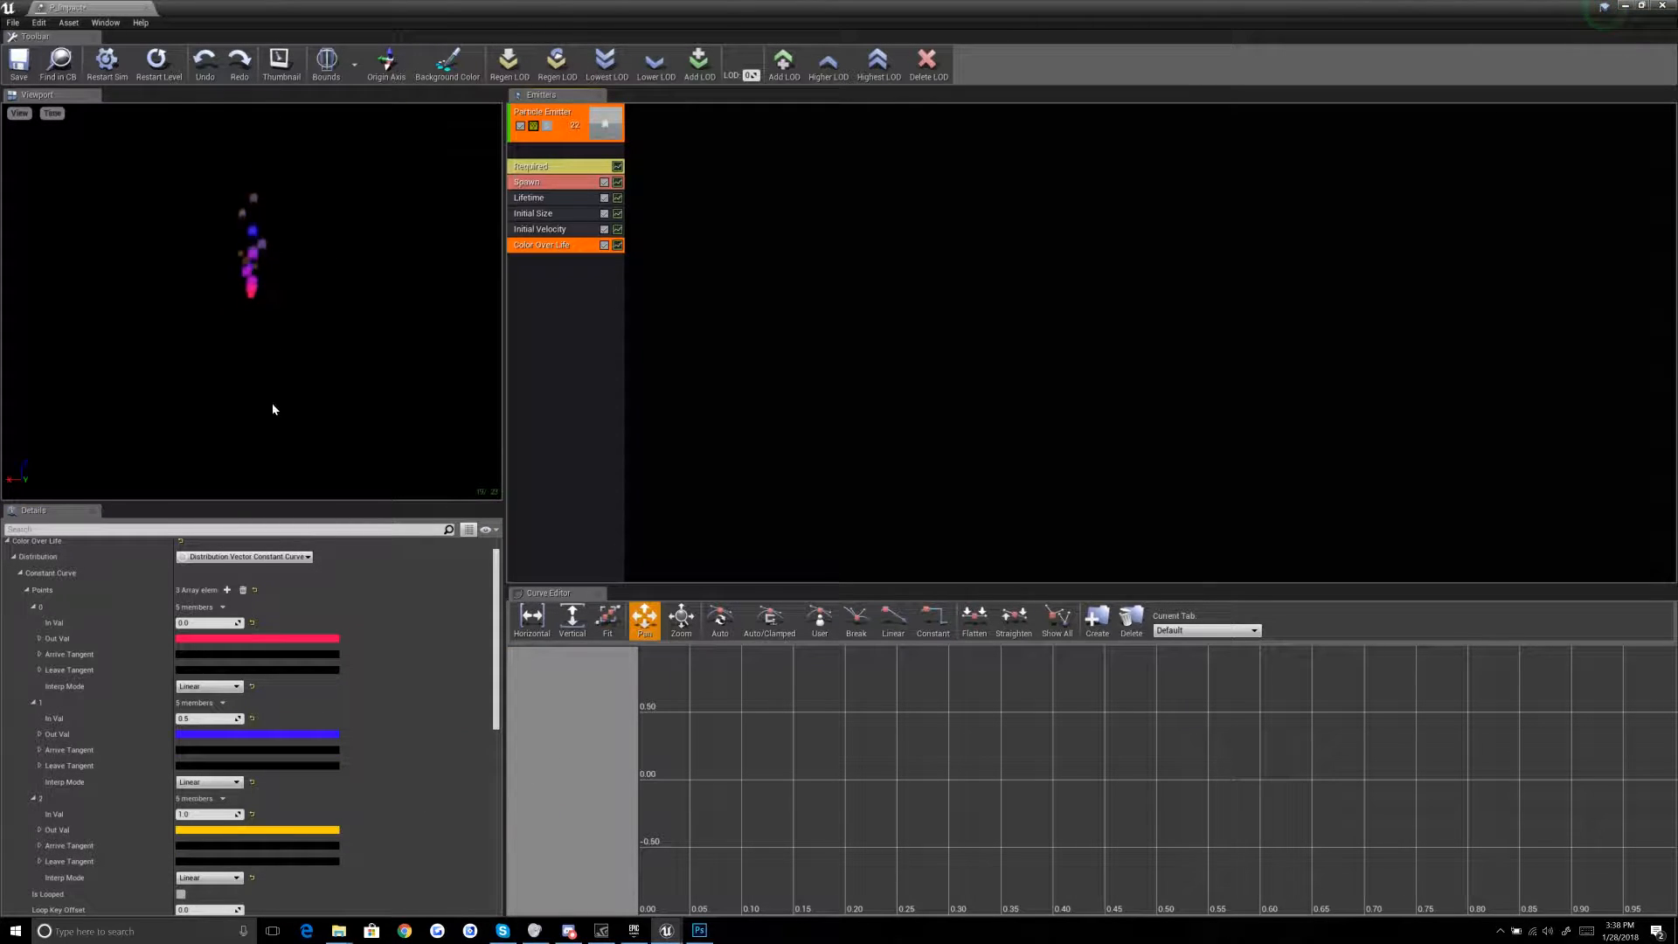
Step: Insert a new Color Over Life point before the yellow point and set its In Val to 0.75
left_click(224, 799)
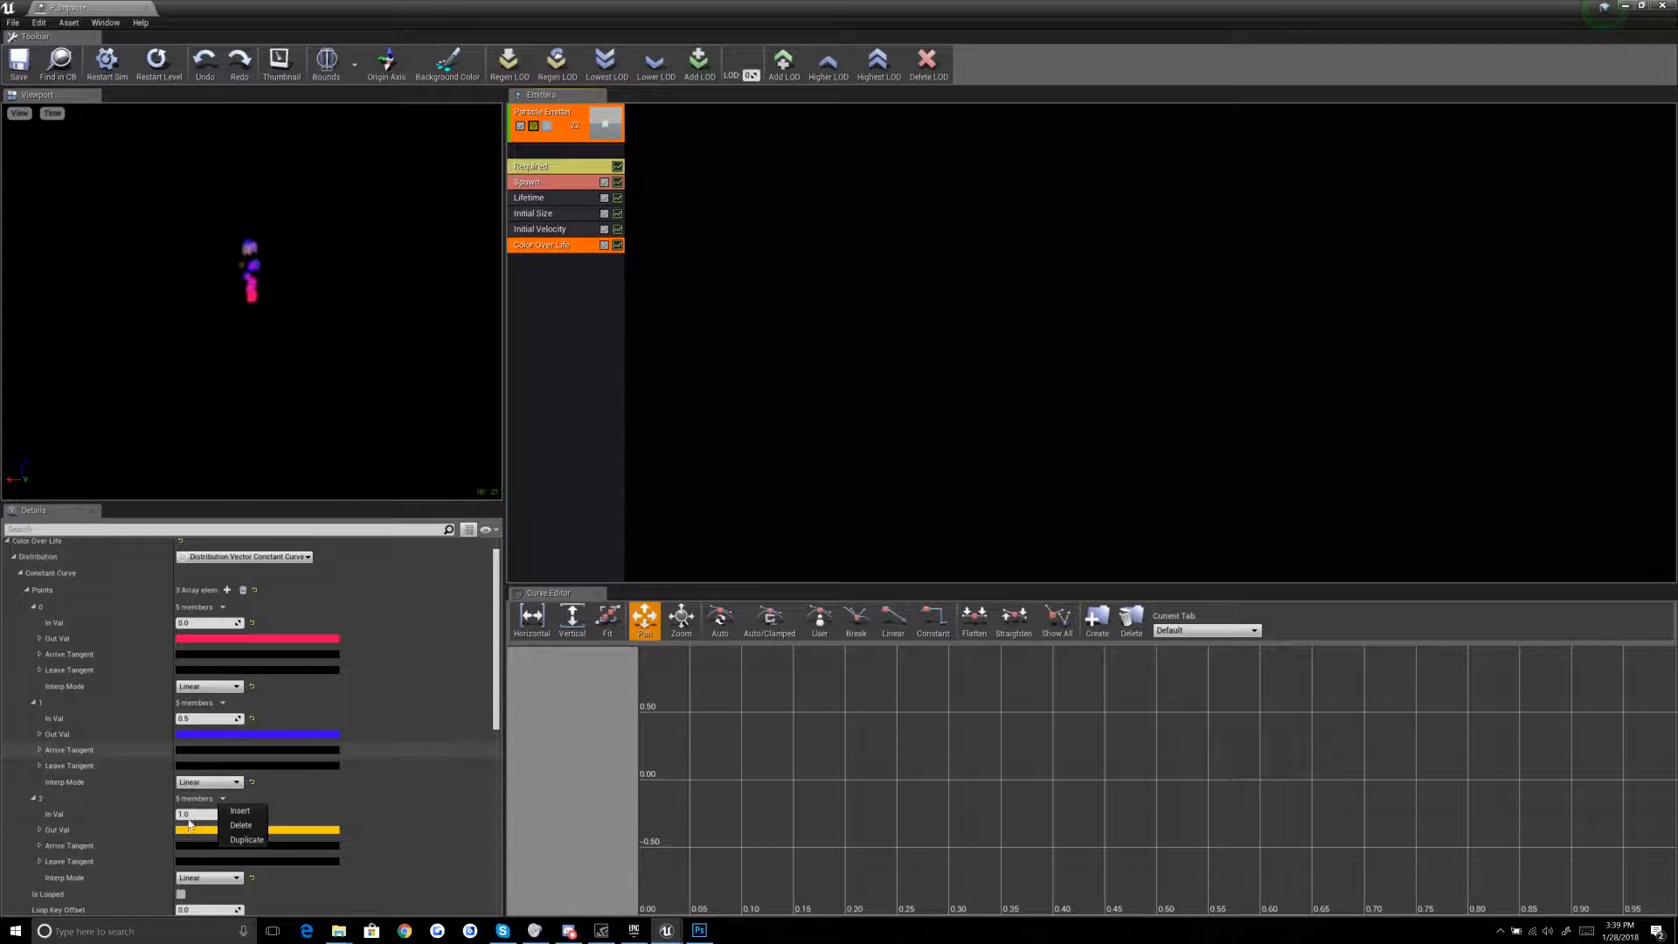
left_click(239, 811)
scroll(254, 830, "down", 2)
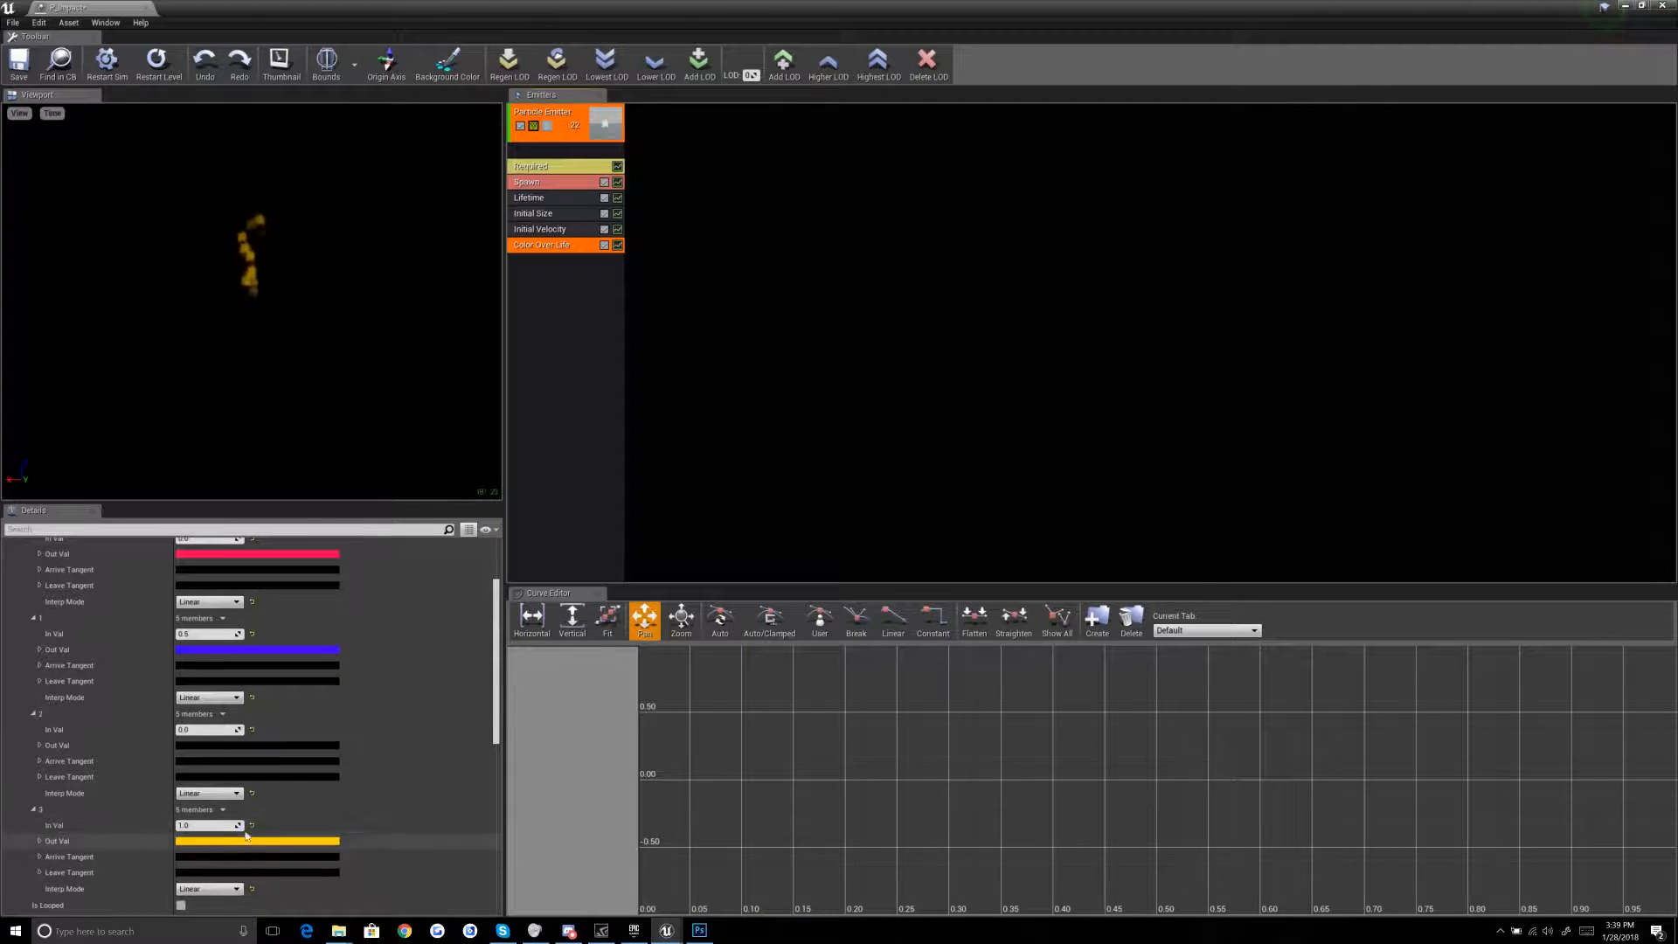
left_click(210, 730)
type("0.75")
key("Return")
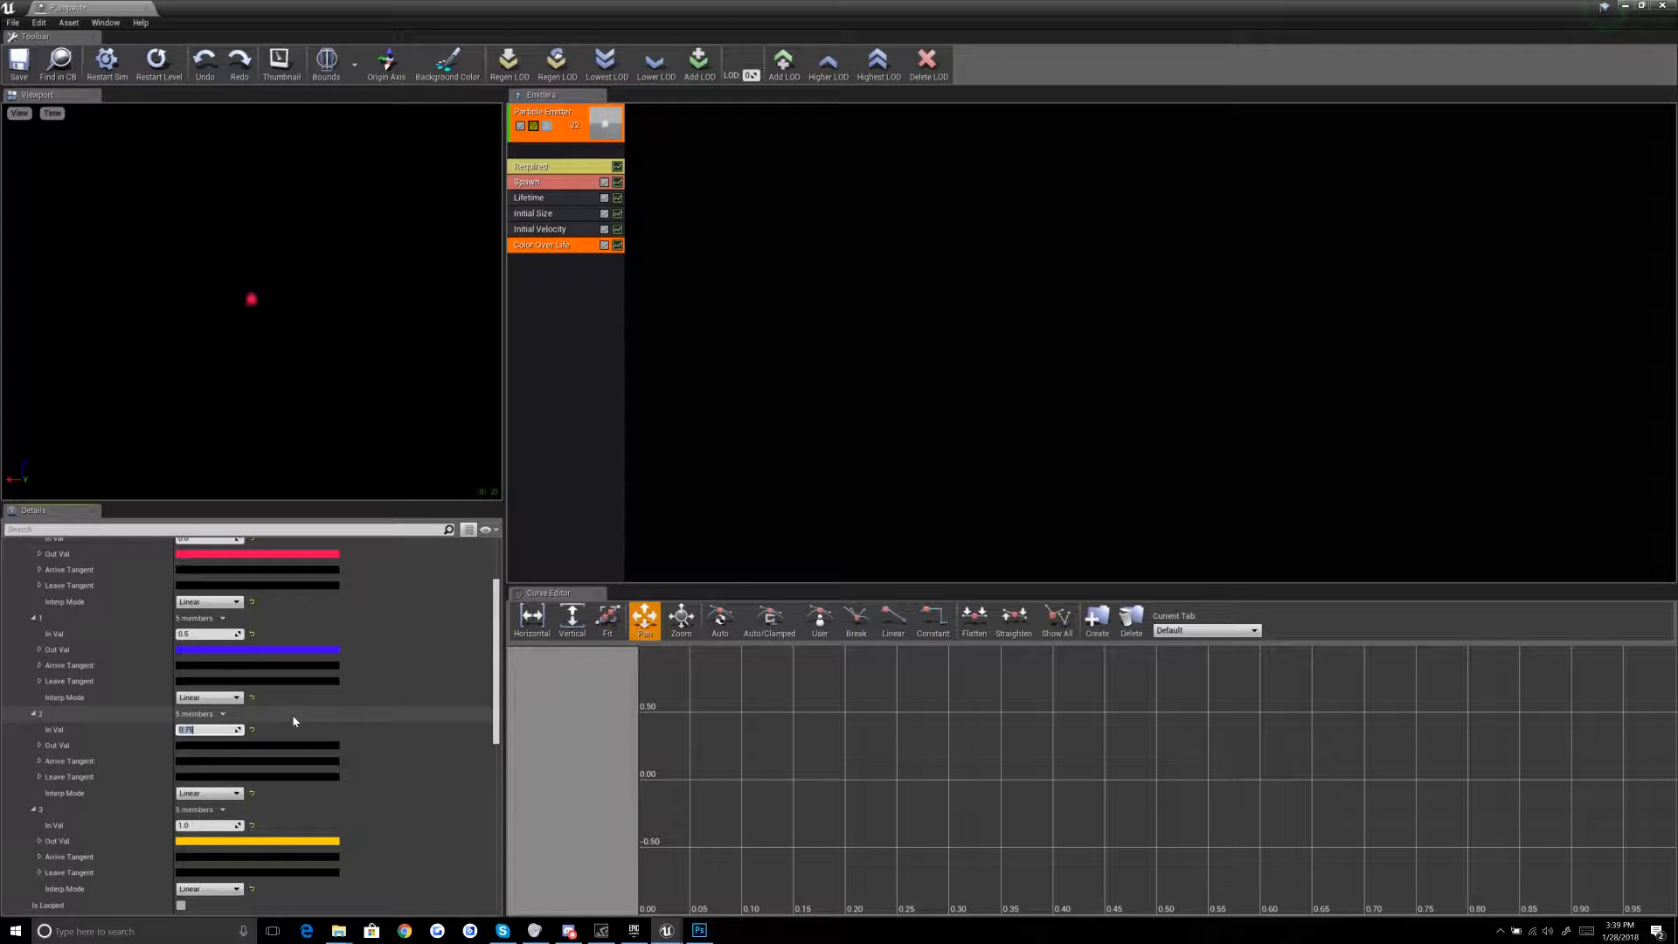
Step: Set the Out Val colour of Color Over Life's 0.75 point to a bright green
left_click(288, 746)
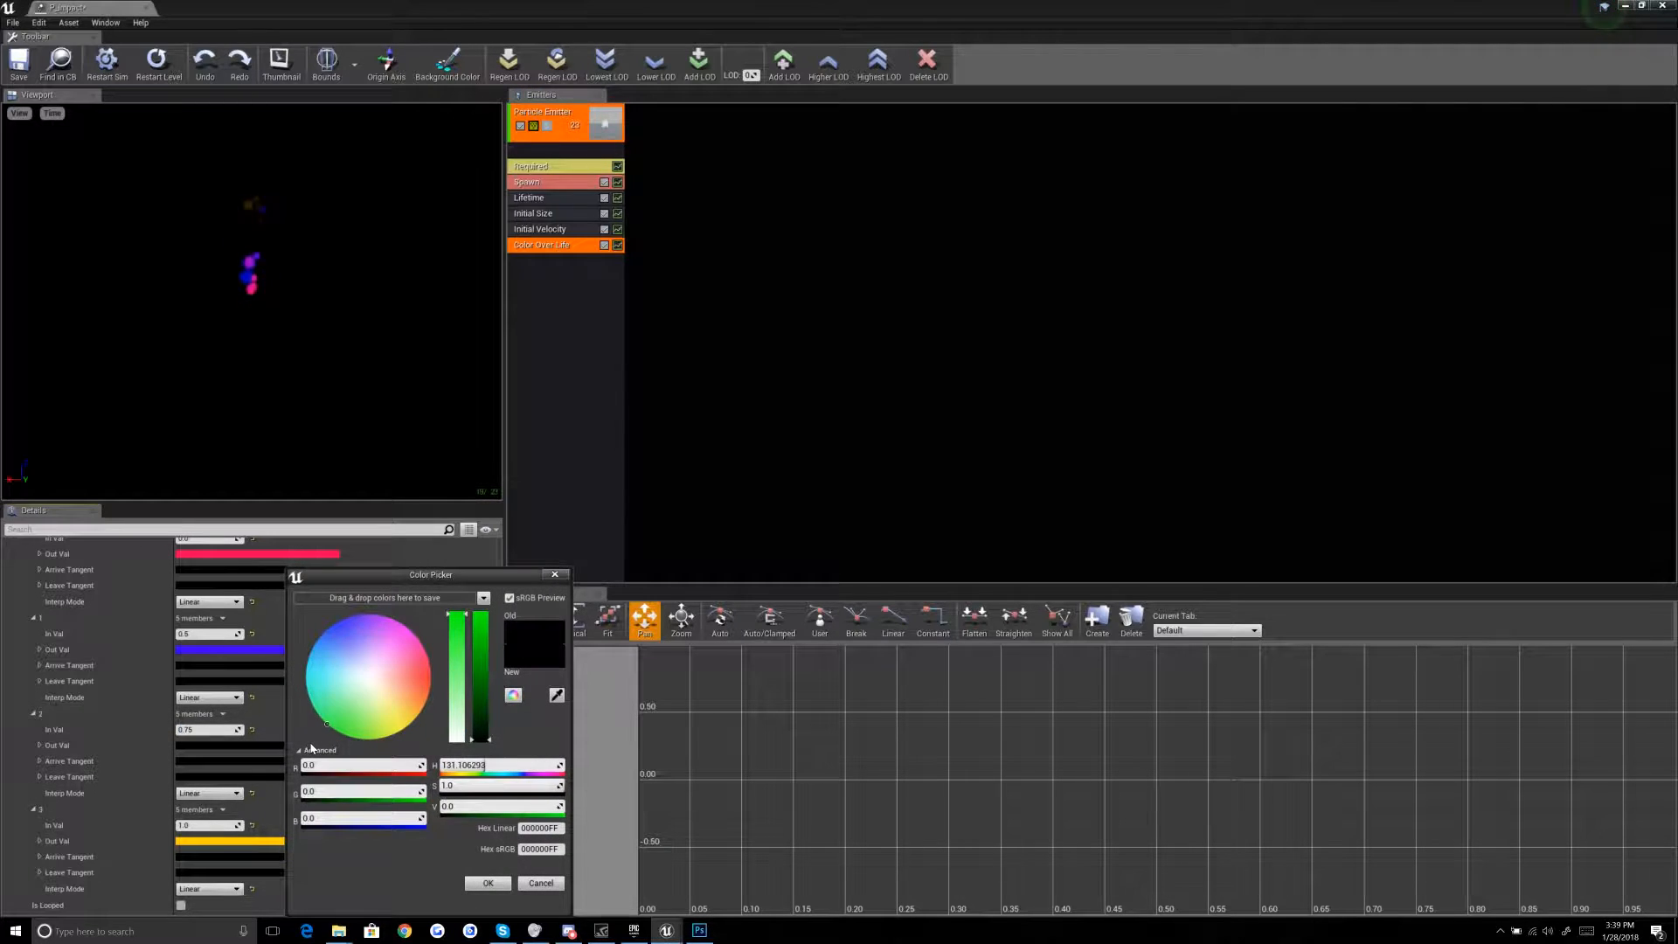
left_click(481, 657)
left_click(488, 883)
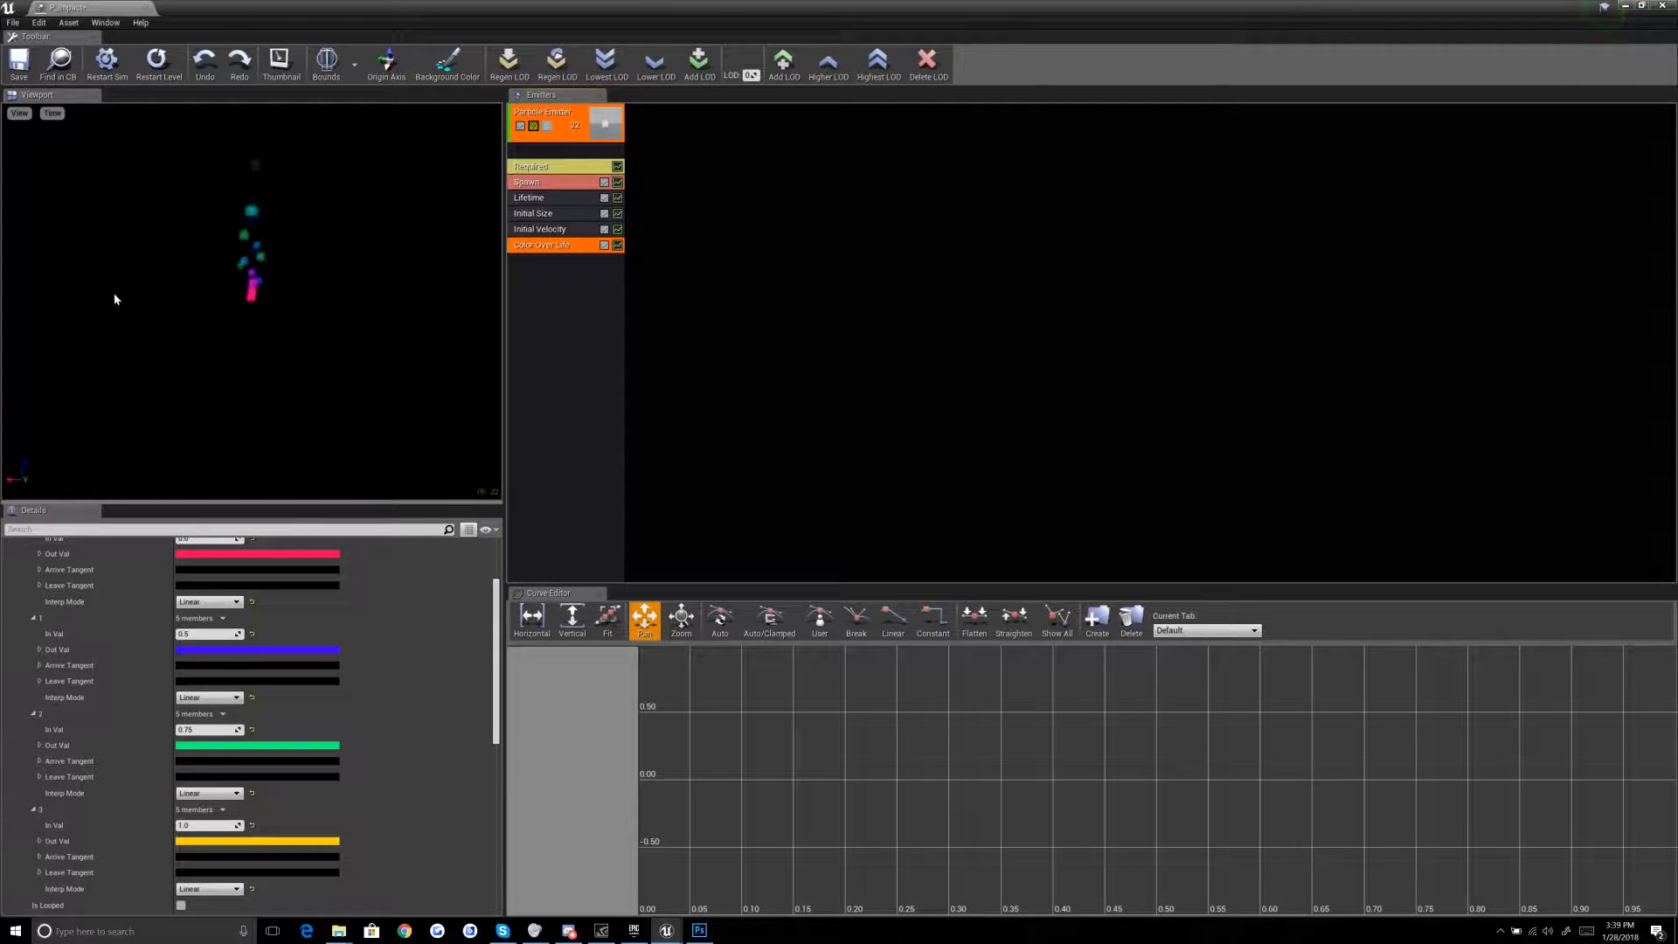
Step: Change the Lifetime module's distribution to Distribution Float Constant
left_click(548, 195)
left_click(254, 577)
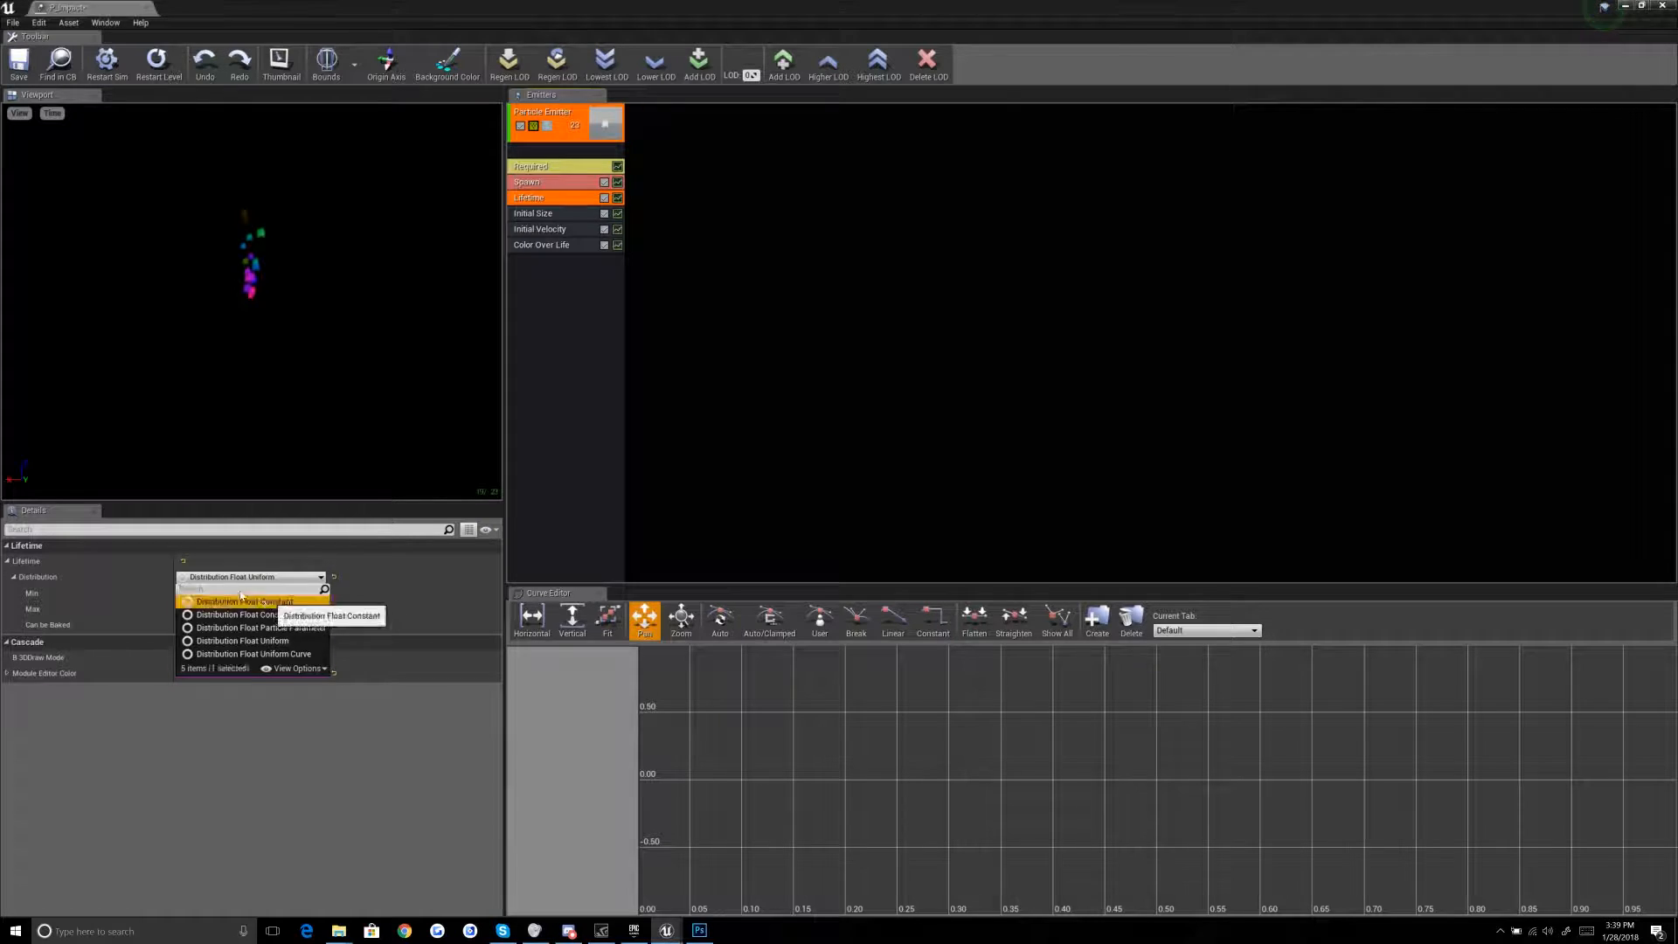
left_click(254, 602)
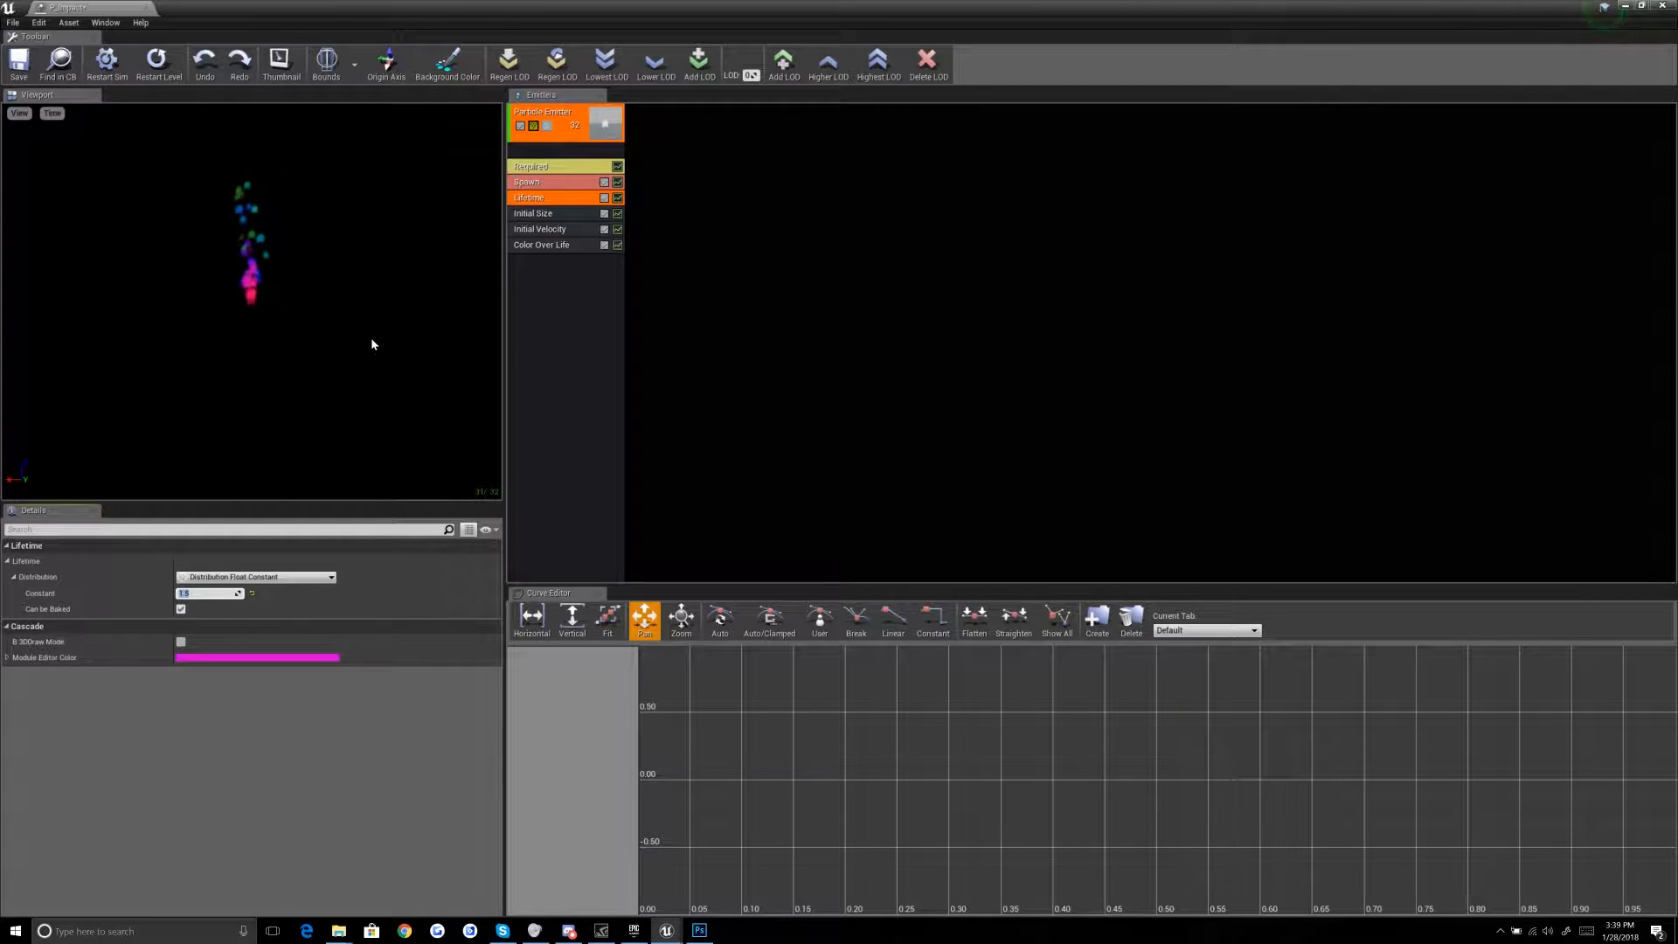
Step: Set the Max Z start velocity to 75 in the Initial Velocity module
left_click(540, 229)
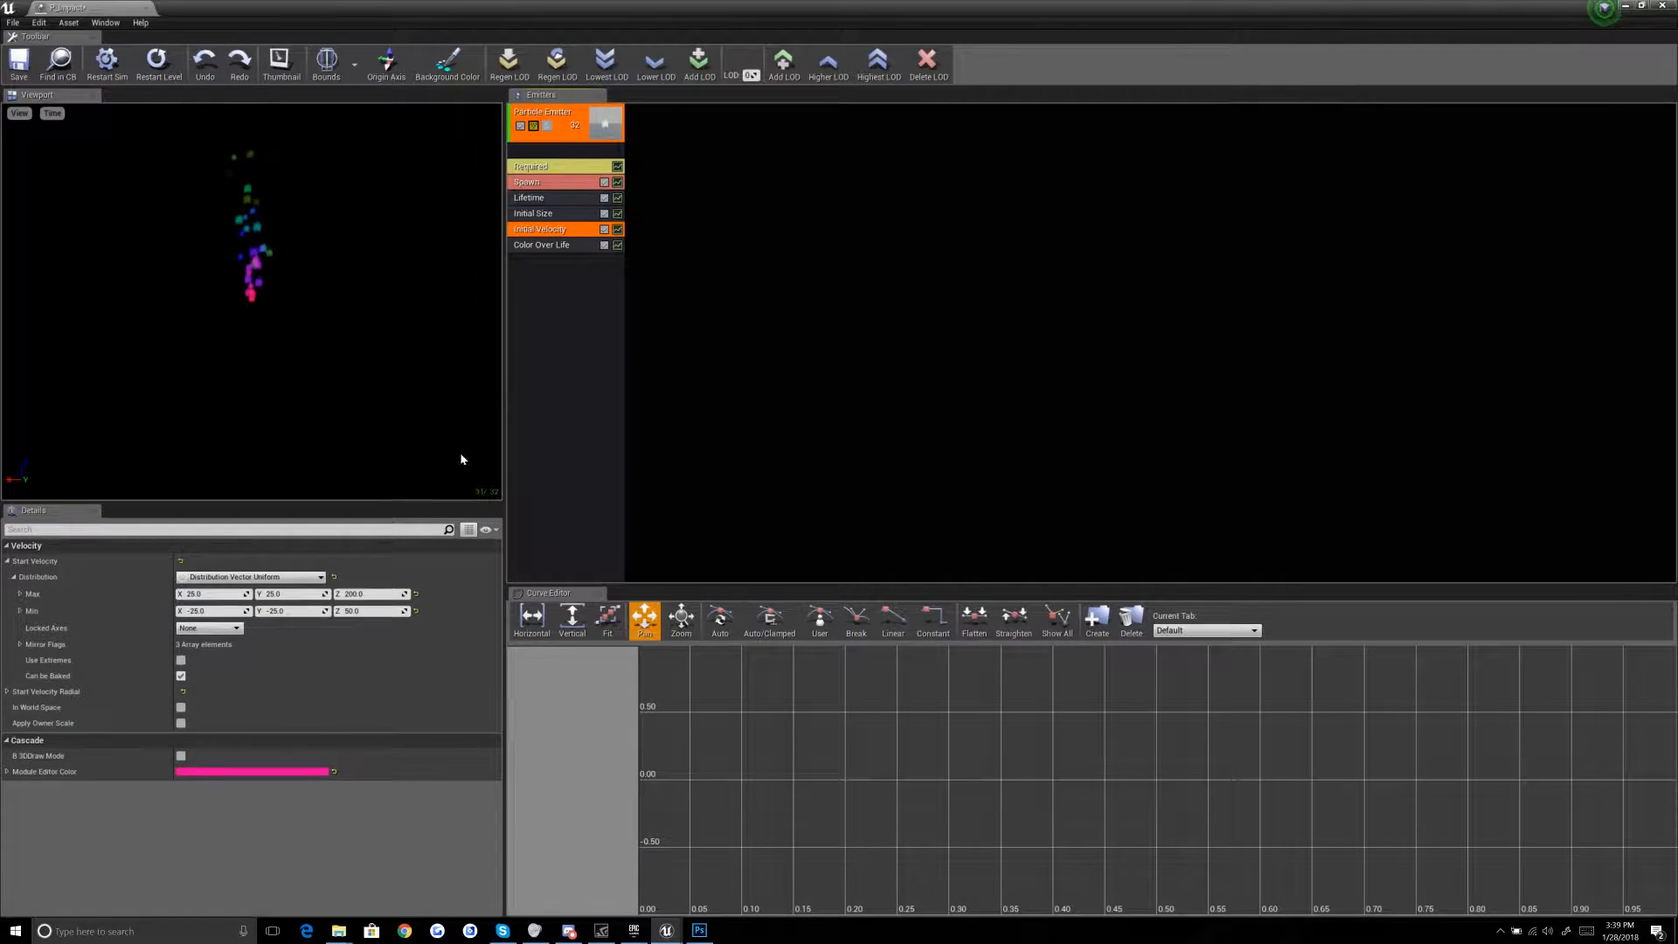
left_click(365, 593)
type("75")
key("Return")
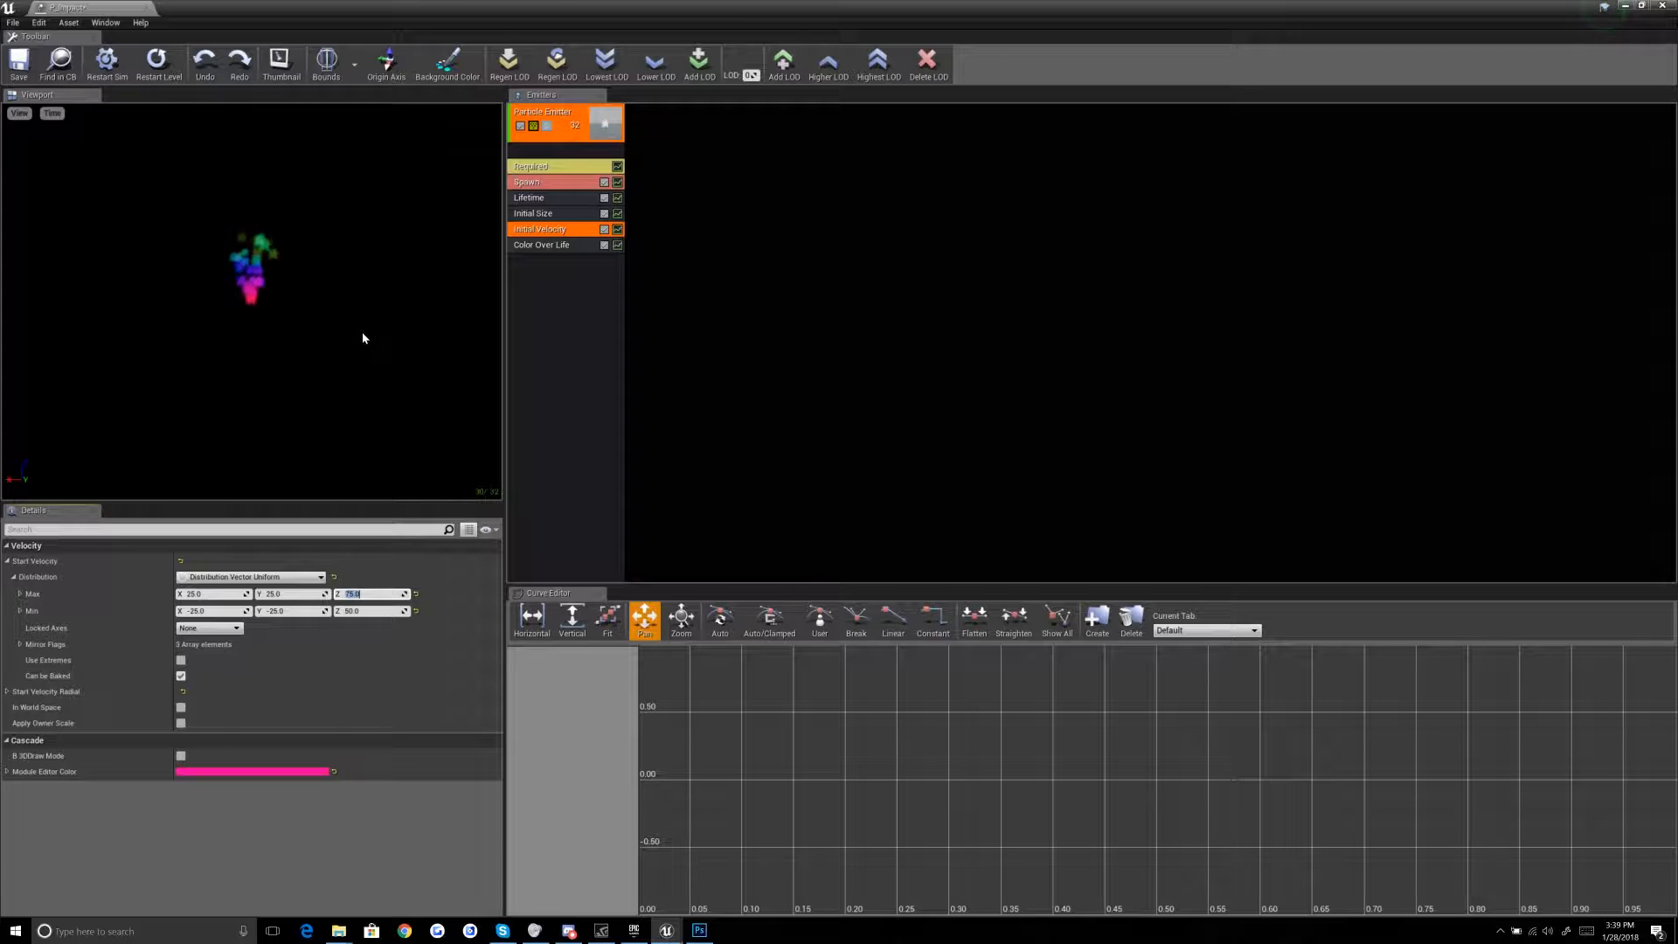
Step: Review the Color Over Life module's colour points and its Alpha Over Life constant curve points
left_click(553, 246)
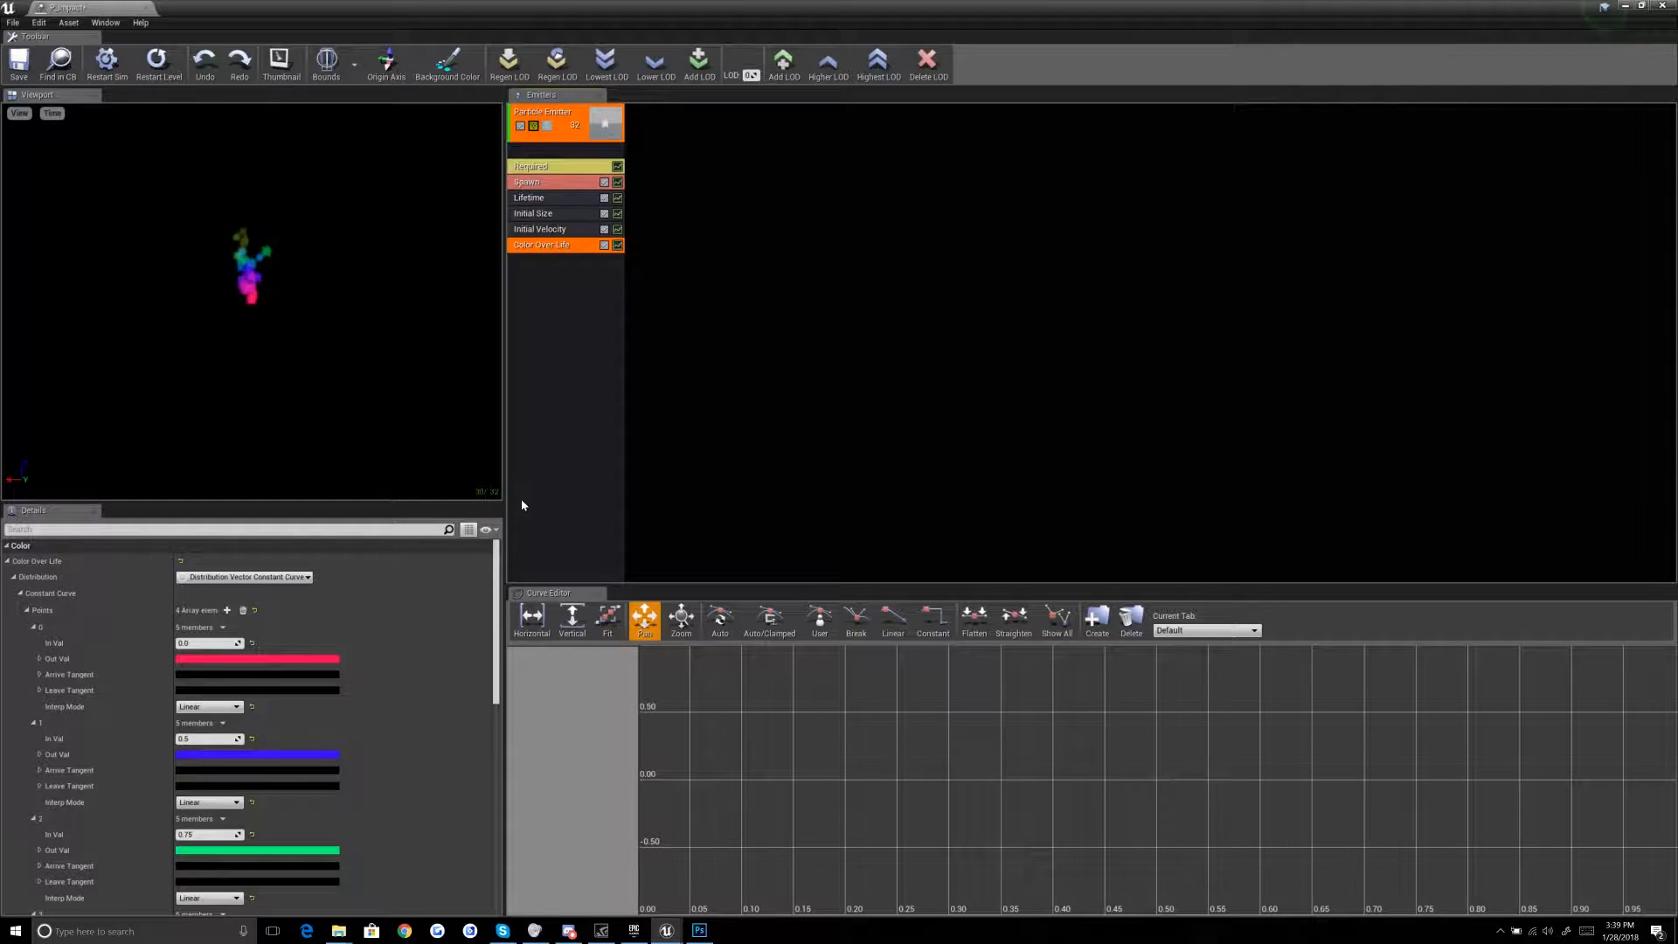
scroll(378, 613, "down", 3)
scroll(393, 607, "up", 3)
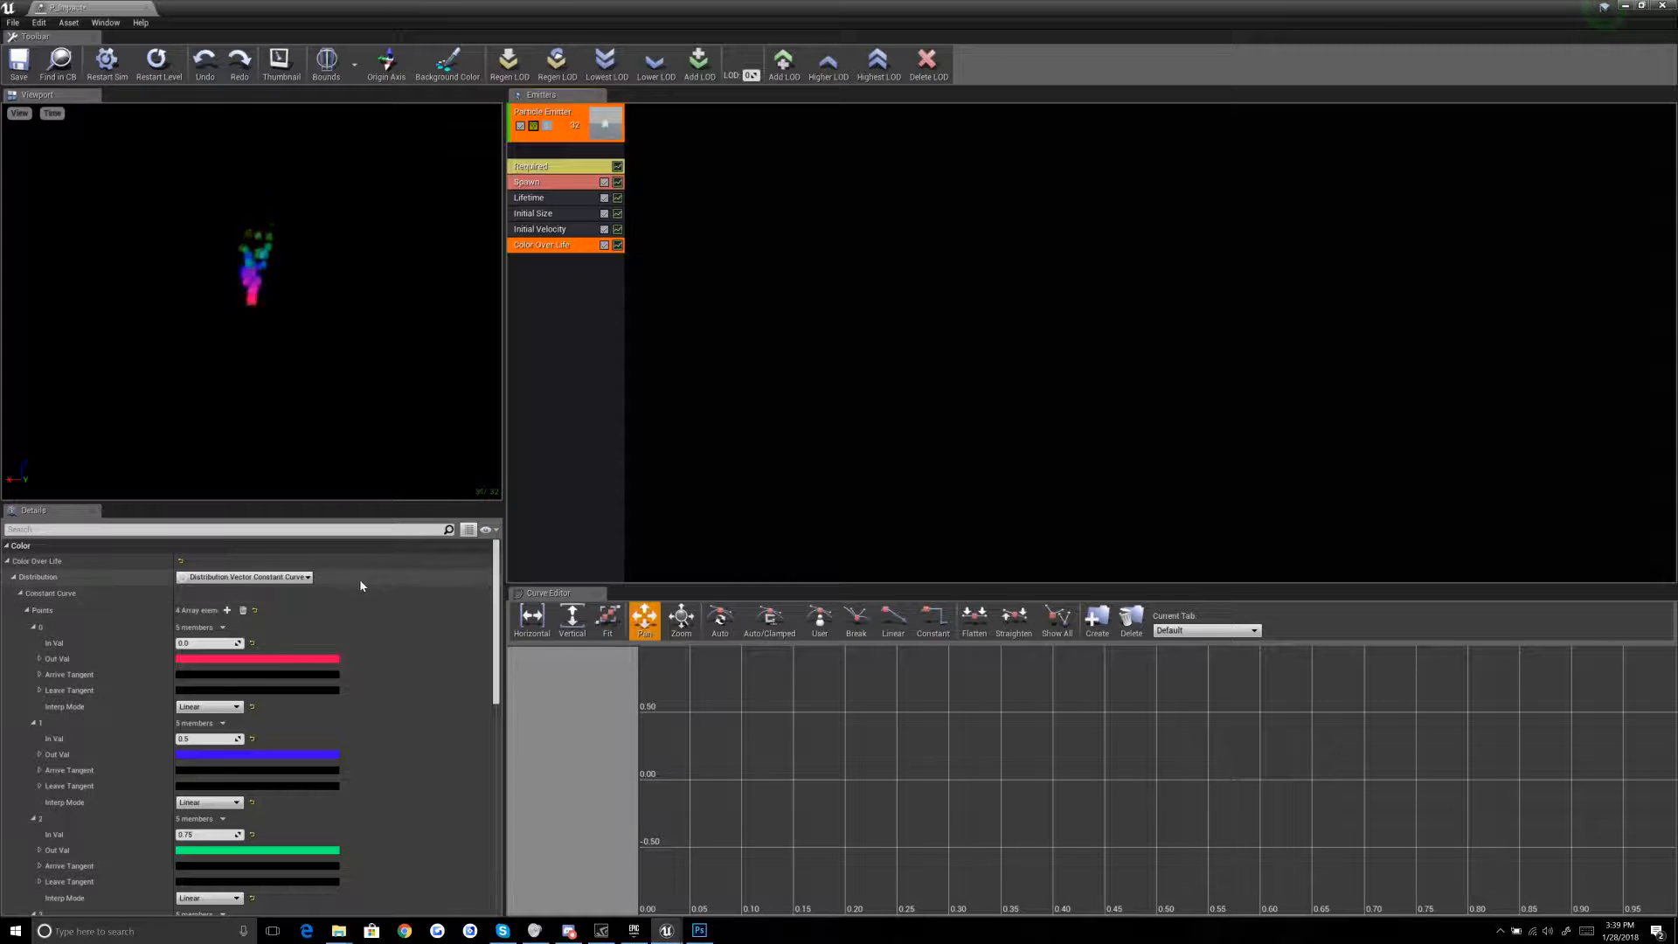
scroll(385, 725, "down", 10)
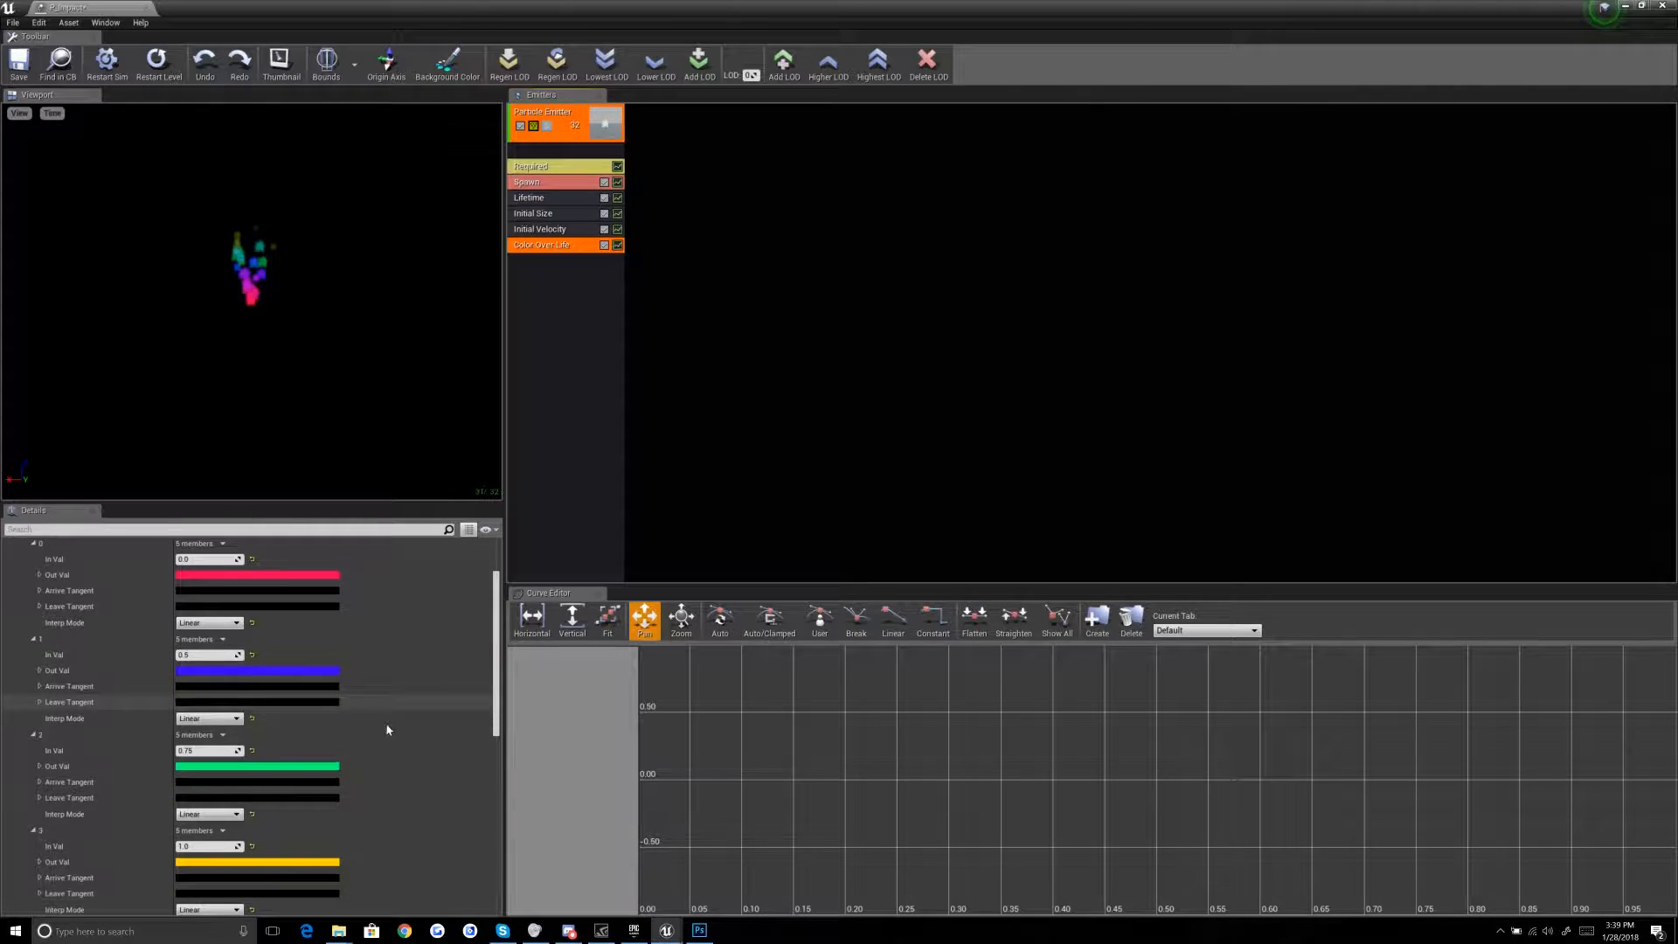
scroll(358, 738, "down", 8)
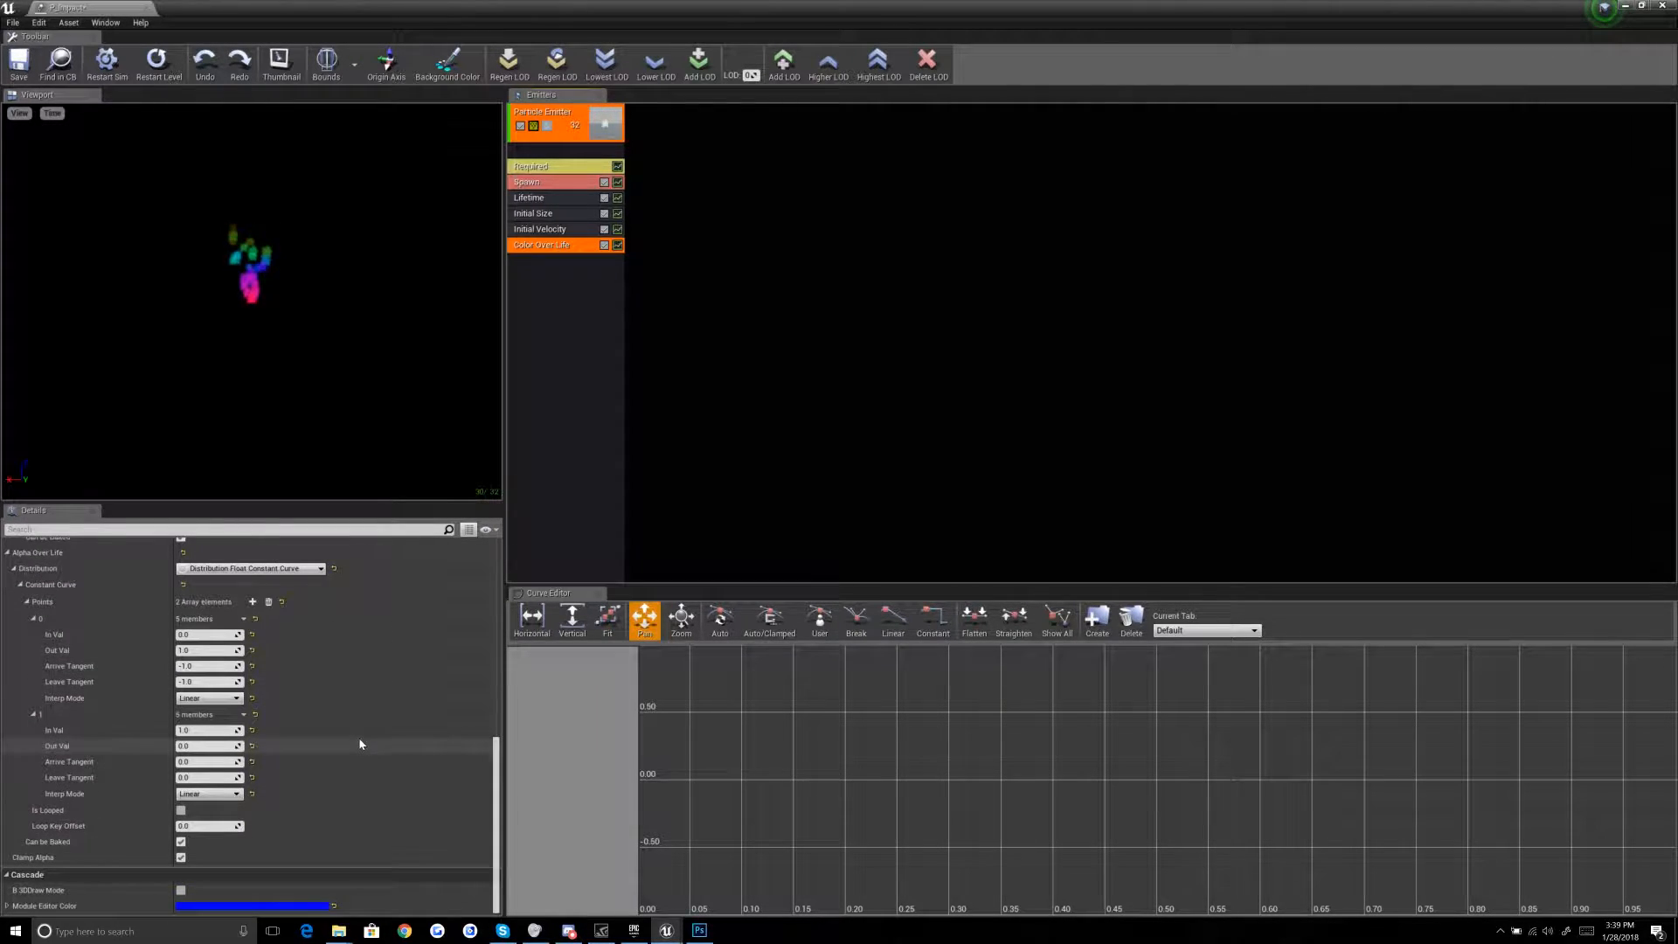
scroll(374, 715, "up", 4)
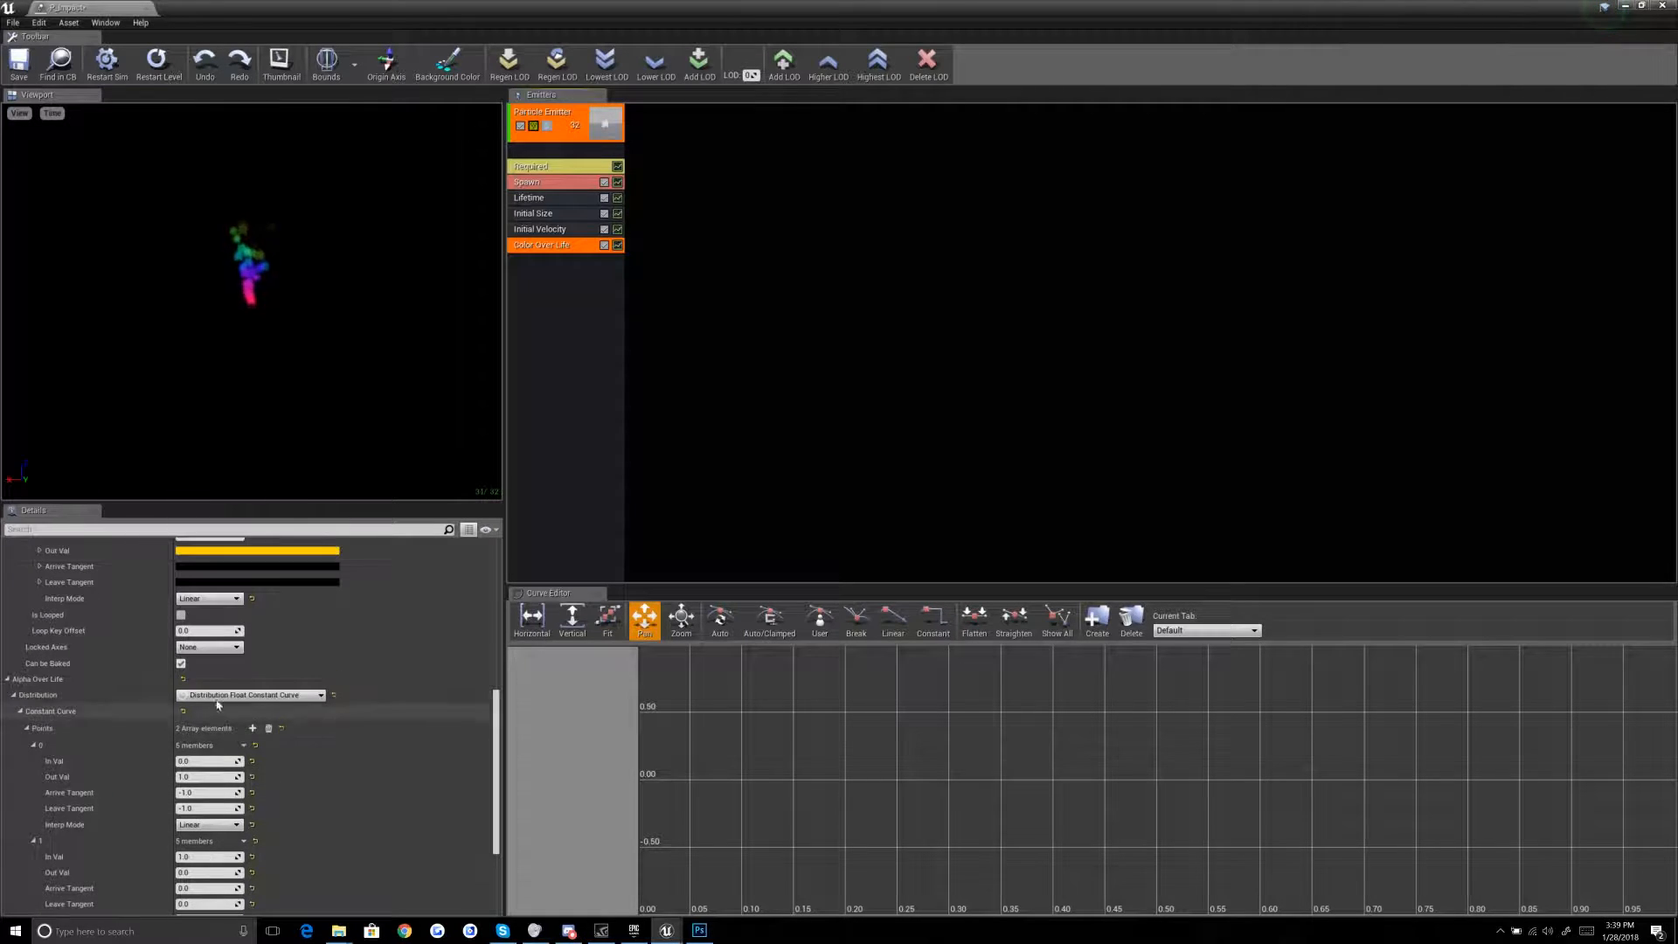
scroll(87, 690, "down", 3)
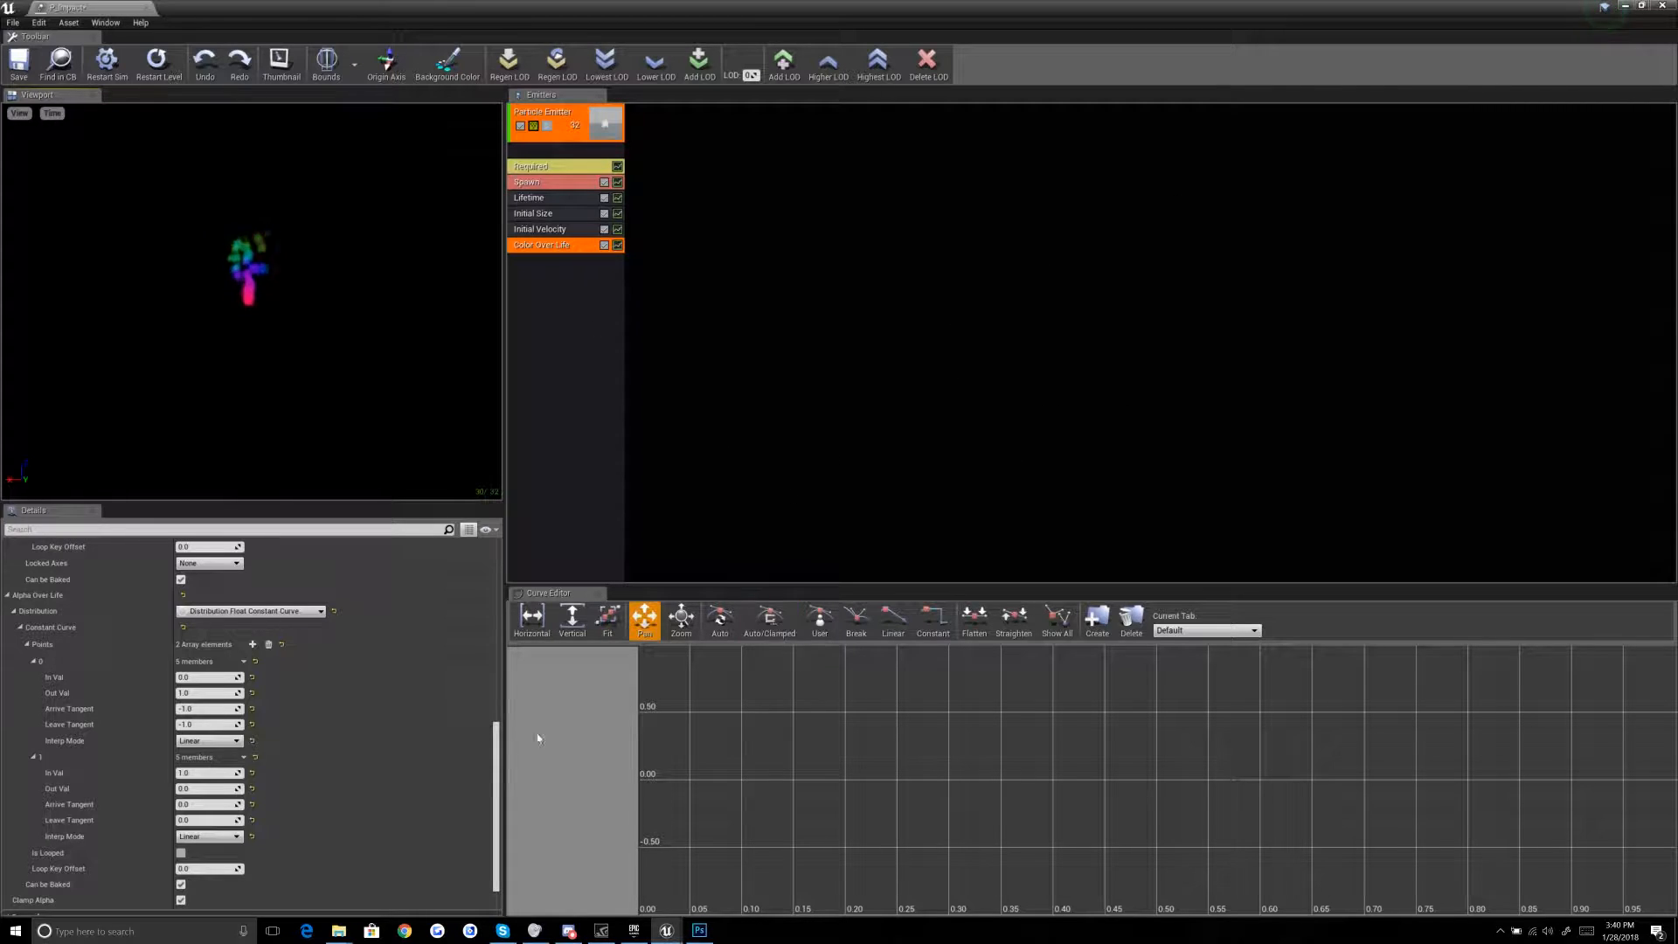
Step: Try an Out Val of 1.0 for Alpha Over Life's point 1 and set it back to 0
left_click(206, 788)
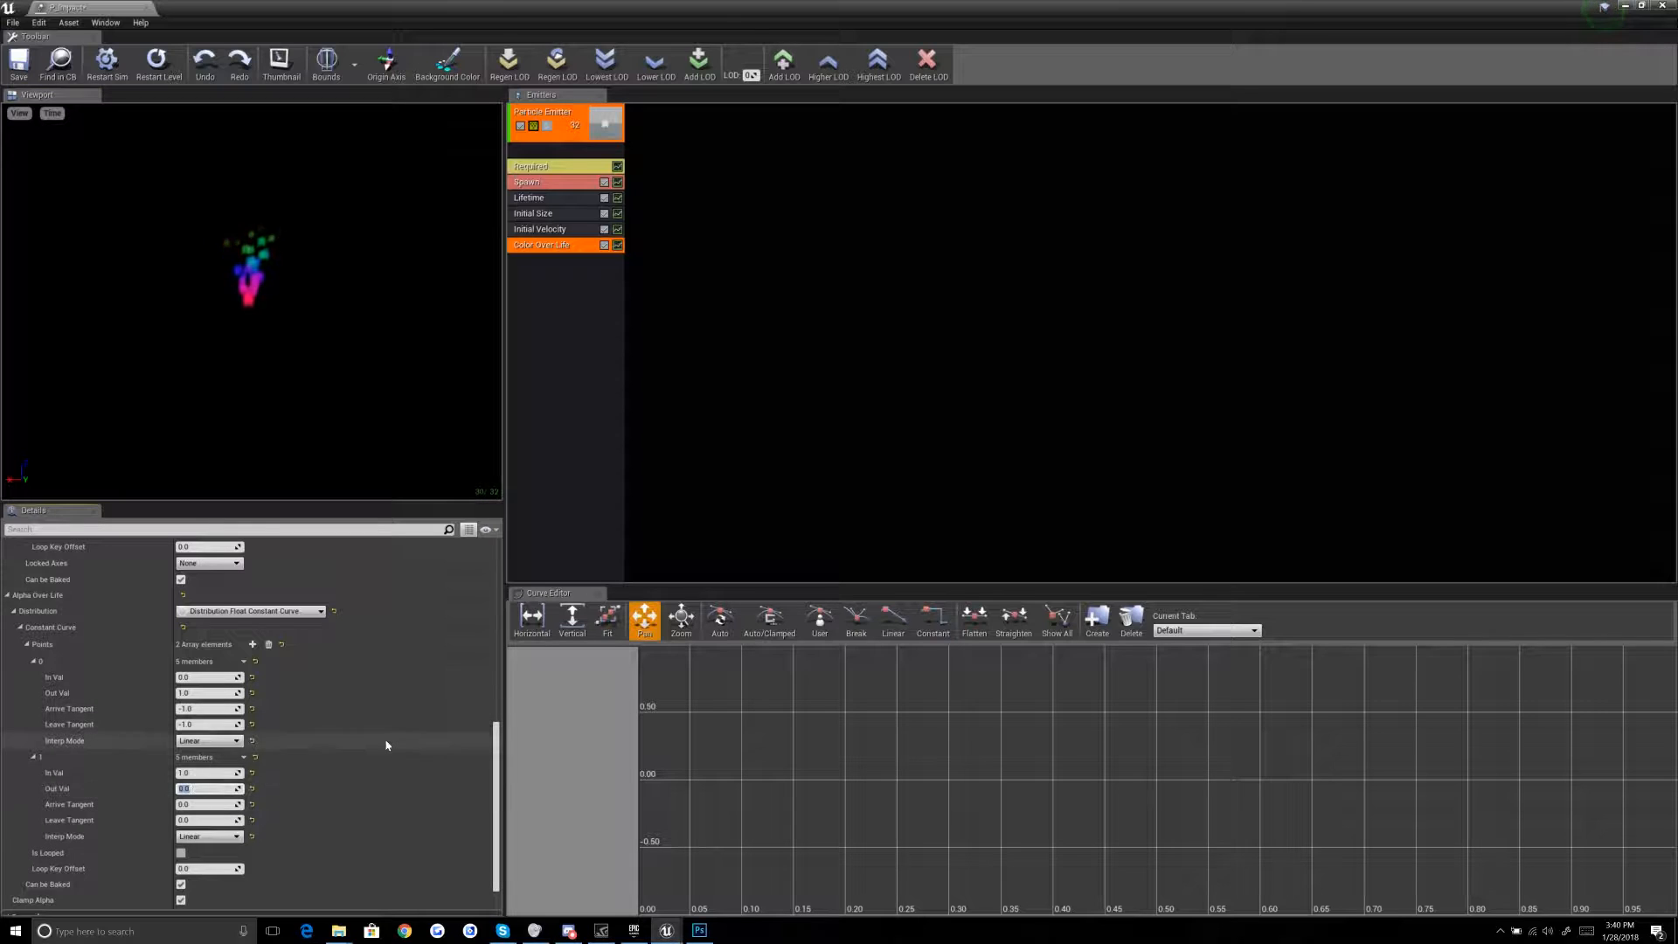
left_click(921, 269)
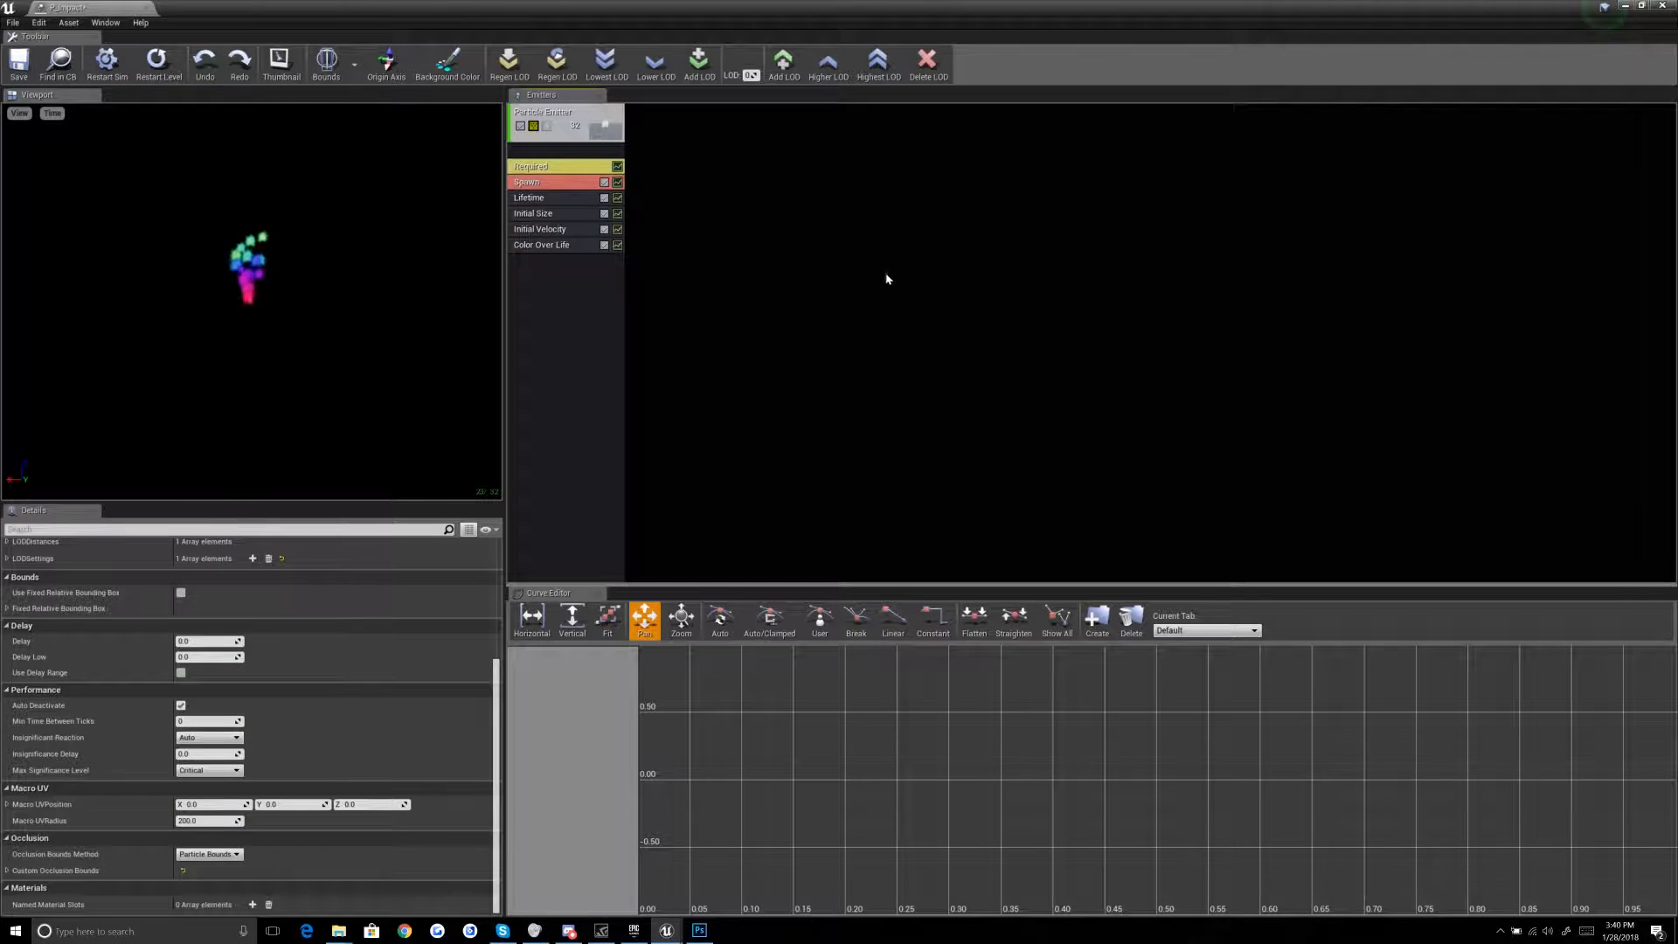
left_click(595, 244)
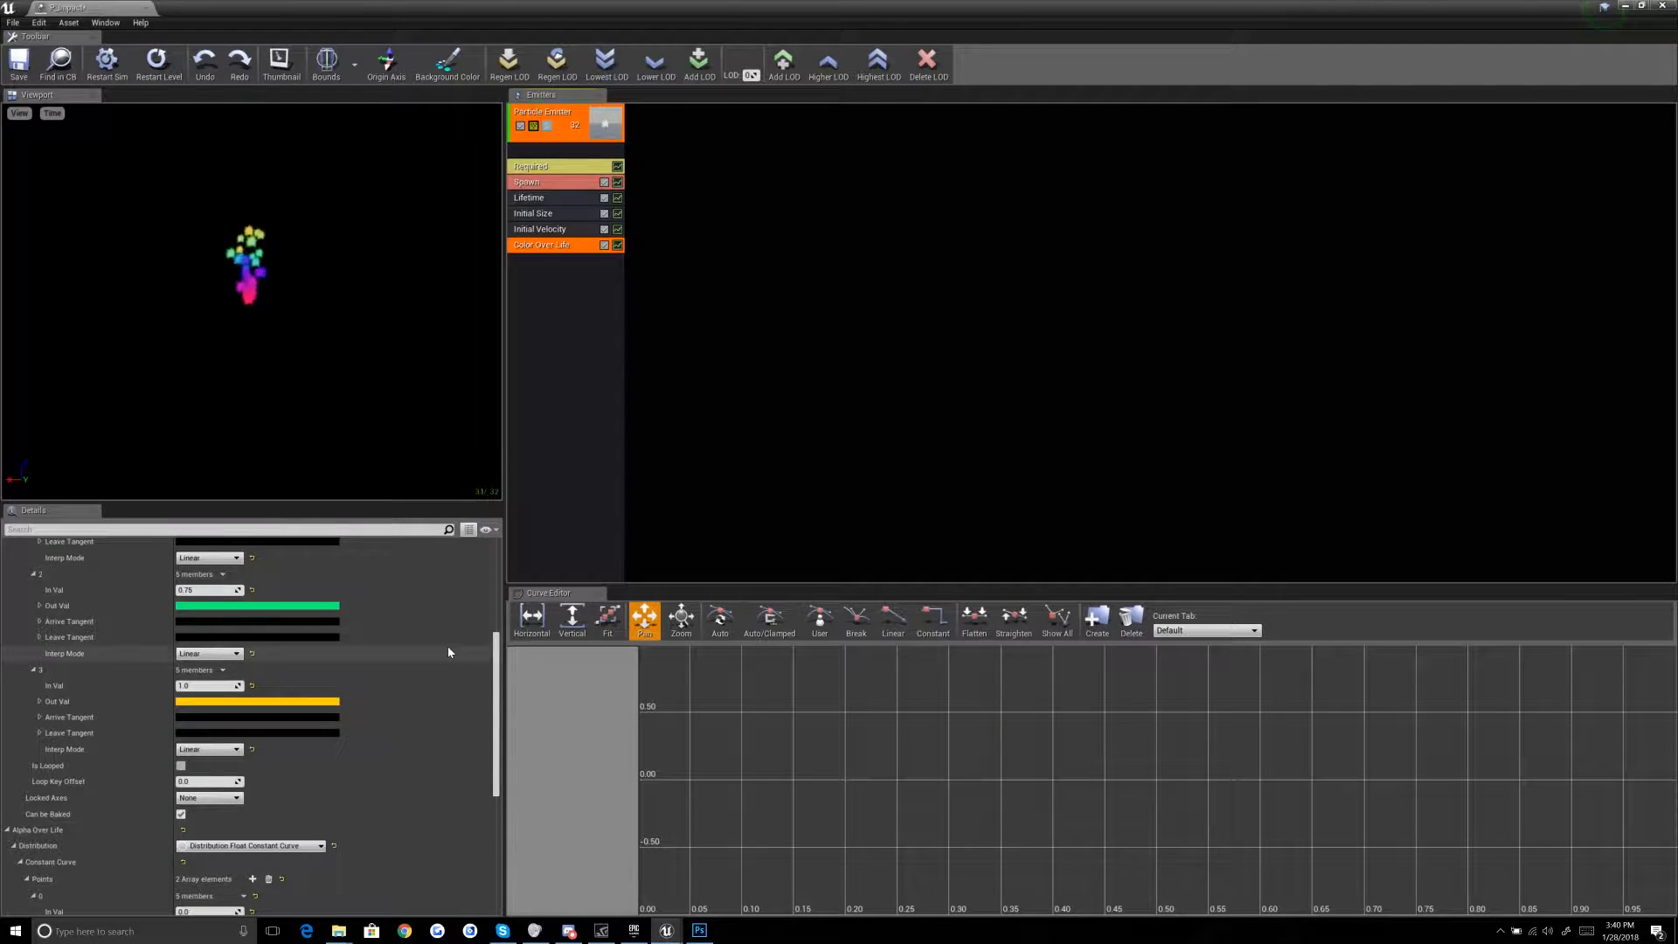
scroll(449, 651, "down", 6)
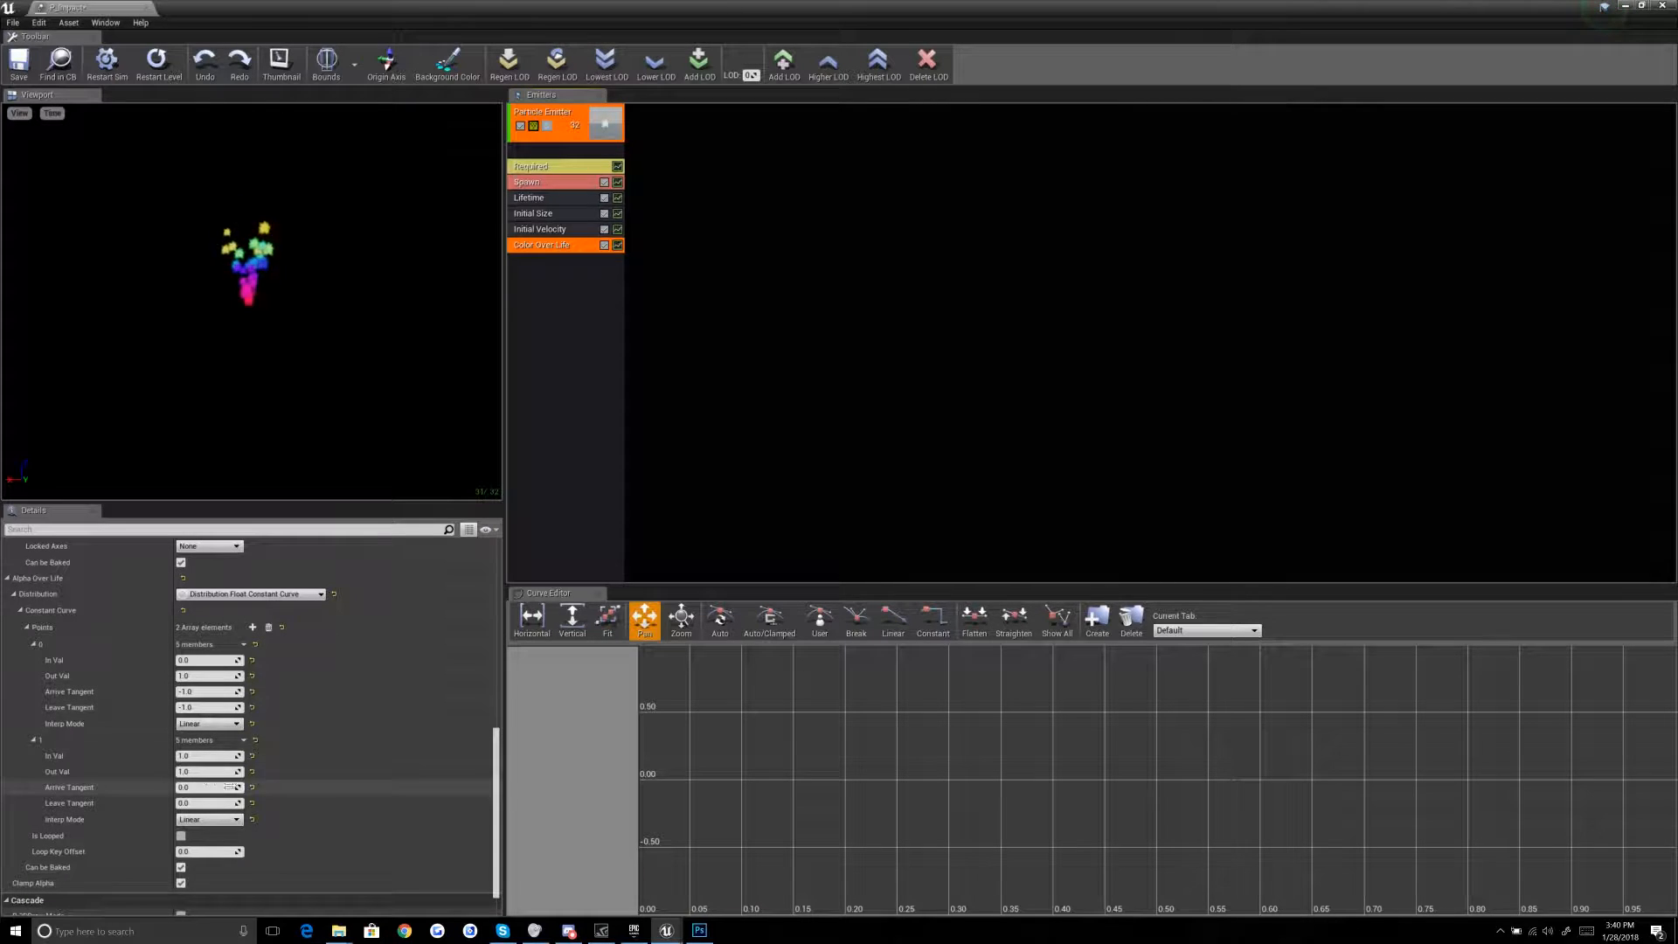
left_click(207, 771)
type("0")
key("Return")
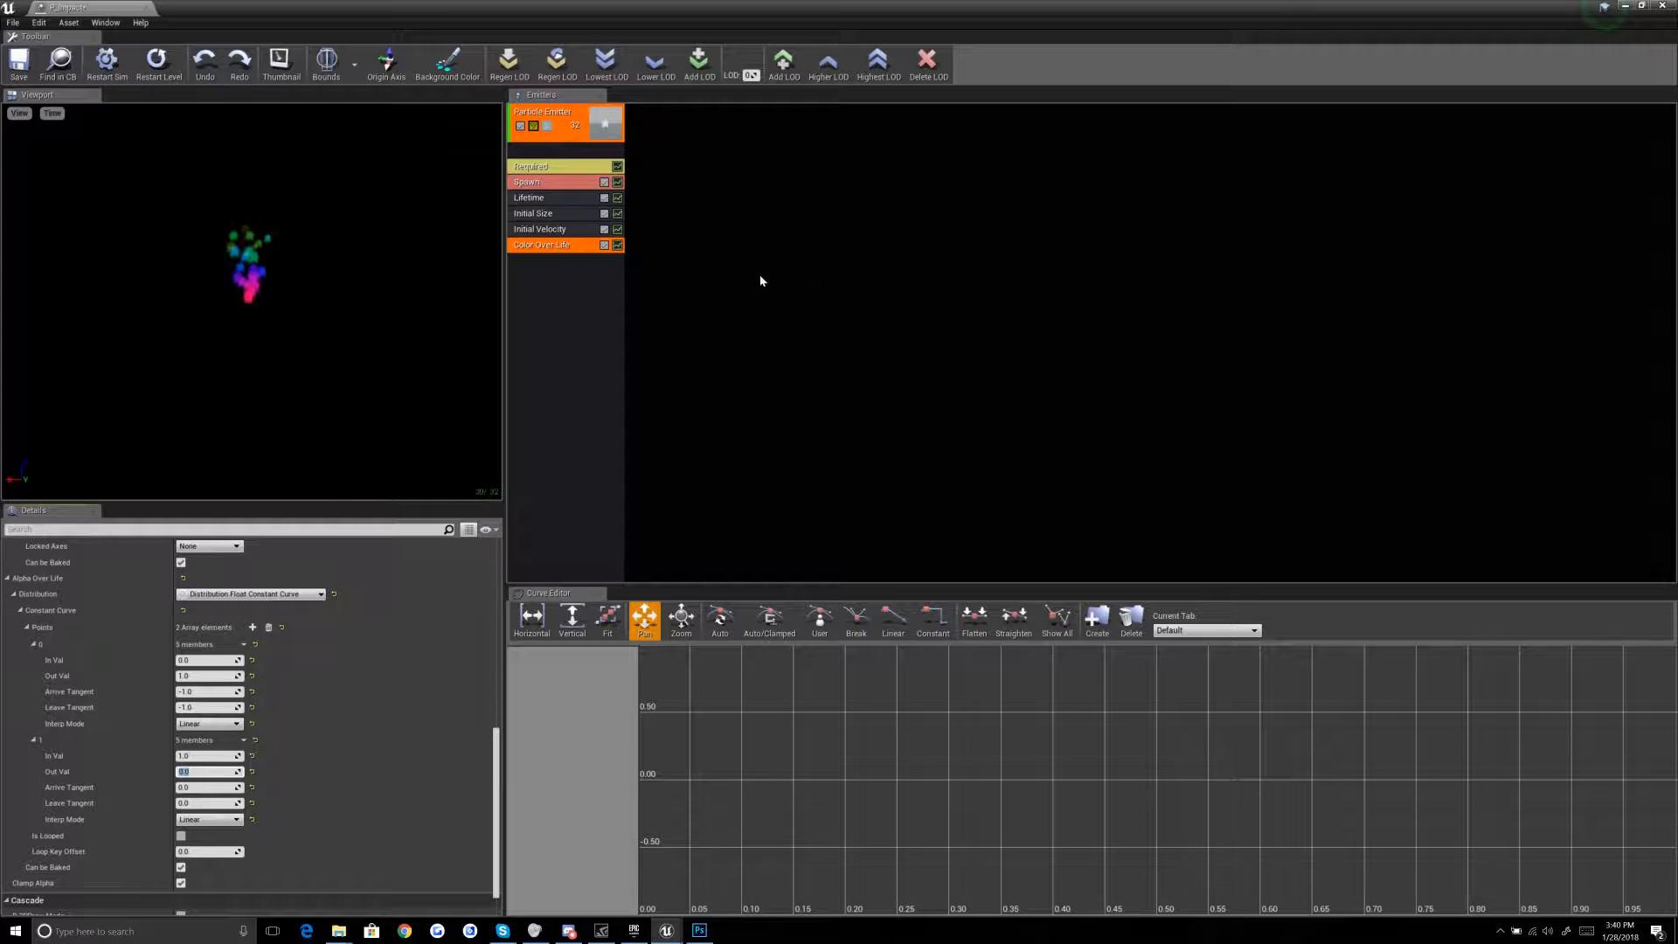
left_click(795, 285)
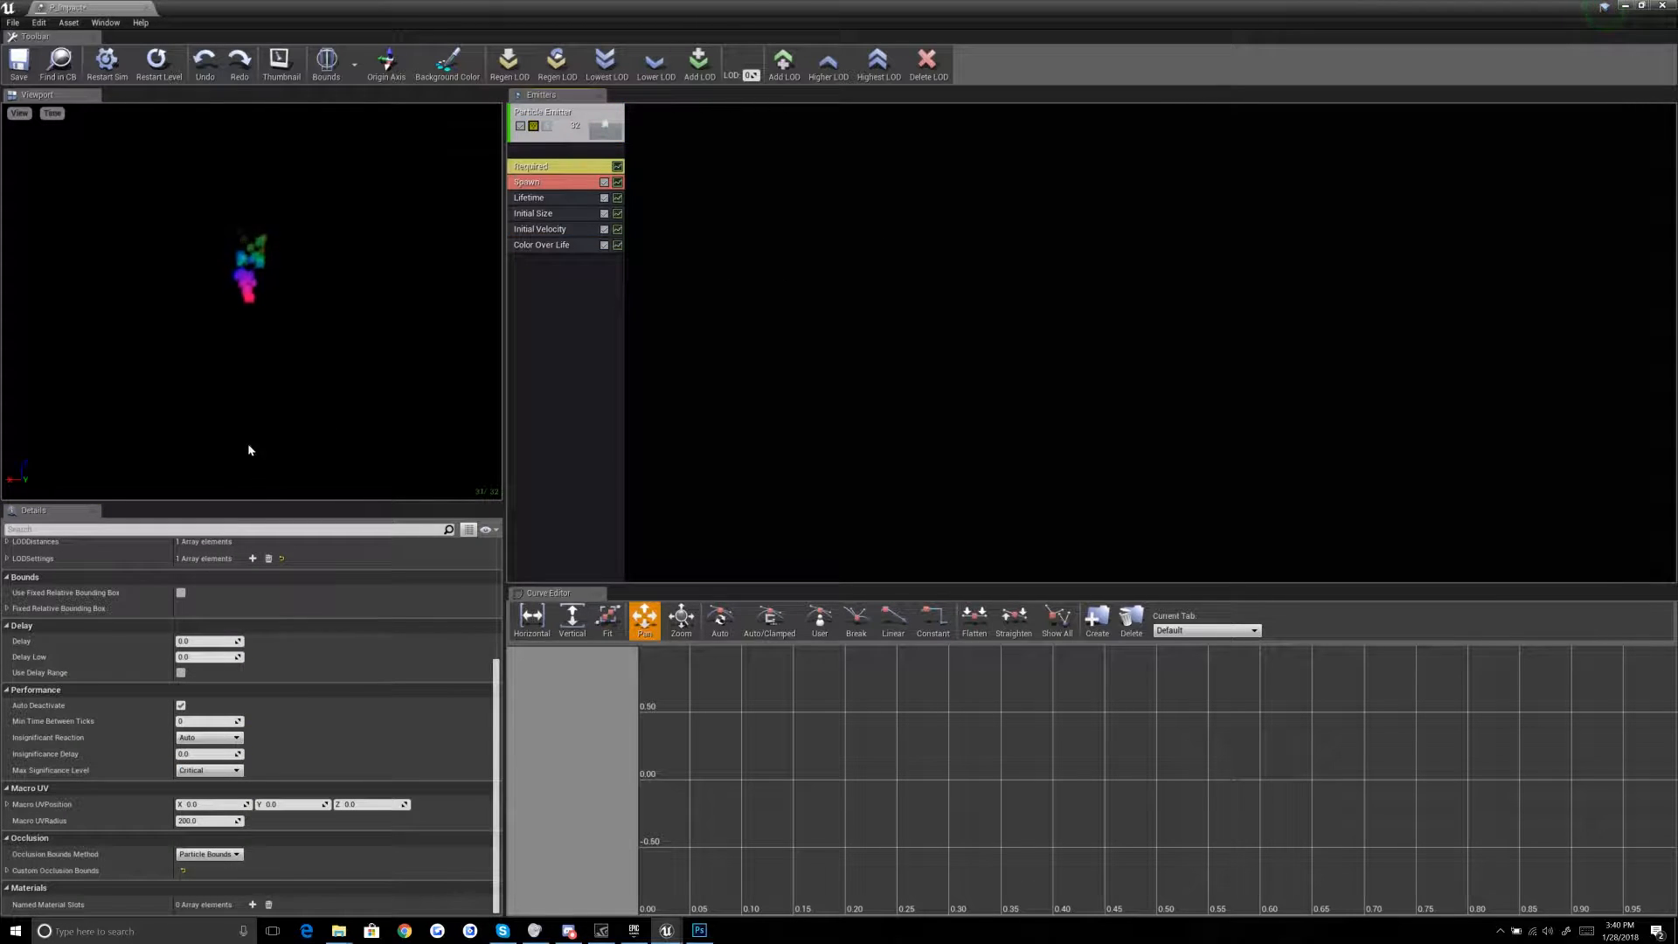
Step: Try Duplicate Emitter on the particle emitter and delete the resulting copy
left_click(564, 256)
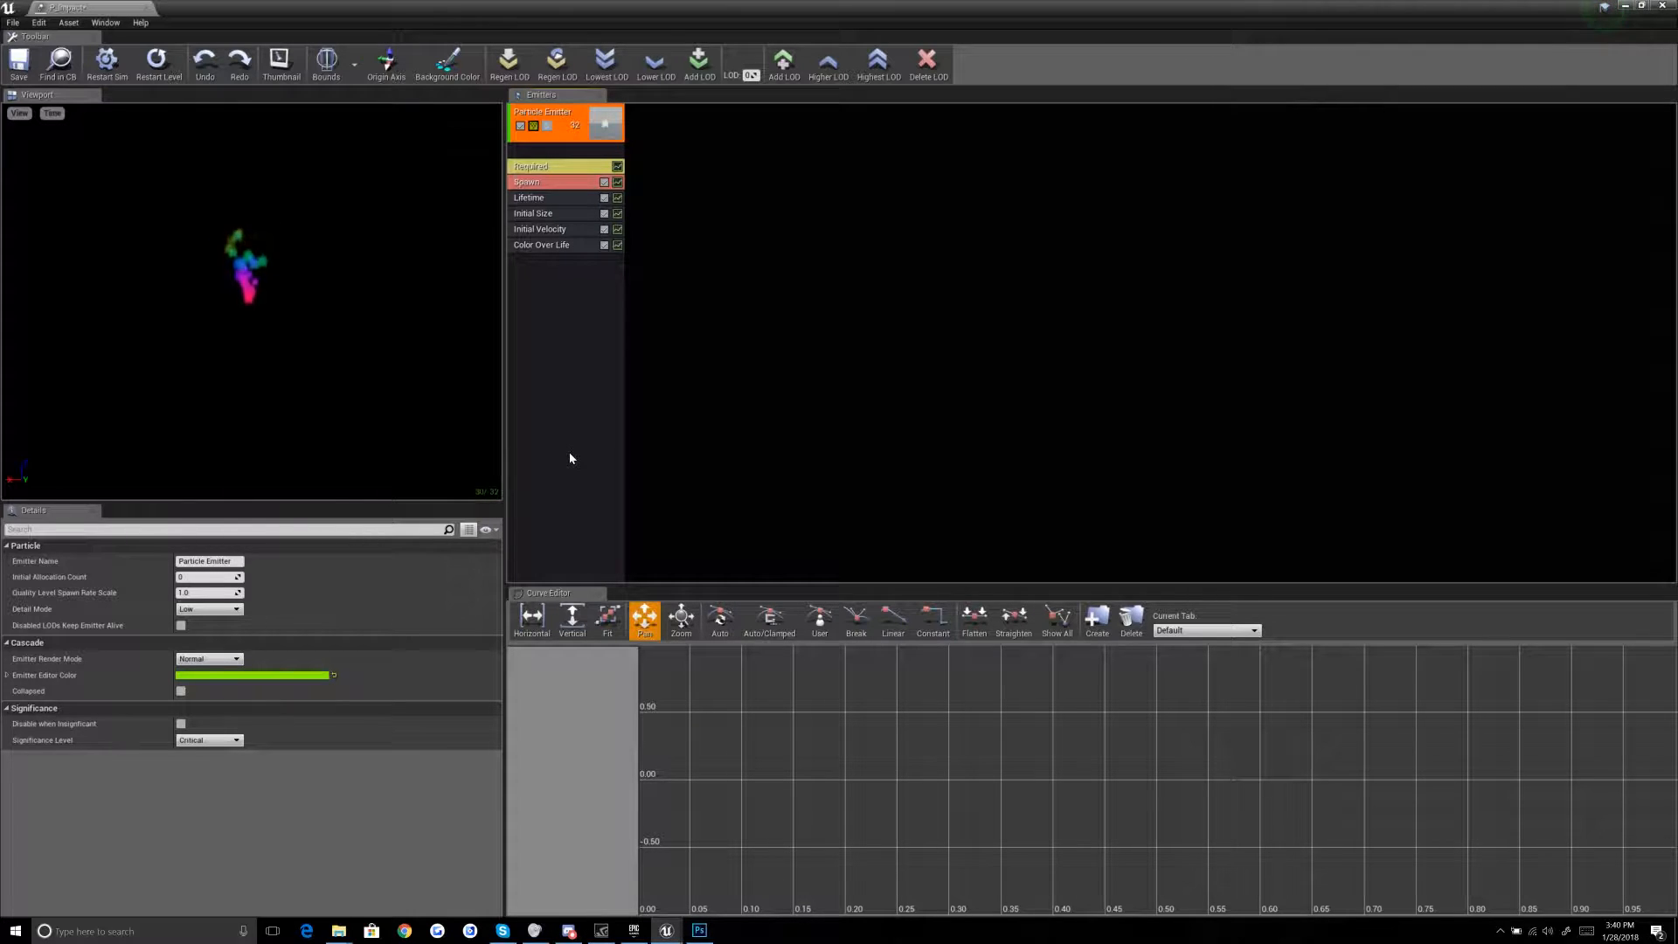
right_click(568, 285)
mouse_move(578, 292)
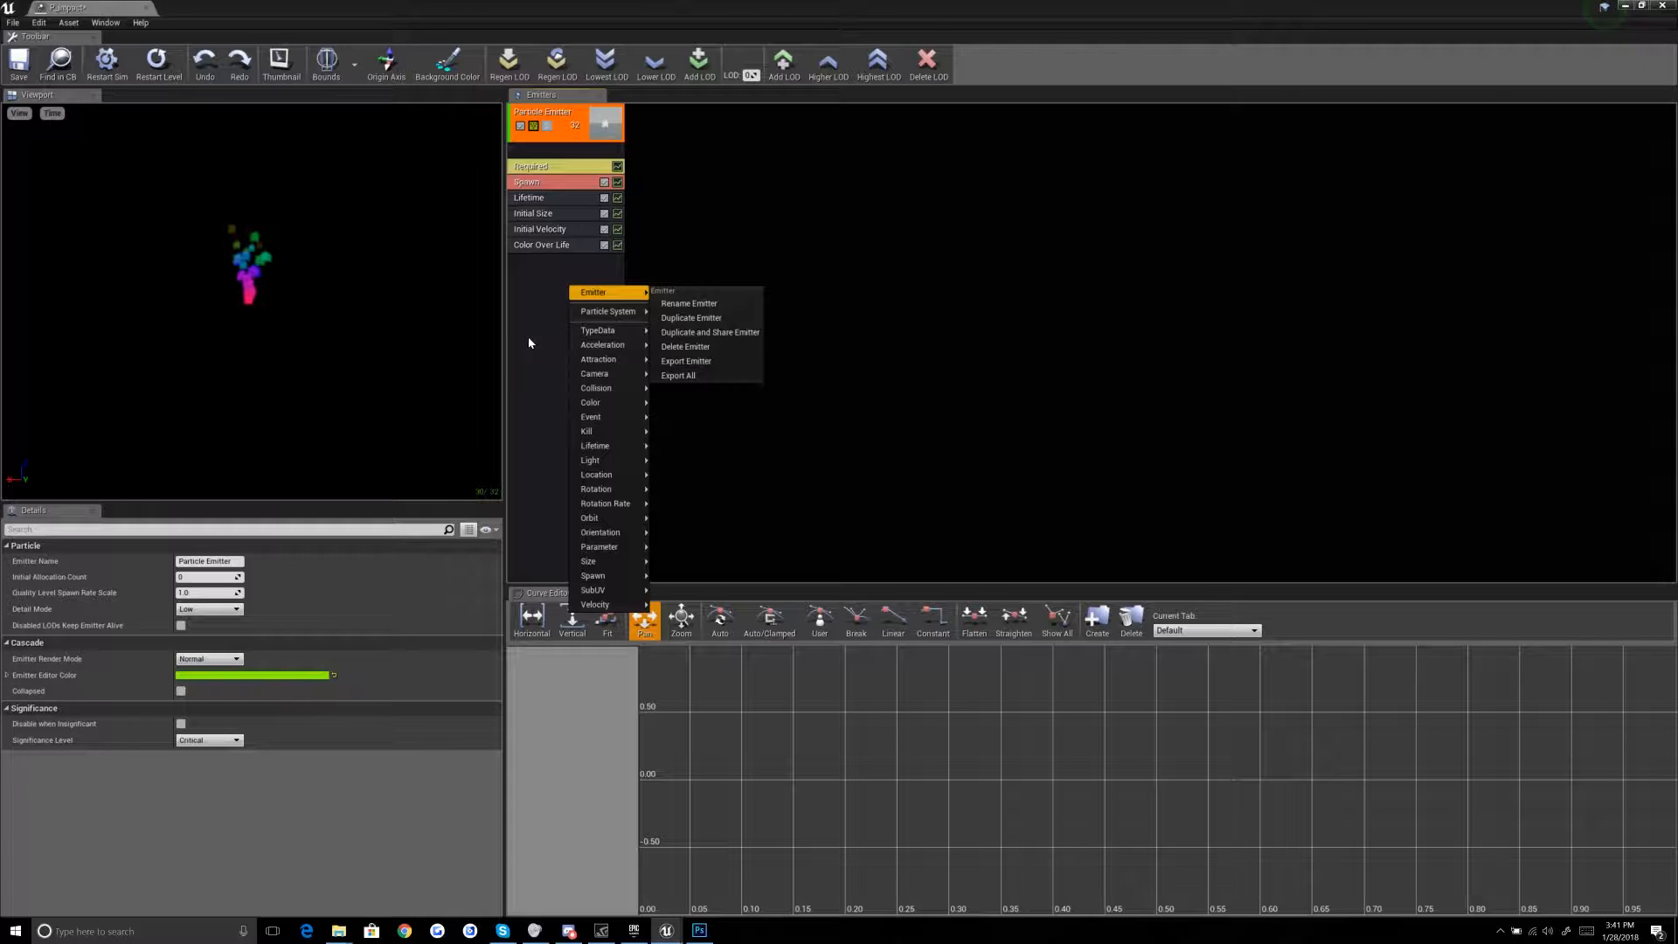
left_click(722, 317)
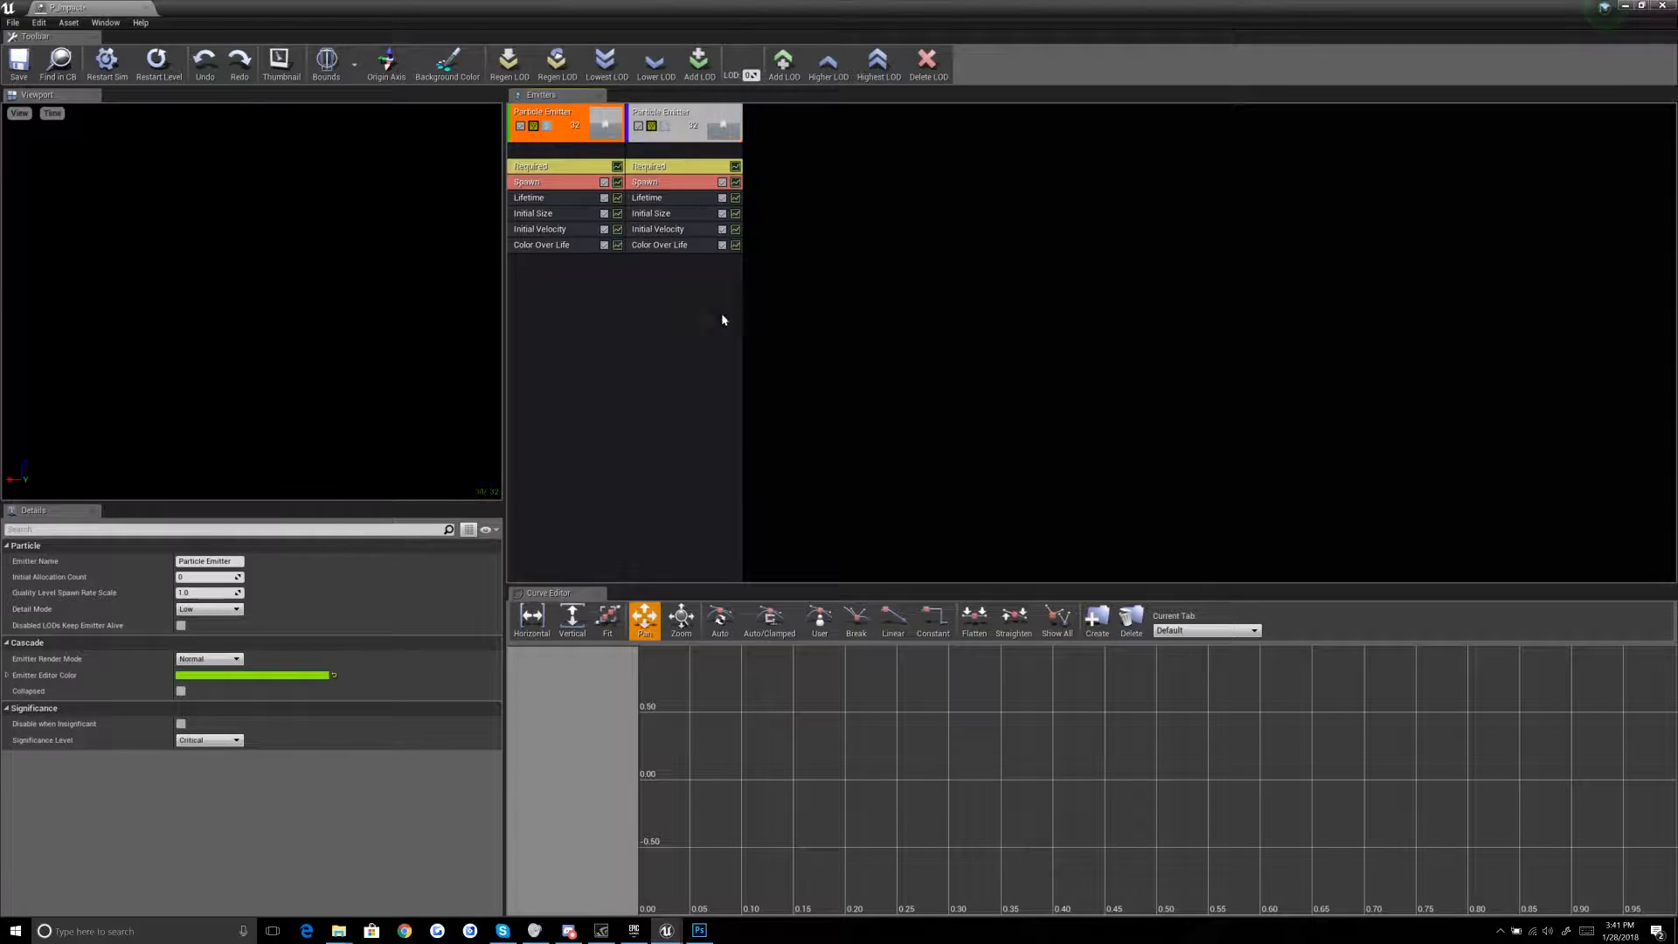
left_click(796, 175)
left_click(713, 128)
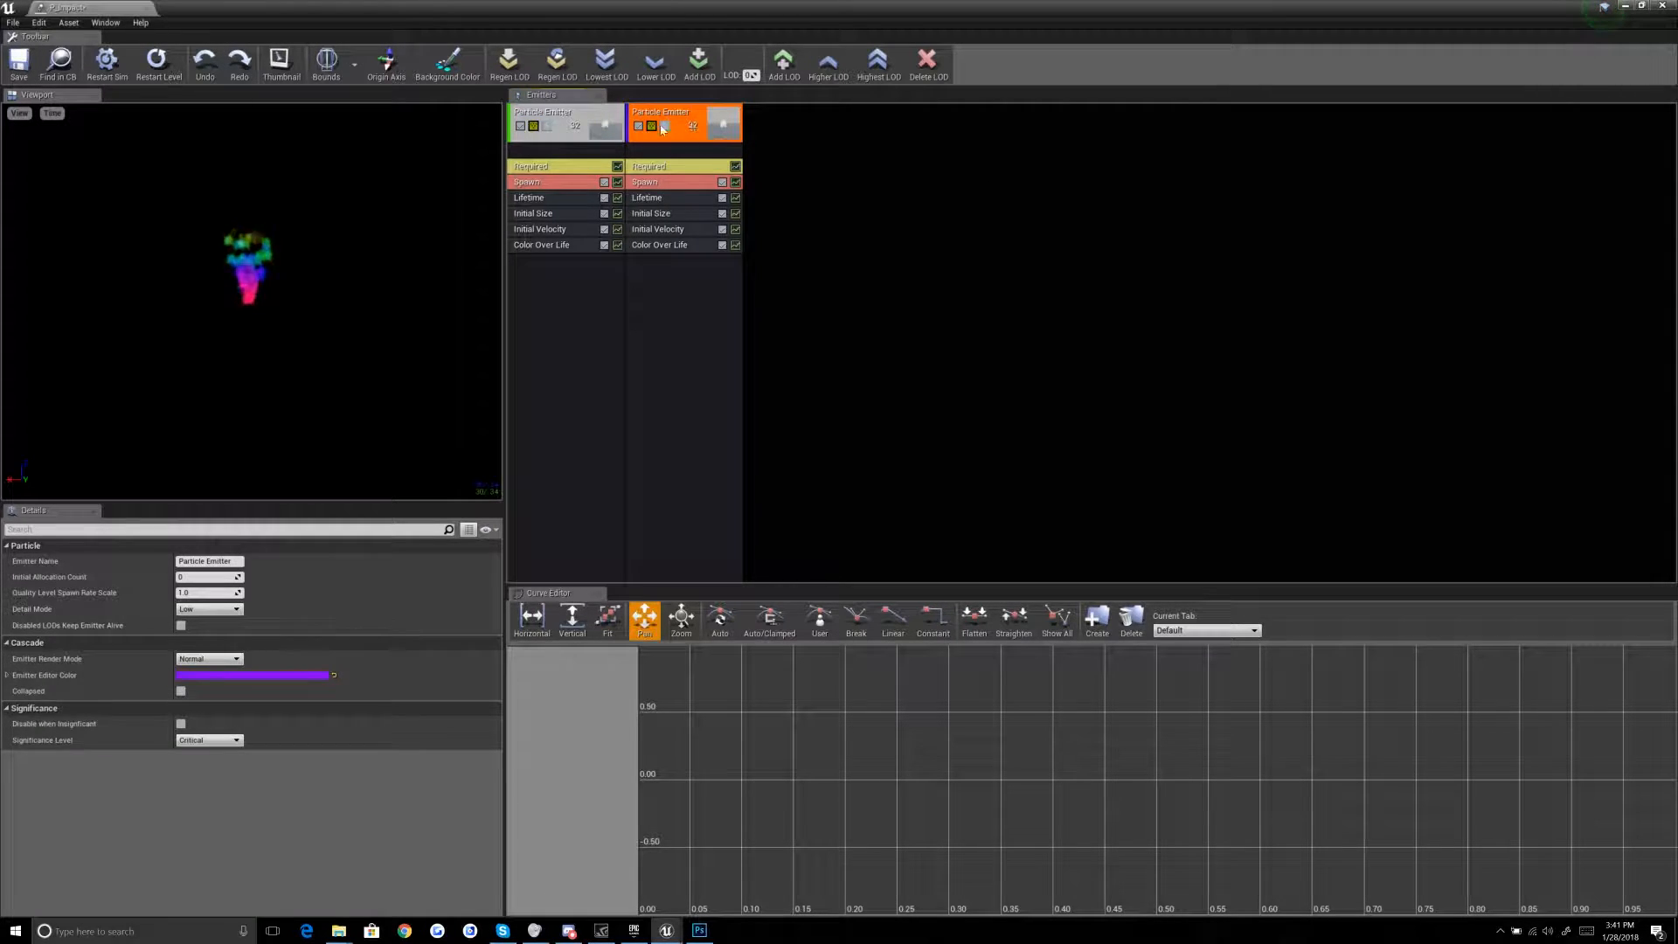
key("Delete")
Step: Create a linked copy of the particle emitter with Duplicate and Share Emitter and select the copy
right_click(587, 112)
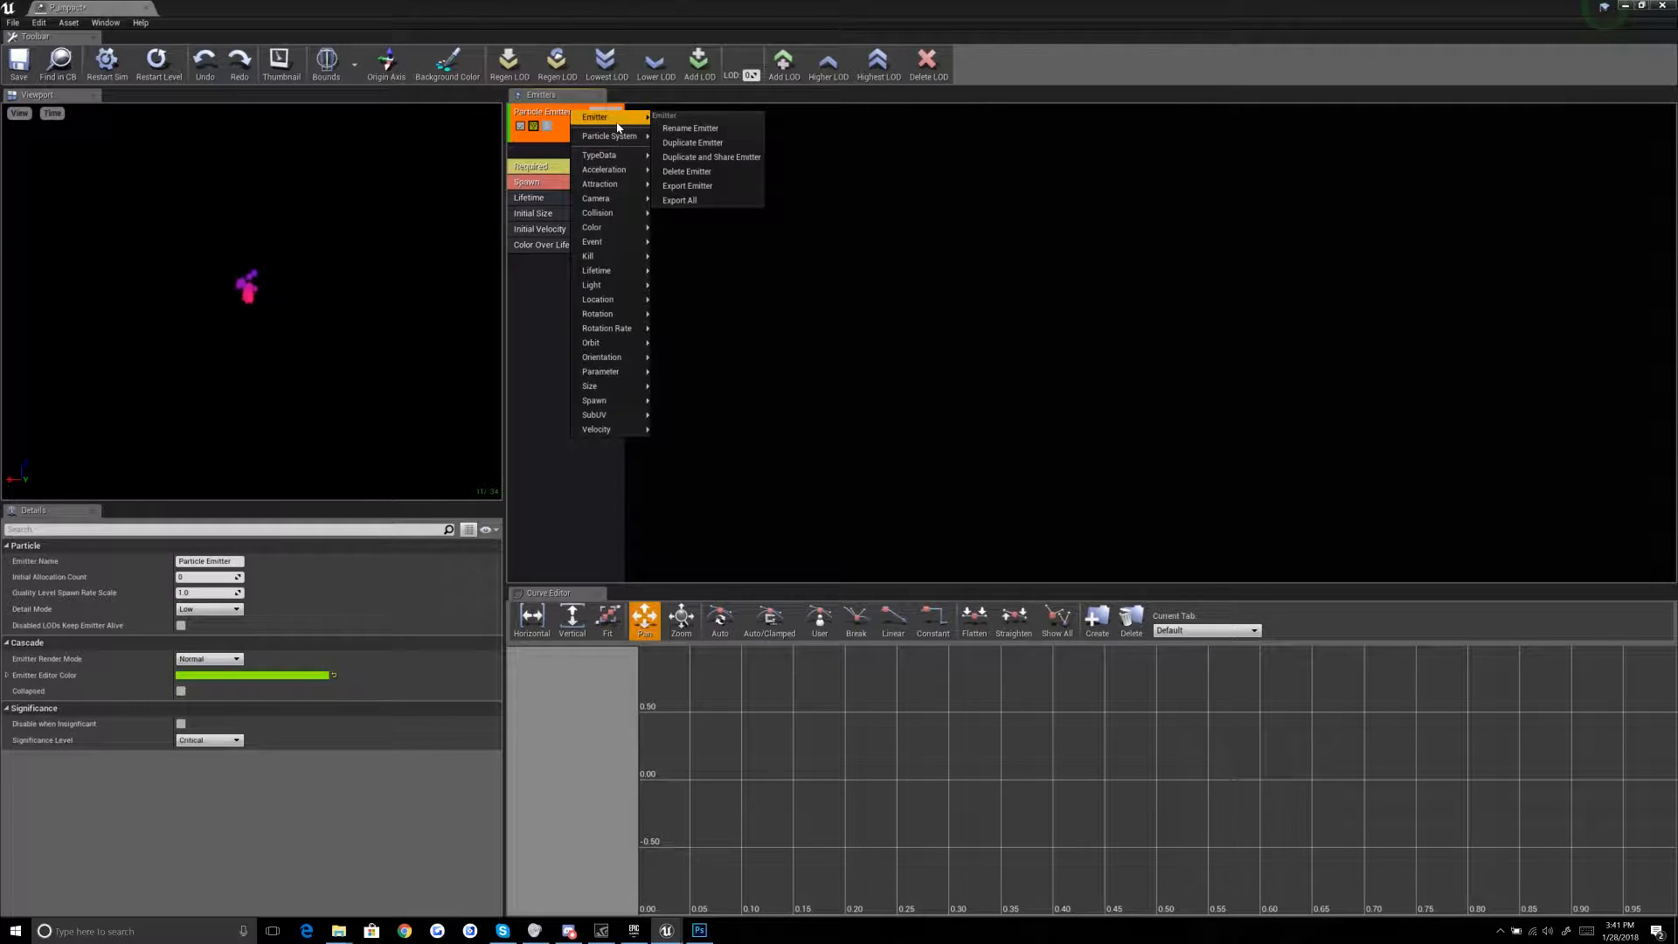
left_click(734, 160)
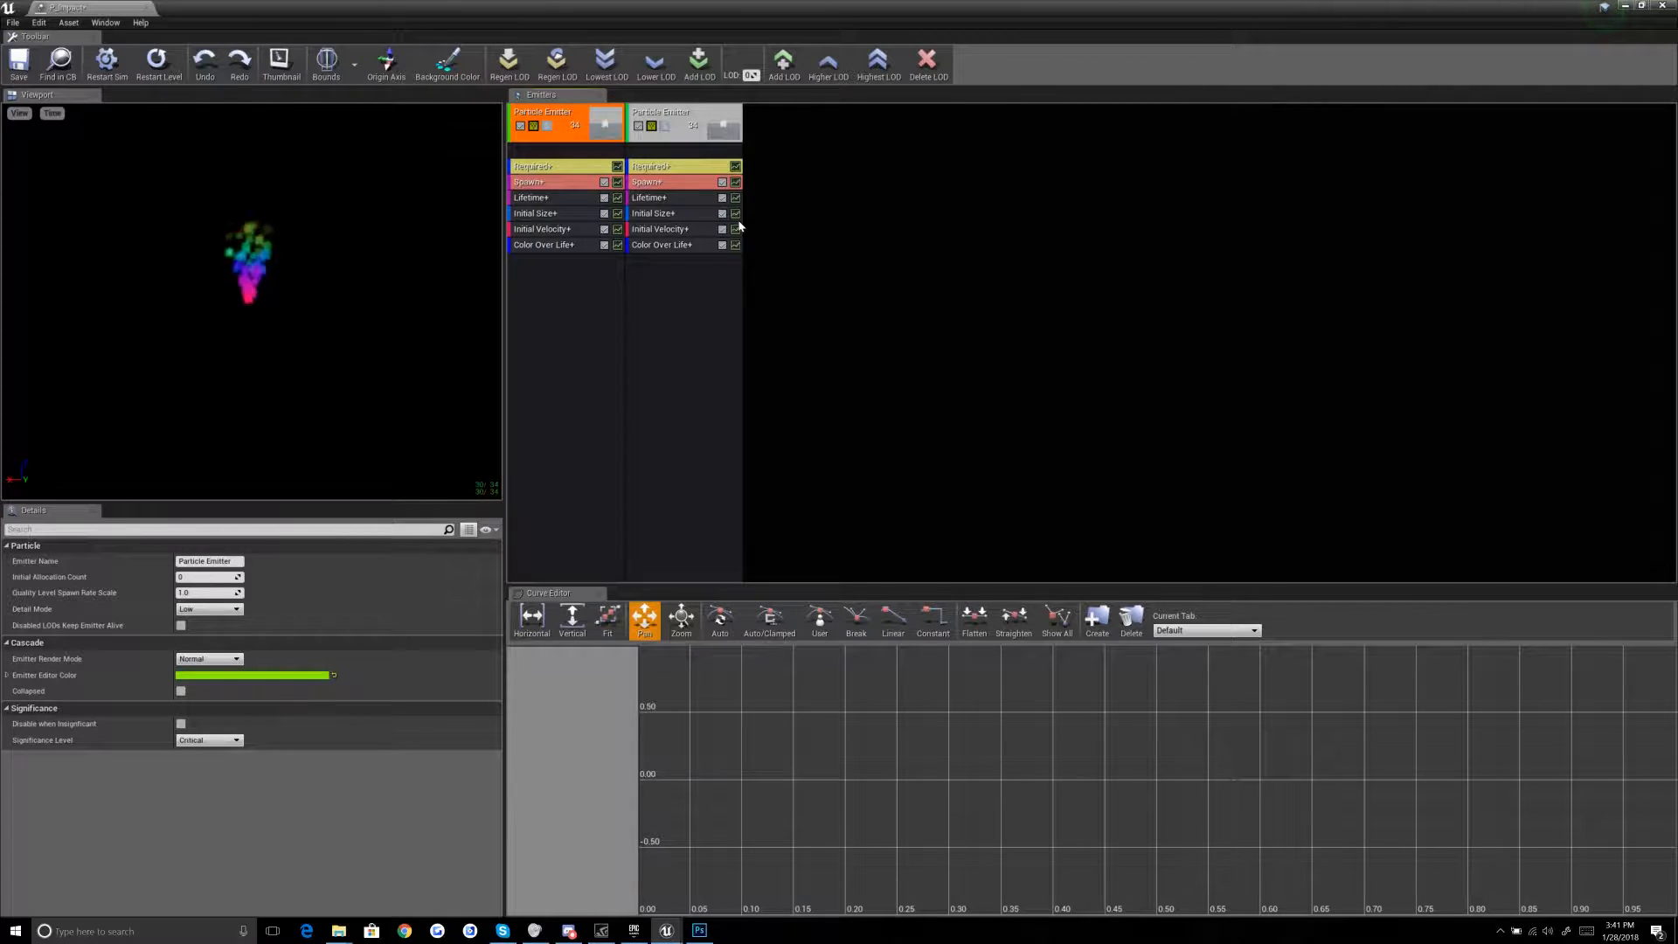
left_click(706, 127)
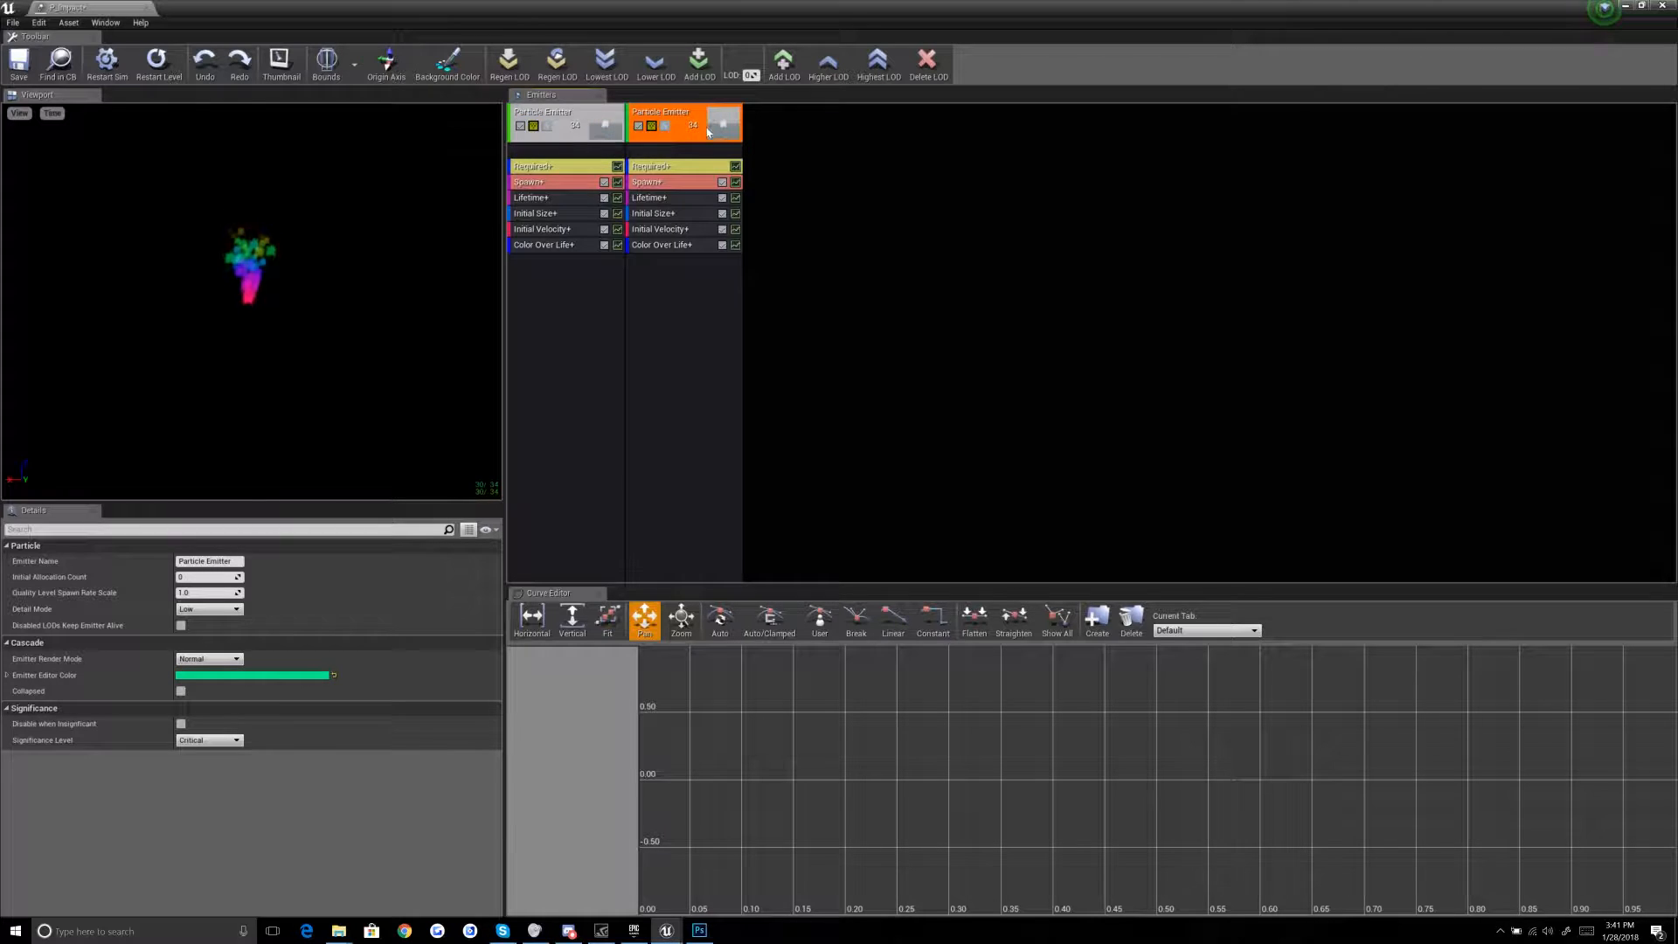
Step: Compare the shared modules of the two emitters, including Lifetime, Initial Size, Initial Velocity and Color Over Life
left_click(573, 110)
left_click(664, 244)
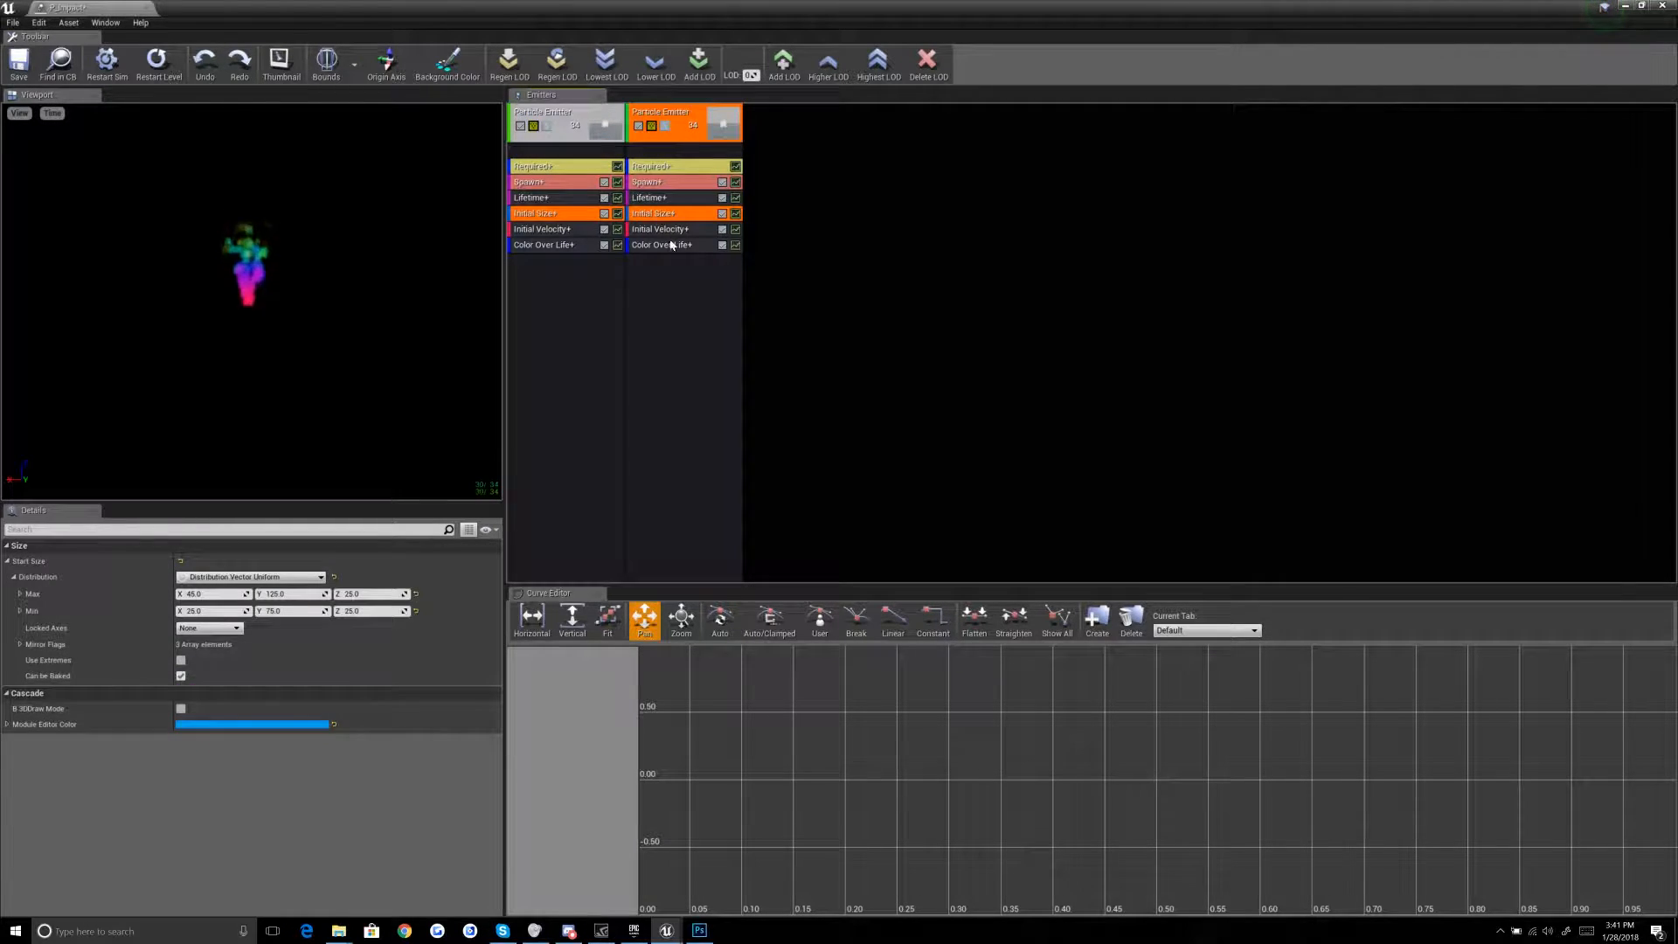
left_click(560, 246)
left_click(564, 198)
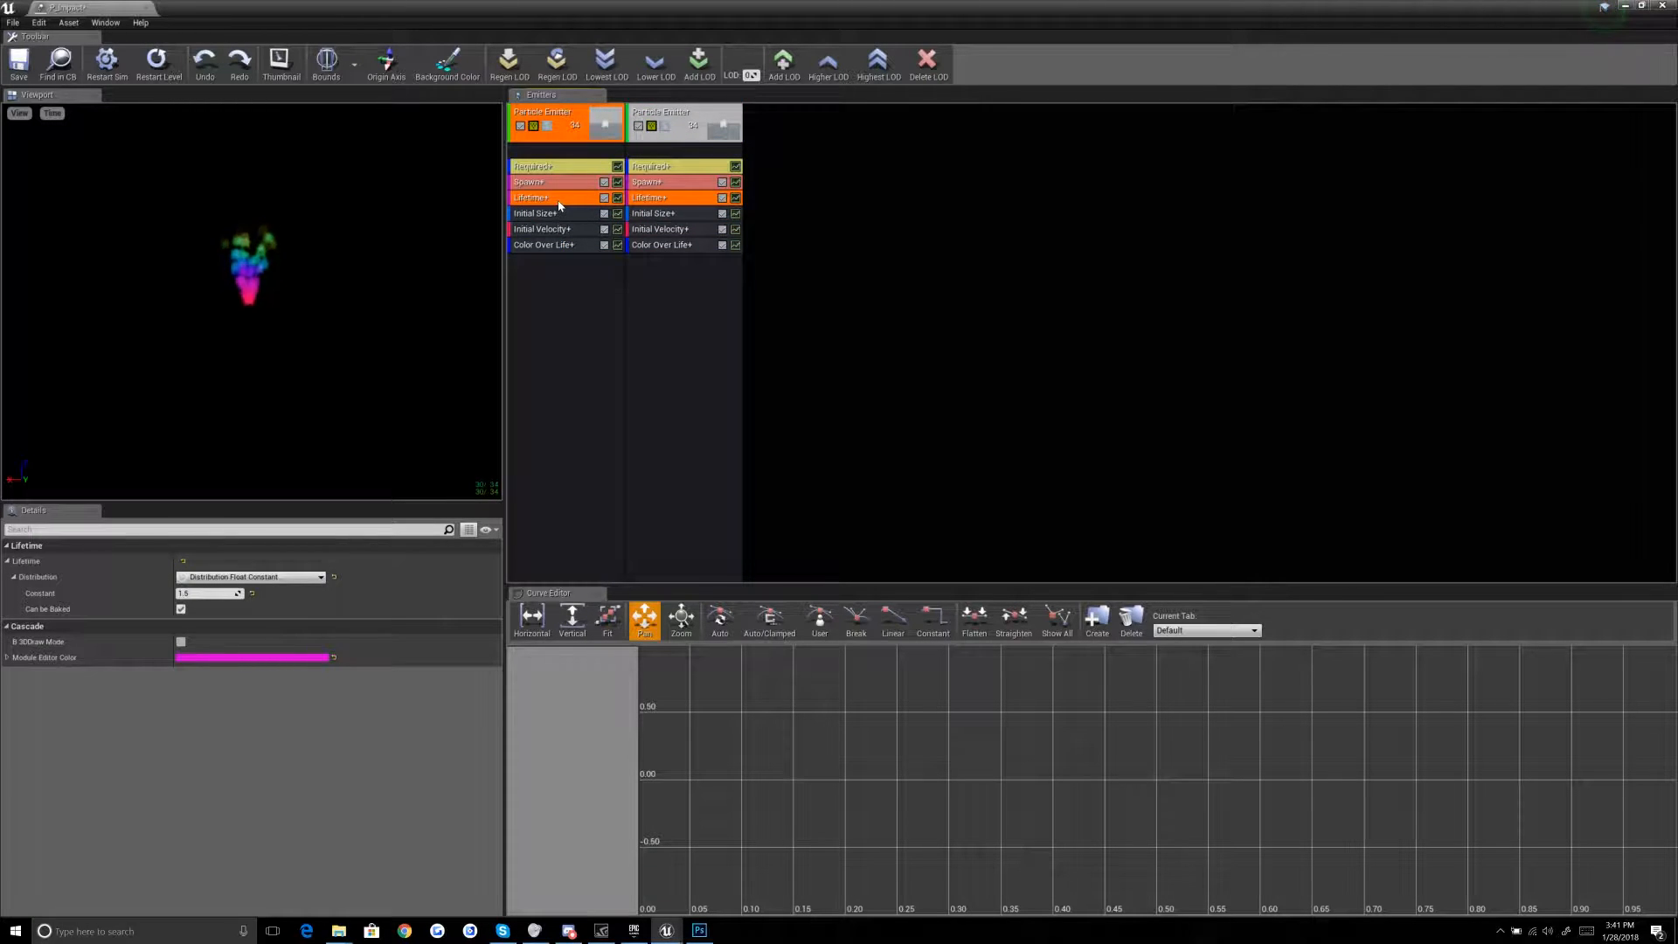
left_click(565, 229)
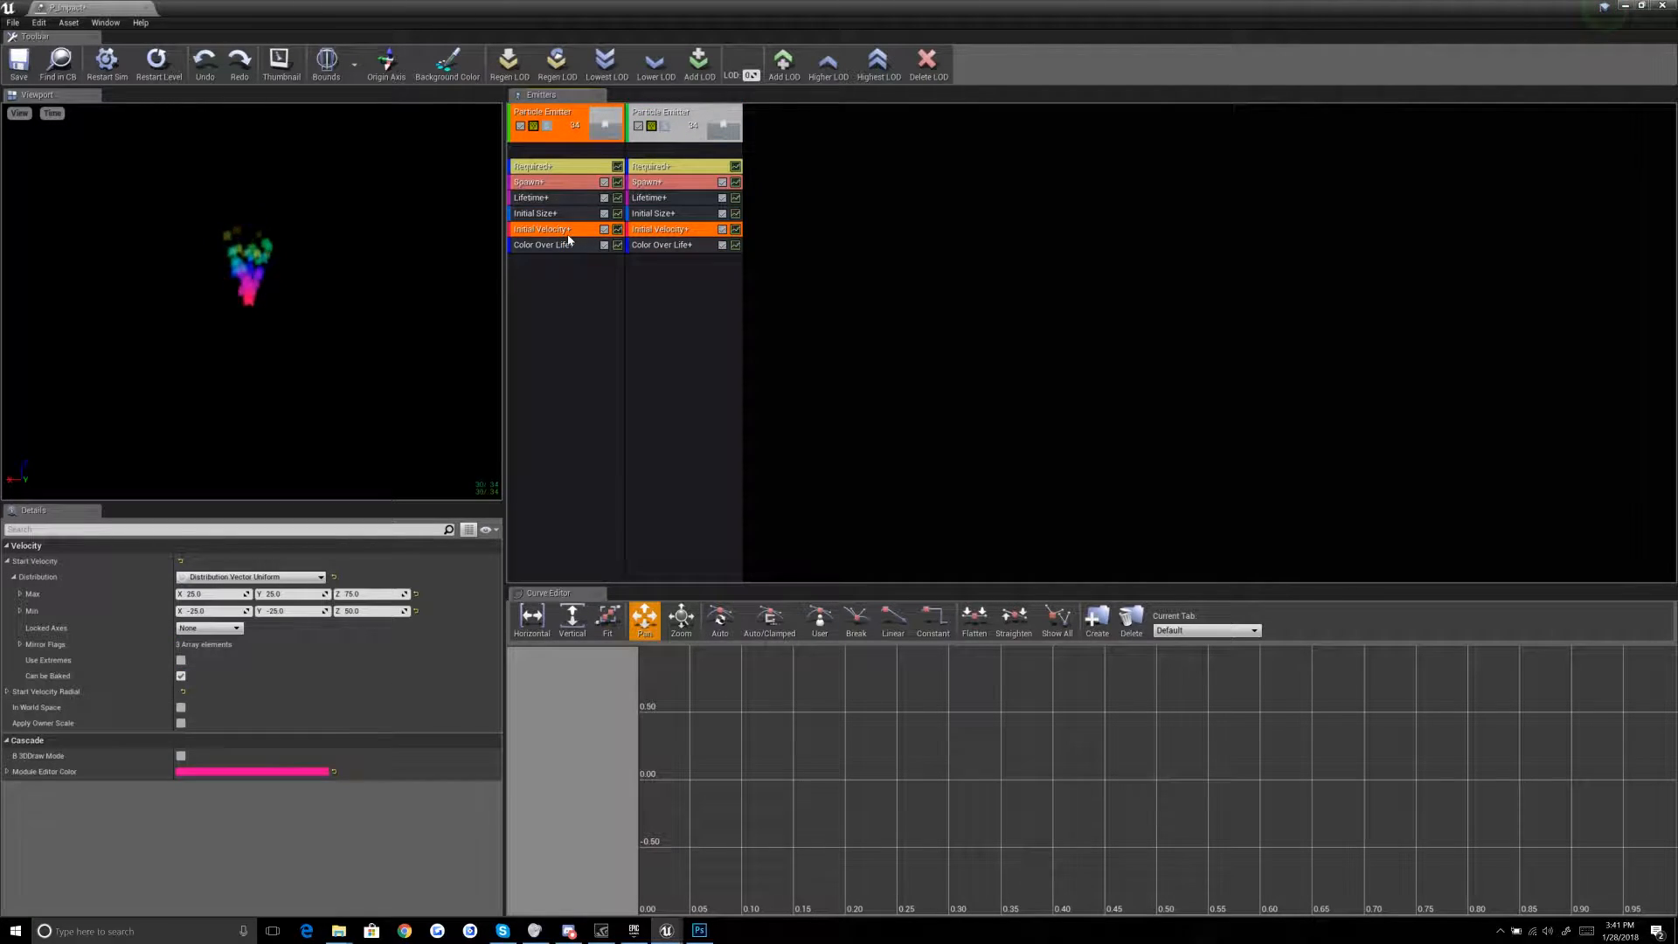
left_click(671, 210)
left_click(674, 245)
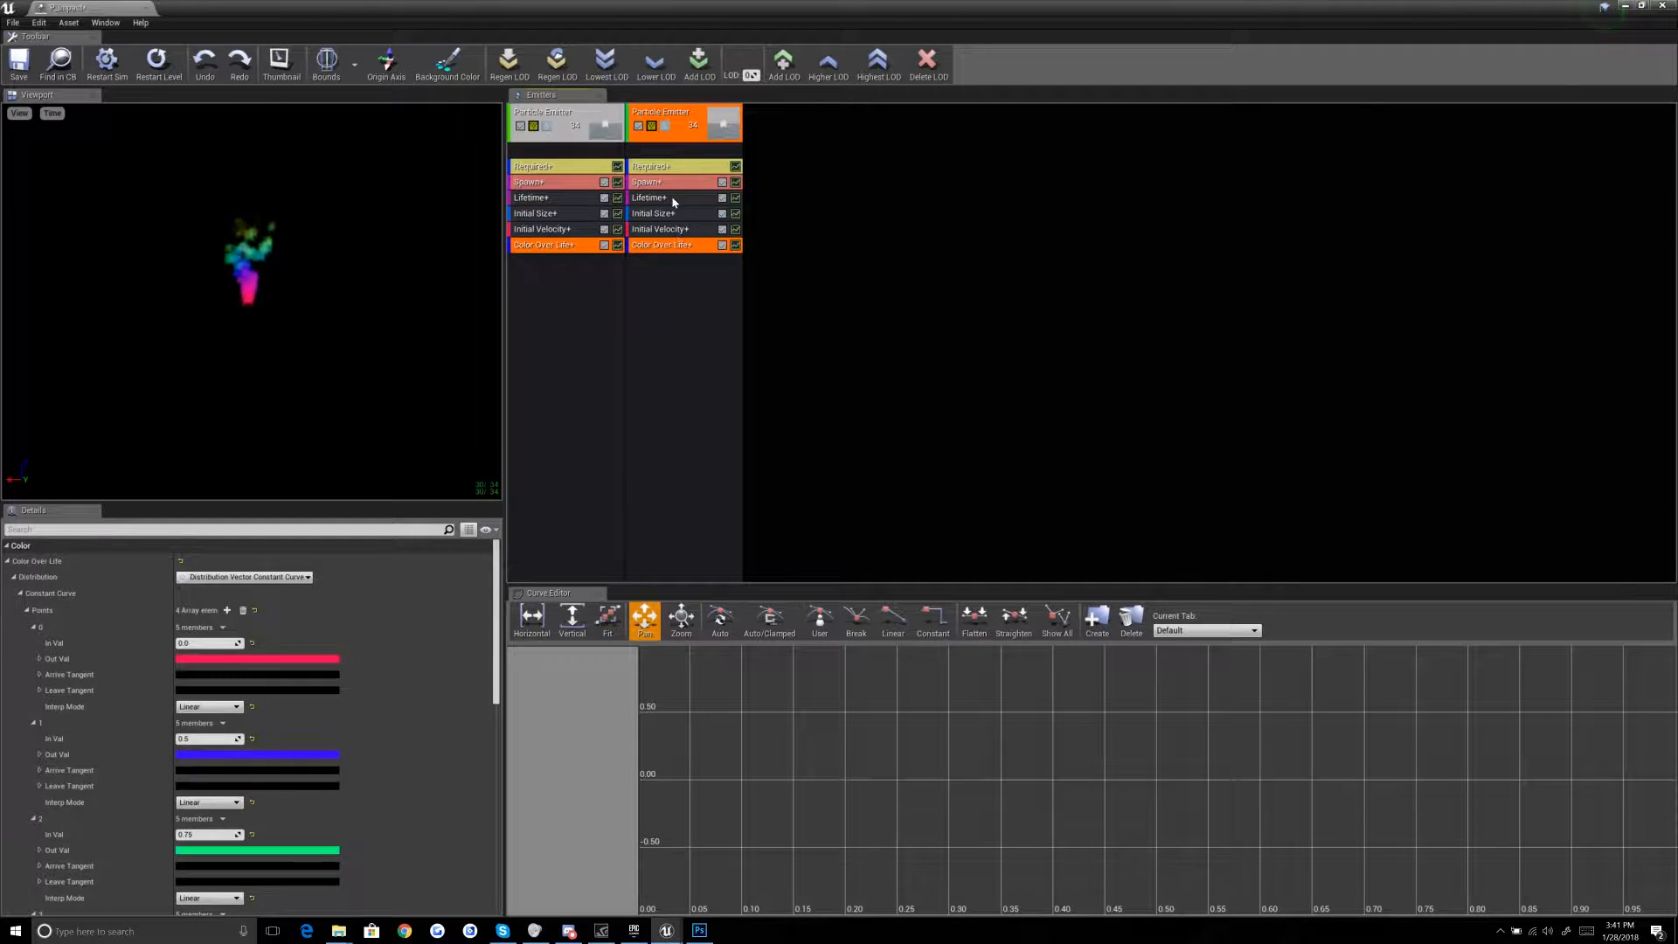
Step: Delete the linked copy of the particle emitter
left_click(691, 116)
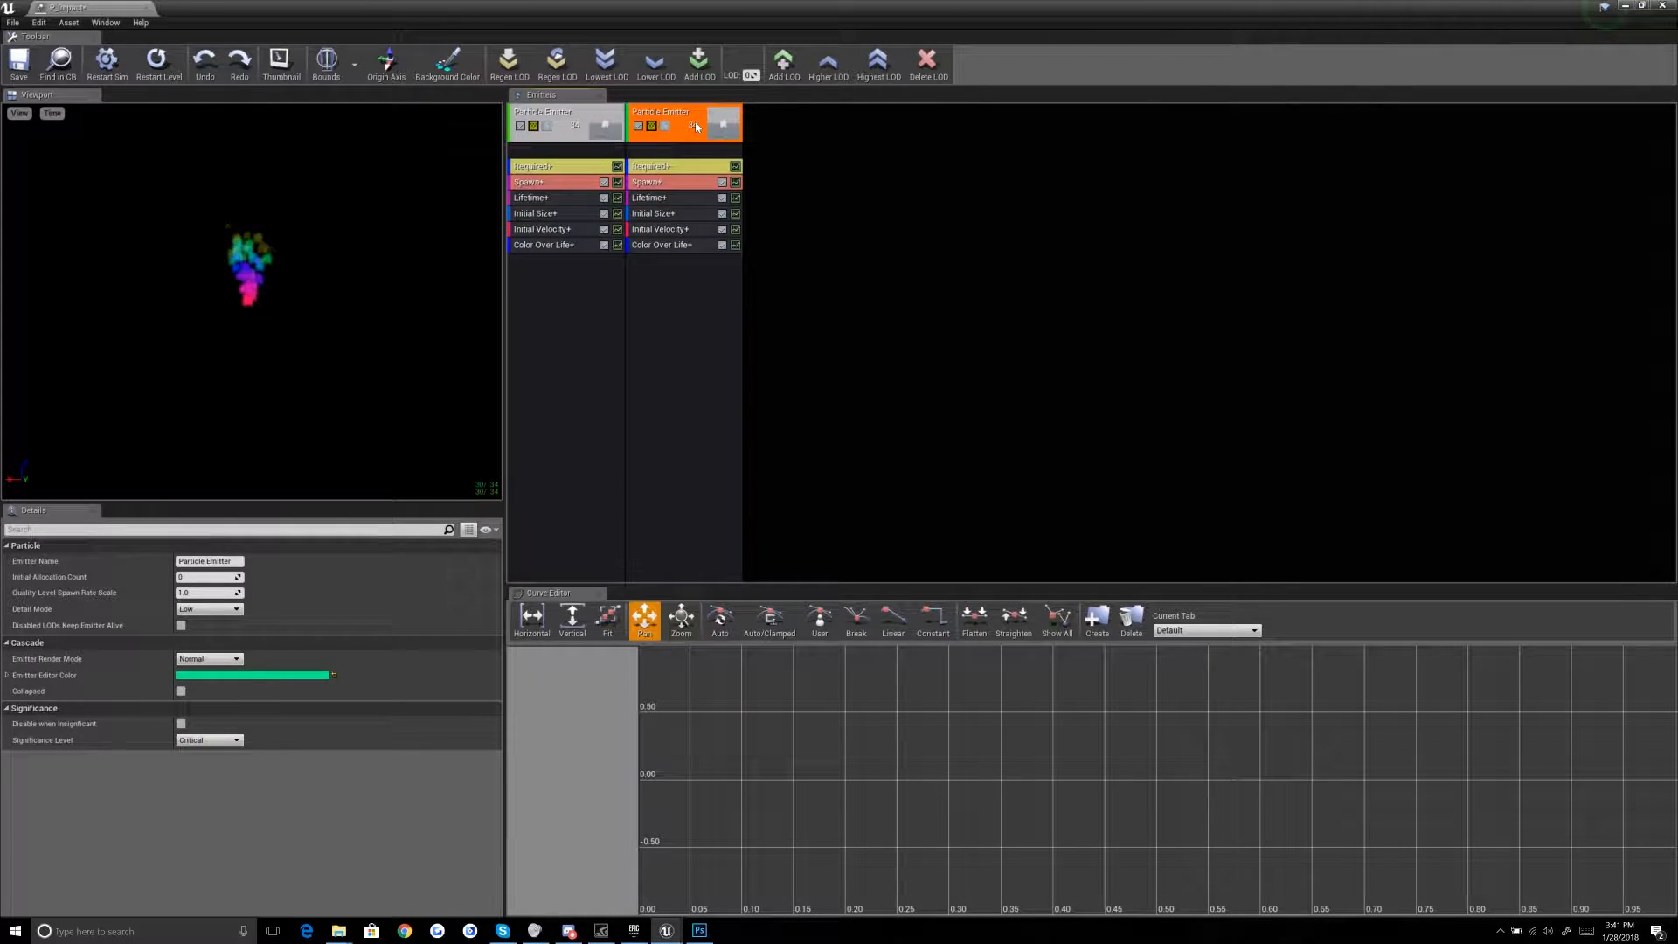
key("Delete")
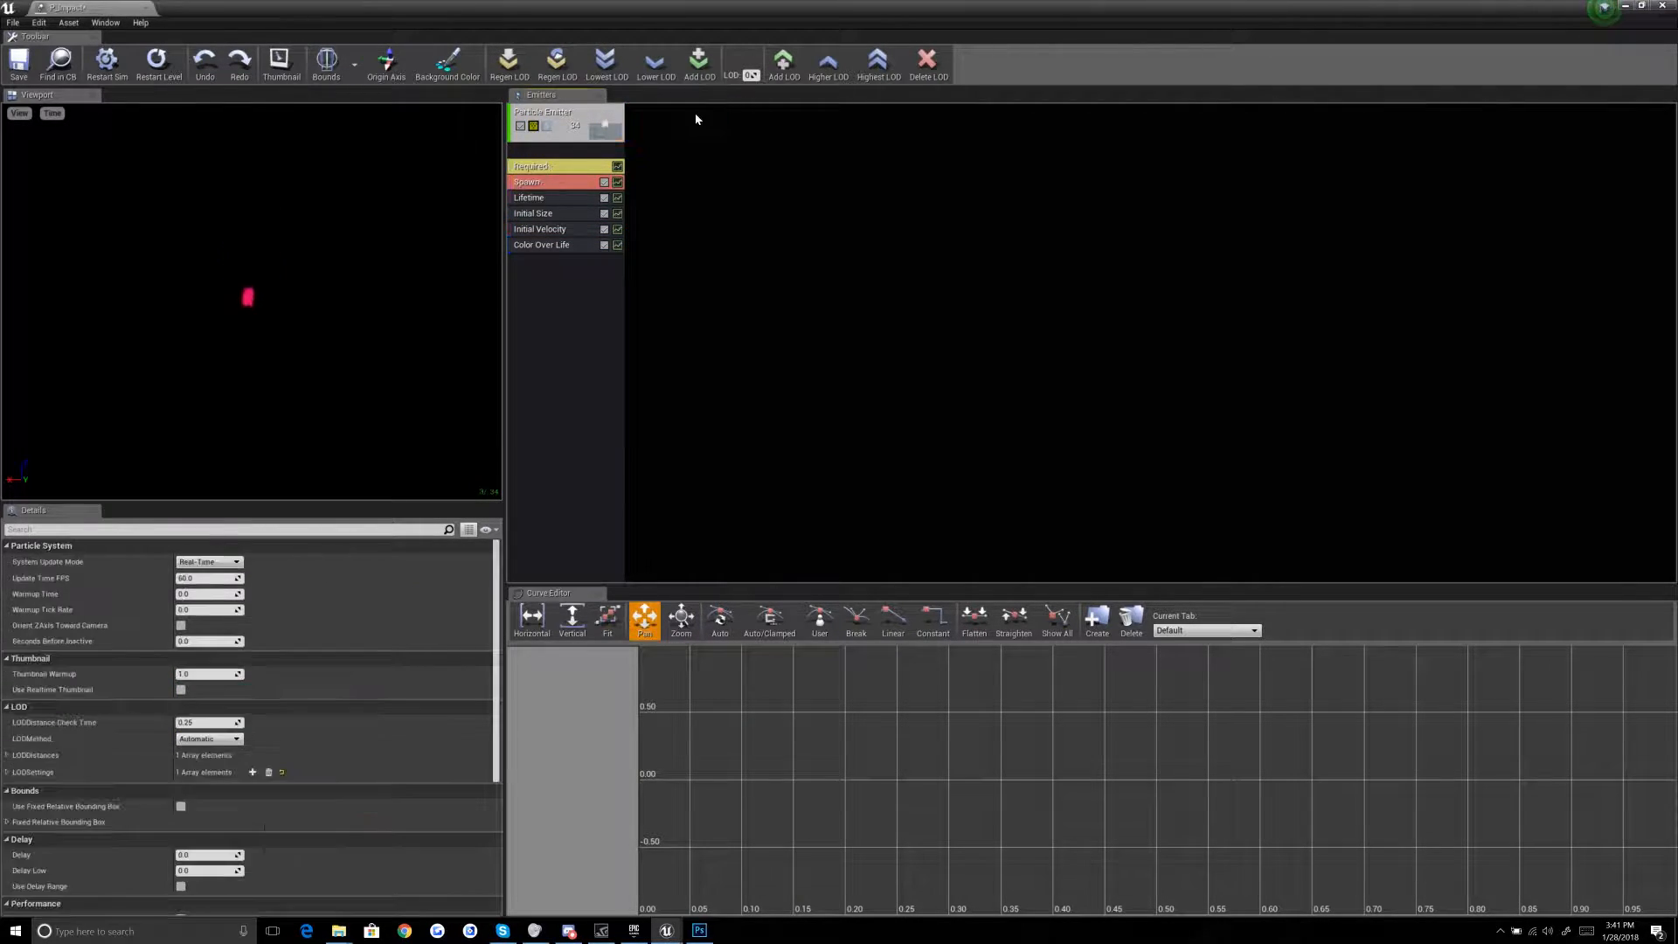
right_click(572, 114)
mouse_move(594, 122)
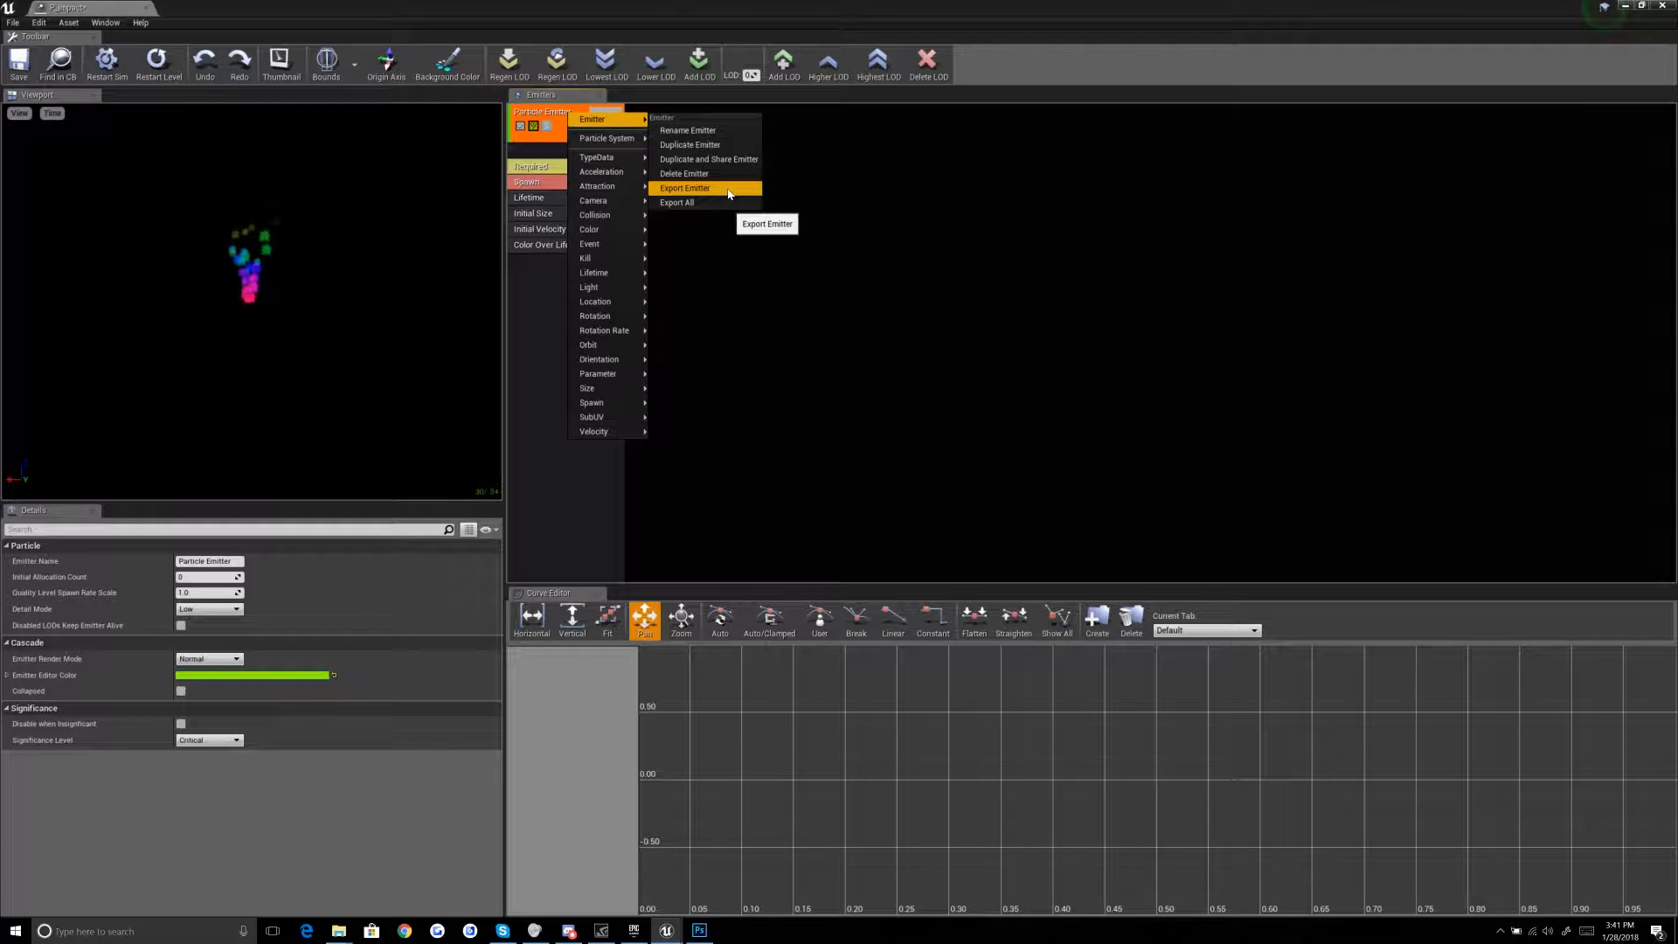
left_click(772, 311)
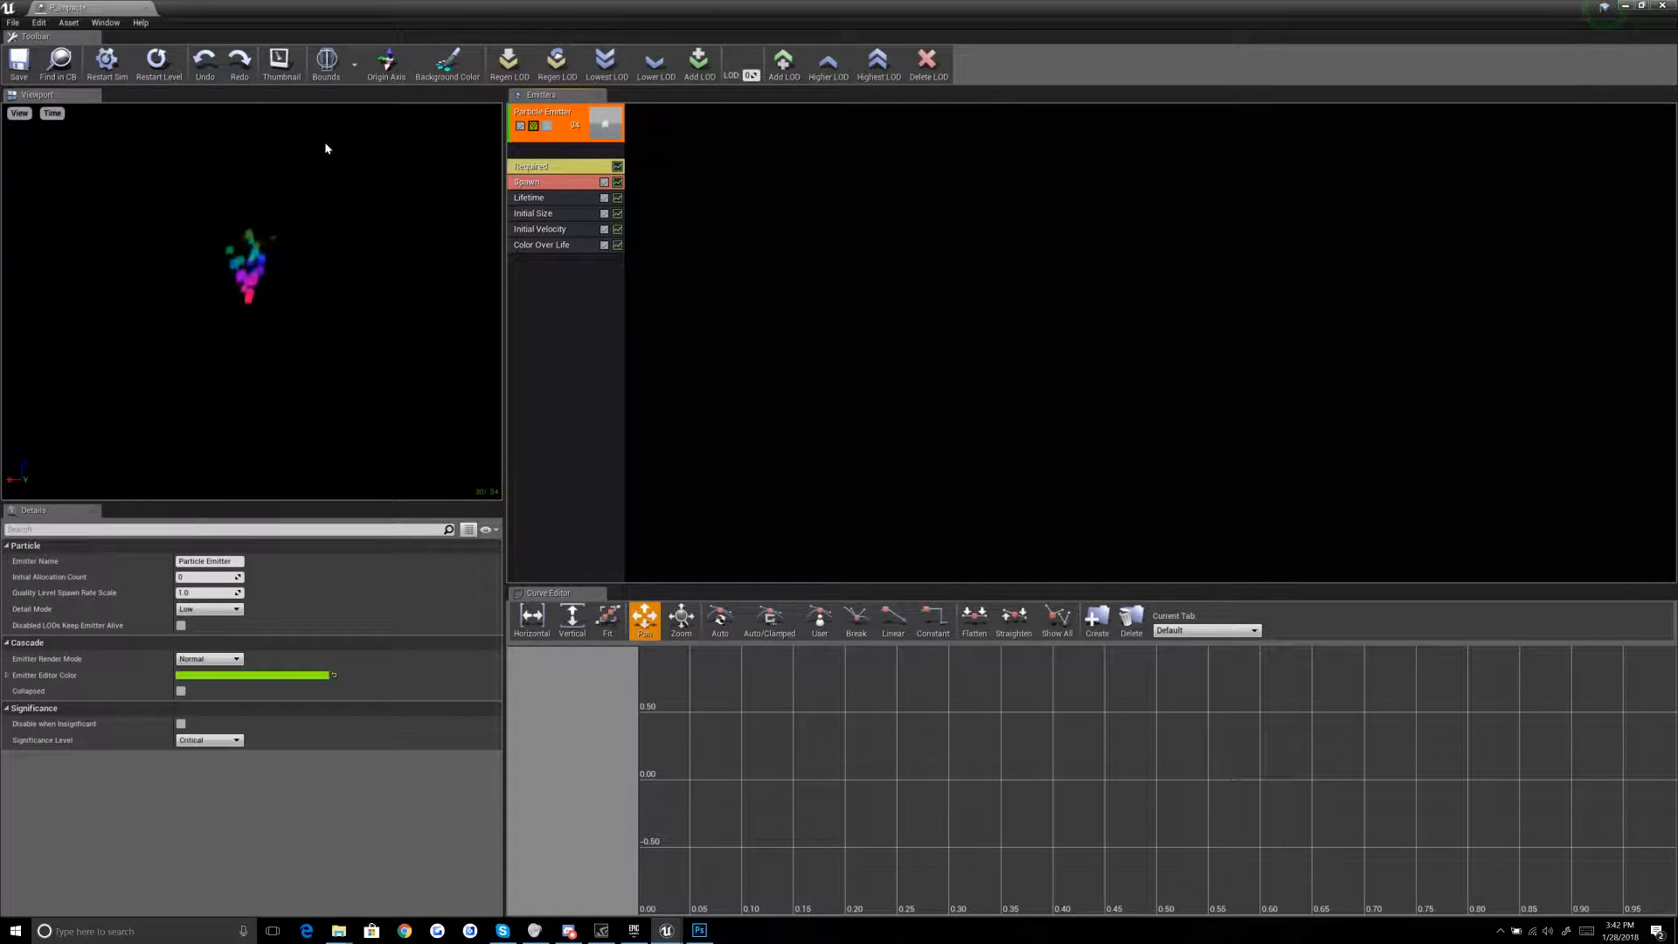
right_click(575, 120)
mouse_move(611, 121)
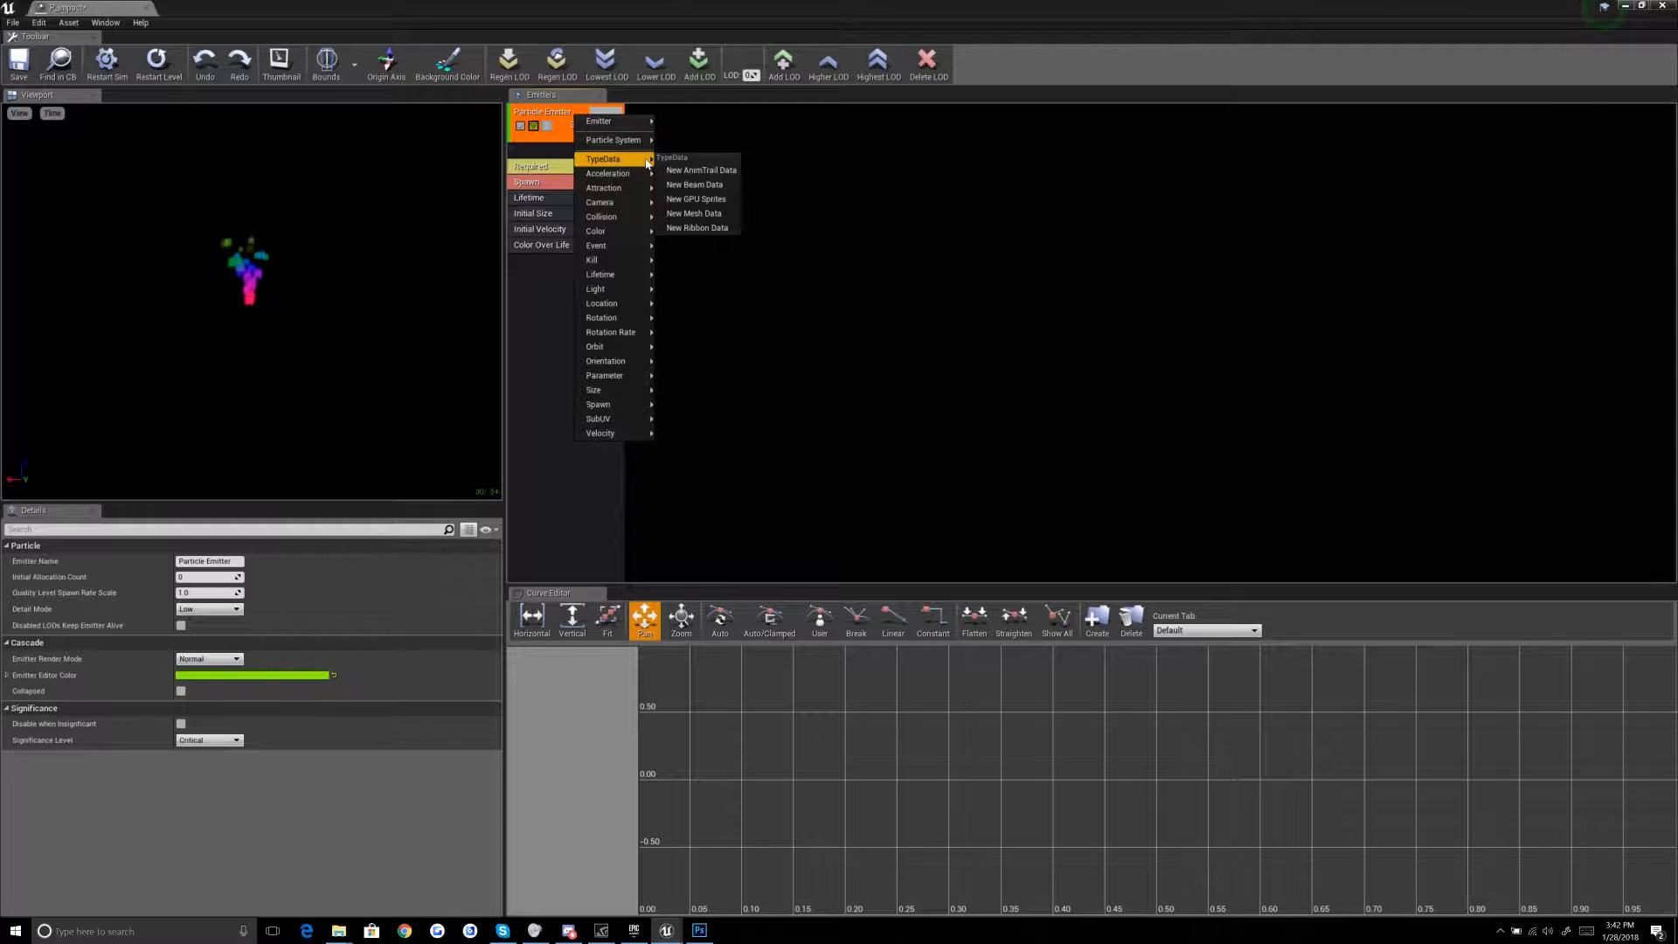
left_click(872, 259)
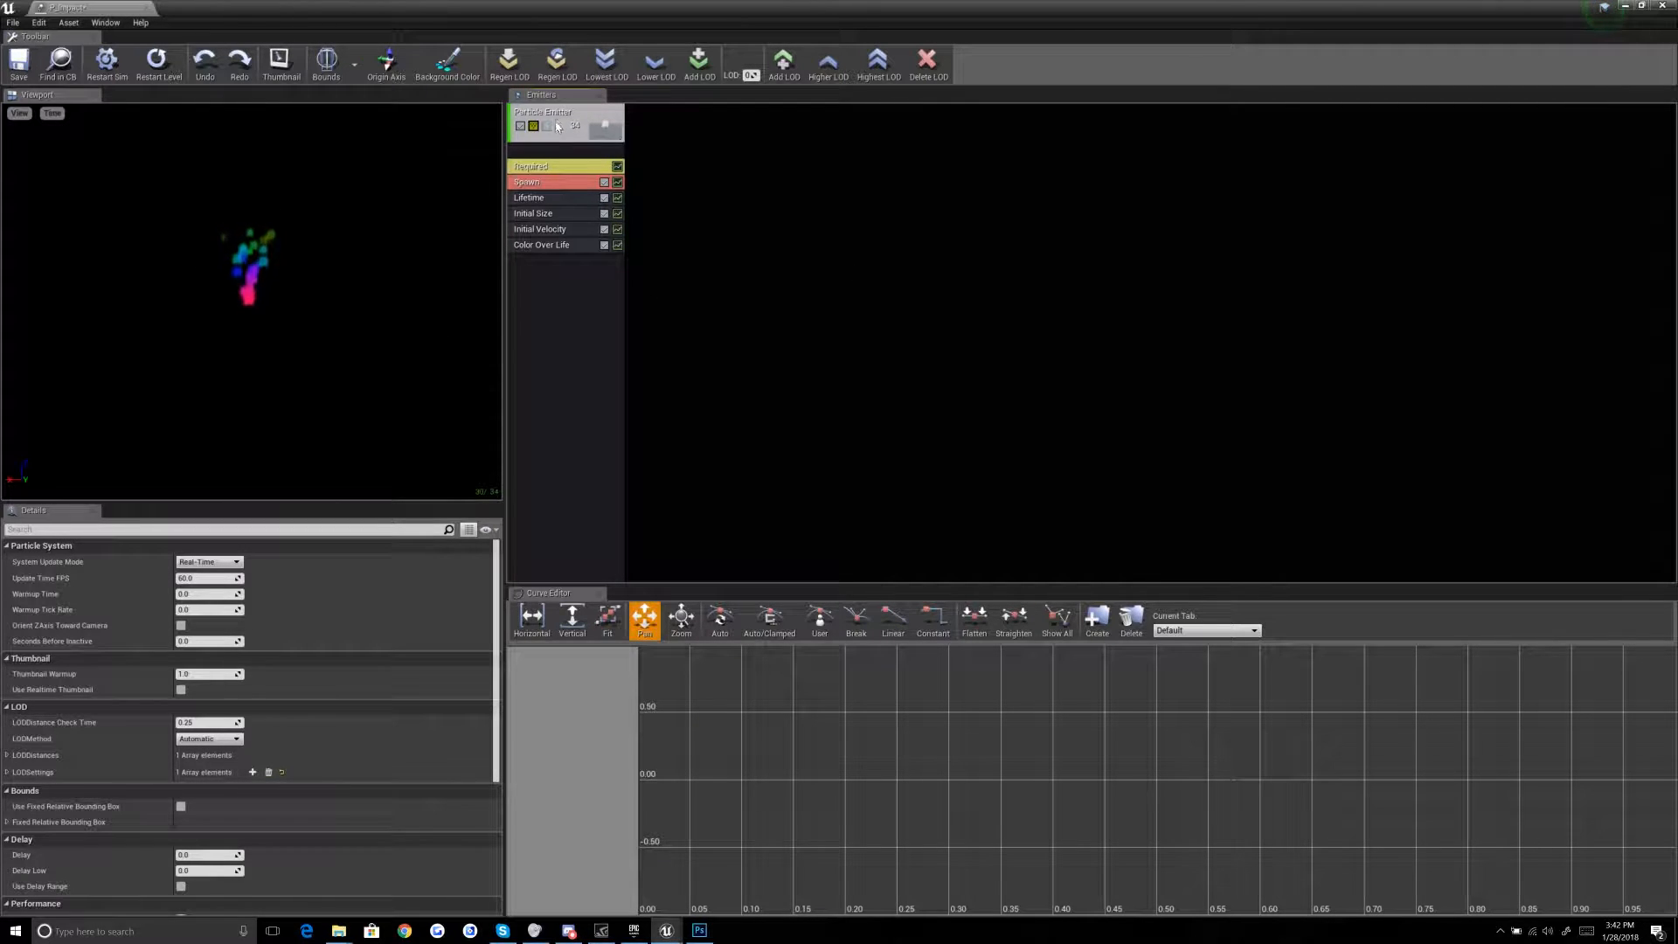
left_click(577, 110)
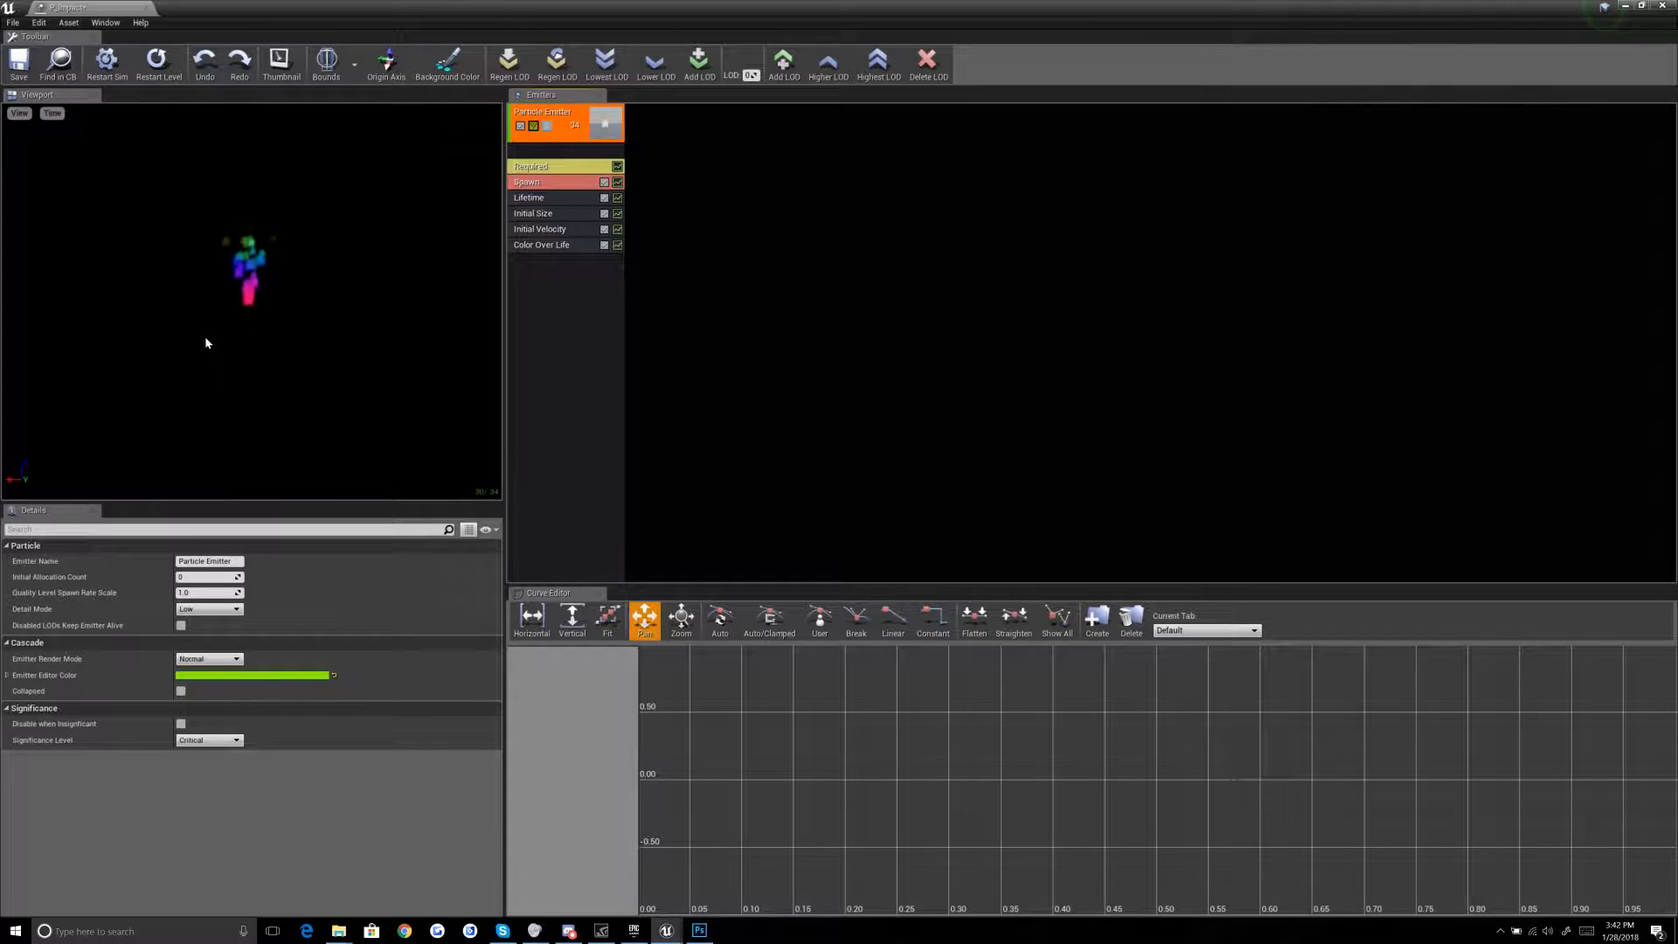
Step: Add a Const Acceleration module to the particle emitter and set its Z acceleration to -350
right_click(575, 114)
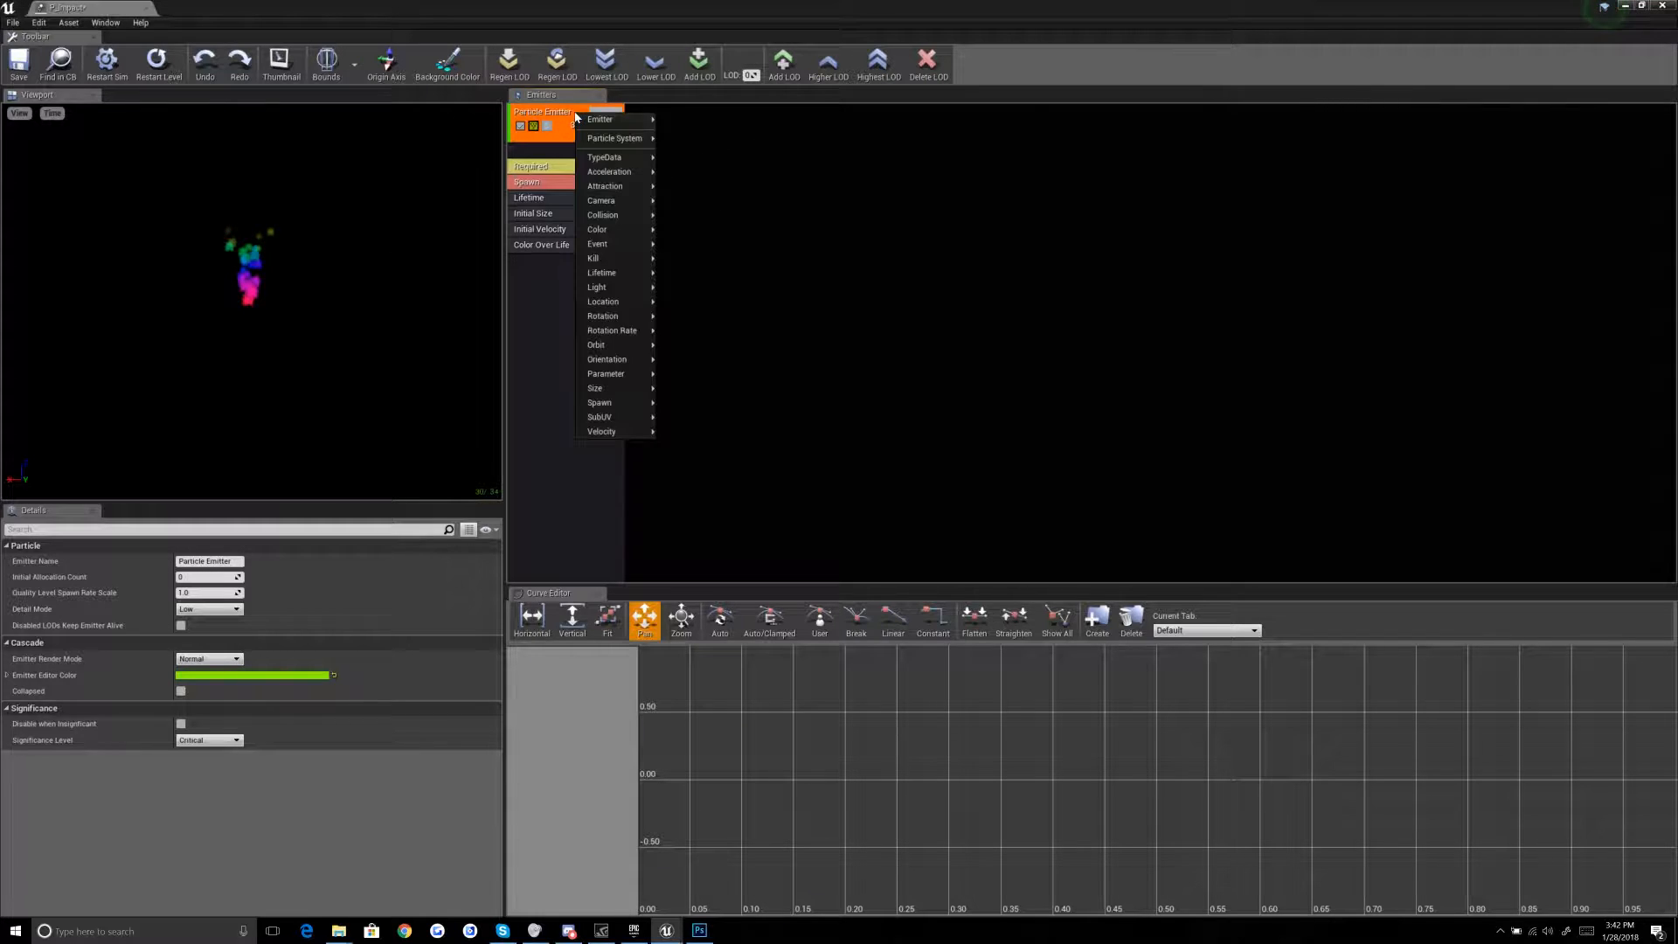
mouse_move(631, 164)
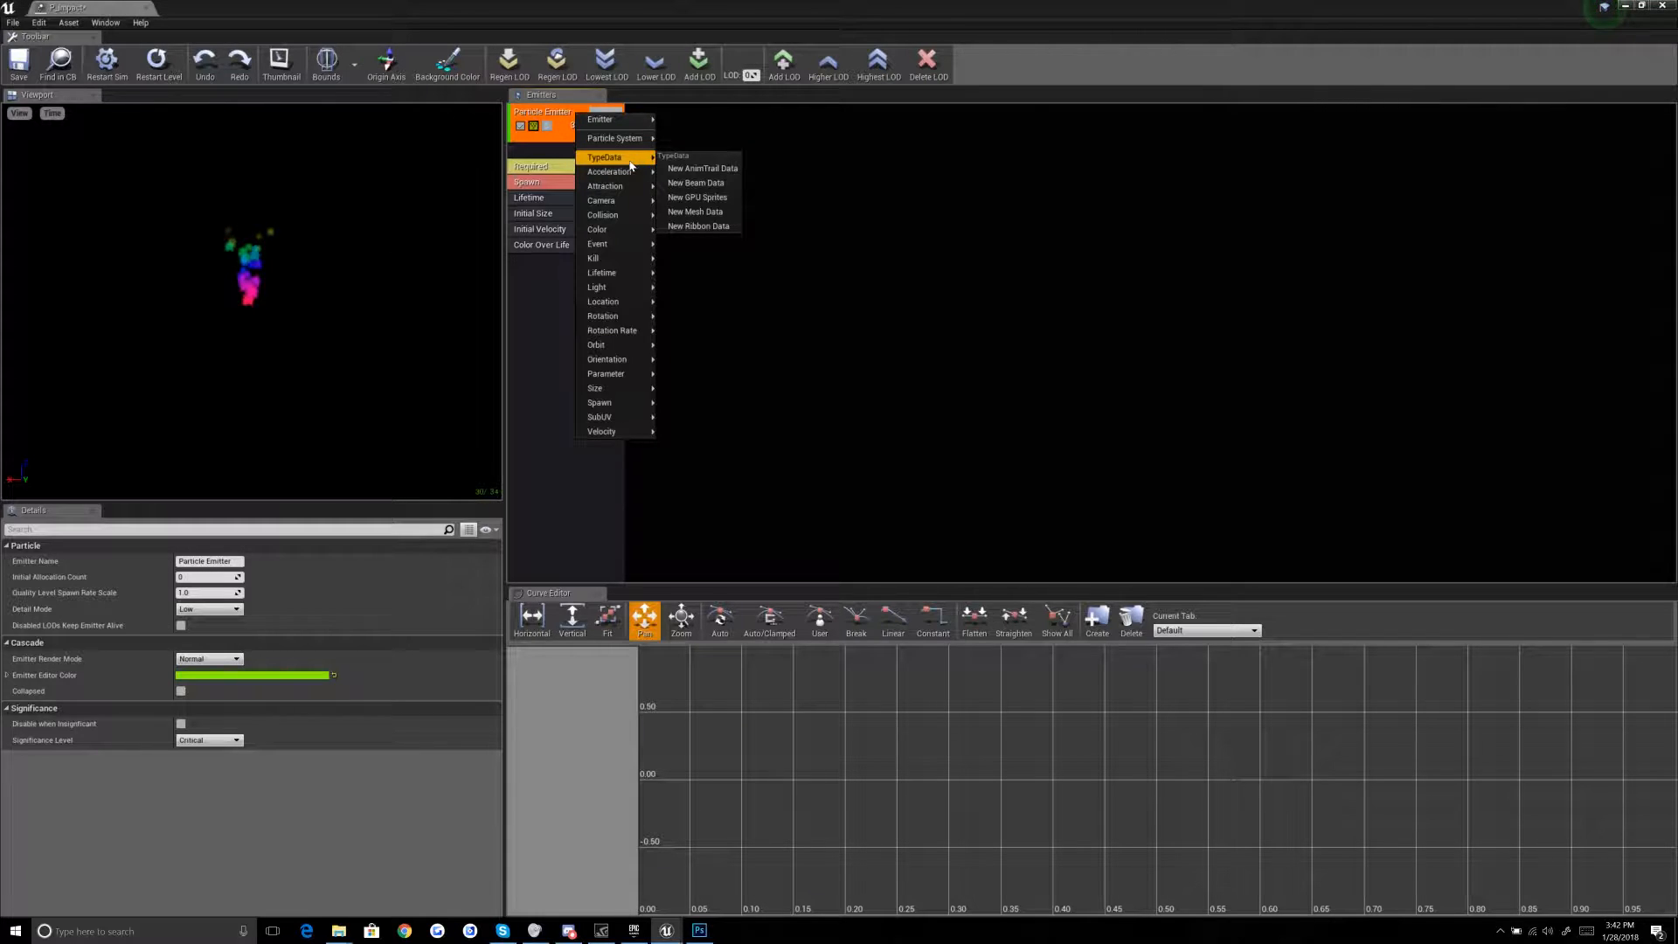
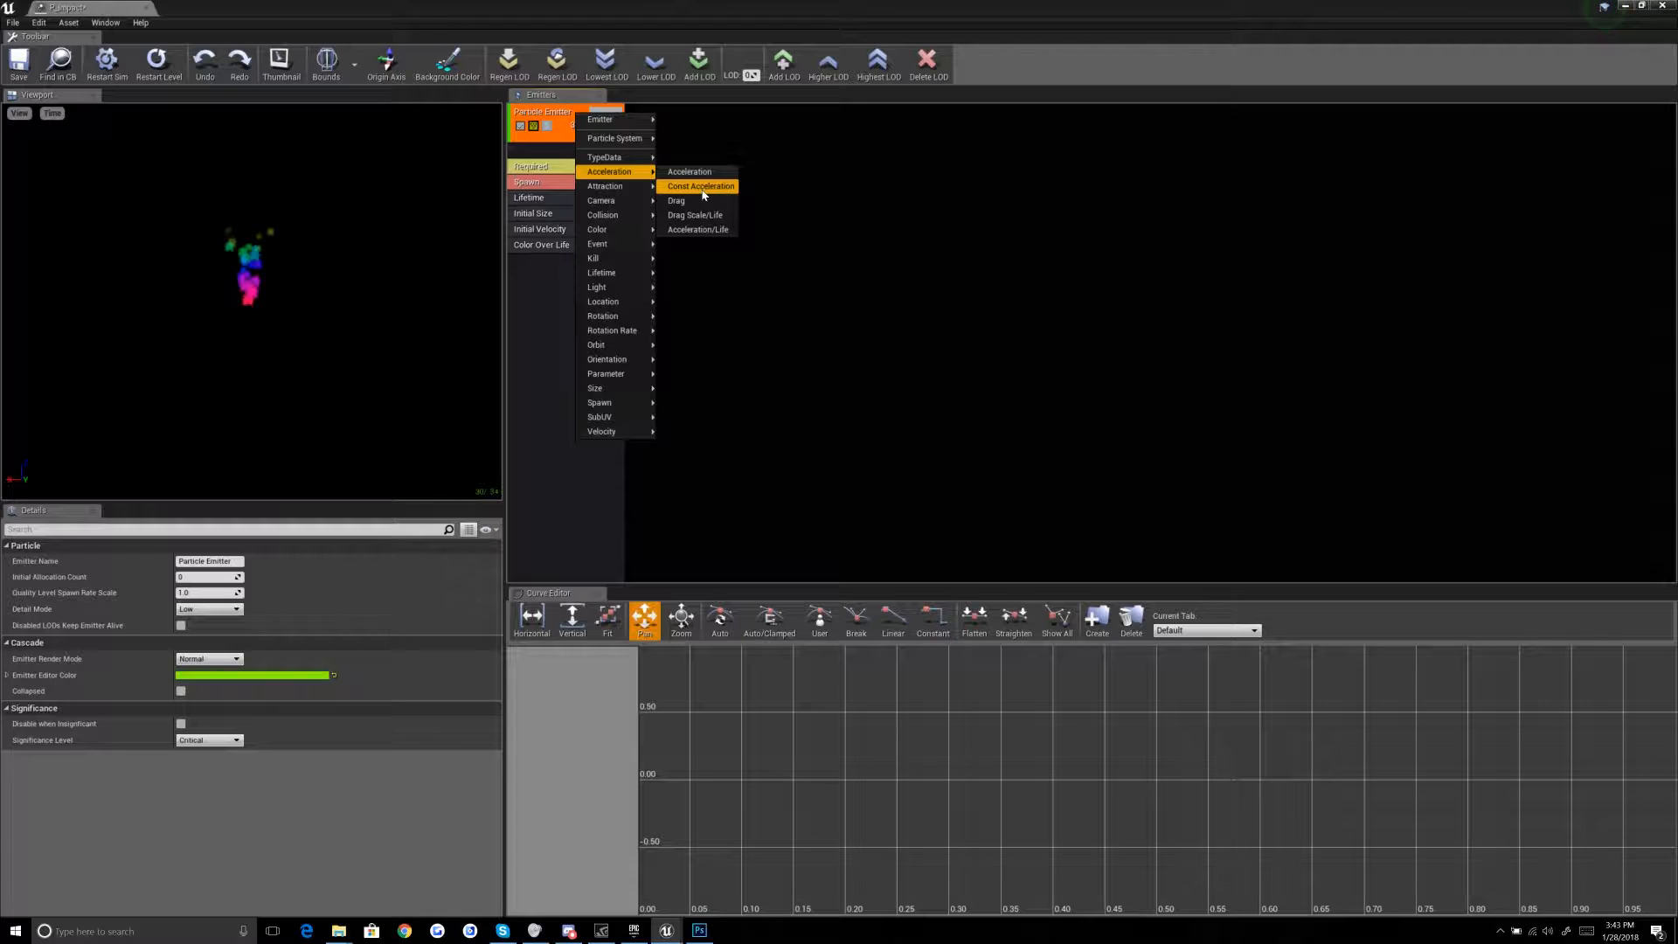
left_click(704, 188)
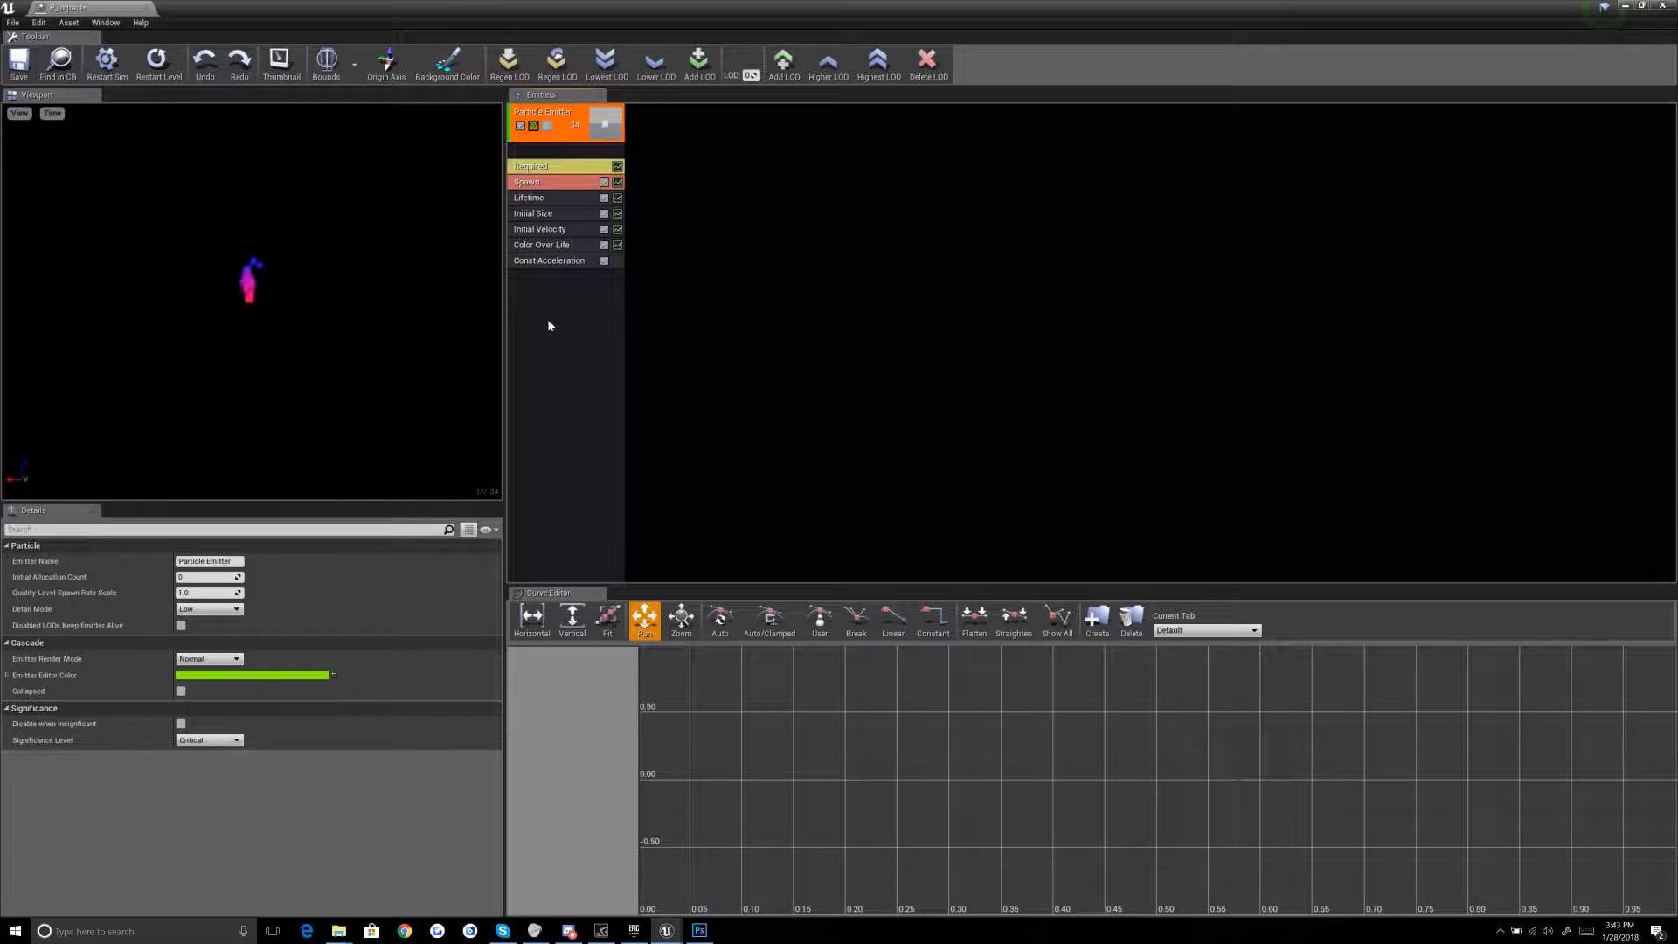
left_click(568, 263)
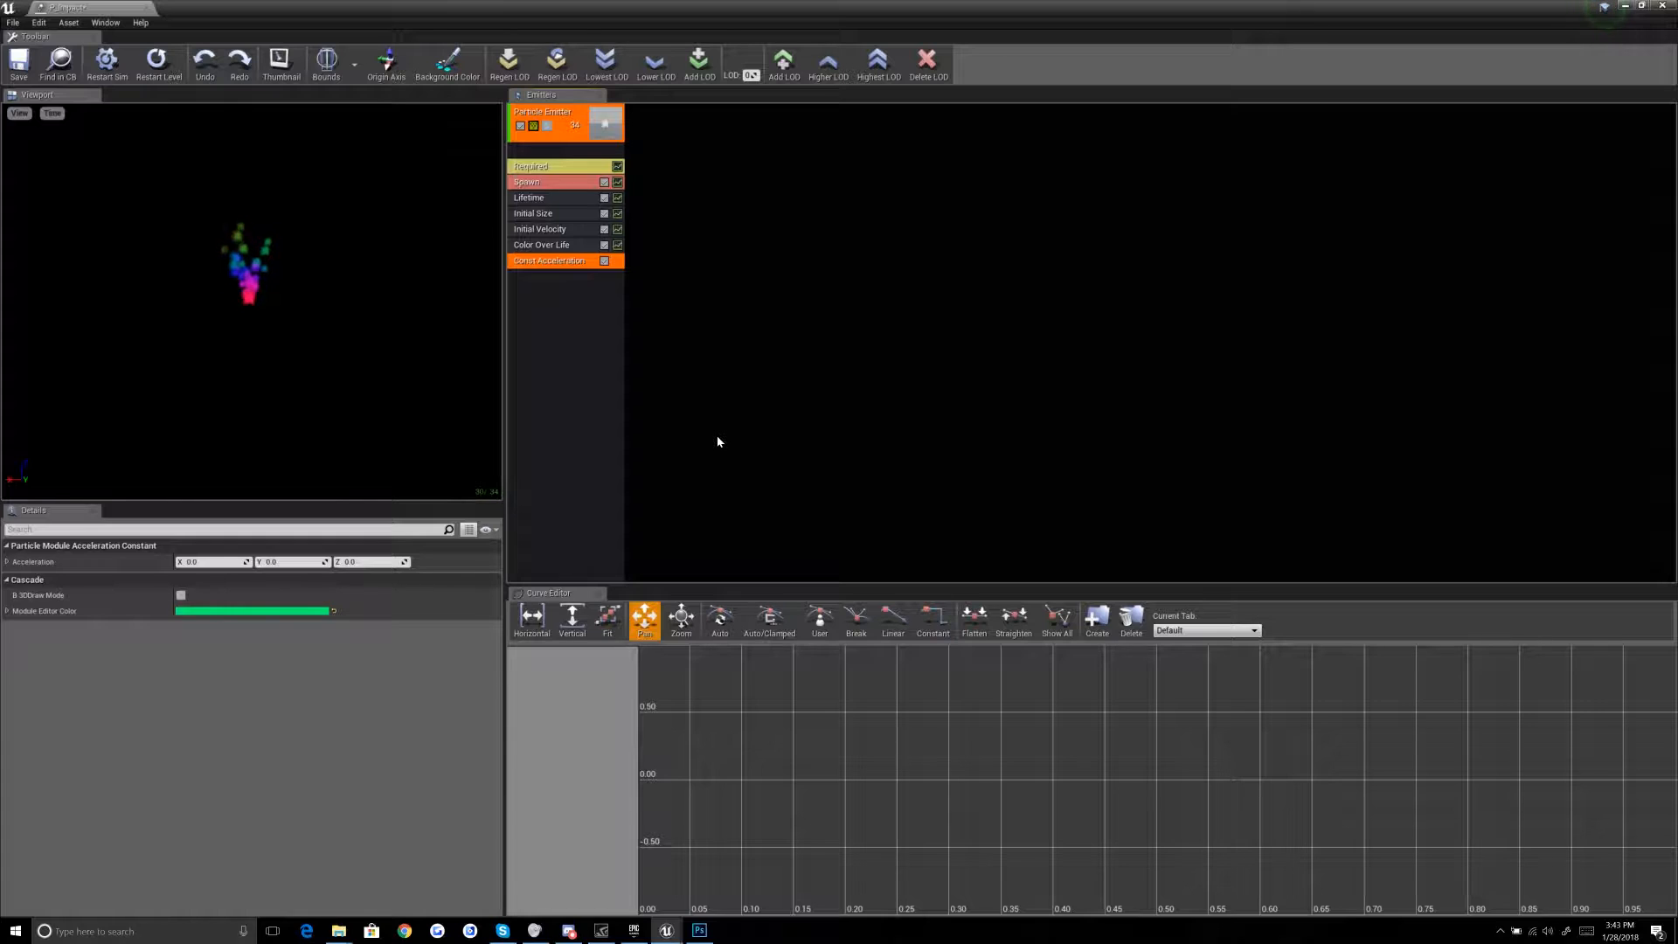
left_click(383, 564)
type("-350")
key("Return")
left_click(773, 253)
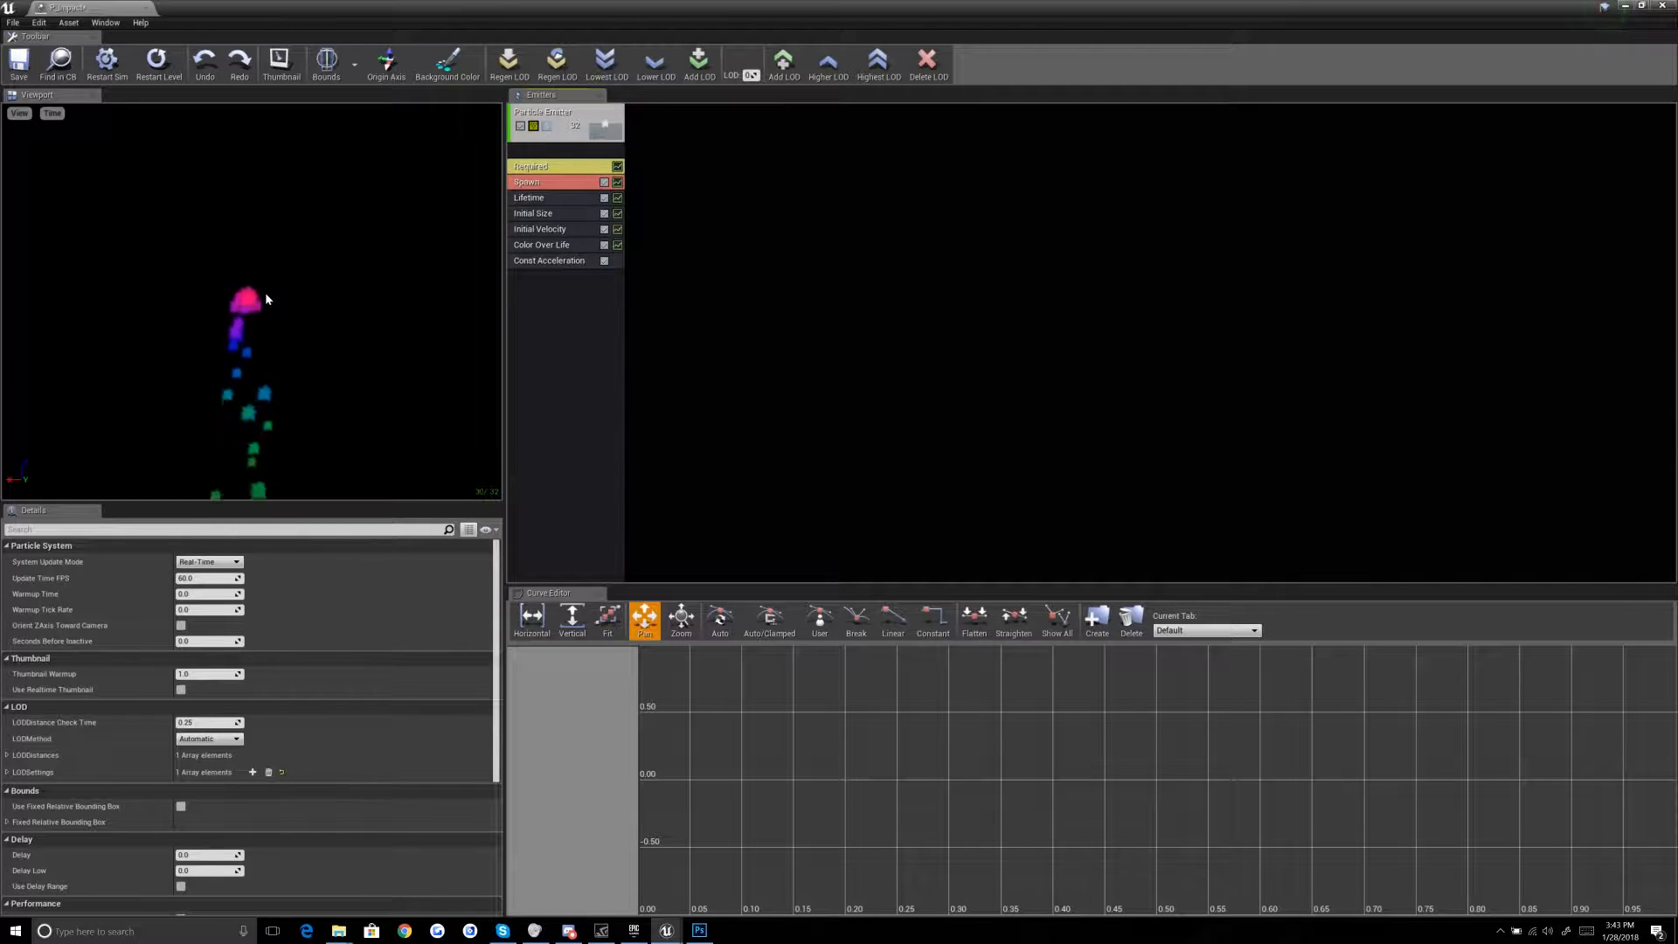
Step: Try a Z acceleration of -100 in the Const Acceleration module and delete the module
left_click(569, 260)
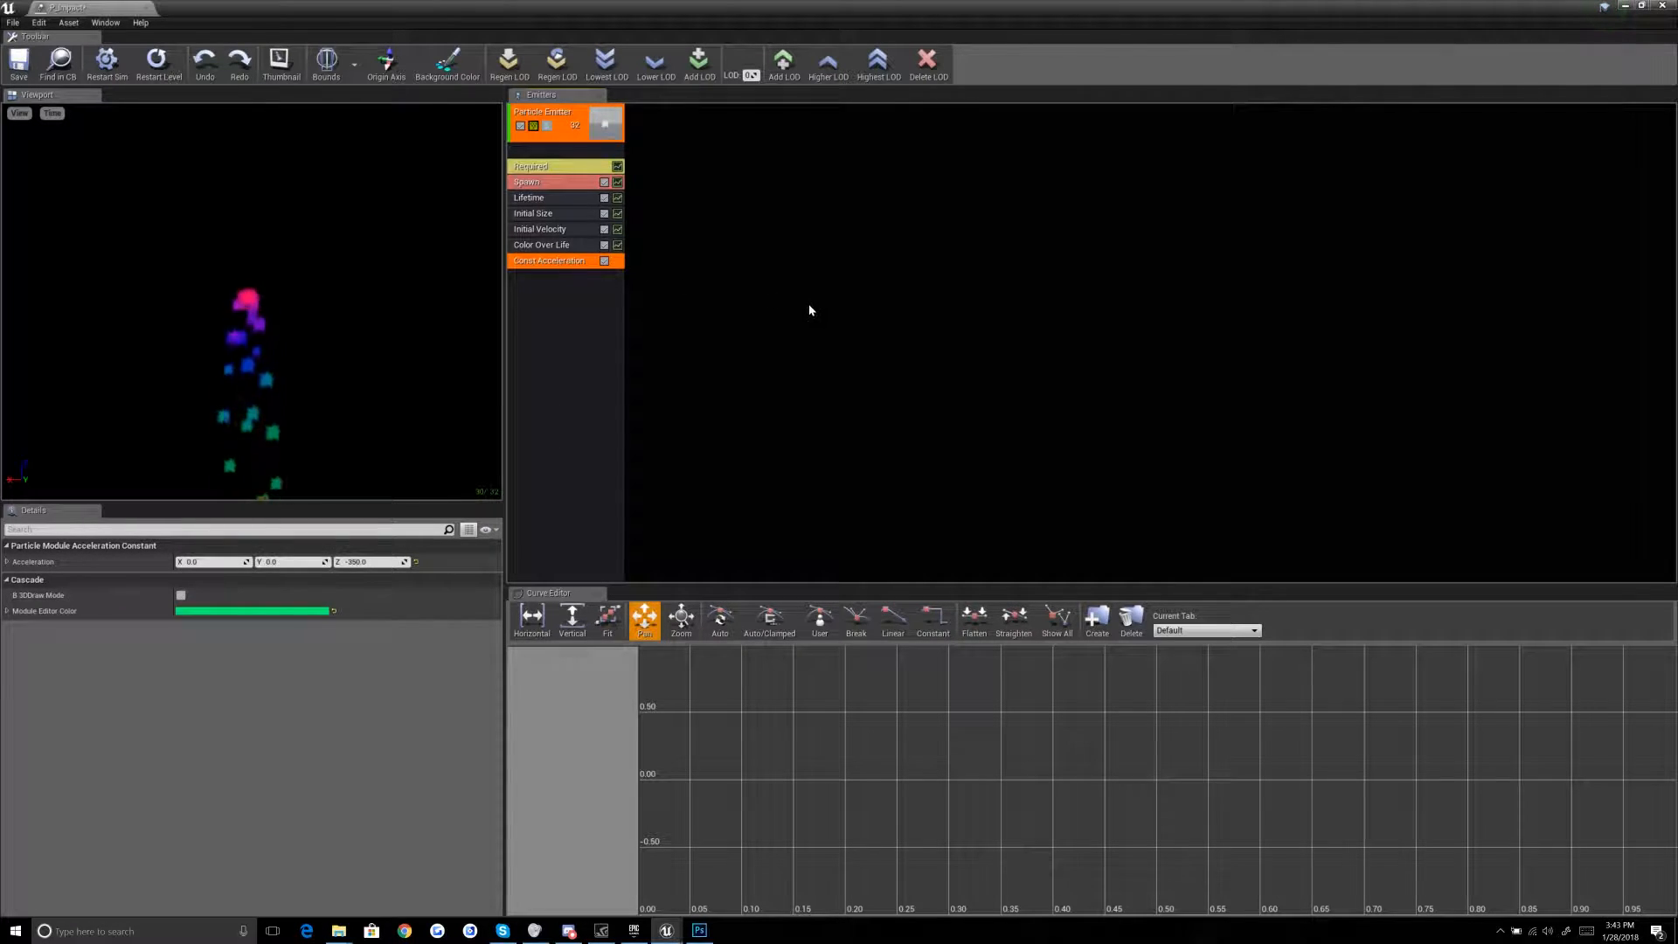
left_click(810, 306)
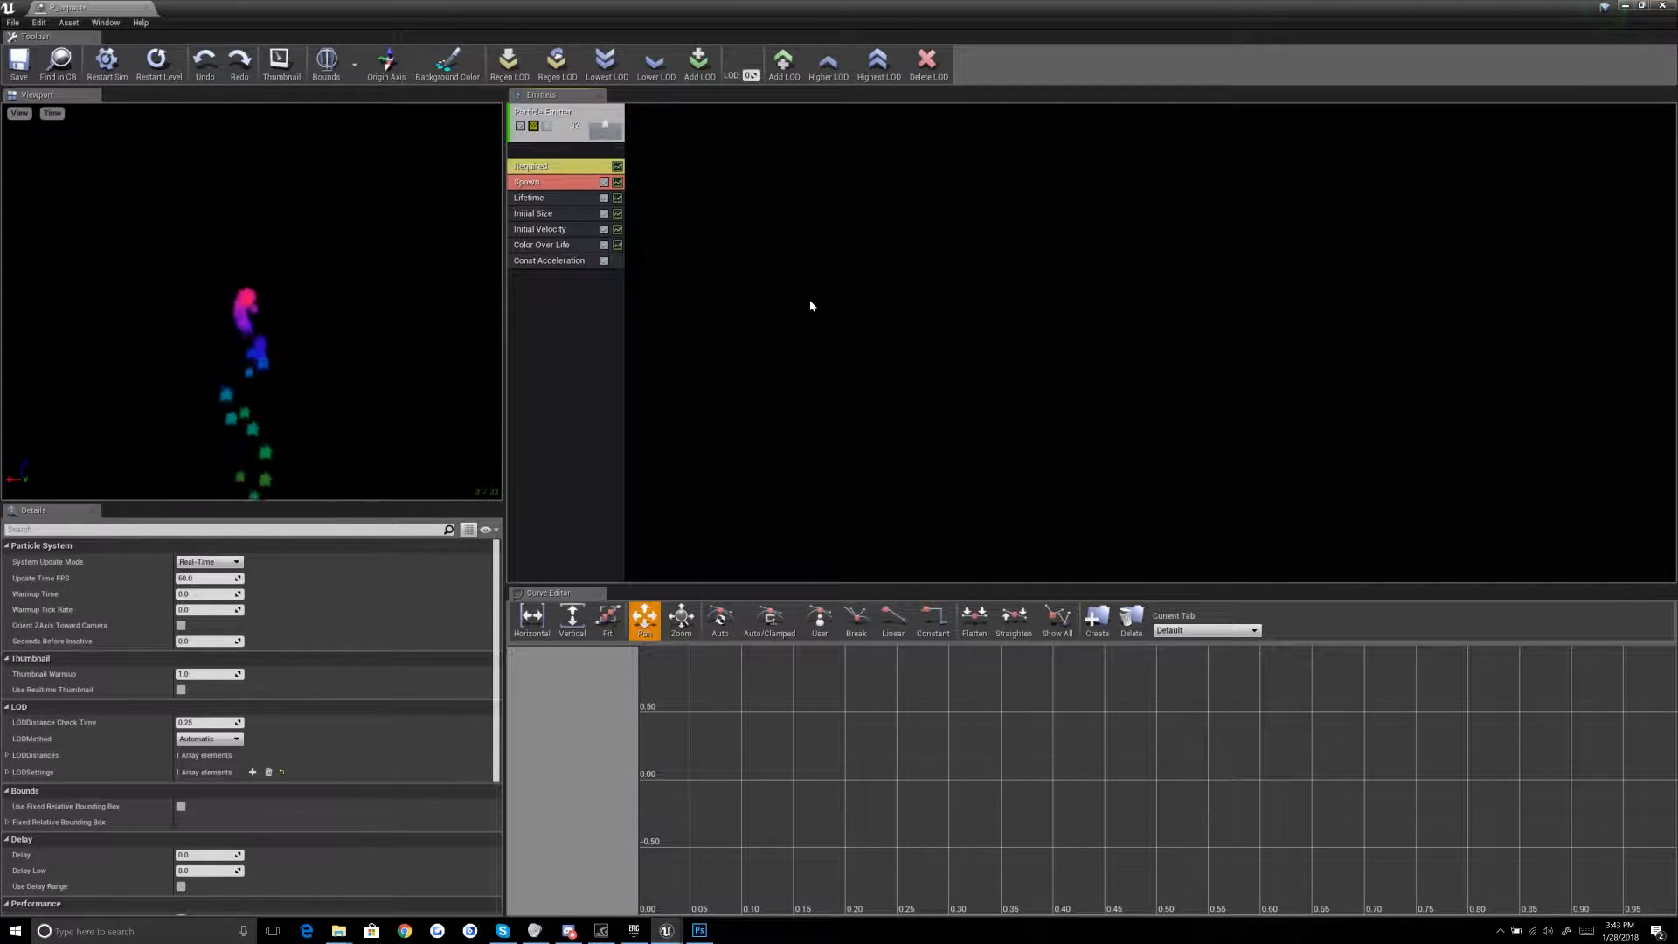
left_click(559, 262)
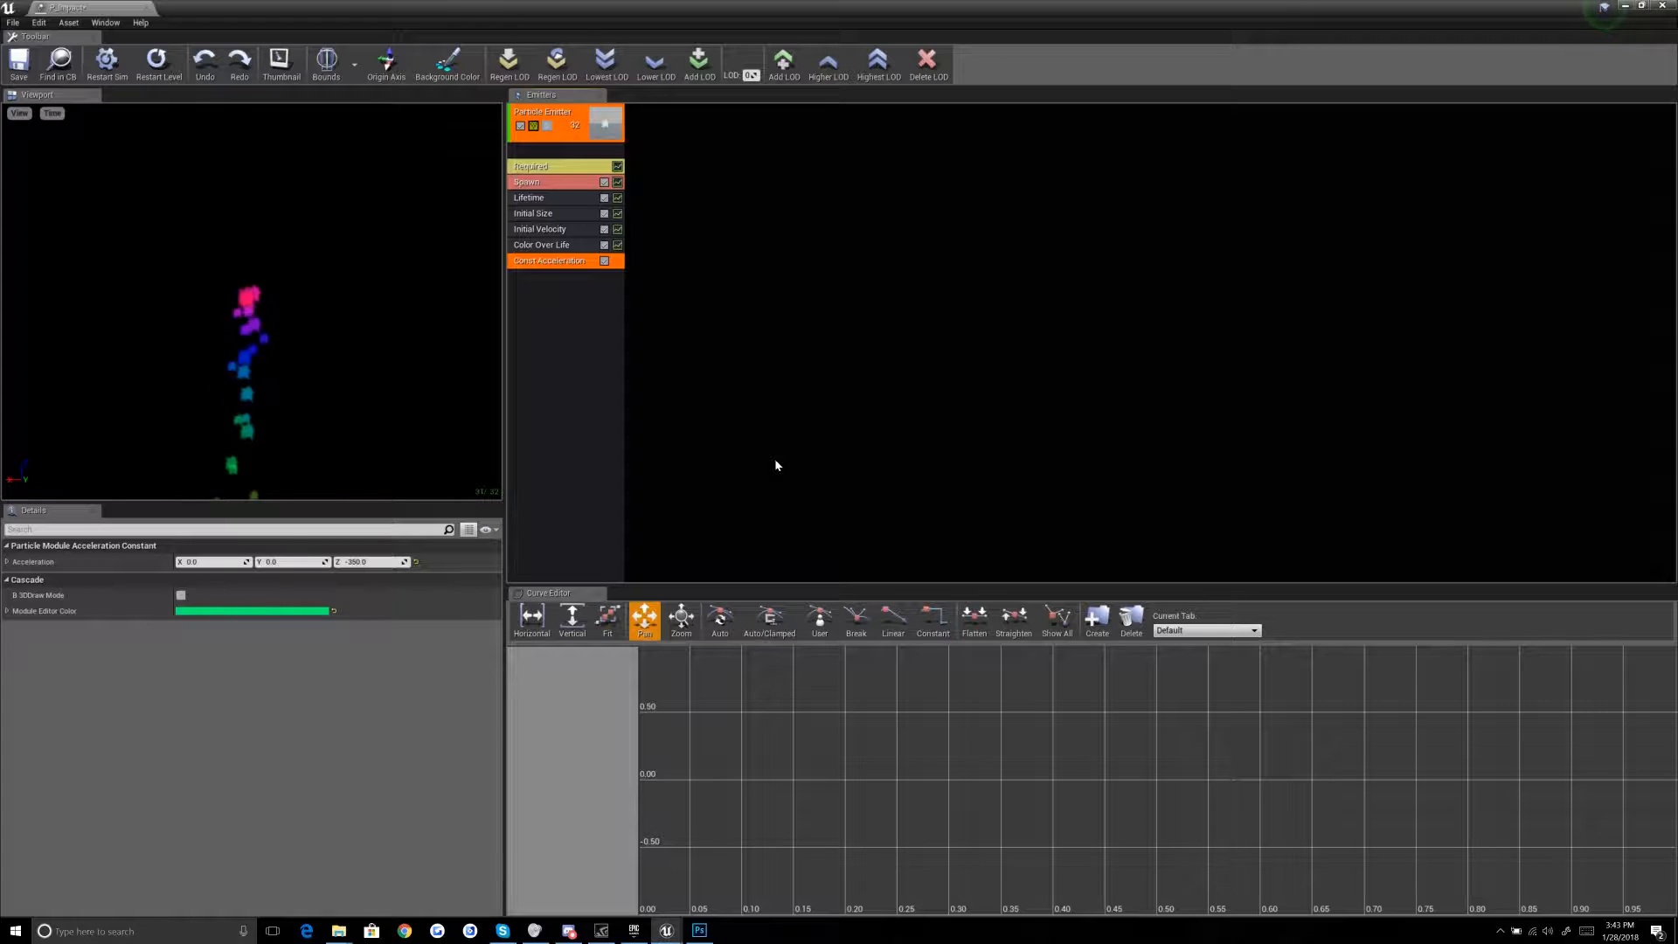
left_click(367, 562)
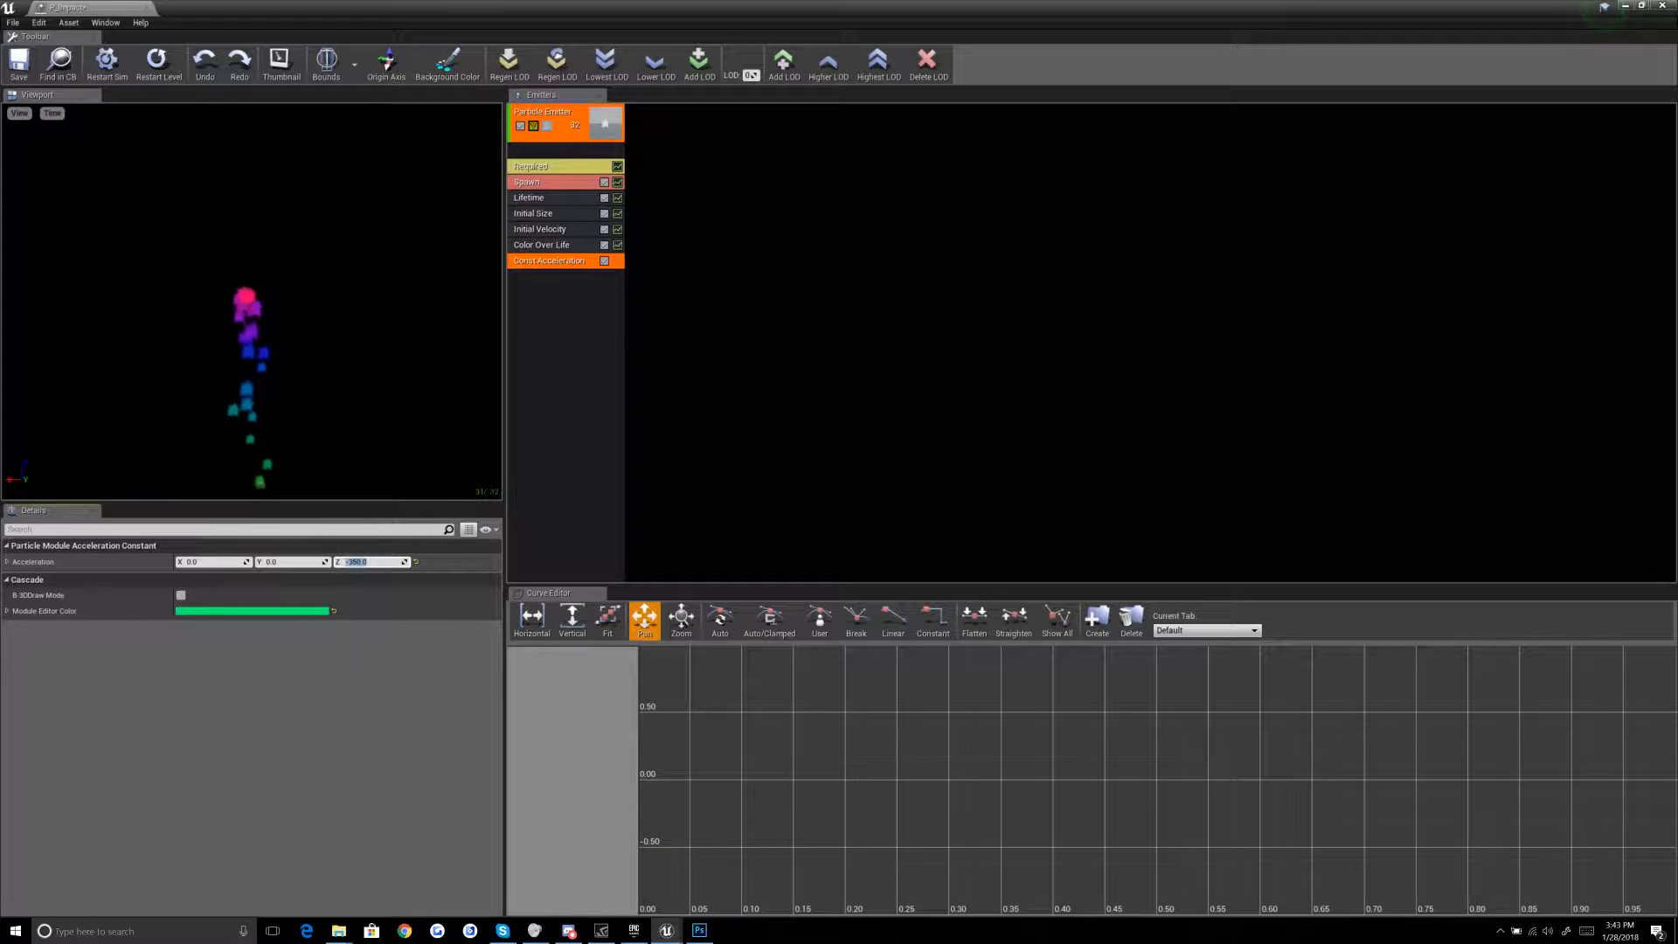
type("-100")
key("Return")
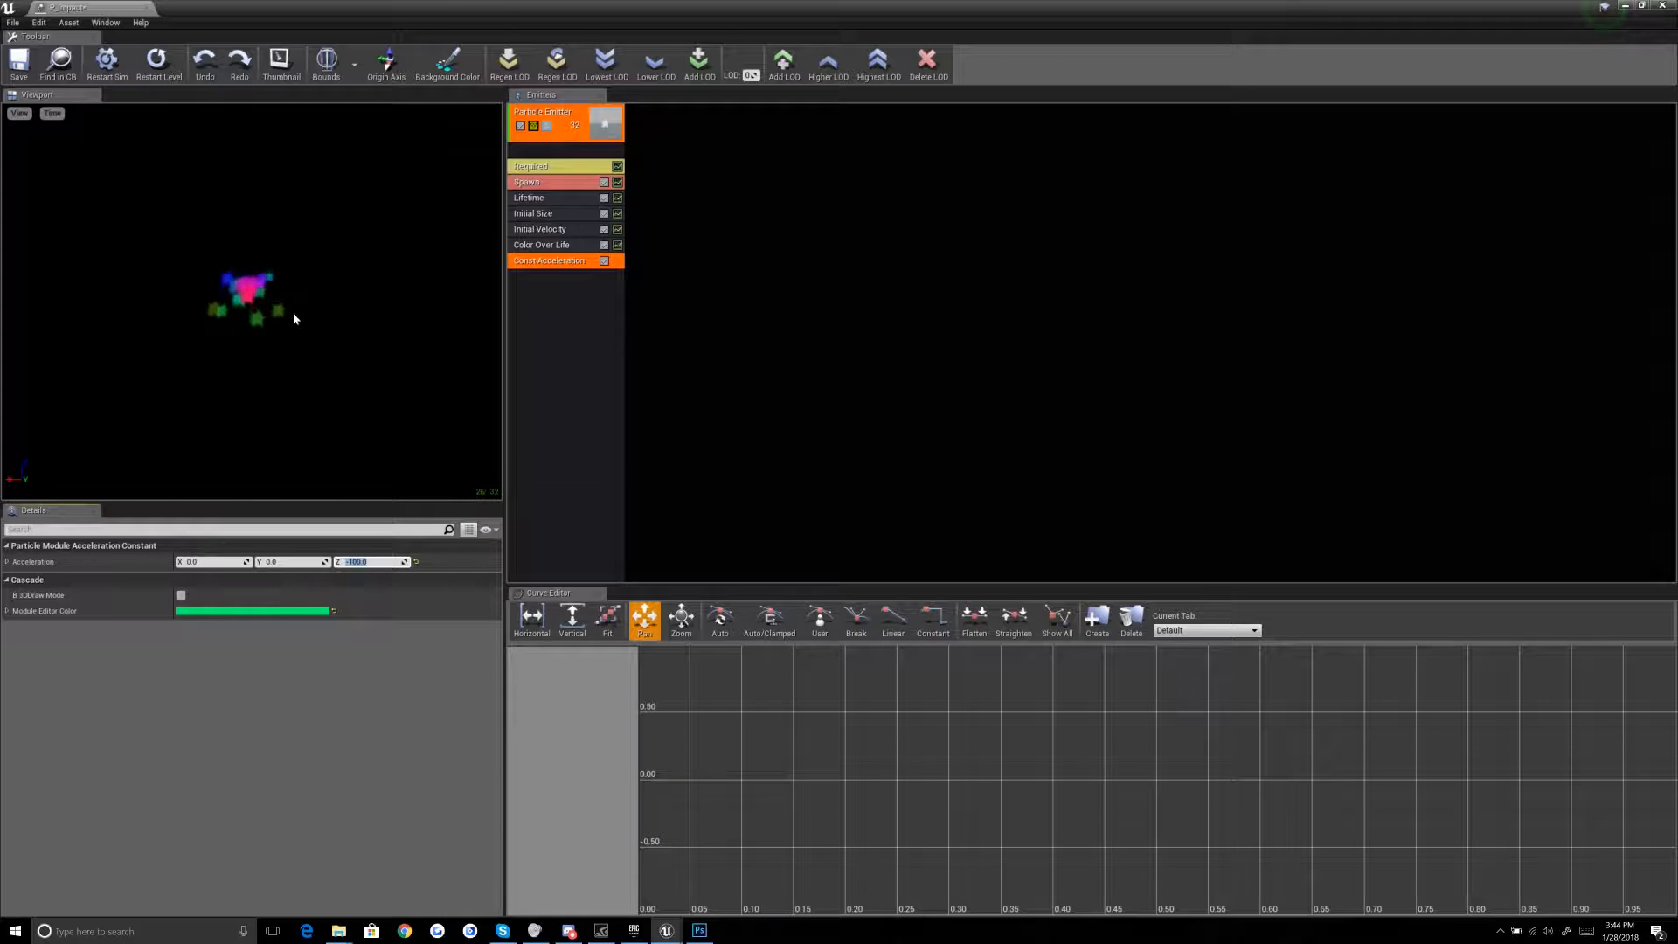
left_click(234, 289)
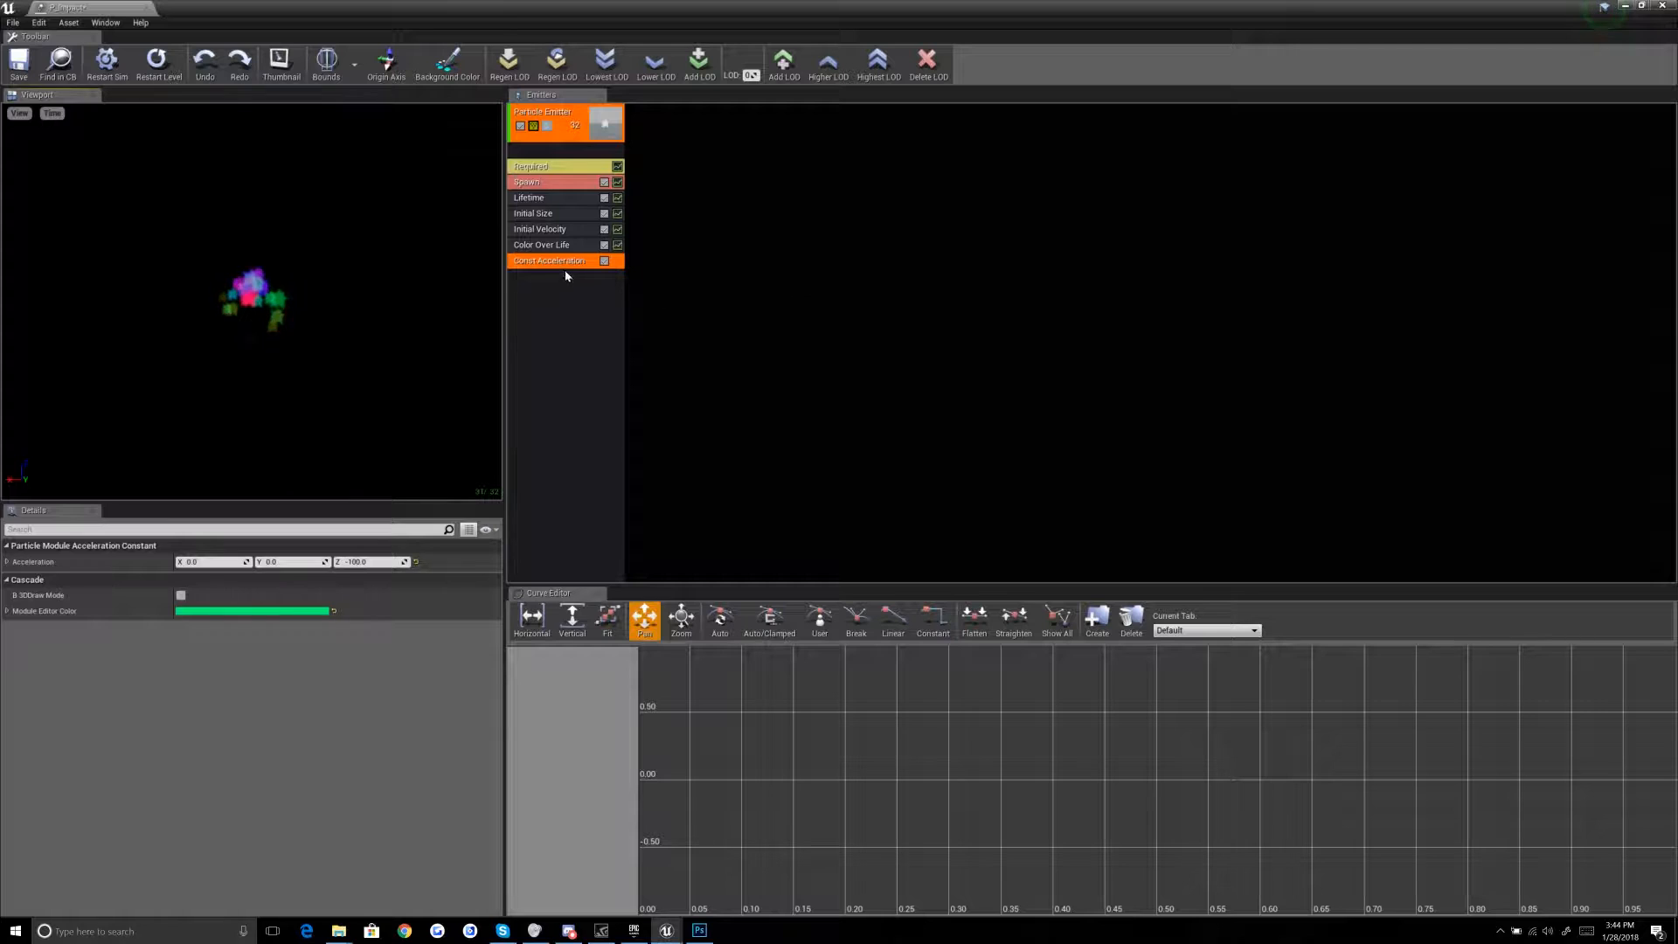
key("Delete")
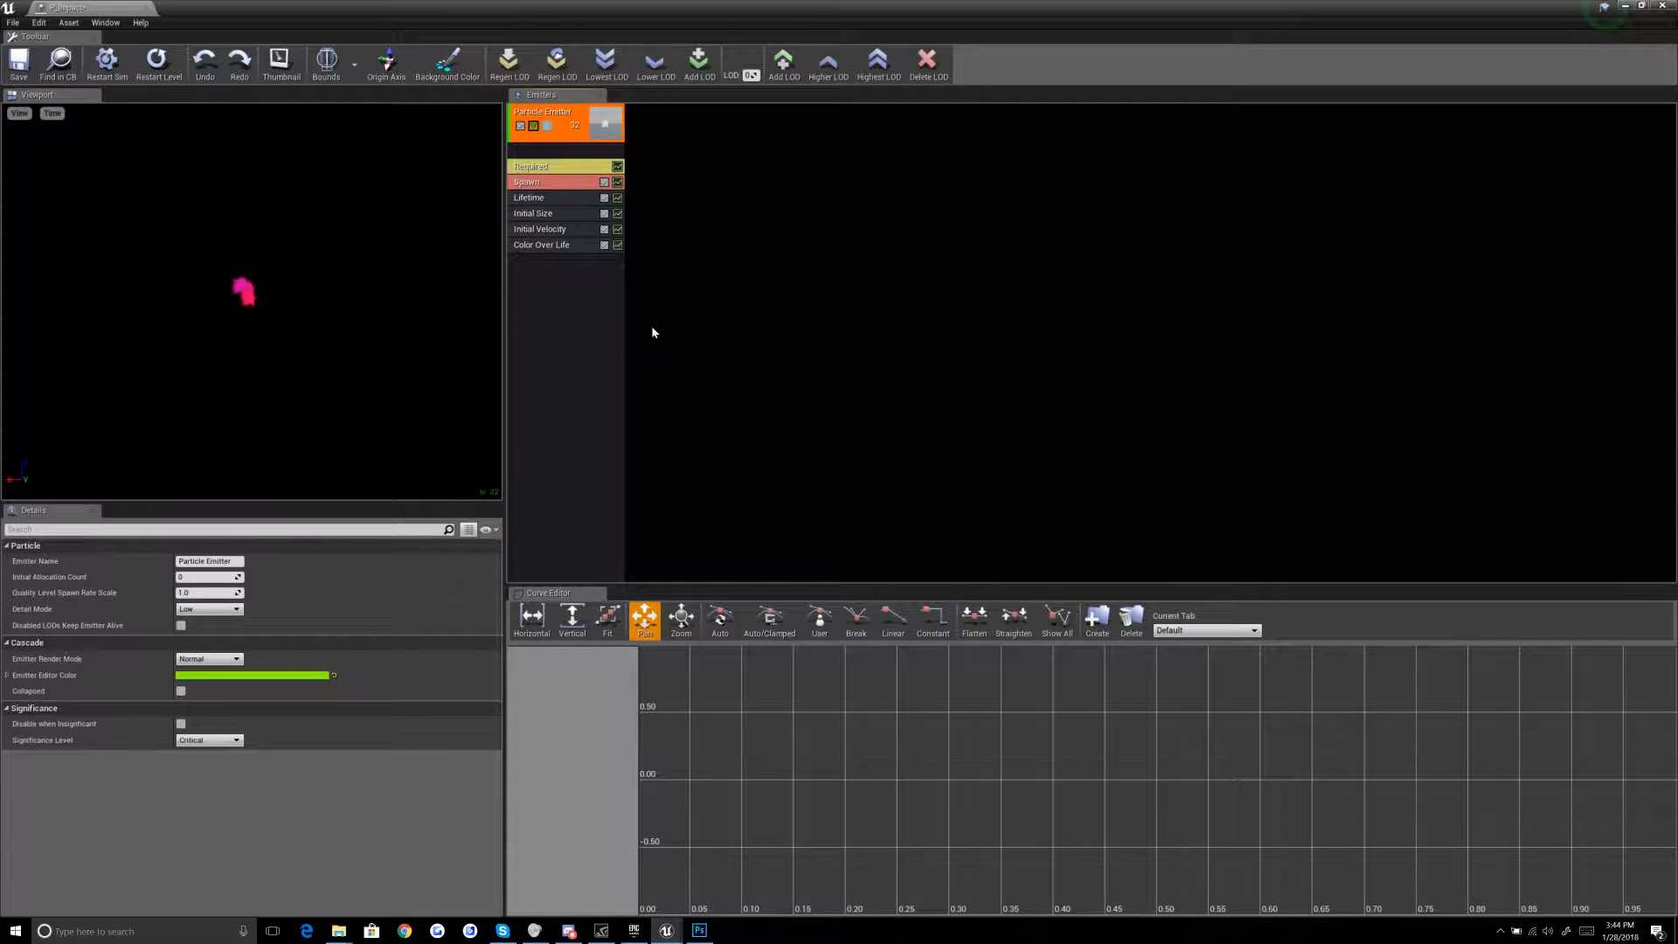
left_click(899, 260)
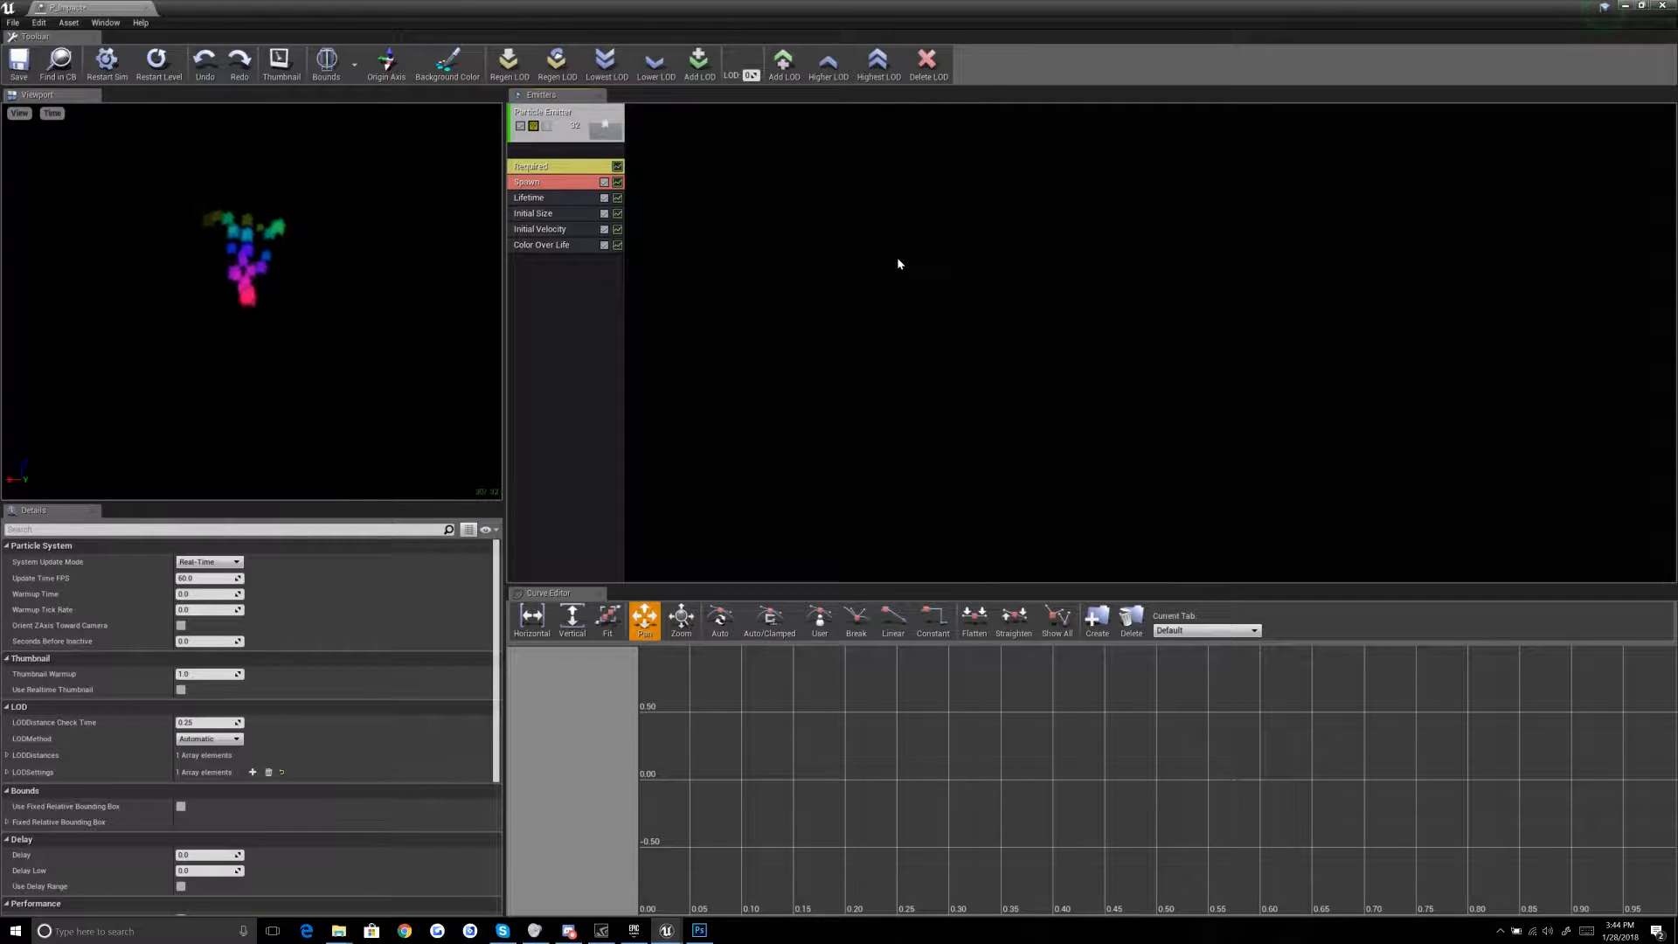
Step: Add a Drag module to the particle emitter and look at its drag coefficient settings
right_click(547, 273)
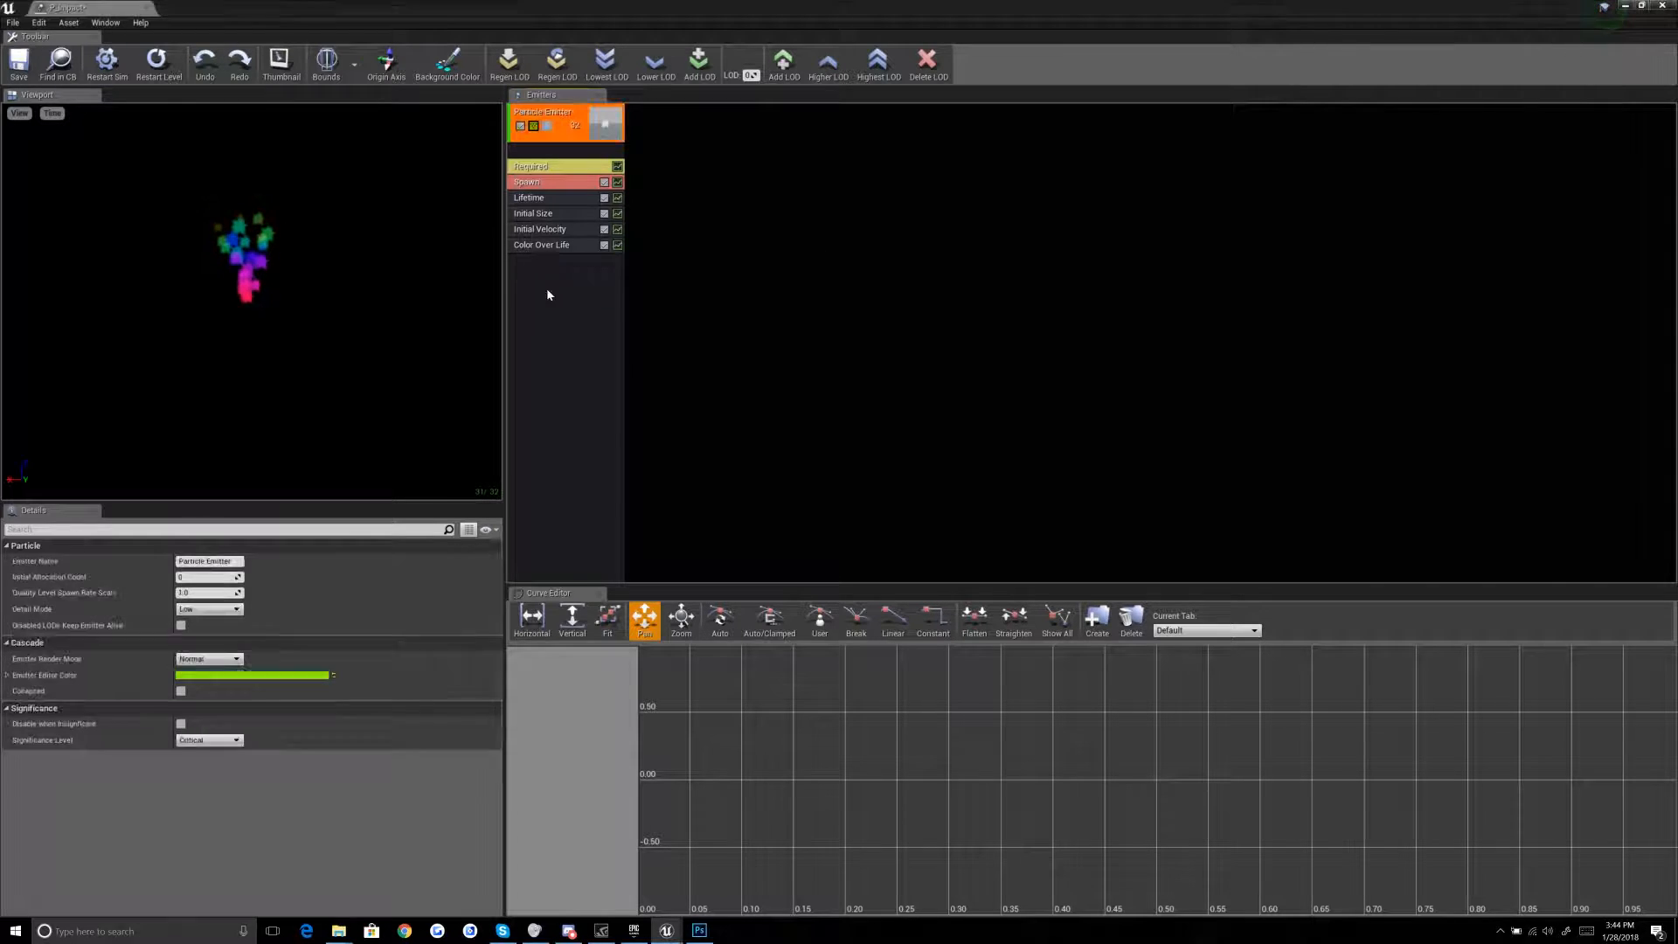
mouse_move(572, 287)
mouse_move(600, 354)
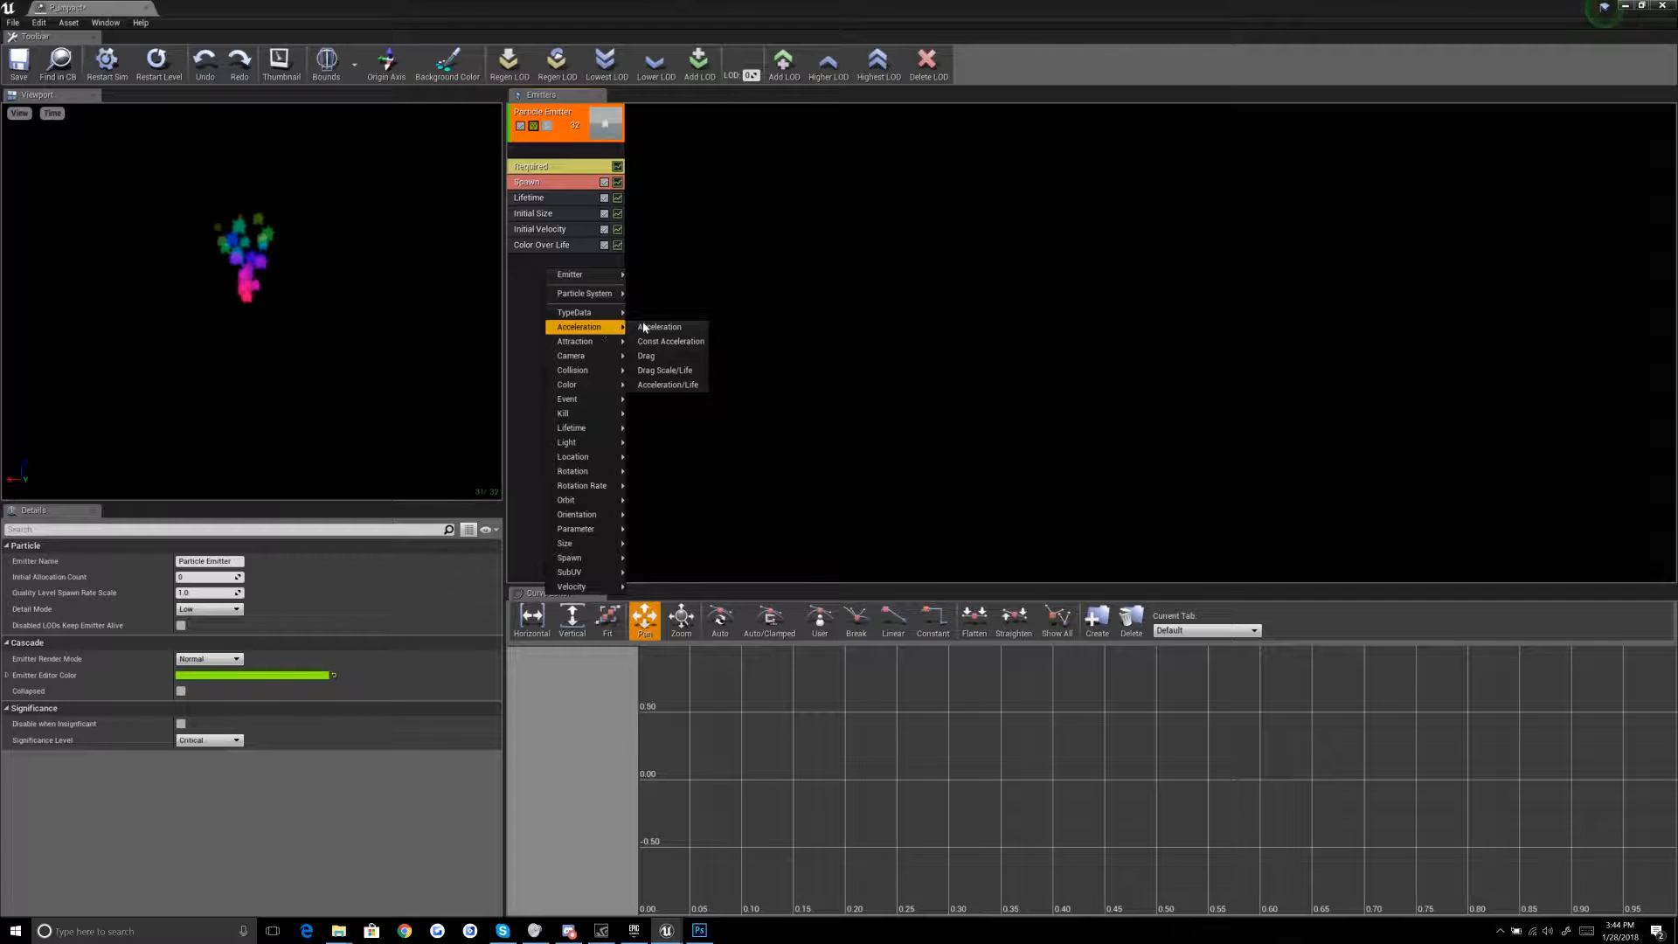
left_click(672, 357)
left_click(811, 357)
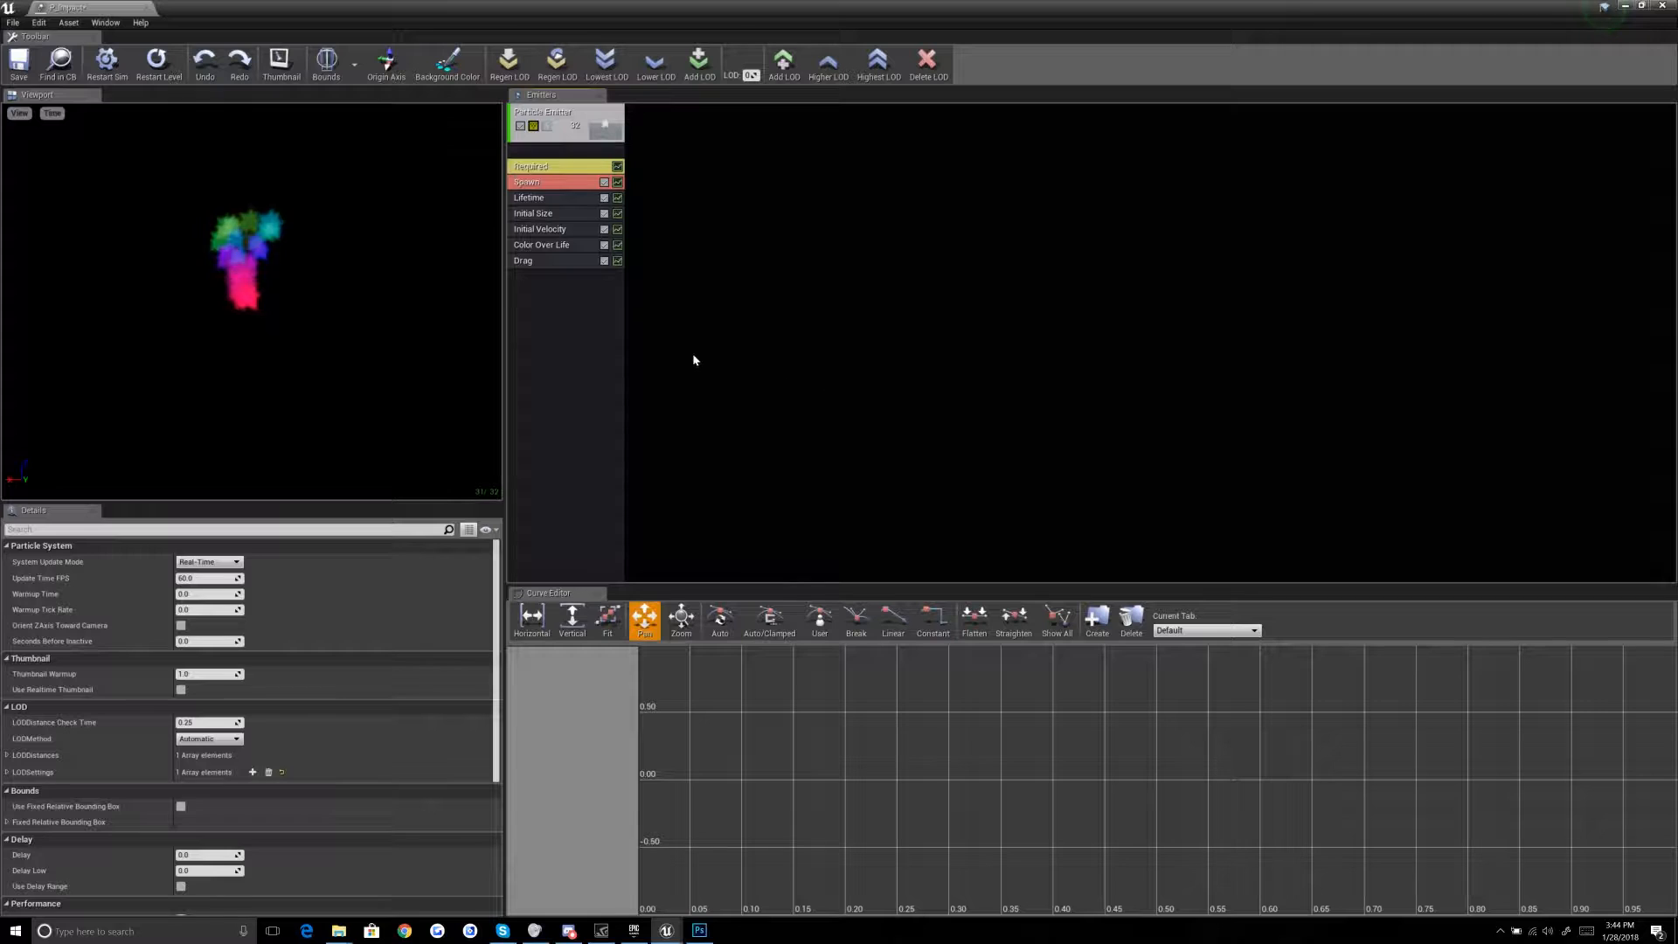
left_click(540, 262)
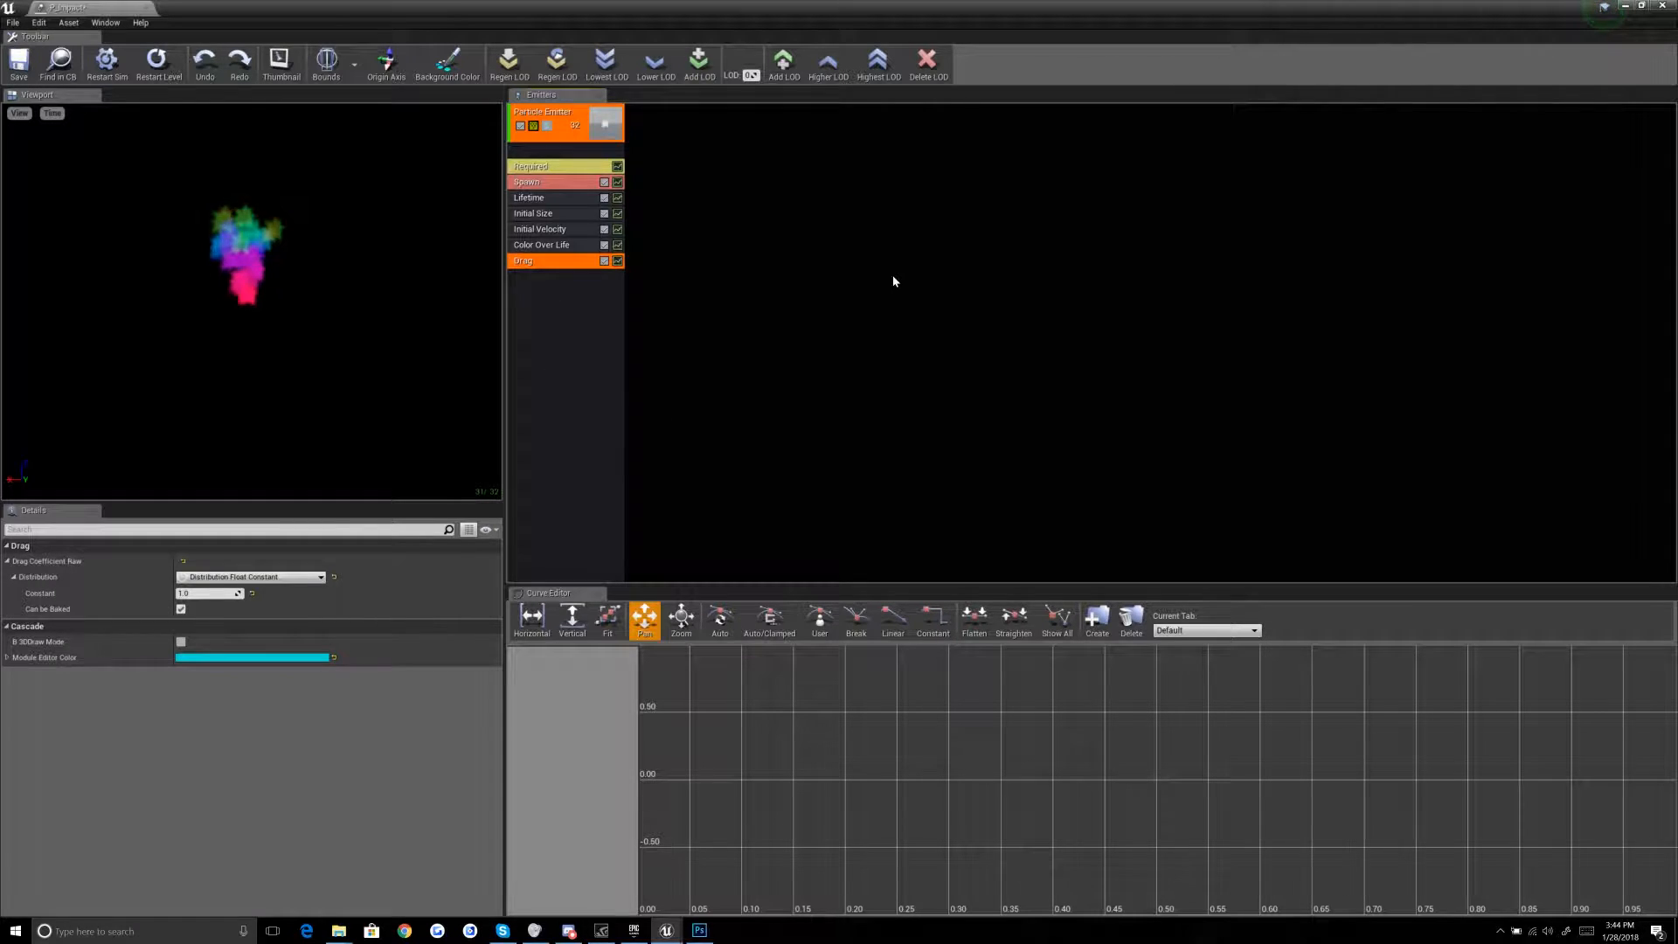
left_click(879, 322)
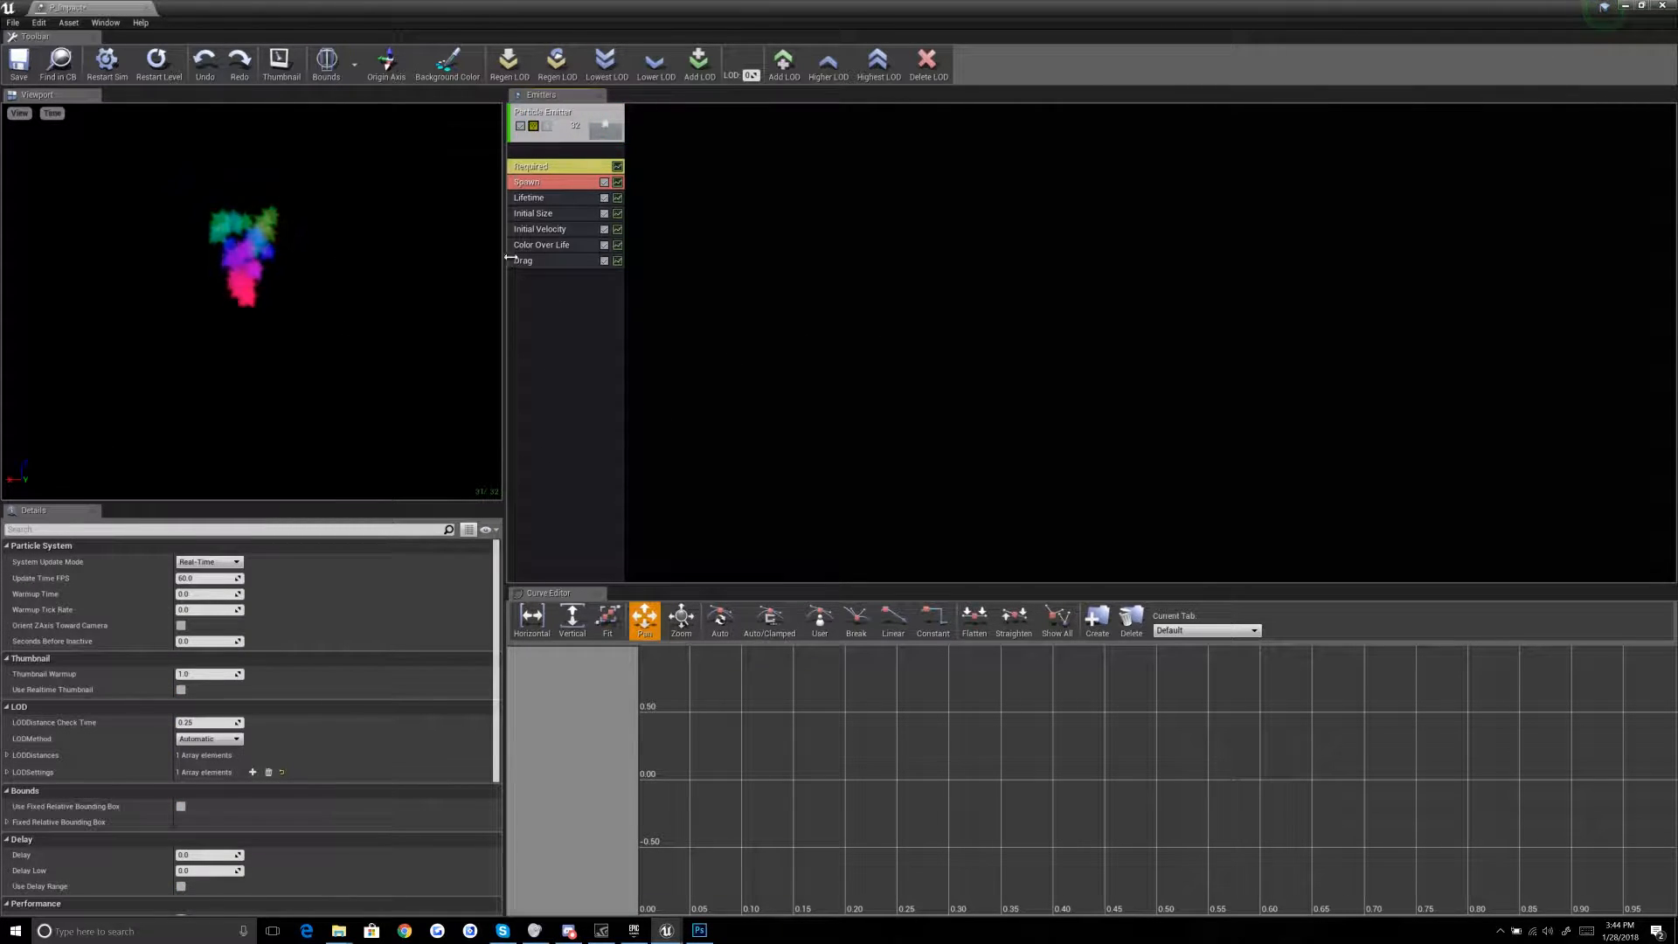
Step: Set the Initial Velocity module's Start Velocity Z to a maximum of 150 and a minimum of 125
left_click(562, 233)
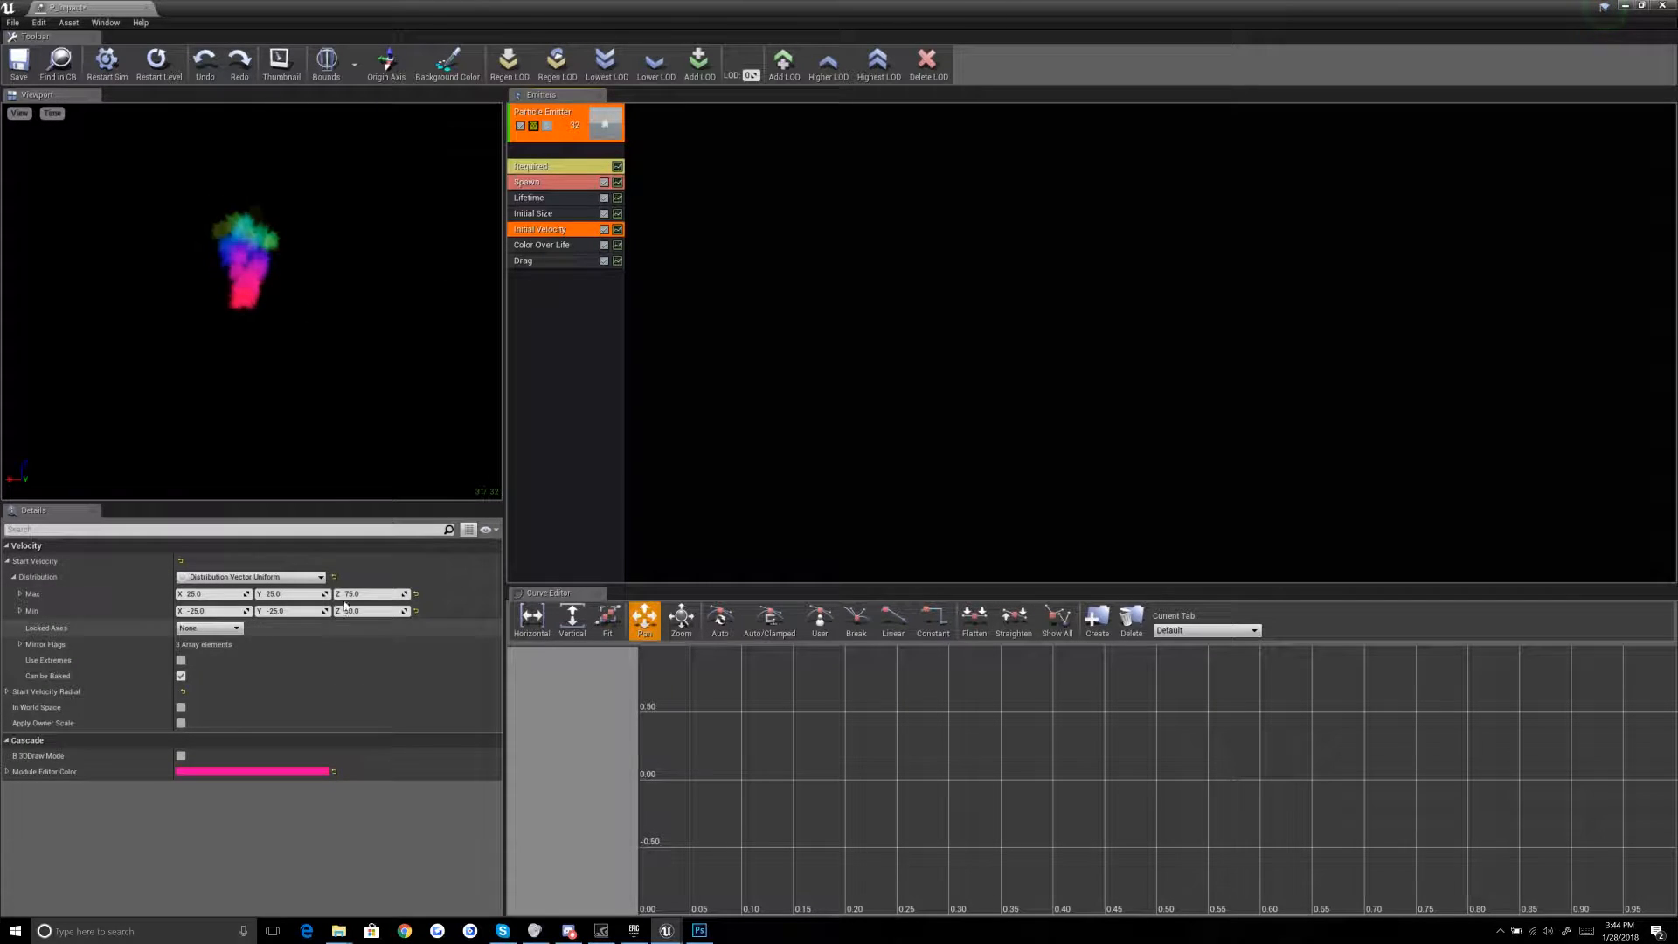
left_click(369, 593)
type("150")
left_click(367, 611)
type("125")
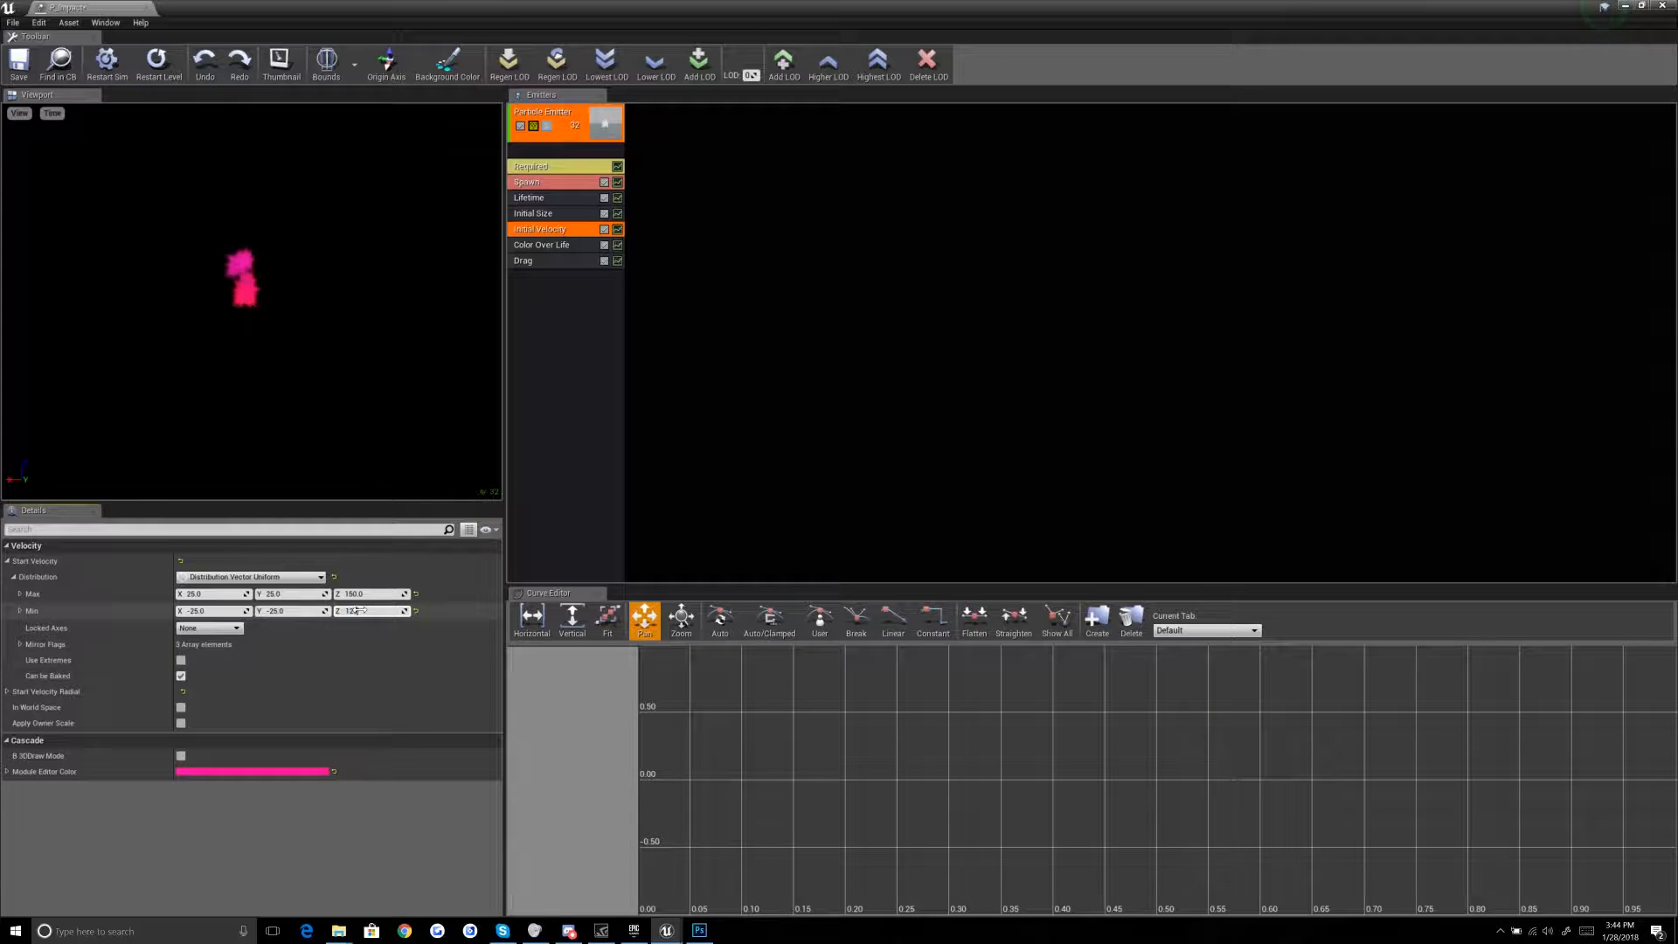
key("Return")
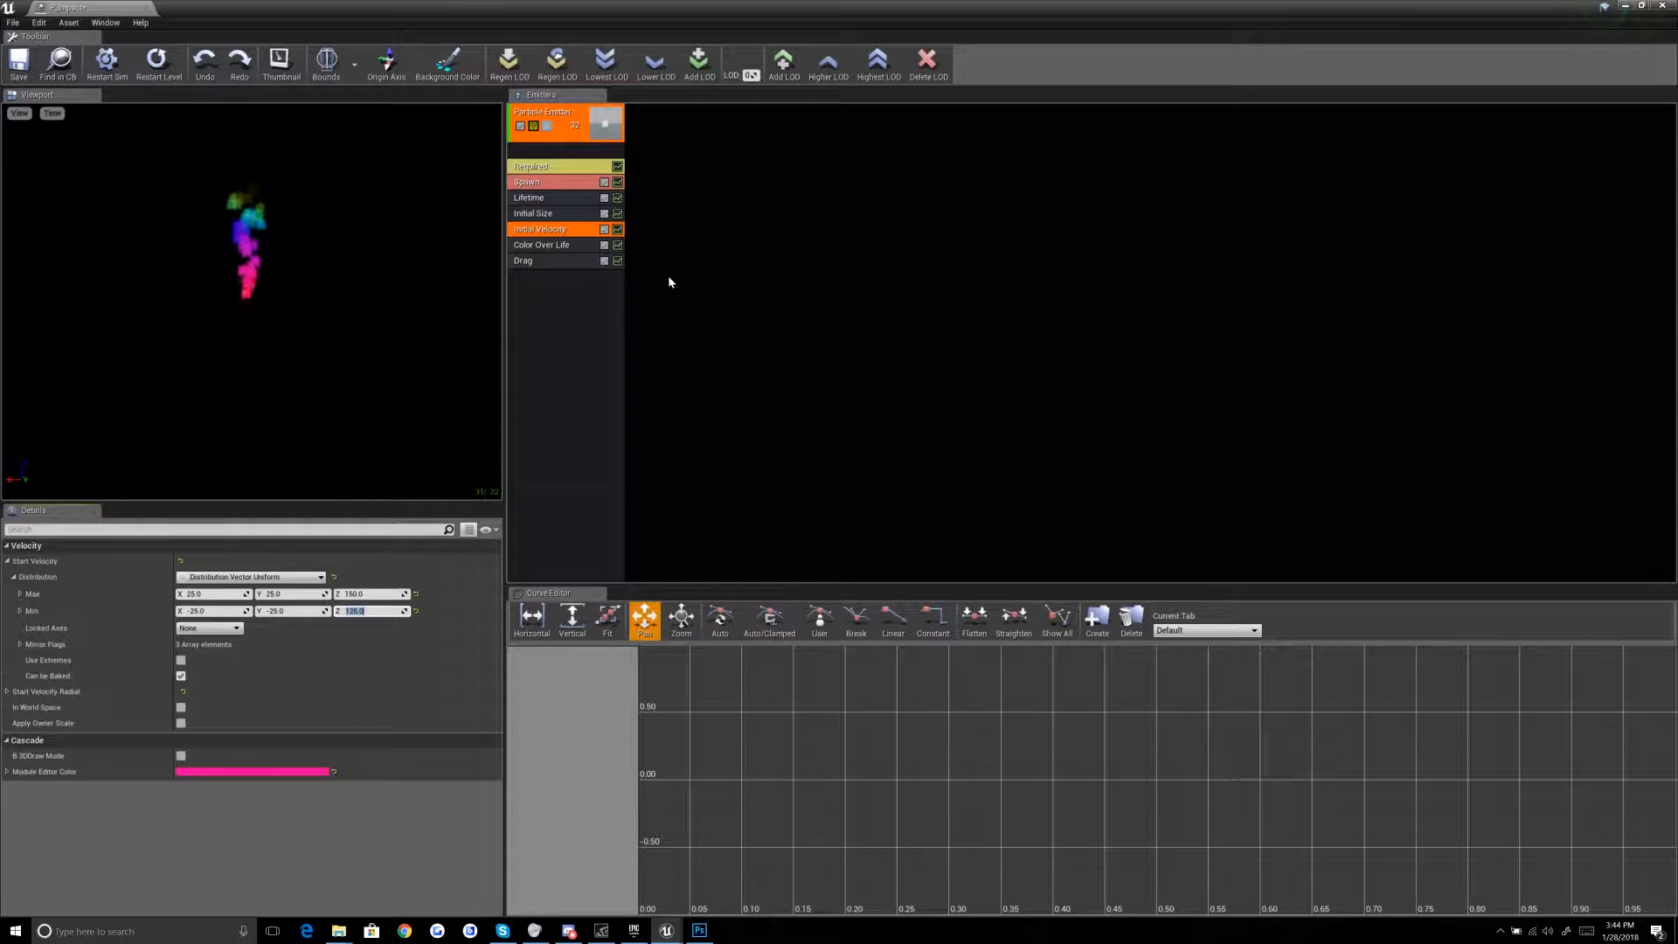
Step: Set the Drag module's constant drag coefficient to 2
left_click(559, 260)
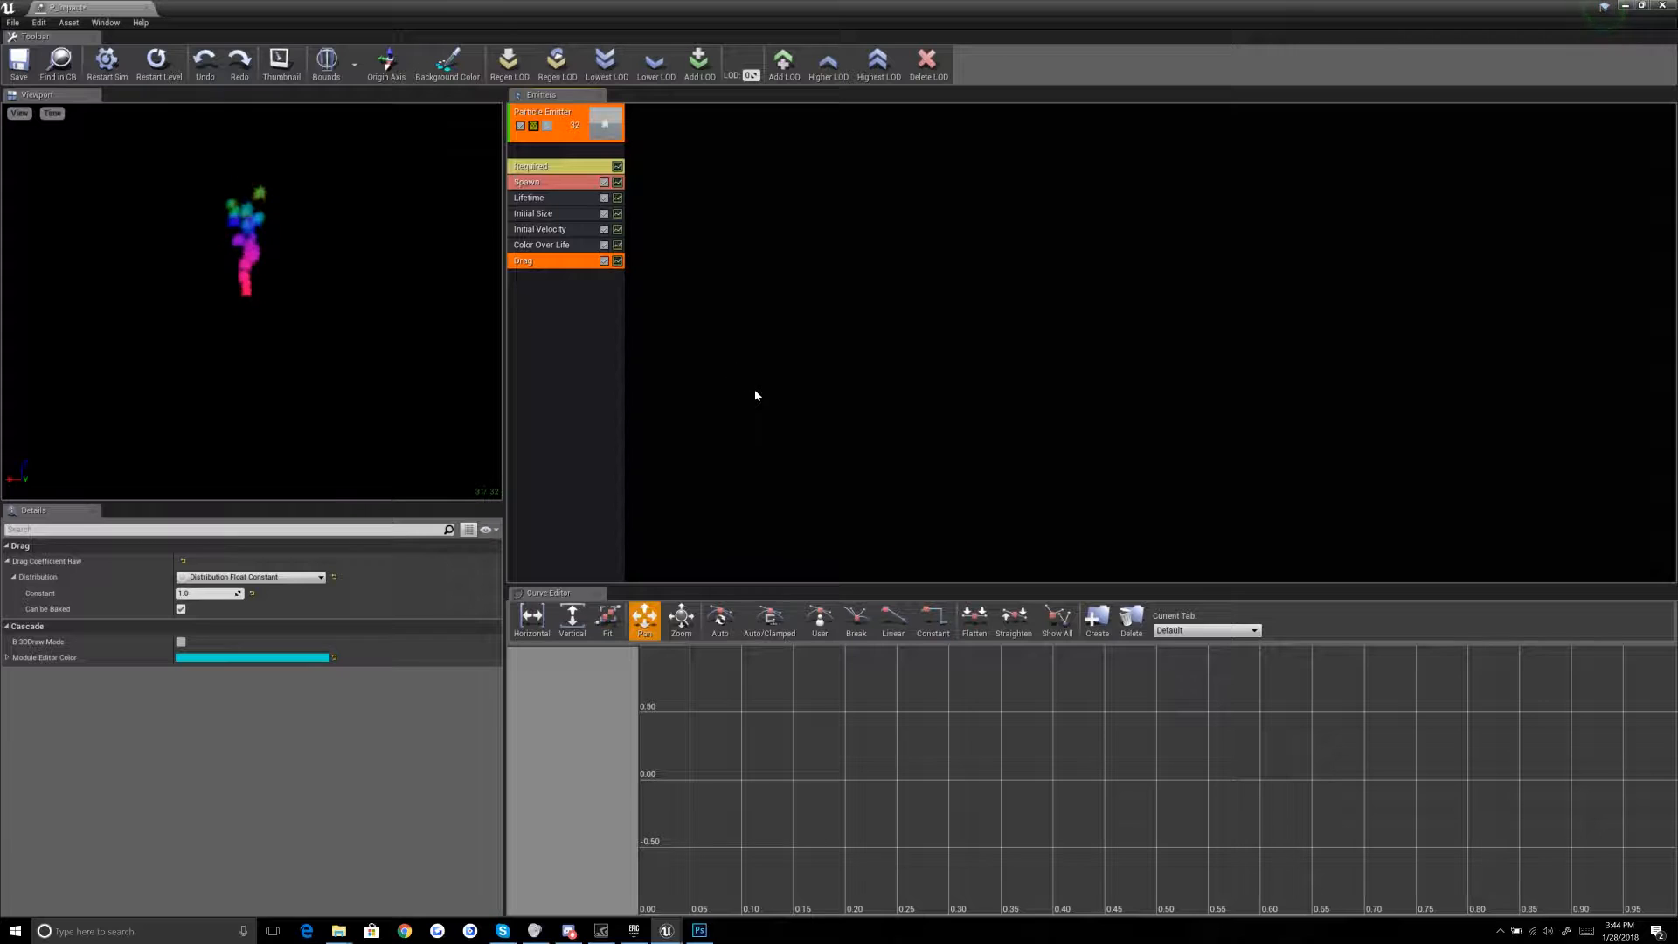
left_click(192, 593)
type("2")
key("Return")
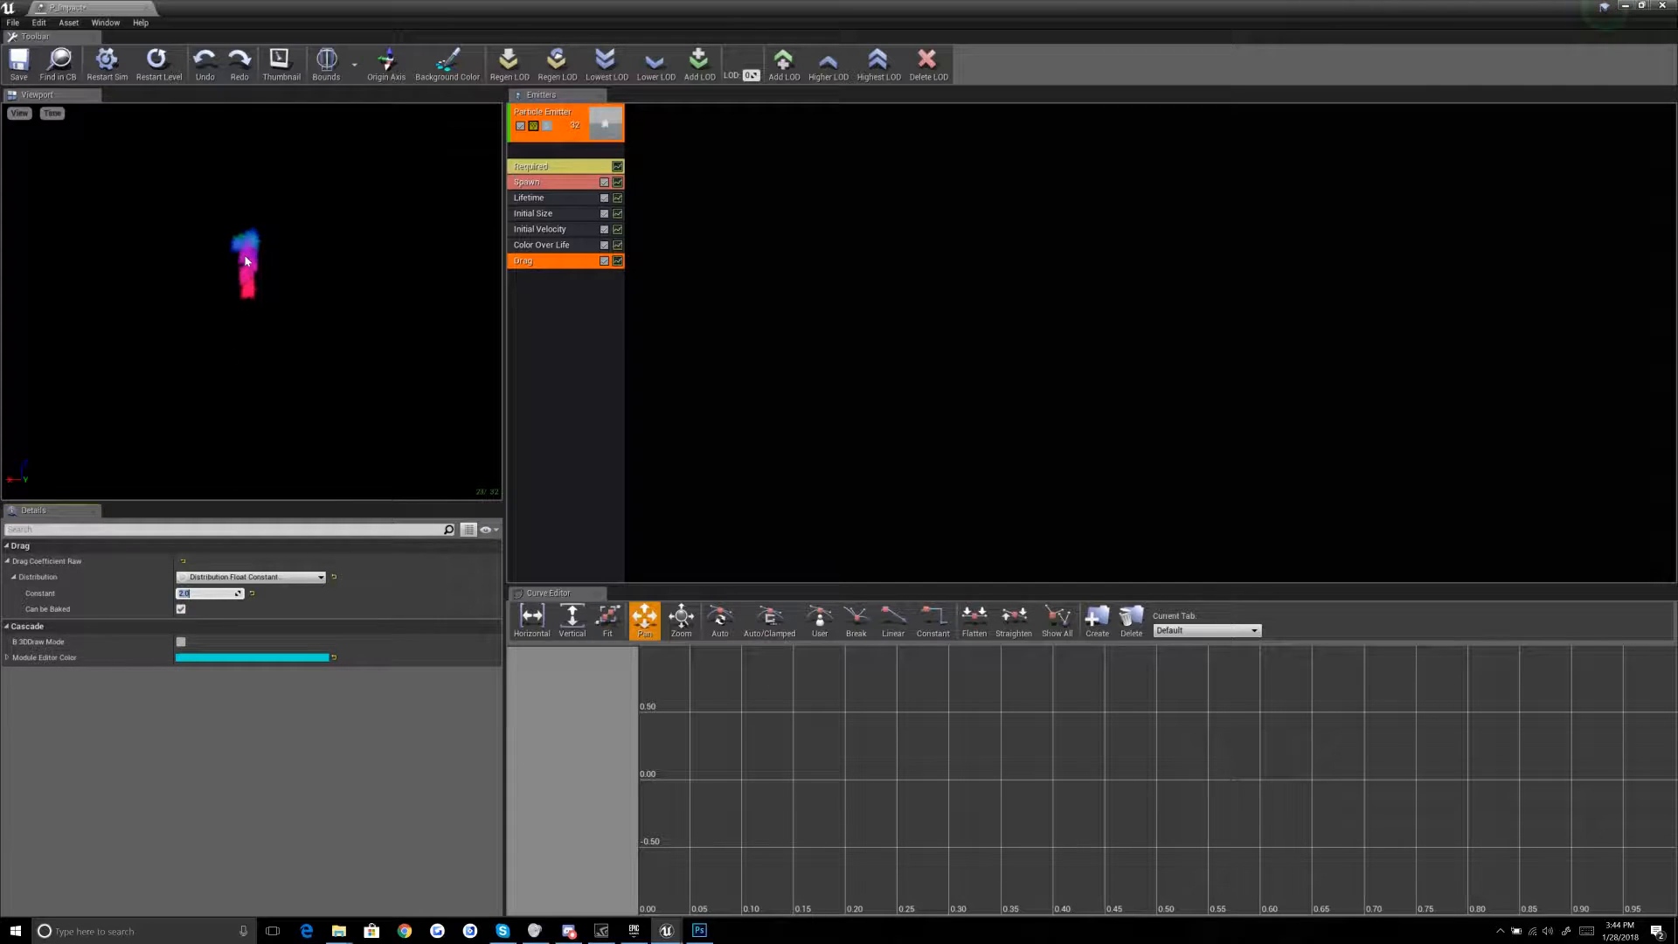
Step: Try a constant drag coefficient of 1 and delete the Drag module from the emitter
type("1")
key("Return")
left_click(536, 262)
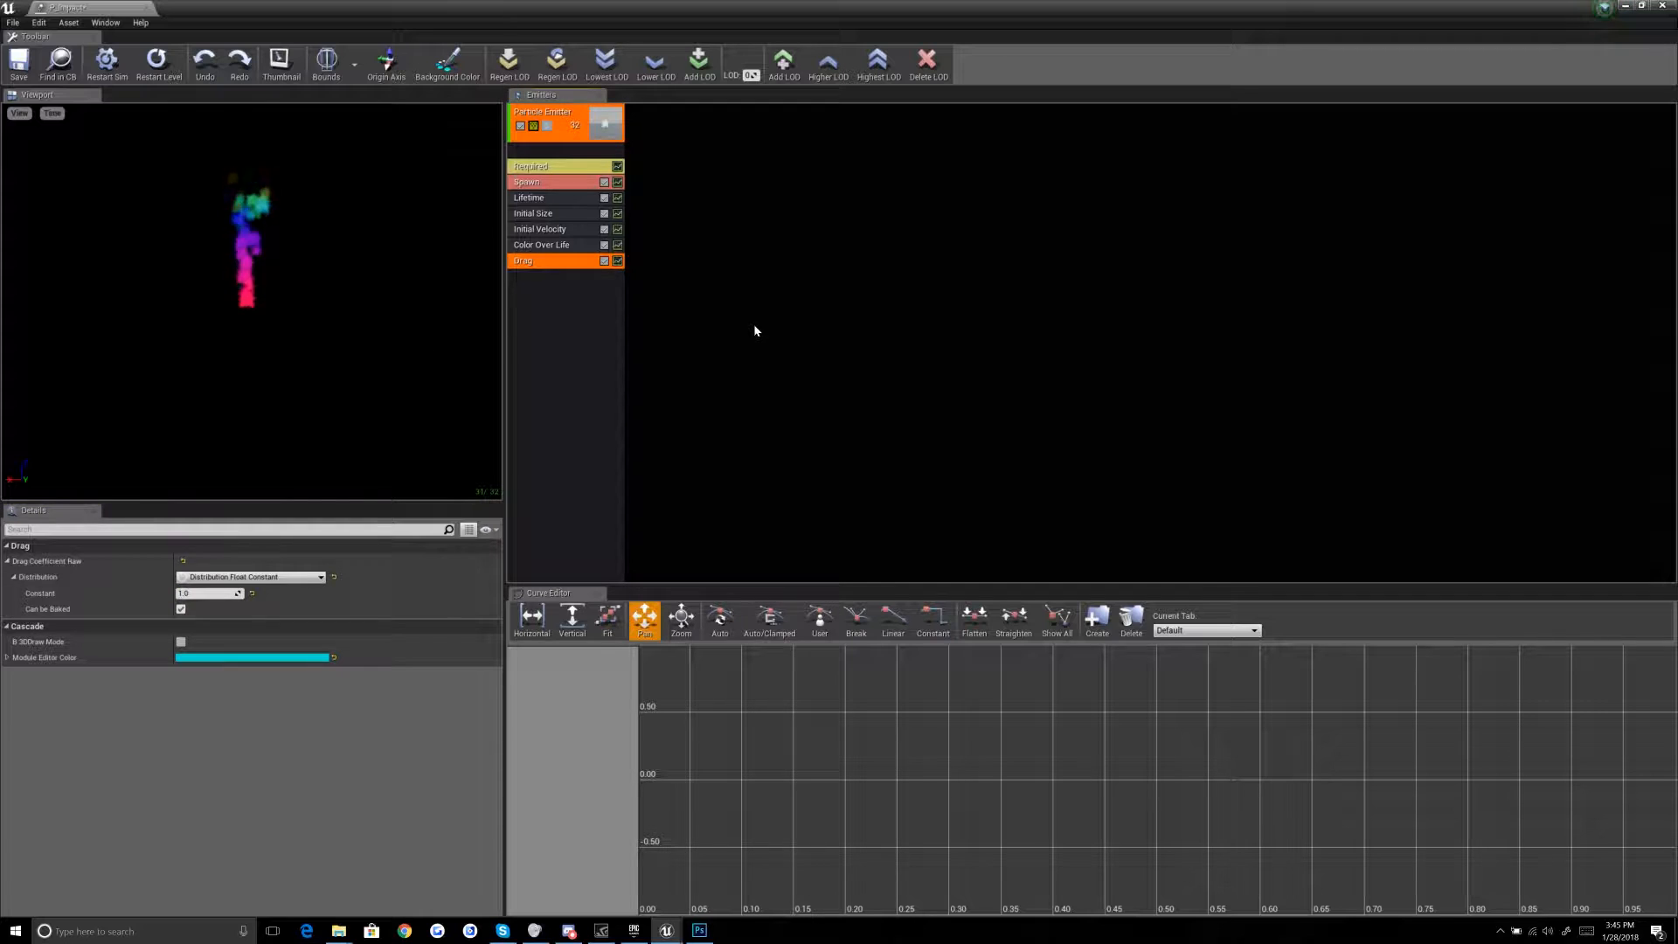
key("Delete")
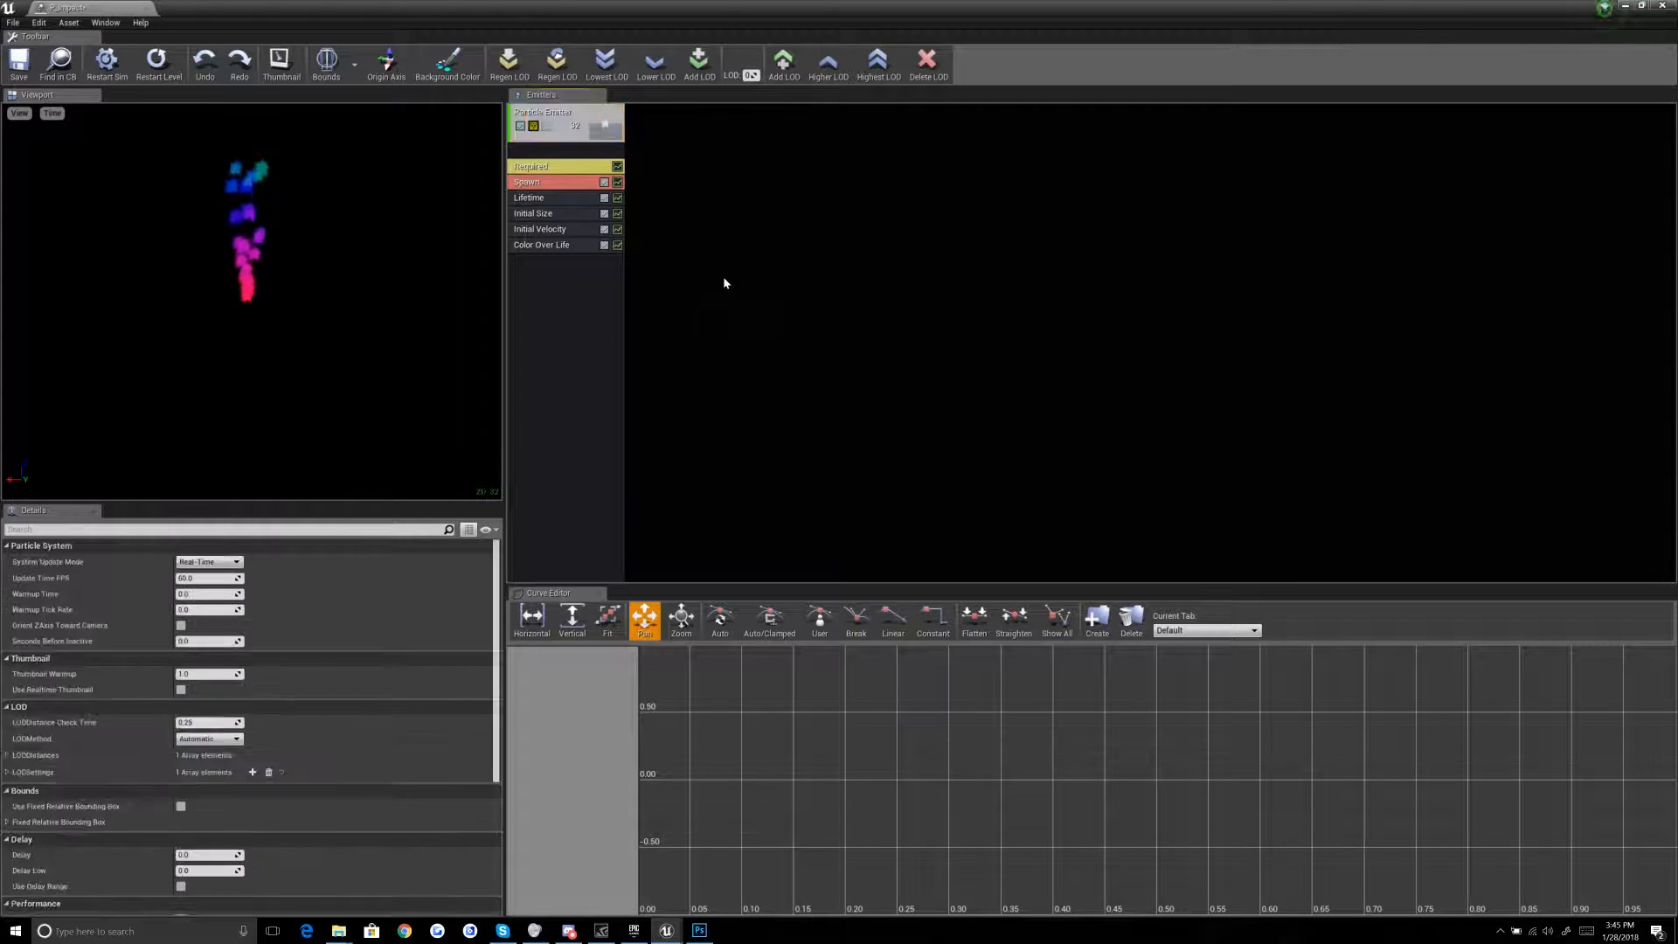
right_click(574, 293)
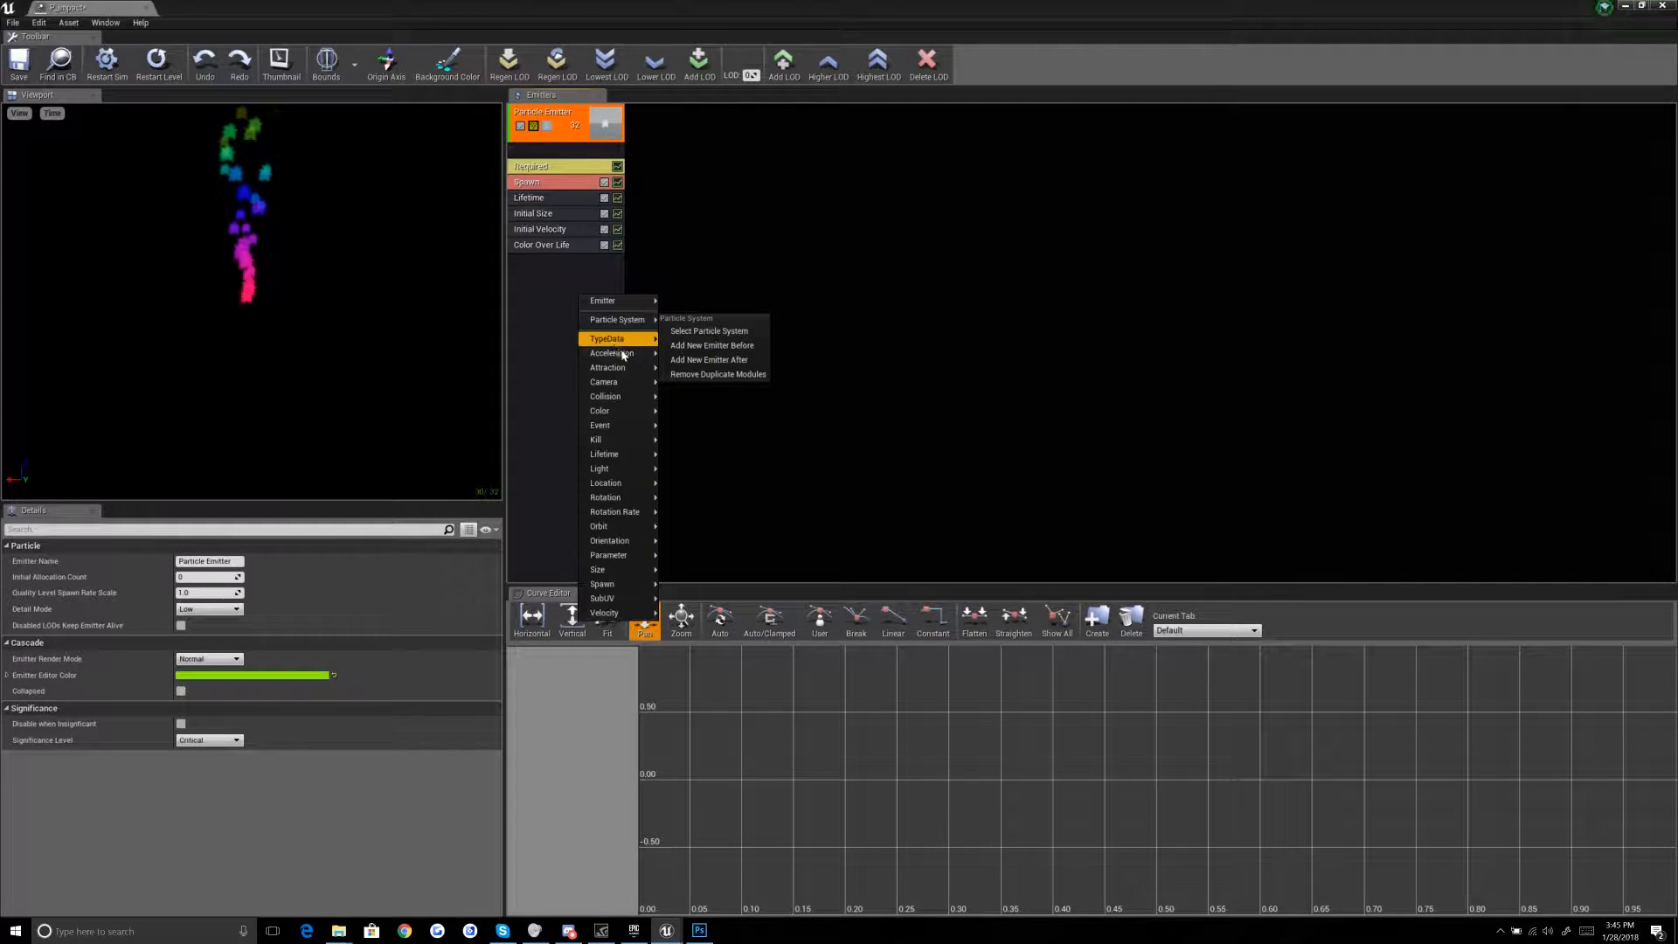
mouse_move(610, 368)
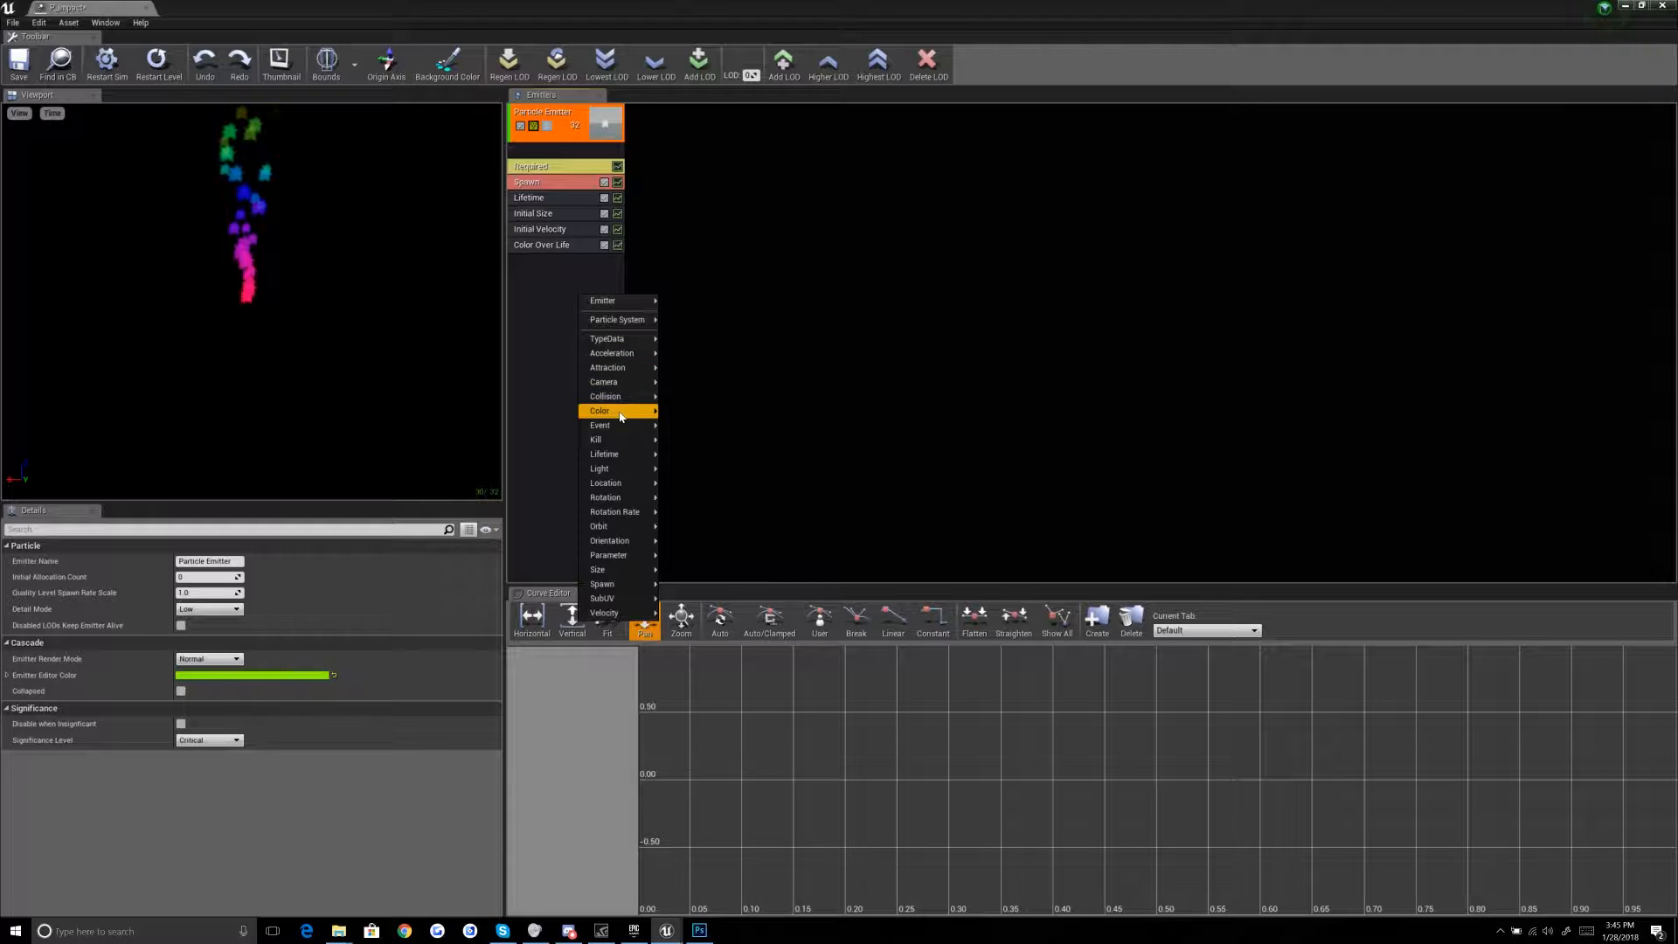
mouse_move(622, 417)
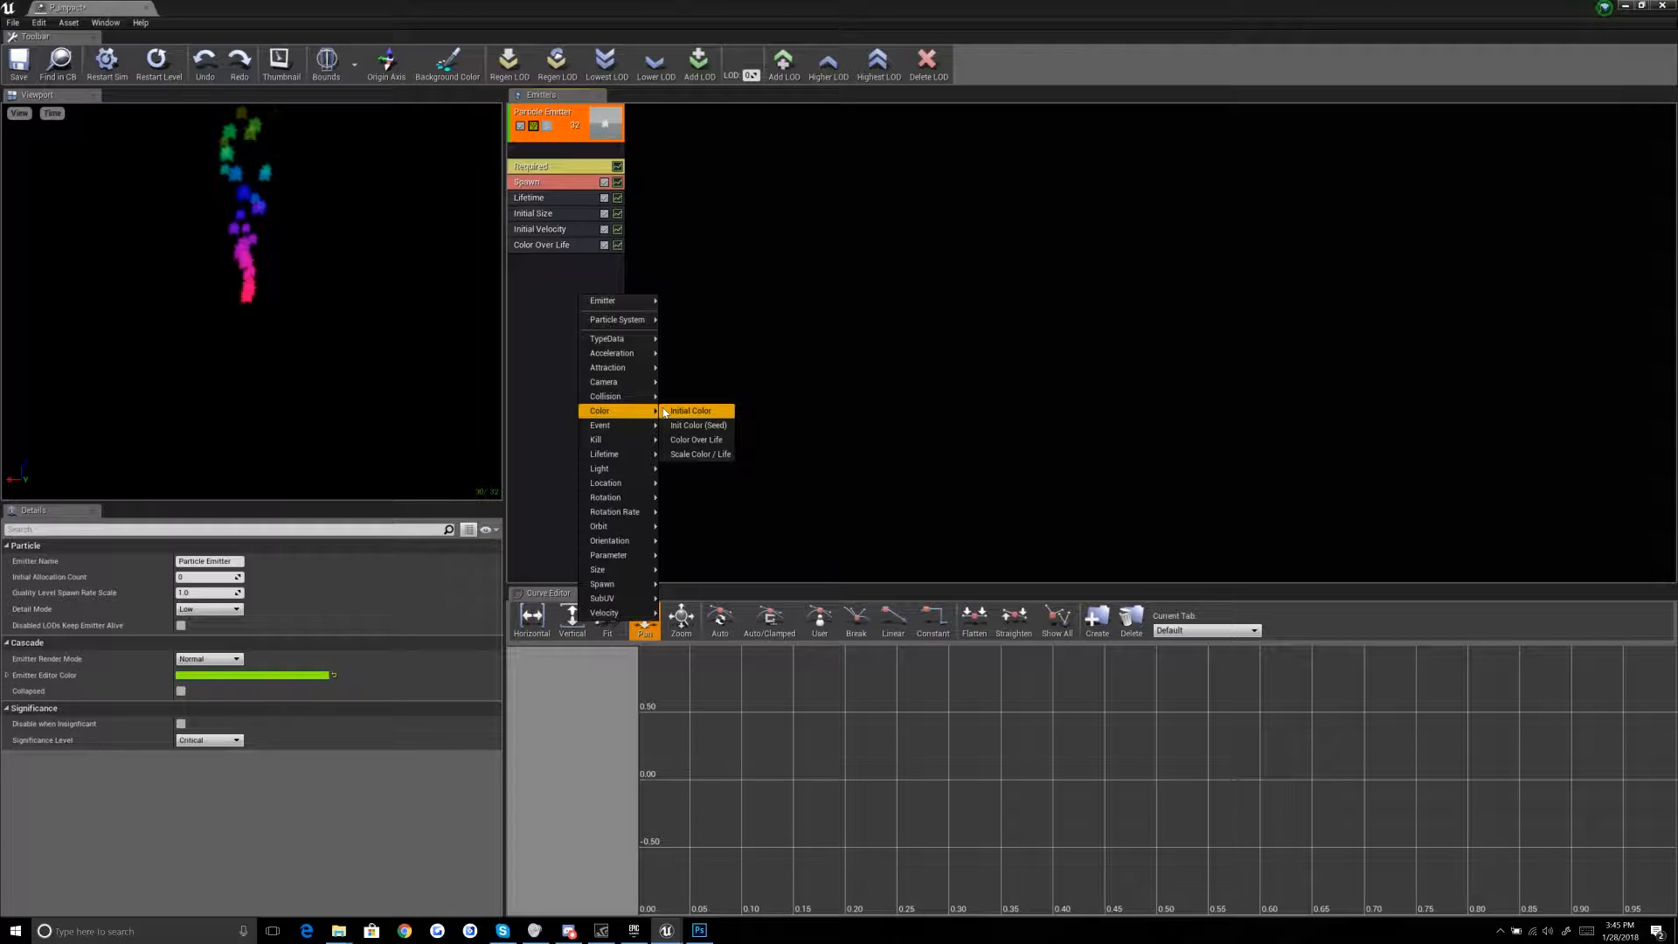
left_click(736, 339)
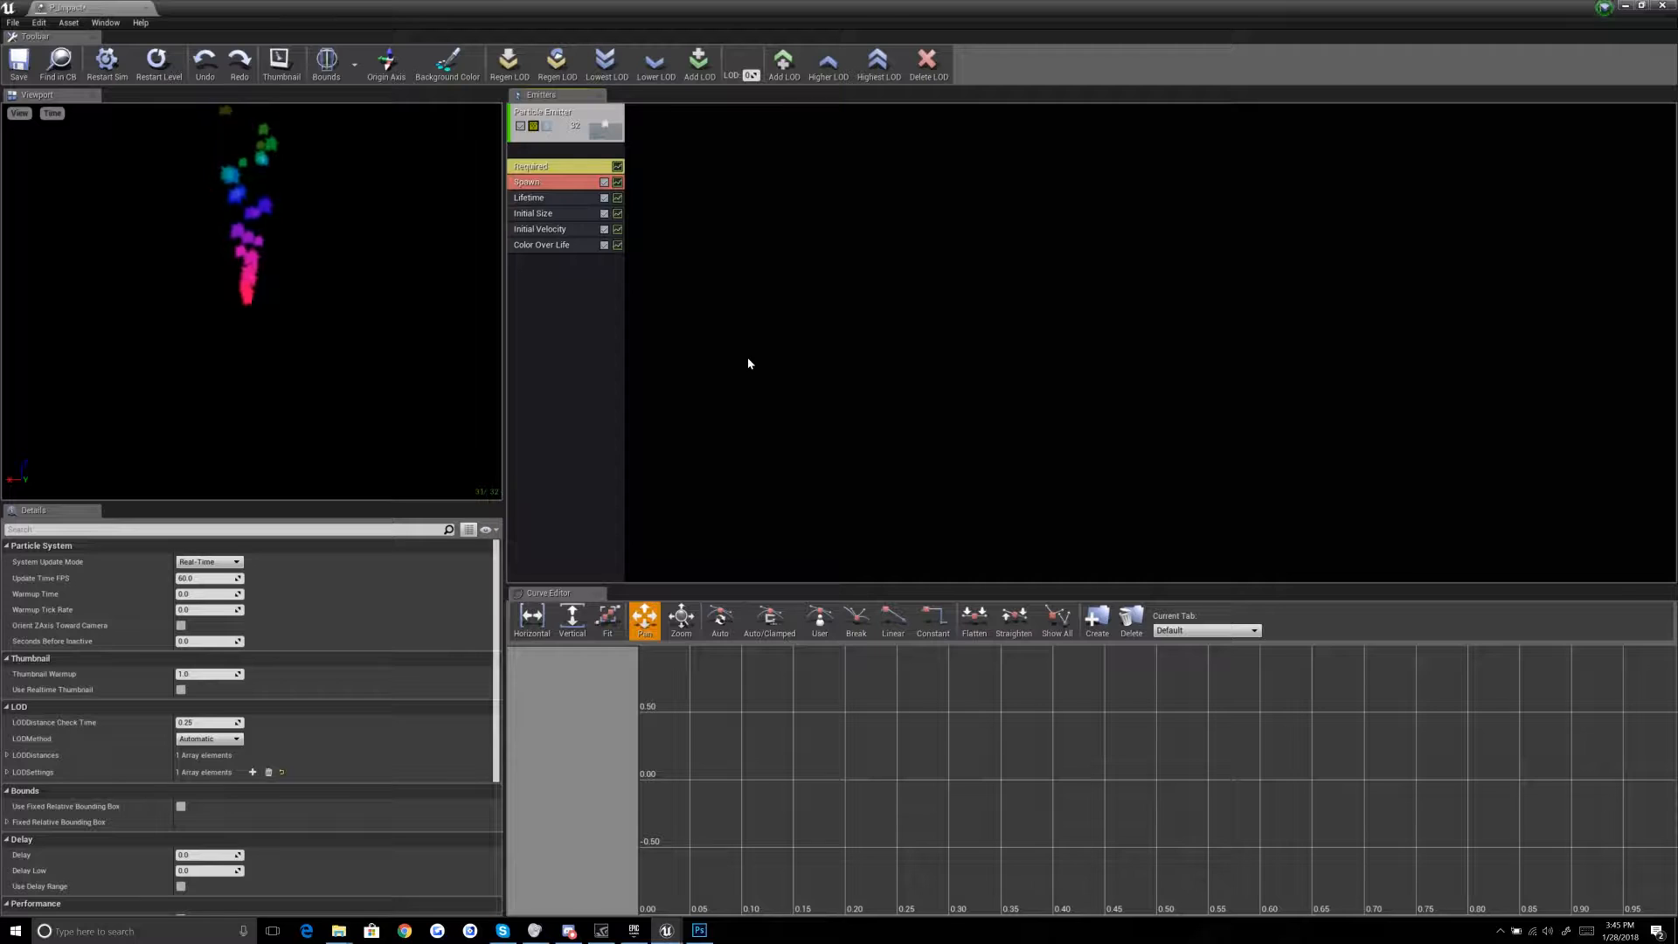
left_click(552, 246)
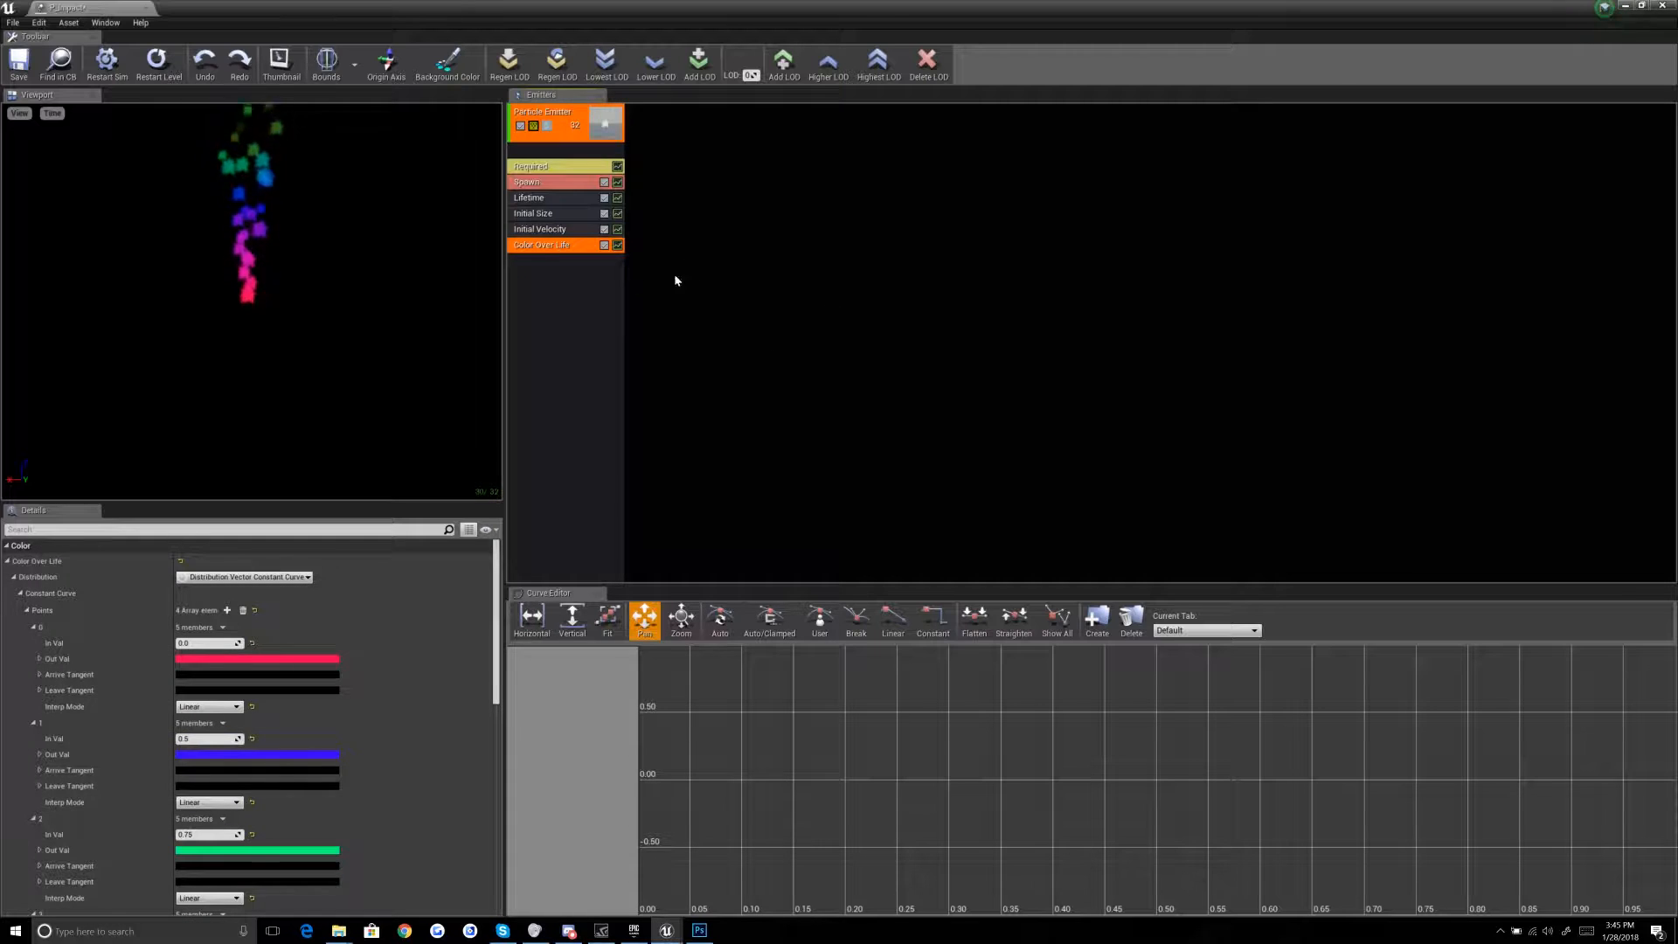
left_click(589, 297)
Step: Add an Initial Location module to the particle emitter and open its settings
right_click(554, 305)
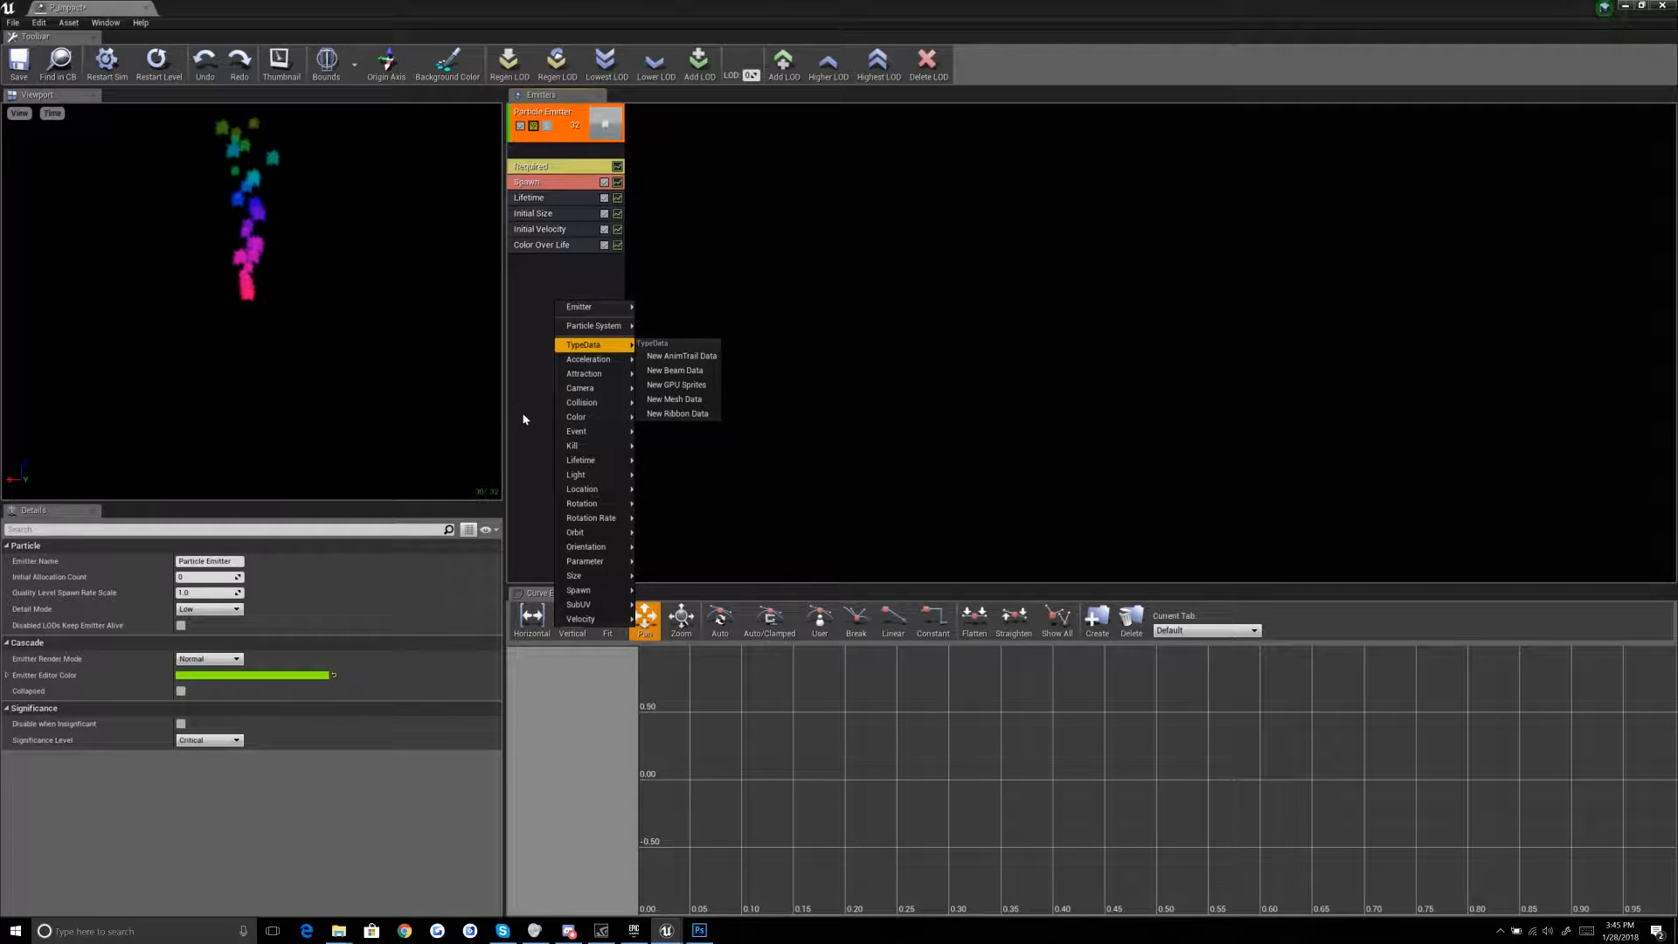
mouse_move(601, 421)
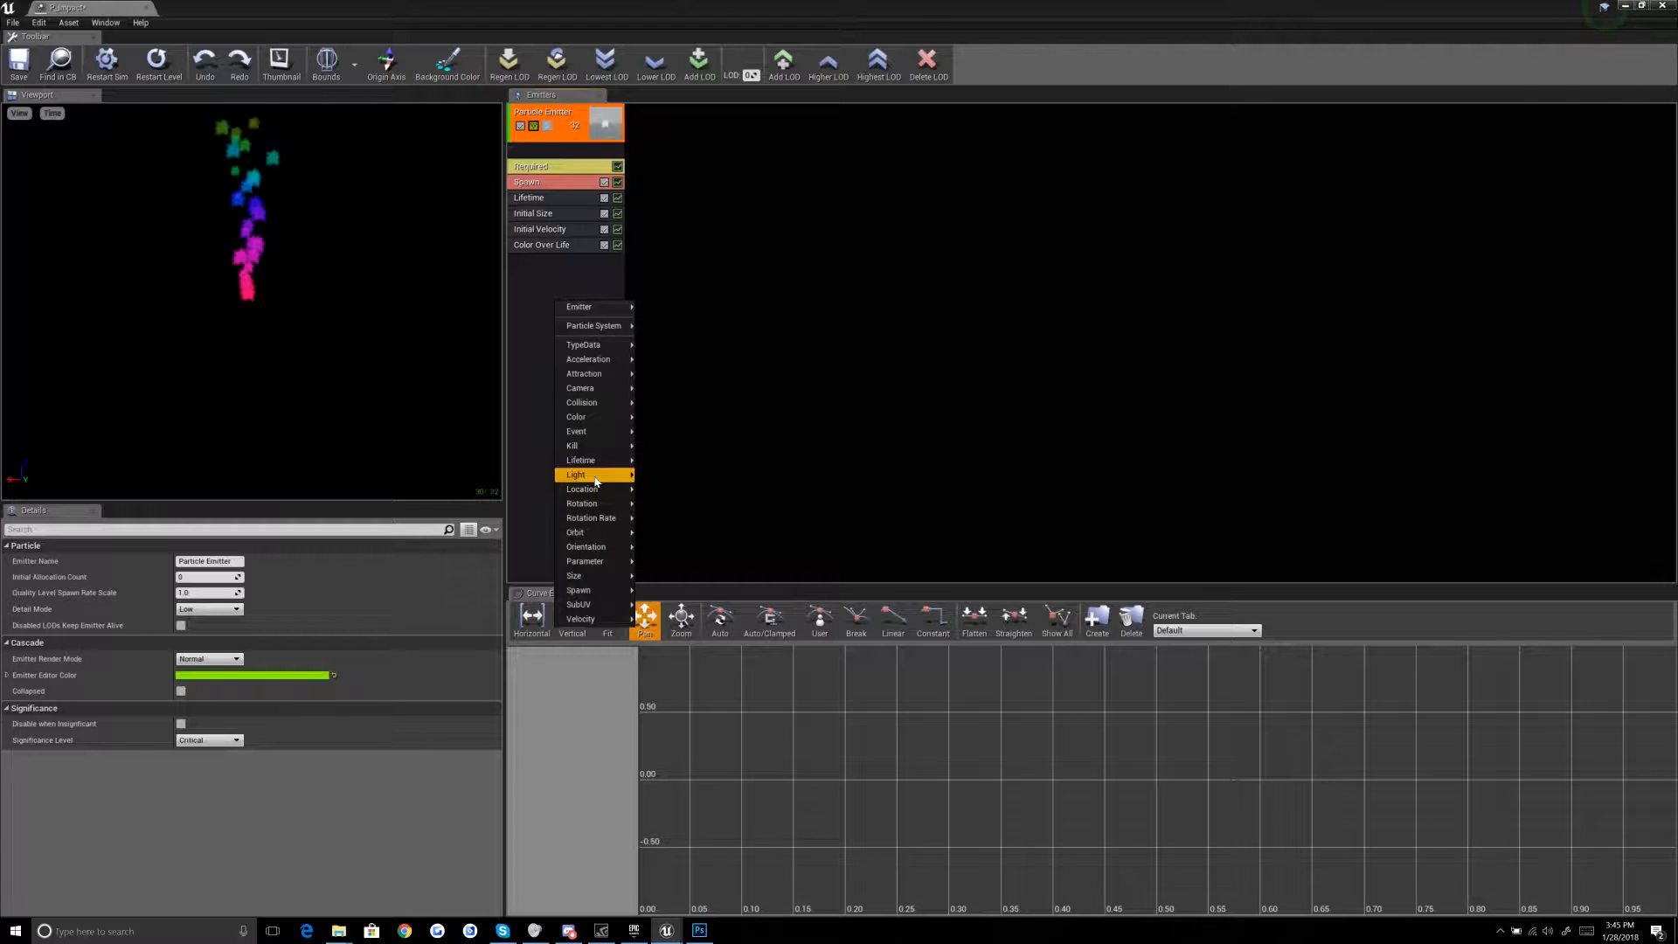
mouse_move(598, 495)
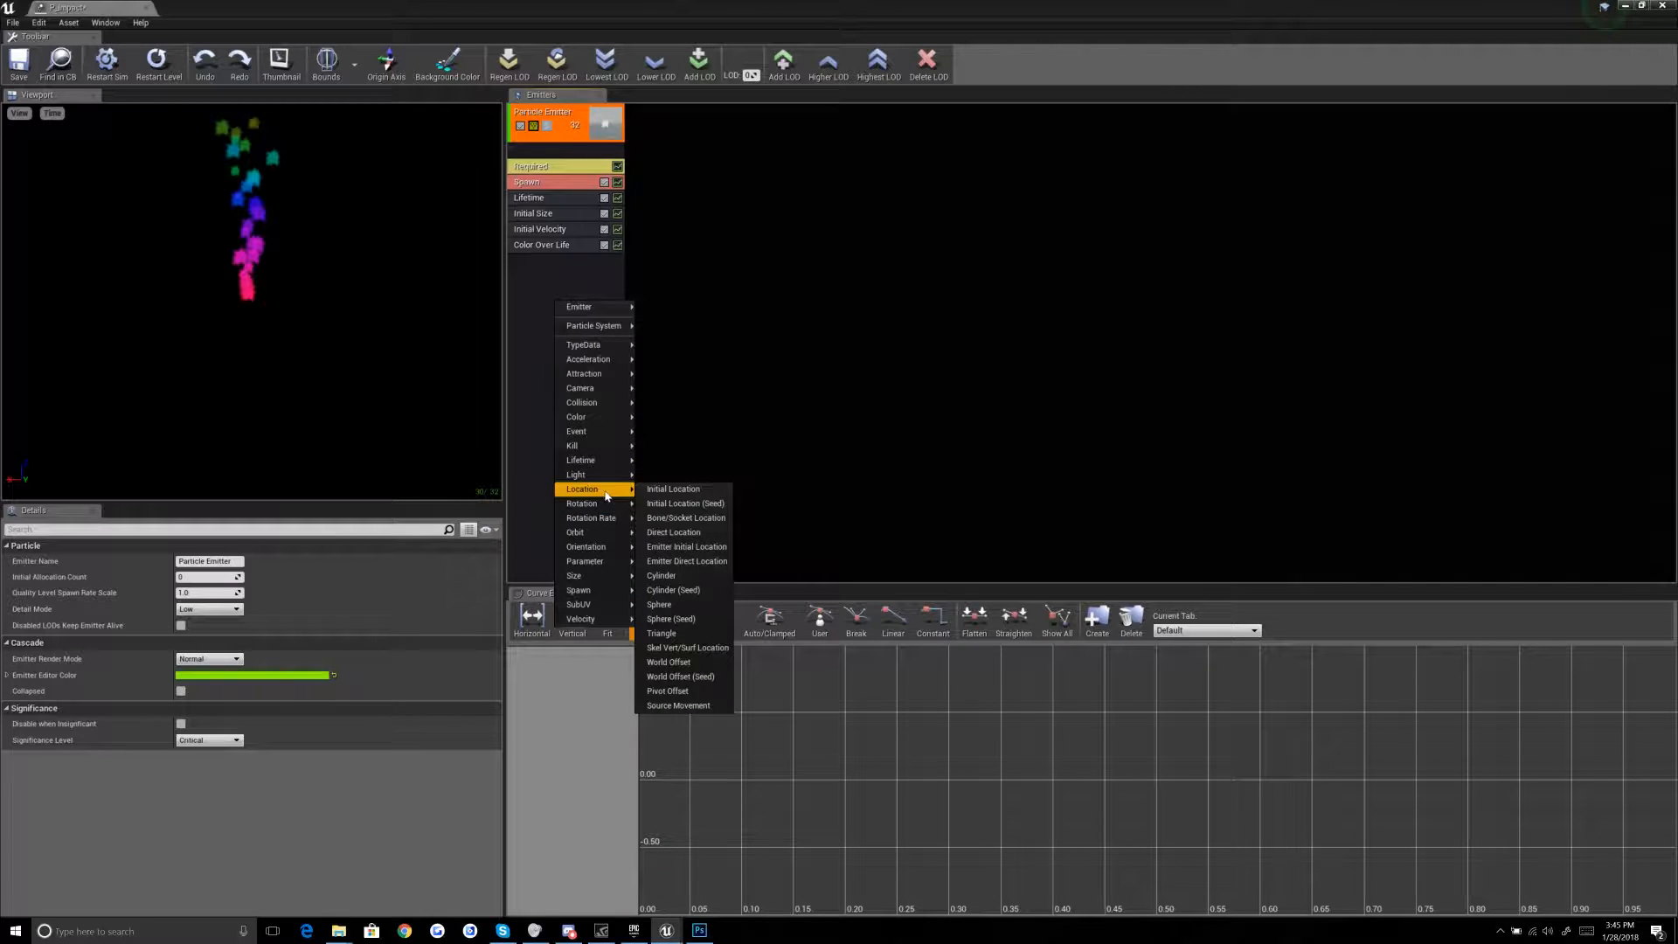
left_click(669, 489)
left_click(921, 390)
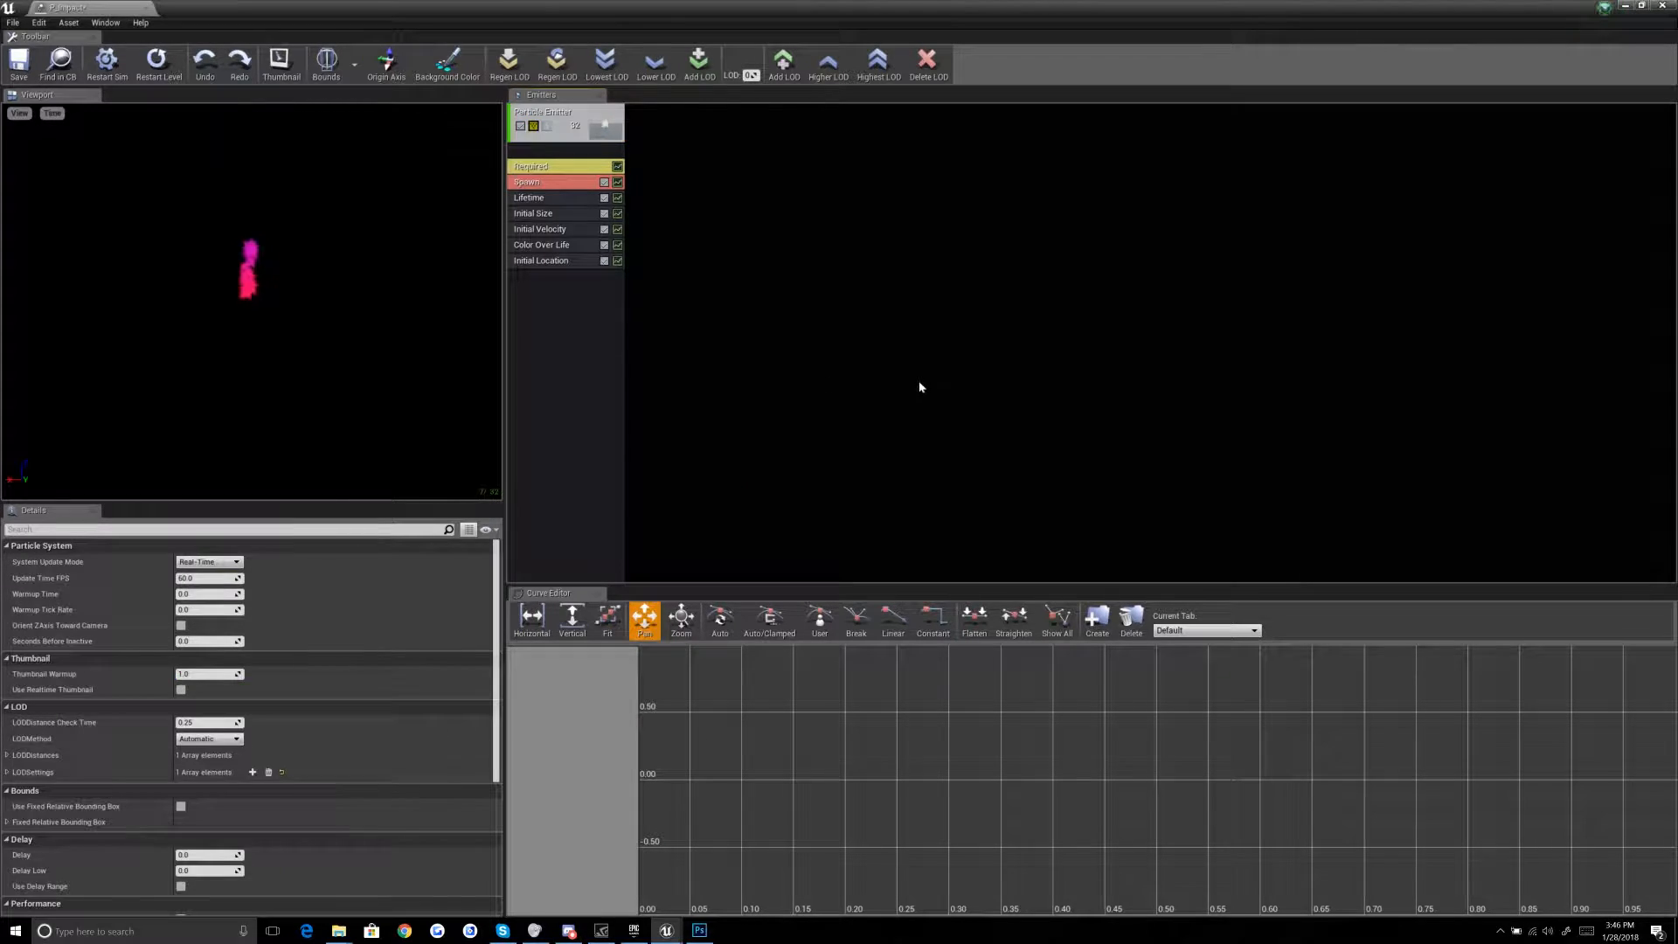
left_click(558, 260)
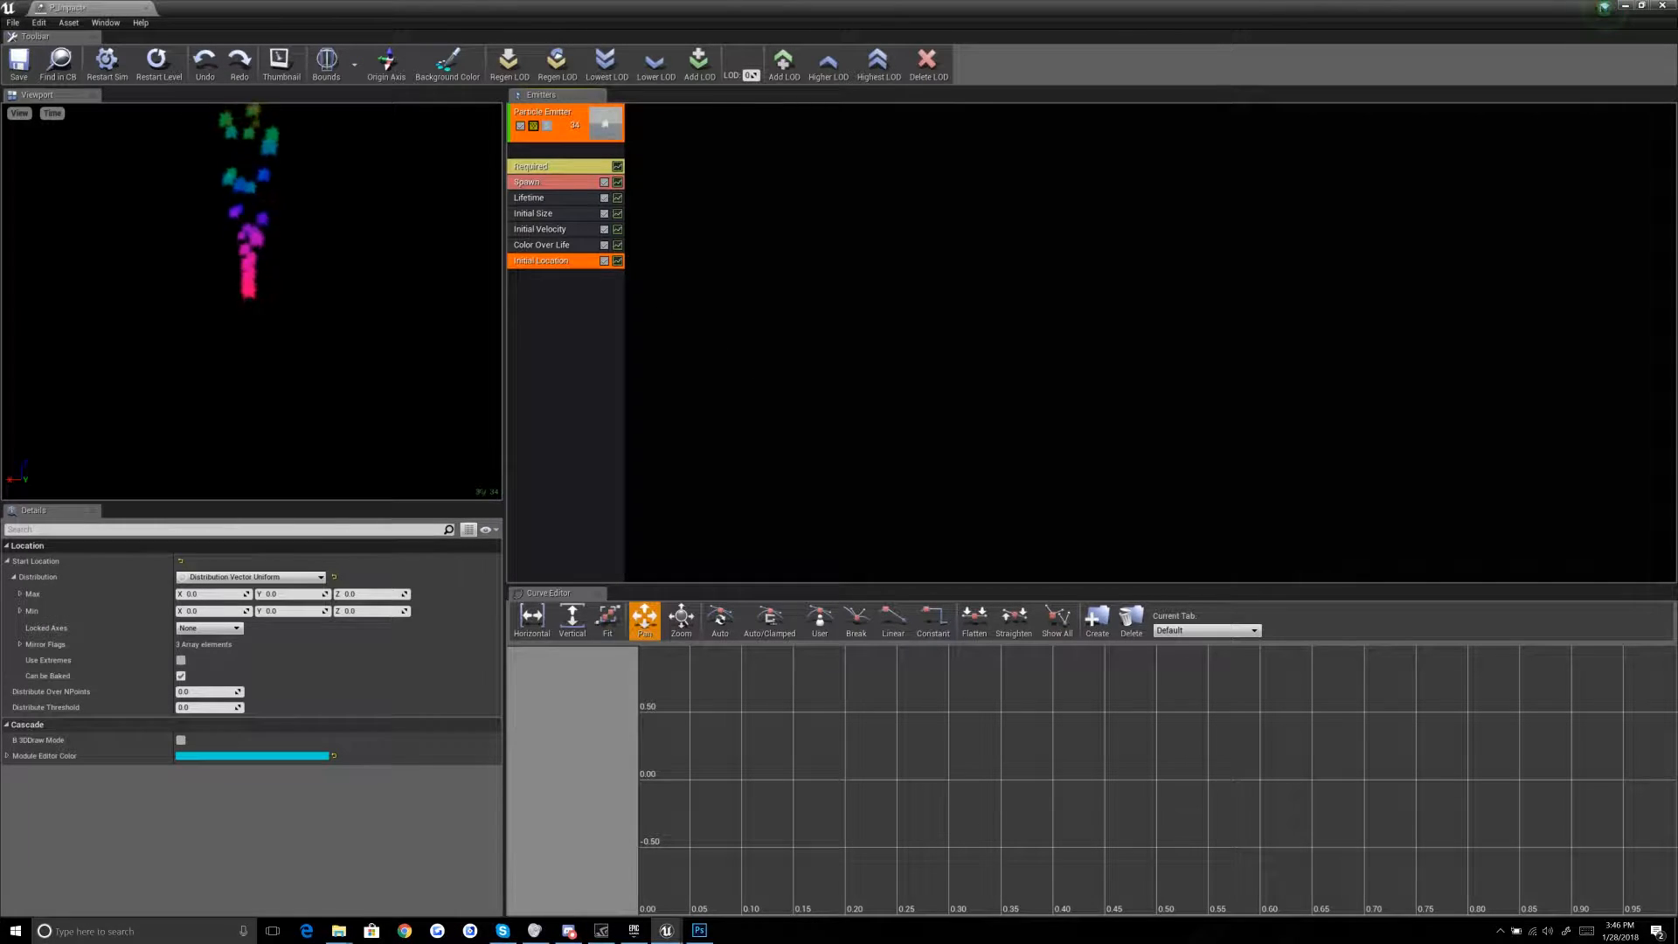
Step: Try a Distribution Vector Constant for the Start Location with X at 25, and set X back to 0
left_click(302, 577)
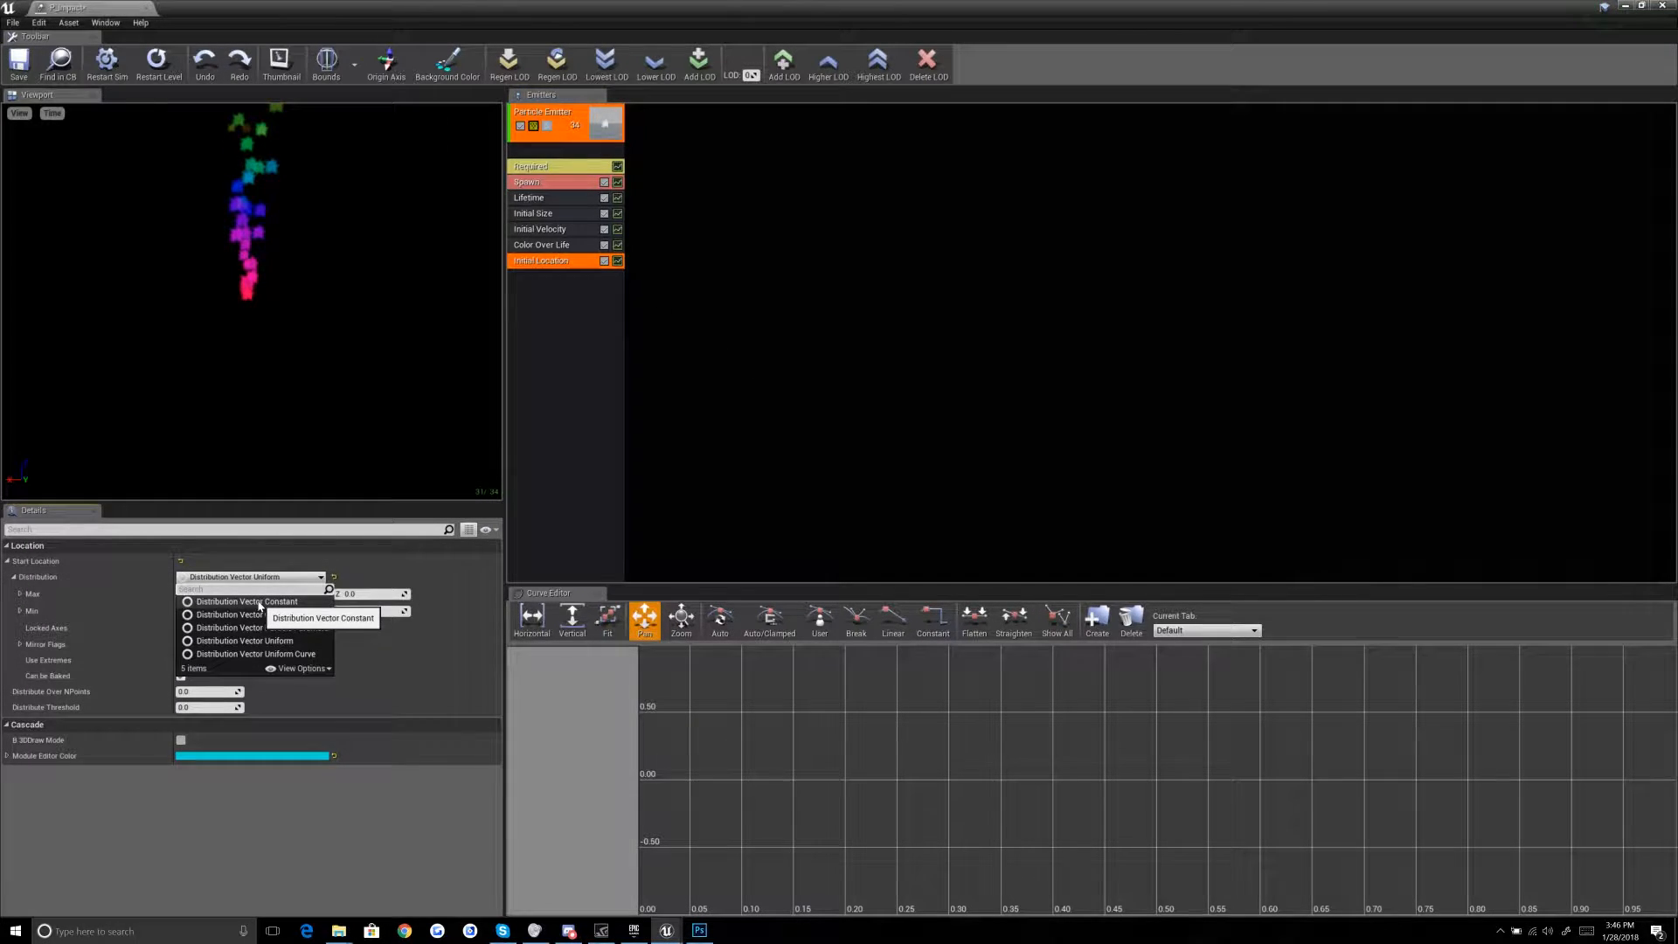
left_click(247, 601)
left_click(558, 168)
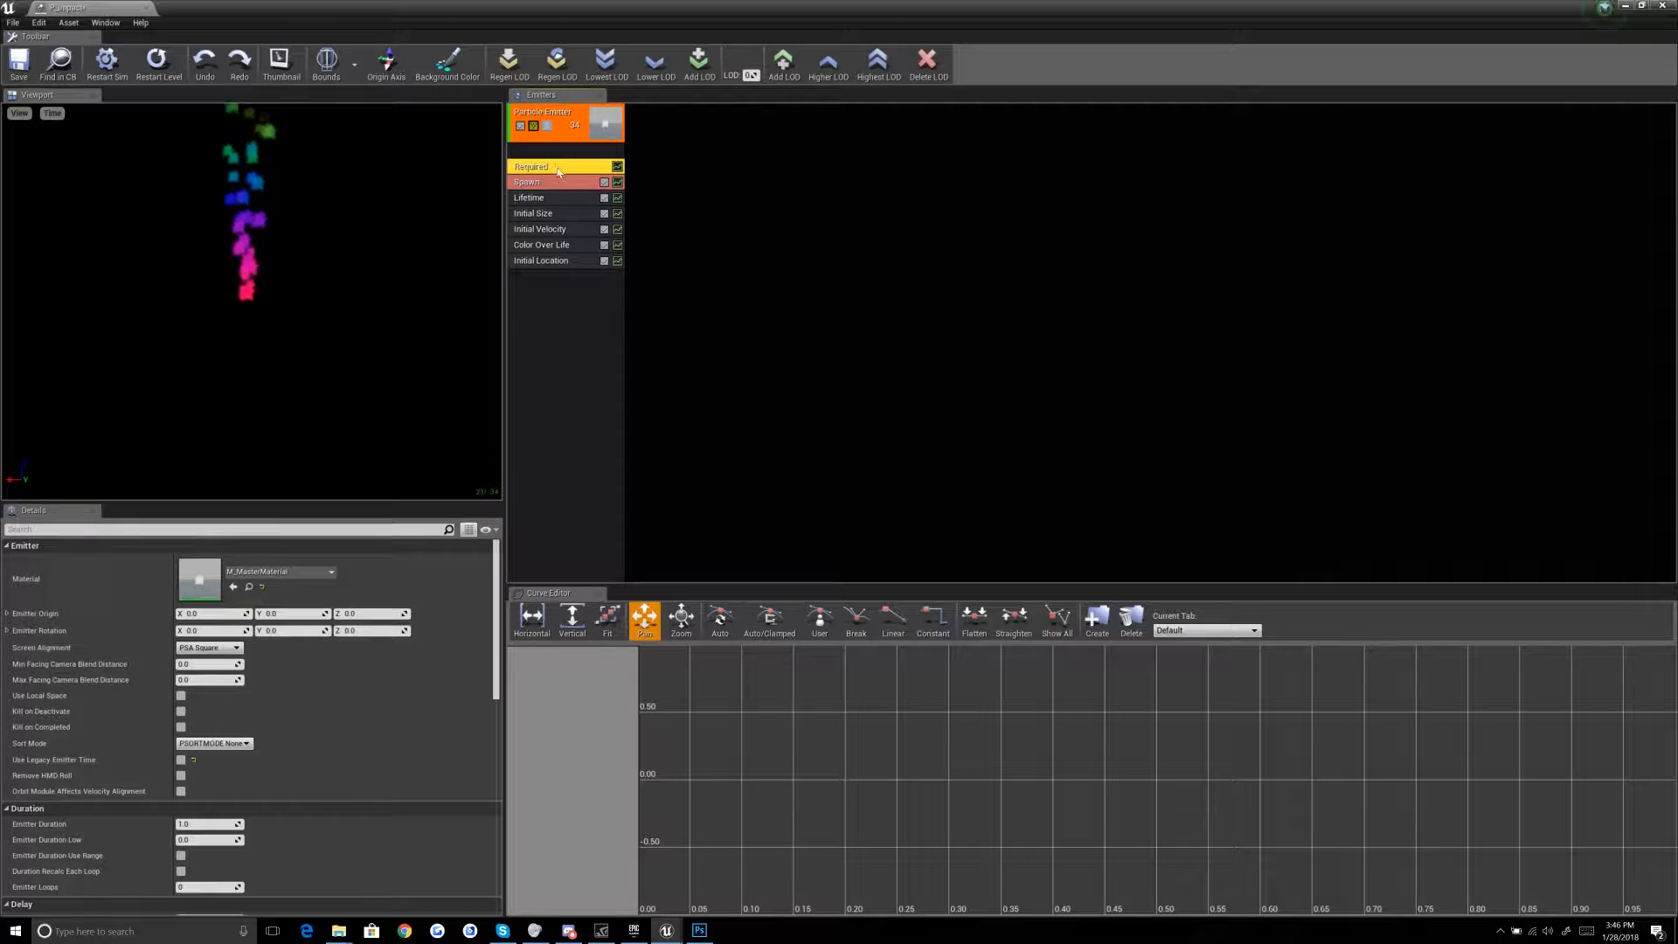
left_click(560, 262)
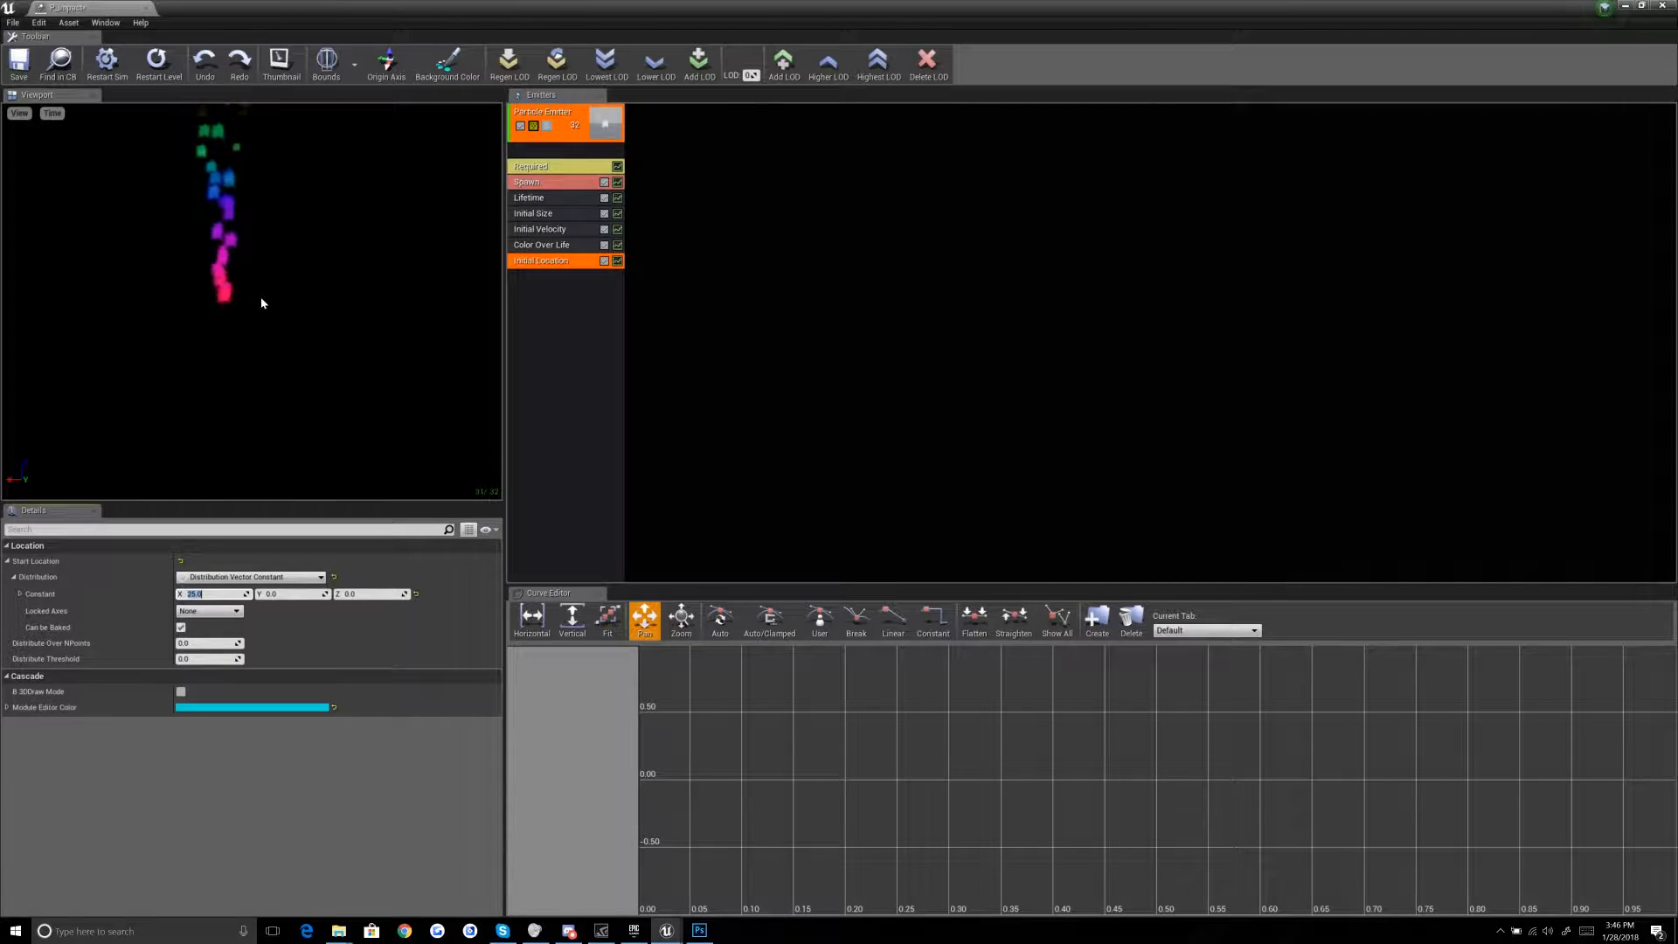
type("0")
key("Return")
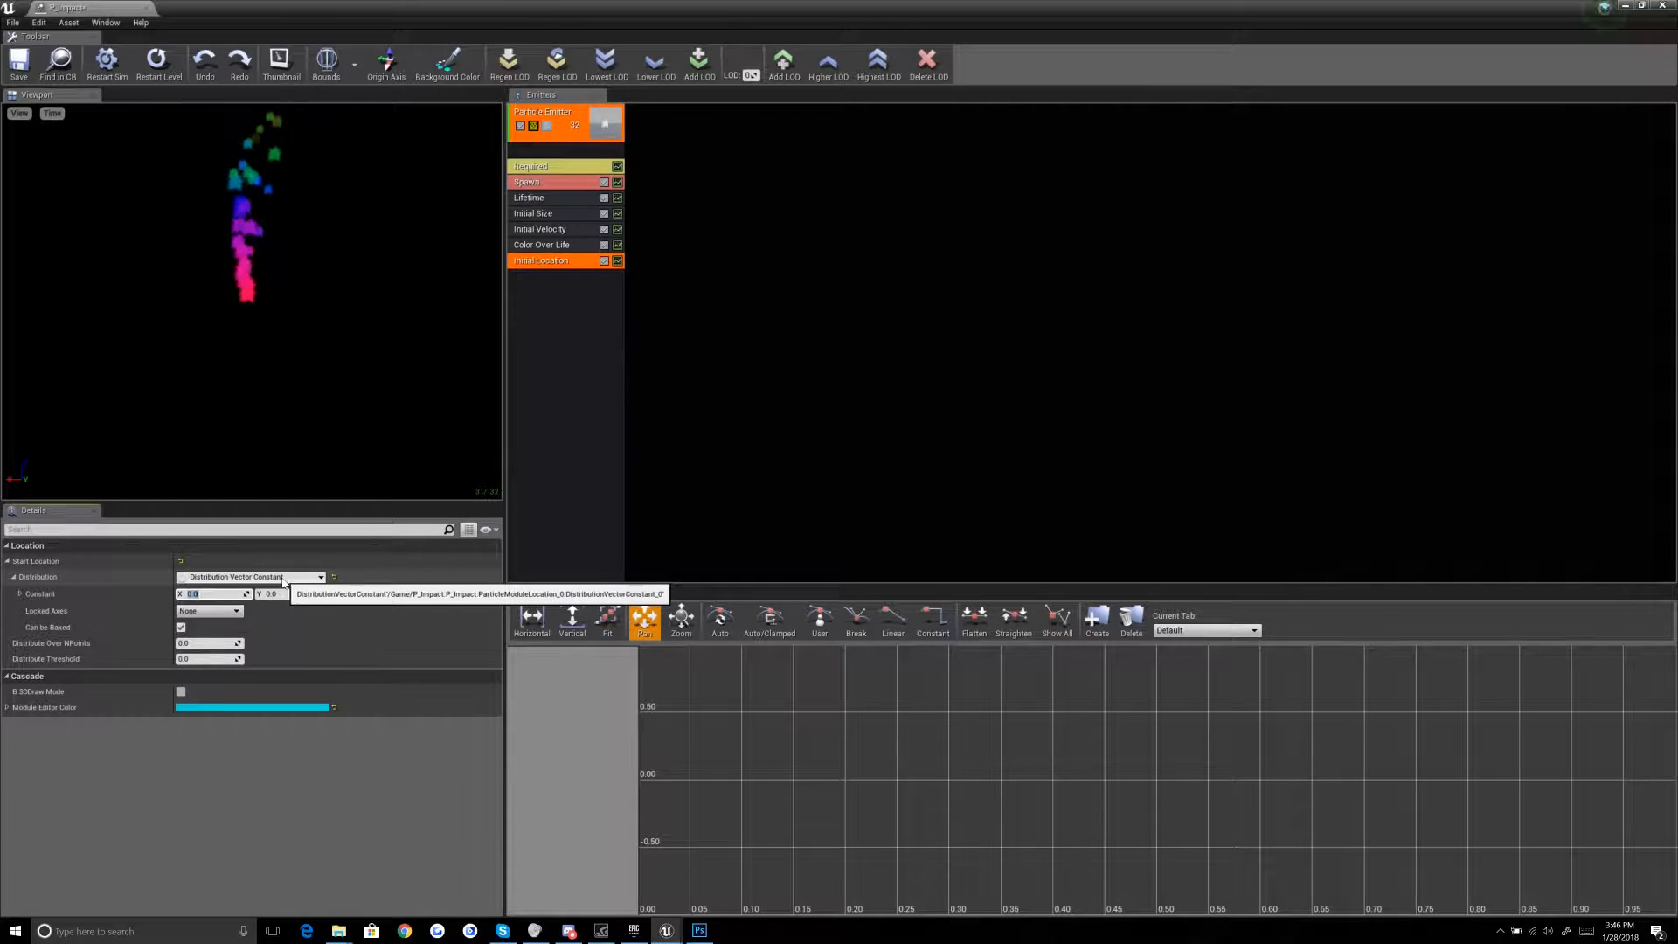
Step: Change the Start Location distribution to Distribution Vector Uniform and enable the module's 3D draw mode
left_click(284, 578)
left_click(269, 669)
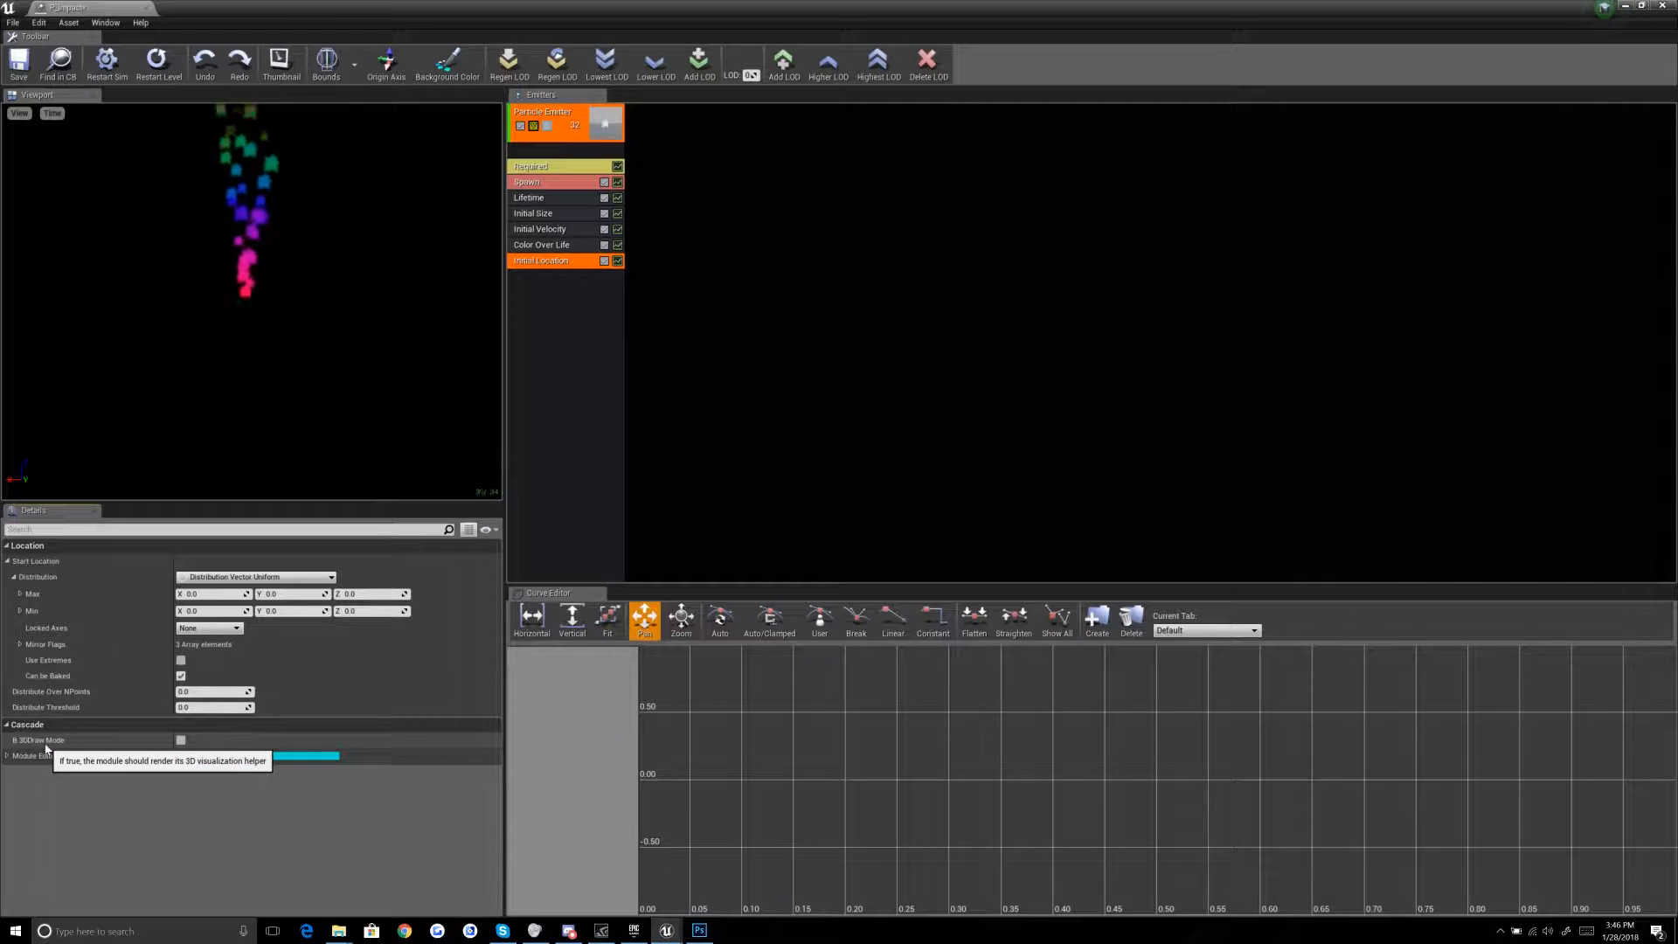
left_click(181, 740)
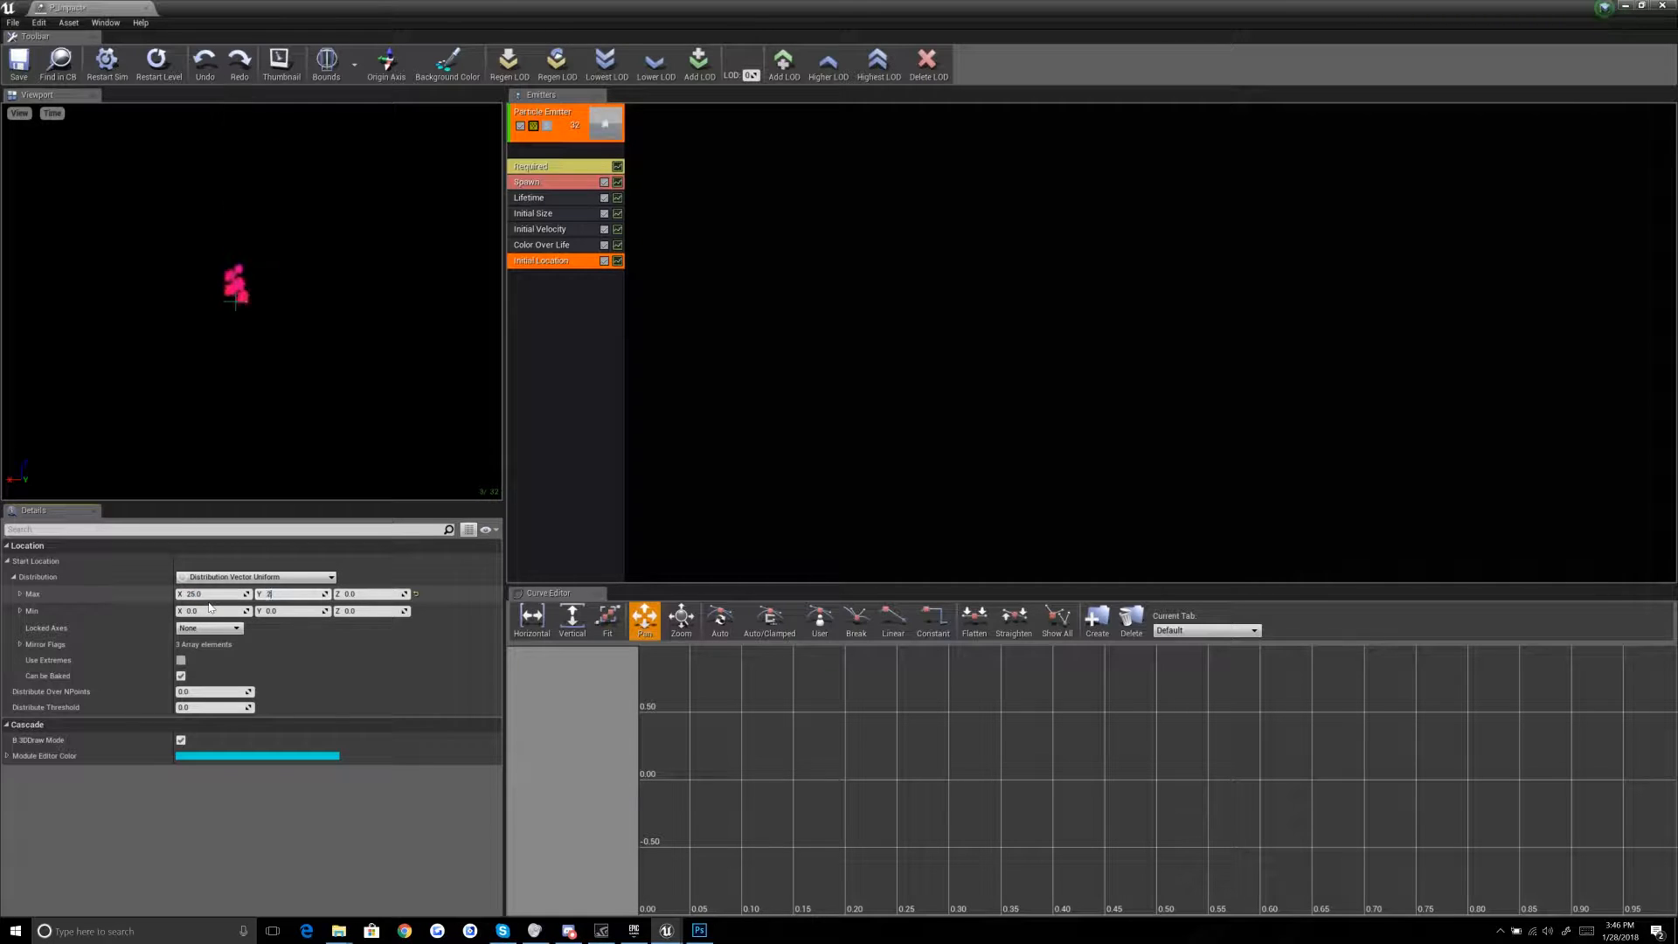
Step: Set the Start Location maximum to 25 and minimum to -25 on X, Y and Z, and inspect the spawn box
type("256")
key("Return")
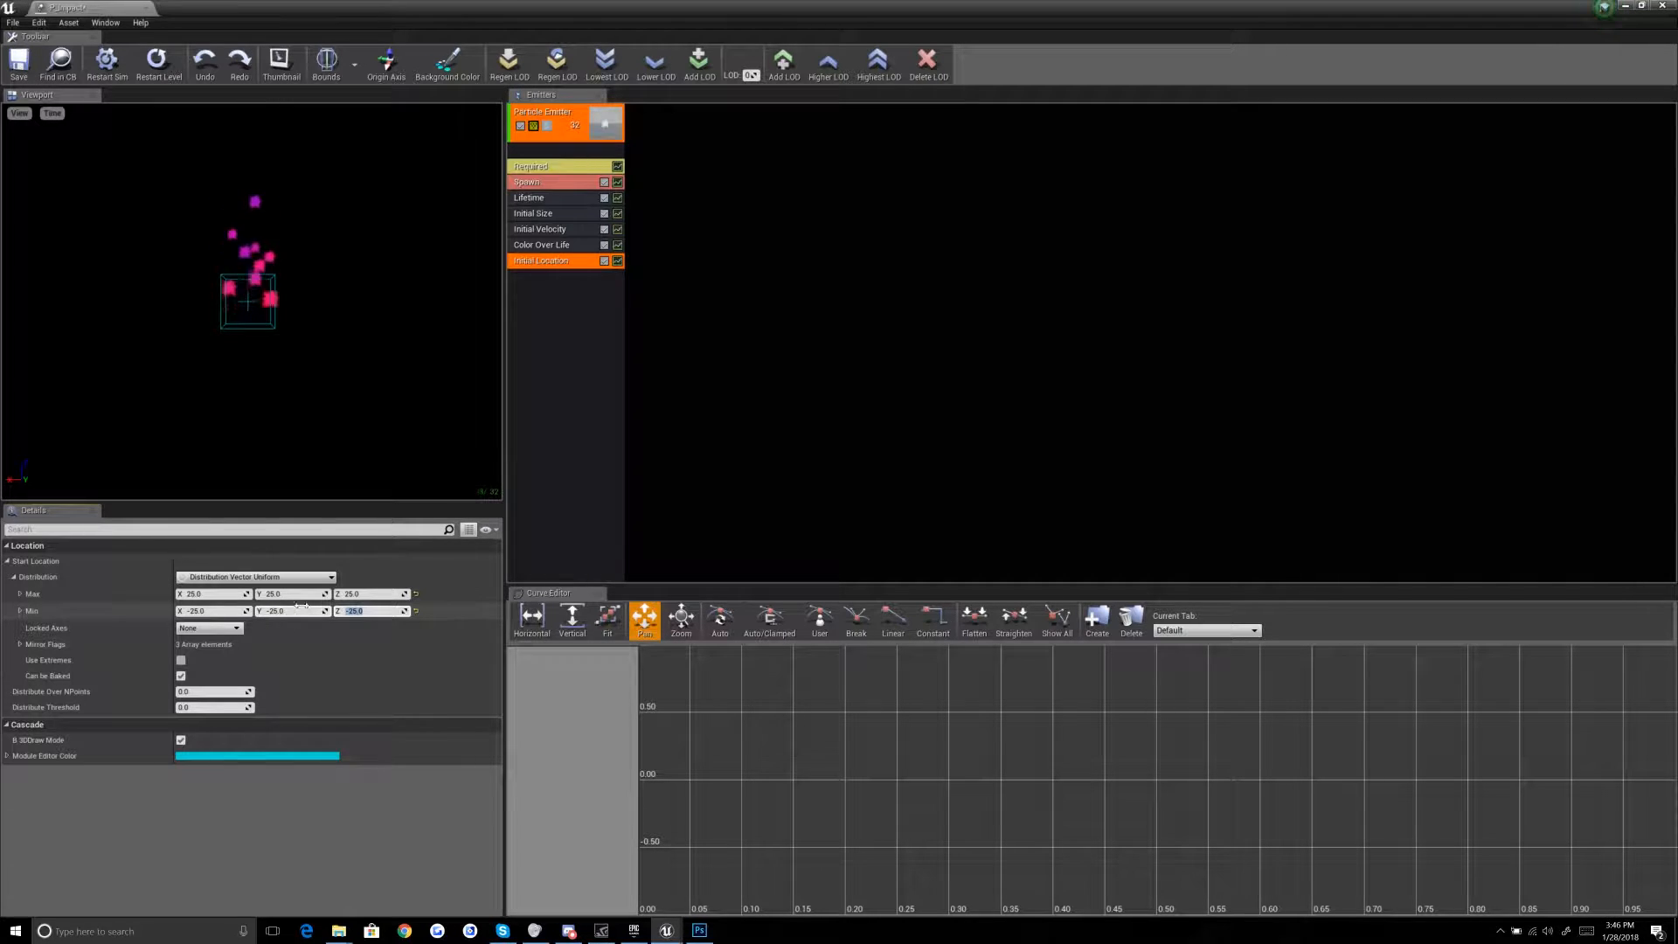
left_click_drag(330, 370, 374, 335)
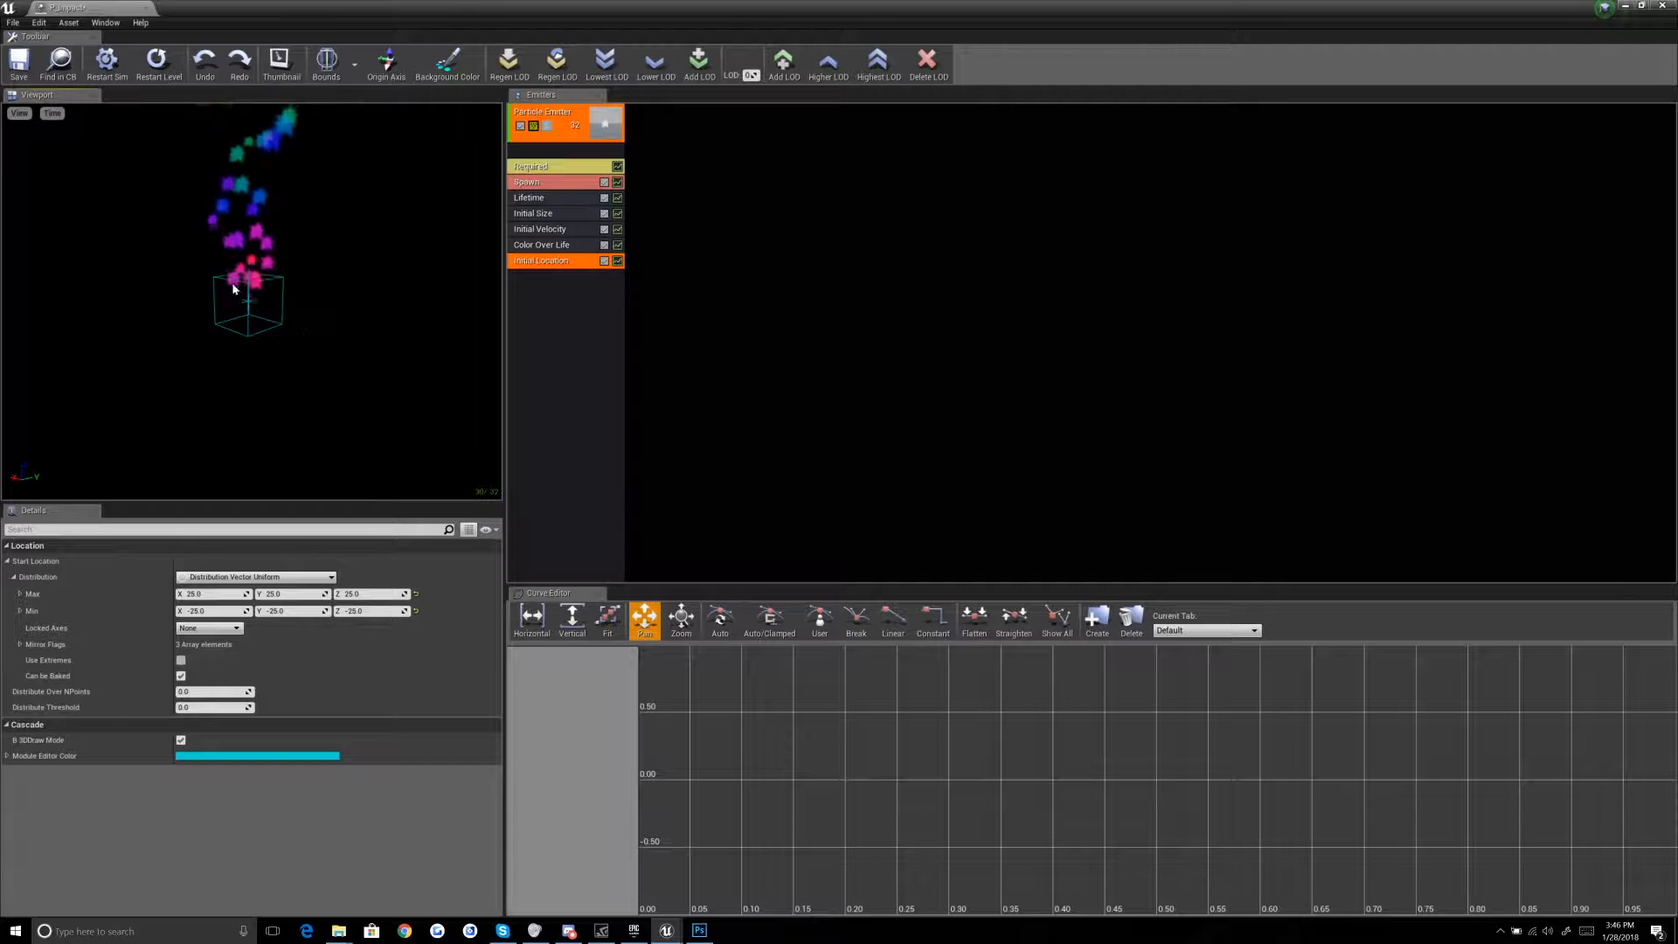
mouse_move(343, 457)
left_mouse_down()
mouse_move(374, 486)
mouse_move(360, 455)
left_mouse_up()
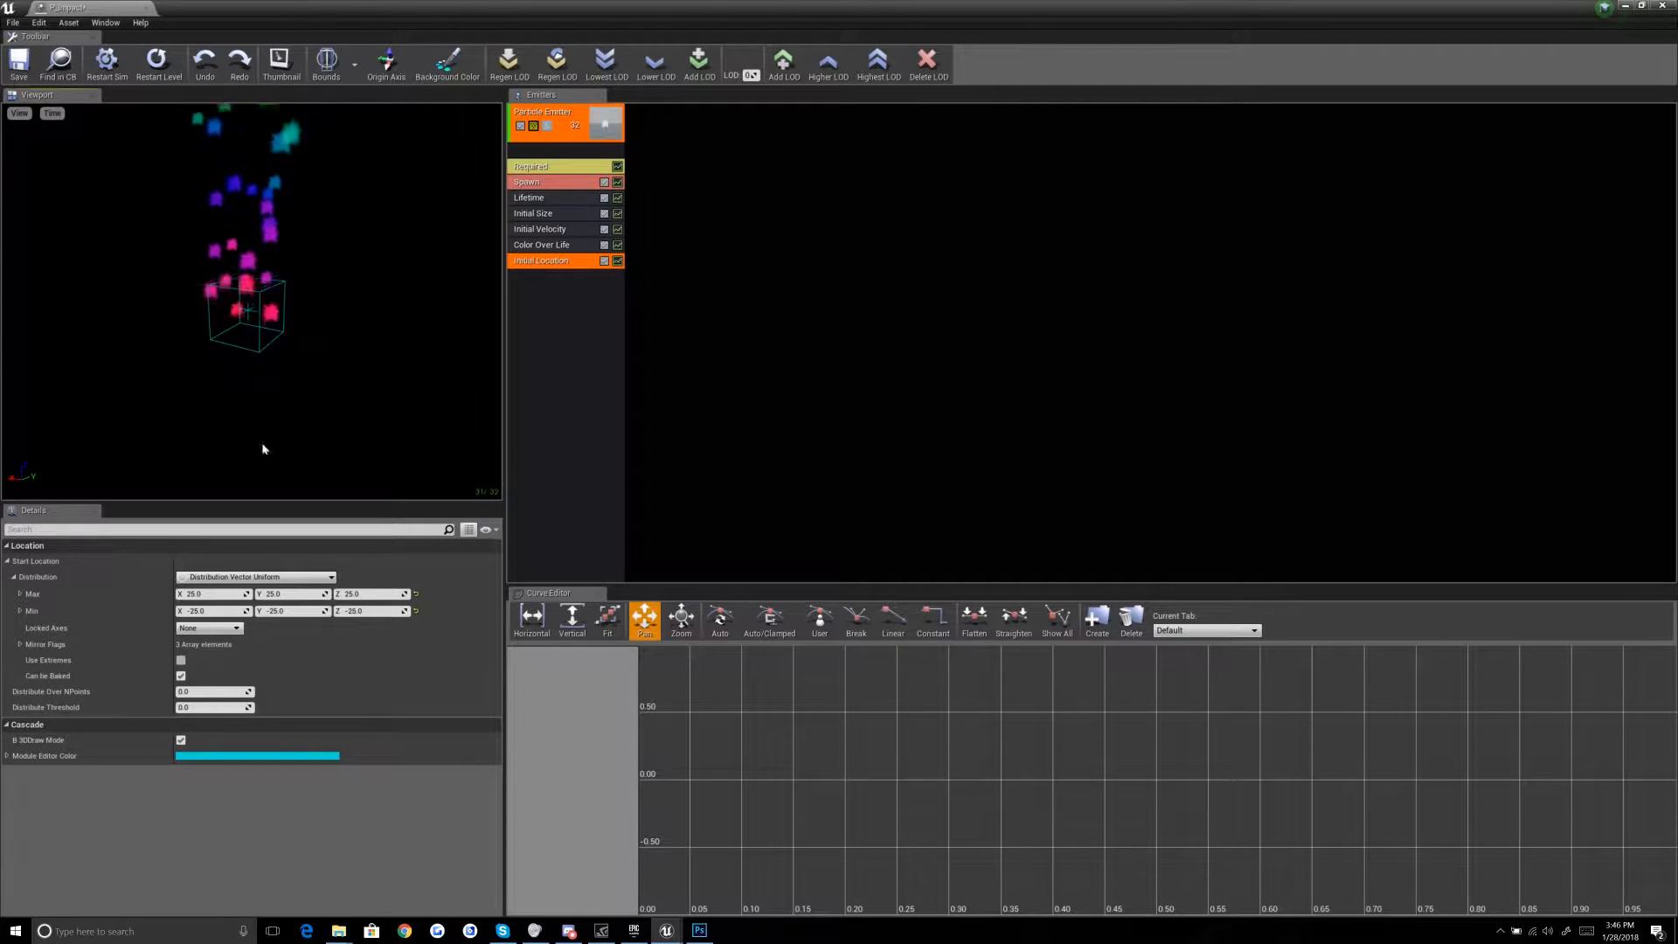
Step: Change the Start Location distribution to Distribution Vector Constant Curve and add two points to the curve
left_click(300, 576)
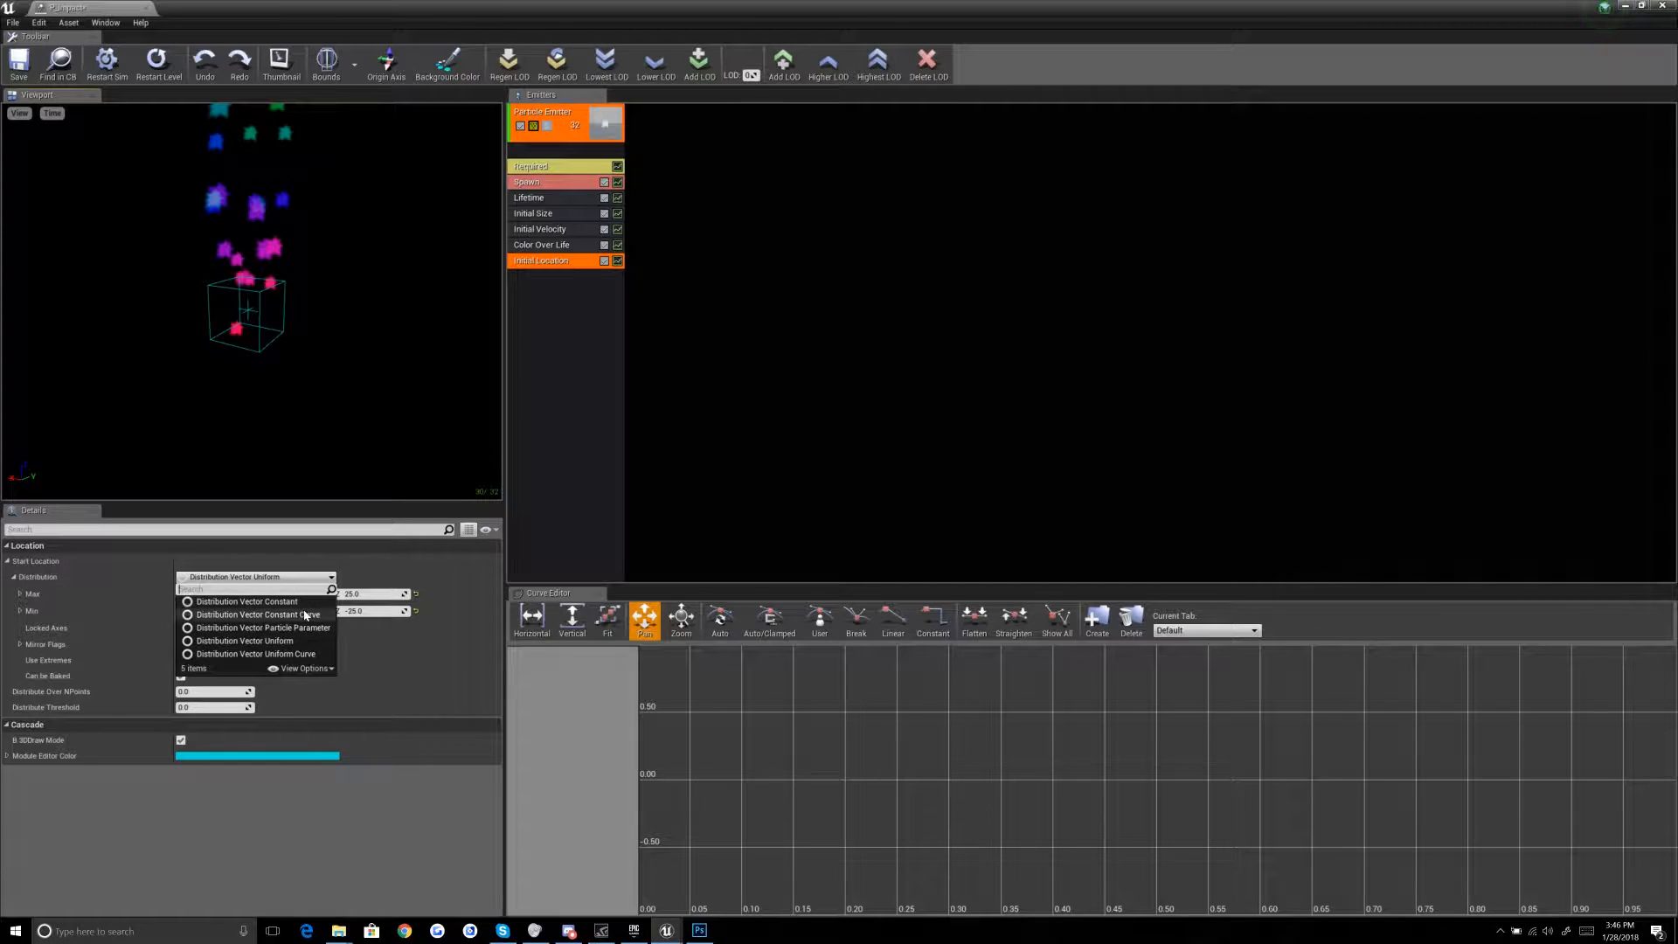
left_click(305, 614)
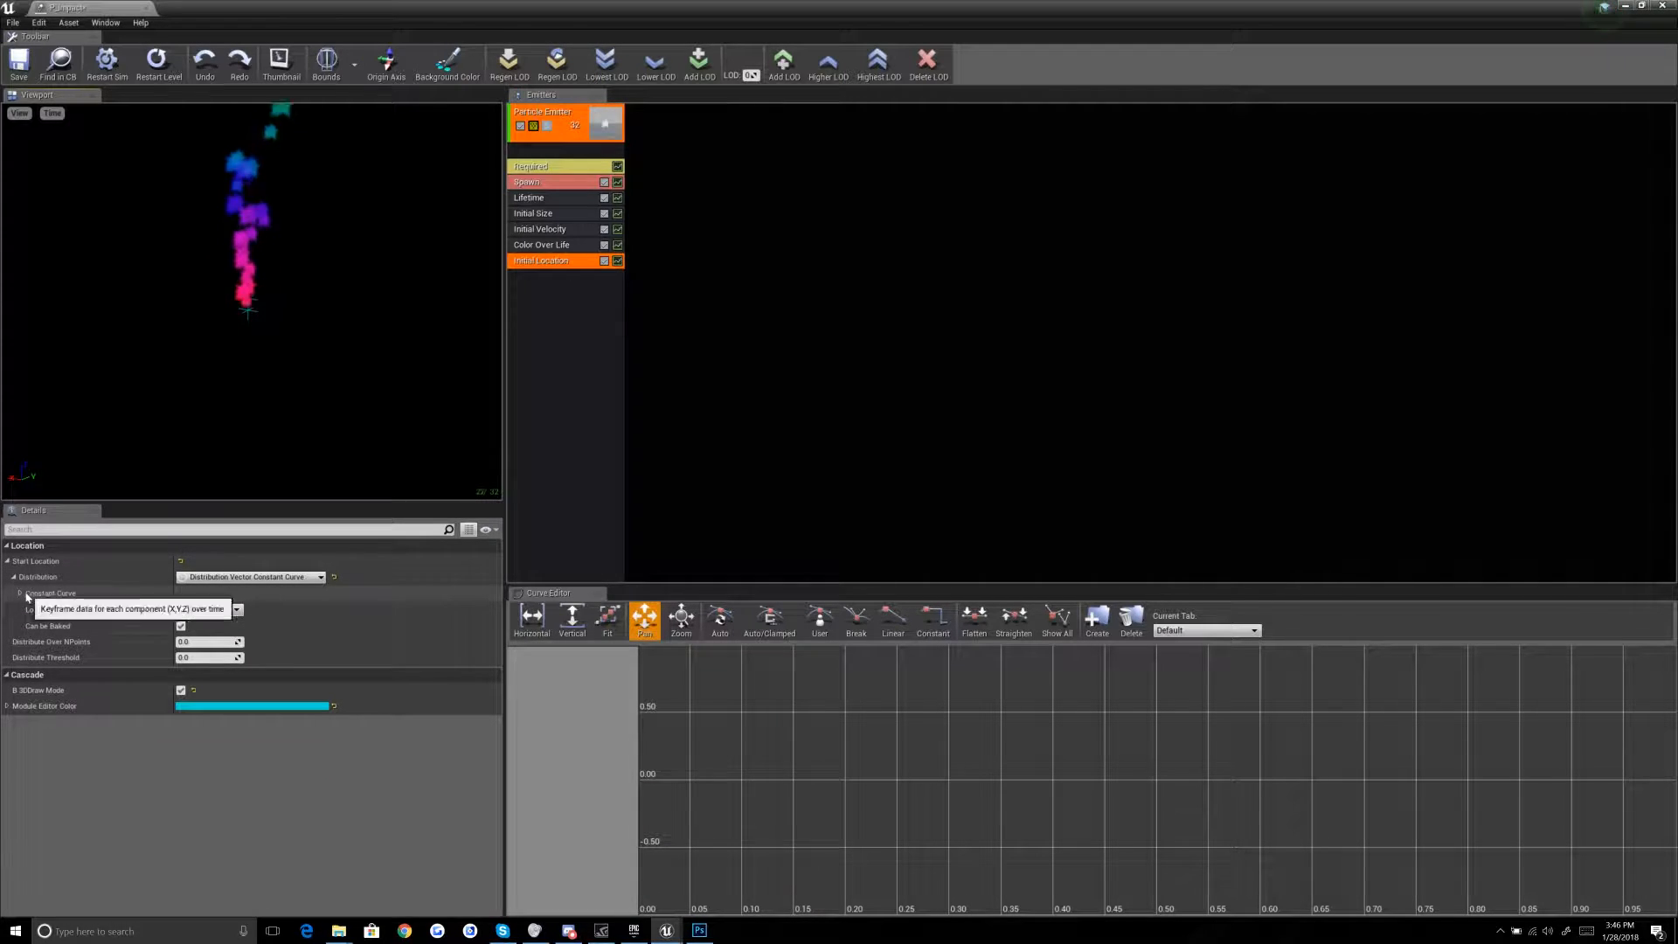
left_click(21, 595)
left_click(253, 610)
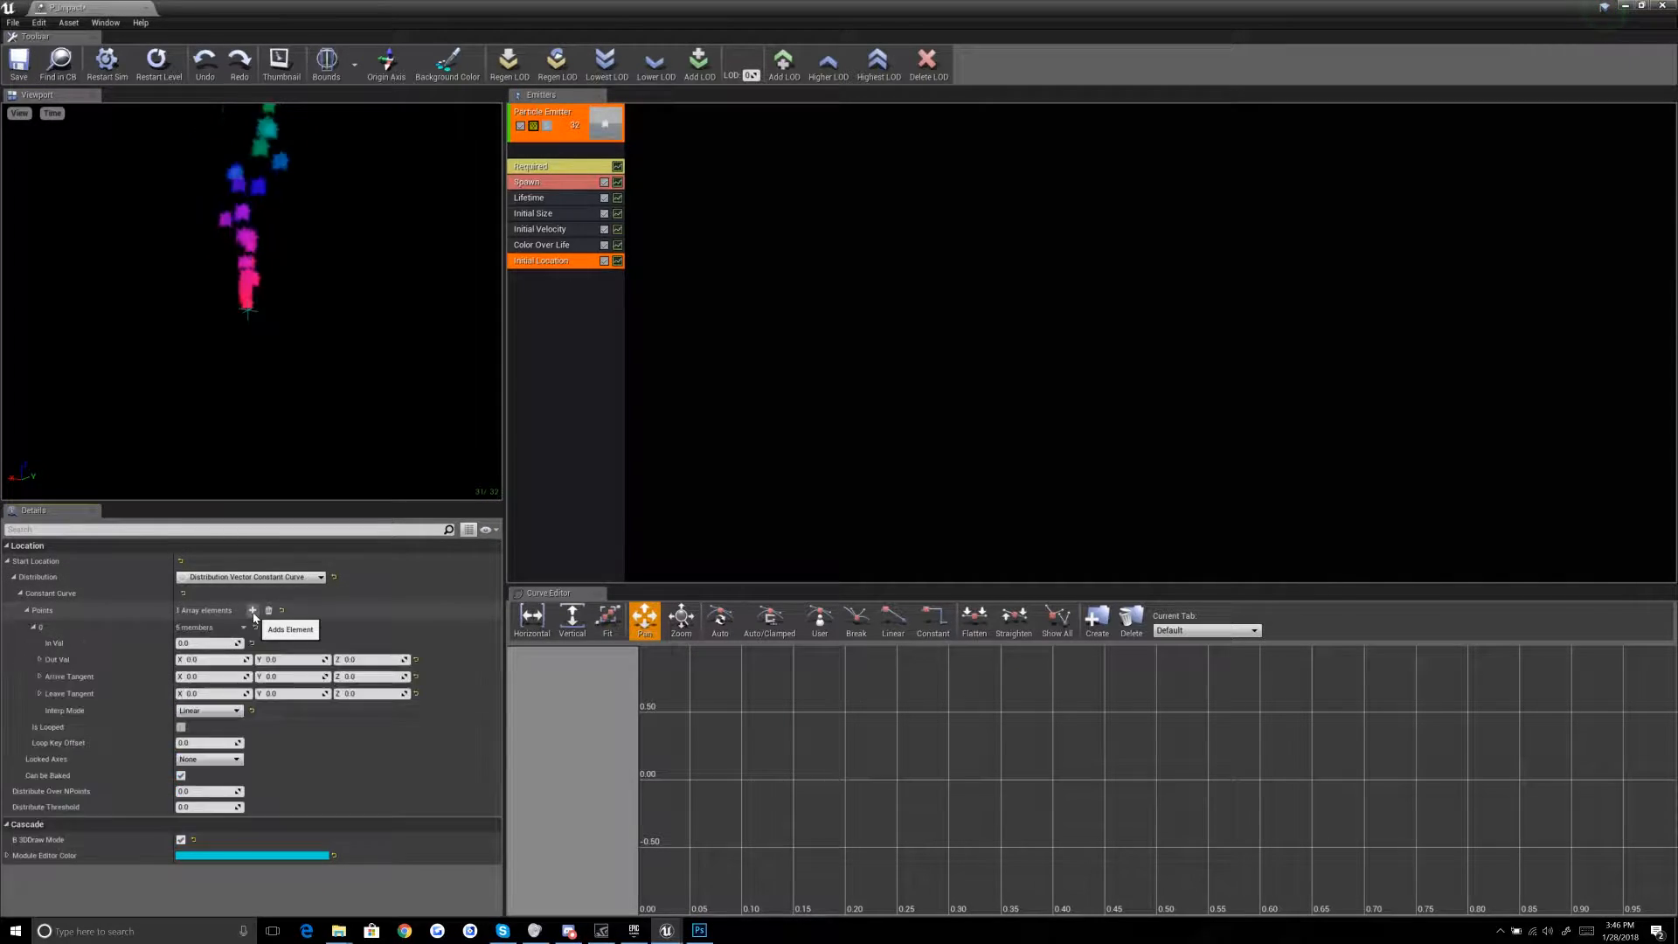
left_click(252, 609)
Step: Set curve point 0's Out Val X to 25, and give point 1 an In Val of 1 and an Out Val X of -25
type("25")
left_click(209, 742)
type("1")
key("Return")
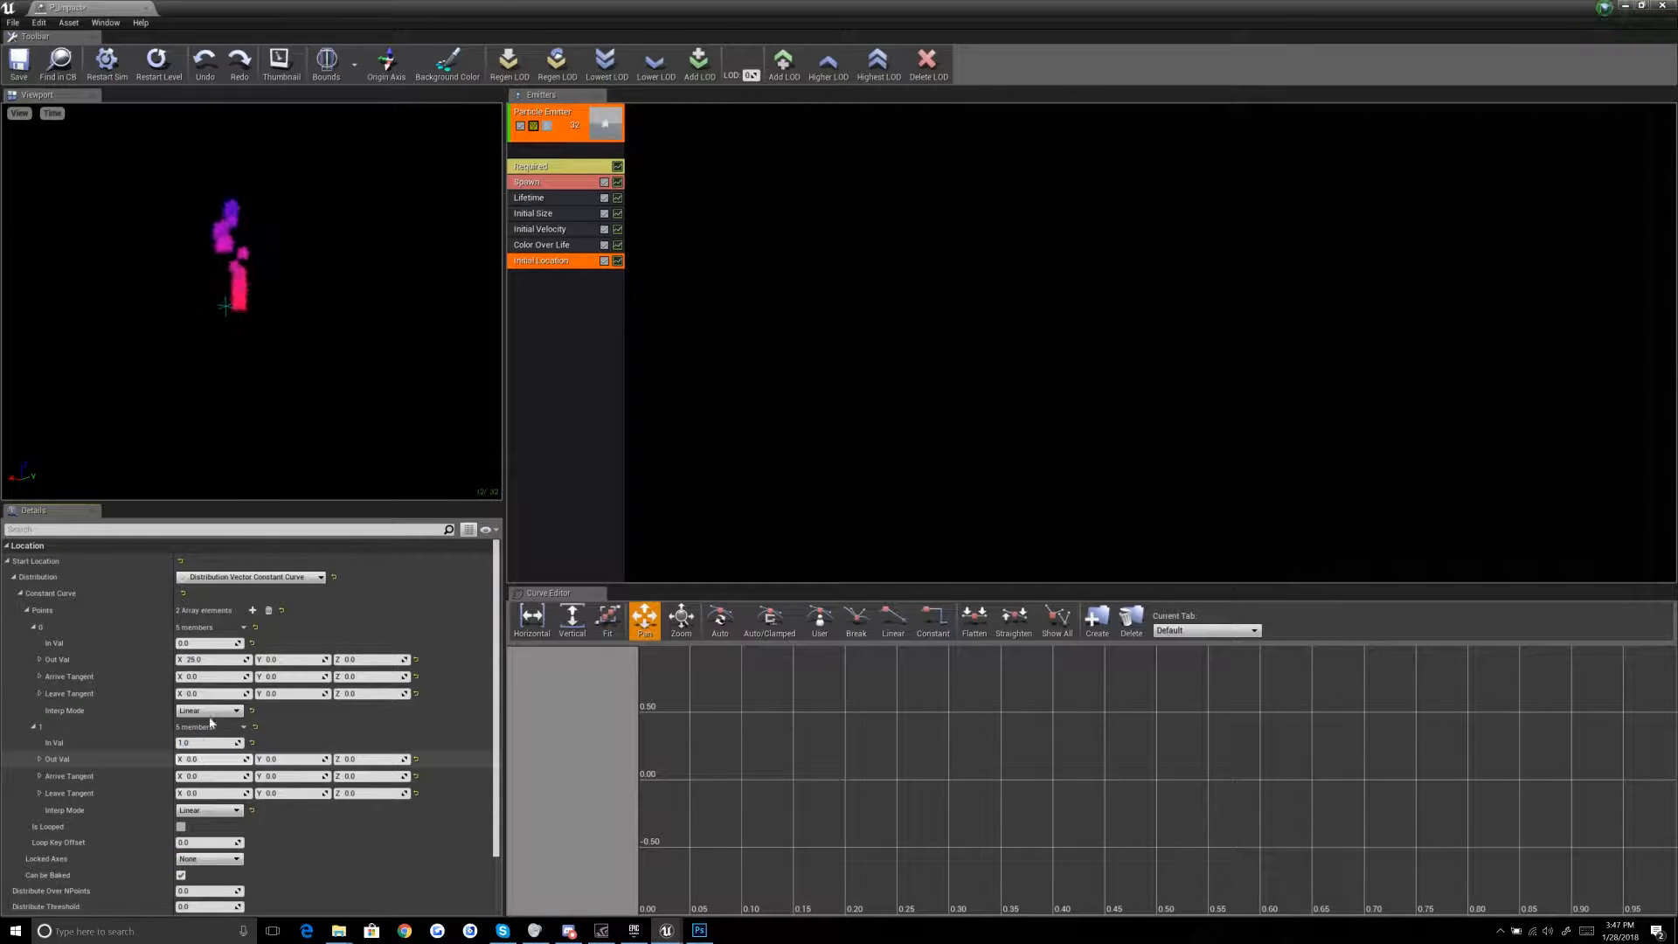
left_click(201, 759)
type("-25")
key("Return")
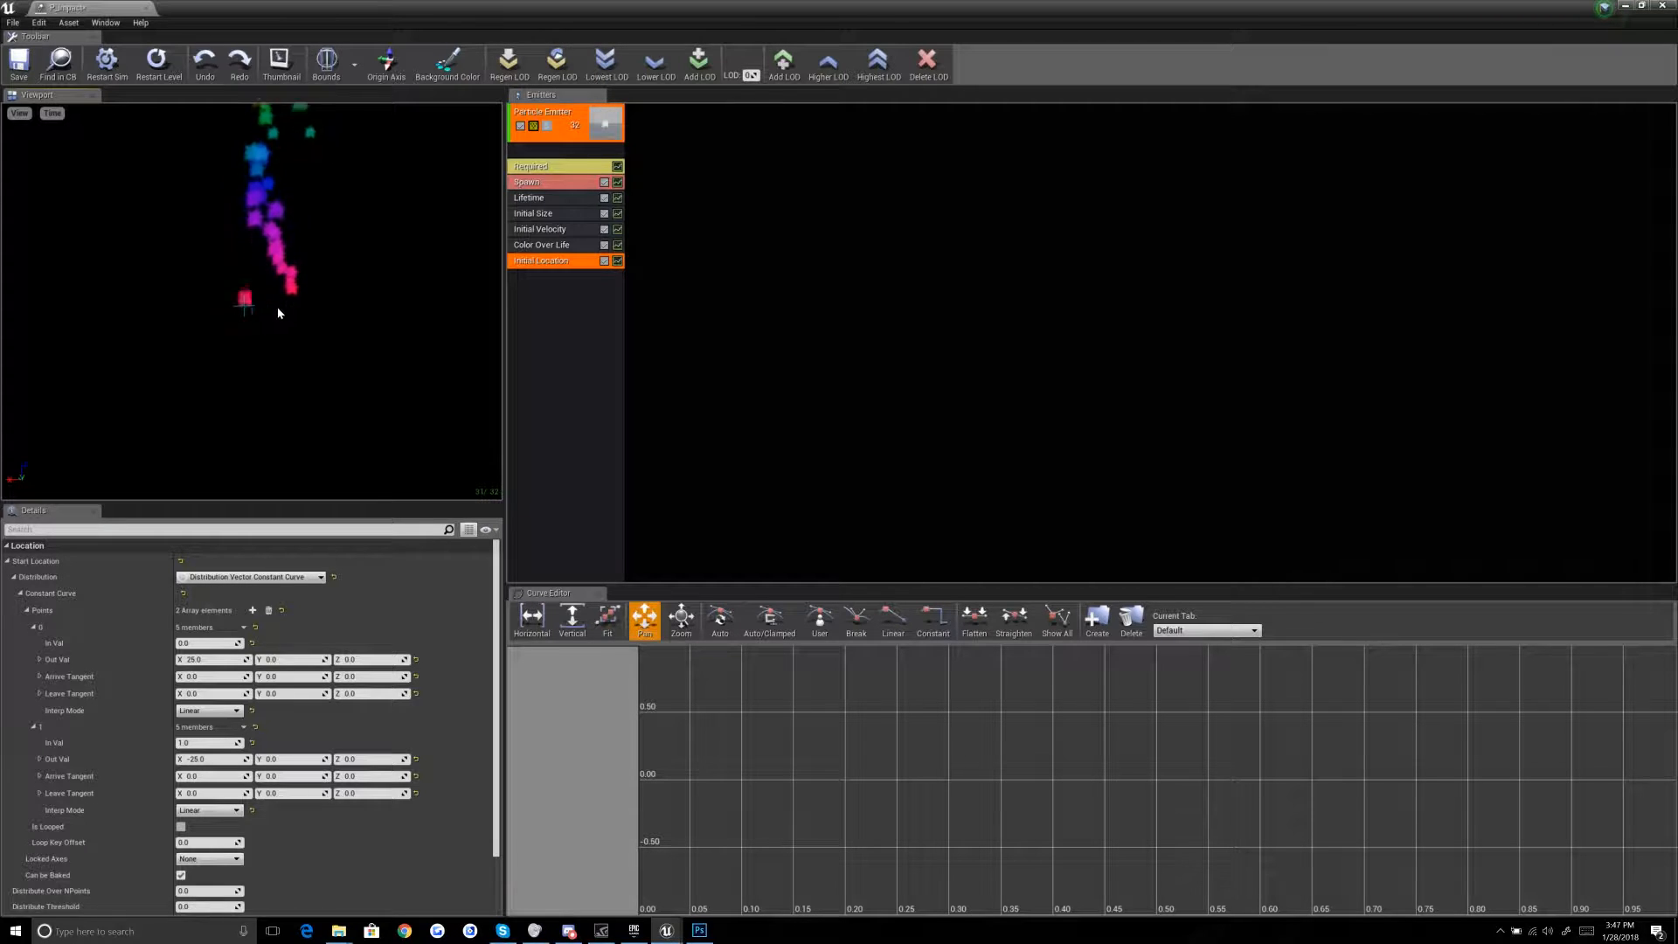
Step: Delete the Initial Location module from the particle emitter
left_click(254, 576)
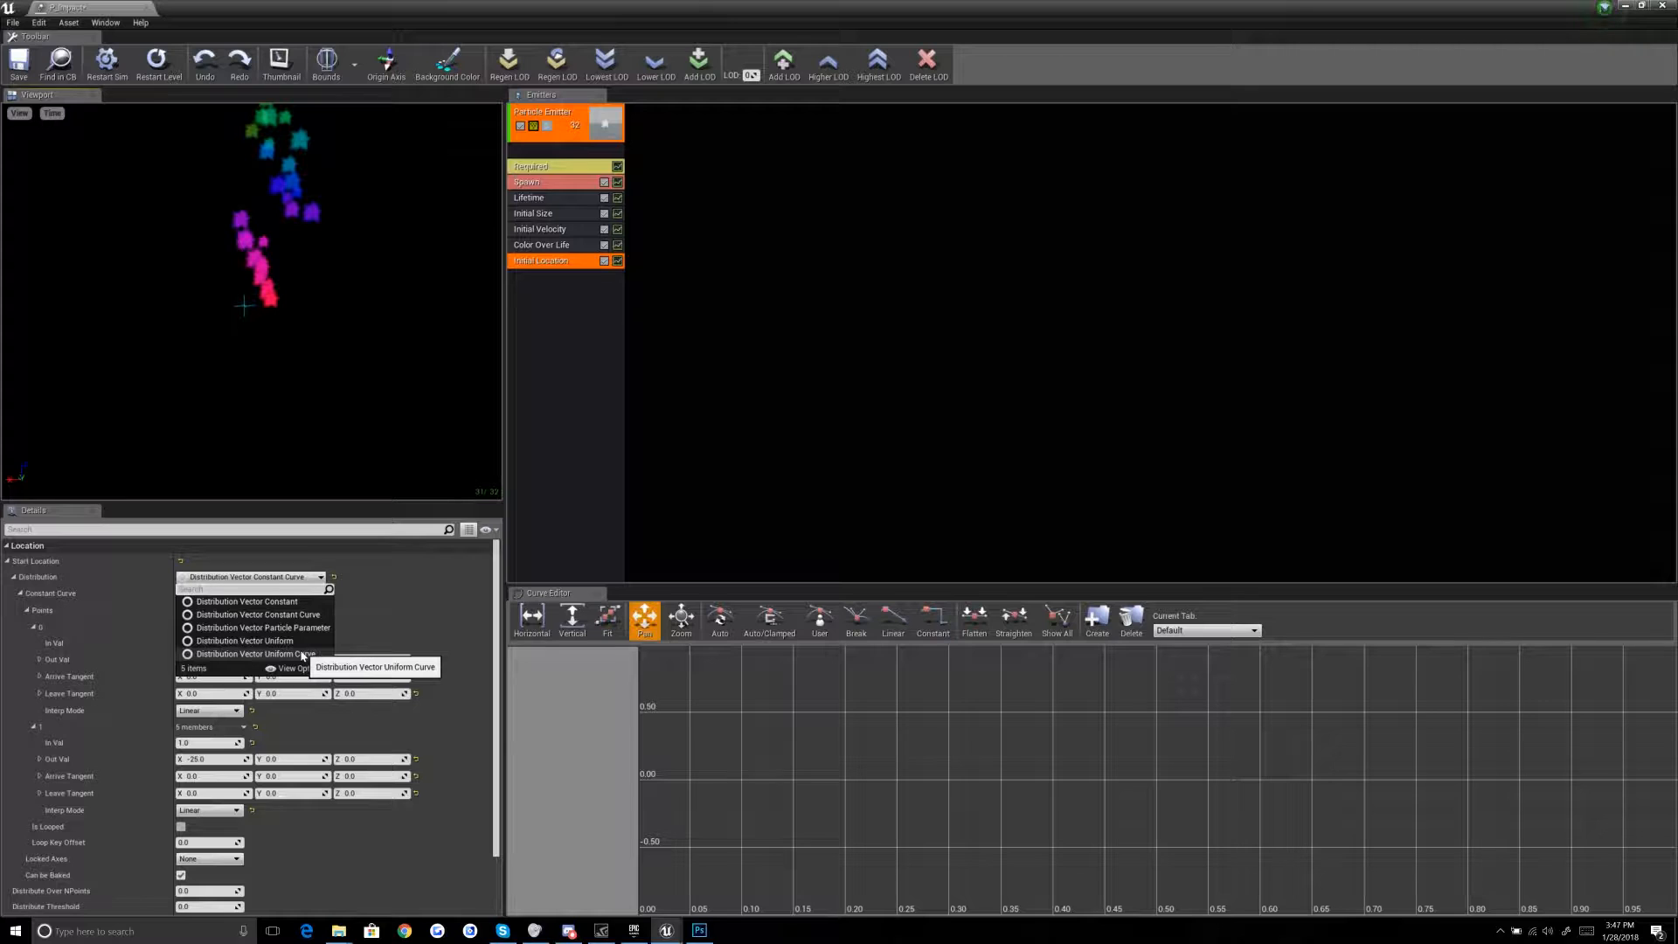
left_click(845, 439)
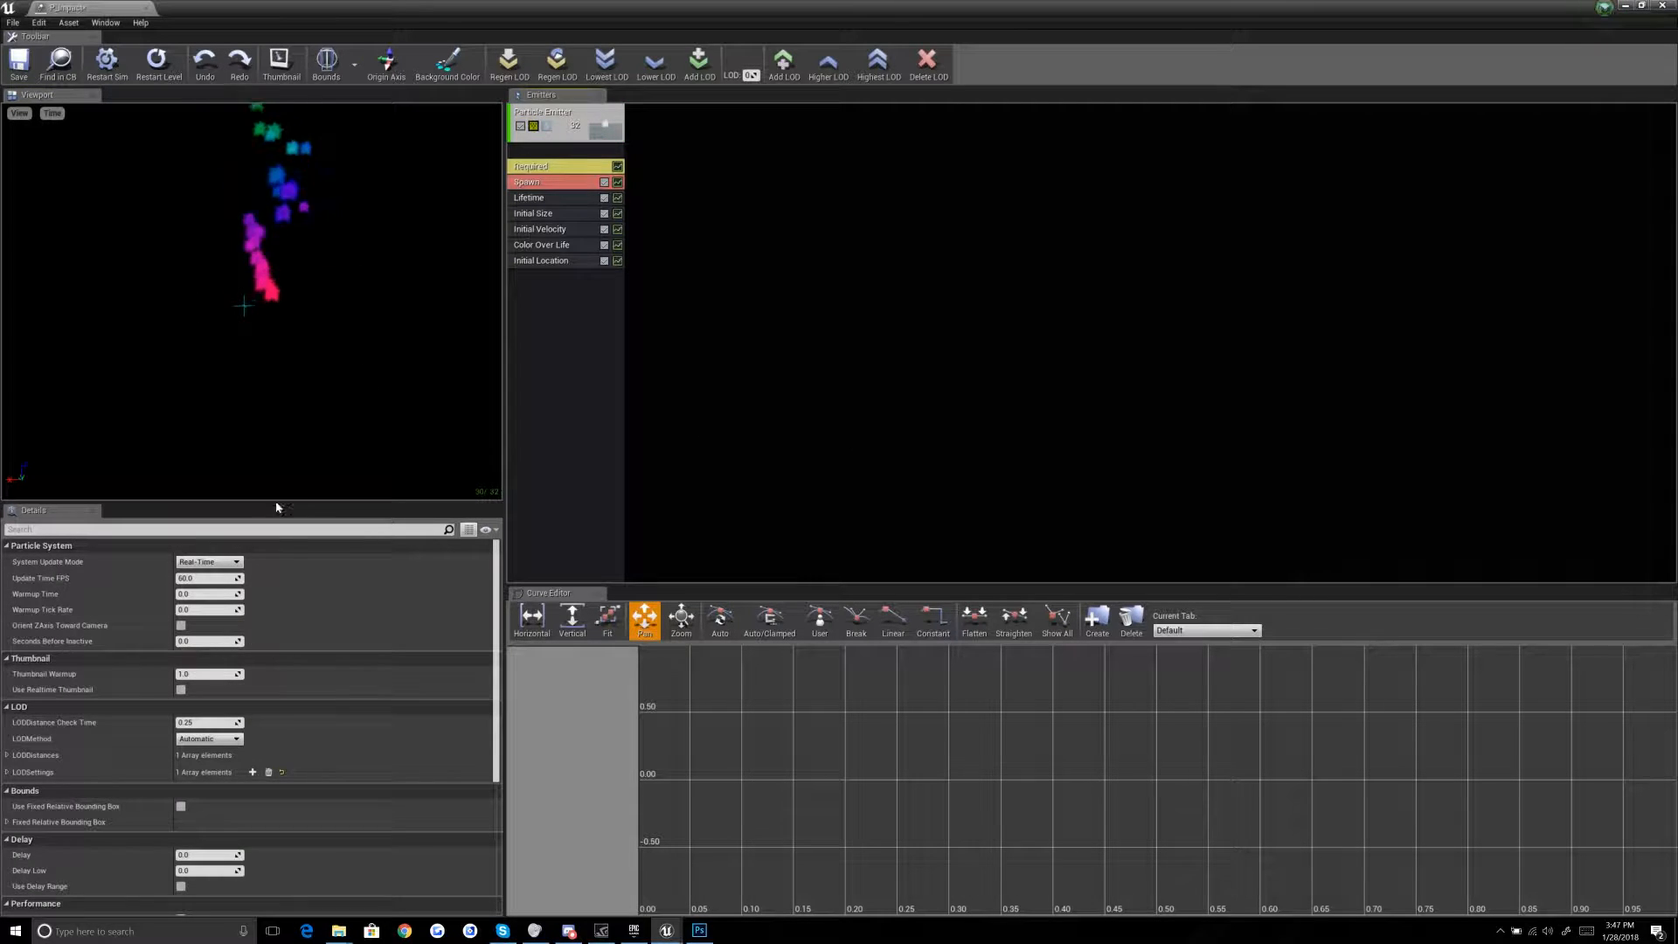
left_click(559, 261)
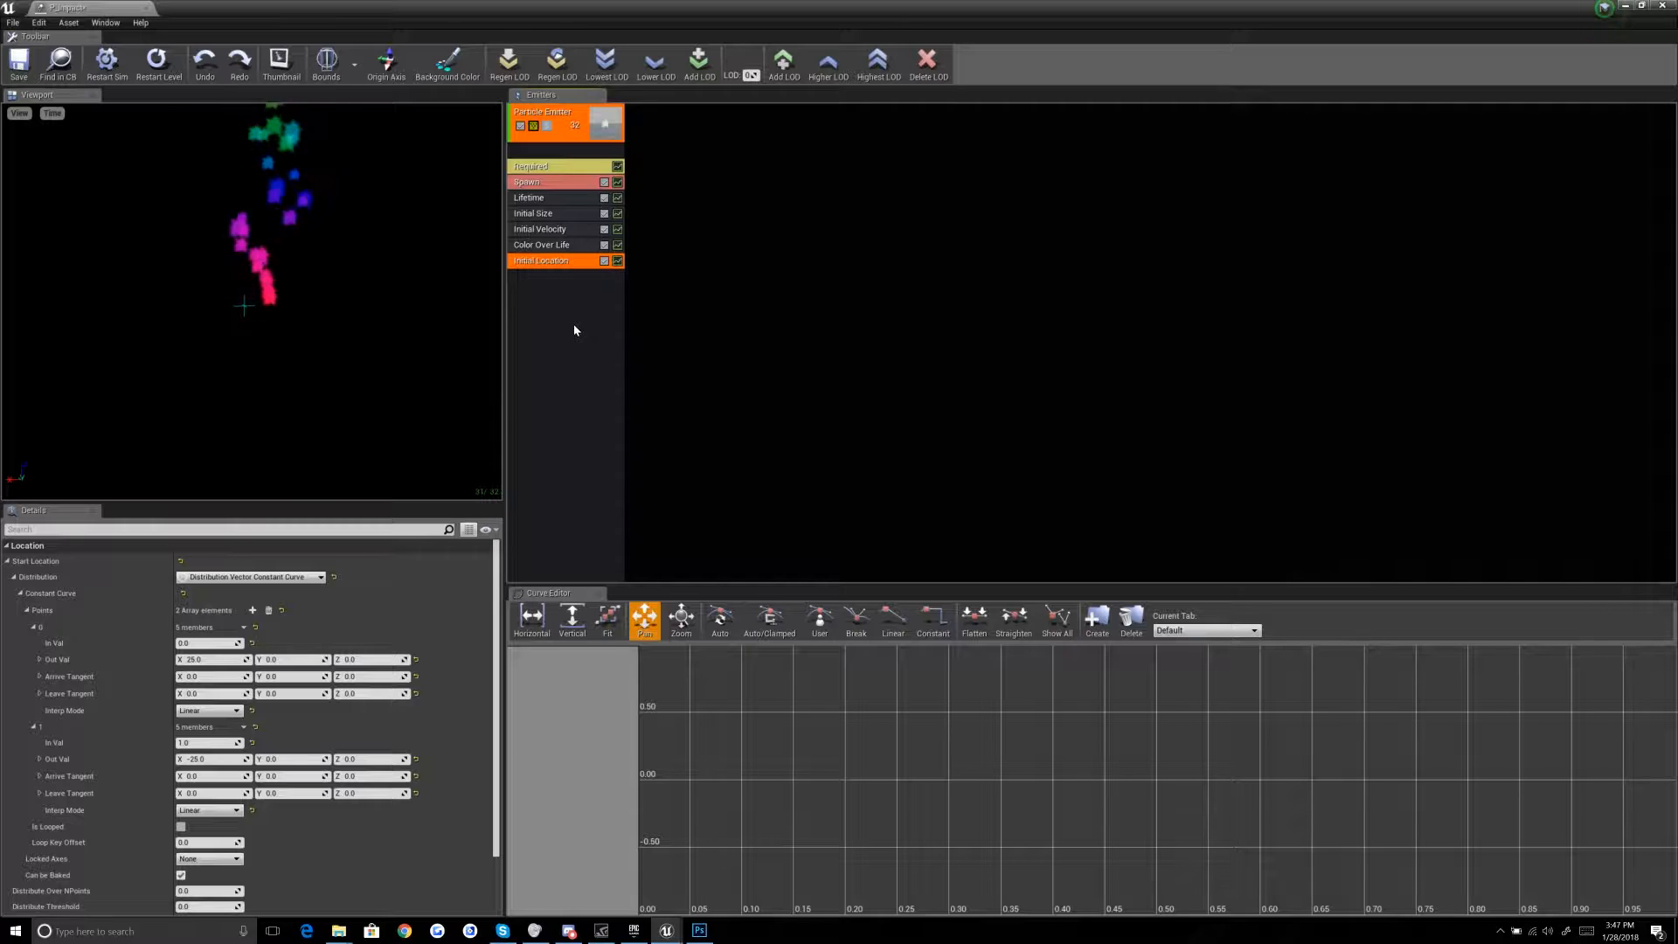
key("Delete")
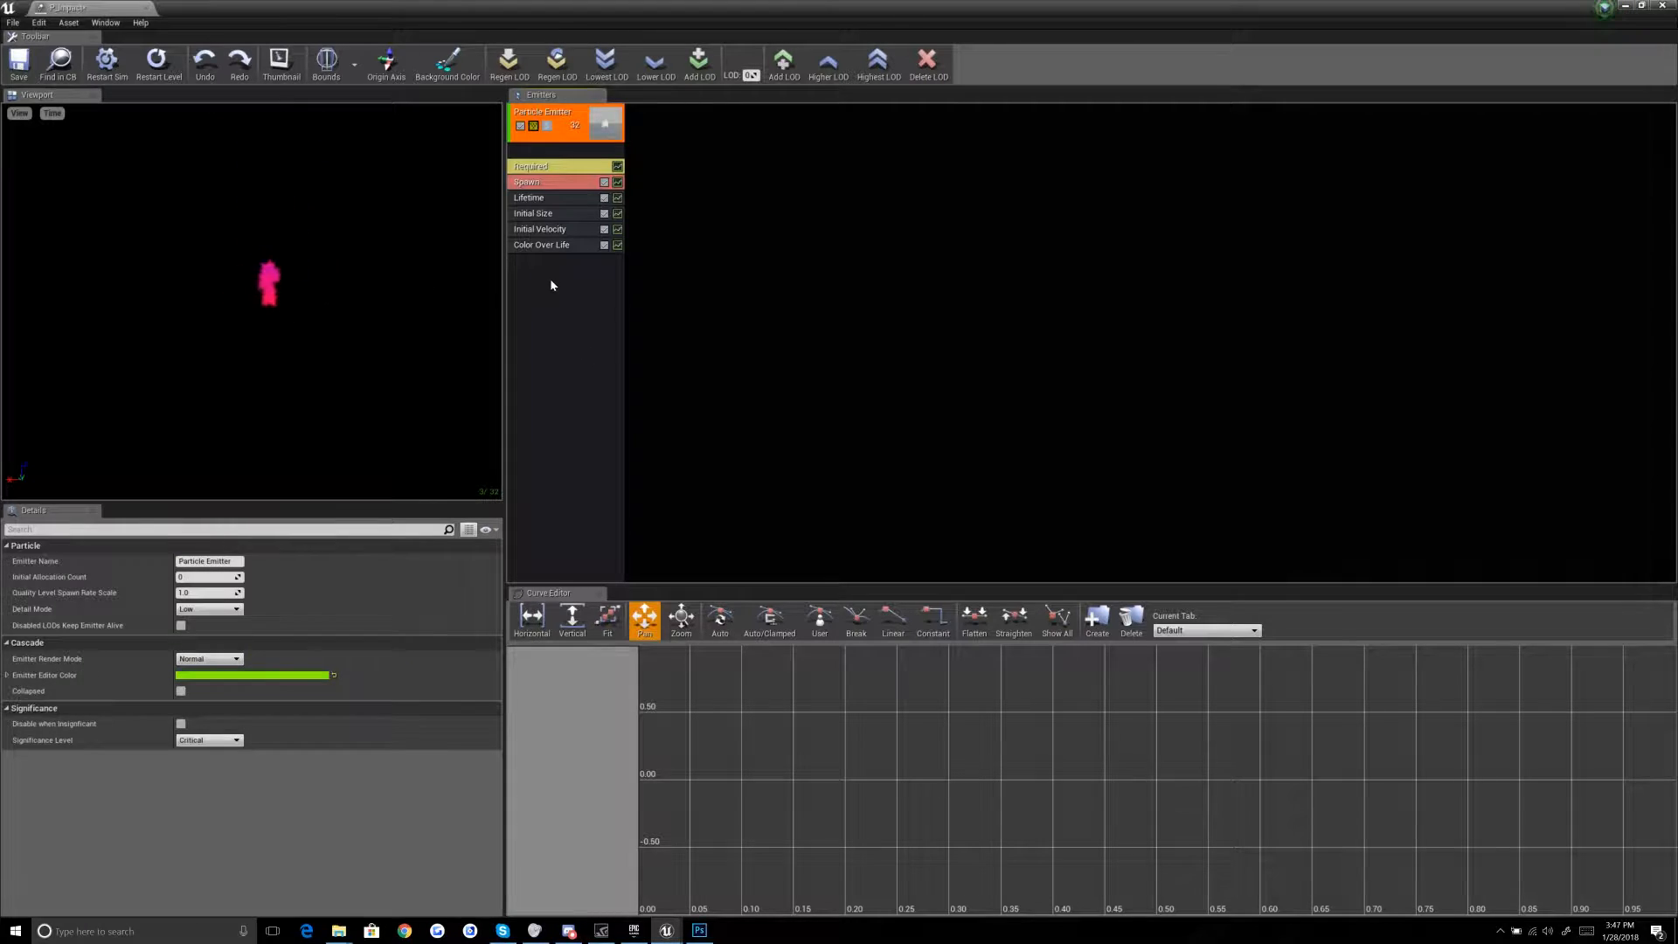
Step: Add a Cylinder location module to the particle emitter and select it for editing
right_click(548, 278)
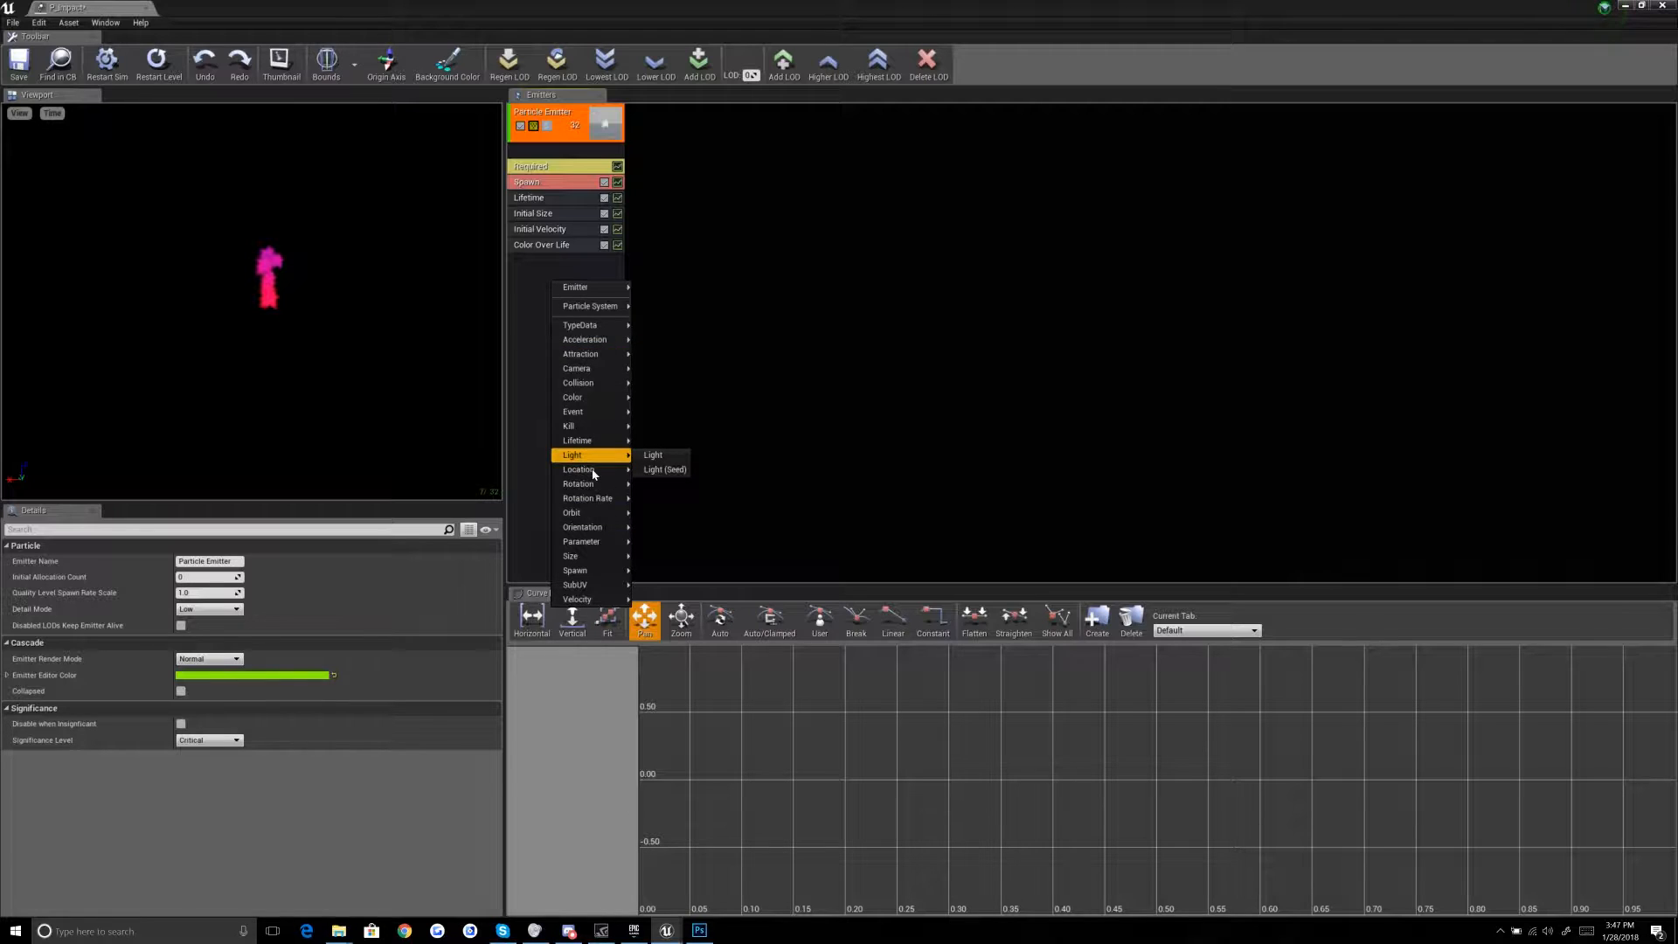
mouse_move(595, 474)
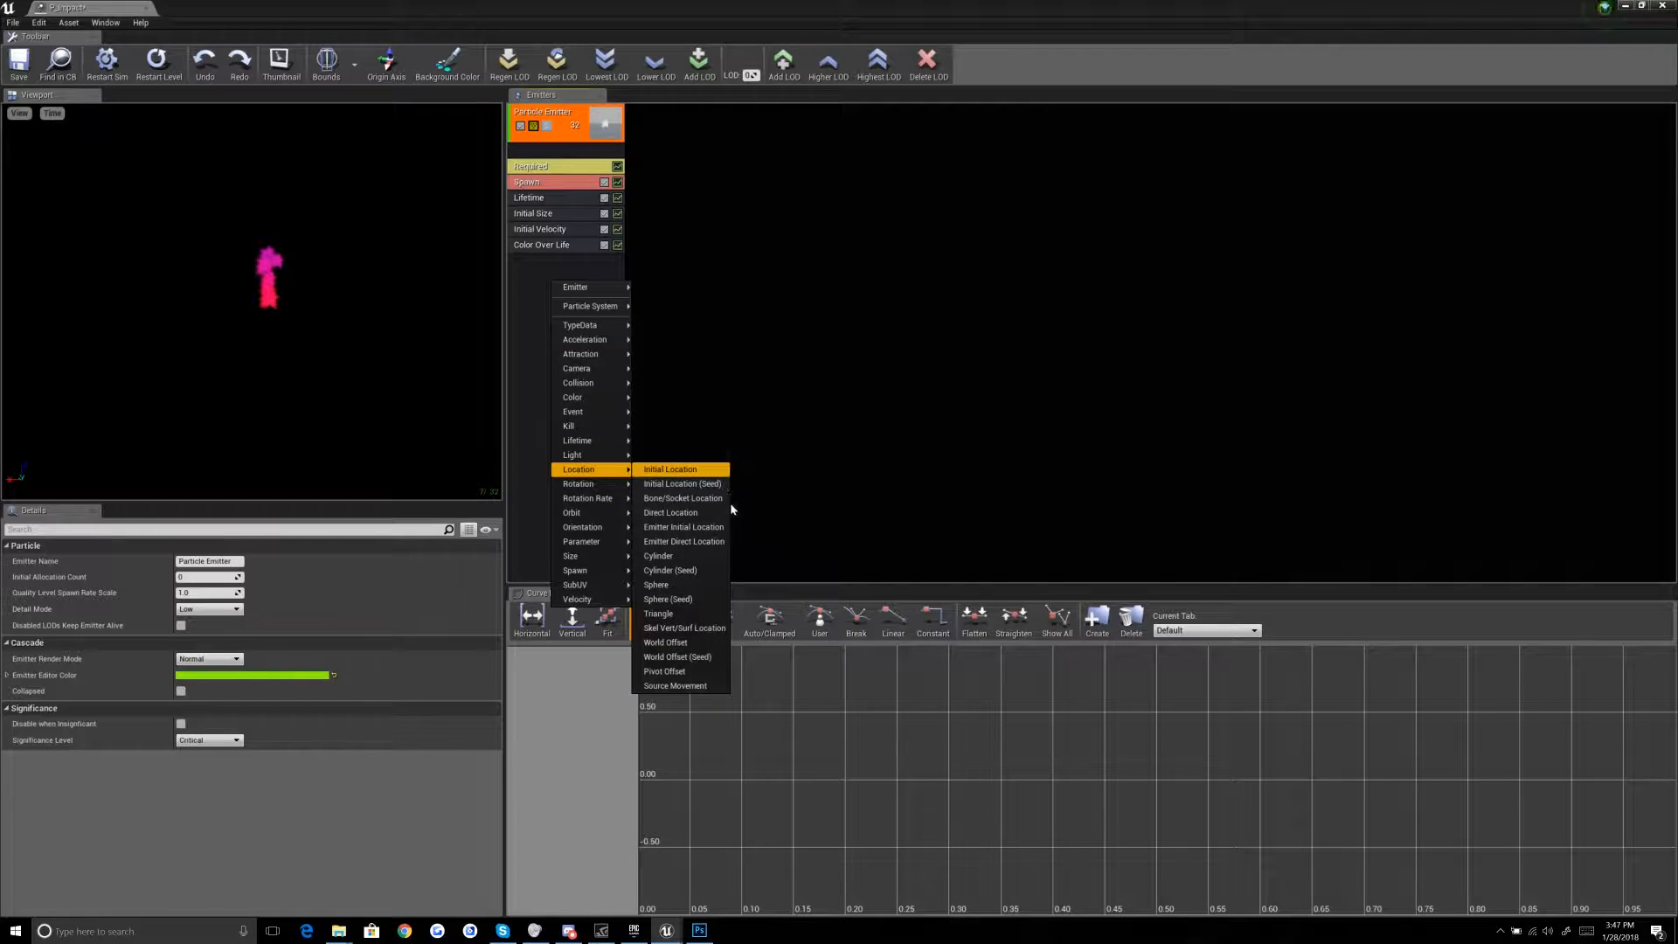
left_click(674, 557)
left_click(566, 261)
Step: Enable 3D Draw Mode for the Cylinder module and orbit the preview around its wireframe
scroll(358, 641, "down", 10)
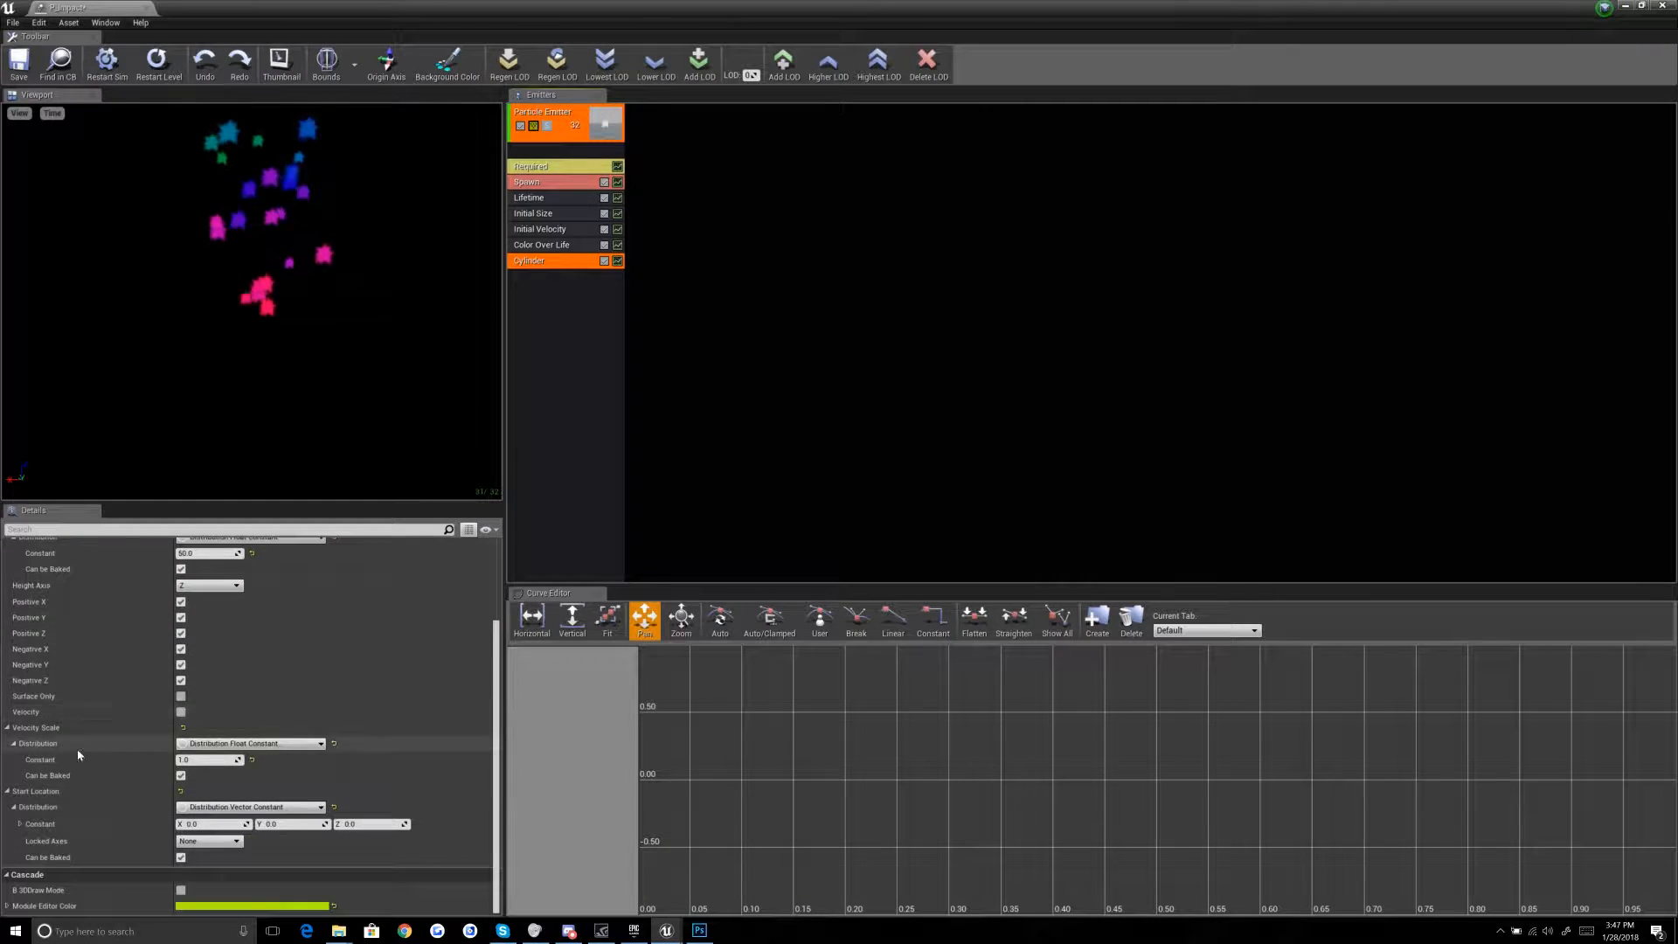
left_click(181, 891)
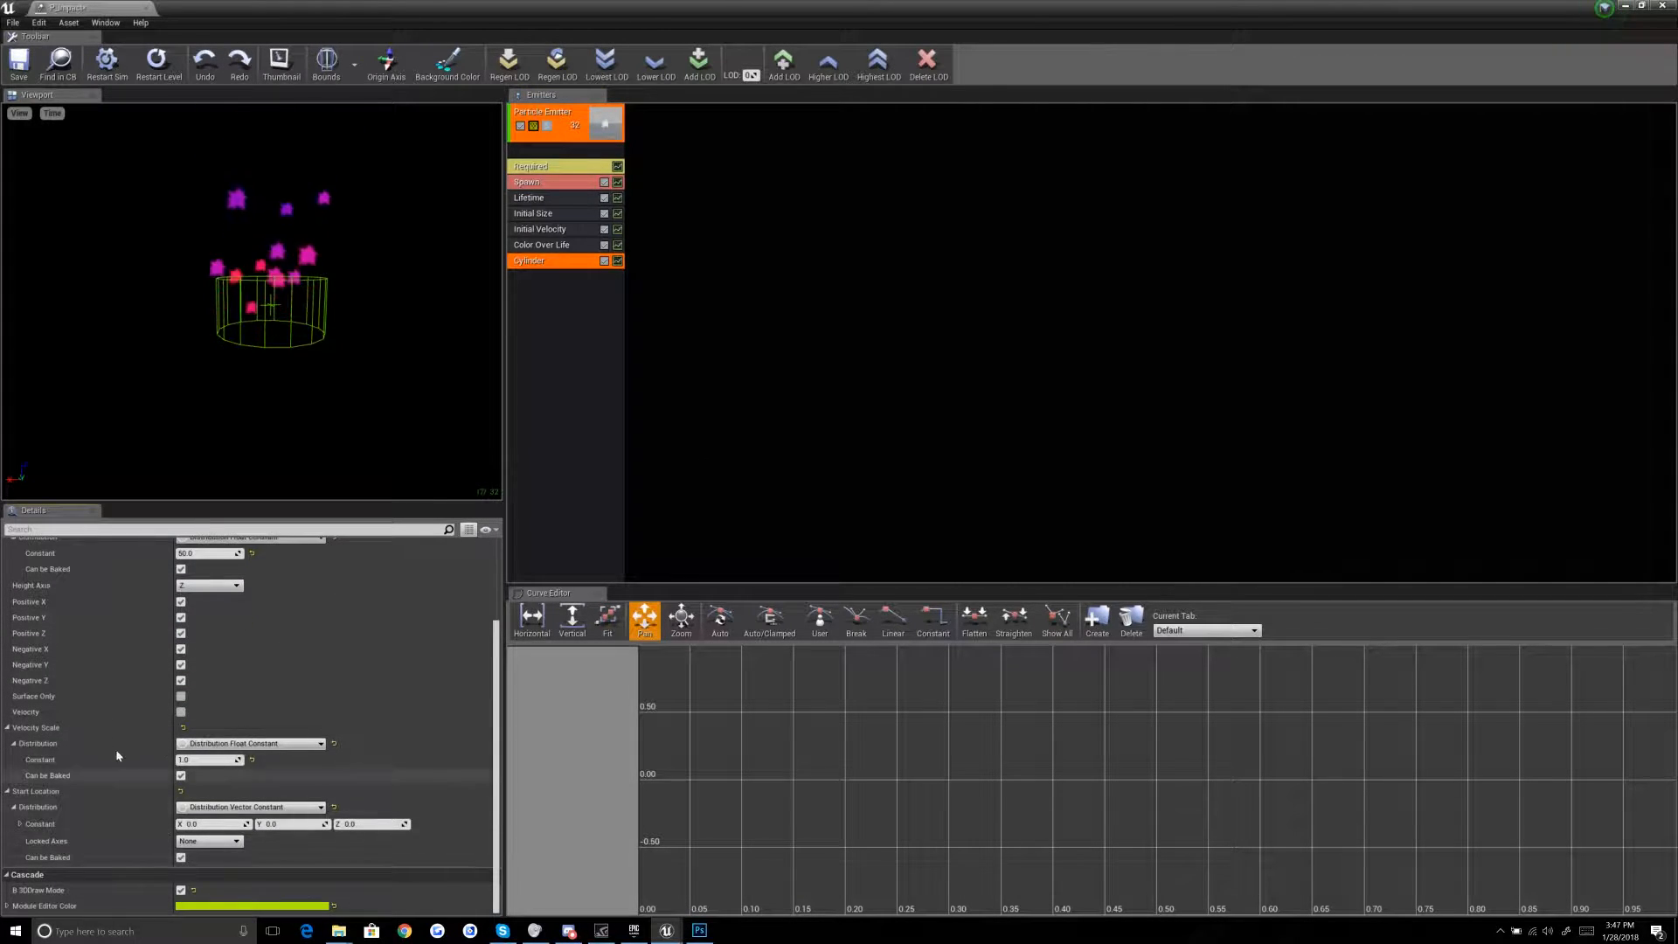
left_click_drag(353, 322, 182, 365)
left_click_drag(322, 360, 254, 340)
Step: Try constant start radius values of 75 and 25 on the Cylinder module, and return it to 50
scroll(130, 632, "up", 3)
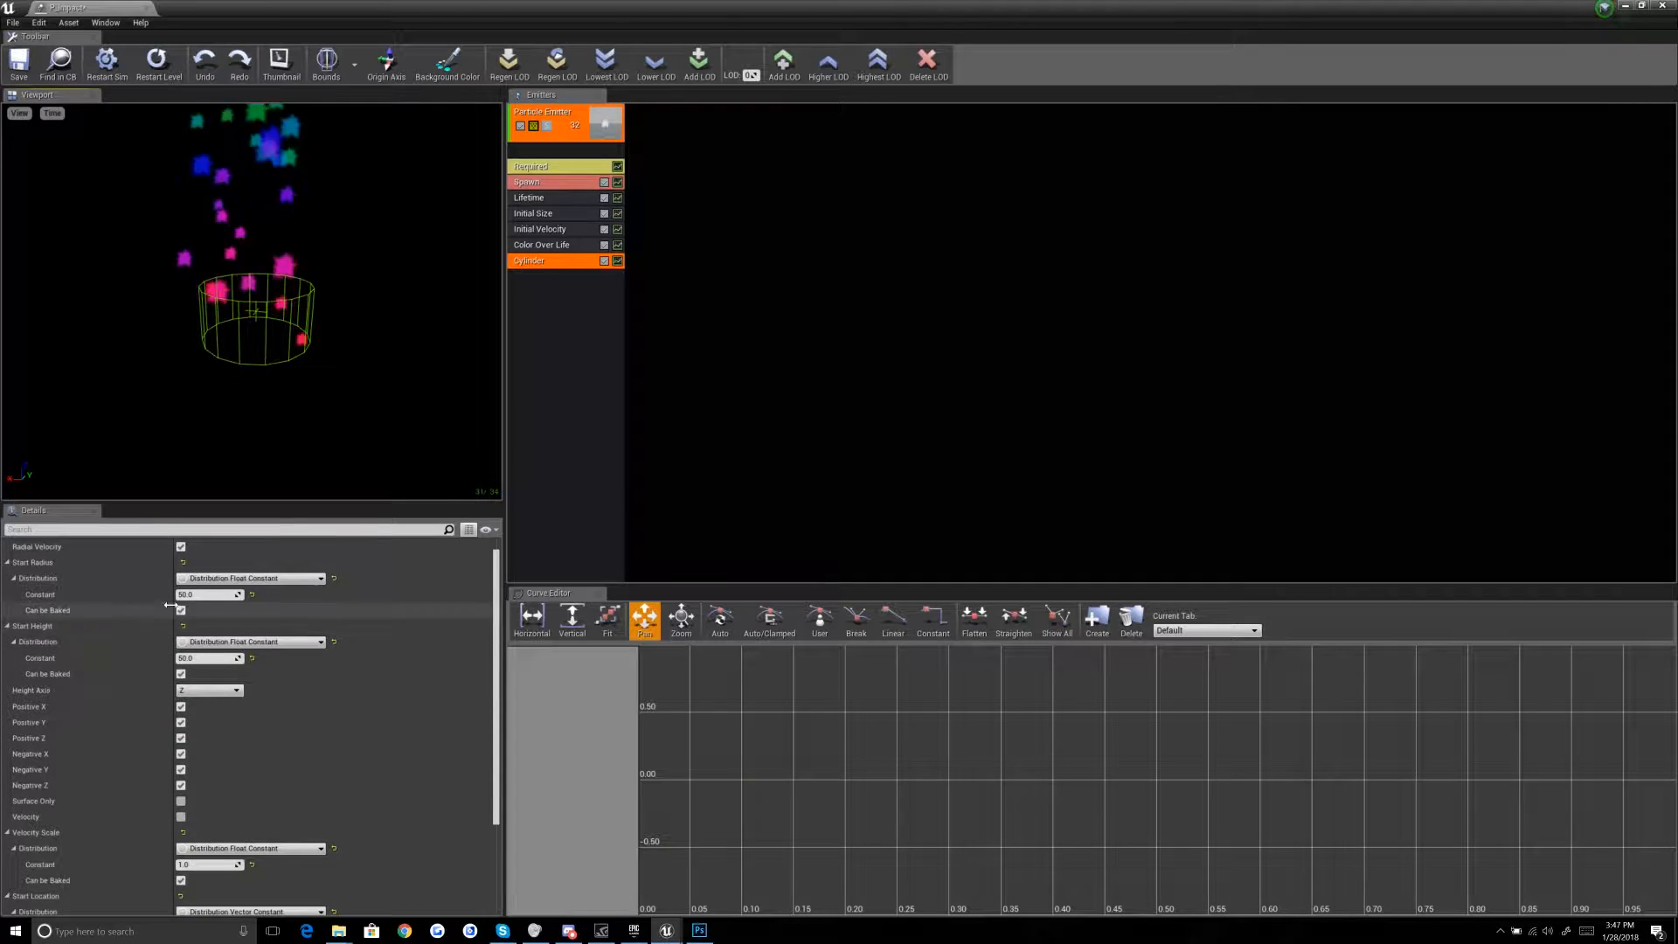
left_click(200, 594)
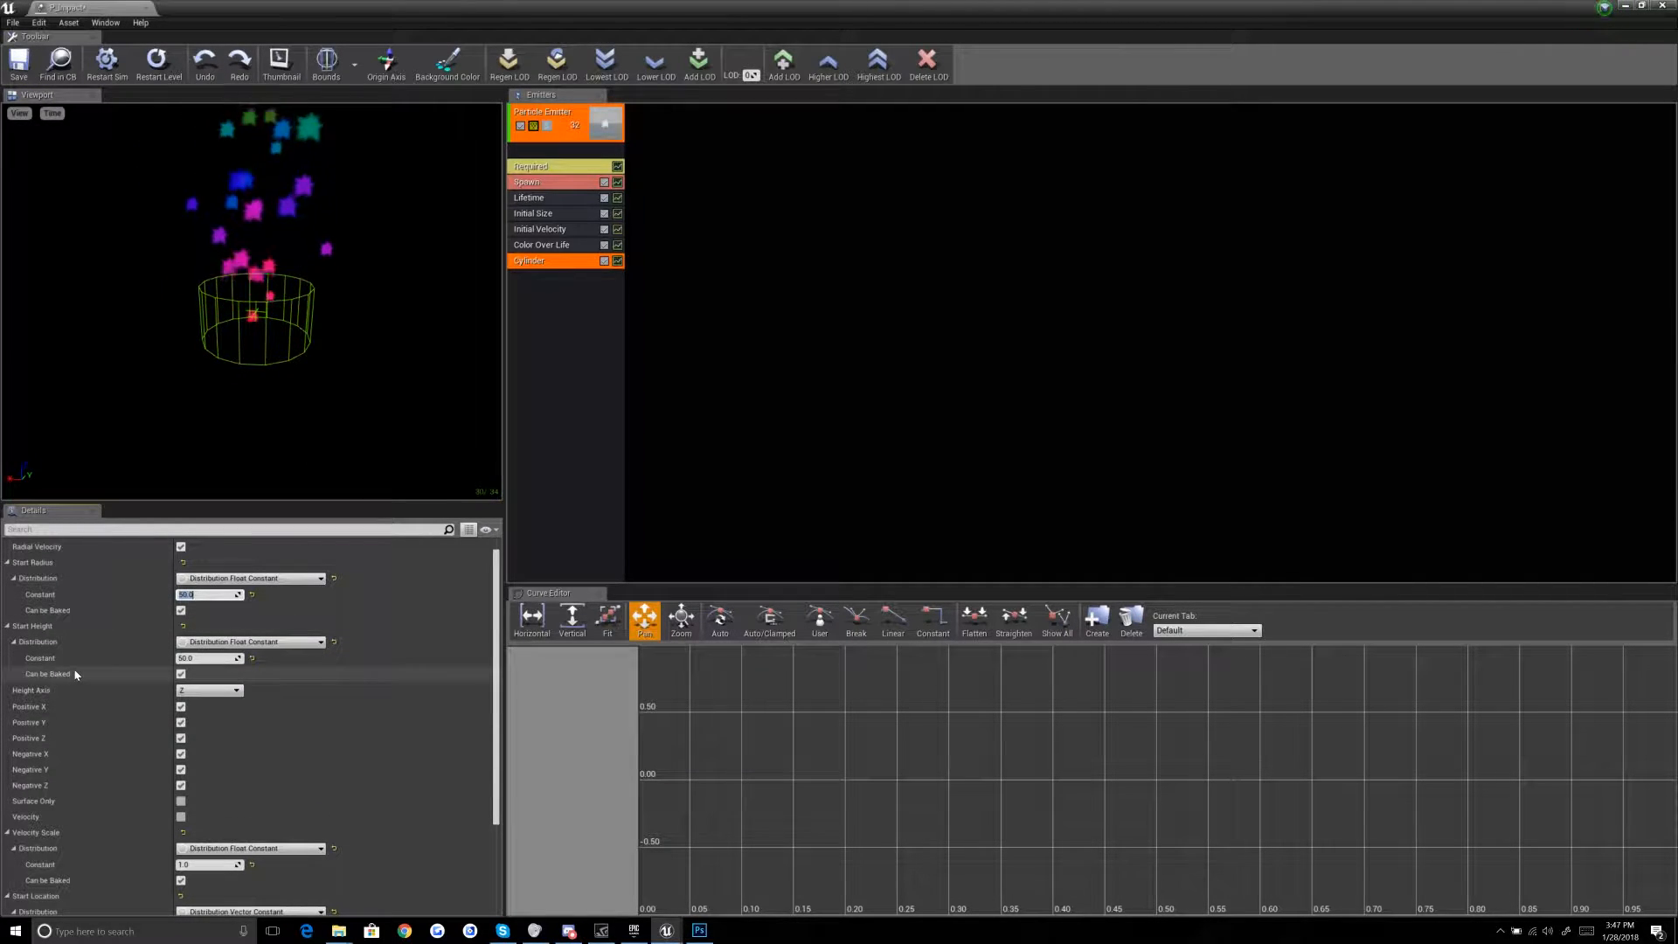
type("75")
key("Return")
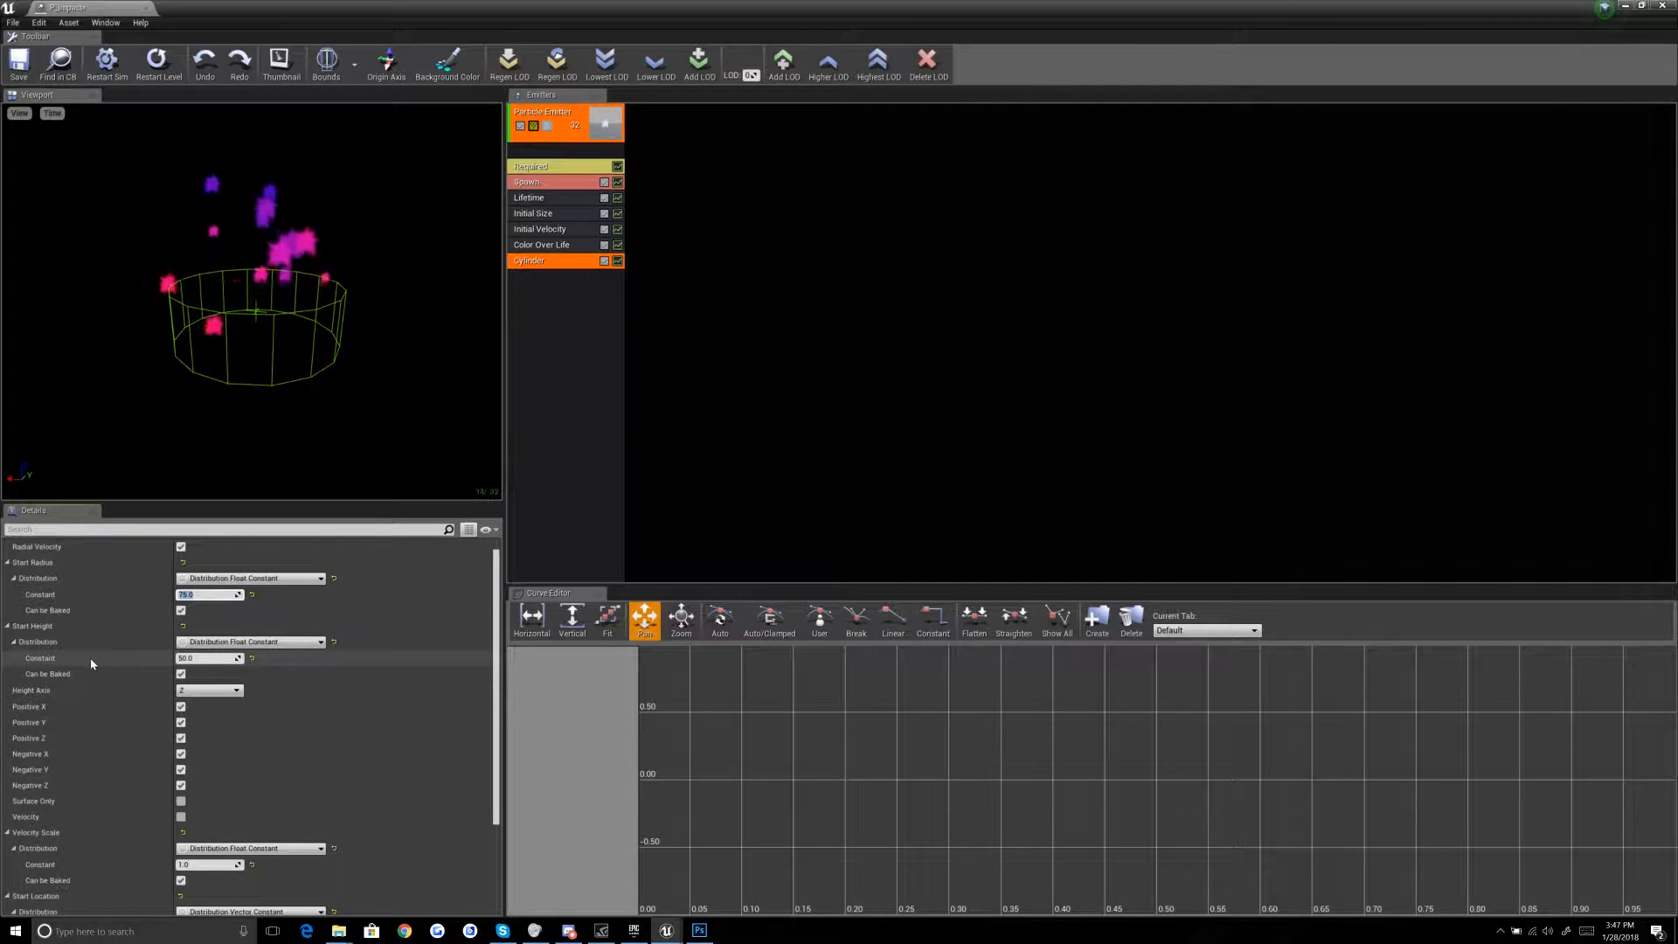
type("25")
key("Return")
type("50")
key("Return")
Step: Try constant start height values of 75 and 25 on the Cylinder module, and return it to 50
left_click(194, 658)
type("75")
key("Return")
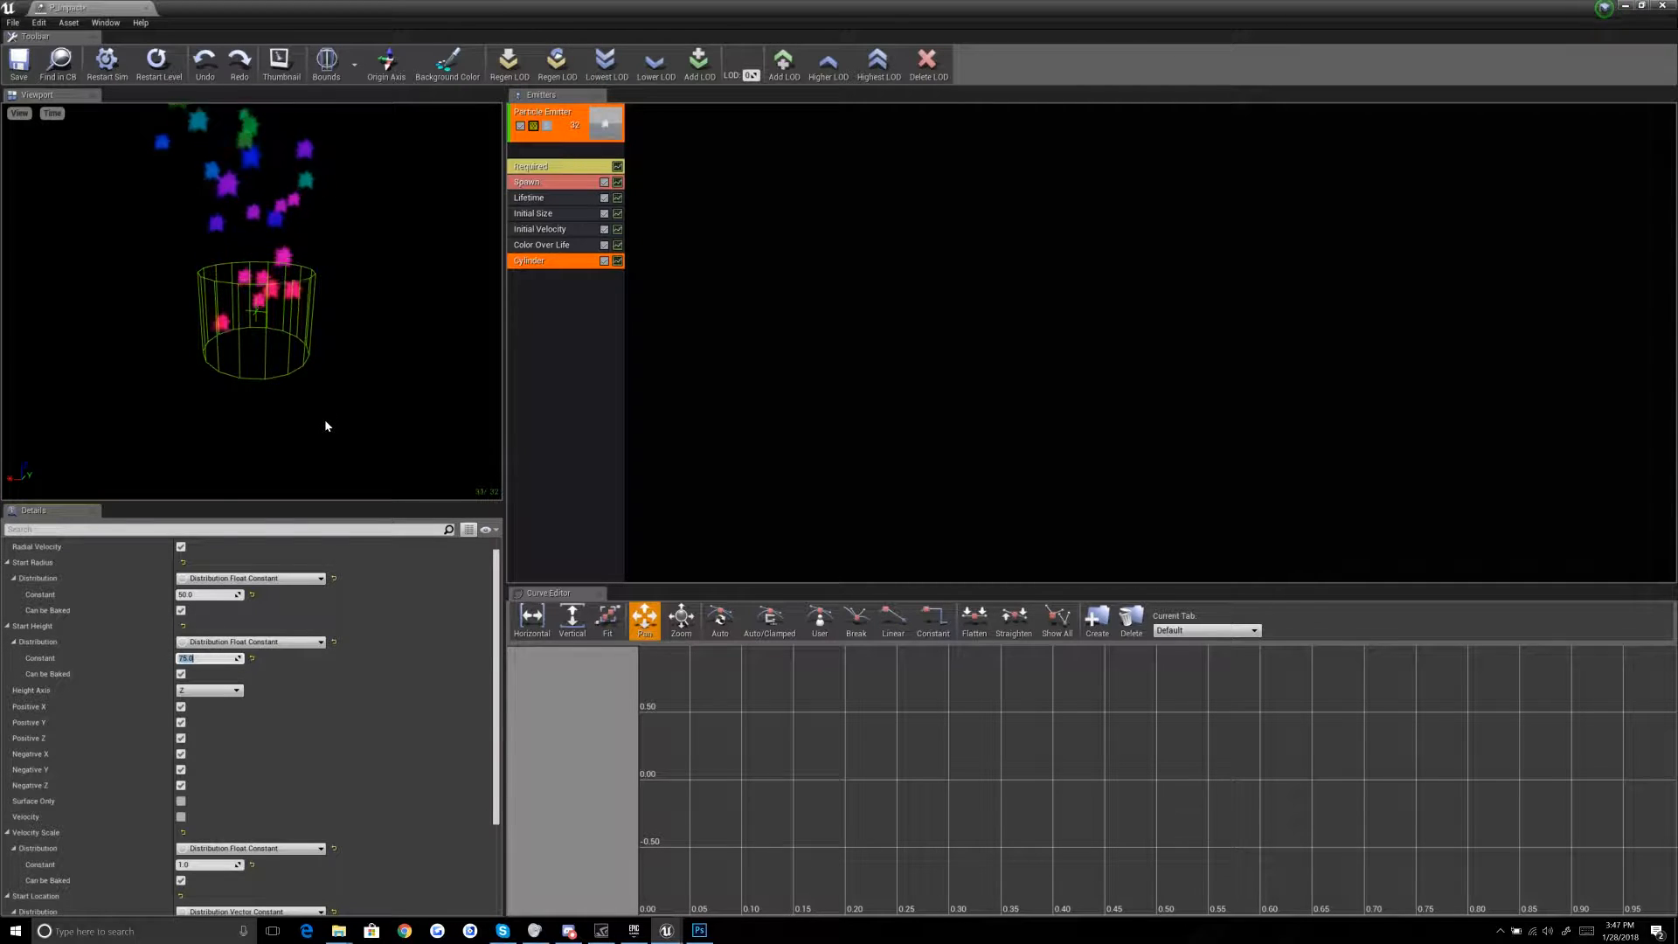
type("25")
key("Return")
type("50")
key("Return")
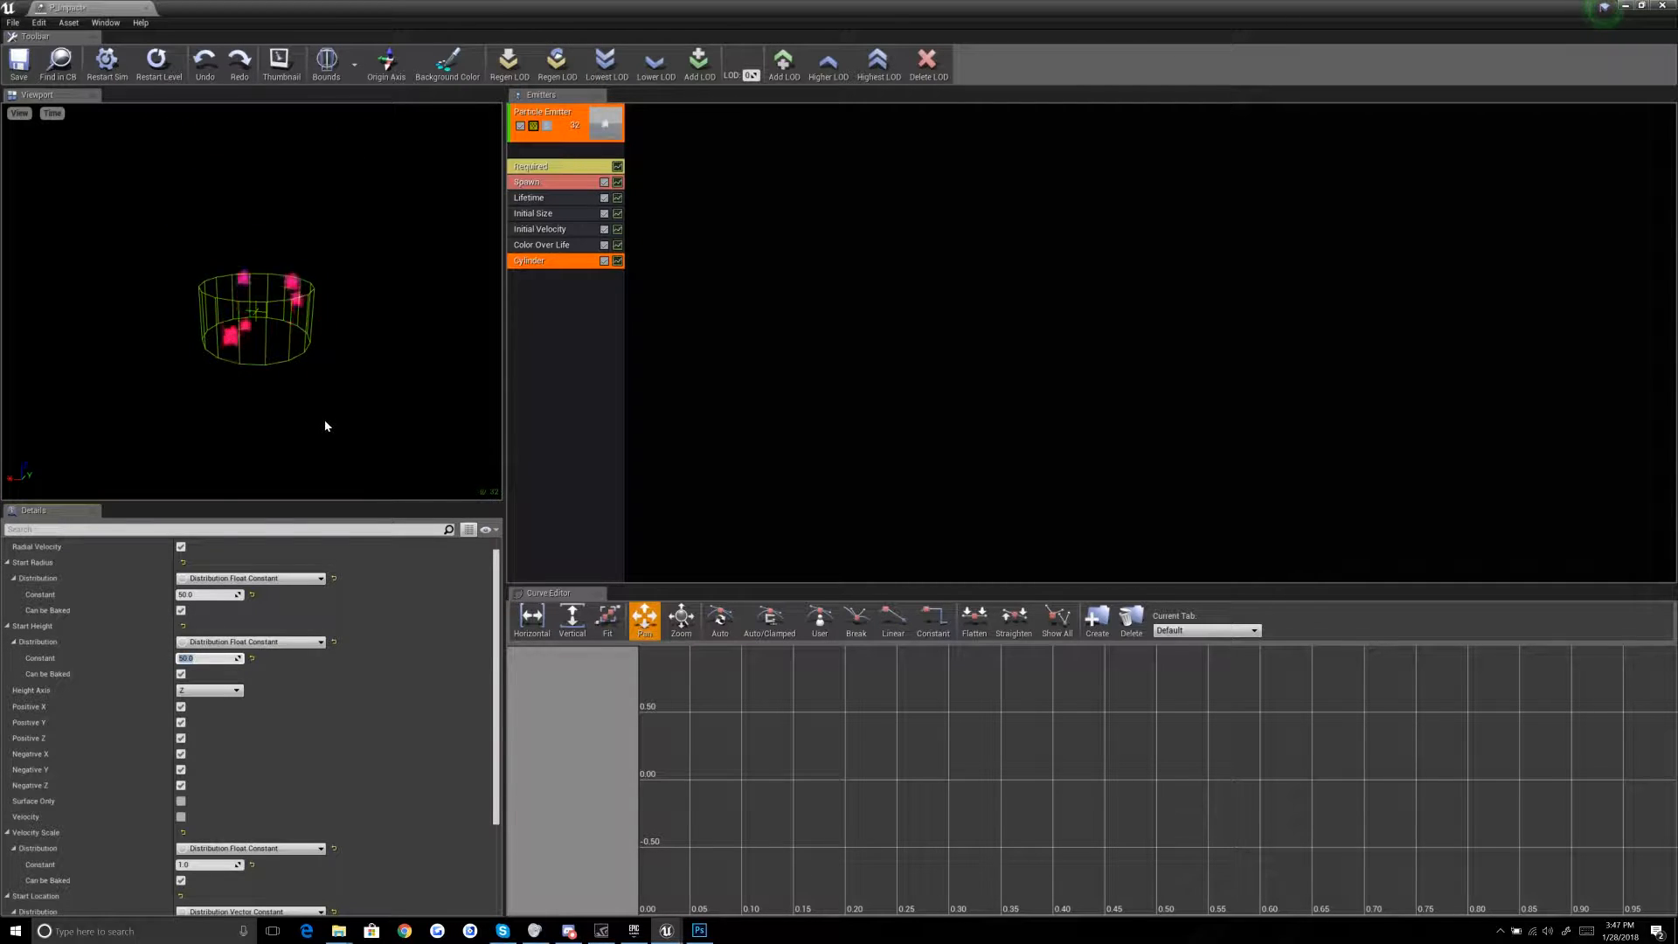
Step: Try X and Y as the cylinder's height axis, and switch it back to Z
left_click(229, 692)
left_click(199, 701)
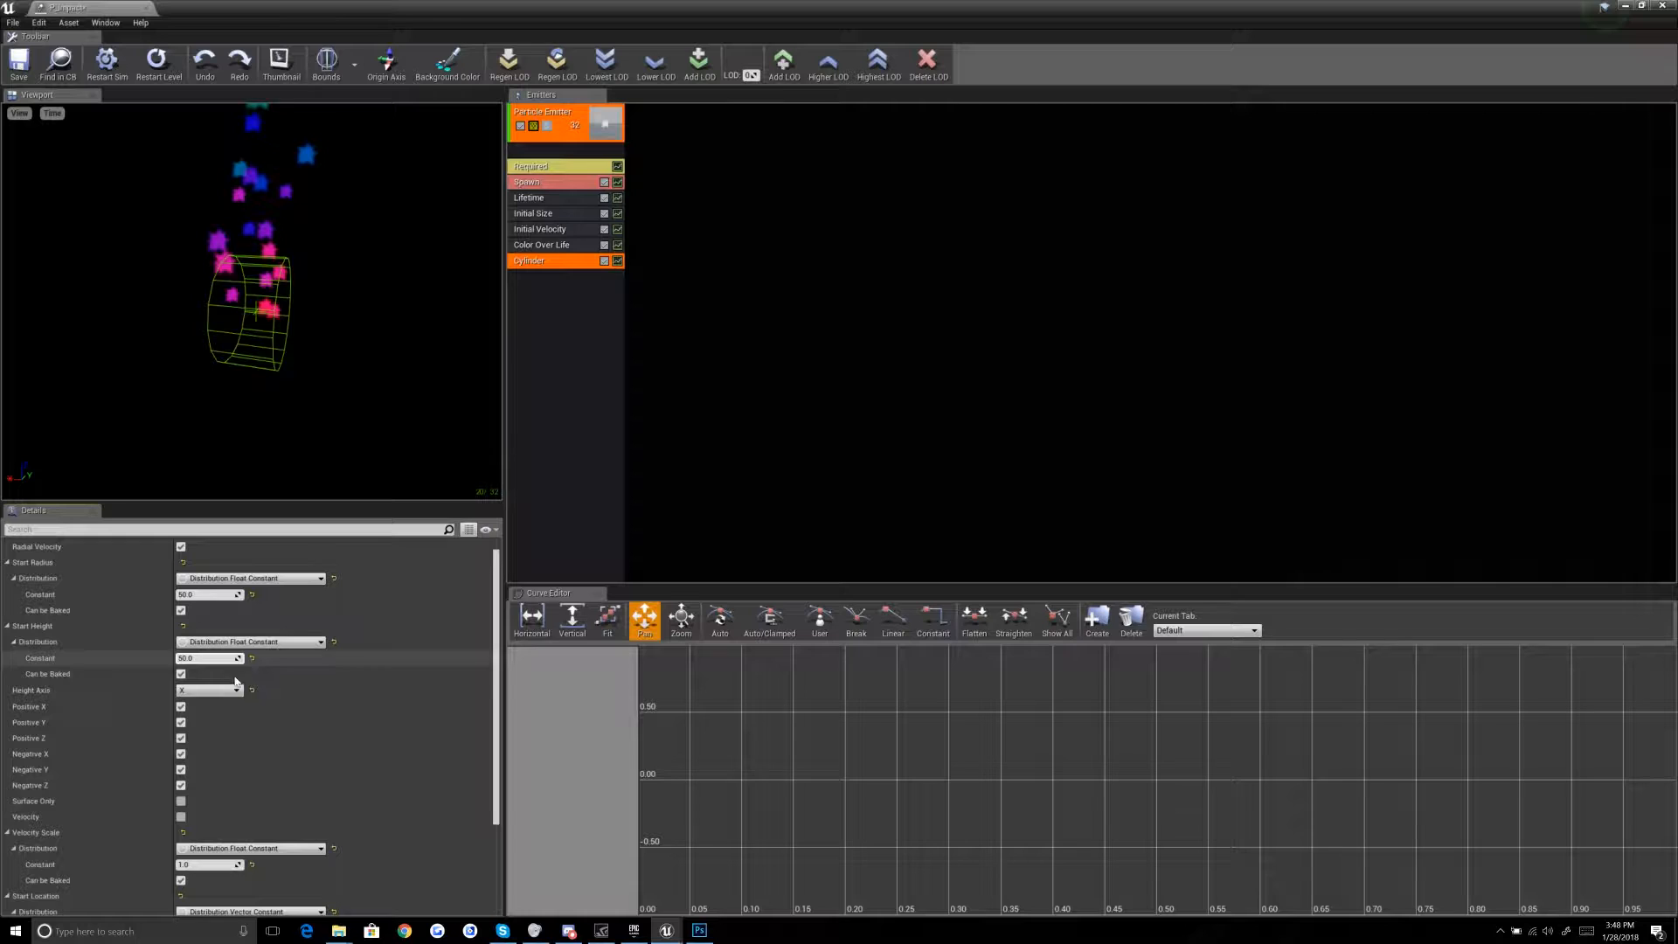
left_click(201, 691)
left_click(196, 711)
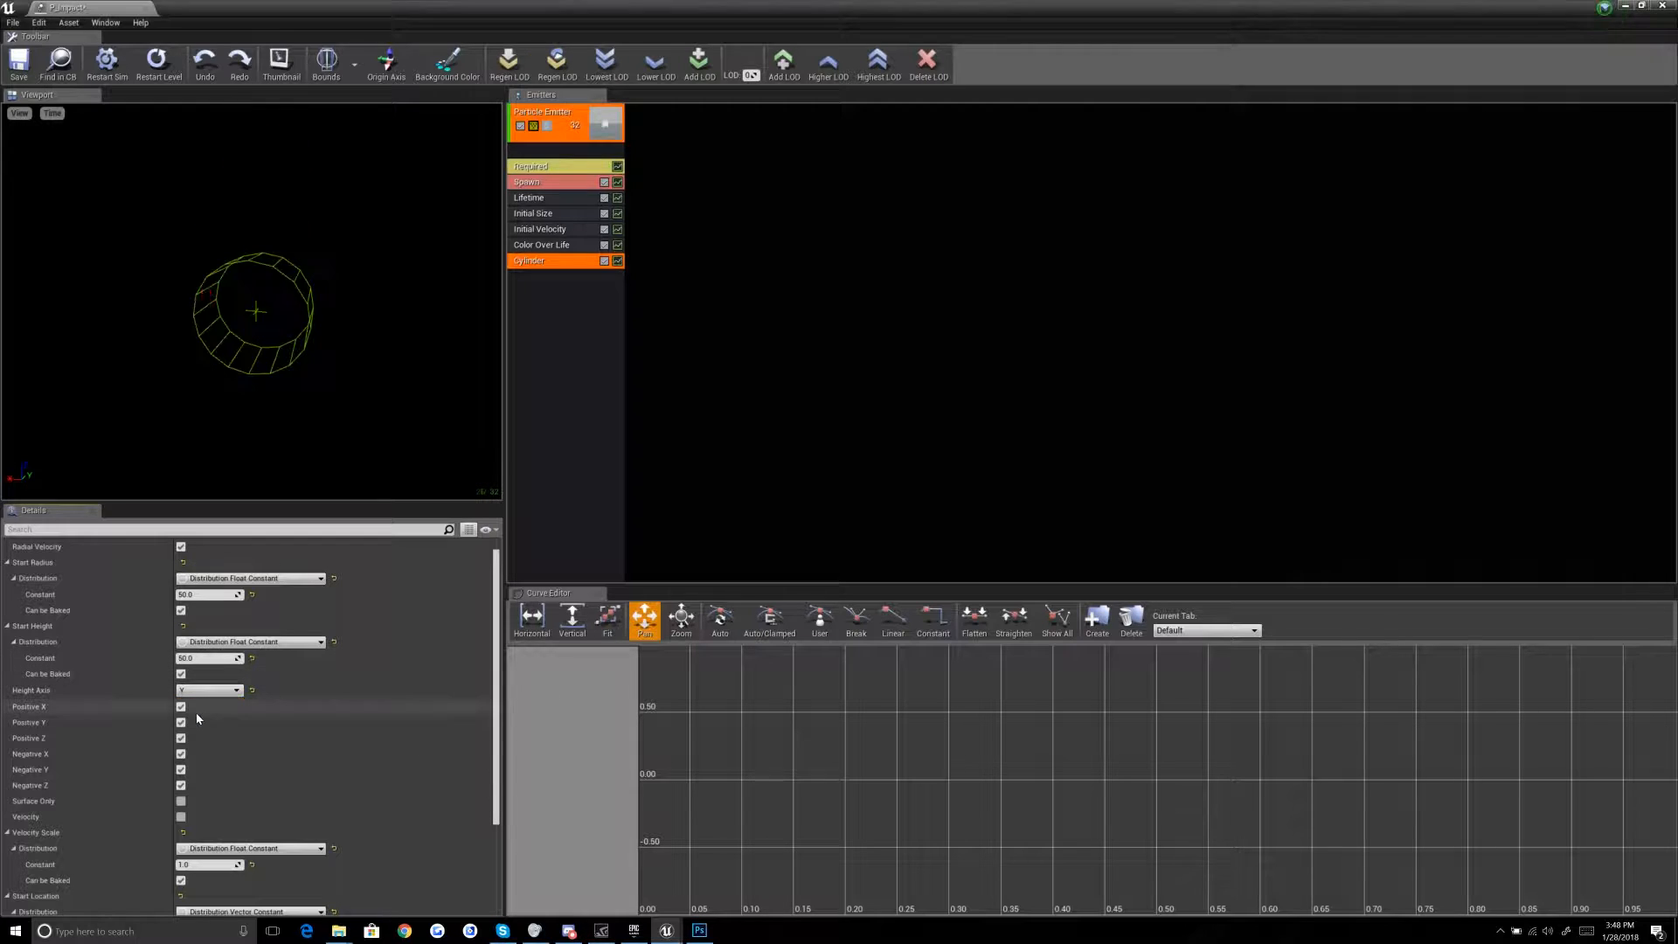
left_click(209, 691)
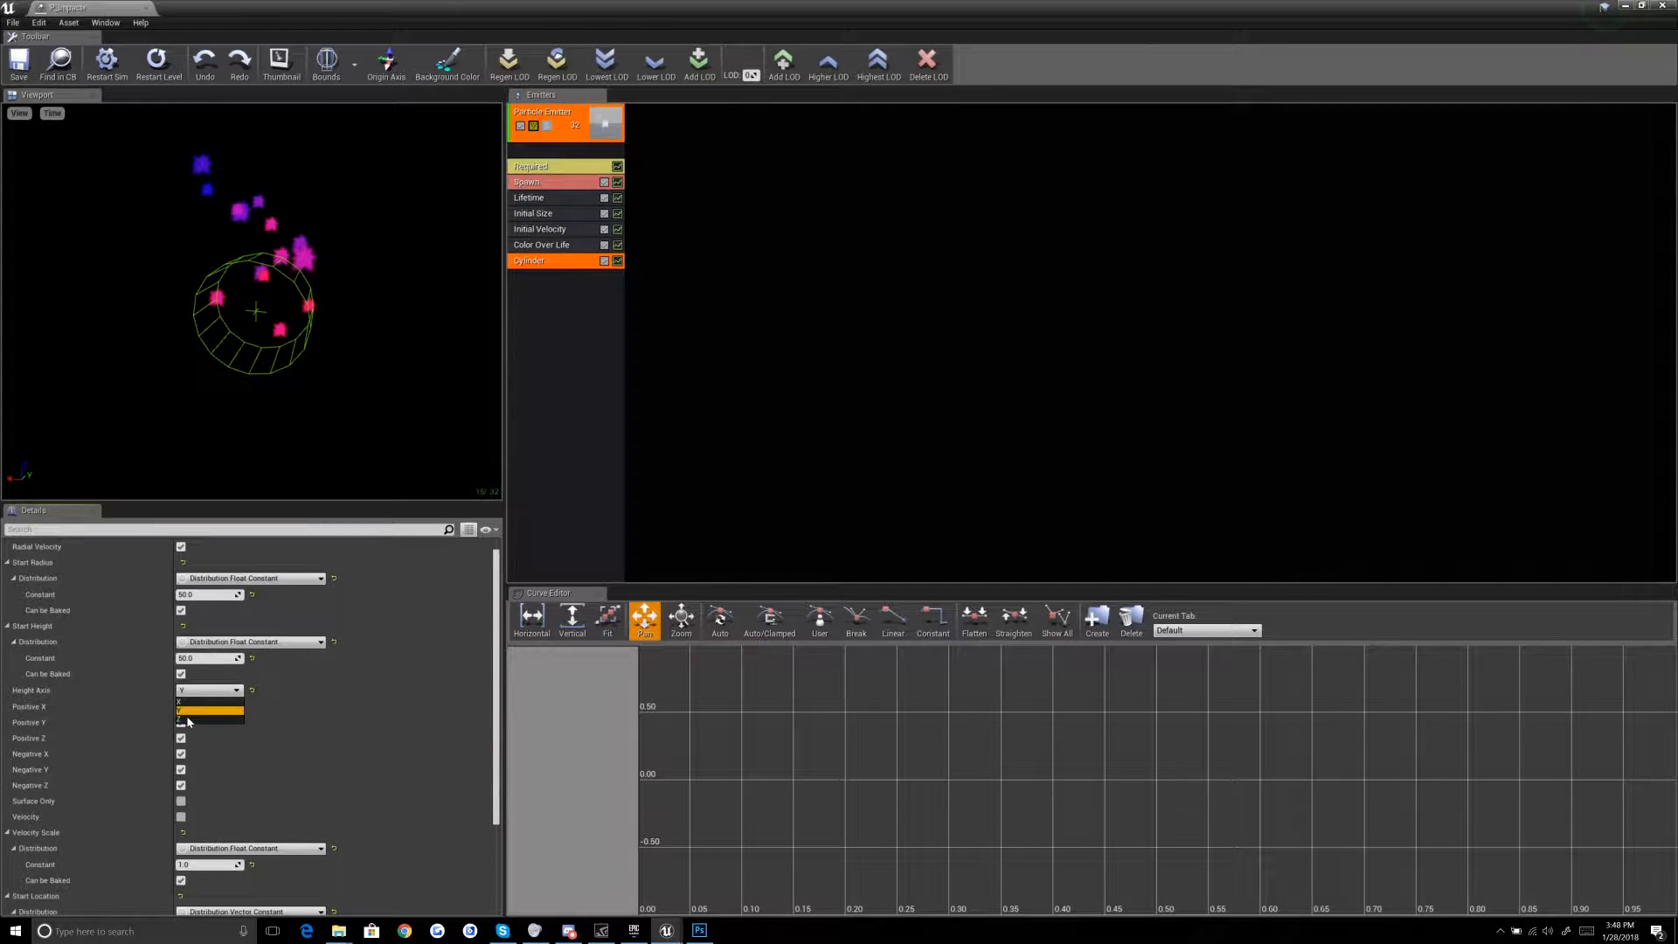
left_click(197, 721)
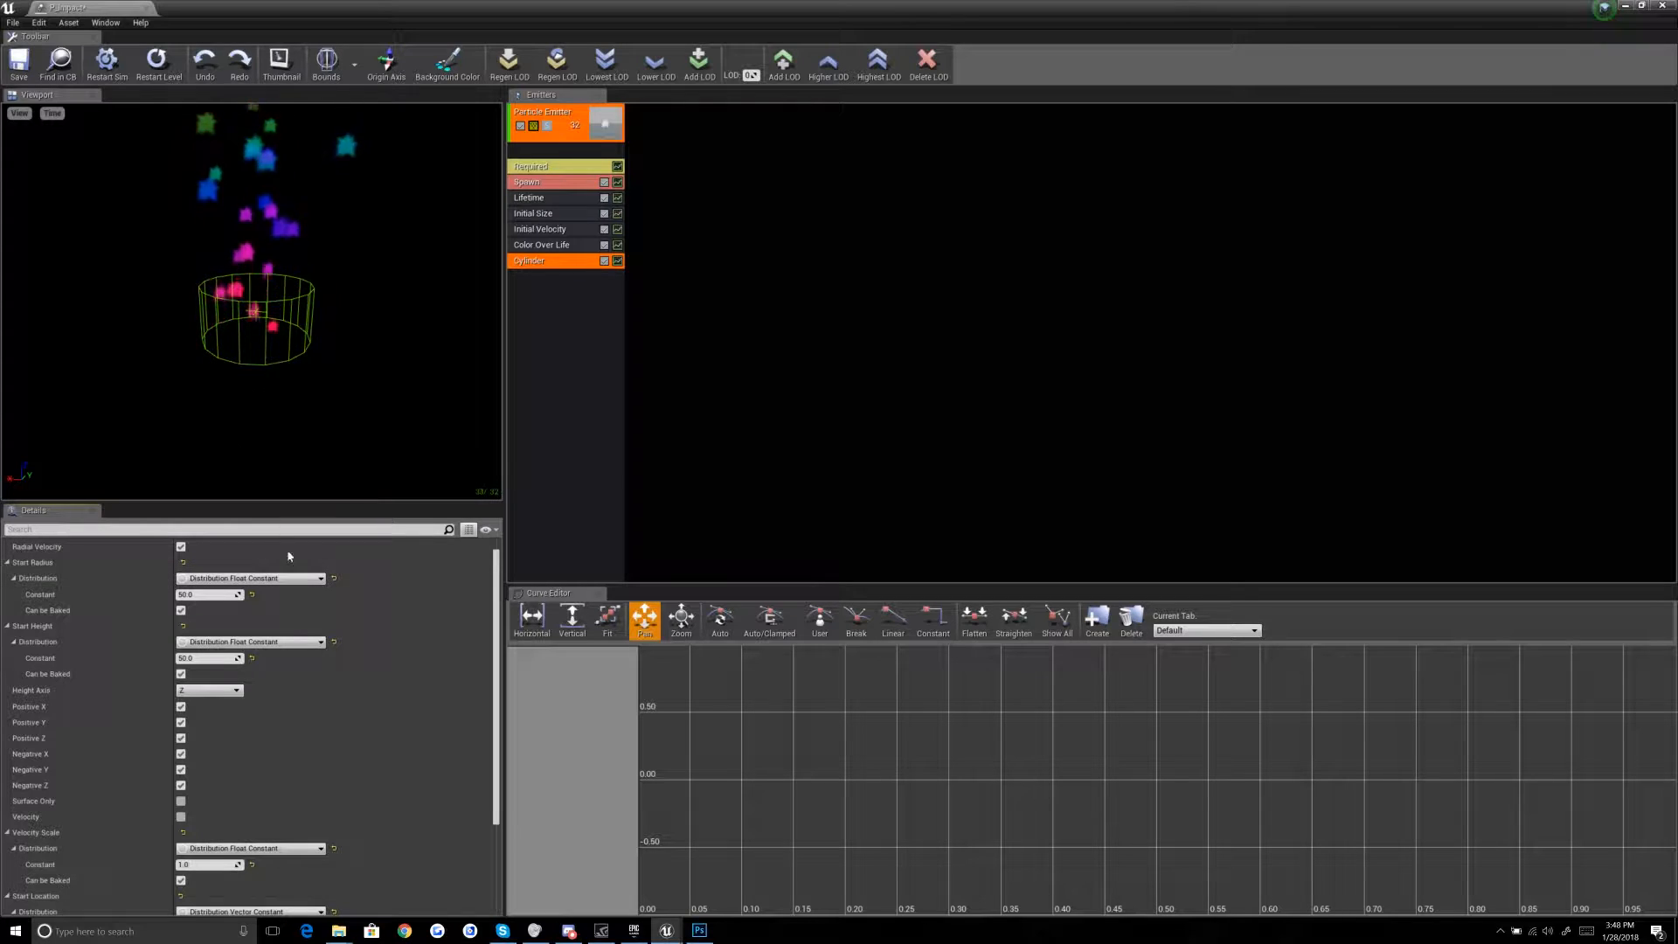
Step: Try disabling Positive X spawning on the Cylinder module, and enable it again
scroll(56, 716, "down", 1)
scroll(56, 716, "down", 2)
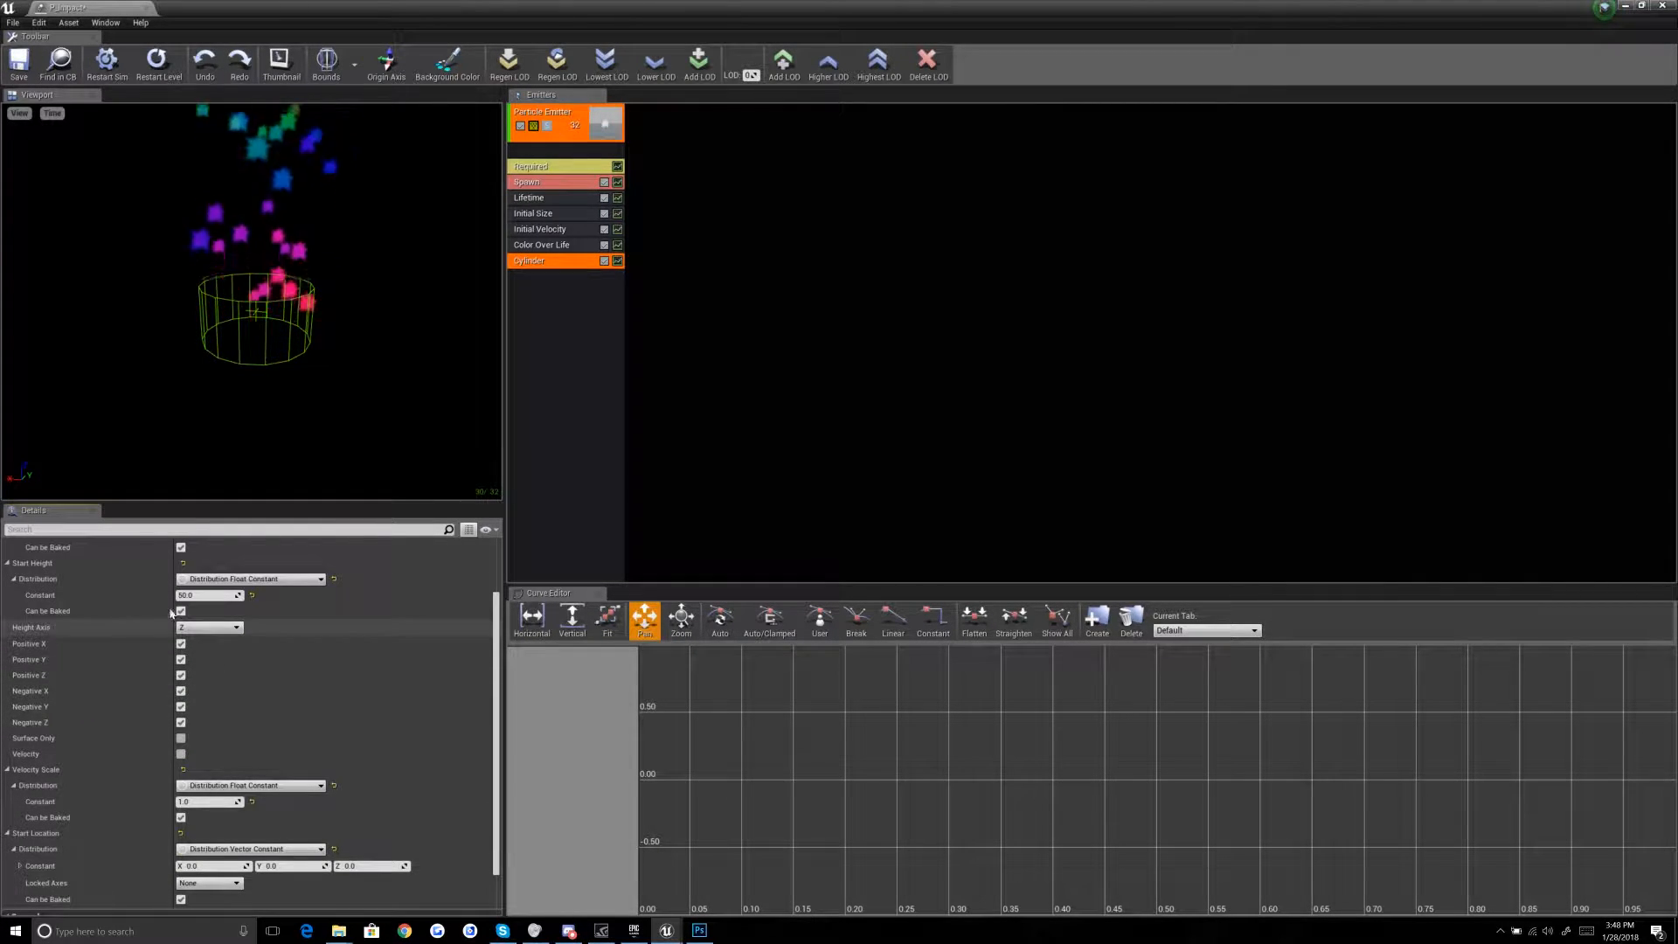
left_click(181, 644)
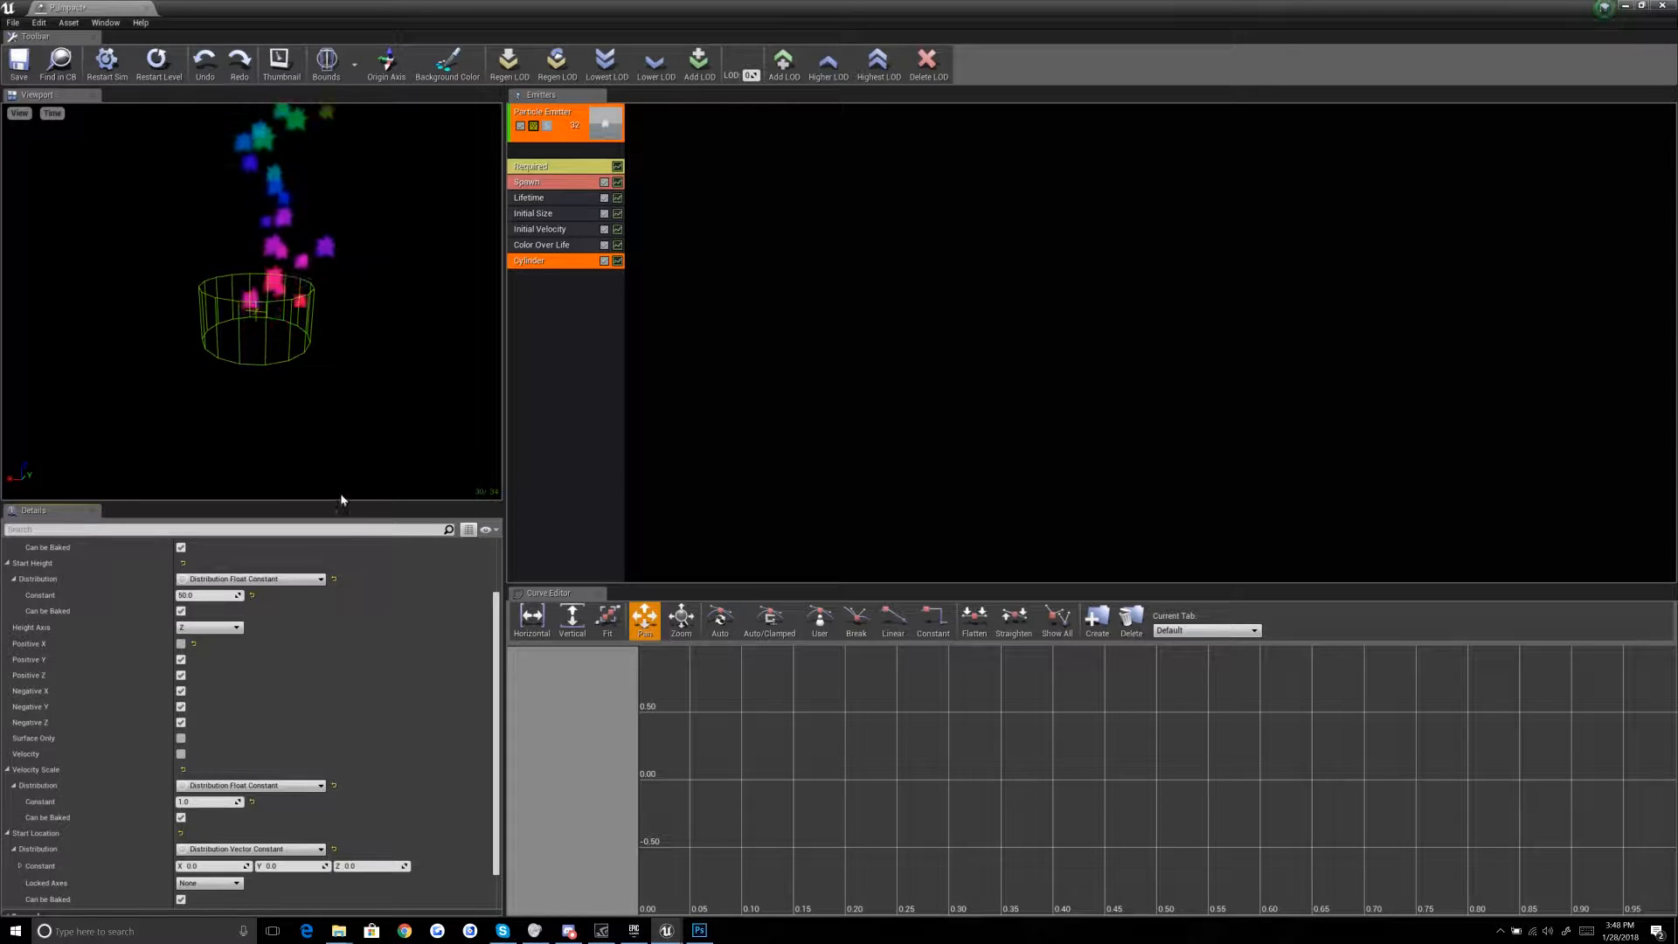
left_click(181, 643)
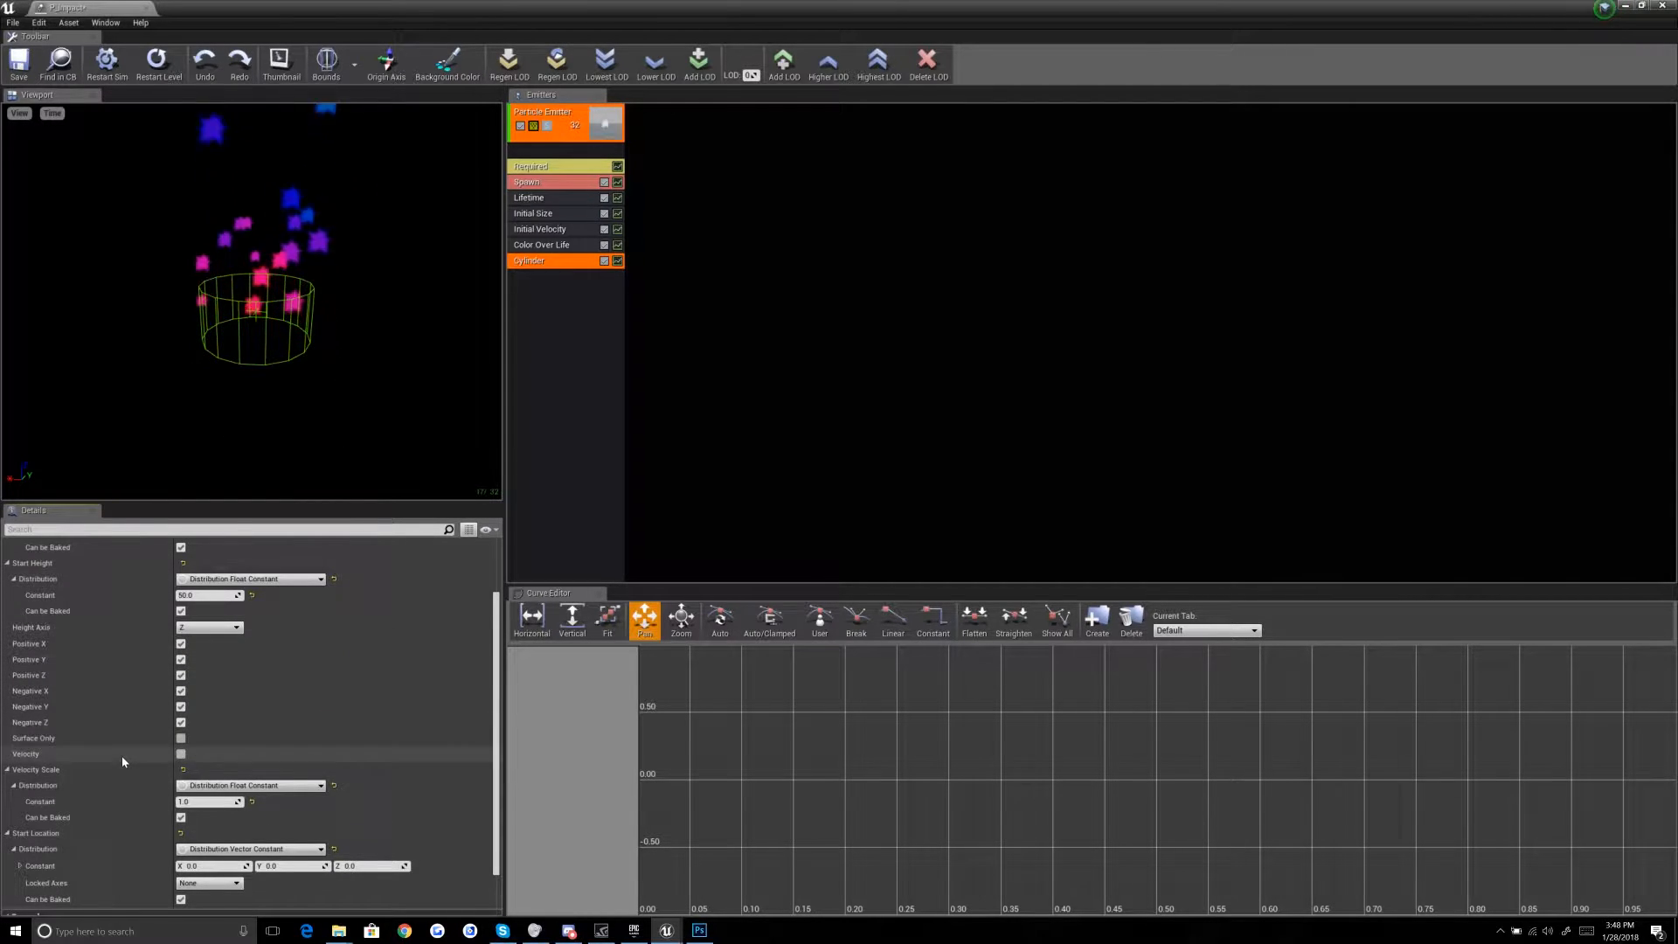
Step: Enable Surface Only on the Cylinder module and inspect the particle spawn positions from above and the side
scroll(122, 755, "down", 1)
left_click(181, 717)
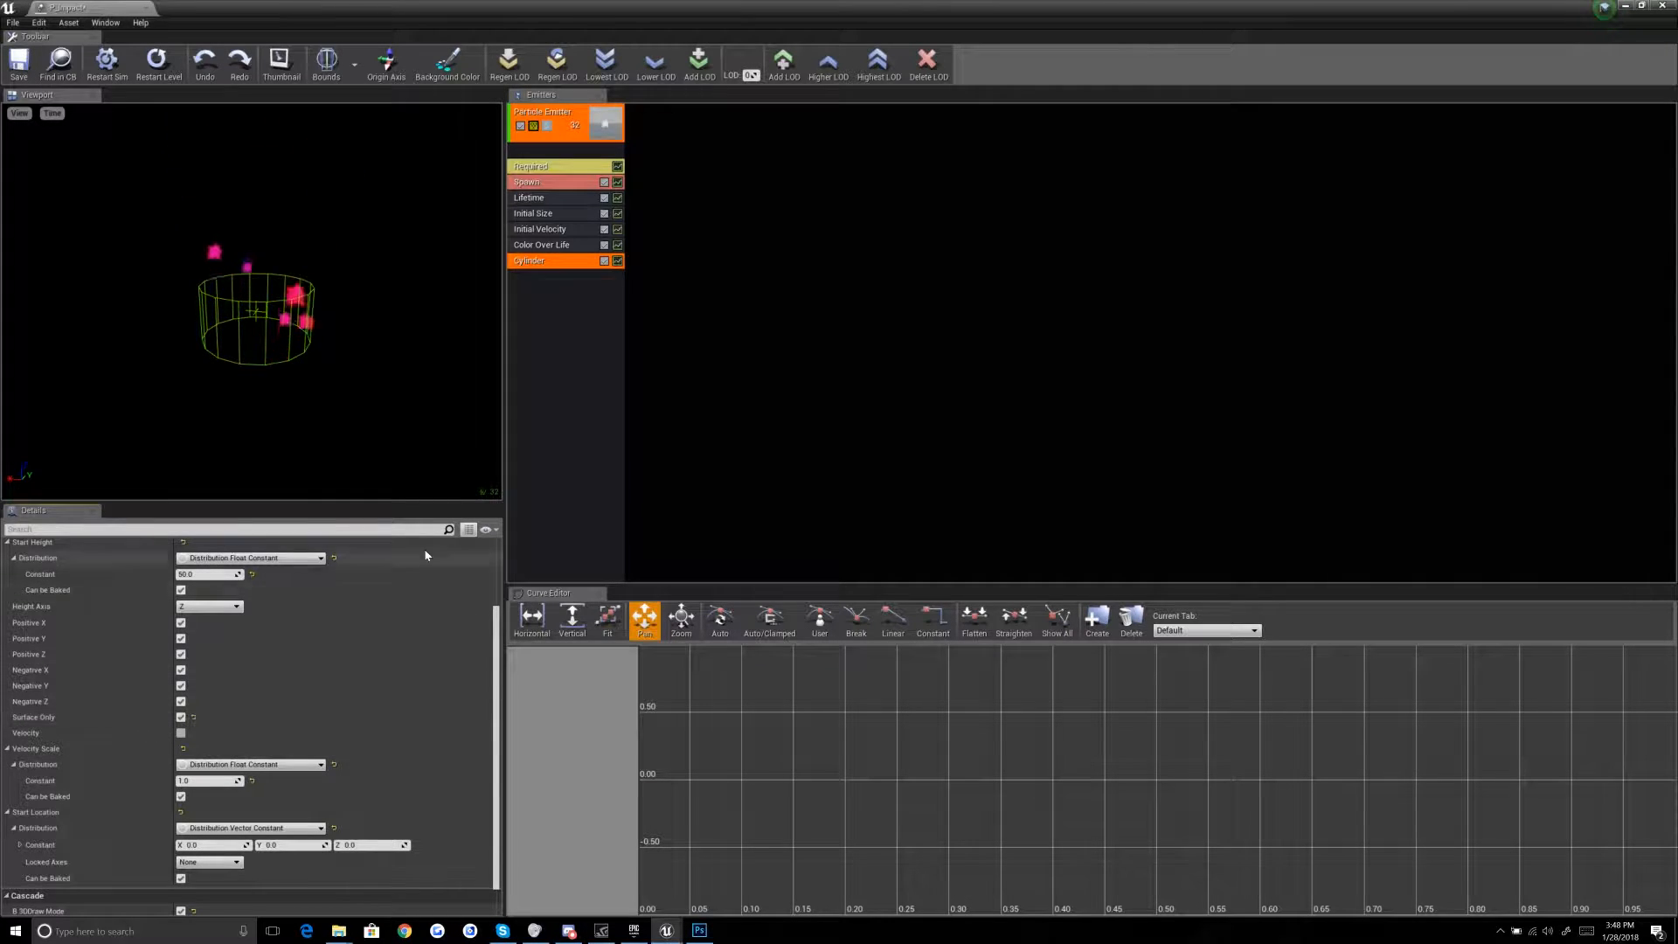
left_click_drag(367, 376, 318, 450)
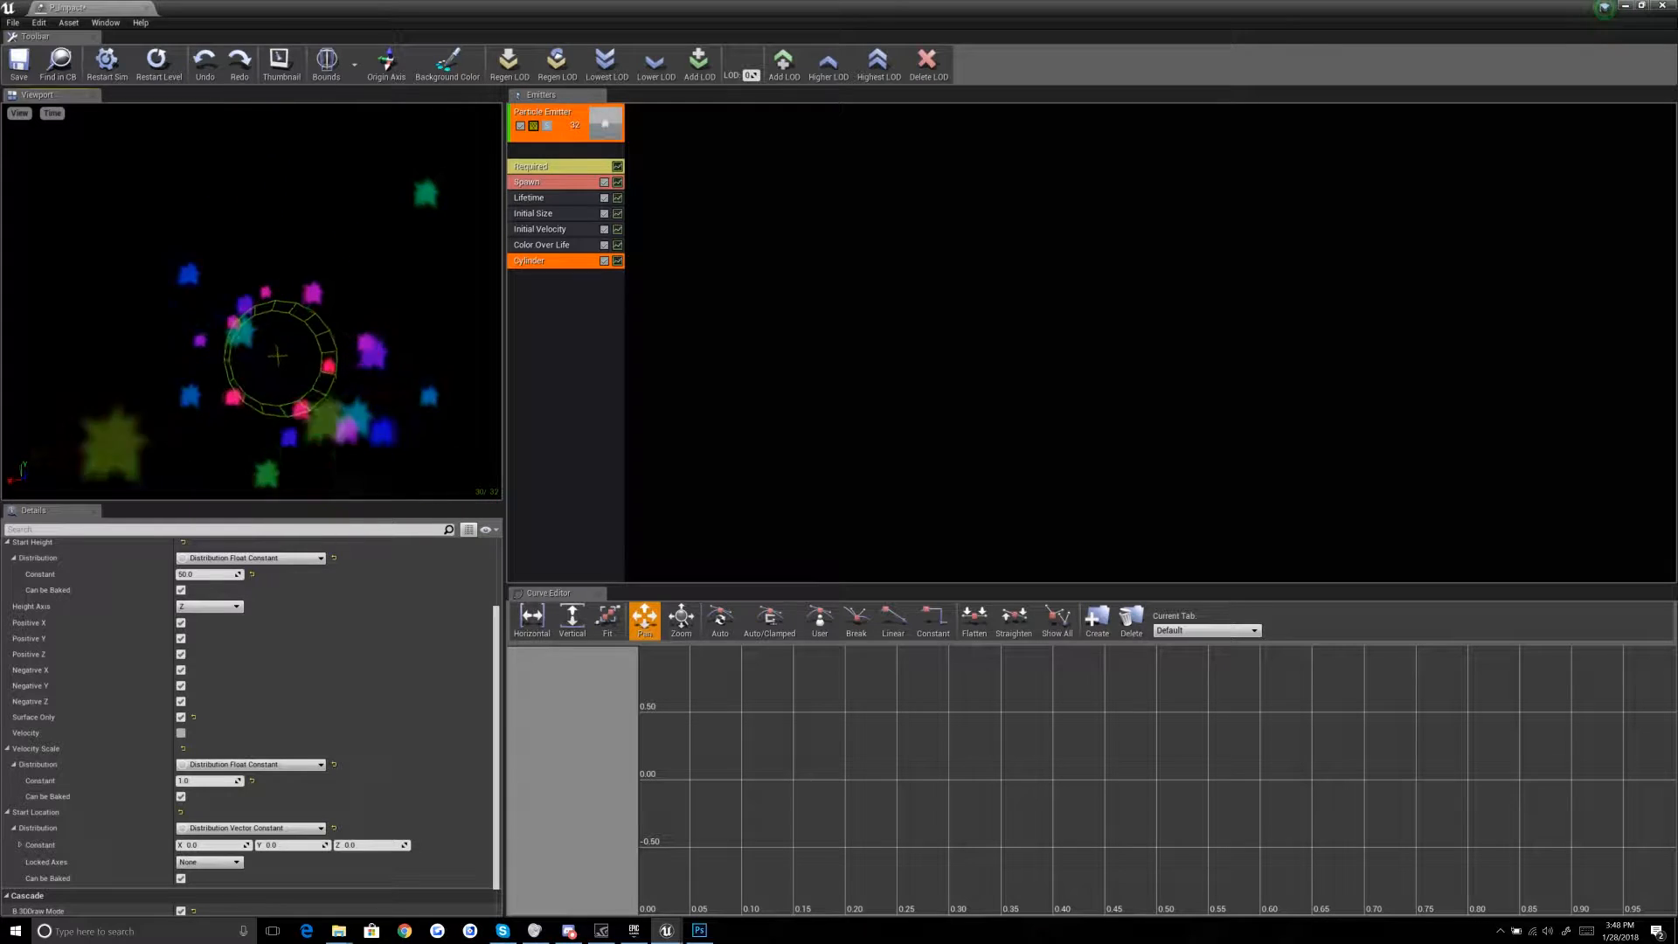
left_click_drag(222, 315, 229, 223)
left_click_drag(262, 419, 324, 385)
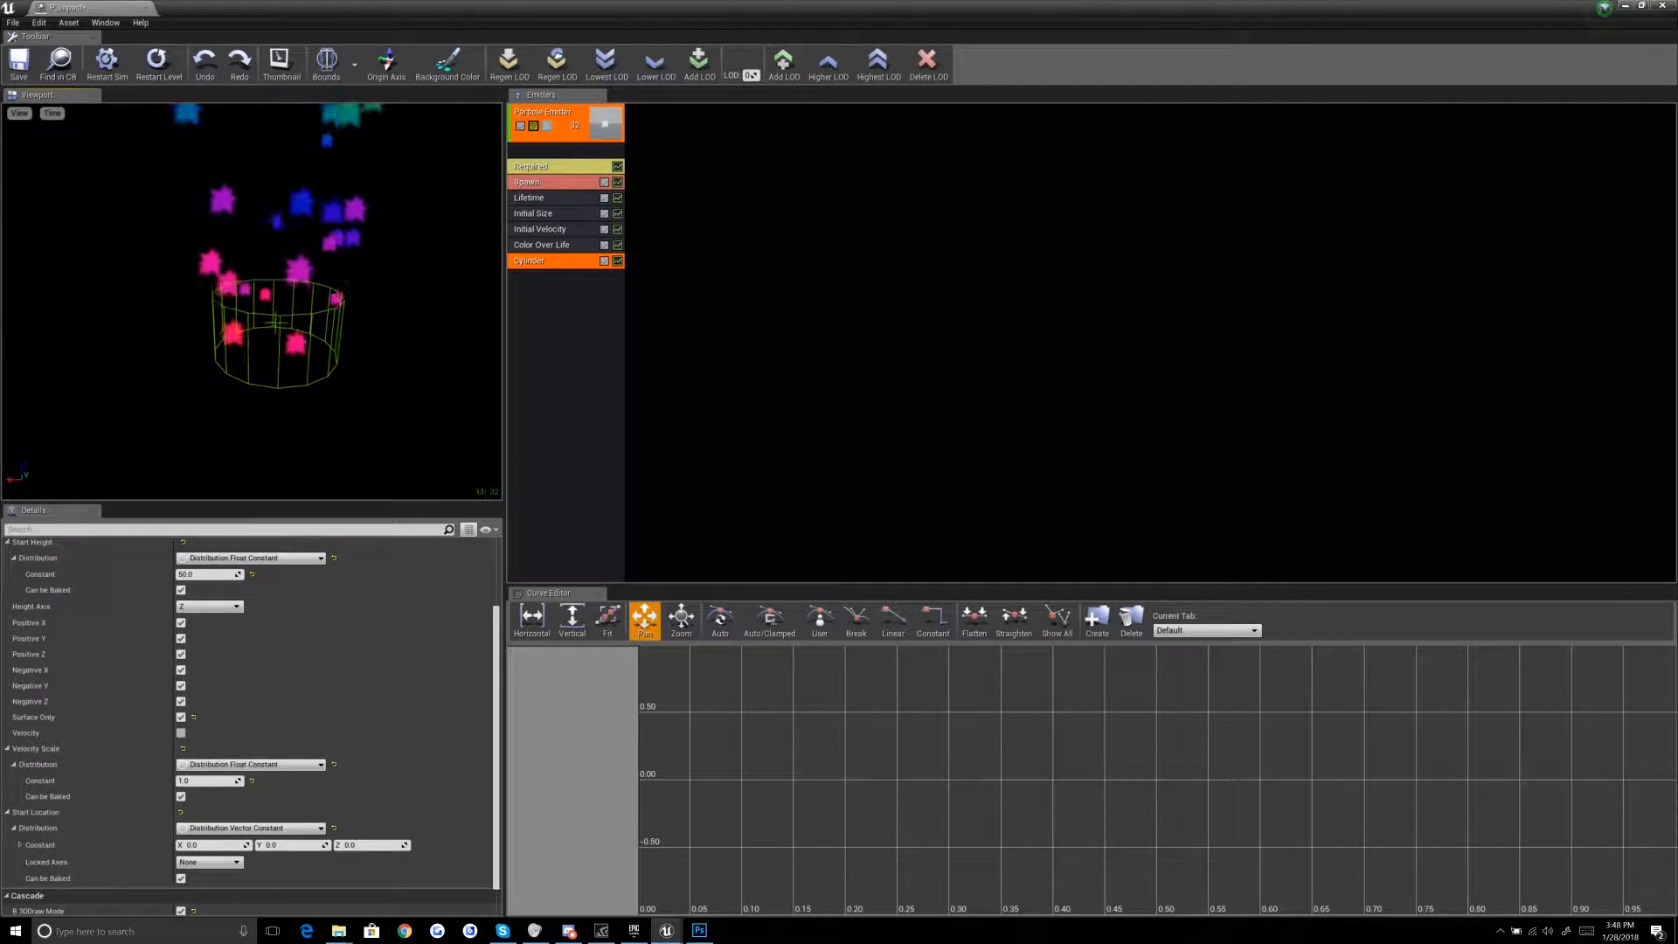
Step: Disable the emitter's Initial Velocity module and inspect the particles on the cylinder surface
left_click(604, 229)
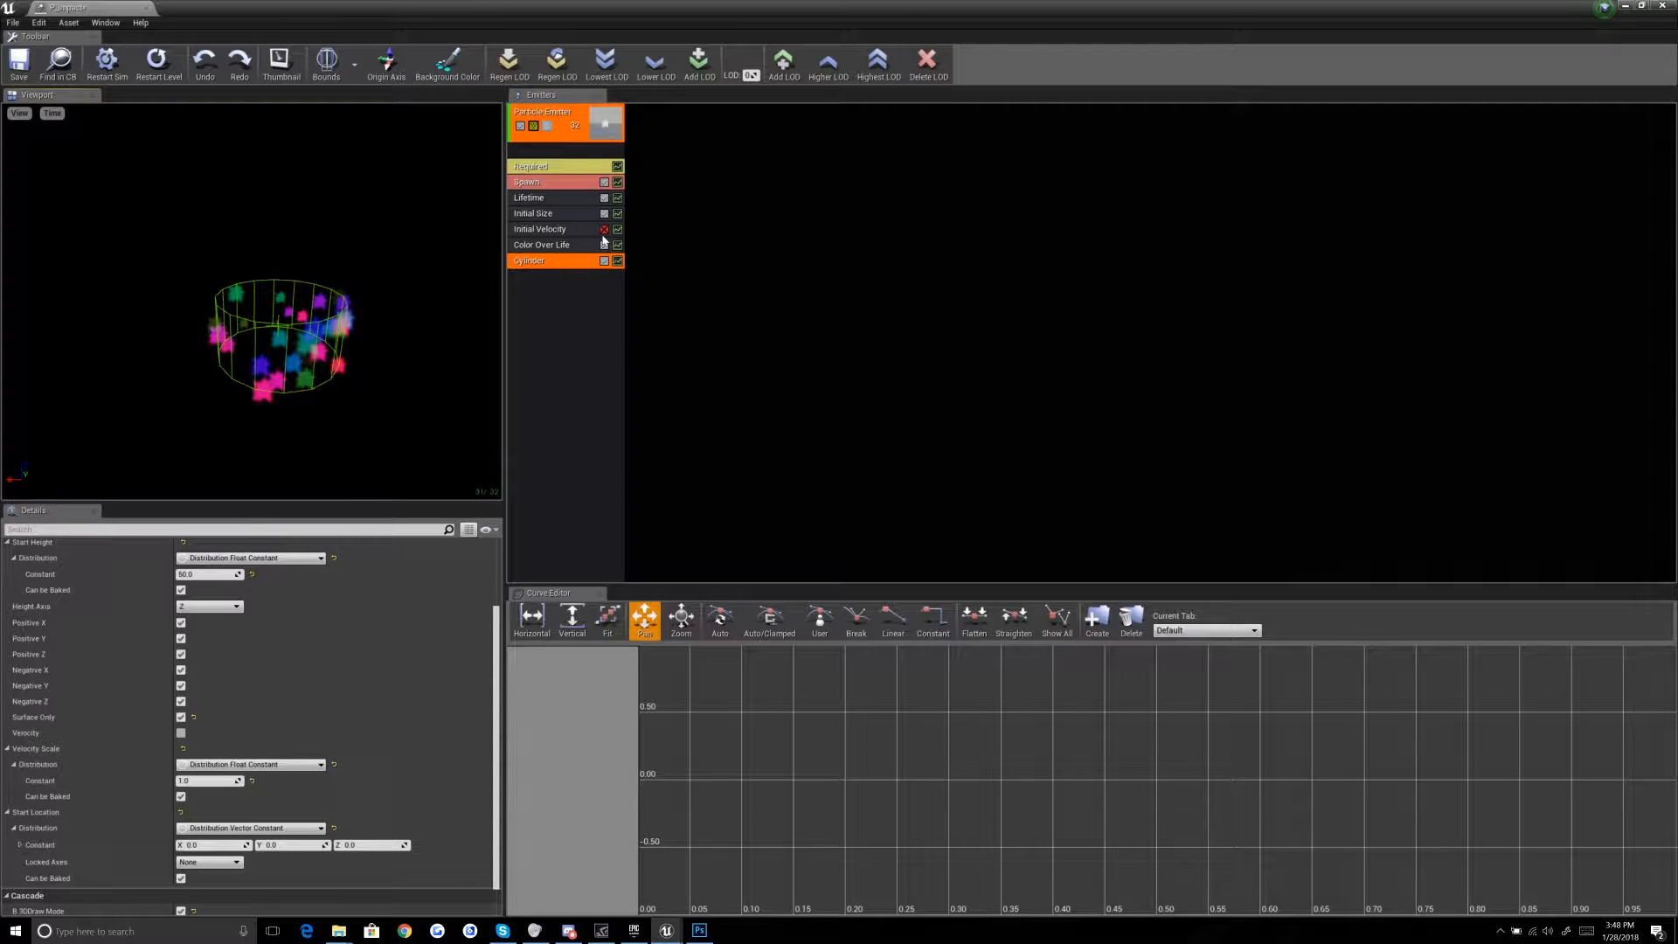
left_click_drag(383, 379, 423, 407)
left_click_drag(298, 312, 313, 354)
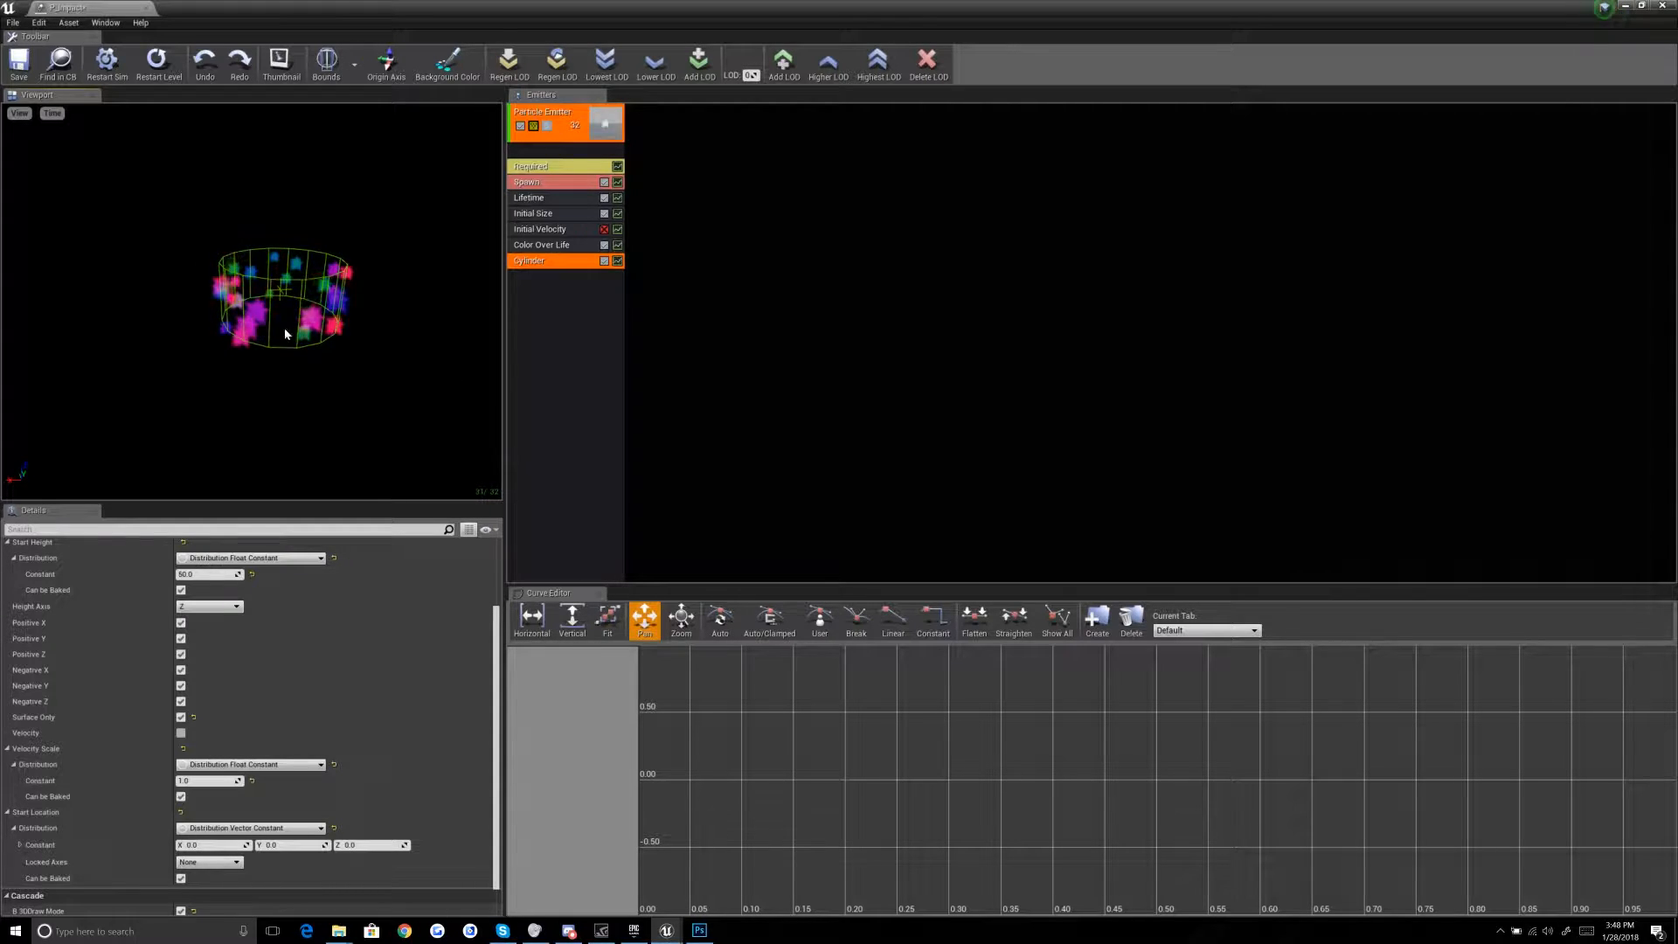
Step: Enable Velocity on the Cylinder module and inspect the particle movement around the cylinder from several angles
left_click(181, 732)
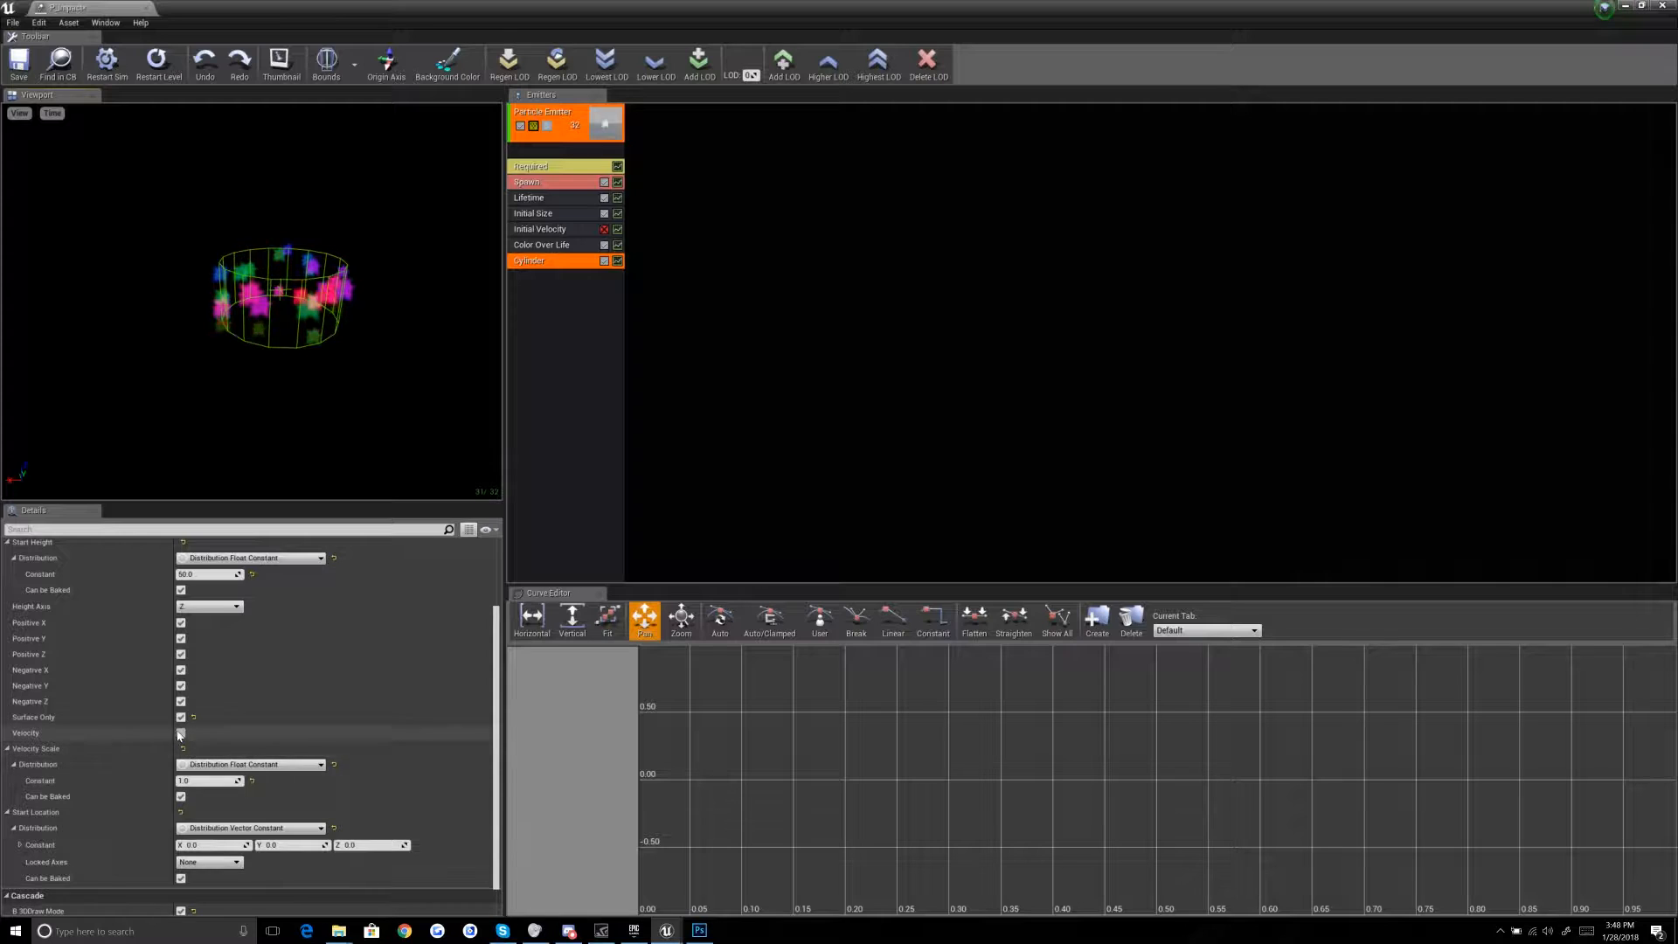
left_click_drag(367, 424, 367, 465)
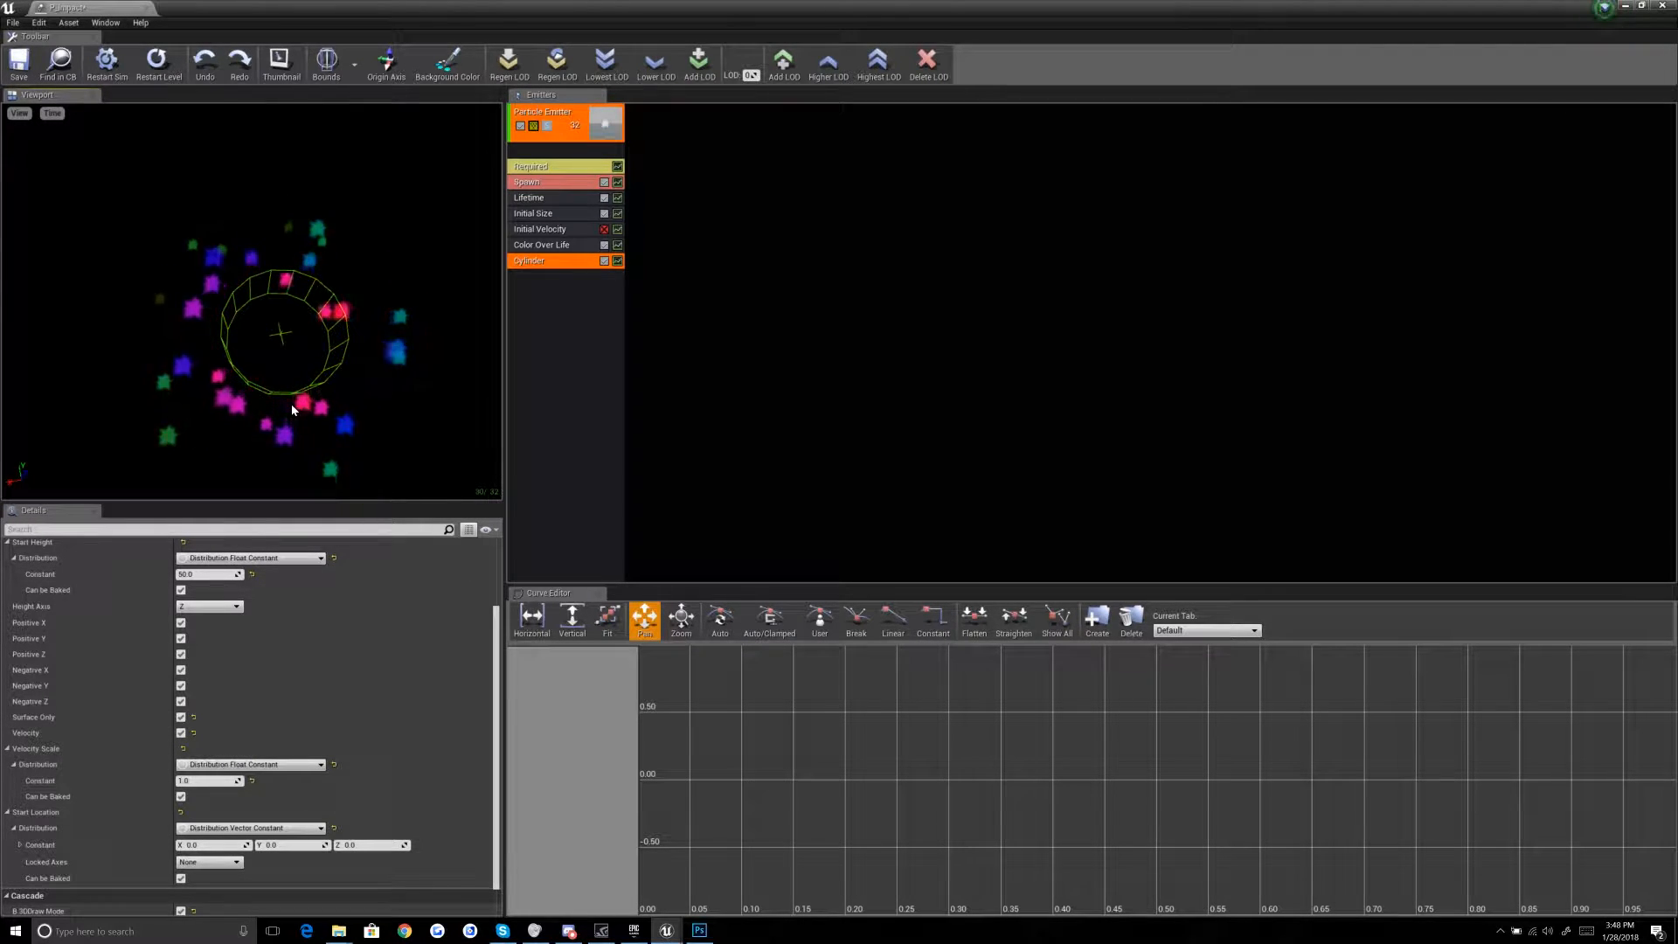
left_click_drag(358, 390, 321, 378)
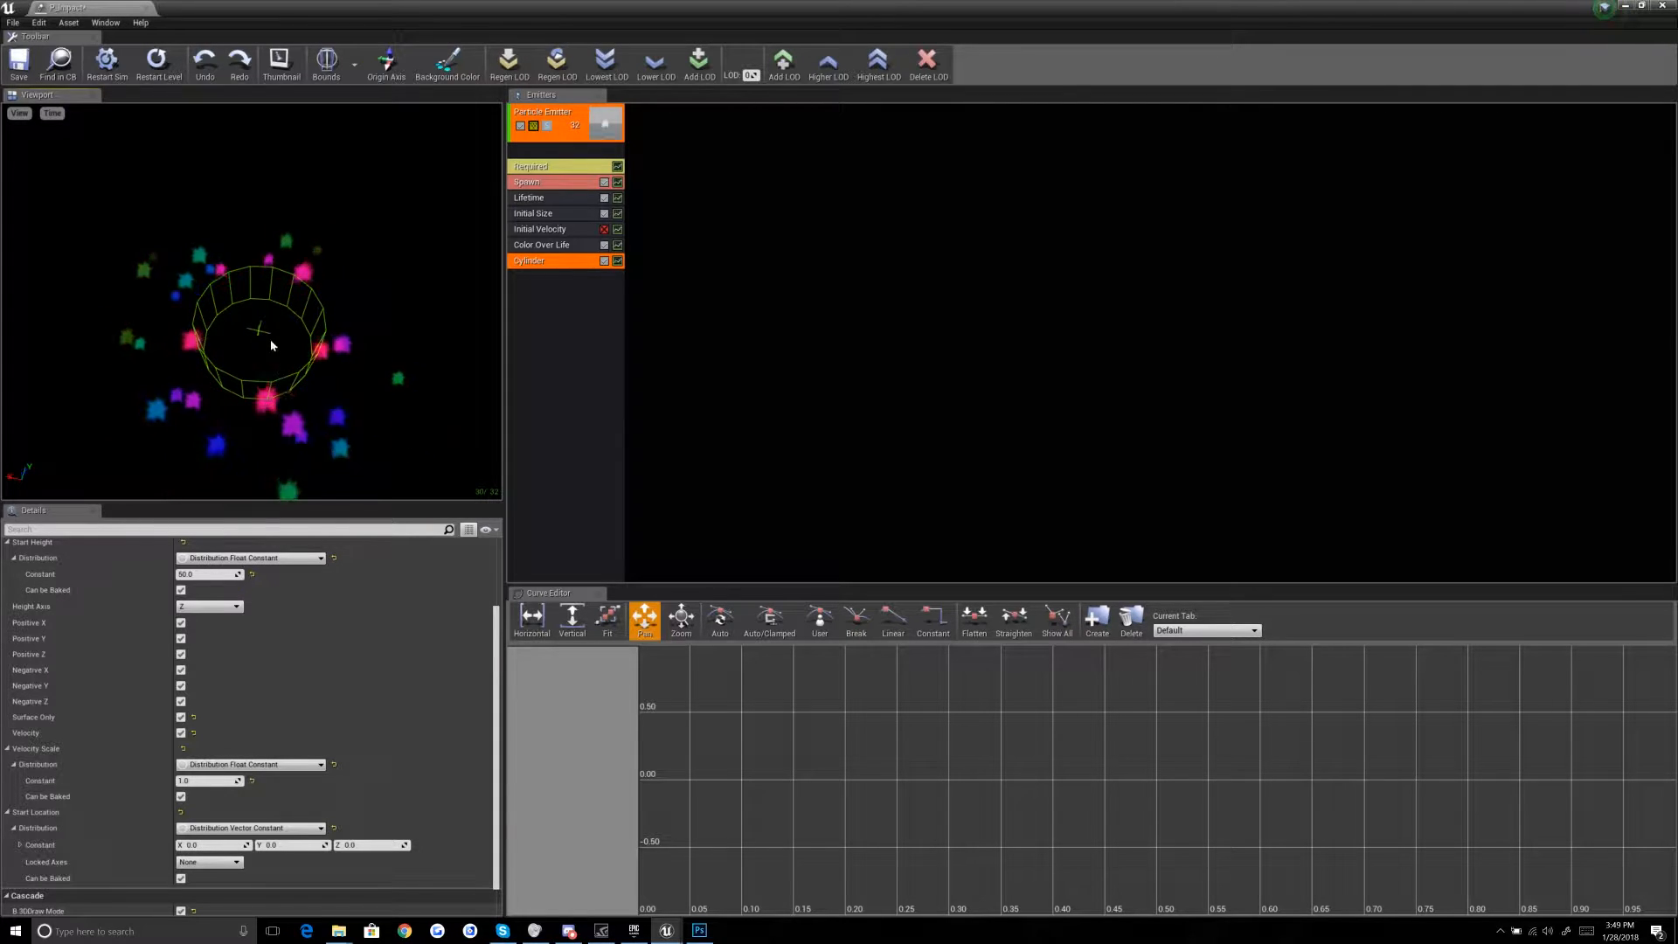
left_click_drag(385, 374, 308, 376)
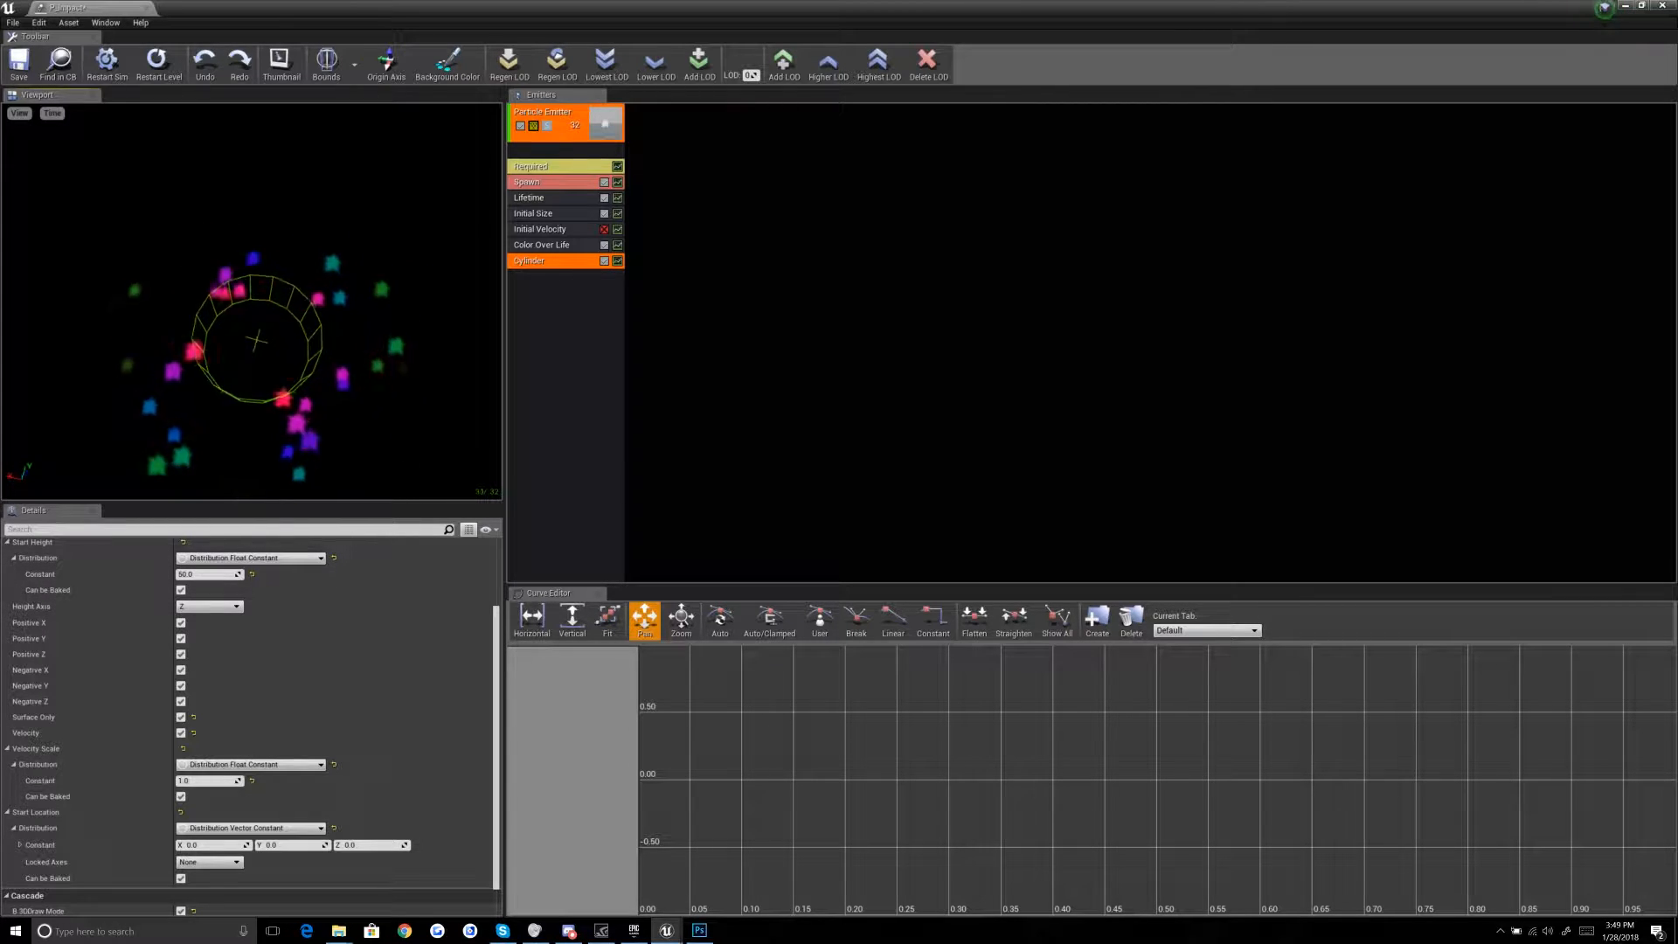
left_click_drag(401, 441, 289, 420)
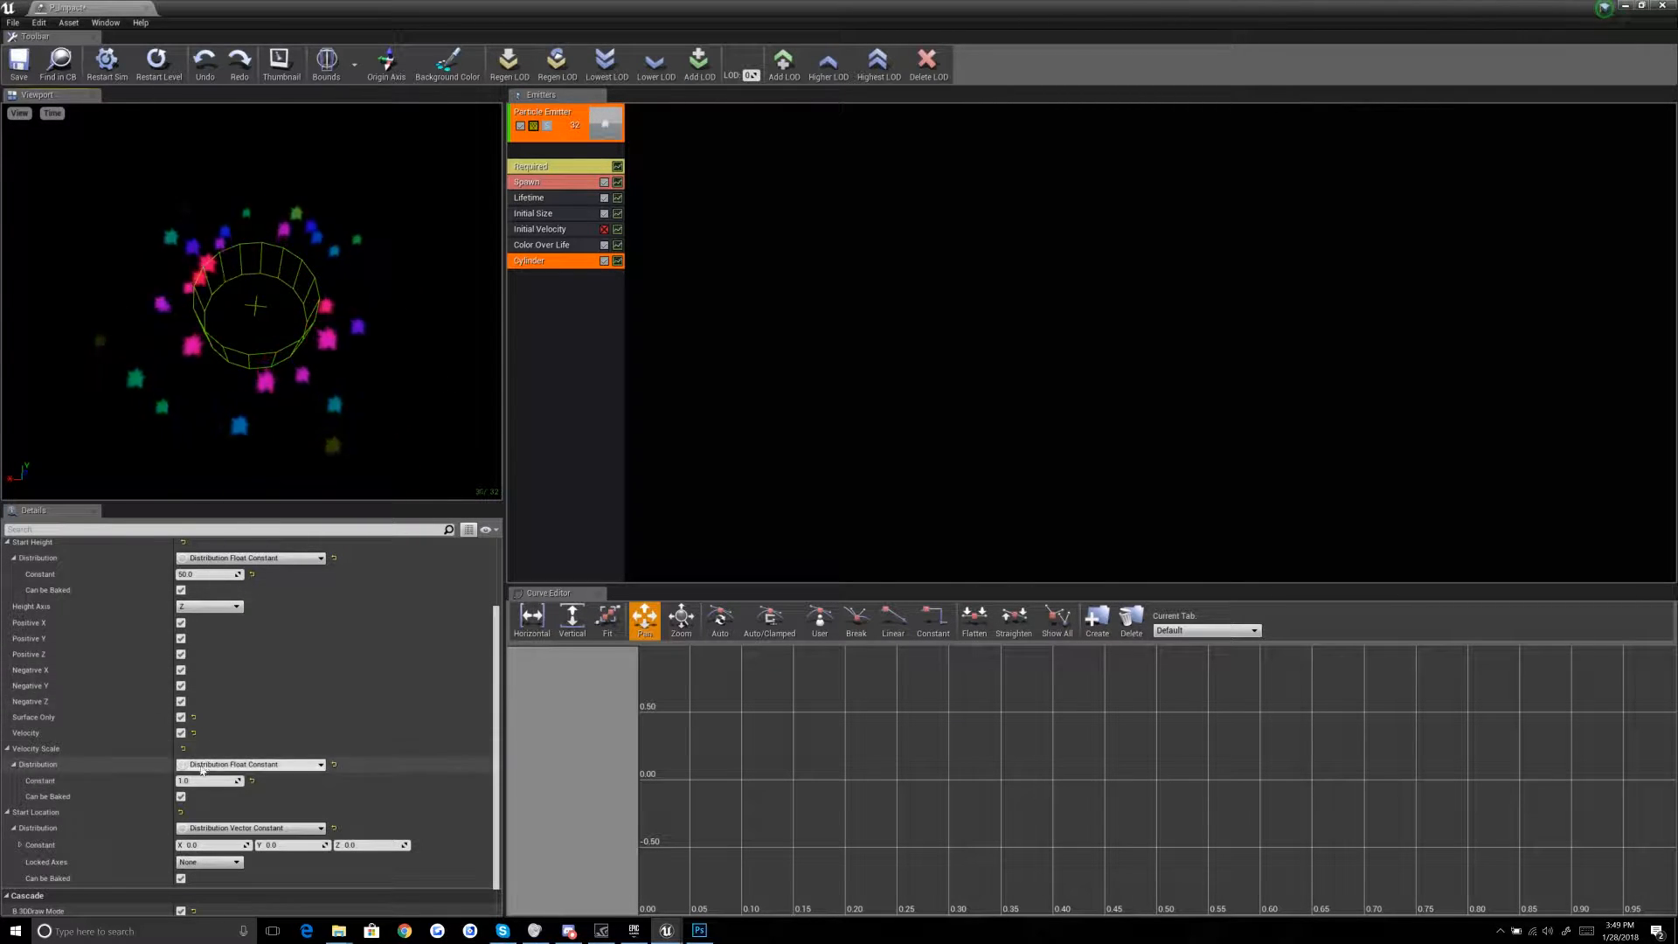
Step: Set the Cylinder module's constant velocity scale to 5
left_click(203, 781)
type("5")
key("Return")
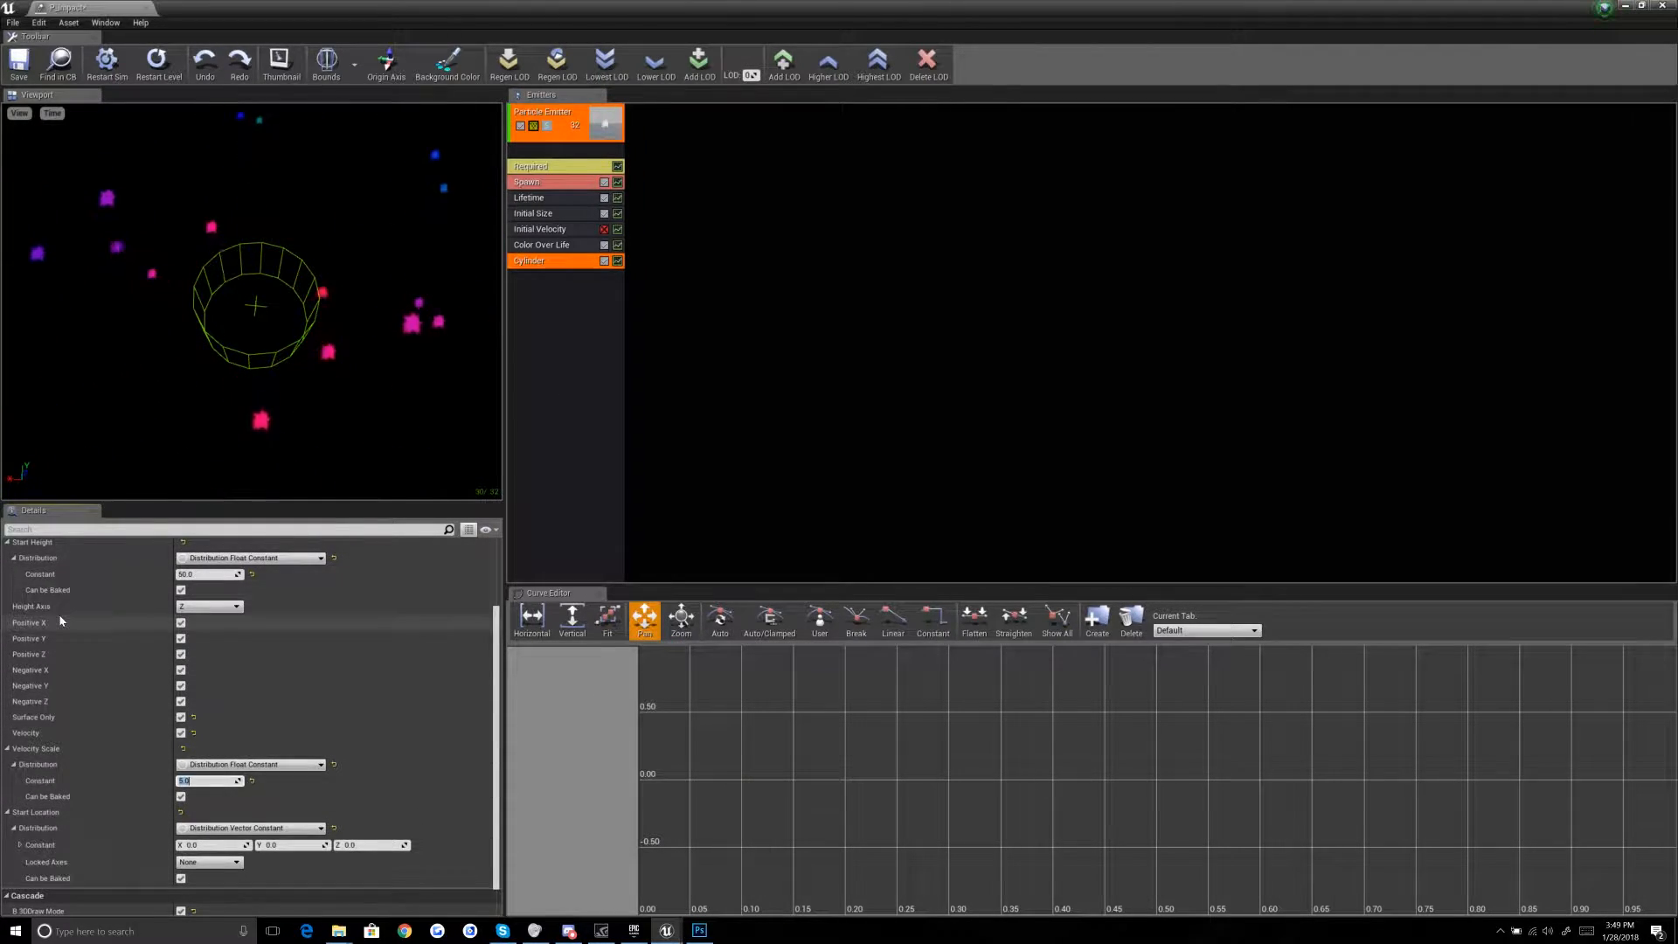
Step: Set the Cylinder module's constant start radius to 125
scroll(201, 594, "up", 3)
left_click(208, 594)
type("125")
key("Return")
Step: Set the Cylinder module's constant velocity scale back to 1
scroll(363, 348, "down", 8)
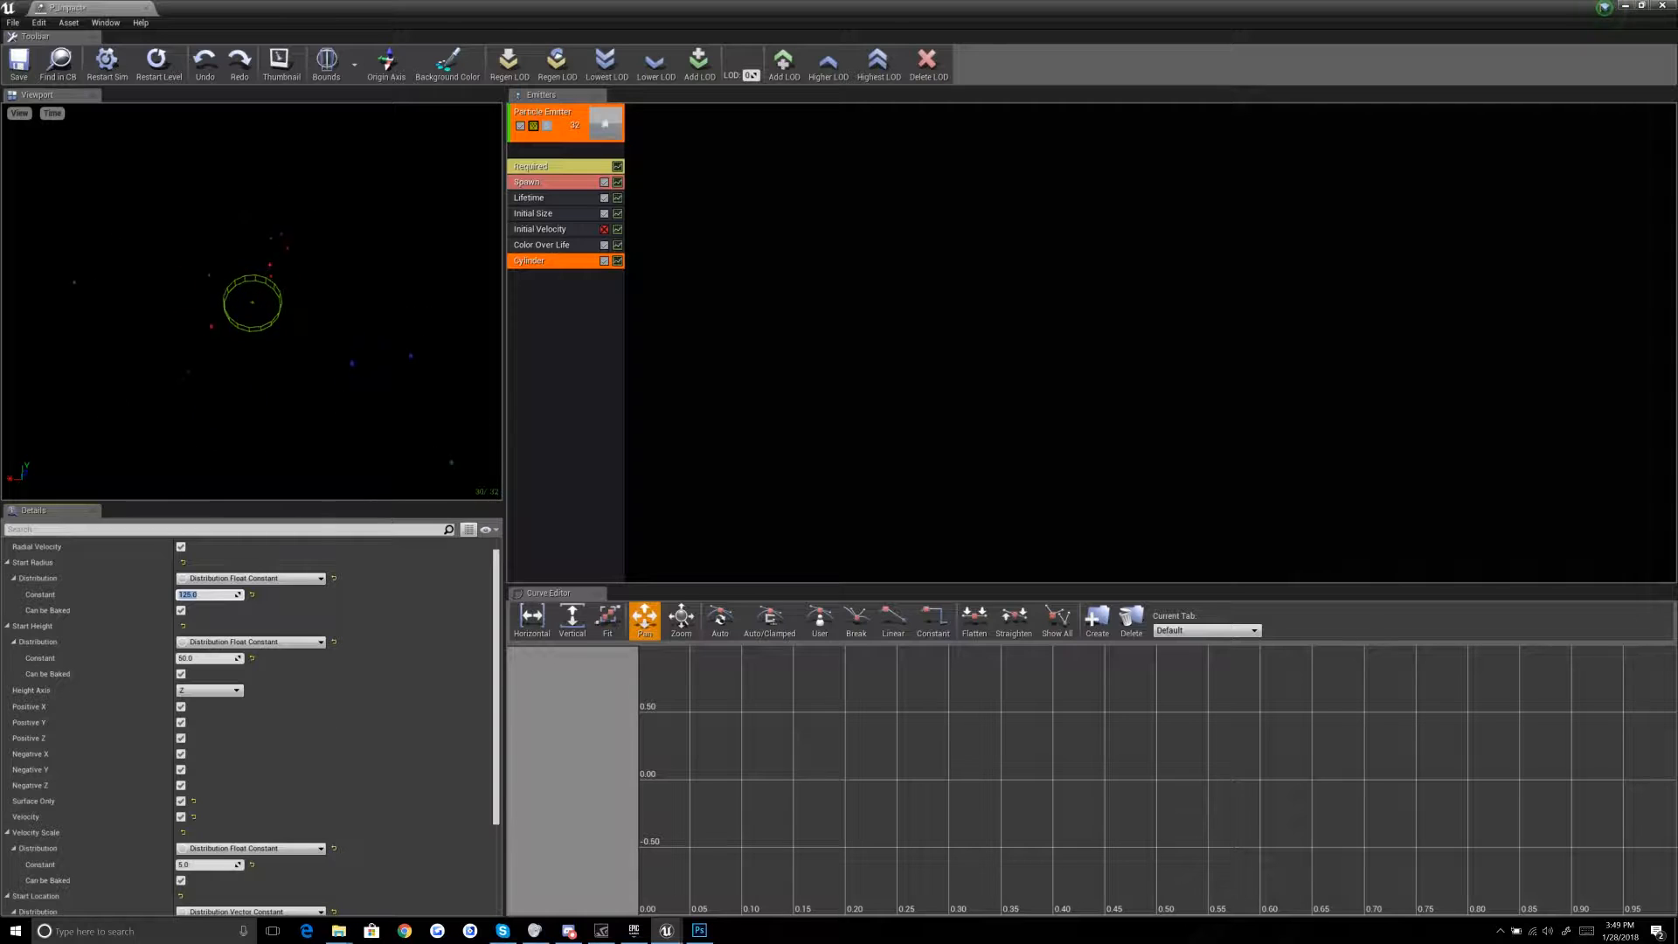
left_click(207, 864)
scroll(384, 381, "up", 3)
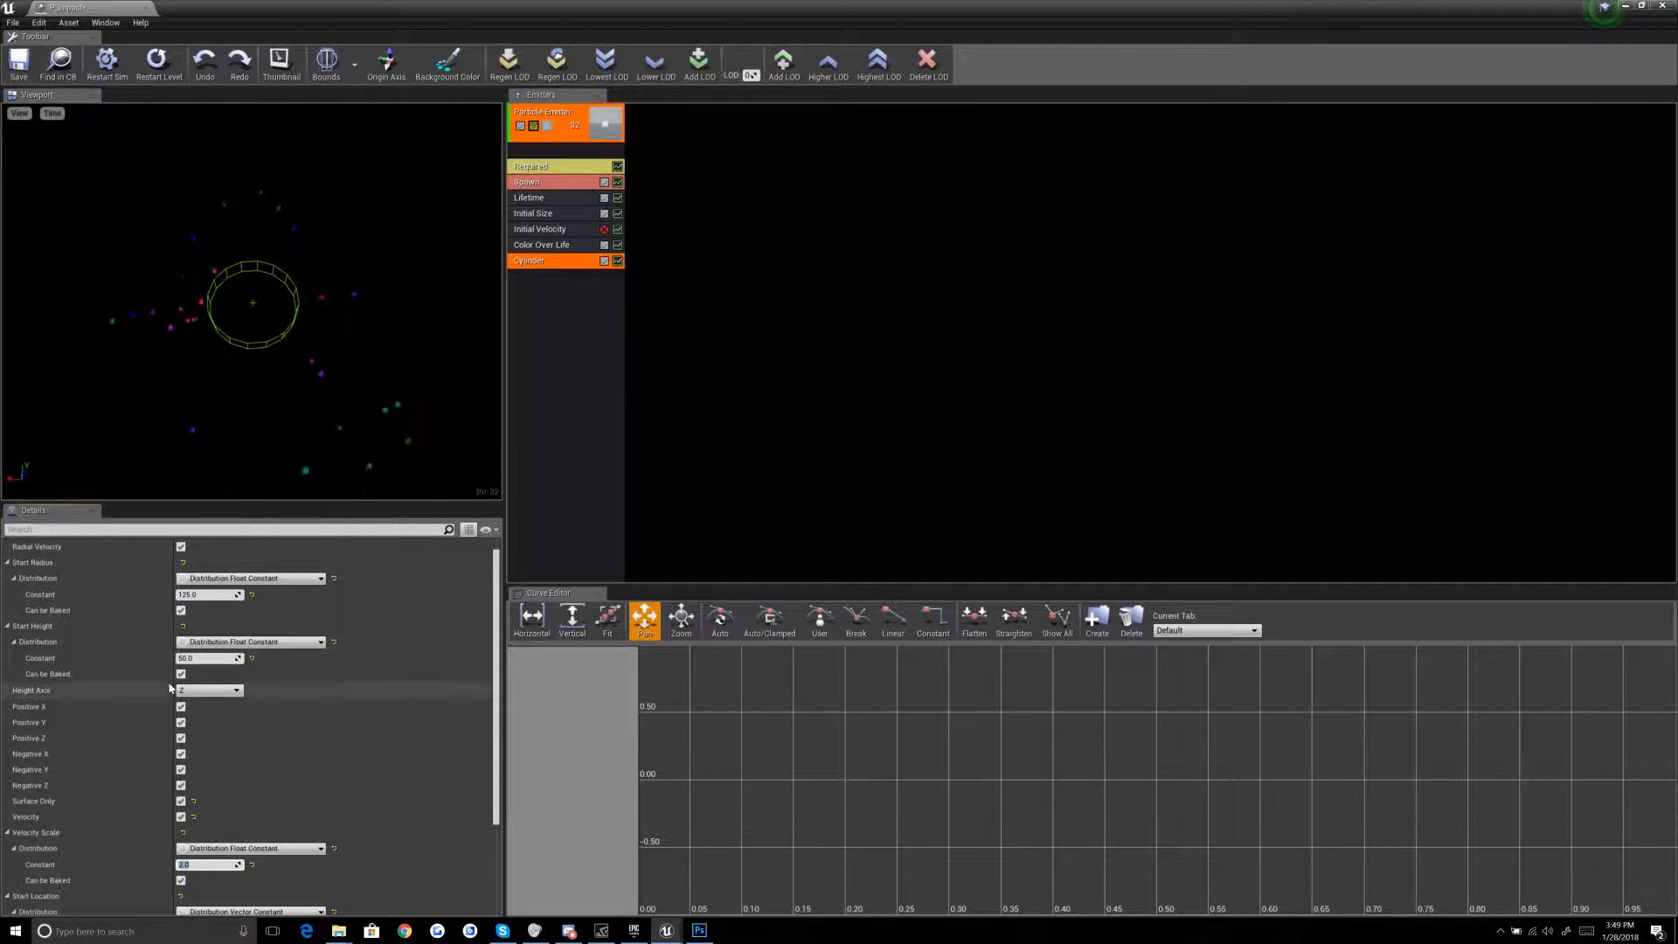
type("1")
key("Return")
scroll(384, 411, "up", 2)
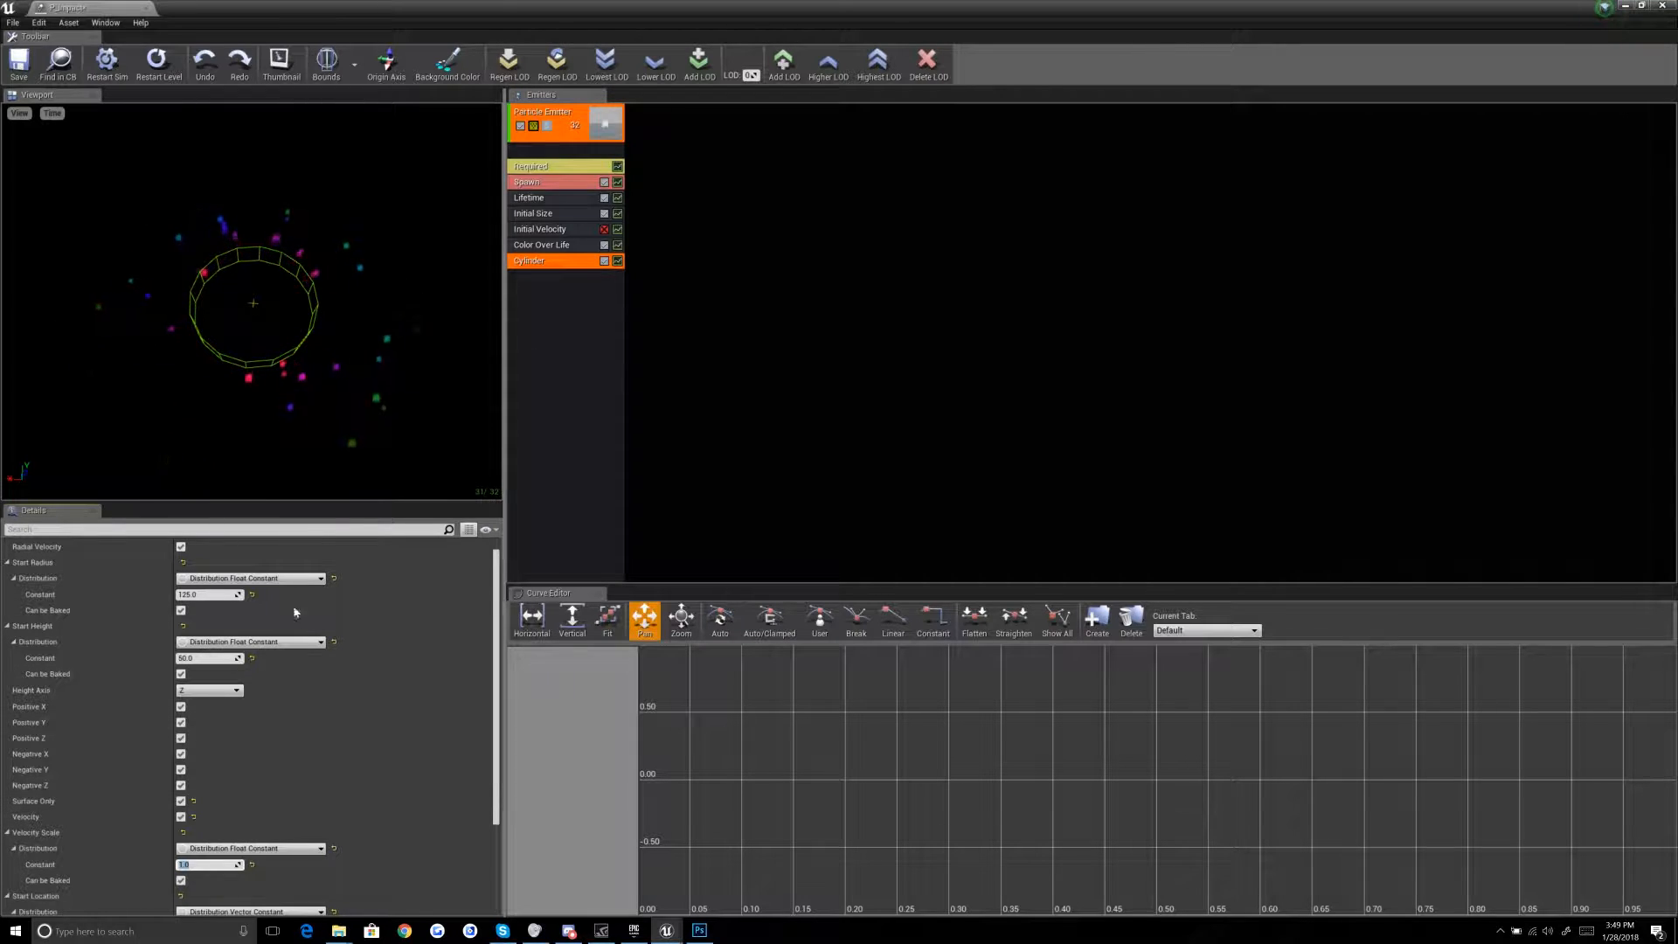
Step: Set the Cylinder module's constant start radius back to 50
scroll(116, 598, "up", 1)
left_click(205, 607)
type("50")
key("Return")
scroll(333, 422, "up", 4)
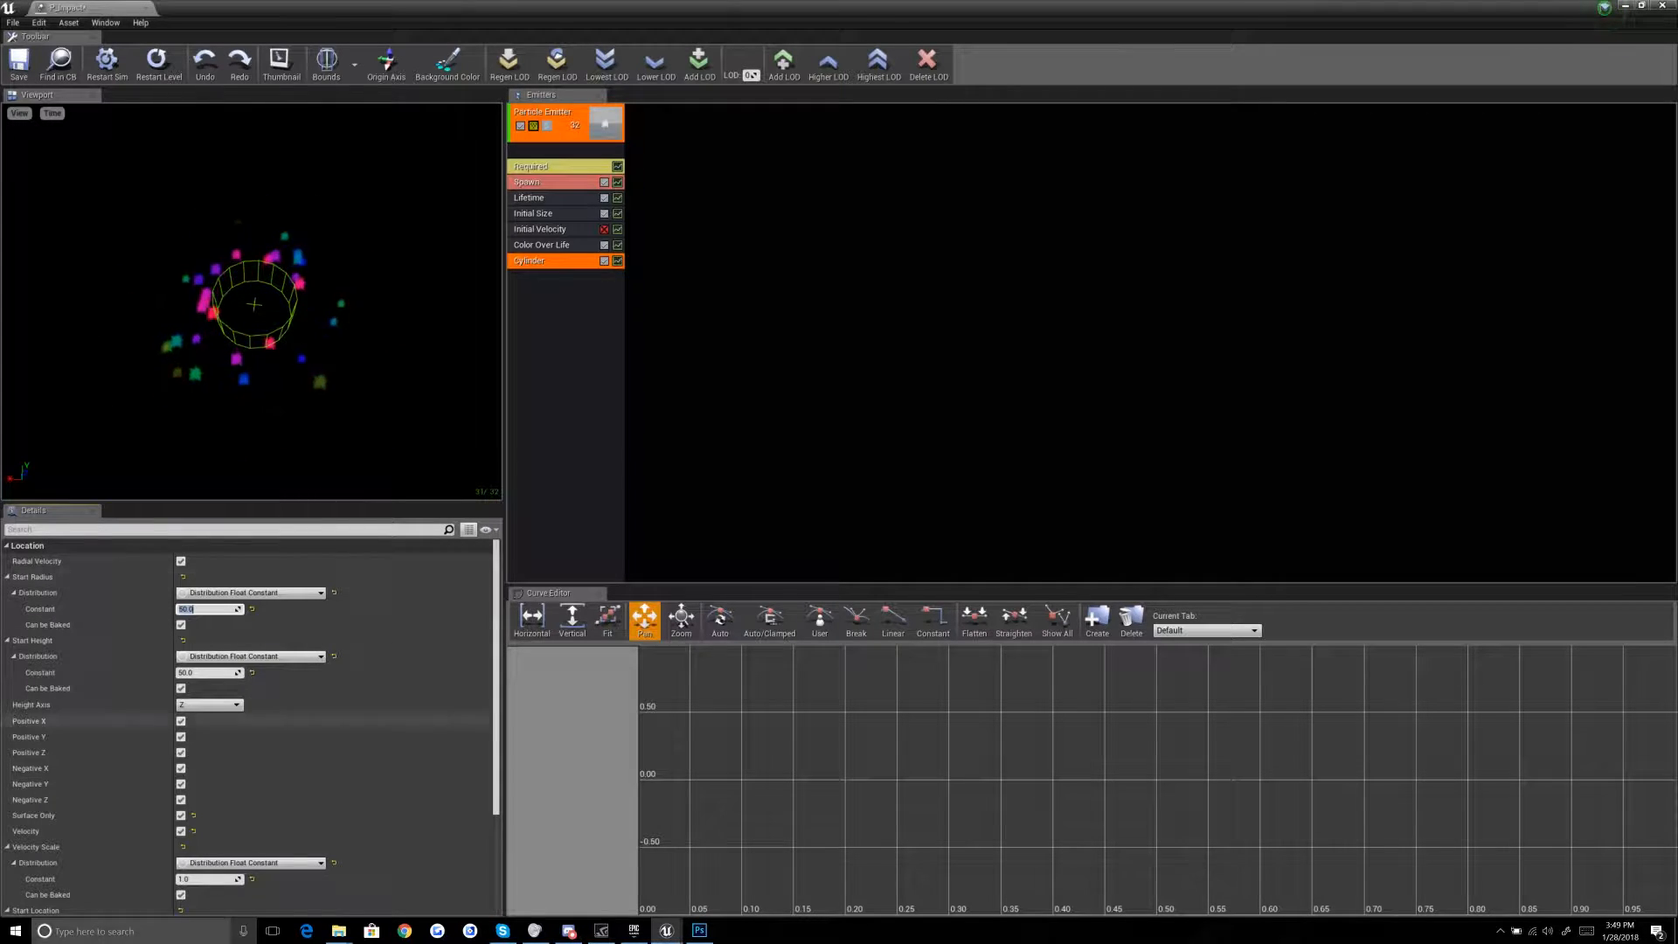
Step: Try an X value of 25 for the Cylinder module's constant start location and return it to 0
left_click_drag(288, 414, 292, 415)
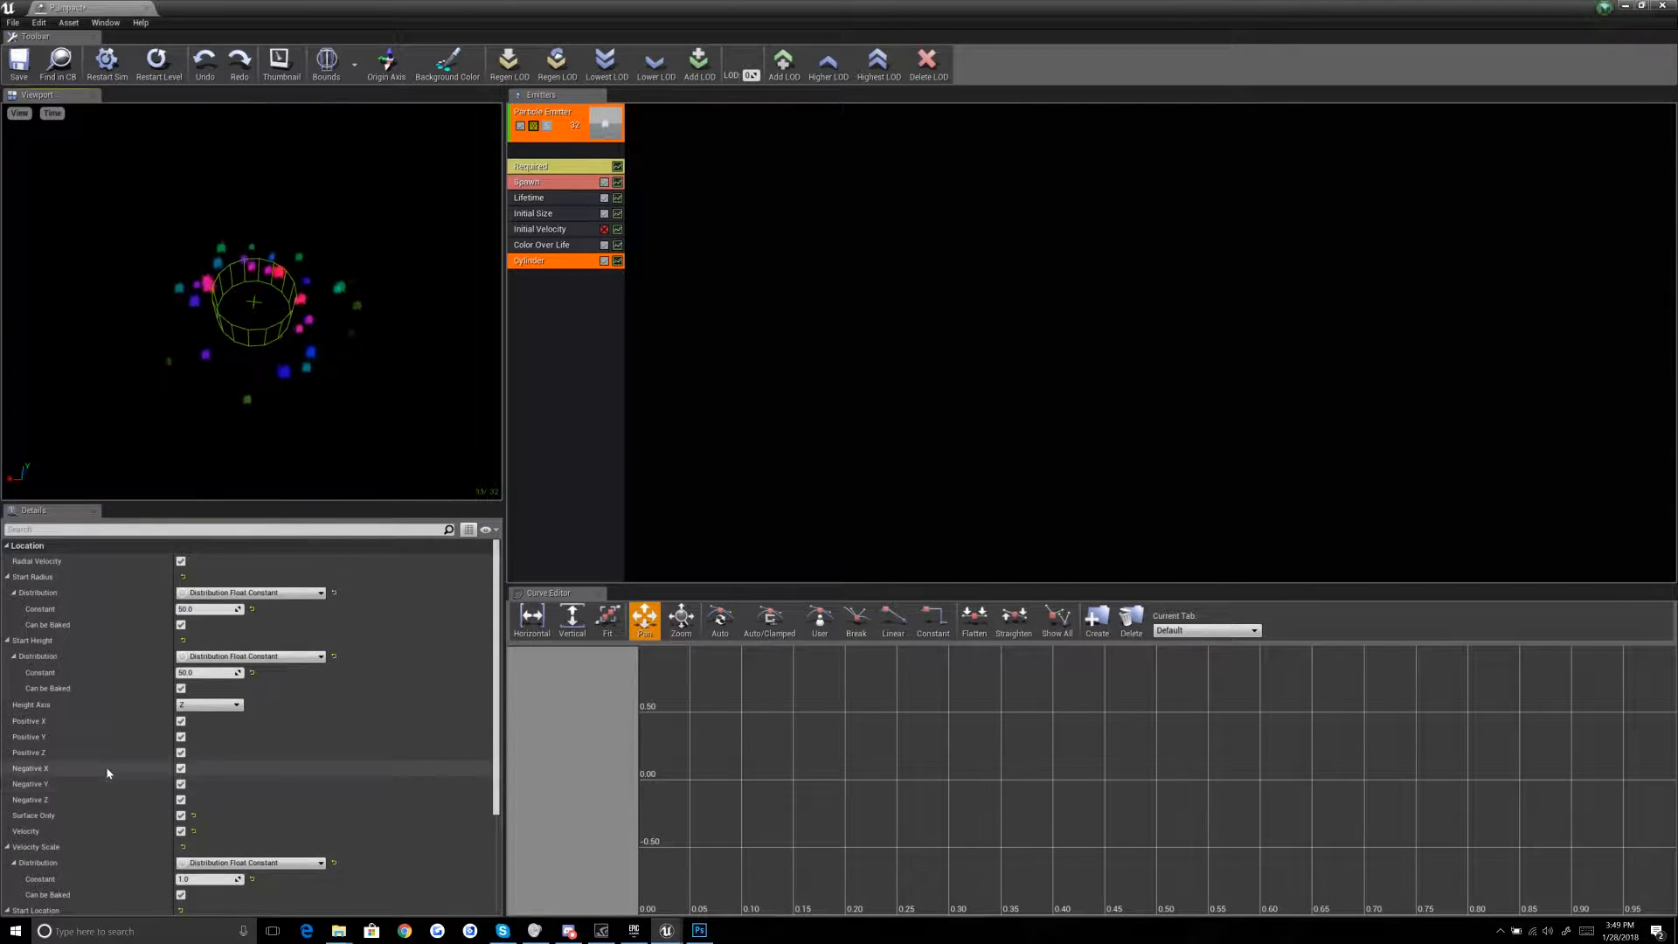
scroll(105, 763, "down", 3)
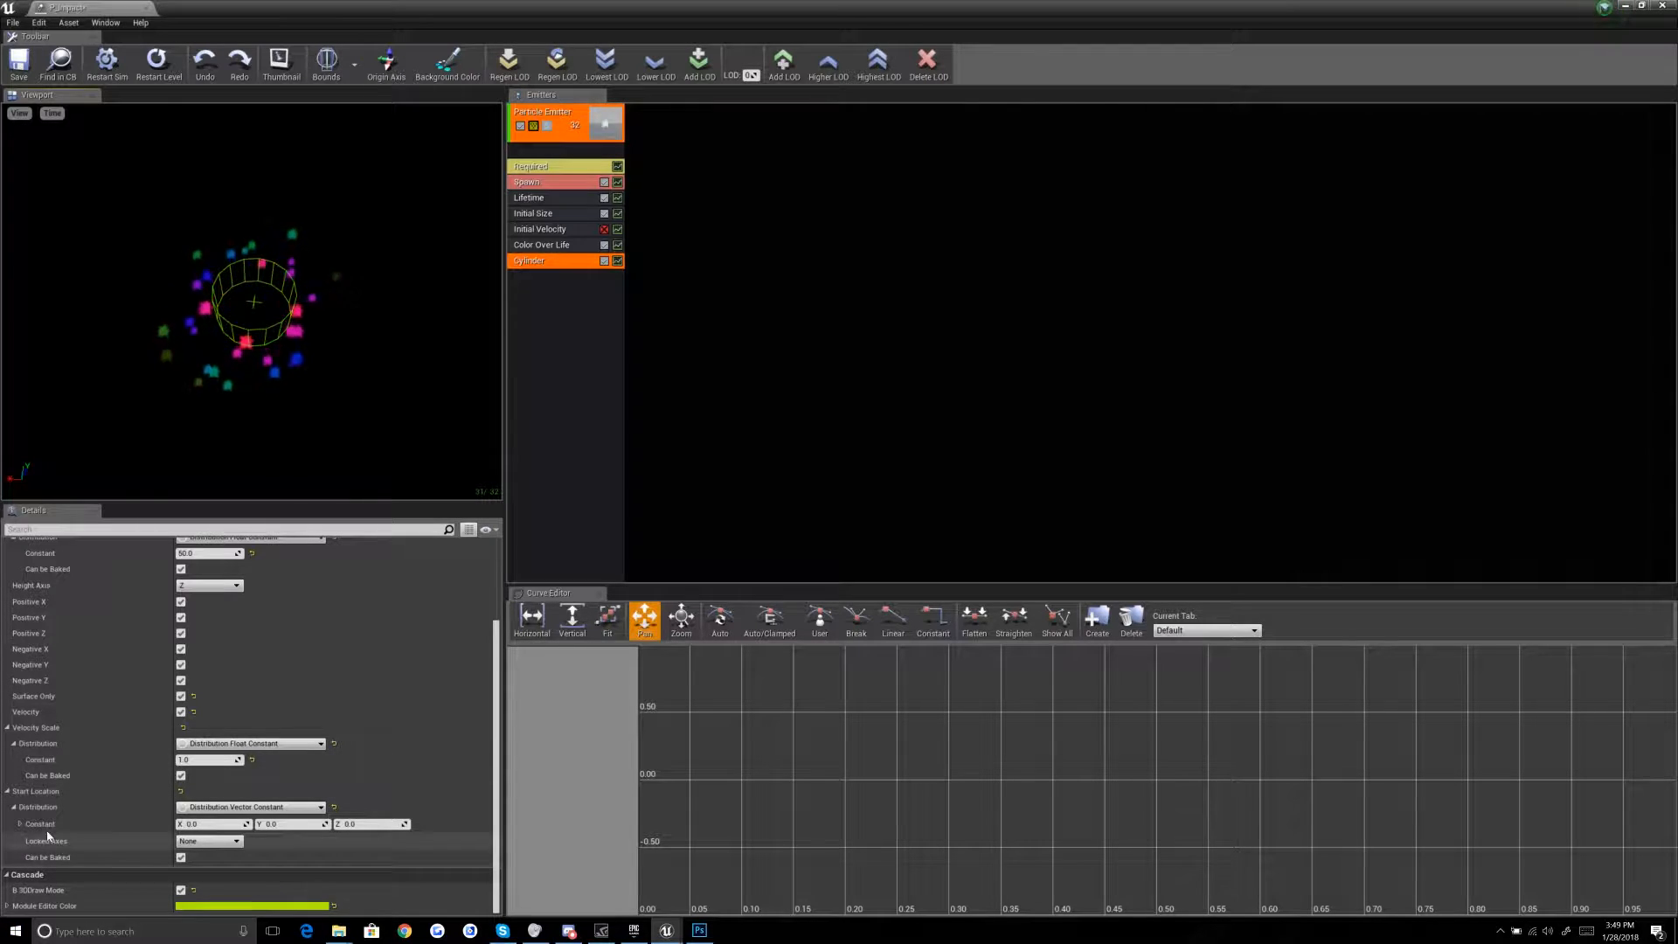
left_click(210, 824)
type("25")
key("Return")
type("0")
key("Return")
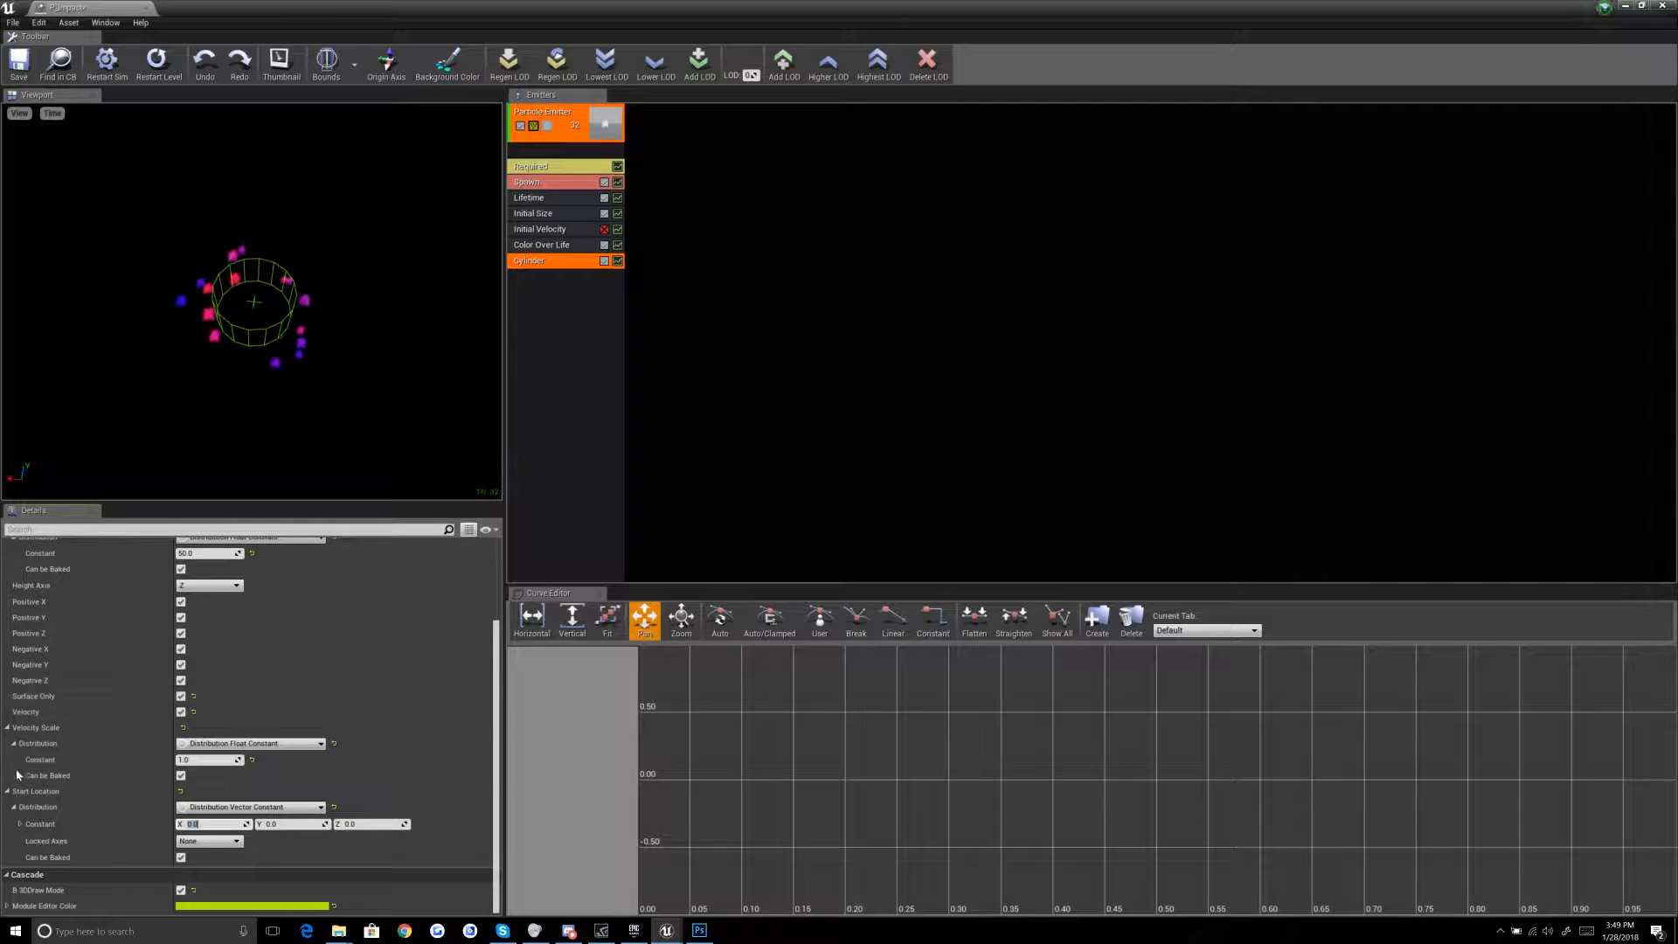
scroll(96, 778, "up", 3)
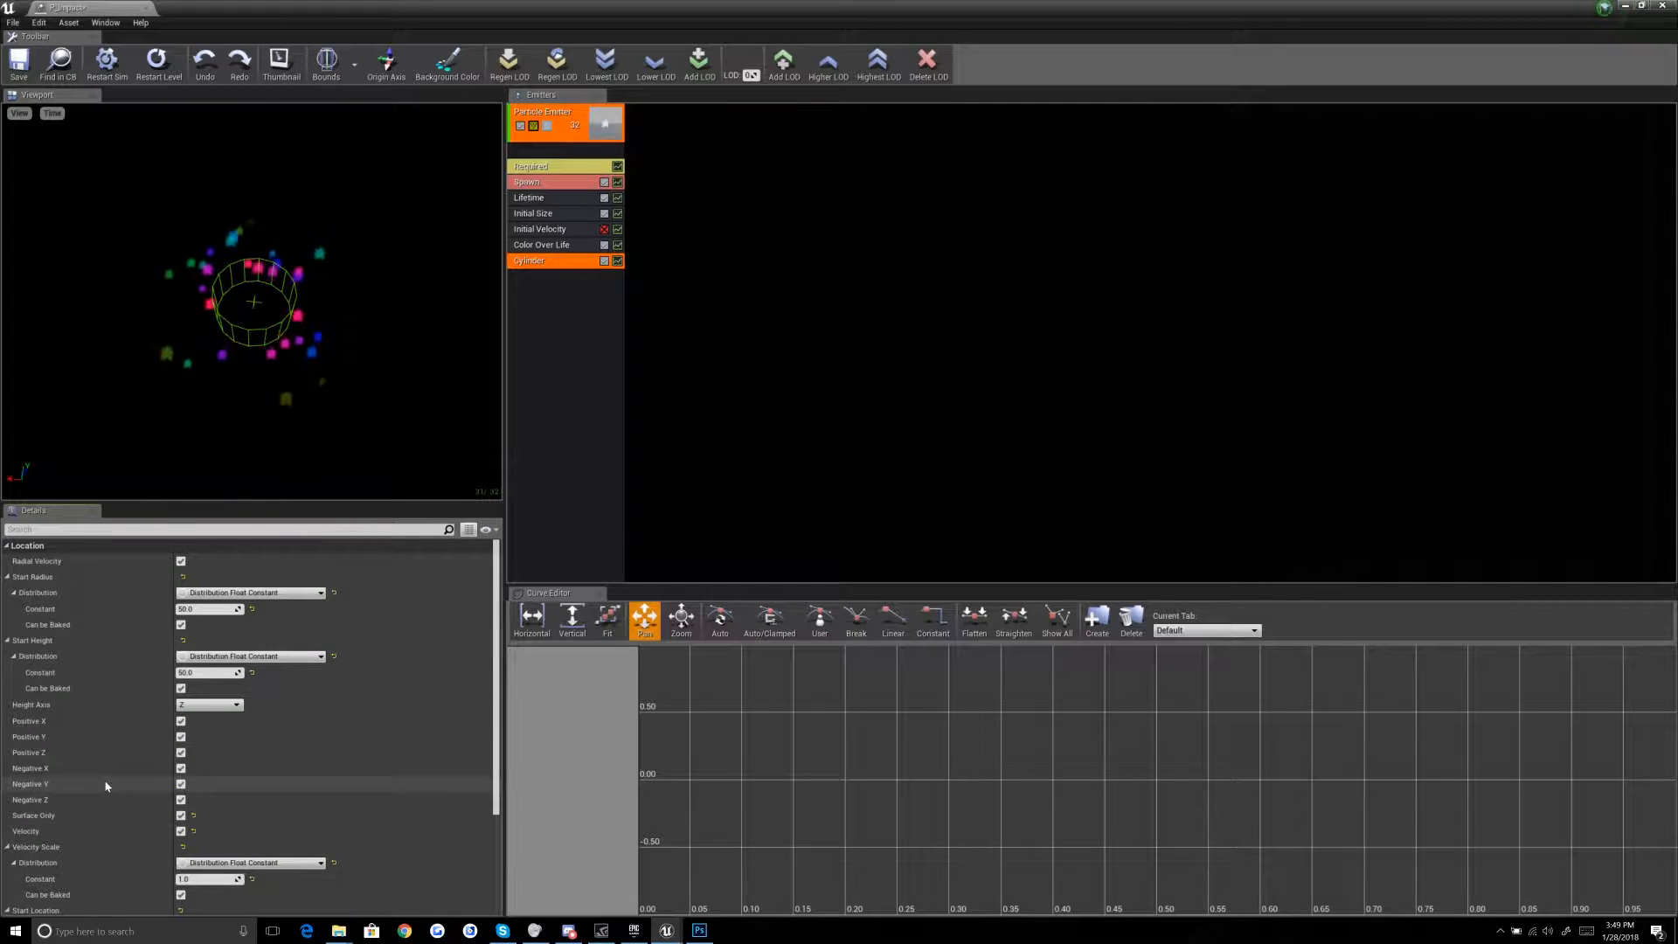
Step: Replace the Cylinder module on the particle emitter with a Sphere location module
key("Delete")
right_click(558, 292)
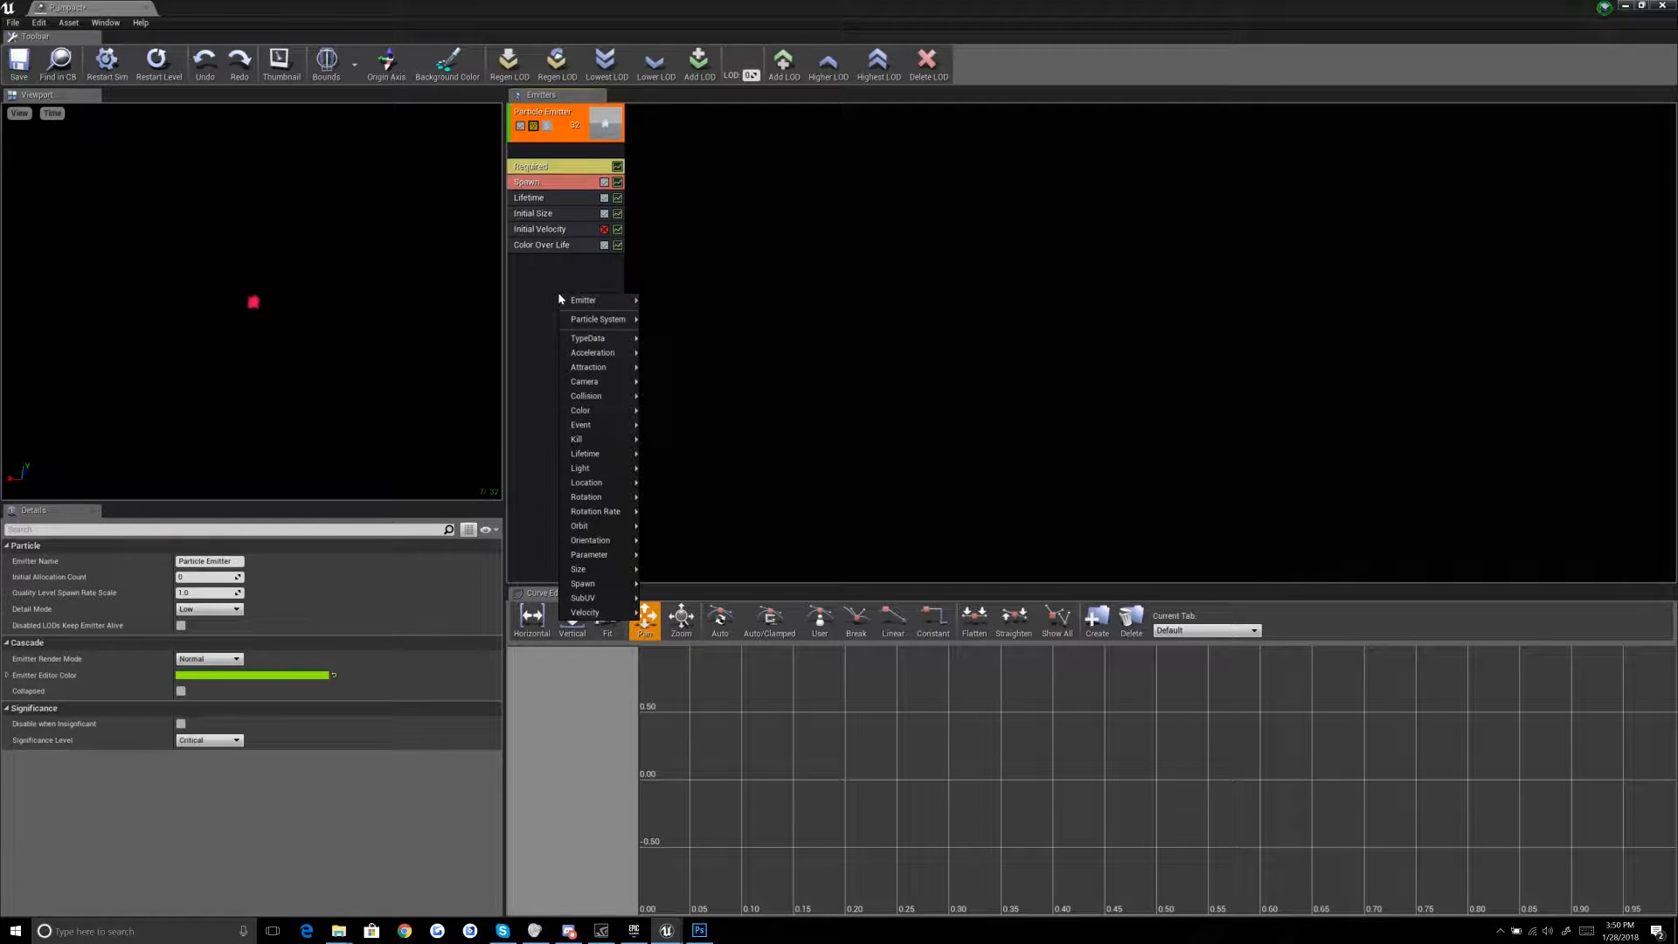
mouse_move(622, 458)
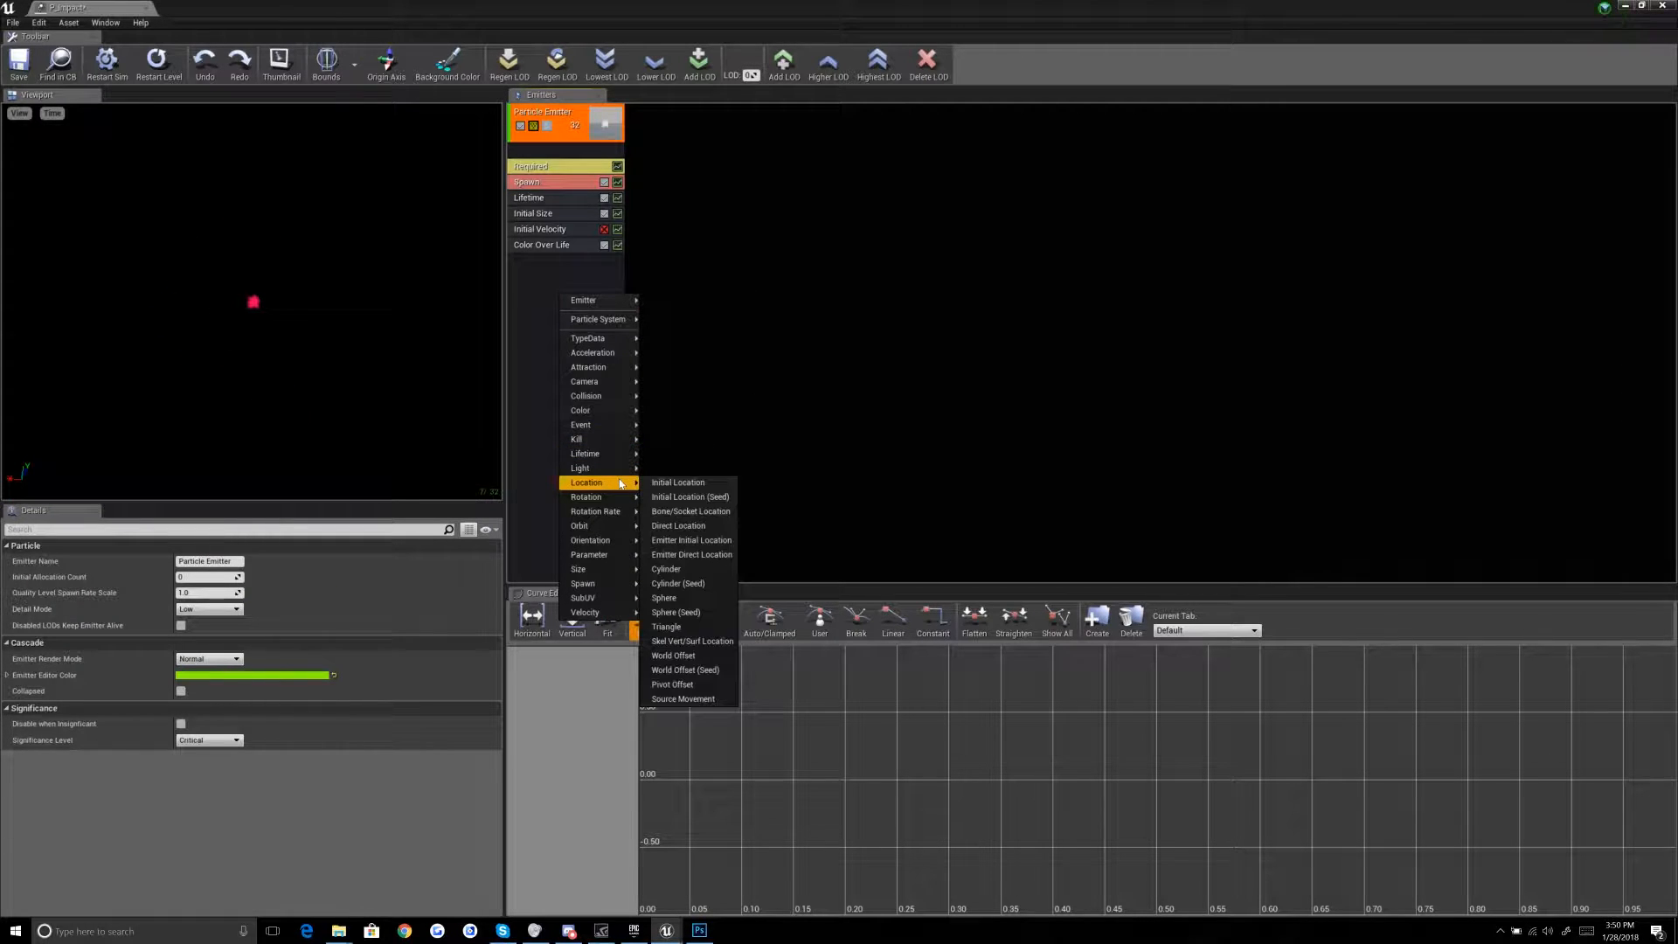
left_click(672, 599)
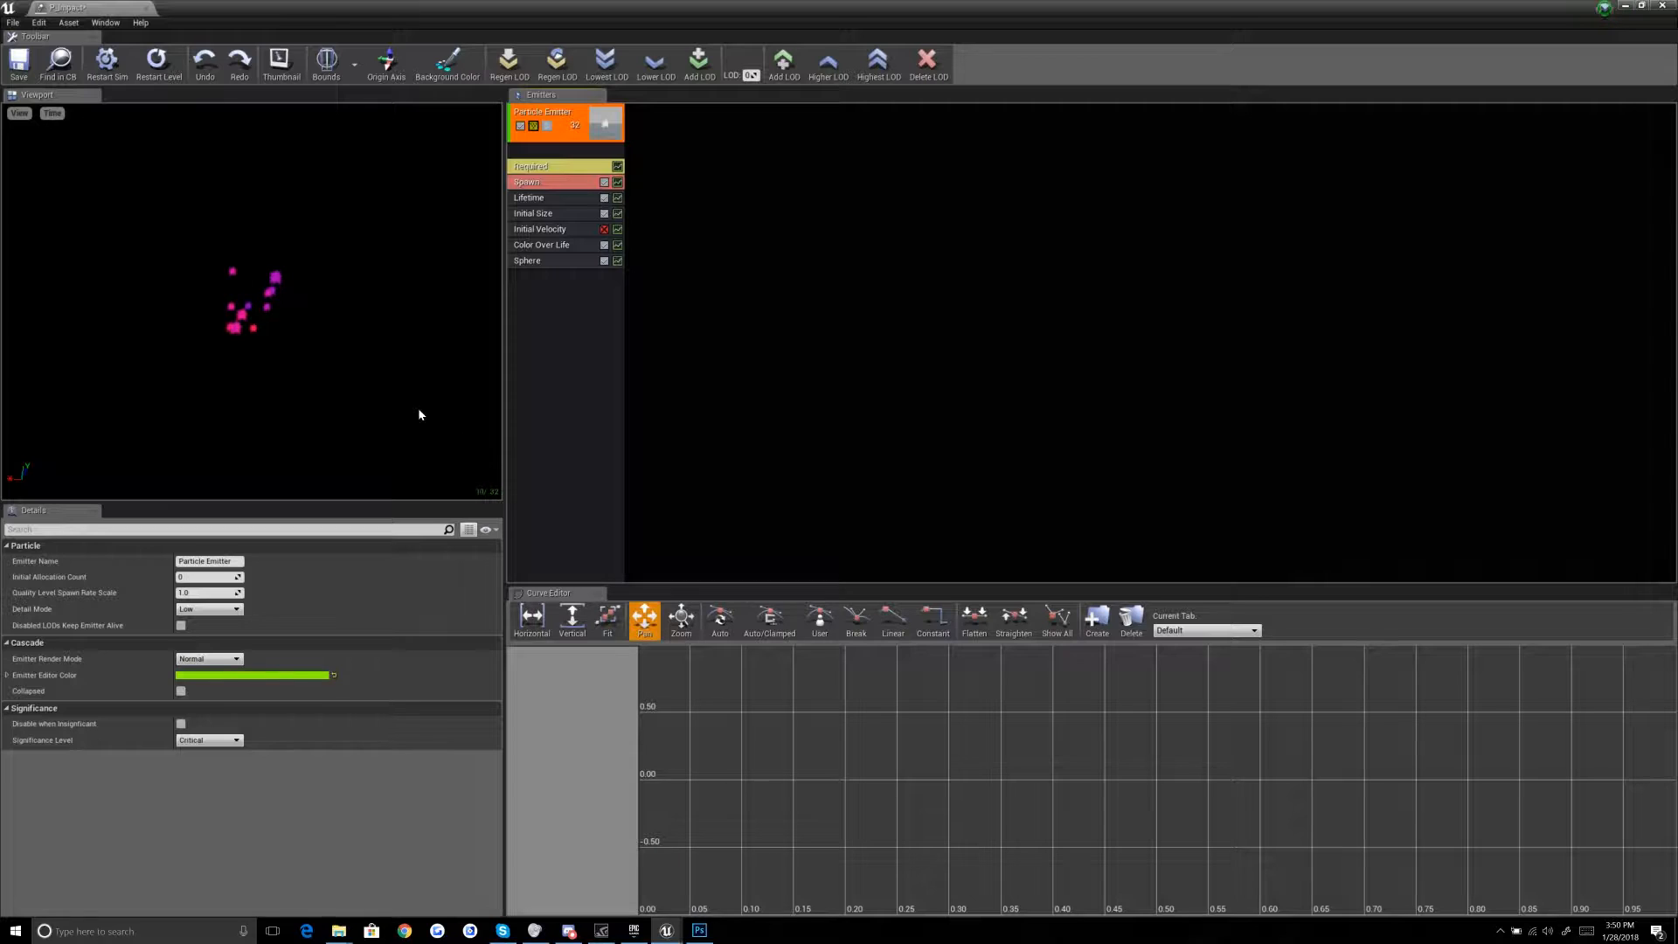
Step: Enable 3D draw mode on the Sphere module to preview its shape in the viewport
left_click(181, 723)
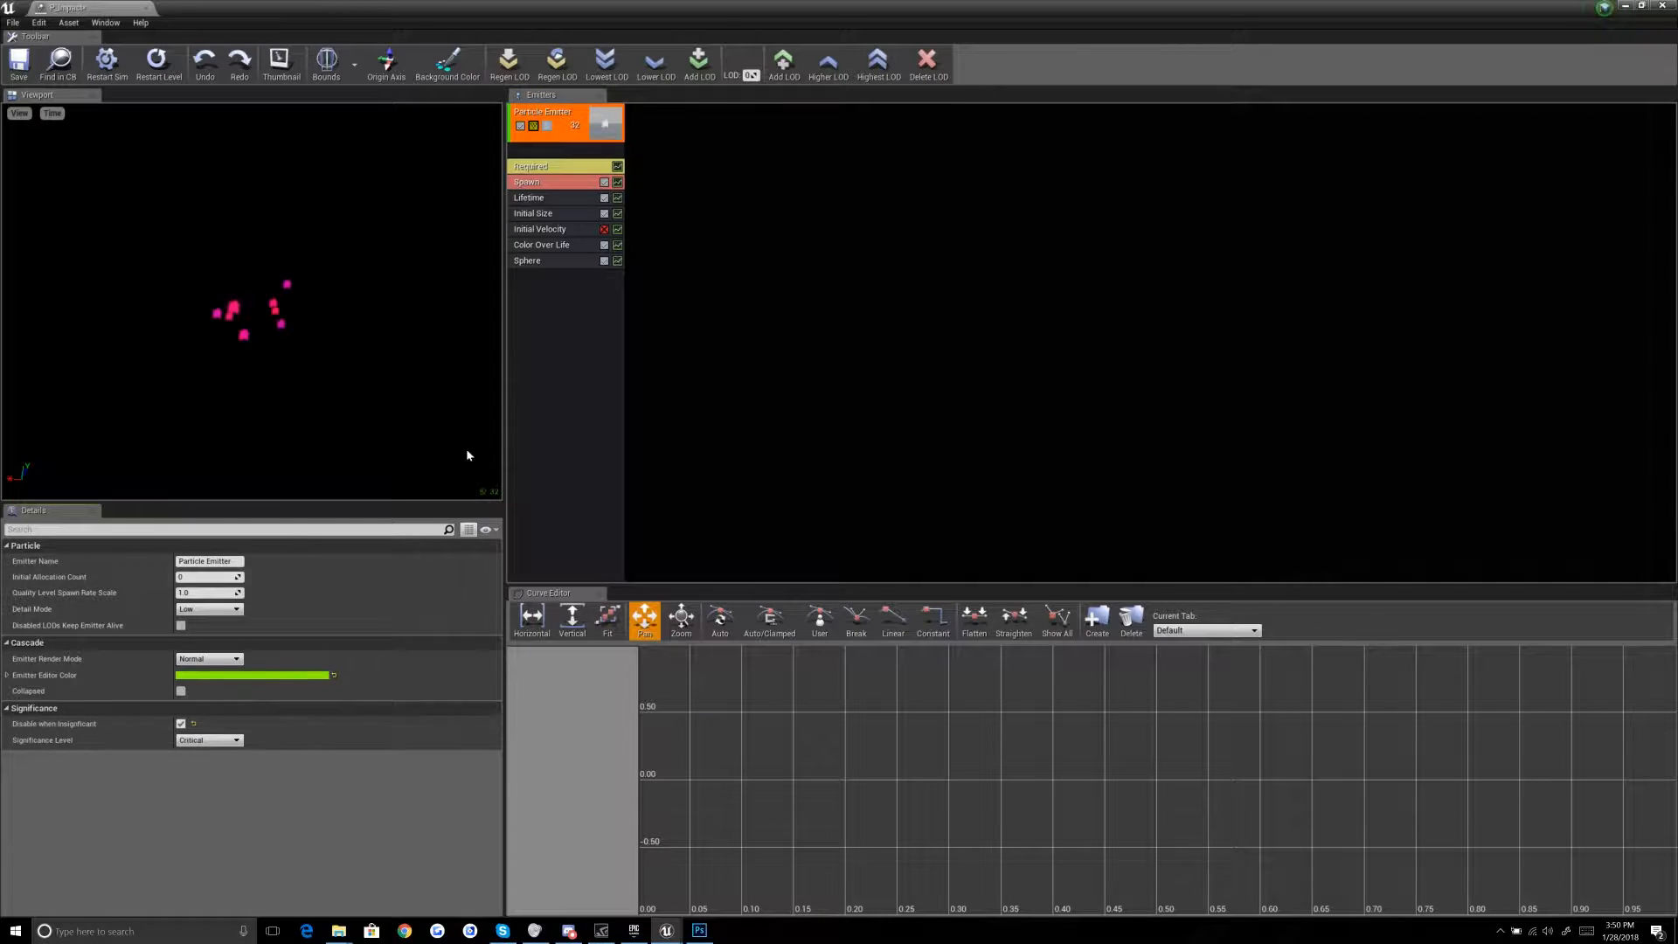
left_click(181, 723)
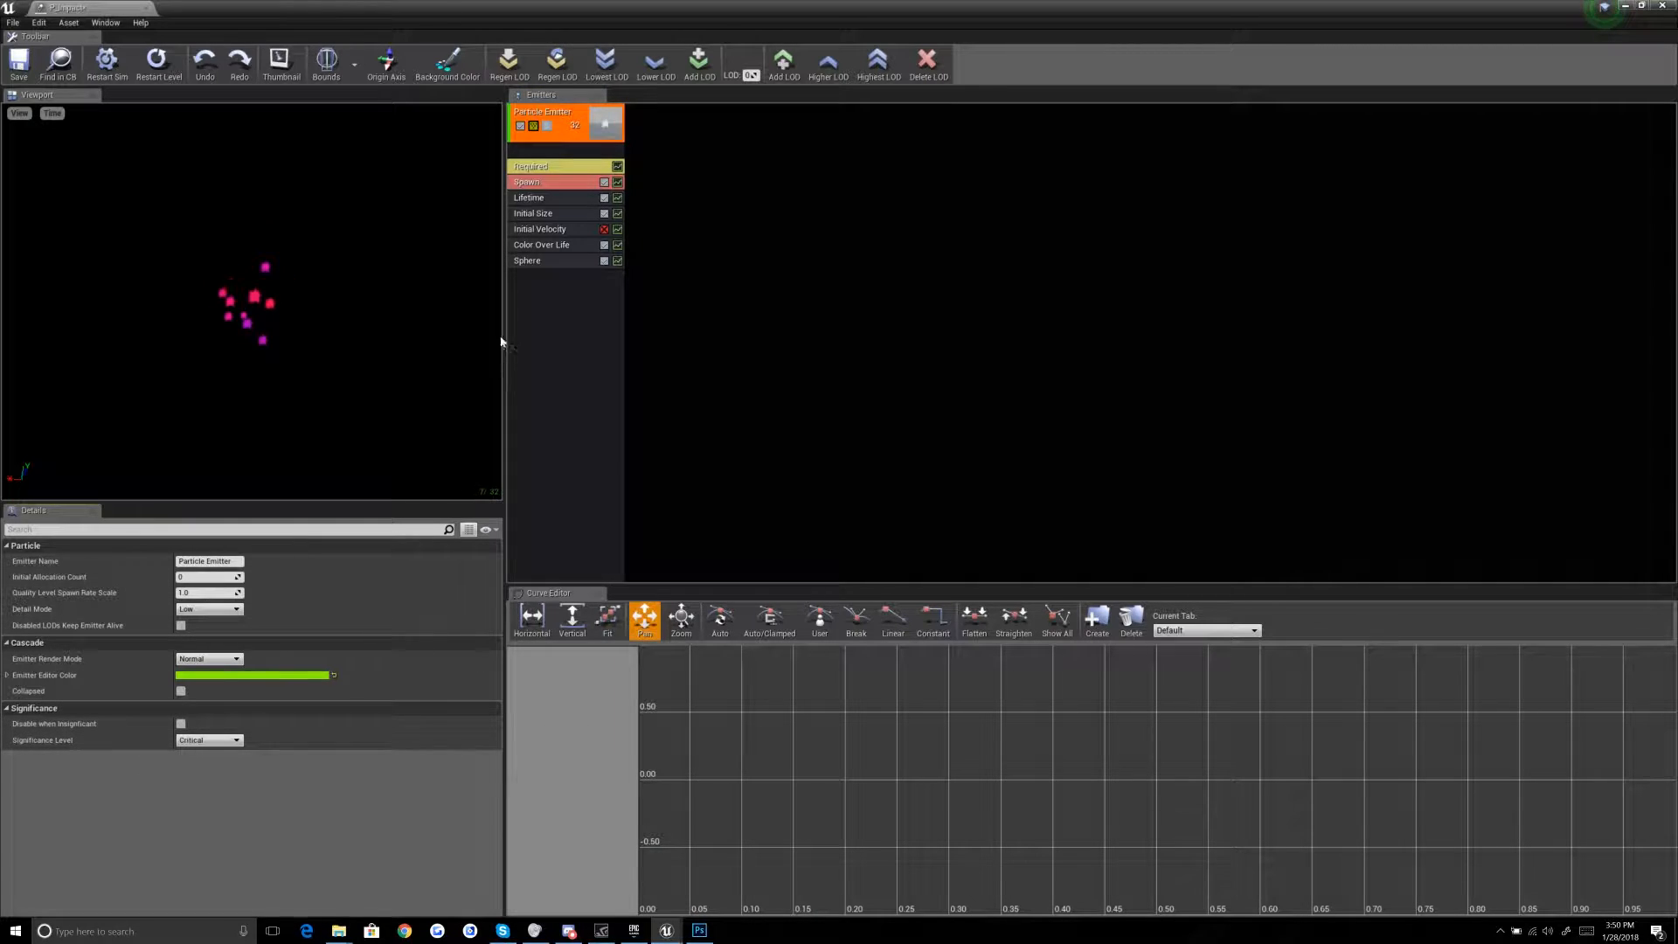
left_click(552, 262)
scroll(180, 882, "down", 3)
left_click(180, 890)
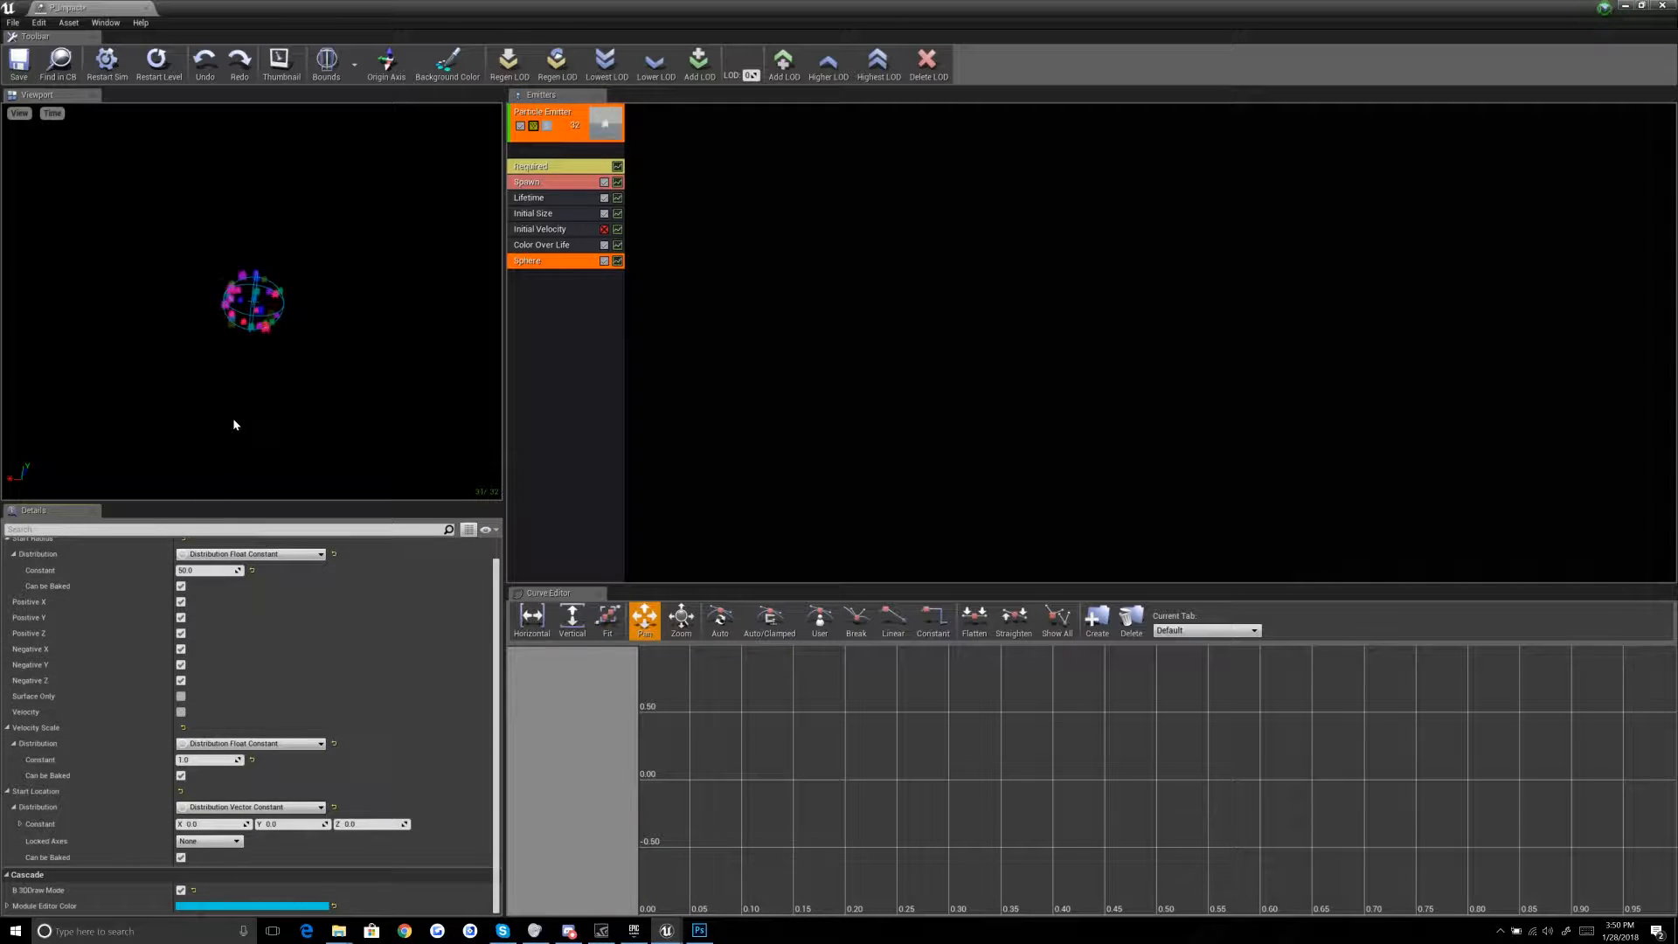
Step: Enable velocity on the Sphere module and set its constant velocity scale to 5
left_click_drag(221, 382, 284, 406)
left_click(181, 711)
left_click(203, 759)
type("5")
key("Return")
scroll(96, 687, "up", 2)
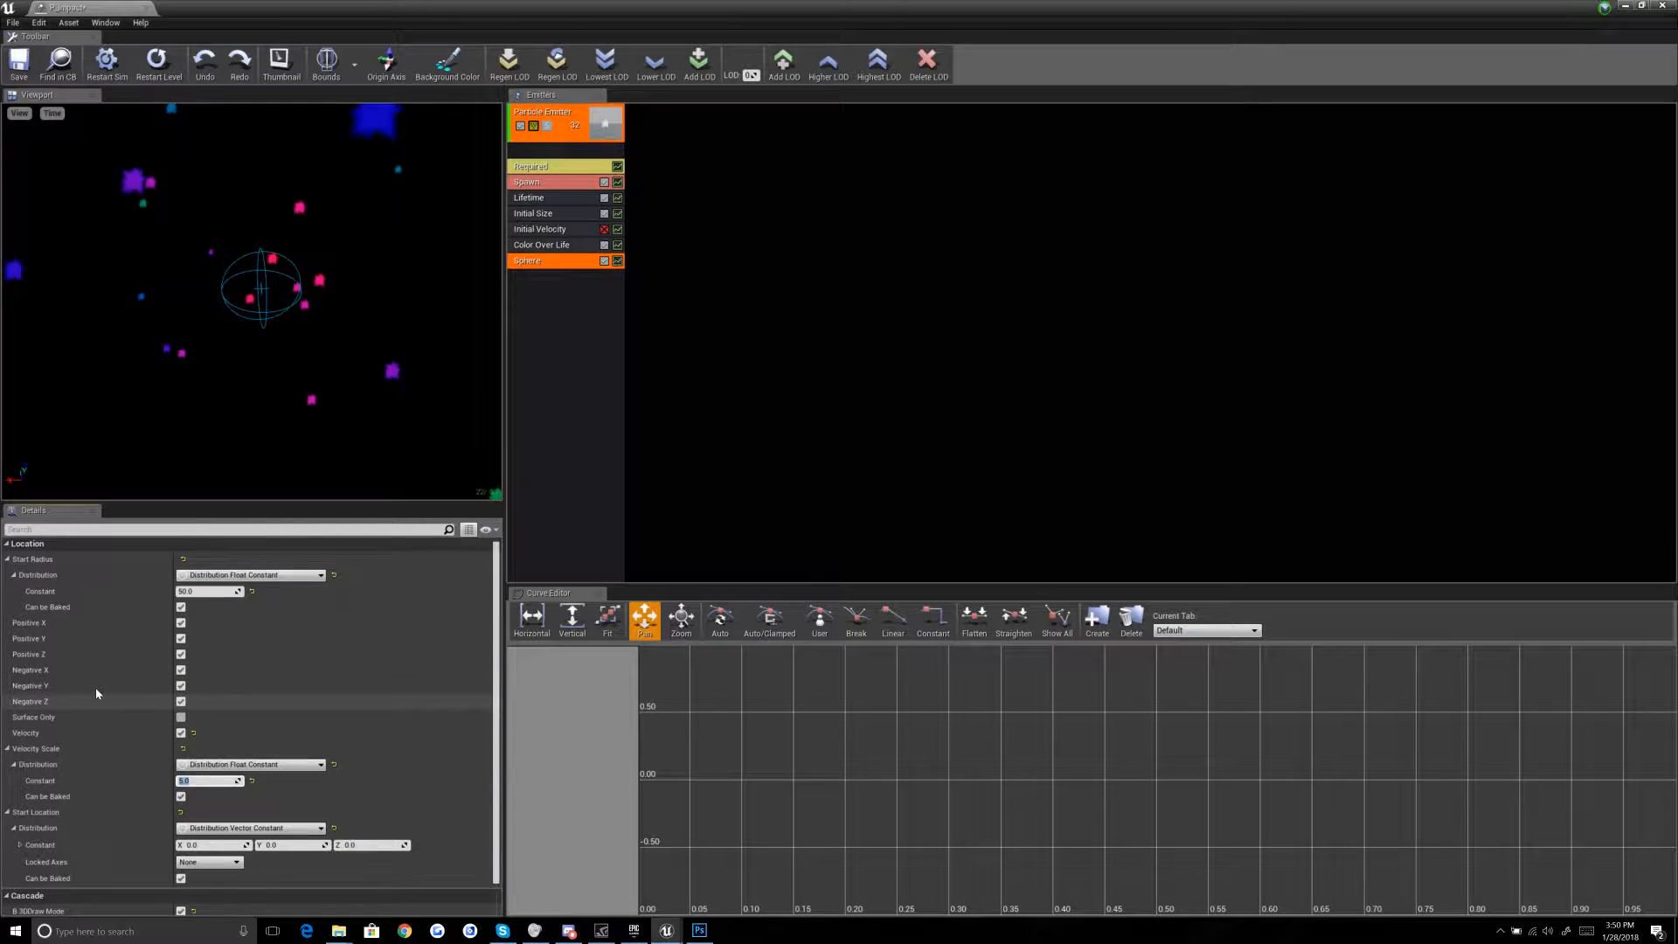
left_click_drag(339, 376, 376, 358)
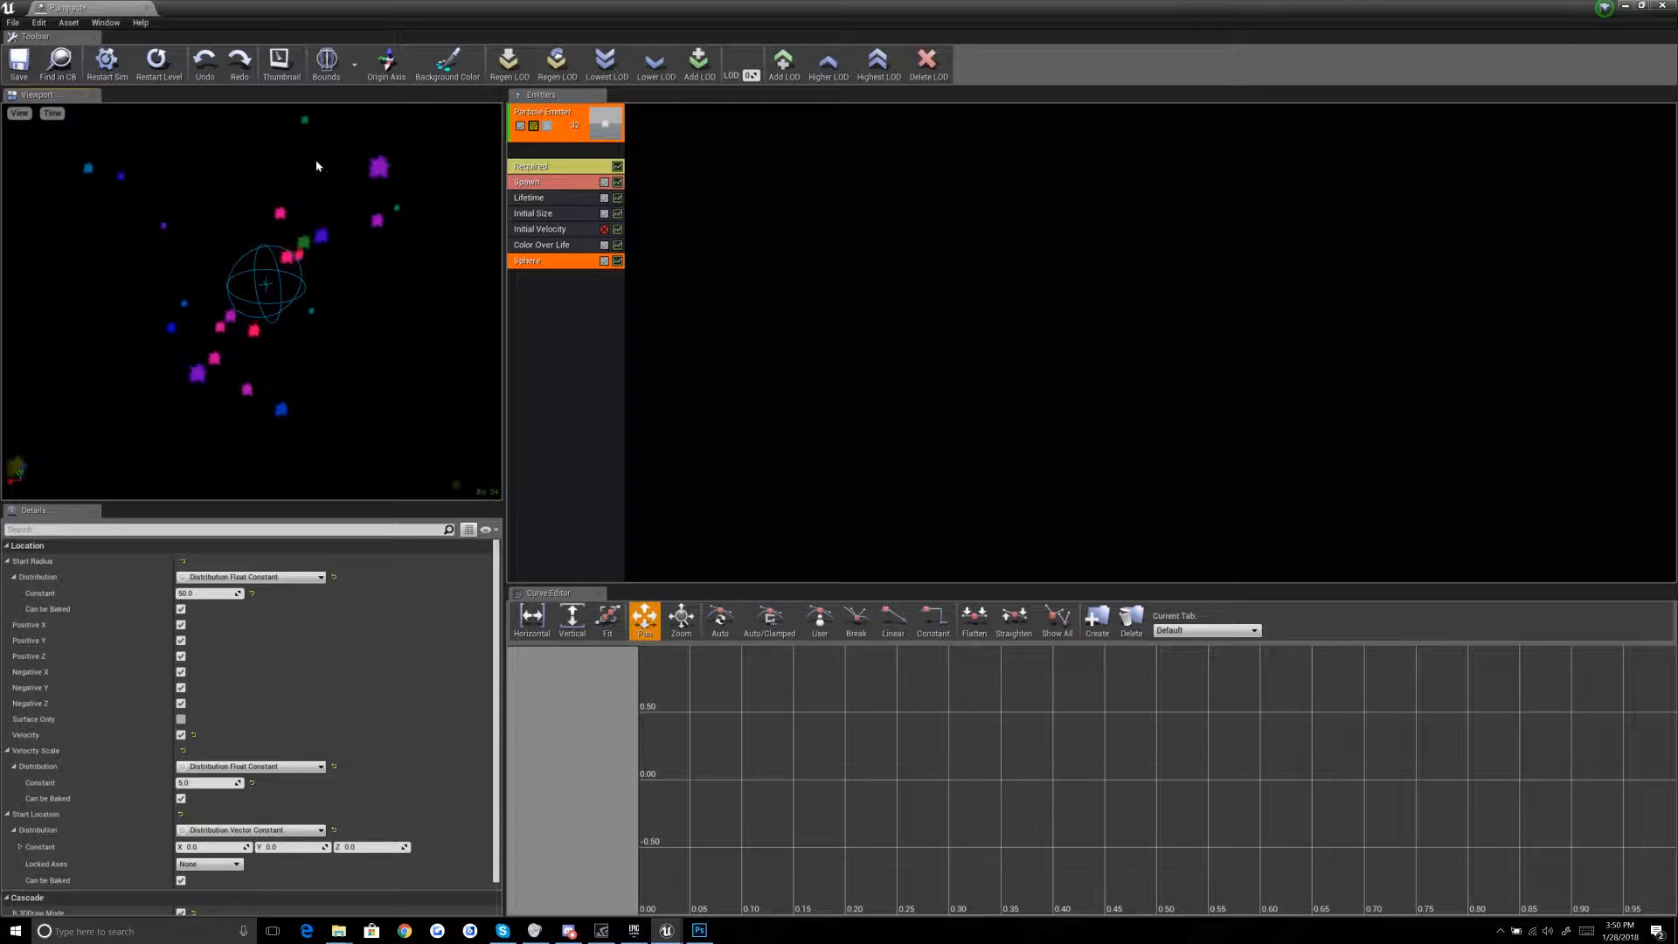
left_click_drag(395, 357, 385, 362)
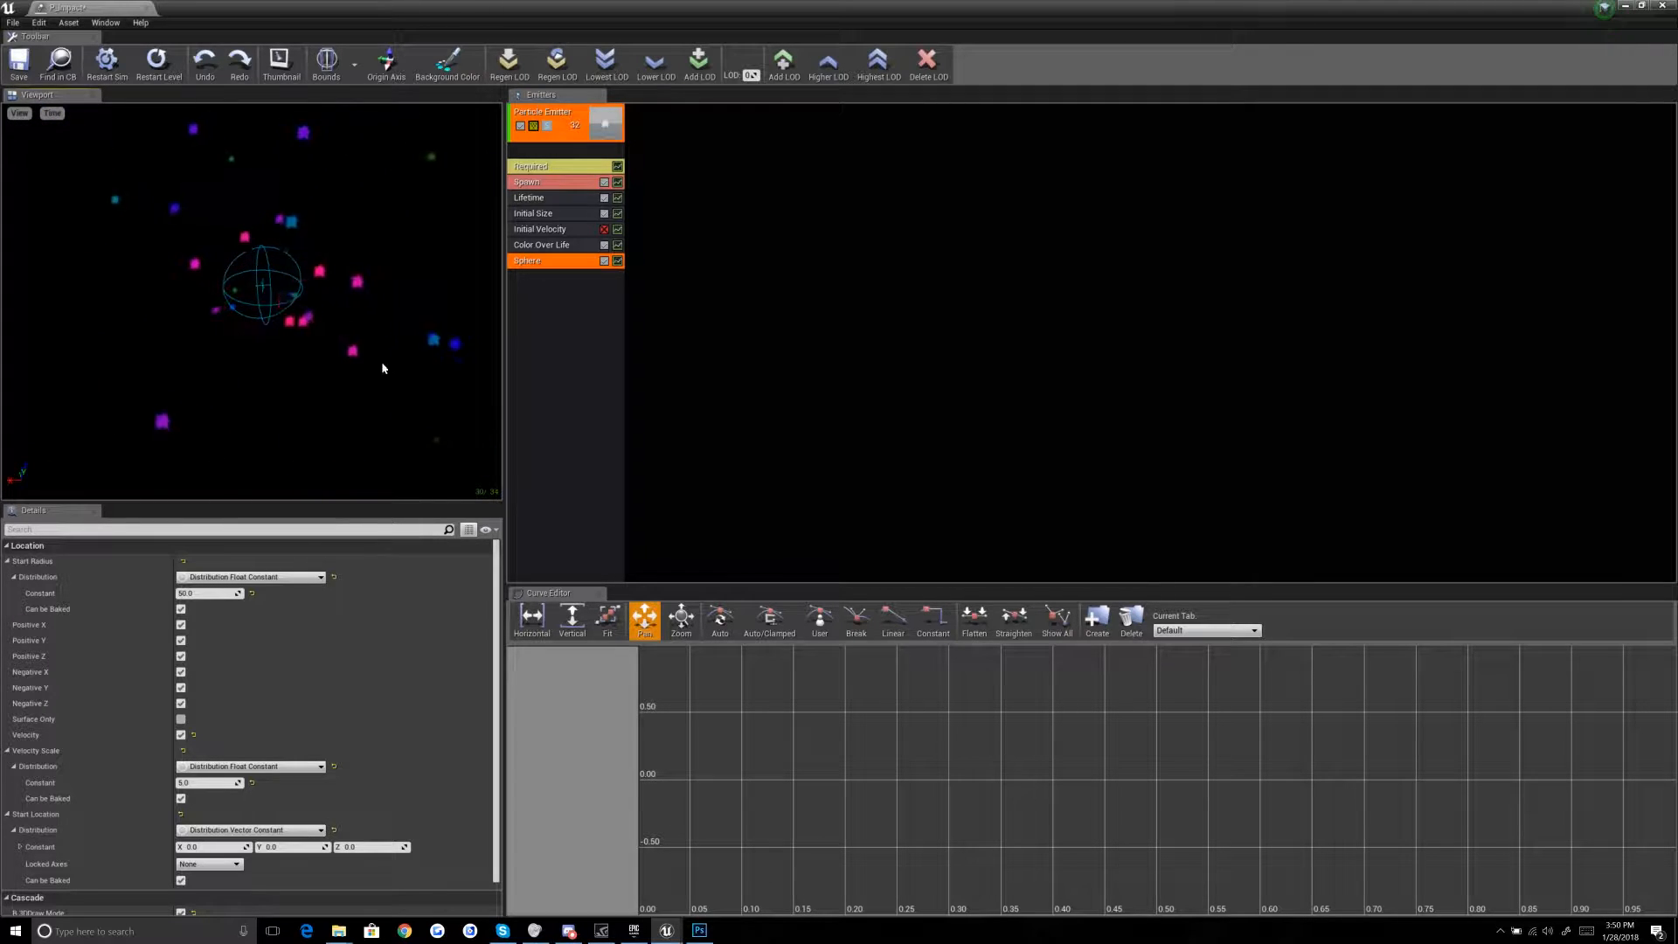
Step: Switch the Sphere module's Positive X spawning off and back on to compare the particle spread
left_click(181, 609)
left_click(180, 609)
left_click(180, 625)
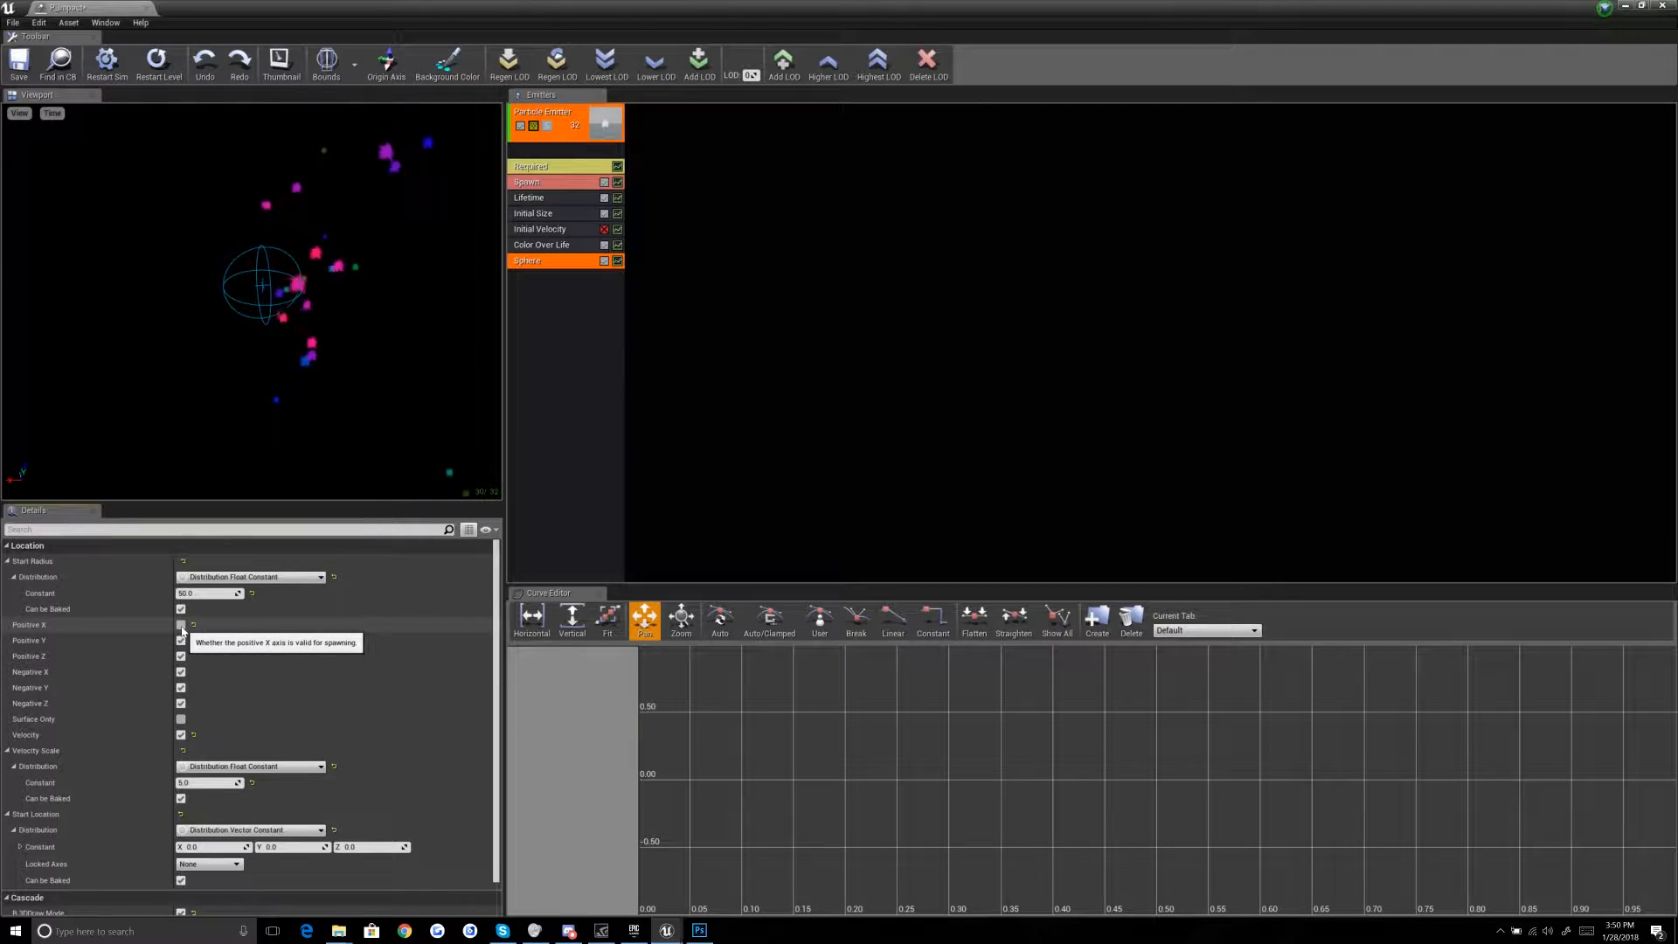
left_click(180, 625)
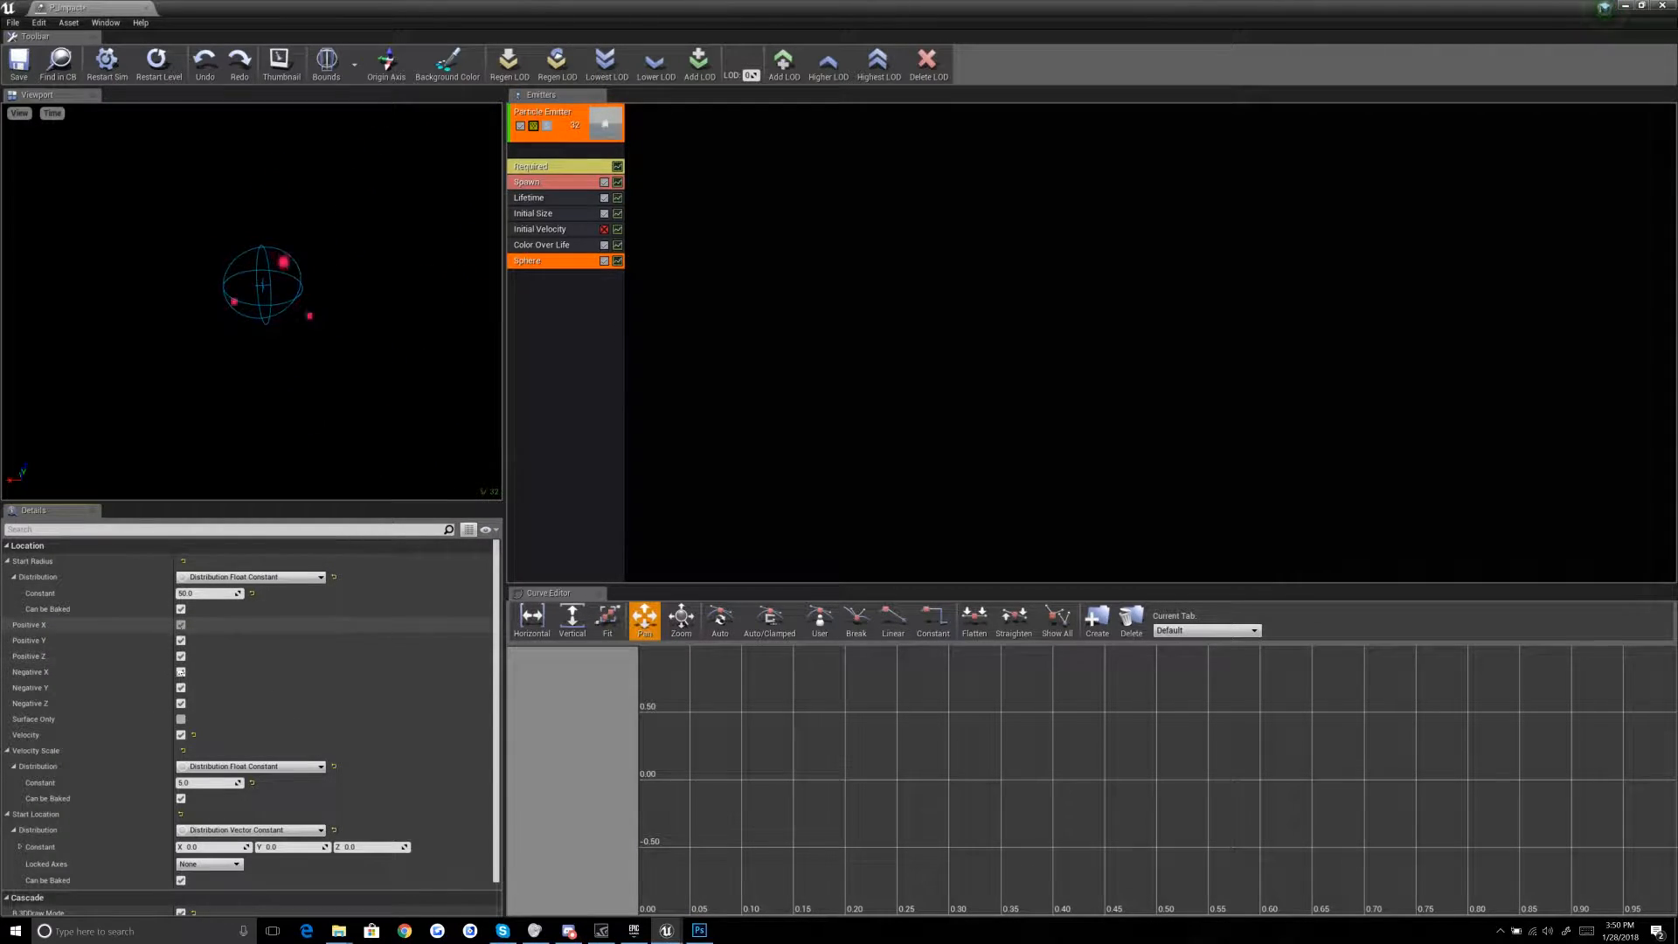
Step: Delete the Sphere module from the emitter and review the other available location modules
key("Delete")
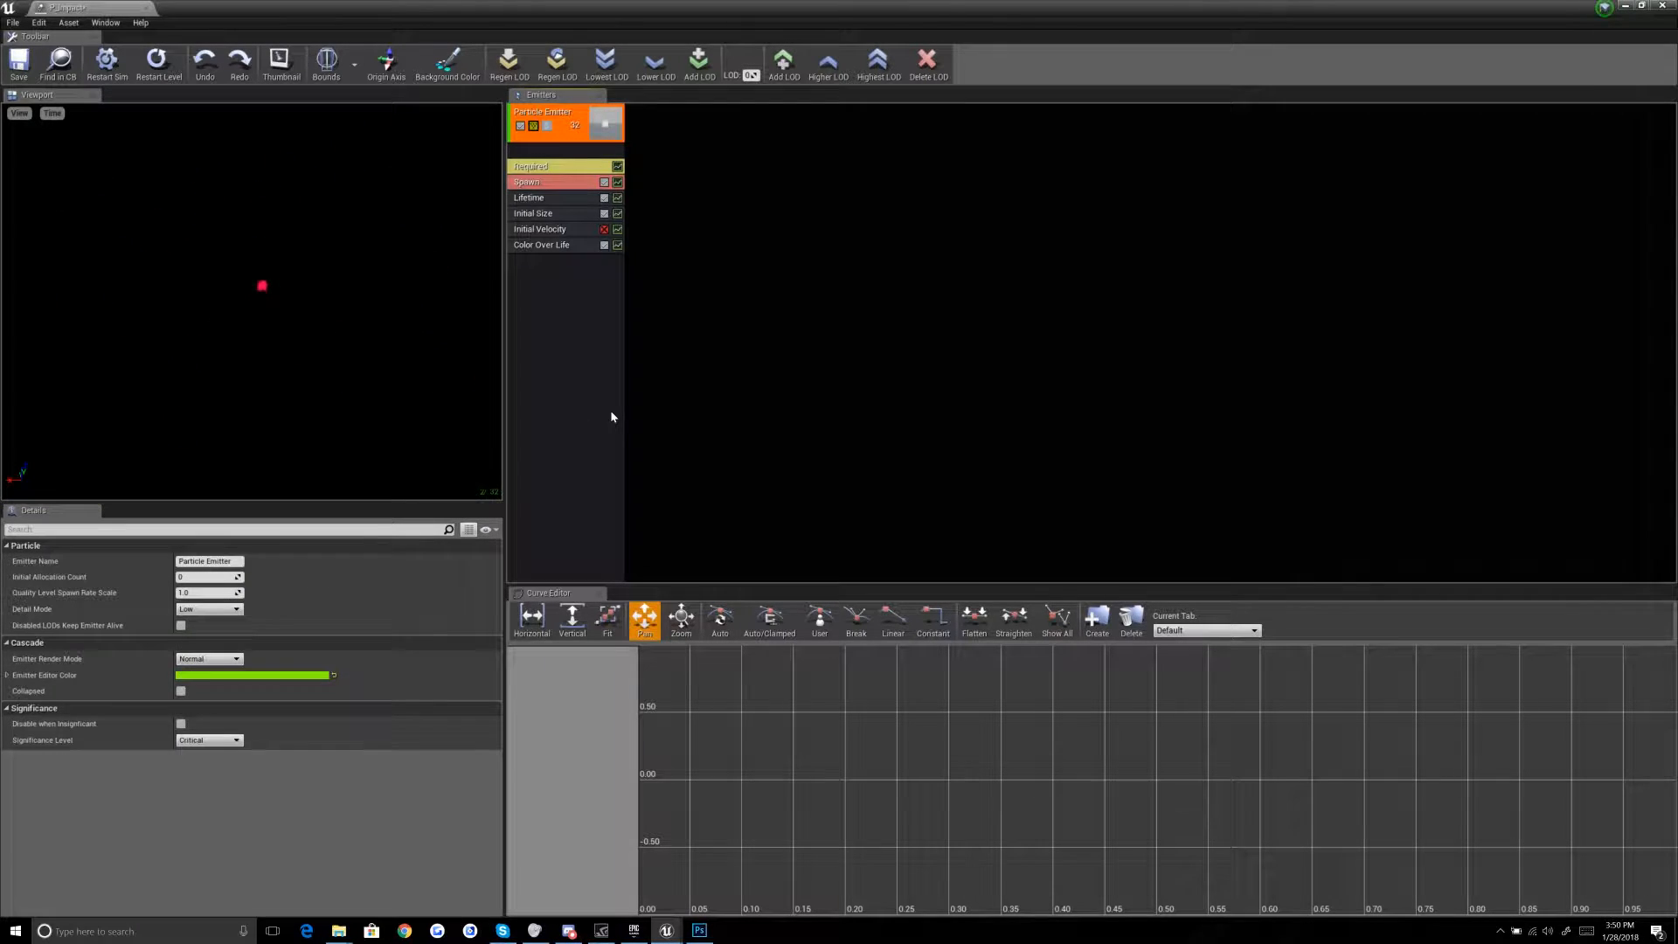
right_click(574, 306)
mouse_move(612, 315)
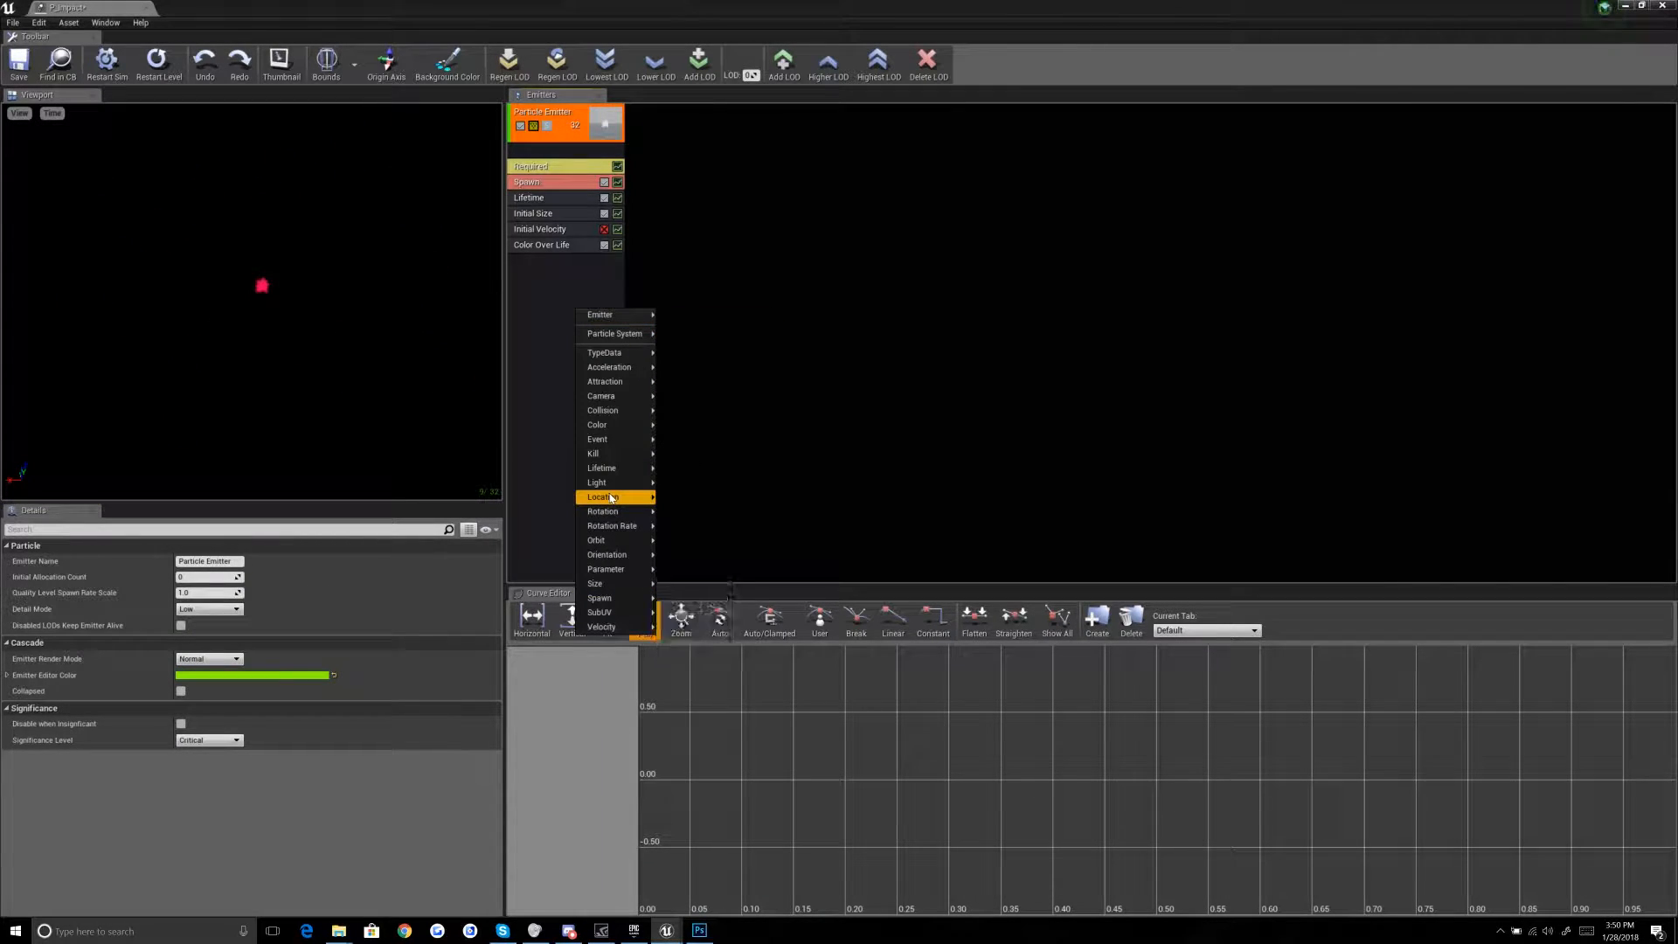
mouse_move(612, 496)
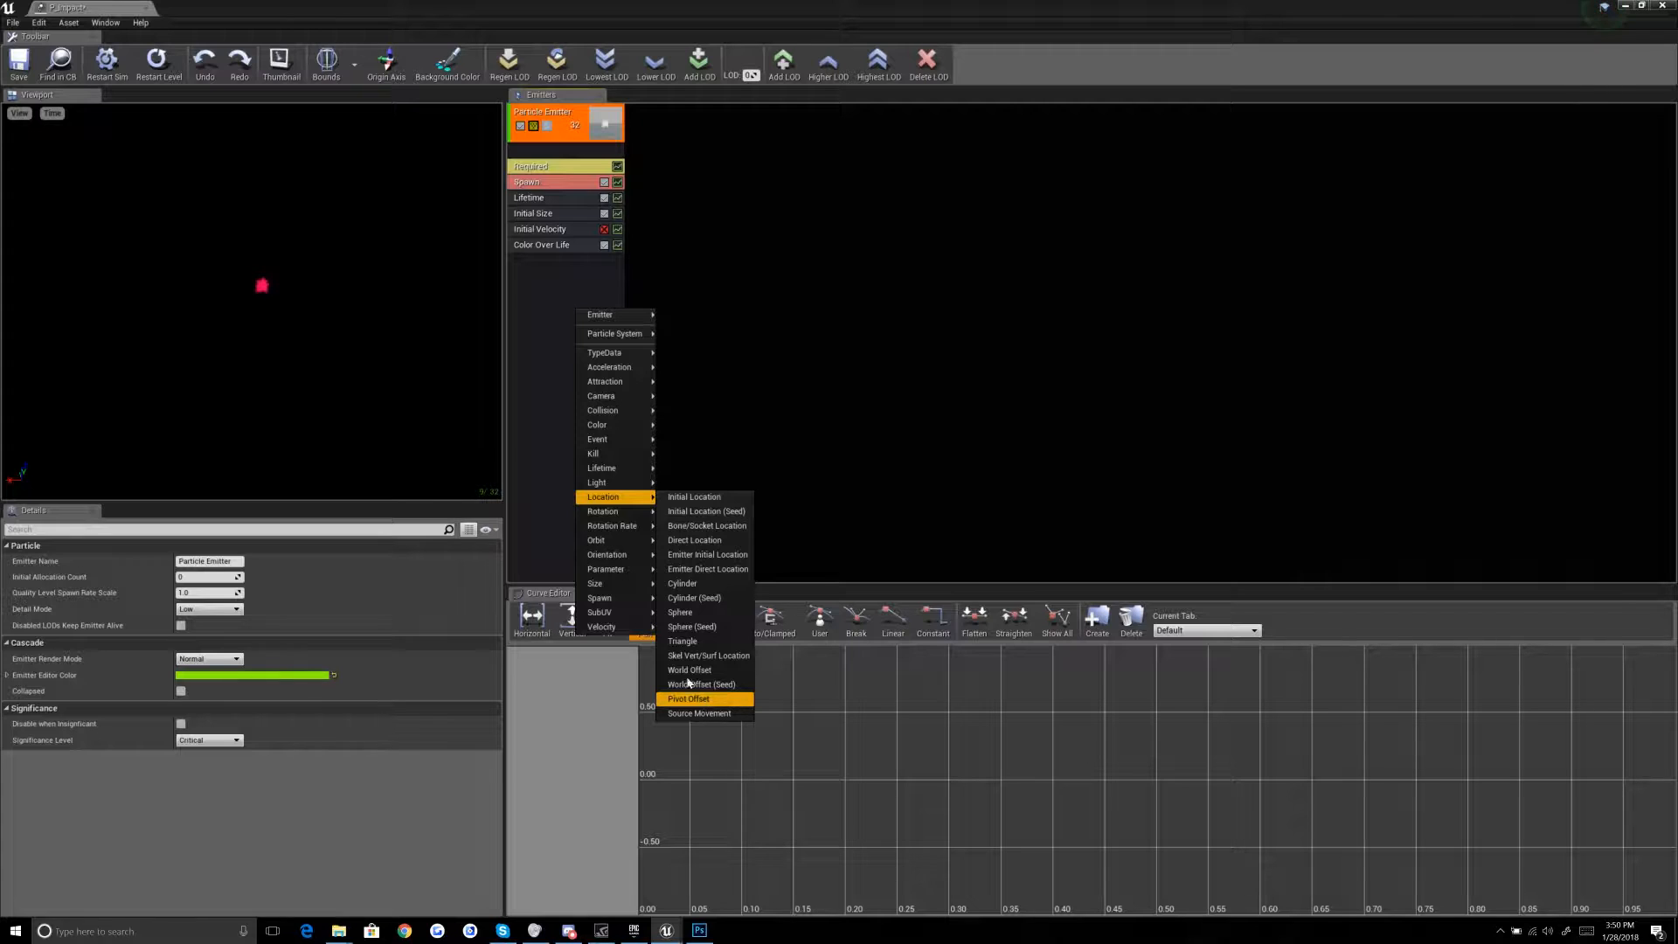
left_click(677, 194)
Step: Add an Initial Rotation module to the particle emitter and open its settings
right_click(581, 330)
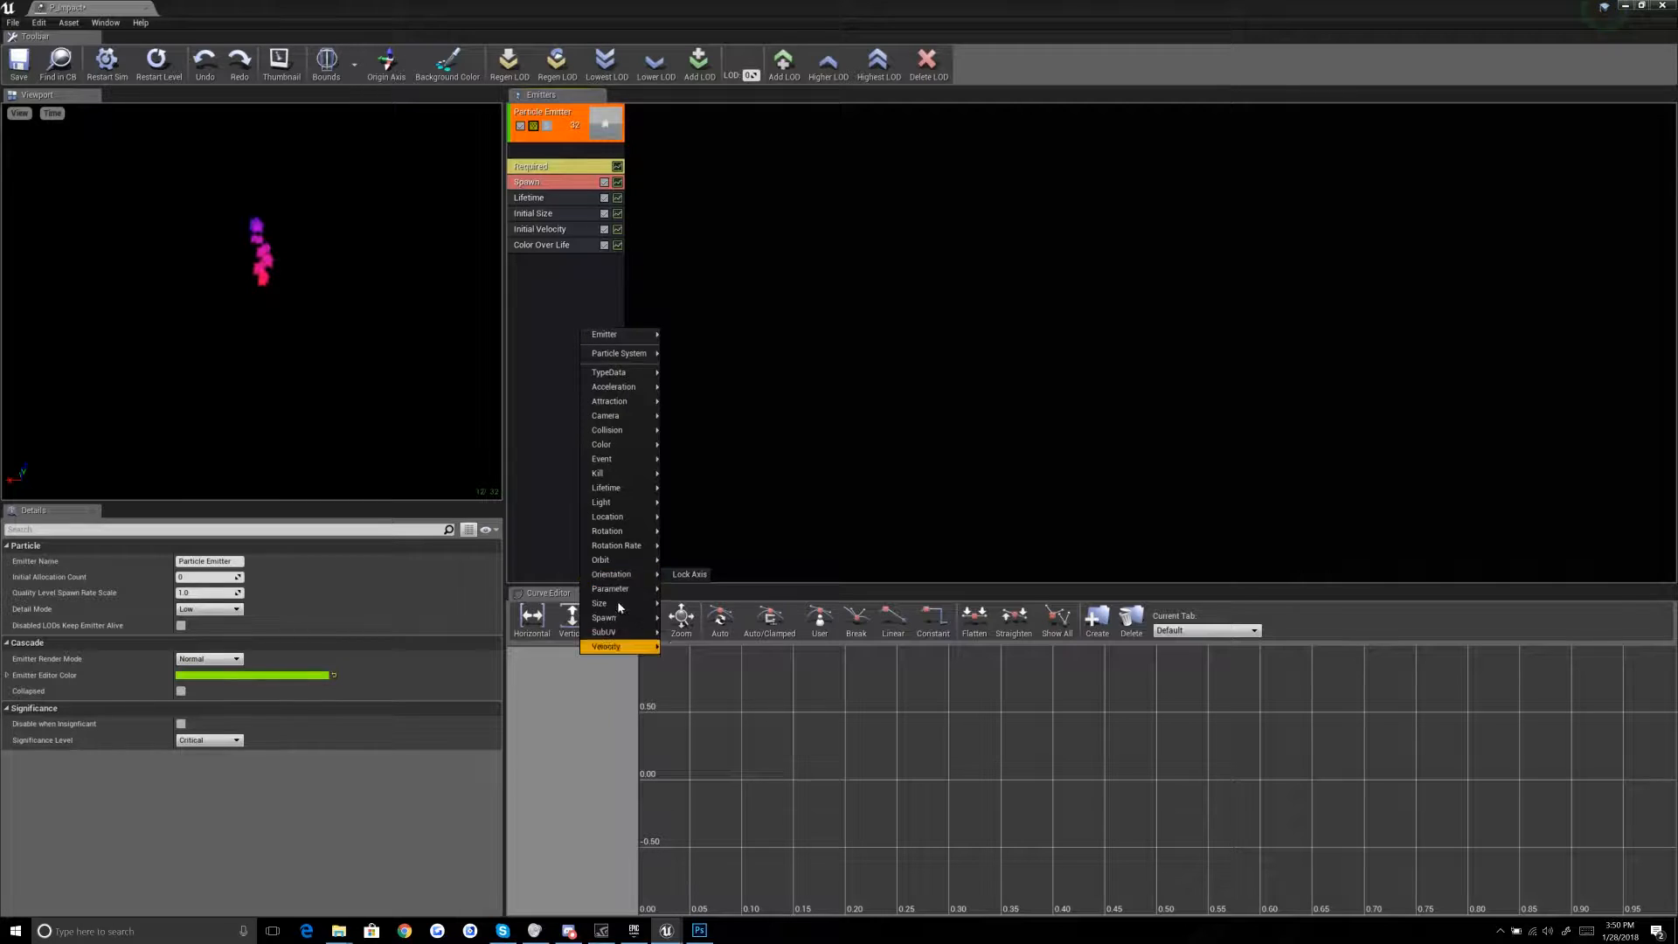
mouse_move(641, 535)
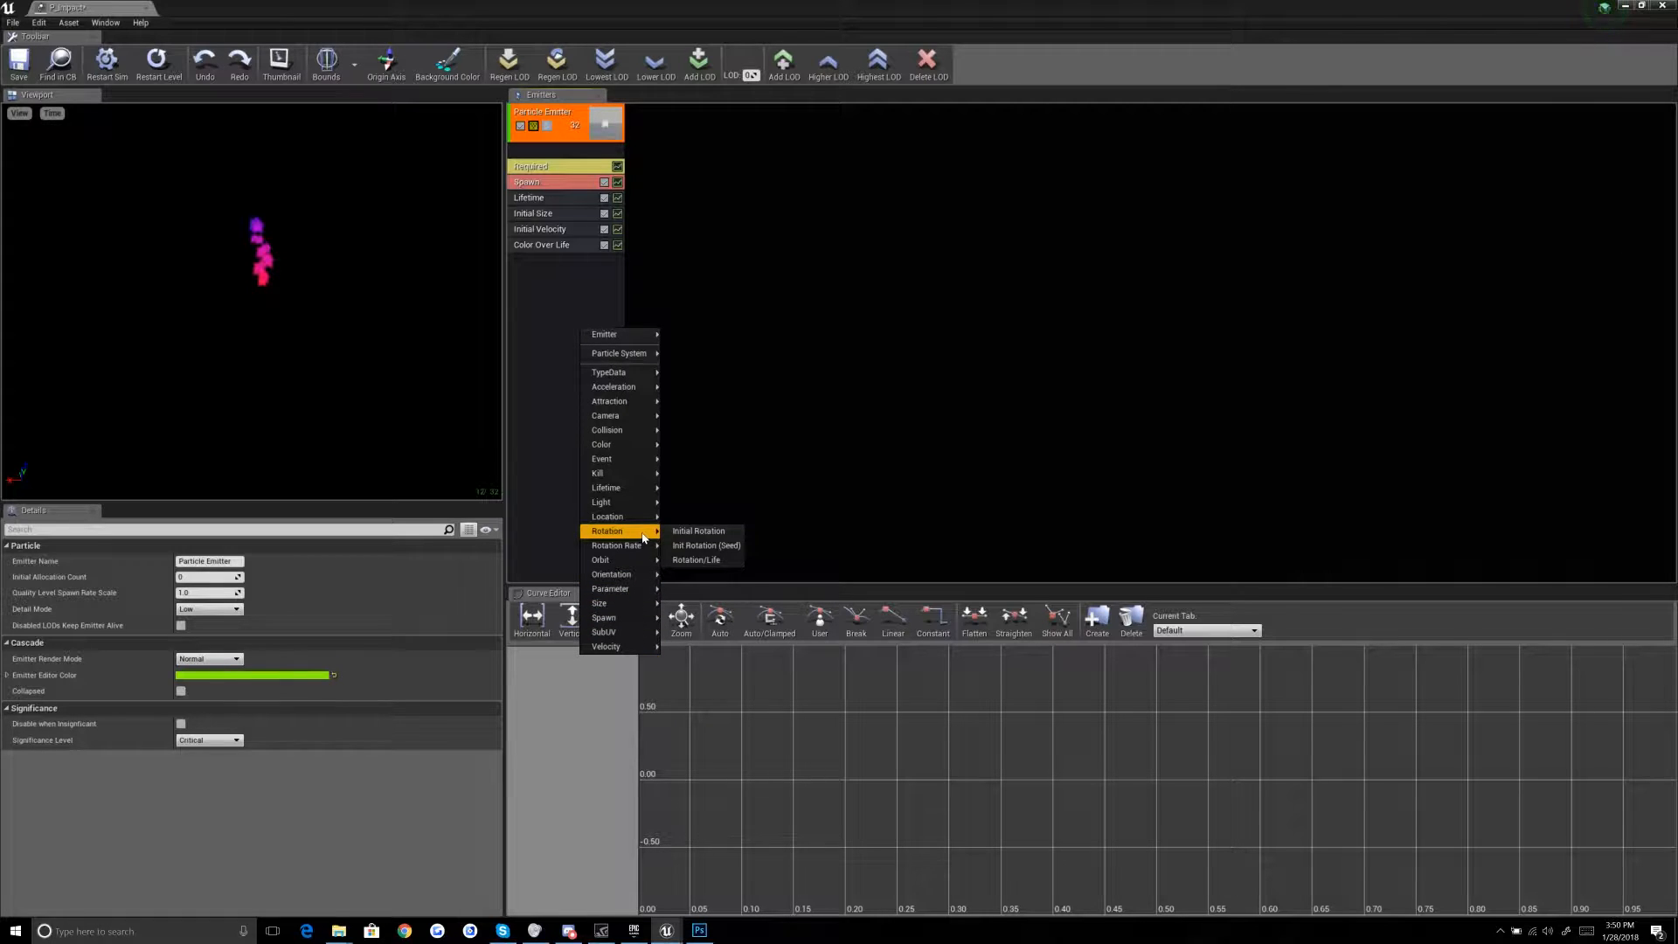
left_click(713, 533)
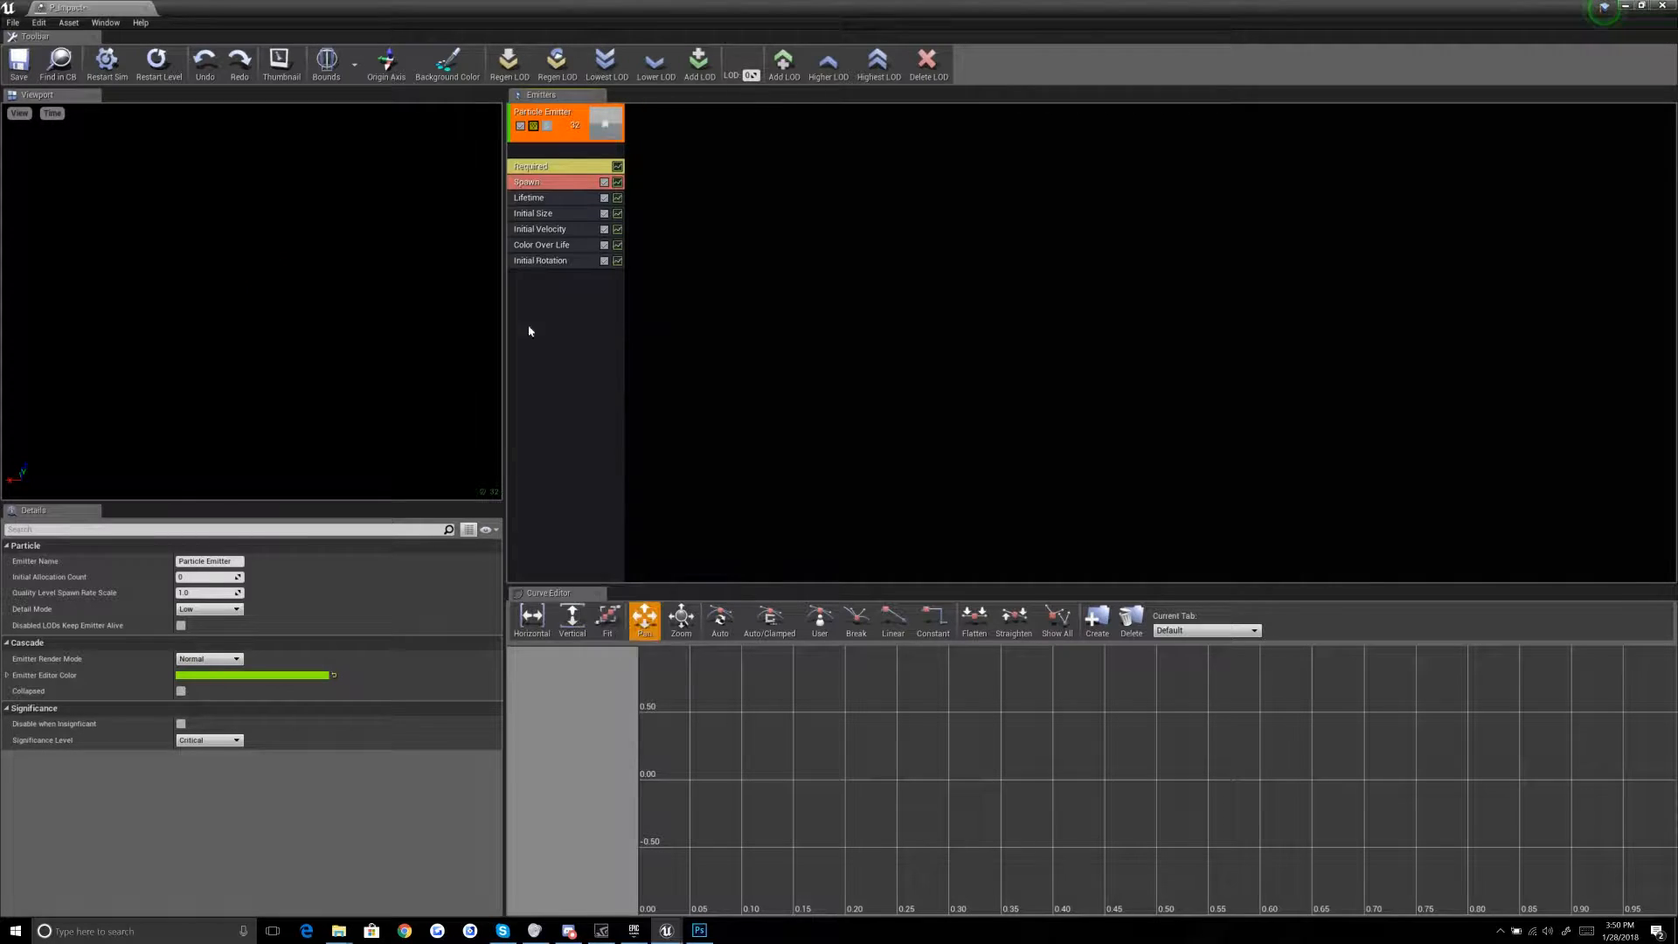
left_click(551, 262)
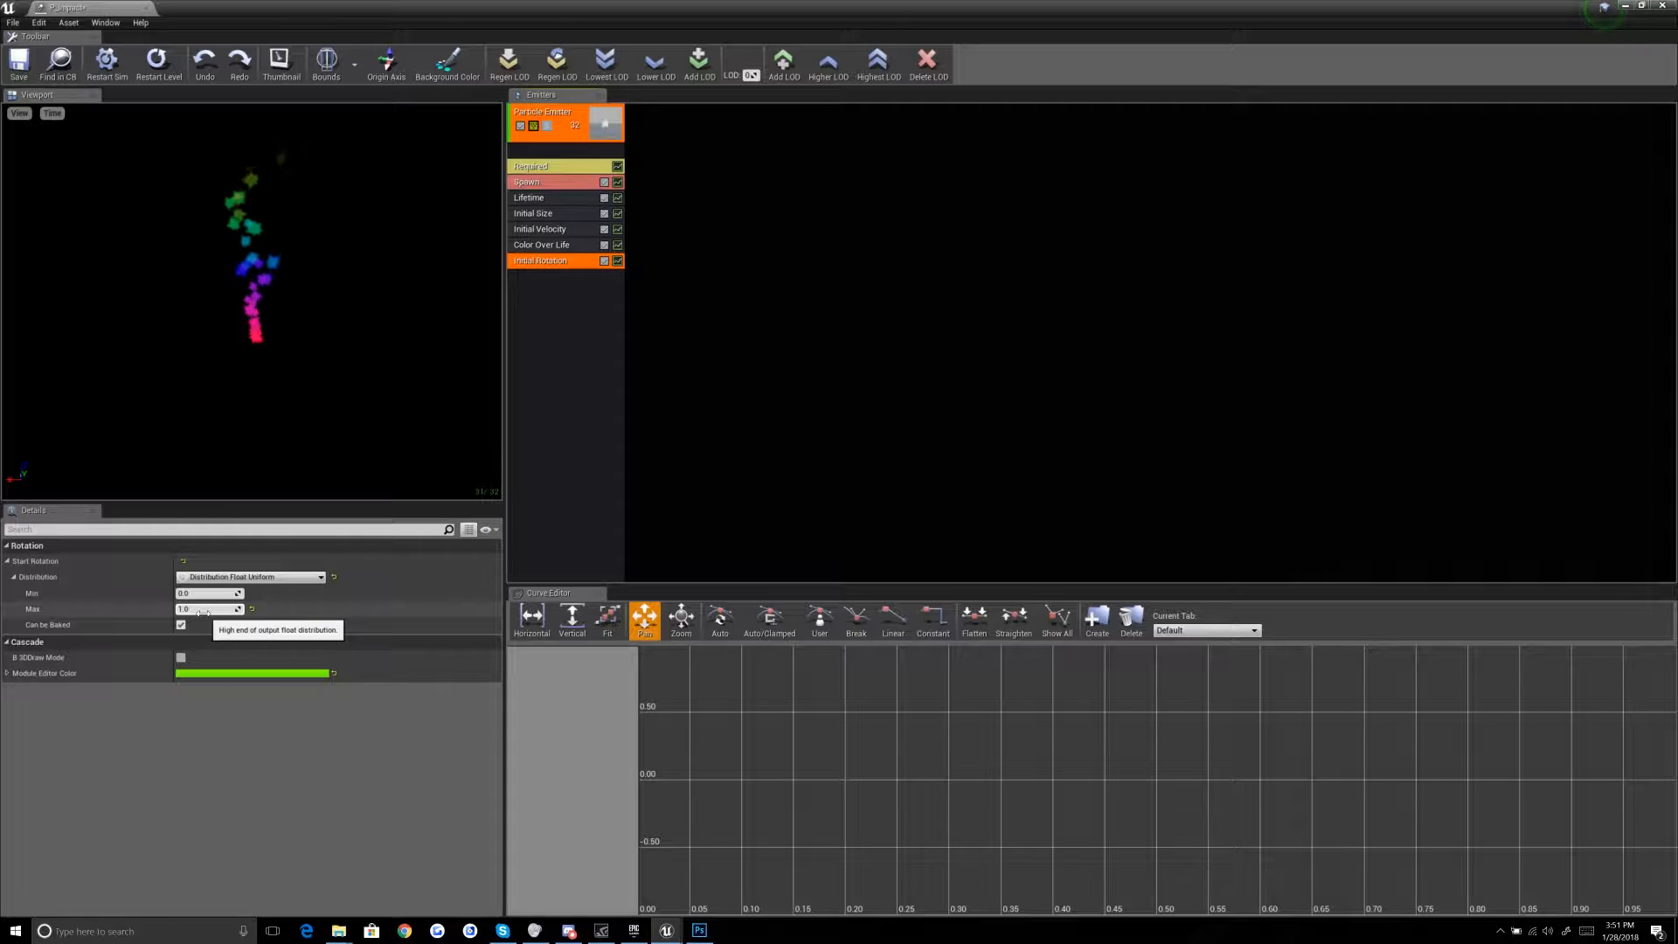
left_click(764, 424)
left_click(569, 262)
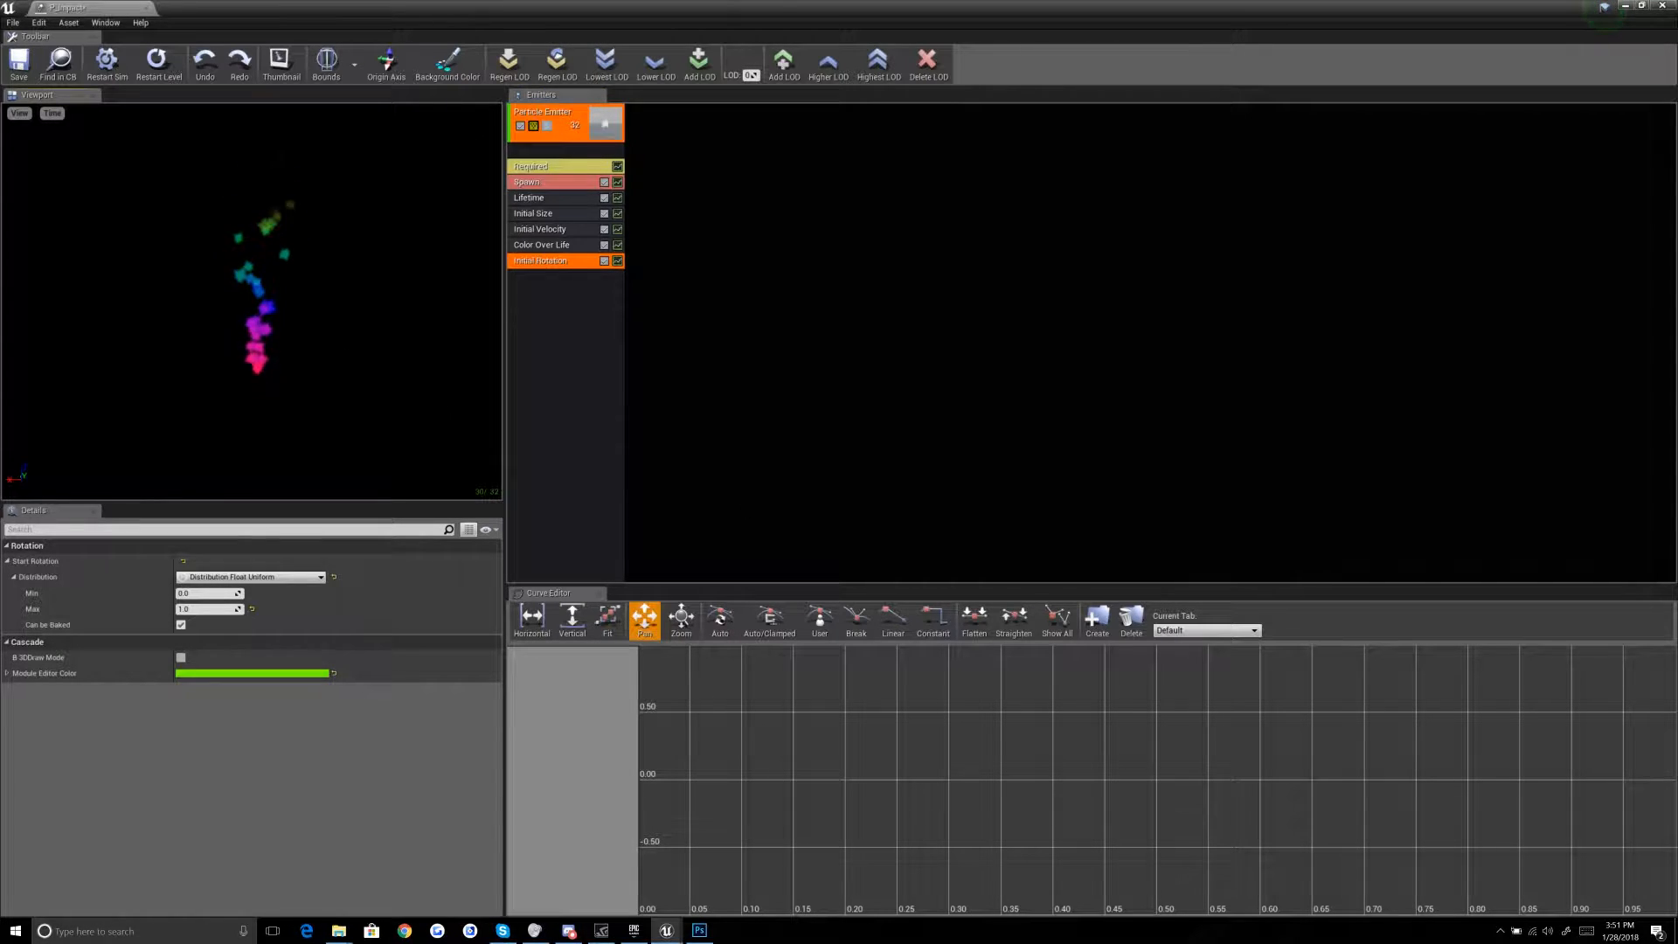
left_click(821, 383)
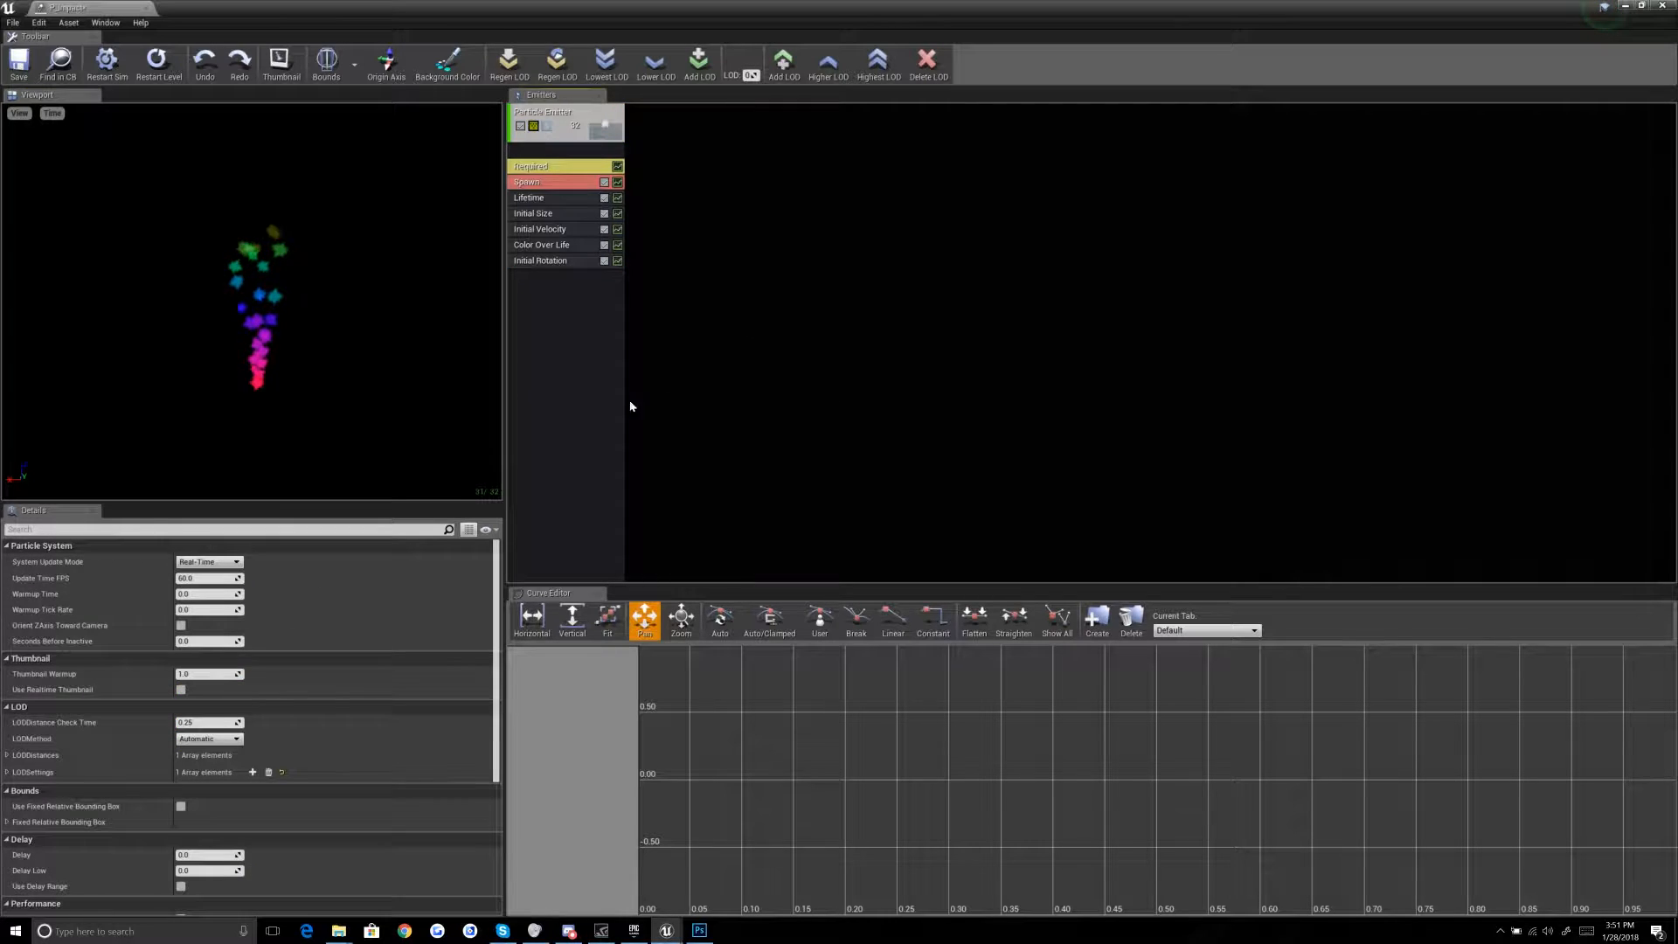
left_click(551, 262)
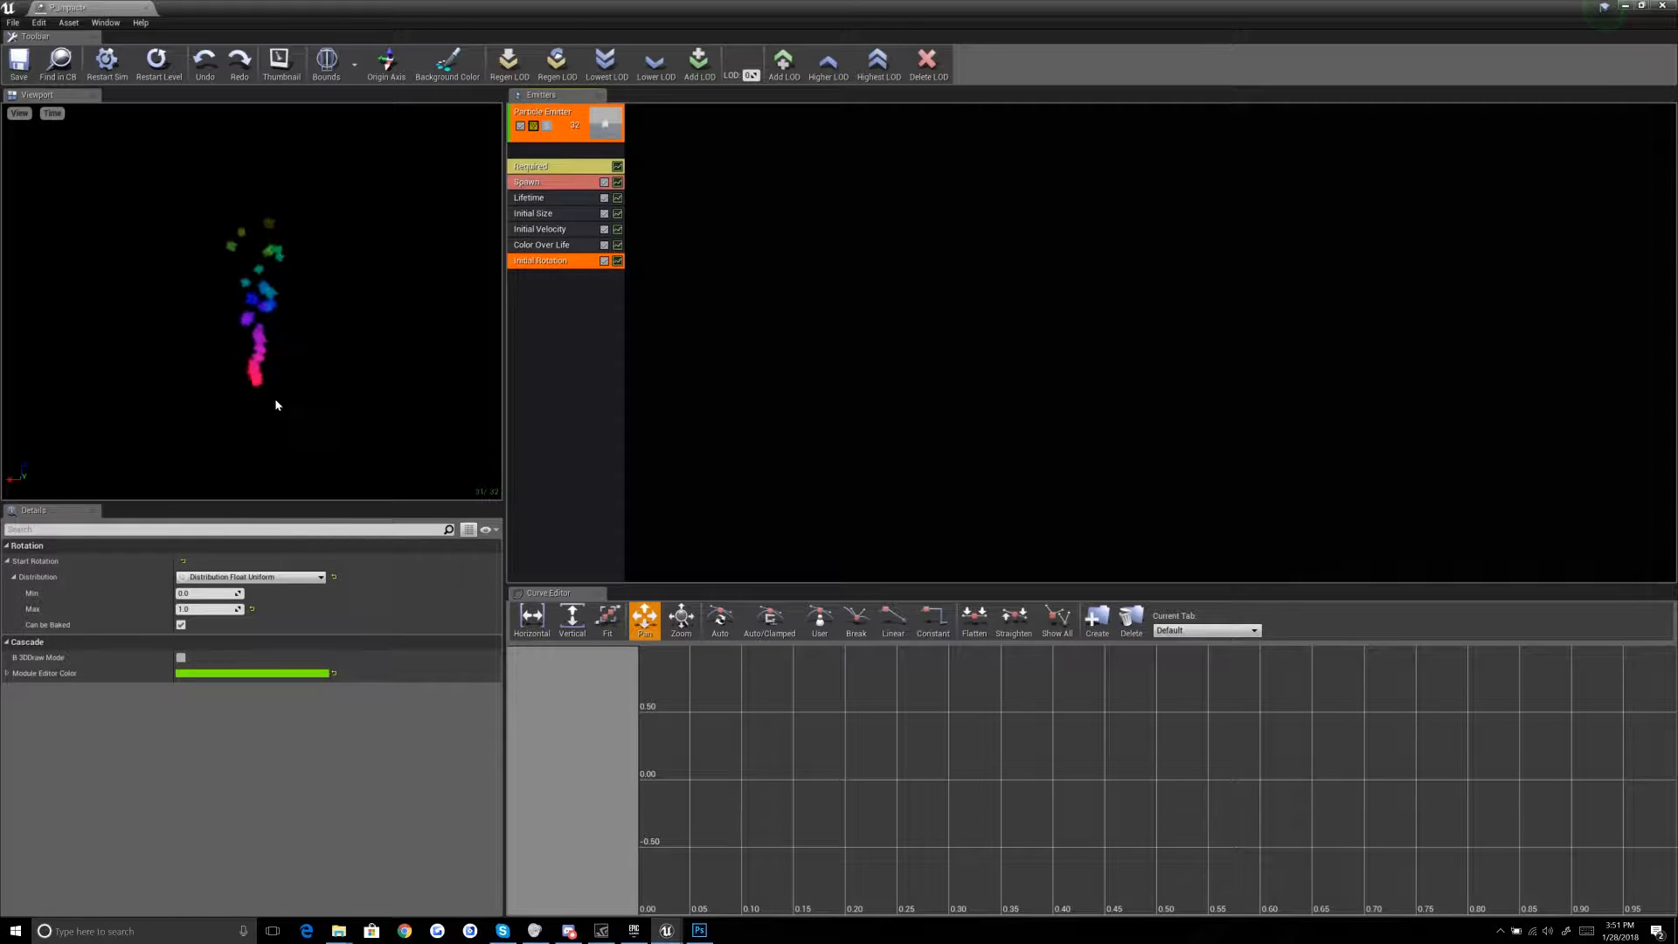
left_click(683, 355)
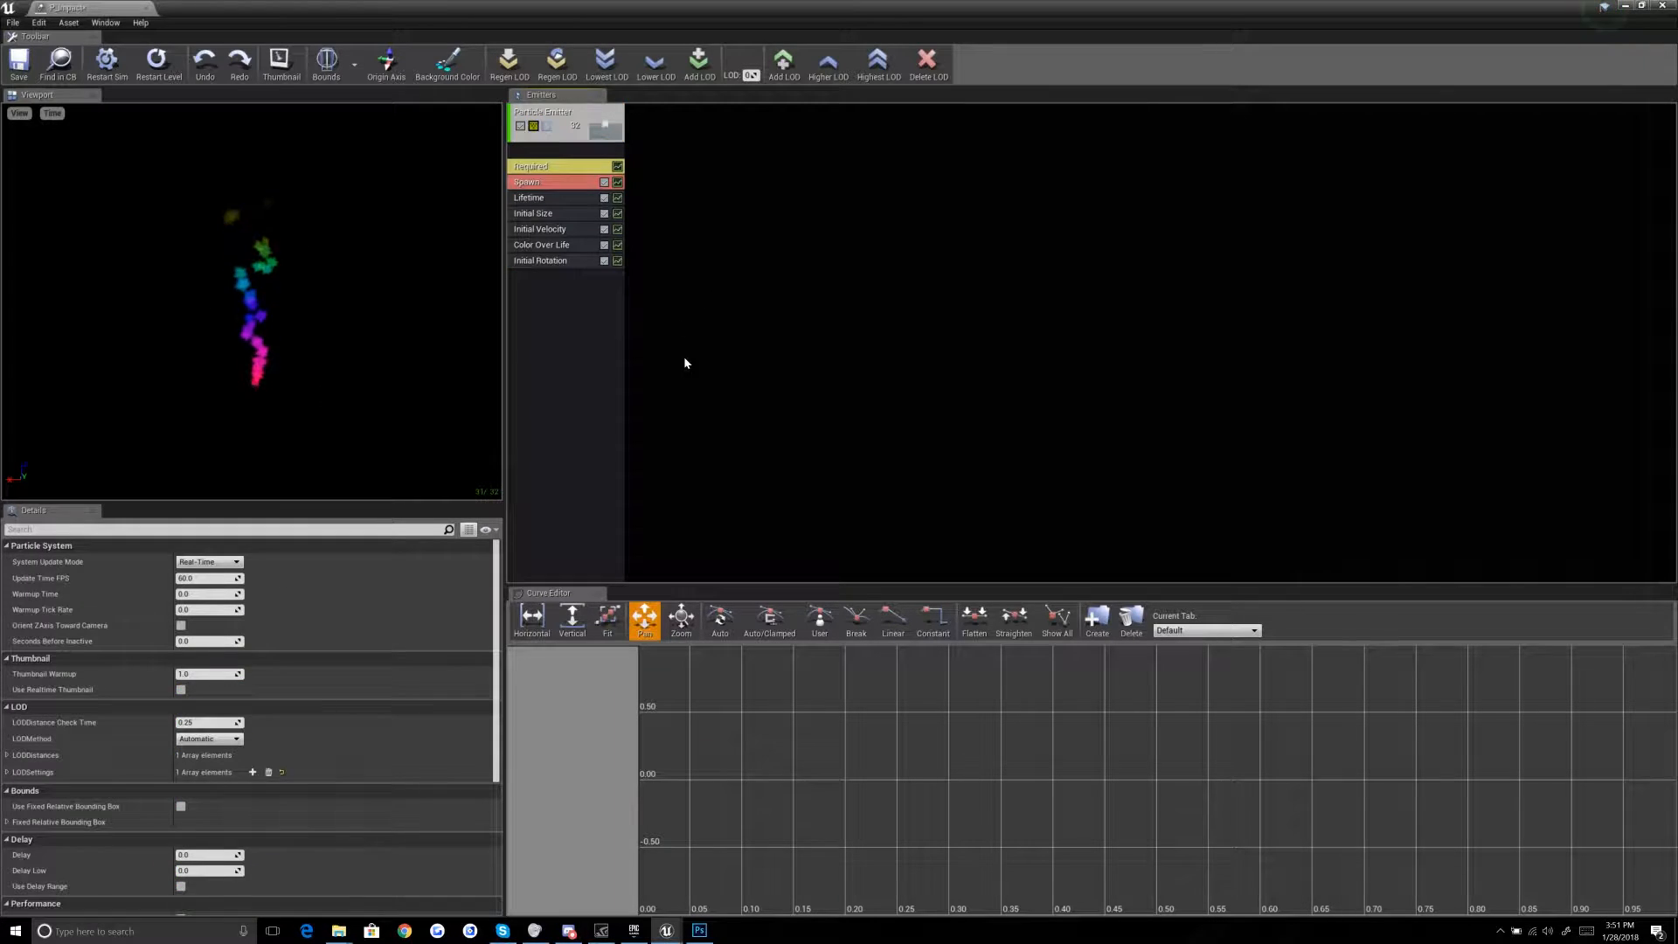
left_click(562, 266)
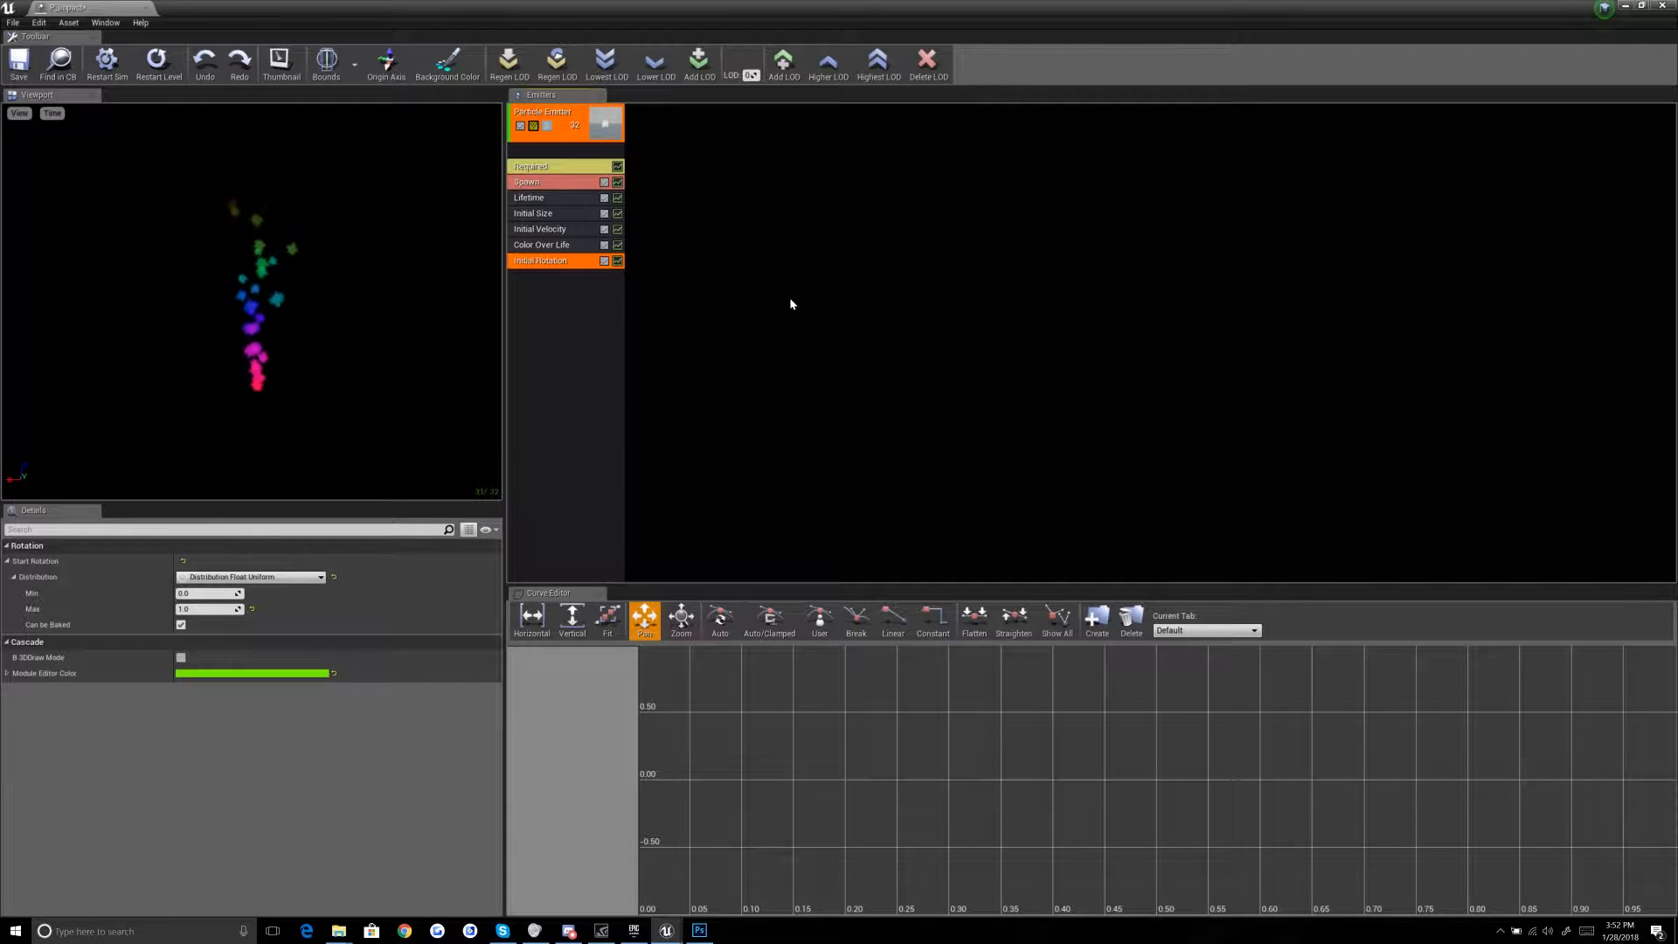
left_click(825, 380)
Step: Add an Initial Rotation Rate module to the particle emitter and open its settings
right_click(590, 293)
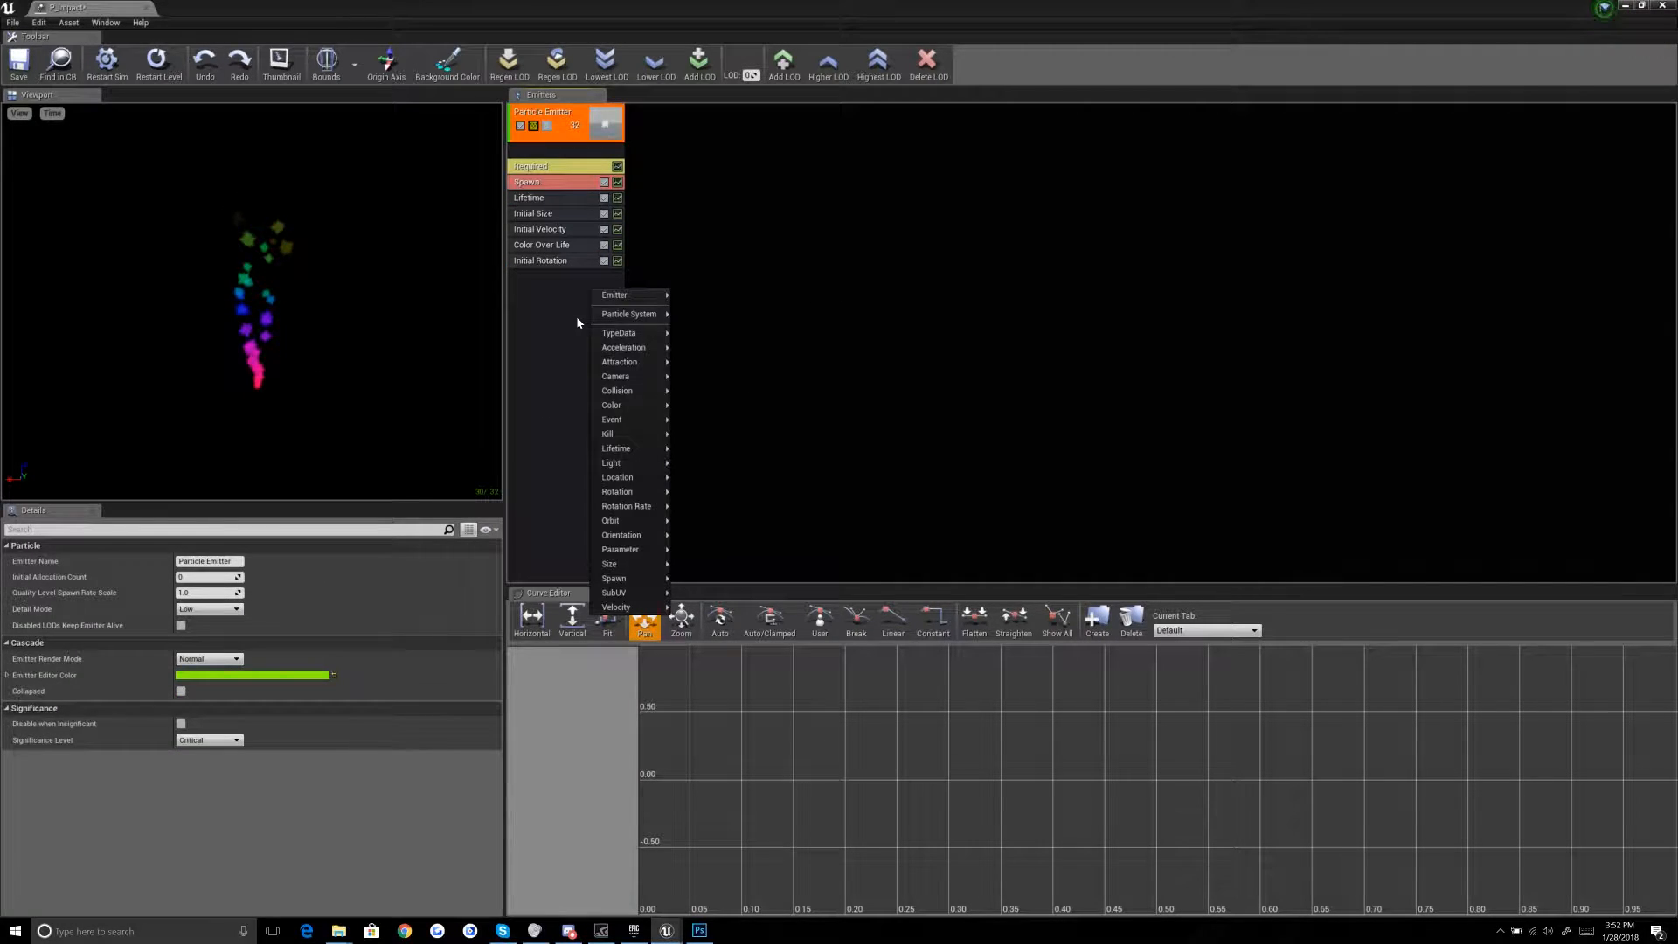
mouse_move(625, 509)
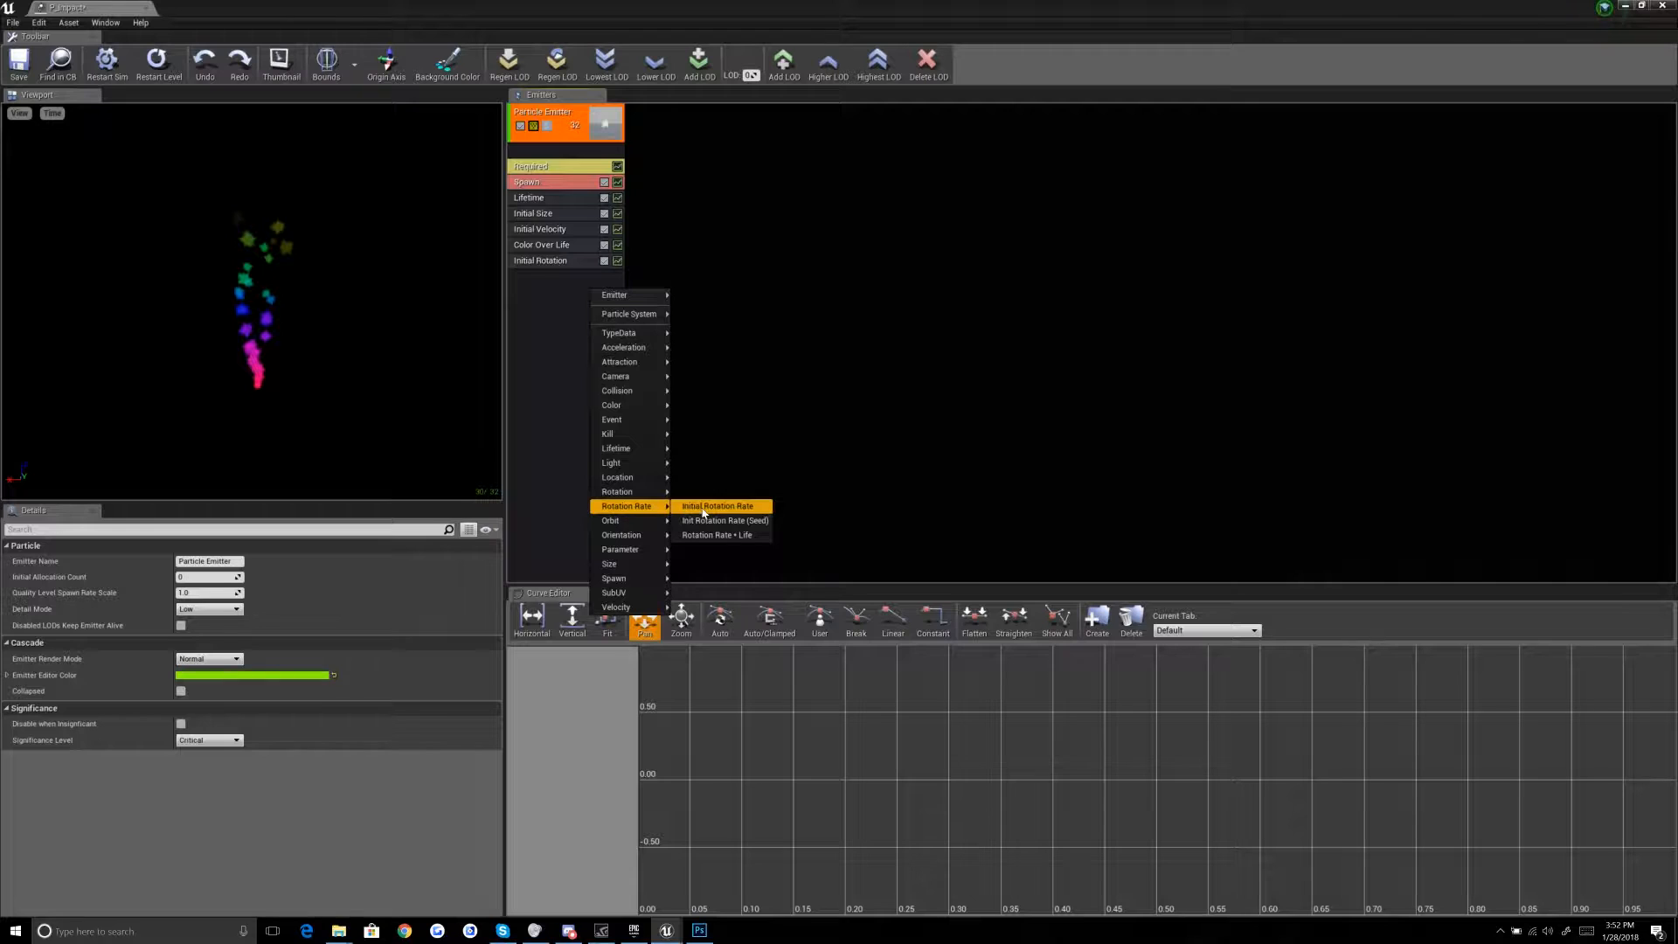
left_click(705, 513)
left_click(564, 277)
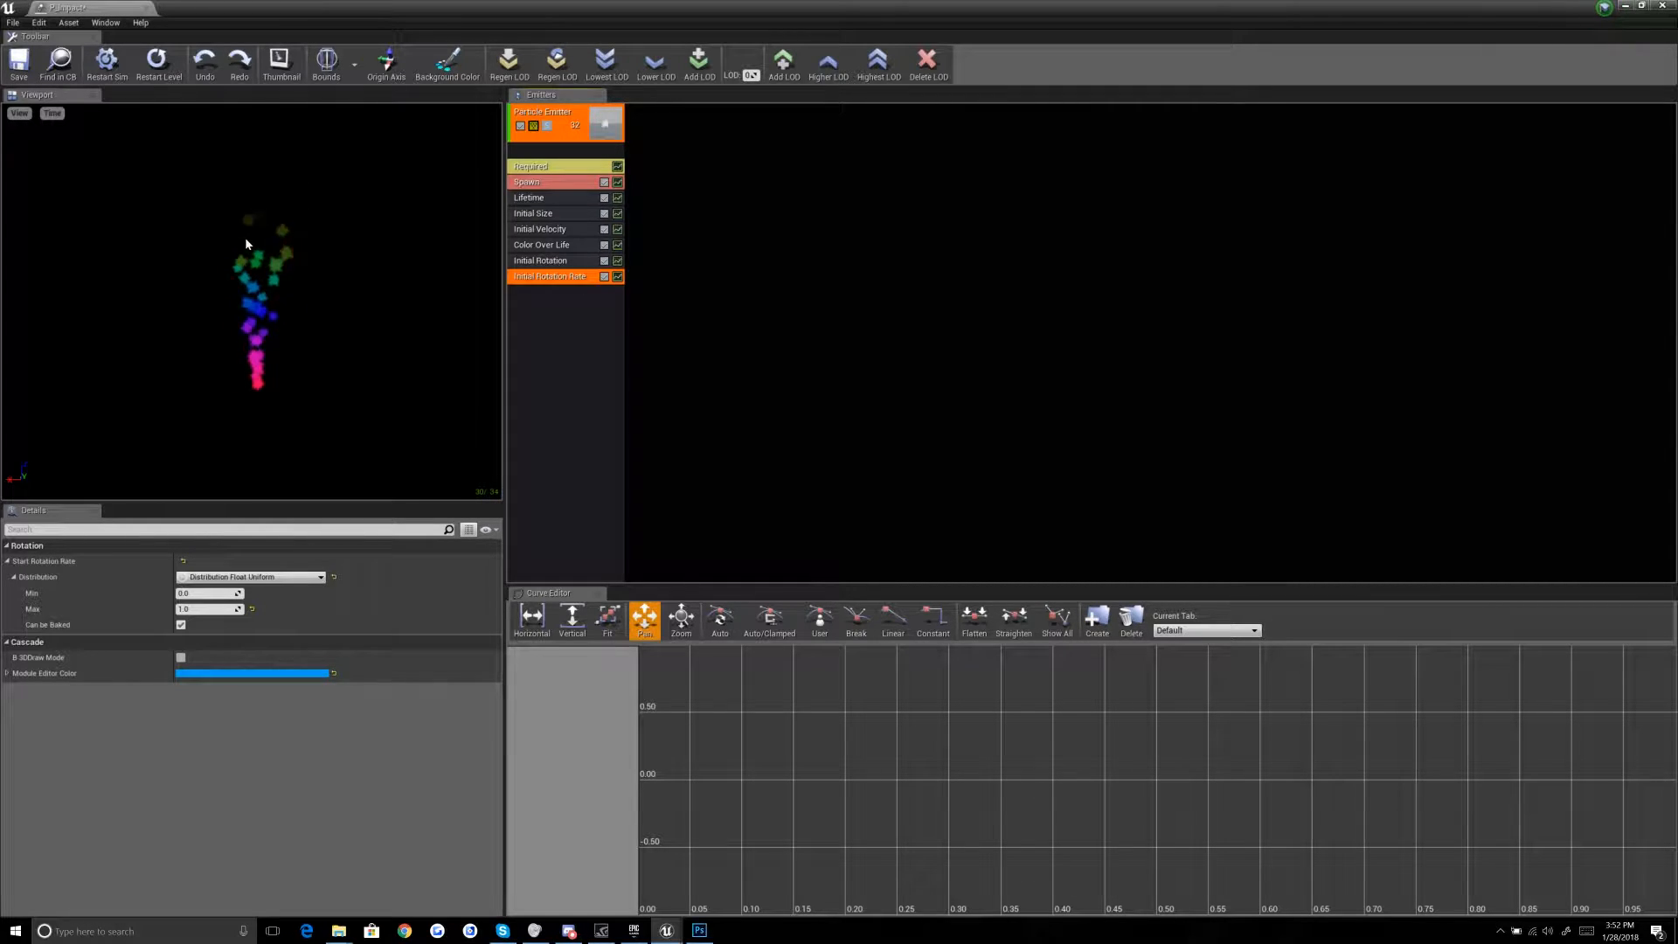
Step: Check the Lifetime module's settings and open the Initial Rotation Rate module's maximum value for editing
left_click(531, 199)
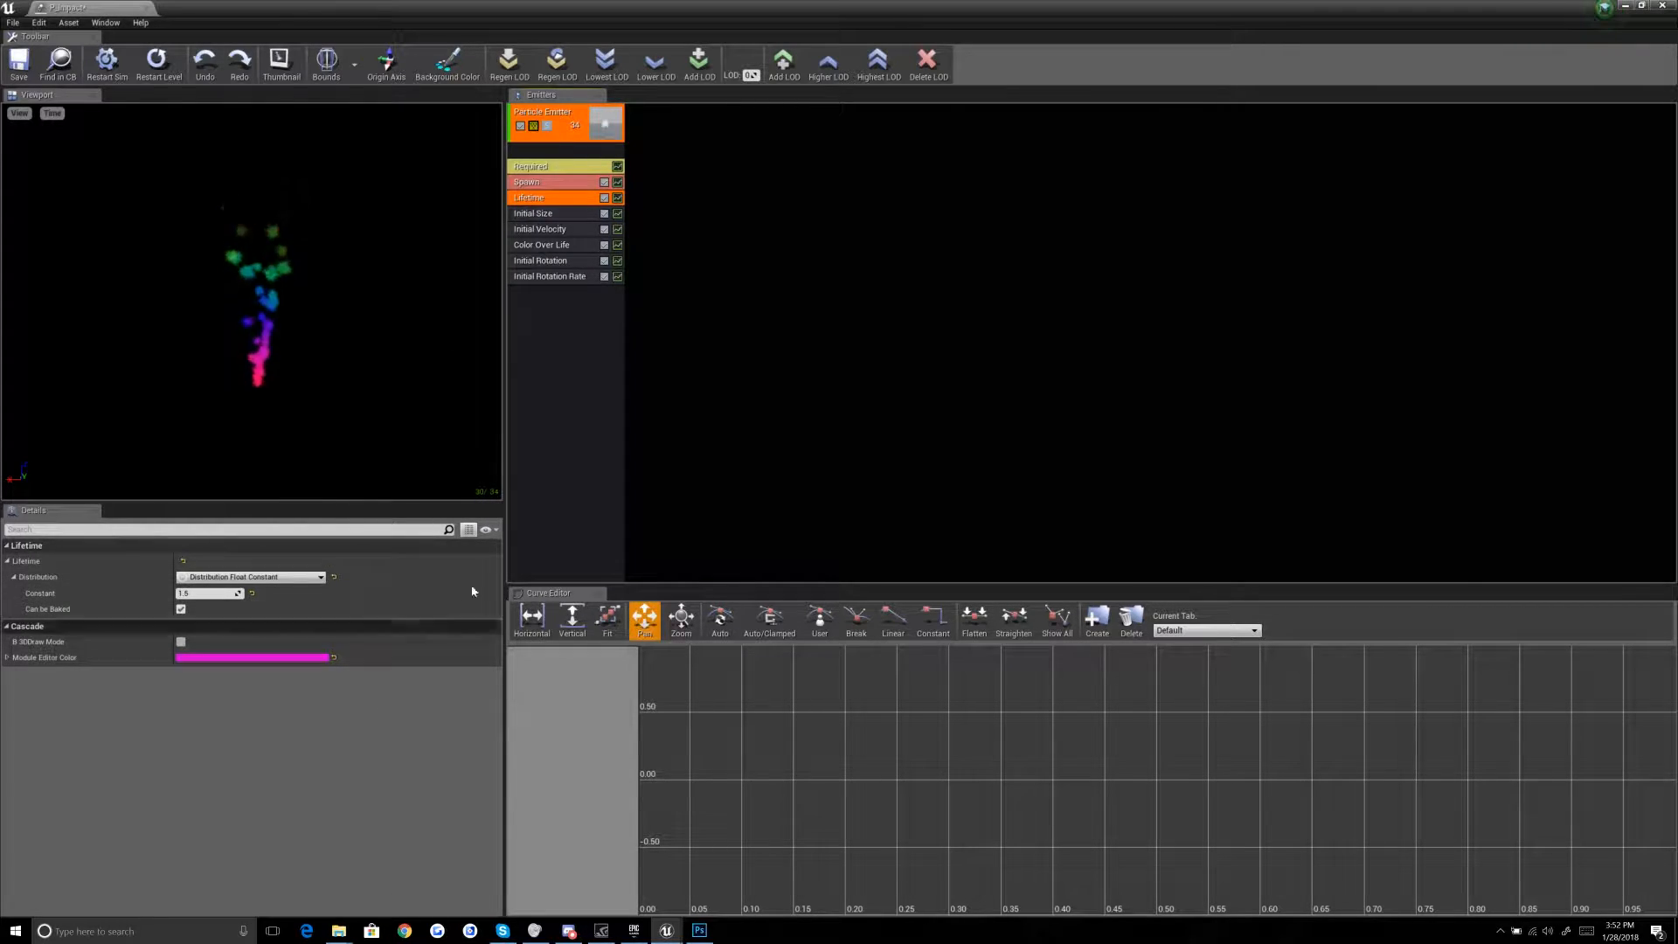
left_click(566, 278)
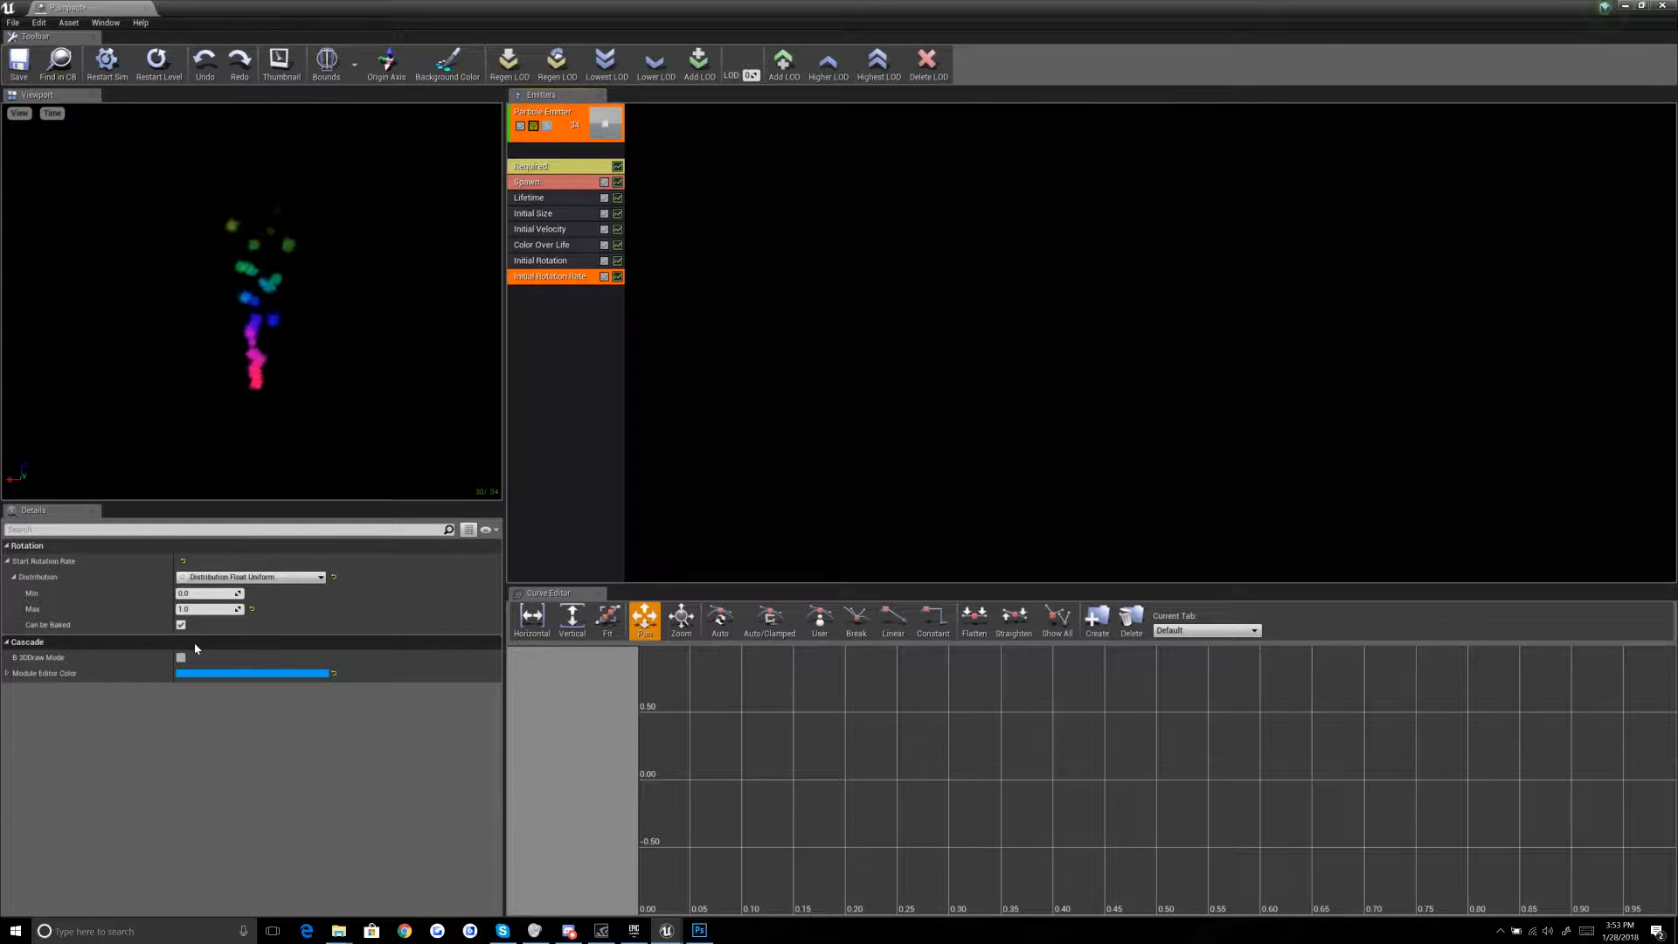
left_click(201, 609)
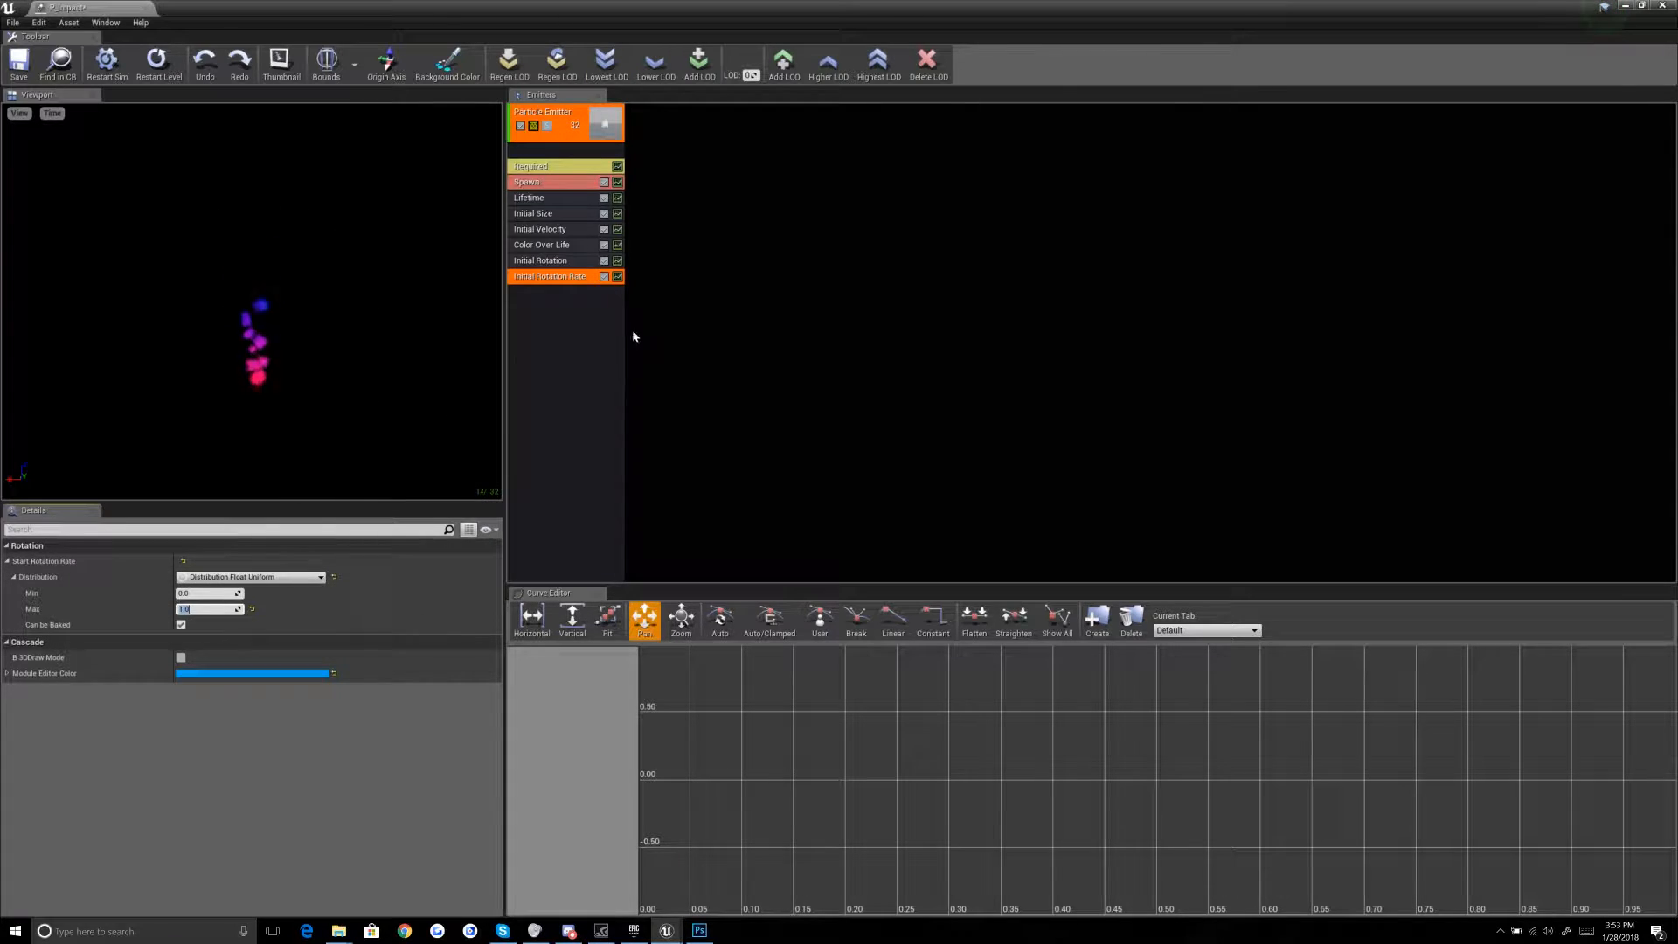
Step: Add a Rotation Rate * Life module to the particle emitter
right_click(571, 309)
mouse_move(625, 526)
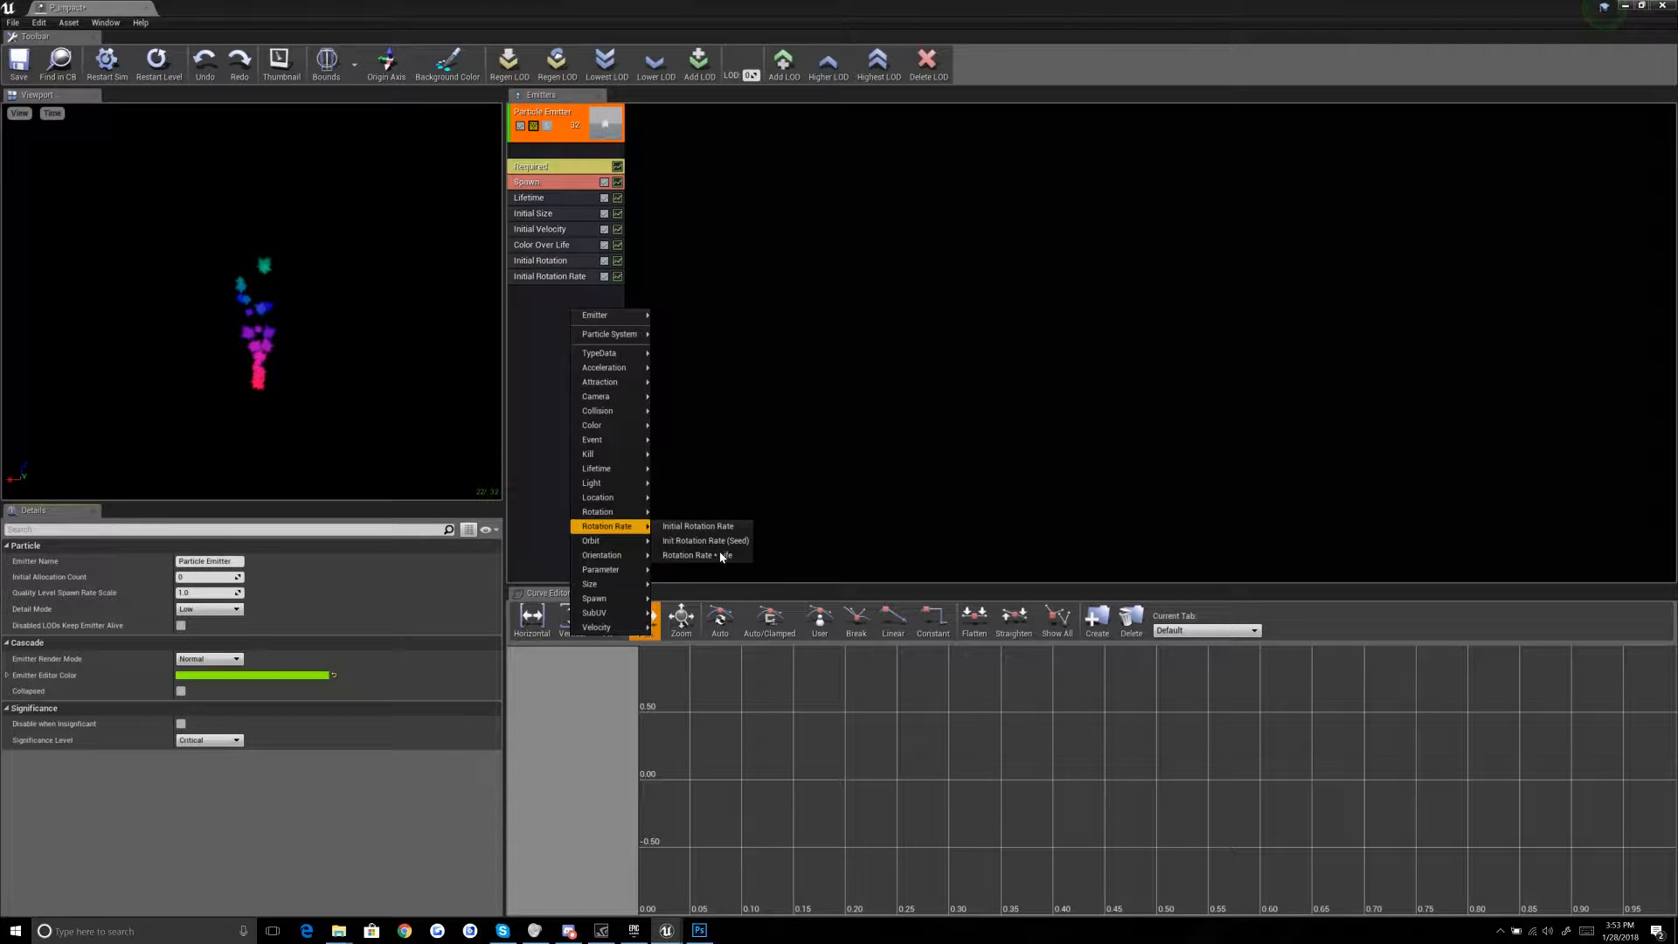
left_click(734, 556)
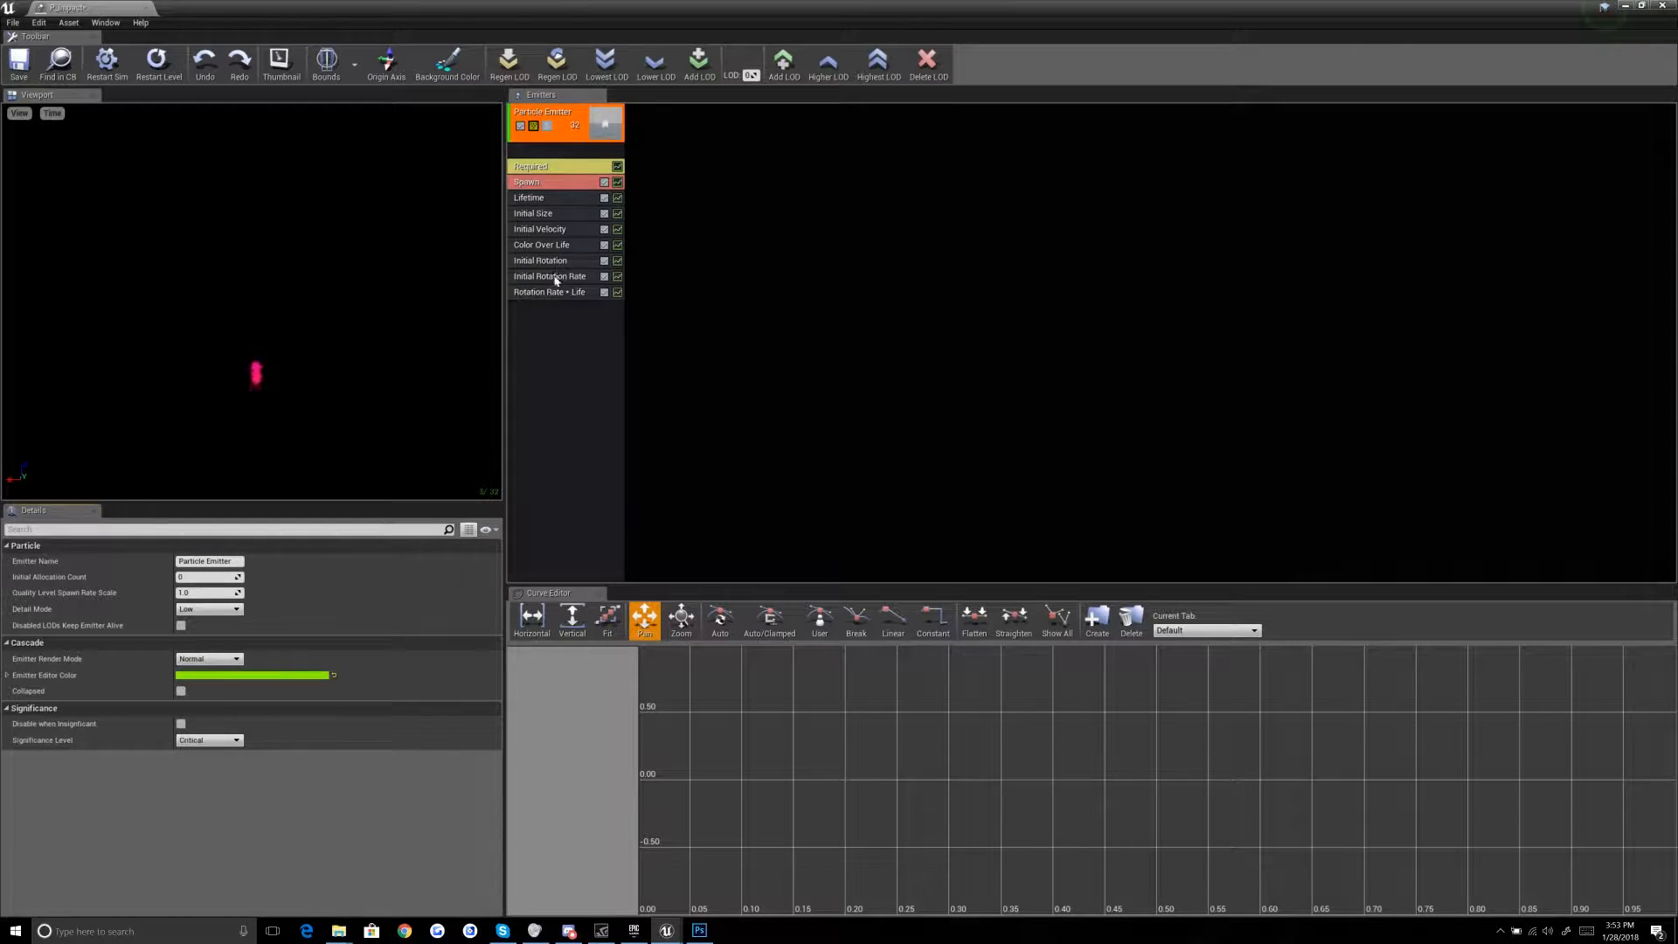
Step: Set the second curve point's Out Val to 0 in the Rotation Rate * Life module and compare the Initial Rotation Rate settings
left_click(552, 293)
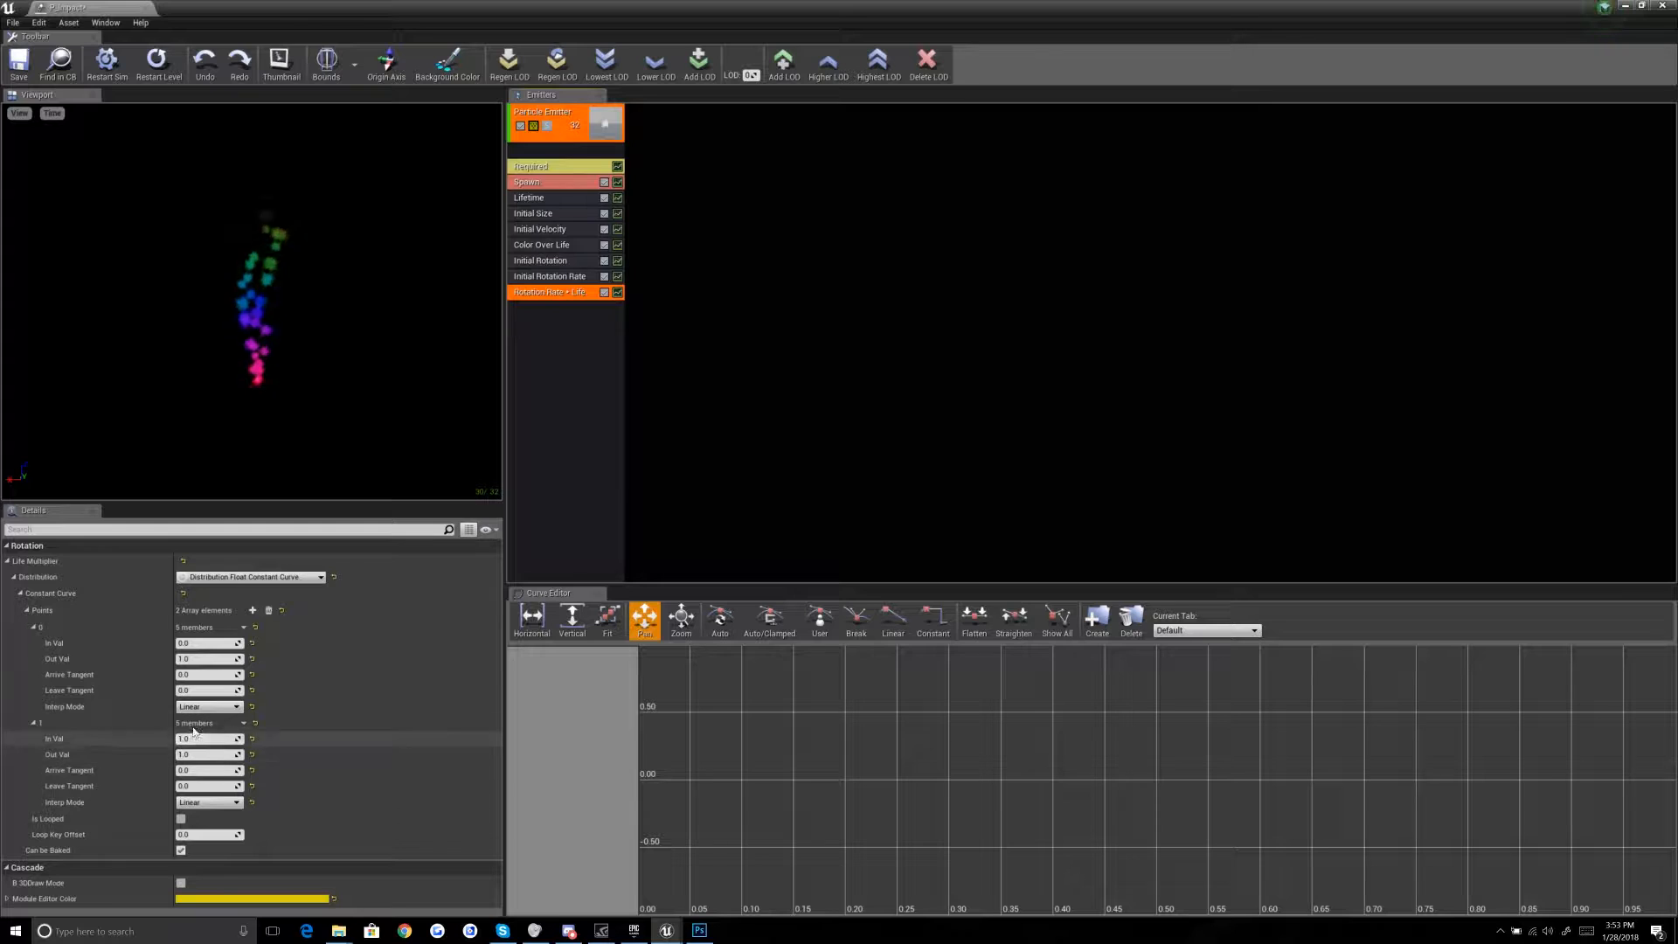
left_click(194, 754)
type("0")
key("Return")
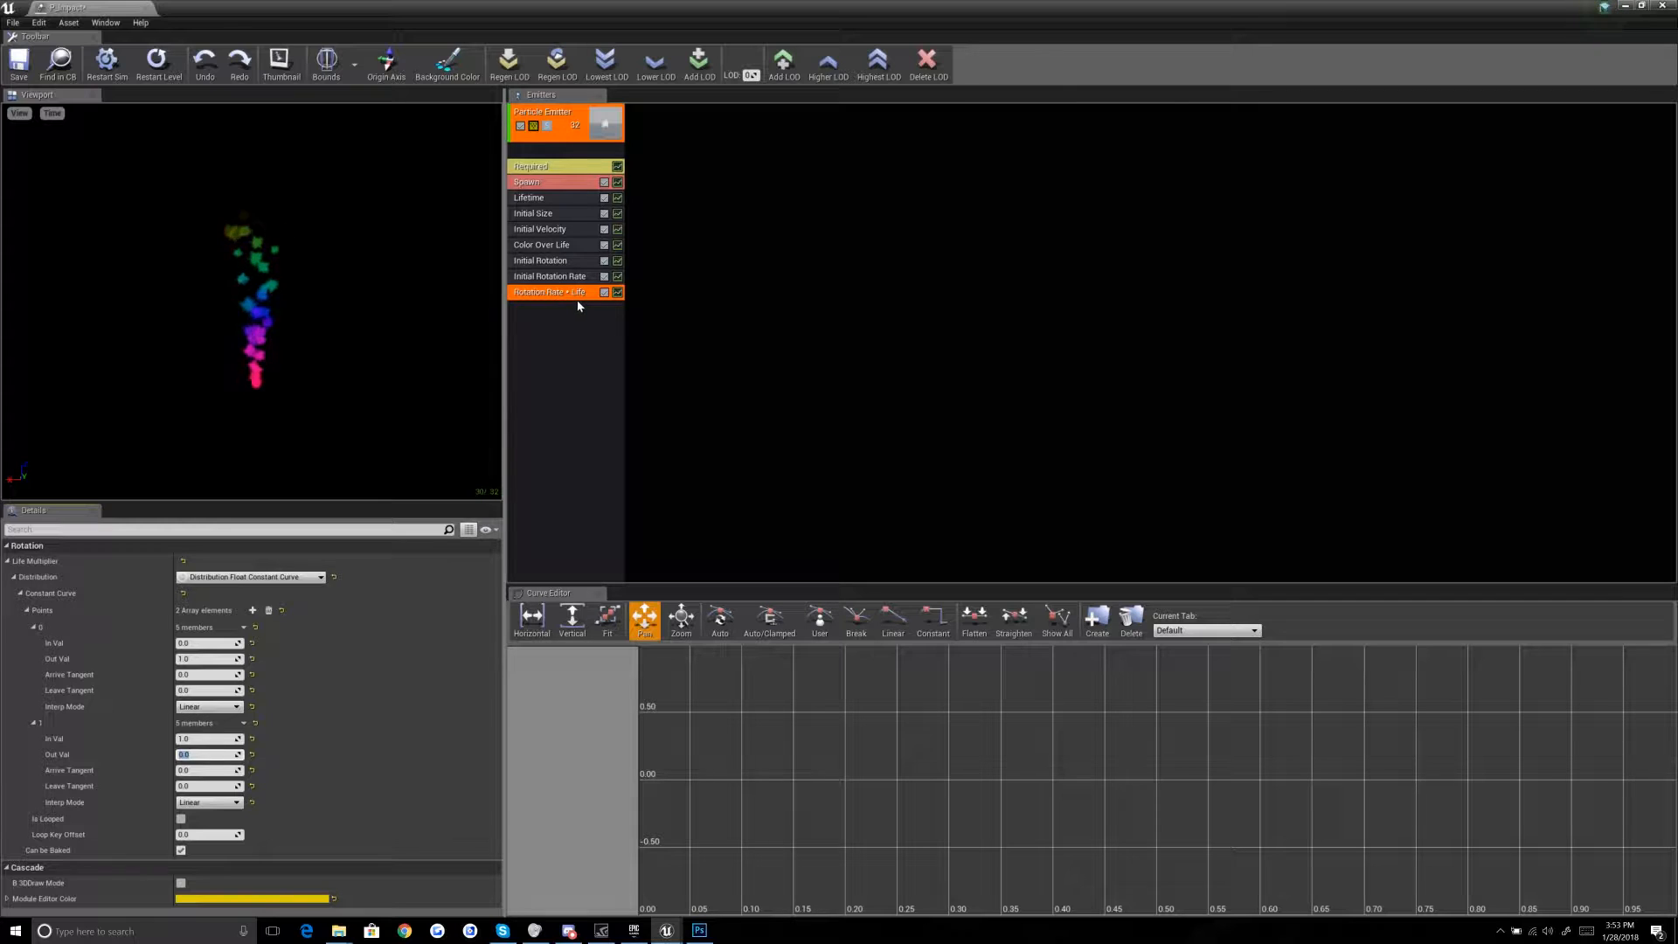
left_click(581, 278)
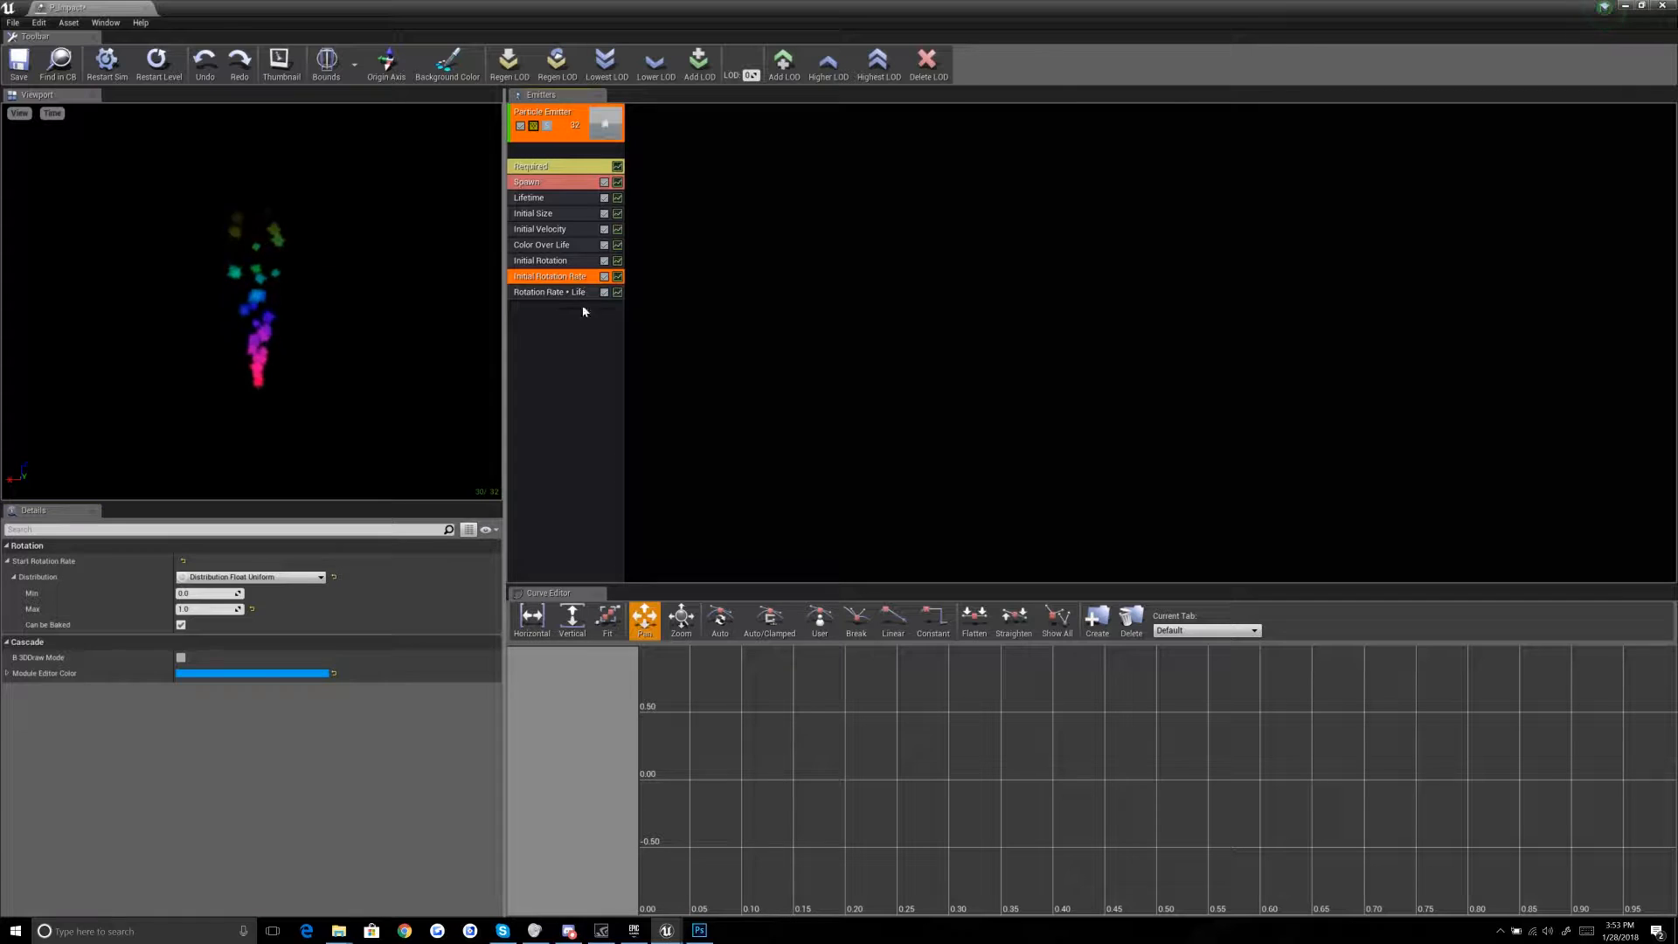
left_click(569, 294)
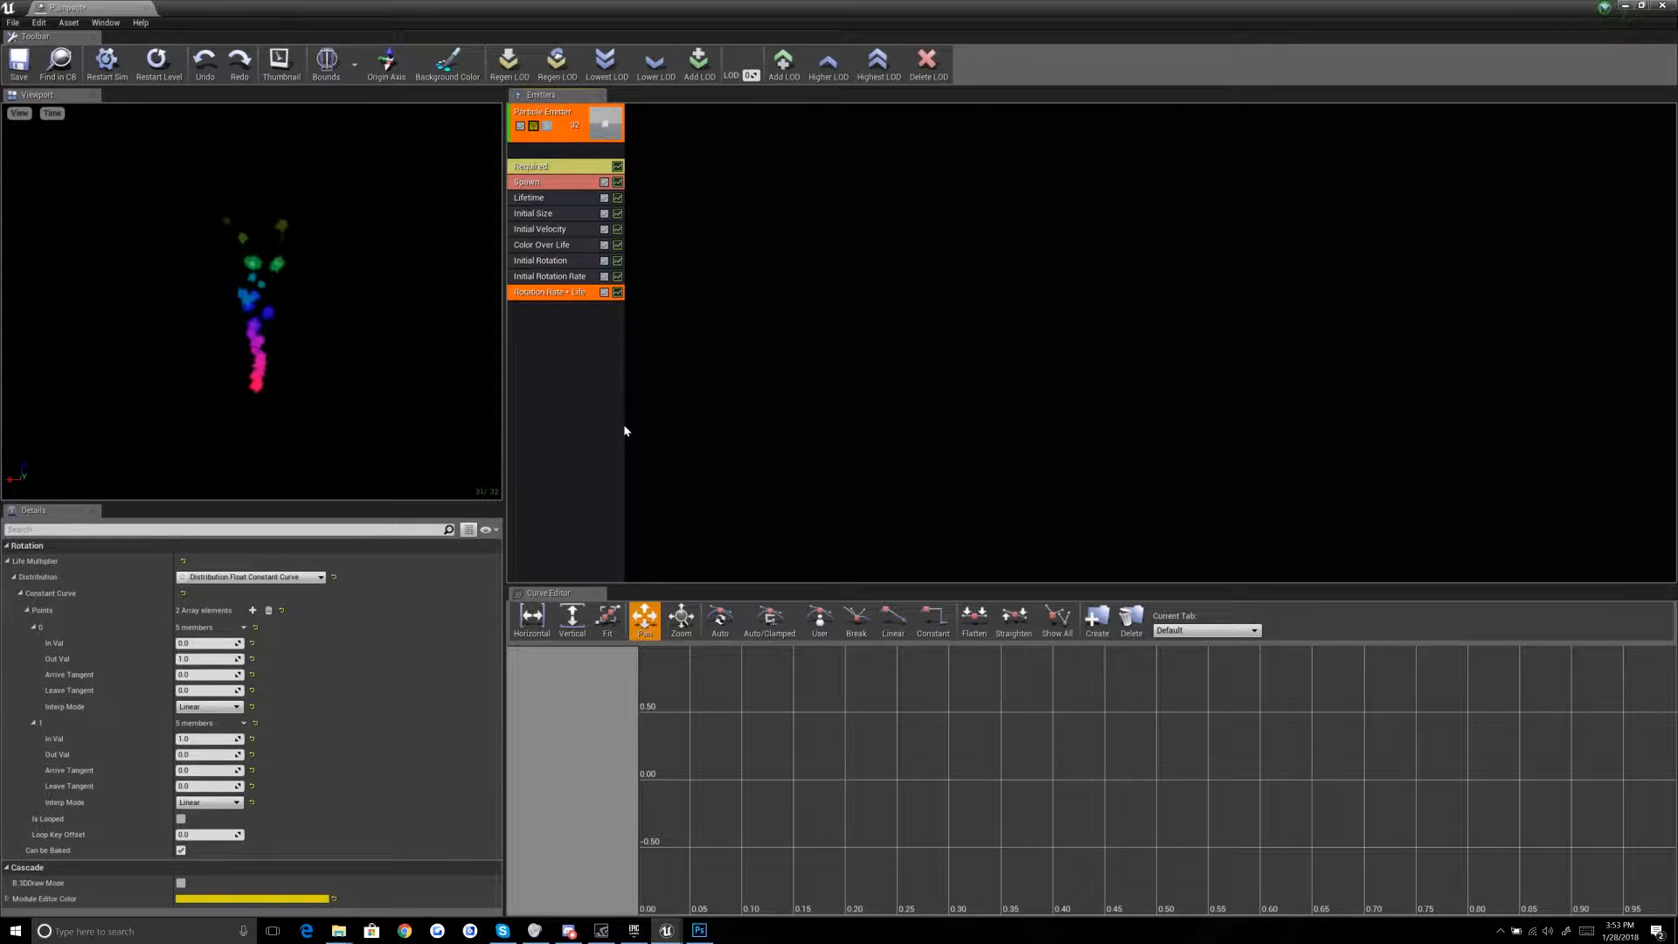
Step: Add a Lock Axis orientation module to the particle emitter and open its settings
right_click(560, 356)
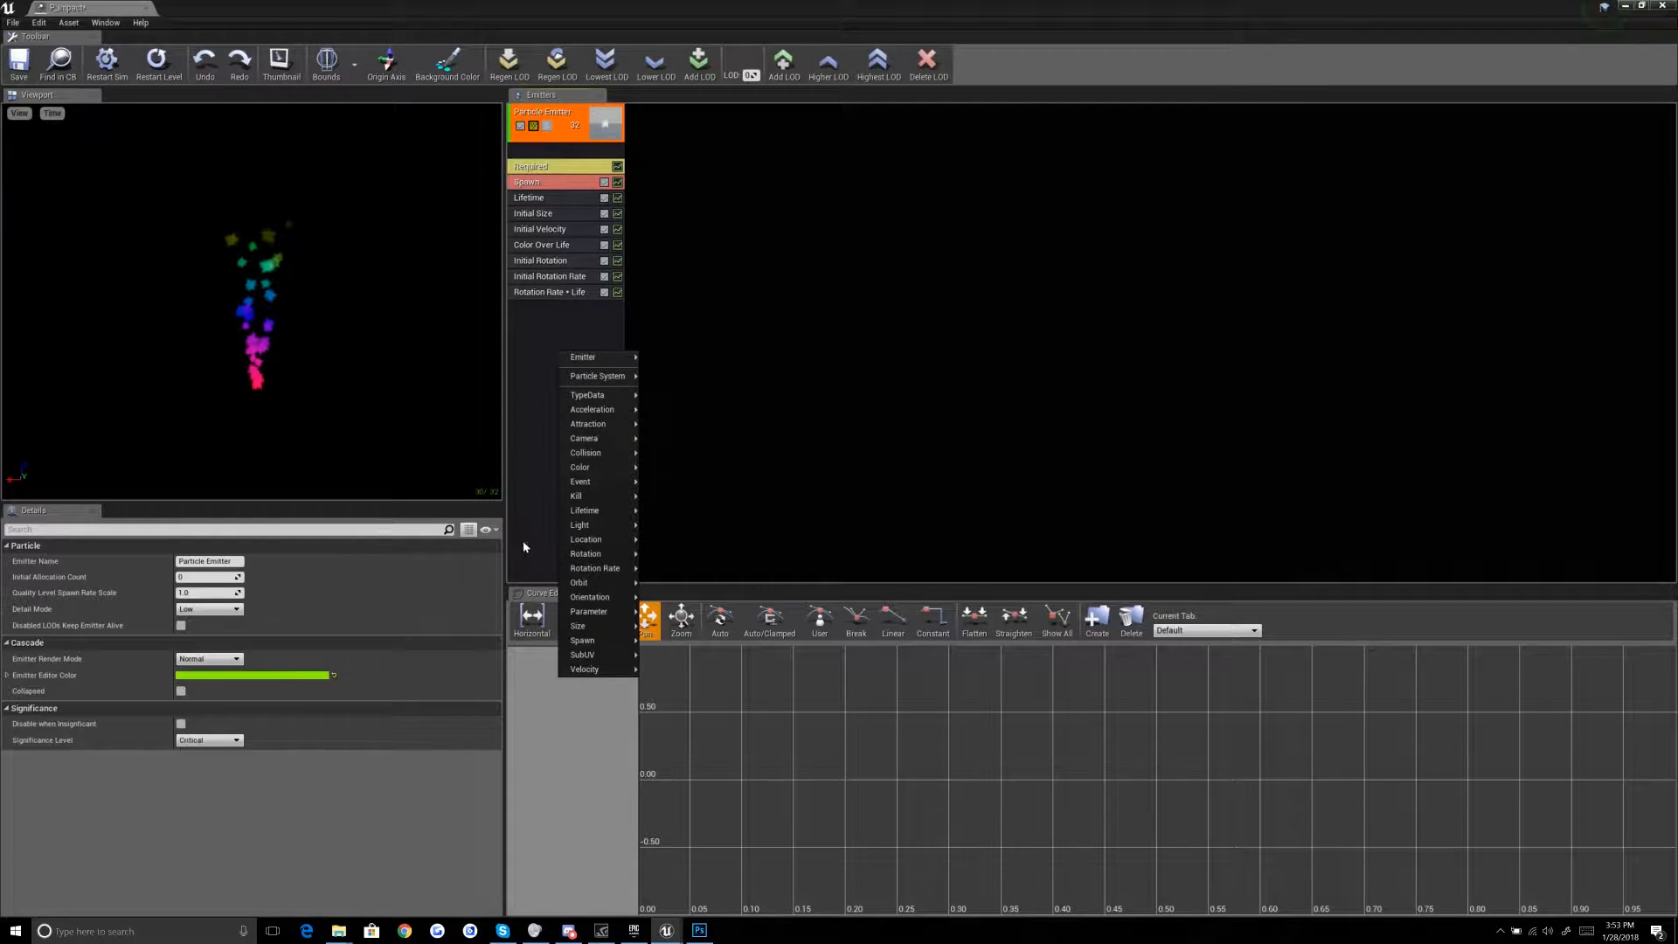
mouse_move(609, 585)
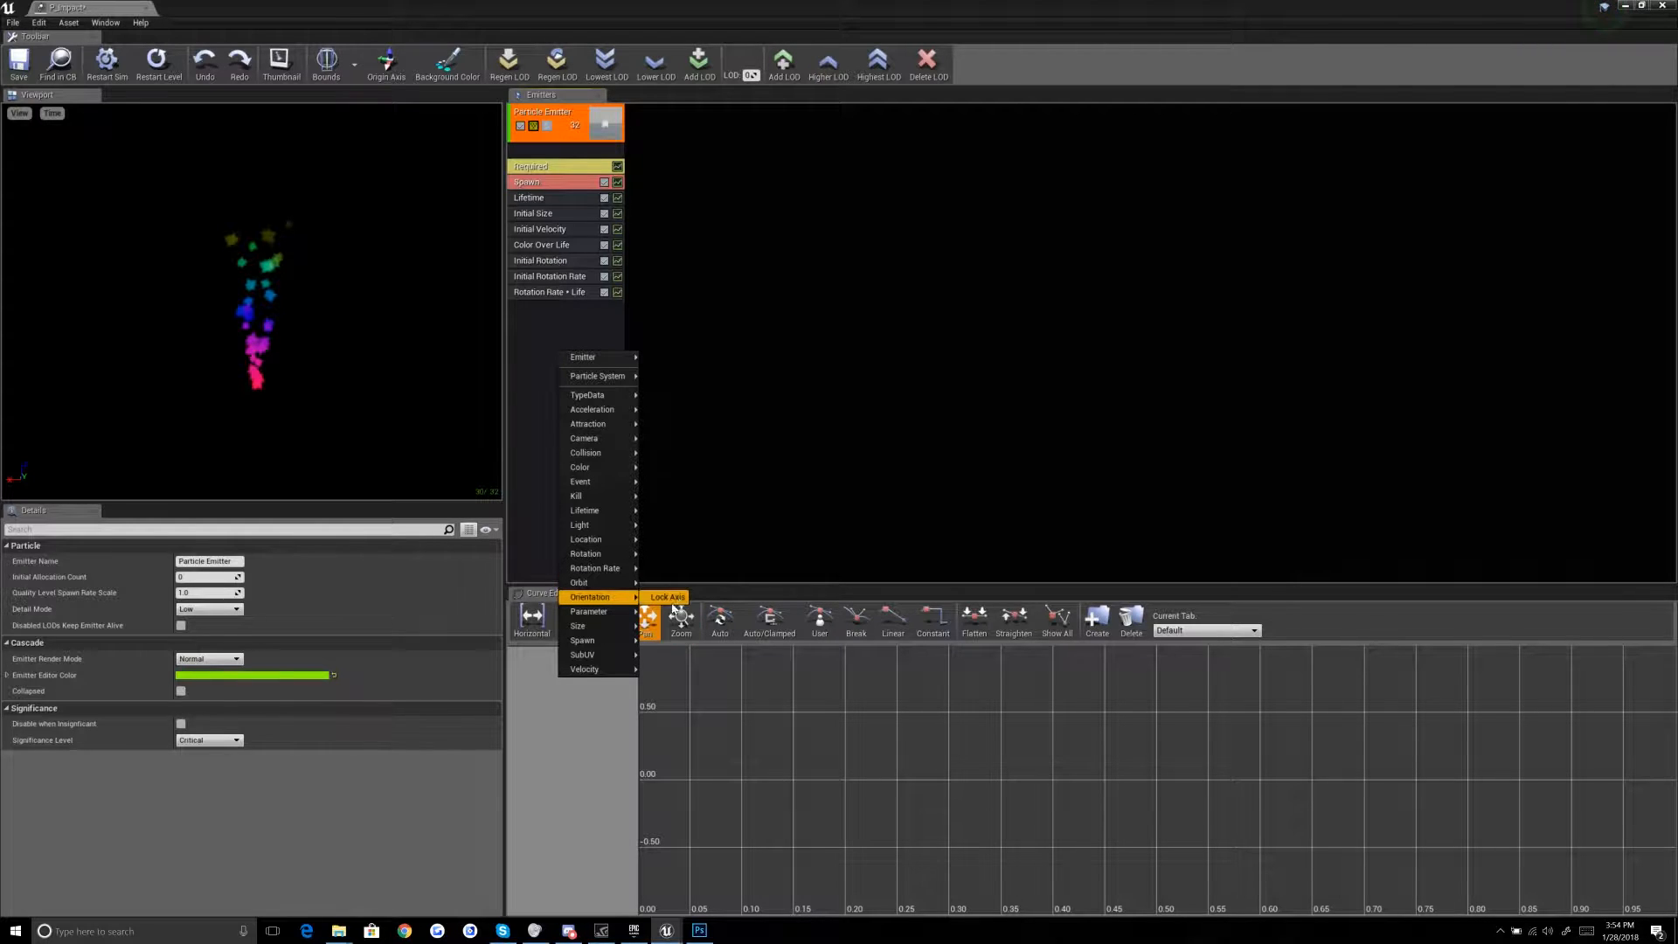
left_click(667, 598)
left_click(543, 305)
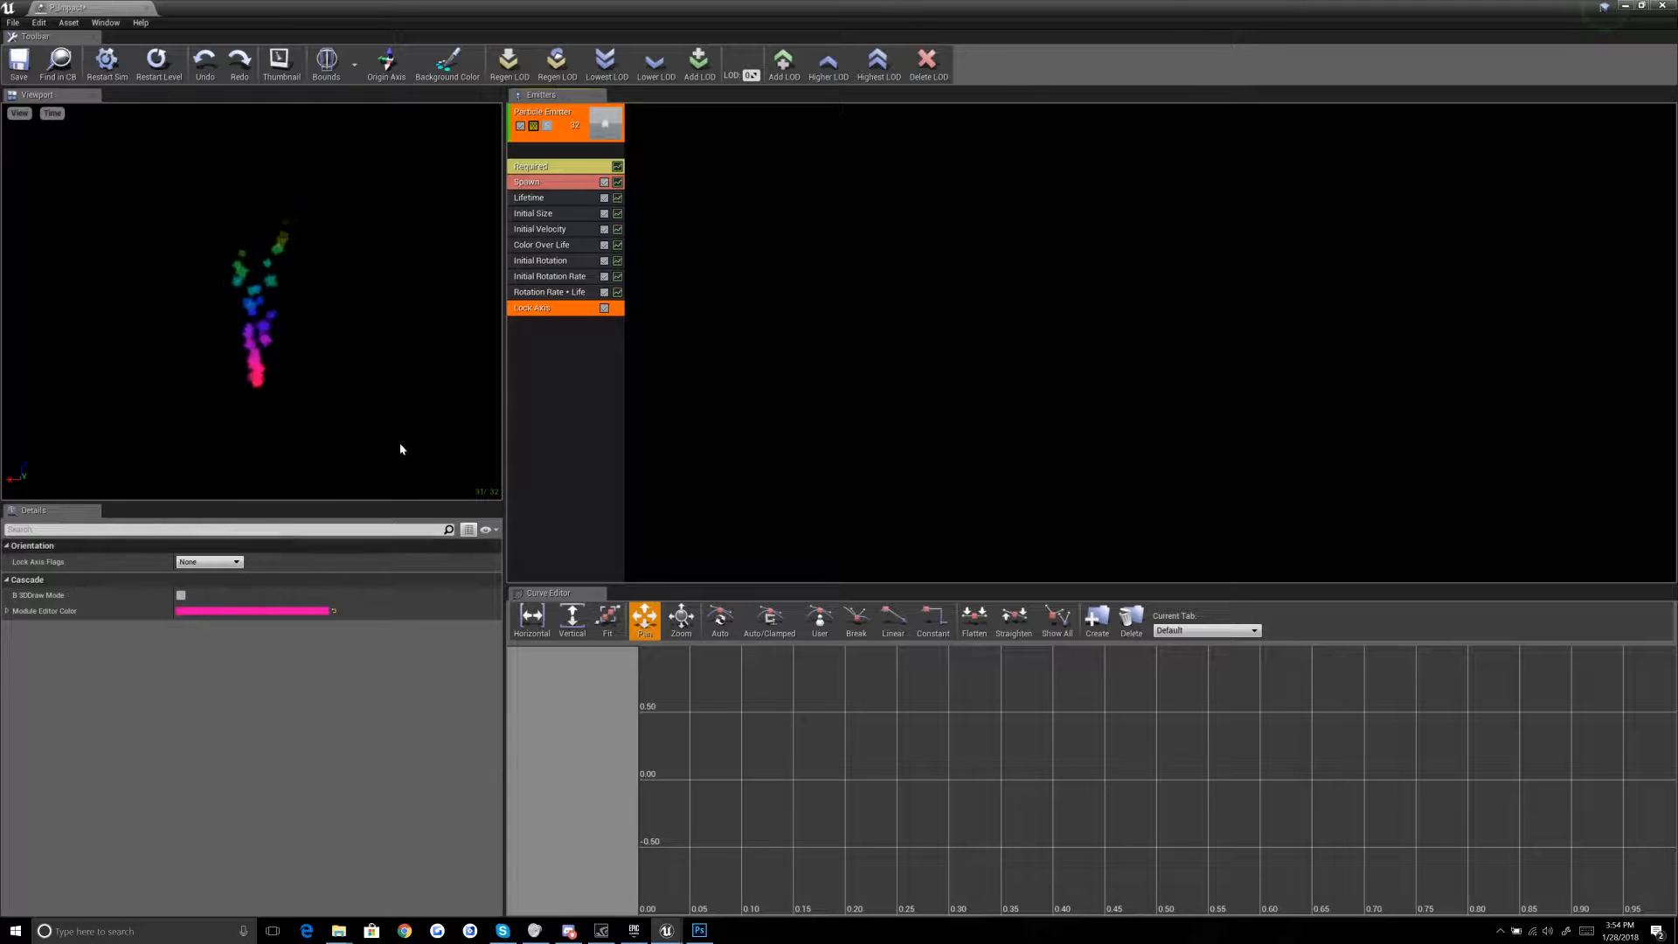
Step: Set the Lock Axis Flags to X and inspect the particles from different angles in the preview
left_click(225, 562)
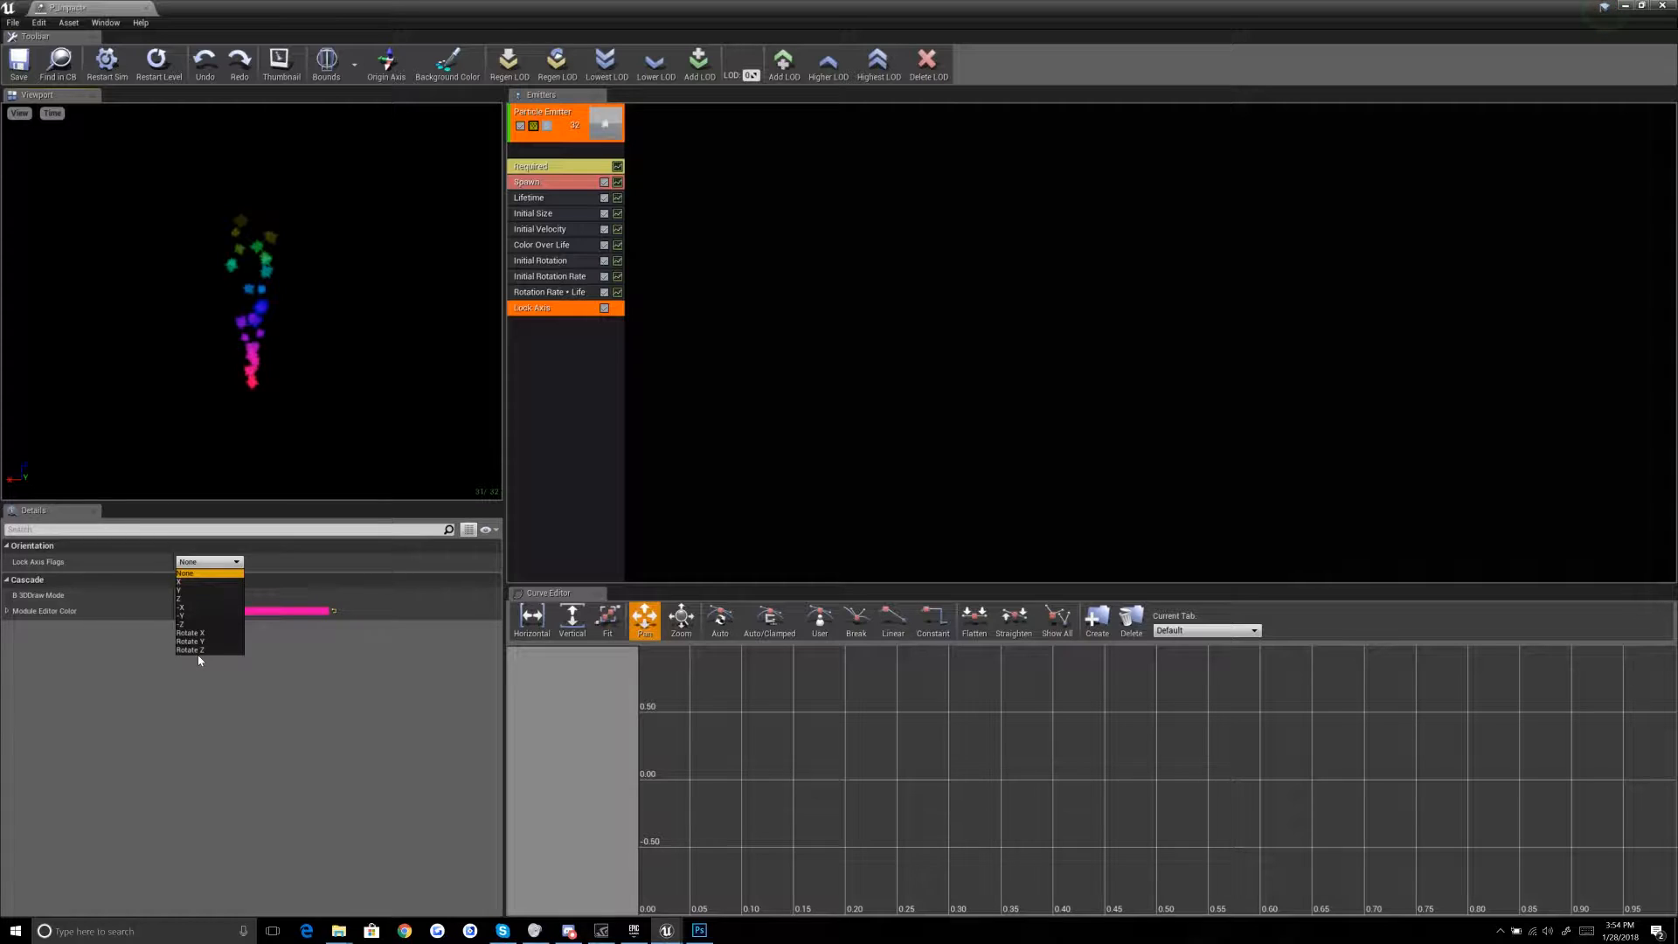
left_click(186, 582)
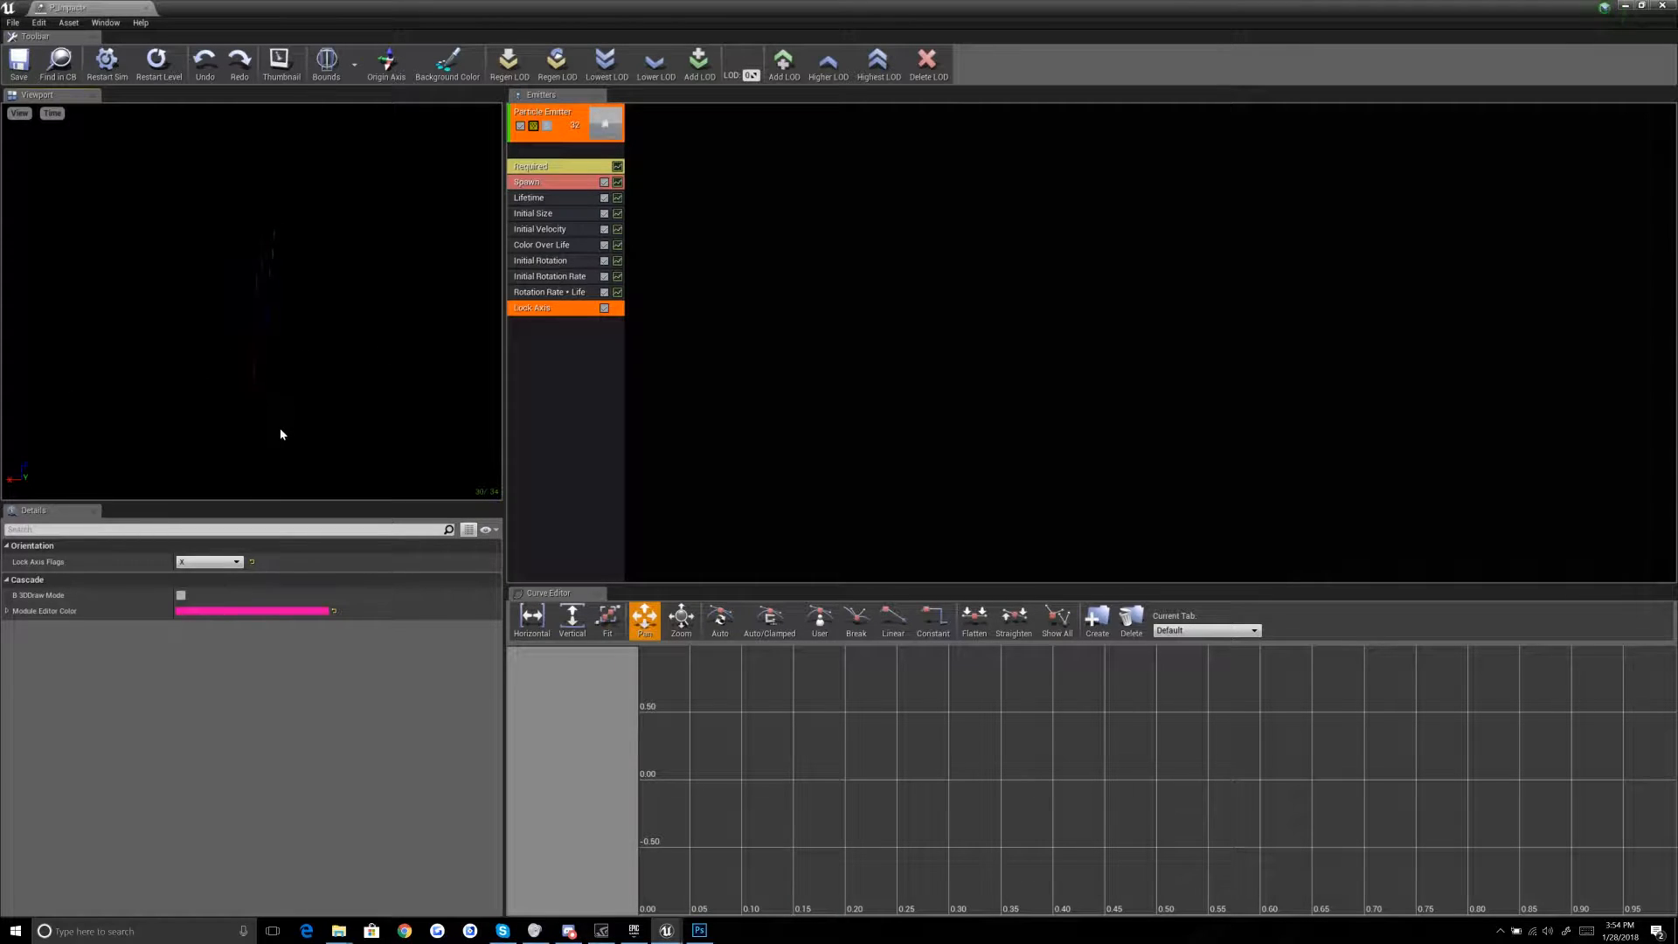
left_click_drag(395, 352, 437, 372)
left_click(603, 309)
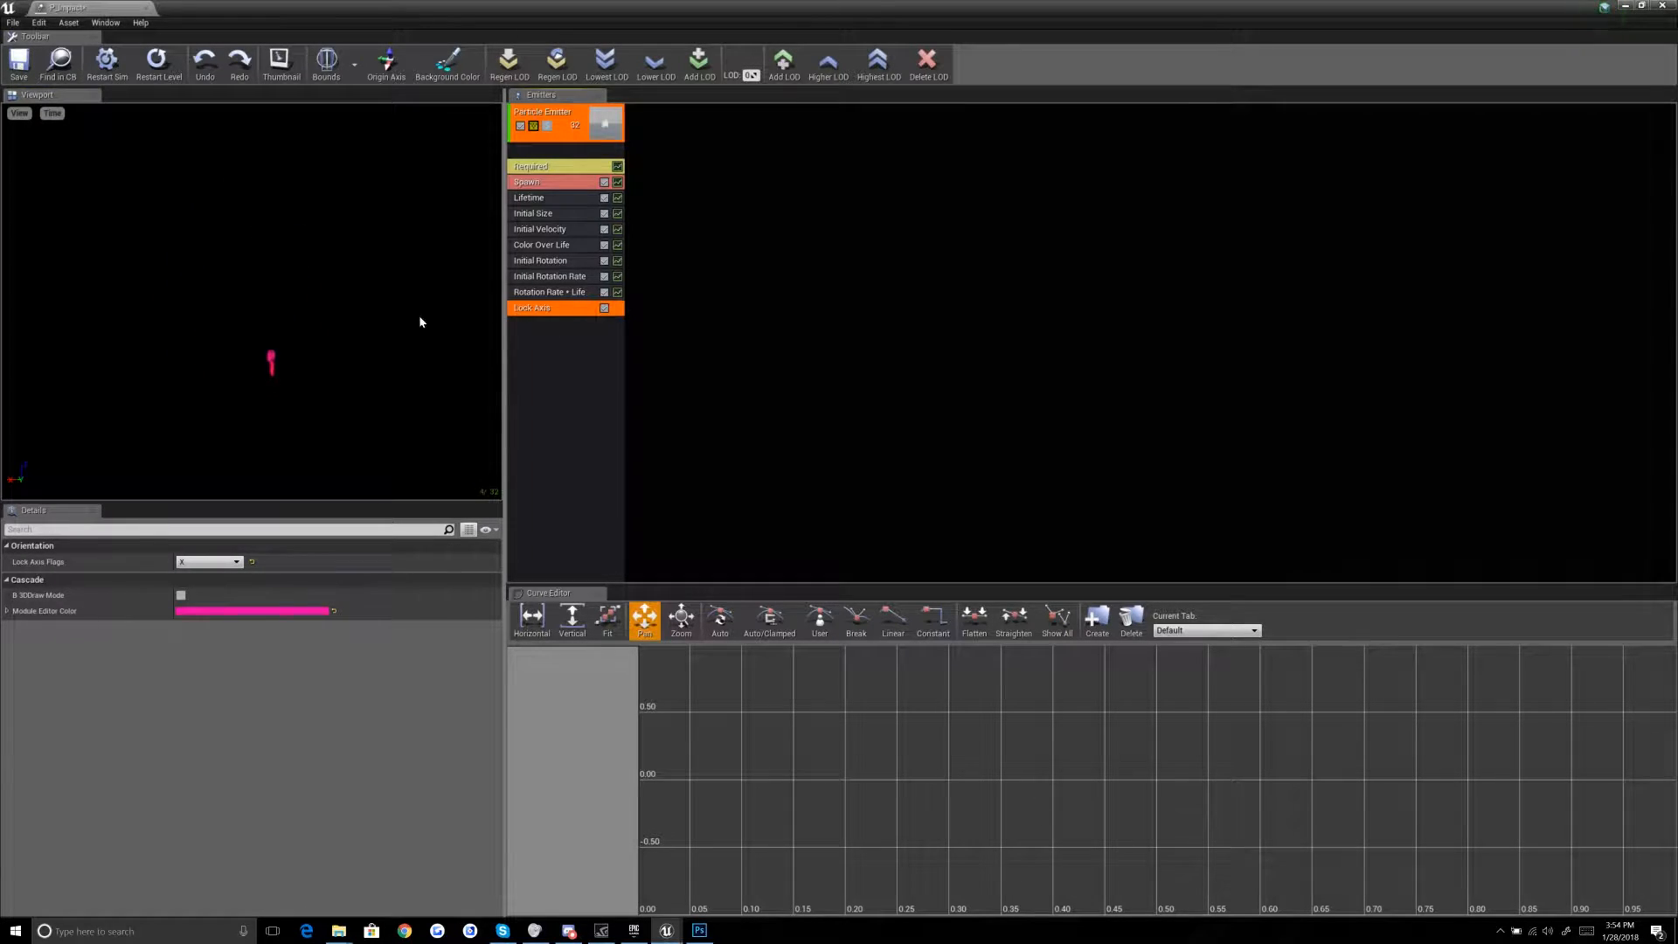
left_click_drag(263, 332, 302, 253)
Step: Set the Lock Axis Flags to Z and inspect the particles in the preview
left_click(209, 562)
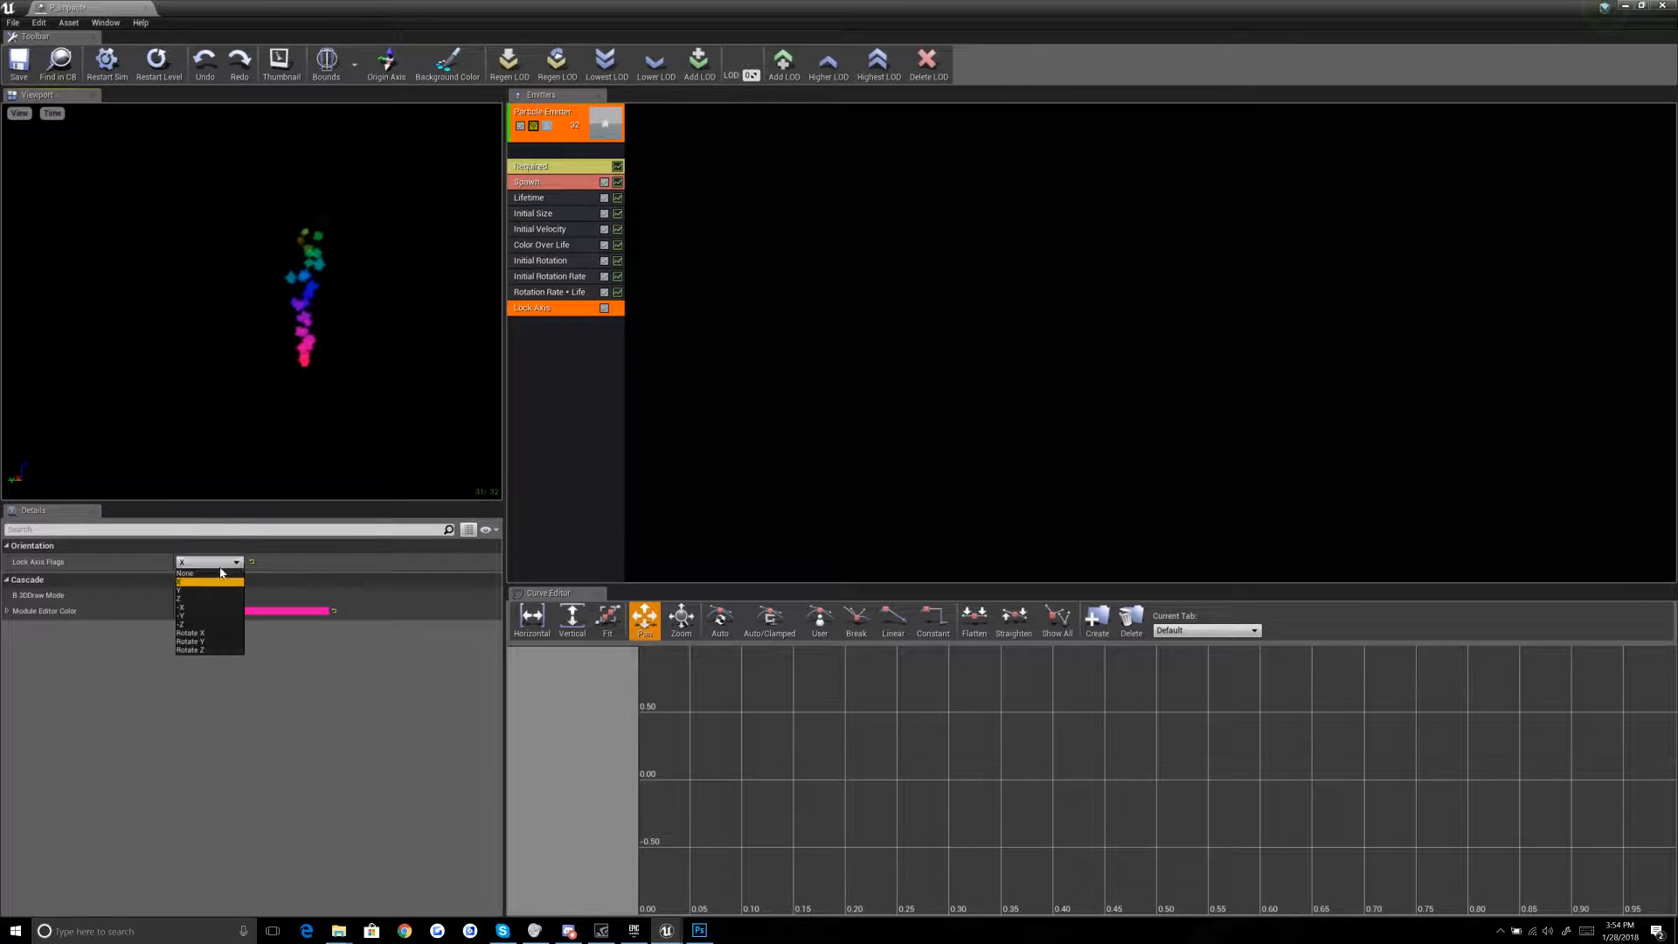
left_click(206, 615)
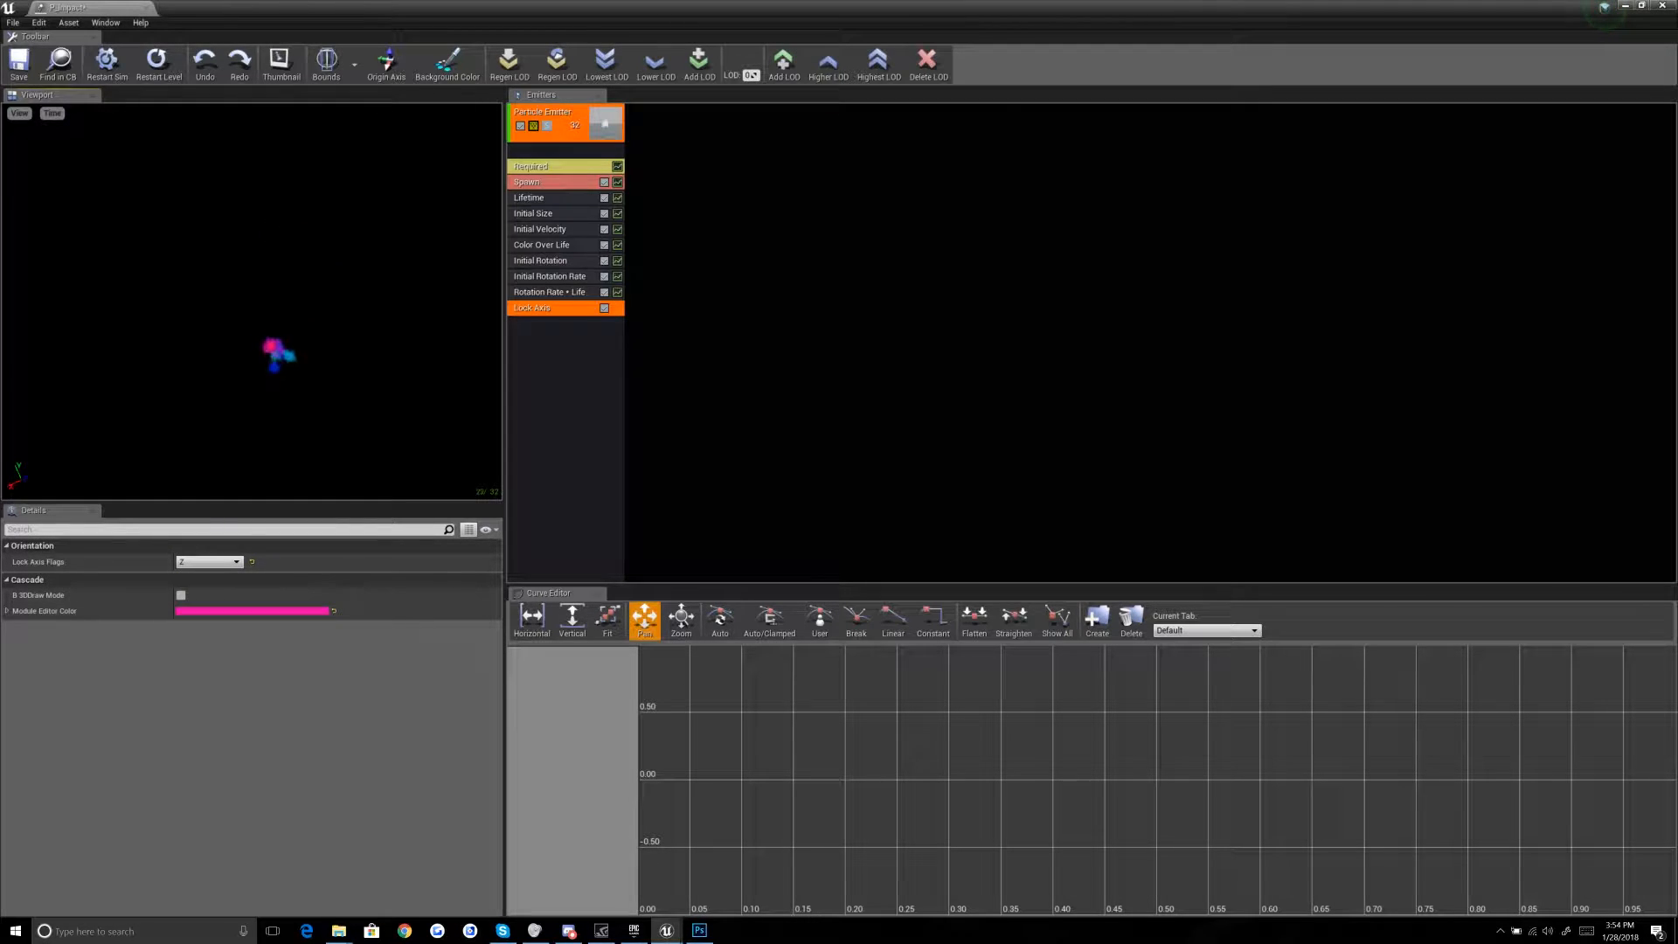
left_click_drag(288, 349, 301, 280)
Step: Try the Rotate Z option for the Lock Axis Flags and delete the Lock Axis module from the emitter
left_click(213, 564)
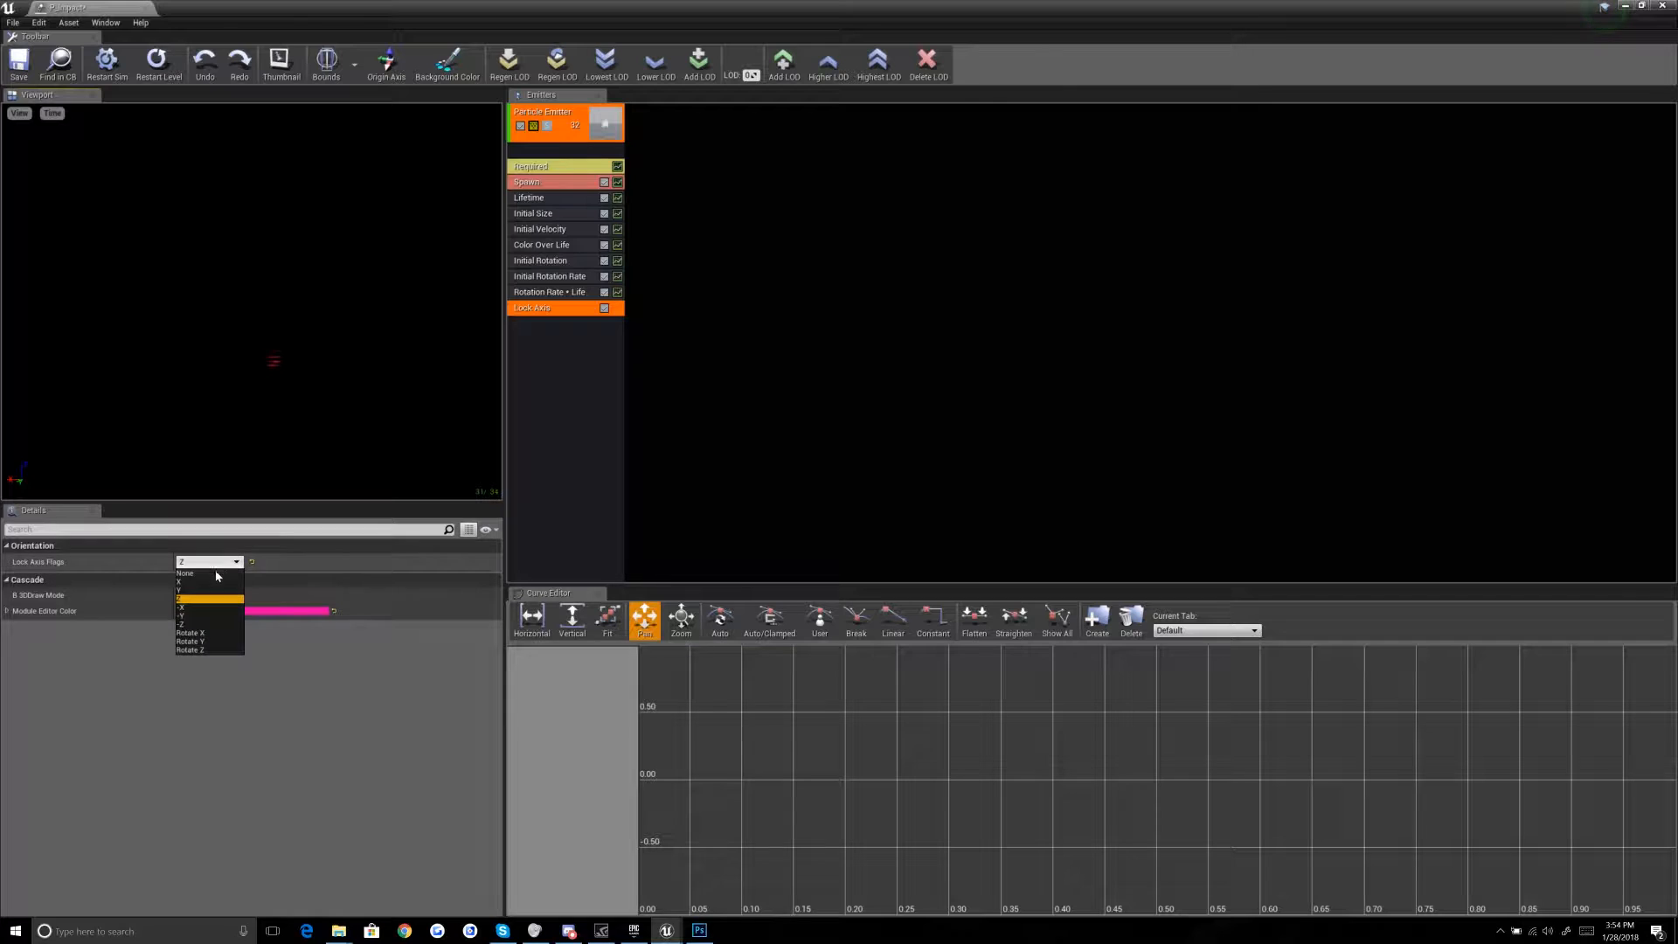
left_click(190, 650)
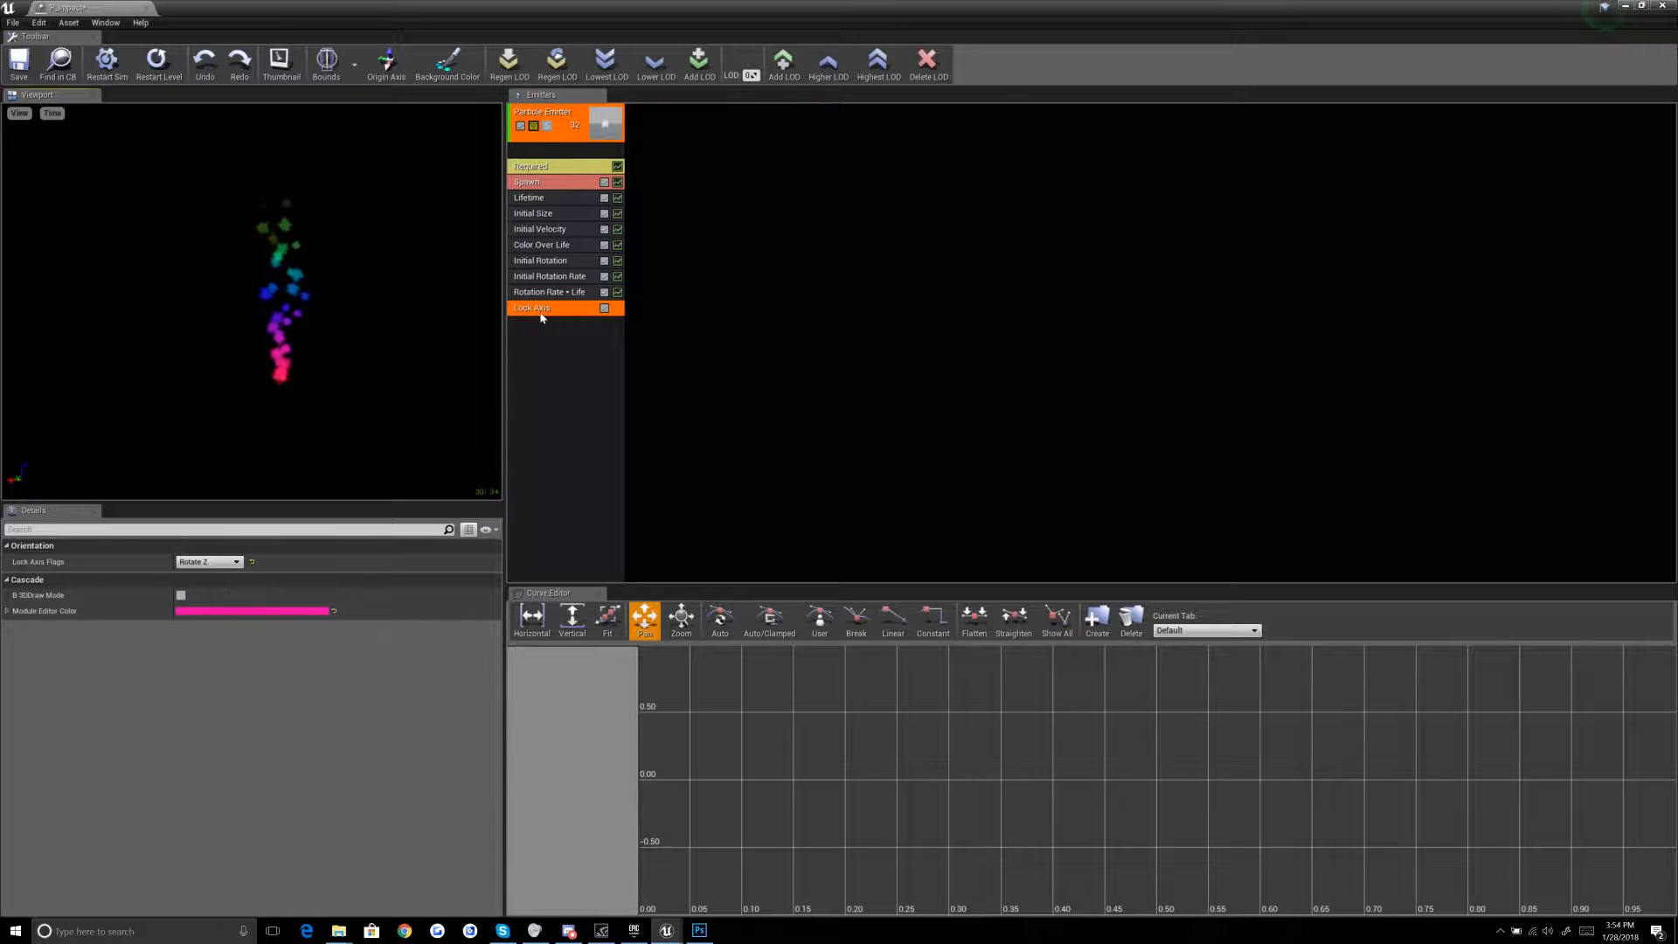
key("Delete")
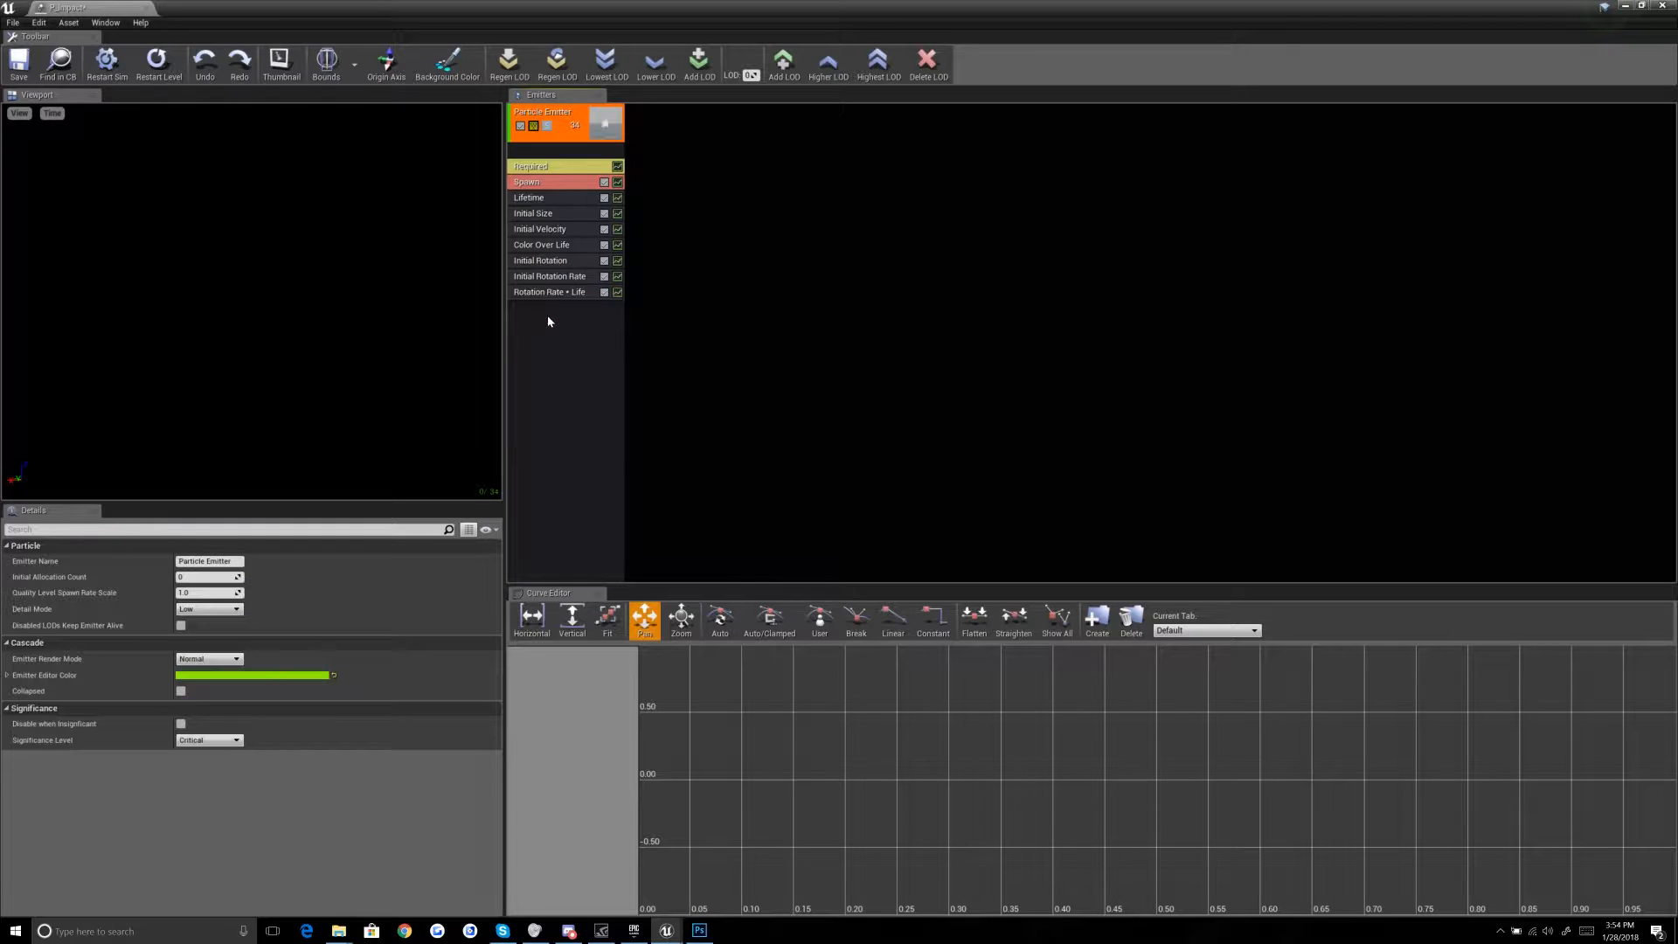
Step: Add a Dynamic parameter module to the particle emitter and look through its settings
right_click(551, 317)
mouse_move(616, 570)
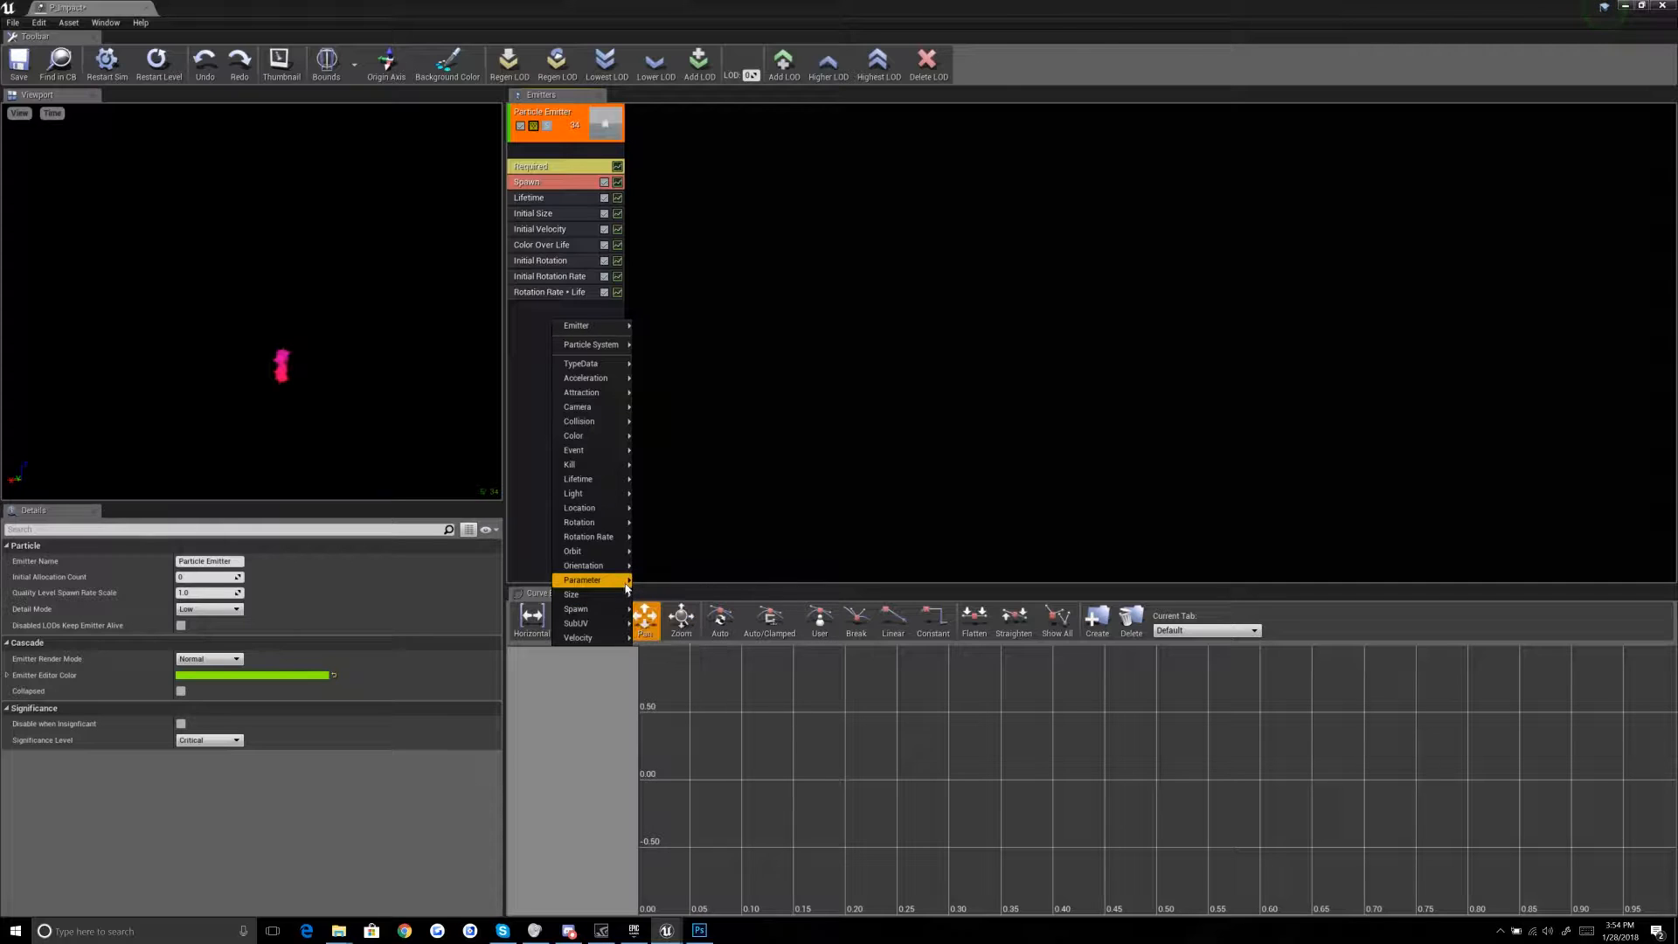
left_click(661, 581)
left_click(551, 311)
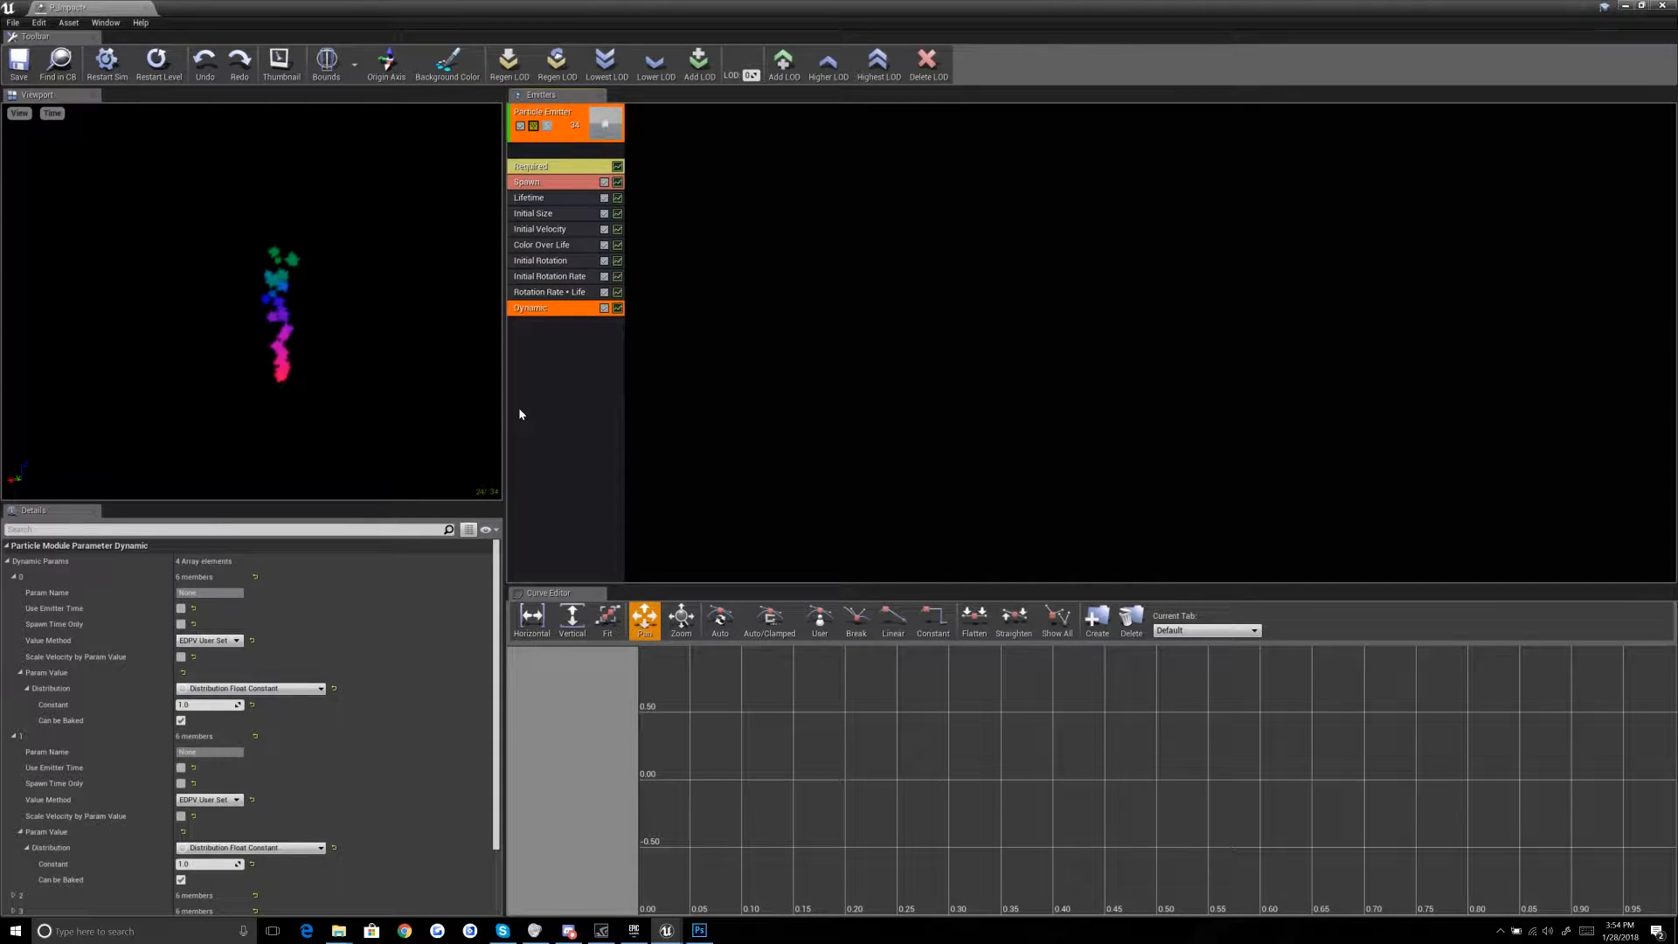
scroll(128, 680, "down", 5)
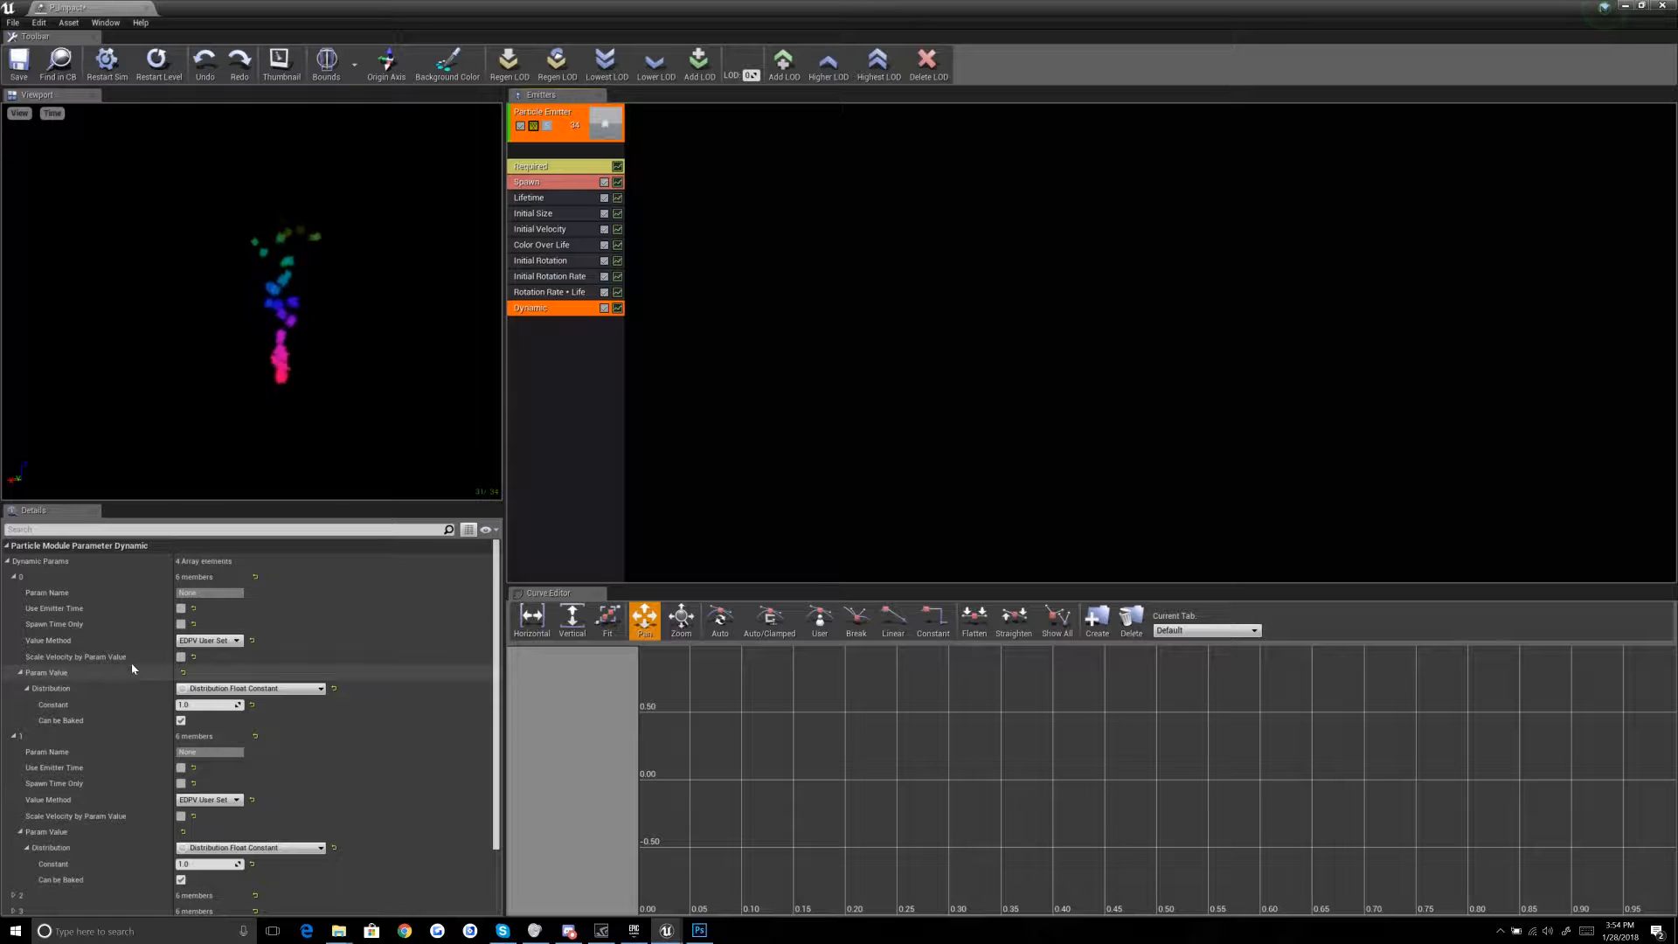
scroll(129, 674, "up", 2)
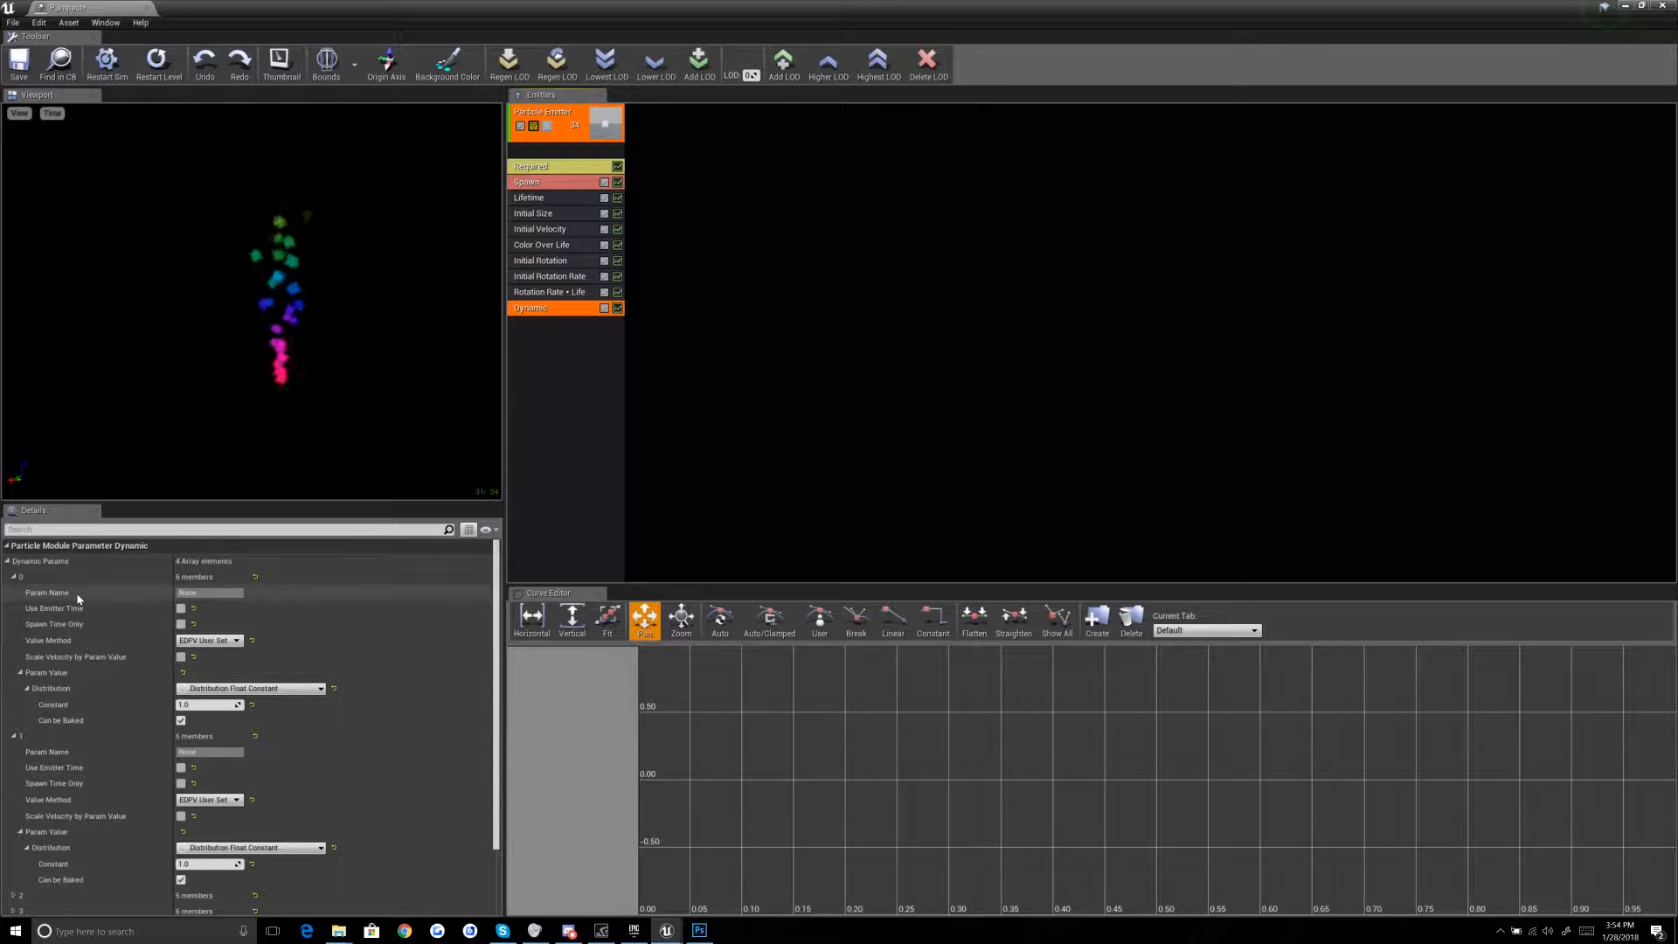
Step: Refresh the Dynamic module so it picks up the material's parameter names, and raise the first parameter's constant value
right_click(541, 312)
left_click(559, 329)
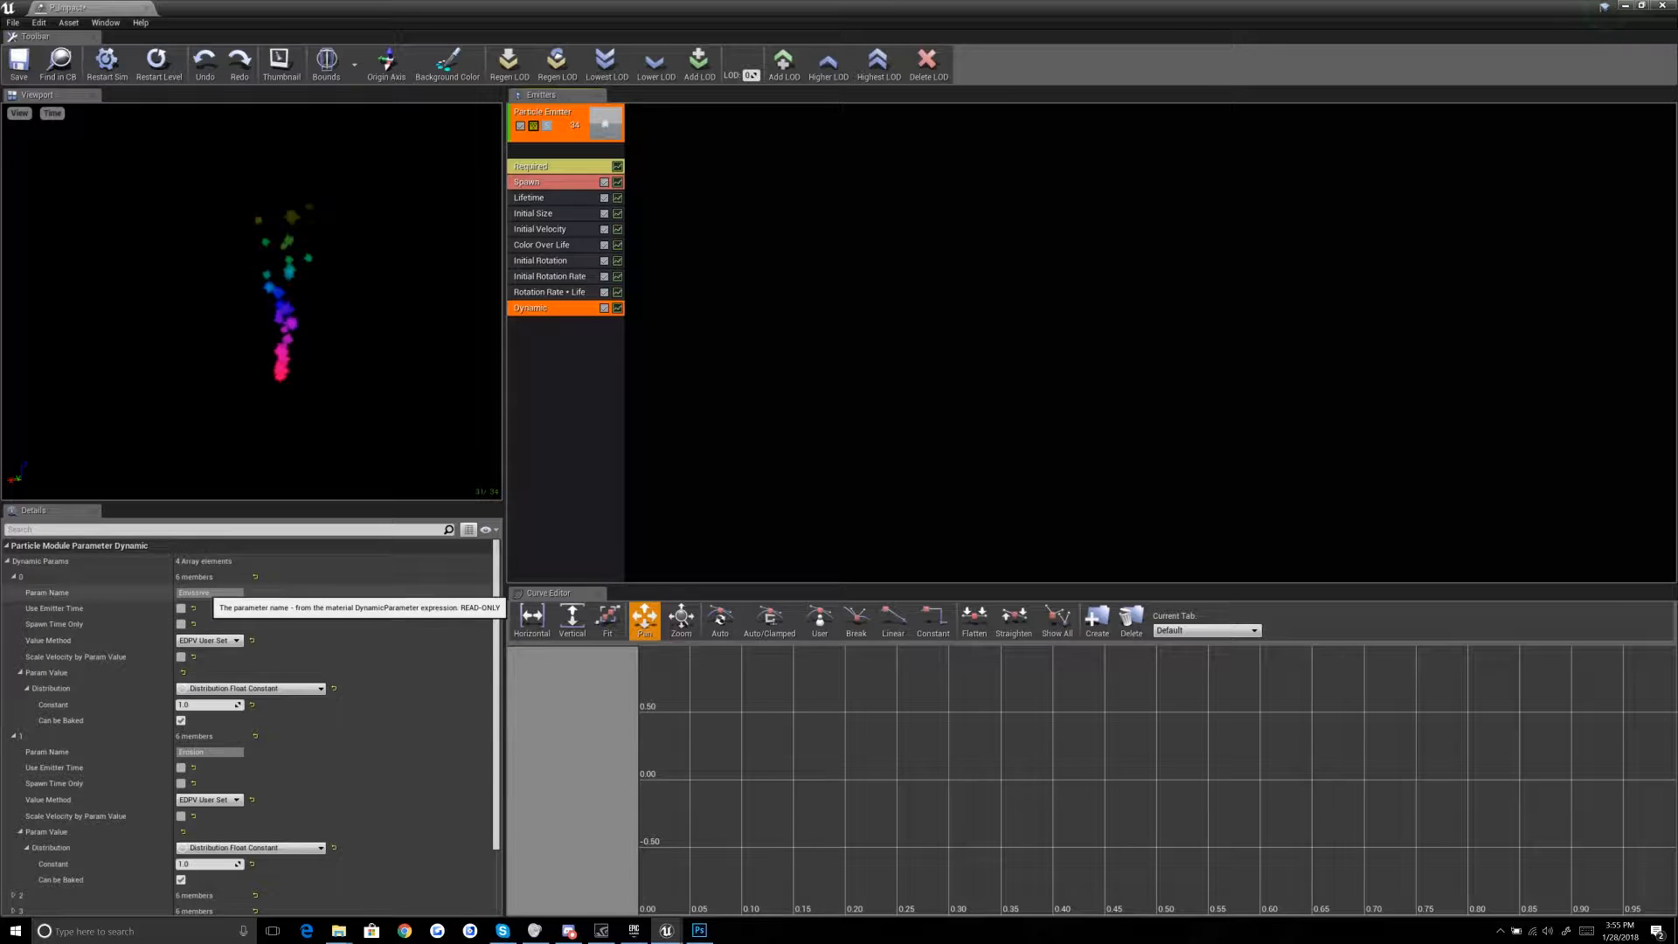
scroll(446, 625, "down", 2)
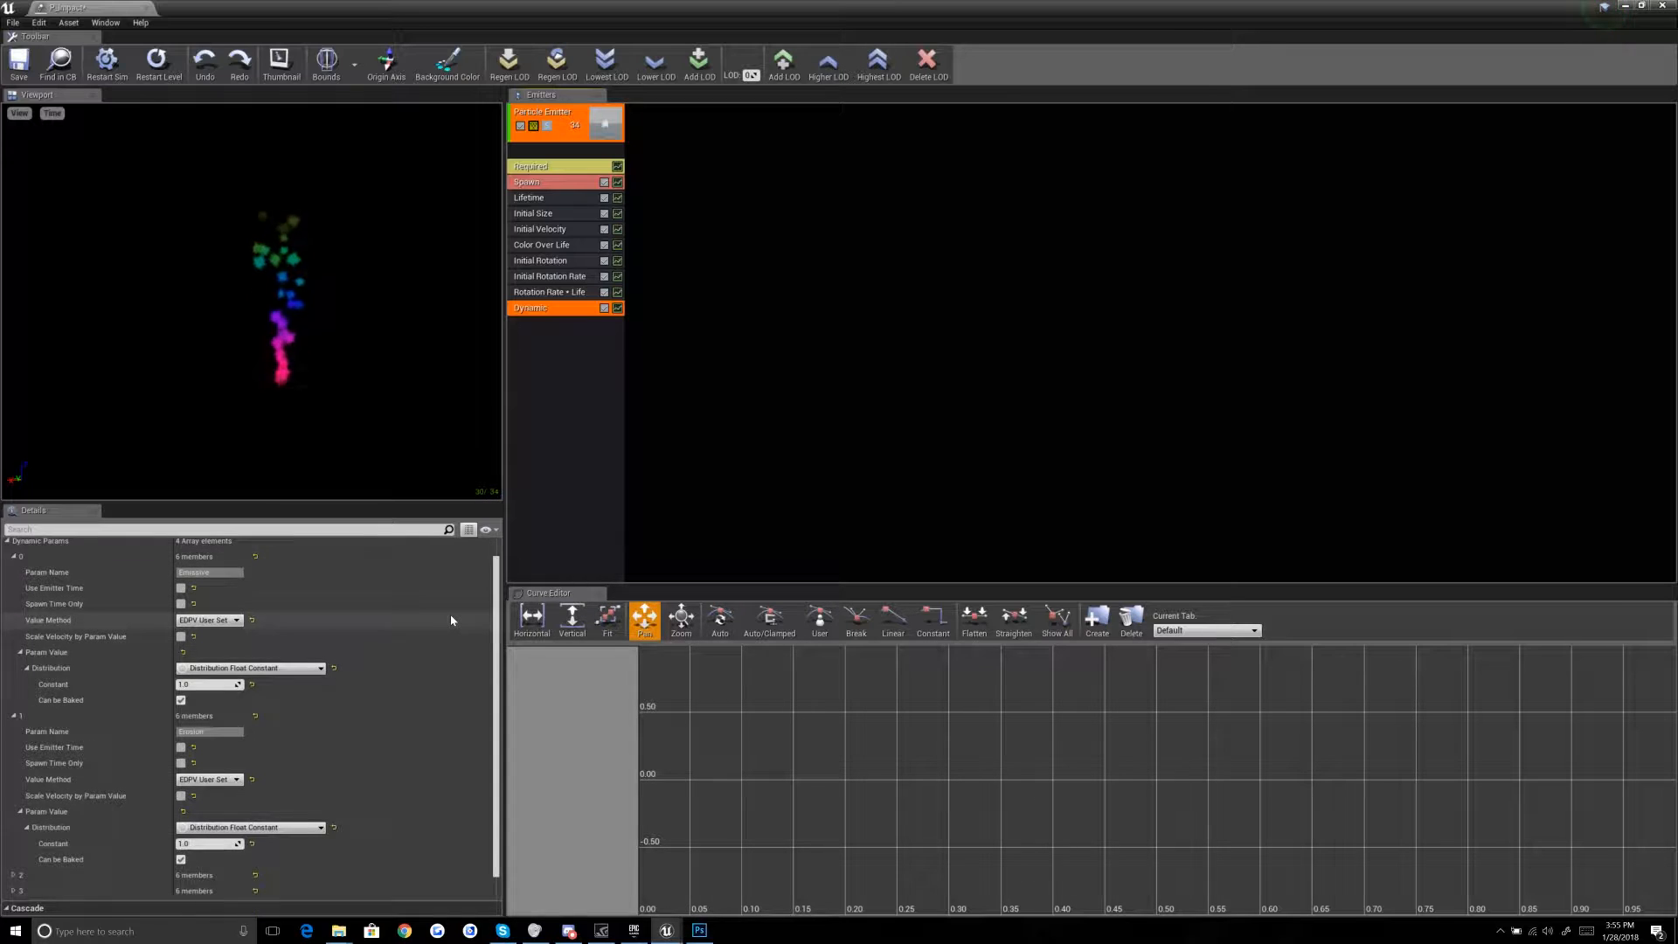
scroll(445, 626, "up", 2)
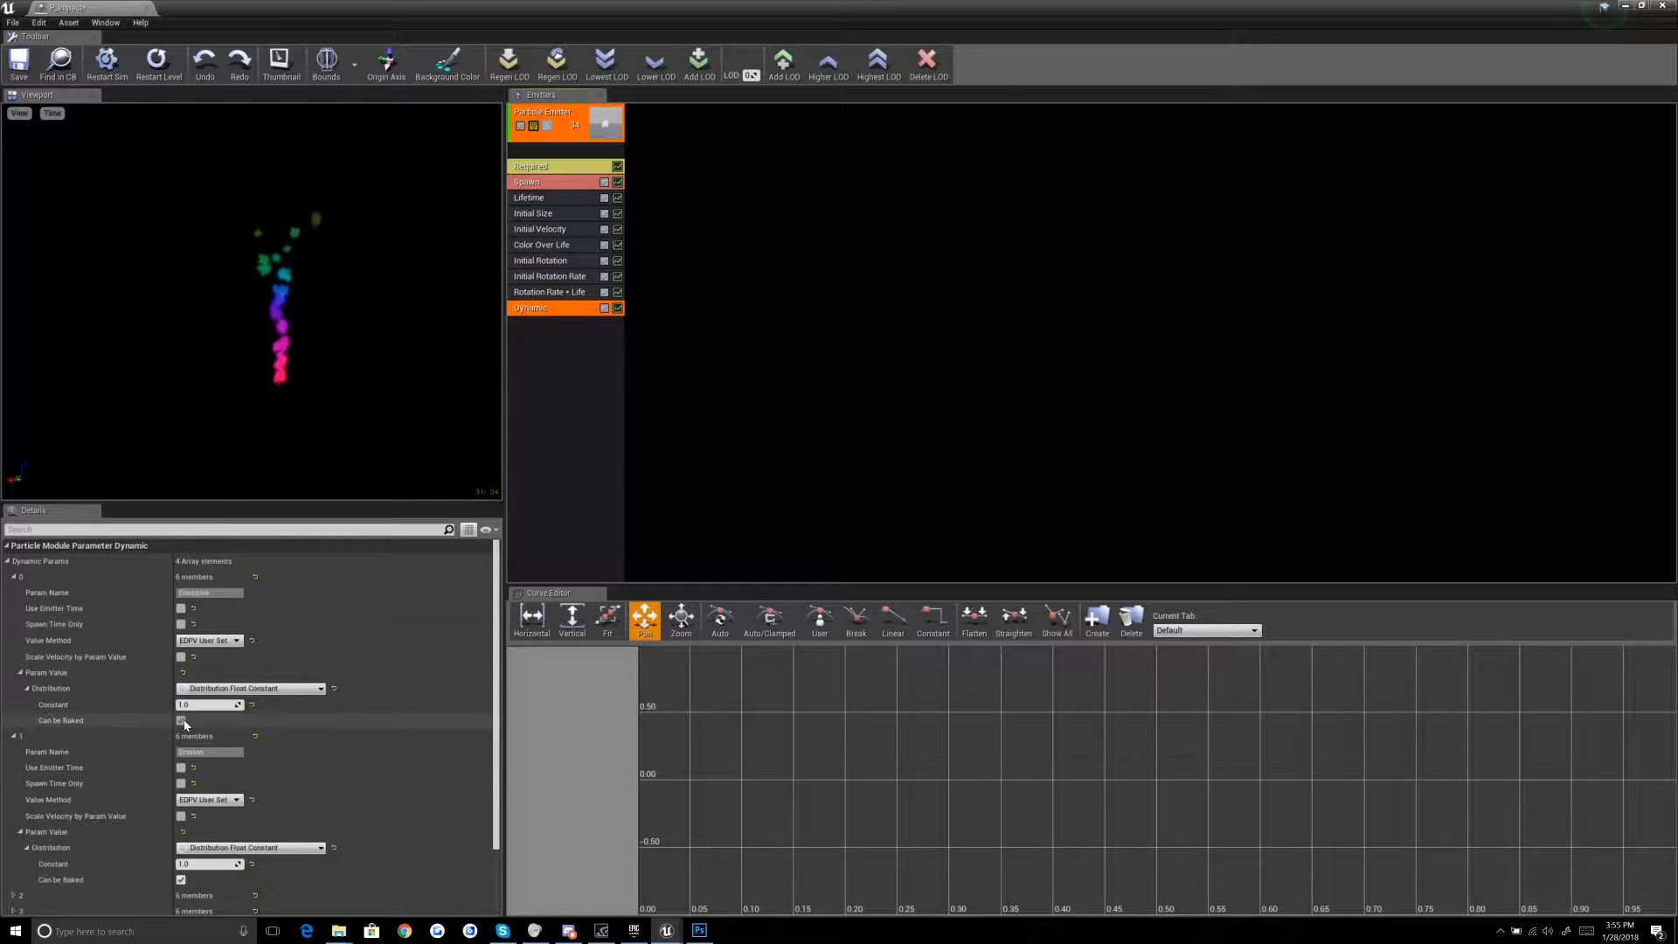
left_click(208, 704)
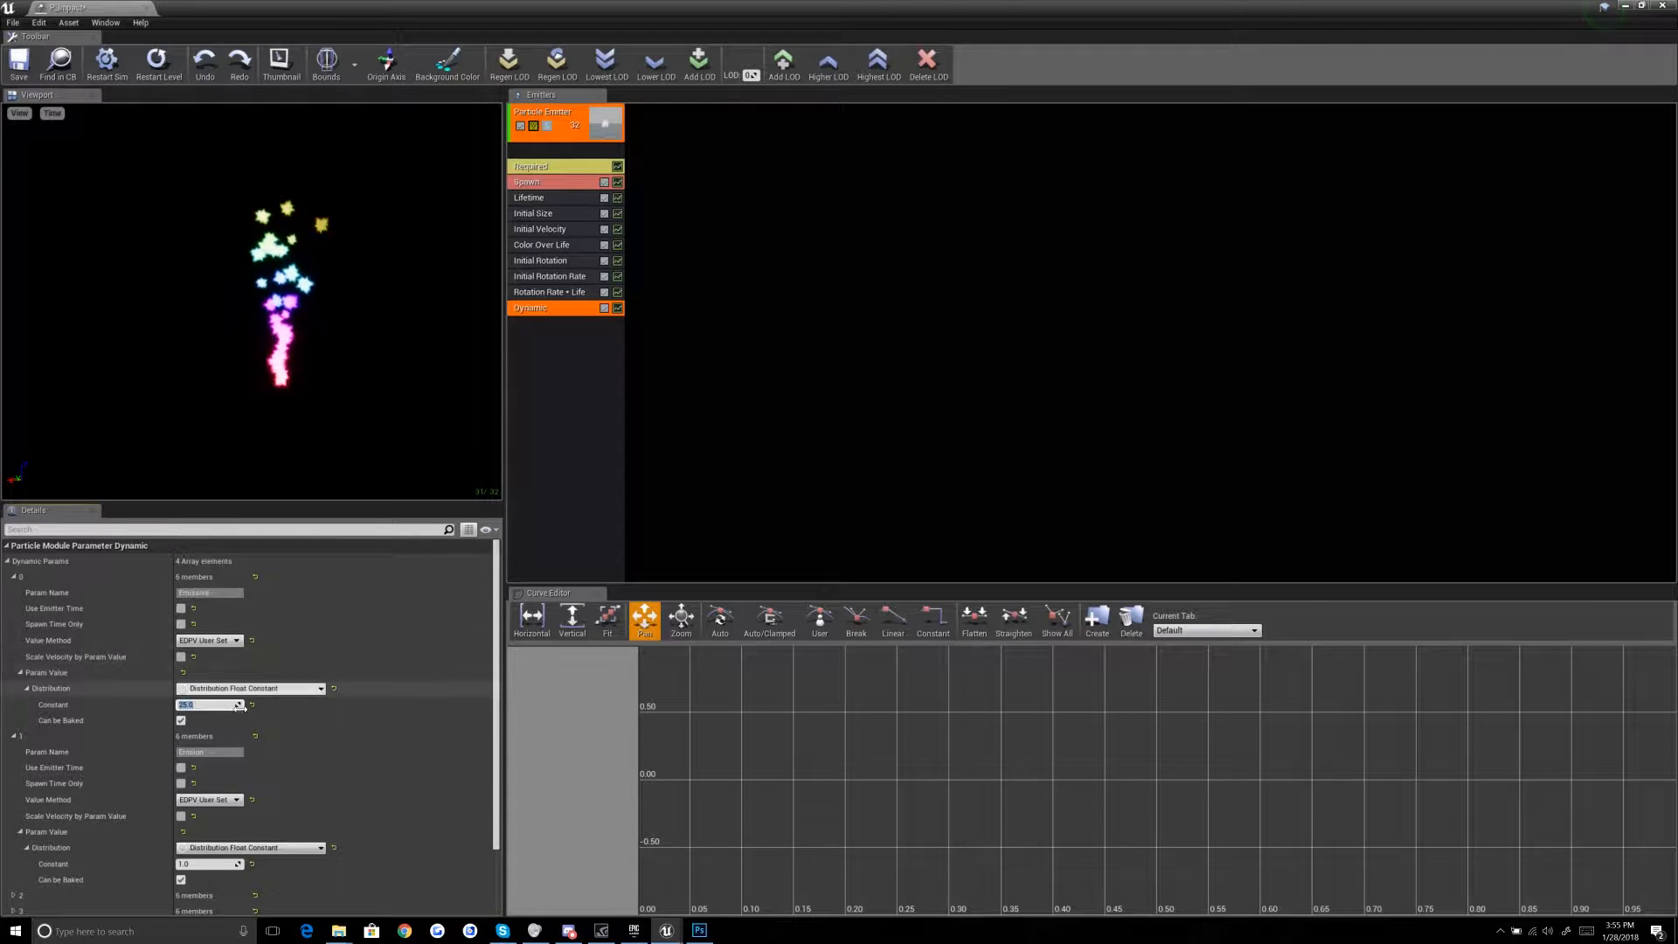
Step: Switch the first dynamic parameter's distribution to Distribution Float Constant Curve and add two curve points
left_click(287, 688)
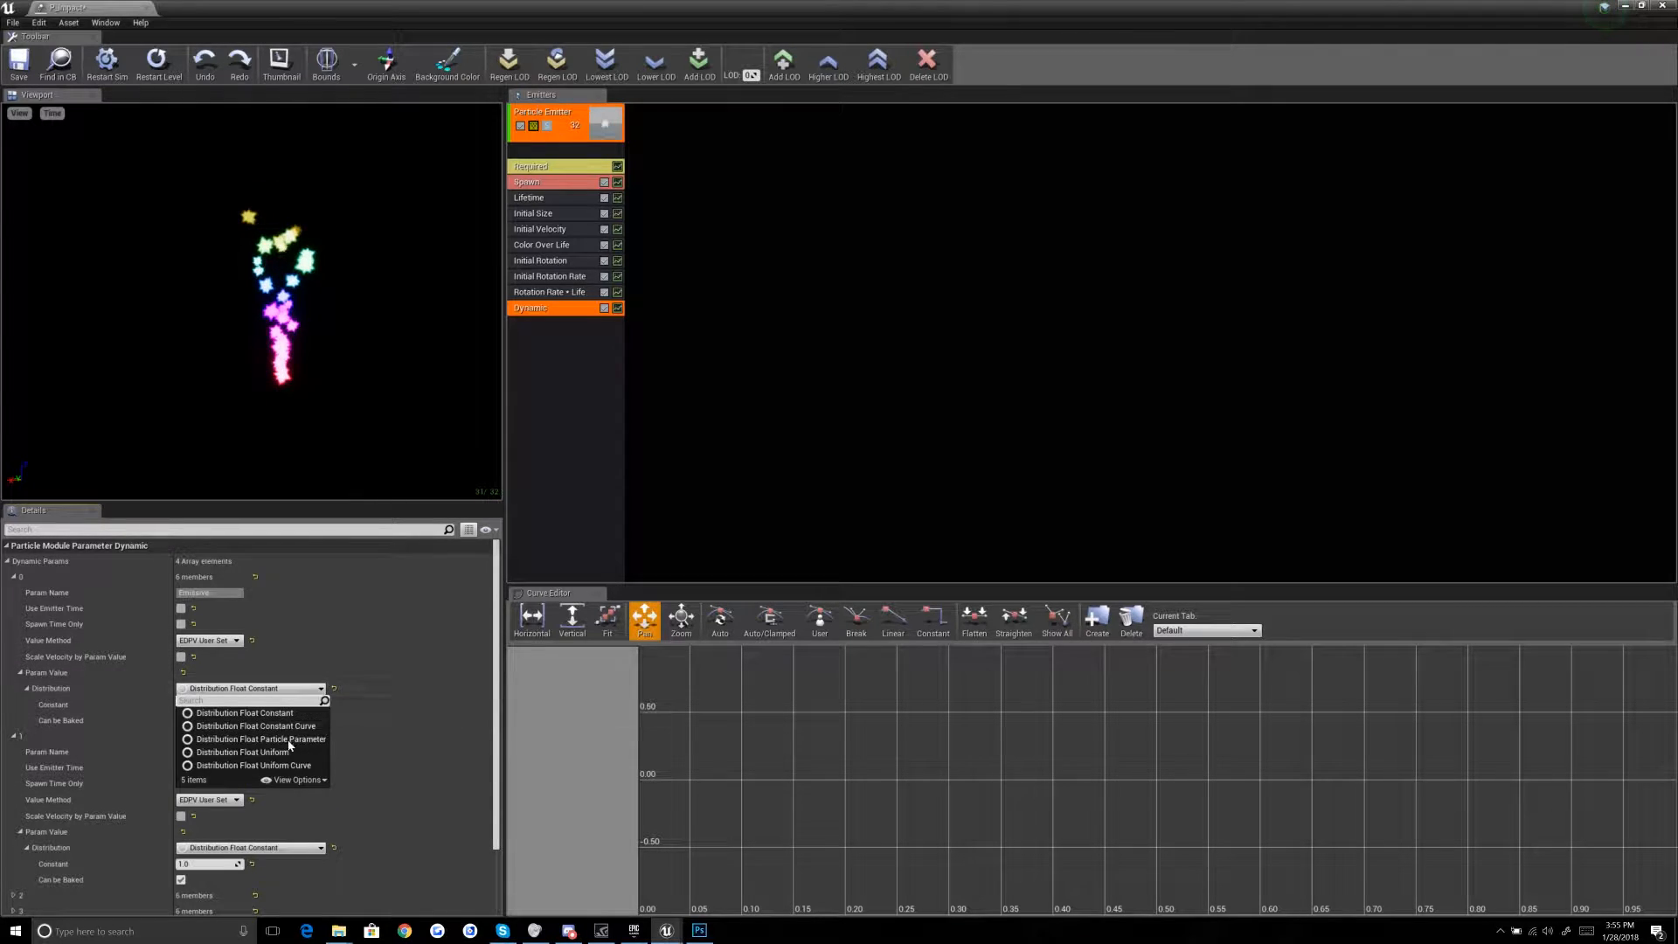
left_click(262, 726)
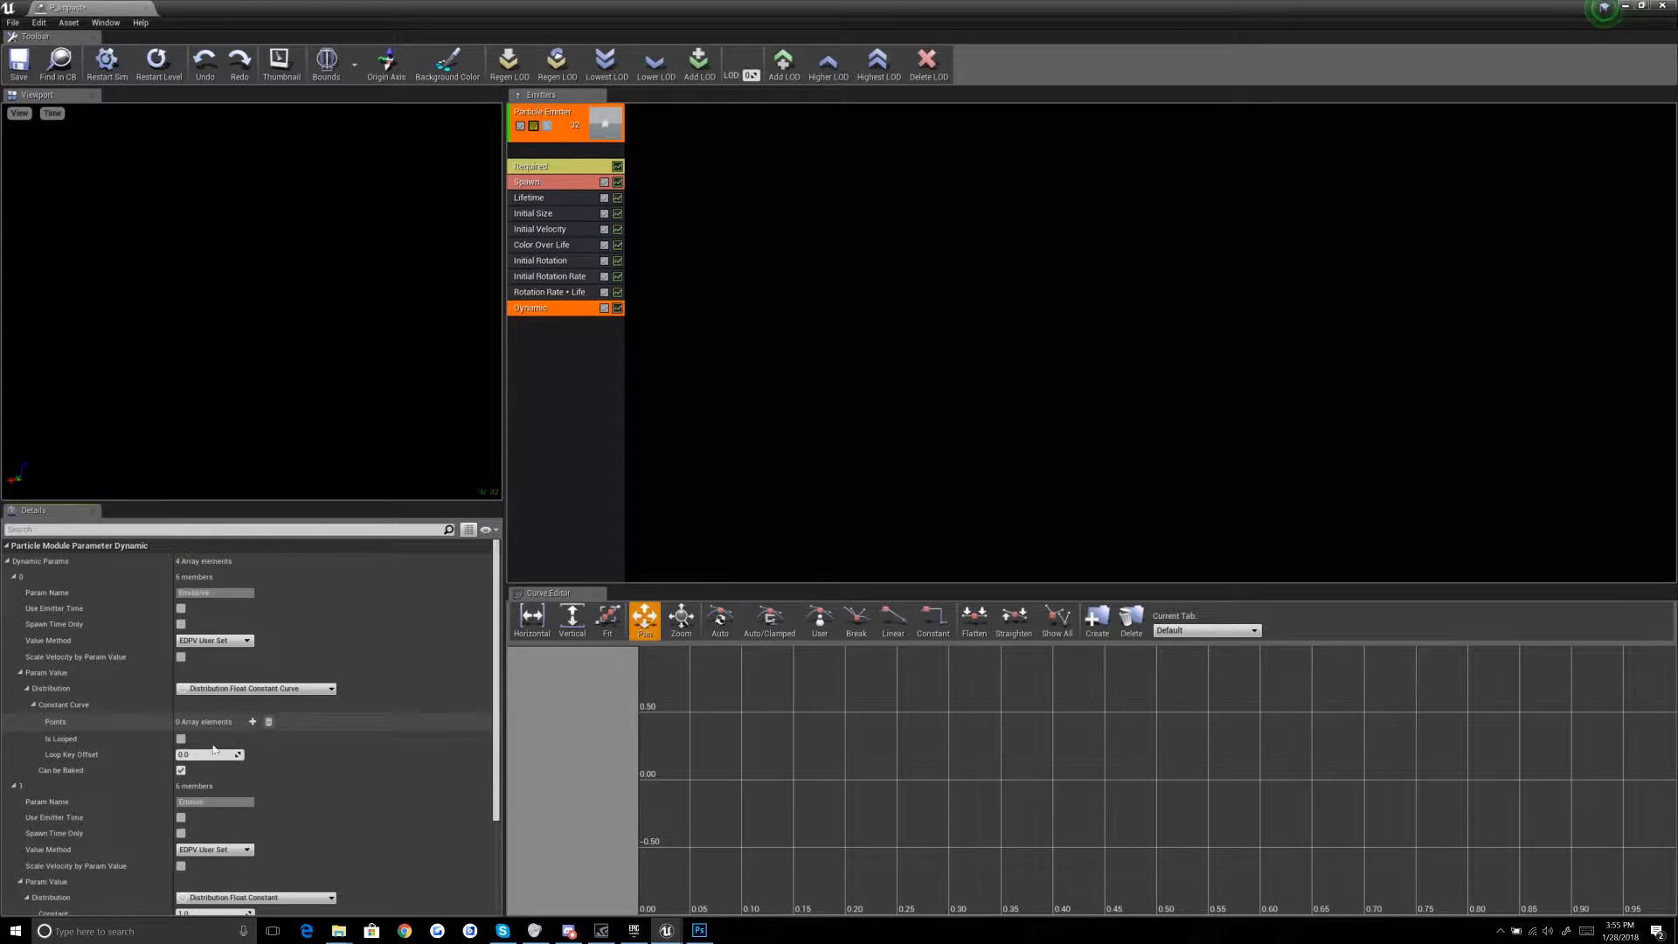
left_click(253, 722)
left_click(253, 722)
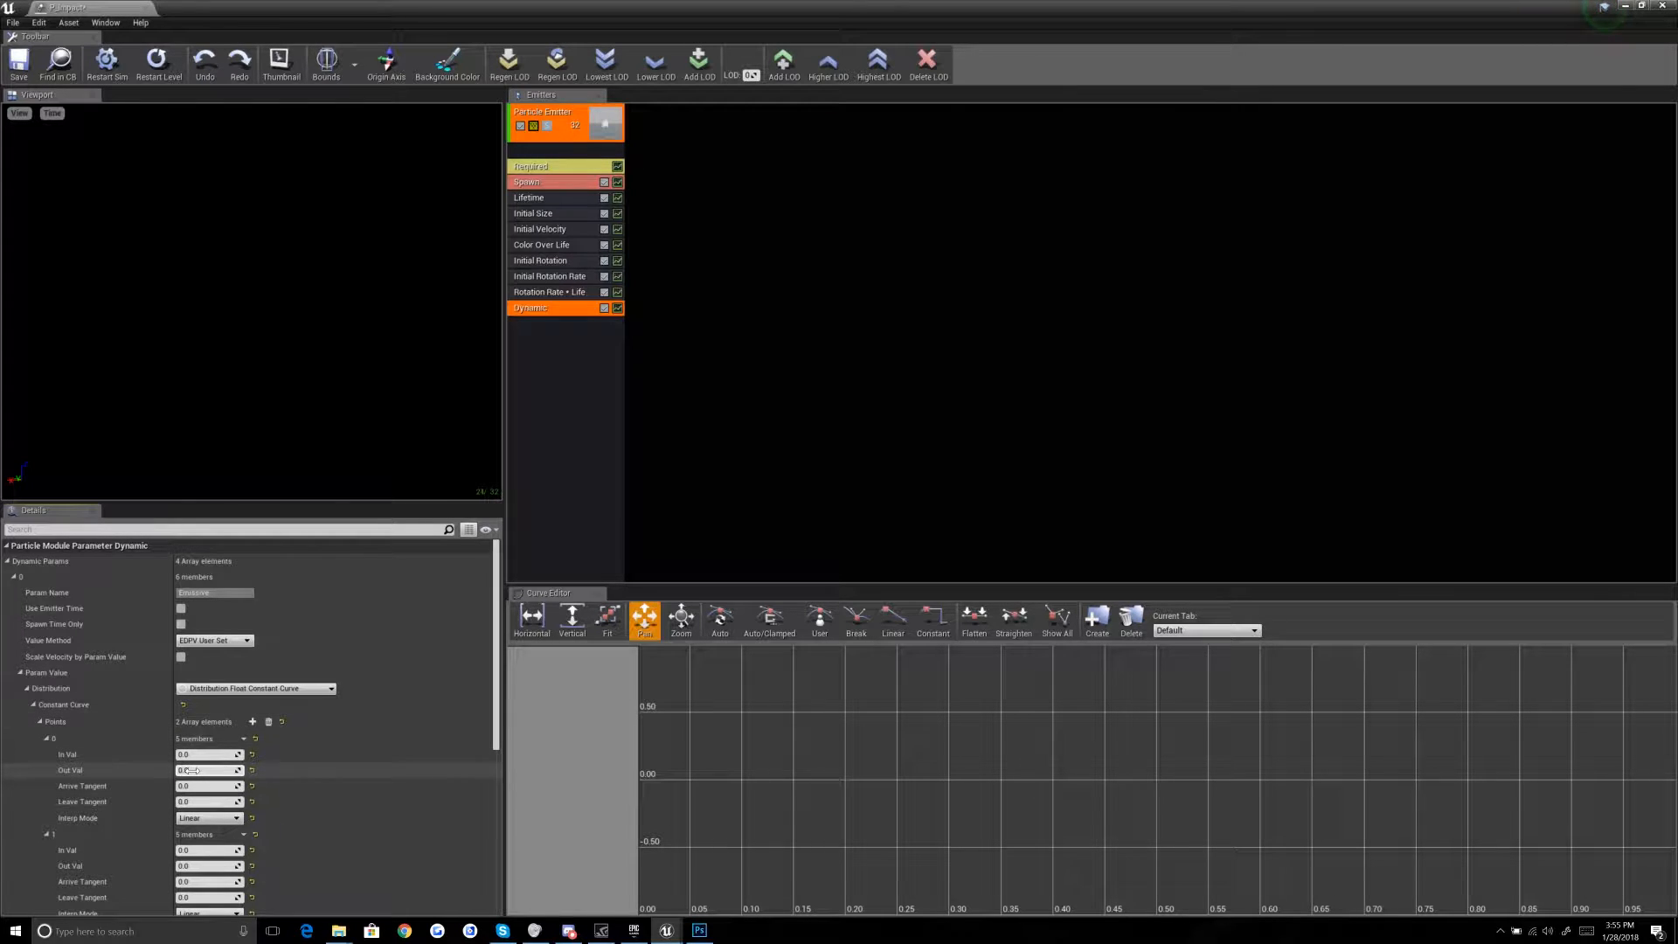
Step: Set the first curve point's Out Val to 25, and the second point's In Val and Out Val to 1
type("25")
key("Return")
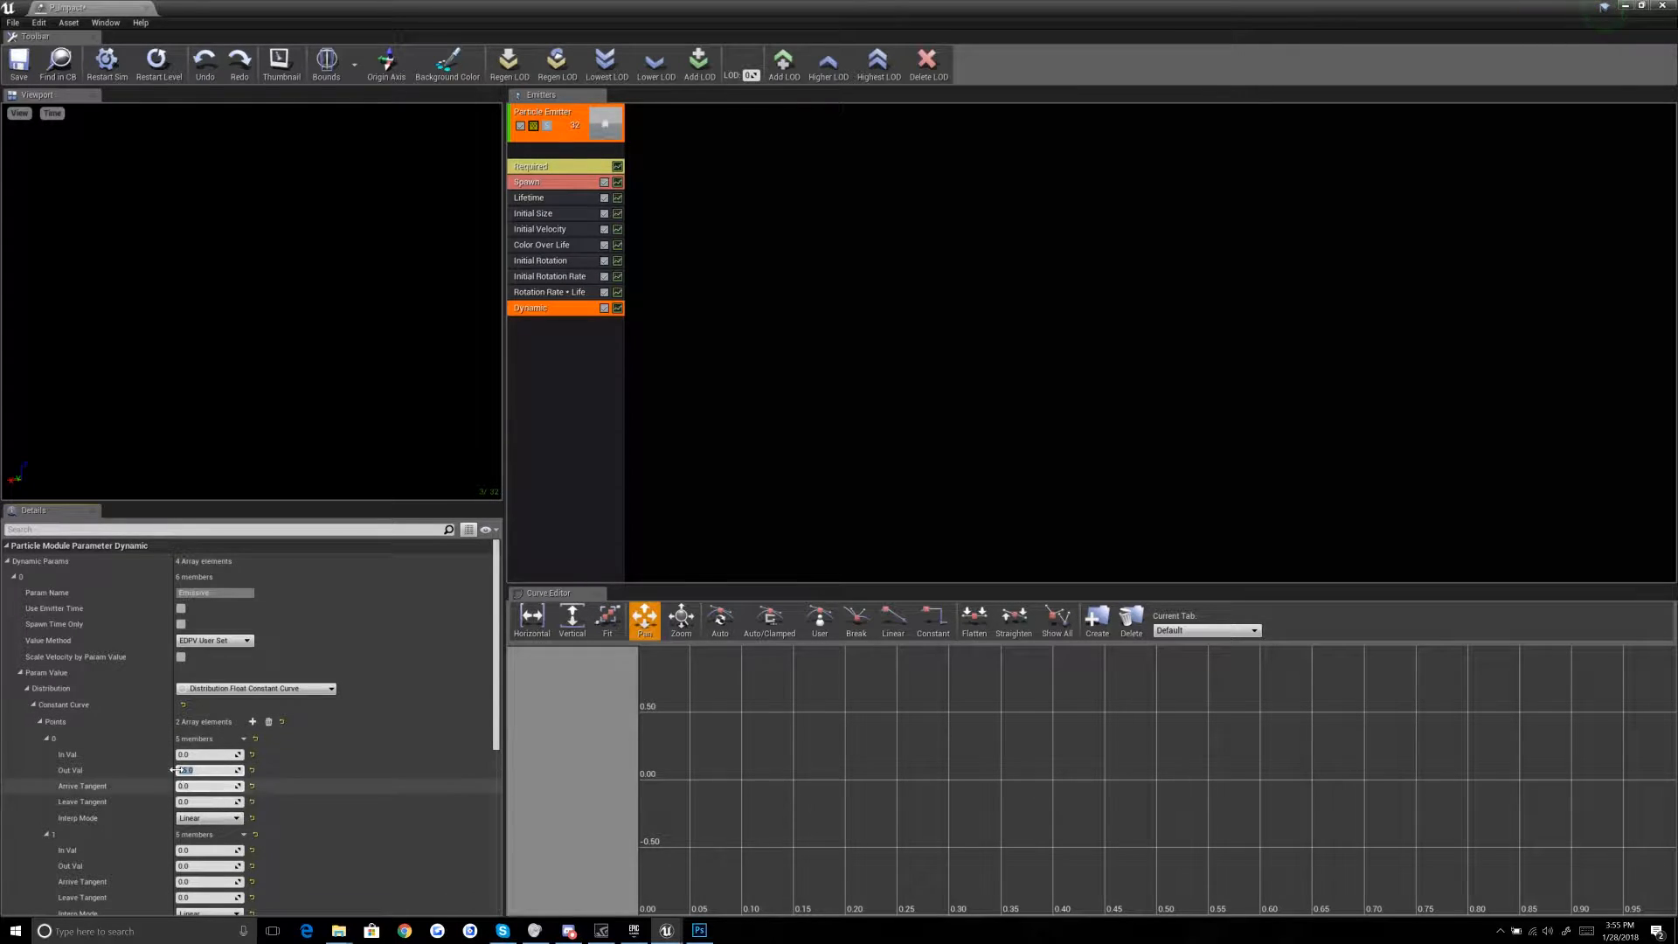
left_click(187, 850)
type("1")
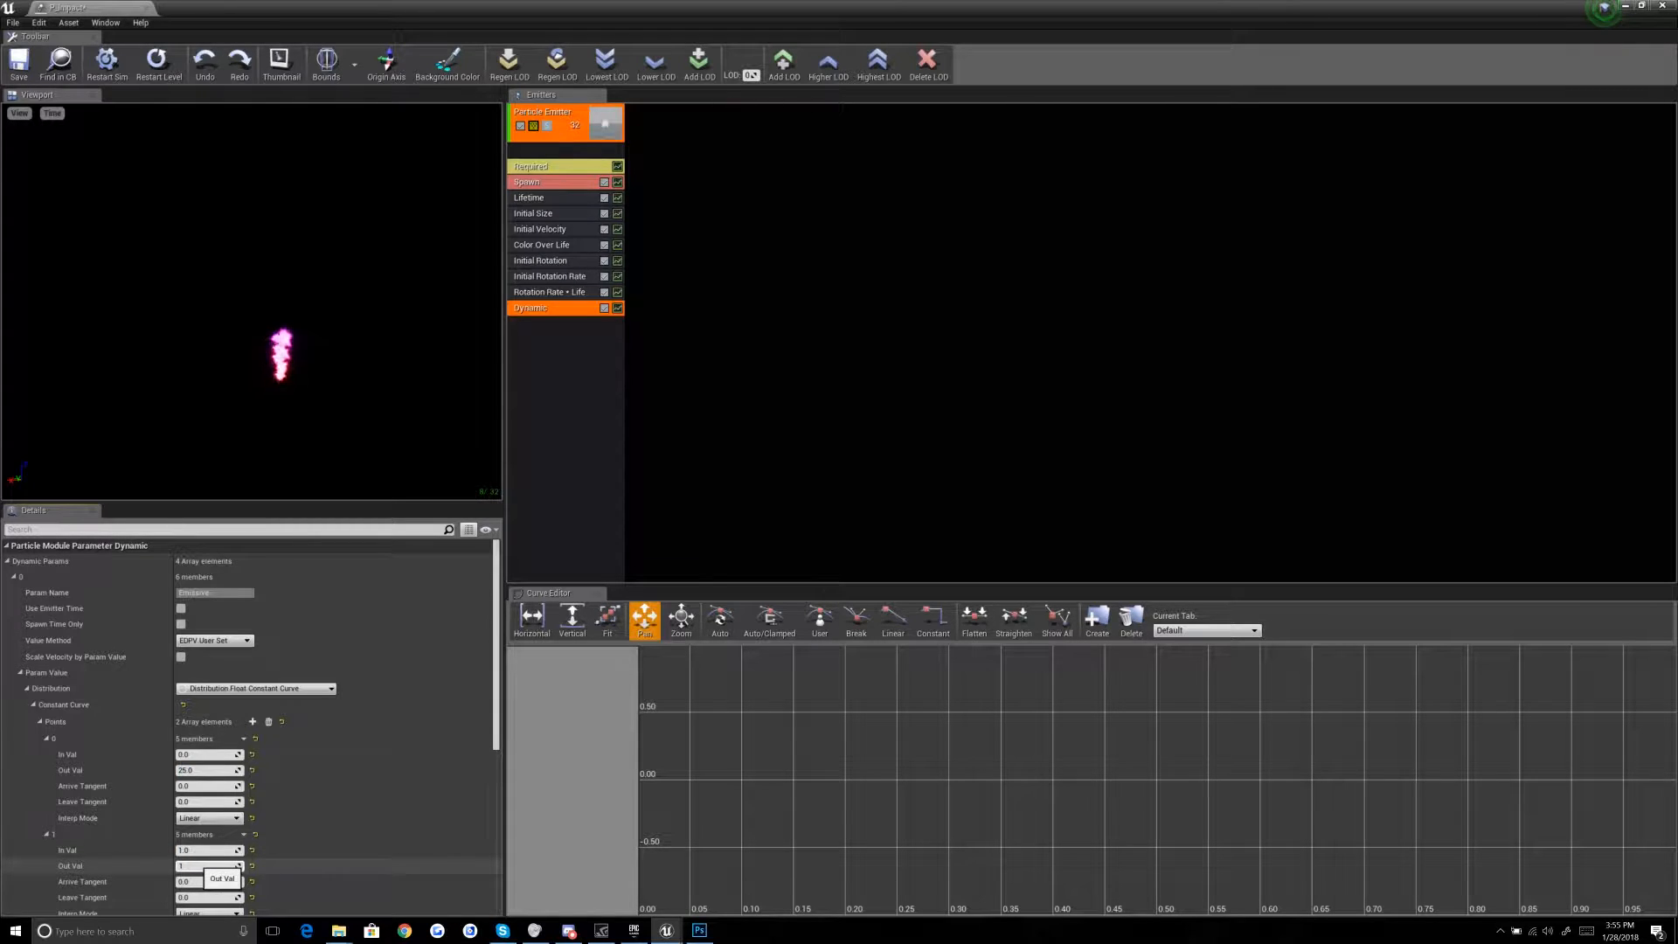
key("Return")
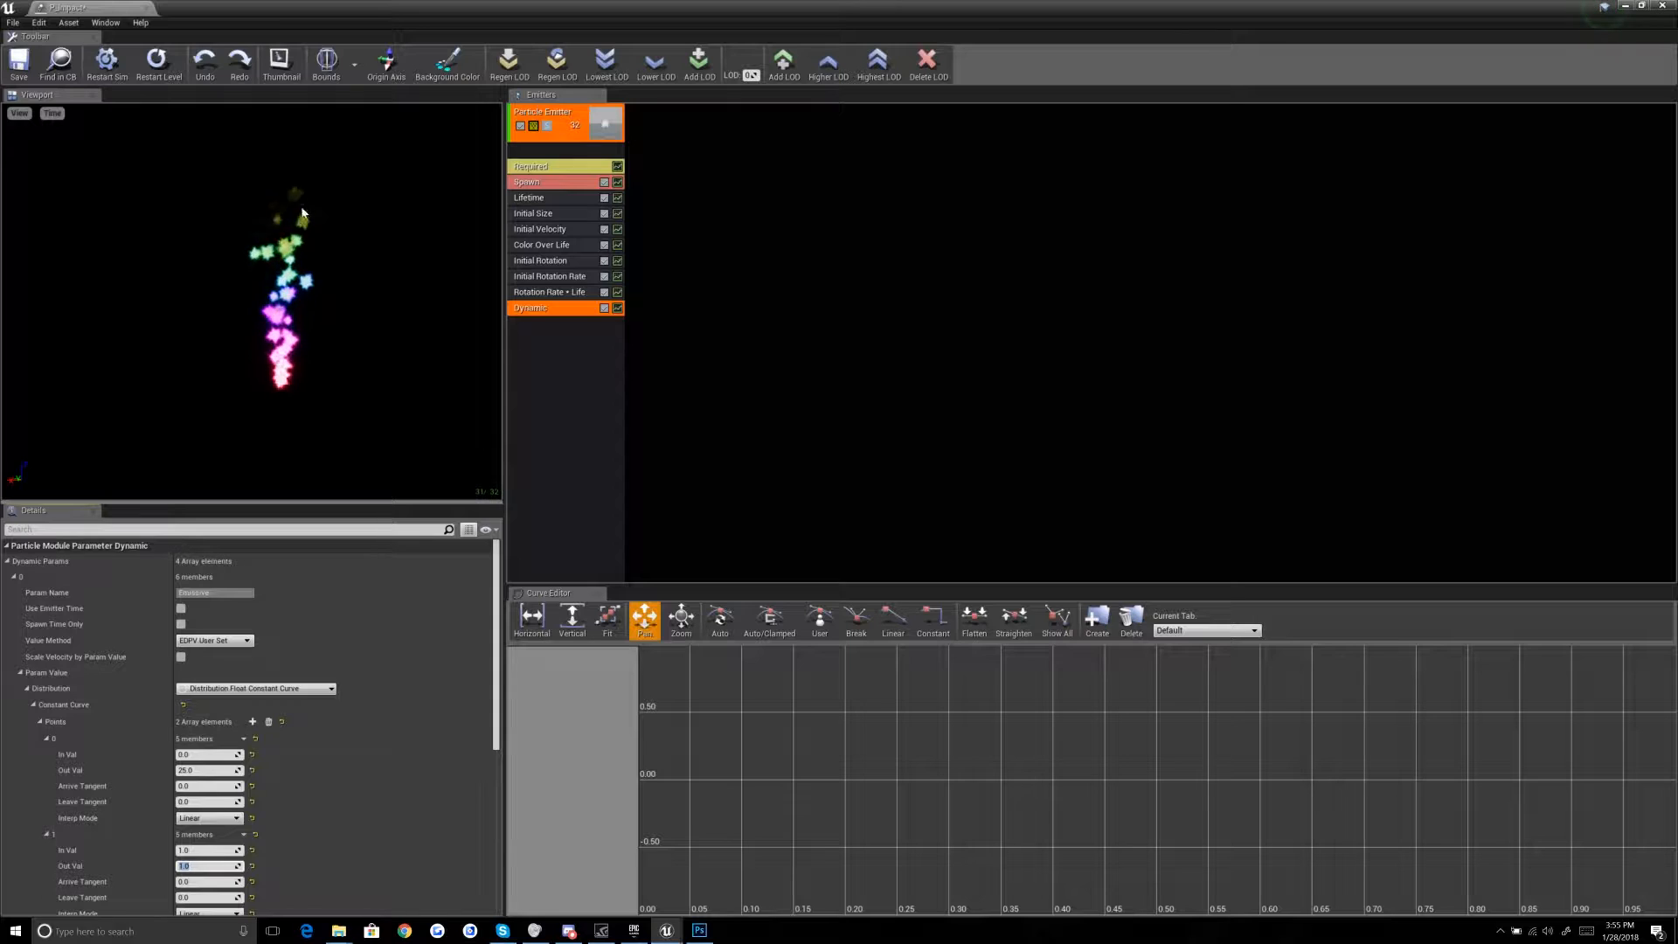
Step: Set the second curve point's In Val to 0.5 for the first dynamic parameter
left_click(187, 849)
type("0.5")
key("Return")
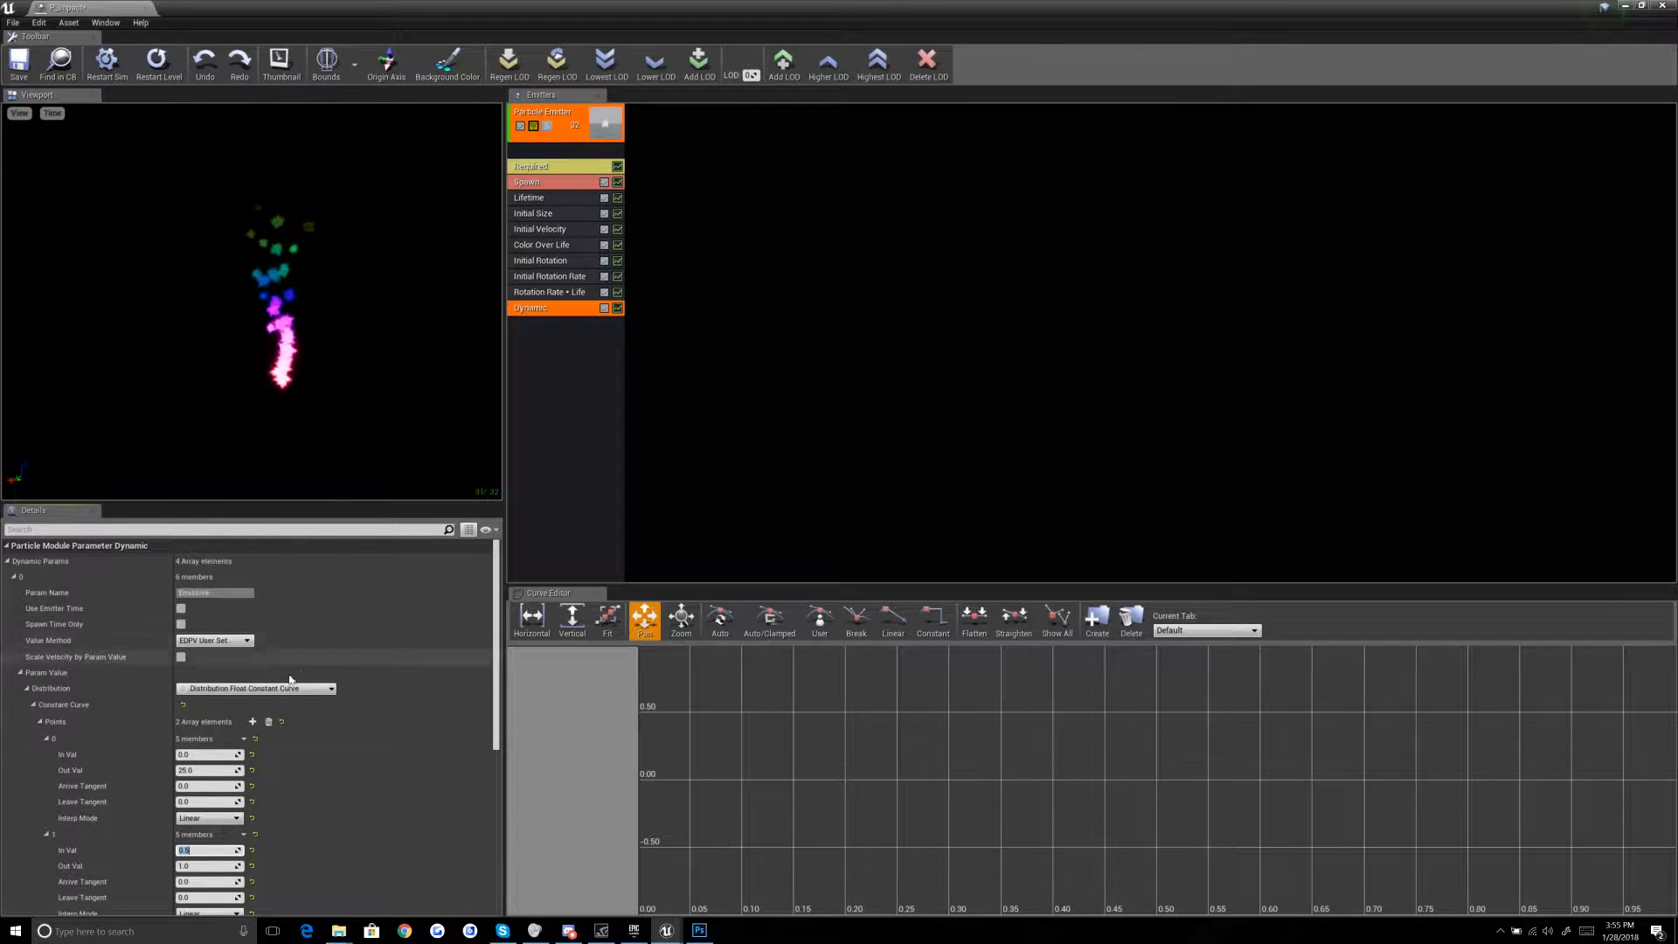
Step: Add a third curve point to the first dynamic parameter, and set the first point's Out Val to 1 and the second's to 25
scroll(110, 674, "down", 3)
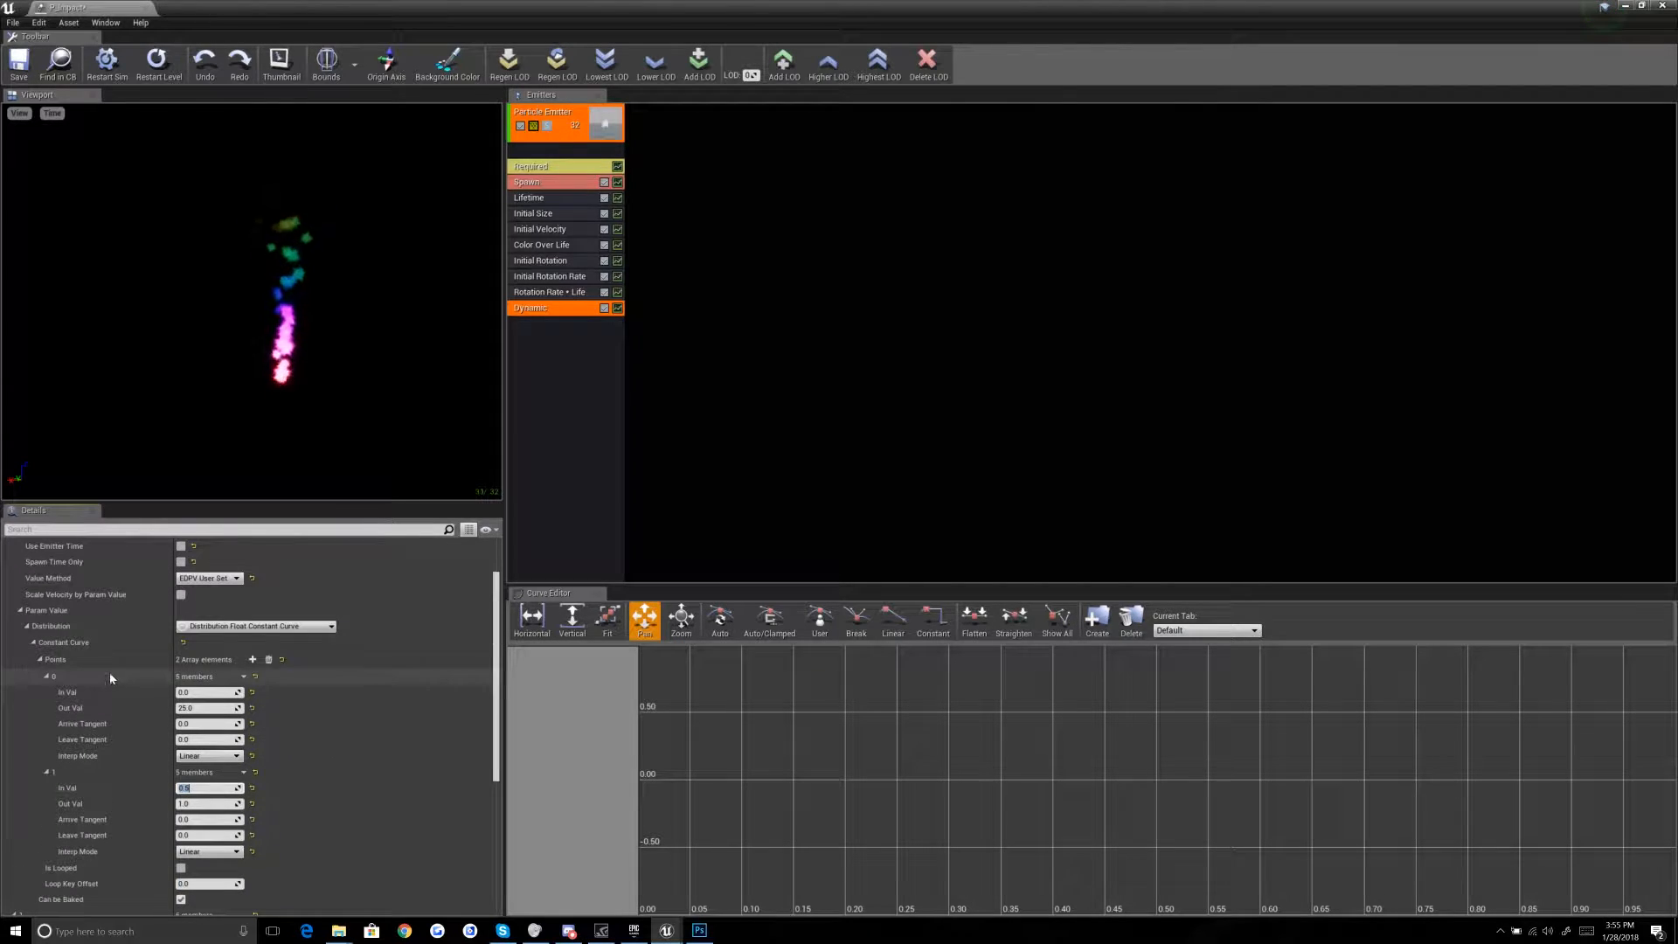
scroll(122, 670, "down", 3)
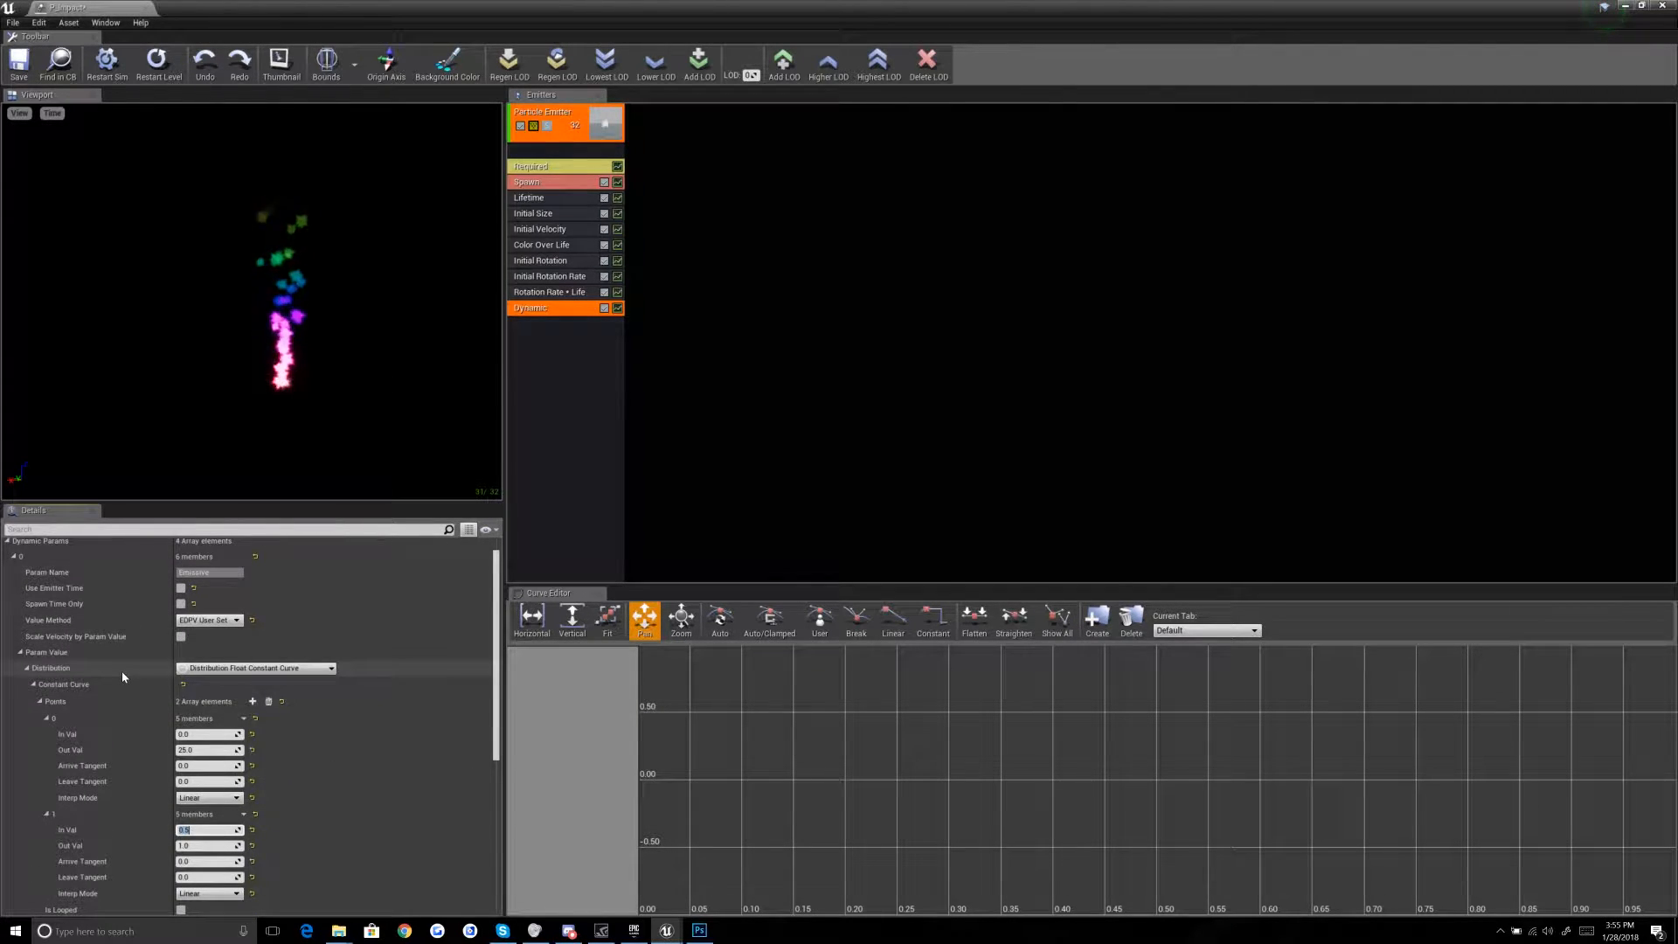
scroll(122, 672, "down", 1)
left_click(252, 576)
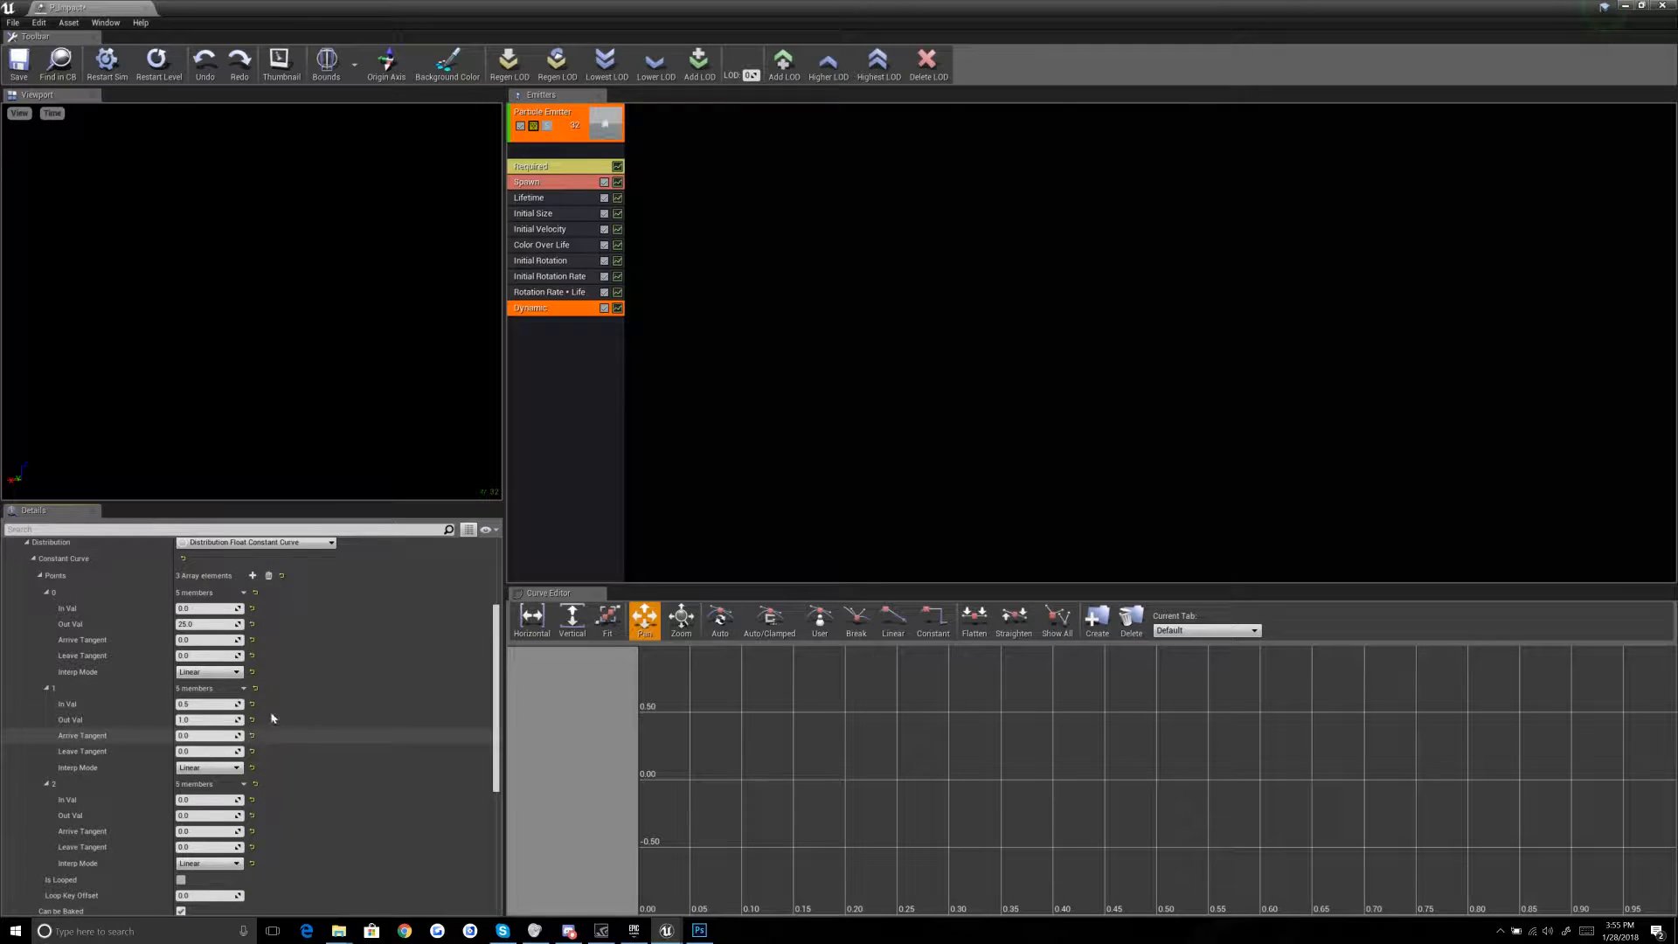
left_click(201, 624)
type("1")
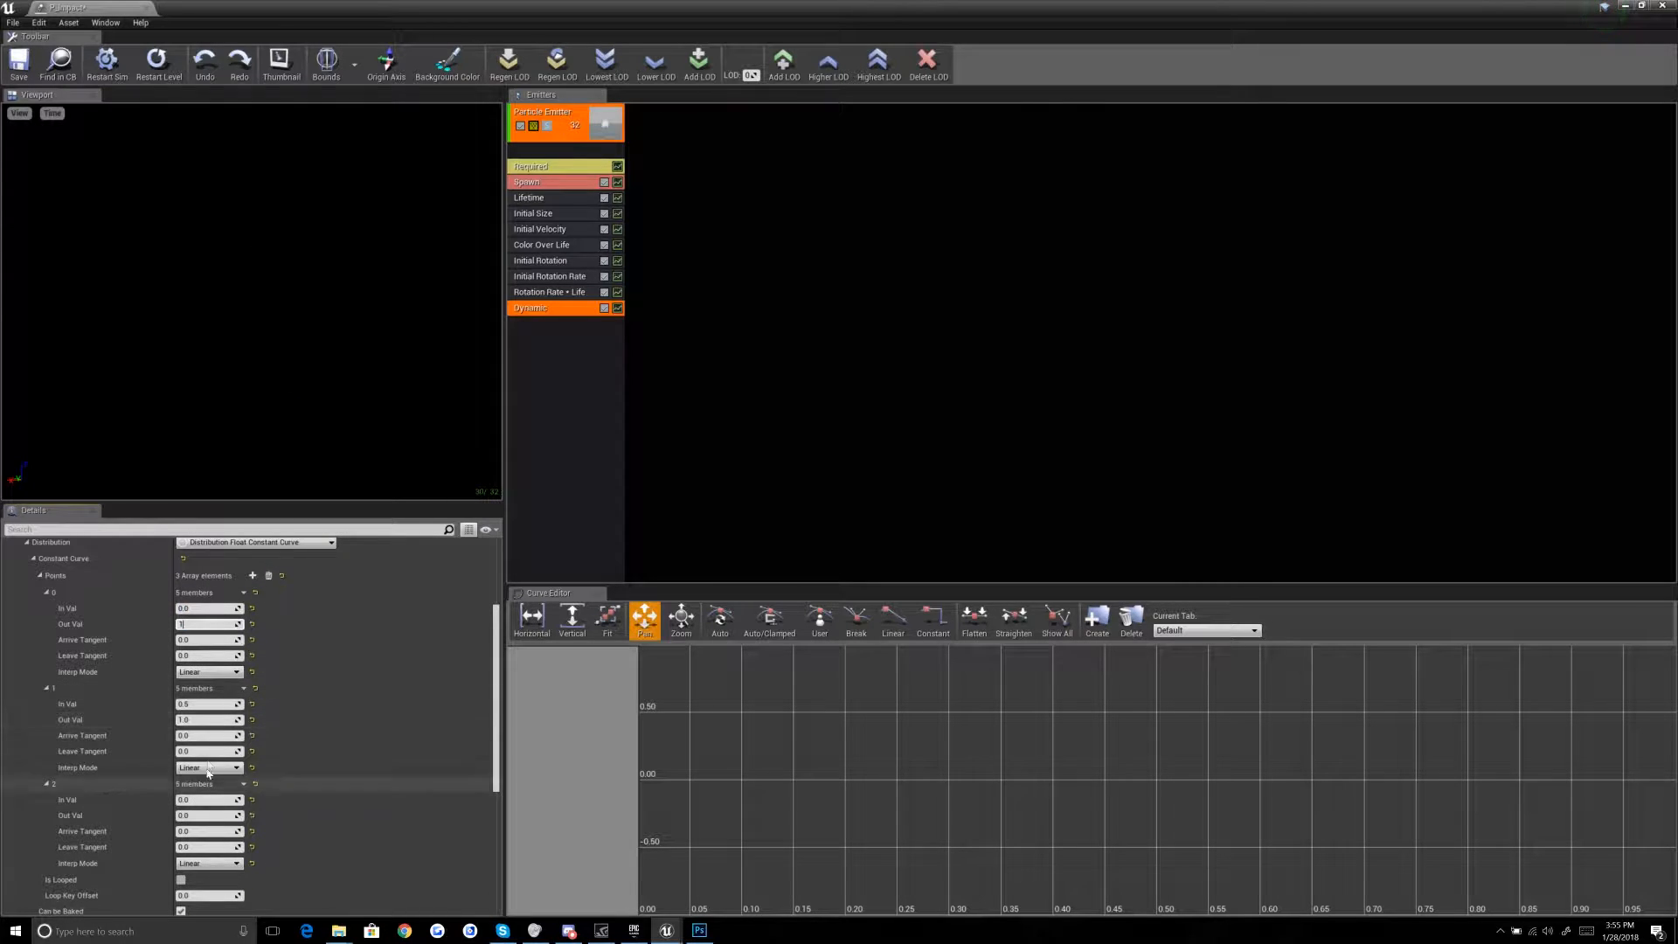
type("25")
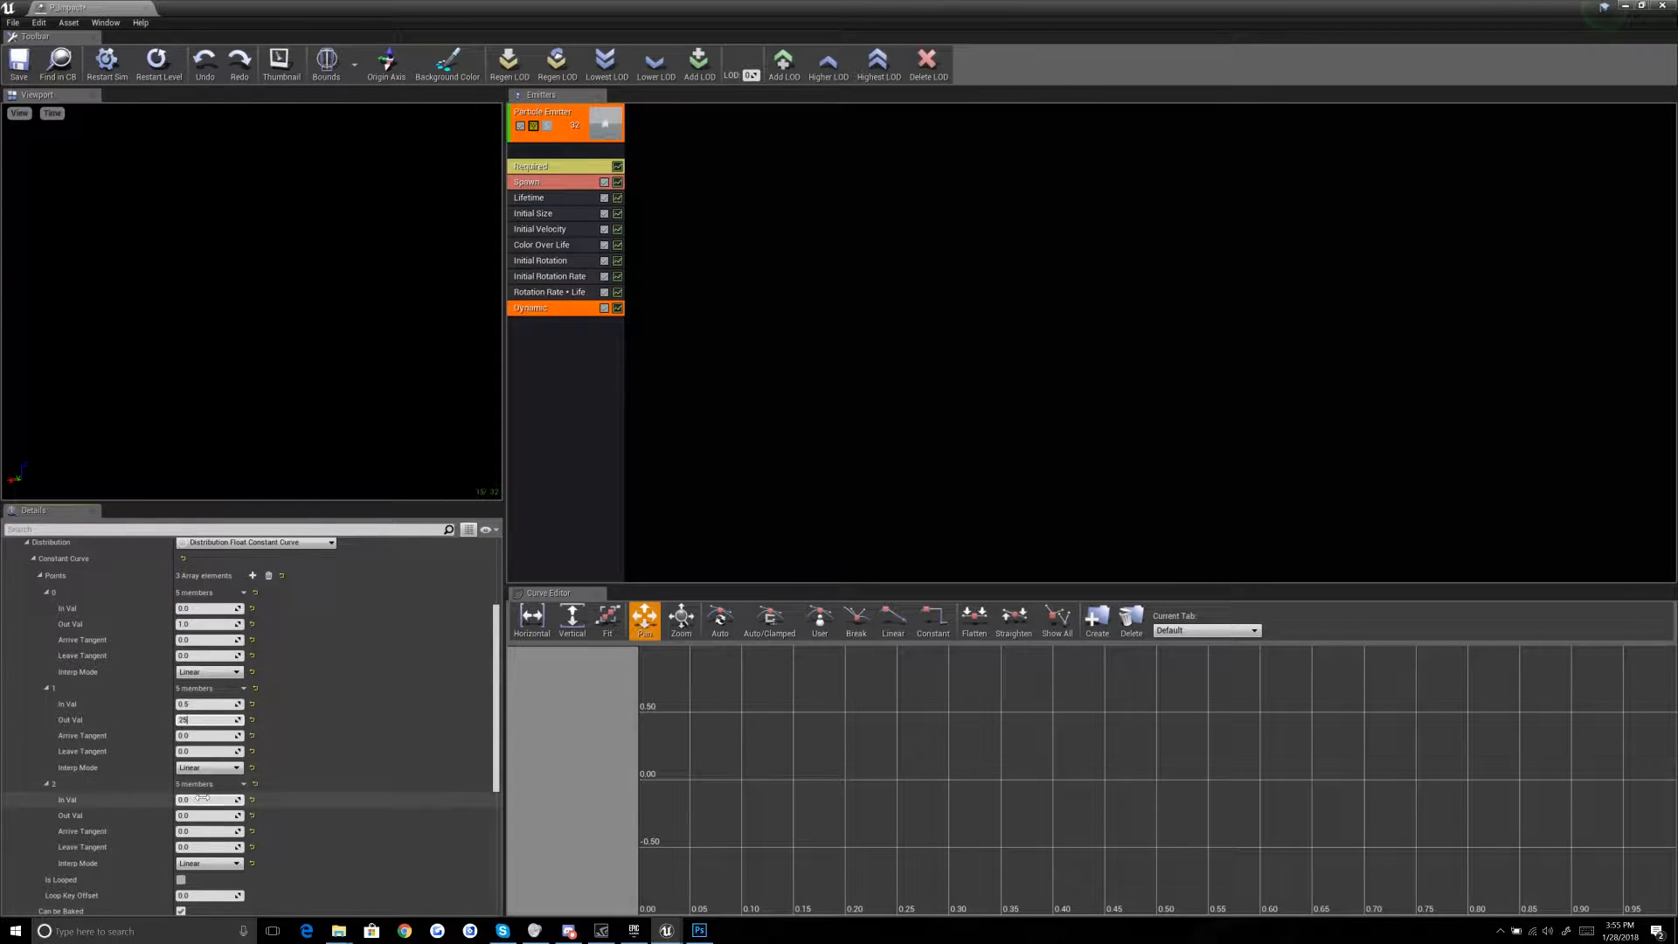
Step: Set the third curve point's In Val to 0.75 and Out Val to 1 for the first dynamic parameter
left_click(201, 799)
type("1")
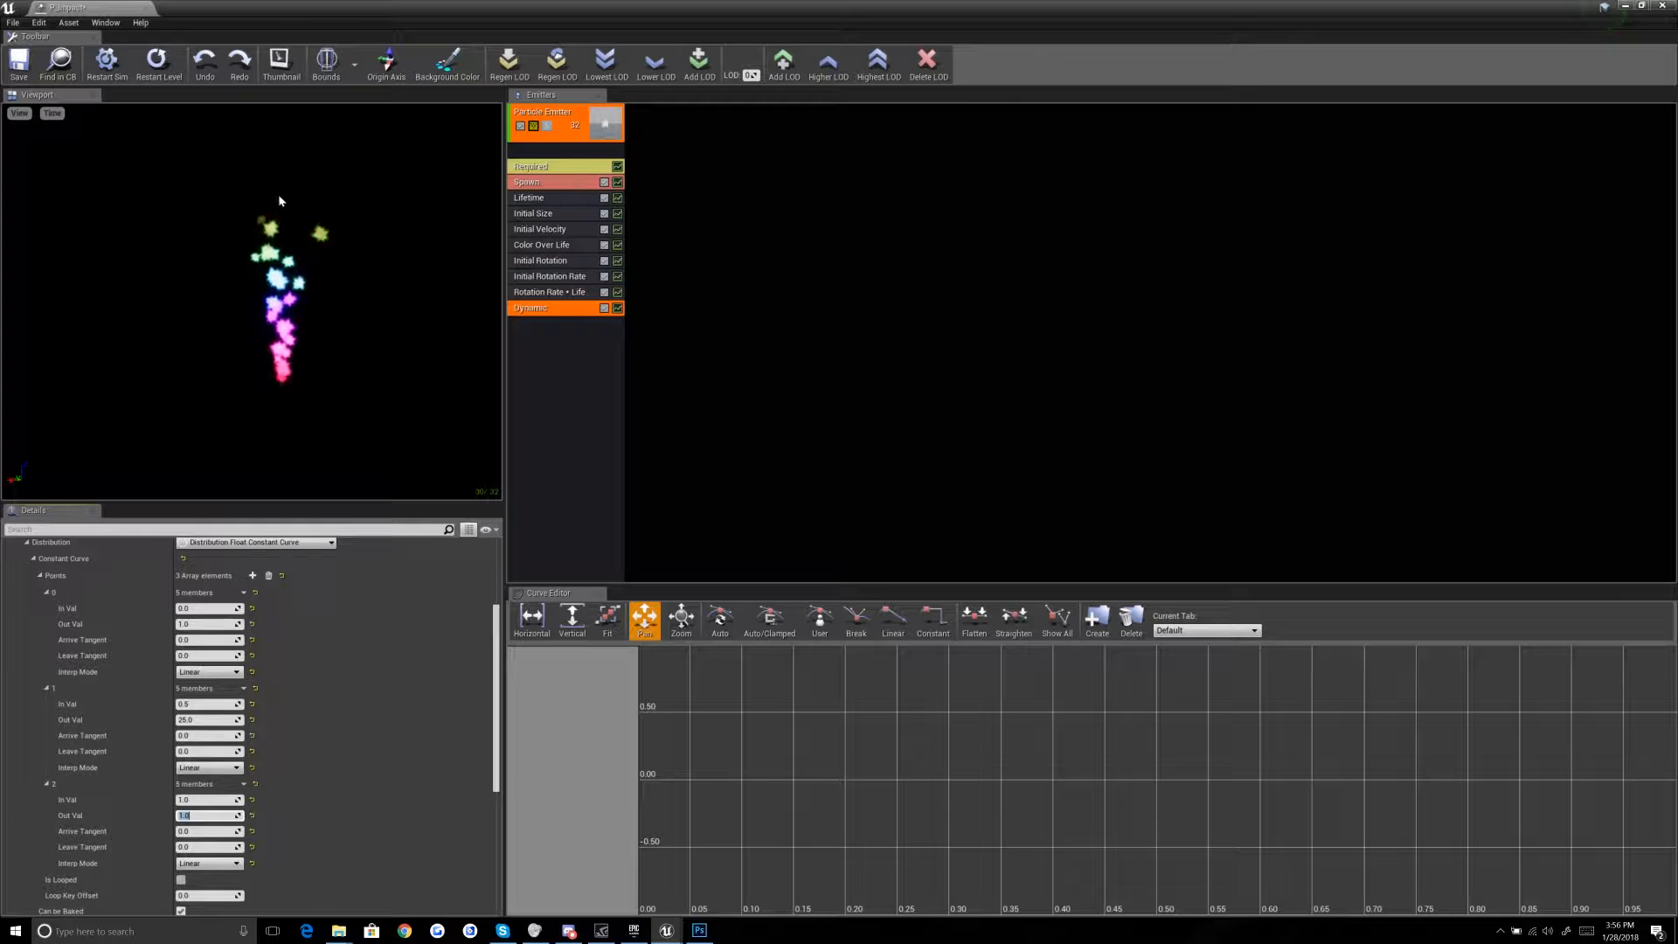
scroll(286, 777, "down", 1)
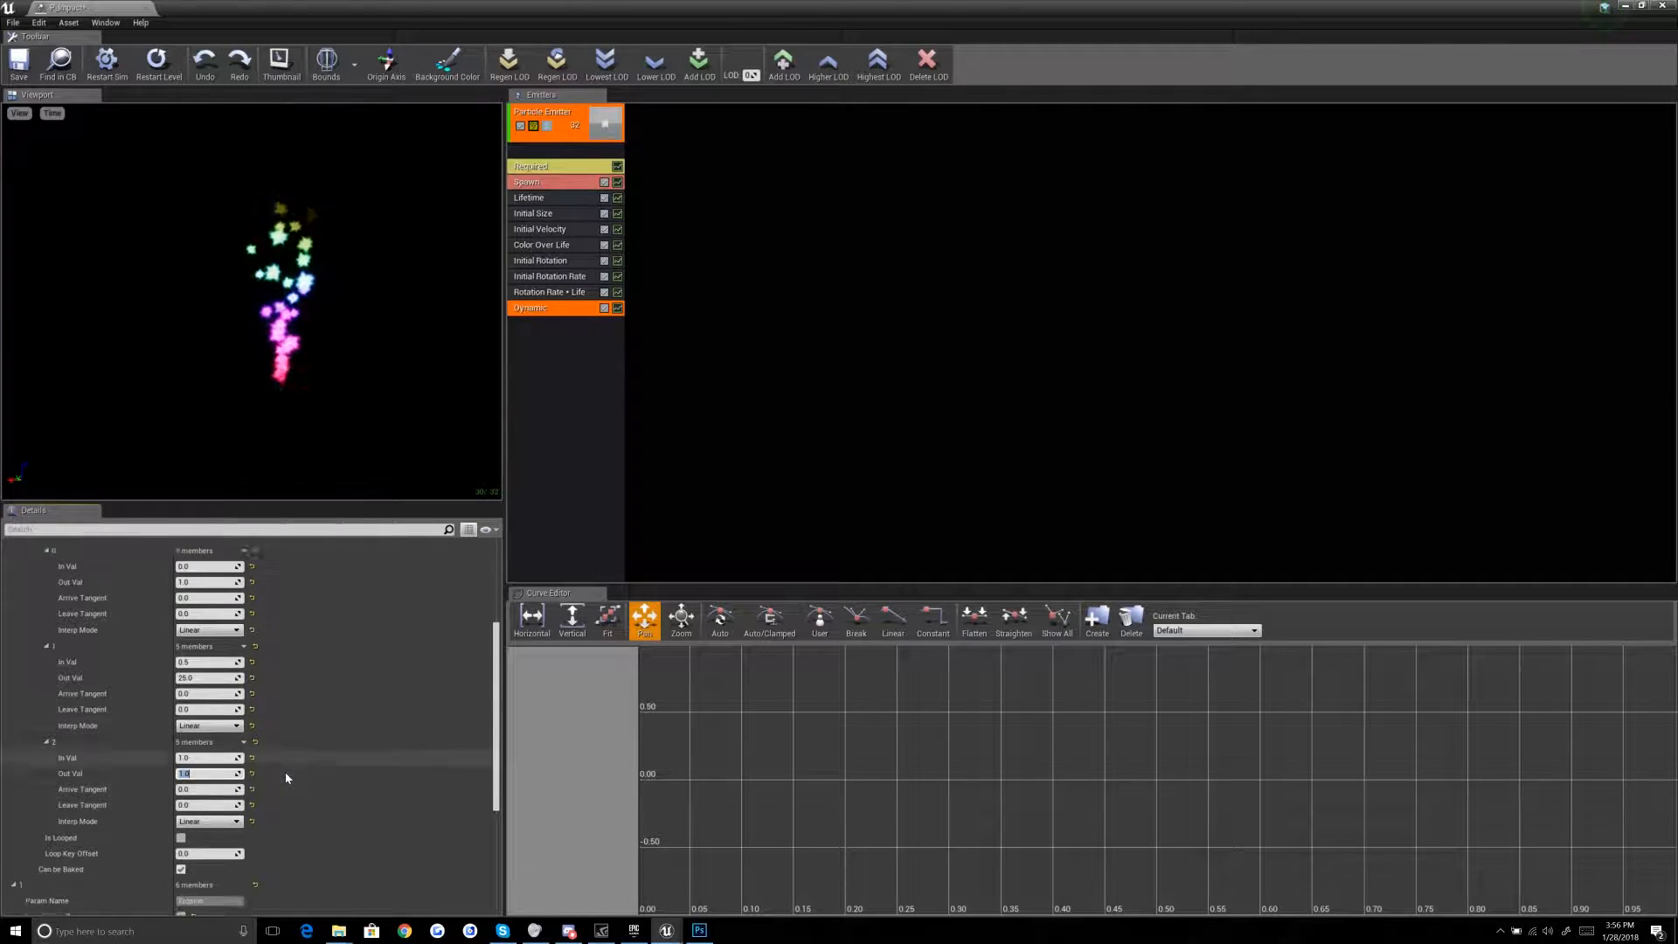
scroll(294, 731, "down", 3)
left_click(193, 694)
Step: Switch the second dynamic parameter's distribution to Distribution Float Constant Curve and add two curve points
scroll(368, 629, "down", 3)
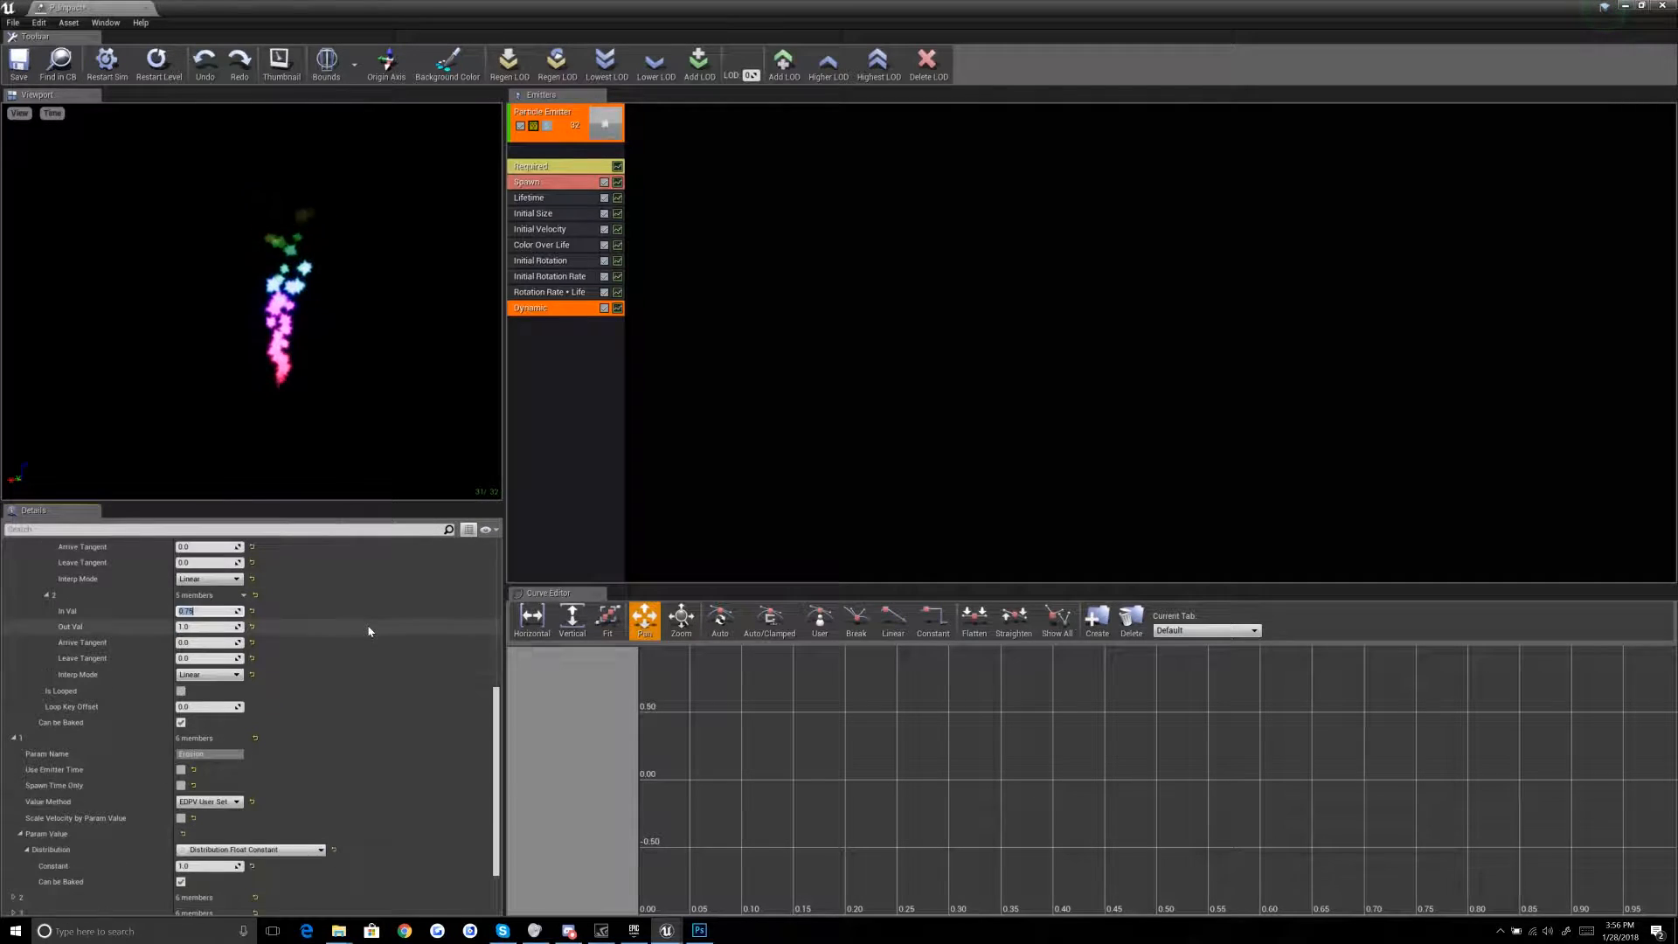
scroll(369, 629, "down", 2)
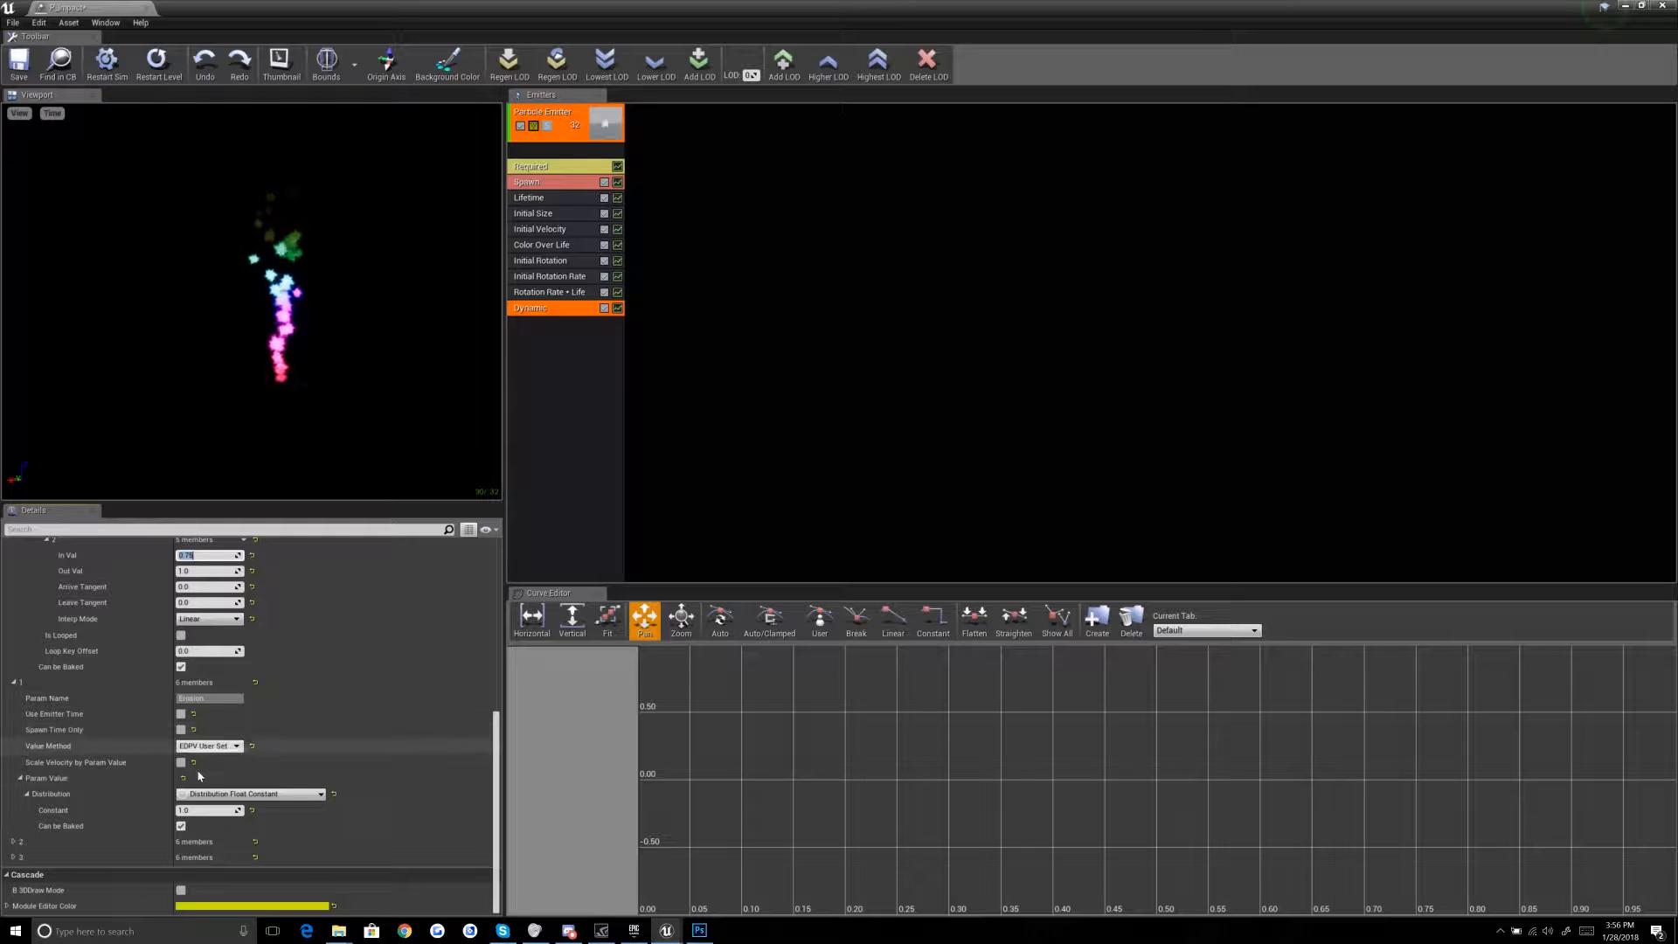
left_click(262, 793)
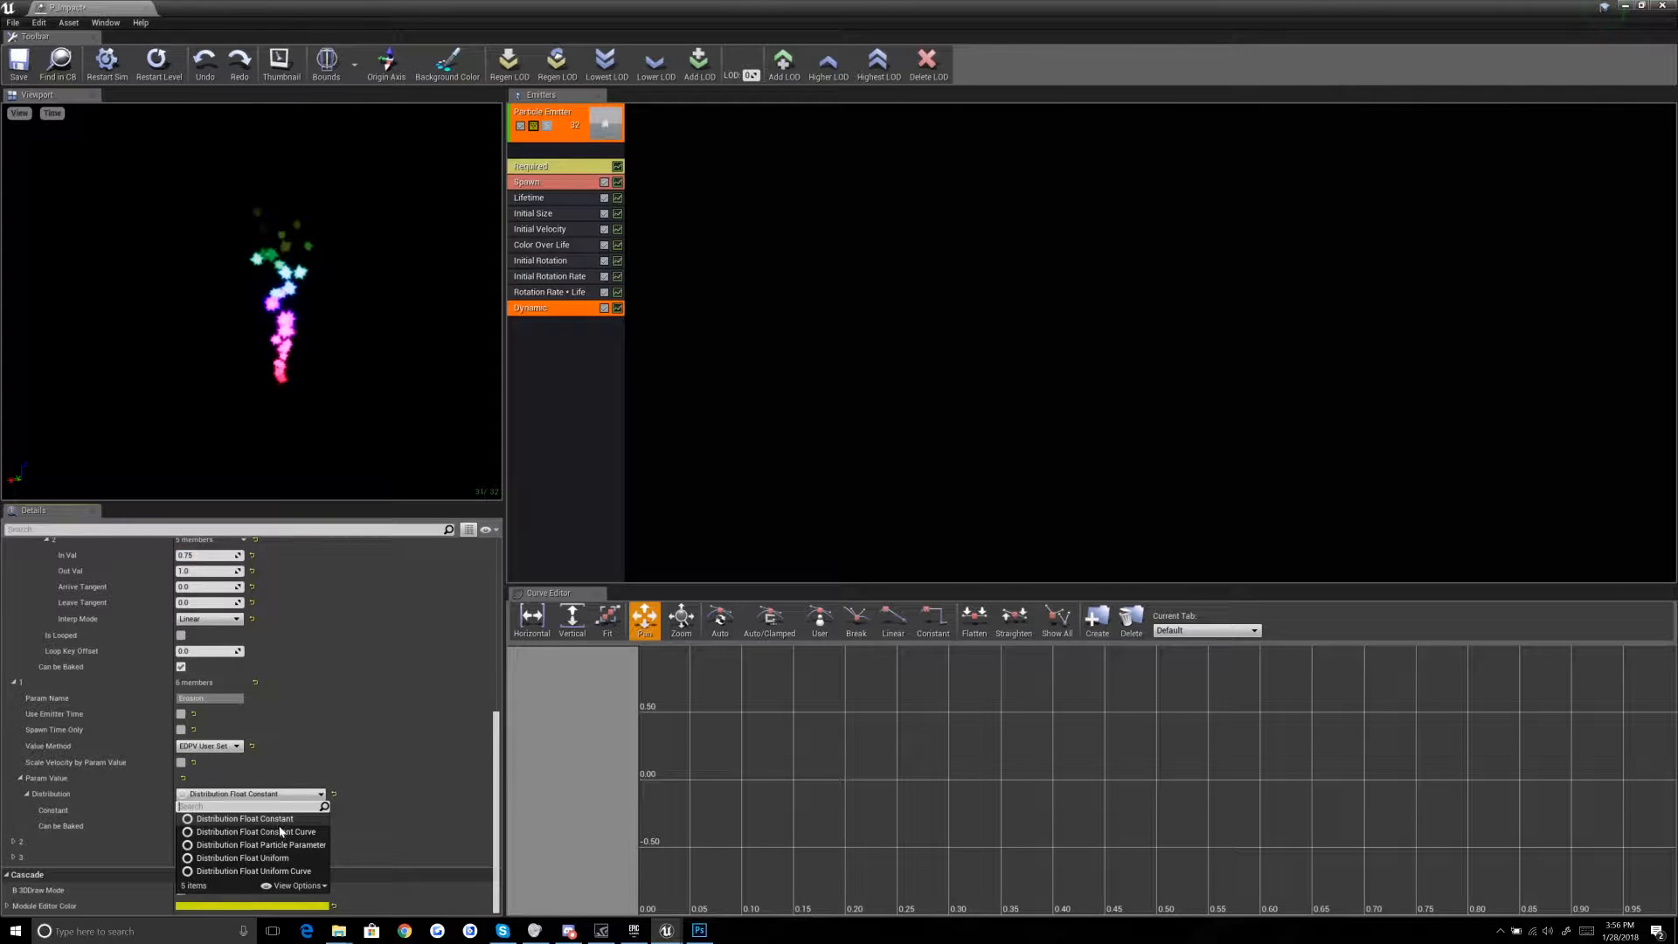
left_click(280, 831)
left_click(33, 810)
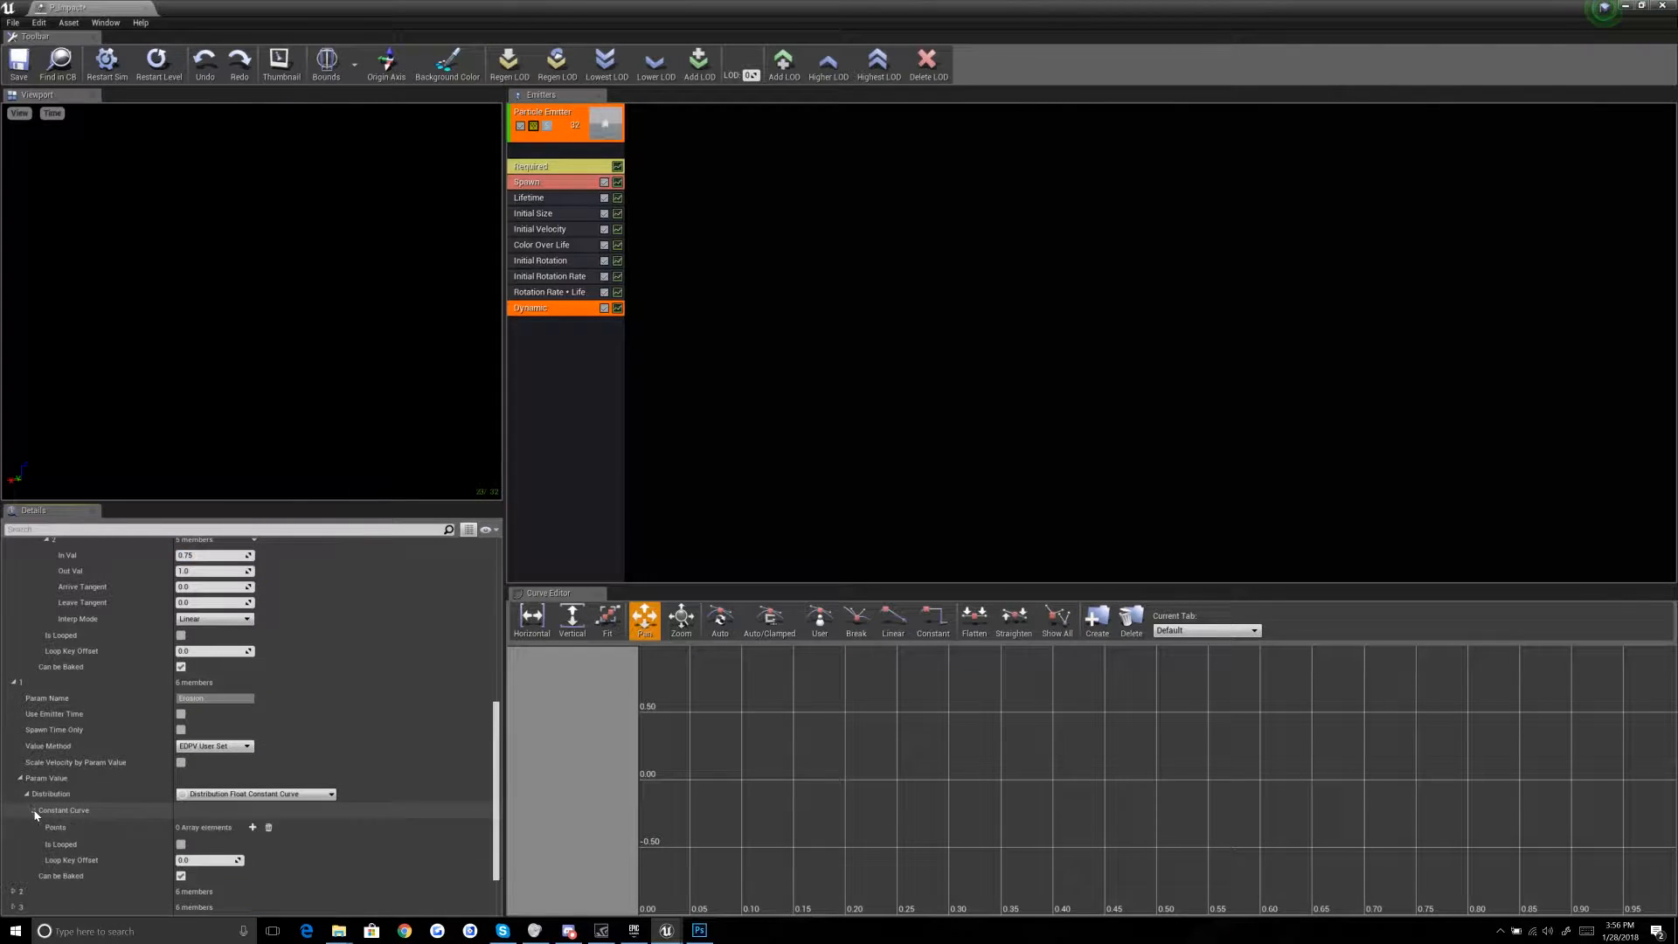
left_click(252, 826)
left_click(253, 827)
scroll(114, 785, "down", 5)
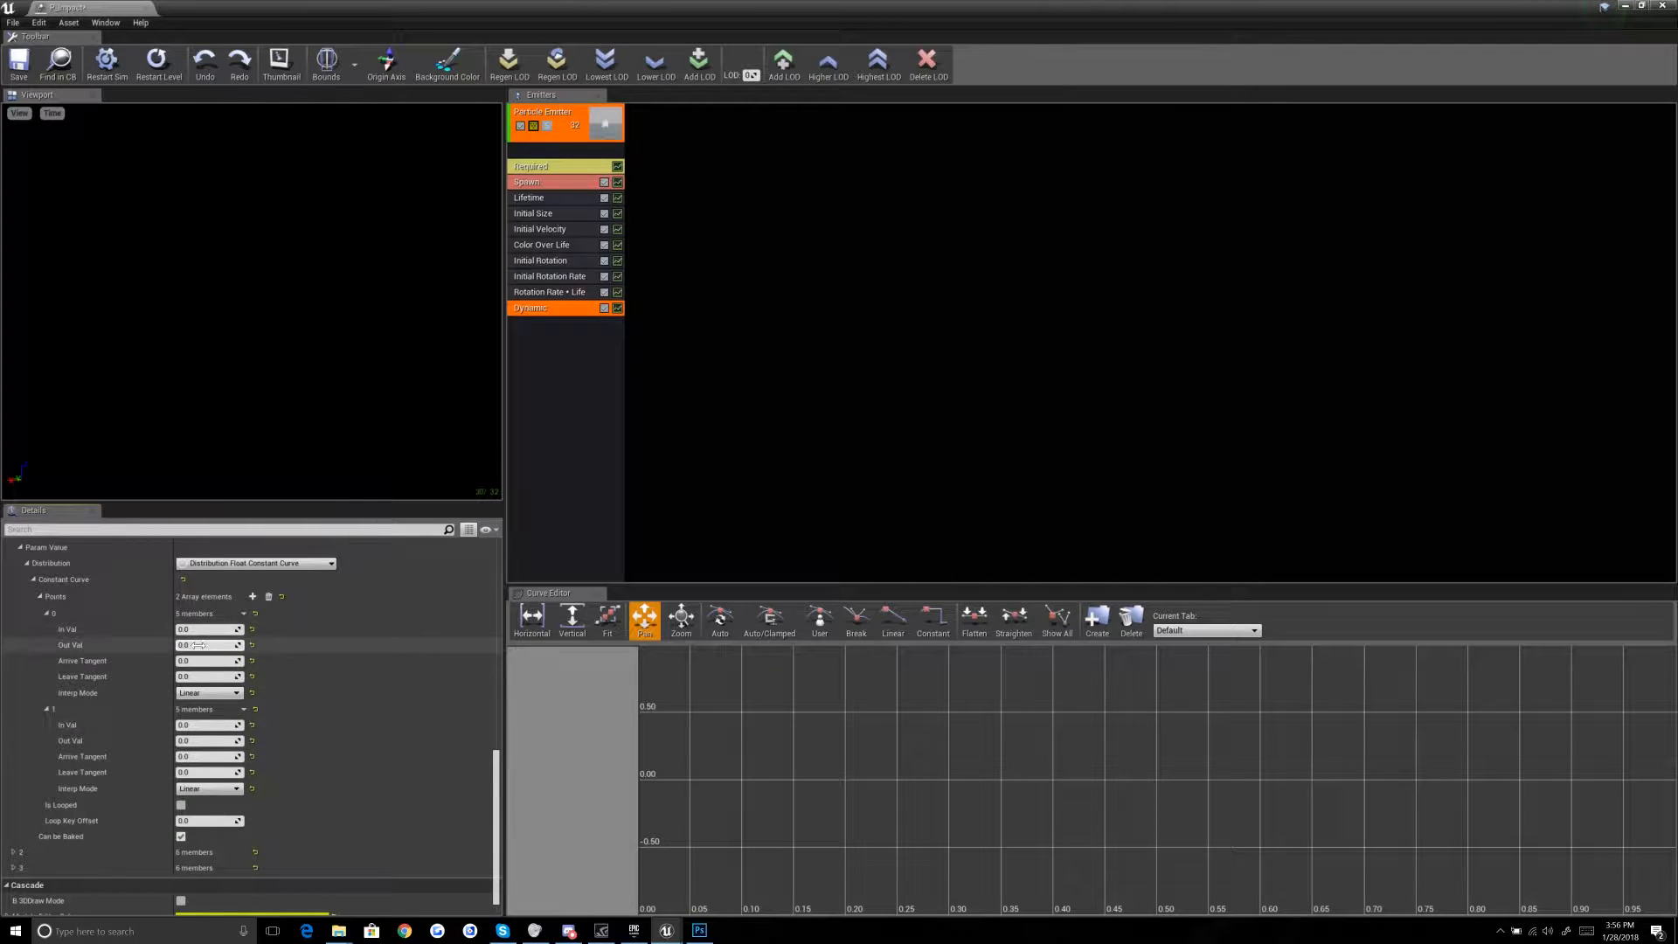
Step: For the second dynamic parameter, set the first point's Out Val to 1, and the second point's In Val to 1 and Out Val to 0.5
left_click(197, 645)
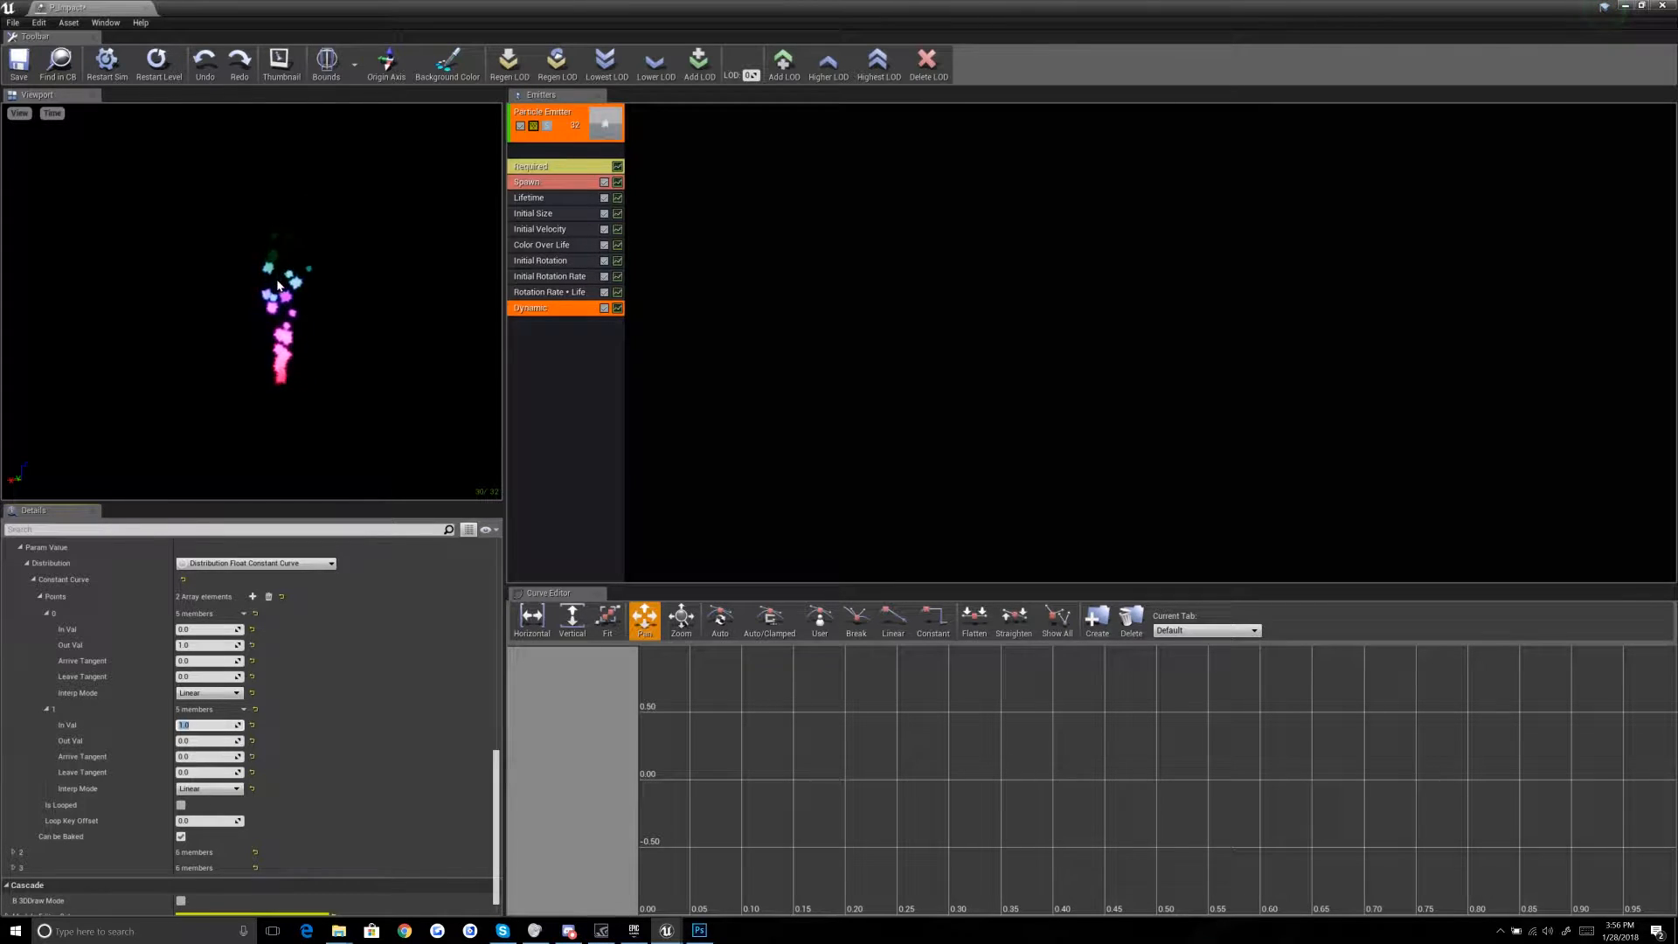
left_click(568, 247)
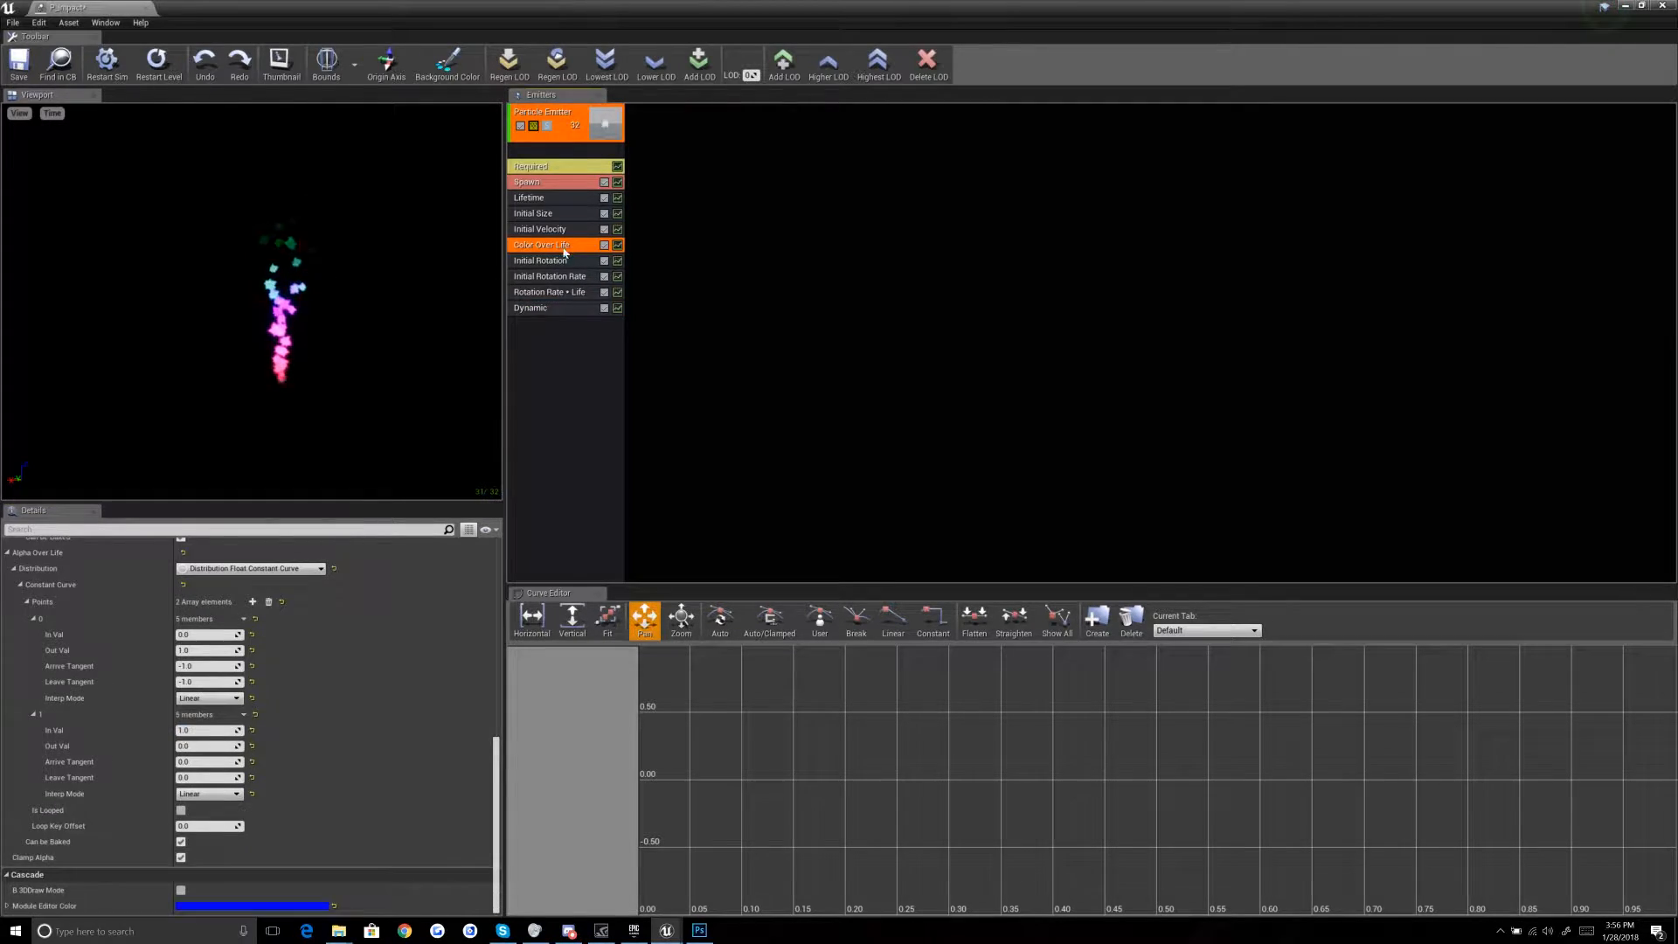
left_click(554, 310)
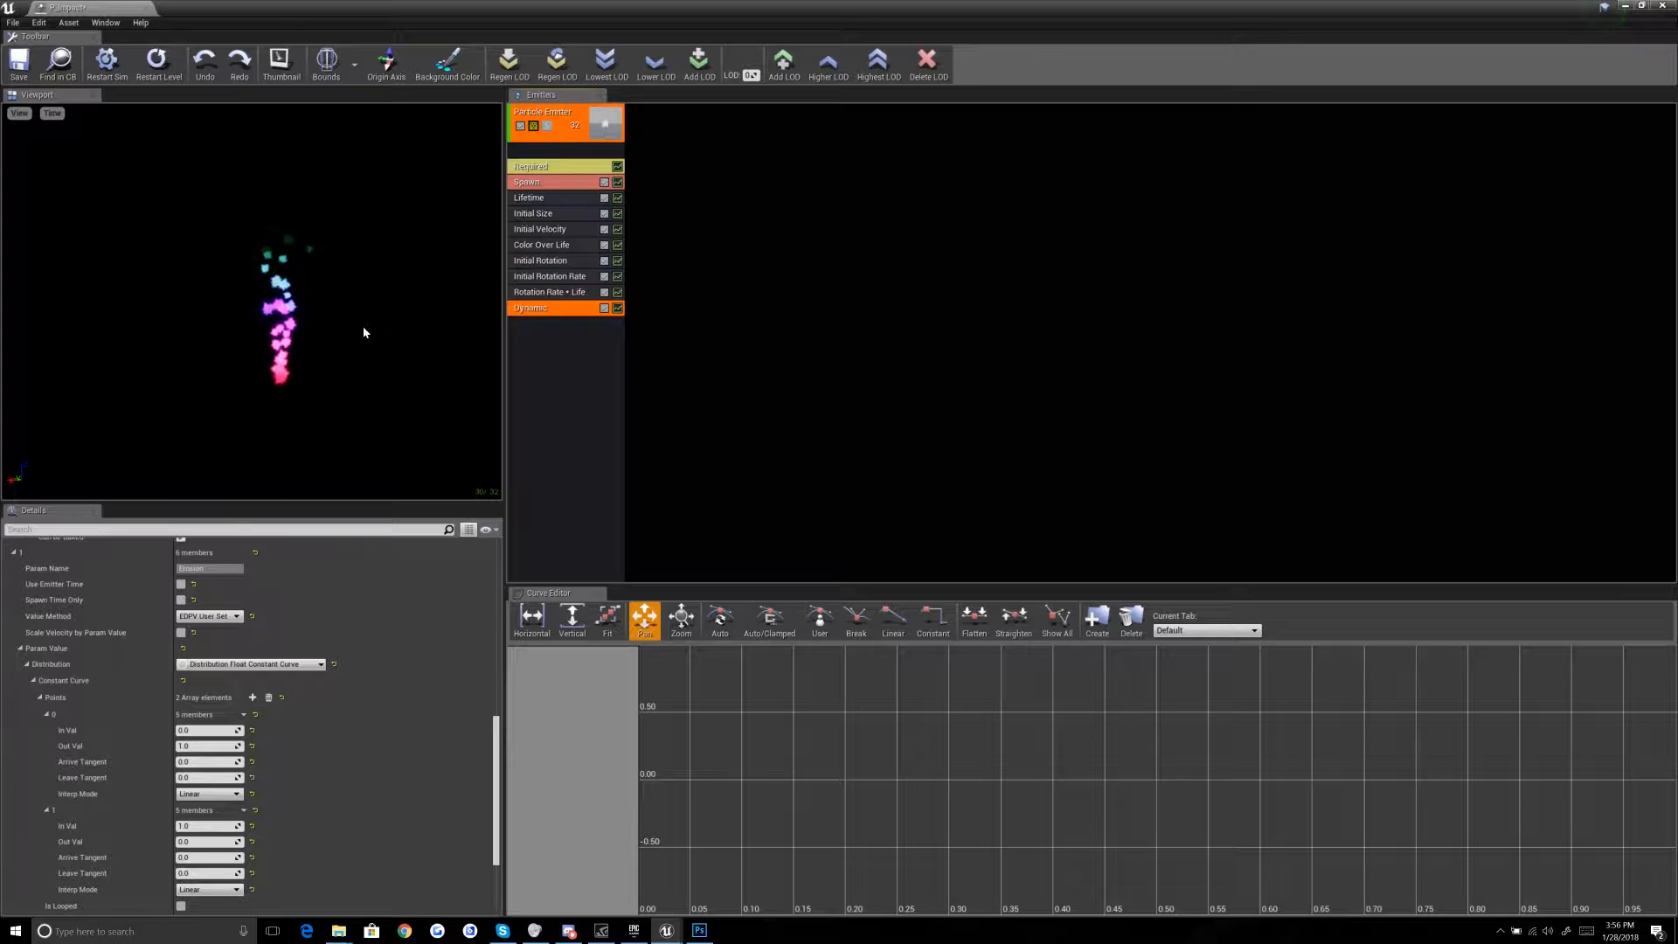
scroll(174, 829, "down", 2)
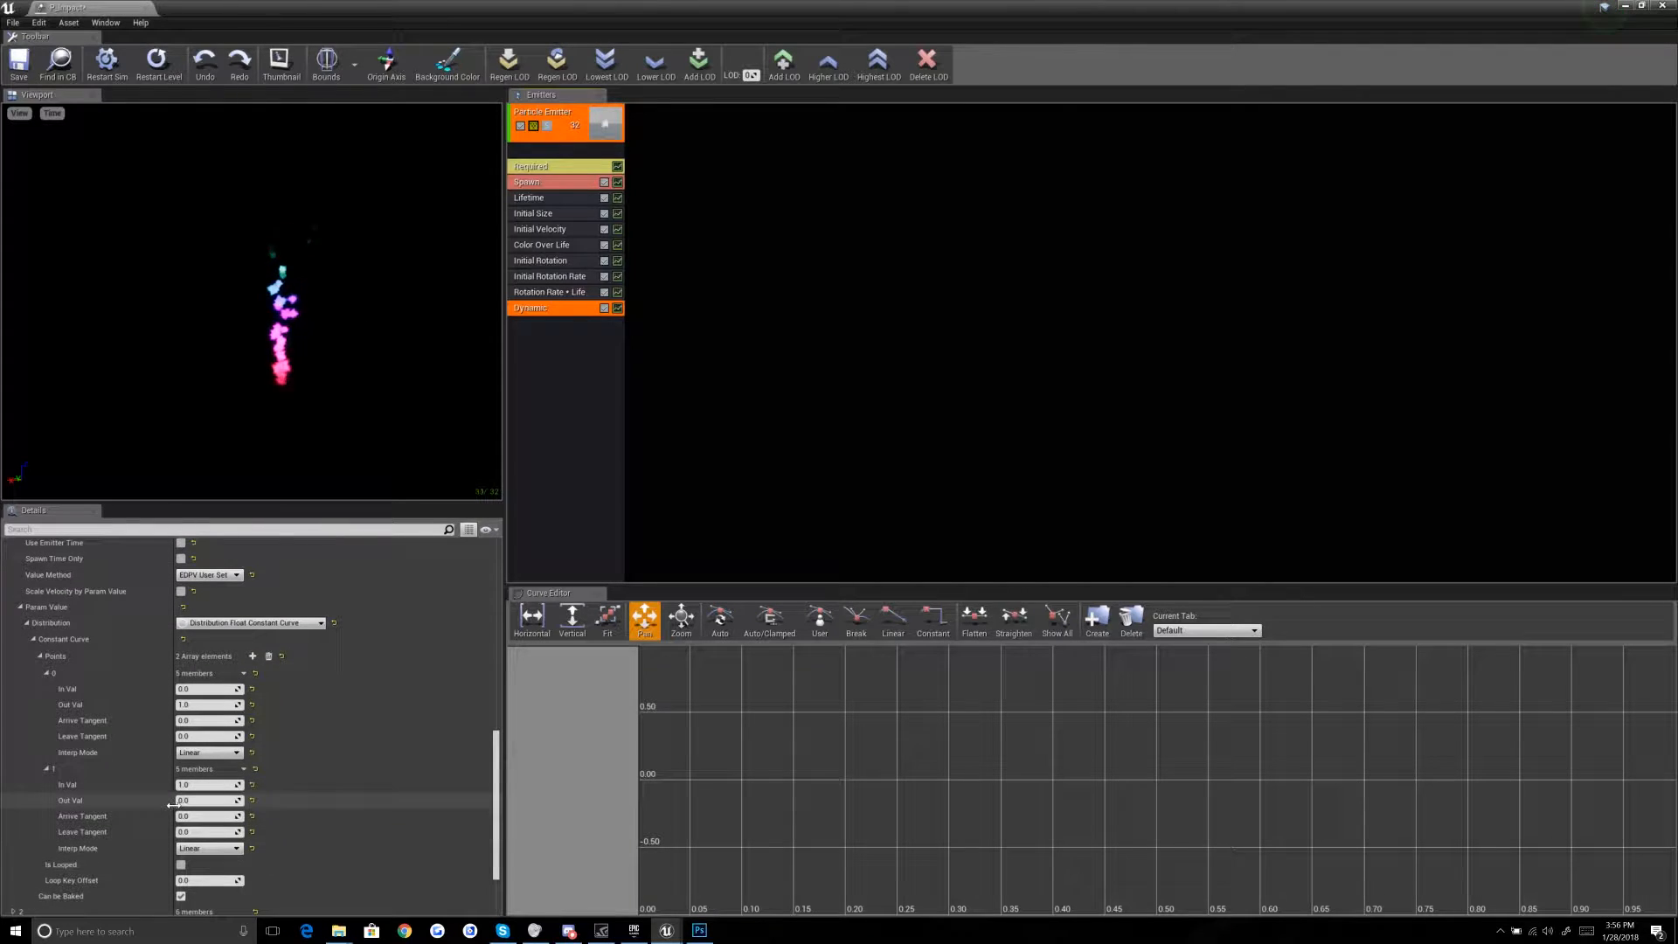
left_click(190, 801)
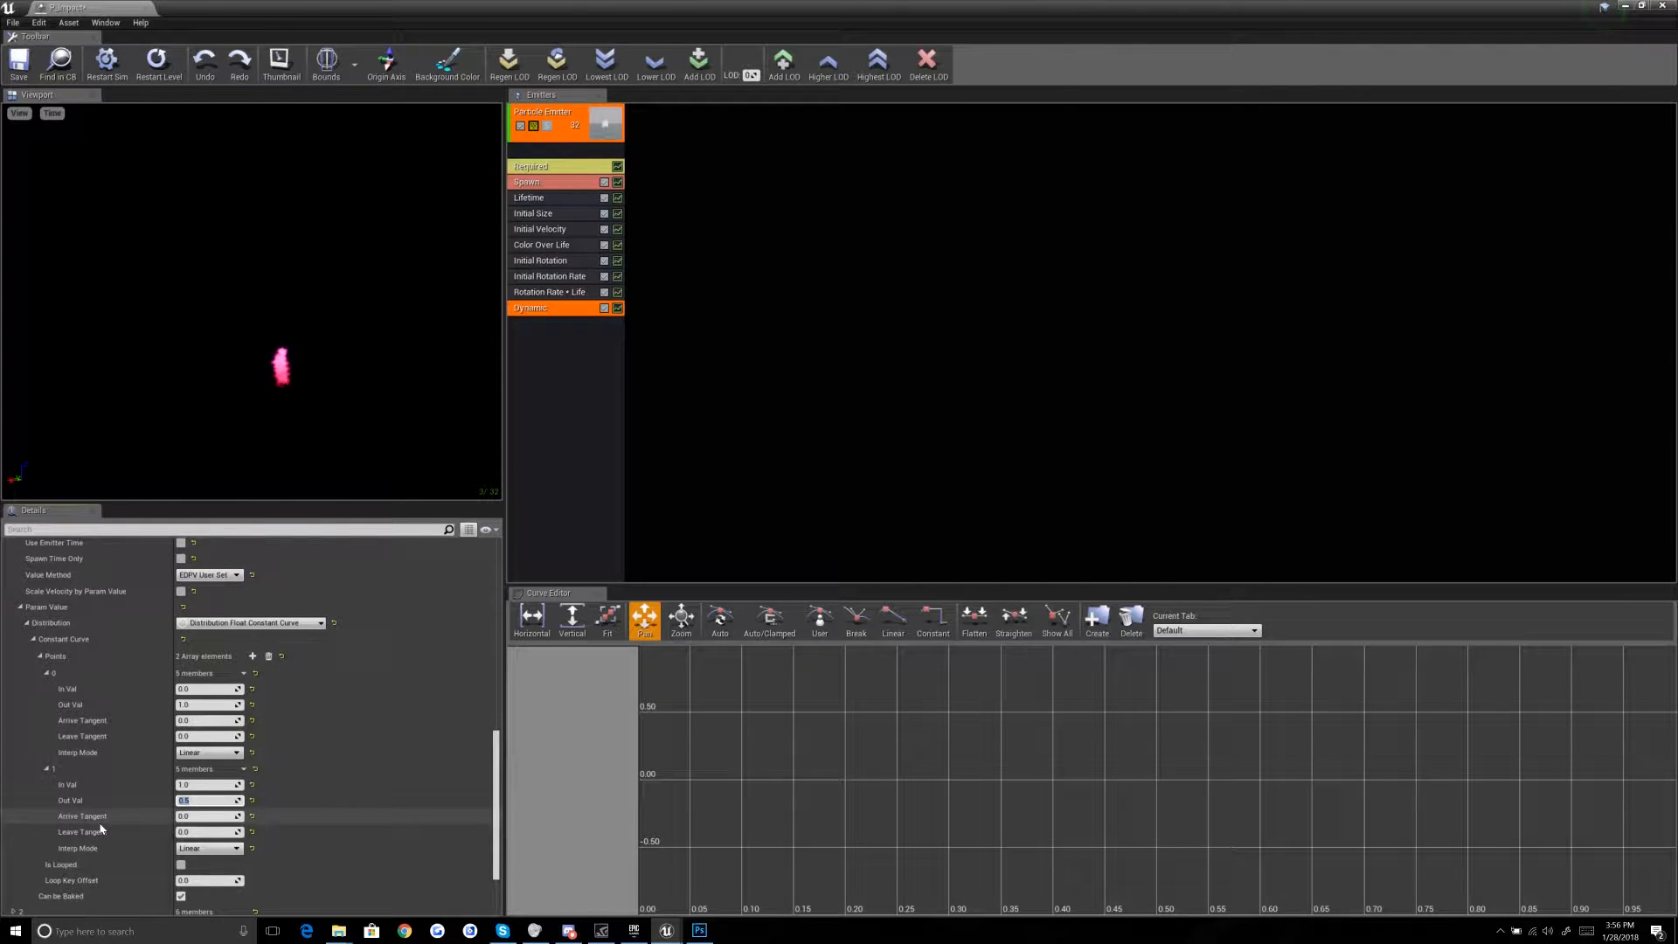
Step: Set the Out Val of the second Alpha Over Life point to 1 in the Color Over Life module
left_click(526, 247)
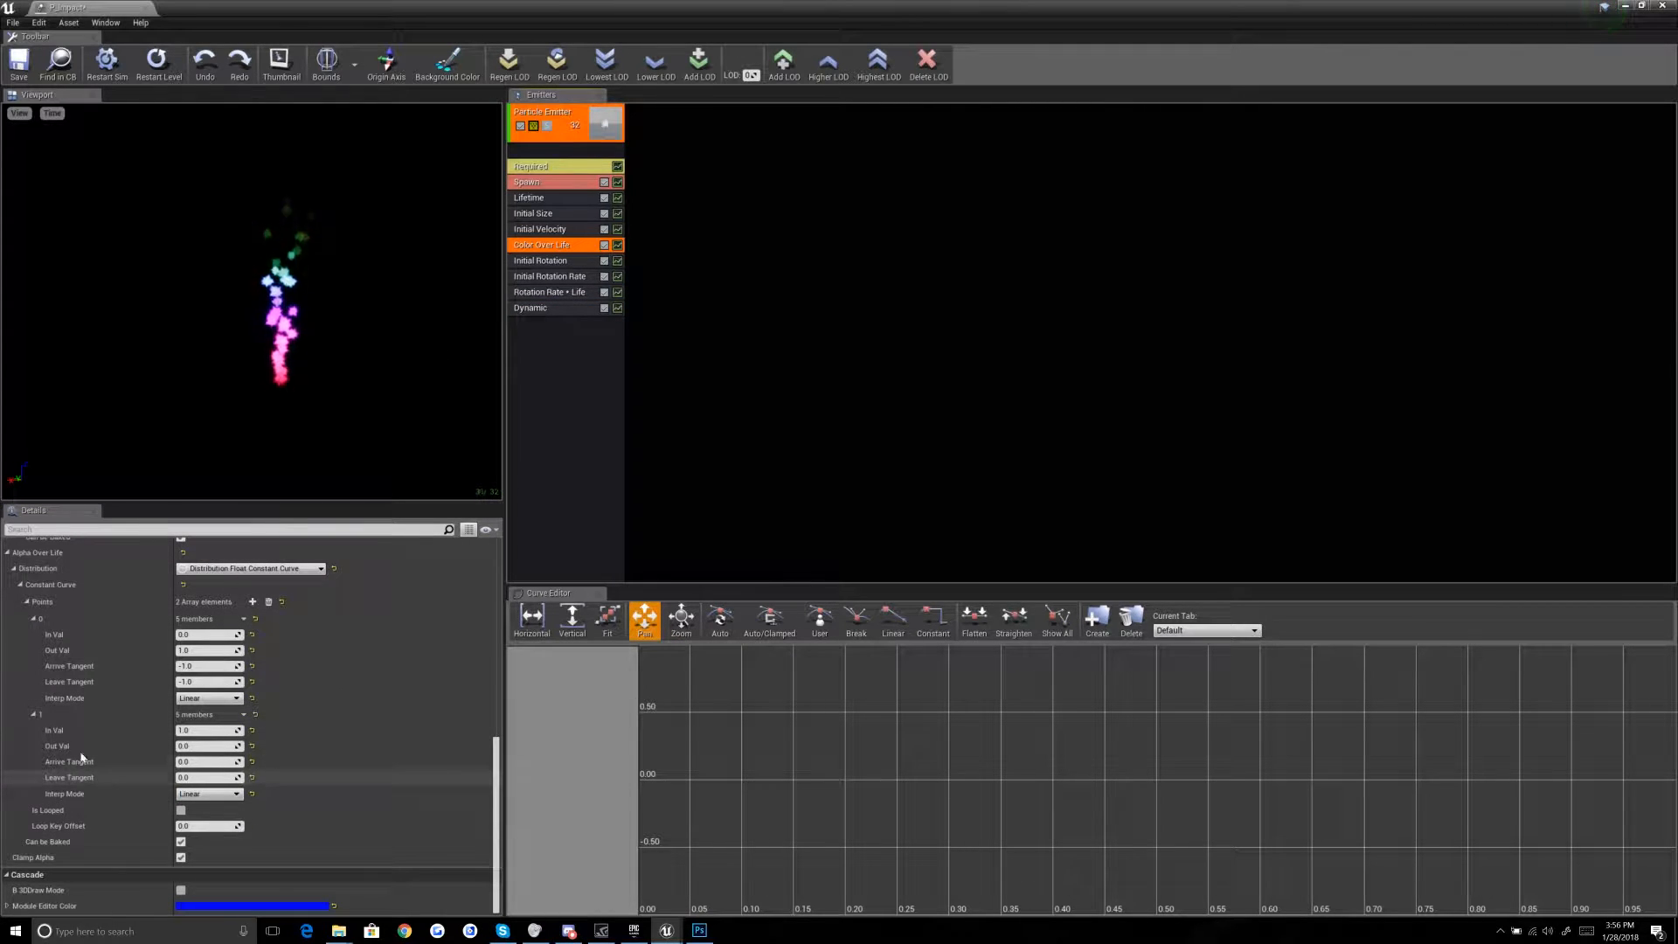
left_click(194, 745)
type("1")
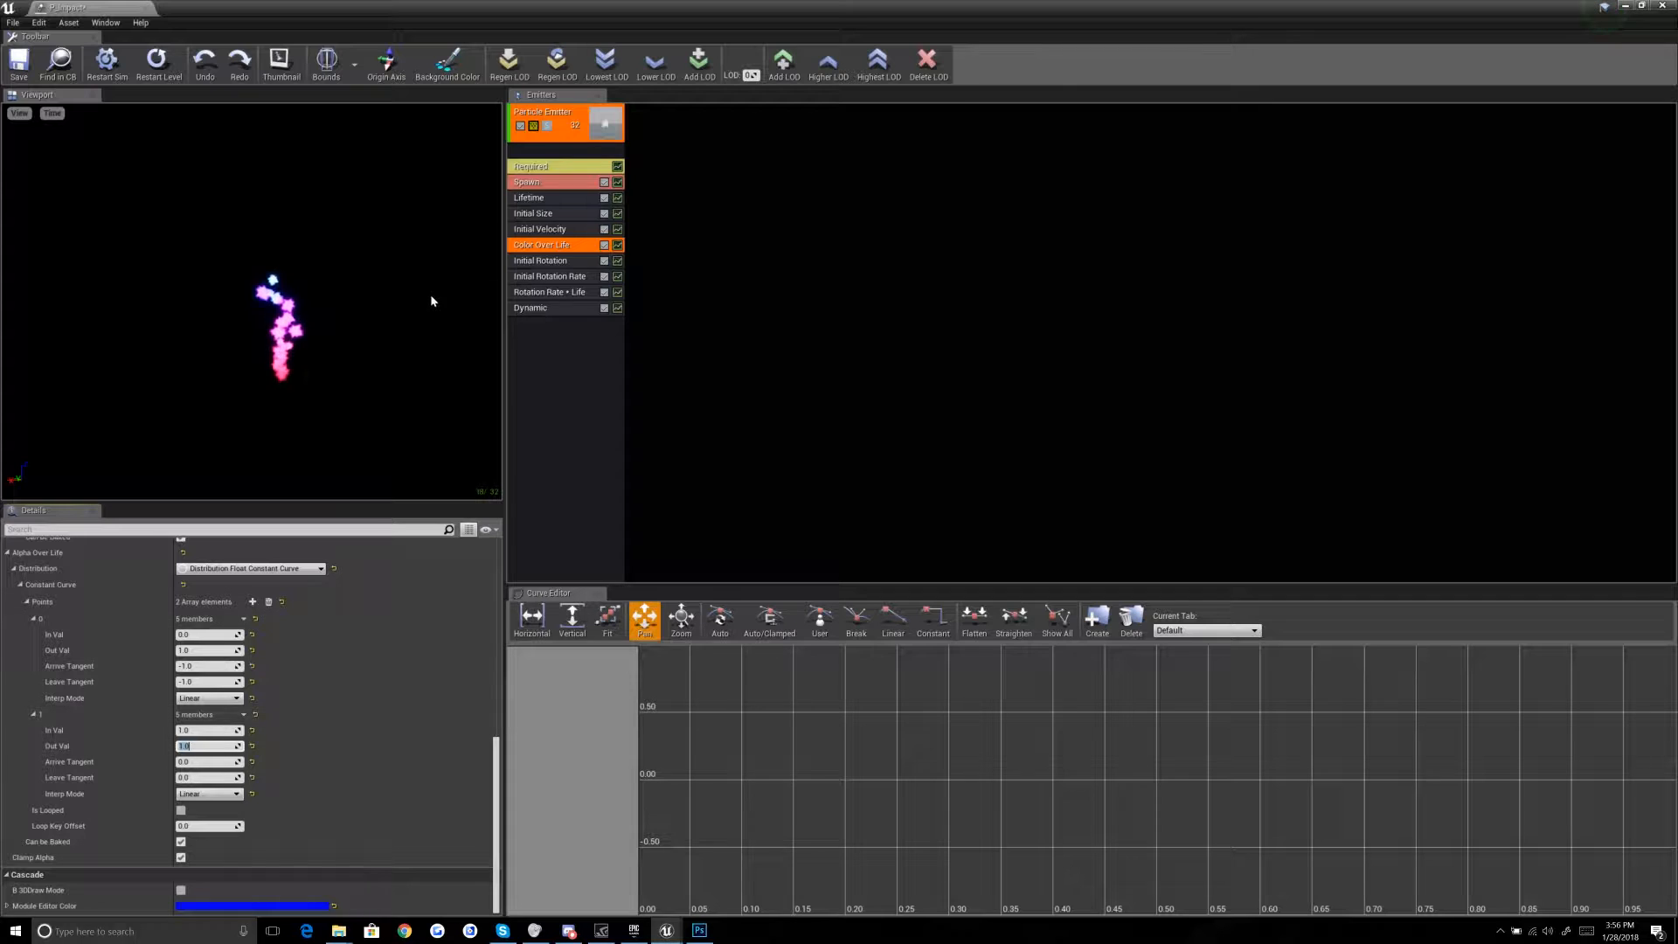
Step: In the Dynamic module, set the second curve point's Out Val to 0 for the second parameter
left_click(533, 307)
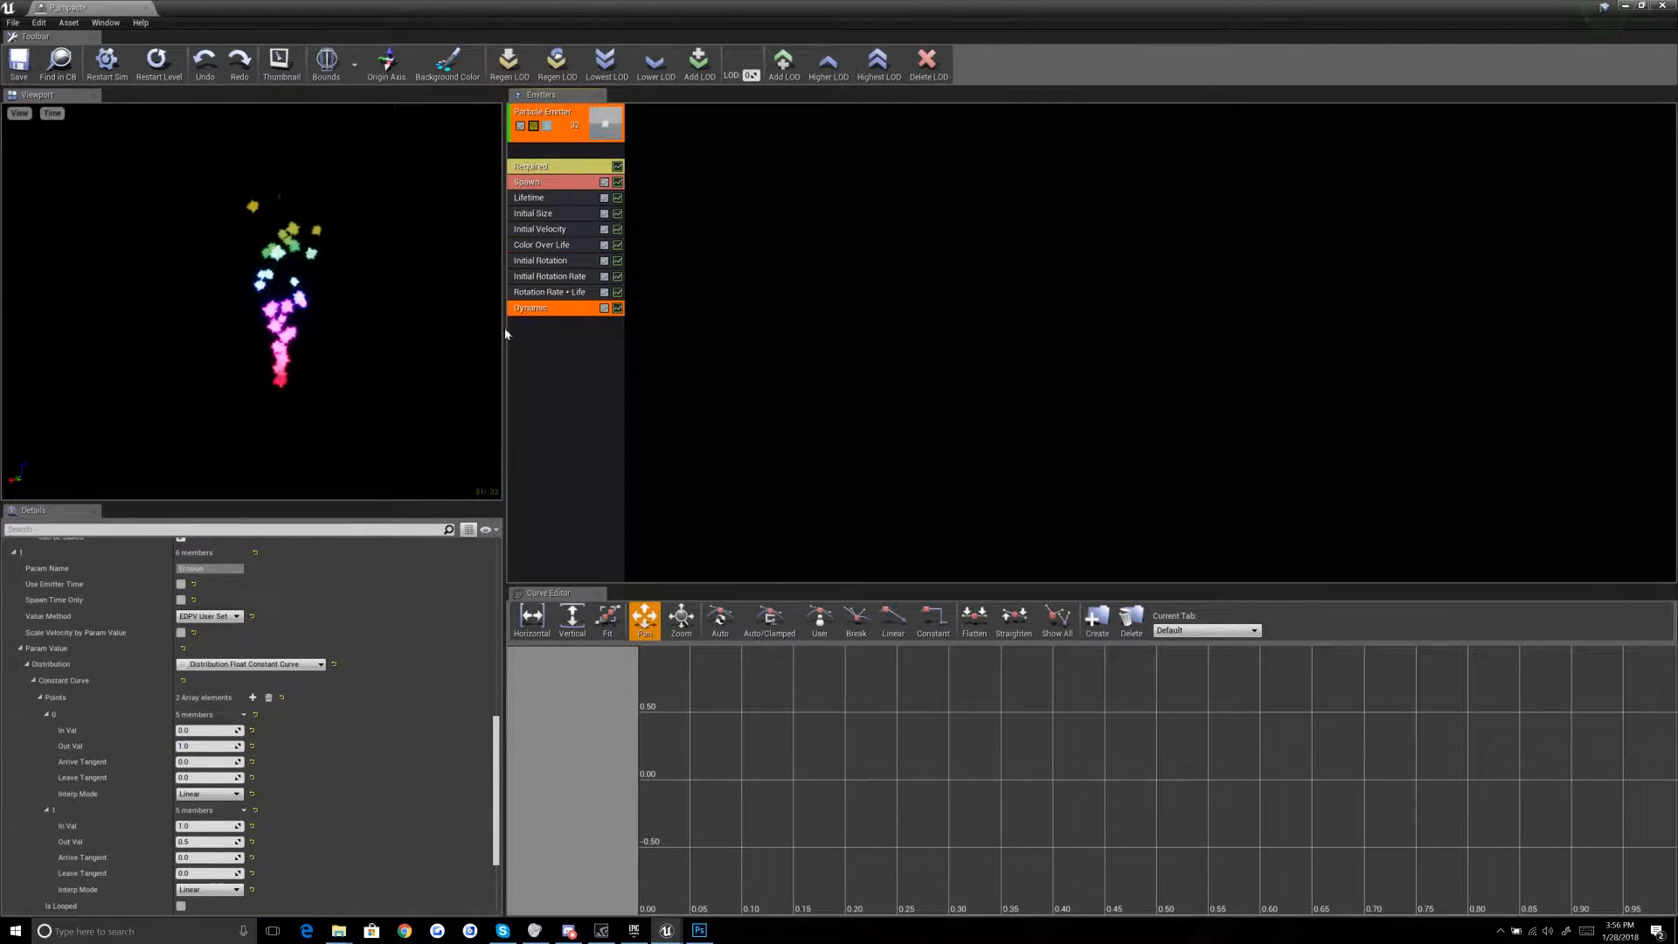
scroll(160, 745, "down", 2)
left_click(201, 758)
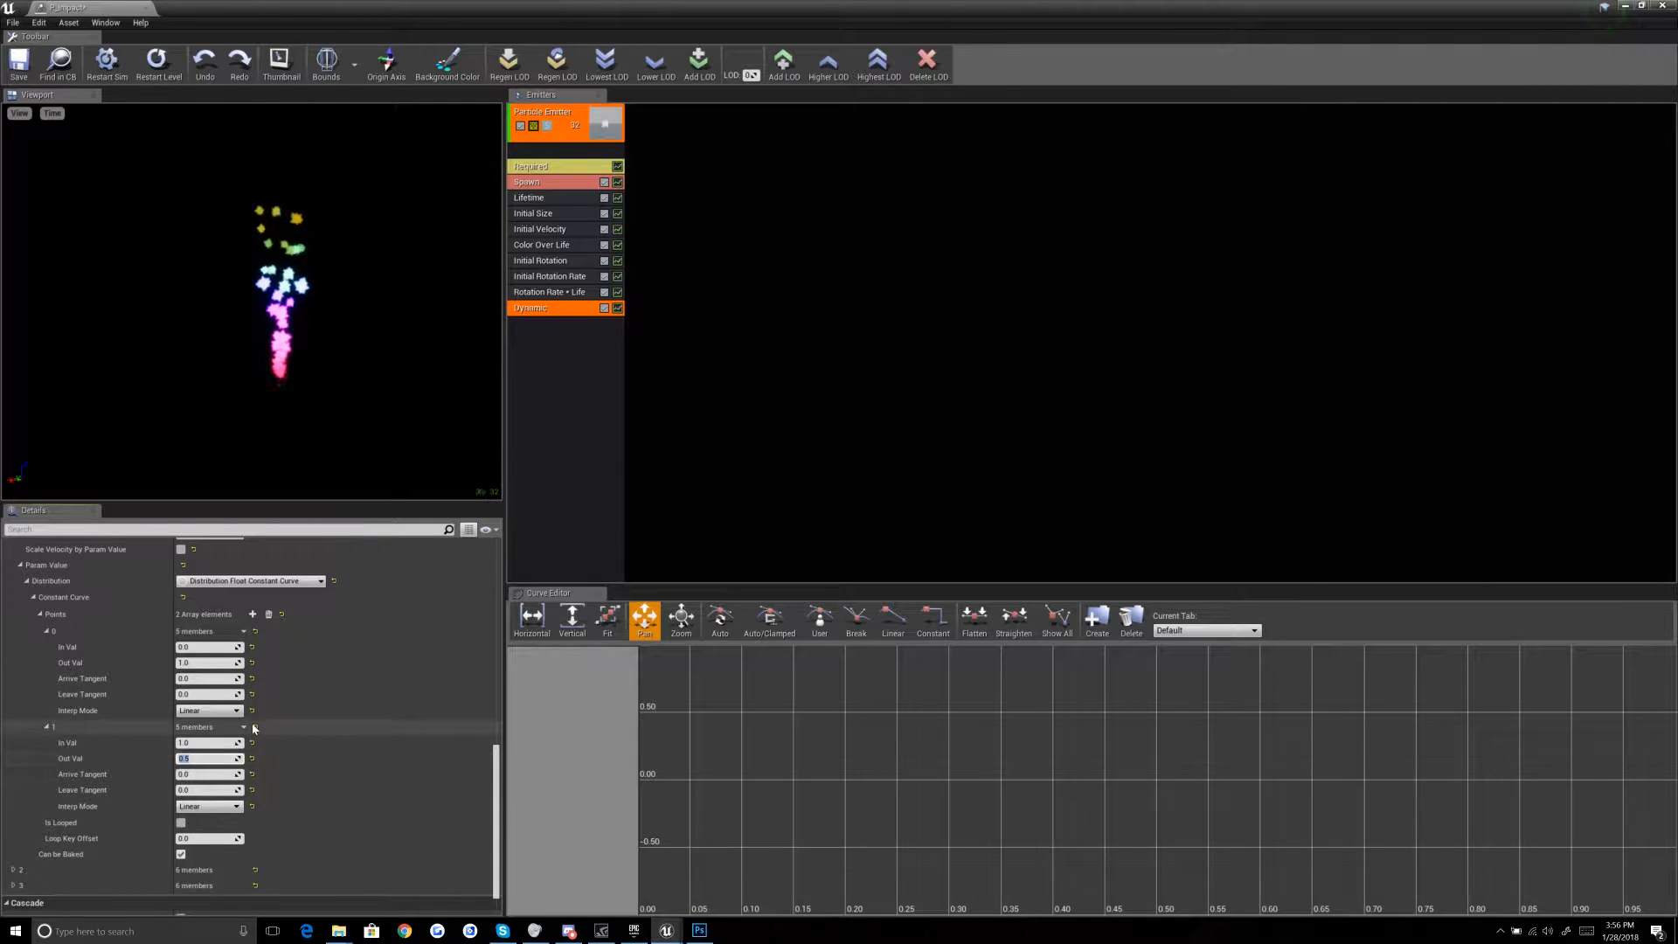
type("0")
key("Return")
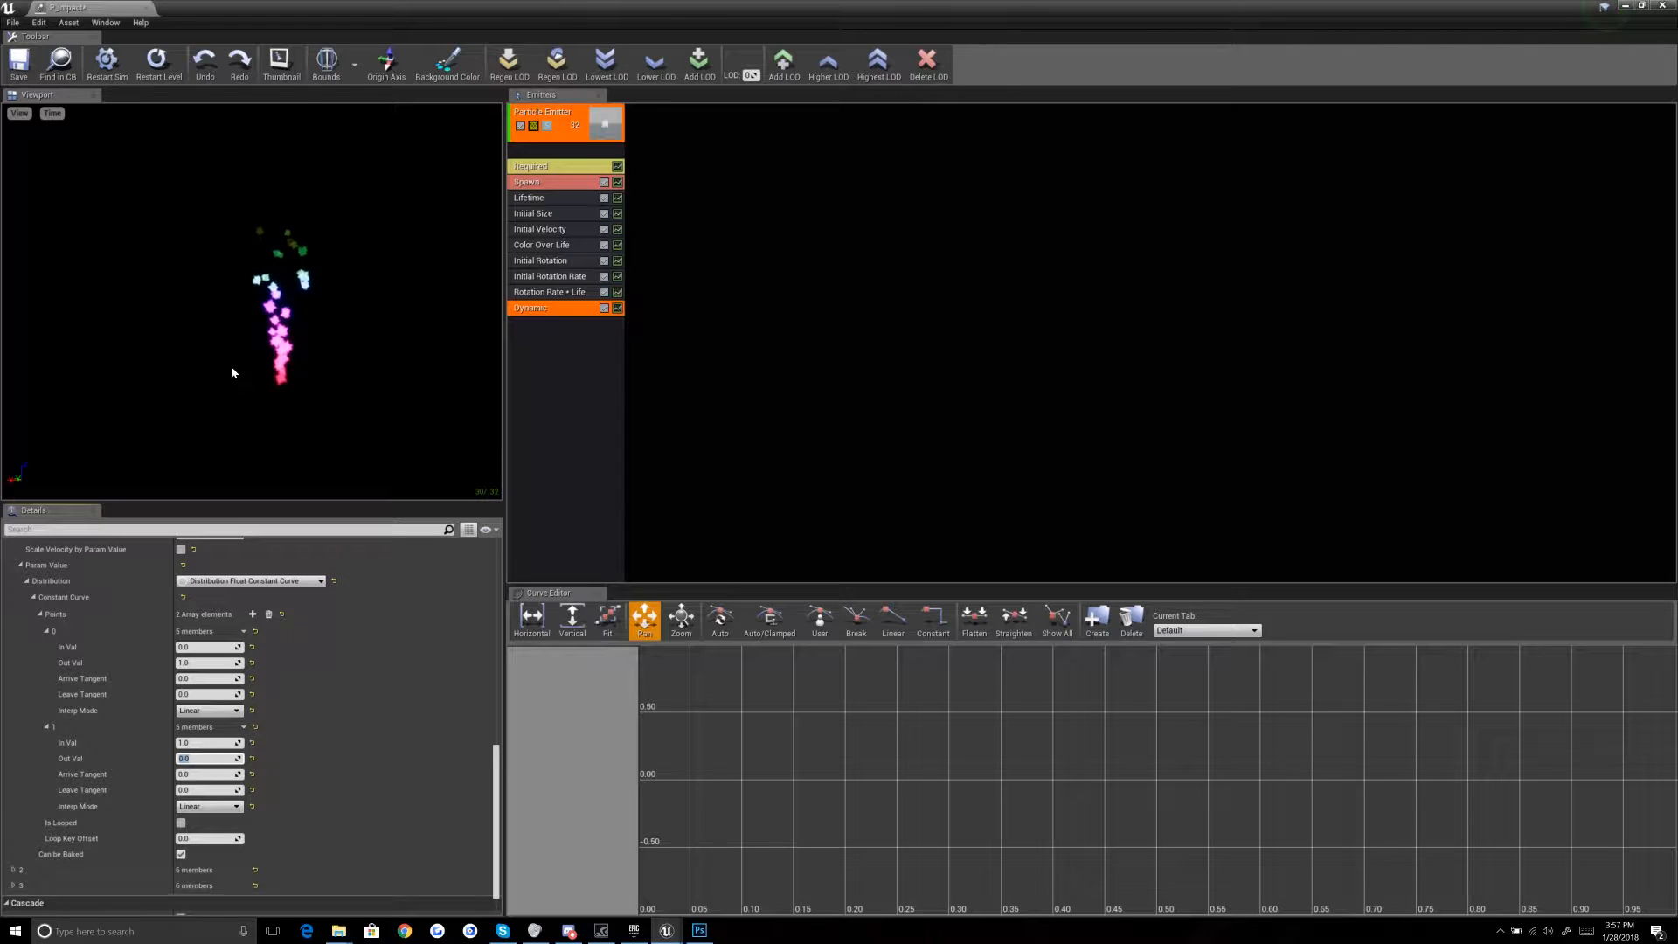
Step: Return the second Alpha Over Life point's Out Val to 0 in the Color Over Life module
left_click(540, 245)
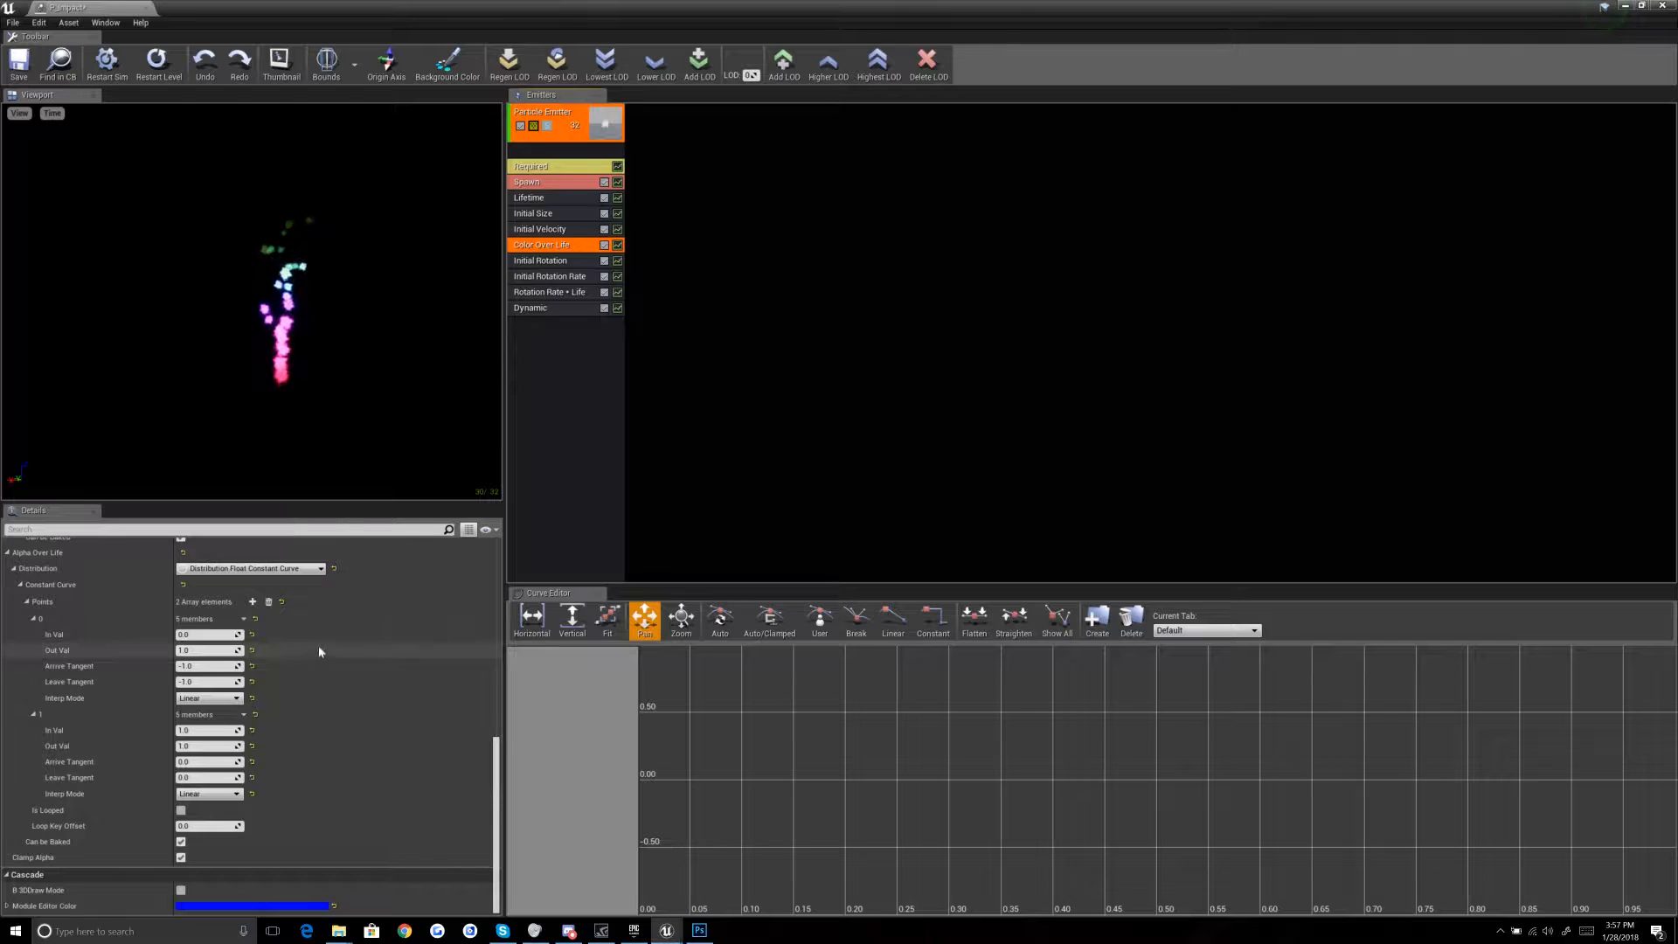
left_click(208, 745)
type("0")
key("Return")
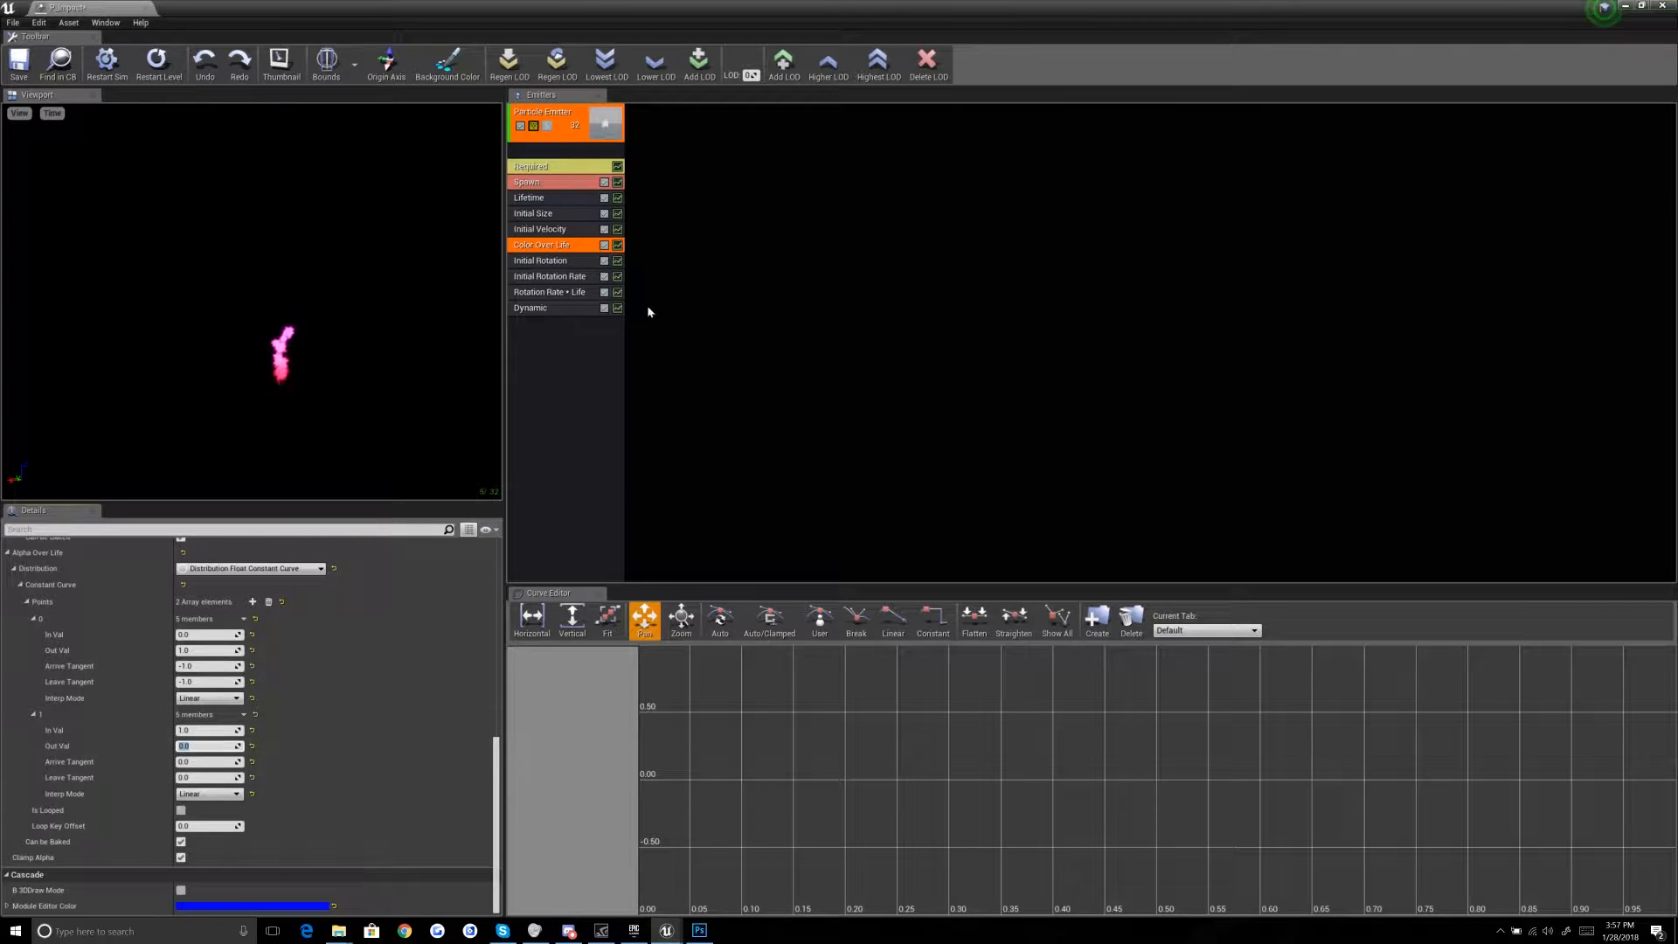
Step: Add a Size By Life module to the particle emitter
right_click(551, 347)
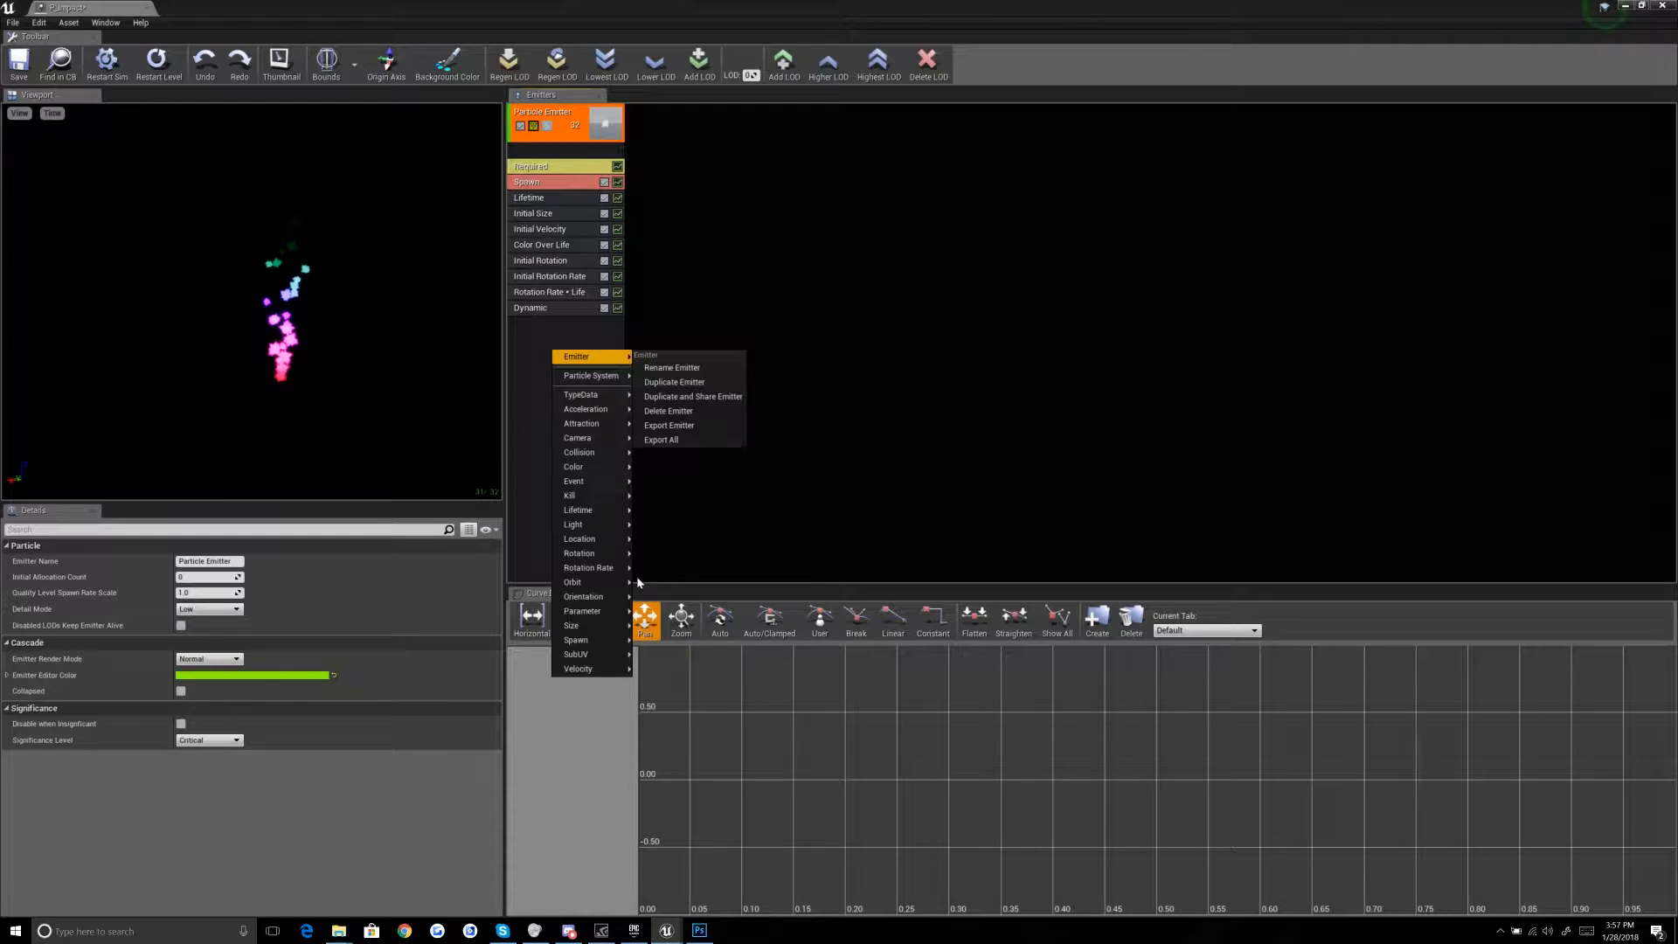
mouse_move(592, 629)
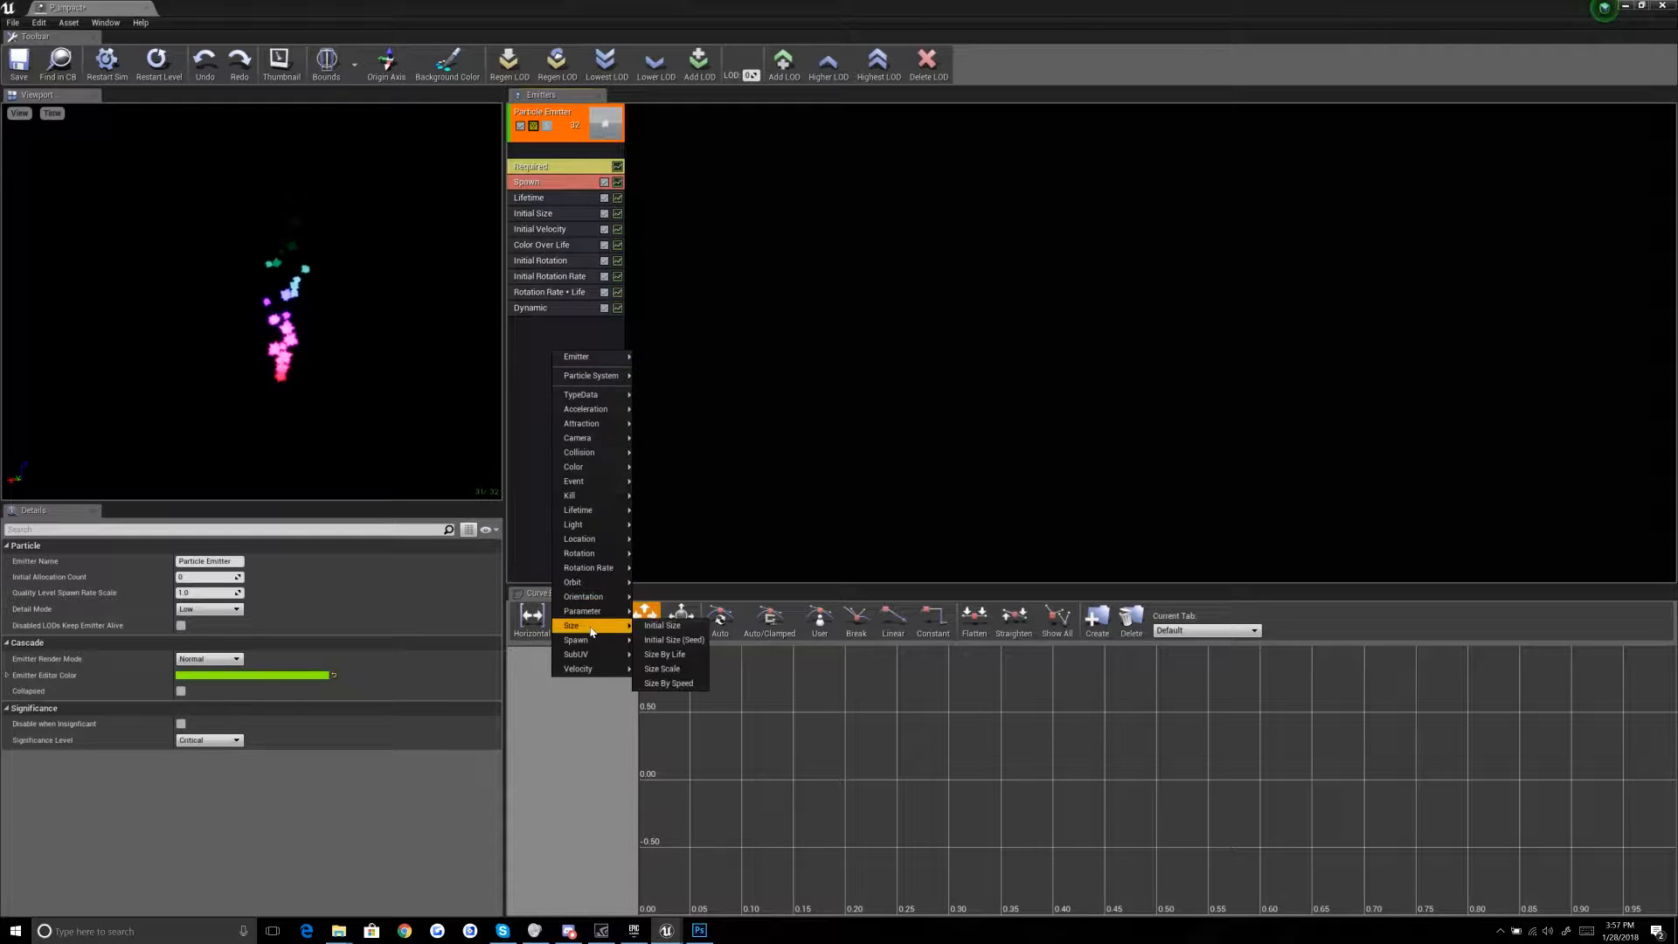
left_click(664, 655)
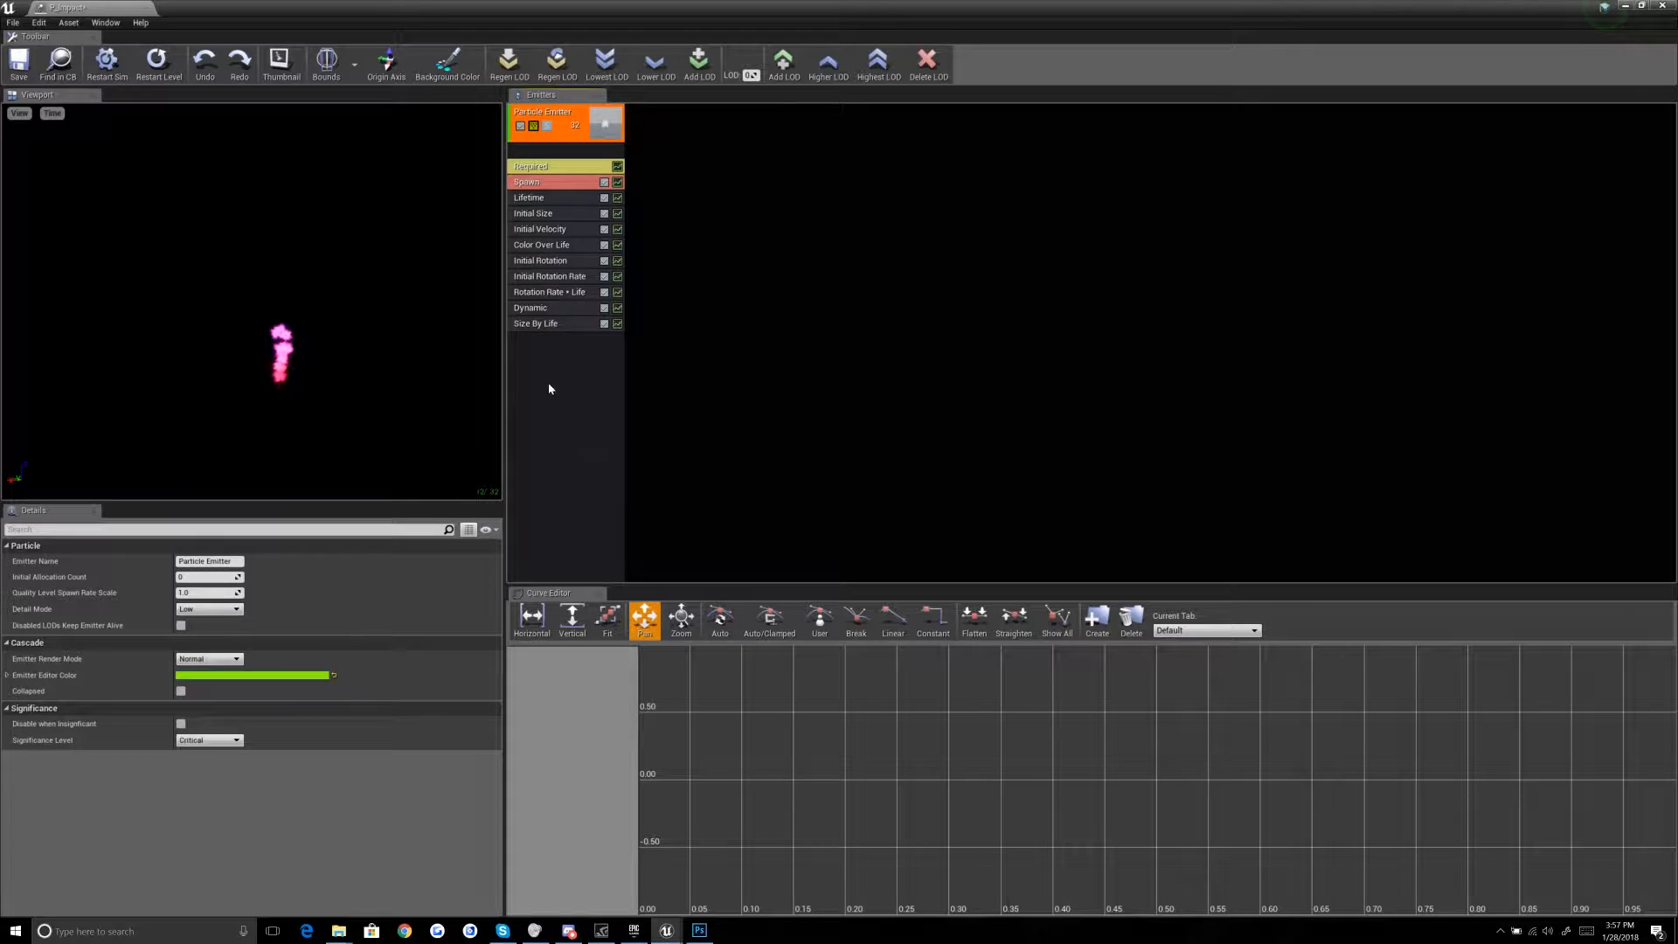
Step: In the Size By Life curve, set the Out Val X to 2 on the second point and 0 on the first
left_click(560, 325)
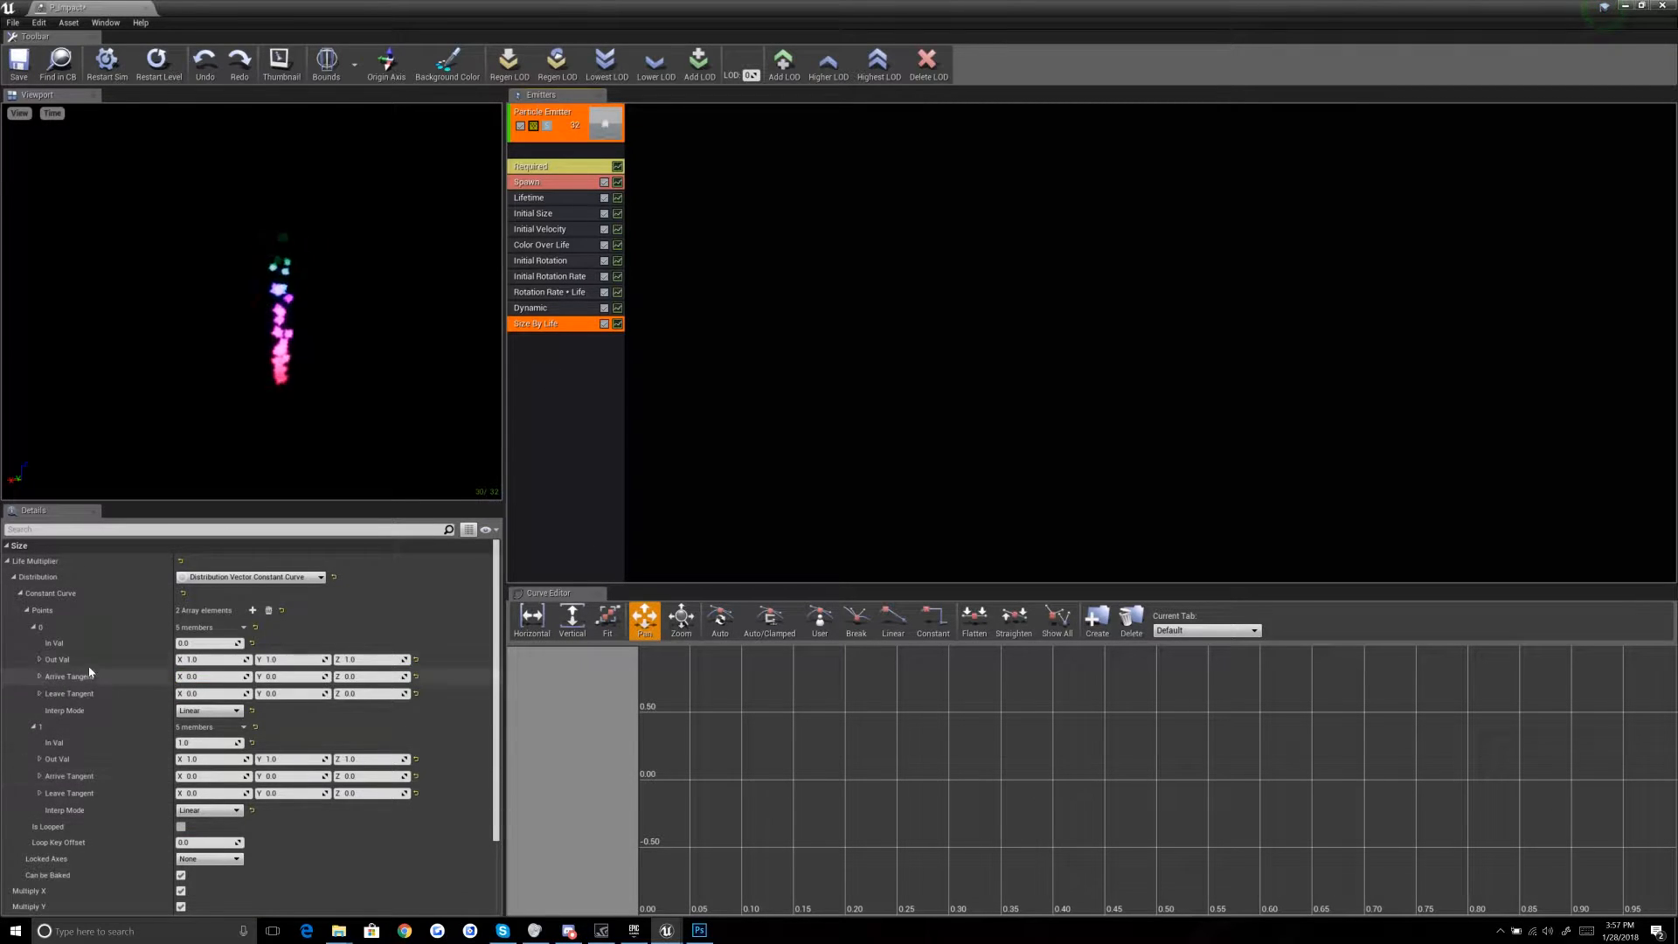
scroll(85, 787, "down", 3)
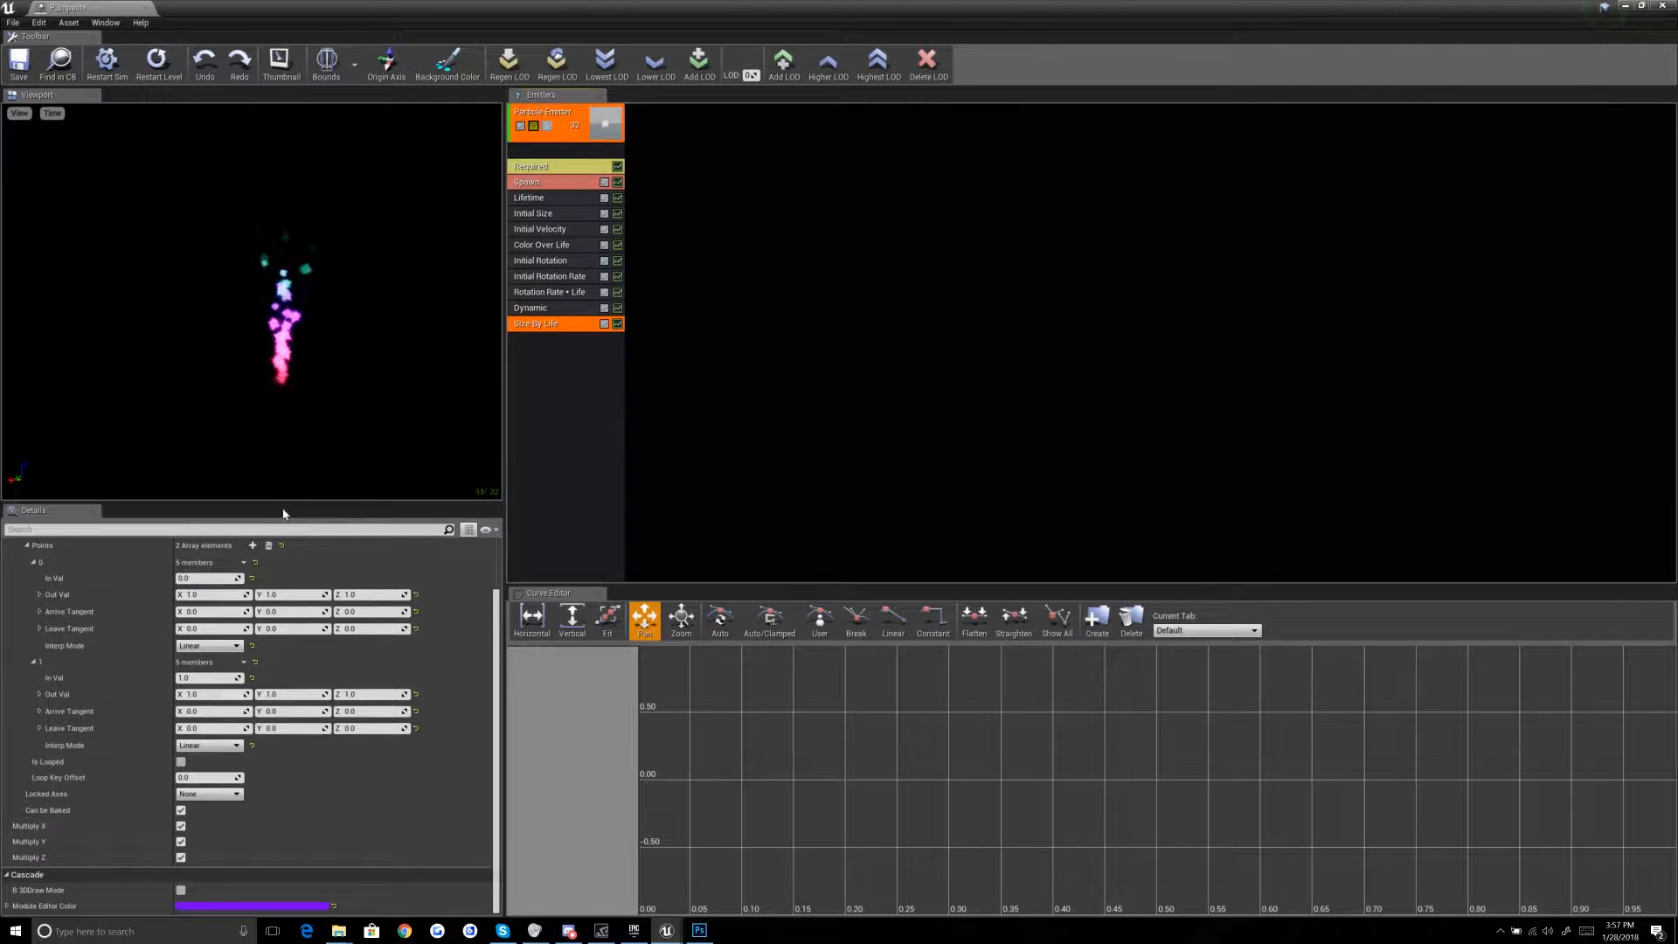
left_click(213, 695)
type("2")
key("Return")
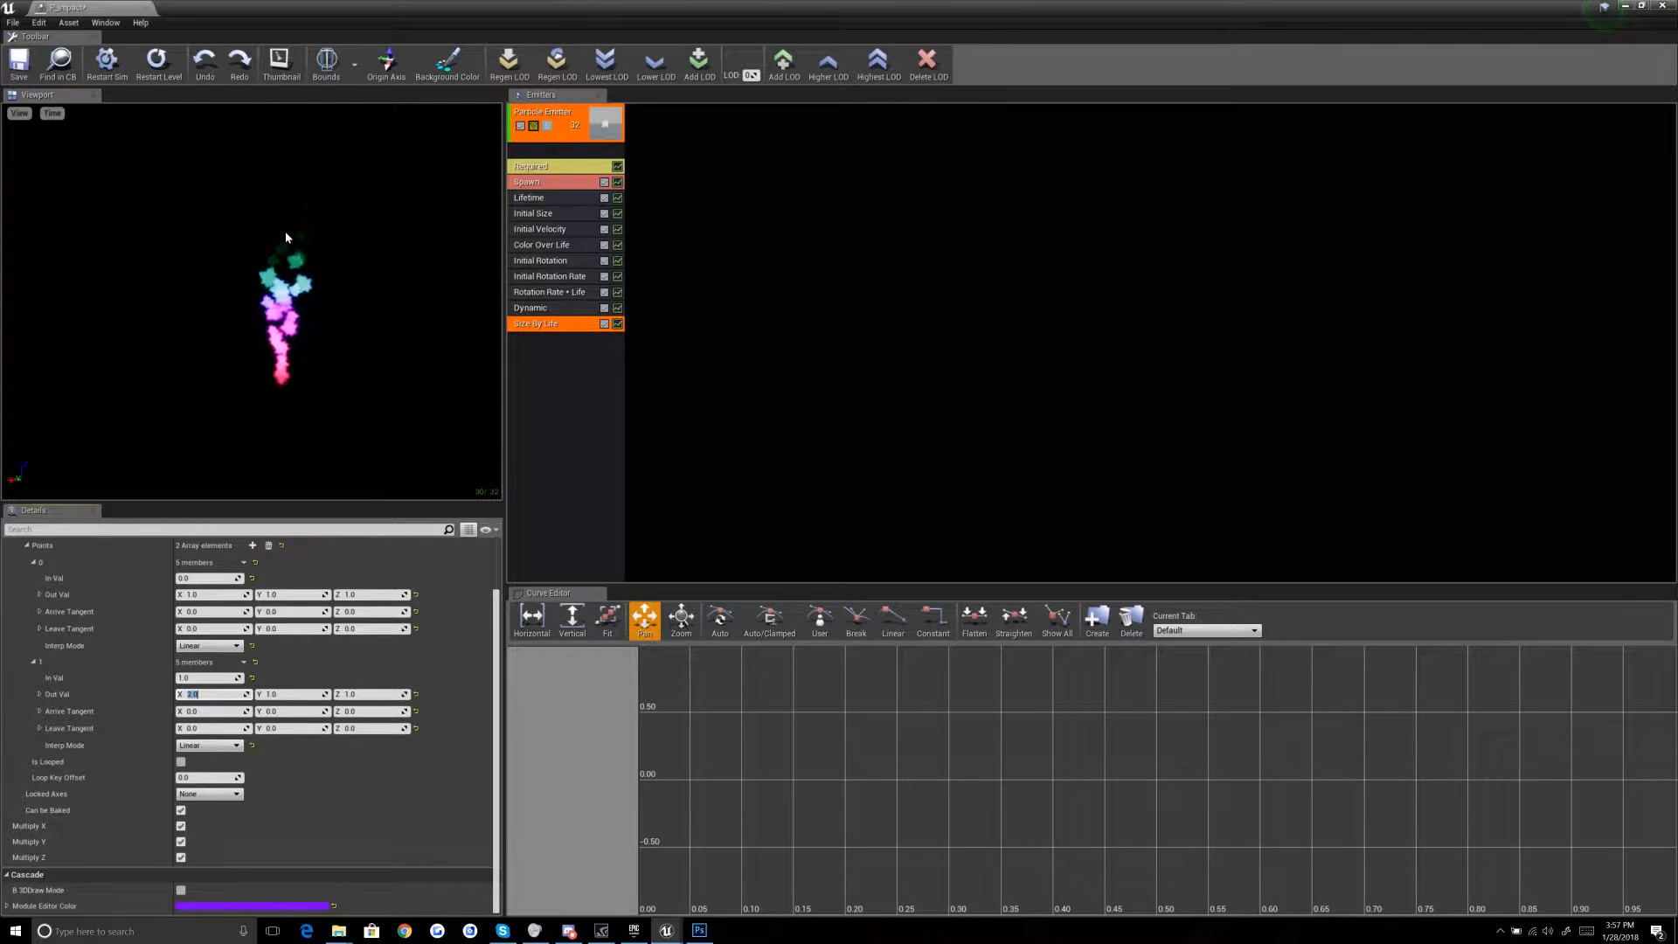
left_click(207, 595)
type("0")
key("Return")
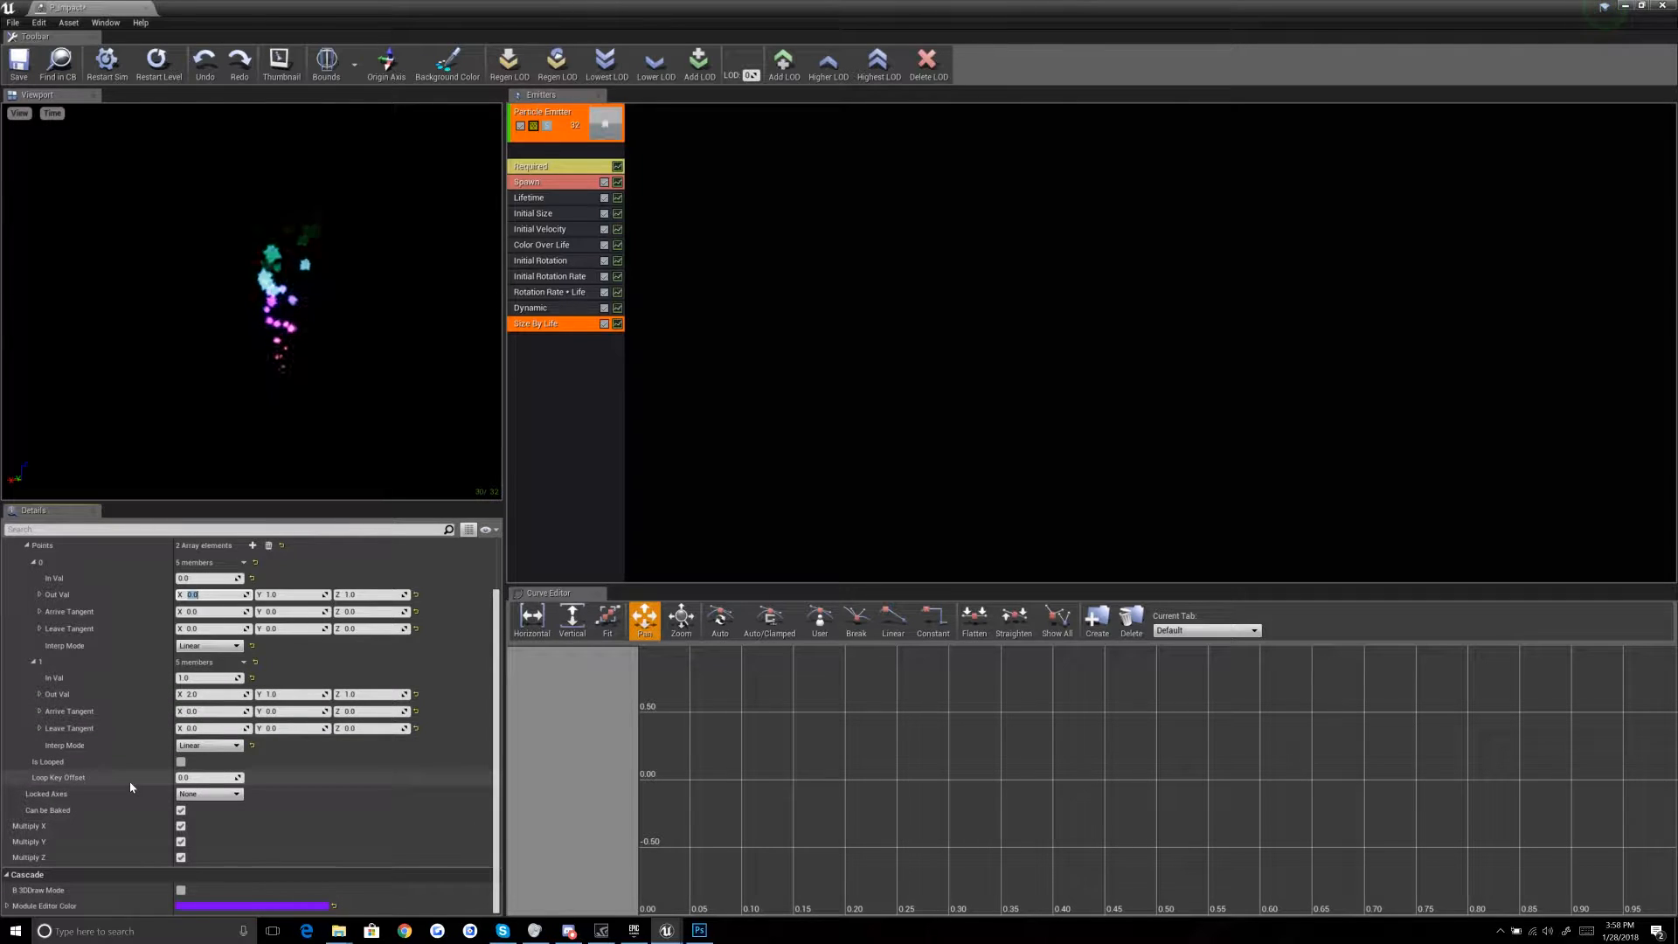
Step: Add a third Size By Life curve point with In Val 1, and set the second point's In Val to 0.5 and Out Val X to 5
scroll(196, 674, "up", 1)
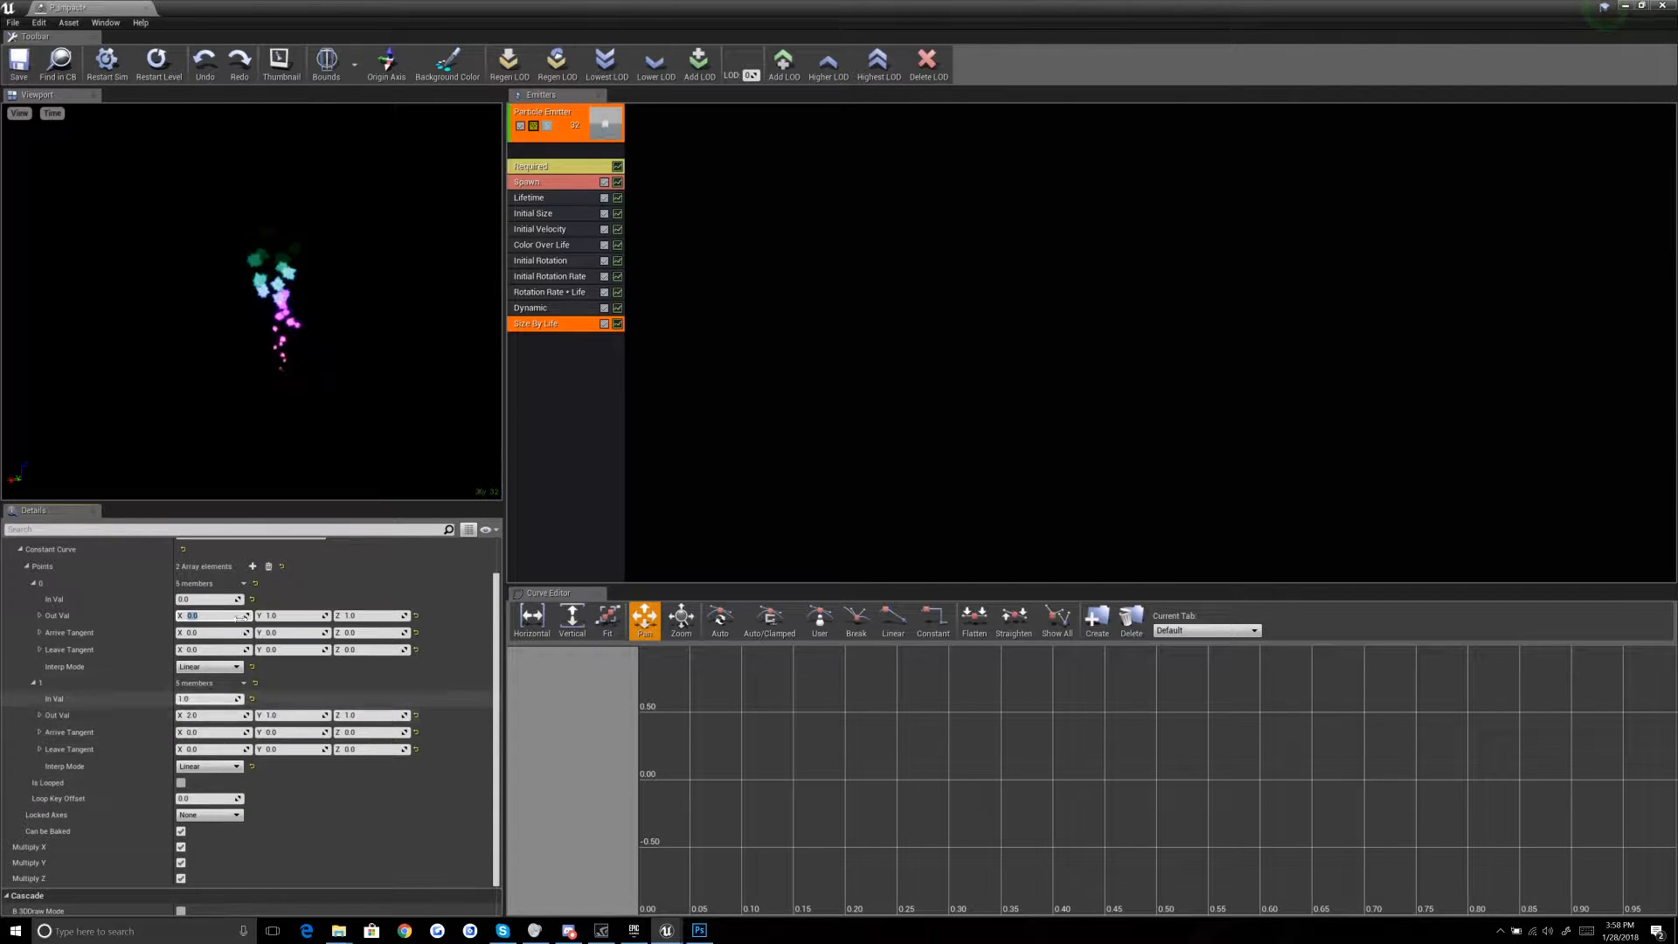
left_click(252, 566)
left_click(207, 698)
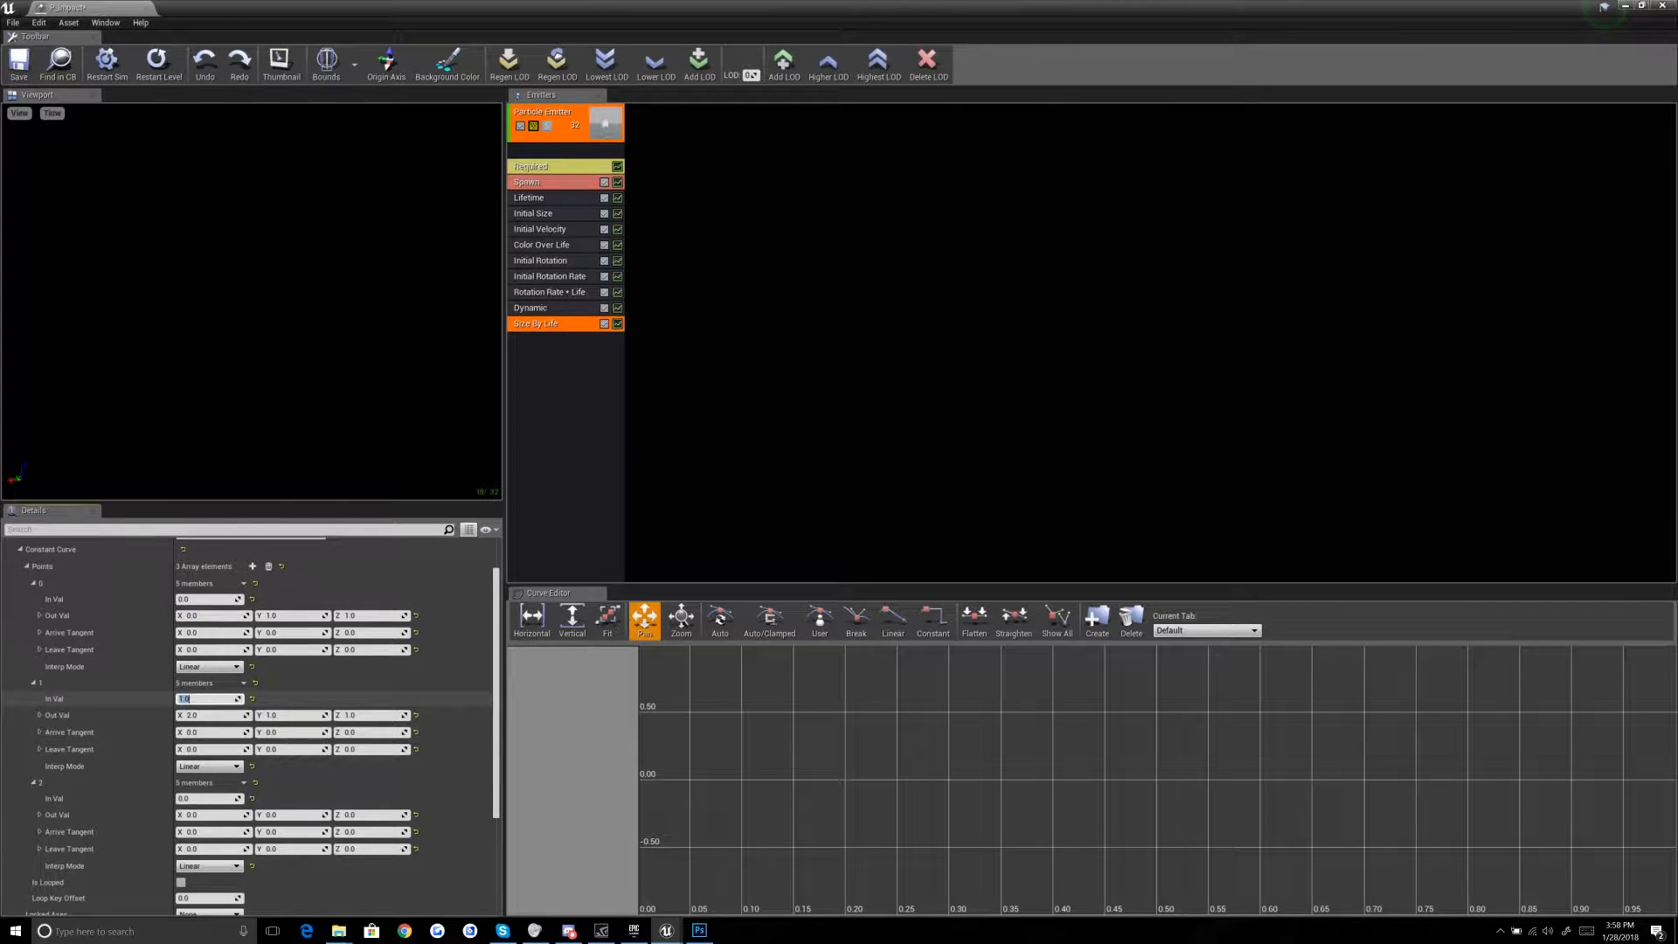
type("0.5")
key("Return")
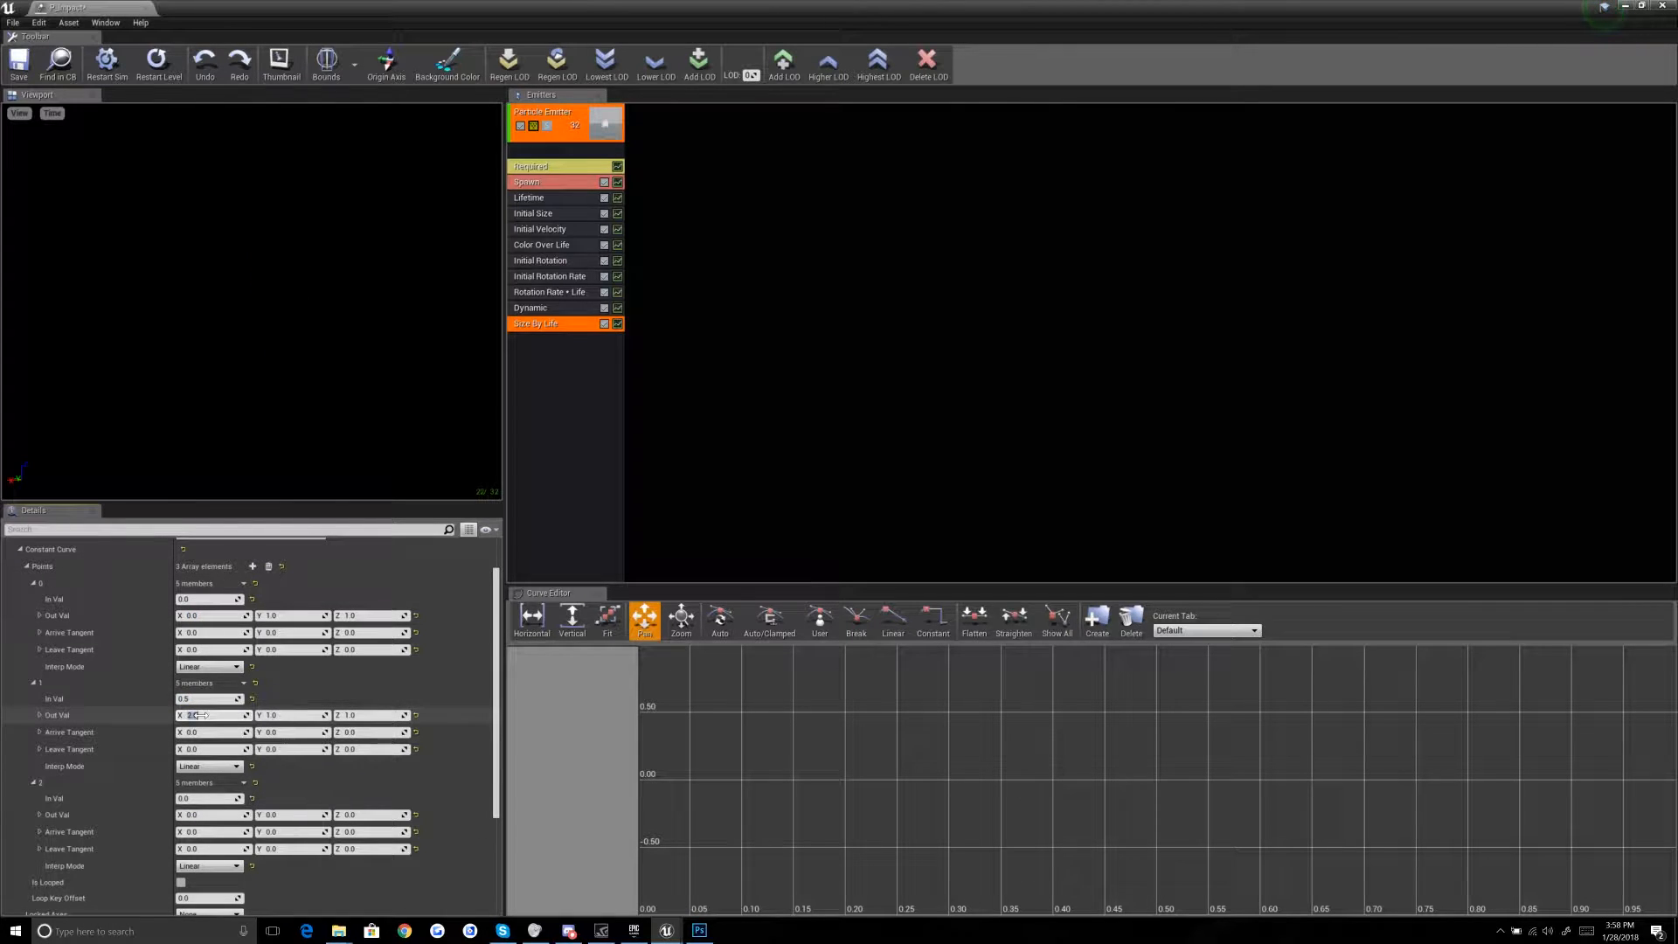
left_click(202, 797)
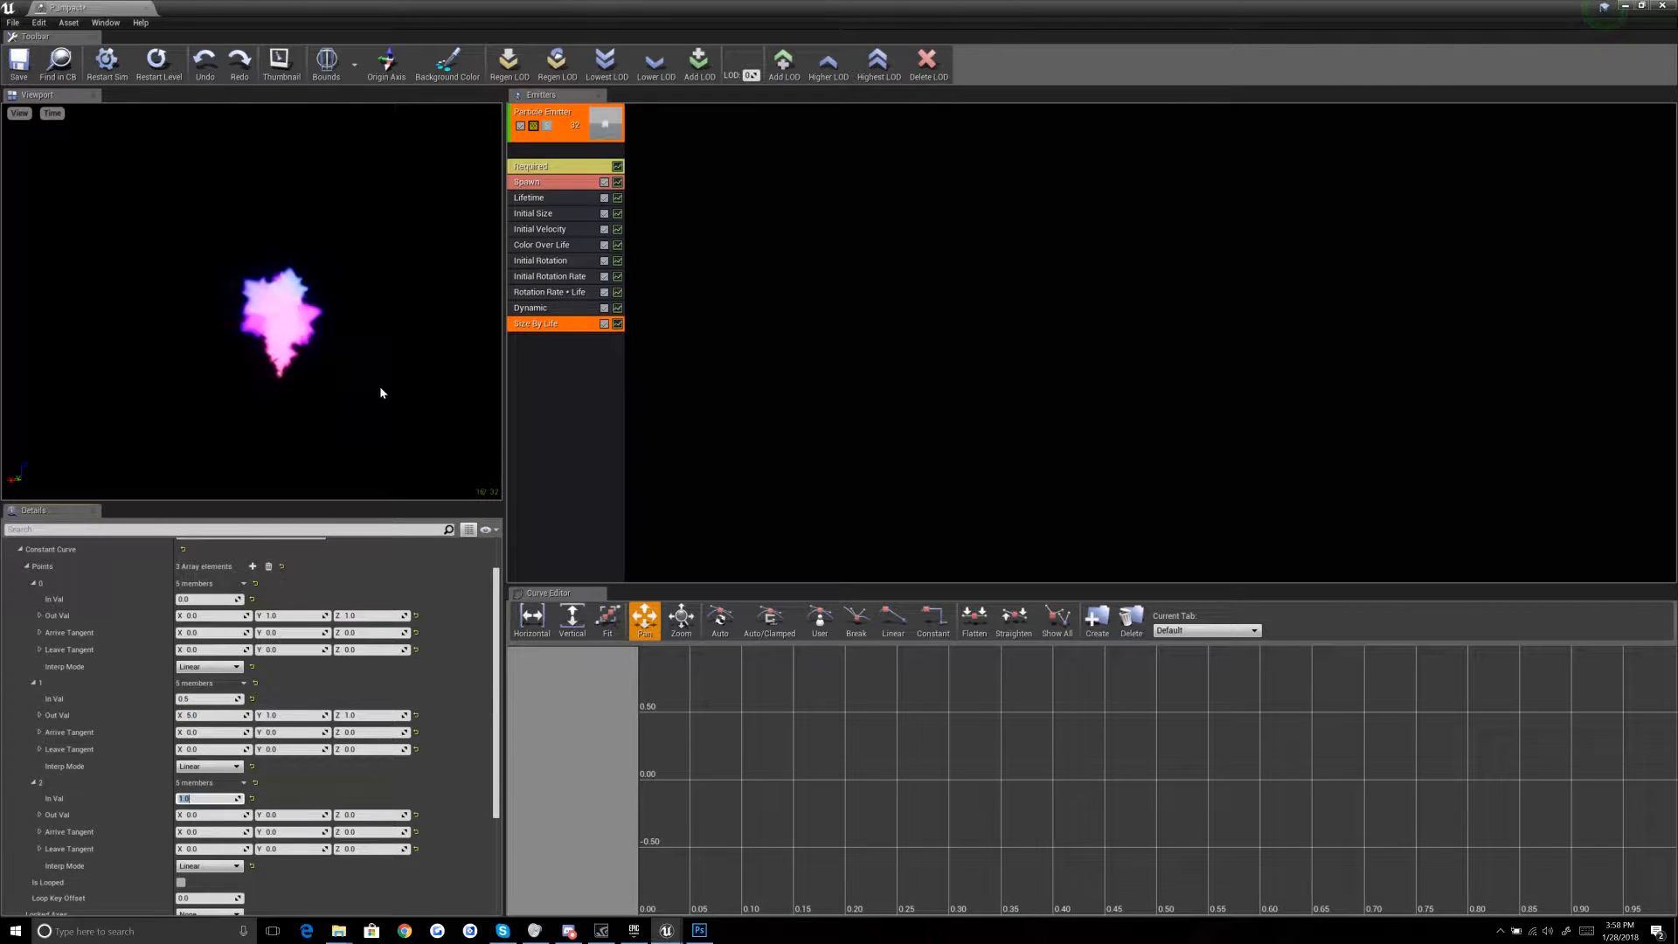
Step: Set the second Size By Life point's Out Val X to 2 and deselect the module
left_click(212, 714)
type("2")
key("Return")
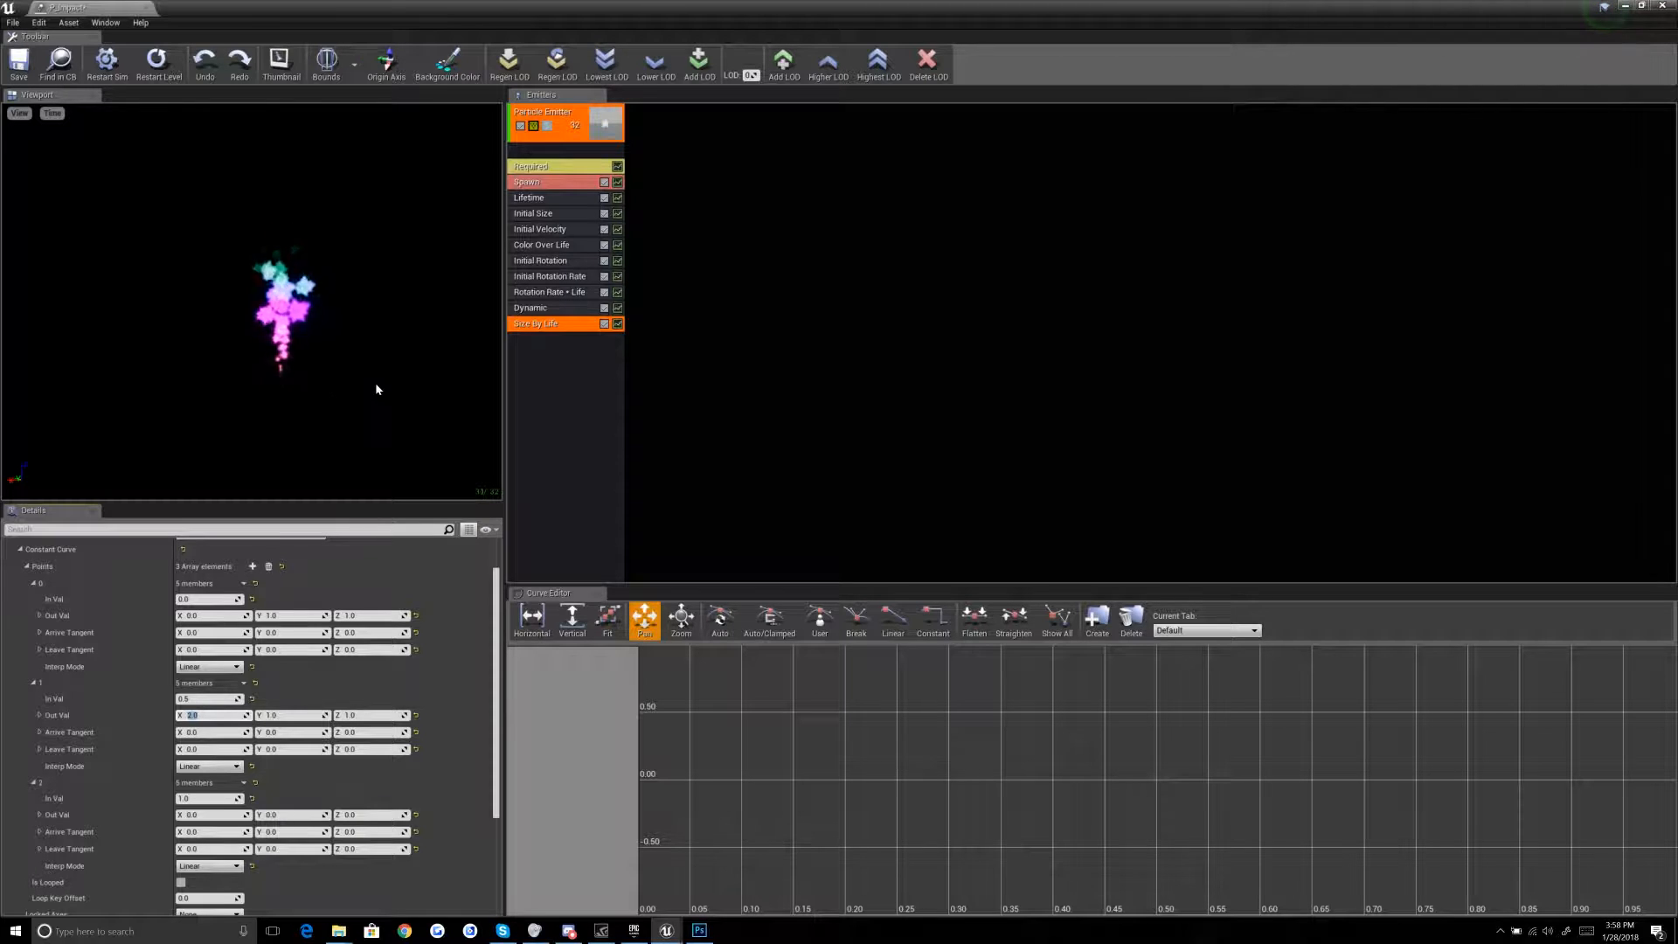
left_click(847, 350)
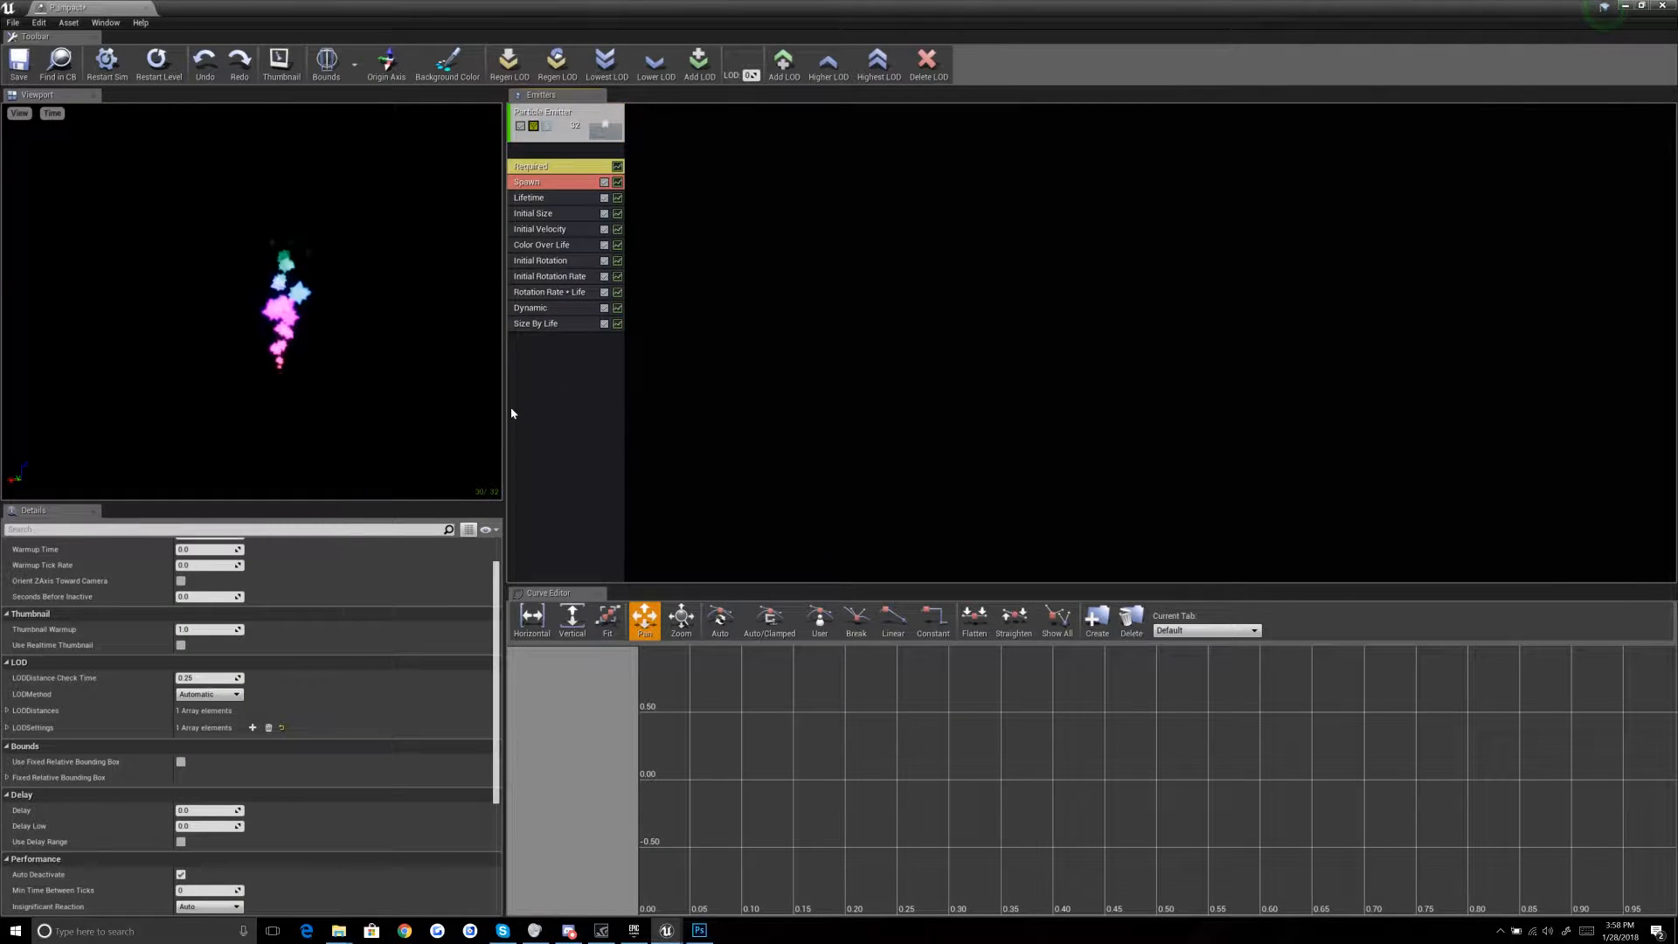
right_click(542, 386)
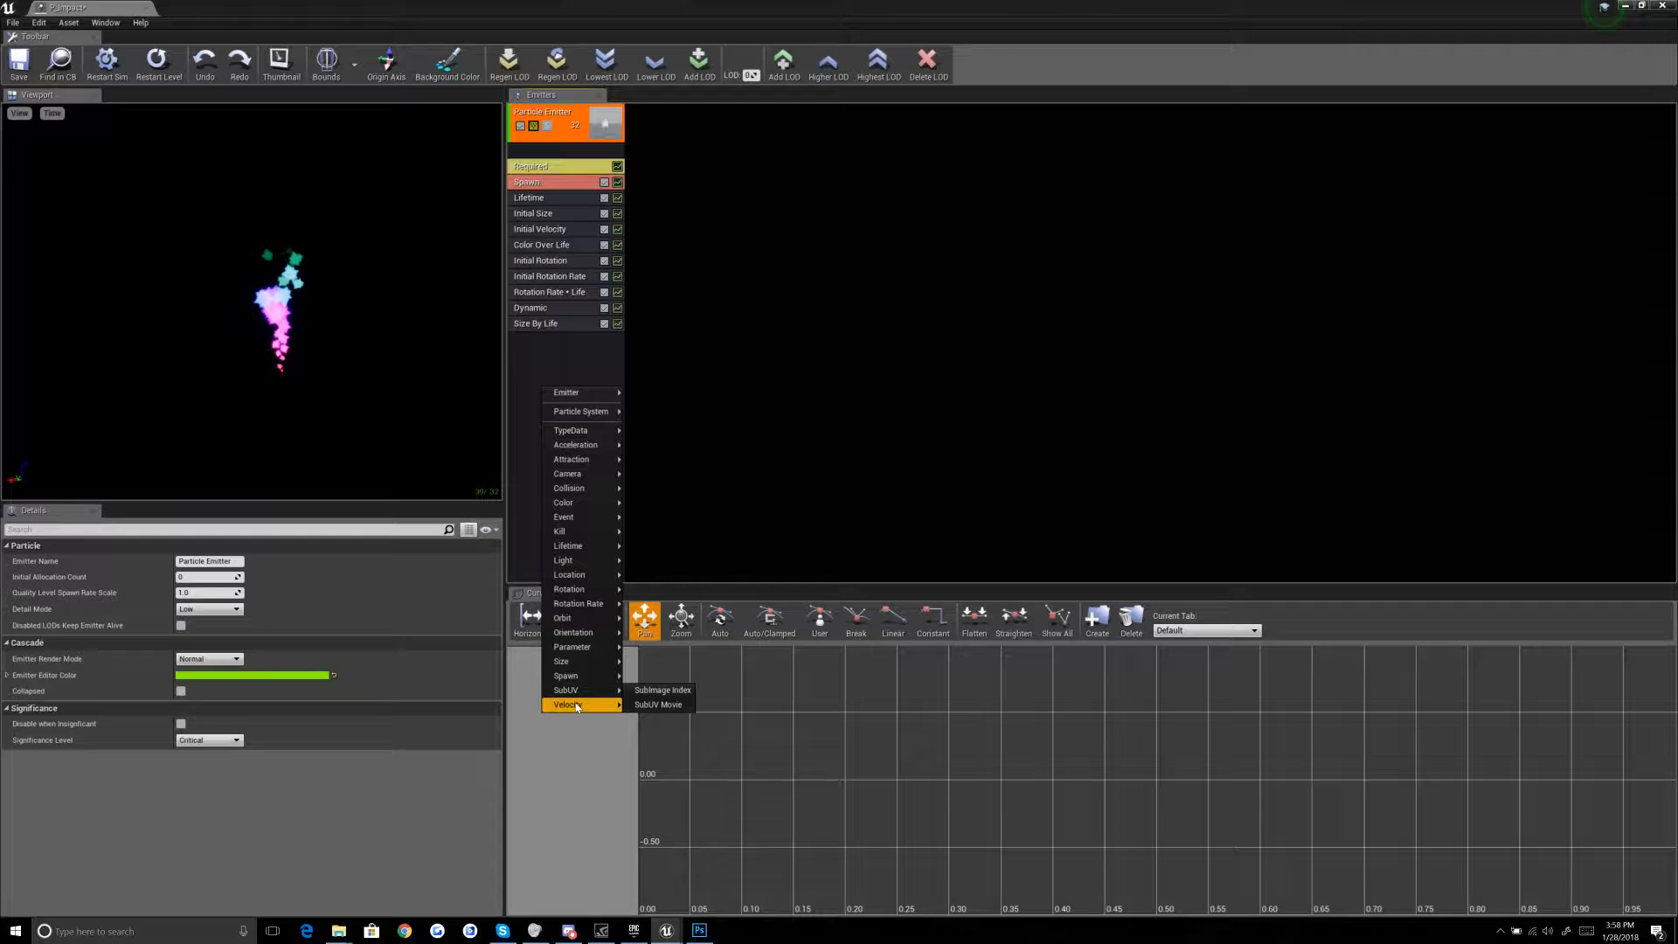
mouse_move(576, 707)
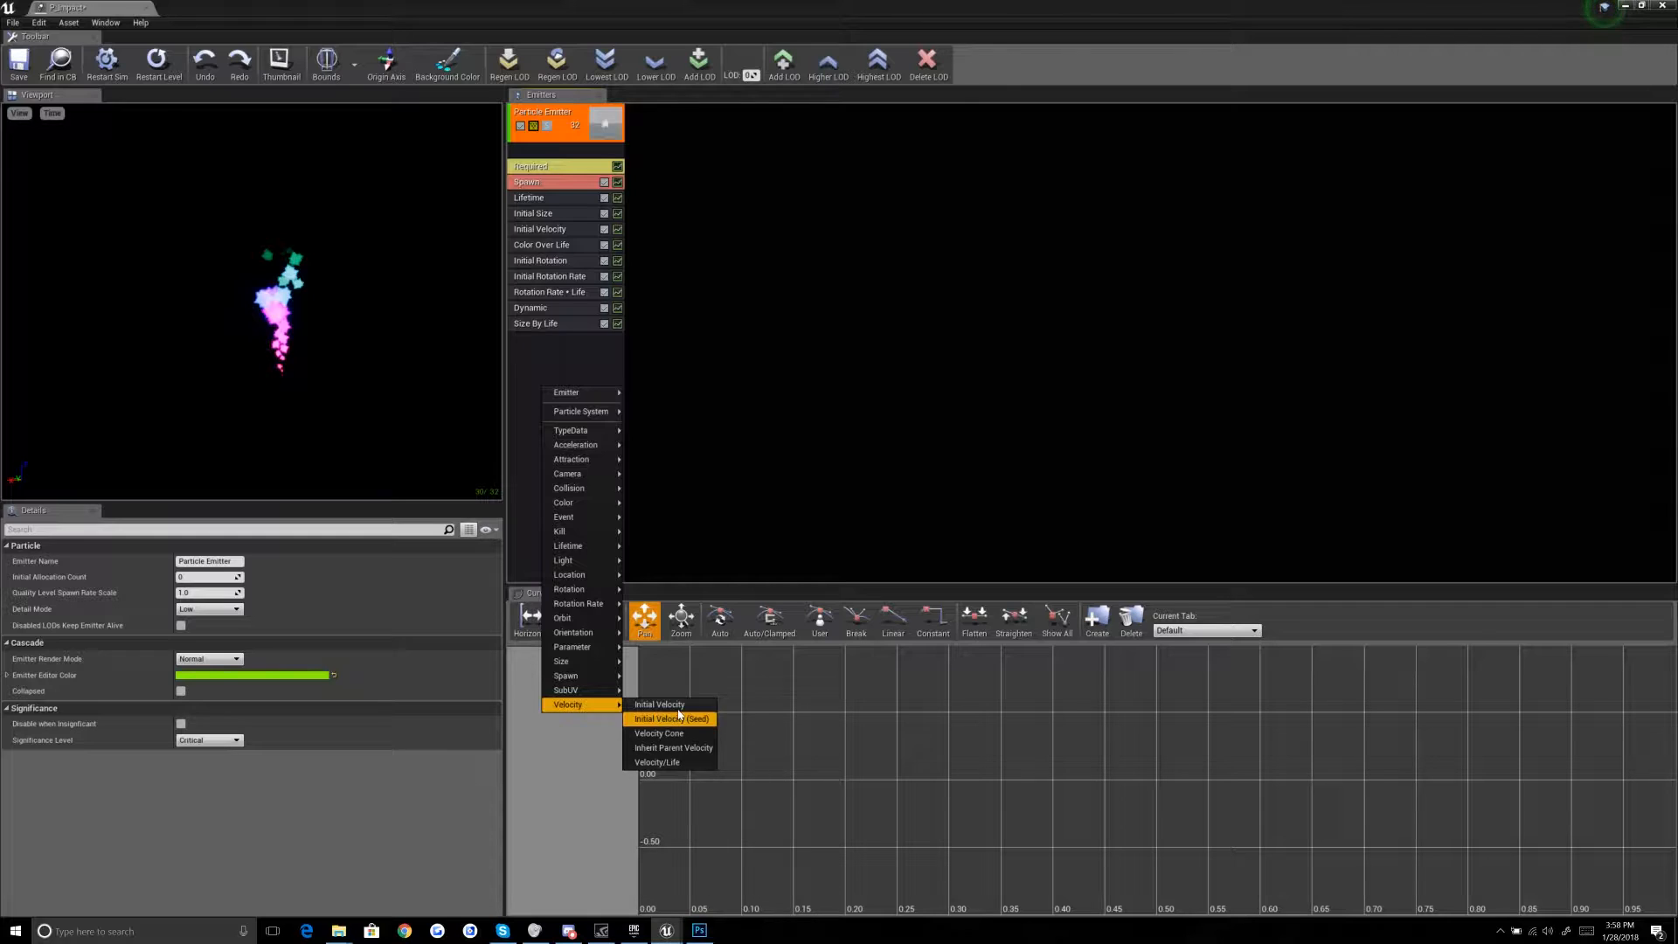
left_click(946, 398)
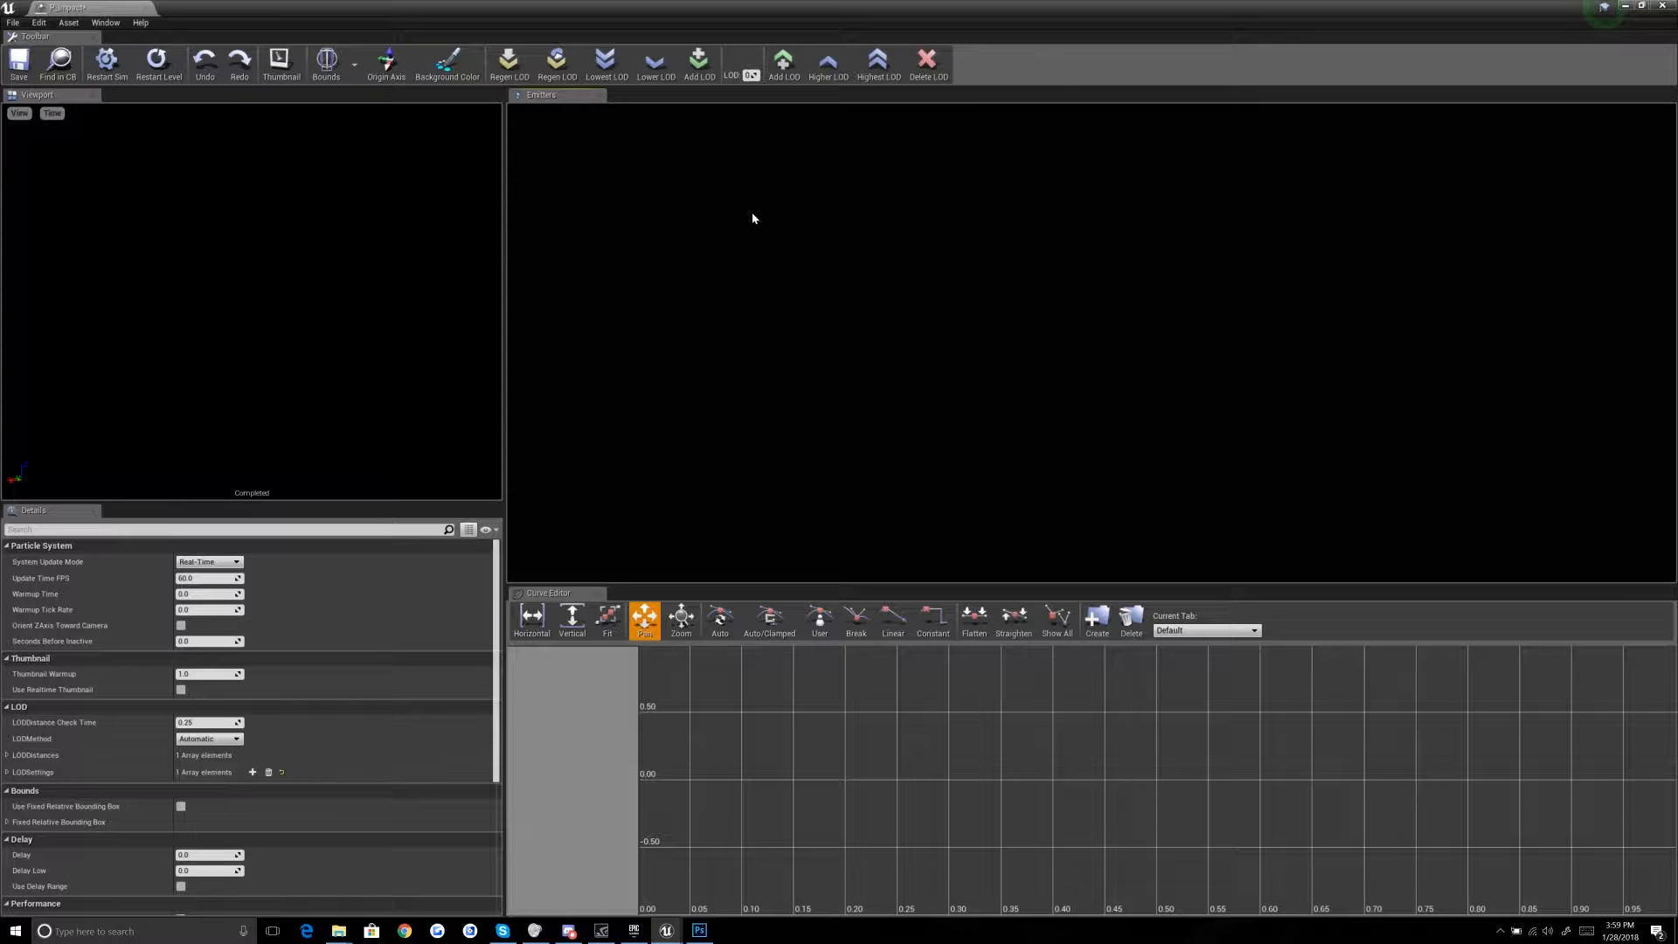
Step: Create a new particle sprite emitter in the empty particle system and name it Flash
right_click(579, 146)
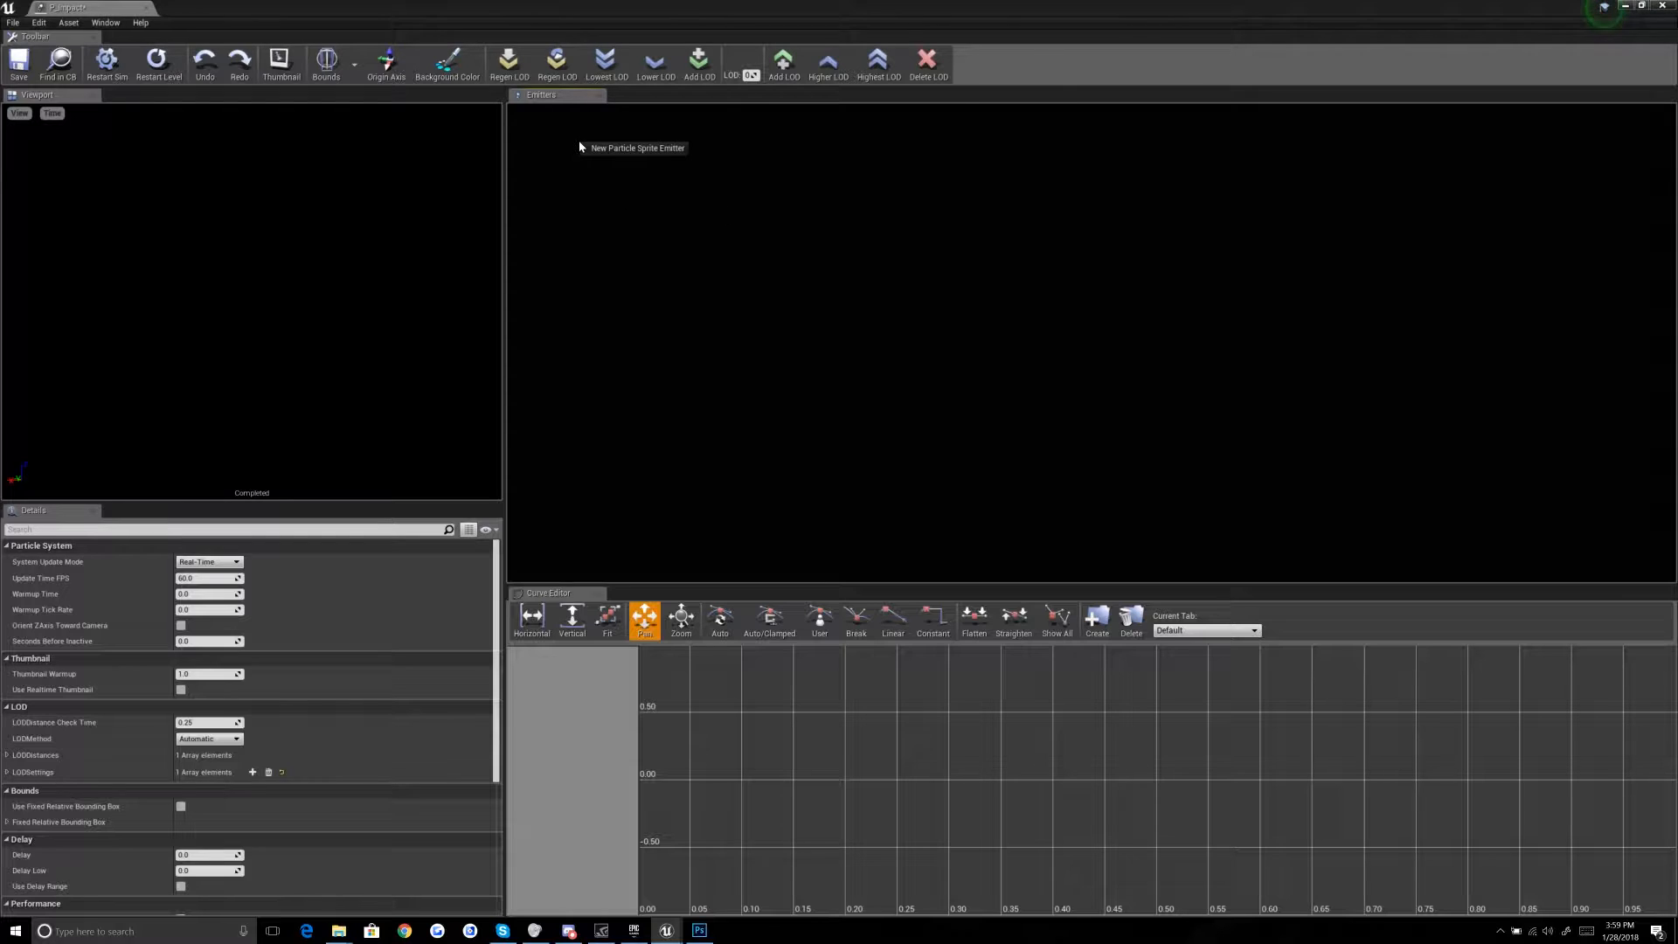
left_click(628, 148)
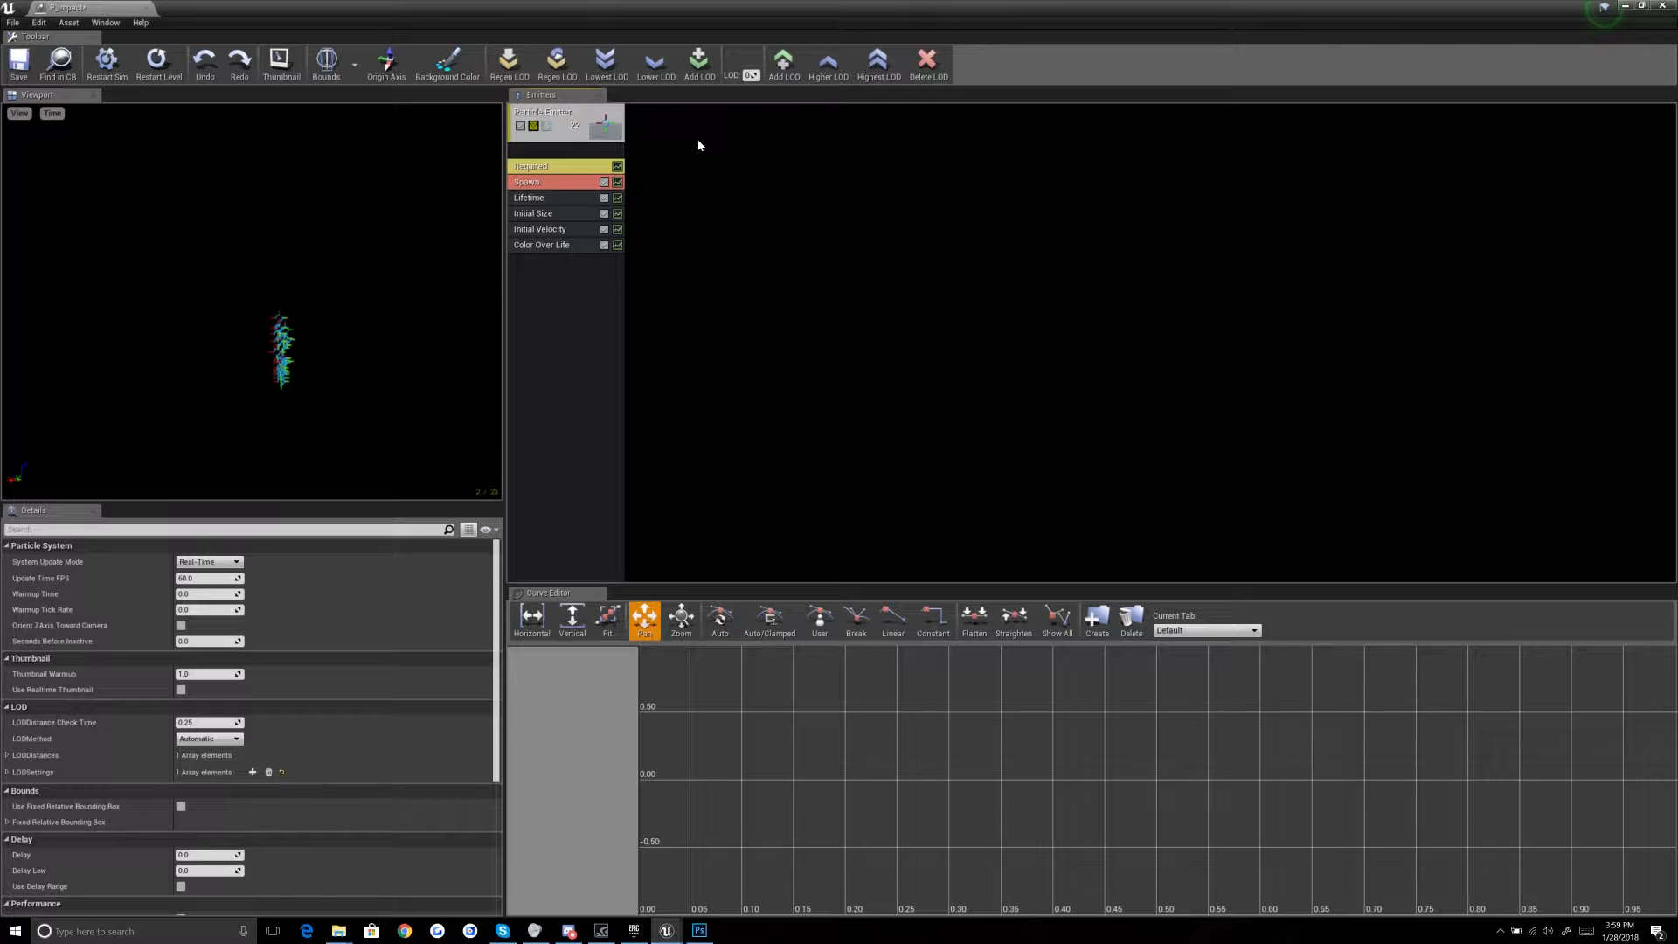
left_click(560, 119)
left_click(210, 561)
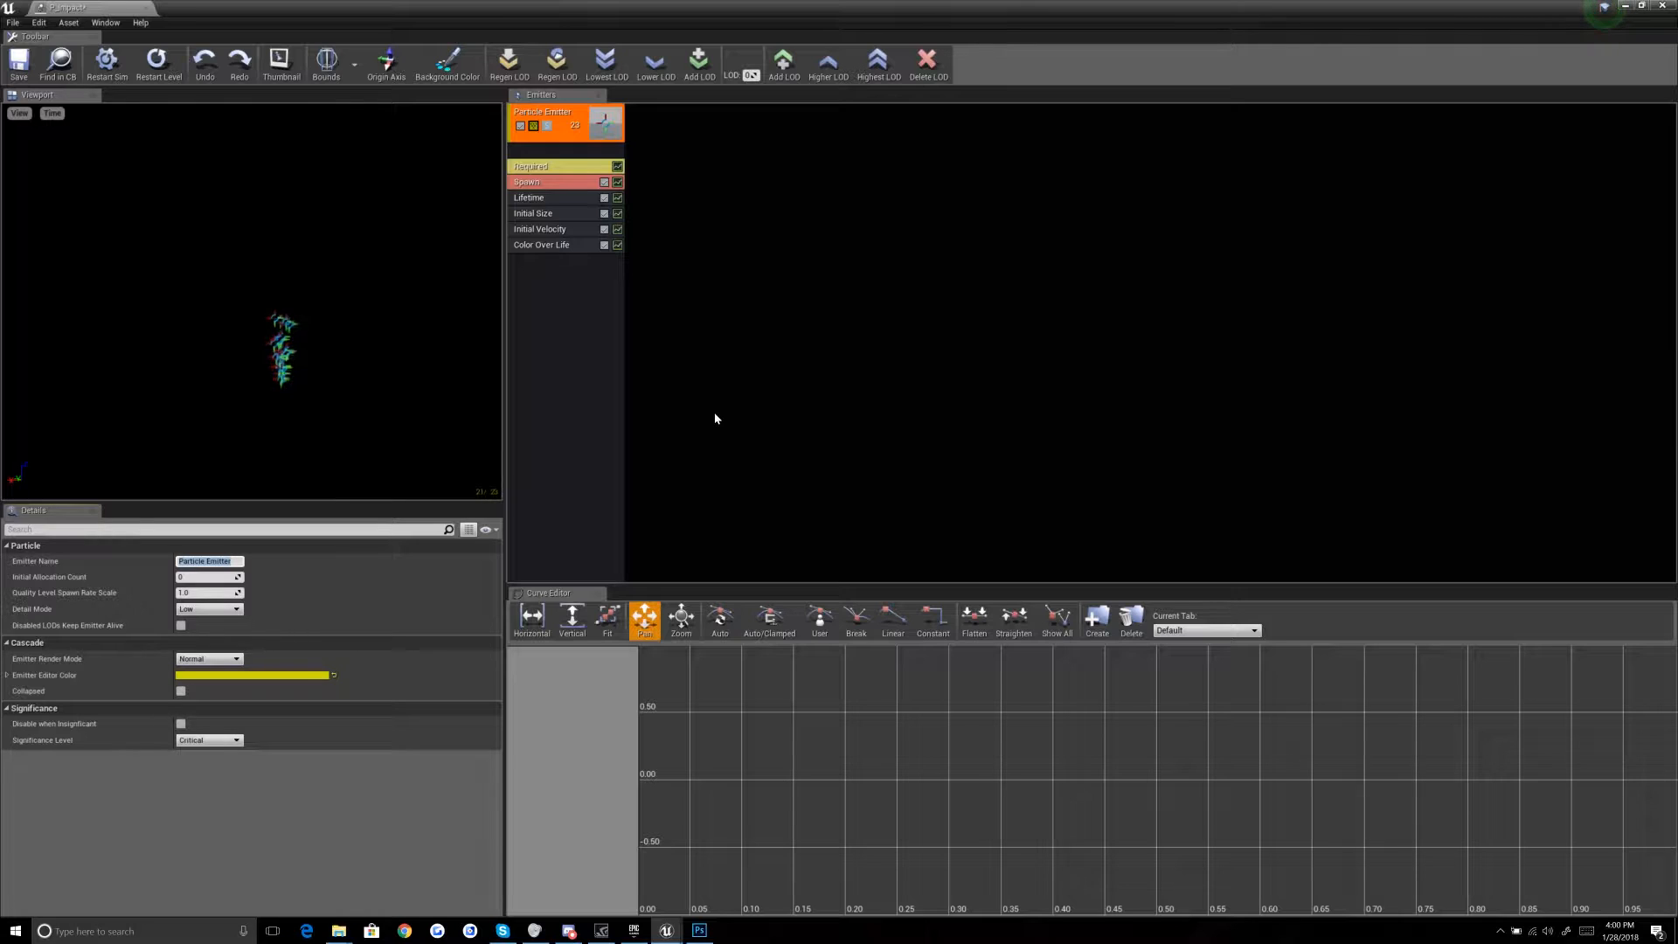
type("Flash")
key("Return")
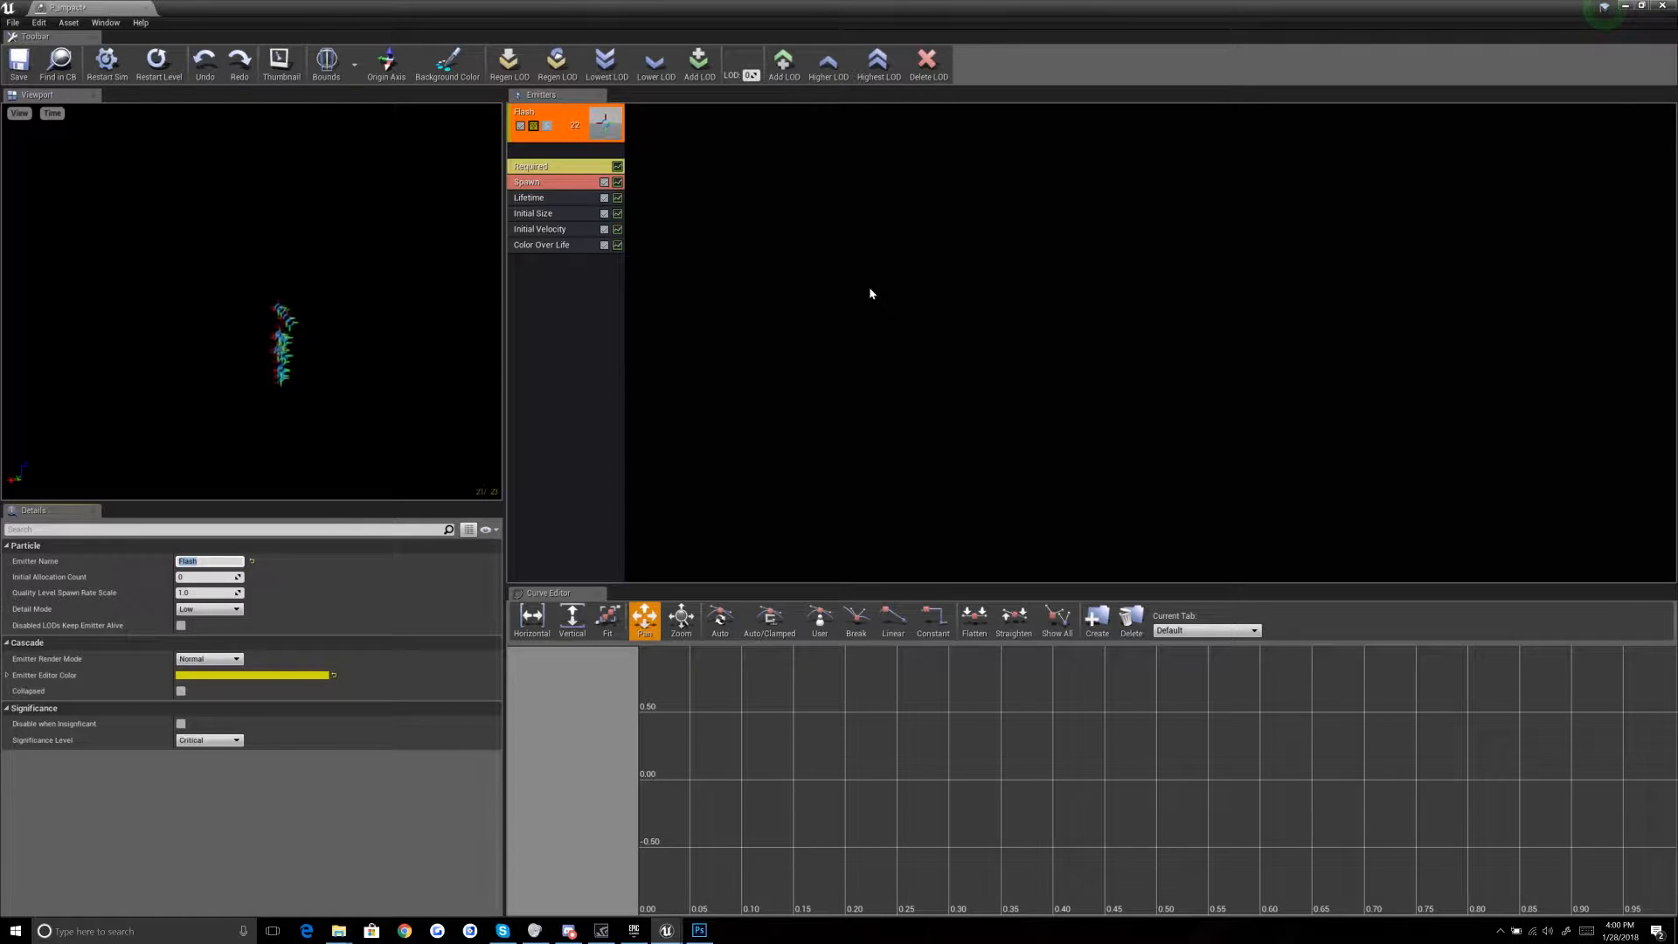
Step: In the Flash emitter's Required module, assign M_MasterMaterial as the material and set Emitter Loops to 1
left_click(570, 168)
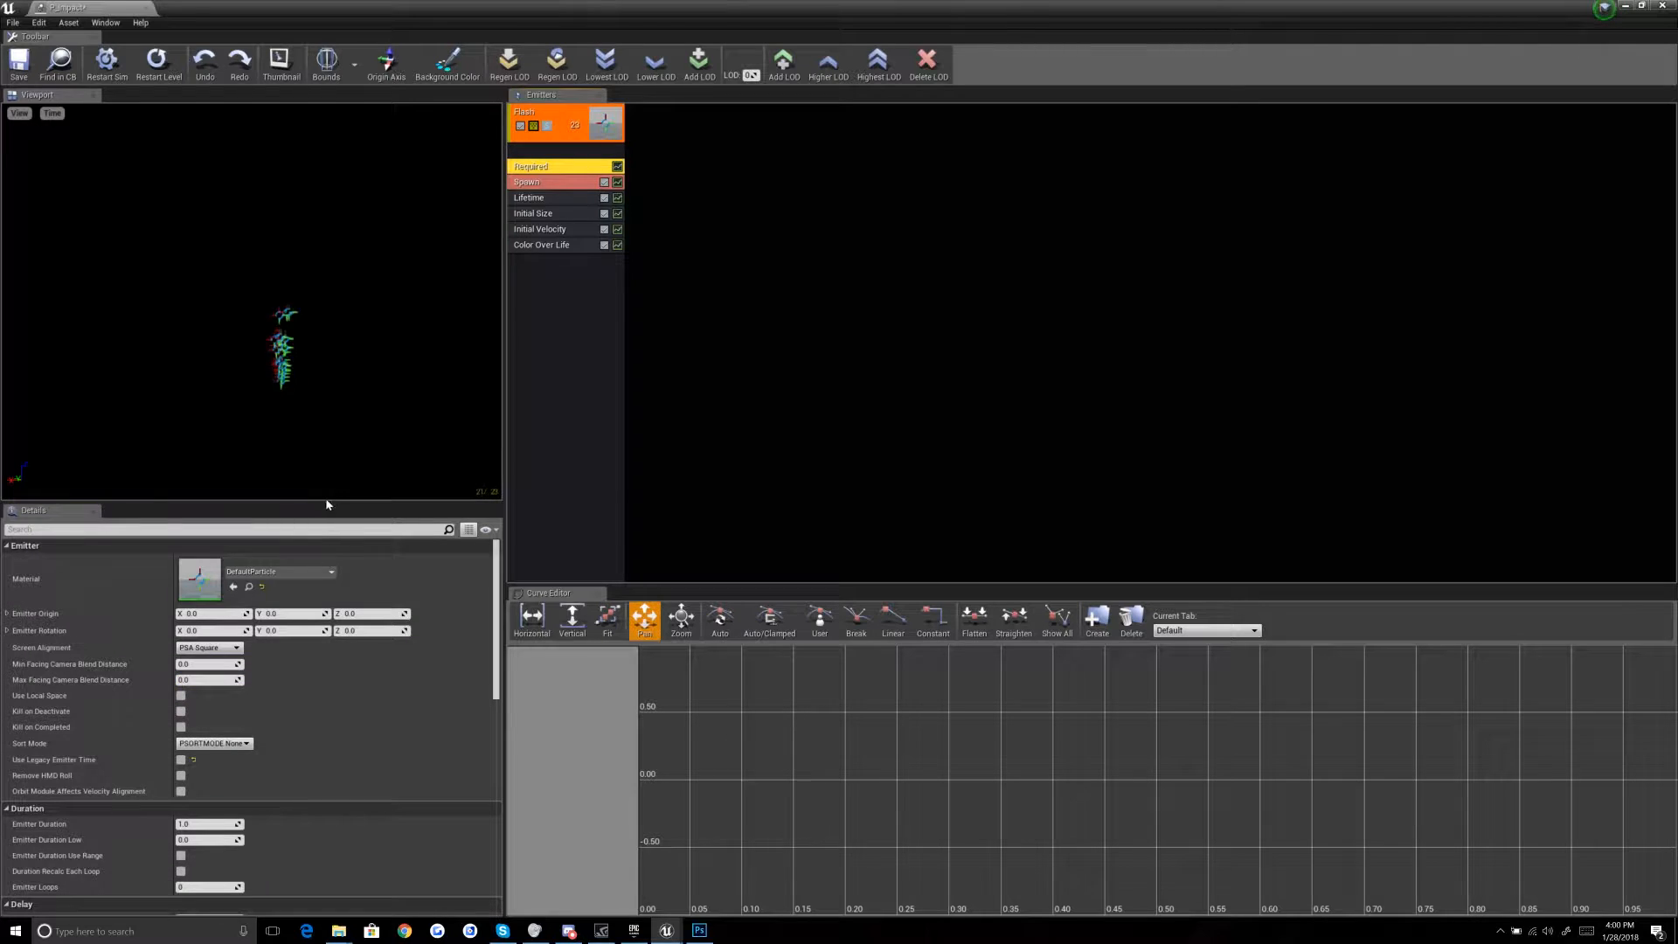
left_click(322, 570)
left_click(281, 732)
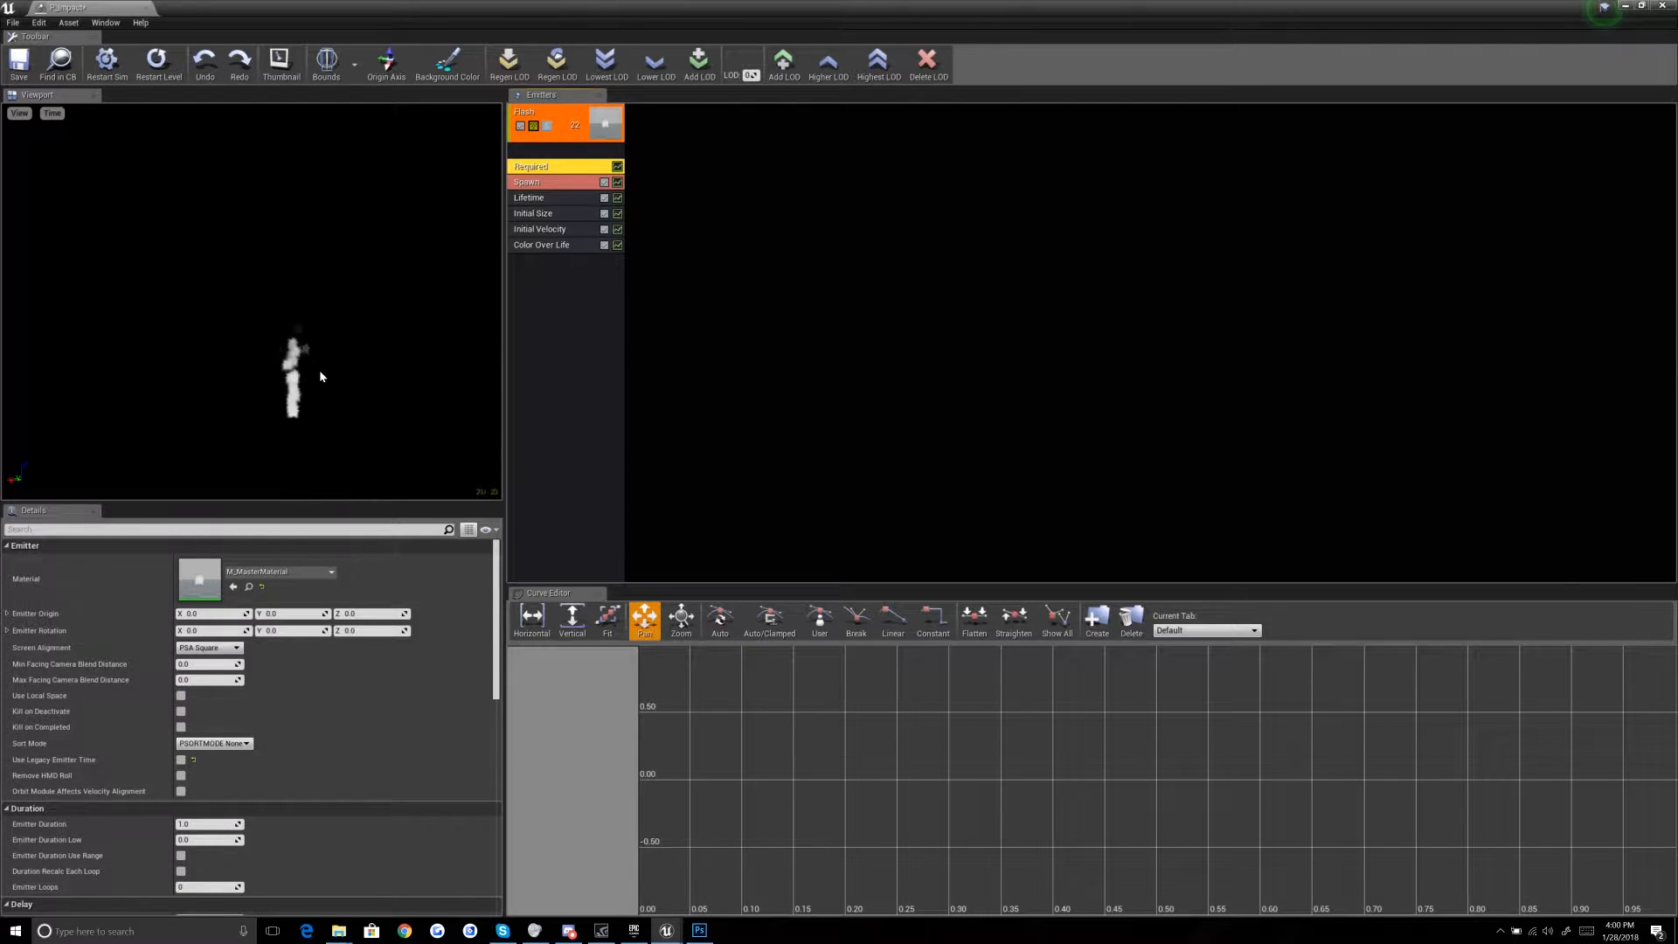
scroll(345, 726, "down", 4)
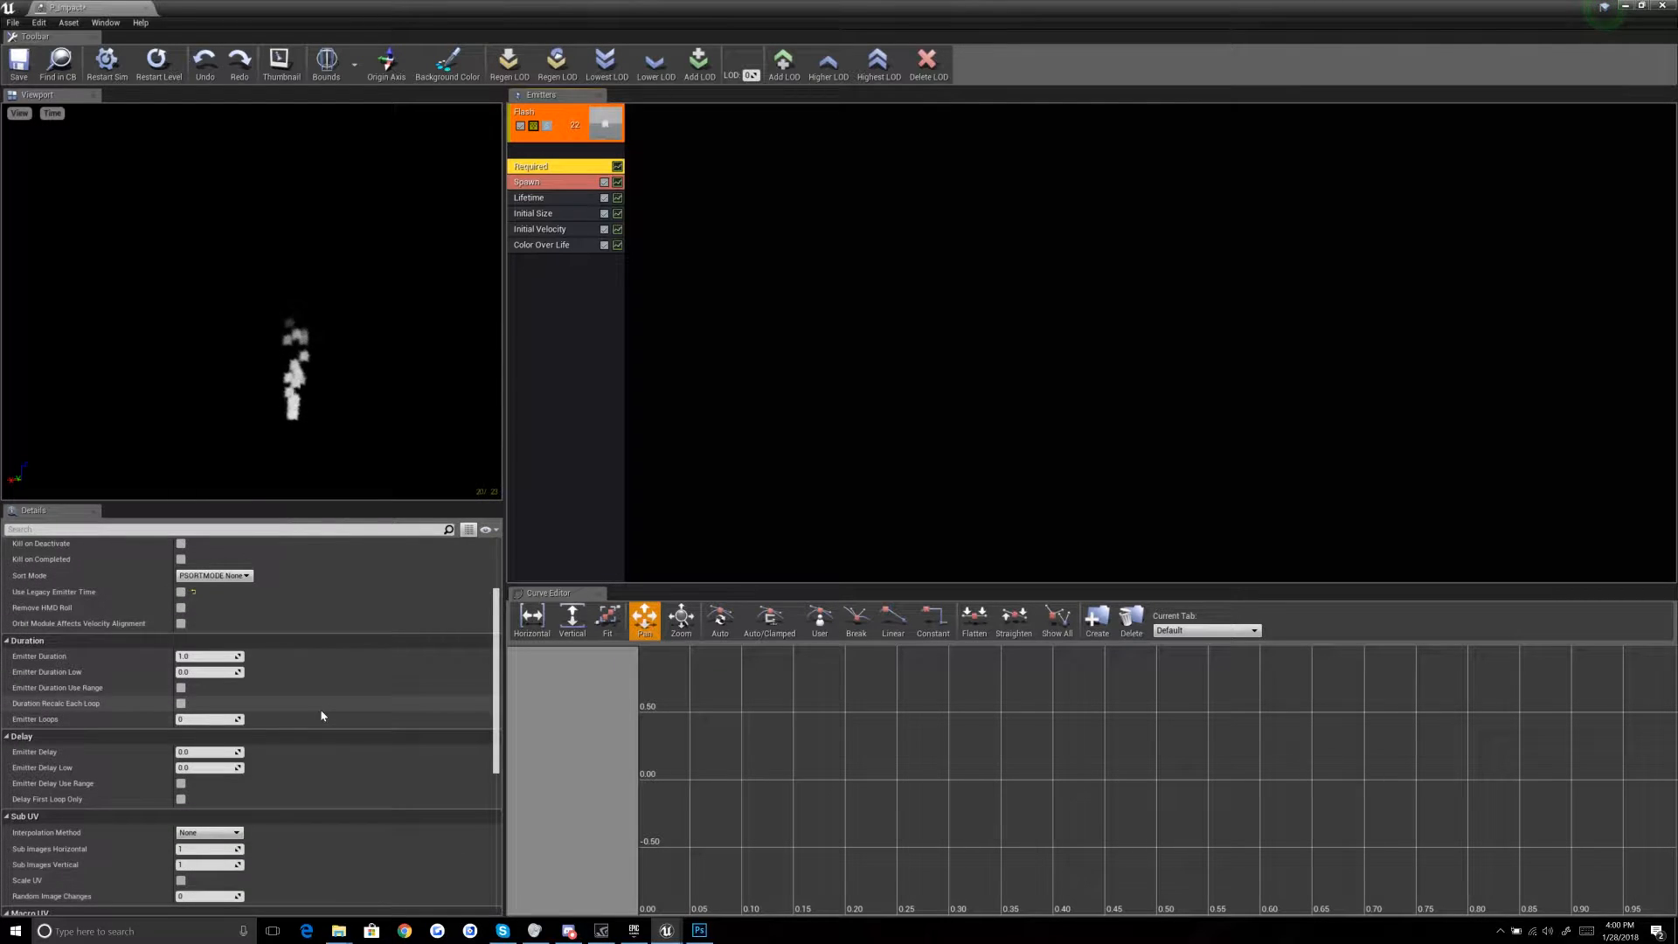
left_click(208, 721)
type("1")
key("Return")
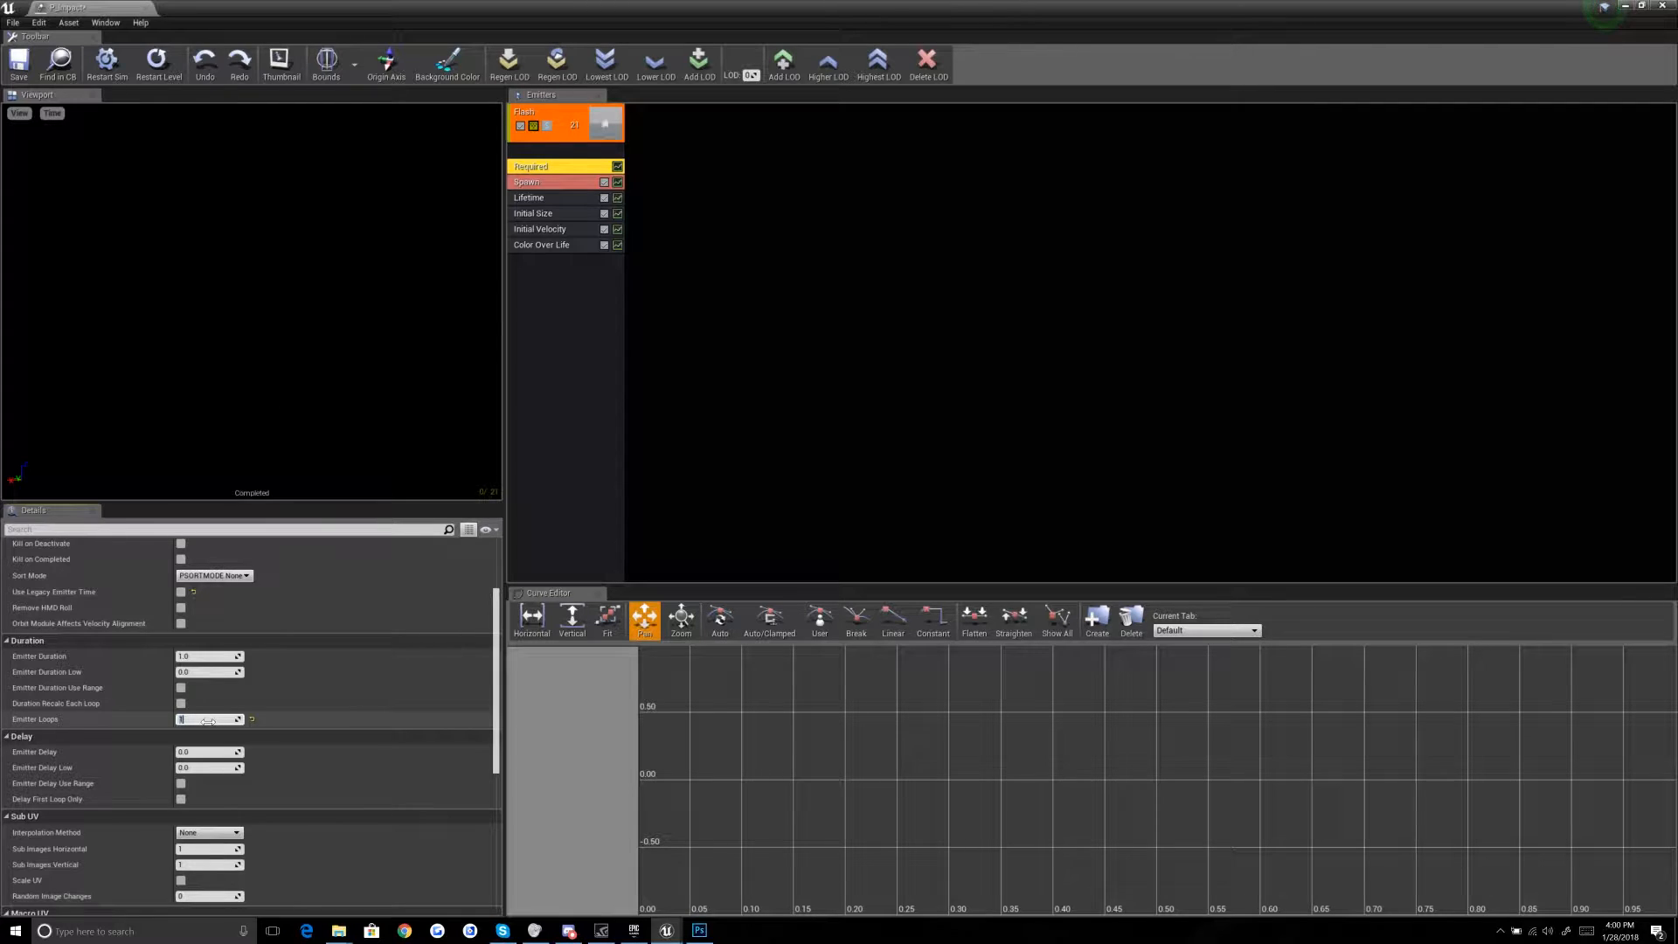
Step: In the Spawn module, set the constant spawn rate to 0 and add one entry to the Burst List
left_click(574, 184)
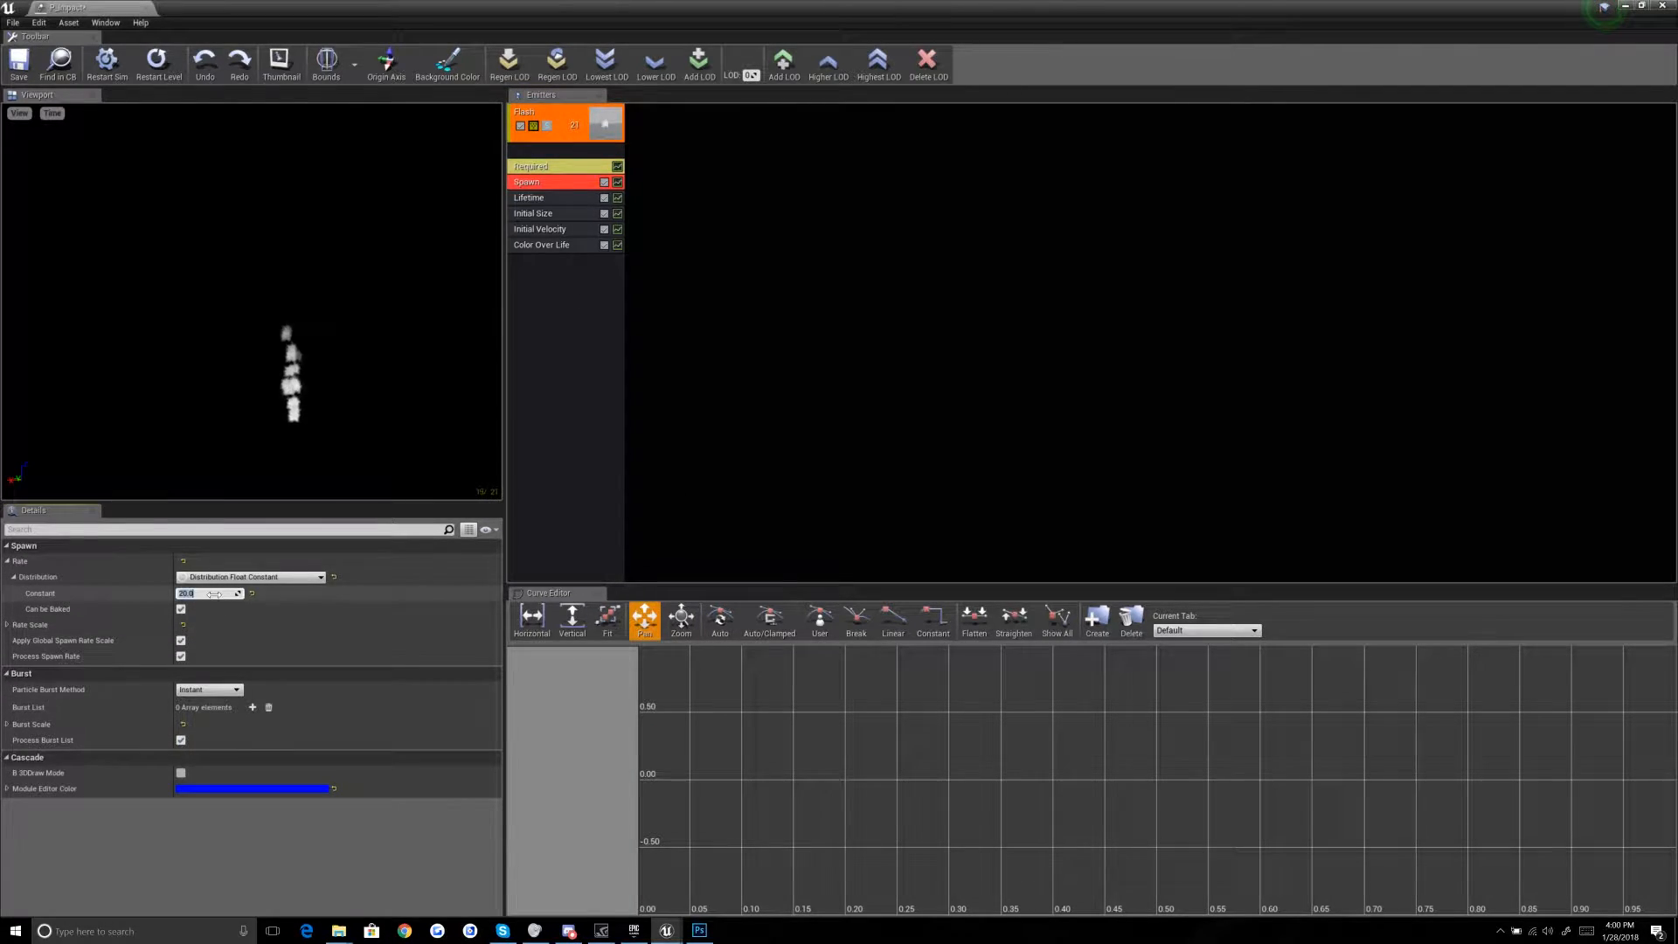
type("0")
key("Return")
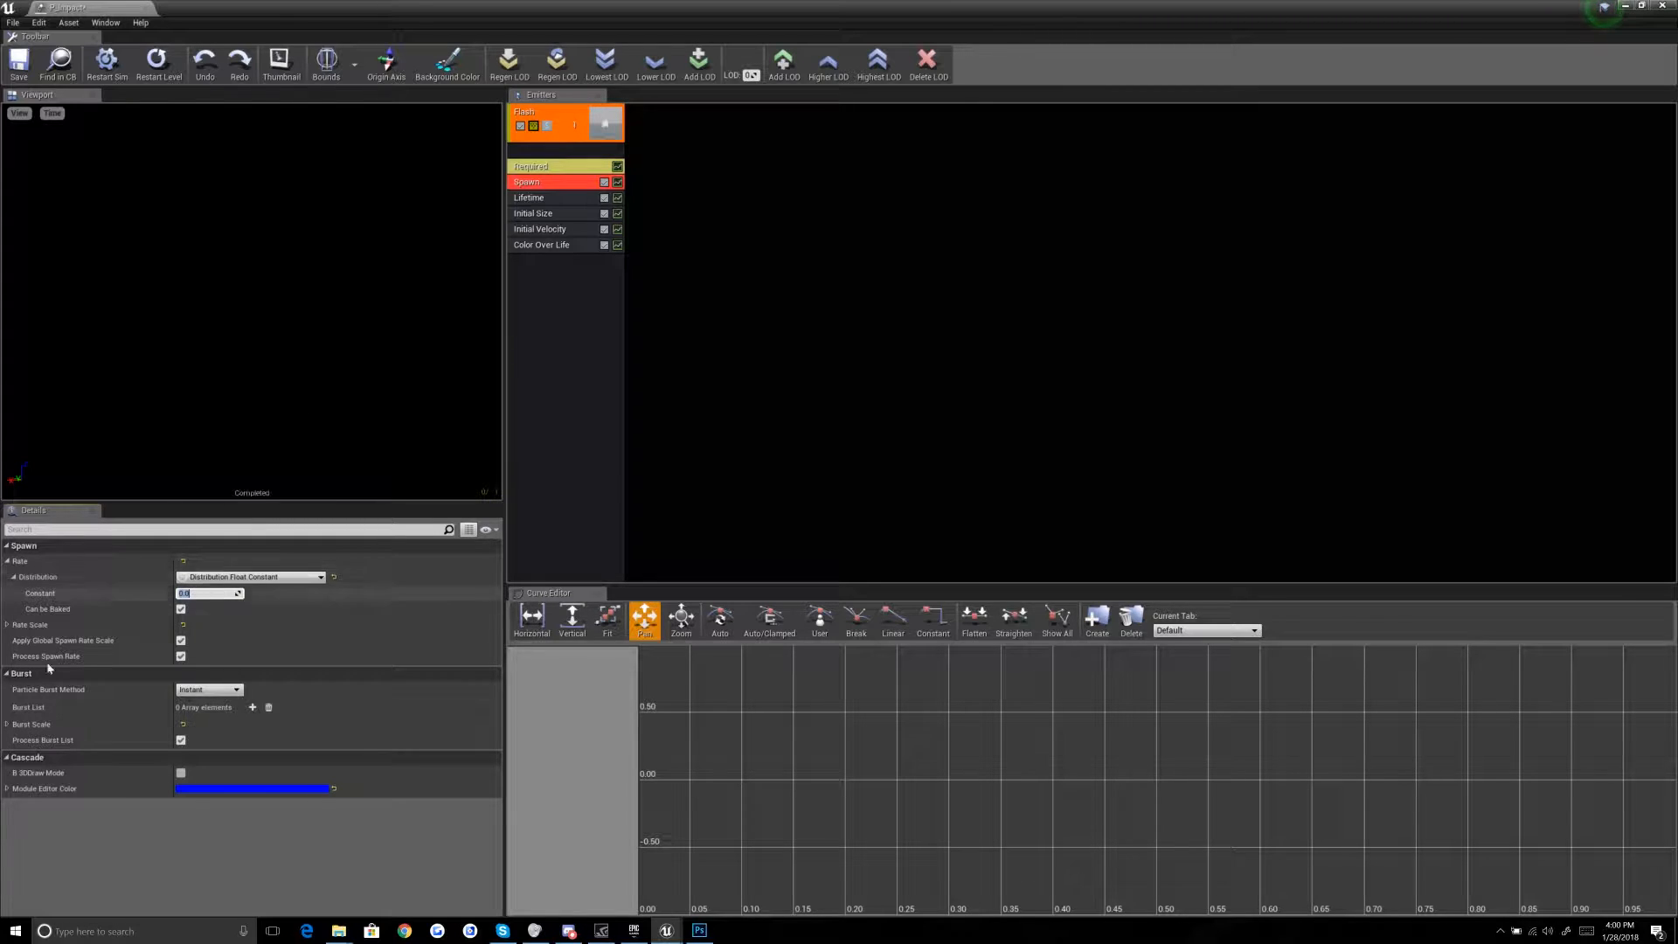
left_click(252, 707)
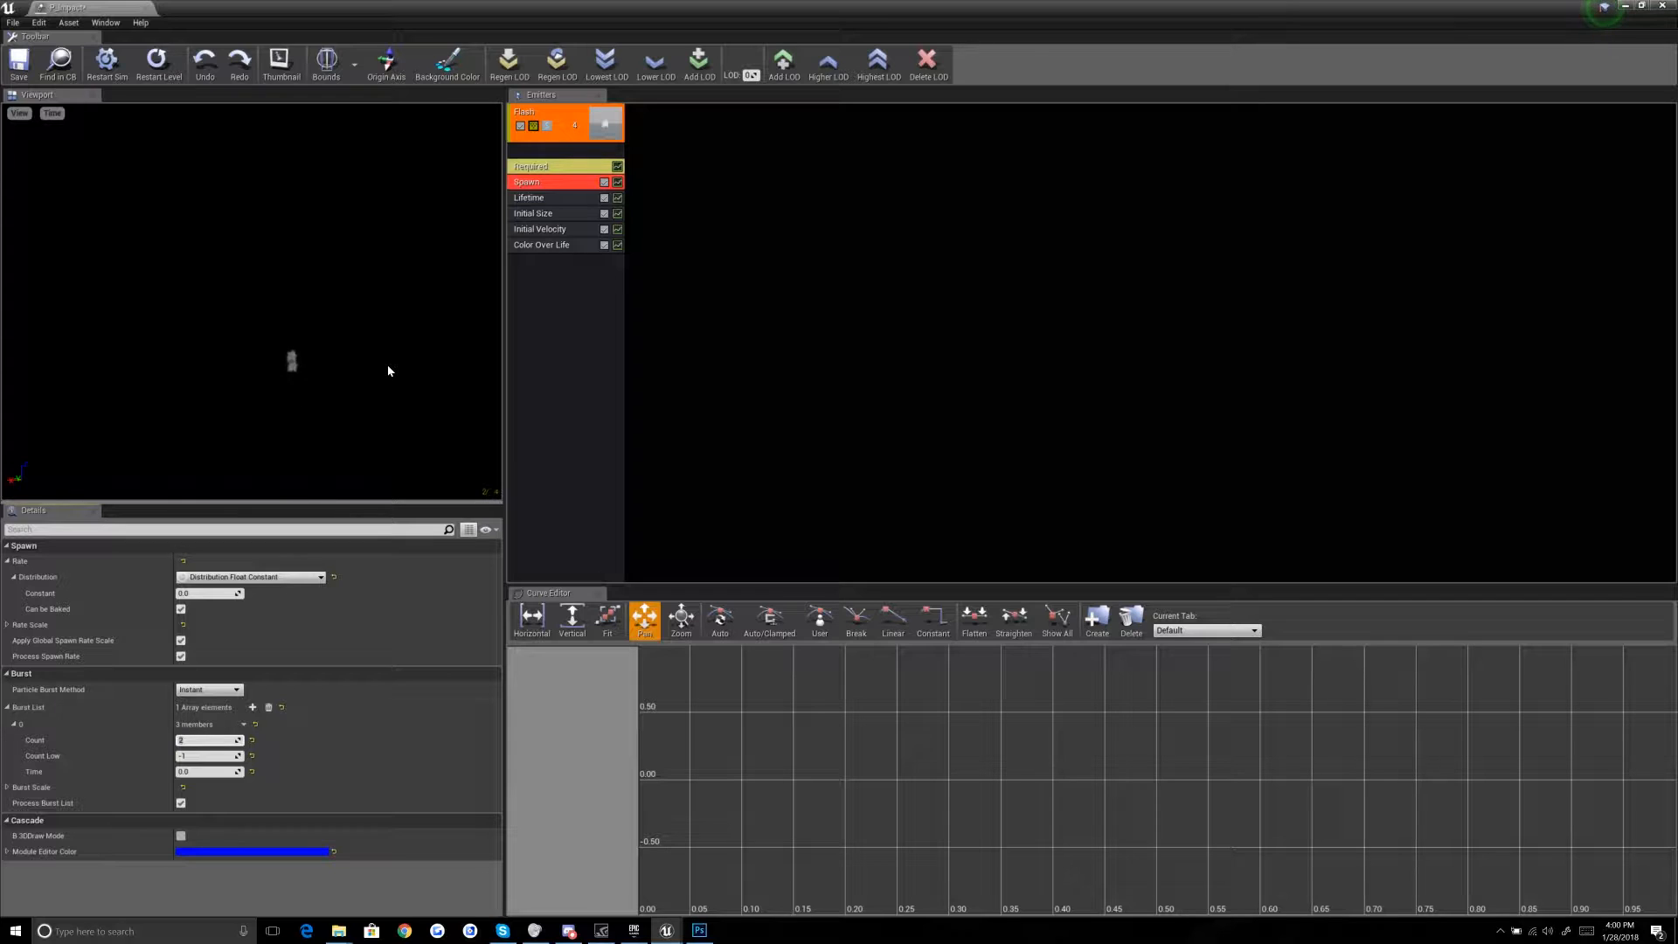
Step: Delete the Initial Velocity module from the Flash emitter
left_click(540, 227)
key("Delete")
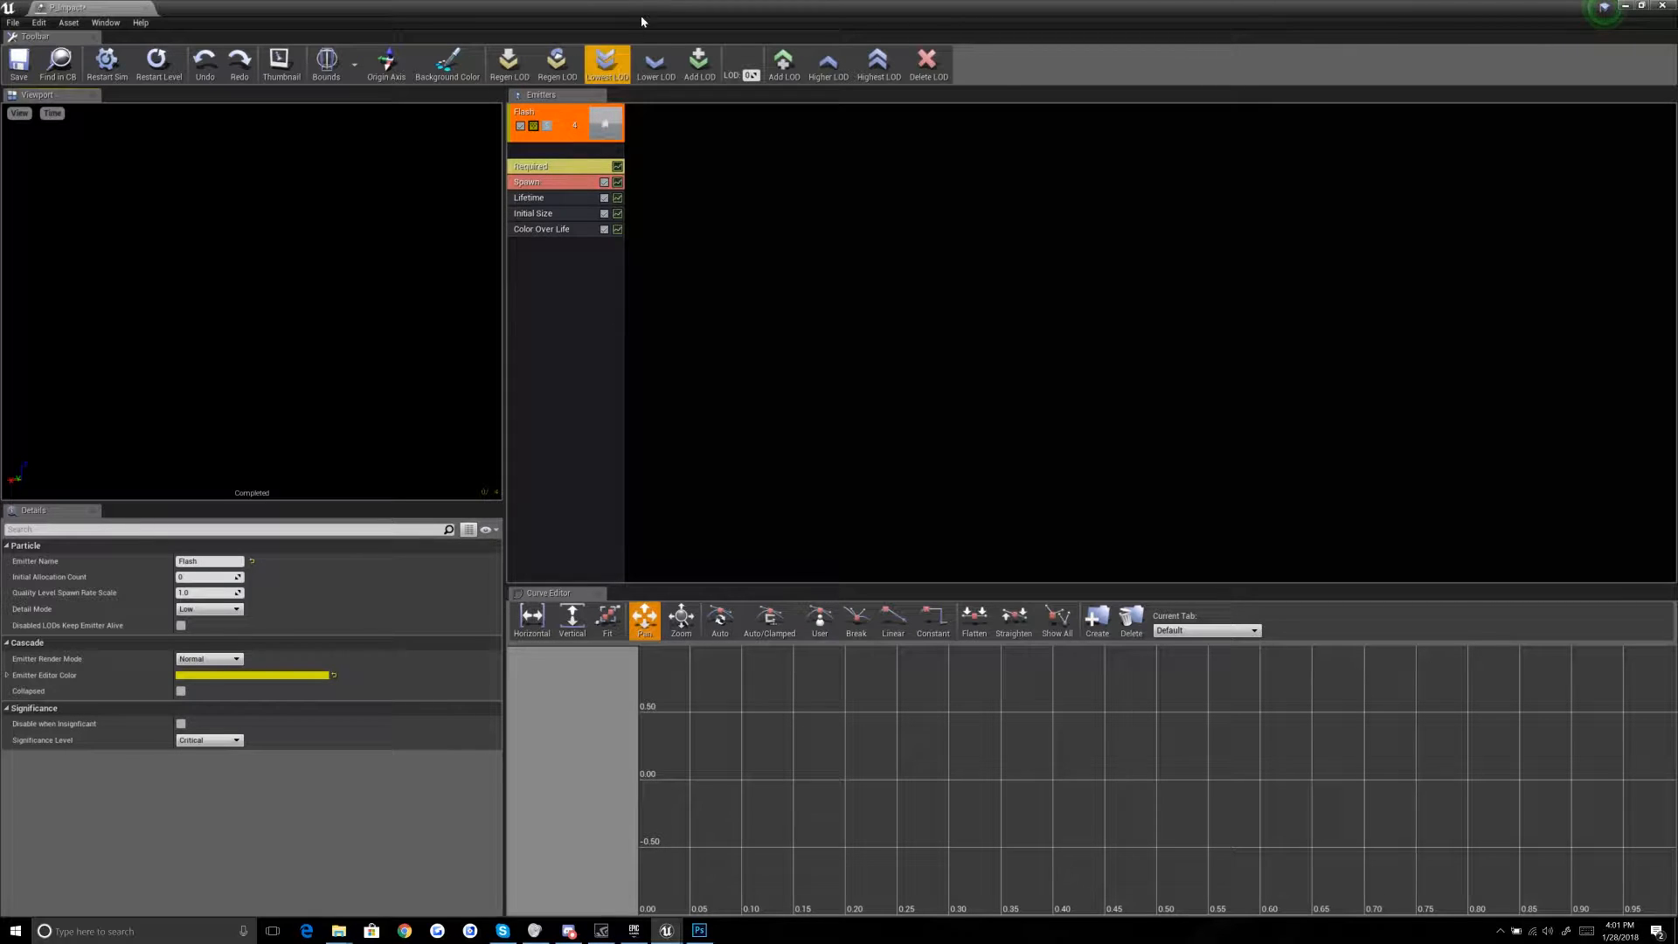
Step: Move the particle editor aside, place P_Impact on the level floor, and restart the effect in the level
left_click_drag(844, 16, 1398, 121)
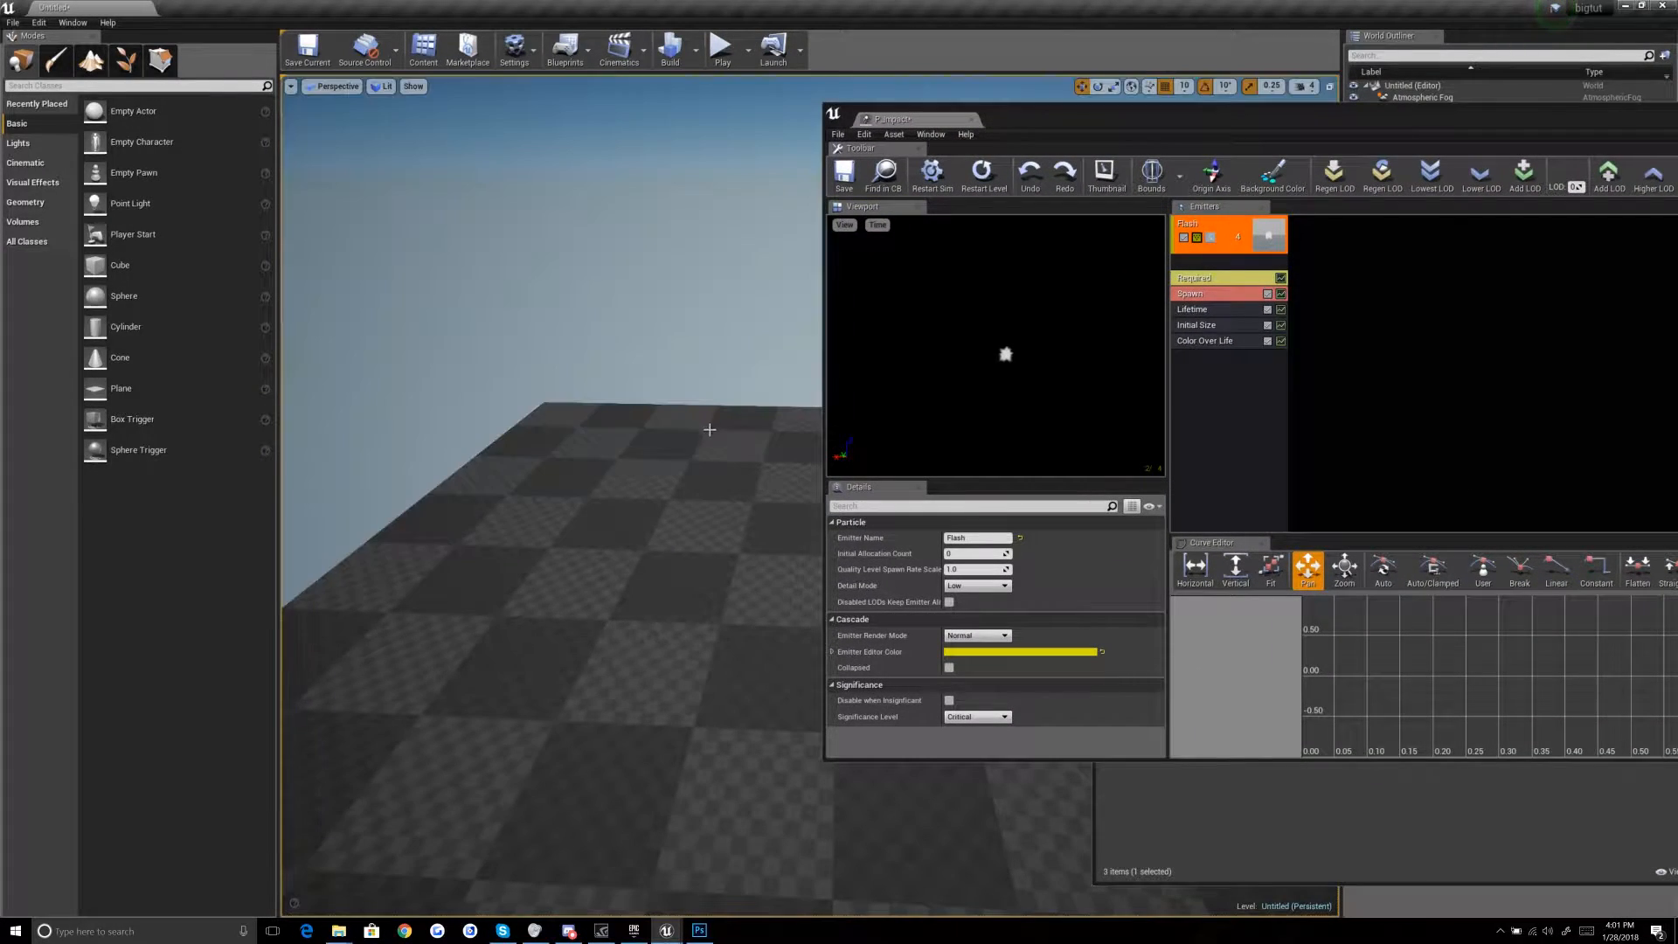
left_click(1309, 835)
left_click_drag(1194, 577, 557, 510)
key("g")
right_click_drag(719, 588, 706, 612)
key("w")
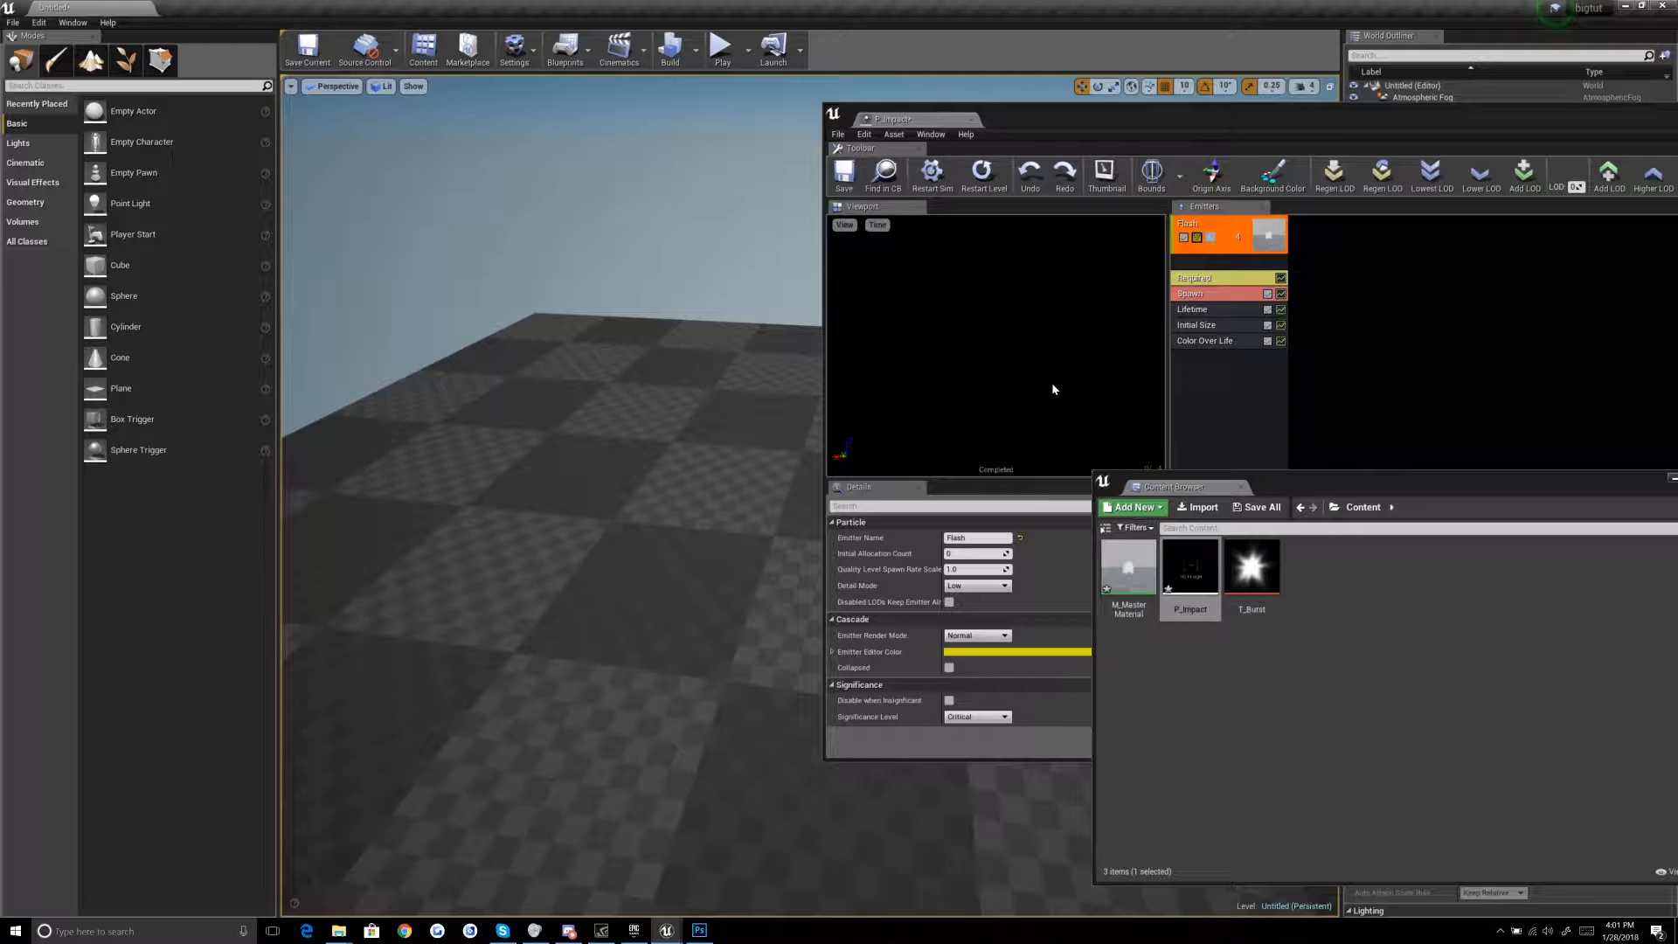
left_click(982, 173)
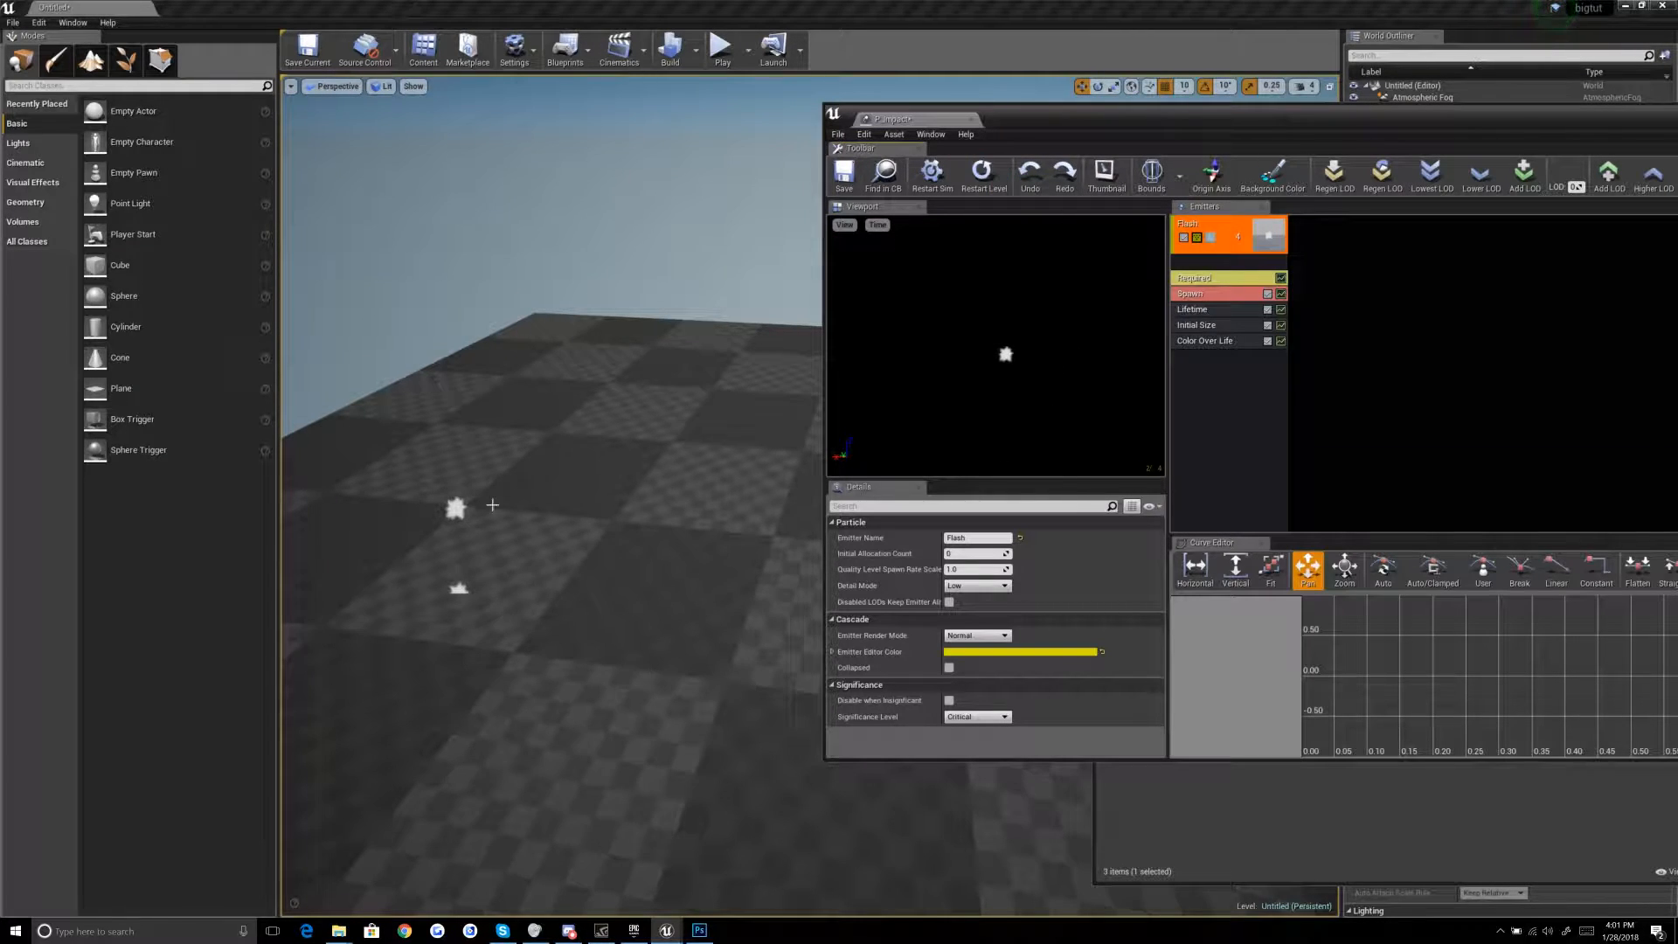
Step: Reposition one P_Impact instance in the level, delete the other instance, and restart the effect
left_click(455, 505)
left_click_drag(440, 458, 424, 425)
key("g")
left_click(476, 584)
key("Delete")
key("g")
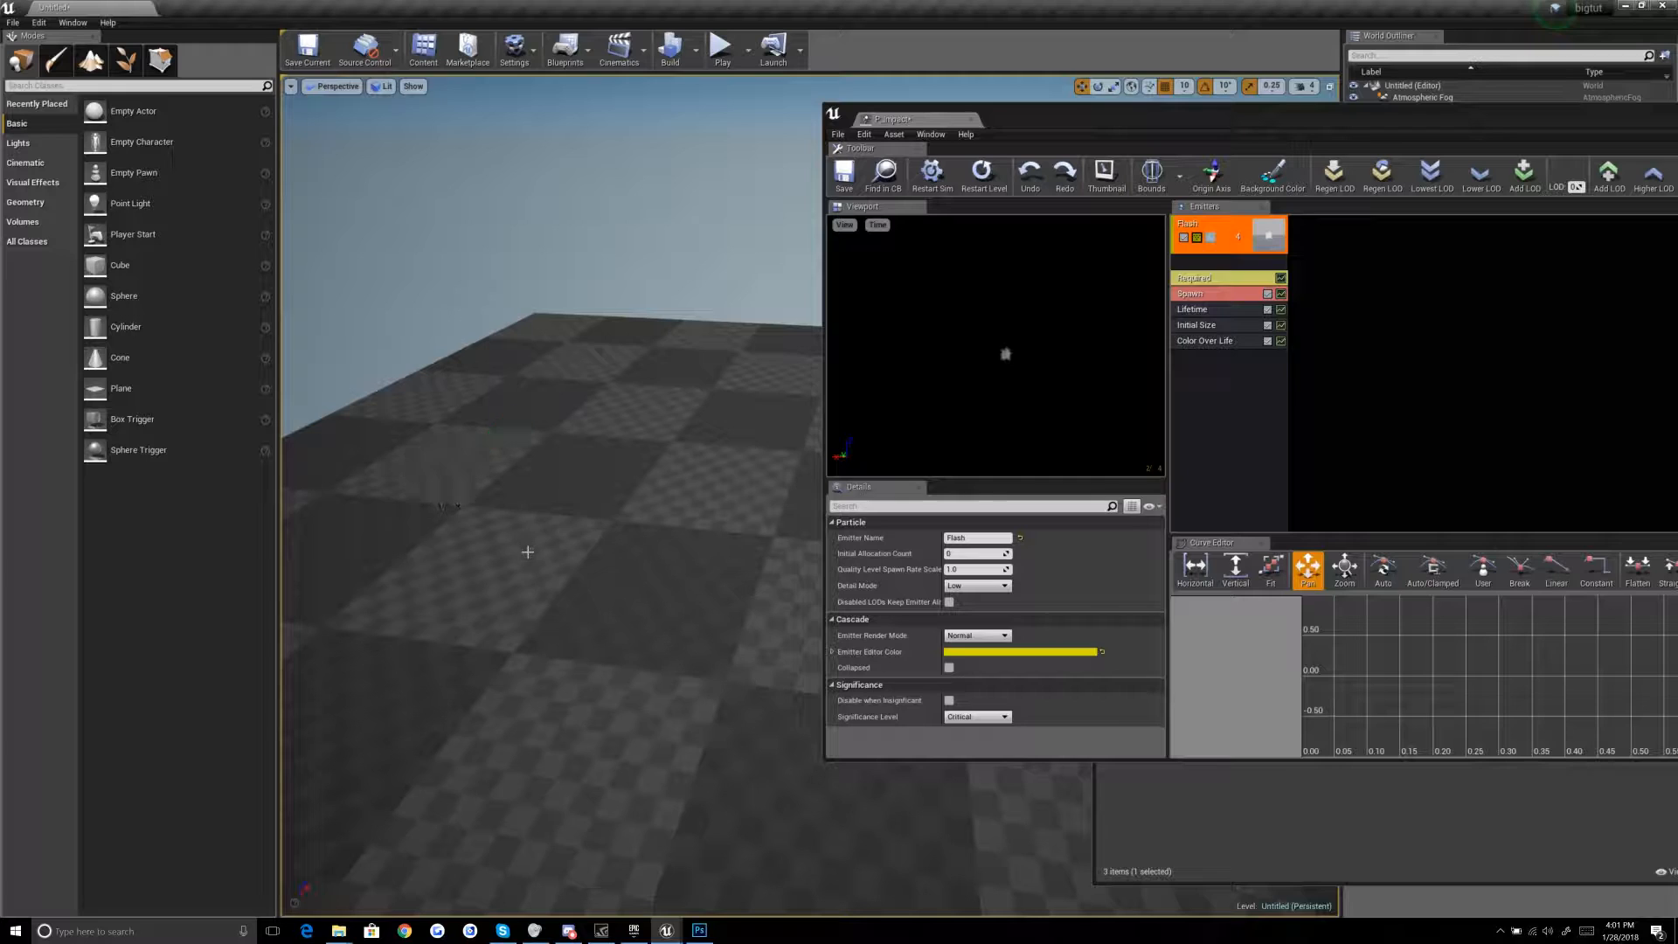
left_click(982, 168)
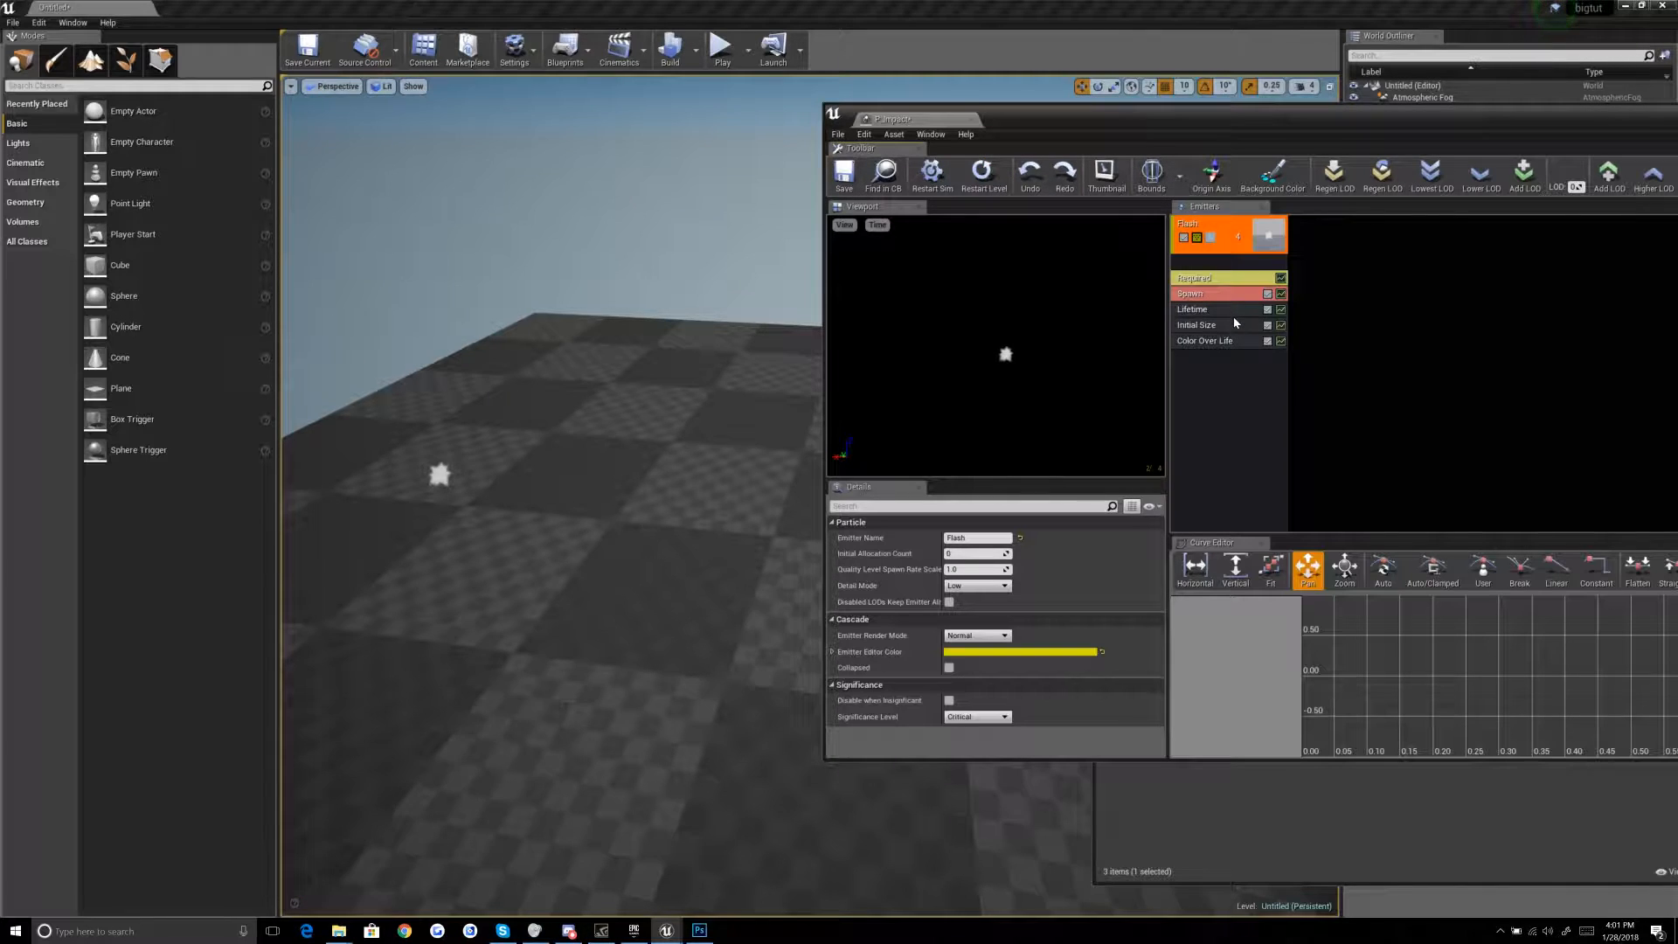
Step: Set the Initial Size module's Start Size to Max X 75 and Min X 65, and replay the effect in the level
left_click(1197, 325)
left_click(976, 569)
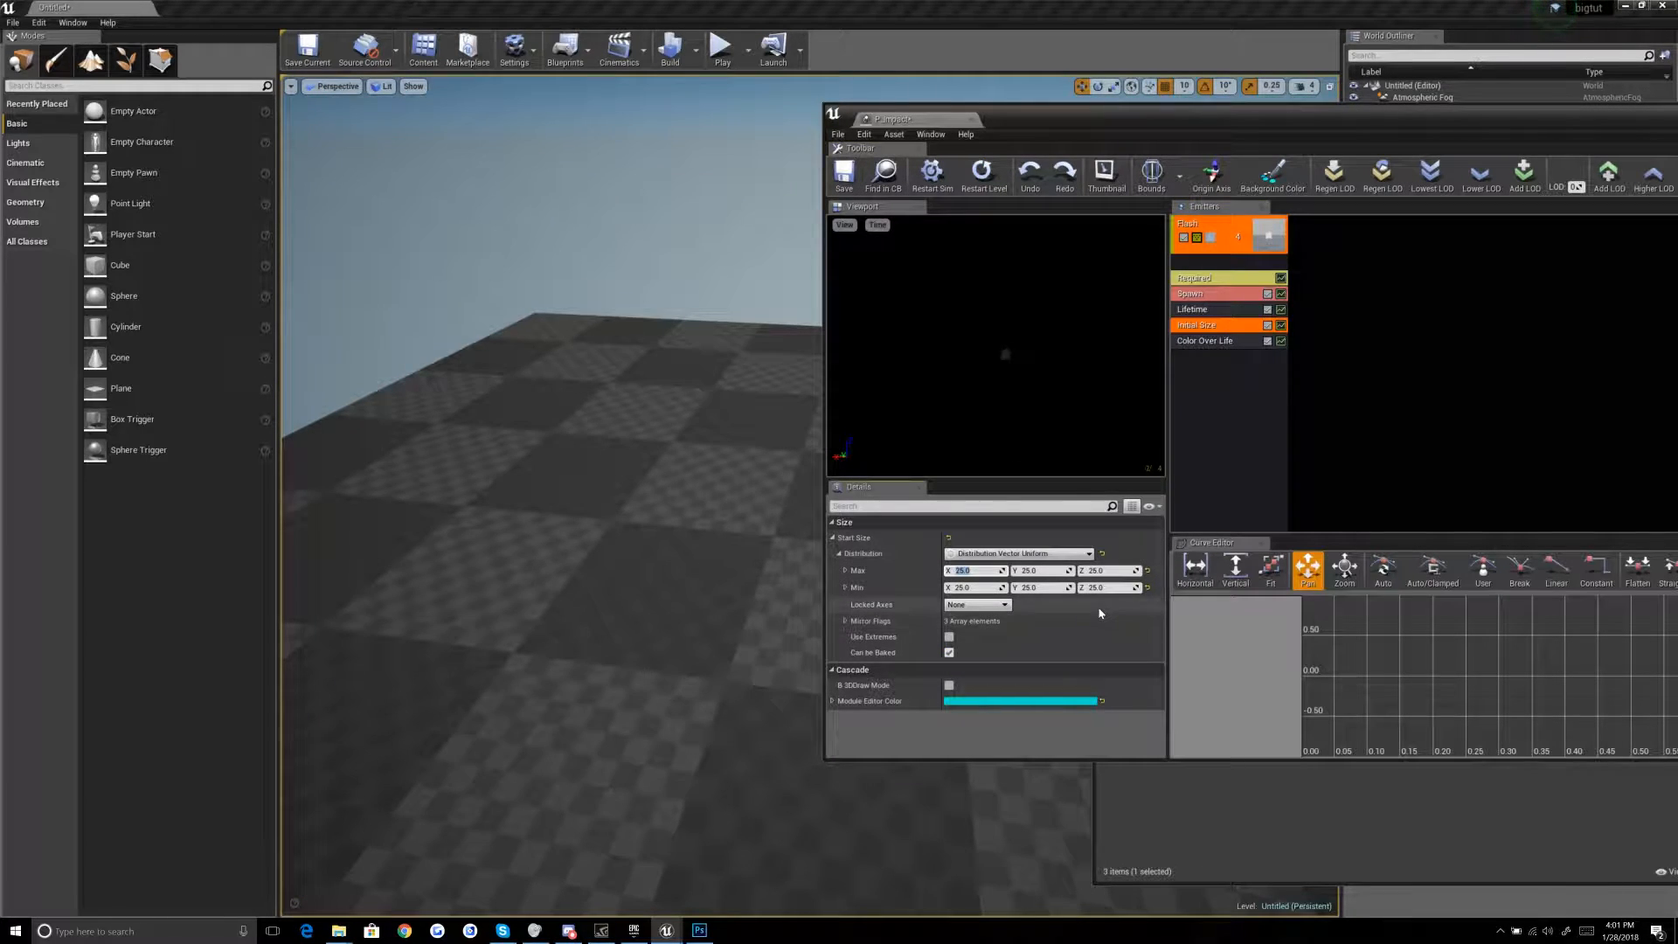
type("75")
left_click(972, 588)
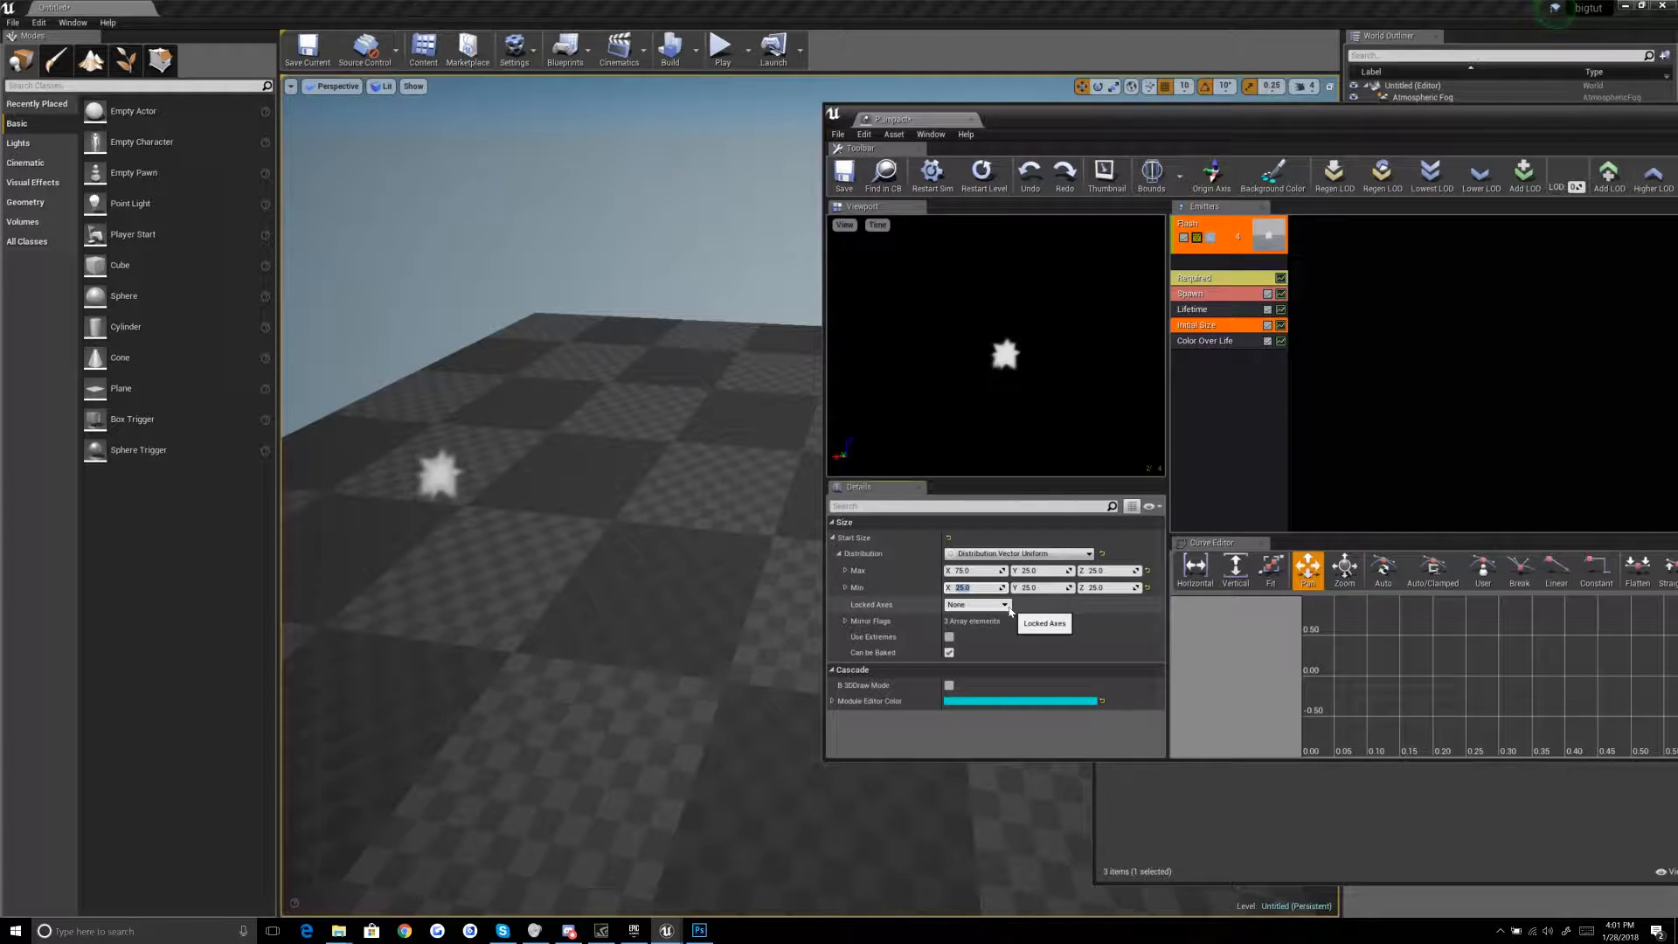
type("65")
key("Return")
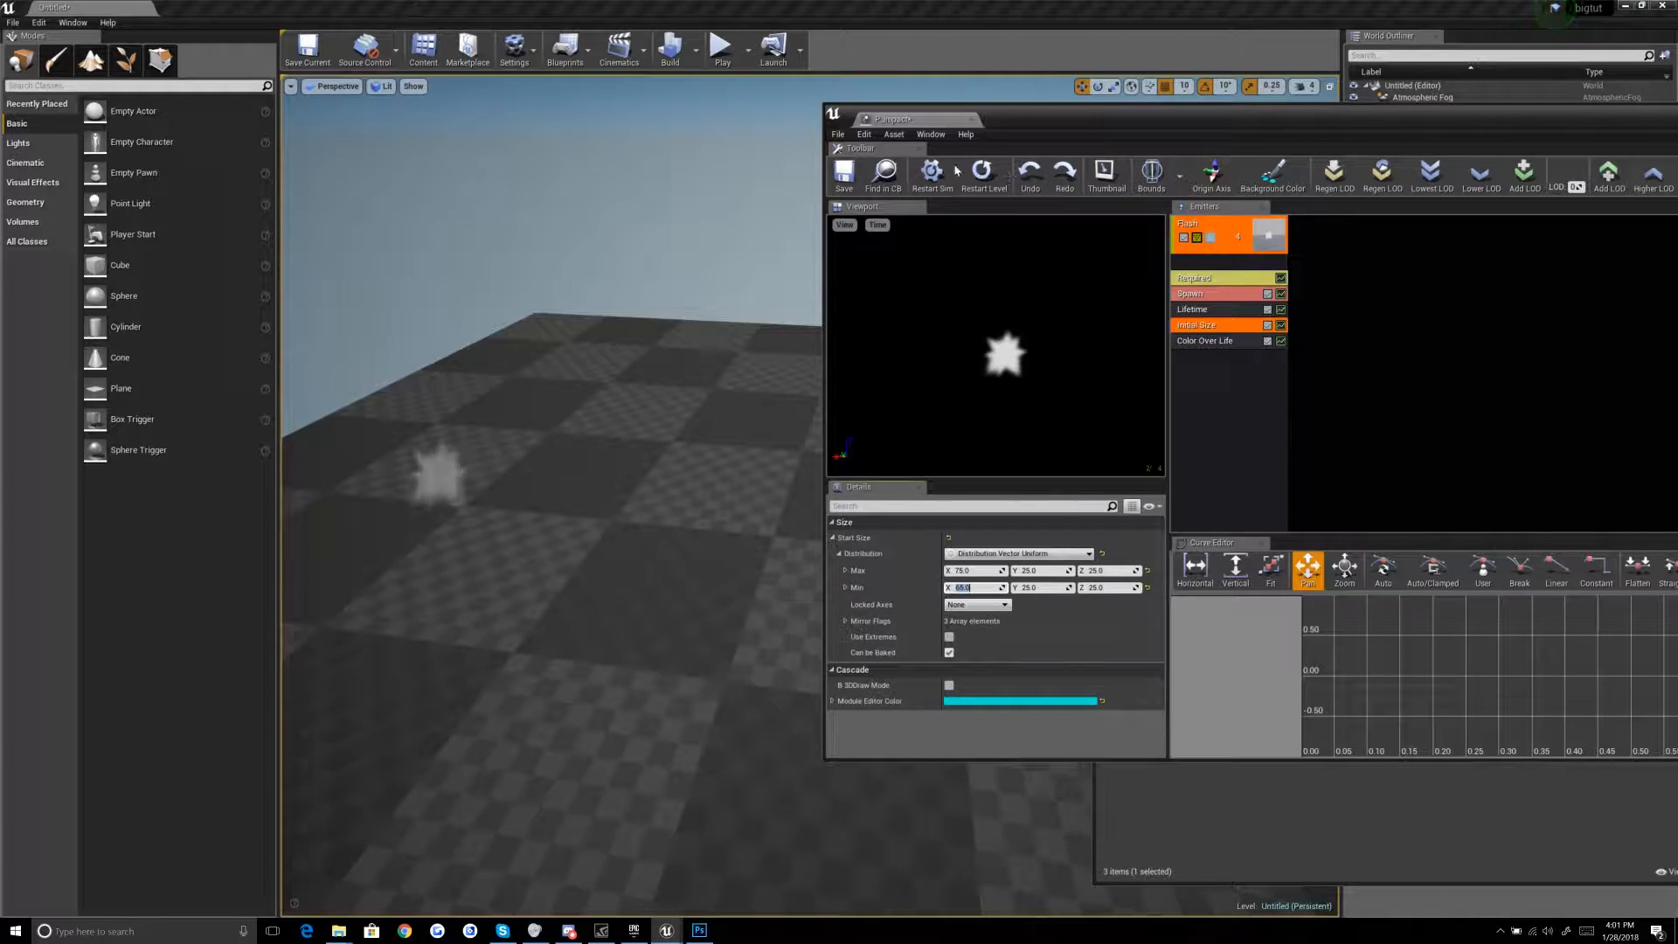
left_click(984, 175)
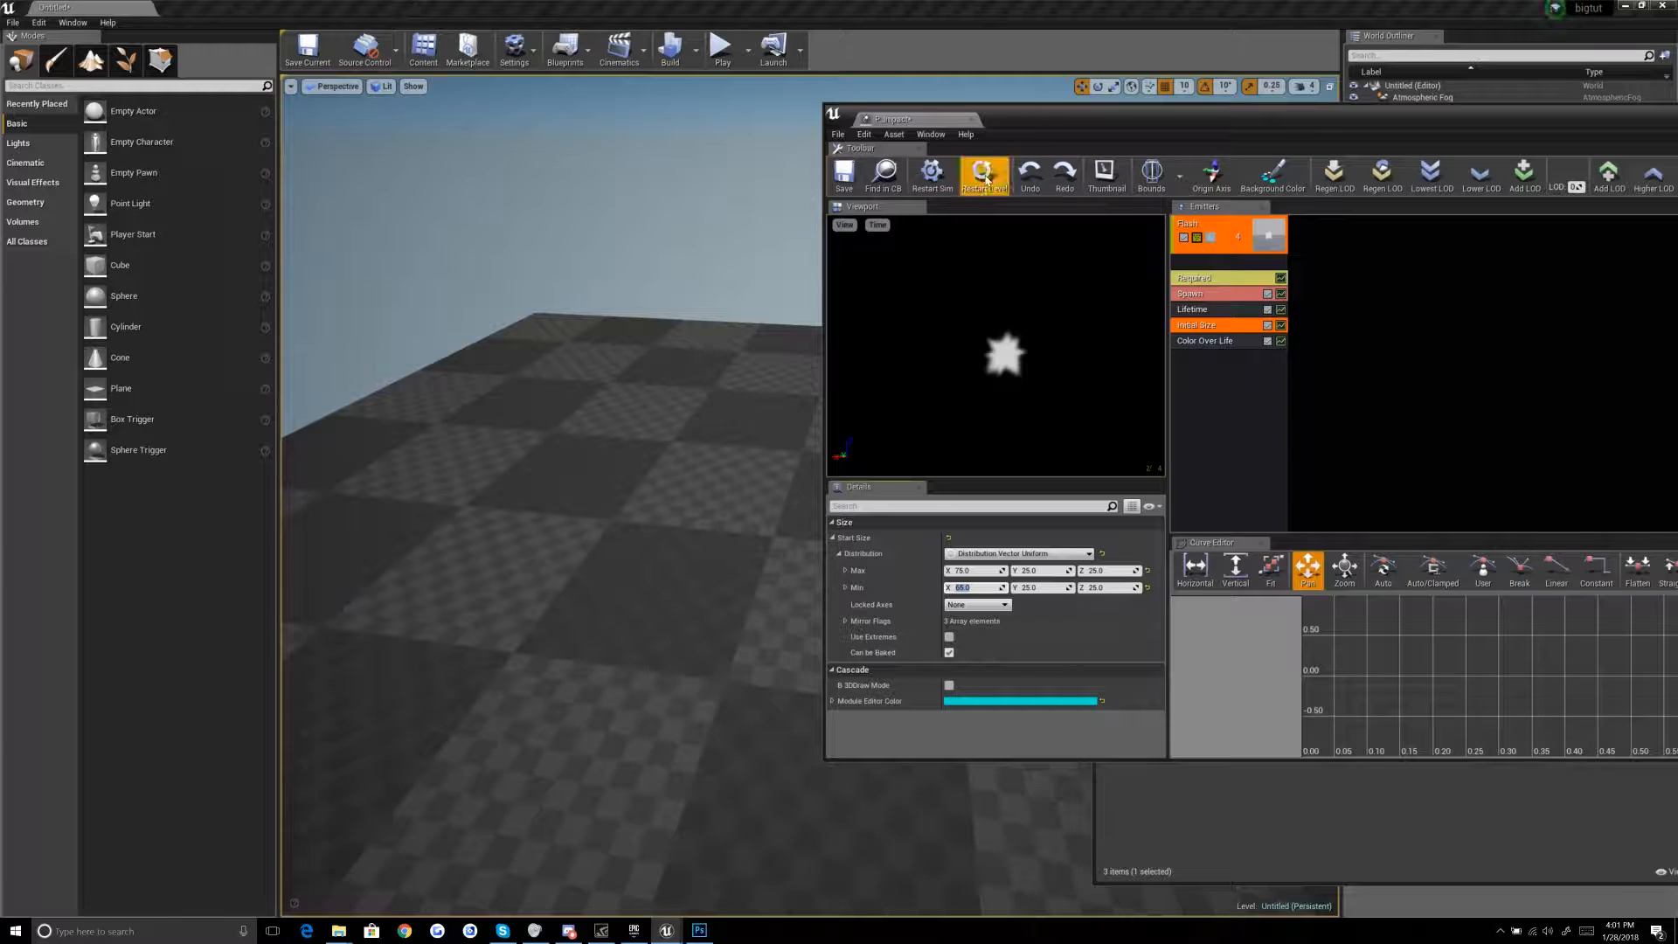
left_click(559, 515)
right_click_drag(559, 516, 514, 516)
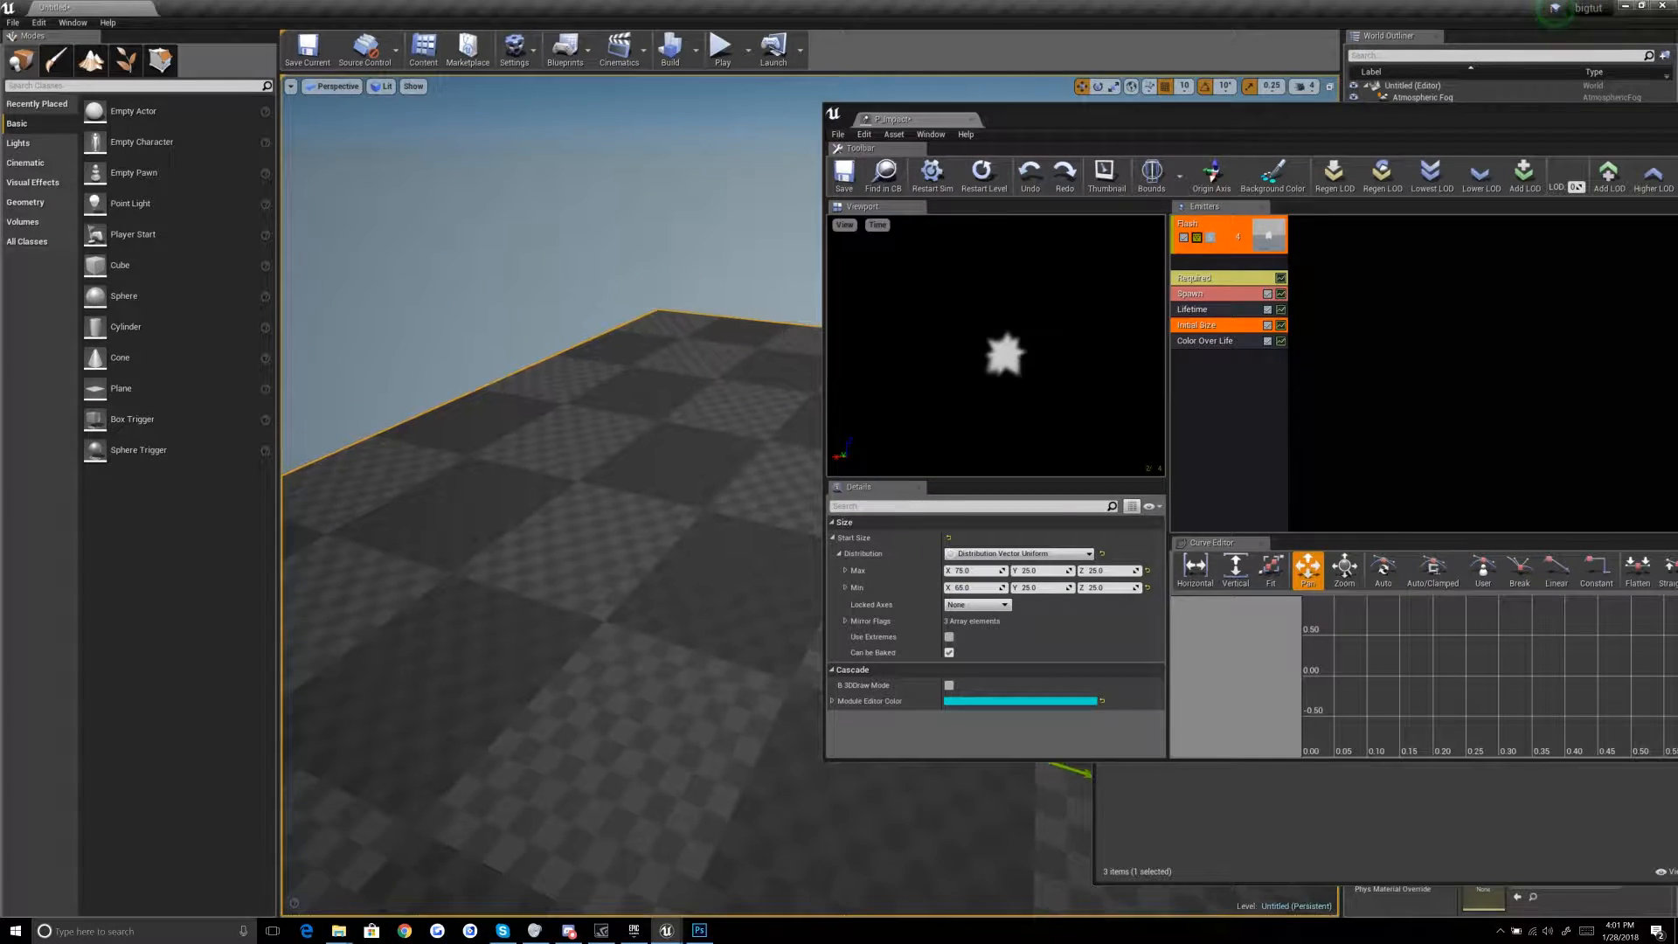
Step: Set the Initial Size module's Start Size to Max X 85 and Min X 75
left_click(958, 442)
left_click(966, 570)
type("85")
key("Return")
left_click(970, 587)
type("75")
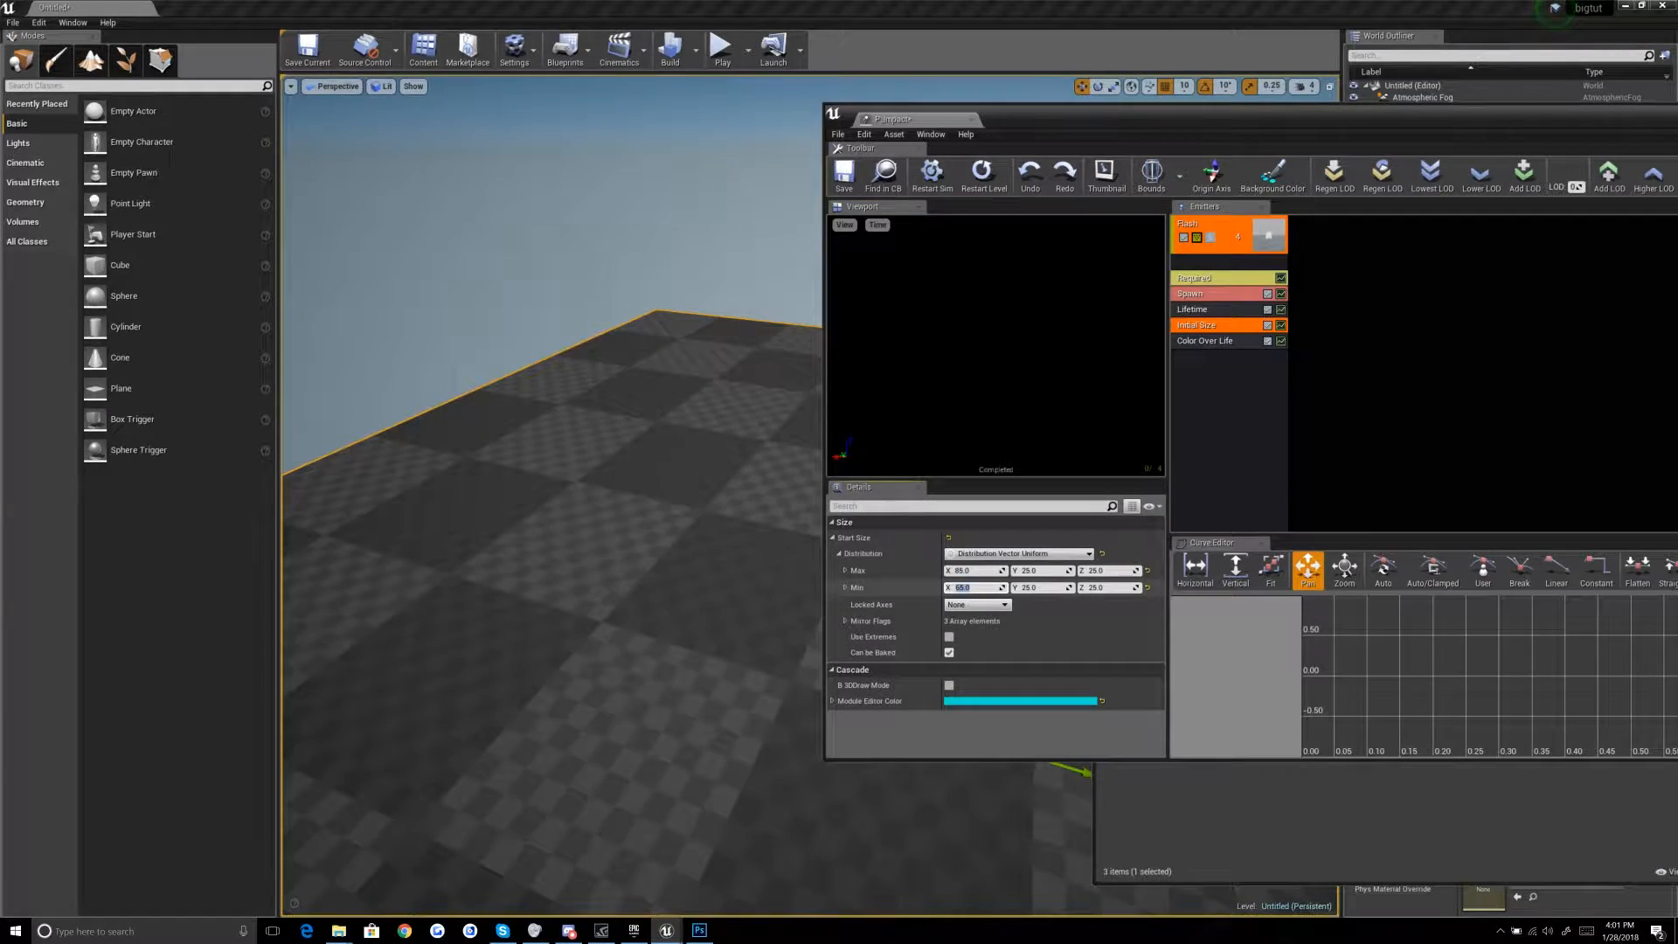
key("Return")
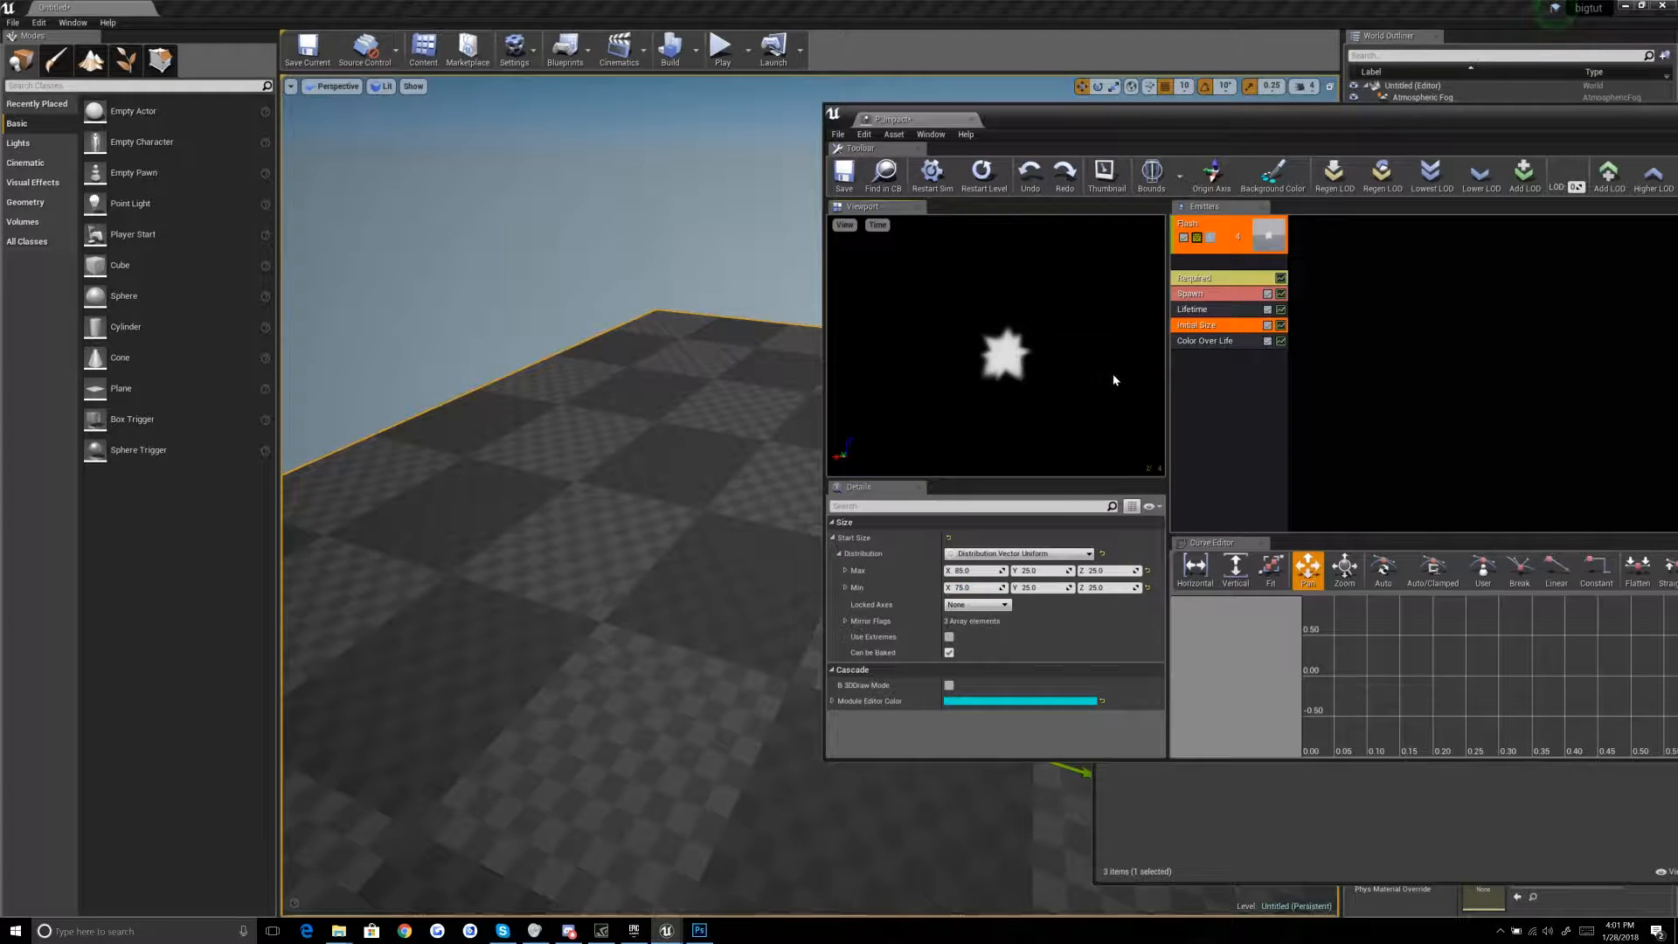
Step: Maximize the particle editor and set the first Color Over Life point to purple, about hue 283, saturation 0.91 and value 0.40
left_click_drag(1066, 117, 1059, 0)
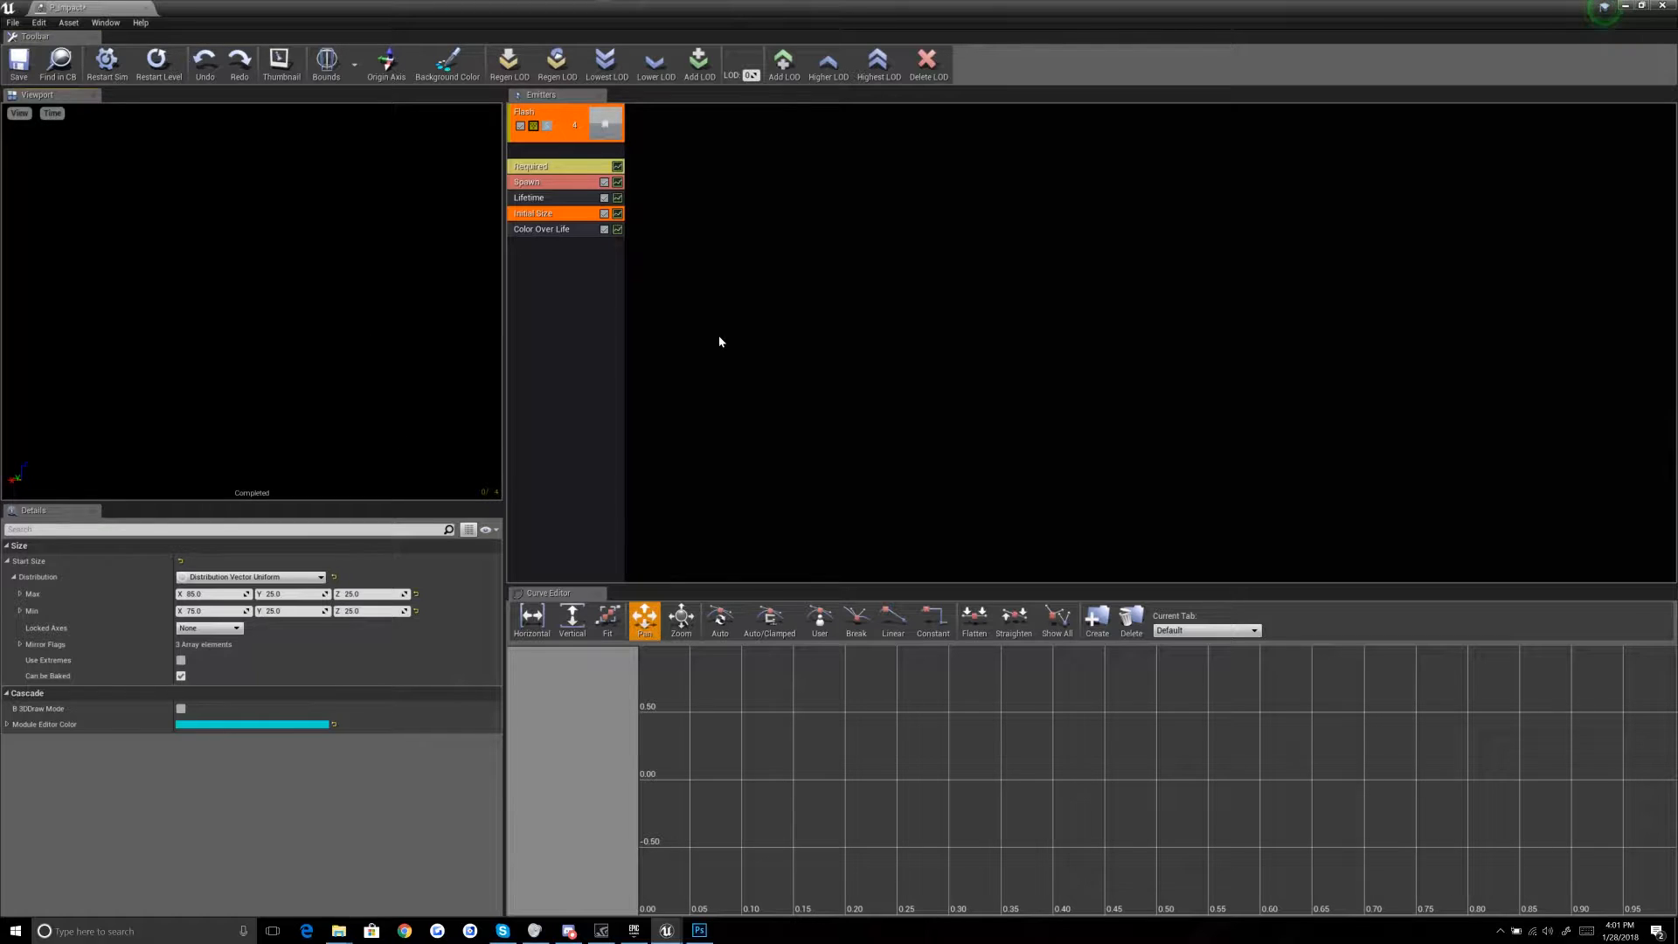
left_click(696, 320)
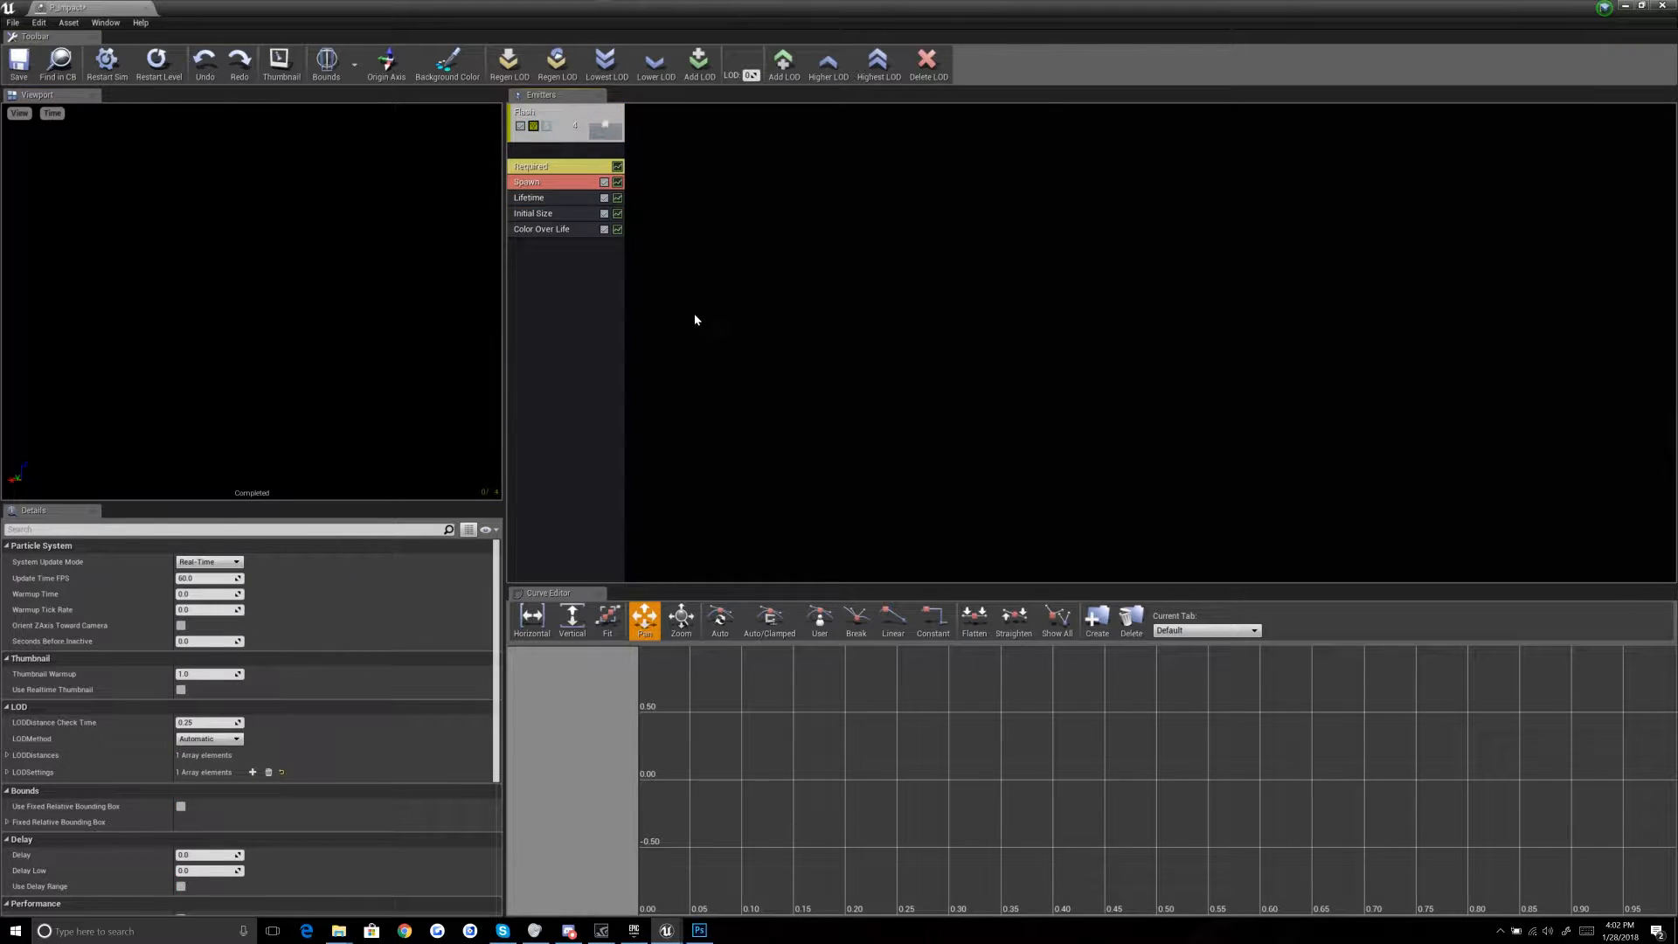
left_click(556, 229)
left_click(259, 660)
left_click(383, 630)
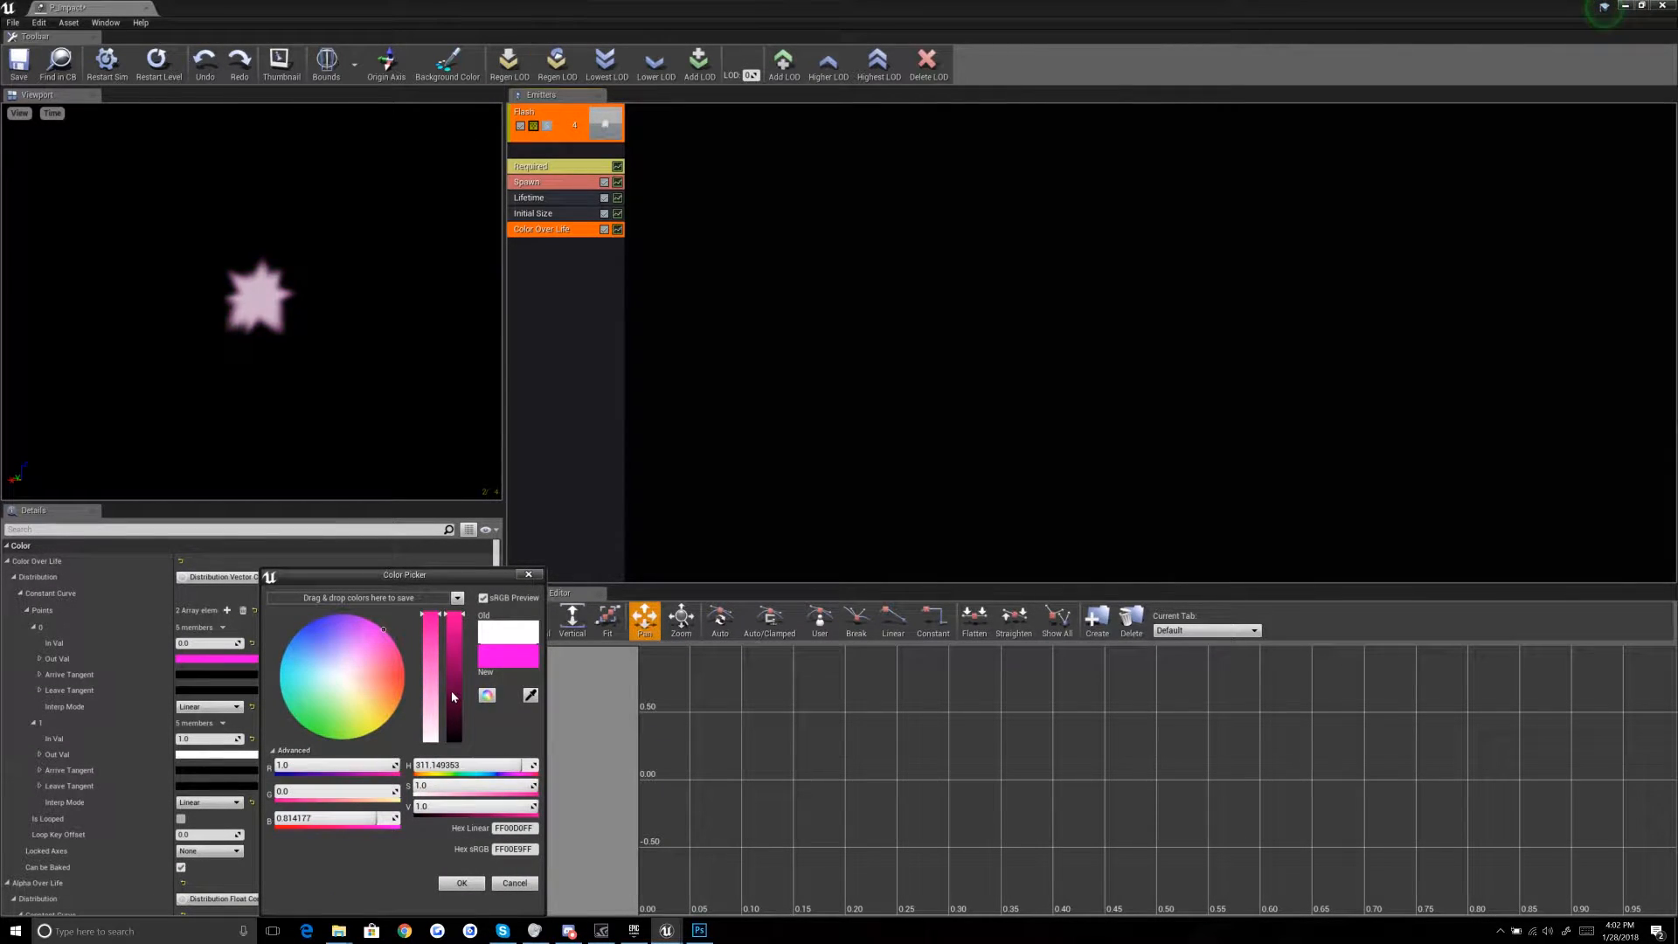
left_click(454, 689)
left_click(354, 619)
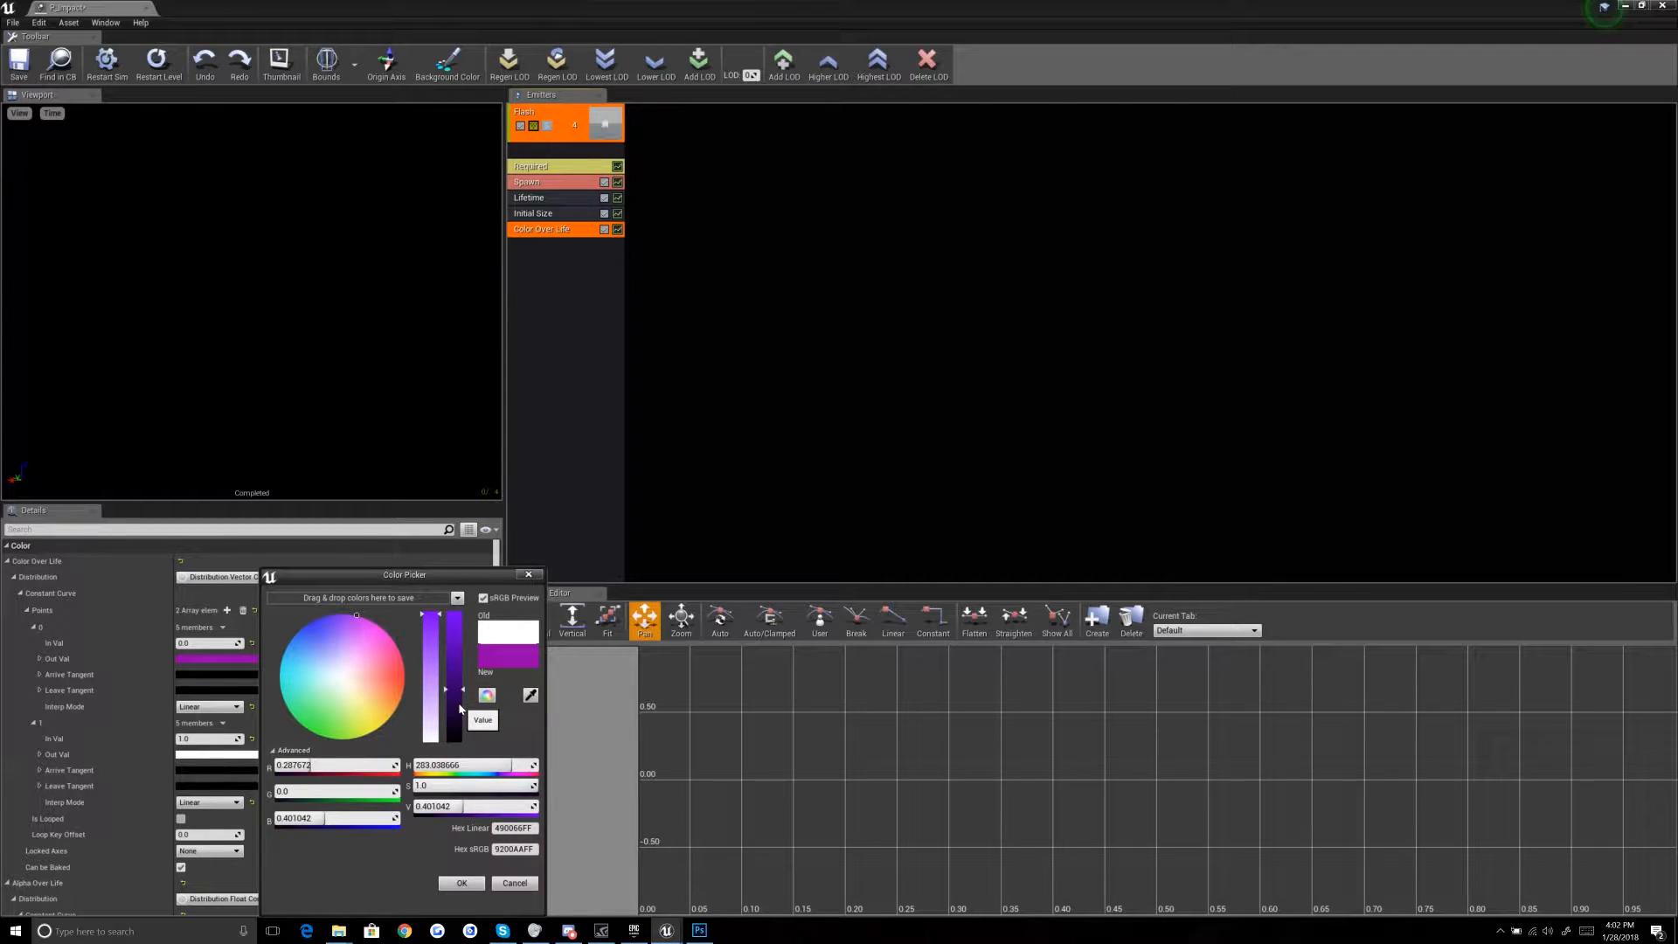
left_click(437, 641)
left_click(431, 617)
left_click(430, 625)
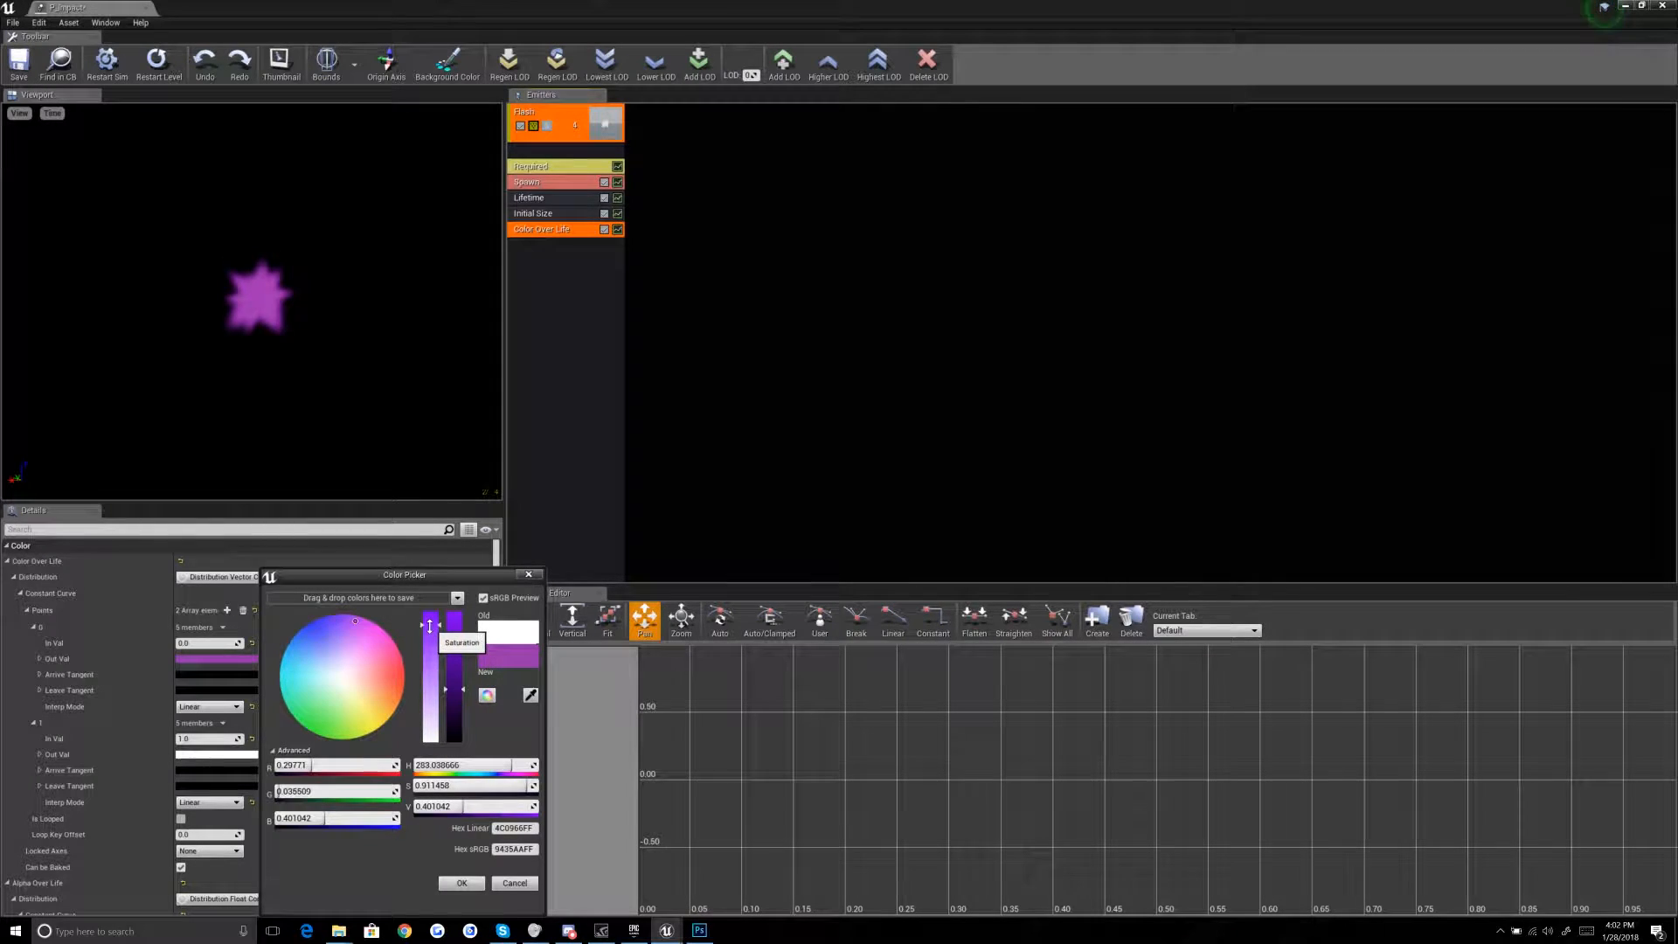
left_click(461, 883)
Step: Set the second Color Over Life point's Out Val to a saturated pinkish red
left_click(280, 757)
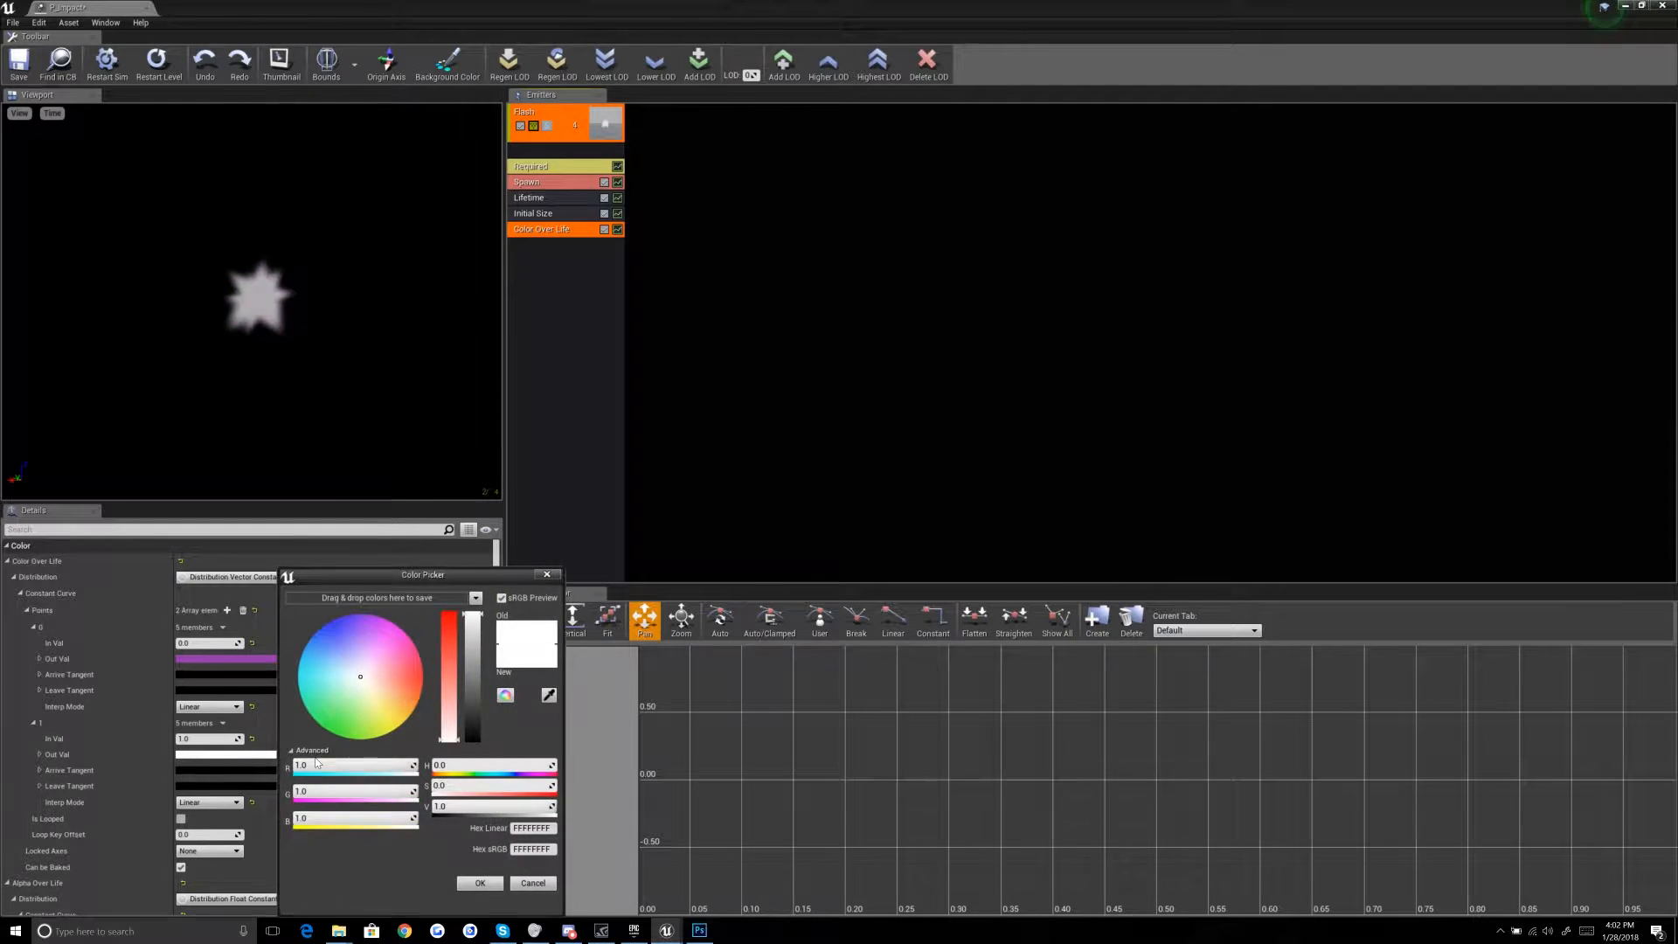
left_click_drag(403, 681, 428, 657)
left_click_drag(473, 627, 425, 672)
left_click(480, 883)
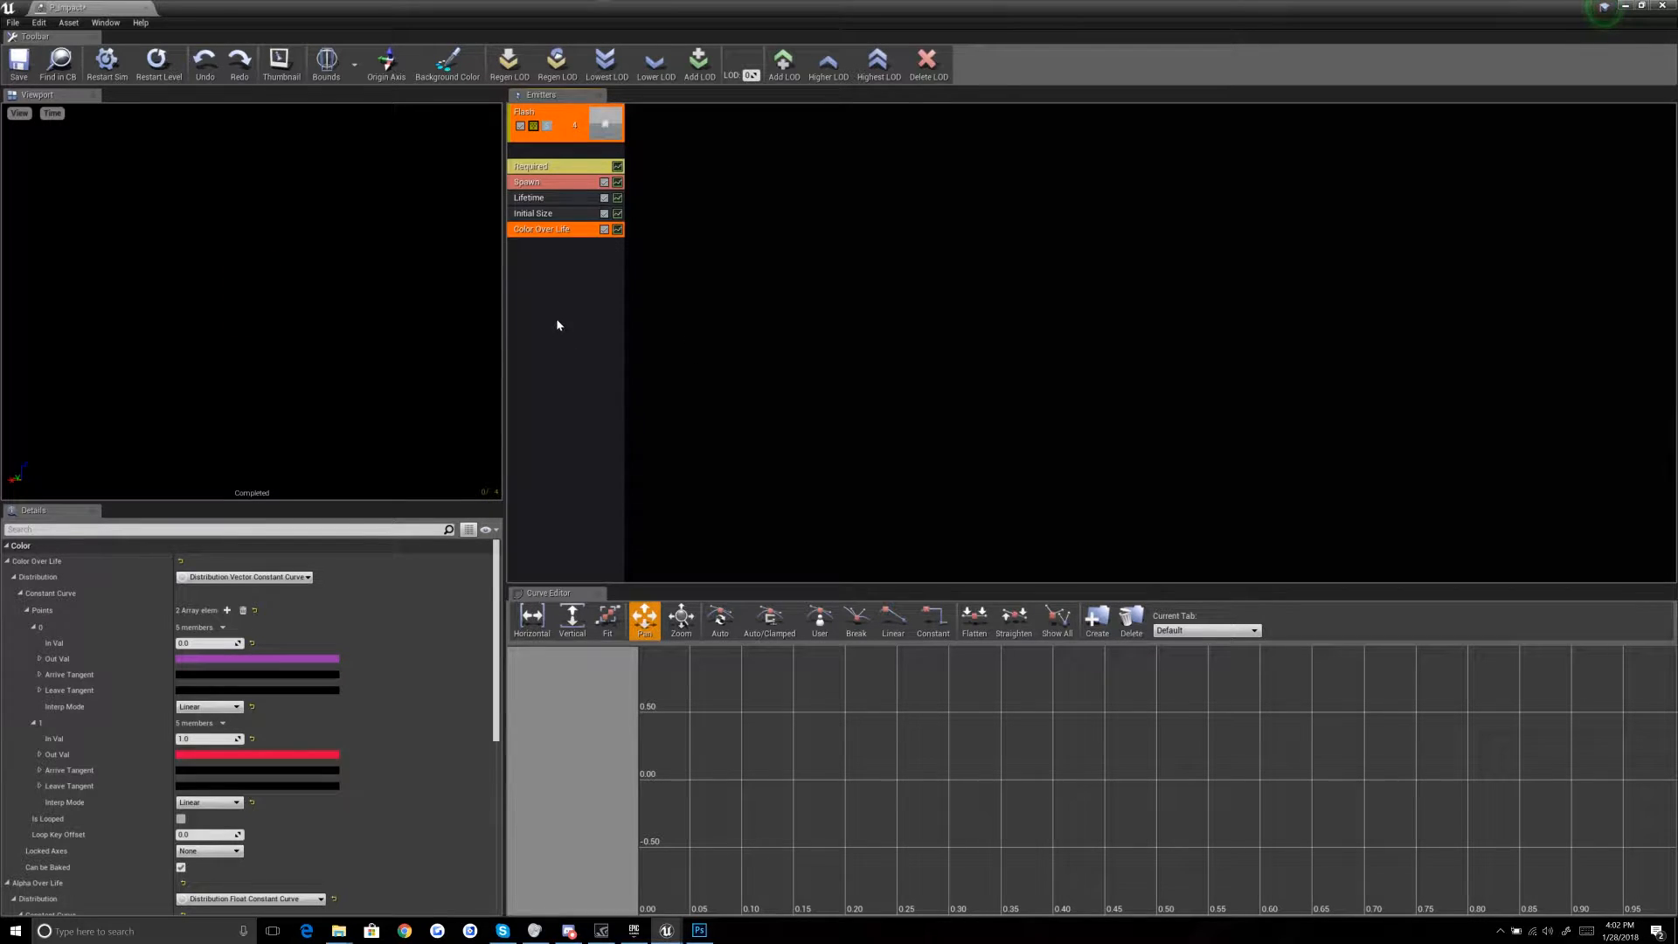
Step: Add an Initial Rotation module to the Flash emitter
right_click(560, 286)
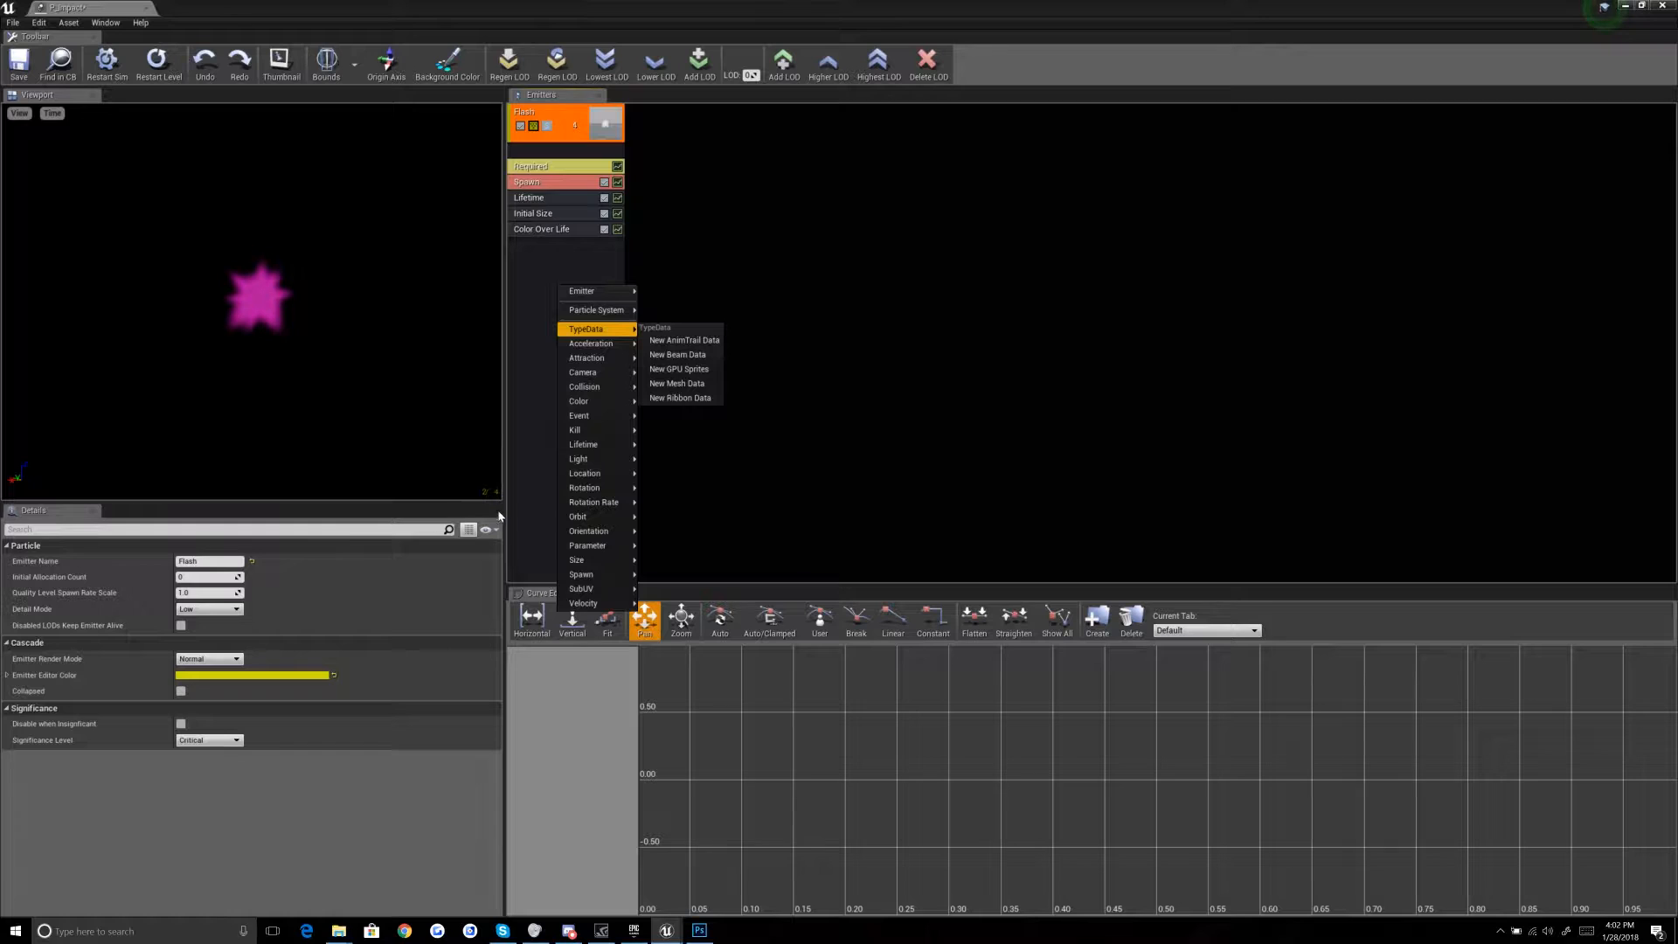
left_click(674, 487)
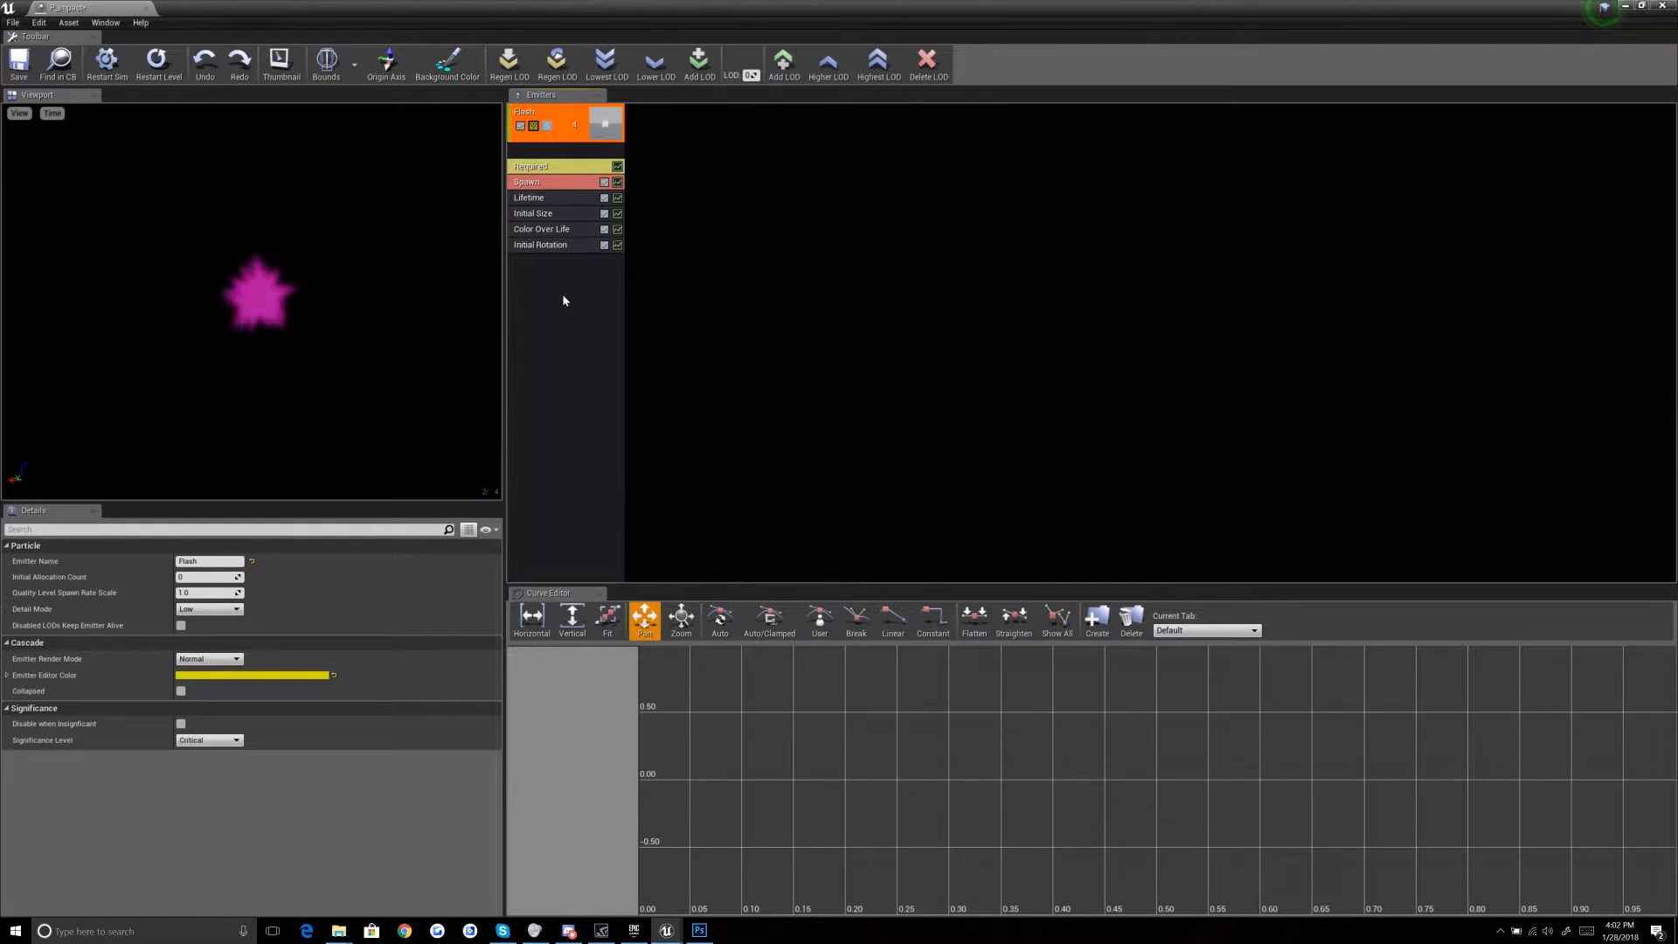
right_click(551, 300)
left_click(527, 307)
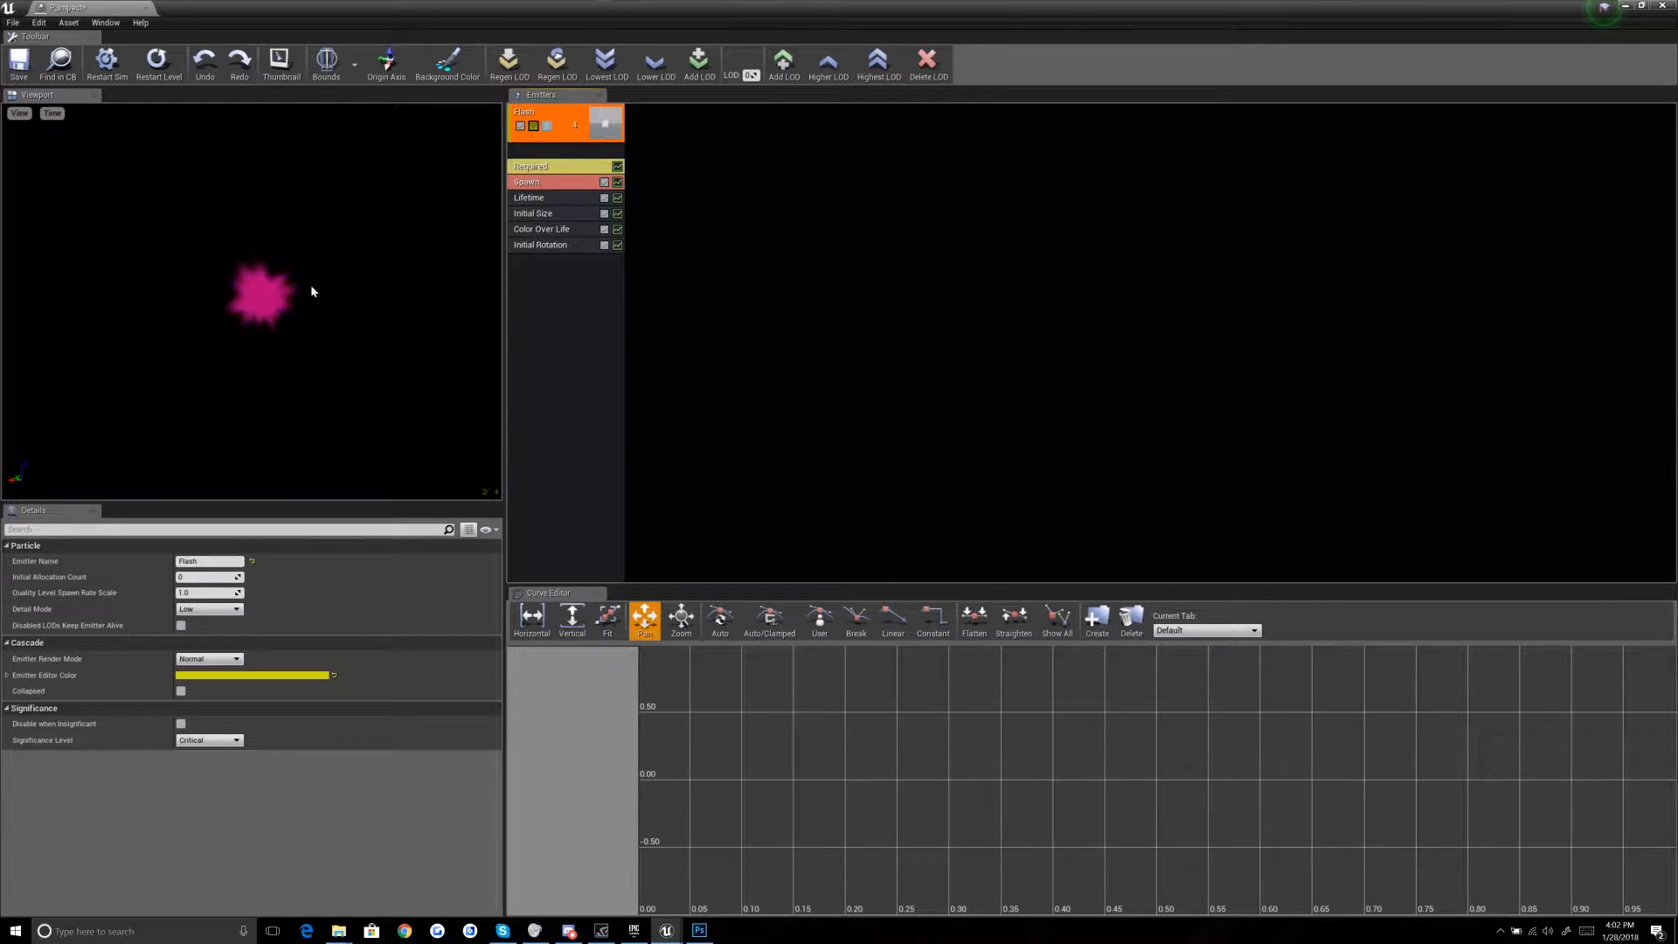
Step: Set the Flash emitter's Lifetime to Min 0.15 and Max 0.2, and restart the effect in the level
left_click(533, 198)
left_click(207, 592)
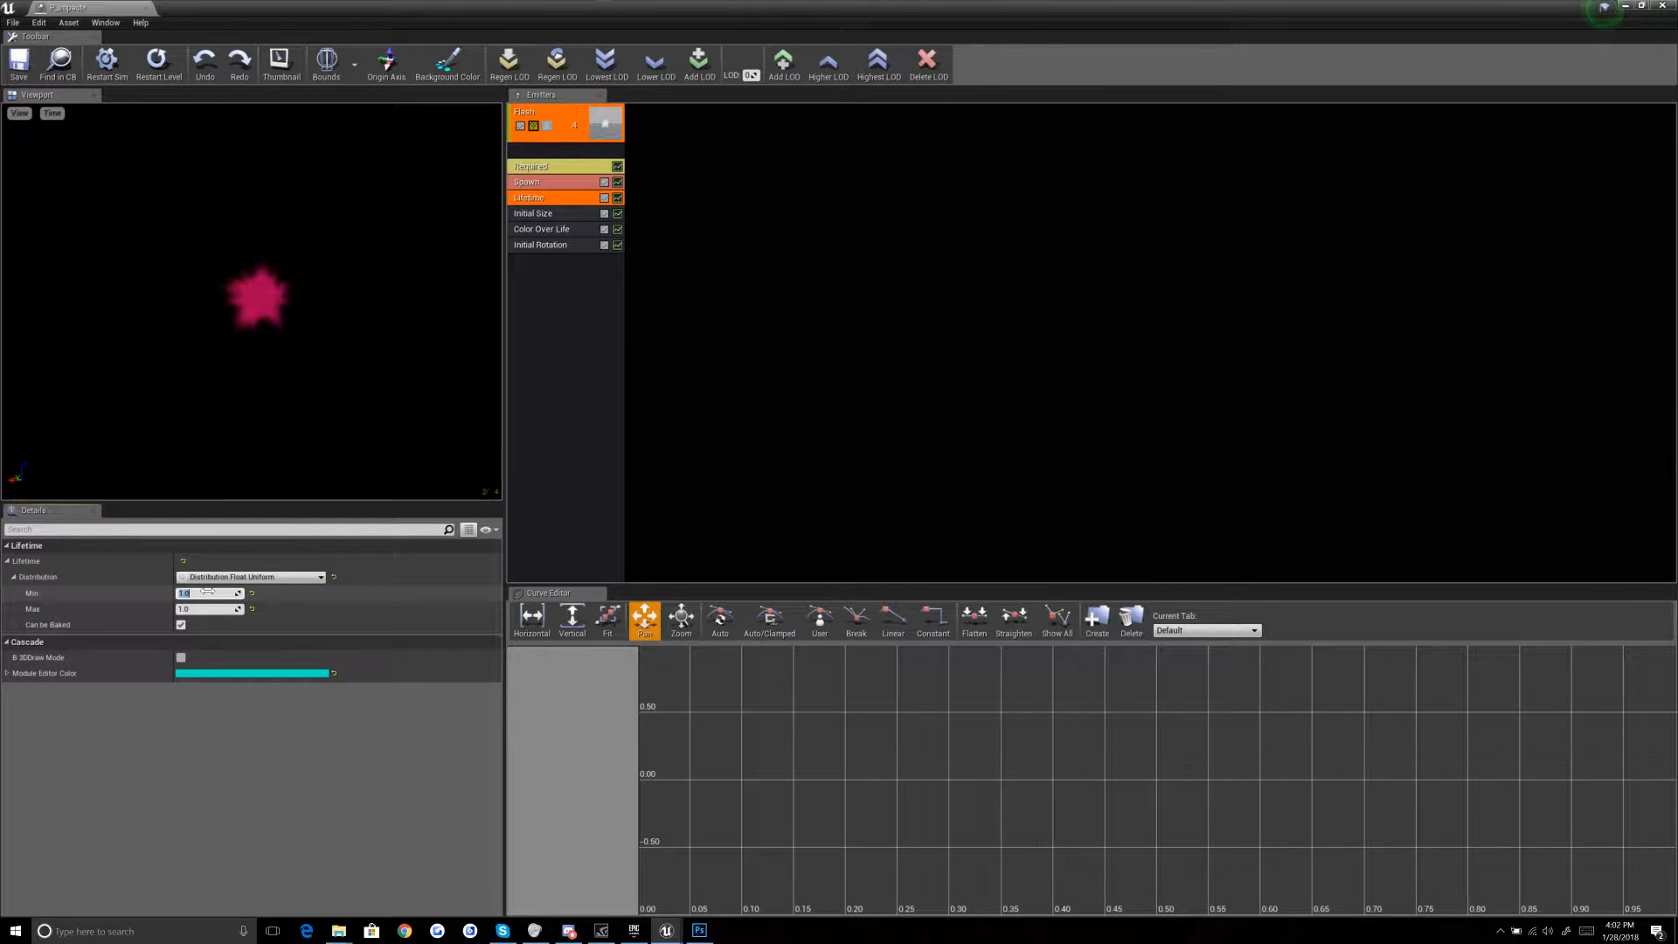
type("0.15")
key("Tab")
type("2")
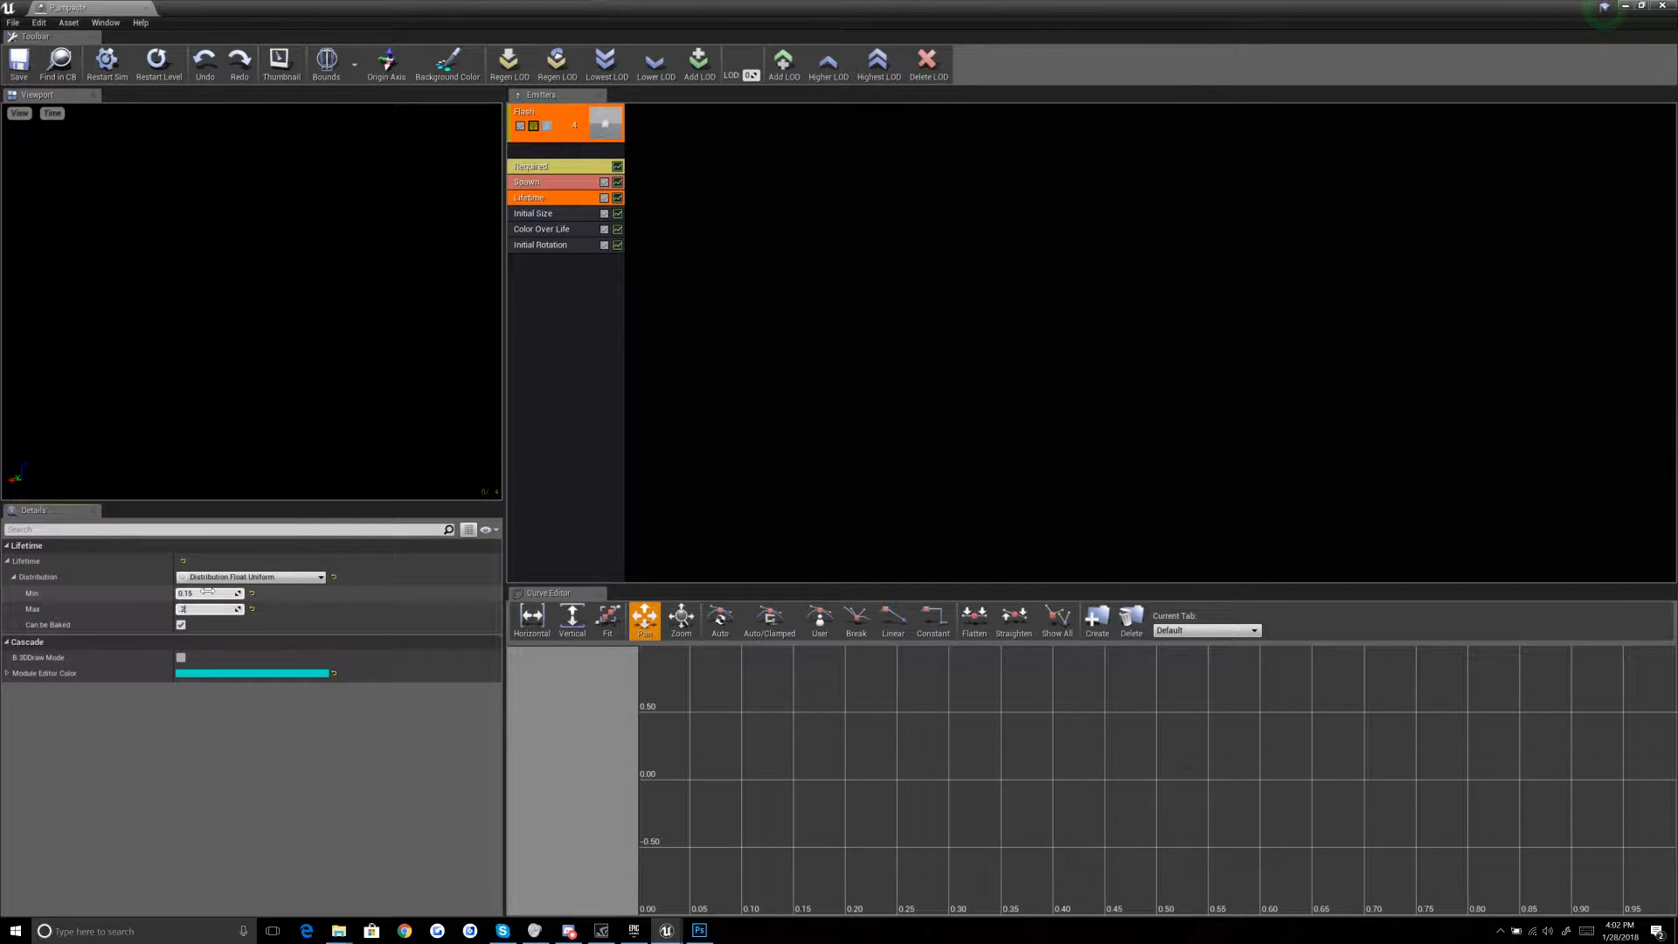
key("Return")
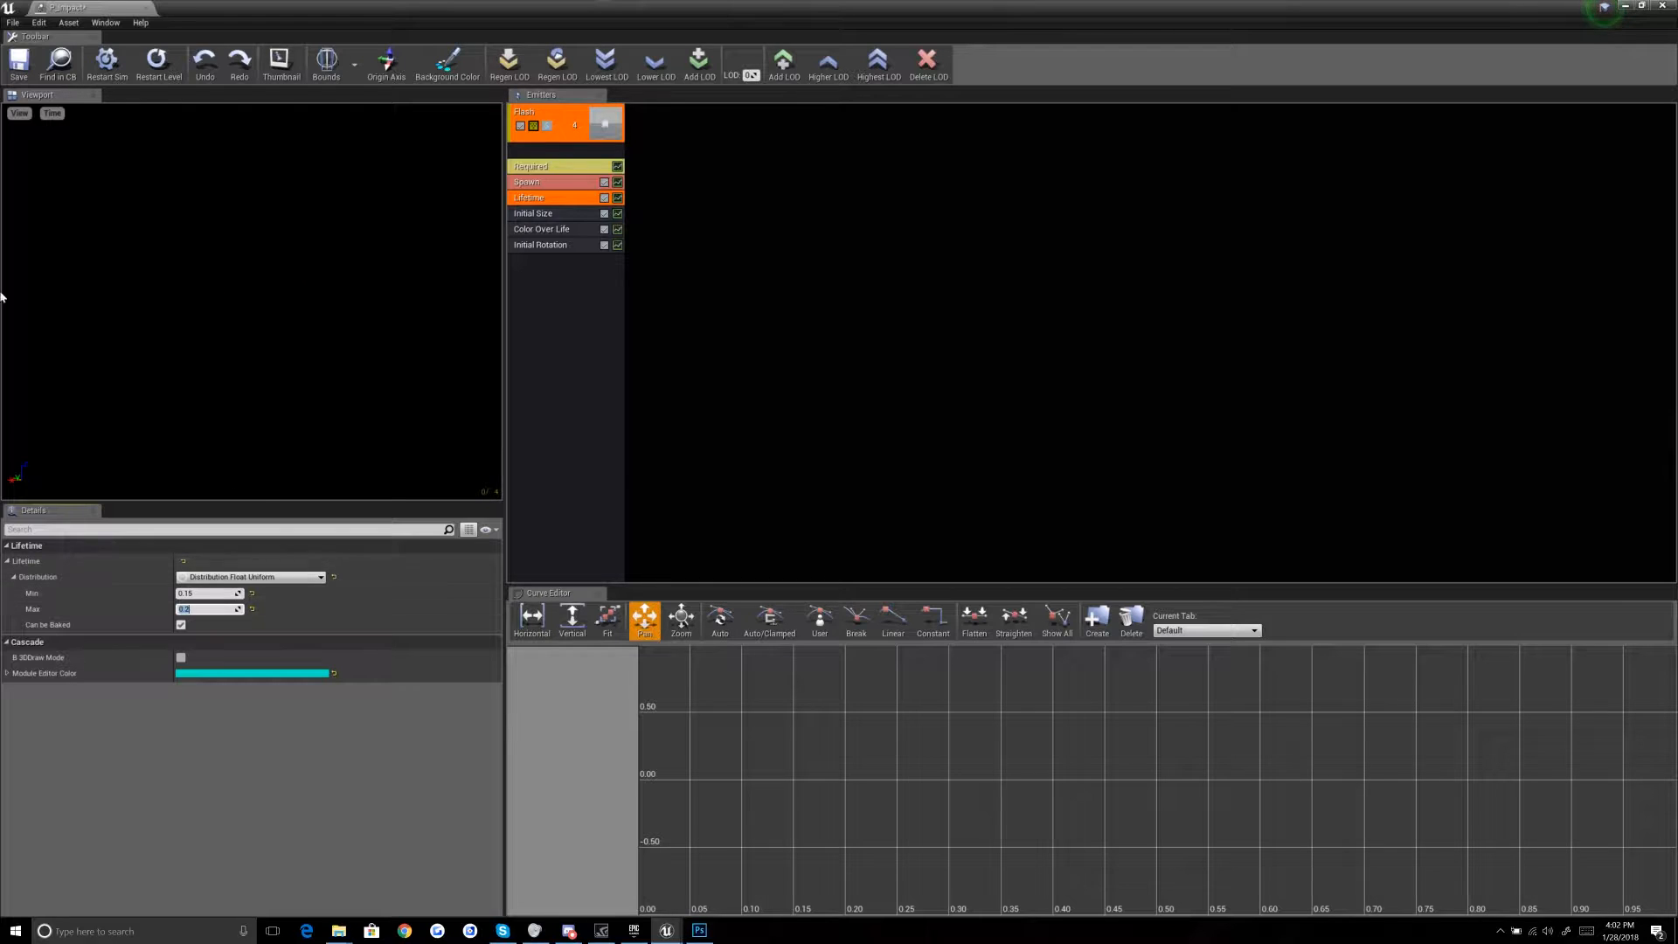
left_click(152, 70)
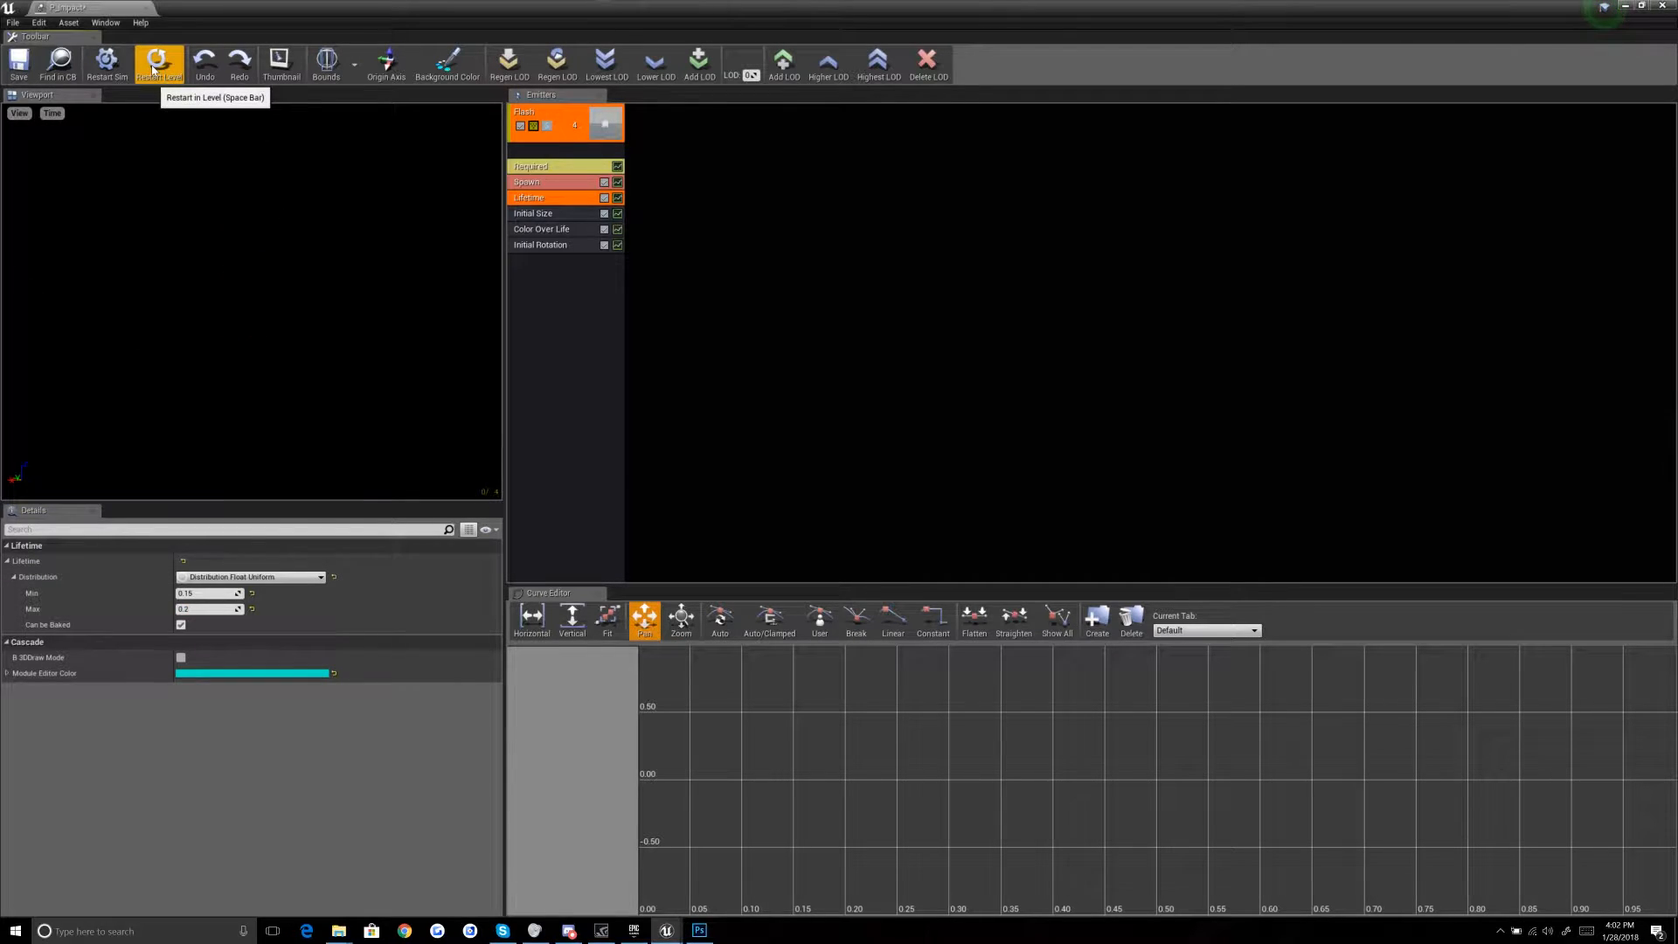
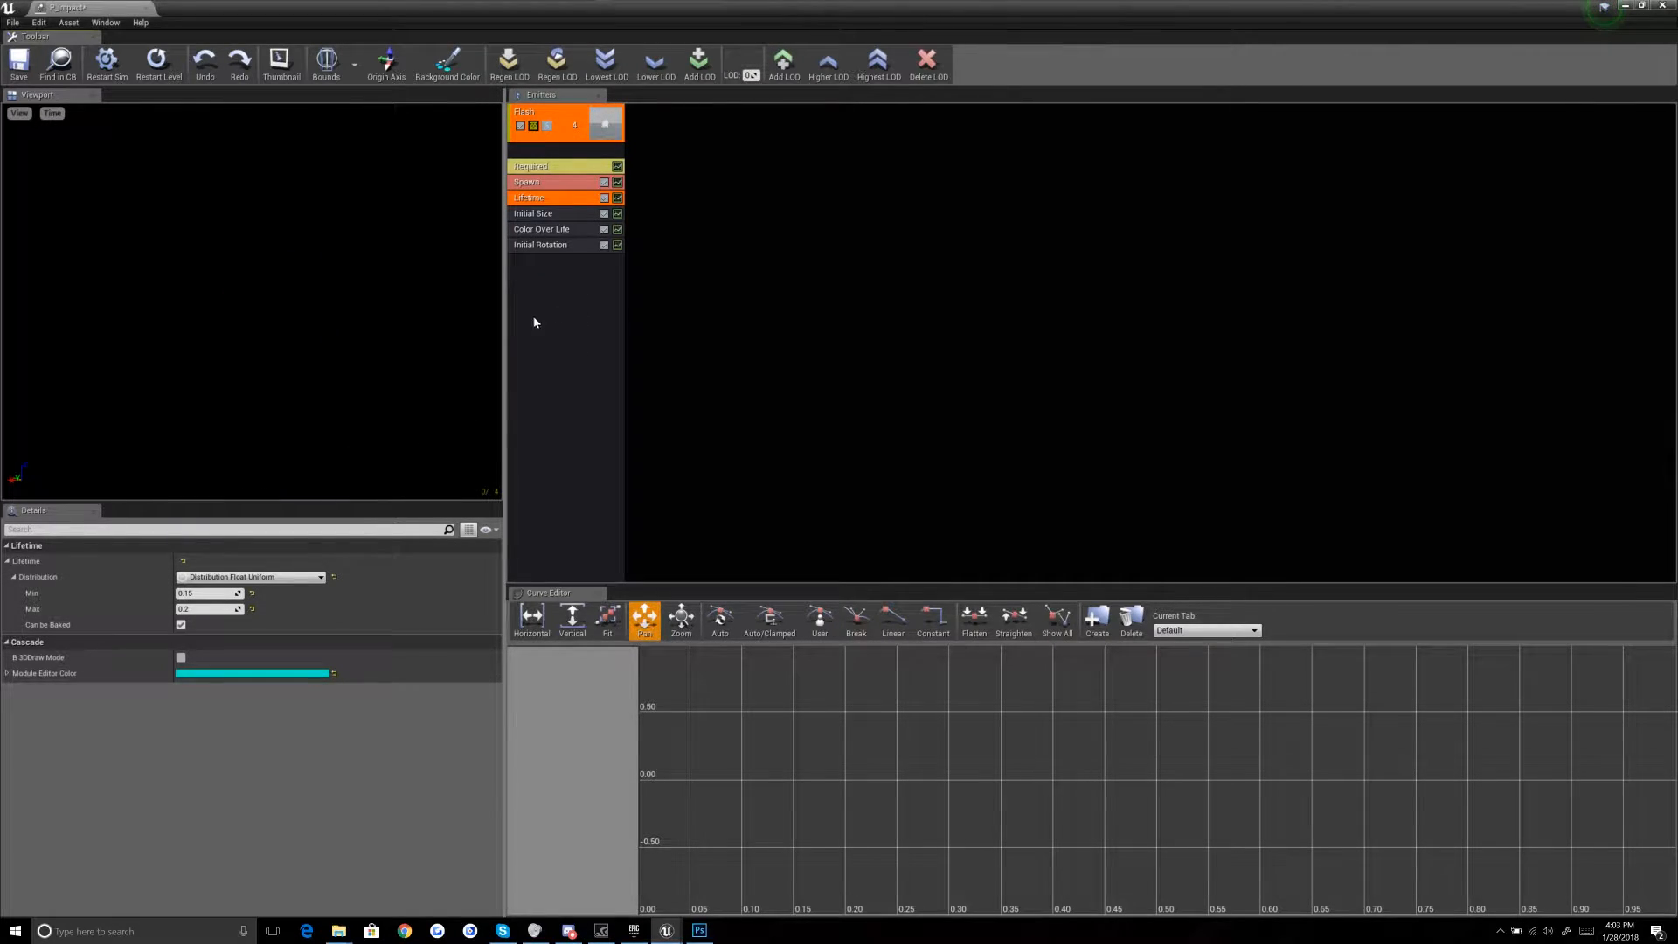
Step: Add a Size By Life module to the Flash emitter
right_click(558, 309)
mouse_move(612, 585)
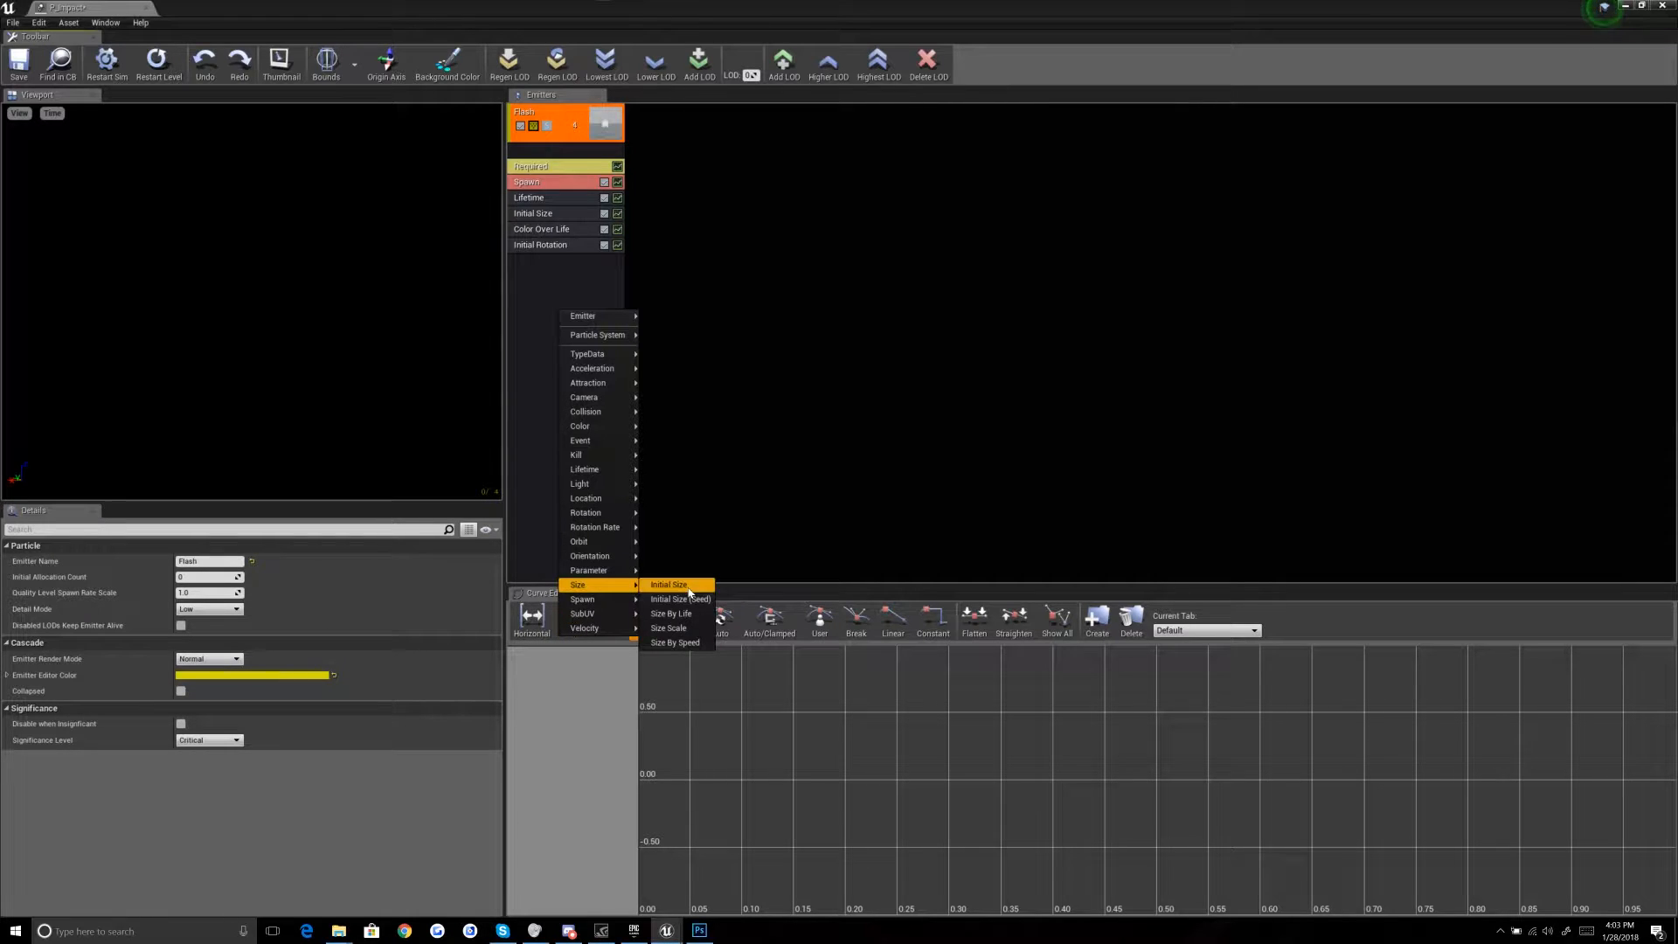
left_click(686, 614)
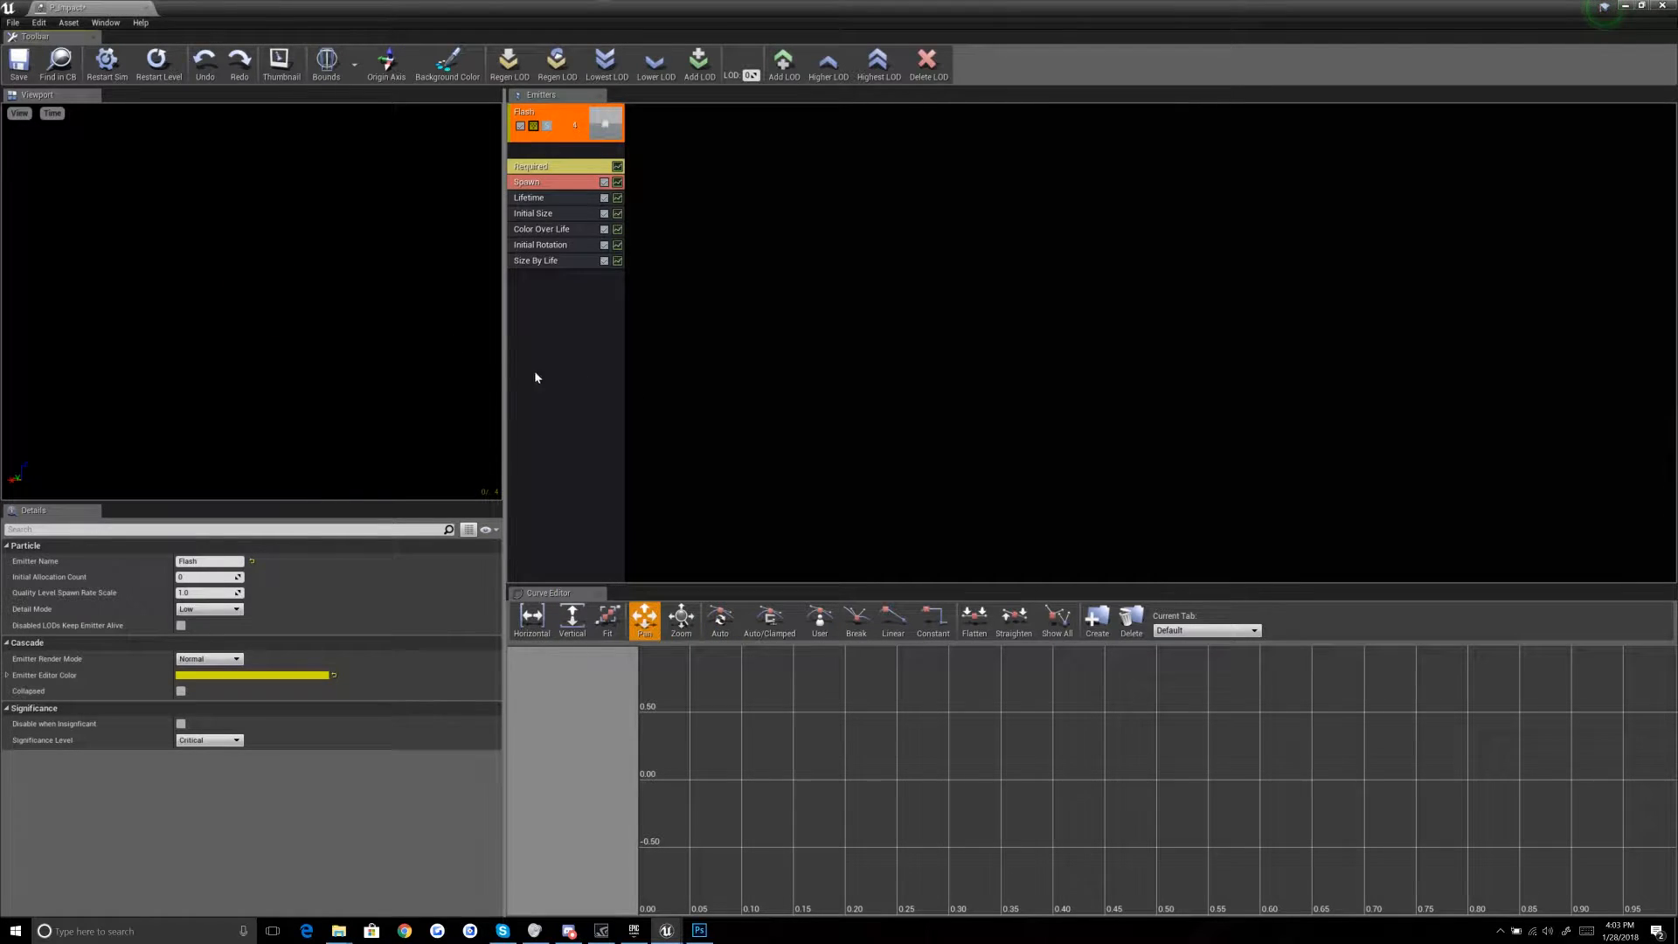
Step: Set the Out Val X of the second Size By Life curve point to 2.5
left_click(570, 259)
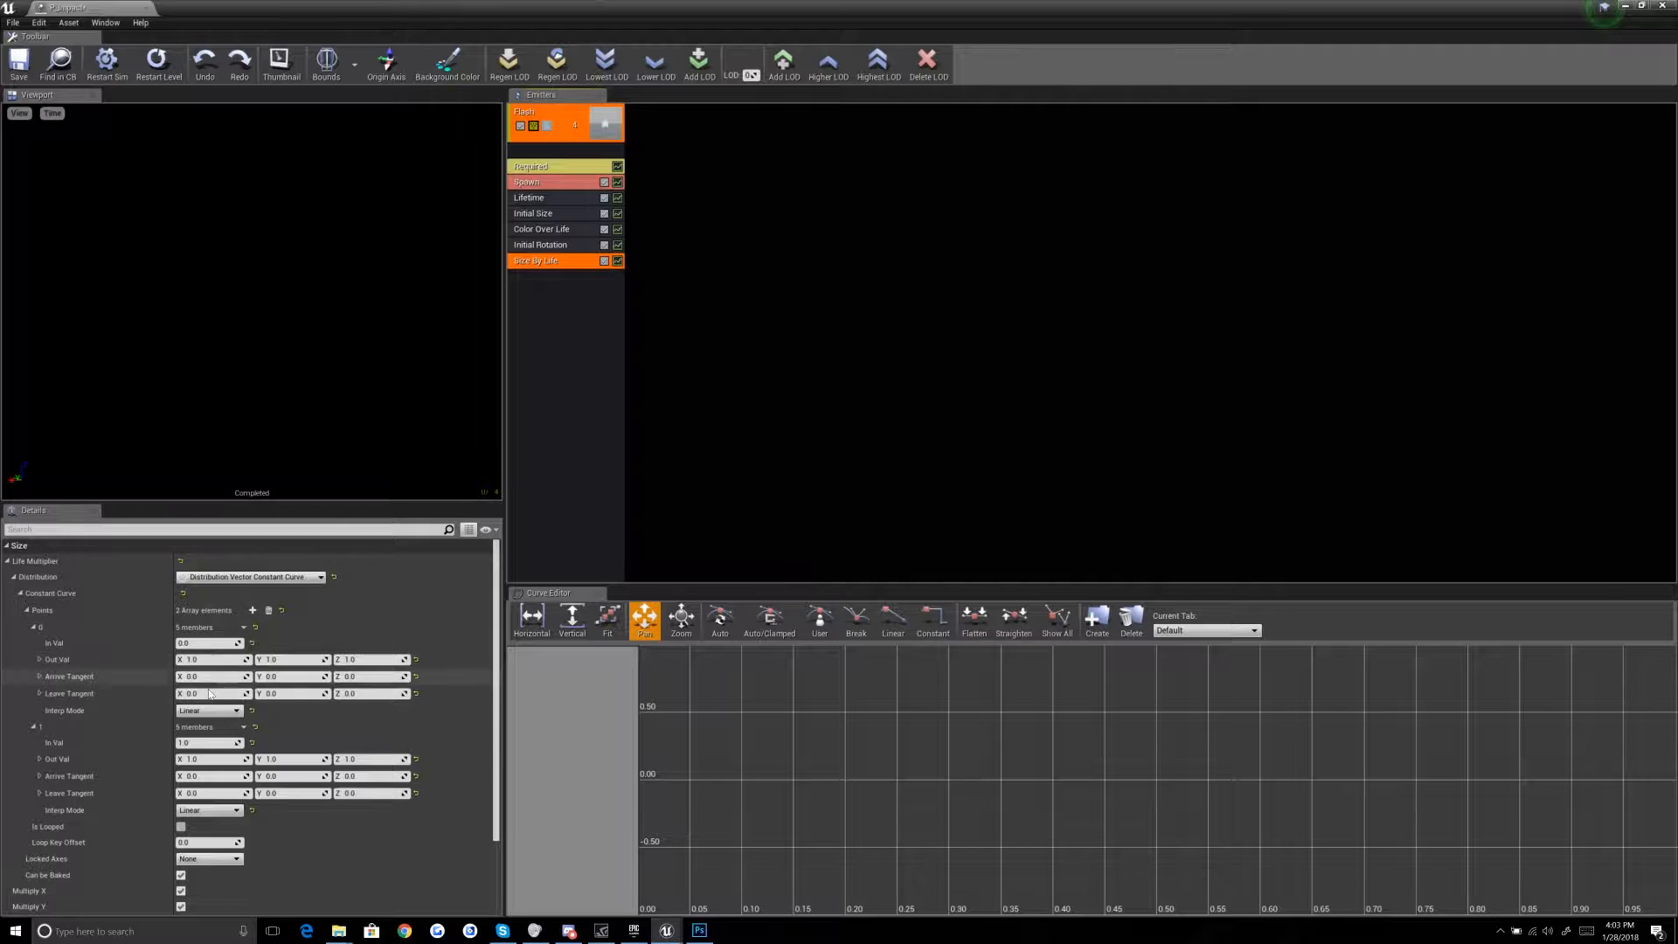
left_click(213, 658)
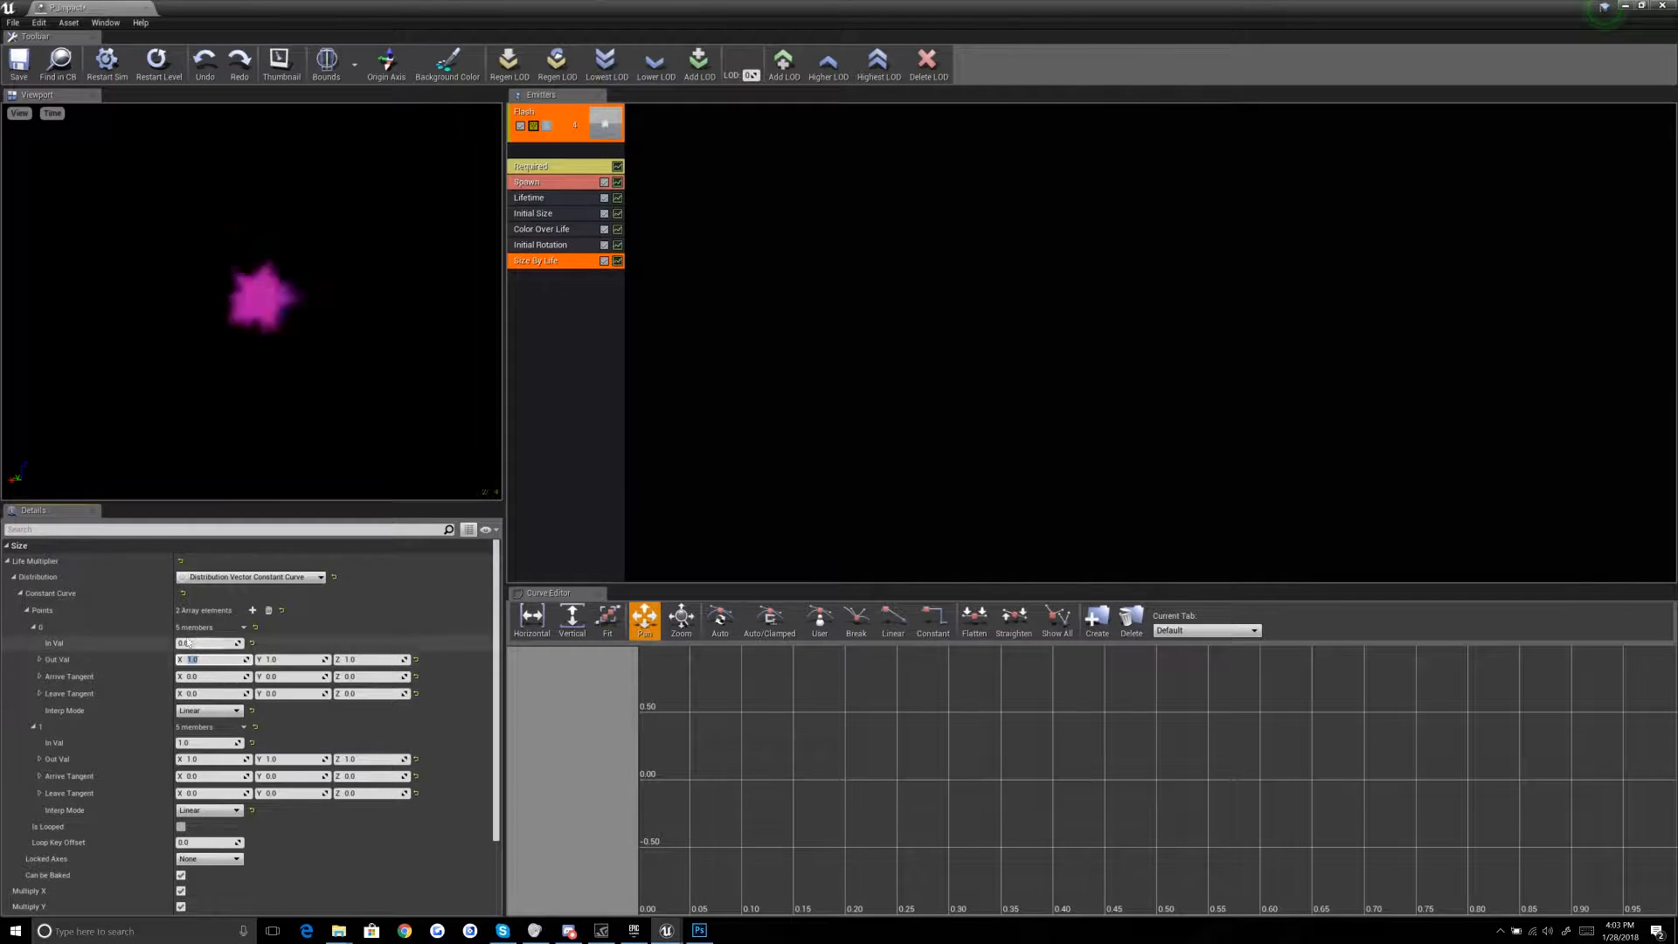
left_click(201, 758)
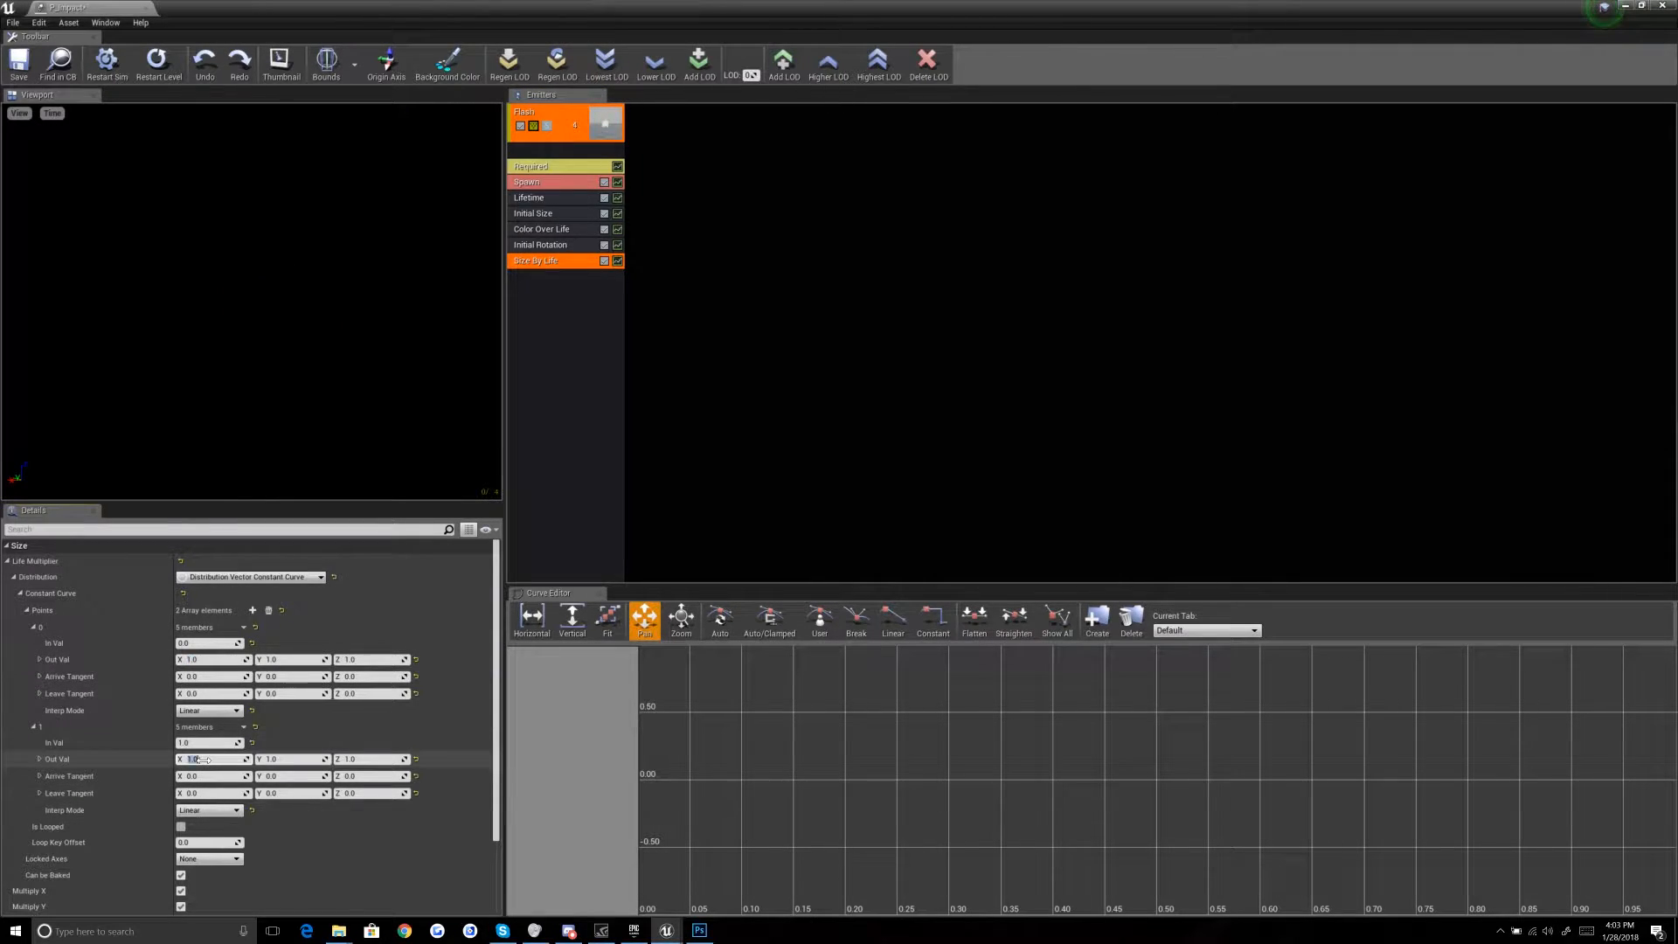
type("2.5")
key("Return")
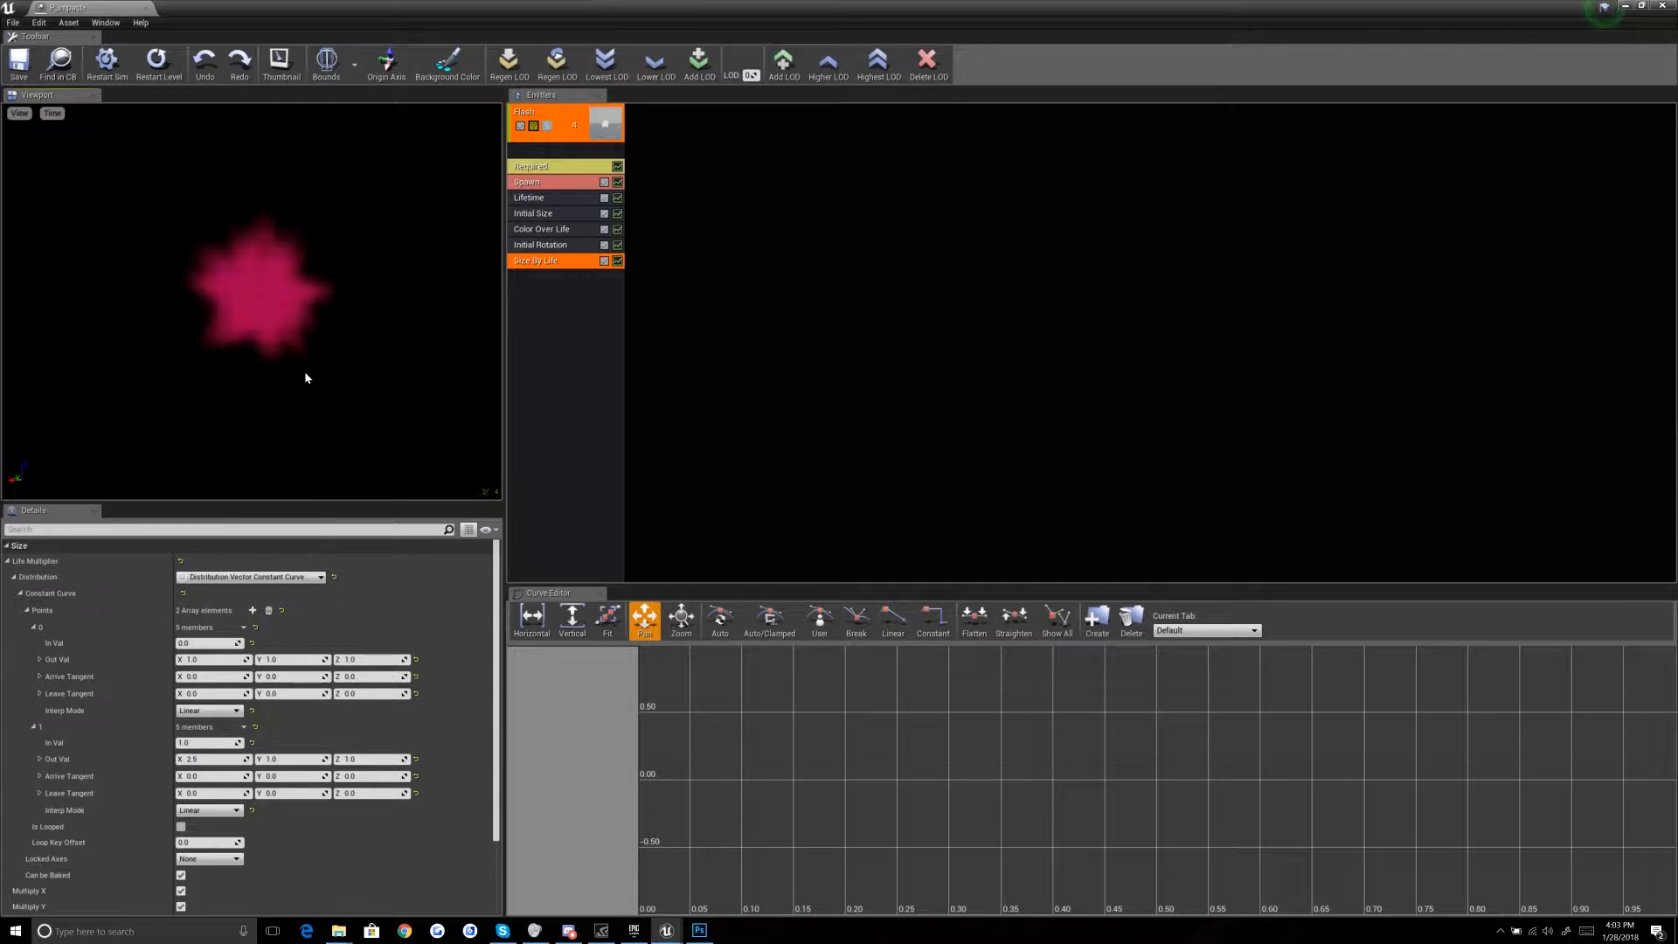
Step: Set the second Size By Life point's In Val to 0.3 and add a third point with In Val 1
left_click(198, 742)
type(".3")
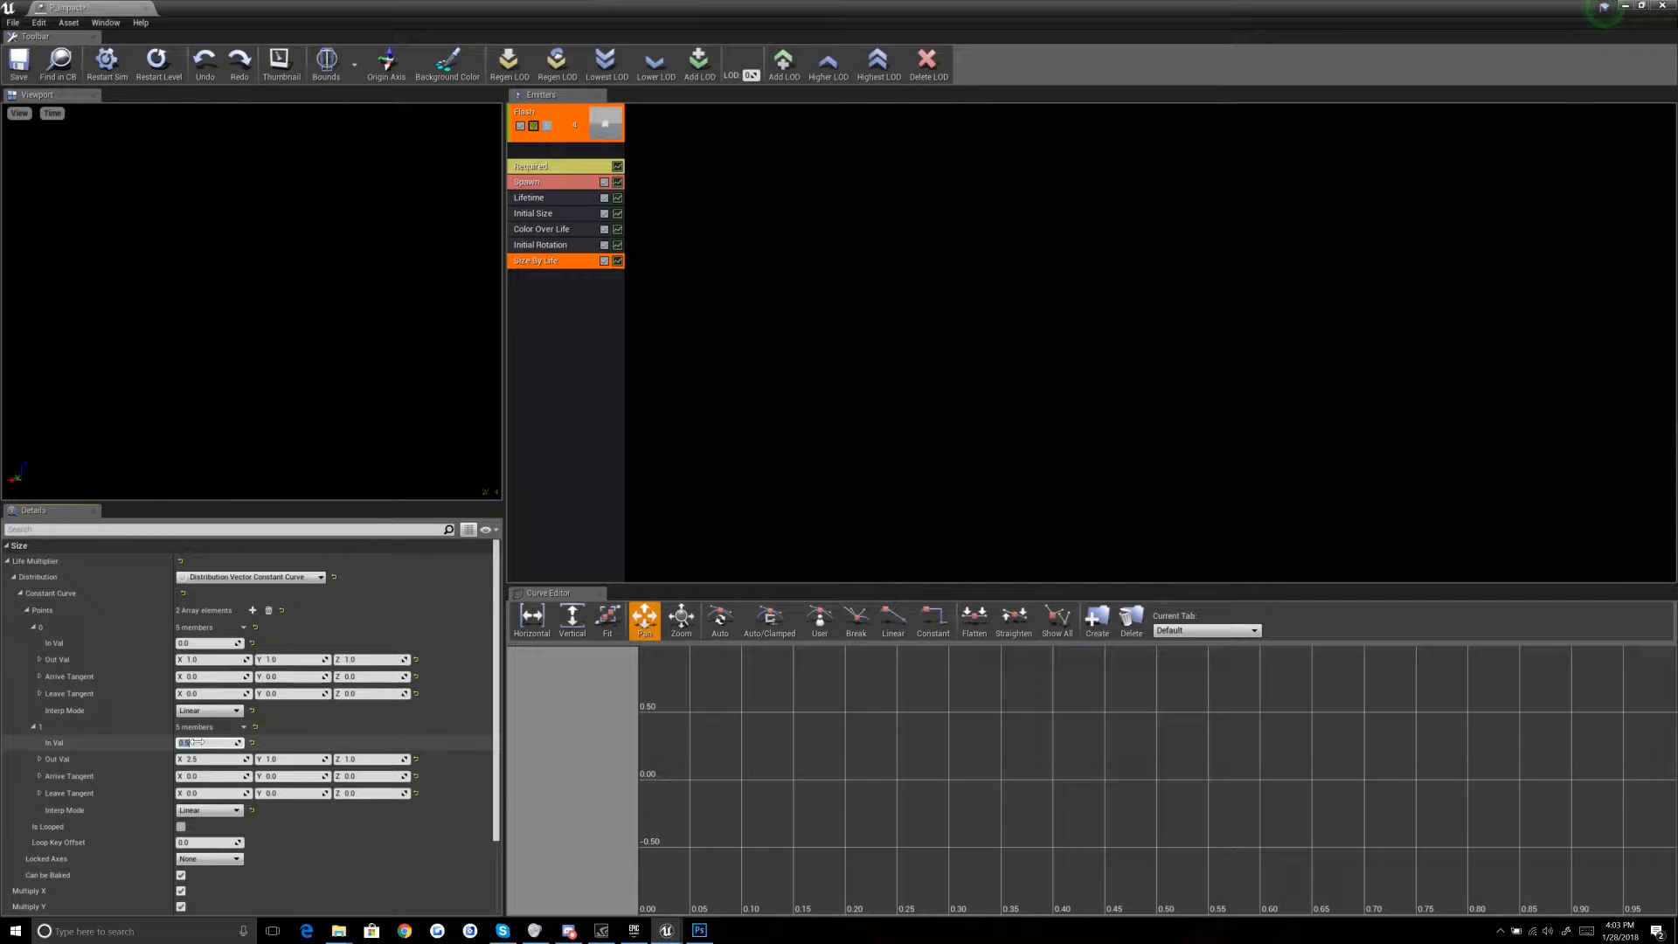
key("Return")
left_click(253, 610)
left_click(206, 843)
type("1")
key("Return")
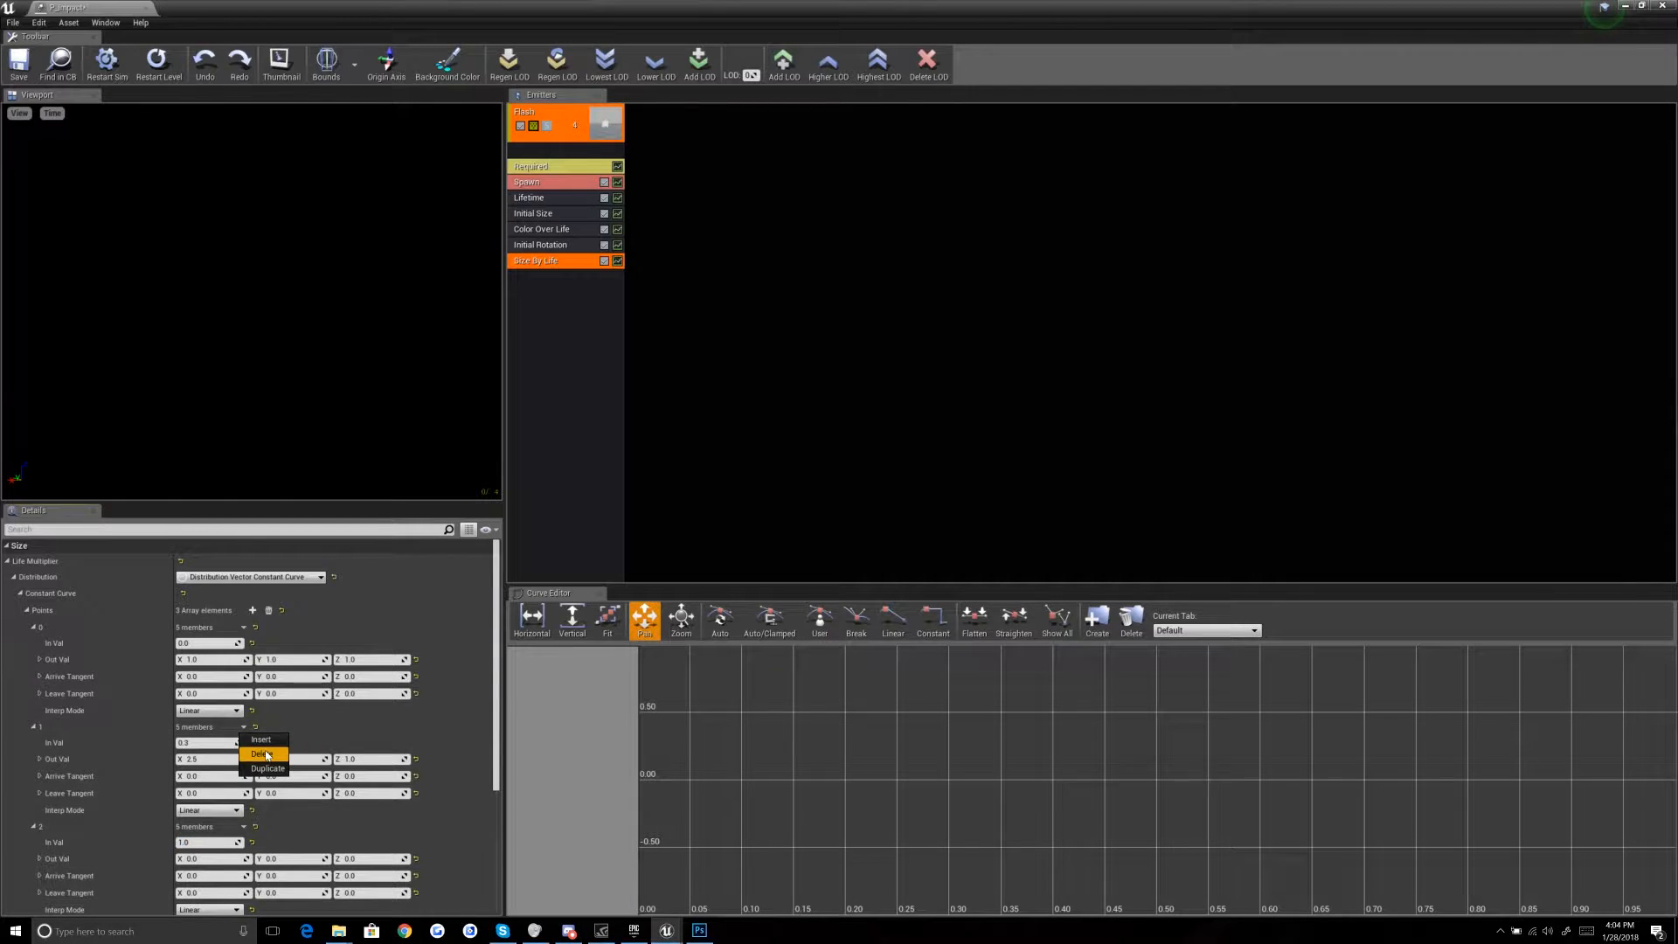
Step: Delete the middle Size By Life point and set the remaining end point's Out Val X to 2.5
left_click(265, 751)
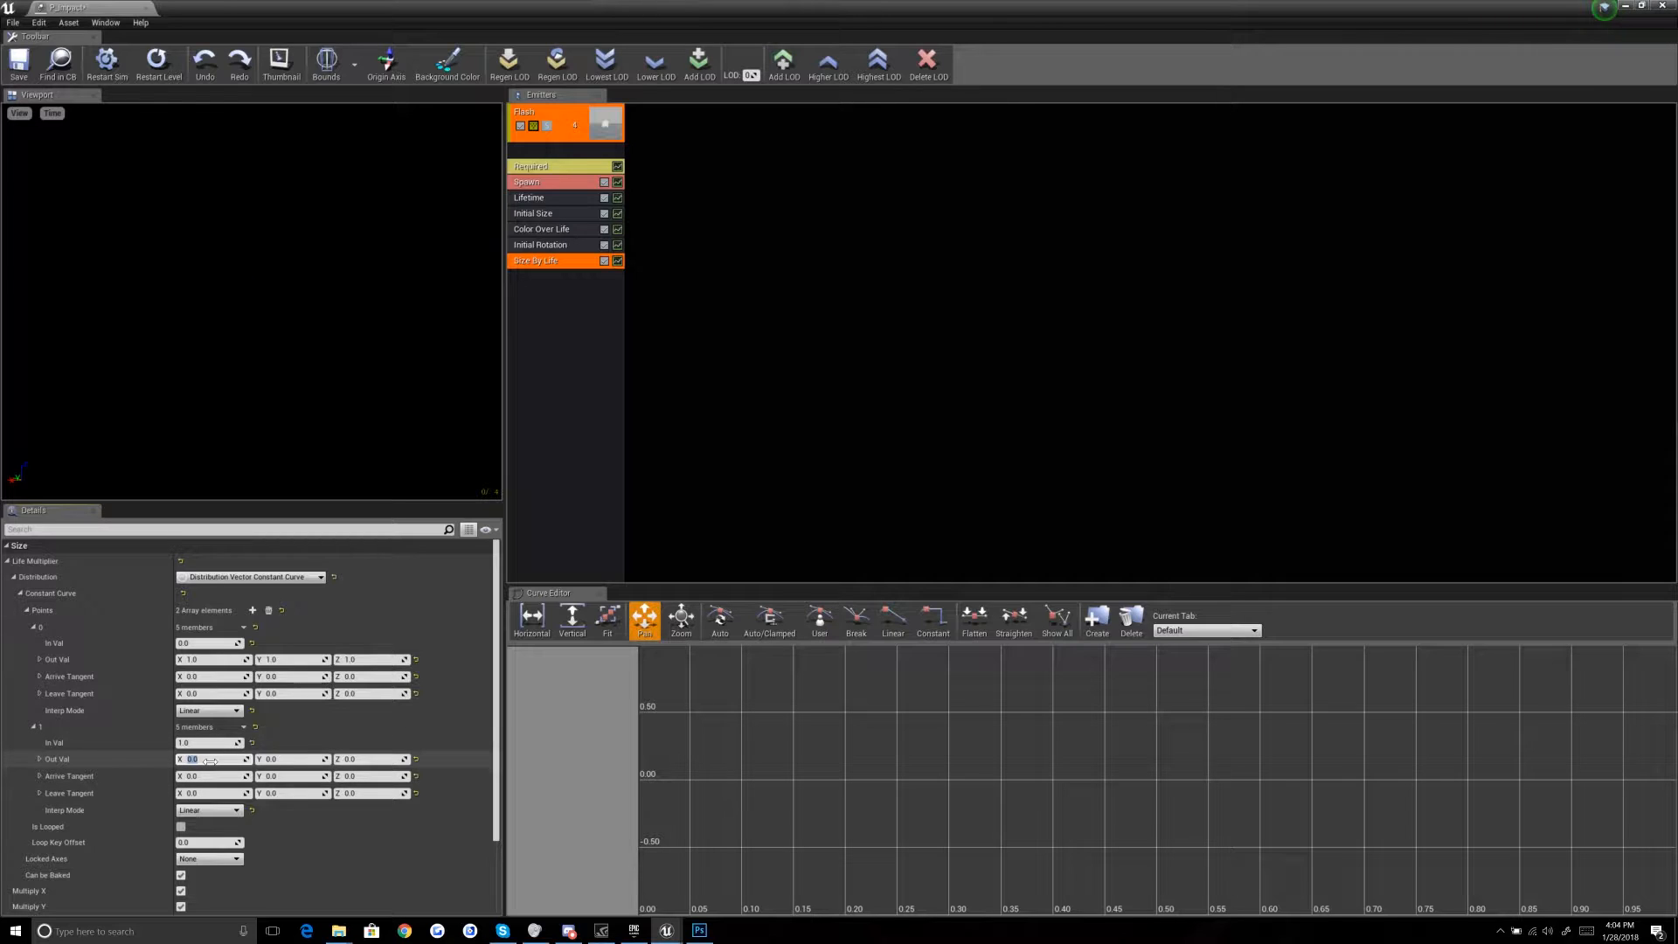
left_click(863, 349)
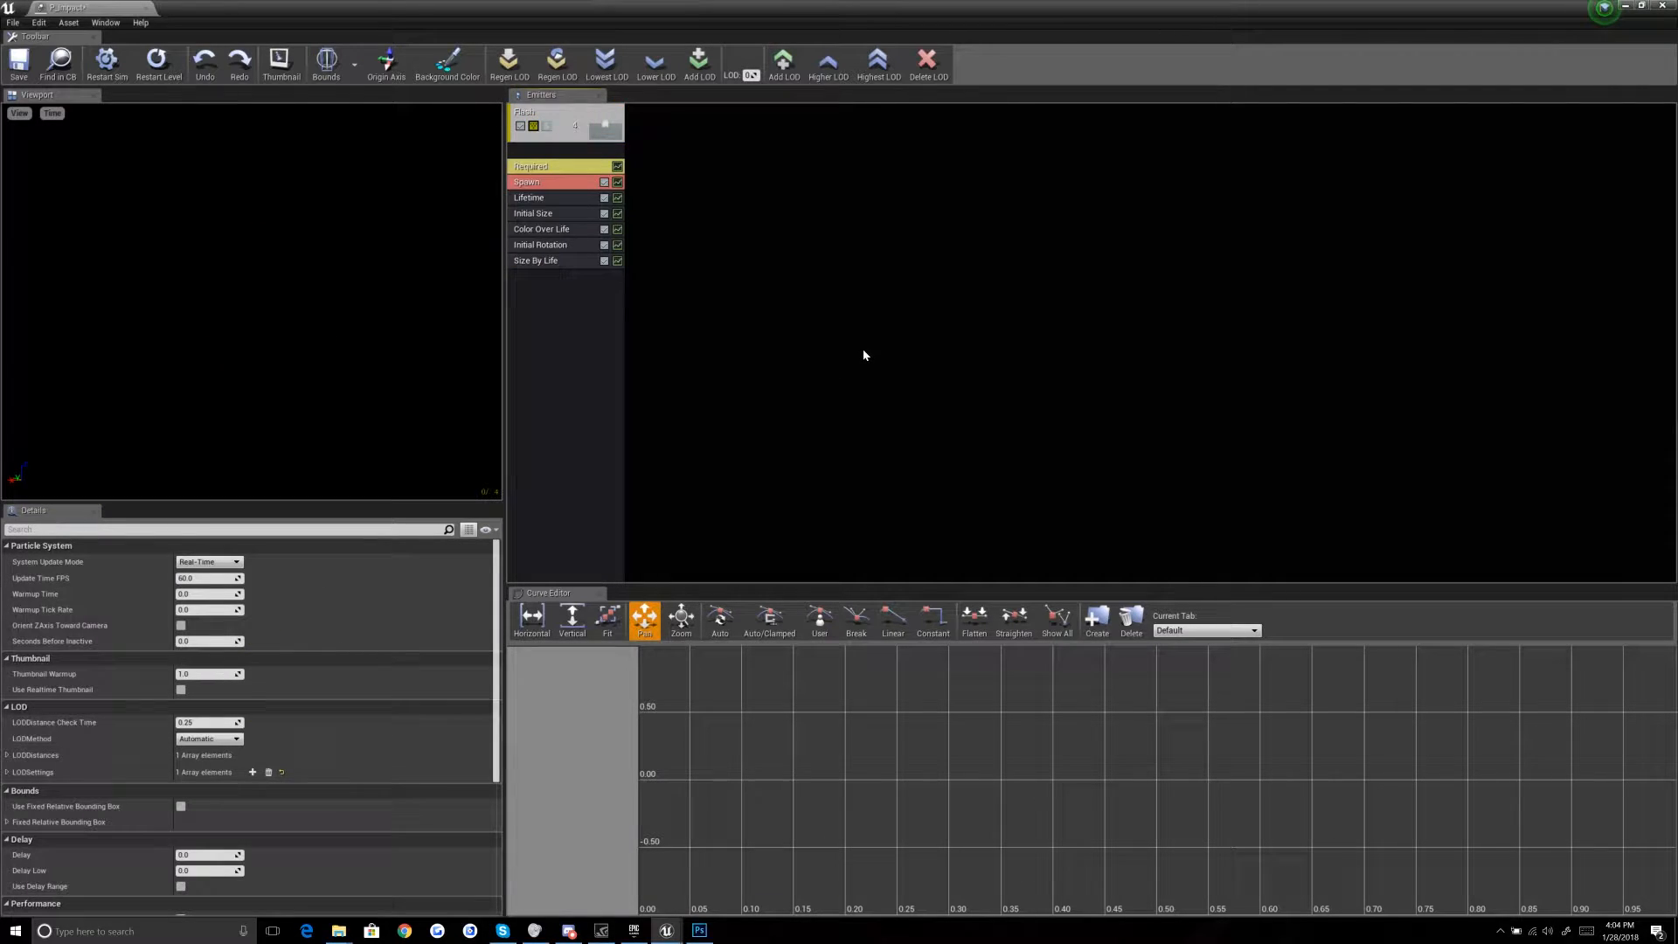
left_click(568, 262)
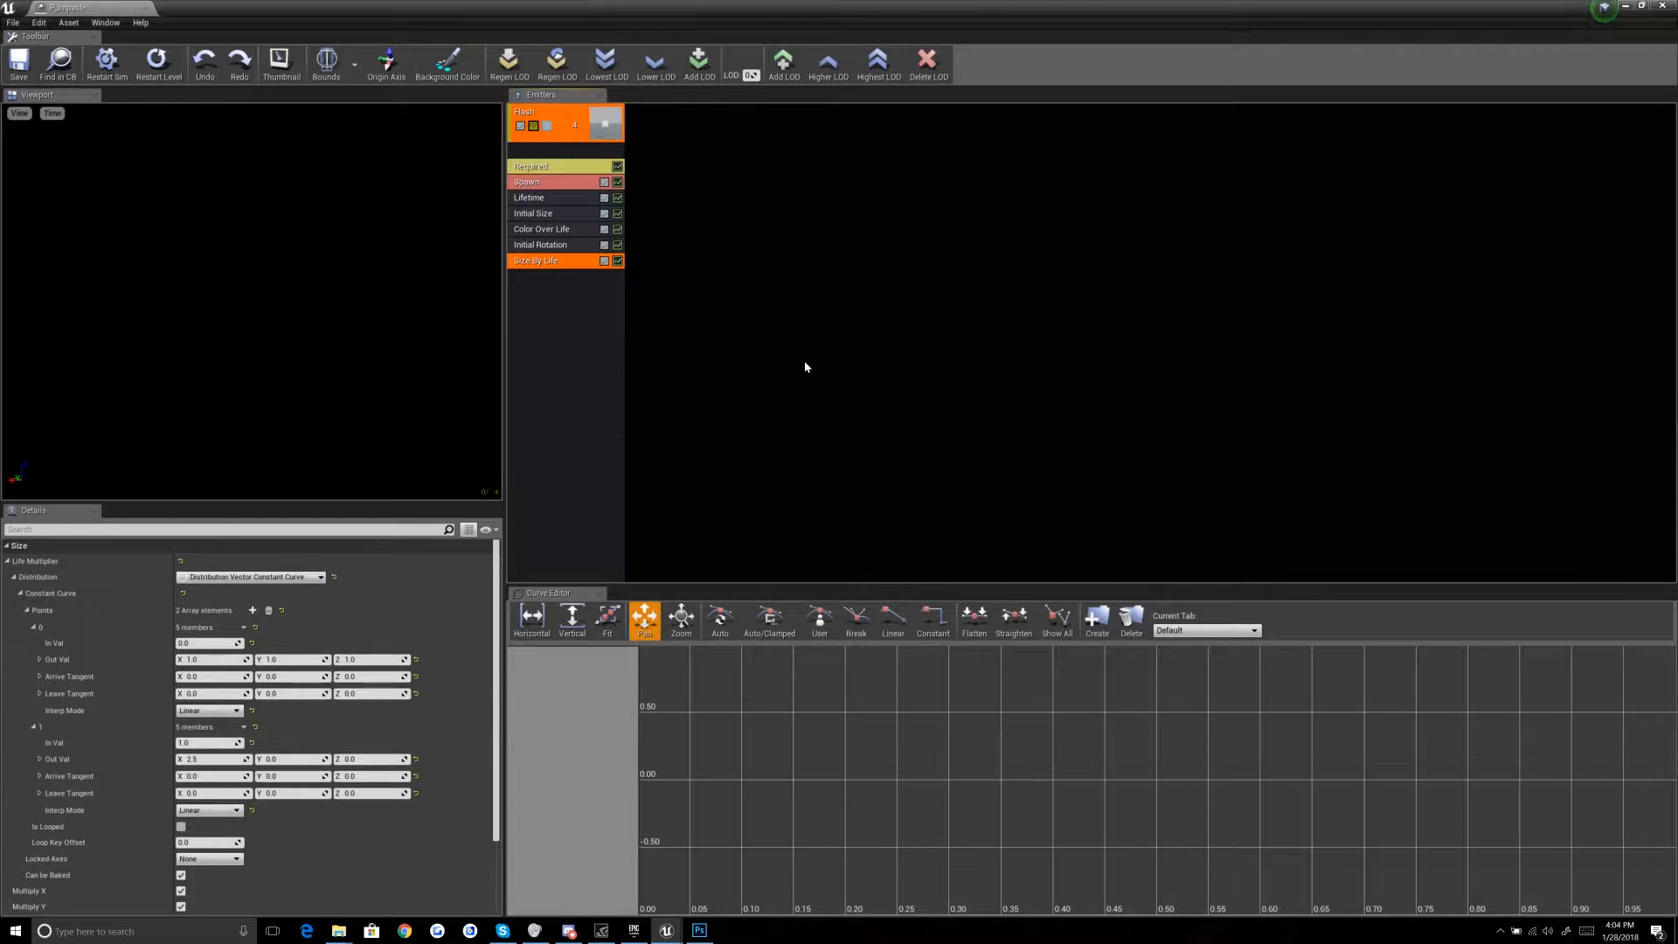
left_click(359, 361)
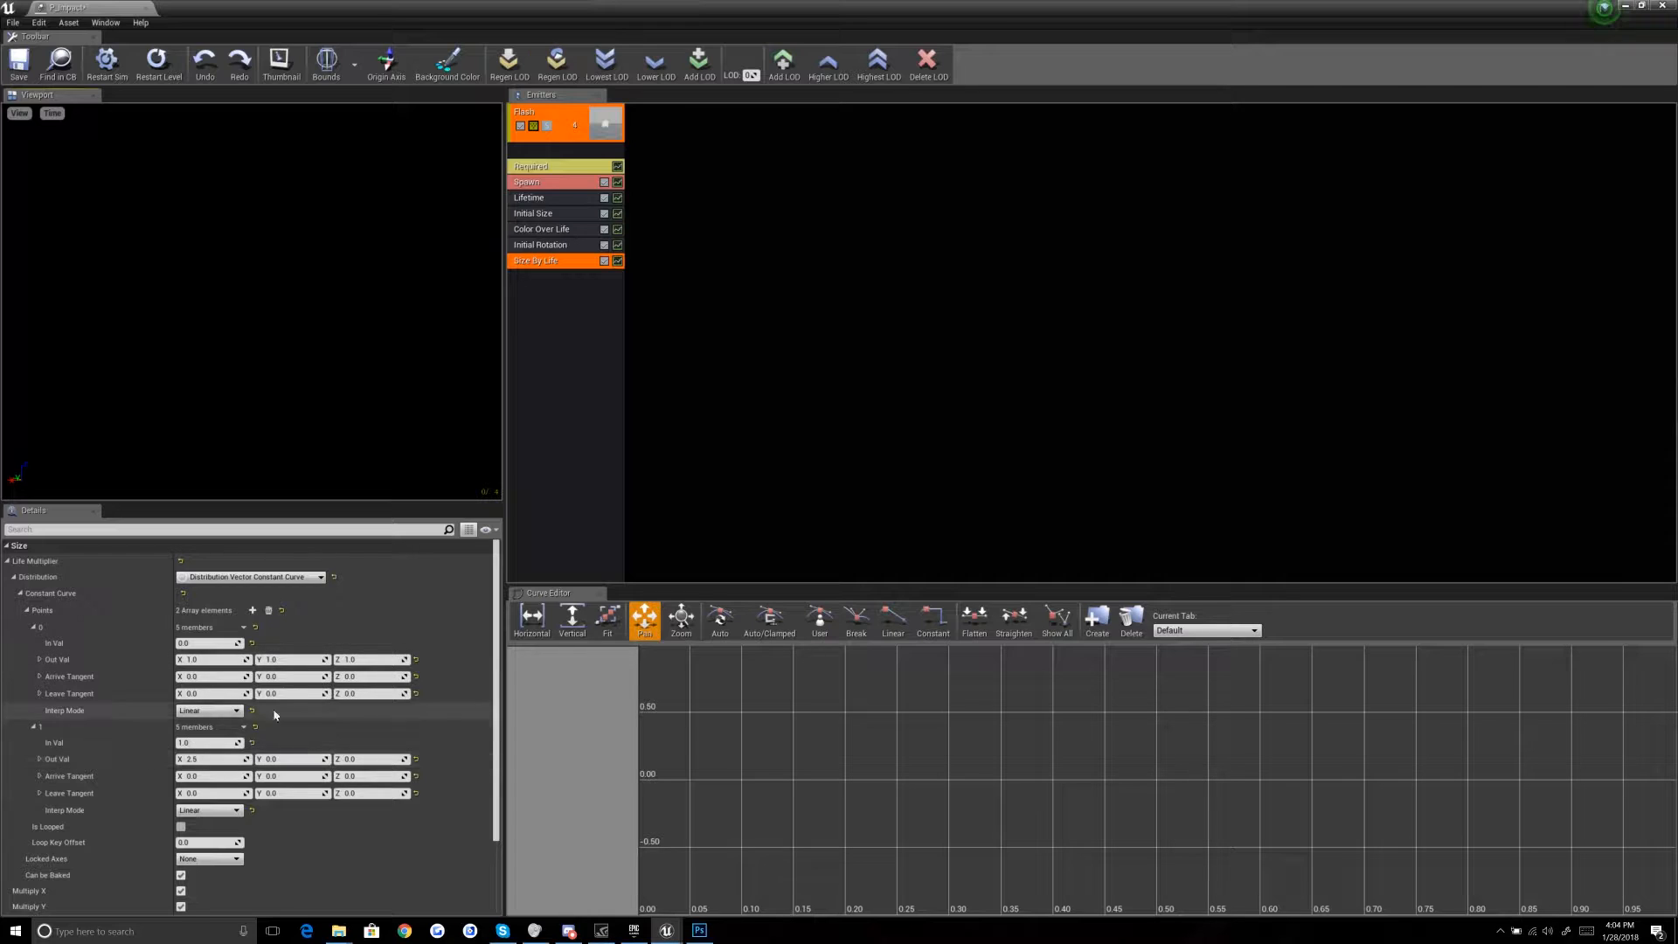
left_click(795, 344)
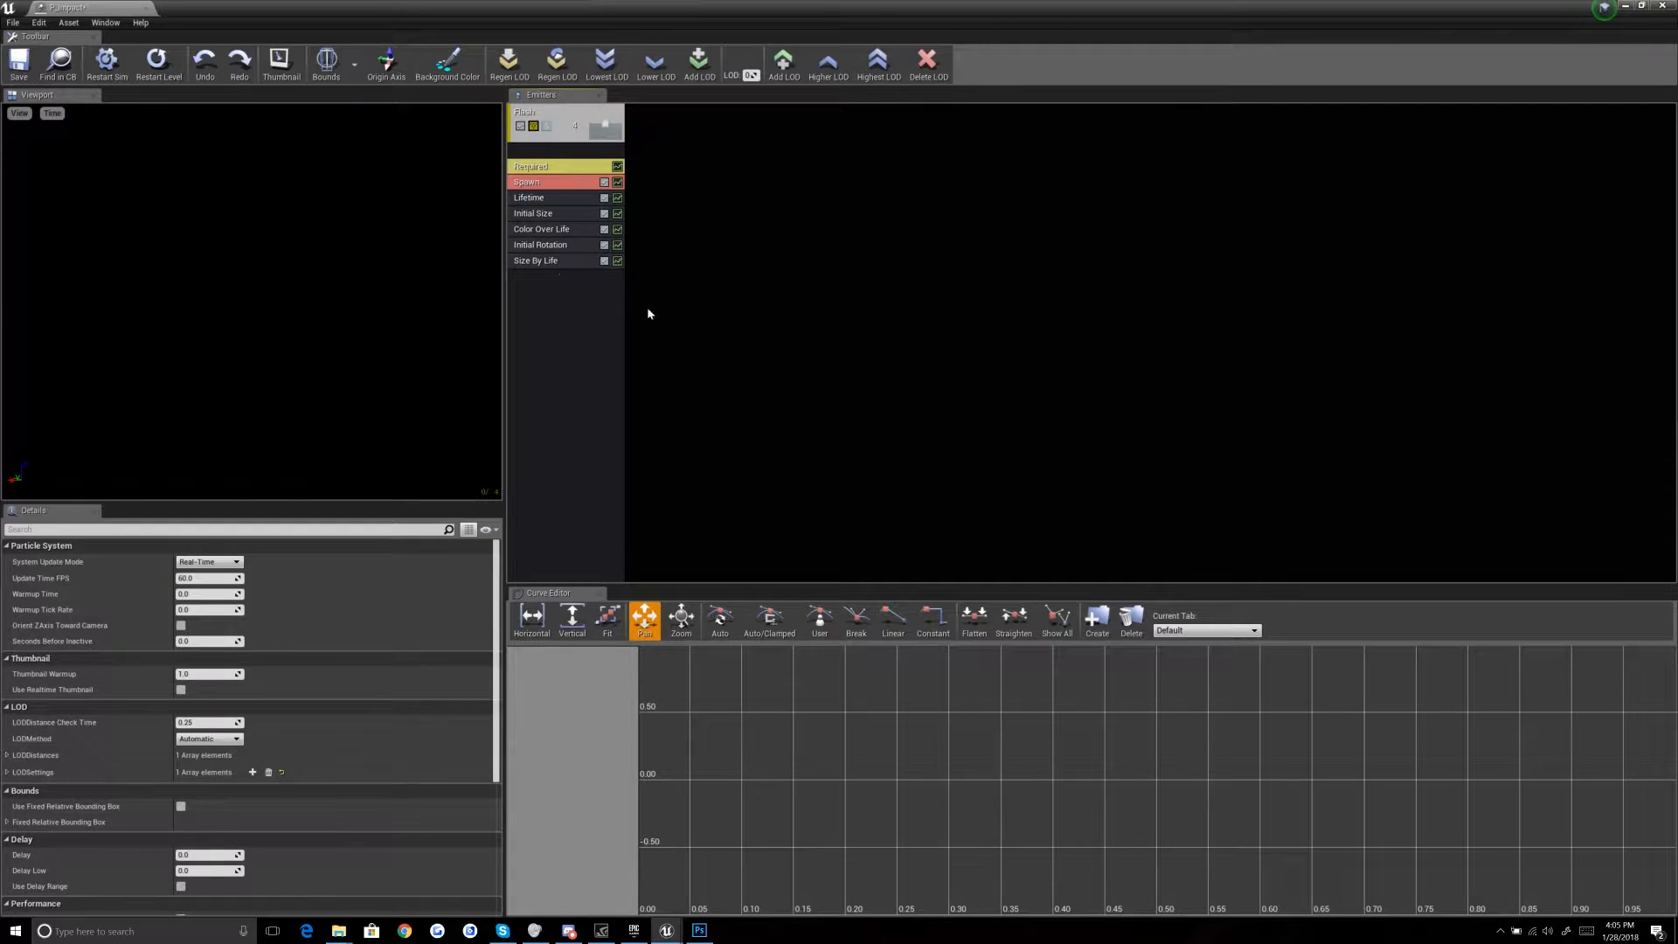
left_click(550, 262)
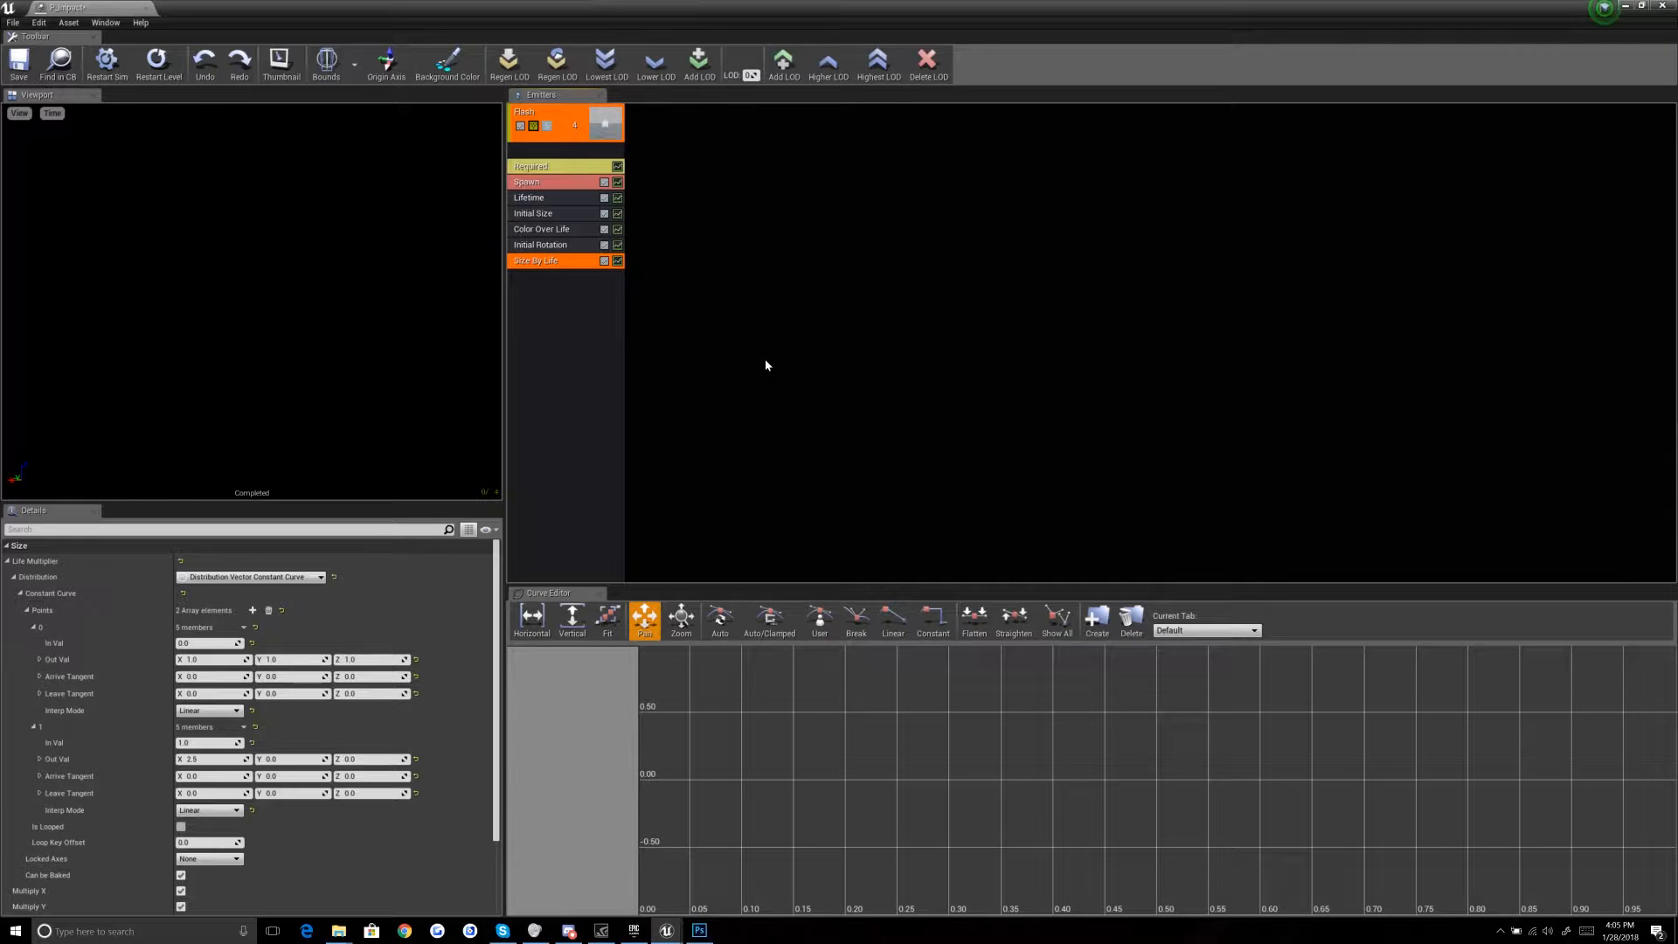
left_click(728, 386)
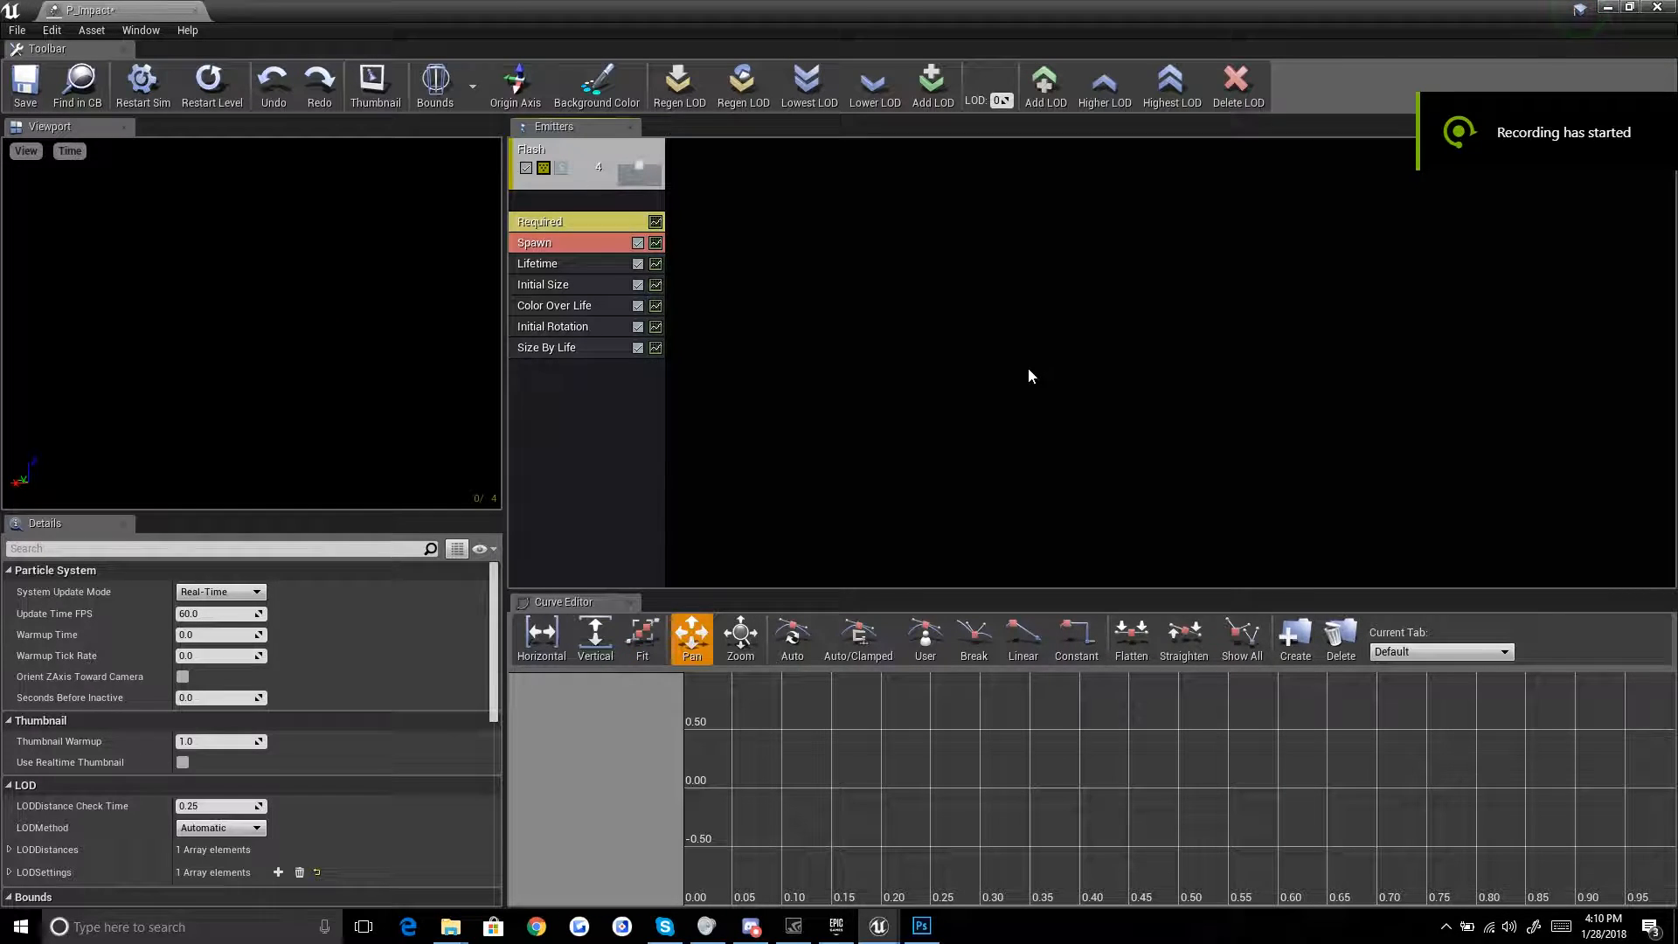
Step: Move the particle editor off the level view, replay P_Impact in the level several times, and maximize the editor again
left_click_drag(450, 8, 583, 719)
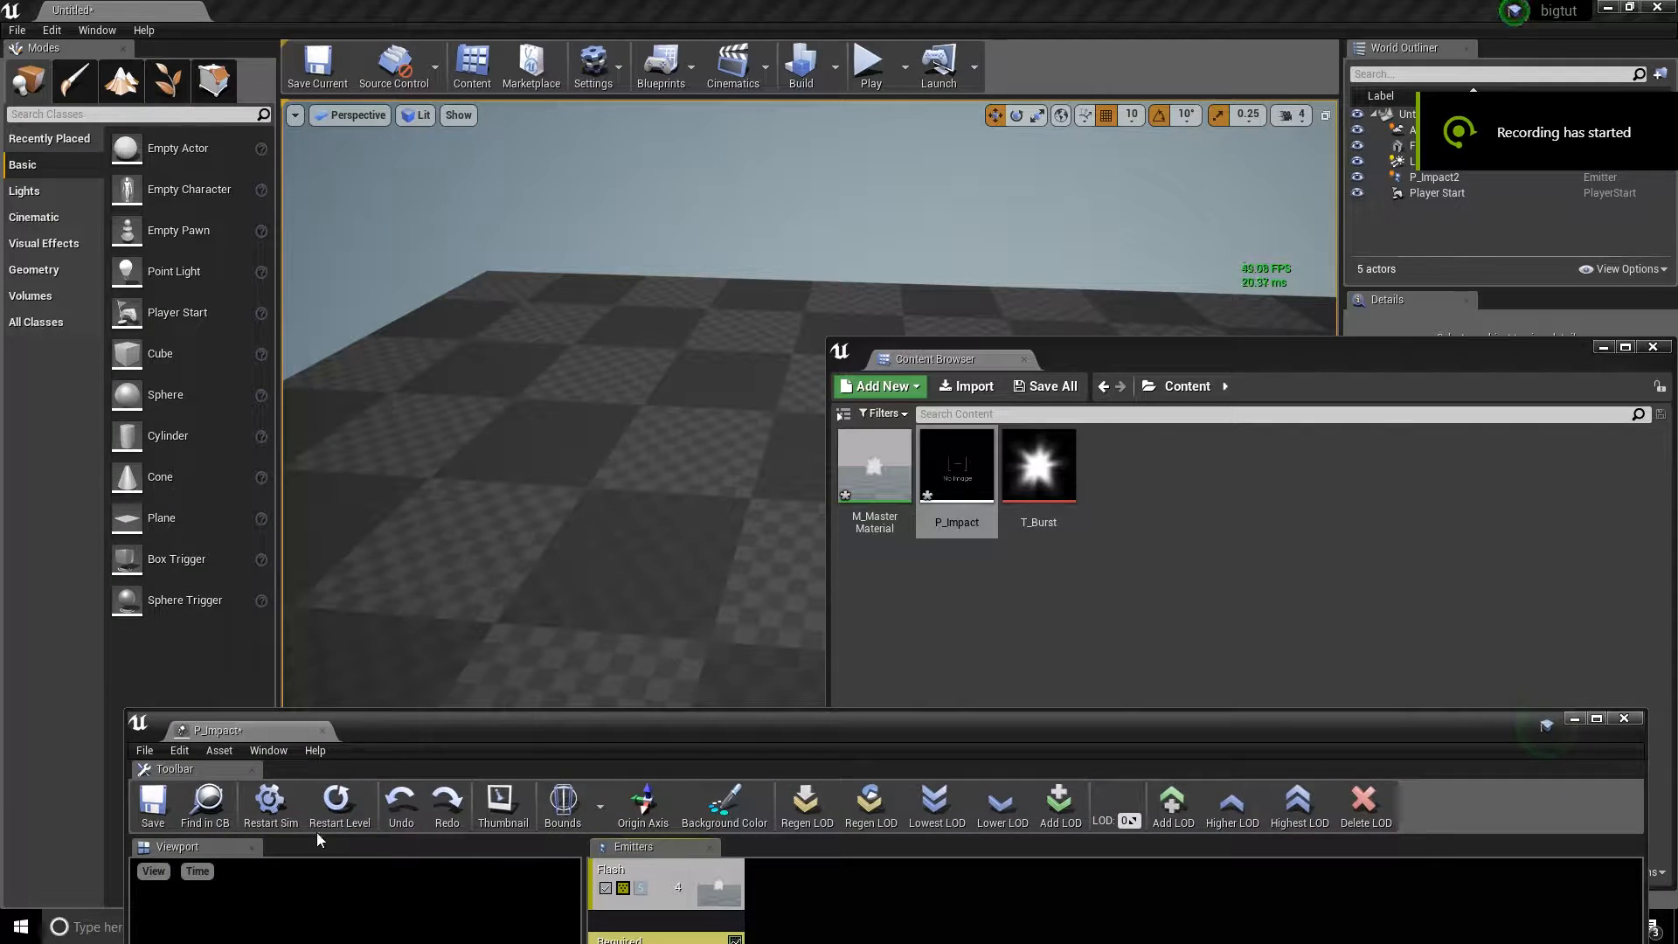
left_click(337, 802)
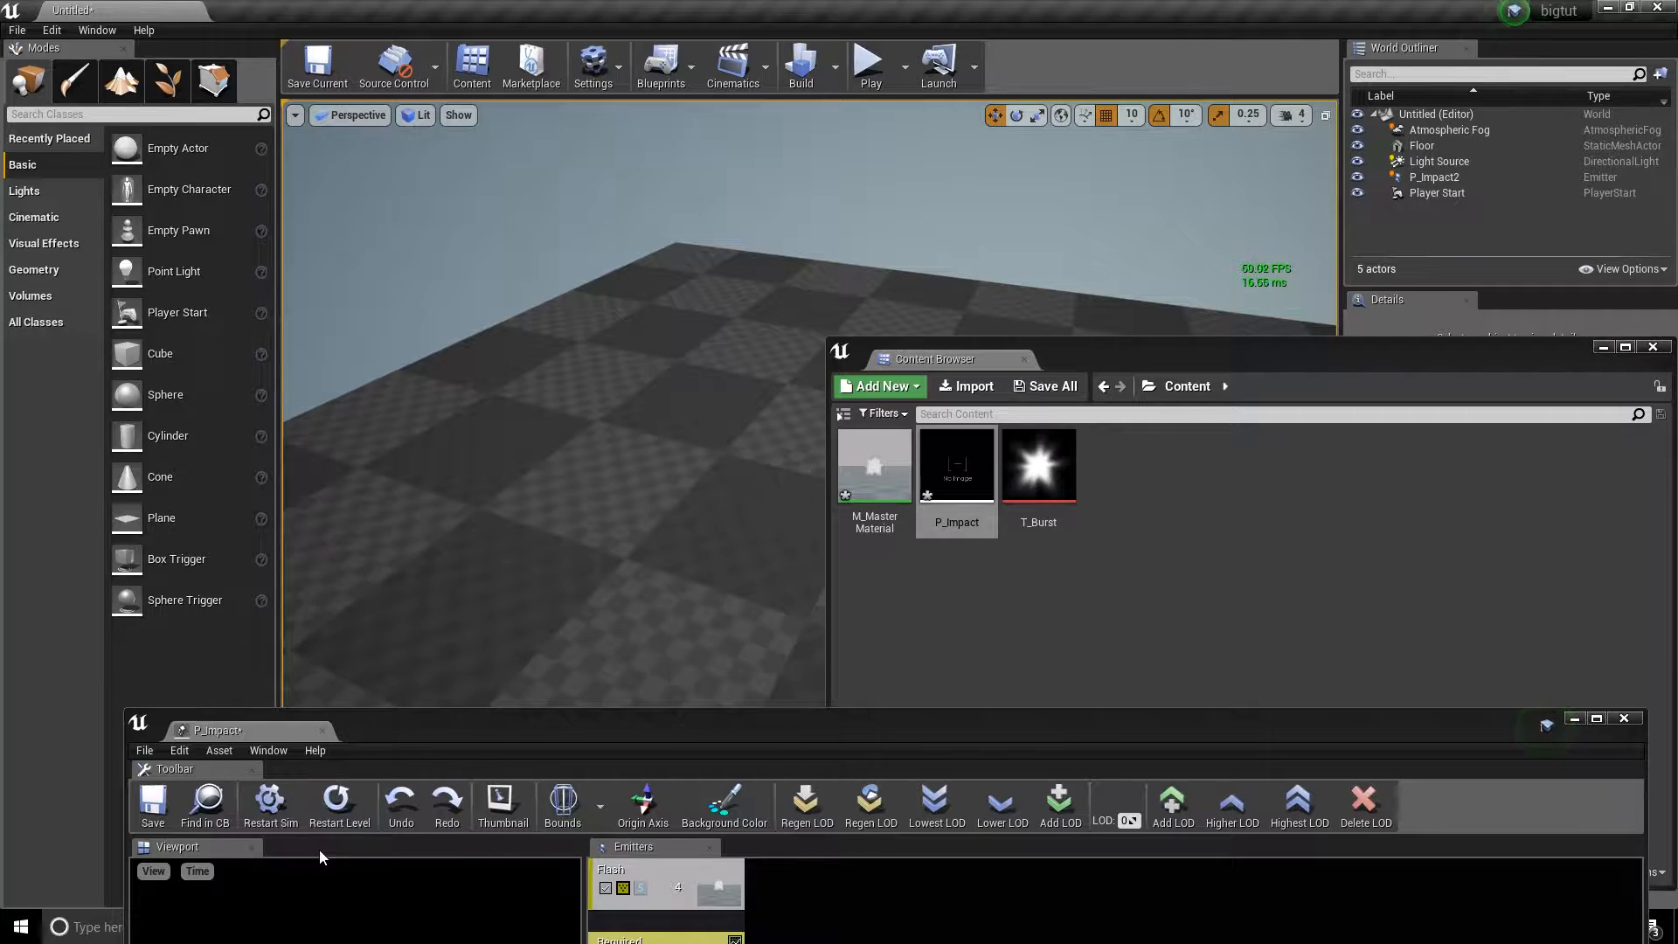
left_click(332, 822)
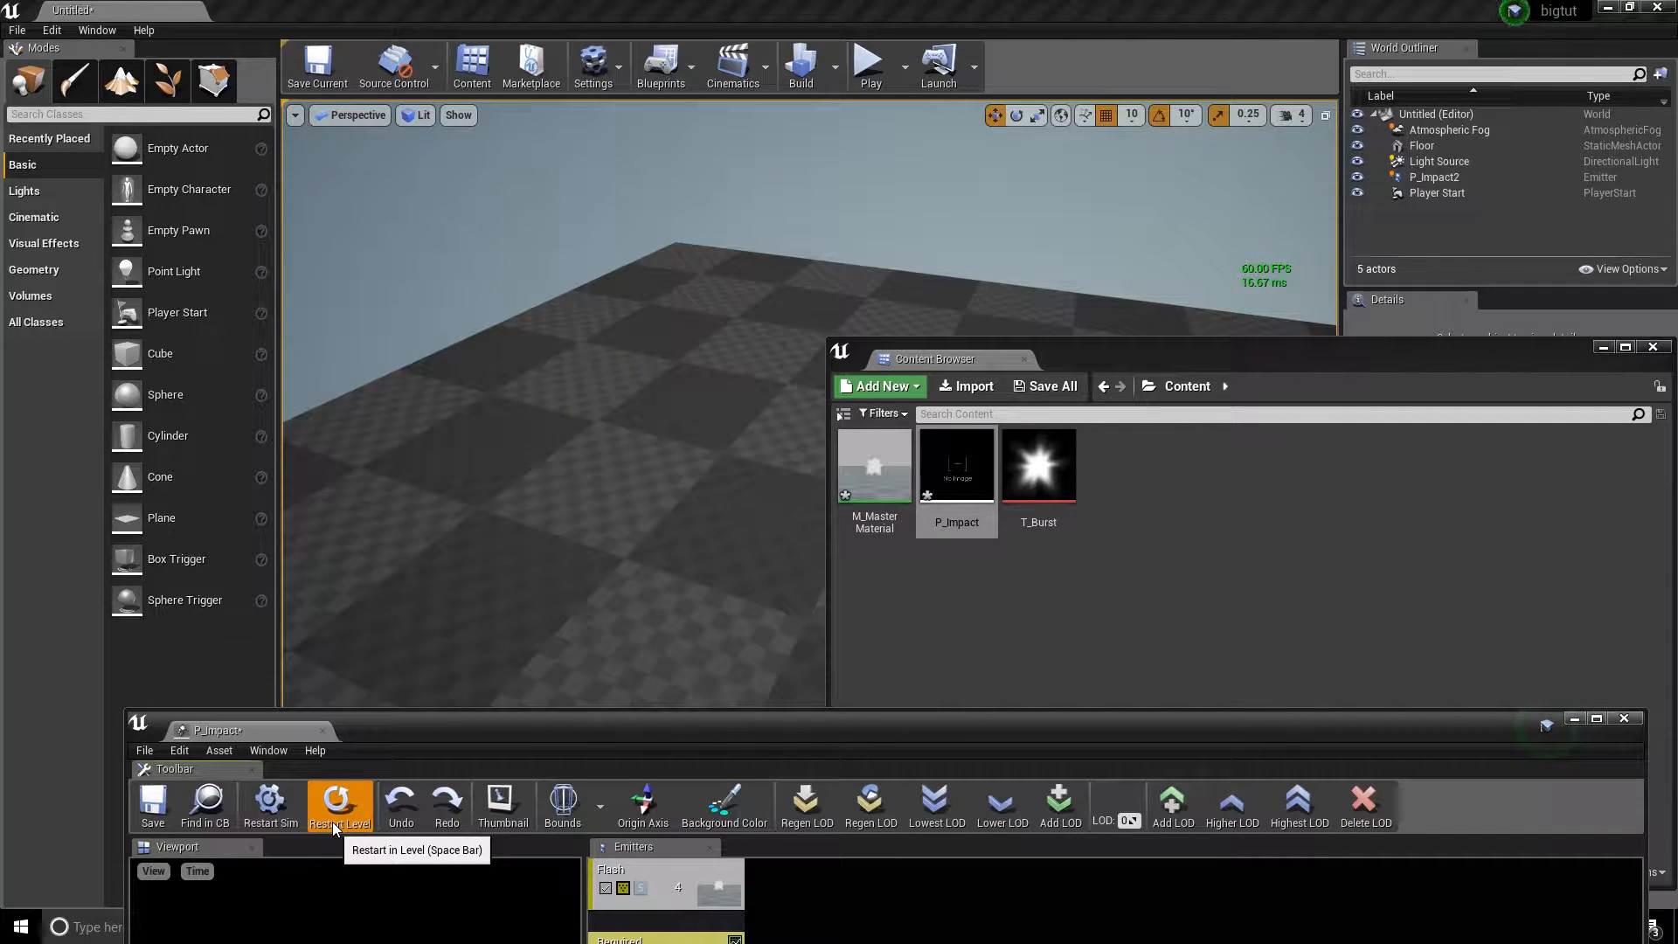
left_click(333, 821)
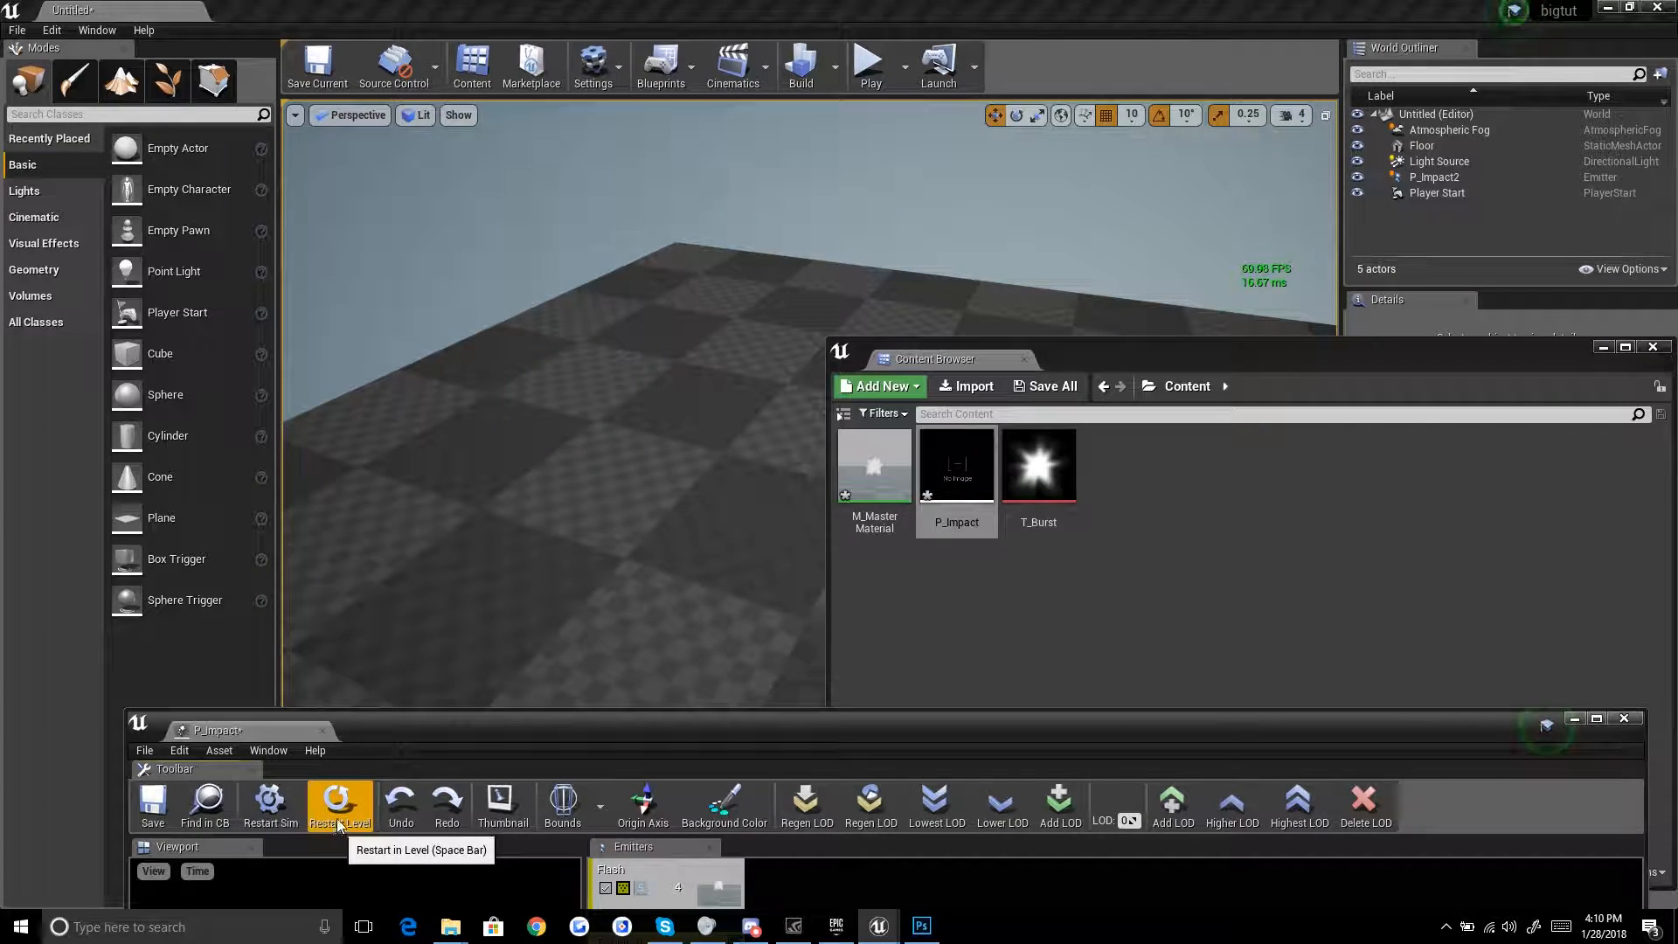
double_click(560, 719)
Step: Add a Dynamic parameter module to the Flash emitter and refresh it to load the material's parameter names
right_click(580, 411)
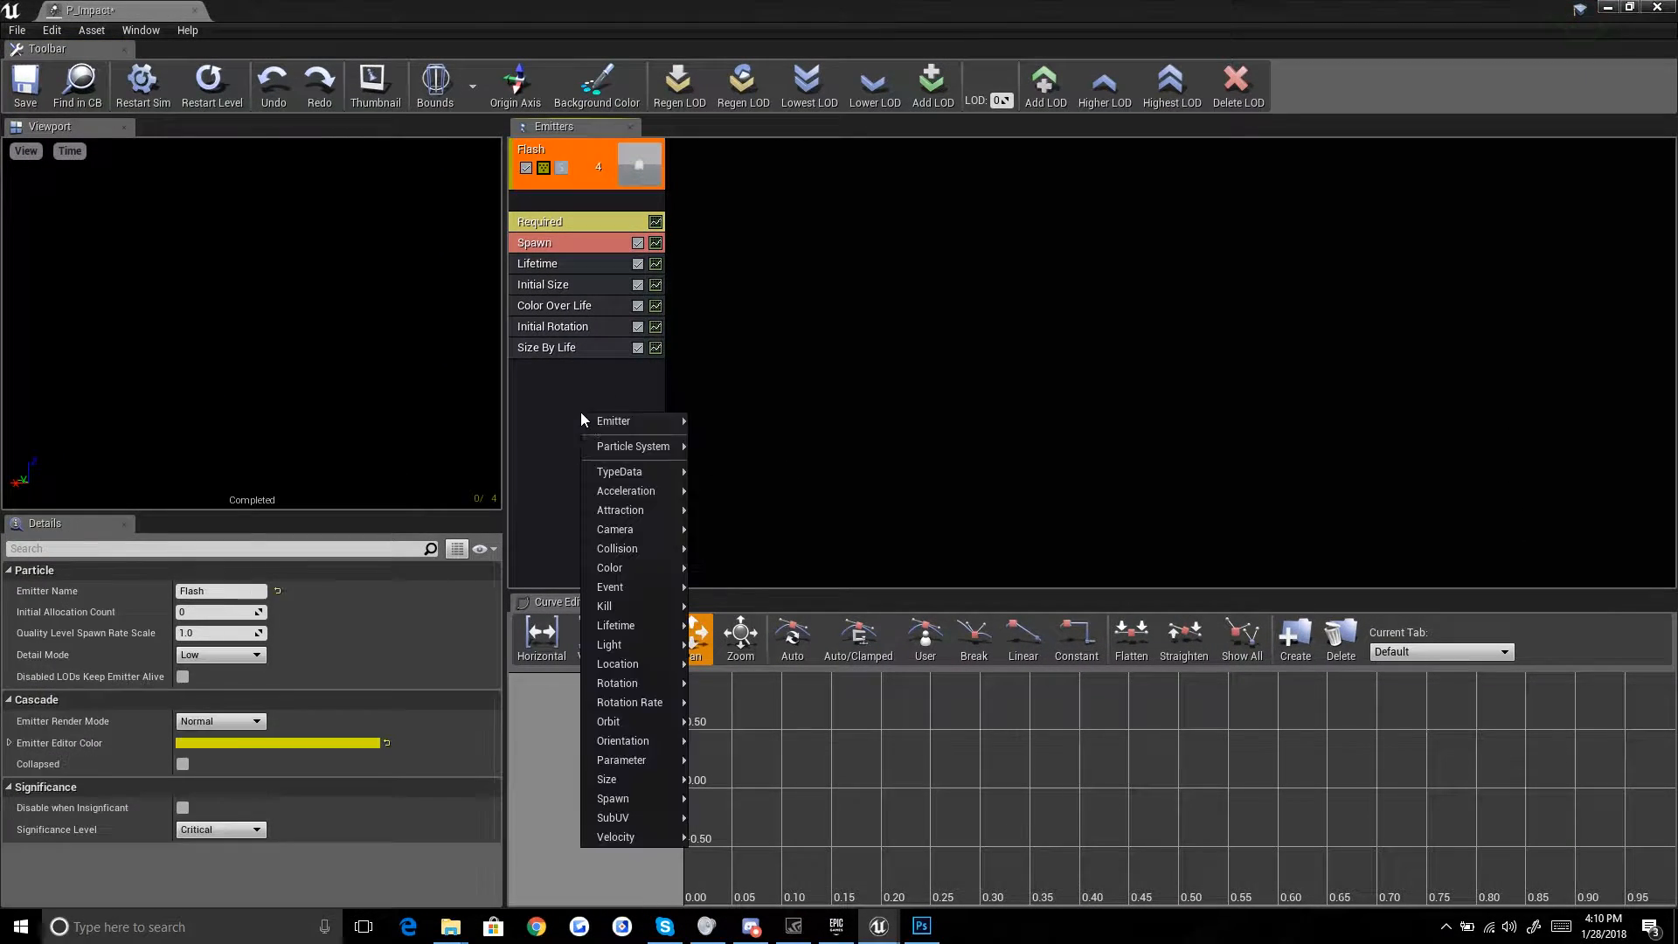
mouse_move(664, 759)
left_click(715, 760)
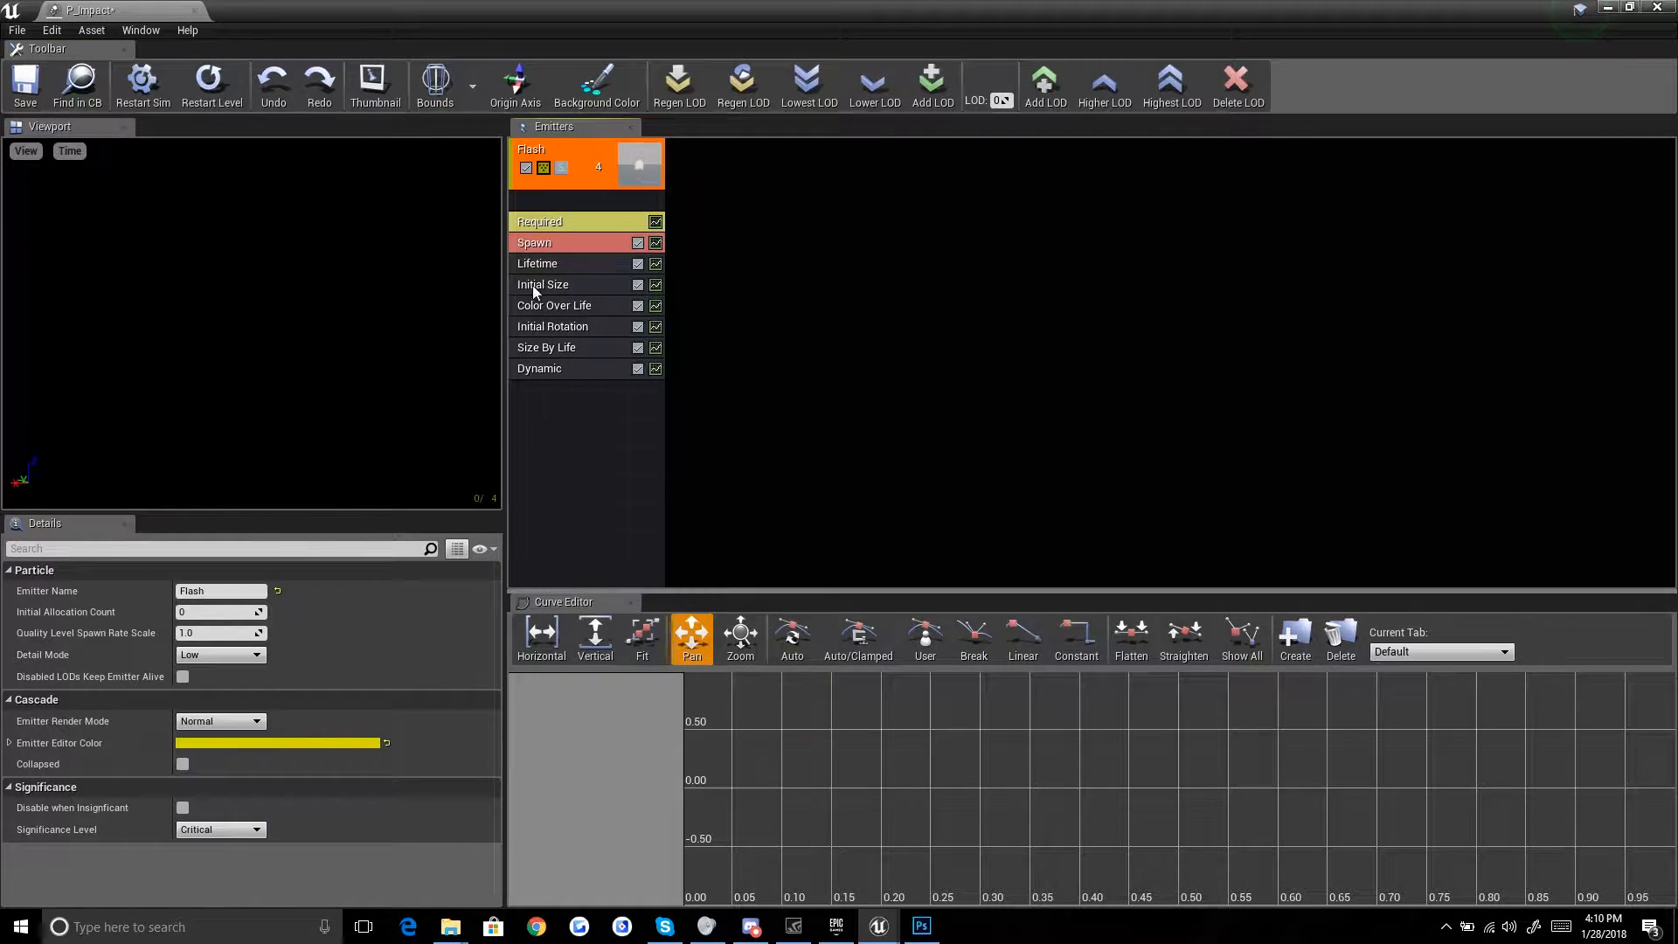
left_click(588, 369)
right_click(597, 373)
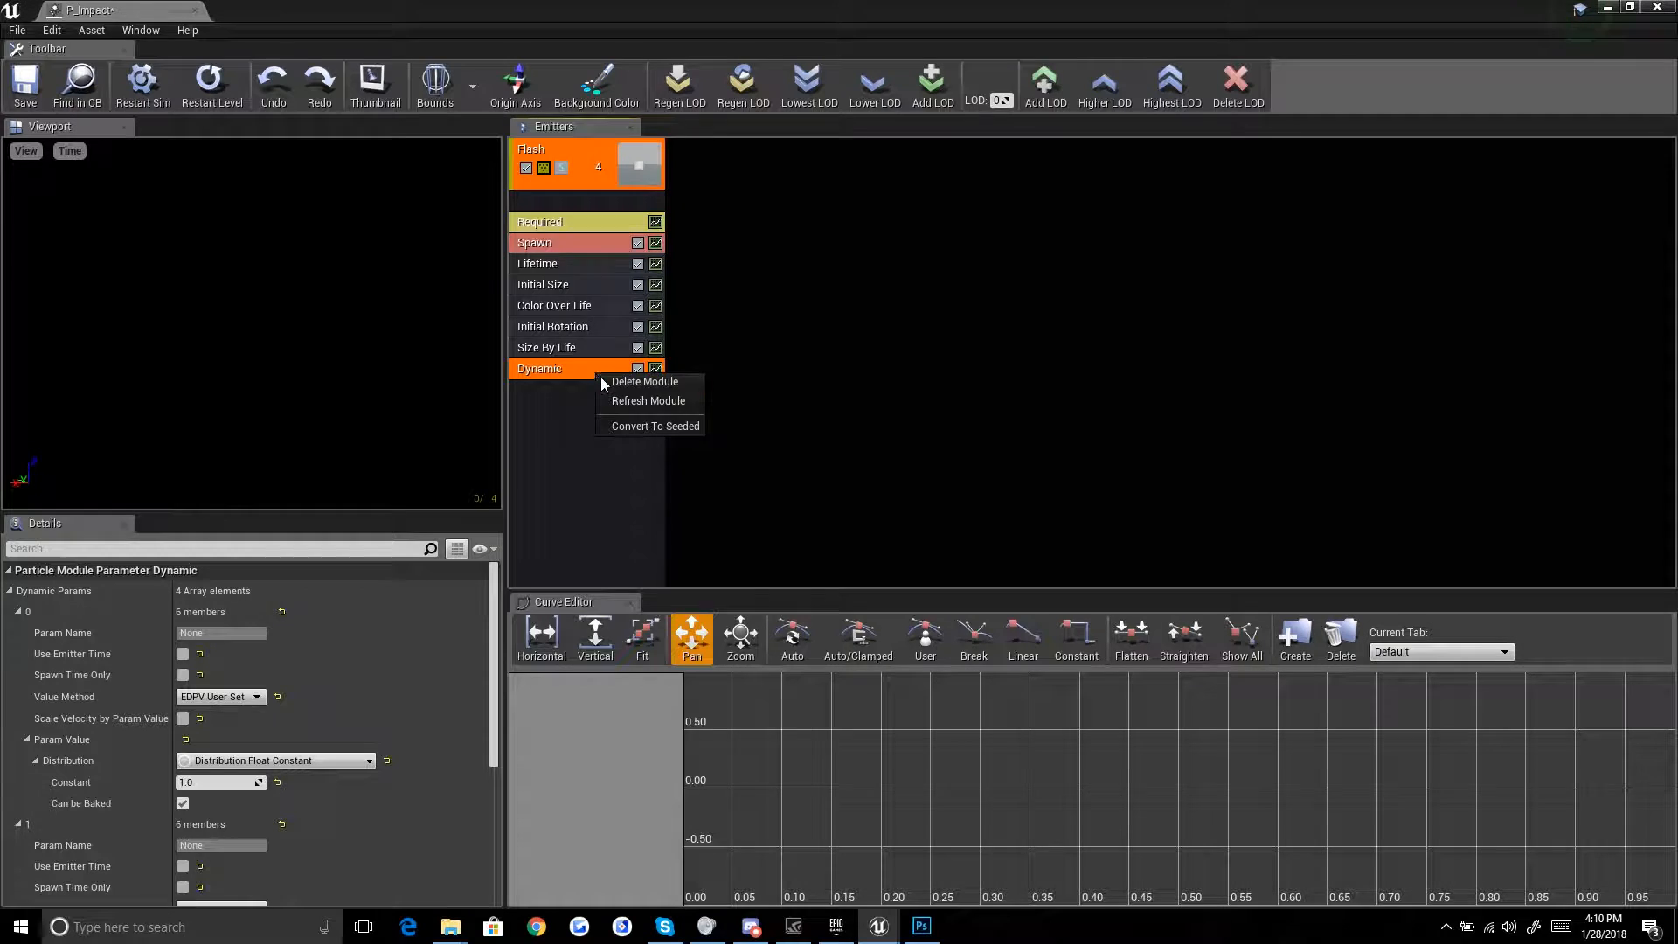
left_click(644, 401)
Step: Switch the Emissive parameter's distribution to Distribution Float Constant Curve and add two curve points
scroll(288, 699, "down", 2)
left_click(278, 705)
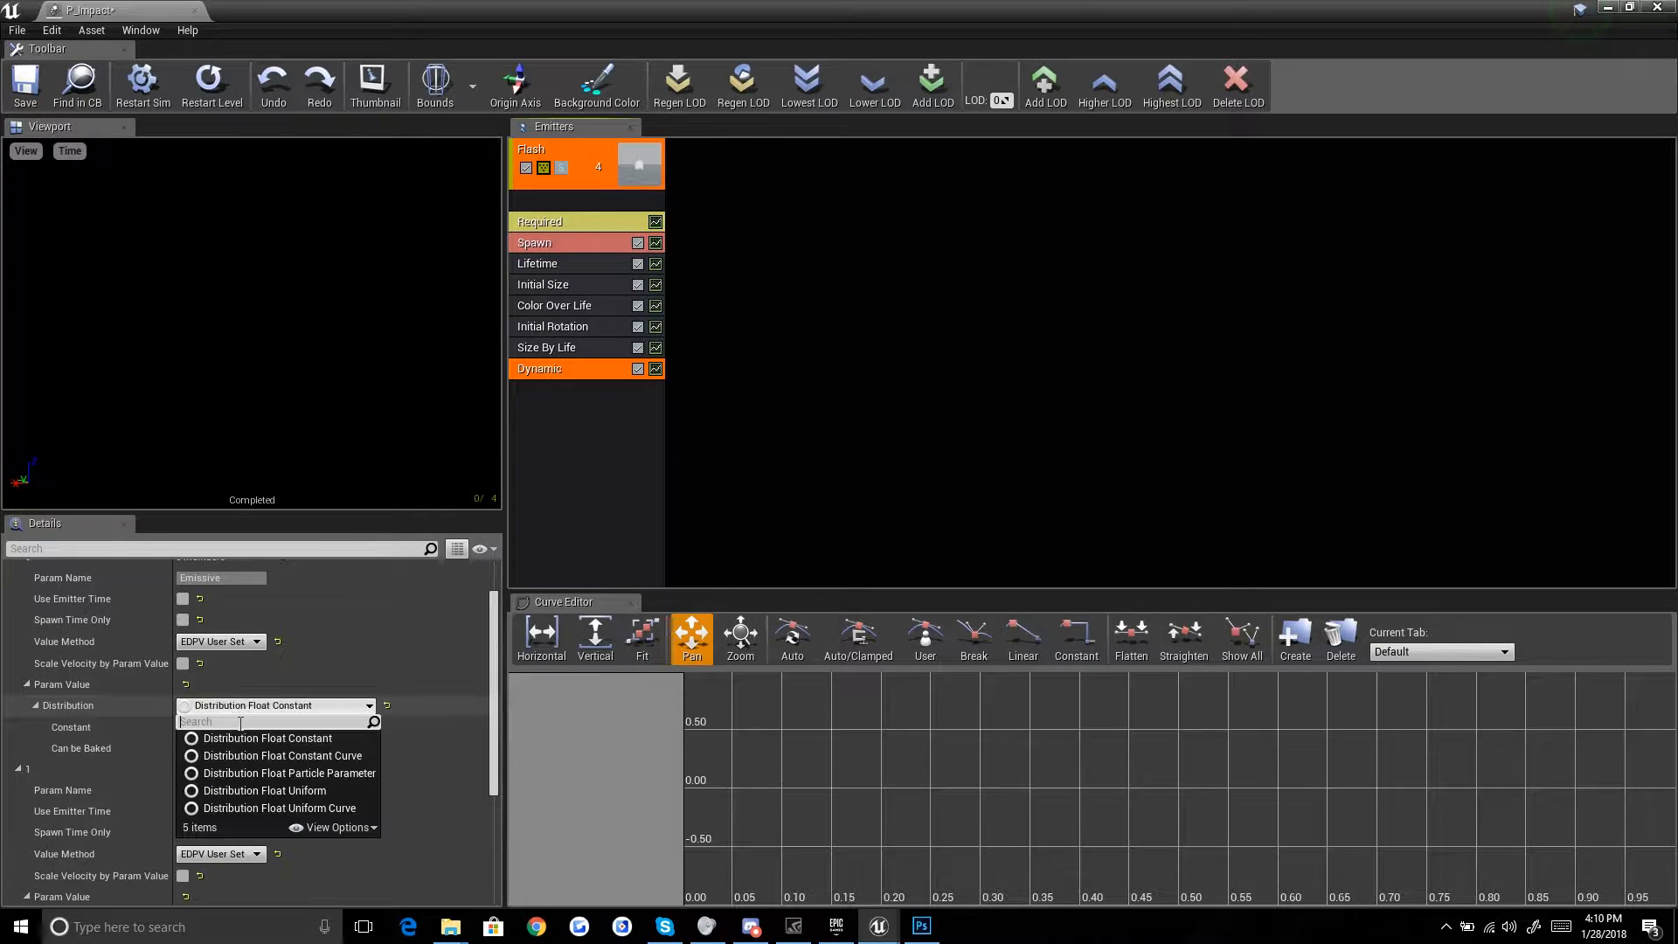
left_click(341, 757)
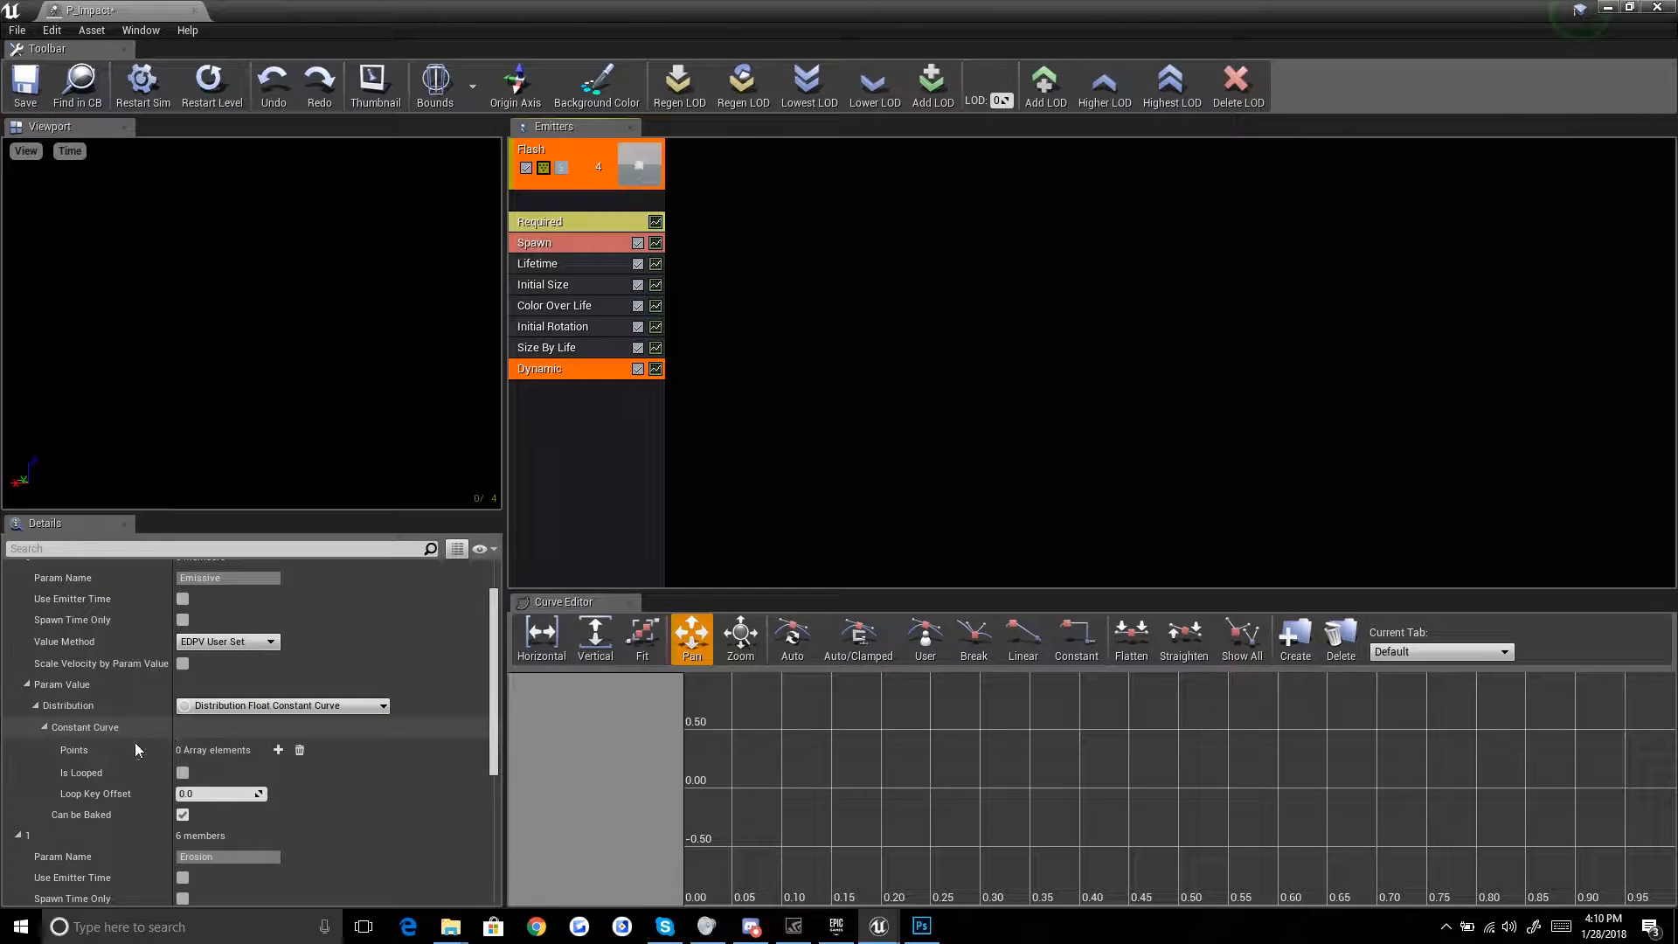
left_click(277, 750)
left_click(278, 749)
Step: Set the first Emissive curve point's Out Val to 25 and the second point's In Val and Out Val to 1
scroll(262, 743, "down", 2)
left_click(218, 703)
type("25")
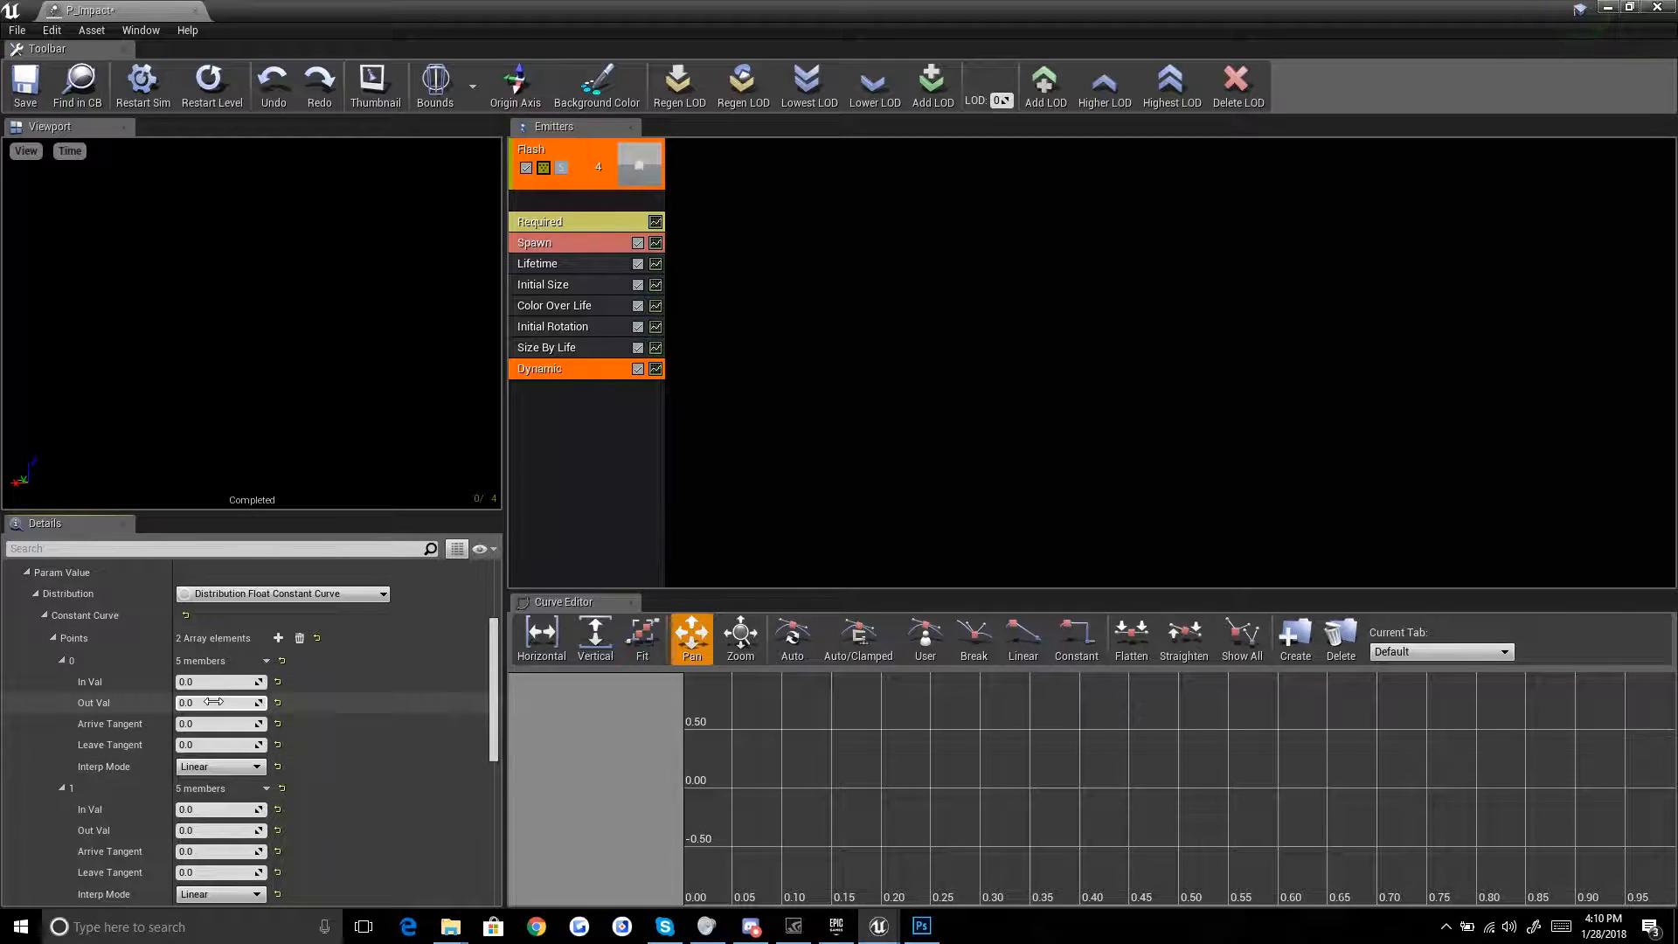
left_click(210, 812)
type("1")
left_click(203, 830)
type("1")
key("Return")
Step: Move the particle editor off the level view, replay the effect repeatedly to check the emissive fade, and maximize the editor again
left_click_drag(339, 13, 400, 694)
left_click(269, 776)
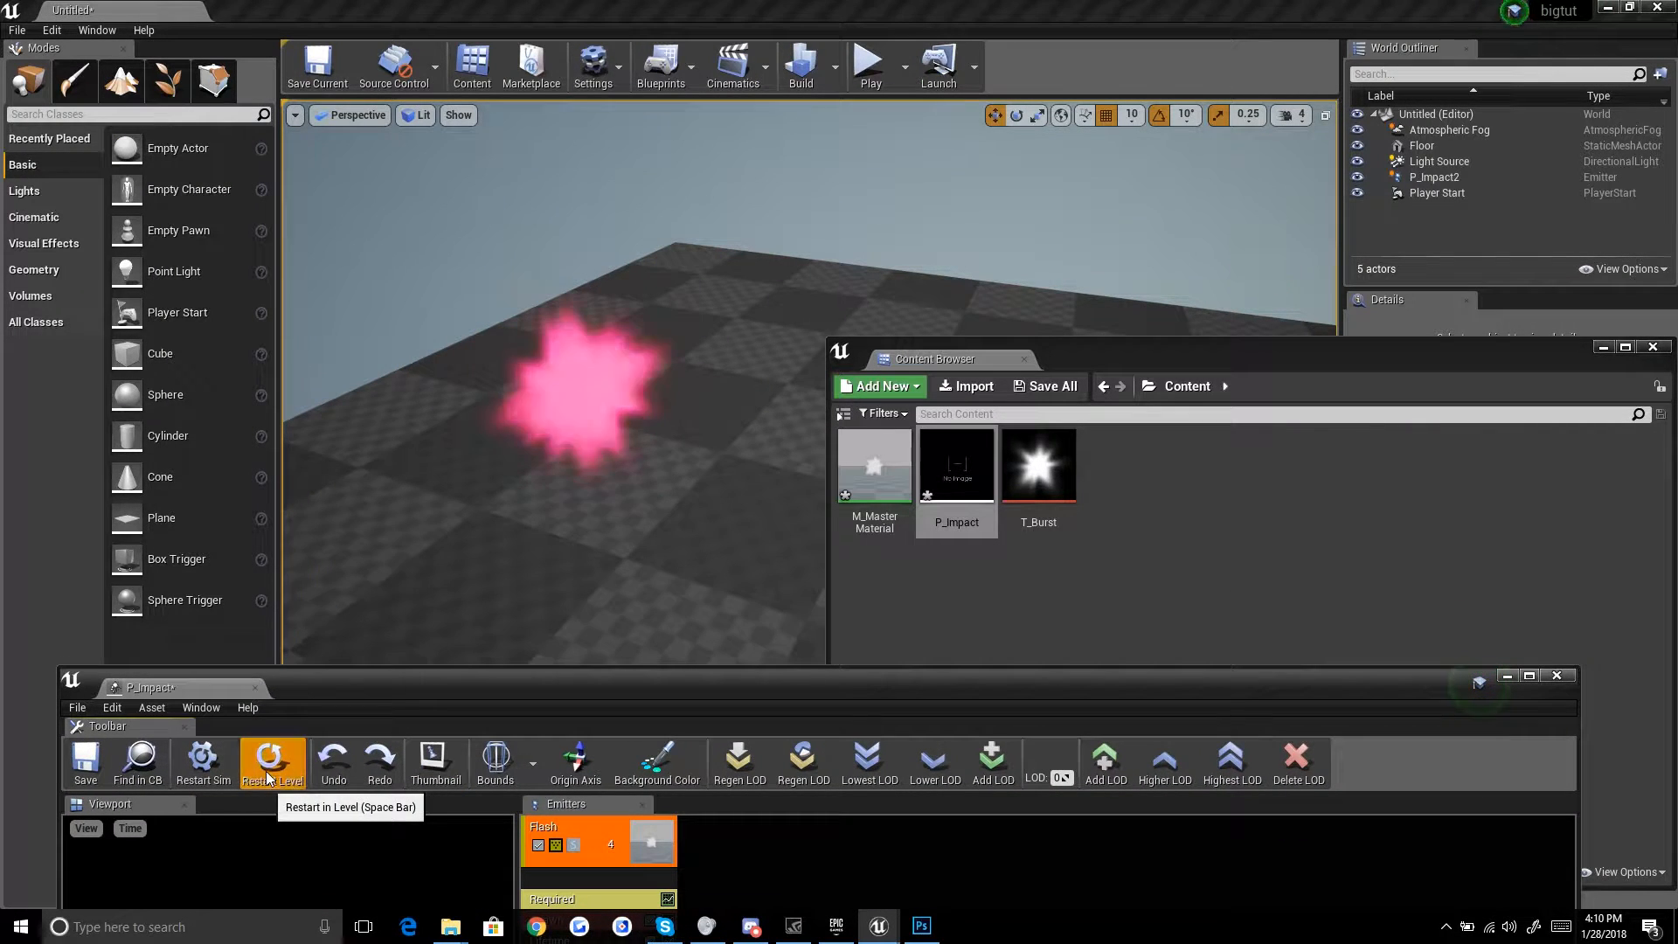
left_click(267, 778)
left_click(267, 778)
left_click(268, 779)
left_click(270, 780)
double_click(772, 690)
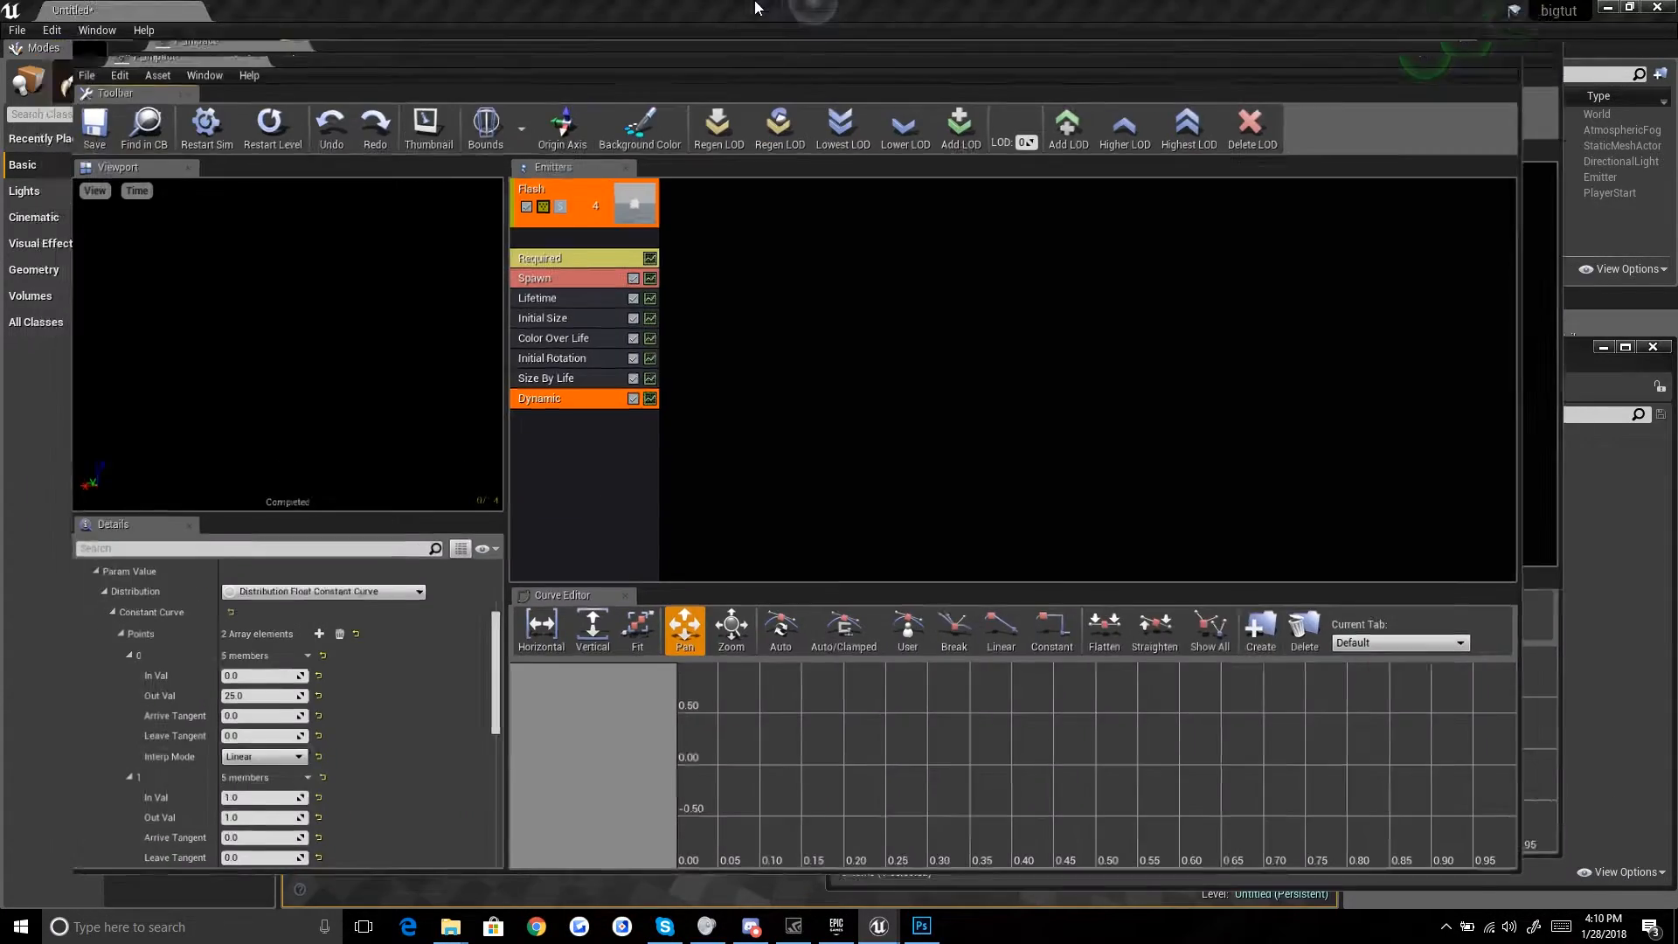
Step: Switch the Erosion parameter's distribution to Distribution Float Constant Curve and add two curve points
scroll(70, 789, "down", 4)
scroll(94, 776, "down", 1)
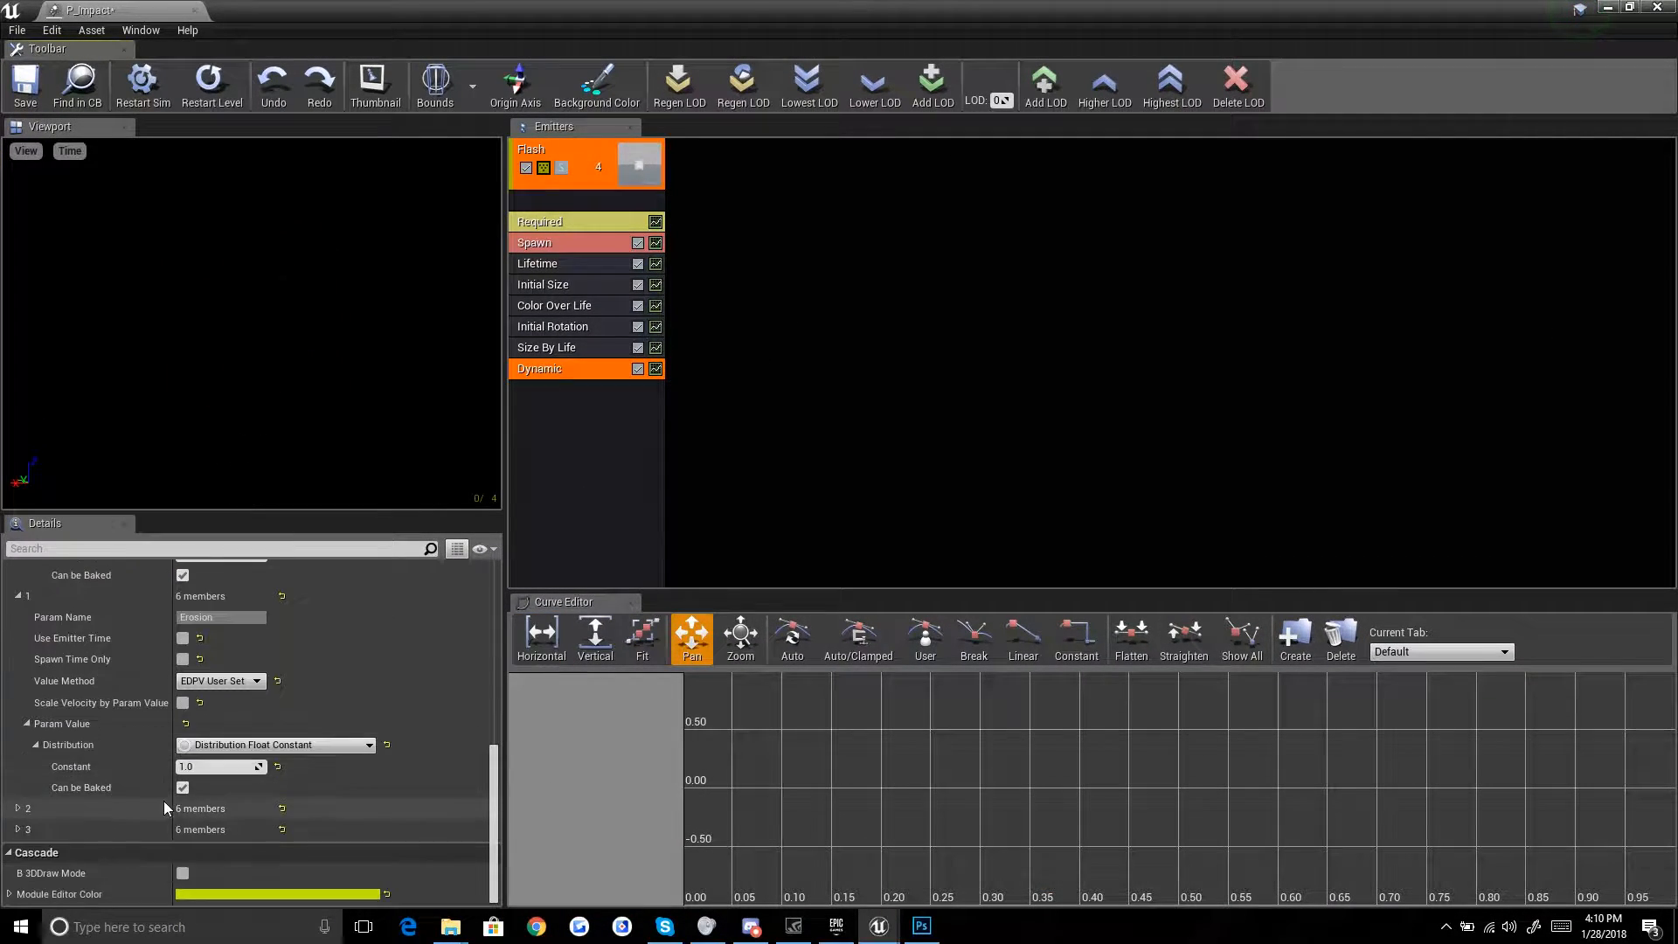
left_click(271, 745)
left_click(342, 795)
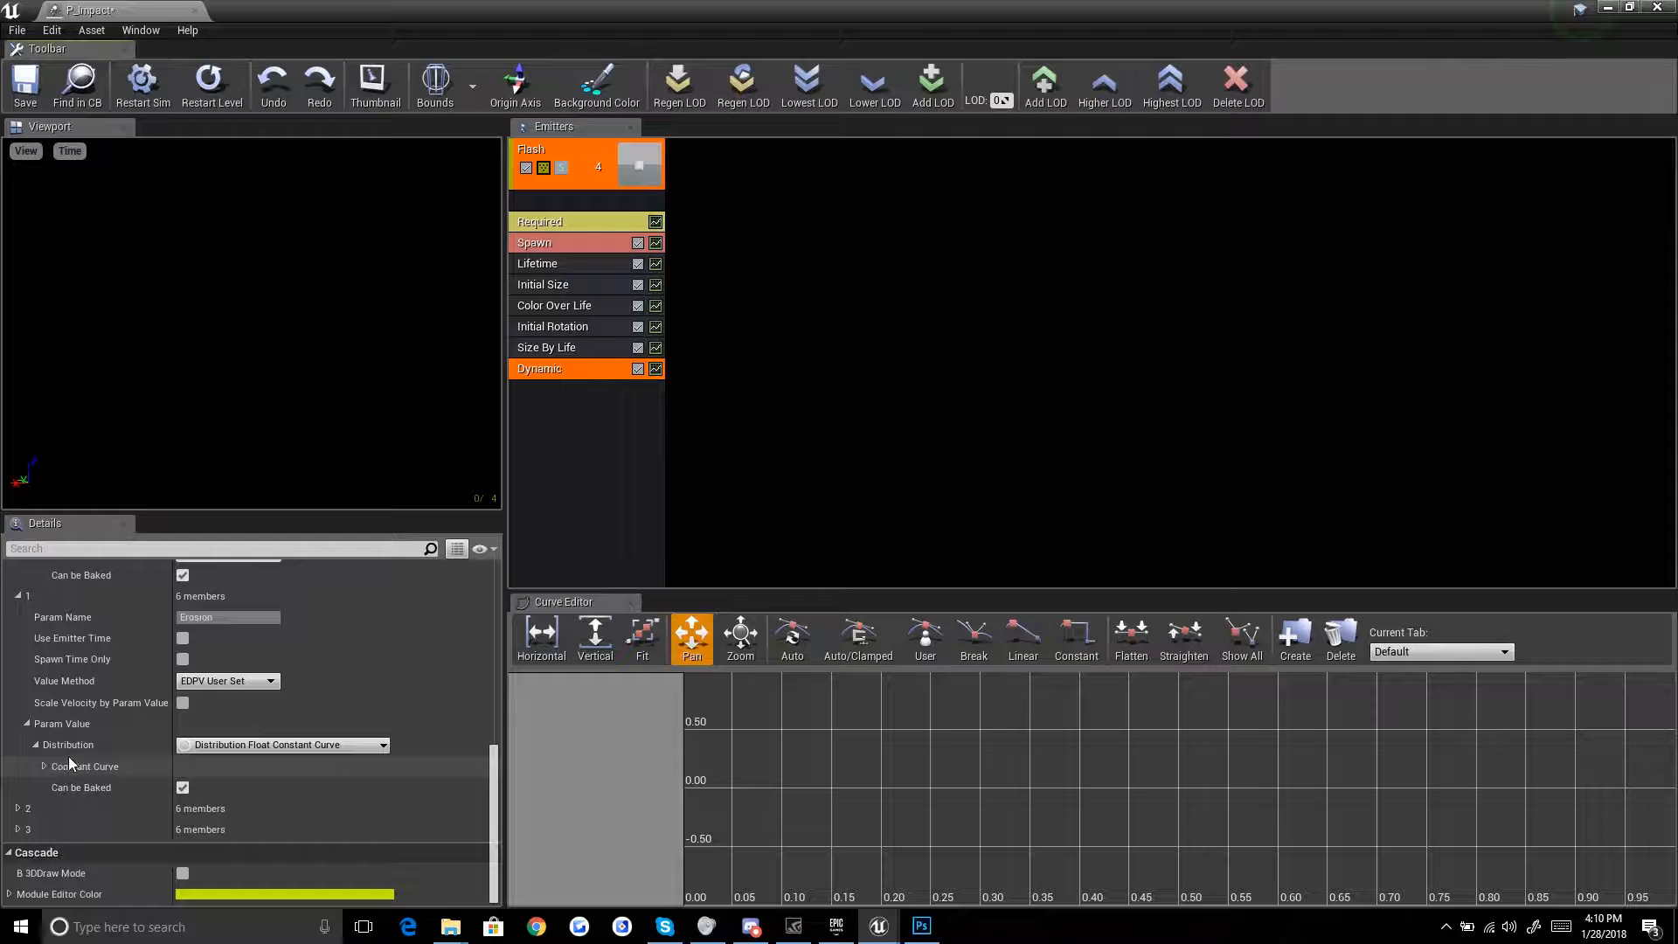
left_click(43, 766)
left_click(278, 789)
left_click(277, 789)
Step: Set the first Erosion curve point's Out Val to 1 and the second point's In Val to 1
scroll(104, 759, "down", 4)
left_click(212, 686)
type("1.0")
key("Return")
left_click(212, 793)
type("1.0")
key("Return")
Step: Replay the effect in the level to check the erosion, and restore the particle editor to full size
left_click(207, 83)
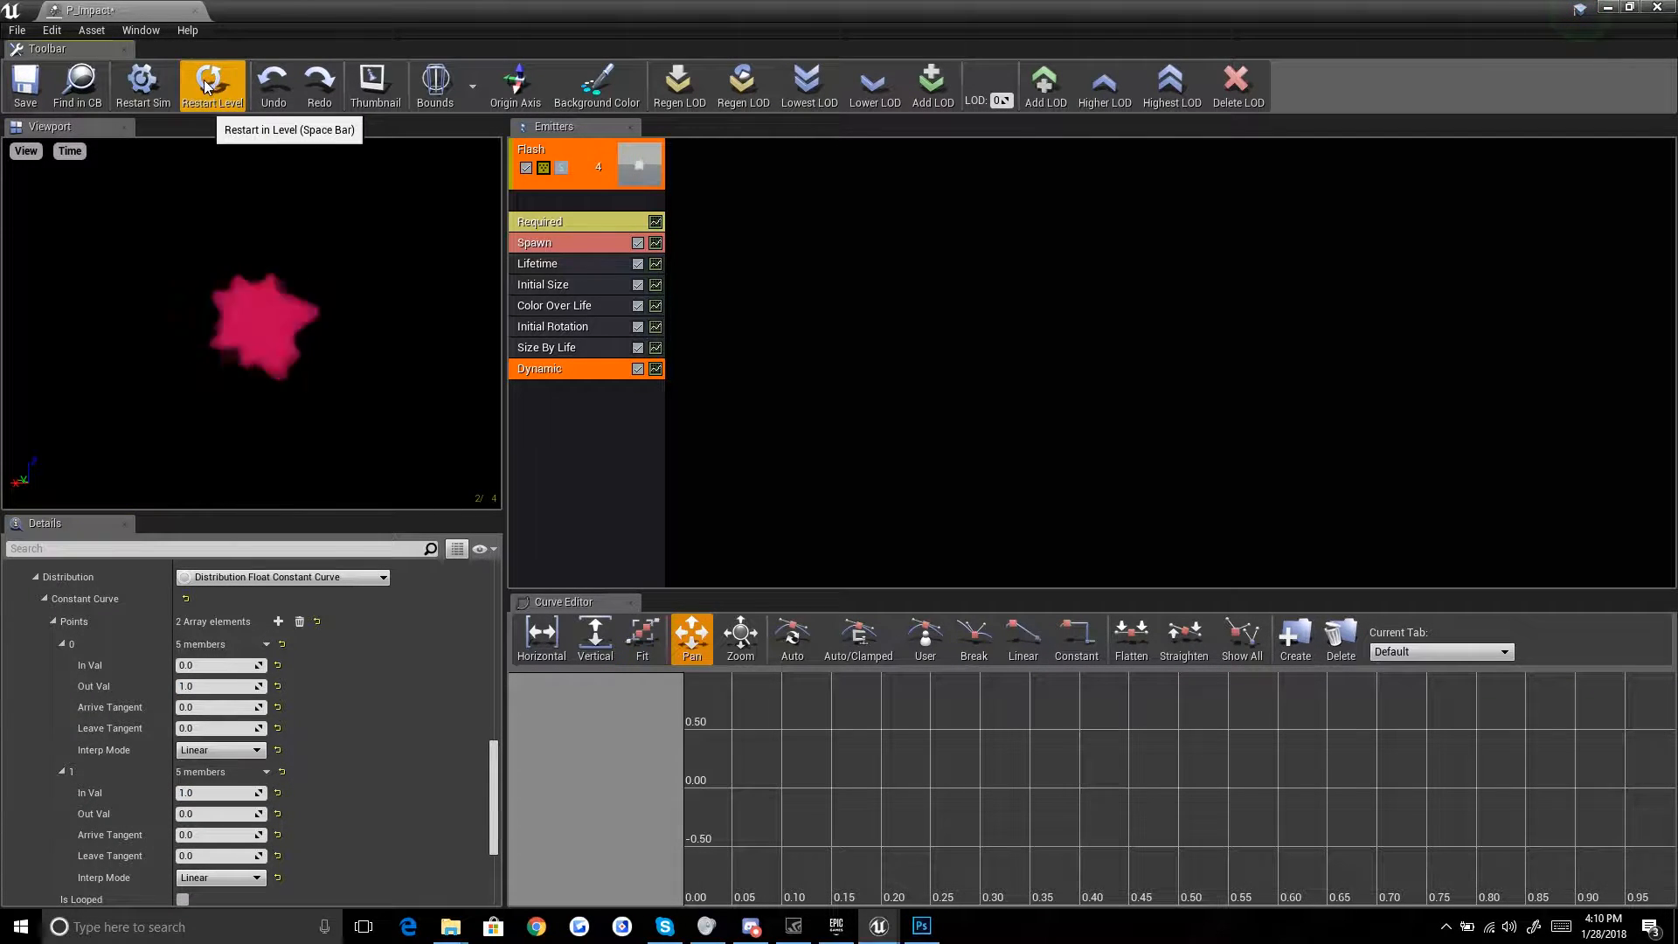
left_click_drag(526, 13, 556, 673)
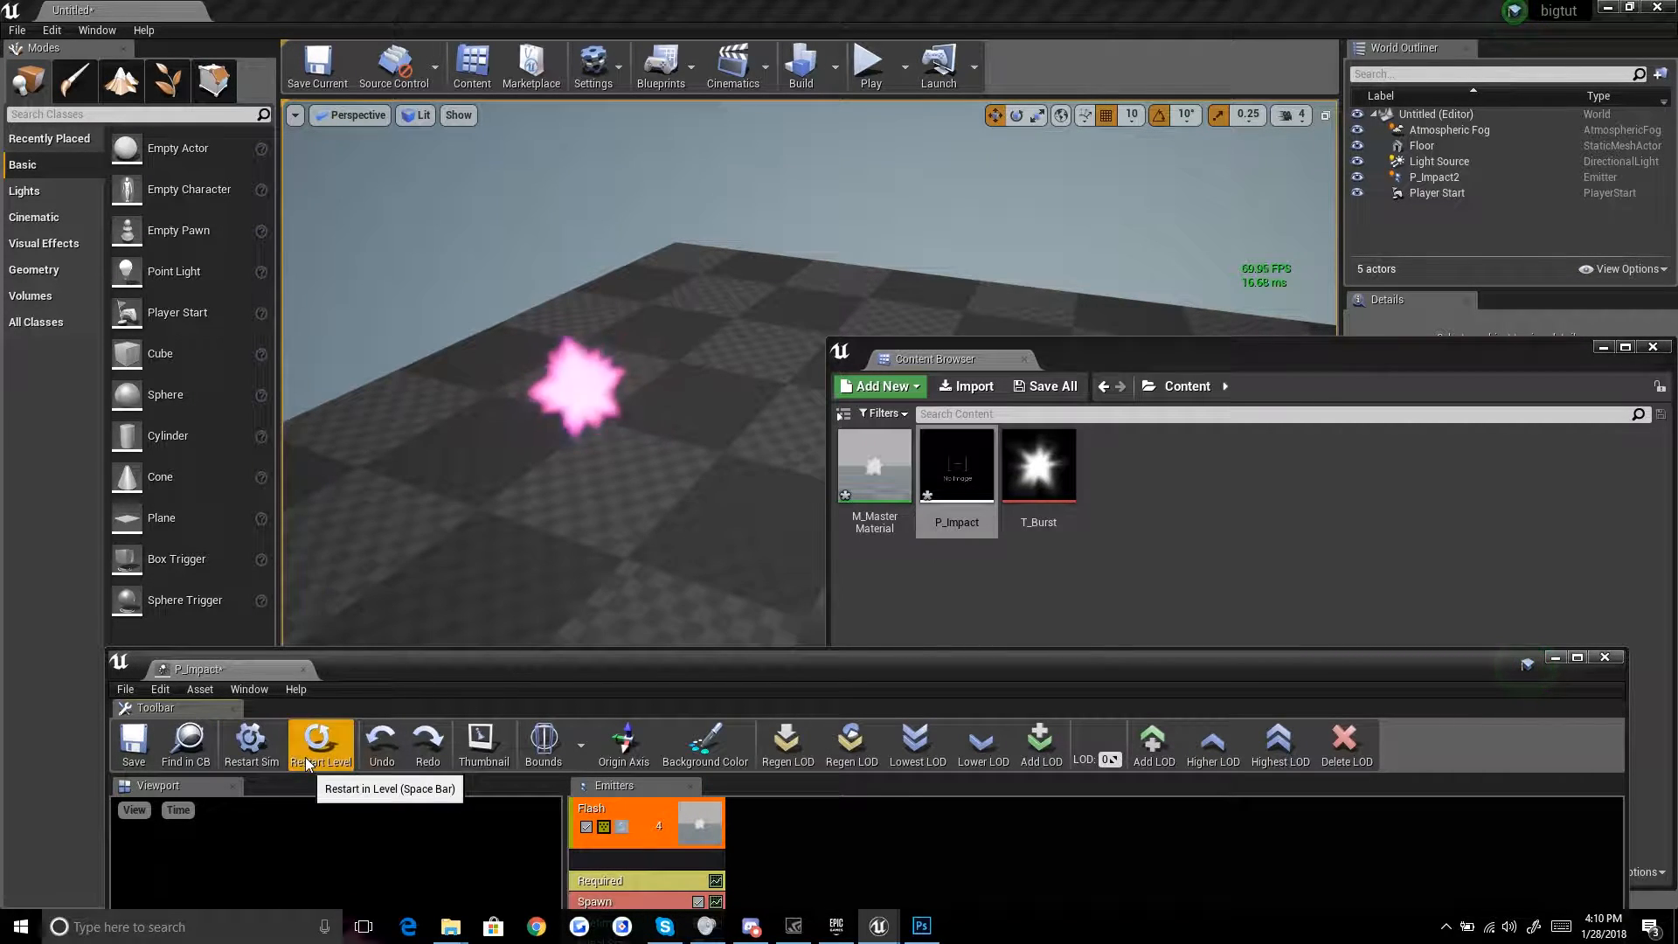
left_click_drag(630, 658, 690, 2)
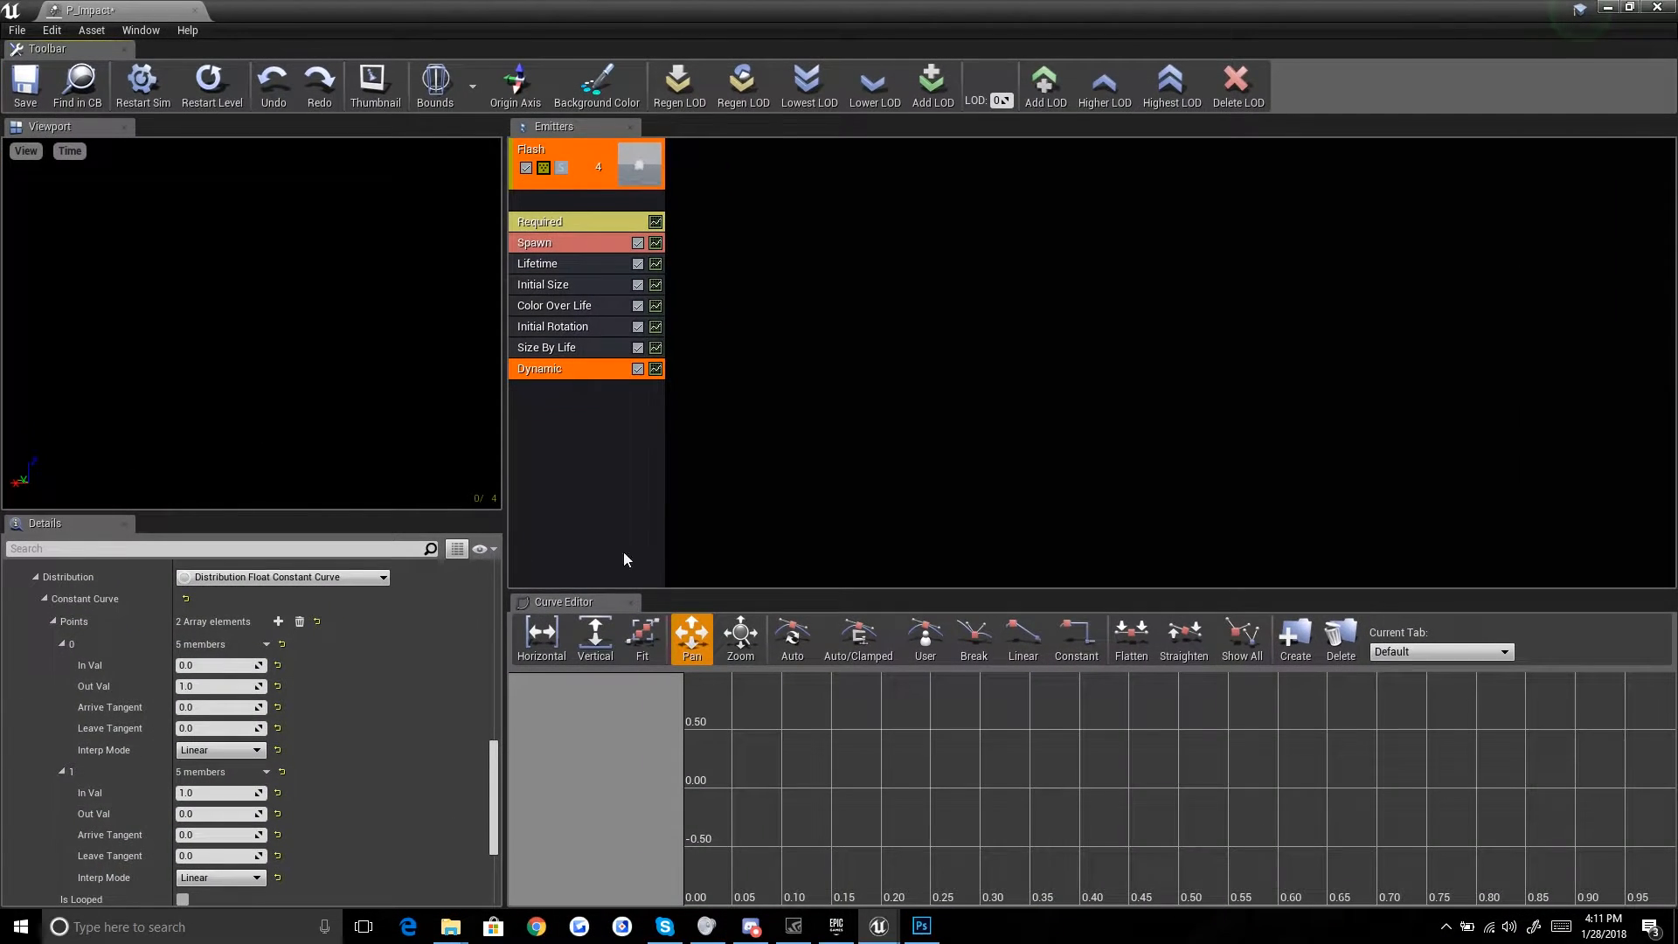
Step: Set the Flash emitter's burst Count to 3 in the Spawn module and replay the effect in the level
left_click(592, 244)
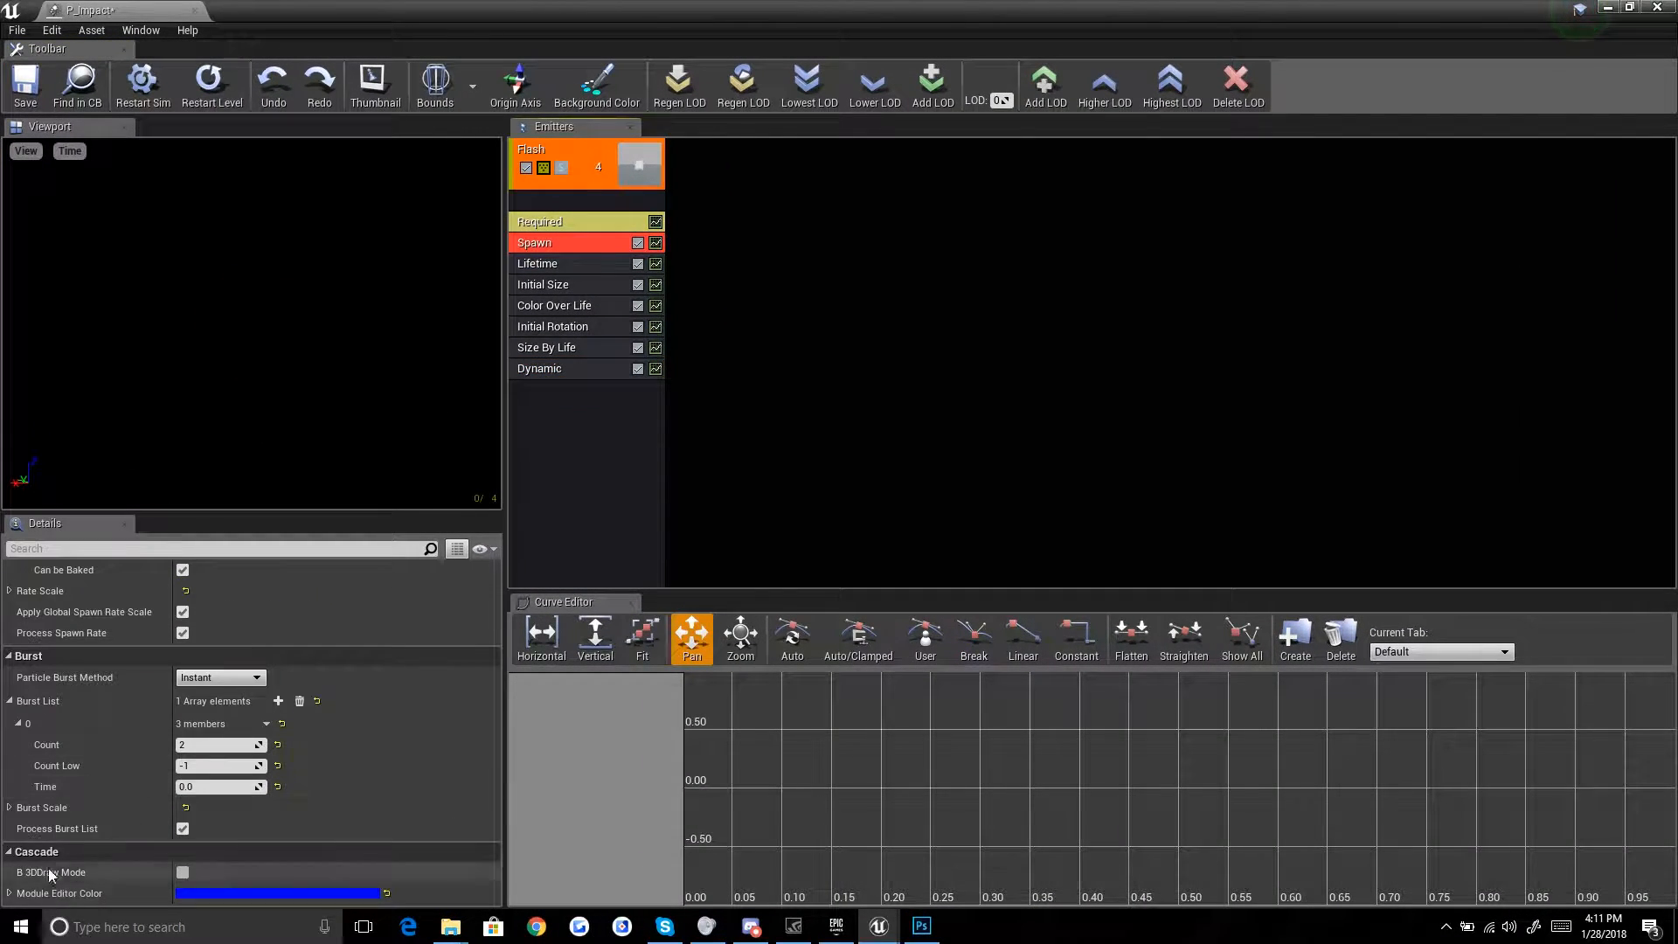
left_click(205, 743)
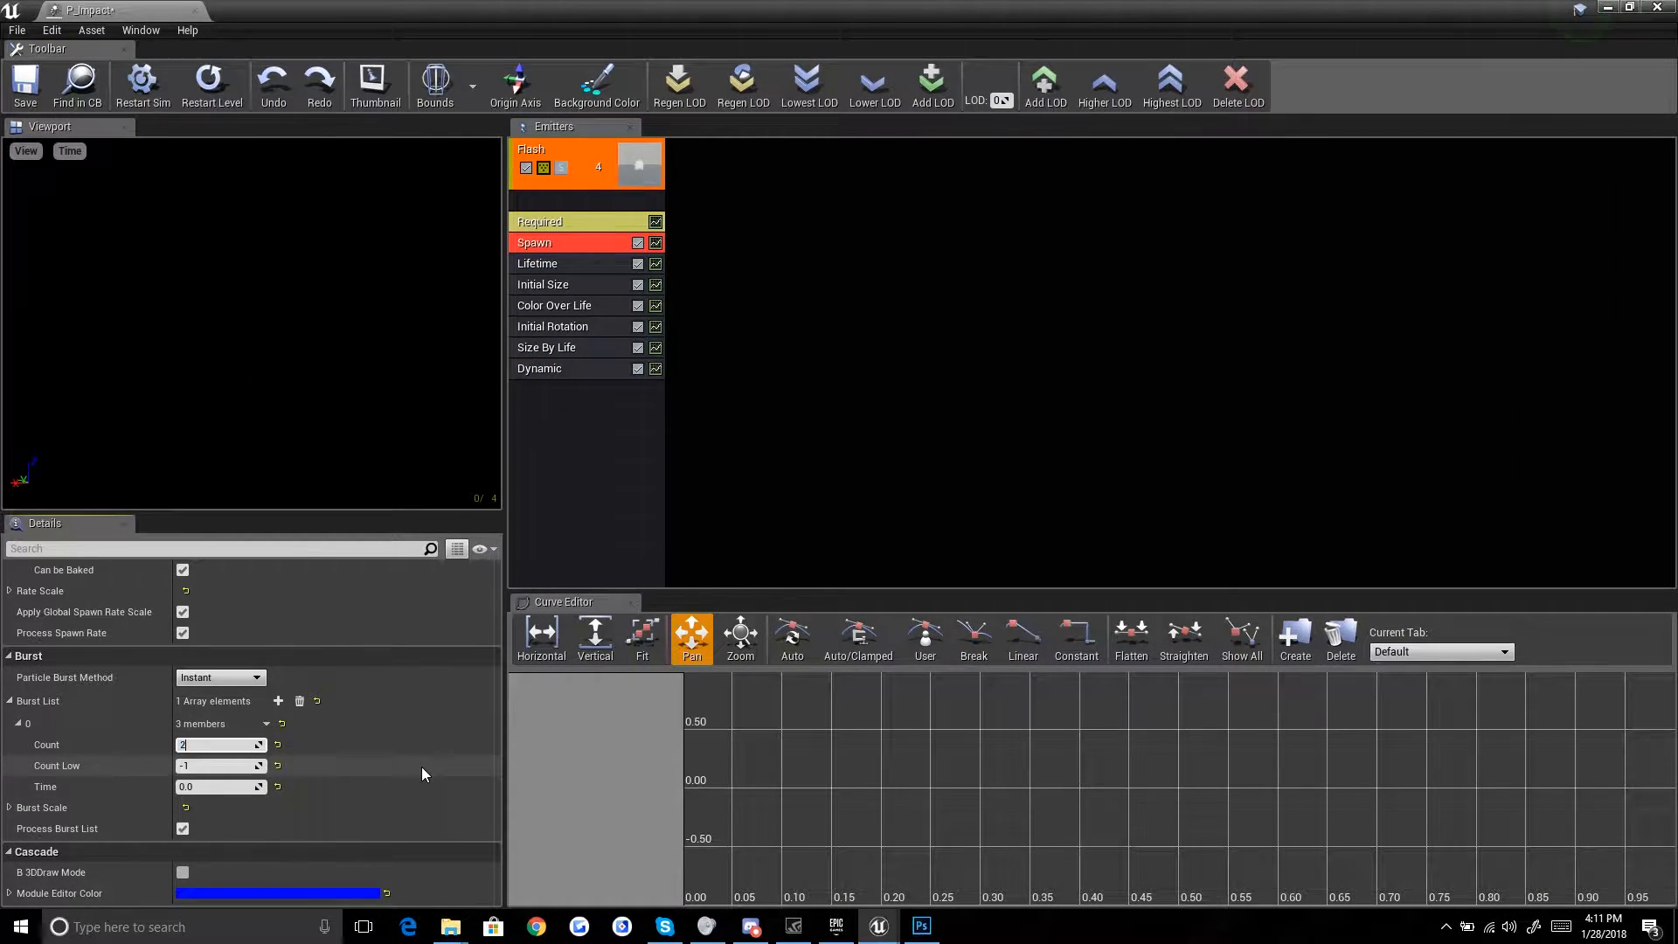
type("3")
left_click(210, 91)
left_click(210, 91)
left_click(210, 91)
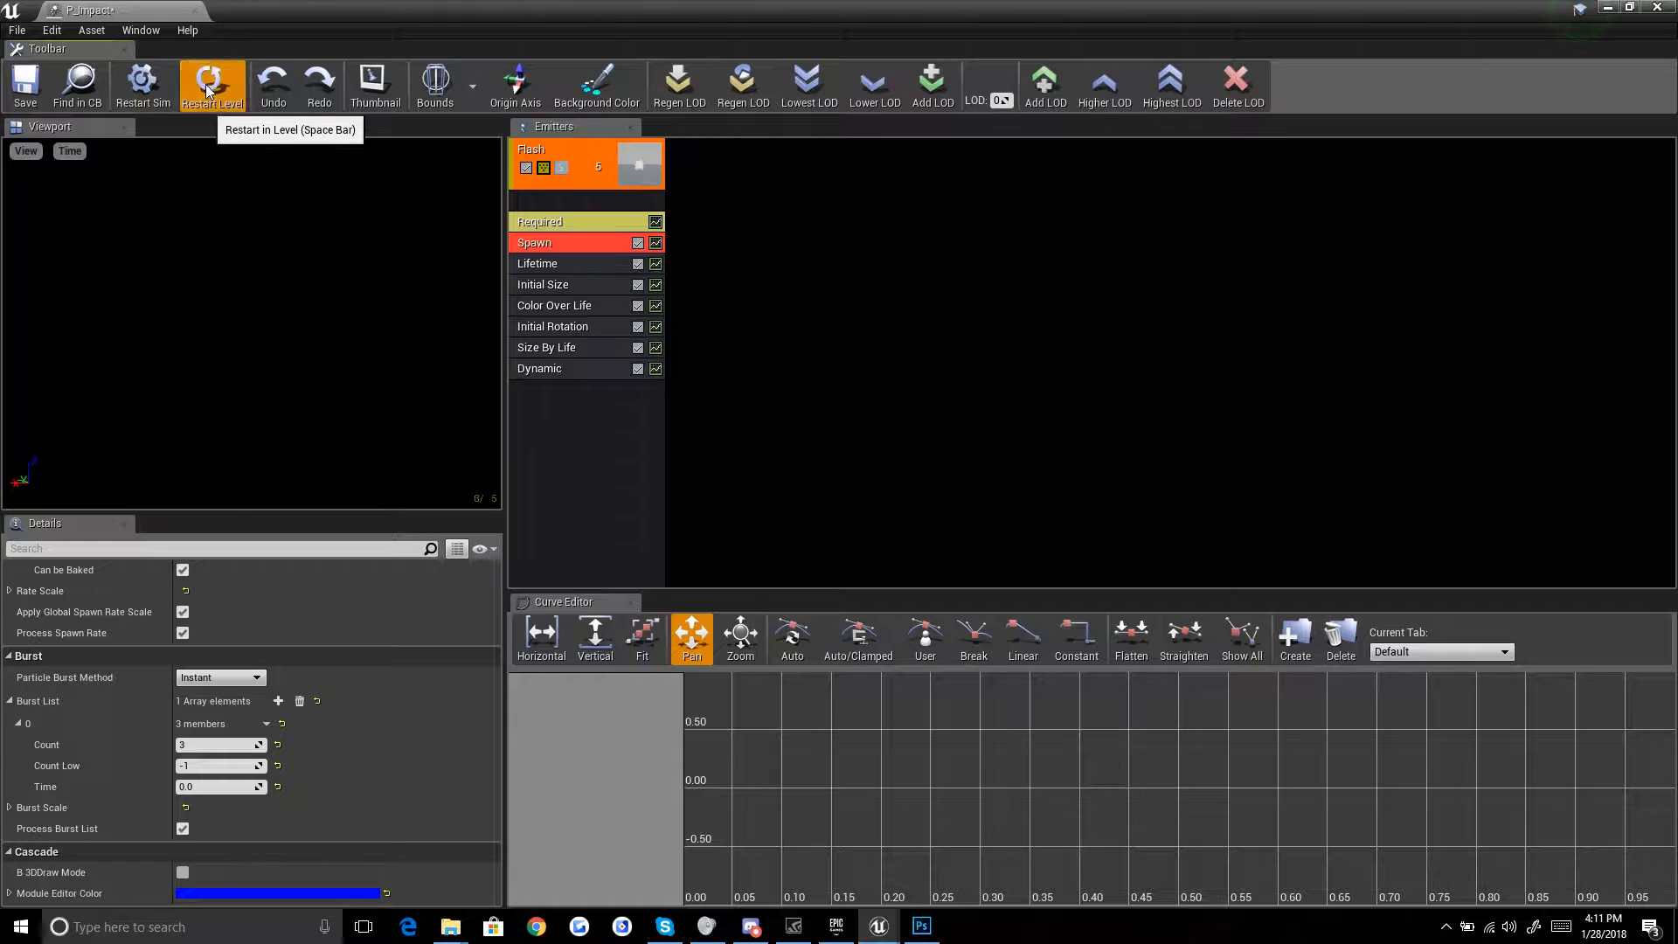
left_click_drag(451, 14, 616, 692)
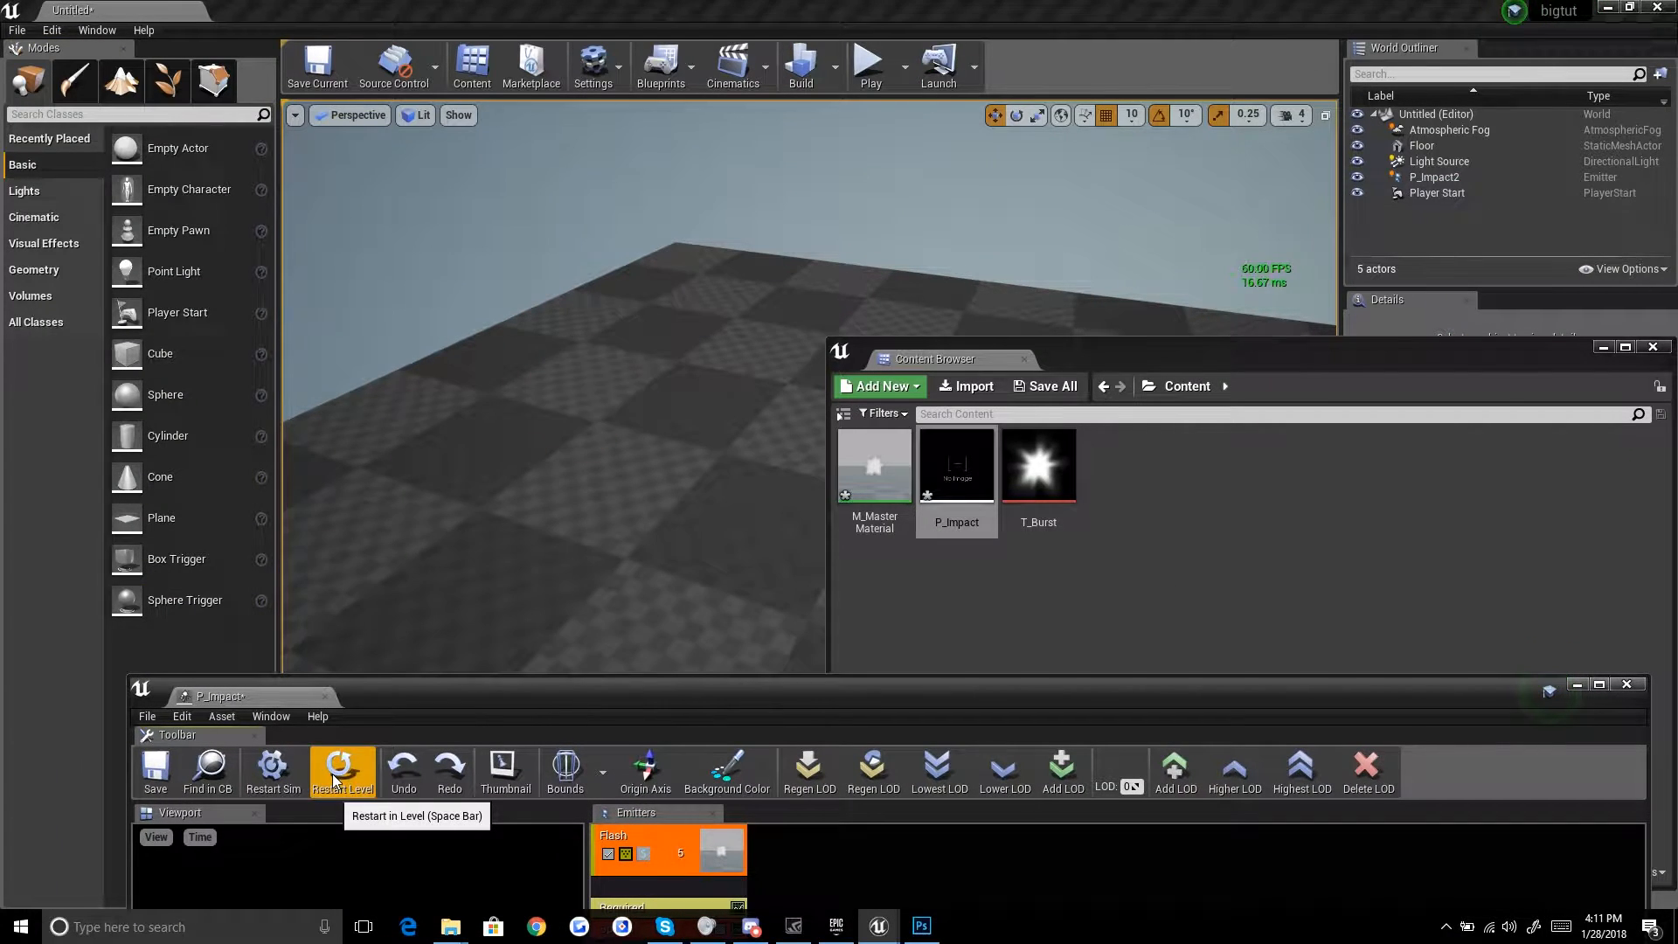
double_click(726, 695)
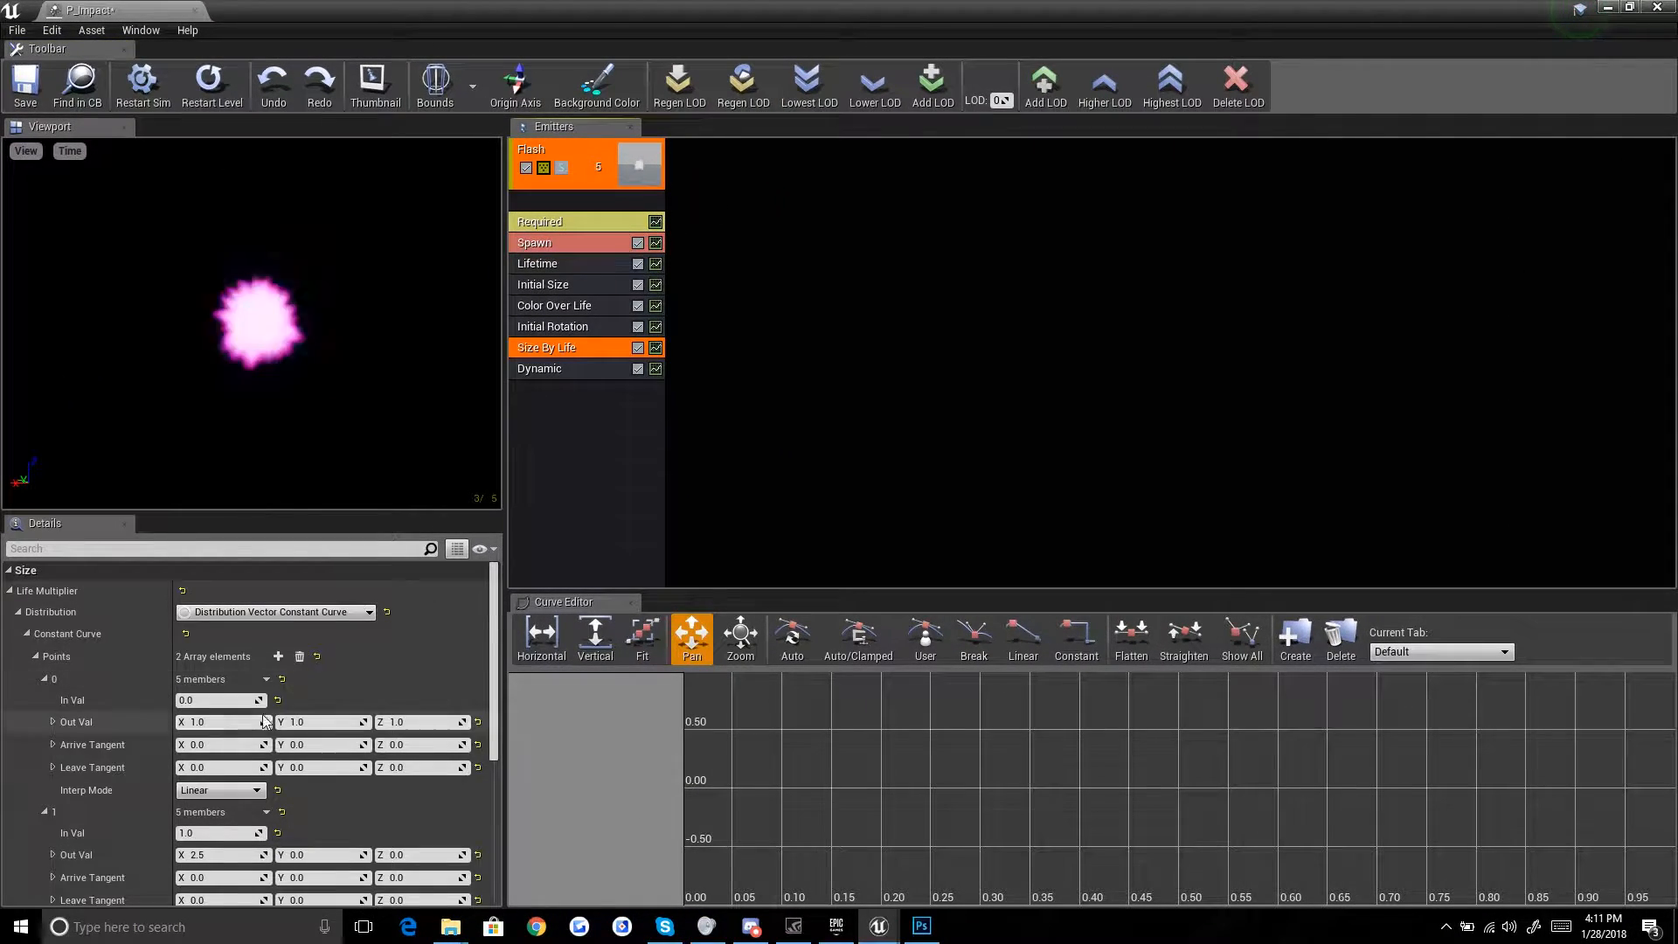
Step: Set the starting Size By Life point's Out Val X to 0.5 and replay the effect in the level
left_click(217, 721)
key("BackSpace")
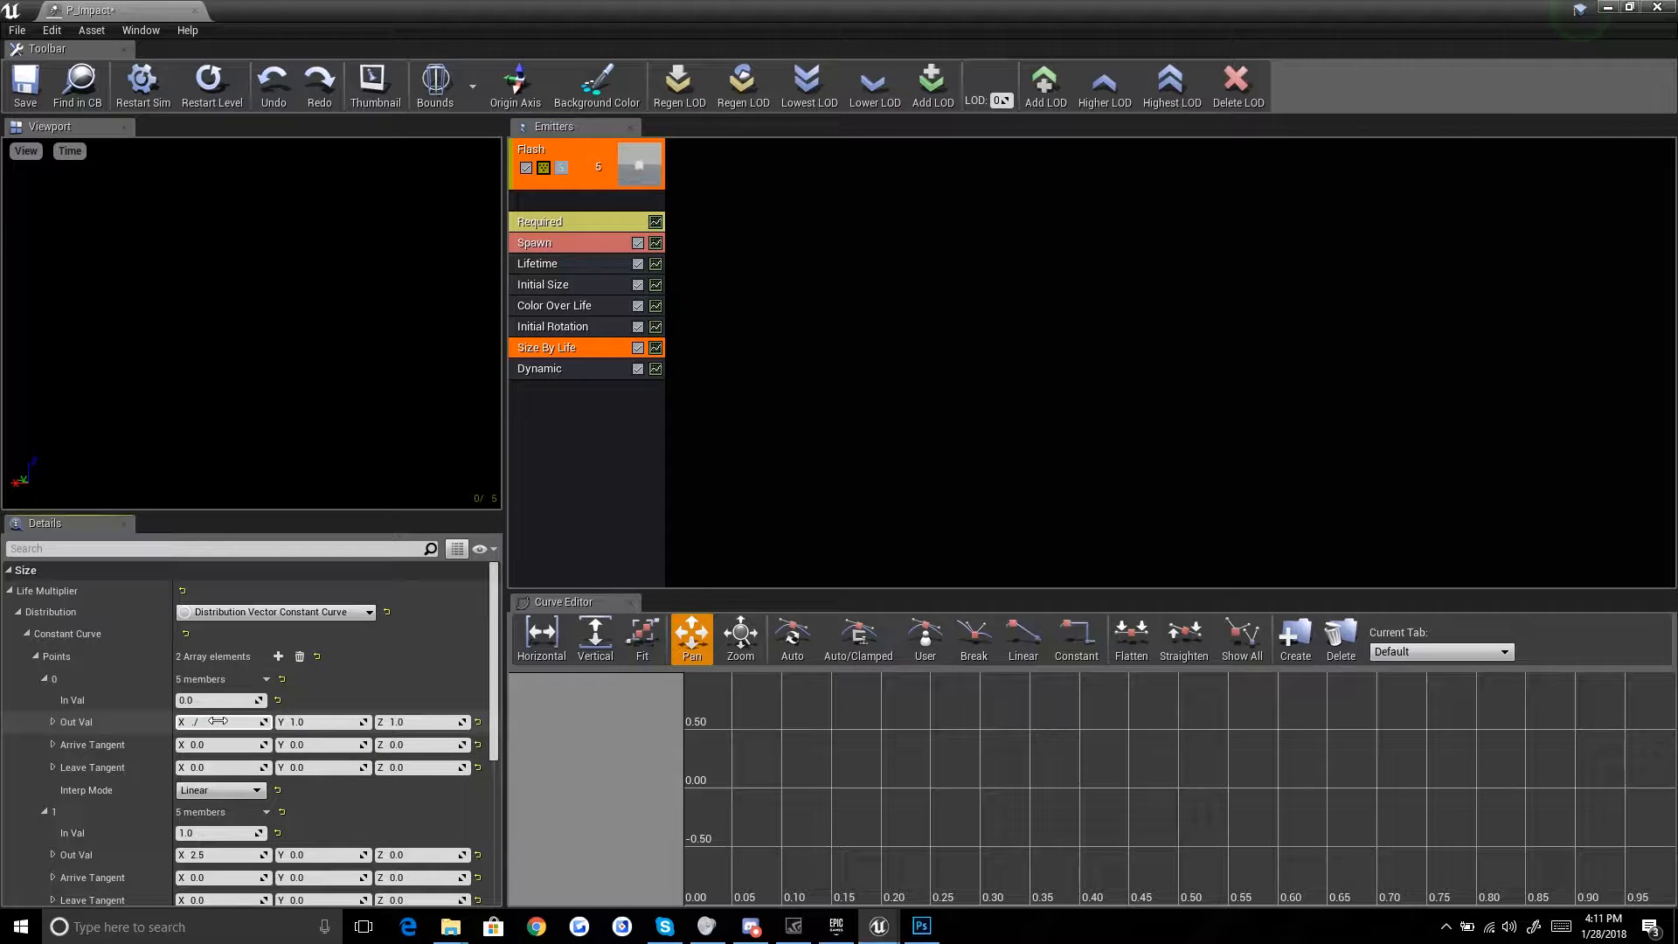
left_click_drag(678, 7, 799, 722)
left_click(325, 797)
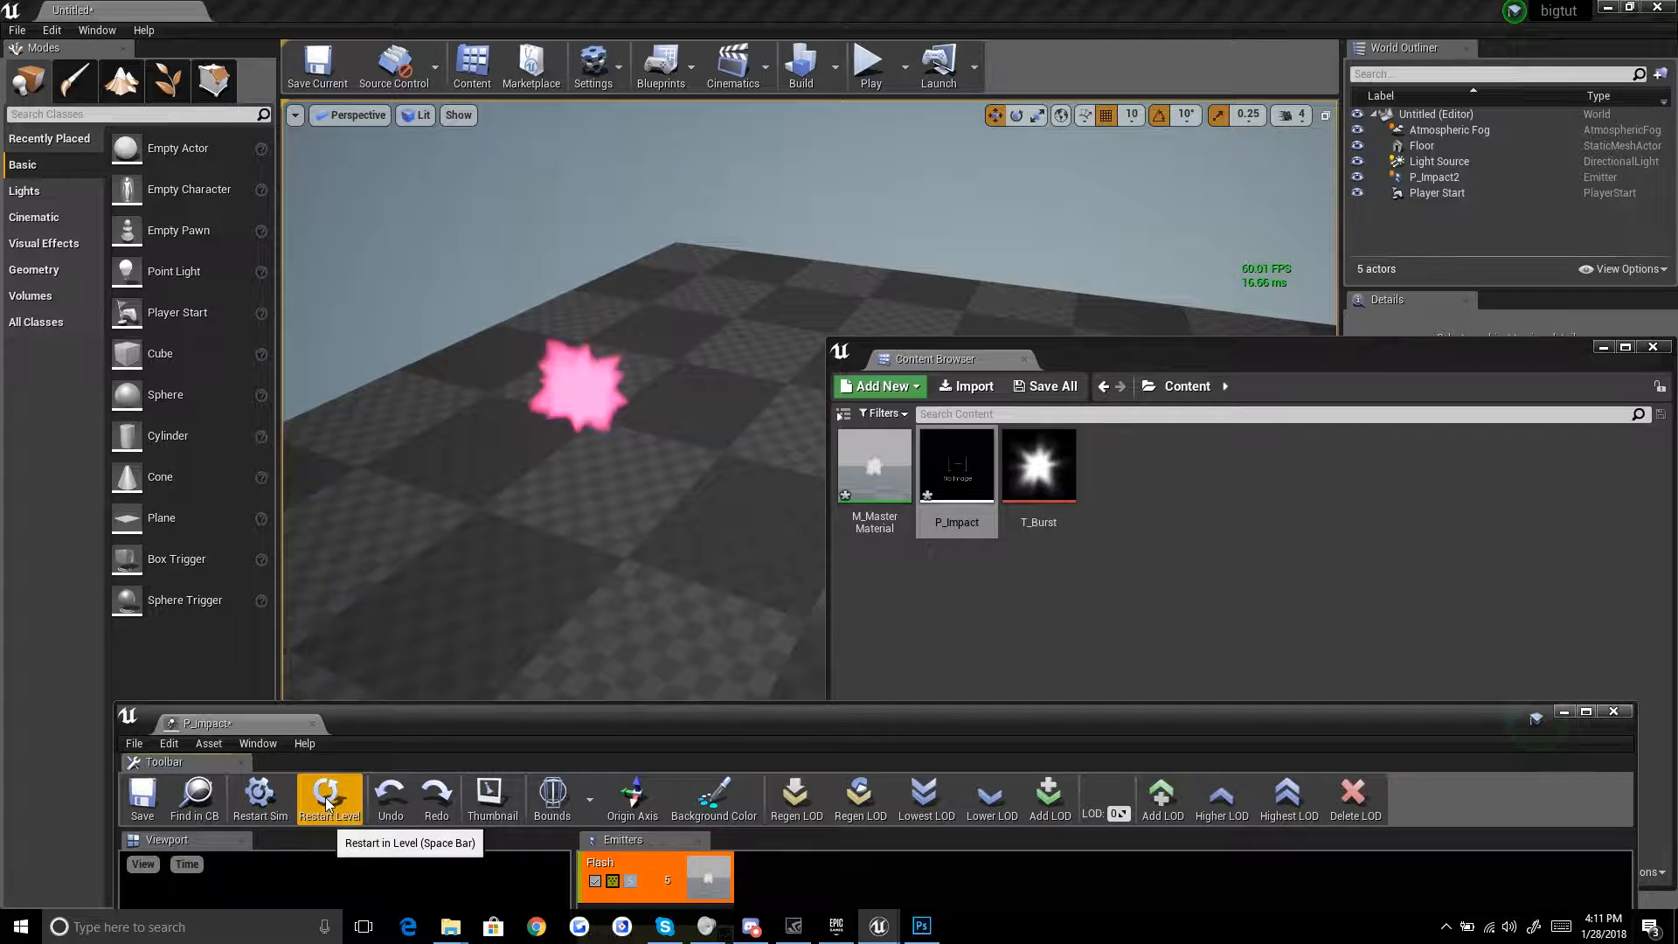
left_click(325, 803)
left_click(325, 804)
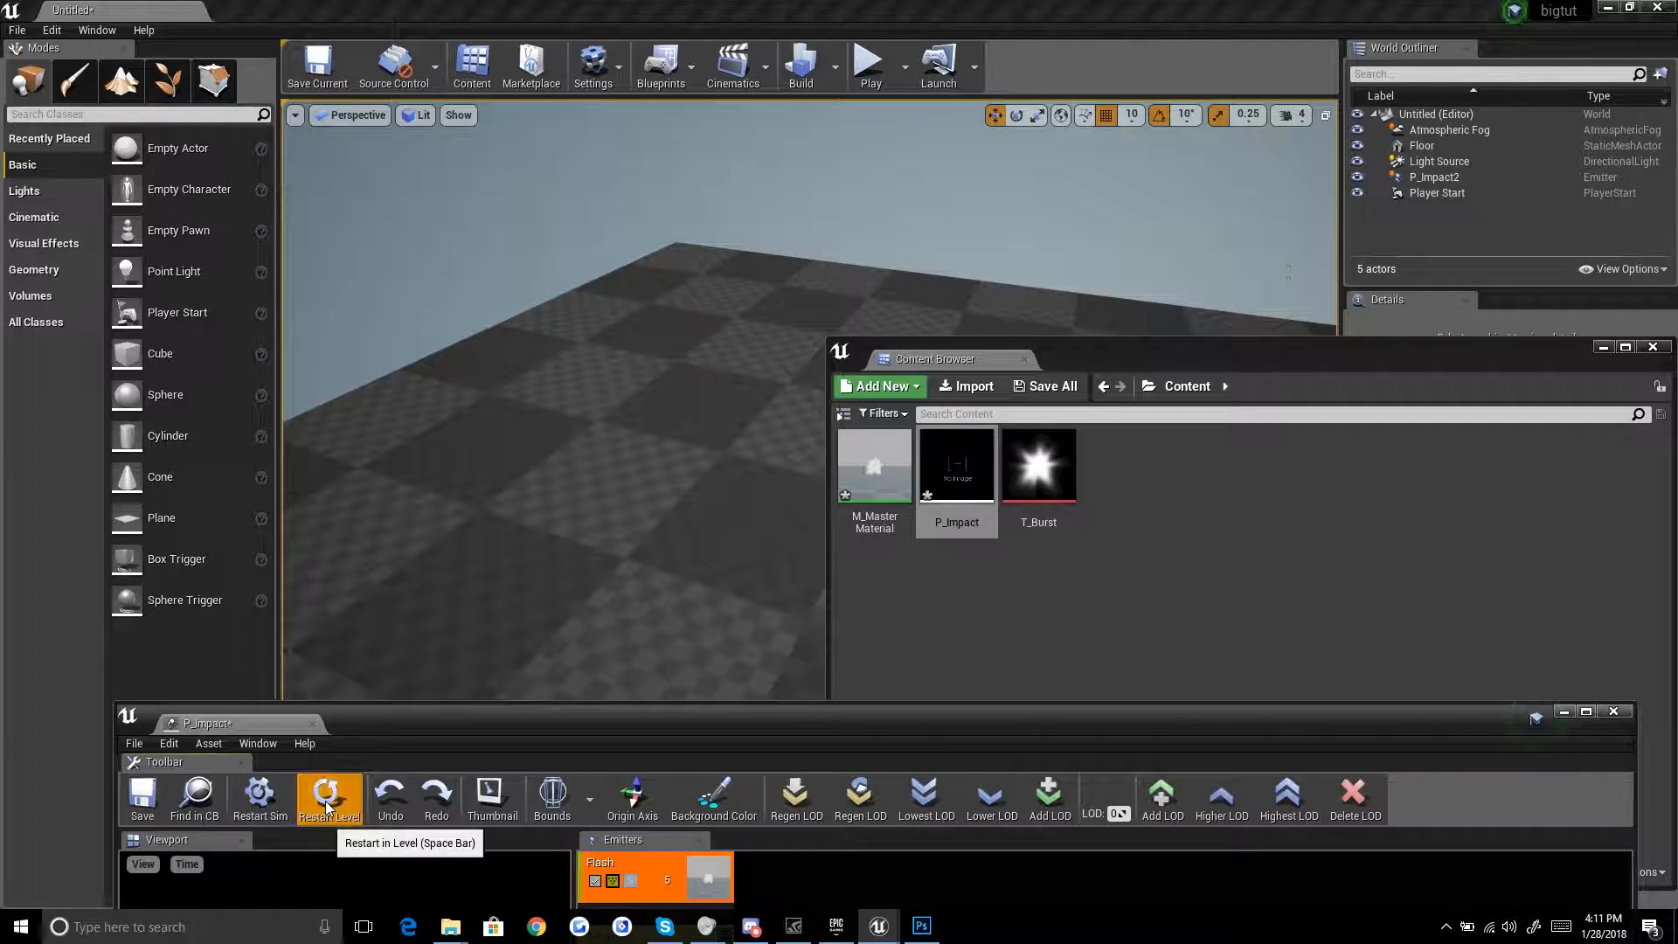
double_click(595, 722)
Step: Set the end Size By Life point's Out Val X to 3 and replay the effect in the level
scroll(208, 835, "down", 1)
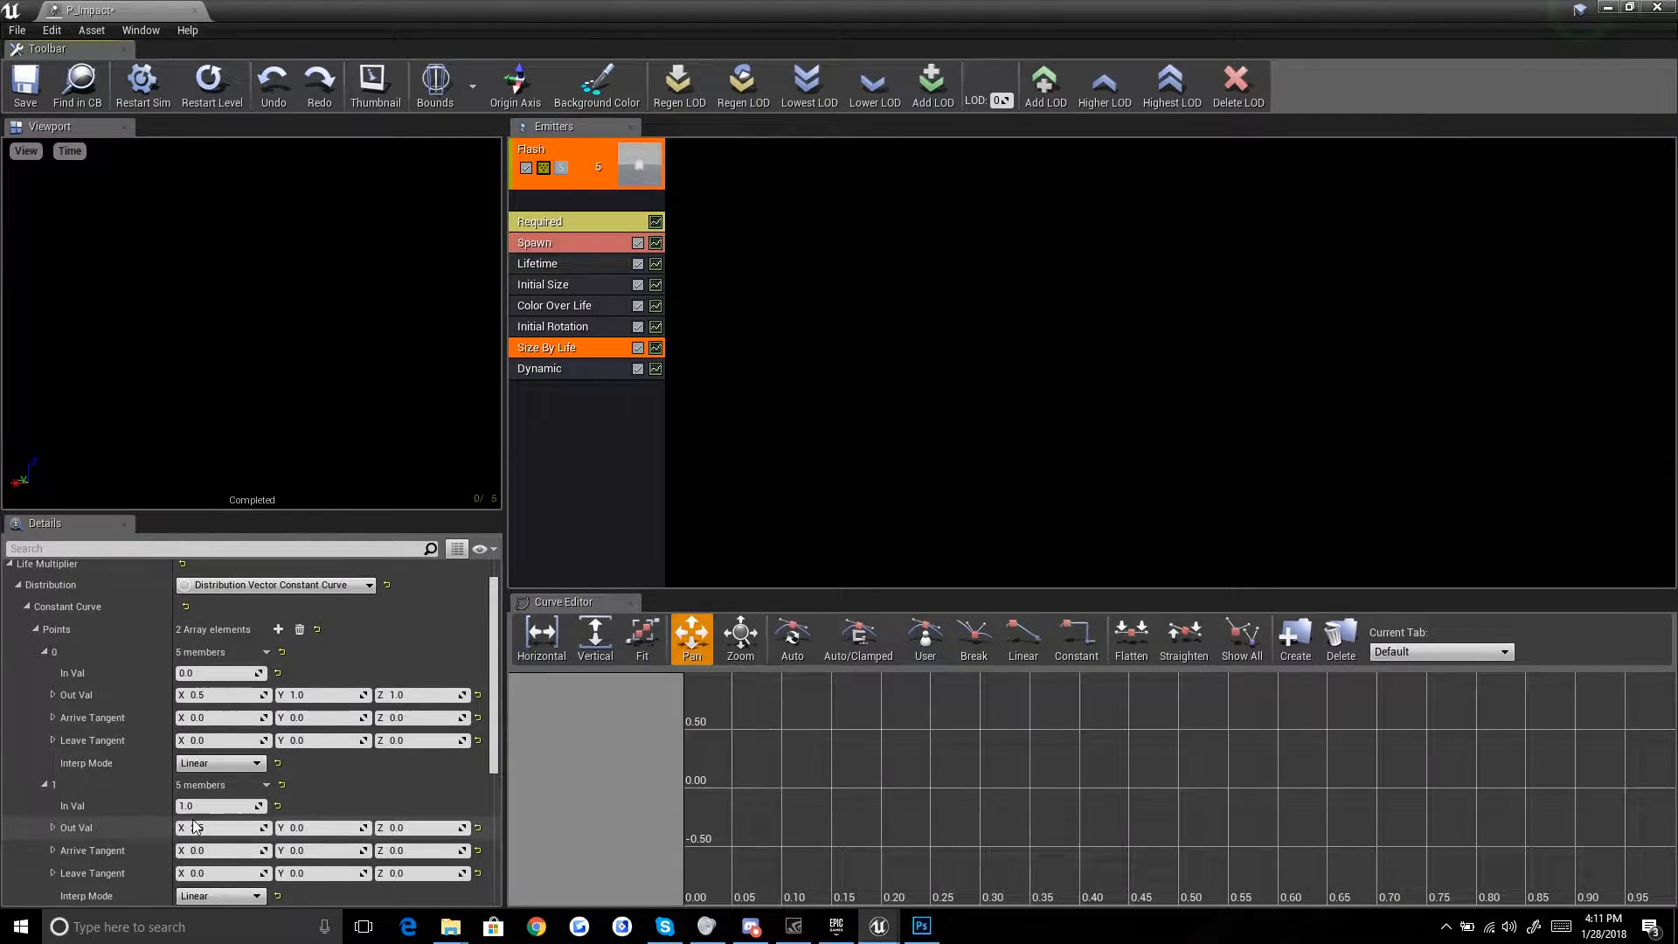
left_click(208, 835)
type("3")
key("Return")
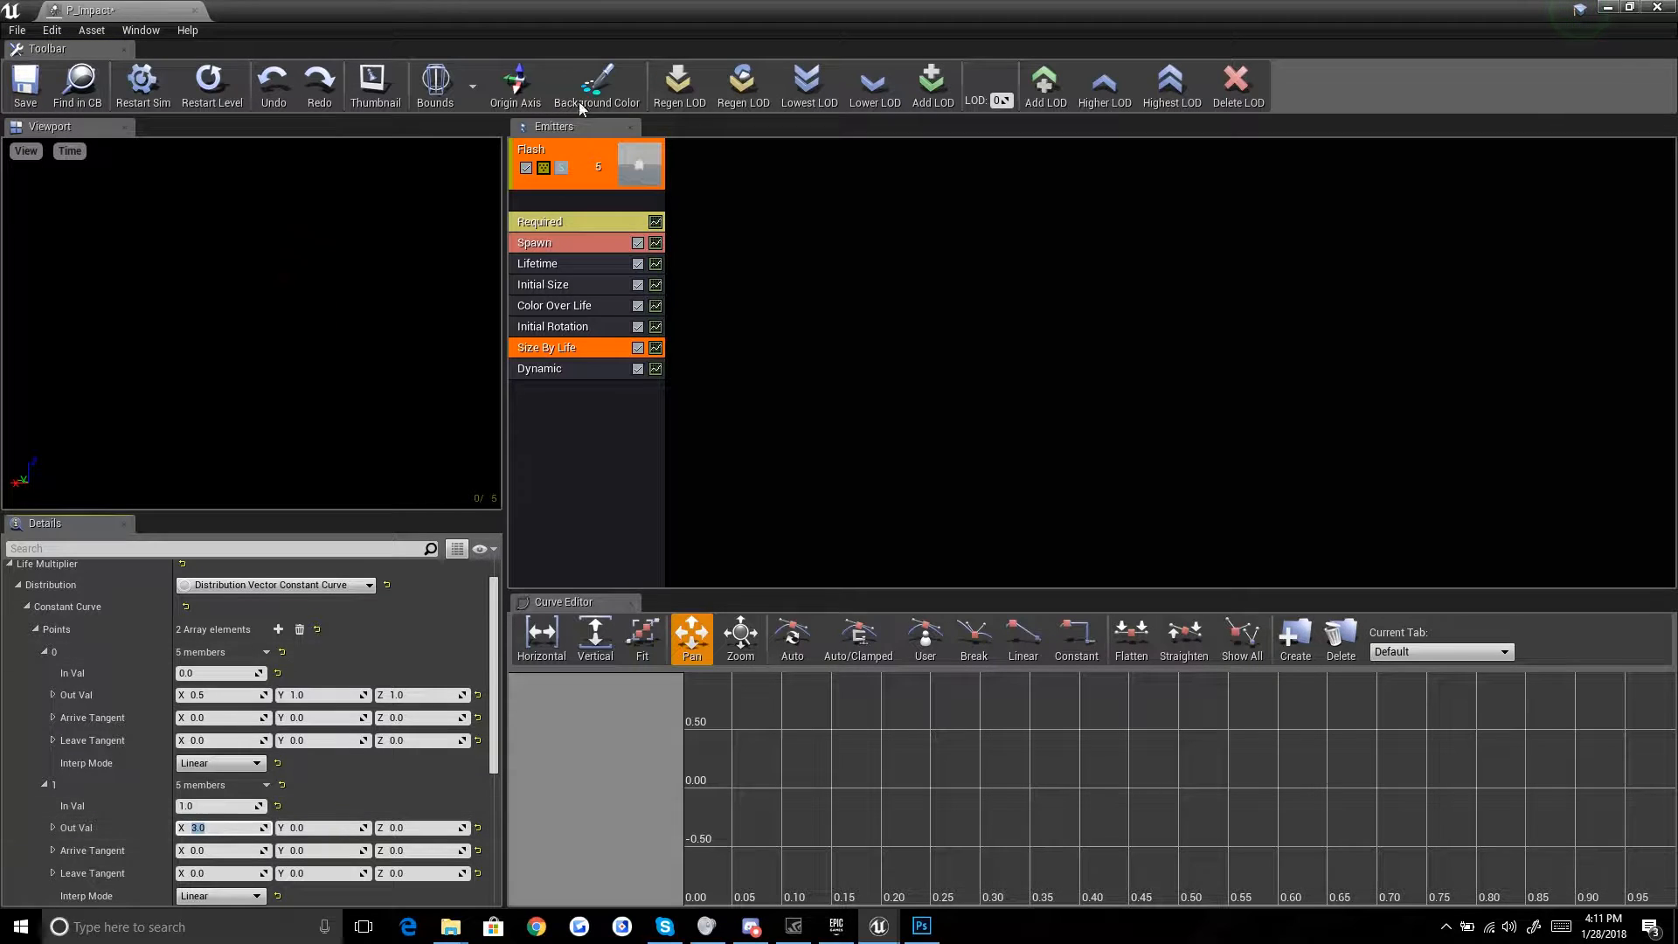
double_click(677, 16)
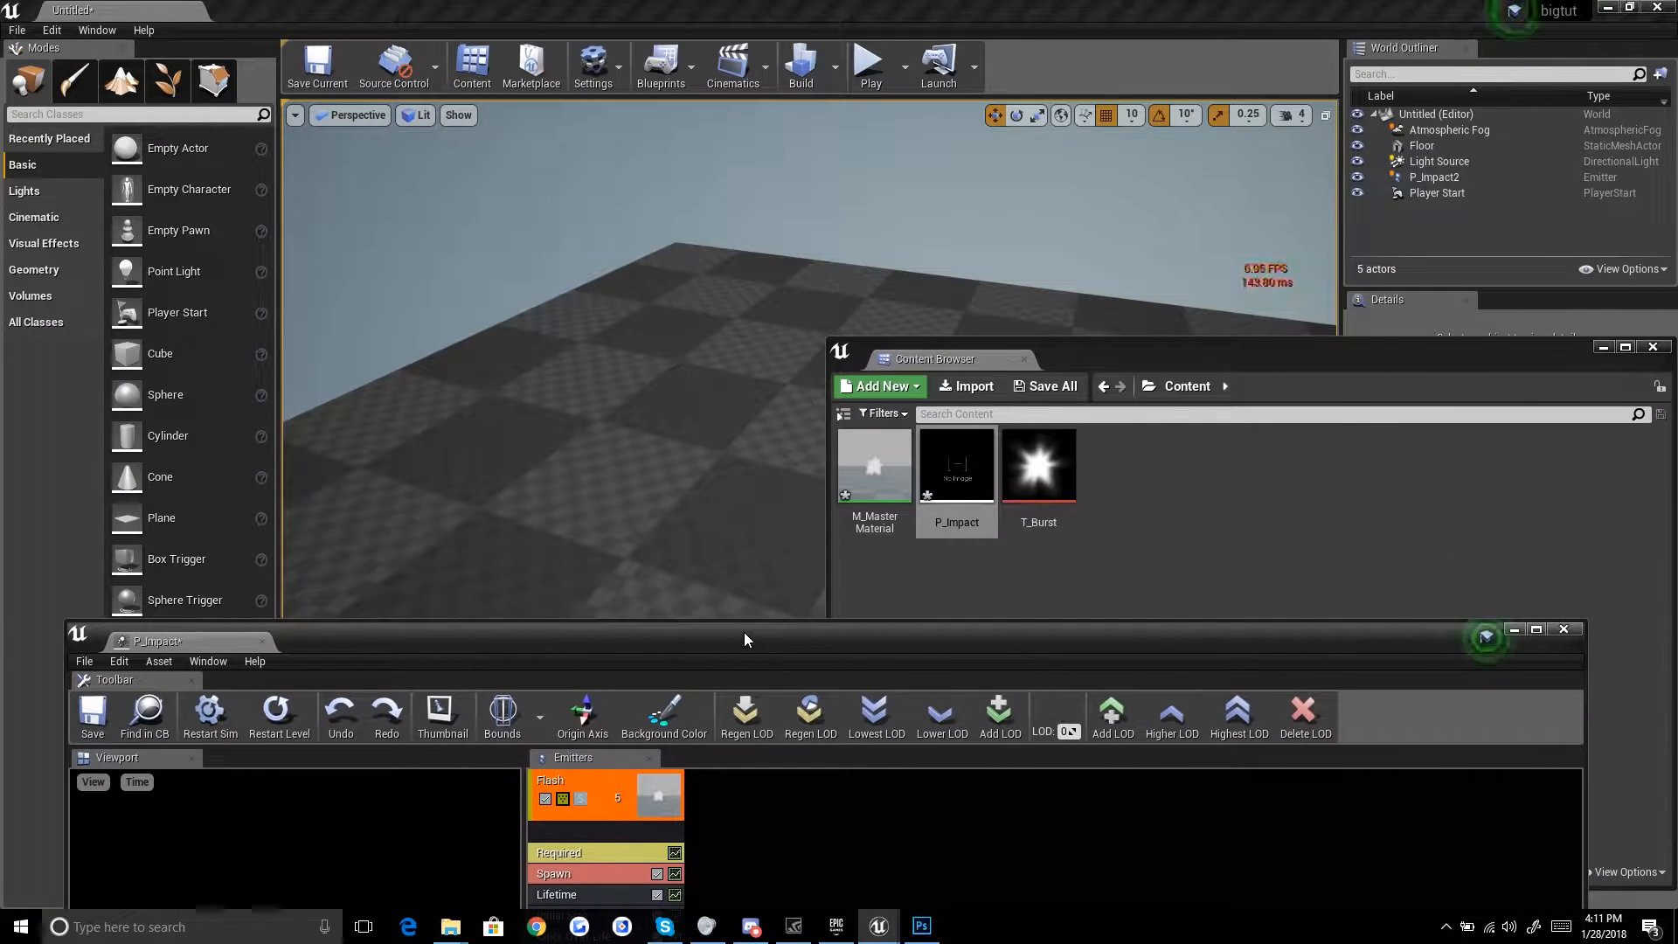
left_click(285, 712)
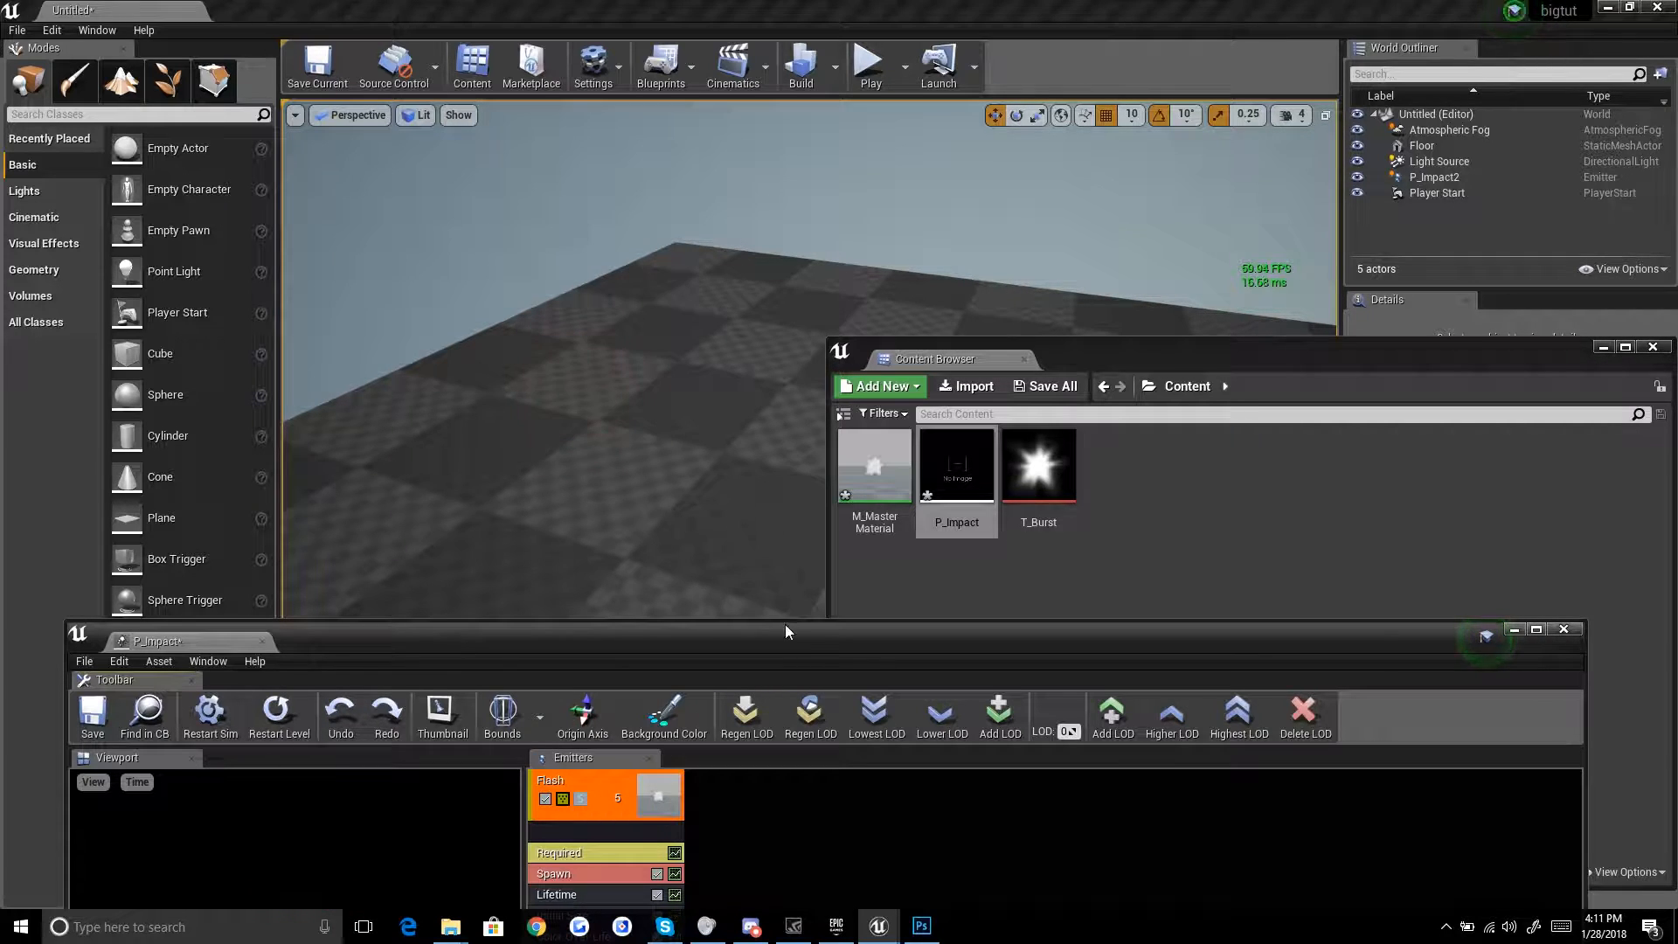
left_click_drag(785, 623, 799, 250)
double_click(799, 264)
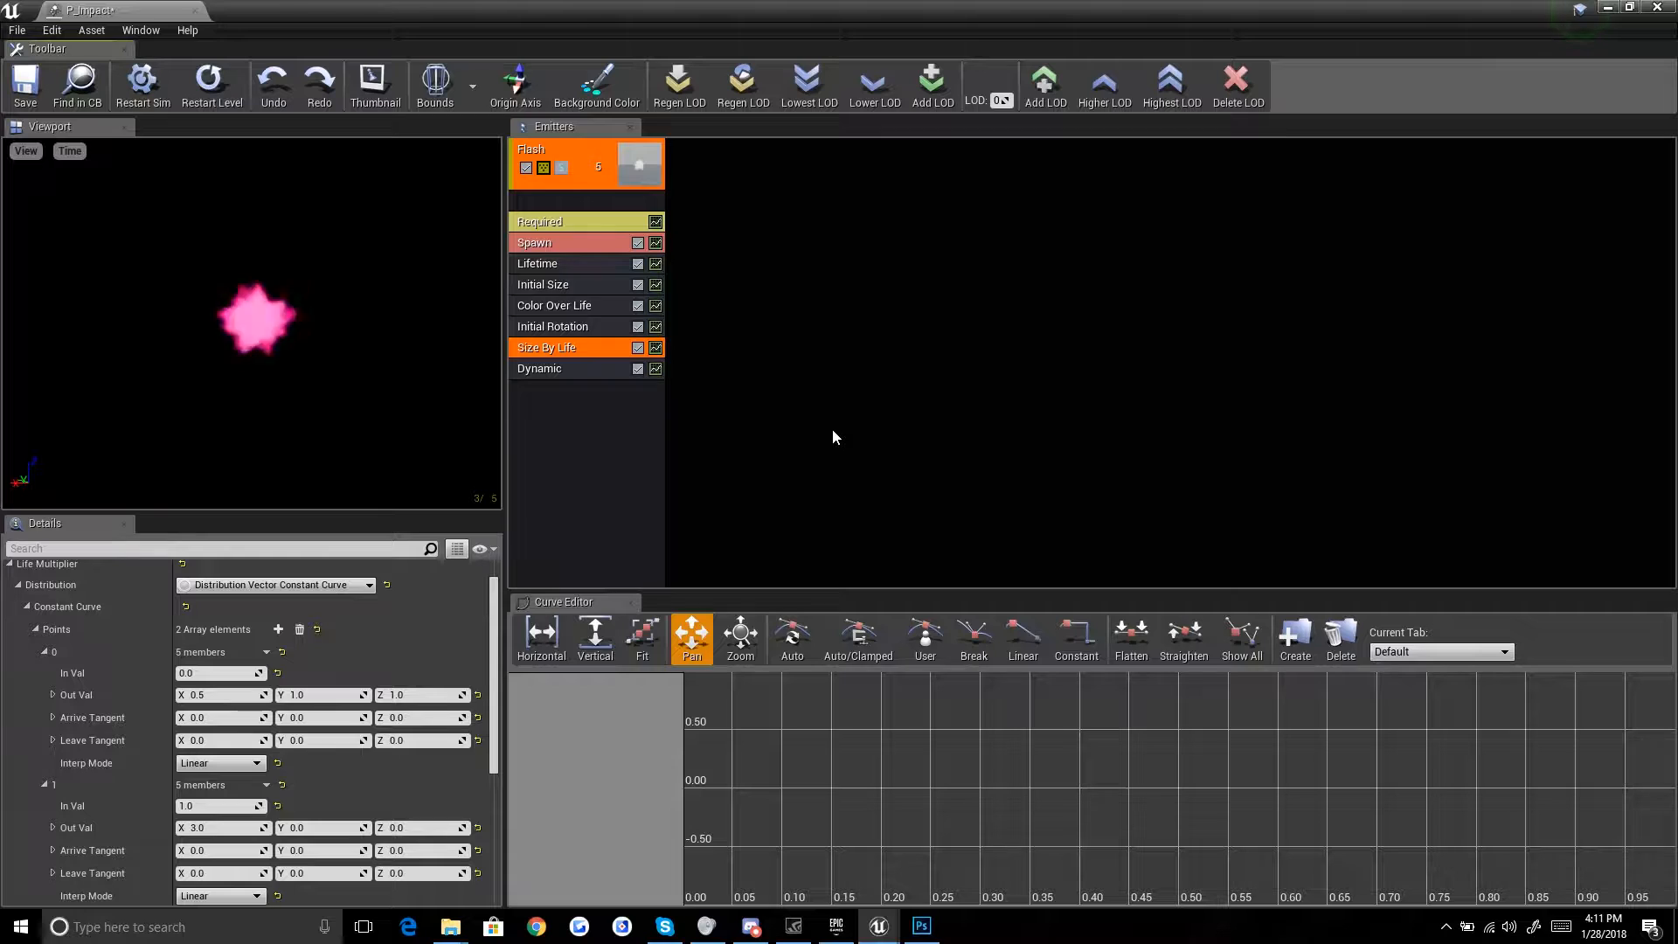
Step: Duplicate the Flash emitter, including all its modules, instead of creating a new sprite emitter
right_click(729, 207)
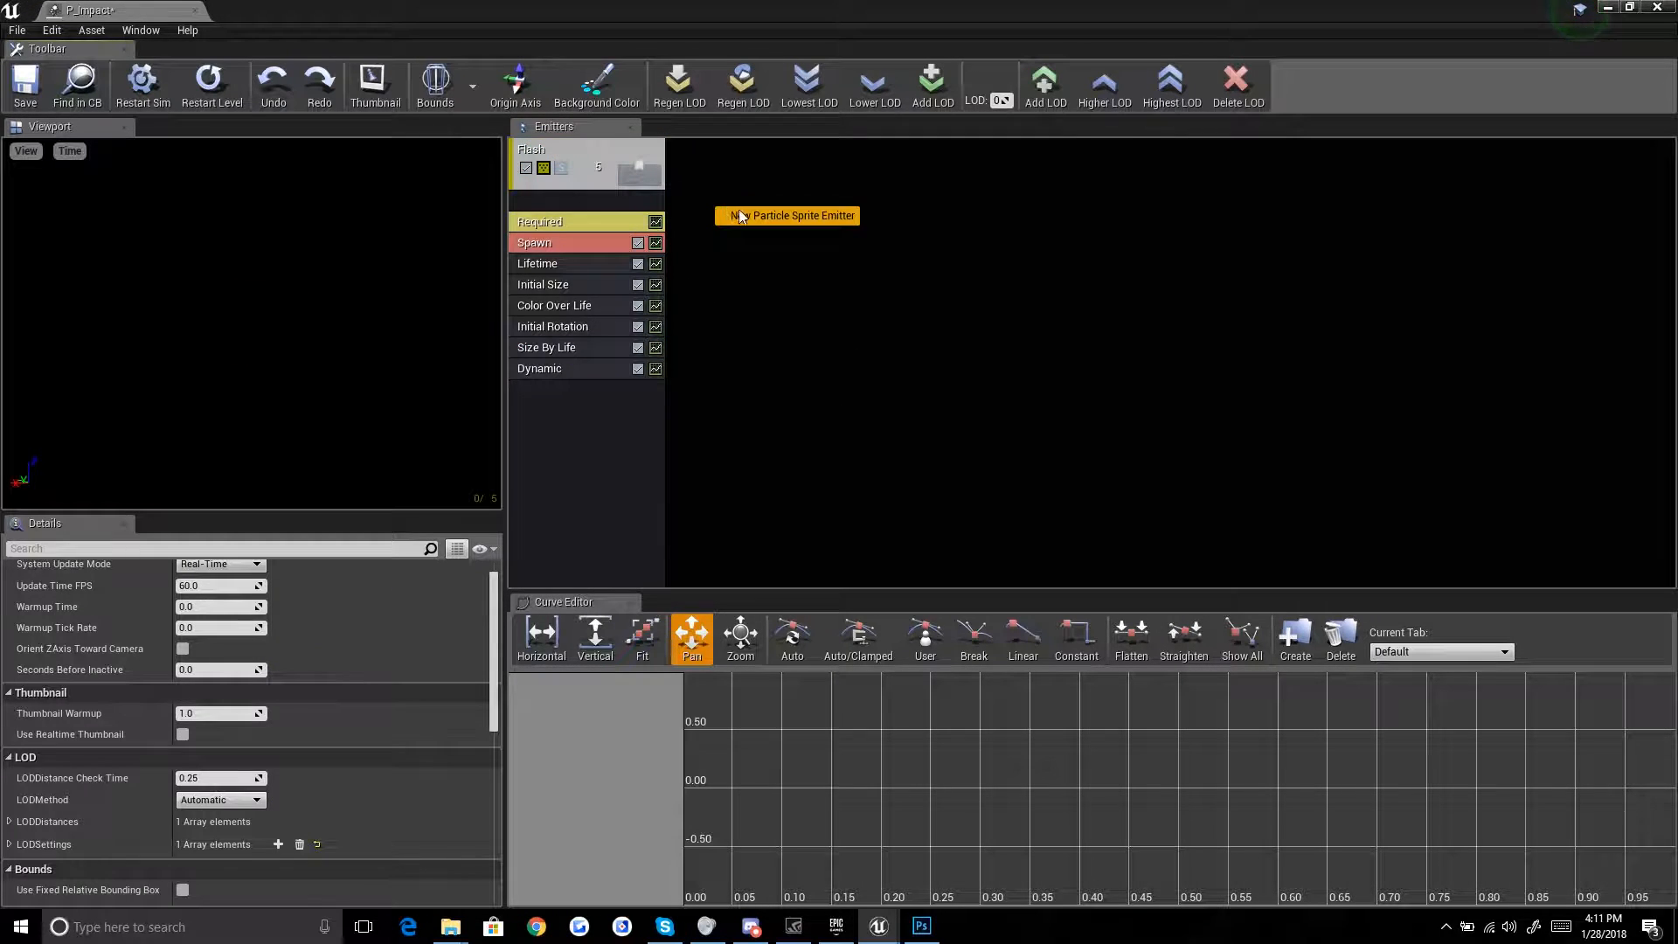
left_click(742, 265)
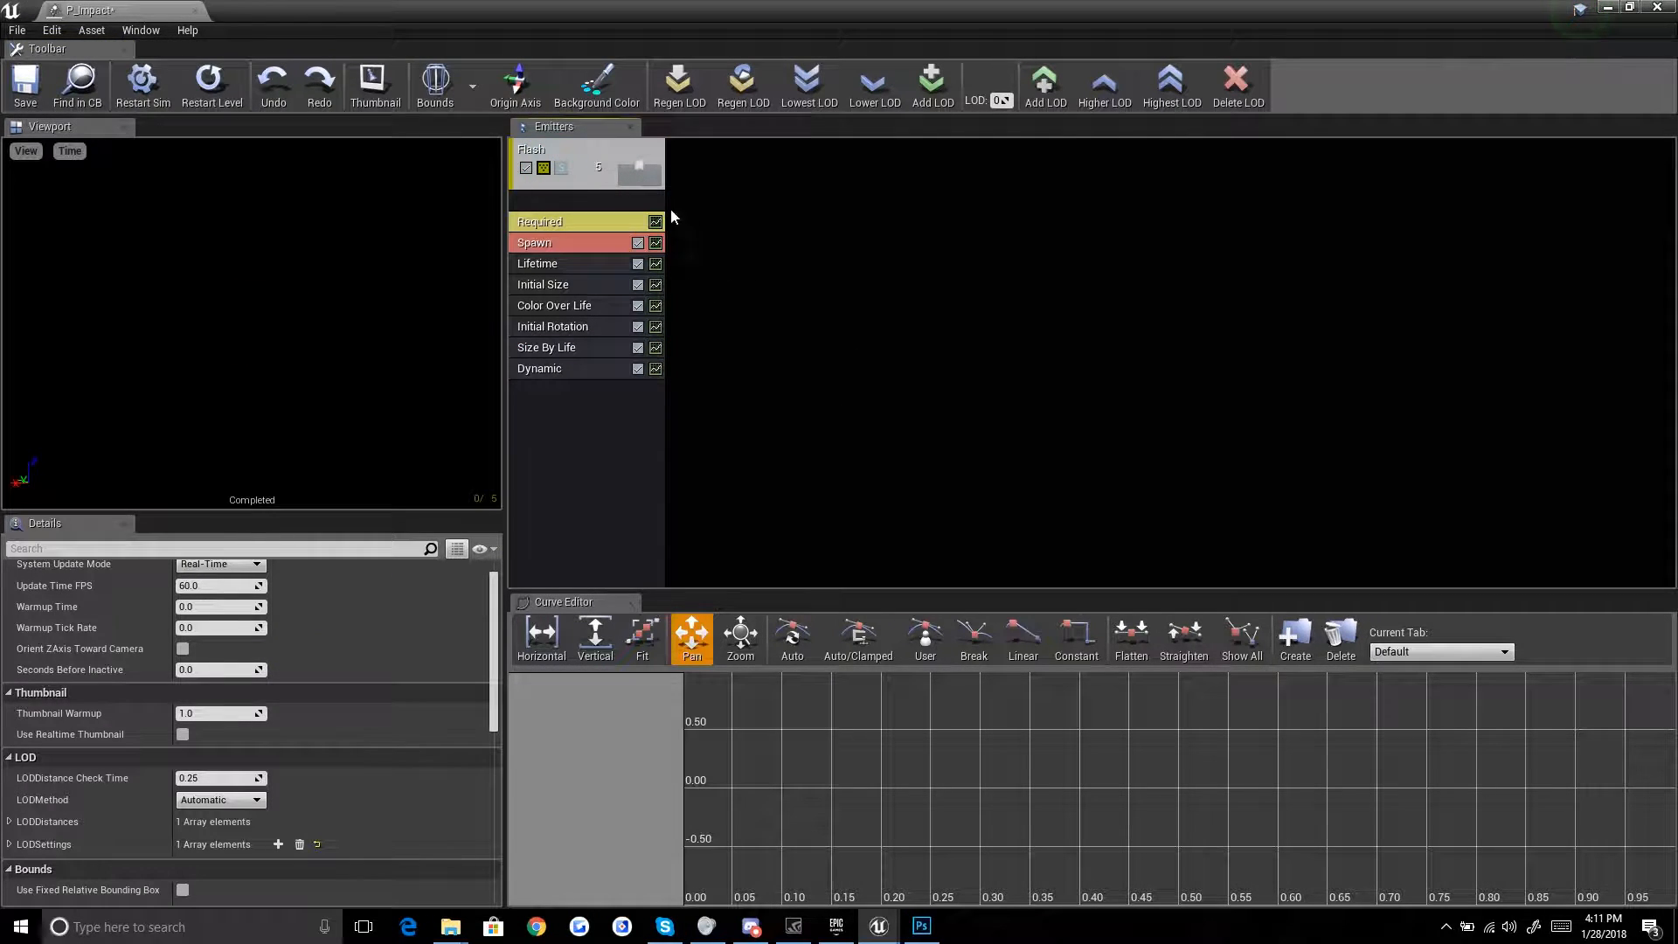
right_click(558, 149)
mouse_move(601, 161)
left_click(743, 182)
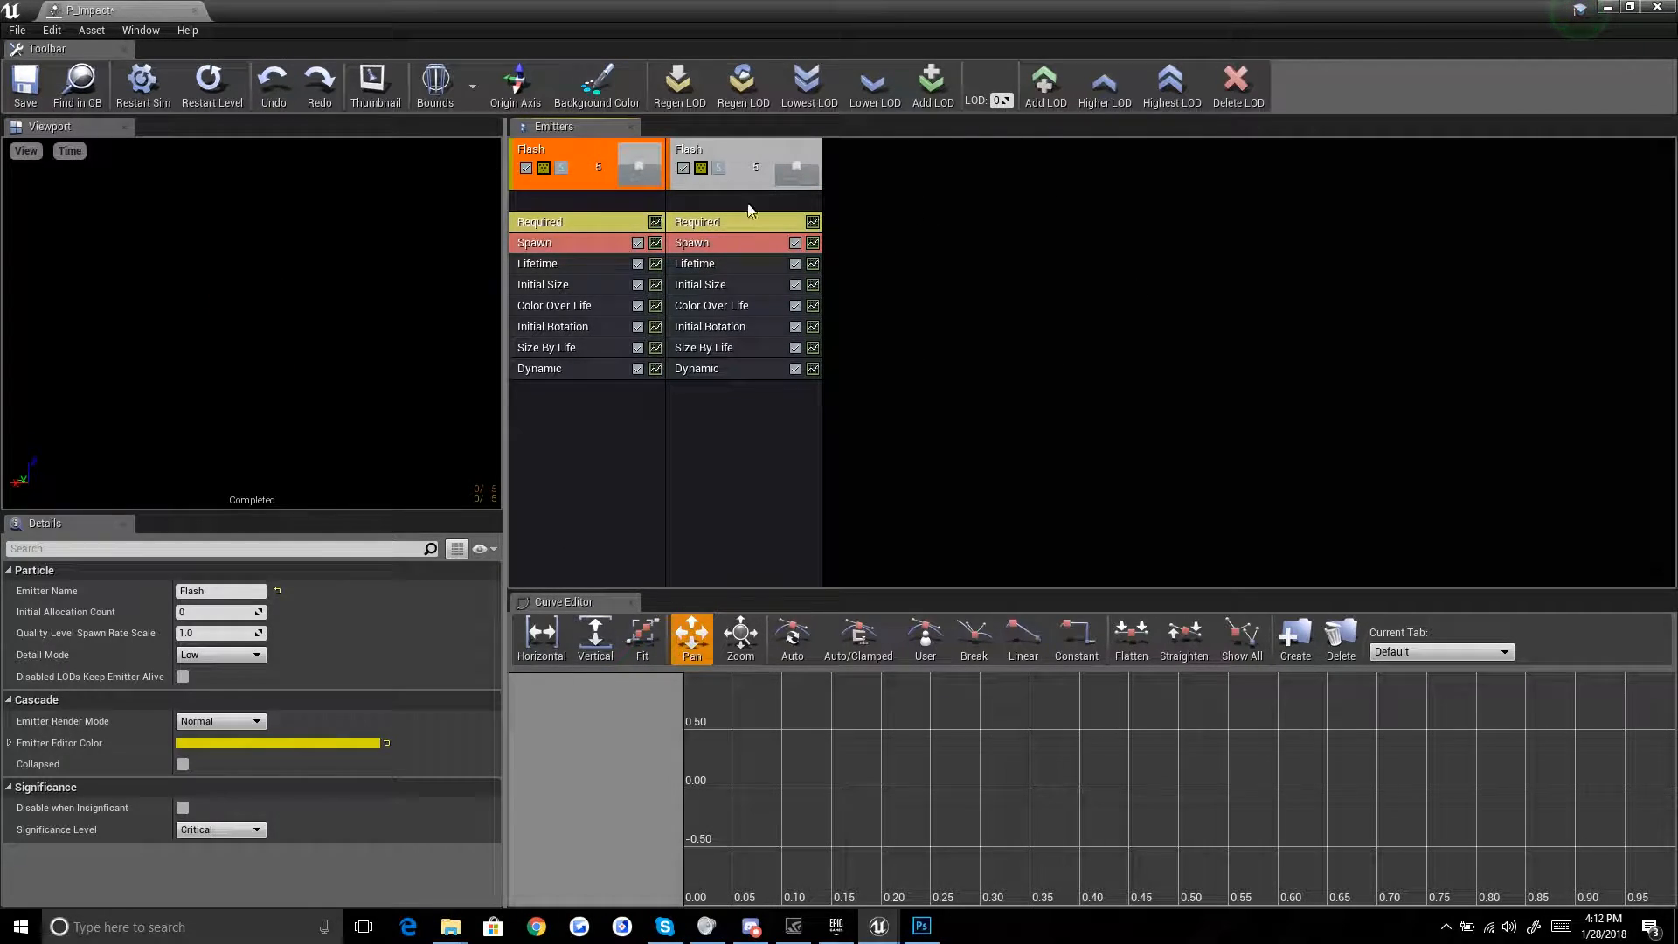
Step: Set the duplicated emitter's Screen Alignment to PSA Velocity in its Required module
left_click(736, 159)
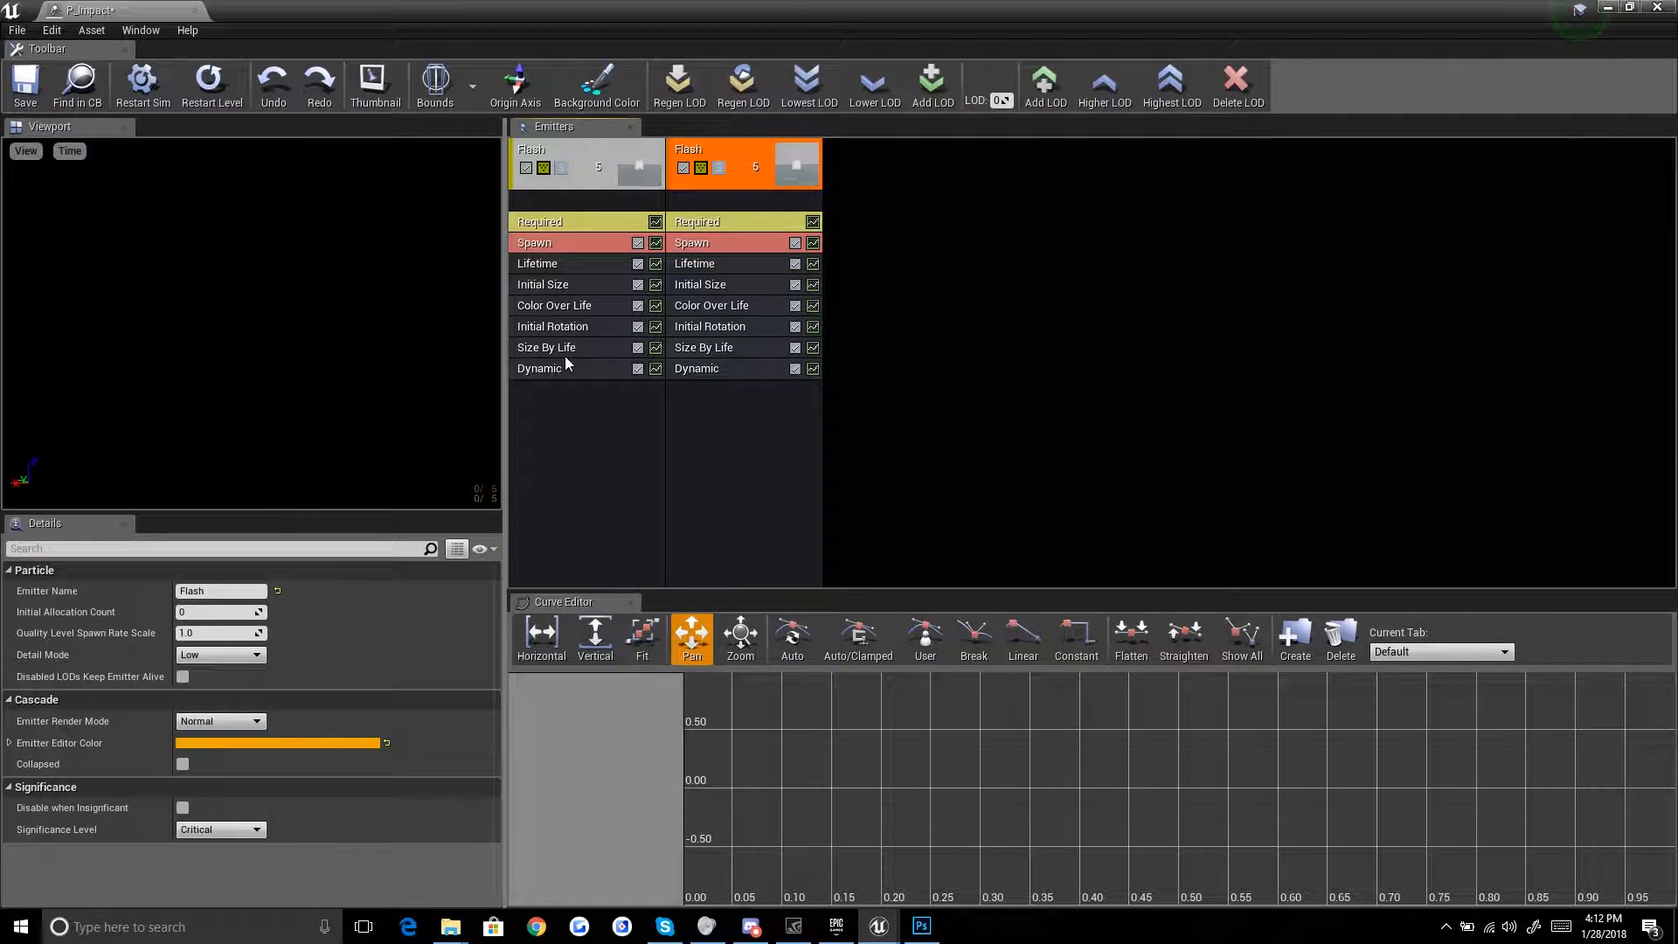
left_click(727, 224)
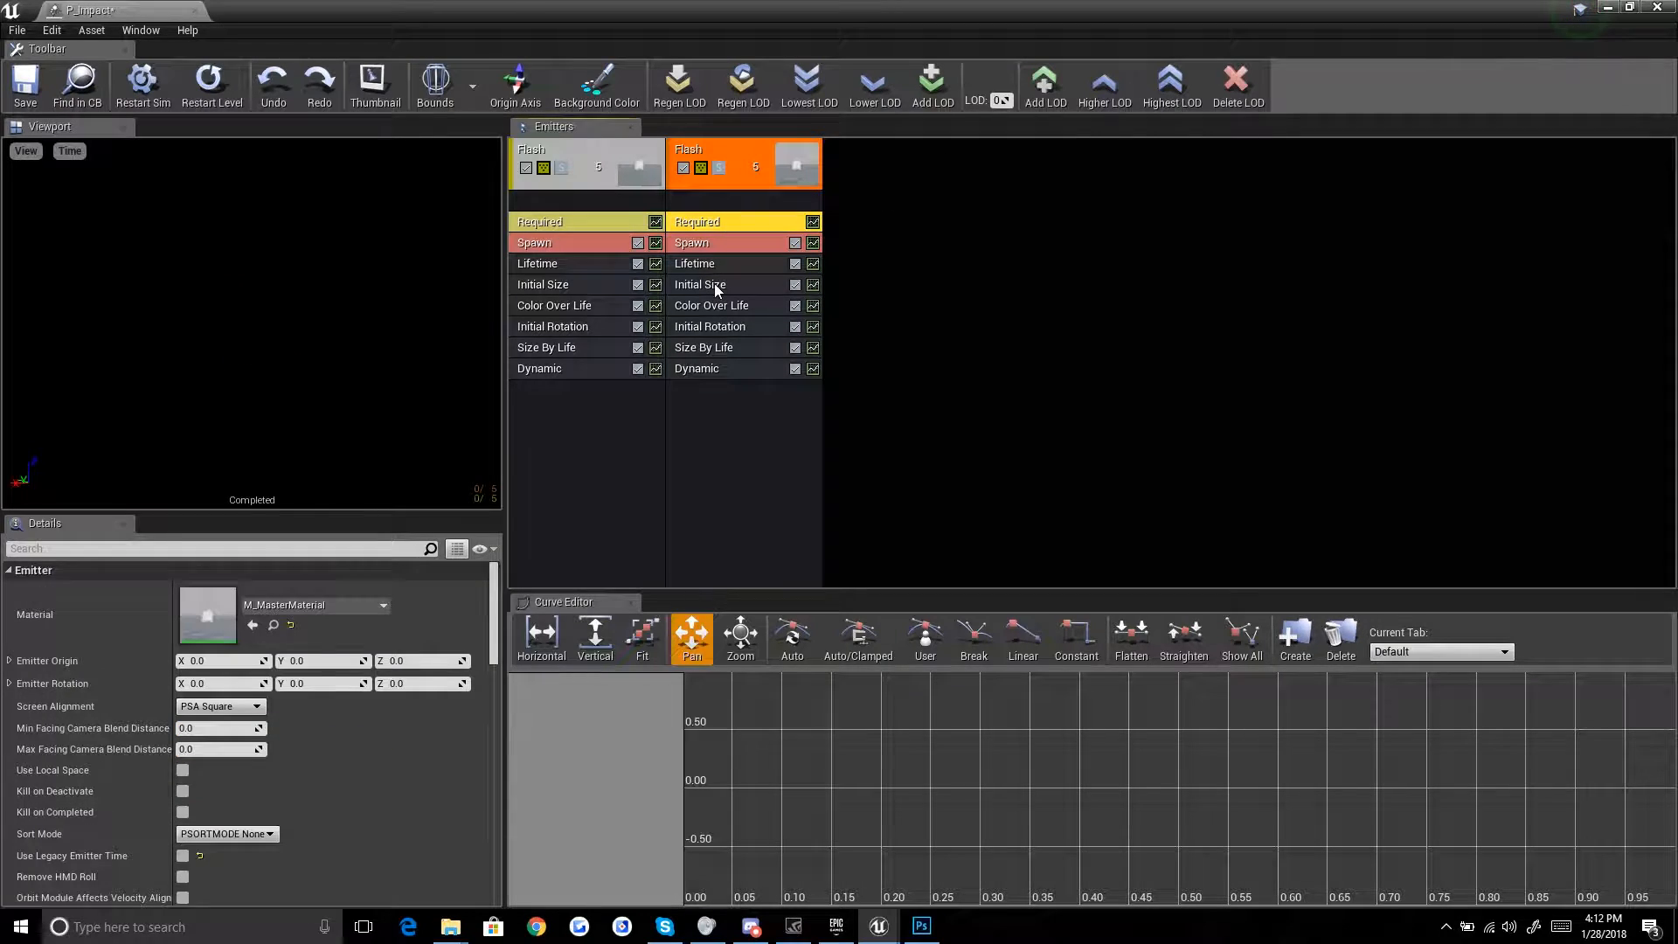
left_click(223, 706)
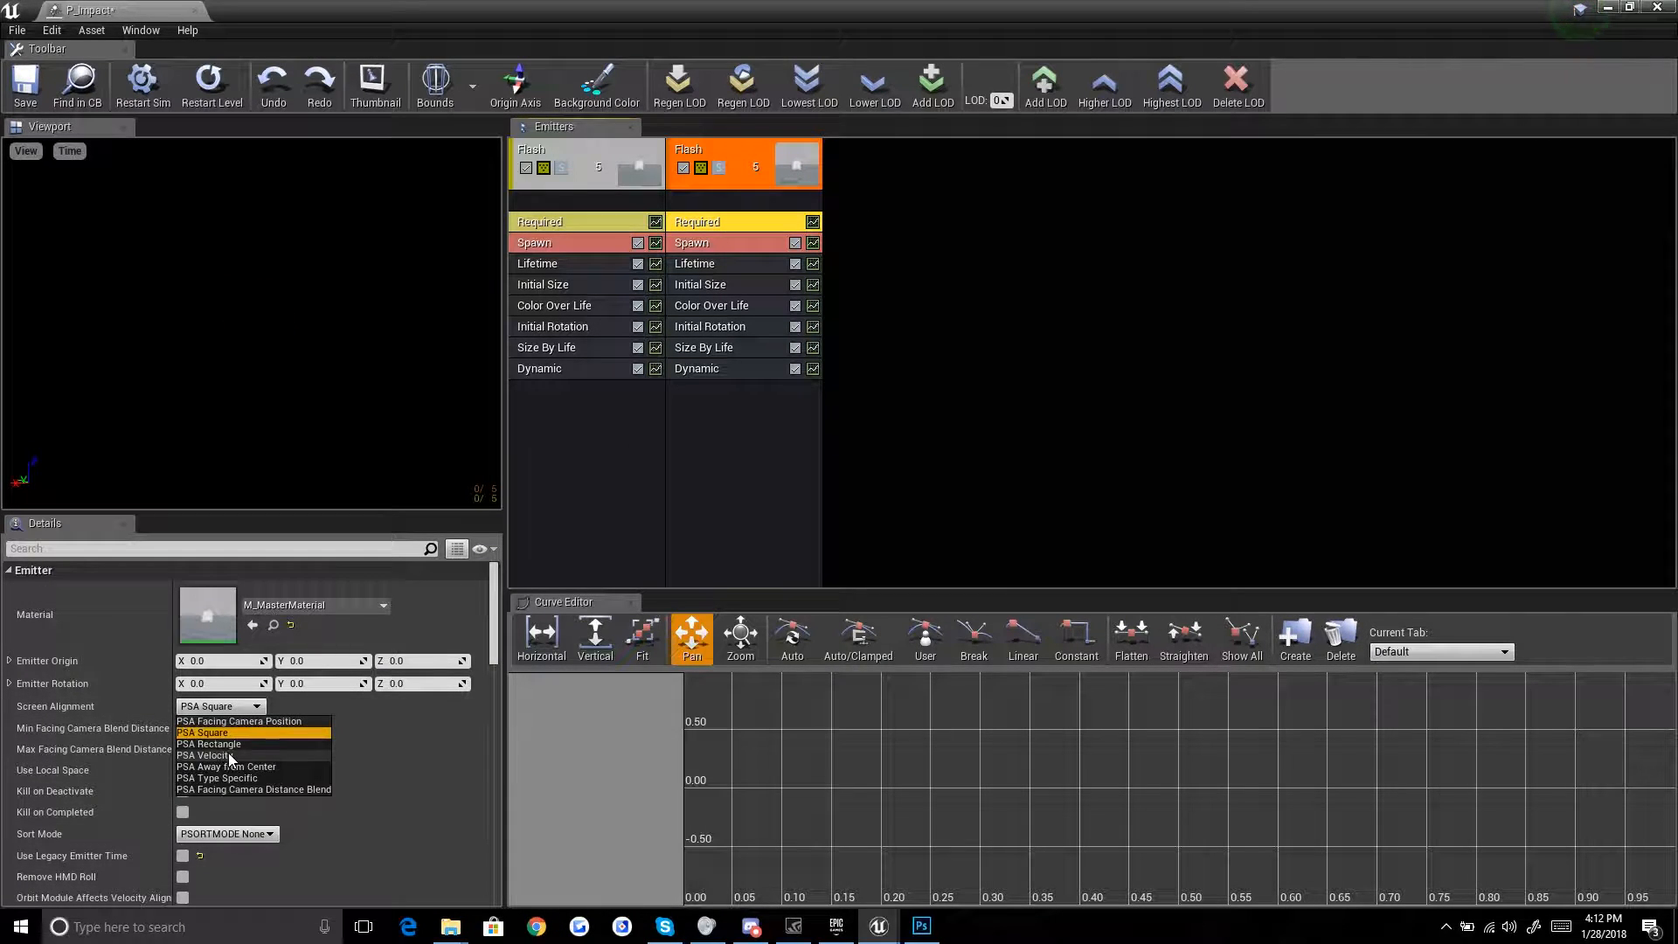
left_click(225, 755)
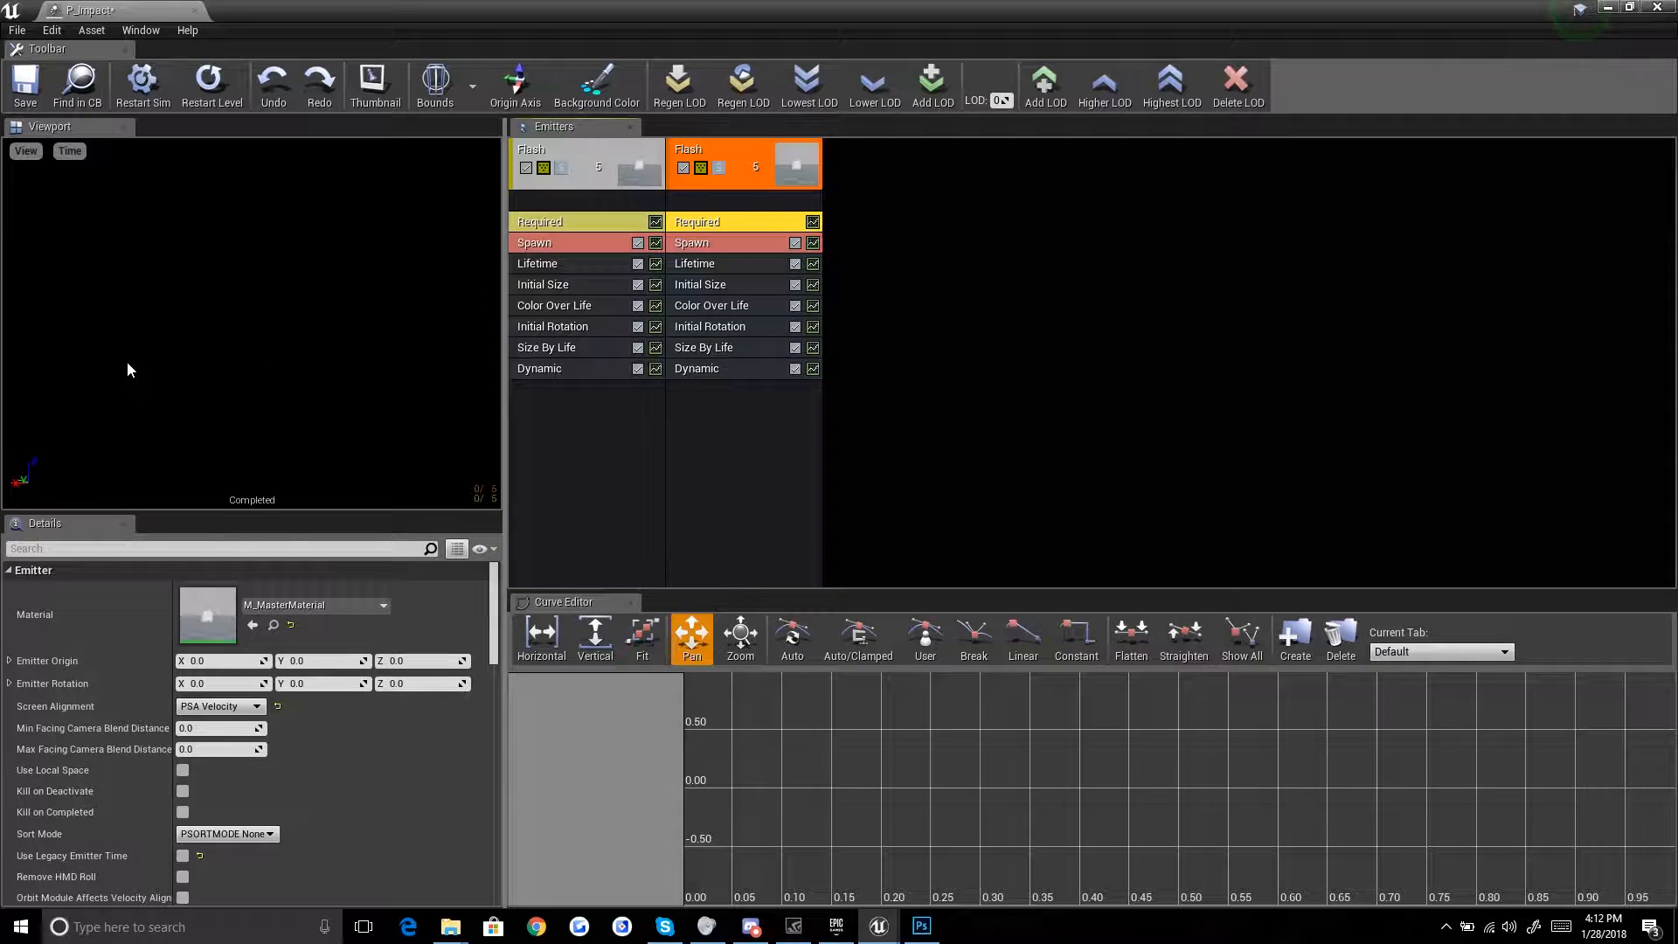
Step: Add a Sphere location module to the duplicated emitter and set its Start Radius constant to 2
right_click(694, 415)
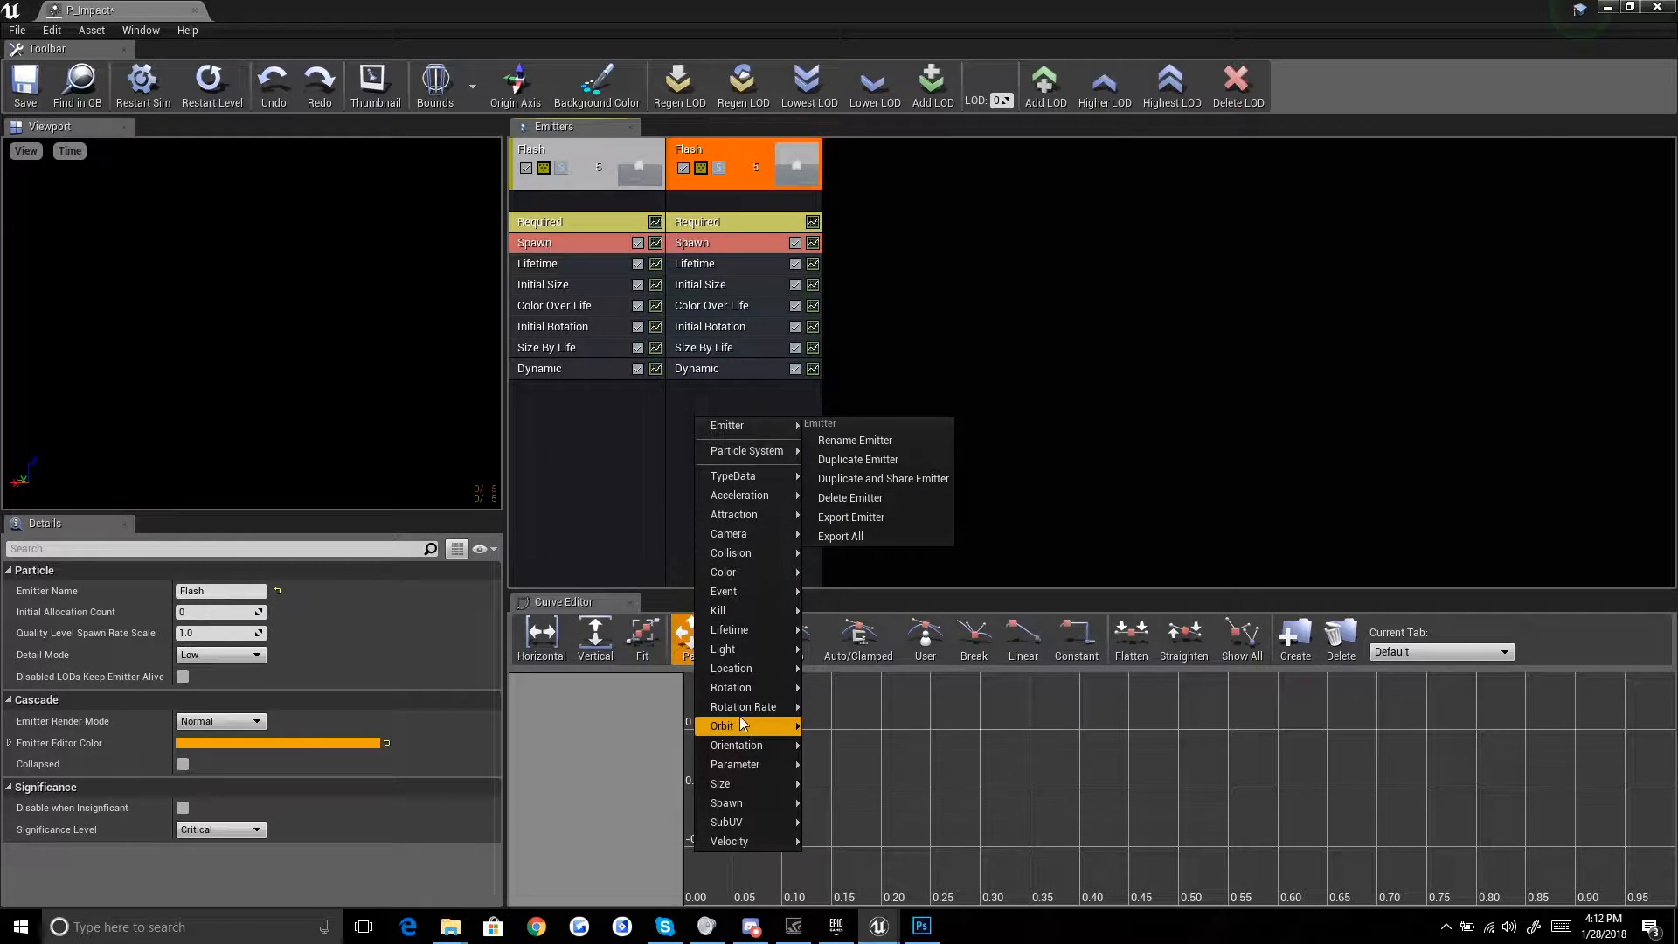
mouse_move(744, 670)
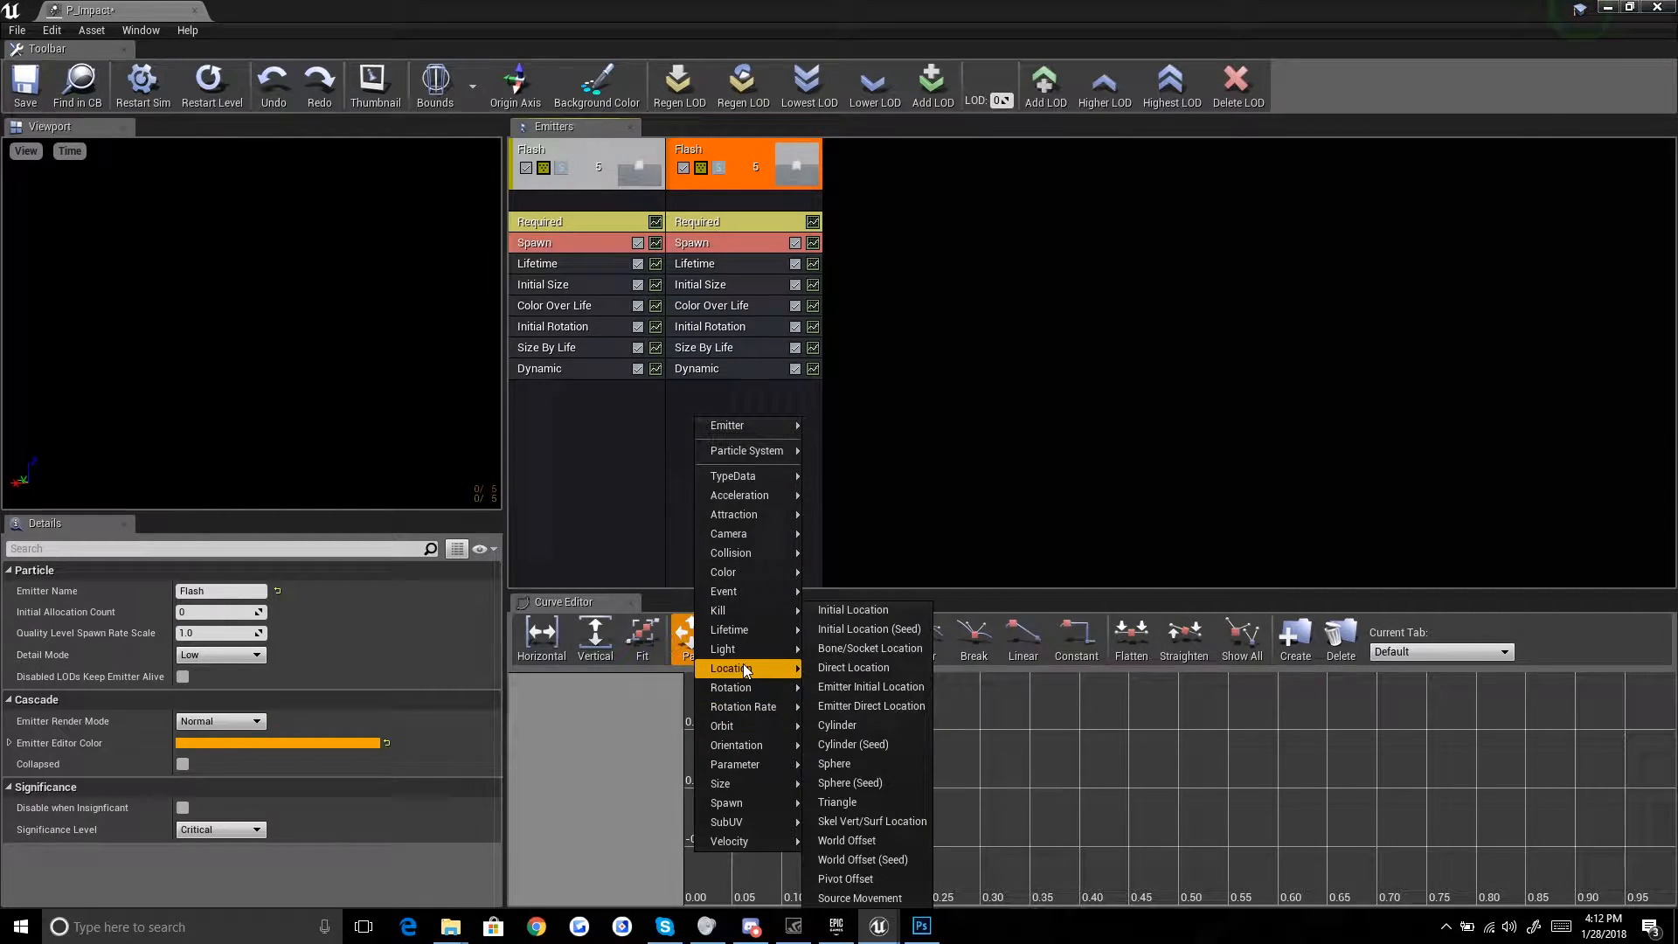
left_click(872, 765)
left_click(740, 393)
left_click(206, 634)
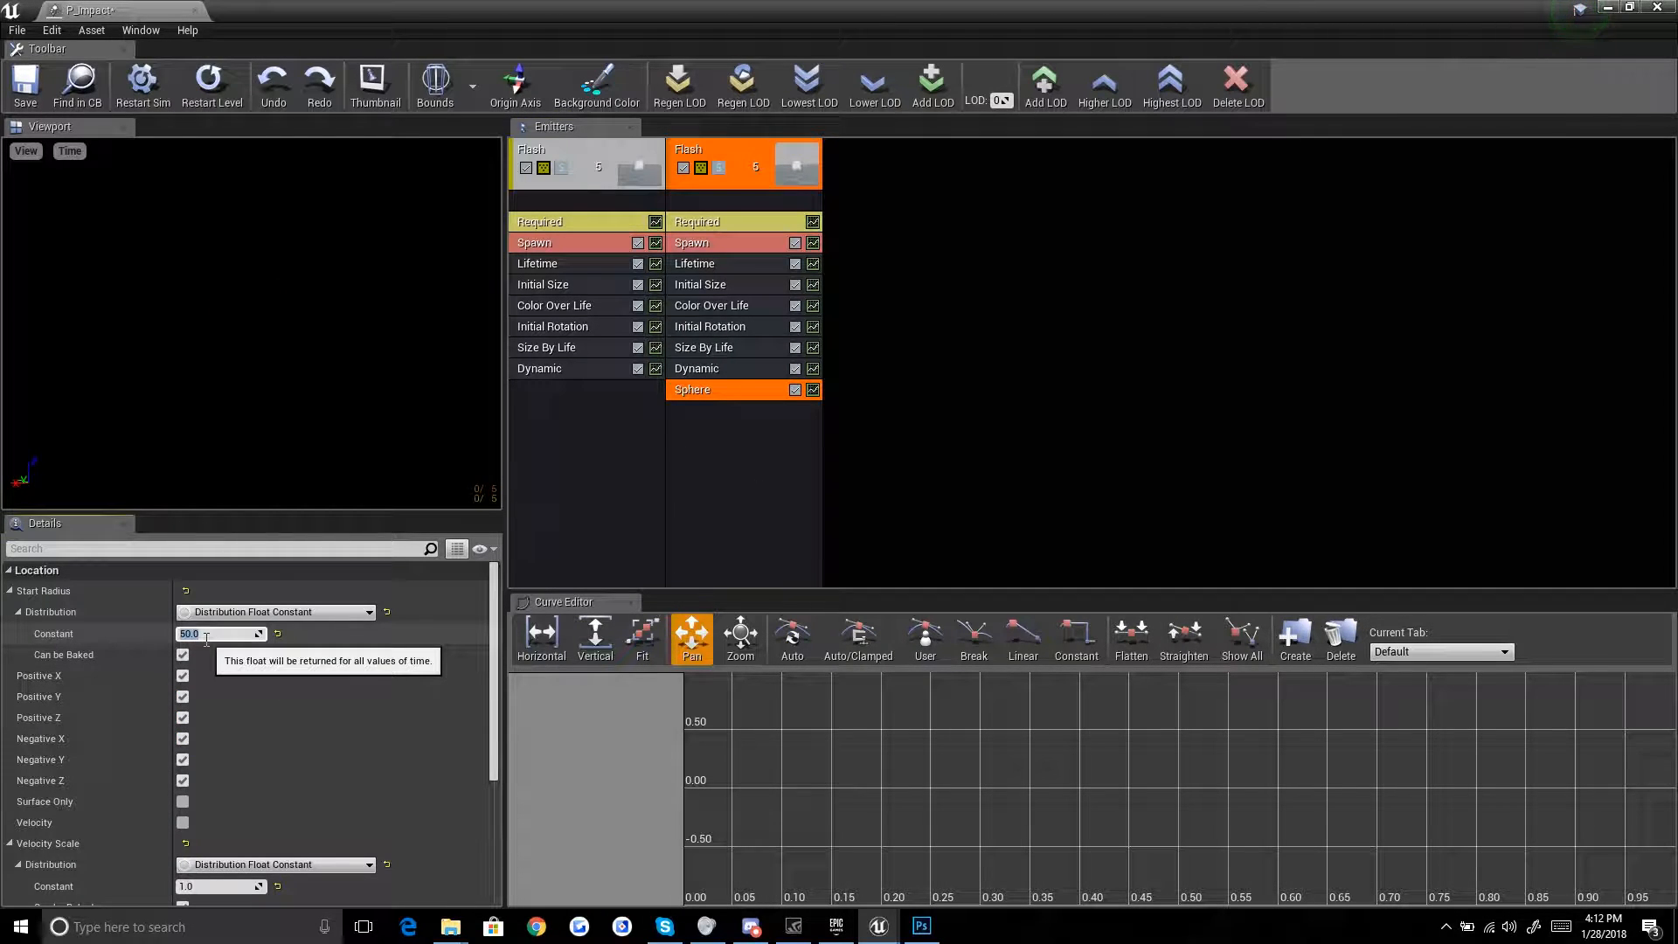
type("2")
key("Return")
Step: Enable Velocity in the Sphere module and set its Velocity Scale constant to 5
scroll(97, 741, "down", 2)
left_click(183, 742)
left_click(216, 802)
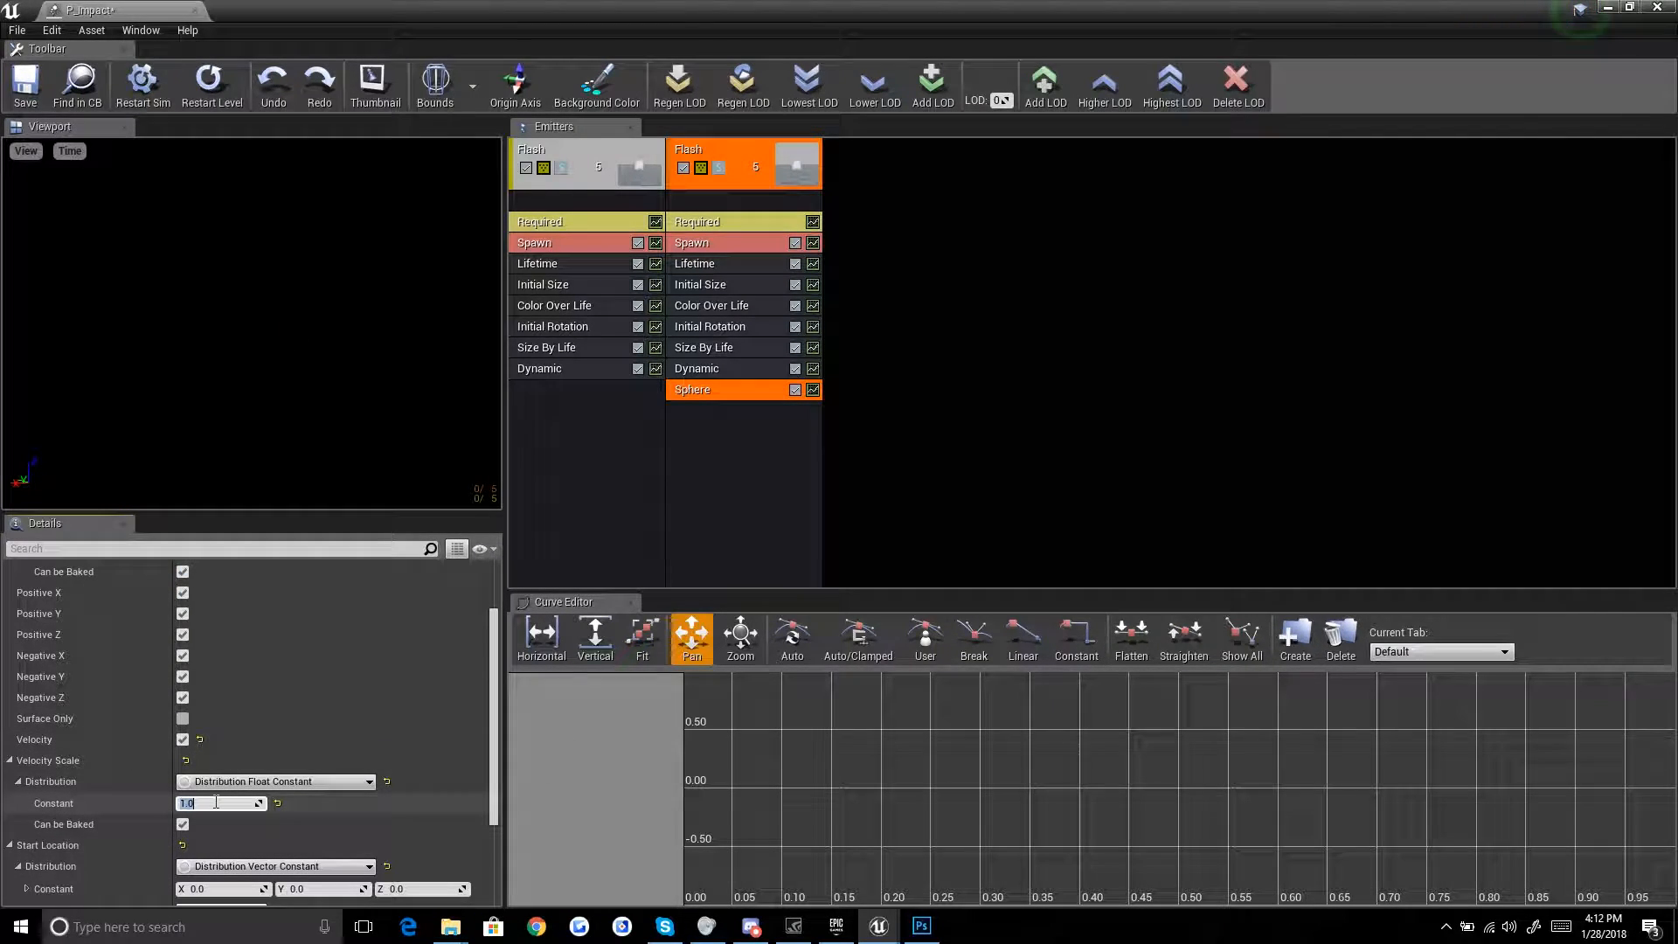
Step: Solo the duplicated Flash emitter and set the Start Radius constant in its Sphere module to 1
left_click(718, 167)
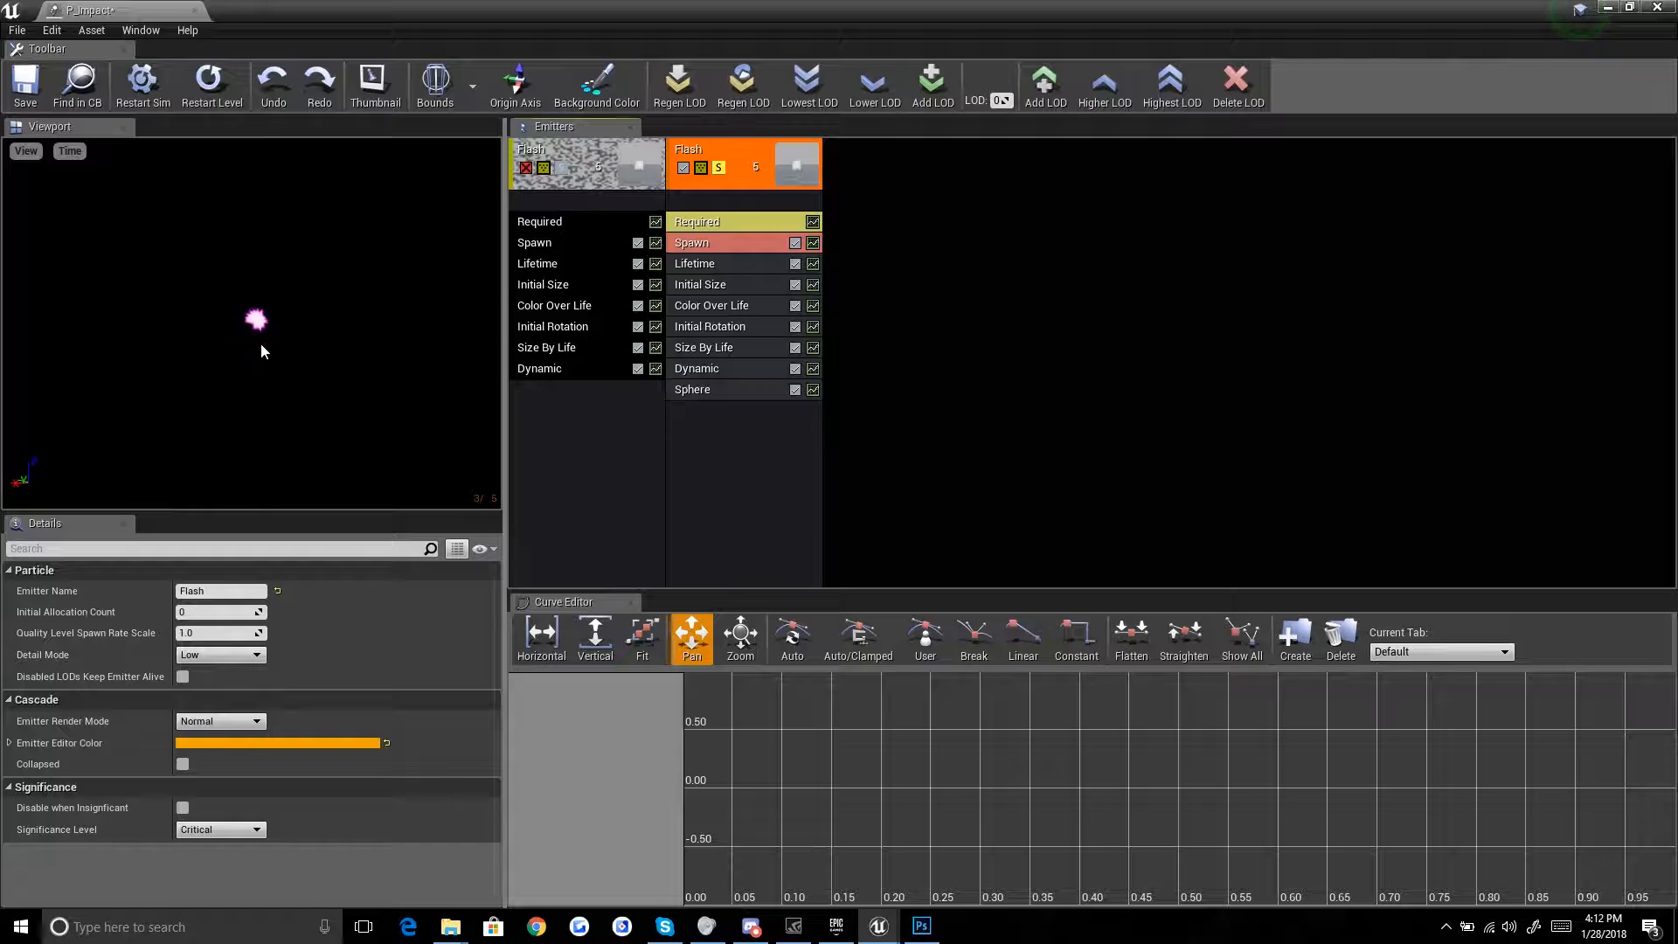
left_click(714, 389)
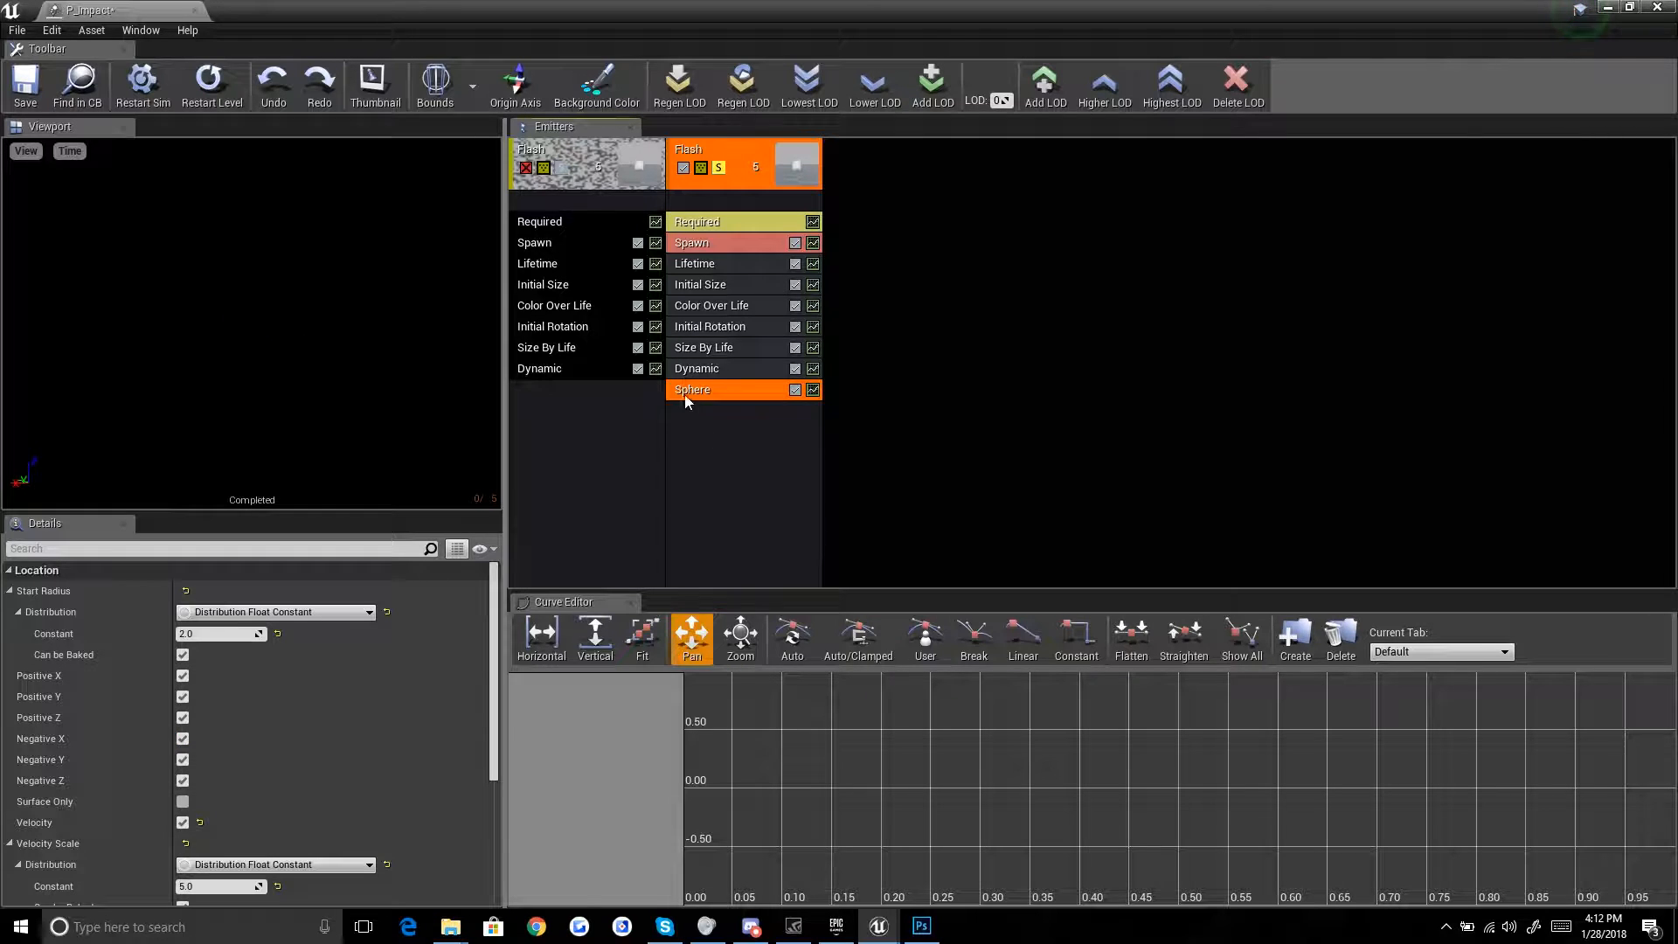
left_click(699, 368)
left_click(716, 389)
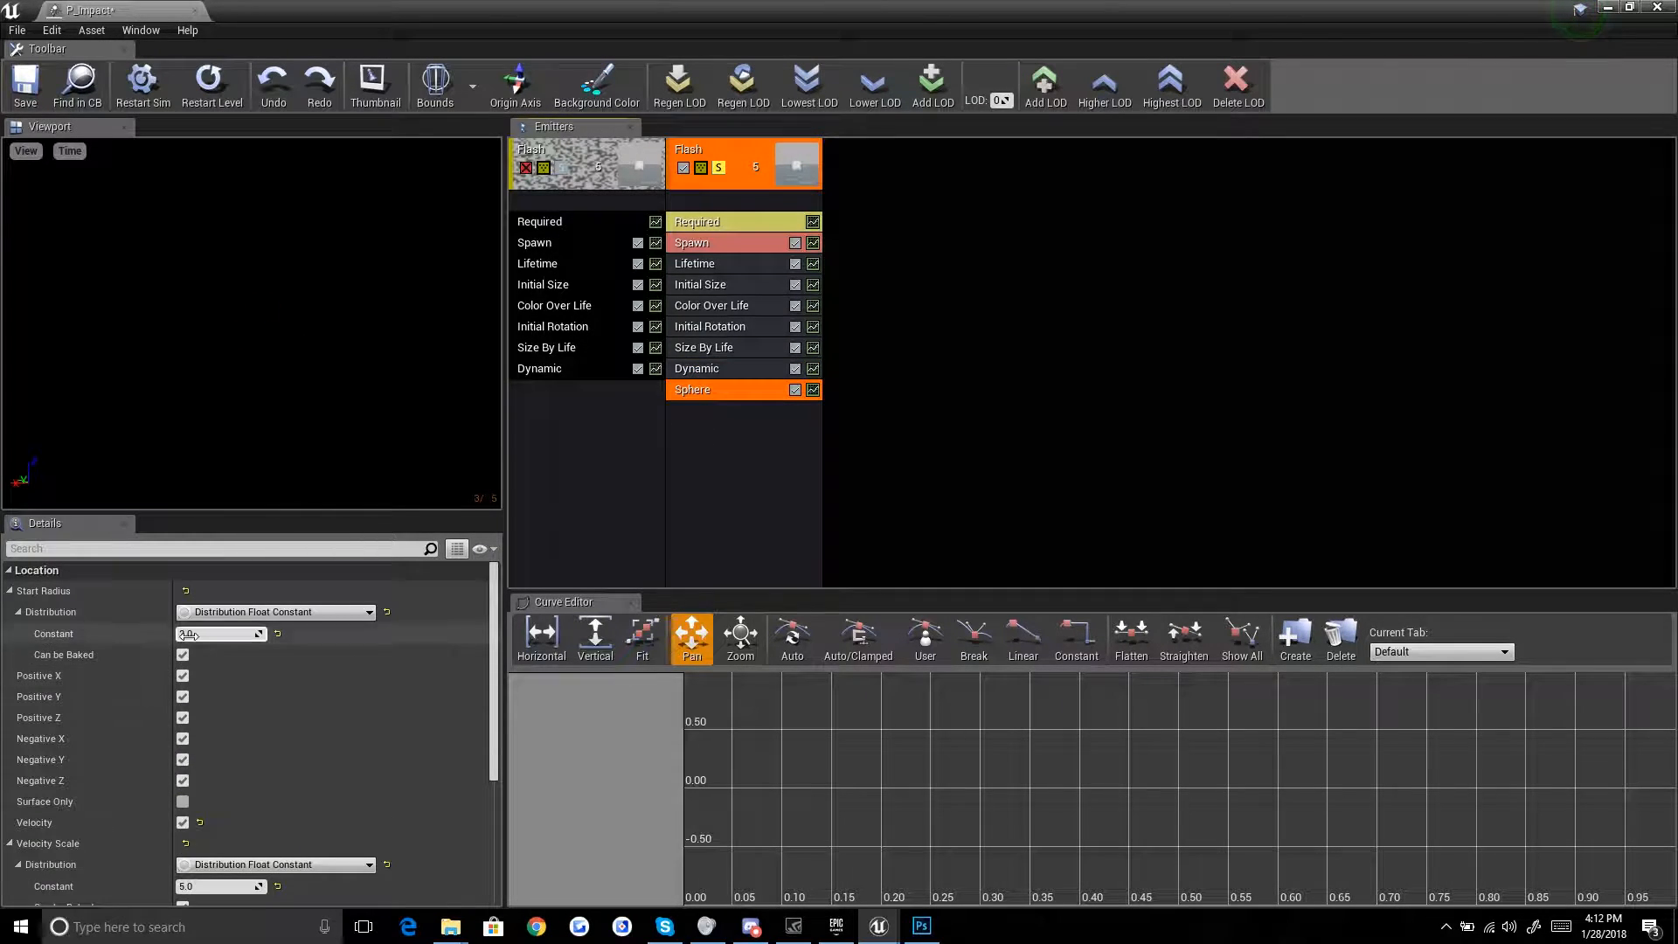
left_click(219, 632)
type("1")
key("Return")
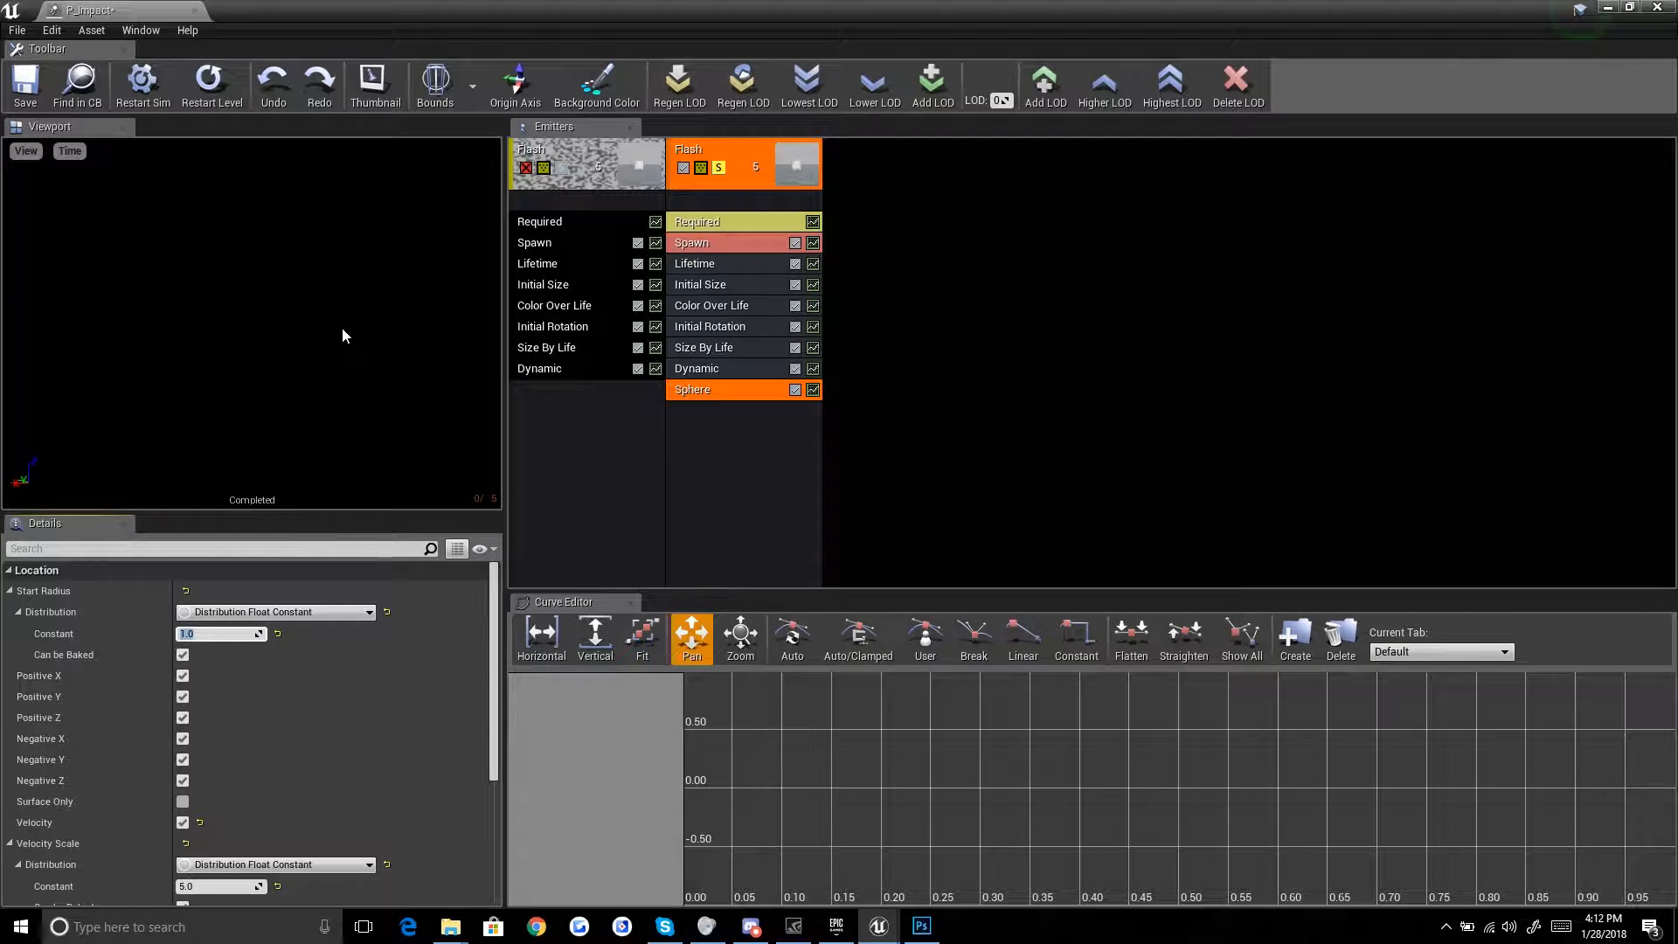
Step: In the duplicated emitter's Initial Size module, set the Start Size X range to 65 maximum and 45 minimum
left_click(712, 292)
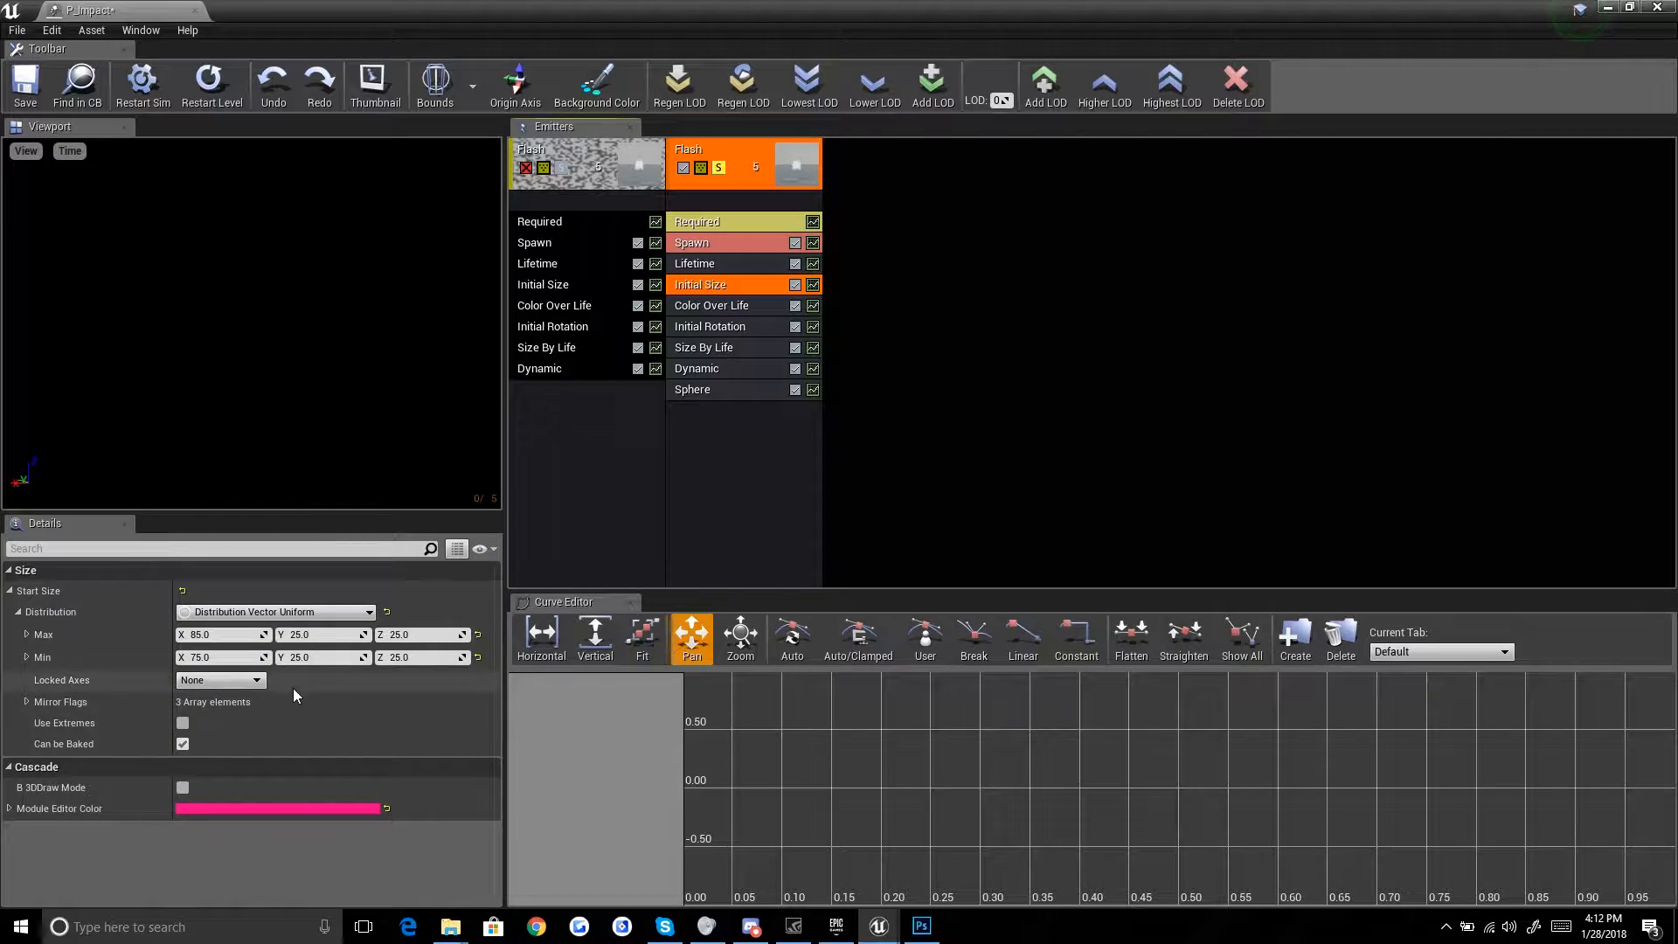
left_click(297, 635)
left_click(214, 634)
type("45")
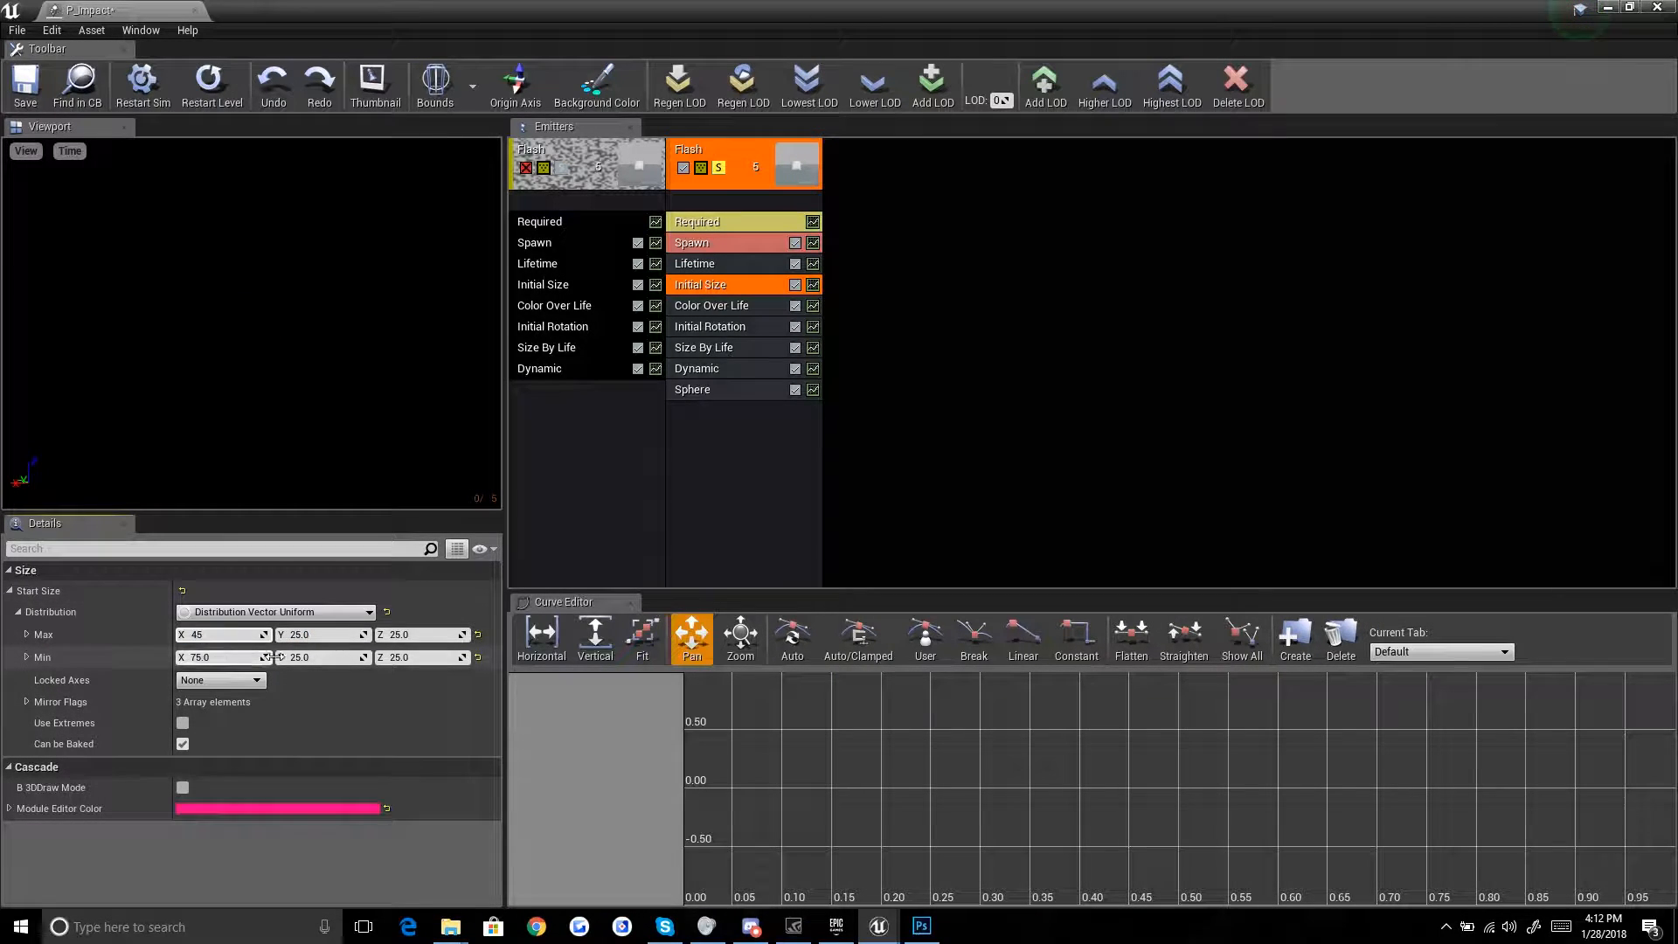
left_click(226, 657)
type("45")
key("Return")
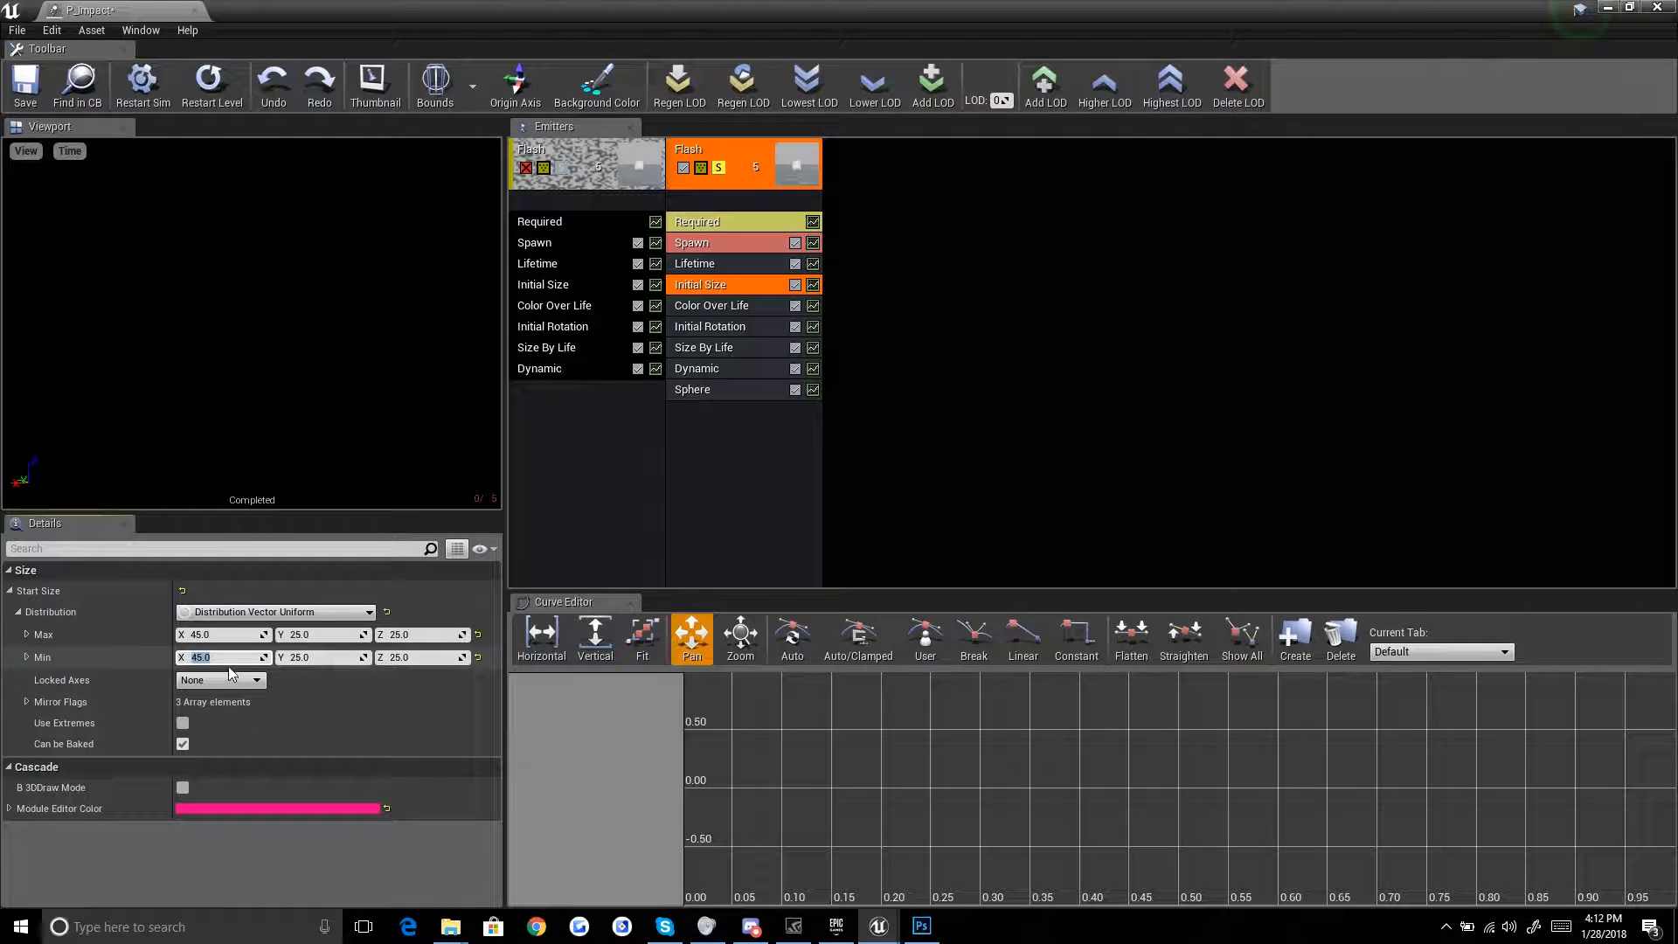
left_click(223, 635)
type("65")
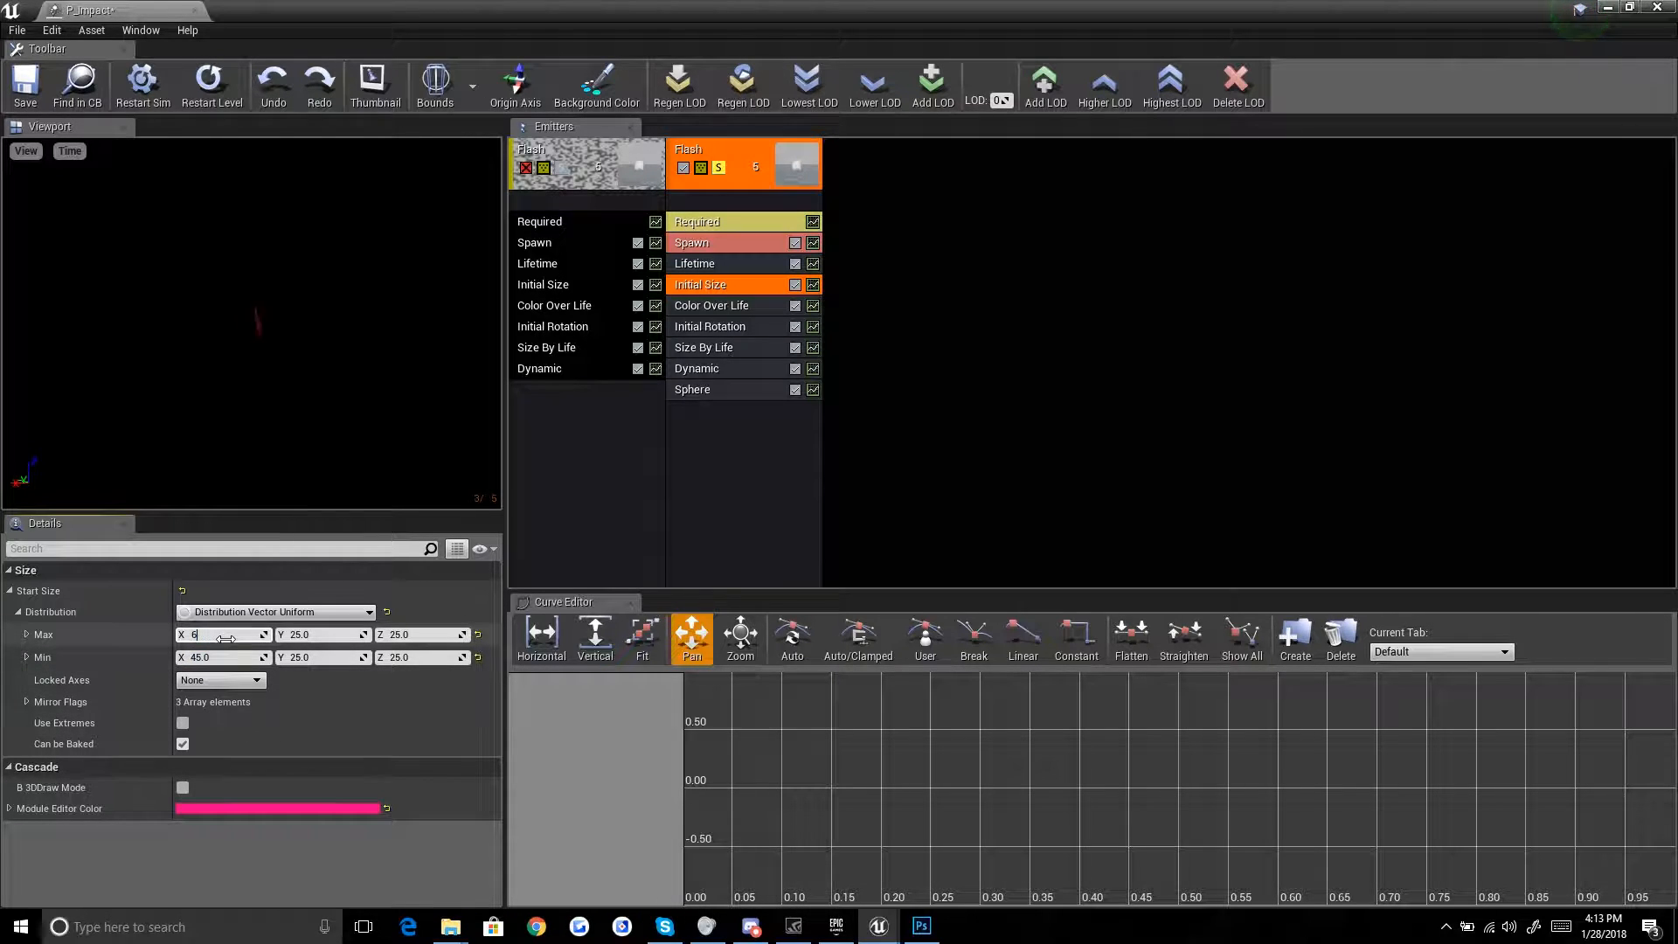
key("Return")
Step: Try Start Size Y values of 50 for Max and 100 for Min in the Initial Size module
left_click(289, 635)
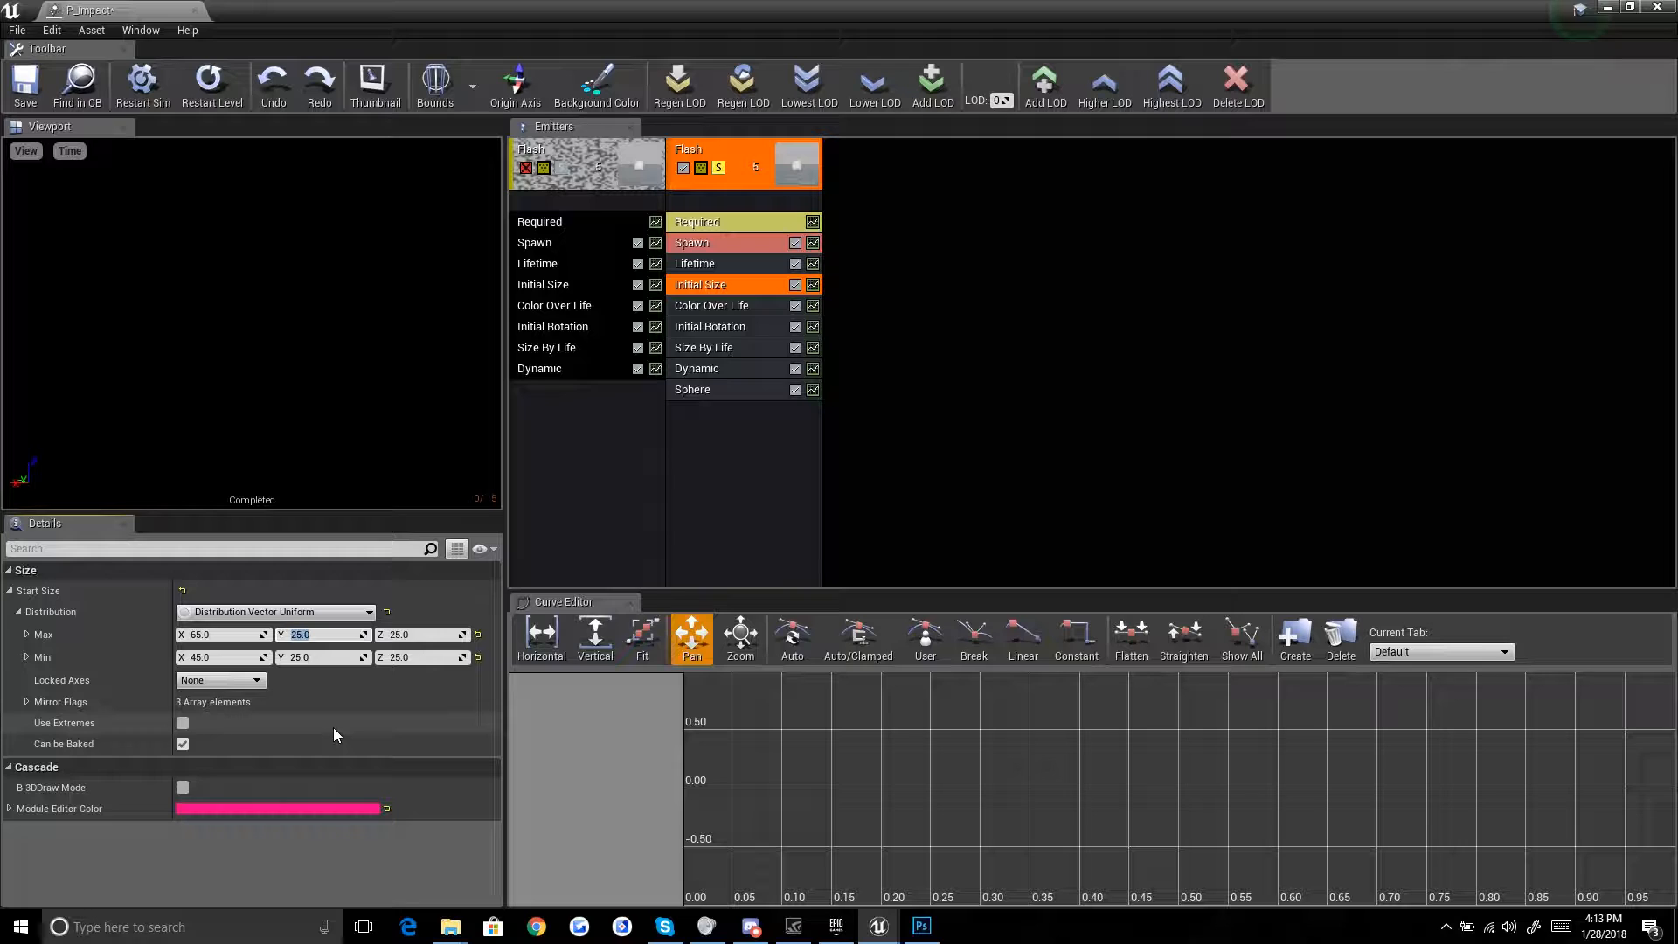
type("50")
left_click(312, 656)
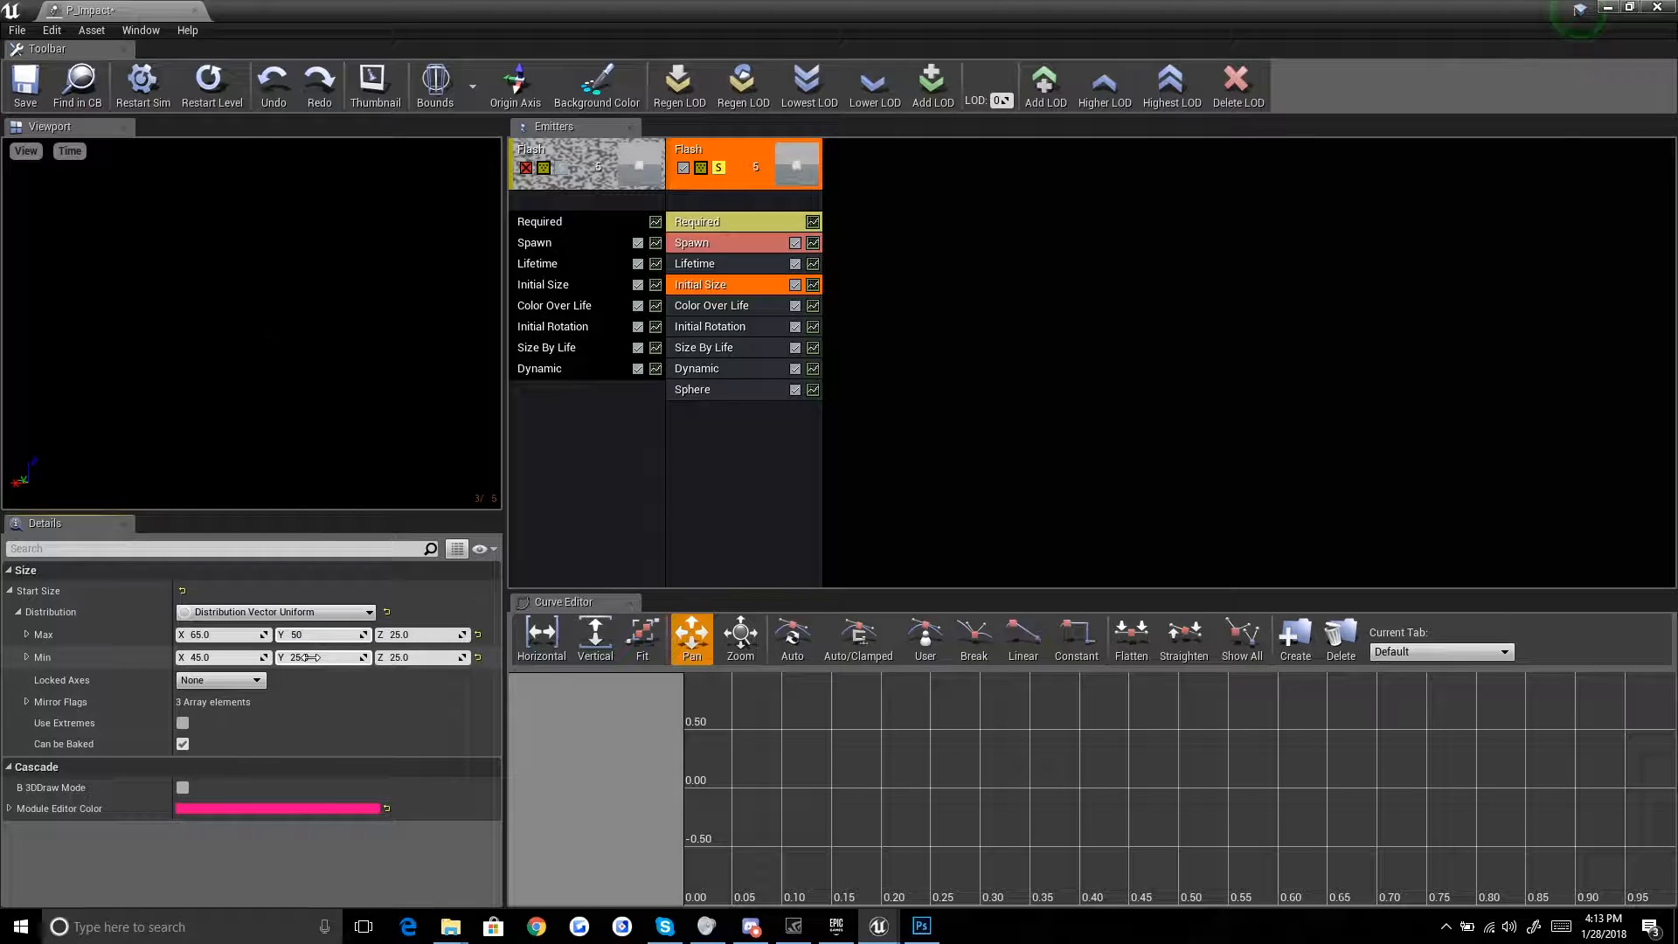
type("100")
key("Return")
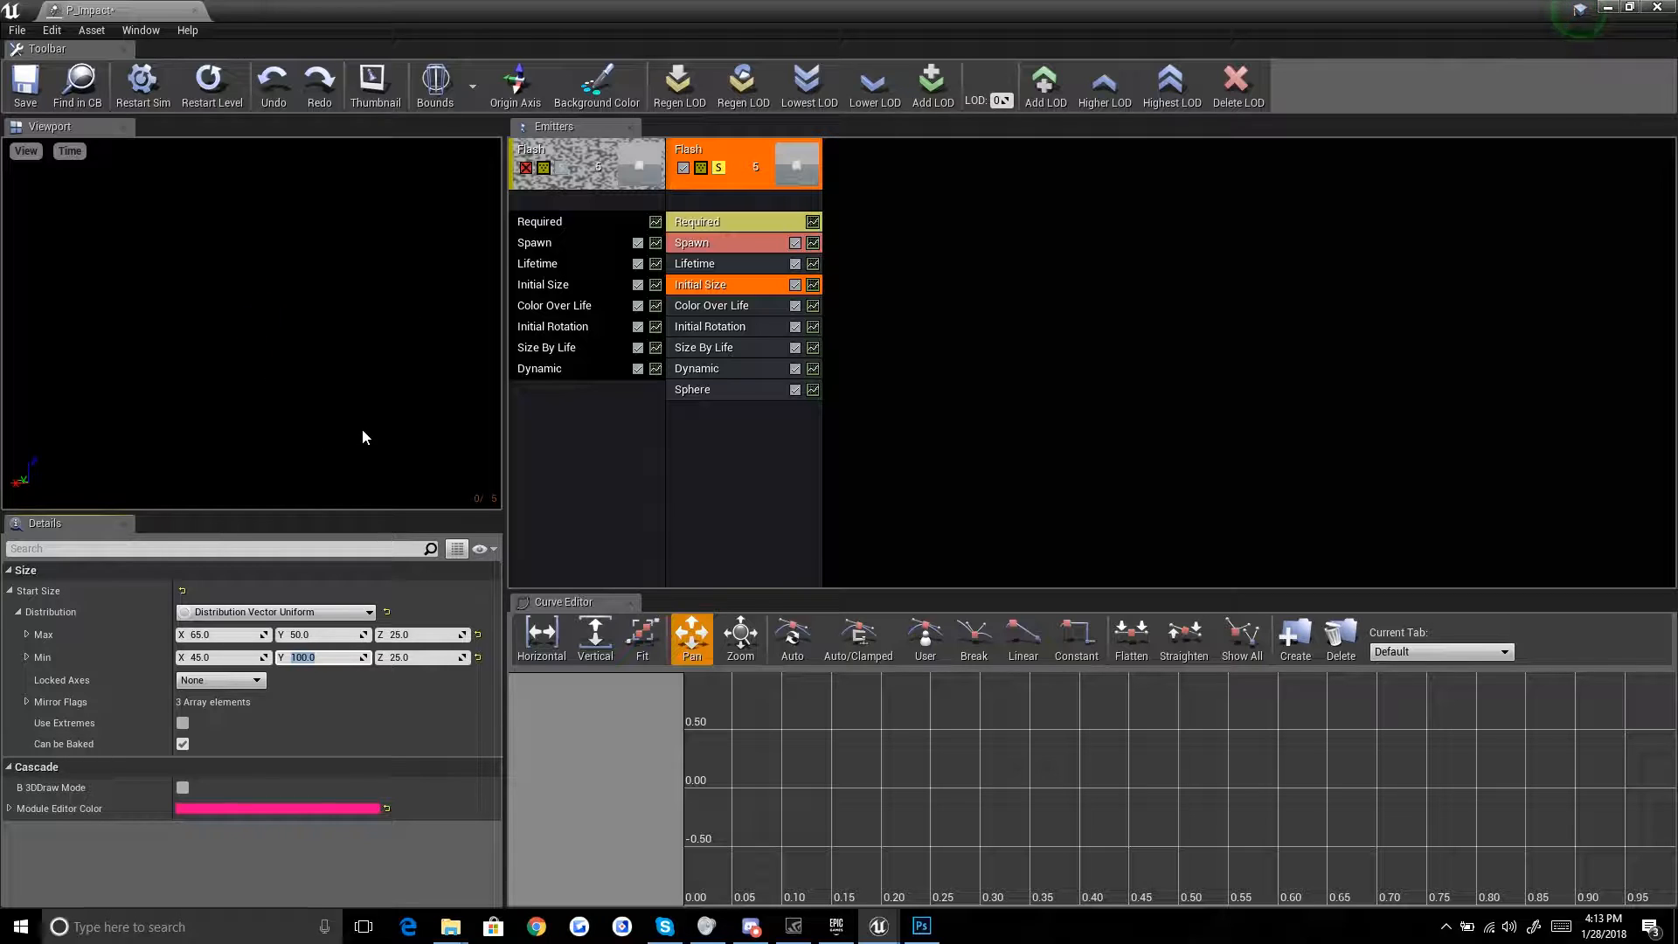
Step: Set the Start Size Y range in the Initial Size module to 175 maximum and 75 minimum
left_click(306, 634)
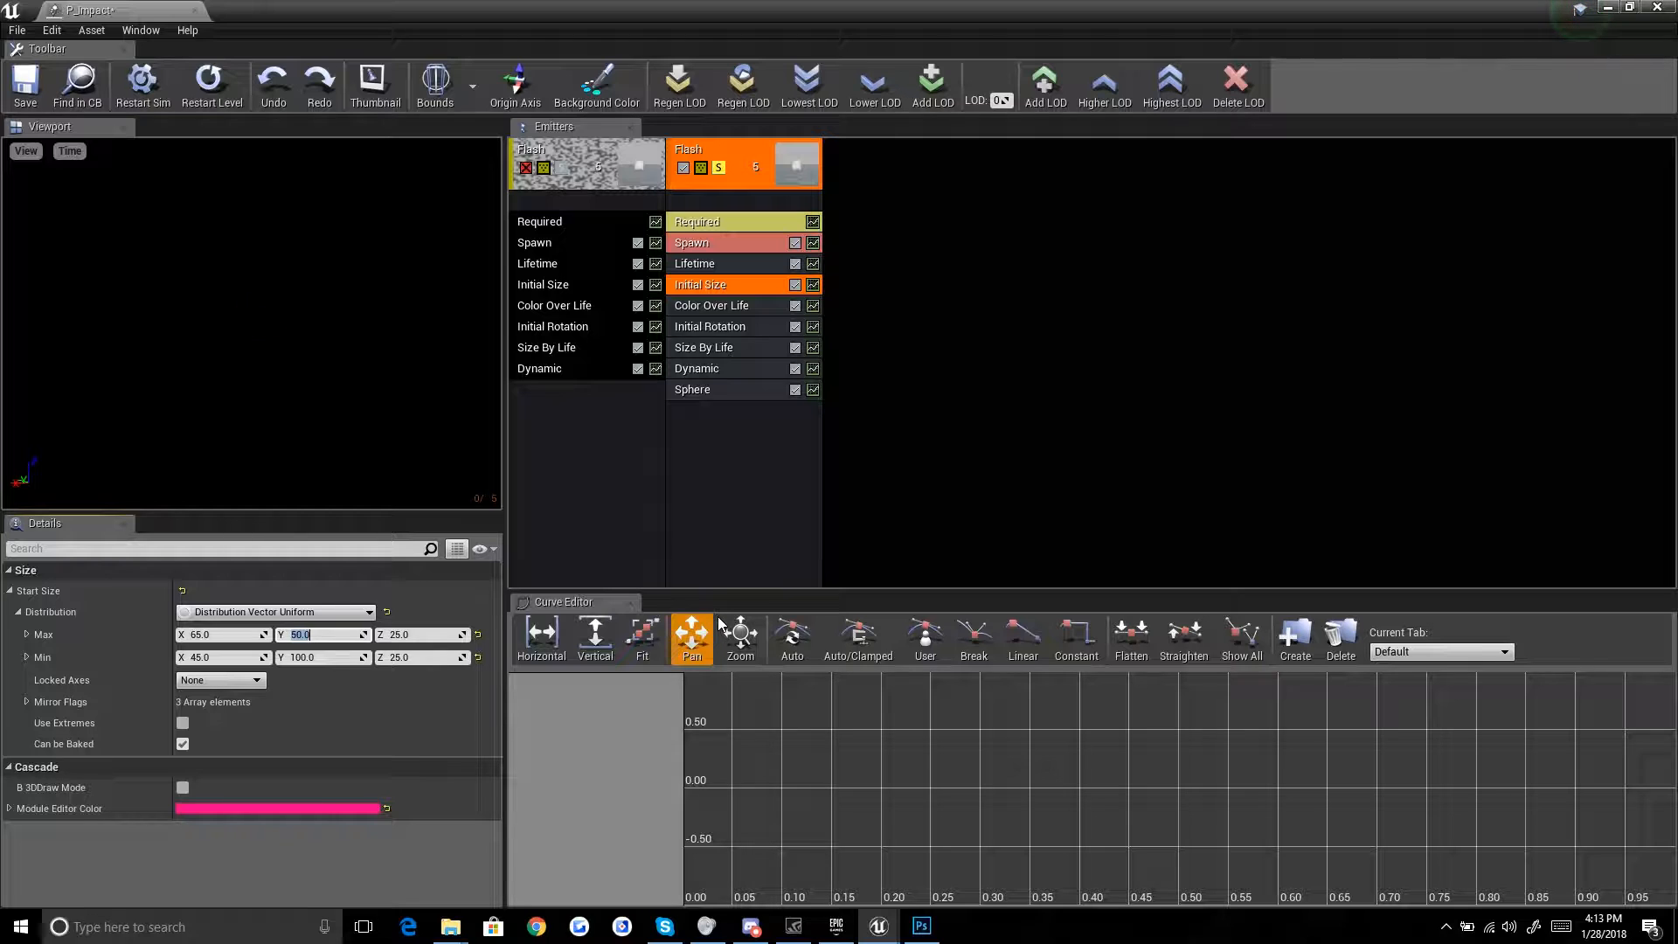
left_click(308, 657)
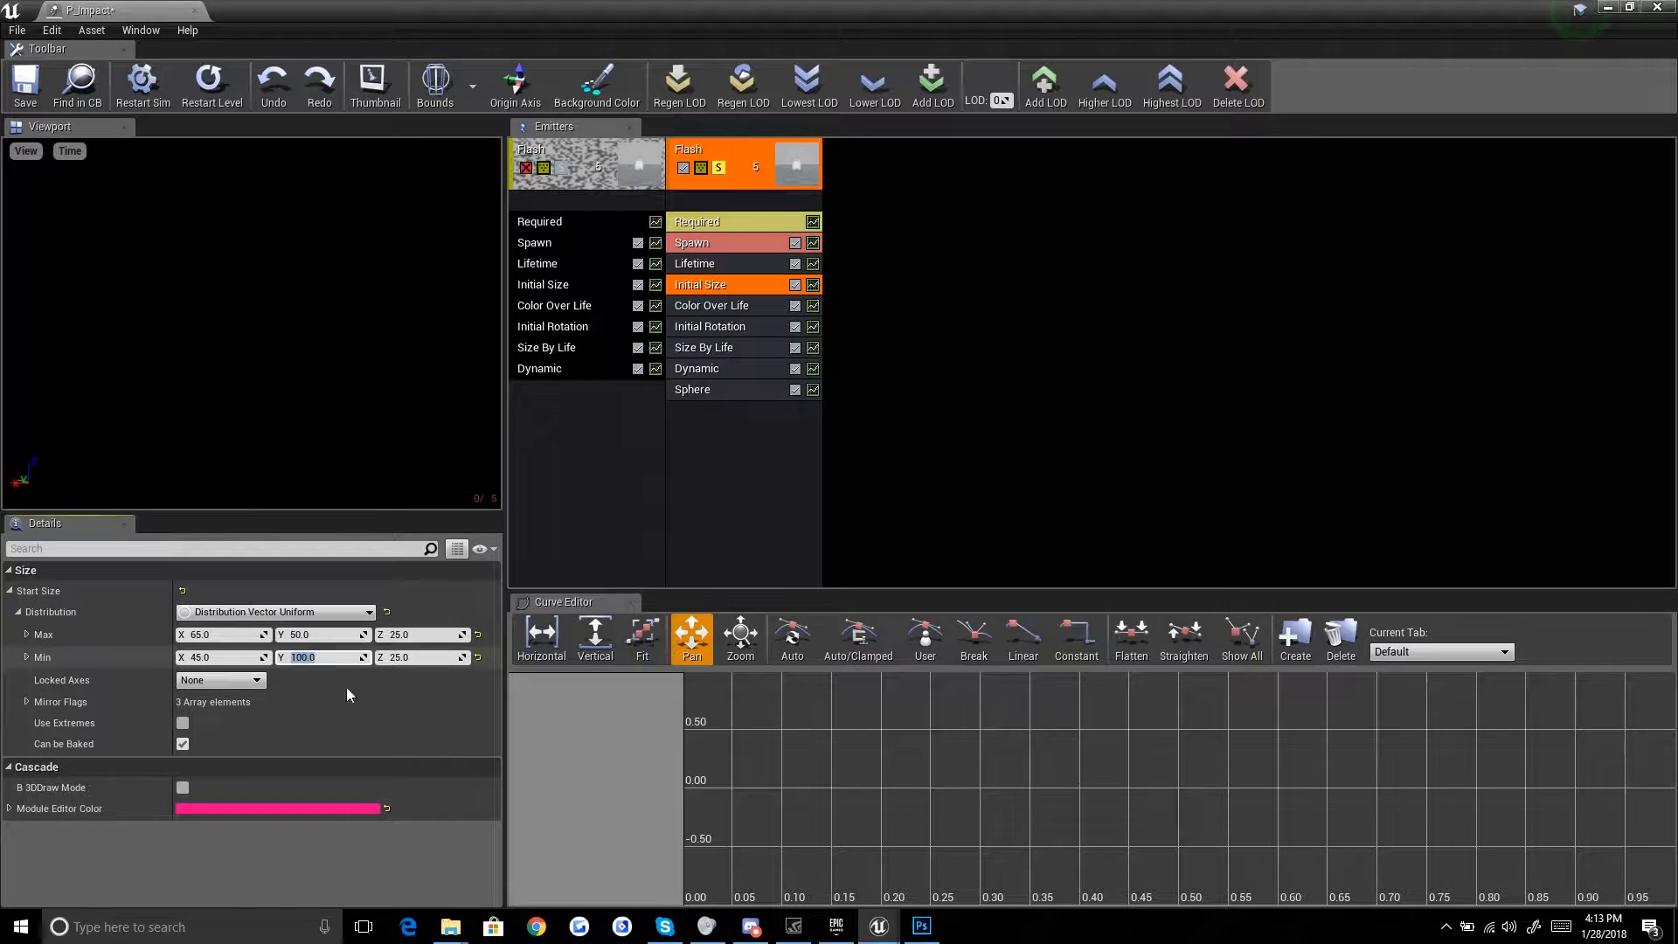
type("75")
key("Return")
left_click(308, 632)
type("175")
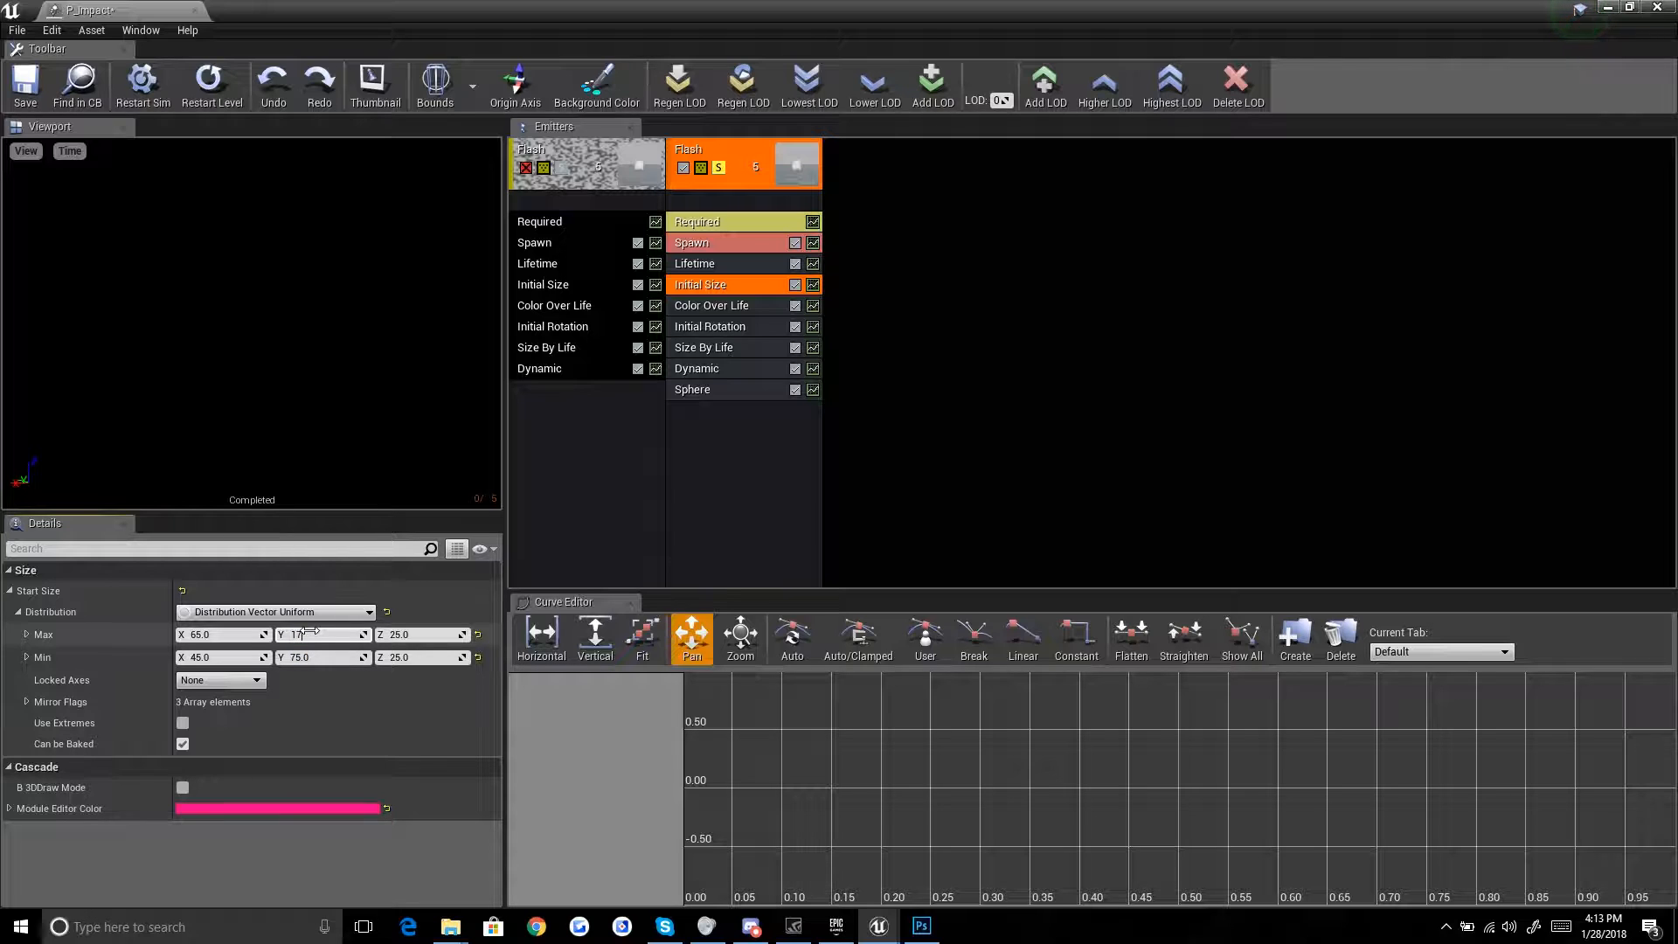
key("Return")
left_click(356, 432)
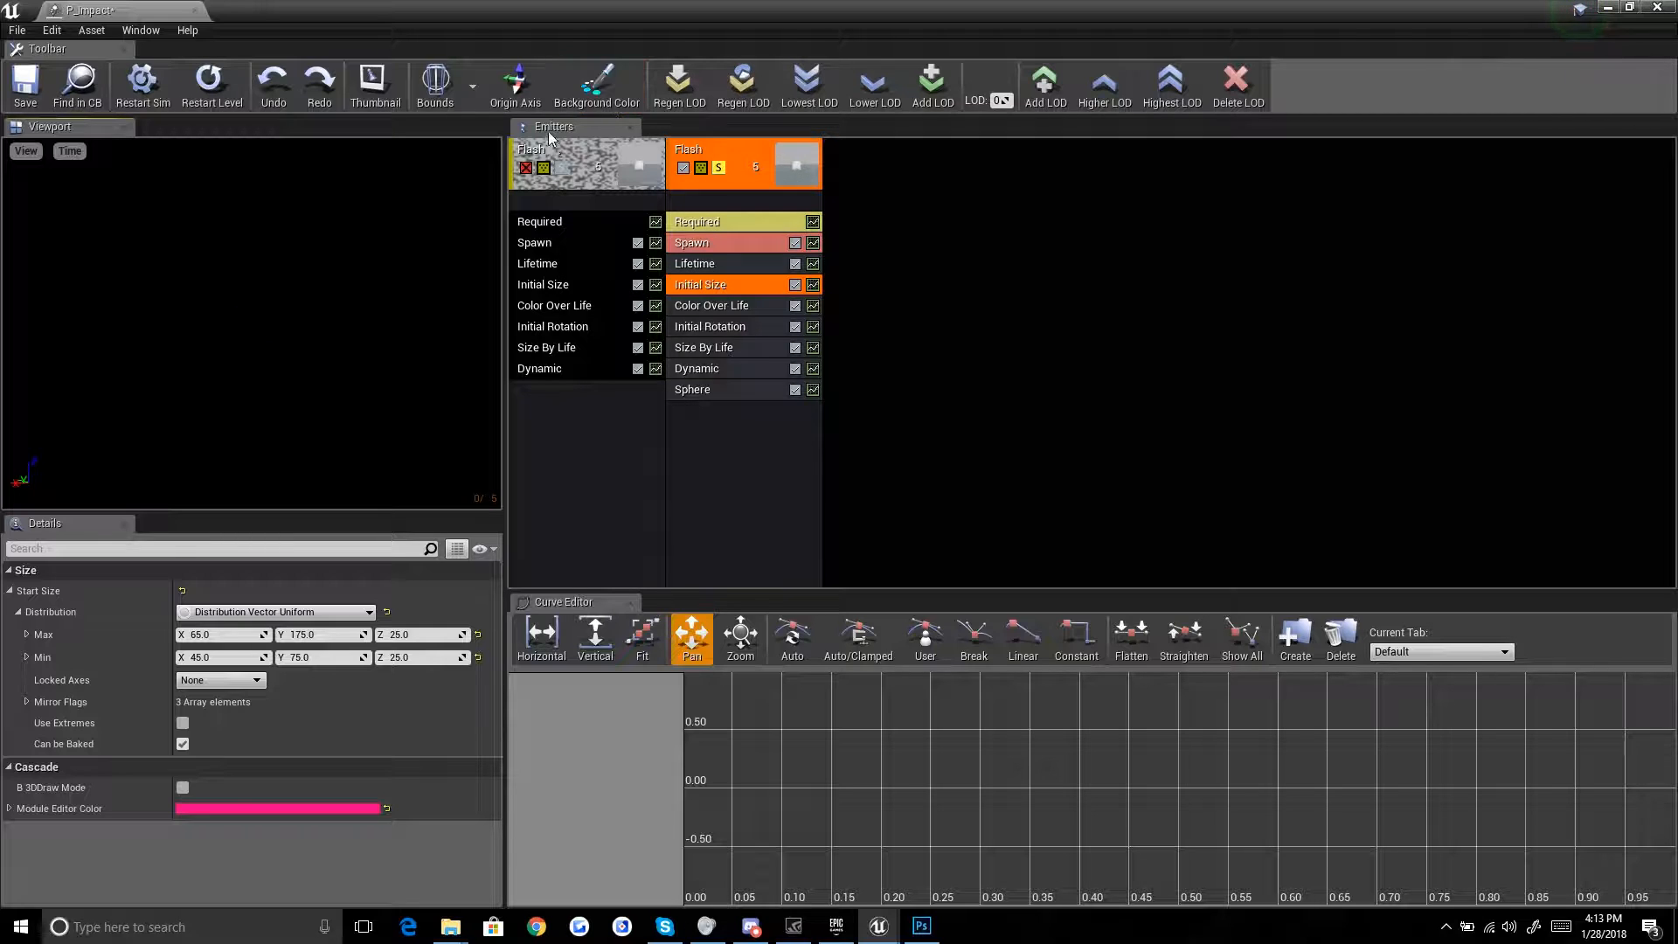
Step: Delete the duplicated emitter's inherited Size By Life module and add a fresh Size By Life module in its place
left_click(736, 348)
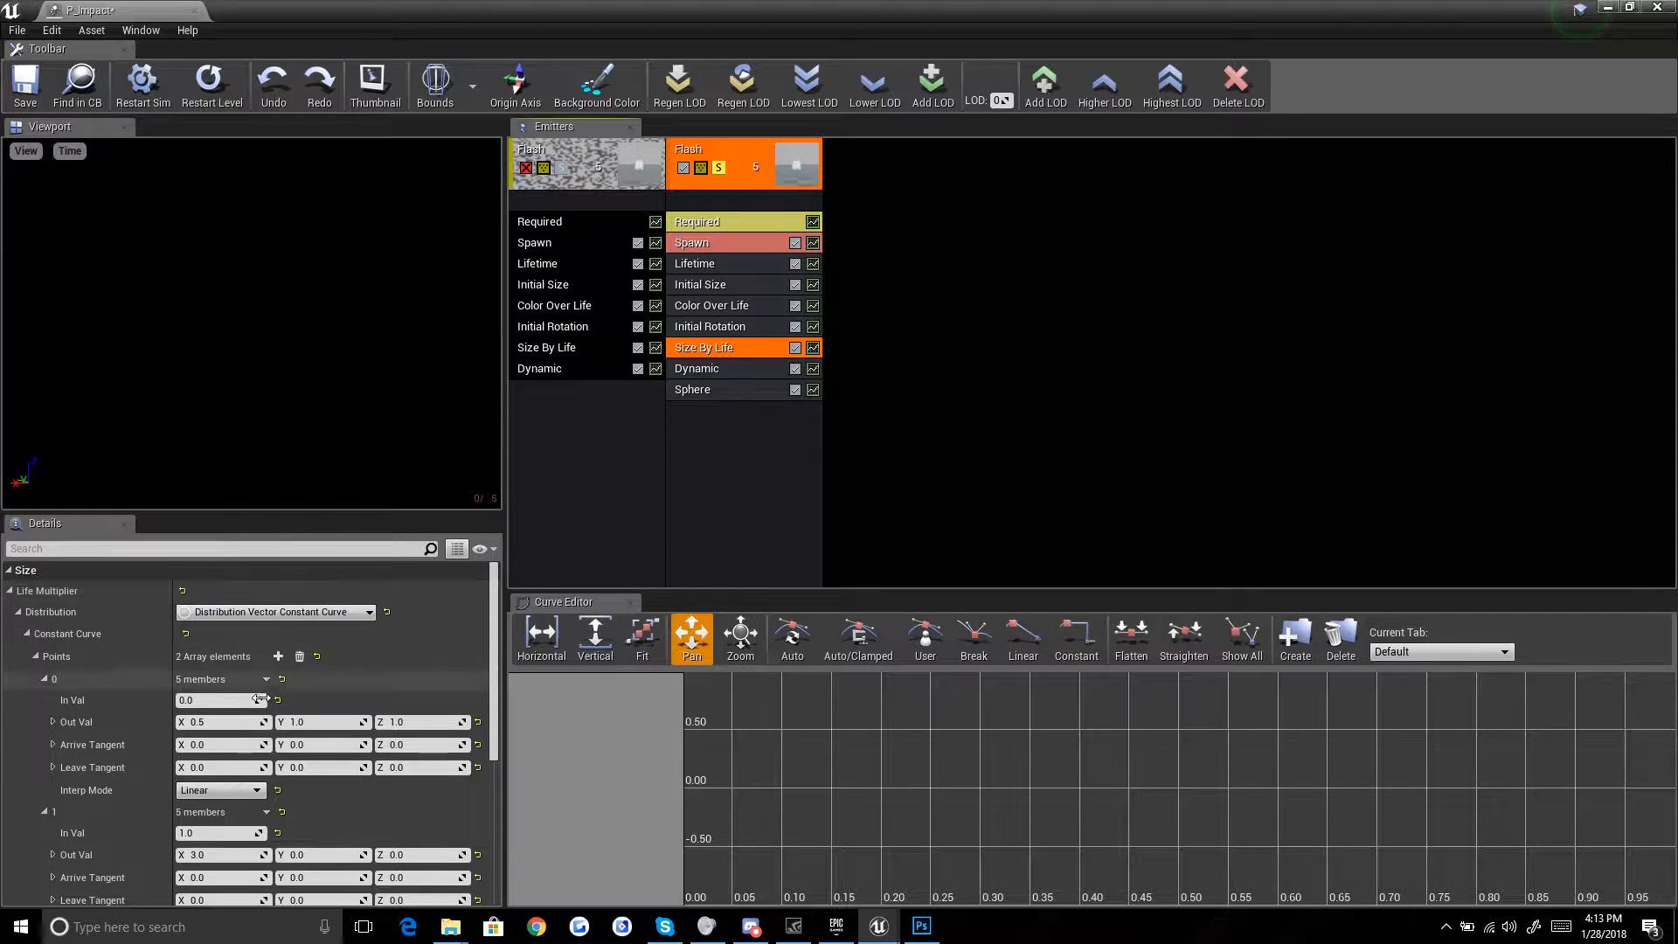
scroll(129, 715, "down", 5)
scroll(133, 784, "down", 1)
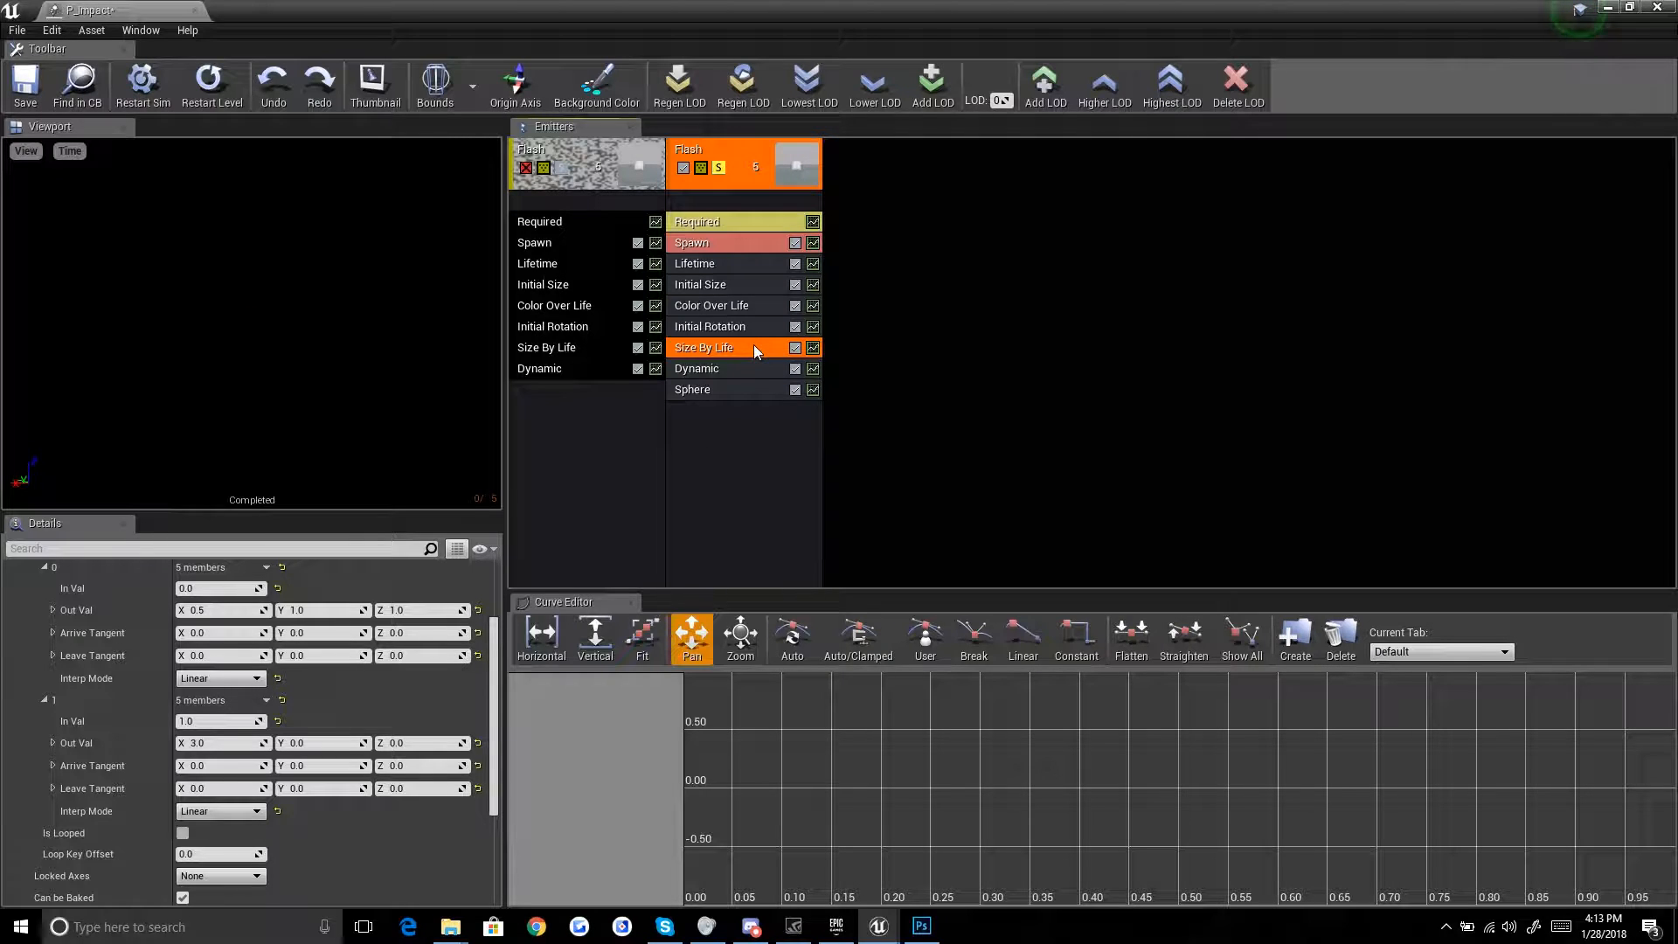
key("Delete")
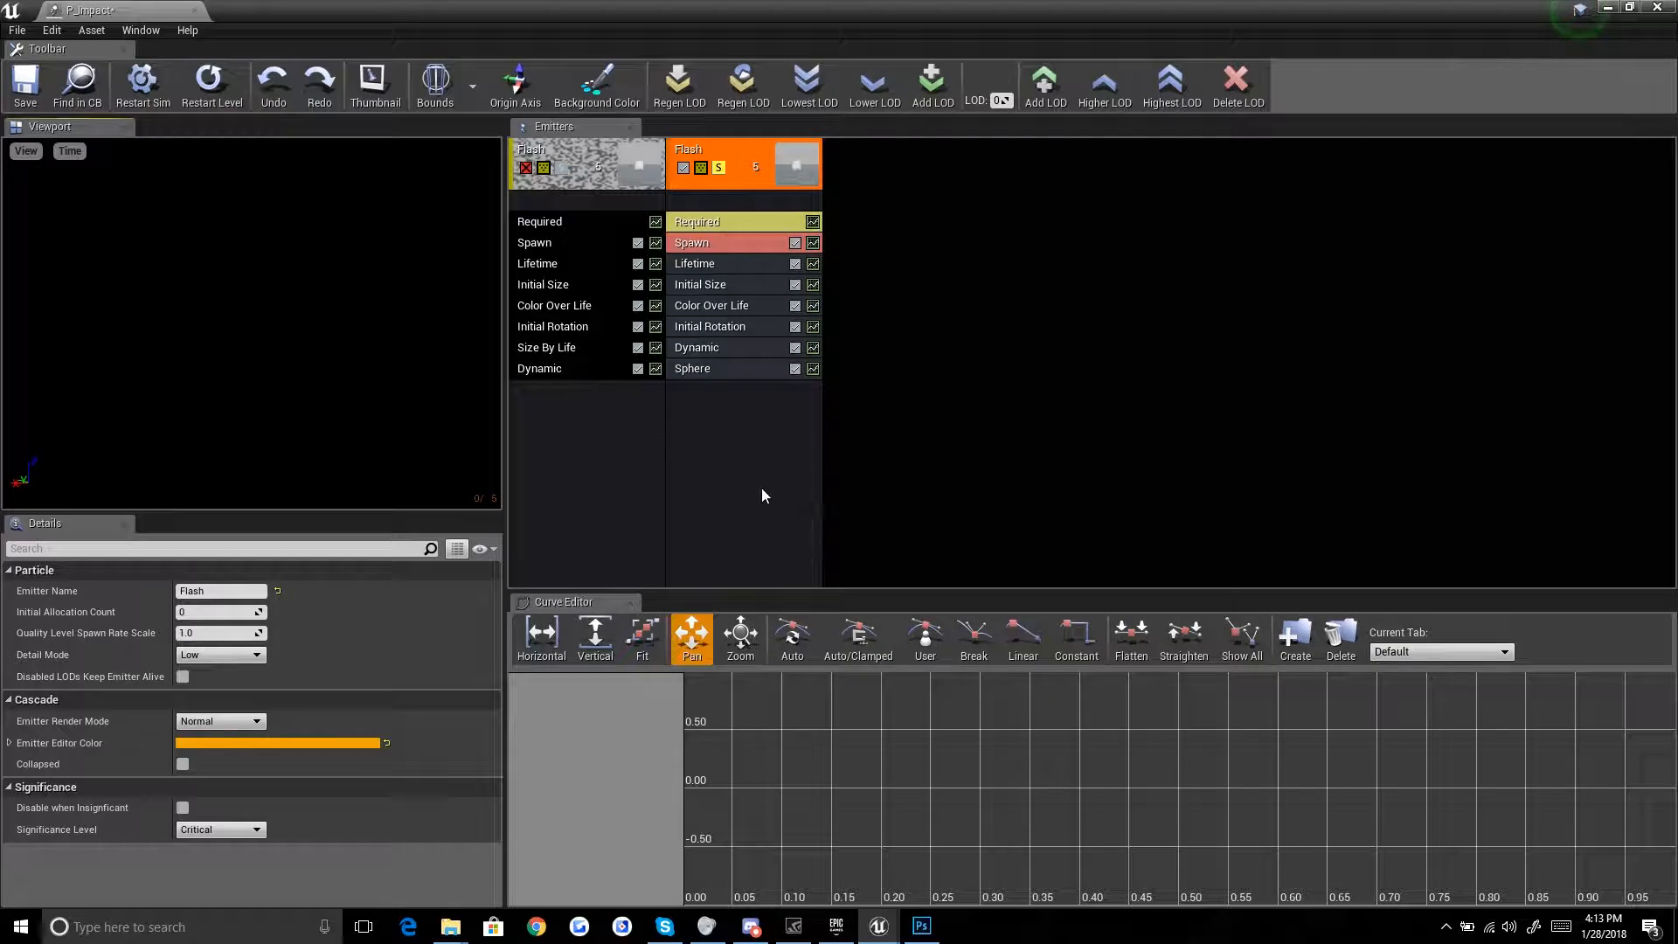
right_click(734, 458)
mouse_move(781, 841)
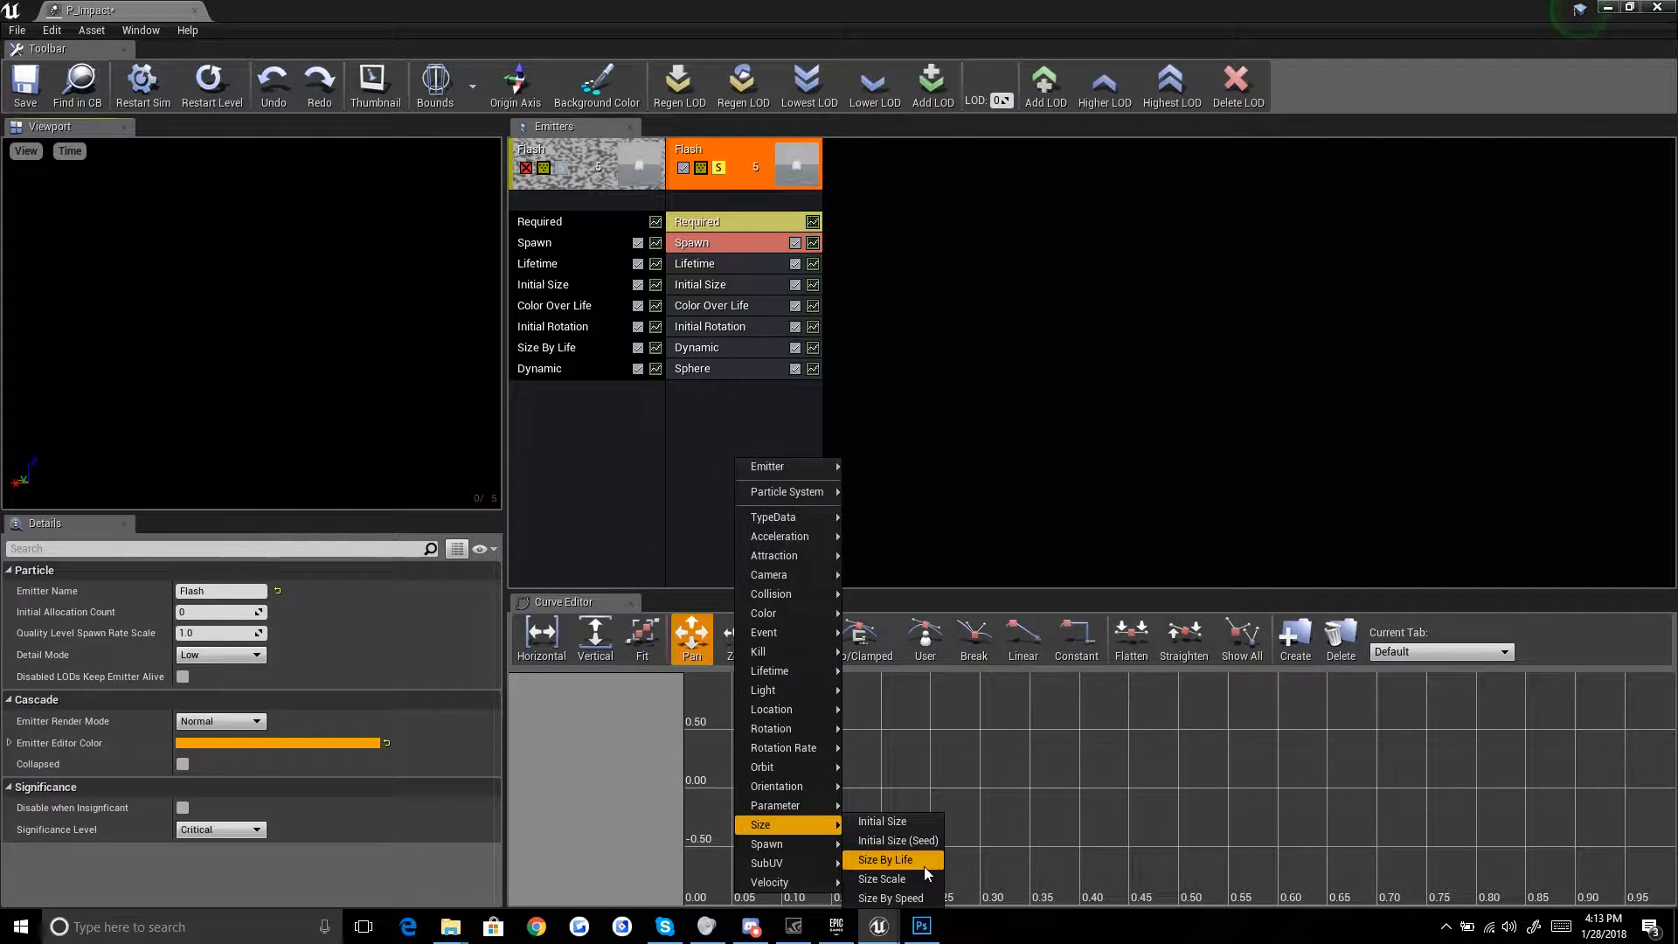
left_click(924, 867)
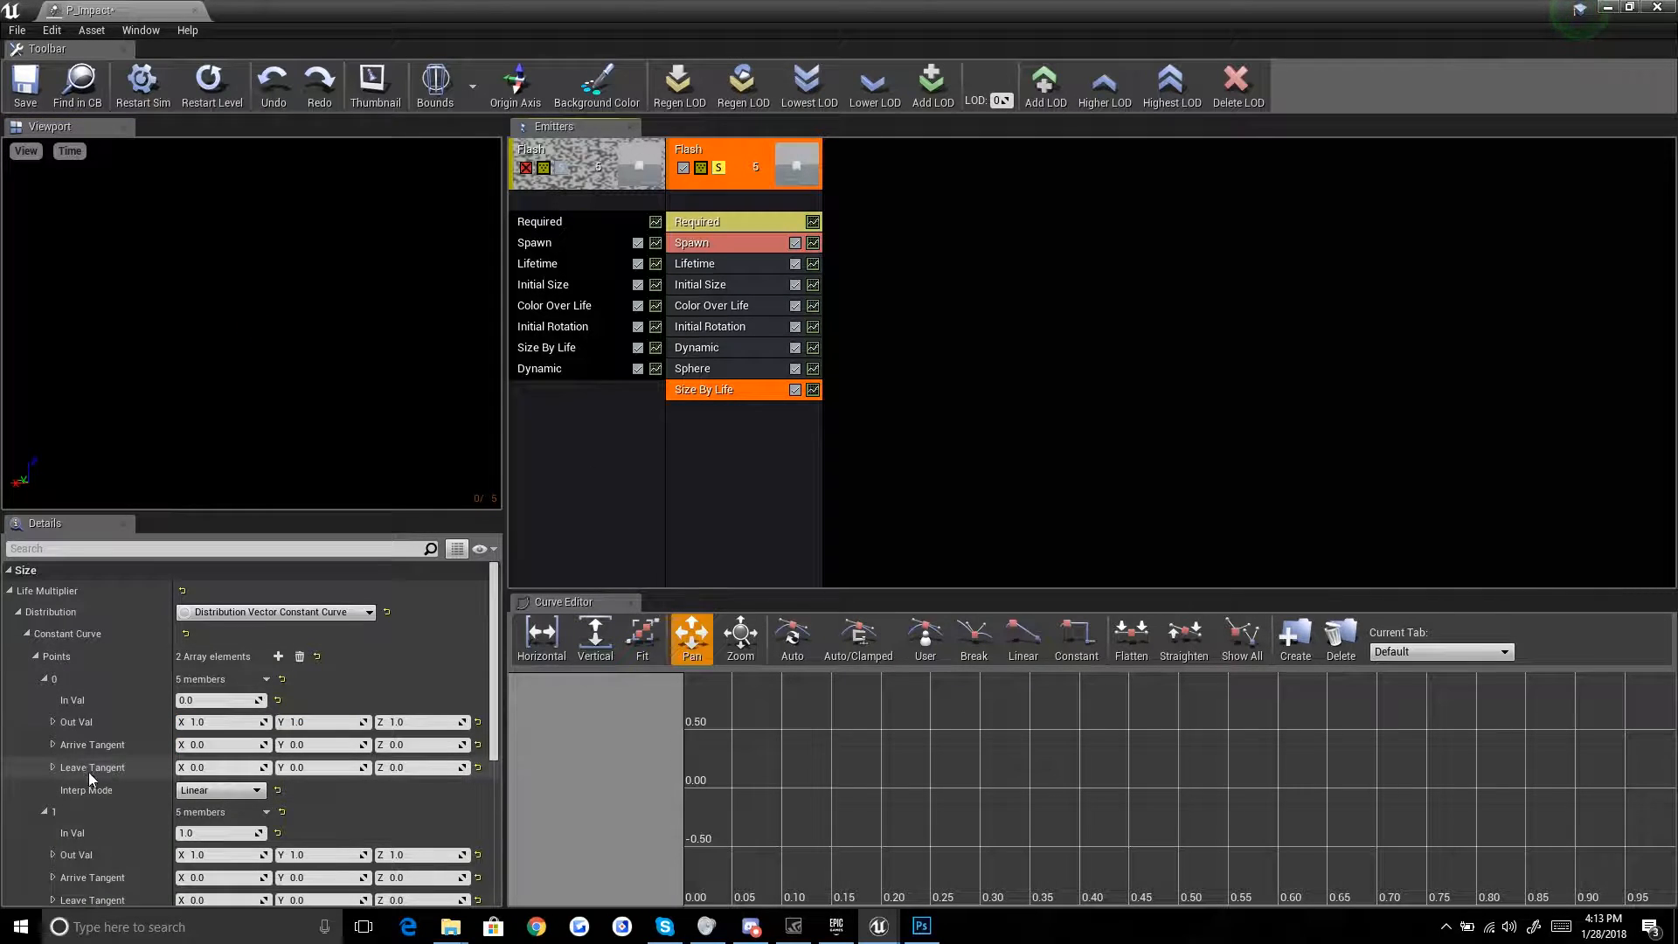
Step: In the new Size By Life curve, set point 0's Out Val to 0 on all axes and point 1's Y Out Val to 8
scroll(96, 765, "down", 2)
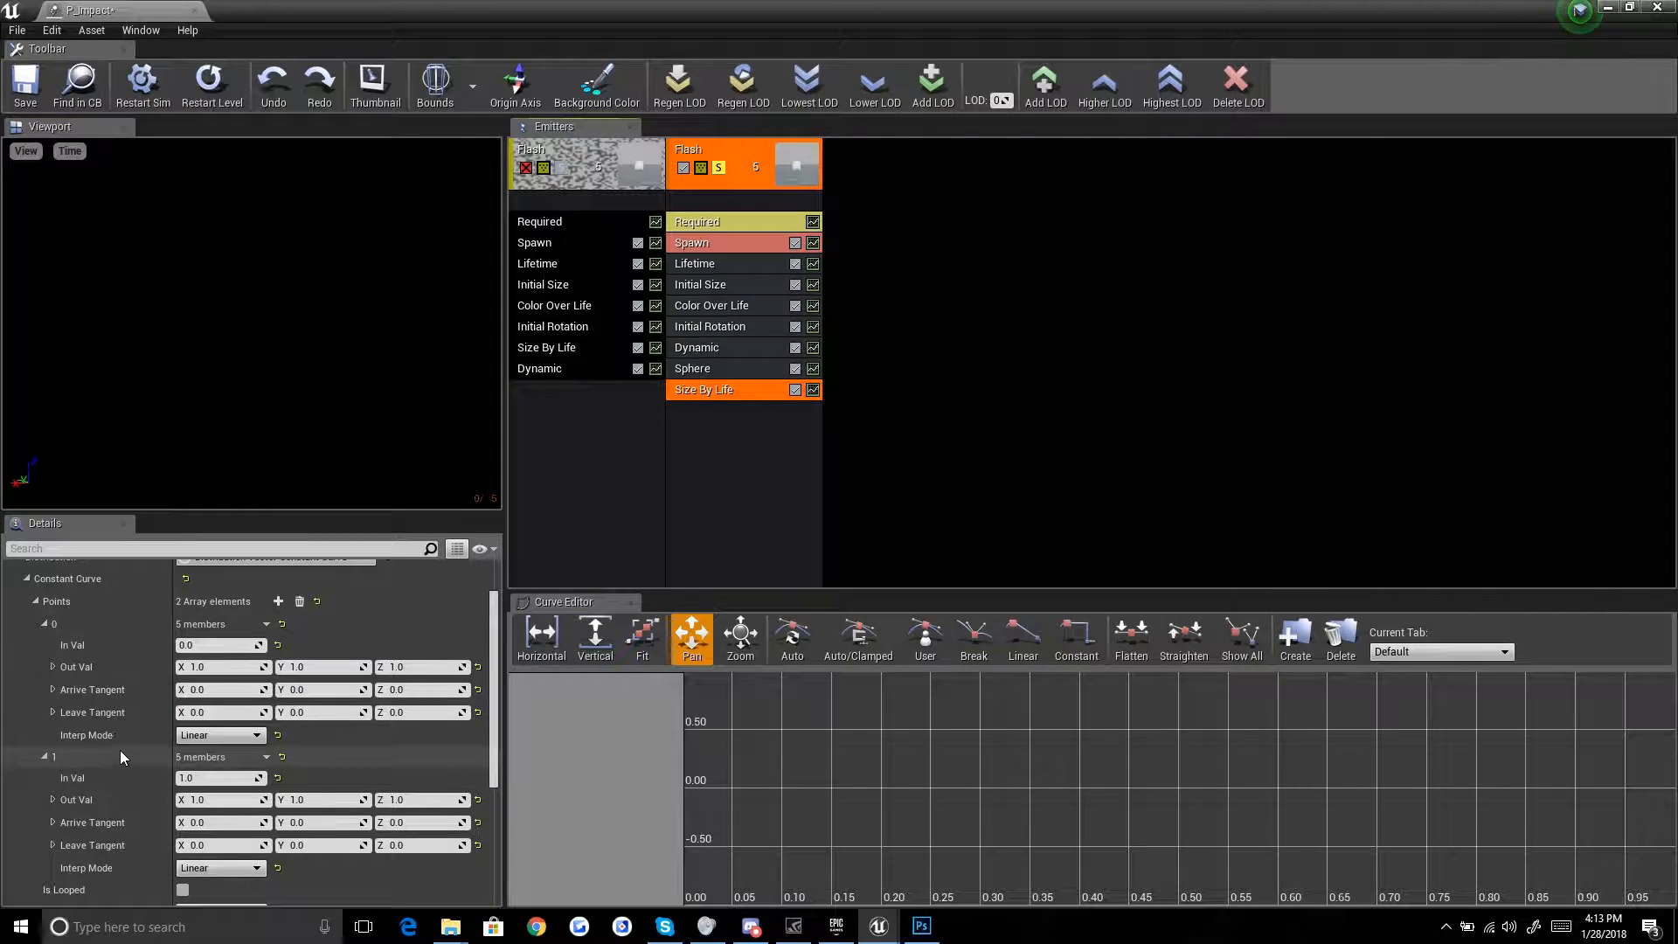
left_click(216, 666)
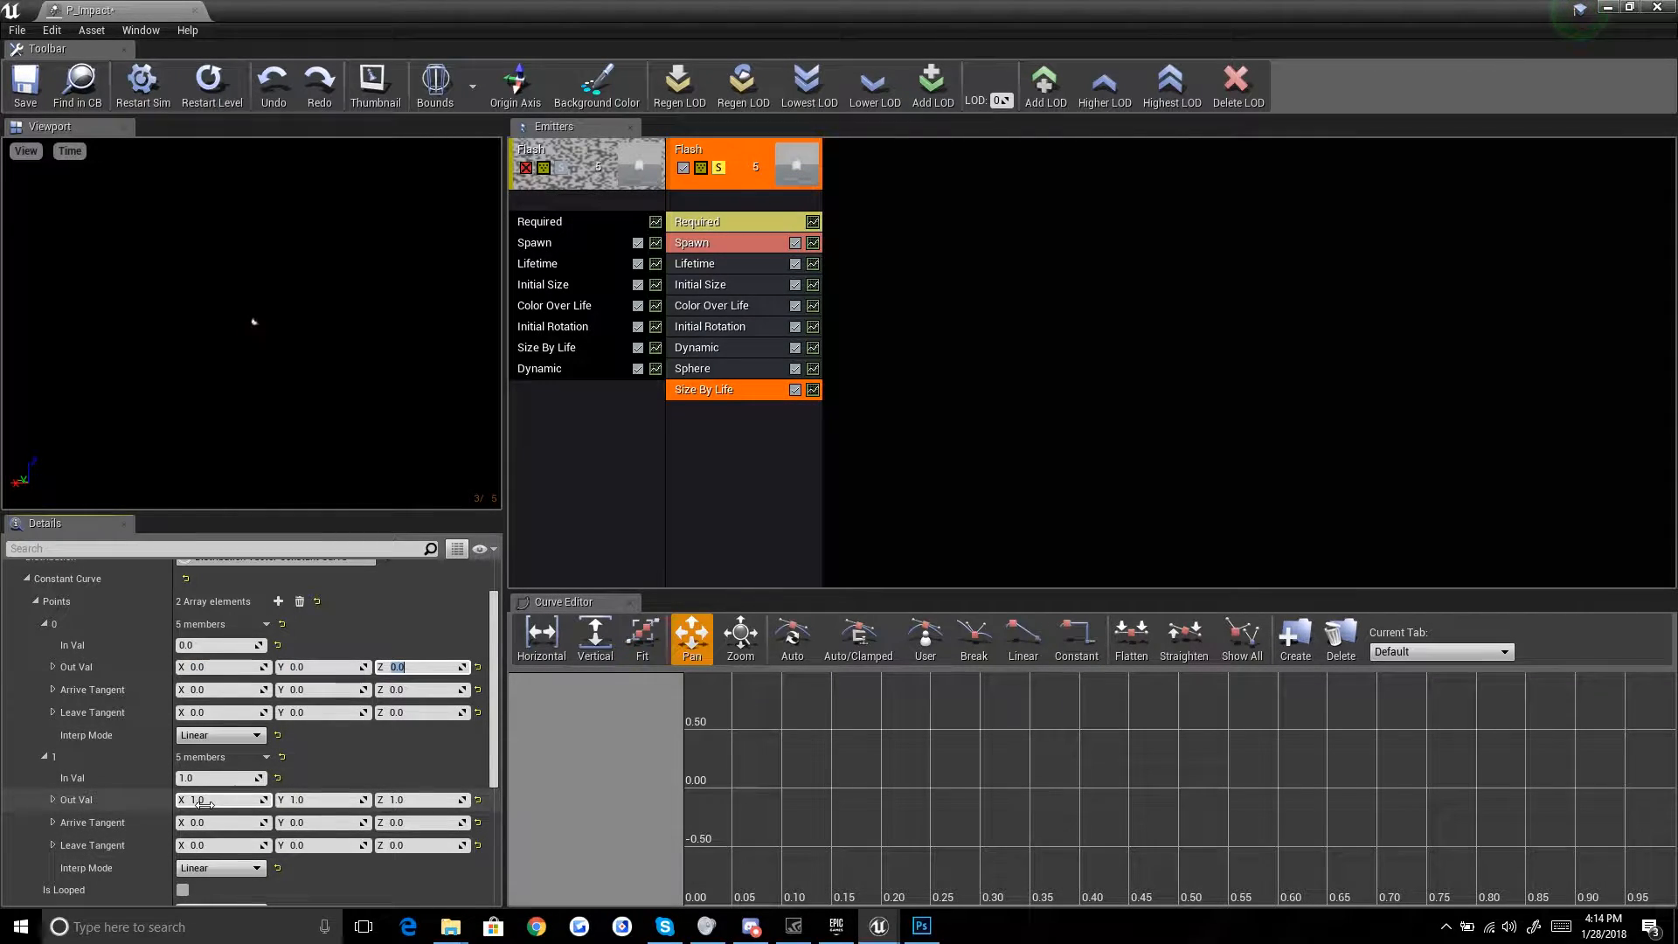
left_click(302, 800)
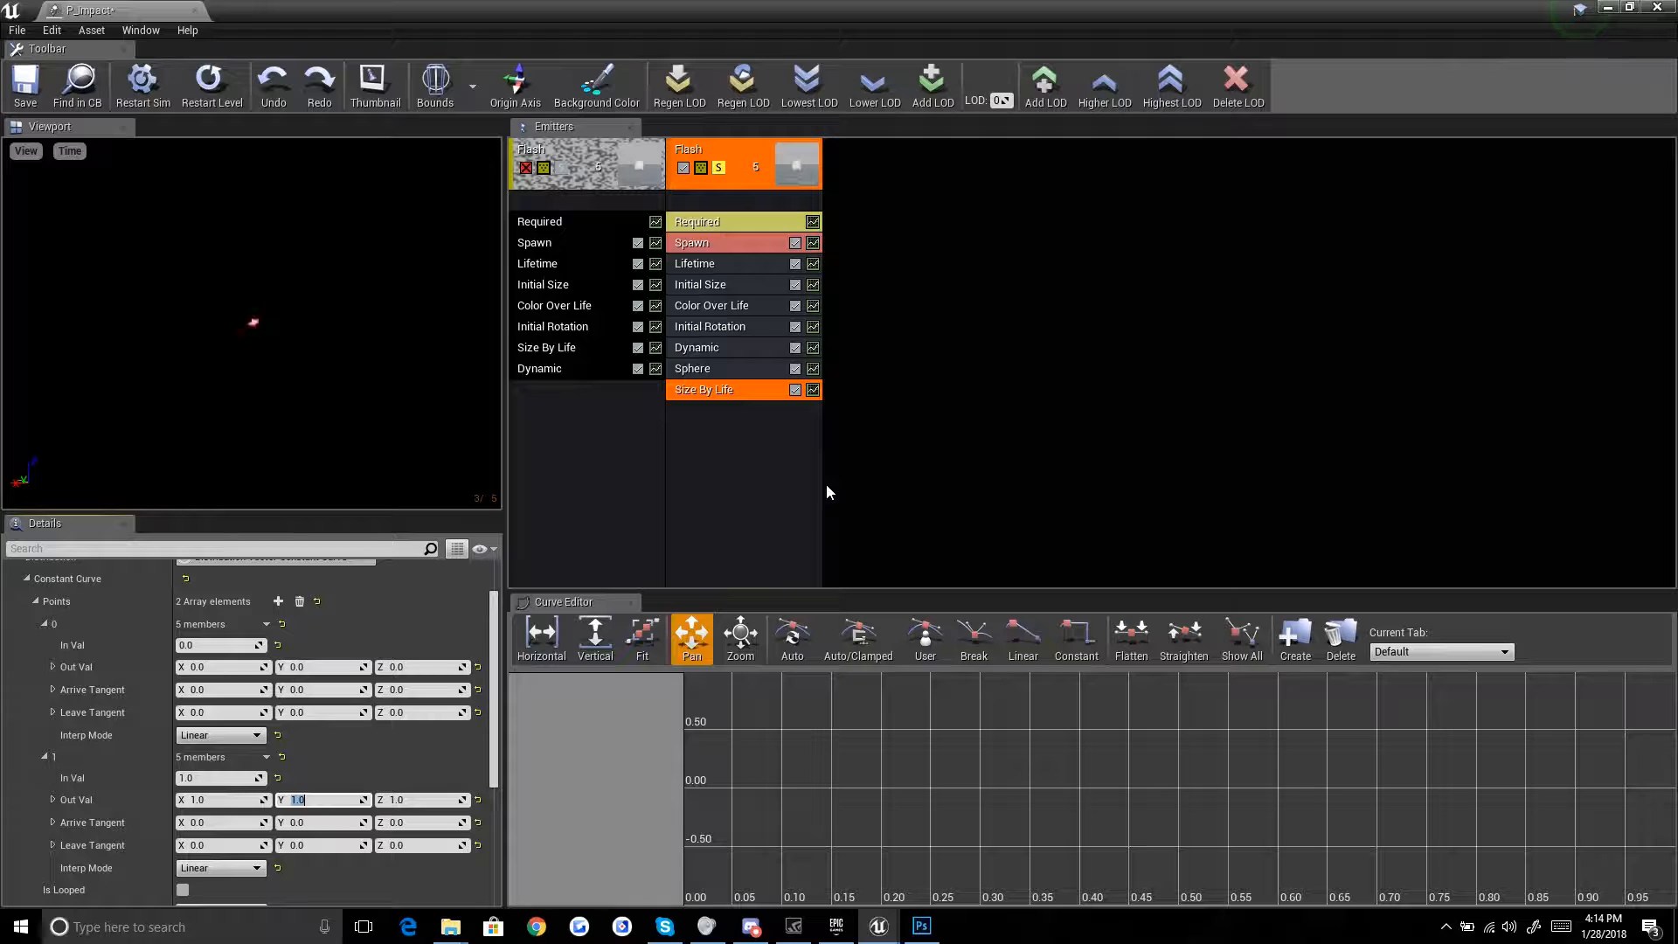
type("8")
key("Return")
left_click(201, 102)
left_click(201, 103)
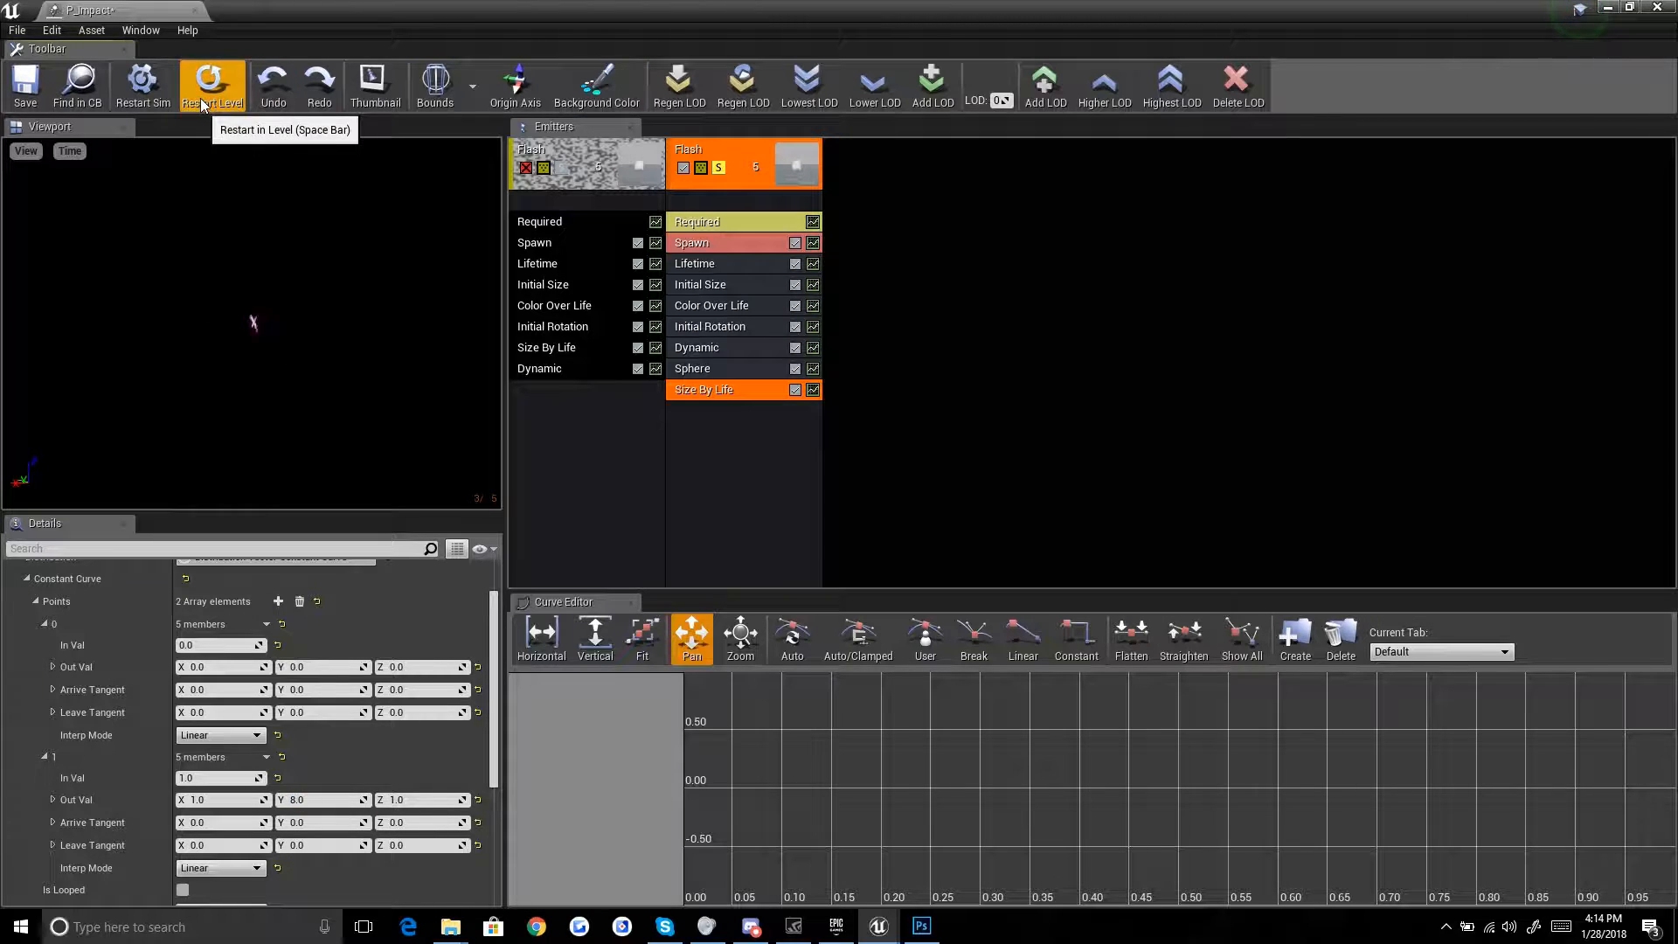
Step: Set the burst Count in the duplicated emitter's Spawn module to 6 and replay the effect several times to check it
left_click(744, 242)
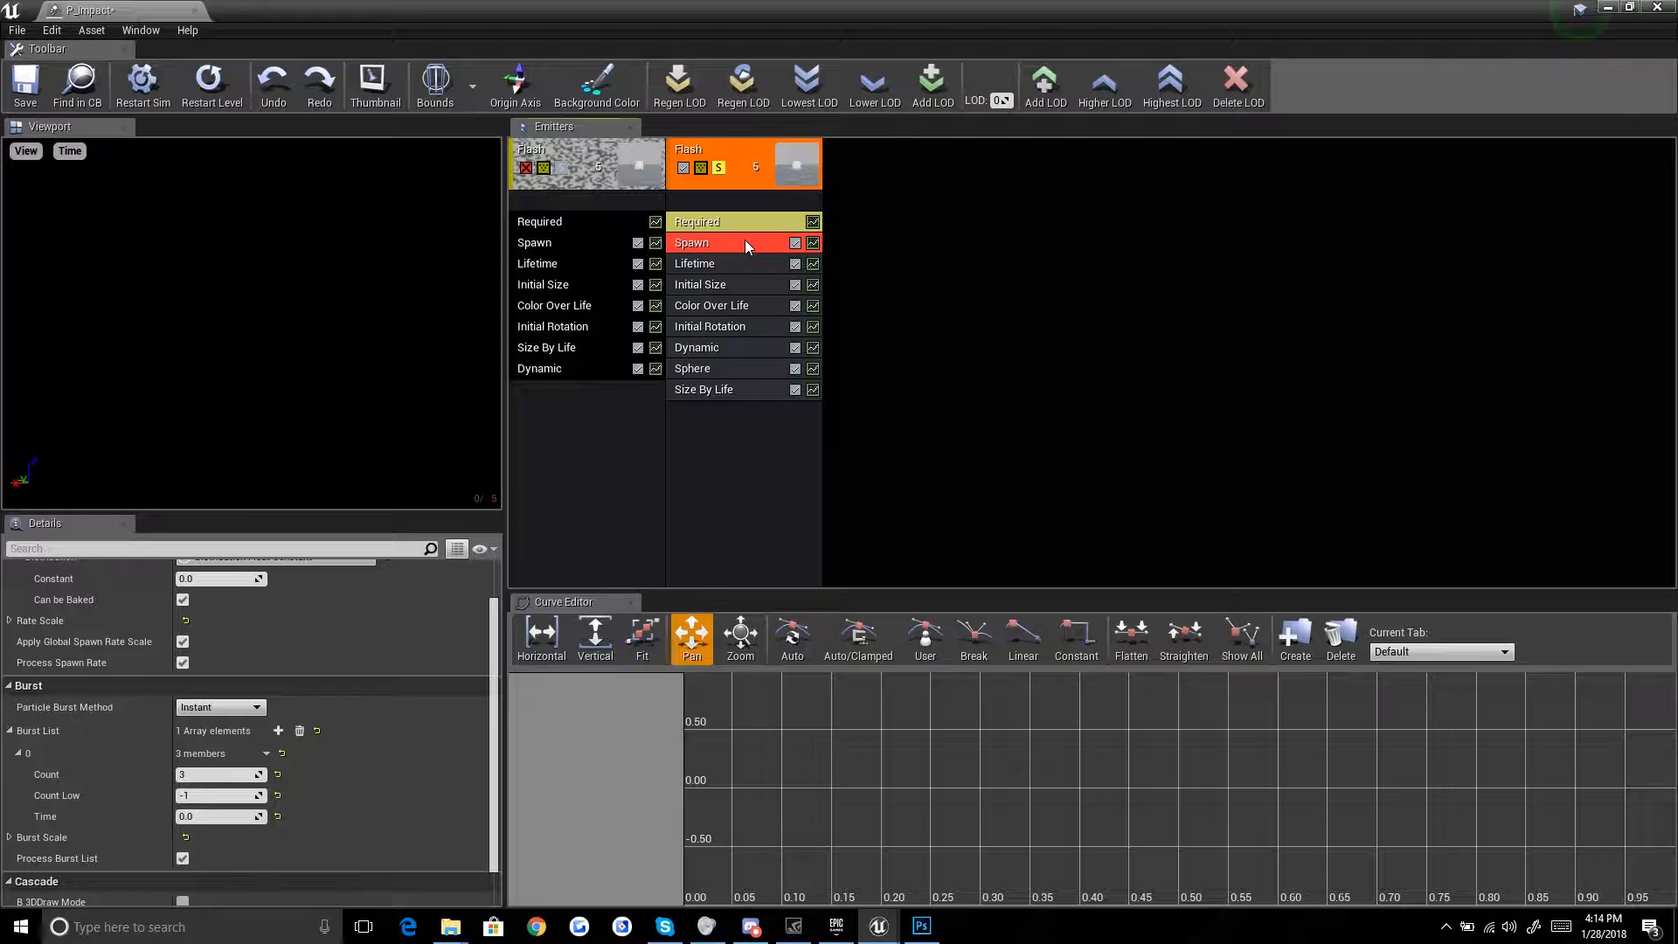
left_click(184, 775)
key("Return")
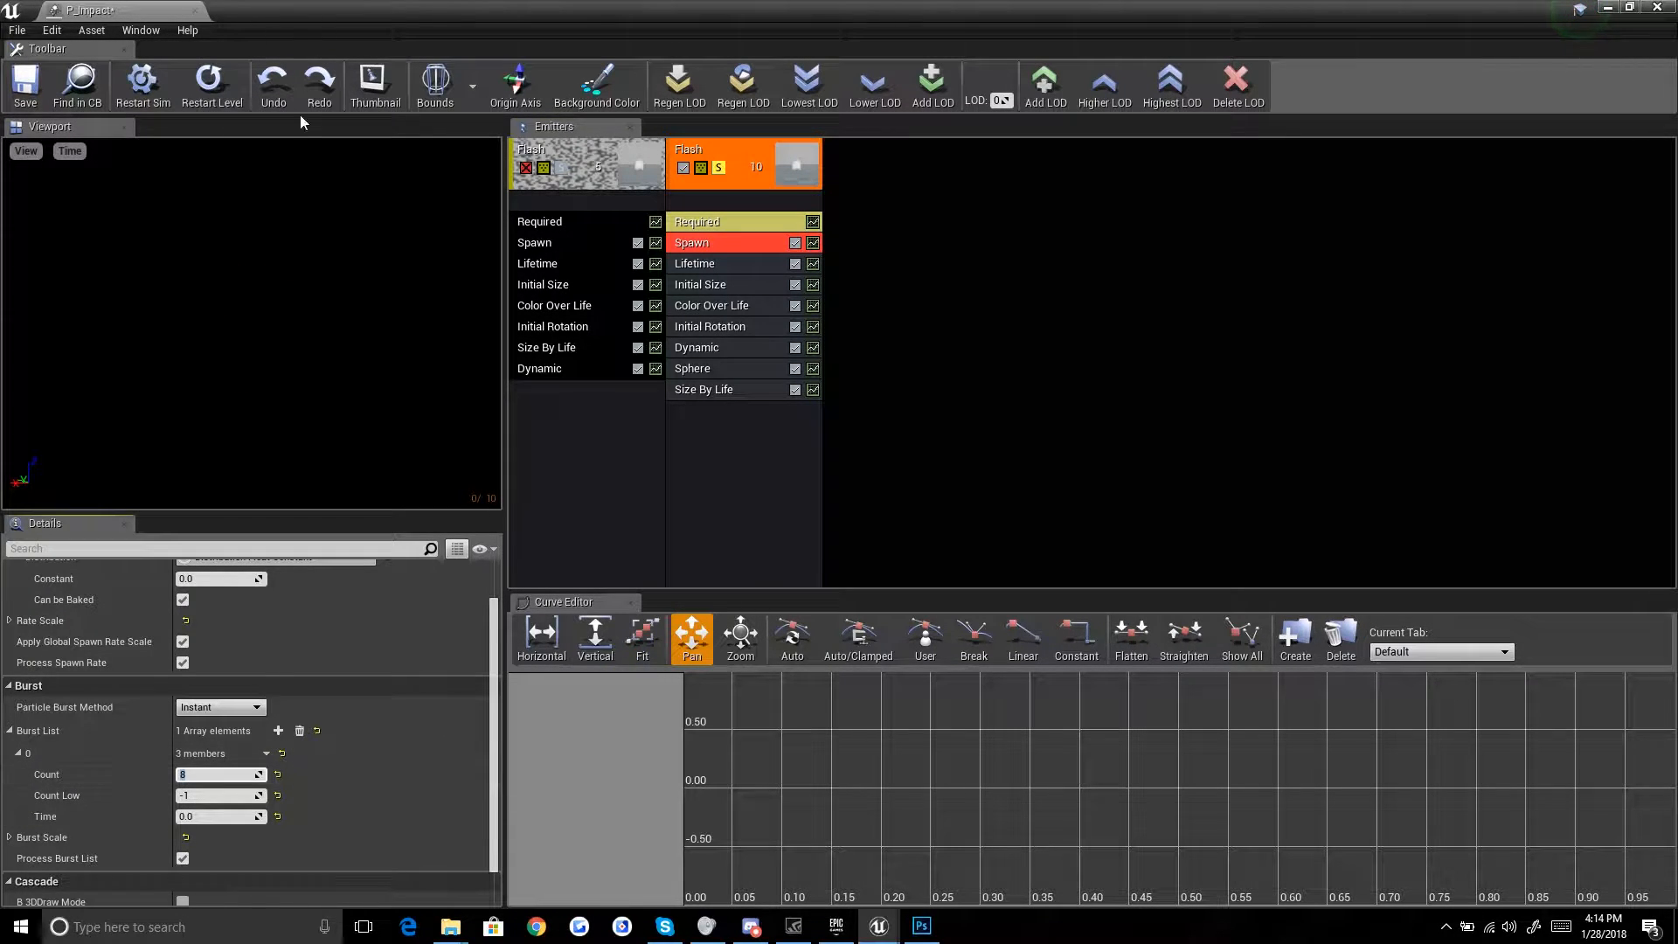
type("6")
key("Return")
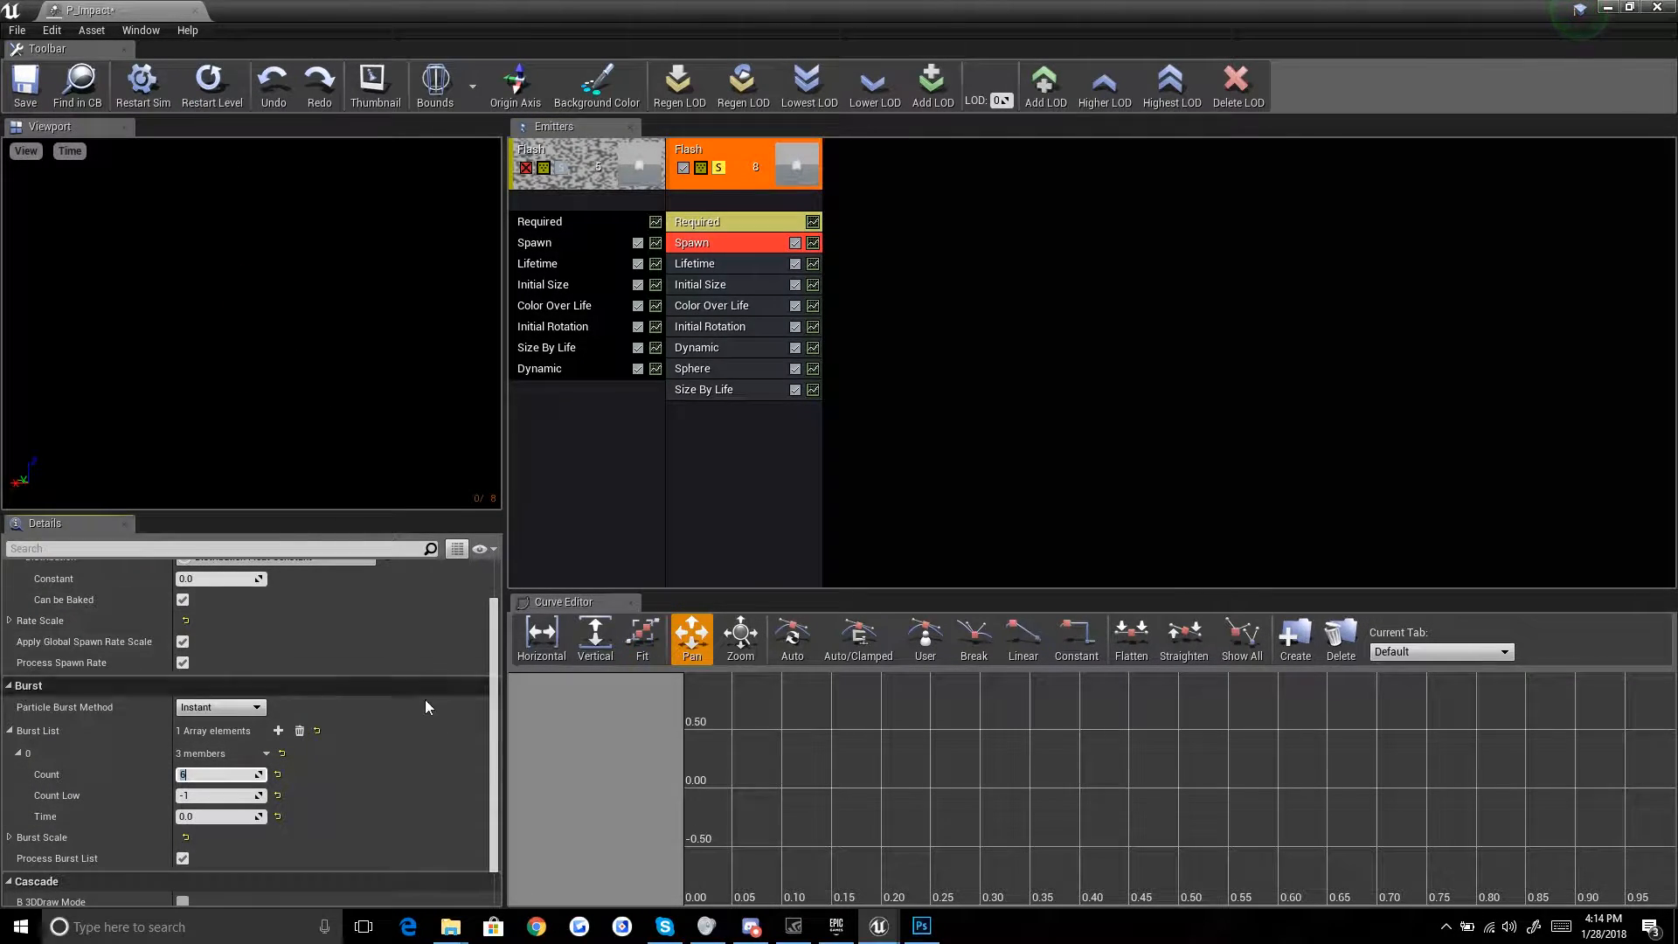
left_click(212, 83)
left_click(210, 89)
left_click(208, 96)
left_click(207, 96)
left_click(207, 96)
left_click(207, 96)
left_click(207, 96)
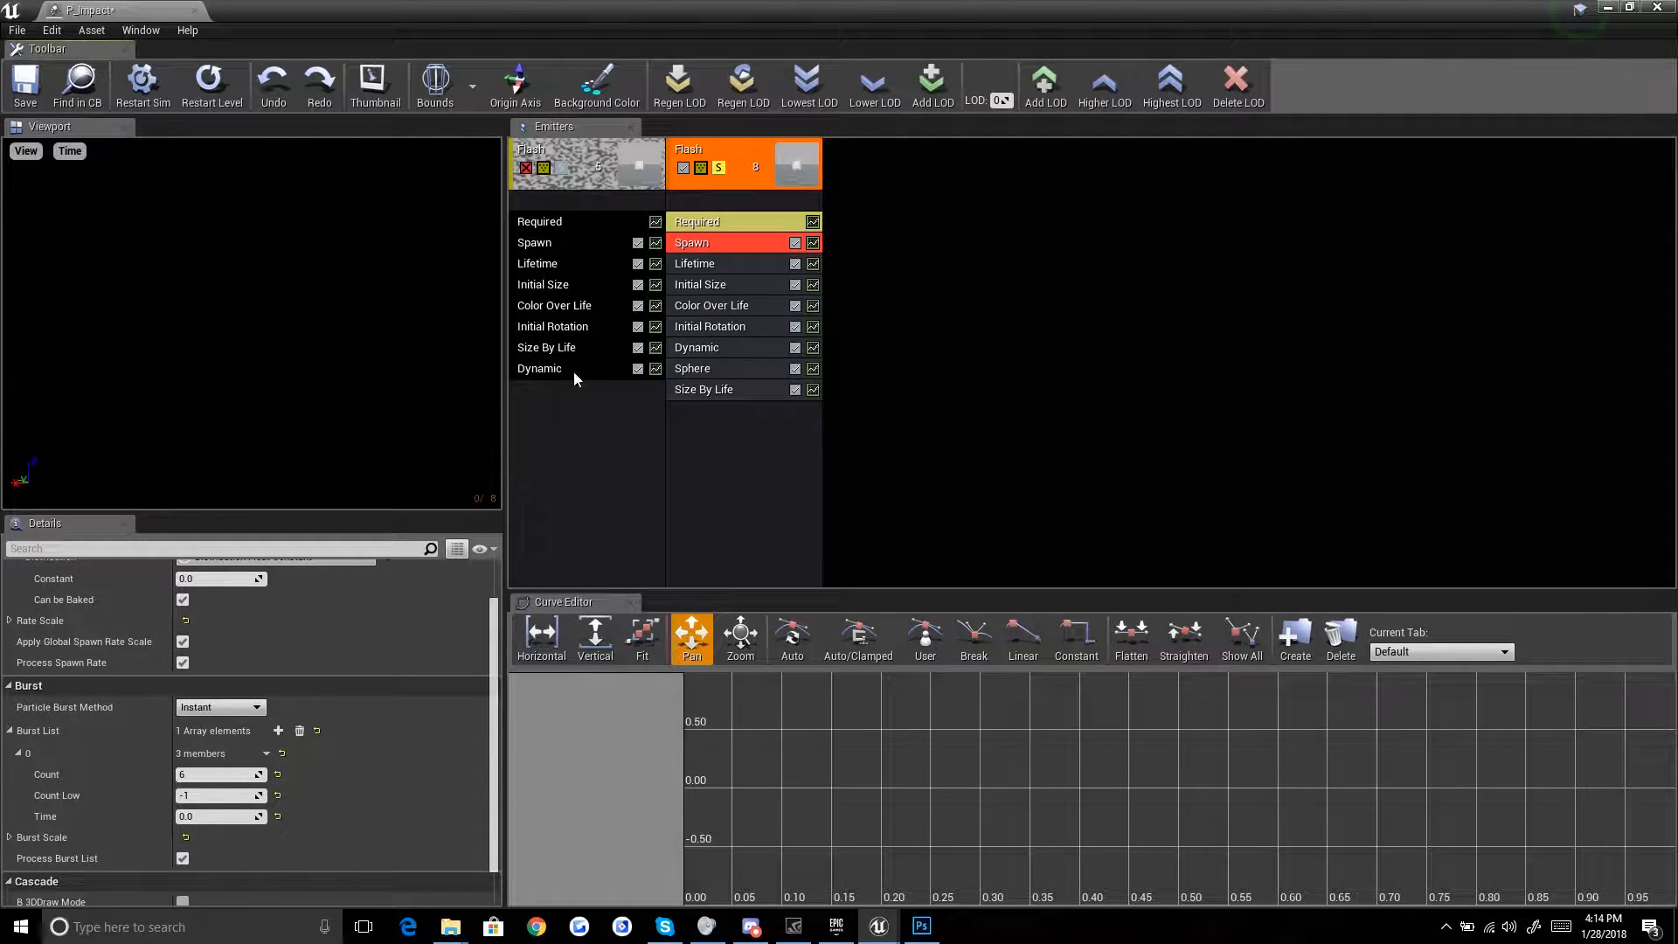
Step: Add a Pivot Offset location module to the duplicated emitter and set its Y offset to -0.1
right_click(719, 464)
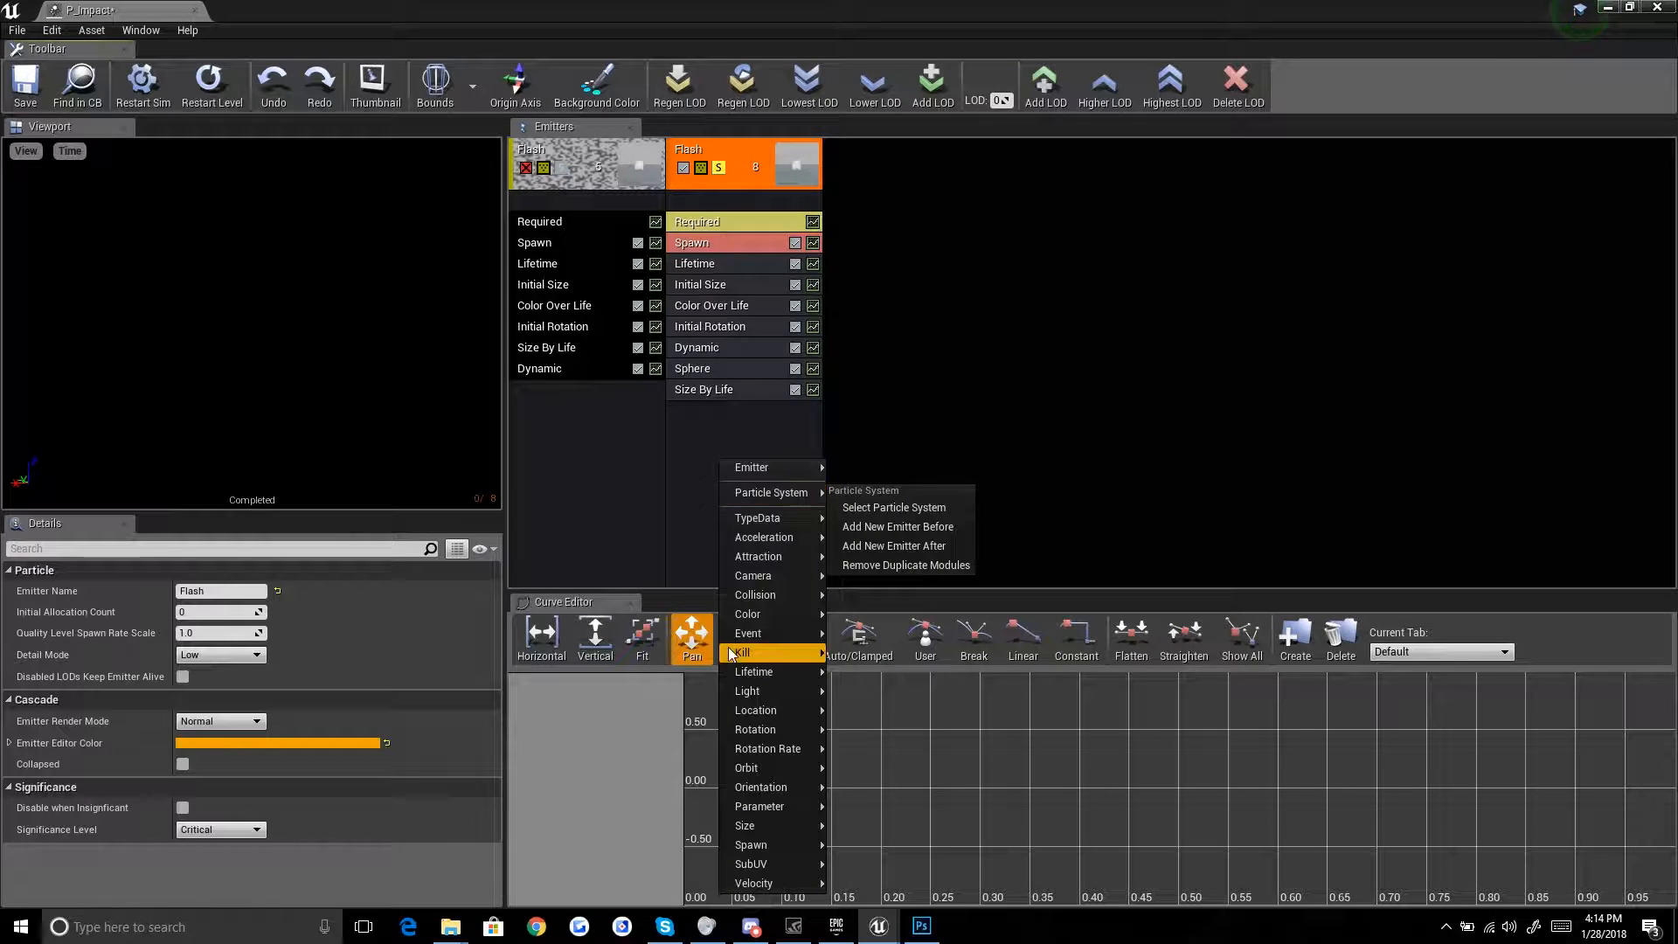
mouse_move(798, 722)
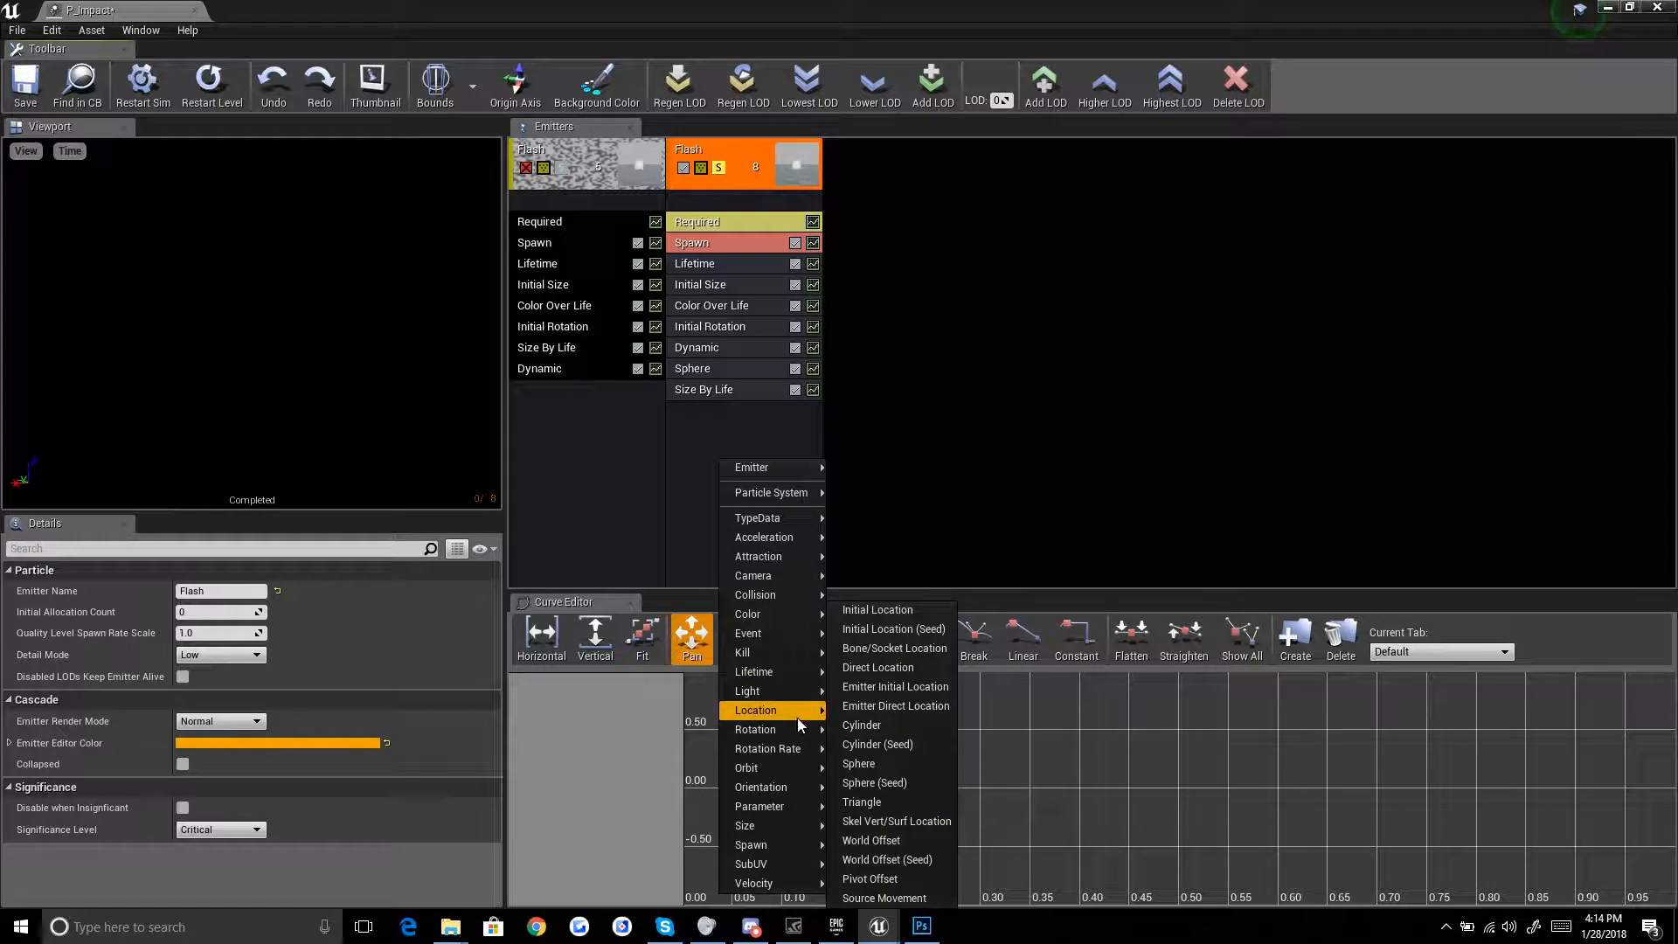
left_click(887, 876)
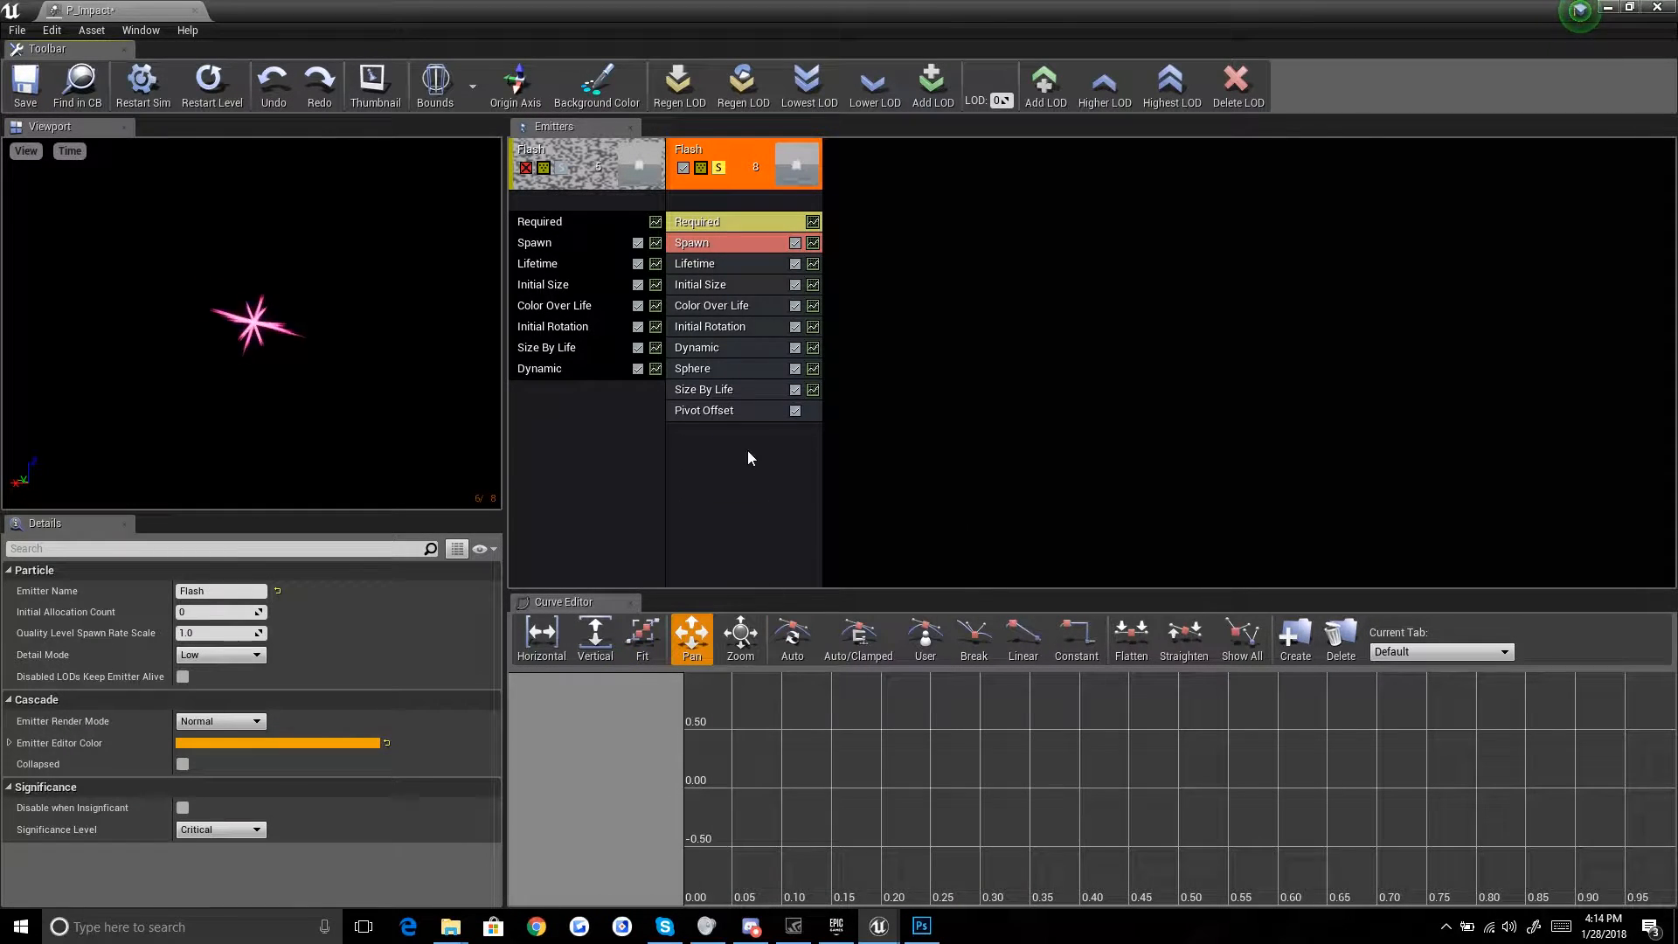
left_click(720, 411)
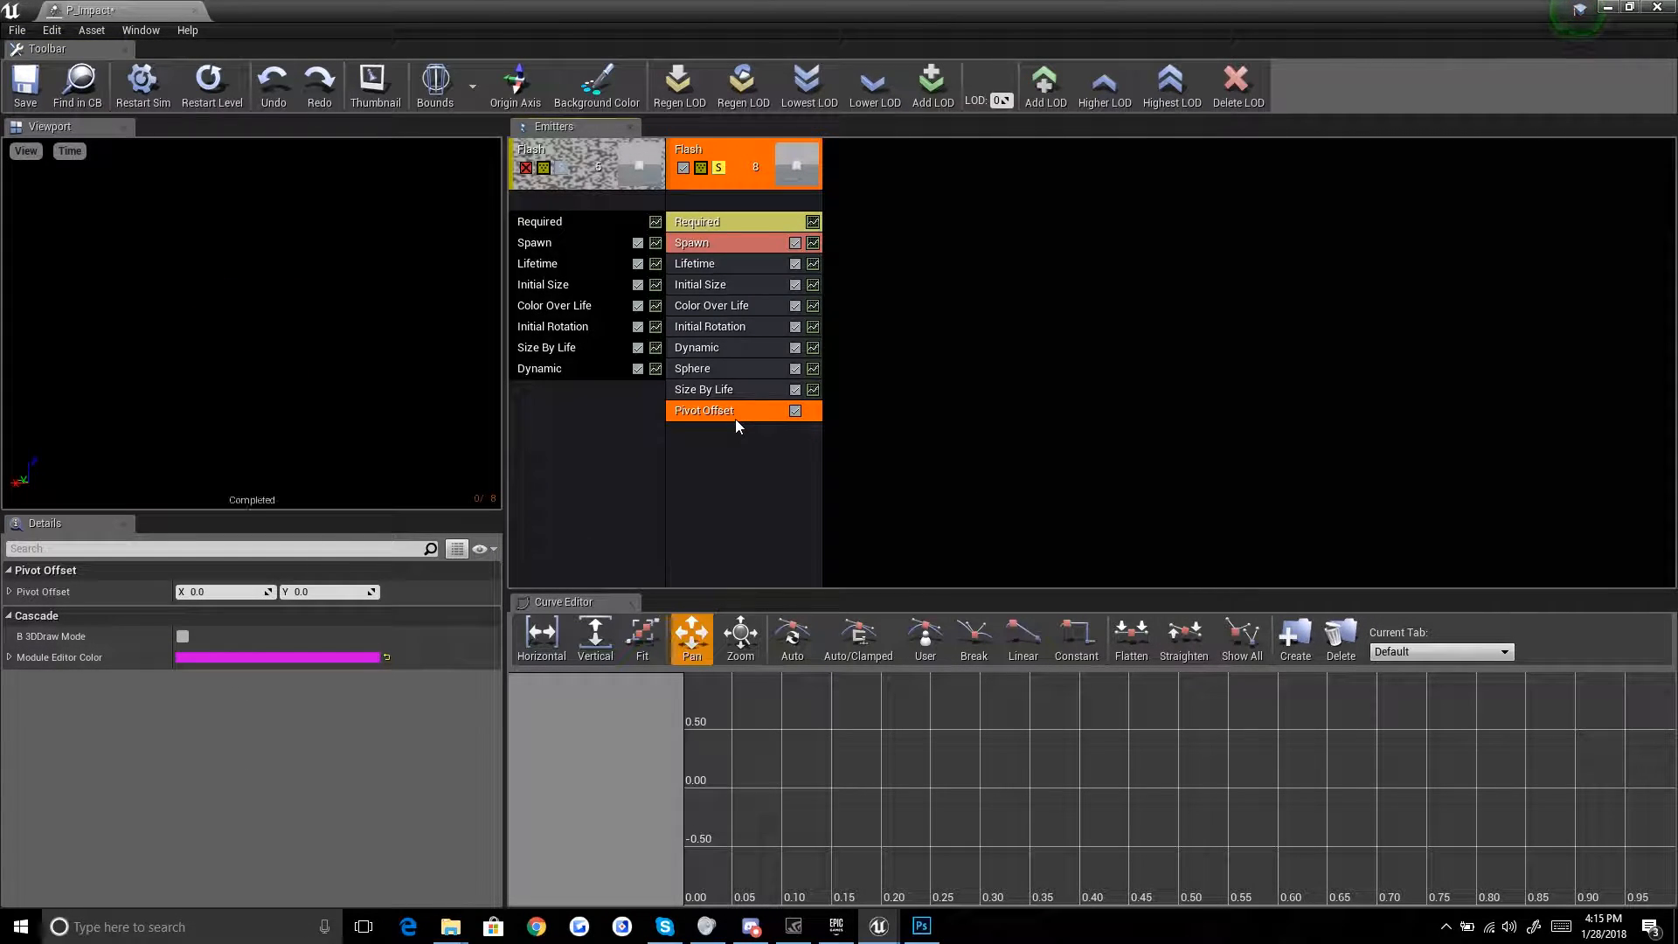
left_click(323, 591)
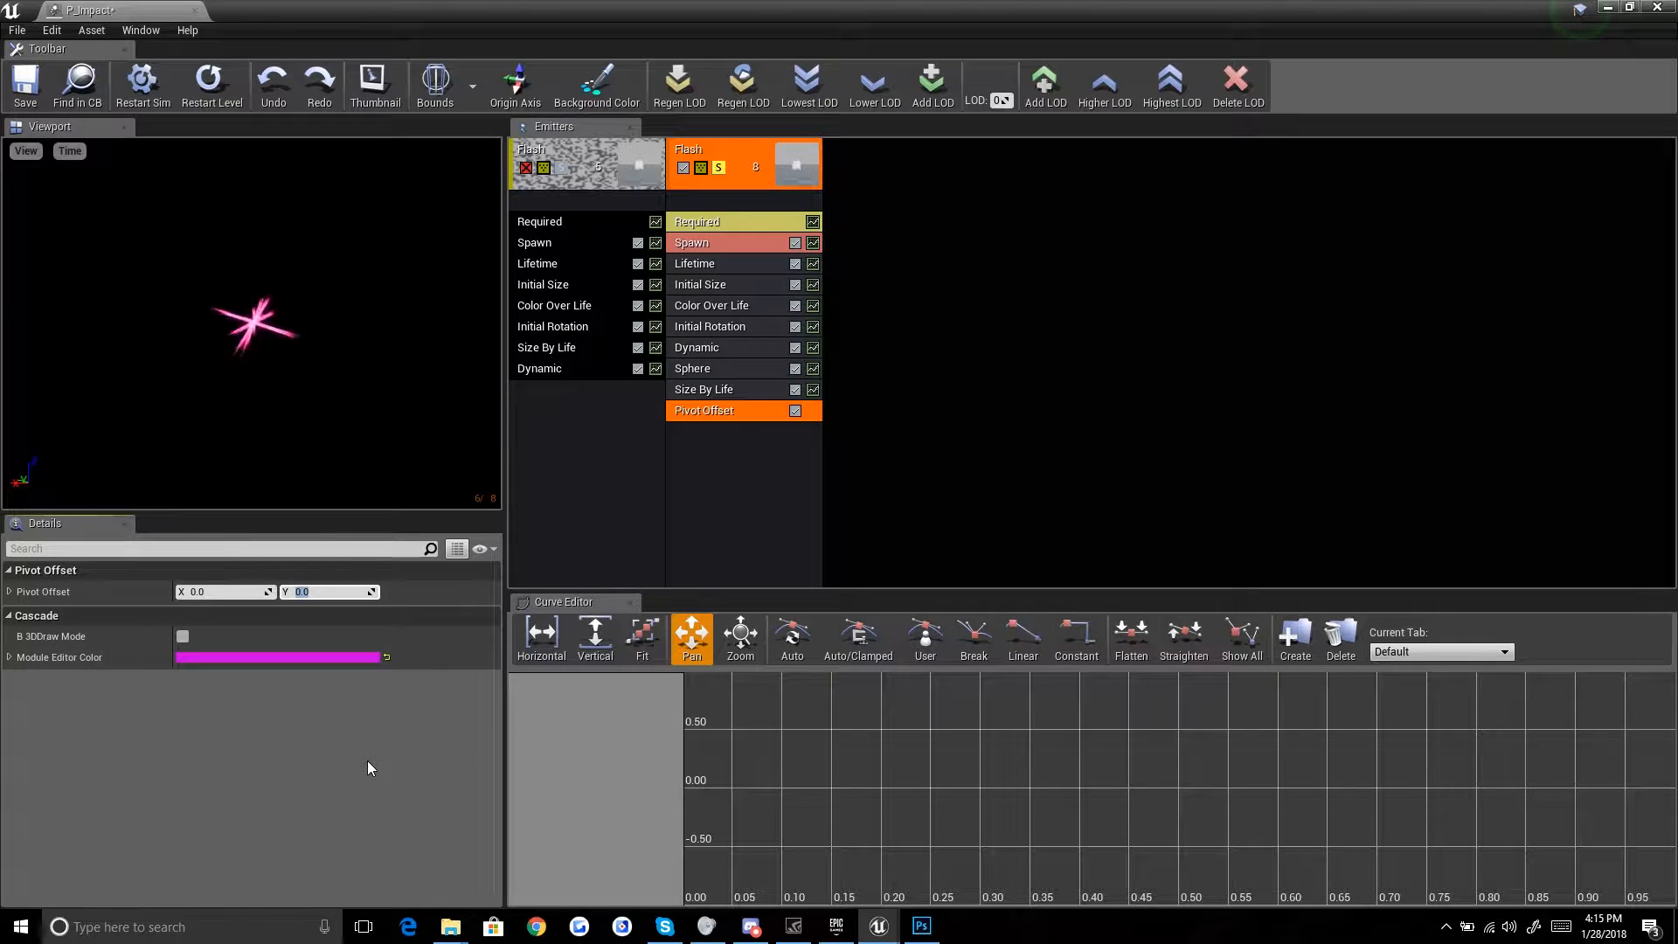
type("-.2")
key("Return")
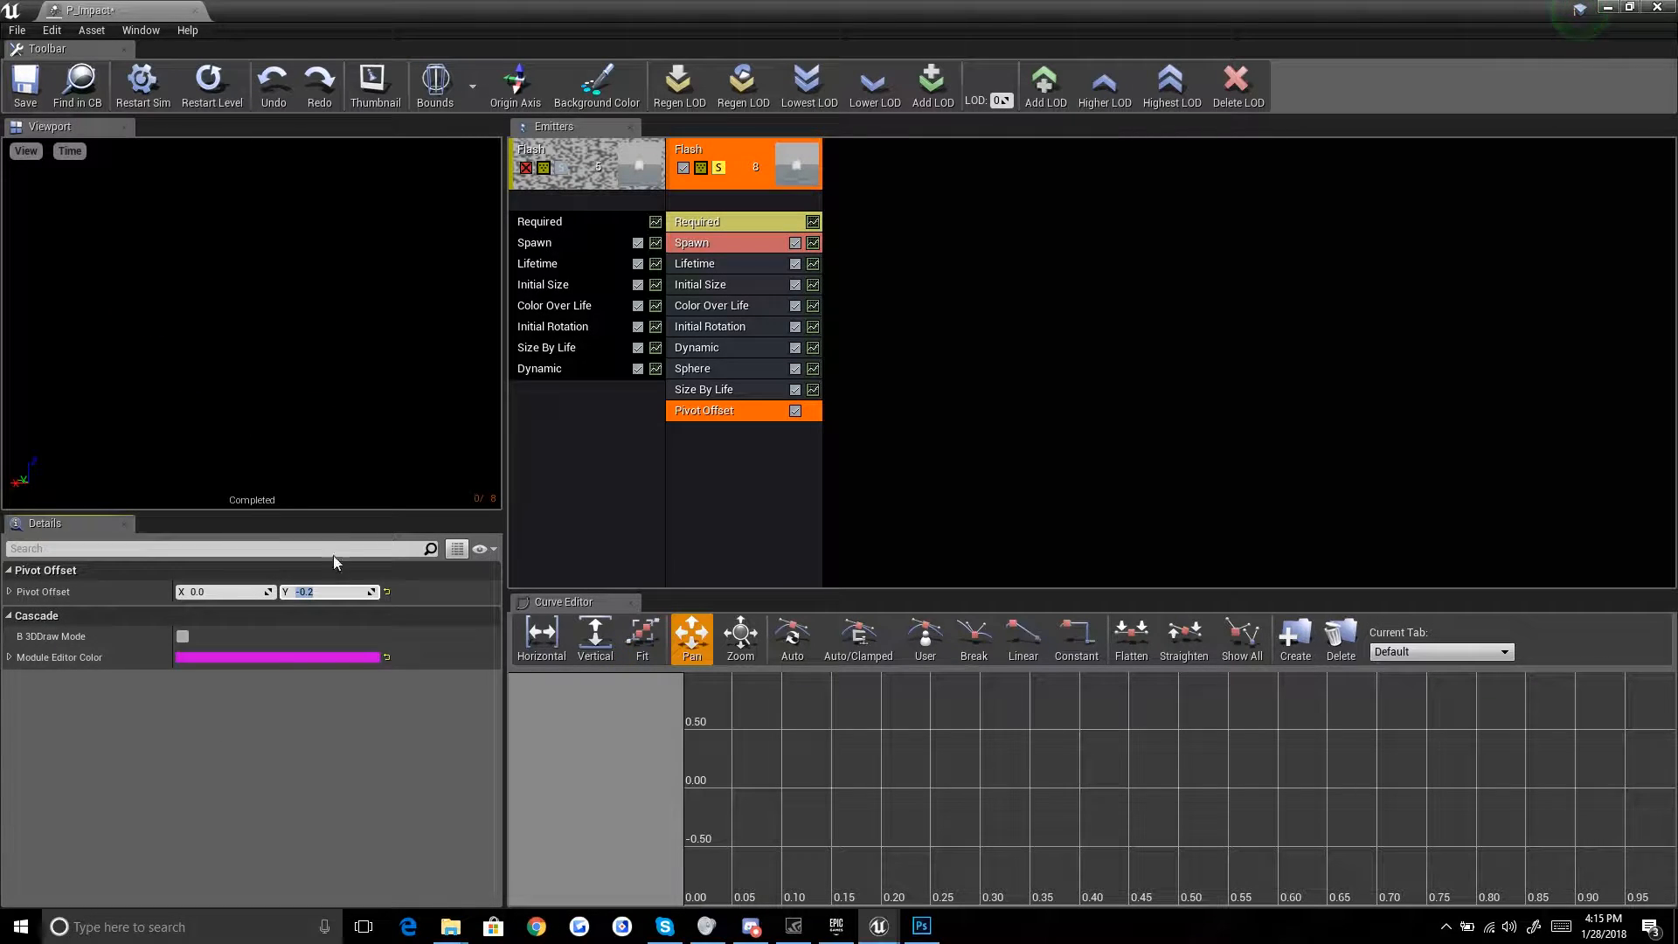
type("-.1")
key("Return")
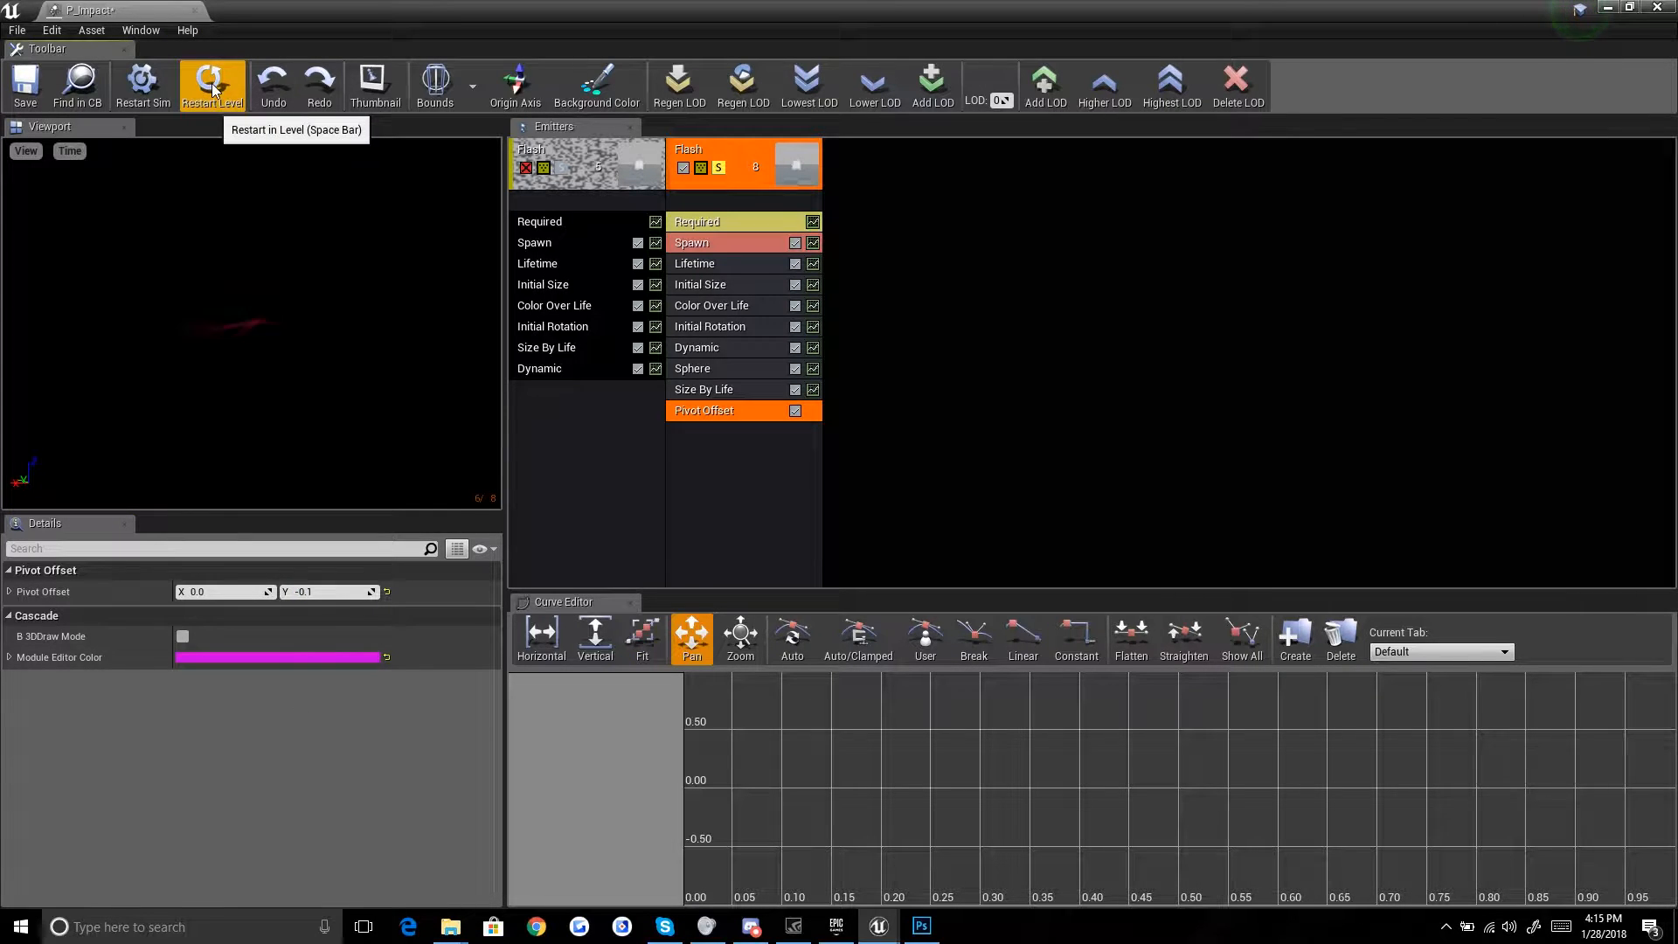
Step: Replay the duplicated emitter's streaks and turn off its solo mode so both Flash emitters play together
left_click(212, 90)
left_click(212, 90)
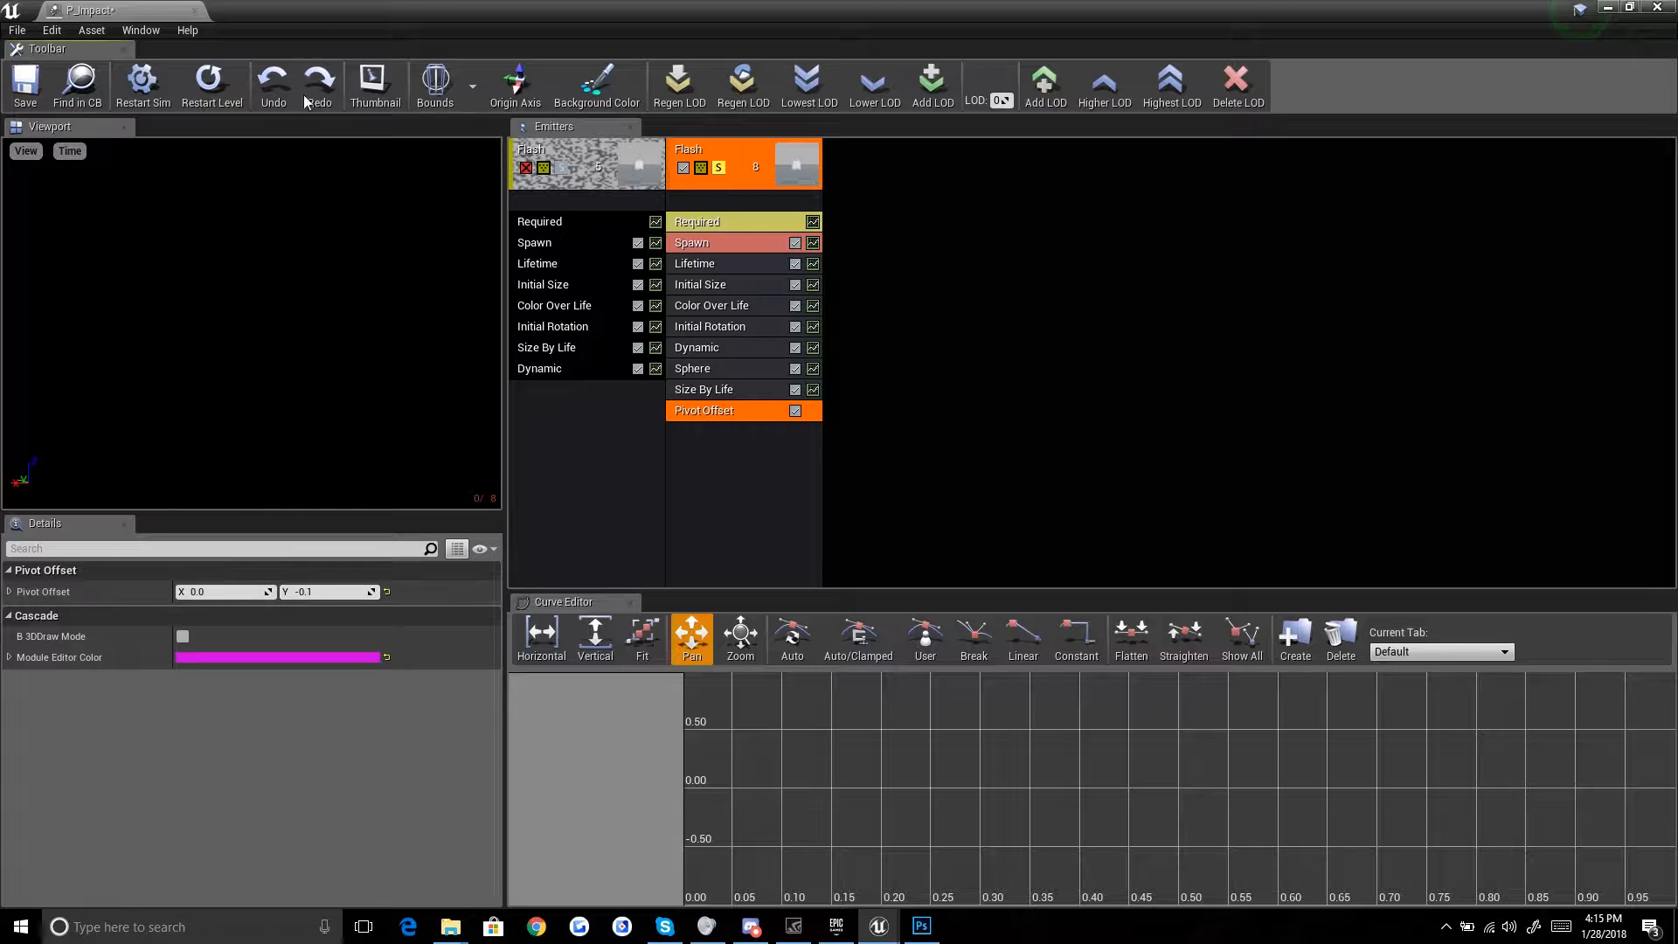
left_click(718, 169)
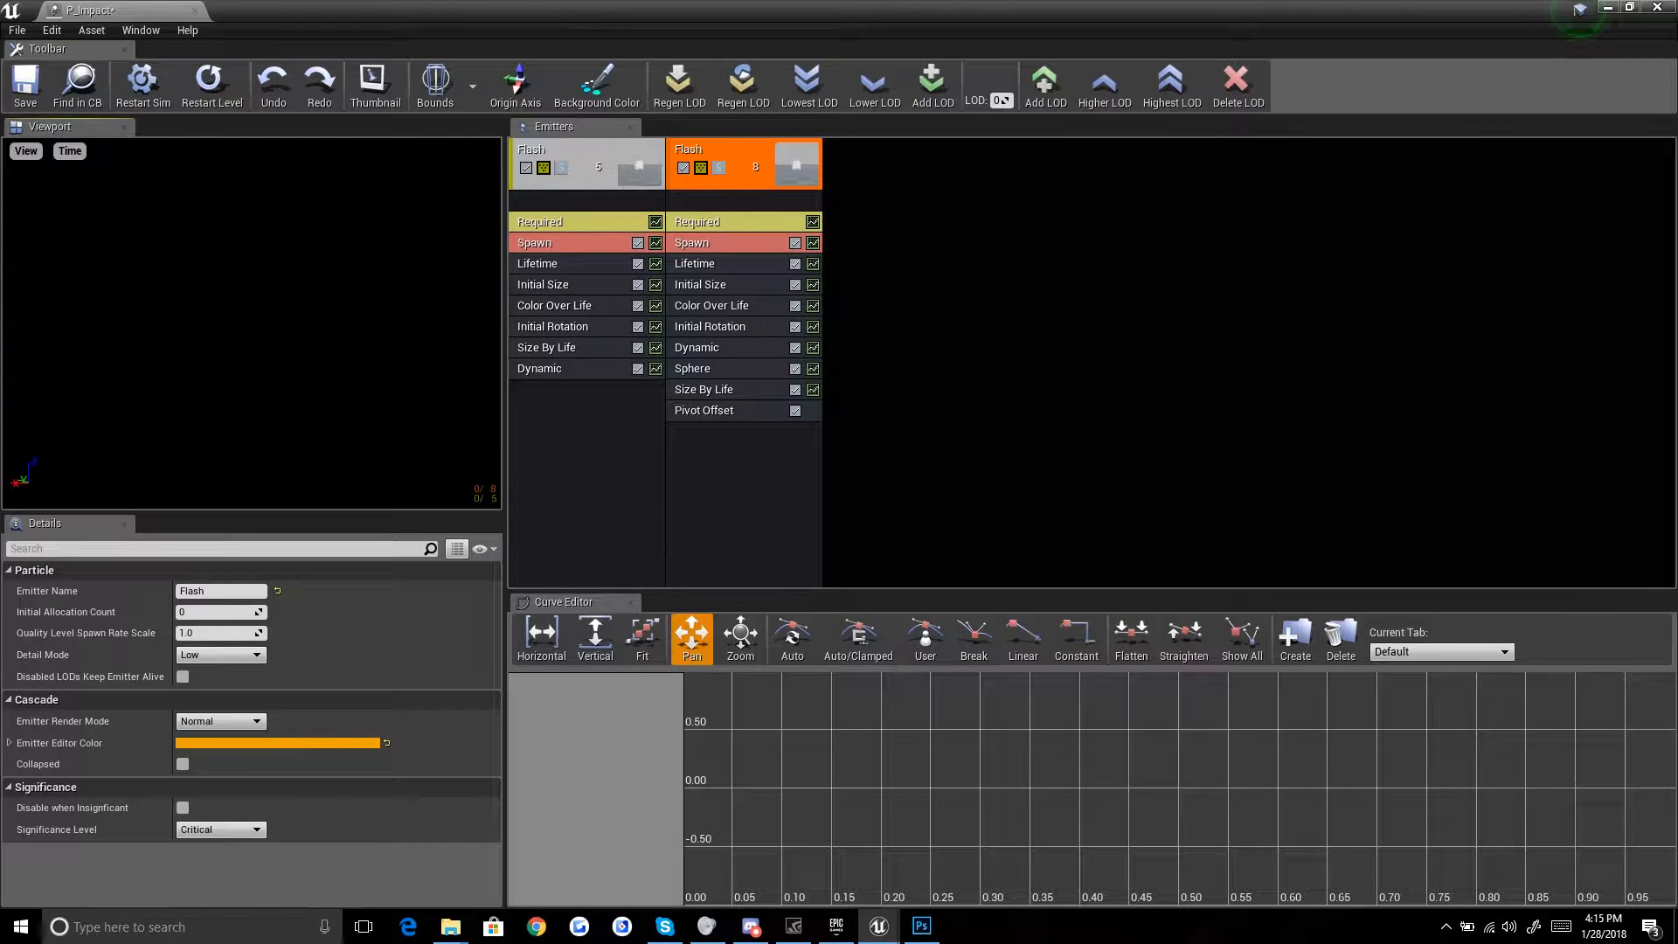
Step: Move the particle editor aside to expose the level view, frame the effect there, and replay it several times to check it
left_click_drag(567, 14, 1360, 82)
left_click(993, 159)
left_click(1001, 160)
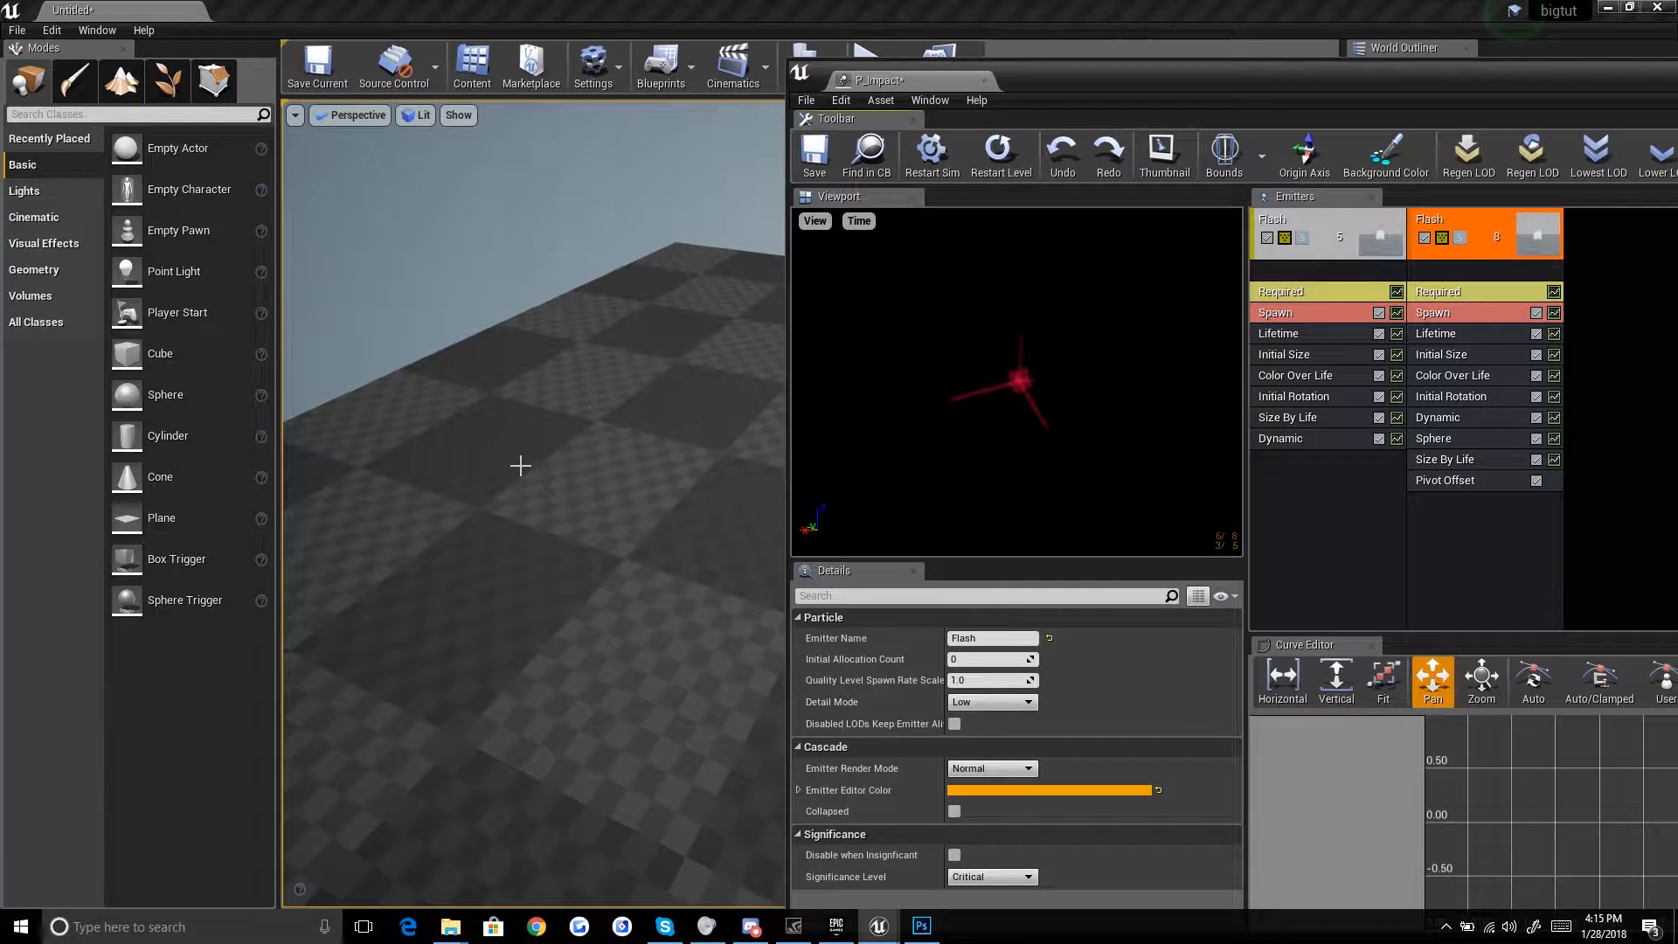
scroll(771, 333, "down", 3)
right_click_drag(465, 514, 515, 472)
left_click(1001, 159)
right_click_drag(612, 375, 672, 354)
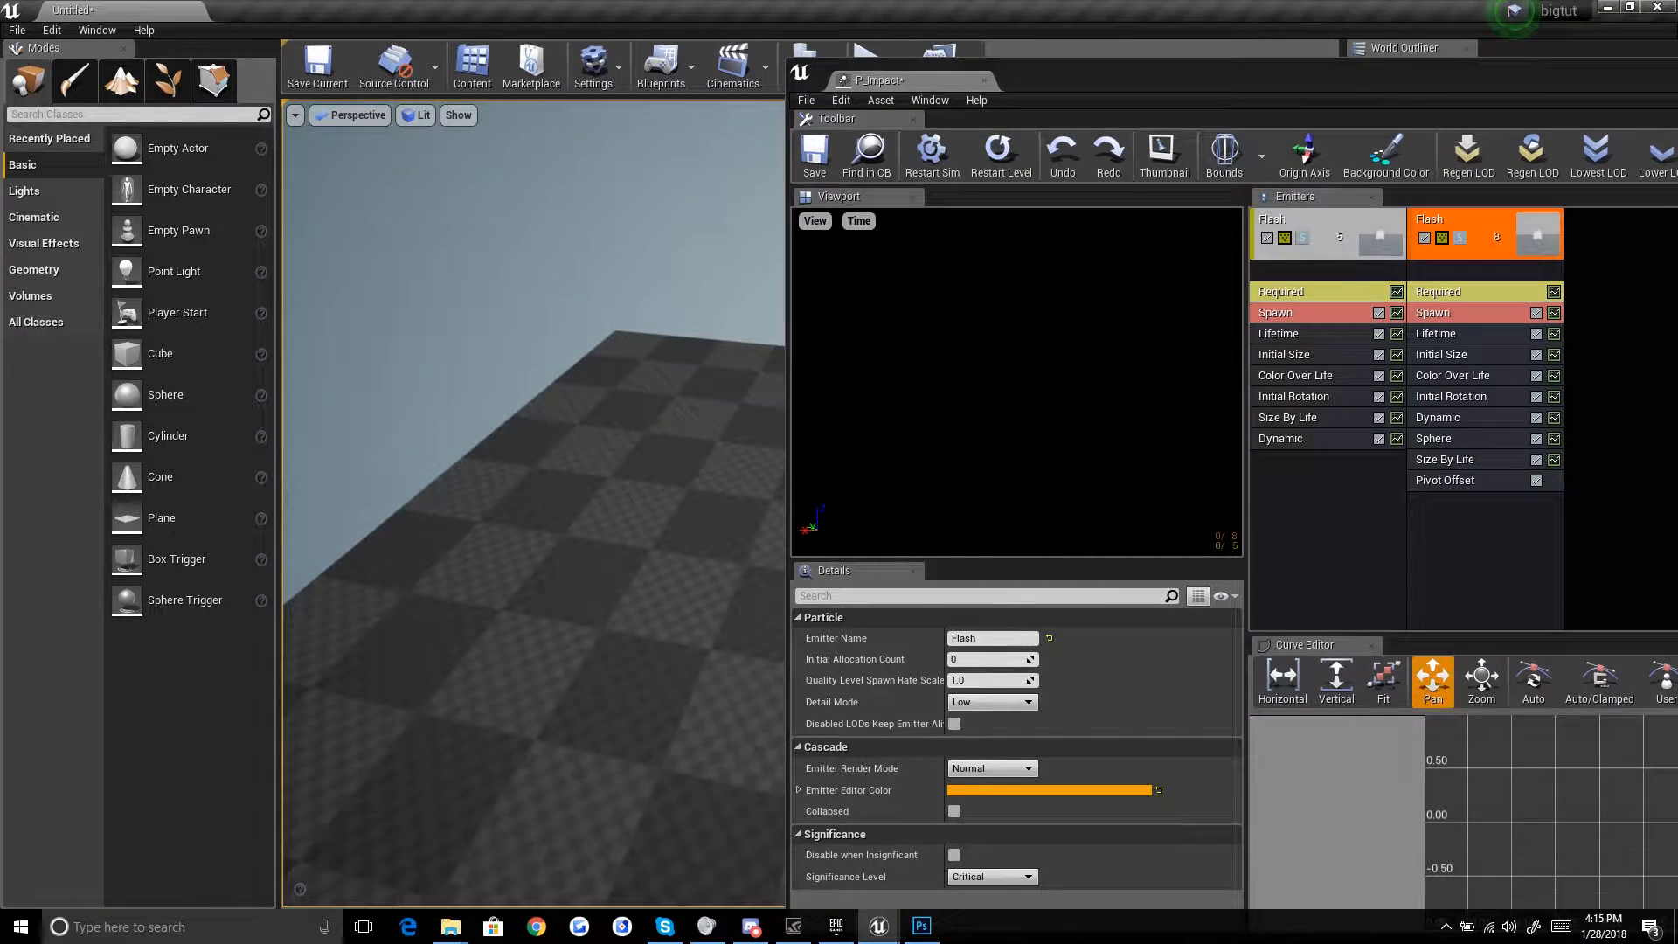
left_click(999, 167)
left_click(998, 168)
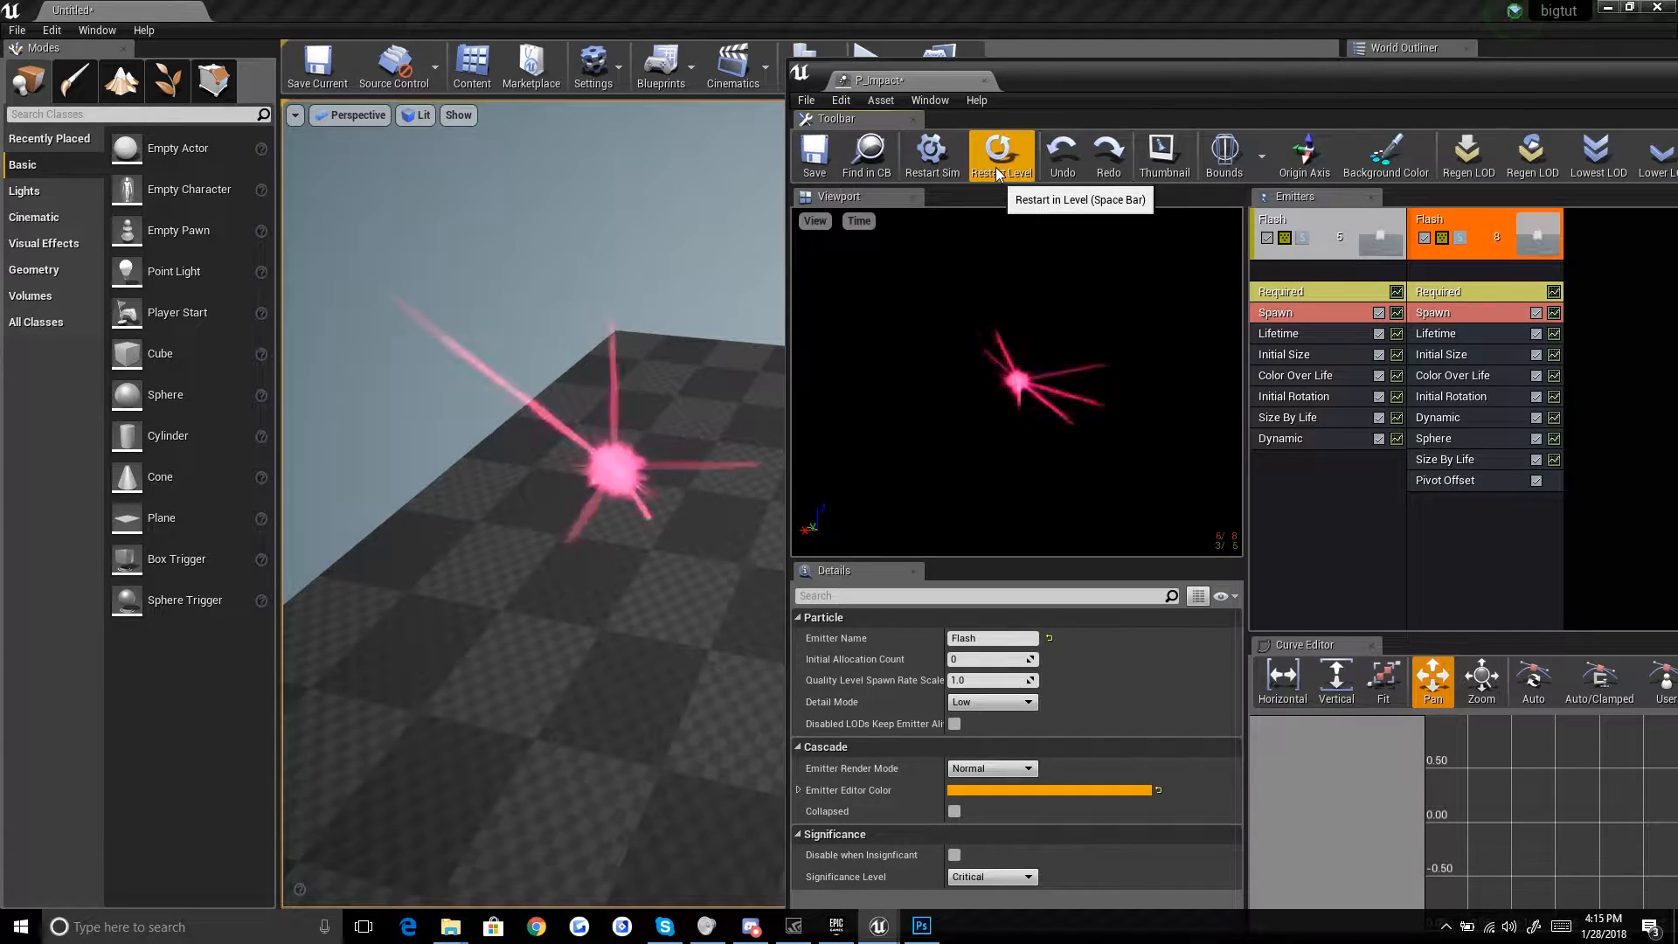
left_click(999, 168)
left_click(999, 171)
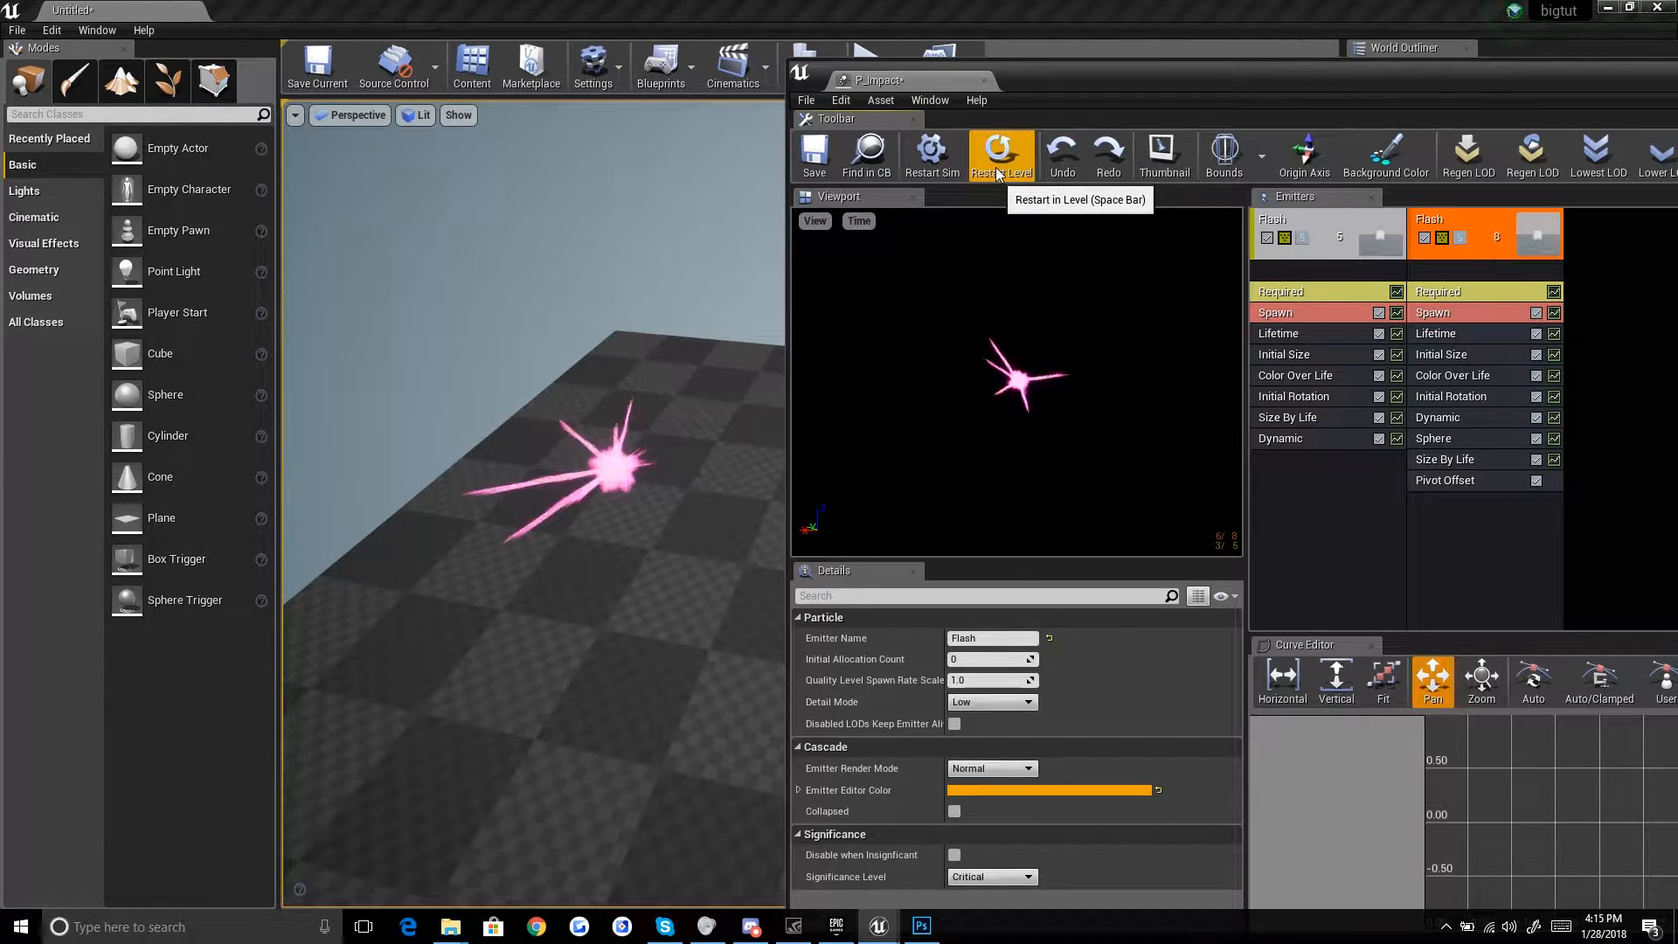
Step: Set the duplicated emitter's Lifetime to Min 0.2 and Max 0.3
left_click(1437, 333)
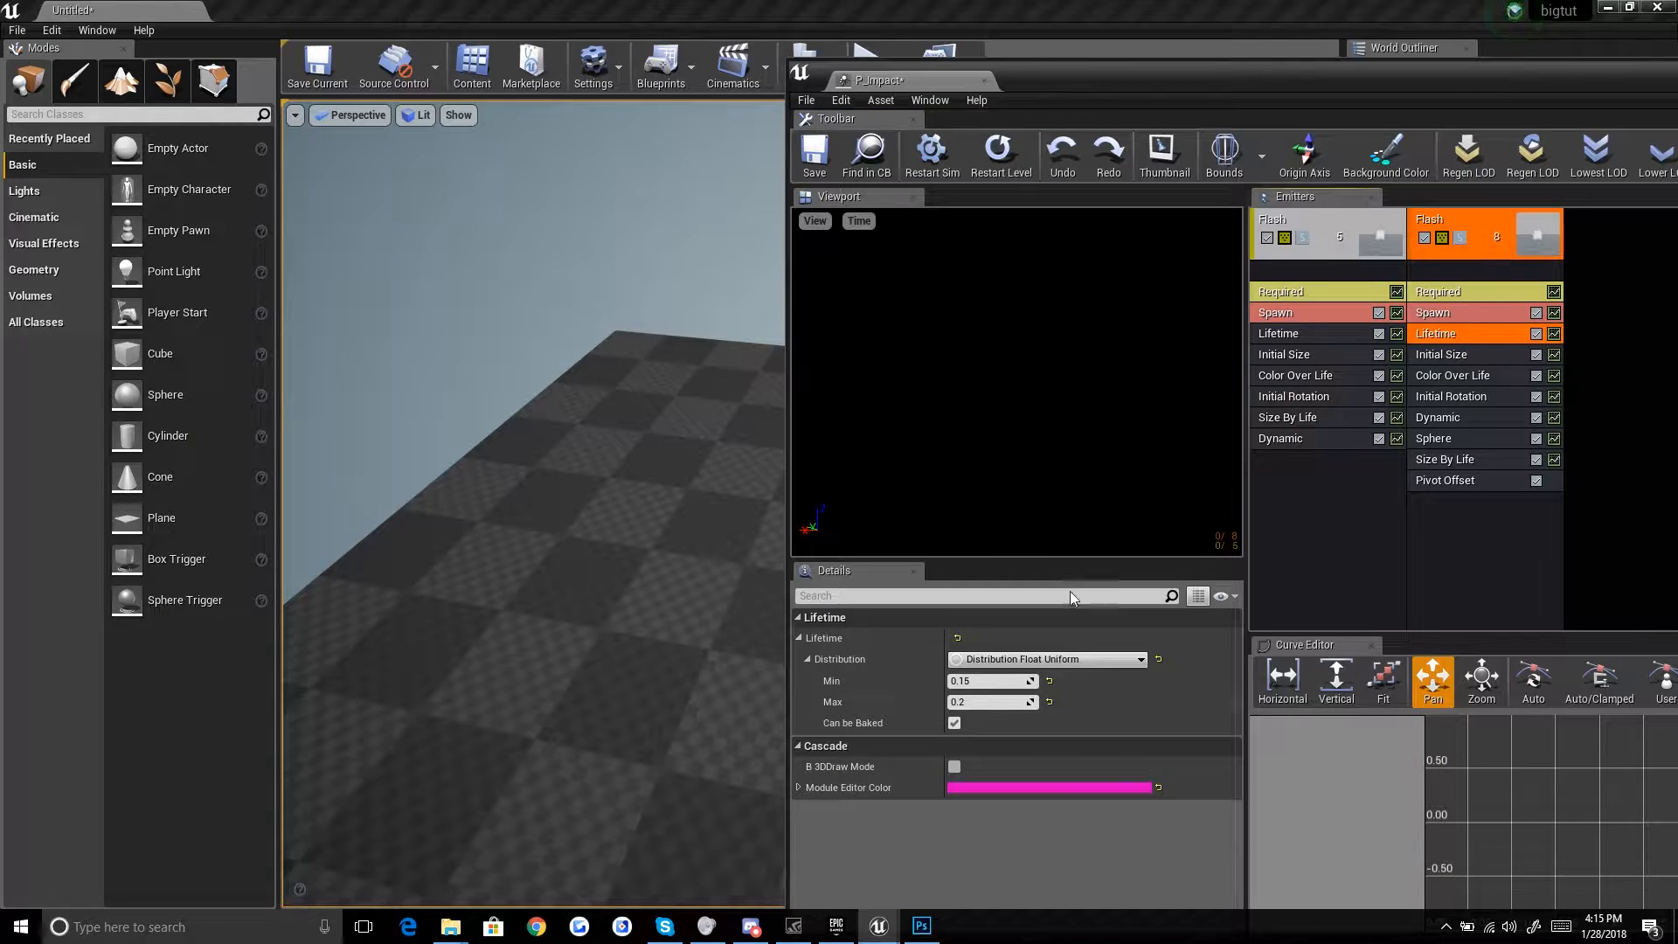
left_click(989, 681)
type(".2")
key("Tab")
type(".35")
key("Return")
type(".3")
key("Return")
left_click(1038, 530)
Step: Narrow the streaks in the duplicated emitter's Initial Size module by setting Min X to 25 and Max X to 45
left_click(1521, 351)
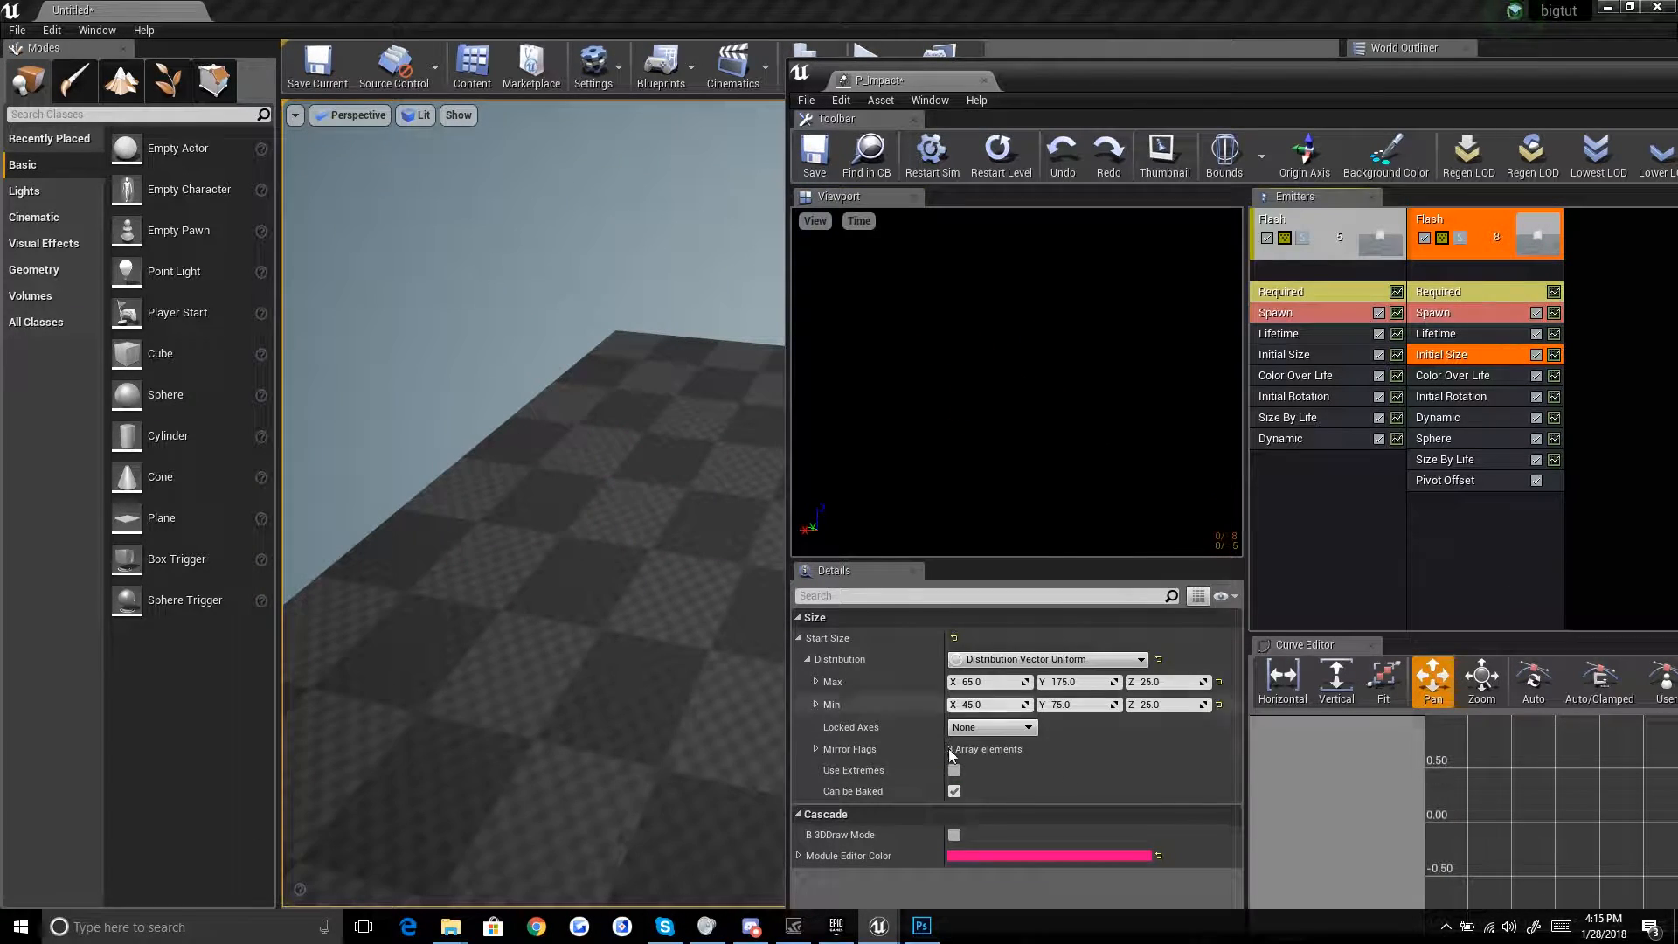
left_click(984, 681)
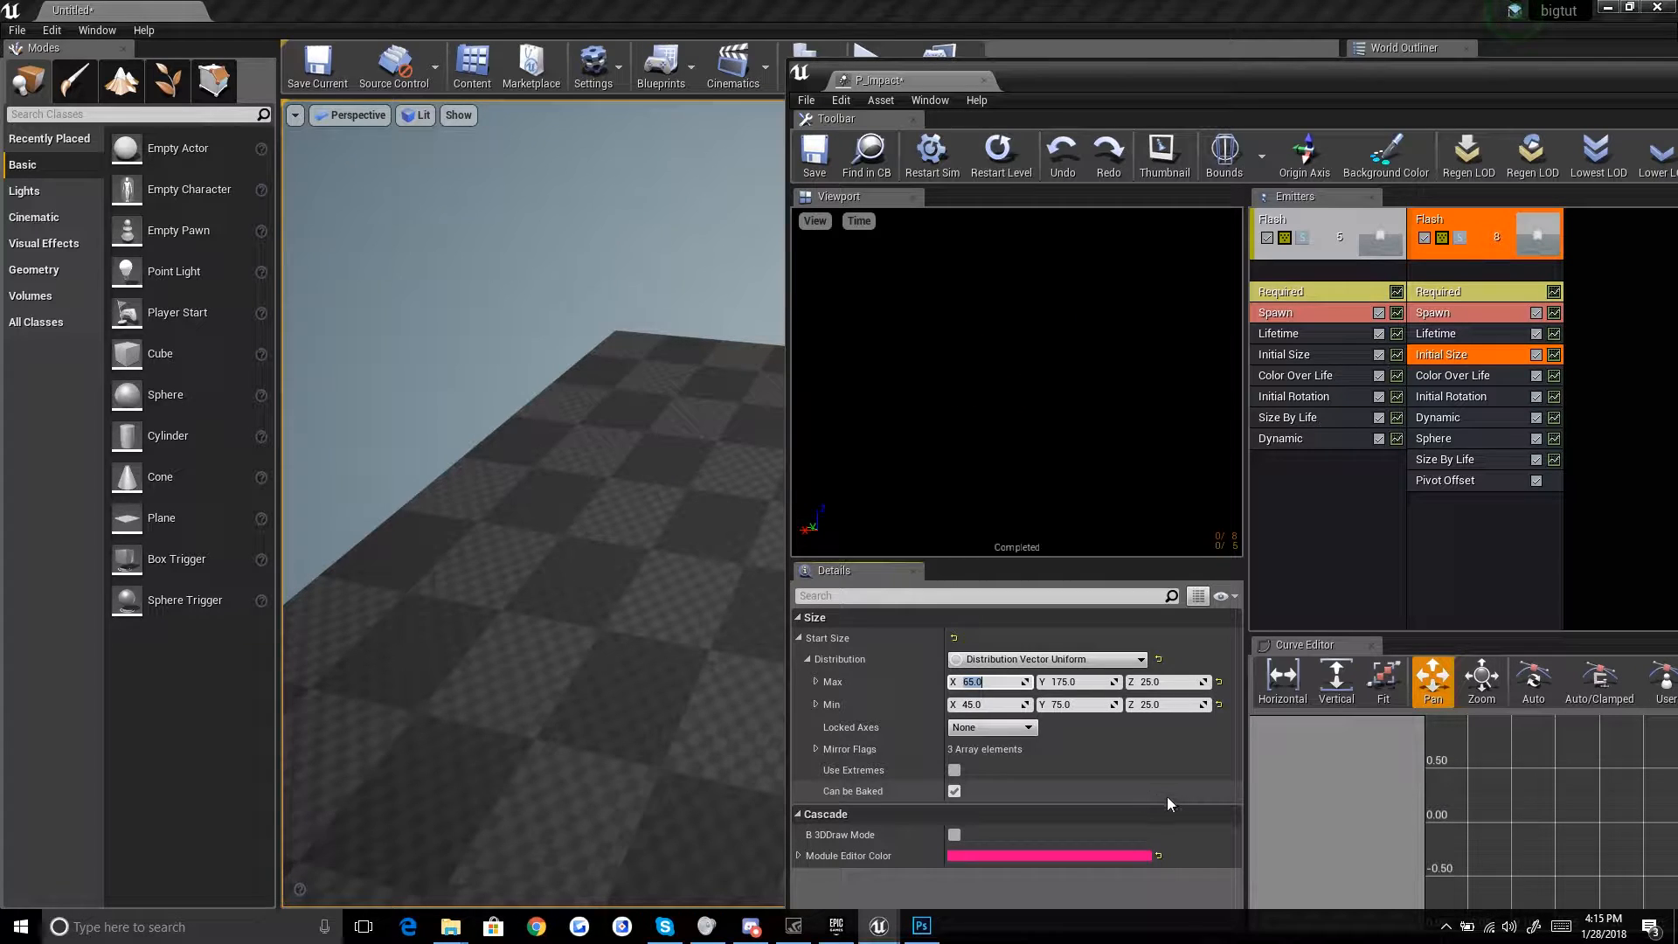
left_click(975, 704)
type("25")
key("Return")
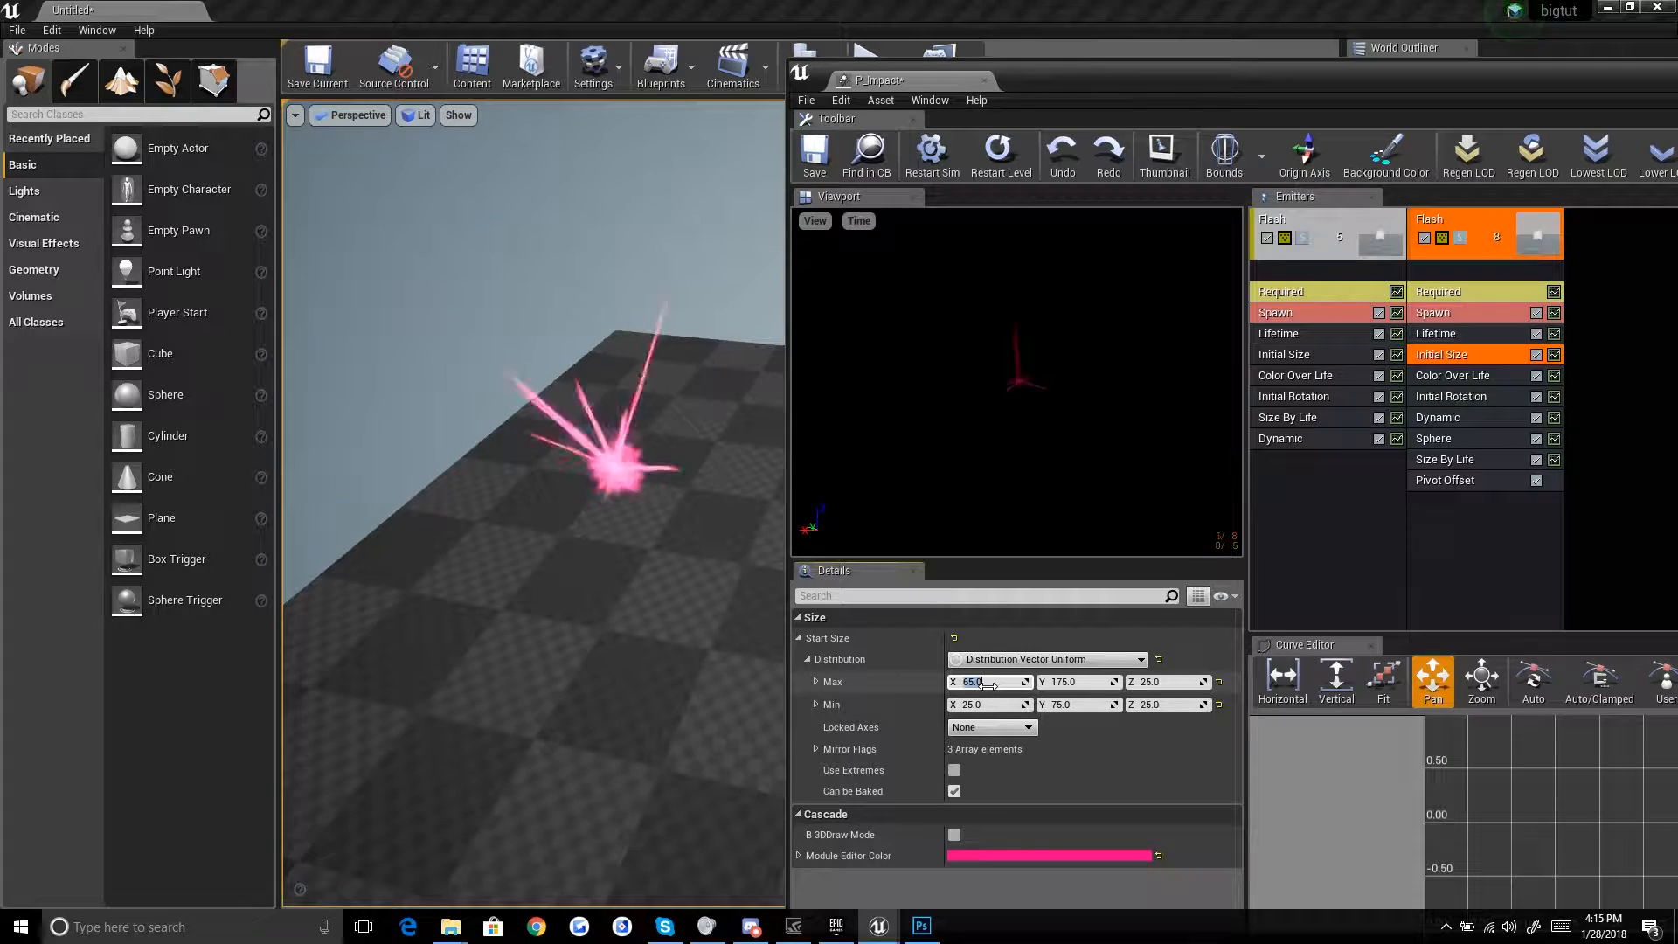
key("Return")
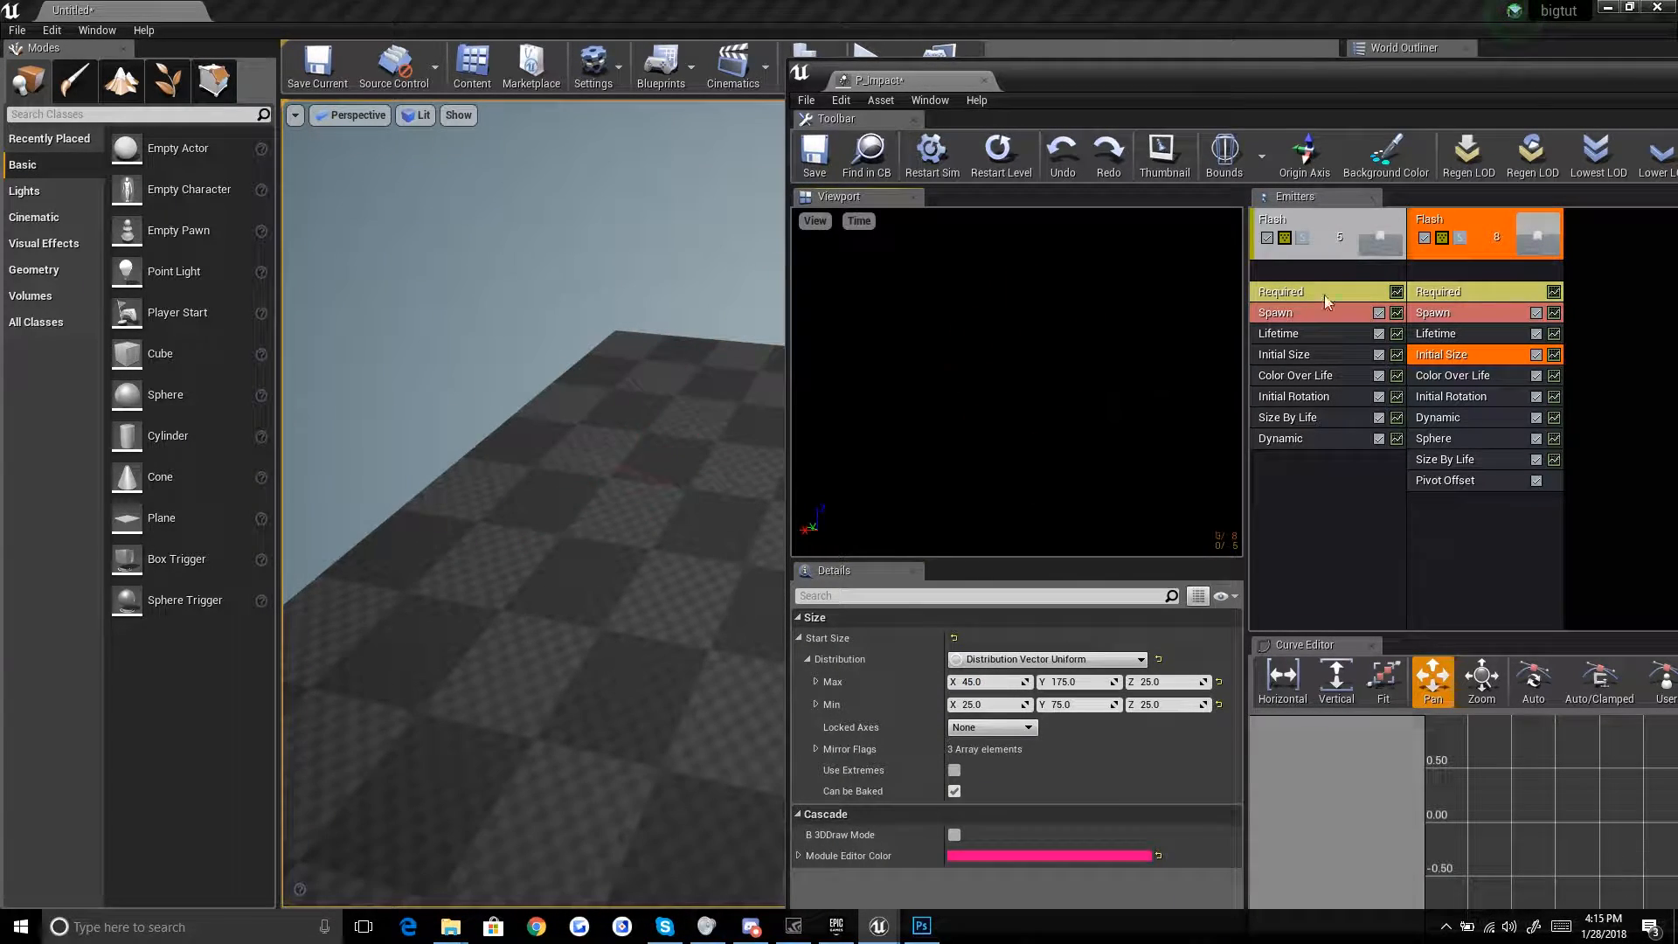
Step: Set the duplicated emitter's Lifetime Max to 0.25
left_click(1435, 333)
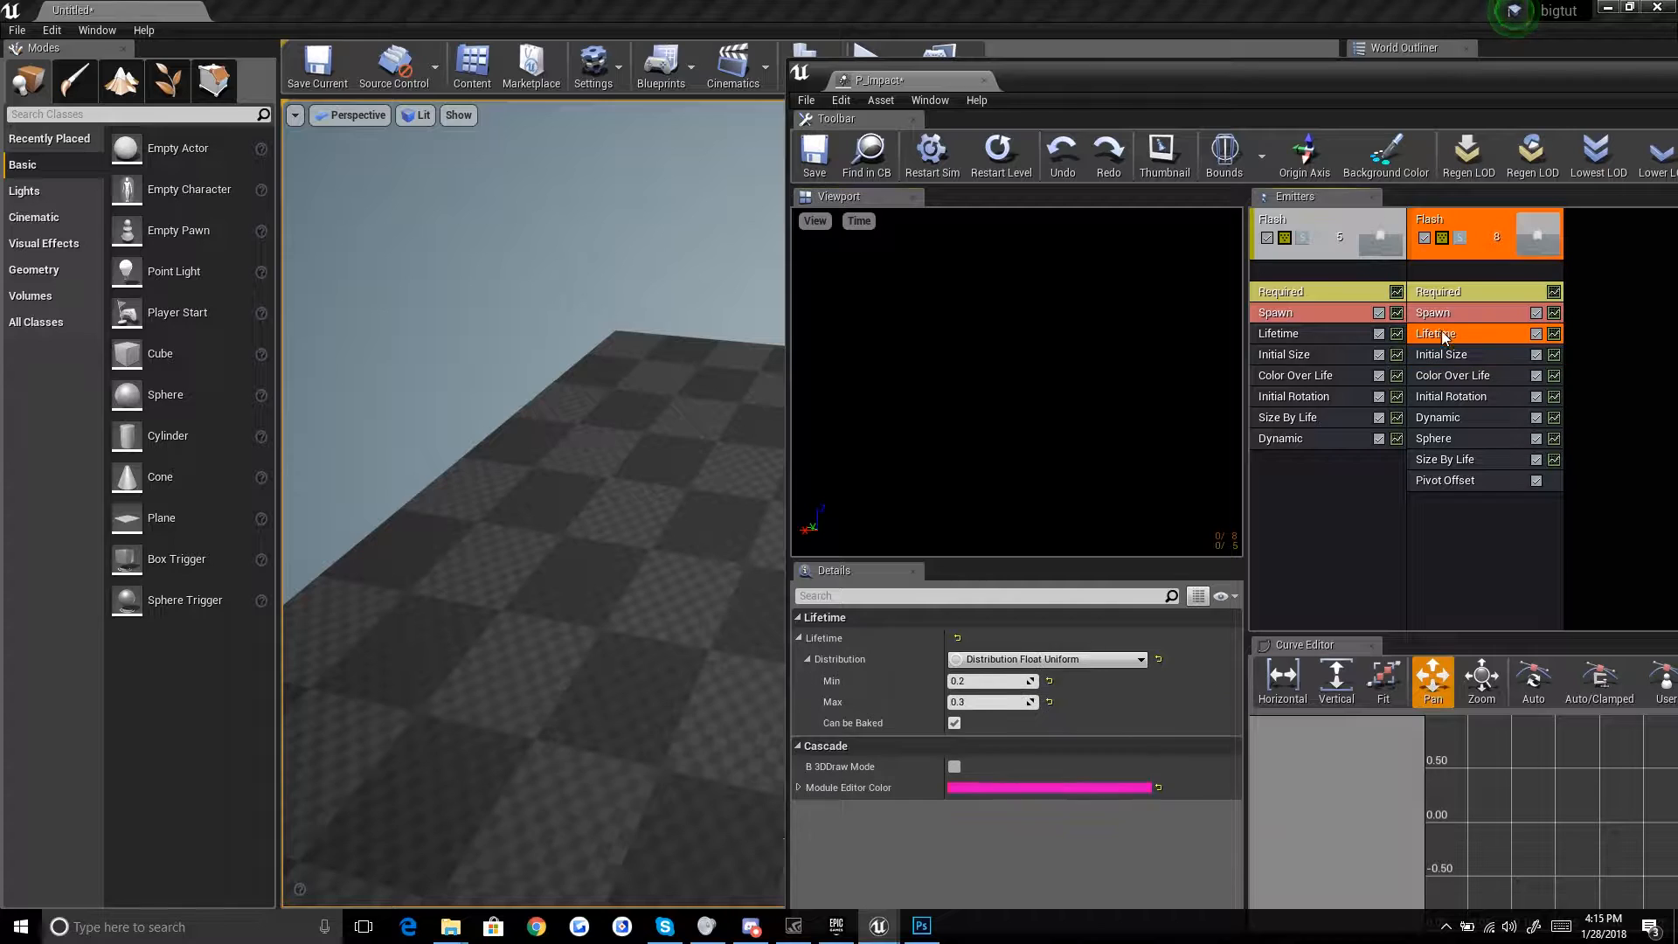
left_click(985, 681)
key("Tab")
key("BackSpace")
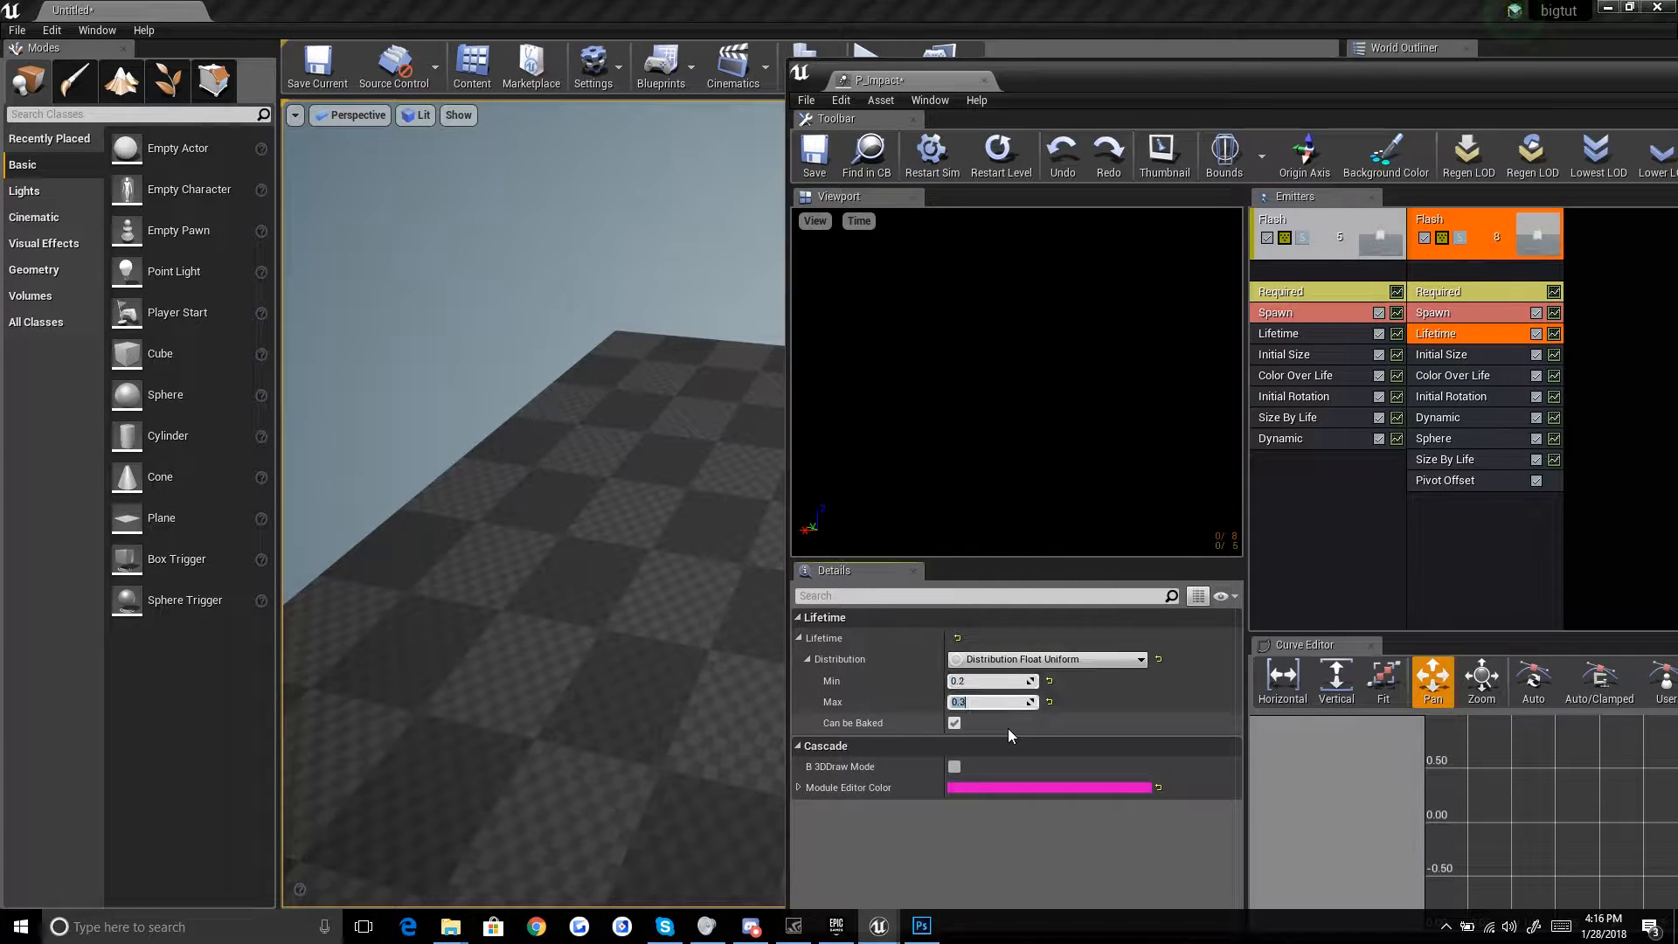
type("0.25")
key("Return")
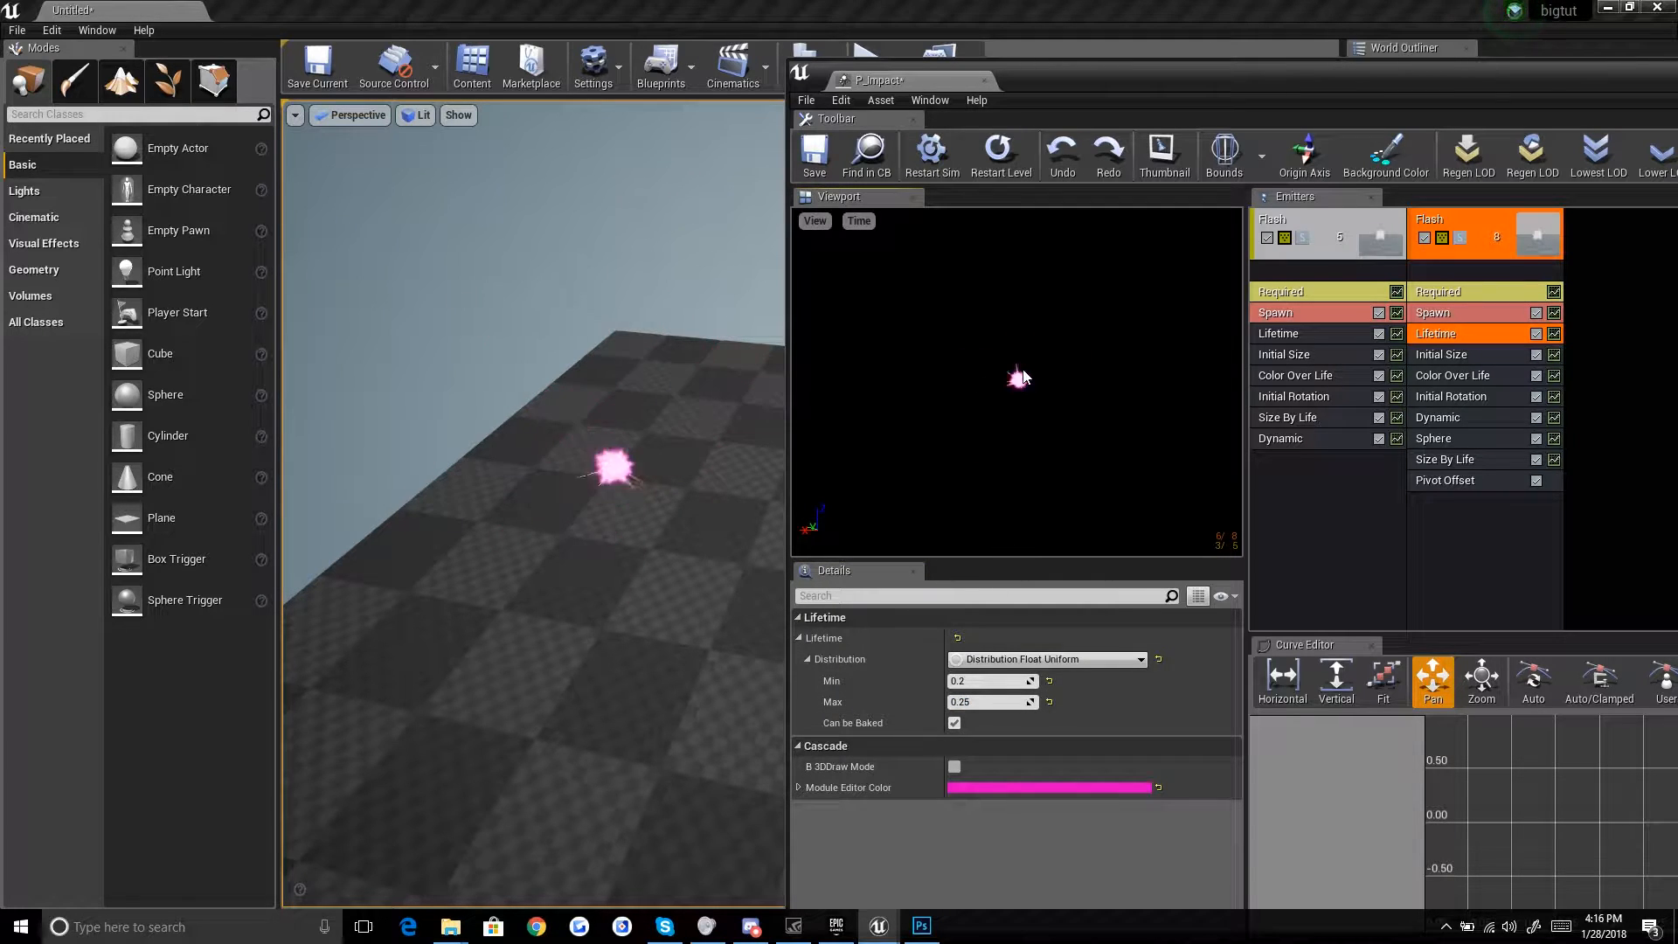
Step: In the duplicated emitter's Color Over Life, set point 1's Out Val to dark magenta and point 0's to violet (linear hex 3D00BFFF)
left_click(1458, 378)
scroll(1066, 828, "down", 2)
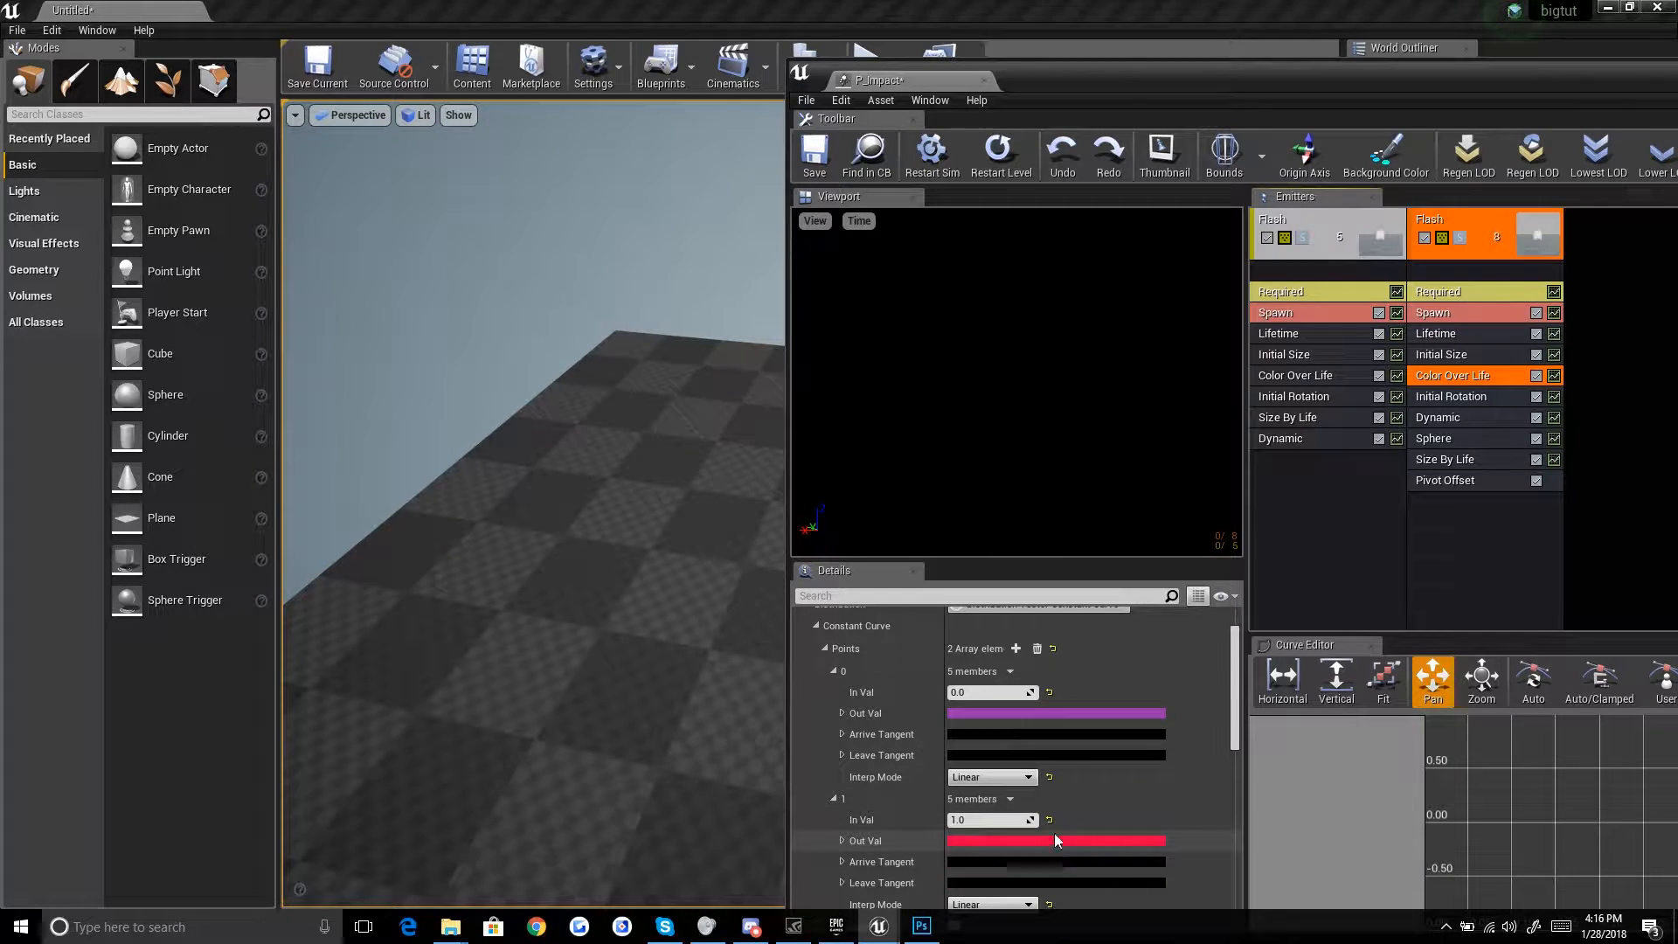
left_click(1055, 836)
left_click_drag(1231, 548, 1201, 507)
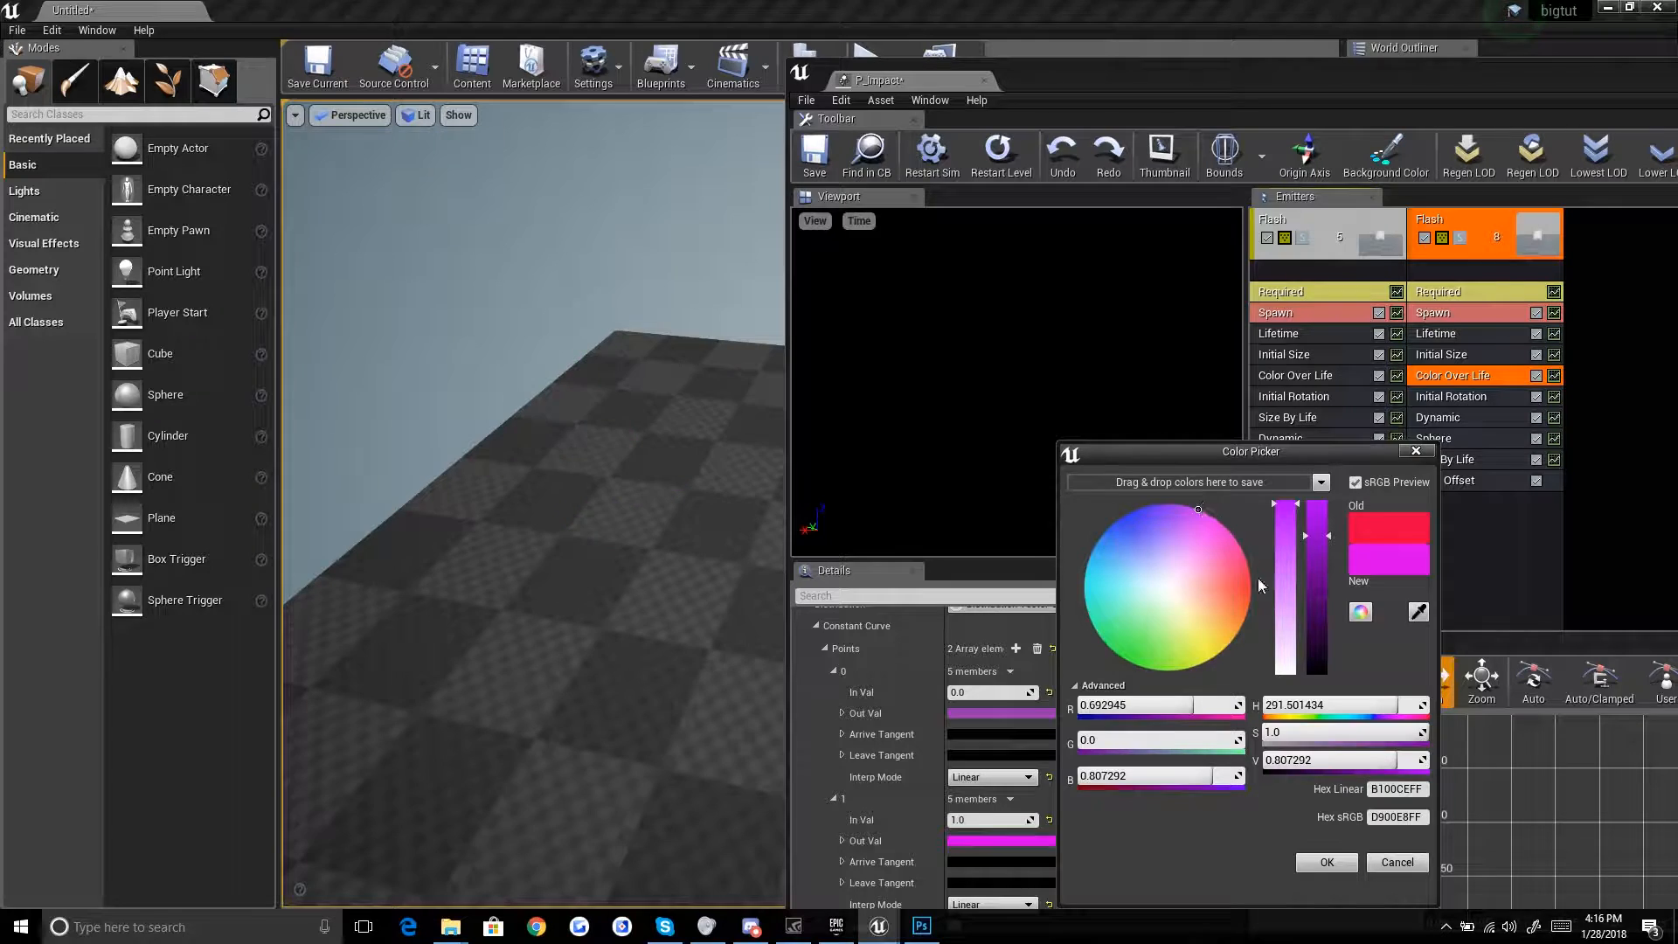
left_click_drag(1317, 535, 1320, 619)
left_click(1326, 862)
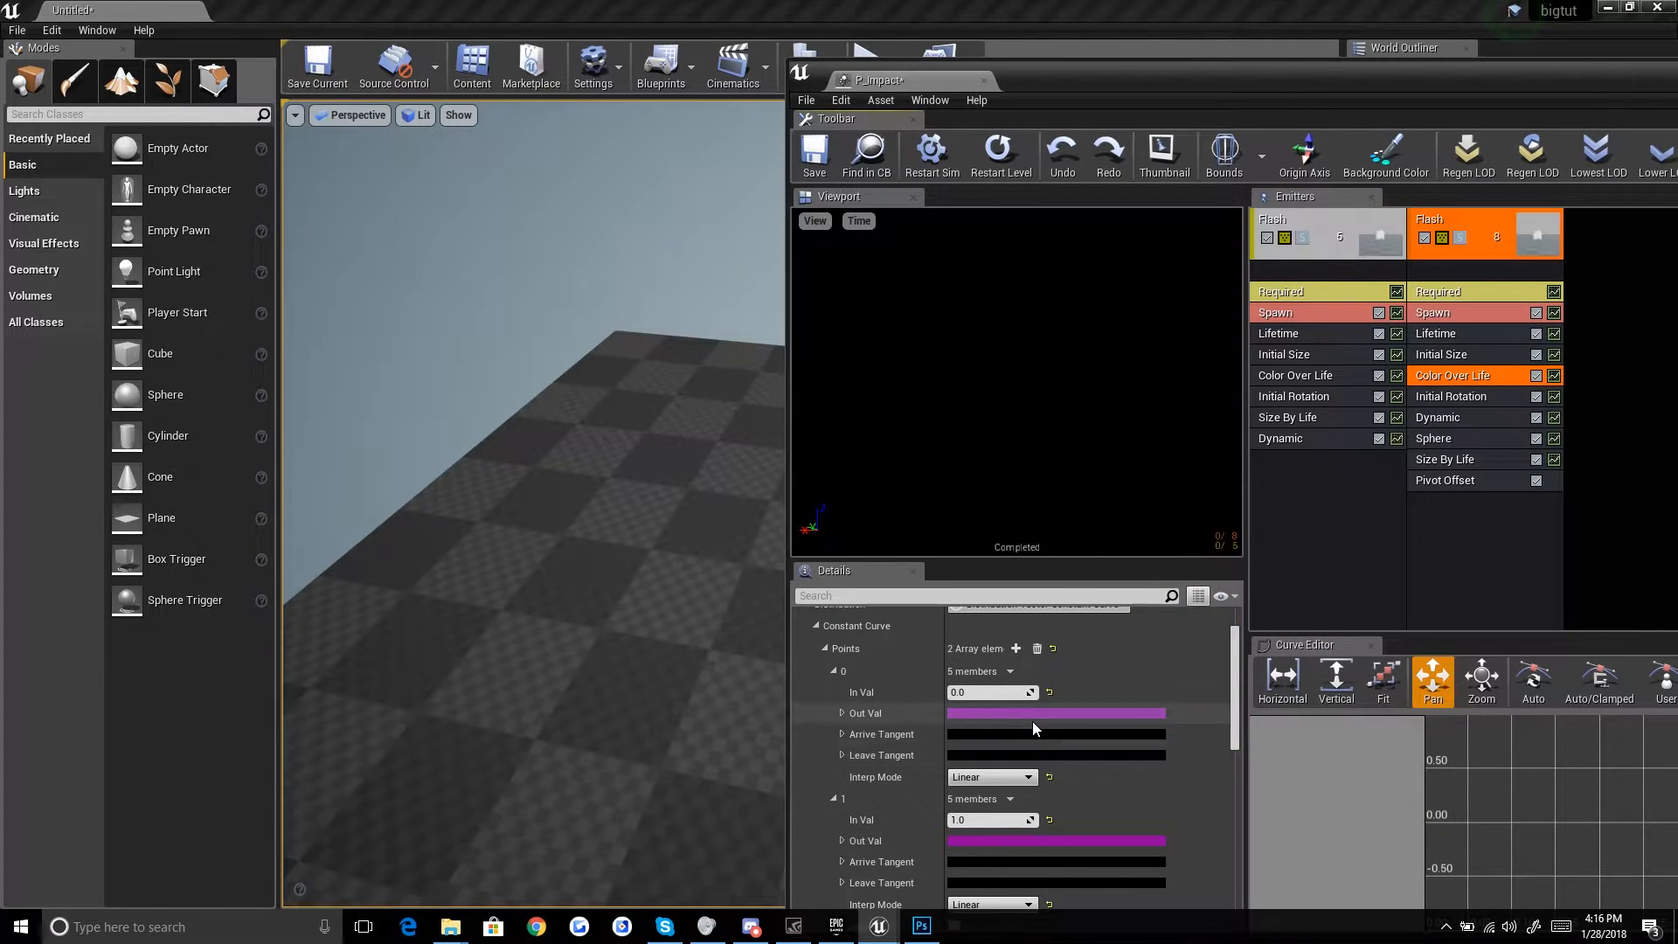
left_click(1033, 715)
left_click_drag(1144, 516, 1135, 504)
left_click(1303, 548)
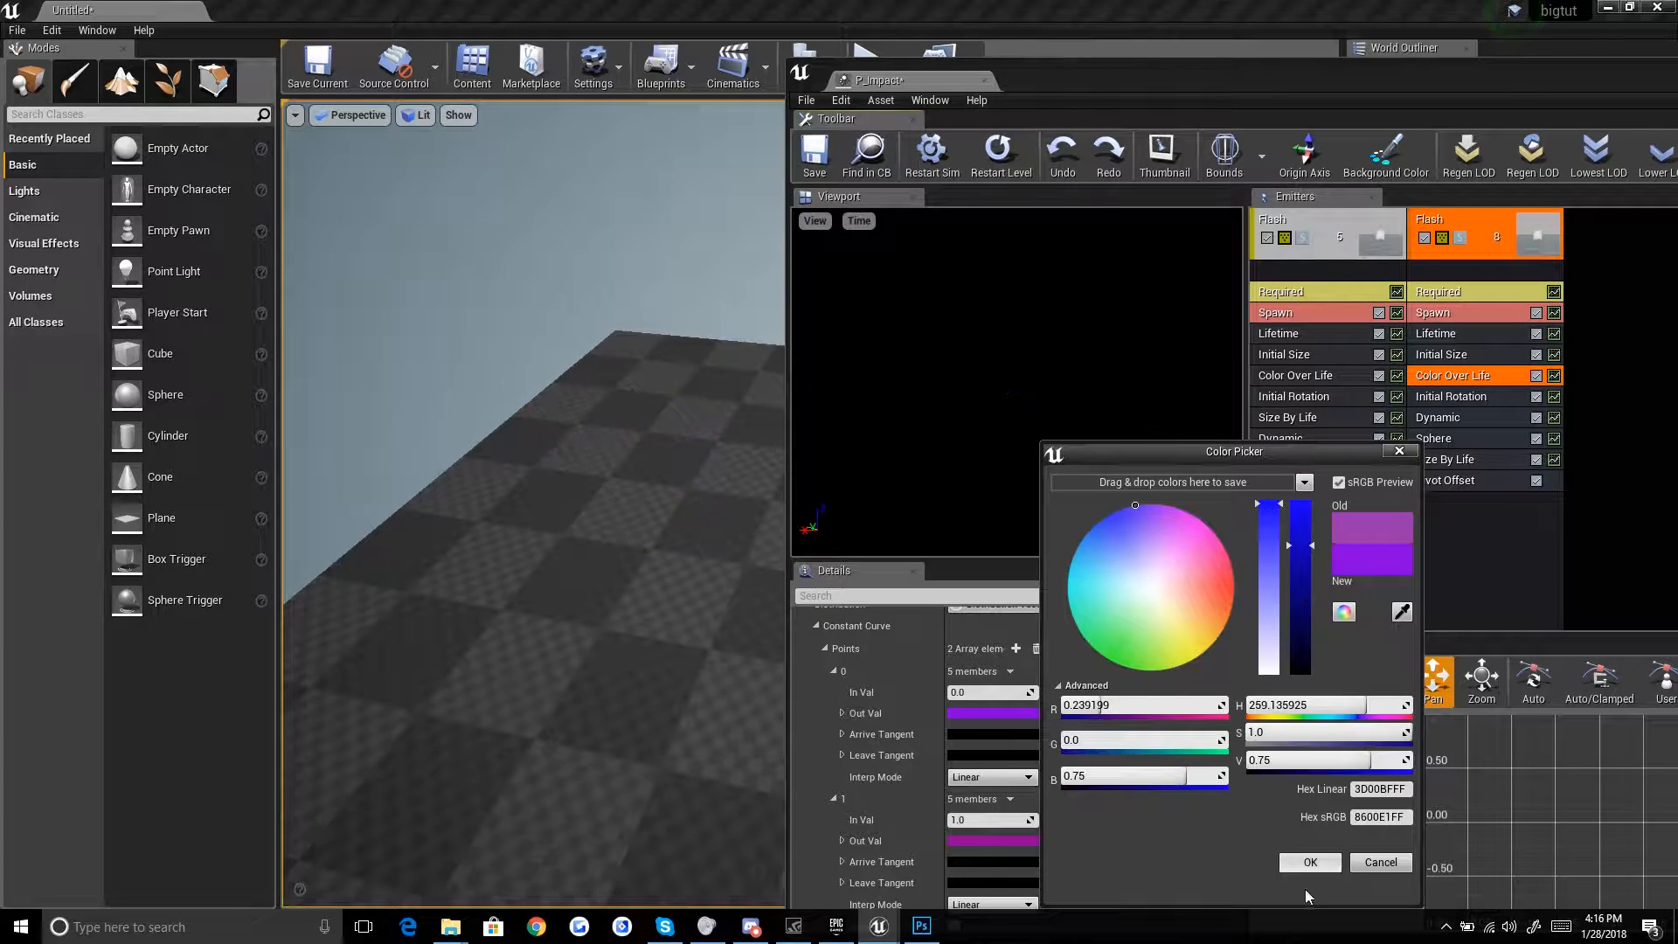
left_click(1310, 862)
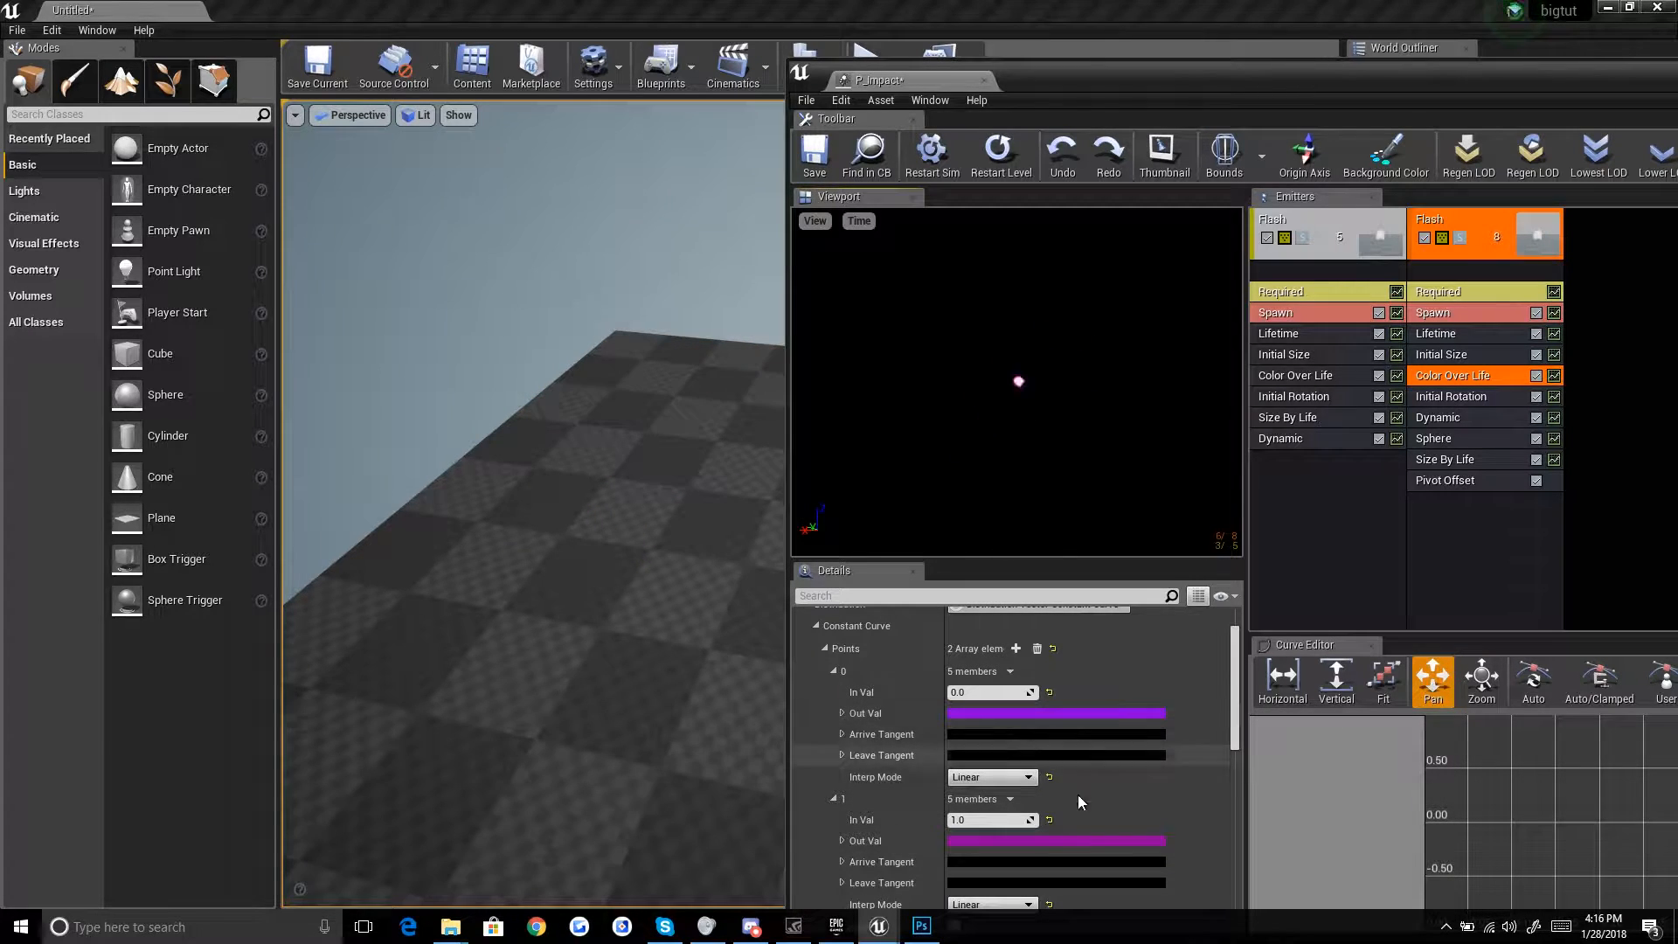
Step: Try pink shades for point 1's Out Val in Color Over Life and settle on a muted reddish pink, linear hex A1193CFF
left_click(1073, 842)
left_click(1229, 524)
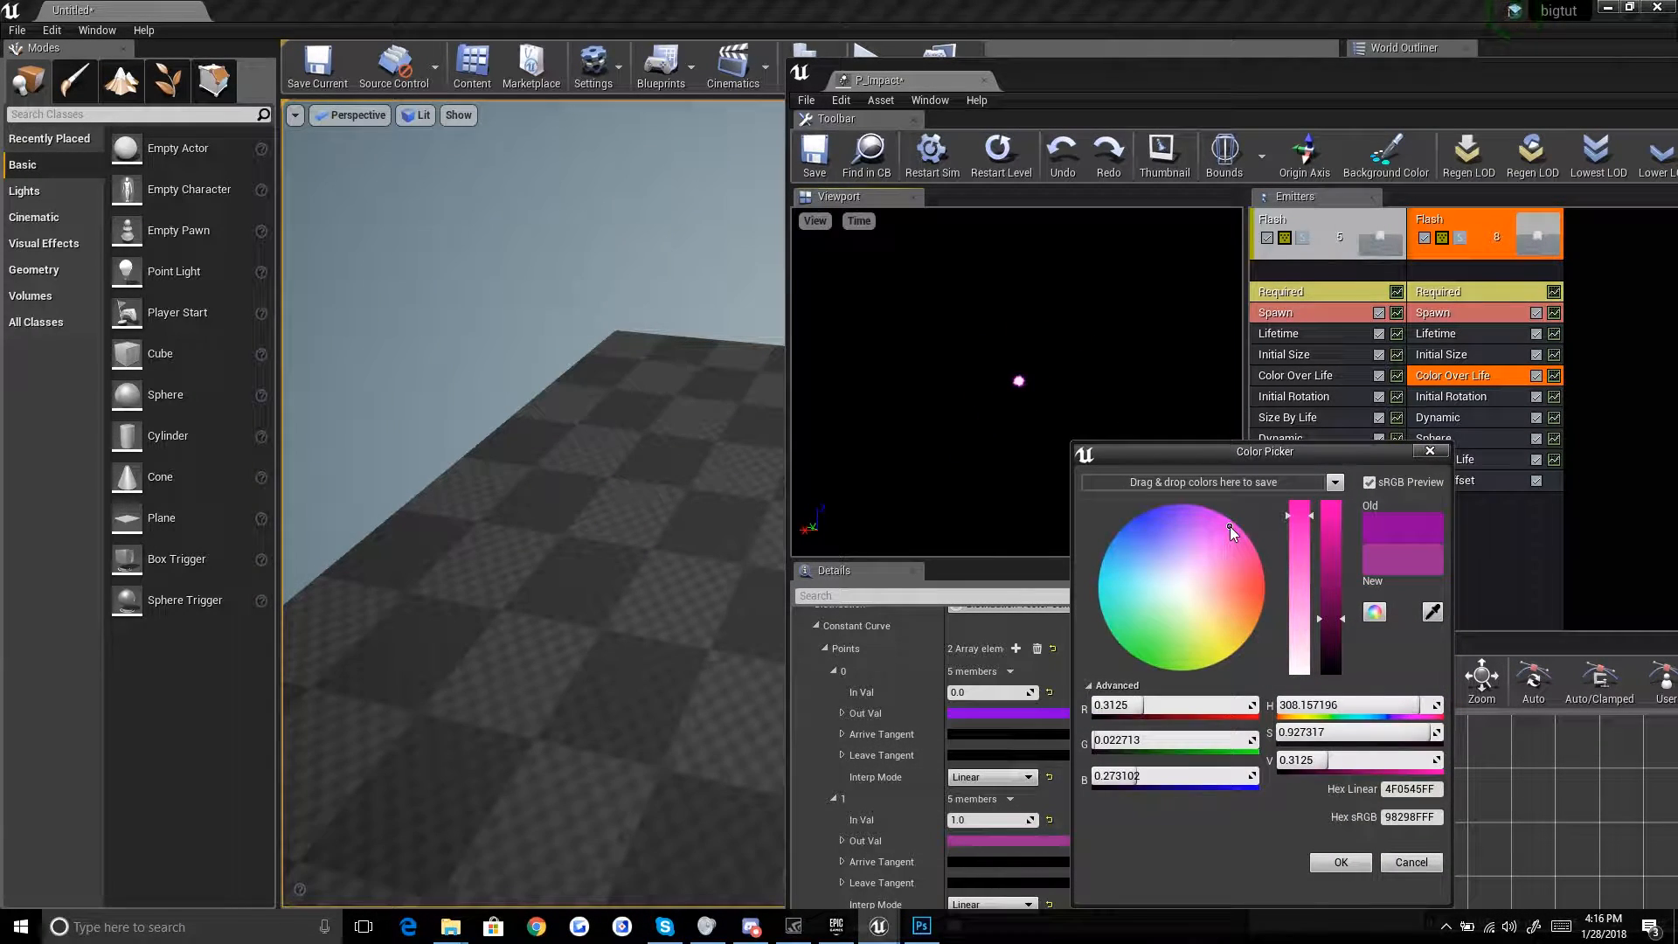
left_click(1335, 548)
left_click(1340, 862)
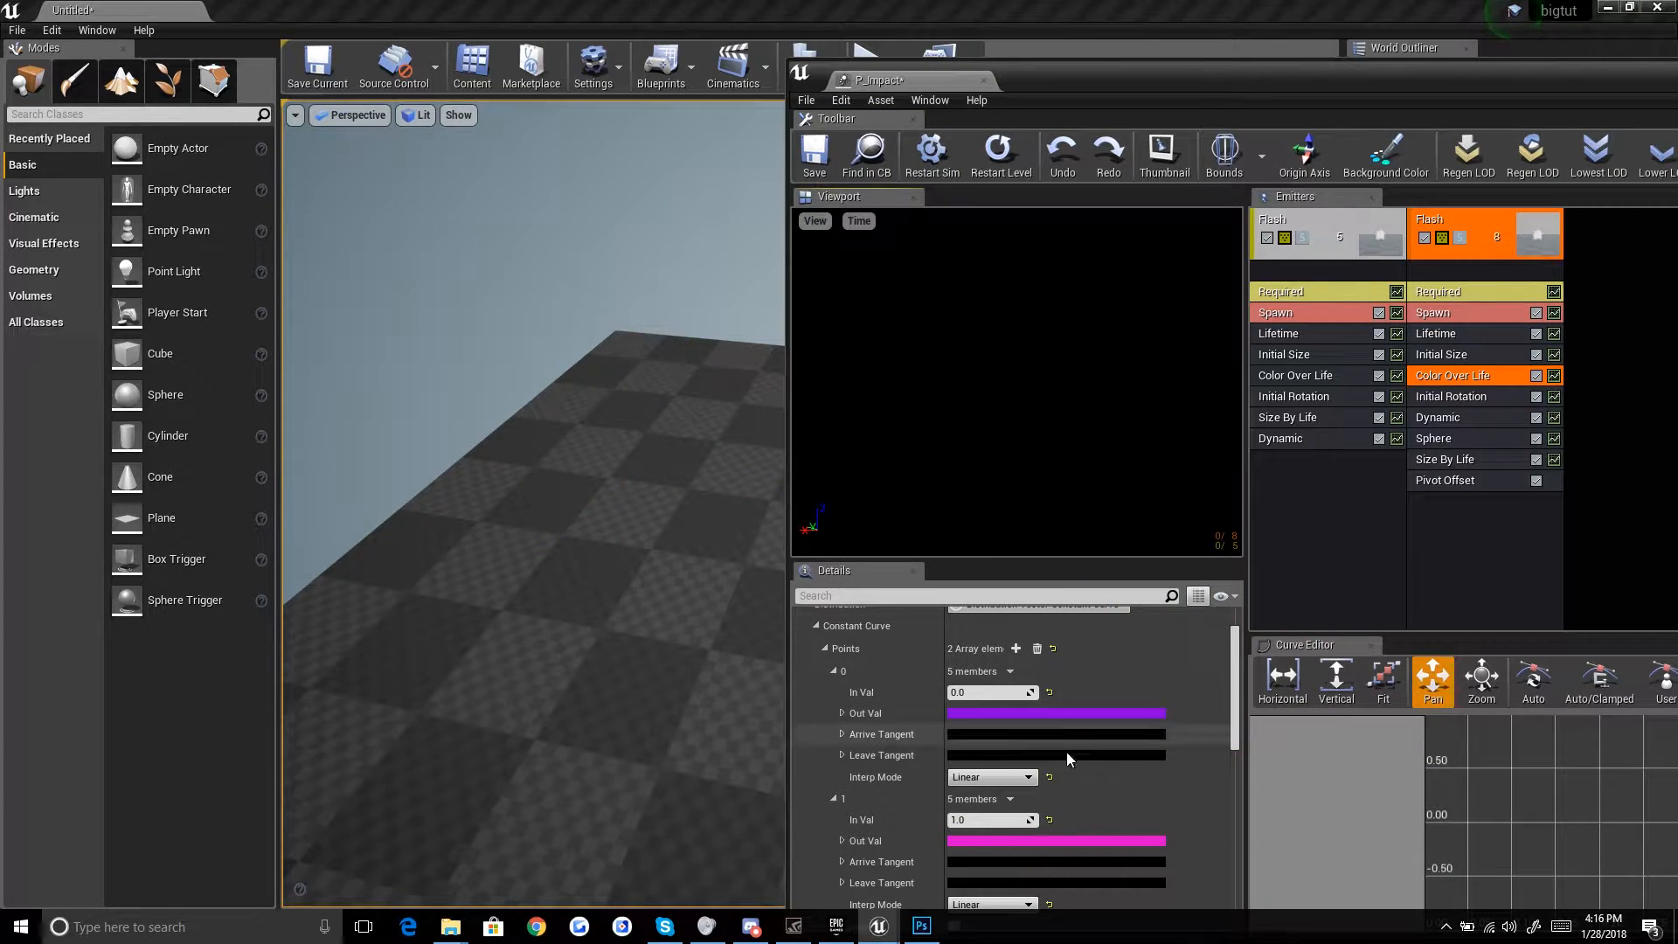
left_click(1061, 840)
left_click_drag(1237, 548, 1250, 543)
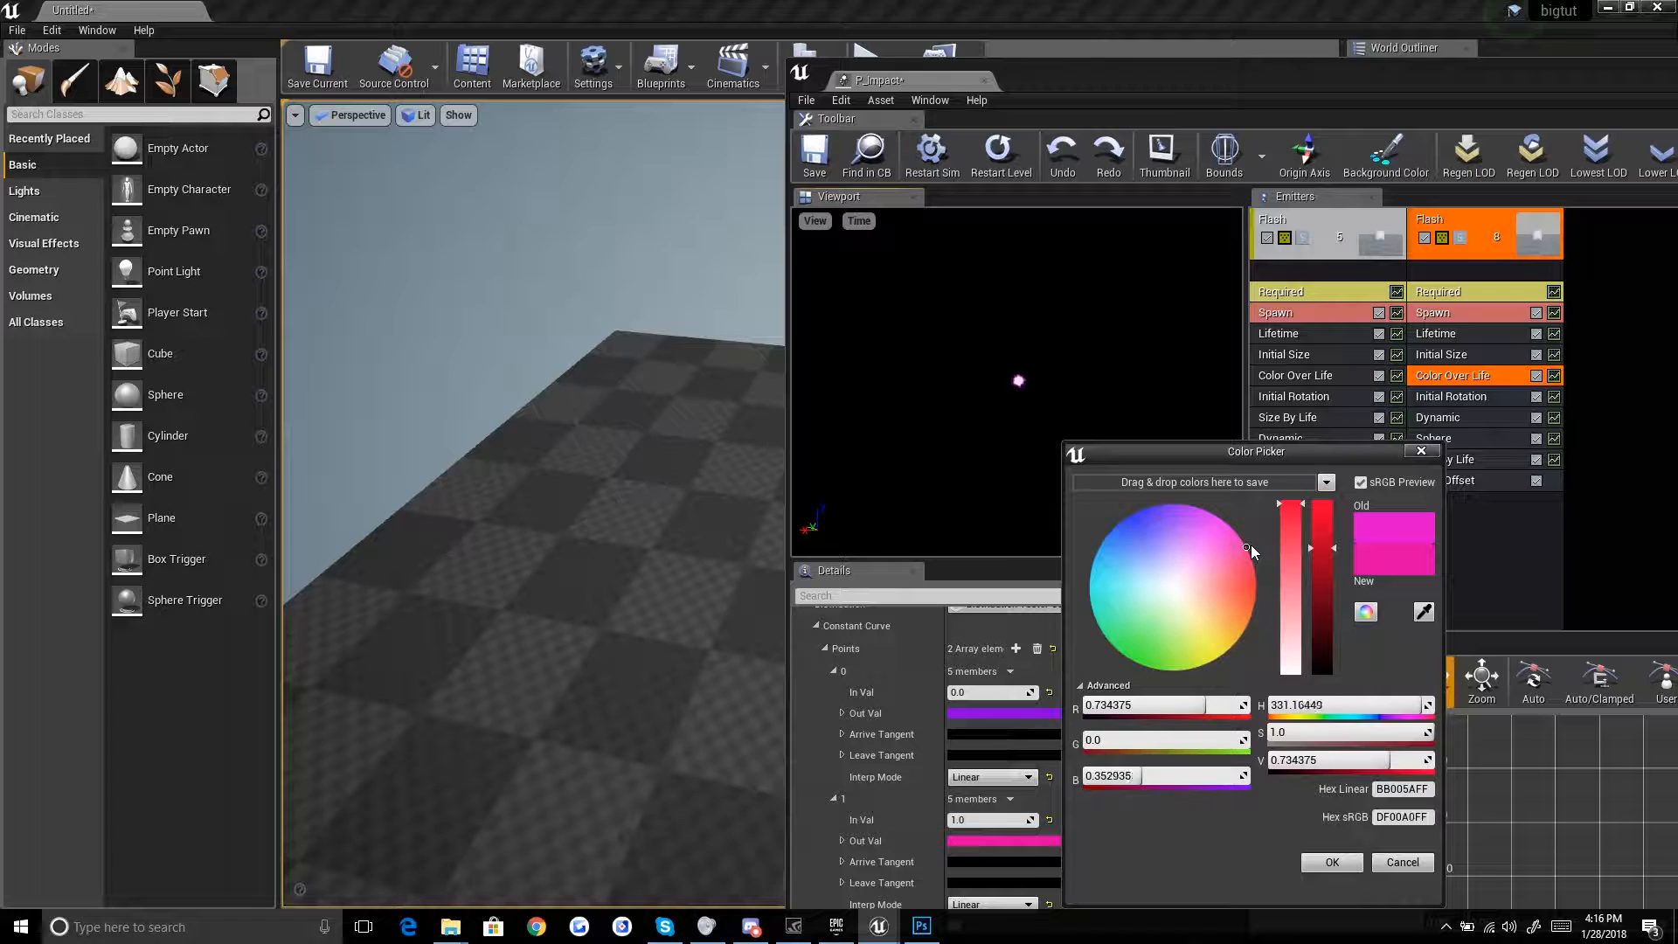
left_click(1241, 568)
left_click(1320, 564)
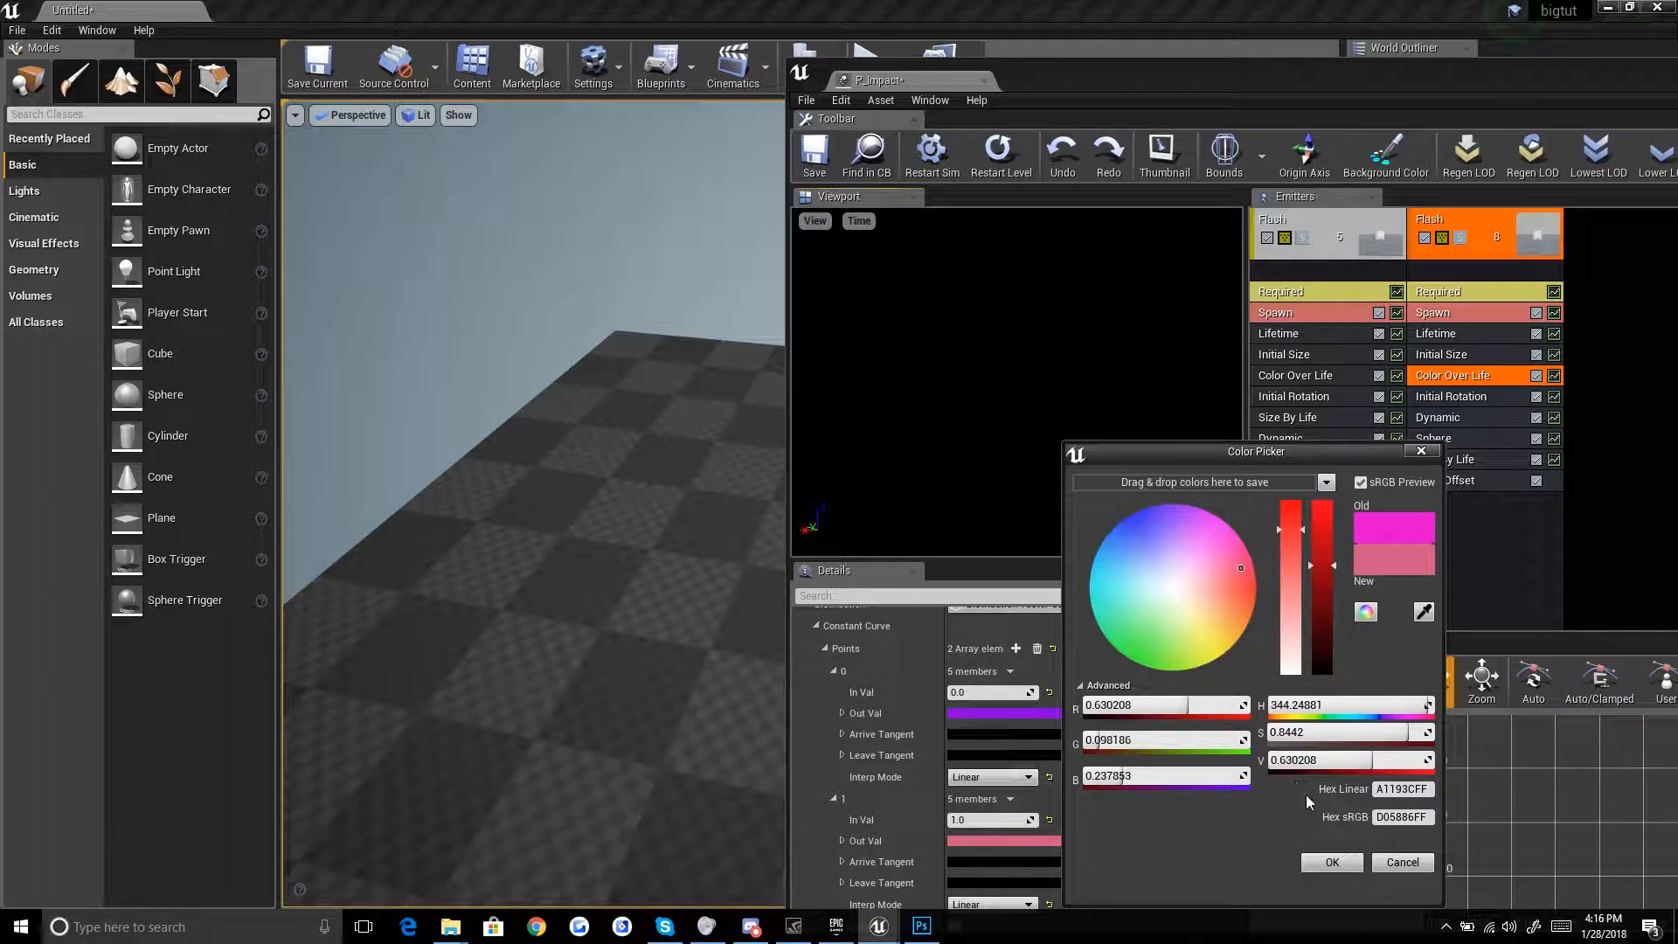
left_click(1332, 862)
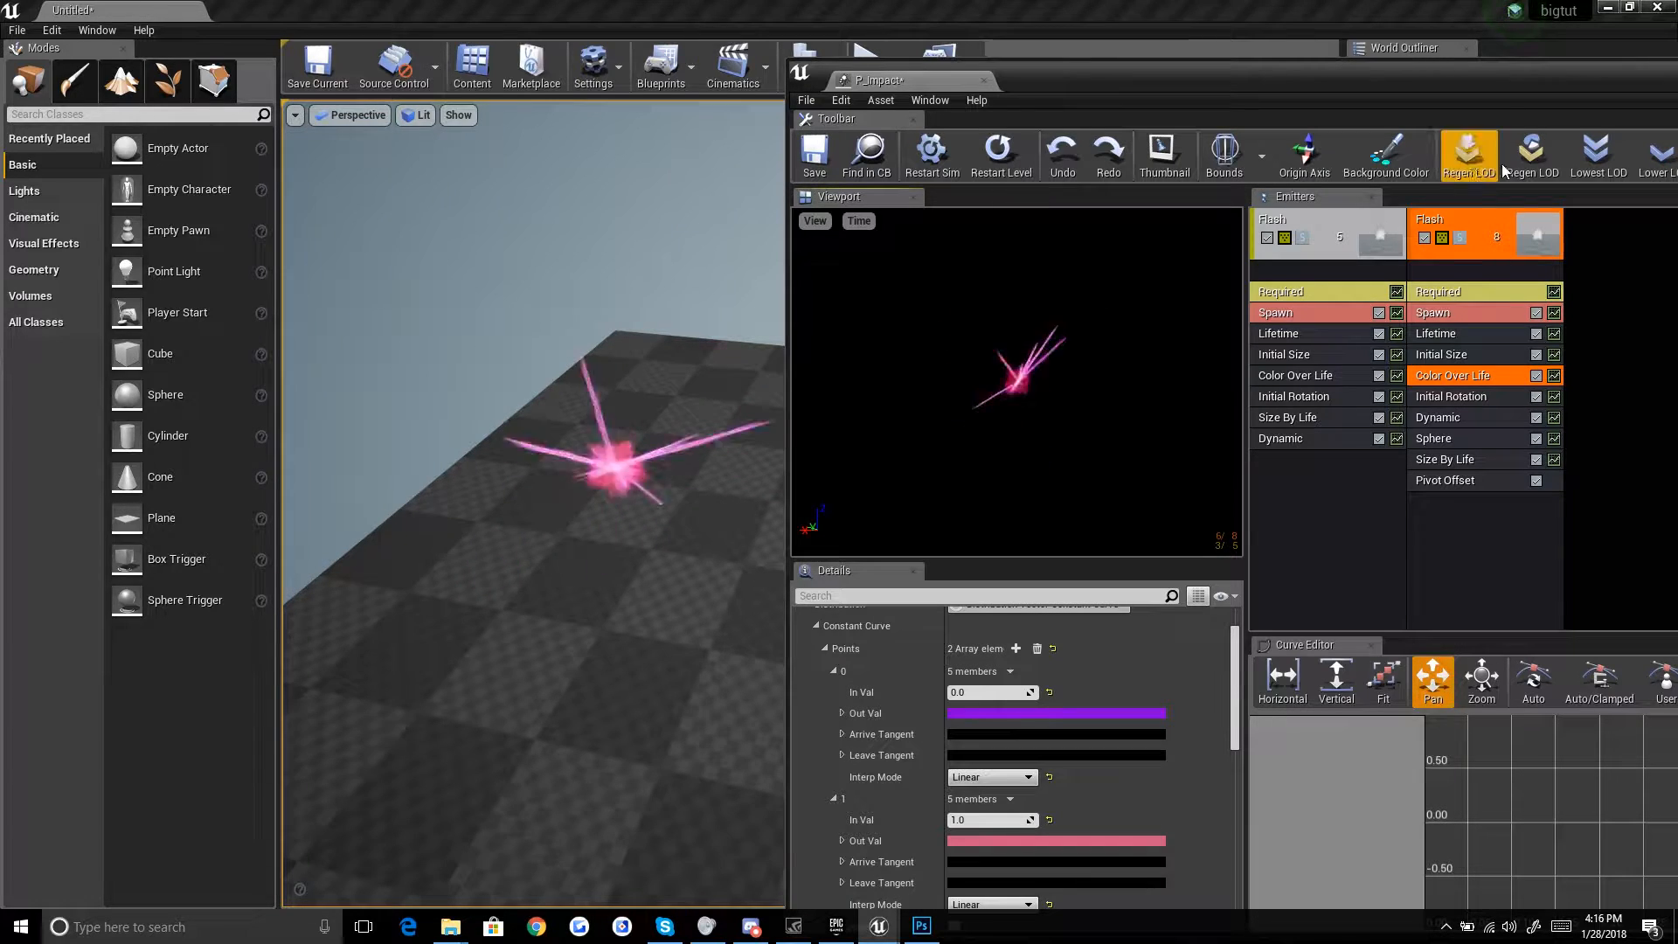
Step: Try the streak emitter ahead of the original Flash emitter, restore the order, and briefly solo the streaks to compare
left_click(1480, 231)
key("Left")
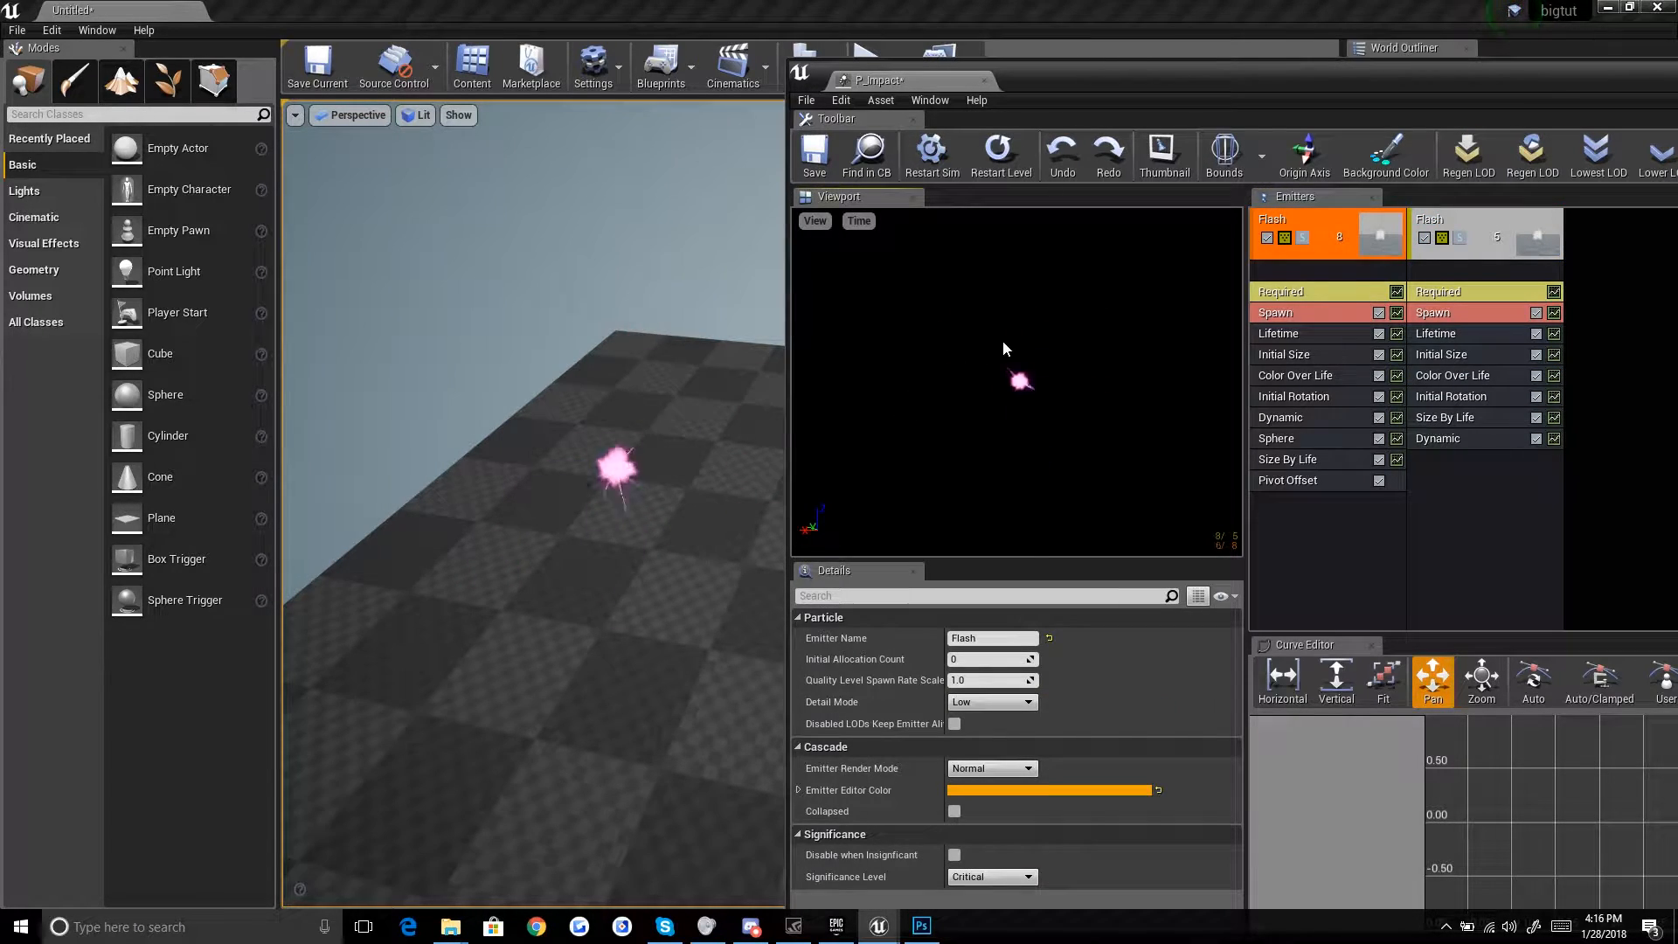
key("Right")
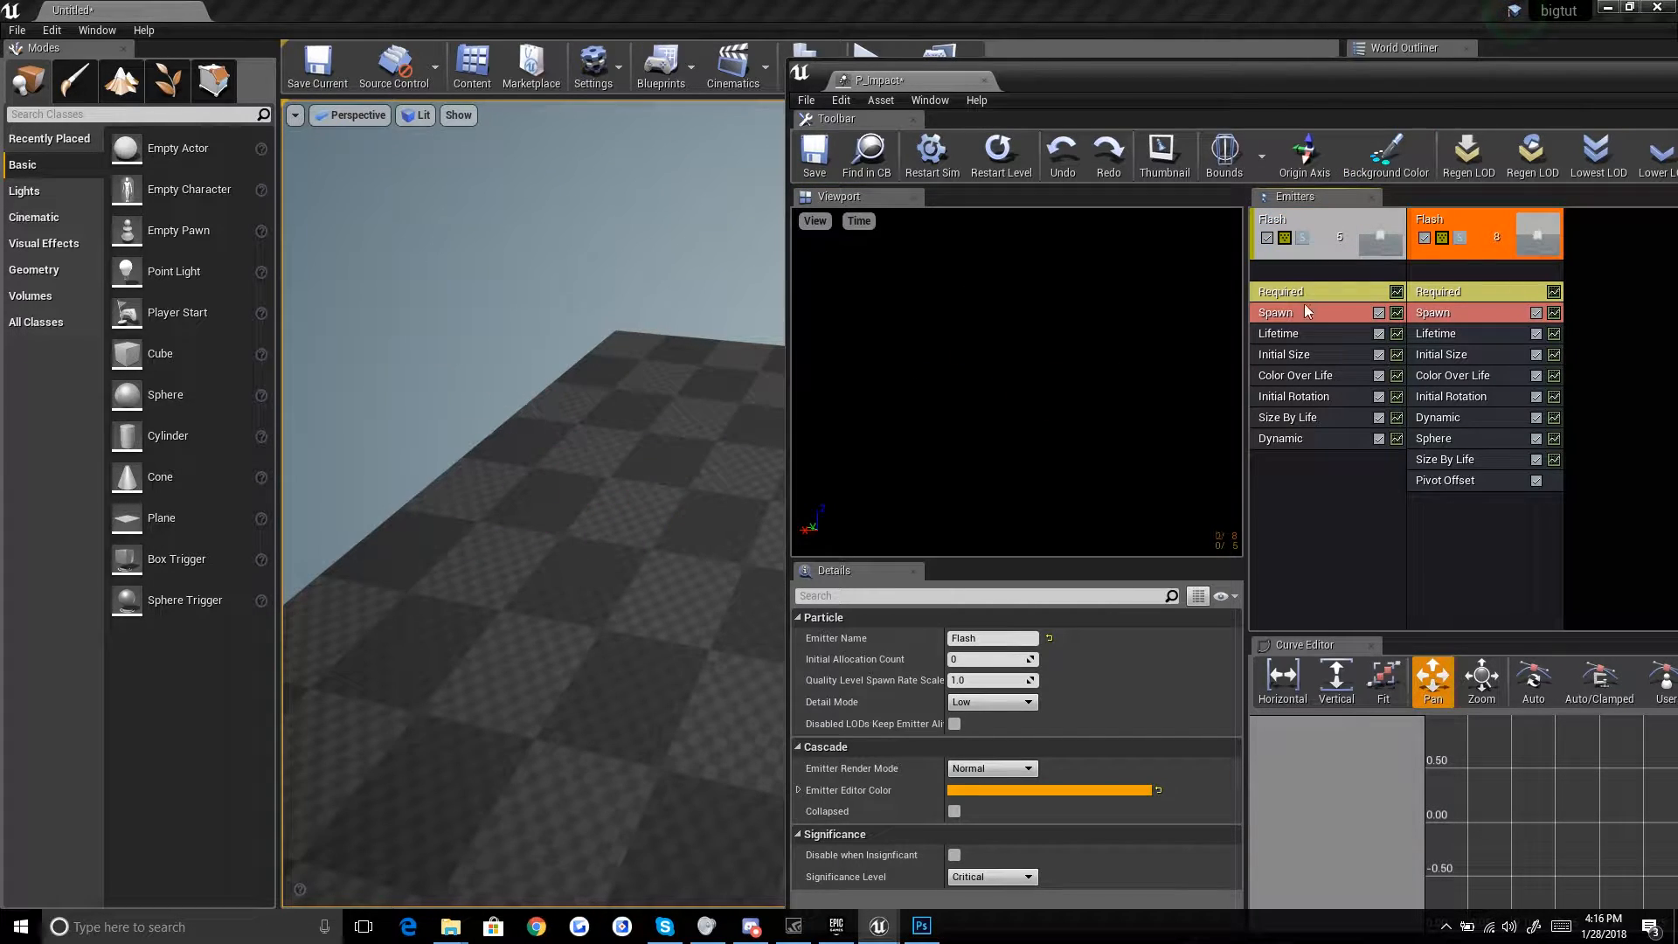
left_click(1459, 237)
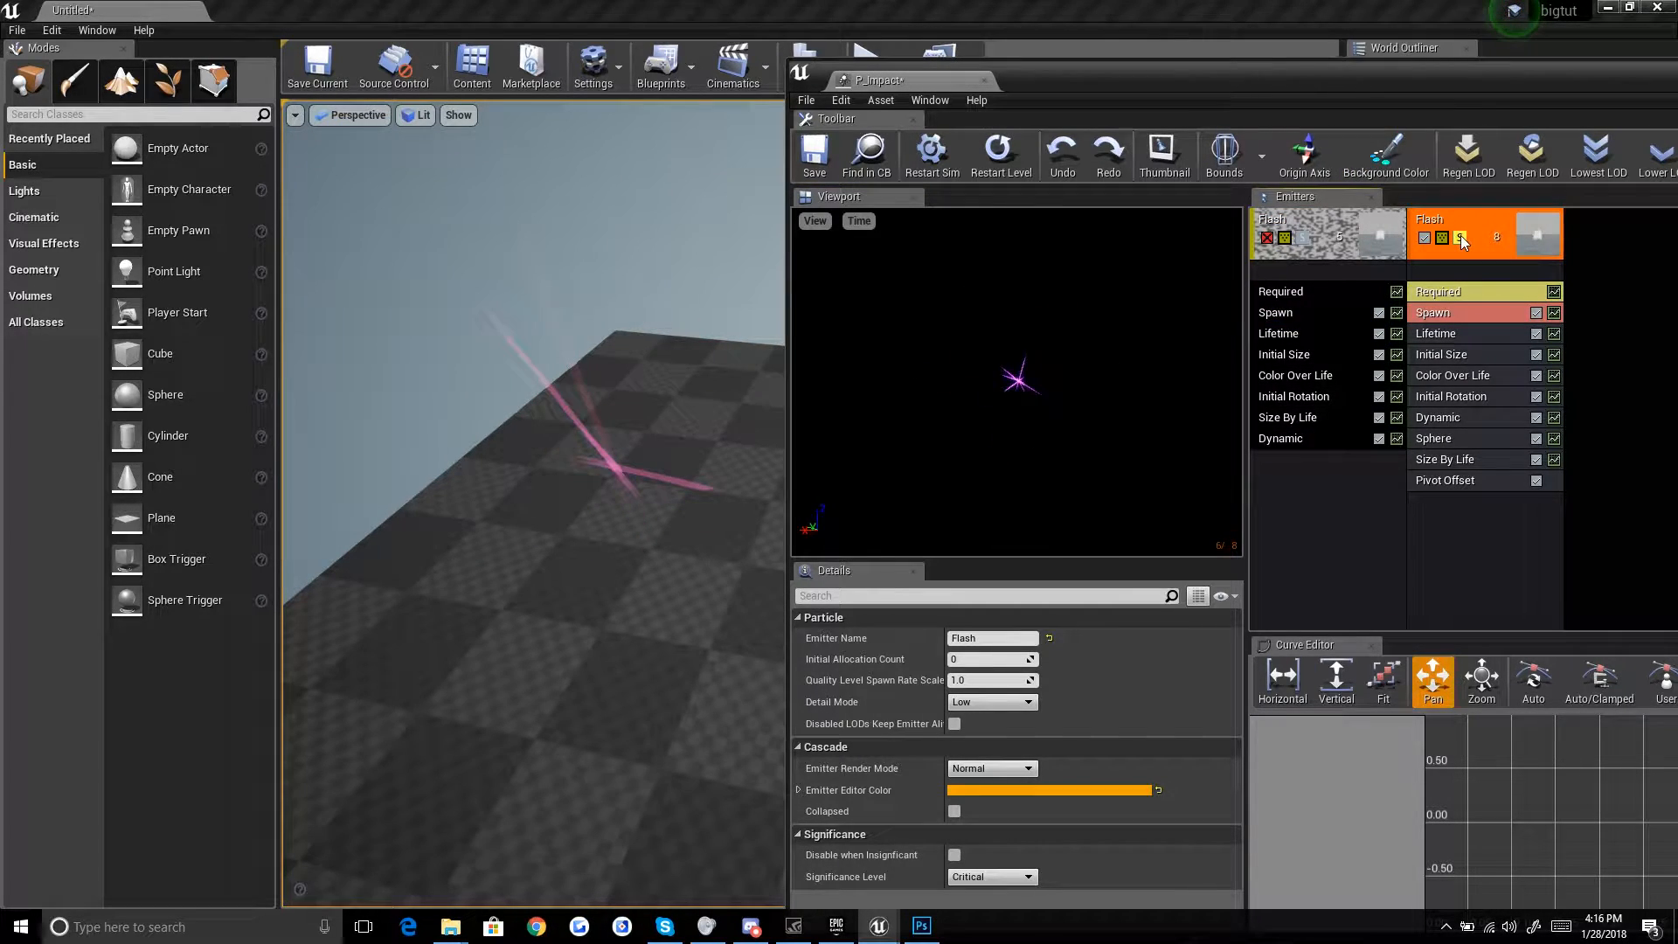
left_click(1459, 237)
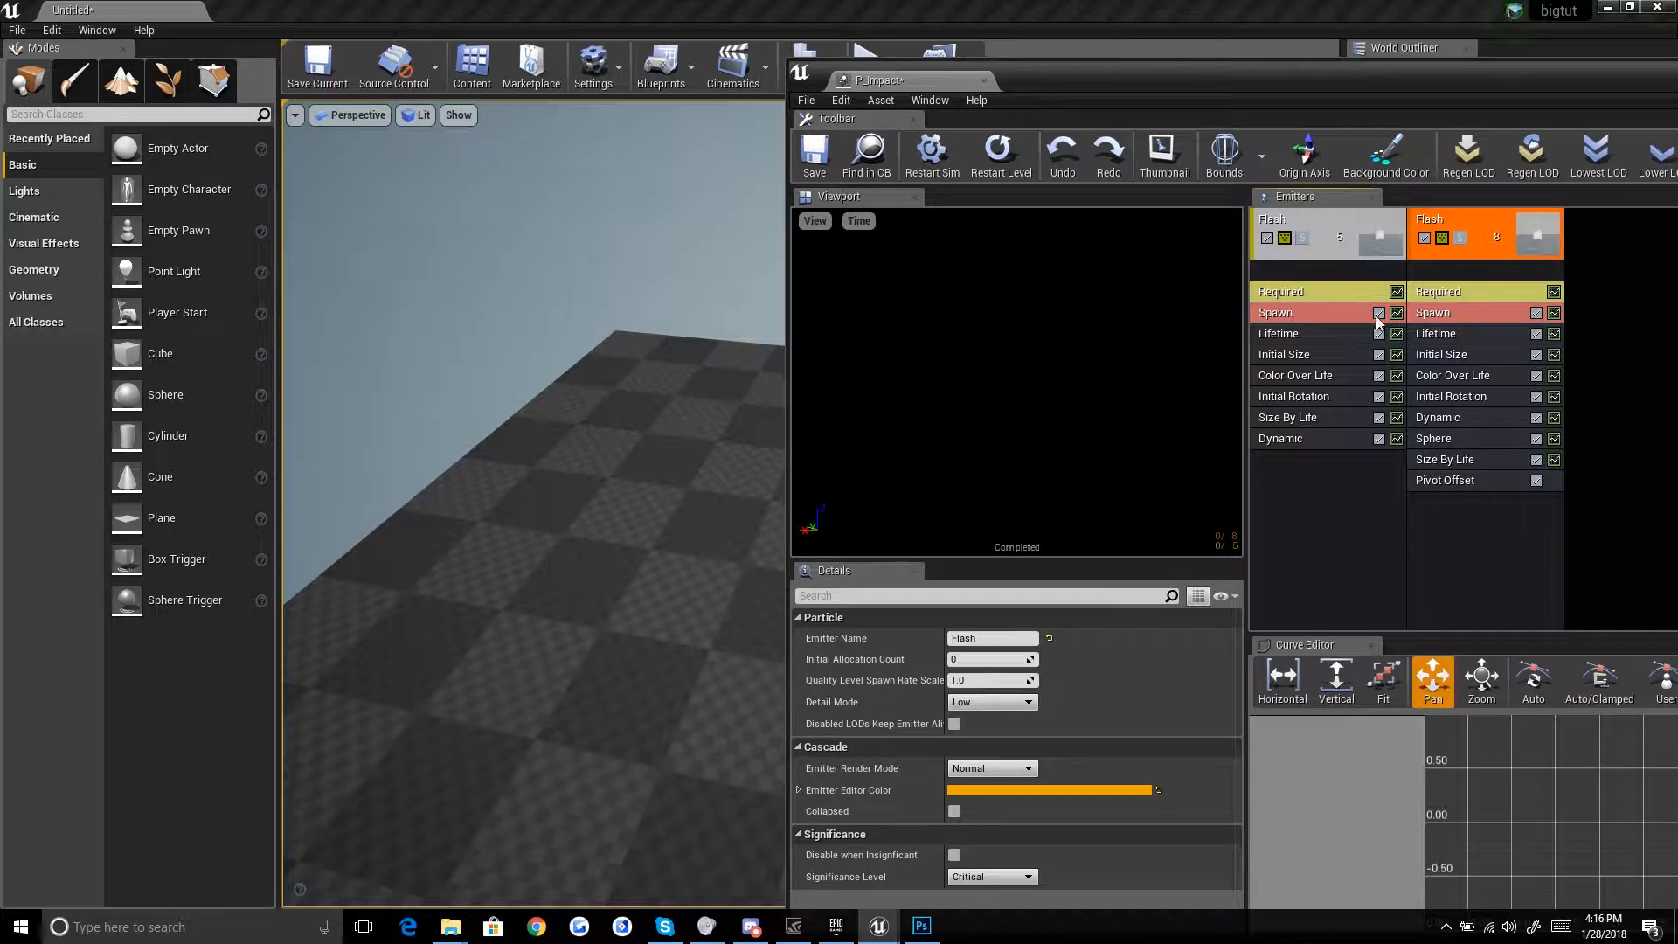
Step: Try to rename the duplicated streak emitter to Lines and replay the effect
left_click(1017, 637)
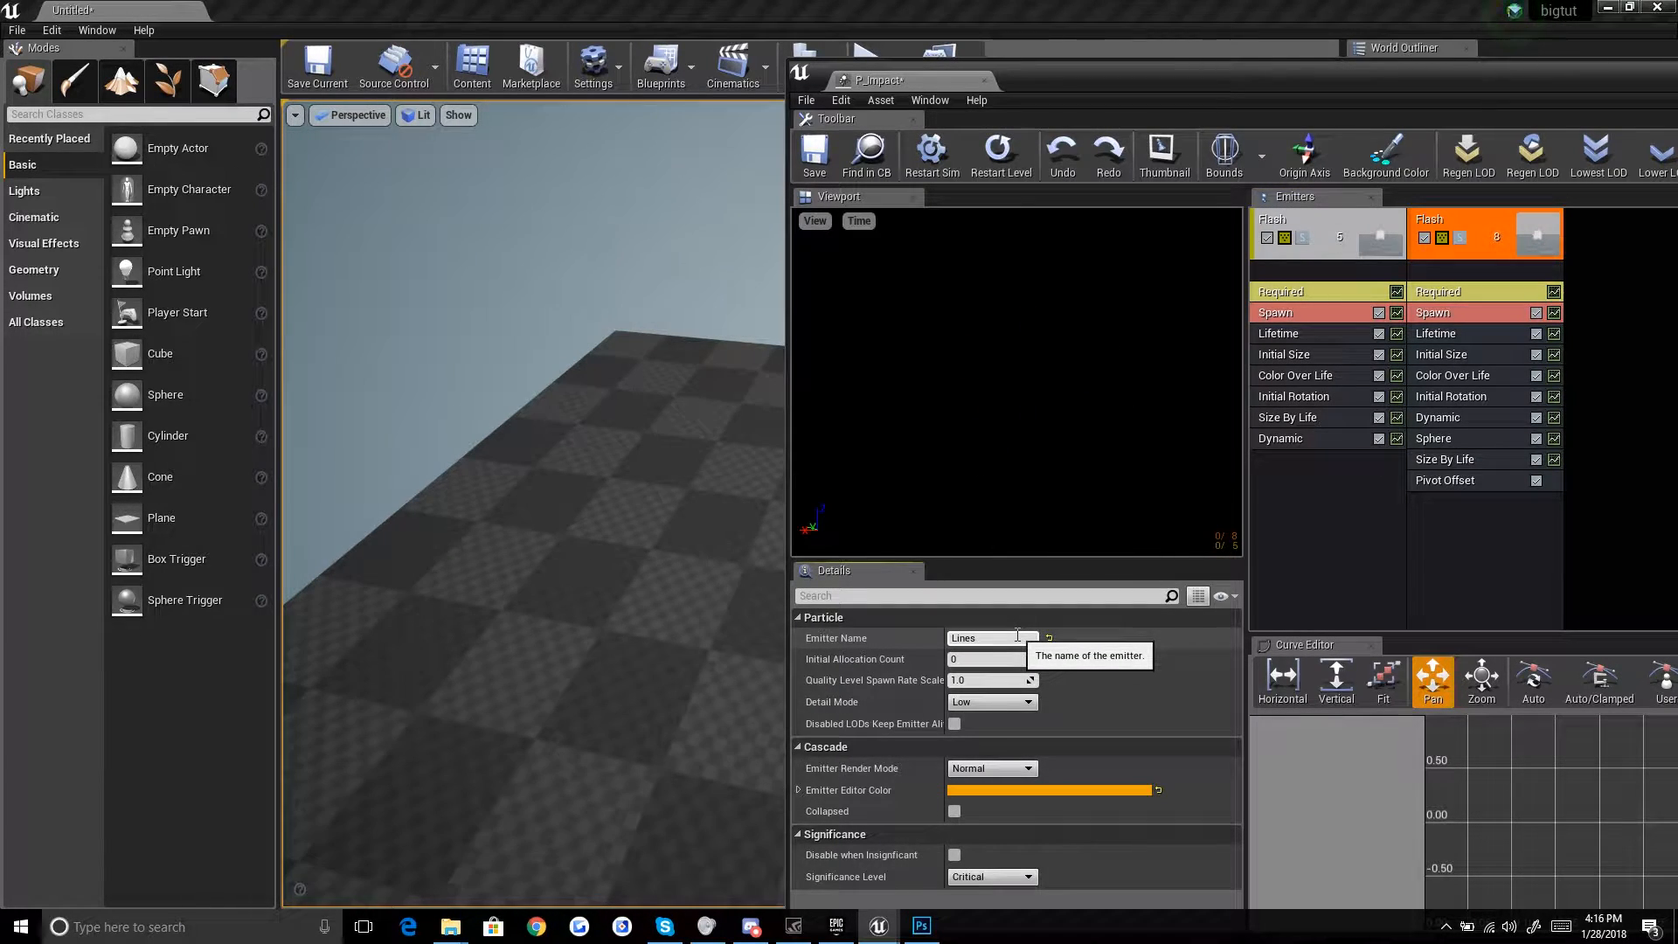
type("Lines")
key("Return")
left_click(967, 434)
key("space")
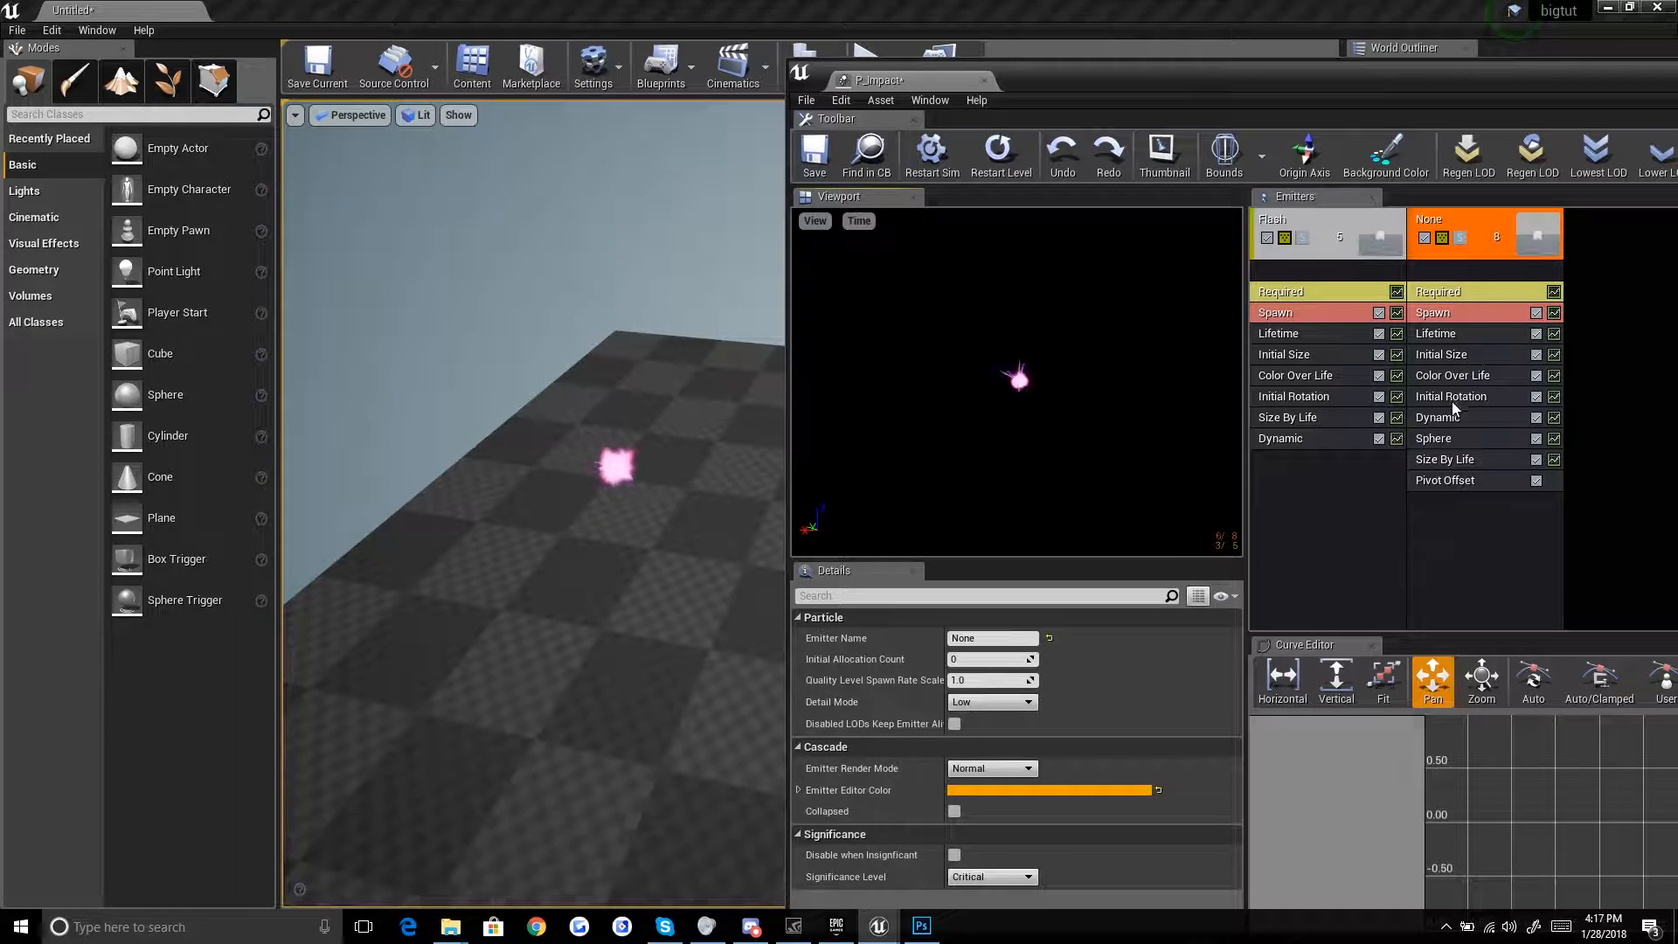
Step: Set the streak emitter's Initial Size Max Y to 120
left_click(1456, 355)
left_click(1075, 682)
type("120")
key("Return")
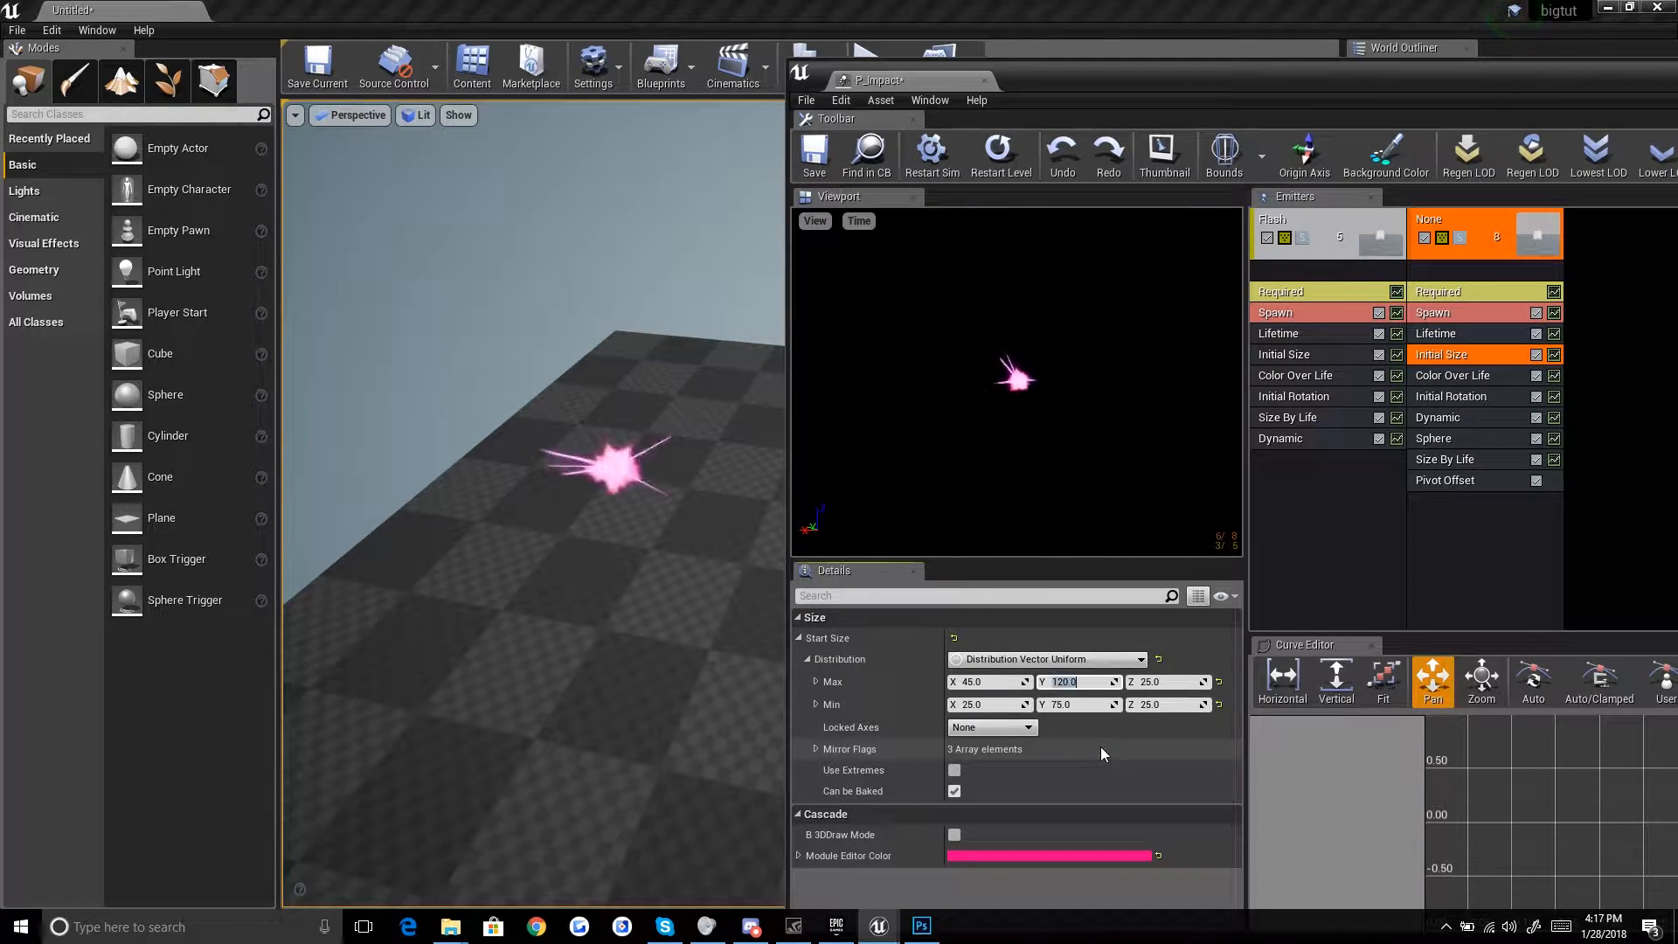
Step: Set point 1's Y Out Val to 6 in the streak emitter's Size By Life curve and replay the effect
left_click(1517, 459)
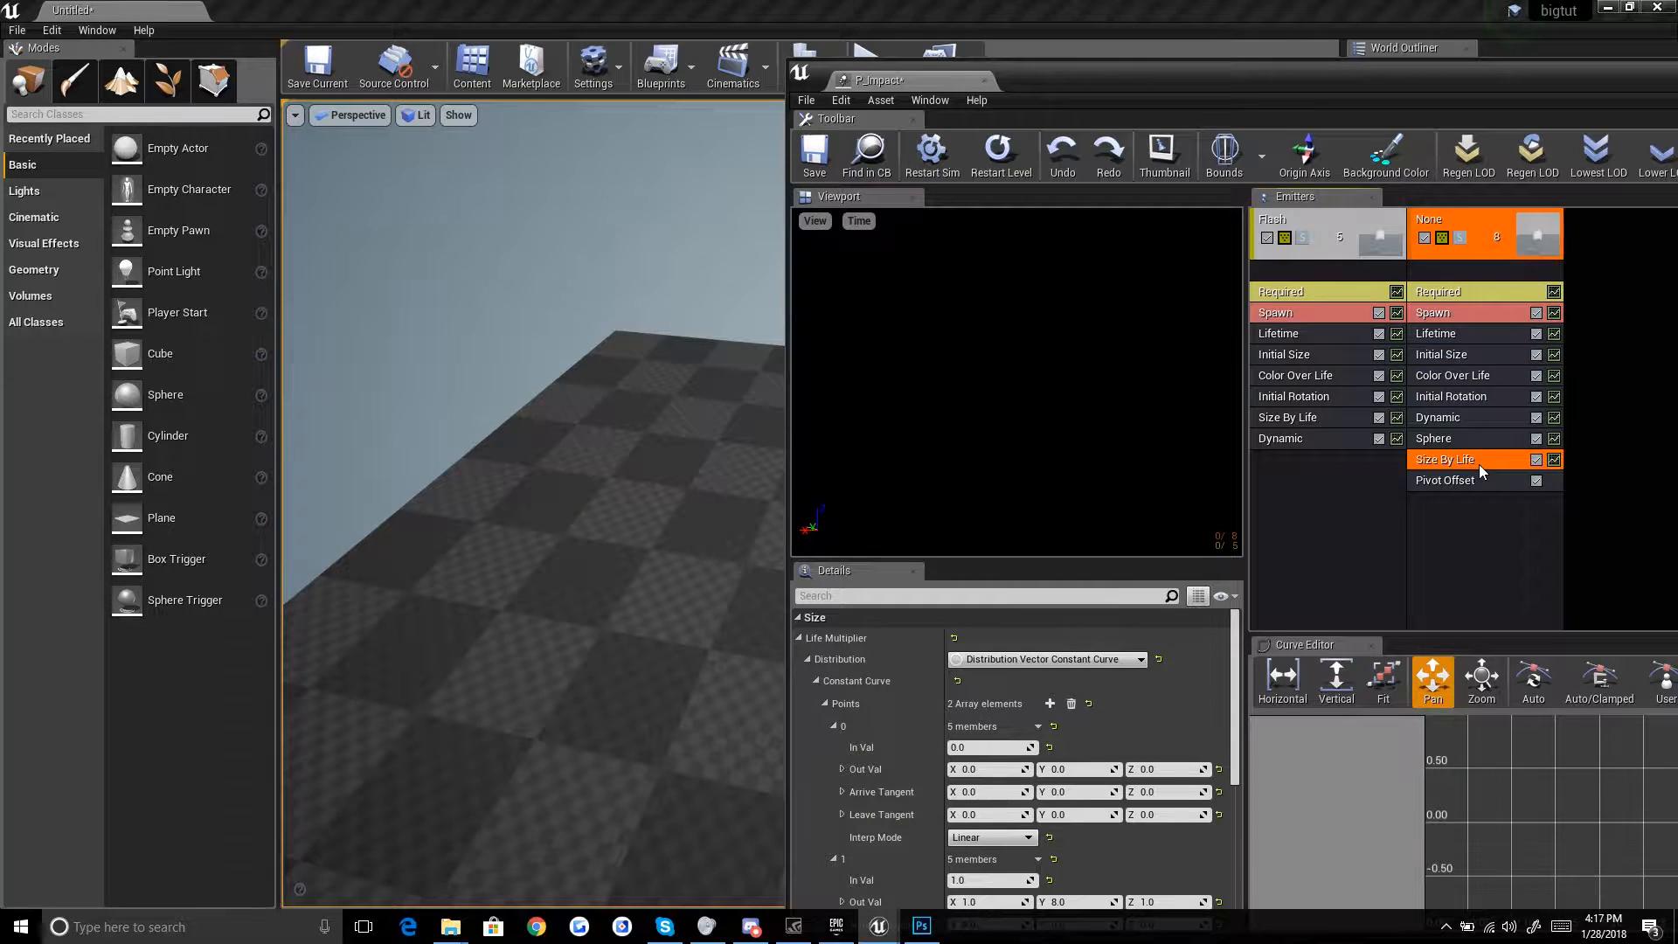
scroll(1080, 786, "down", 5)
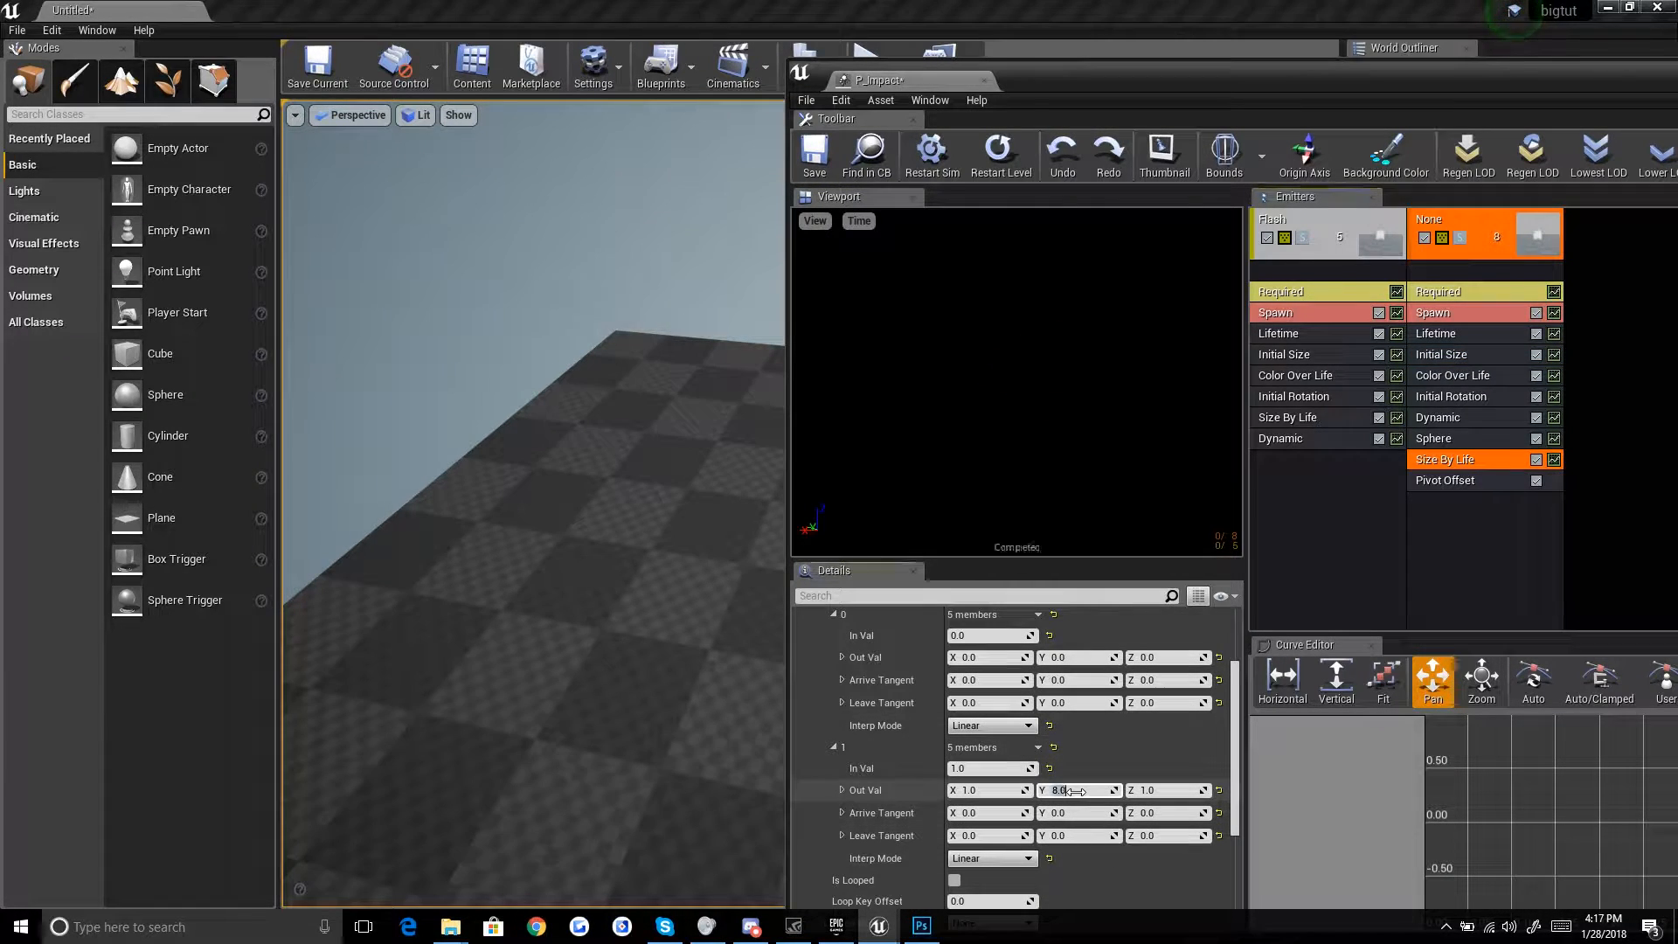
left_click(882, 414)
key("space")
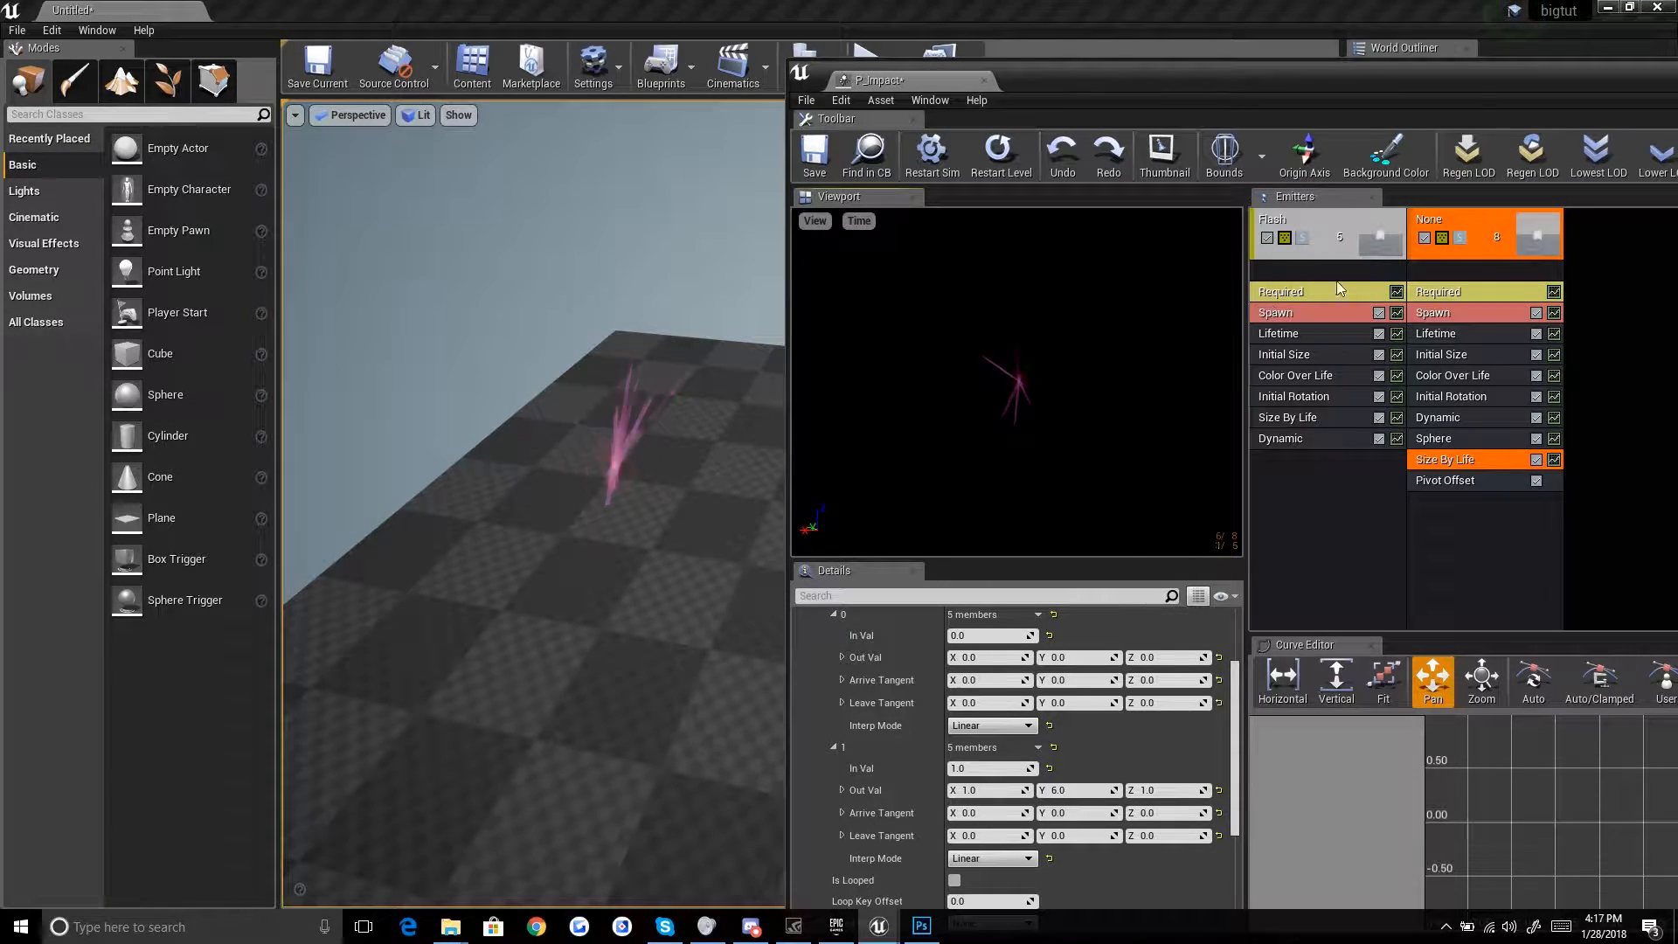
Step: Rename the unnamed particle emitter to Lines
left_click(1476, 229)
left_click(1000, 637)
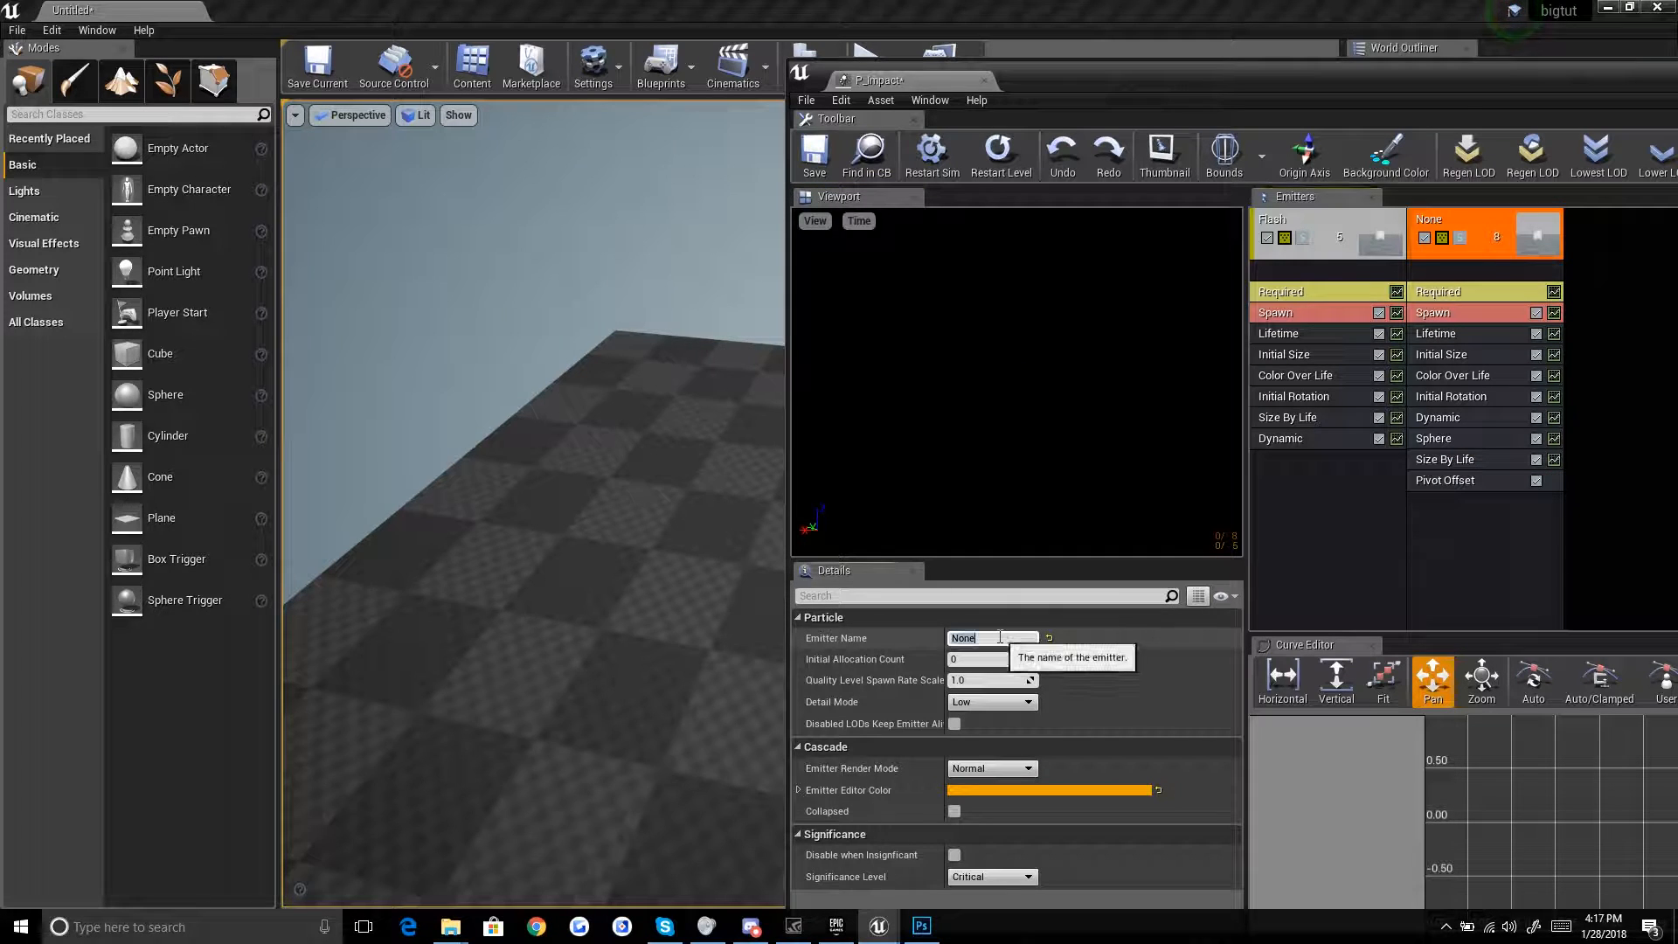
type("Lines")
Step: Try reordering the Lines emitter around the Flash emitter, ending with Lines after Flash
left_click(1473, 212)
key("Left")
key("Right")
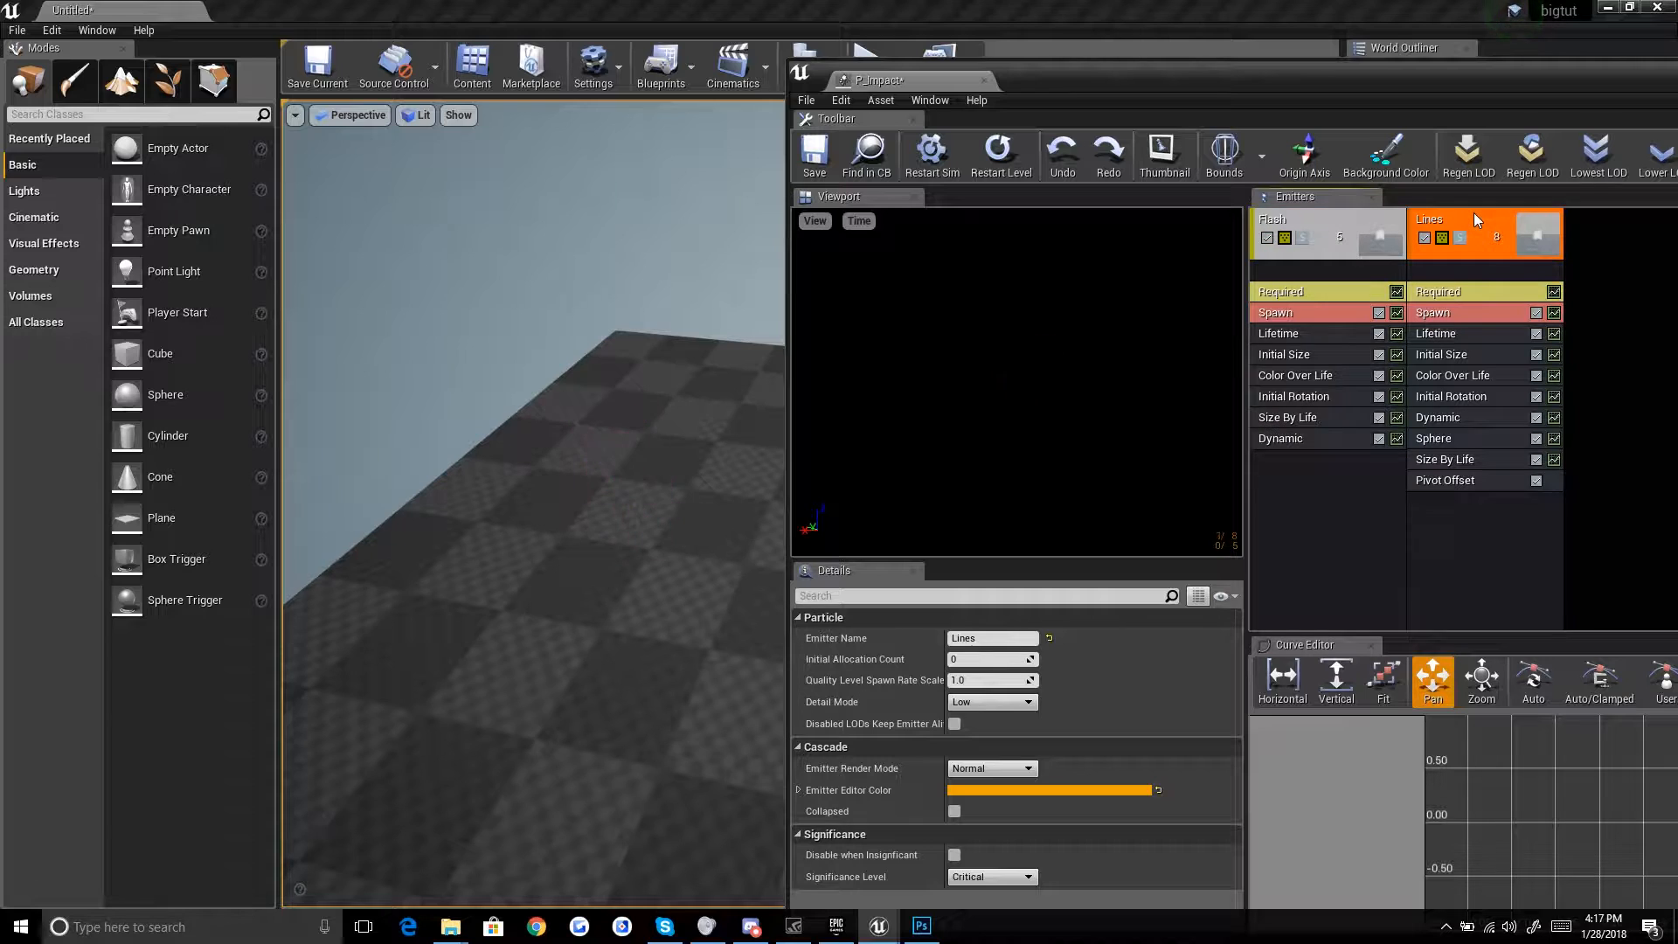
key("Right")
key("Left")
key("Right")
Step: Replay the impact effect in the level several times to examine how the flash and lines look together
left_click(996, 154)
left_click(995, 160)
left_click(994, 160)
left_click(993, 161)
left_click(993, 161)
left_click(993, 161)
left_click(996, 154)
left_click(996, 154)
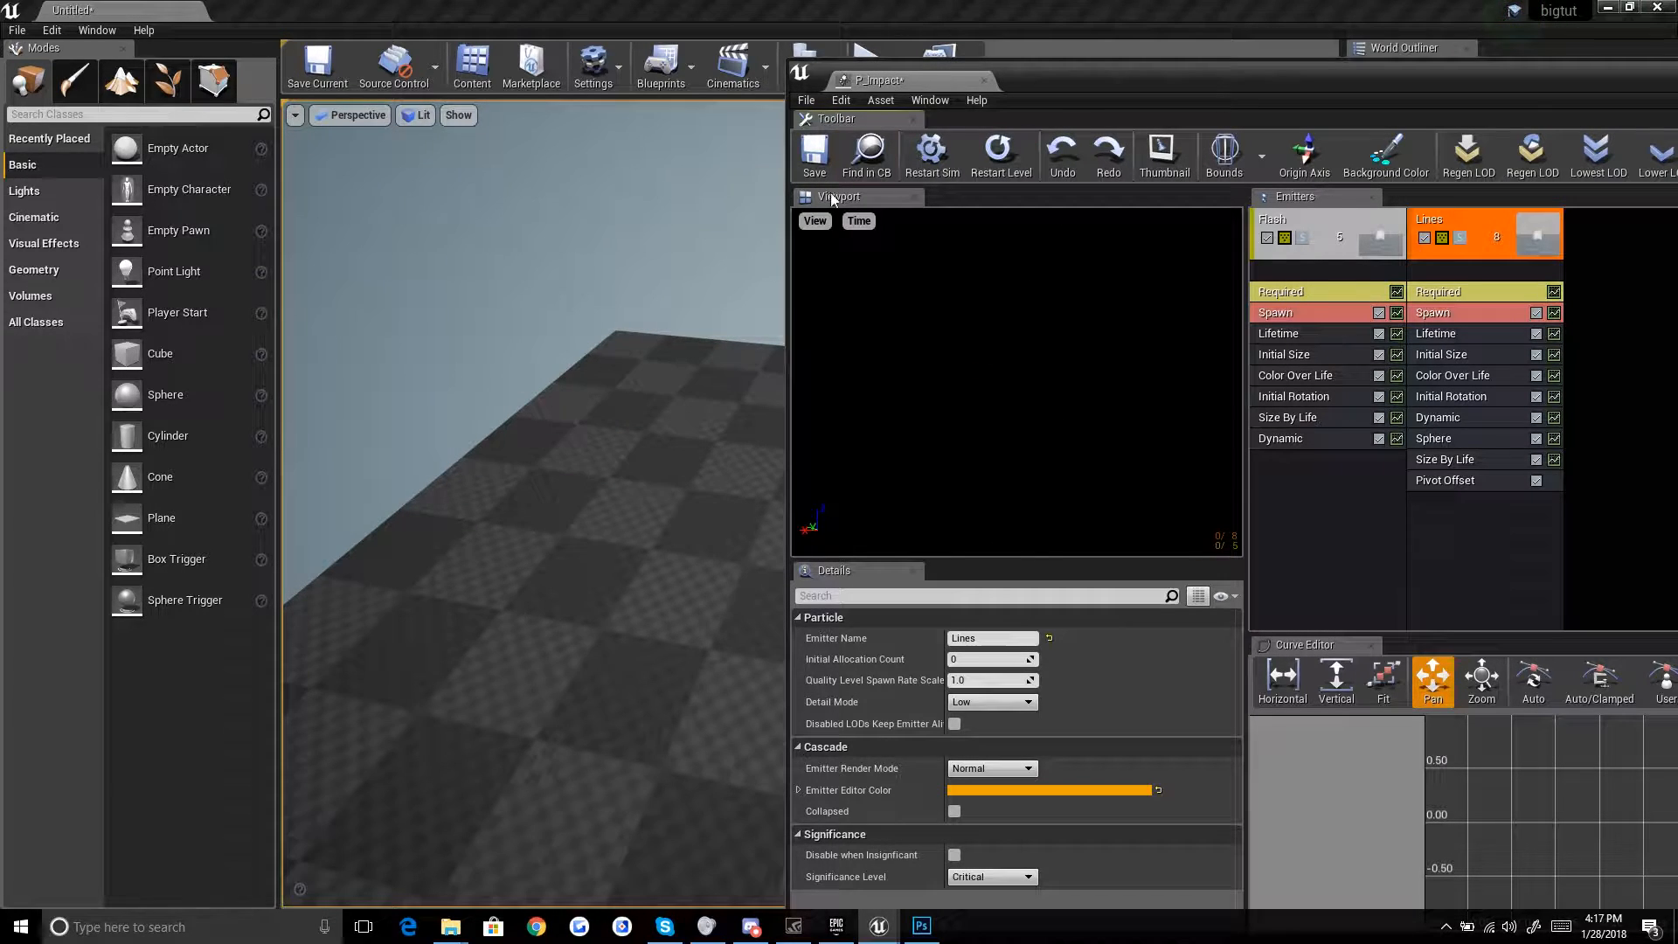
left_click(995, 163)
left_click(993, 168)
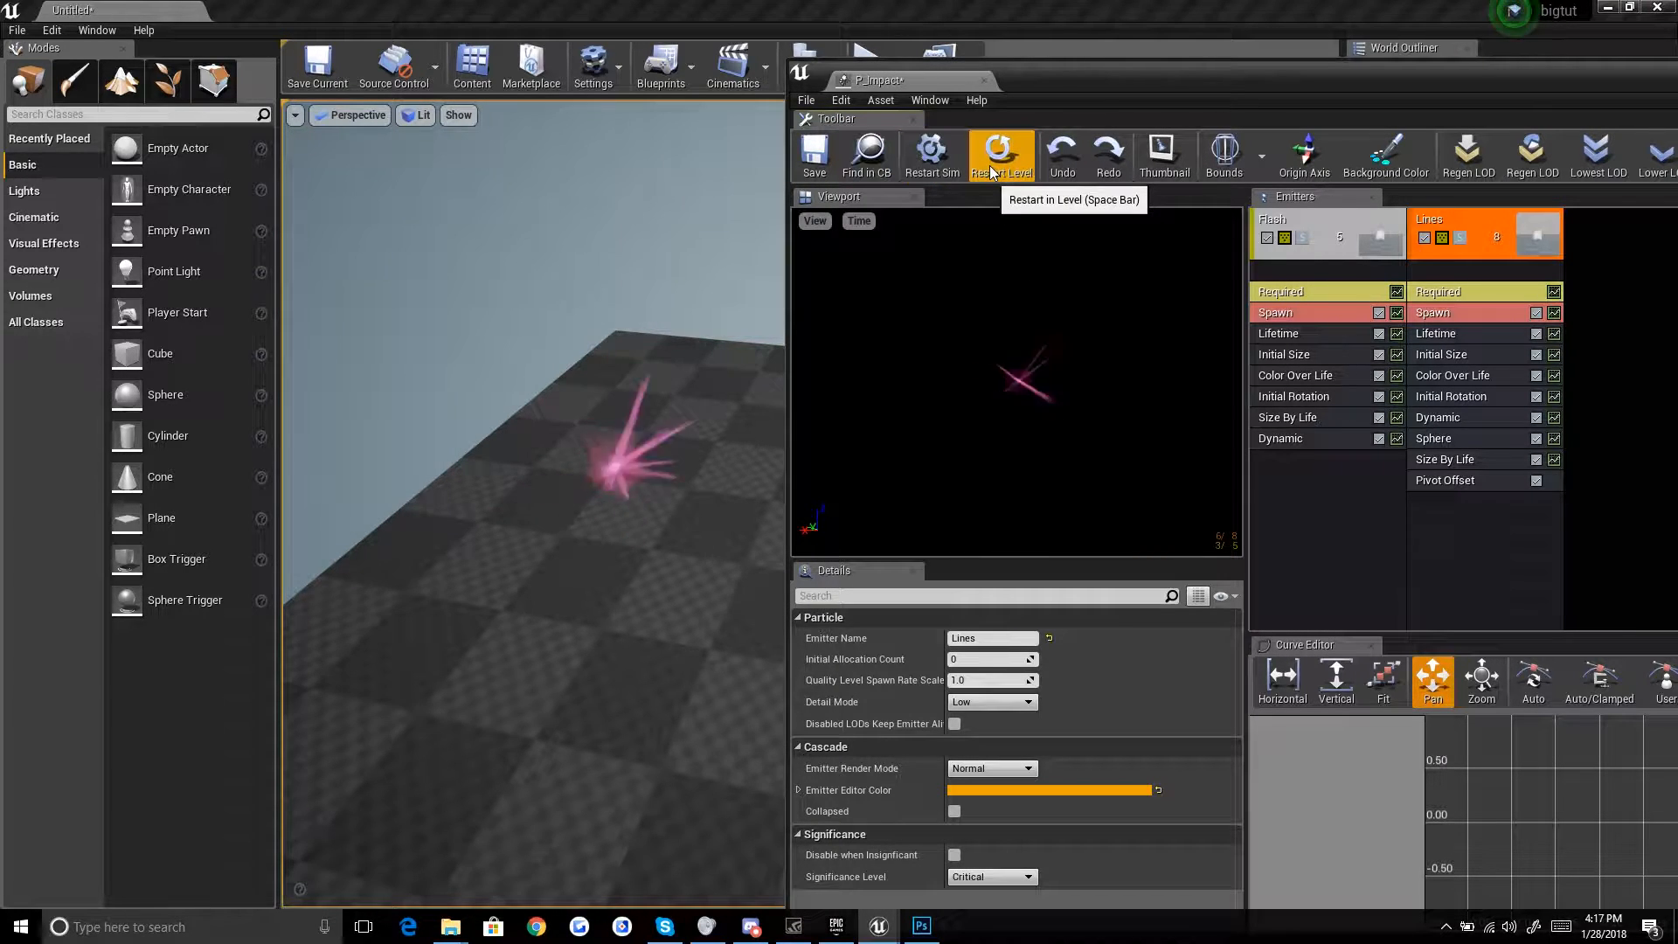
Step: Set the Flash emitter's spawn burst count to 5 and replay the effect in the level
left_click(1346, 315)
scroll(913, 706, "down", 3)
left_click(987, 769)
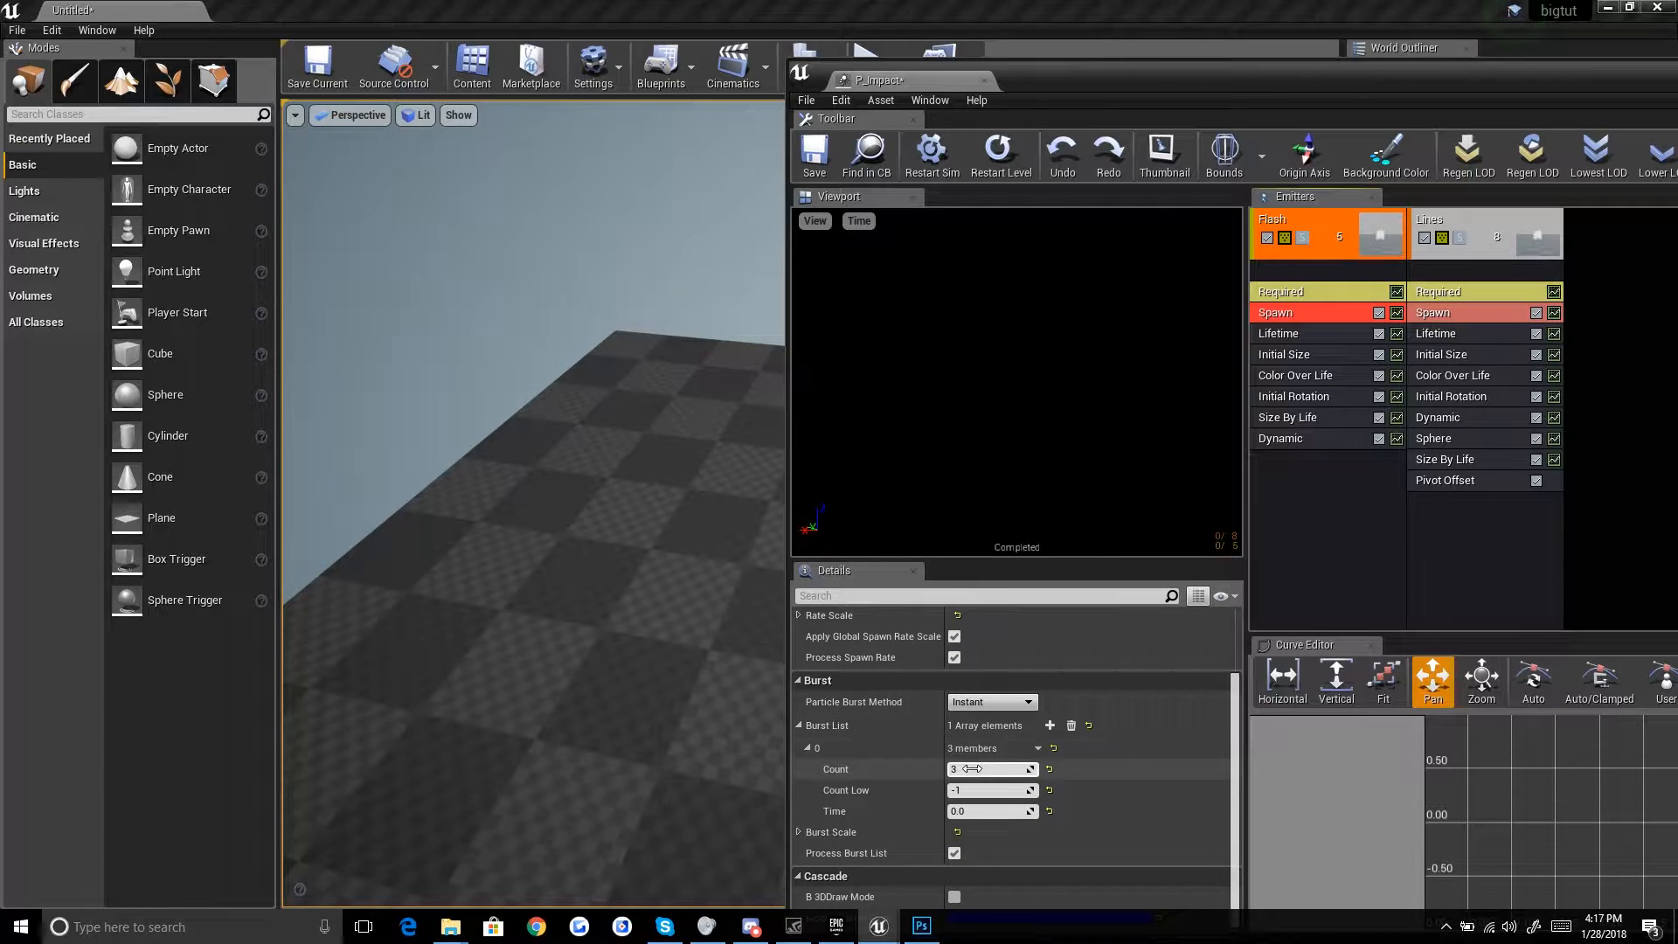
type("5")
left_click(1014, 164)
left_click(1006, 162)
left_click(1006, 163)
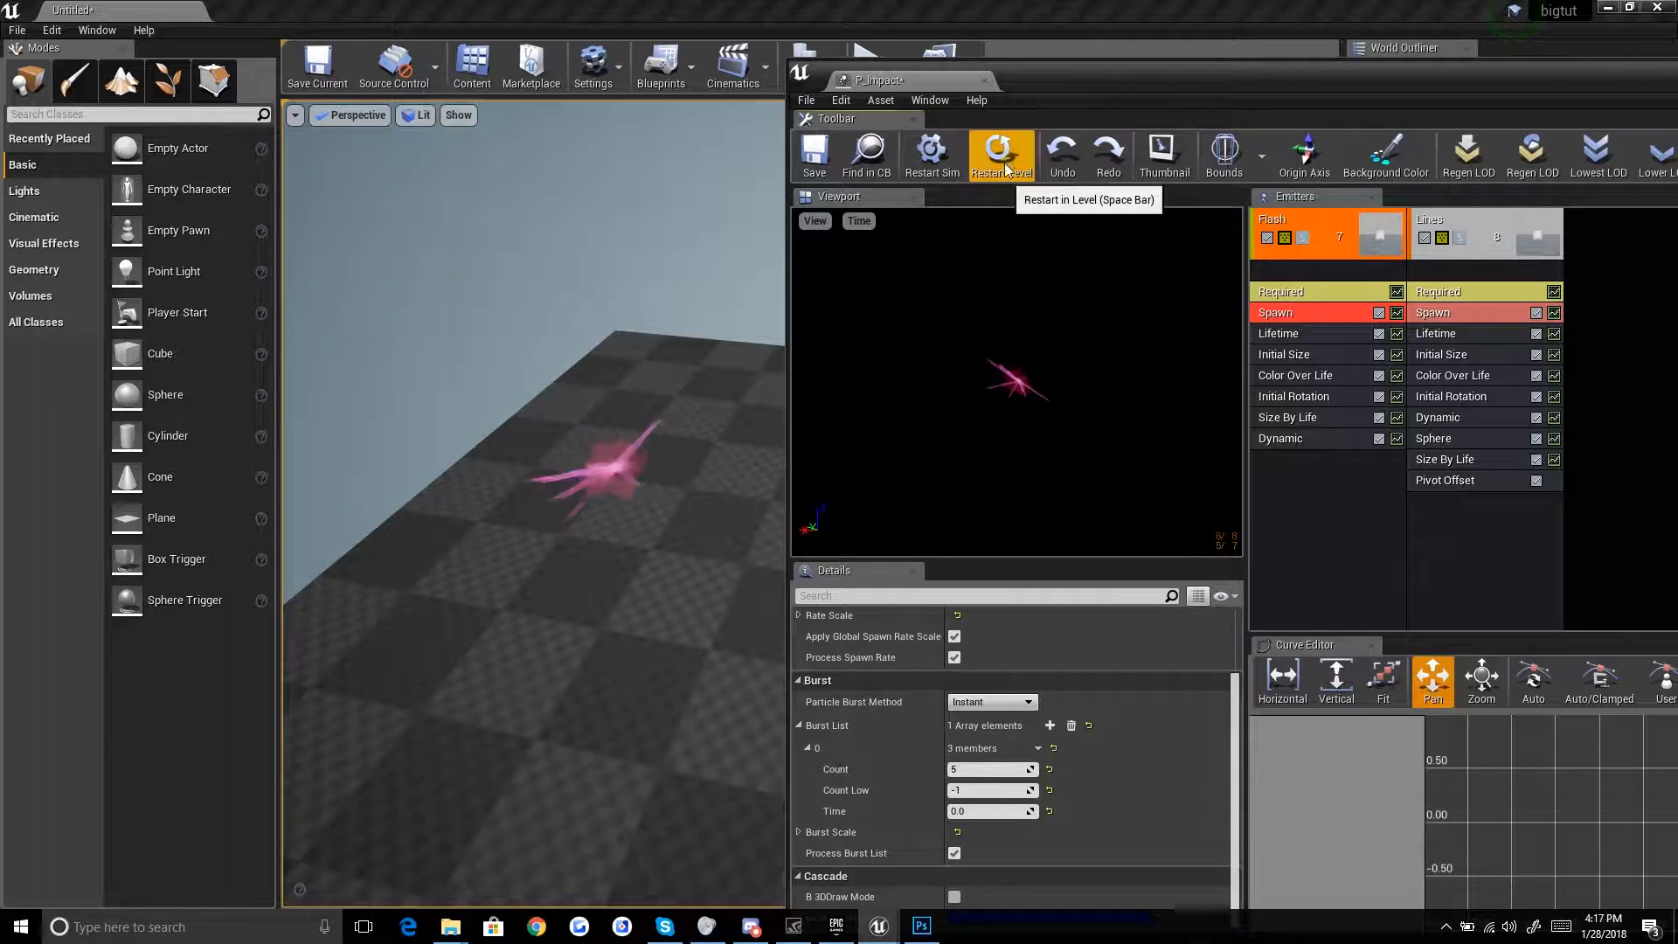
Step: Add a Camera Offset module to the Flash emitter and expand its distribution settings
right_click(1303, 526)
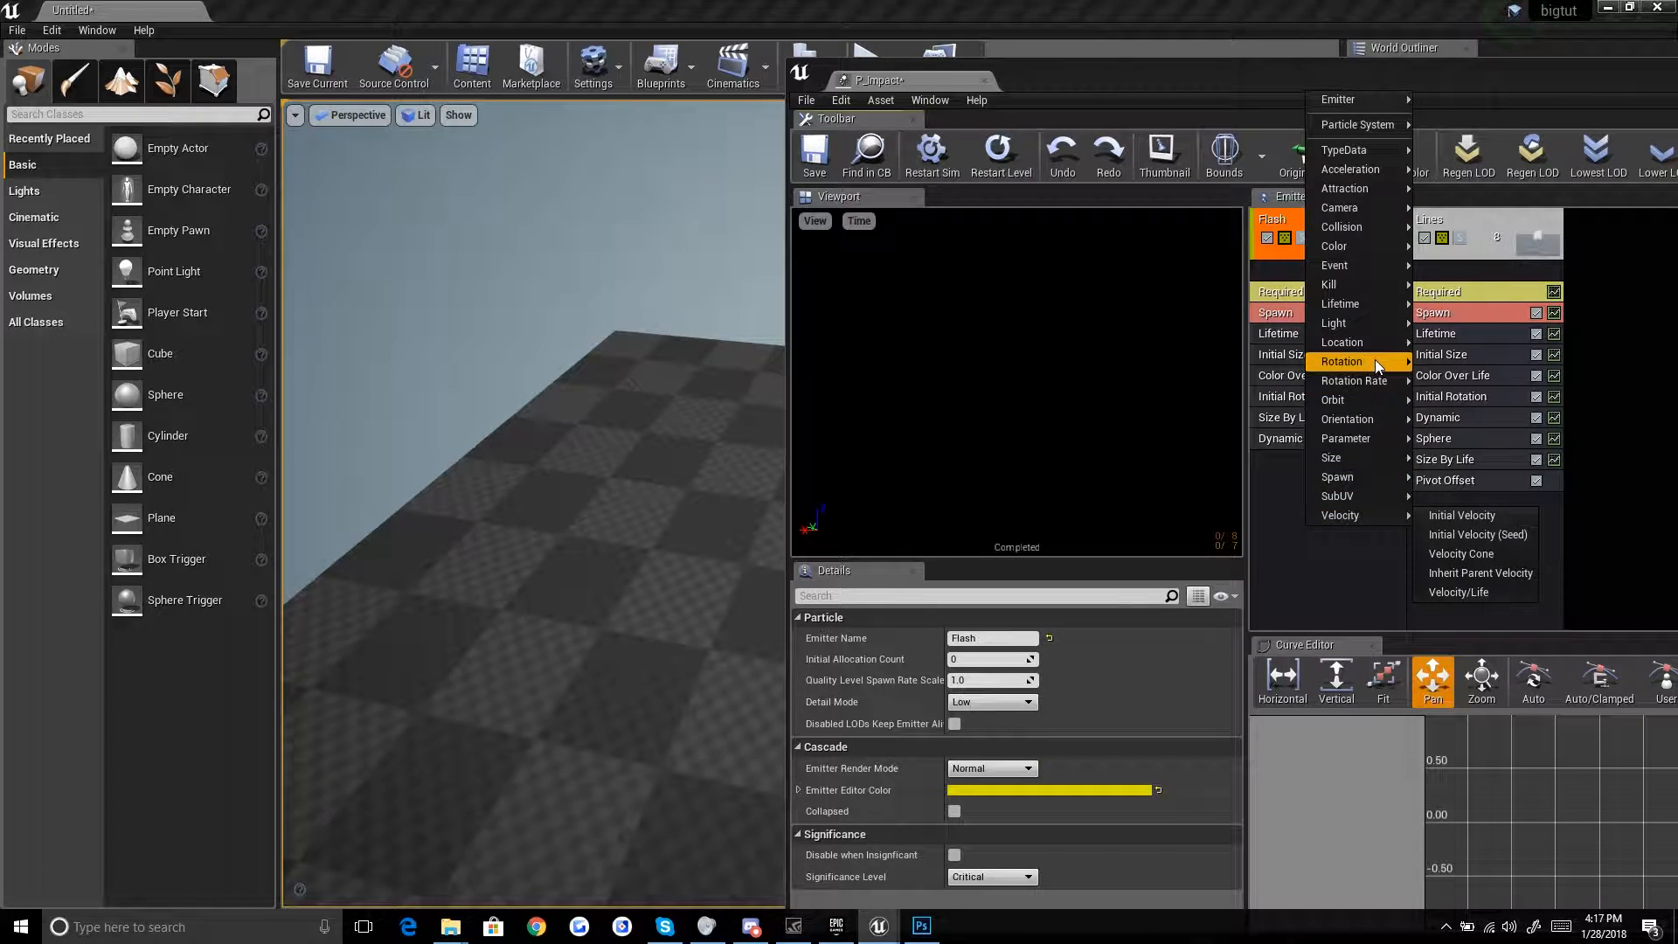
mouse_move(1375, 359)
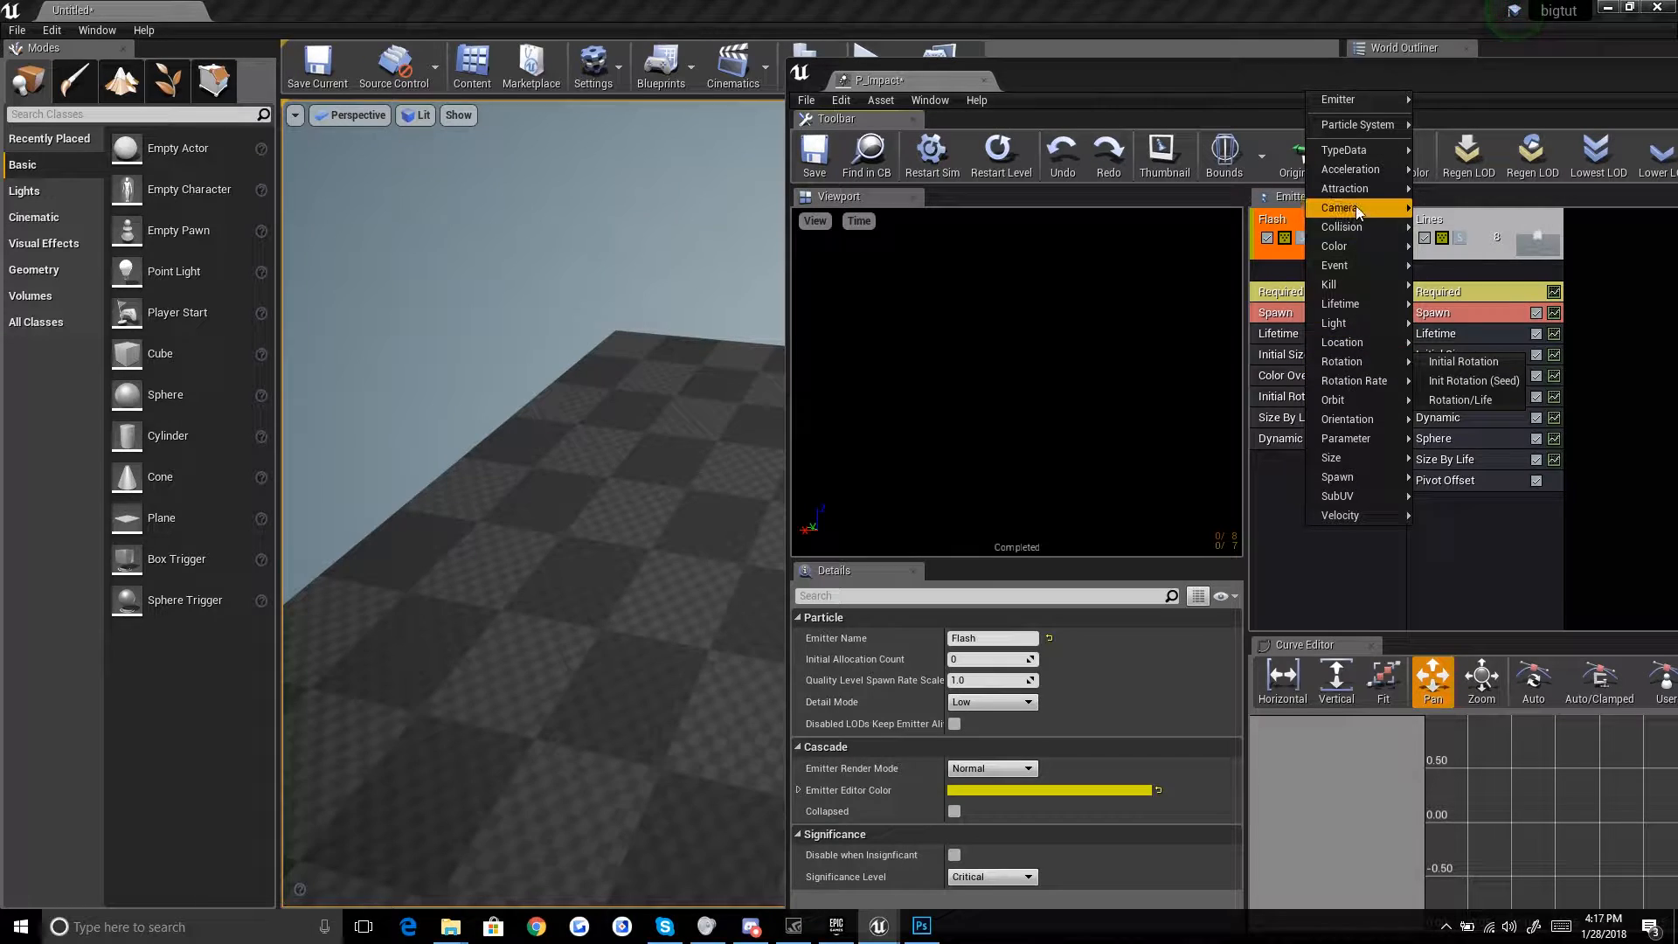
mouse_move(1355, 206)
left_click(1441, 207)
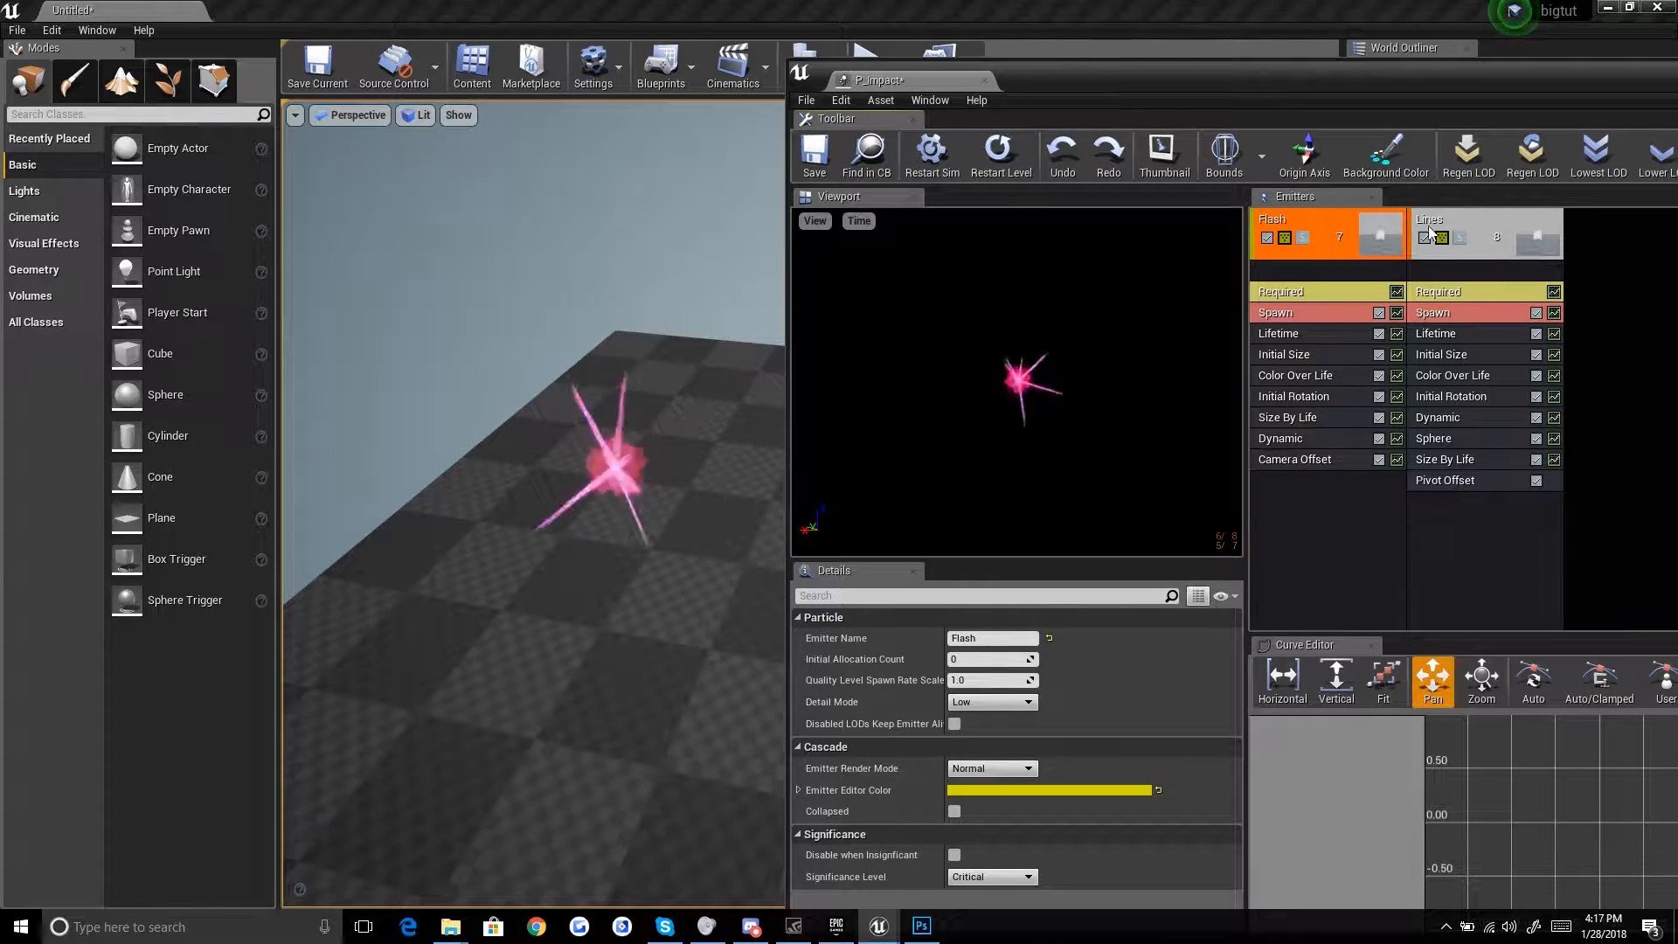
left_click(1320, 459)
left_click(799, 638)
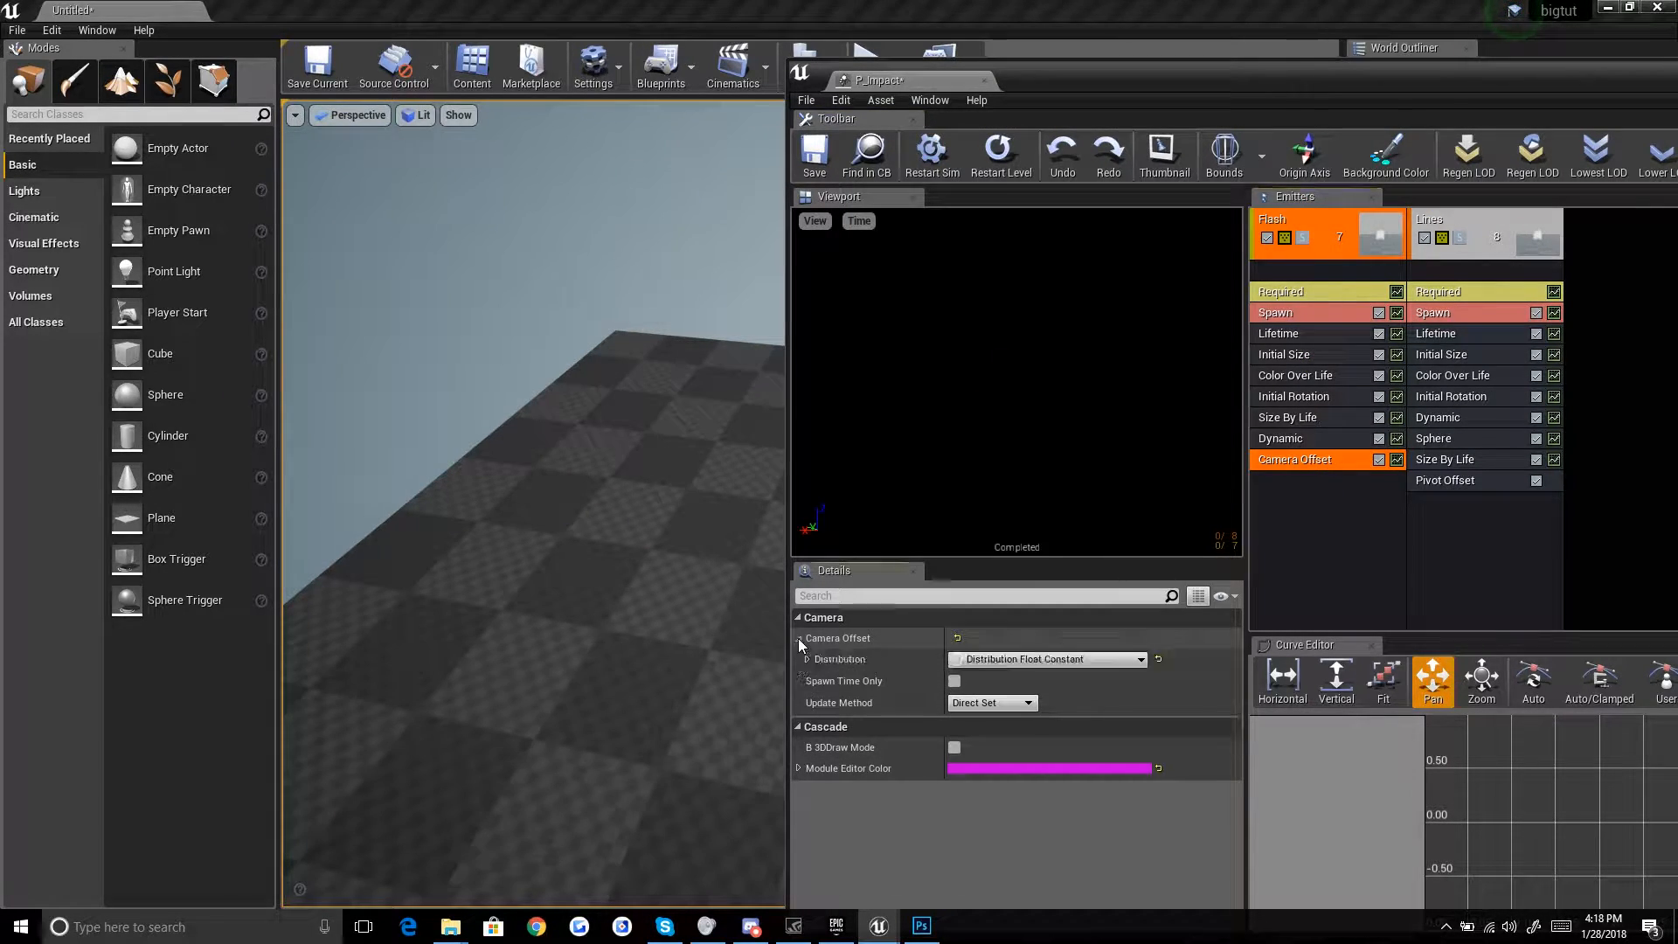
left_click(808, 658)
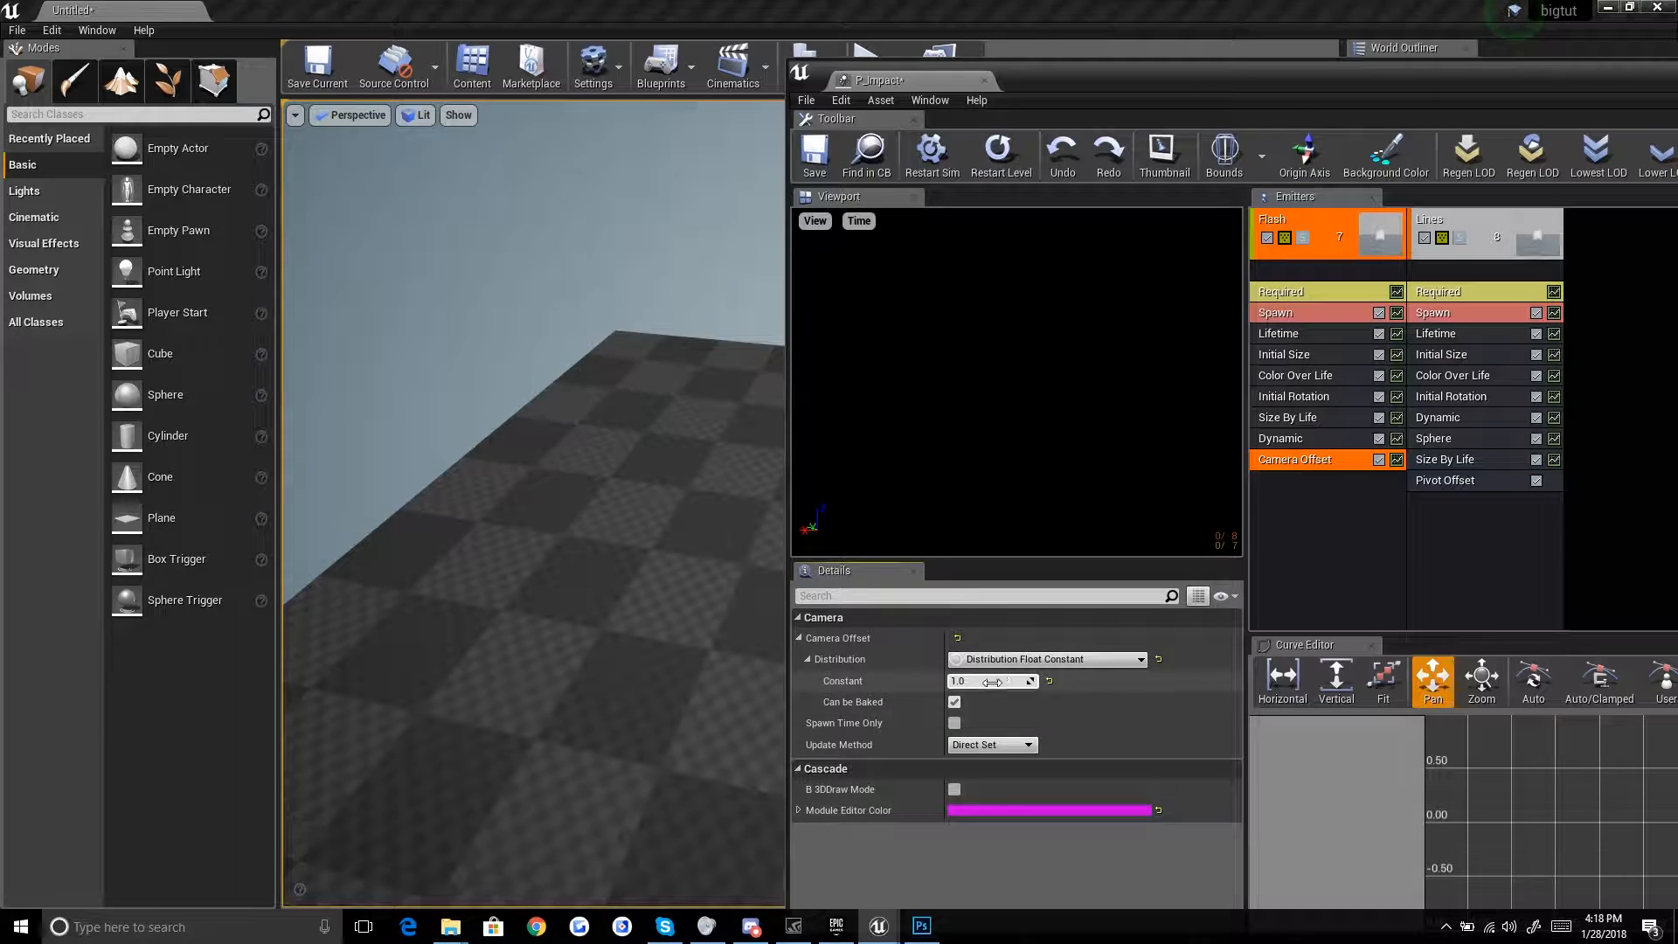
Step: Replay the effect in the level to check the flash with the default camera offset
left_click(1005, 150)
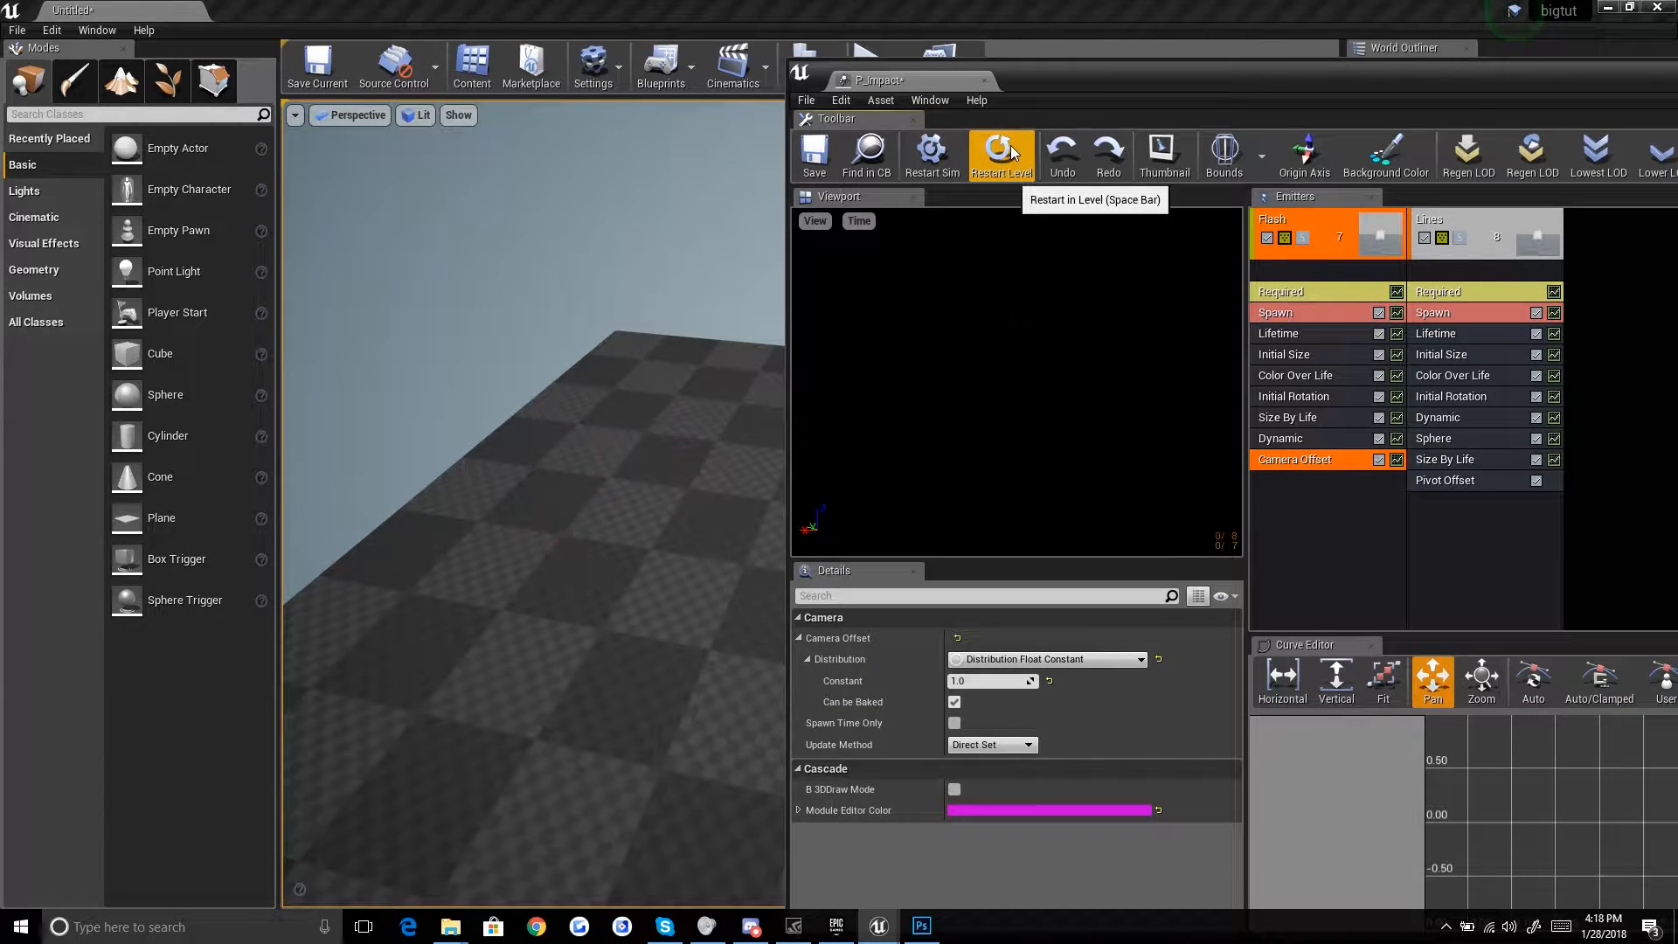
left_click(1011, 150)
left_click(1011, 150)
left_click(1011, 150)
Step: Set the Flash emitter's Camera Offset constant to 3.0
left_click(1309, 228)
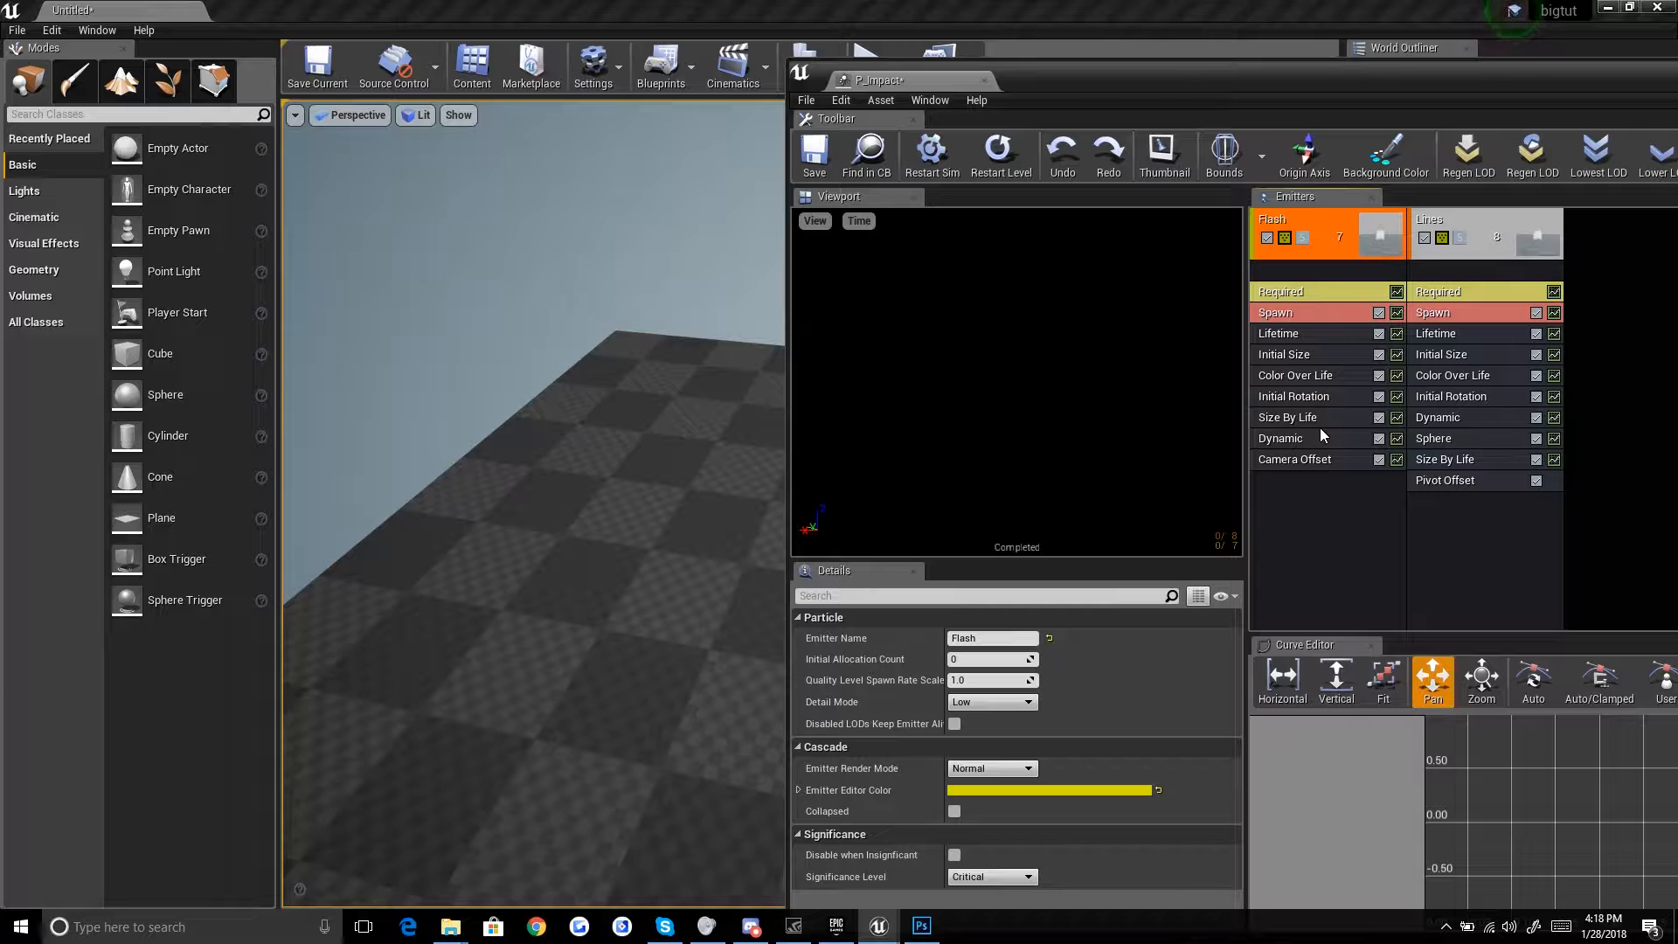
left_click(1317, 459)
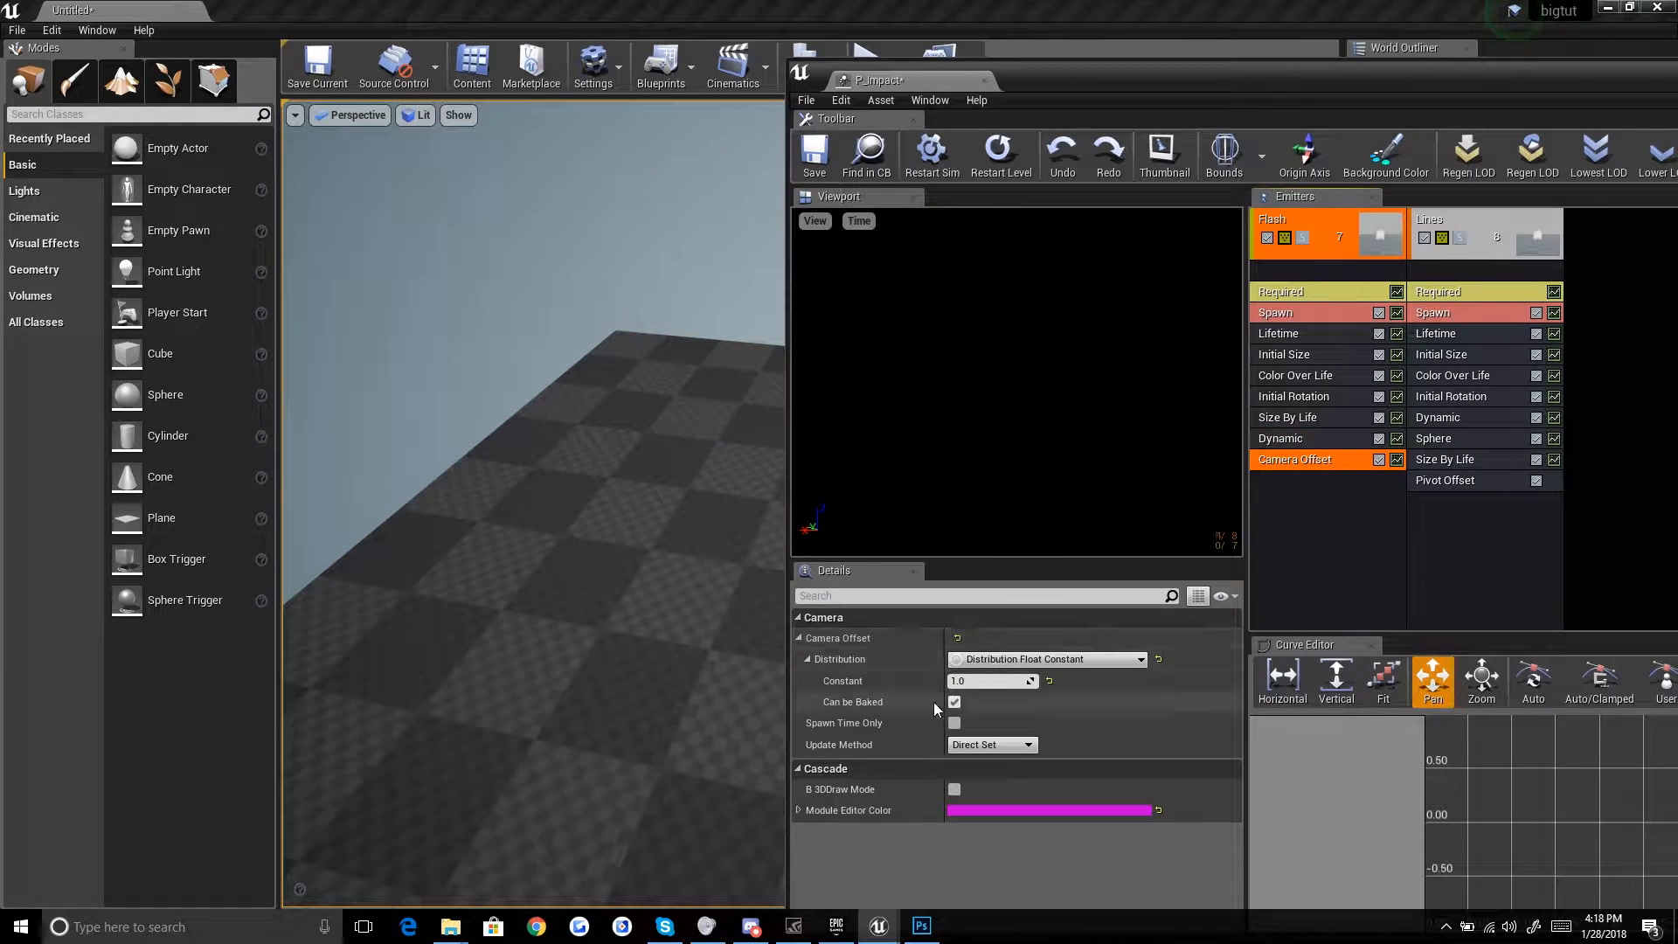
left_click(982, 681)
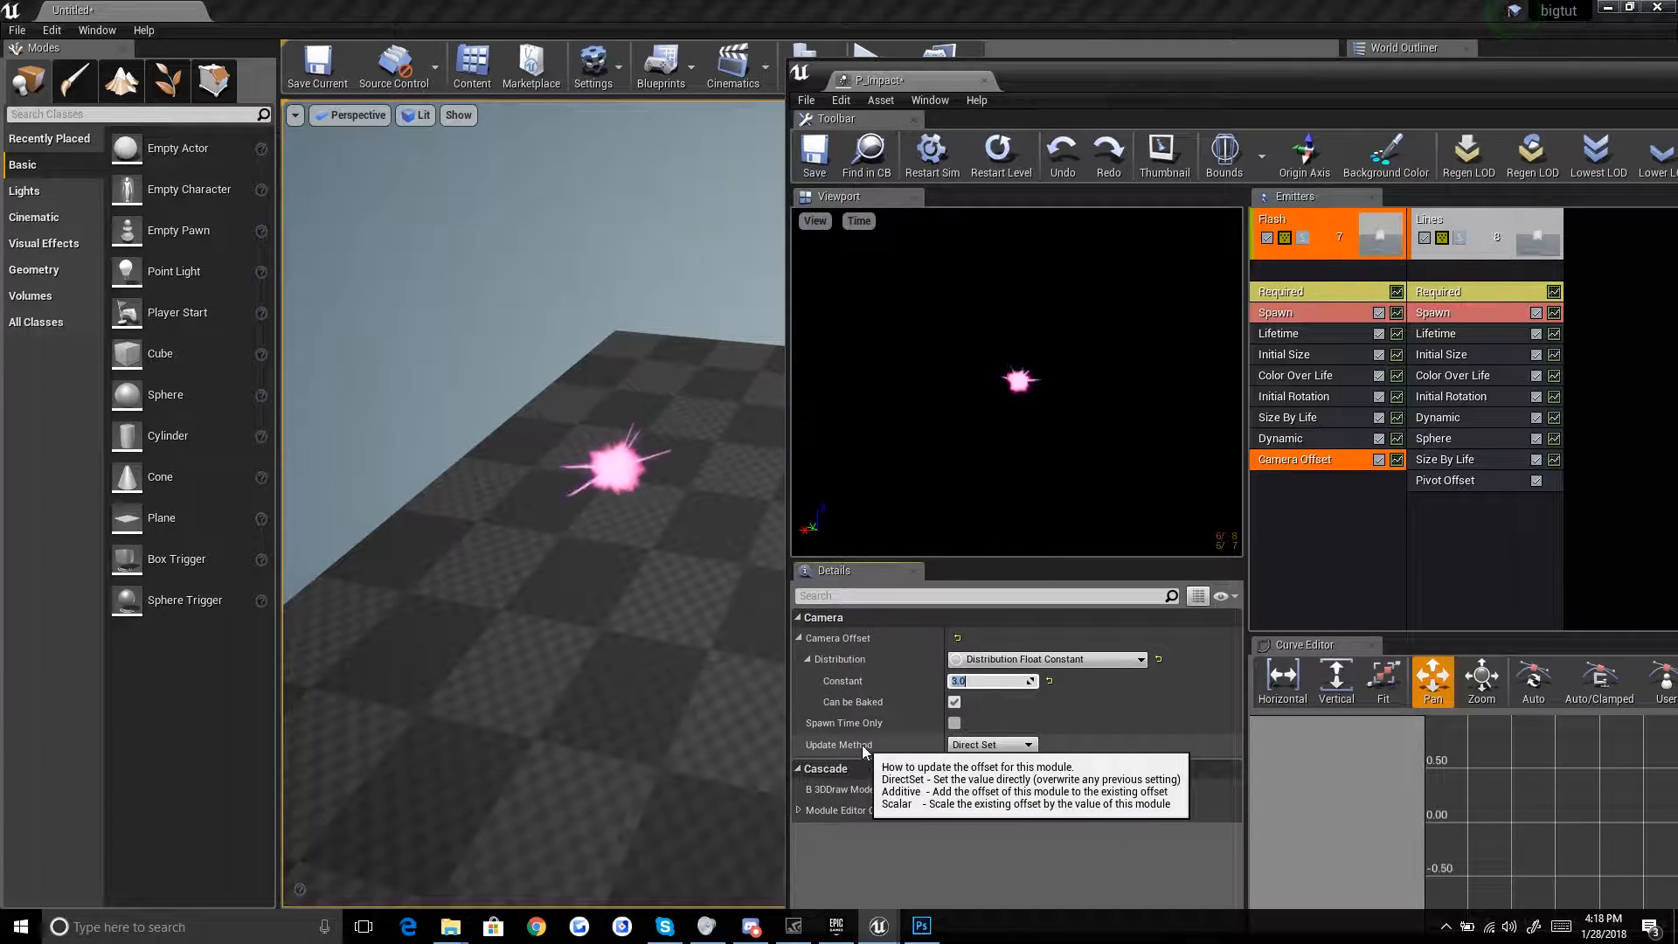
Step: Replay the effect in the level repeatedly to examine the flash drawn in front of the lines
left_click(999, 153)
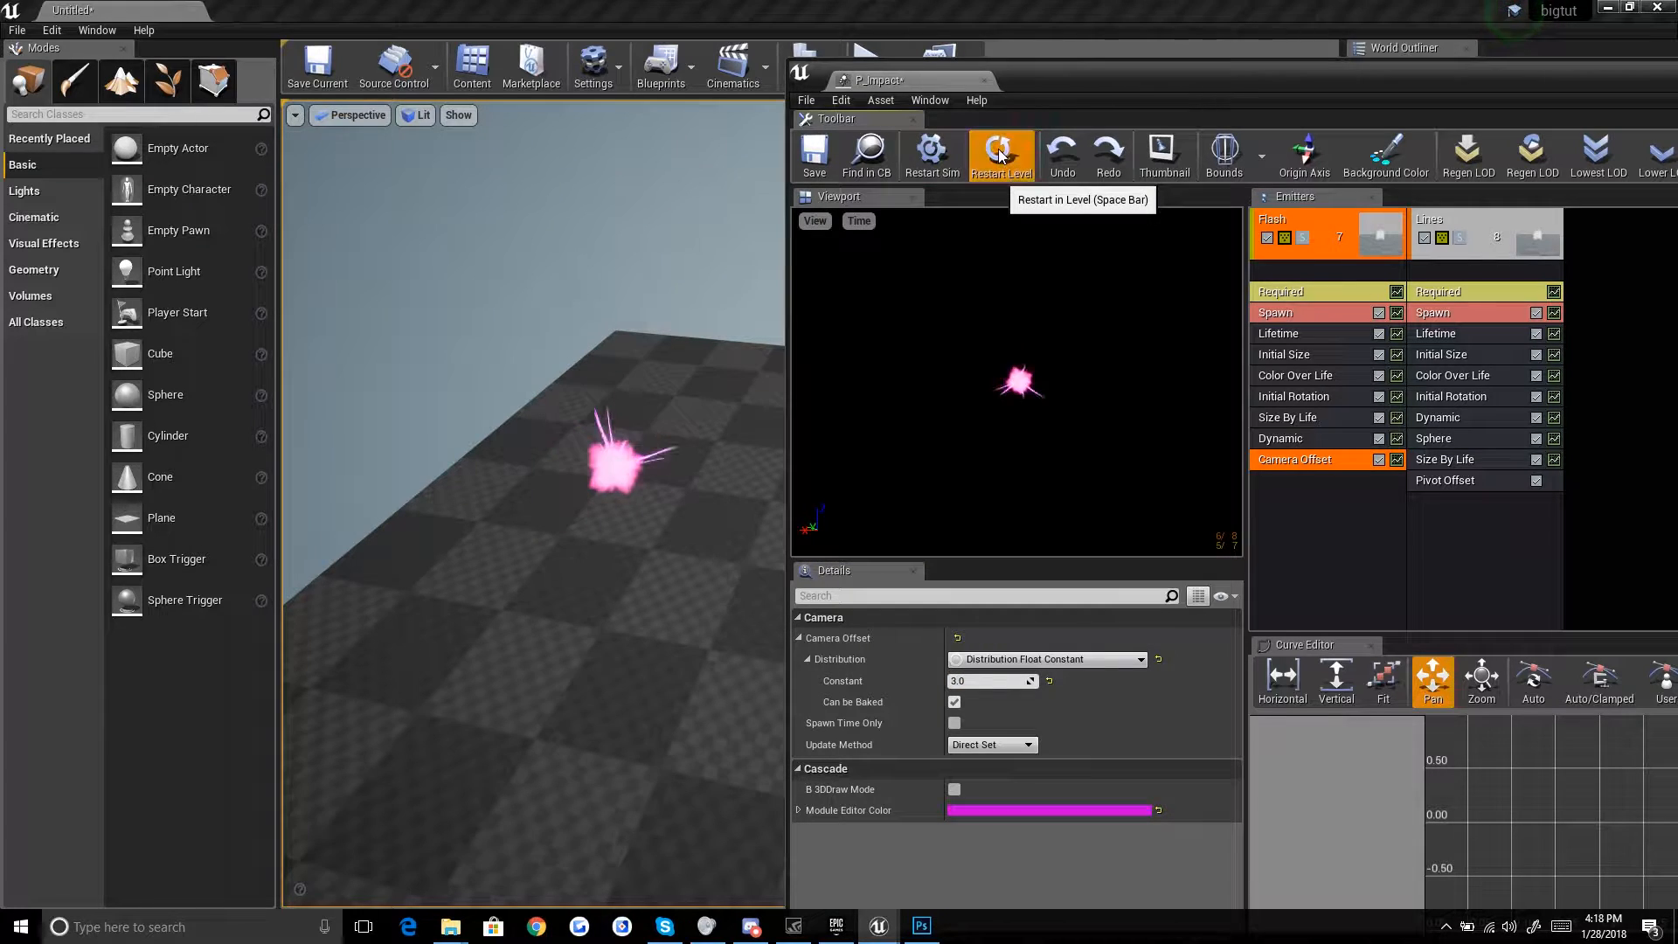
left_click(999, 154)
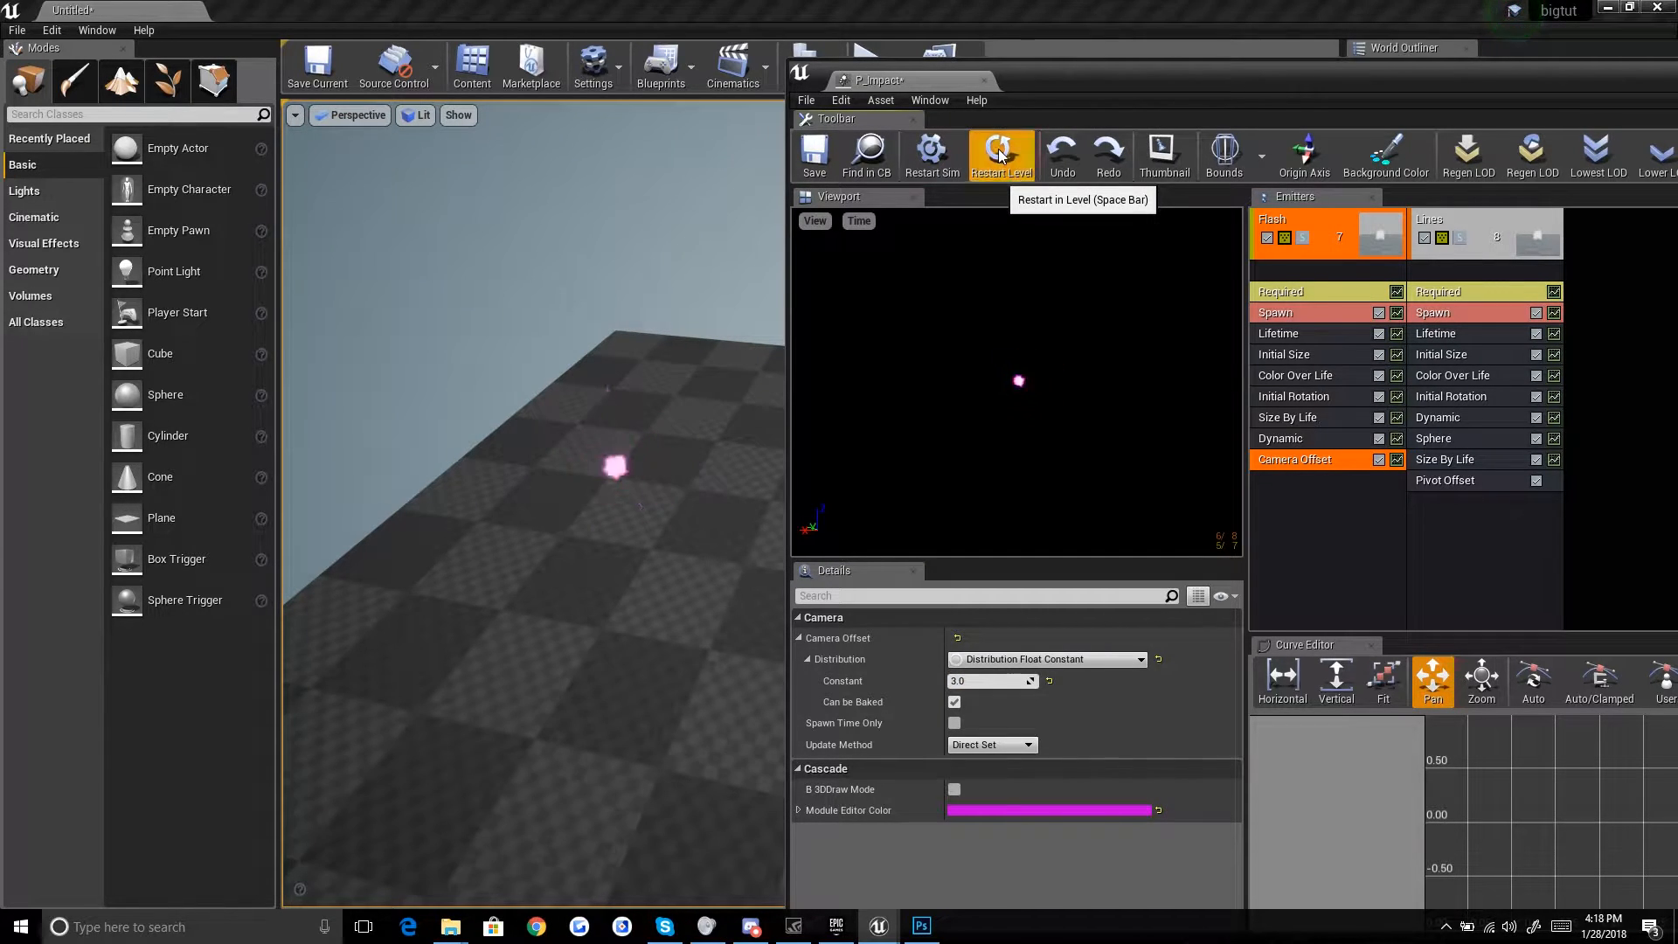
left_click(1001, 157)
left_click(1002, 156)
left_click(1001, 156)
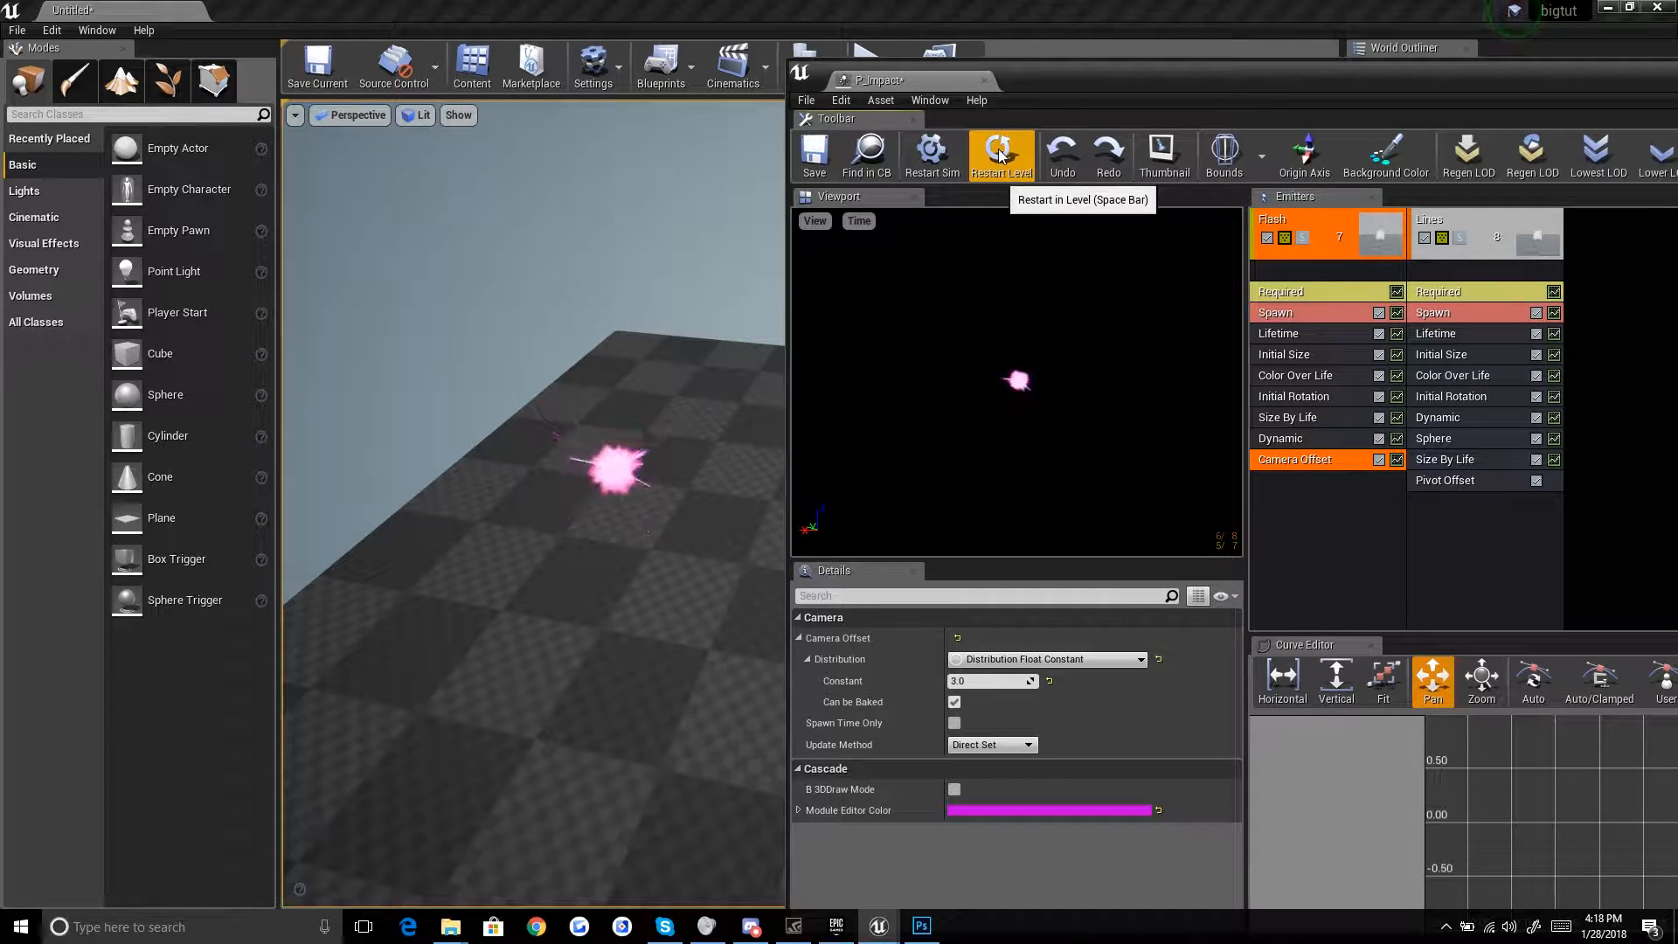
left_click(1001, 156)
left_click(1001, 156)
left_click(1001, 157)
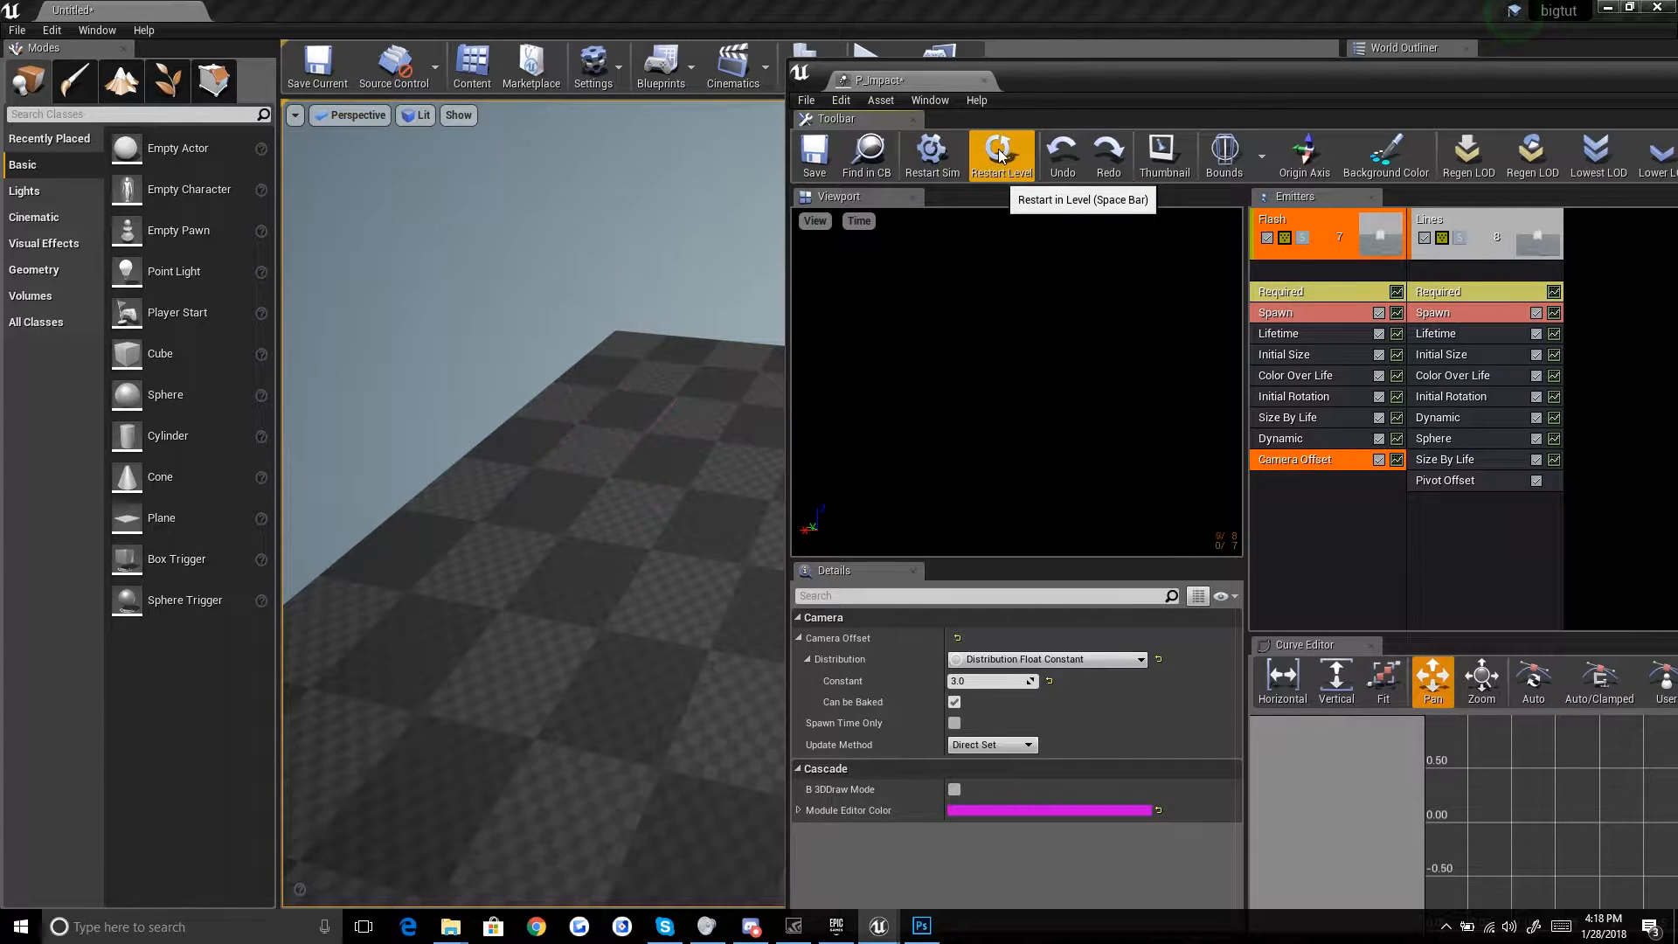
left_click(1001, 156)
left_click(1002, 156)
left_click(1001, 157)
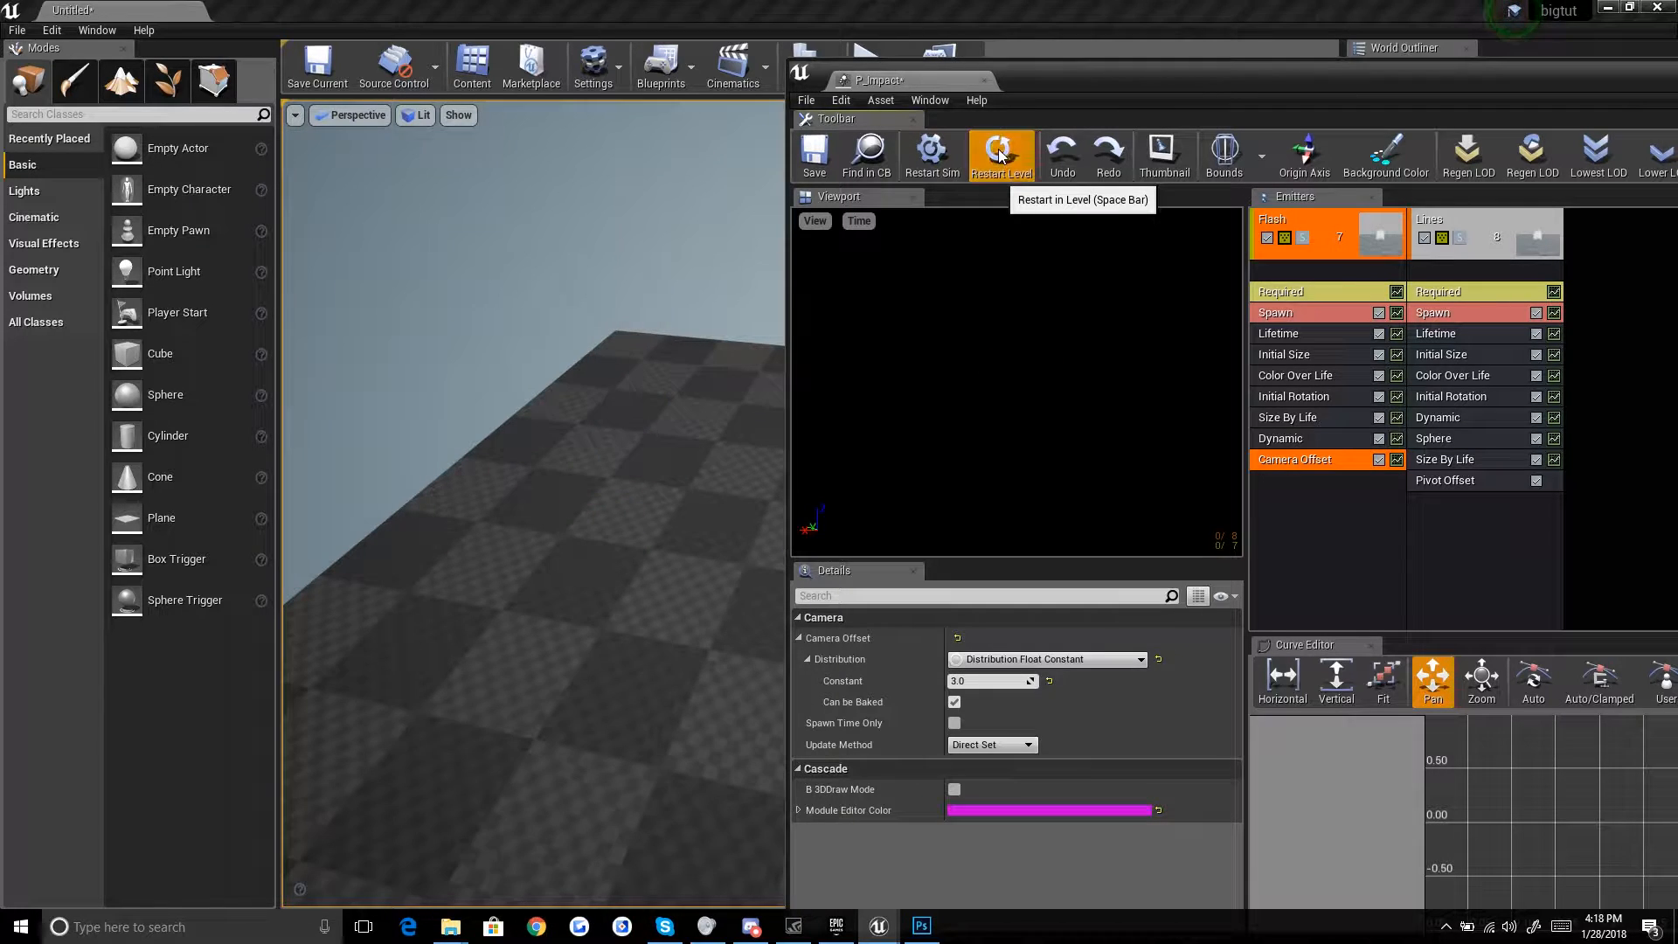
left_click(1001, 156)
left_click(1001, 156)
left_click(1001, 157)
left_click(1002, 157)
left_click(1002, 157)
left_click(1001, 157)
left_click(1001, 156)
left_click(999, 158)
left_click(999, 158)
Step: Maximize the particle editor and show the Required settings of the Lines emitter
double_click(1094, 80)
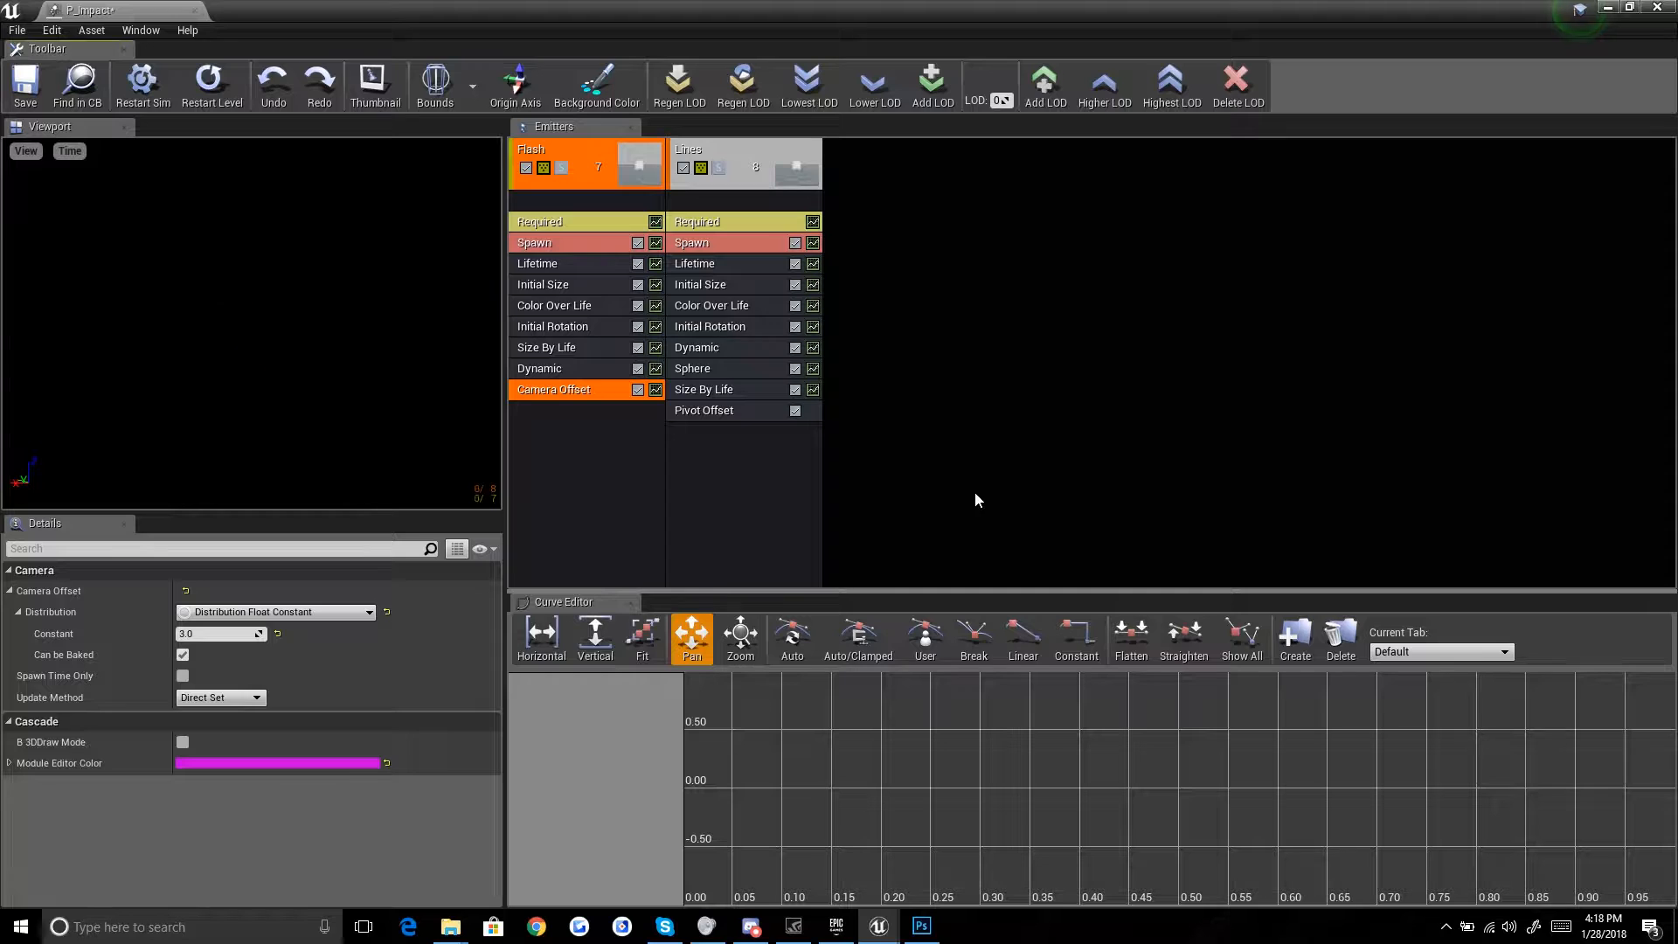
left_click(756, 223)
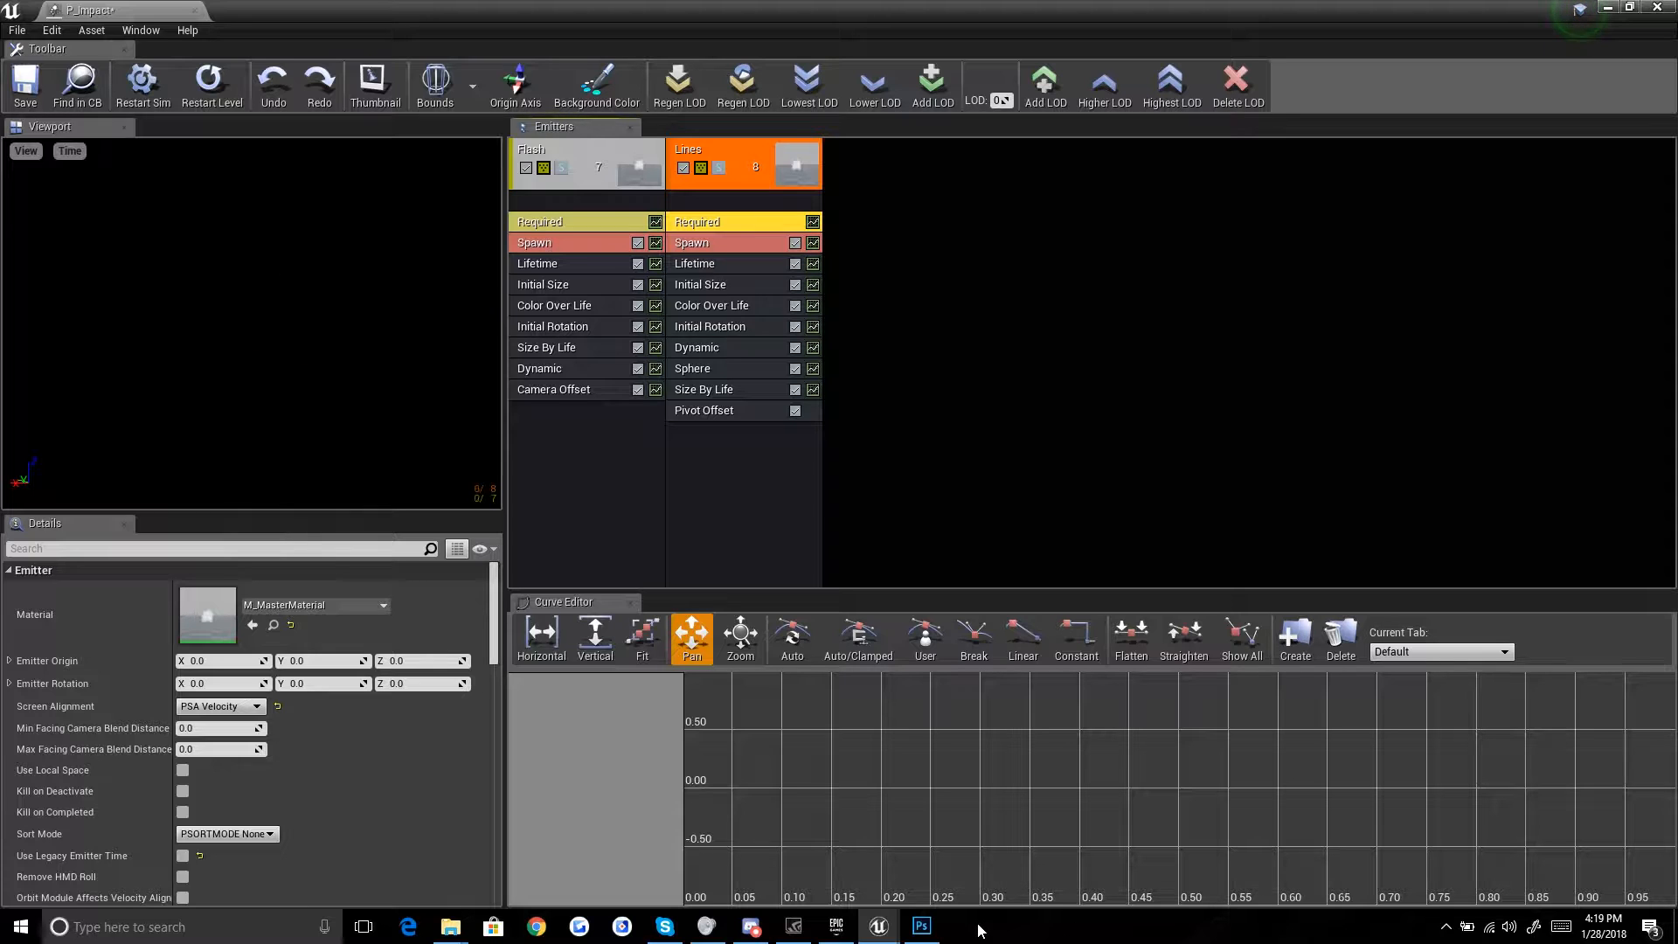
Step: Switch to Photoshop, create a 512 by 512 pixel RGB Color document, and fill its background with black
left_click(921, 926)
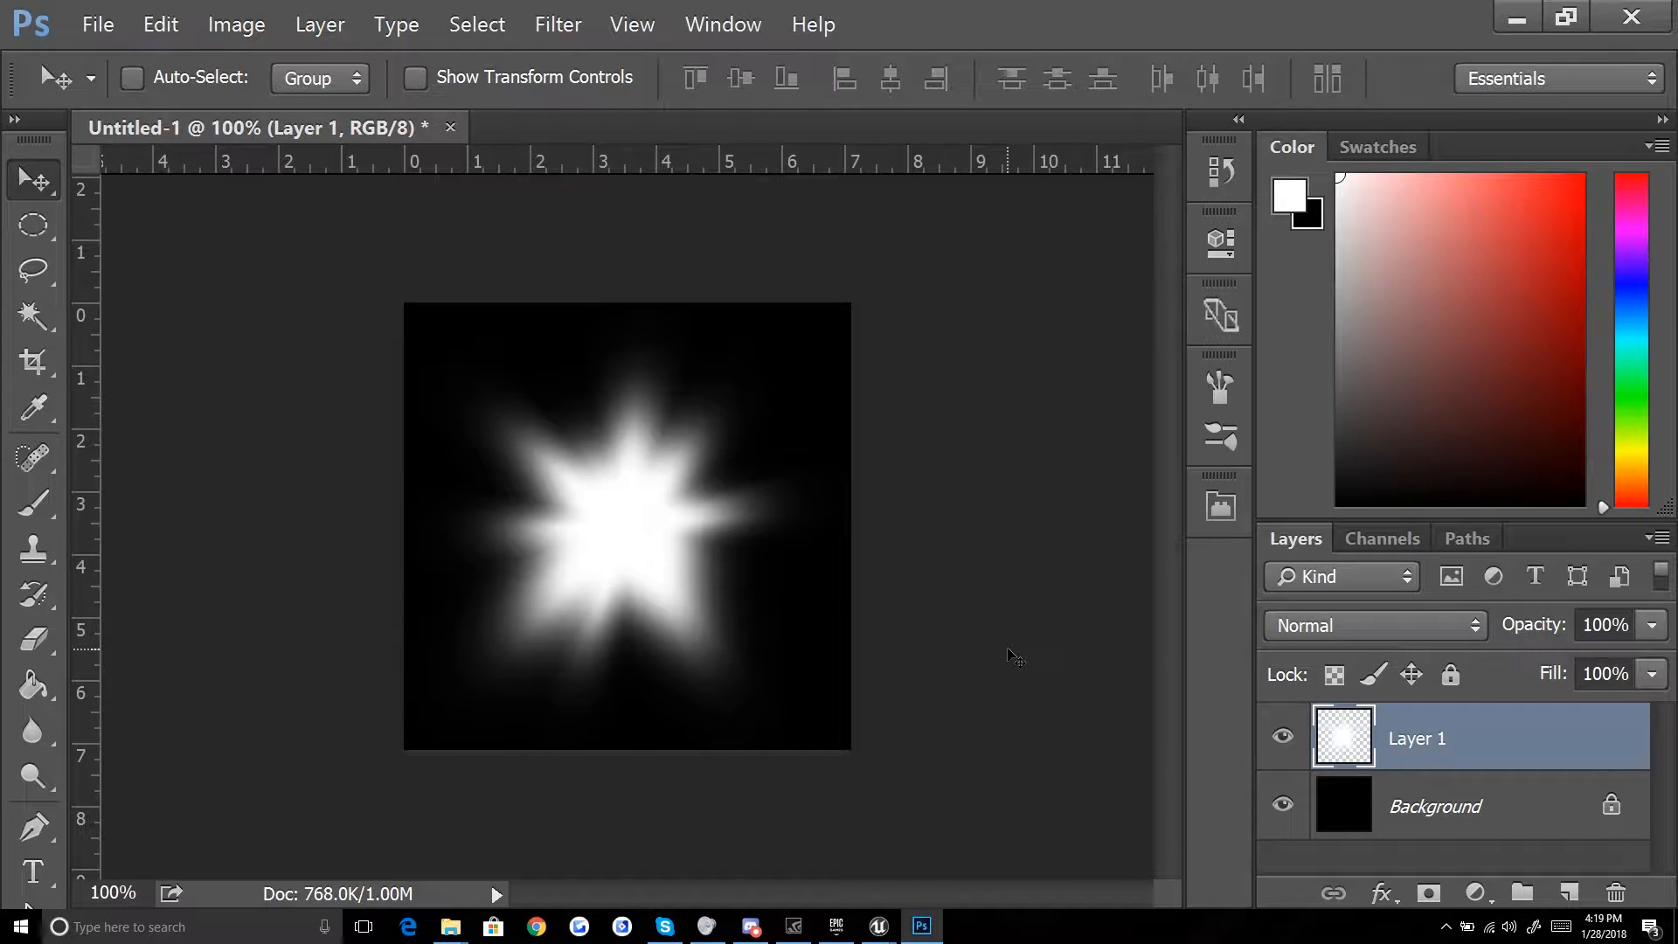
key("ctrl+n")
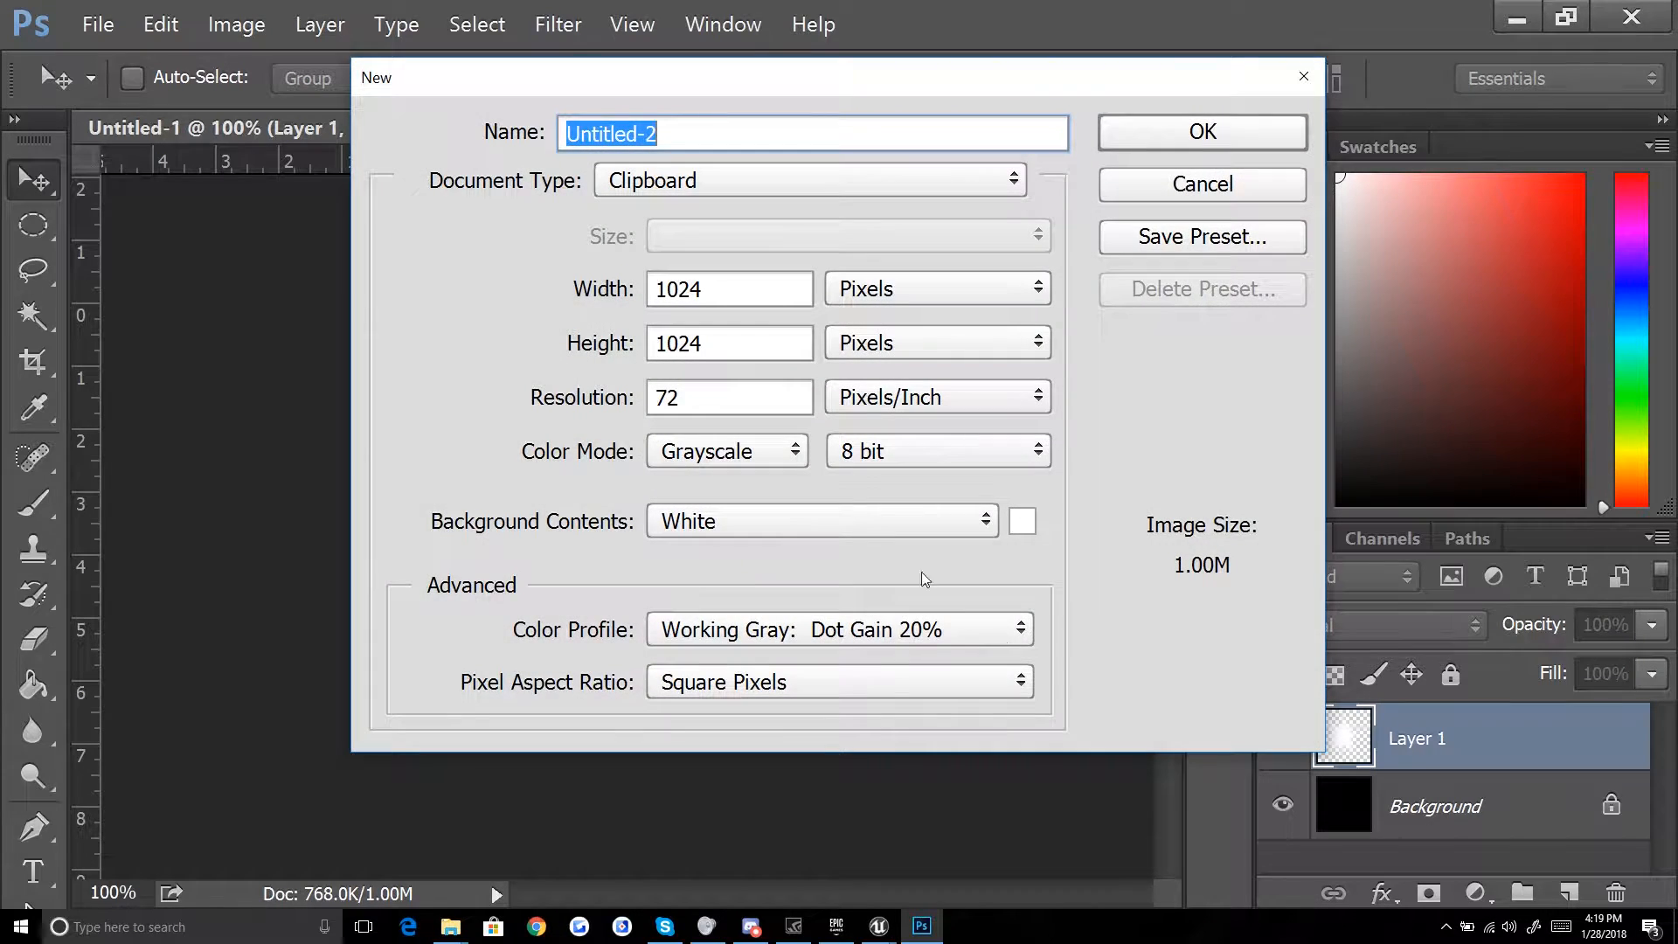
double_click(759, 294)
type("512")
key("Tab")
key("Tab")
type("512")
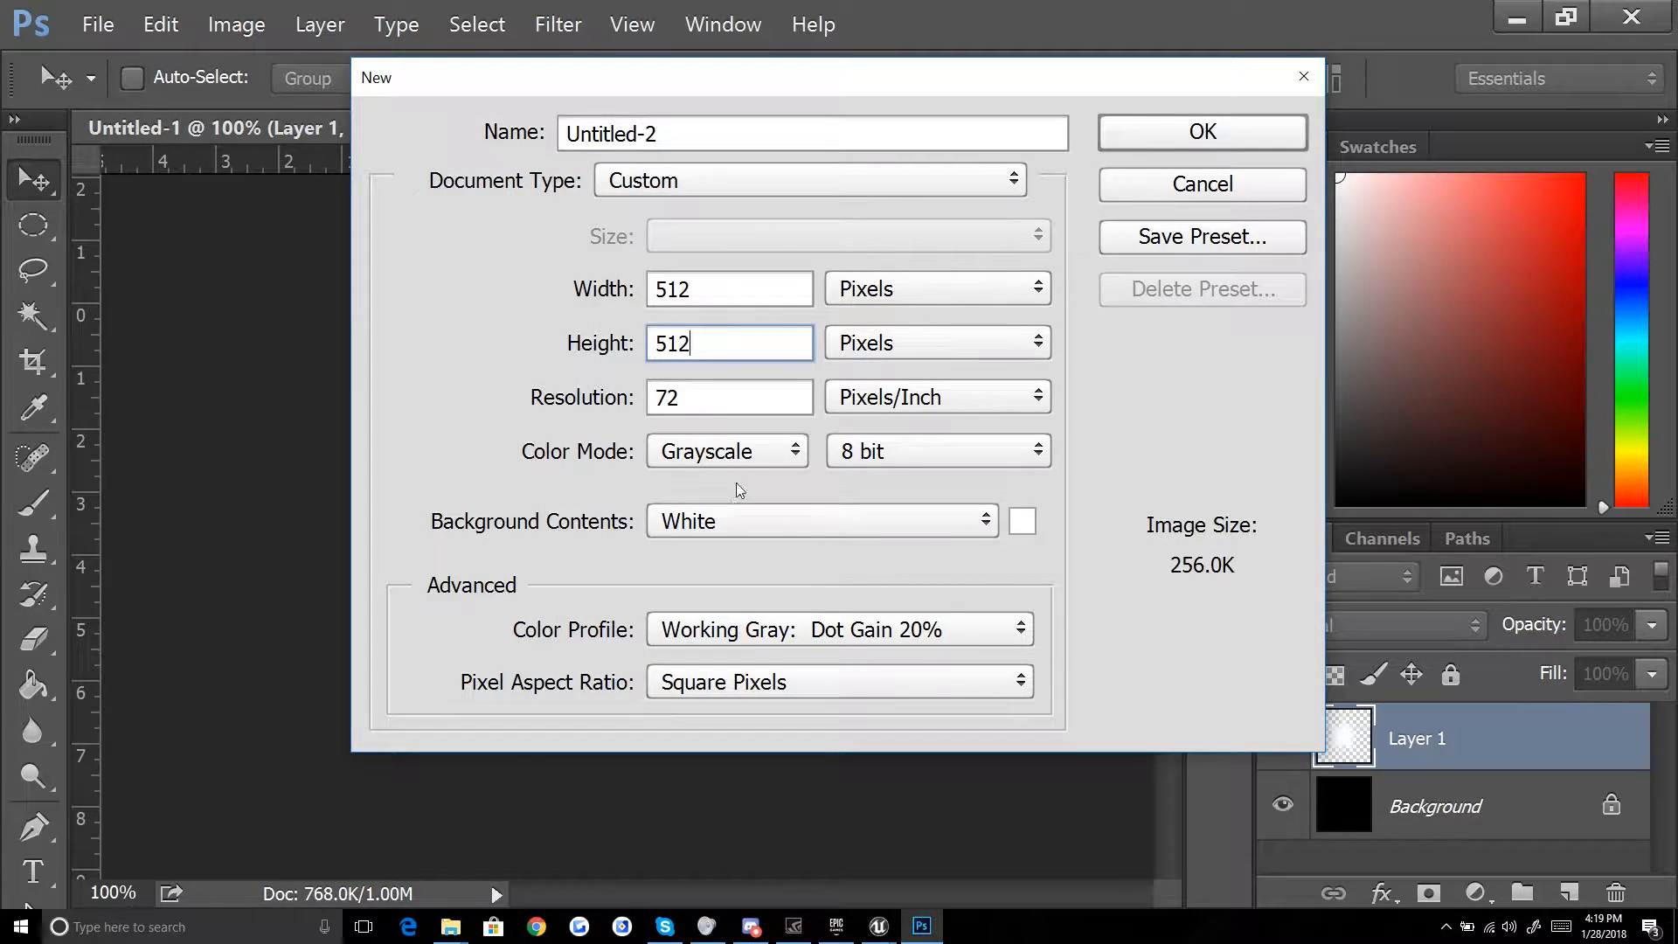
left_click(734, 450)
left_click(742, 637)
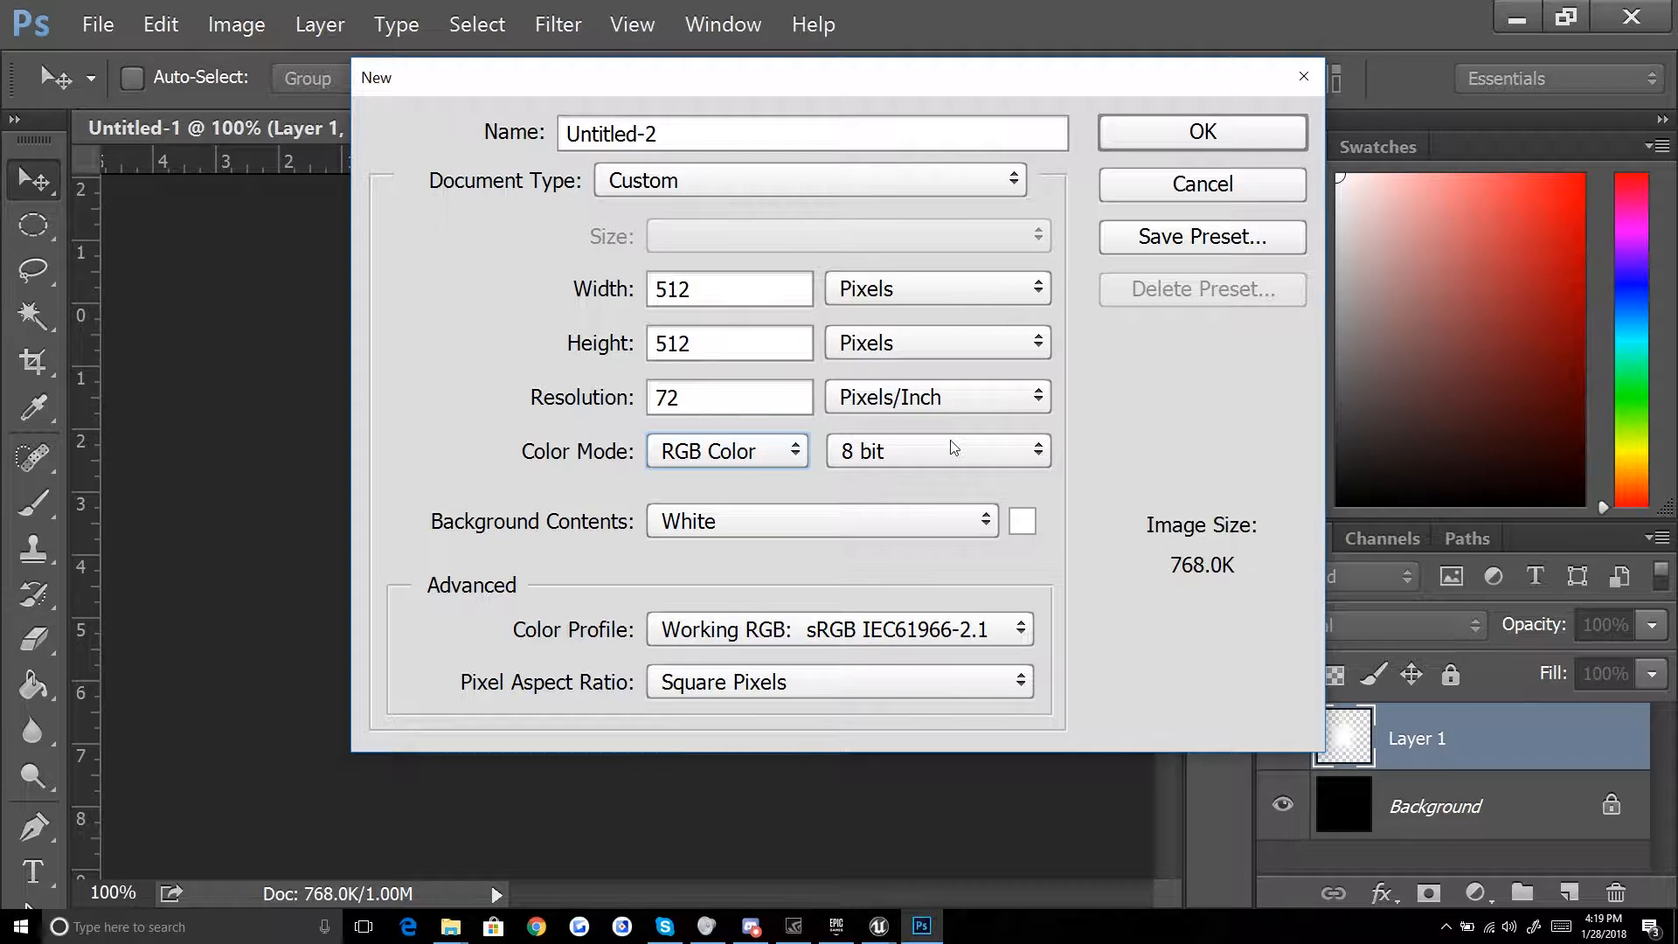
key("Return")
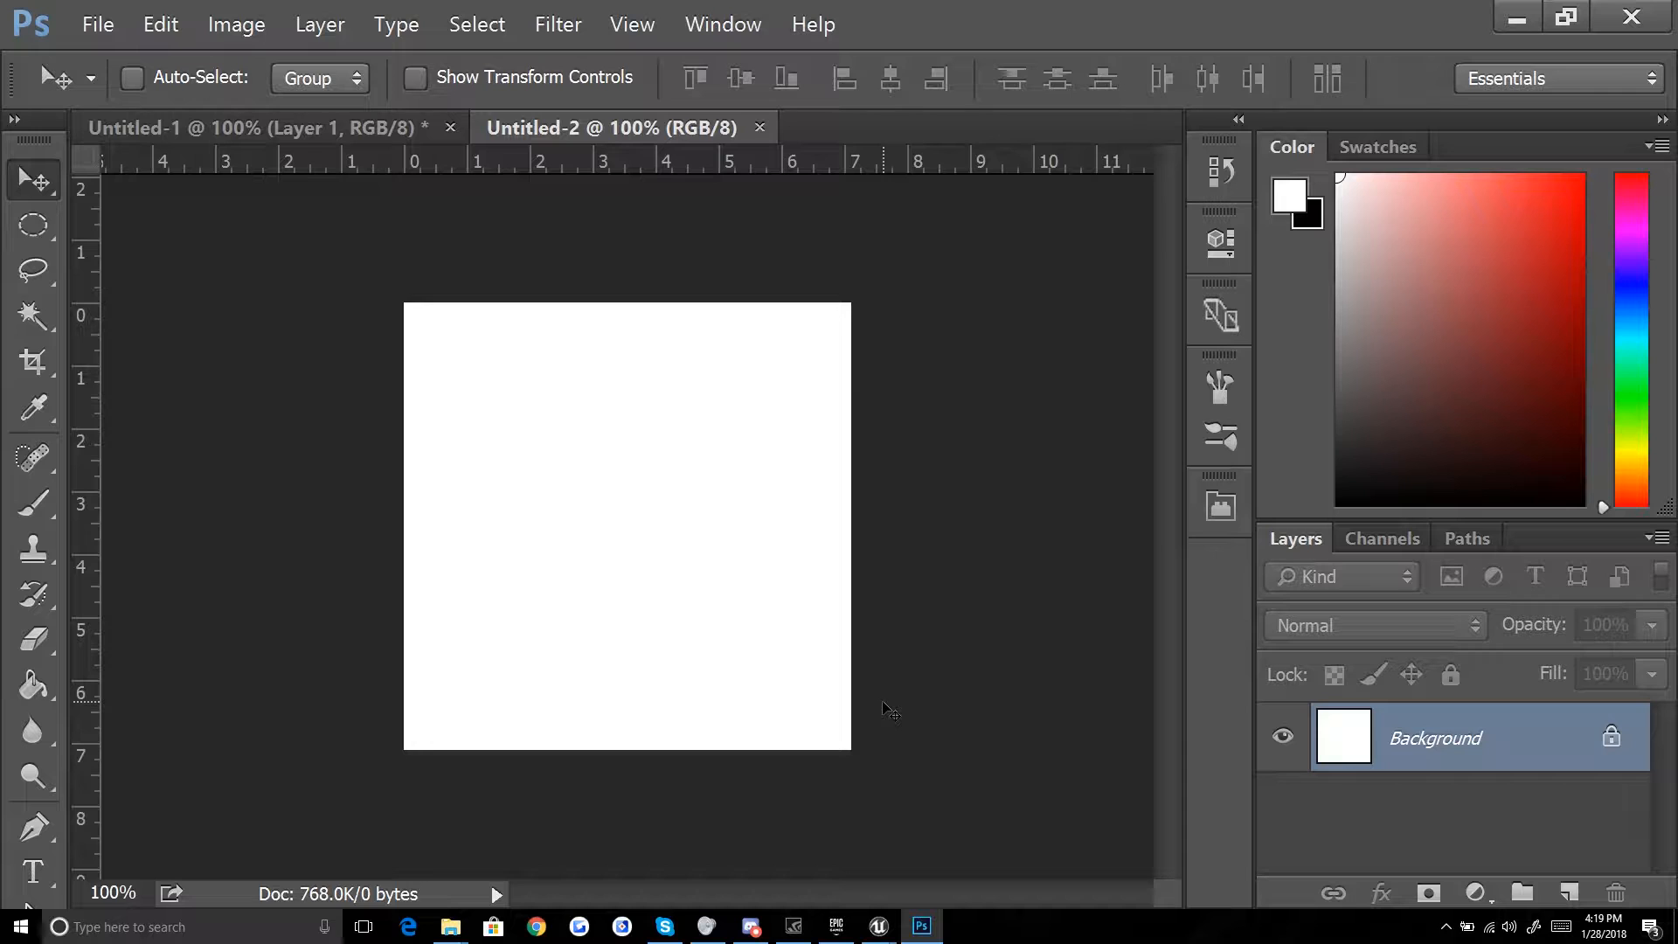
key("ctrl+BackSpace")
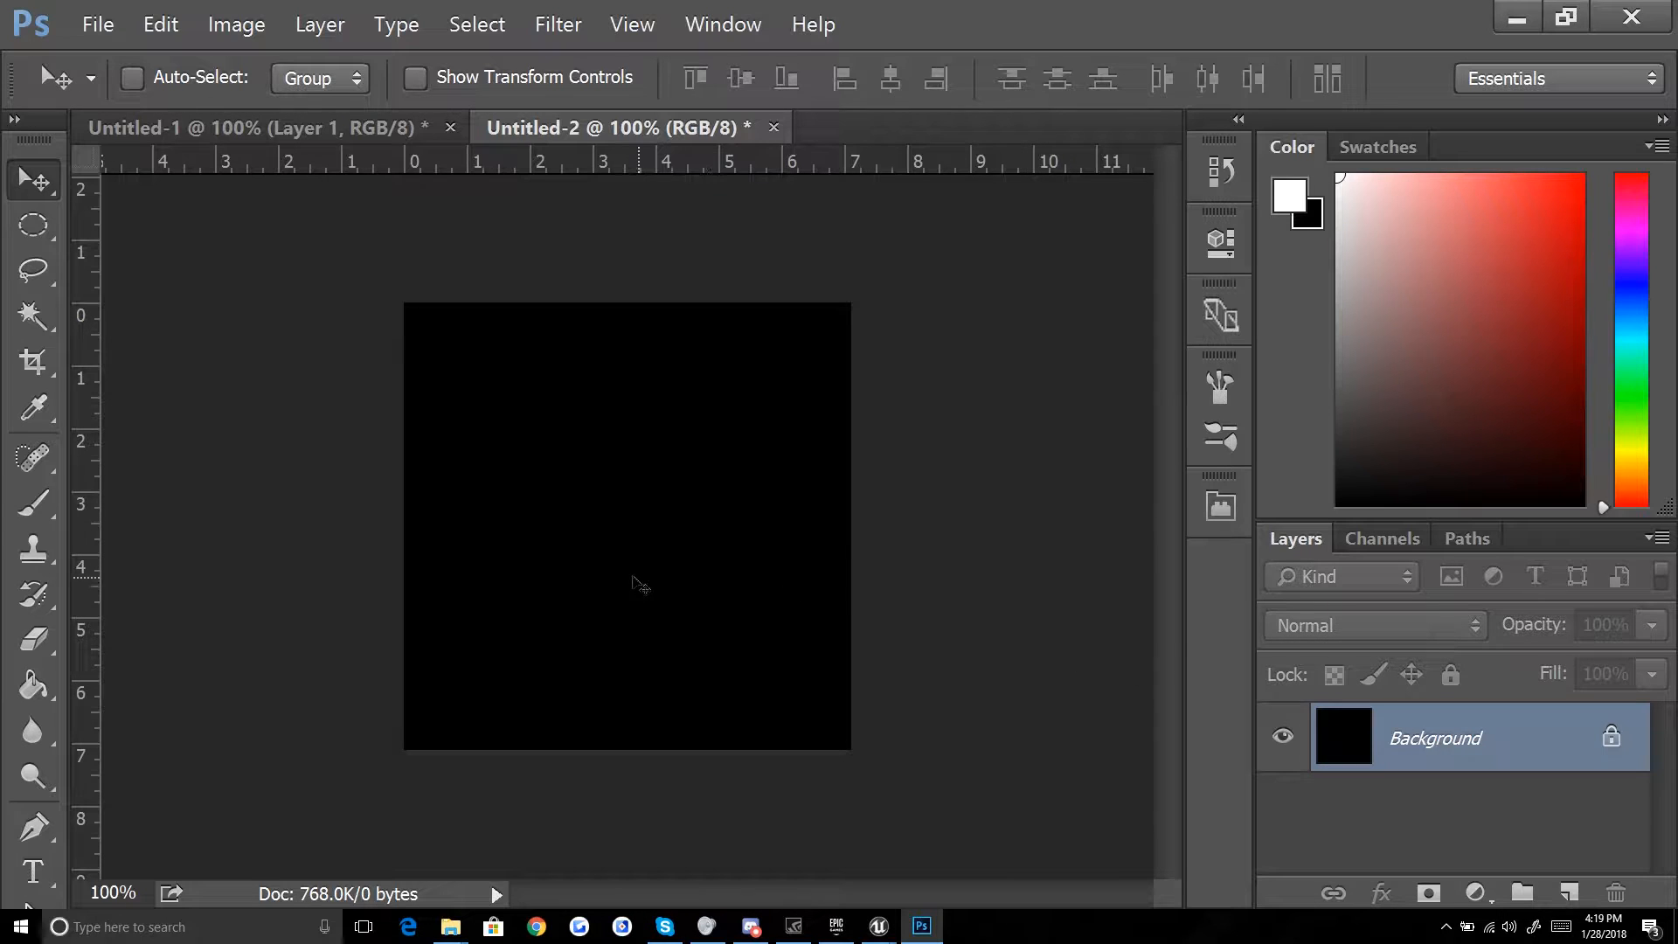
Step: Make a centred circular selection about three quarters of the canvas wide and fill it with white
key("b")
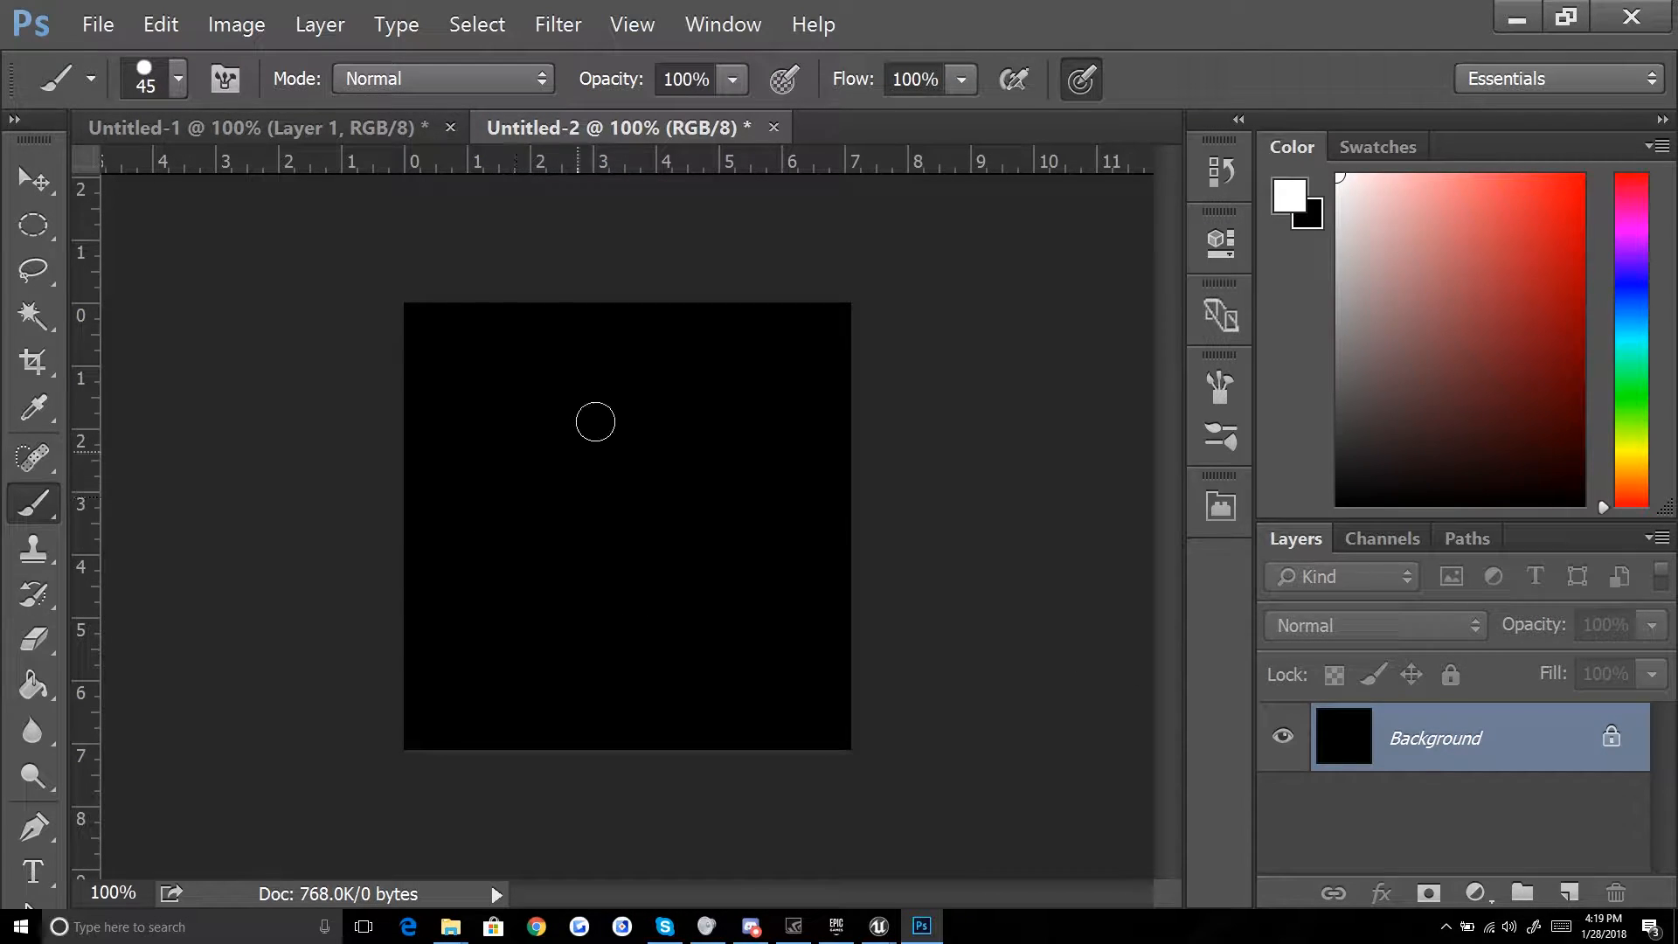
key("m")
left_click_drag(545, 424, 863, 759)
left_click_drag(704, 561, 714, 511)
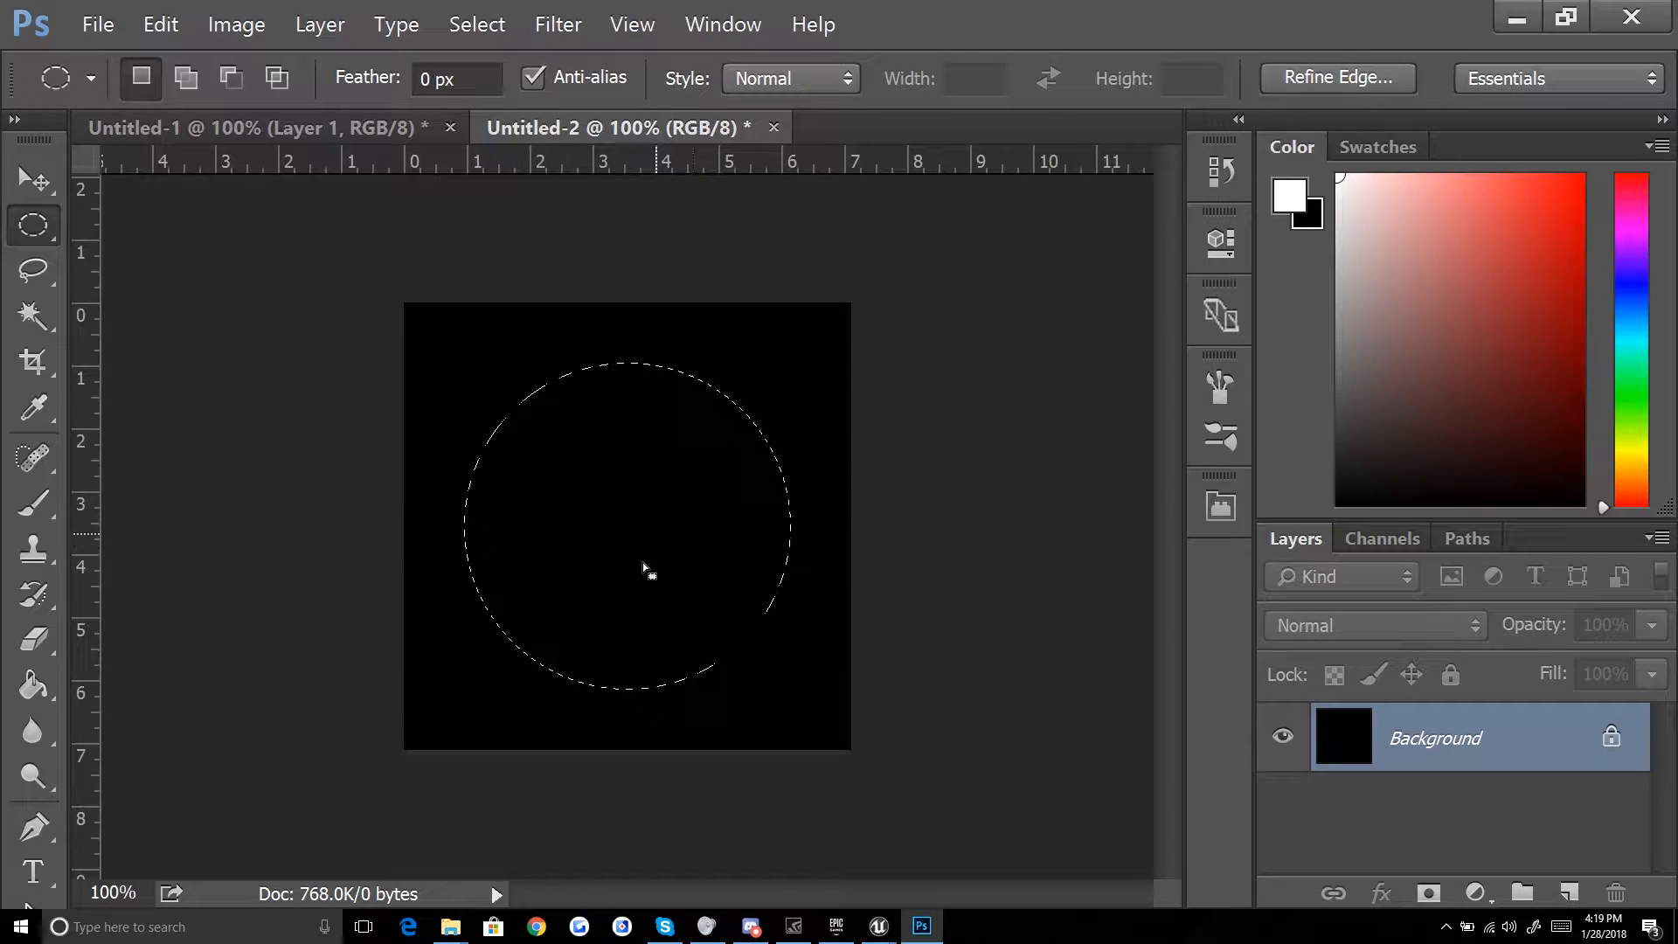
key("g")
left_click(611, 529)
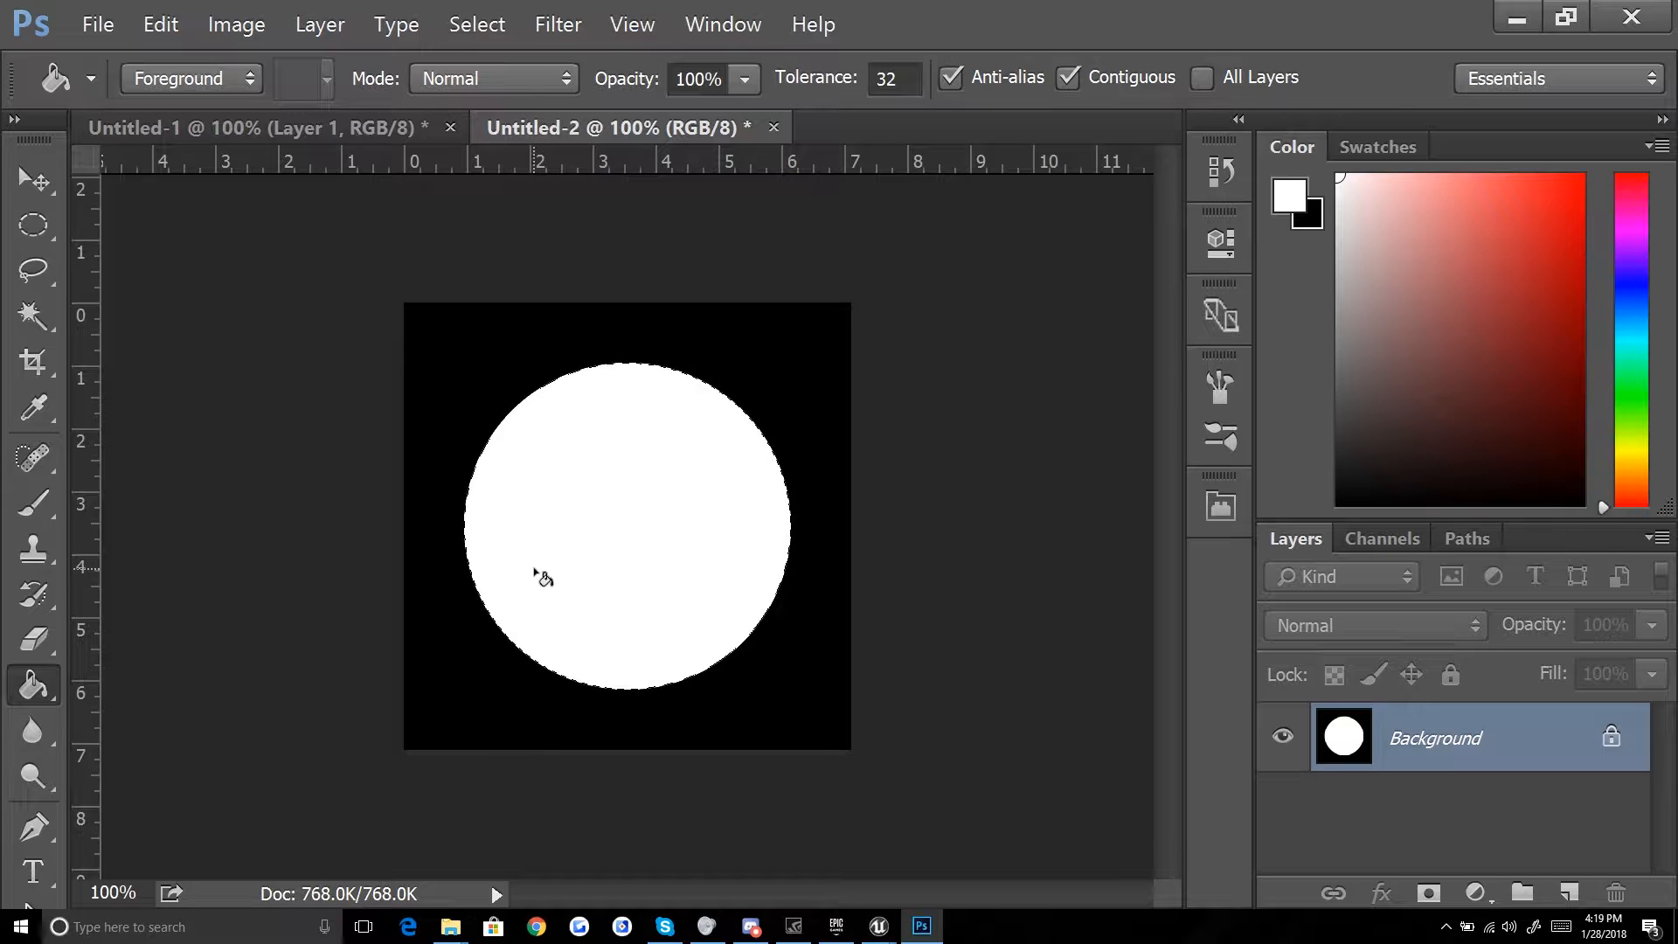
Step: Transform the circular selection to about 70% of its size, keeping it centred inside the white circle
key("m")
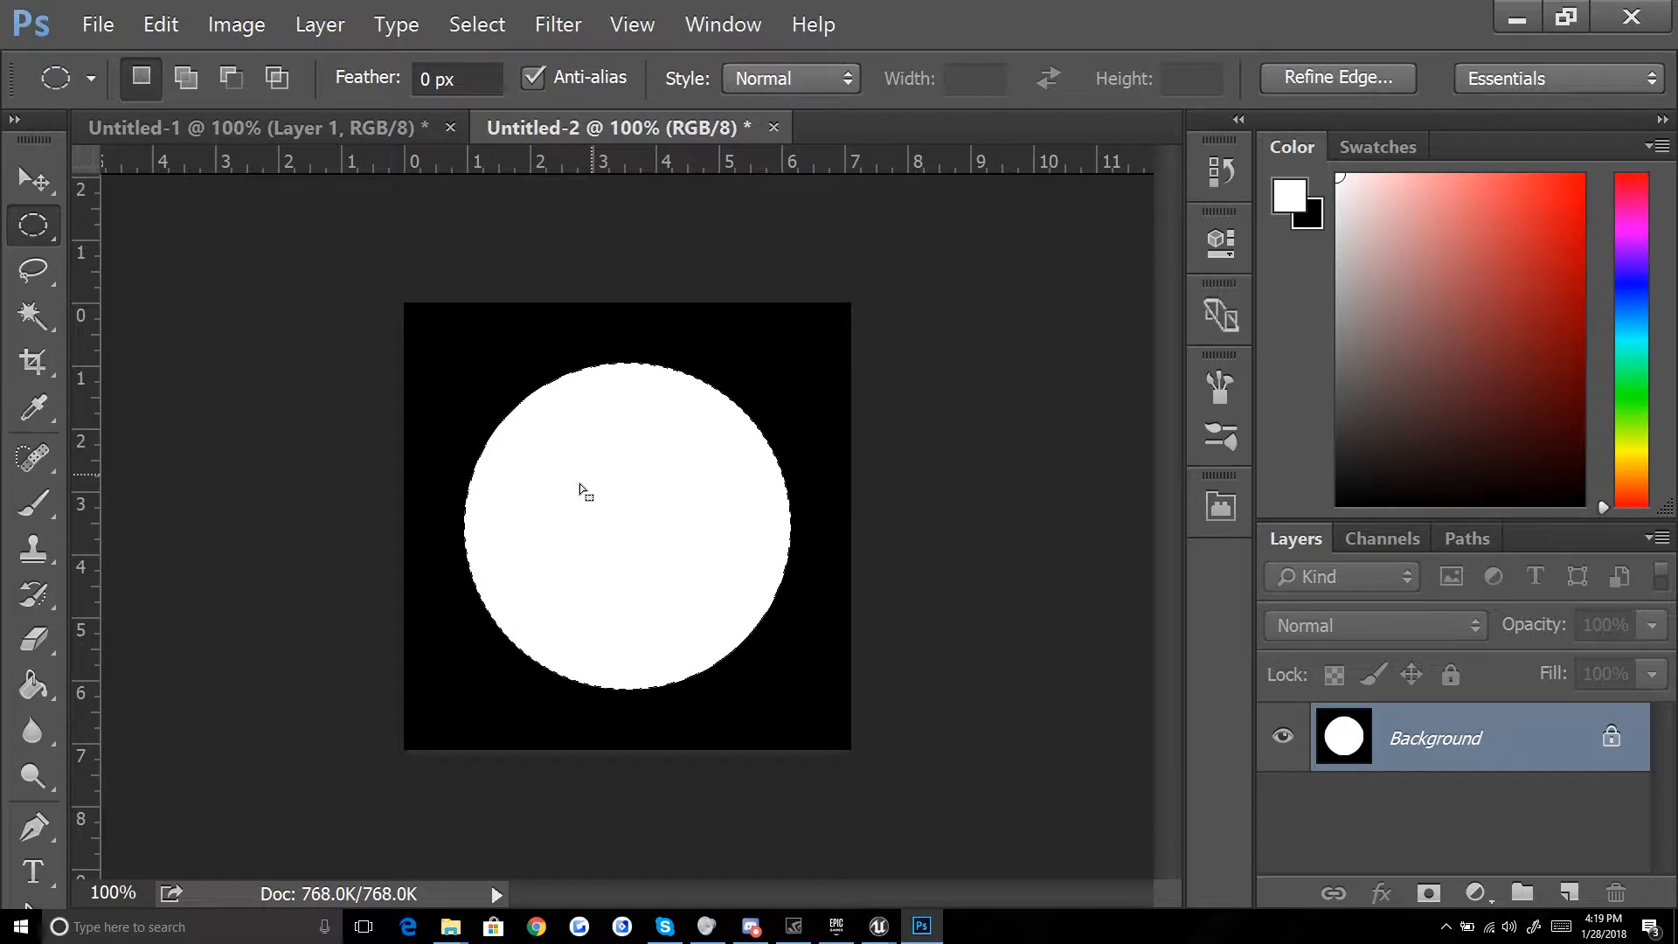
right_click(580, 484)
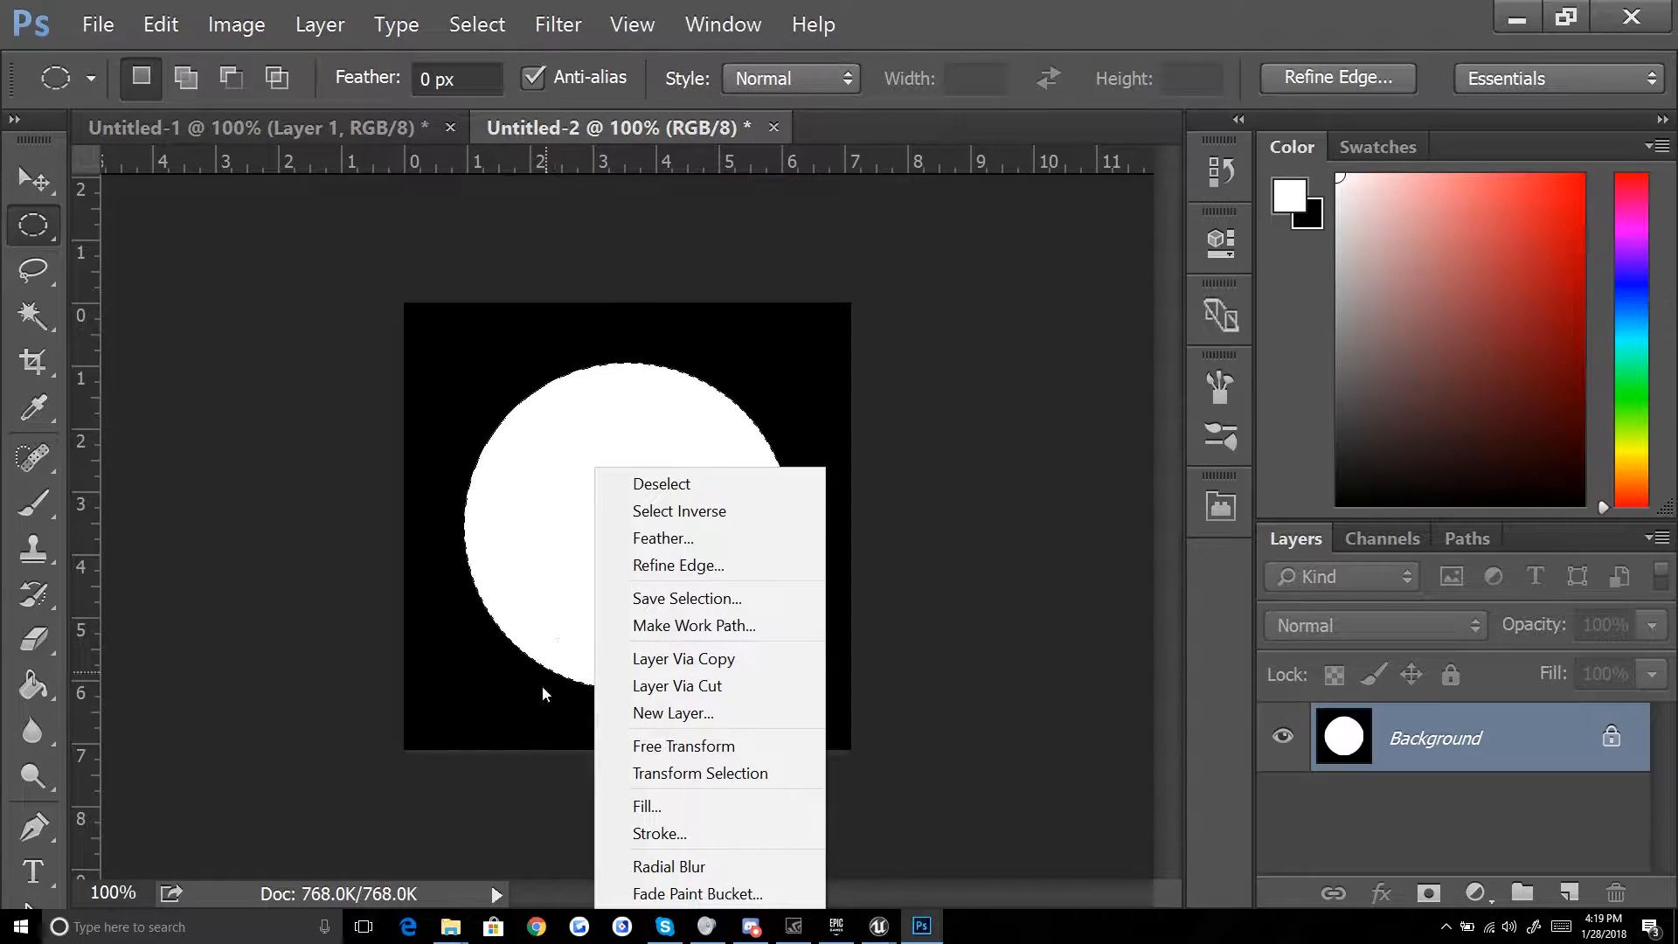
left_click(724, 779)
left_click_drag(790, 693, 738, 616, "shift")
left_click_drag(664, 517, 689, 539)
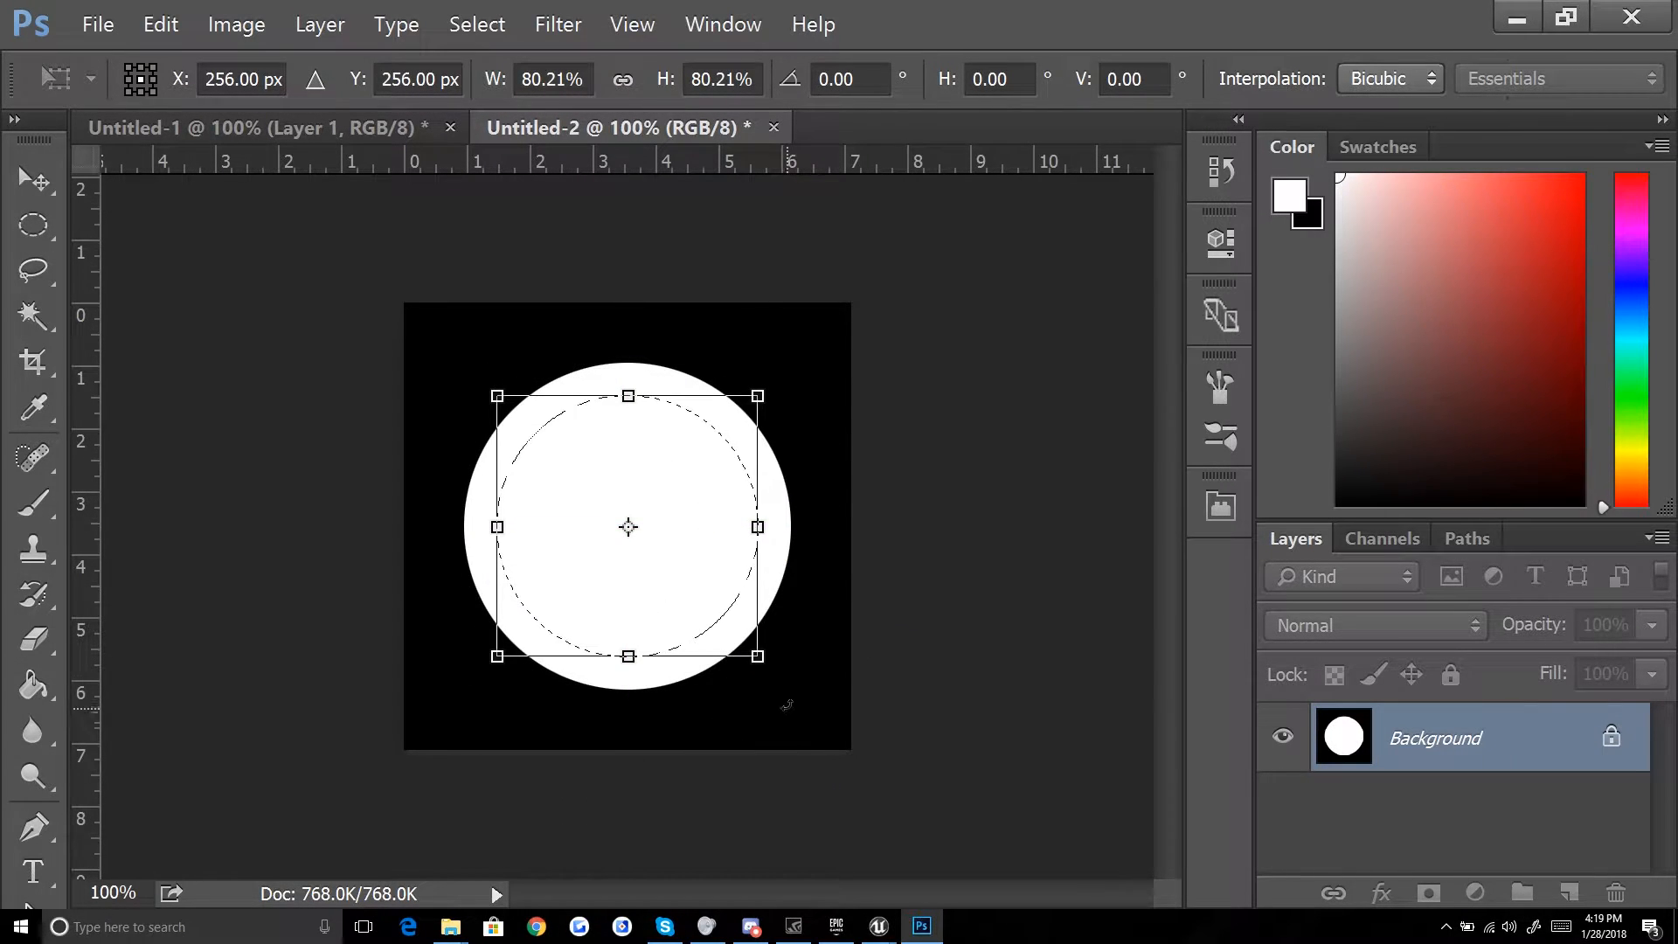
left_click_drag(757, 655, 724, 623, "shift")
left_click_drag(671, 527, 685, 542)
key("Return")
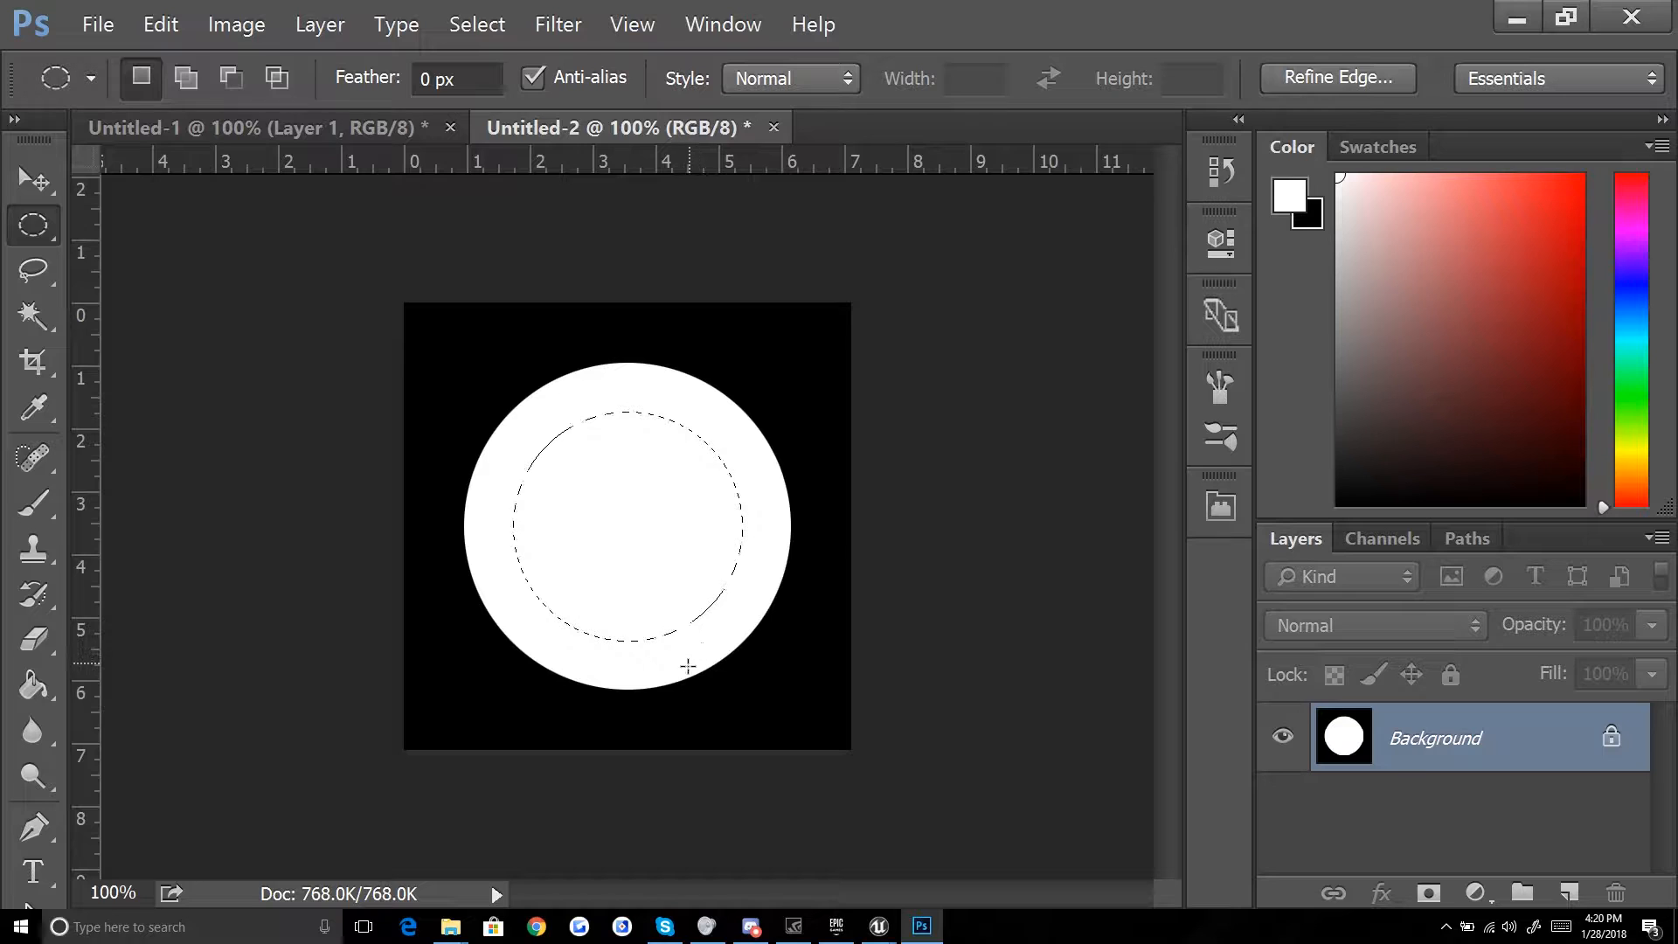
Step: Fill the inner circular selection with black to leave a white ring, restore white as the foreground colour and deselect
key("x")
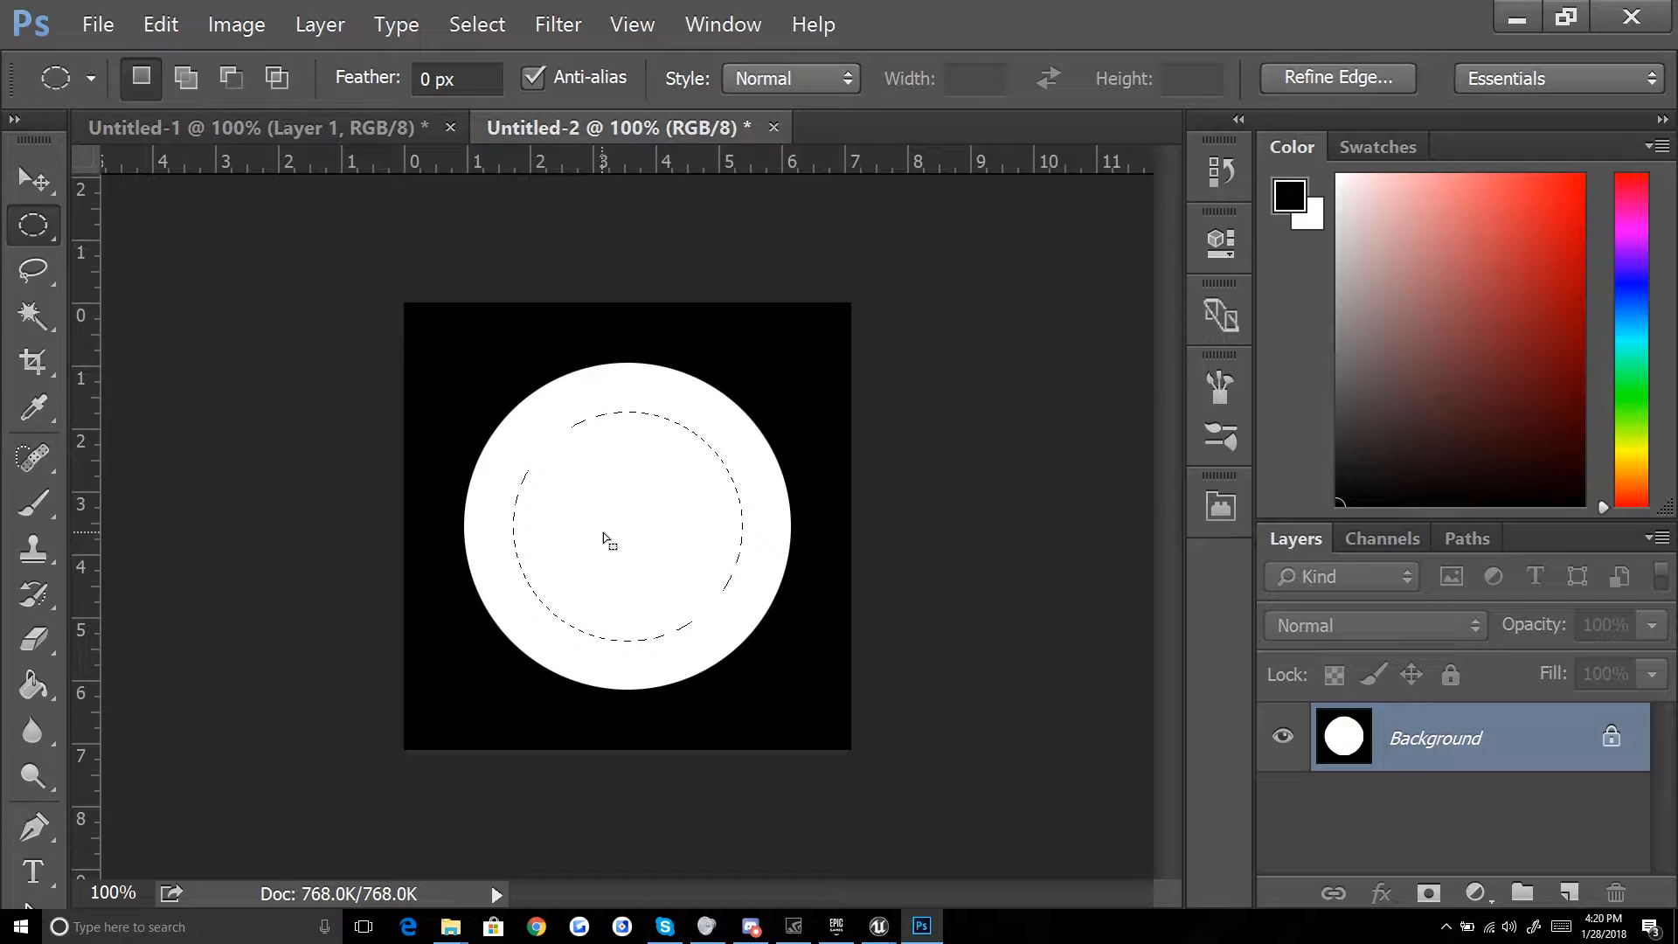
key("g")
left_click(614, 577)
key("x")
key("ctrl+d")
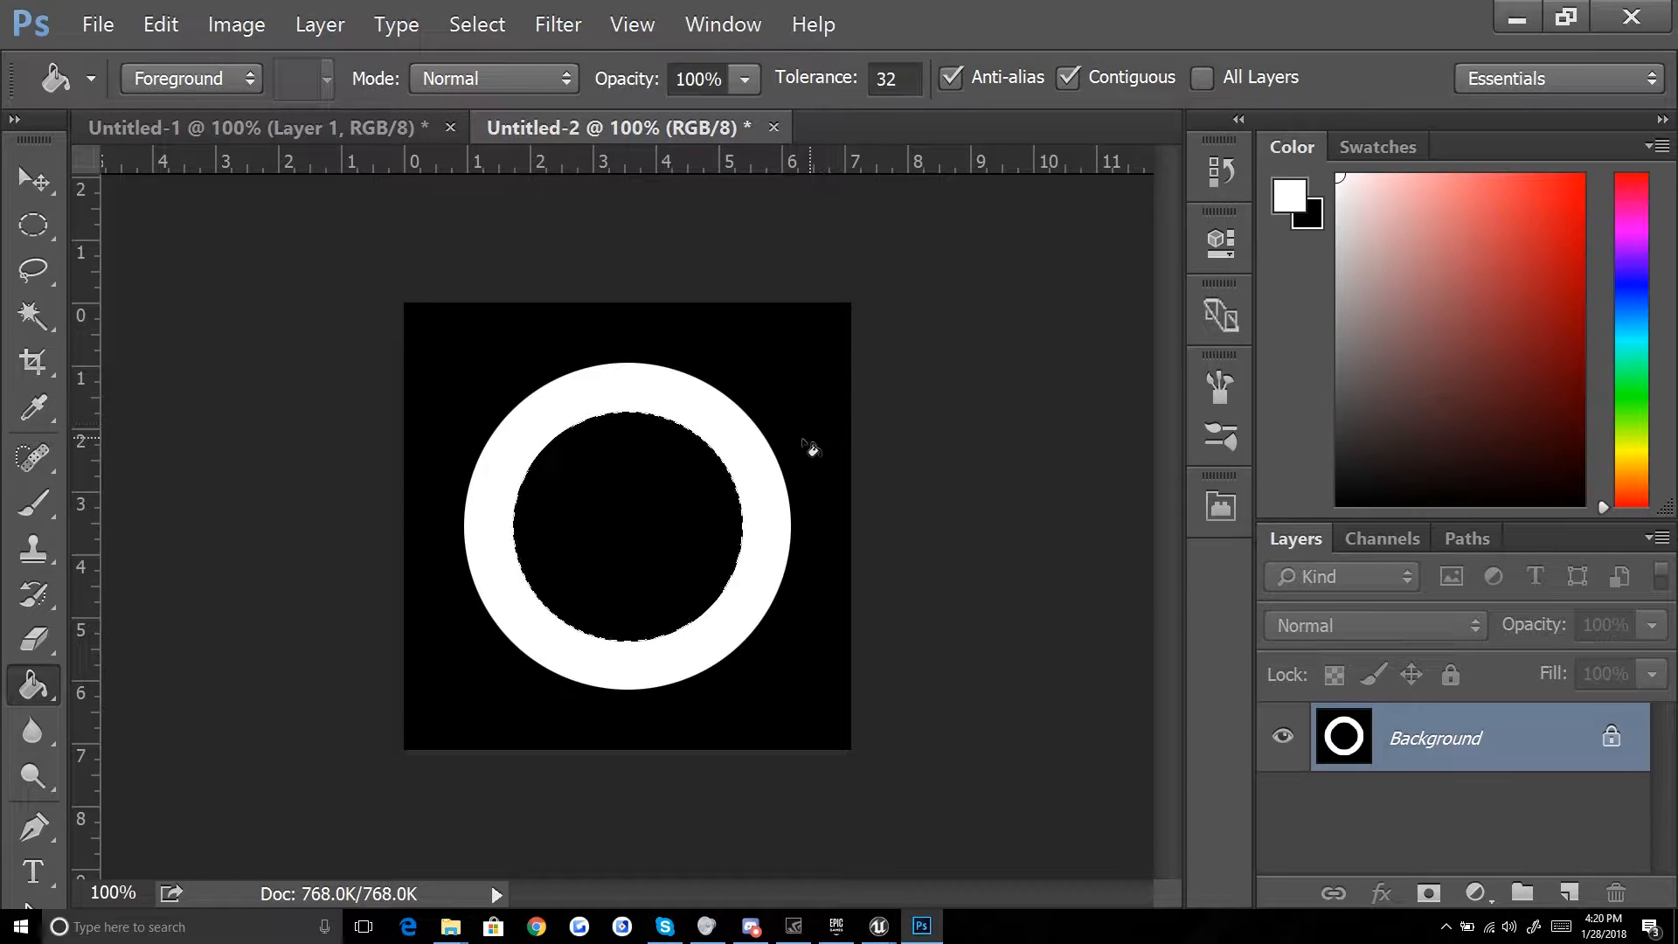
Step: Select the white ring together with its black centre using the Magic Wand
key("w")
left_click(749, 539)
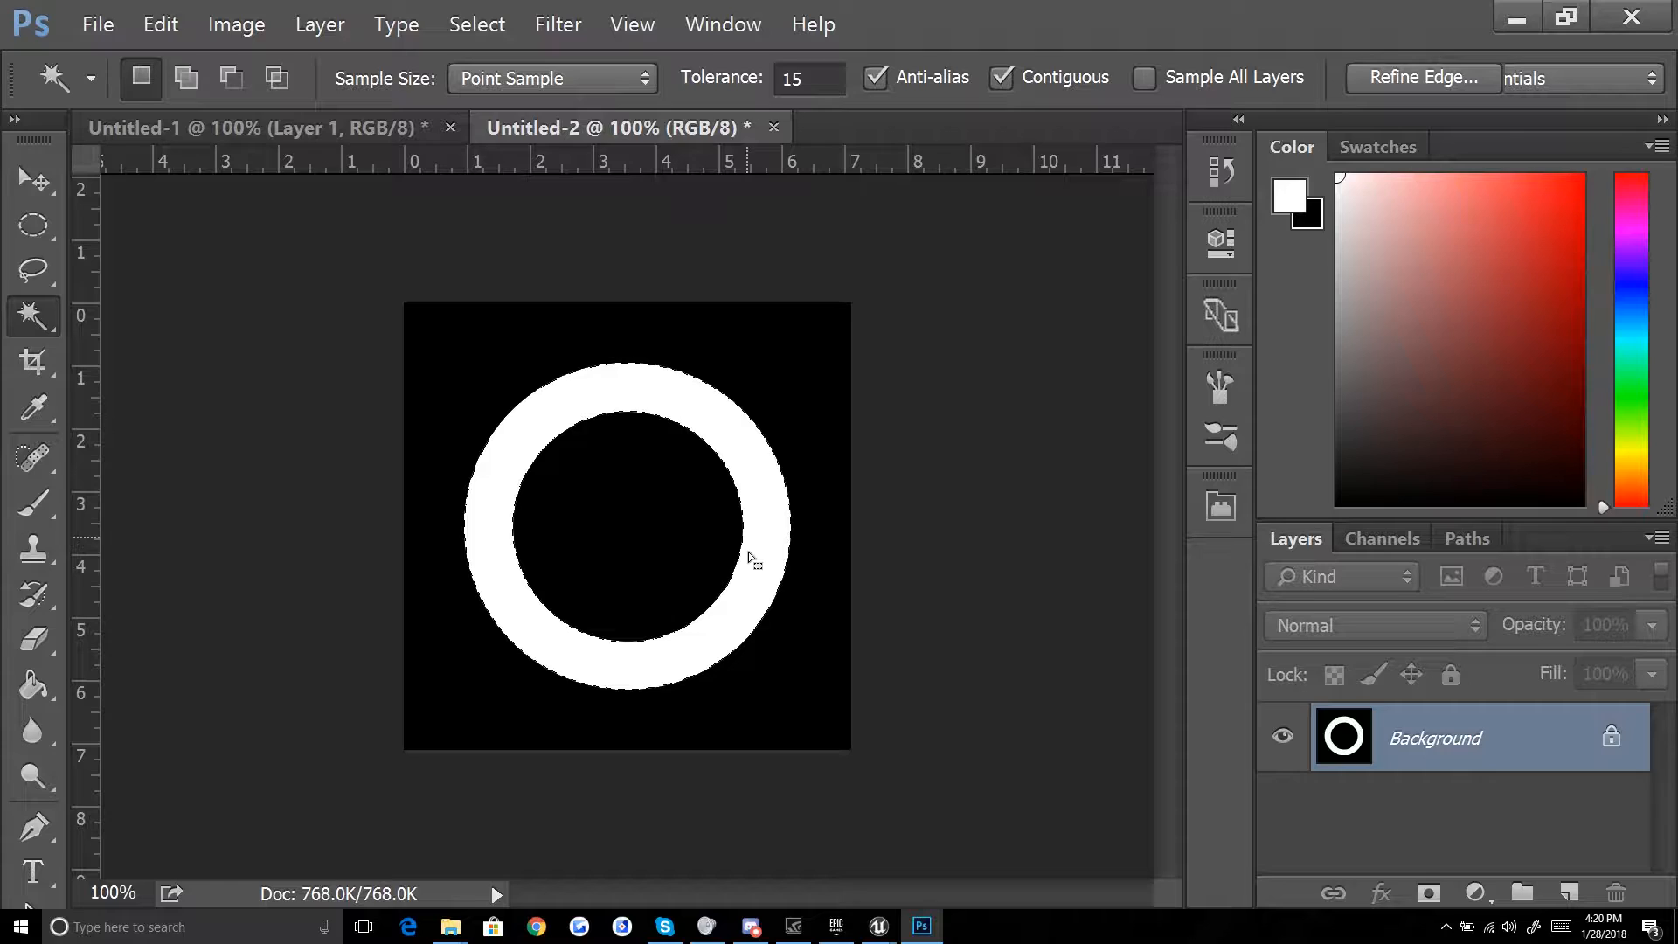
left_click(647, 547, "shift")
key("ctrl+d")
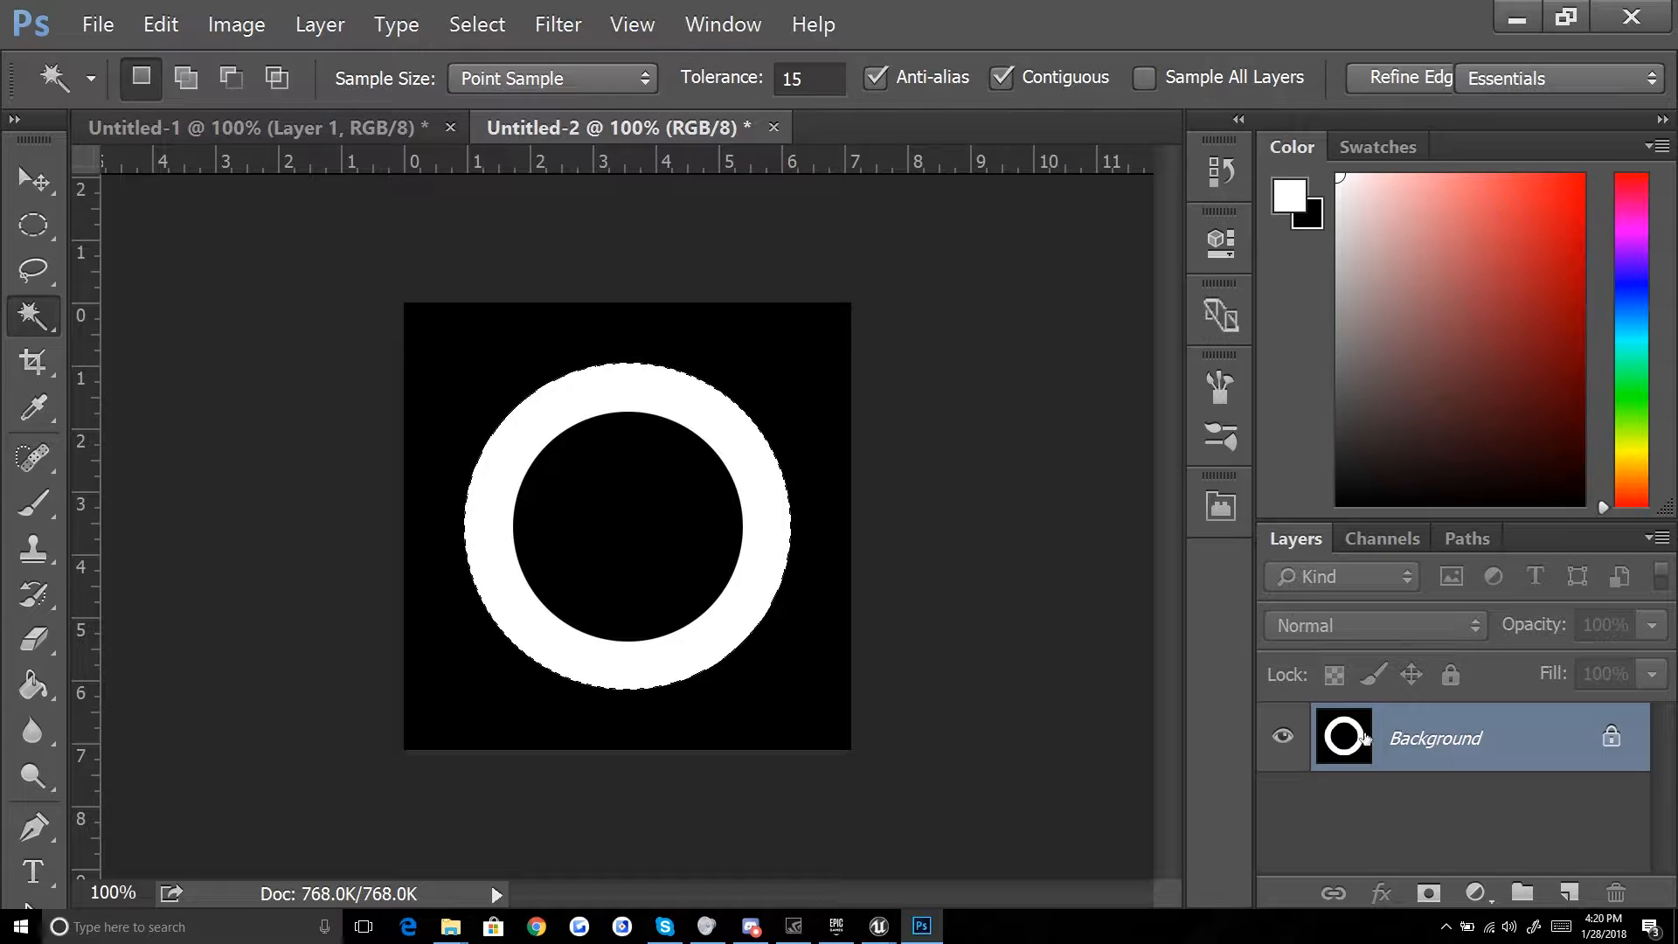
Step: Paint ragged white strokes all around the ring's inner edge with a 25 px brush
key("b")
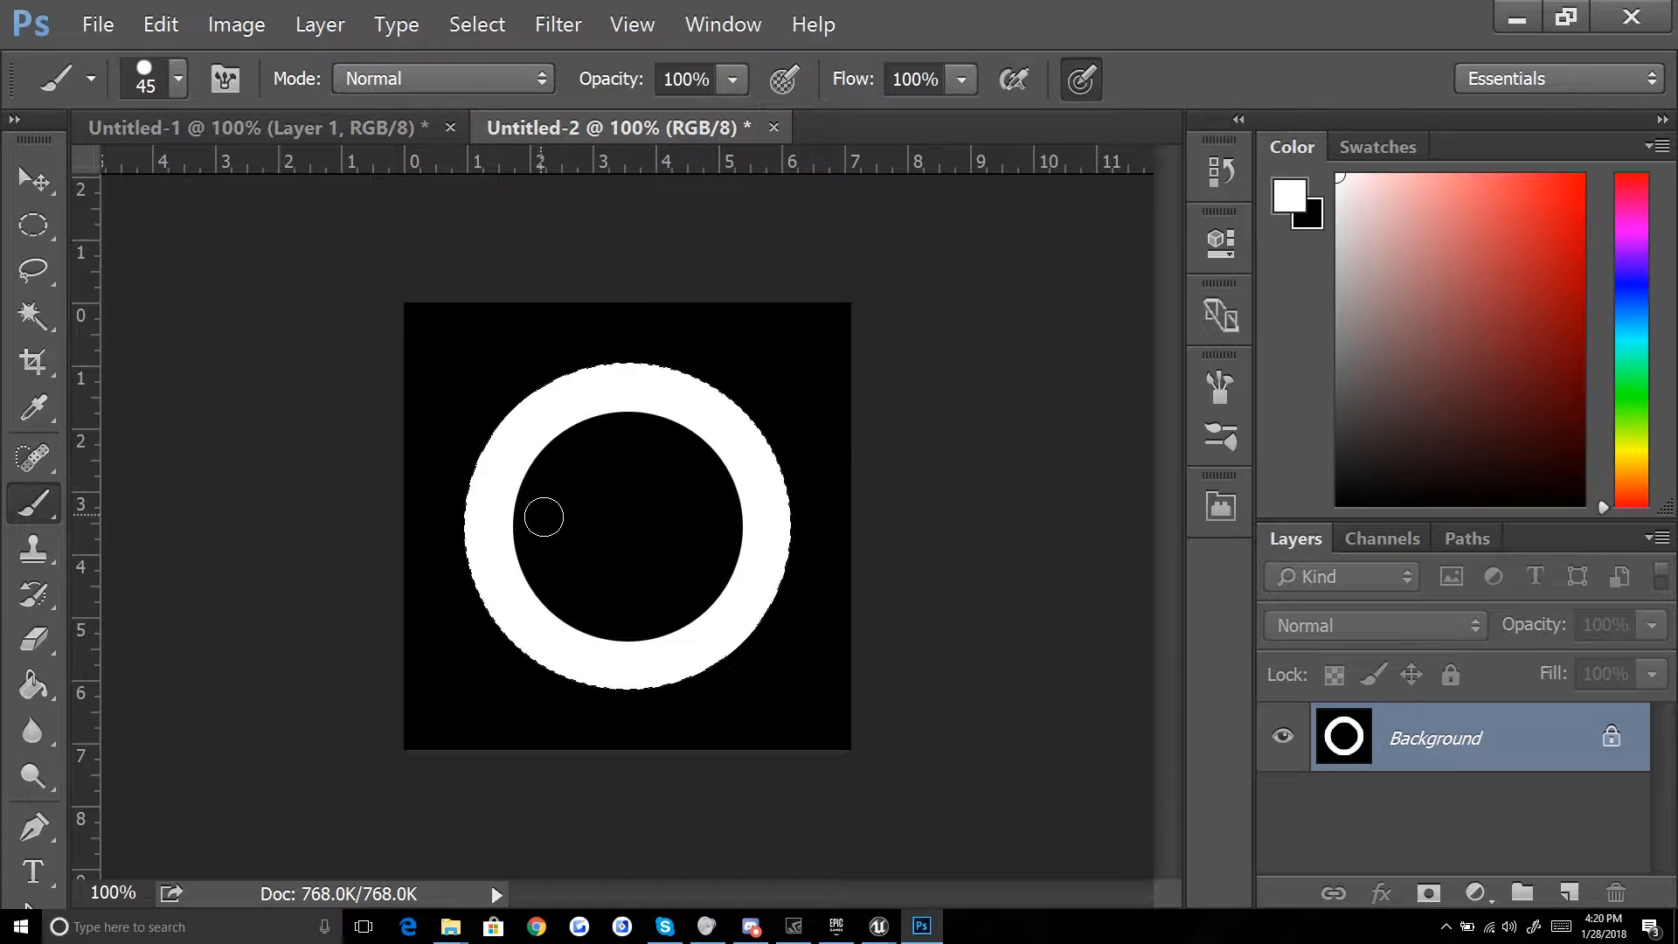
key("bracketleft")
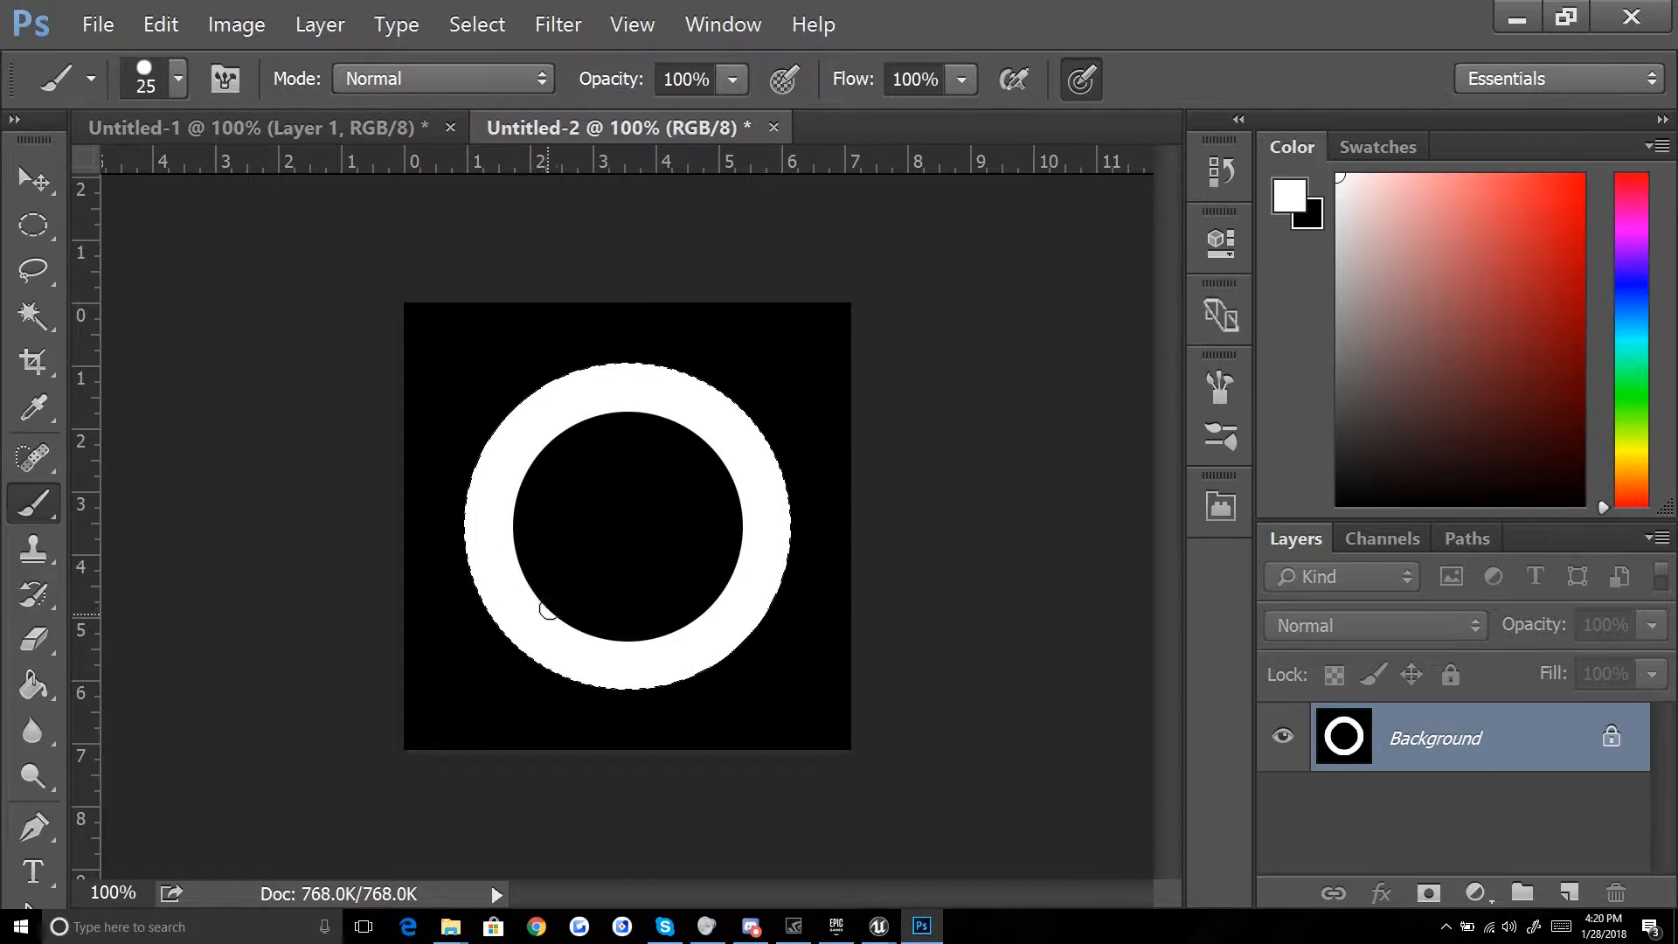
mouse_move(555, 610)
left_mouse_down()
mouse_move(599, 633)
mouse_move(695, 615)
mouse_move(737, 515)
mouse_move(731, 456)
left_mouse_up()
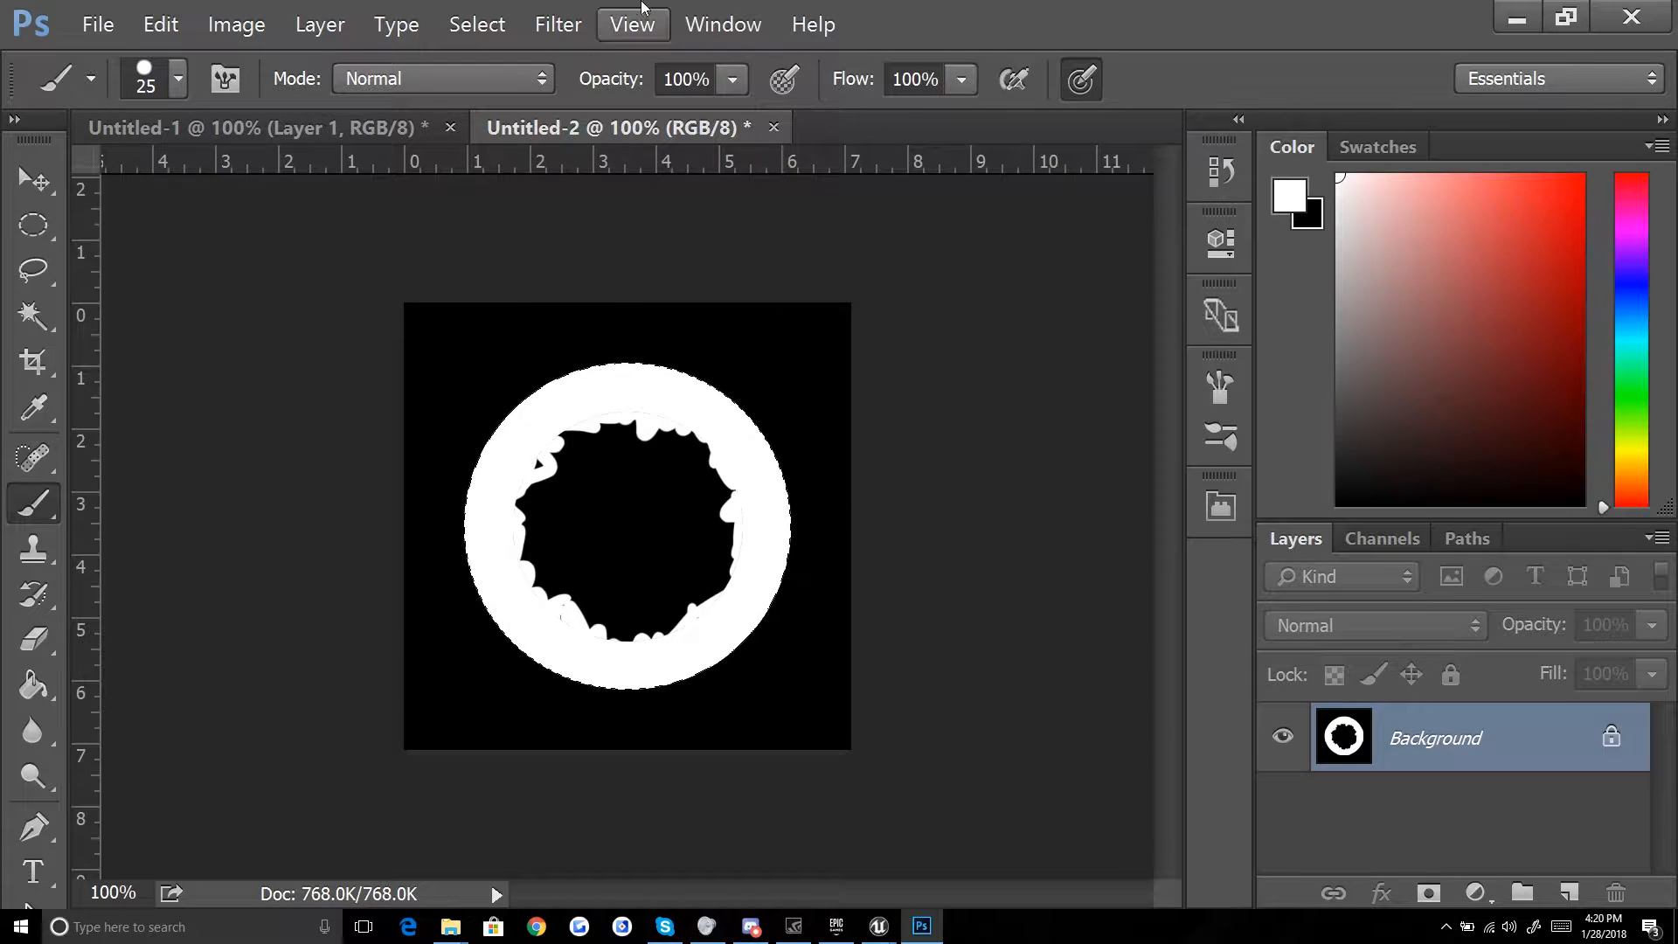
Step: Apply a Zoom radial blur with amount 53 and Good quality to the selected ring, and deselect
left_click(558, 24)
mouse_move(744, 310)
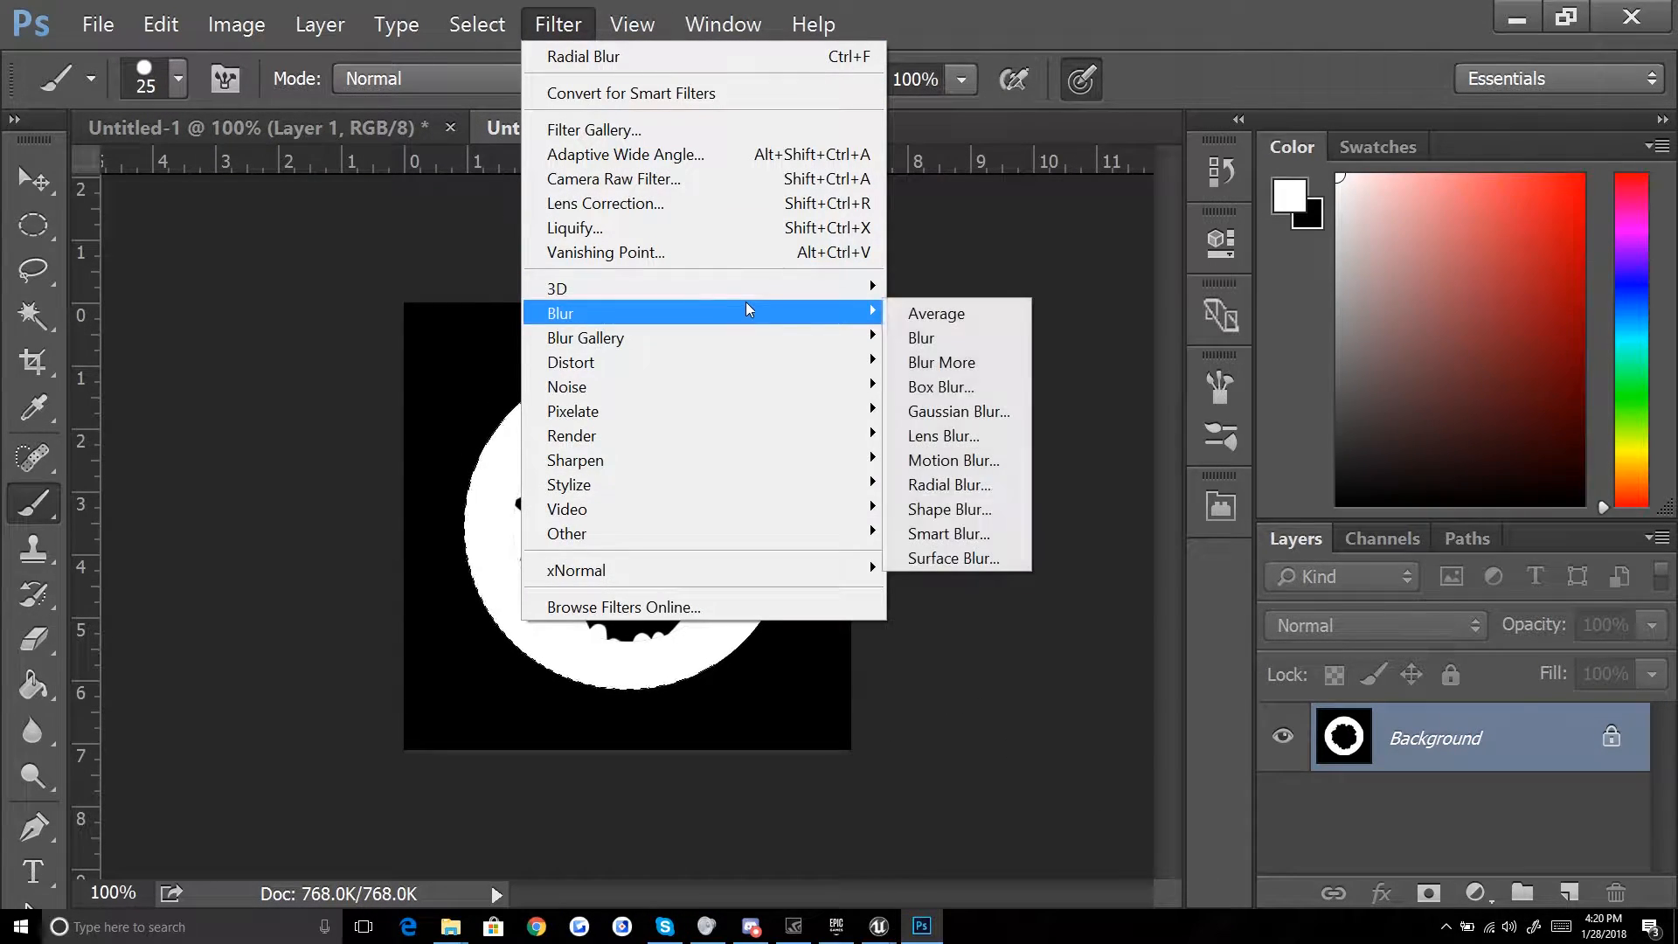
left_click(986, 480)
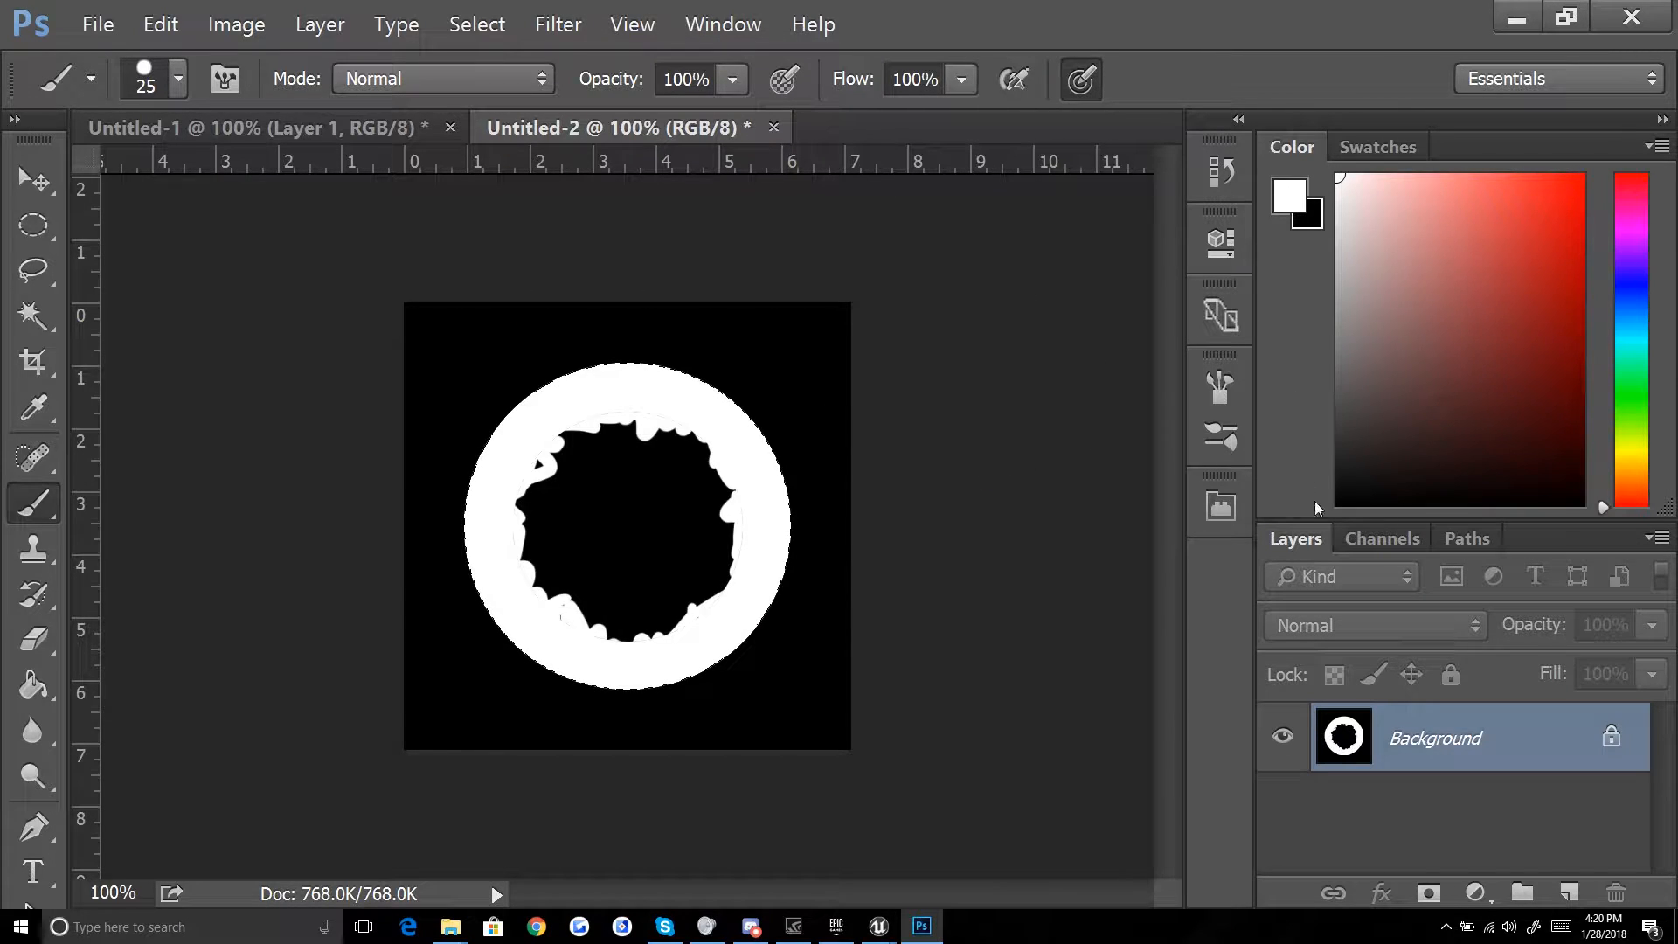
left_click_drag(1104, 704, 1116, 179)
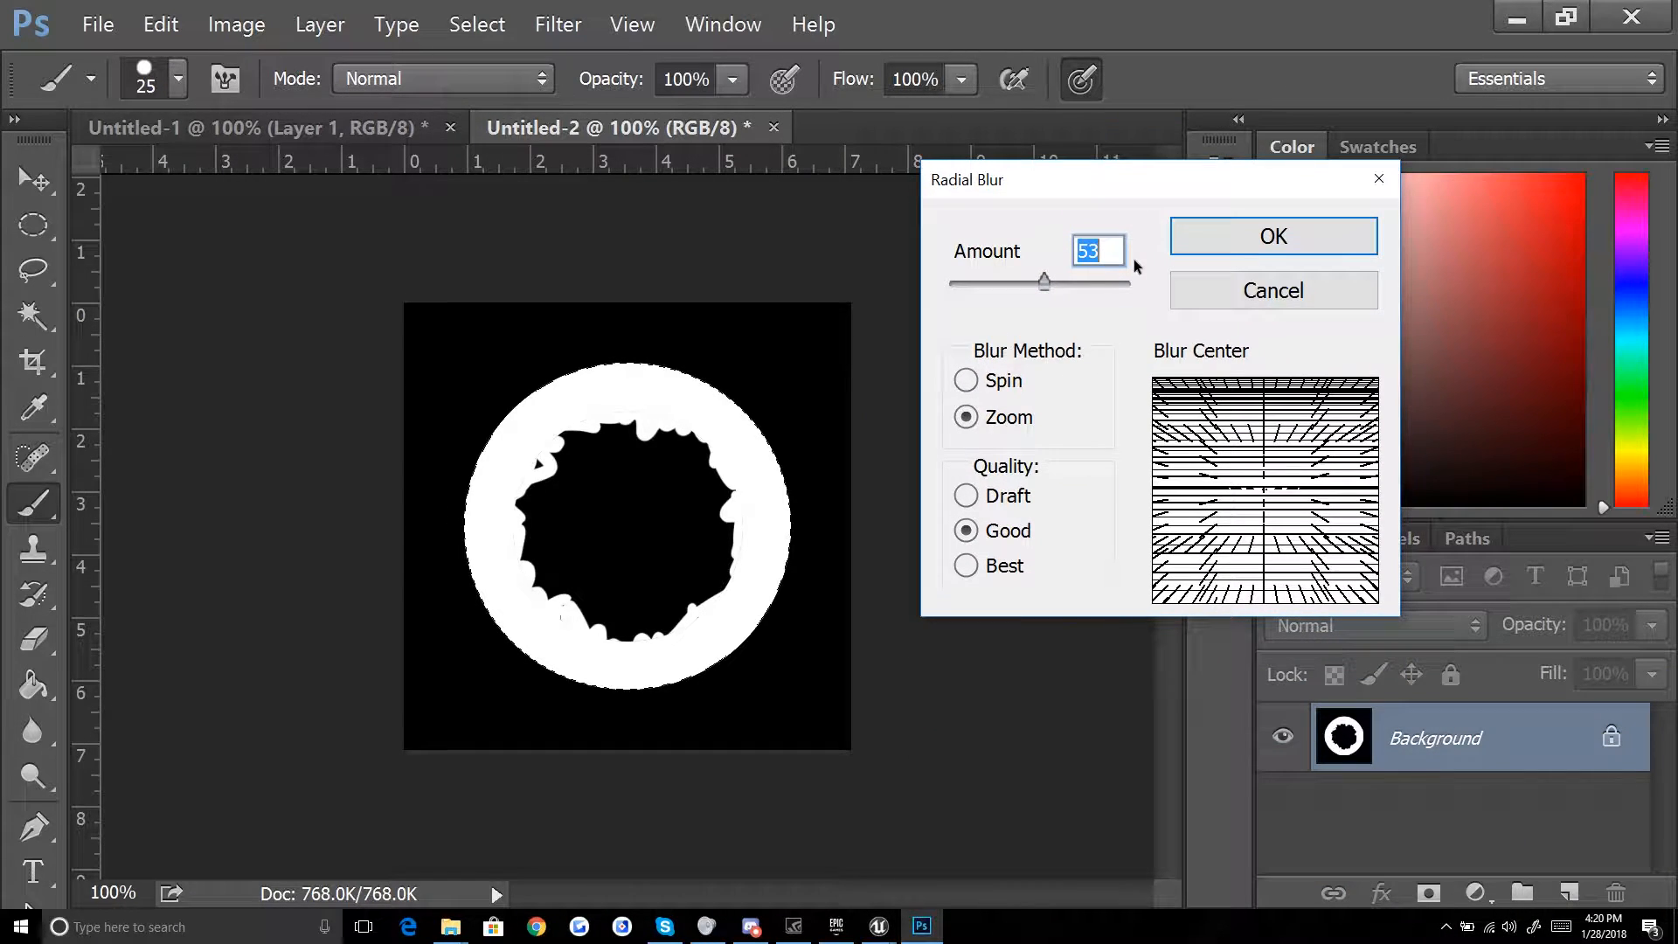
left_click(968, 419)
left_click(1206, 232)
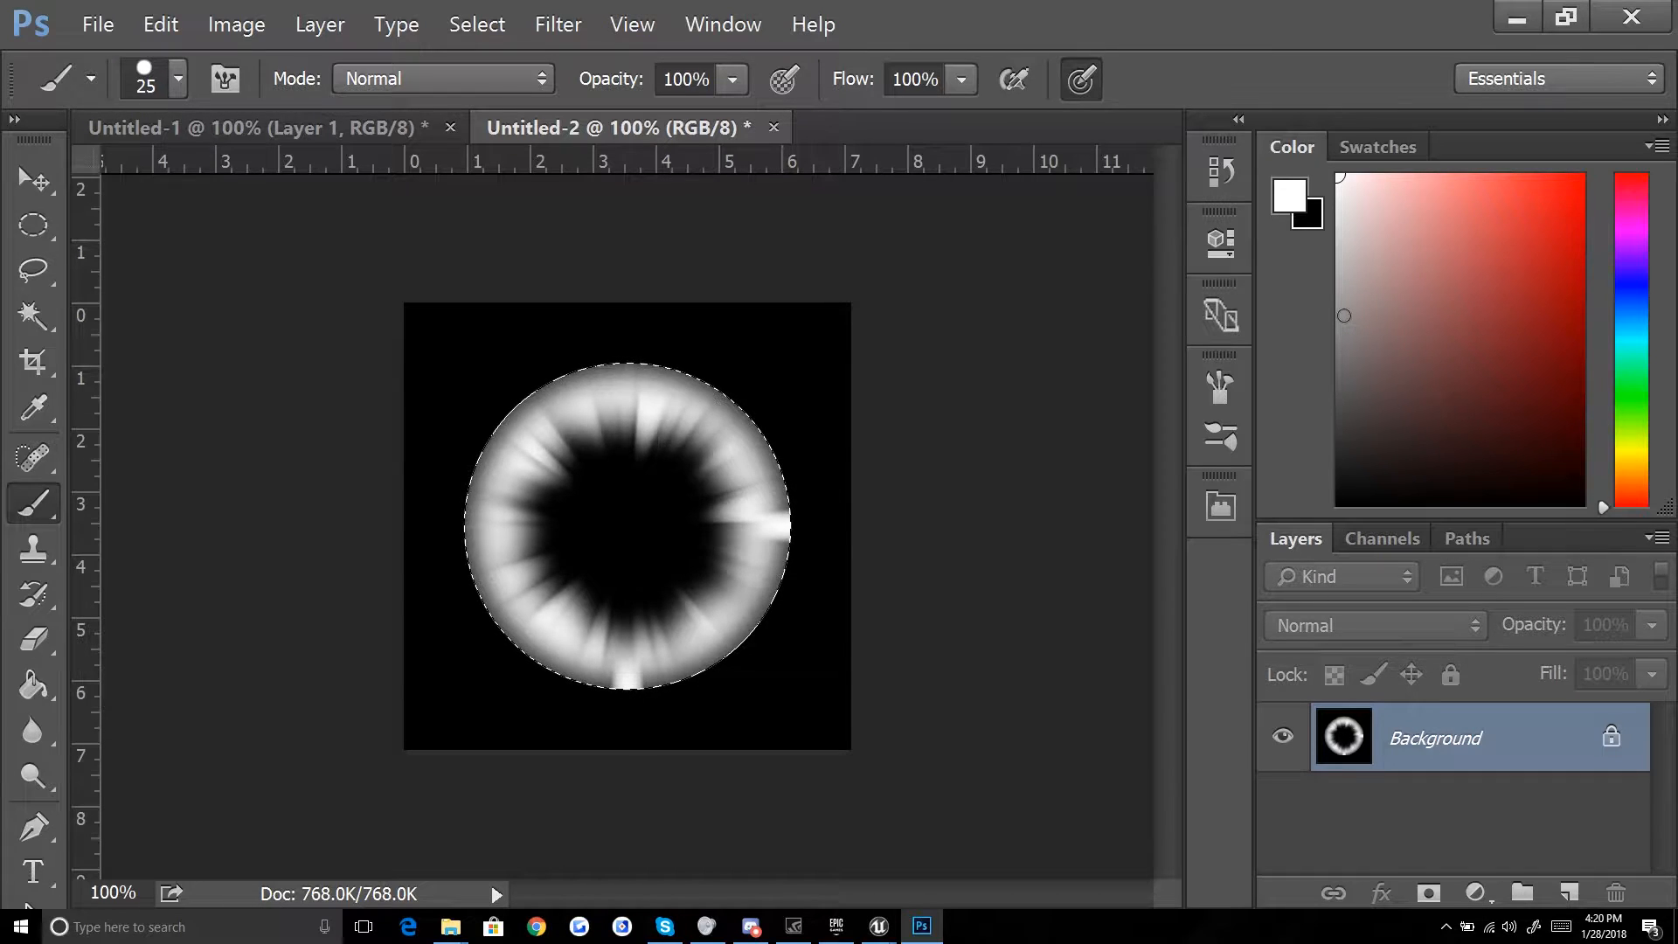
key("ctrl+d")
Step: Set the brush hardness to 0% and make black the foreground colour
right_click(765, 668)
left_click_drag(1151, 546, 837, 580)
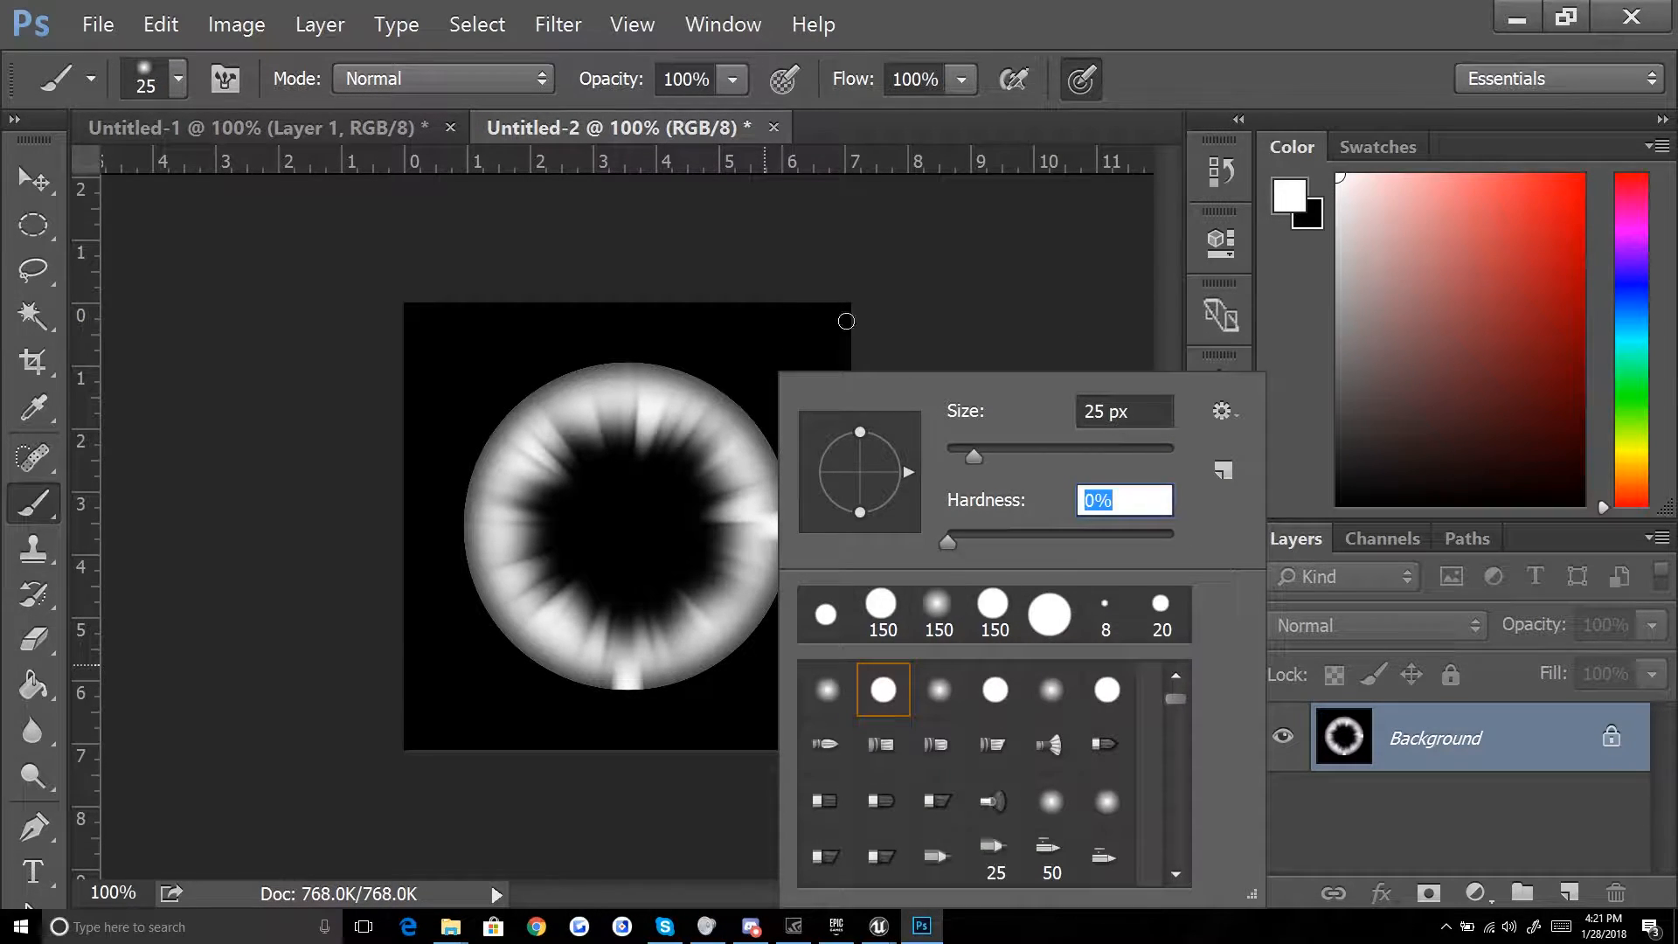
left_click(907, 302)
key("ctrl+z")
key("x")
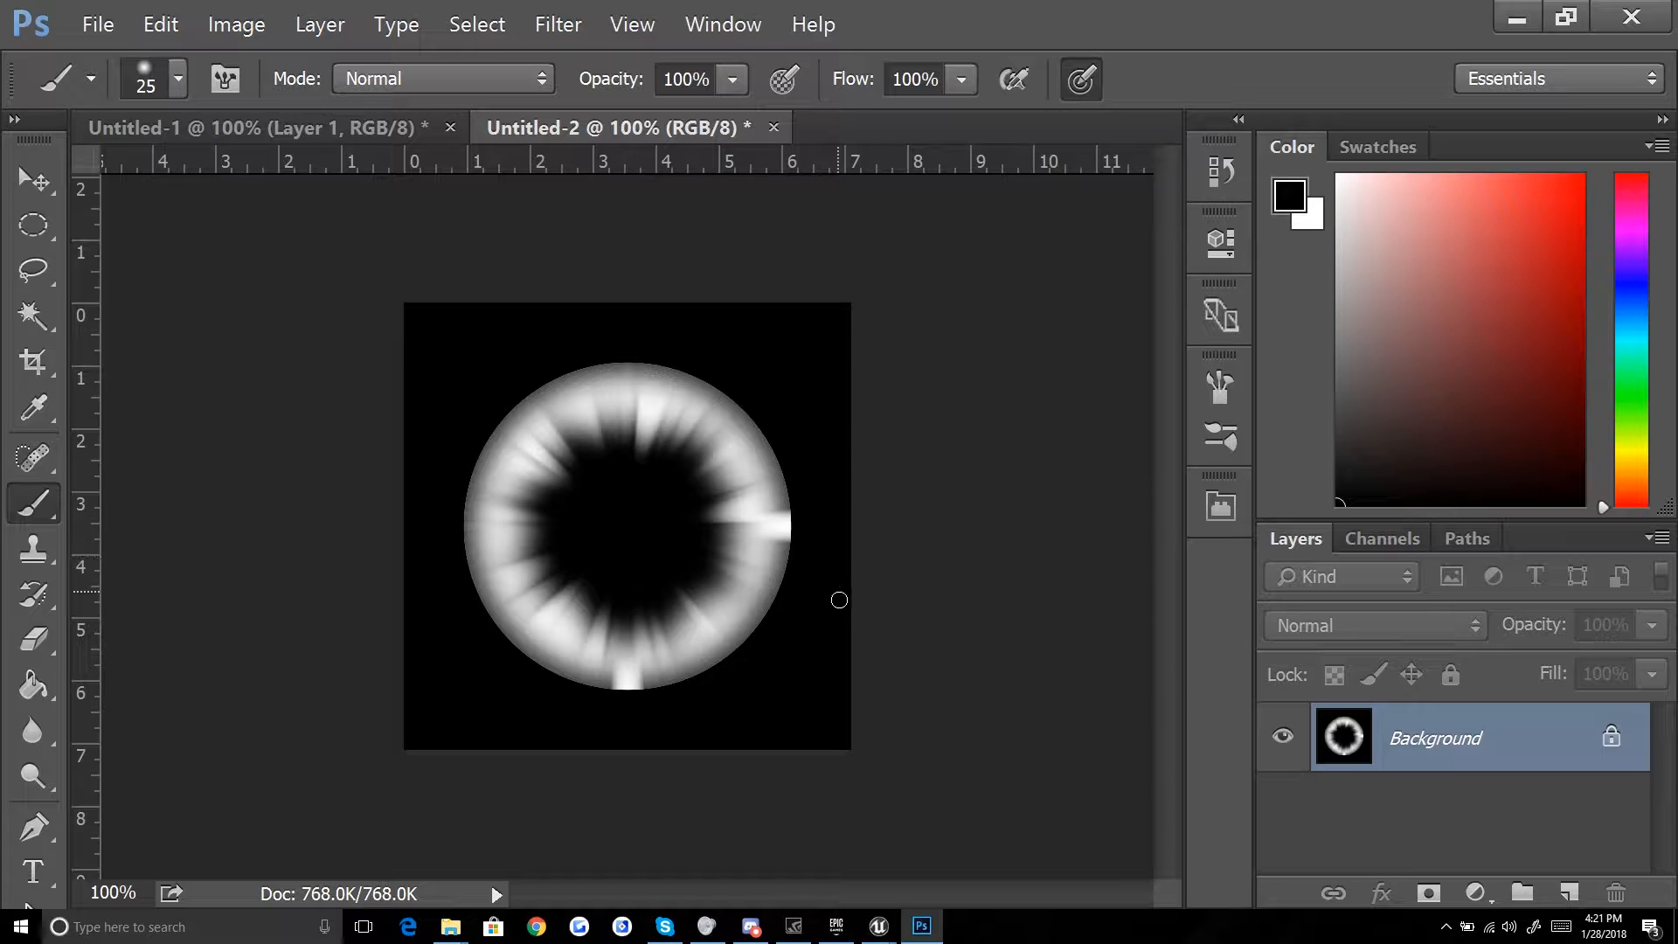
Step: Paint uneven black strokes around the ring's outer edge with the soft brush at 70 px
key("bracketright")
key("bracketright")
key("bracketright")
mouse_move(800, 539)
left_mouse_down()
mouse_move(805, 517)
mouse_move(806, 595)
mouse_move(795, 568)
mouse_move(738, 666)
mouse_move(678, 705)
mouse_move(618, 711)
mouse_move(648, 678)
mouse_move(565, 690)
mouse_move(641, 715)
mouse_move(502, 690)
mouse_move(536, 659)
mouse_move(475, 603)
mouse_move(461, 501)
mouse_move(501, 389)
mouse_move(490, 441)
left_mouse_up()
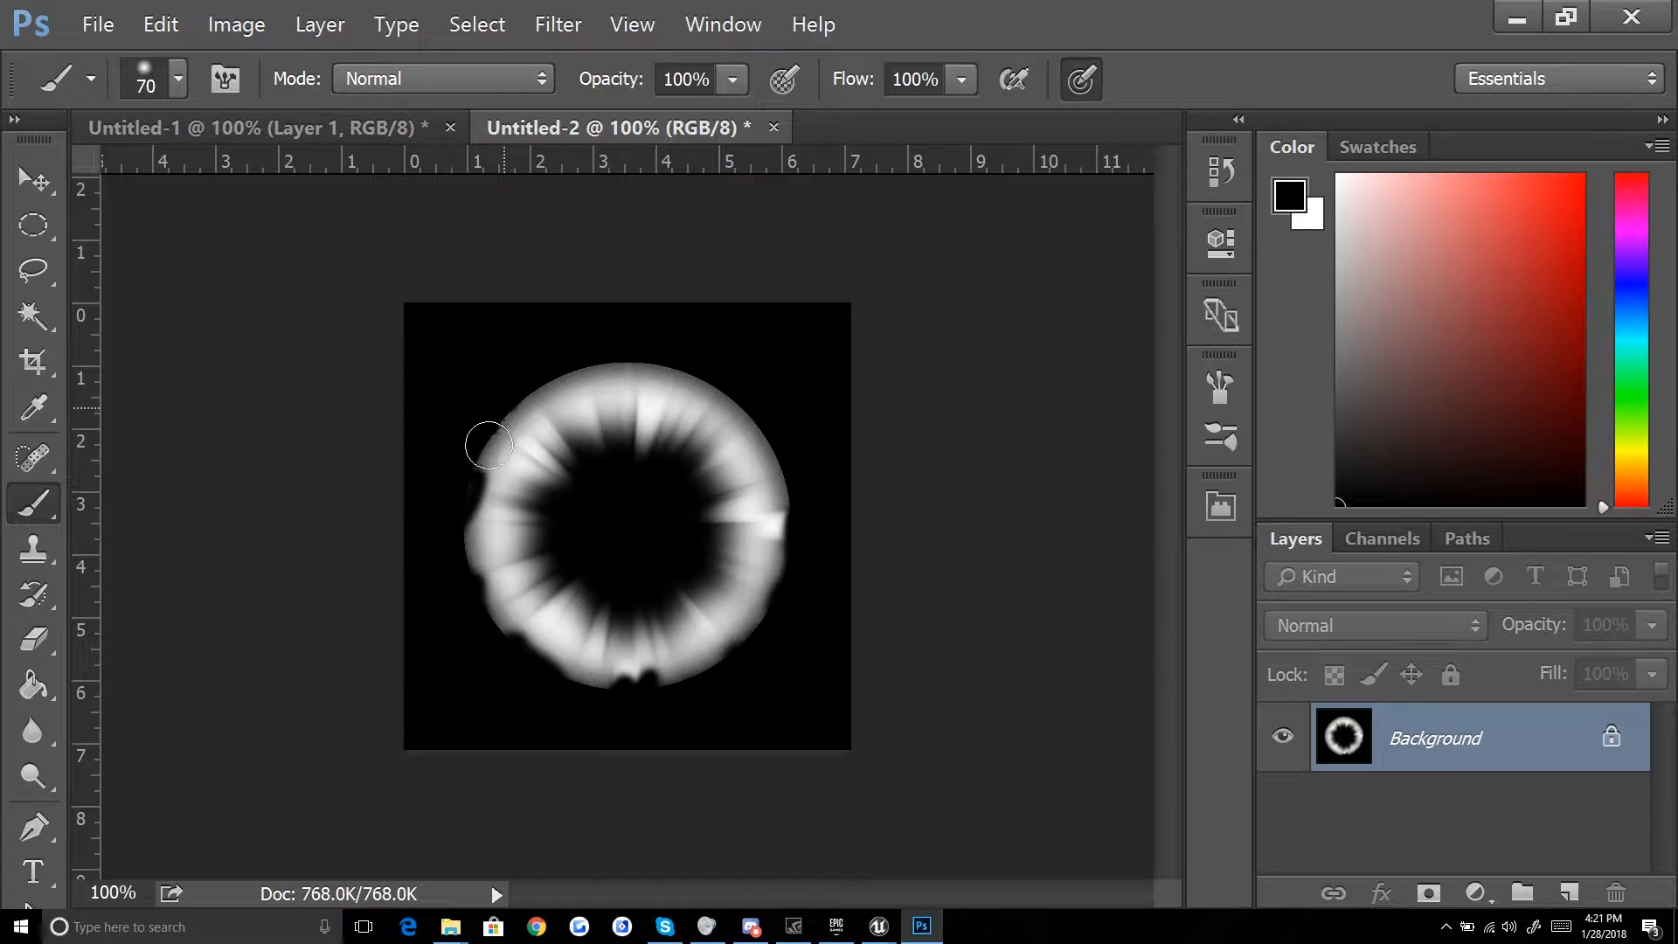
mouse_move(522, 384)
left_mouse_down()
mouse_move(648, 364)
mouse_move(764, 408)
mouse_move(744, 416)
mouse_move(783, 472)
left_mouse_up()
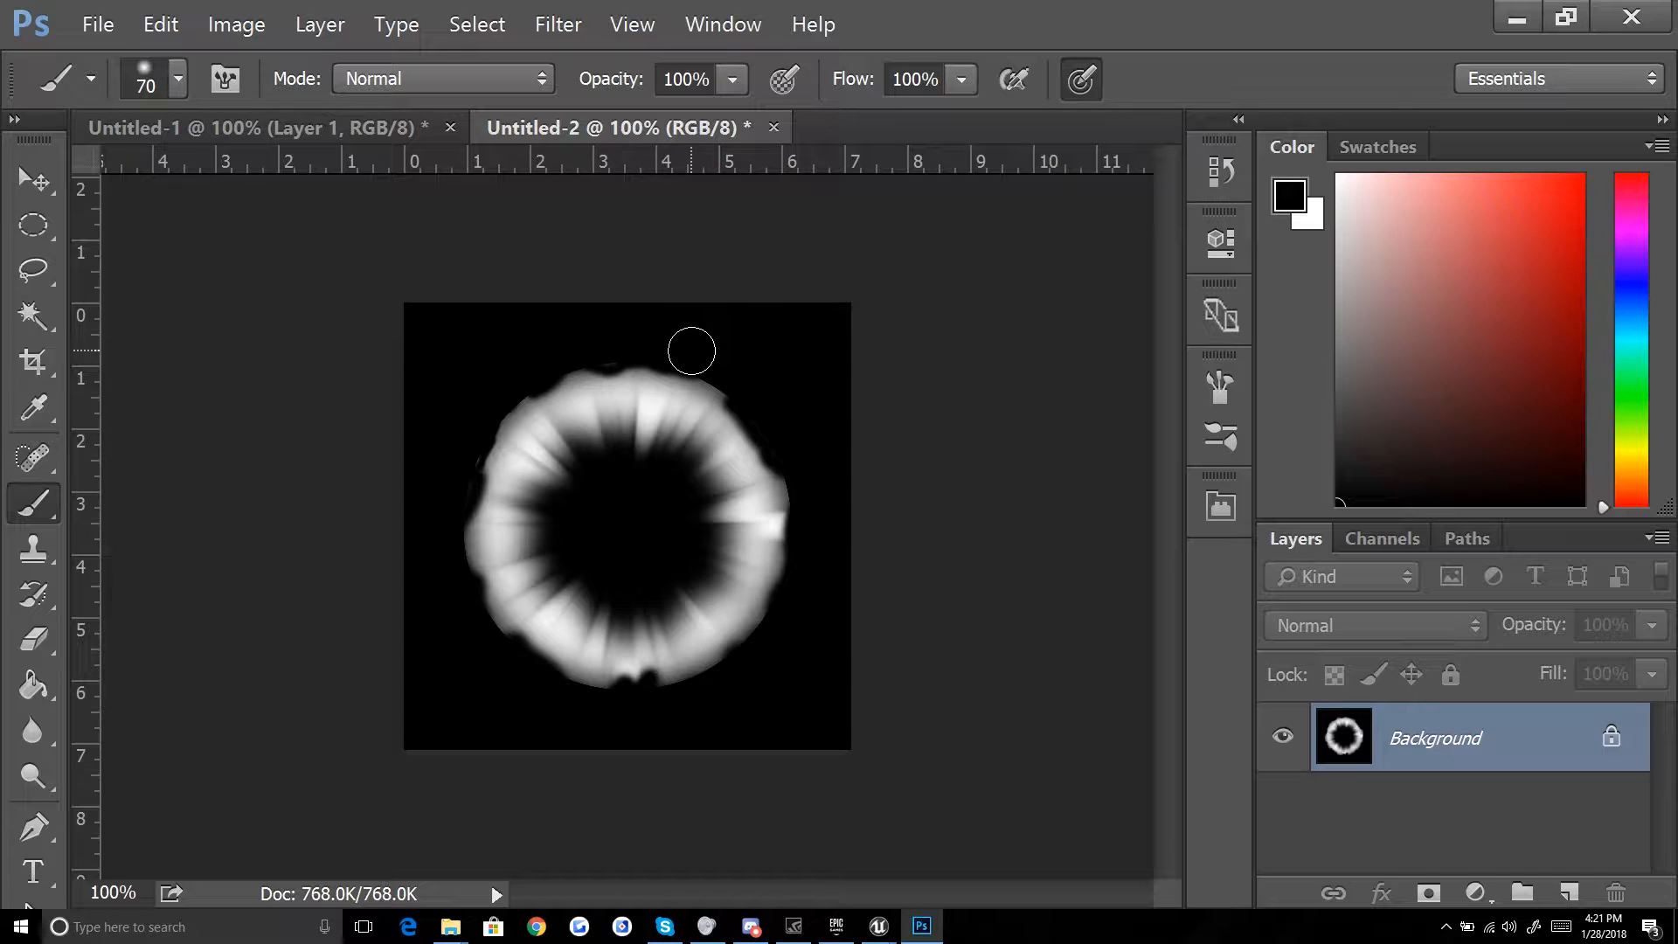
Step: Repeat the Zoom radial blur on the ring and undo the excess blurring
key("ctrl+f")
key("ctrl+f")
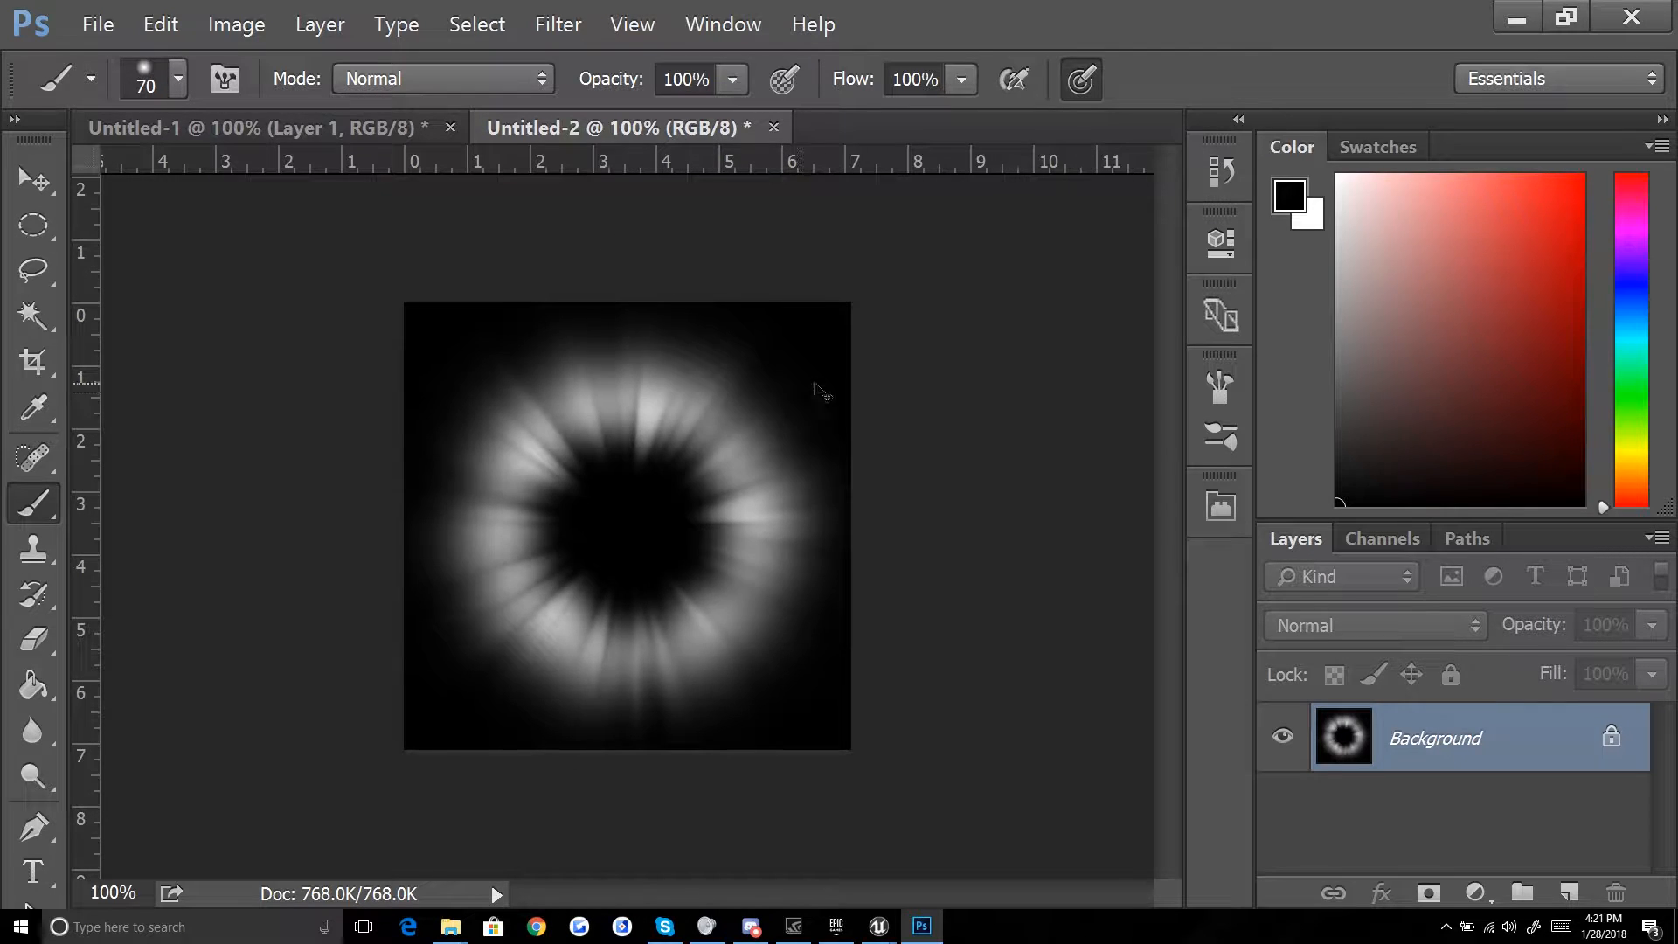
key("ctrl+alt+z")
key("ctrl+alt+z")
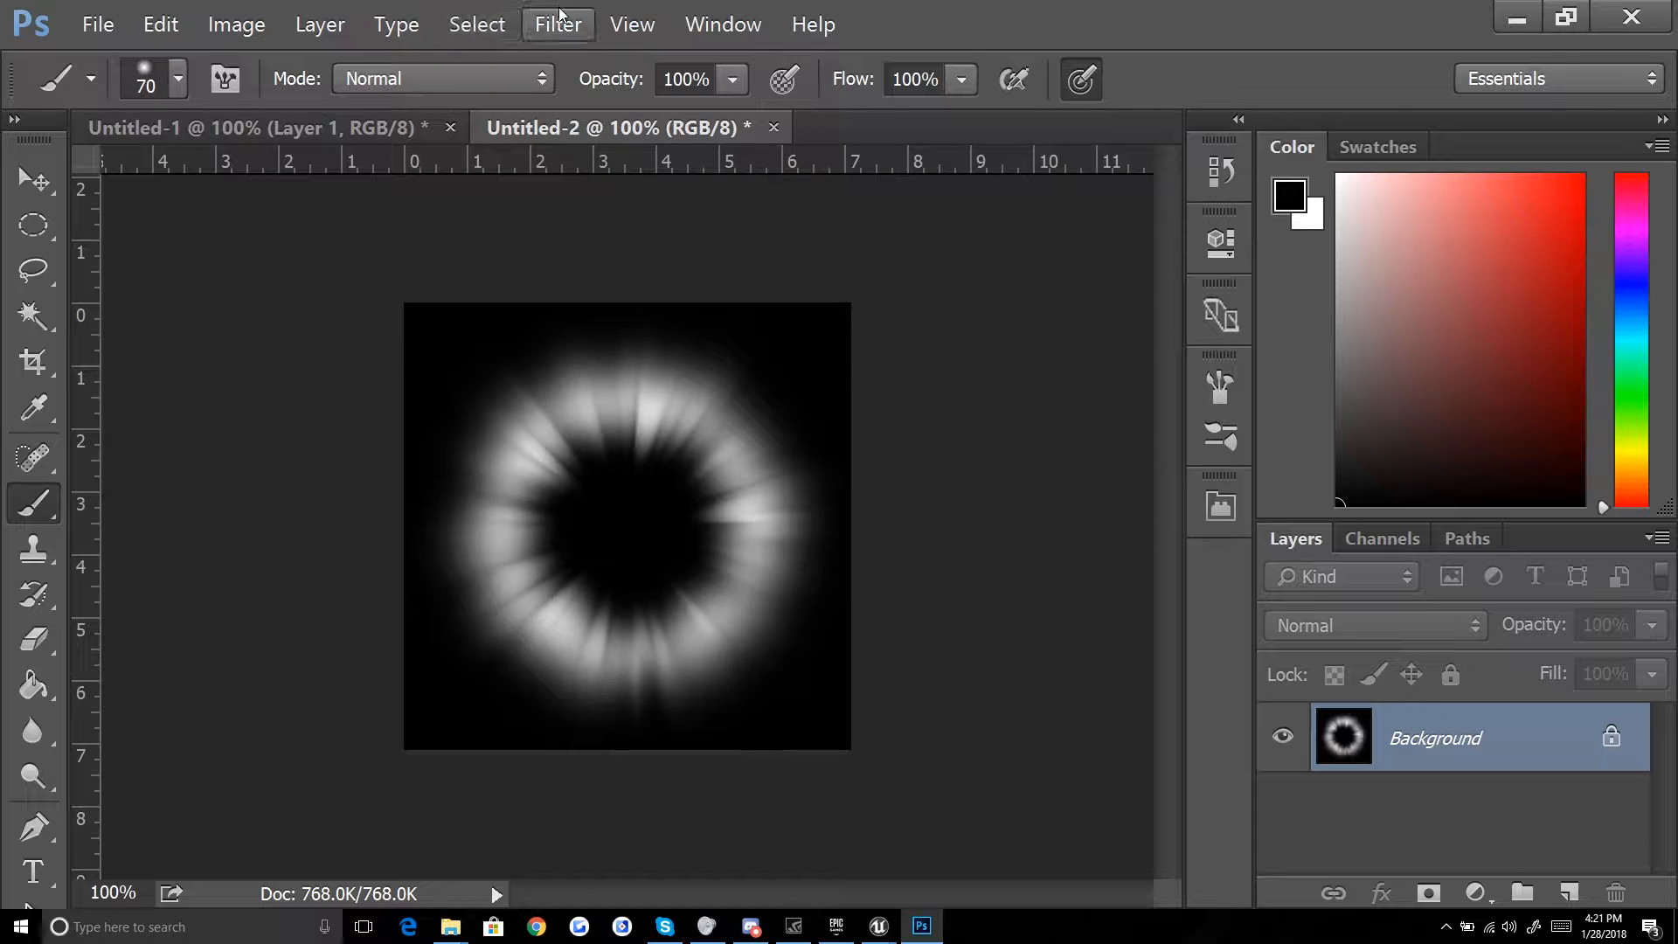
Step: Try a Spin radial blur with amount 17 and Good quality on the ring
left_click(559, 21)
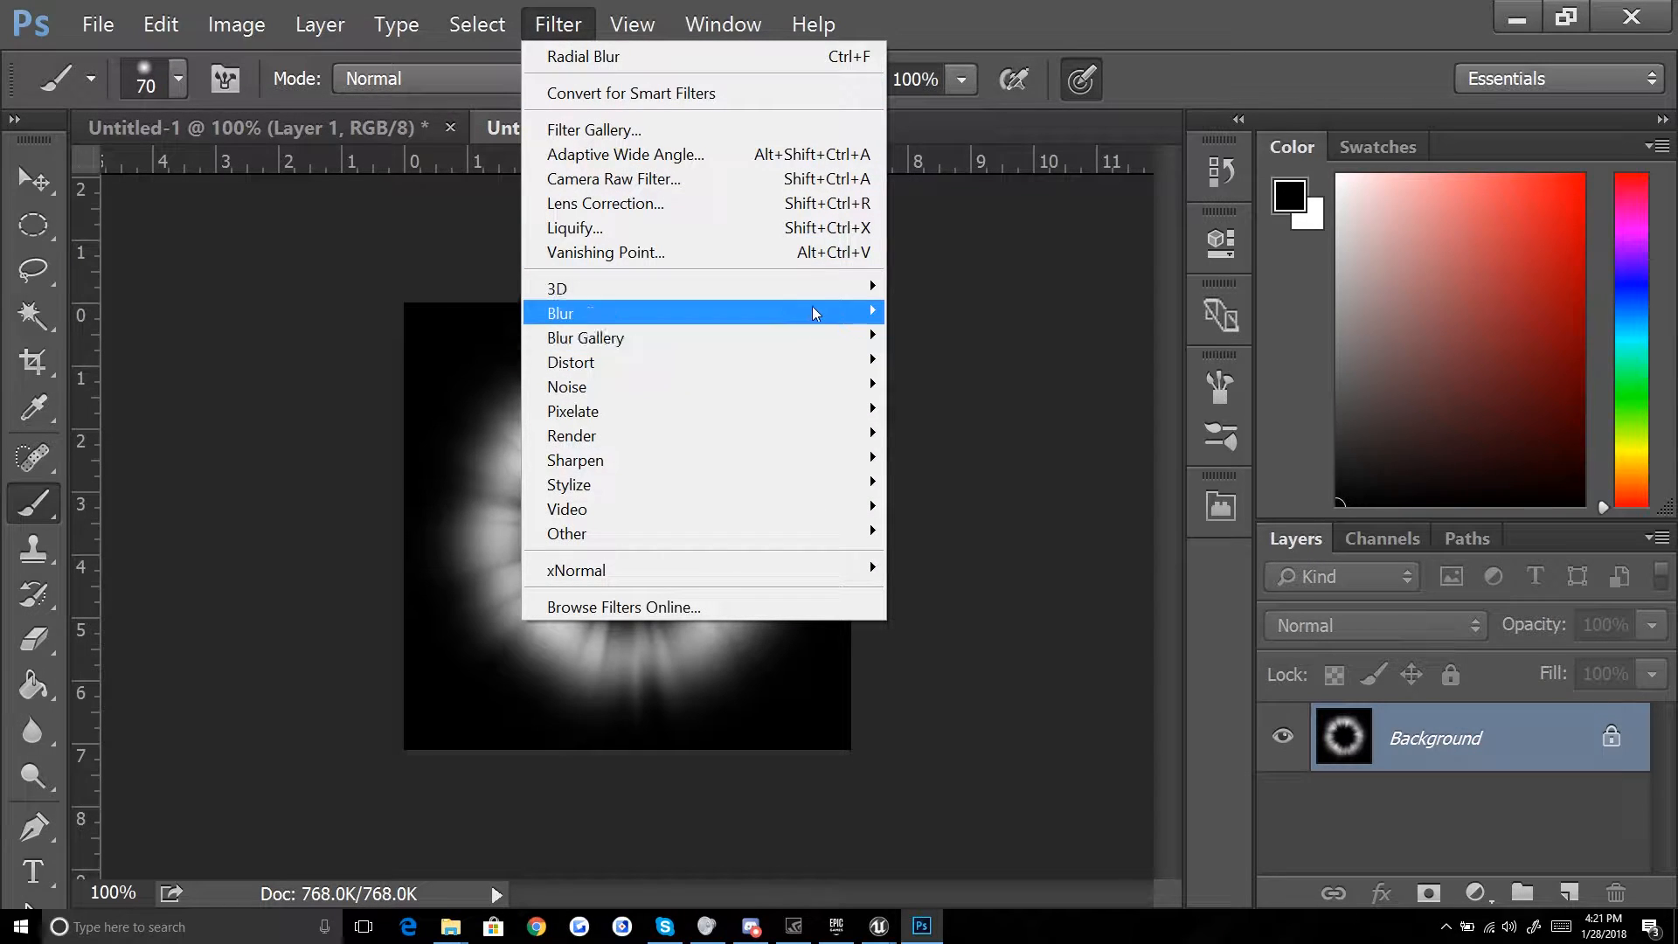
mouse_move(811, 313)
left_click(1014, 484)
left_click(966, 381)
left_click_drag(1044, 282, 981, 282)
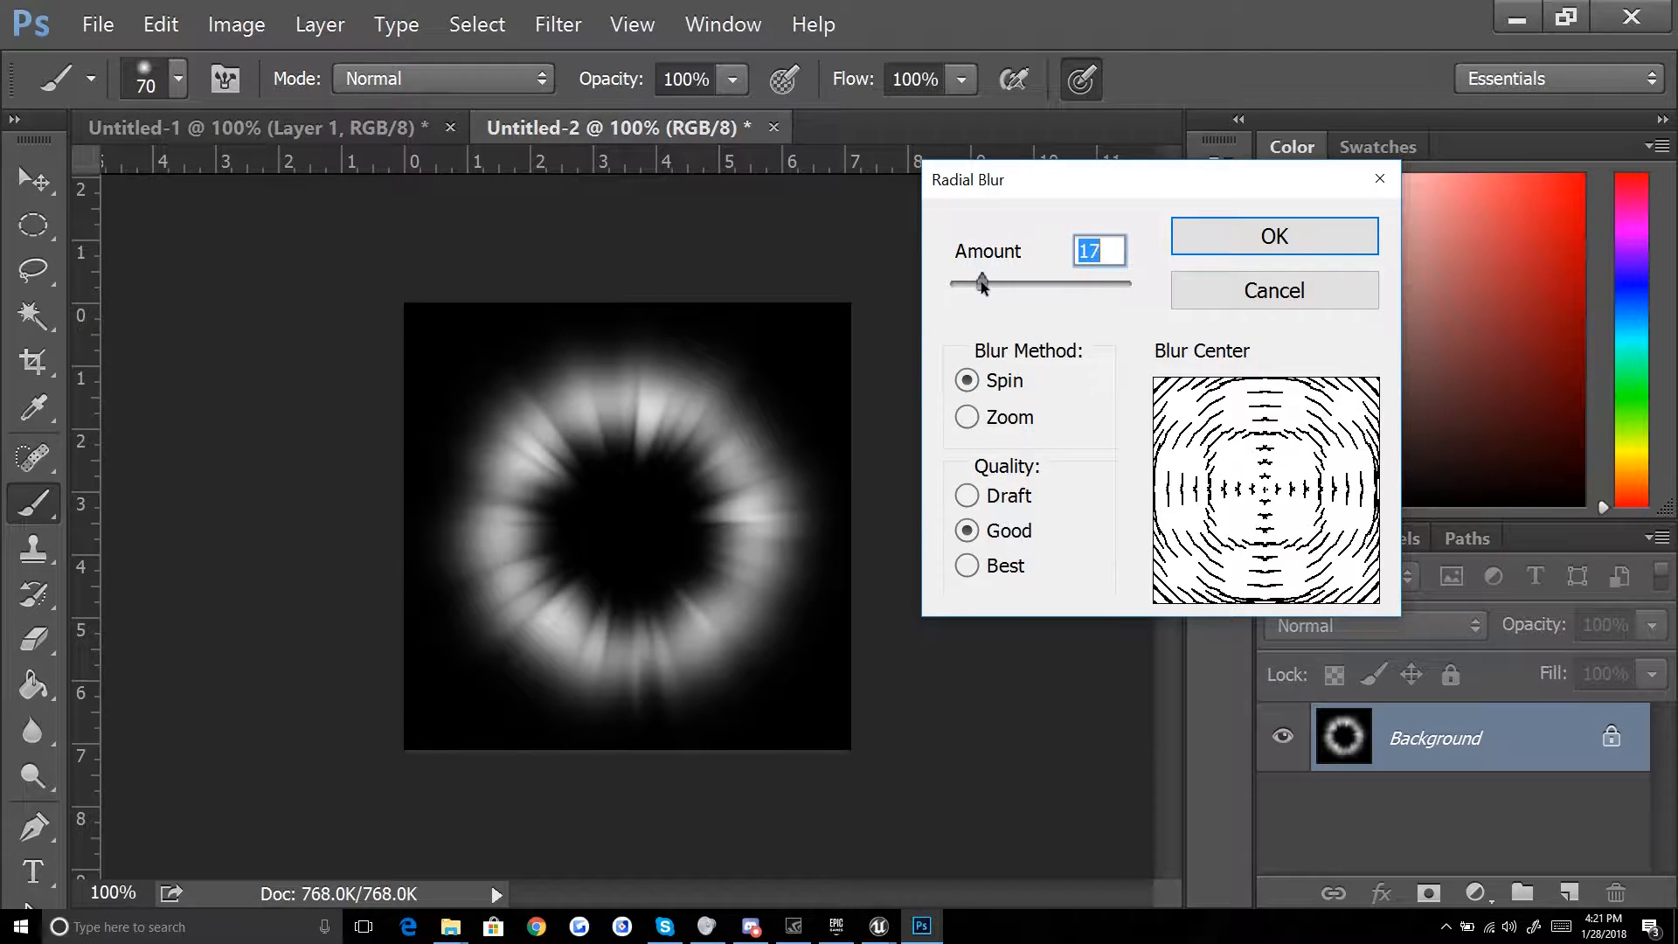
left_click(1233, 227)
key("ctrl+z")
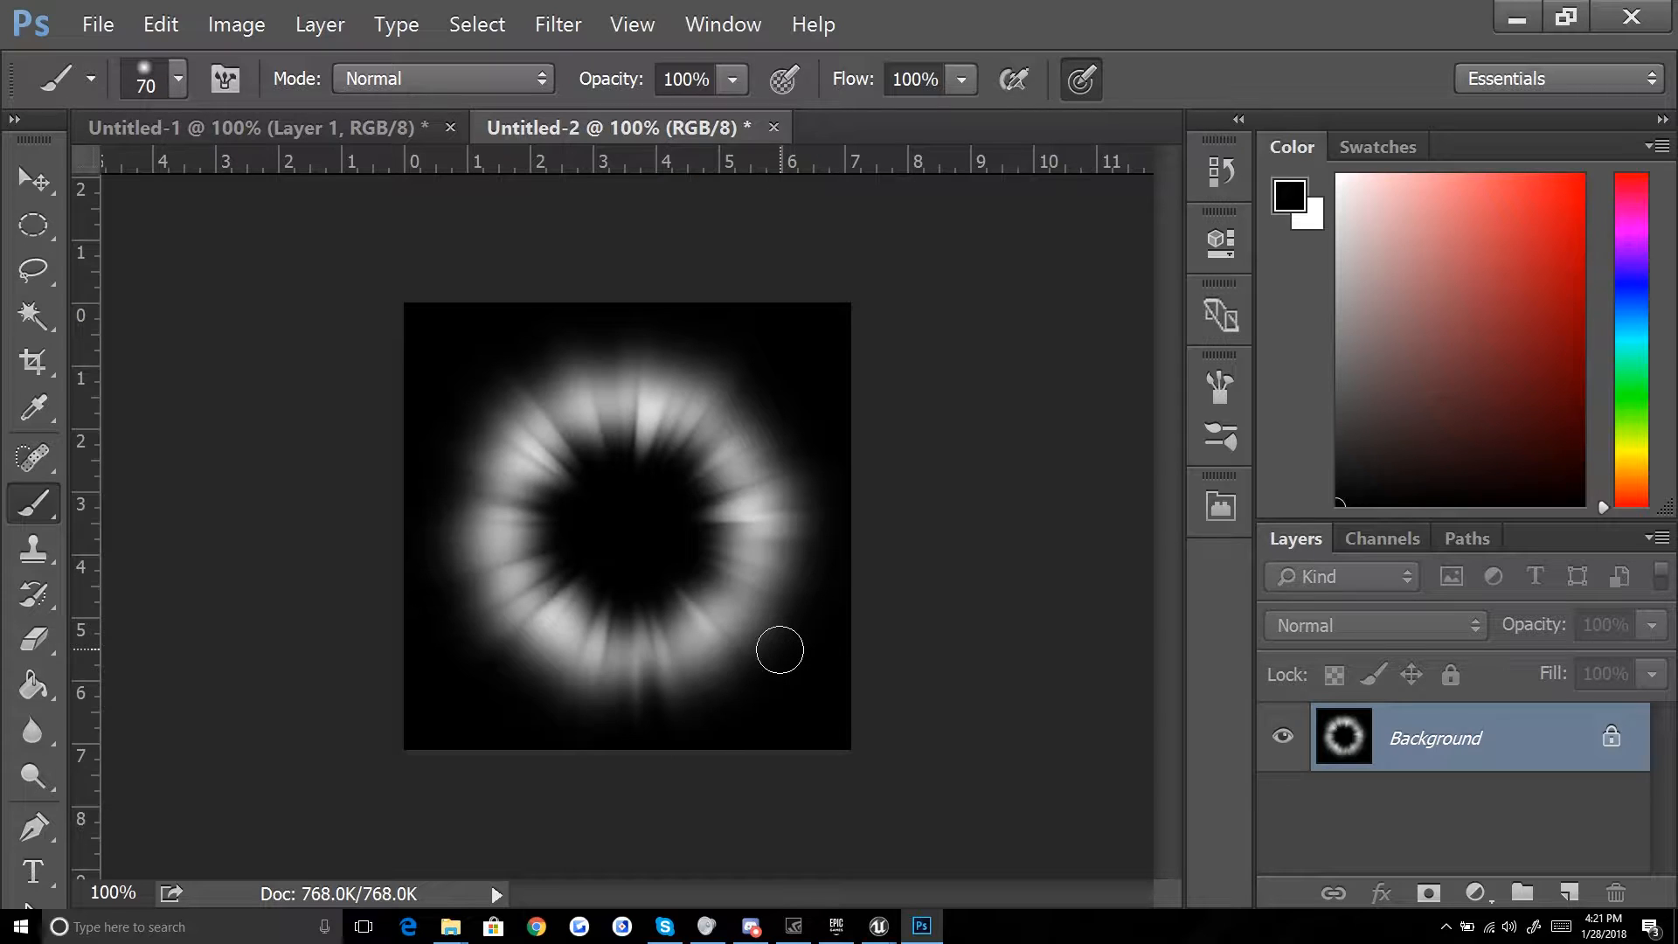
Step: Save the ring image in coolfolder as the Targa file T_Shockwave at 24 bits/pixel
key("ctrl+shift+s")
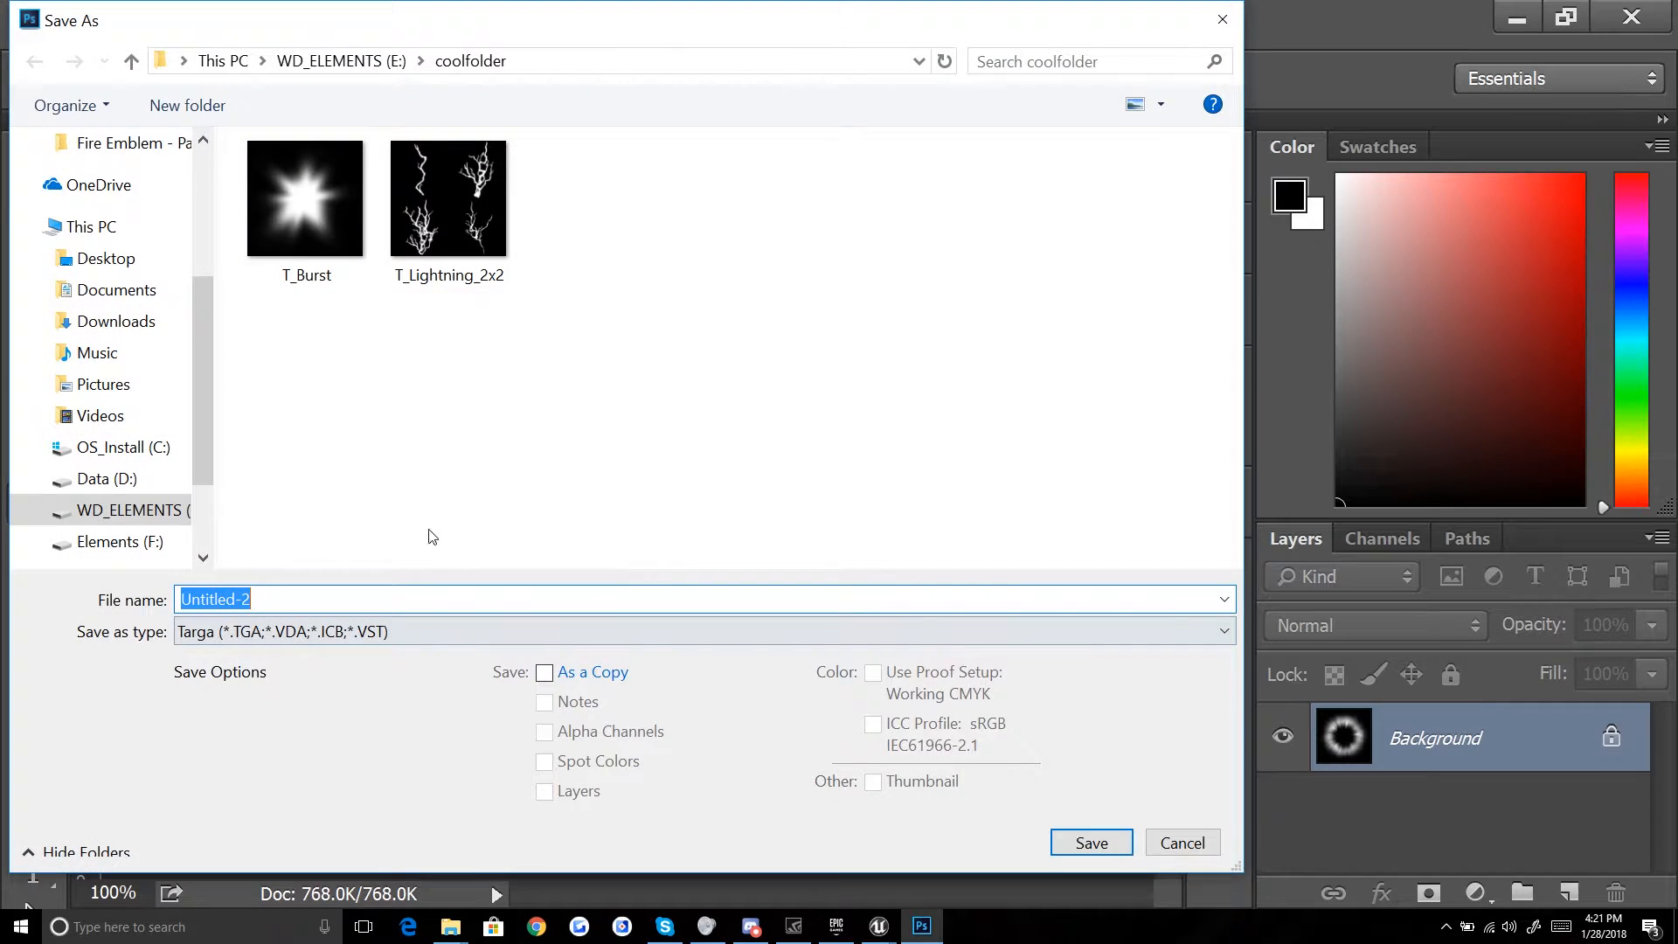
left_click(334, 634)
left_click(345, 629)
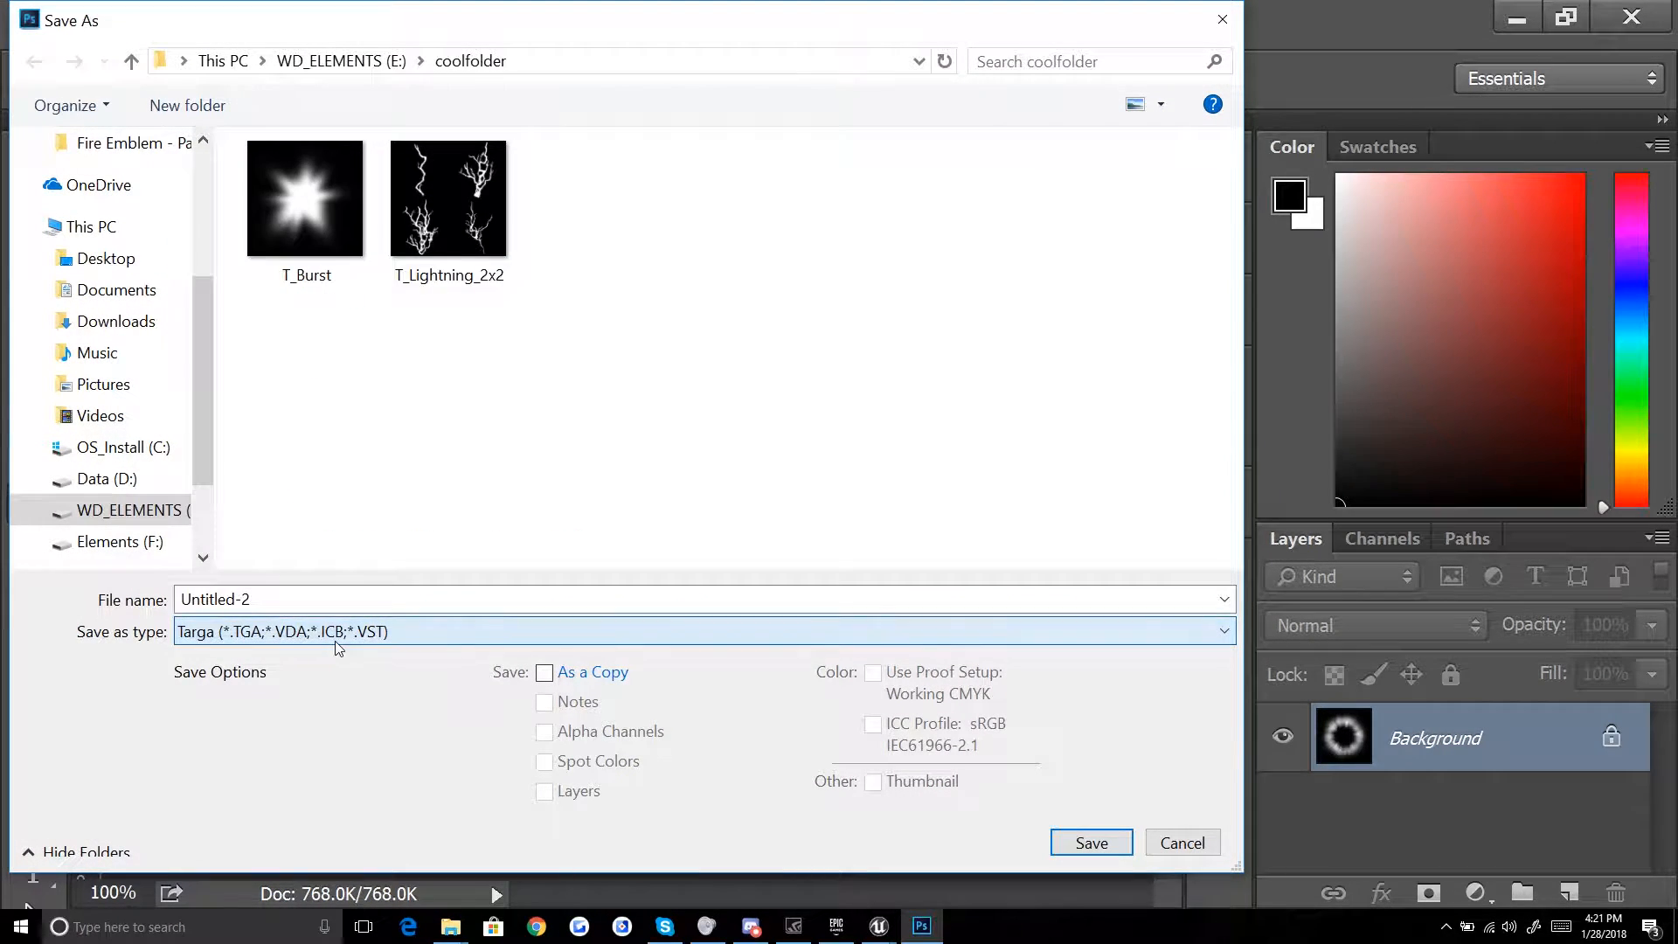
left_click(355, 599)
type("T_")
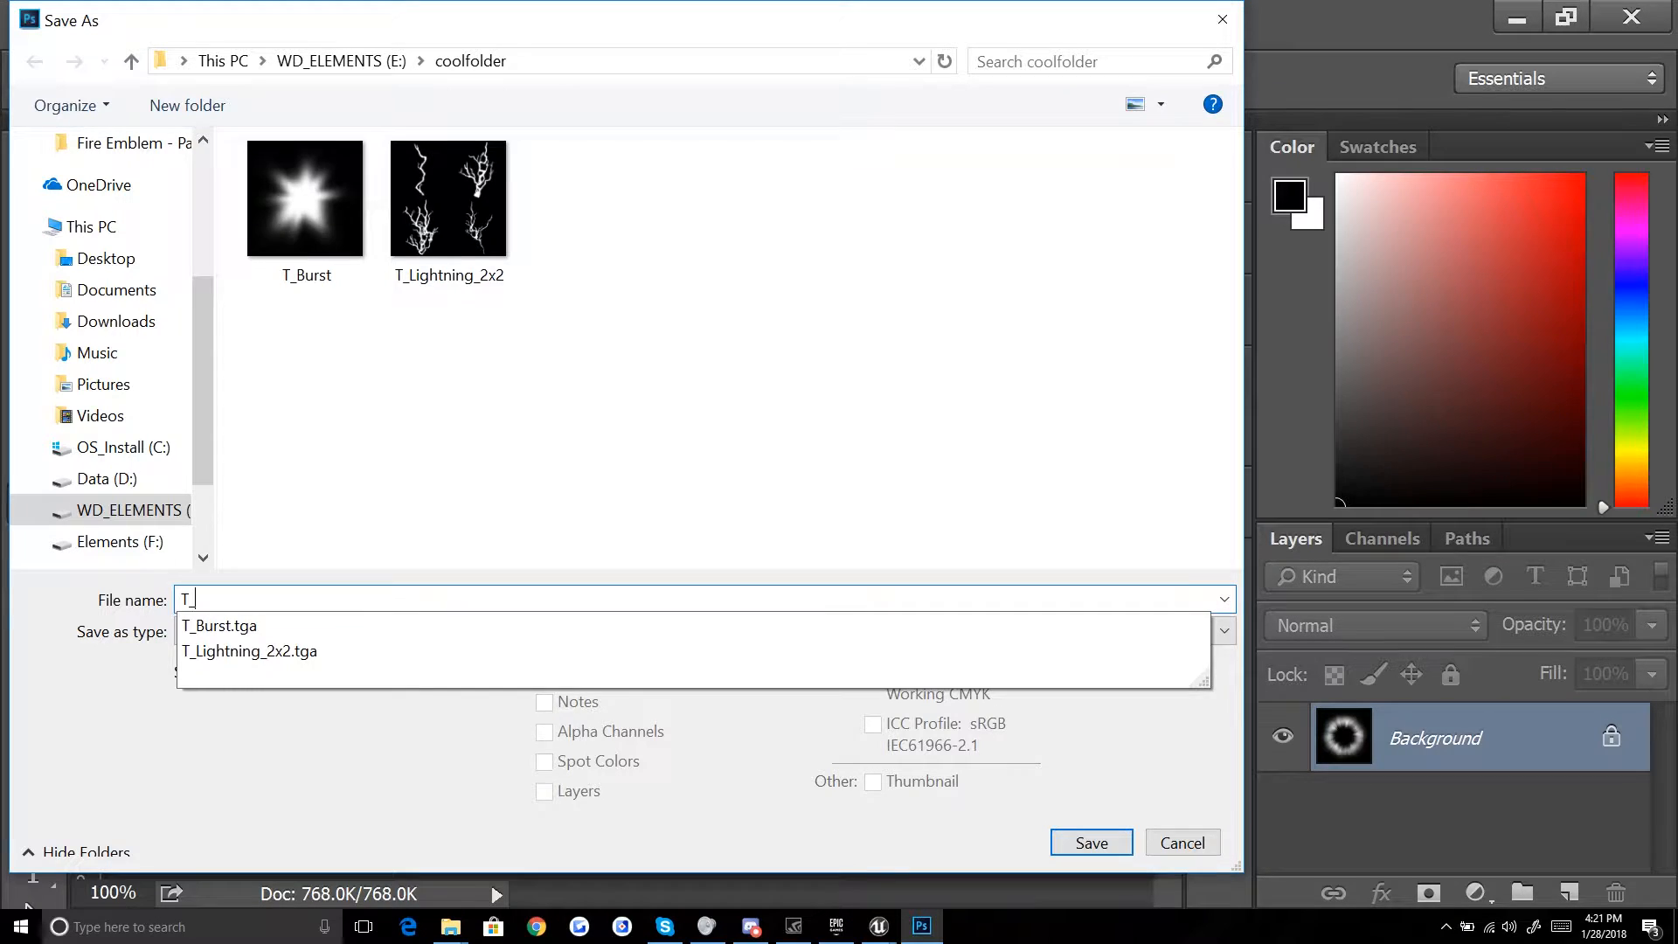
type("Shockwave")
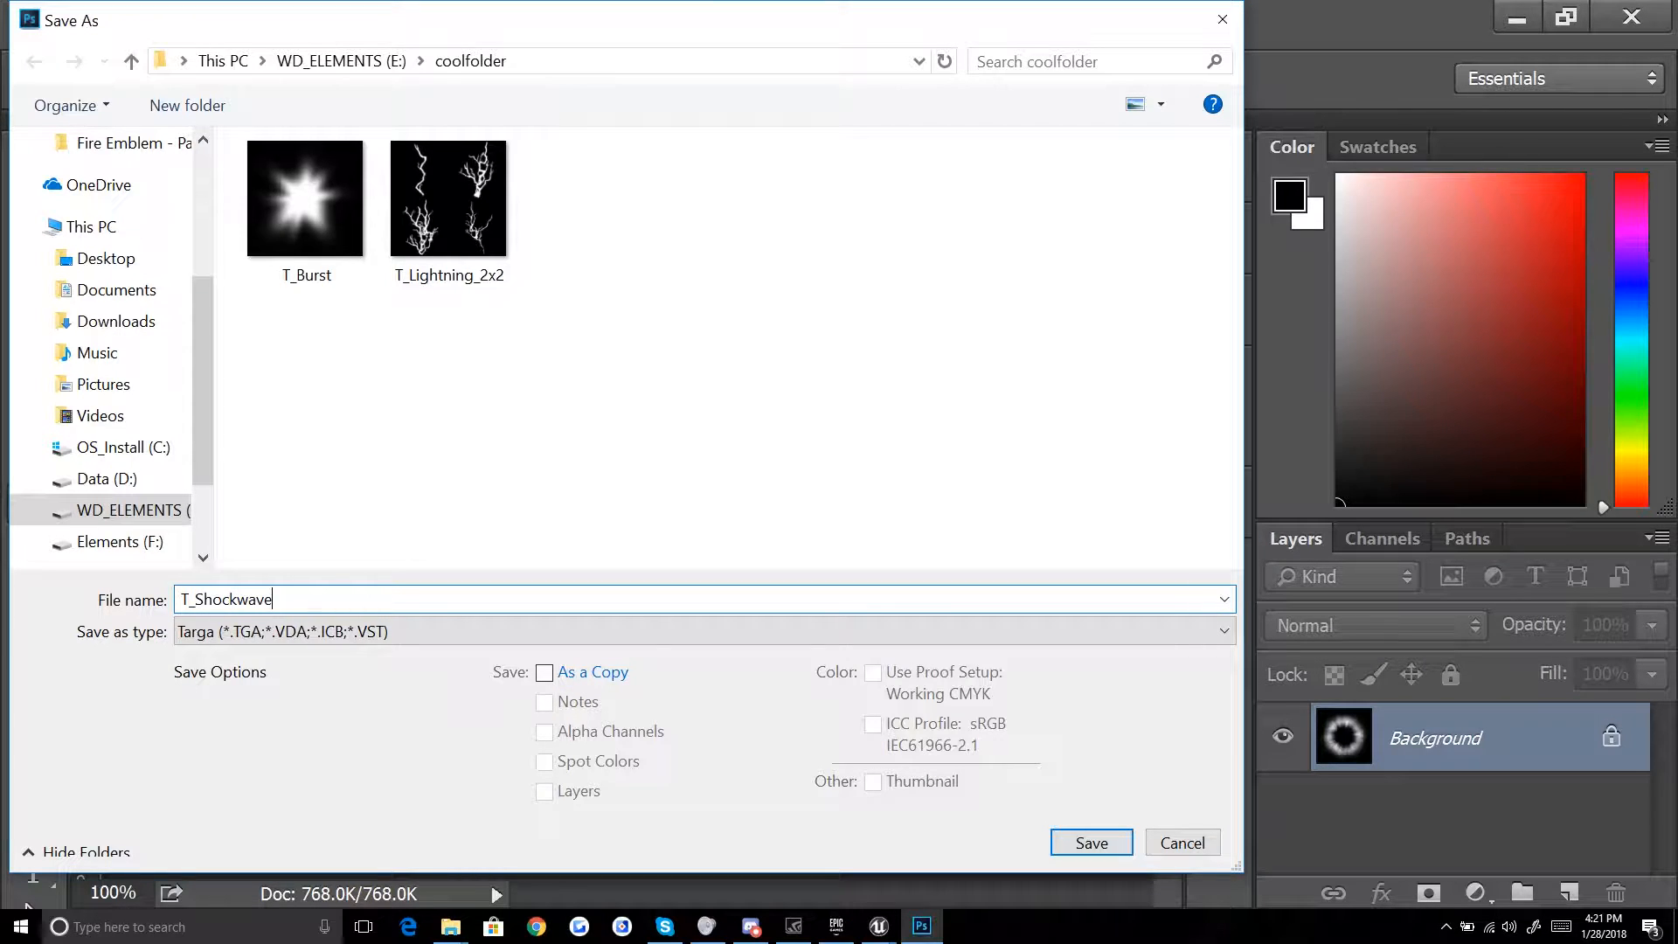
key("Return")
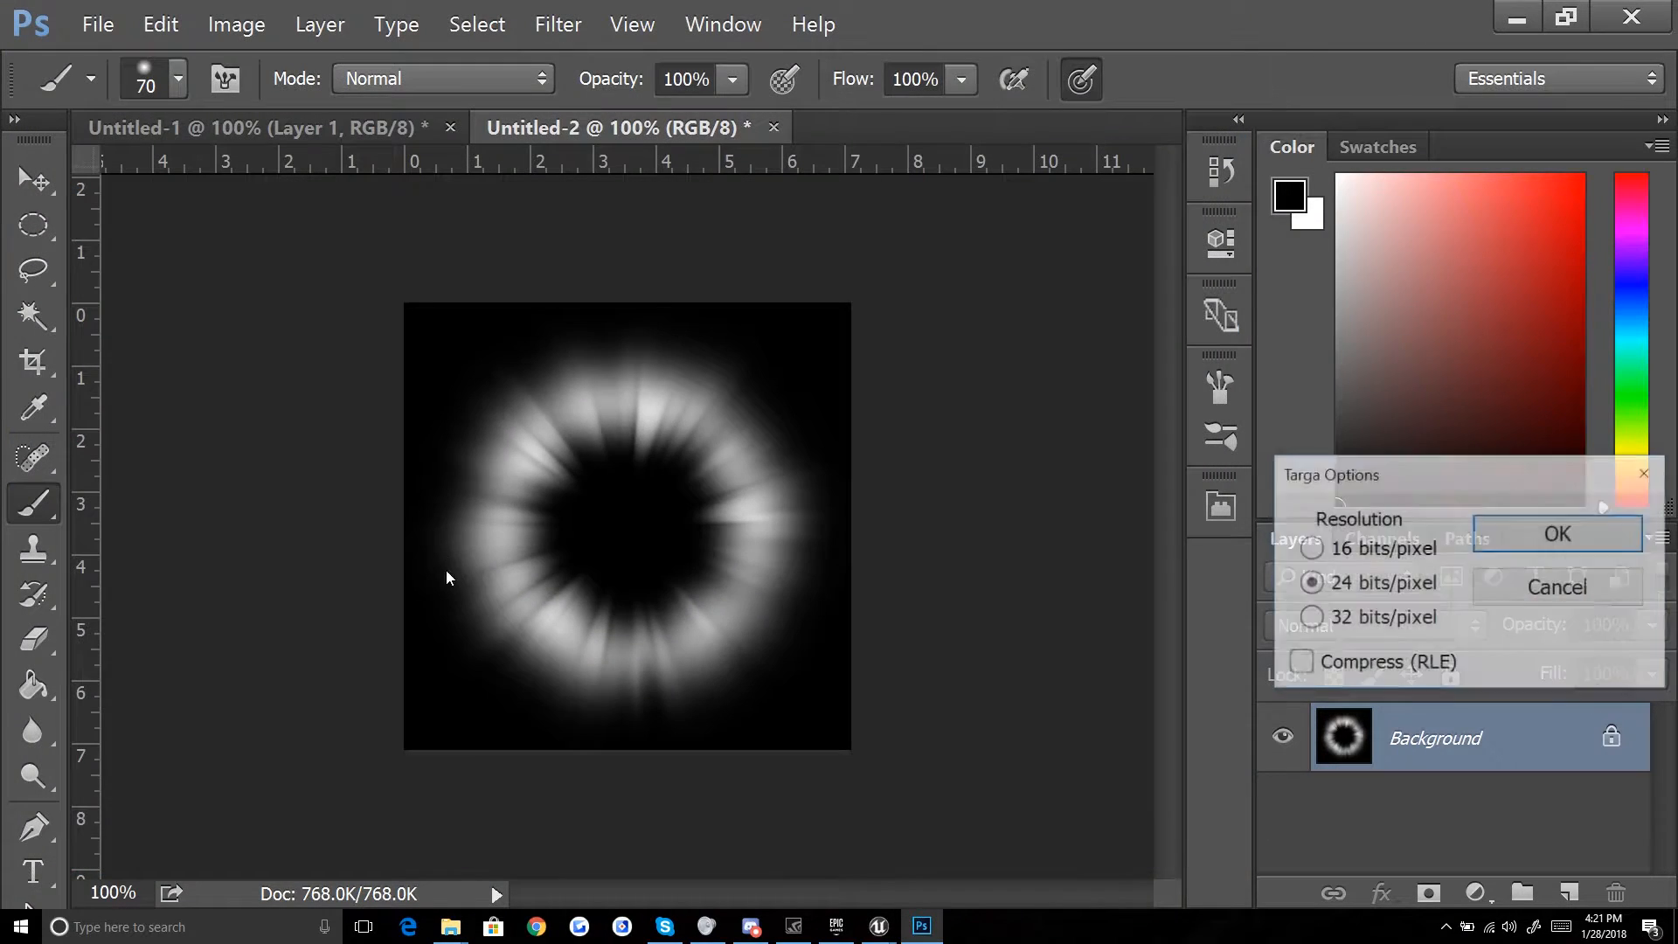
left_click(1517, 540)
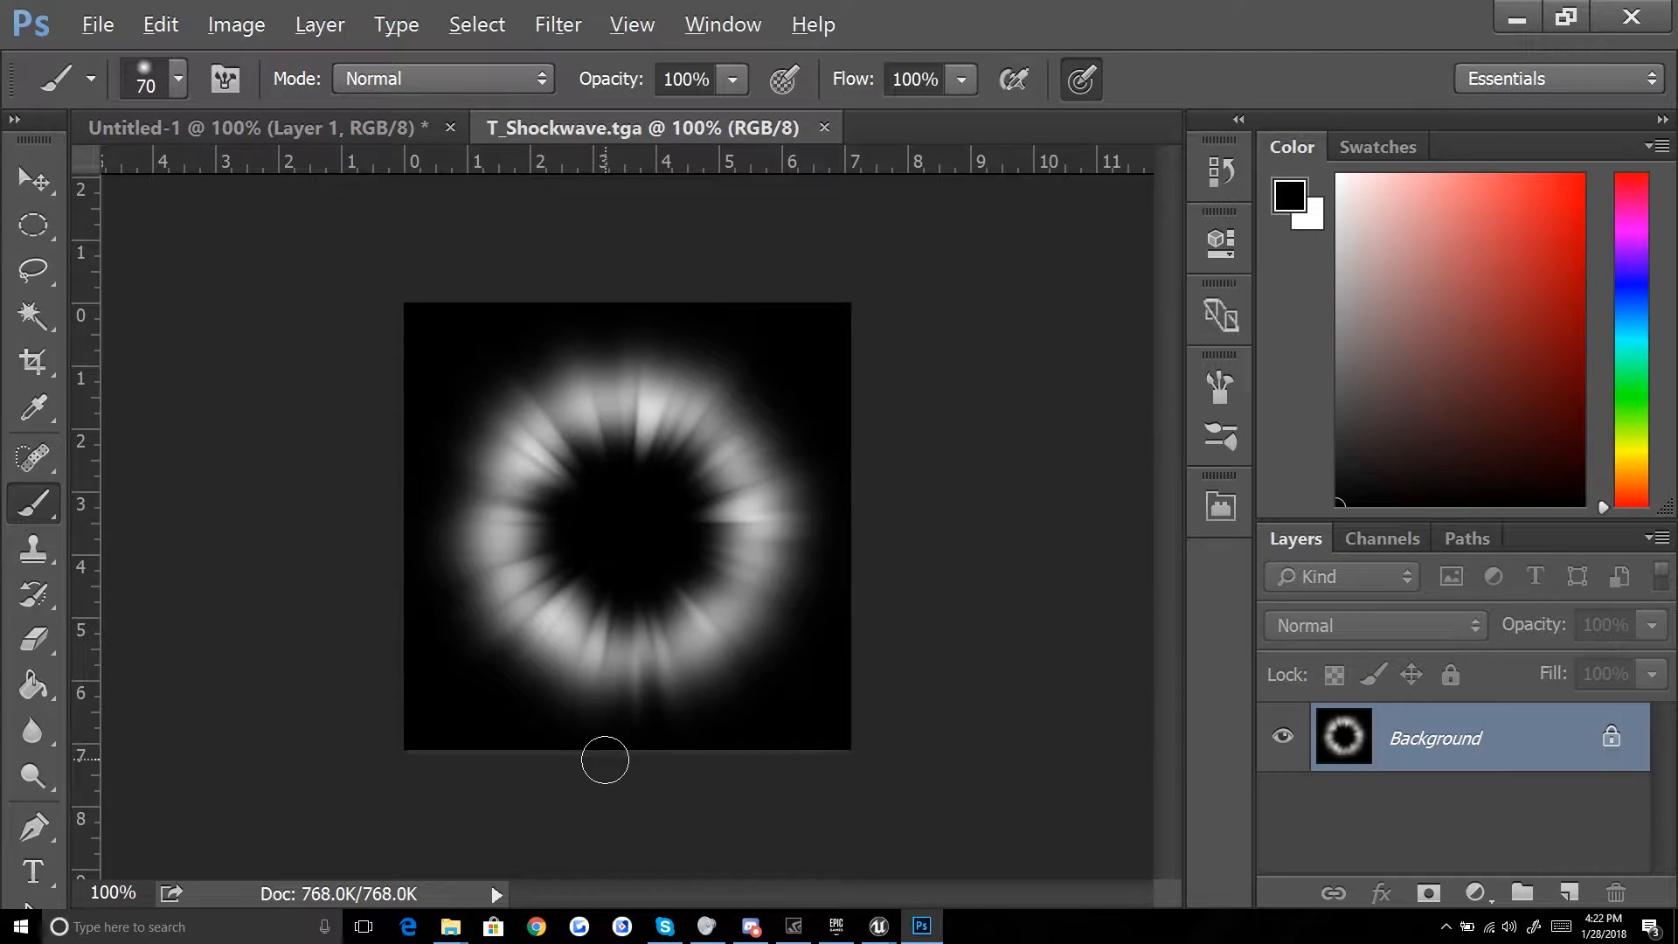
Step: Switch to Unreal Engine, move the particle editor aside, and import T_Shockwave from coolfolder into the Content folder
key("alt+Tab")
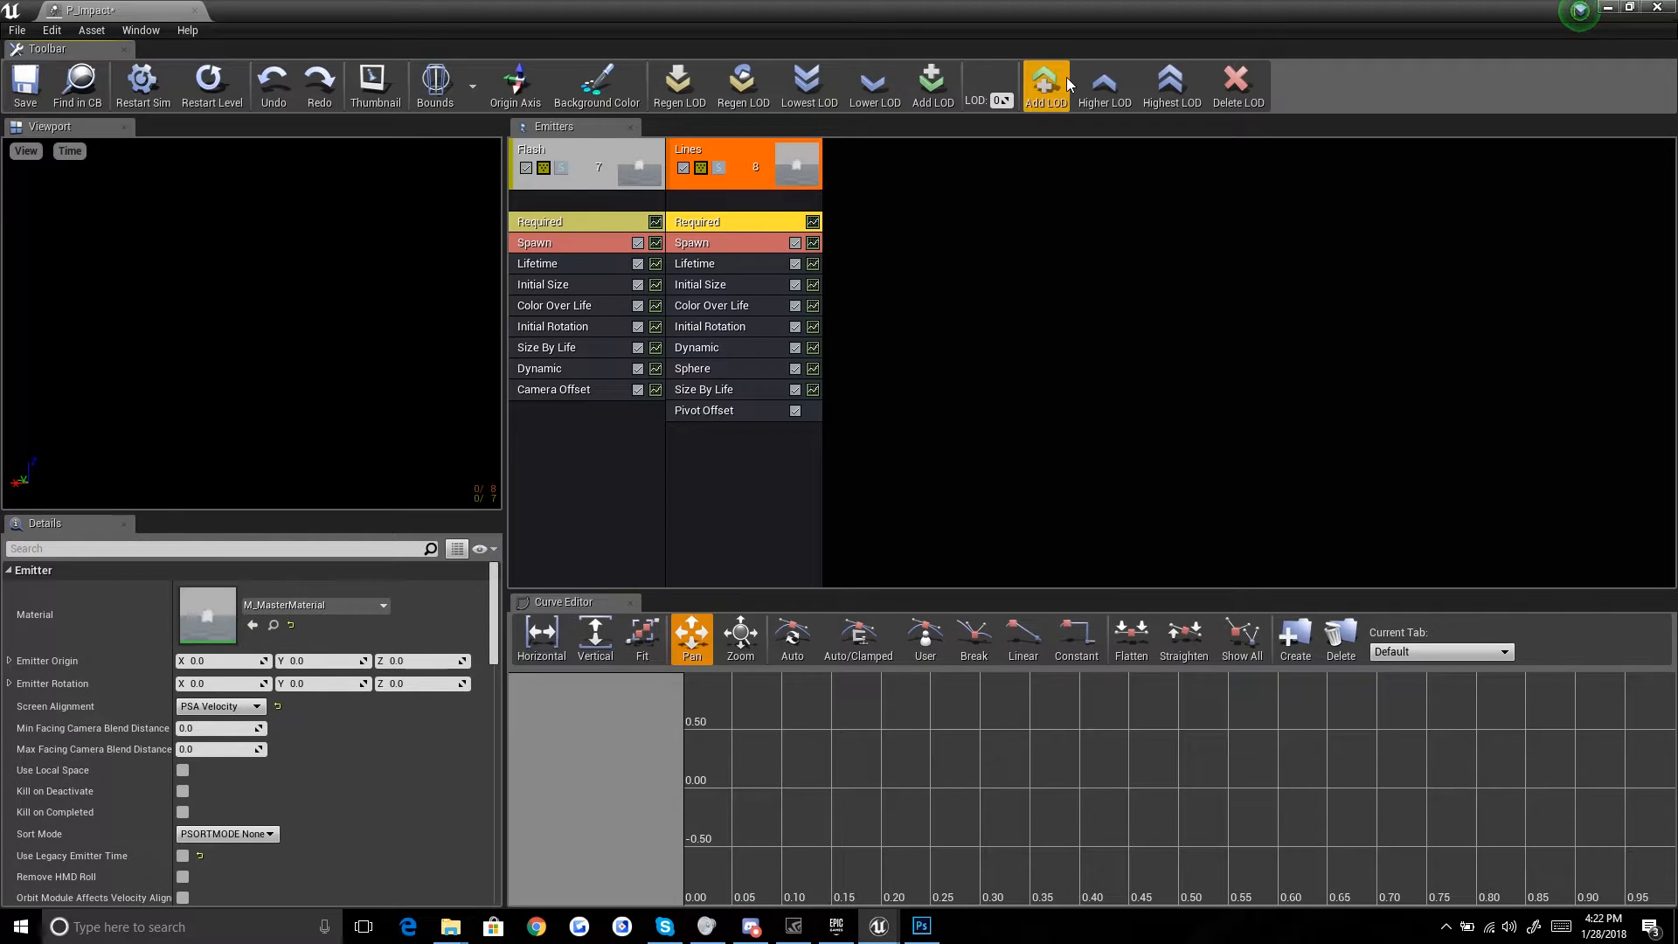
left_click_drag(1071, 8, 953, 710)
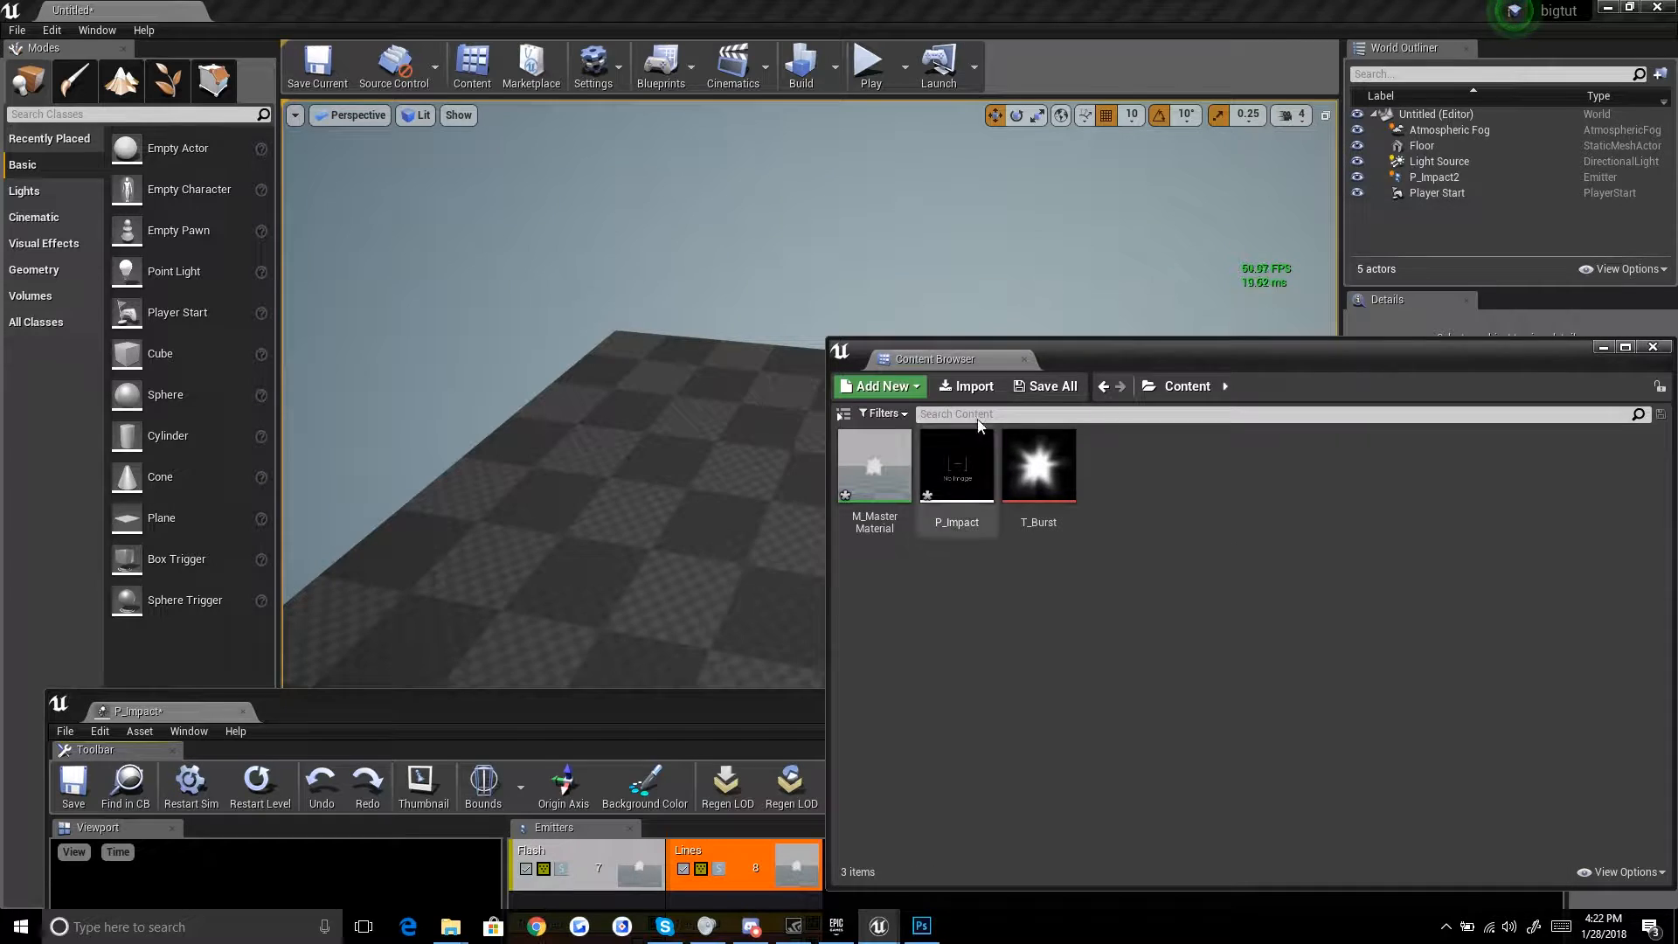
left_click(977, 387)
double_click(1038, 381)
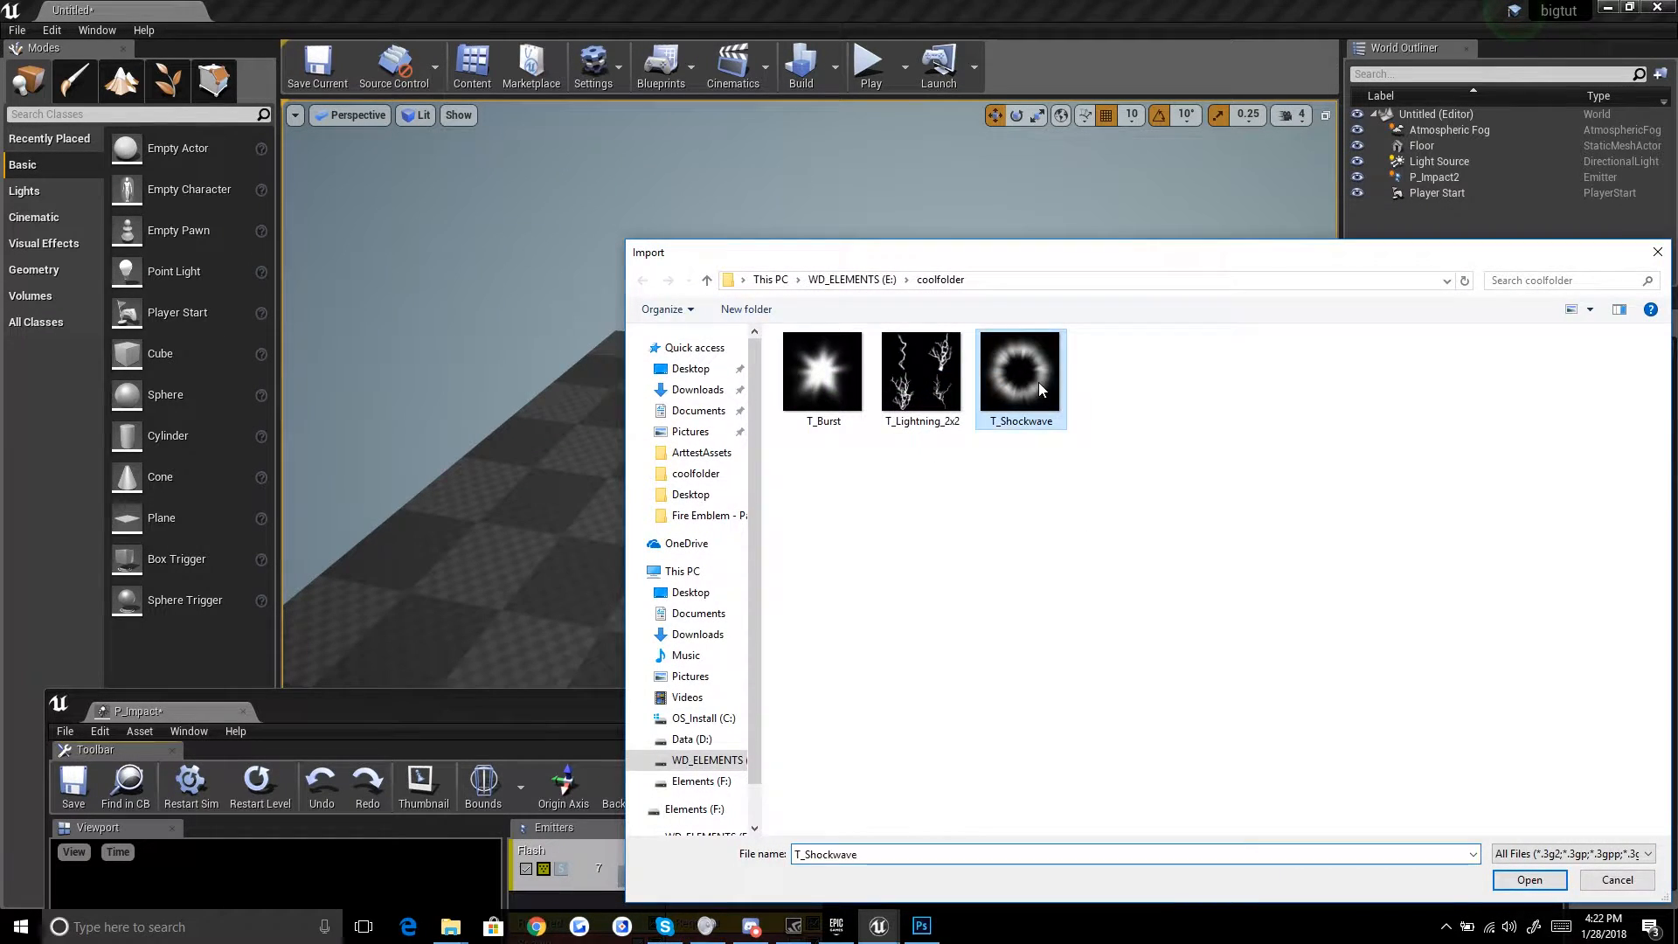
Step: Create a material instance of M_MasterMaterial and name it MI_Shockwave
right_click(875, 477)
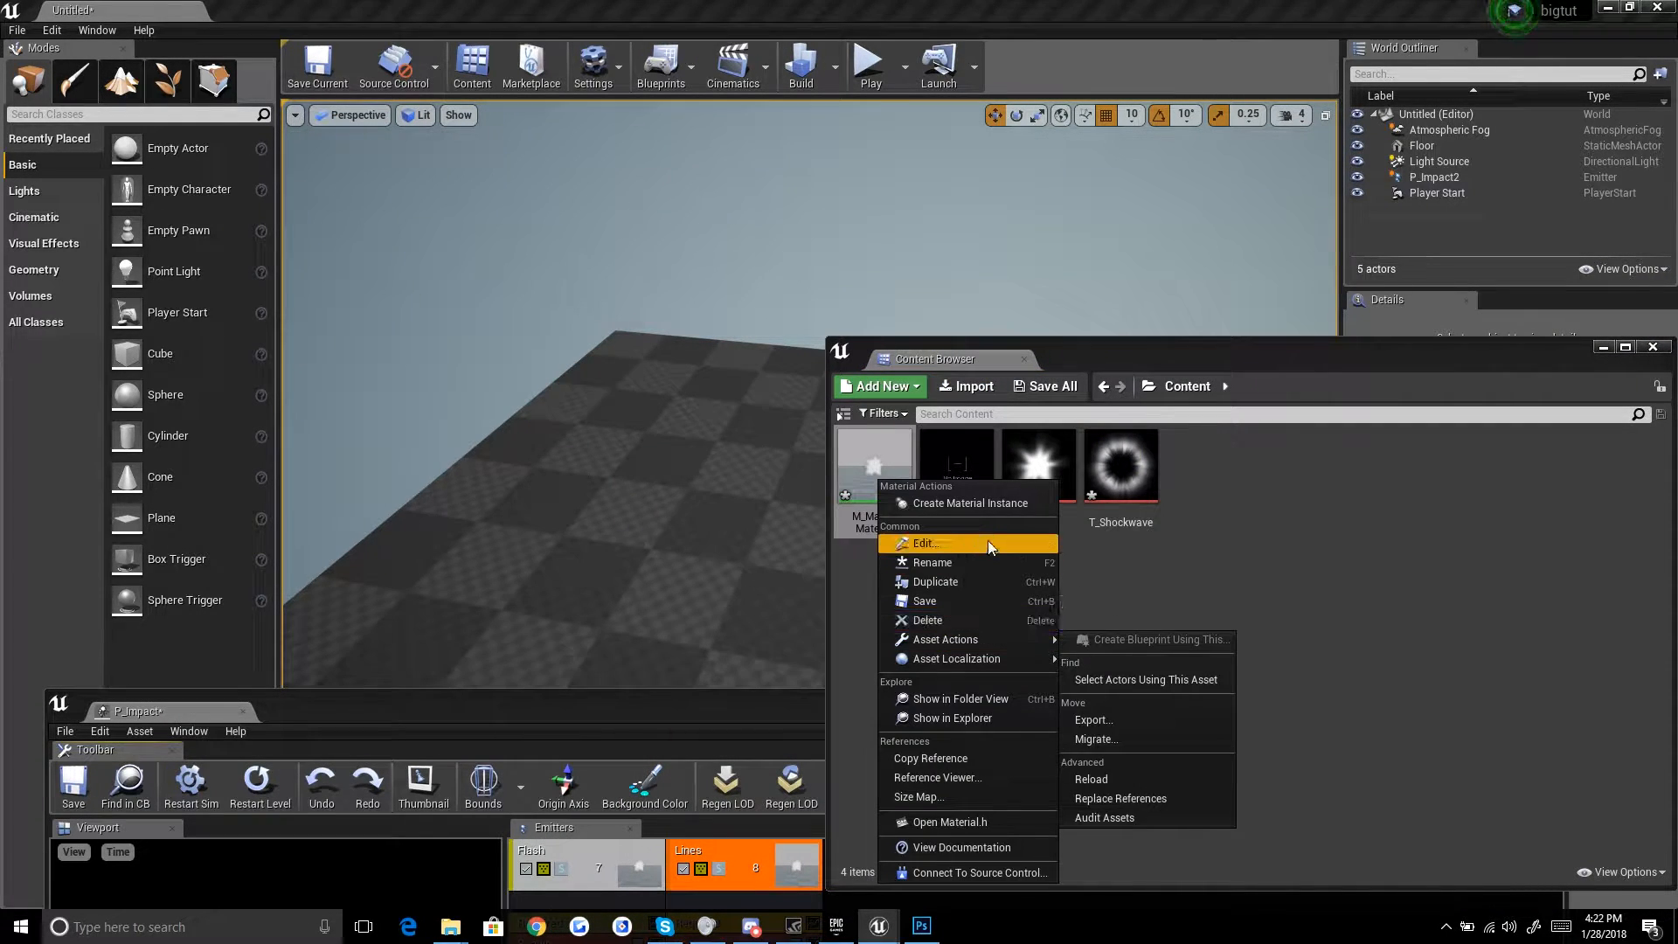
left_click(956, 501)
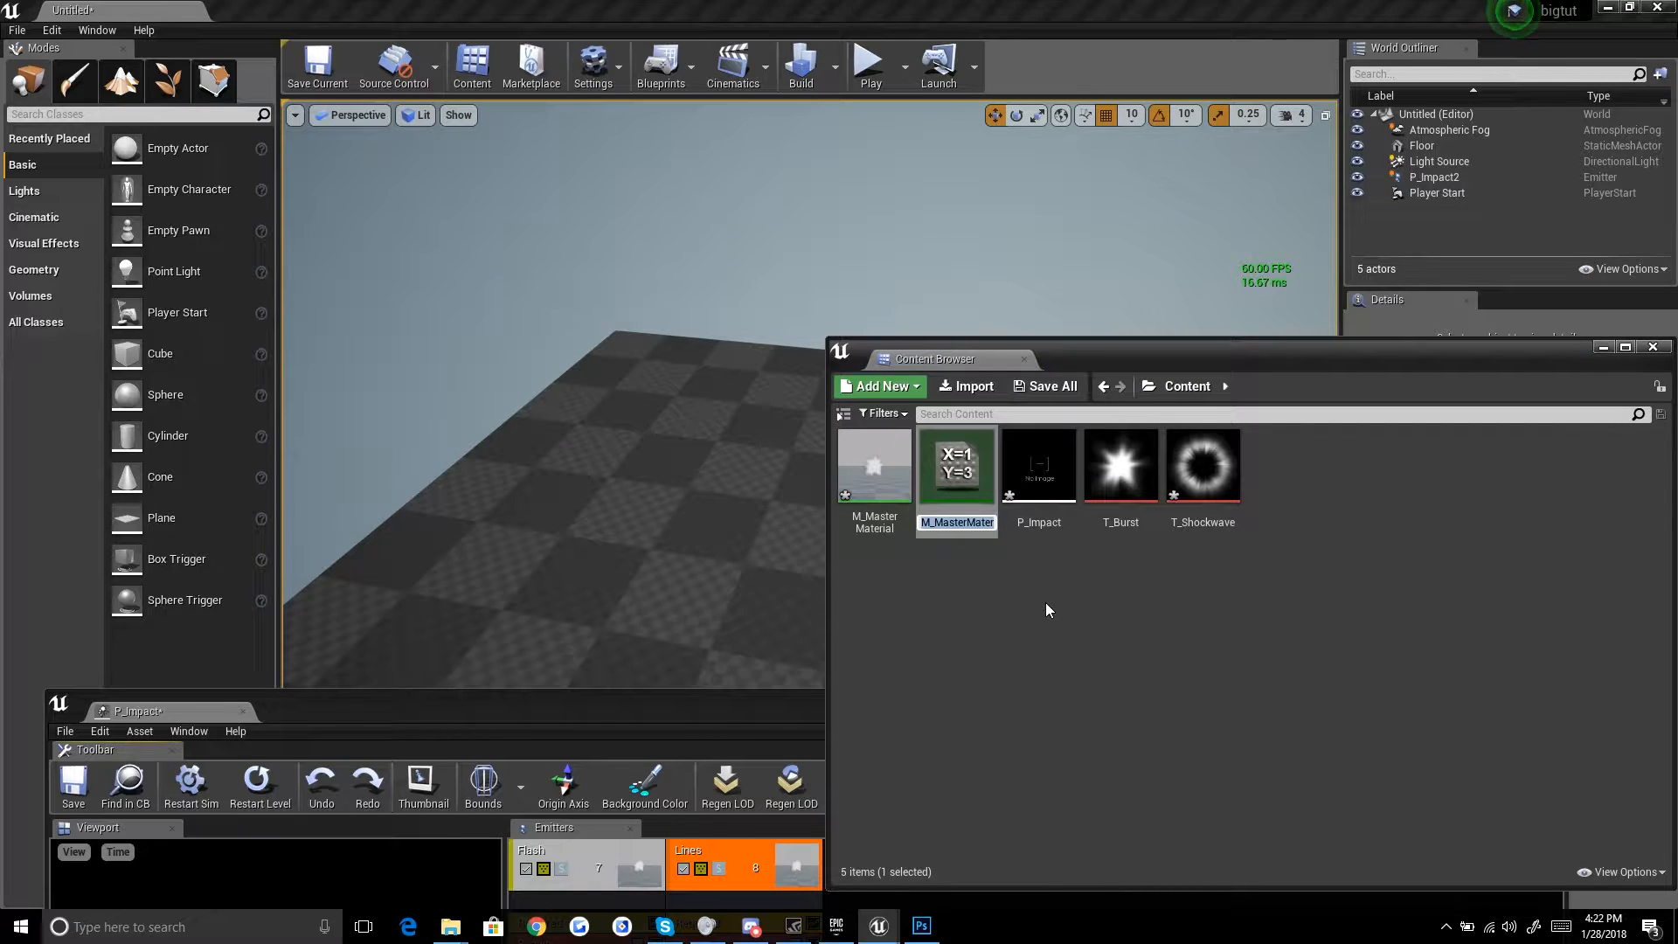
type("ML")
type("_Shockwave")
key("Return")
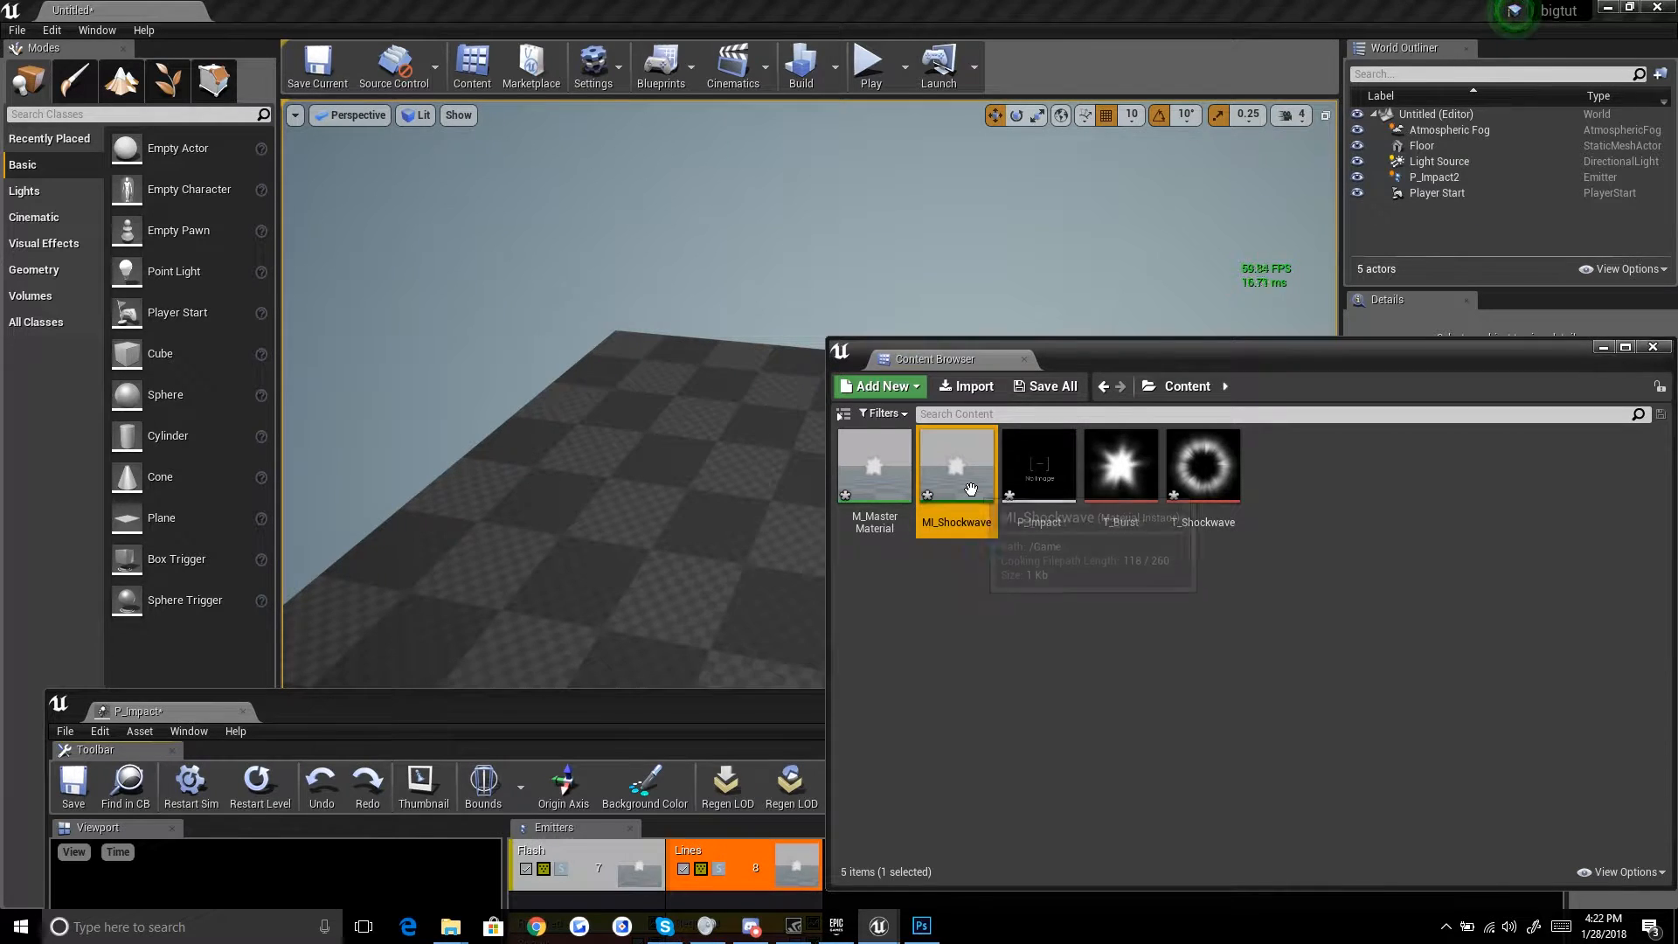
Step: Open MI_Shockwave, enable its Texture parameter override and assign T_Shockwave to it
left_click_drag(1036, 706, 1124, 164)
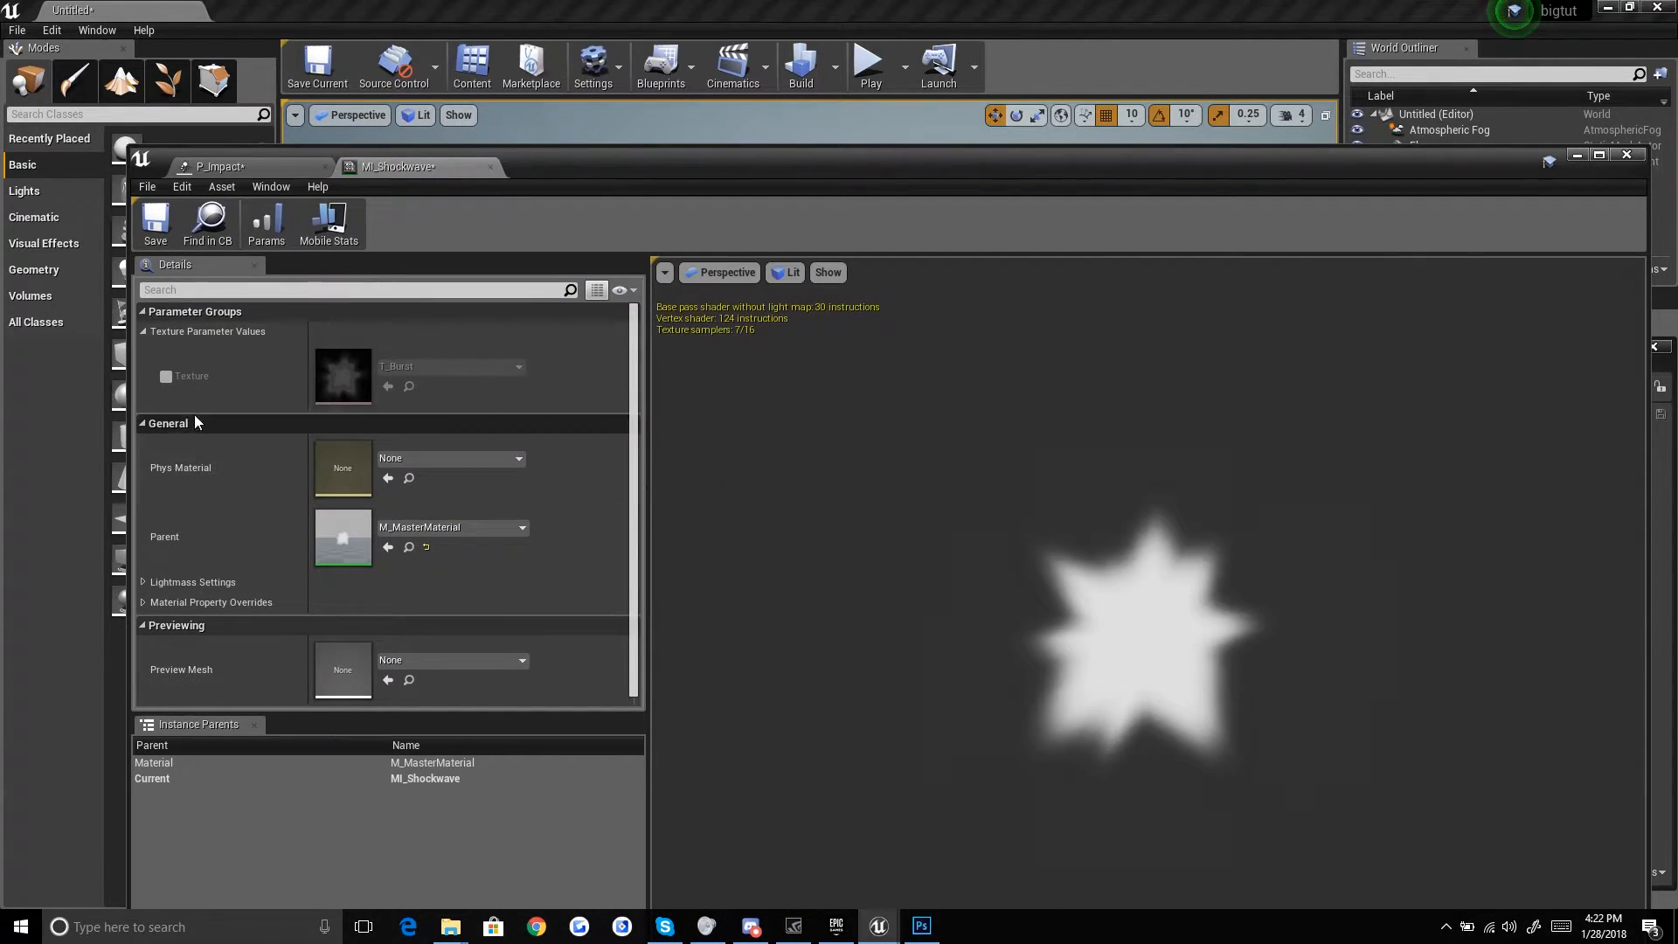
left_click(166, 376)
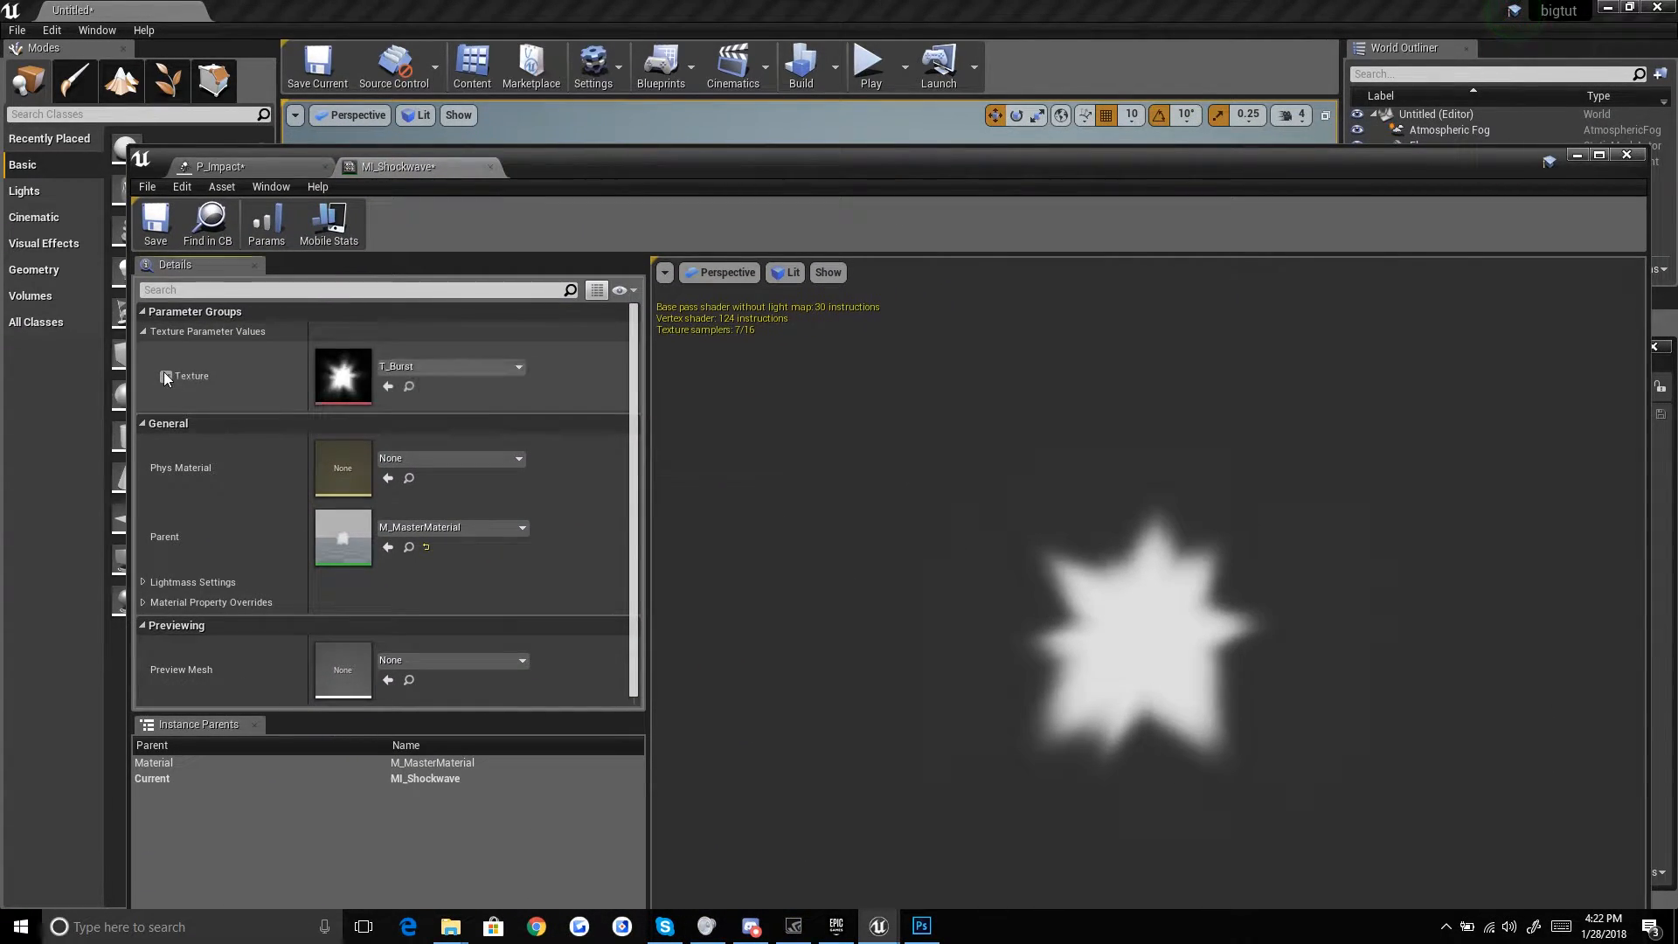
left_click(471, 367)
left_click(435, 647)
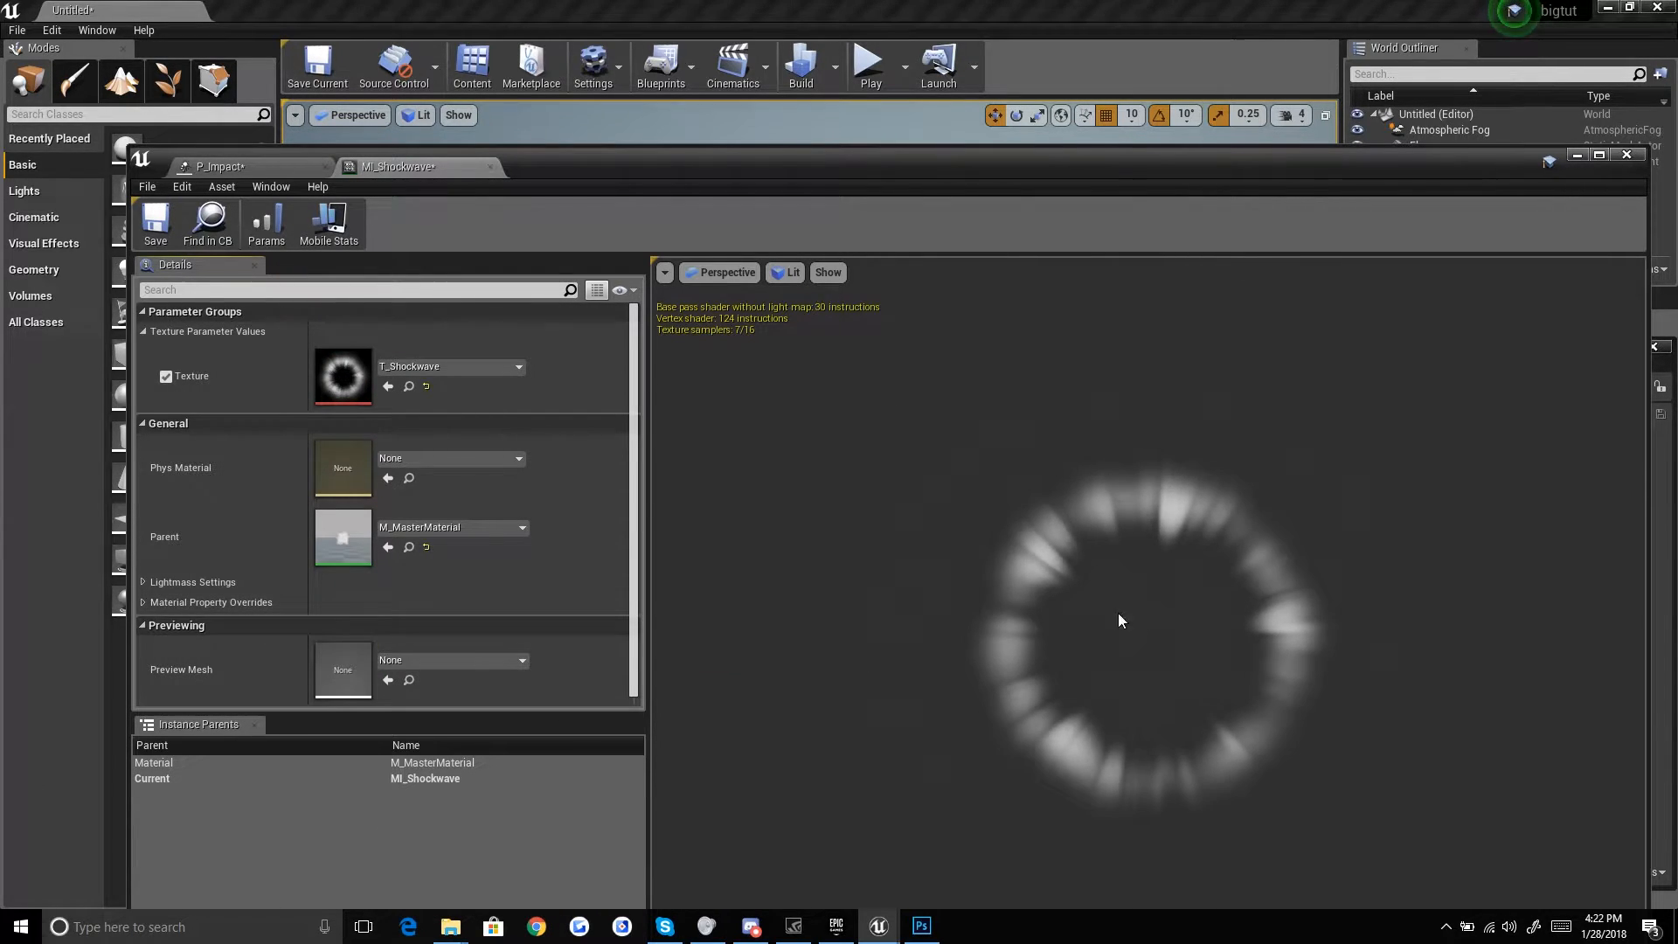
Step: Return to the P_Impact particle system and maximize its editor window
scroll(1188, 581, "down", 4)
left_click_drag(1202, 687, 921, 330)
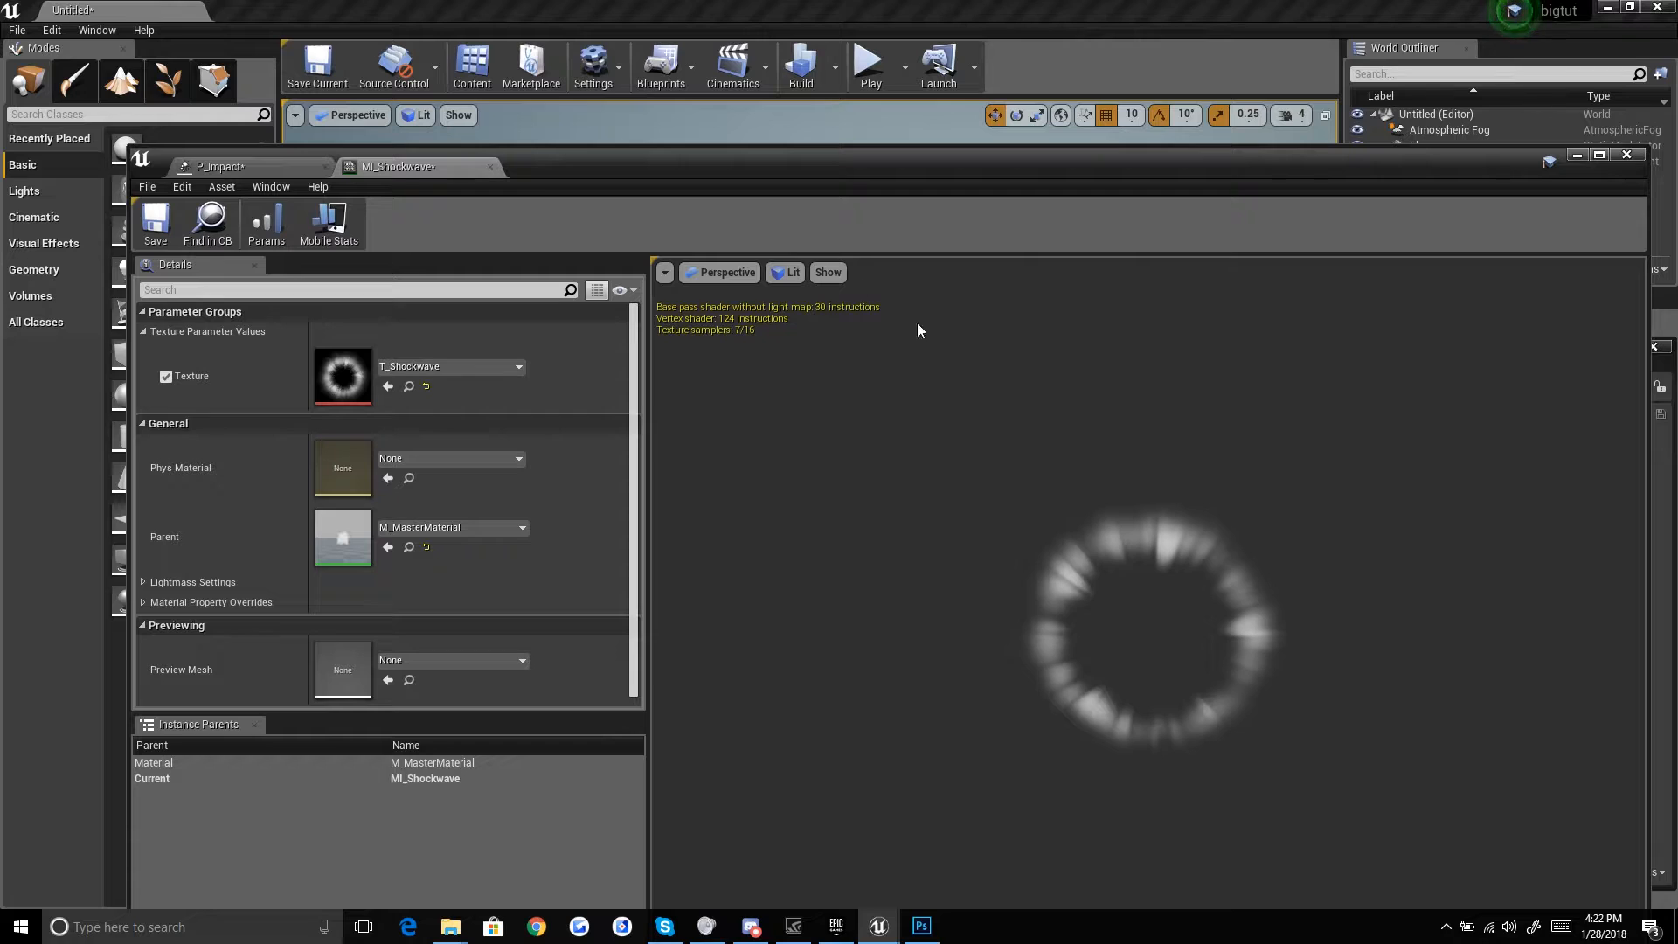
left_click(268, 164)
left_click_drag(675, 171, 673, 2)
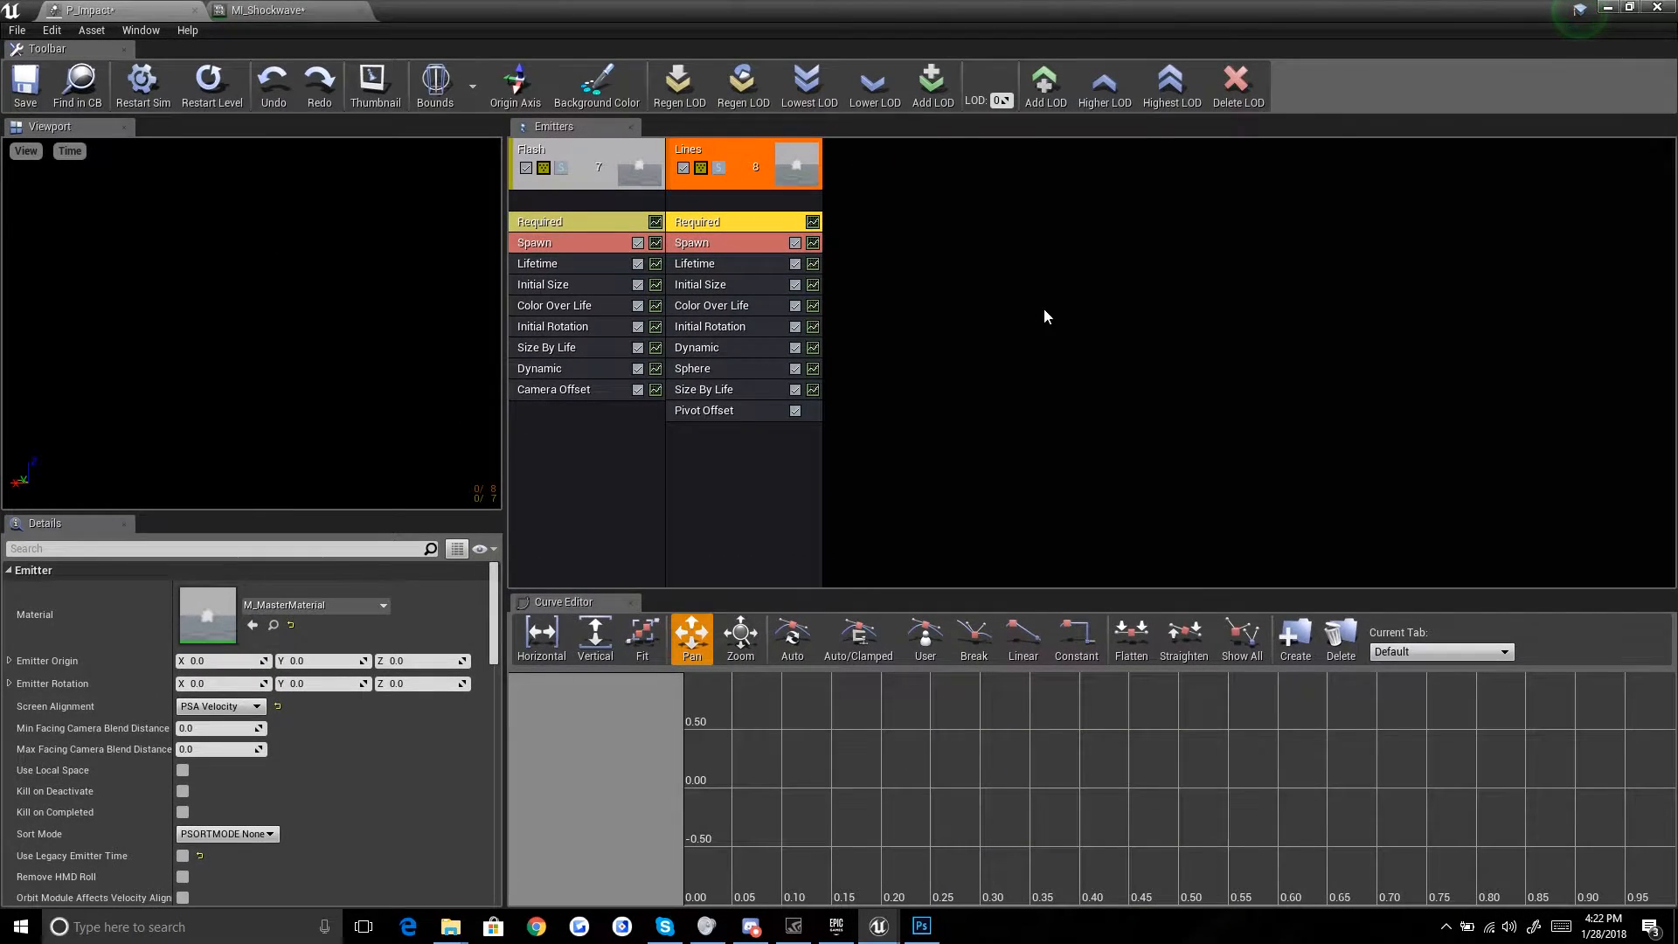
Step: Duplicate the Flash emitter and rename the copy Shockwave
right_click(581, 147)
mouse_move(629, 156)
left_click(817, 181)
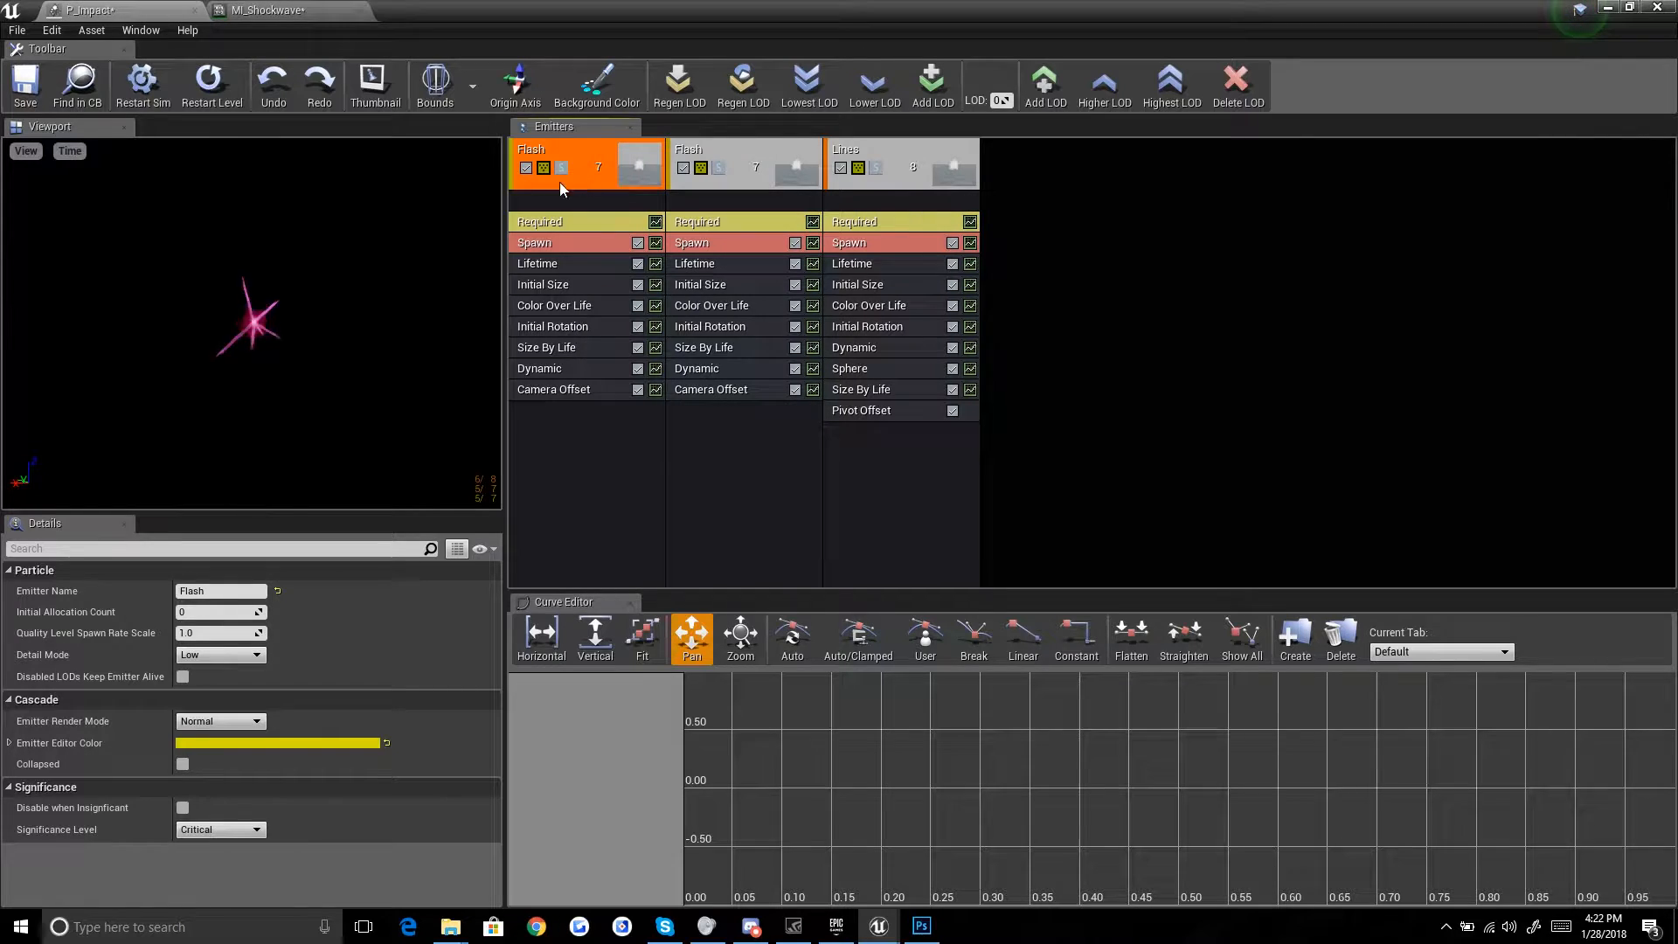
left_click(760, 158)
left_click(218, 590)
type("Shockwave")
key("Return")
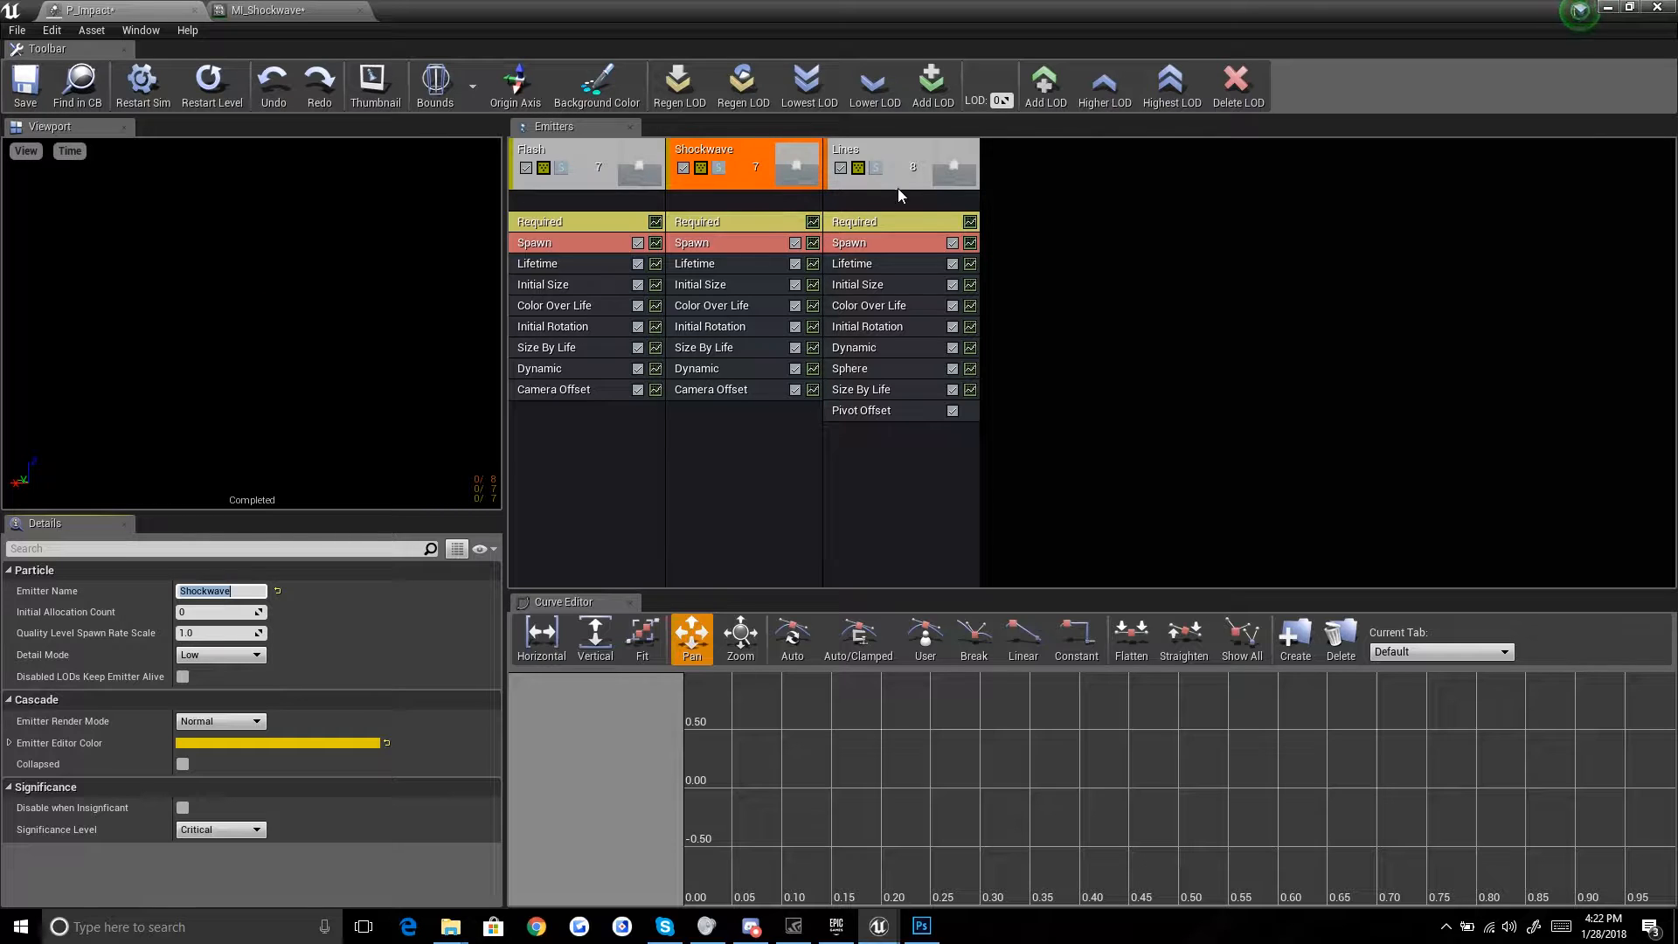
Step: Assign MI_Shockwave as the Shockwave emitter's material and solo that emitter
left_click(722, 226)
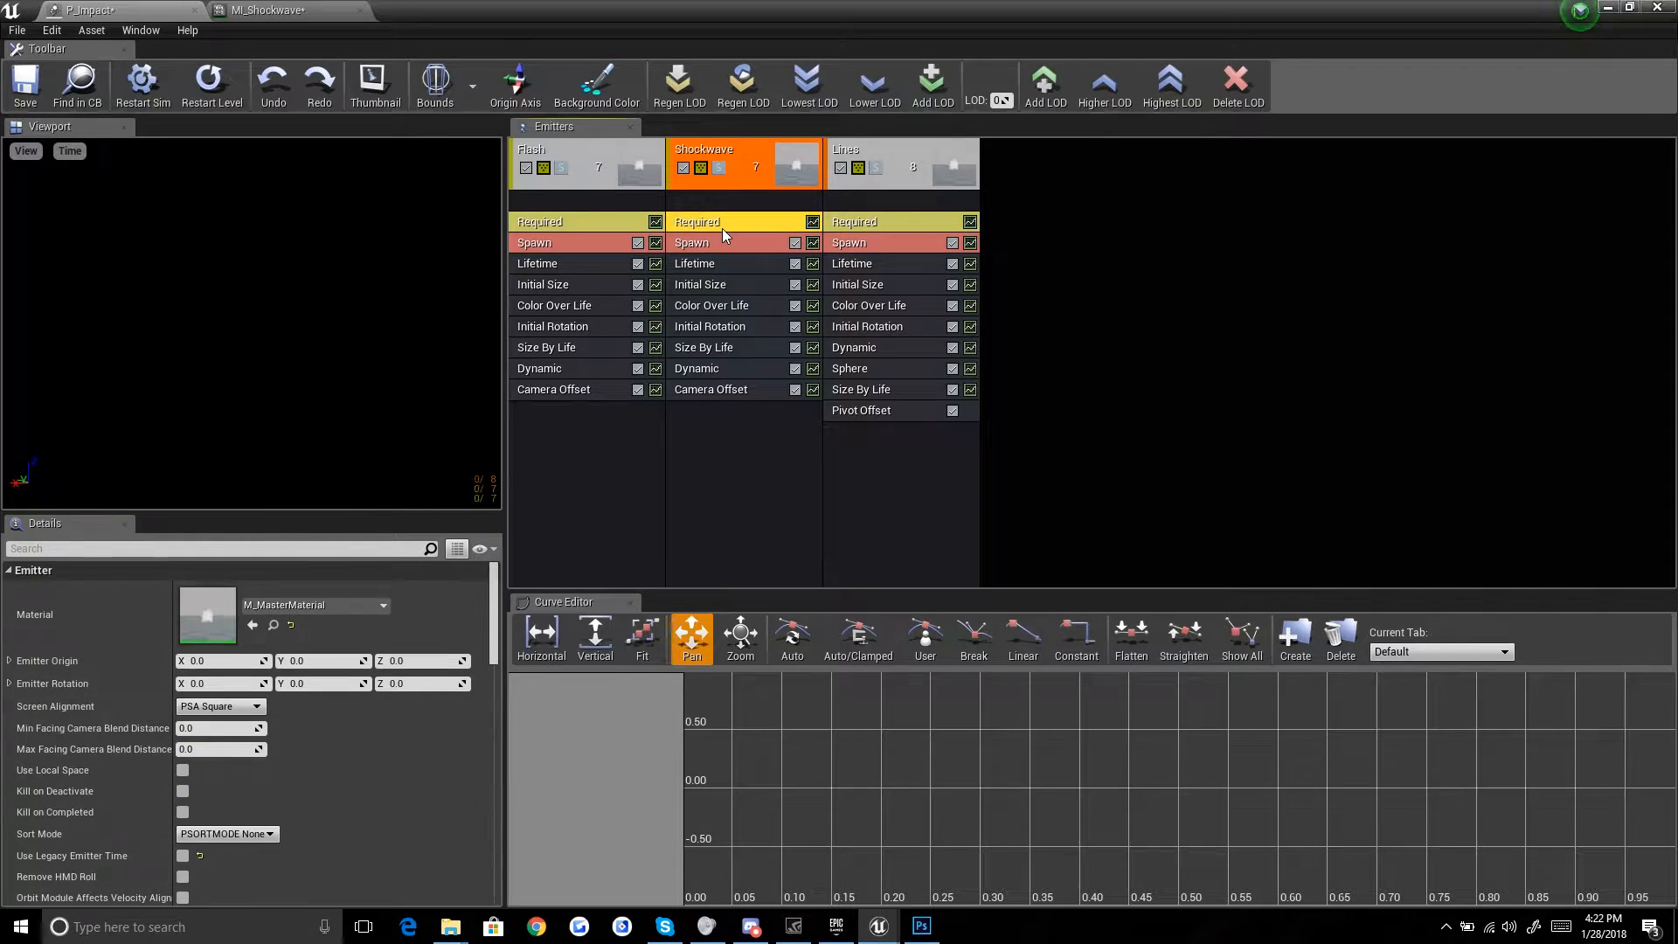
left_click(315, 605)
left_click(340, 390)
left_click(719, 168)
Step: Set the Shockwave emitter's burst count to 1 and replay the effect
left_click(699, 243)
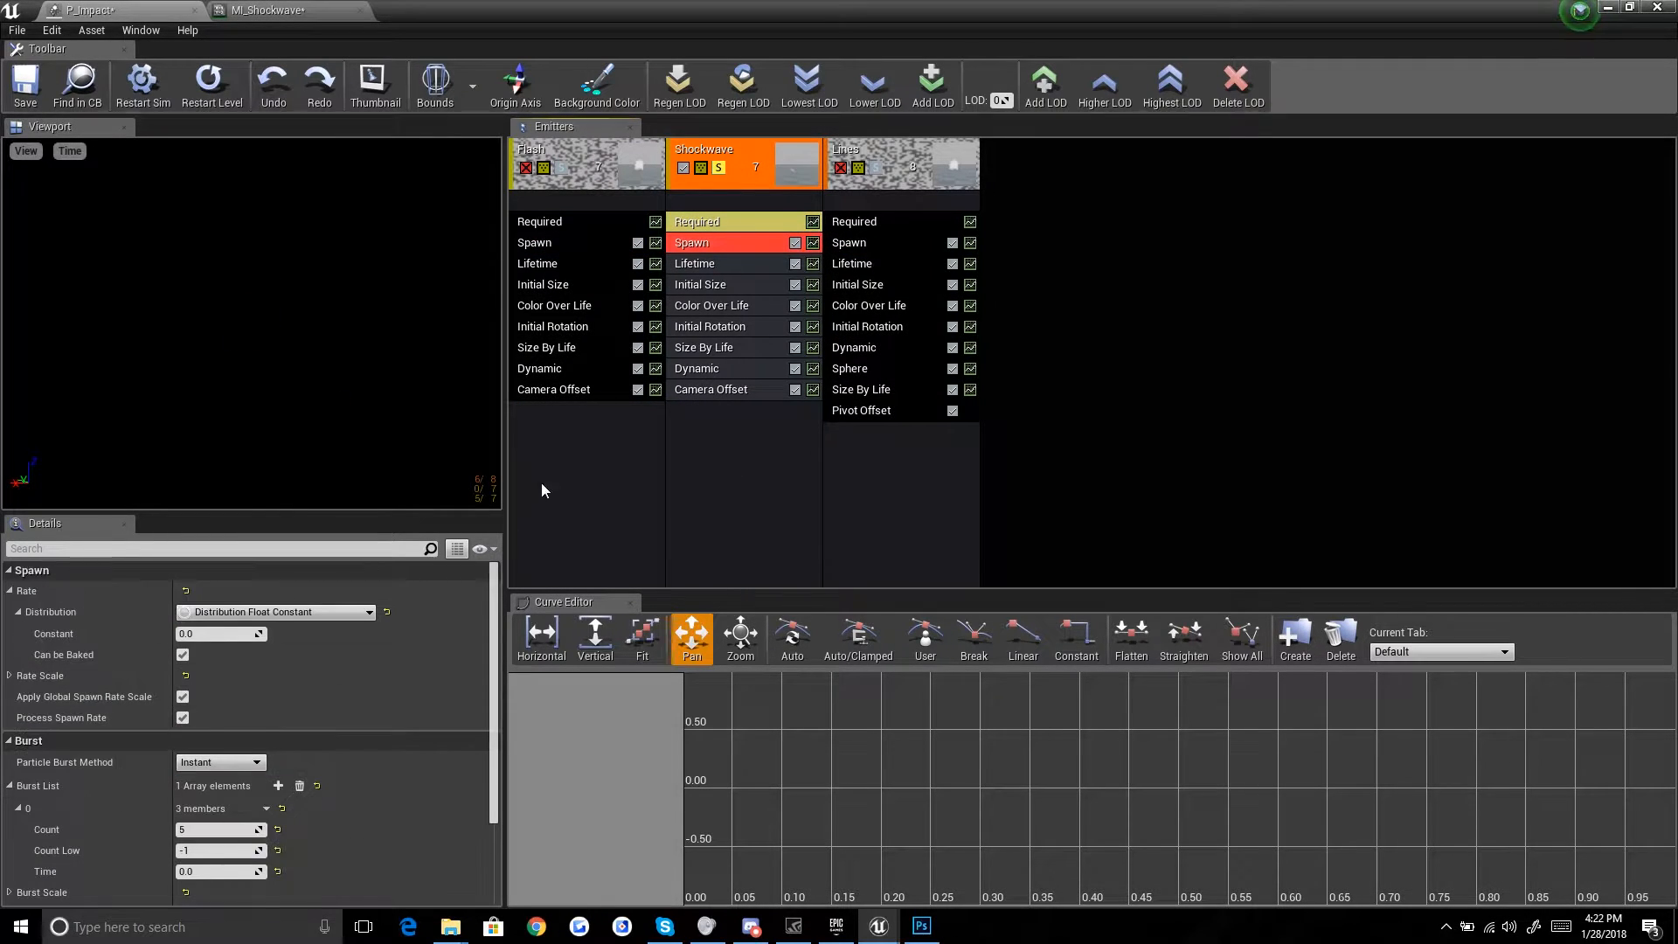
left_click(194, 828)
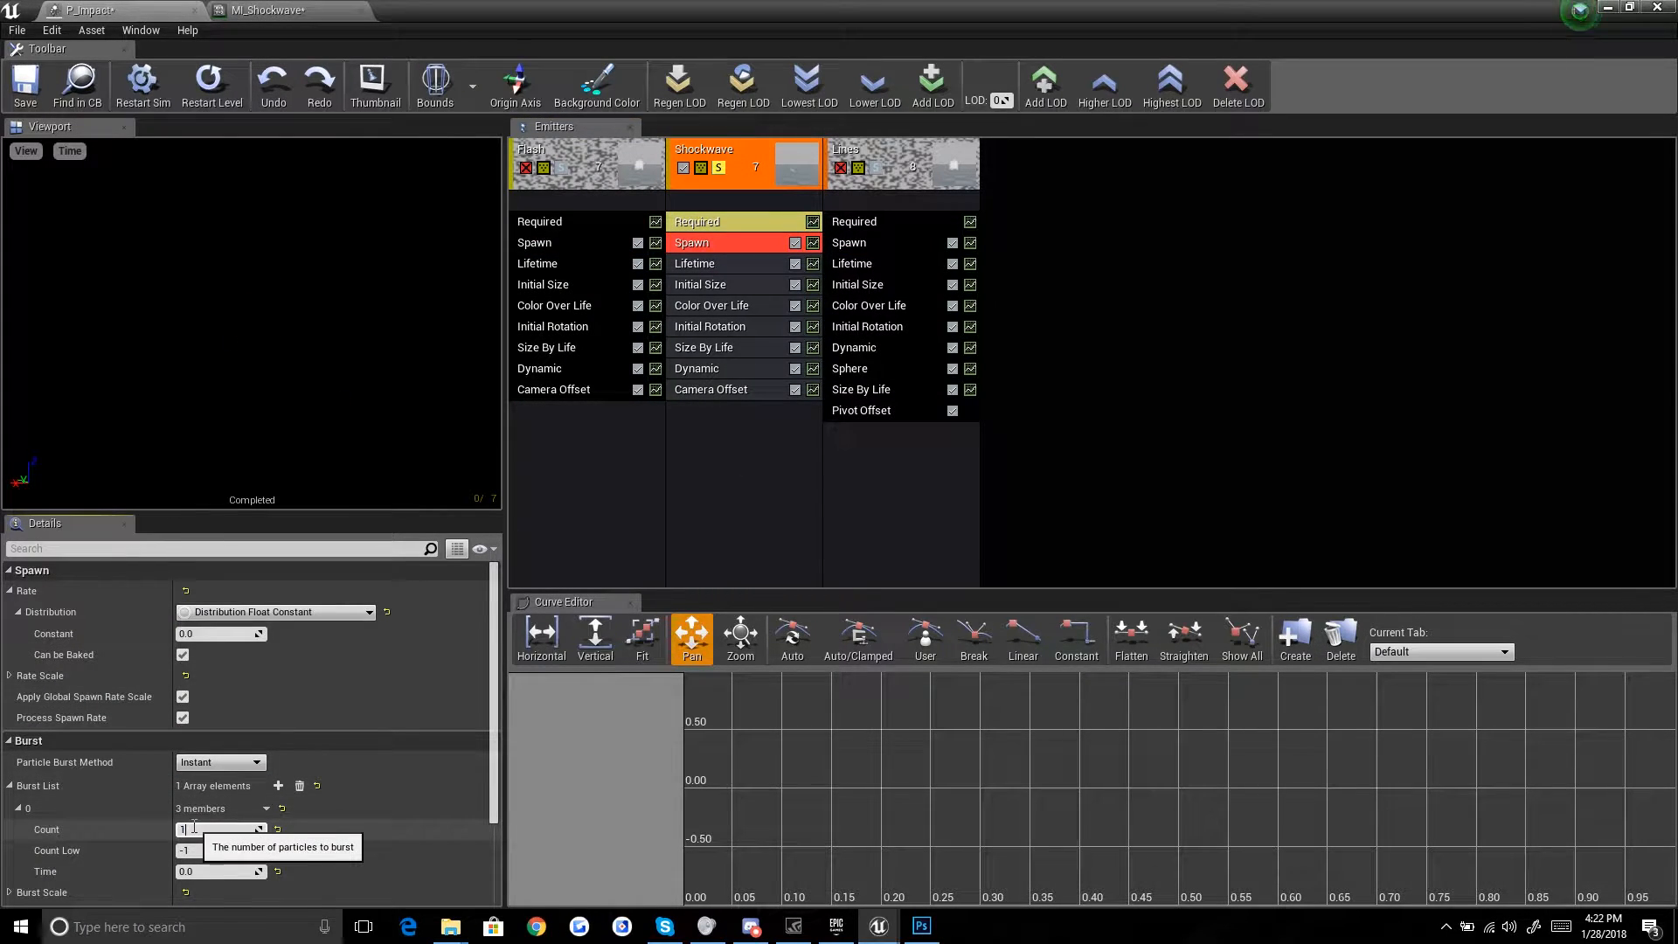
left_click(224, 77)
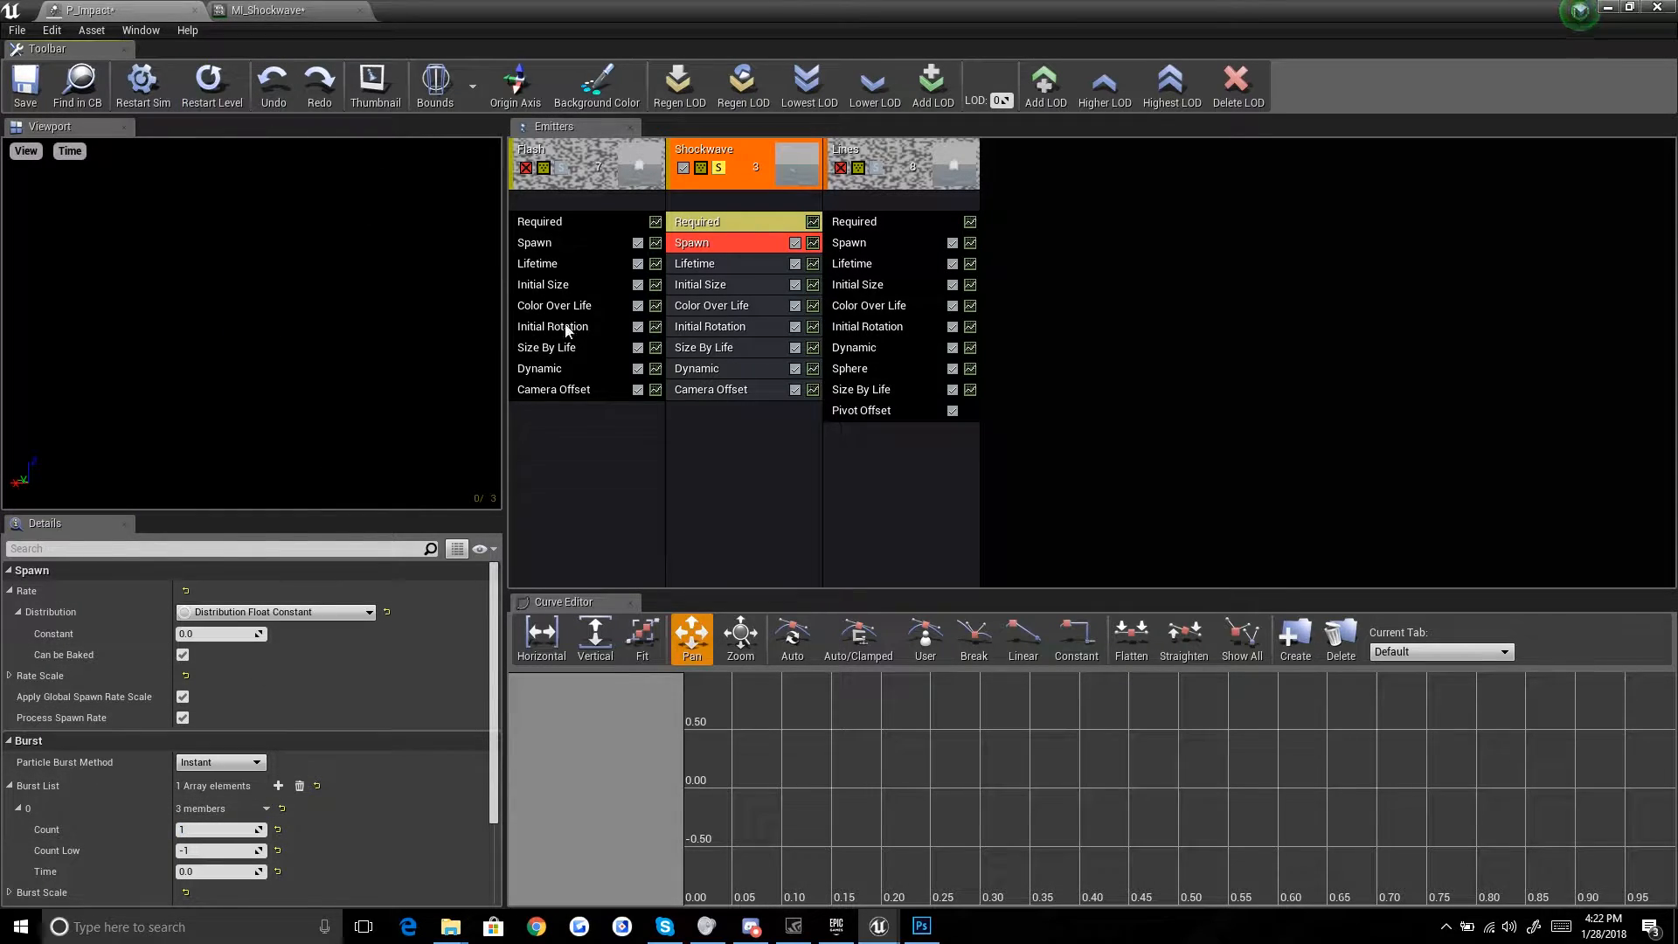
Step: Set the Shockwave emitter's lifetime range to a minimum of 0.2 and a maximum of 0.3
left_click(732, 271)
left_click(217, 634)
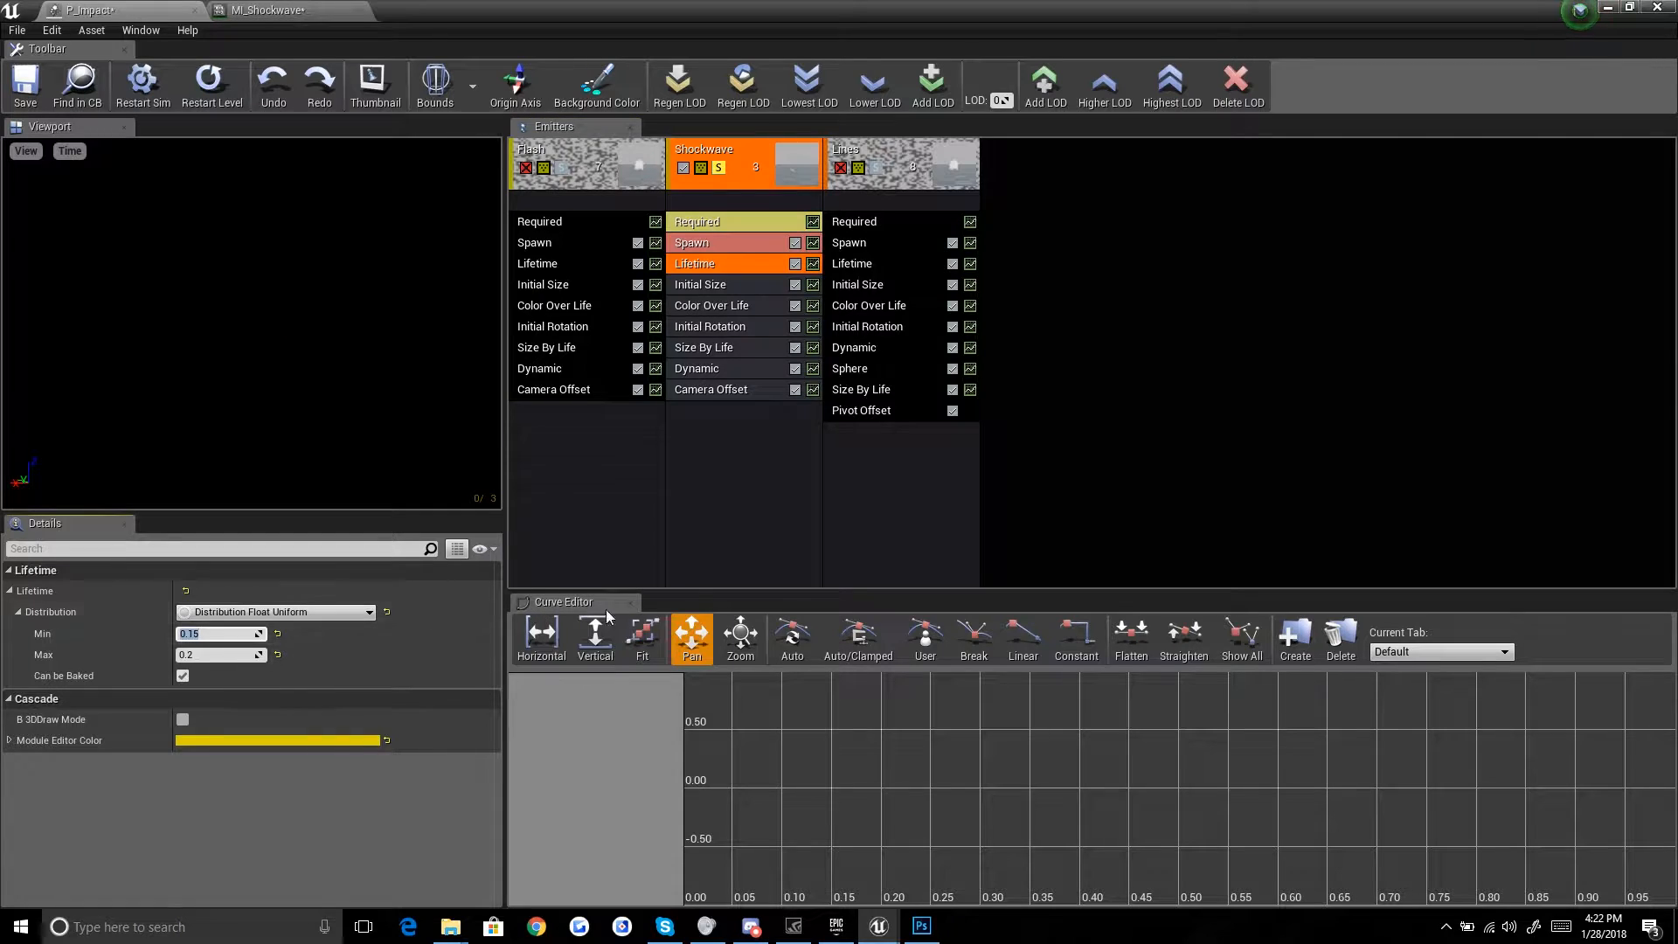
type("0.2")
key("Tab")
left_click(370, 375)
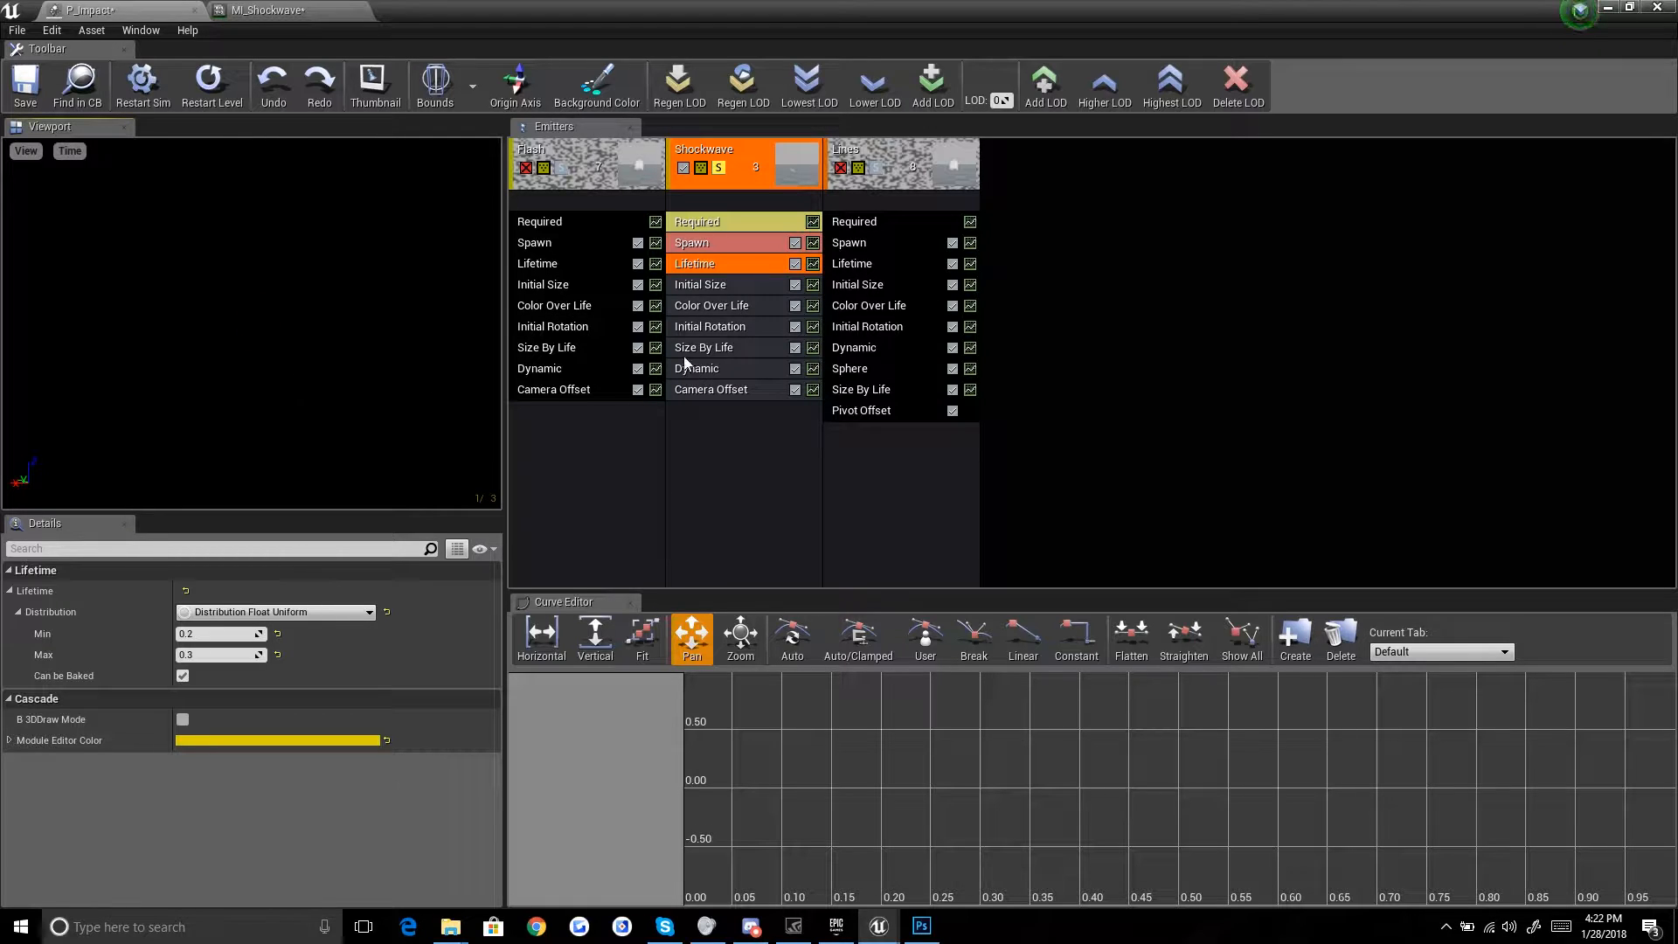
Step: Set the Shockwave's initial size X to a maximum of 175 and a minimum of 165, and replay the effect
left_click(758, 283)
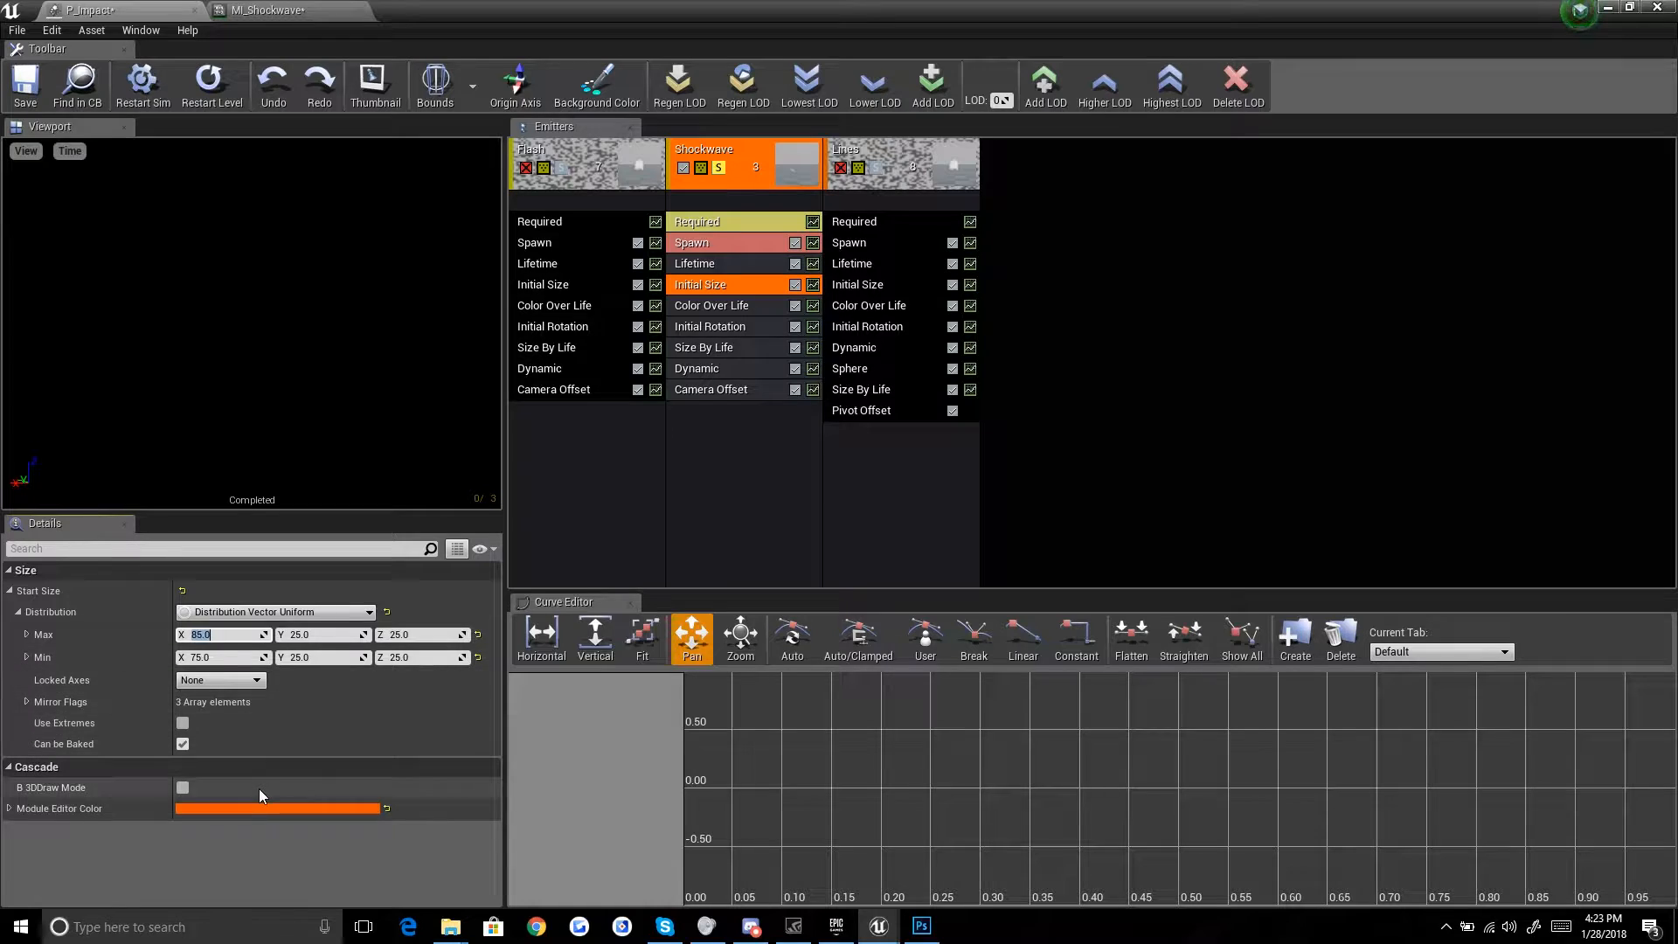
type("217")
key("Return")
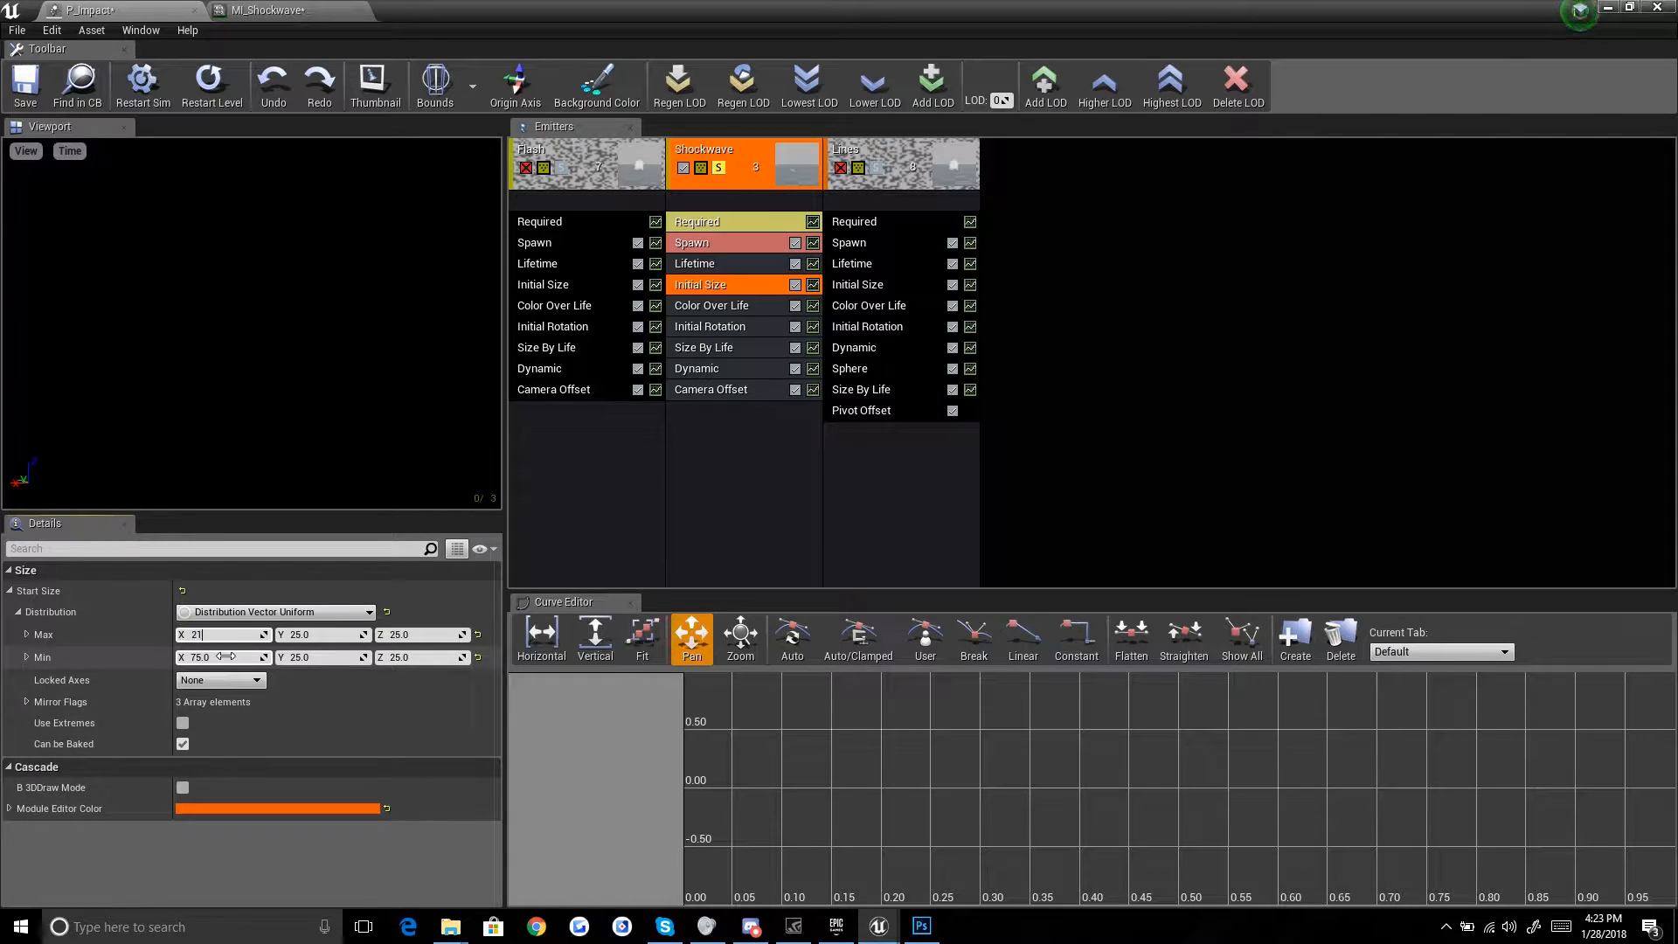
left_click(225, 656)
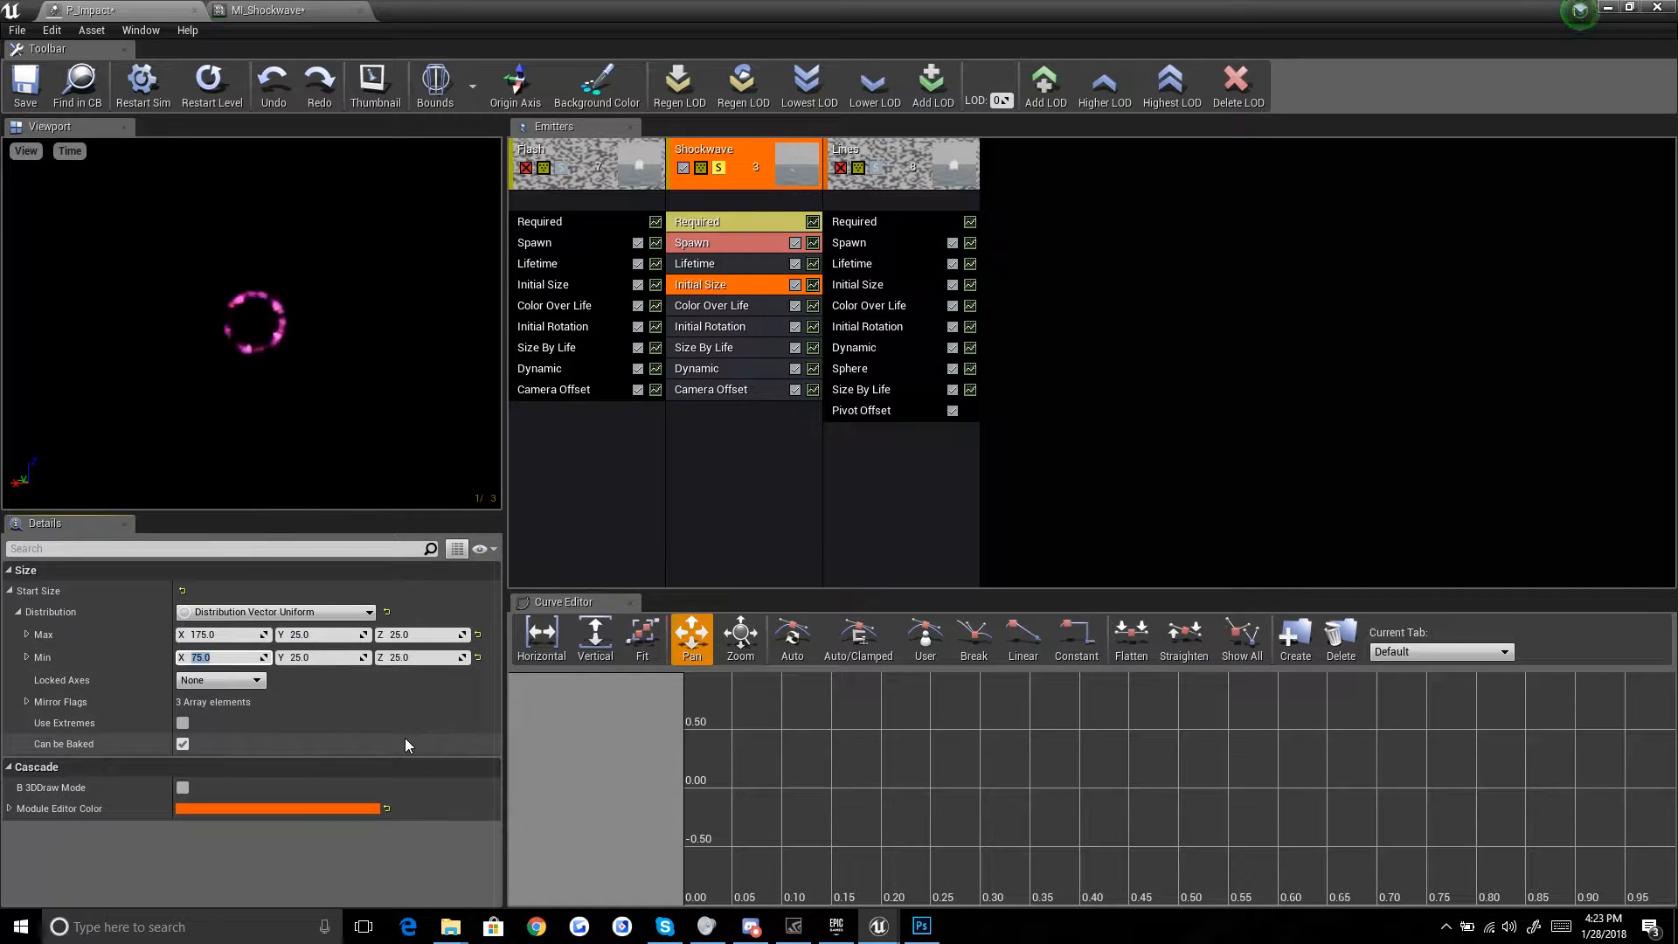
type("1")
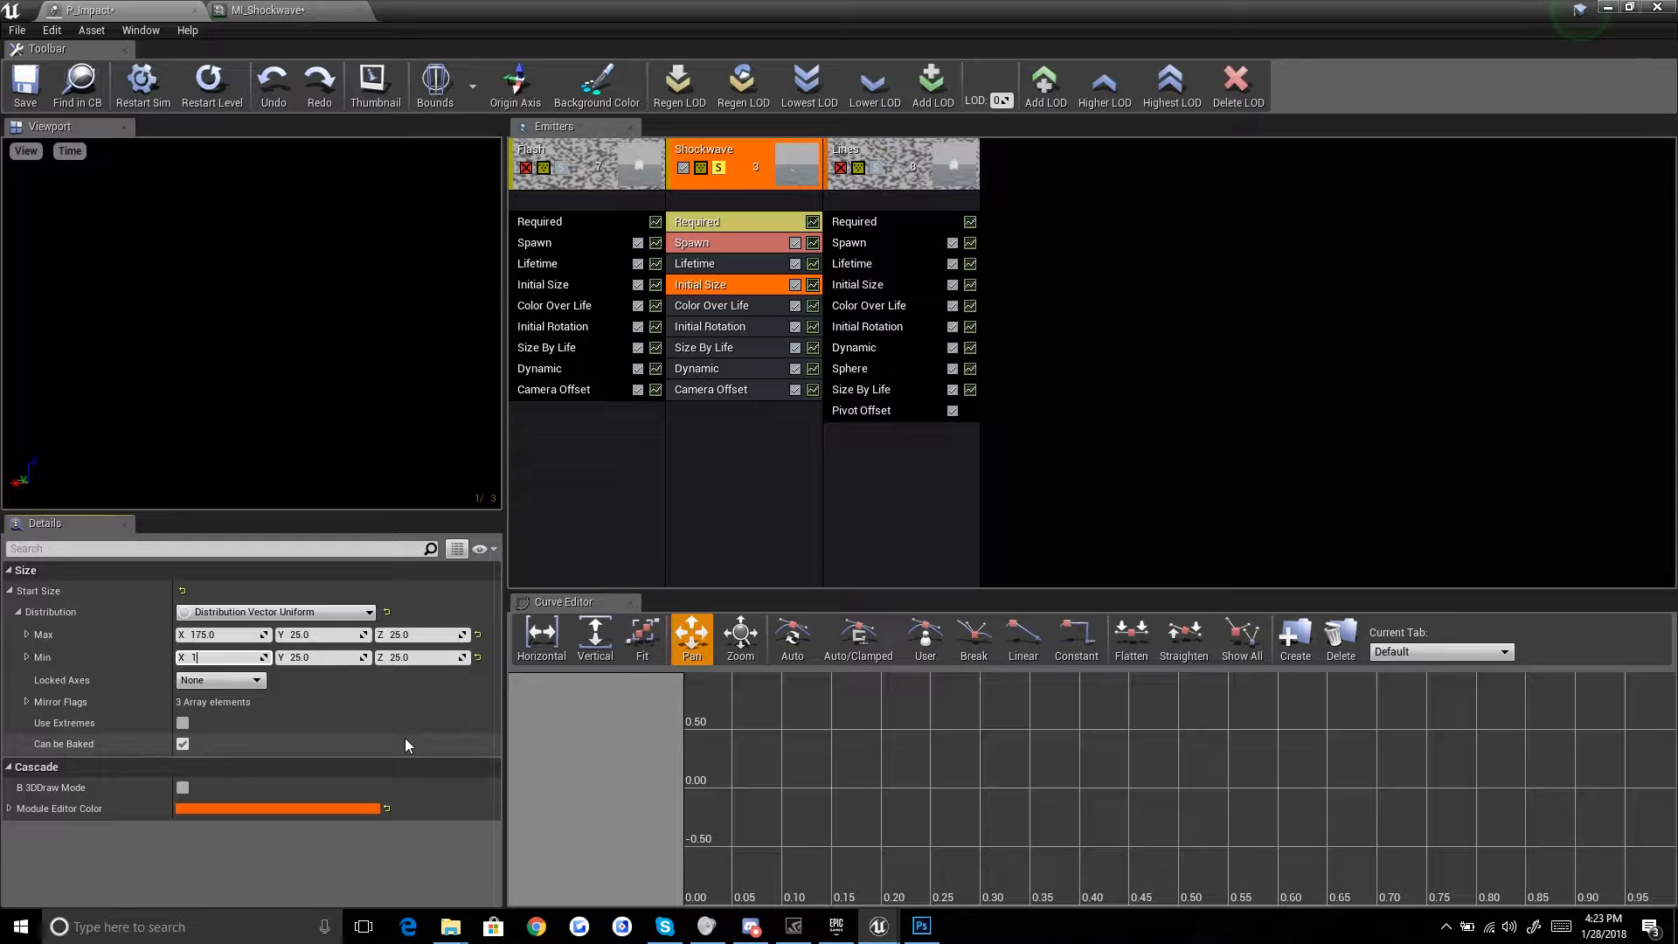
type("65")
key("Return")
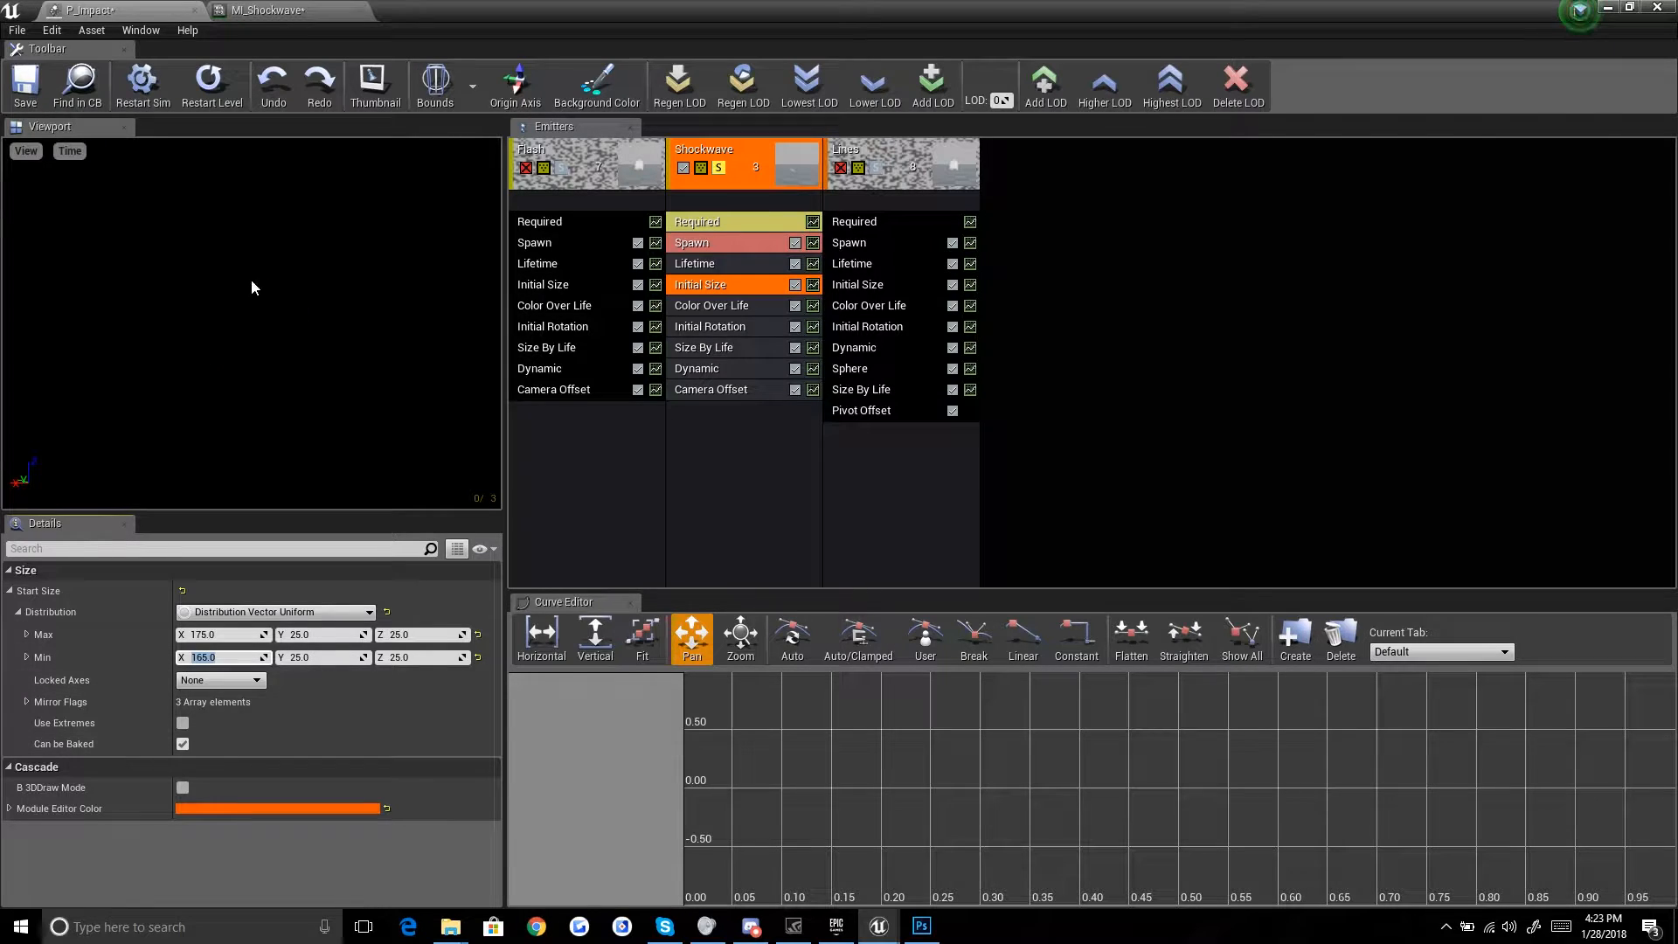
left_click(221, 98)
left_click(222, 98)
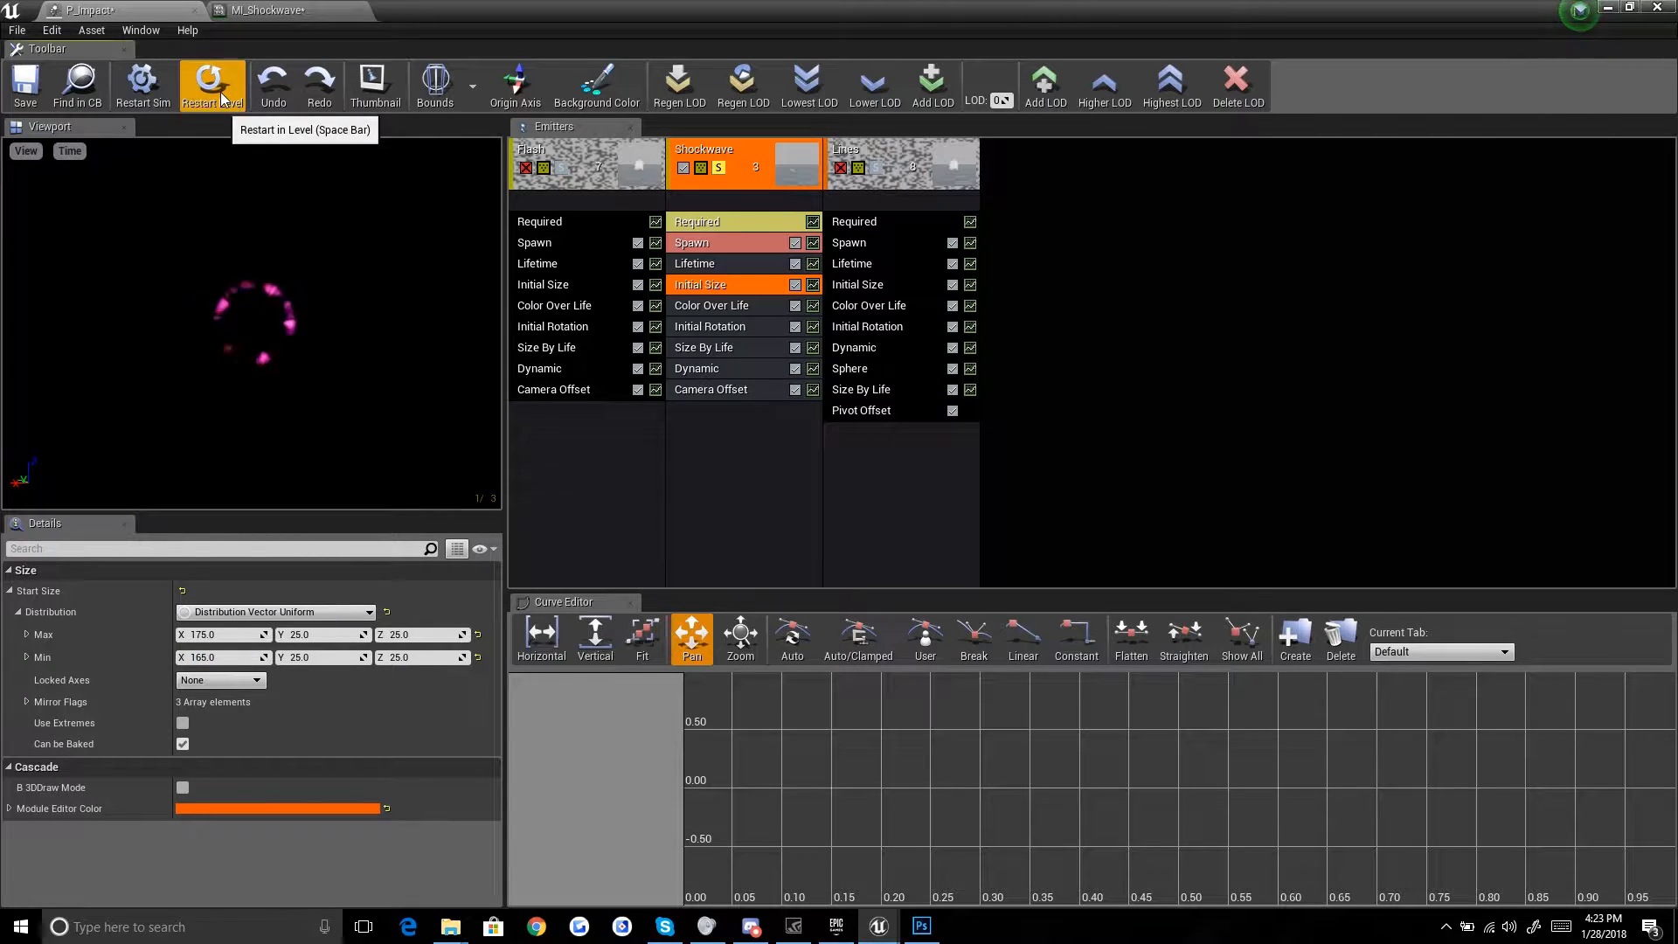
left_click(221, 98)
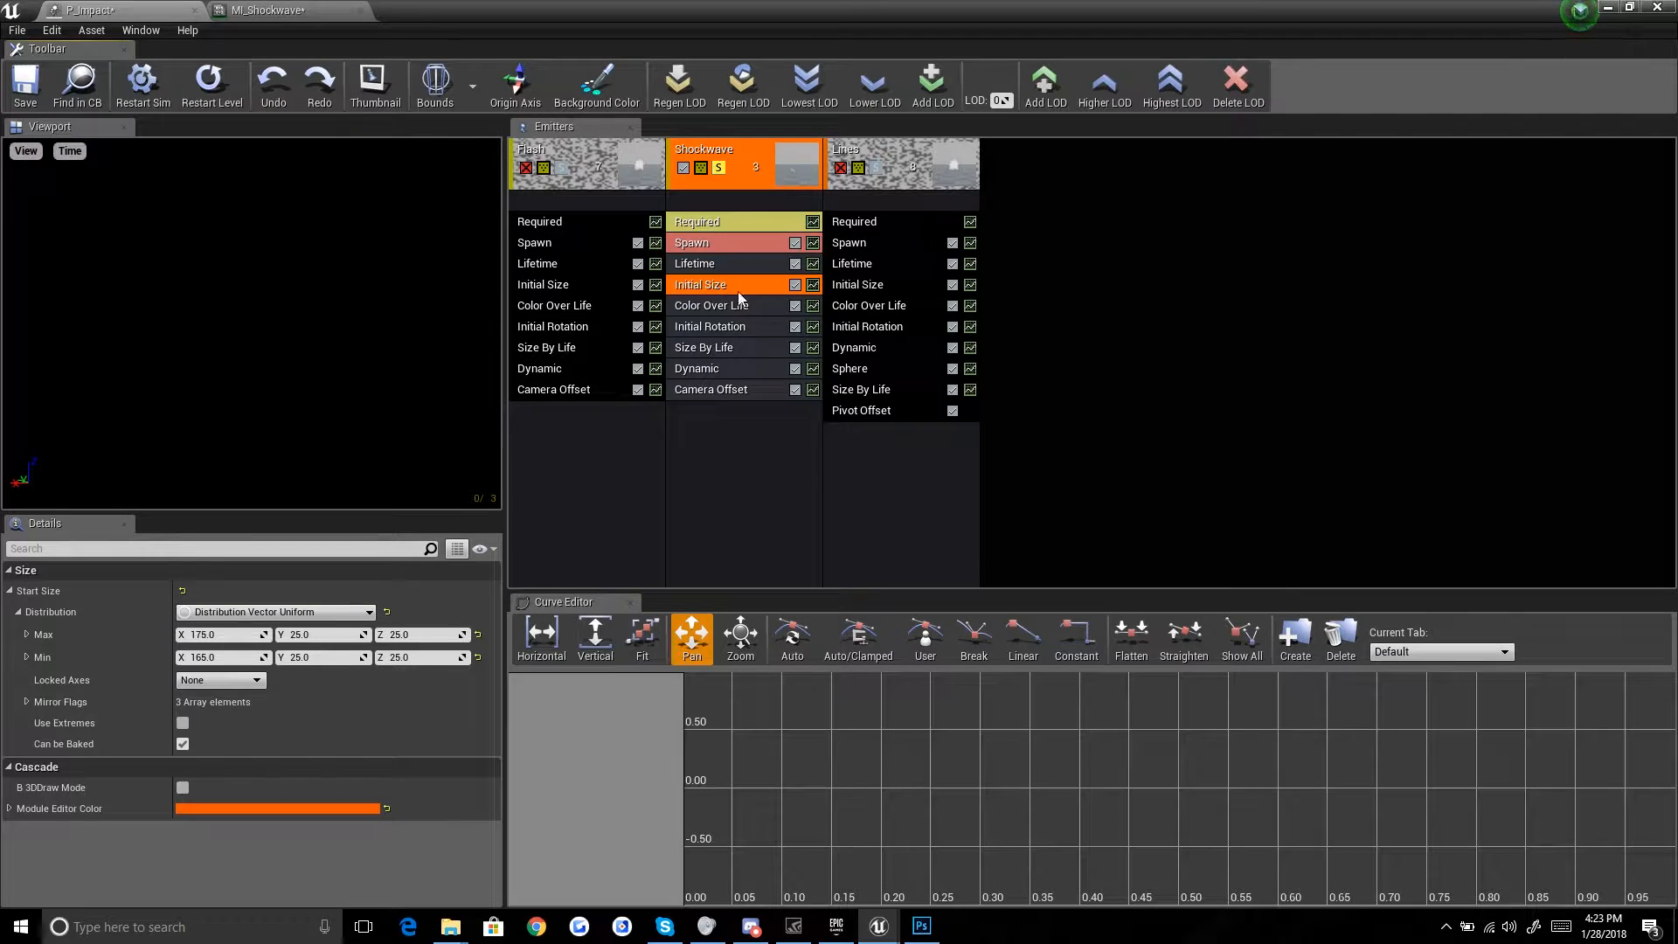
Step: Delete the Camera Offset module from the Shockwave emitter and replay the effect
left_click(776, 388)
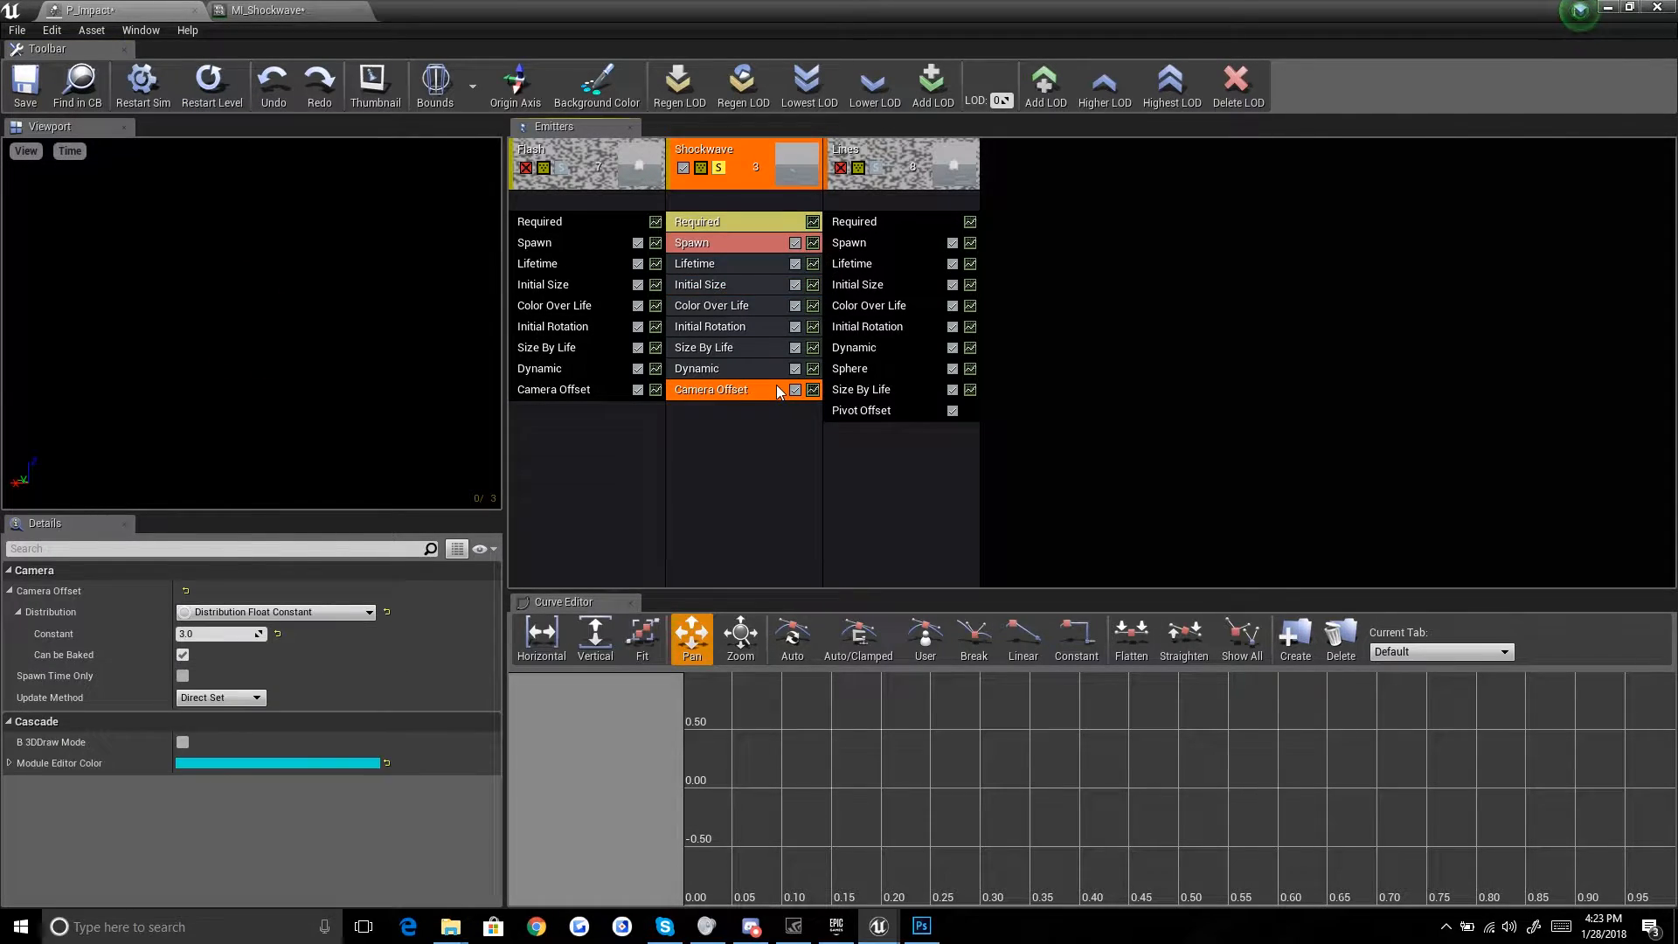
key("Delete")
left_click(213, 85)
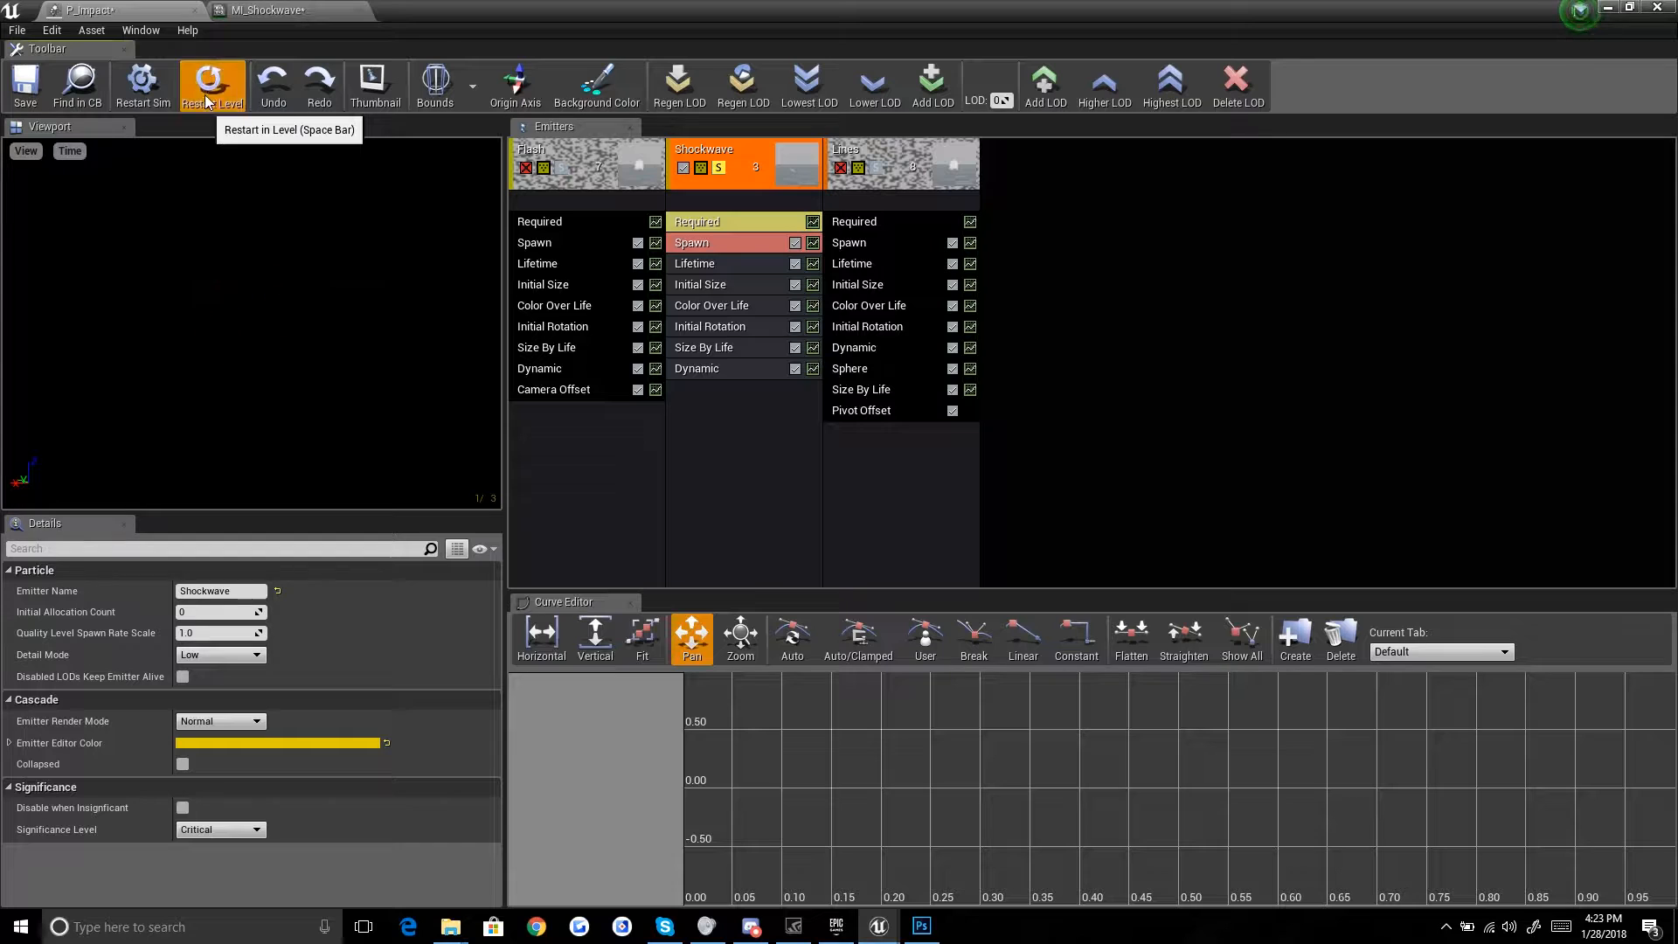
Step: In the Shockwave's Dynamic module, set the second Erosion curve point's Out Val to 1 and replay the effect
left_click(742, 368)
scroll(98, 775, "down", 3)
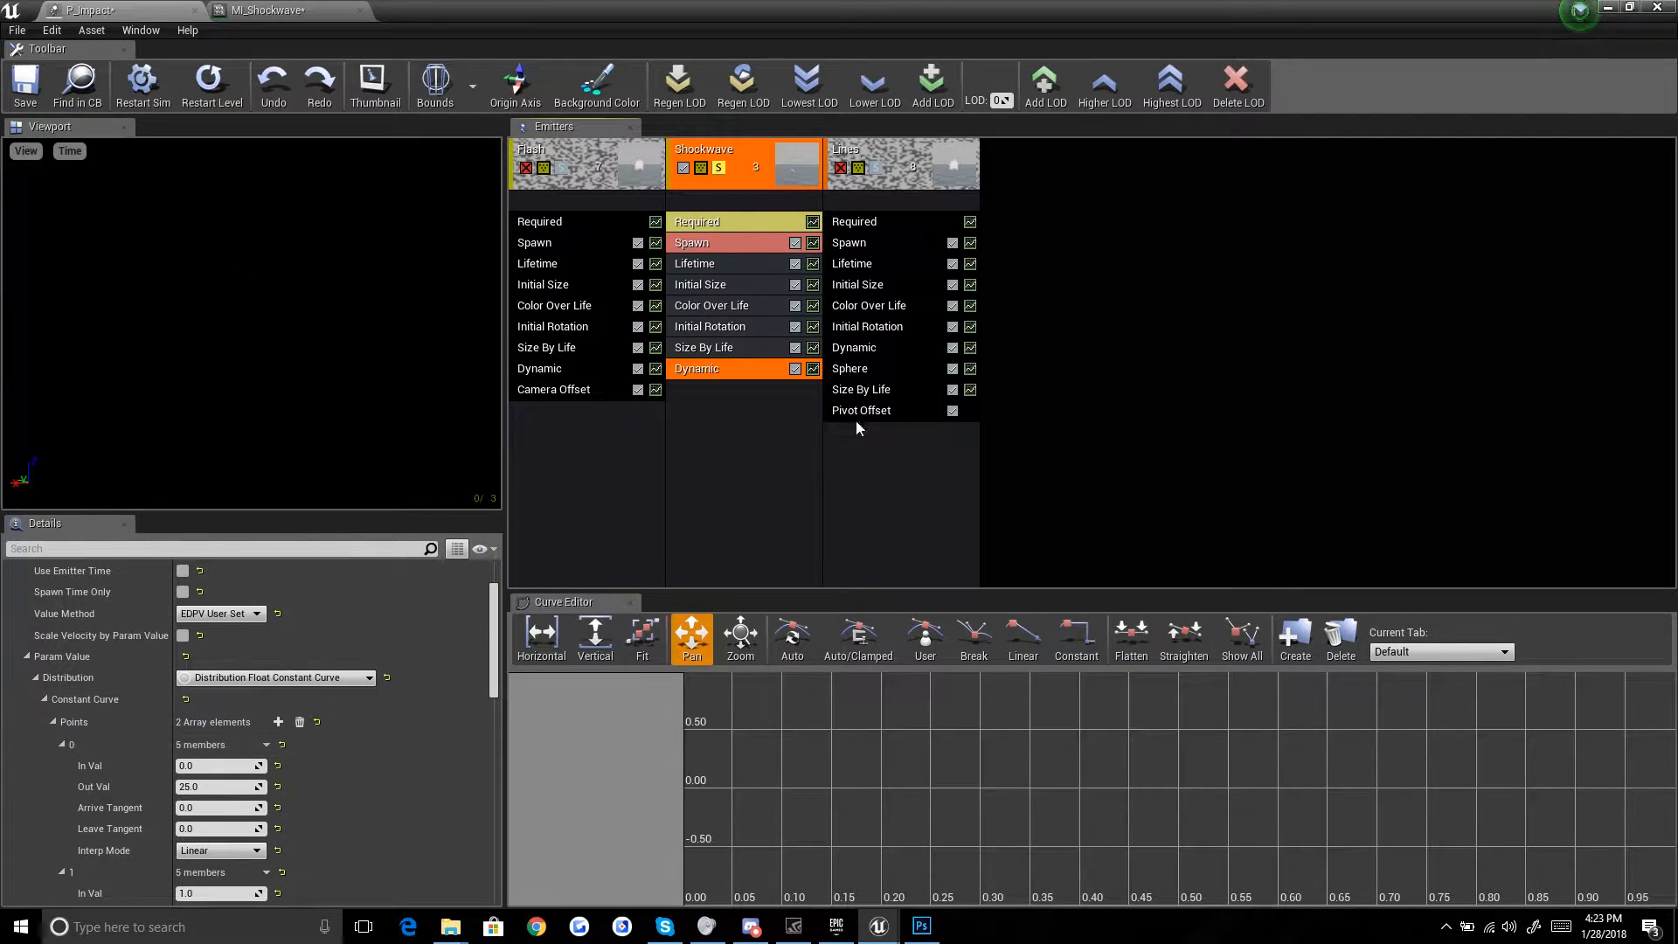
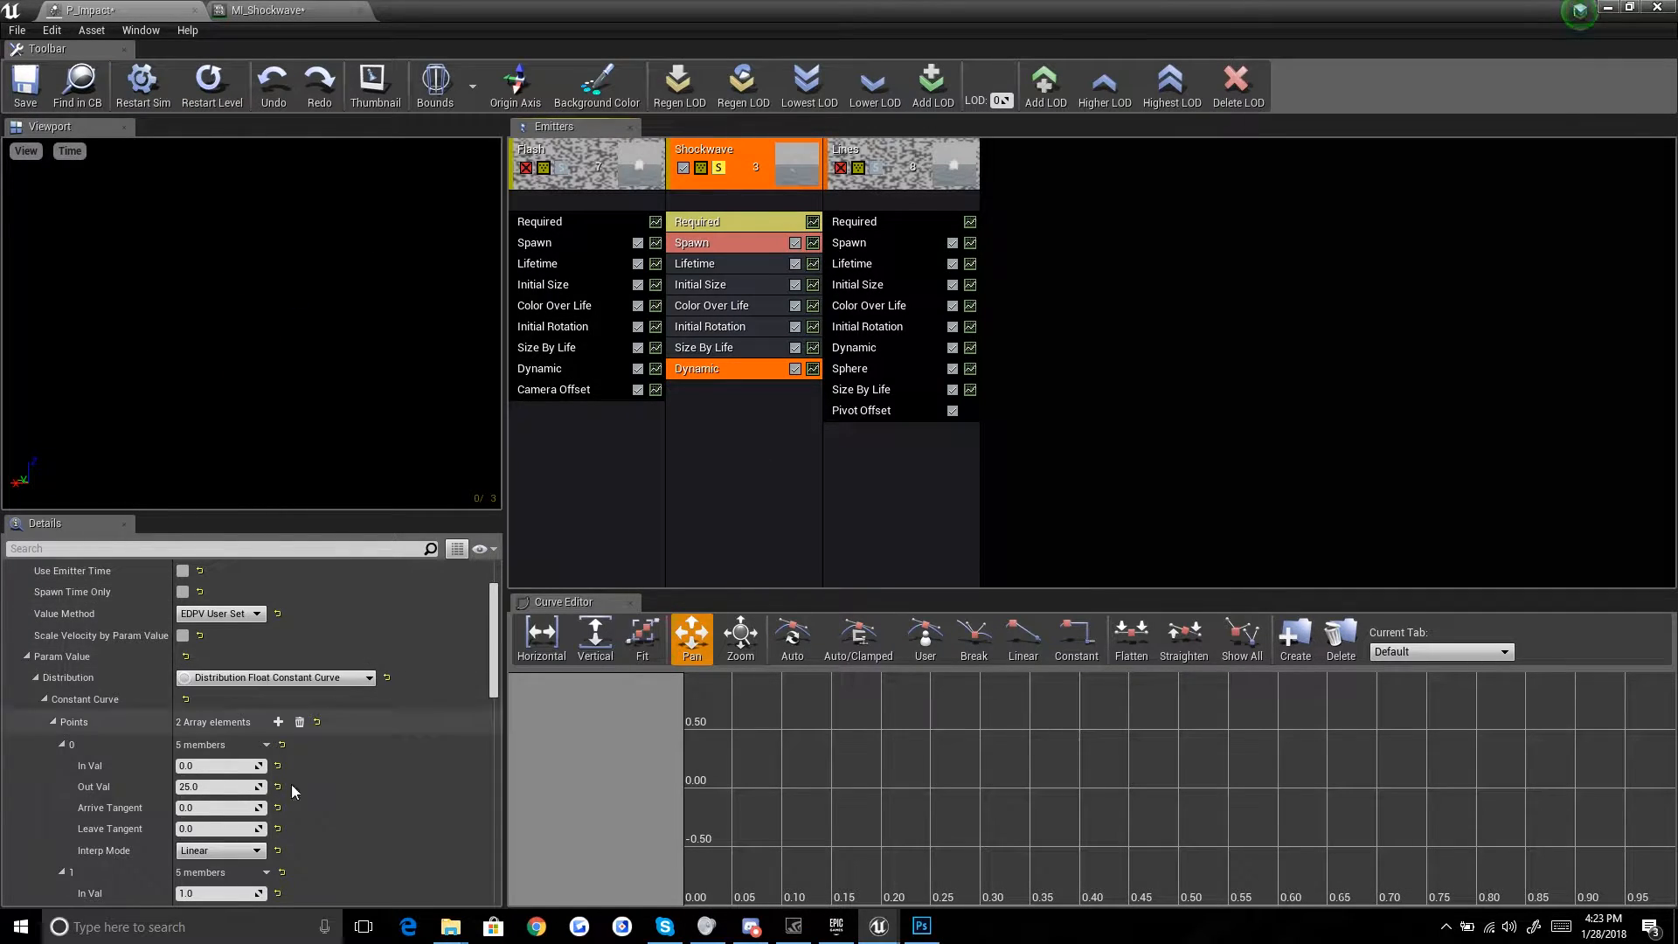
scroll(376, 715, "down", 14)
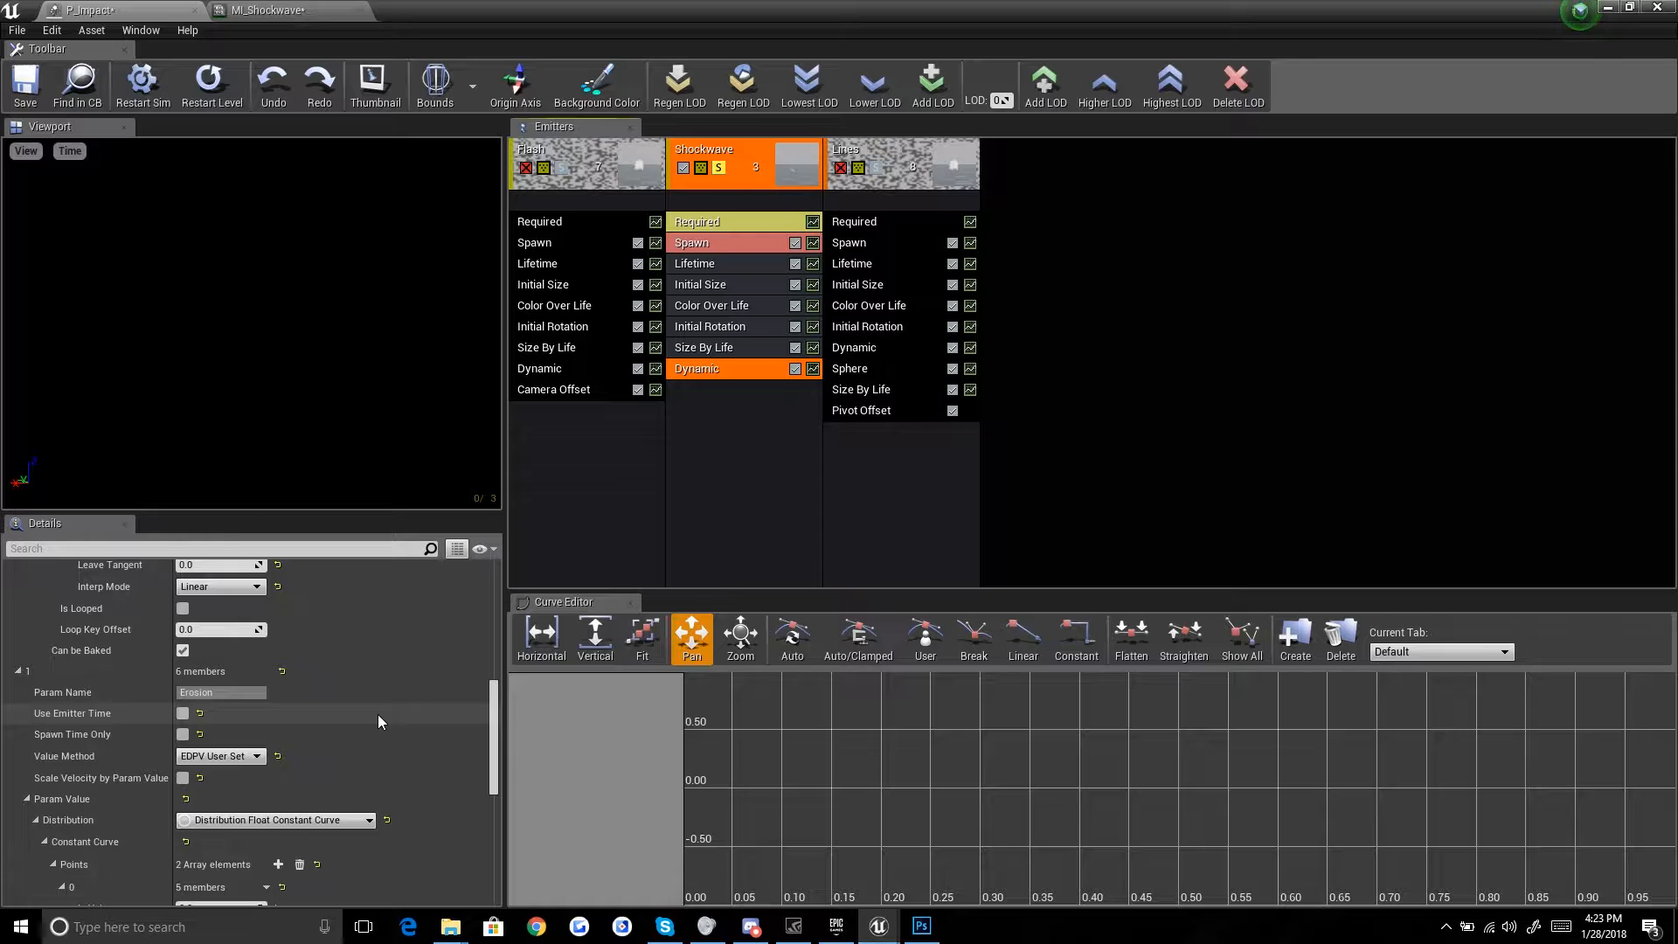
scroll(377, 715, "down", 9)
left_click(214, 804)
type("1")
key("Return")
left_click(210, 77)
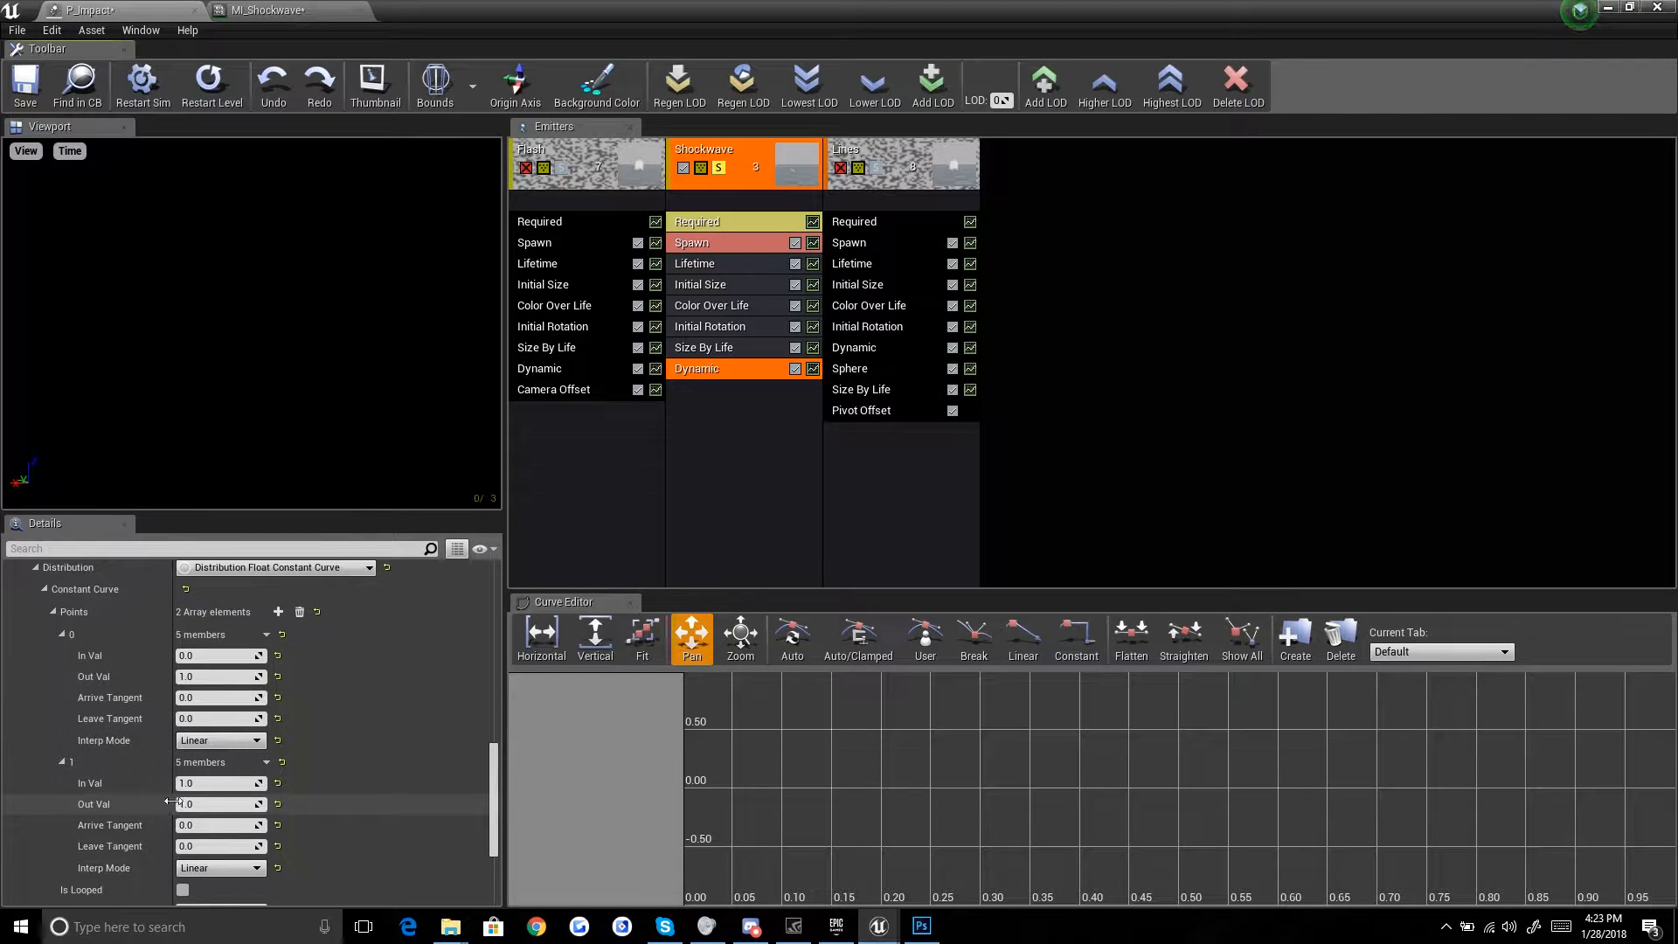
left_click(210, 79)
Step: Set the Out Val of the Shockwave's second Erosion curve point to 0.5 and replay the ring several times
left_click(214, 804)
type("0.5")
key("Return")
left_click(215, 80)
left_click(215, 81)
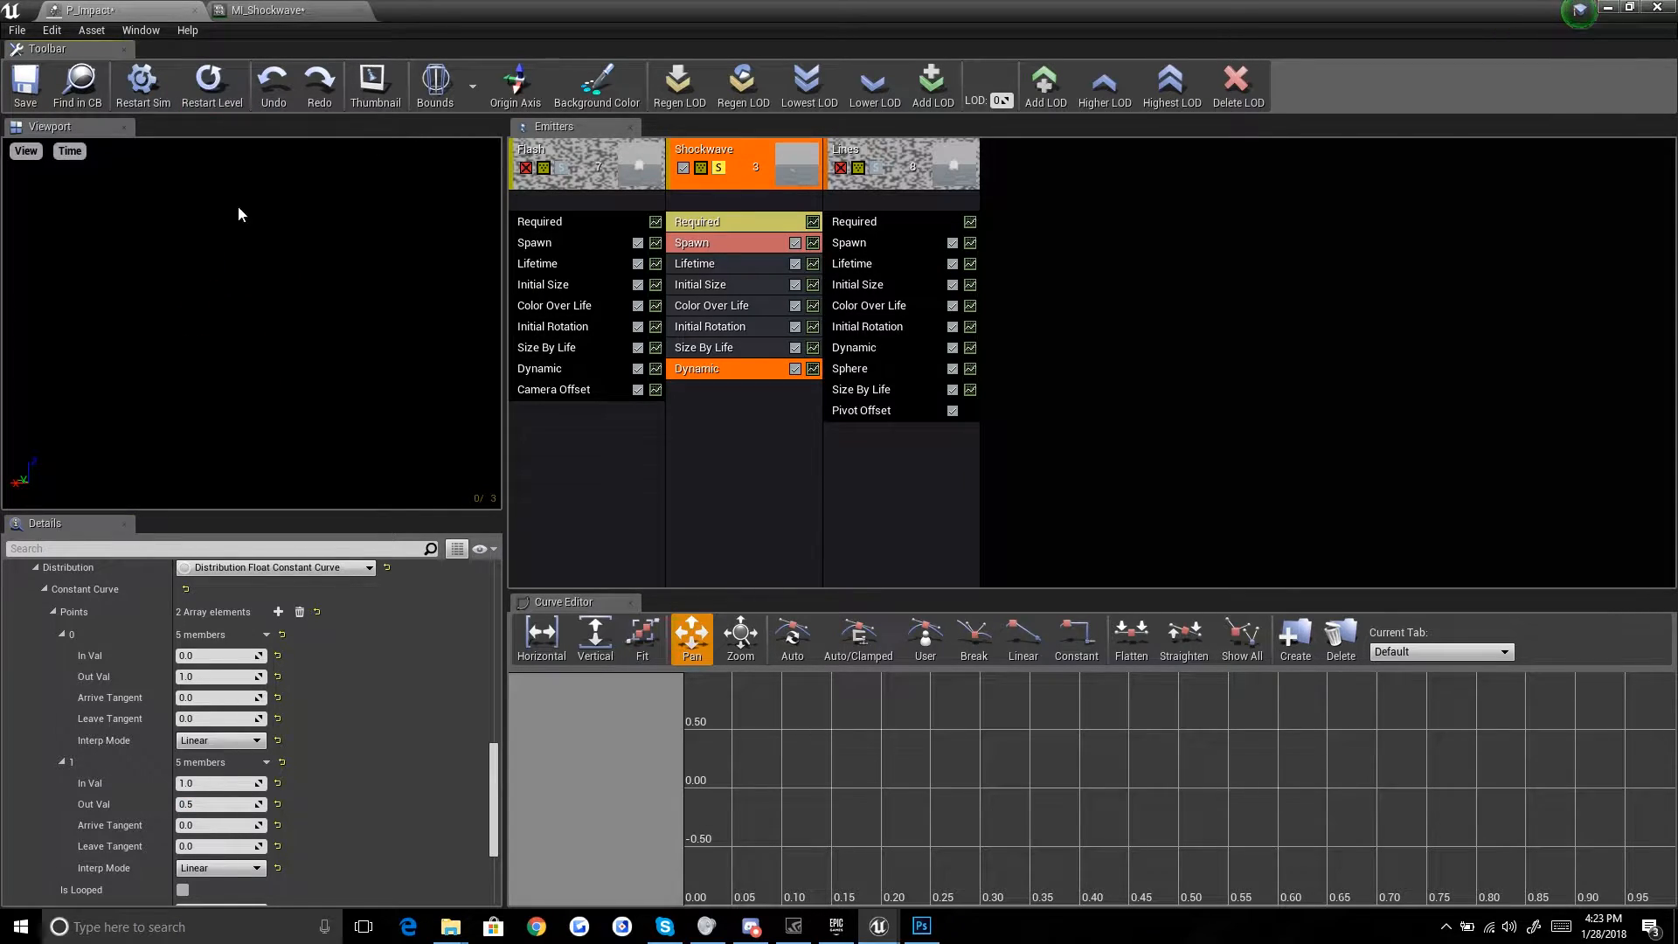
left_click(212, 81)
left_click(213, 88)
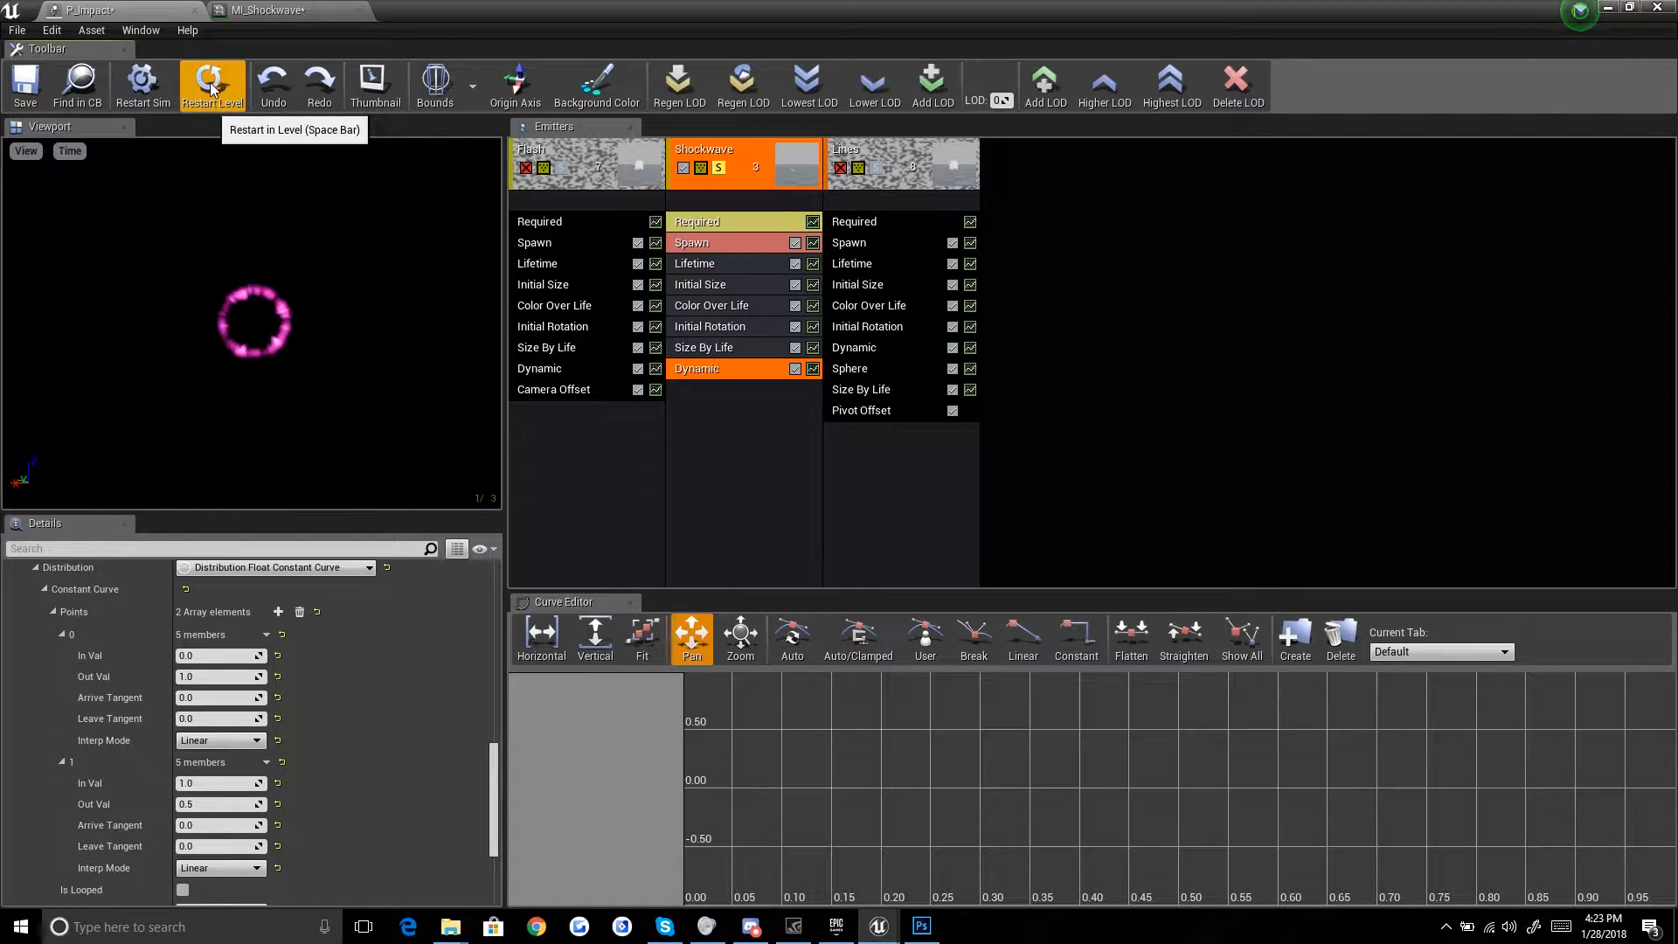
left_click(212, 85)
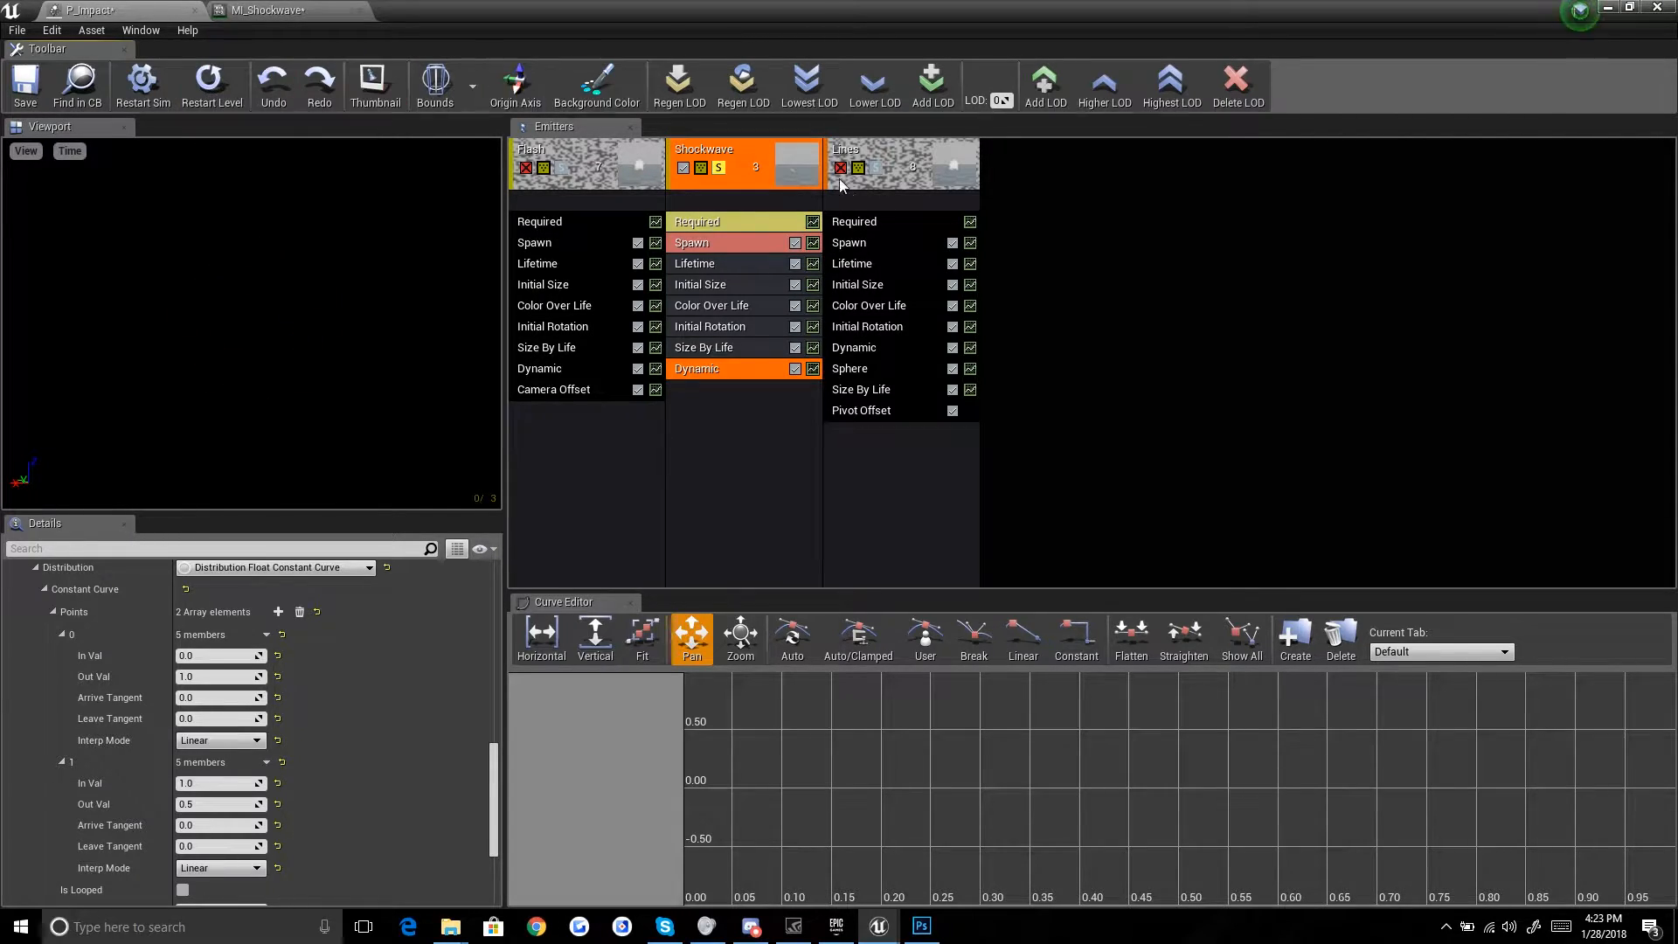
Step: Turn off solo on the Shockwave emitter and replay the effect with all emitters
left_click(719, 169)
left_click(210, 85)
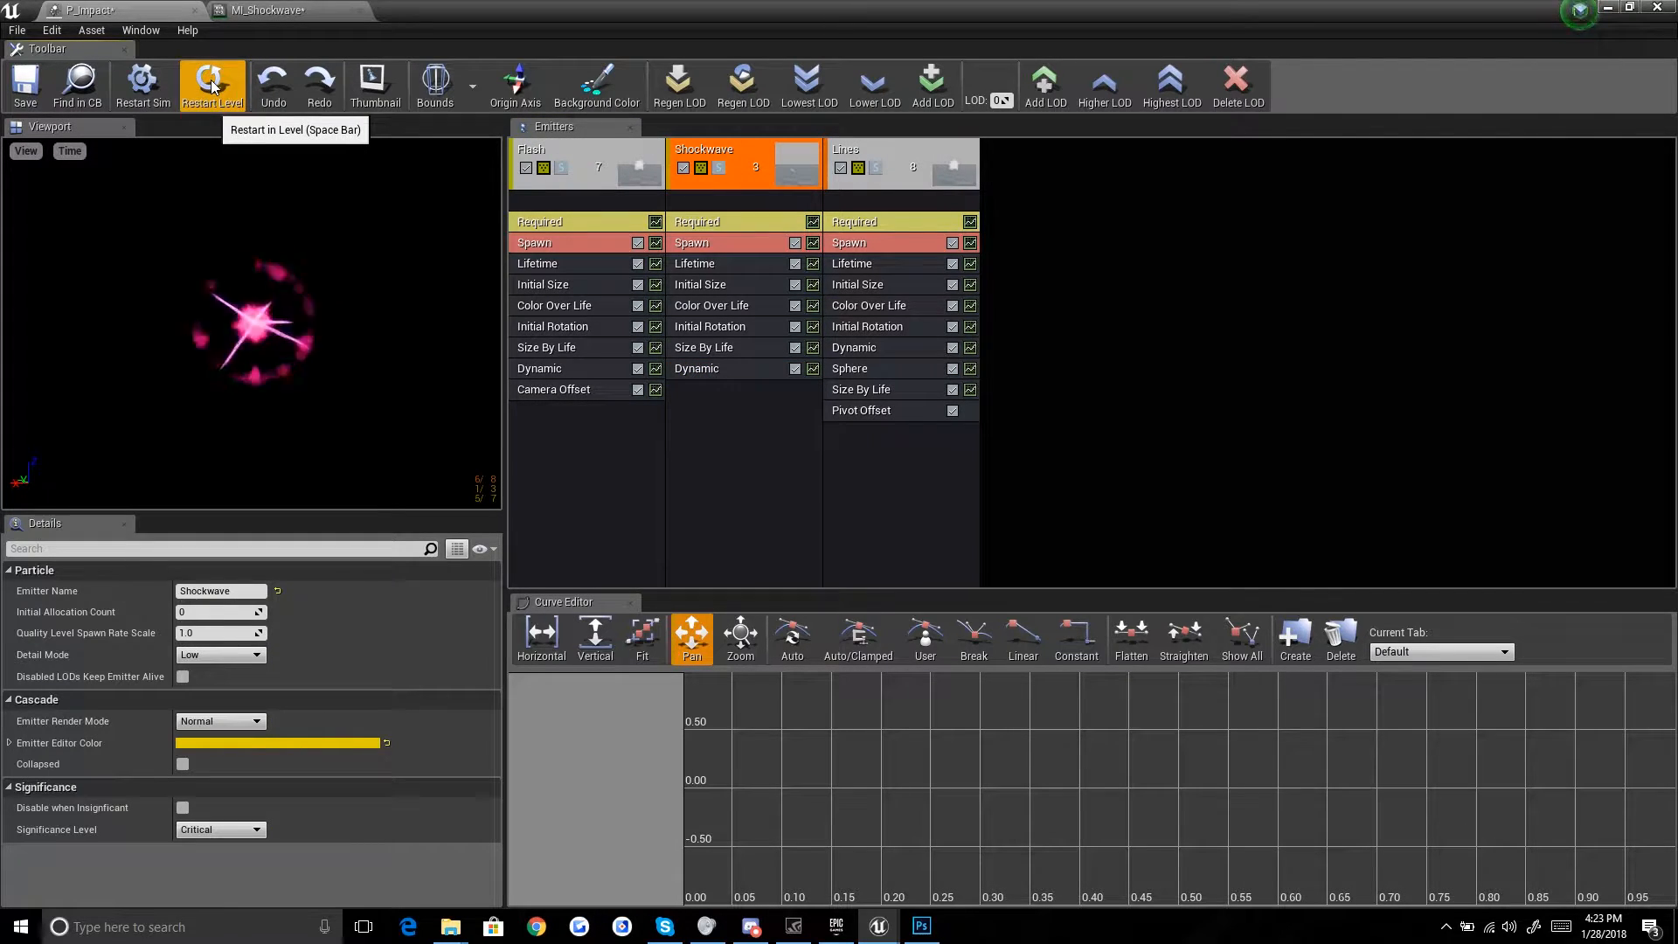
left_click(212, 86)
left_click(211, 86)
Step: Move the particle editor down to expose the level viewport, and replay the impact effect in the level repeatedly
left_click_drag(568, 10, 762, 767)
left_click(398, 845)
left_click(399, 845)
left_click(399, 845)
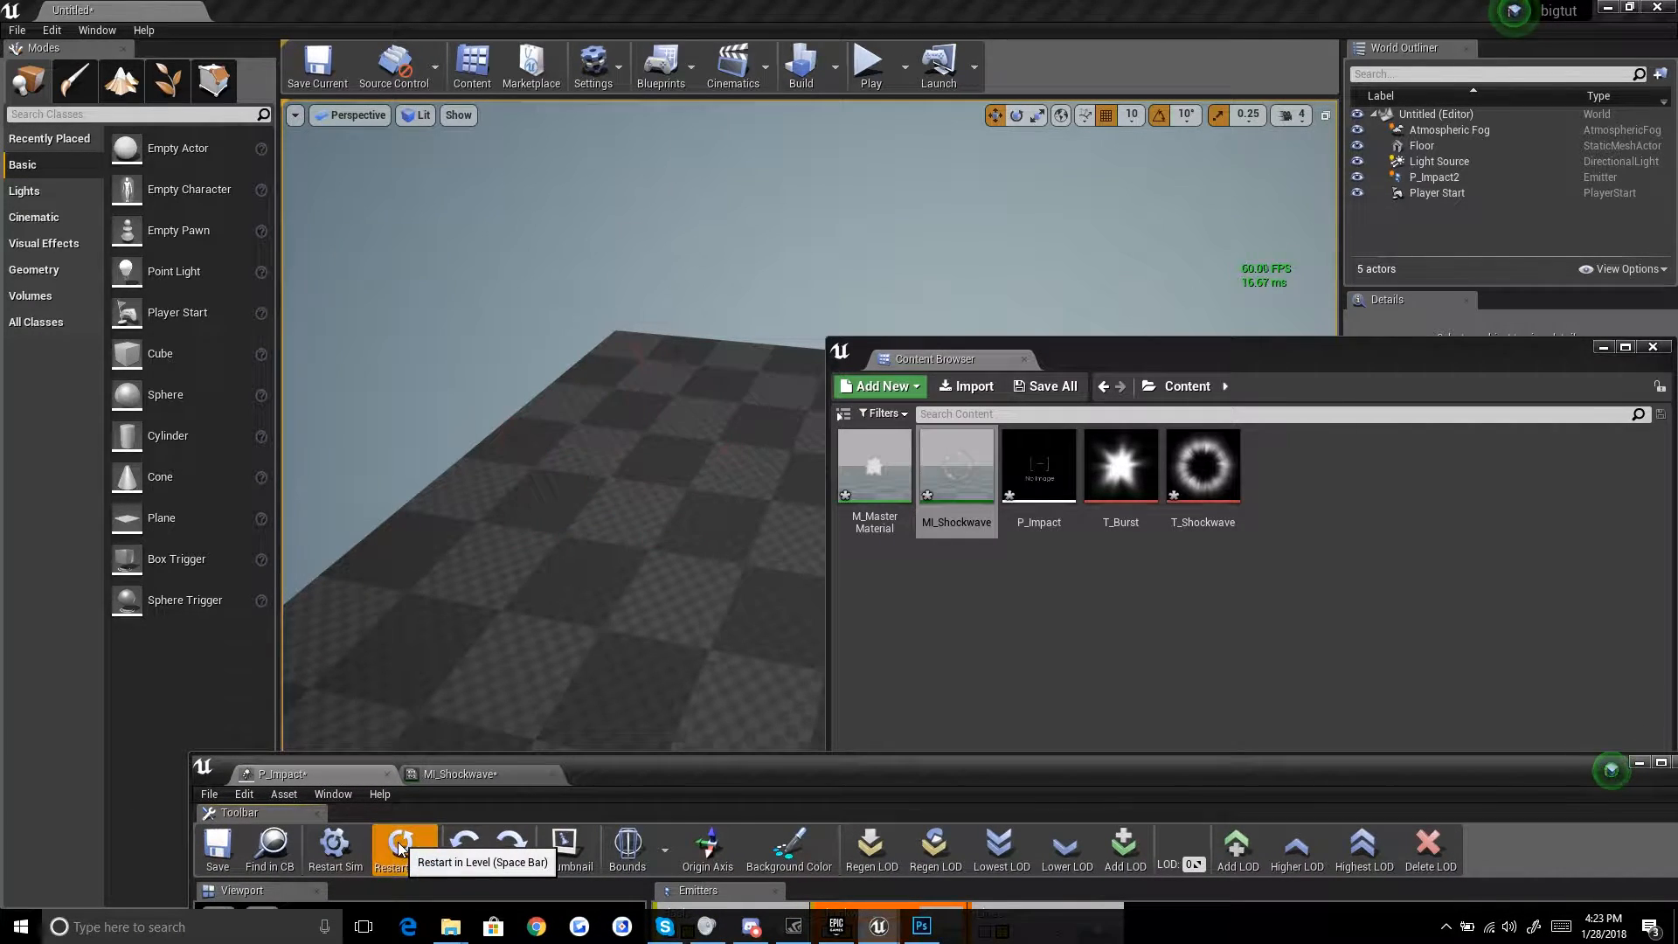
left_click(399, 845)
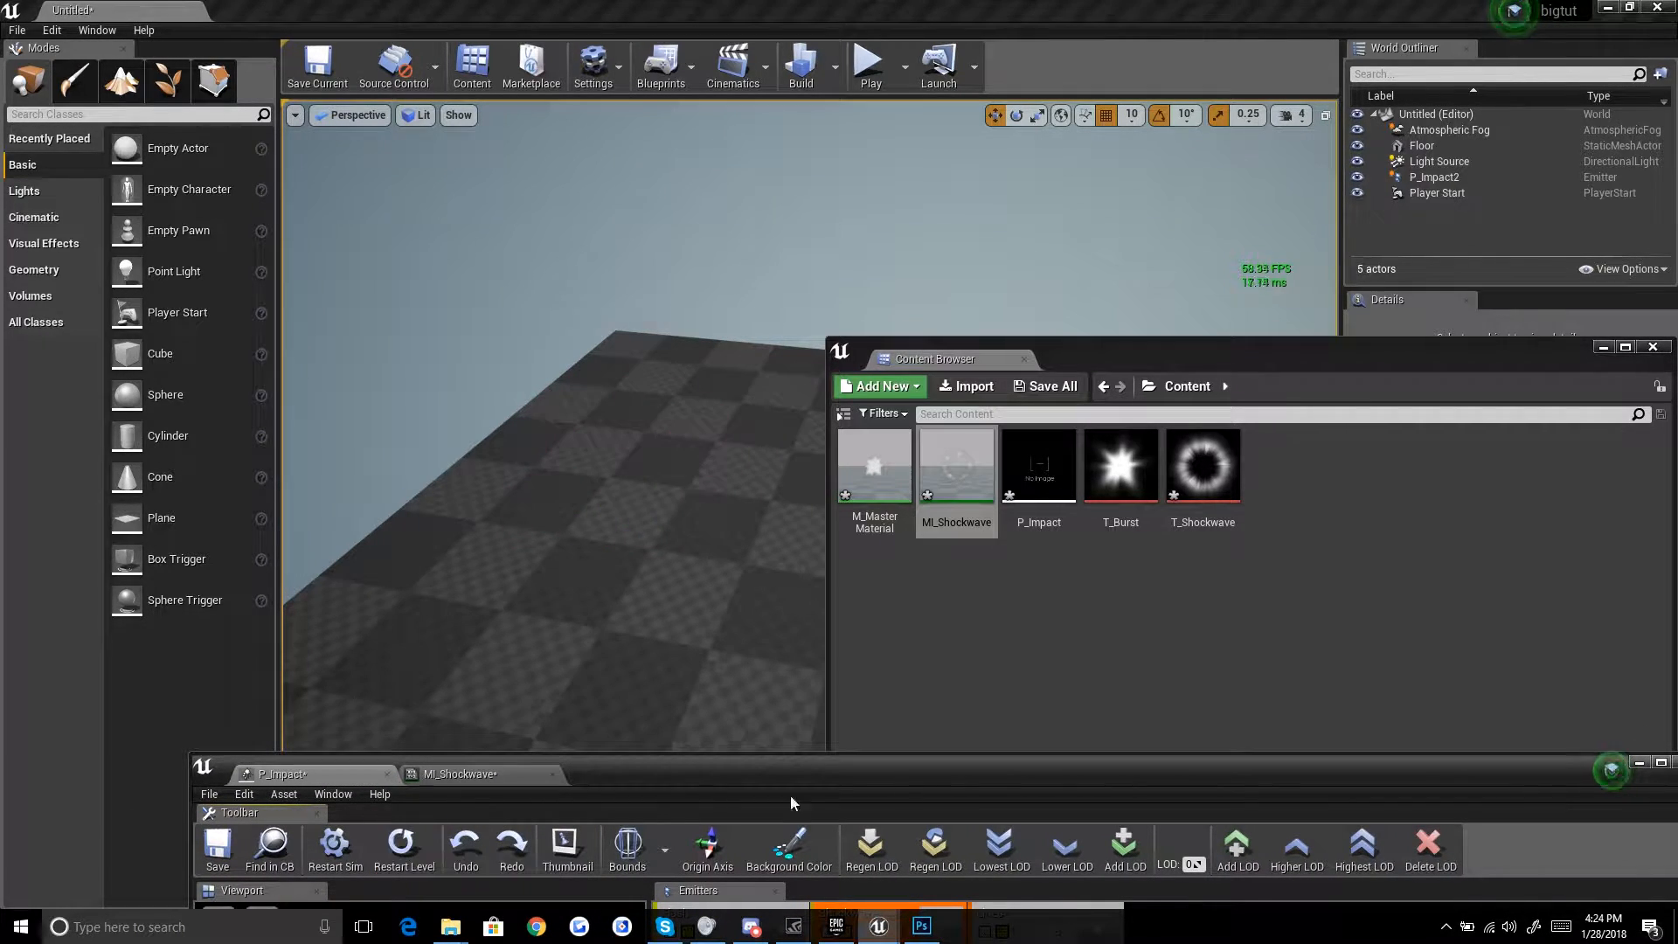
left_click(414, 860)
left_click(414, 859)
left_click(413, 859)
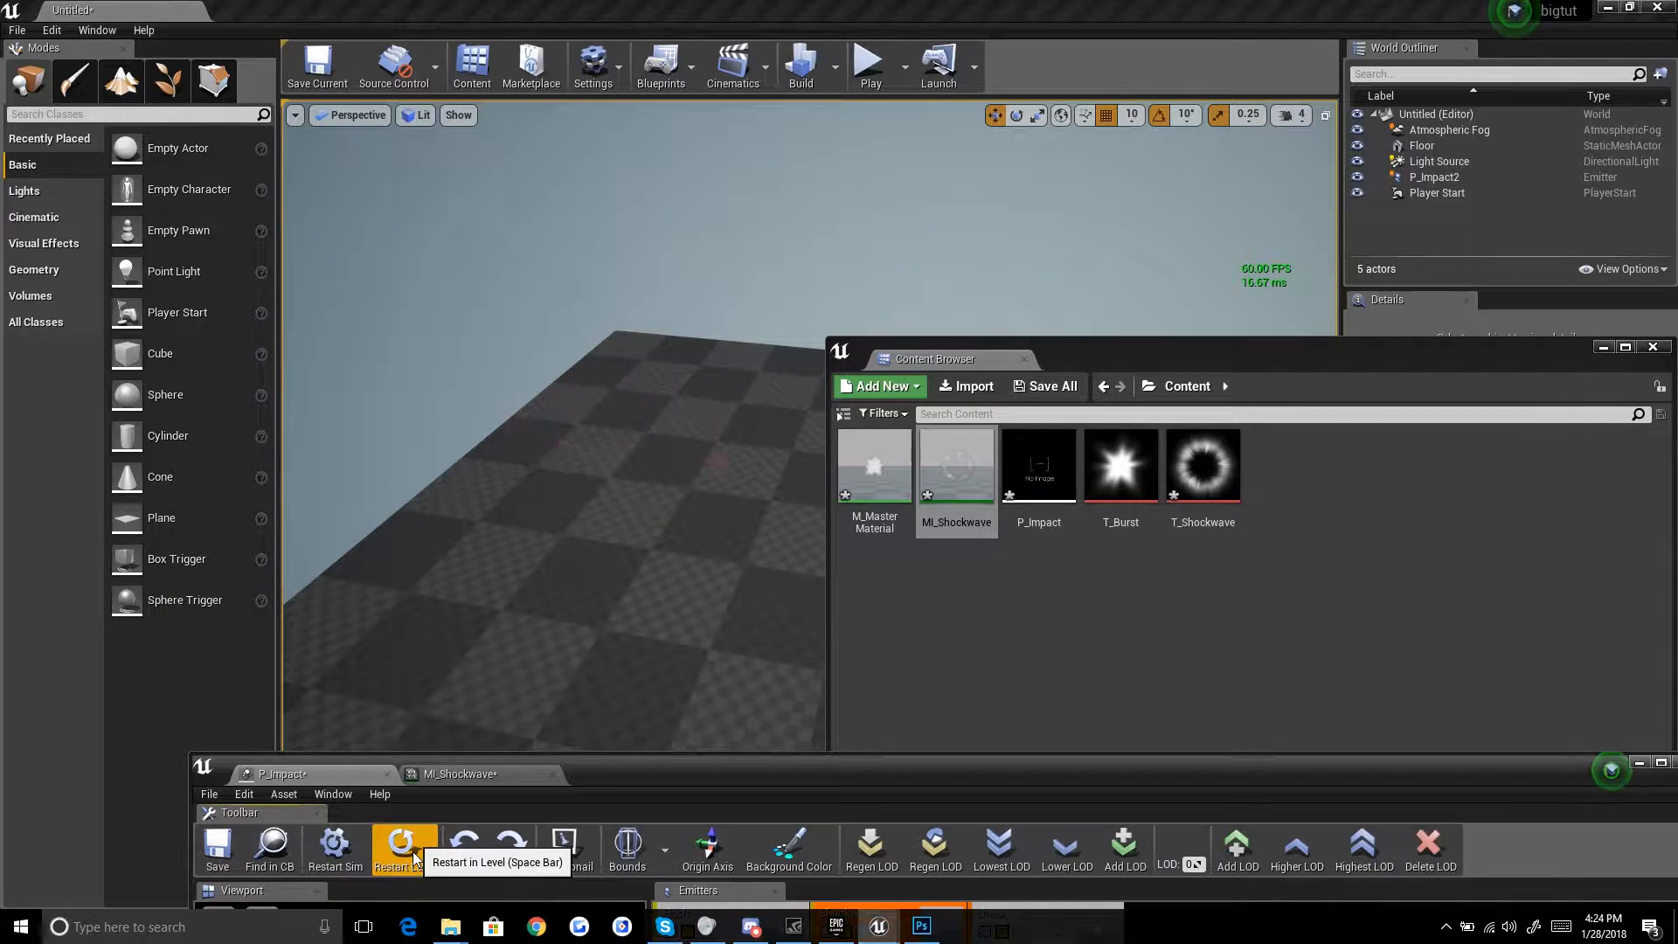
left_click(413, 859)
left_click(413, 859)
left_click(414, 858)
left_click(413, 859)
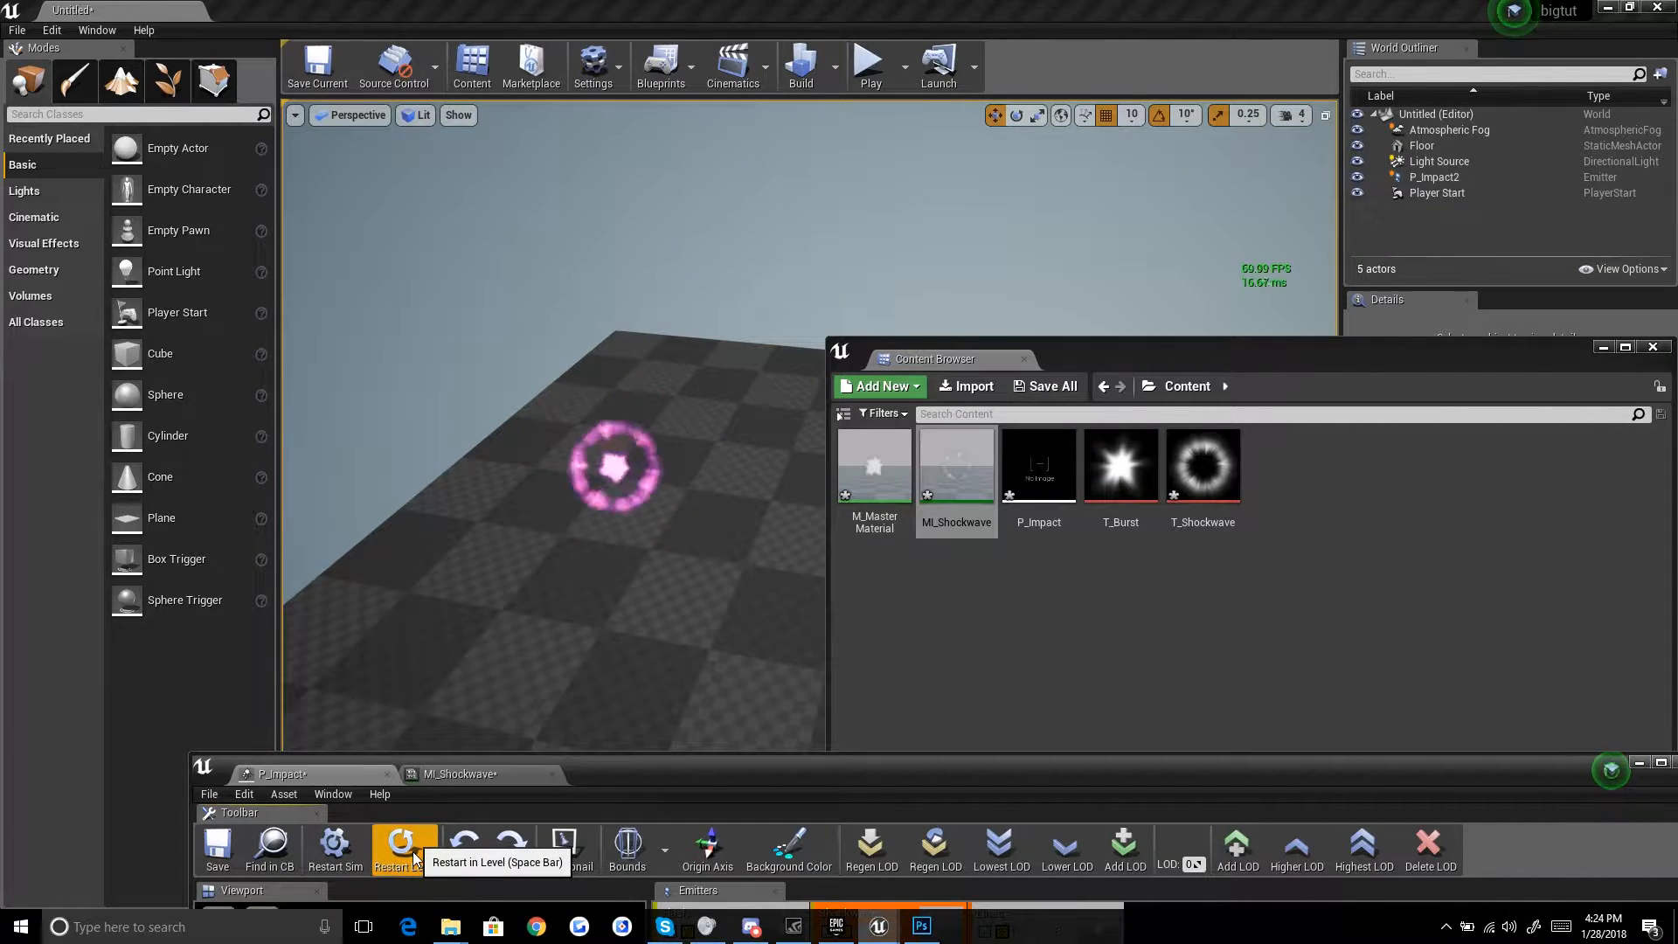
left_click(413, 859)
left_click(413, 859)
Step: Maximize the particle editor again and replay the combined impact effect in its preview
left_click_drag(952, 769, 961, 4)
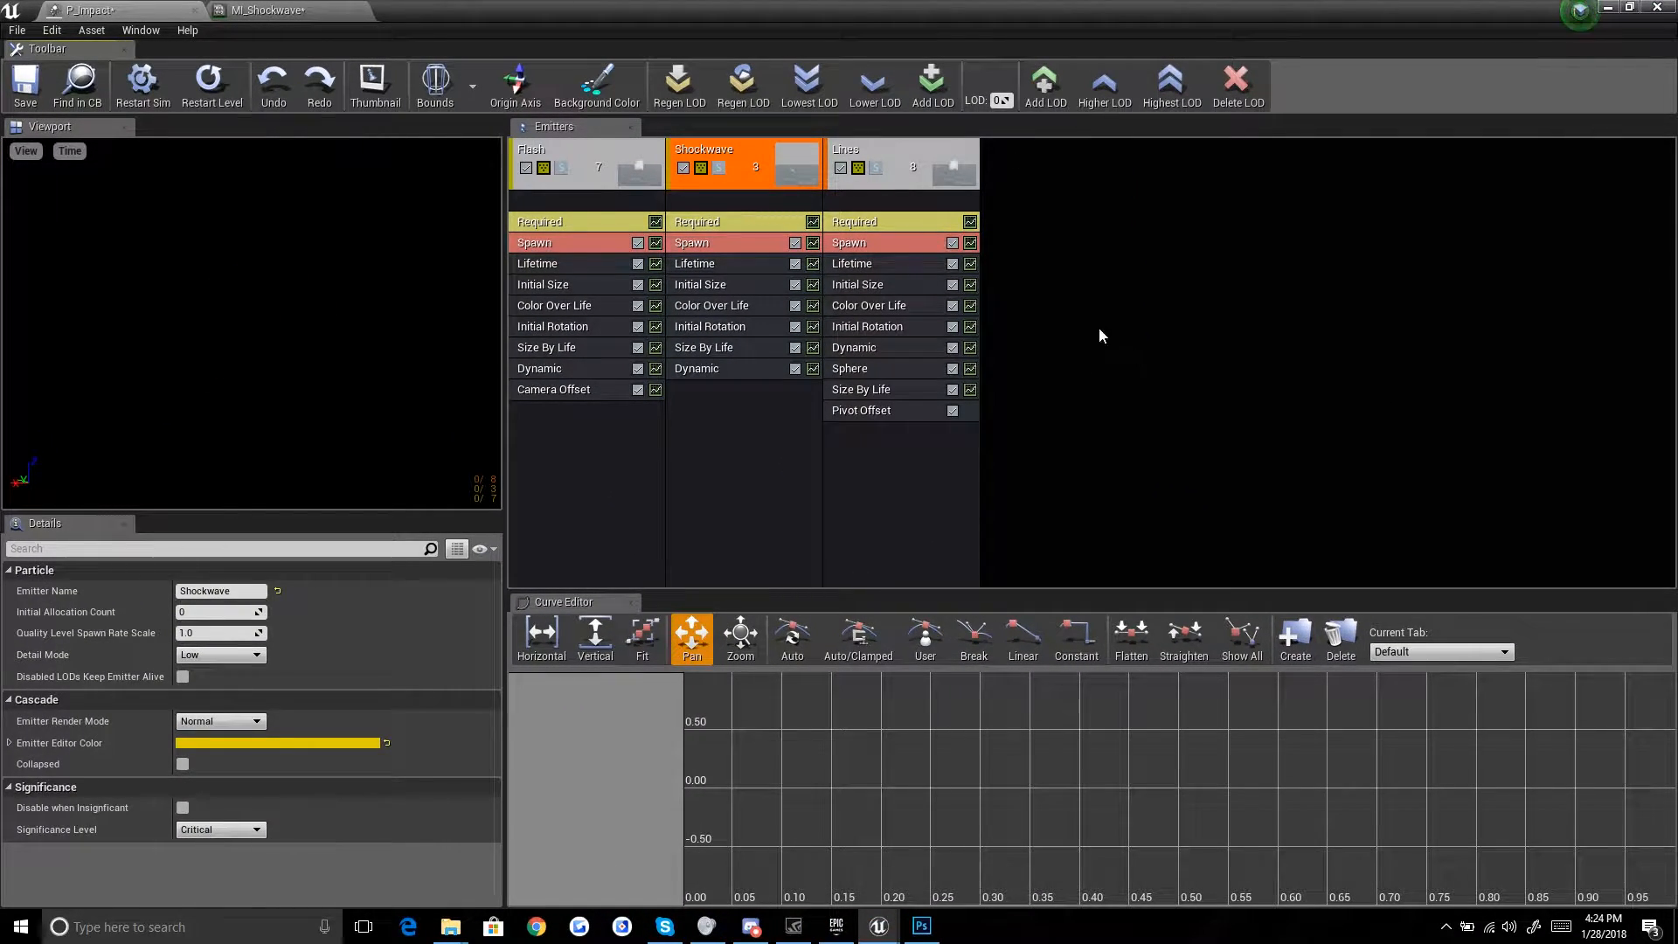
left_click(202, 87)
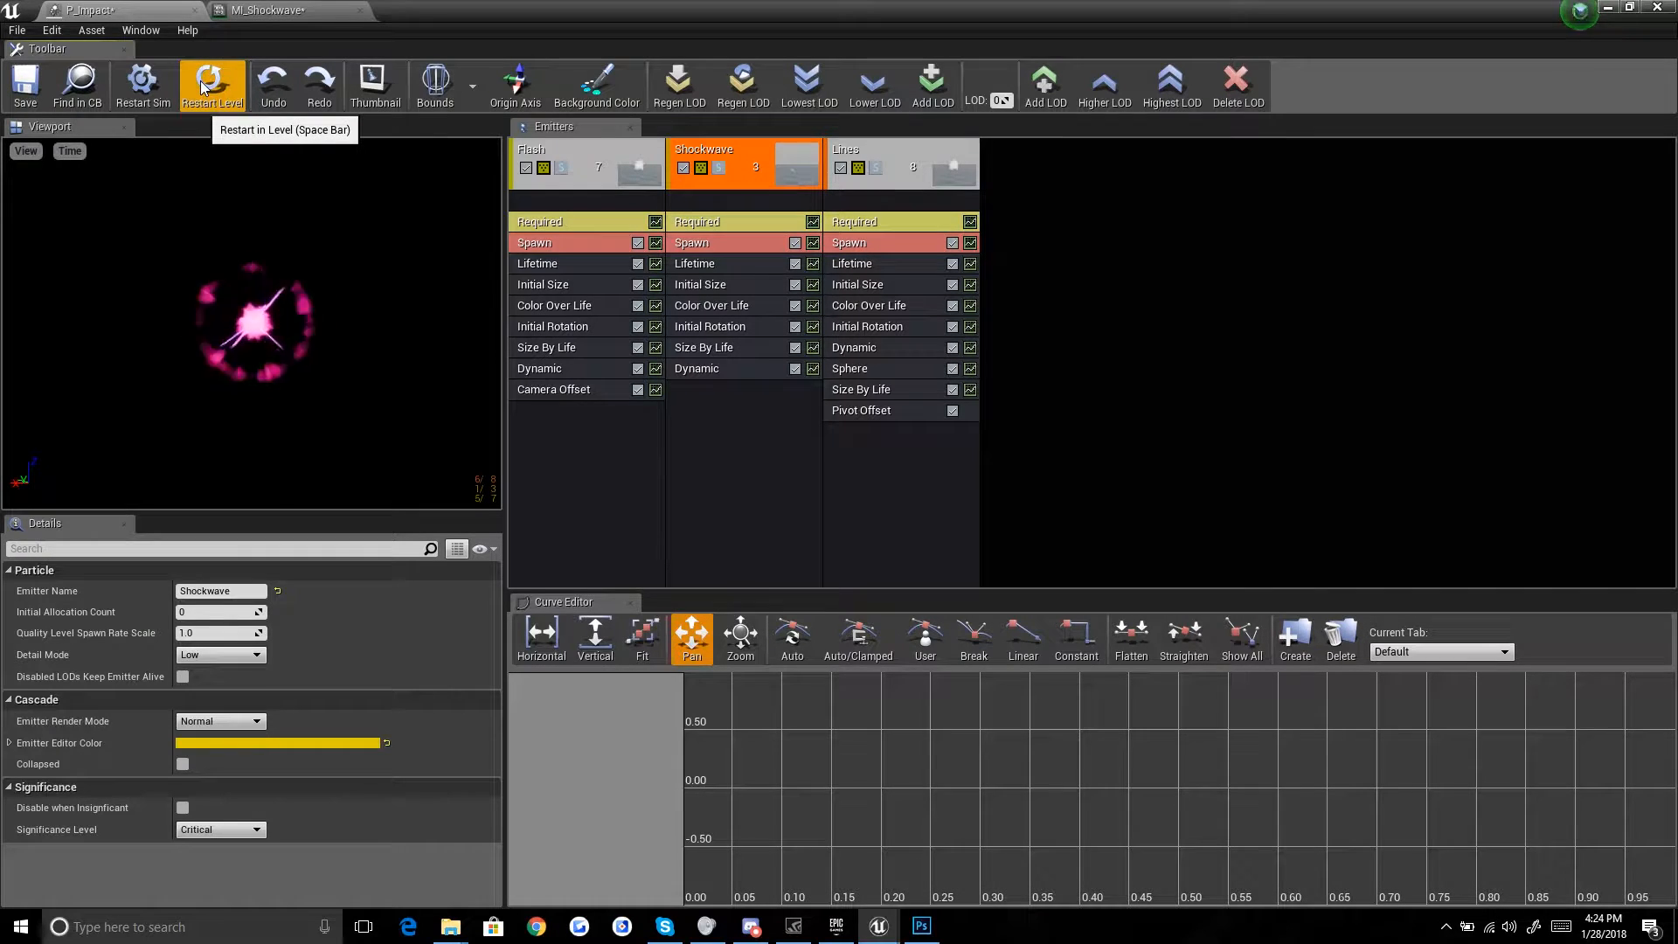
left_click(201, 87)
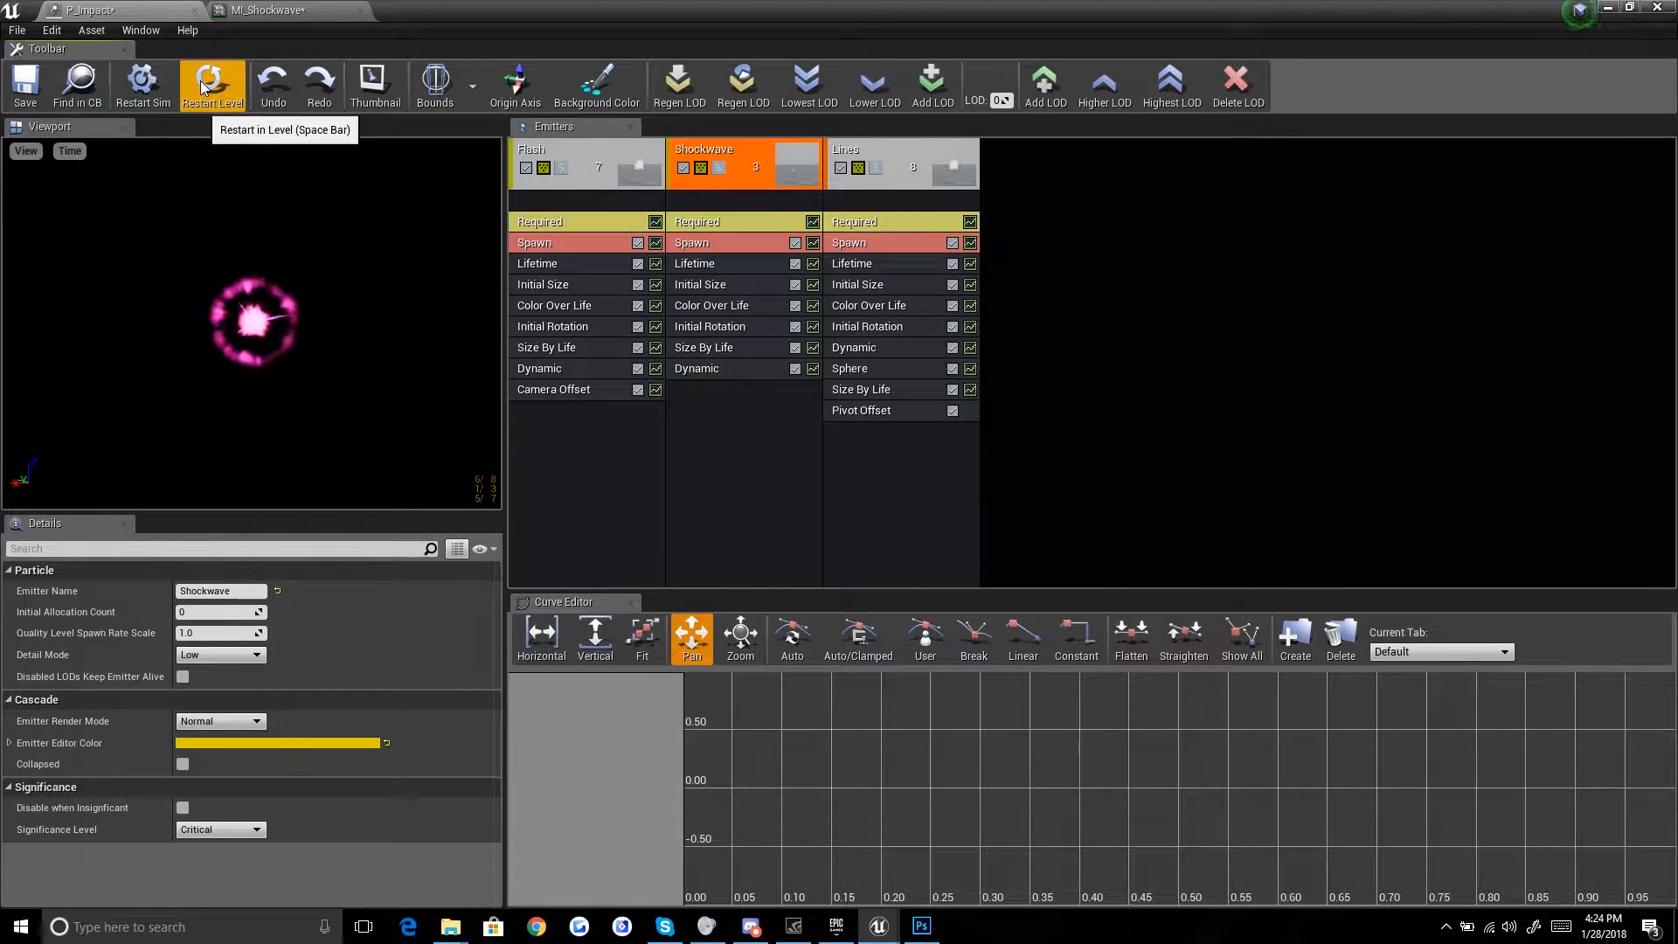
left_click(202, 88)
left_click(202, 87)
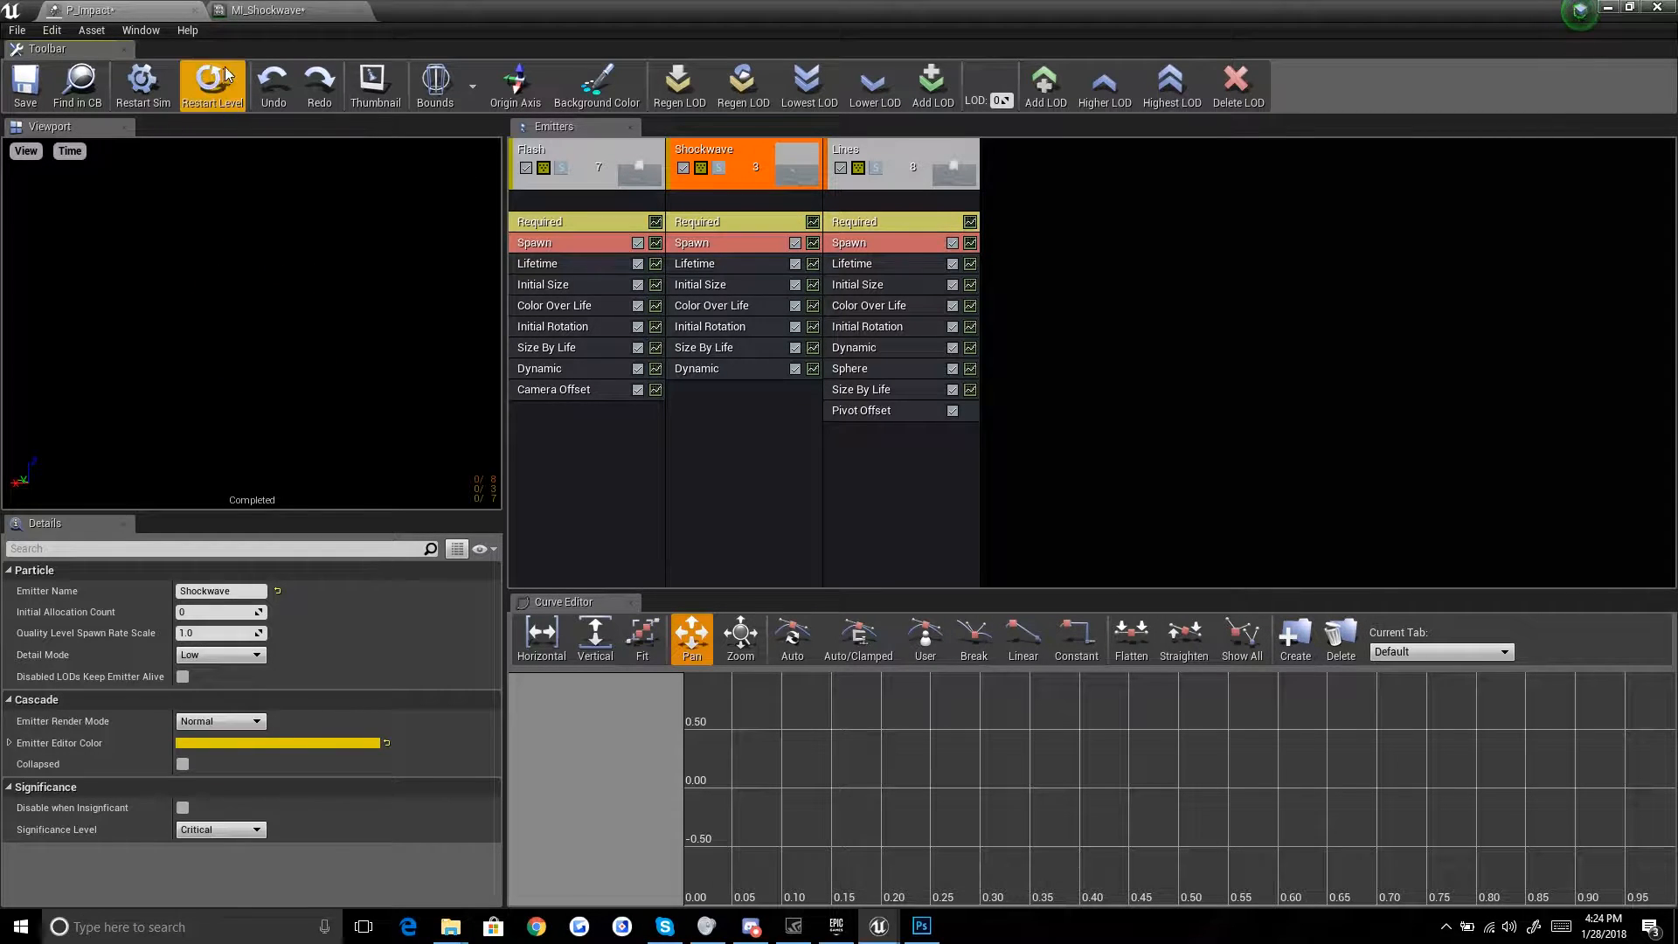
Step: Set the Flash emitter's Camera Offset constant to 5.0 and replay the impact effect in the preview
left_click(218, 77)
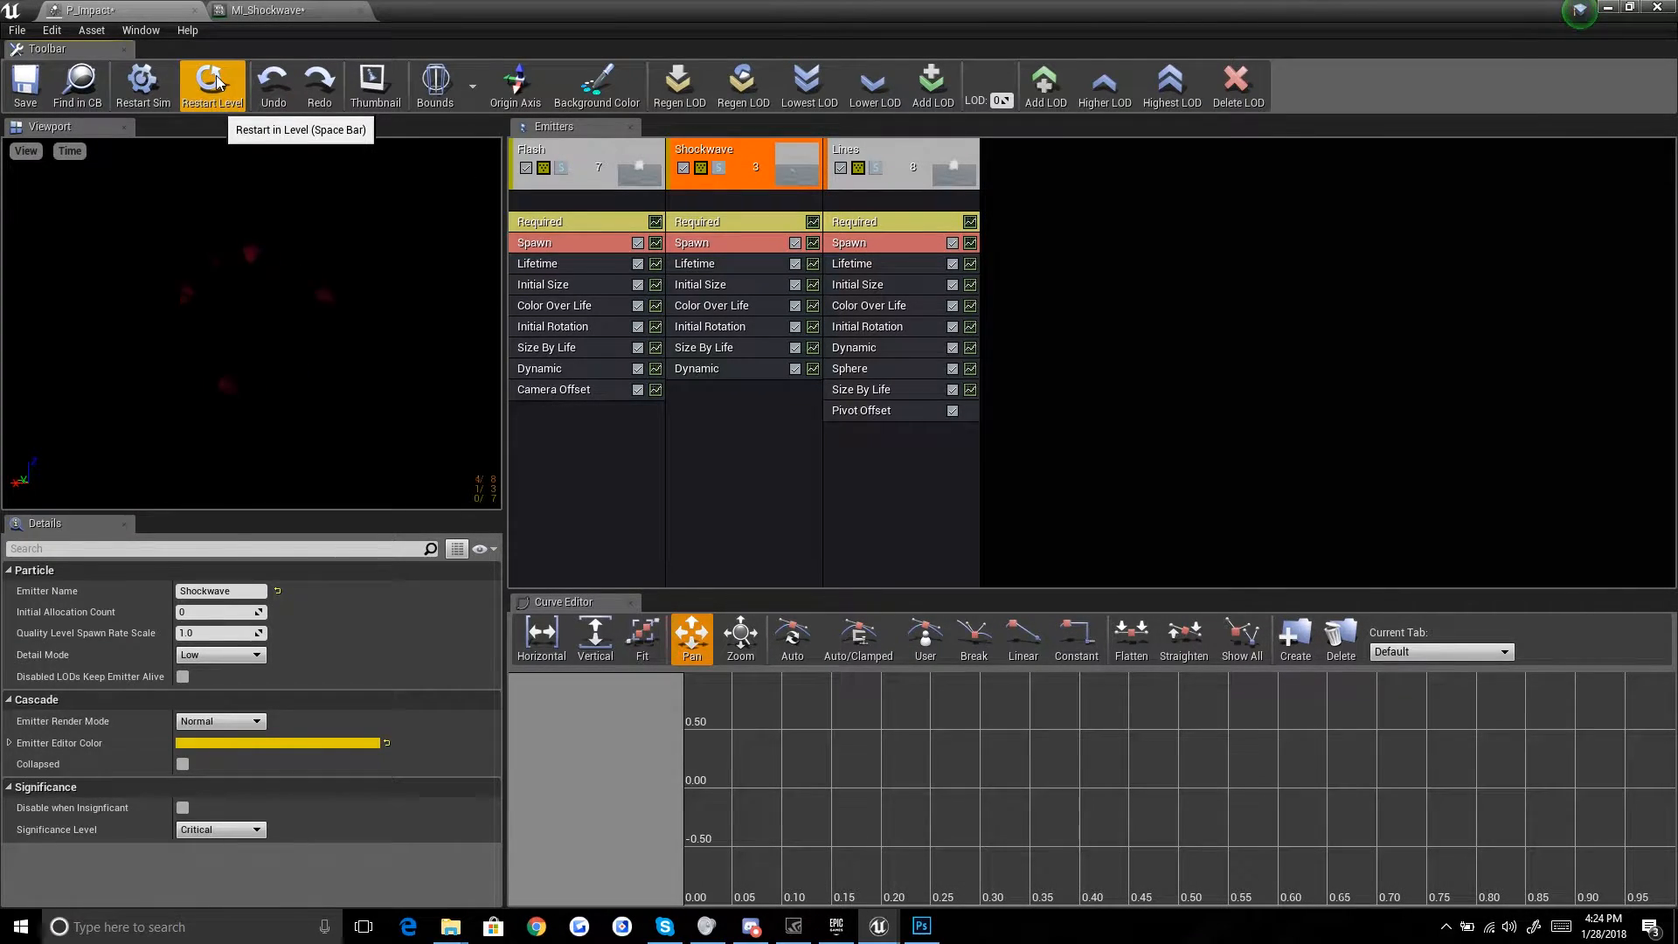
left_click(217, 83)
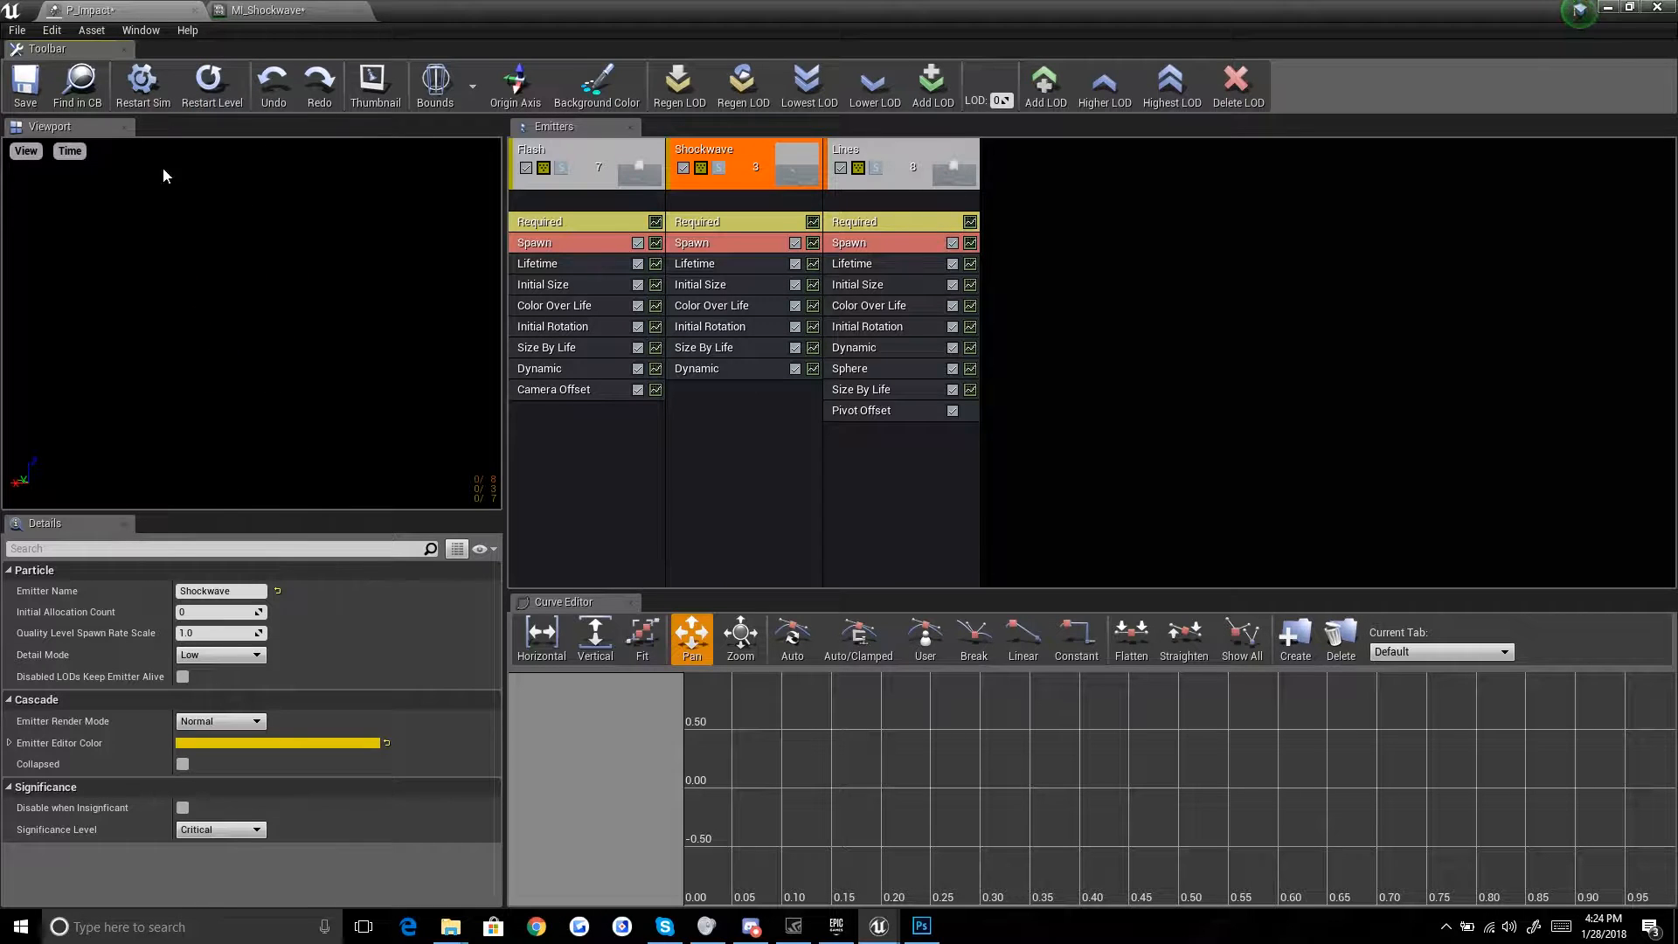
left_click(217, 79)
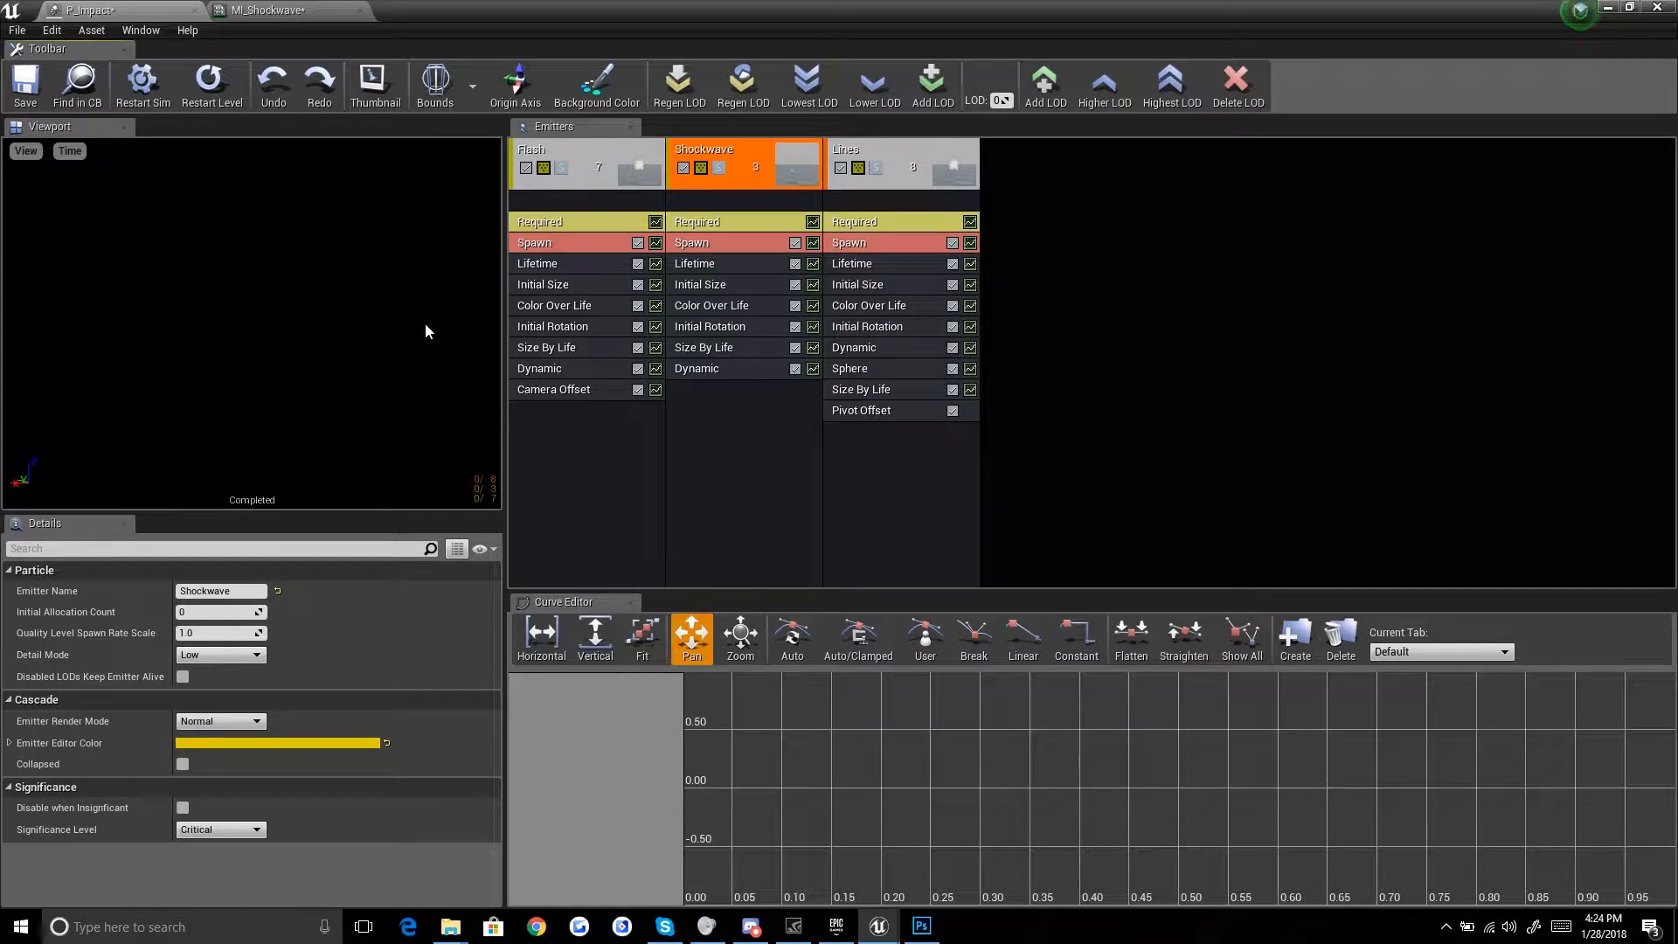
left_click(584, 390)
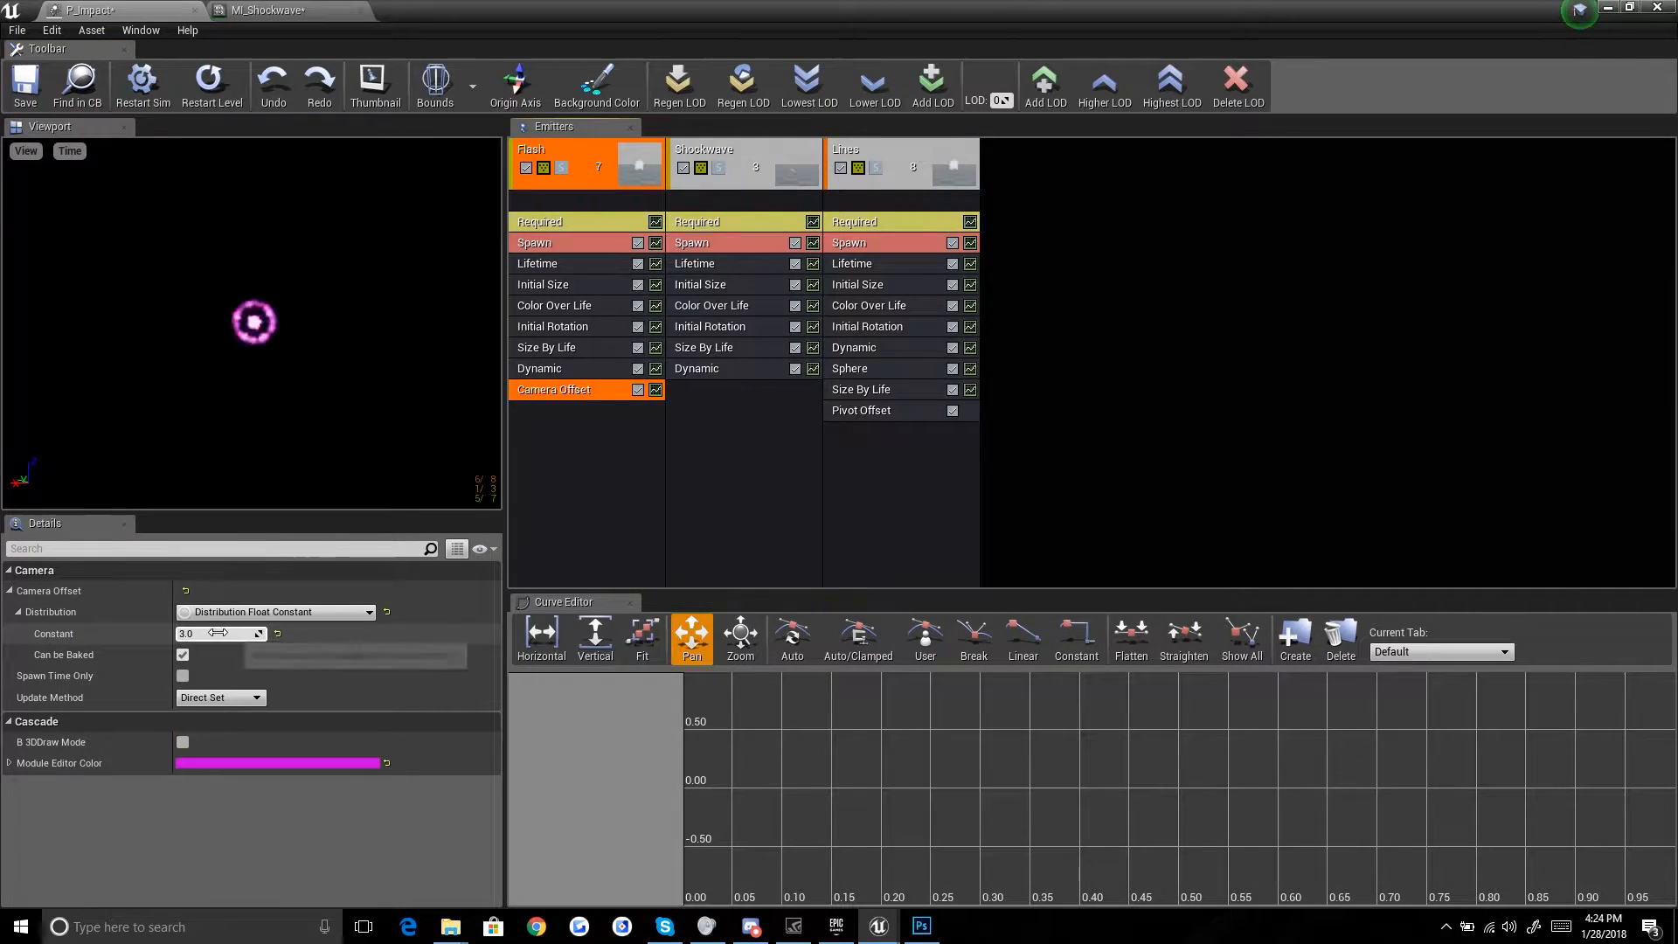
left_click(210, 637)
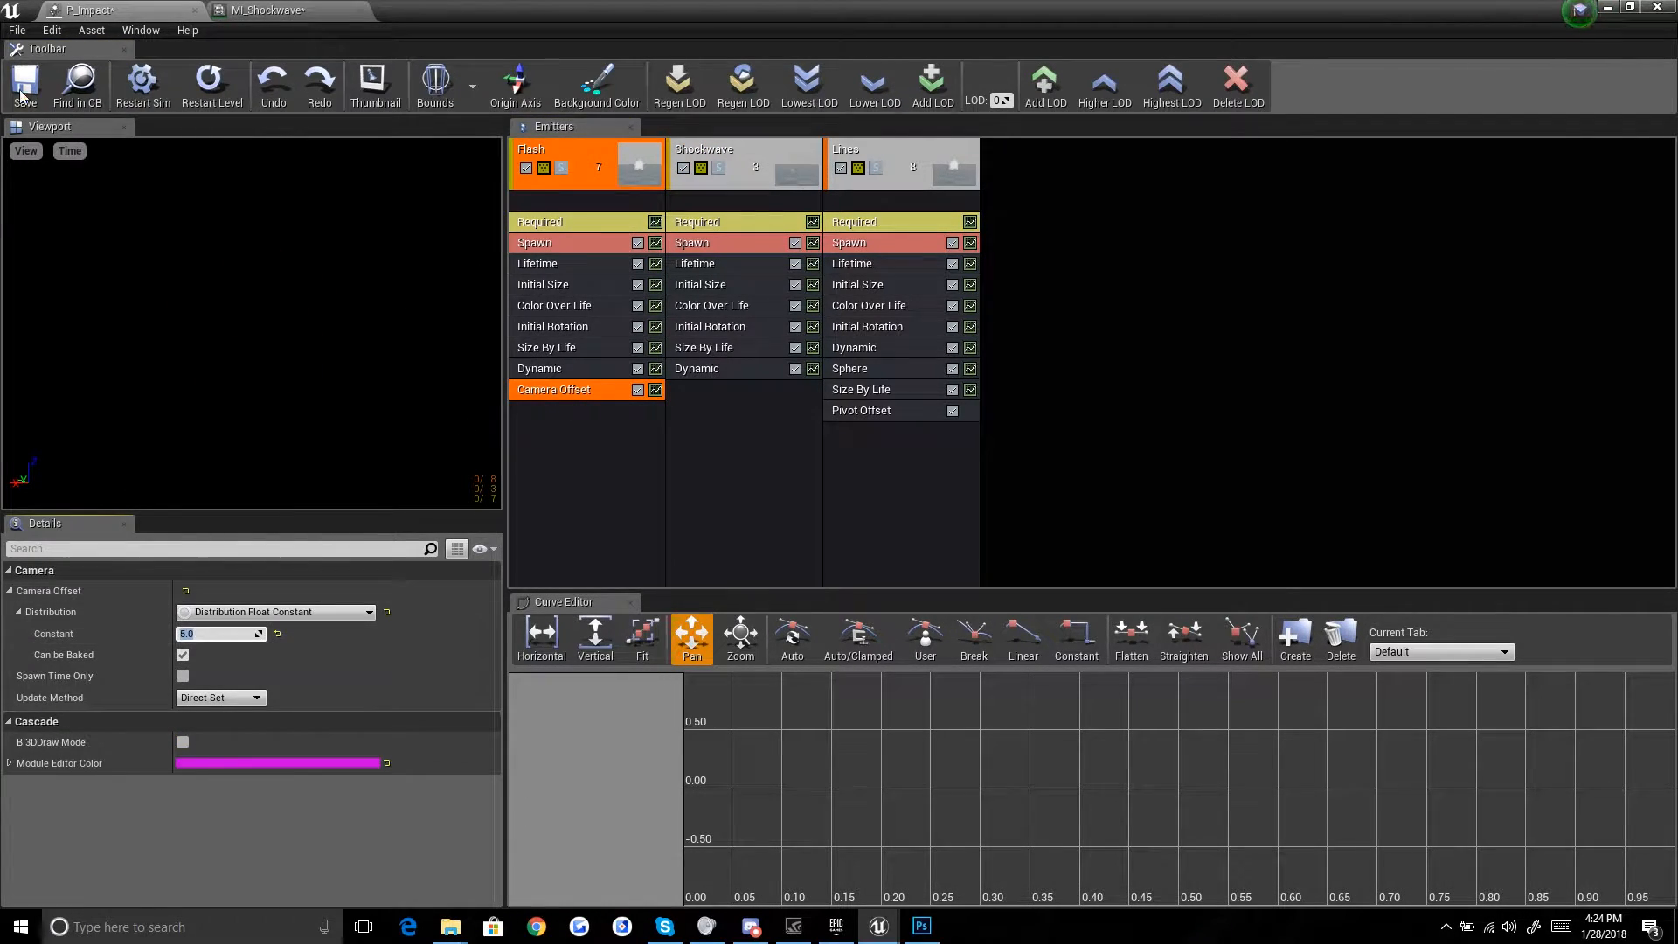
left_click(216, 74)
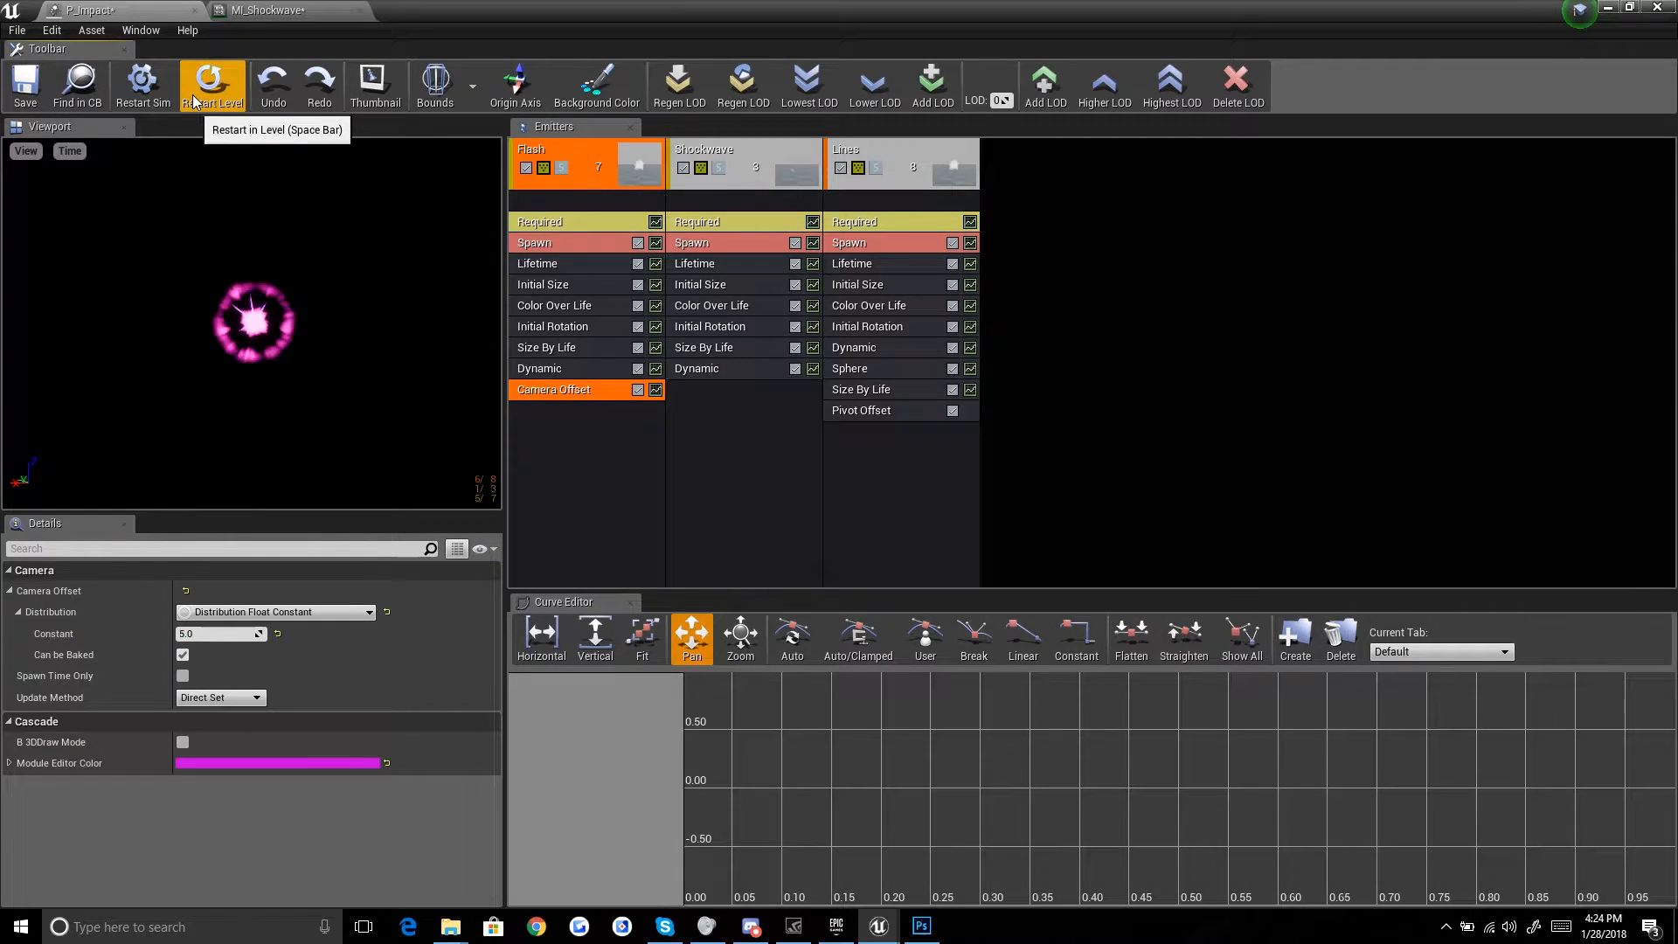
Step: Set the Lines emitter's Pivot Offset Y to -0.15, replaying the effect while trying values
left_click(870, 286)
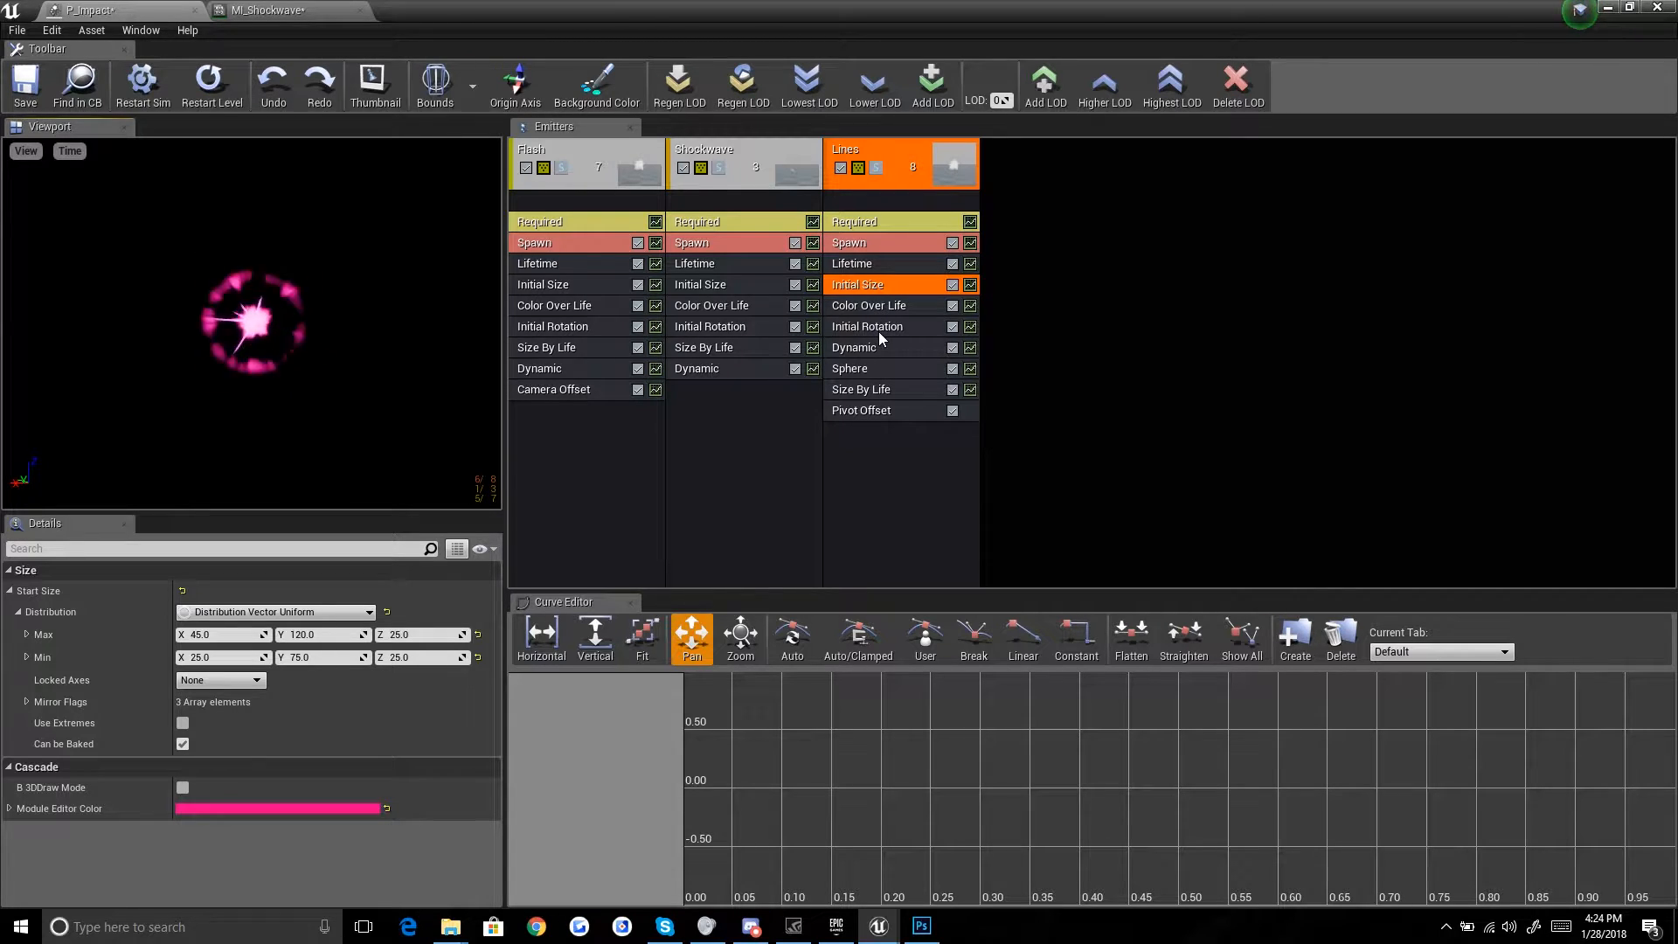
left_click(898, 408)
left_click(332, 593)
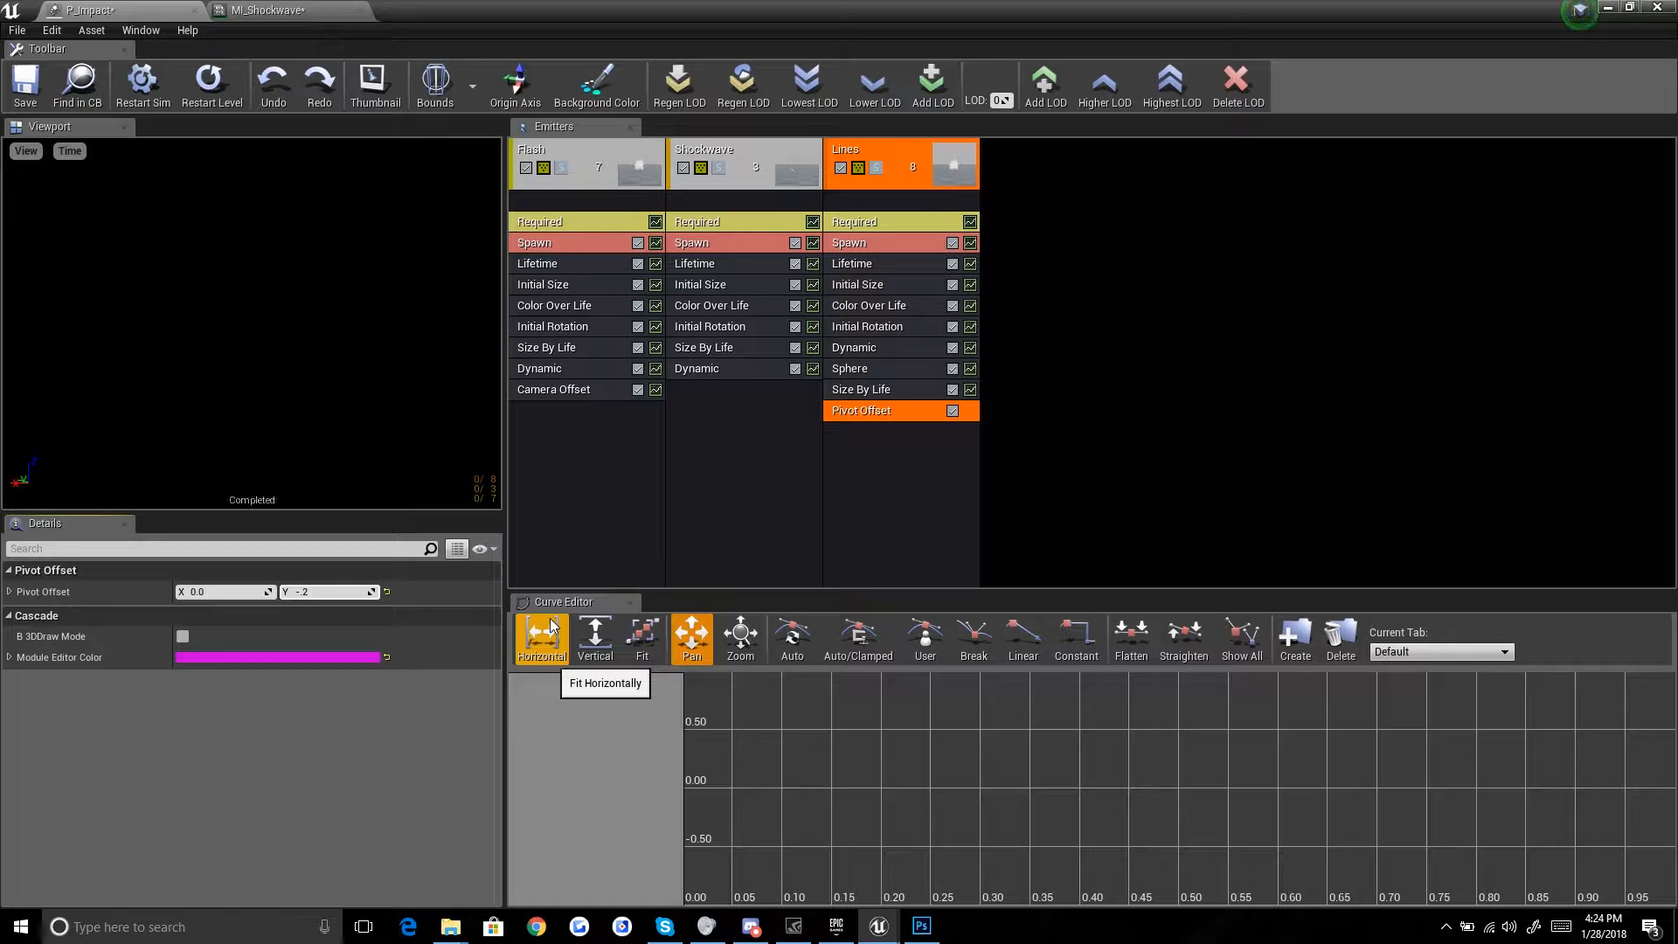
key("Return")
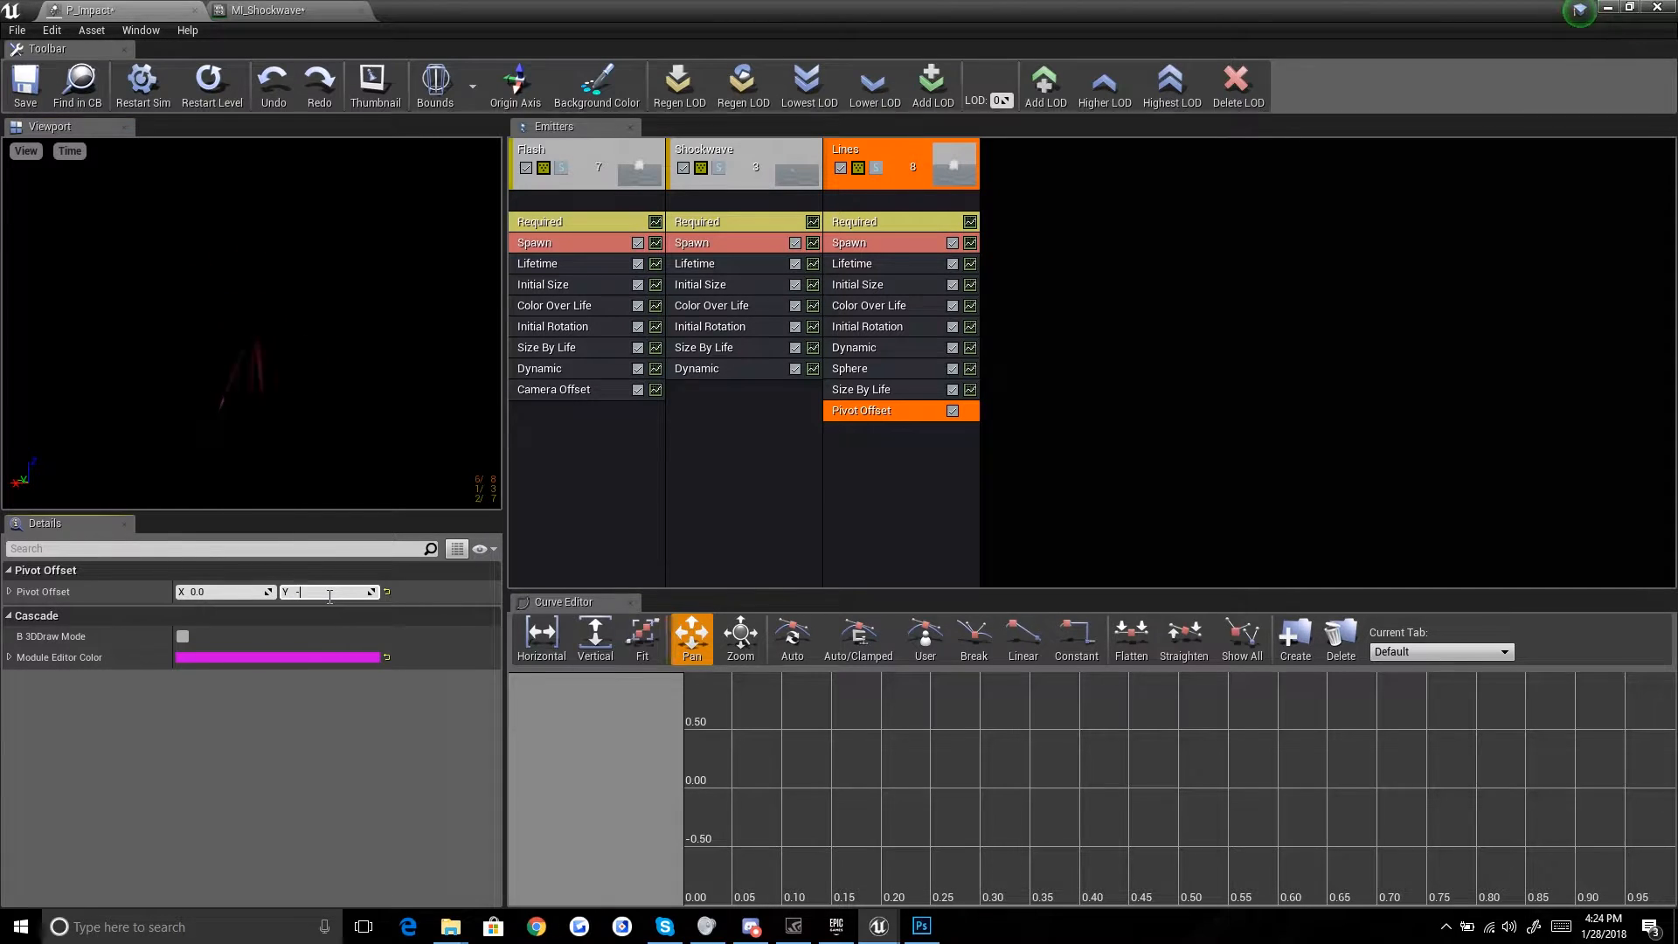
left_click(213, 87)
type("-.1")
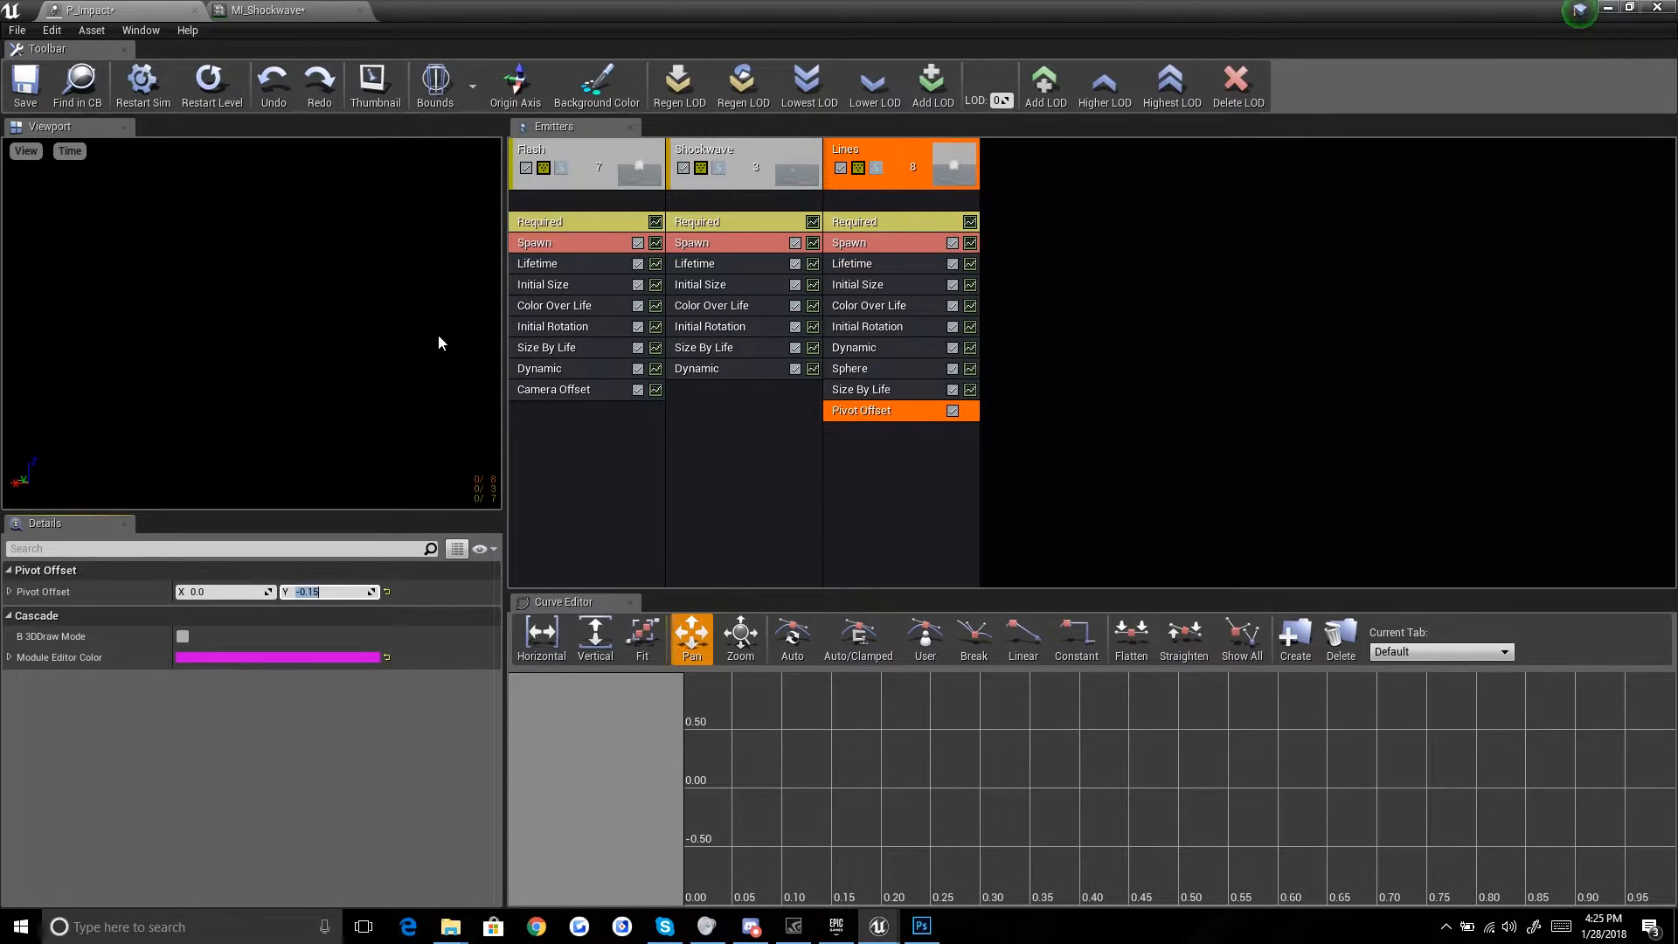
Step: Set the Lines emitter's Lifetime to a minimum of 0.15 and a maximum of 0.2
left_click(852, 264)
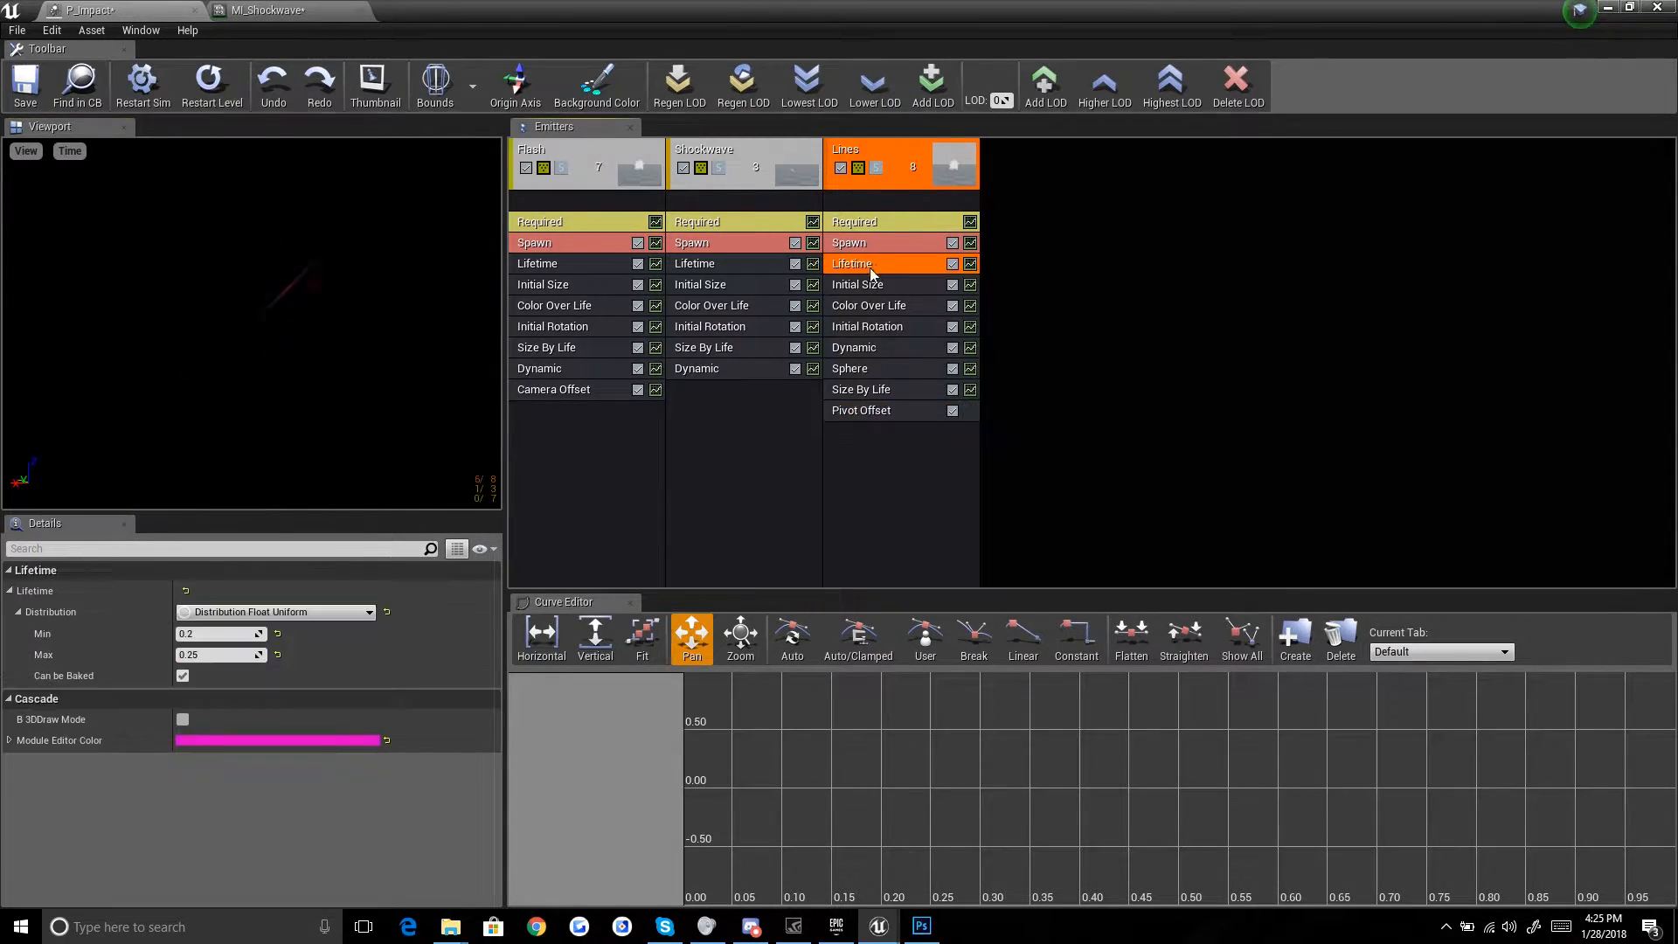
left_click(207, 635)
type(".15")
key("Tab")
type(".2")
left_click(306, 391)
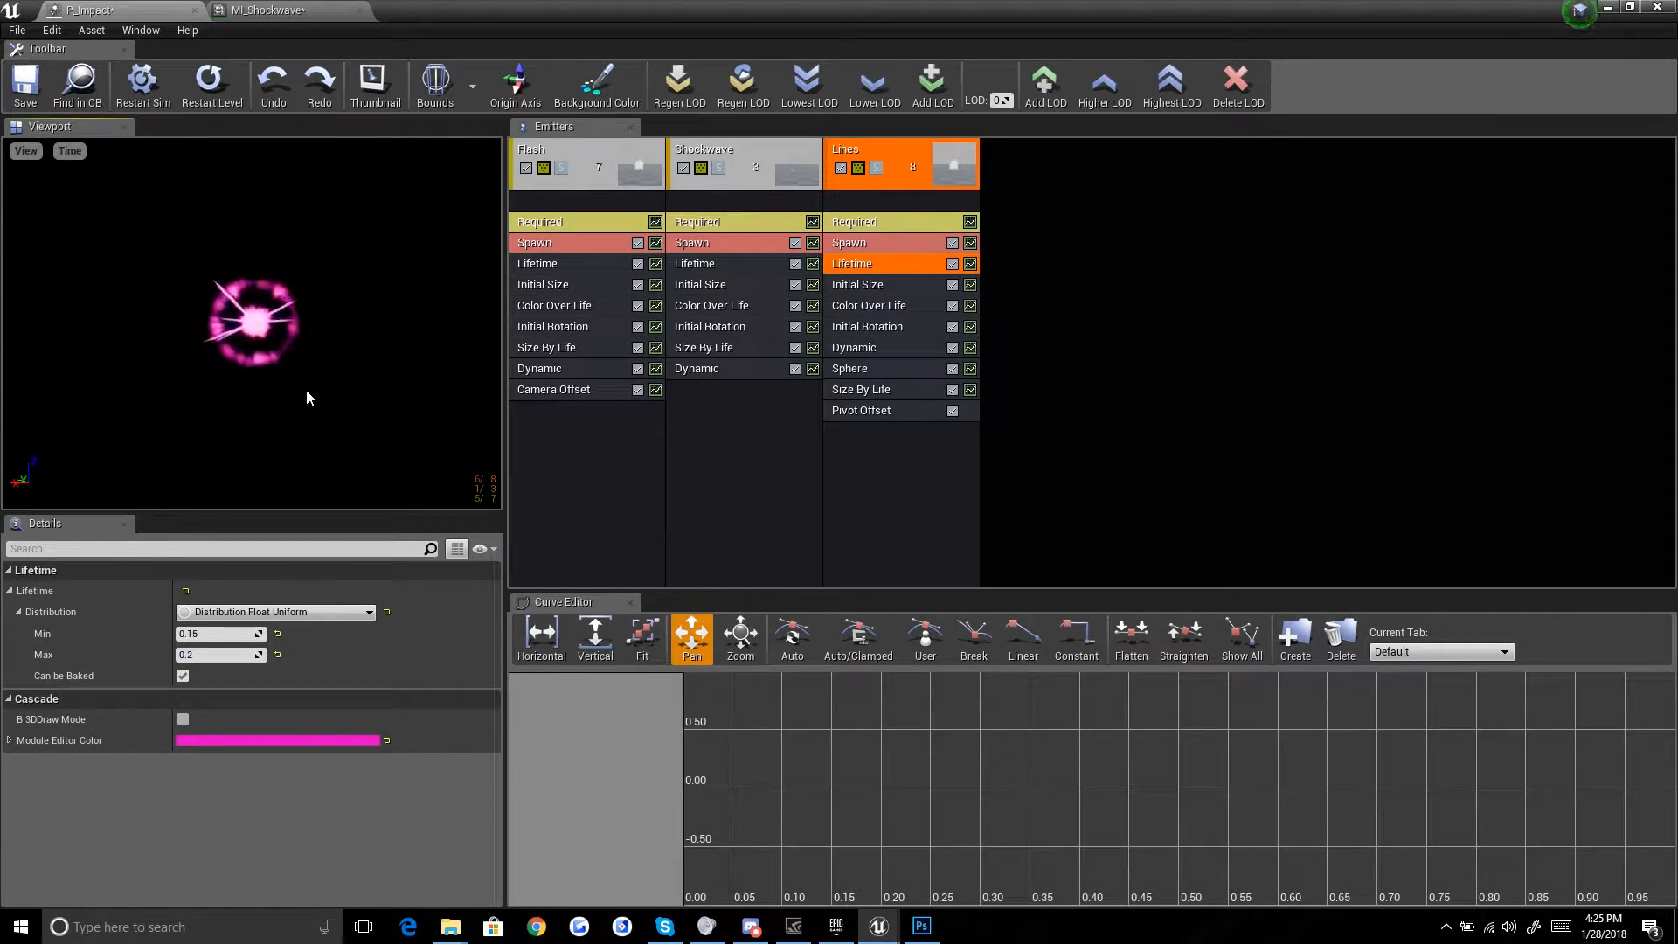
Step: Move the particle editor down to expose the level viewport and replay the adjusted impact effect there repeatedly
left_click_drag(599, 26, 825, 706)
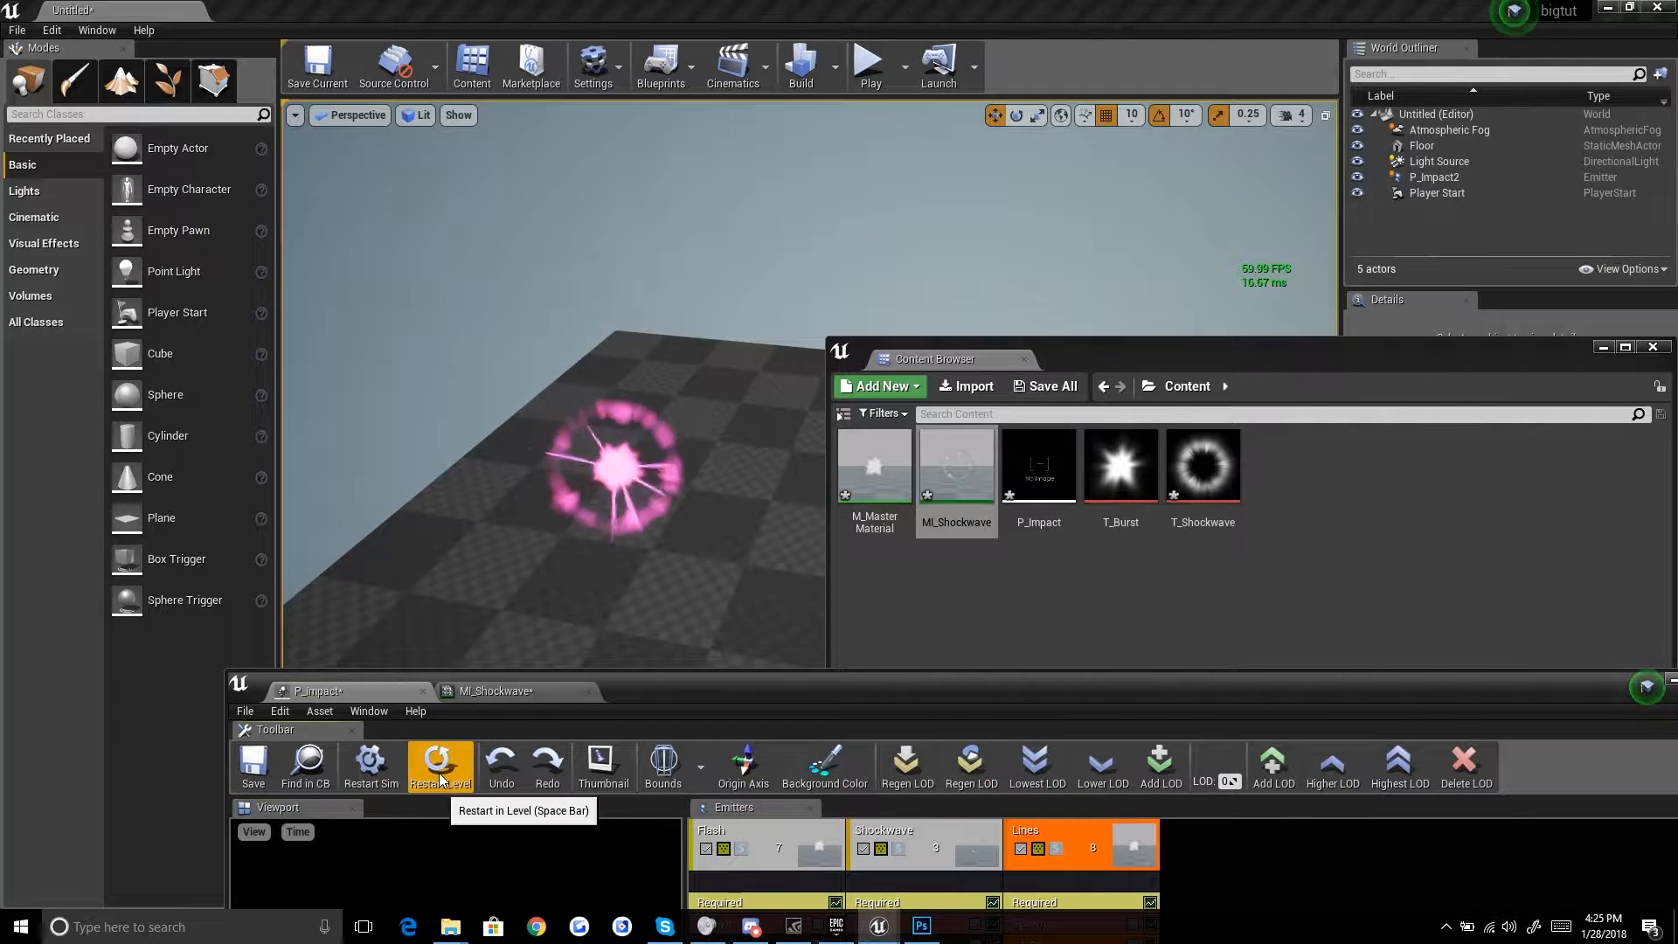
left_click(443, 769)
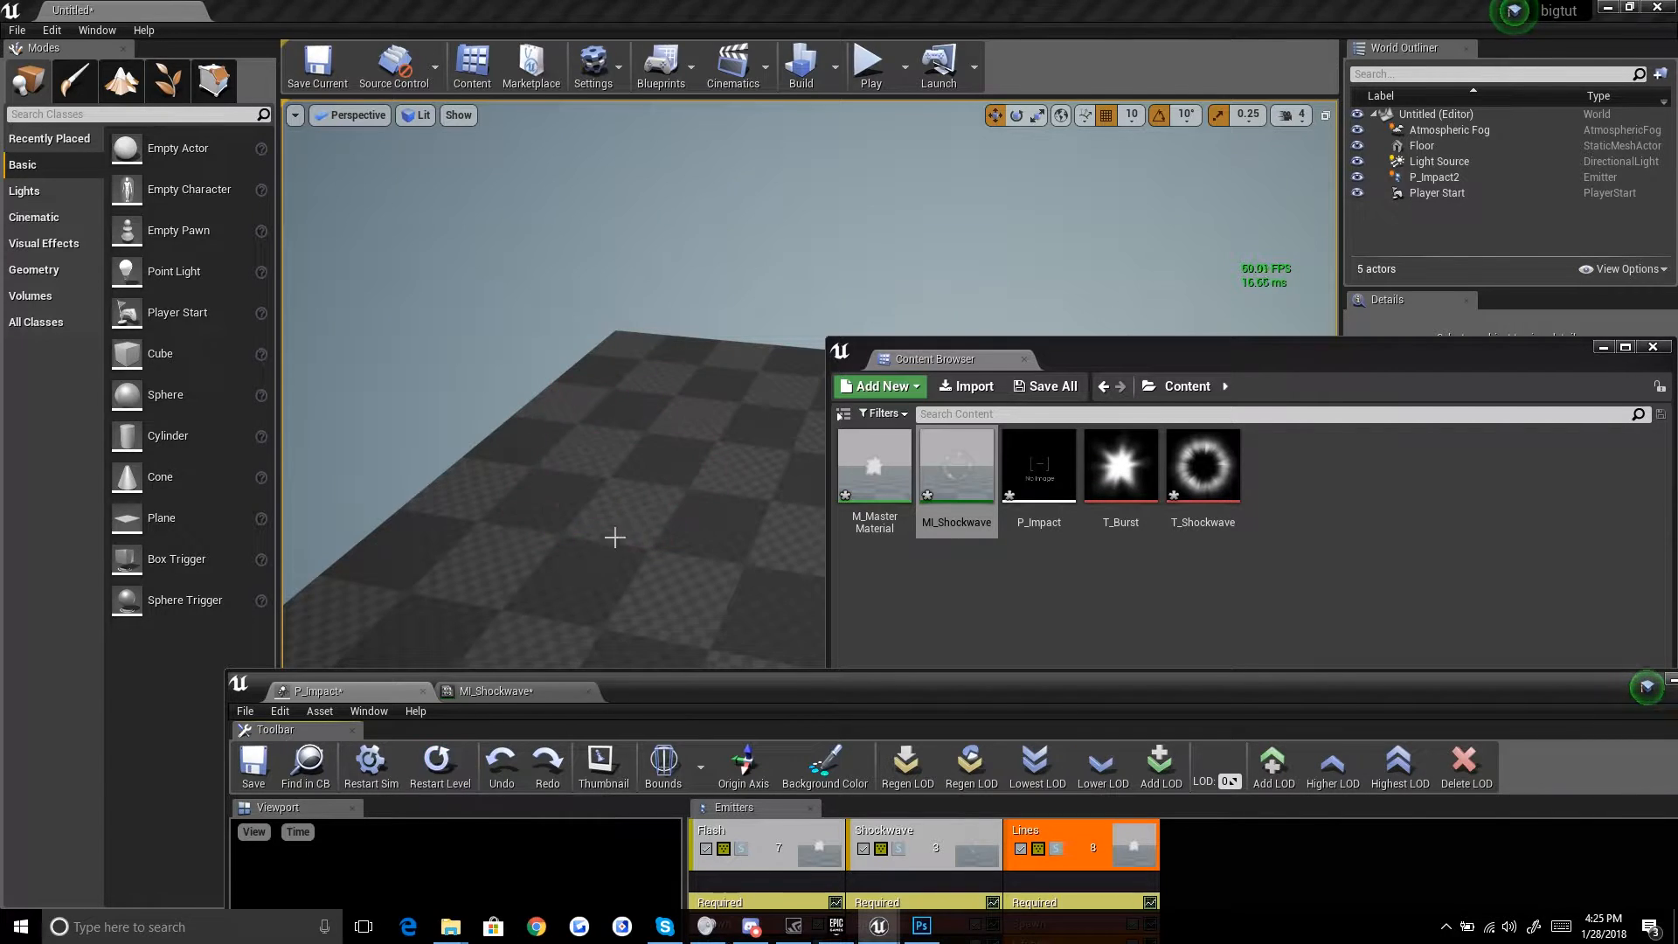
left_click(419, 764)
left_click(424, 764)
left_click(424, 764)
left_click(425, 764)
left_click(423, 763)
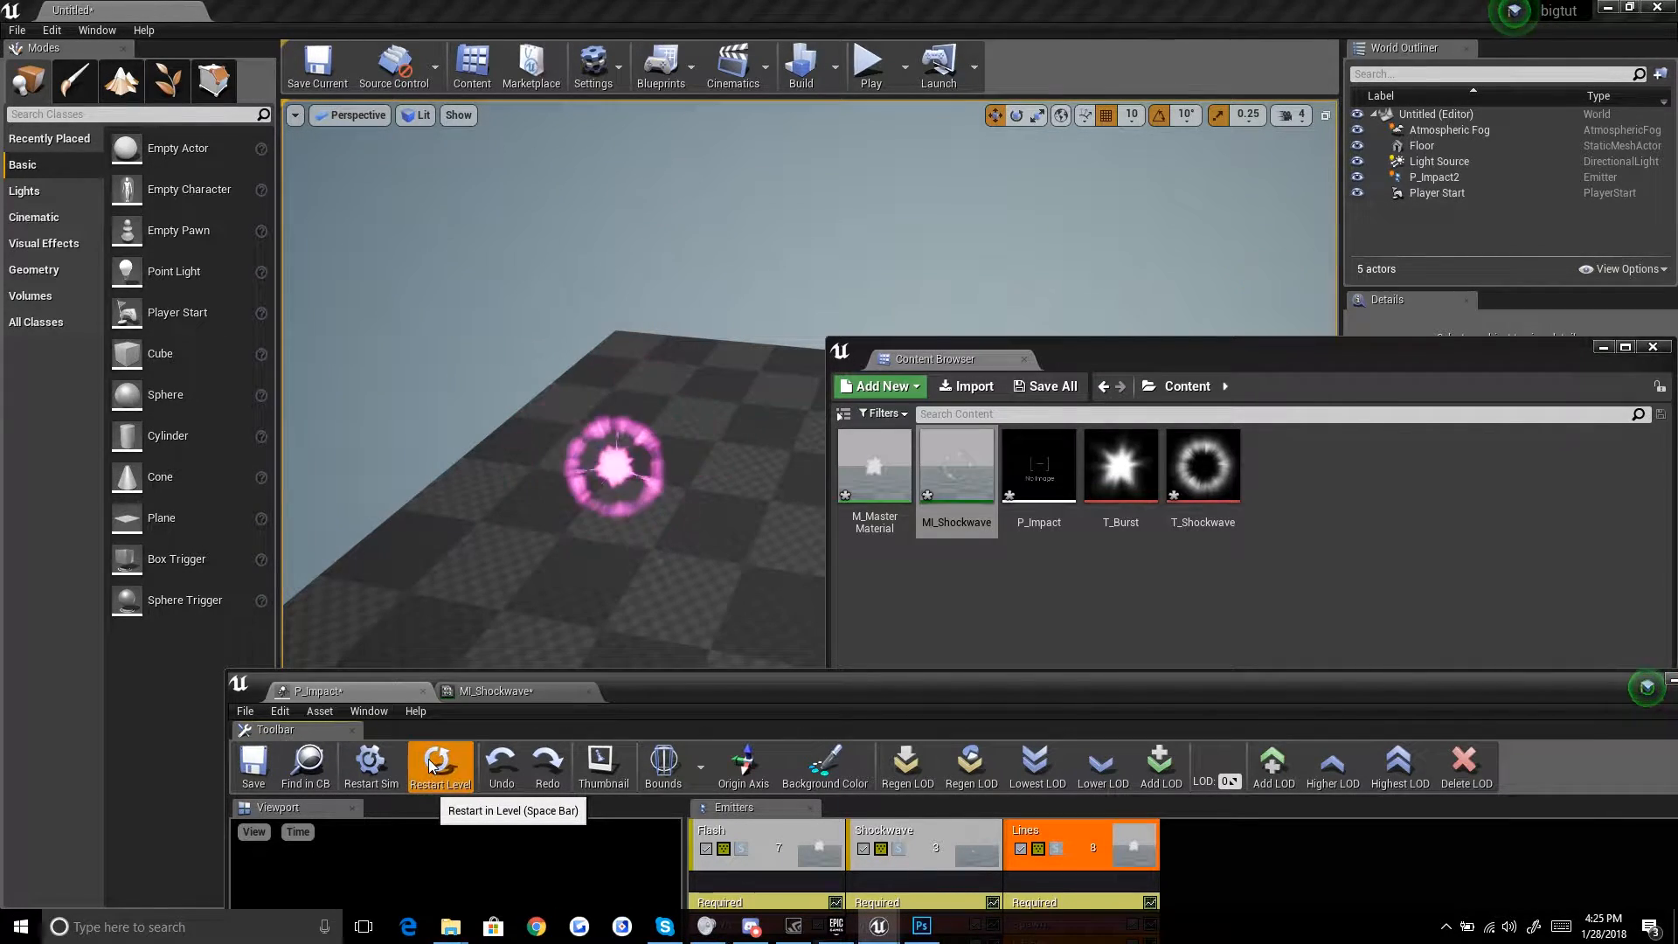
left_click(427, 764)
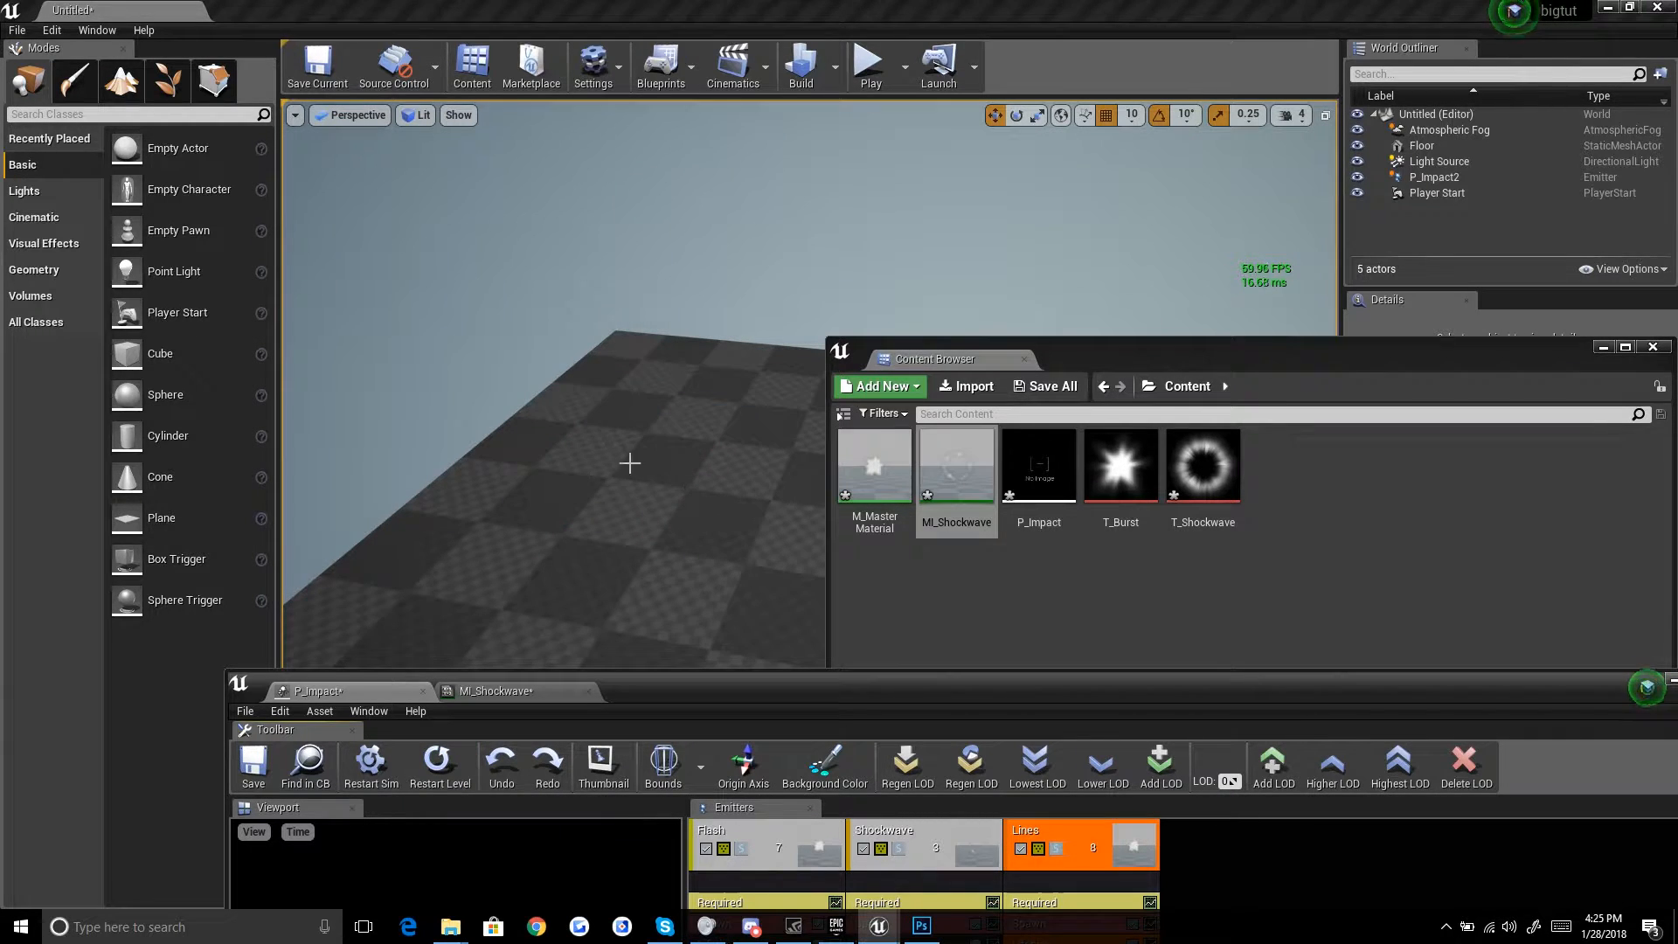
left_click(435, 757)
left_click(436, 757)
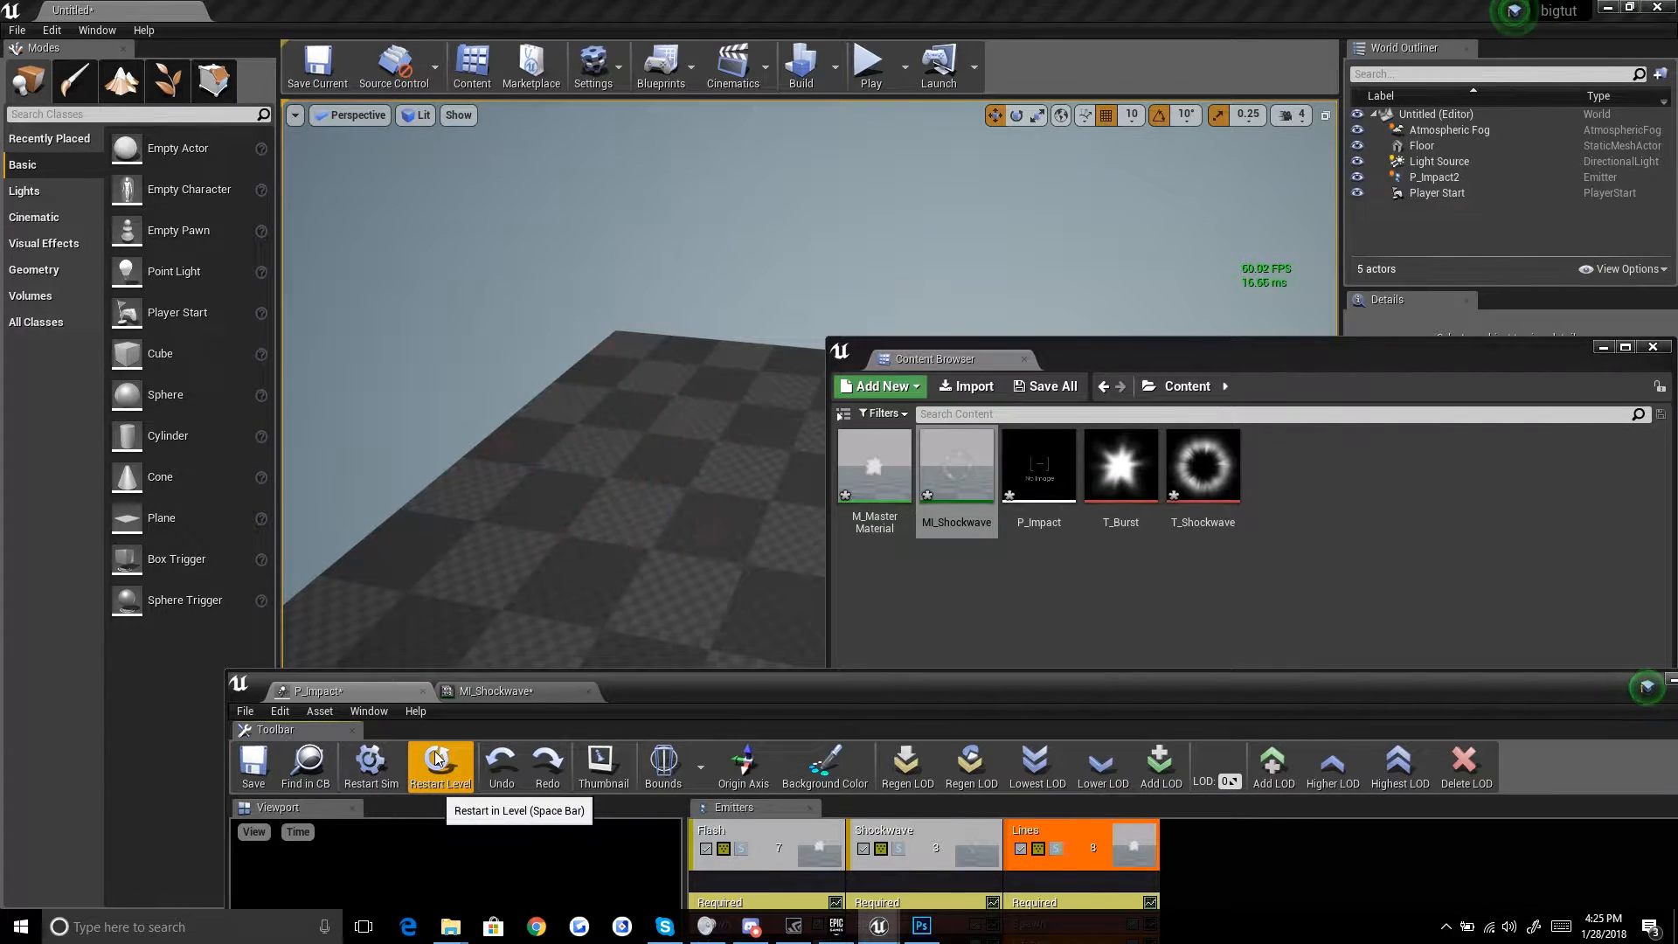
left_click(437, 759)
left_click(437, 759)
left_click(437, 759)
left_click(437, 759)
left_click(437, 759)
left_click(437, 758)
Step: Maximize the particle editor and add a new particle sprite emitter after Lines
left_click_drag(1162, 694, 1074, 666)
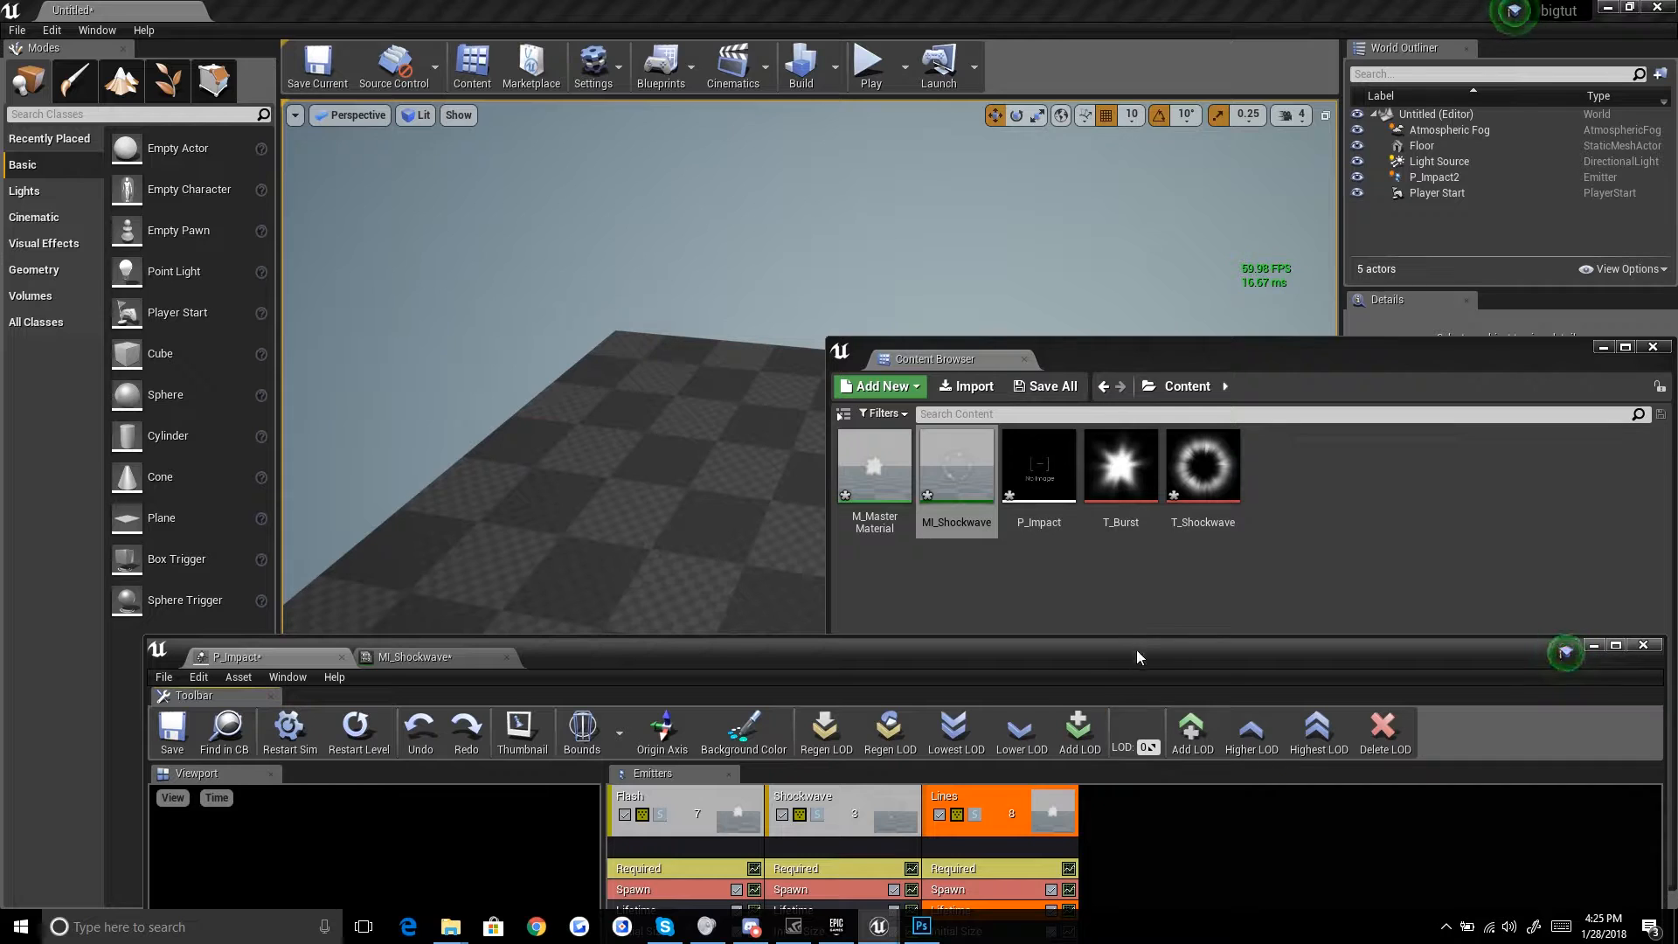
left_click_drag(1136, 656, 994, 672)
double_click(993, 673)
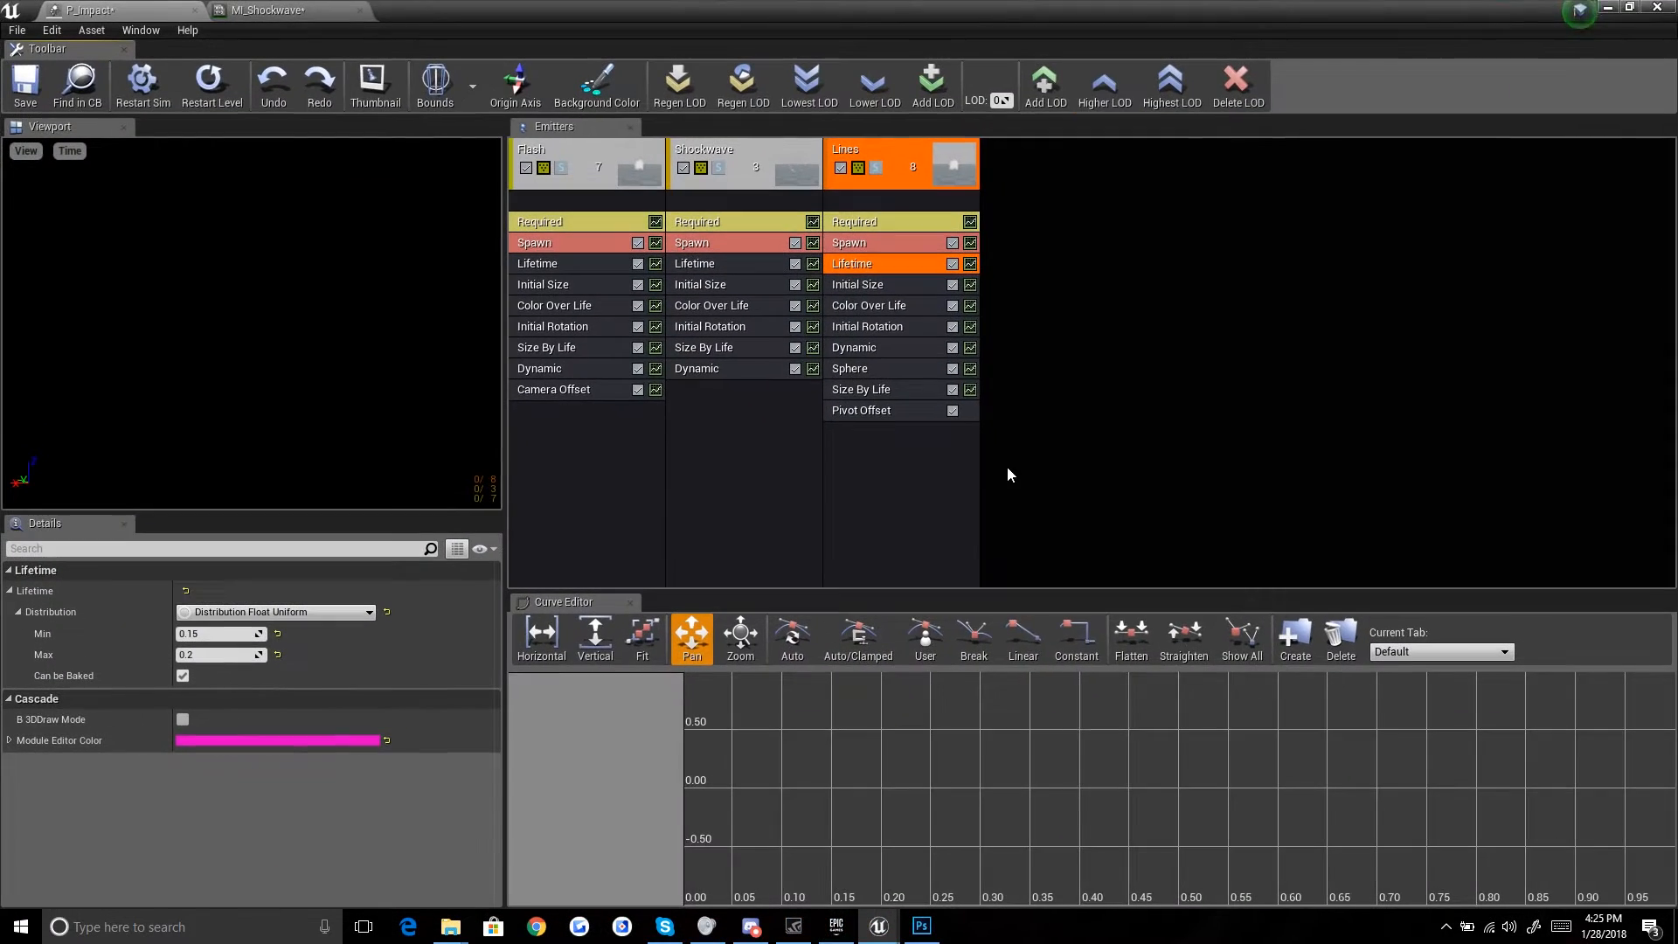
left_click(1103, 339)
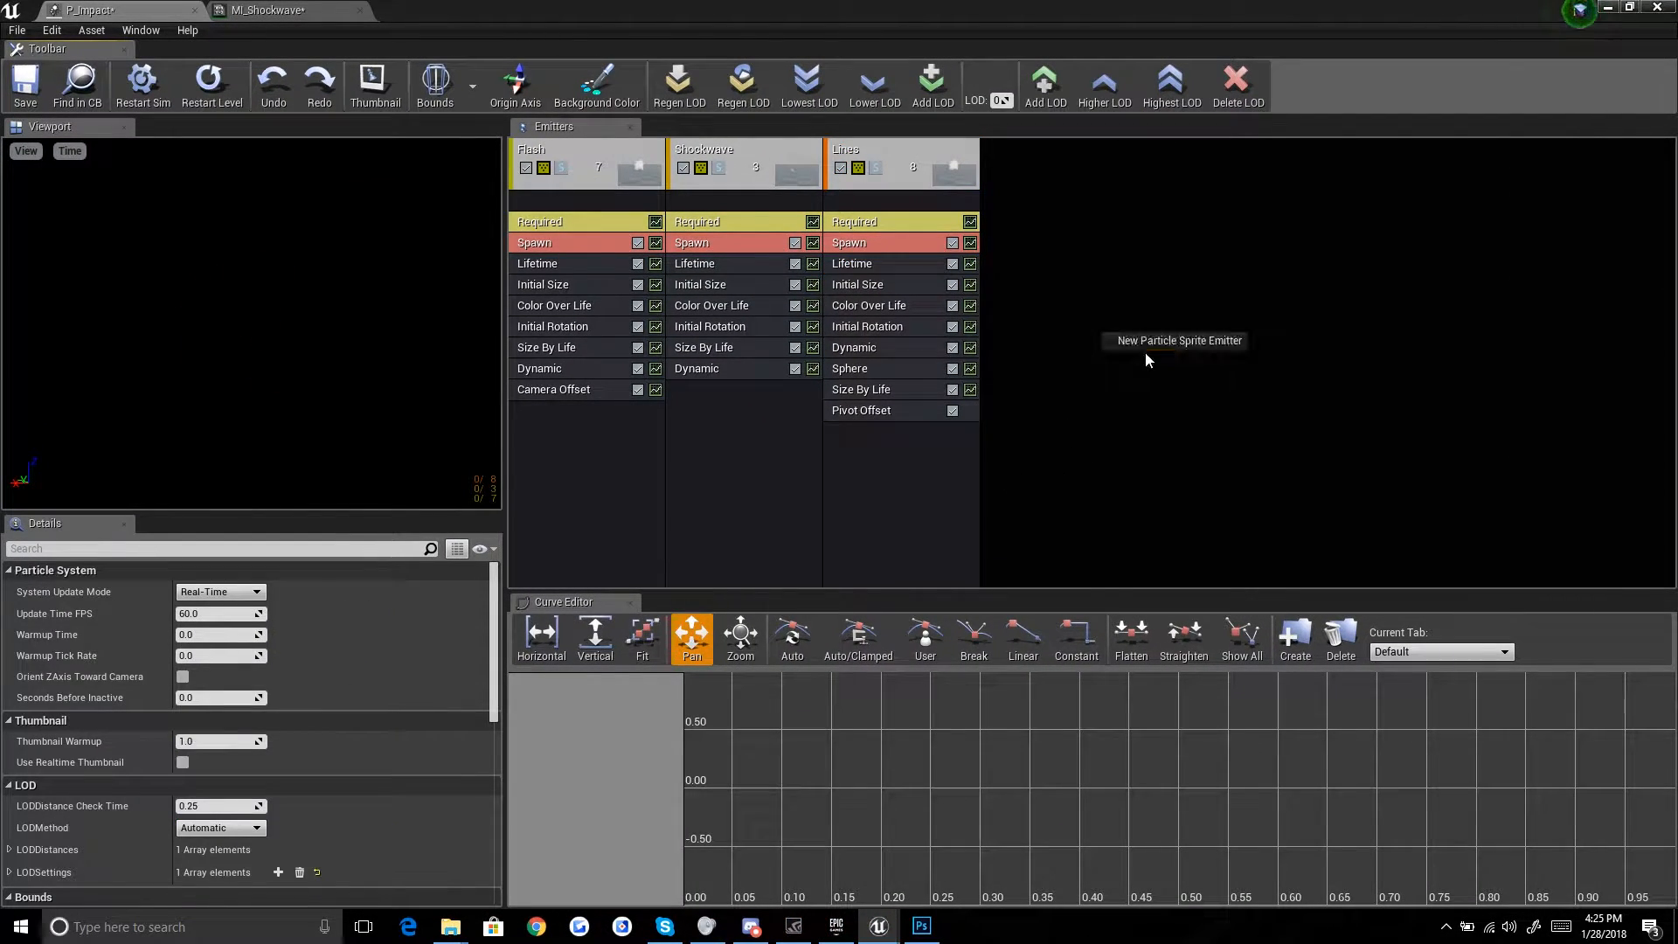
left_click(1141, 347)
right_click(1187, 227)
left_click(1206, 241)
right_click(1132, 225)
left_click(1177, 236)
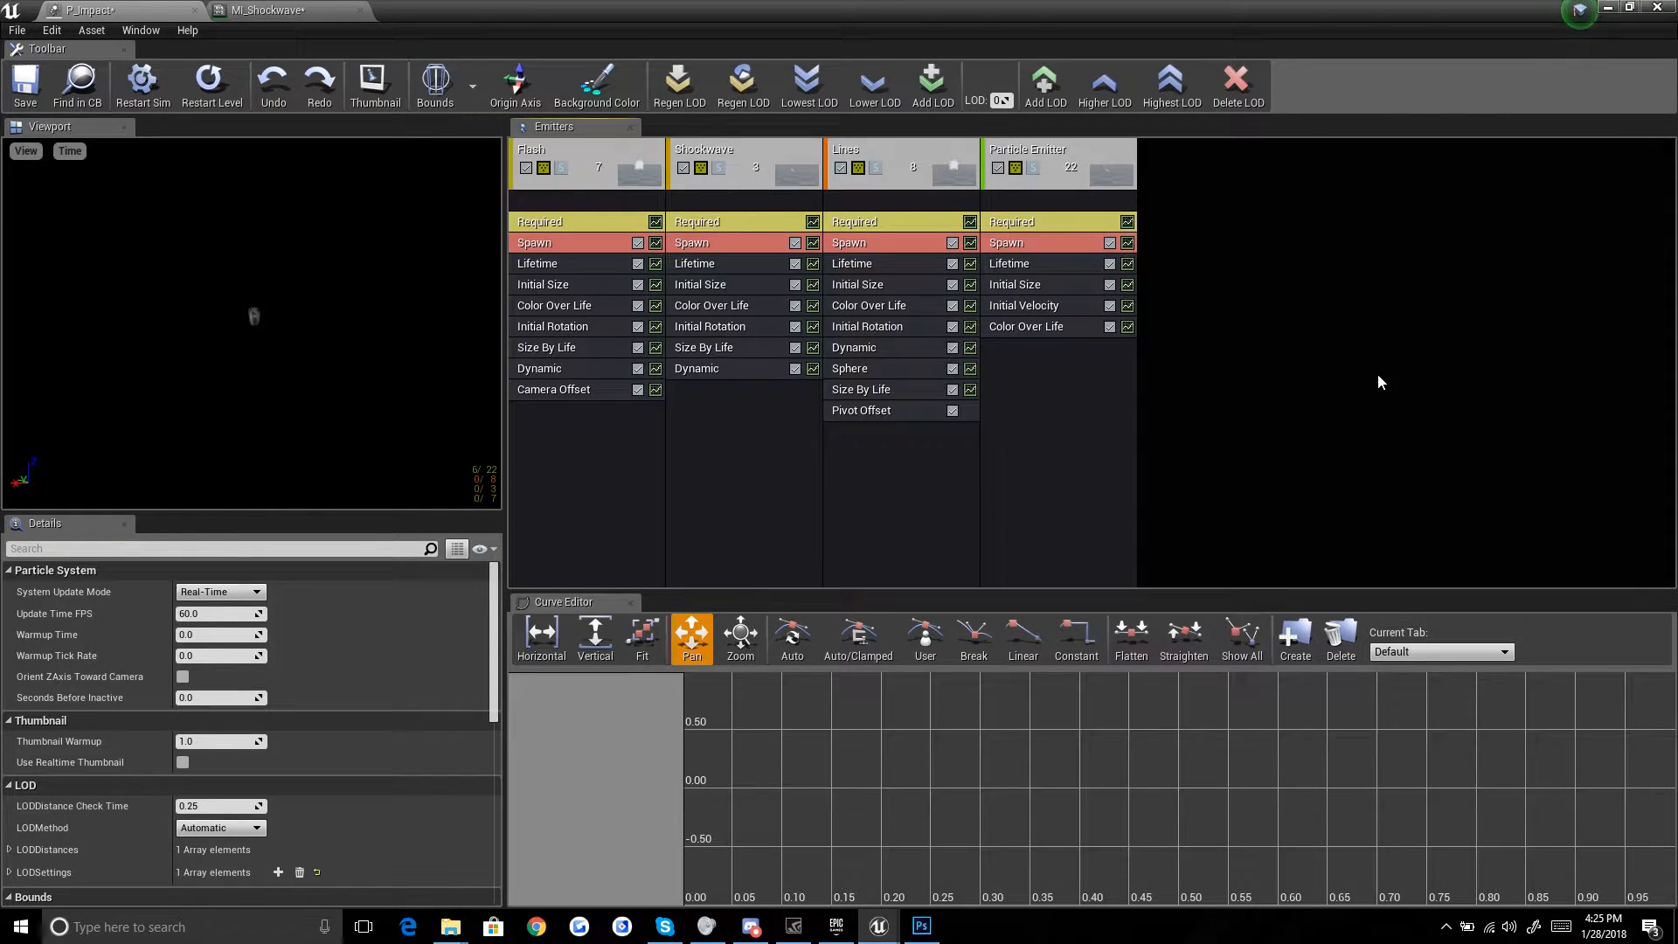
Step: Assign M_MasterMaterial as the new particle emitter's material in its Required module
left_click(1045, 218)
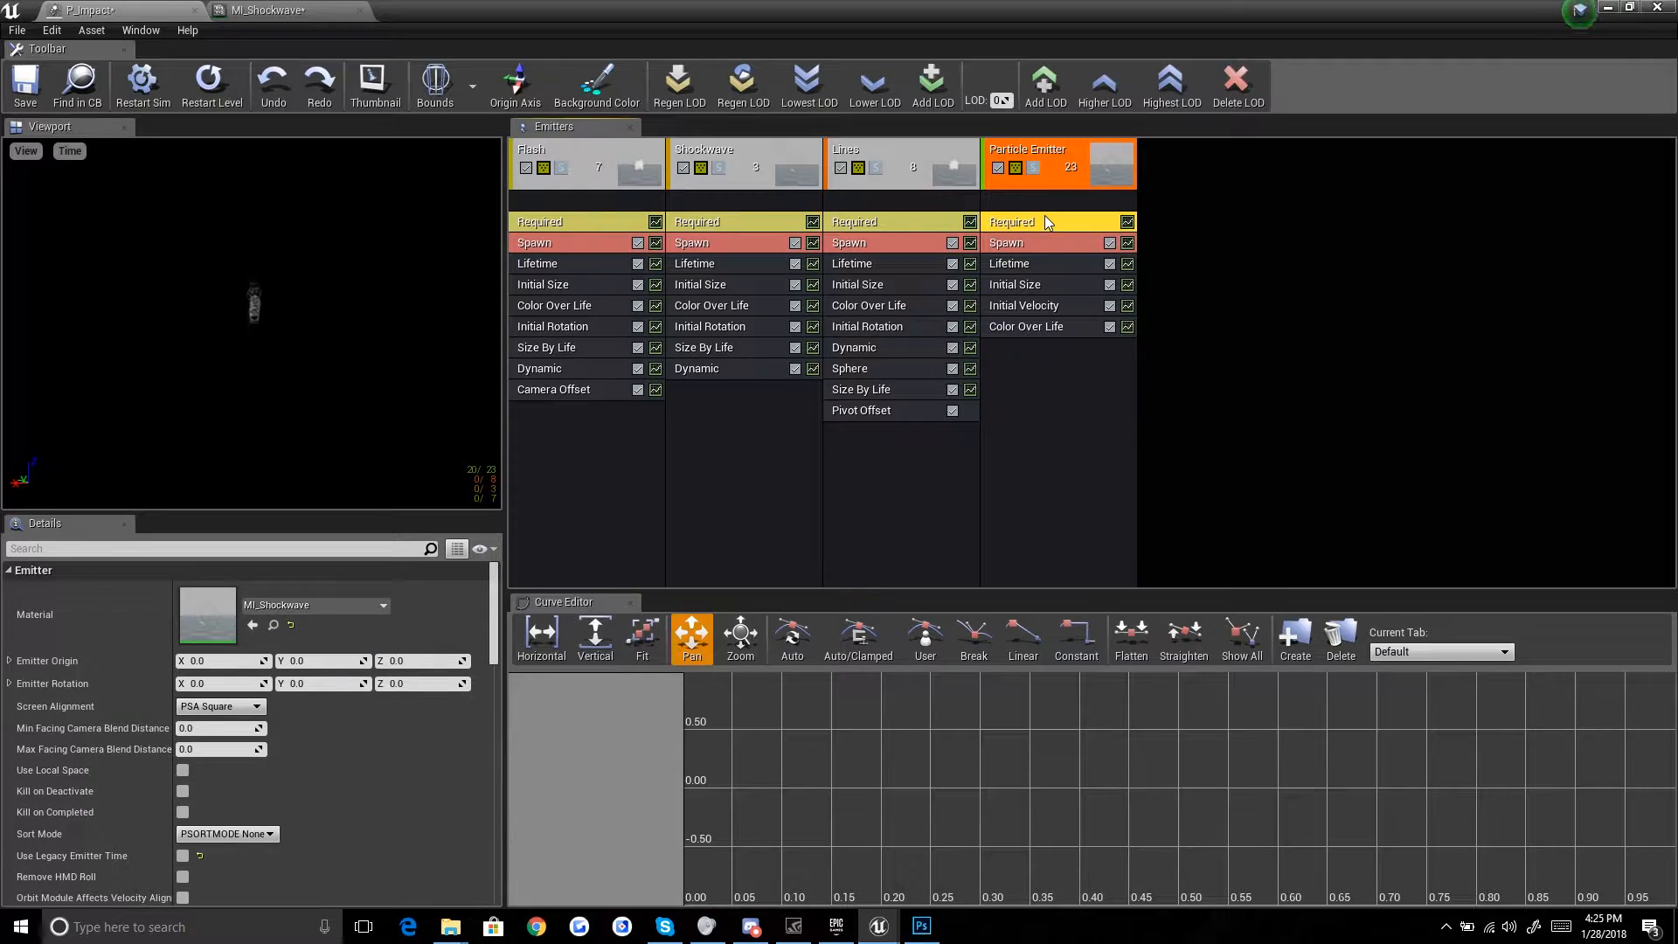
left_click(306, 607)
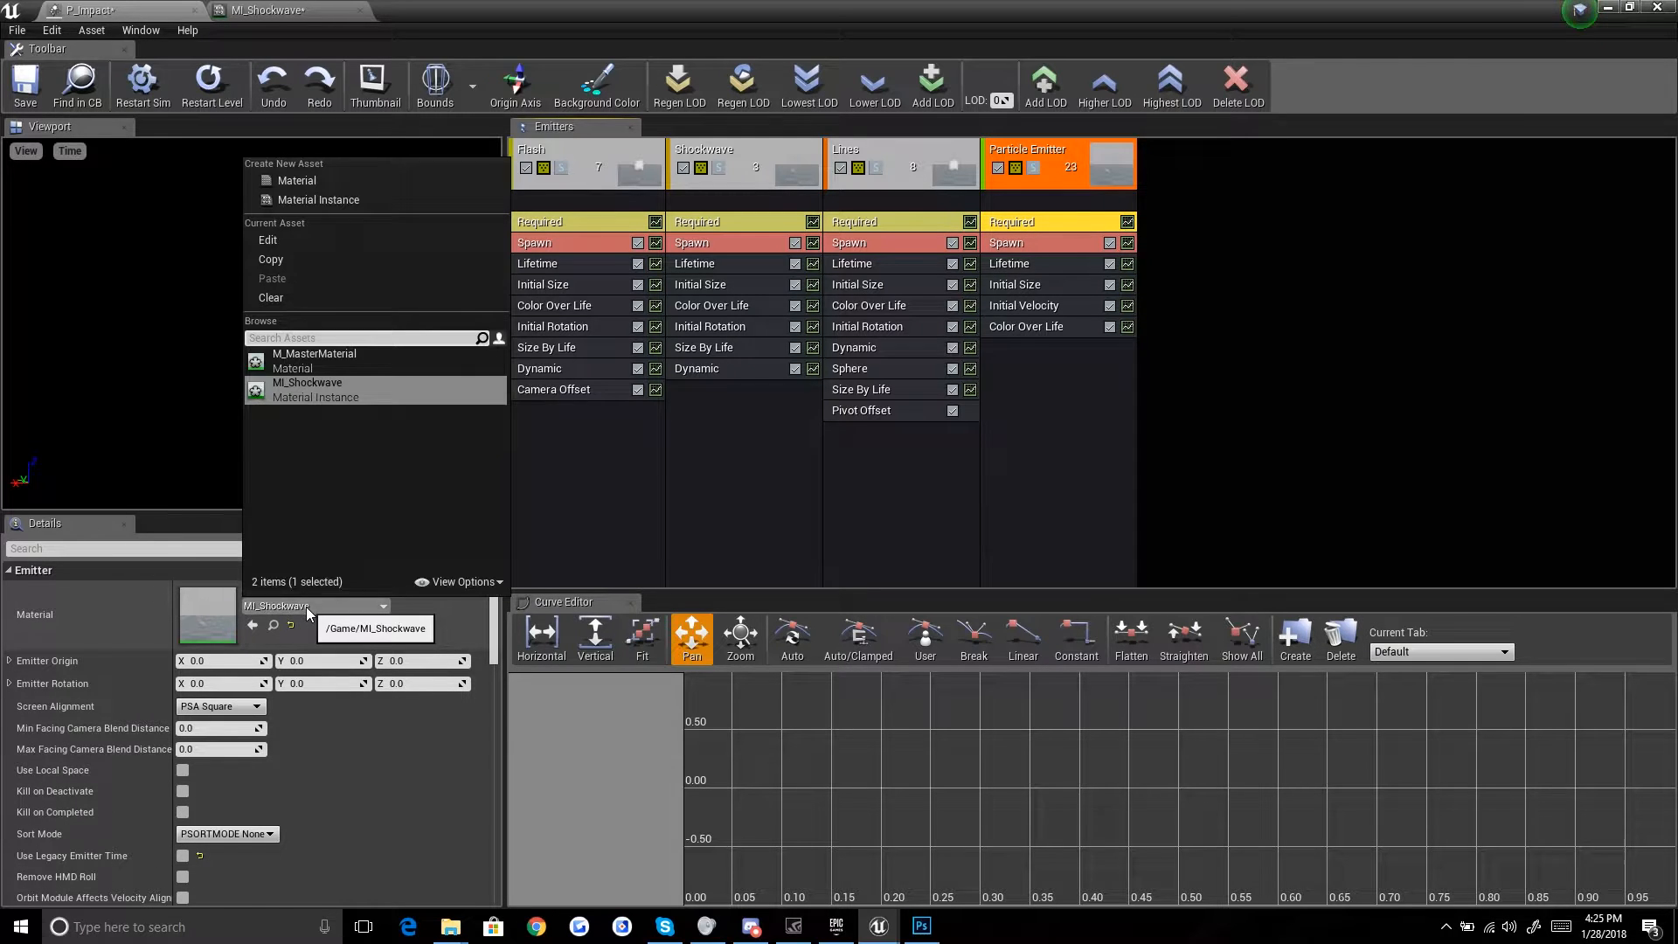
left_click(317, 355)
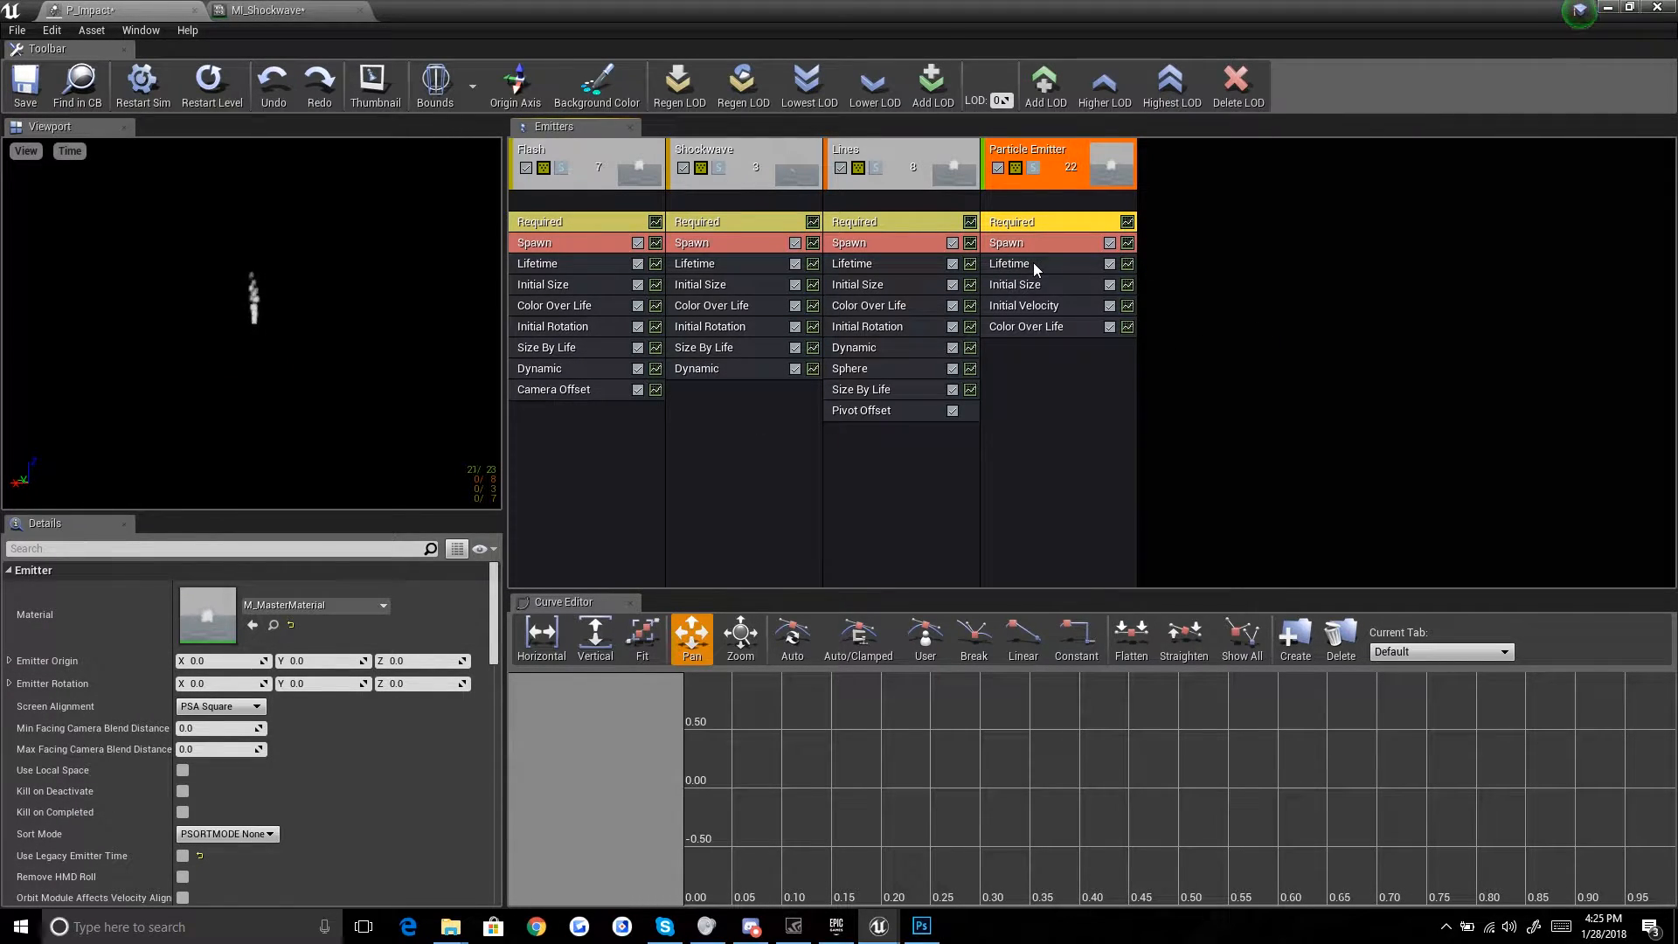
Step: Copy the Sphere module from the Lines emitter into the new particle emitter and select the copy
right_click(1033, 378)
left_click(1372, 301)
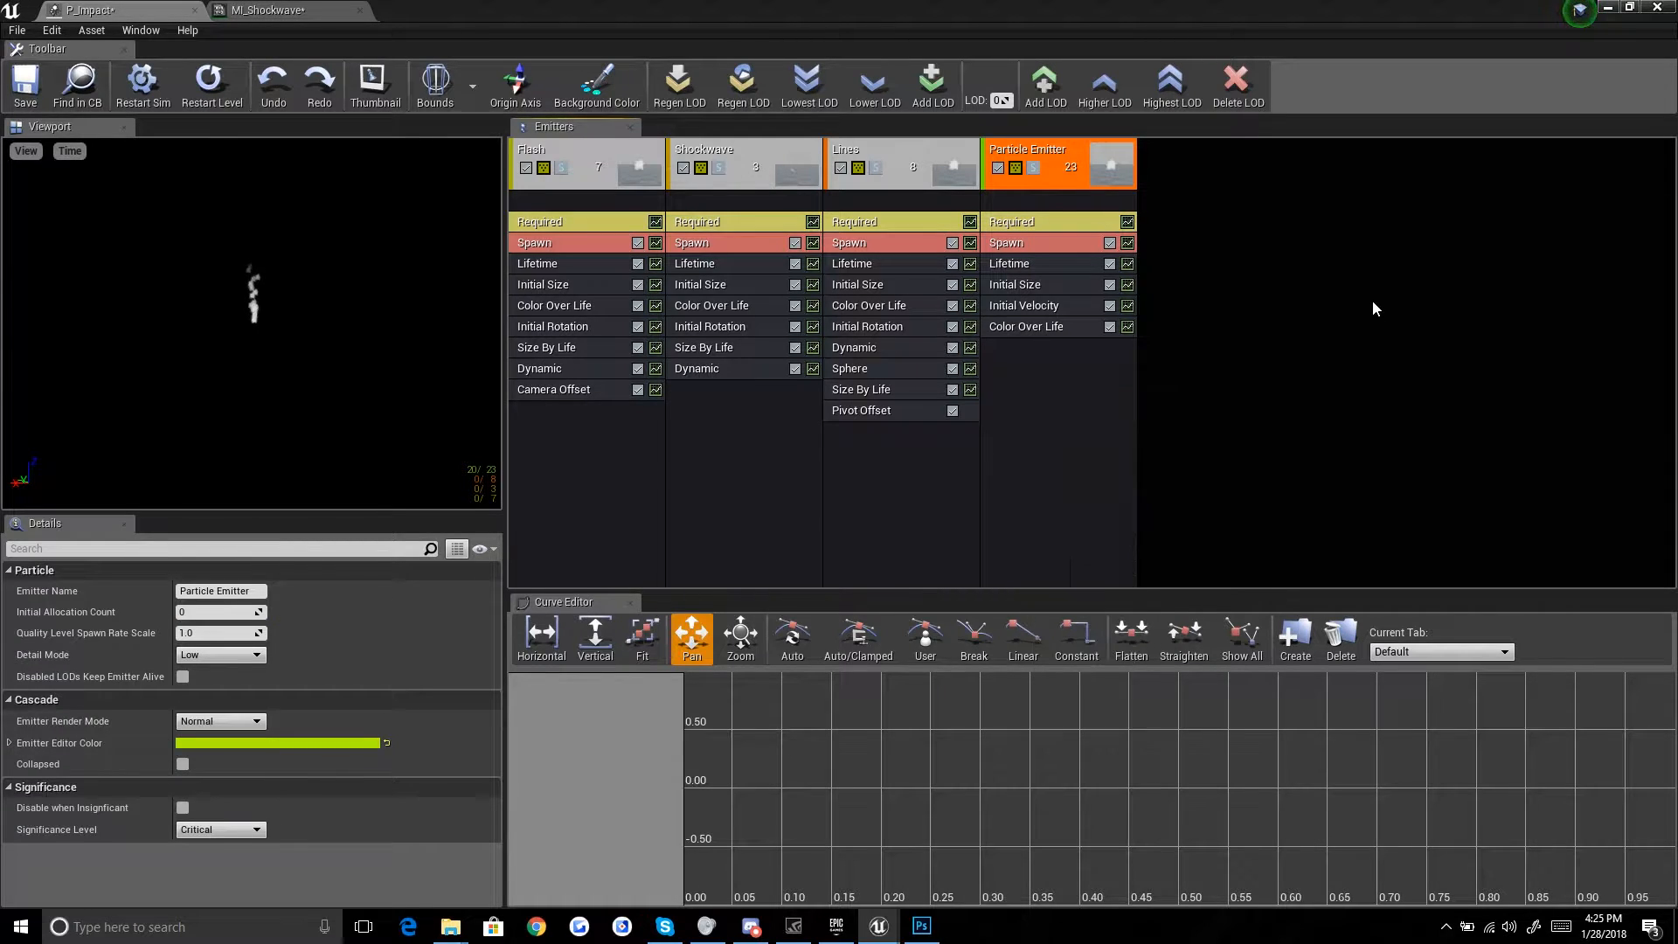
left_click_drag(860, 367, 1031, 394)
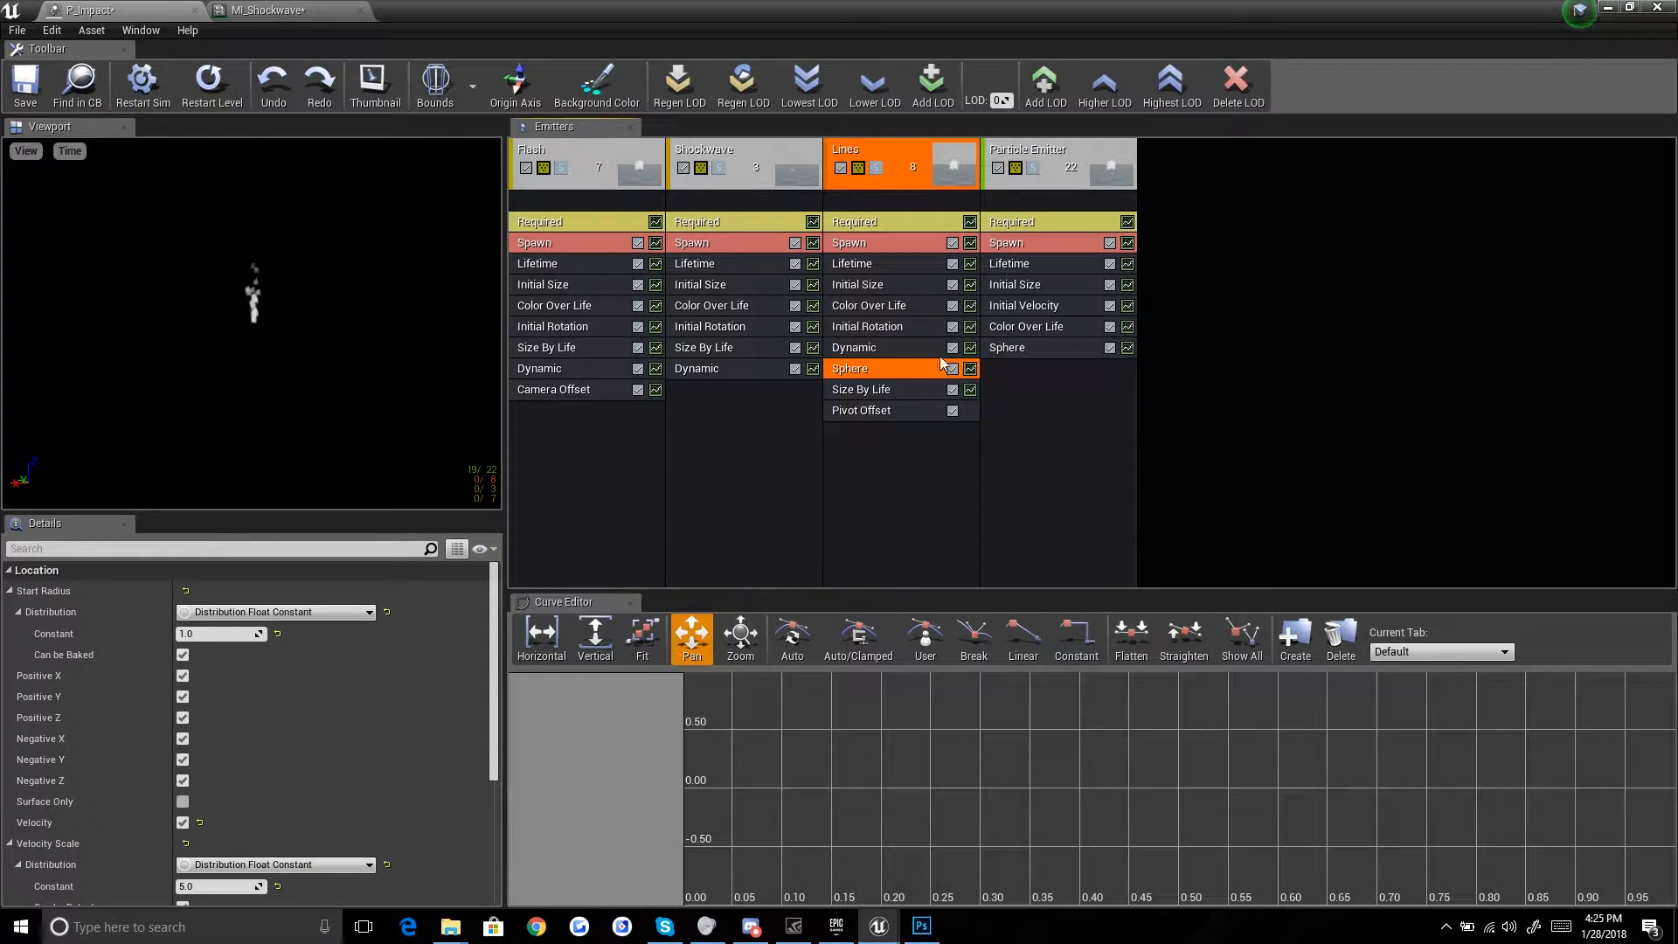
left_click(1033, 348)
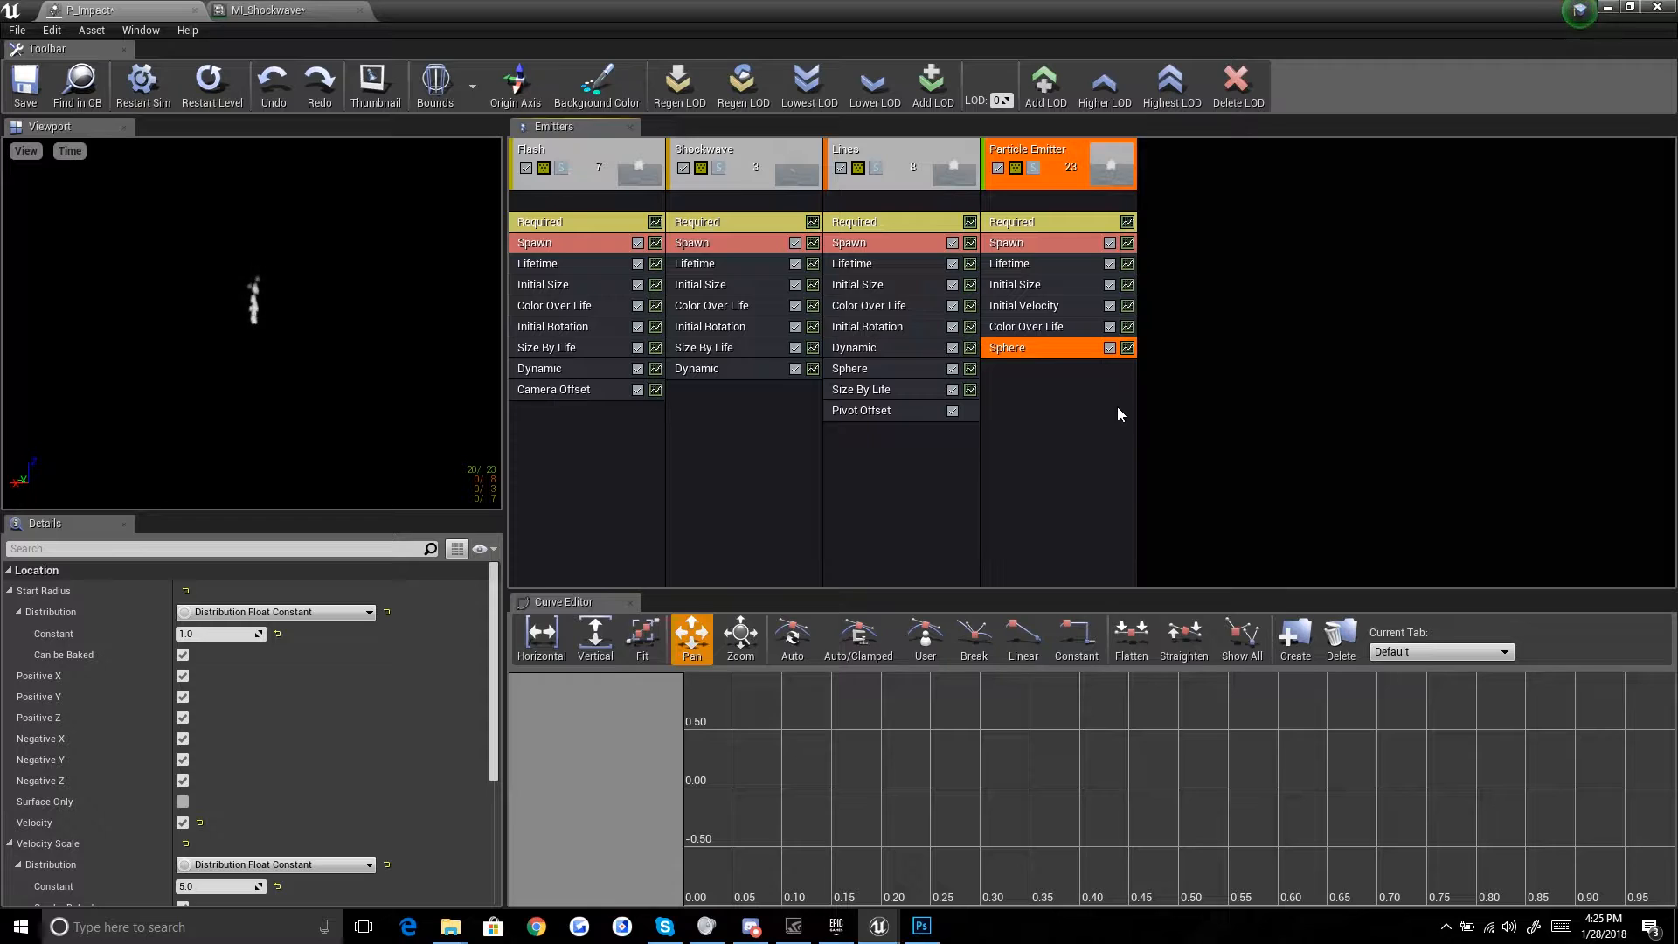
Step: Add a shared instance of the Lines emitter's Sphere module to the new emitter, and delete that instance
left_click_drag(865, 375, 1045, 441, "shift")
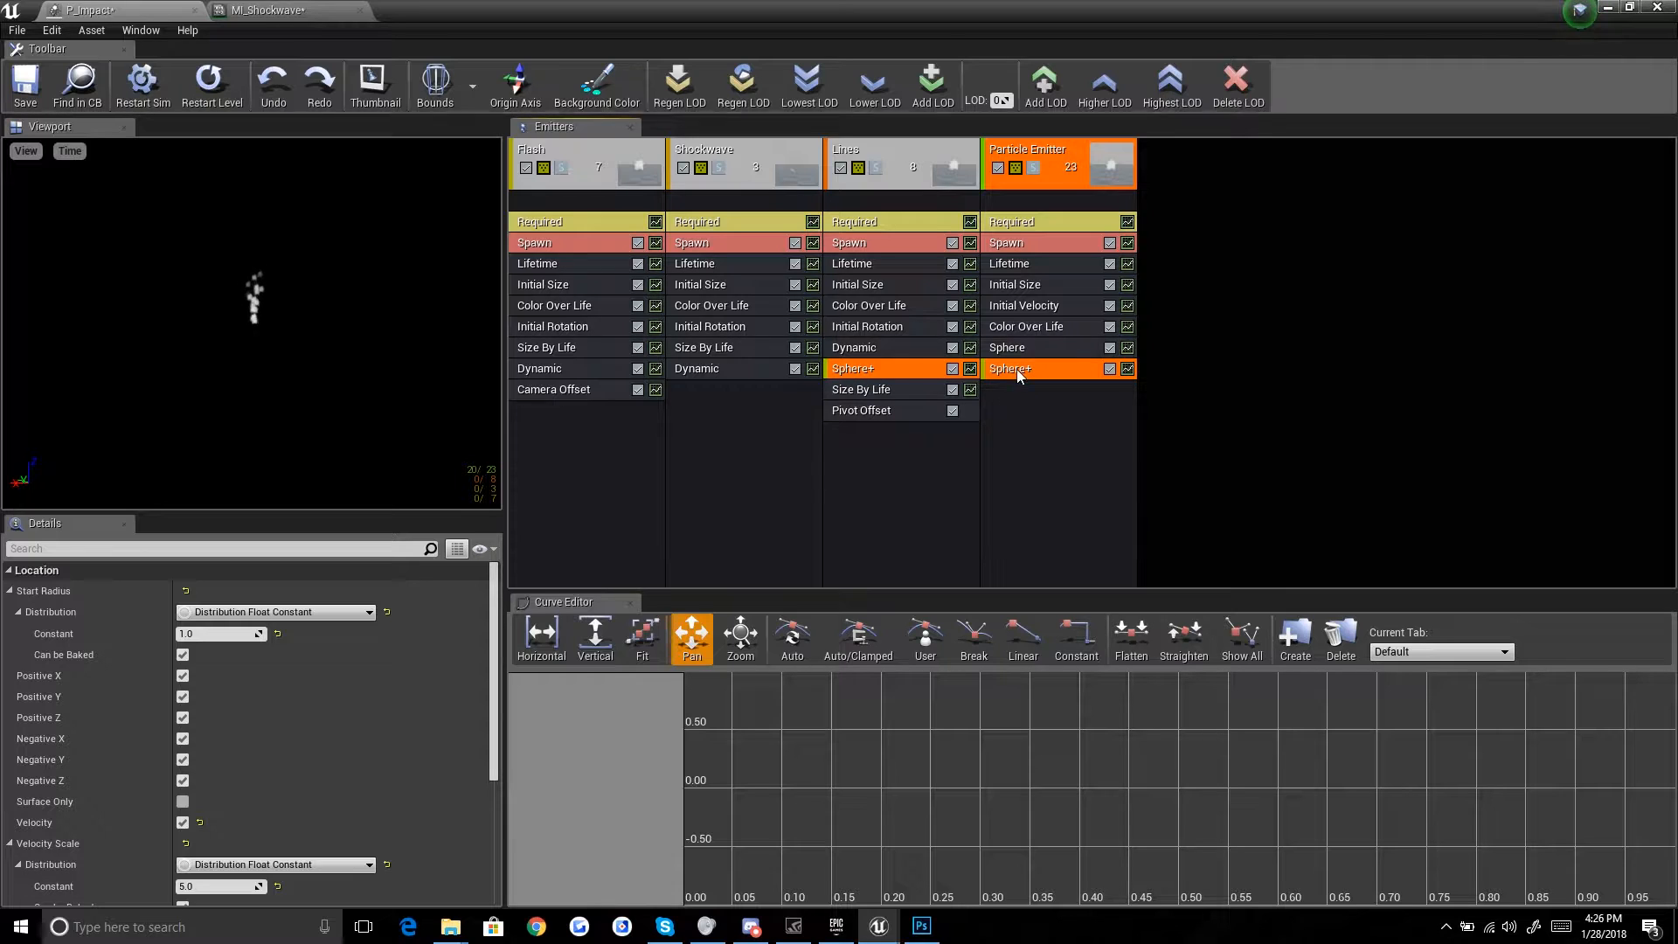
key("Delete")
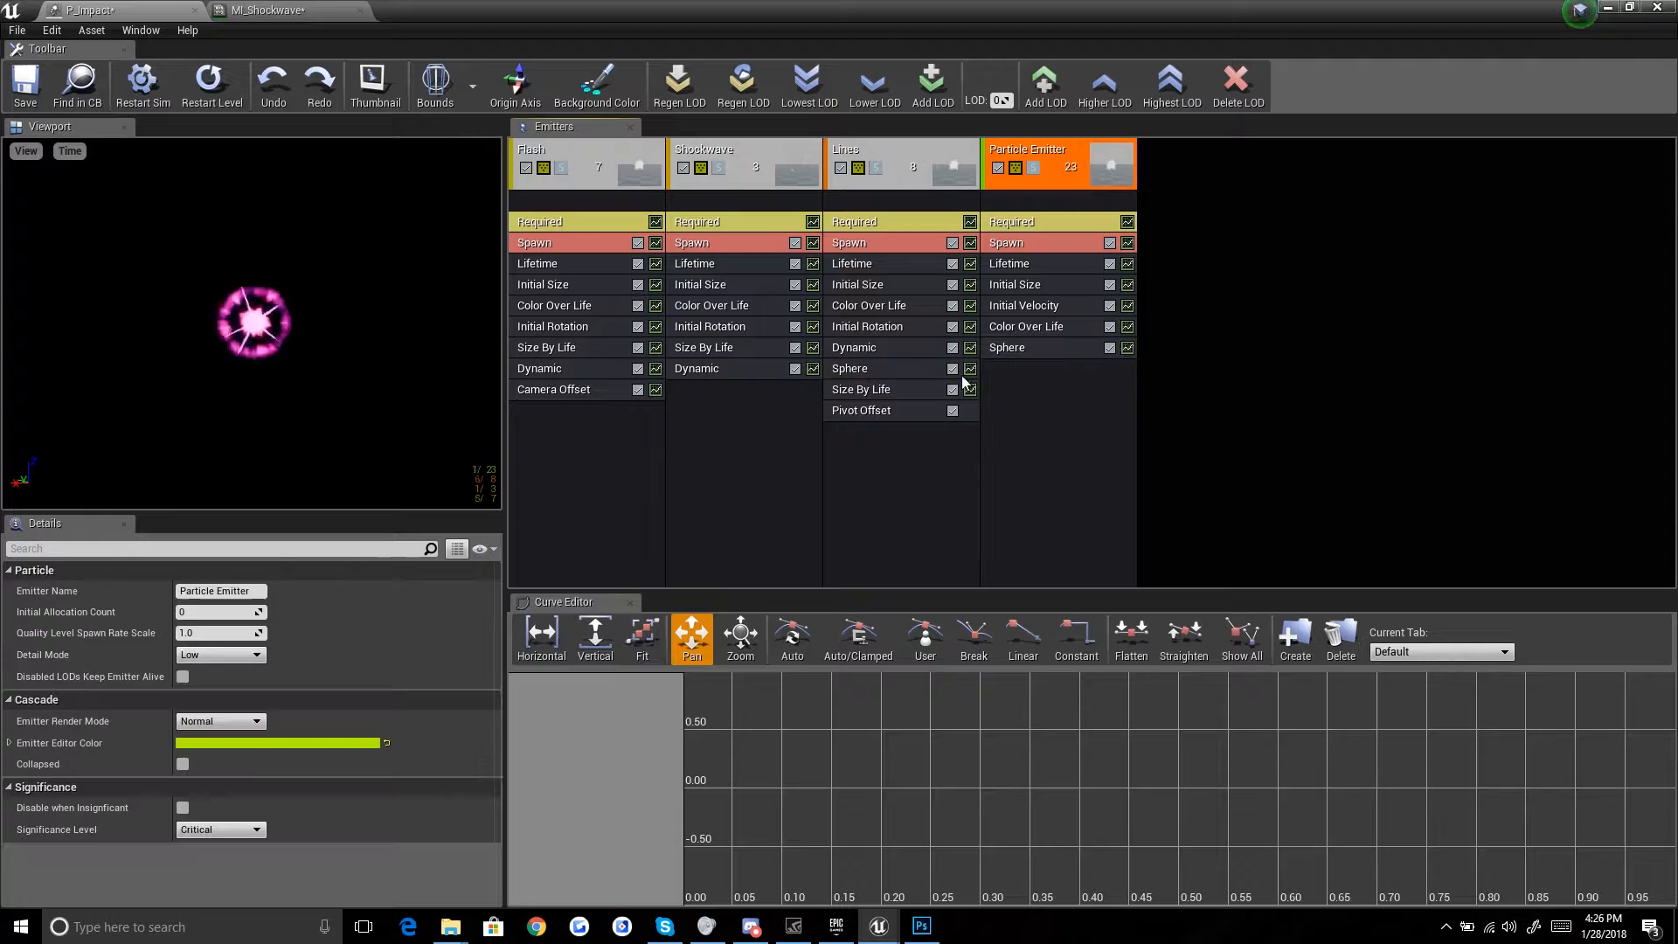
Step: Set the Start Radius constant of the new emitter's Sphere module to 5.0
left_click(1048, 349)
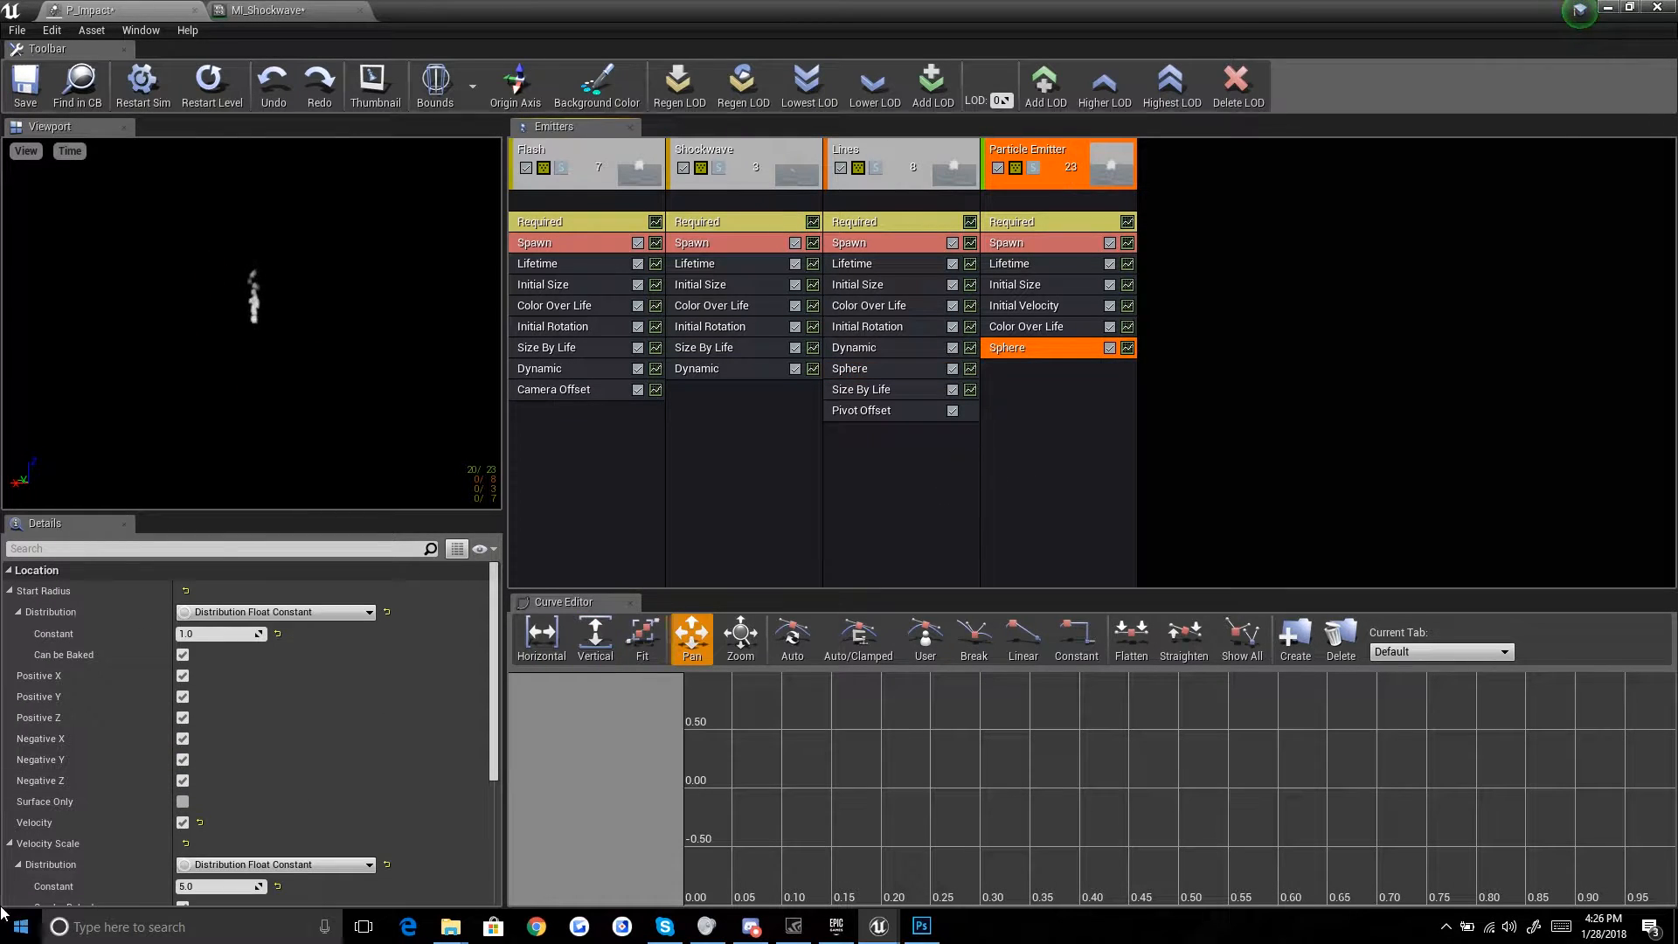
type("5")
key("Return")
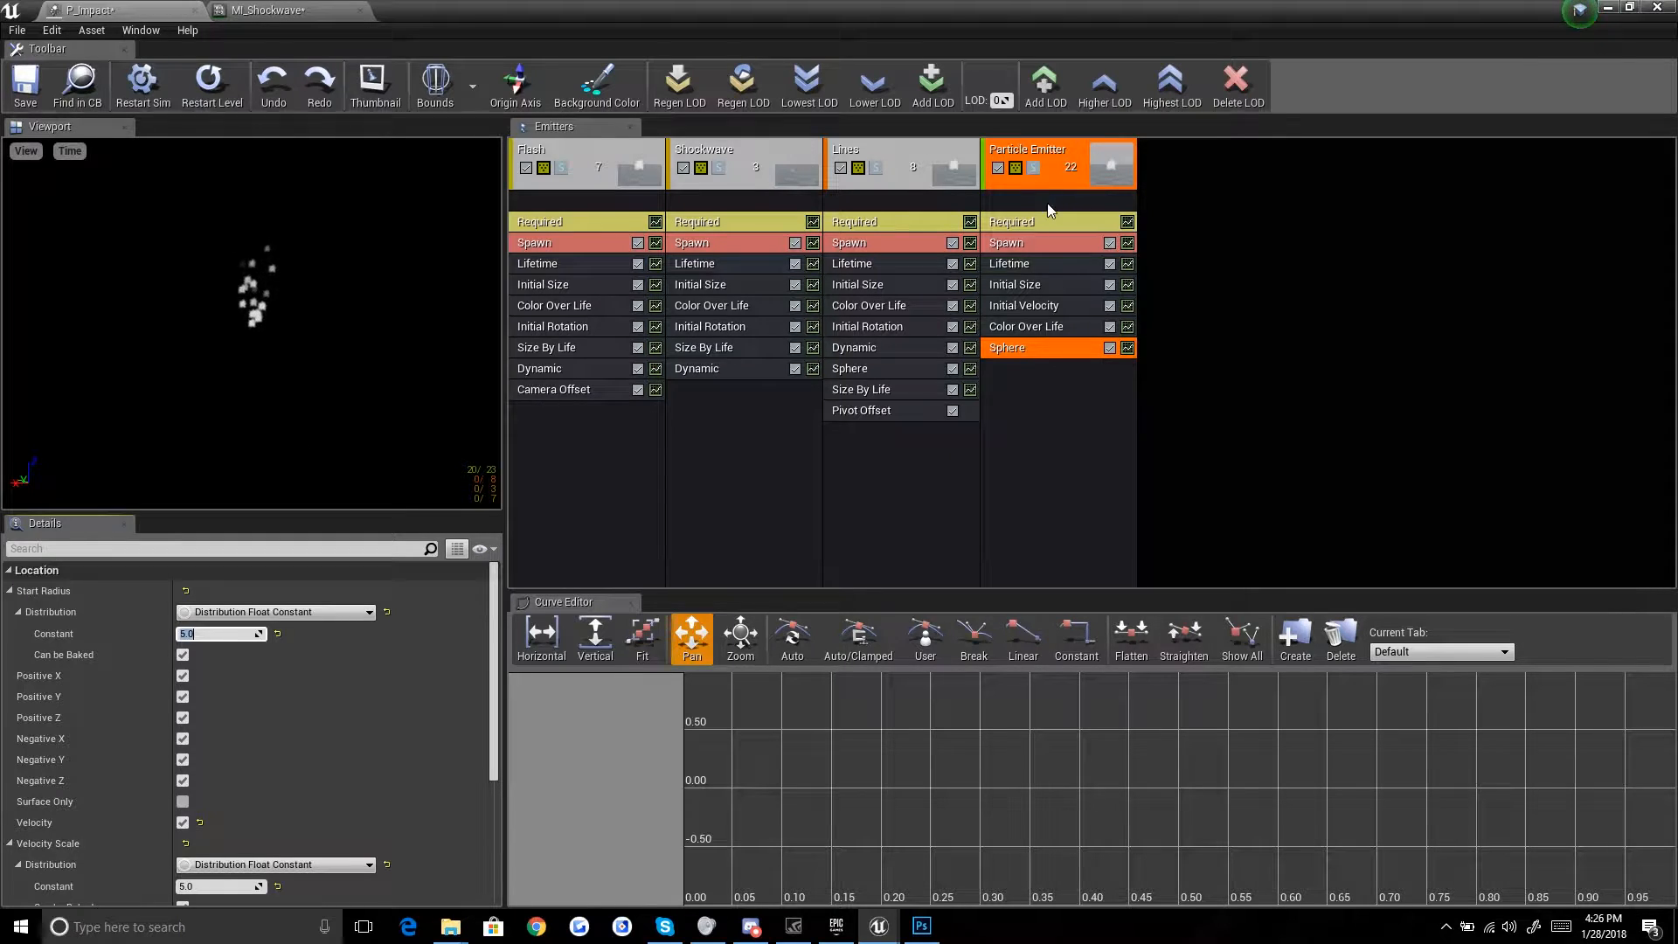
Step: Set Emitter Loops to 1 in the new particle emitter's Required module
left_click(1036, 223)
scroll(129, 751, "down", 5)
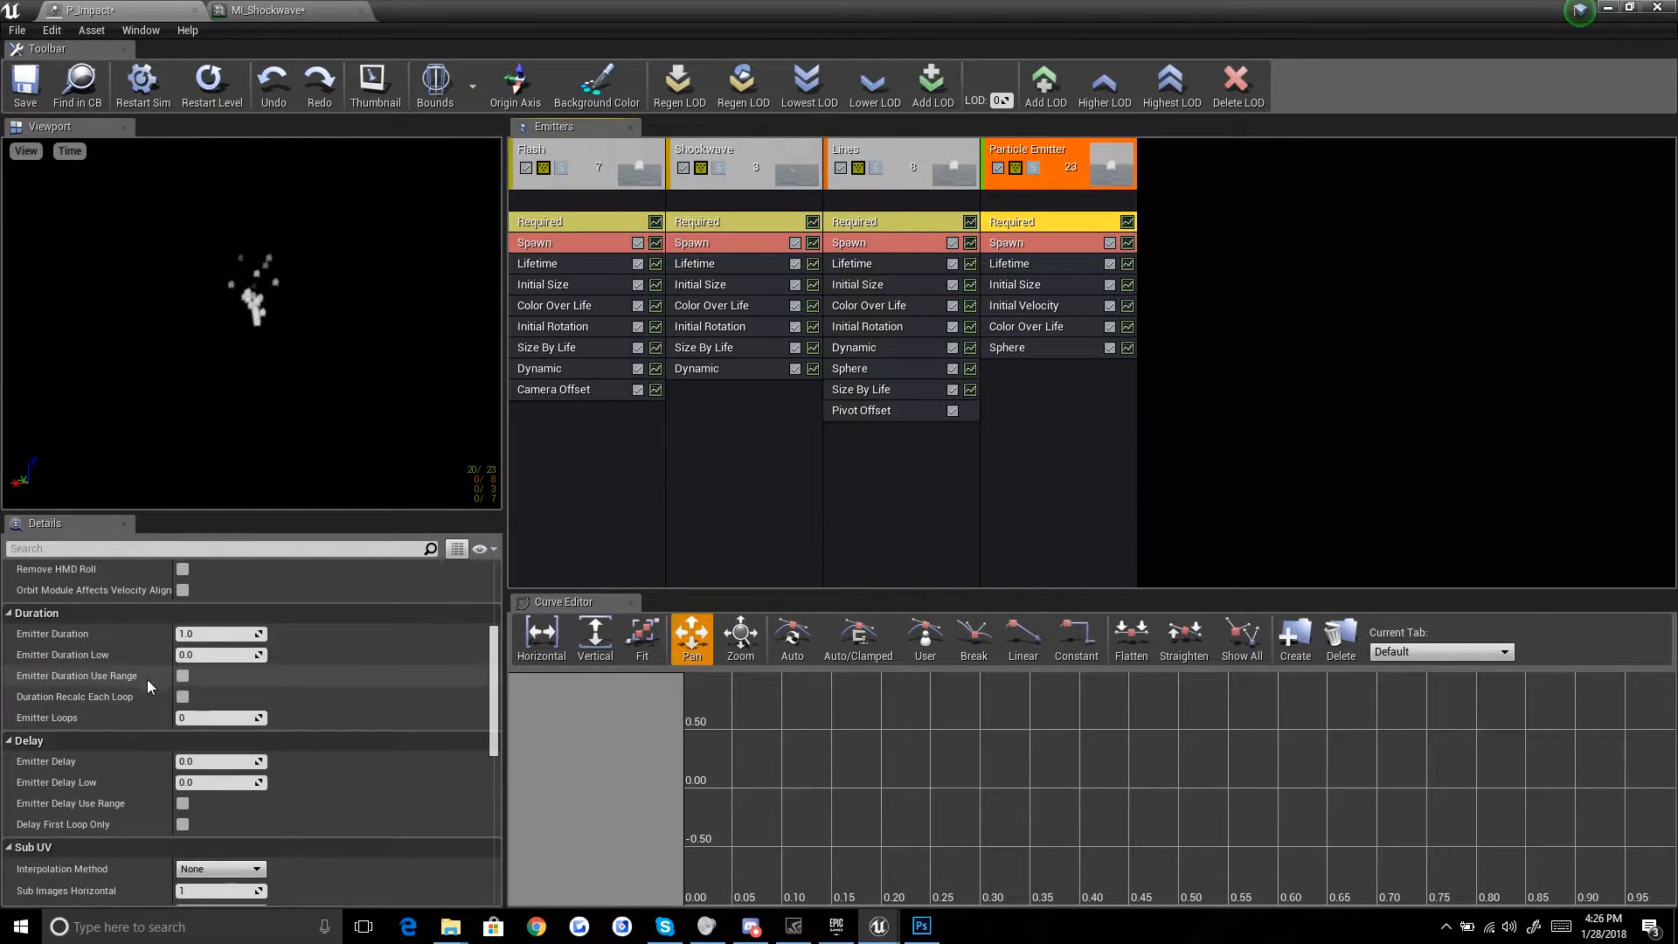
left_click(212, 713)
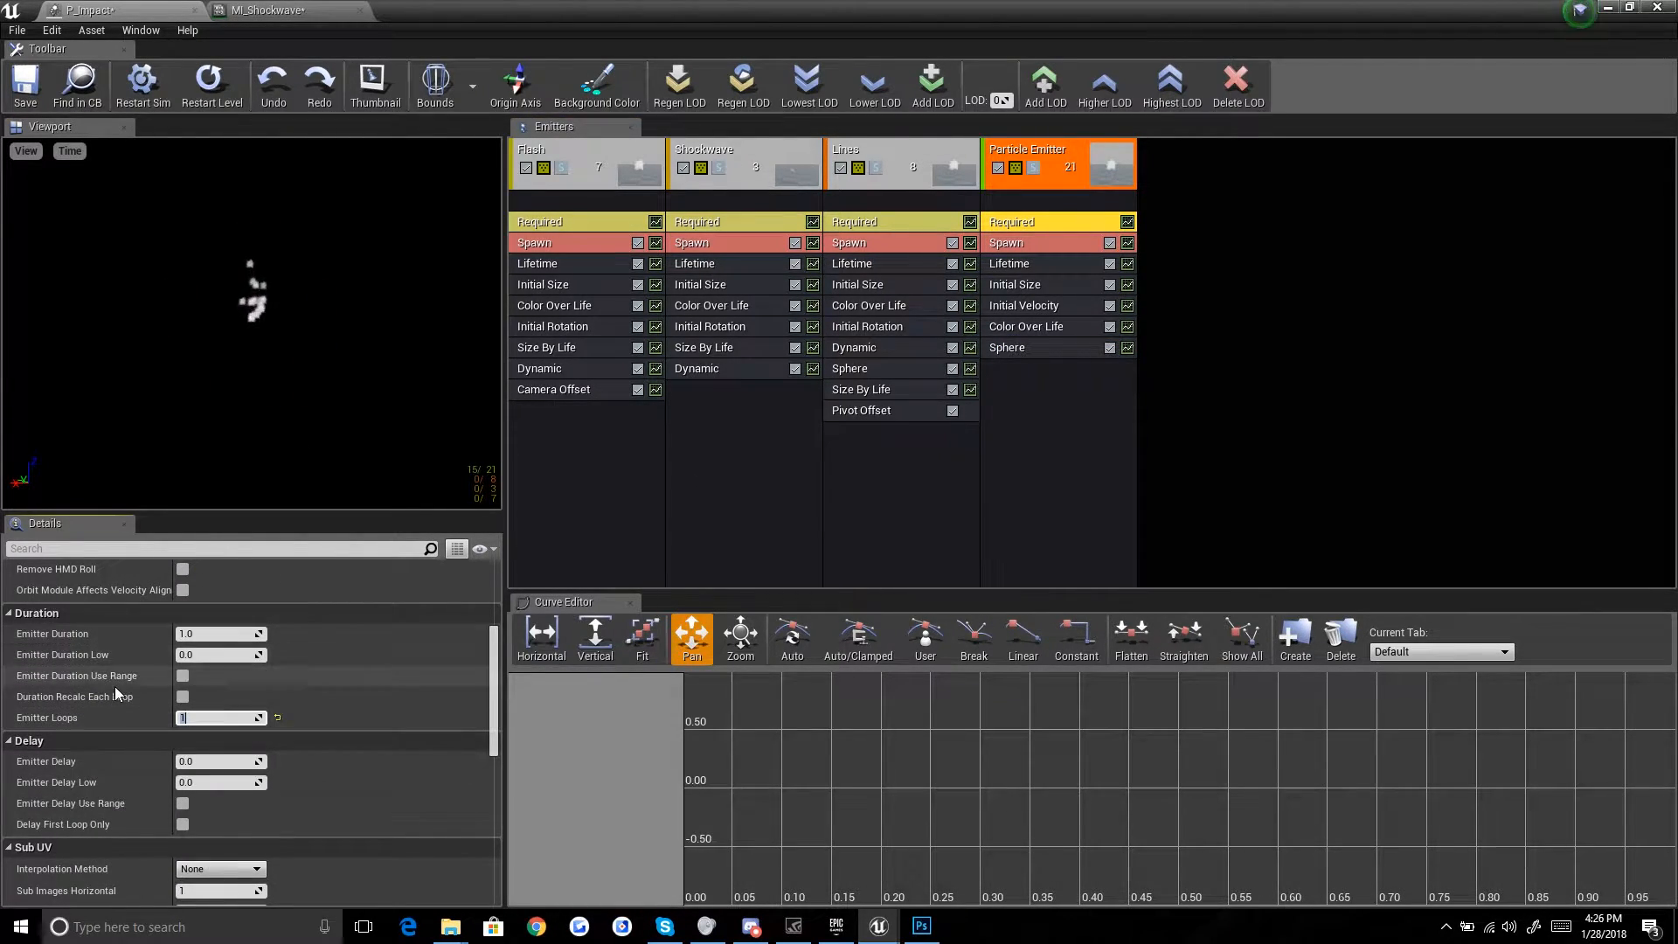
scroll(101, 692, "down", 2)
Step: Set the new particle emitter's constant spawn rate to 0.0
left_click(1009, 243)
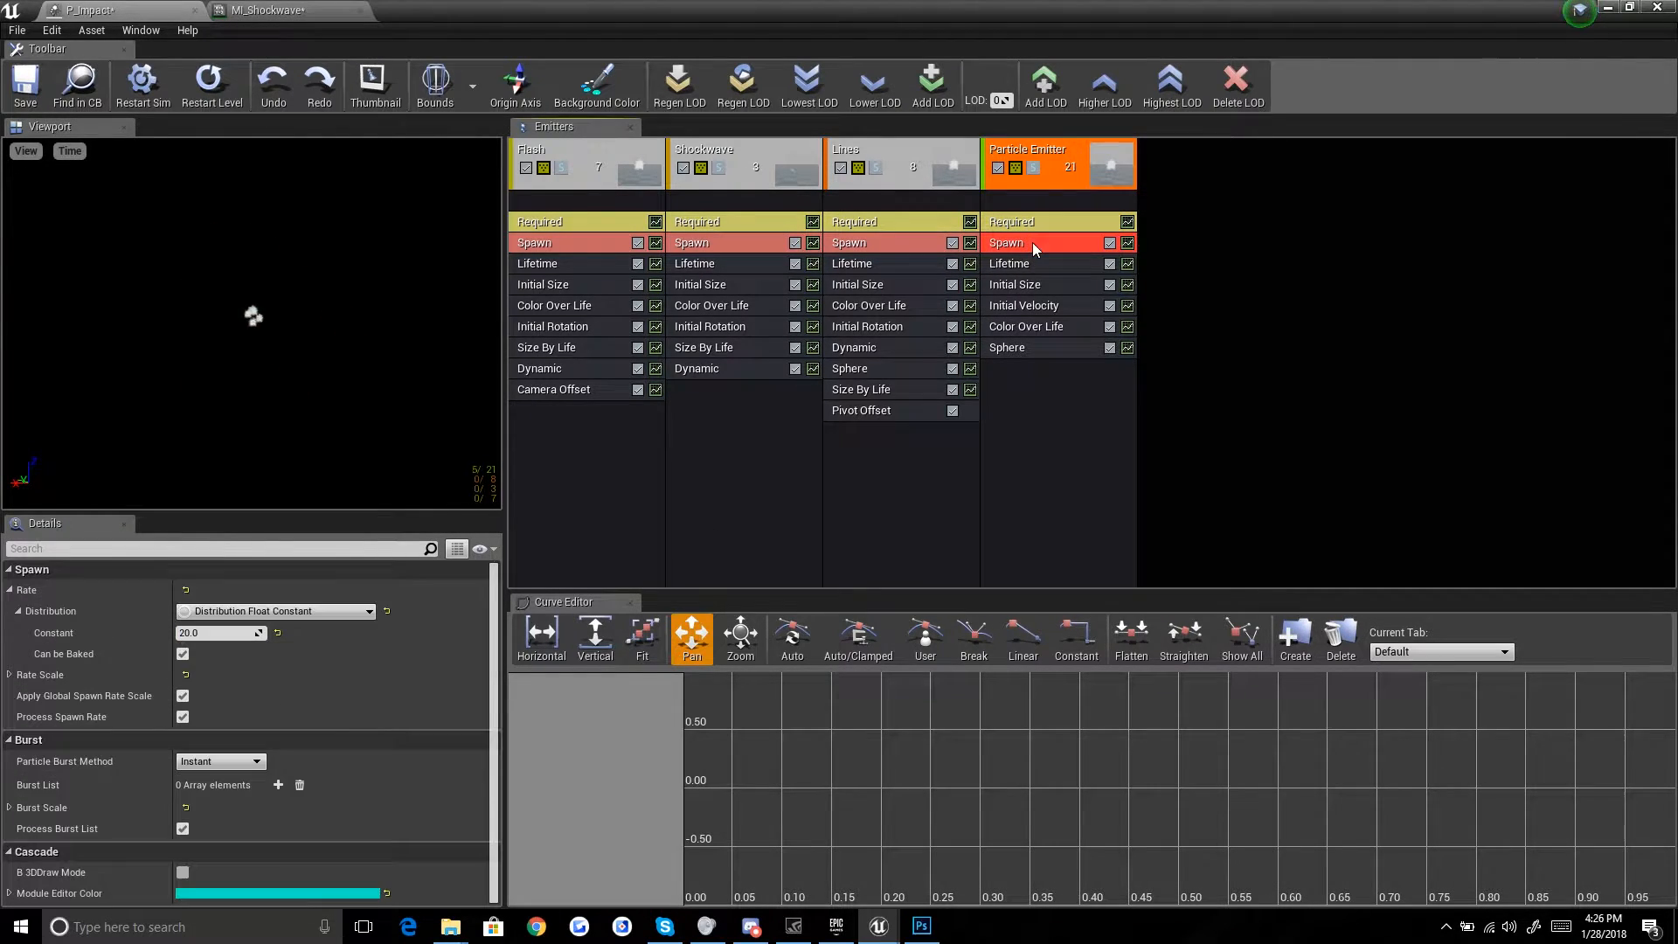
type("0")
key("Return")
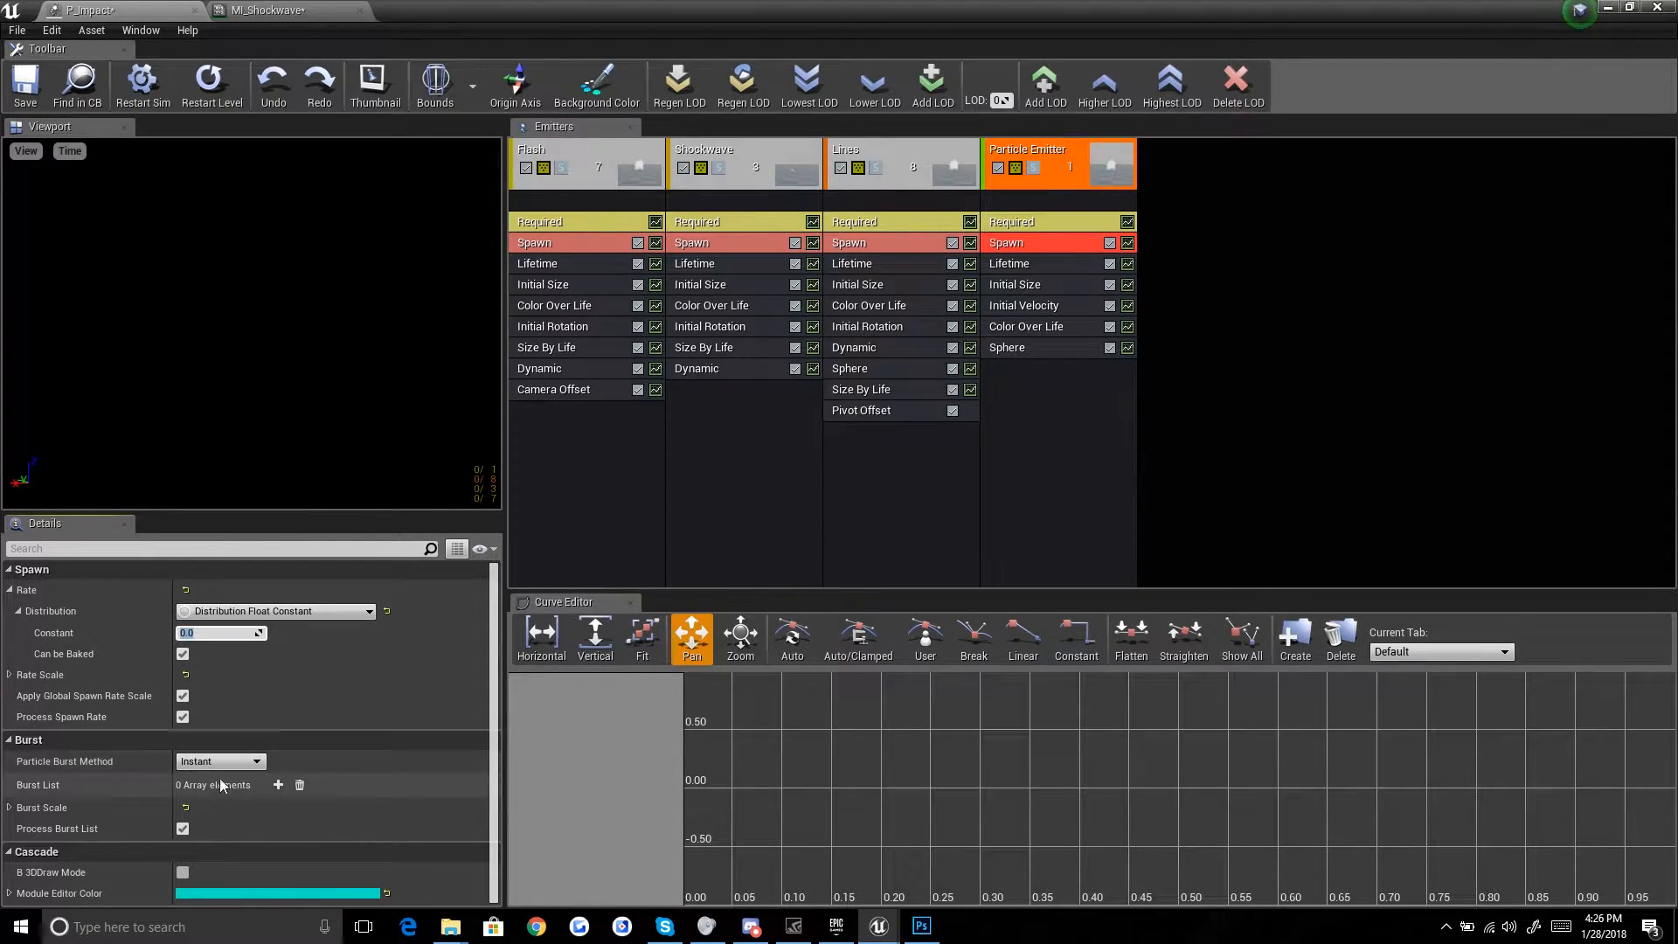
Step: Add an entry to the new particle emitter's Burst List with a Count of 25
left_click(278, 784)
left_click(212, 829)
type("25")
key("Return")
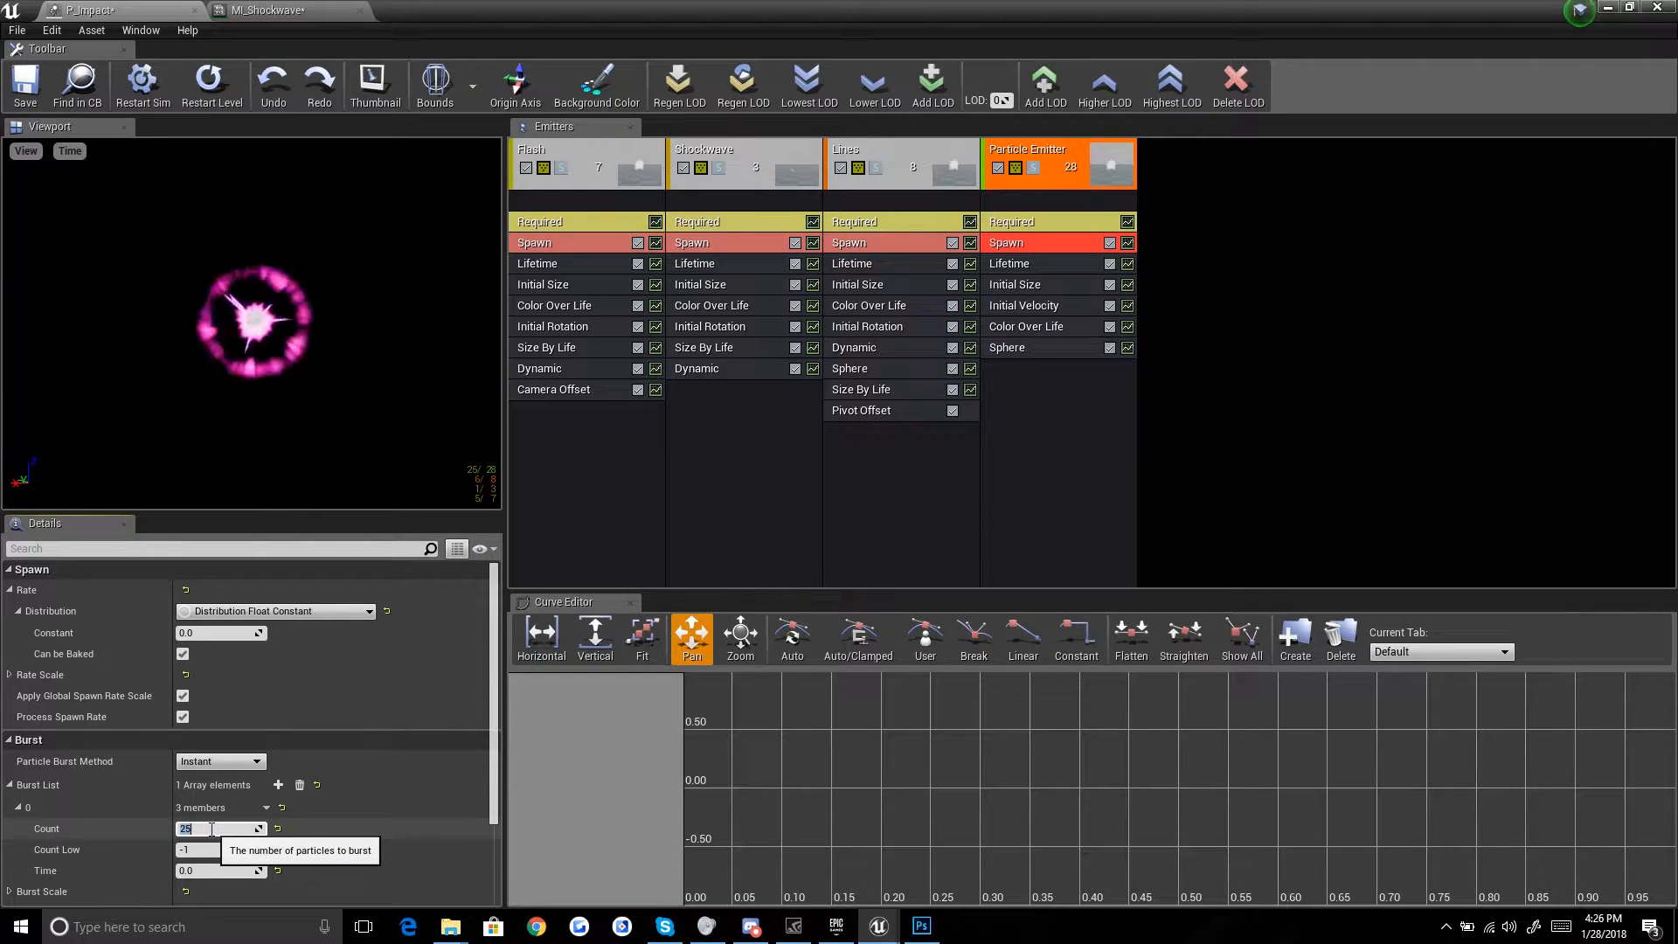
Step: Delete the new emitter's Initial Velocity module and set the X minimum of its Start Size to 10.0
left_click(1076, 305)
key("Delete")
left_click(1036, 288)
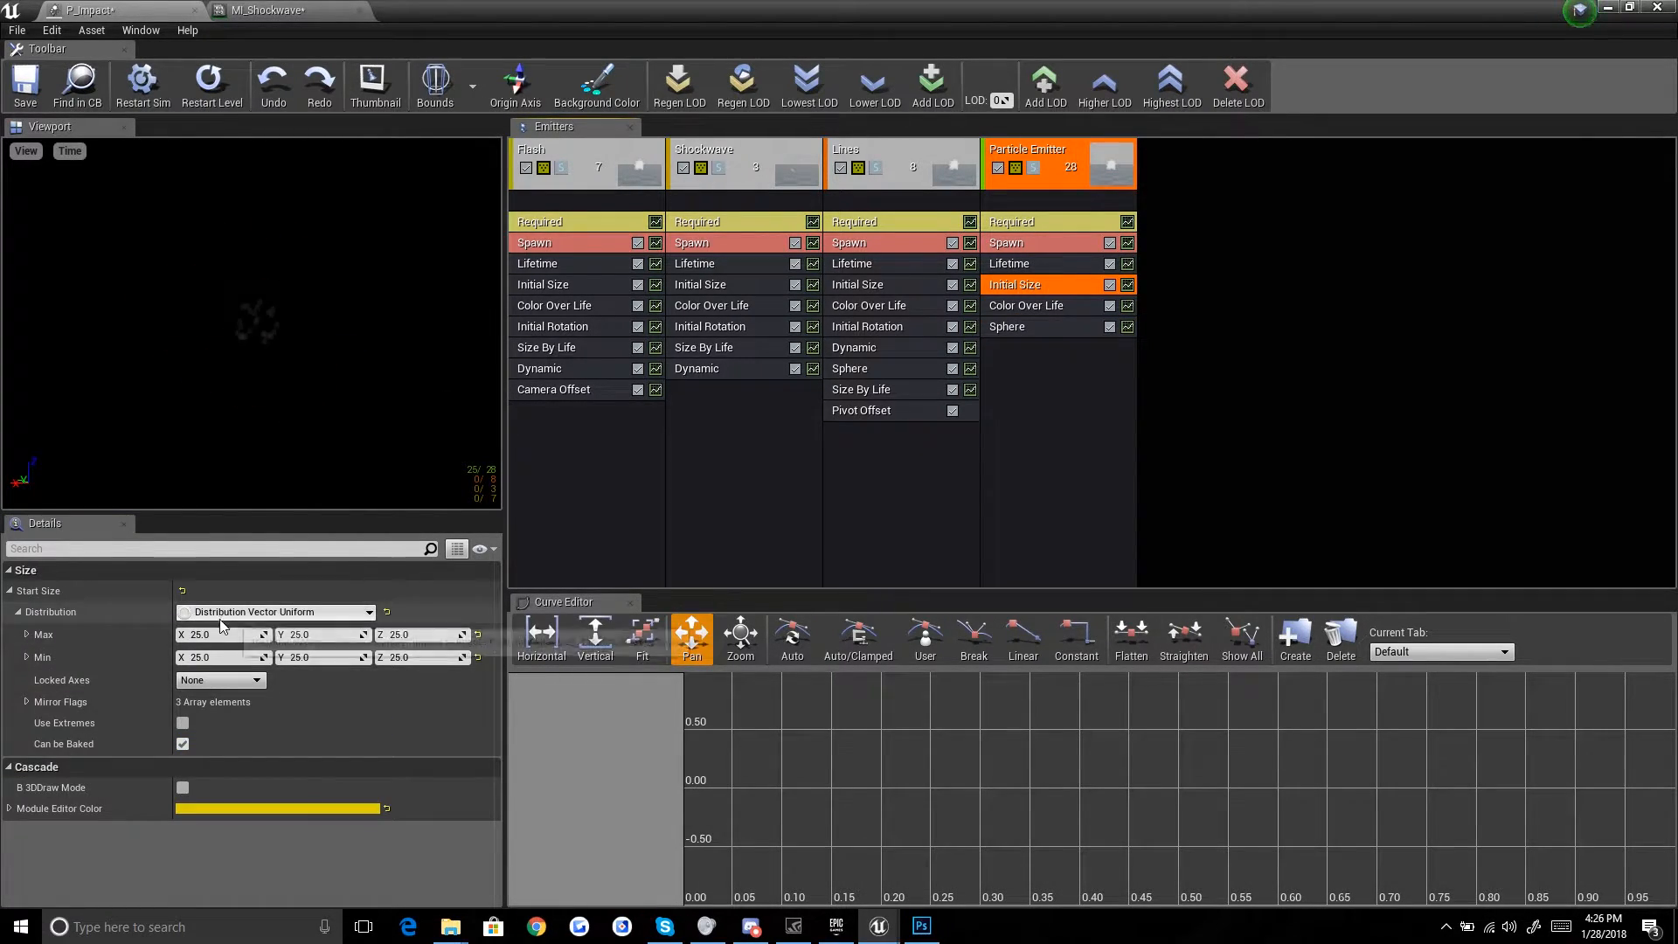
left_click(222, 658)
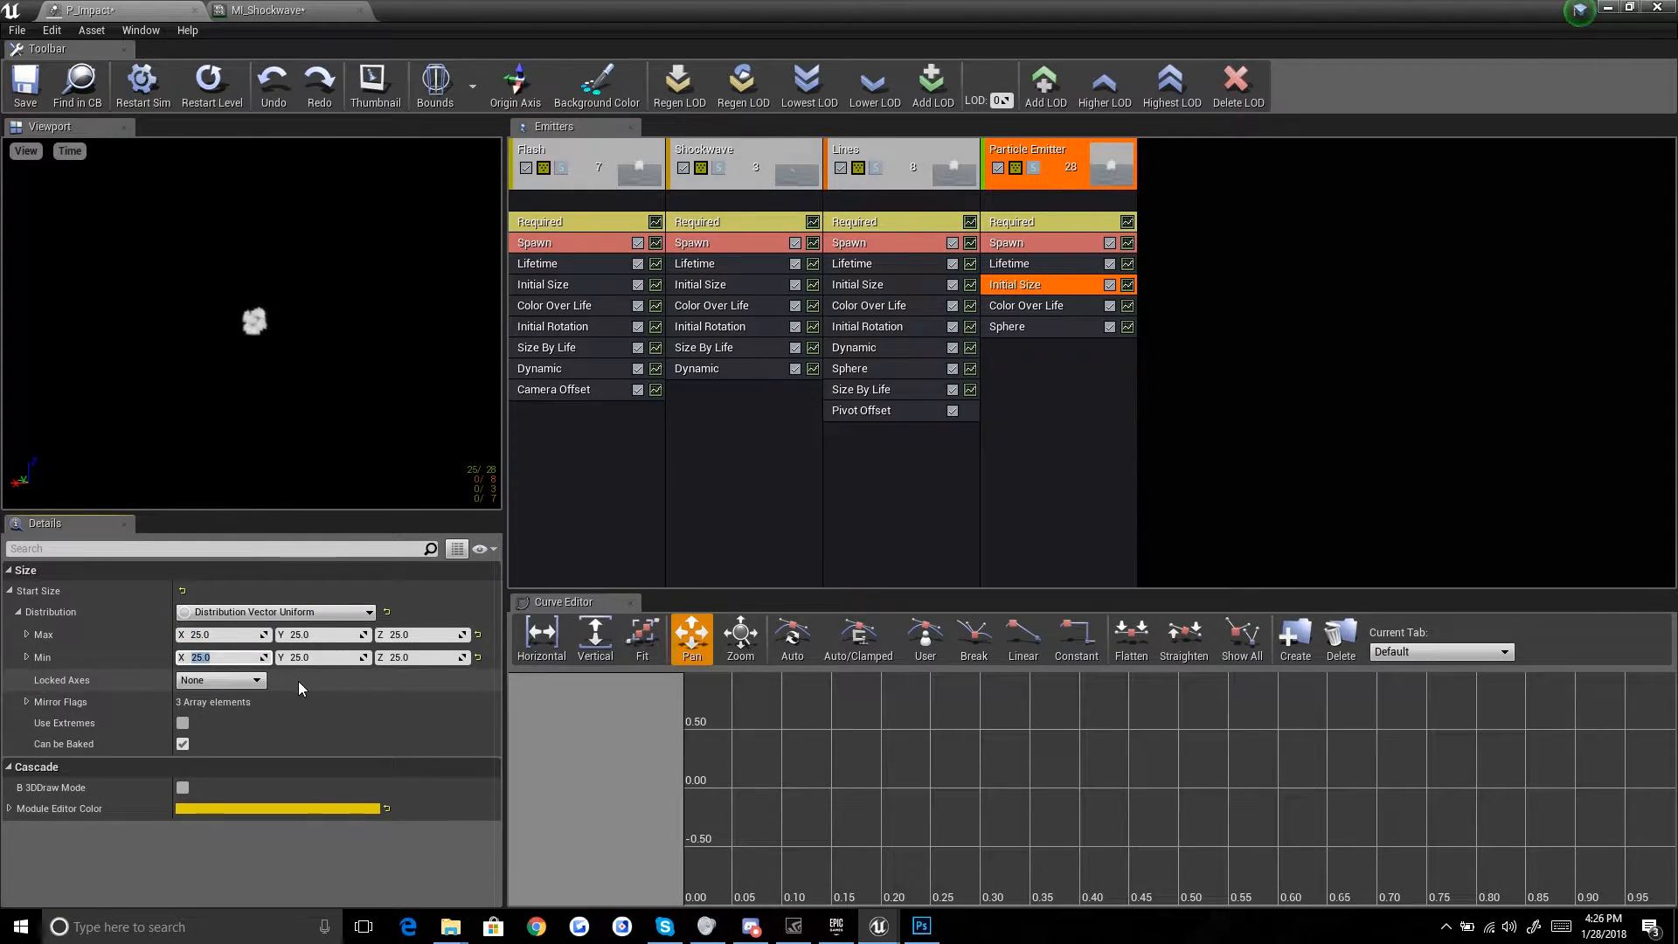
type("10")
key("Return")
Step: Try Velocity Scale constants of 8, 10 and 15 in the new emitter's Sphere module
left_click(1029, 329)
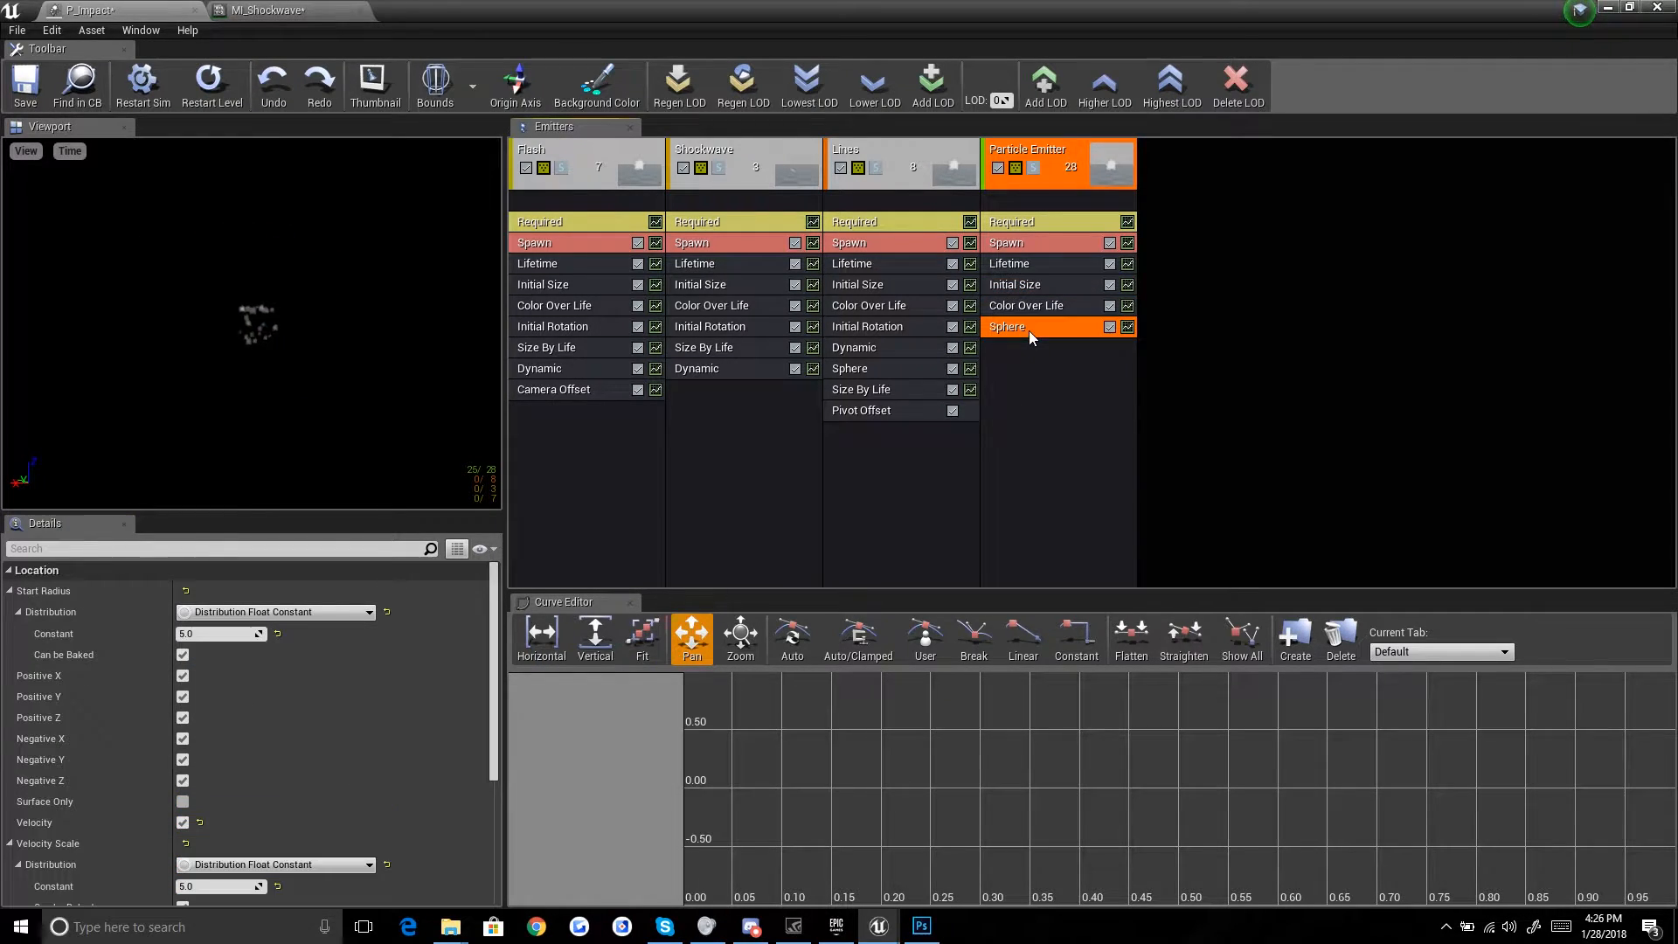
scroll(136, 802, "down", 3)
left_click(215, 830)
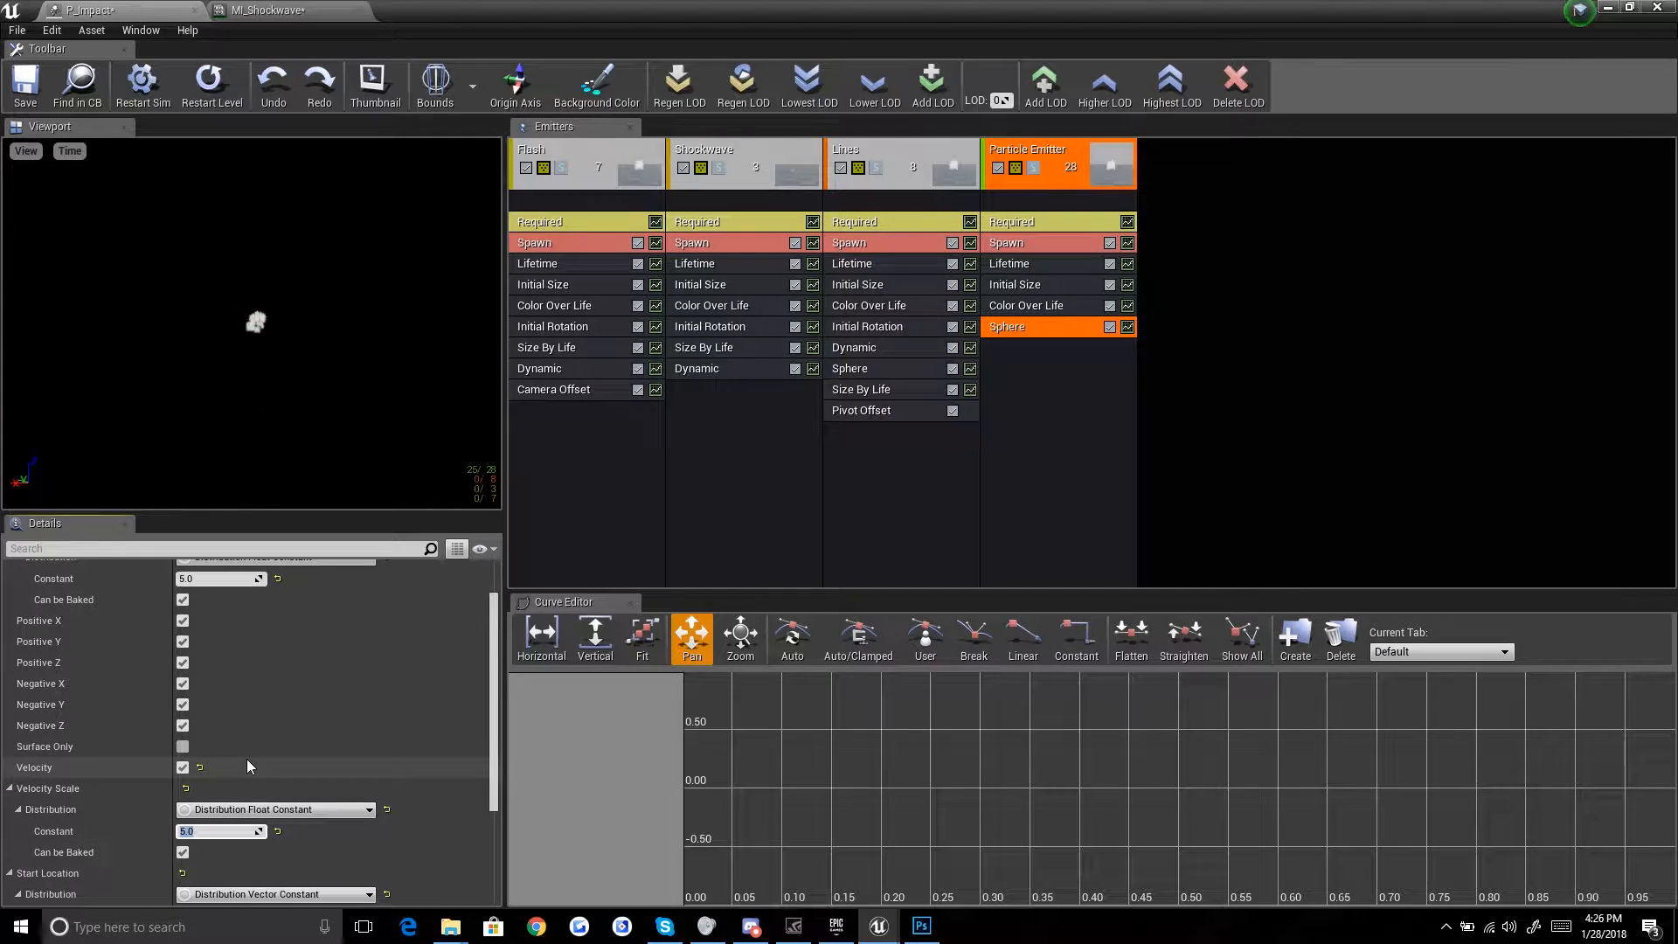
type("8")
key("Return")
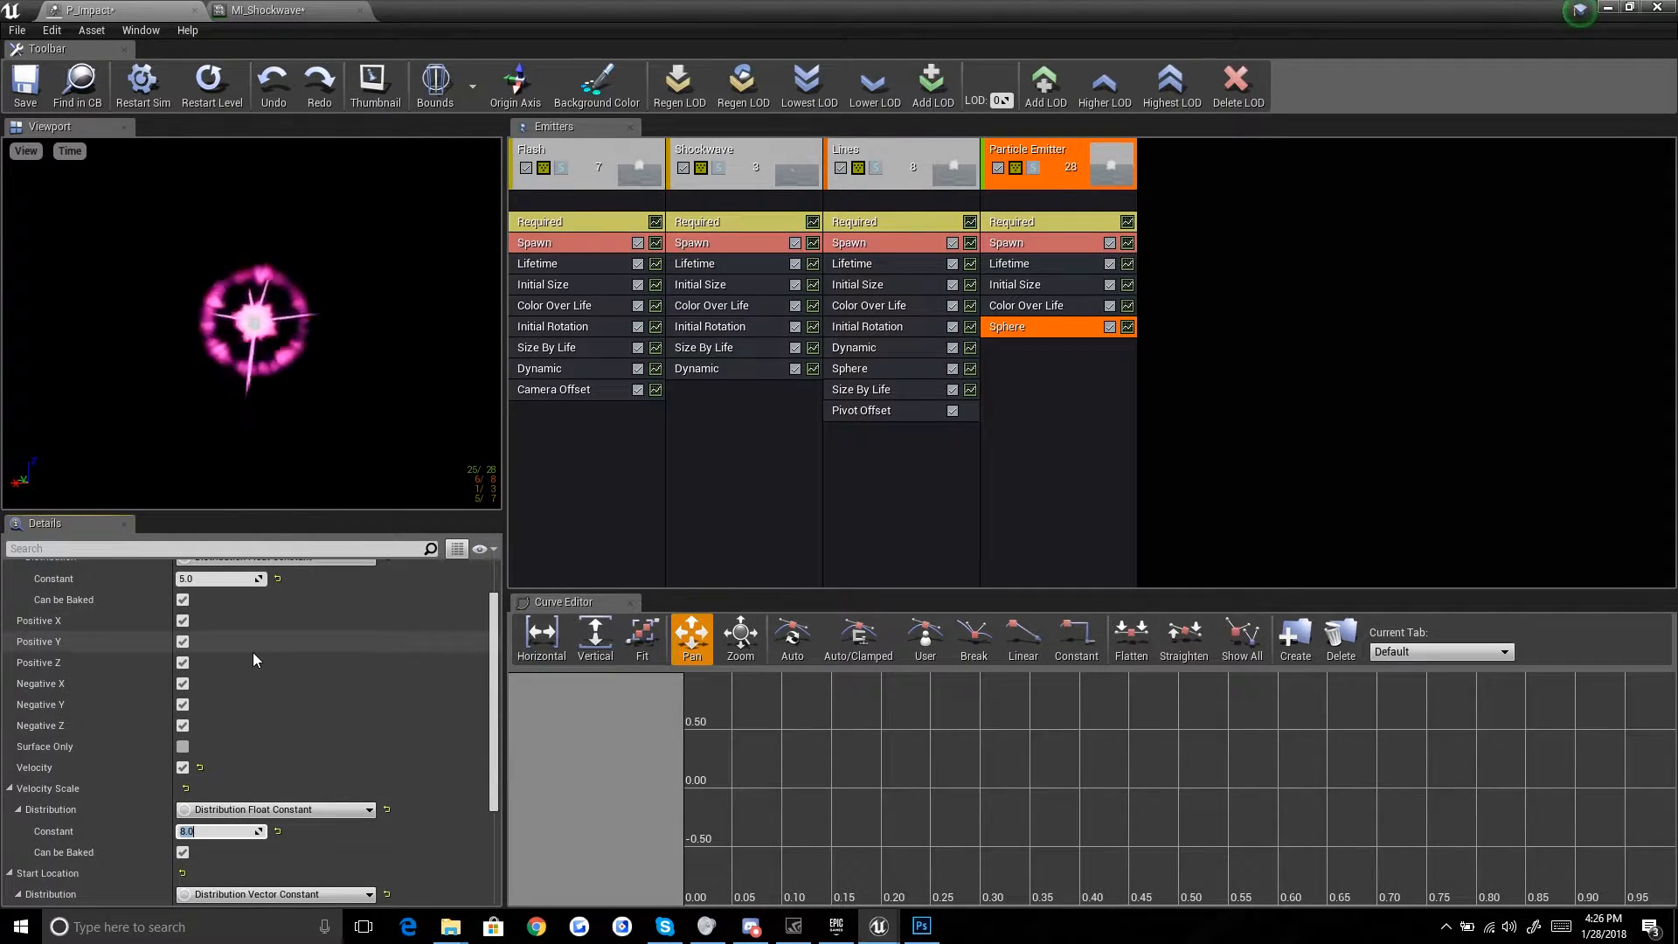
left_click(214, 74)
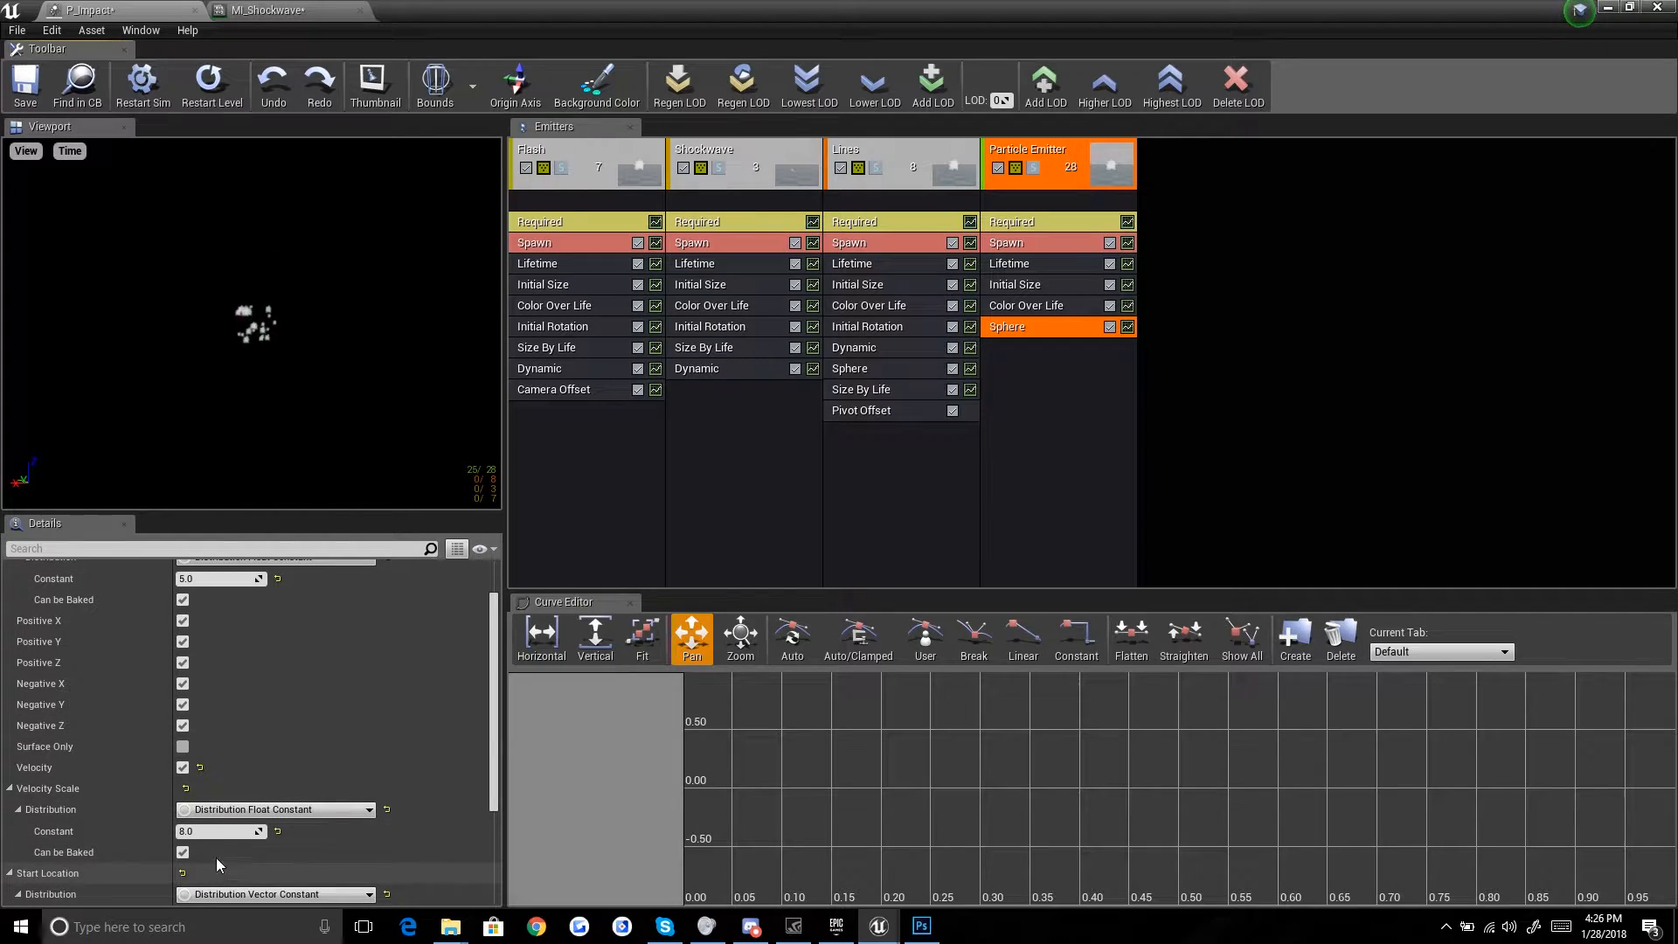
type("10")
key("Return")
type("15")
key("Return")
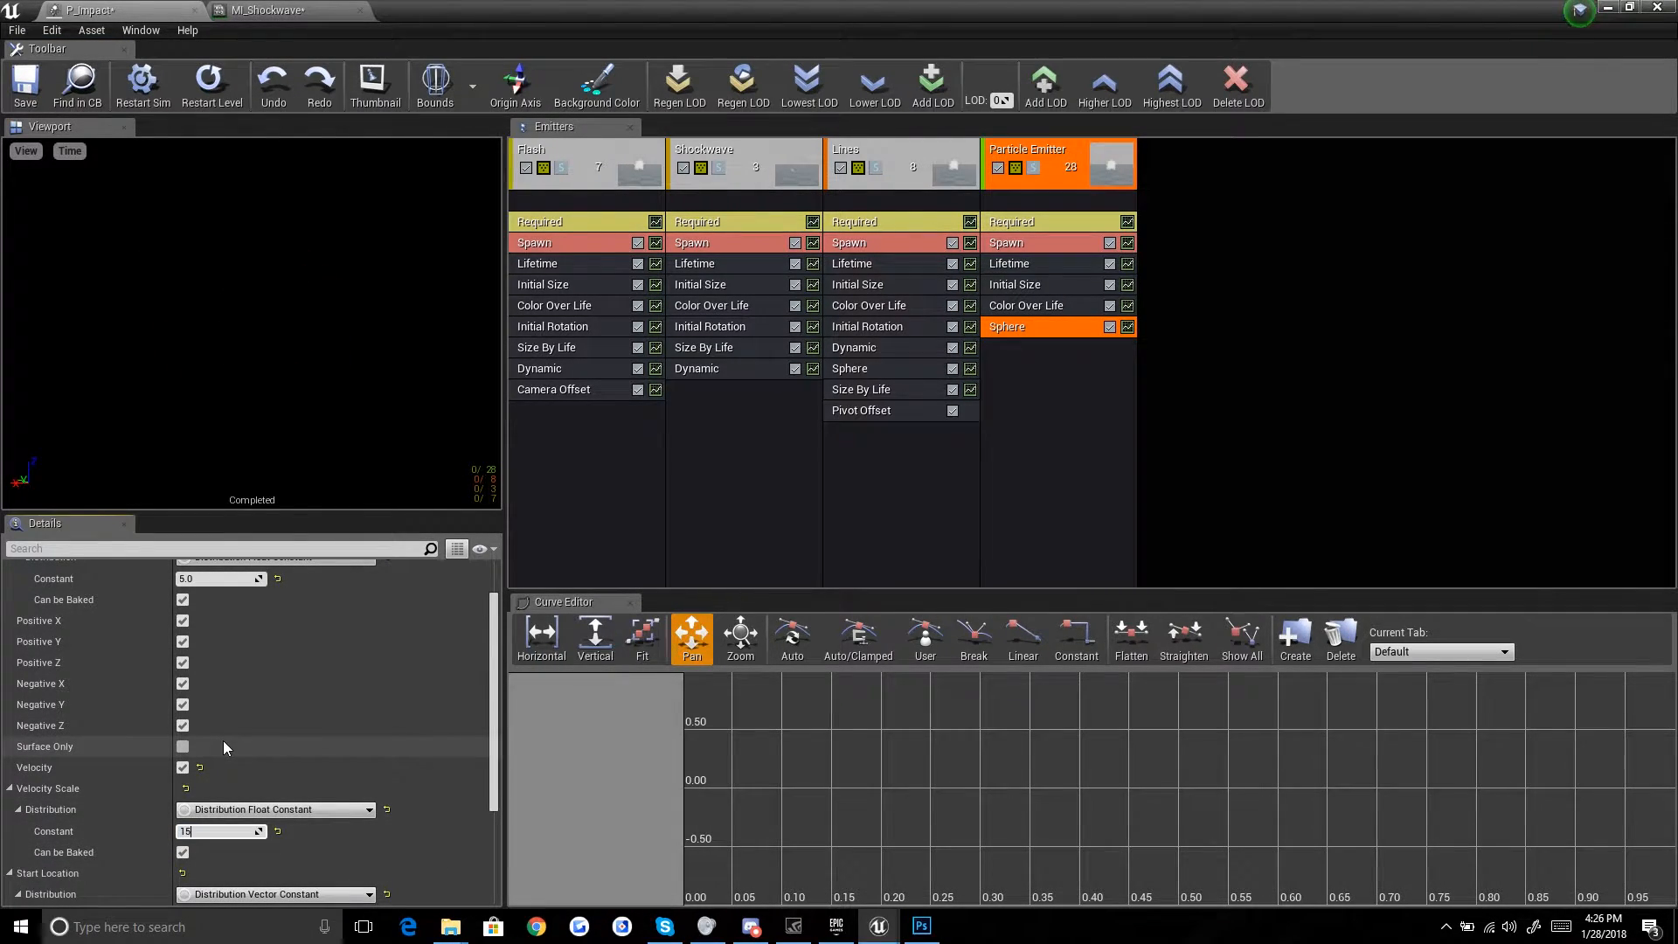
Step: Set the new emitter's Lifetime to a minimum of 0.25 and a maximum of 0.35
left_click(1134, 262)
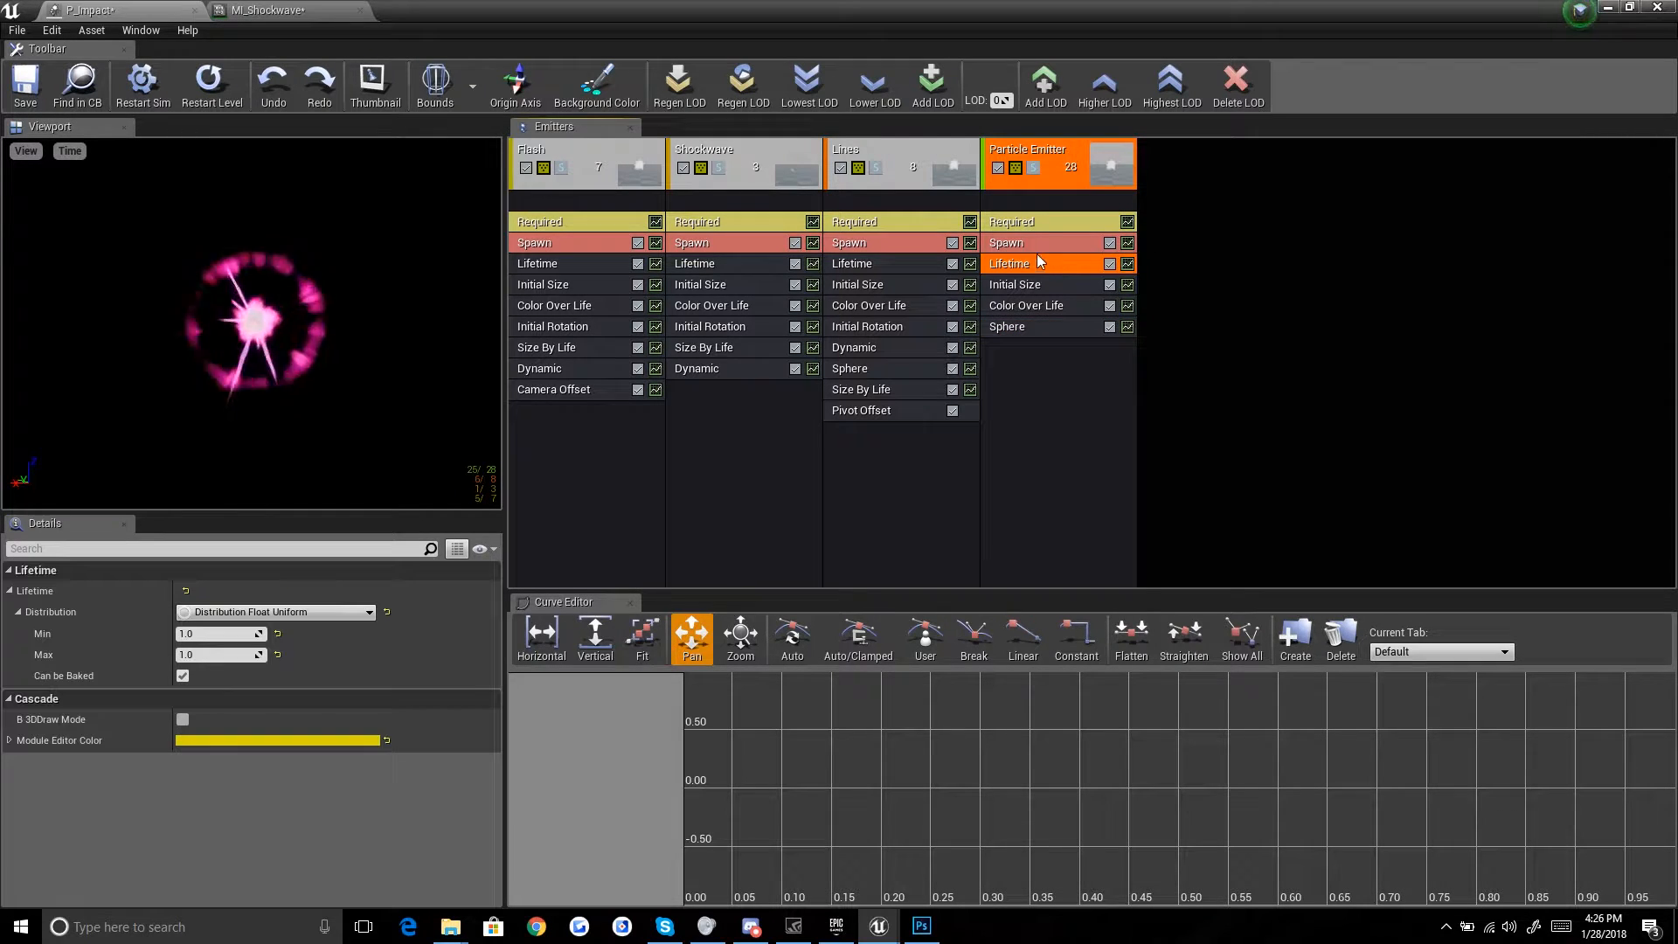
left_click(202, 640)
type(".25")
key("Tab")
type(".35")
key("Return")
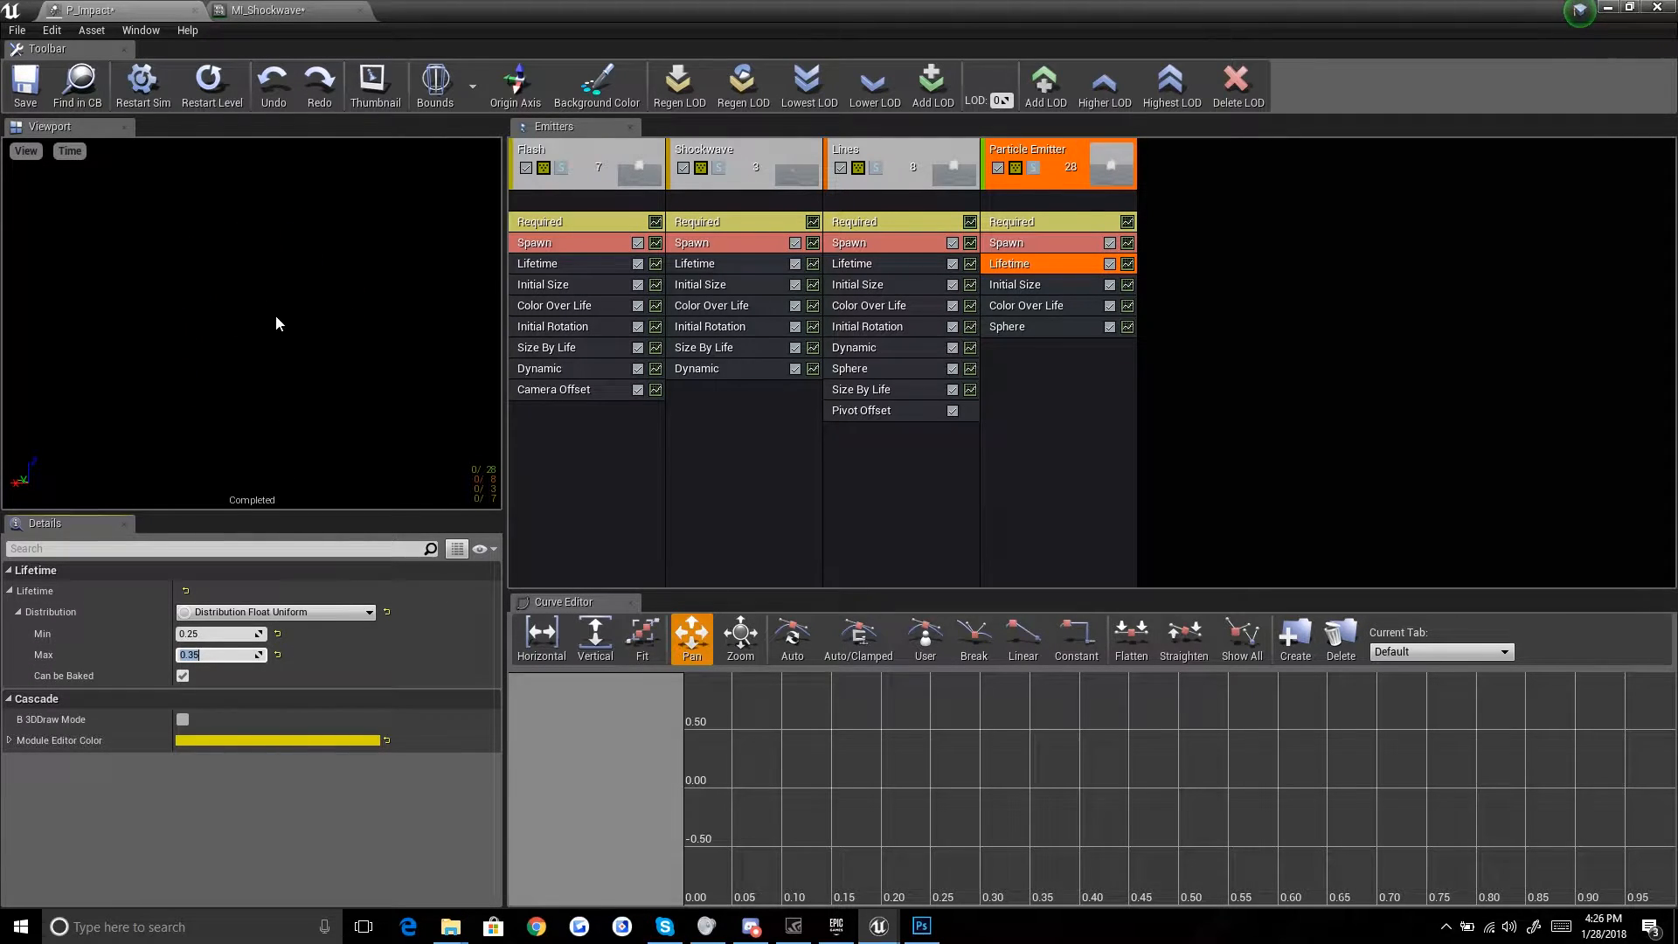
Step: Set the Sphere module's Start Radius constant to 10.0 and its Velocity Scale to 25, then 35, in the new emitter
left_click(1019, 326)
scroll(205, 822, "down", 2)
left_click(226, 831)
scroll(253, 742, "up", 1)
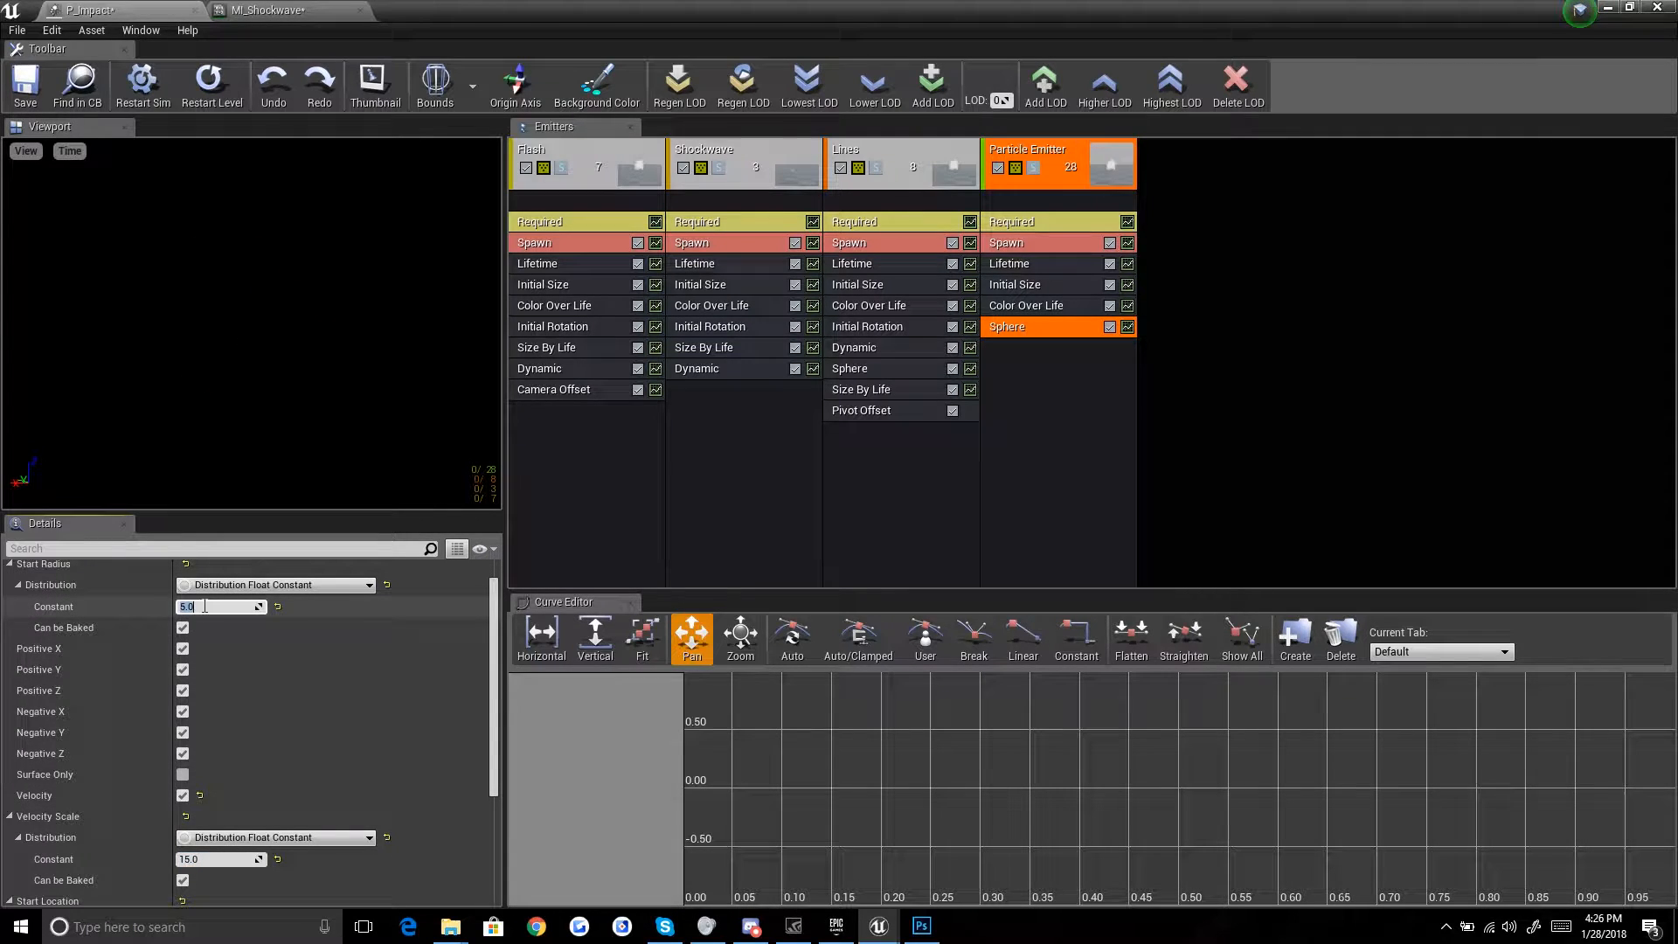
key("Return")
left_click(202, 858)
type("25")
key("Return")
type("35")
key("Return")
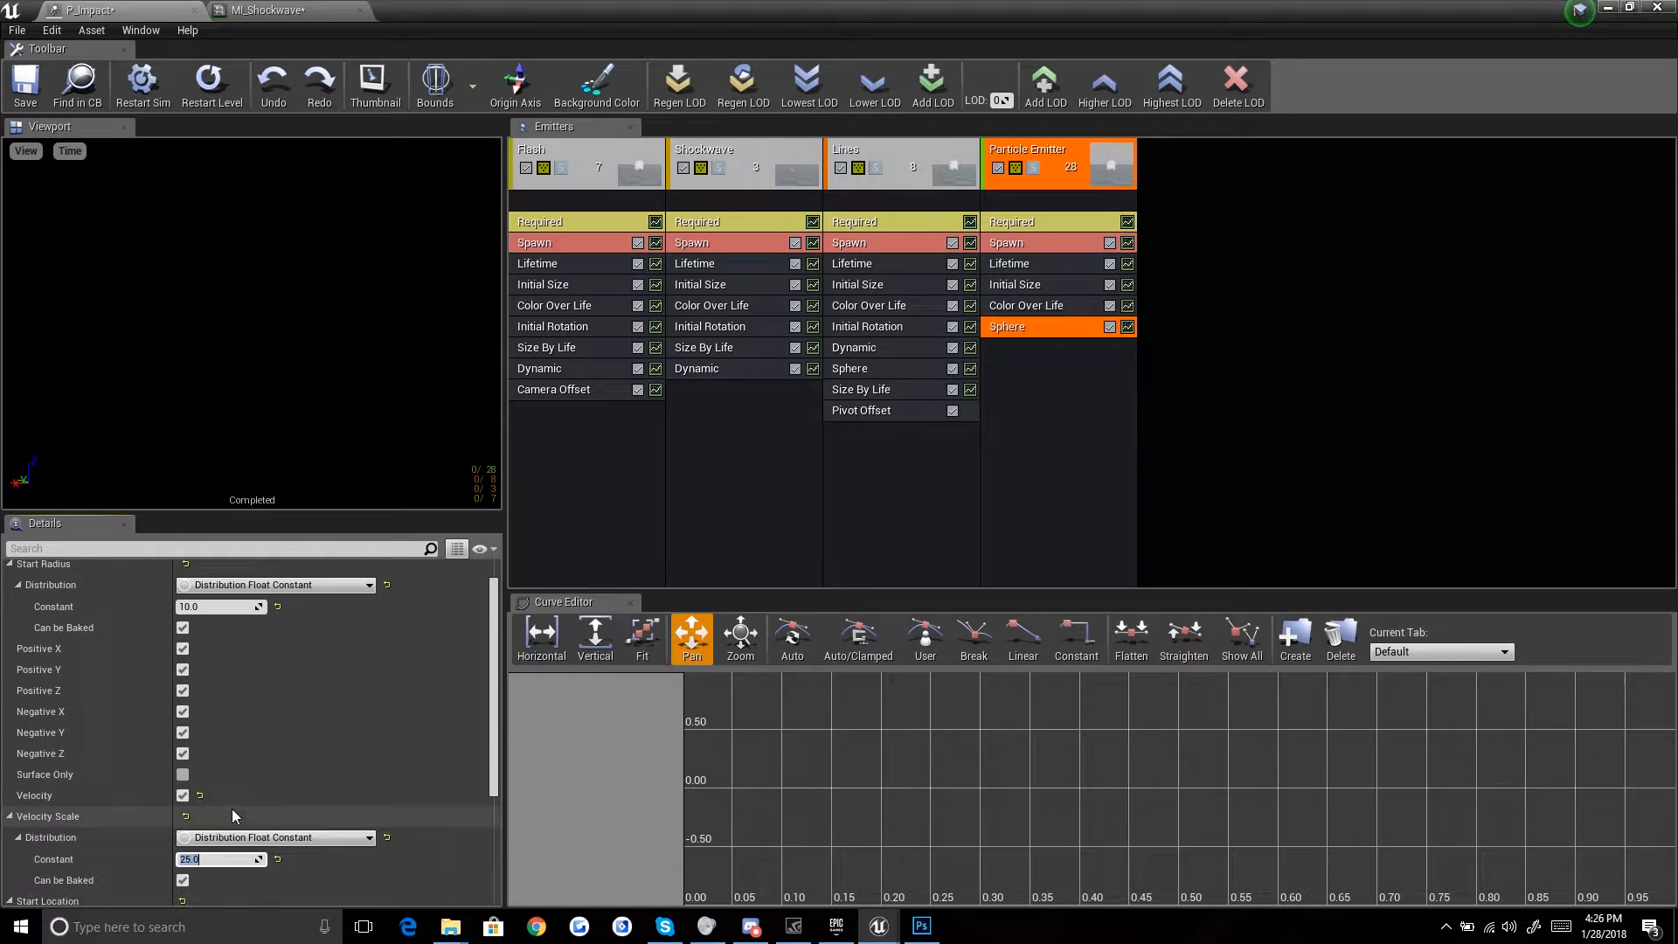
left_click(291, 447)
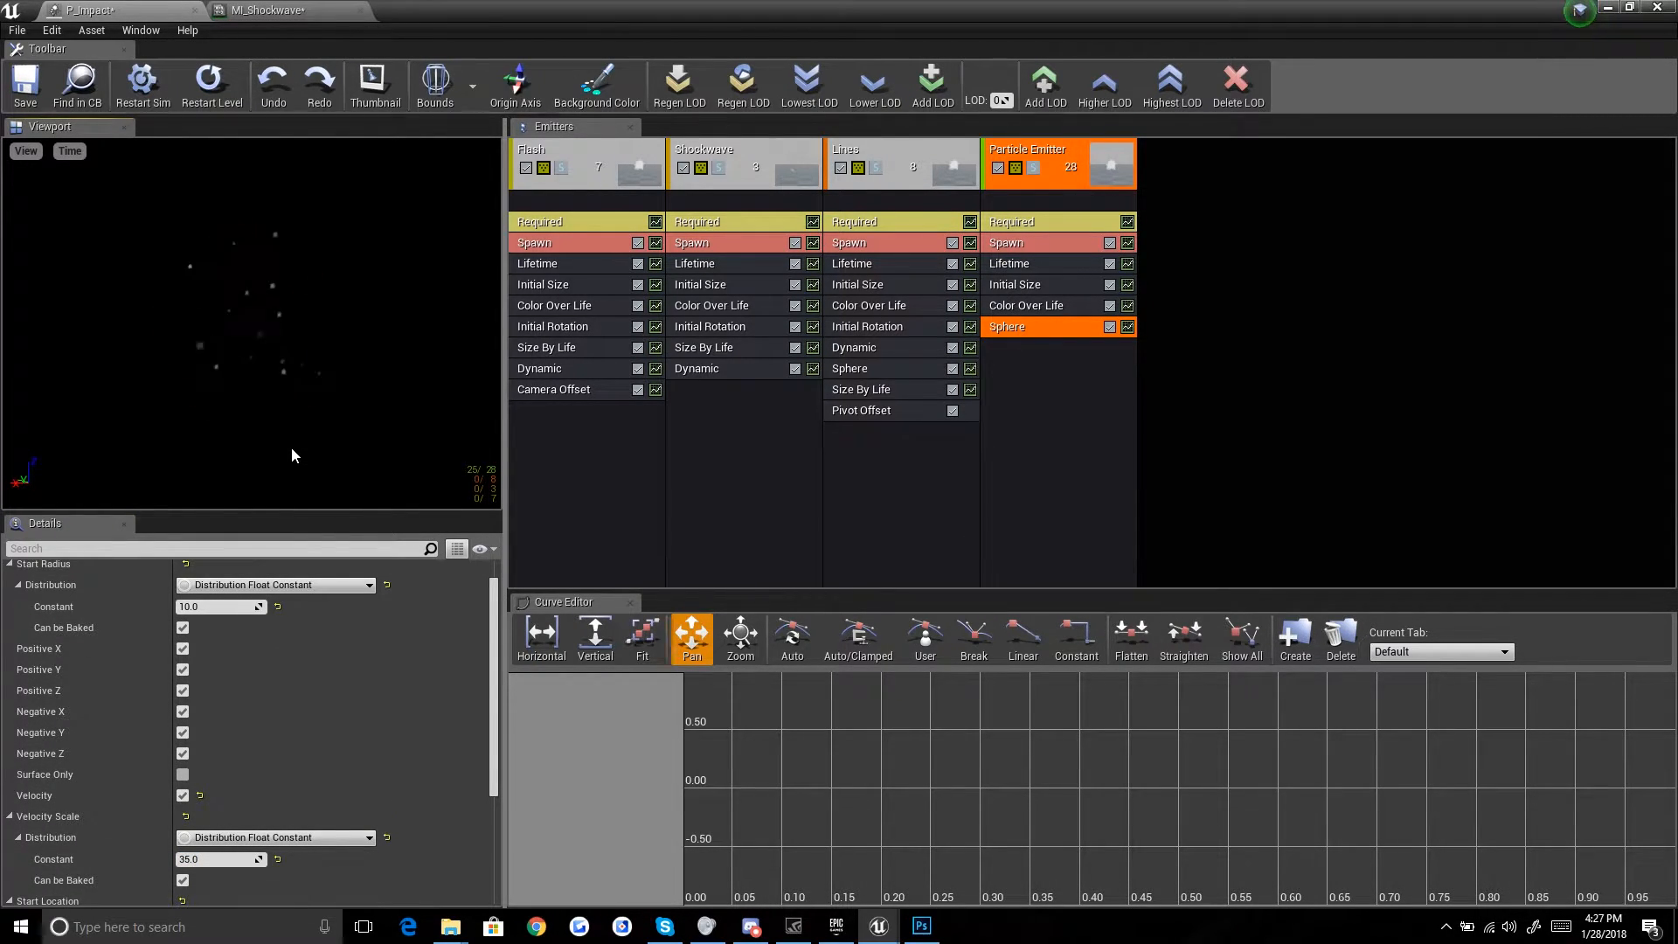
Step: Set the new emitter's Lifetime to a maximum of 0.4 and a minimum of 0.2
left_click(1035, 265)
left_click(232, 655)
type("0.4")
key("Return")
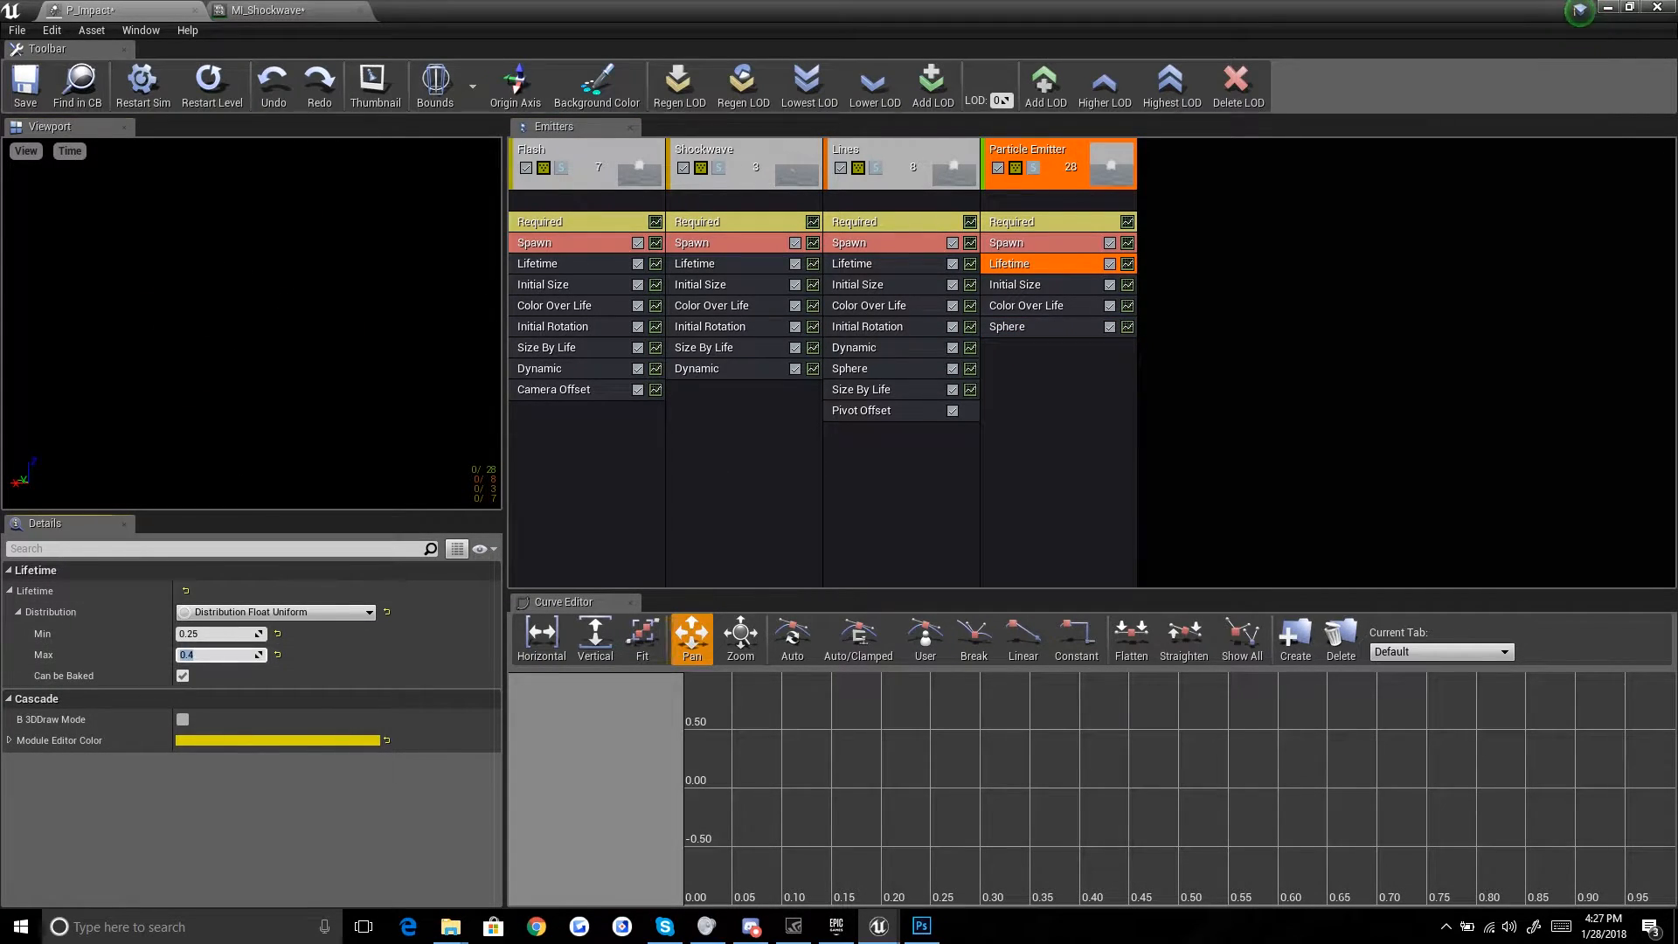
left_click(212, 635)
left_click(333, 373)
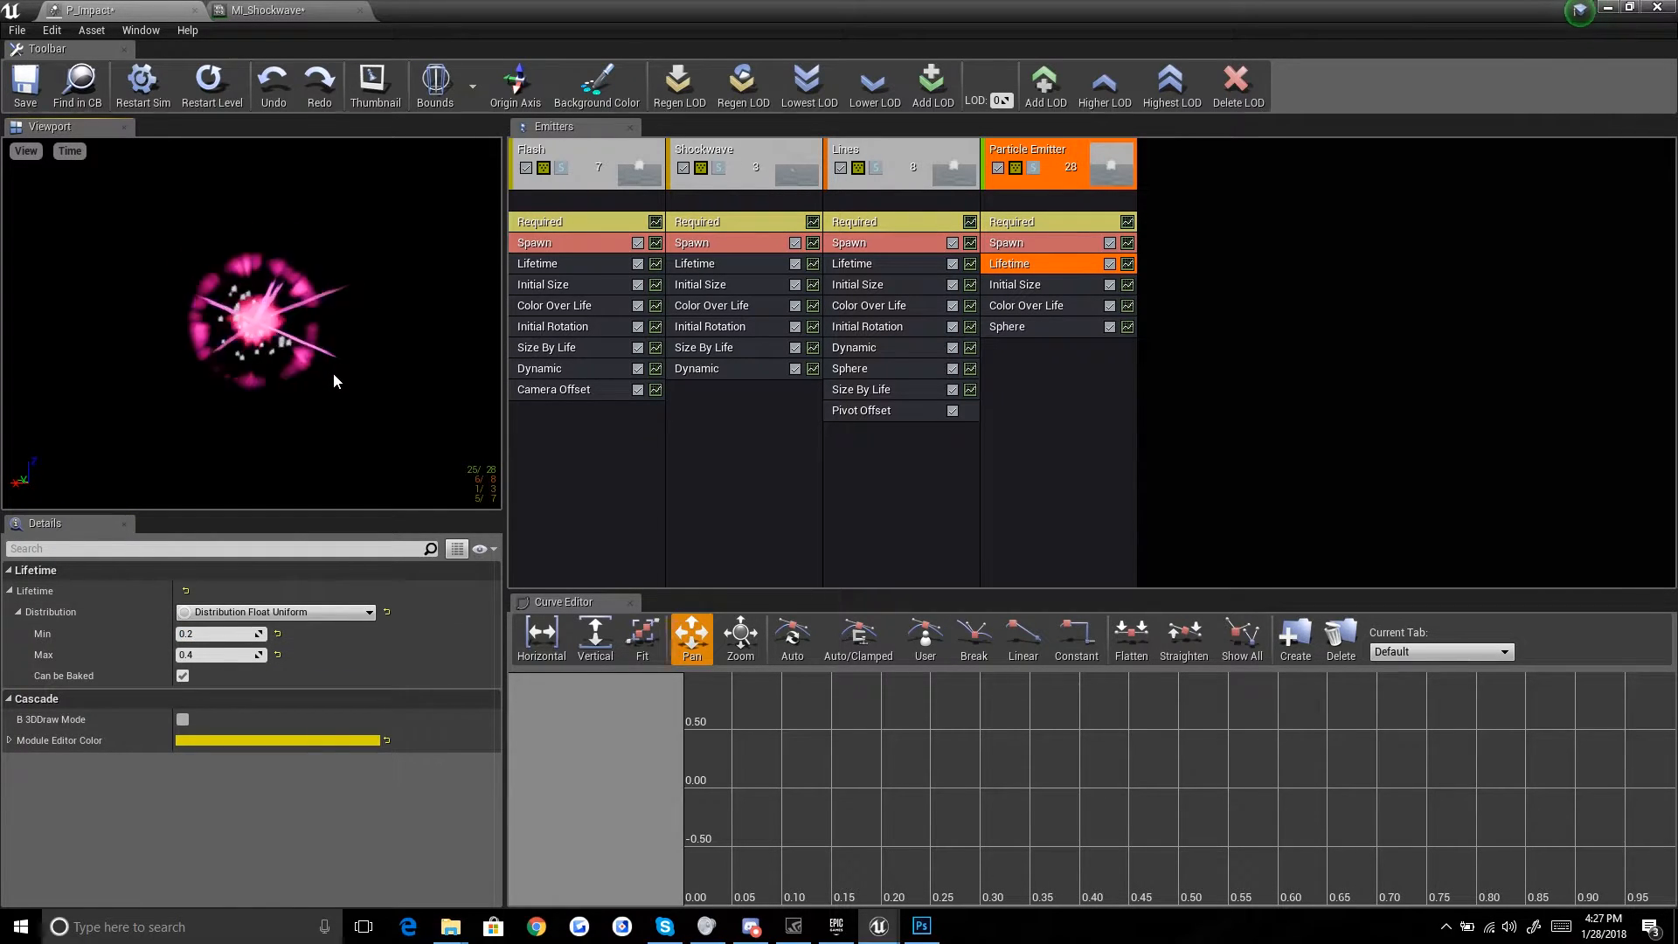
Step: Bring the Lines emitter's Color Over Life and Dynamic modules into the new emitter, replacing its own Color Over Life
left_click_drag(827, 307, 1023, 306)
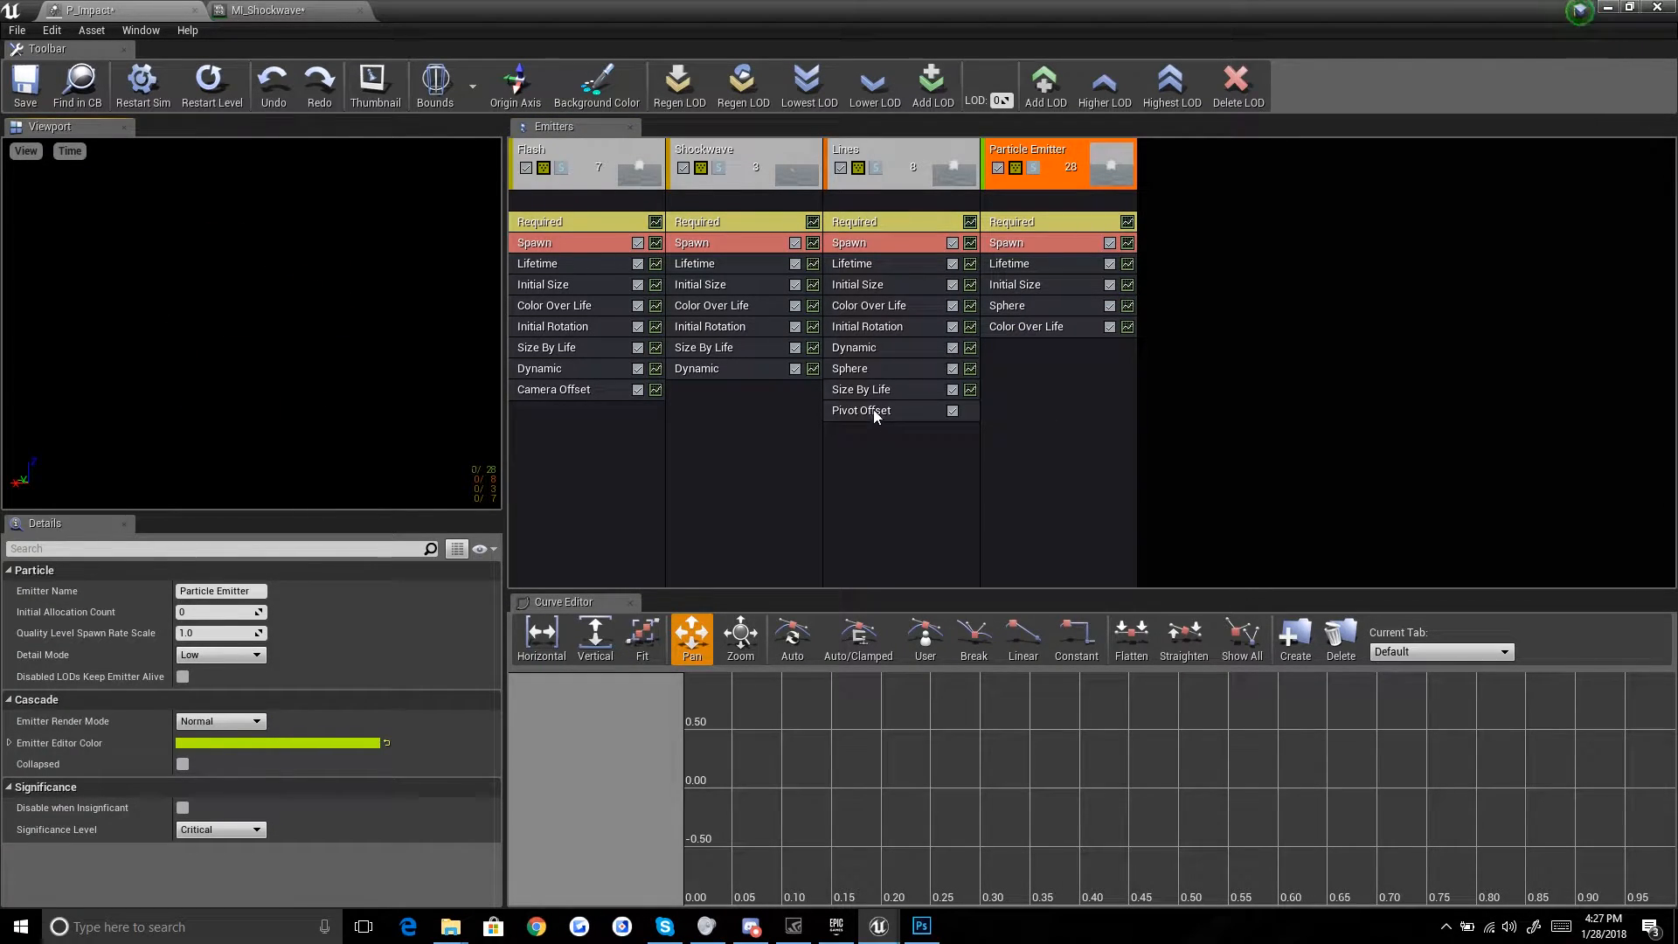
left_click_drag(841, 346, 1064, 349)
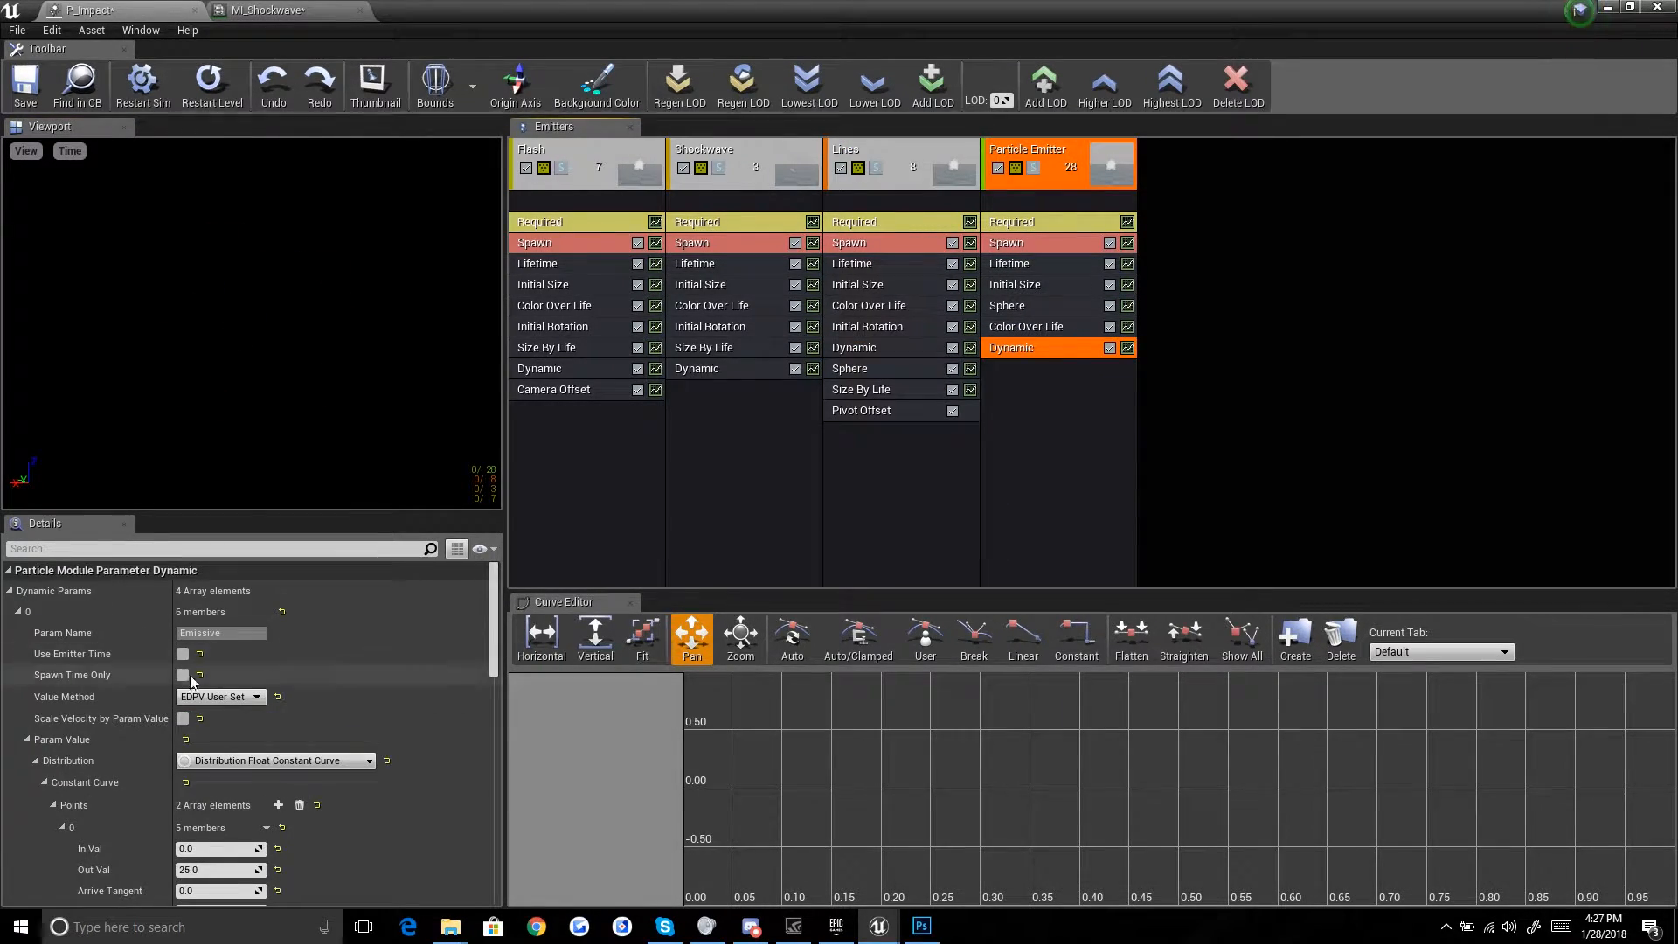
Step: In the new emitter's Dynamic module, set Emissive's first-point Out Val to 35.0 and the second parameter's last-point Out Val to 1.0
scroll(159, 684, "down", 3)
left_click(218, 730)
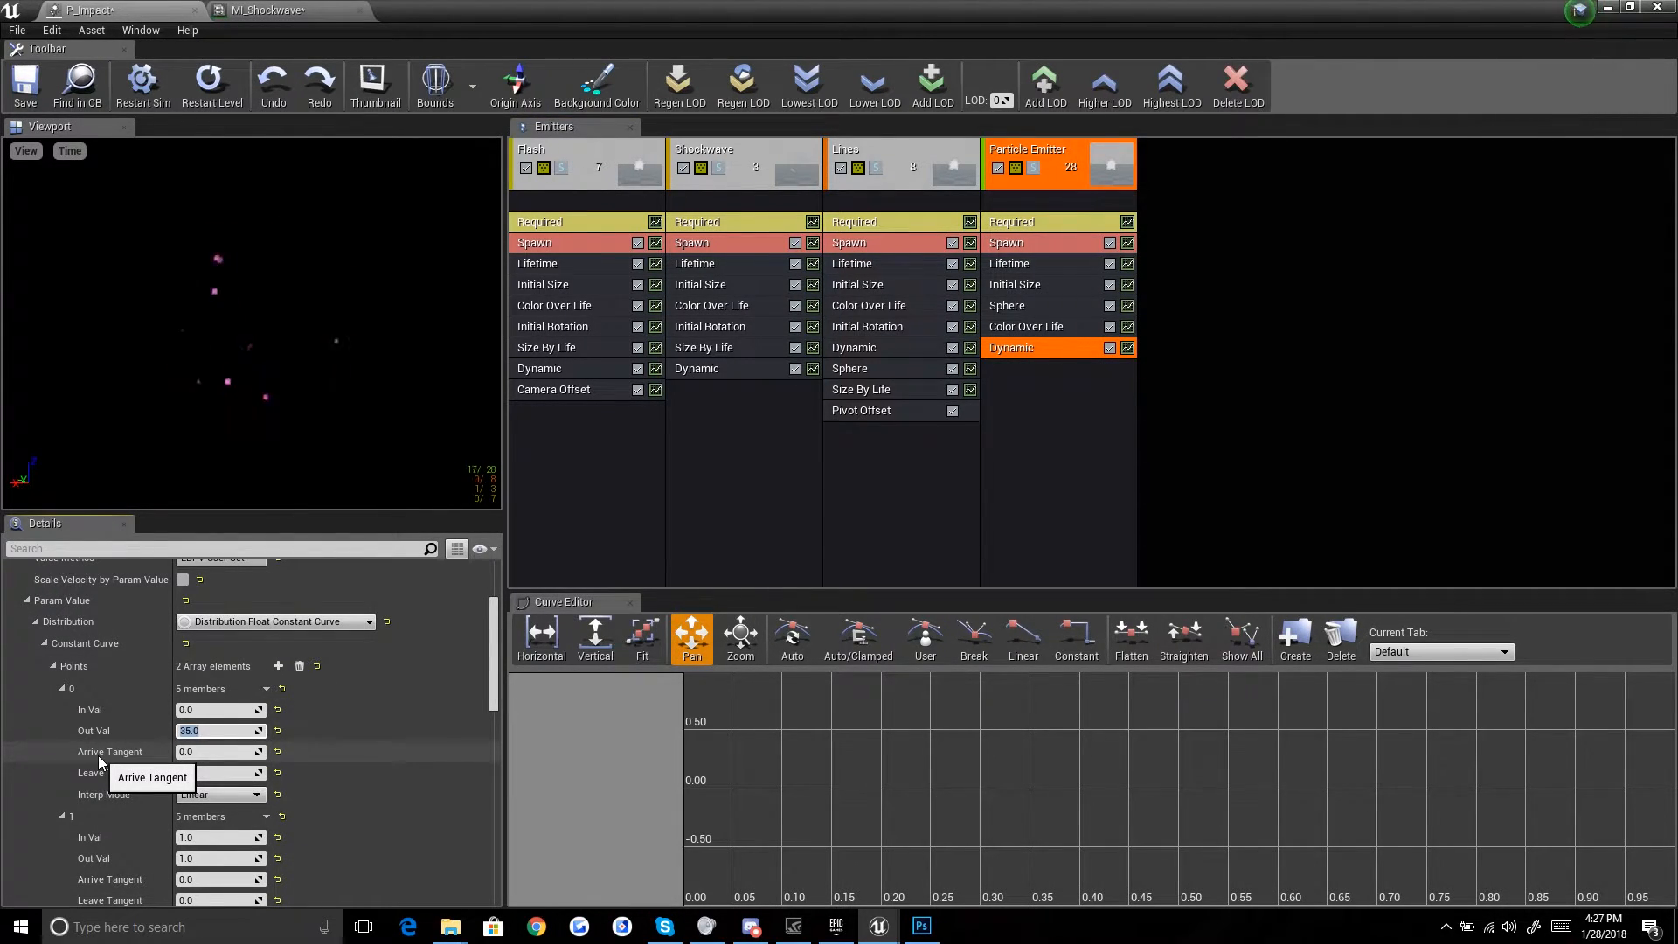
scroll(134, 783, "down", 20)
left_click(223, 750)
key("Return")
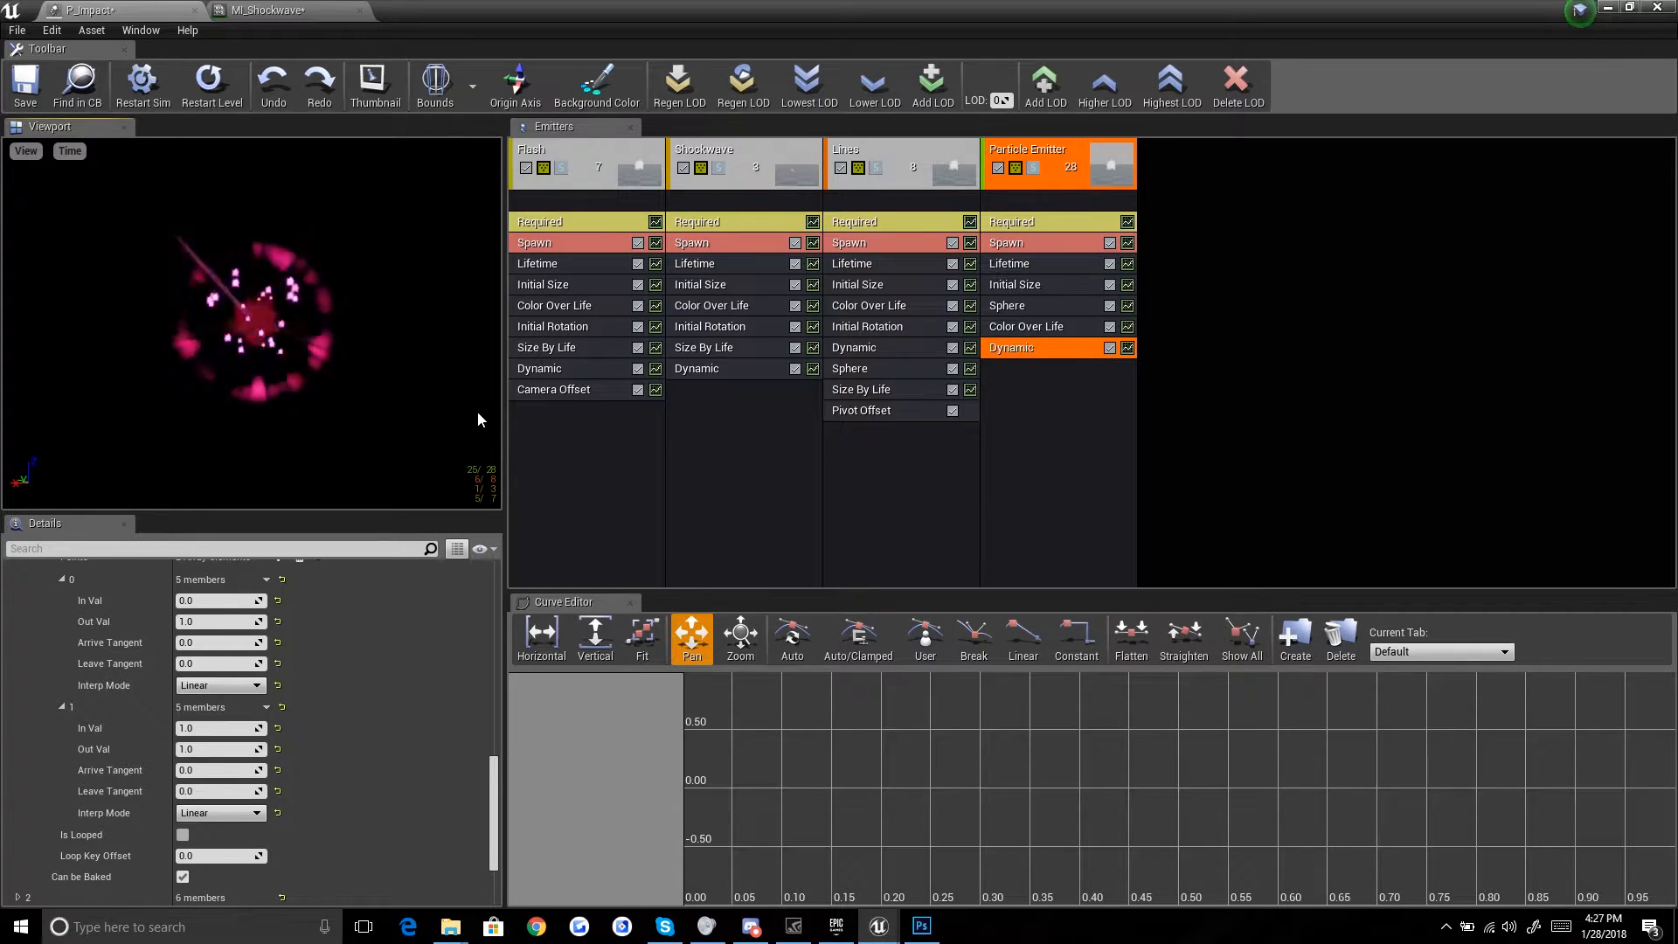
Step: Set the X maximum of the new emitter's Start Size to 15.0
left_click(1015, 285)
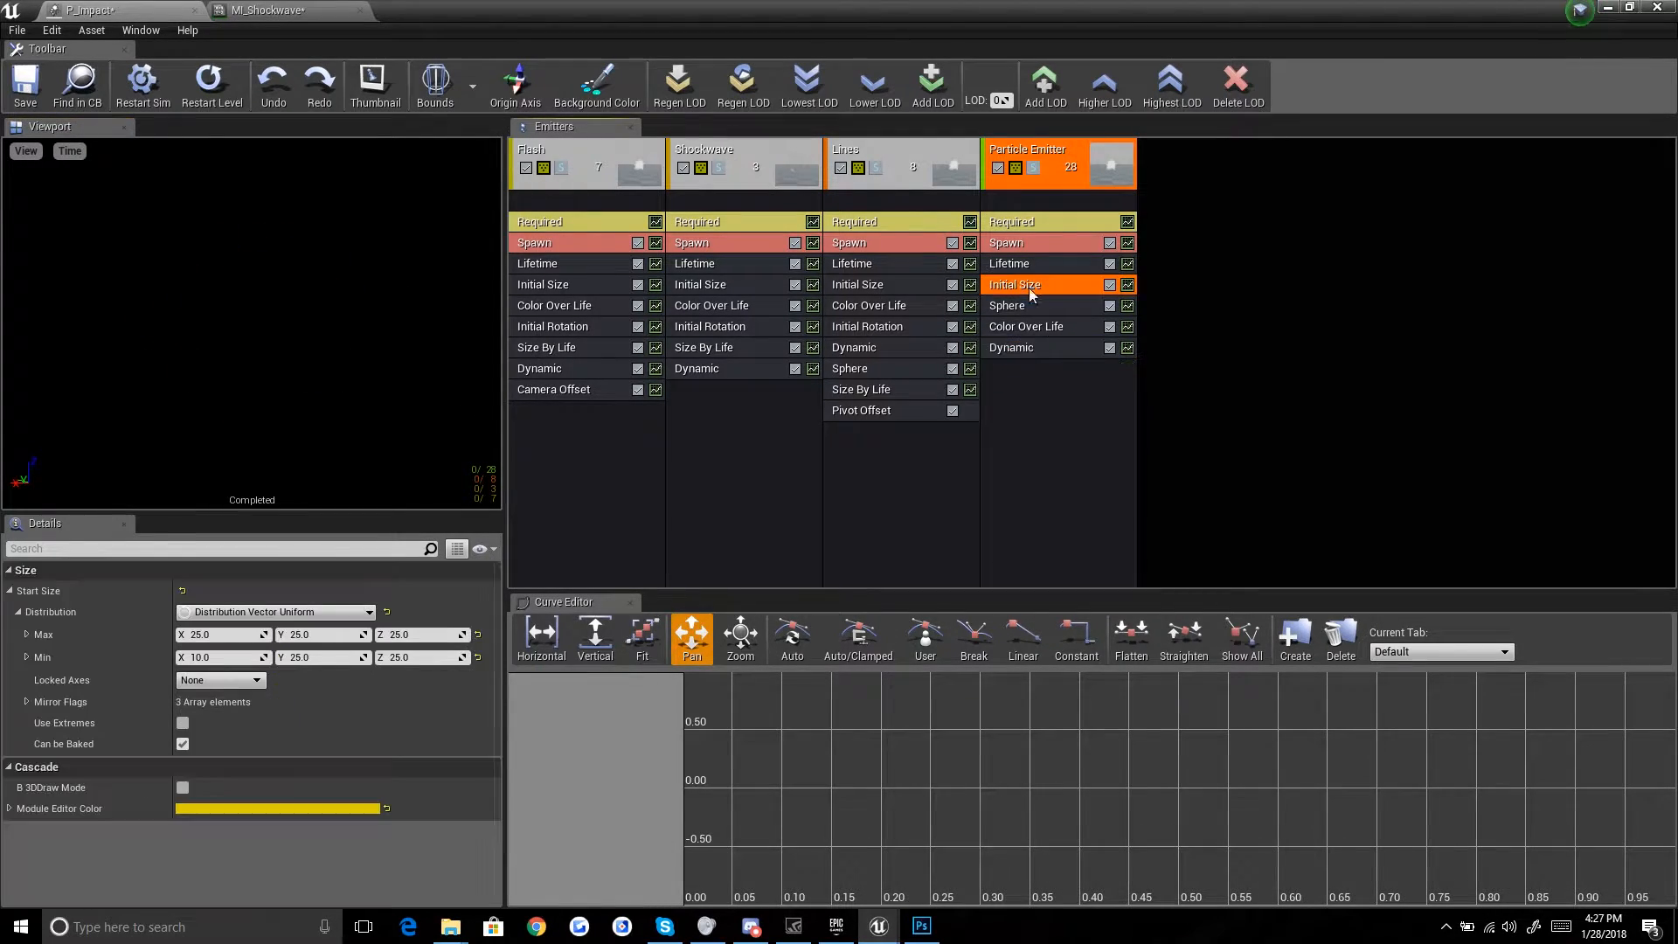
left_click(224, 635)
type("15")
key("Return")
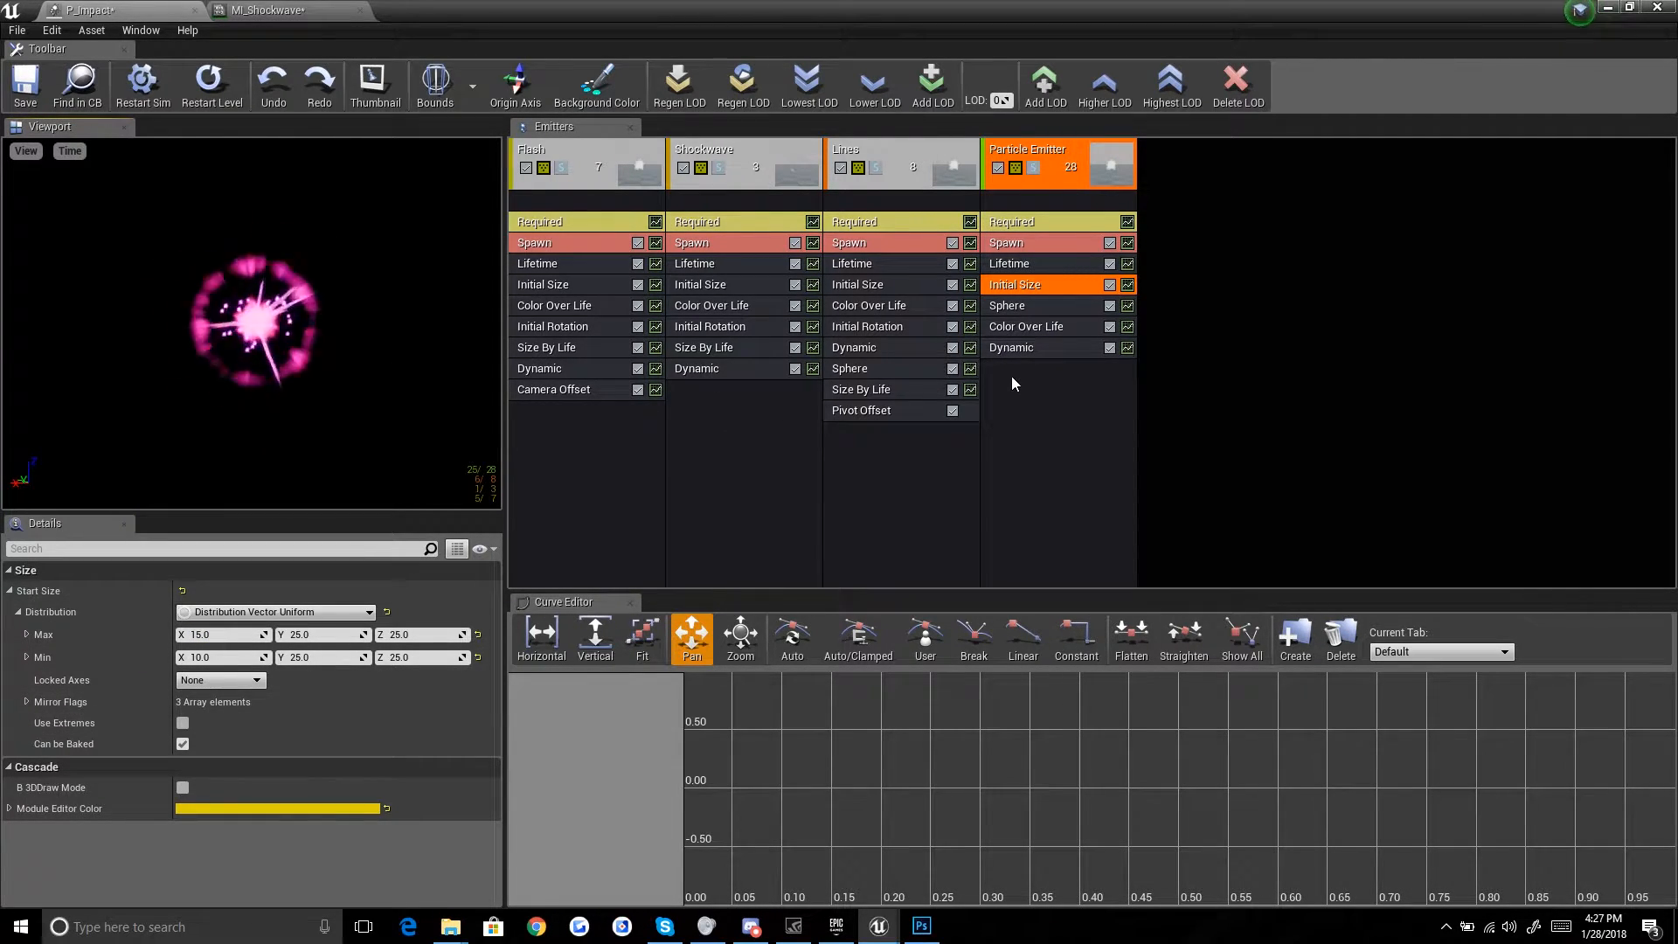
Step: Add a Drag acceleration module to the new emitter and open its settings
right_click(1040, 404)
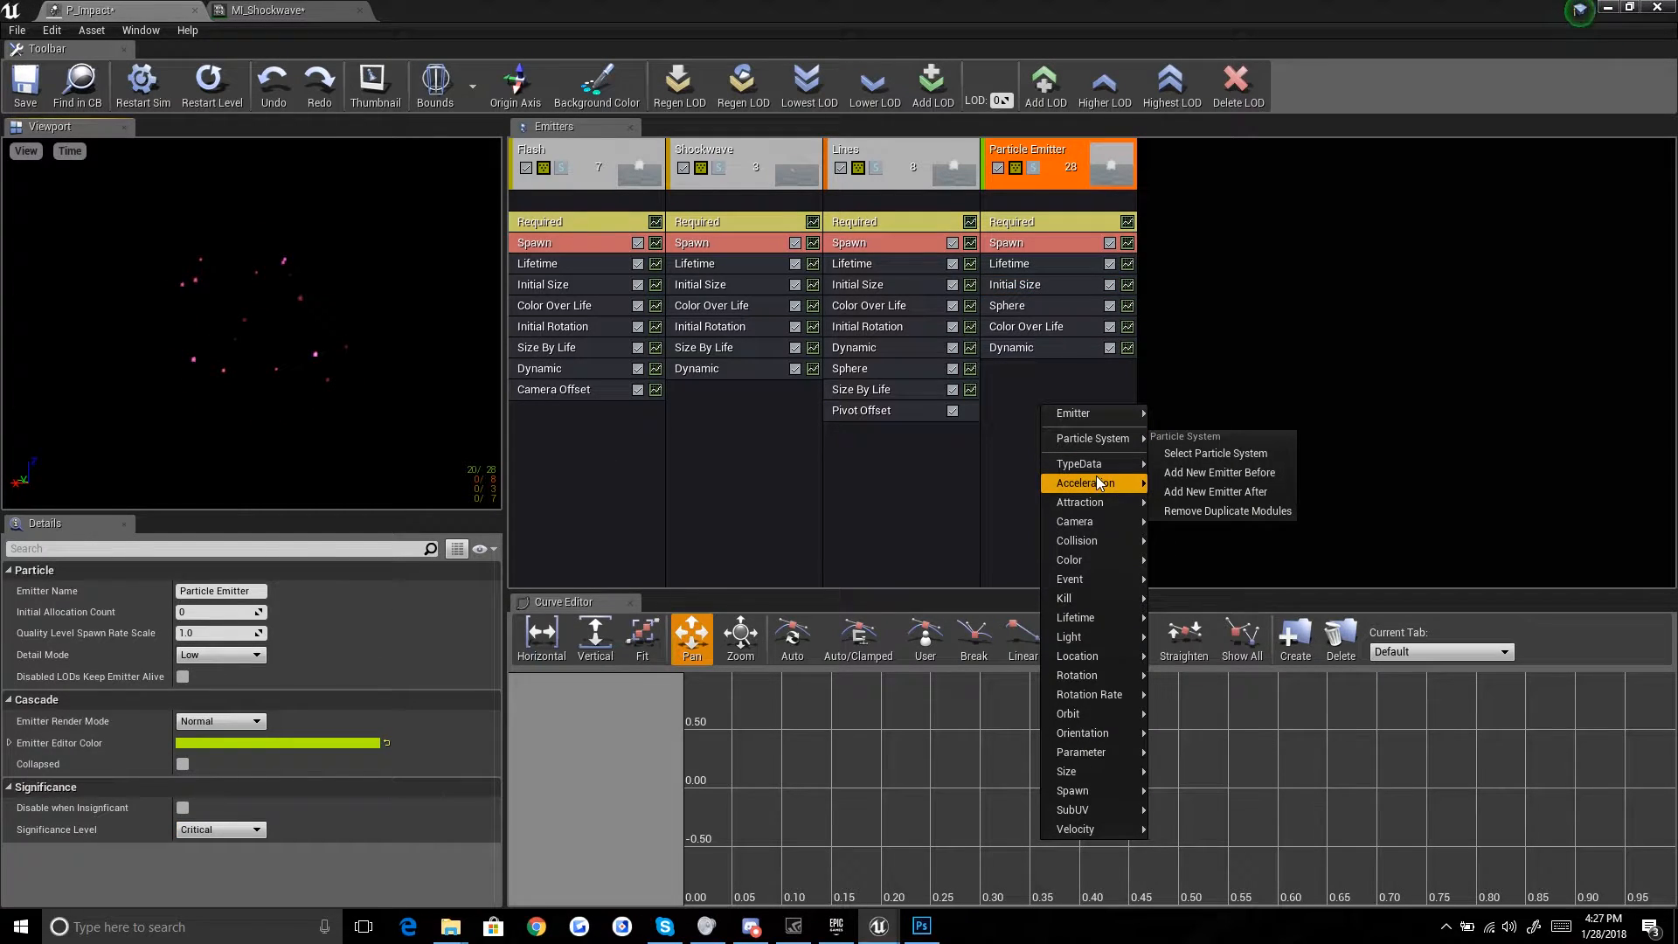
mouse_move(1096, 479)
left_click(1170, 510)
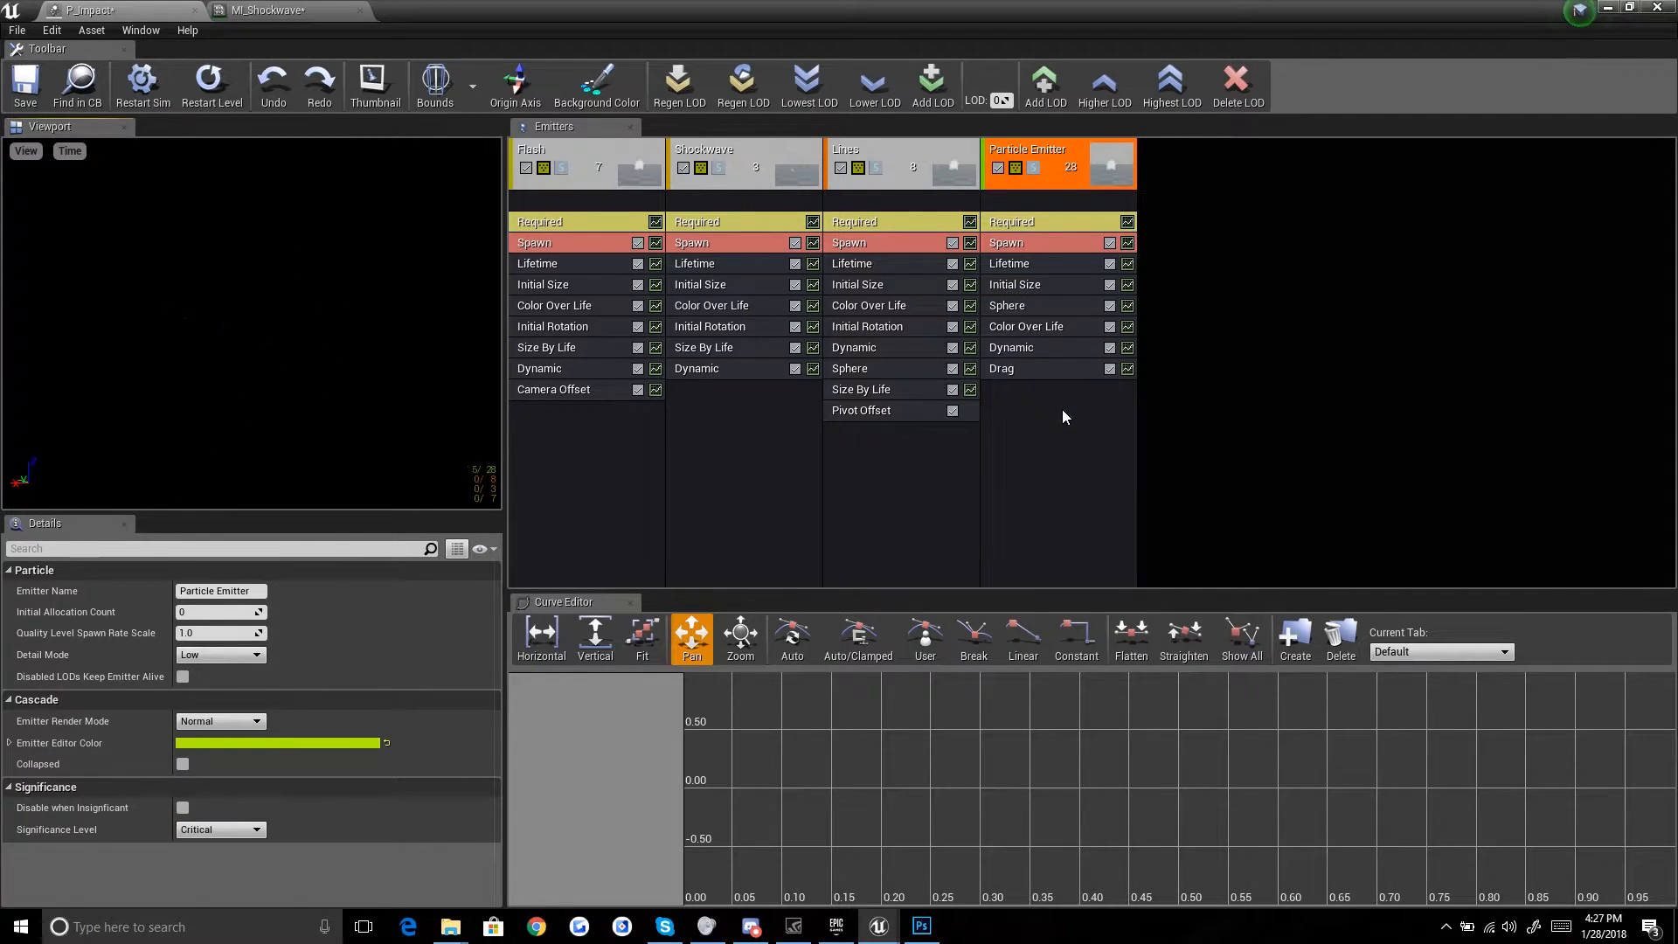
left_click(1032, 367)
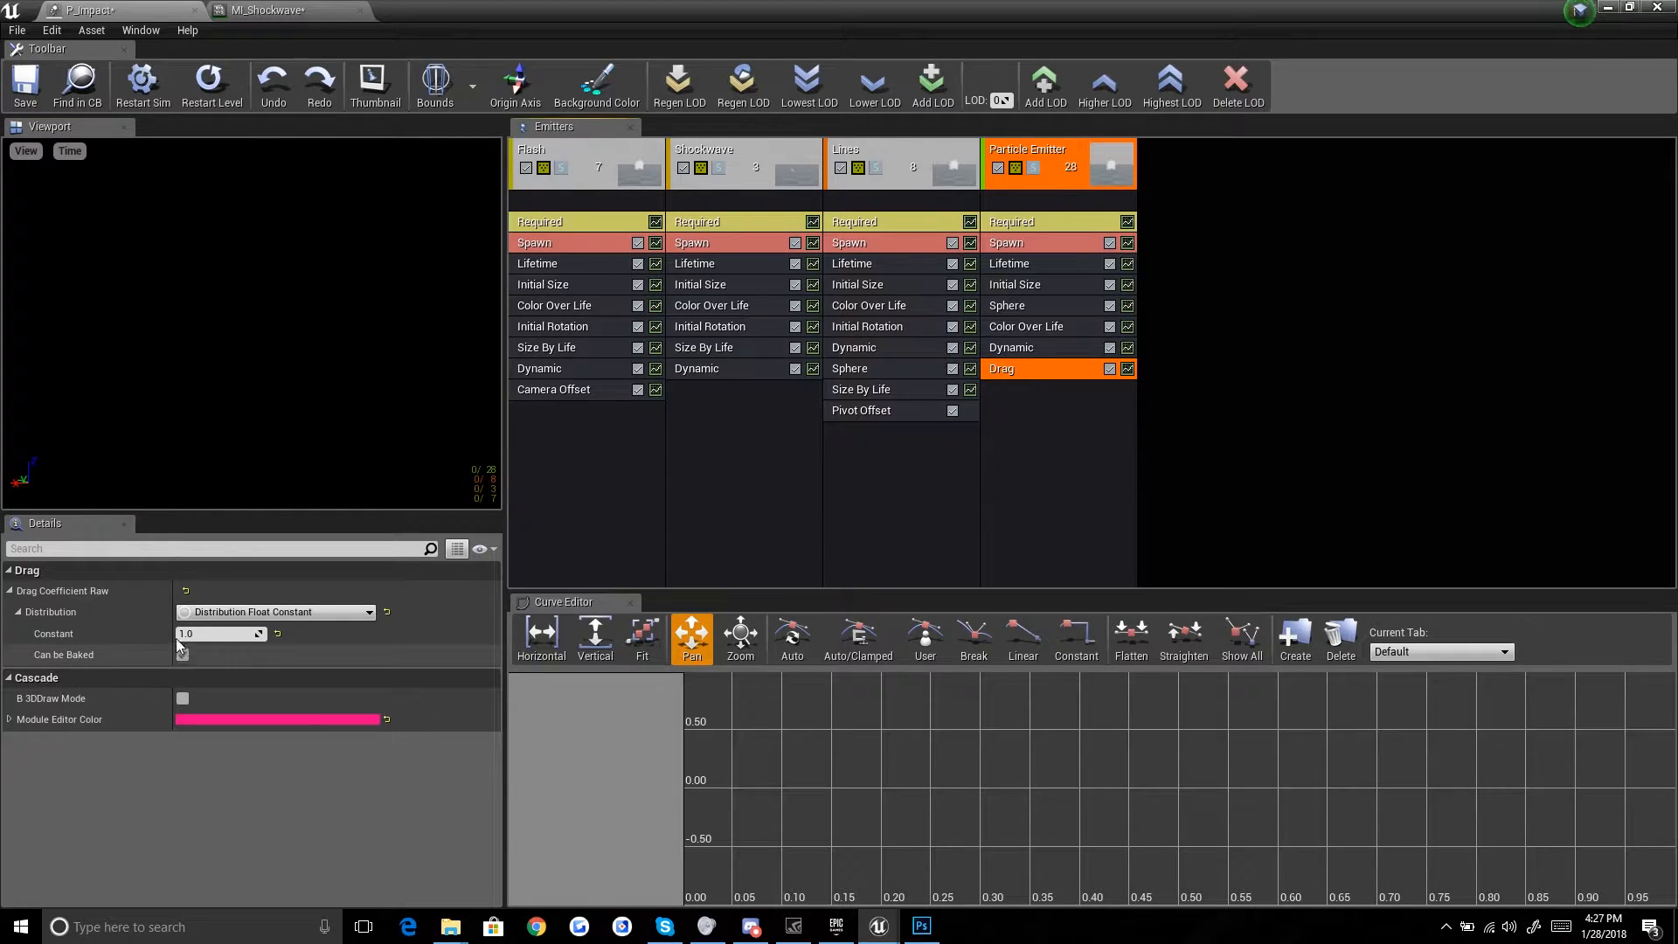
Step: Set the new emitter's Sphere Velocity Scale constant to 50.0 and its Drag coefficient constant to 3.0
left_click(1075, 306)
scroll(254, 765, "down", 5)
left_click(211, 748)
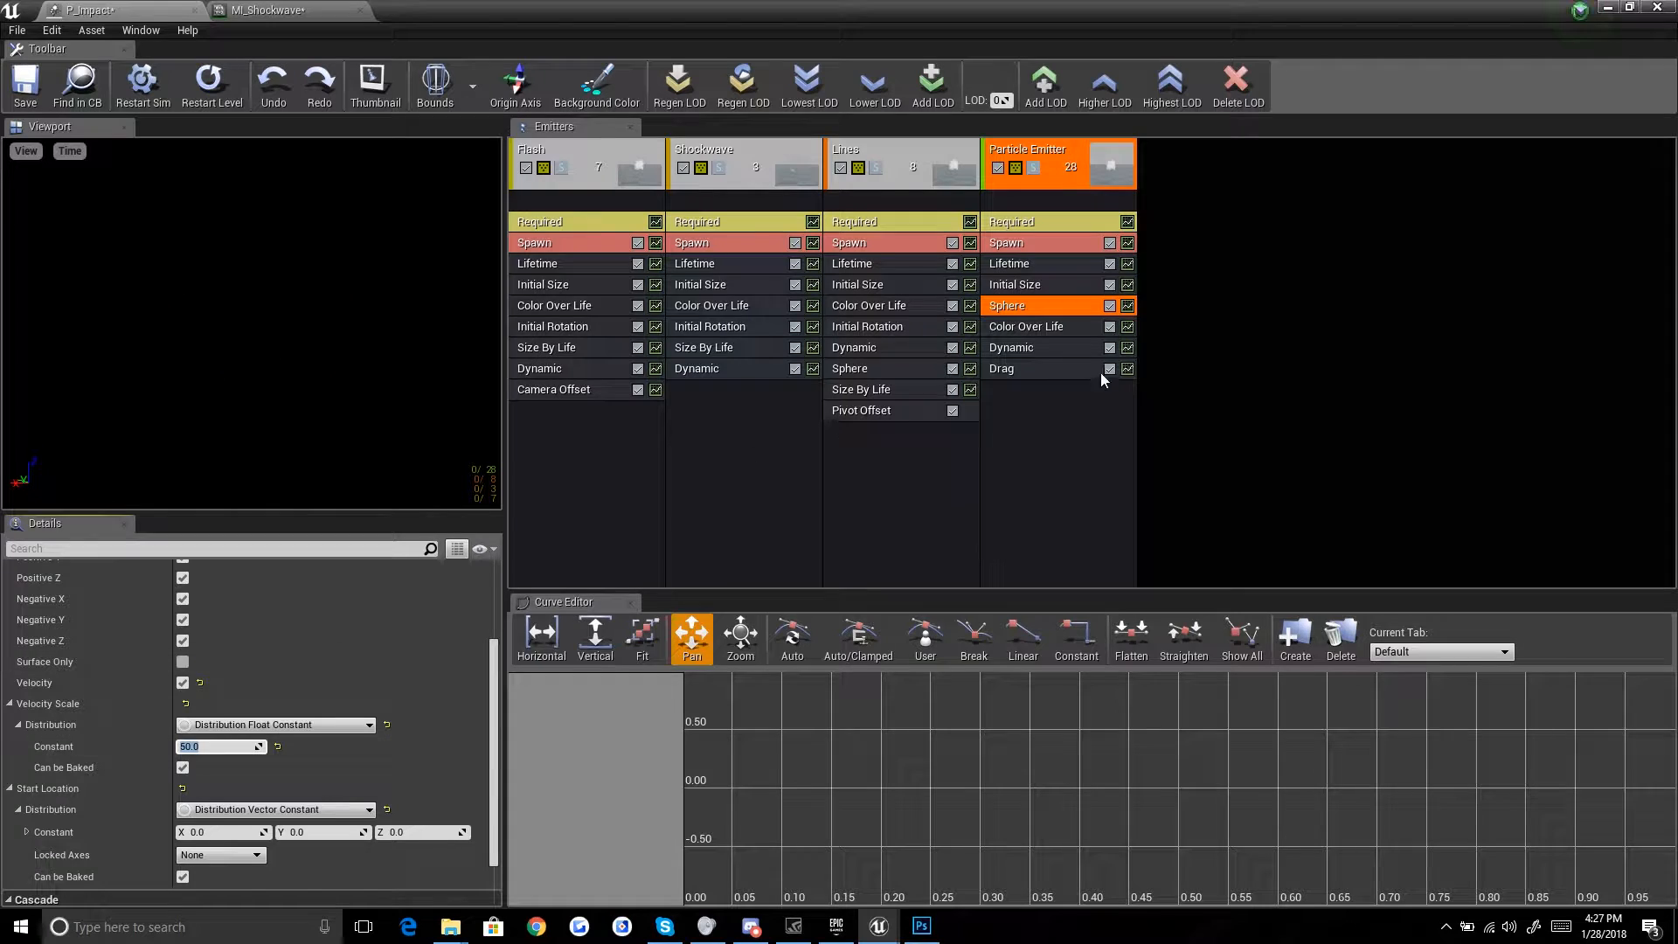
left_click(1035, 372)
Step: Uncover the level viewport, replay the impact effect there repeatedly to examine it, and restore the particle editor to full size
left_click_drag(620, 35, 842, 774)
left_click(430, 821)
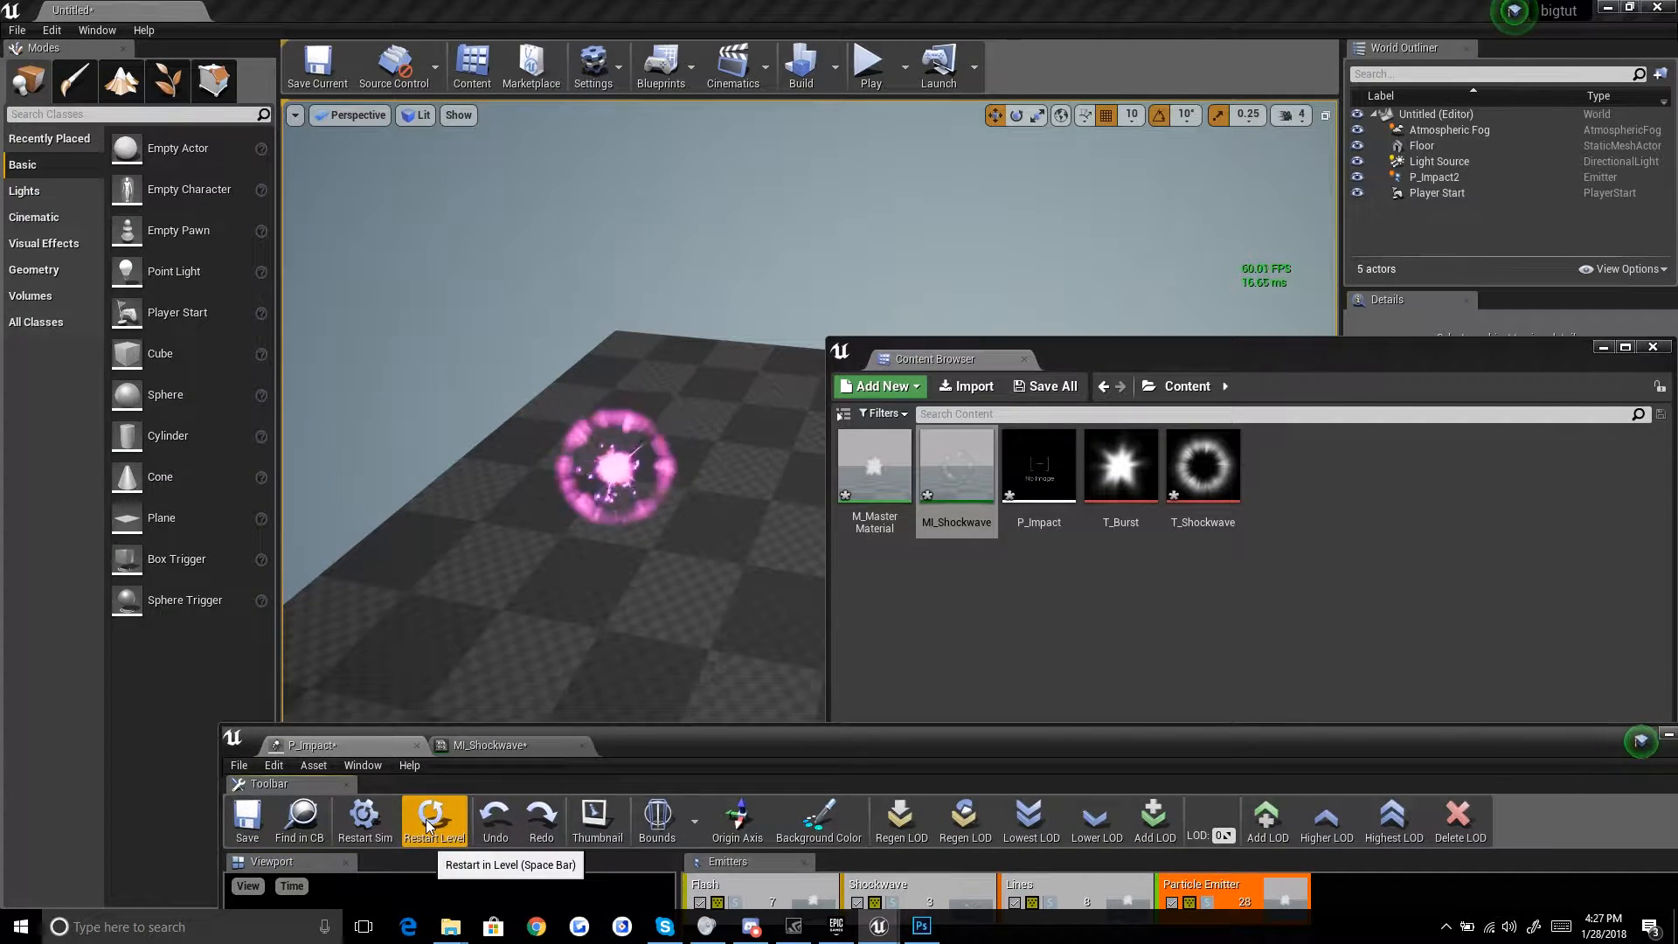
left_click(430, 822)
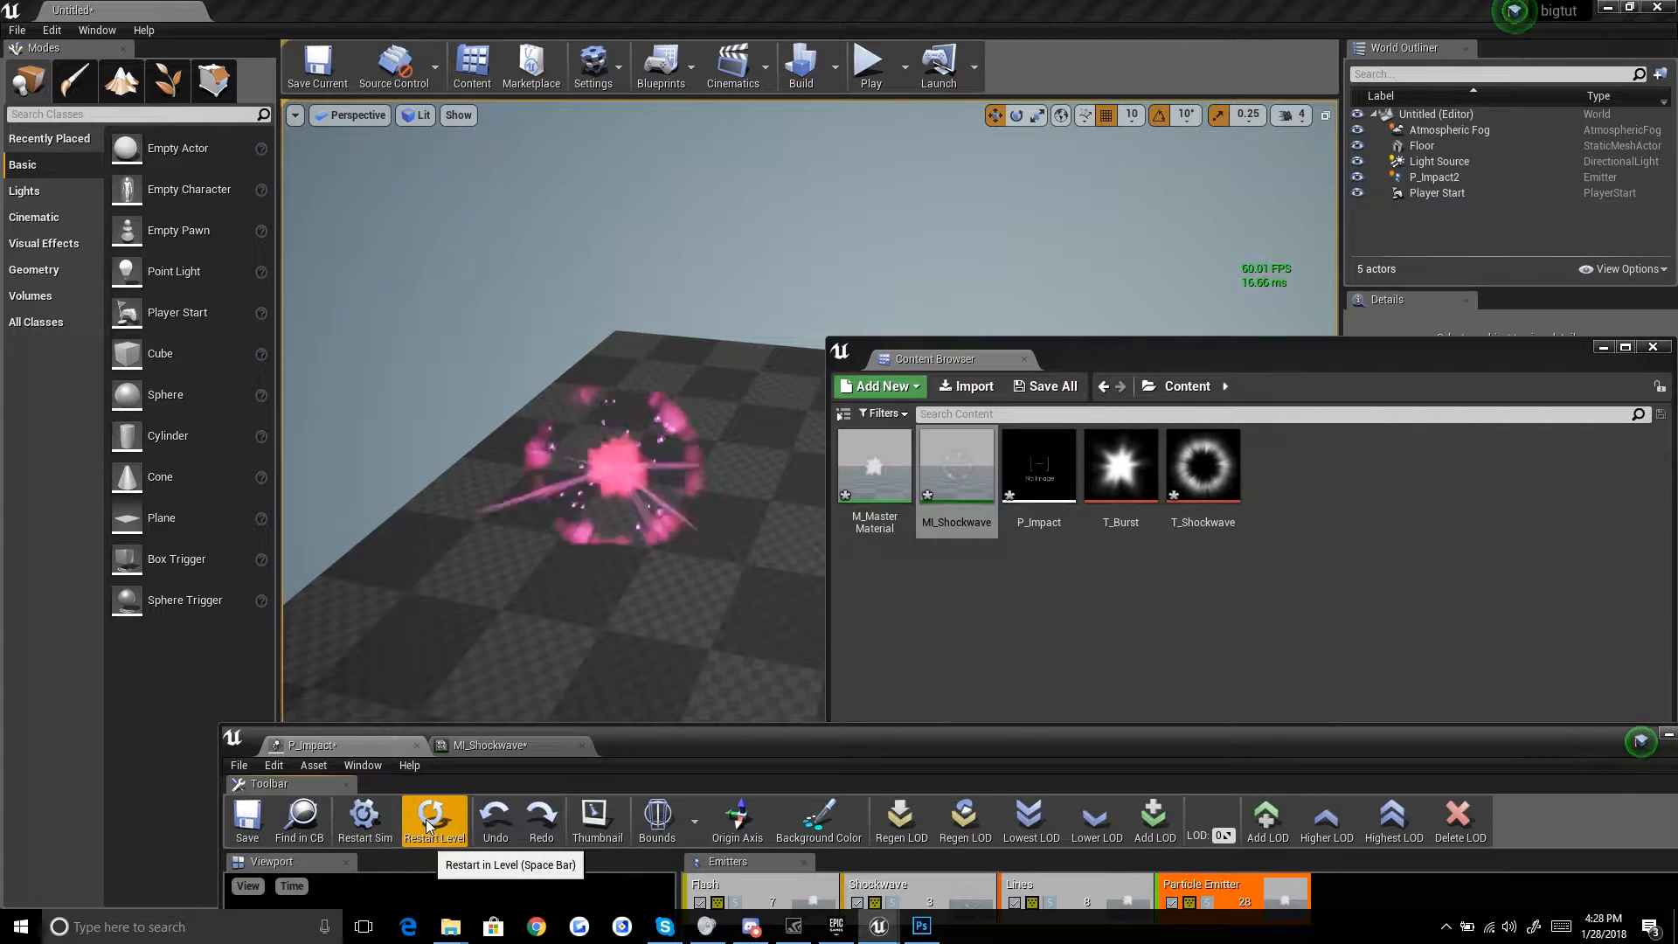
left_click(430, 821)
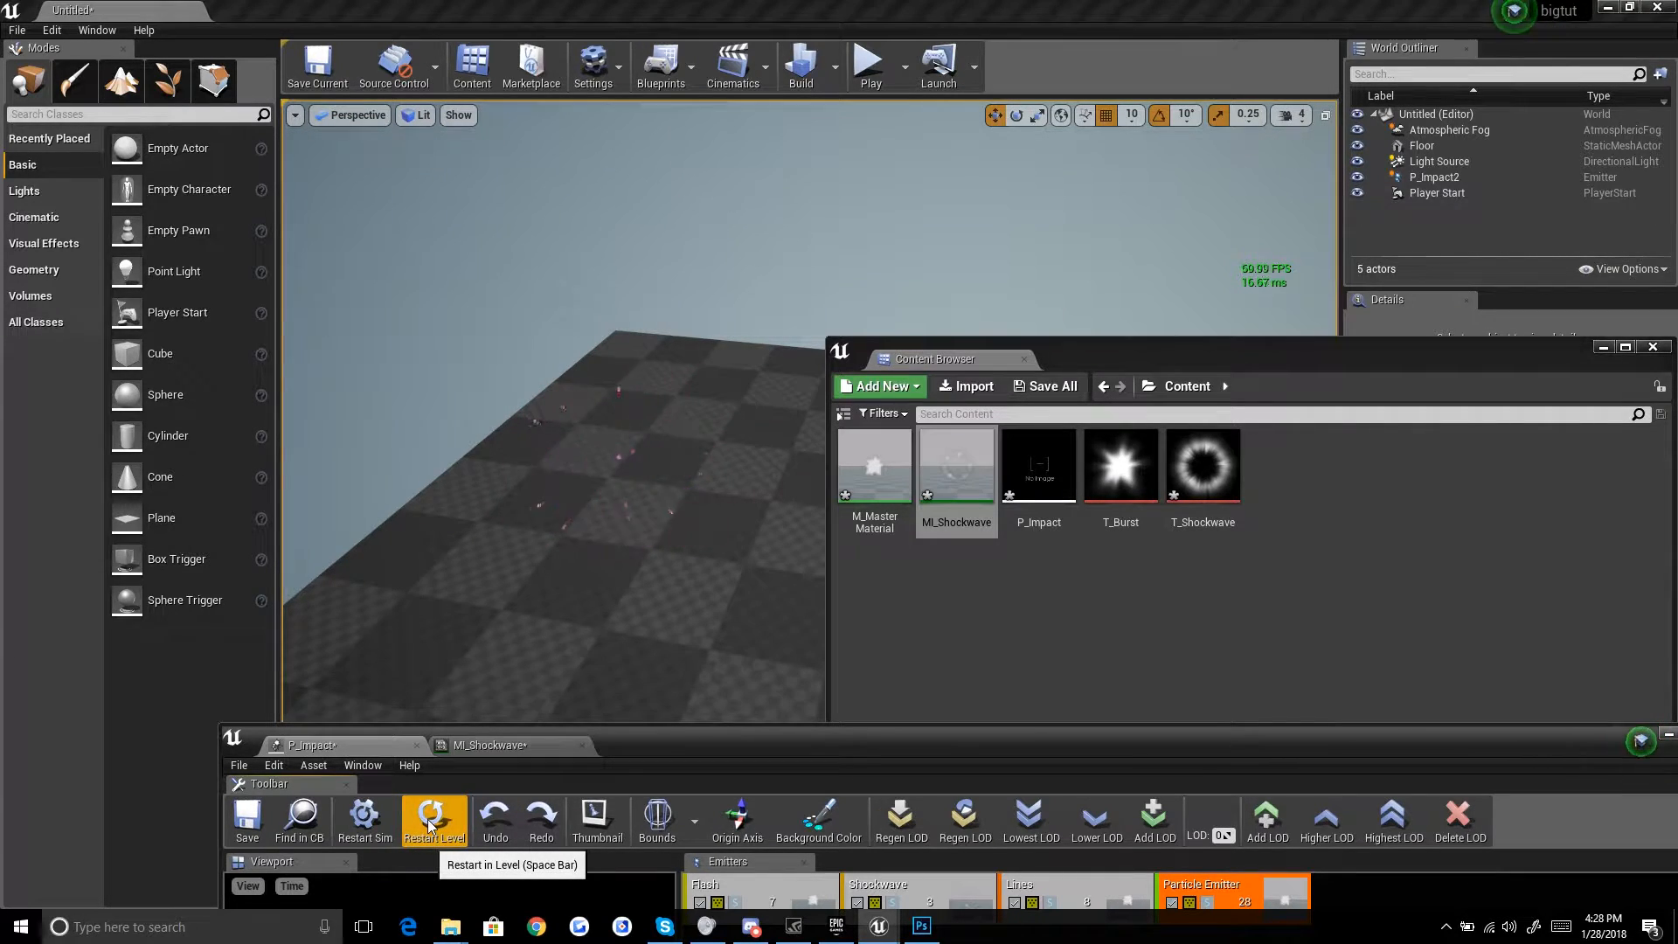
left_click(430, 827)
left_click(430, 827)
left_click(430, 826)
left_click(430, 826)
left_click(429, 827)
left_click(430, 827)
left_click(430, 826)
left_click(430, 826)
left_click(433, 821)
left_click_drag(928, 744, 757, 53)
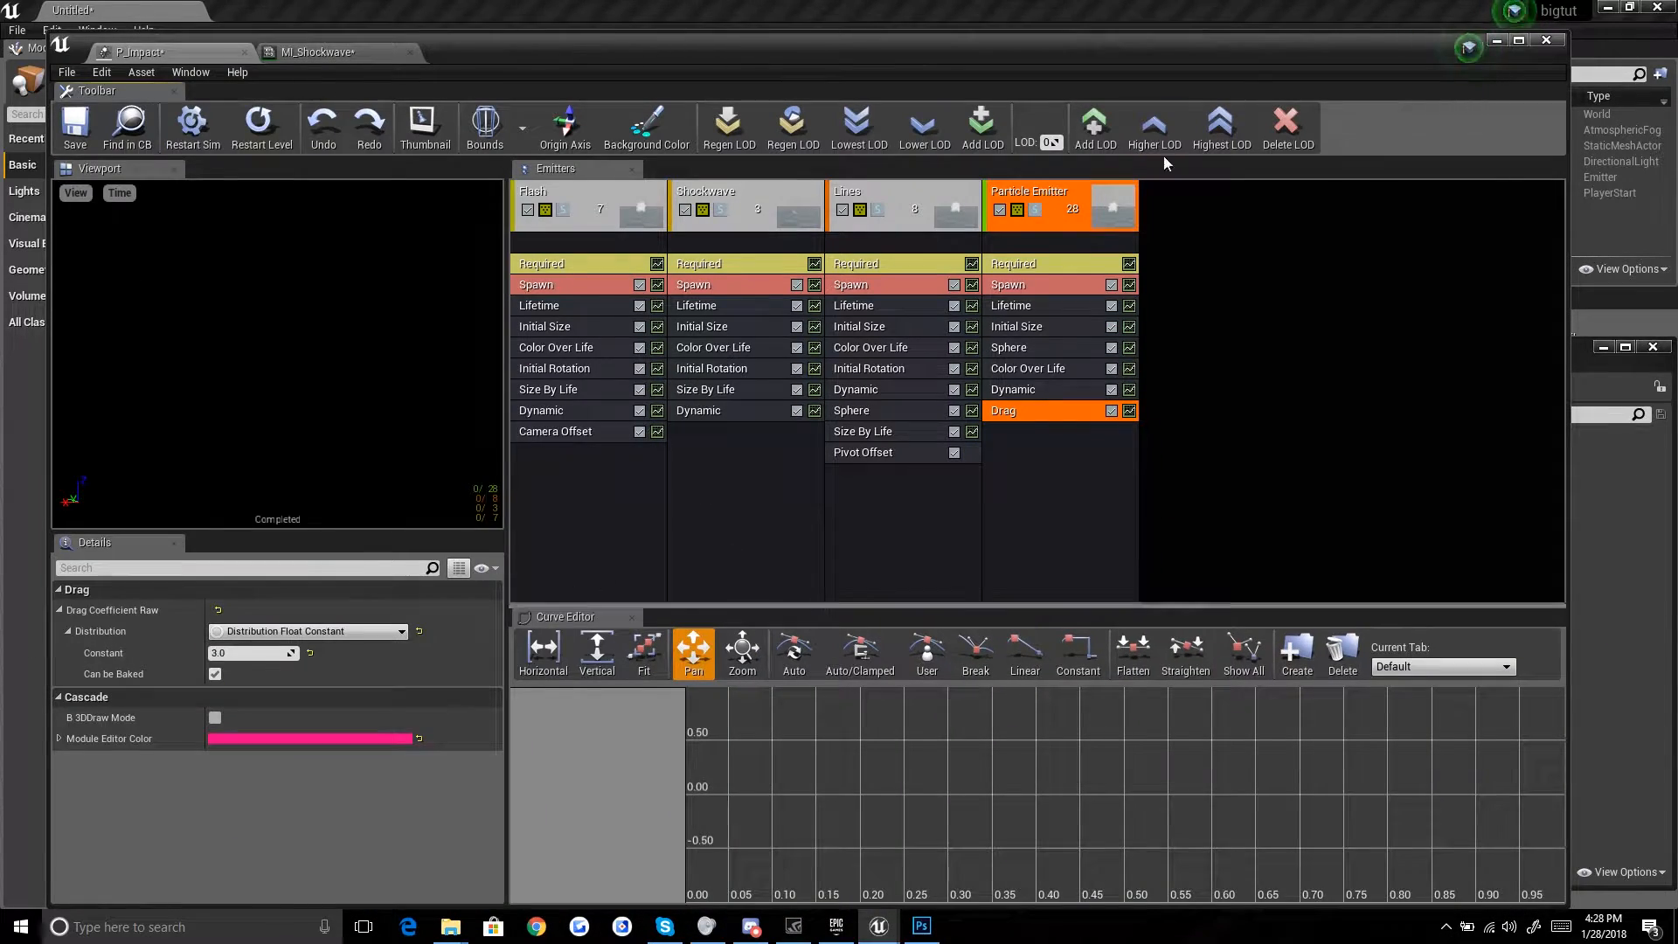
double_click(1265, 59)
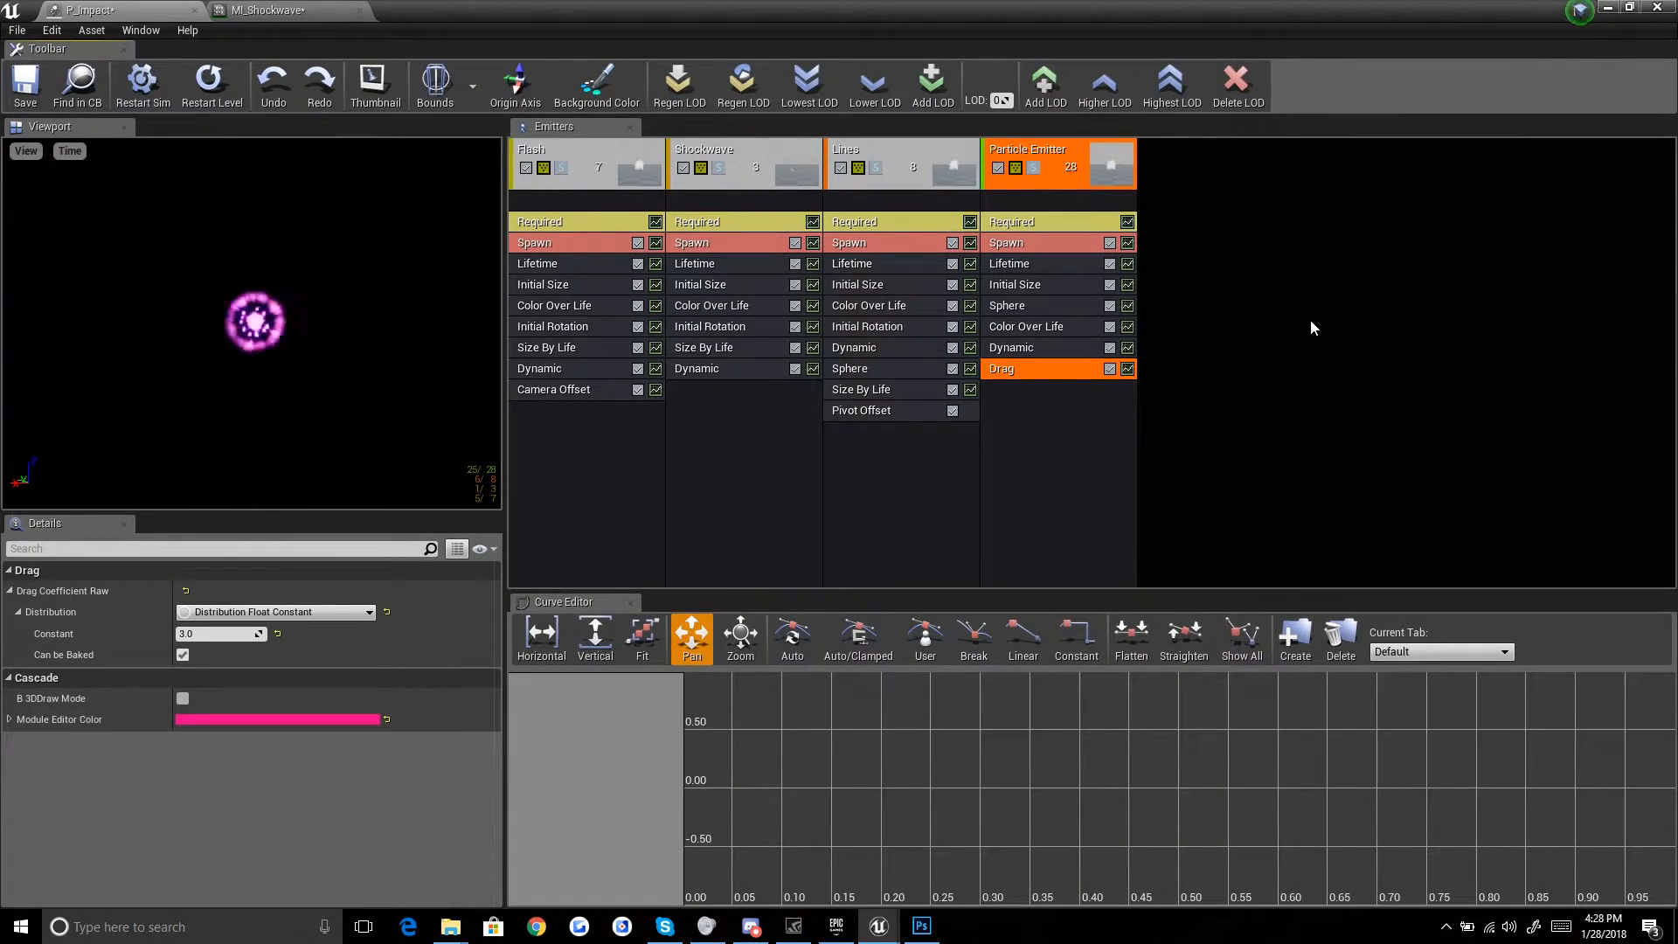
Step: Rename the new particle emitter as Sparks
left_click(1088, 159)
left_click(220, 590)
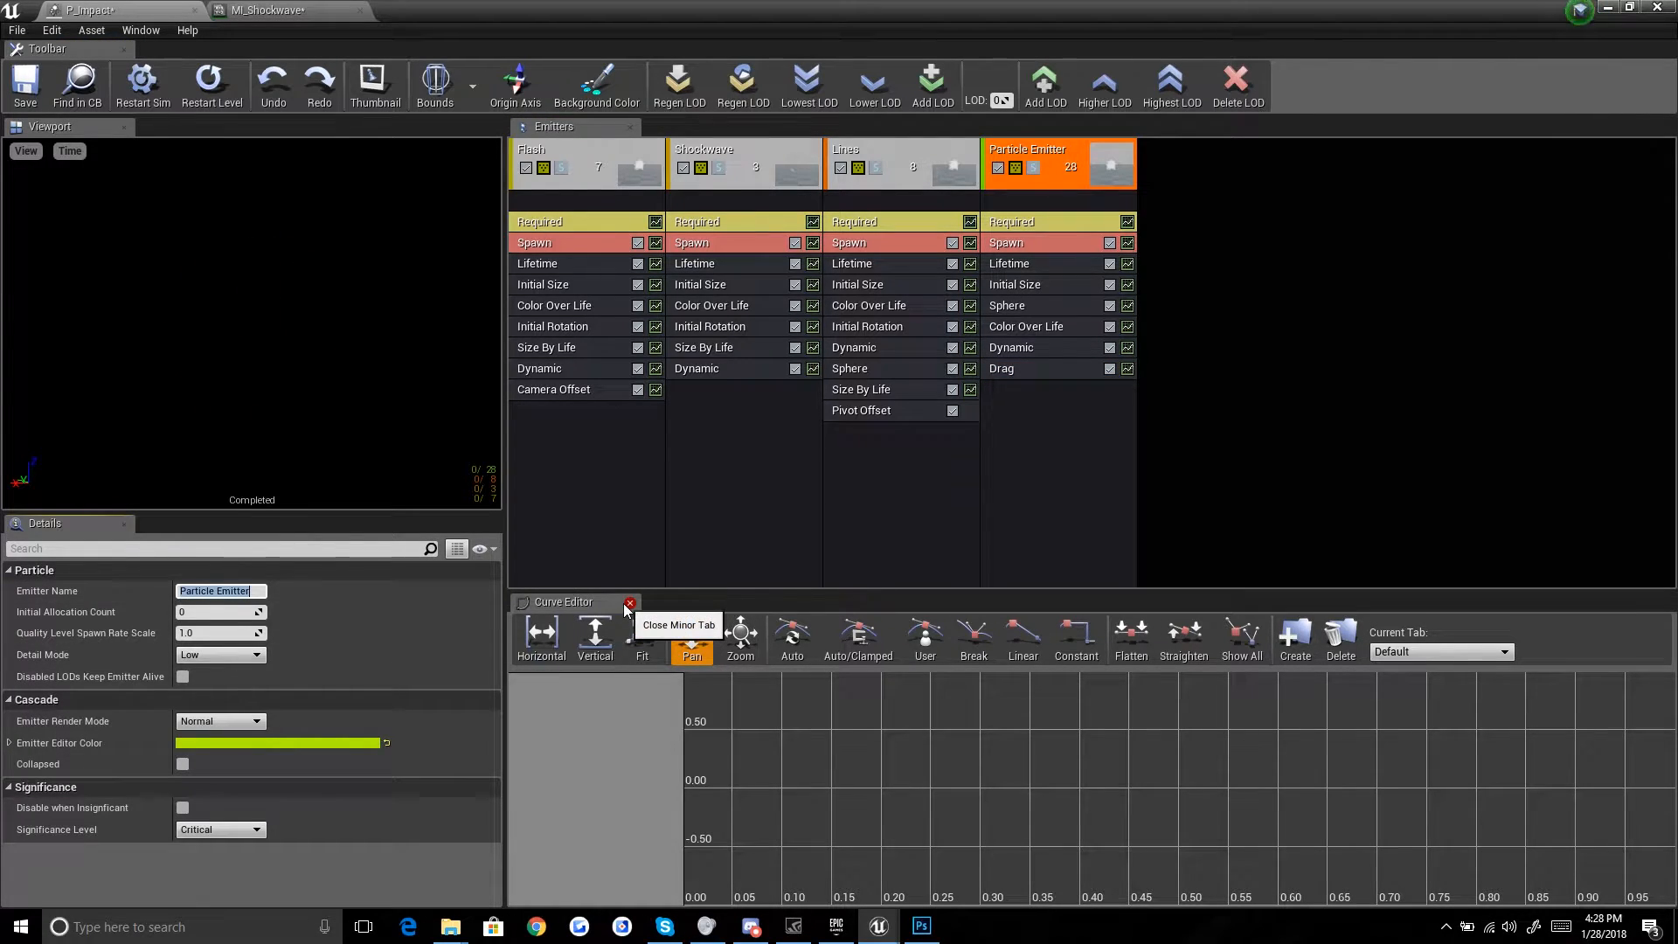
type("Sparks")
key("Return")
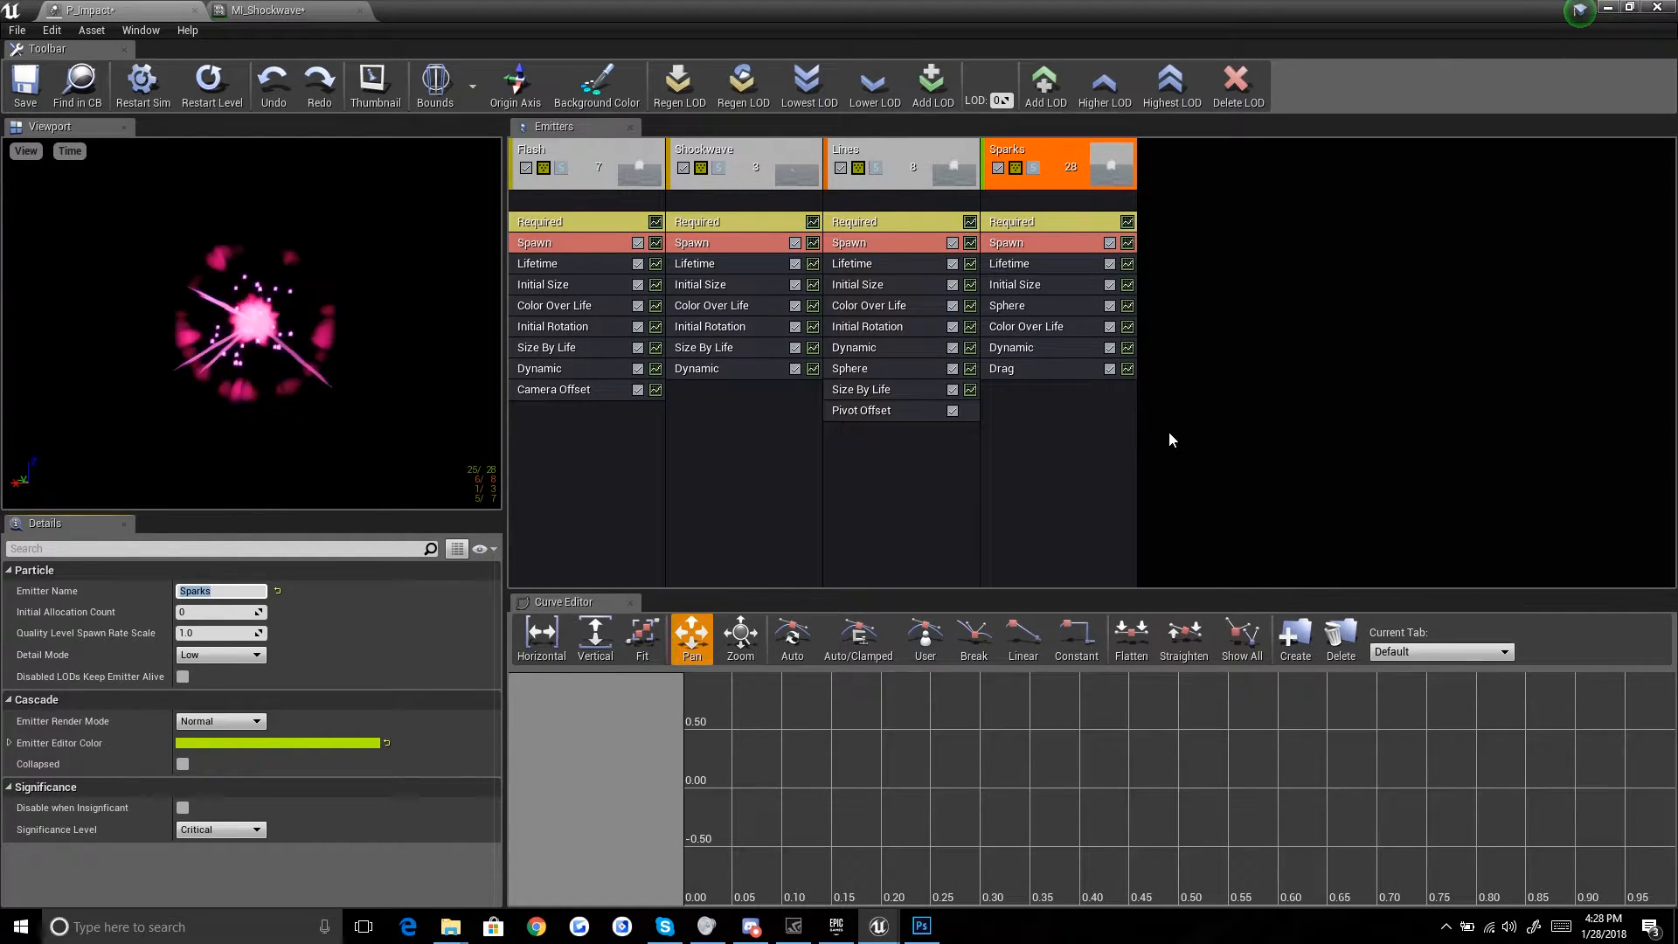
Step: Switch to Photoshop with the T_Shockwave.tga texture open
left_click(916, 147)
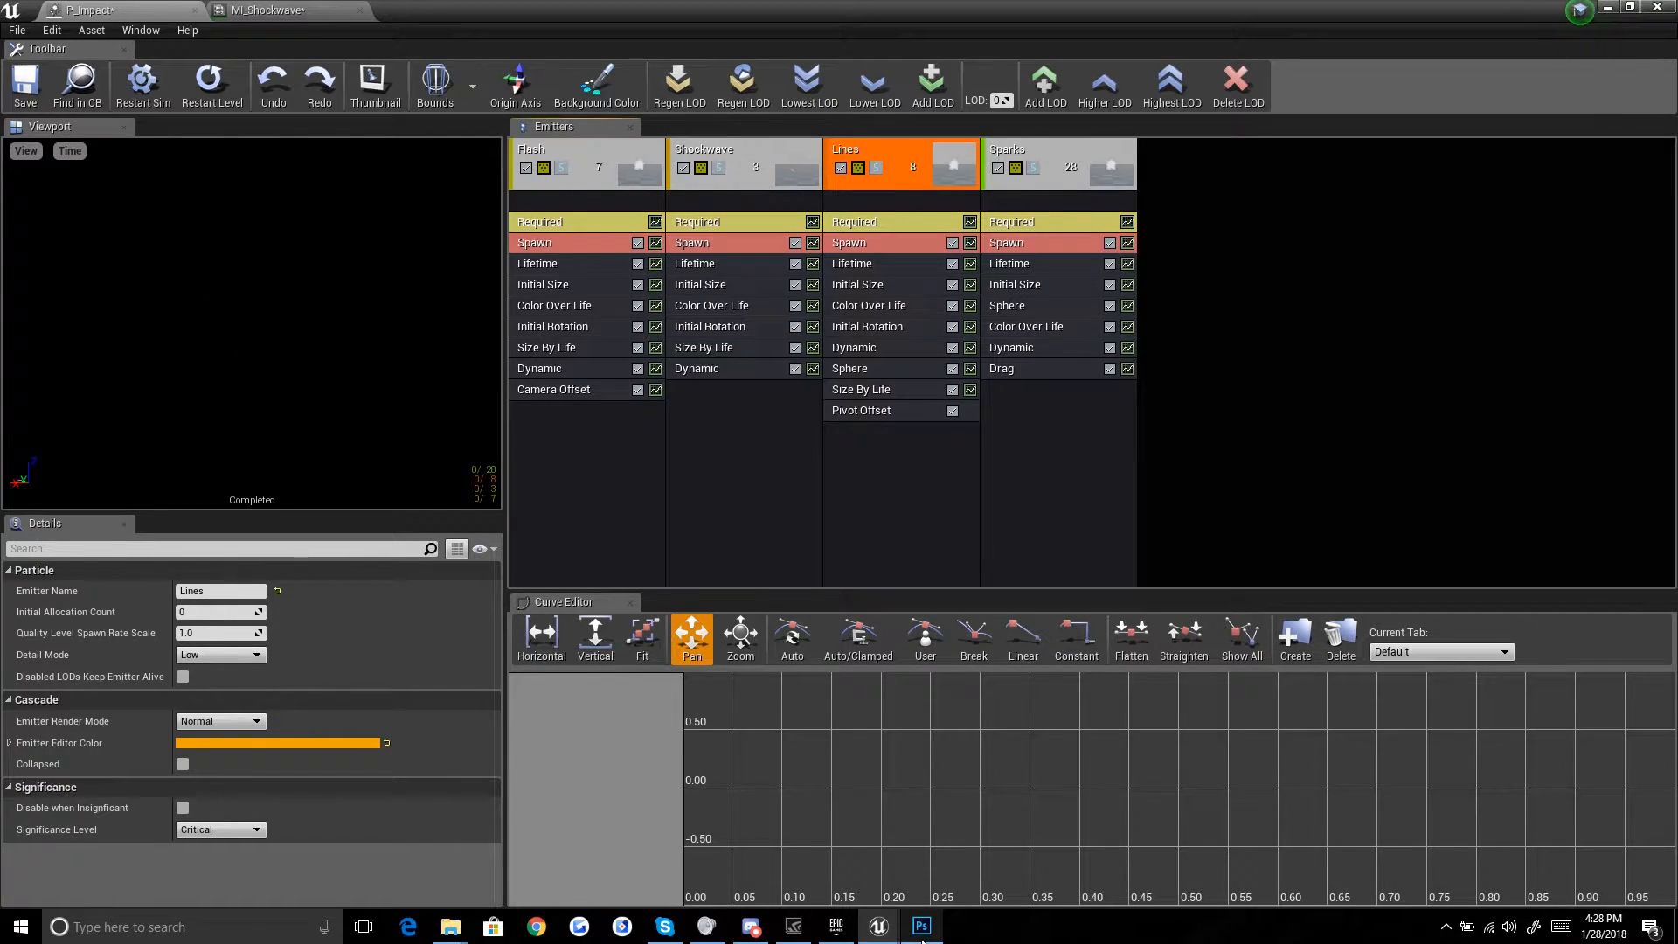
mouse_move(922, 940)
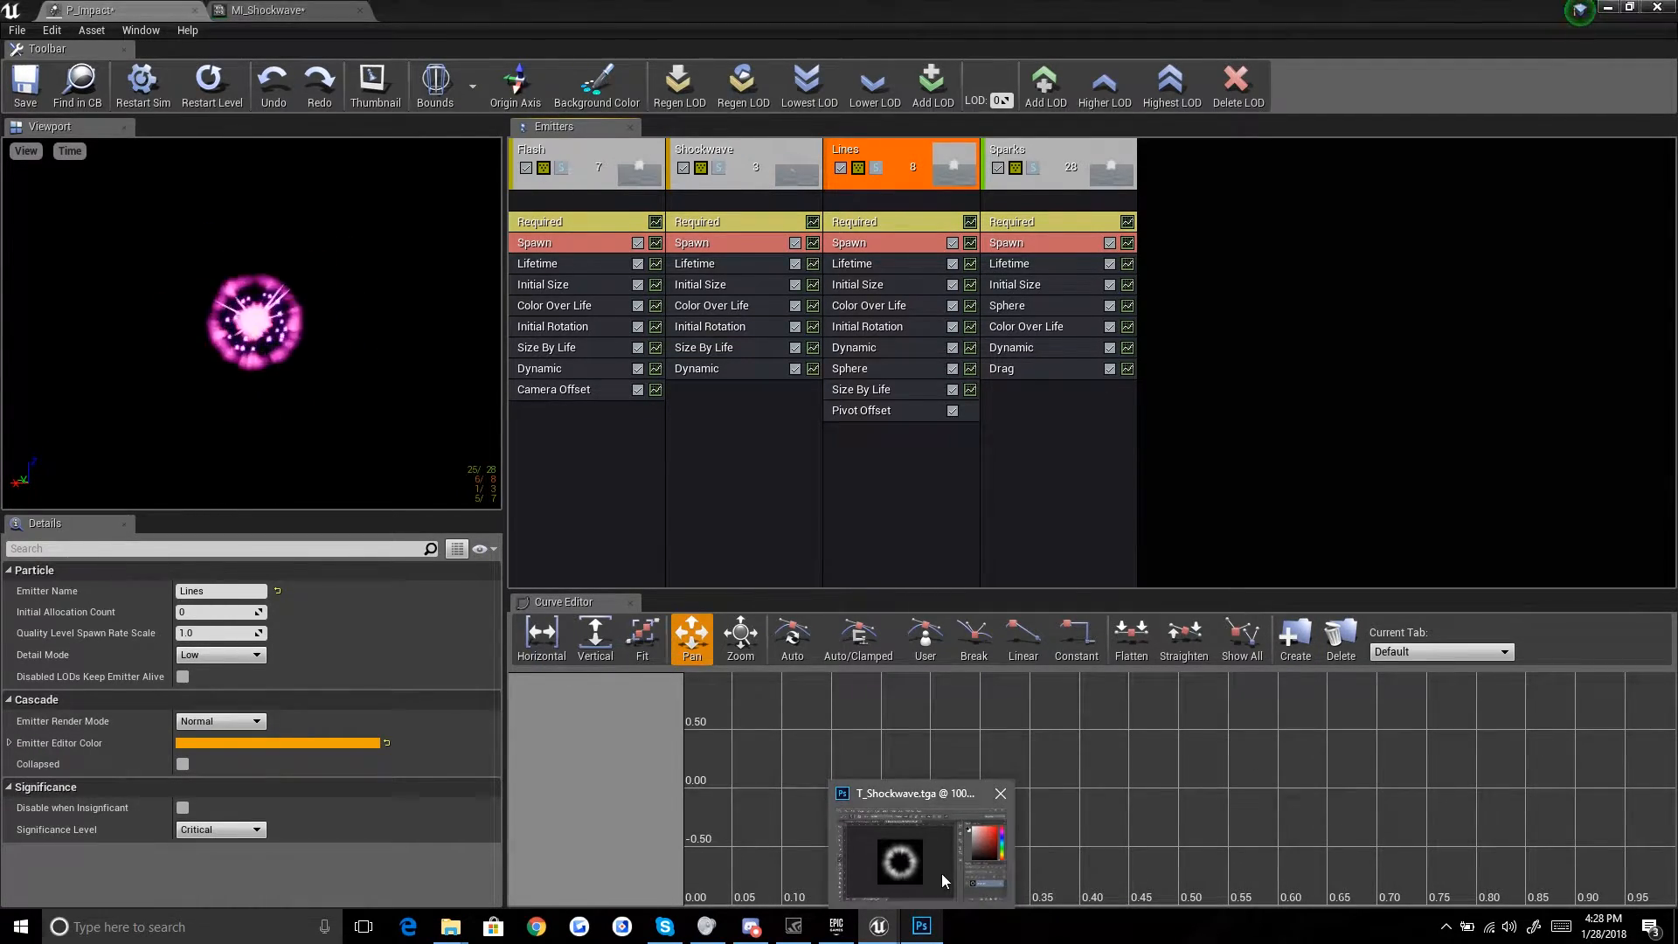
left_click(918, 856)
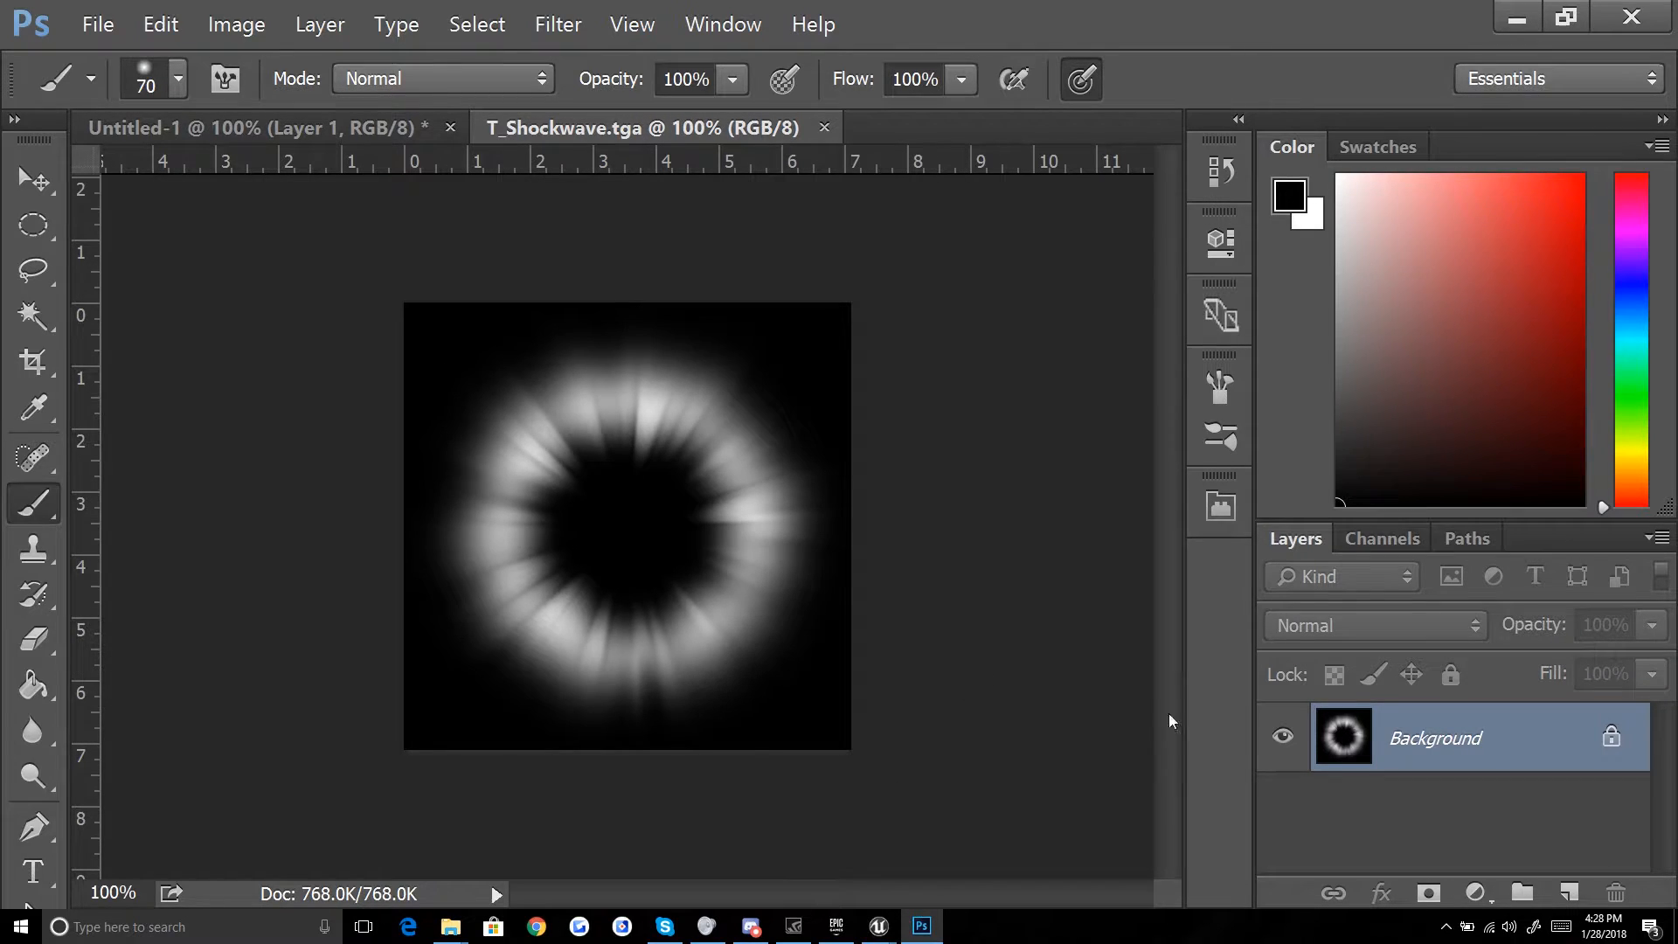
Step: Create a 1024 by 1024 pixel RGB Color document filled with black and split it into quarters with two centred guides
key("ctrl+n")
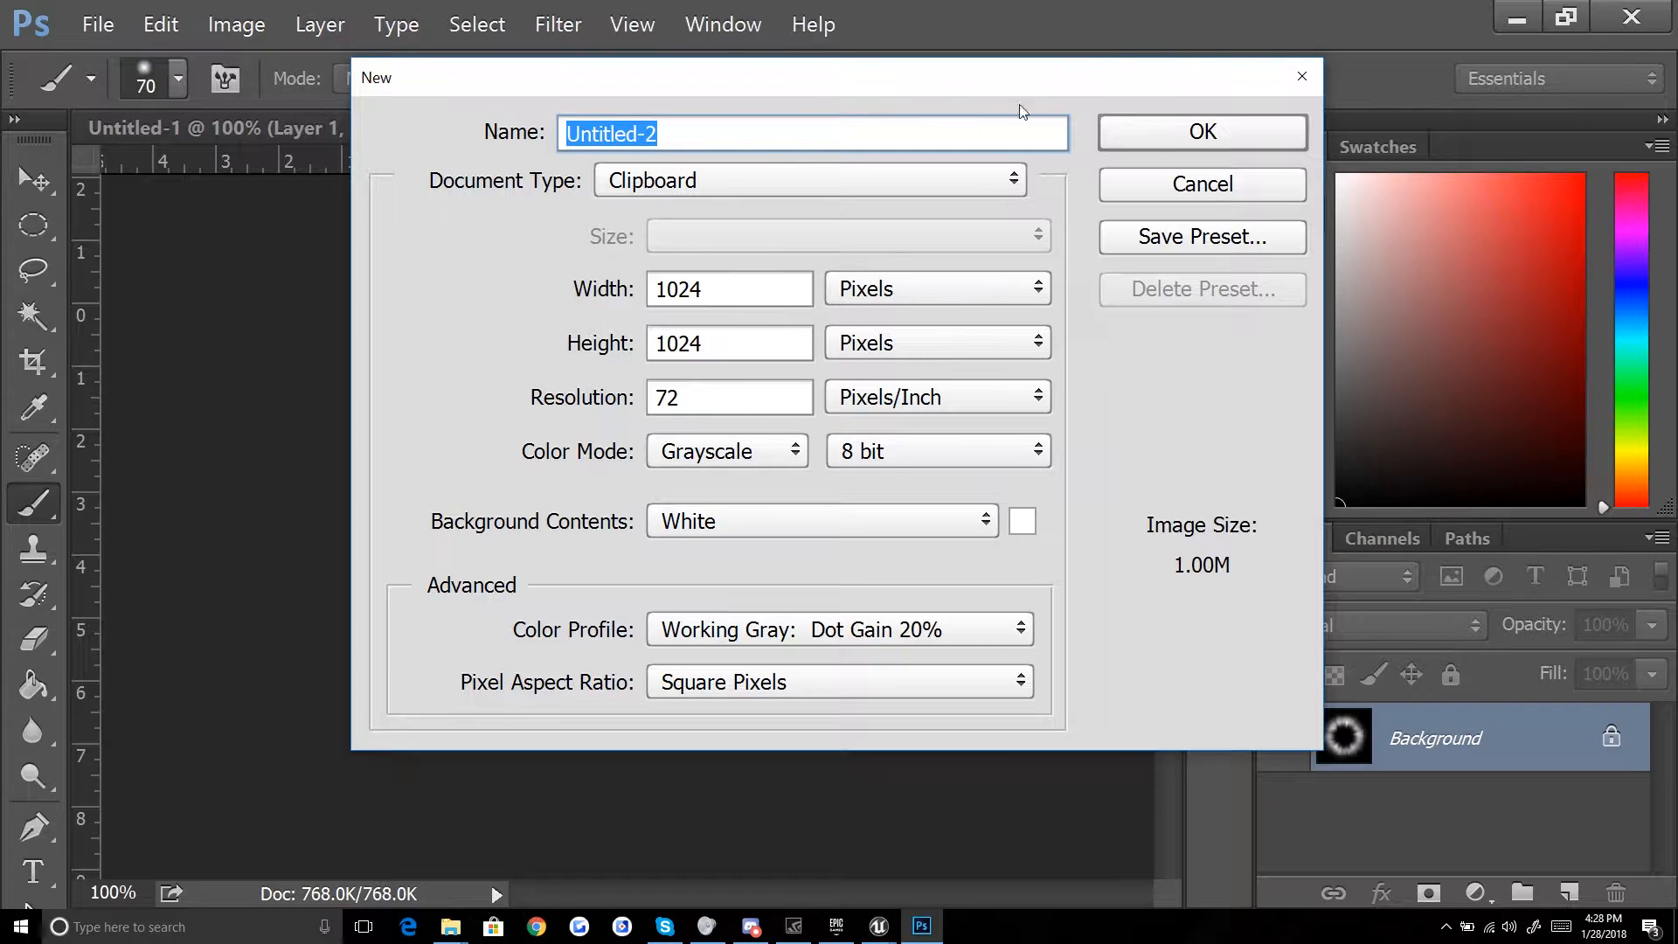
left_click(769, 467)
left_click(738, 535)
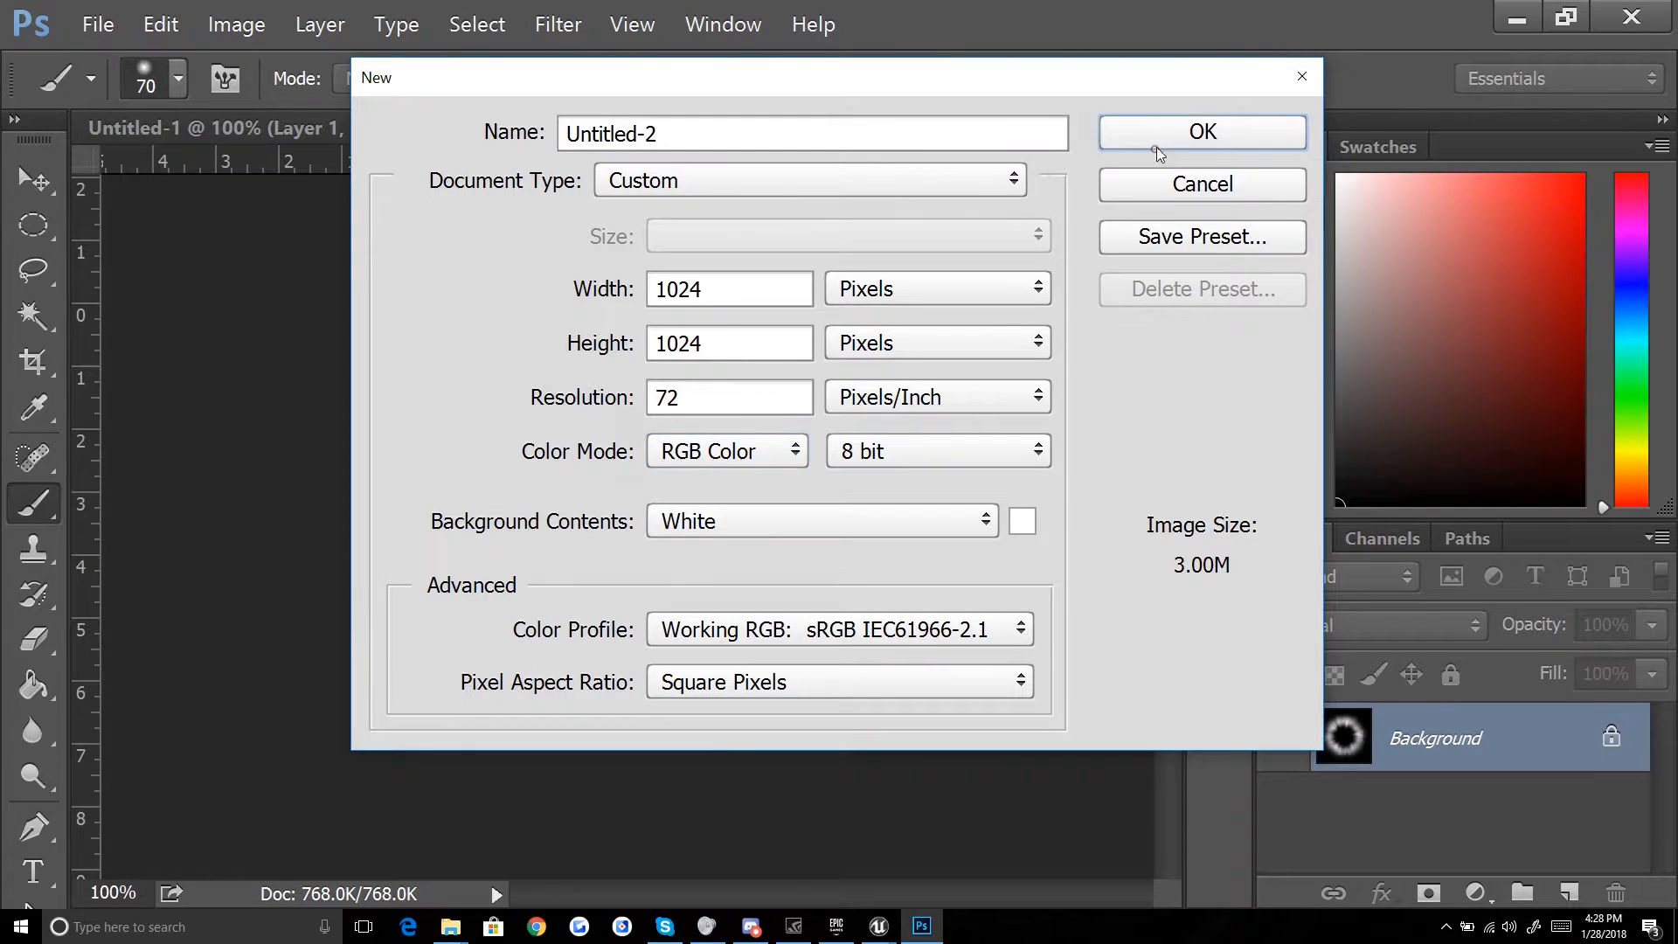
left_click(1159, 146)
key("alt+BackSpace")
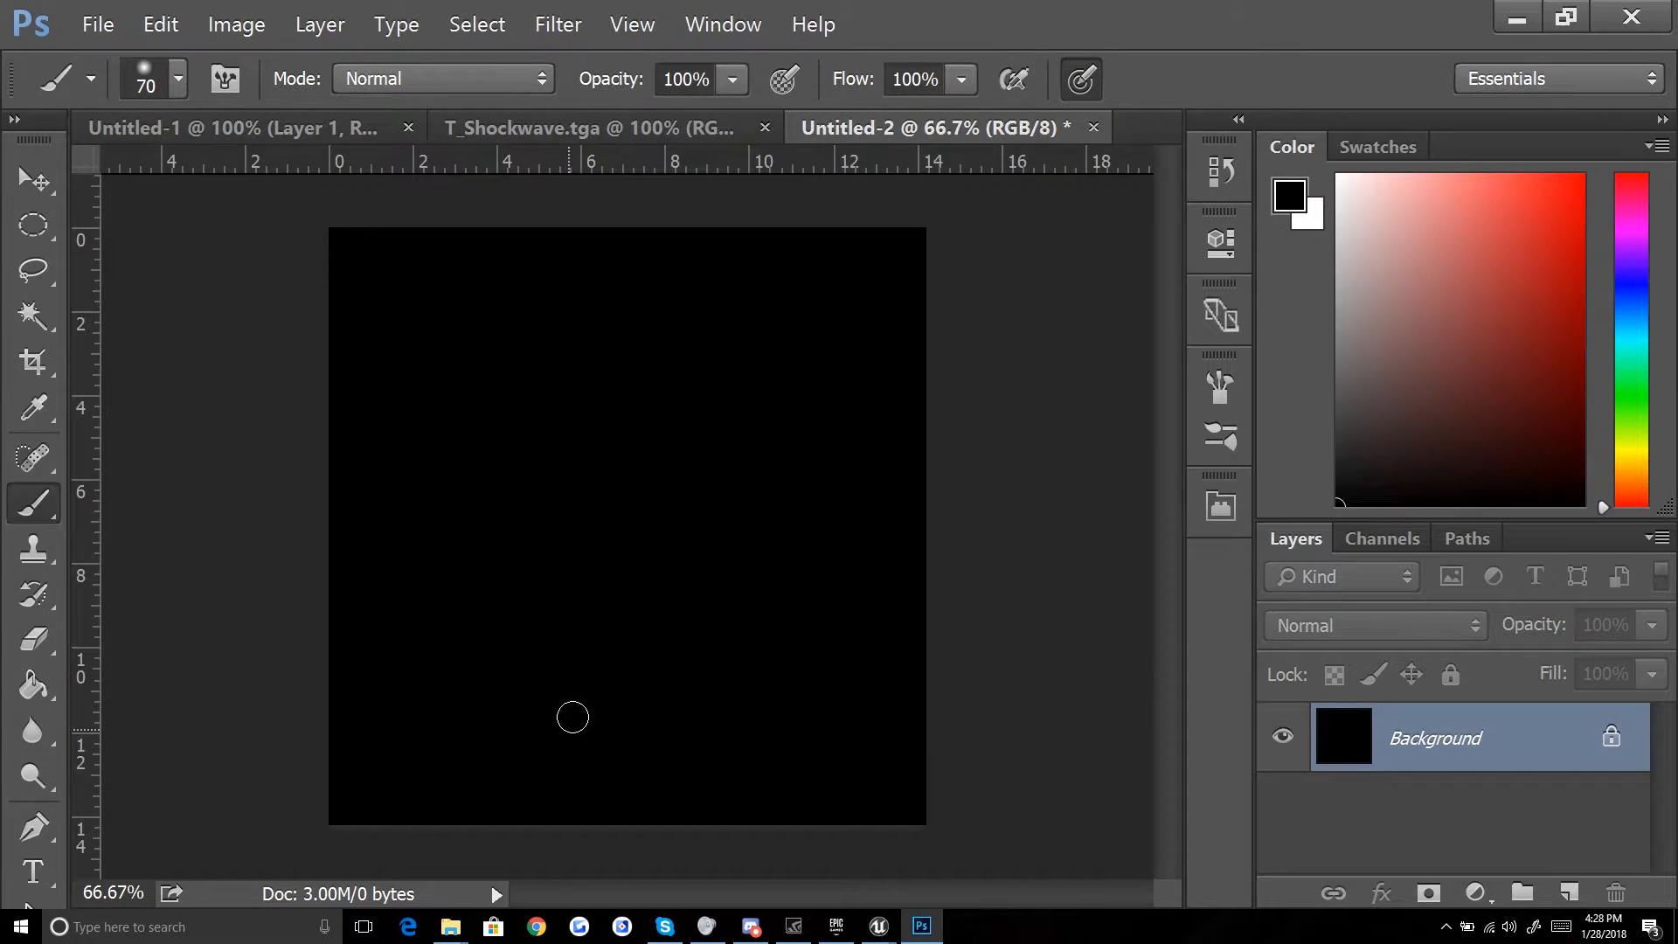
left_click_drag(84, 450, 627, 524)
mouse_move(779, 171)
left_mouse_down()
mouse_move(857, 547)
mouse_move(918, 530)
left_mouse_up()
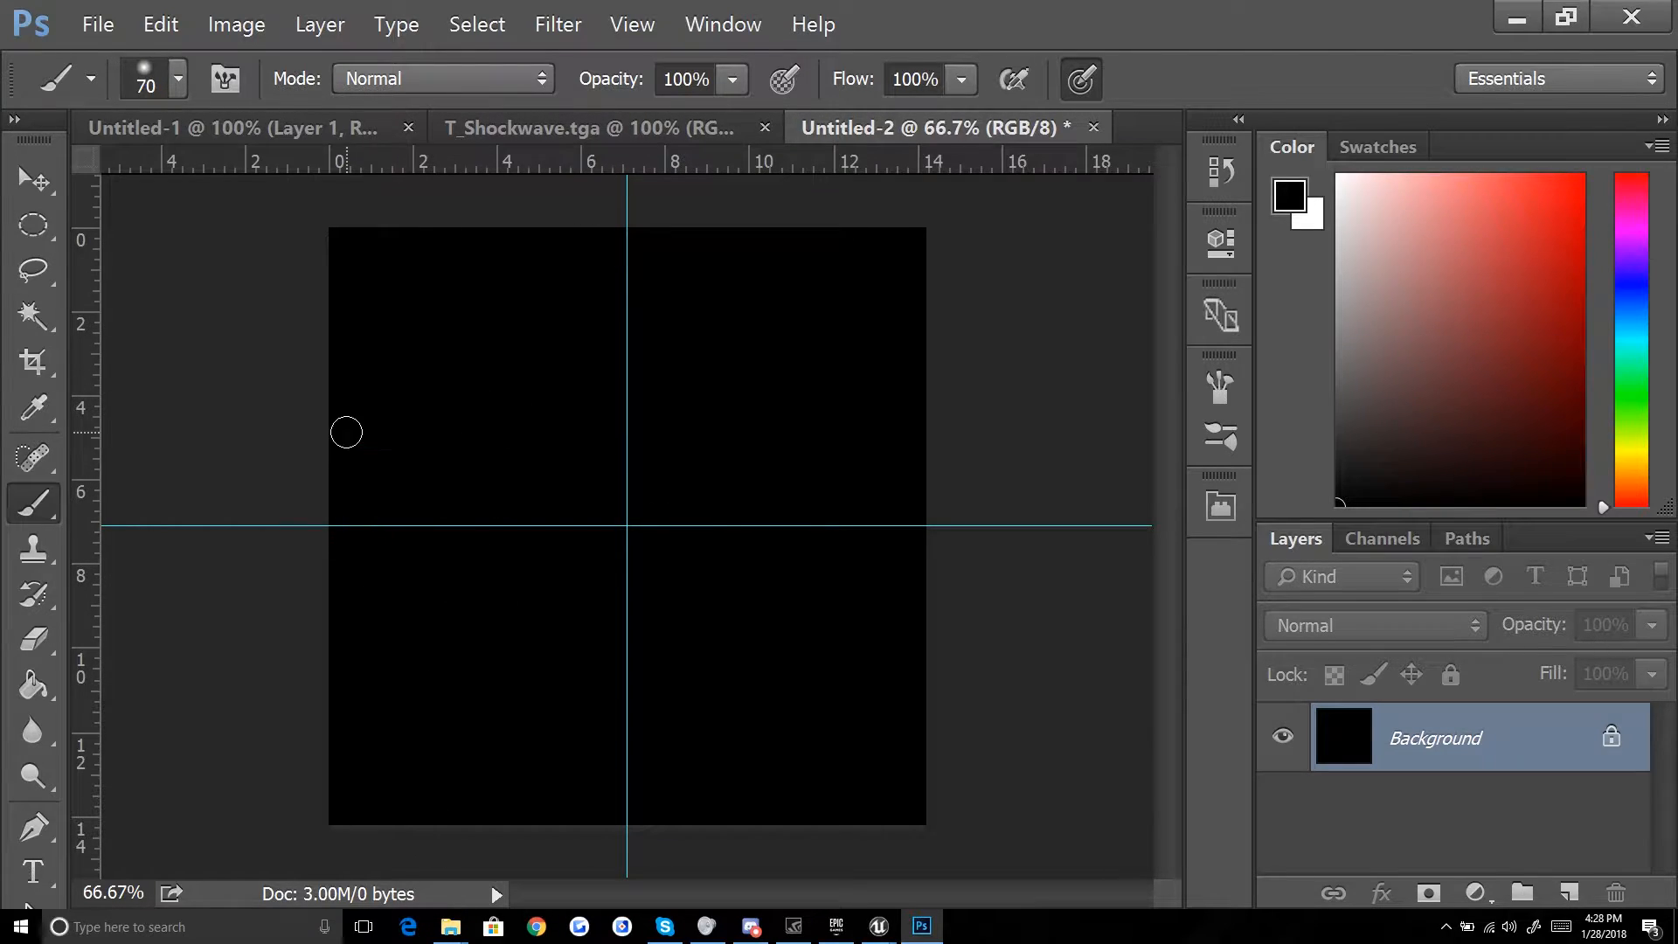
Step: Paint white branching lightning strokes in the canvas's upper-left quarter with a 40 px brush at 100% hardness
right_click(442, 423)
left_click_drag(718, 534, 856, 535)
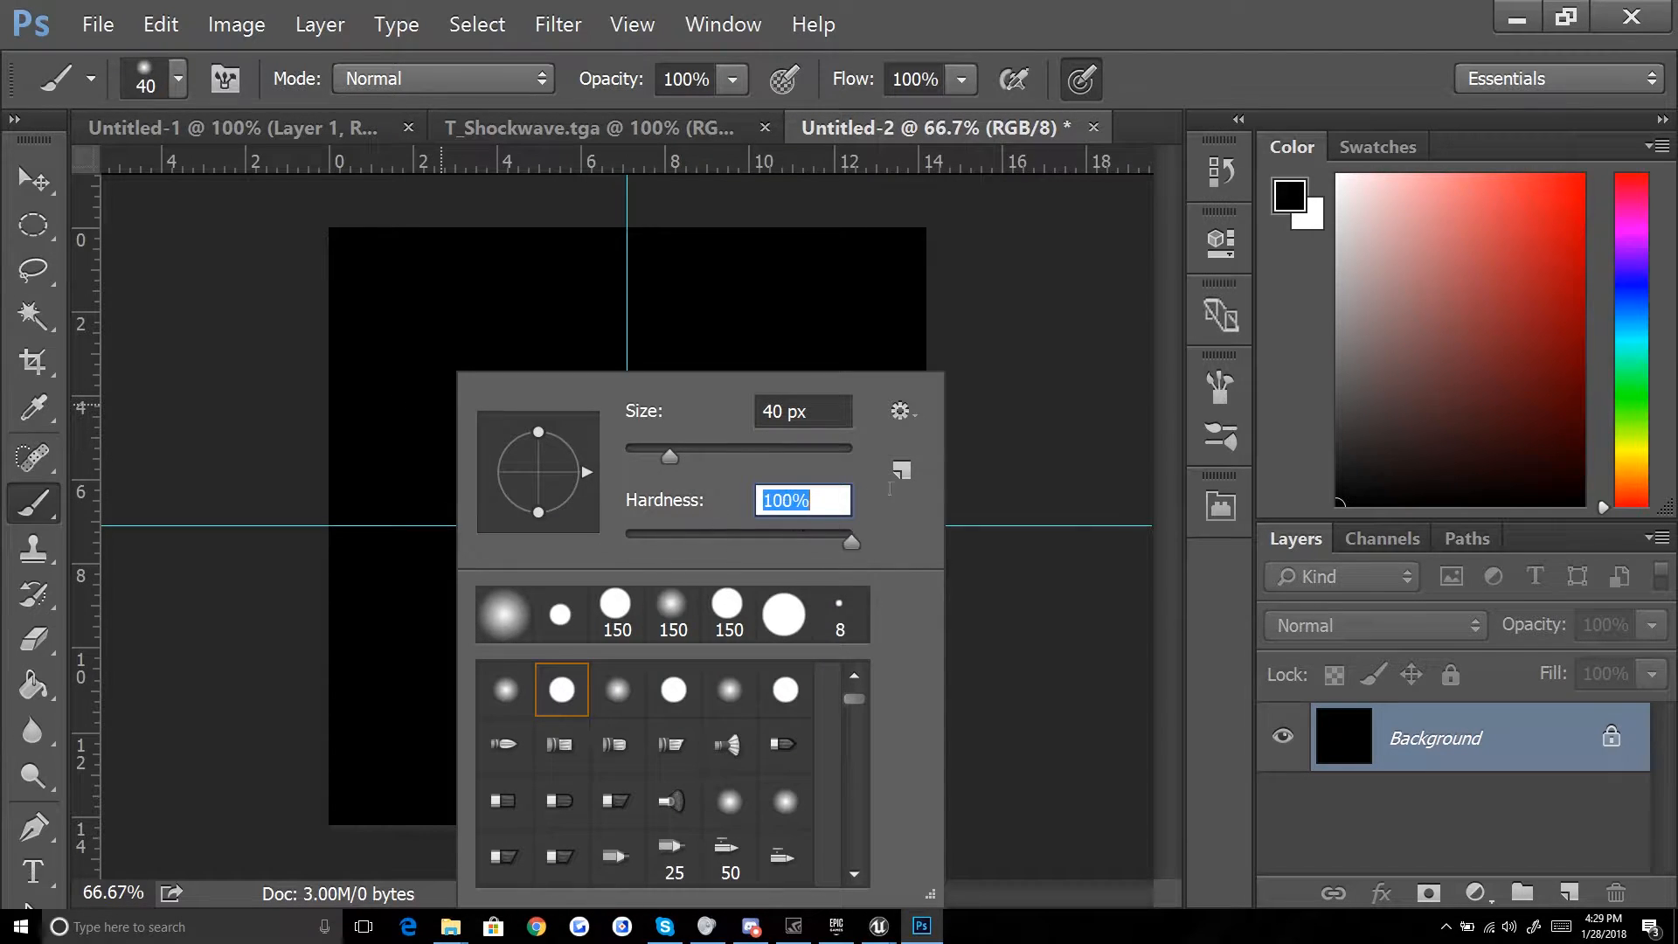
left_click(1035, 344)
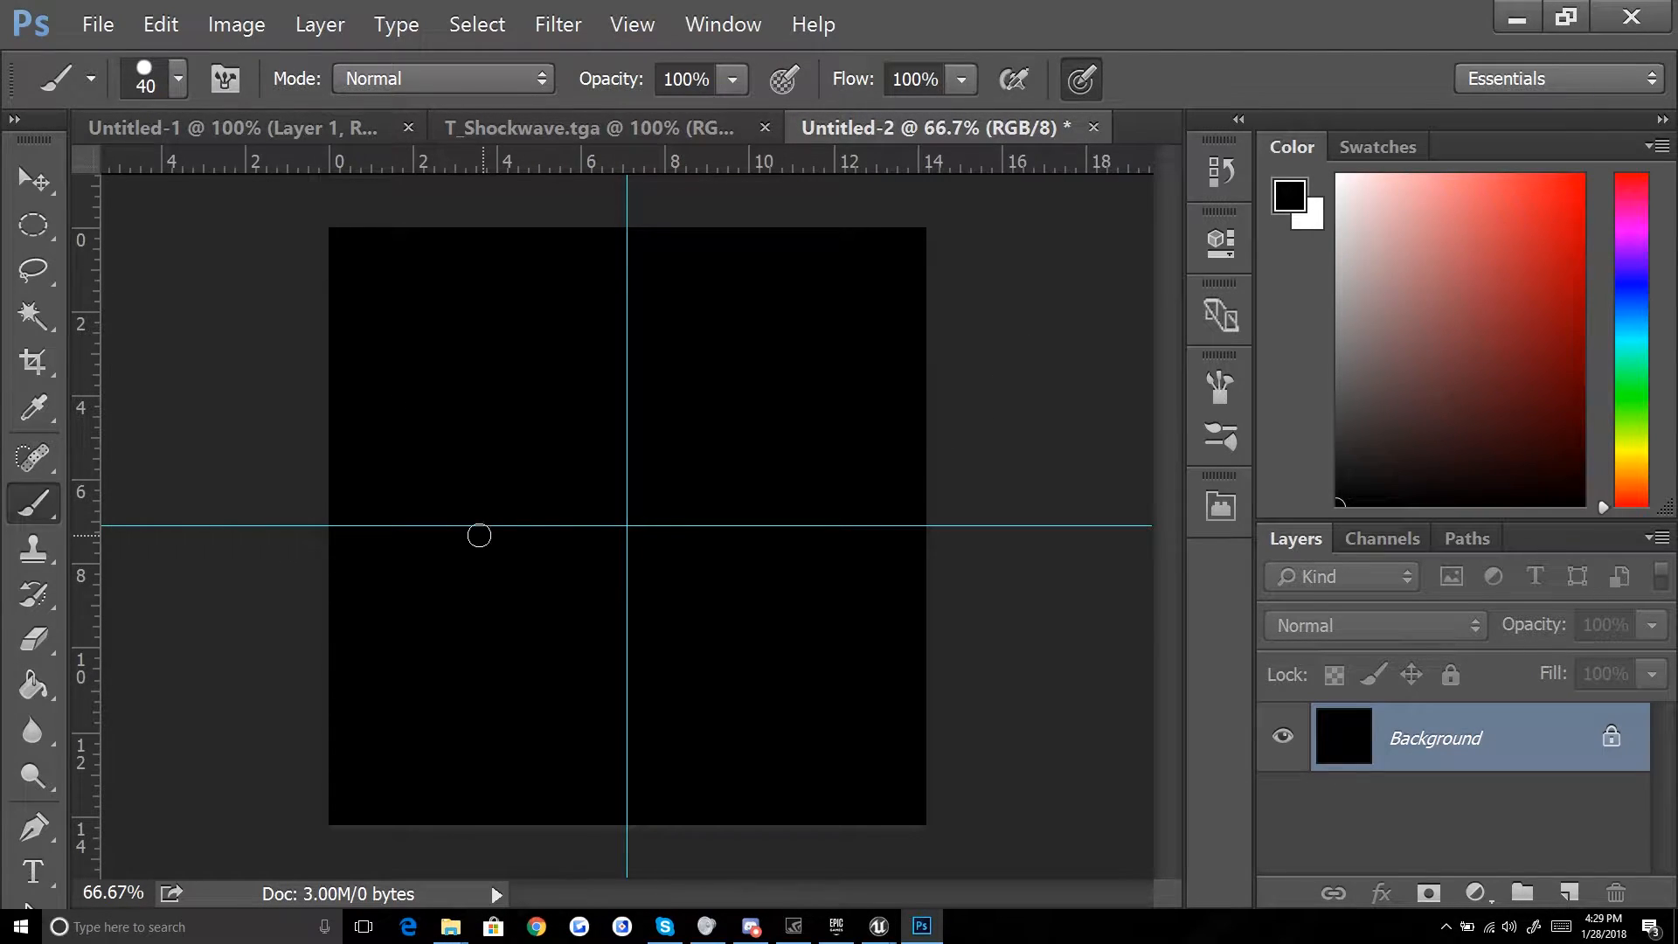
key("x")
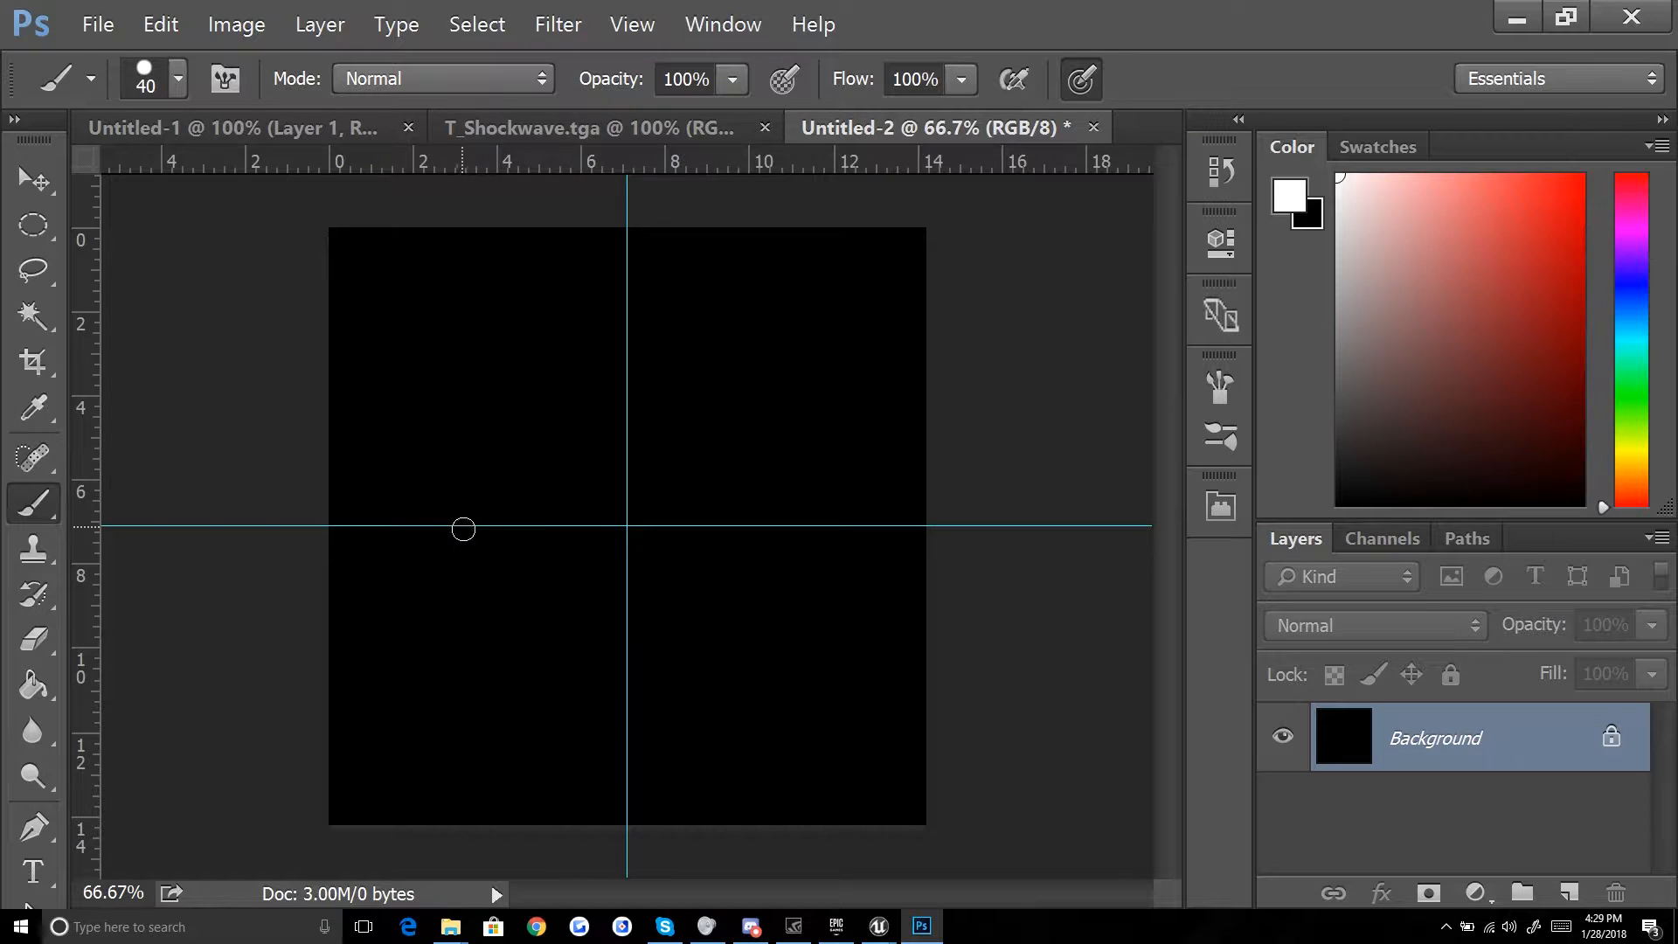
left_click_drag(436, 484, 486, 339)
left_click_drag(472, 402, 537, 345)
left_click_drag(430, 378, 397, 360)
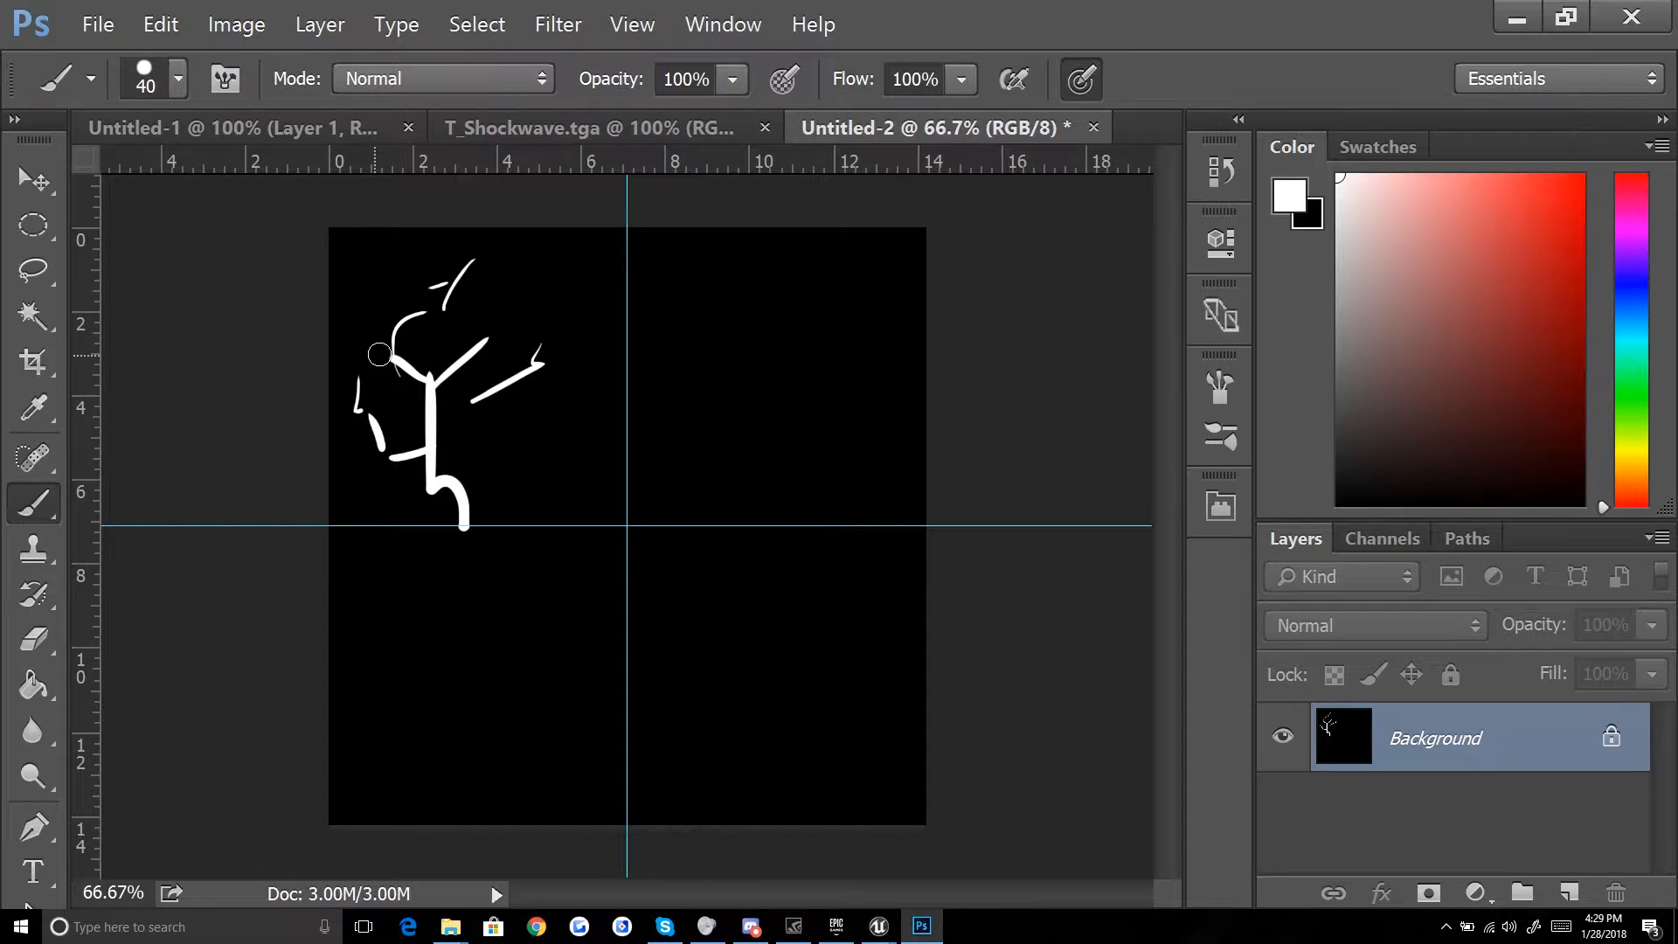
left_click_drag(381, 429, 383, 444)
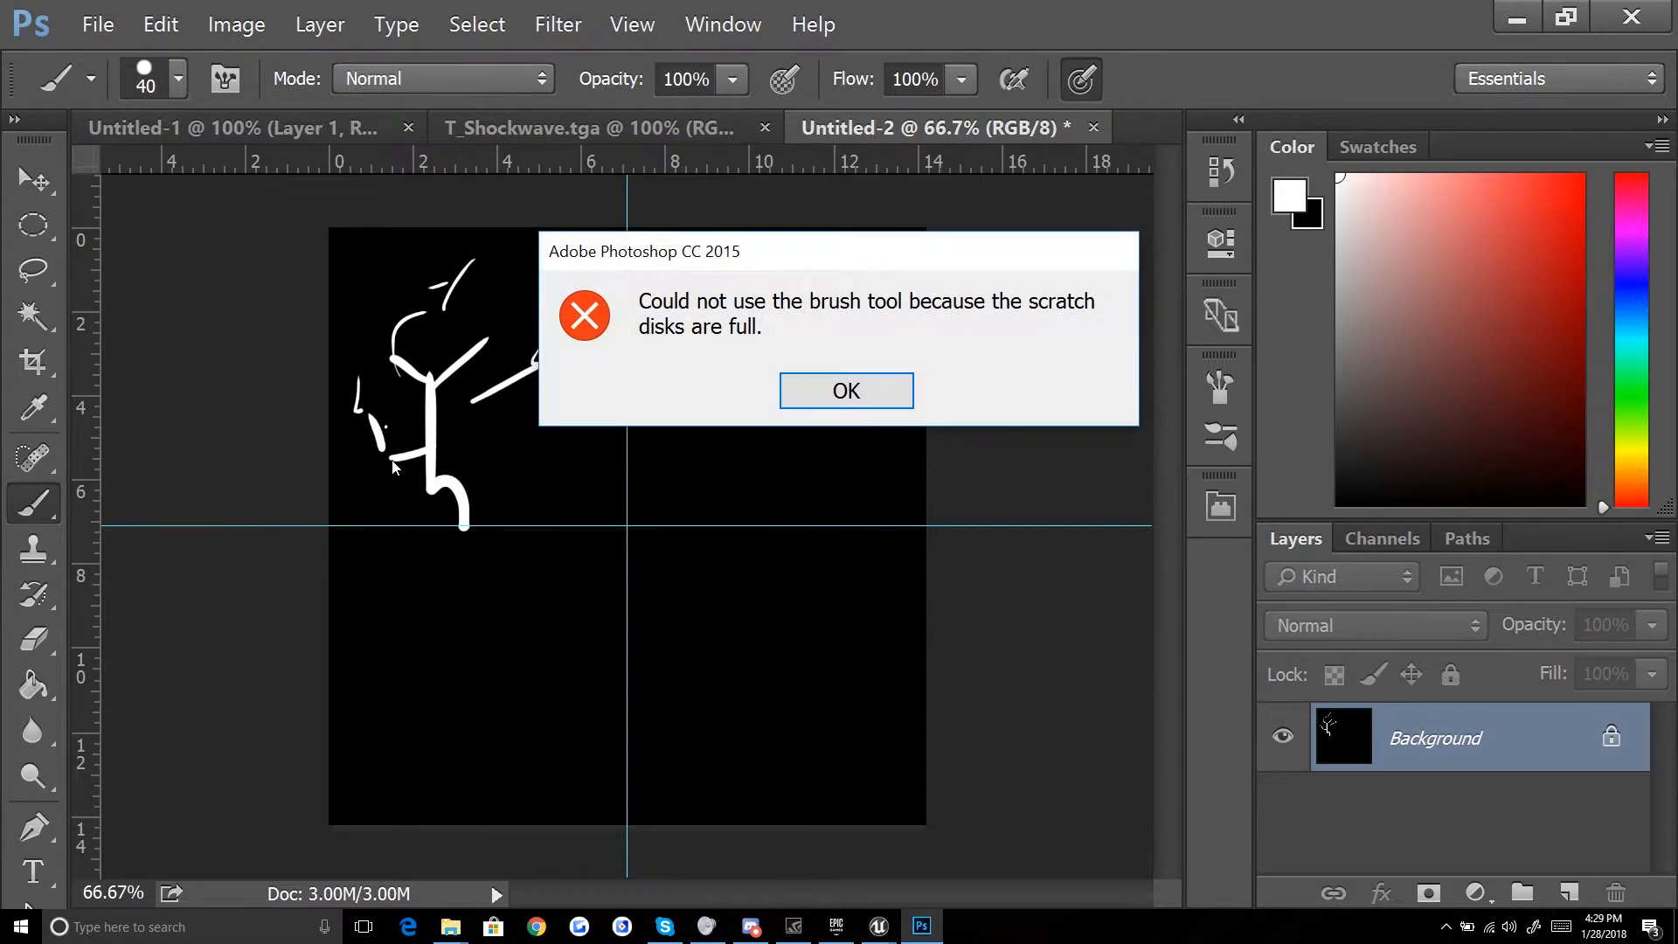
left_click(826, 393)
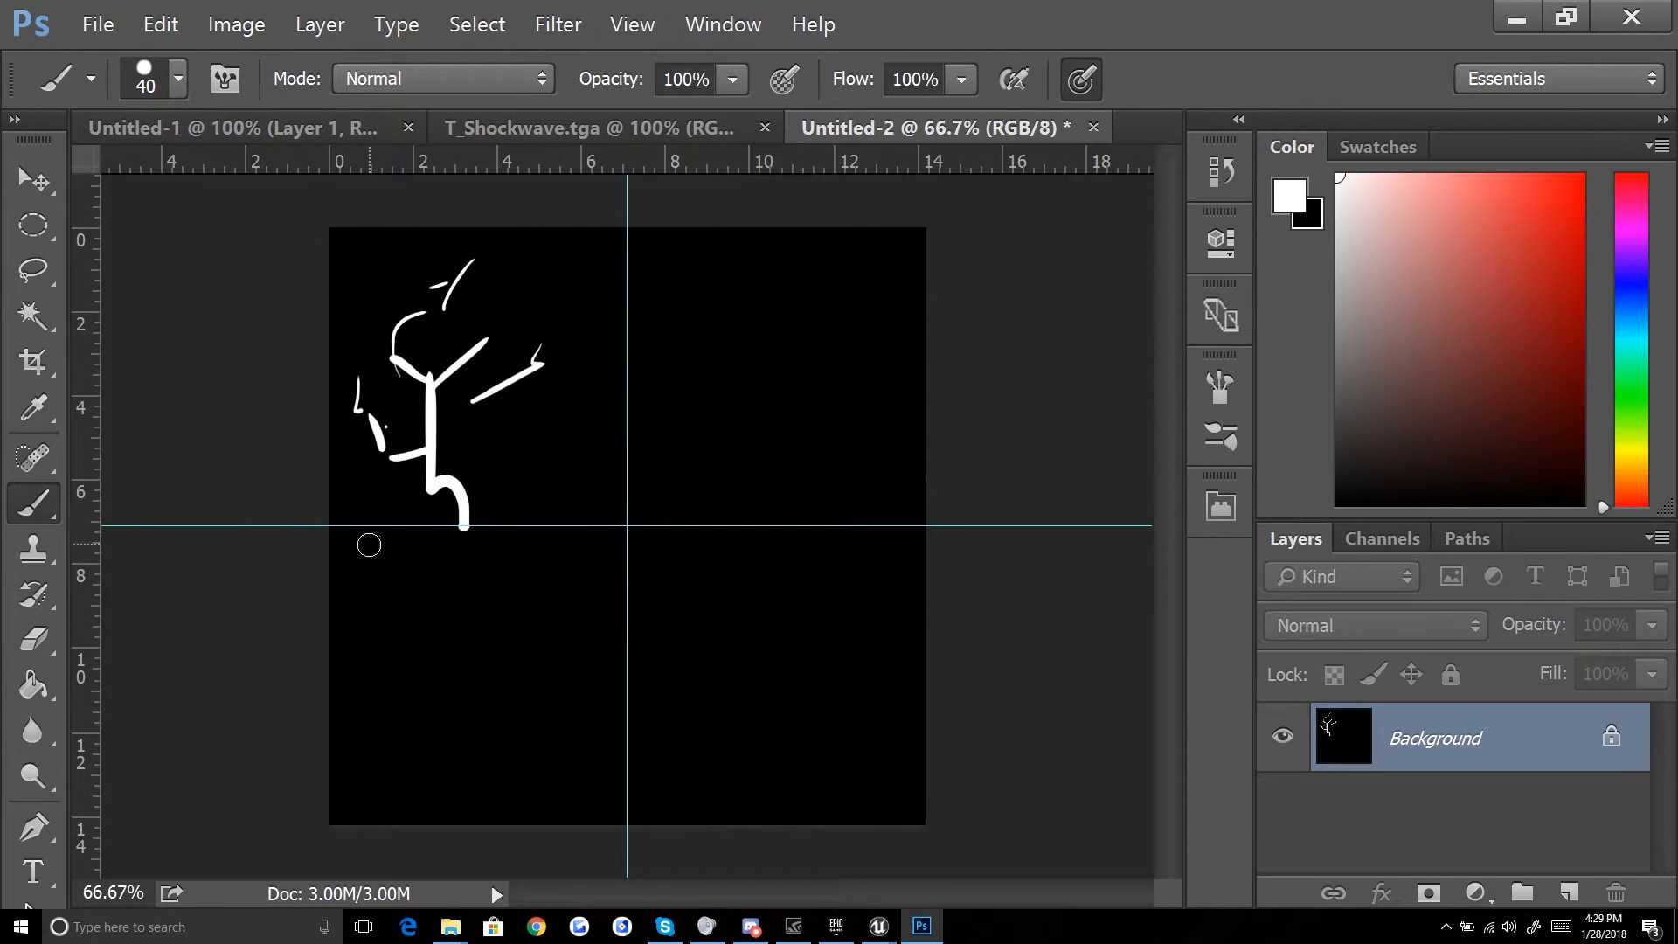
left_click(389, 427)
left_click(904, 401)
Step: Switch to Unreal Engine and place the Content Browser over the P_Impact particle editor
left_click(274, 131)
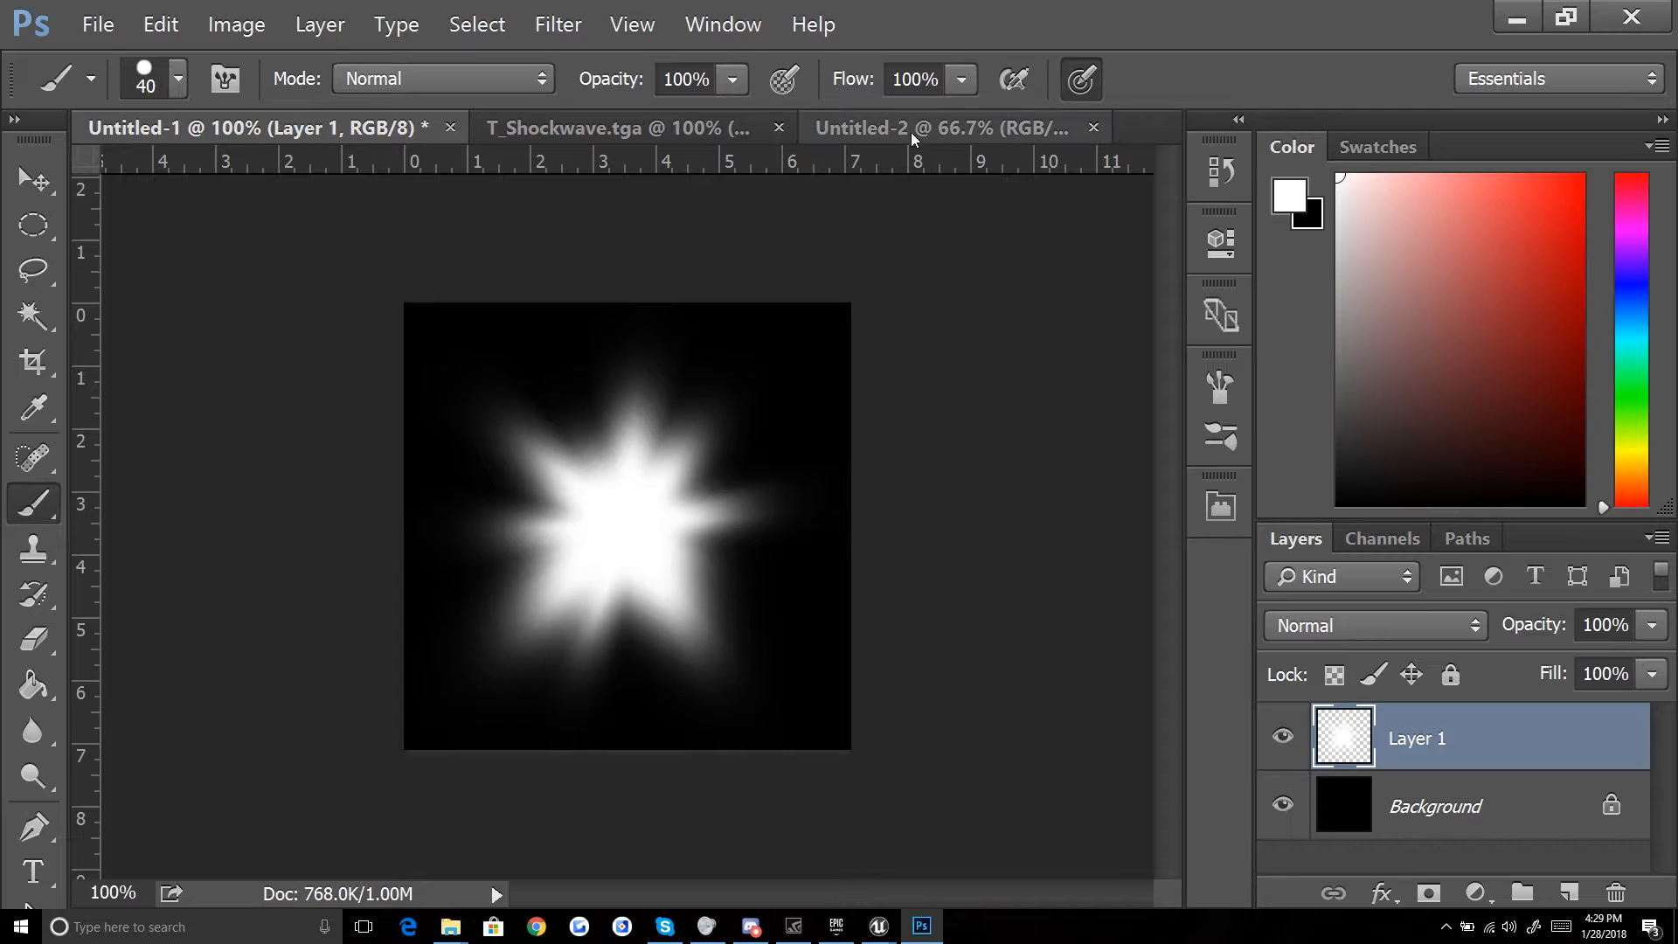
mouse_move(879, 925)
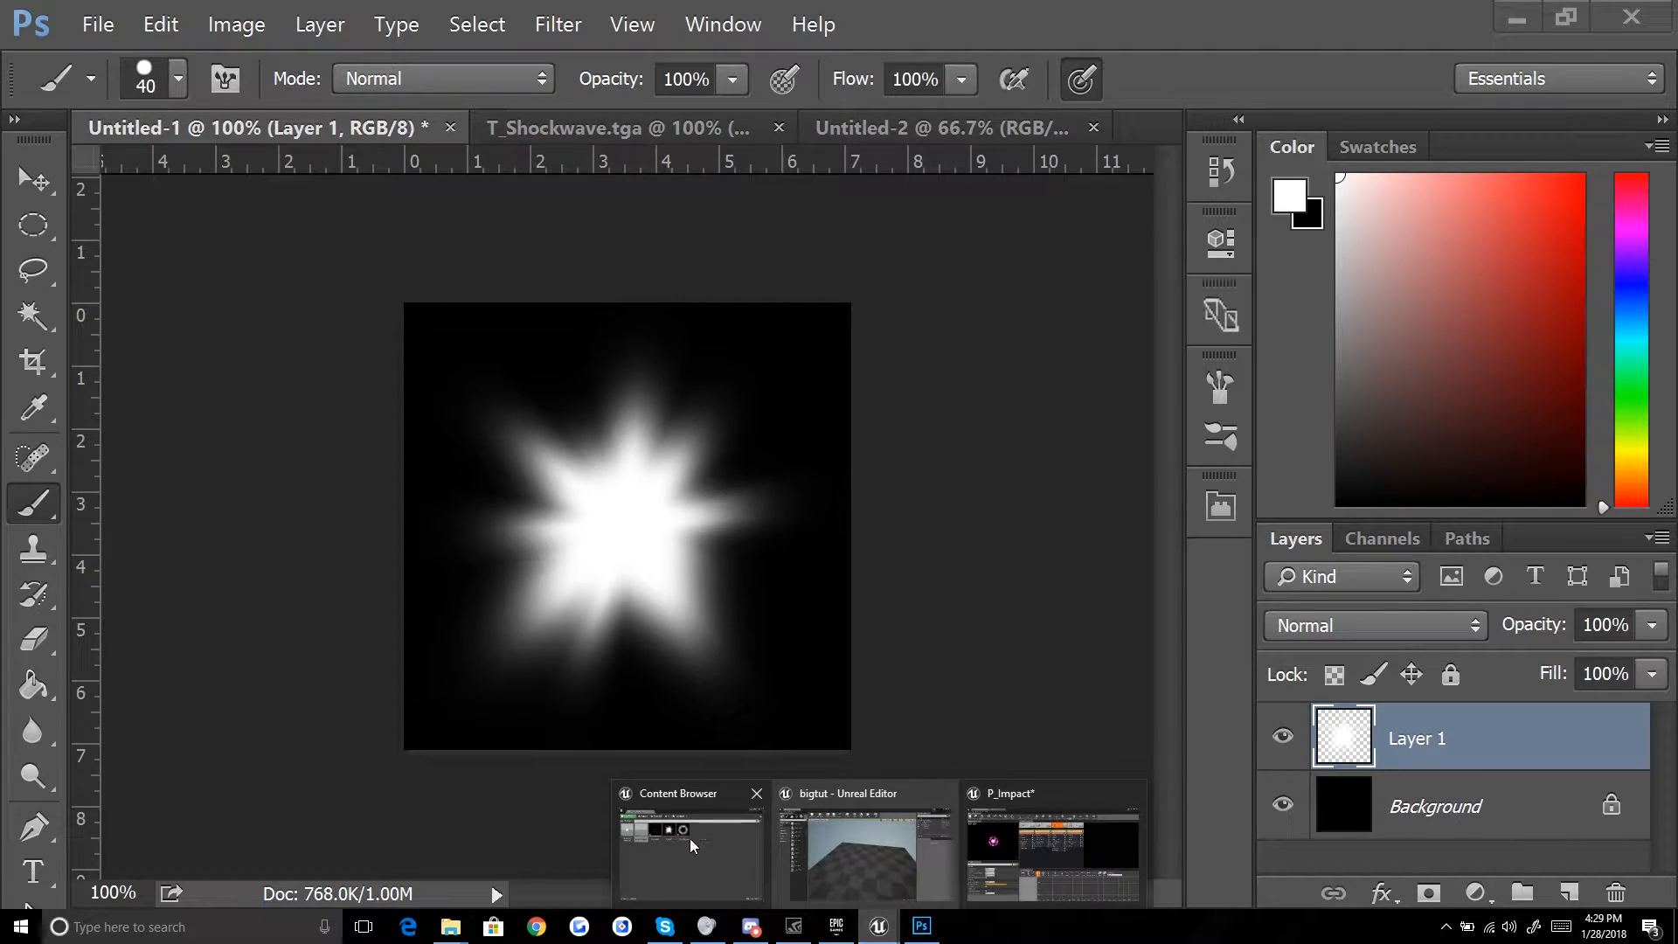
left_click(663, 834)
mouse_move(874, 916)
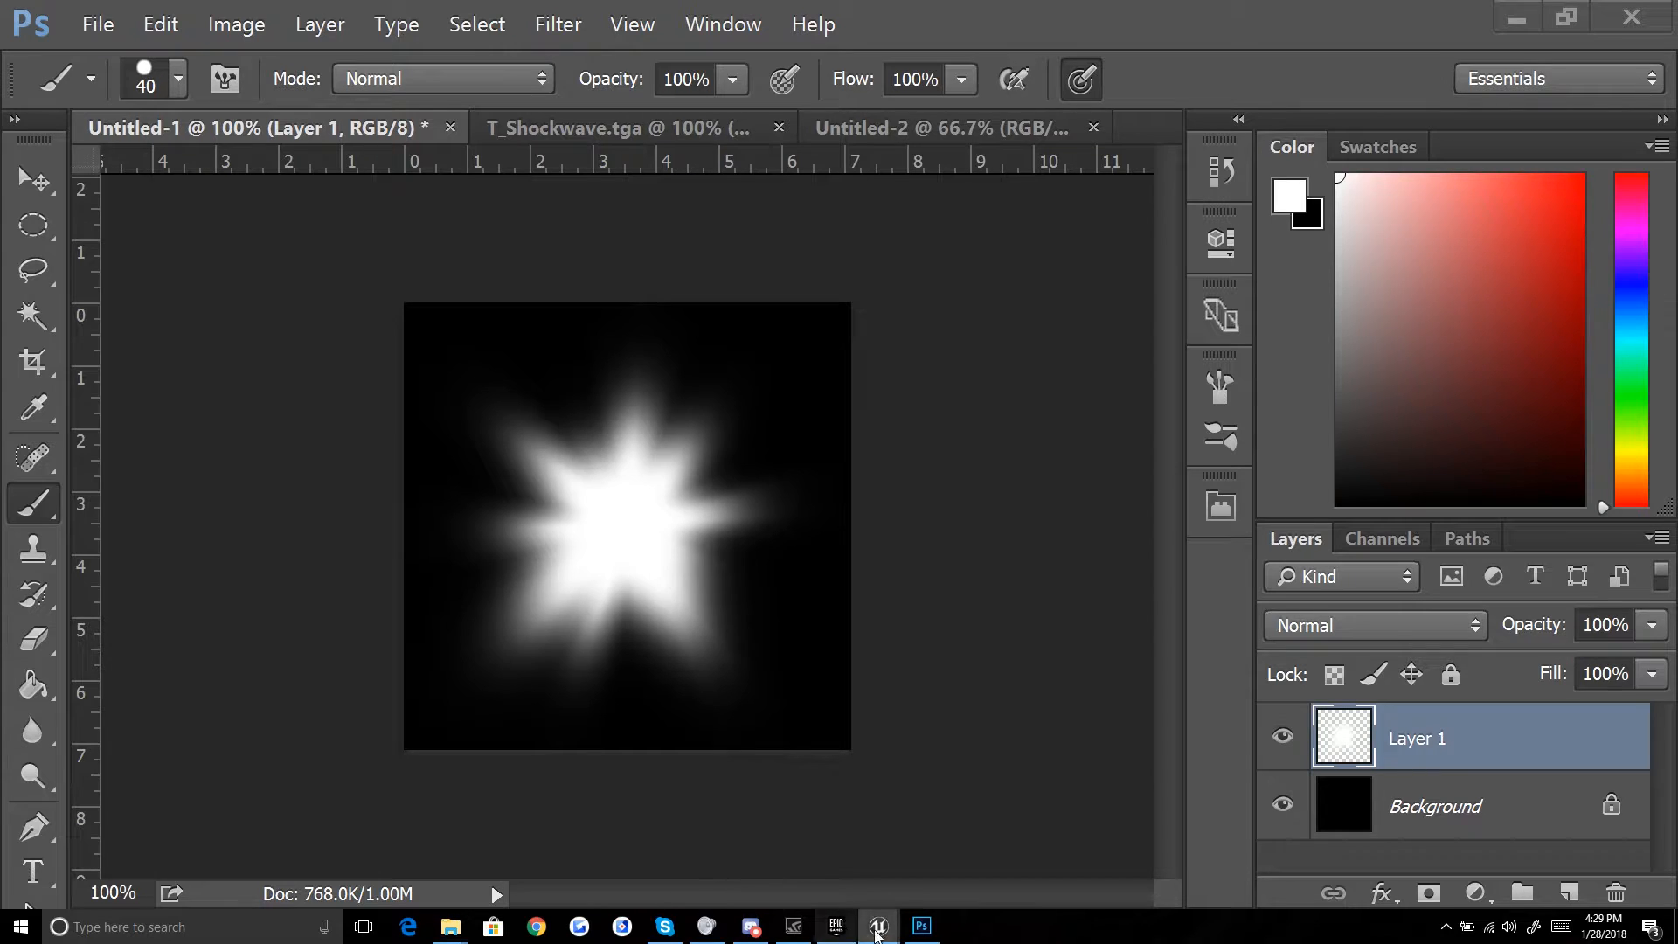
left_click(893, 841)
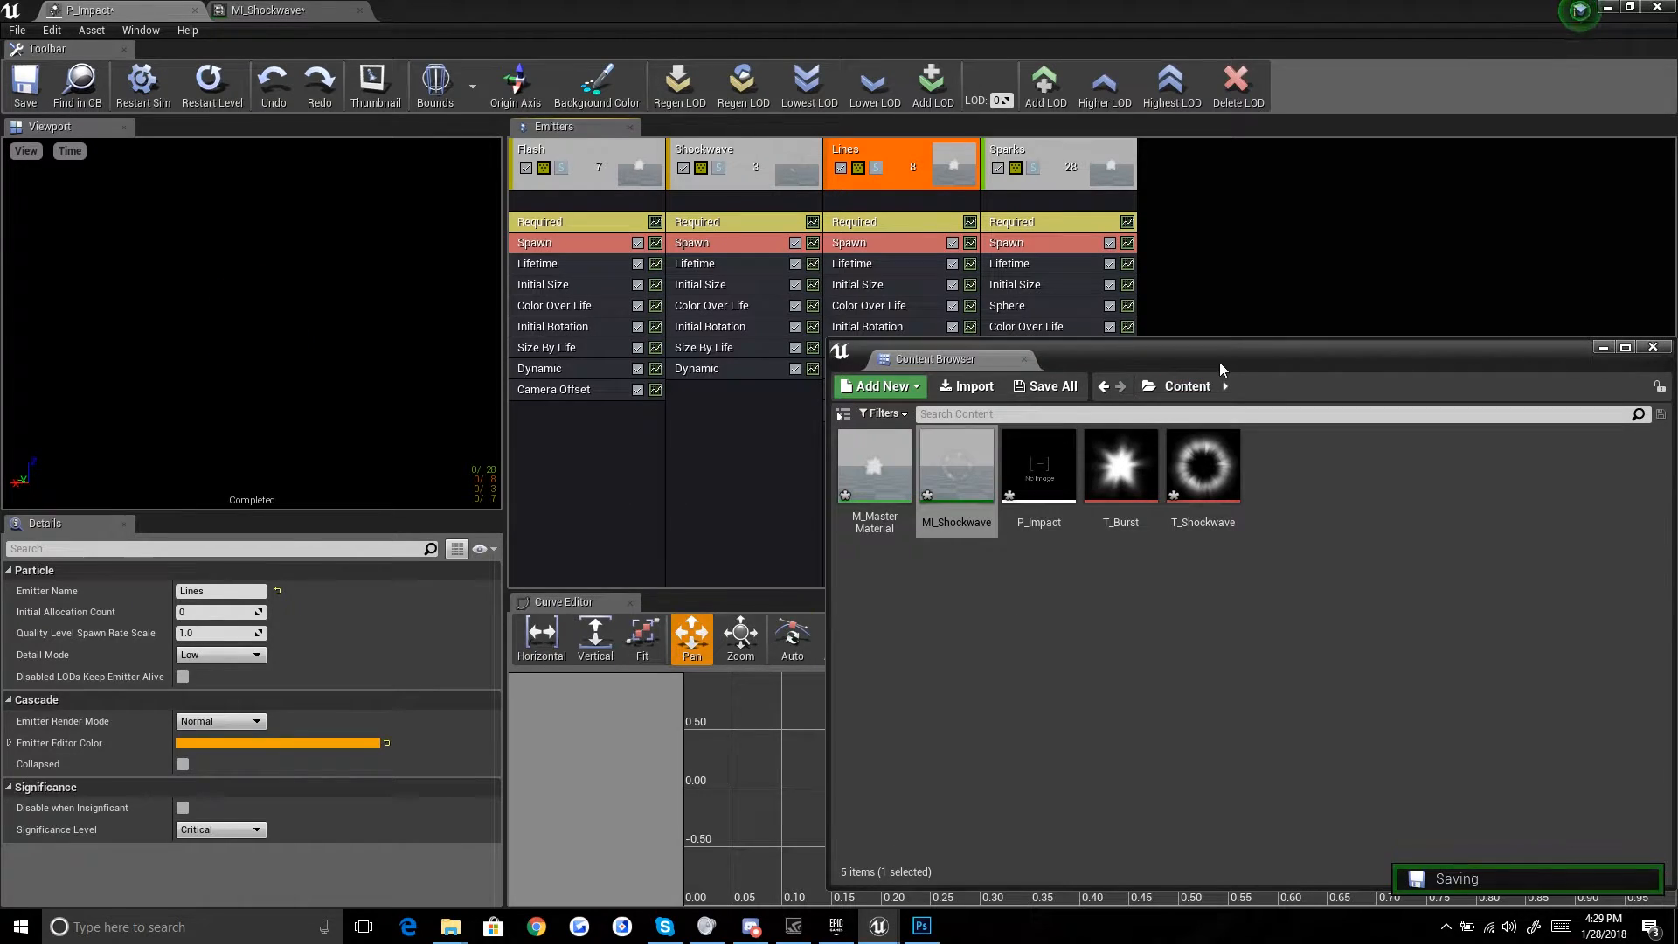
left_click_drag(1219, 361, 1091, 272)
Step: Import the T_Lightning_2x2 texture from coolfolder and open it for inspection
right_click(1148, 477)
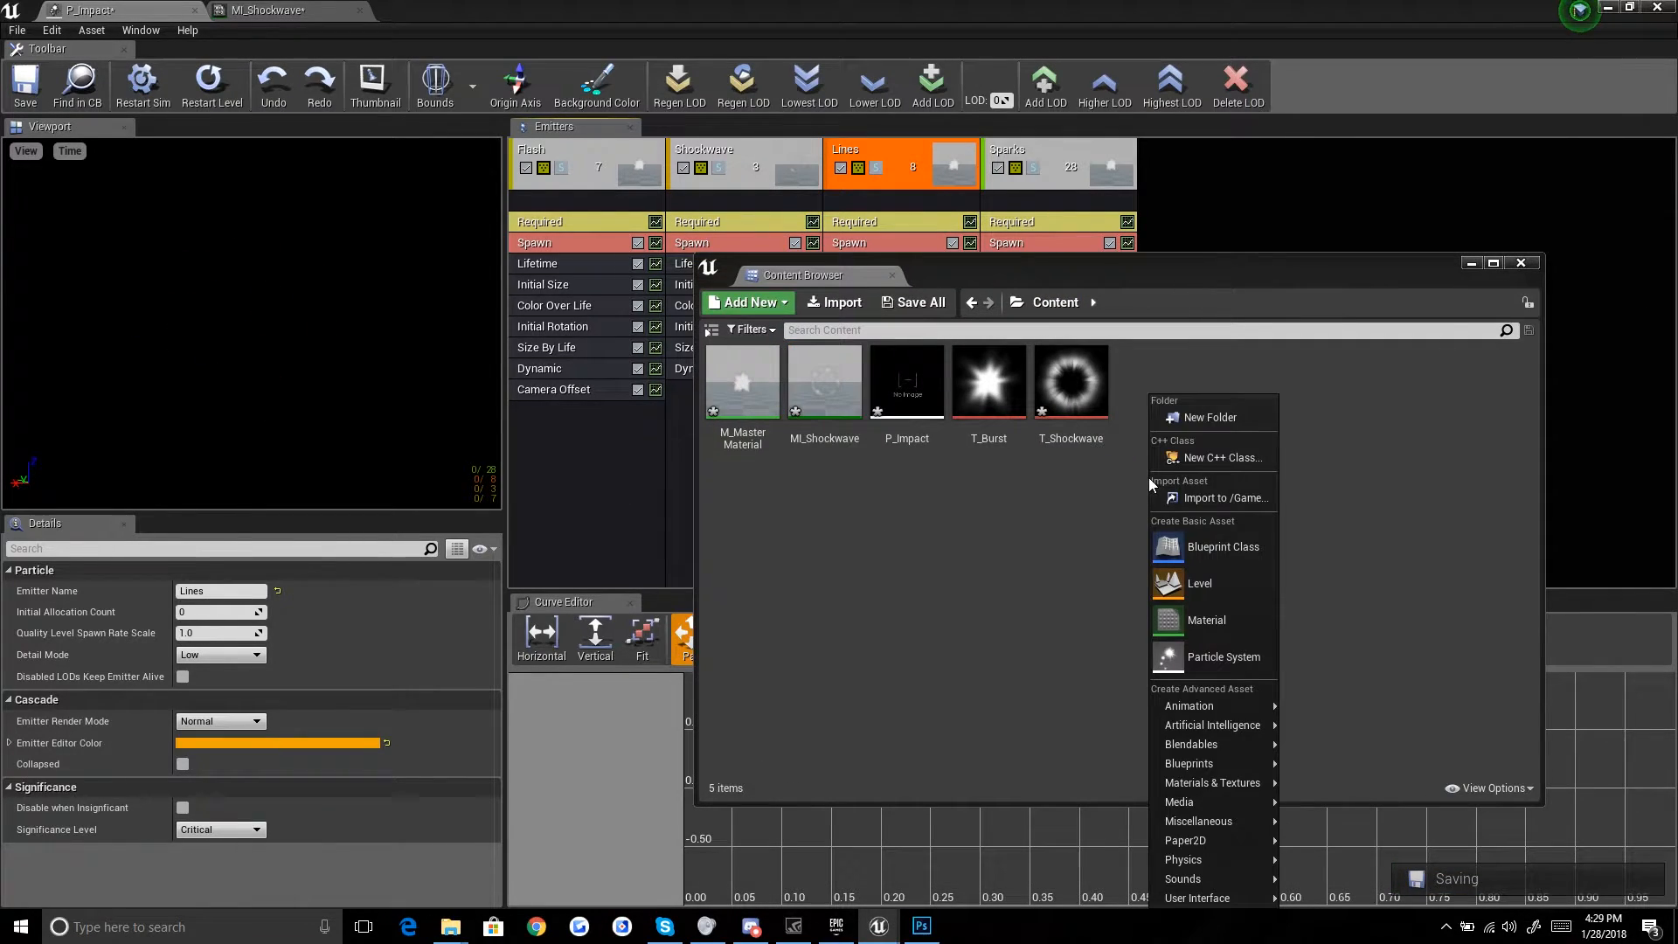
left_click(975, 509)
left_click(834, 302)
left_click(920, 393)
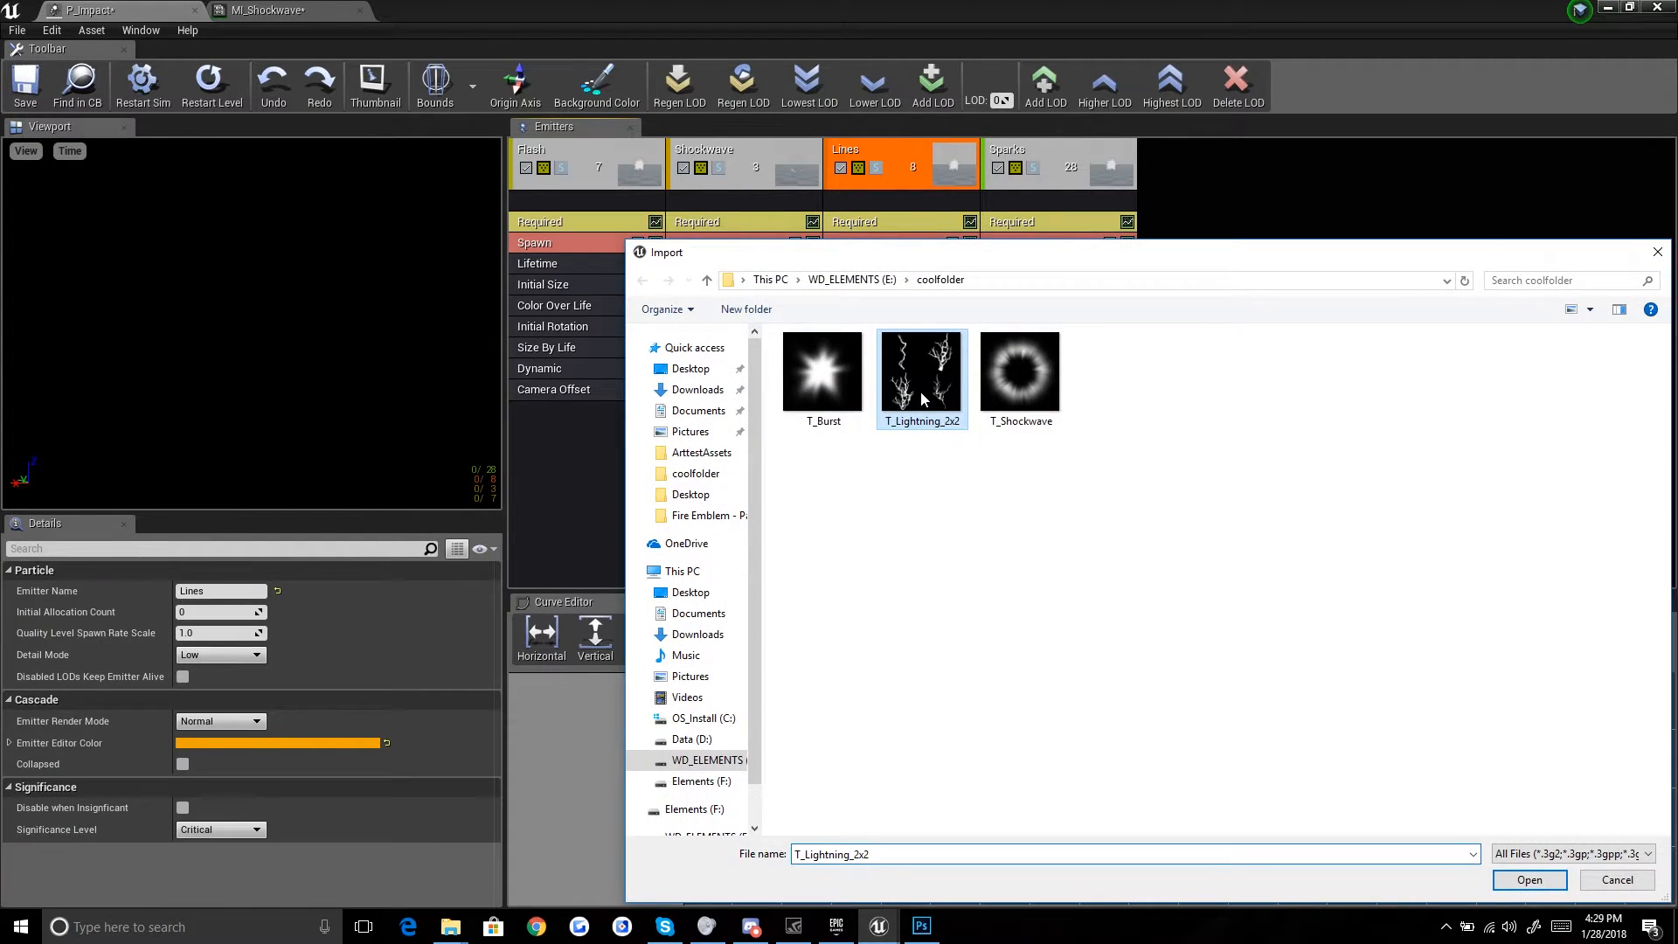
double_click(920, 393)
double_click(1067, 384)
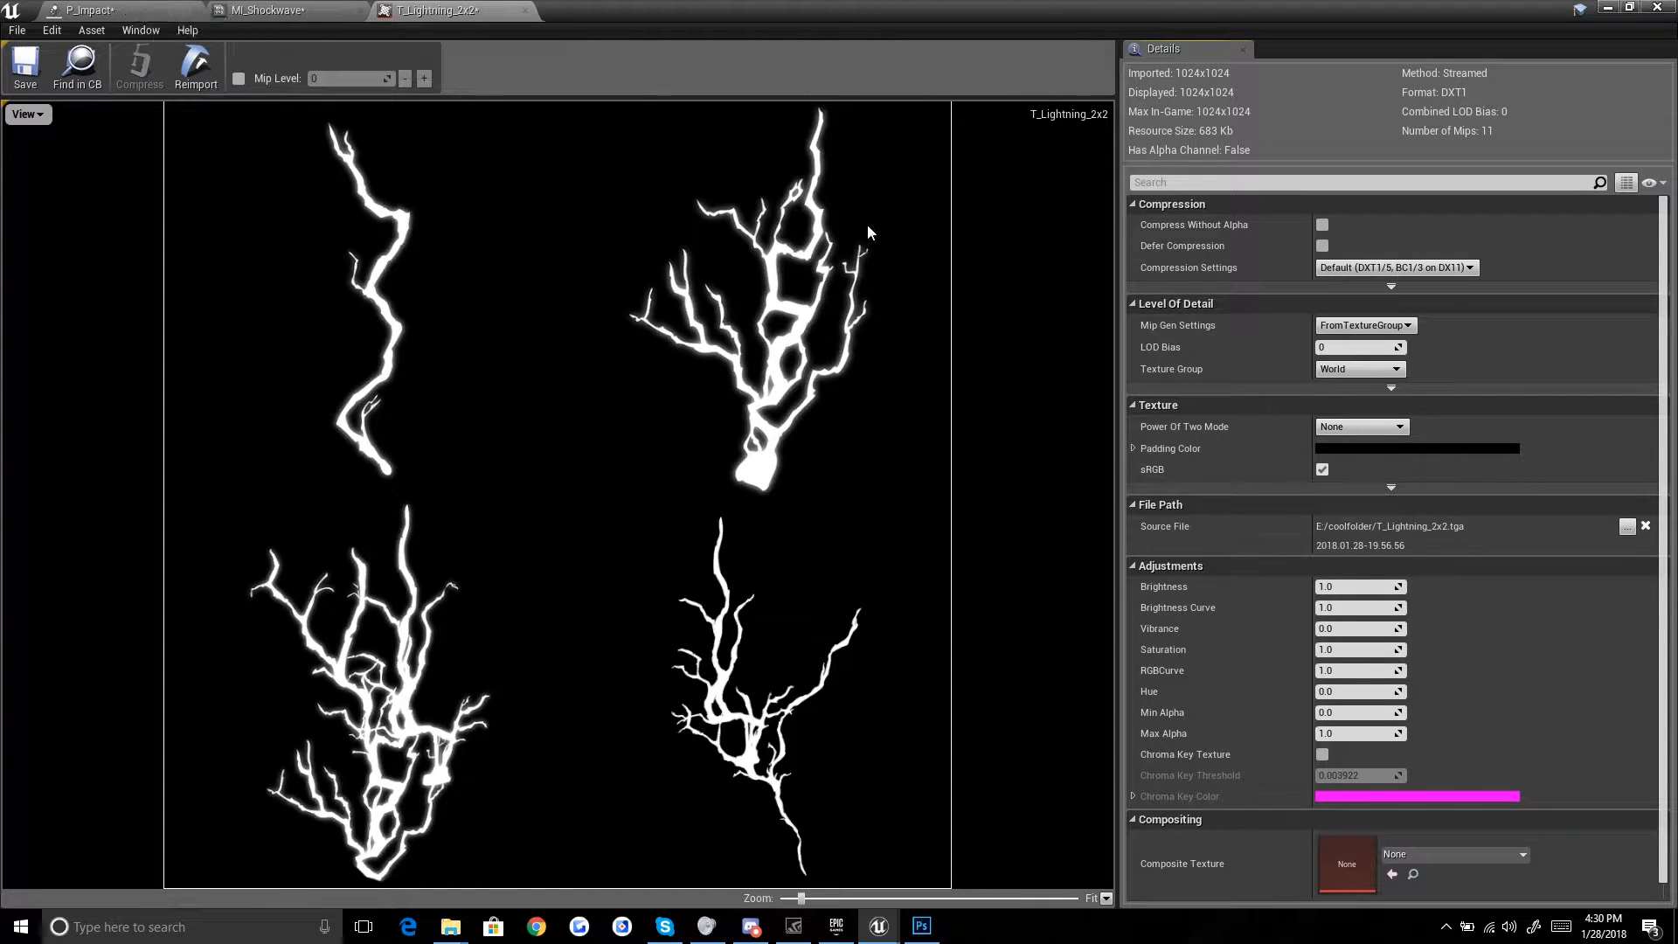
Step: Uncover the Content Browser and create a material instance of M_MasterMaterial named MI_Lightning_2x2
left_click_drag(698, 14, 812, 525)
left_click(1418, 422)
right_click(879, 392)
left_click(817, 406)
right_click(767, 376)
left_click(841, 400)
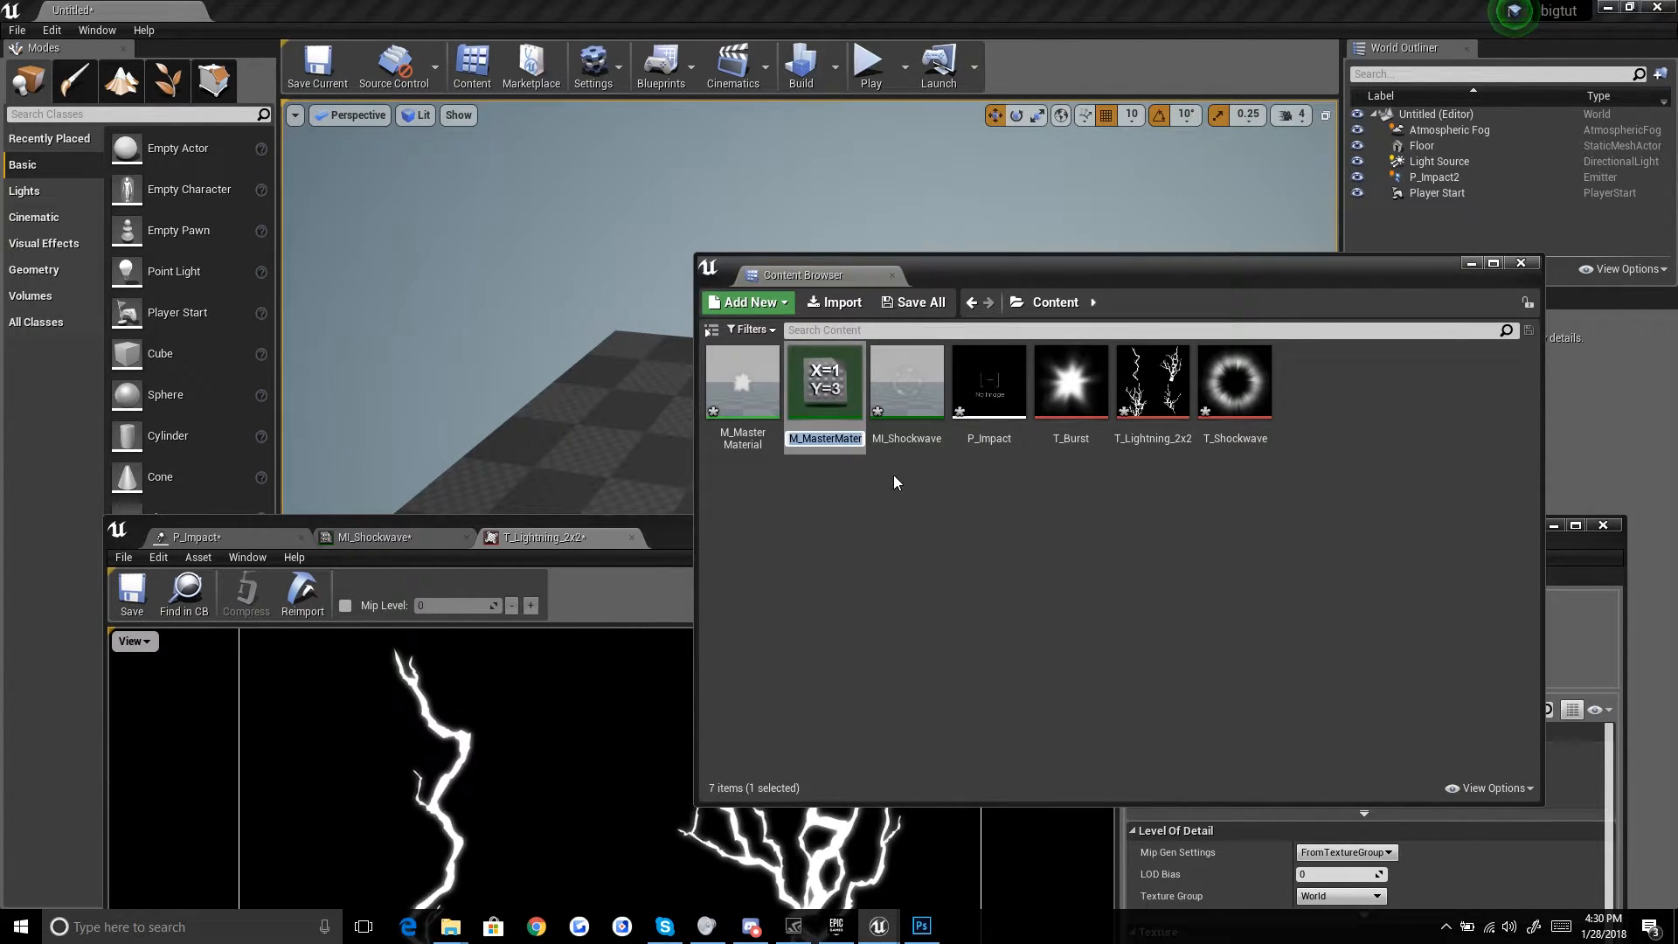
type("MI_")
type("Lightning")
type("_2x2")
key("Return")
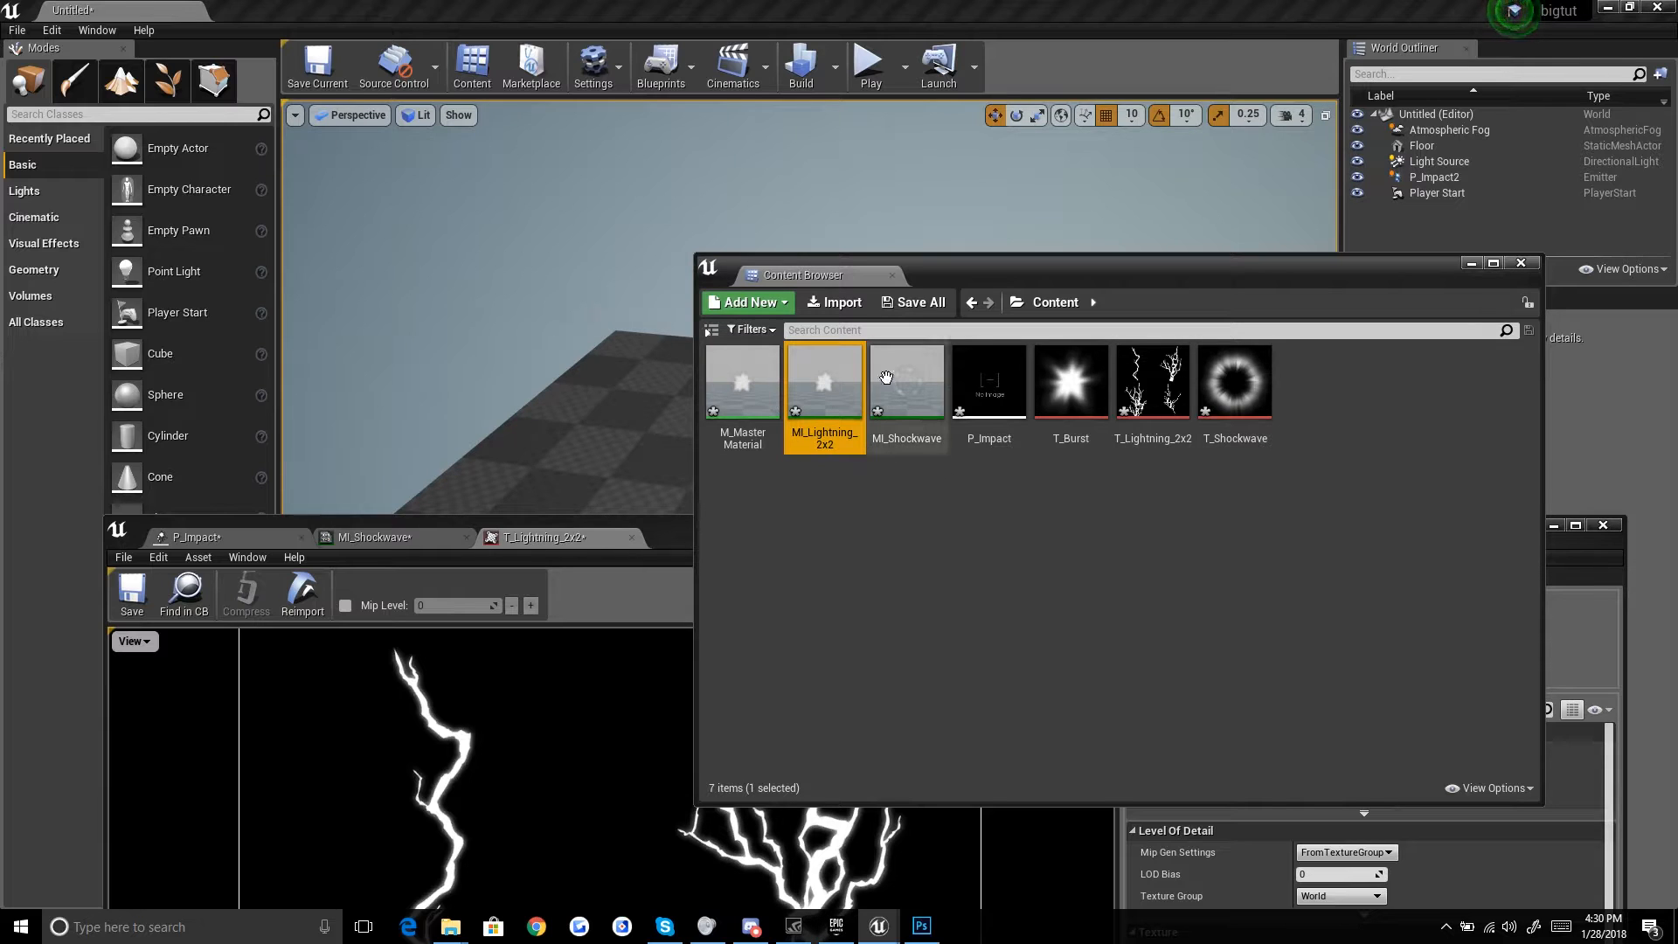
Step: Open the MI_Lightning_2x2 instance, override its Texture parameter with T_Lightning_2x2, and maximize the editor window
left_click(675, 525)
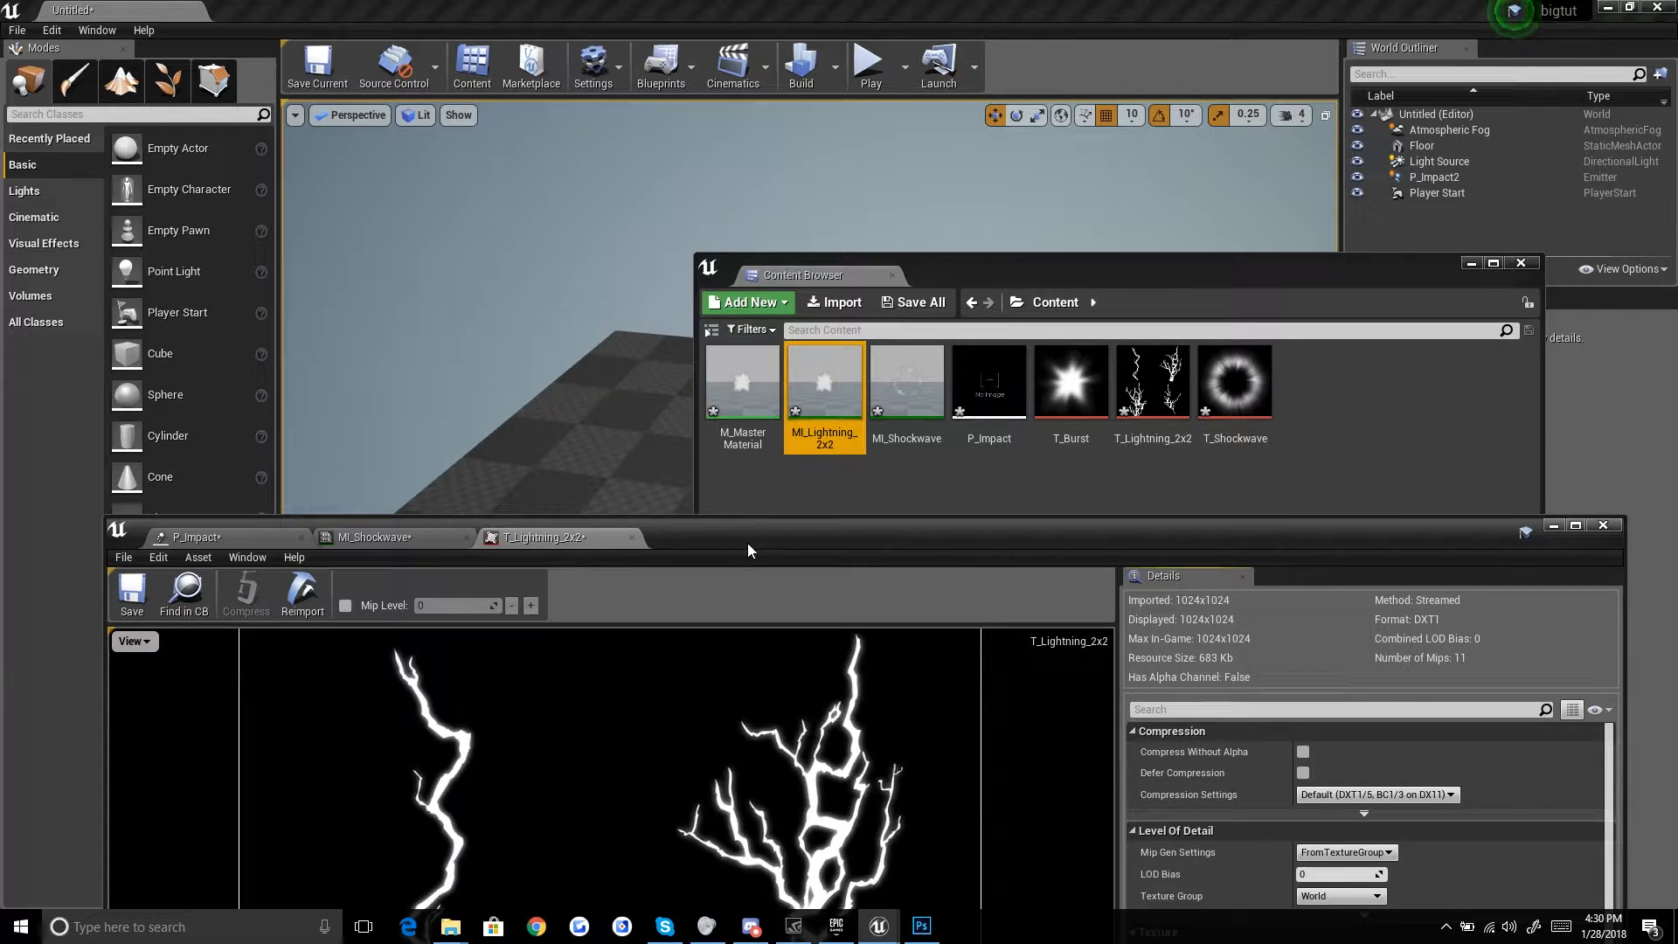
left_click_drag(802, 544, 811, 635)
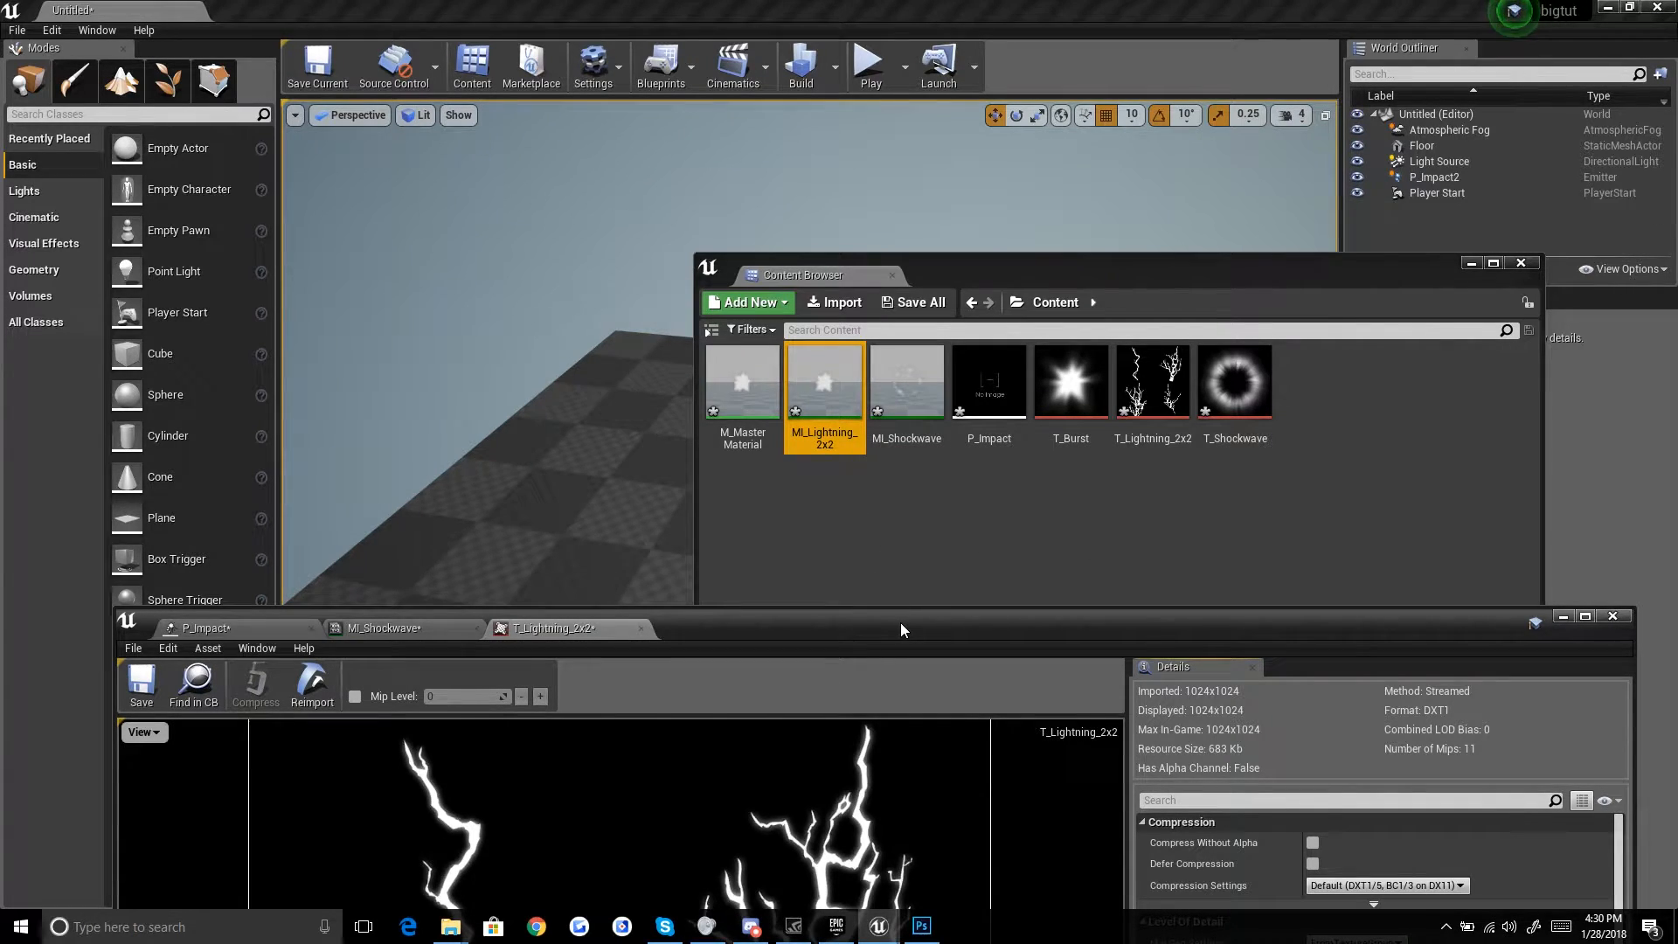
left_click_drag(904, 631, 957, 27)
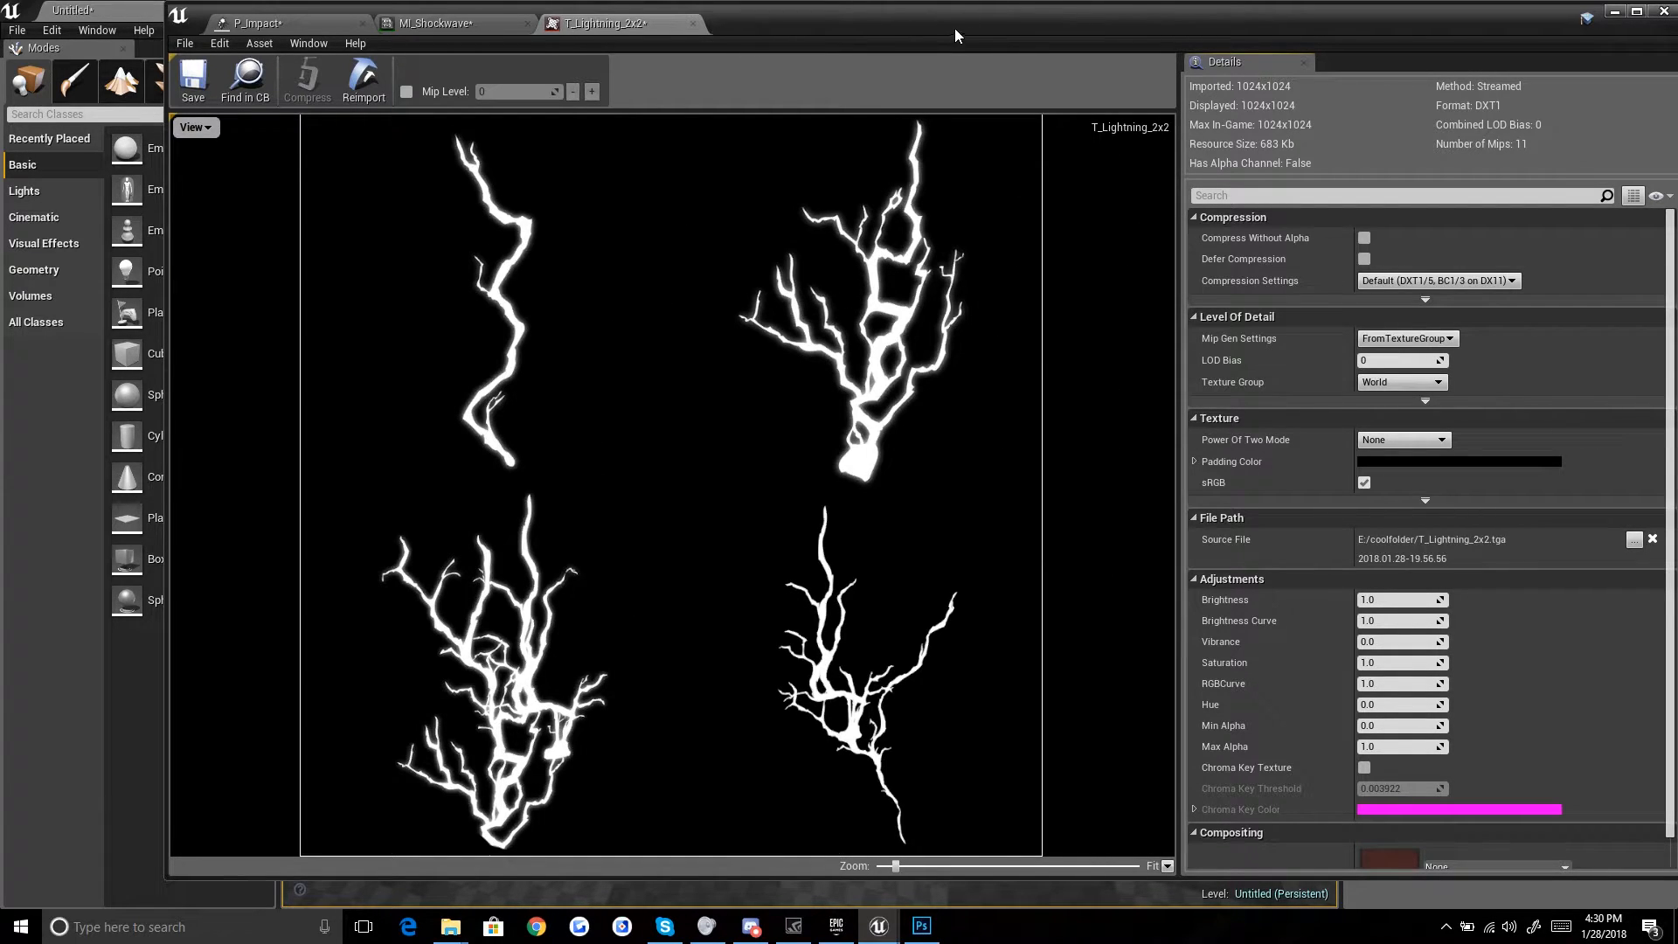
left_click_drag(968, 23, 890, 678)
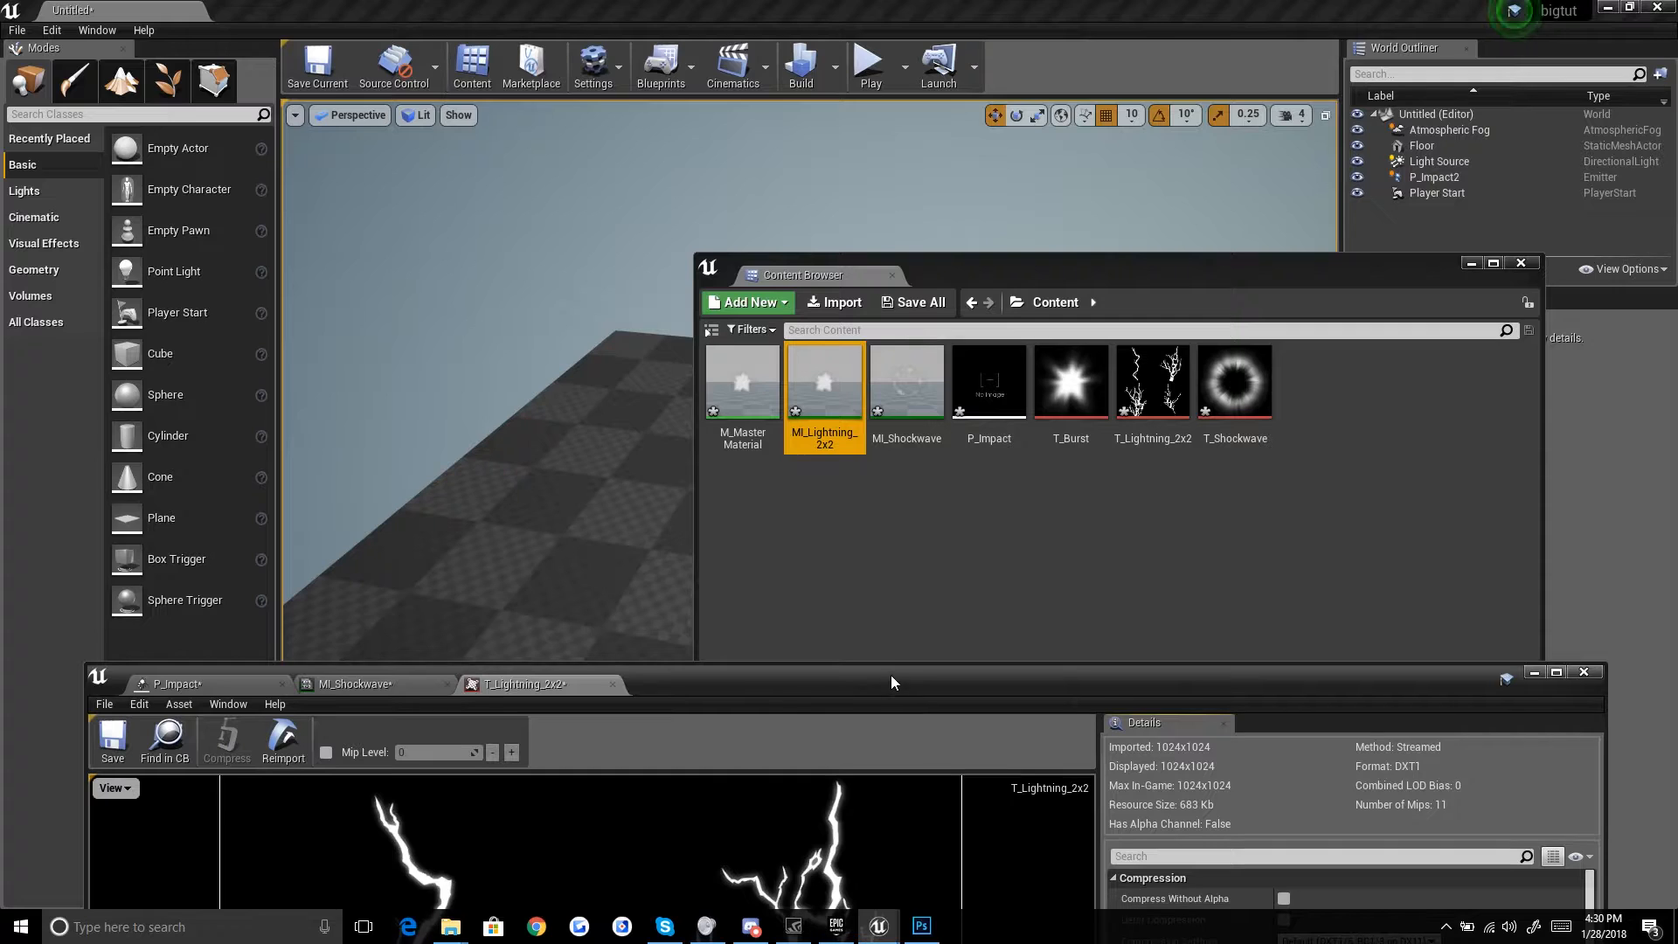
double_click(824, 360)
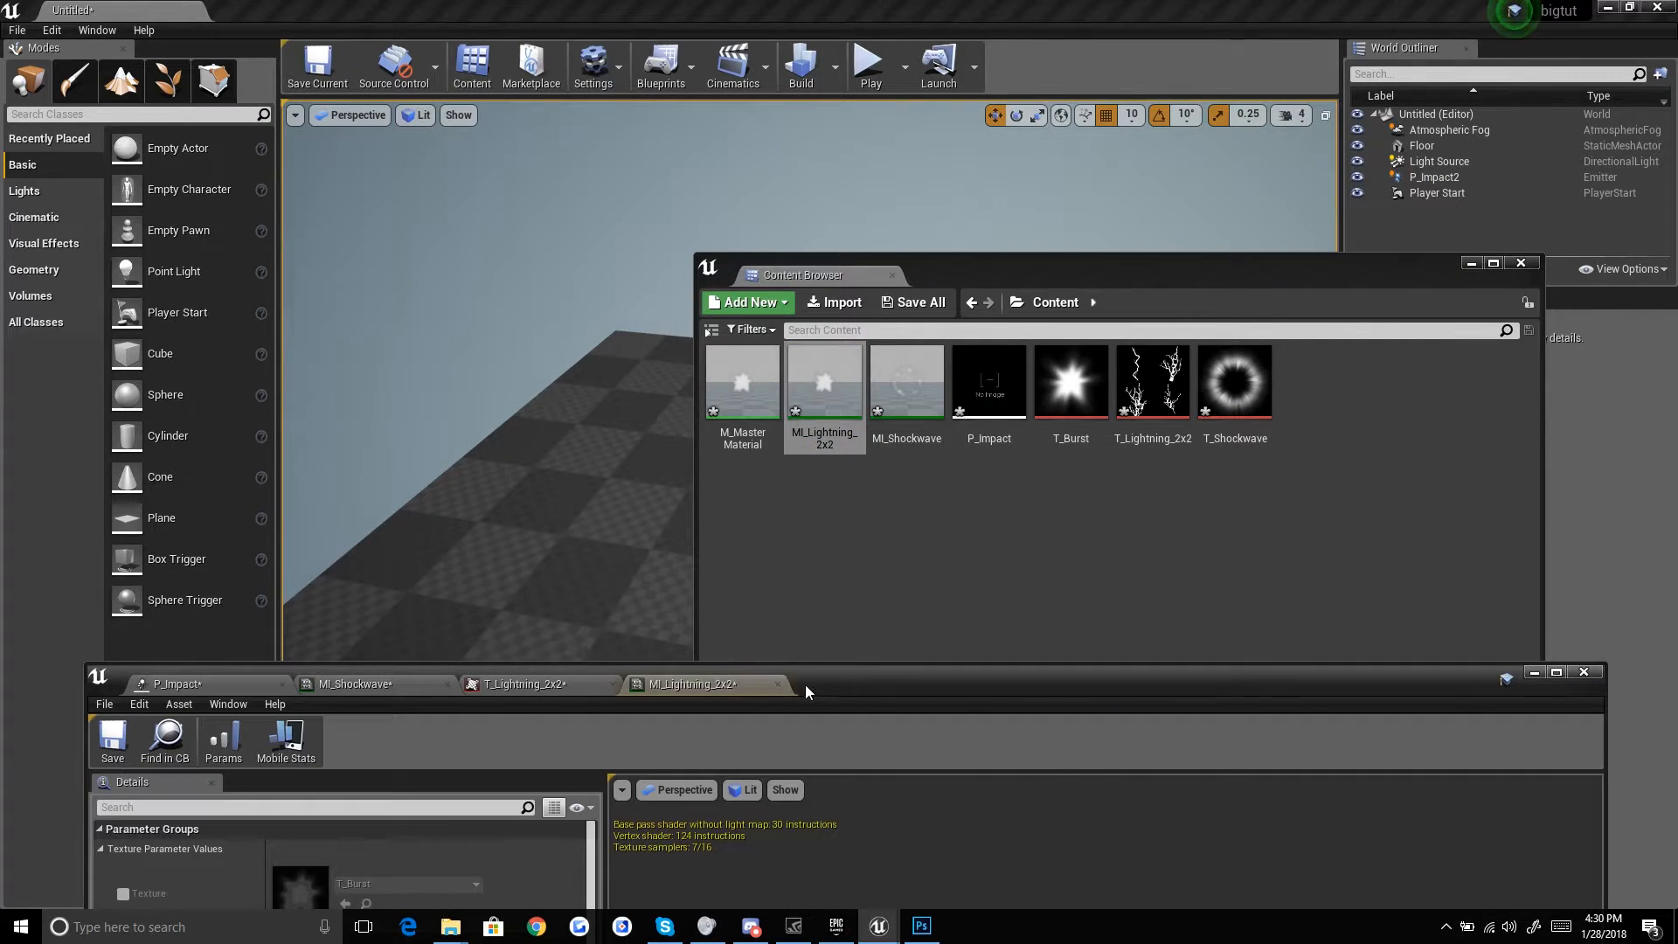
left_click_drag(947, 675, 1104, 263)
left_click(281, 482)
left_click(565, 472)
left_click(711, 699)
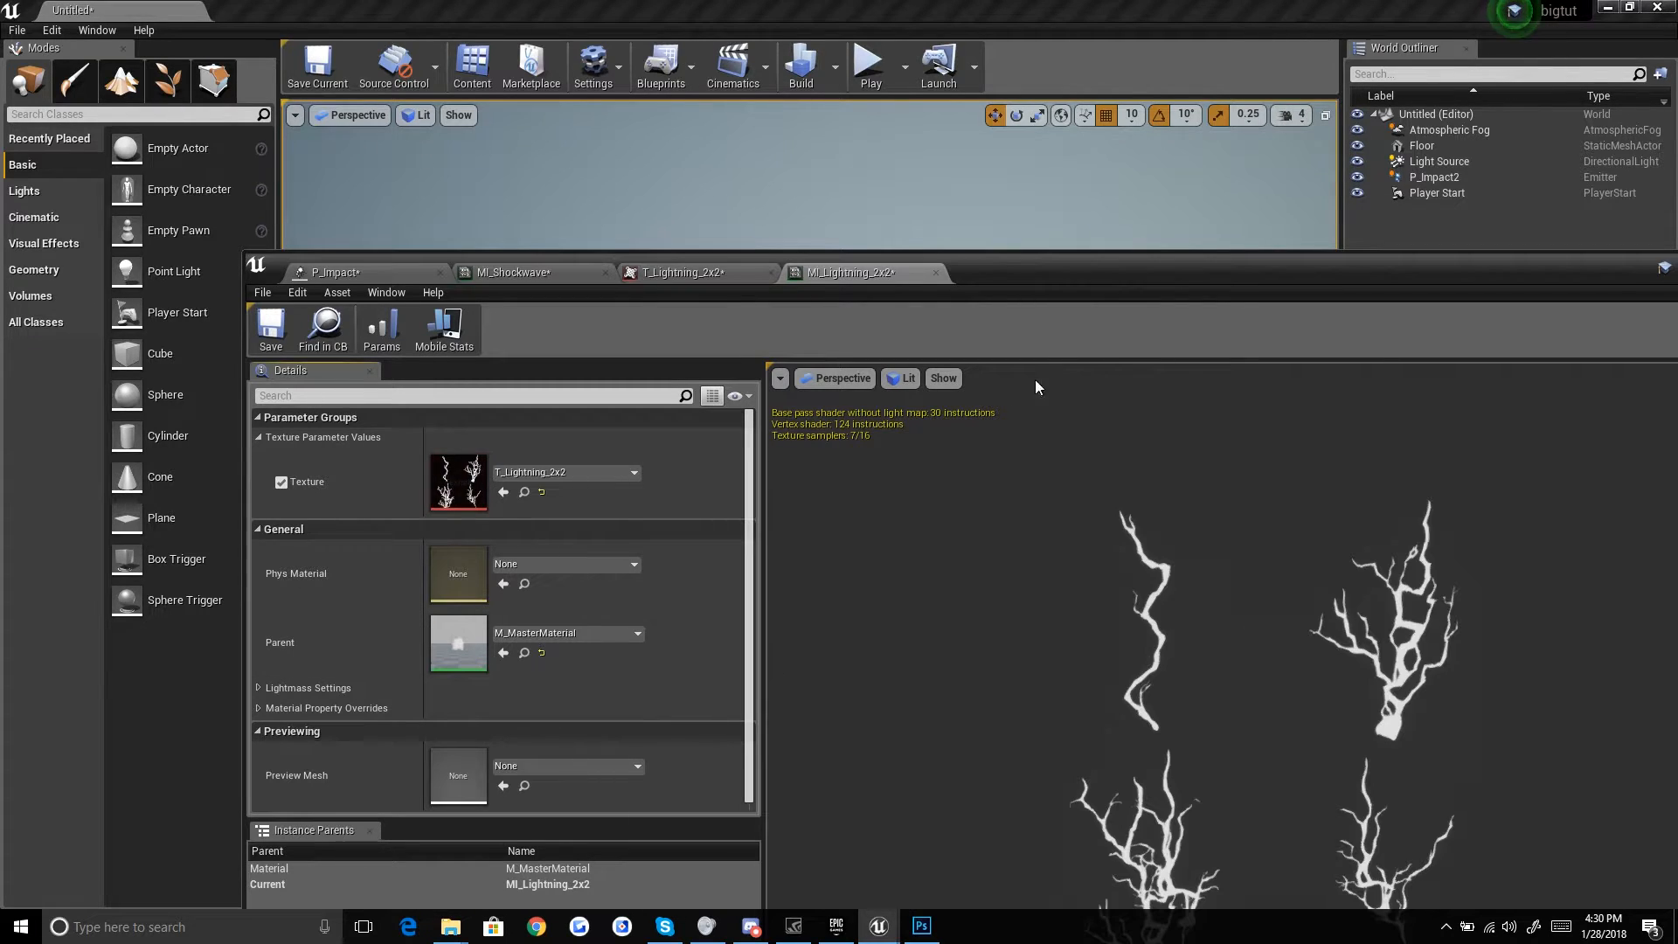
double_click(1085, 270)
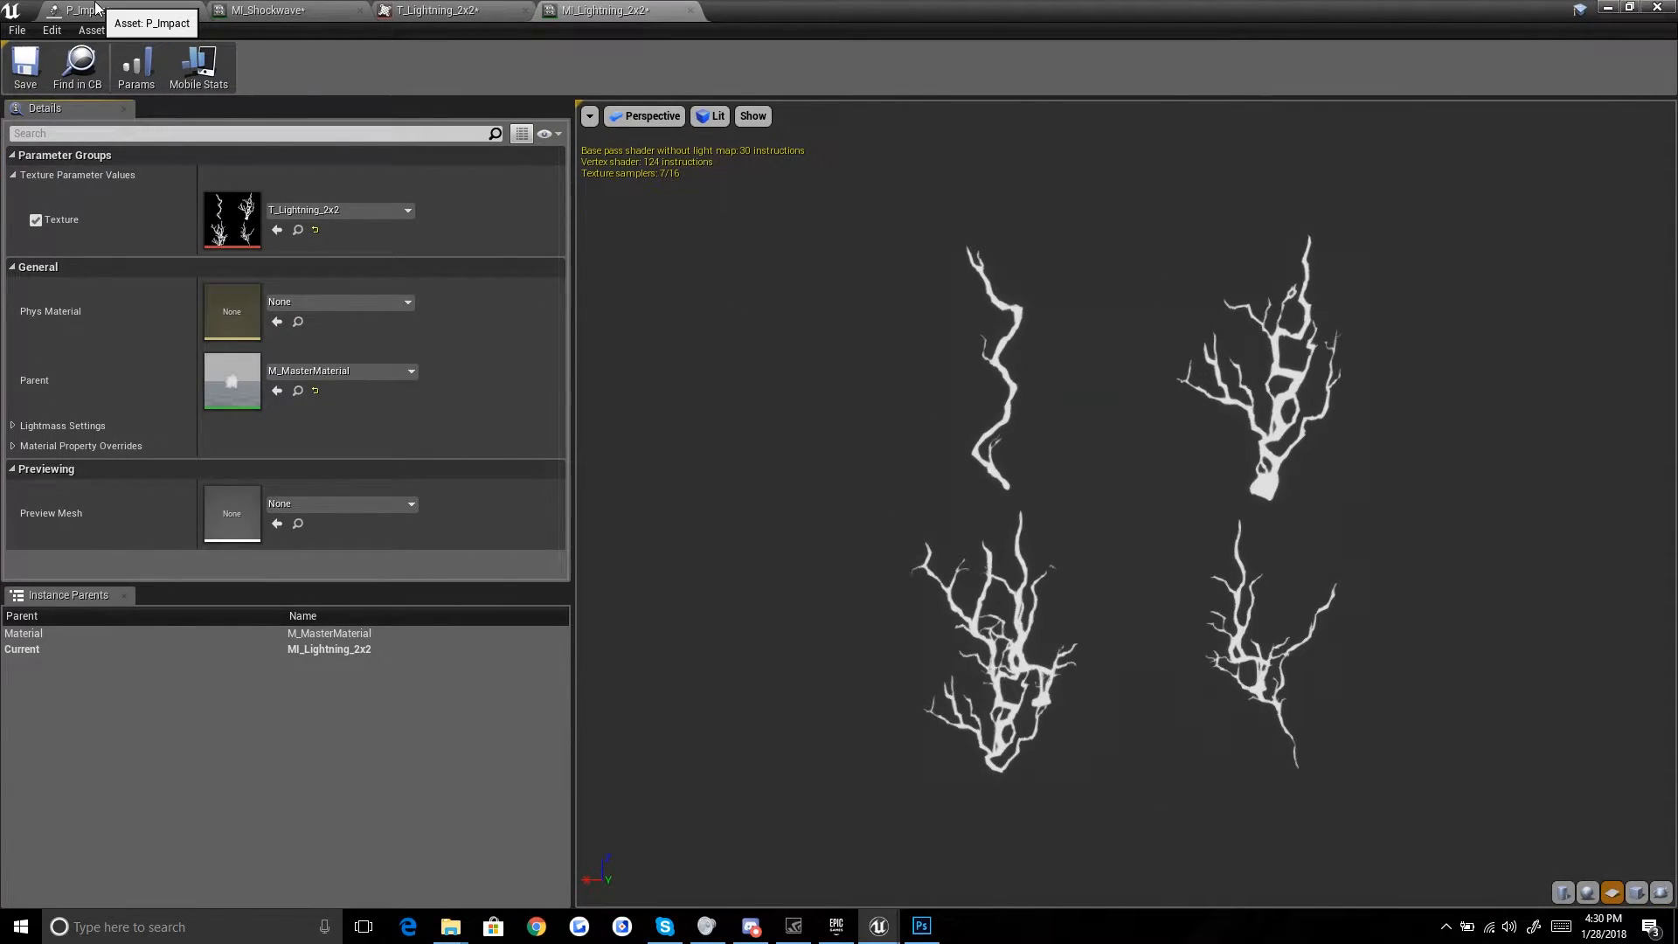
Step: Assign MI_Lightning_2x2 as the Lines emitter's material in P_Impact and solo that emitter to replay it
left_click(123, 11)
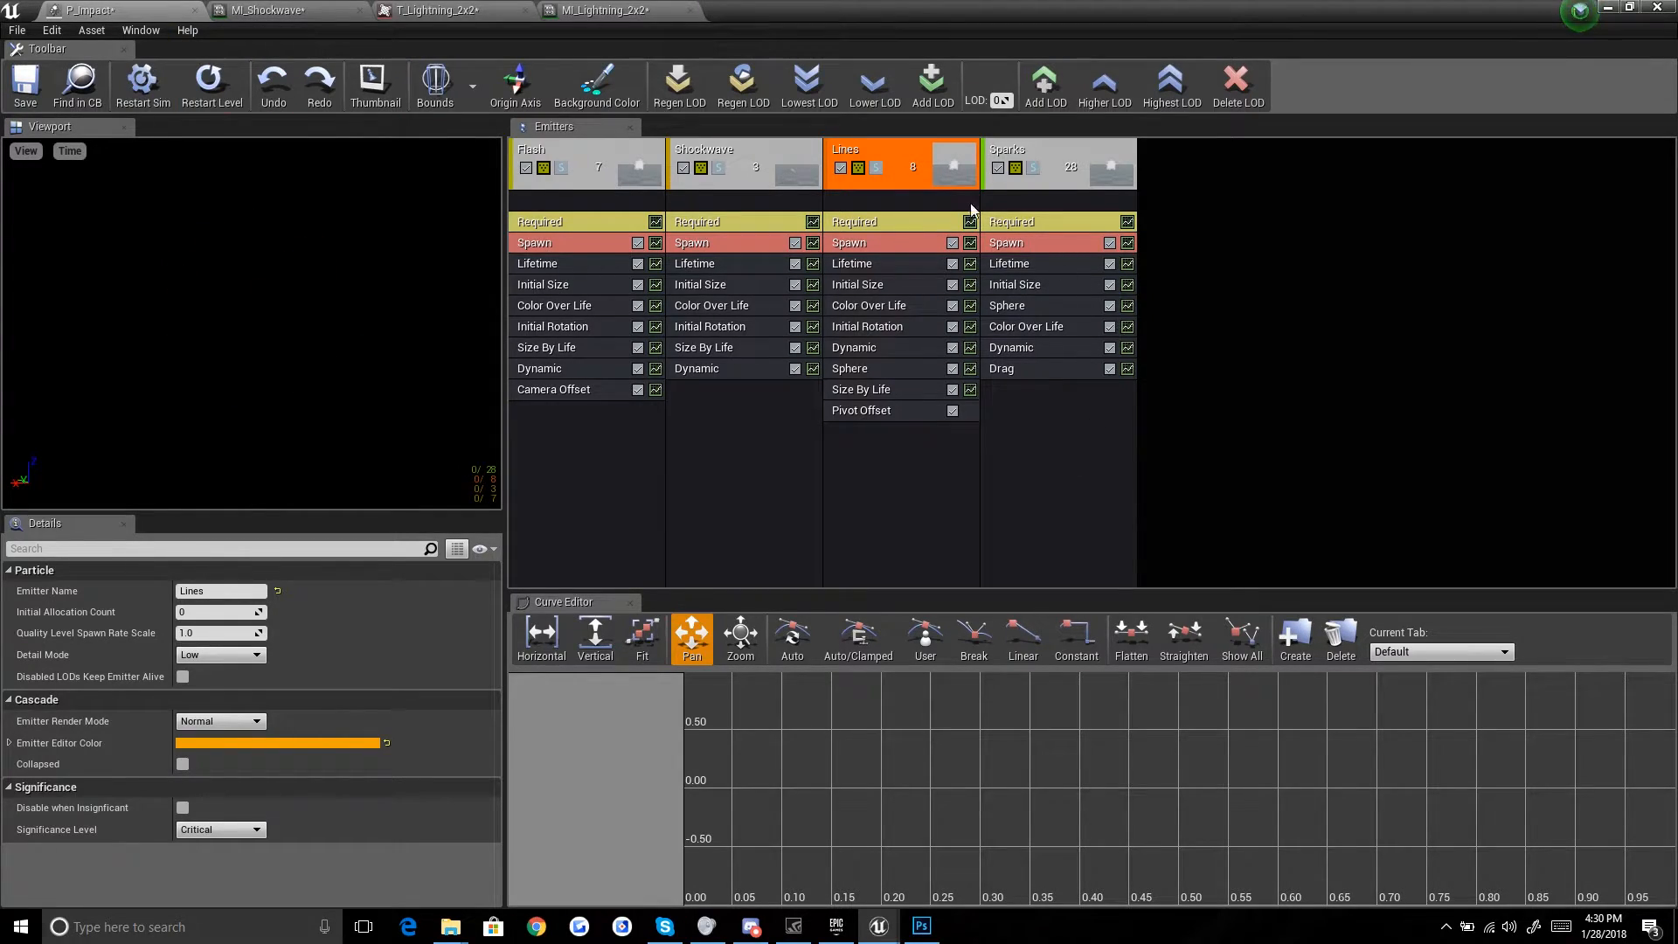
left_click(888, 220)
left_click(315, 605)
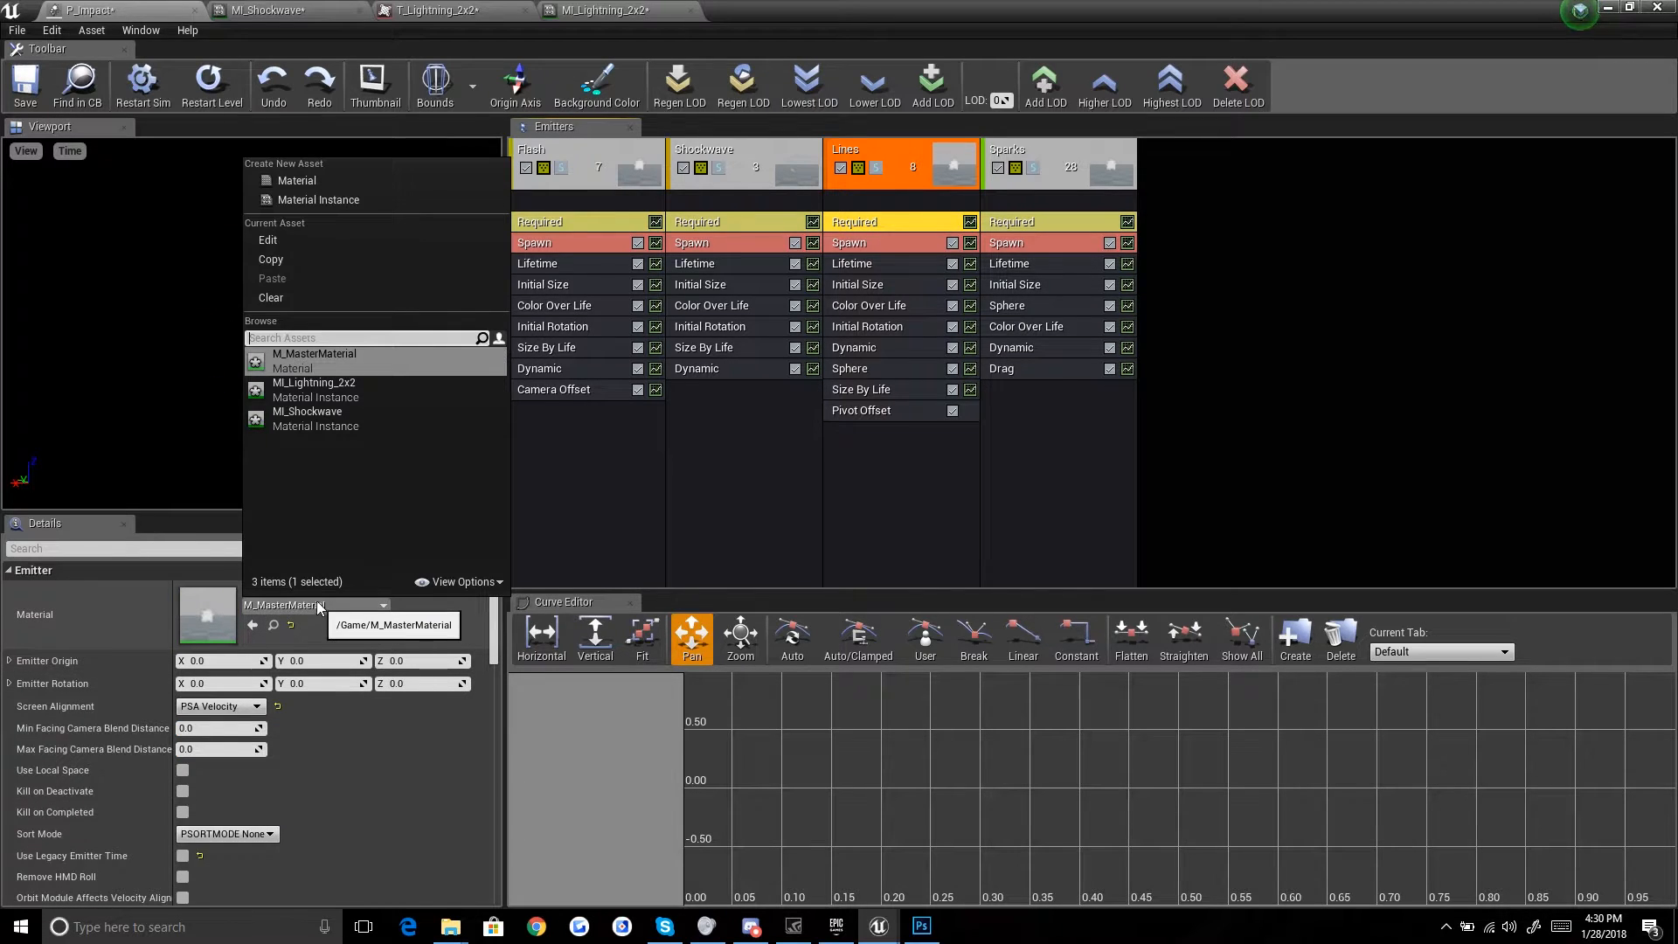
left_click(355, 405)
left_click(875, 167)
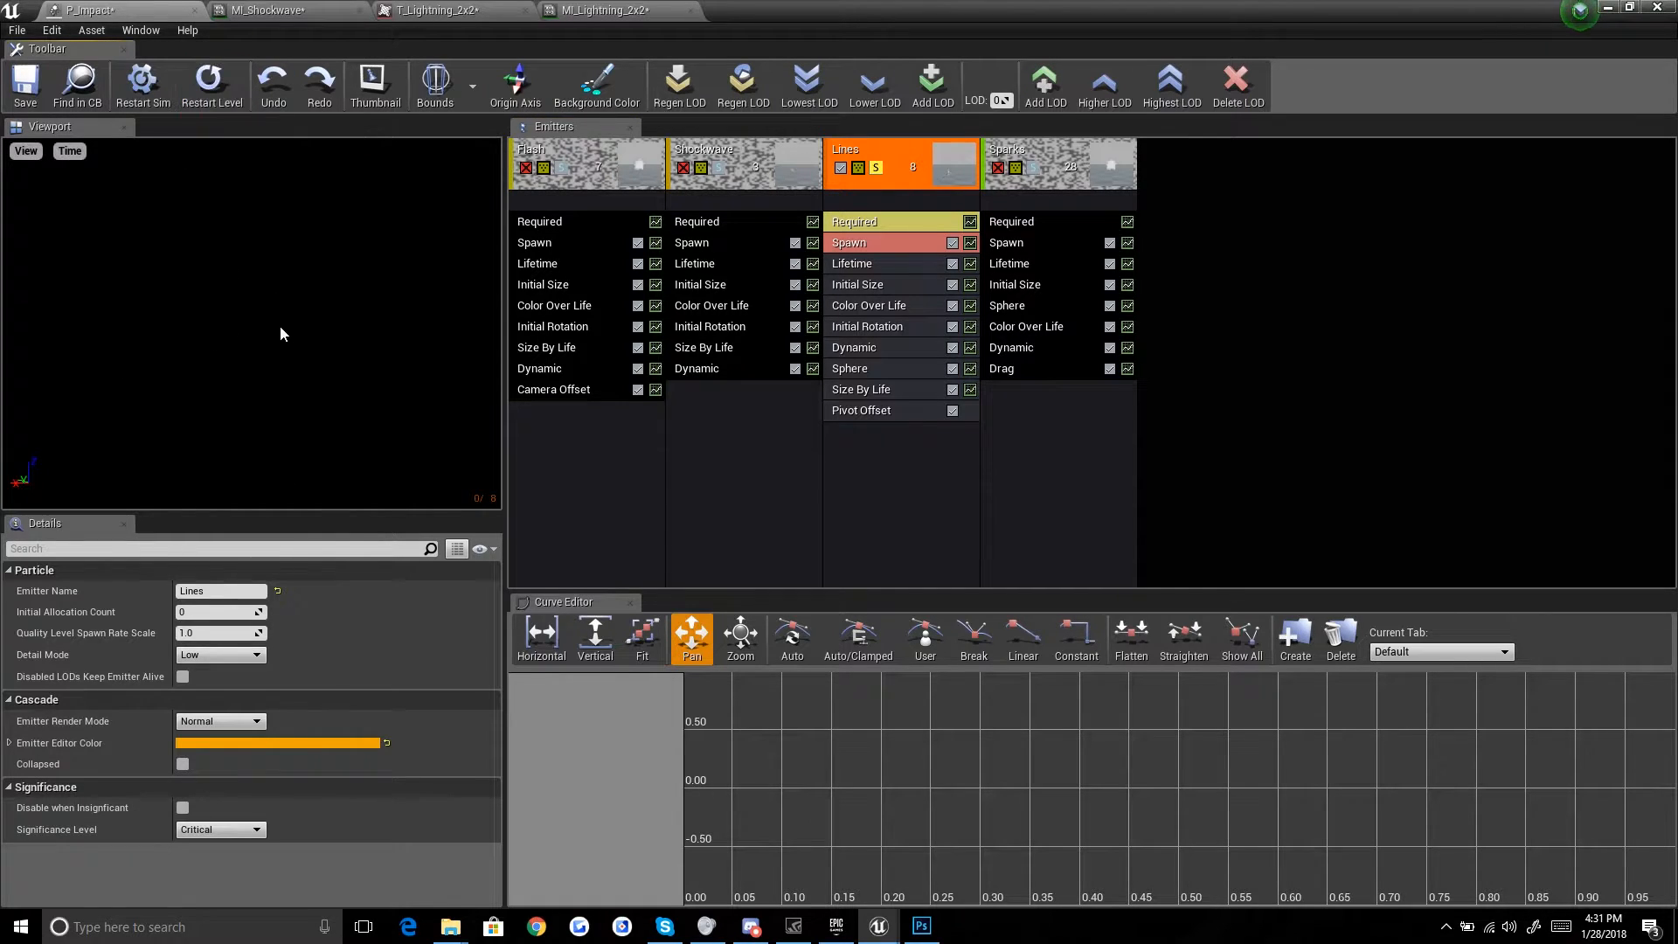
left_click(214, 91)
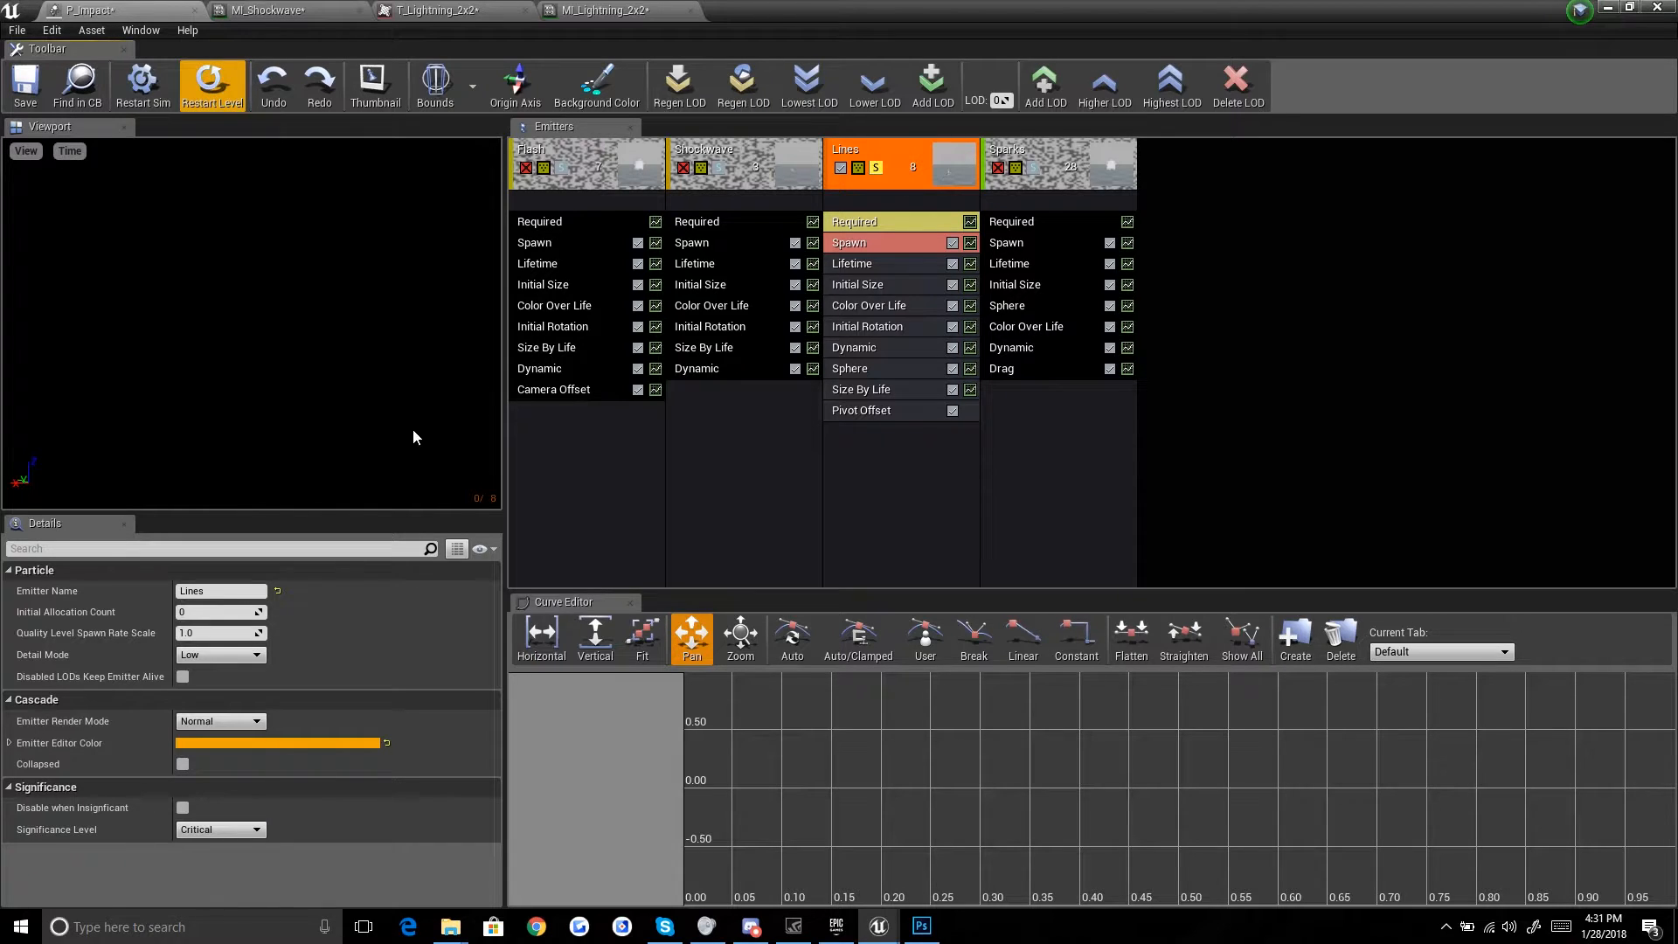
Step: Review the lightning texture and its material instance, and compare them with the MI_Shockwave material instance
left_click(500, 9)
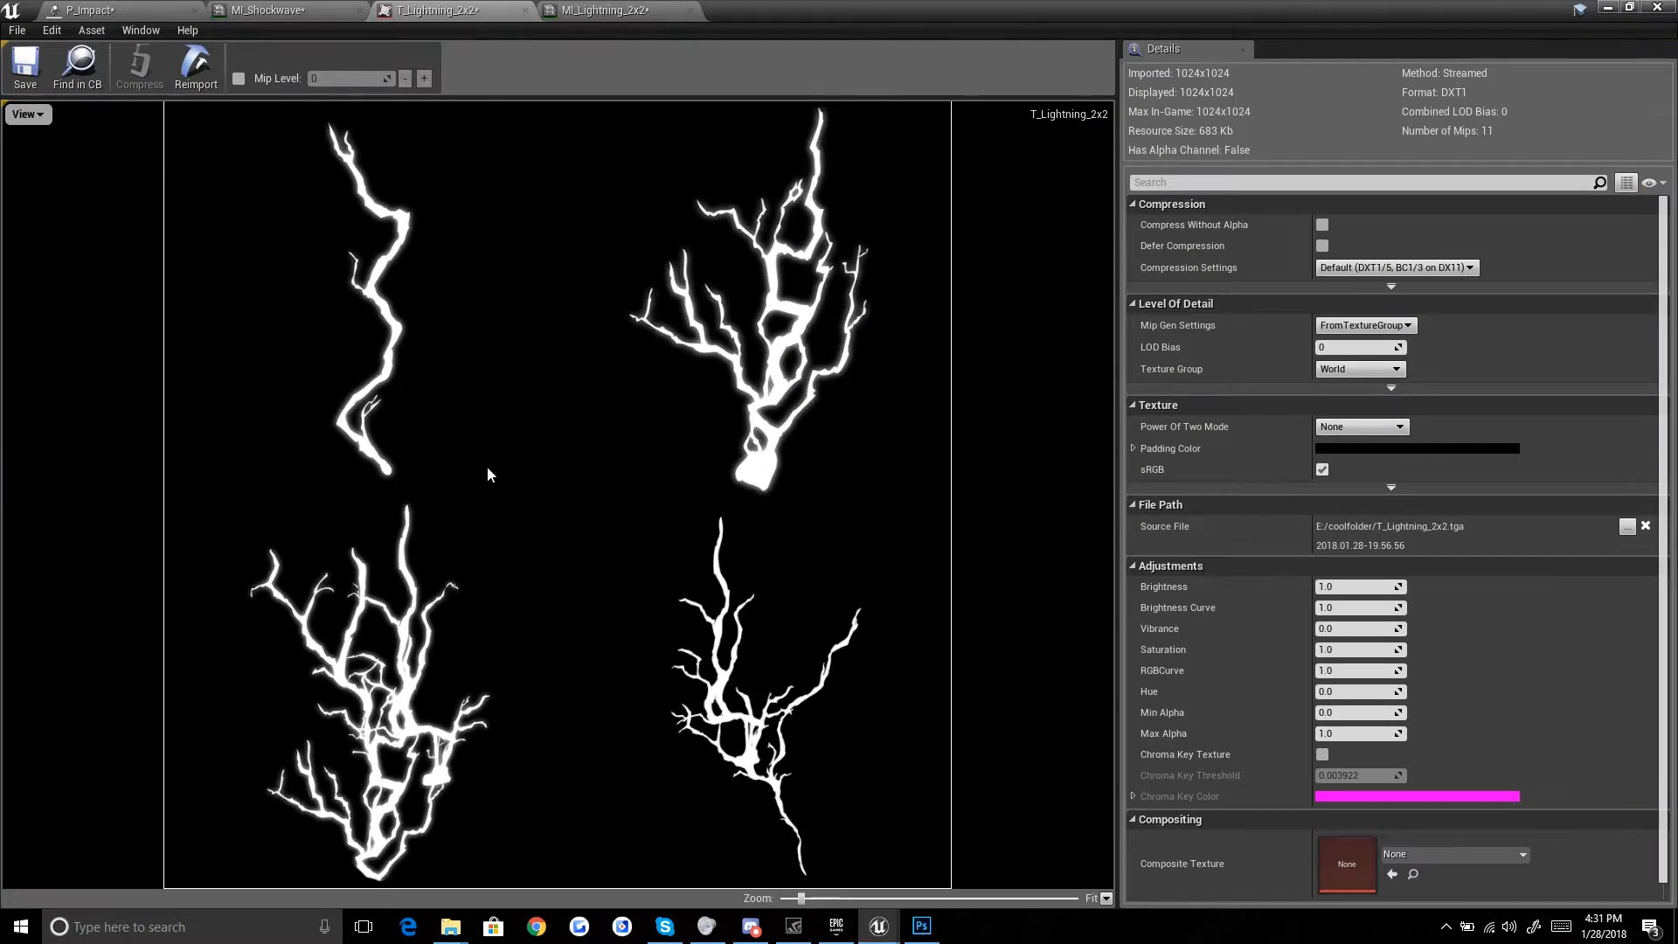
left_click(603, 11)
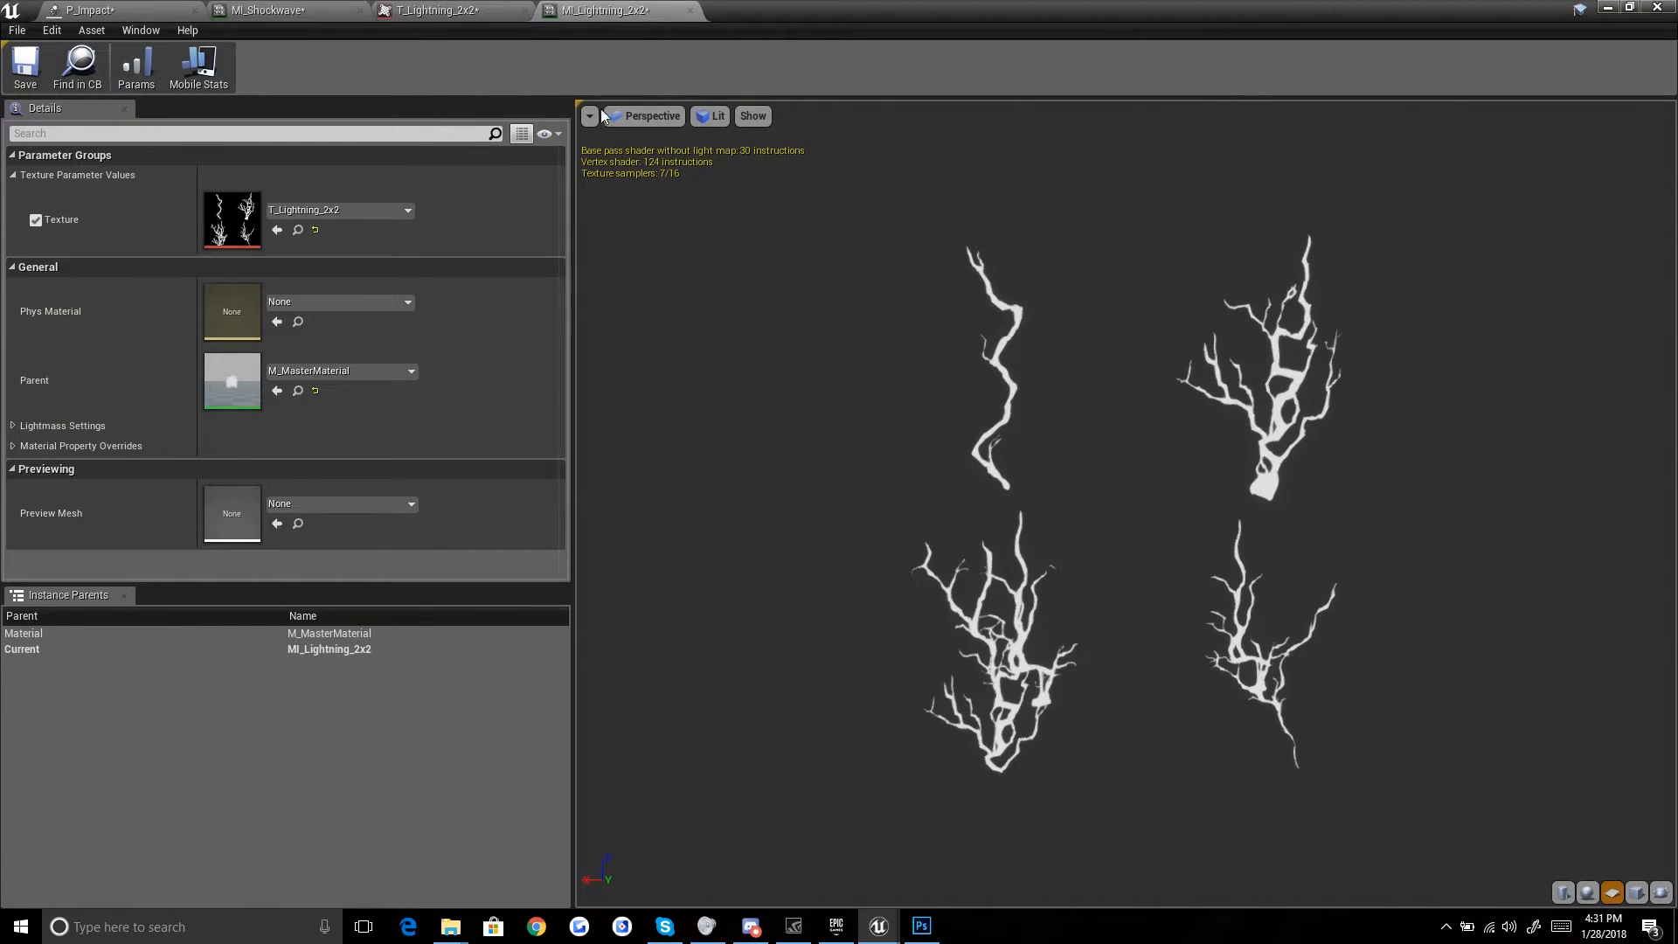
left_click(439, 10)
left_click(296, 11)
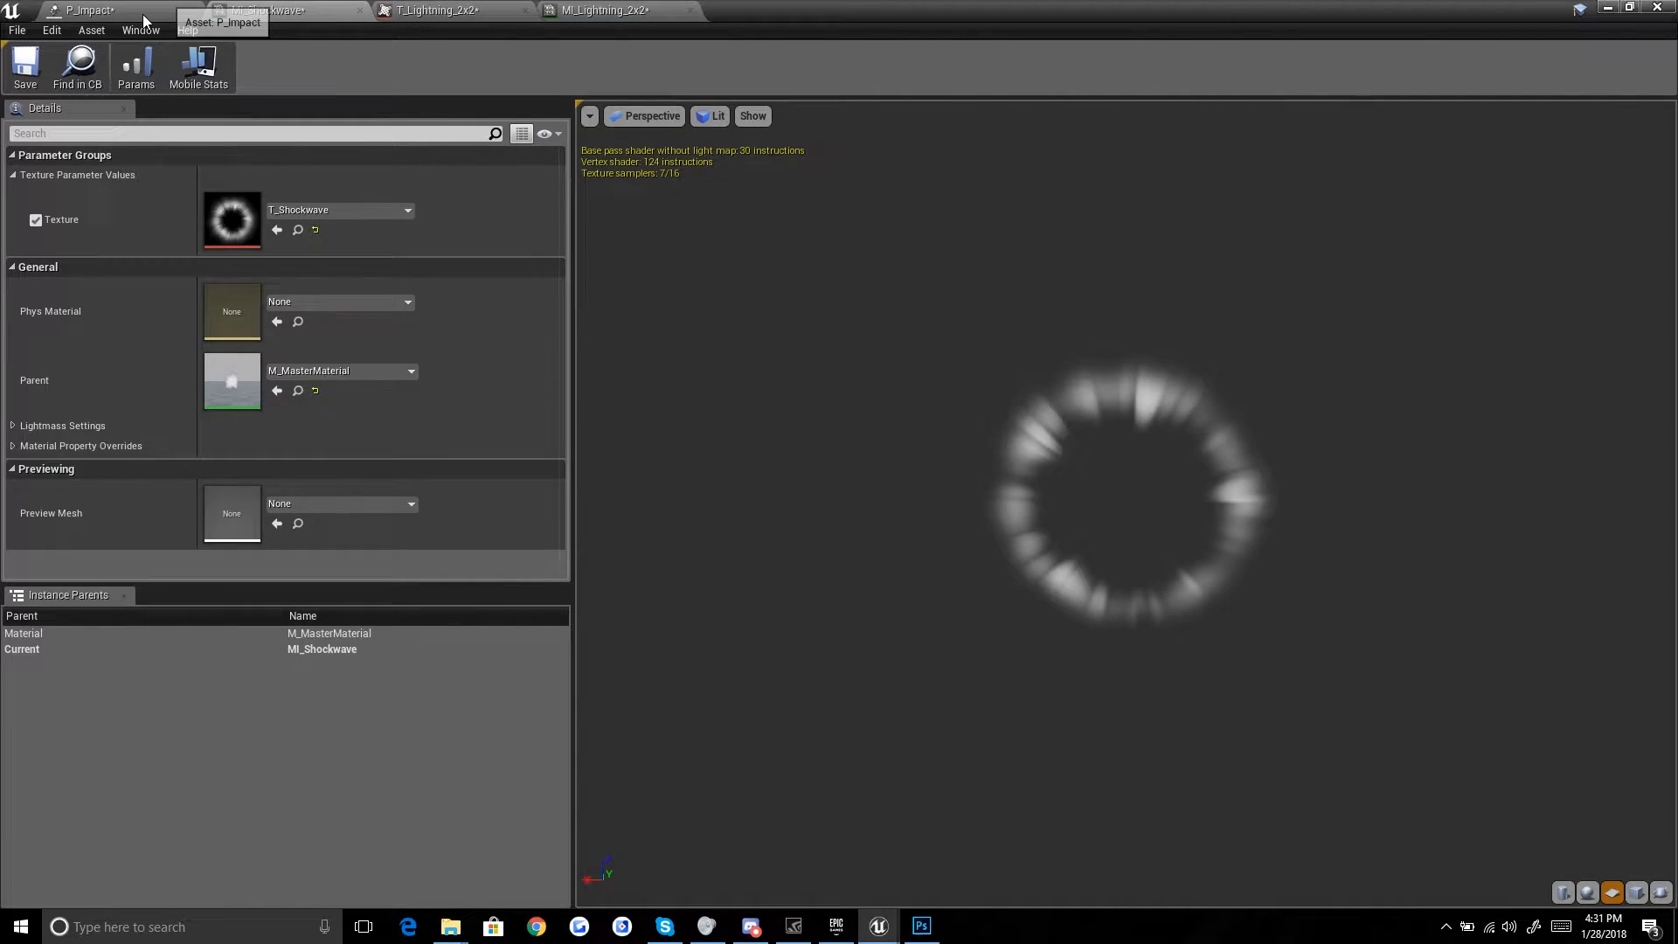
Step: Examine the Sub UV settings and interpolation options in the Lines emitter's Required module, and compare them with the T_Lightning_2x2 texture
left_click(144, 14)
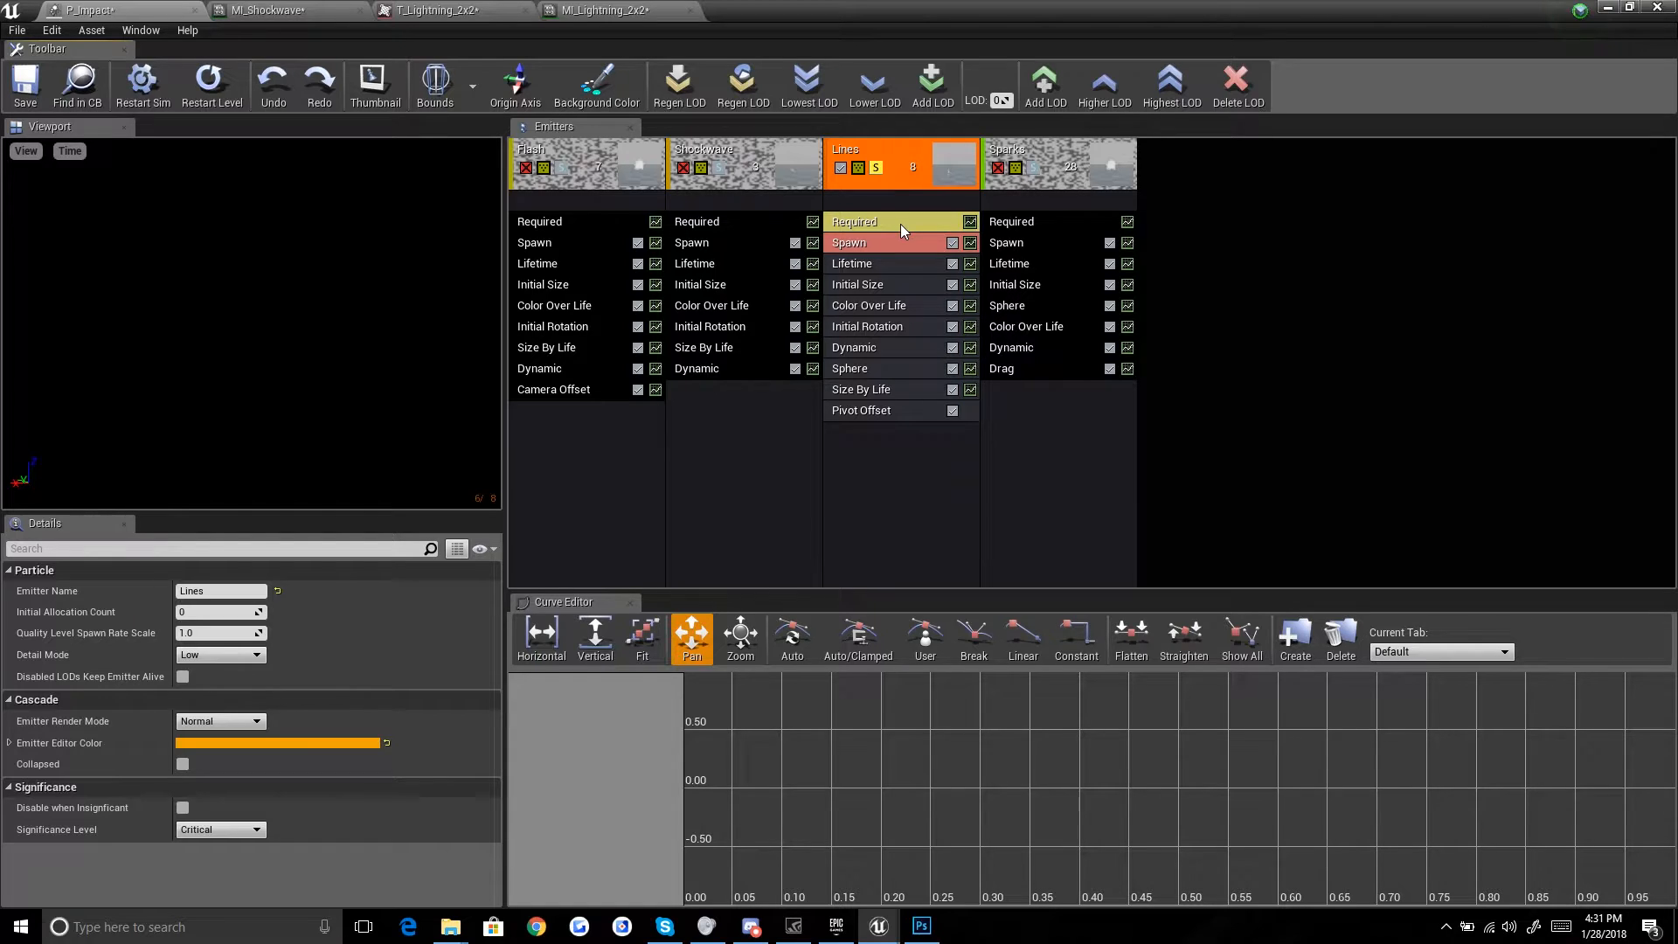
scroll(311, 699, "down", 10)
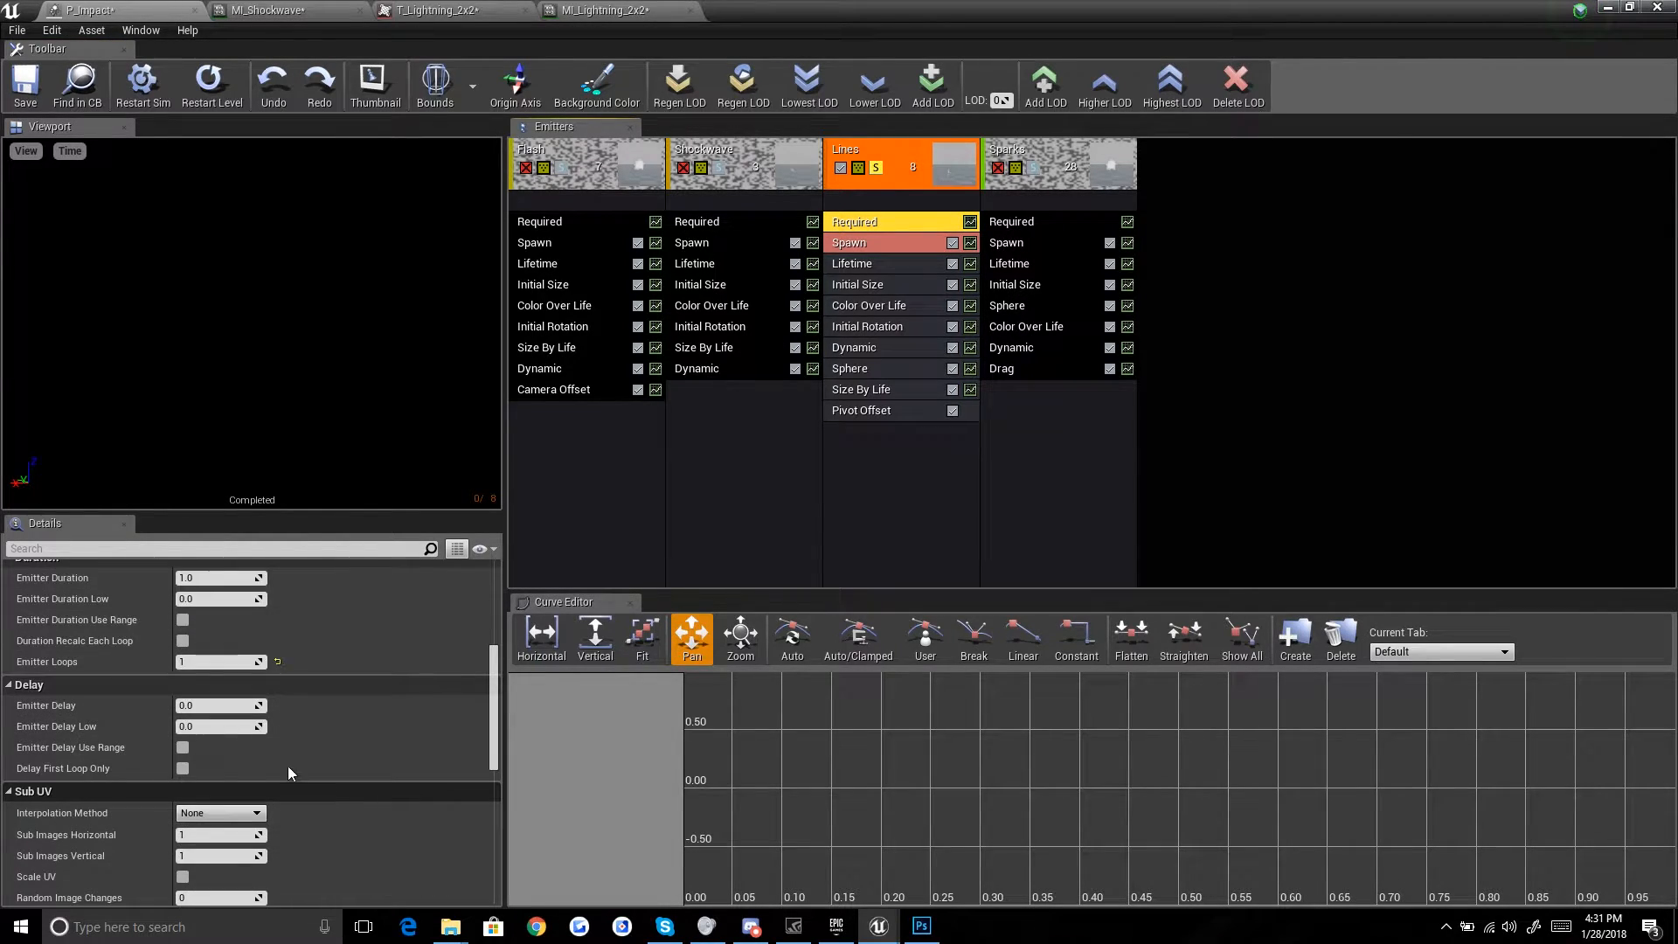
scroll(112, 801, "down", 5)
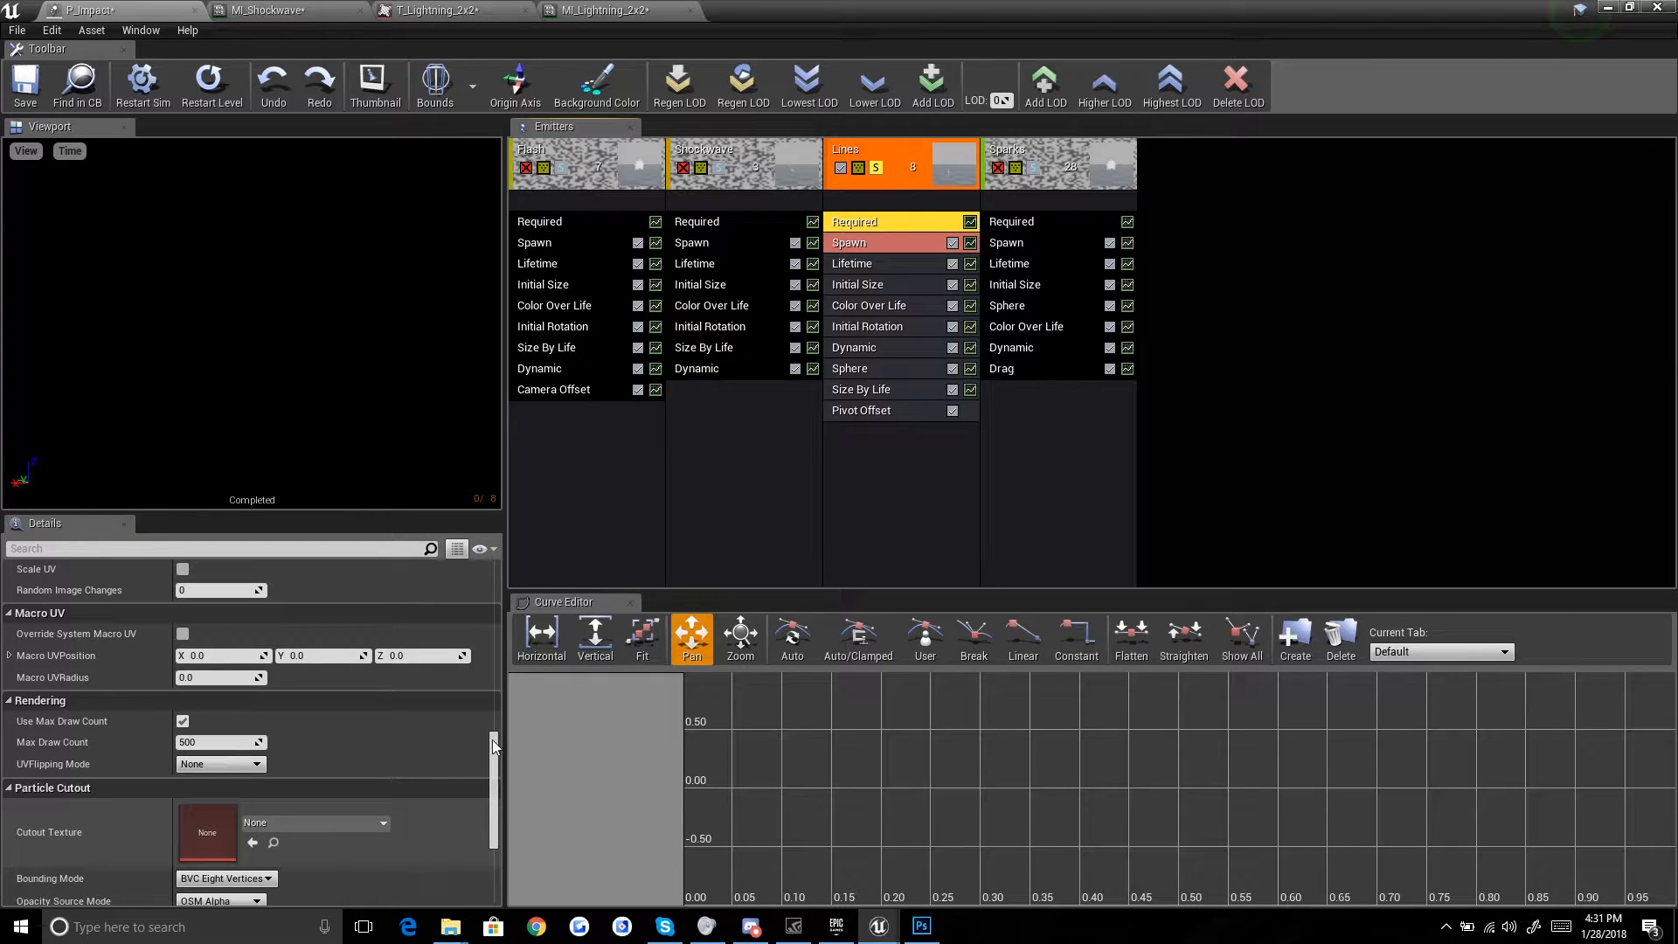
scroll(159, 721, "up", 3)
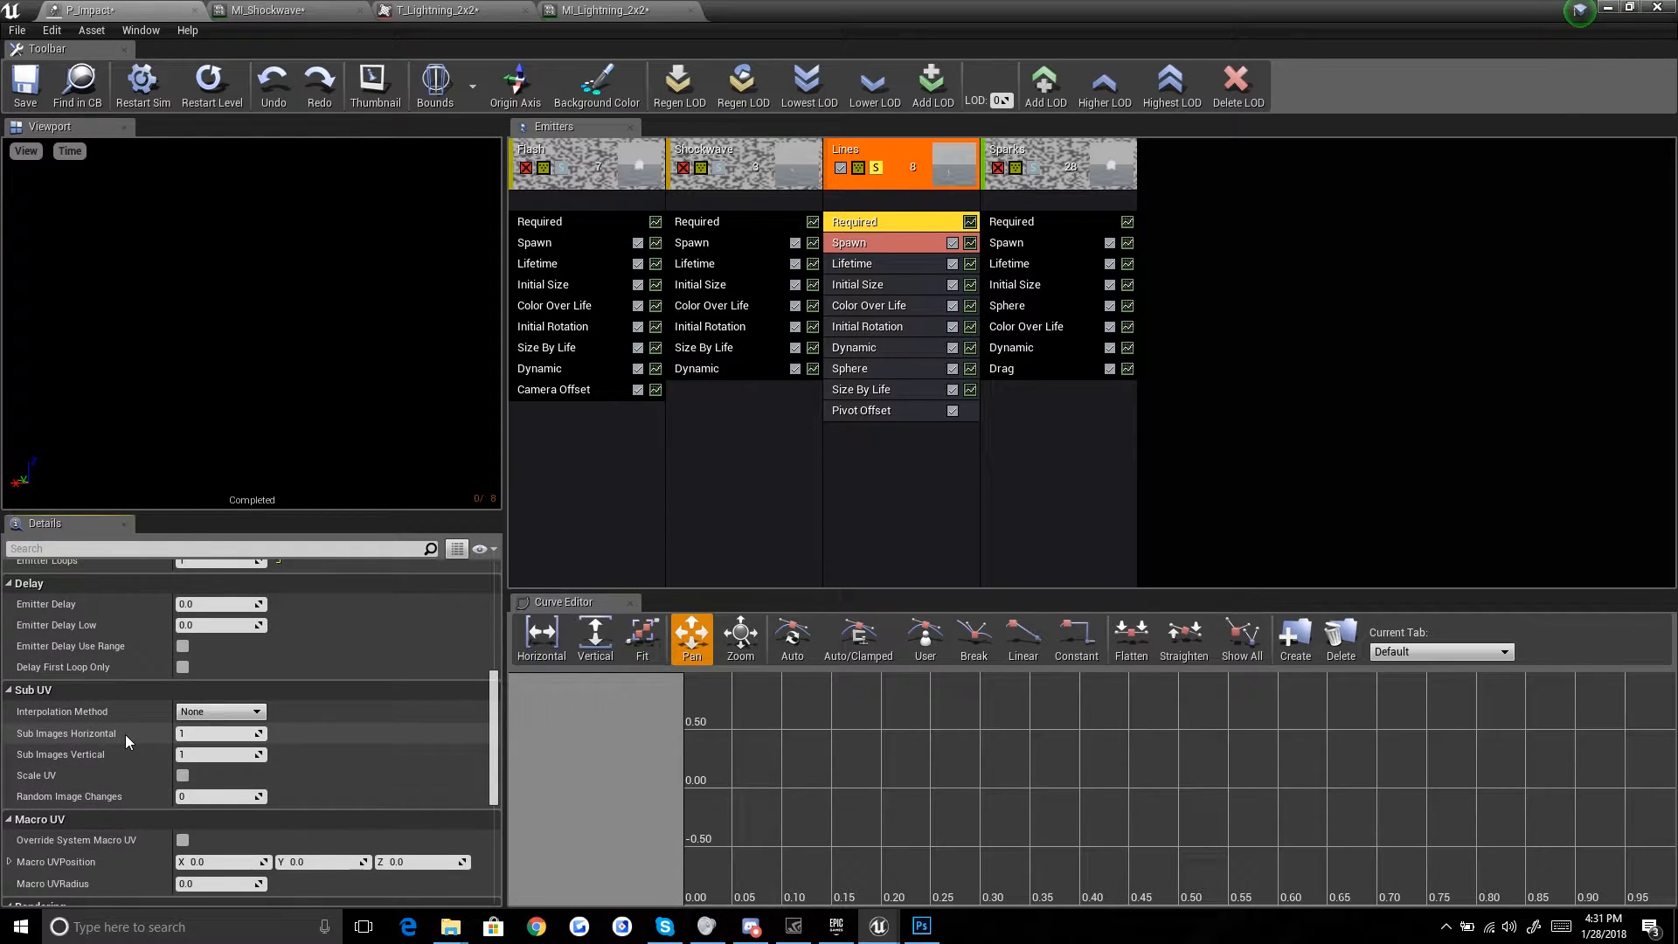
left_click(214, 711)
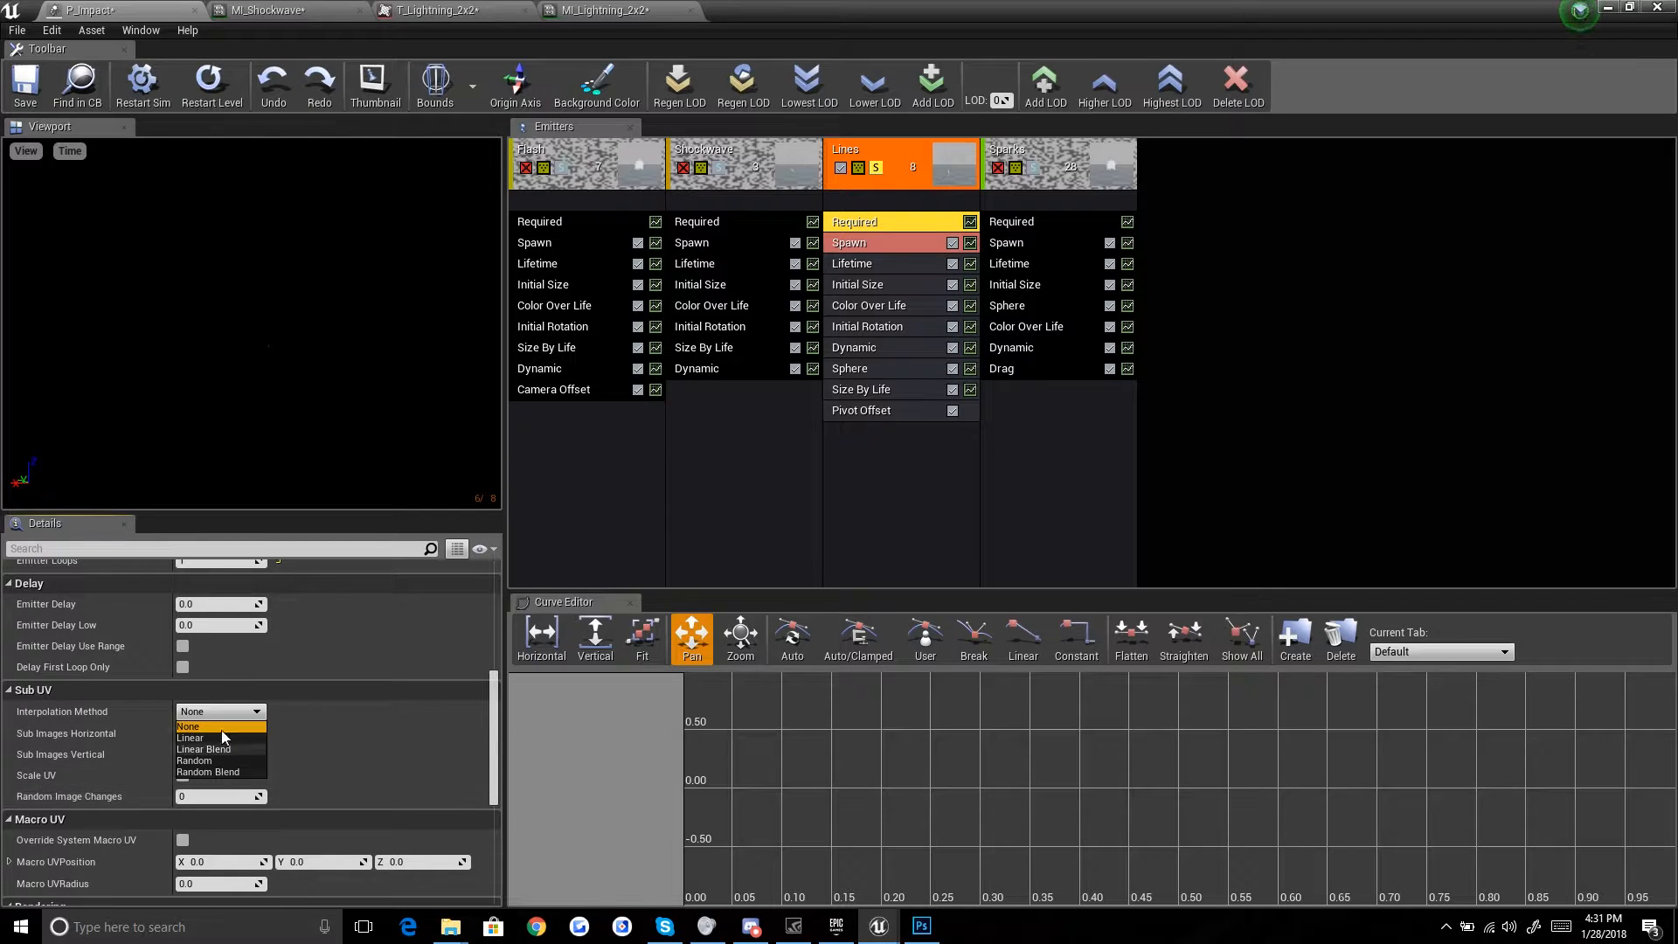
left_click(1331, 414)
left_click(461, 14)
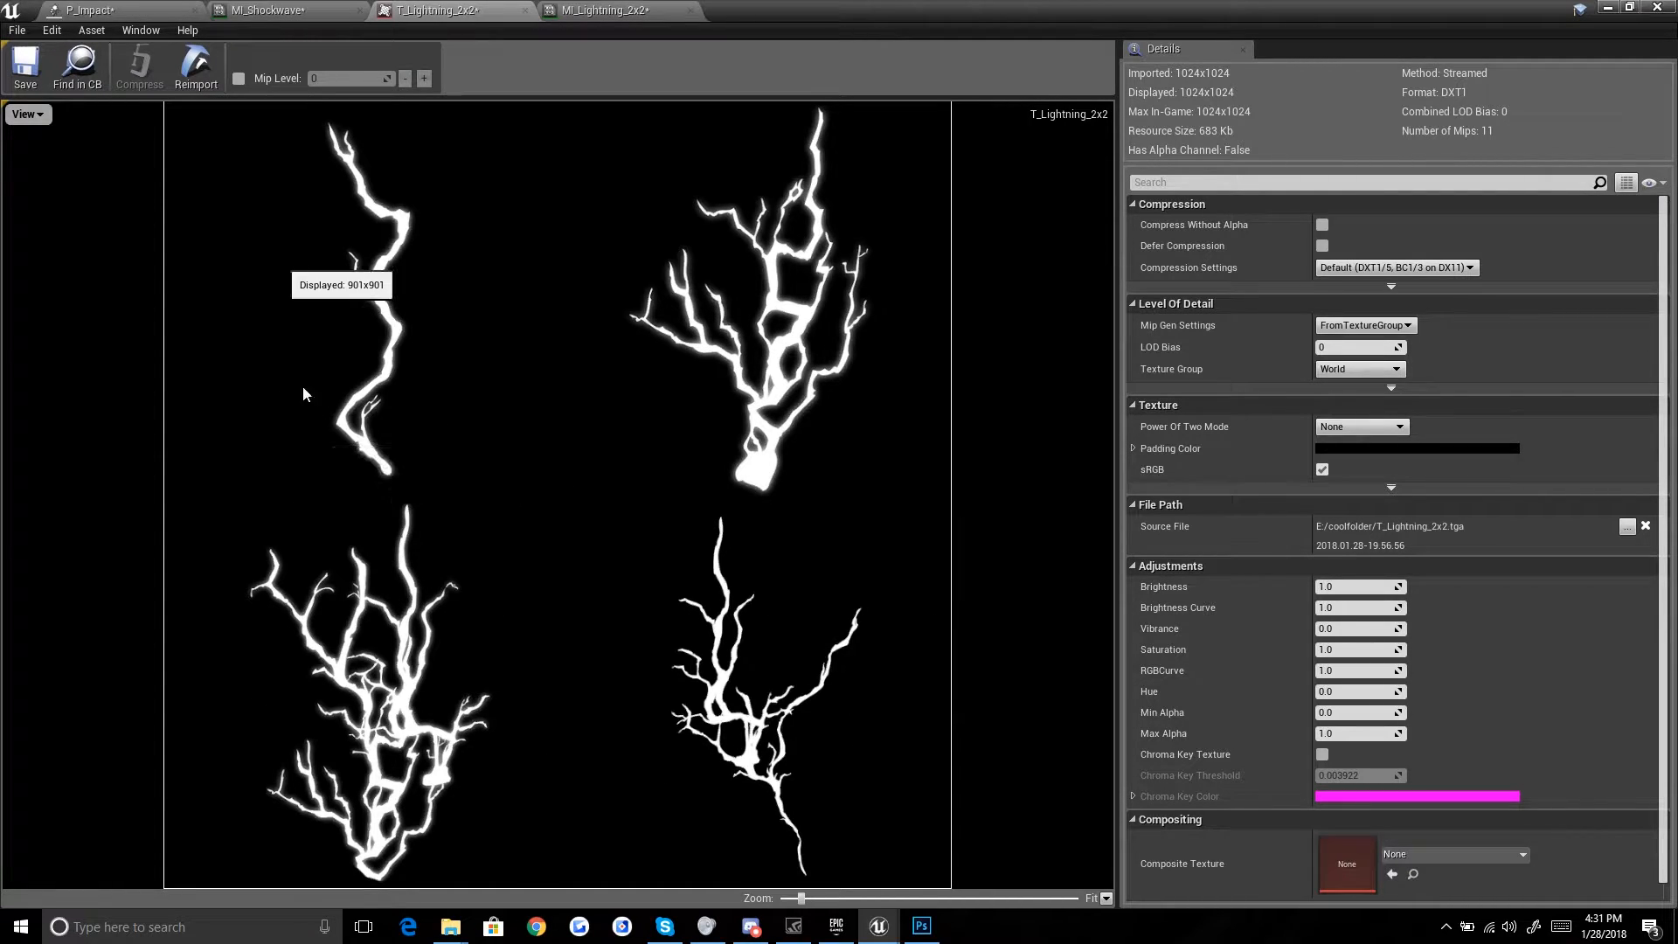
left_click(90, 10)
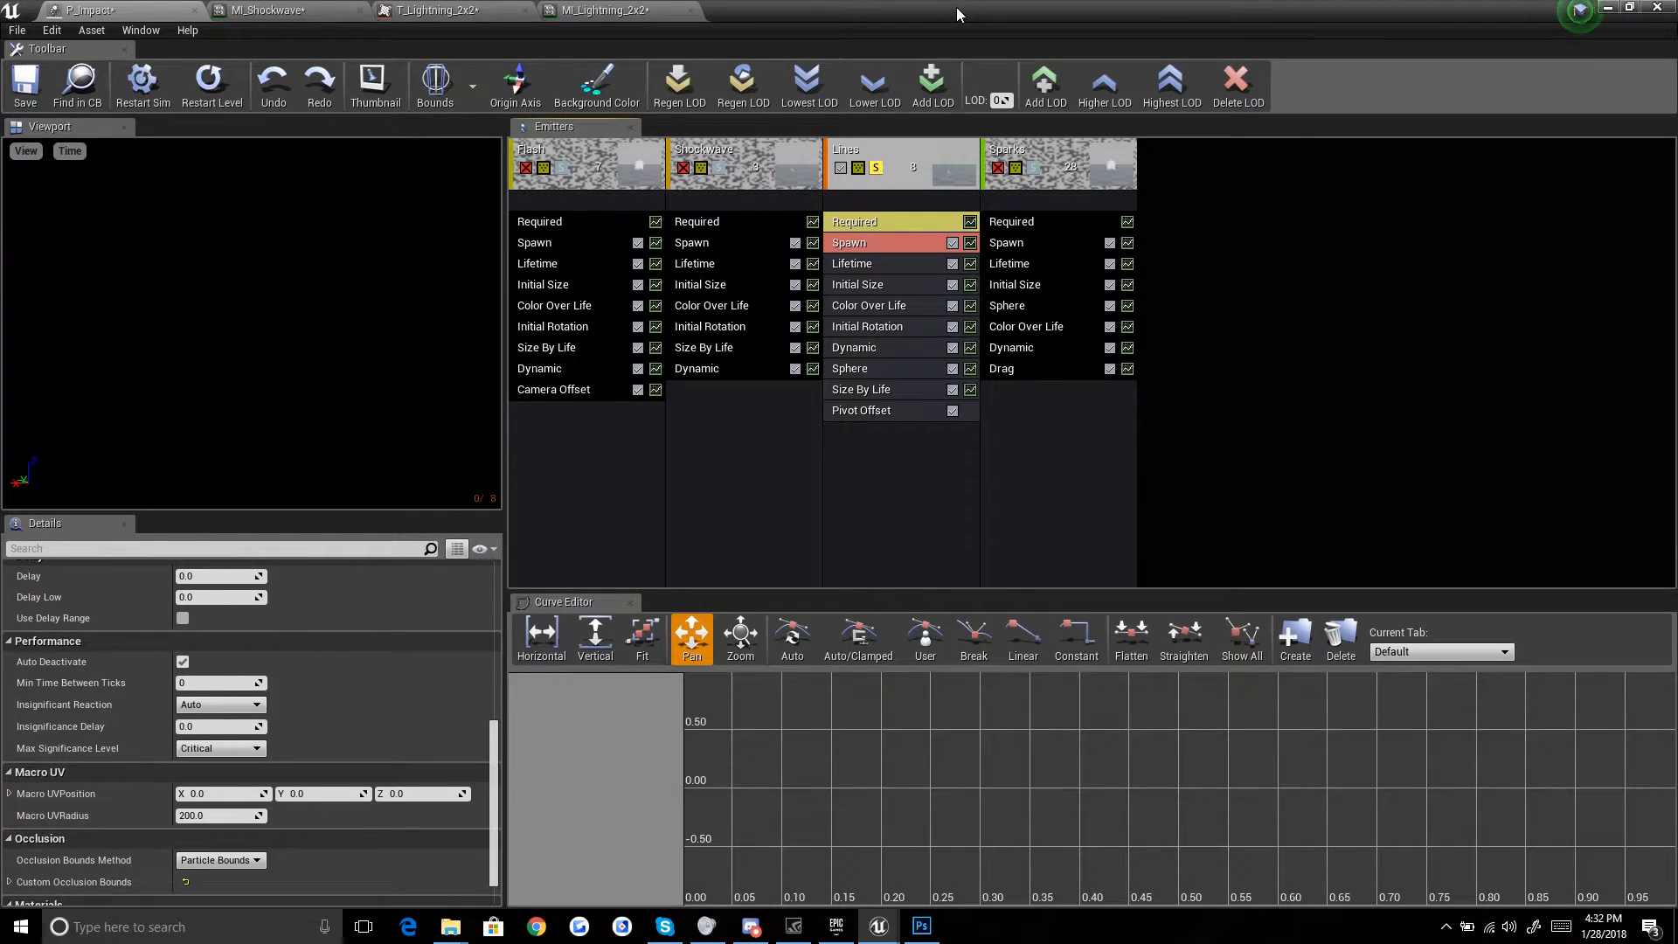
Step: Set the Sub UV interpolation method to Random in the Lines emitter's Required module
scroll(387, 686, "up", 4)
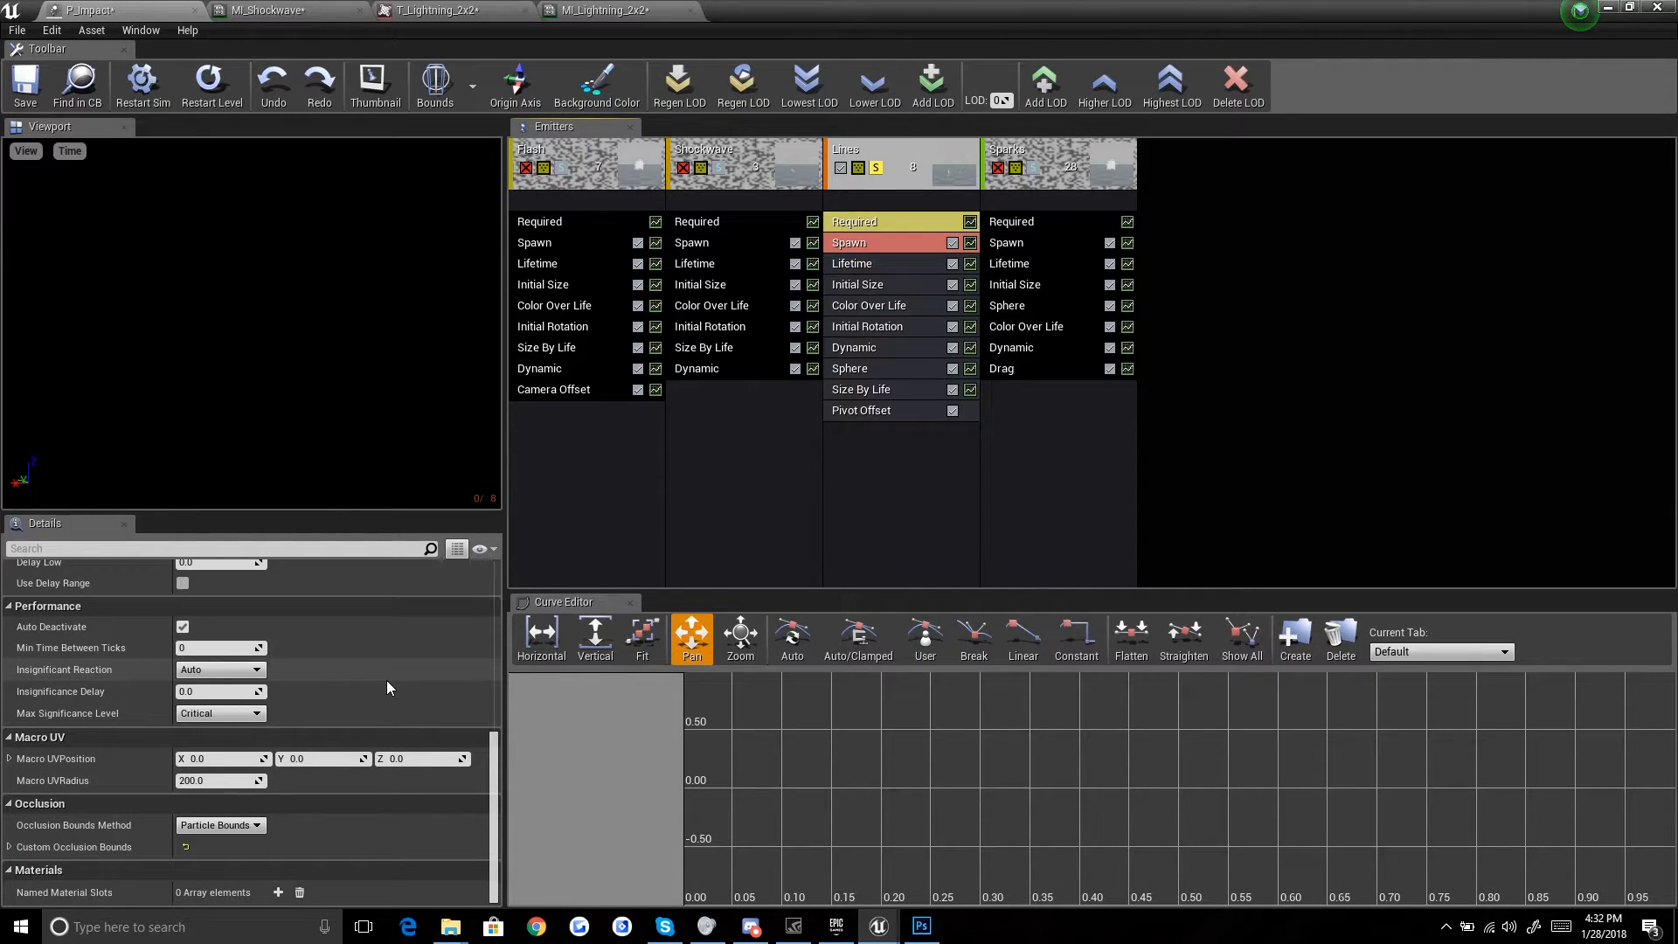
scroll(384, 774, "up", 5)
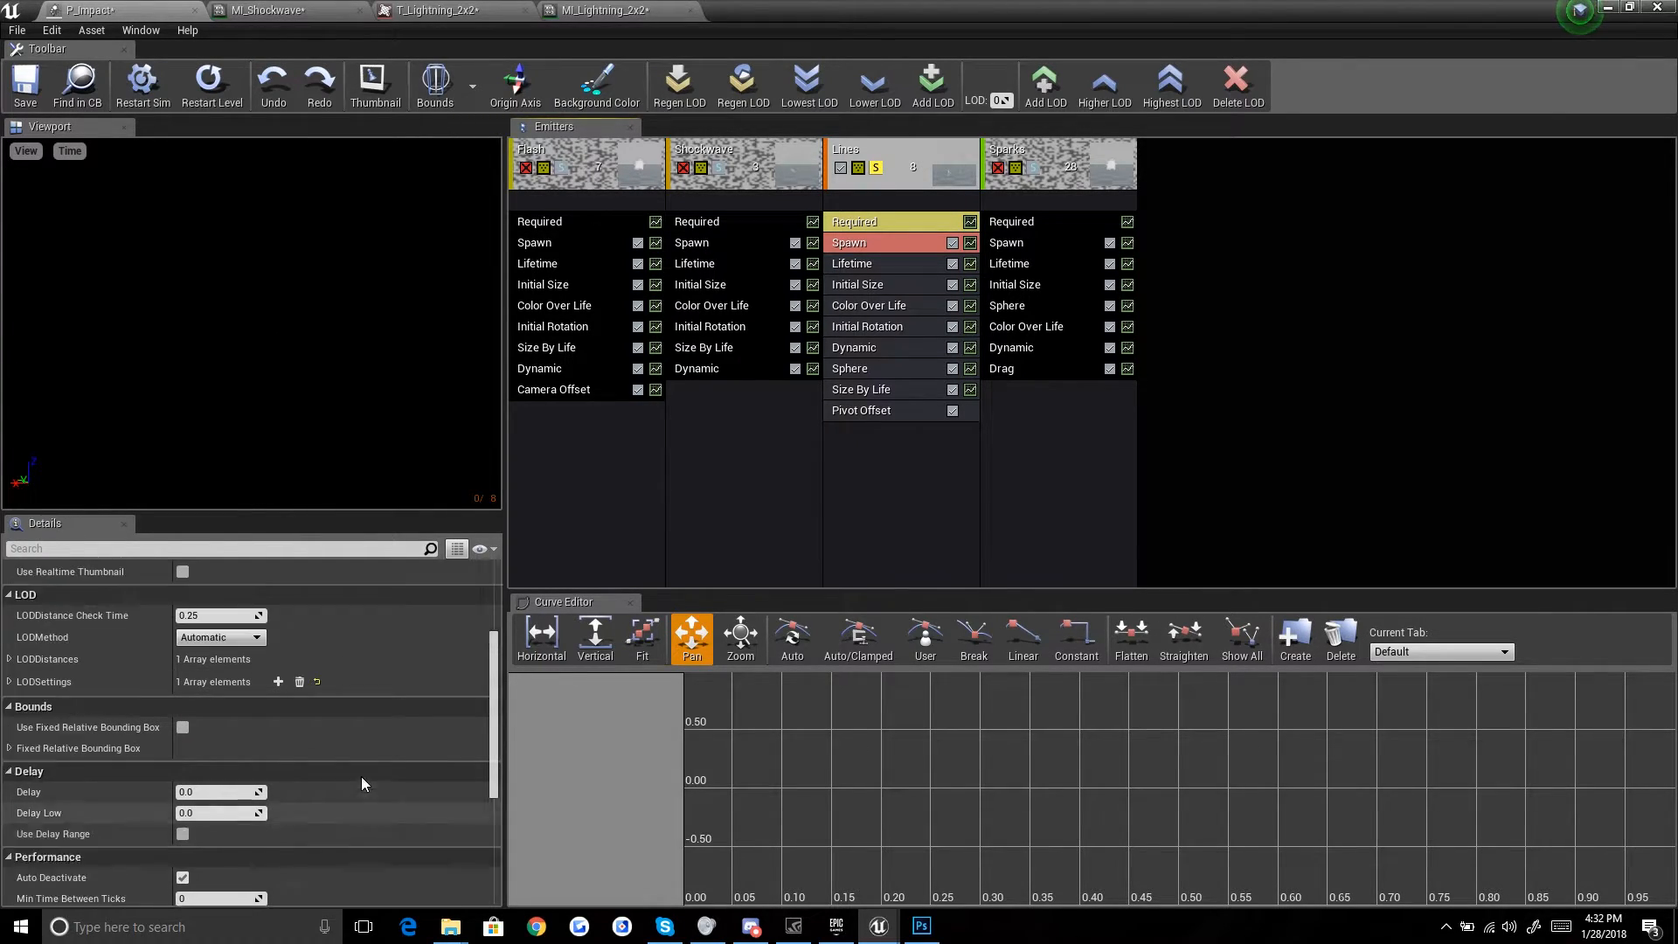
scroll(368, 764, "up", 1)
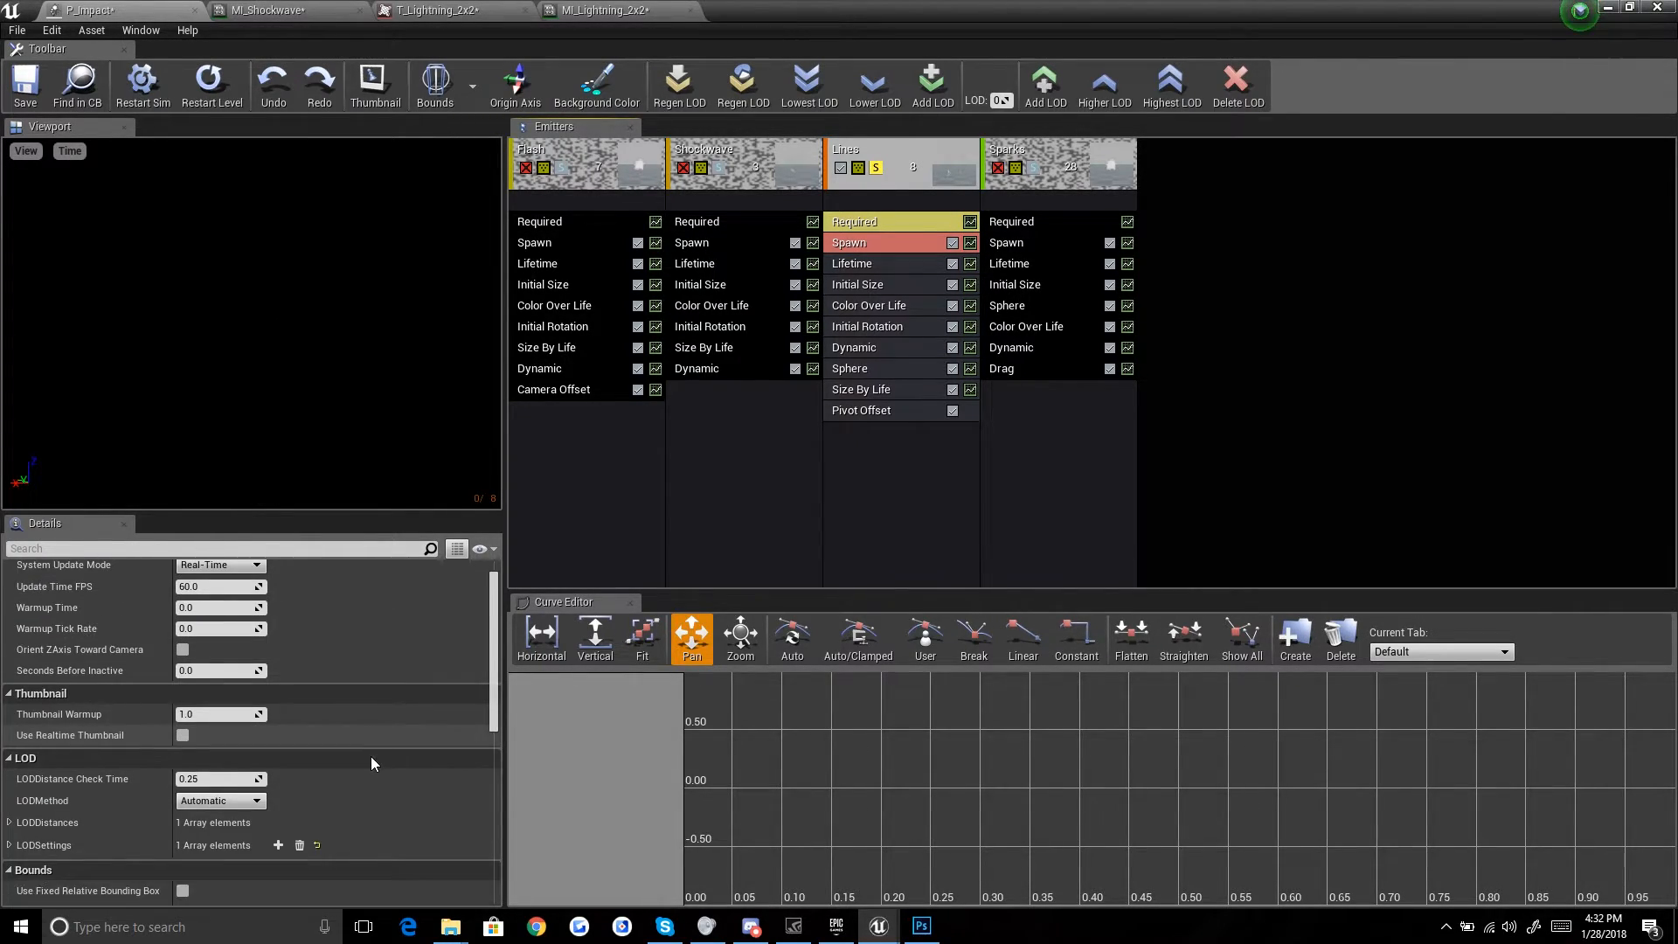
left_click(914, 223)
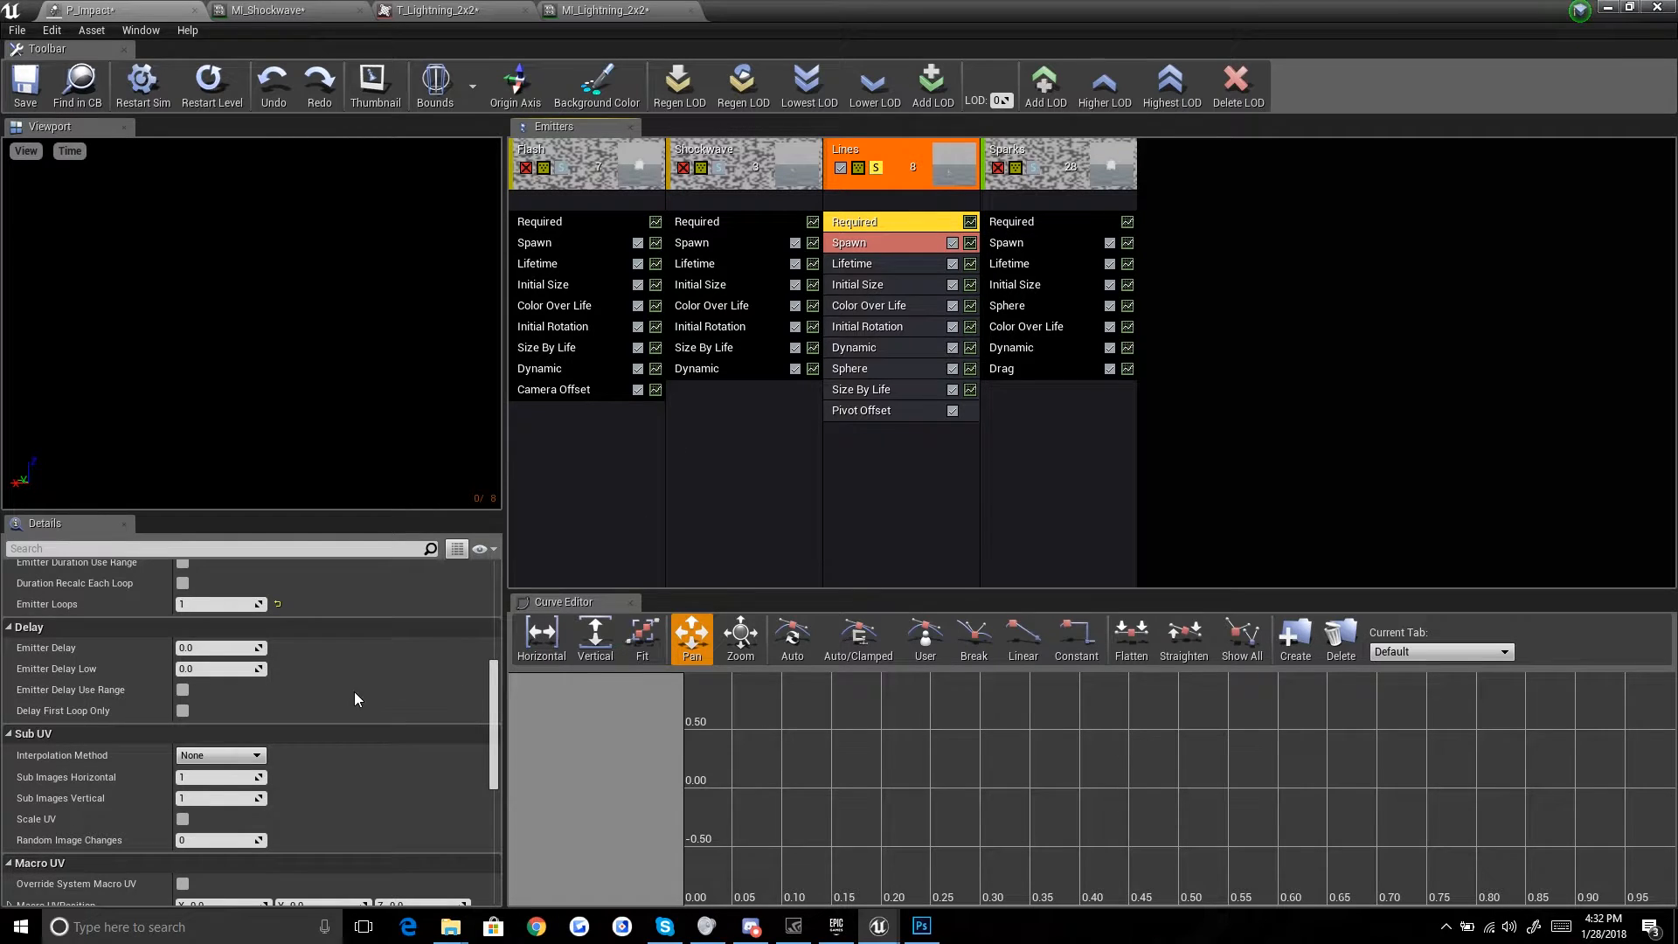
scroll(330, 675, "down", 2)
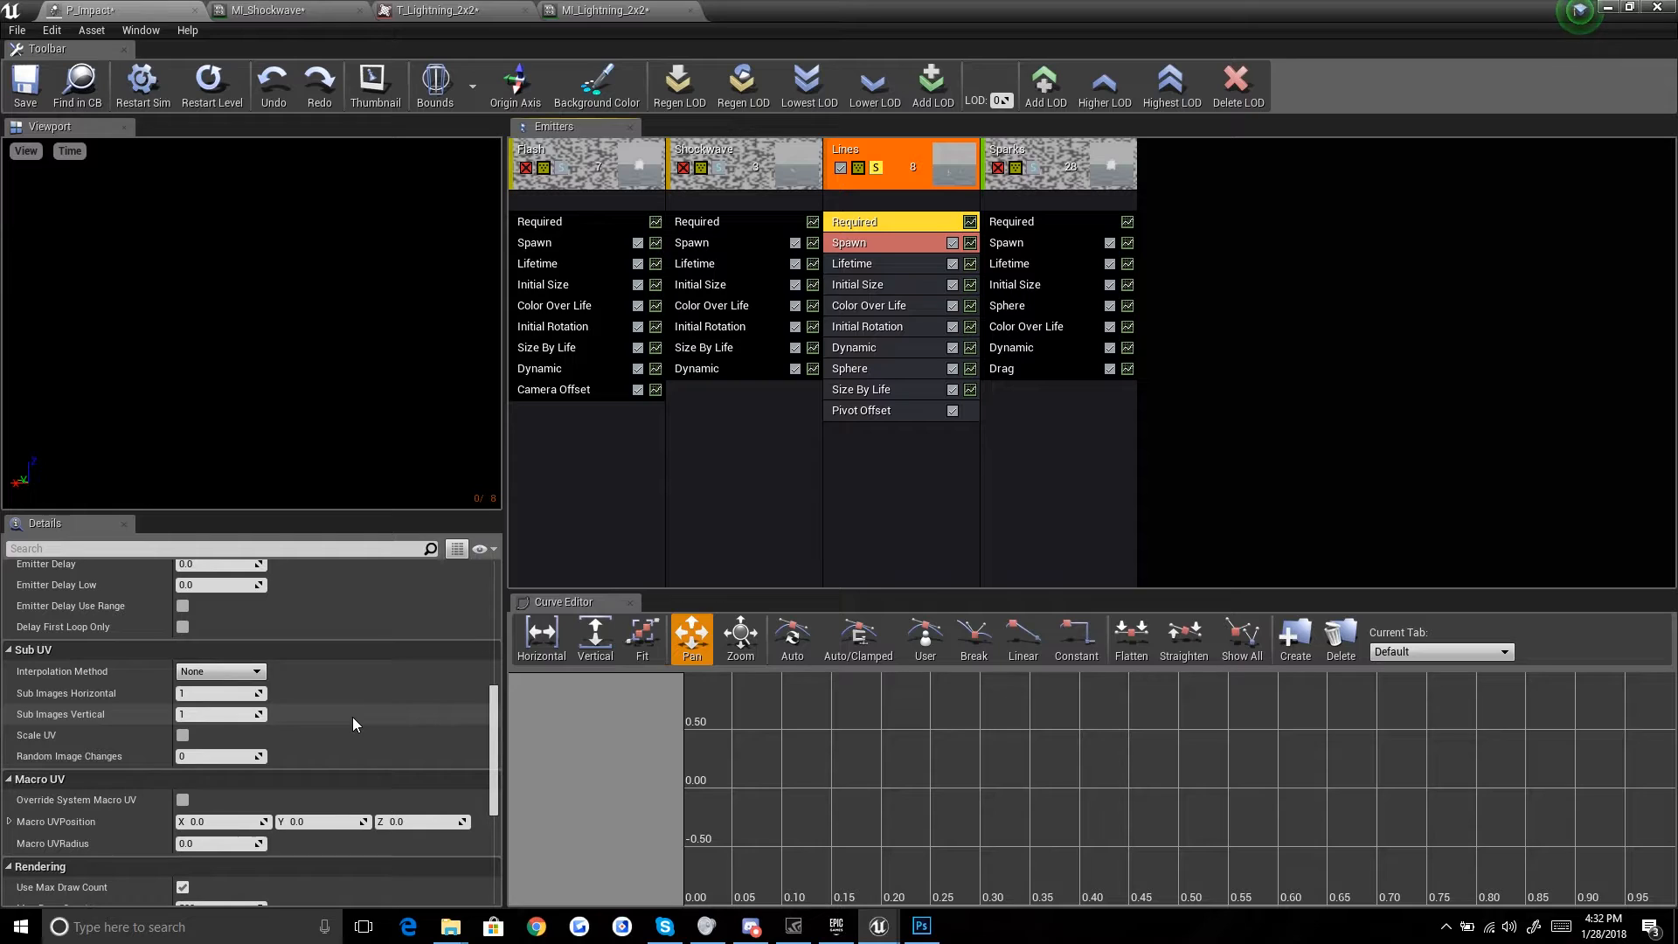
mouse_move(223, 678)
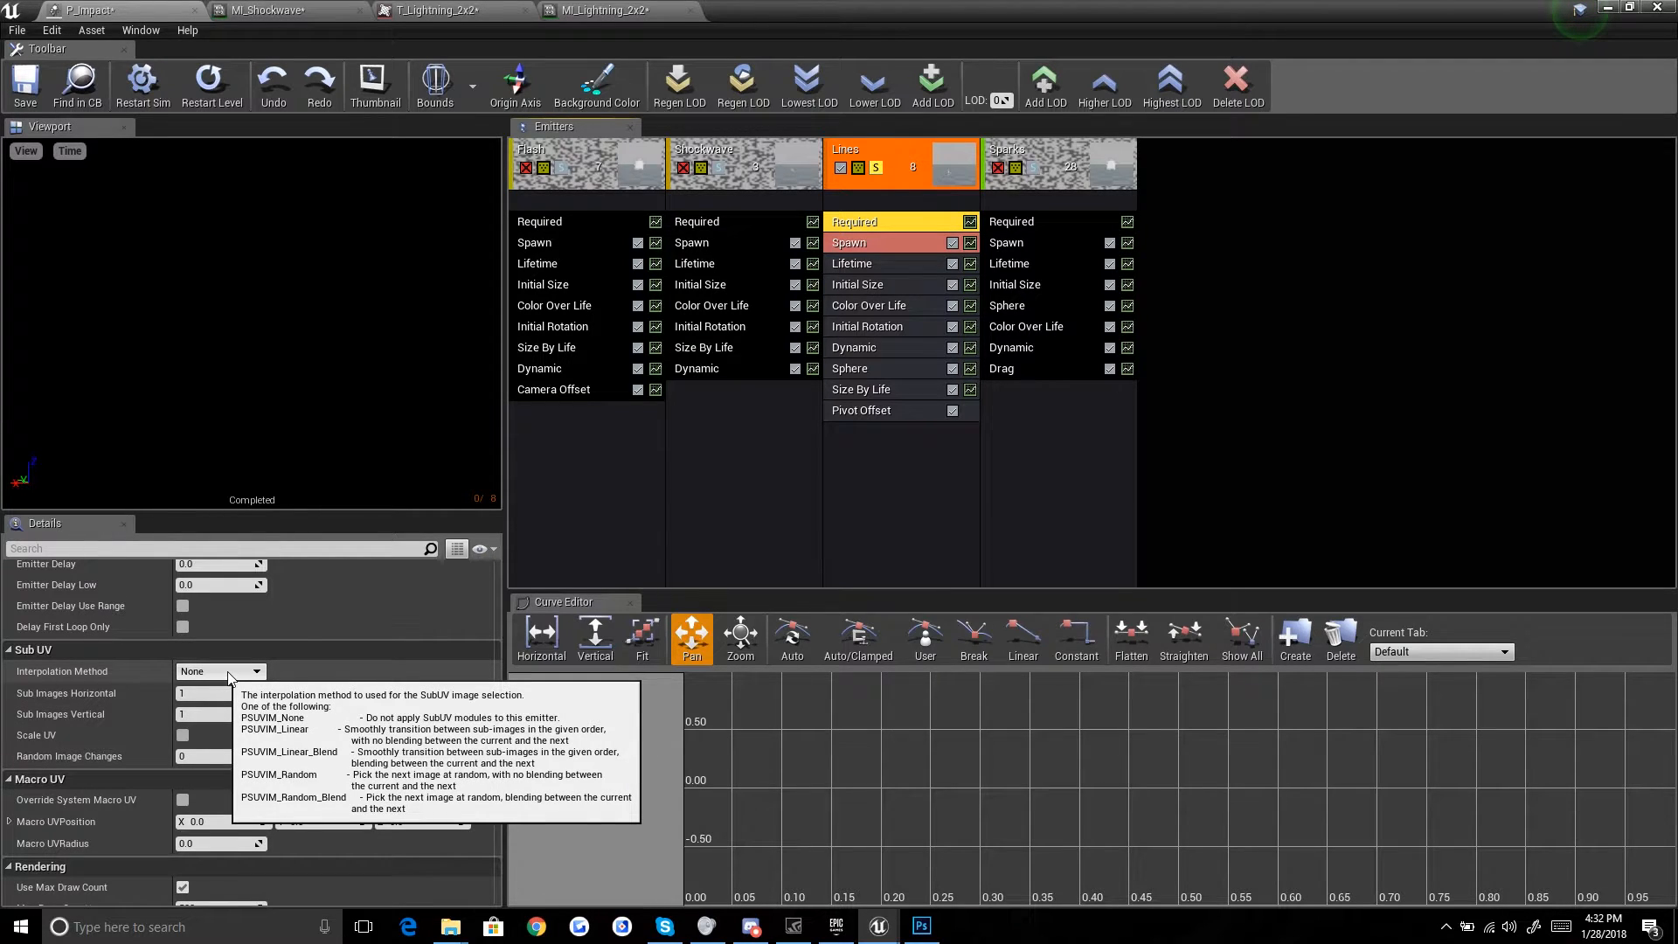
left_click(229, 672)
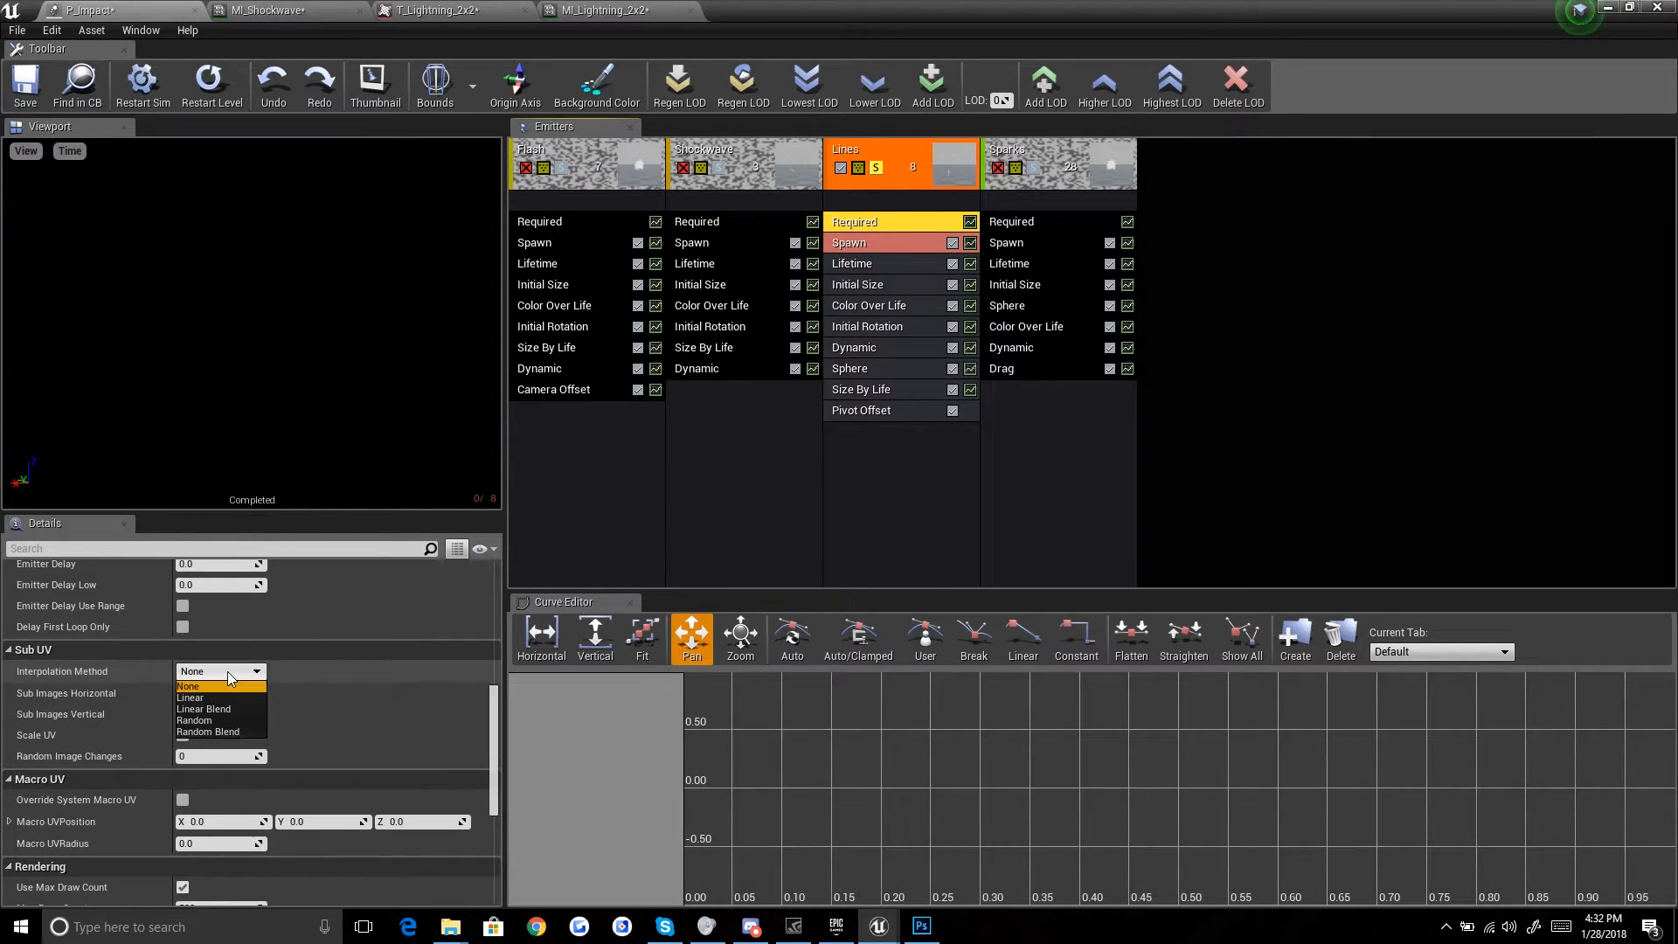
left_click(206, 718)
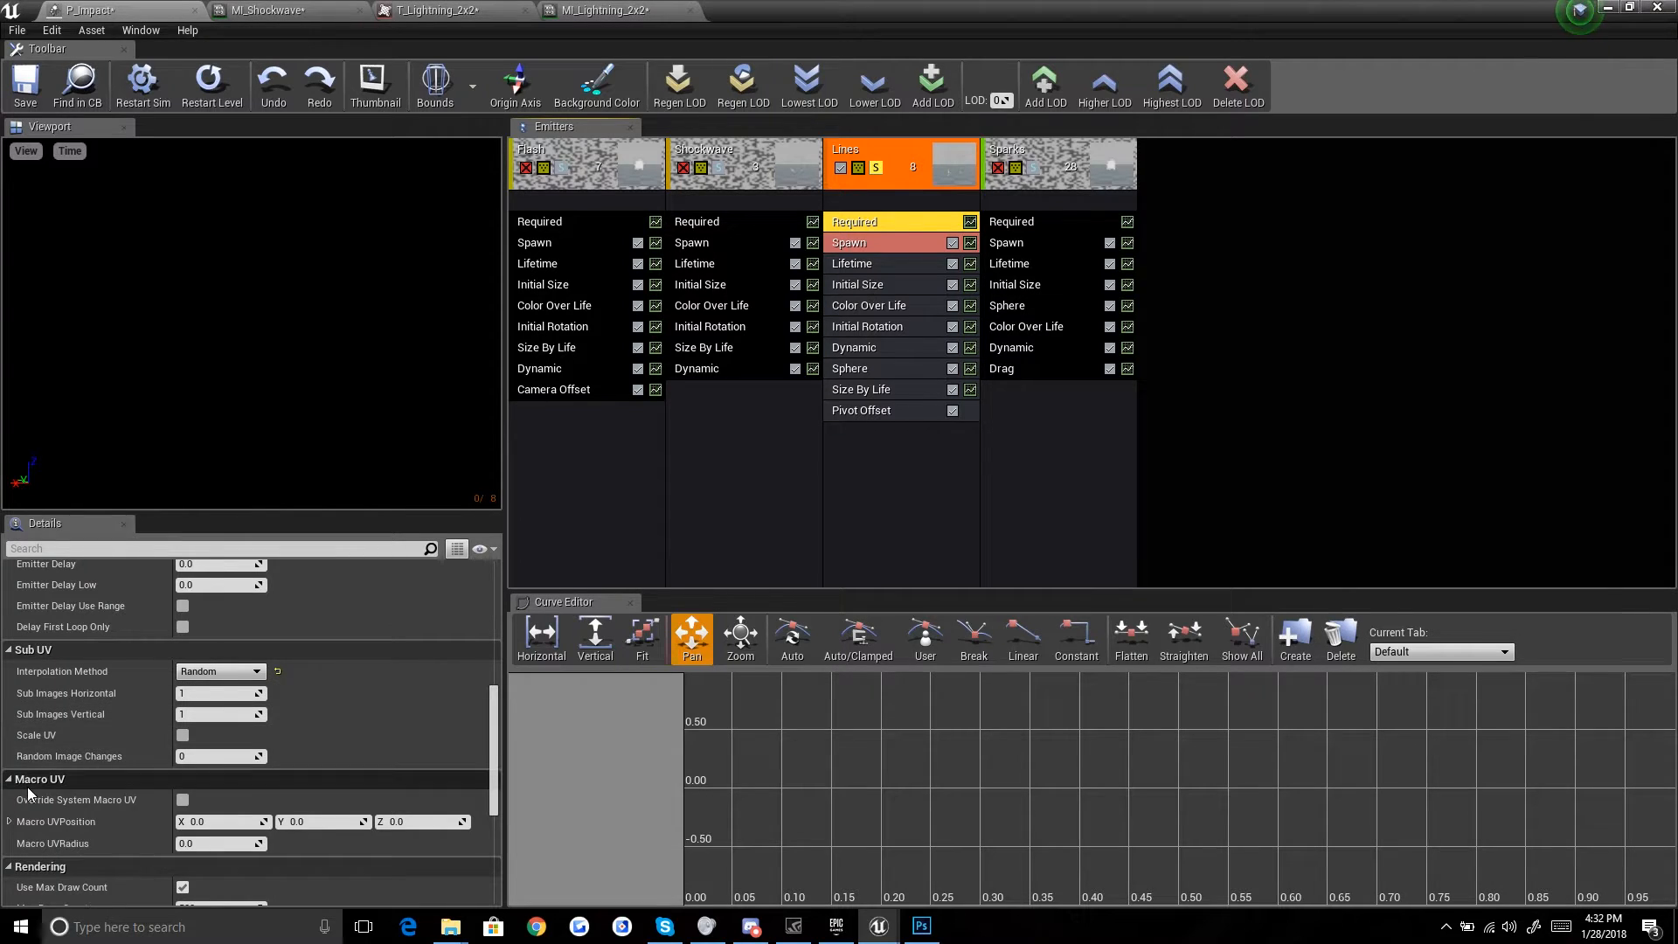
Step: Set Sub Images Horizontal and Sub Images Vertical to 2 for the Lines emitter, and check them against the lightning texture's layout
left_click(207, 693)
type("2")
key("Tab")
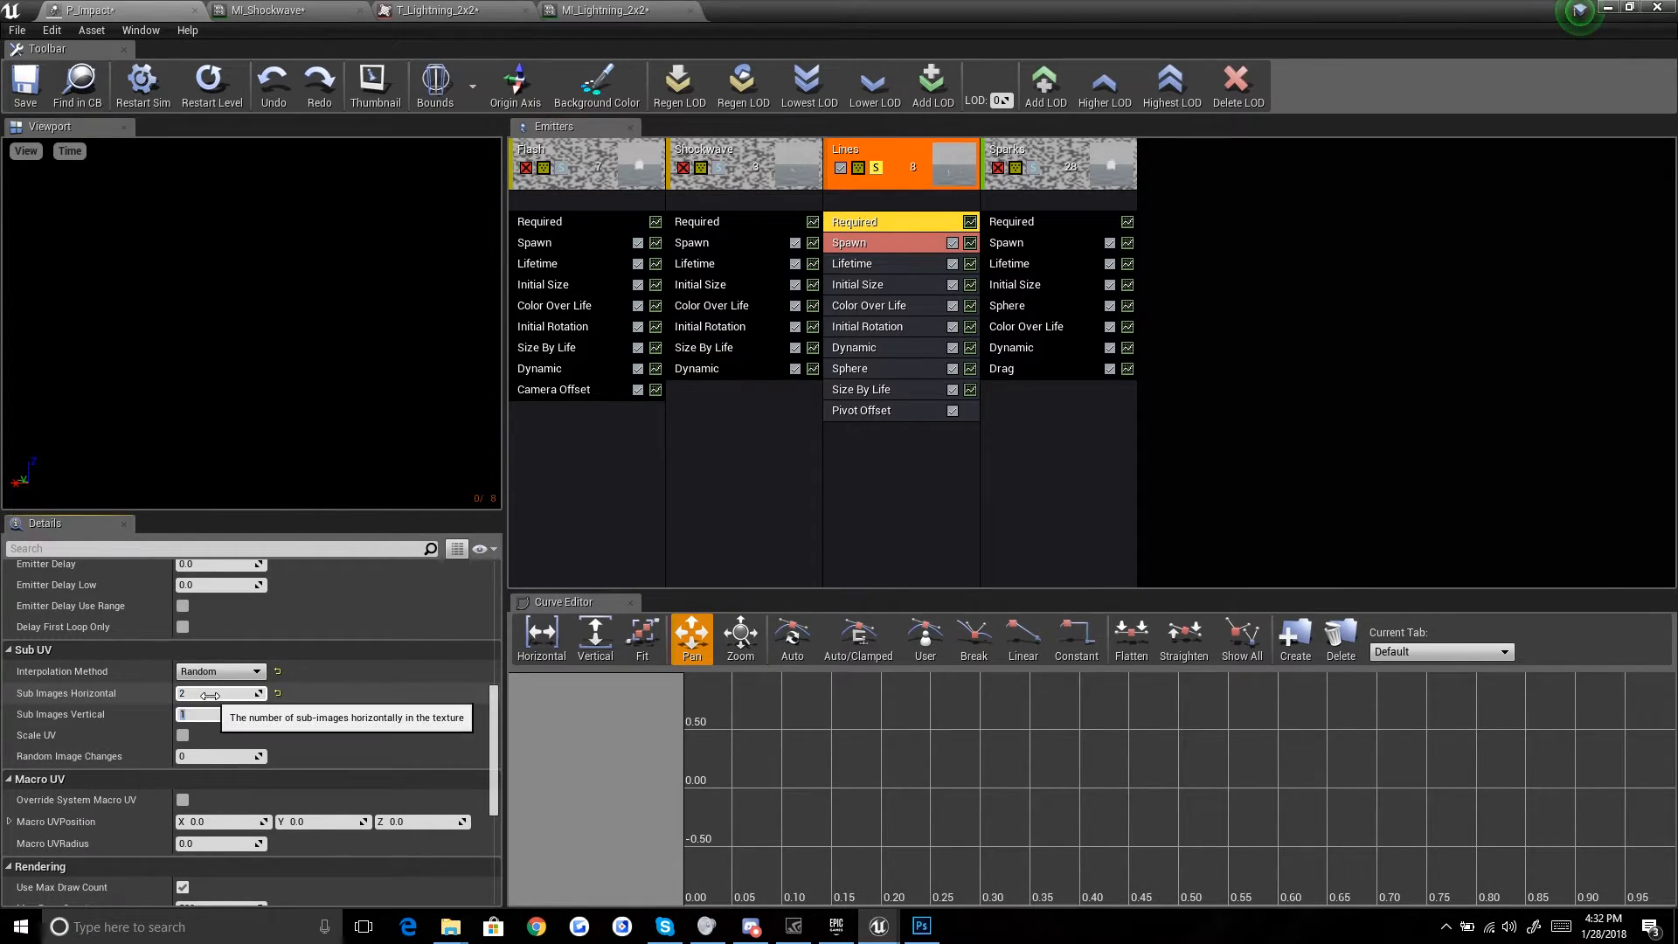
type("2")
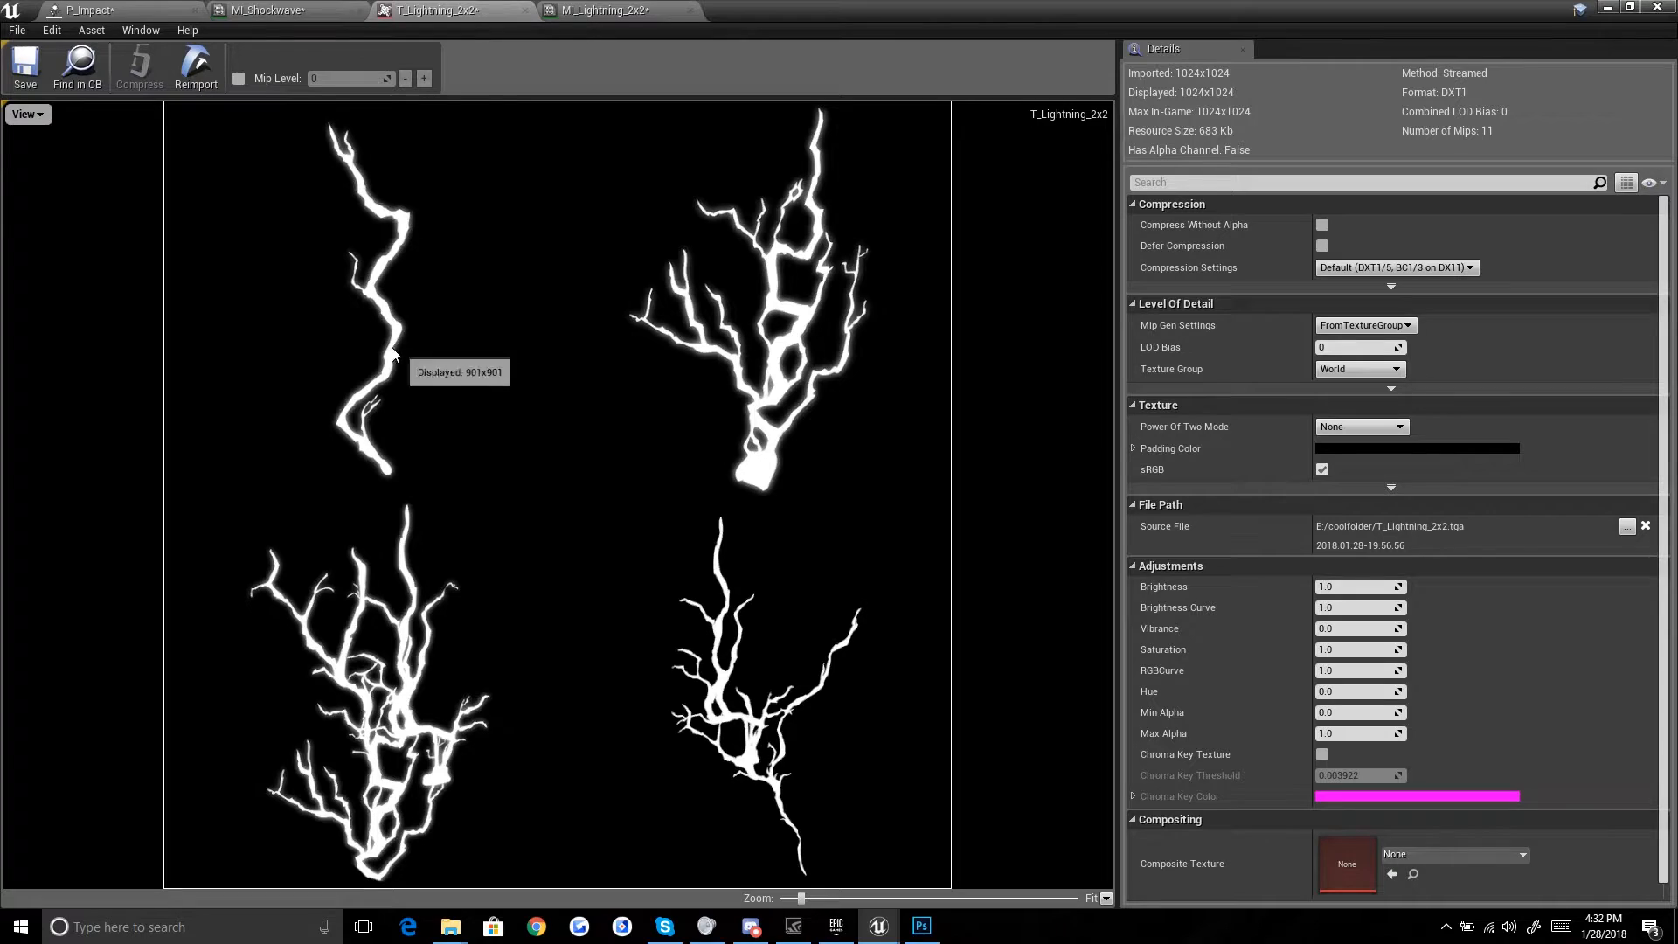
left_click(437, 9)
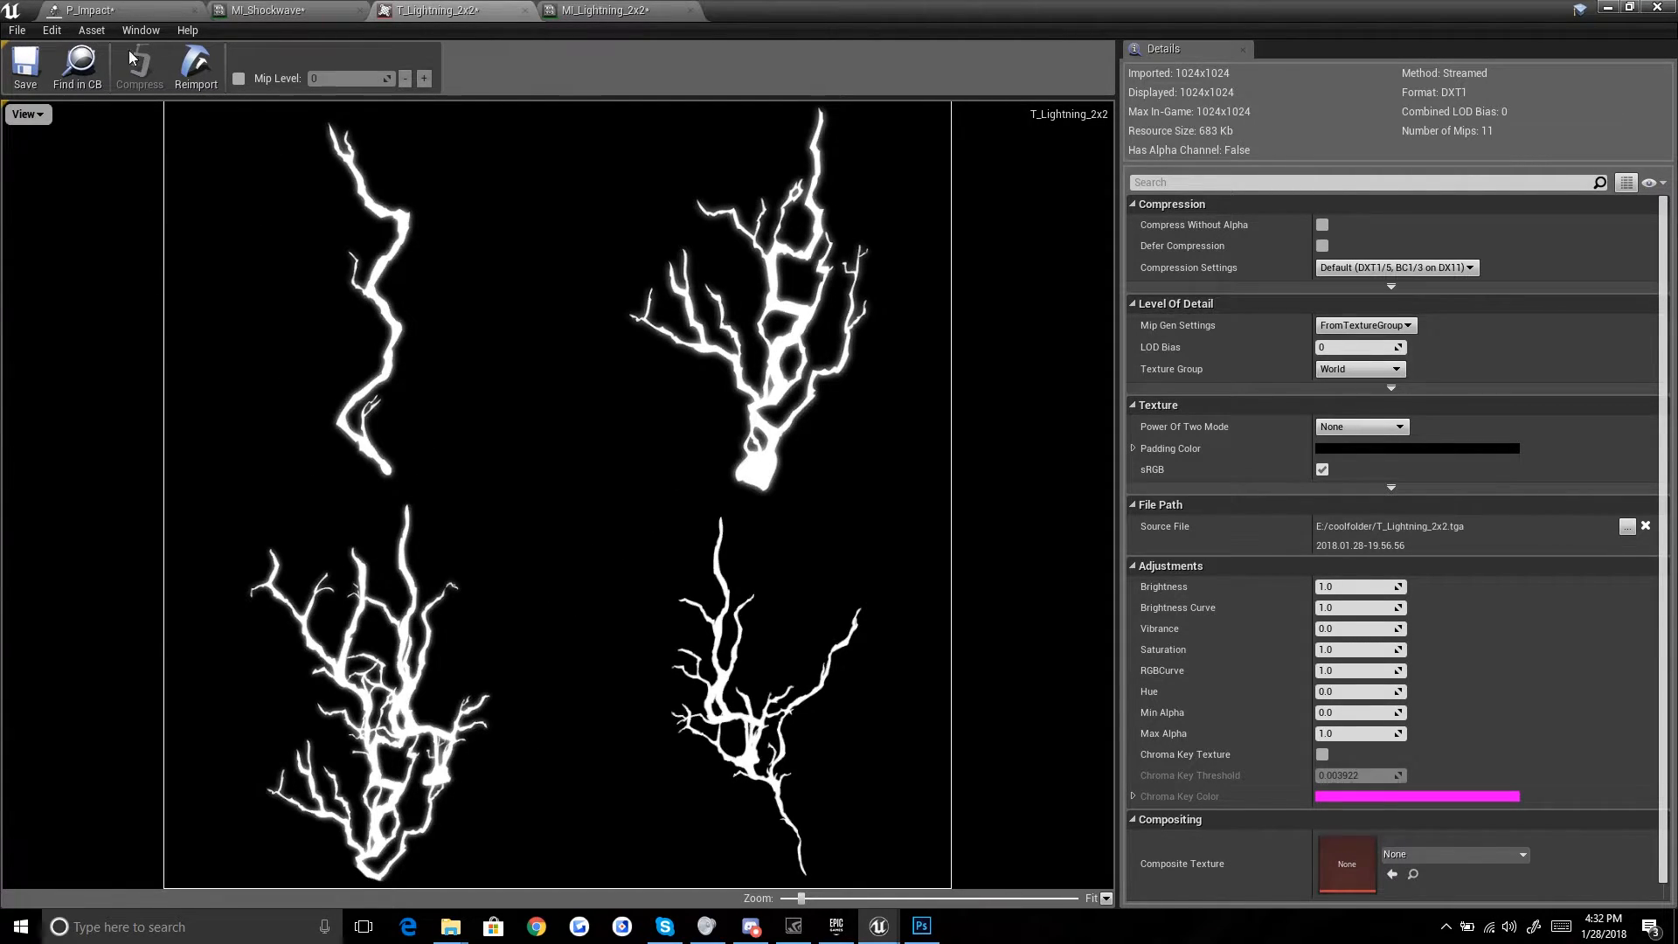
left_click(88, 9)
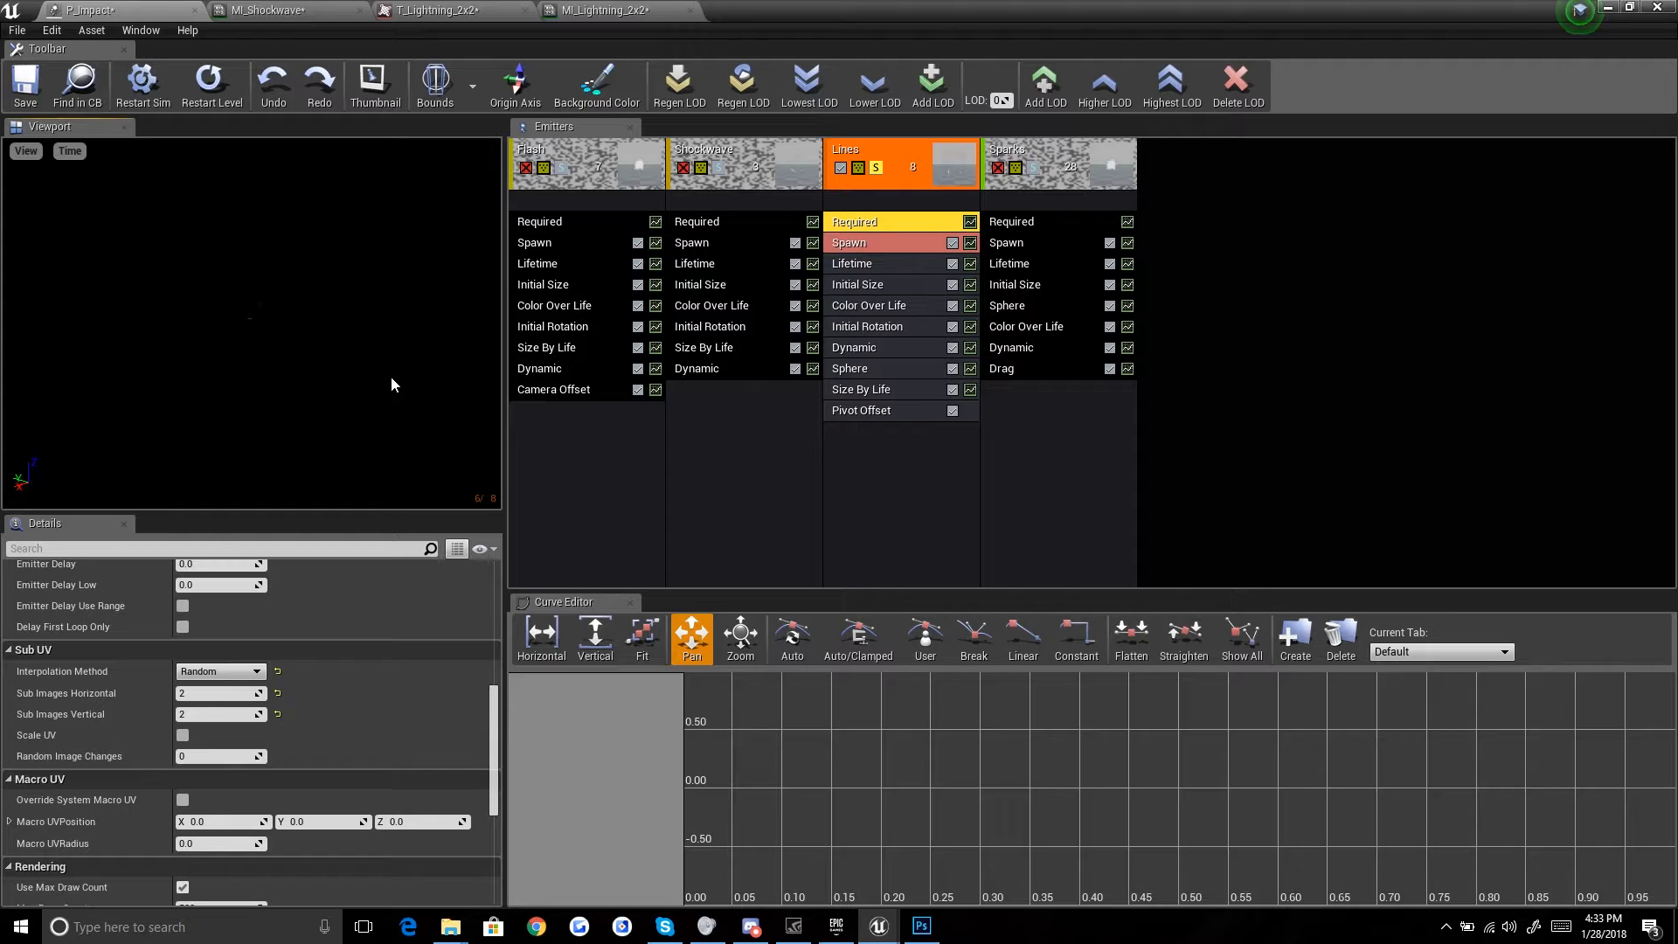
Step: Widen the Lines emitter's Initial Size by setting the maximum X to 100 and the minimum X to 75
left_click(903, 285)
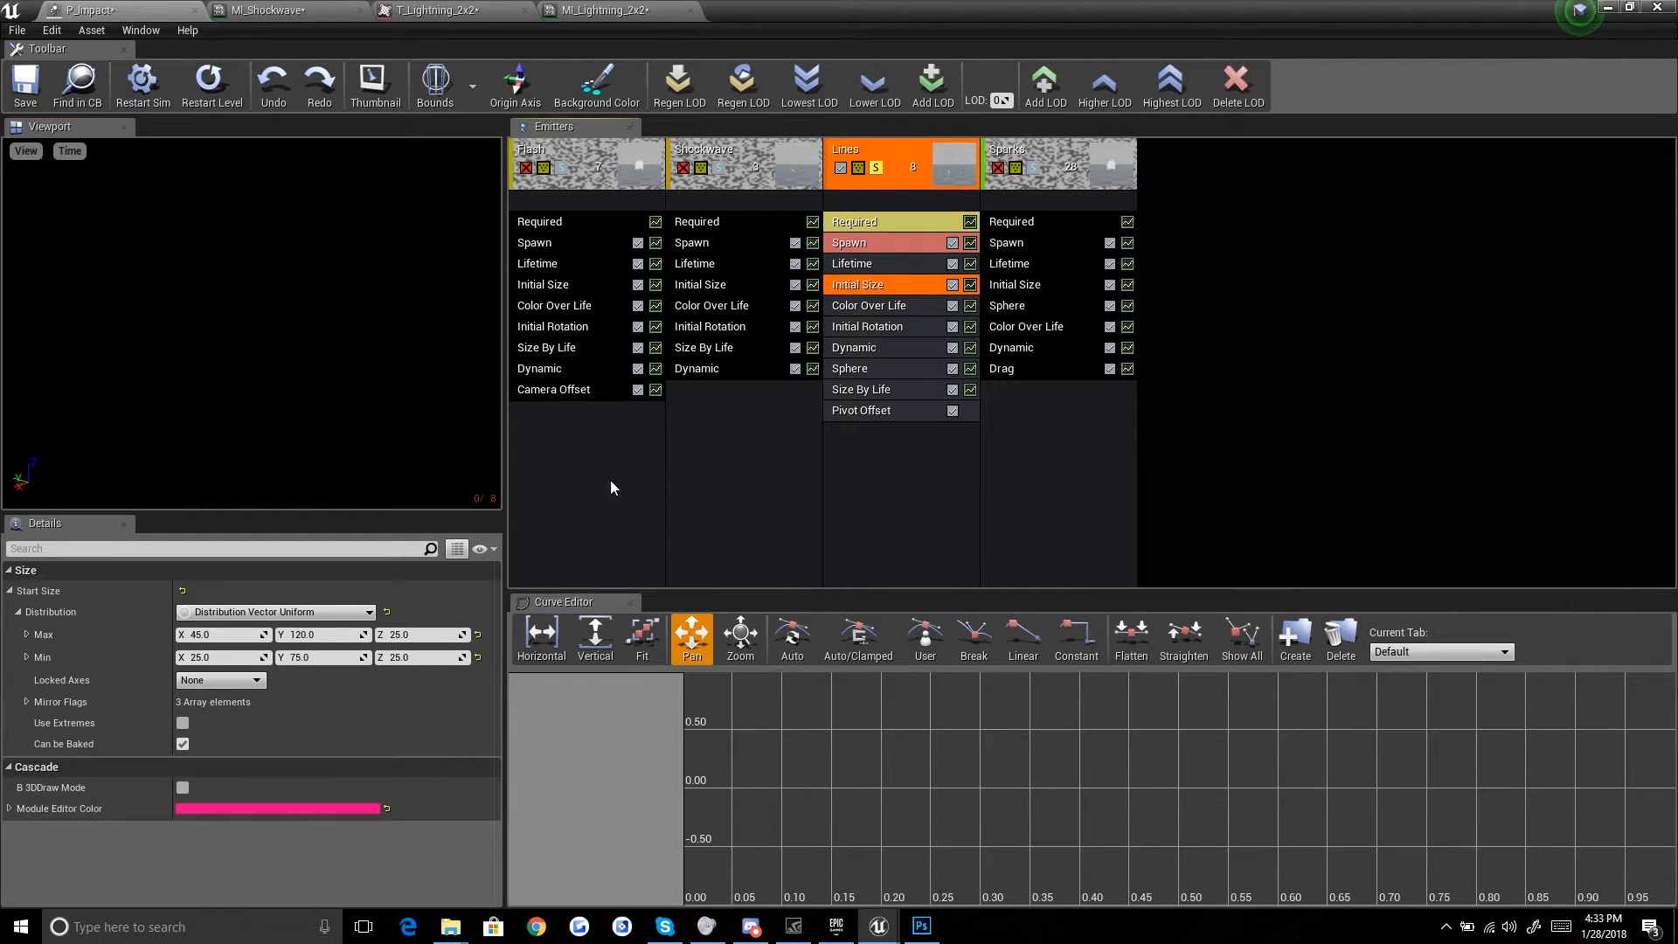
left_click(226, 634)
type("100")
left_click(210, 657)
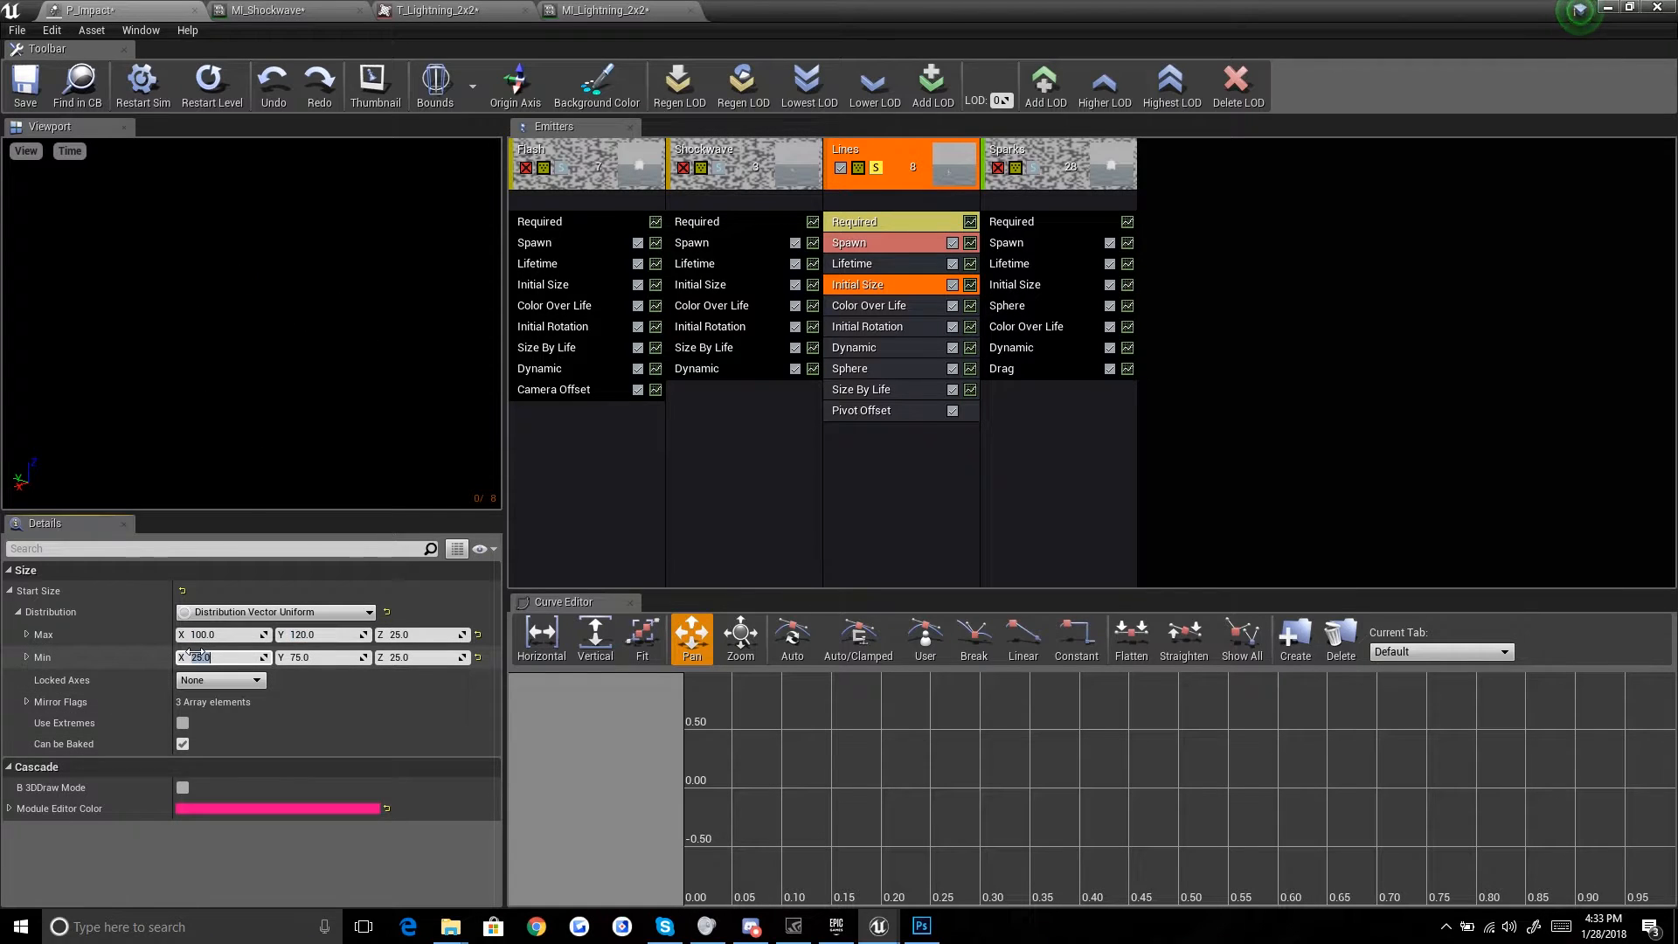
type("75")
key("Return")
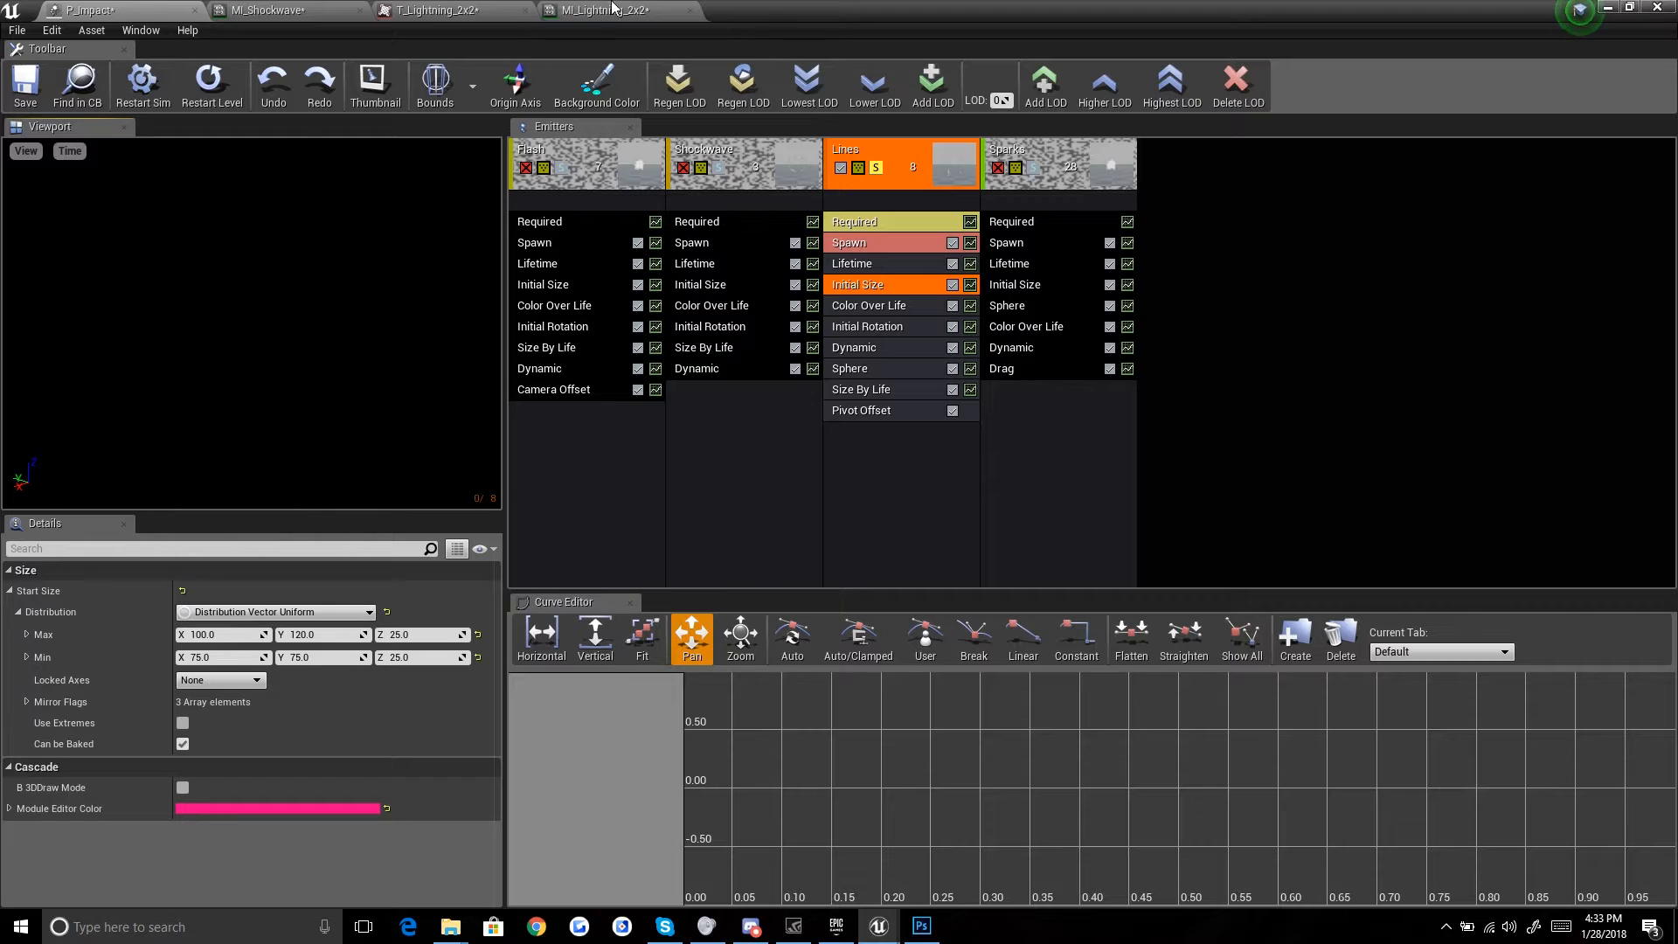
Step: Check the MI_Lightning_2x2 material instance and add a SubImage Index module to the Lines emitter in P_Impact
left_click(610, 10)
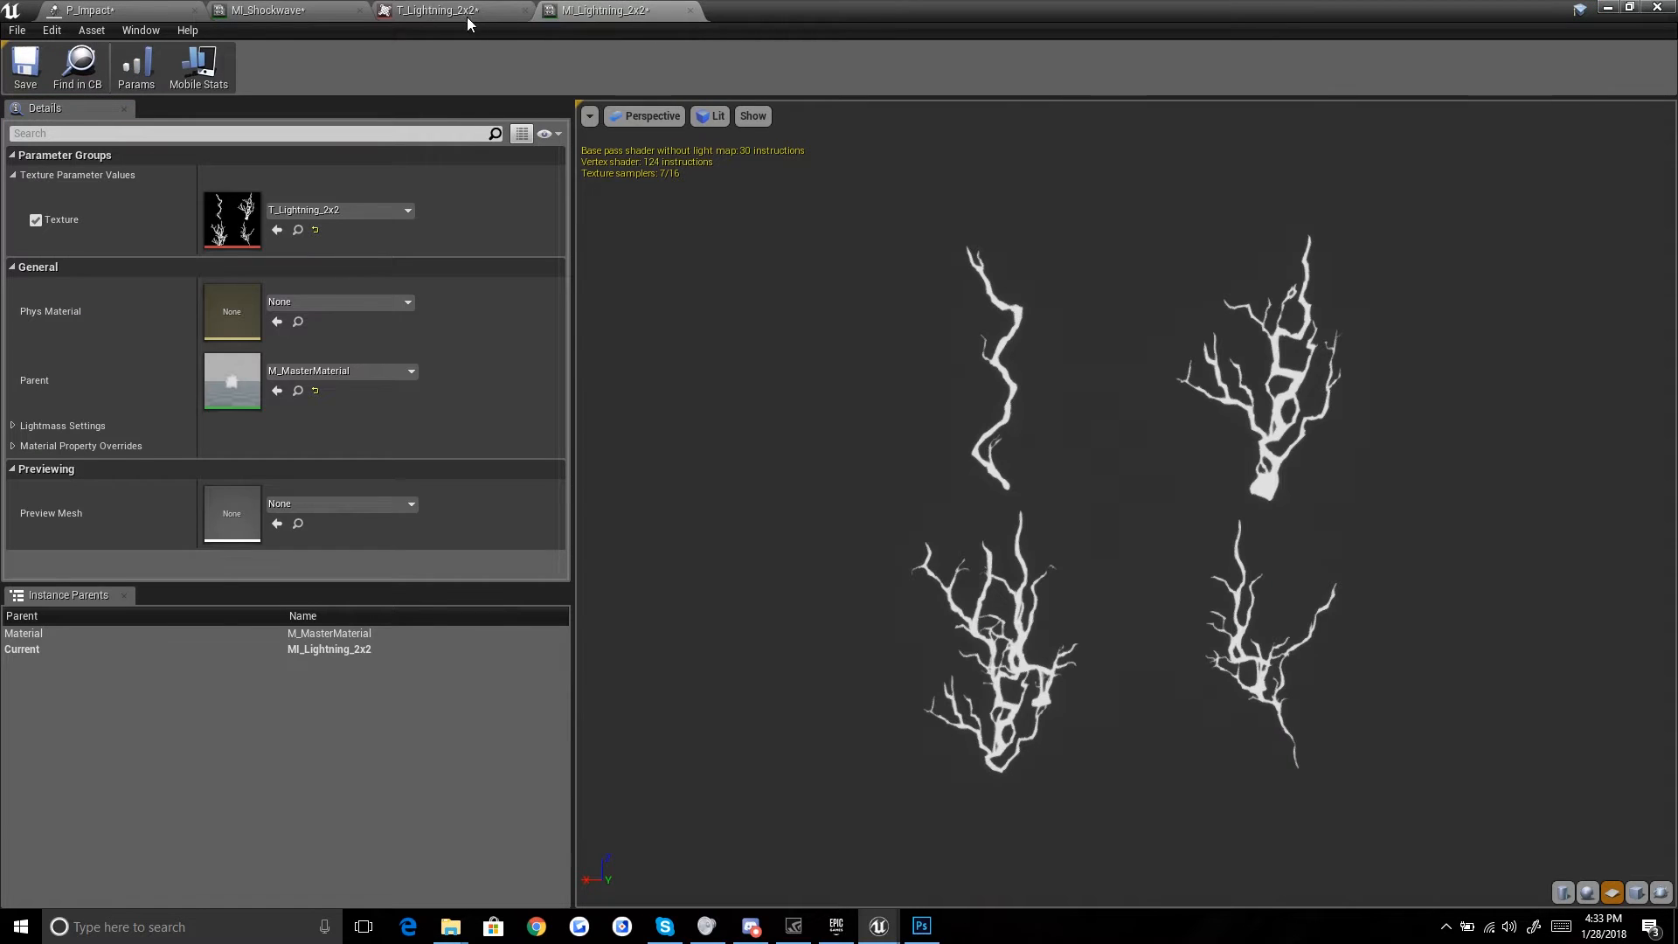
left_click(88, 11)
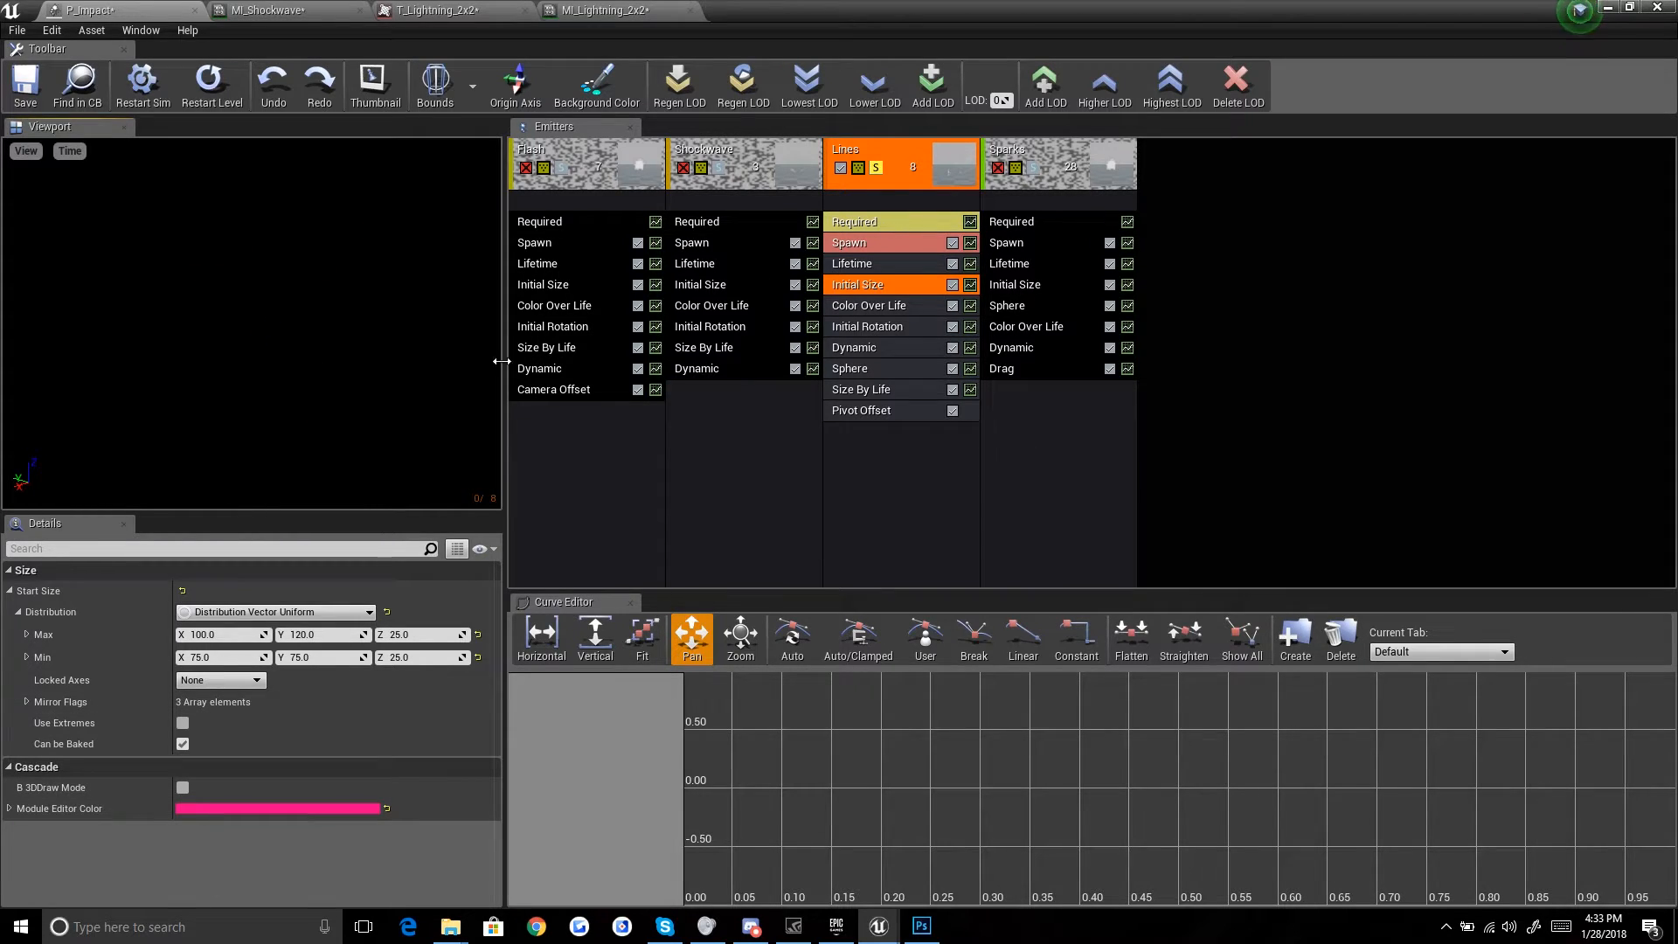
right_click(880, 500)
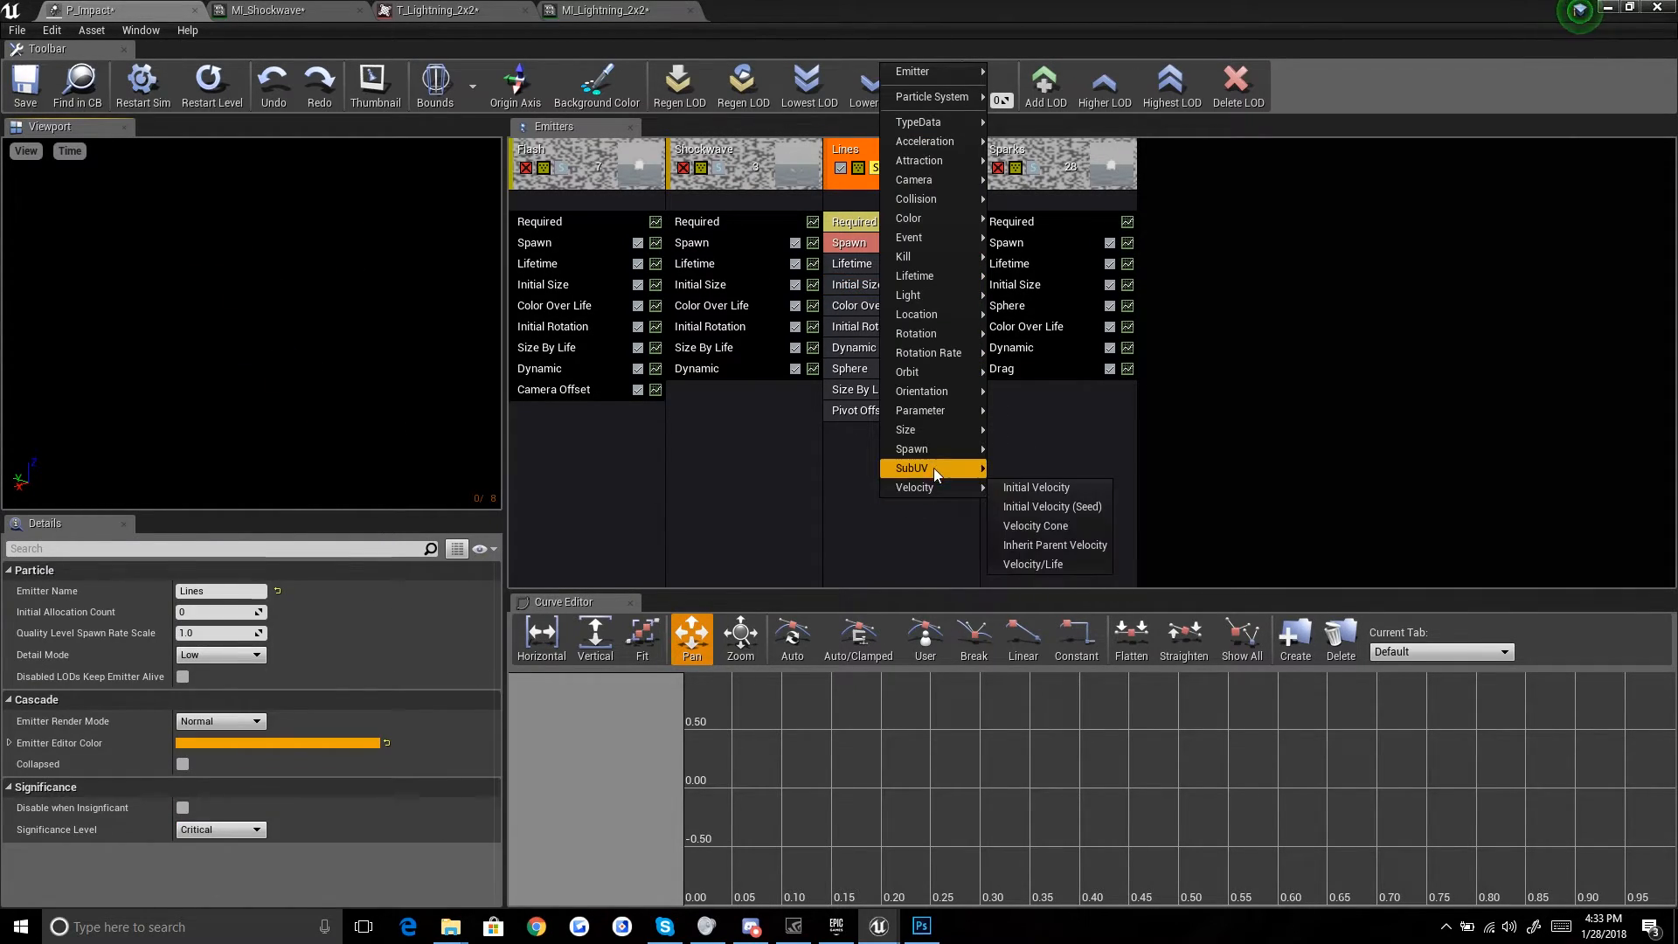
mouse_move(935, 469)
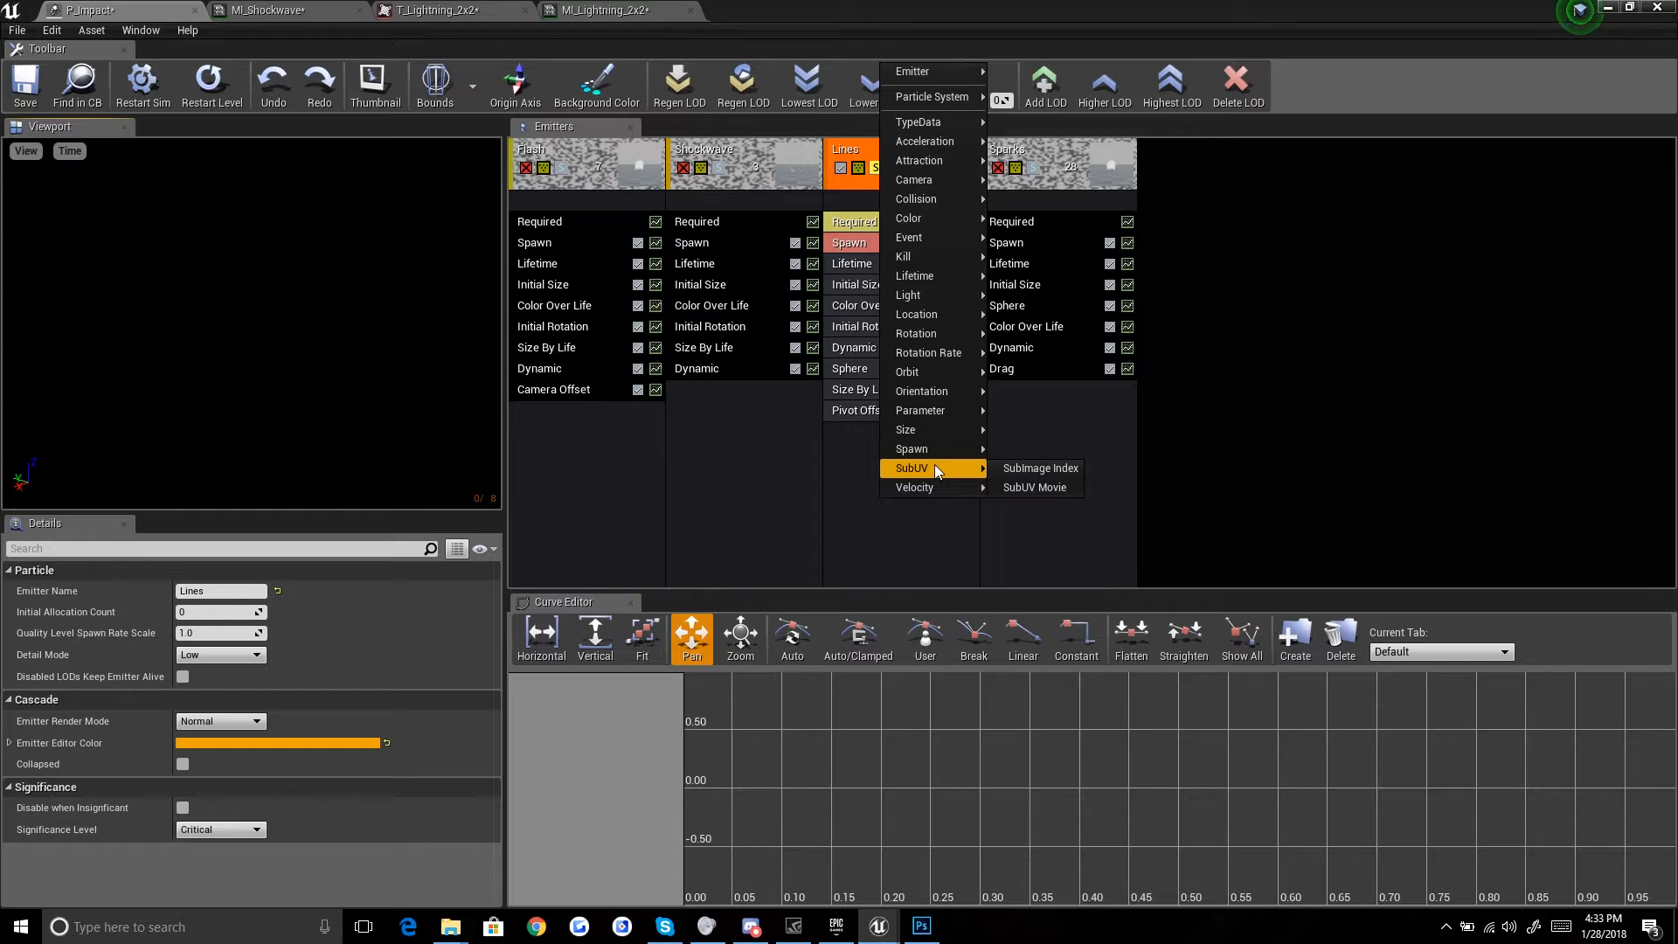
left_click(1027, 470)
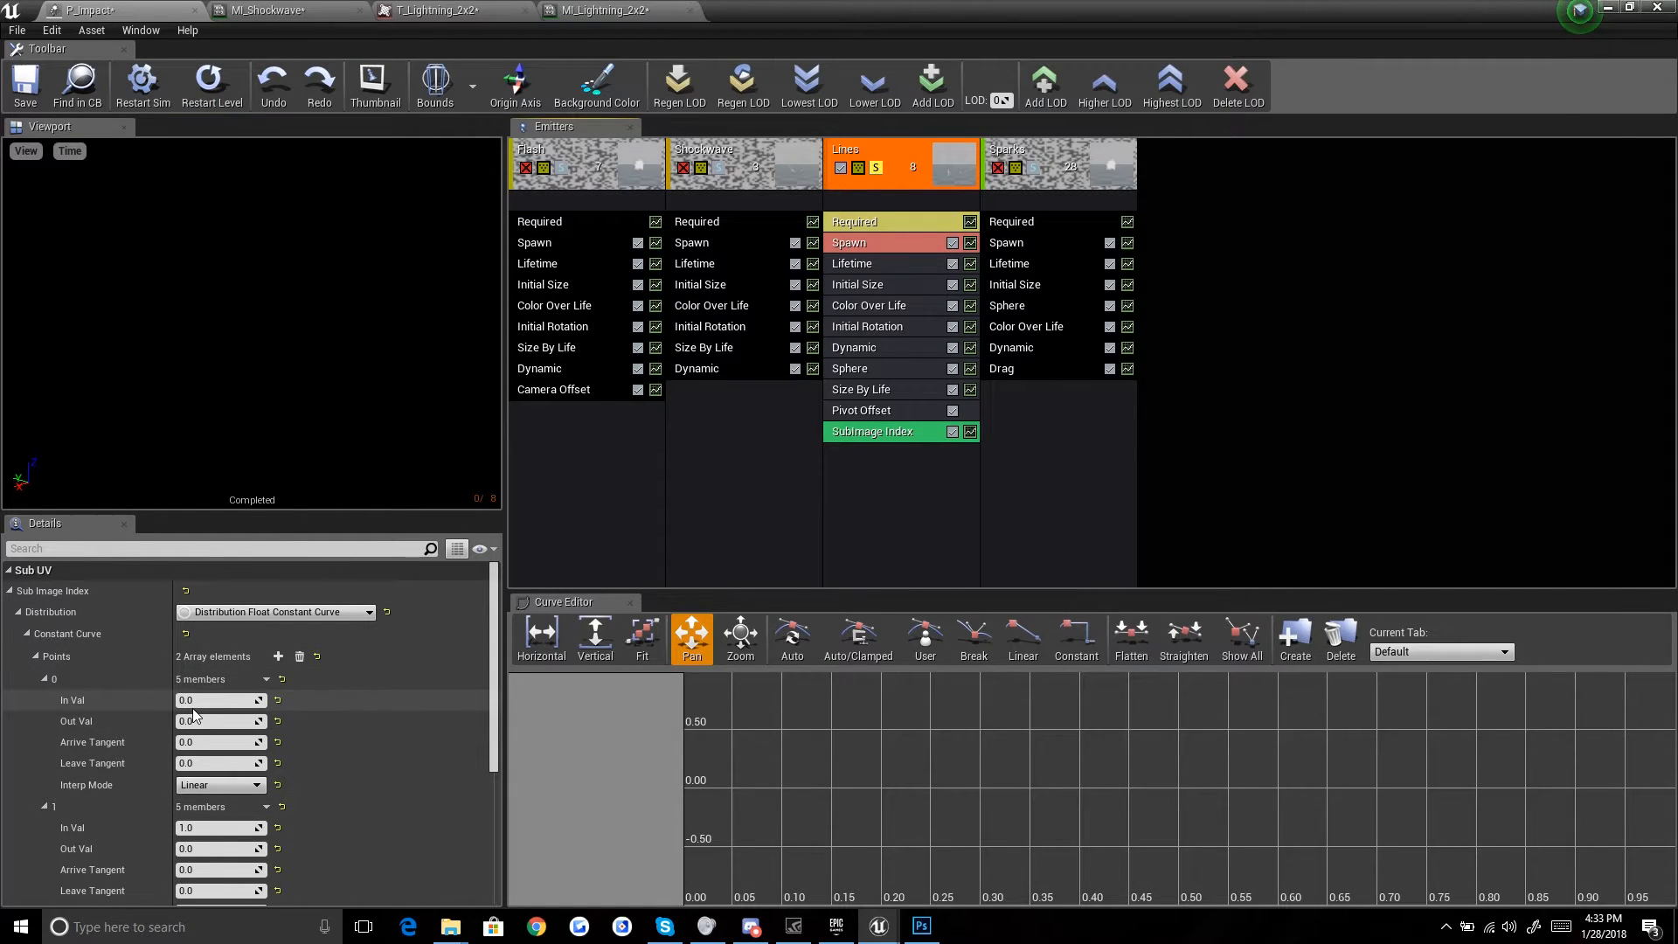
scroll(72, 756, "down", 1)
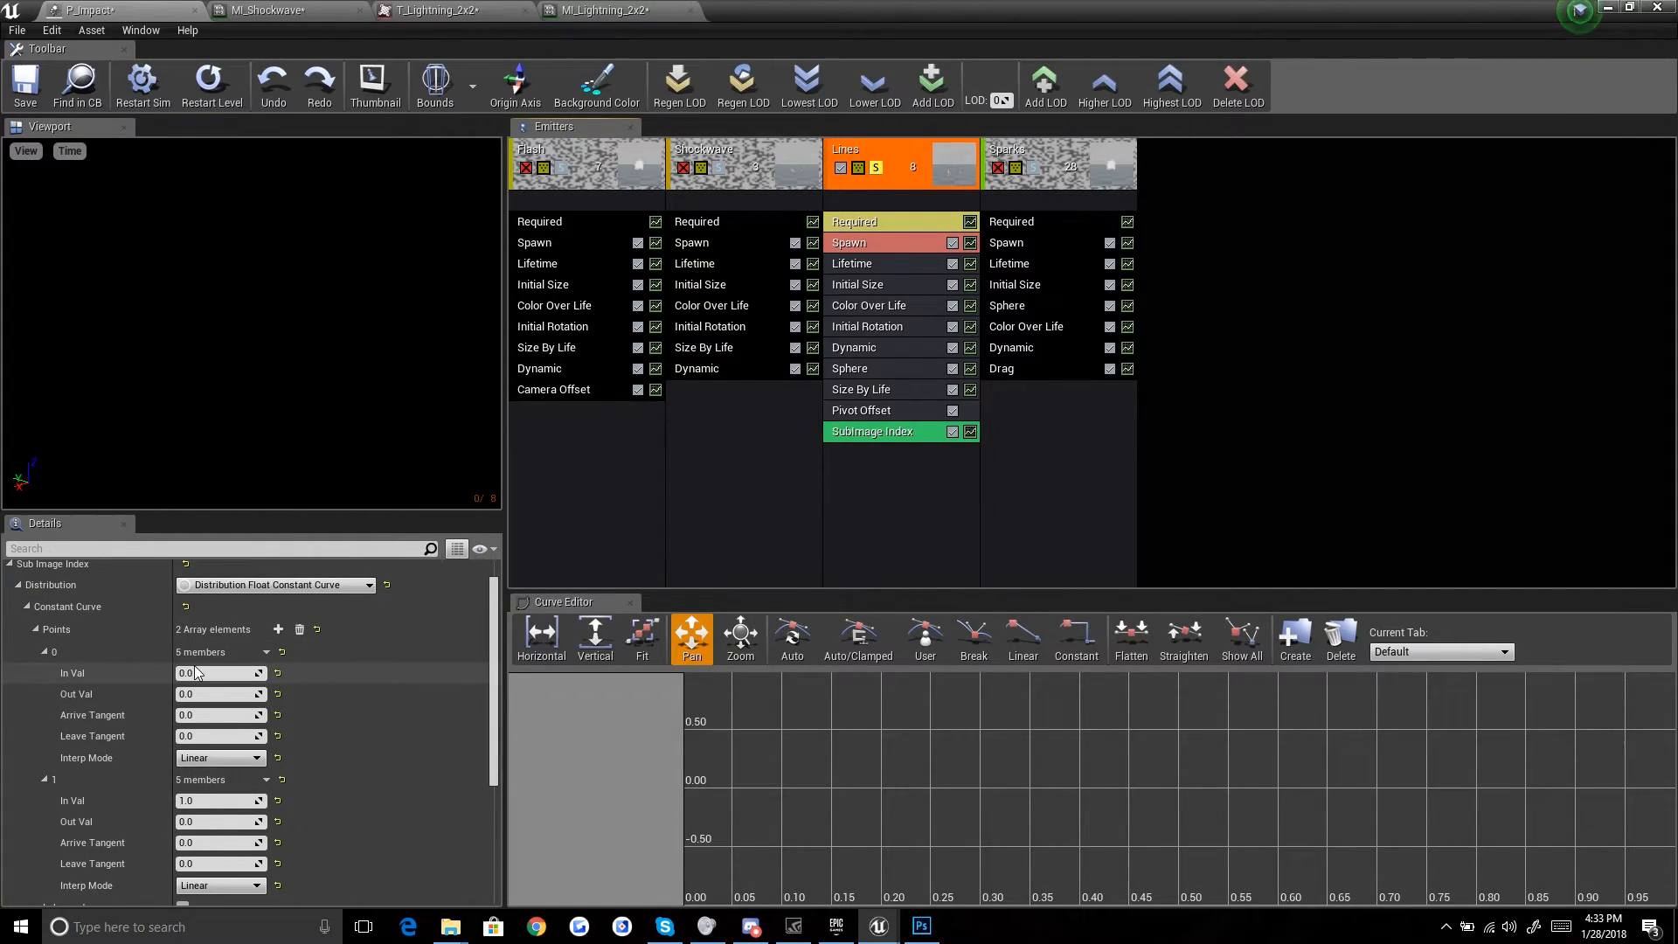
Step: Examine the four sub-images in T_Lightning_2x2 and compare them with the SubImage Index curve points in P_Impact
left_click(411, 9)
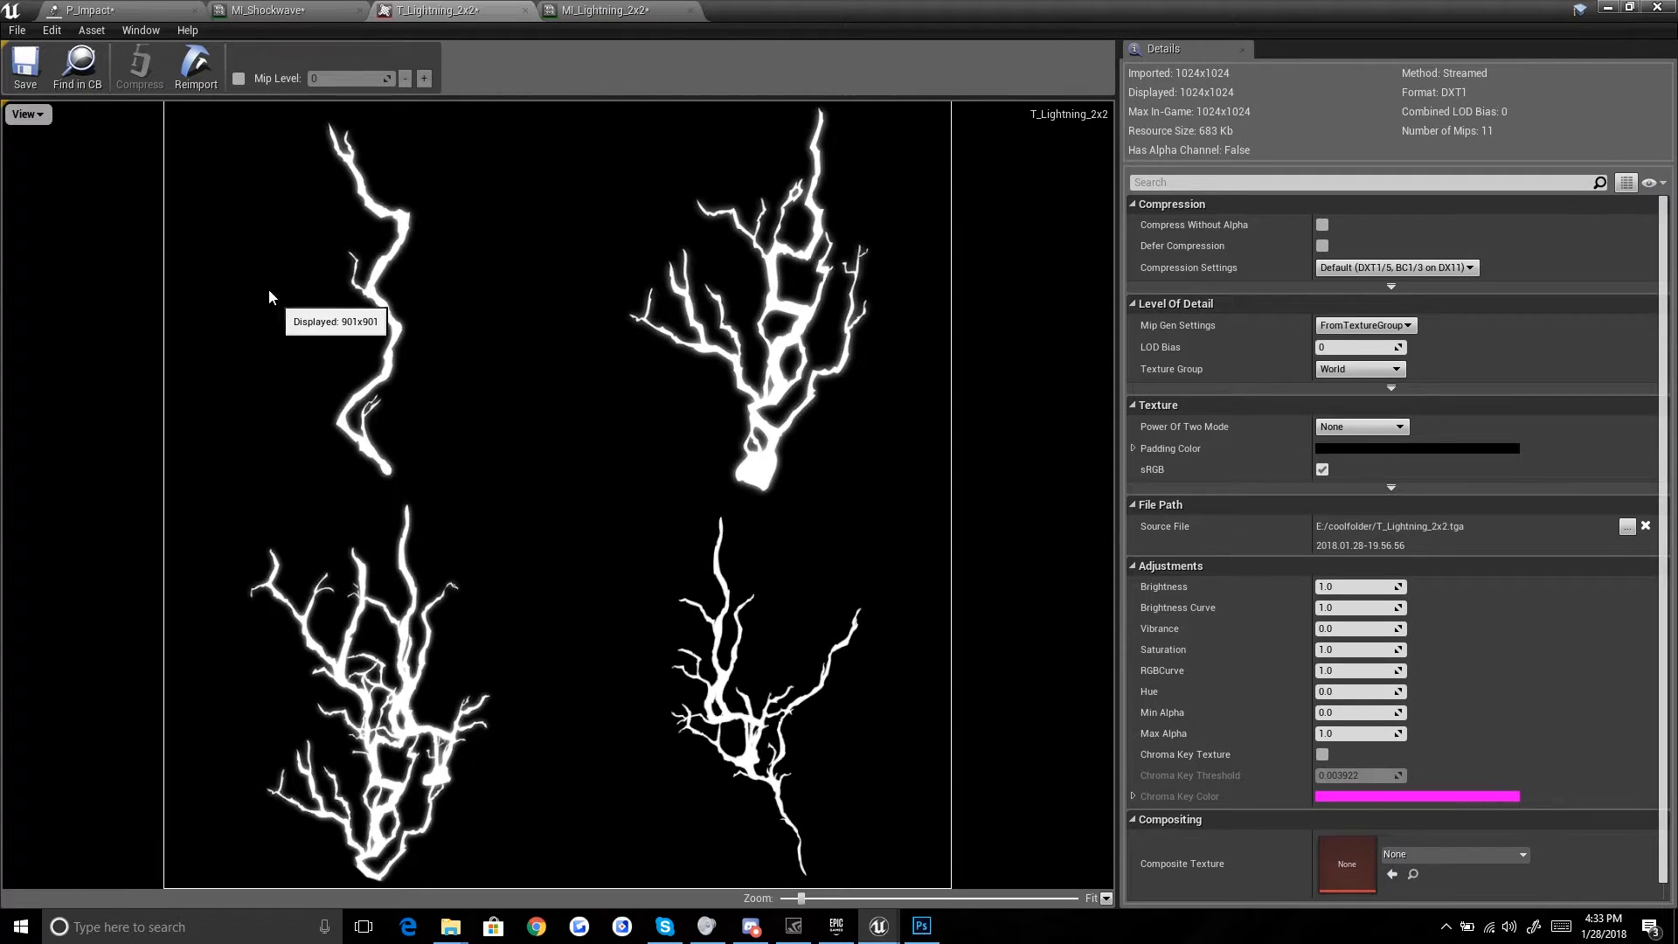
left_click(153, 10)
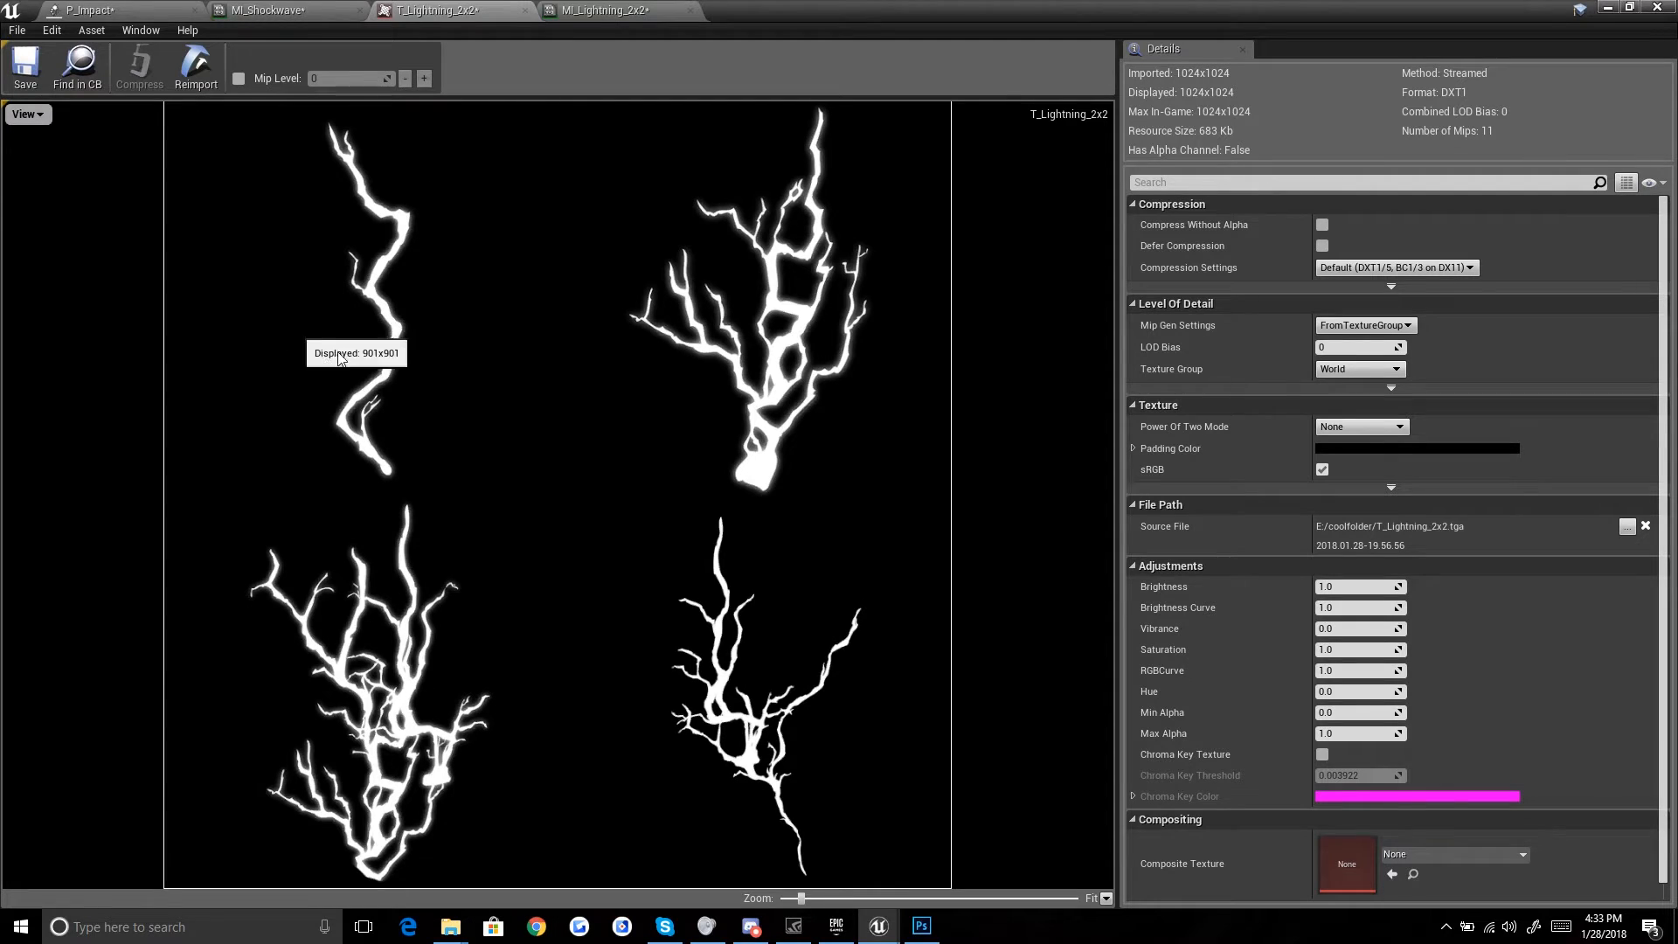
left_click(429, 10)
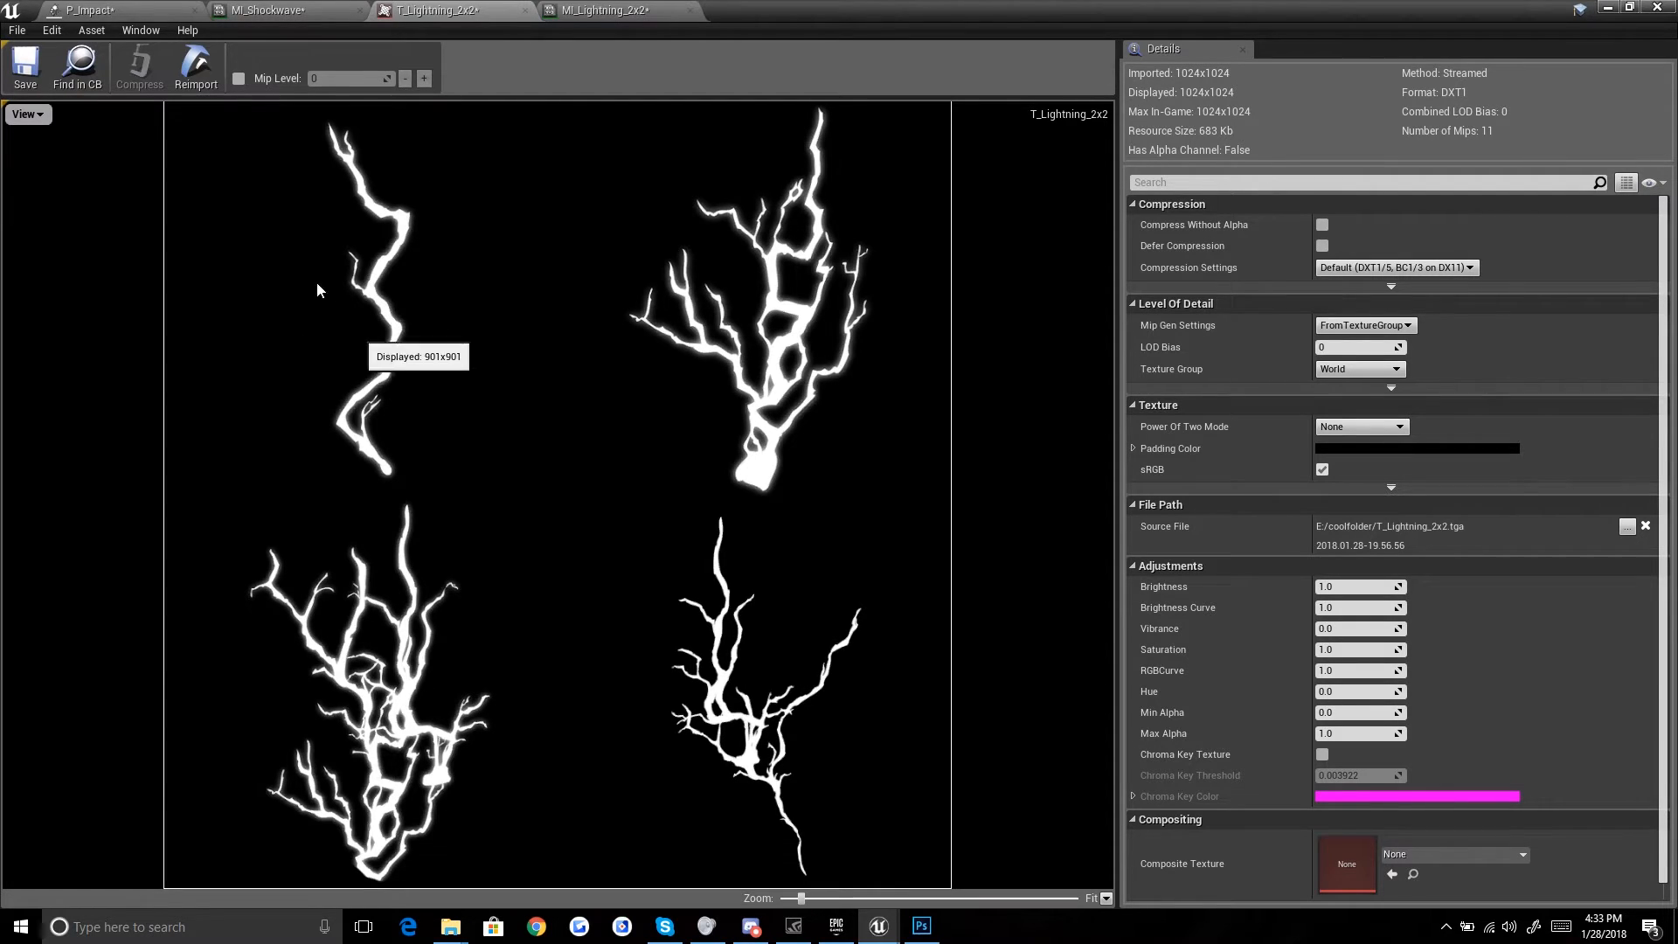
left_click(148, 9)
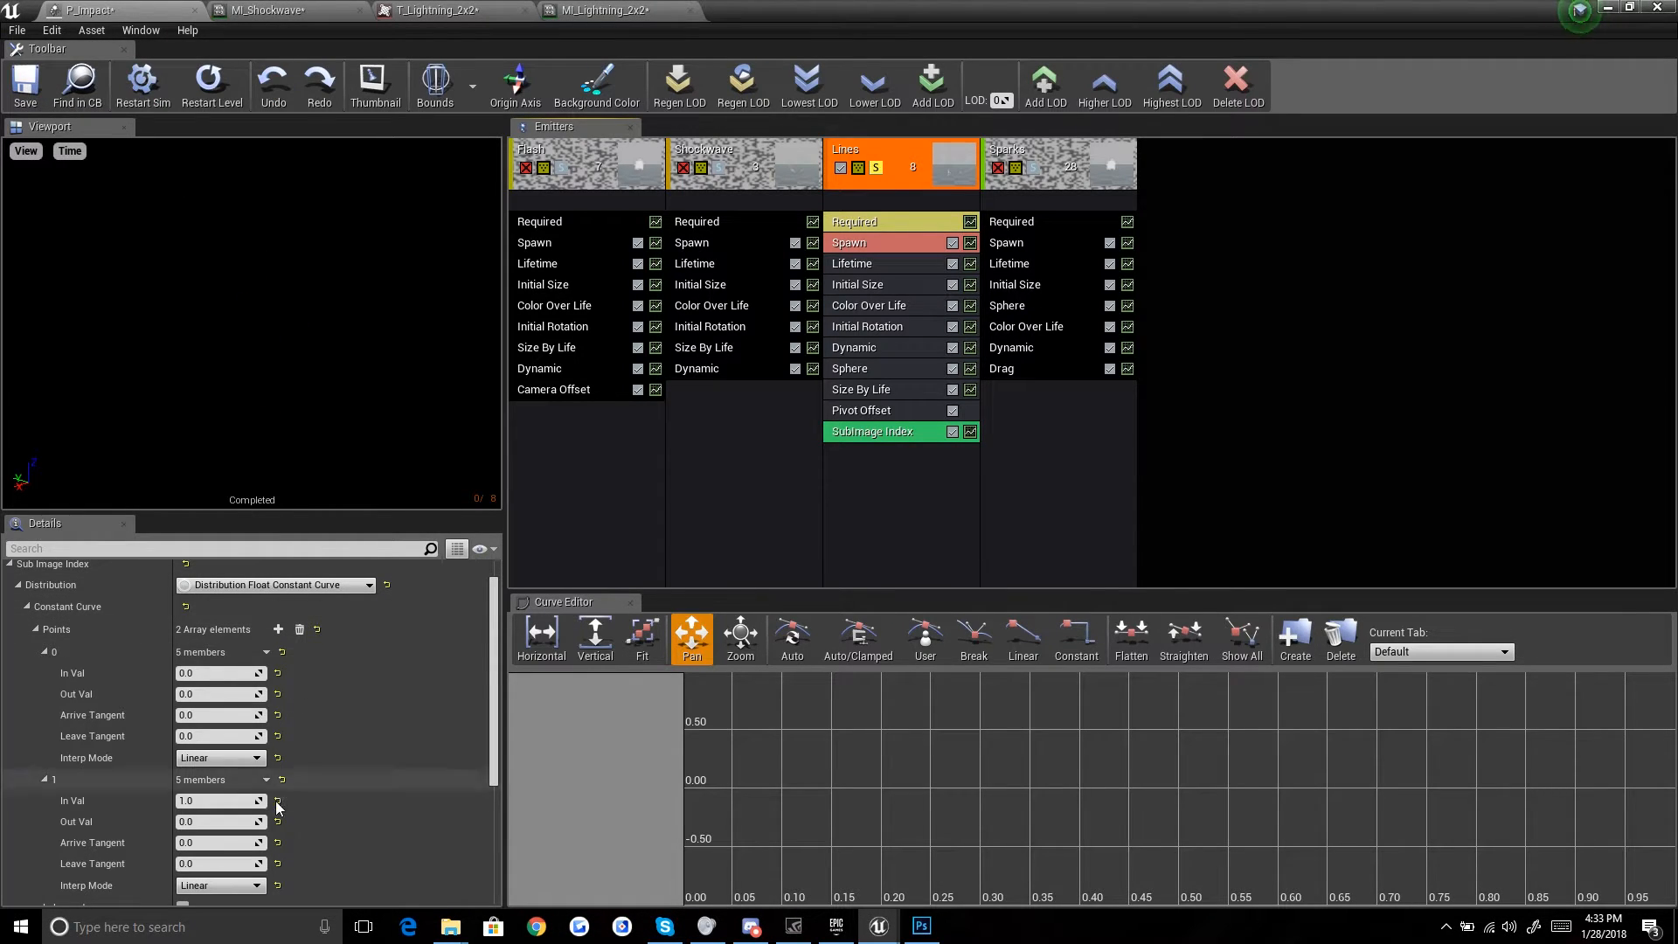
left_click(258, 10)
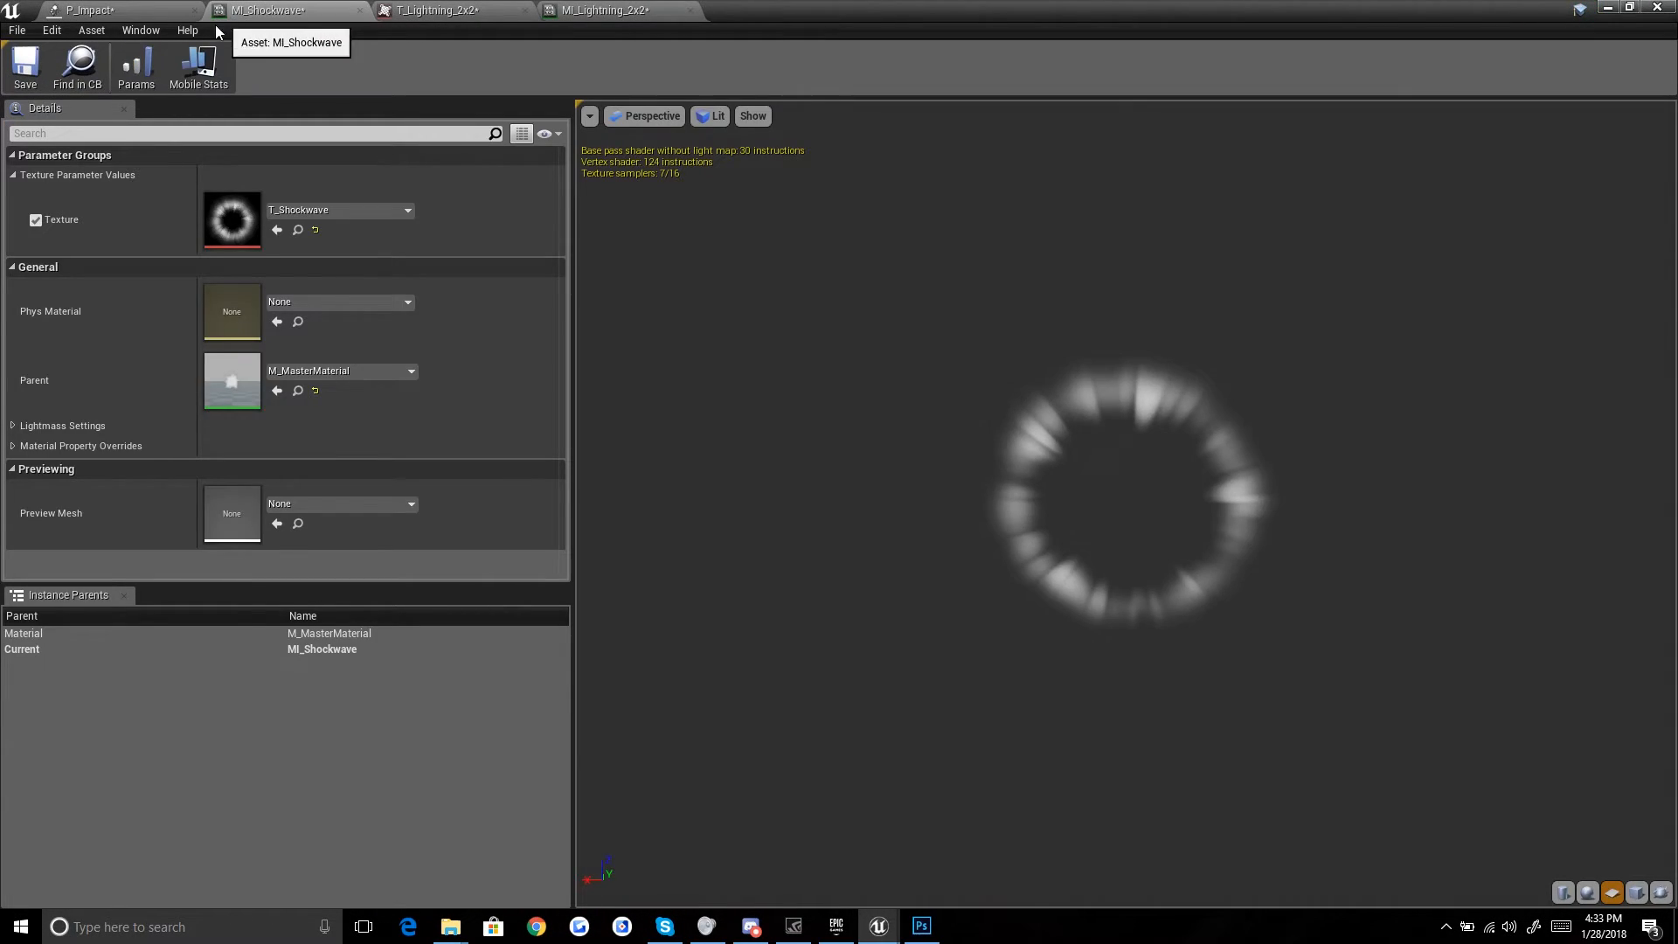
left_click(446, 11)
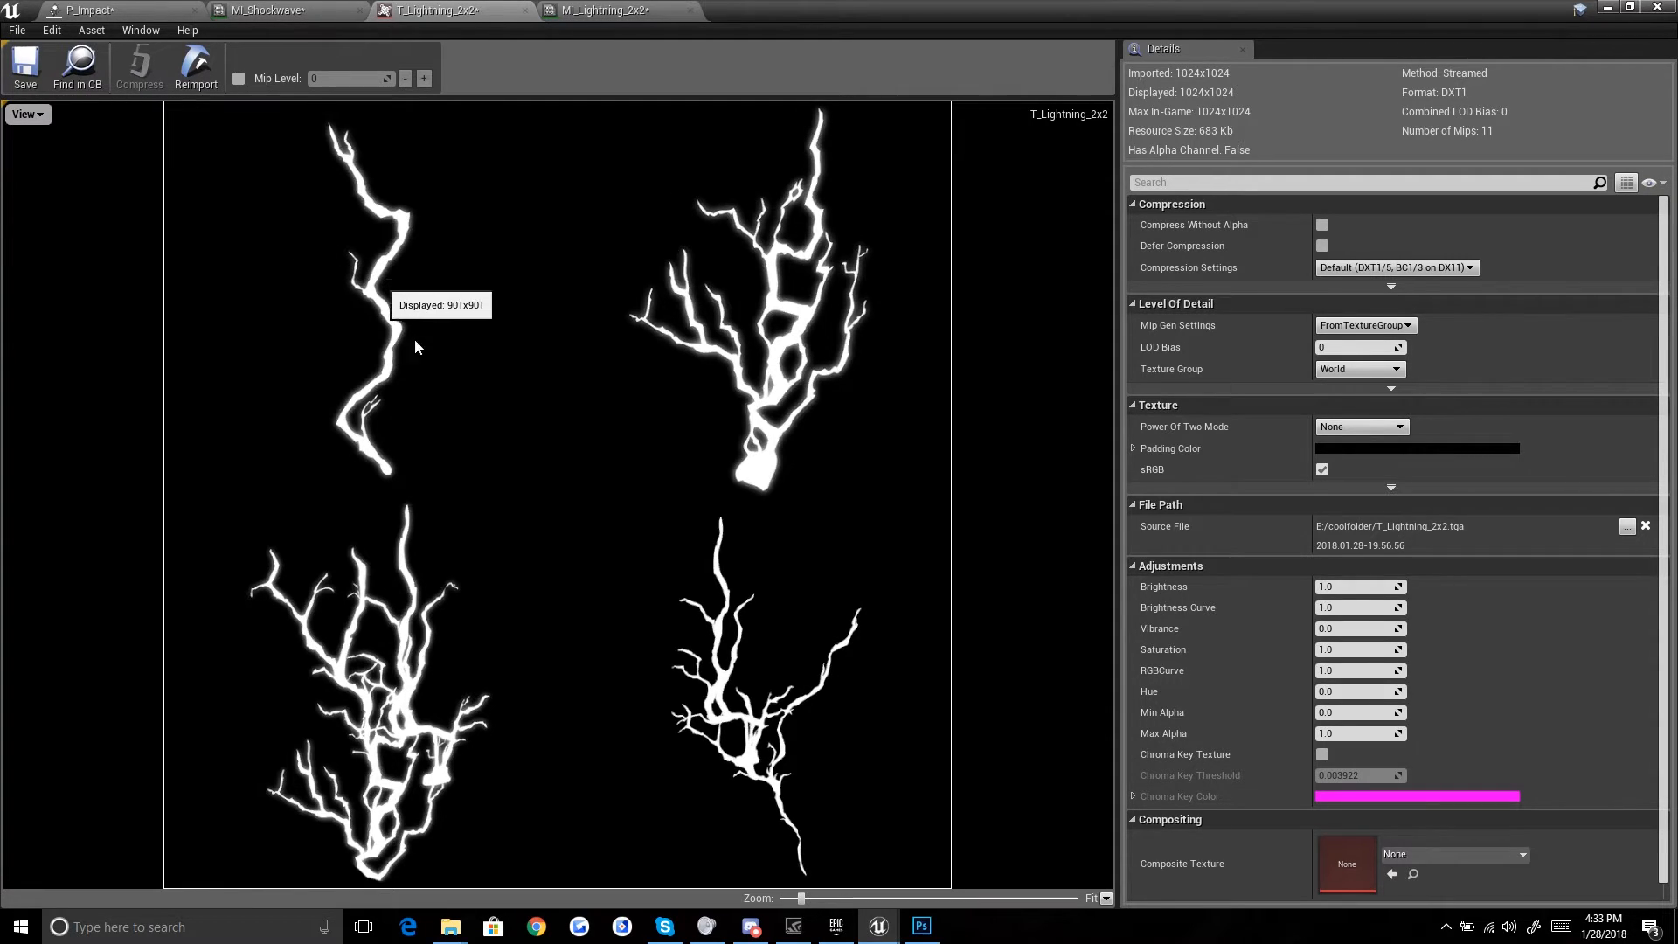
left_click(112, 13)
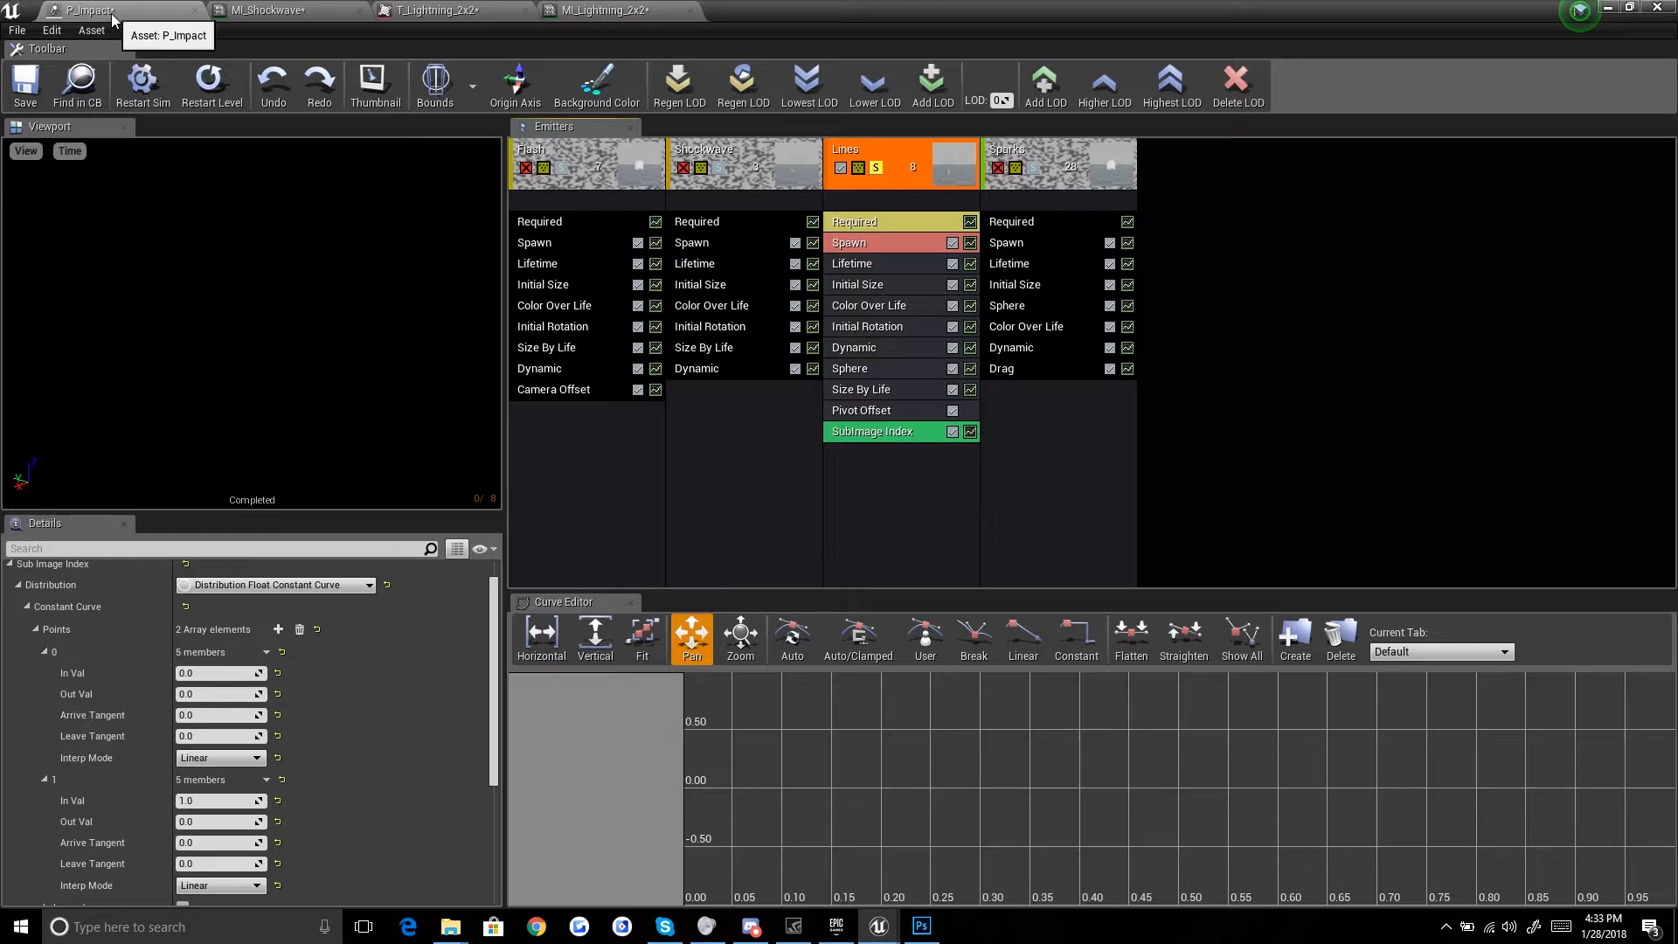
Step: Set the Out Val of point 1 in the Lines emitter's SubImage Index curve to 3 and replay the effect
scroll(89, 763, "down", 1)
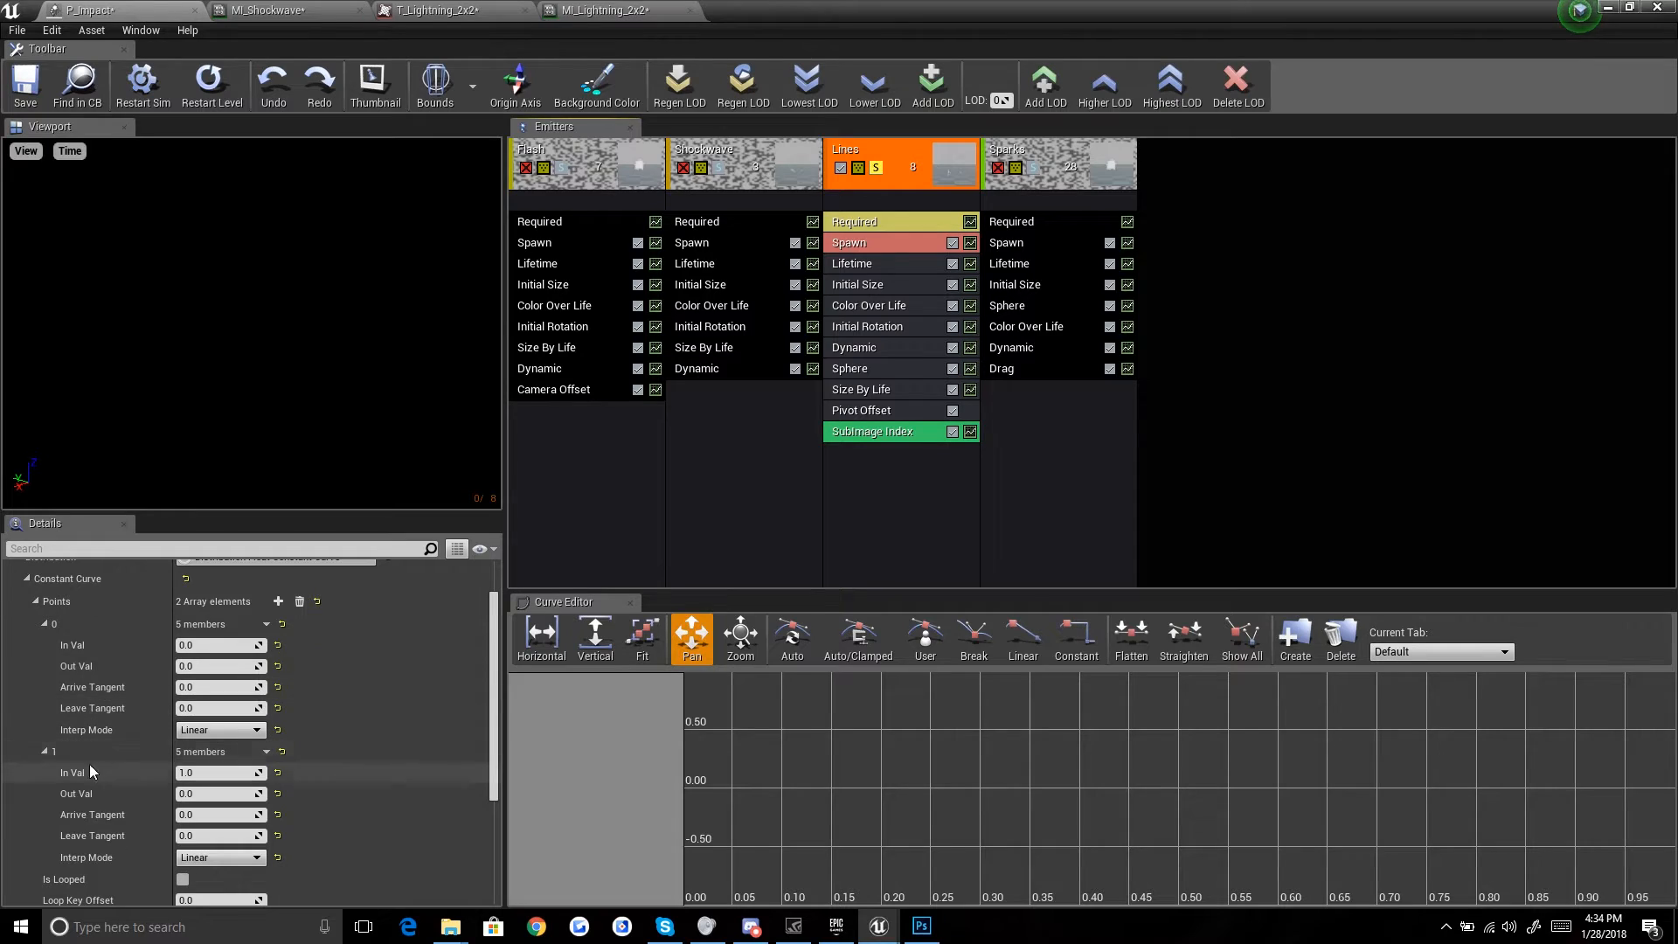
left_click(205, 790)
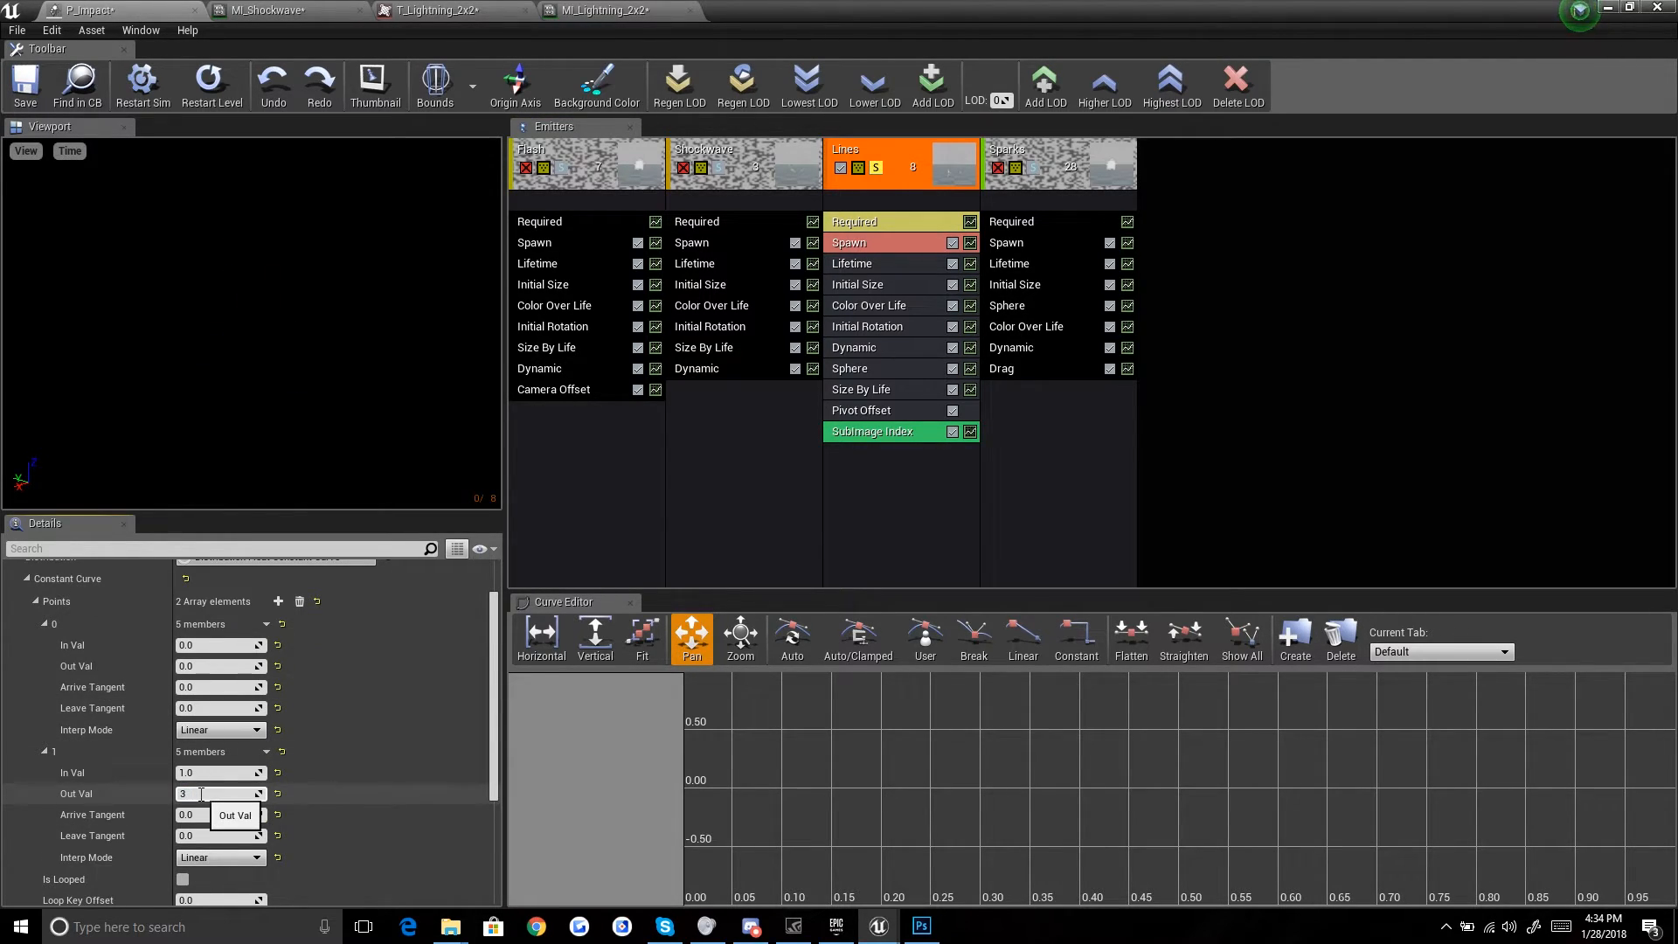
key("Return")
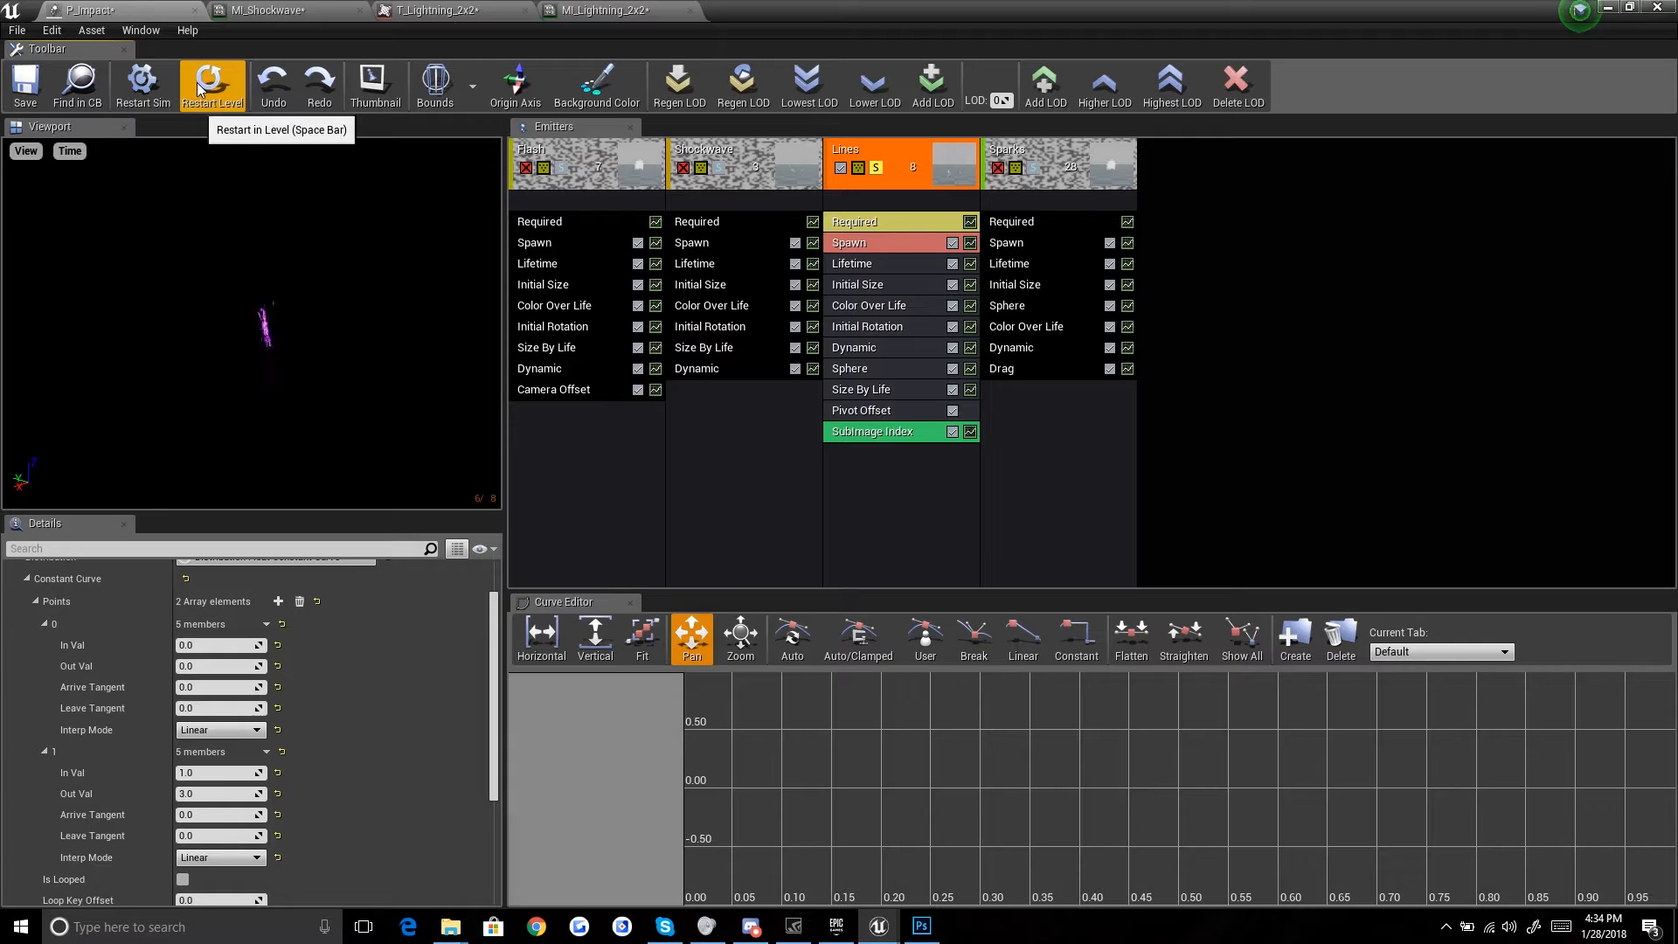
left_click(200, 89)
left_click(199, 89)
Step: Slow the preview's animation speed to 25% and replay the soloed Lines emitter to examine its lightning sub-images
left_click(70, 151)
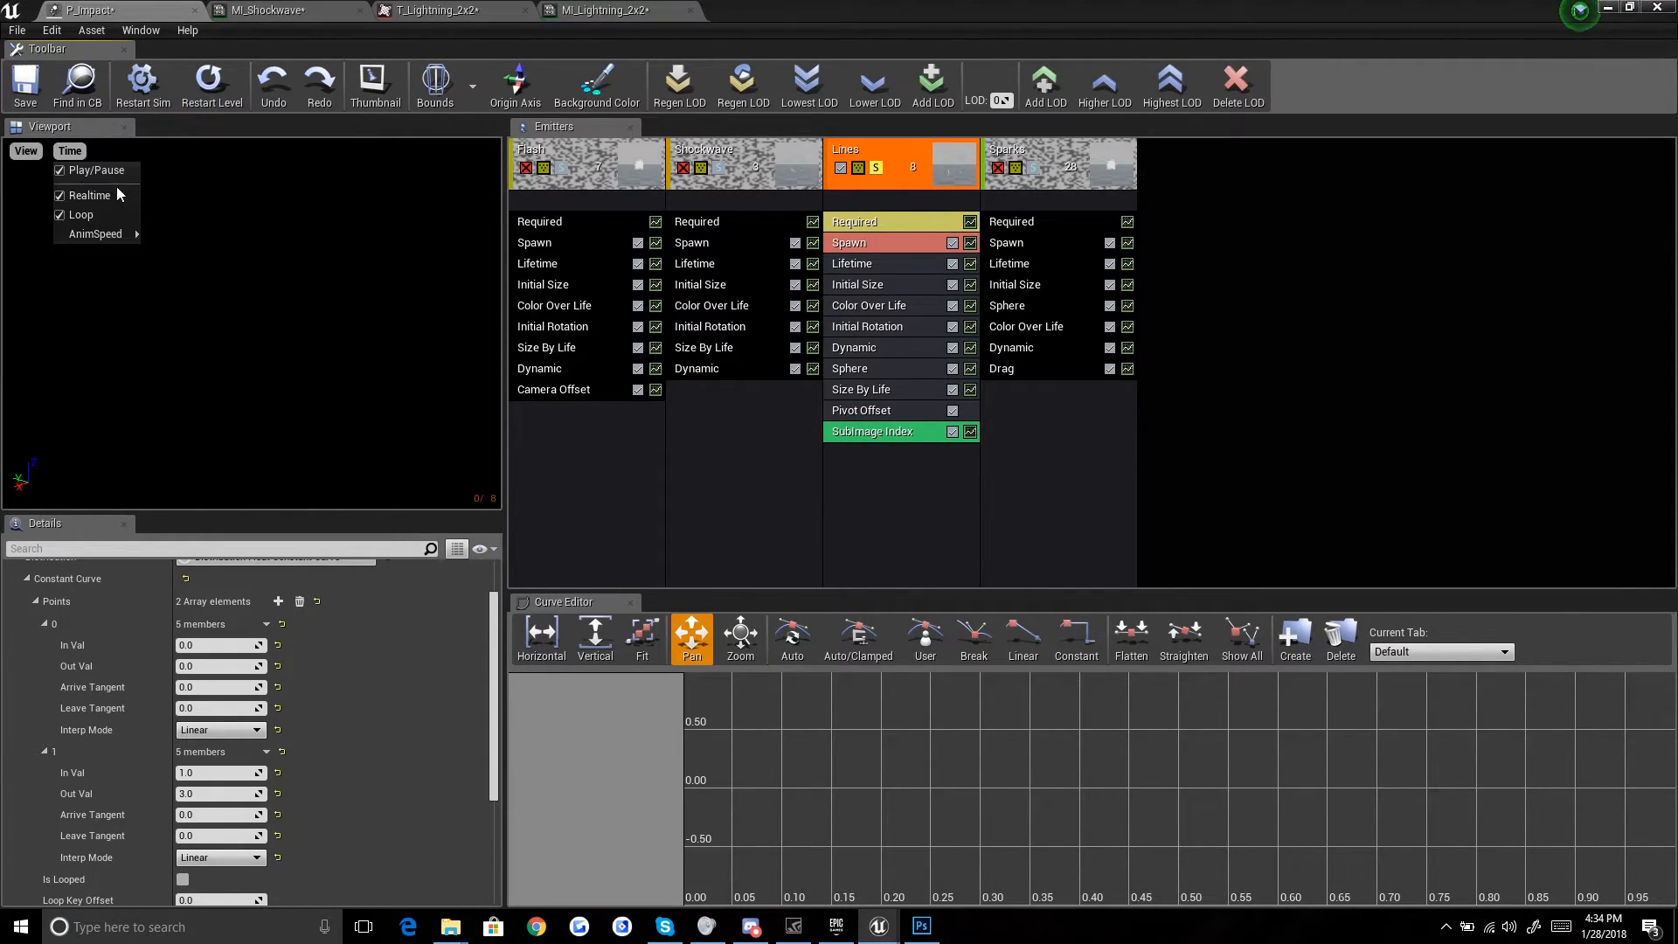
mouse_move(123, 233)
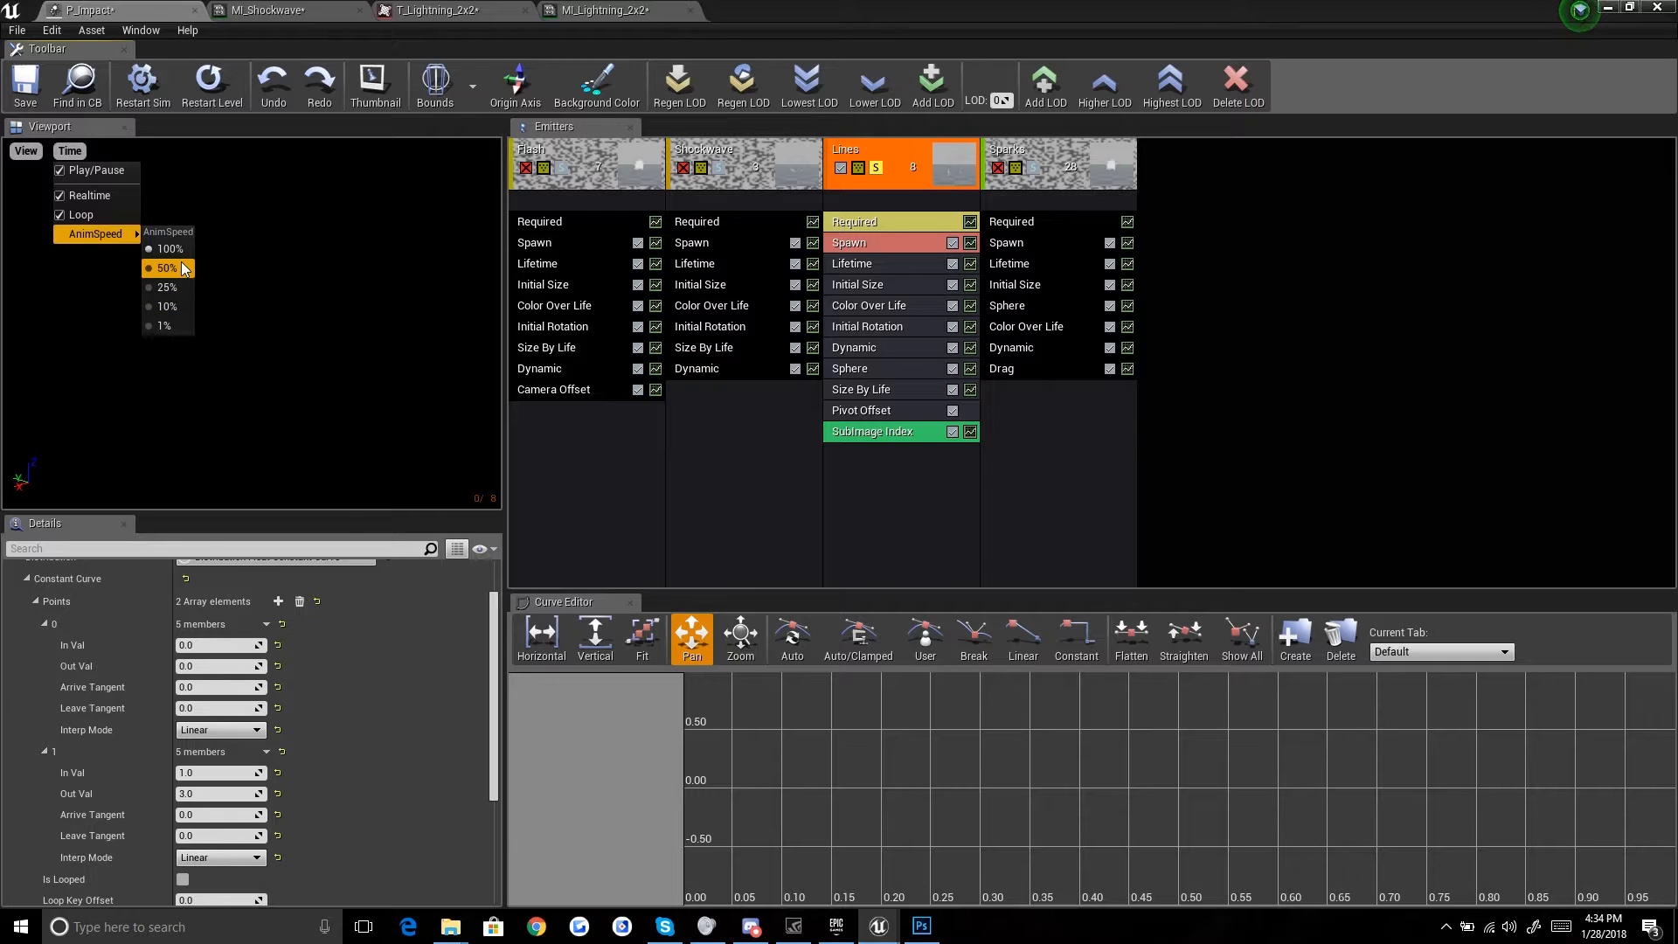
left_click(172, 289)
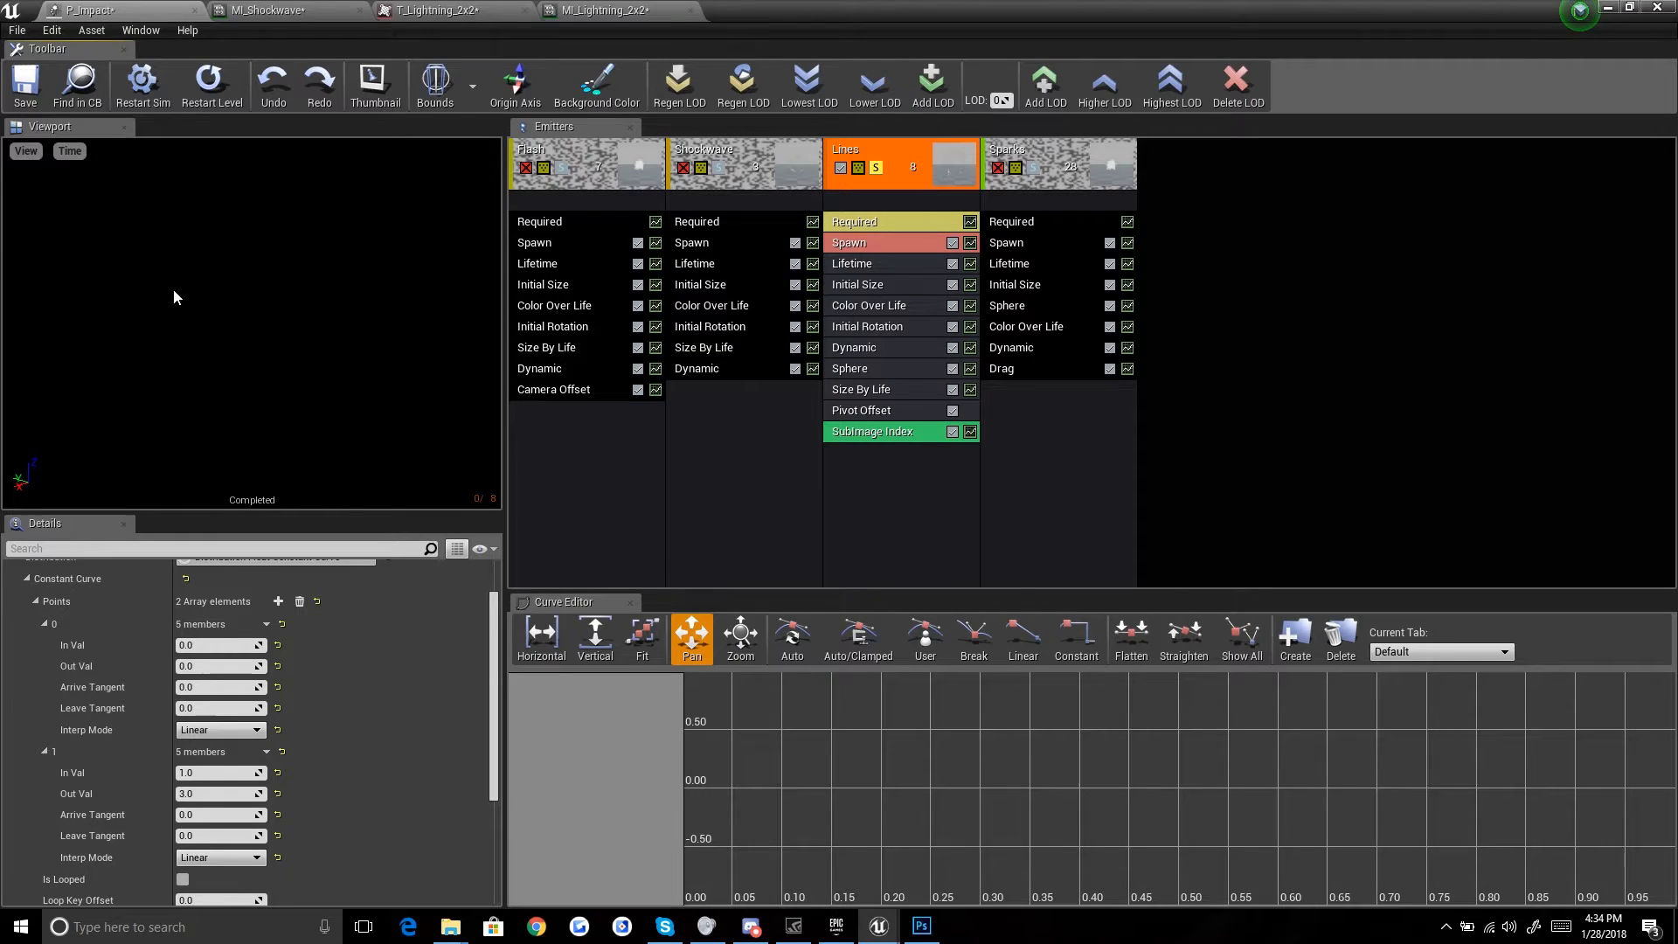
left_click(210, 95)
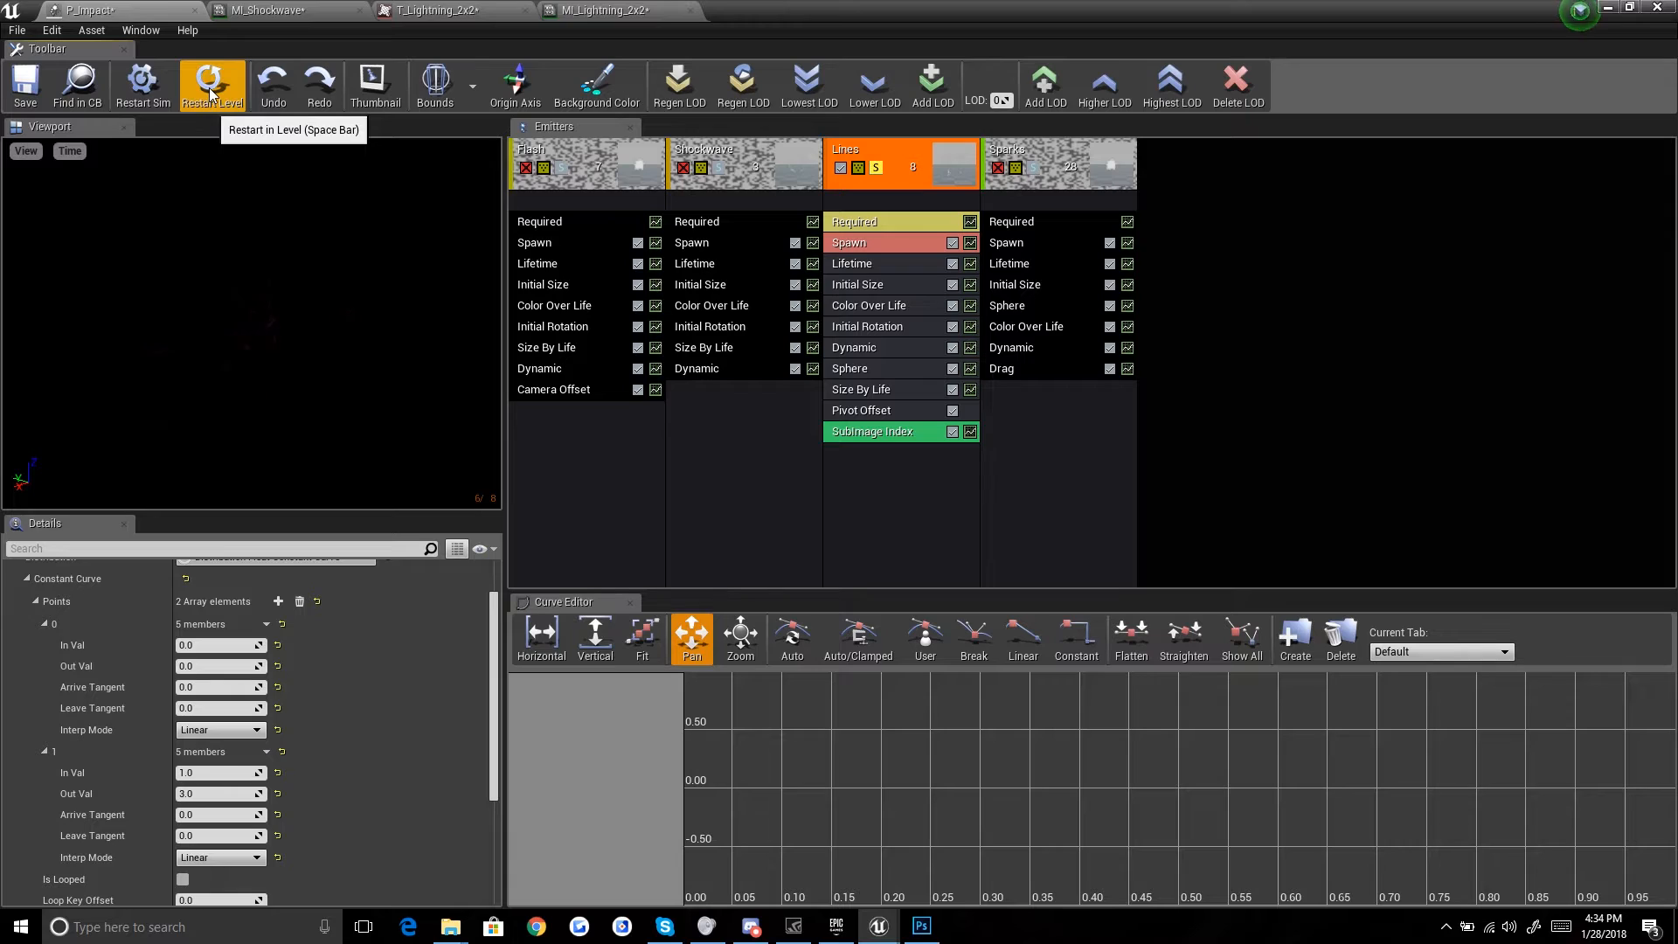
left_click(211, 95)
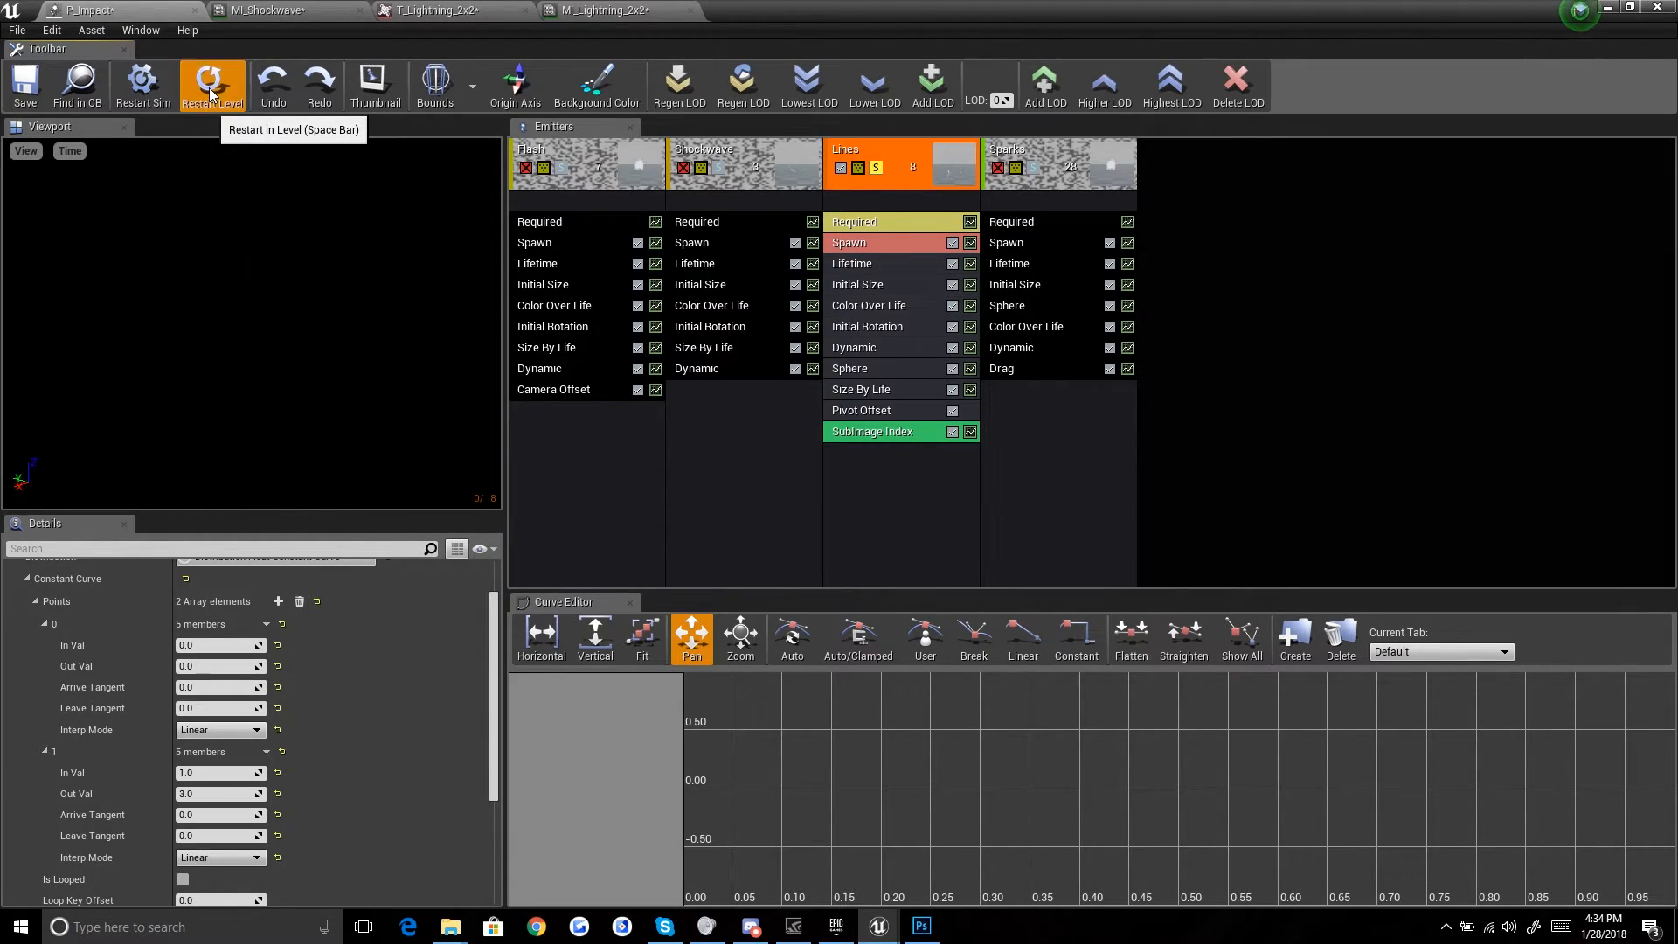
left_click(211, 95)
left_click(210, 95)
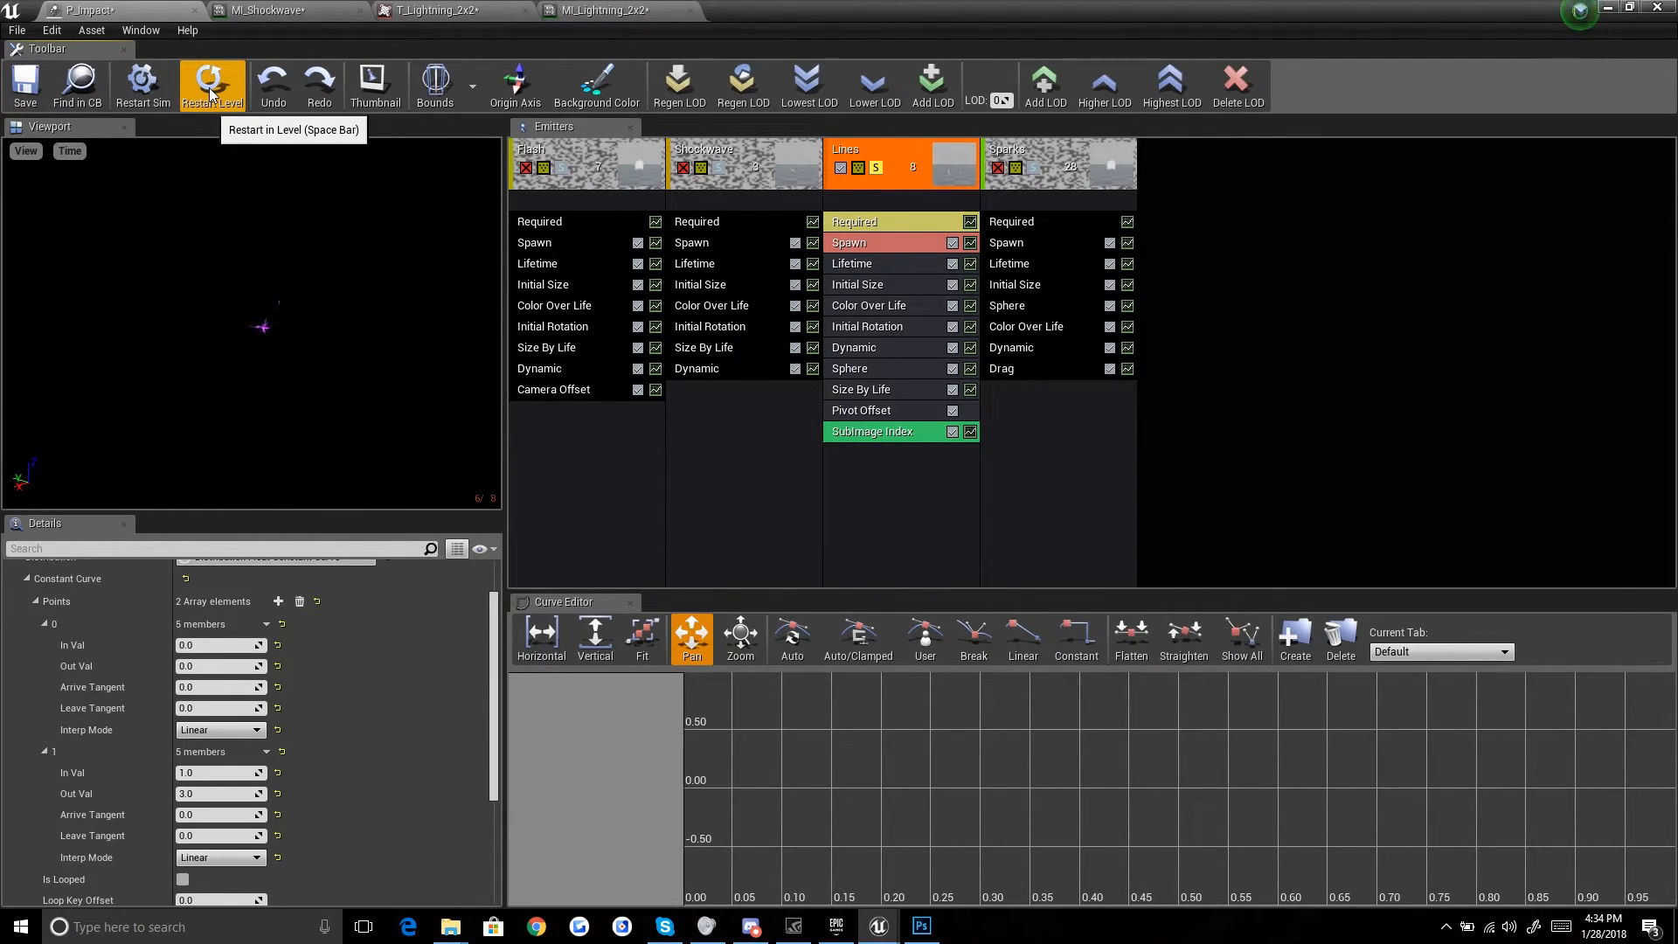
left_click(211, 94)
left_click(211, 94)
left_click(210, 95)
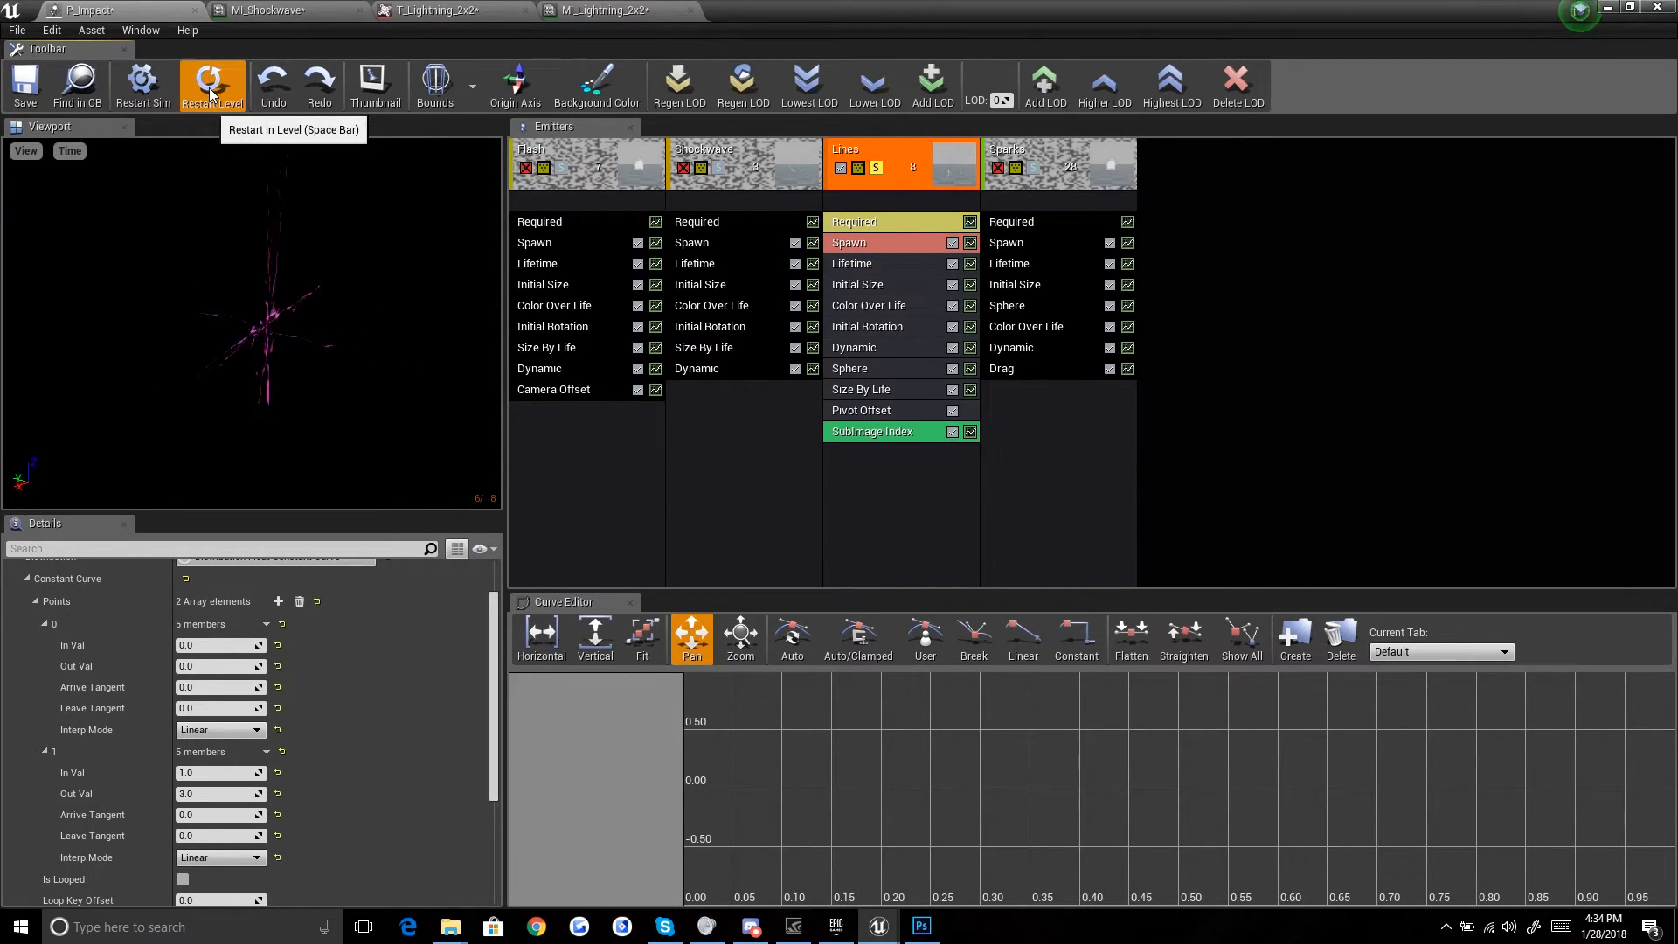
Step: Return the preview's animation speed to 100% and replay the Lines emitter at full speed
left_click(70, 152)
mouse_move(117, 244)
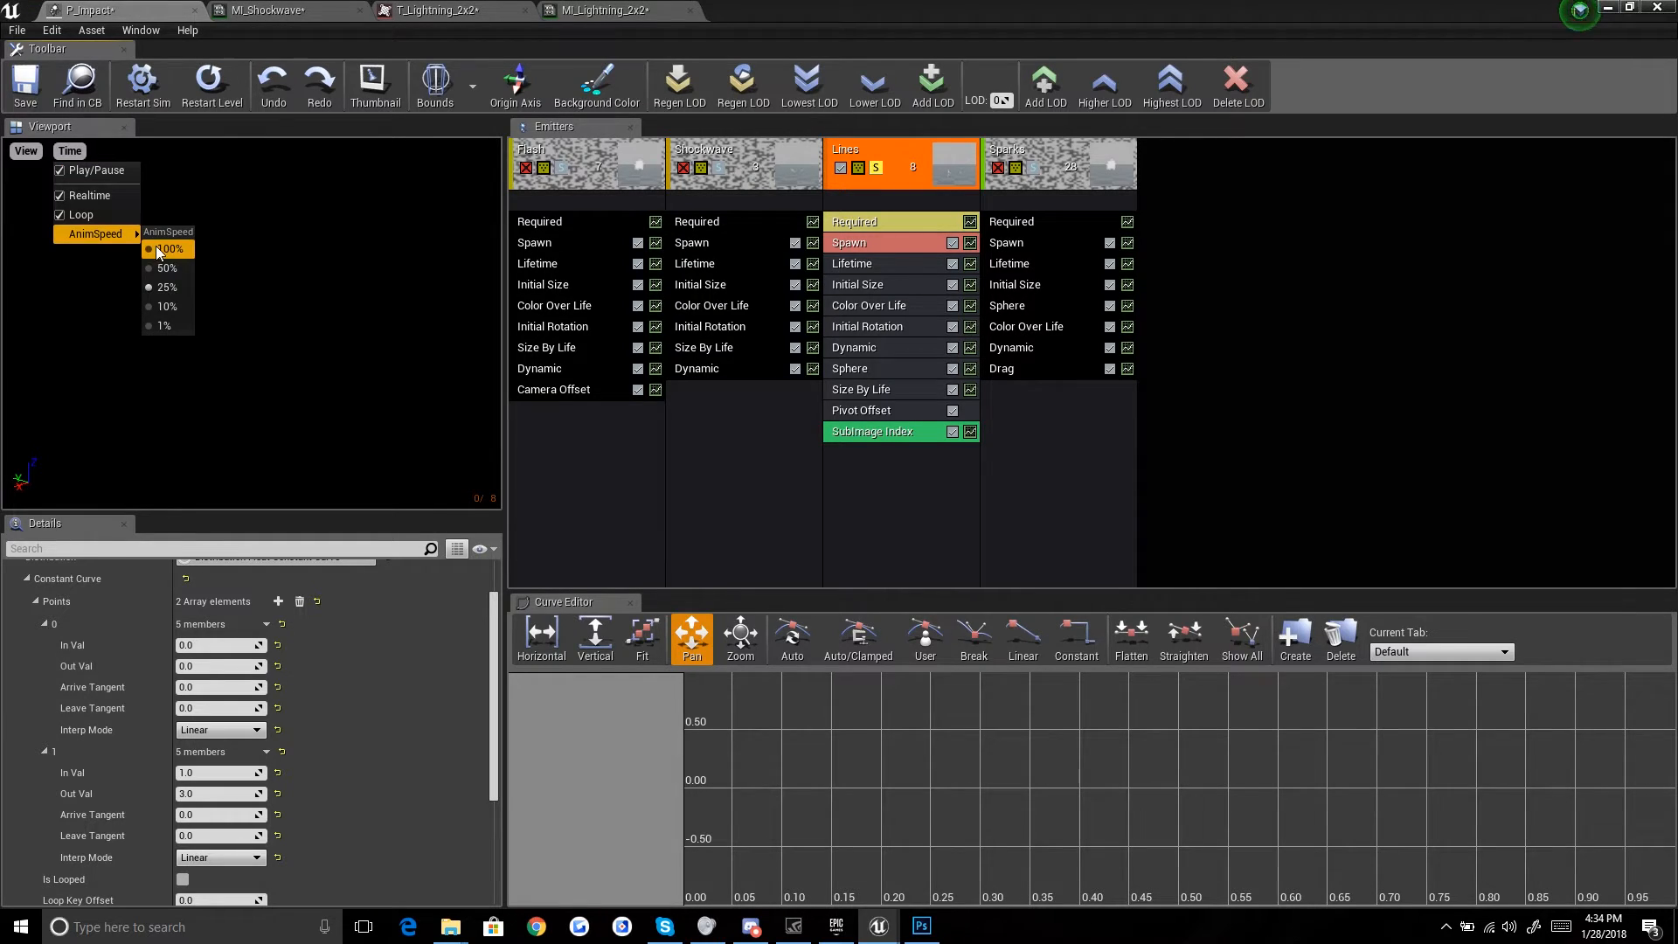
left_click(157, 249)
left_click(226, 78)
left_click(227, 76)
Step: Turn off solo on the Lines emitter and arrange the windows so the full effect can be replayed in the level
left_click(877, 170)
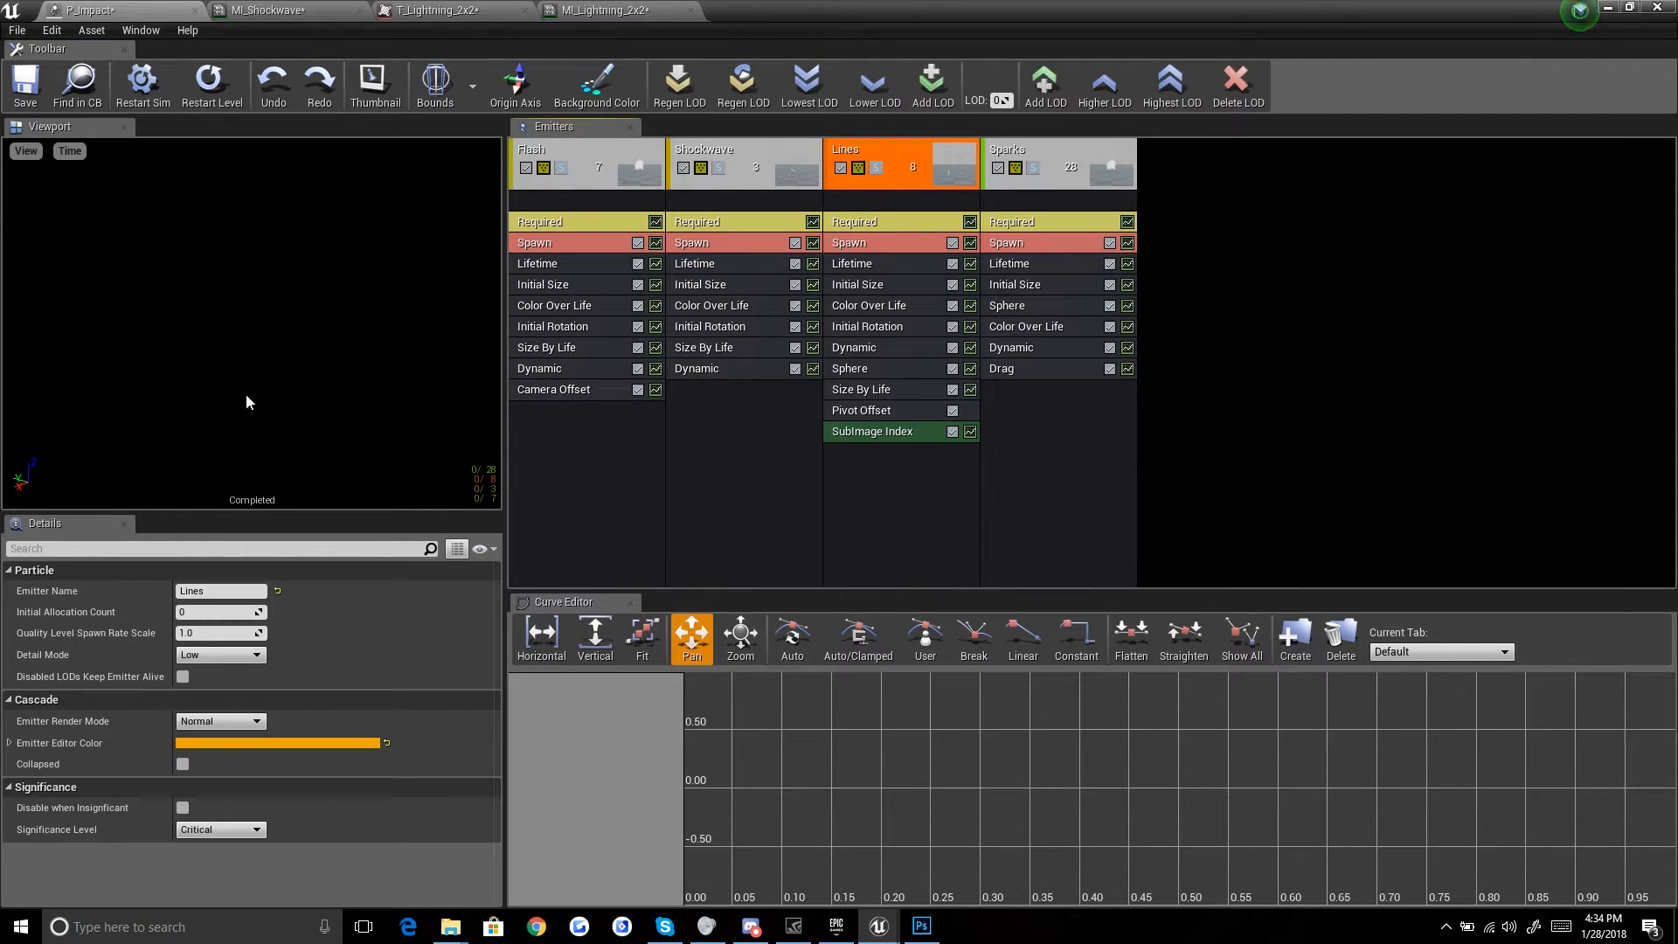
left_click(221, 96)
left_click_drag(852, 10, 927, 781)
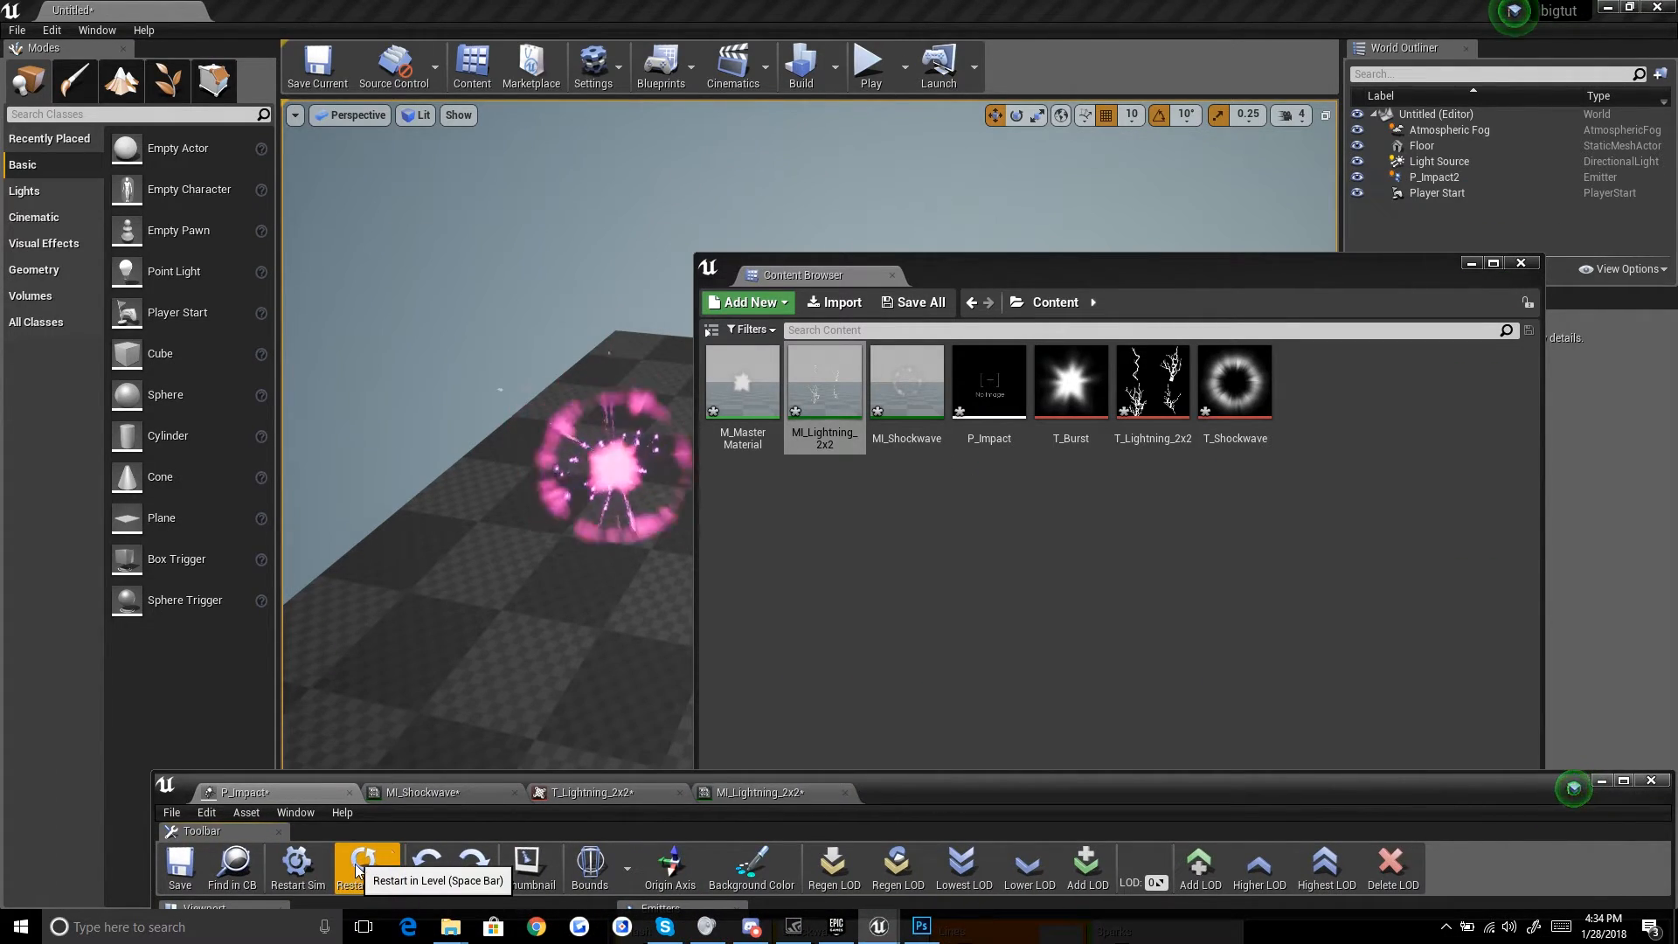
left_click_drag(1075, 266, 1342, 220)
left_click(382, 876)
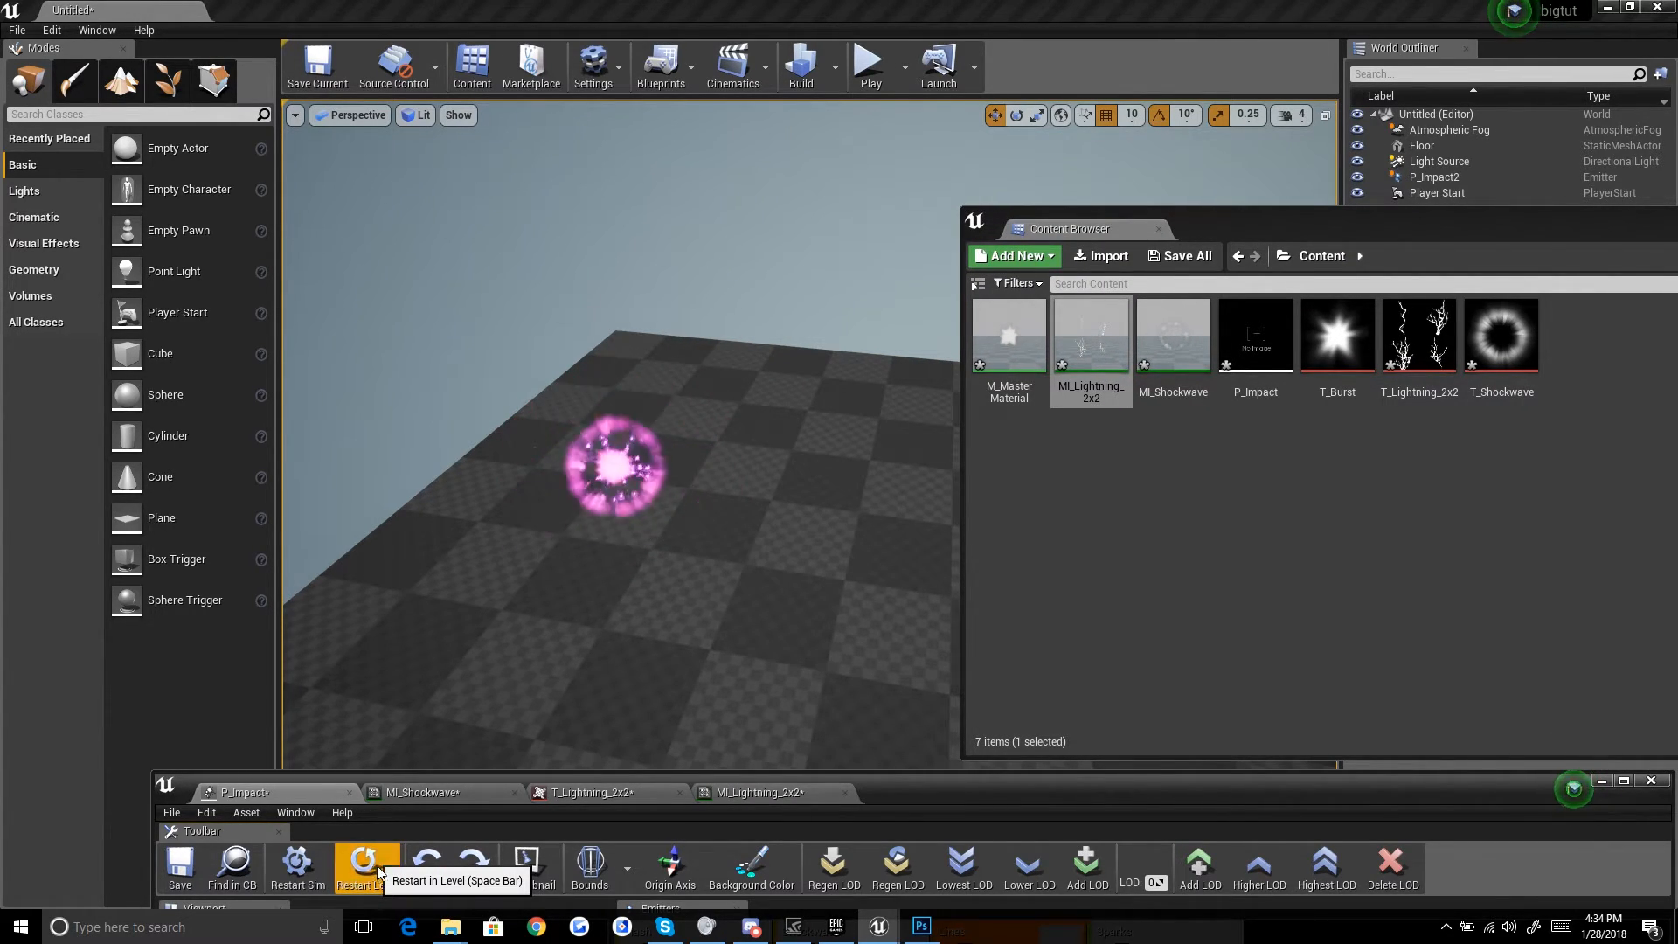
Step: Enlarge the Lines emitter's Initial Size by setting the maximum X to 175 and the minimum X to 150
double_click(940, 793)
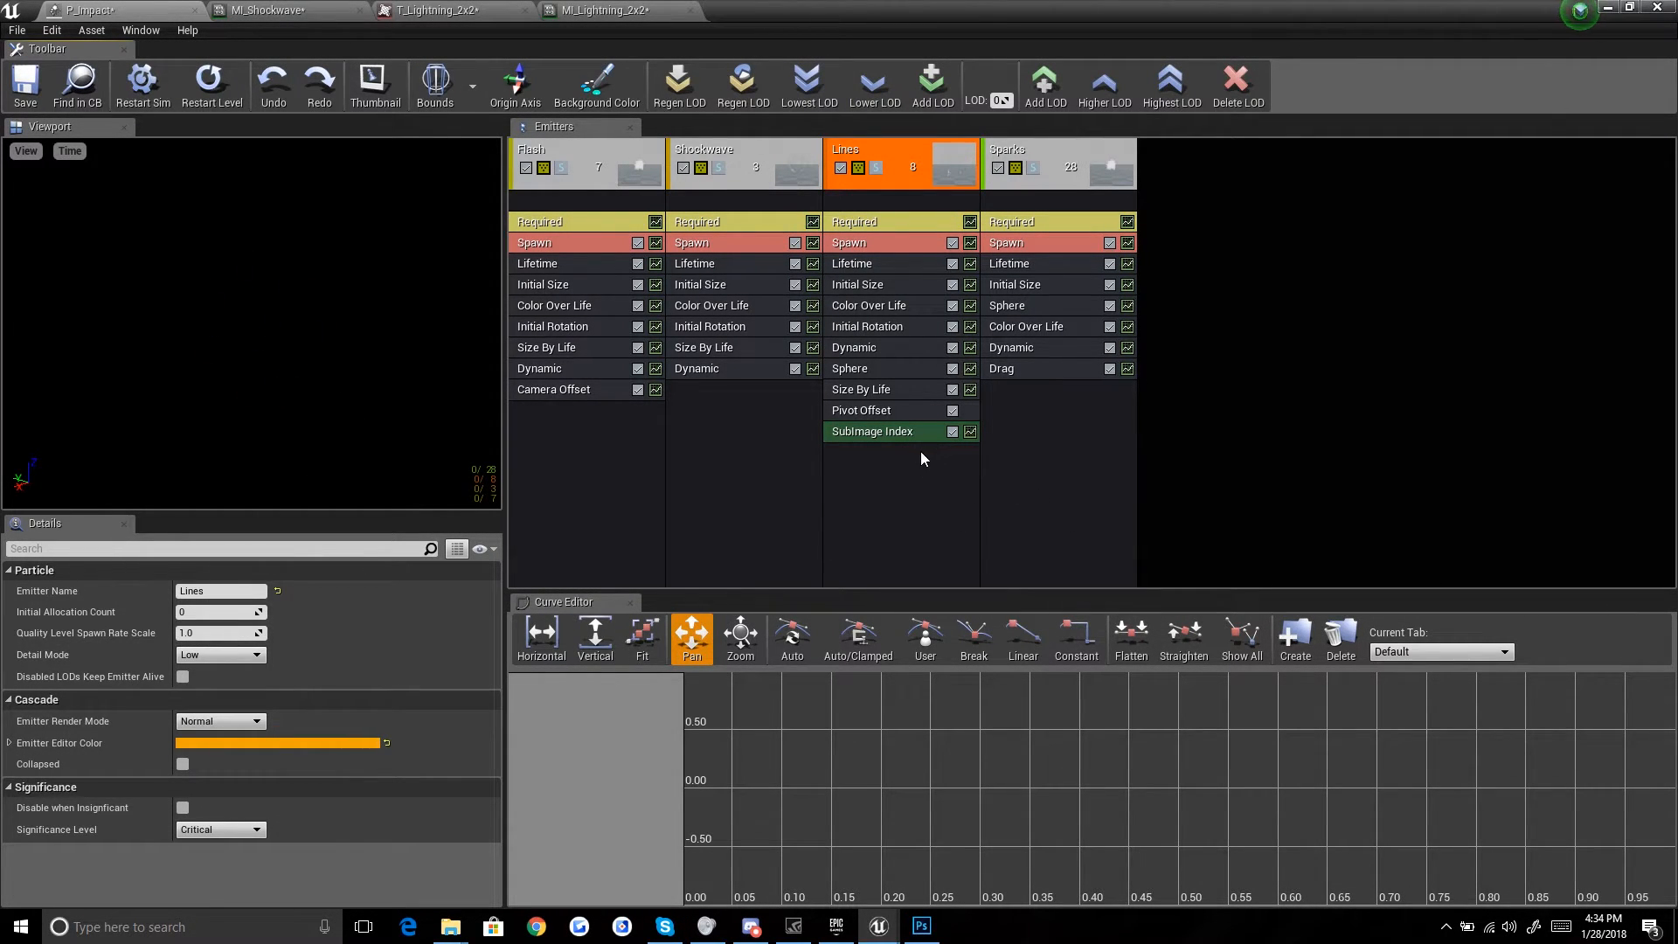
left_click(877, 284)
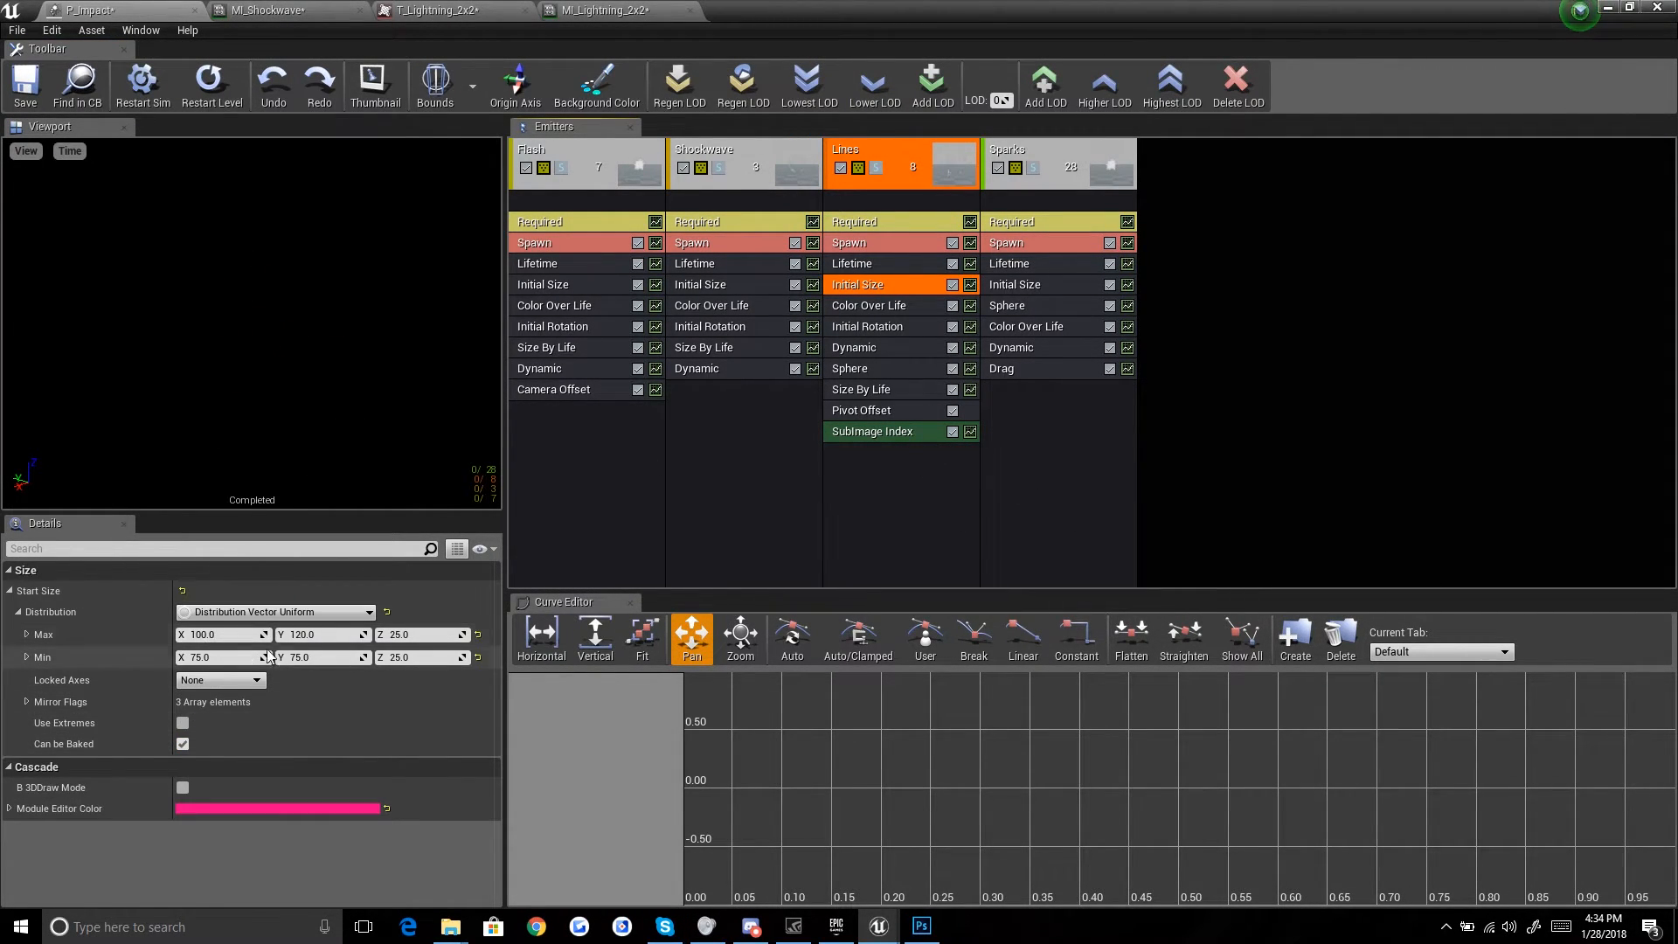
left_click(321, 632)
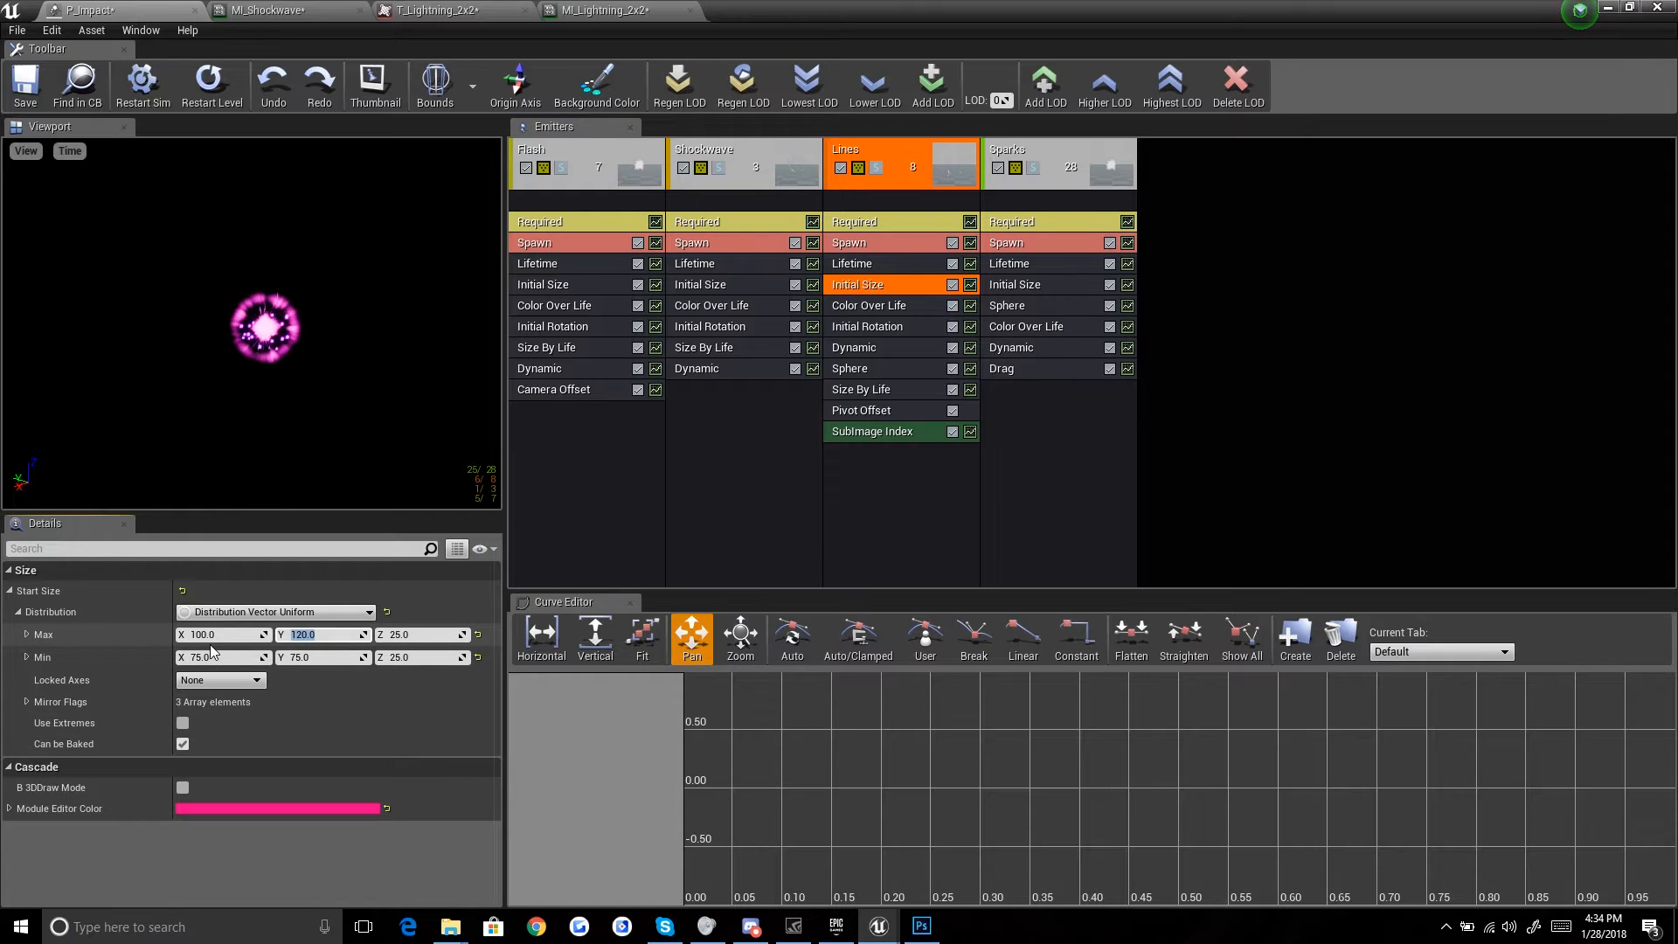
key("shift+Tab")
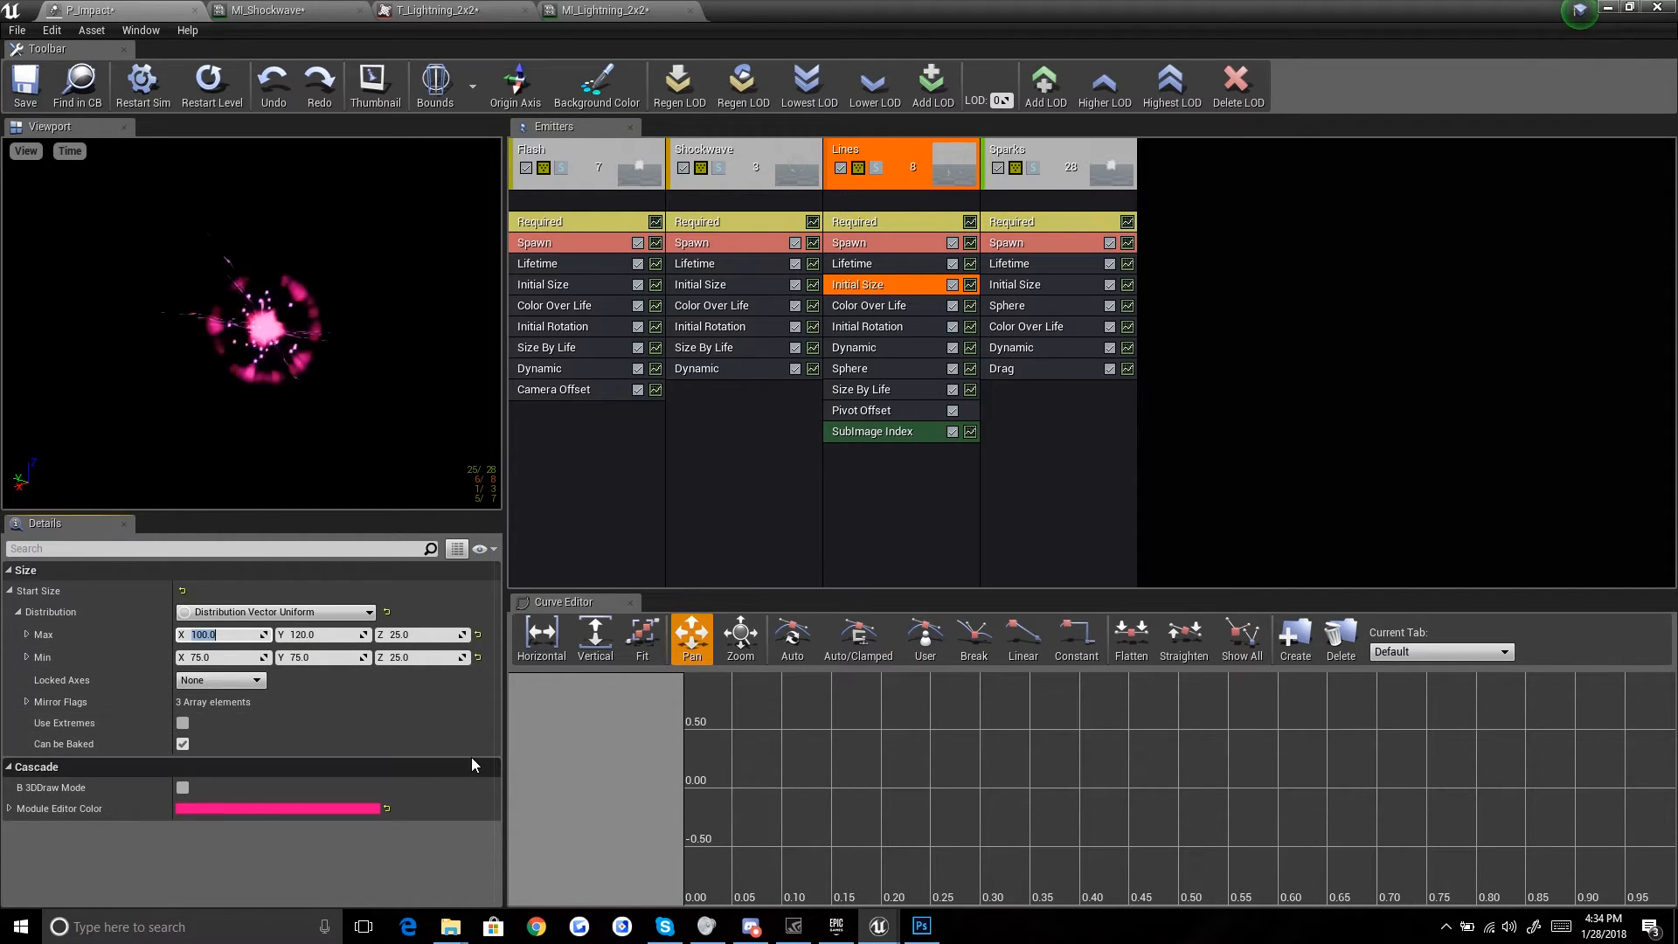
type("175")
key("Return")
left_click(219, 658)
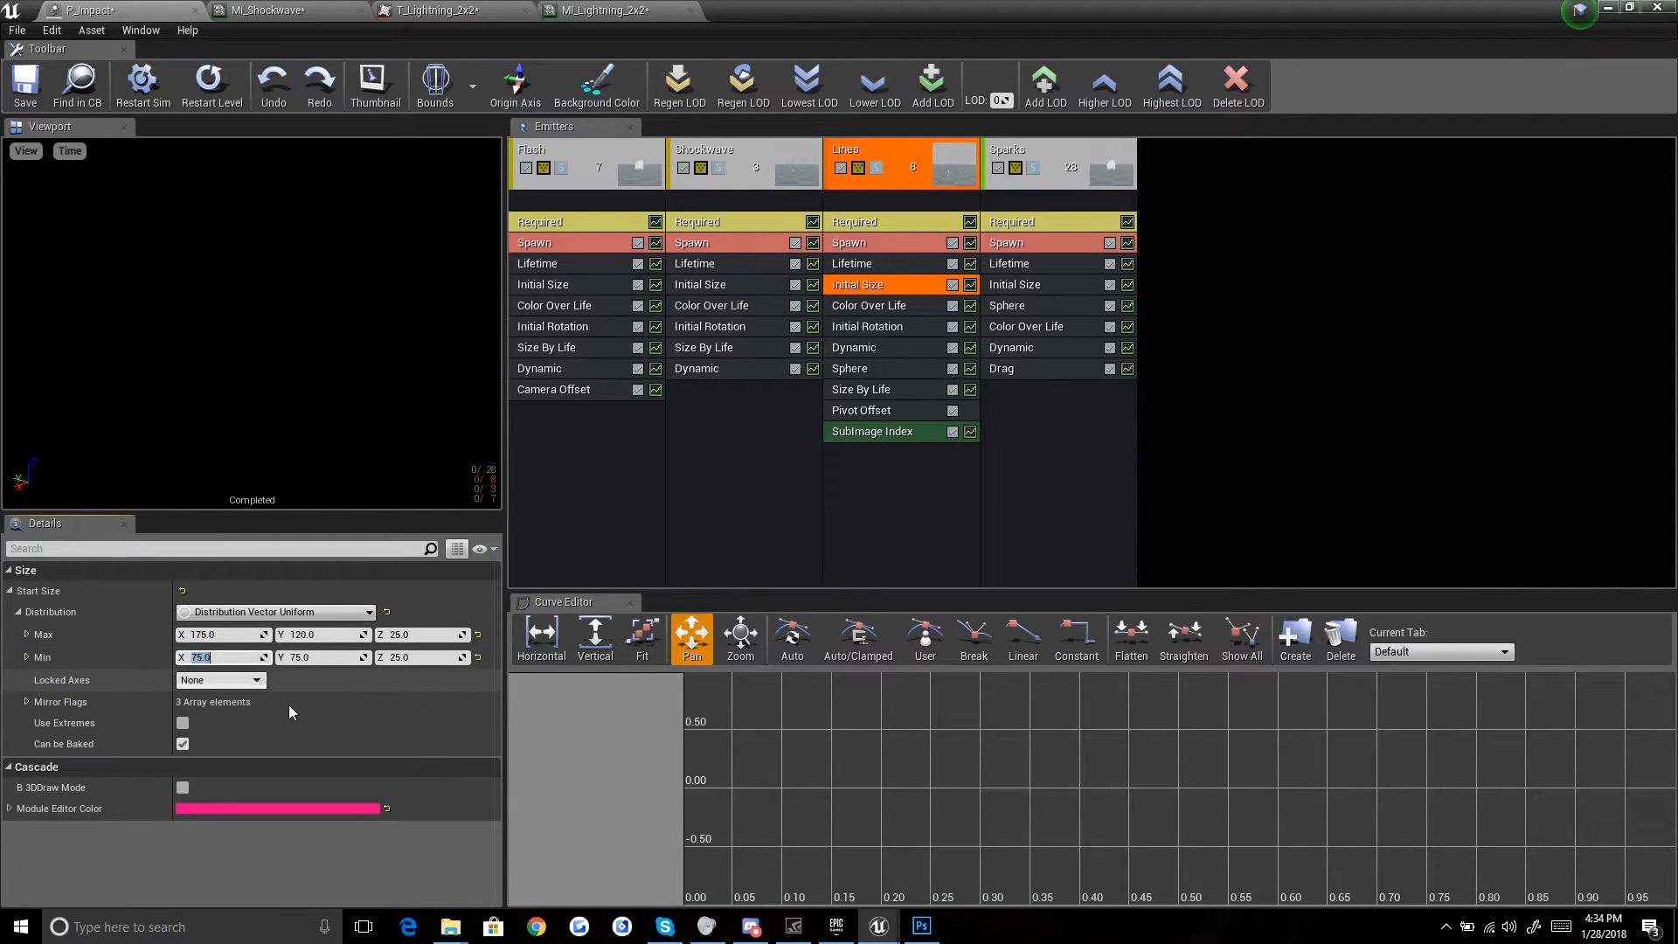
type("150")
key("Return")
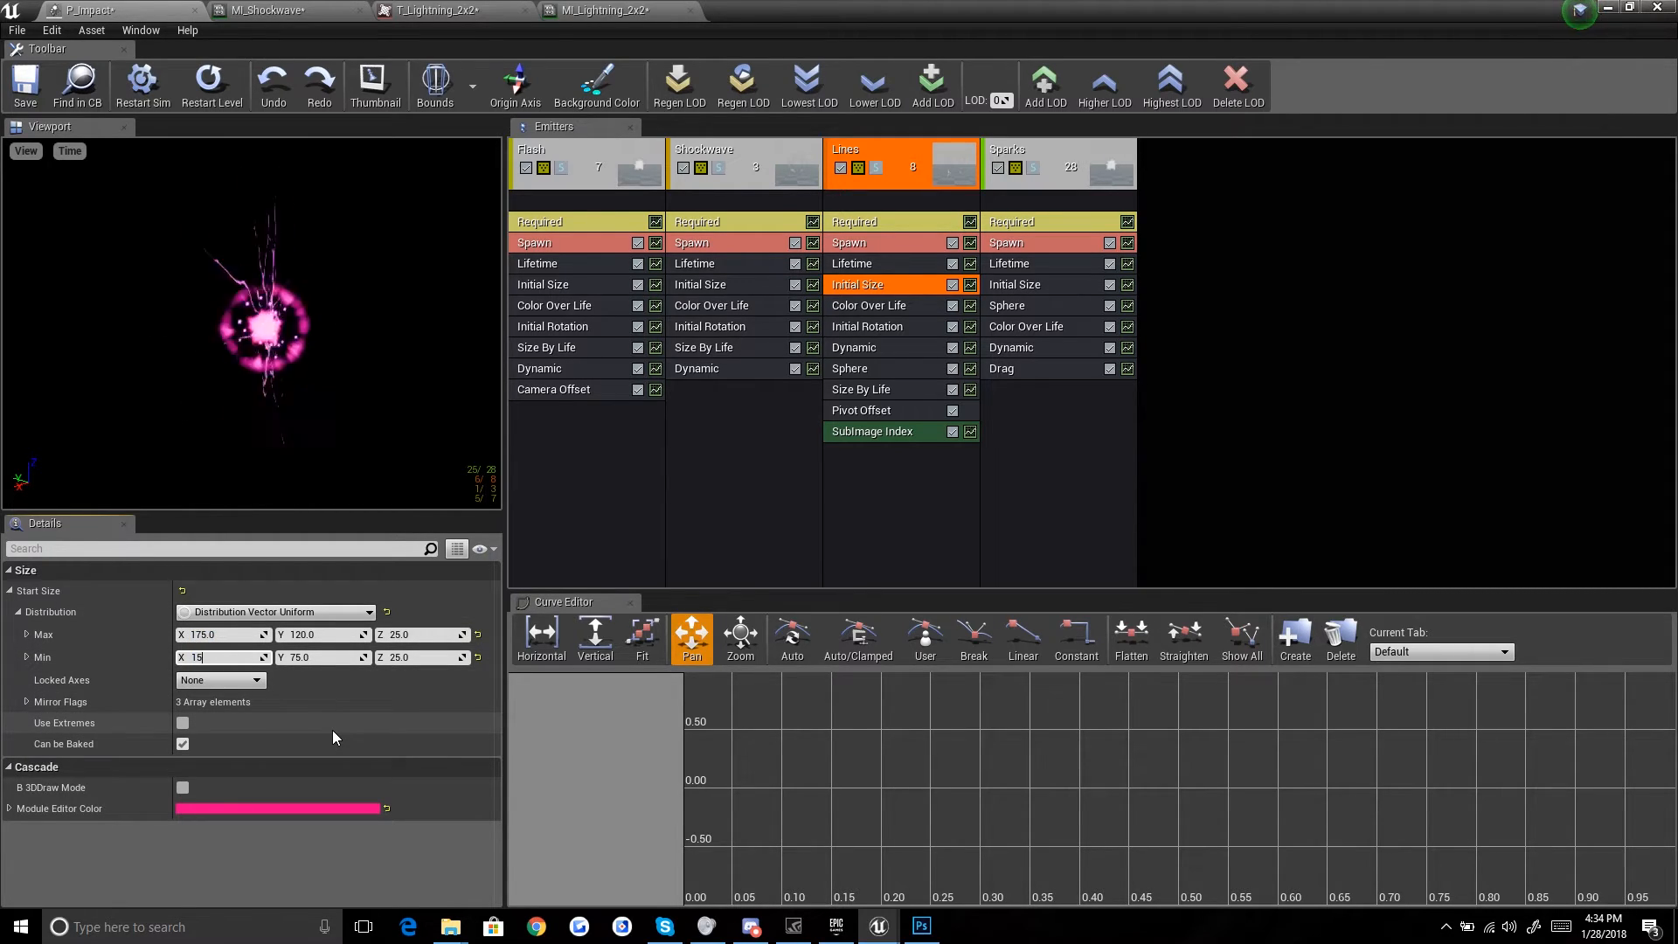
Step: Uncover the level viewport and replay P_Impact repeatedly to examine the enlarged lightning lines
left_click_drag(788, 10, 792, 686)
left_click(323, 778)
left_click(313, 797)
left_click(314, 795)
left_click(314, 795)
left_click(314, 795)
left_click(314, 795)
left_click(320, 794)
left_click(322, 793)
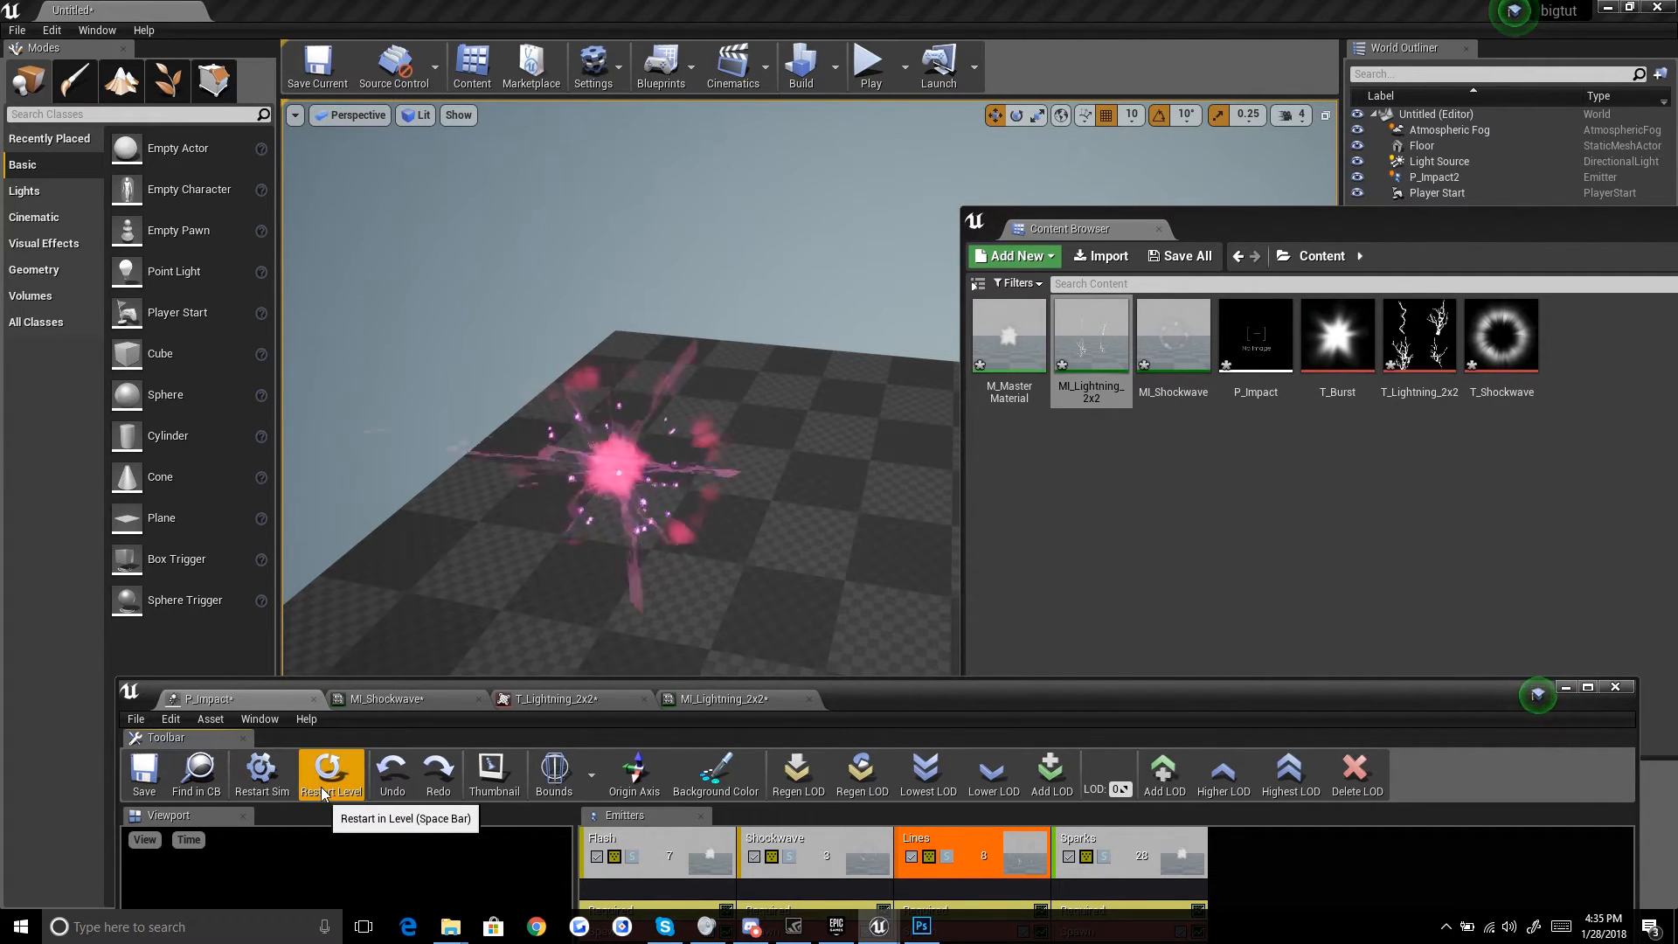
left_click(321, 792)
left_click(321, 793)
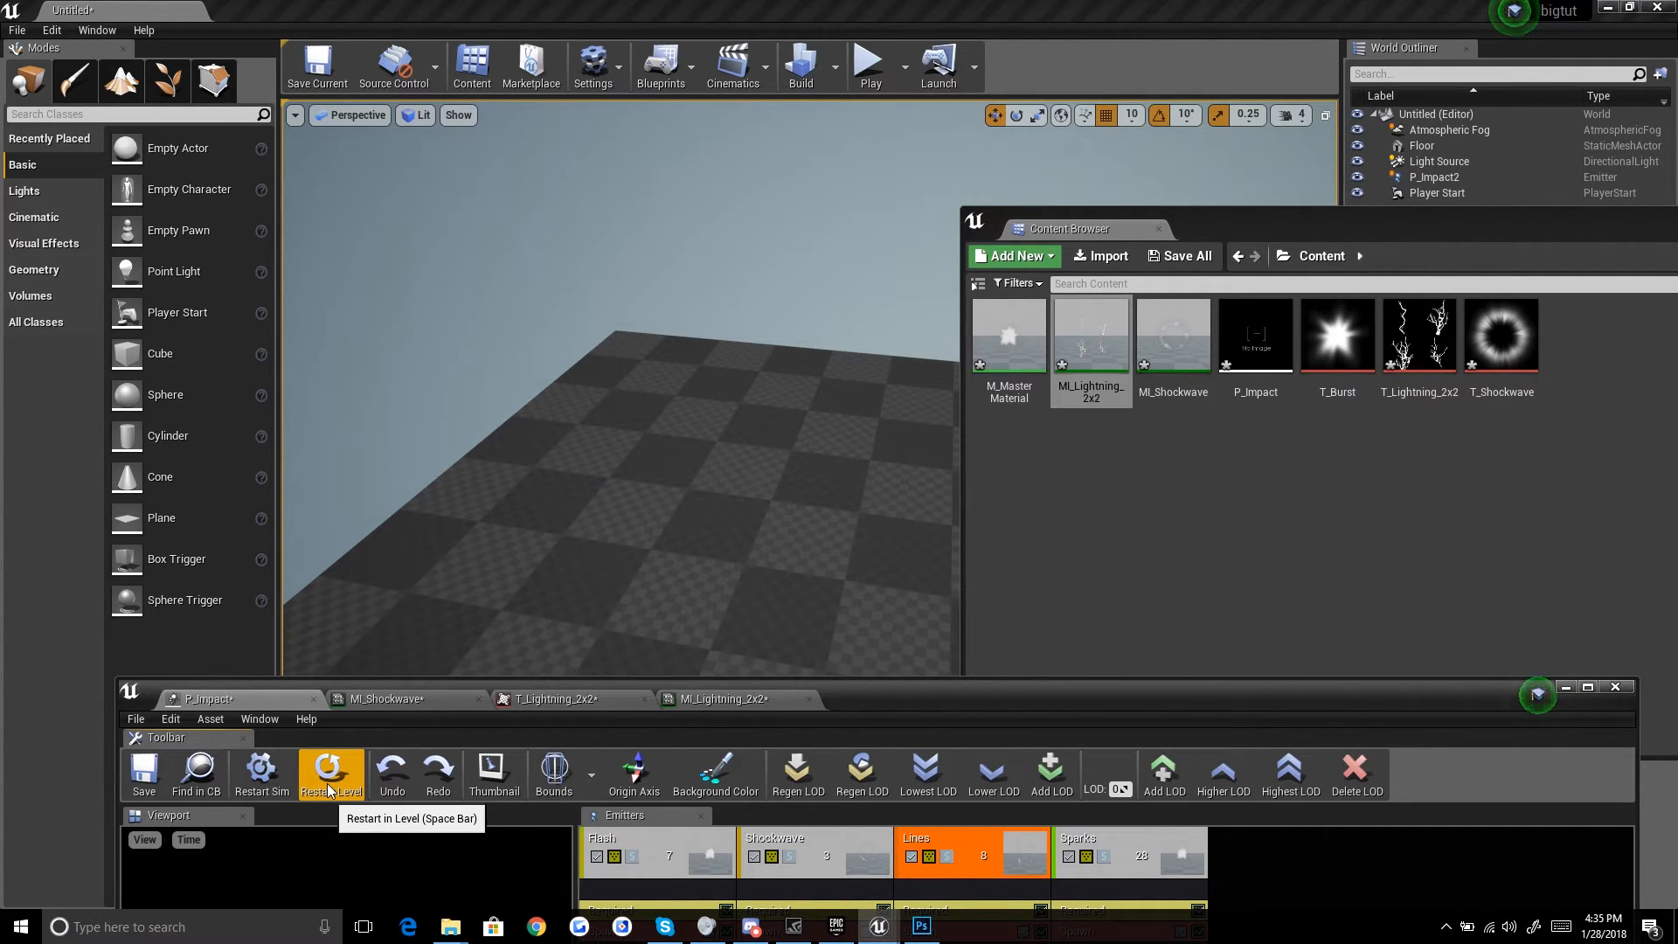
left_click(339, 784)
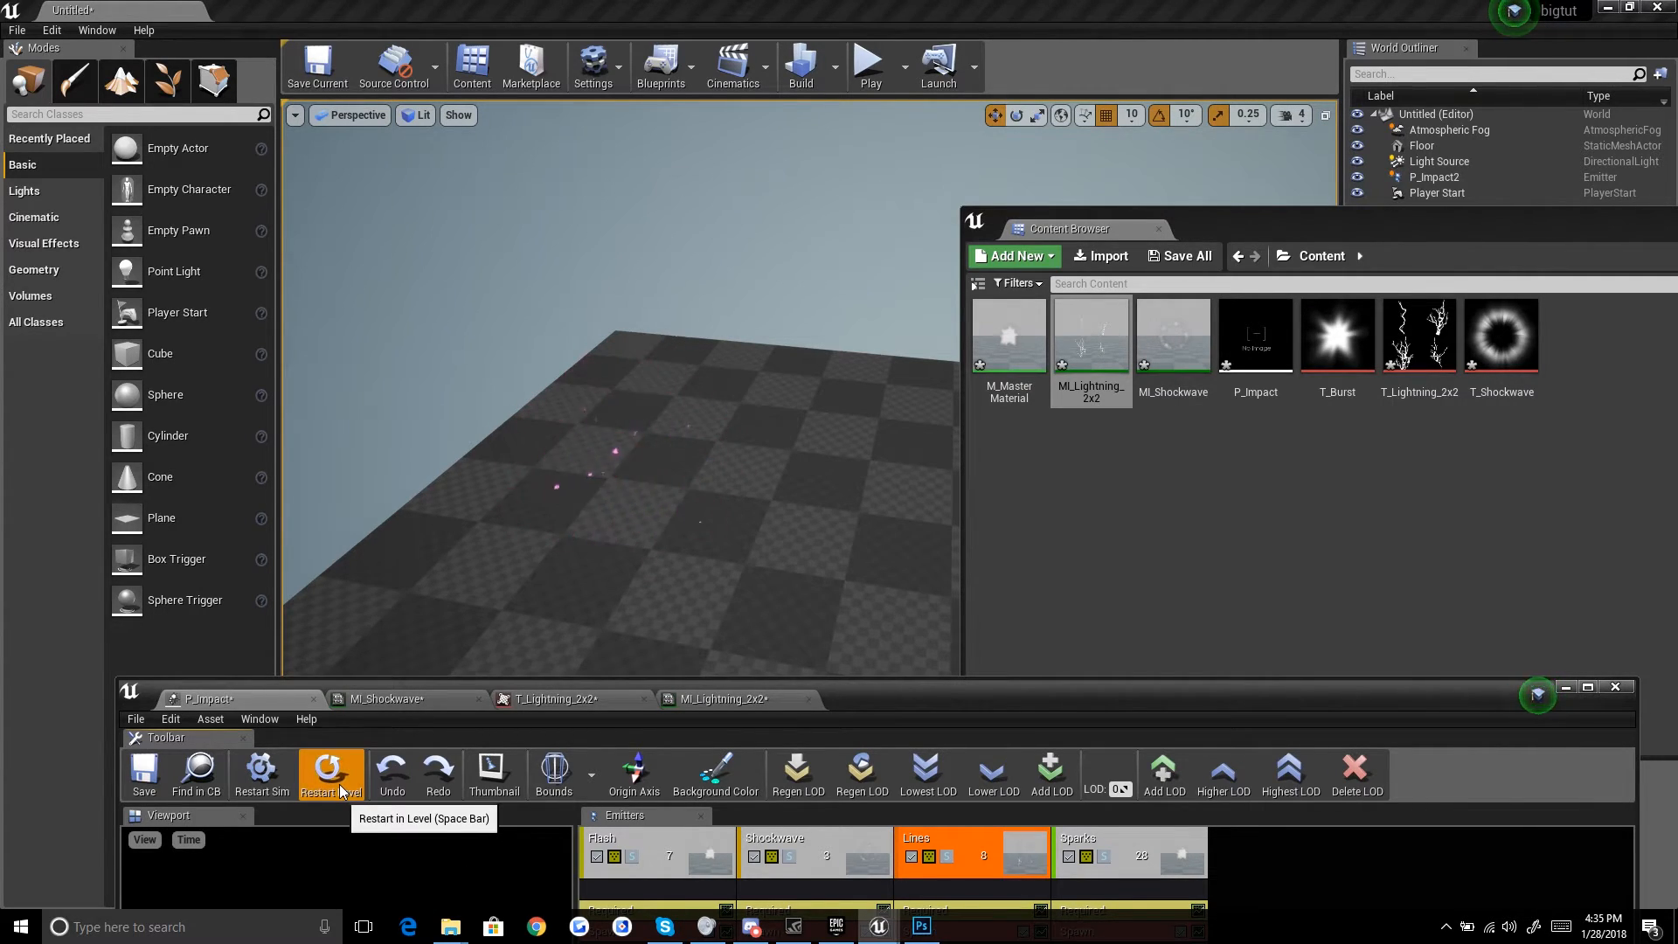
left_click(340, 784)
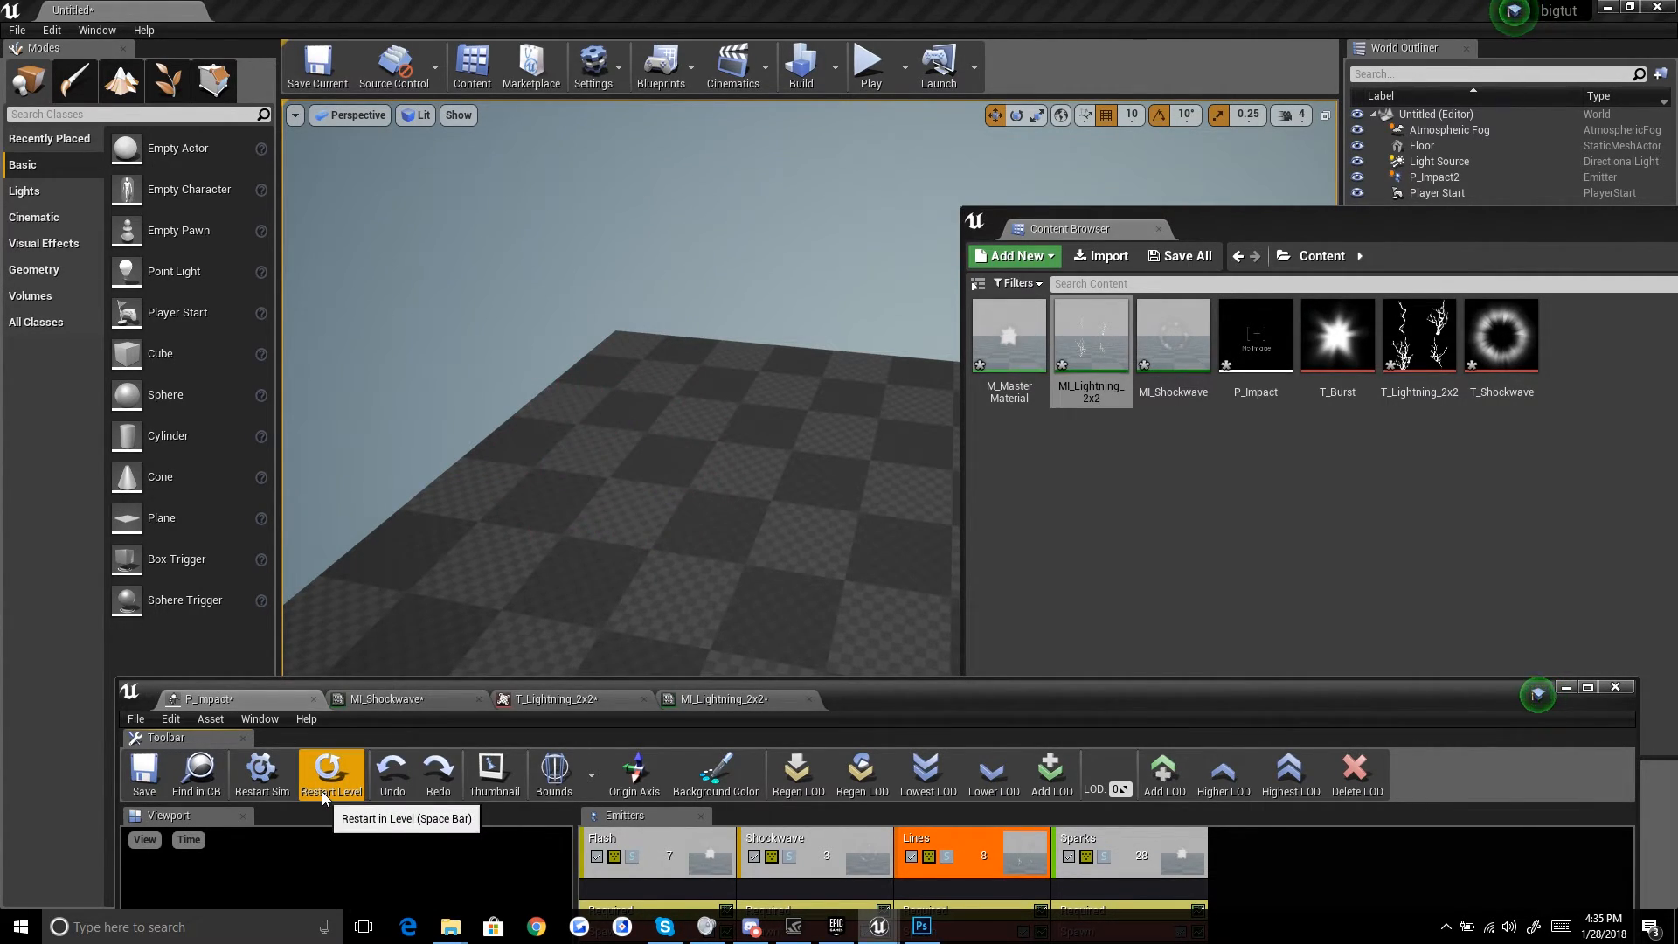
left_click(324, 789)
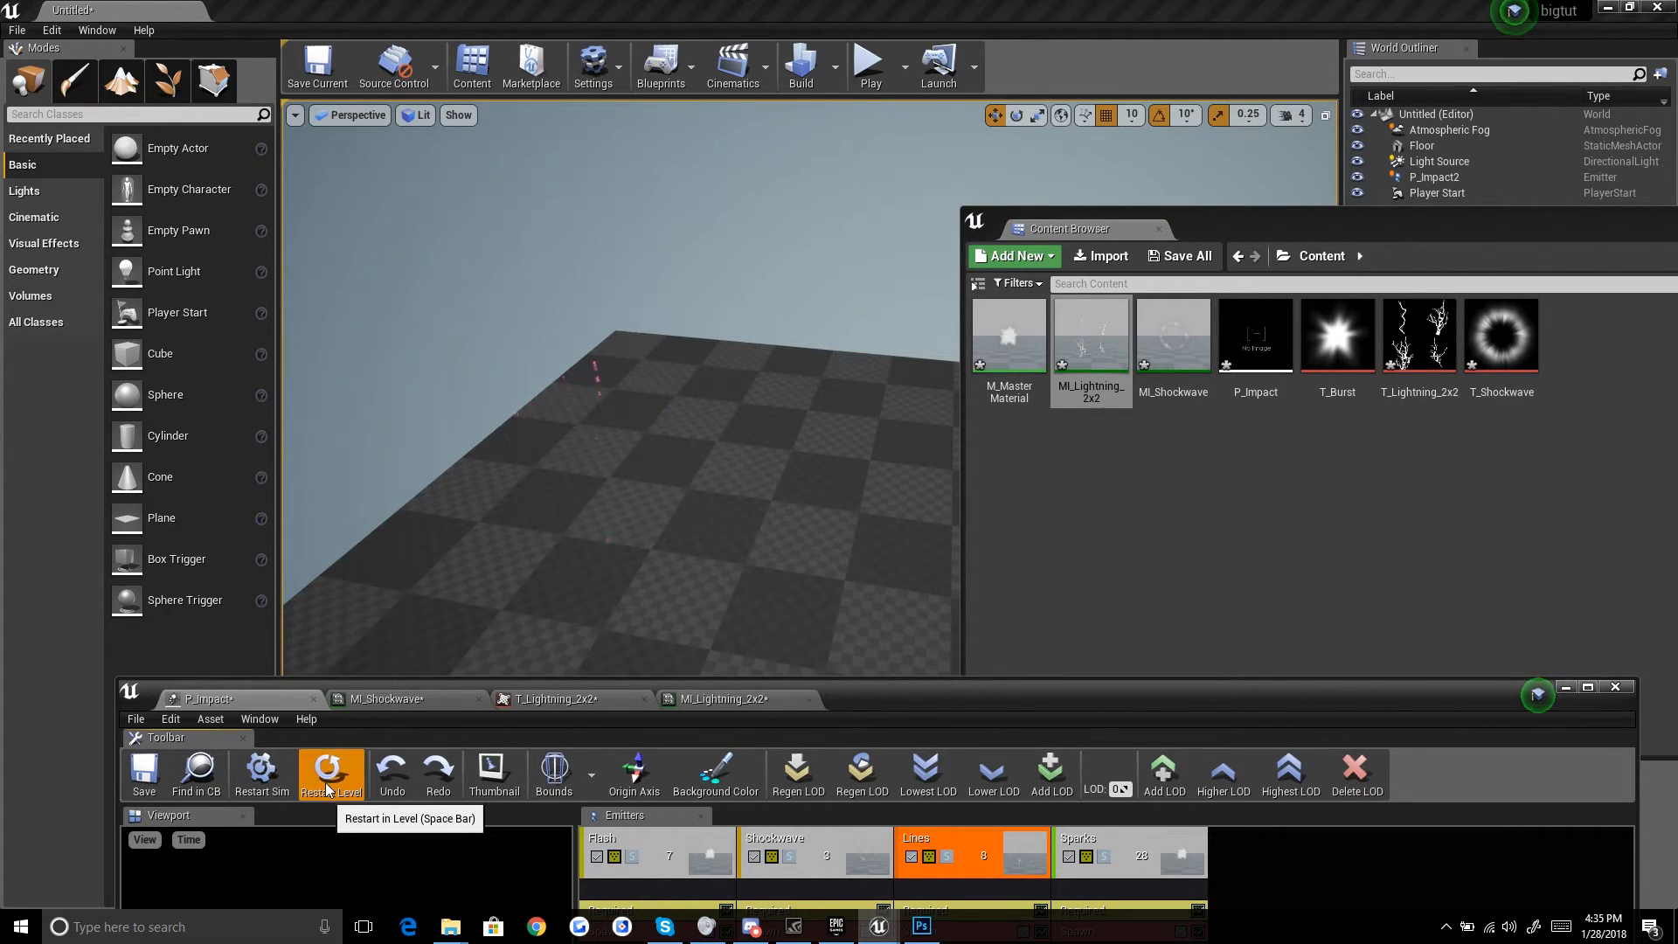
left_click(325, 784)
left_click(325, 784)
left_click(325, 784)
left_click(325, 783)
left_click(325, 783)
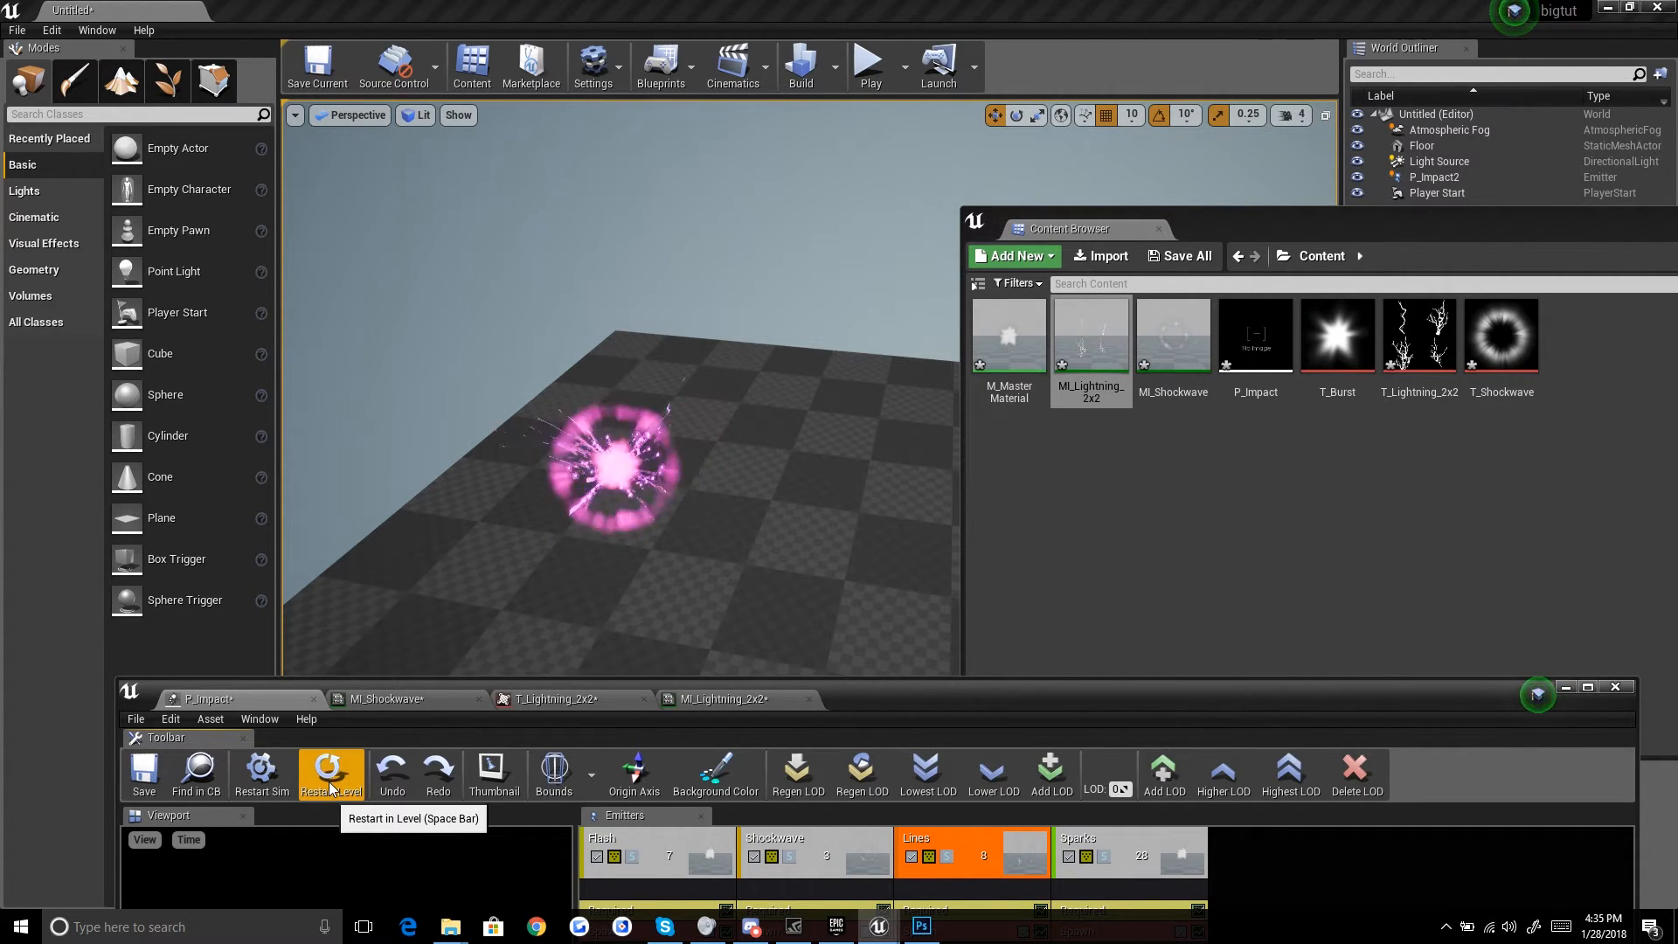
left_click(329, 782)
Step: Lower the P_Impact2 emitter in the level to the floor and replay the effect with the editor icons hidden
right_click_drag(727, 468, 721, 476)
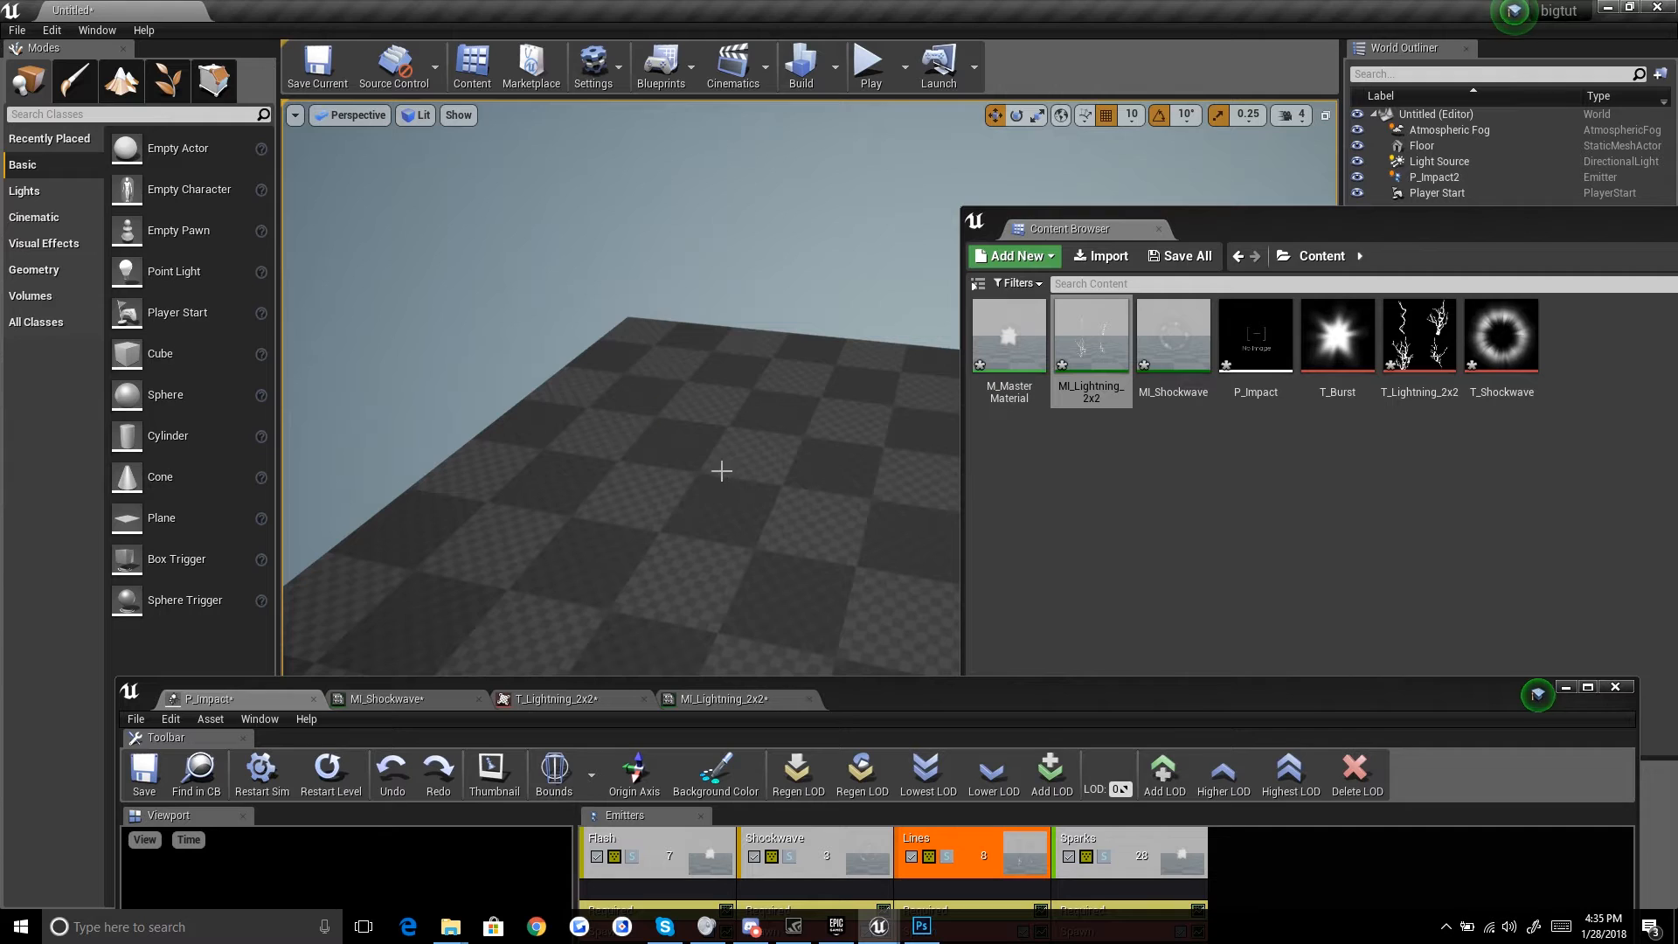
left_click(622, 443)
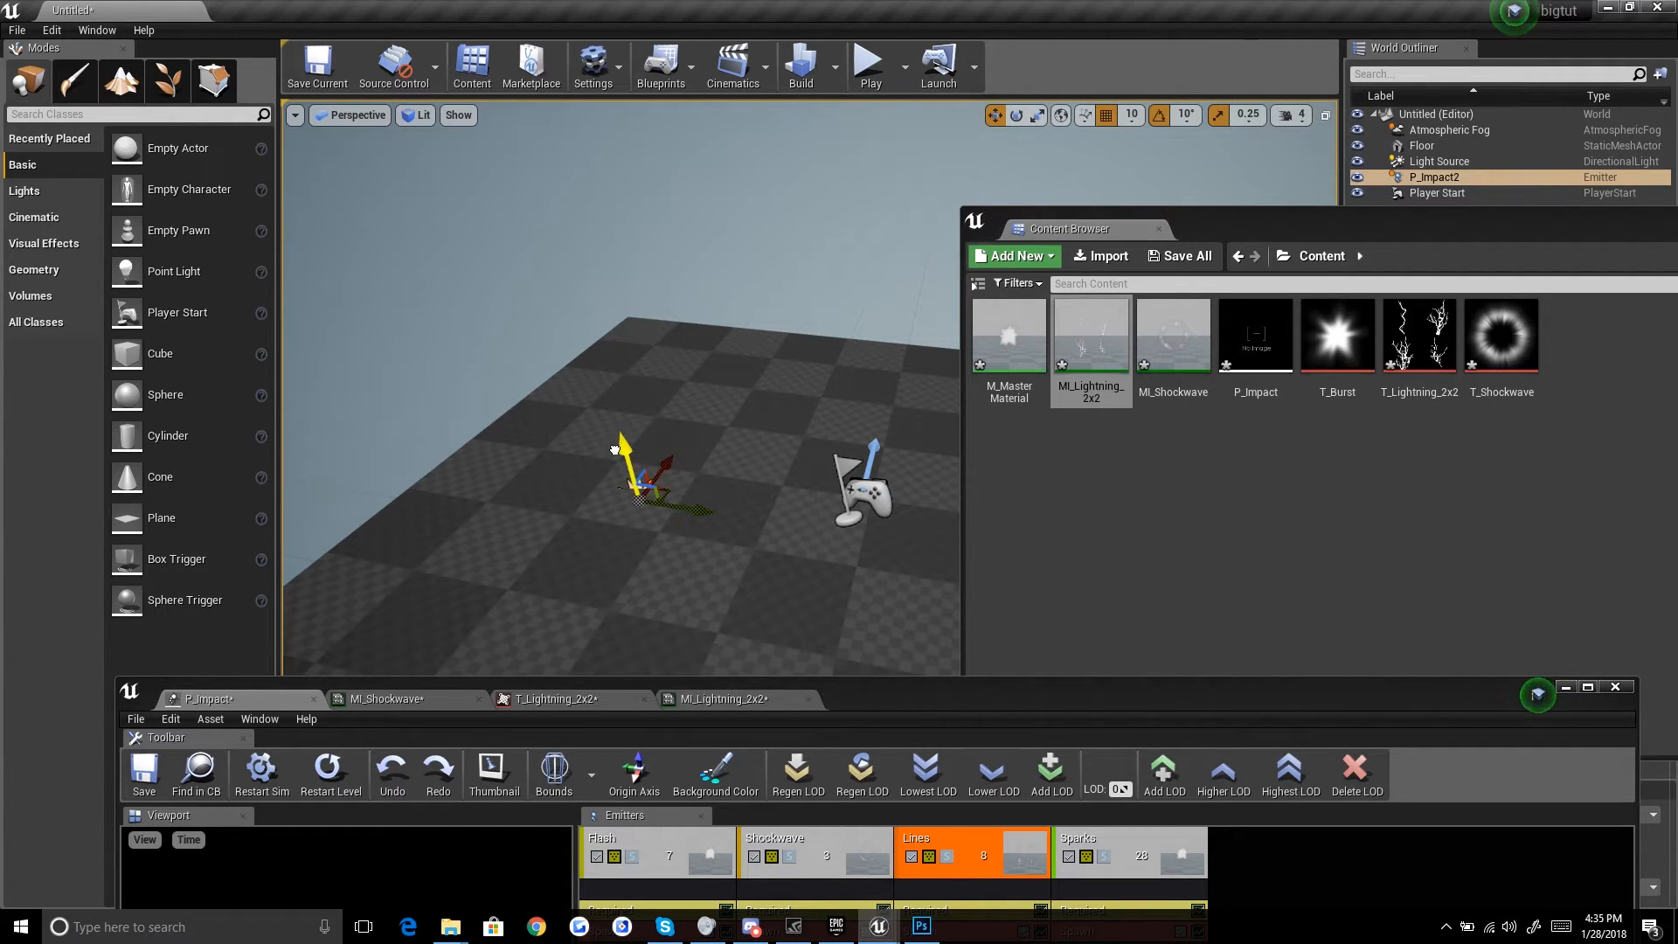
left_click(337, 779)
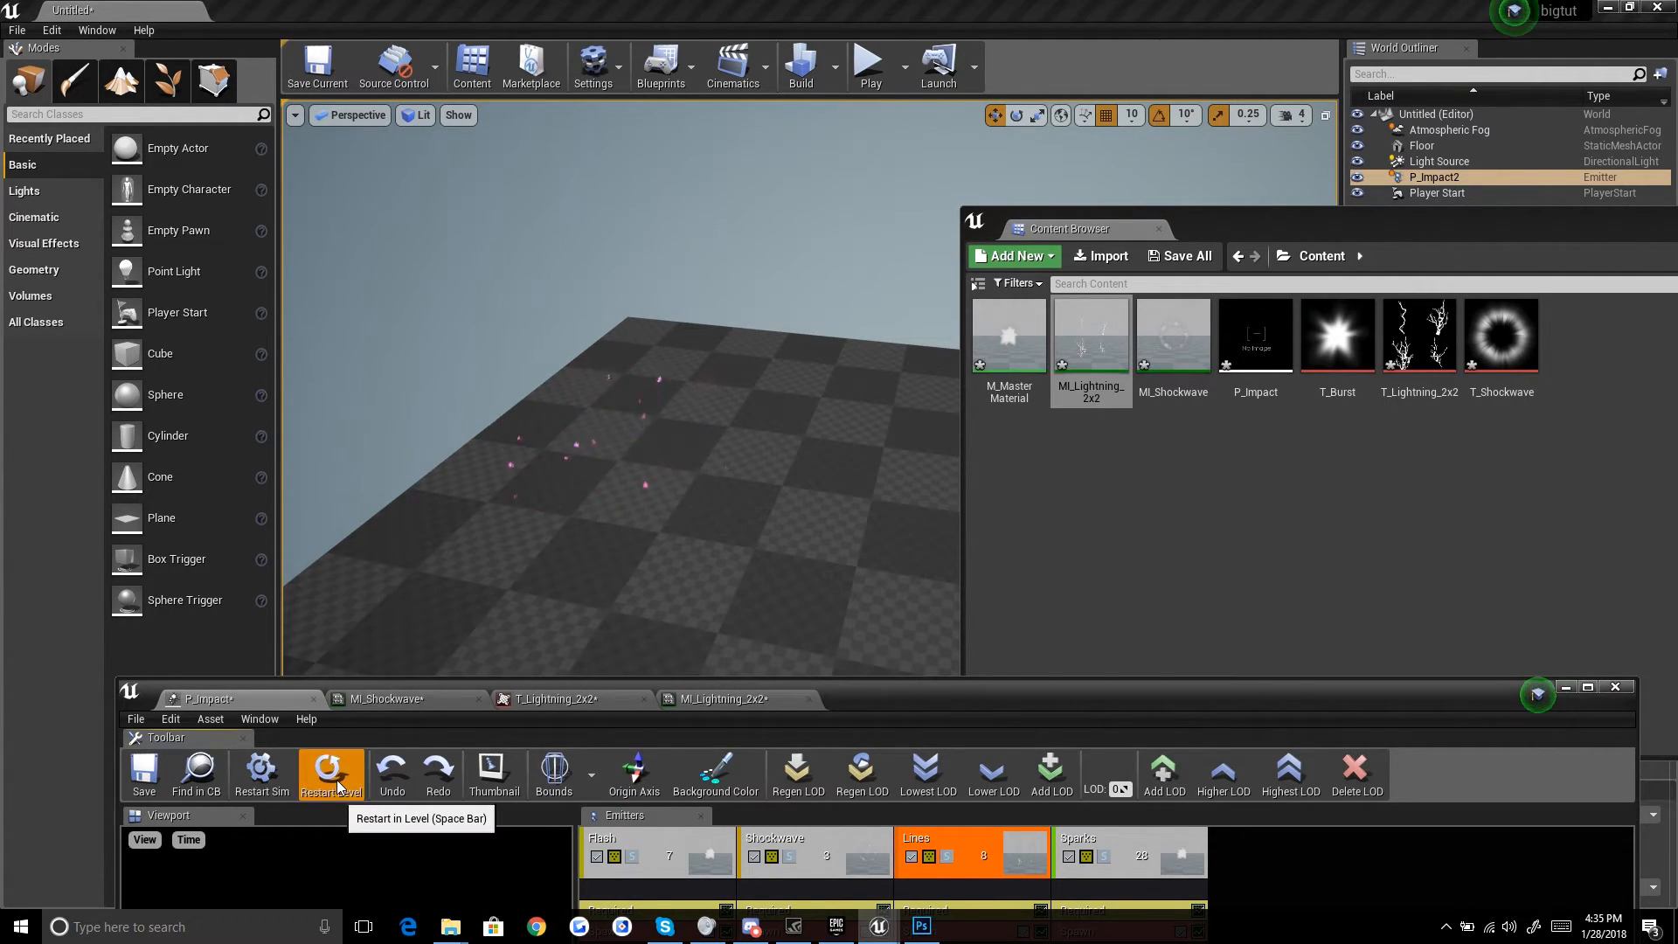
right_click_drag(743, 520, 732, 519)
key("g")
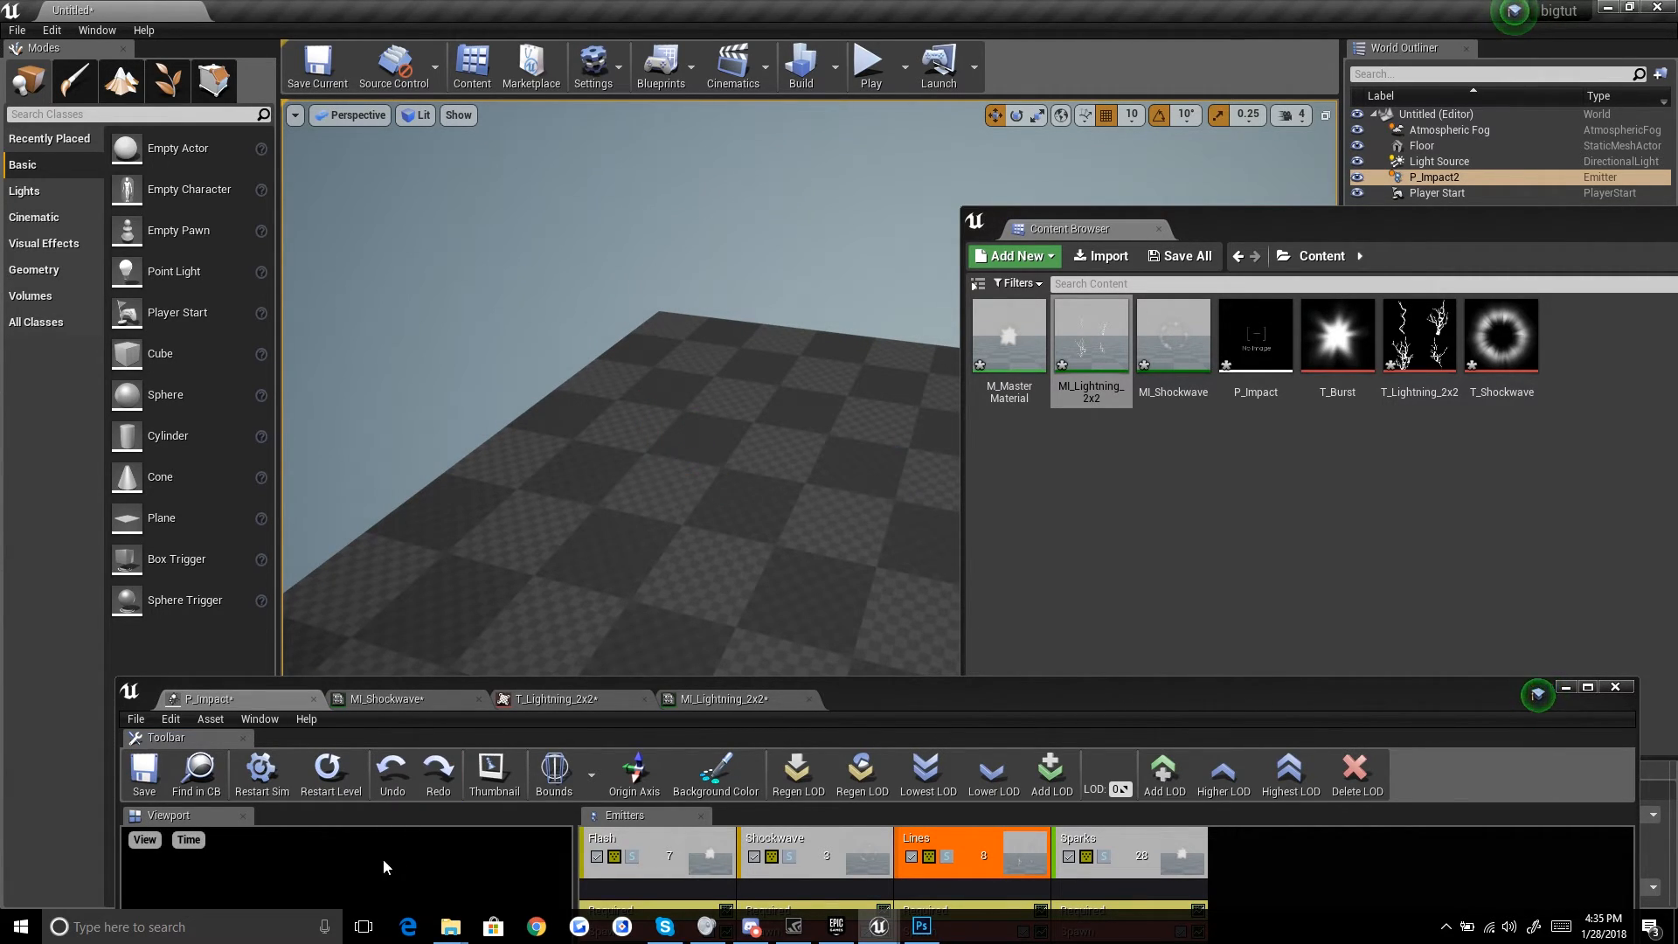
left_click(329, 778)
left_click(329, 784)
left_click(329, 785)
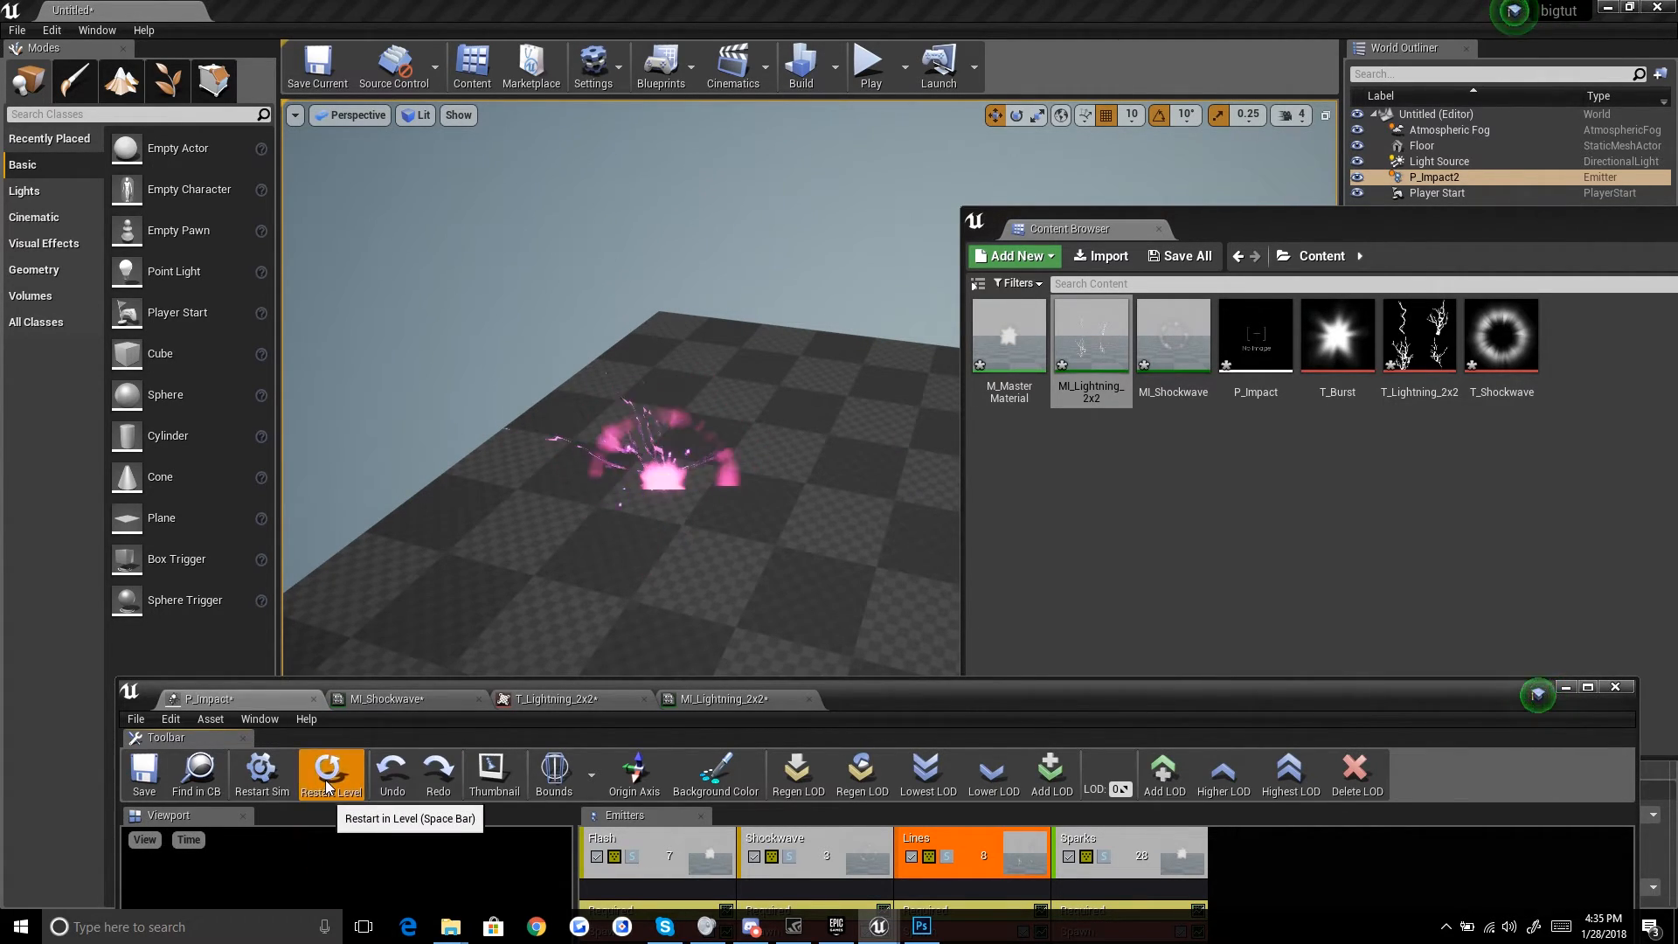
left_click(329, 785)
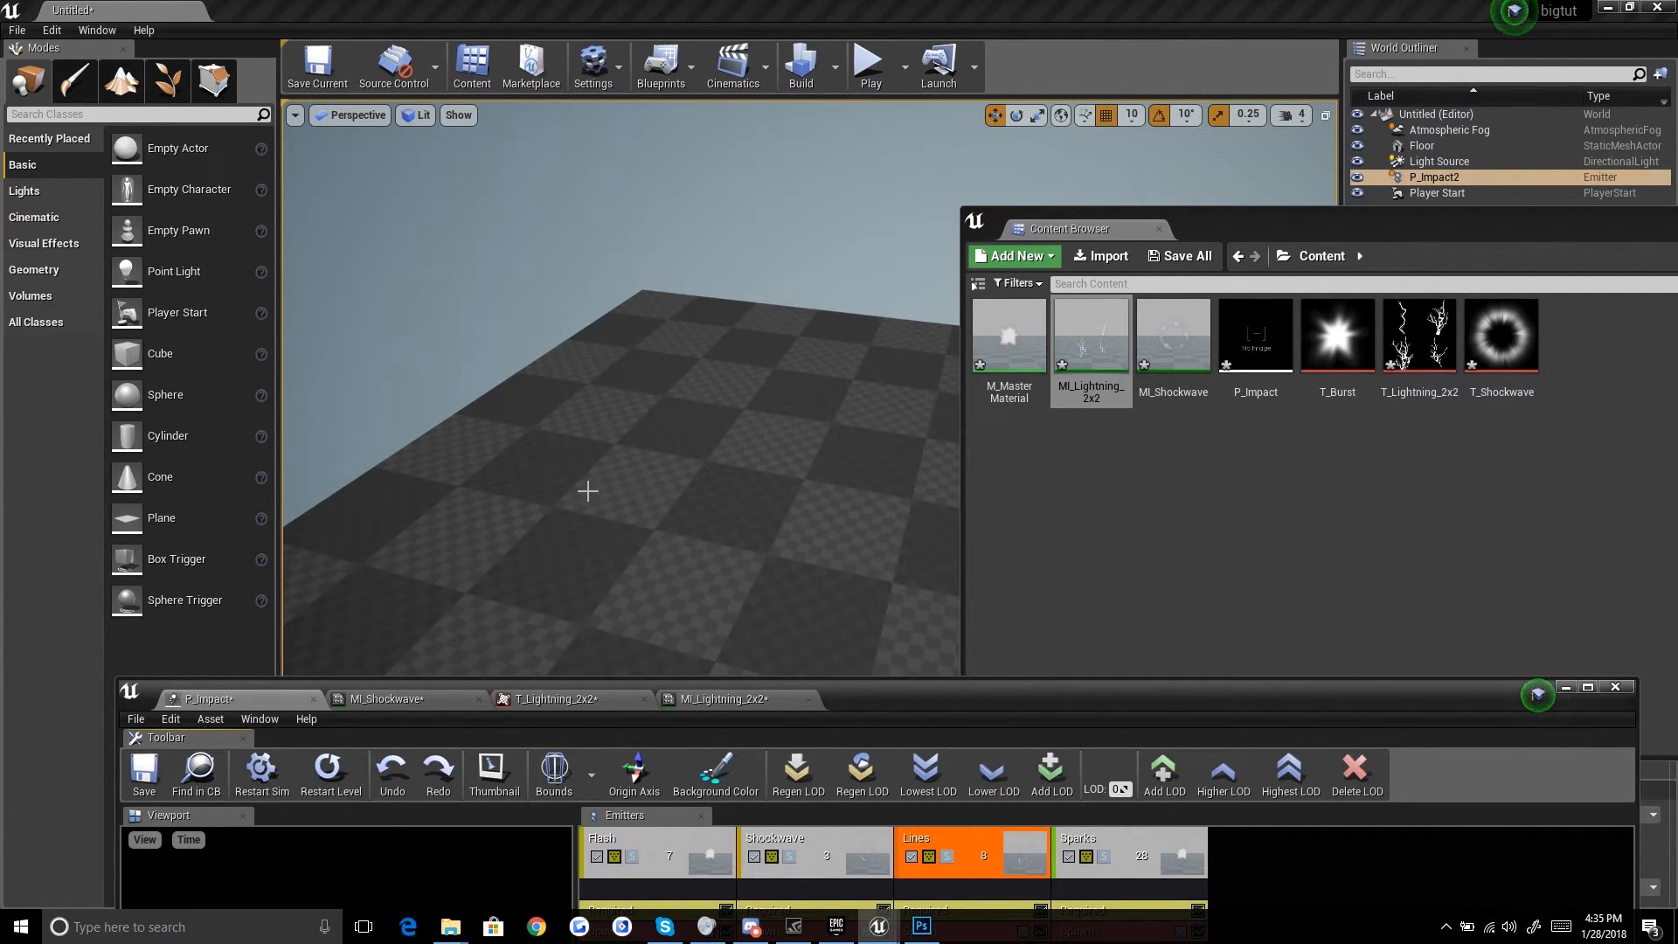
Step: View the lowered P_Impact2 emitter closer up and replay its impact repeatedly to judge the look against the floor
left_click(317, 784)
left_click(317, 789)
left_click(317, 789)
left_click(317, 789)
left_click(318, 789)
left_click(318, 789)
left_click(317, 789)
left_click(317, 789)
left_click(318, 789)
left_click(317, 789)
left_click(317, 789)
left_click(317, 789)
left_click(317, 787)
left_click(317, 787)
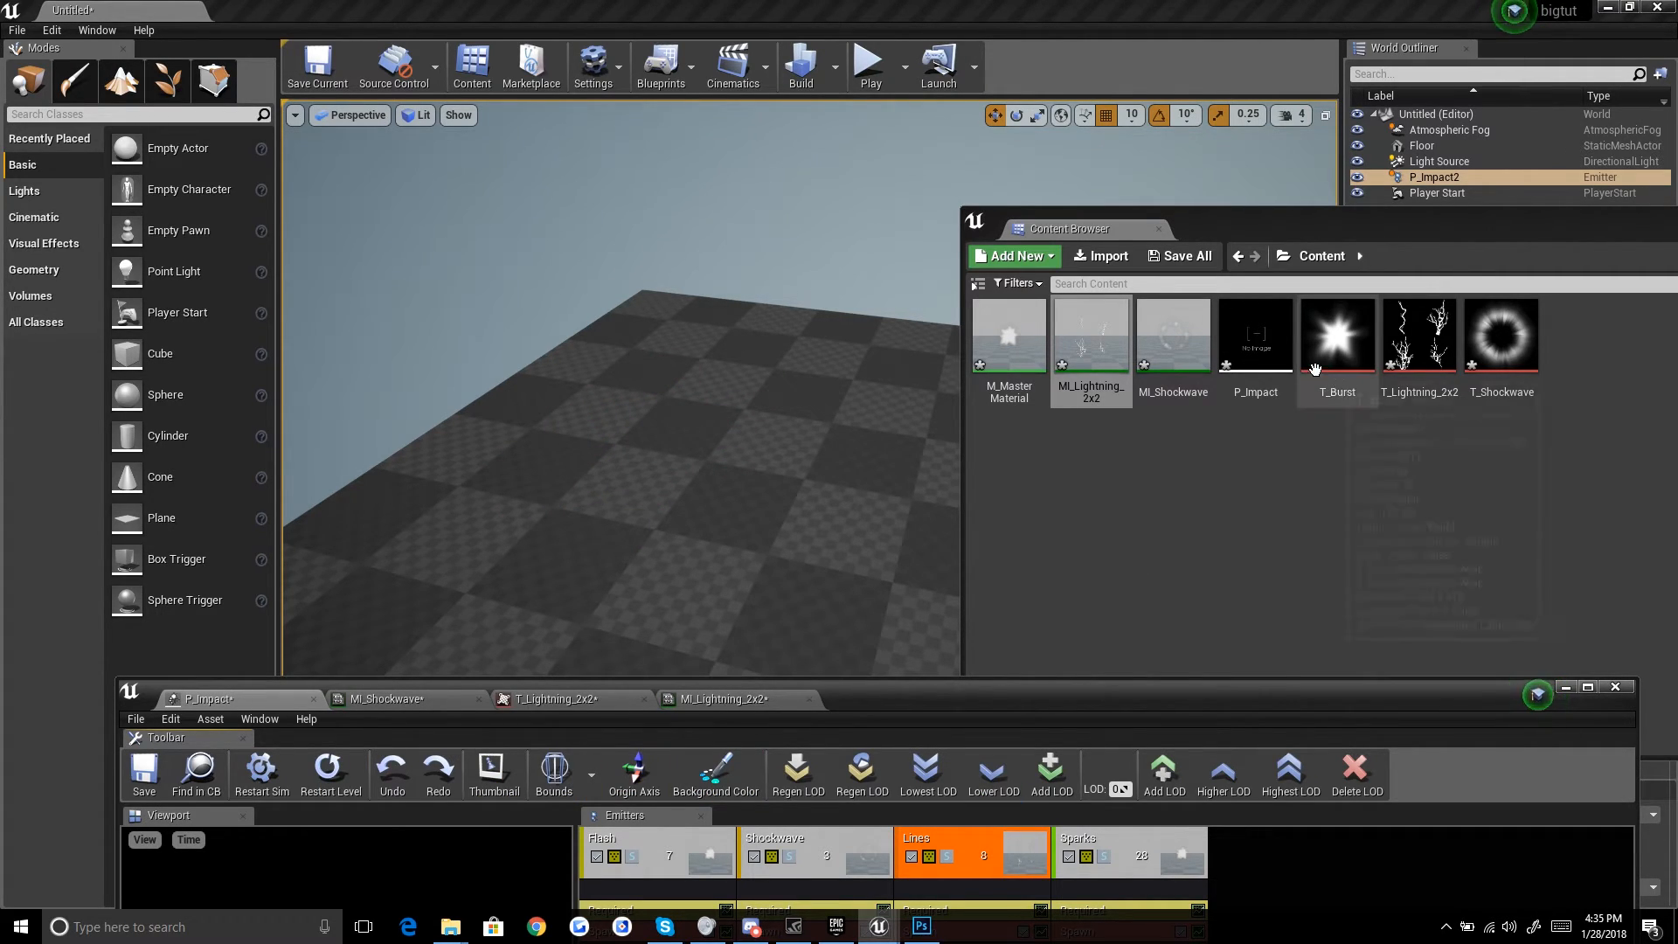
Step: Open M_MasterMaterial for editing and move its output node away from the Multiply nodes to make room
left_click_drag(1146, 708, 1088, 614)
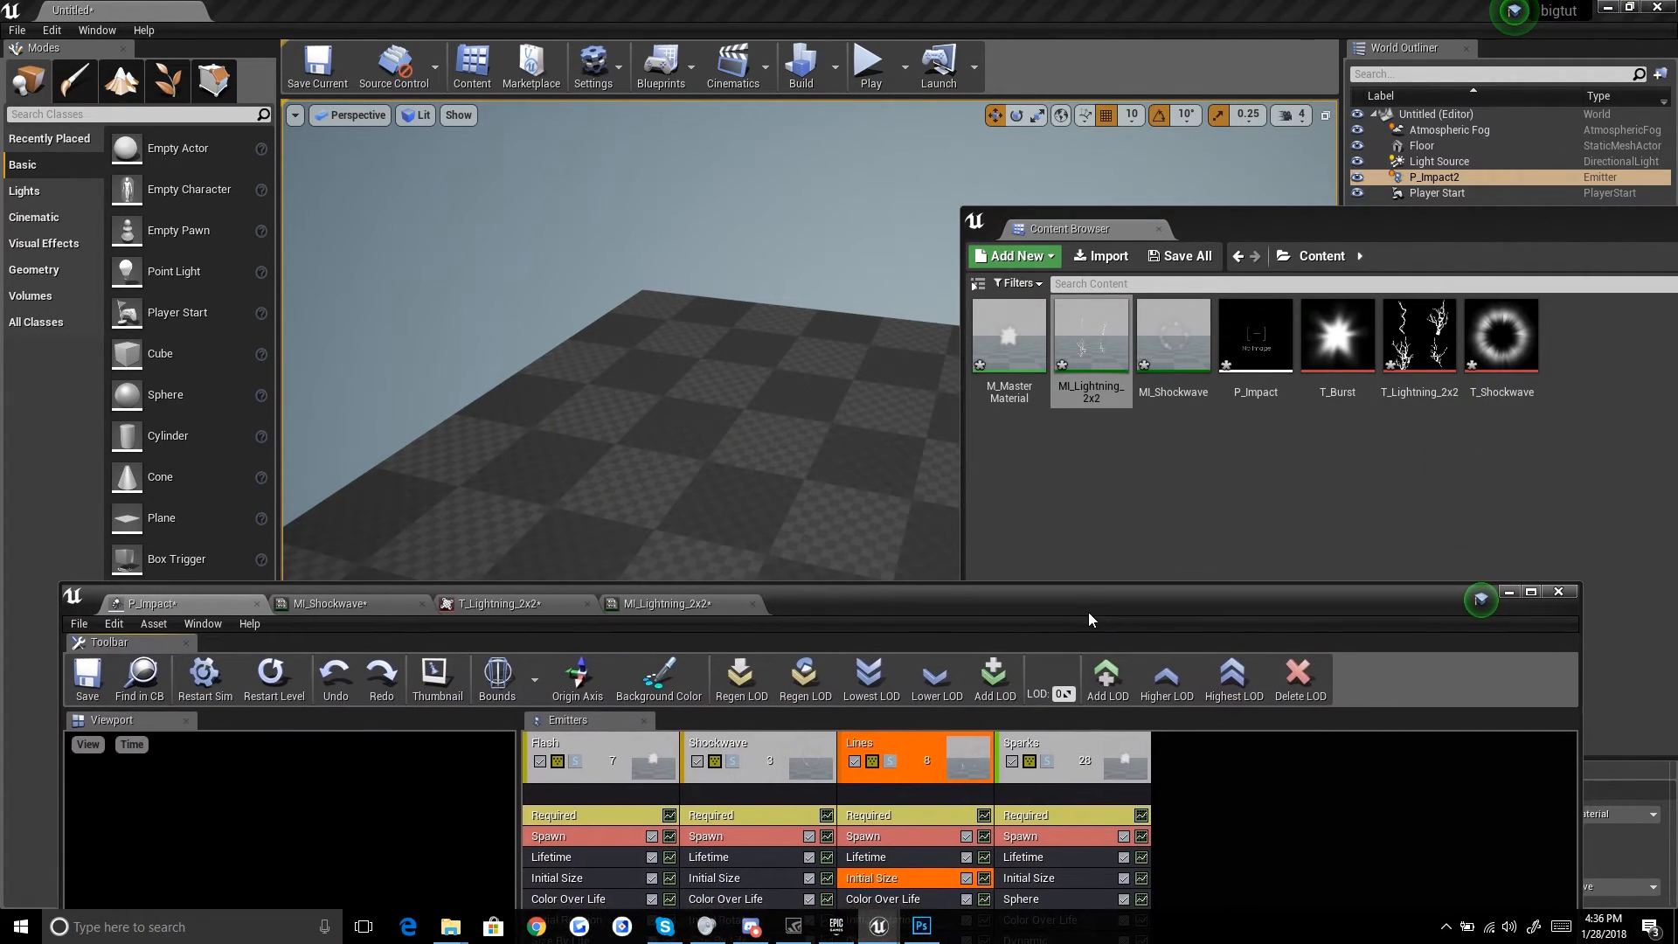
double_click(1009, 337)
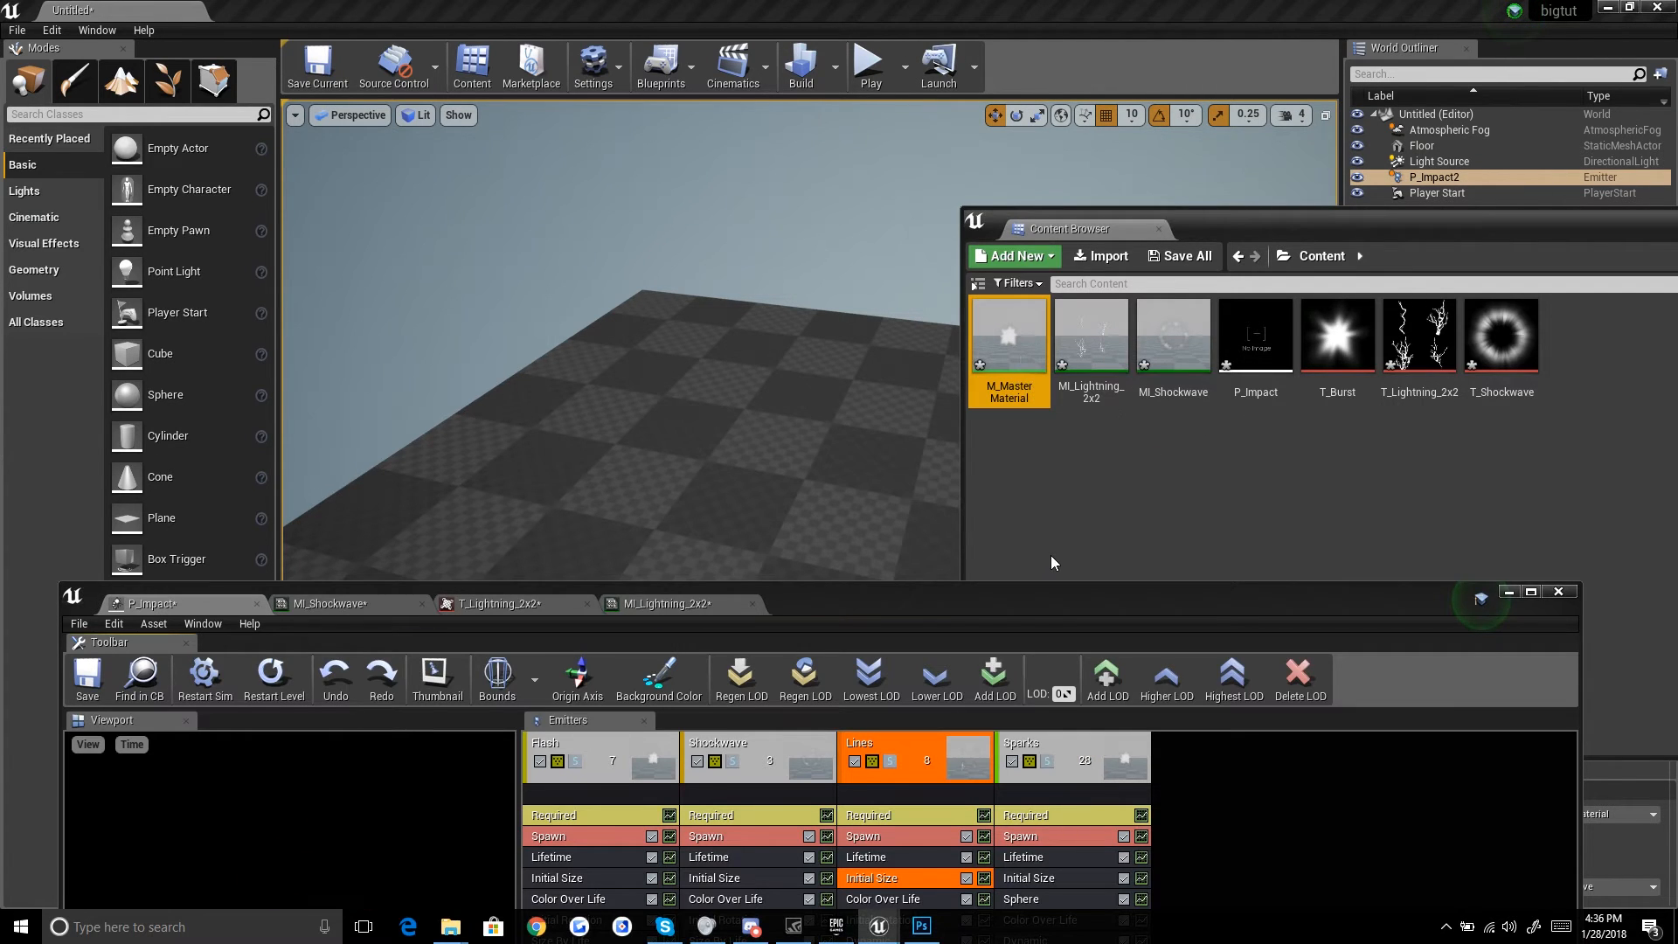
left_click_drag(1060, 590, 1136, 1)
right_click_drag(1127, 485, 1204, 501)
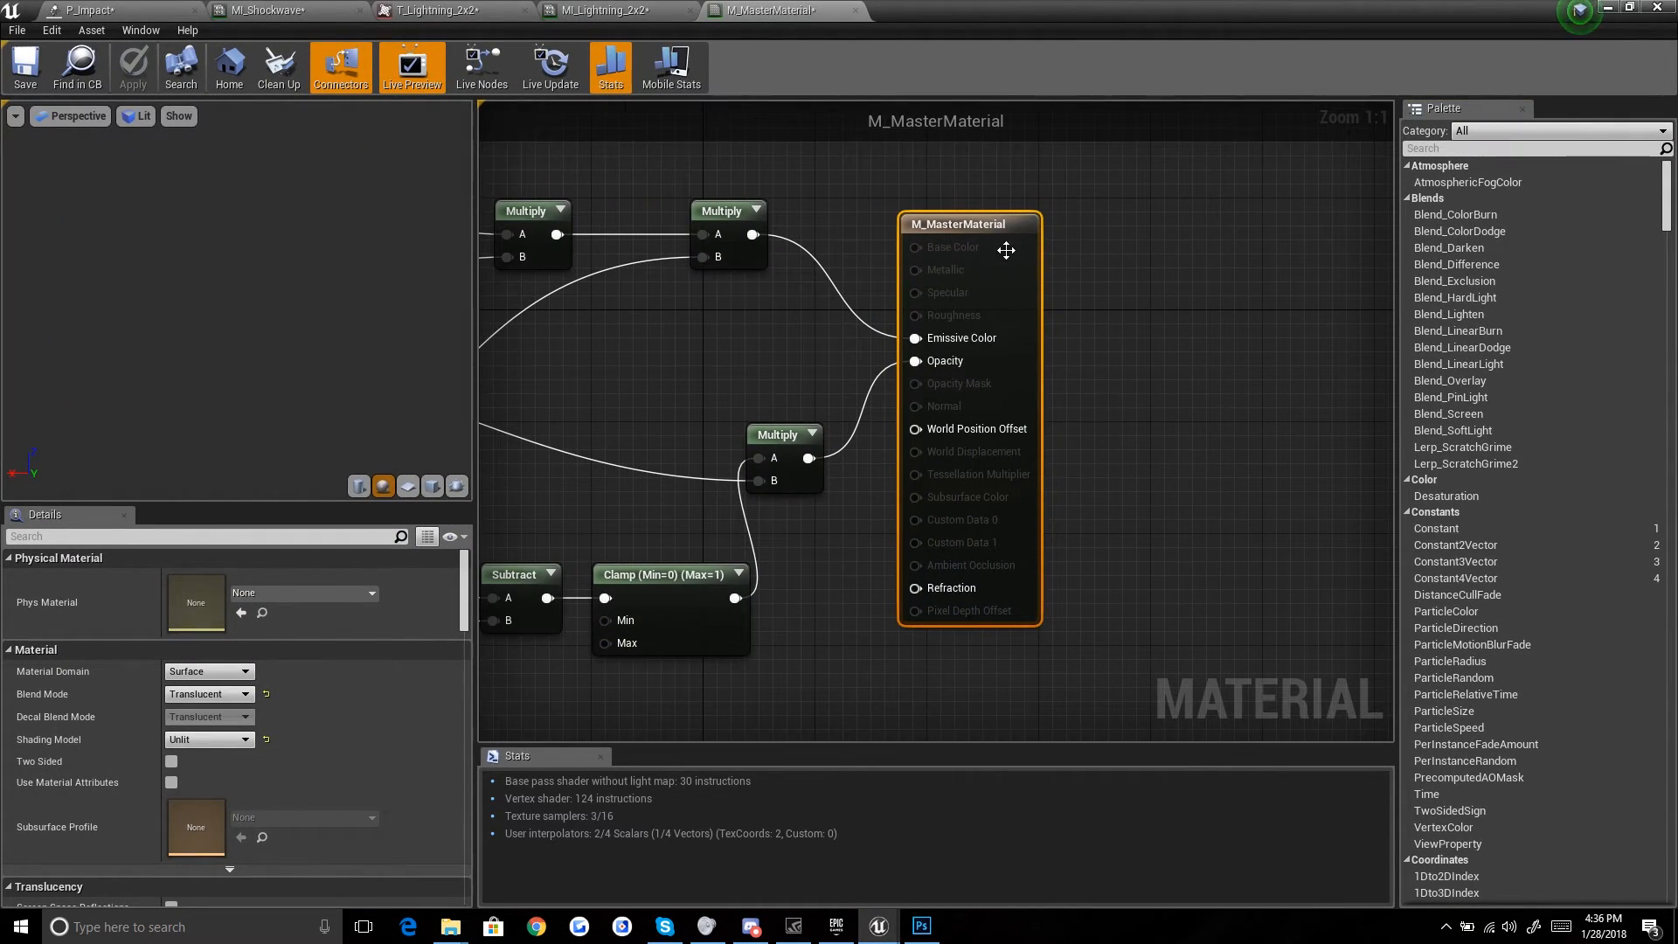
left_click_drag(1013, 244, 1286, 223)
Step: Add a Depth Fade node between the lower Multiply and the material's Opacity input, wiring it through its Opacity pin
right_click_drag(902, 628, 765, 533)
right_click(771, 478)
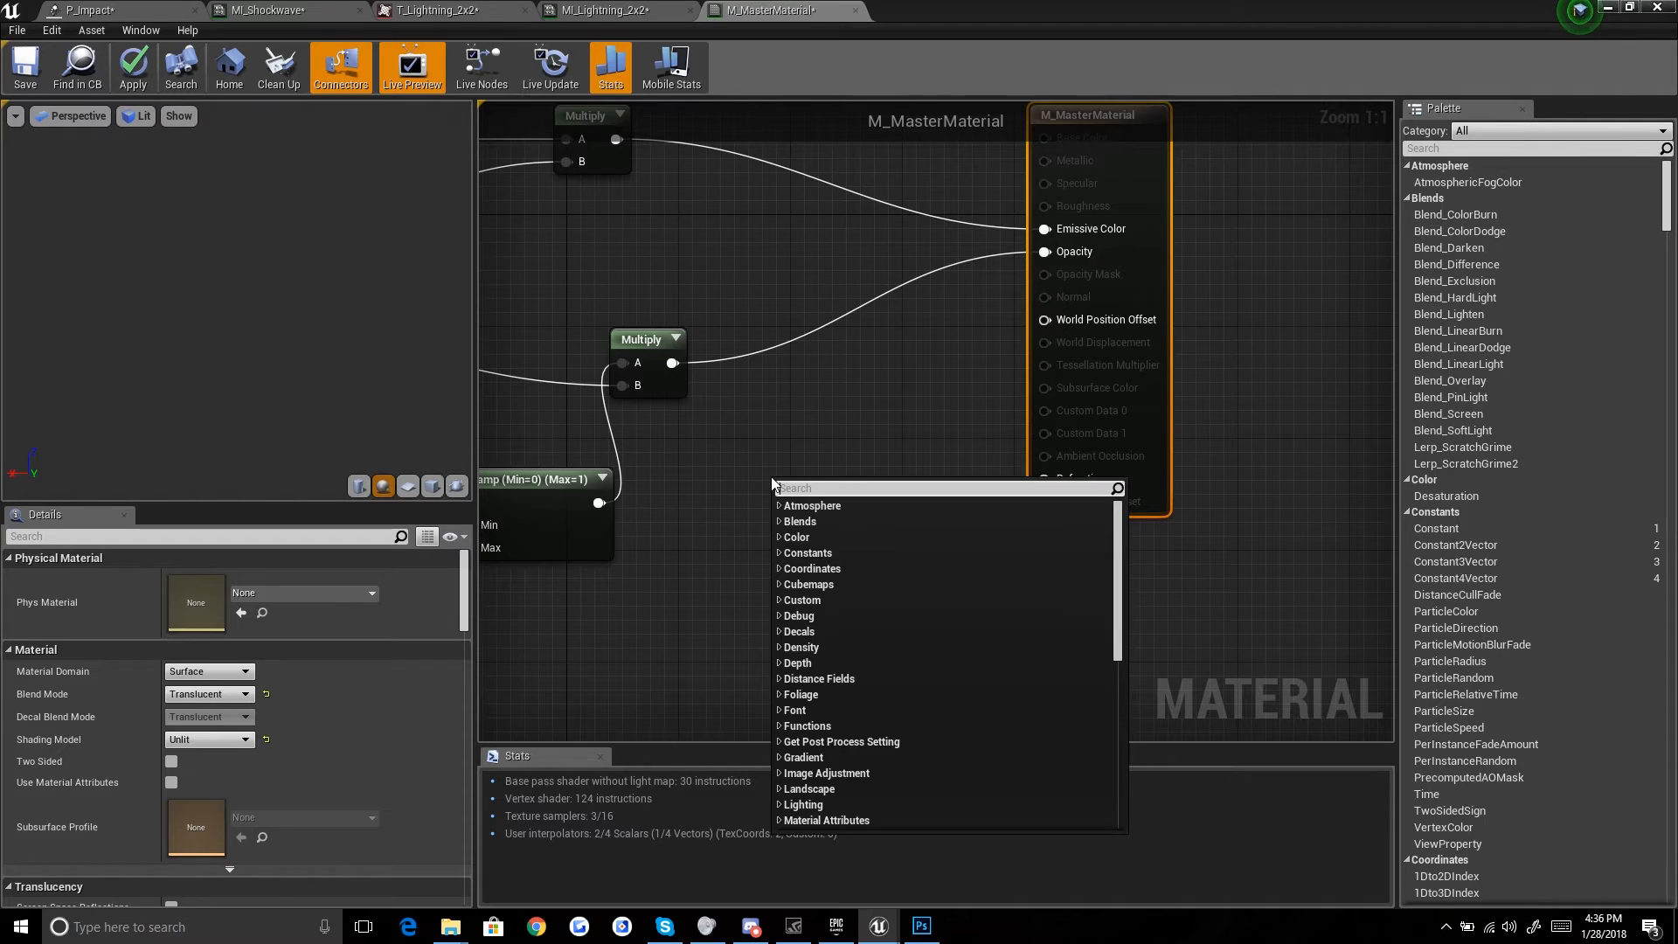
type("depth")
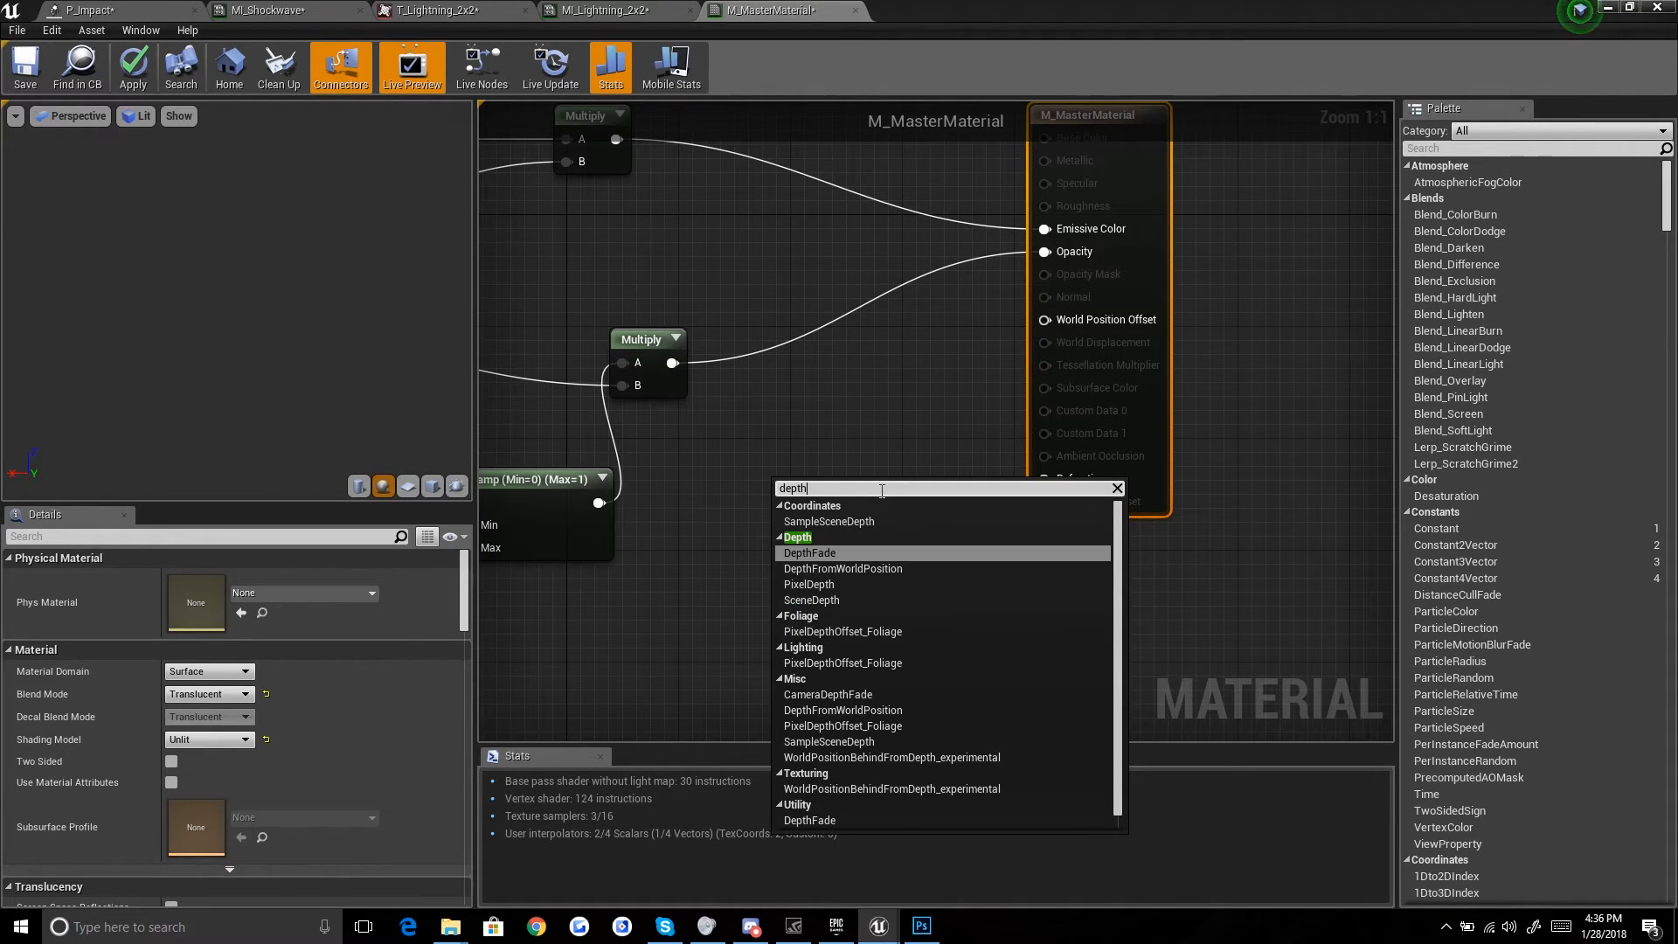
key("Return")
left_click_drag(881, 491, 874, 370)
left_click(633, 477)
left_click_drag(672, 363, 776, 390)
left_click_drag(933, 391, 1046, 252)
left_click_drag(900, 368, 910, 329)
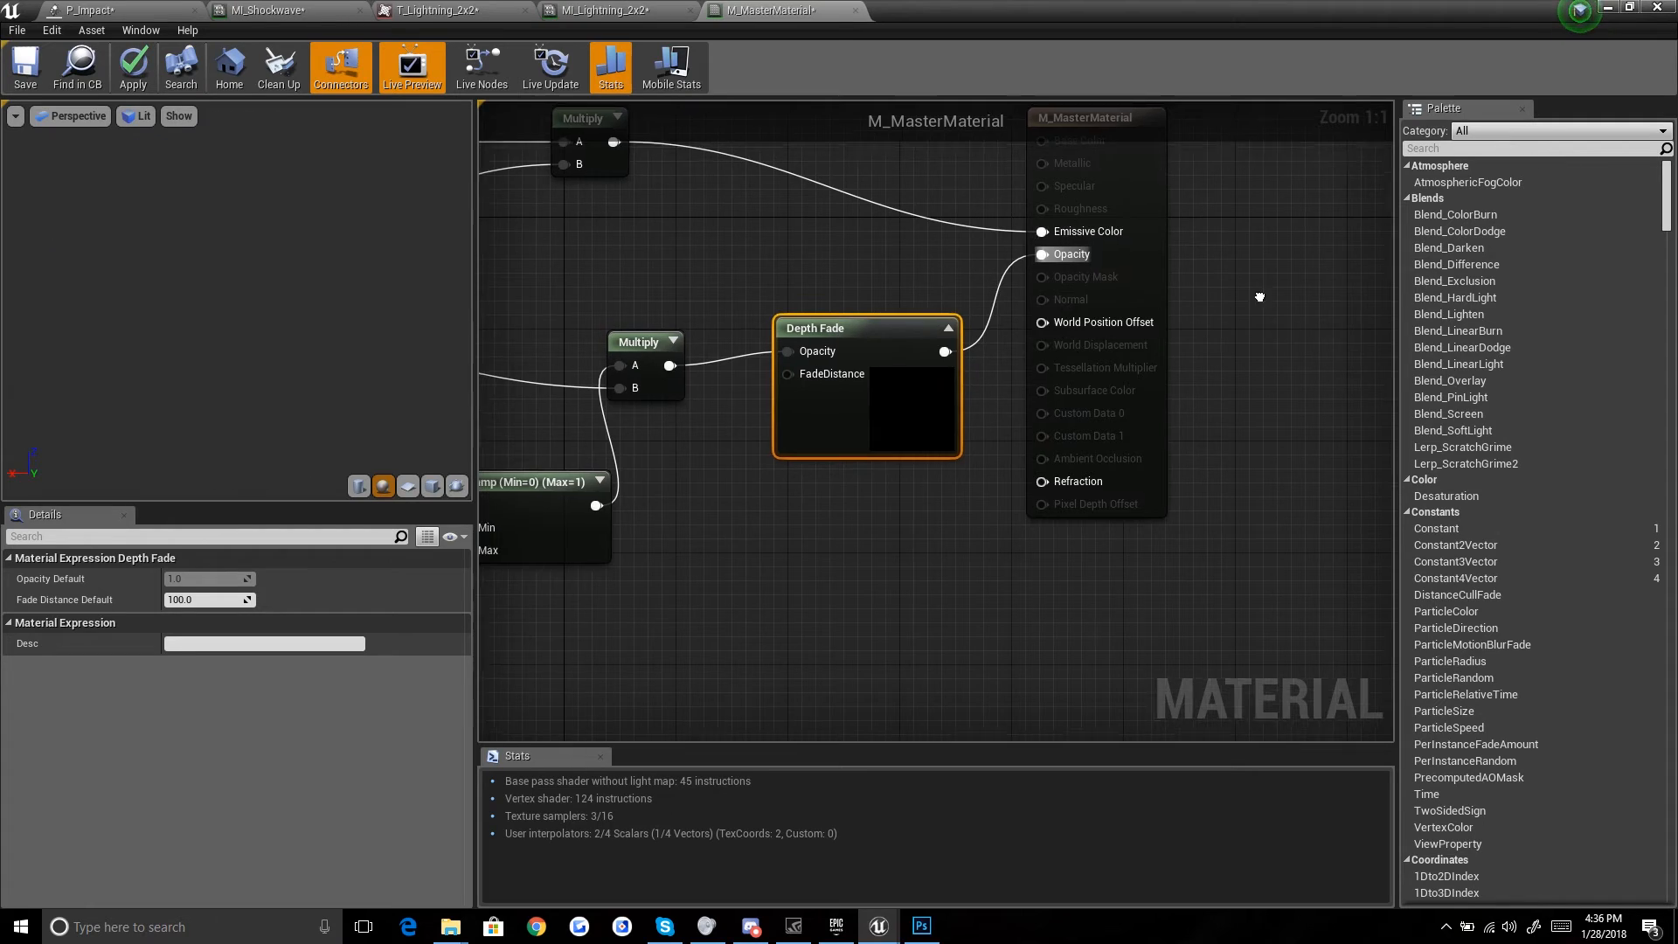
Step: Add a scalar parameter named DepthFadePWR below the Depth Fade node
right_click_drag(1260, 297, 1144, 501)
right_click_drag(674, 700, 889, 549)
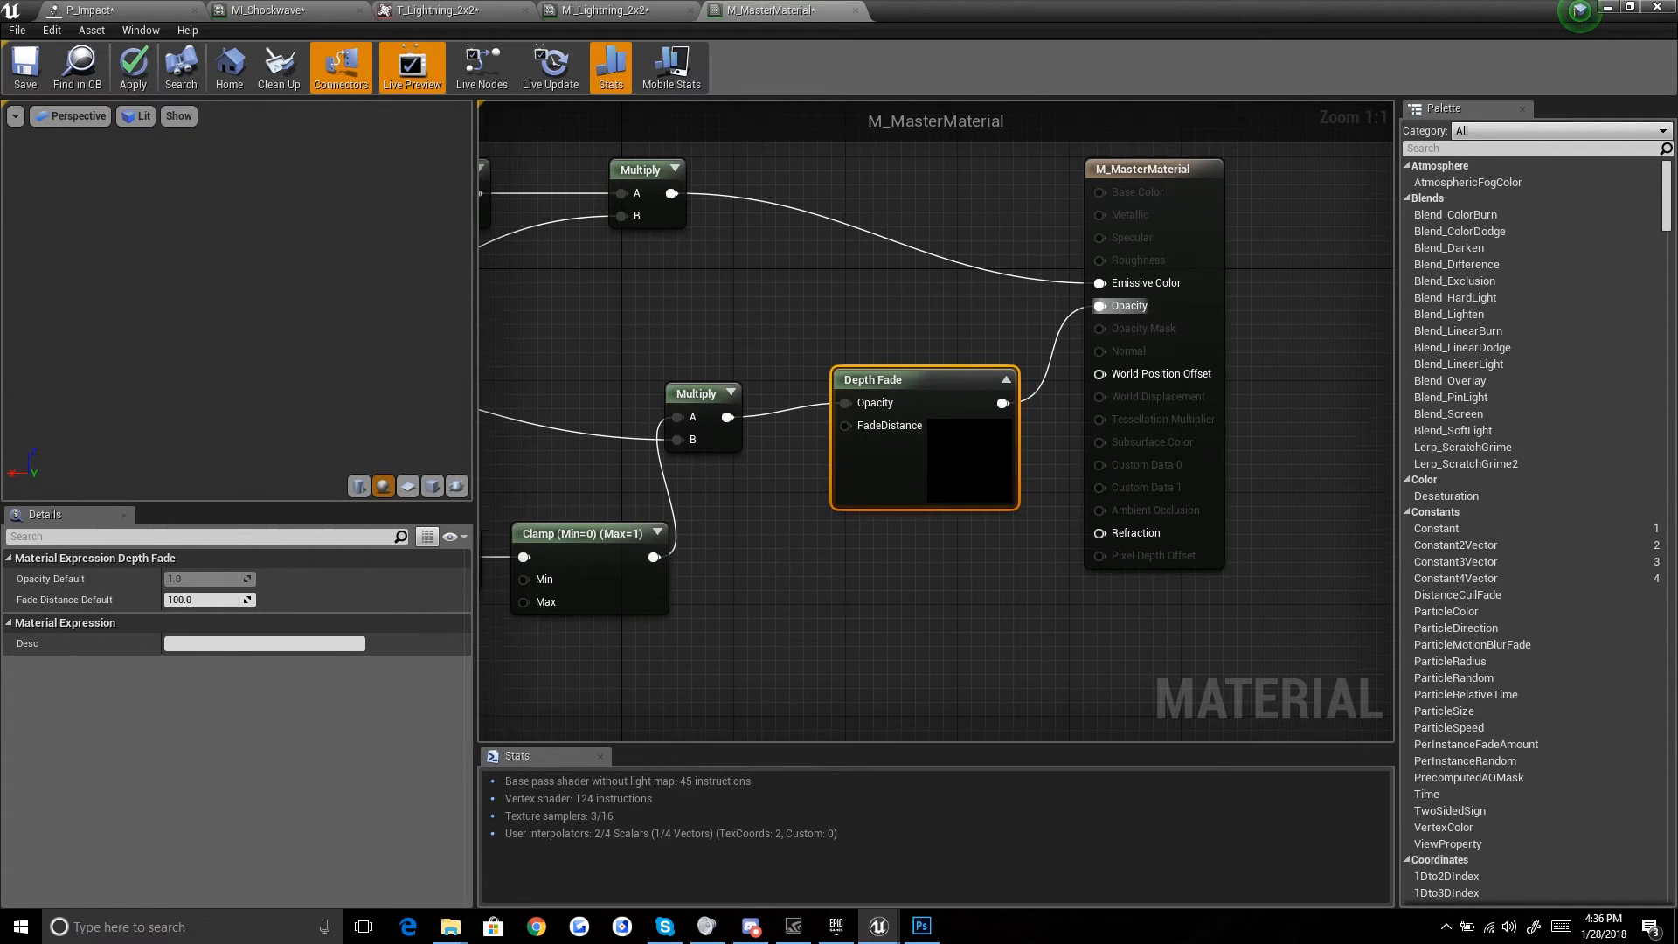
mouse_move(838, 607)
right_mouse_down()
mouse_move(1206, 588)
mouse_move(858, 612)
right_mouse_up()
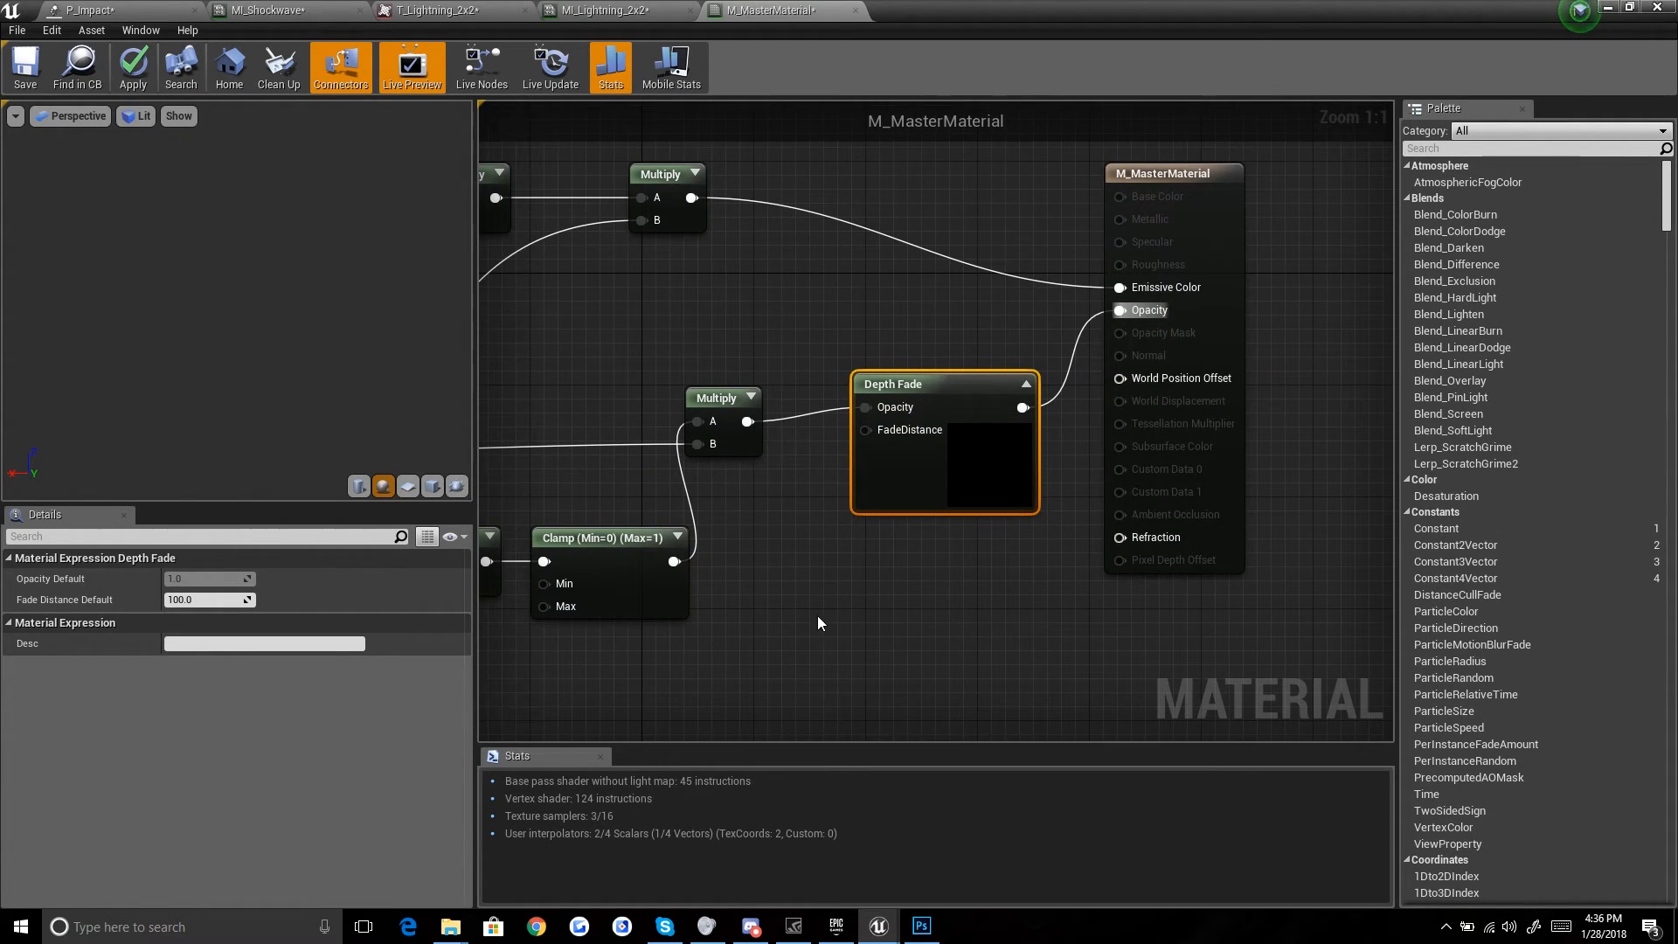
left_click(783, 611)
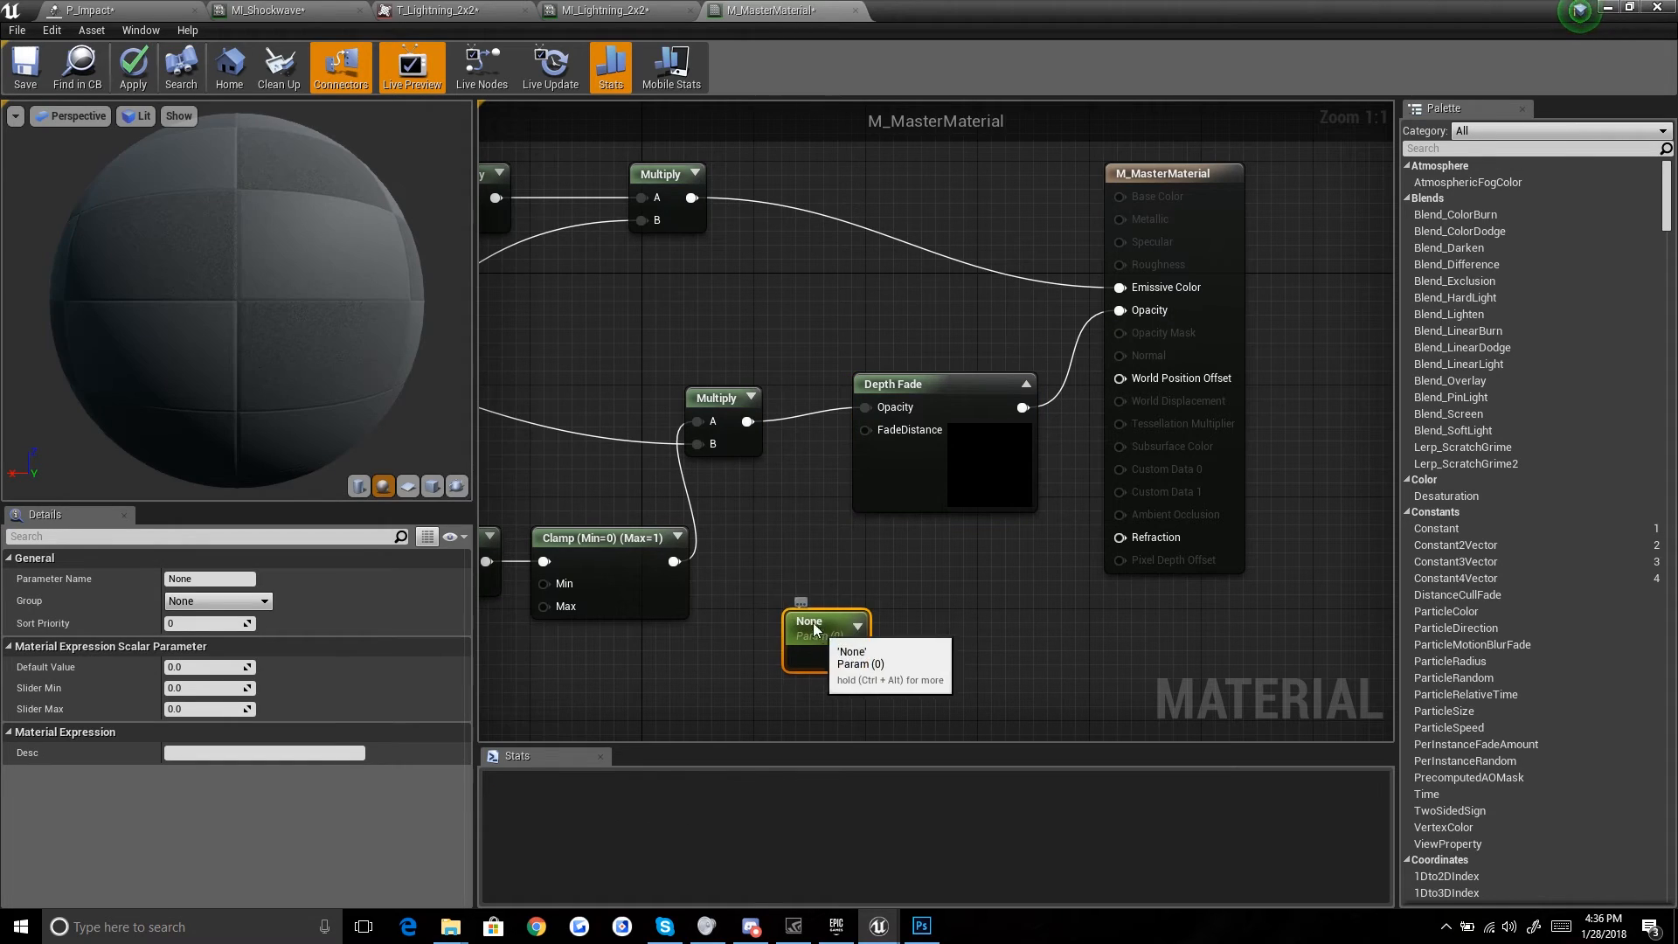
left_click(215, 579)
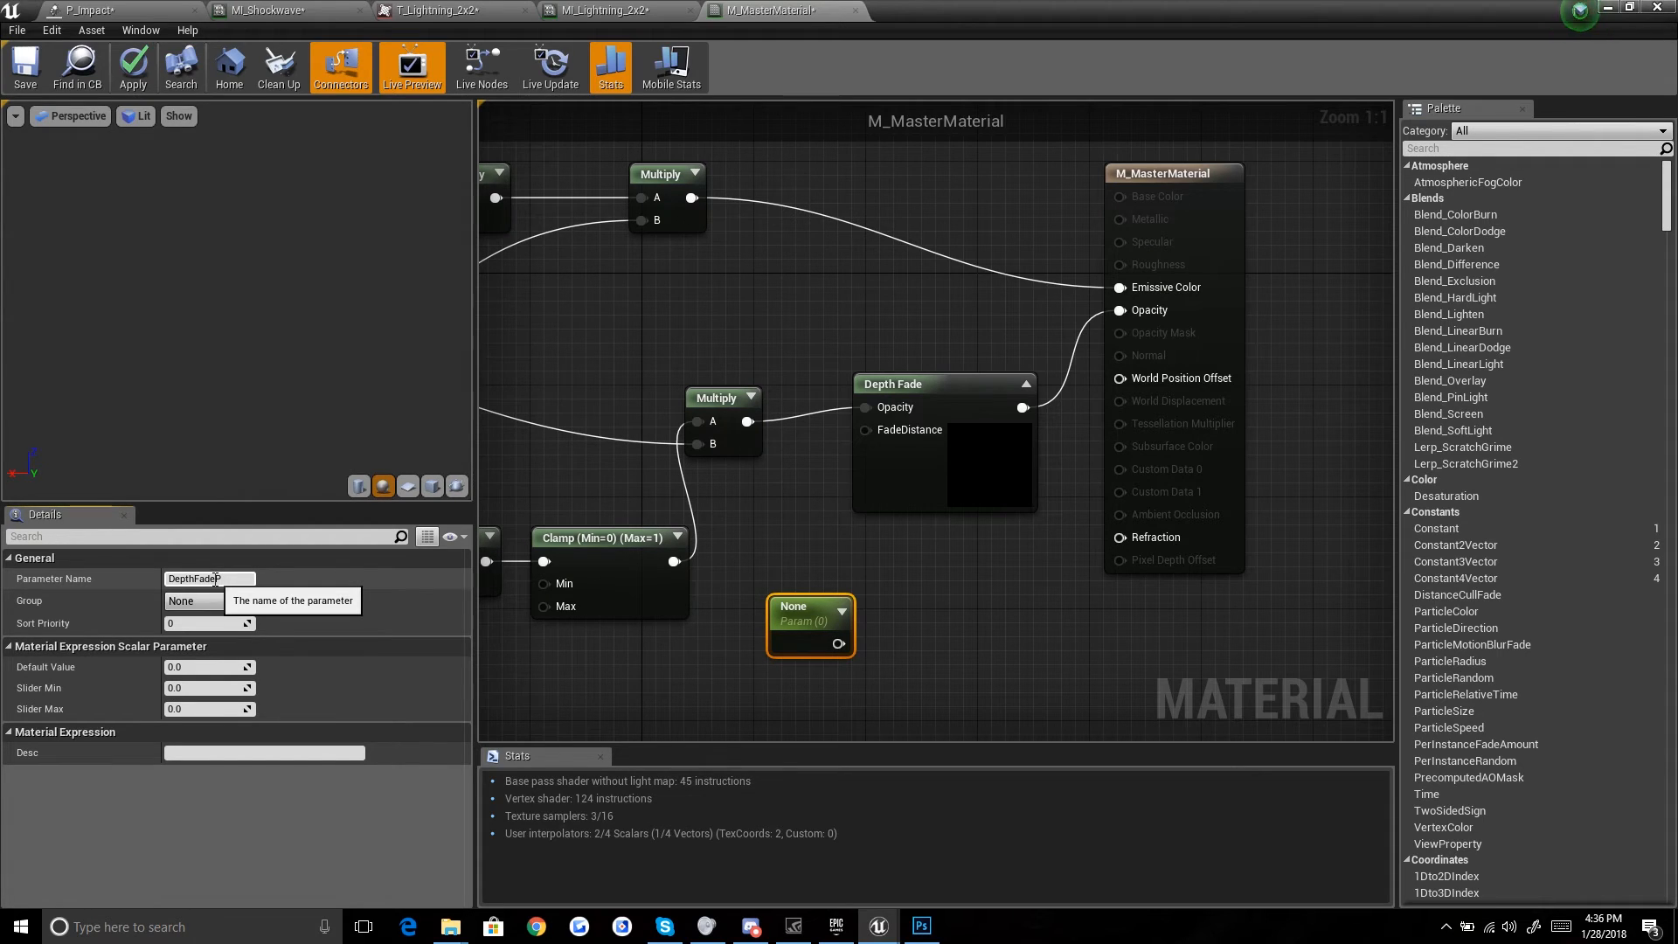
type("DepthFadePWR")
key("Return")
Step: Rename the new scalar parameter DepthFadeDistance and connect it to the Depth Fade node's FadeDistance input
left_click_drag(869, 643, 854, 642)
left_click(800, 564)
left_click(820, 638)
left_click(228, 577)
left_click(234, 581)
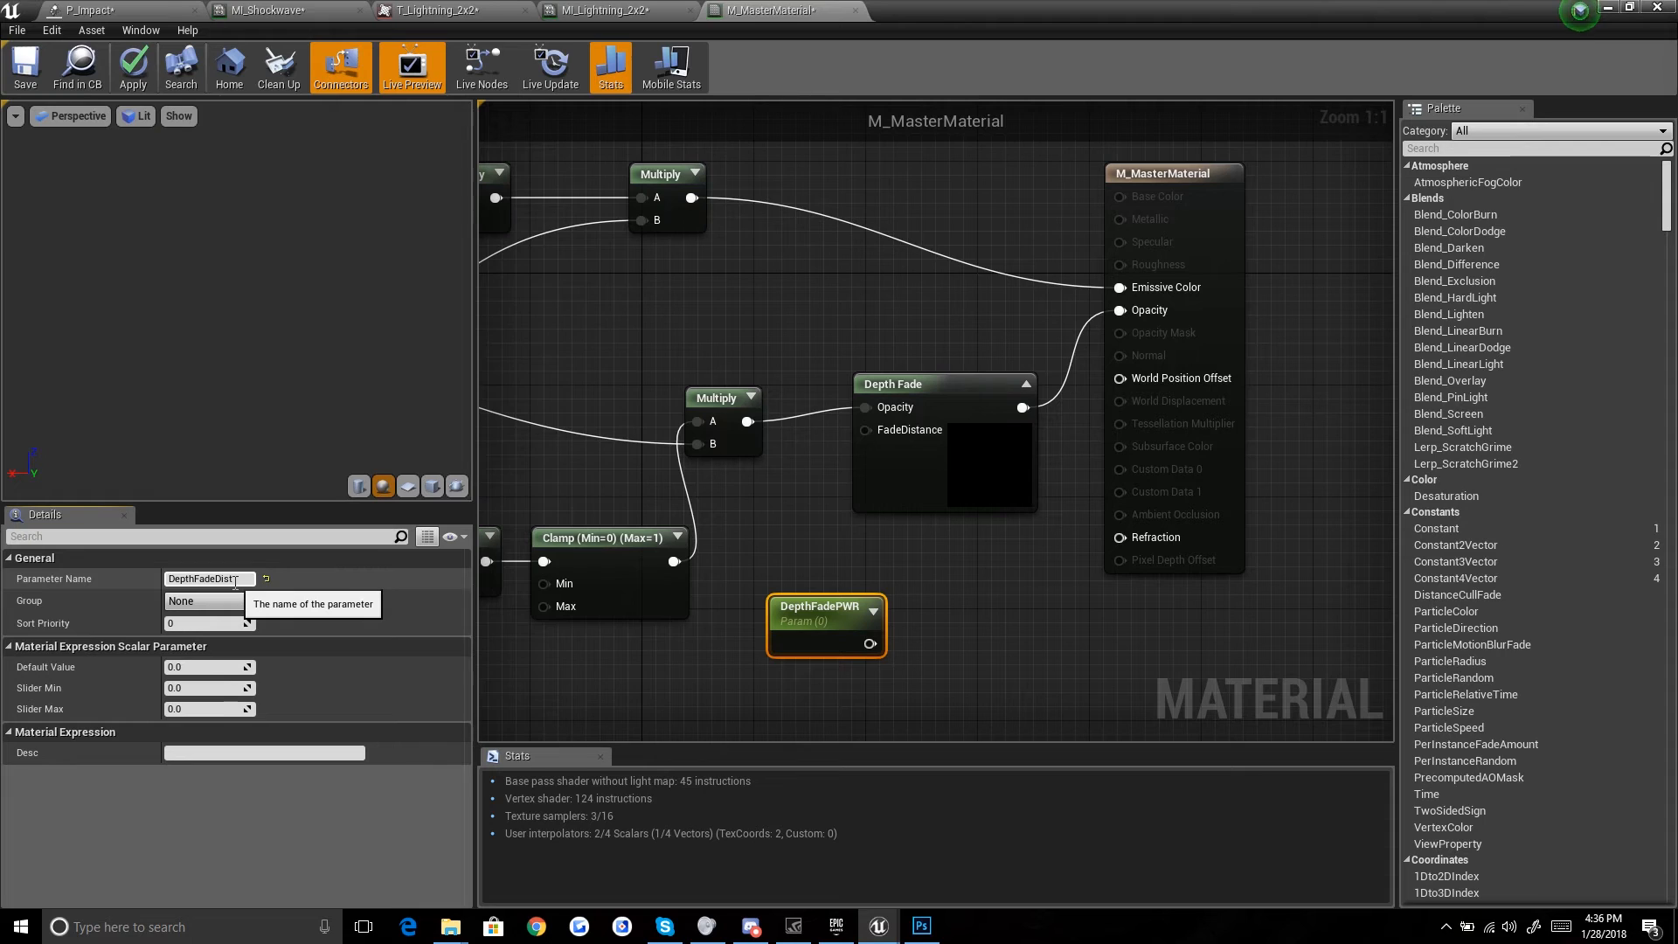
key("Return")
left_click_drag(892, 643, 867, 436)
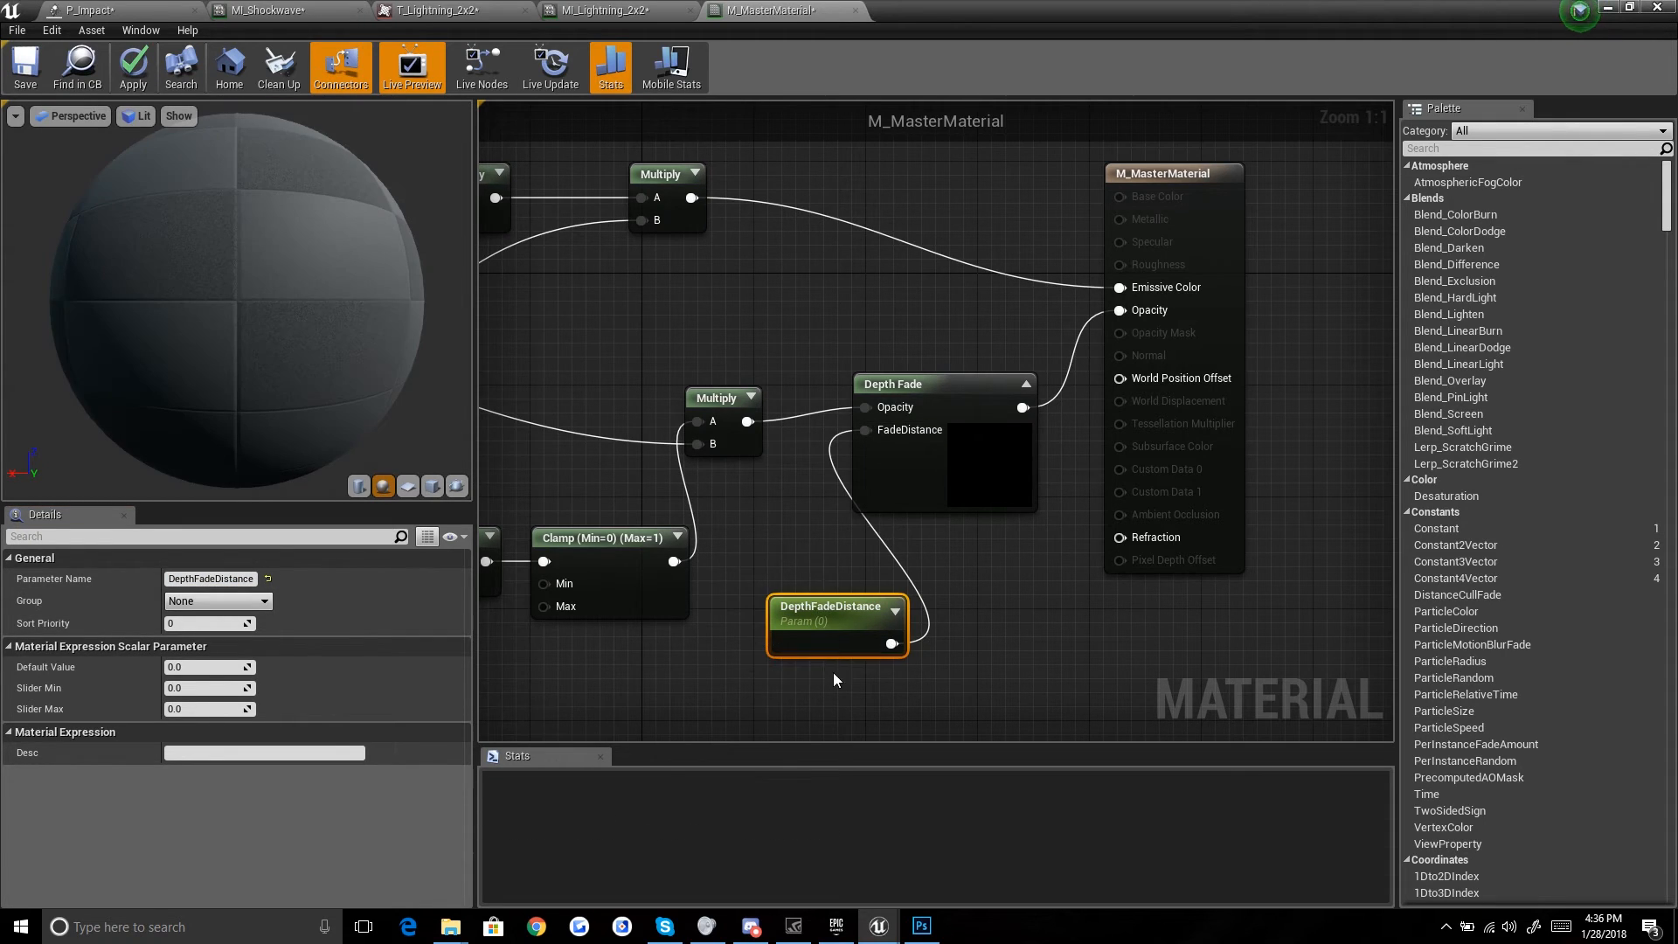
Step: Set DepthFadeDistance's default value to 75, arrange it beside the Depth Fade node, and save the master material
left_click(179, 668)
key("Return")
left_click_drag(842, 601, 800, 503)
left_click_drag(966, 381, 994, 381)
left_click(797, 507)
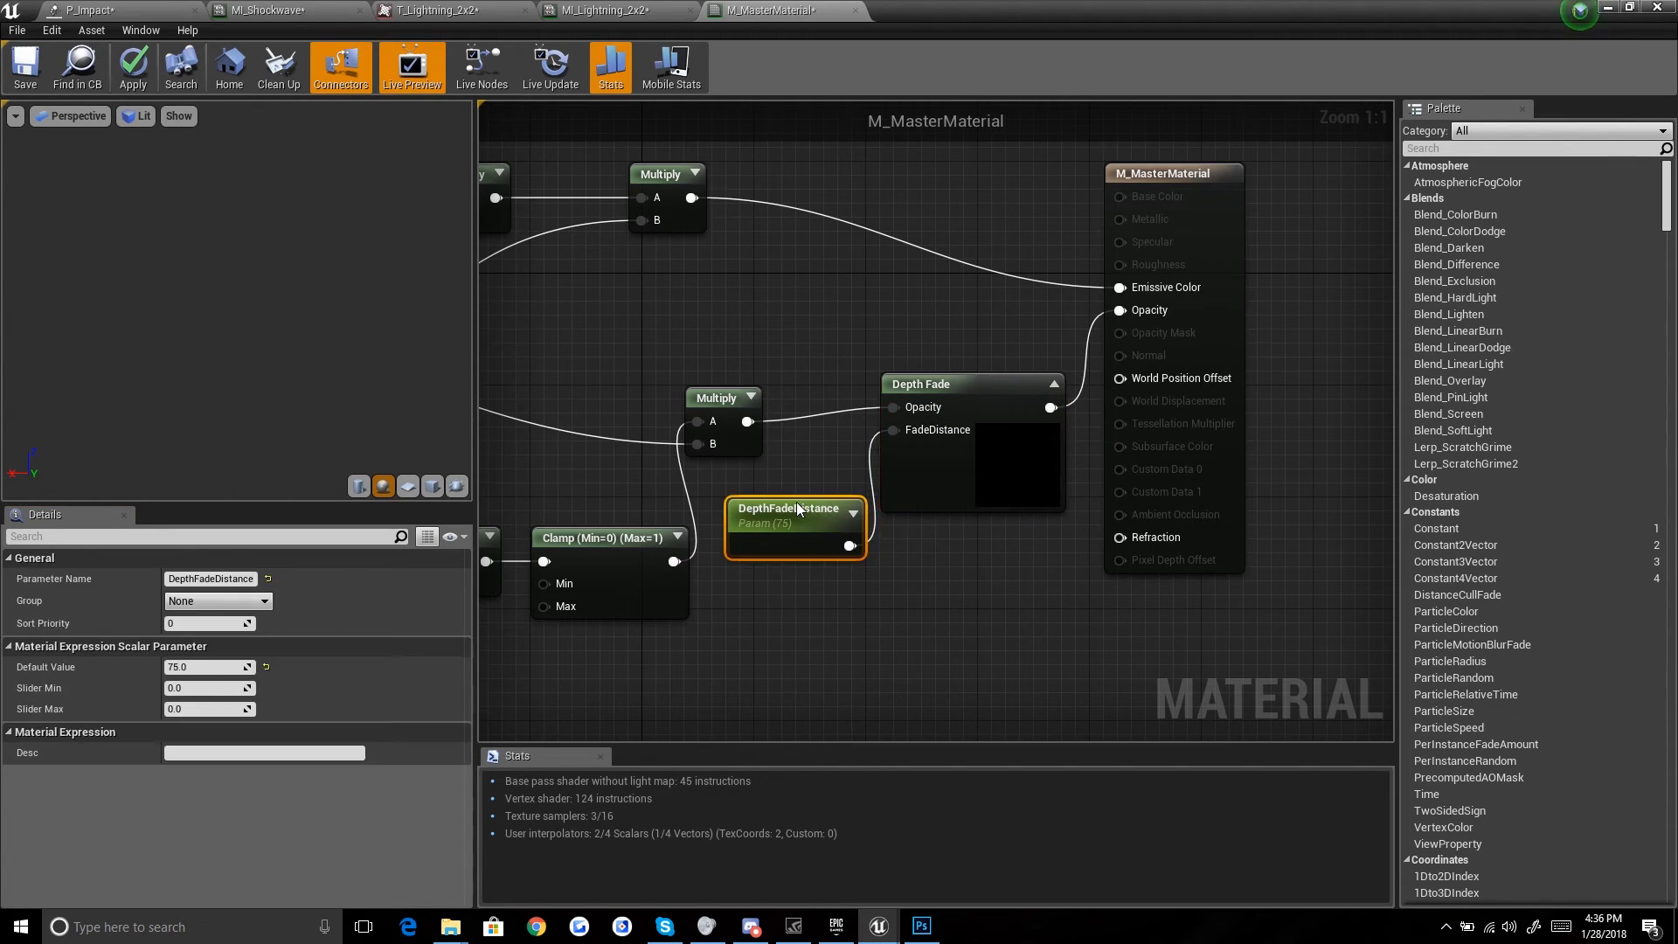
left_click(26, 66)
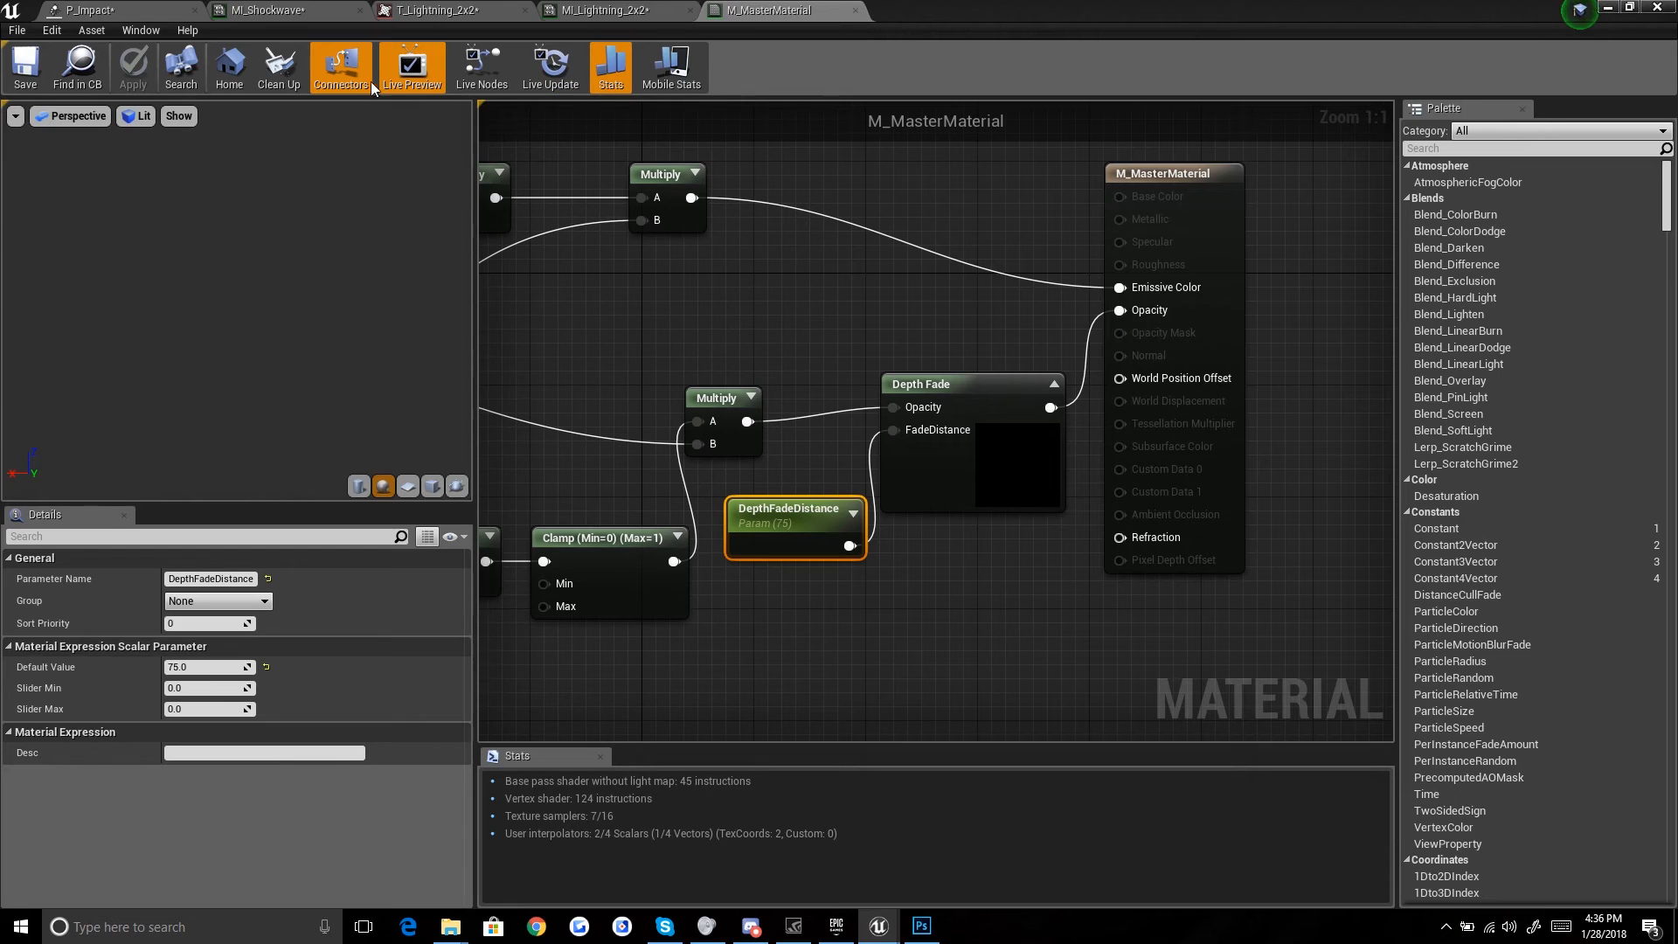
Step: Check MI_Shockwave's parameters, then uncover the level and replay P_Impact to examine the depth fade against the floor
left_click(271, 11)
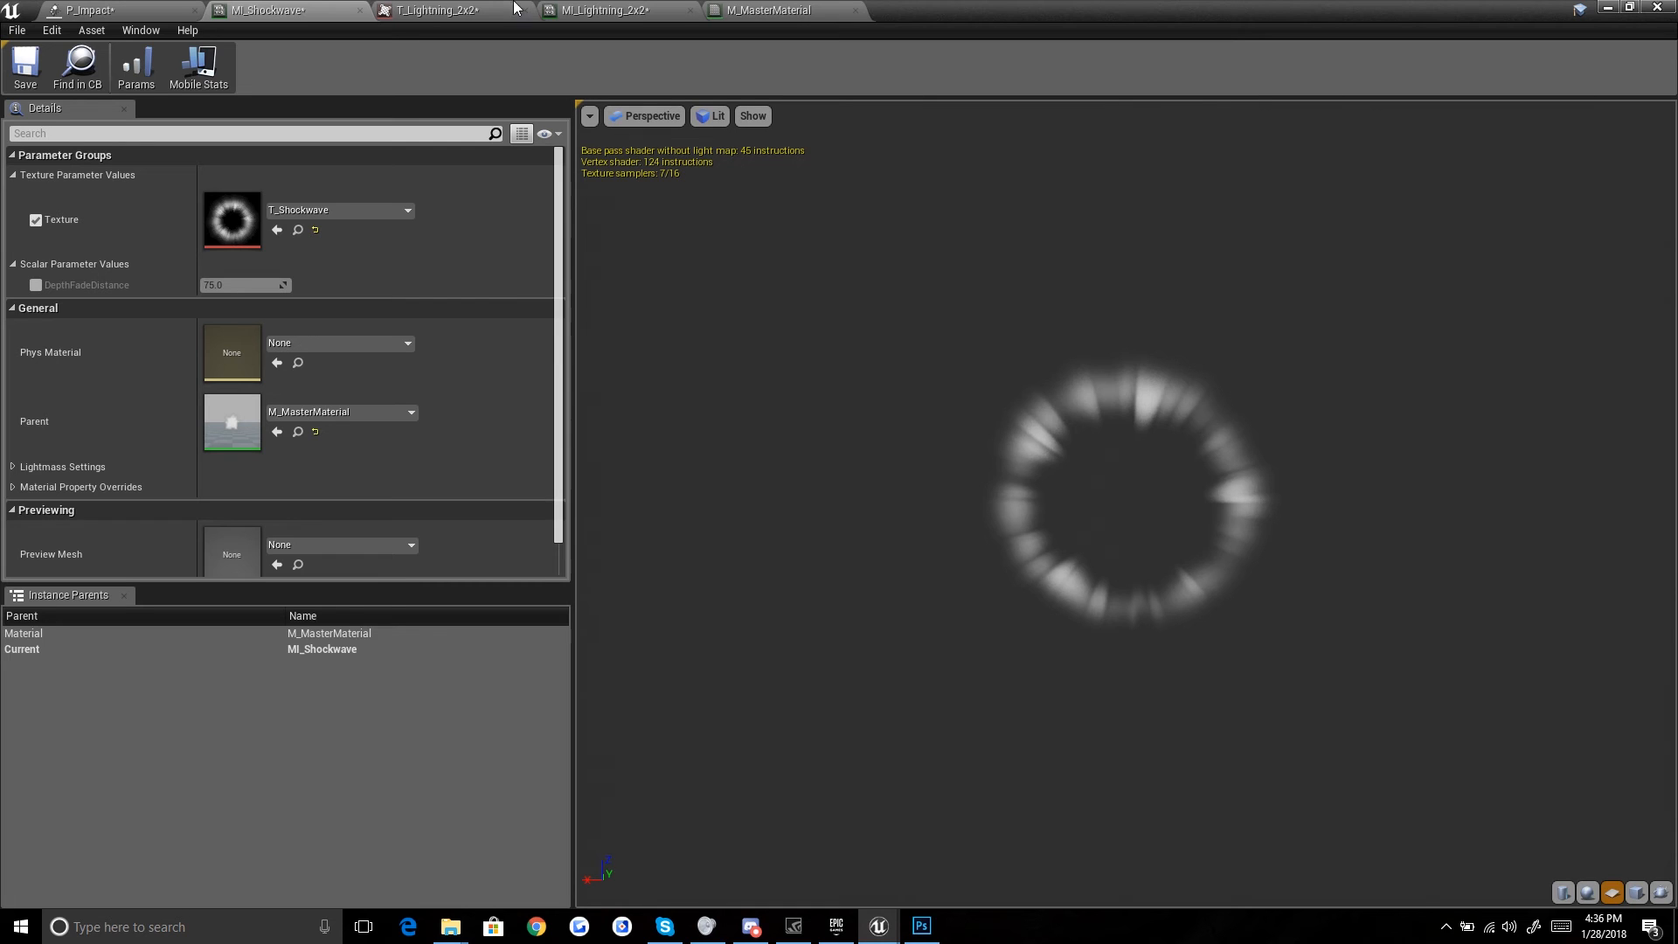
left_click(97, 10)
left_click_drag(1046, 30, 951, 731)
left_click(293, 826)
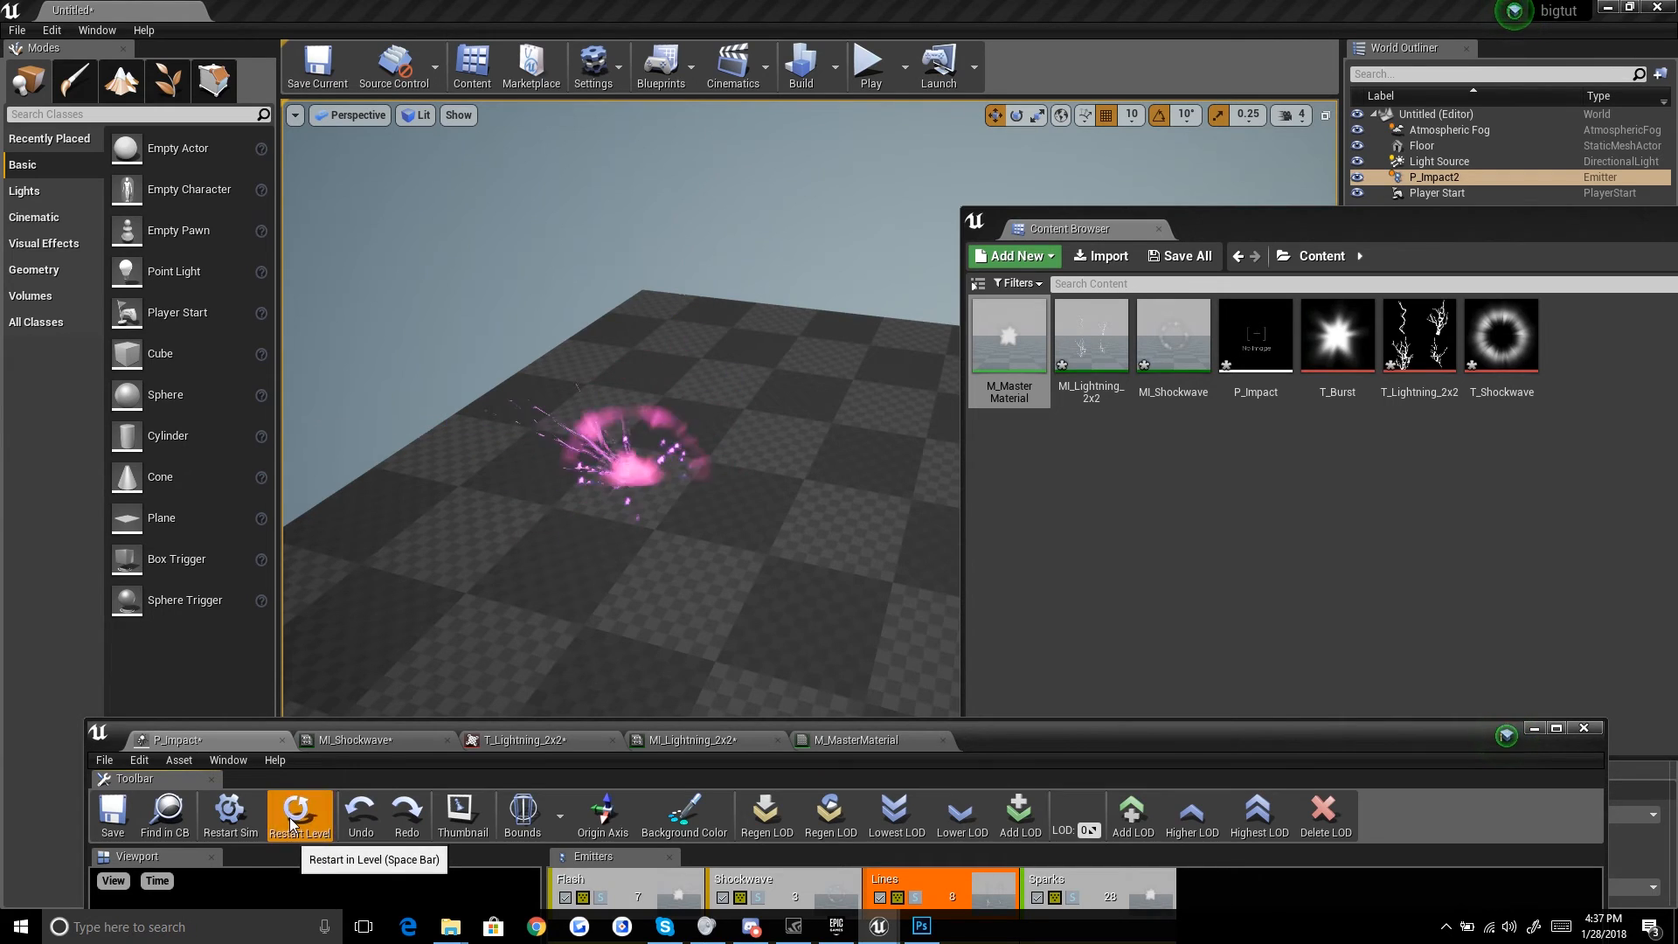
left_click(292, 826)
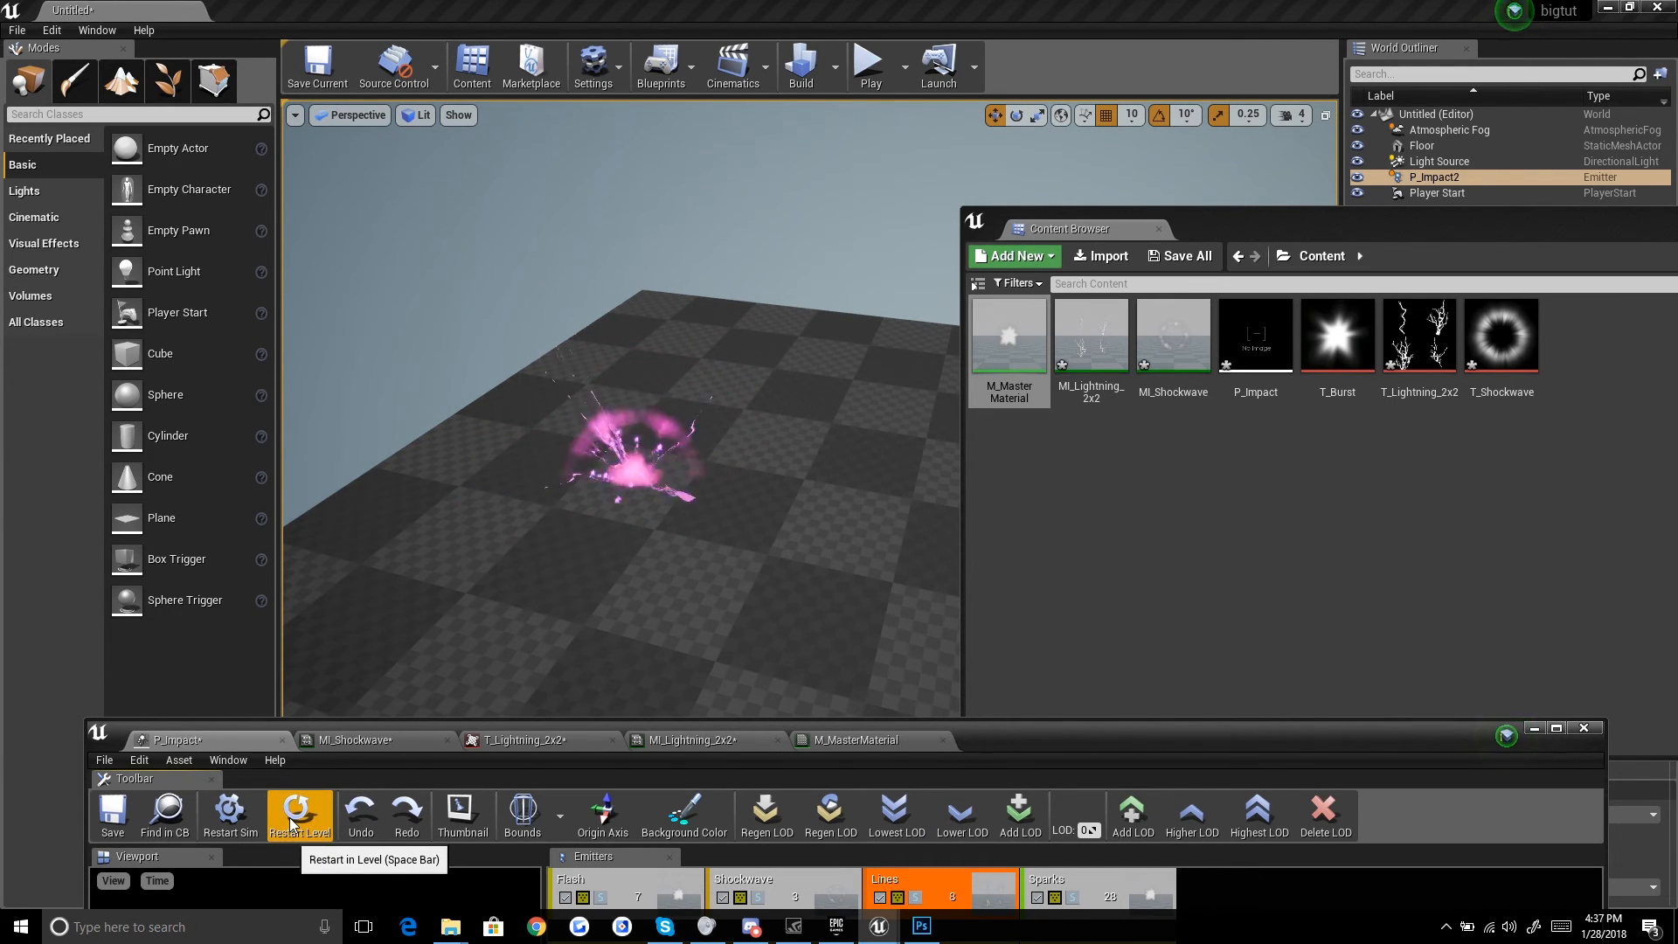
left_click(292, 826)
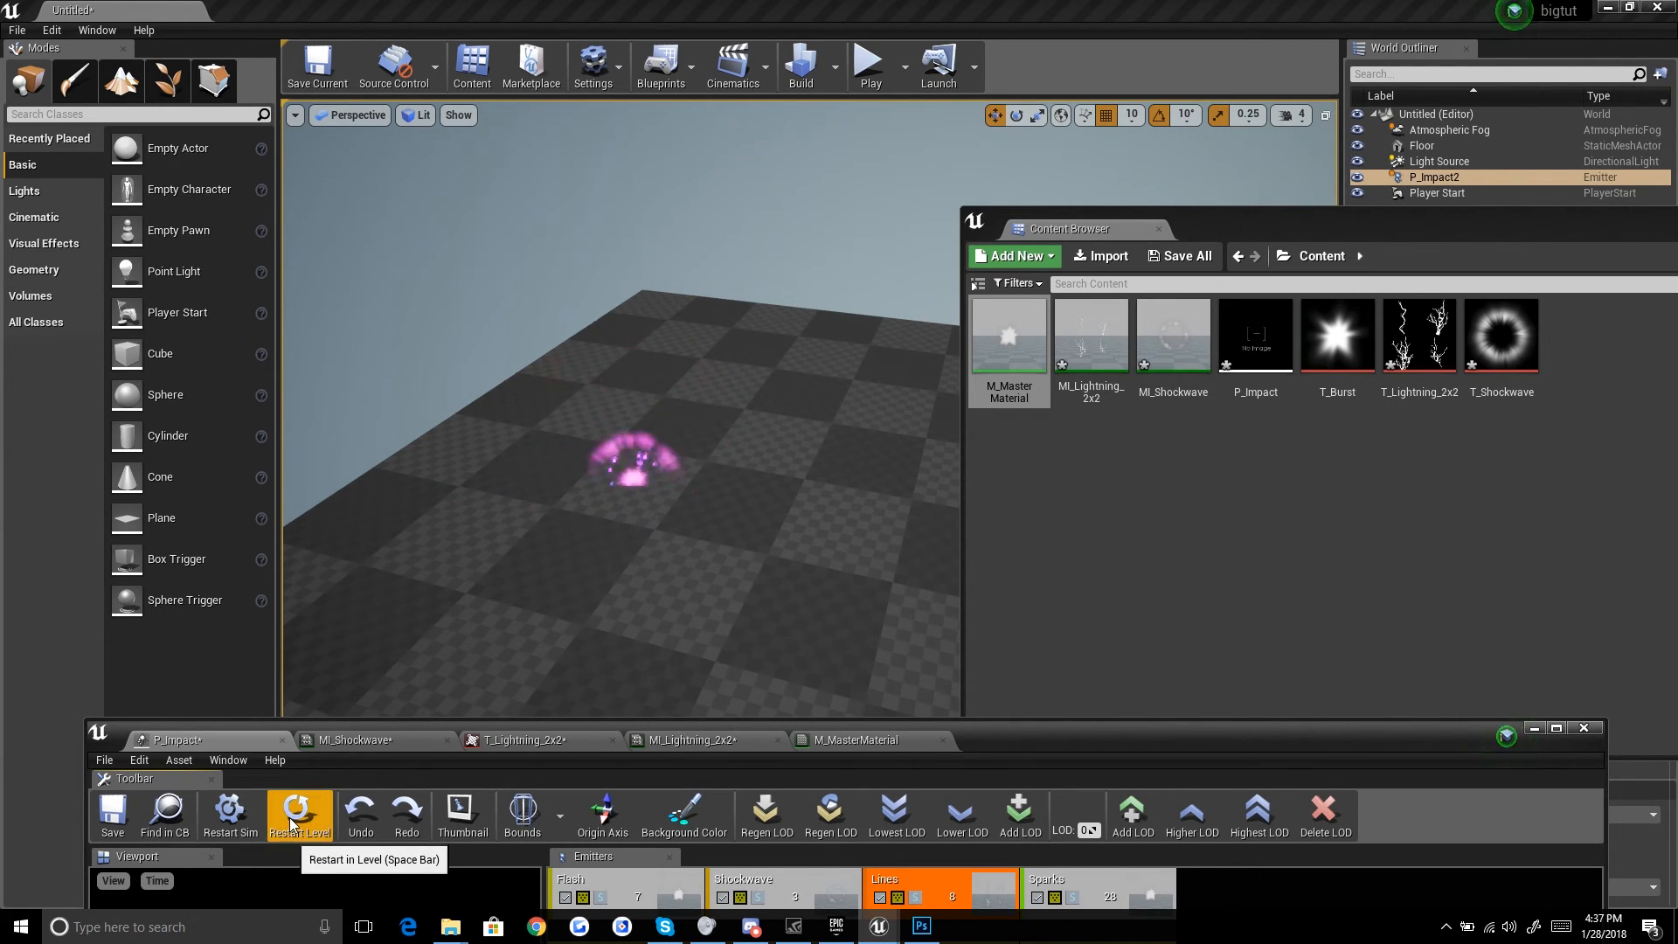
Step: View P_Impact2 from another angle with the editor icons hidden and replay the effect repeatedly in the level
key("g")
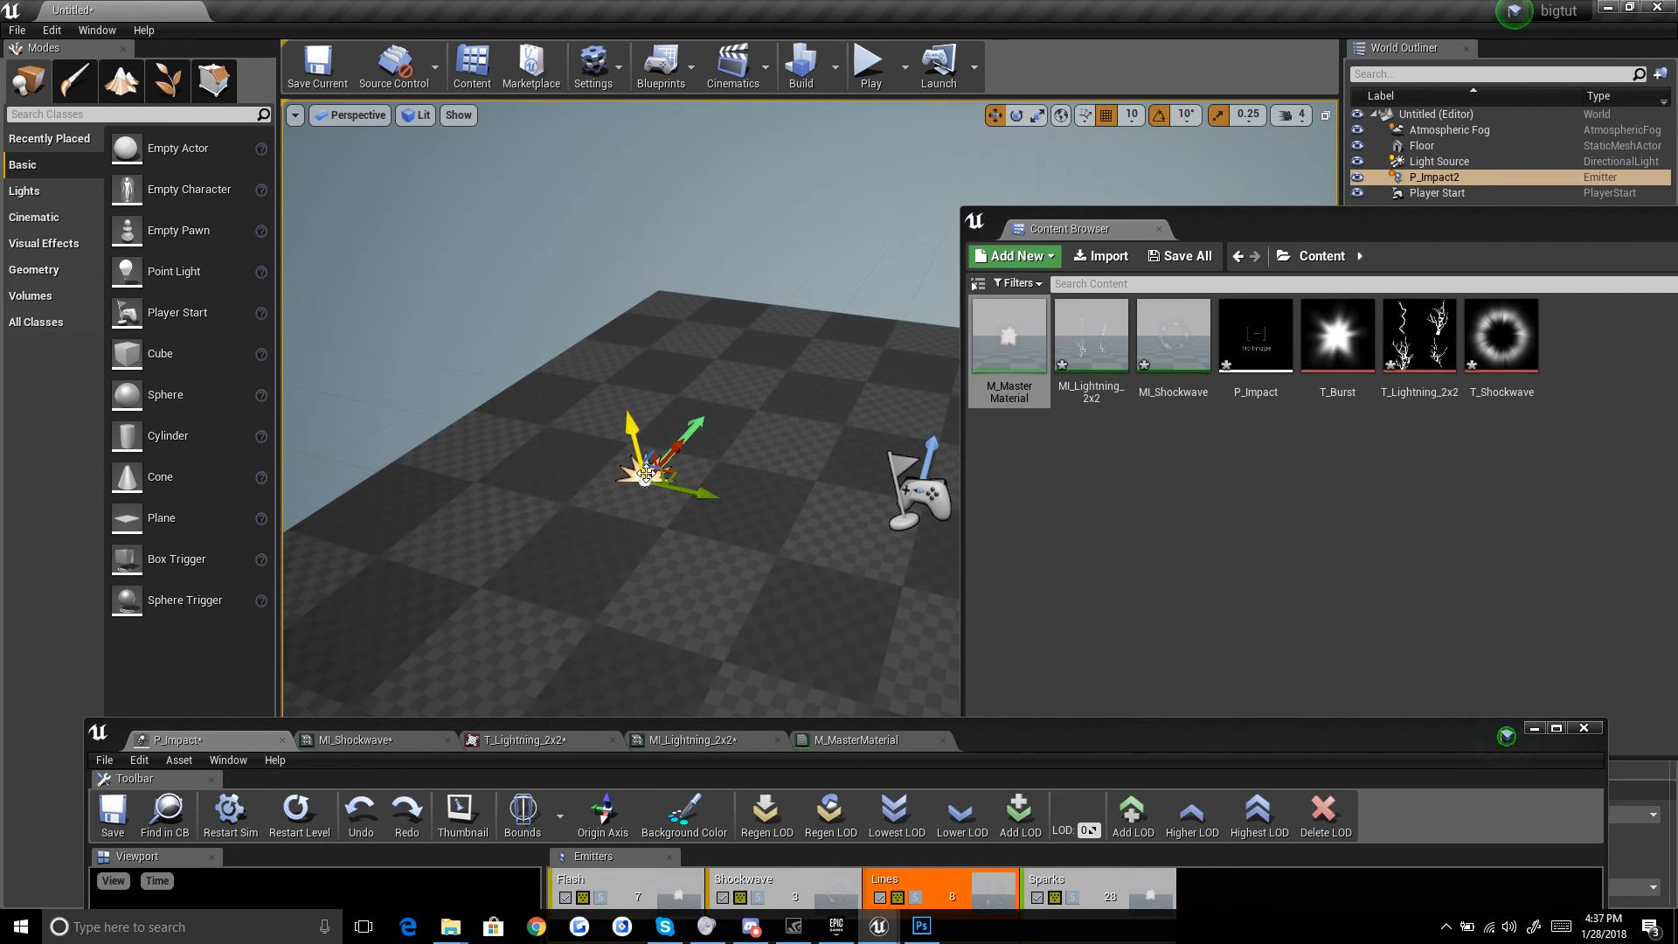
key("g")
left_click(295, 808)
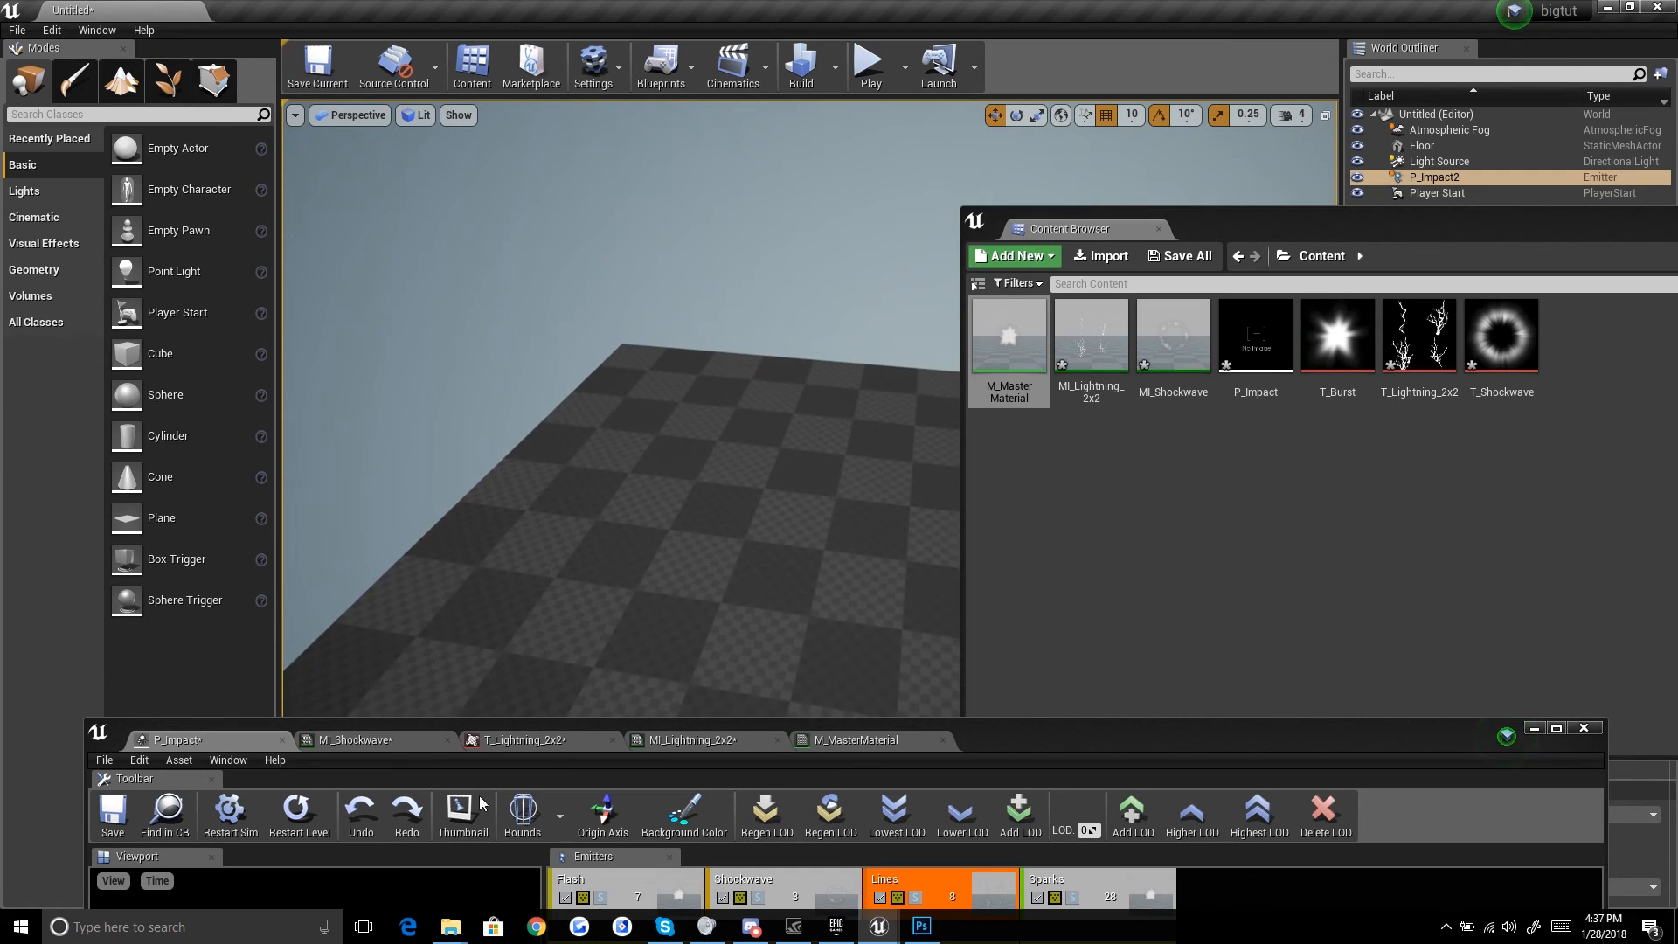
left_click(298, 821)
left_click(298, 830)
left_click(298, 830)
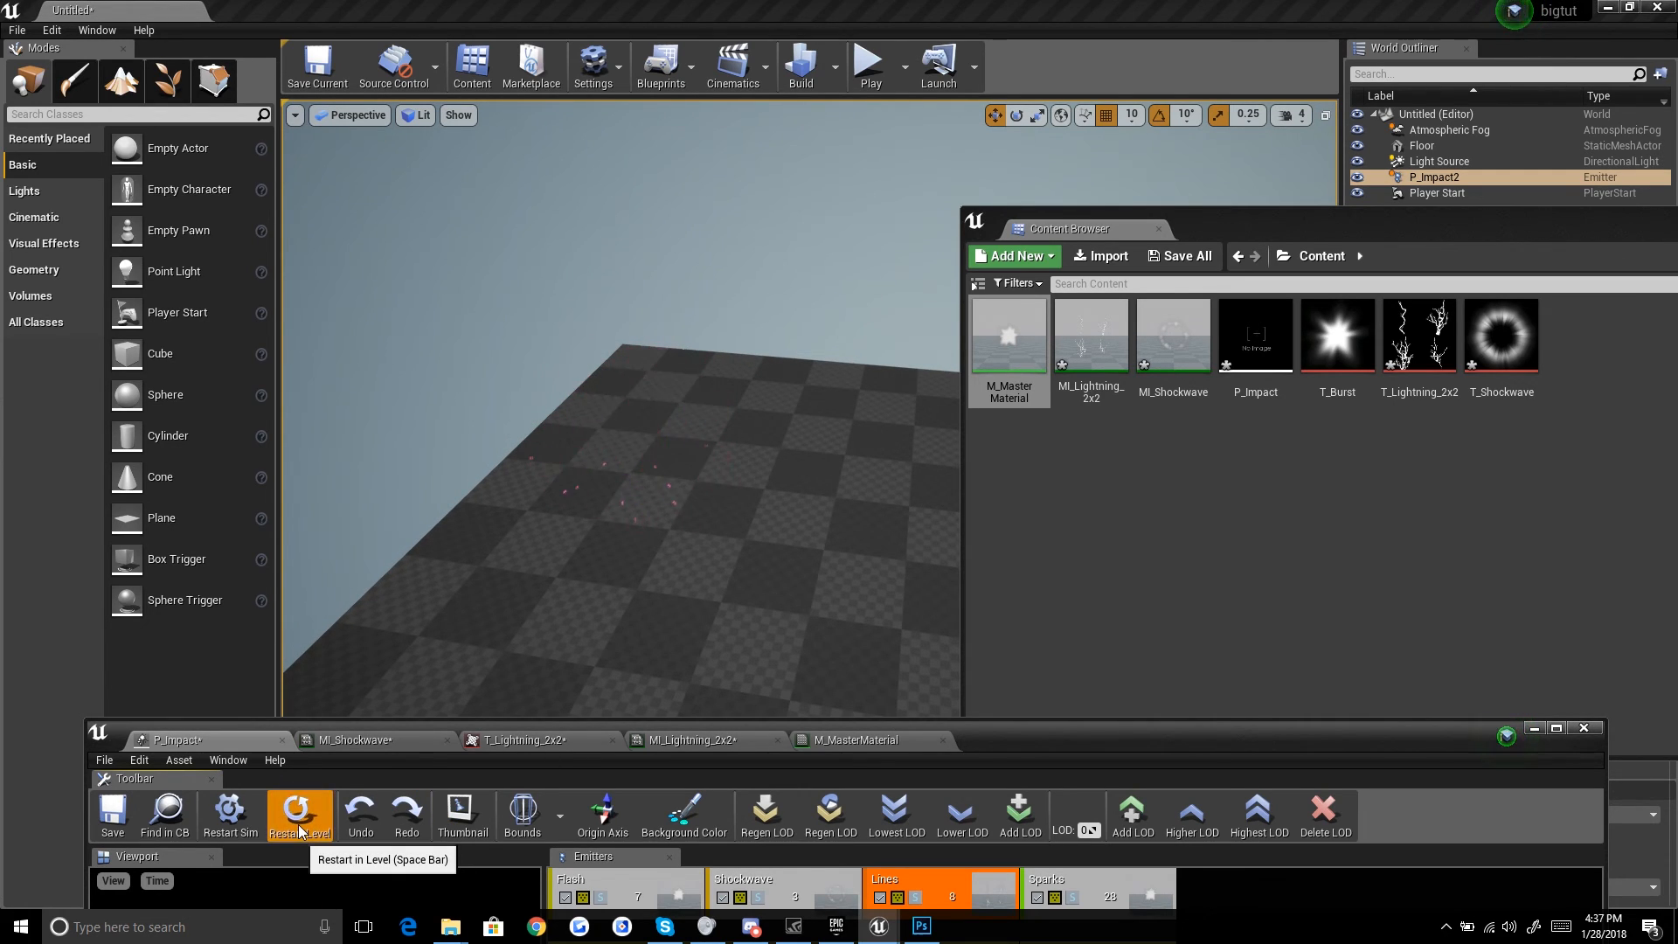
left_click(298, 830)
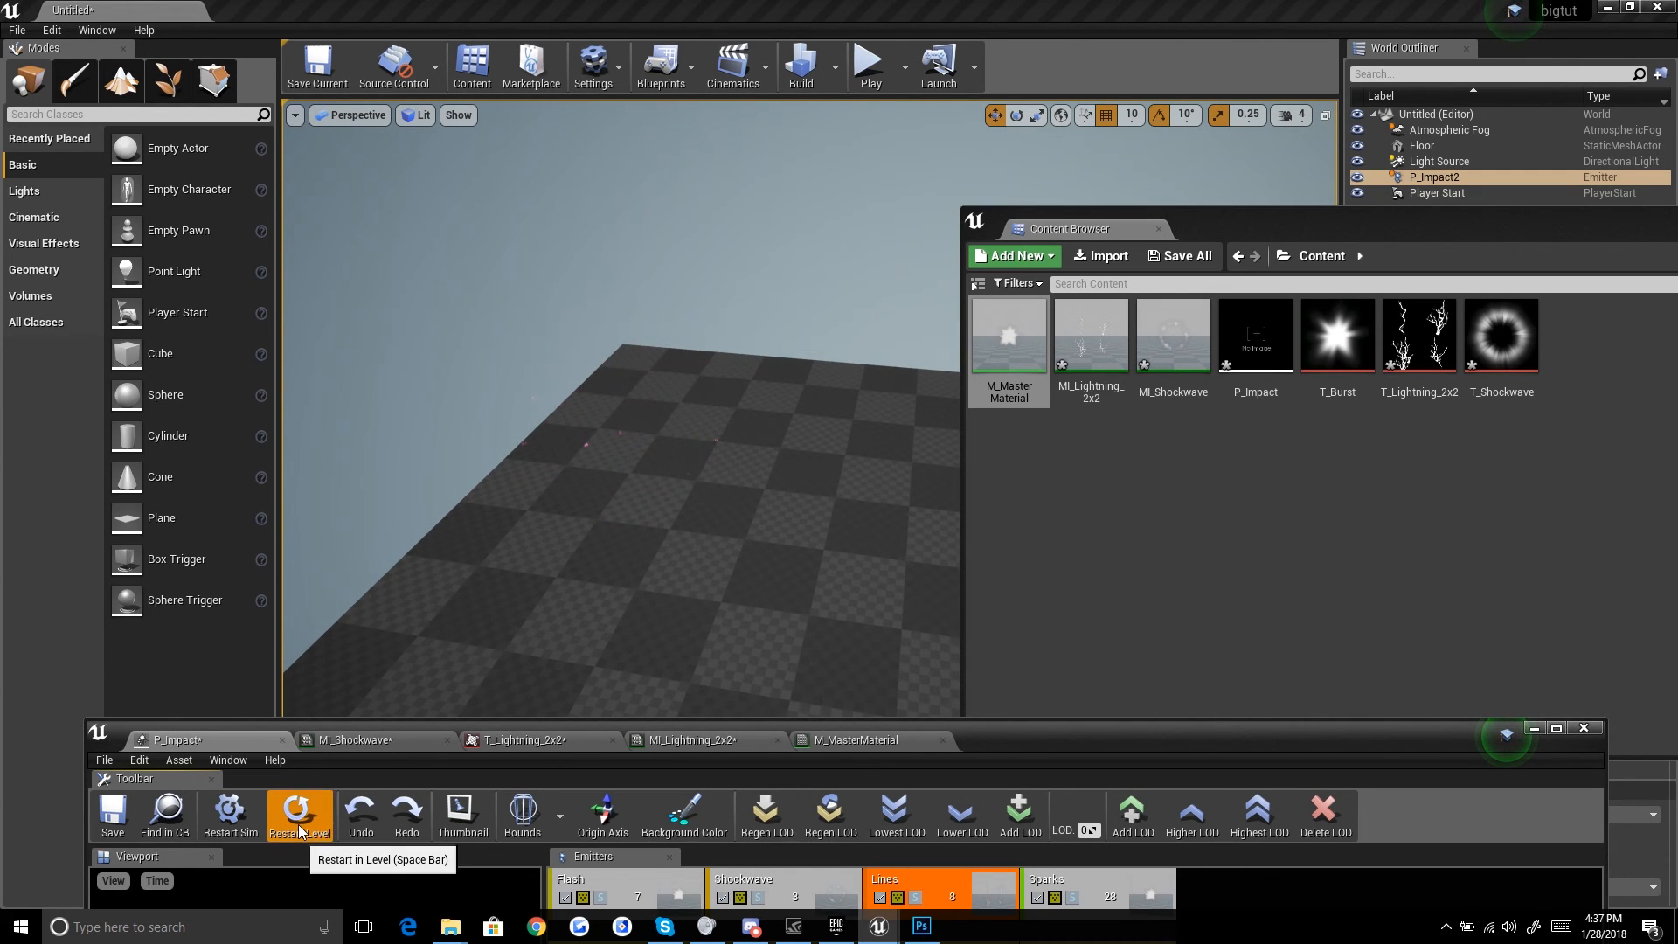
left_click(298, 830)
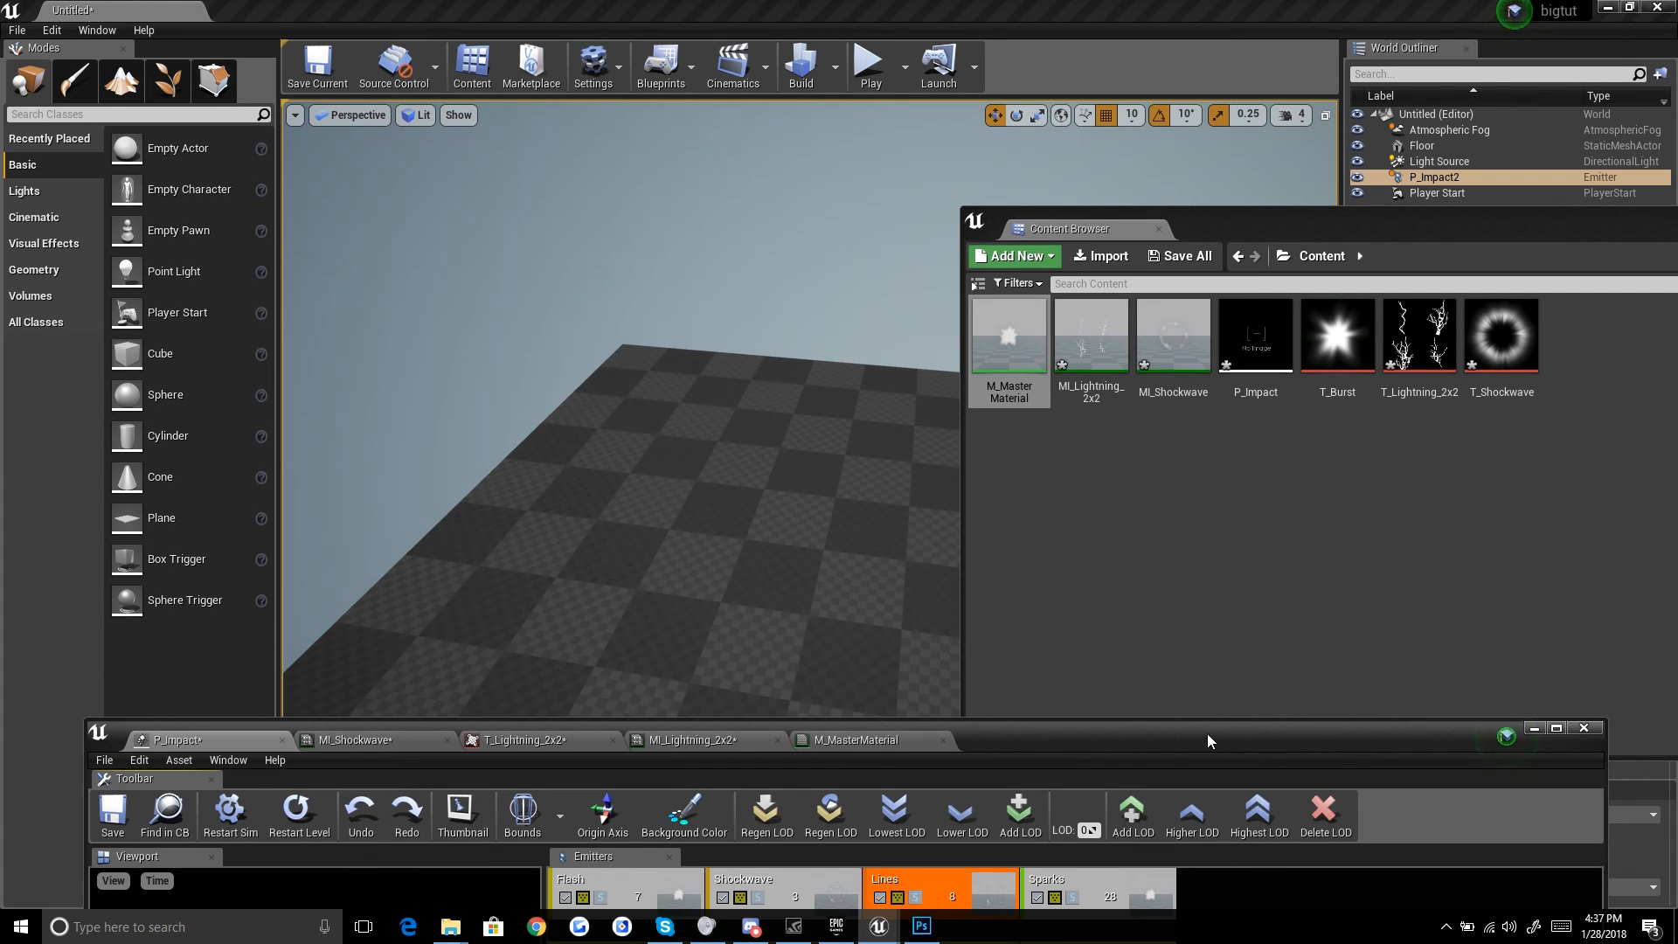
Step: Rename the Lines emitter in P_Impact to Lightning and restart the effect in the level
left_click_drag(1207, 734, 1288, 300)
left_click_drag(1131, 292, 1103, 1)
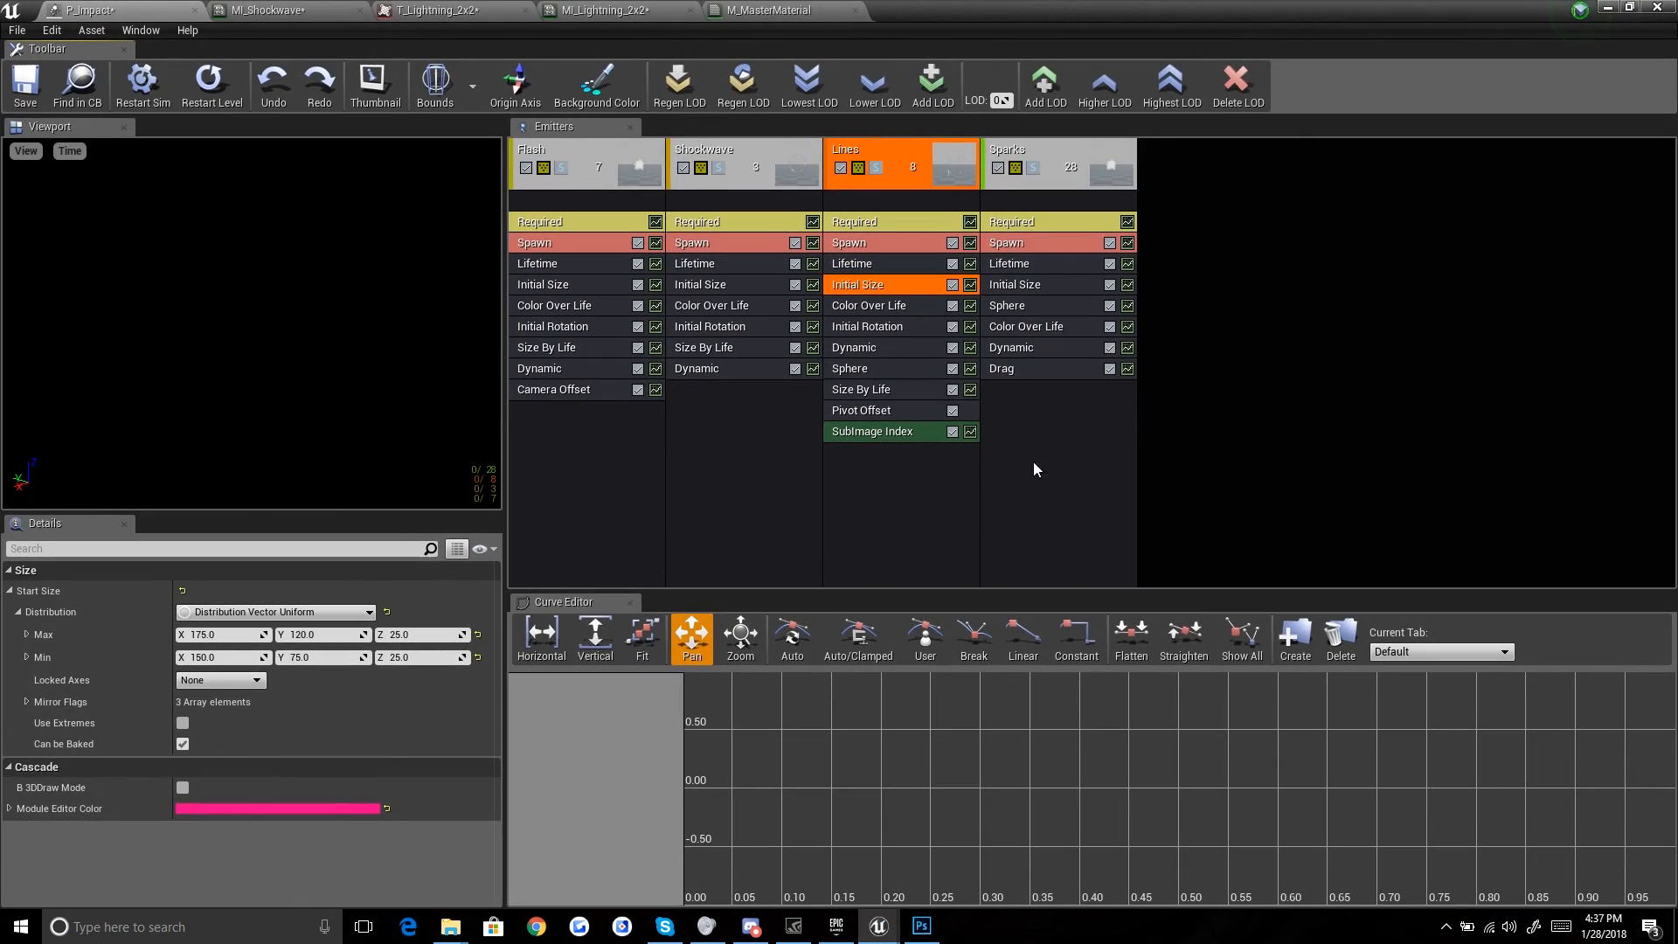
left_click(1260, 401)
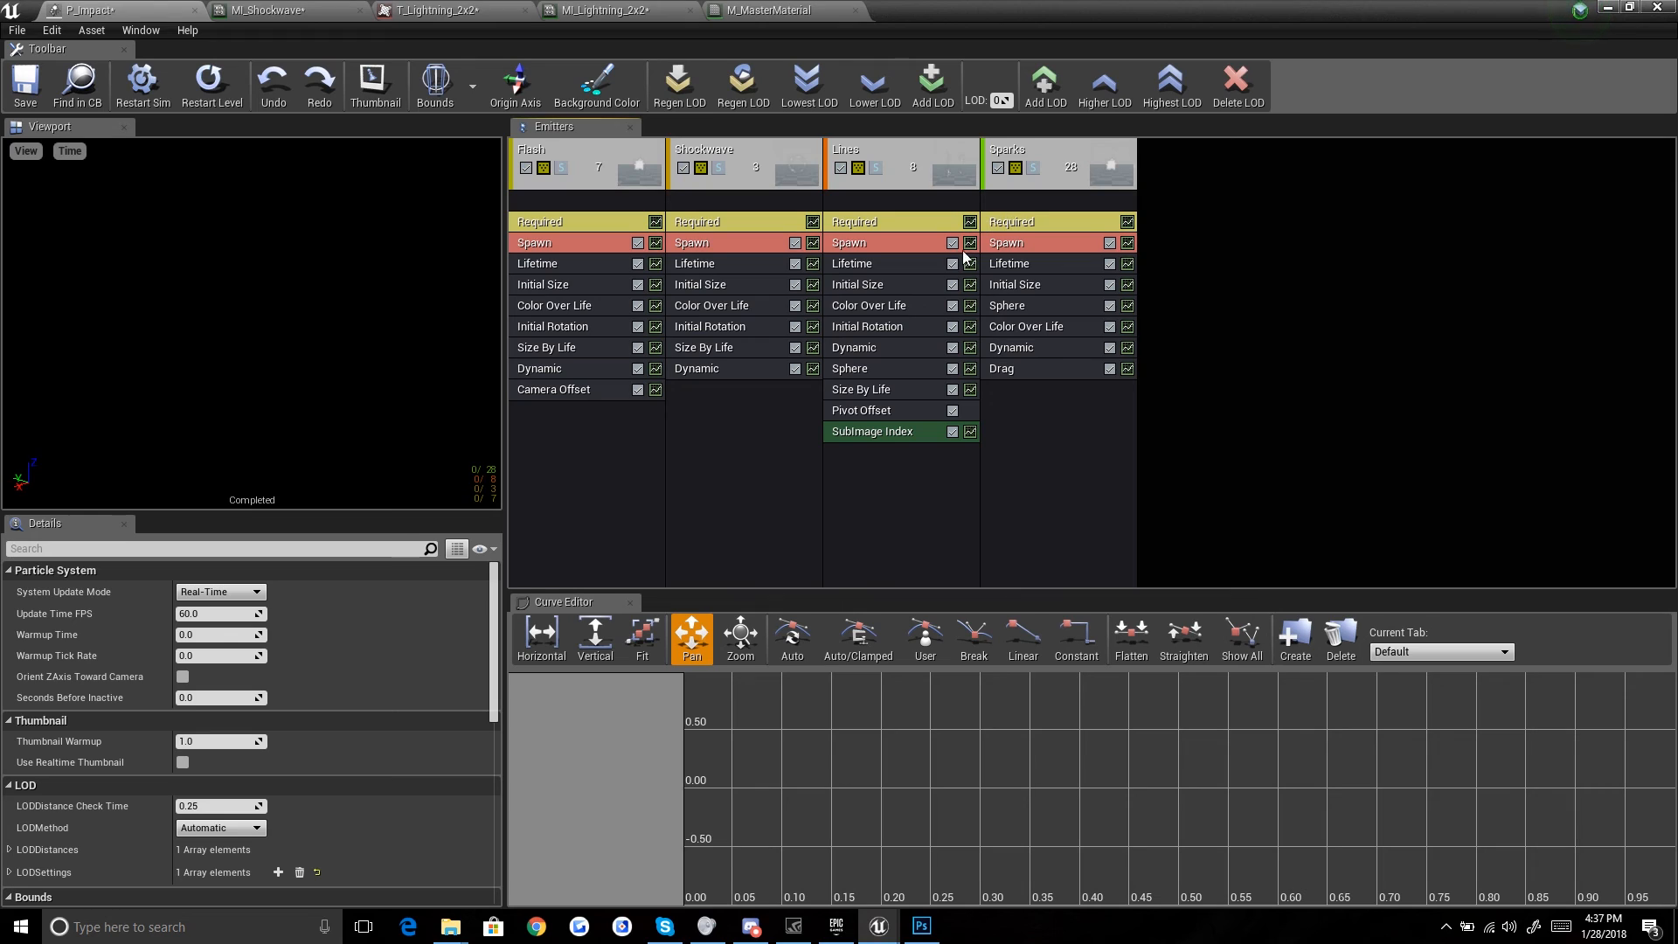
left_click(922, 163)
left_click(250, 589)
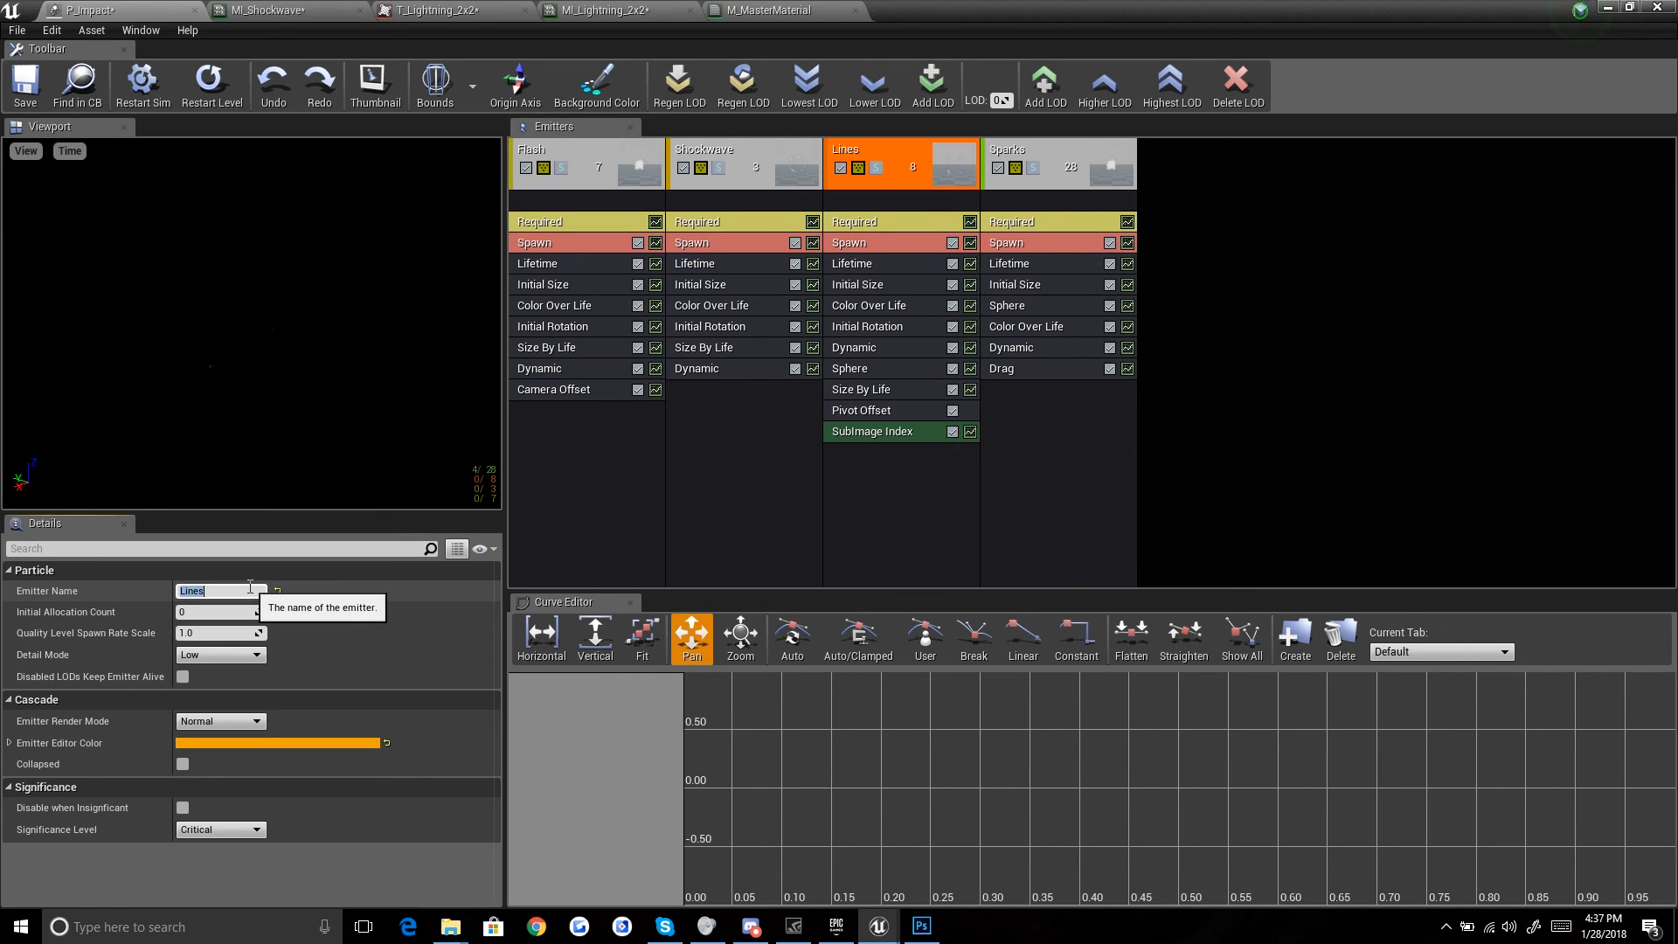
type("Lioght")
key("BackSpace")
key("BackSpace")
type("ghtning")
key("Return")
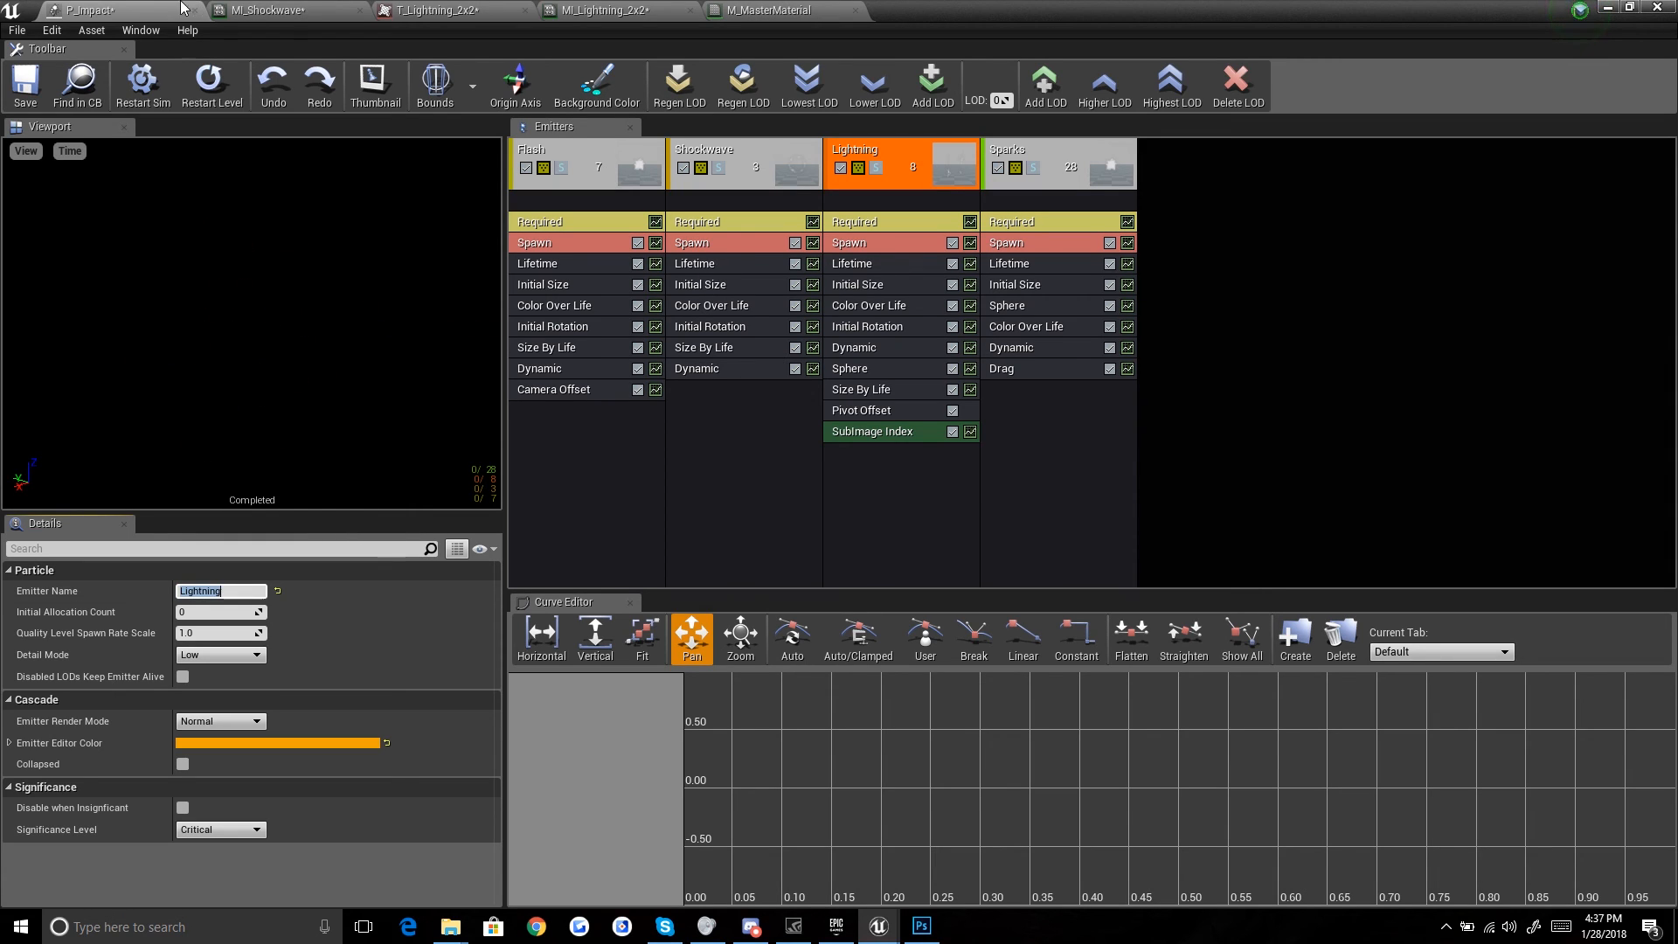
left_click(194, 90)
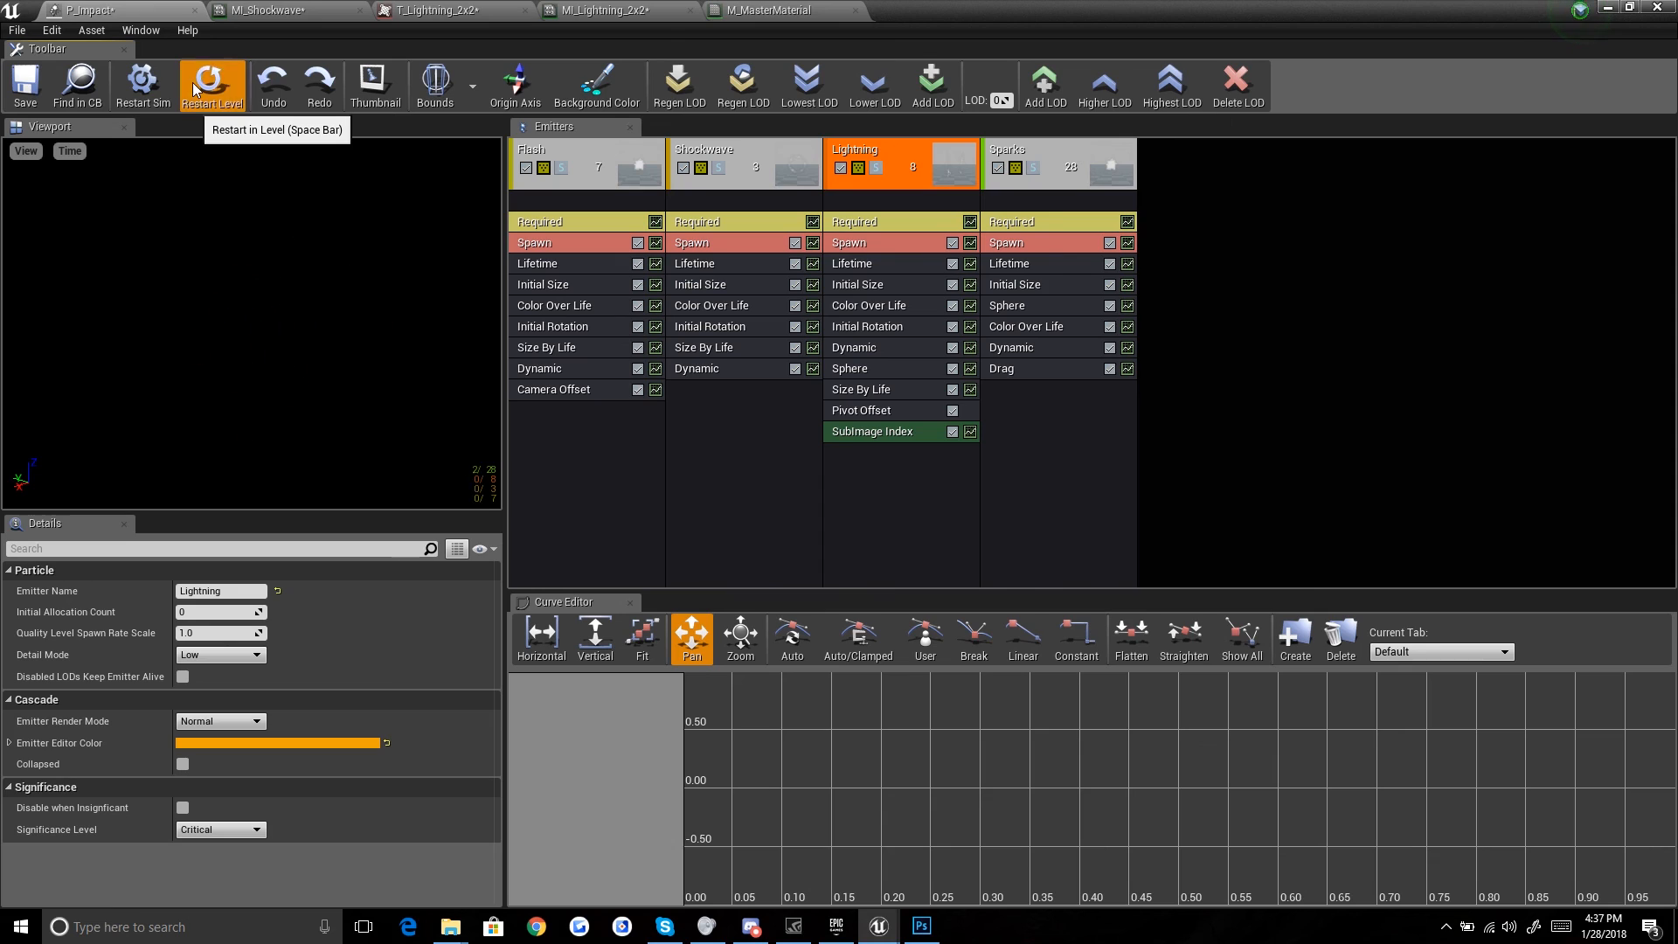
left_click(194, 90)
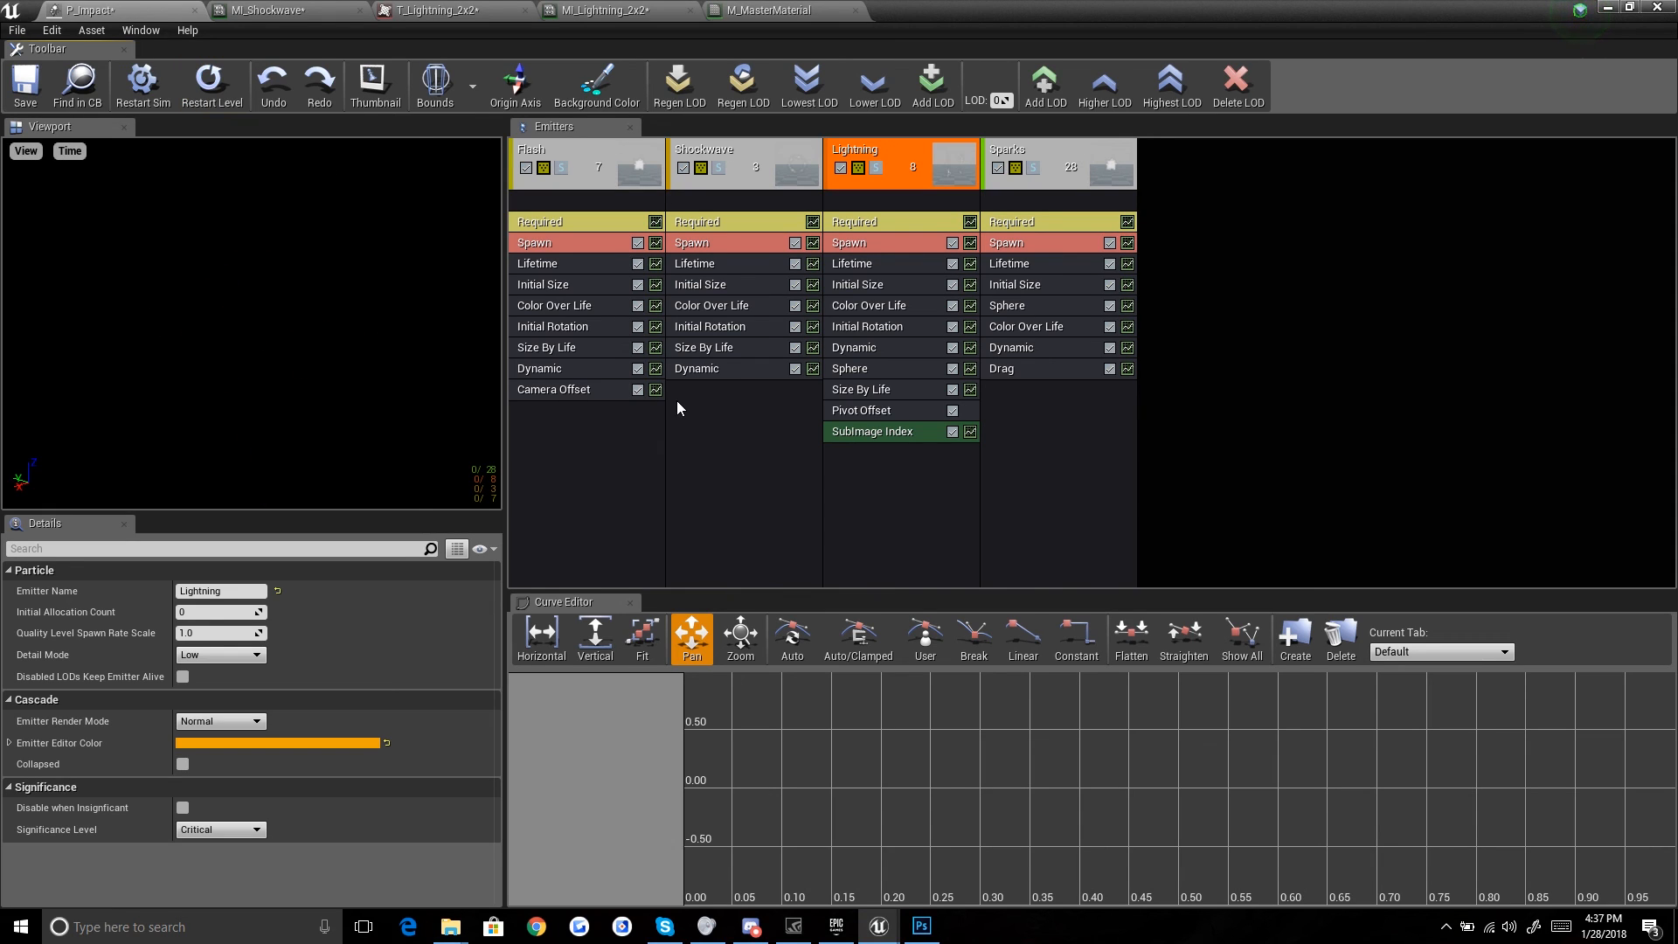